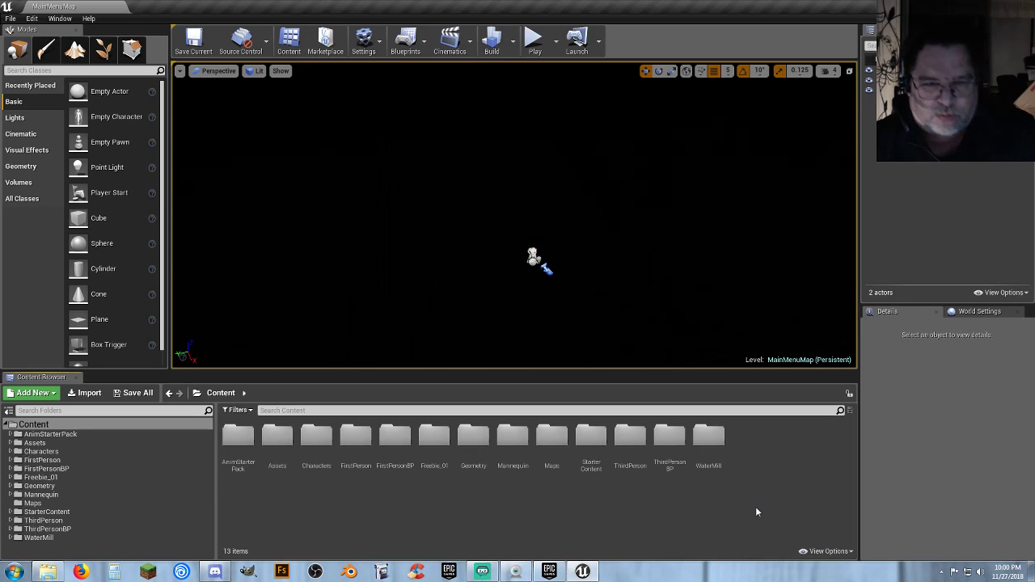
Preview the main menu level in the editor viewport, then run it as a standalone game and start the game.
click(534, 42)
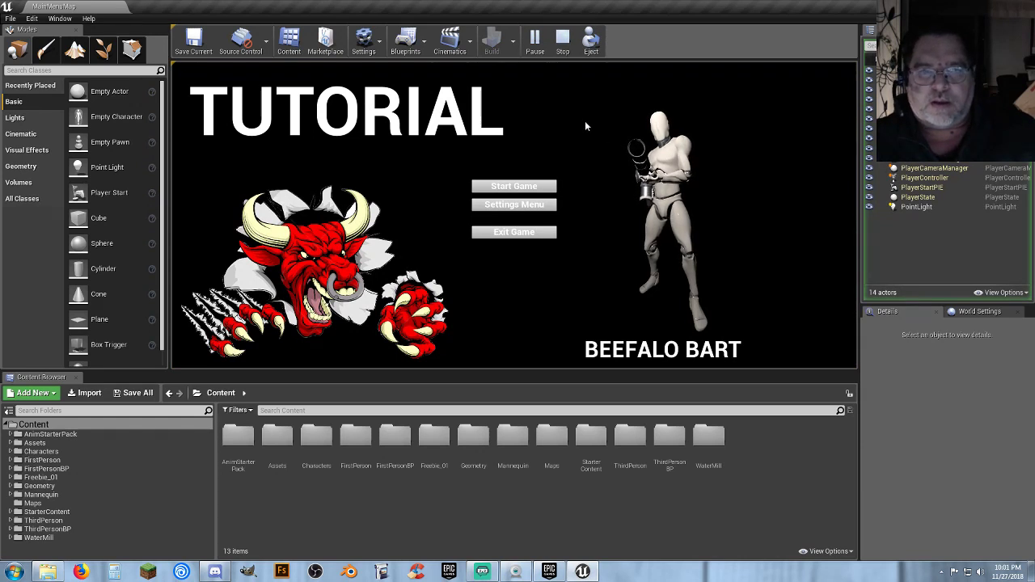
key(Escape)
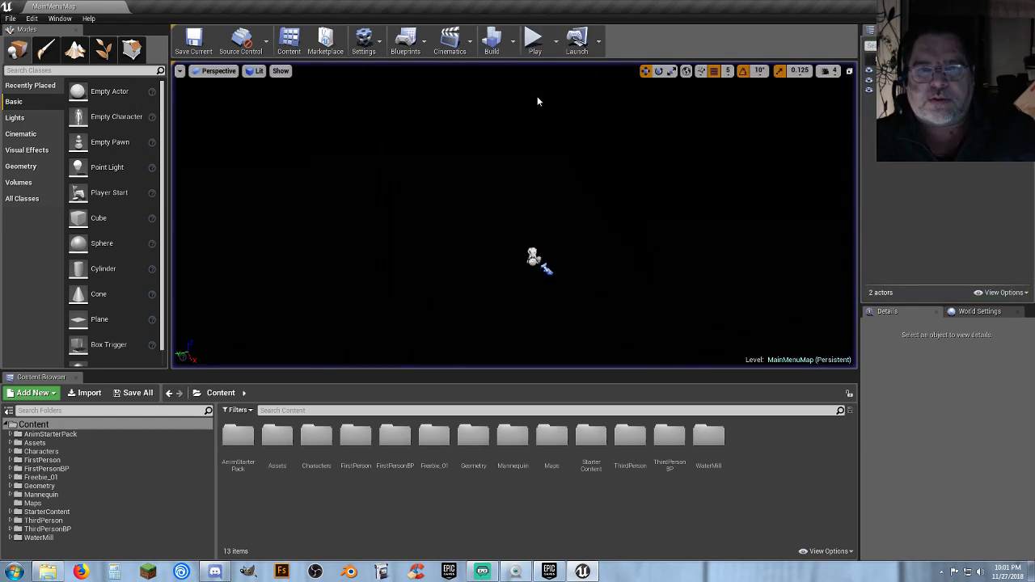
click(556, 48)
click(599, 119)
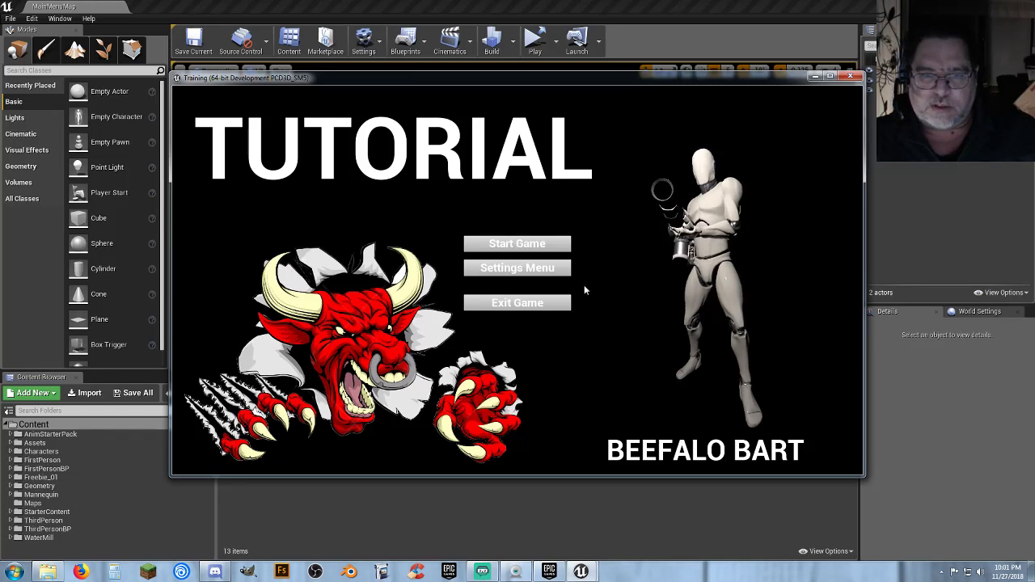
click(564, 244)
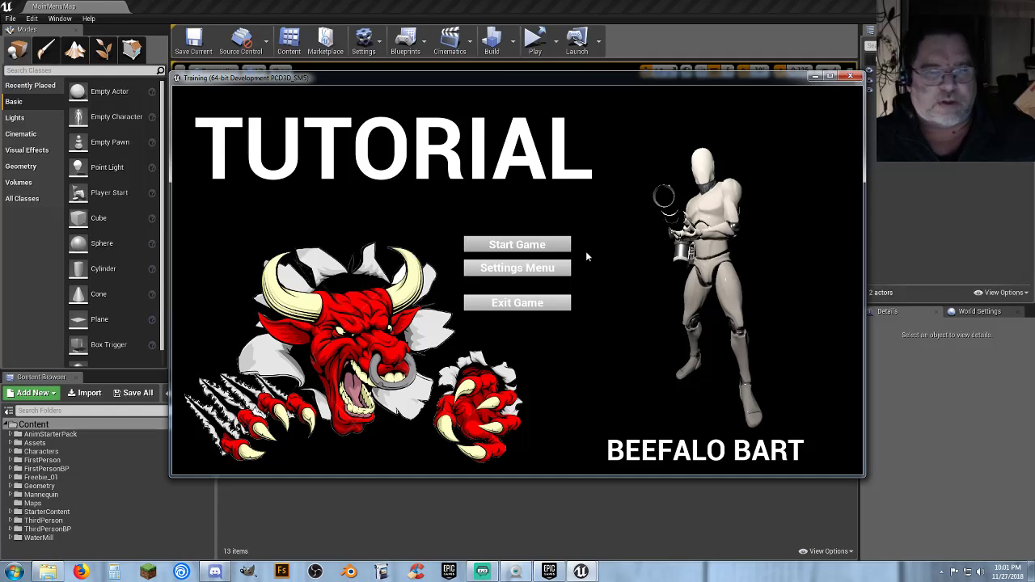
click(517, 244)
Test-fire the rifle repeatedly down the street in the running game.
click(517, 280)
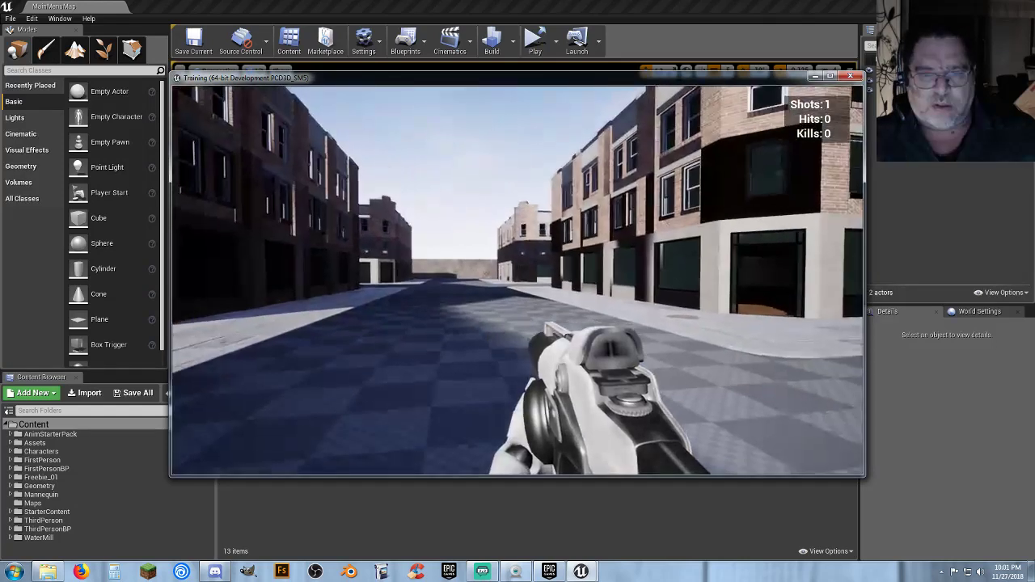
click(517, 280)
click(517, 280)
click(517, 280)
click(517, 280)
click(517, 280)
click(517, 279)
click(517, 280)
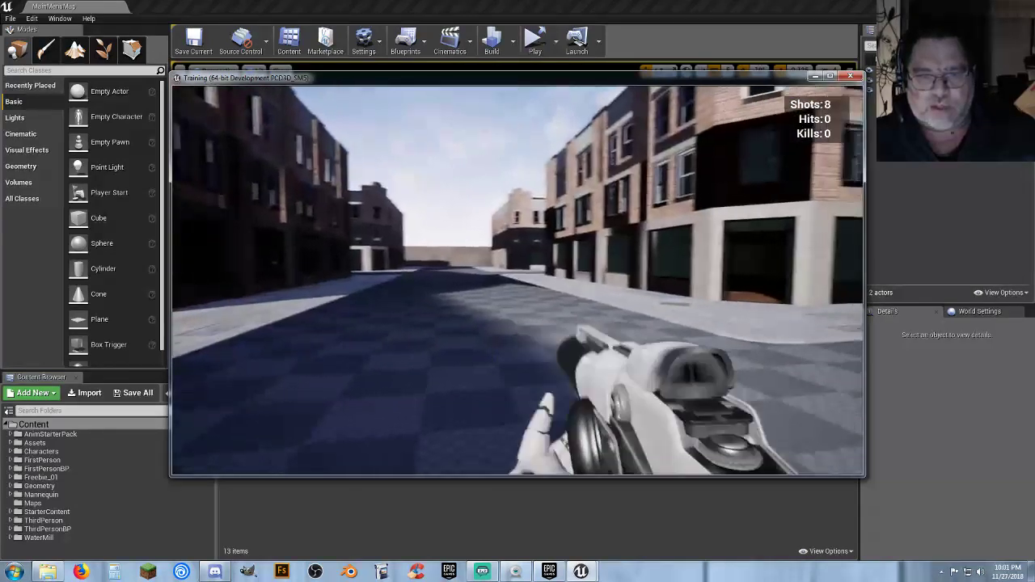
click(517, 280)
click(517, 280)
click(517, 280)
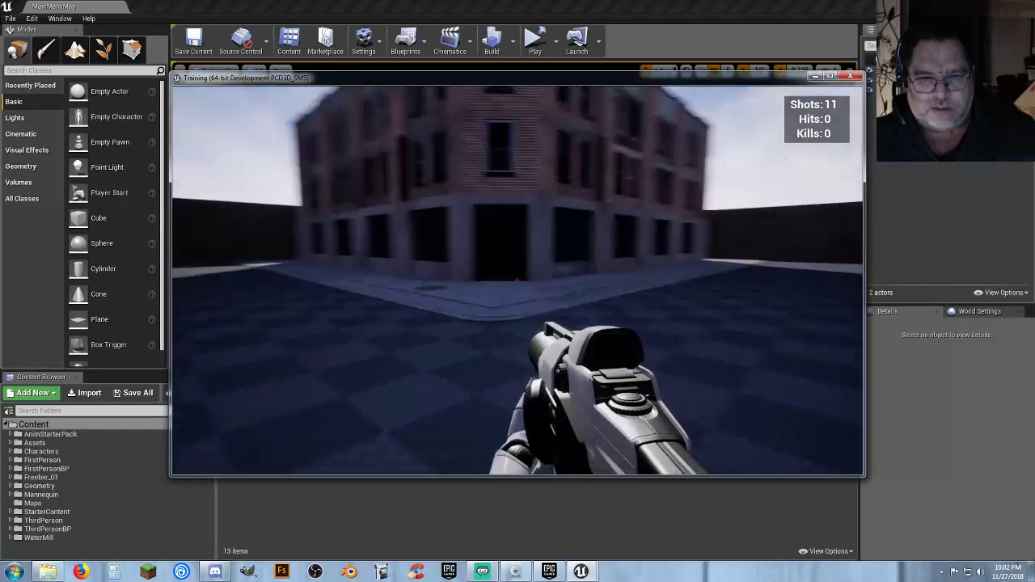
Walk through the city level in the running game and examine the brick buildings, their interiors and the streets between them.
key(w)
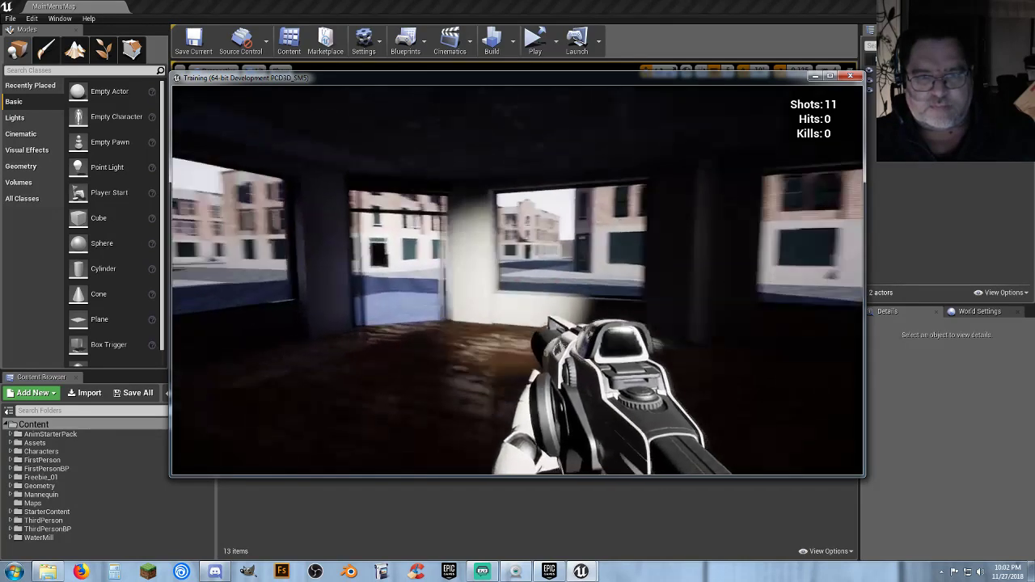
key(w)
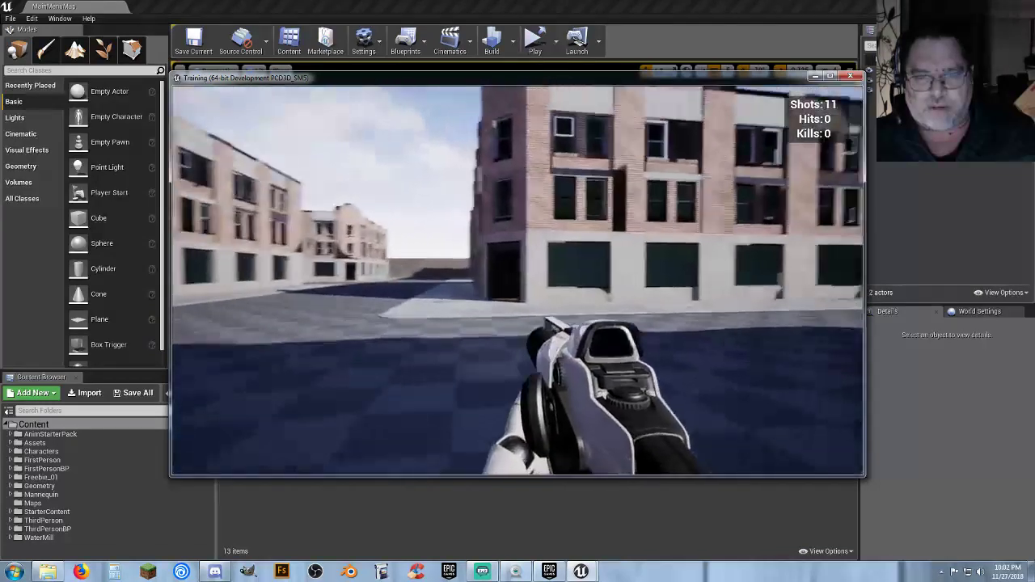
key(w)
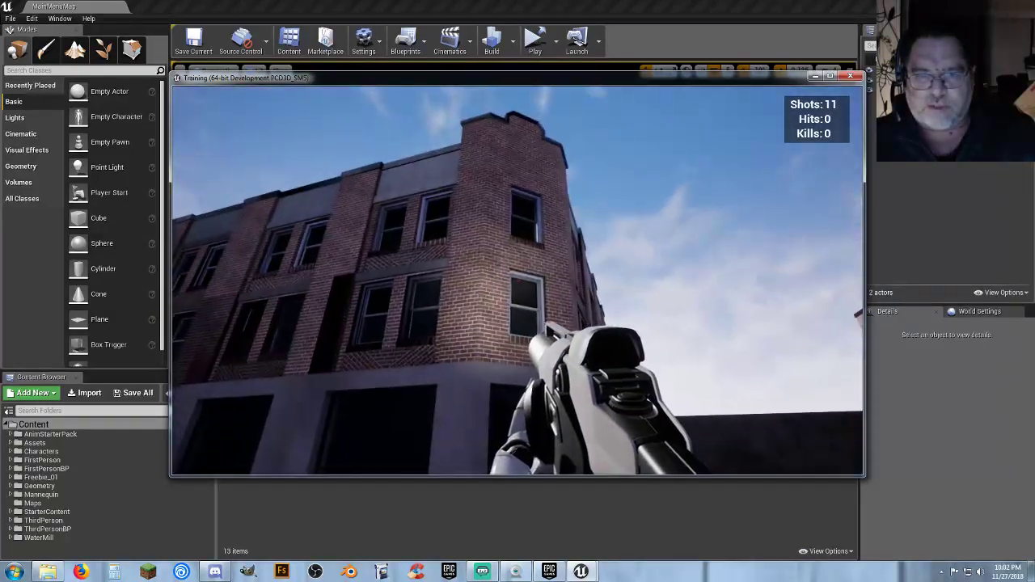
key(a)
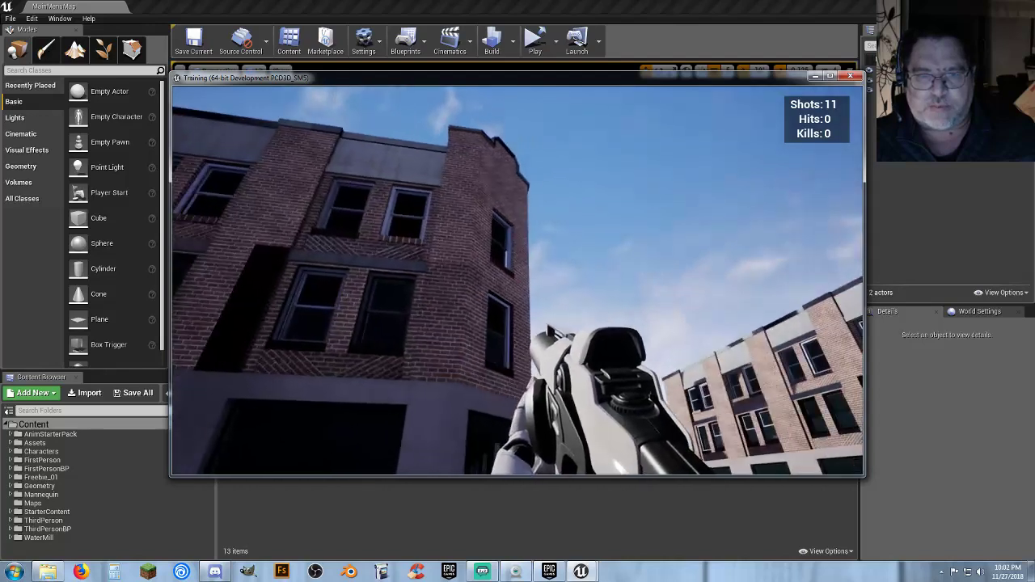
key(w)
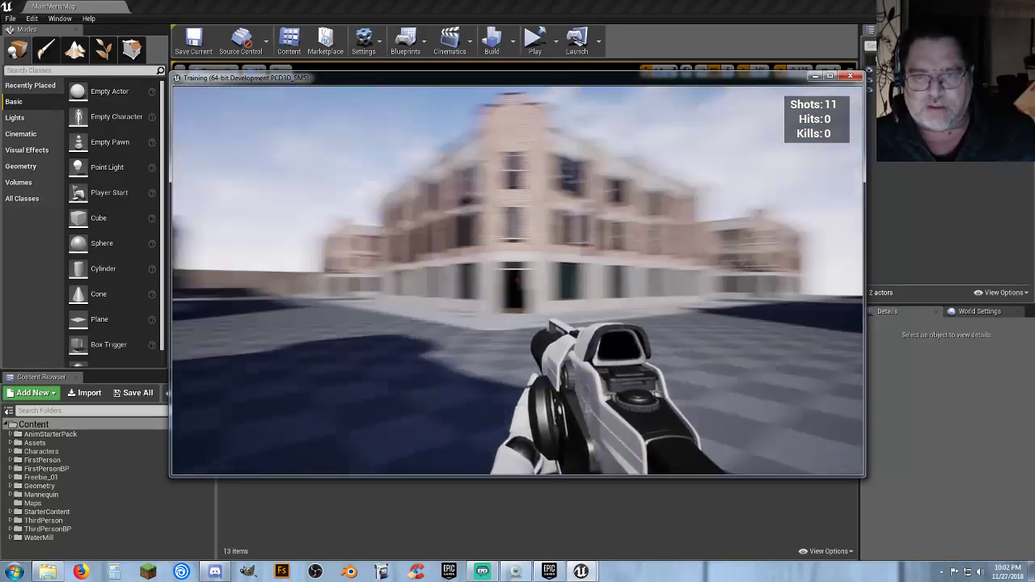
key(w)
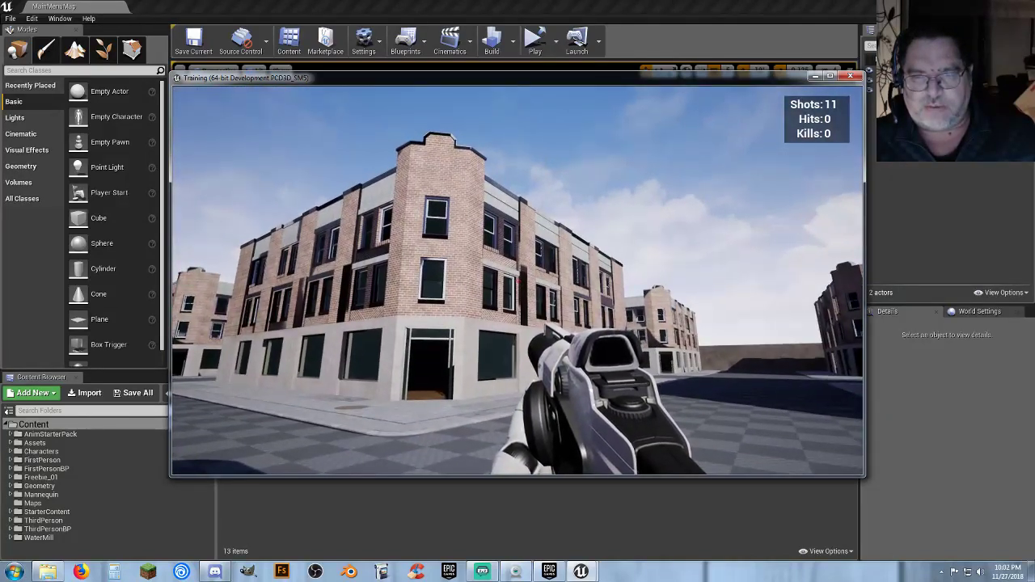
key(w)
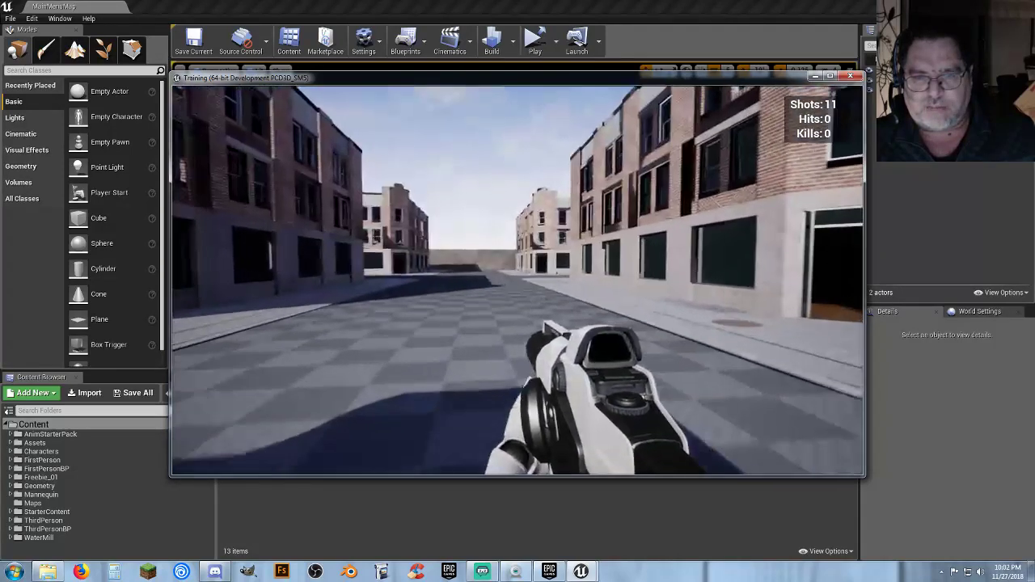
key(w)
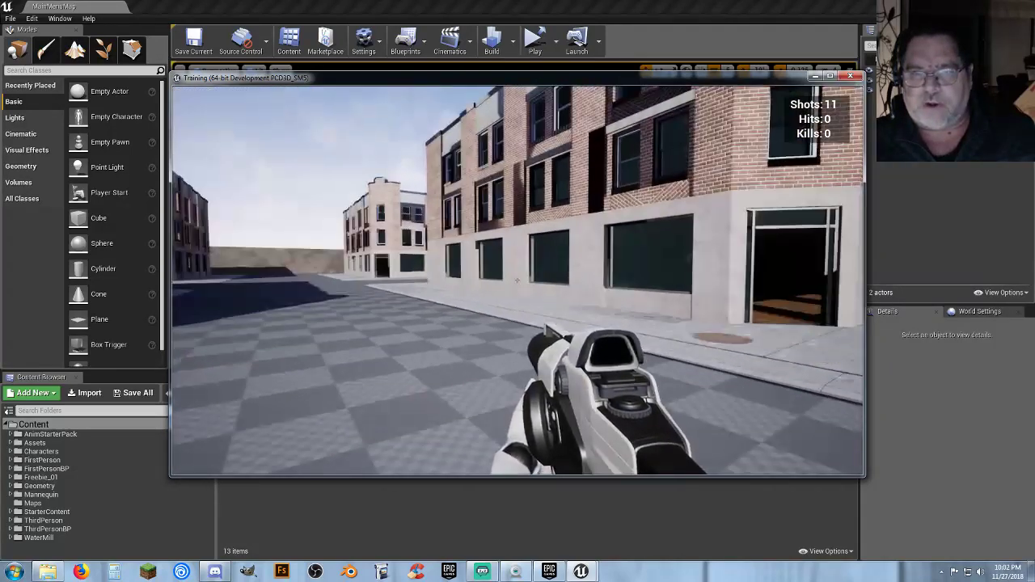
key(w)
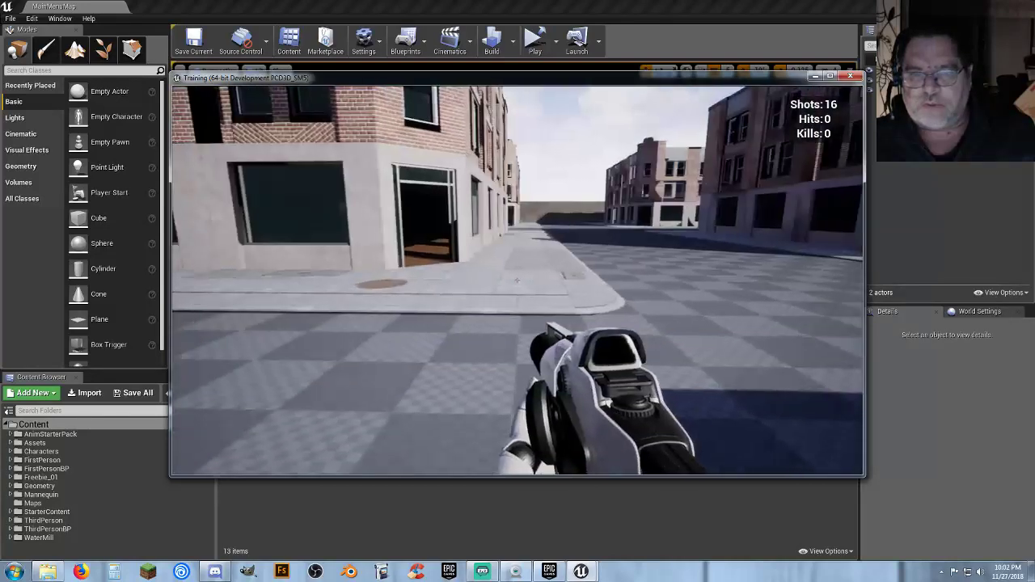
key(w)
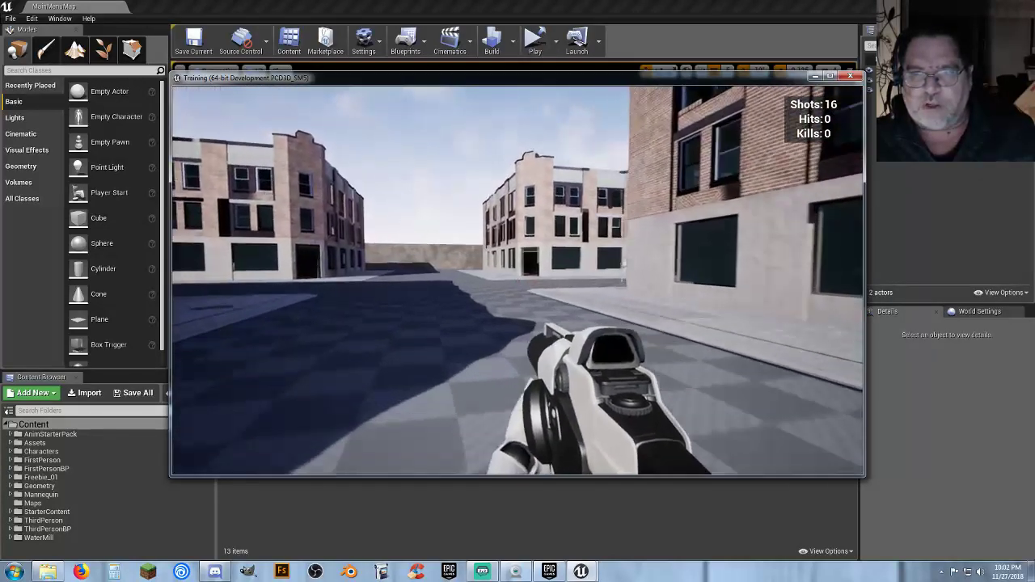
Inspect the mannequin characters through the rifle scope, then walk on to examine the building facades up close.
right_click(518, 280)
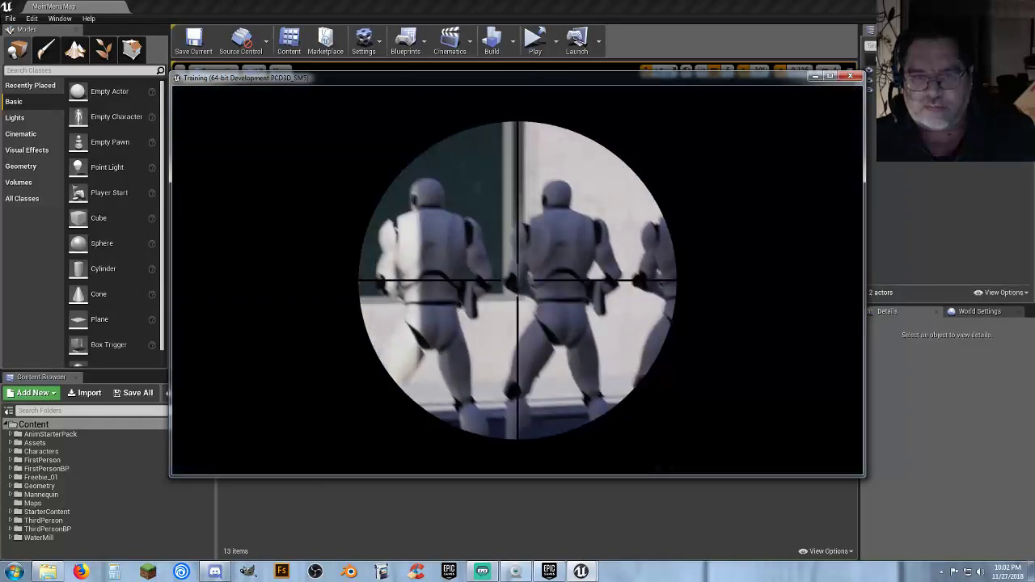
right_click(517, 279)
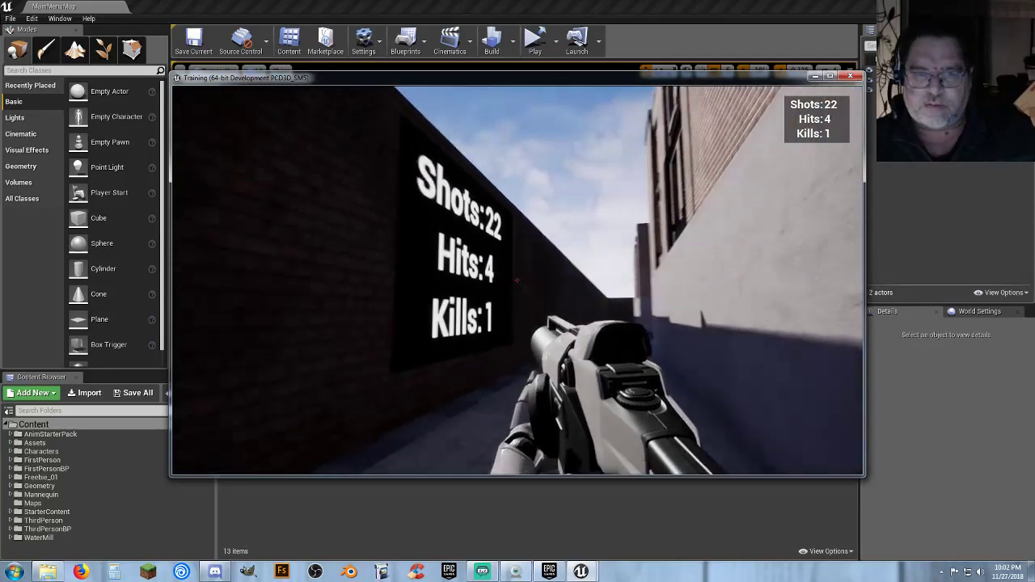
key(w)
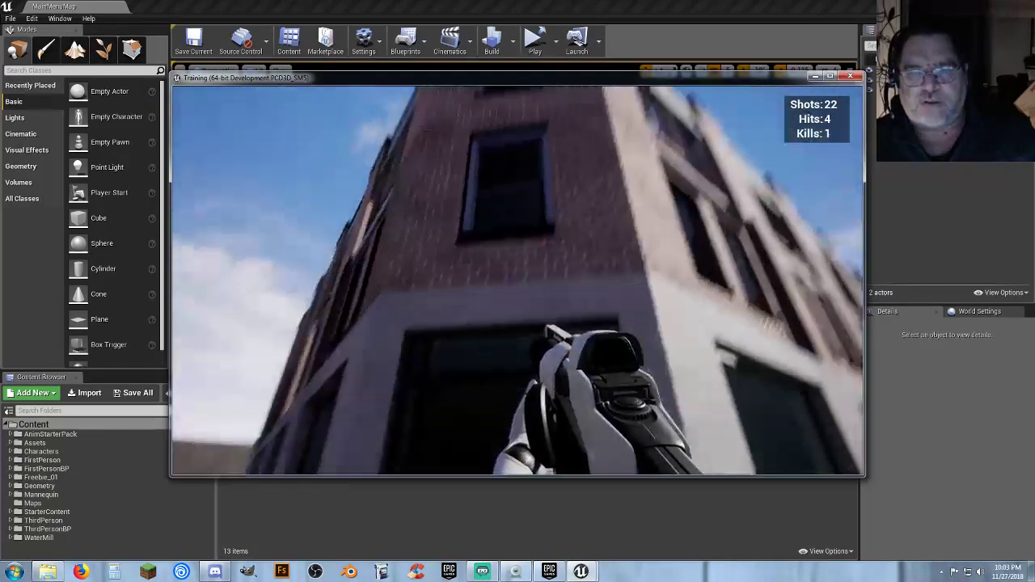
key(d)
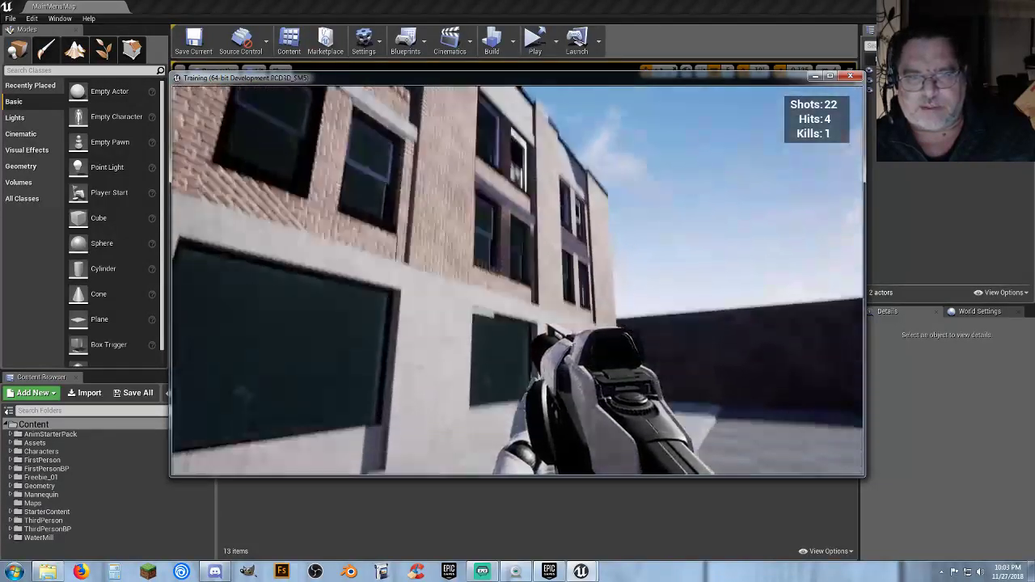
key(w)
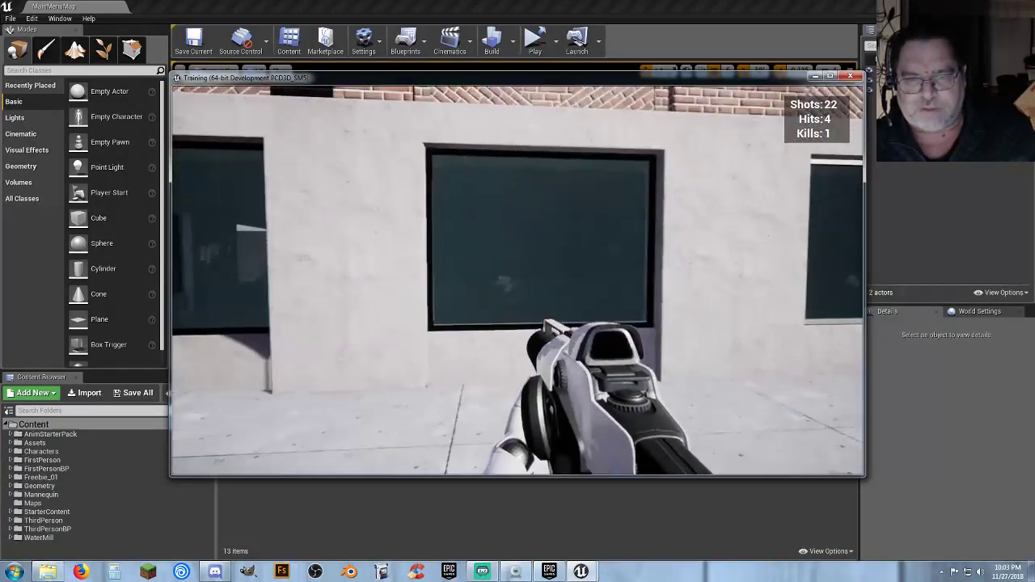
Back away from the building and fire several shots at its ground-floor window to test the glass.
key(s)
click(518, 280)
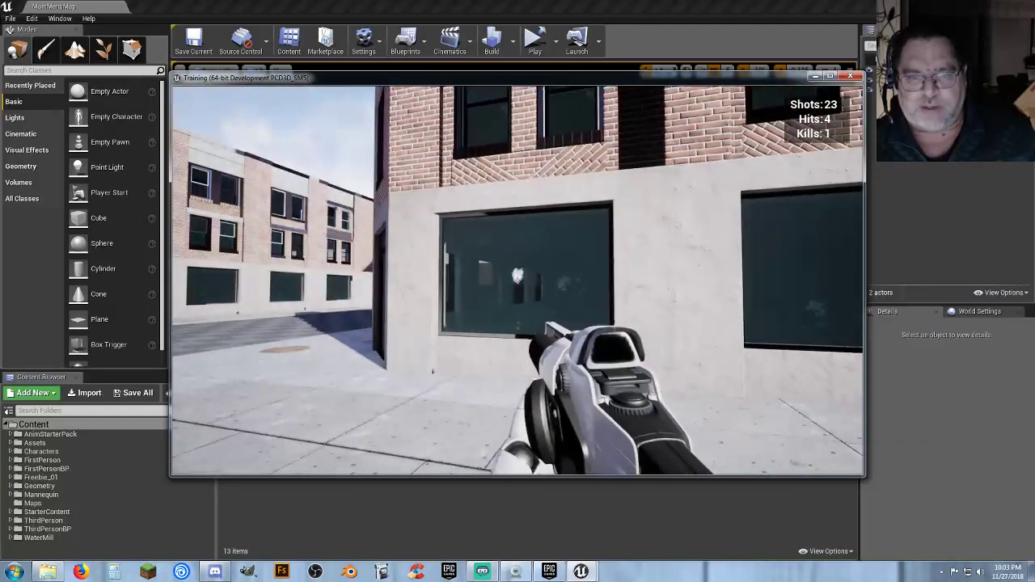
click(518, 280)
click(518, 280)
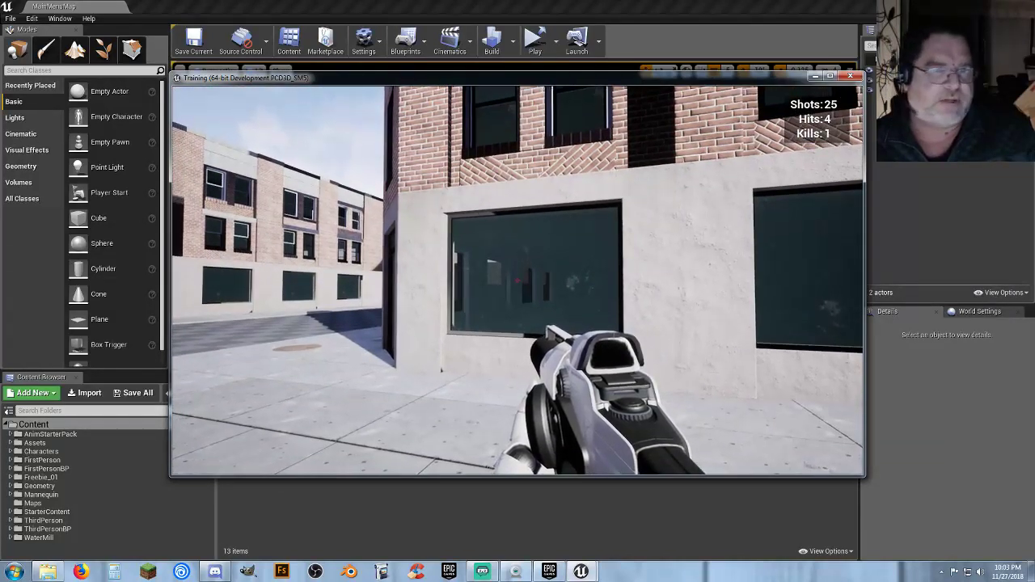
click(518, 280)
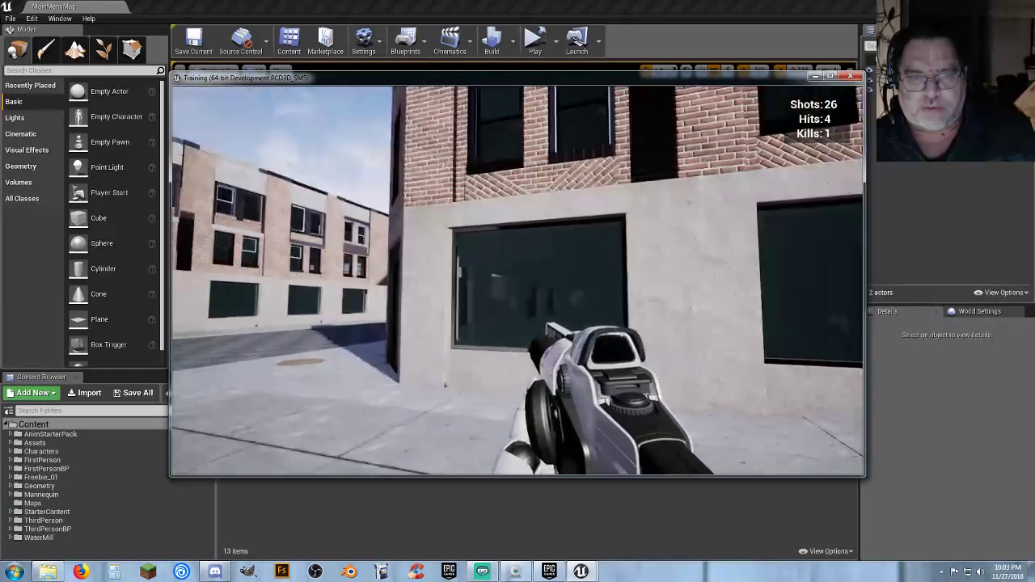
click(518, 280)
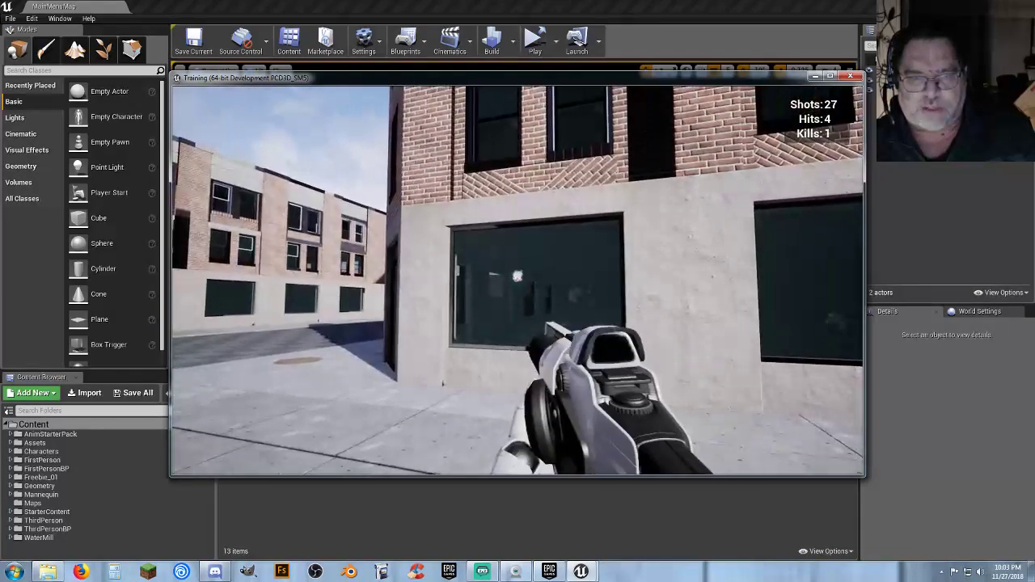
Exit the running game to its main menu and quit the game.
key(Escape)
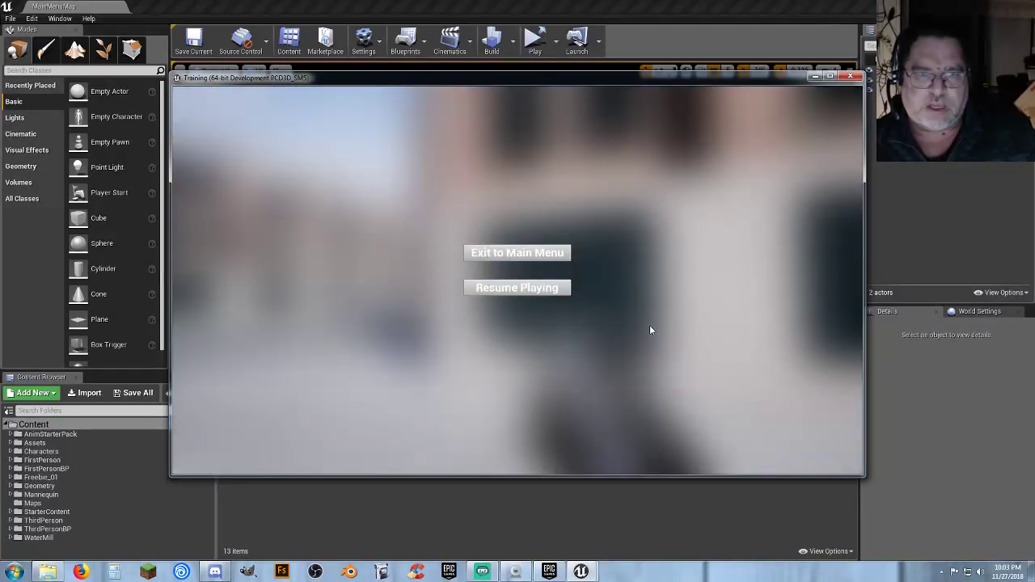
click(513, 254)
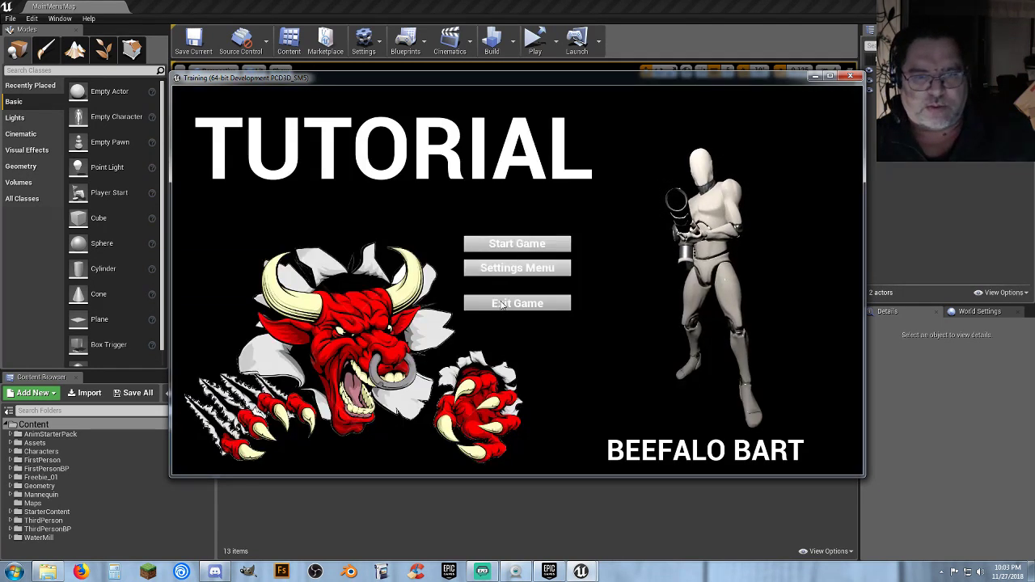
click(501, 304)
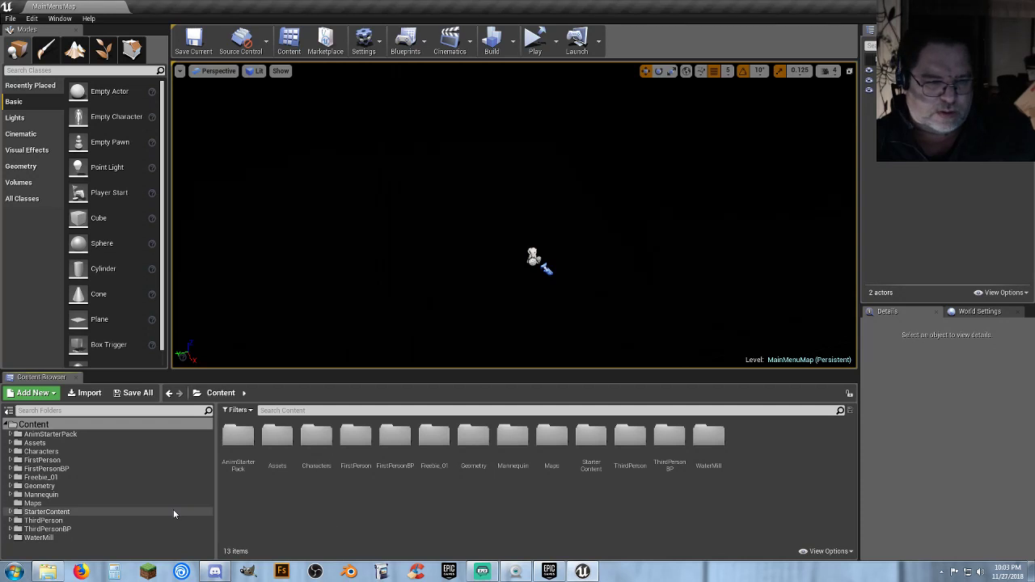
Open the Construction map from the Maps folder and bring its two-storey building into view.
click(62, 505)
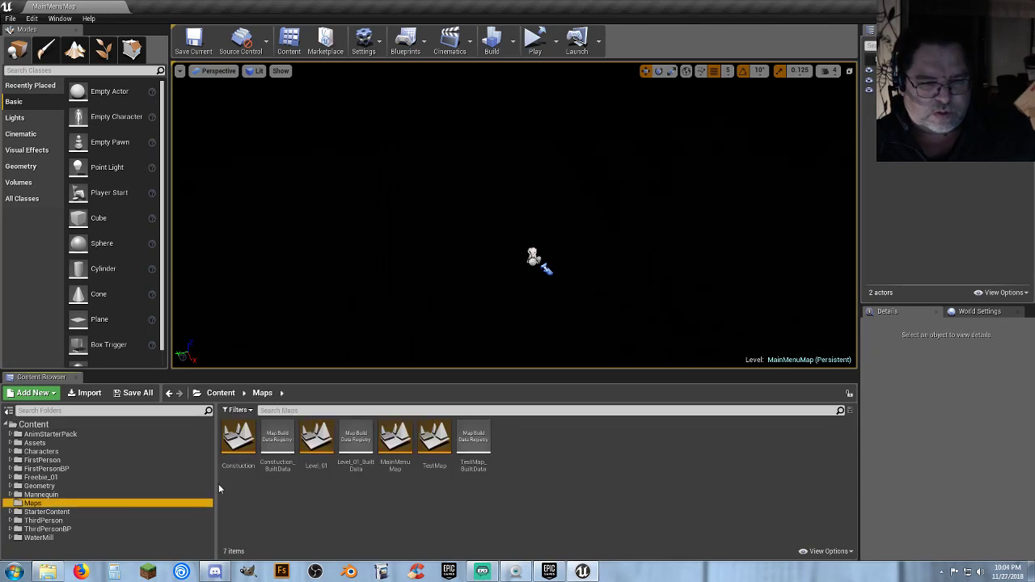
double_click(237, 474)
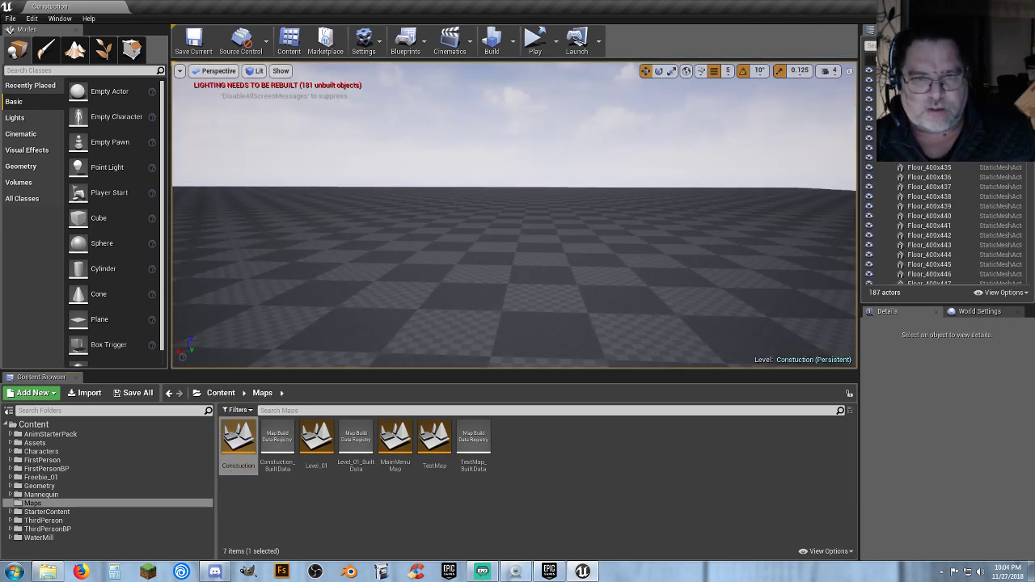
right_drag(493, 278, 736, 215)
key(s)
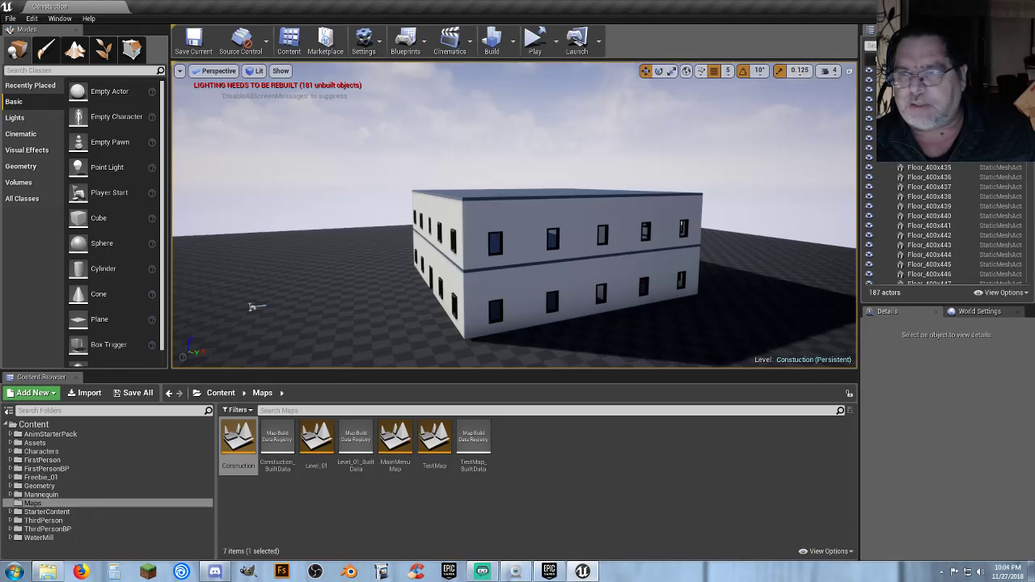
Select the floor piece Floor_400x428 and look through the level's list of actors that make up the building.
click(916, 165)
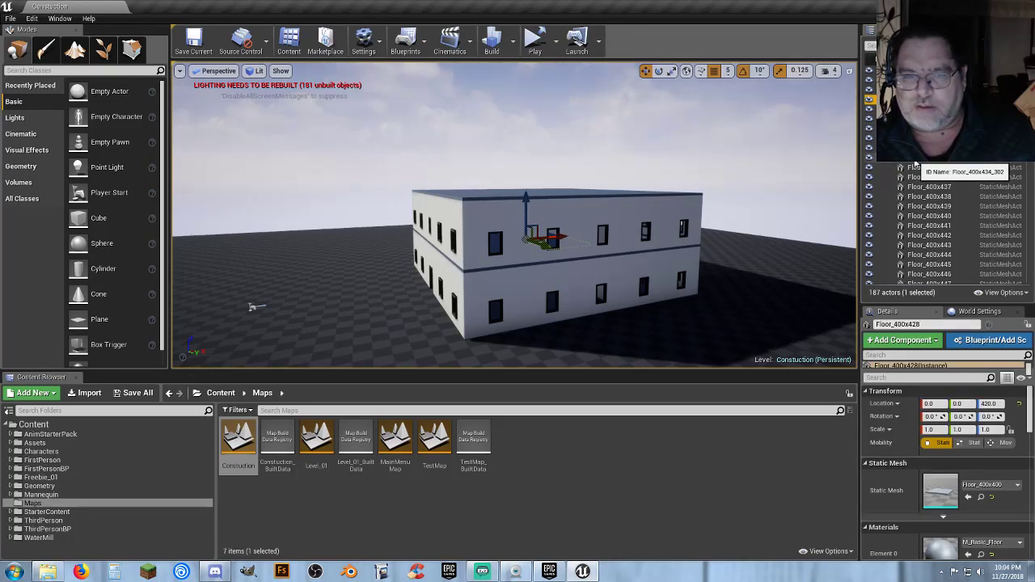
scroll(915, 170, down, 10)
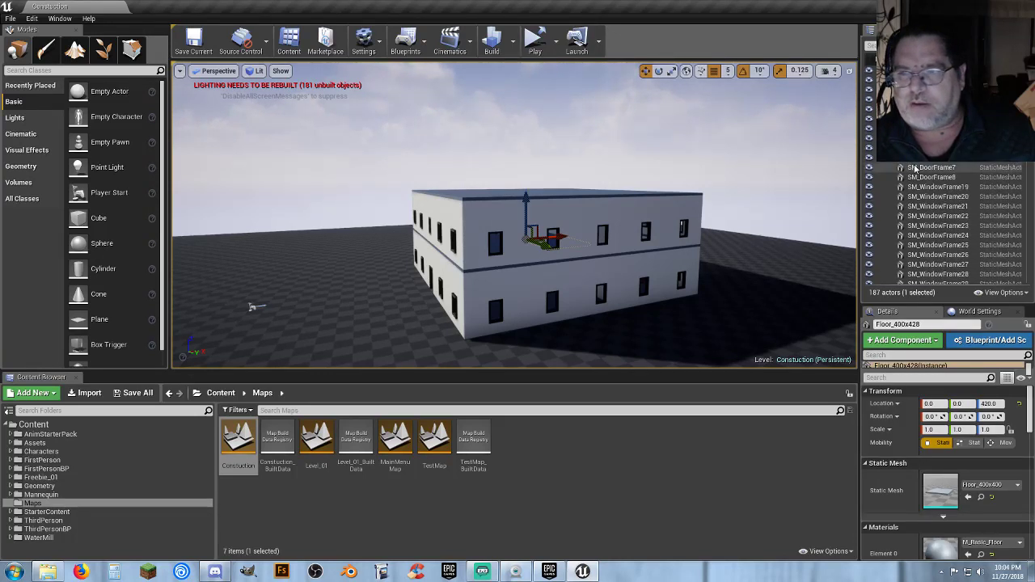
scroll(916, 174, down, 10)
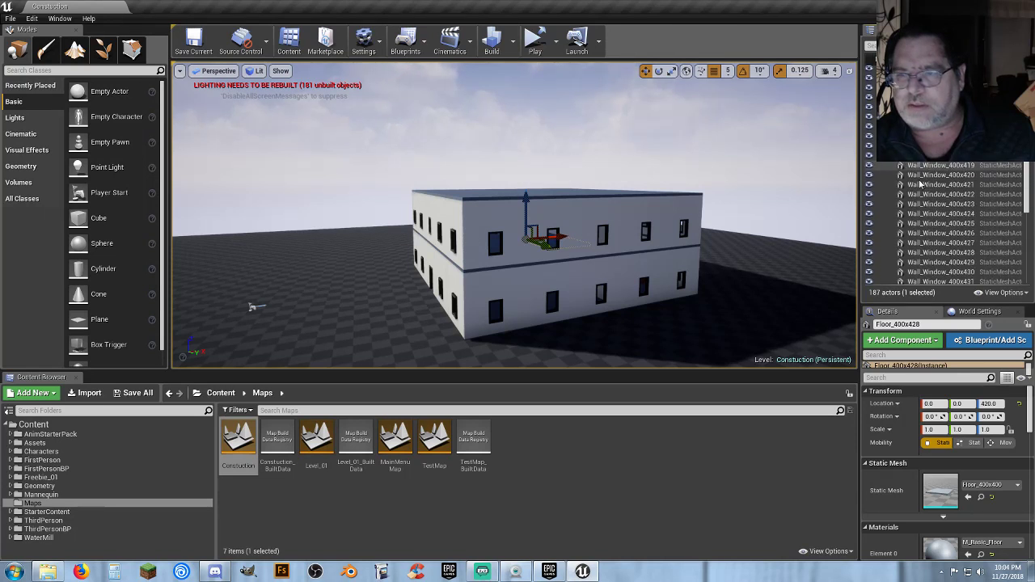
Delete the building's second-floor pieces, from Floor_400x428 through Wall_Window_400x435.
scroll(919, 184, down, 2)
shift+click(930, 200)
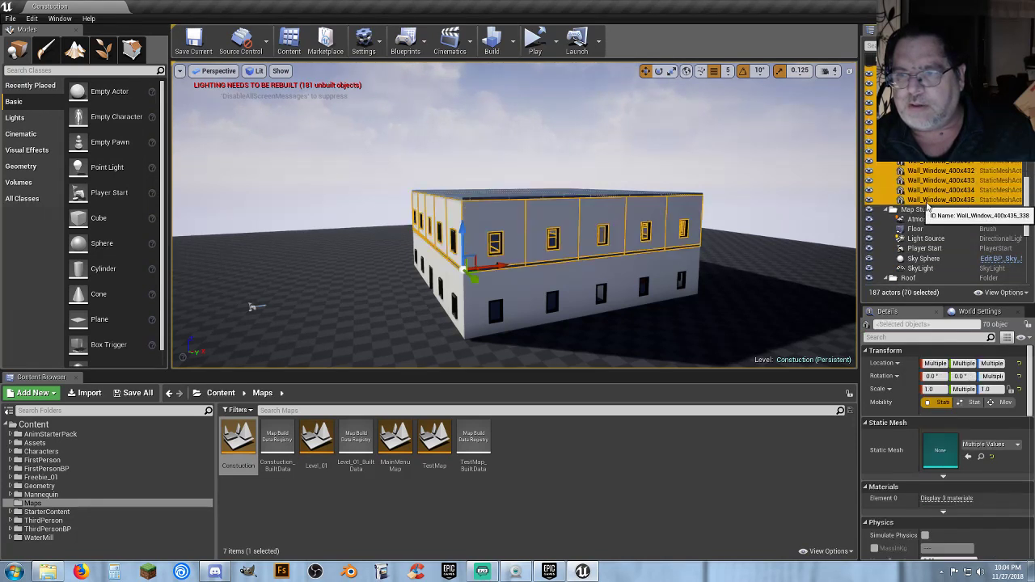
key(Delete)
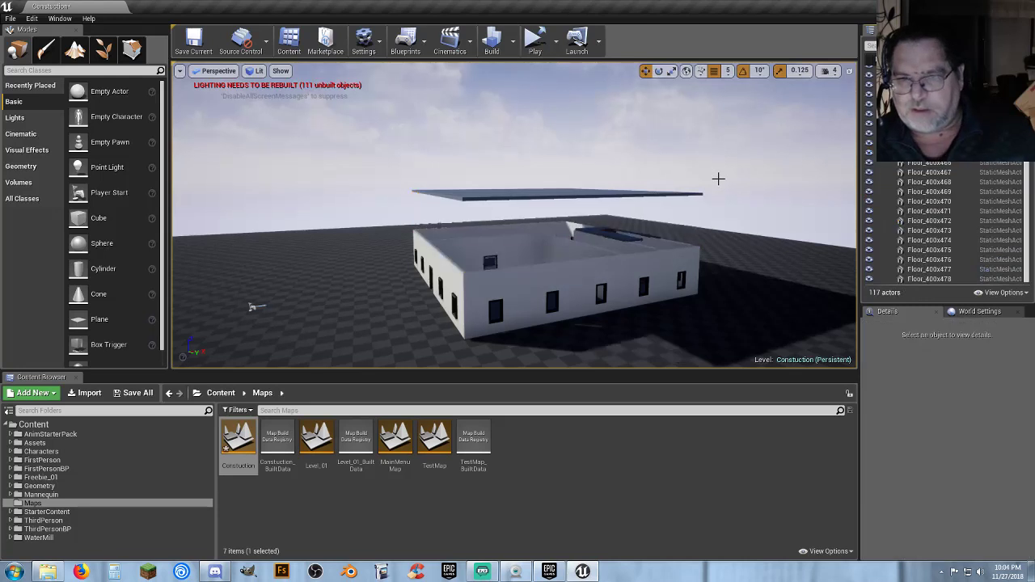
Delete the building's roof pieces, from Floor_400x454 through Floor_400x478.
scroll(865, 183, up, 4)
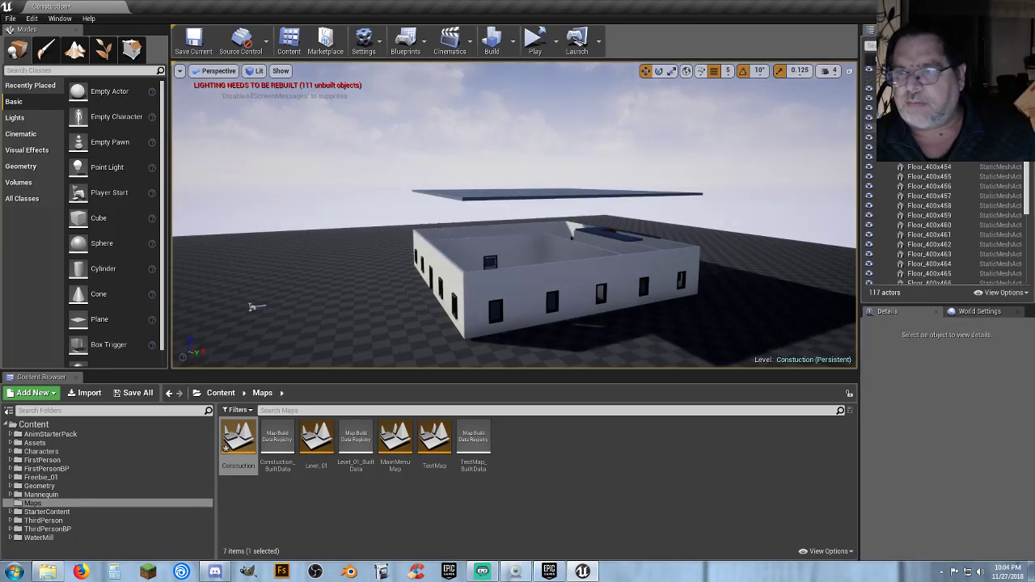
click(929, 167)
scroll(922, 171, down, 4)
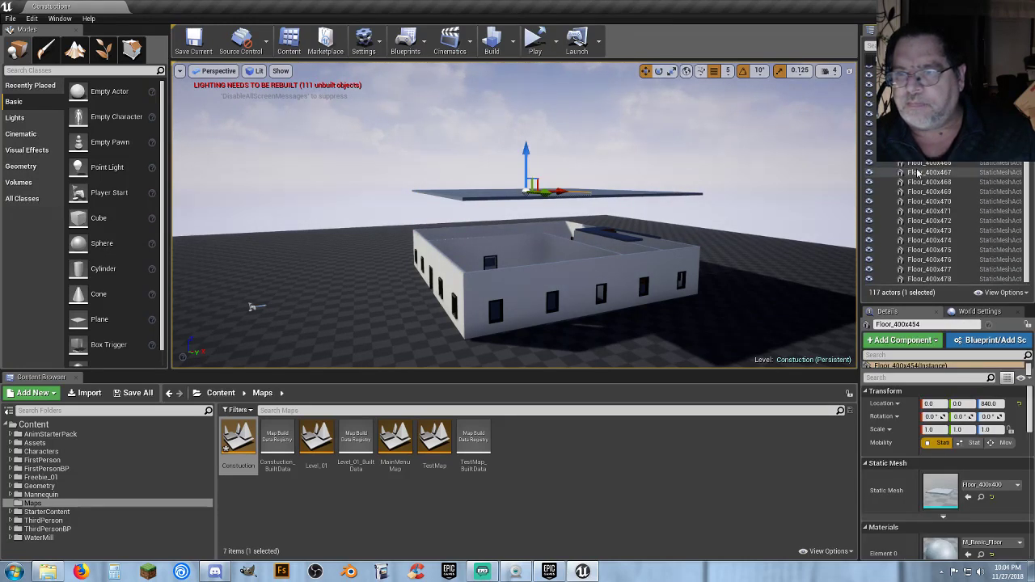
shift+click(930, 279)
key(Delete)
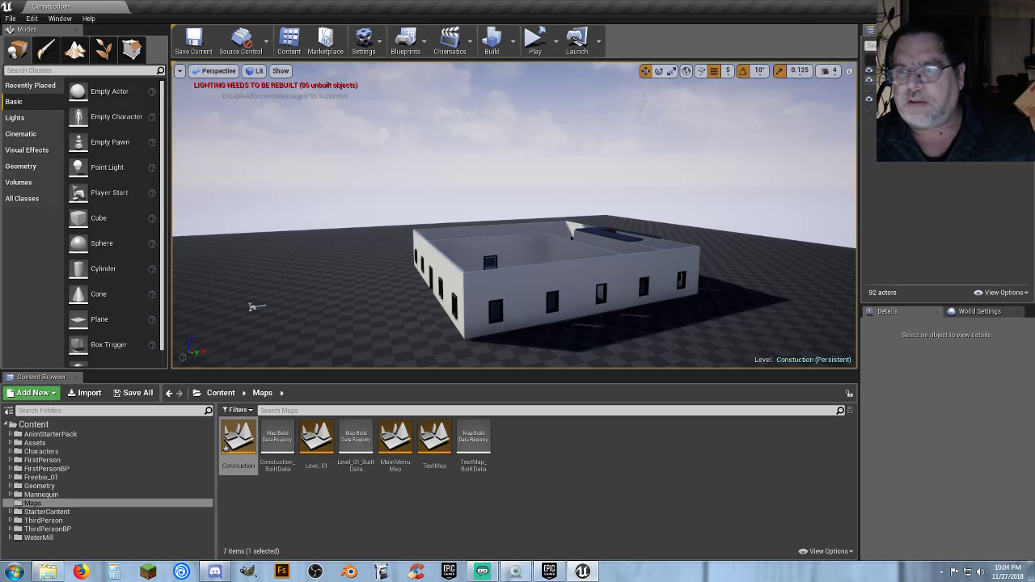
Delete the remaining ground-floor pieces, from the Cube through Wall_Window_400x417, and save the emptied map.
click(619, 233)
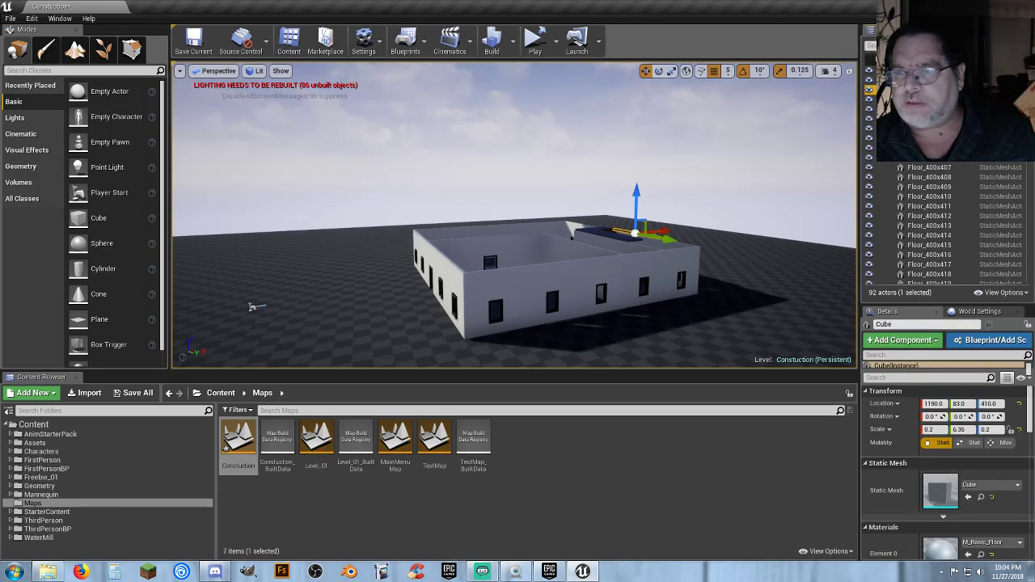
scroll(949, 254, down, 10)
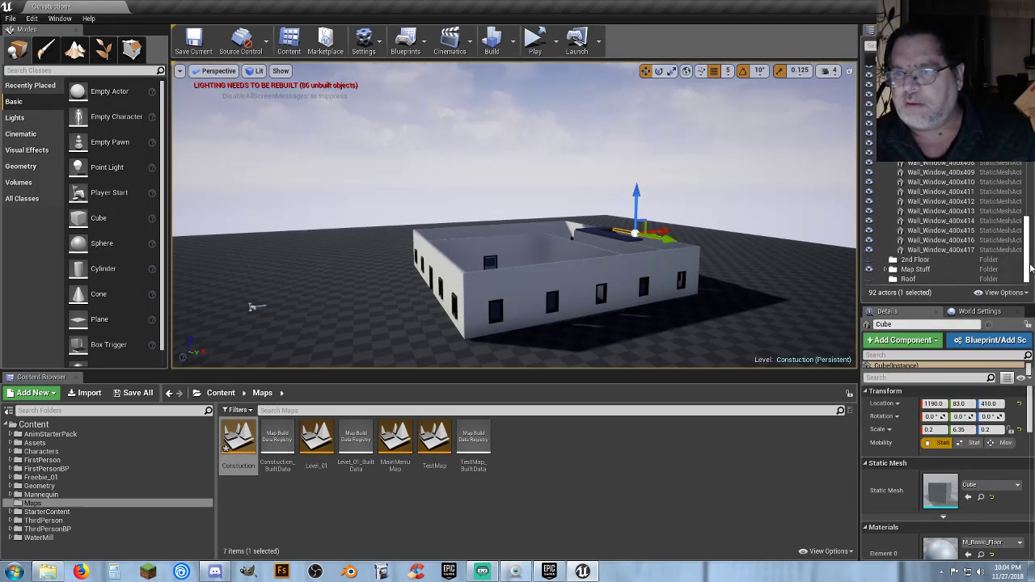
shift+click(950, 250)
key(Delete)
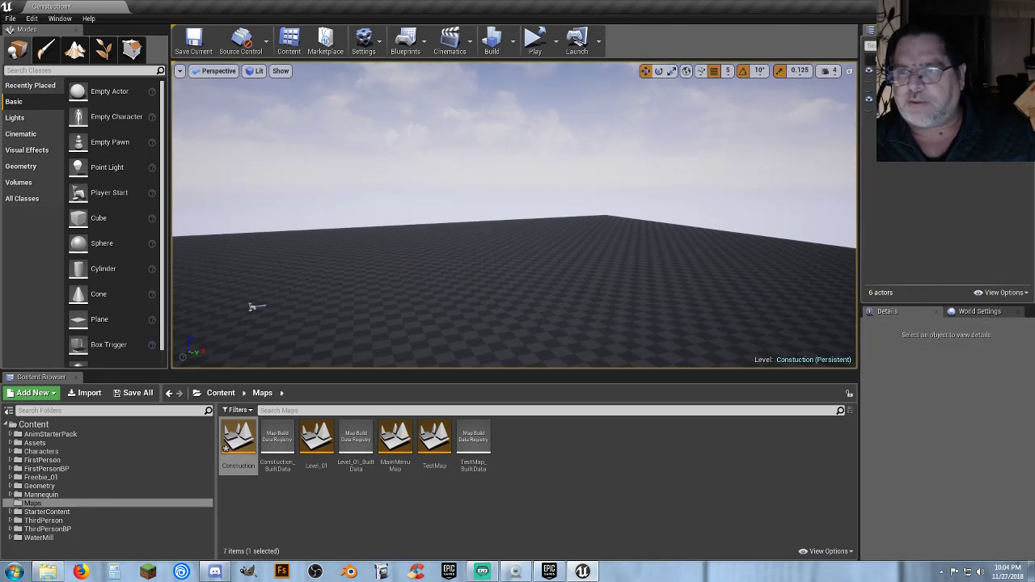
click(133, 393)
click(614, 384)
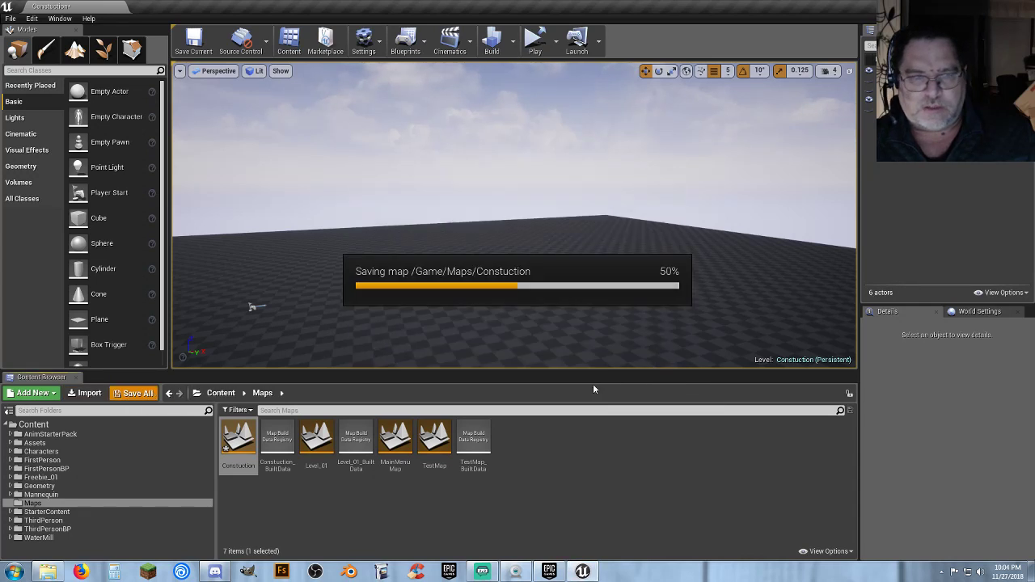
Look through the Blueprints, BrushMeshes, Materials and Maps subfolders of the Freebie_01 folder.
right_drag(504, 282, 484, 317)
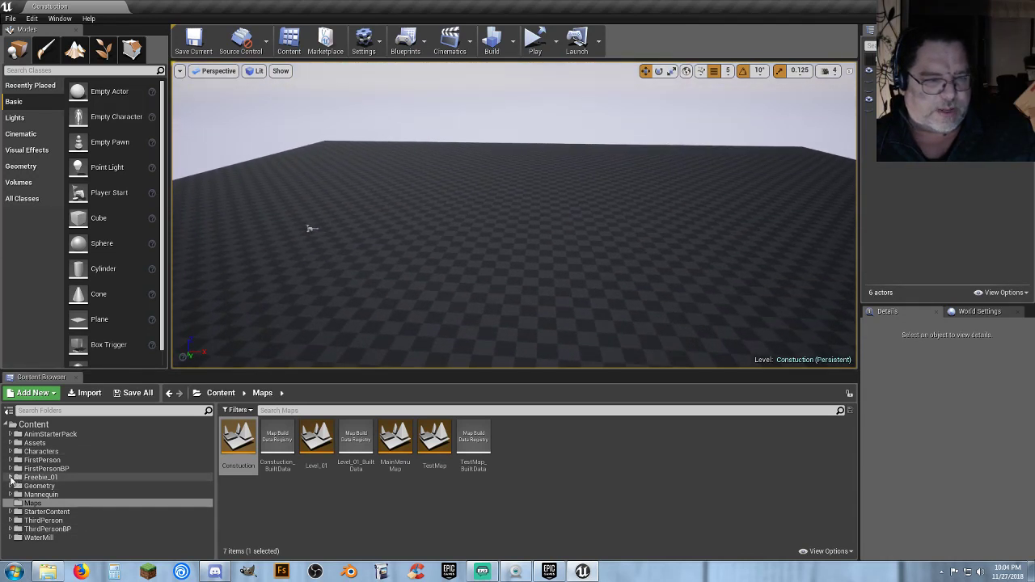
click(11, 478)
click(43, 487)
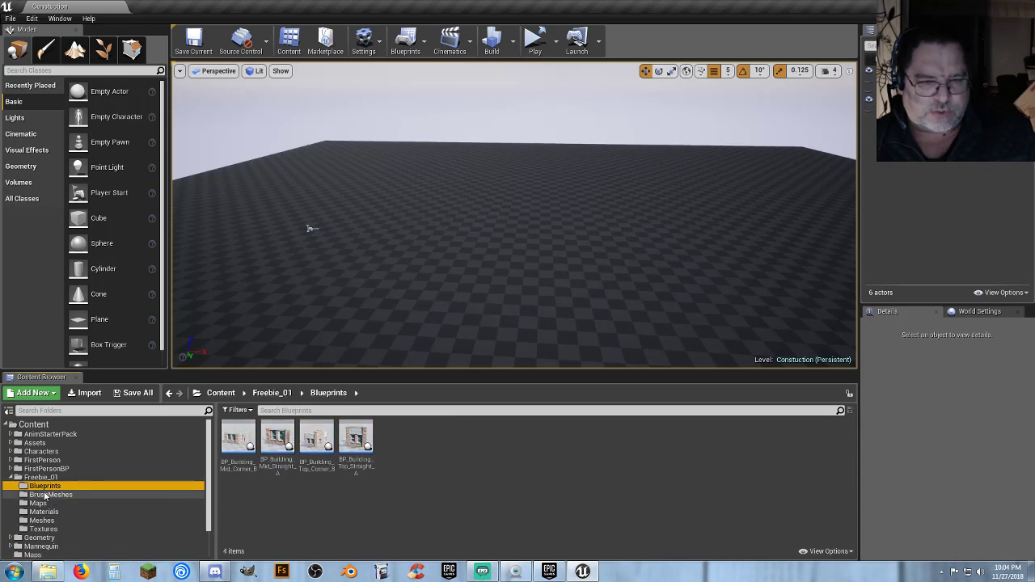
click(42, 496)
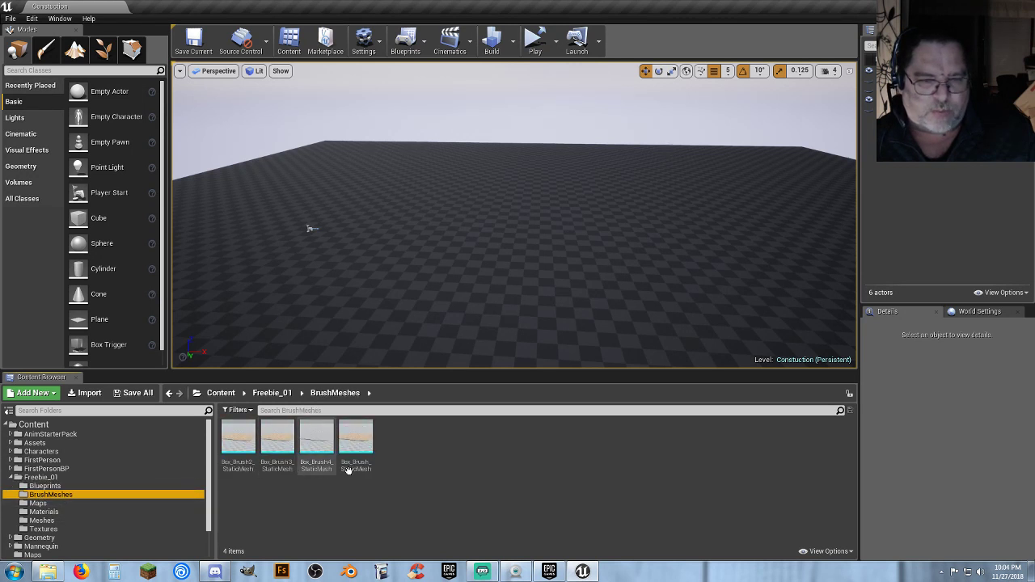
click(65, 503)
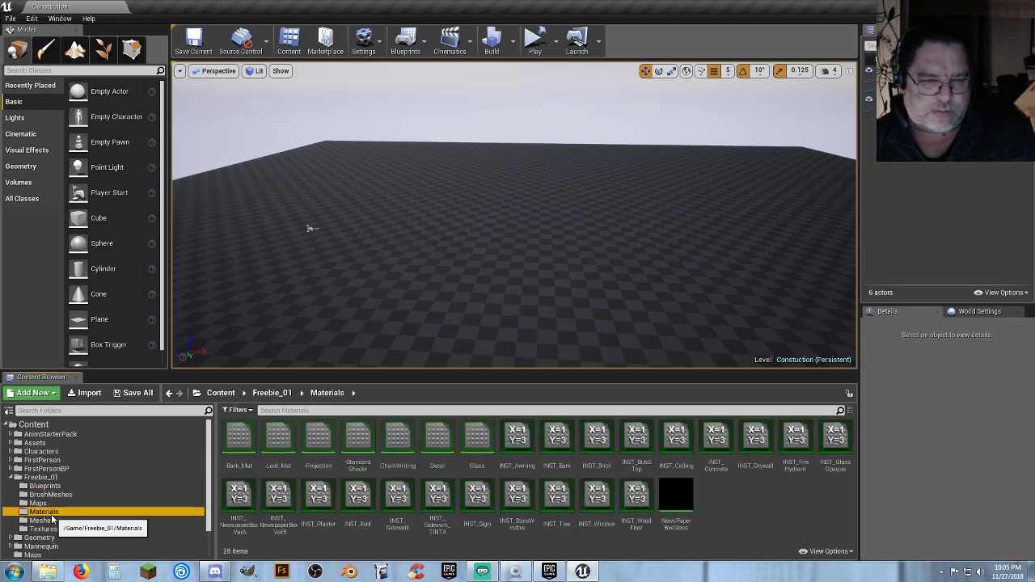
click(53, 513)
click(54, 504)
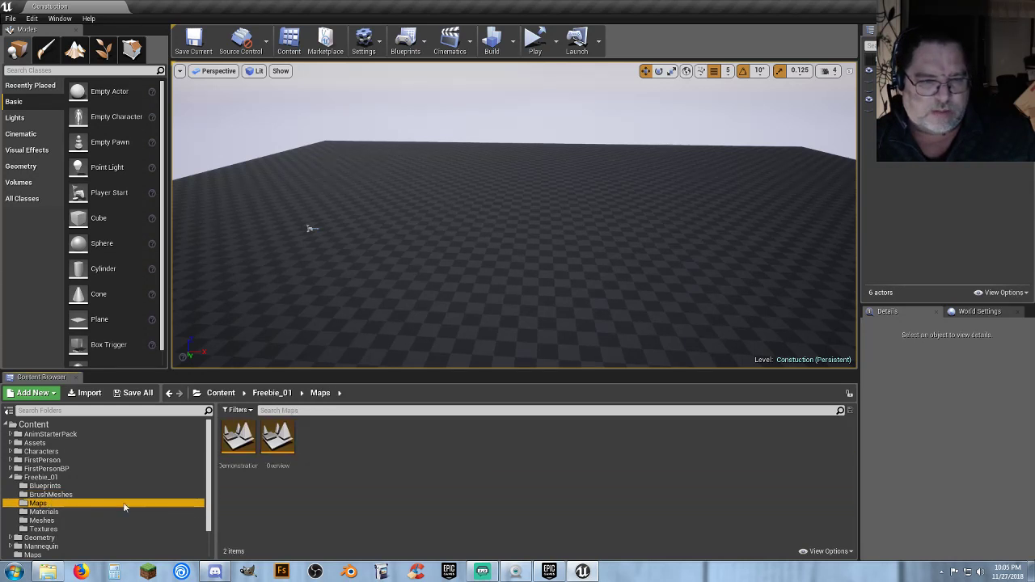
Open the Demonstration map, dismiss its message log, and select the building corner piece around the entrance doors.
click(244, 455)
double_click(244, 455)
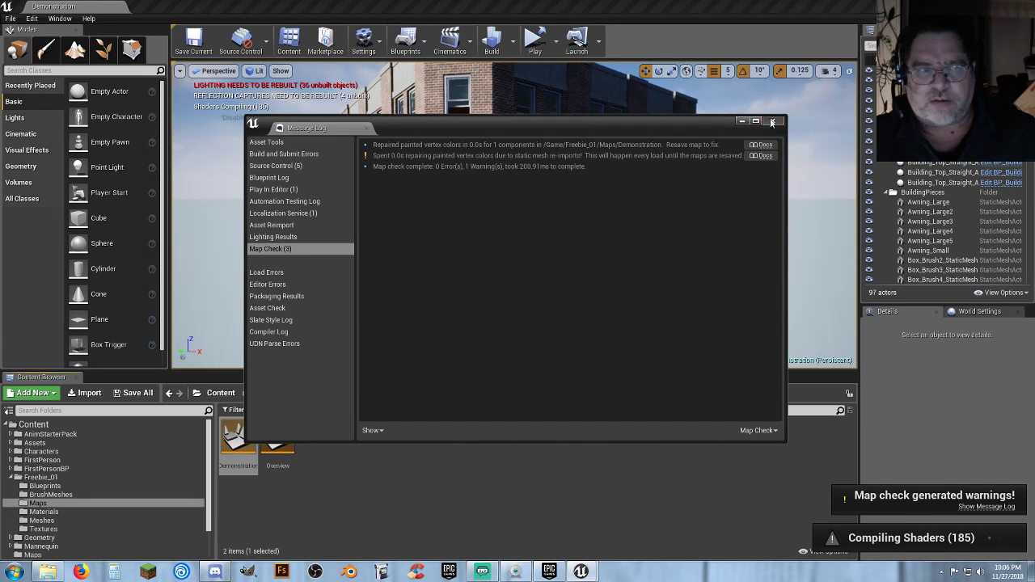
click(771, 121)
right_drag(514, 215, 474, 222)
key(w)
key(w)
right_drag(579, 222, 612, 247)
click(543, 234)
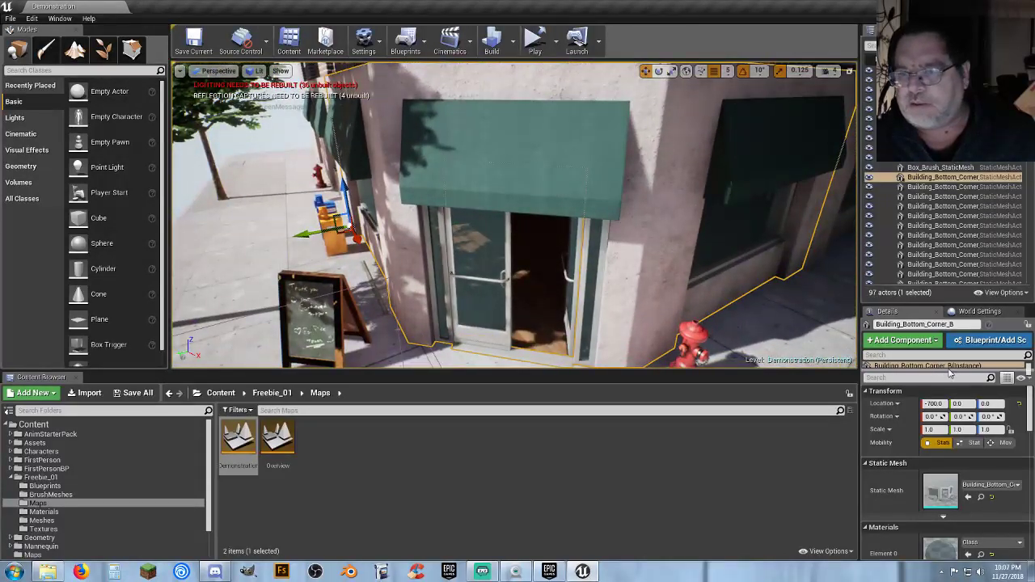
Set the Demonstration level's GameMode Override to the first-person game mode.
click(968, 314)
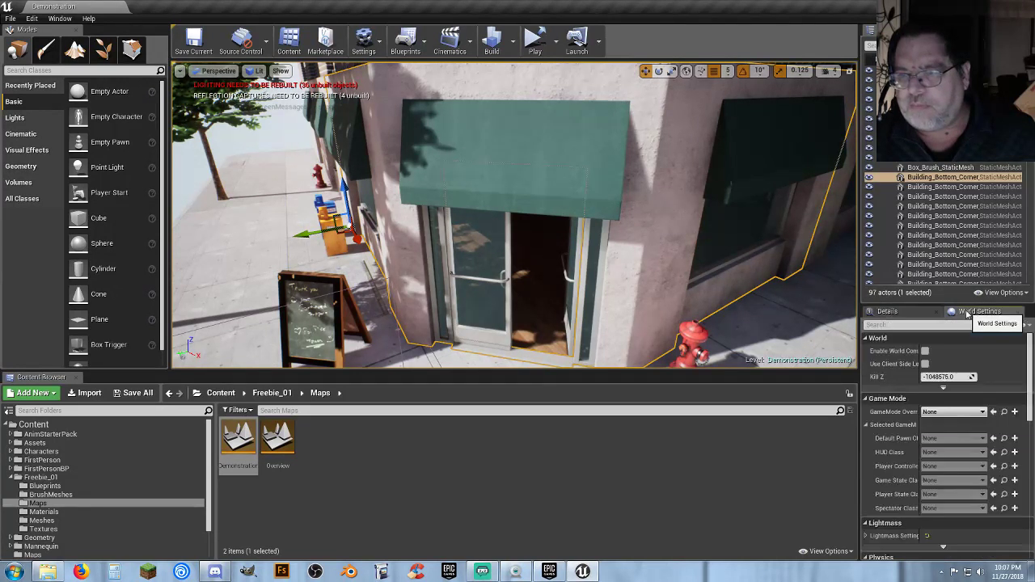
click(954, 412)
click(942, 446)
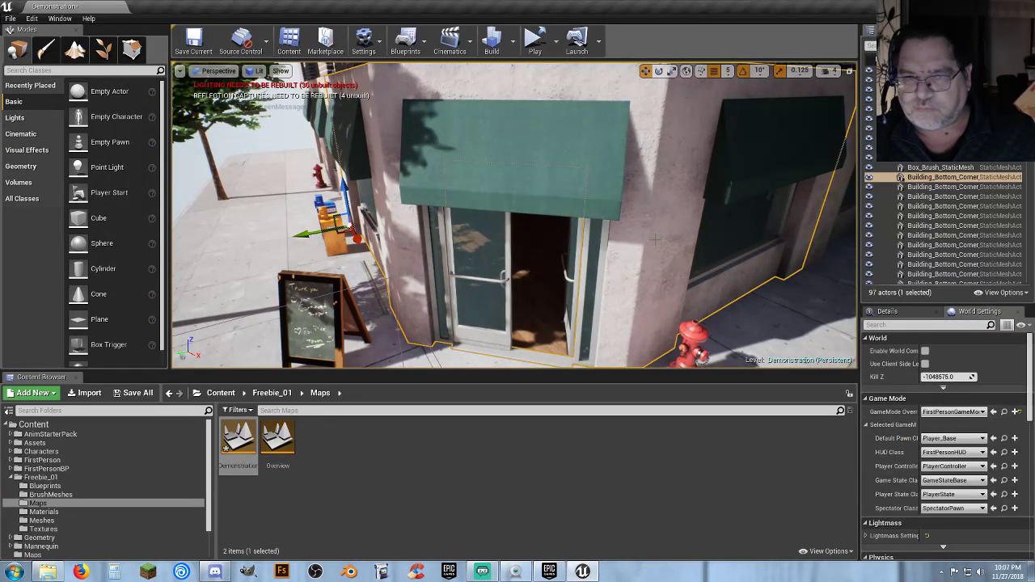
Play the Demonstration level in the editor viewport, then end the play session.
click(560, 46)
click(576, 72)
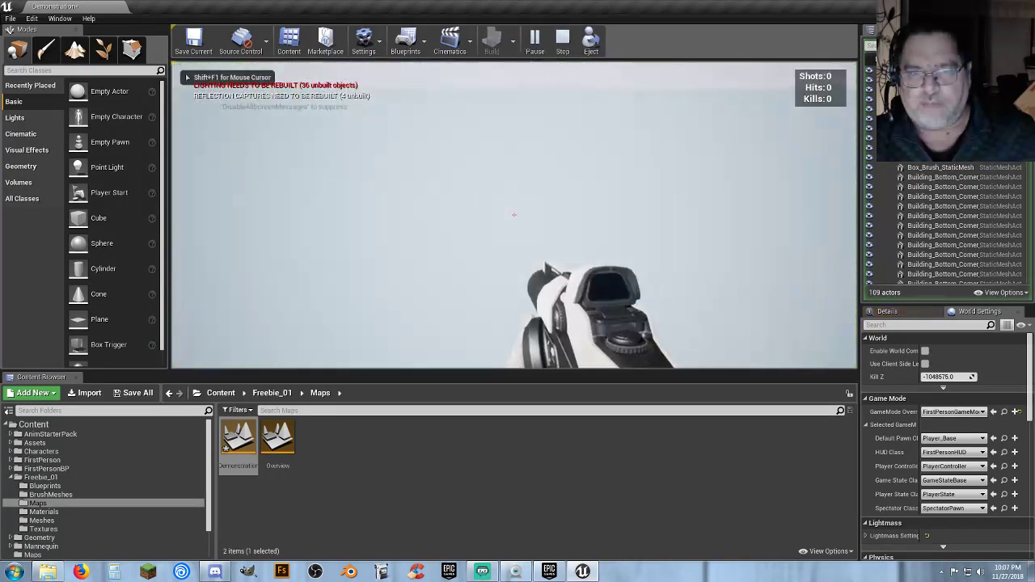
key(Escape)
View the sidewalk at the corner entrance and the building's interior, then run and stop another play test.
right_drag(574, 251, 570, 352)
key(w)
click(565, 257)
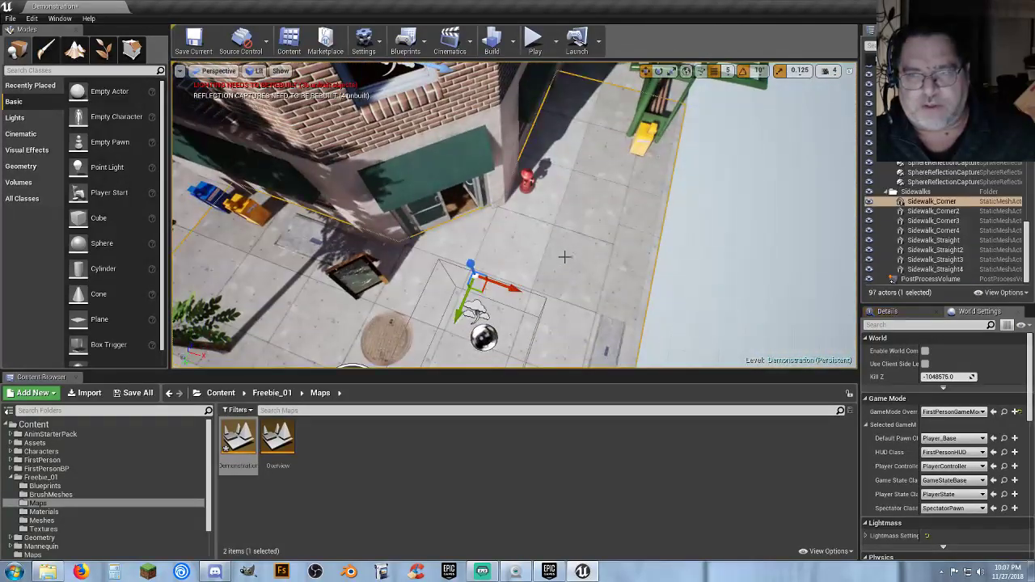
right_drag(566, 252, 564, 209)
key(w)
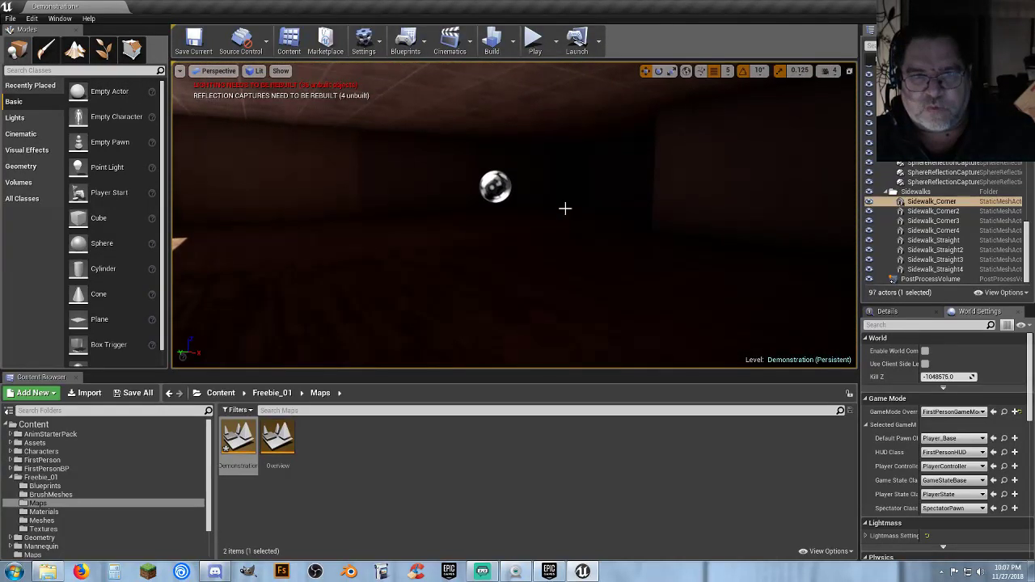
click(535, 40)
key(Escape)
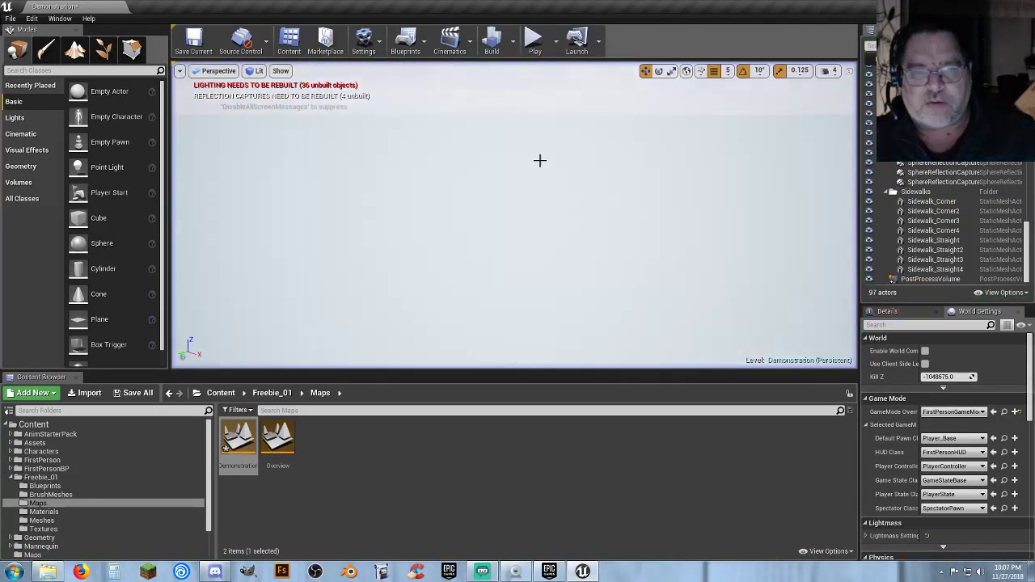
Inspect the Demonstration building's street facade with its awnings, trees and corner entrance from outside.
right_drag(540, 160, 567, 190)
right_drag(518, 214, 462, 218)
right_drag(515, 215, 547, 227)
right_drag(449, 125, 300, 194)
right_drag(510, 218, 539, 230)
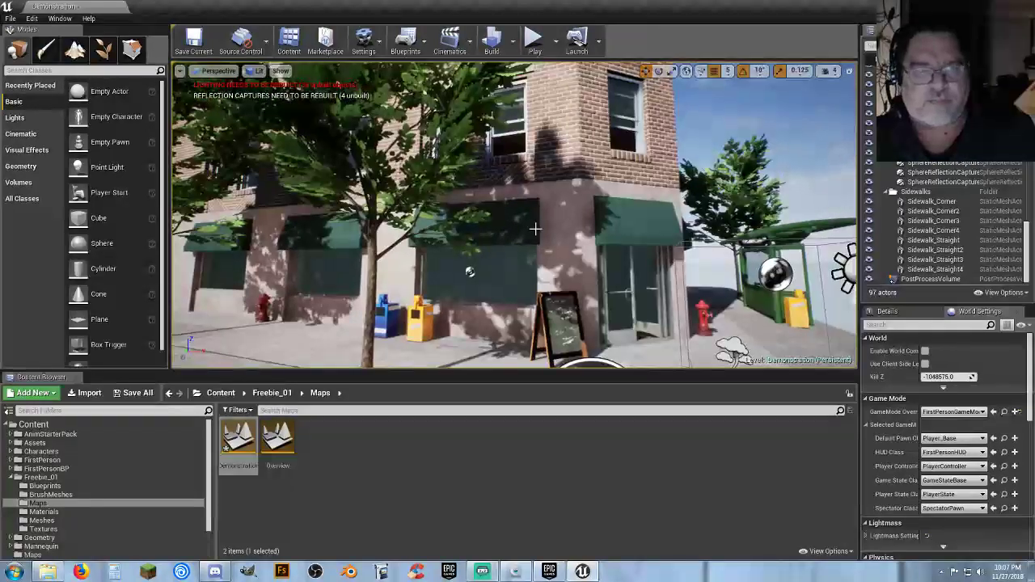
click(354, 525)
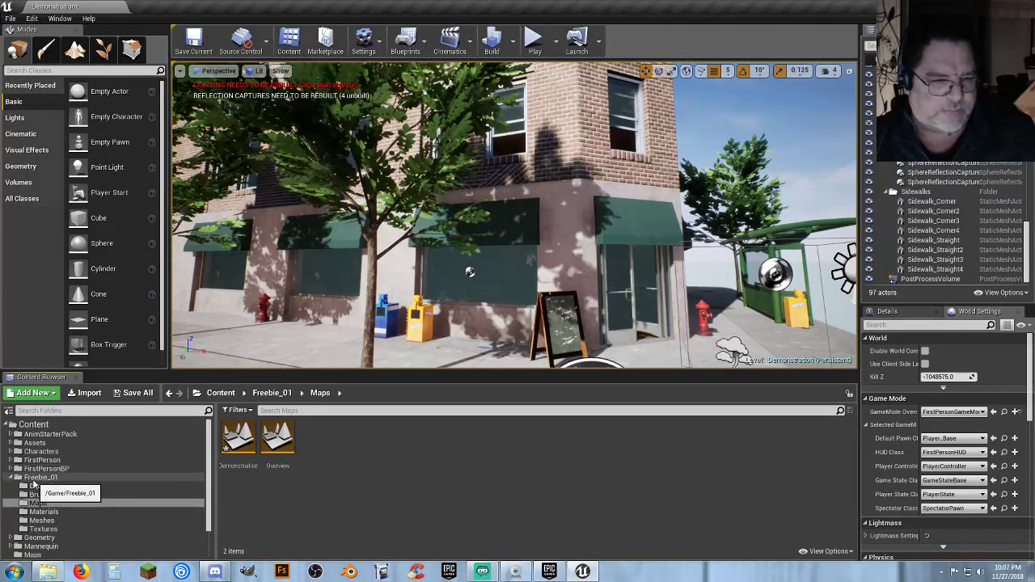
Reopen the Constuction map from the project's main Maps folder, discarding the changes to the Demonstration level.
click(33, 483)
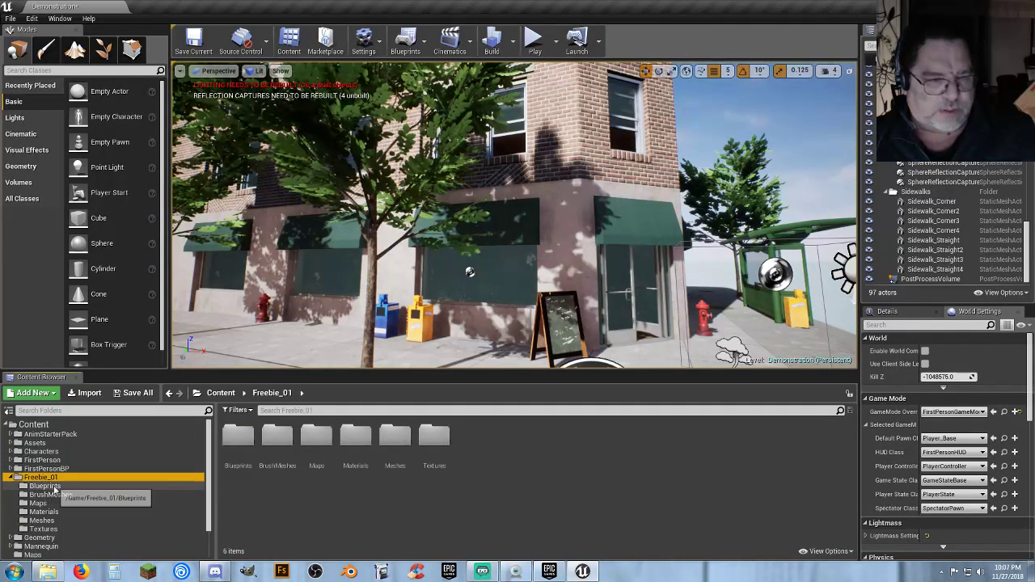
click(32, 555)
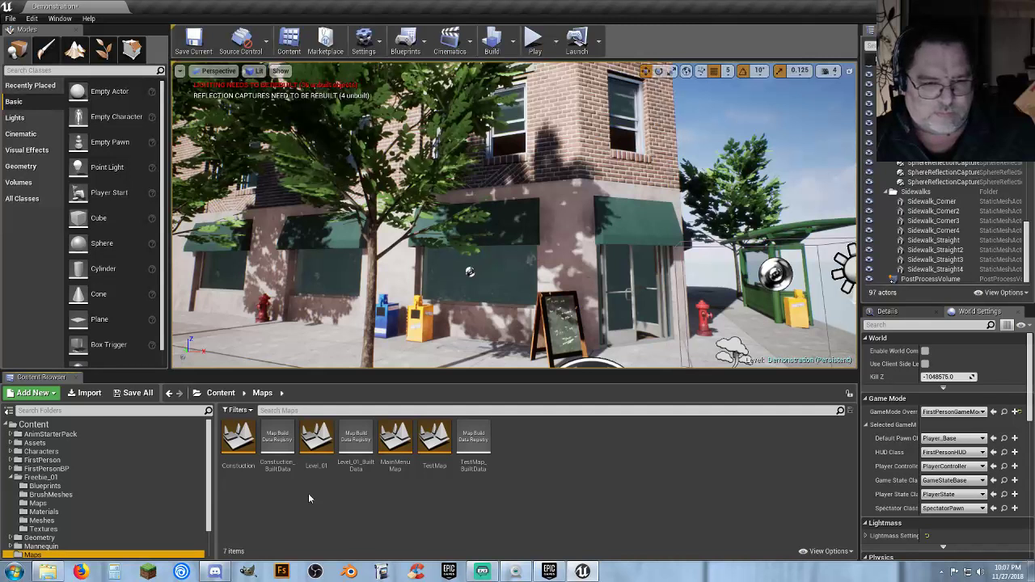
double_click(242, 445)
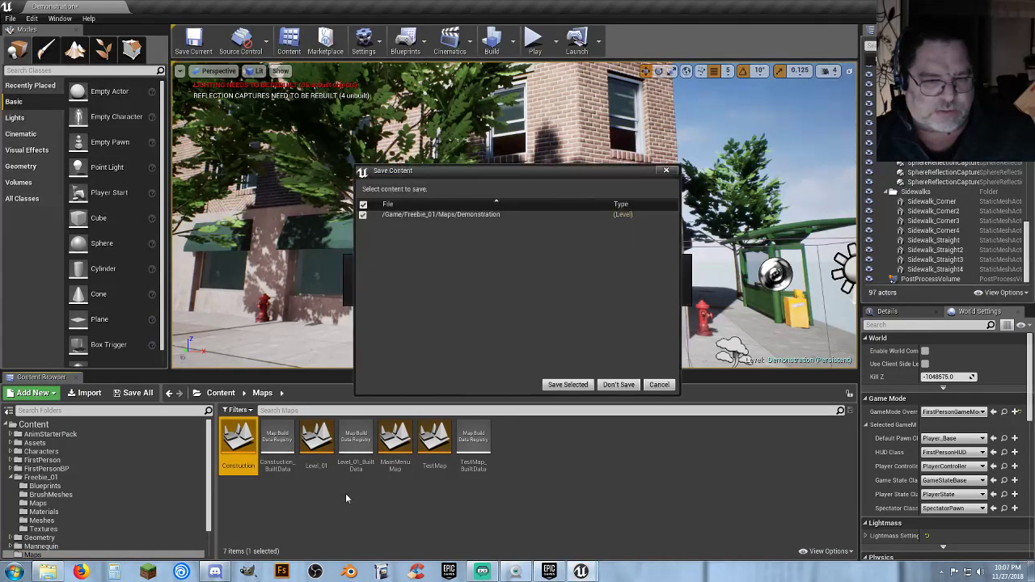
click(620, 384)
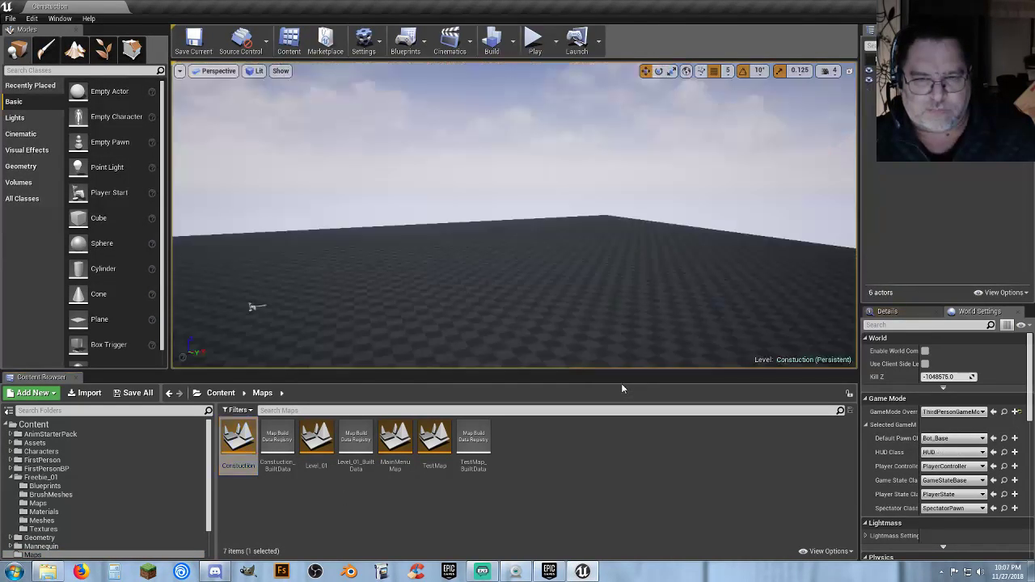
Delete the Maps folder inside Freebie_01 together with its Demonstration and Overview levels.
click(52, 478)
click(334, 473)
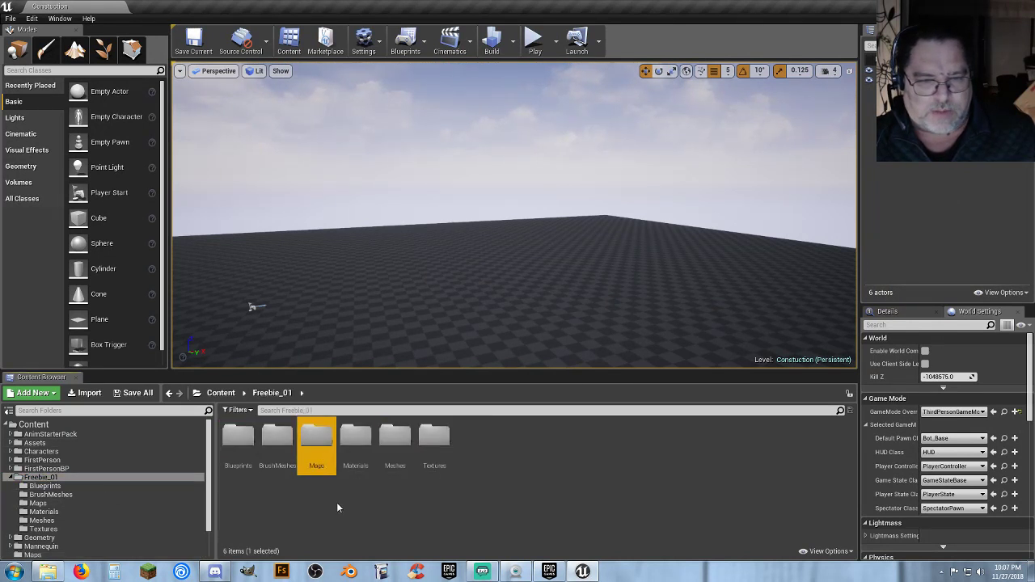
key(Delete)
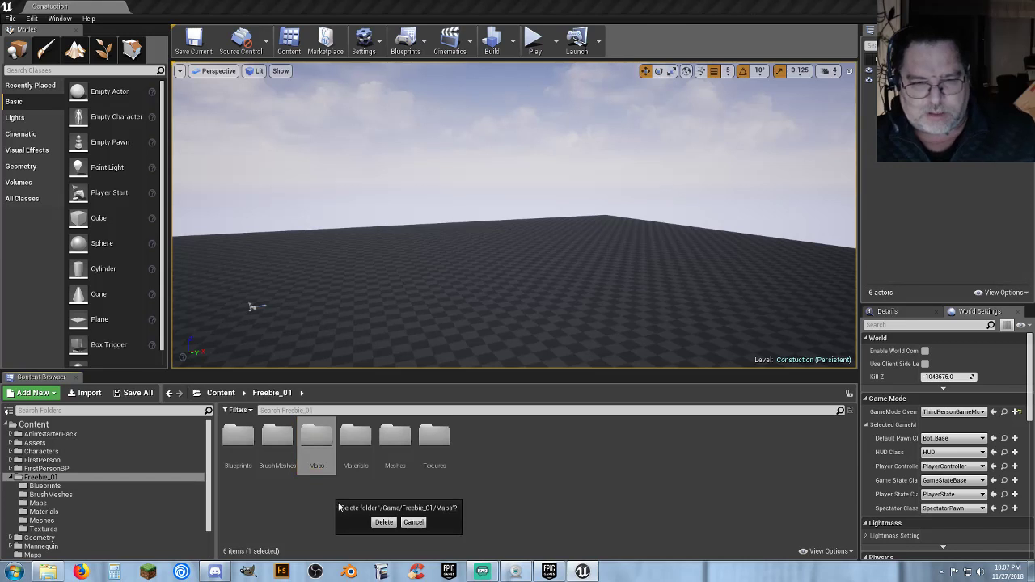
click(381, 522)
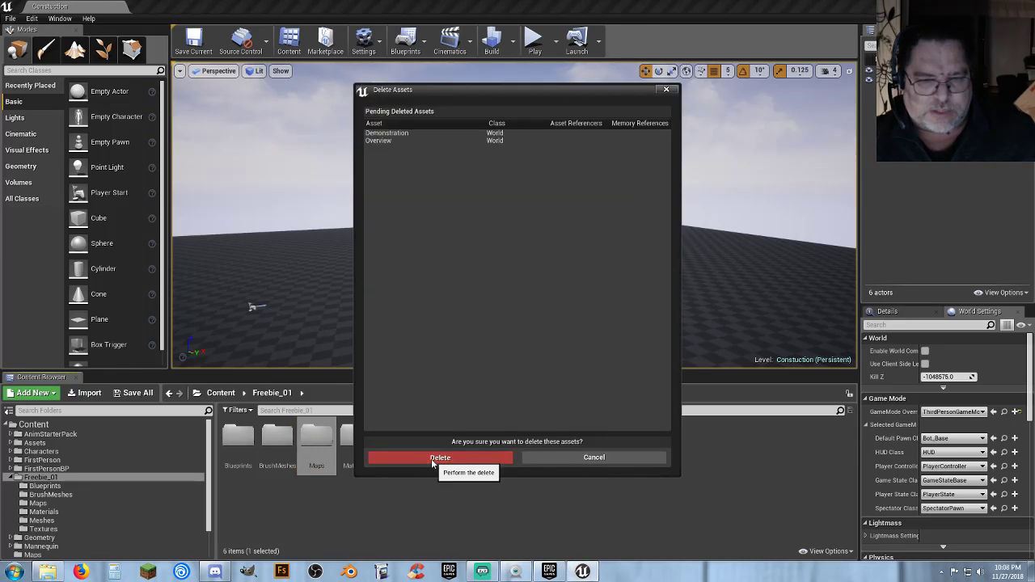
click(431, 460)
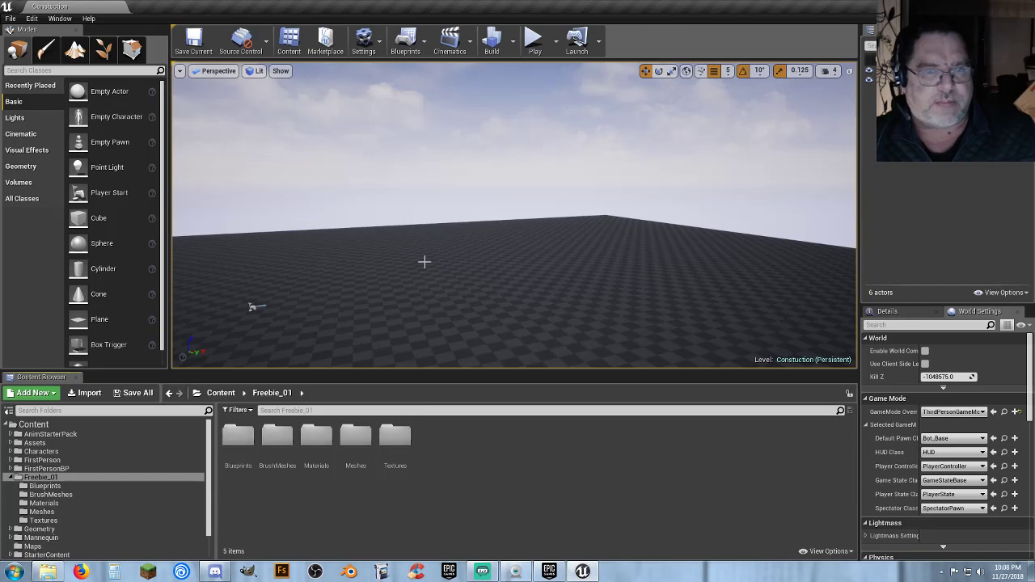
Open the Meshes folder of Freebie_01 and look through its modular building pieces and street props.
mouse_move(438, 253)
right_down()
mouse_move(486, 283)
mouse_move(356, 356)
mouse_move(324, 346)
mouse_move(380, 304)
mouse_move(404, 267)
mouse_move(453, 287)
mouse_move(424, 258)
right_up()
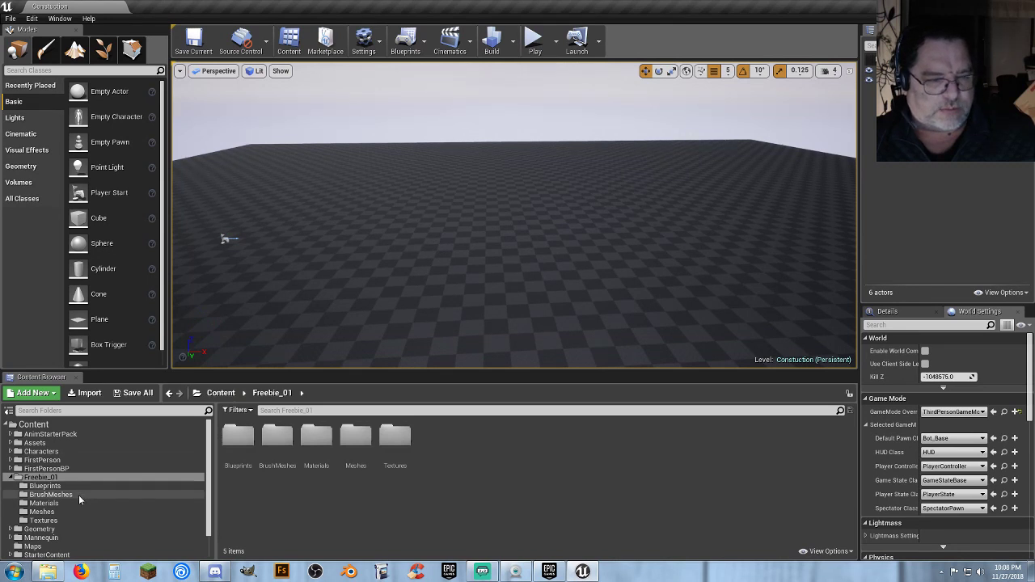
click(54, 513)
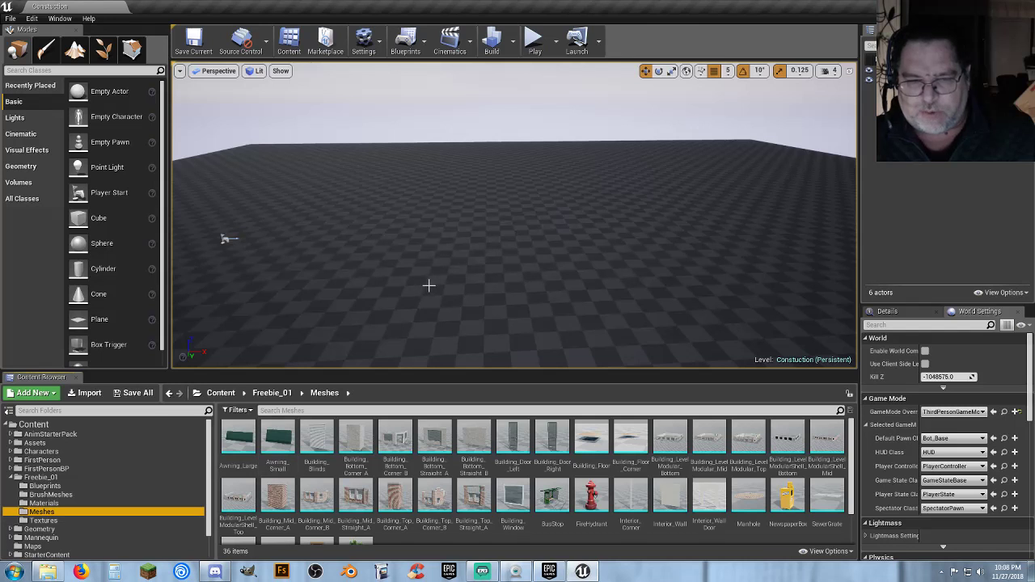
right_drag(429, 286, 405, 291)
scroll(543, 459, down, 1)
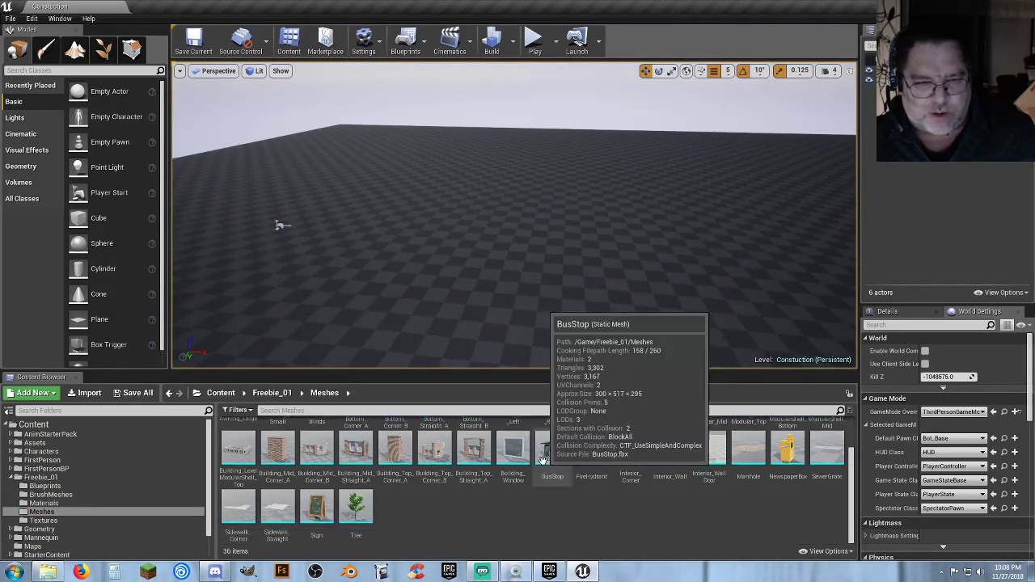
Place the Sidewalk_Corner mesh on the open checkered floor and set its Z location to 0.
drag(238, 508, 505, 276)
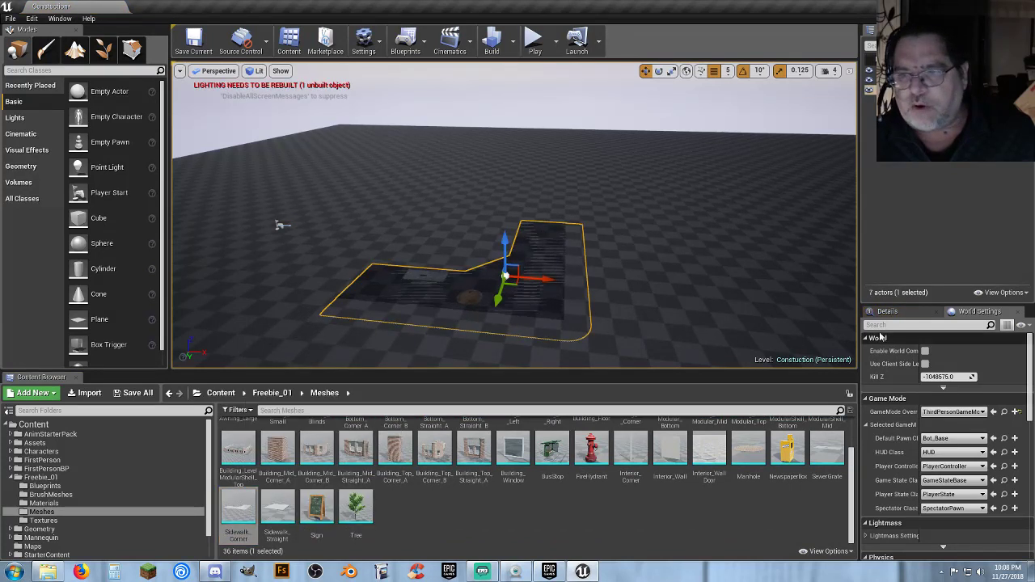
click(904, 315)
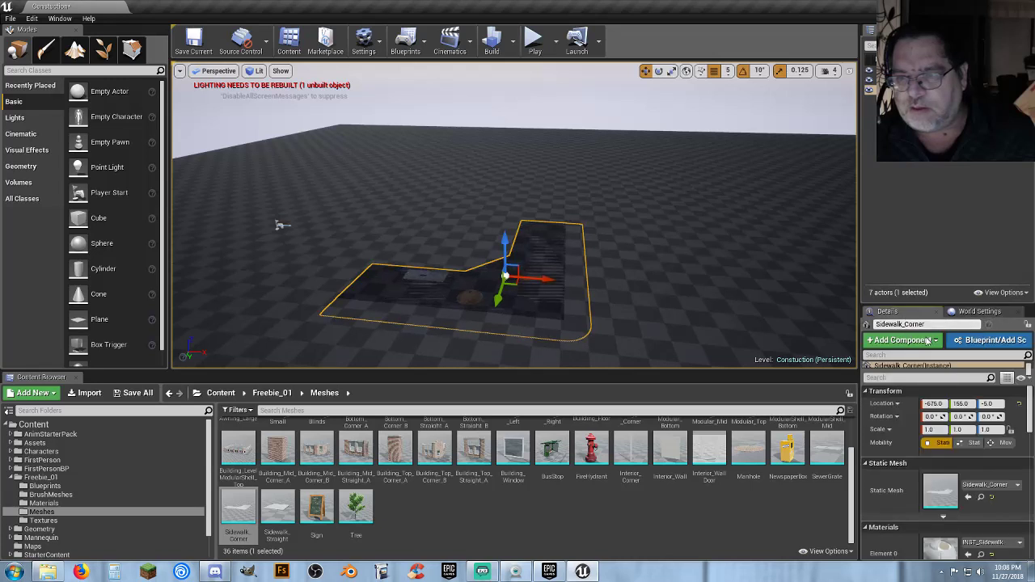
click(990, 403)
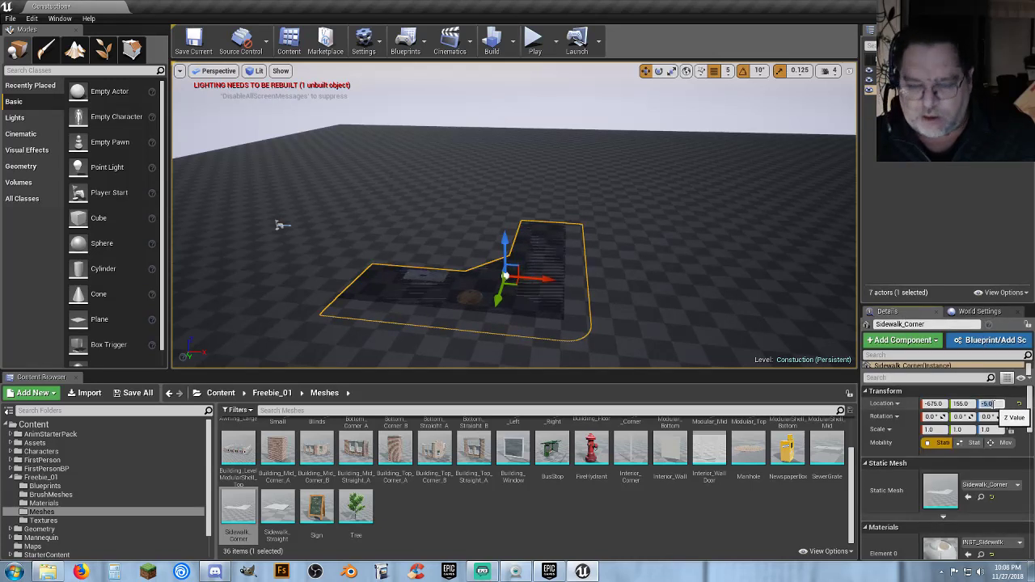
text(0)
key(Return)
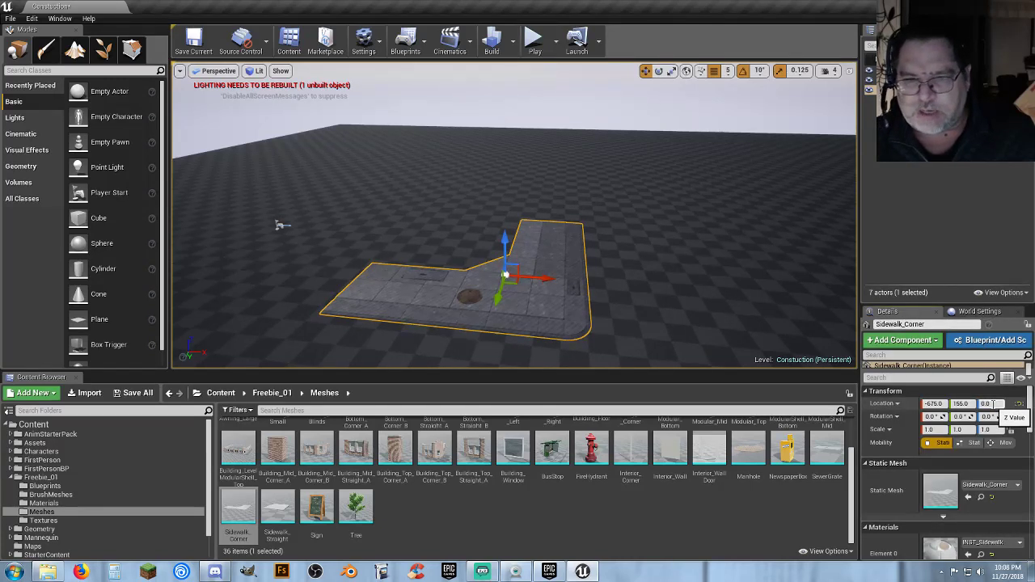
Raise the sidewalk corner above the floor by setting its Z location to 5.
right_drag(401, 352, 666, 360)
key(w)
key(a)
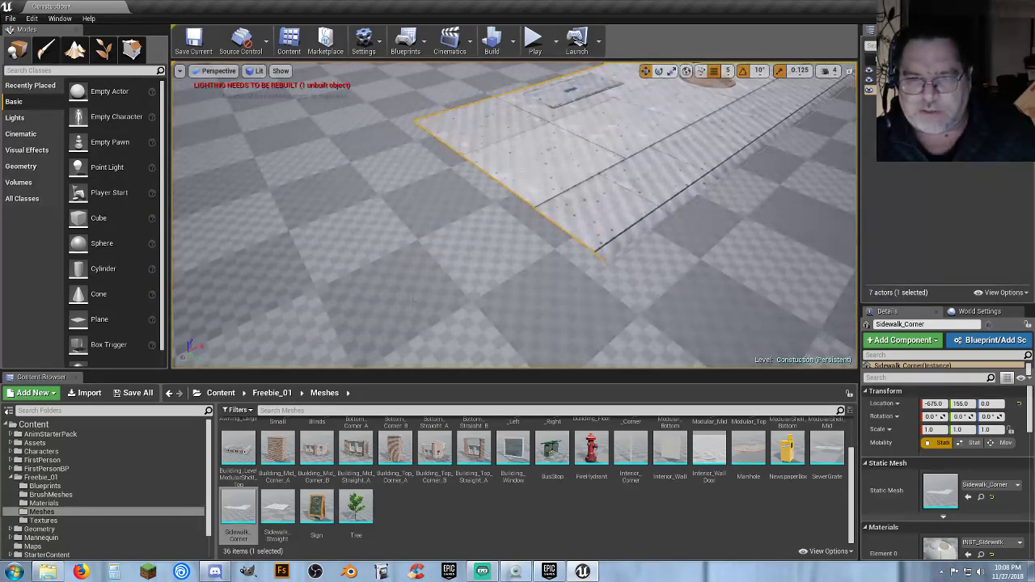
right_drag(705, 180, 727, 139)
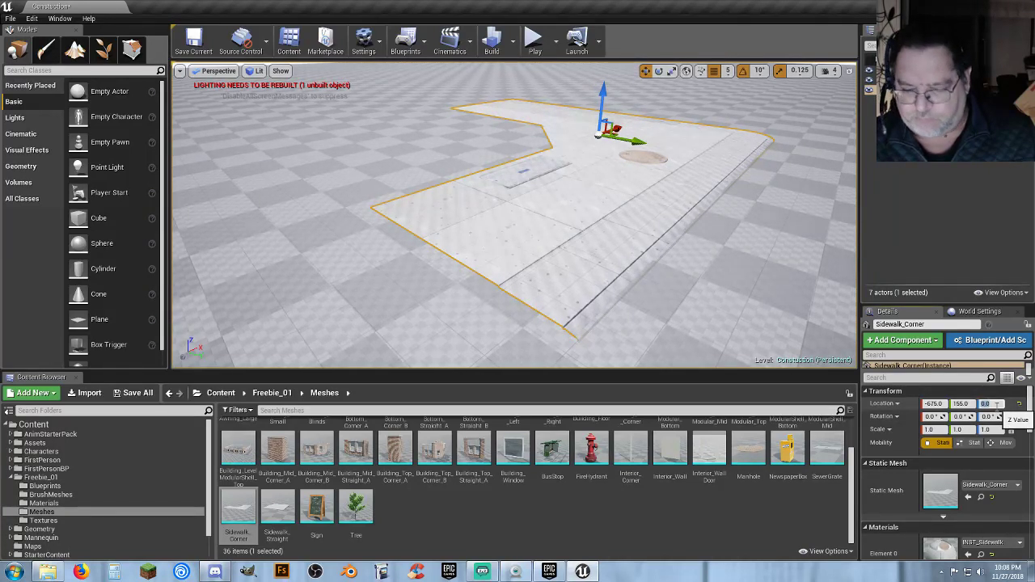
text(5)
key(Return)
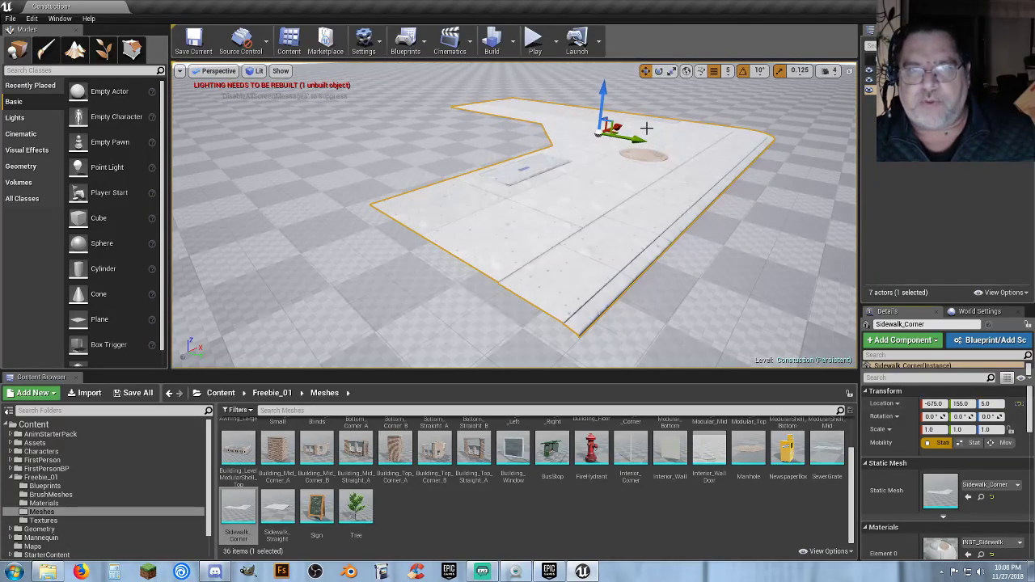
Play-test the level twice with the current pawn, ending each session.
click(535, 40)
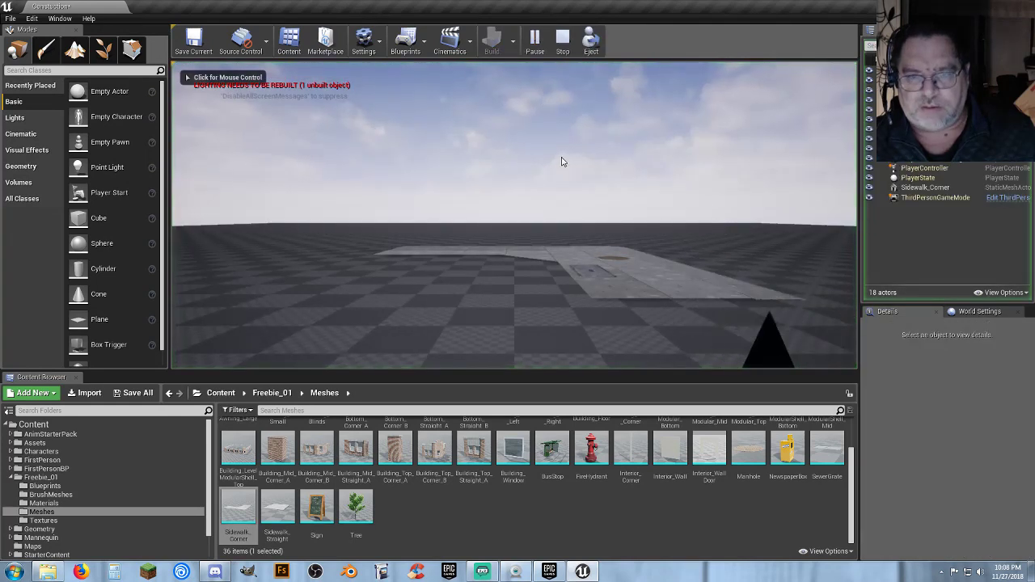
key(Escape)
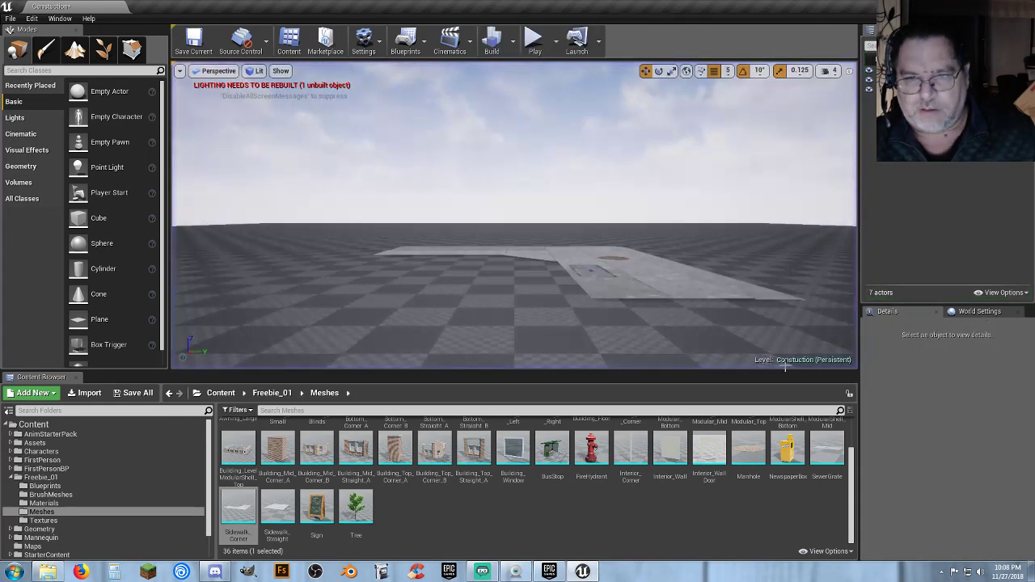
click(534, 39)
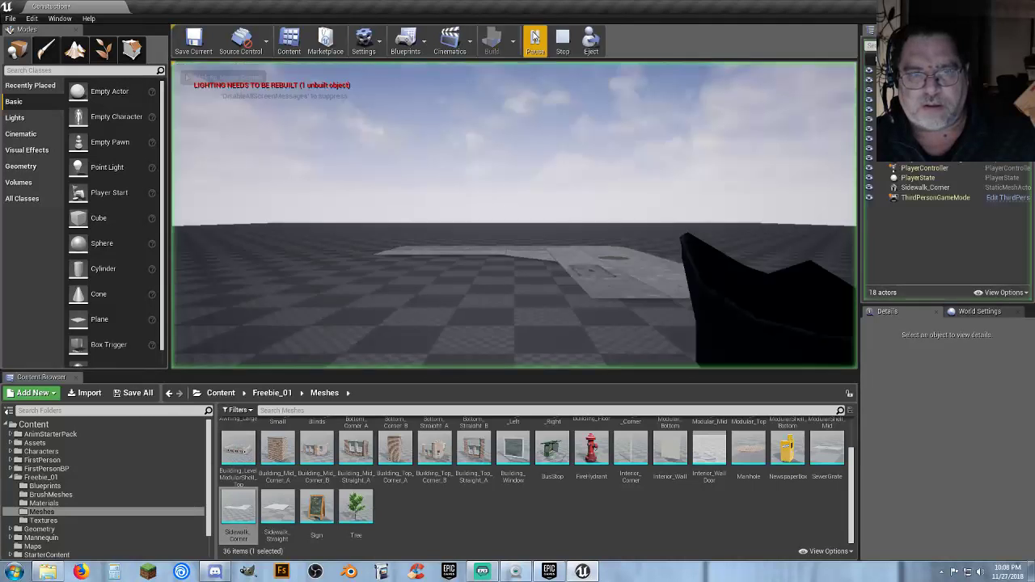
click(678, 320)
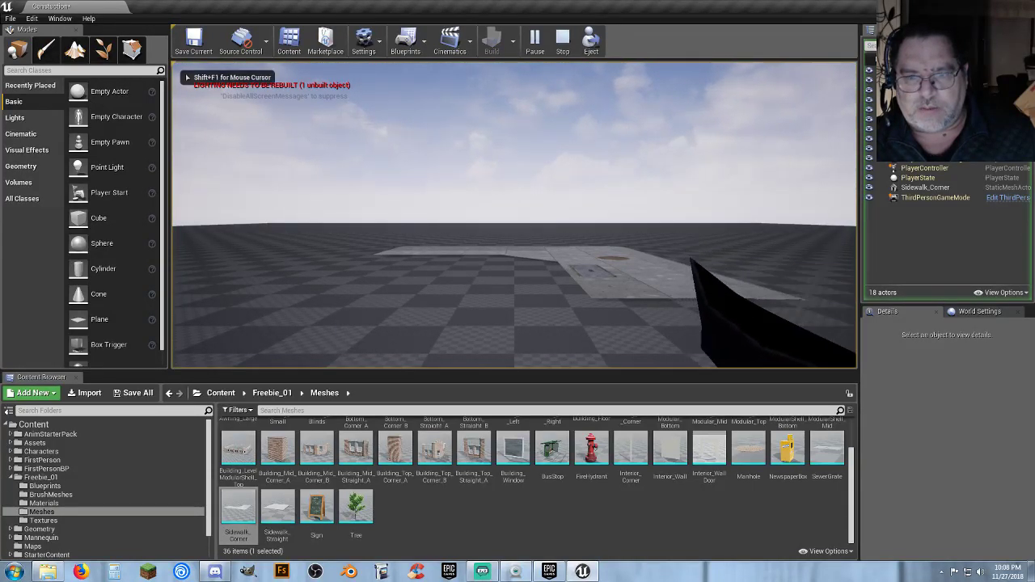
key(Escape)
Change the level's Default Pawn Class to Player_Base in the world settings.
right_drag(643, 300, 598, 364)
right_drag(726, 330, 725, 330)
click(980, 312)
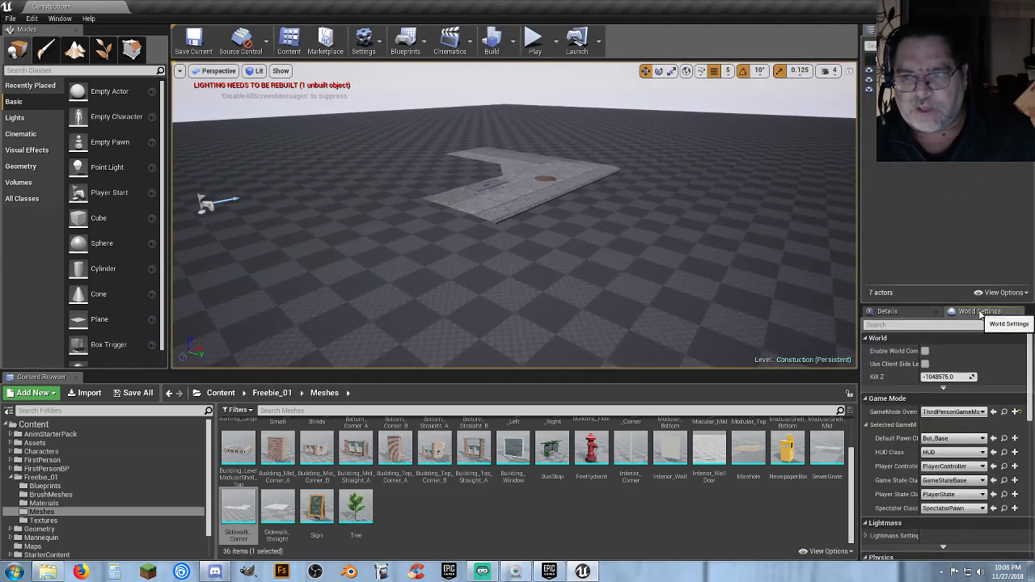
click(951, 439)
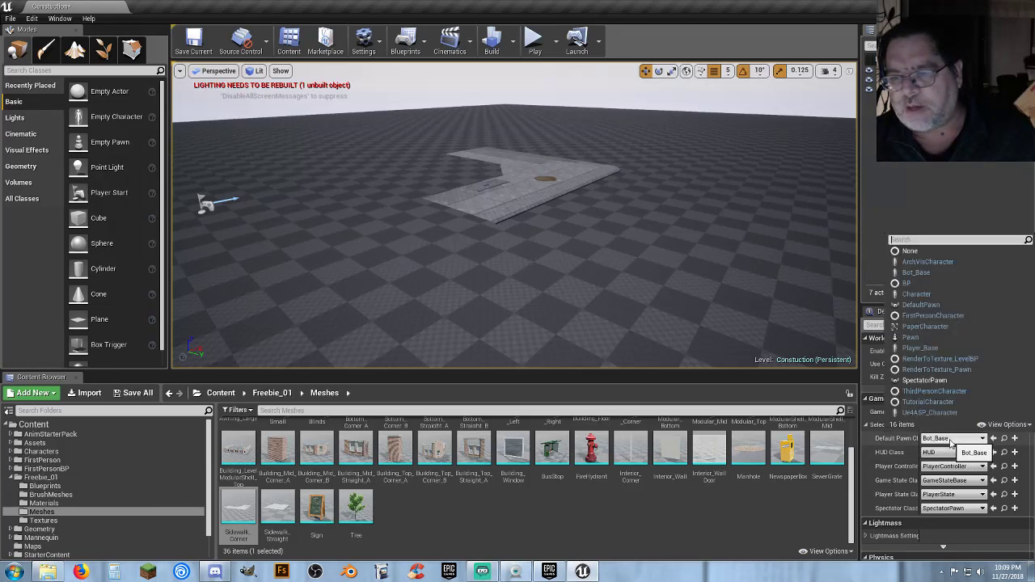
click(920, 349)
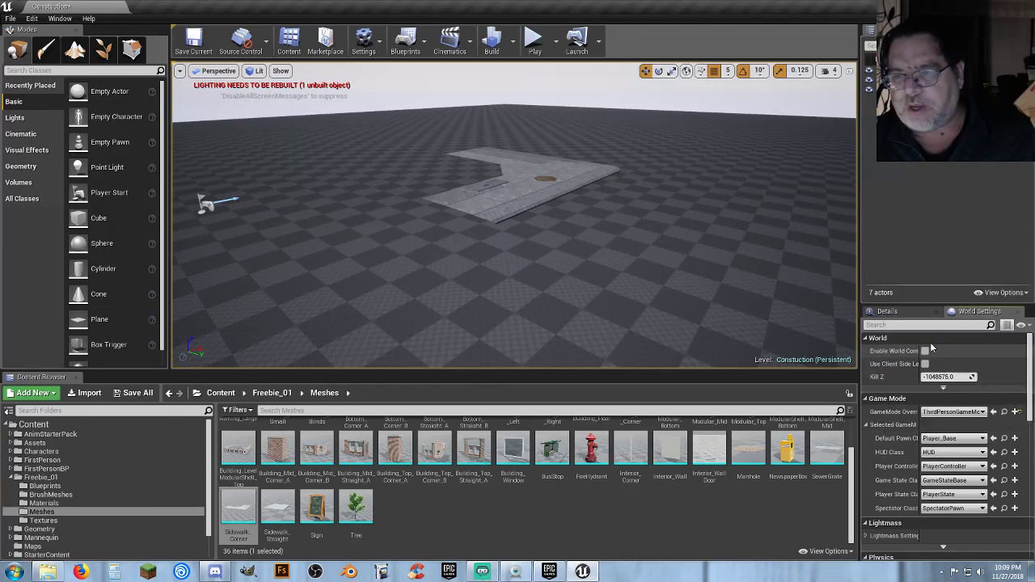
Play the level and walk around and onto the sidewalk corner to check its height and surface, ending the session.
click(533, 40)
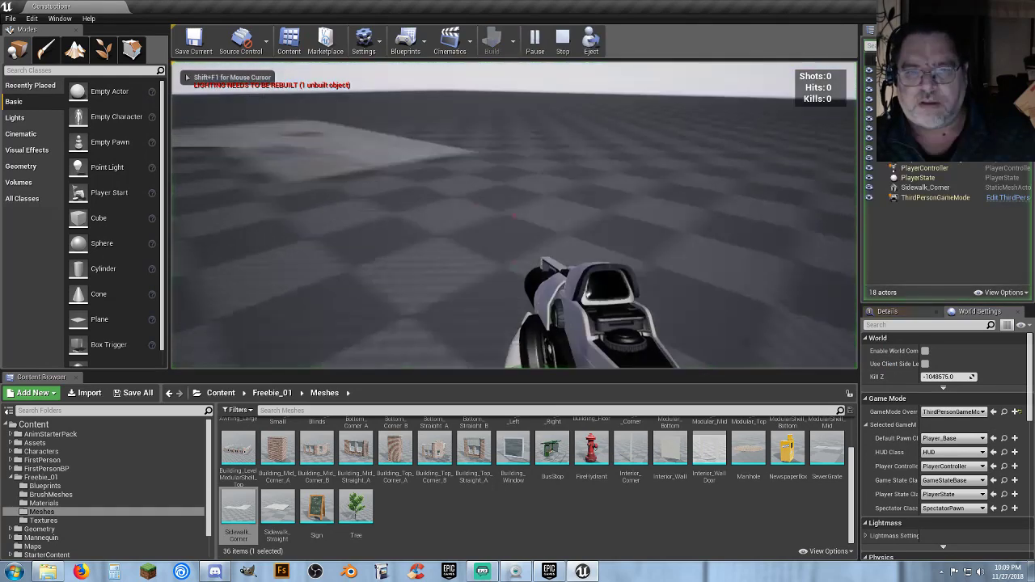
key(w)
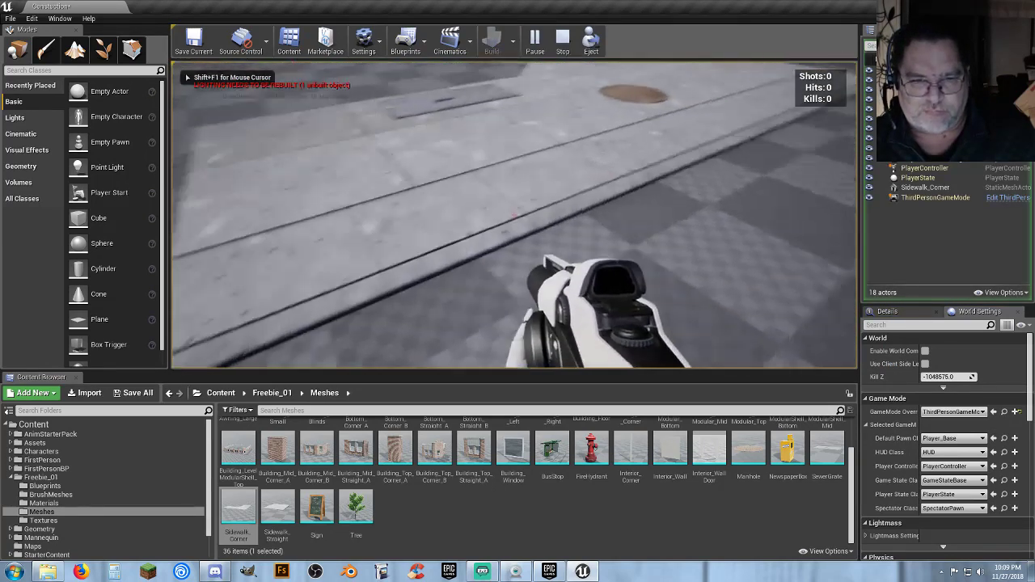
key(w)
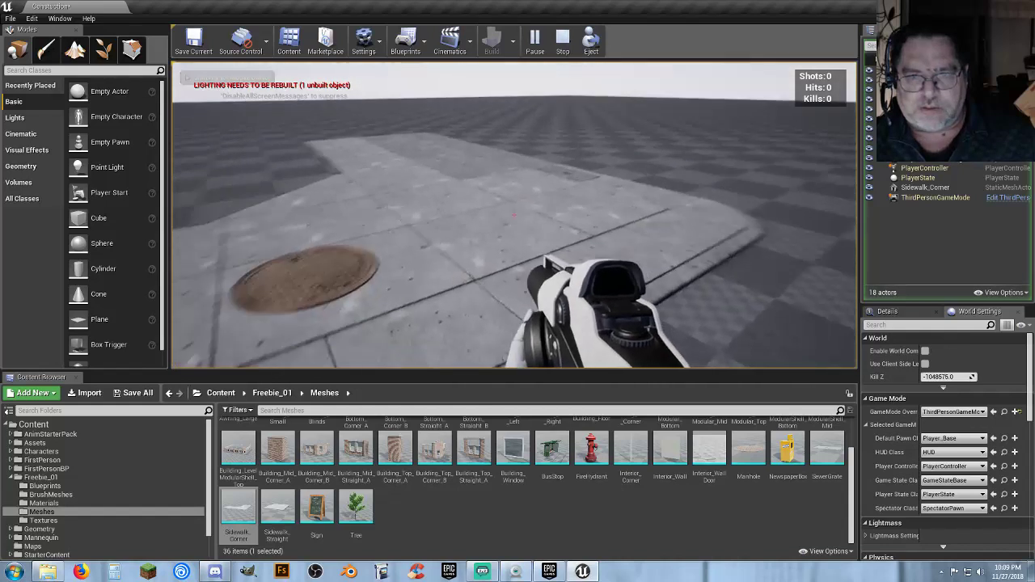
key(a)
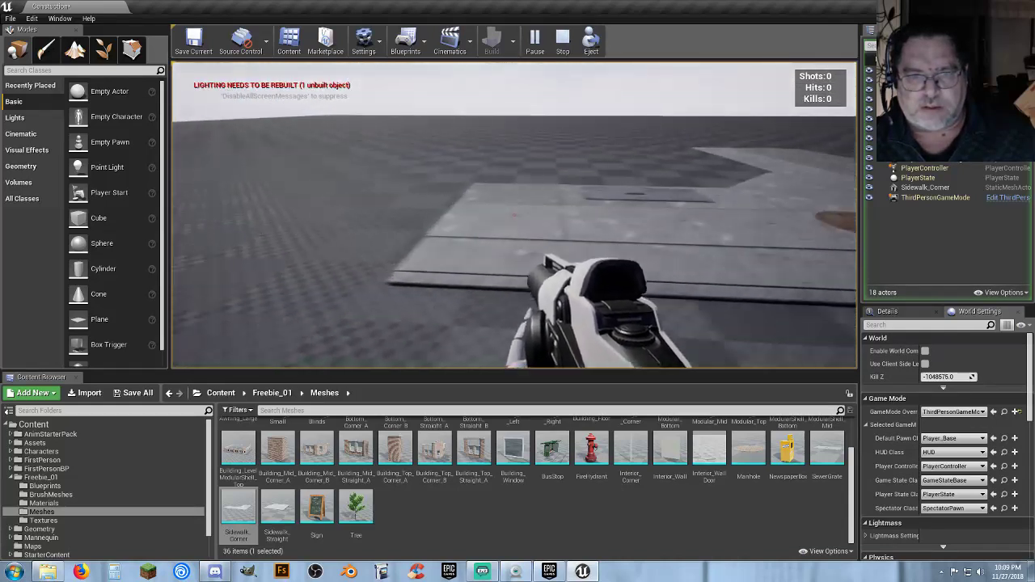
key(w)
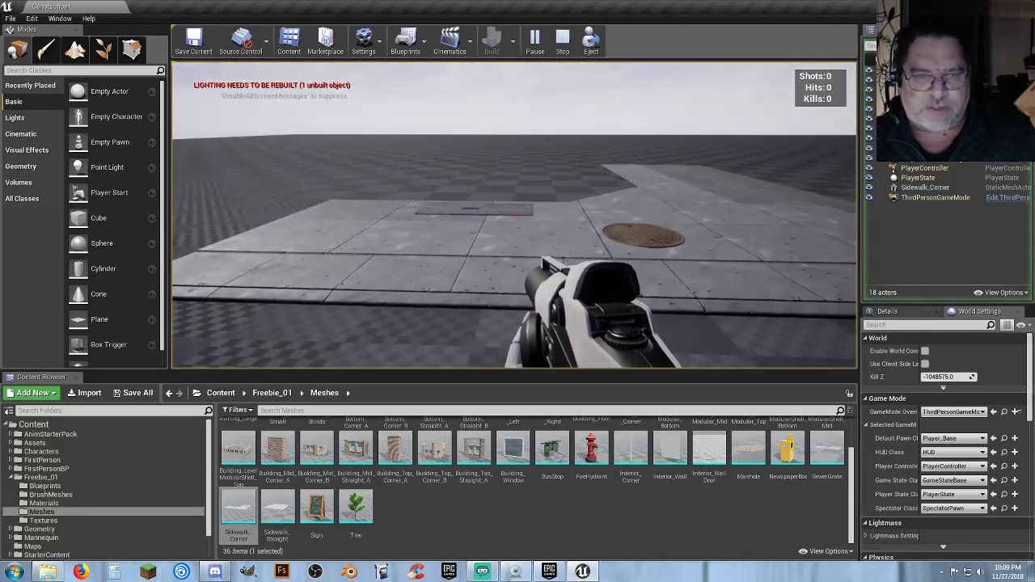
key(w)
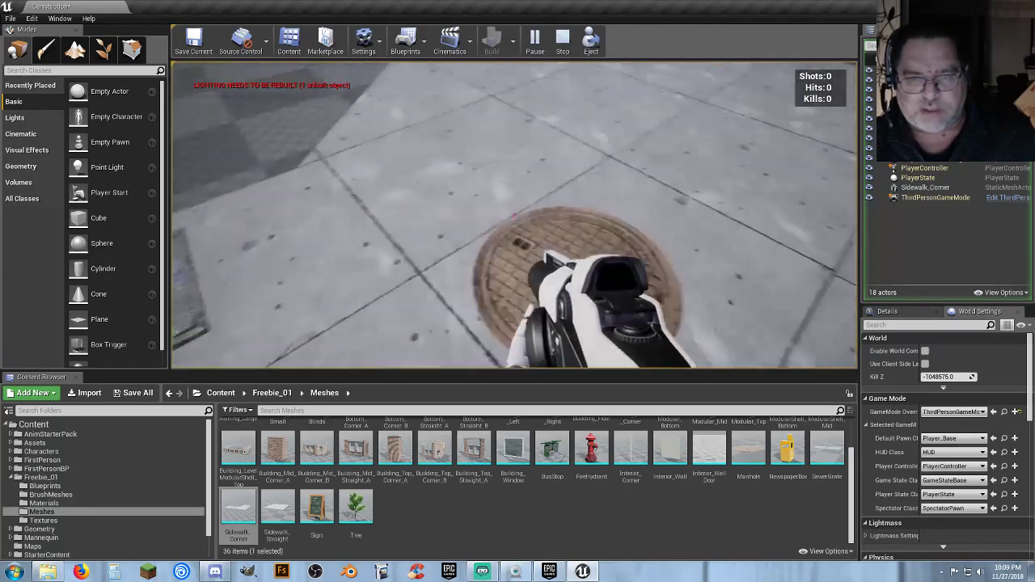
key(s)
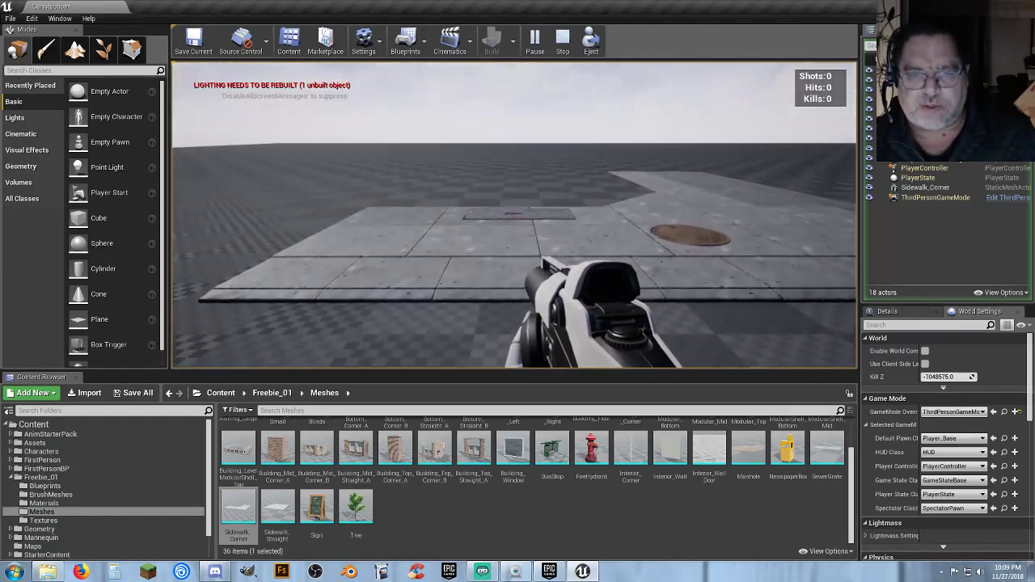
key(Escape)
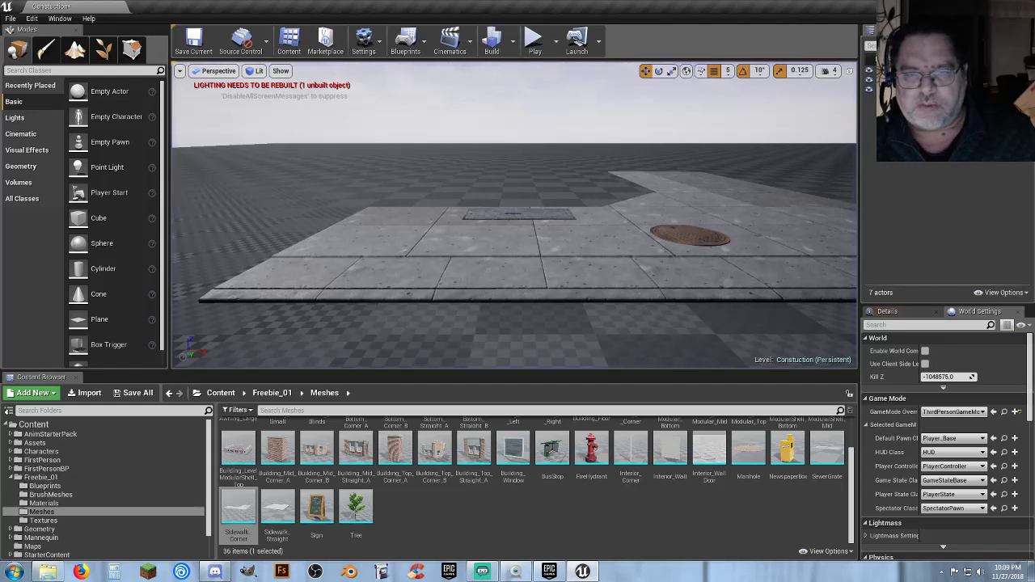
Rotate the sidewalk corner 90 degrees around its vertical axis.
right_drag(513, 214, 514, 284)
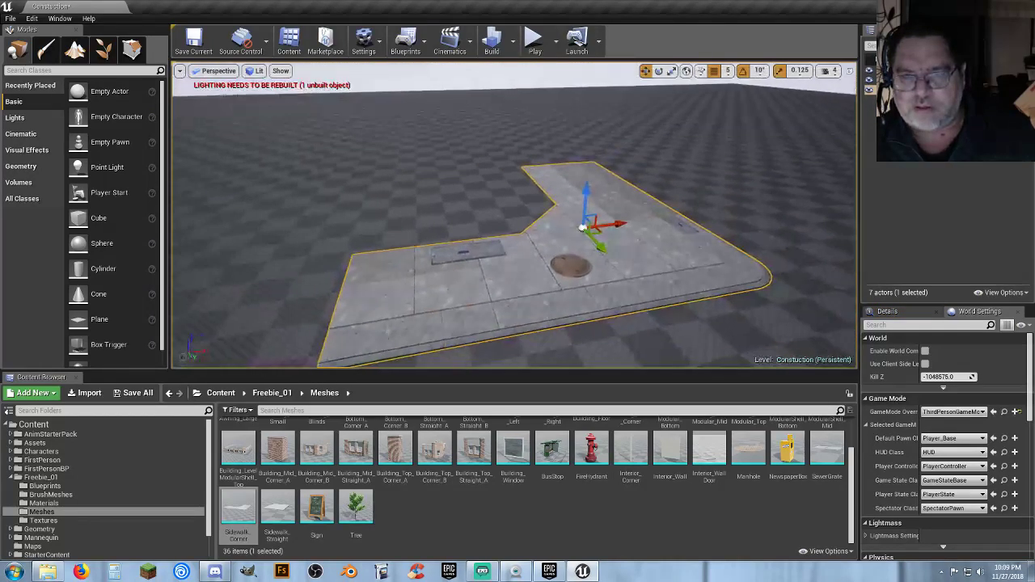
click(887, 312)
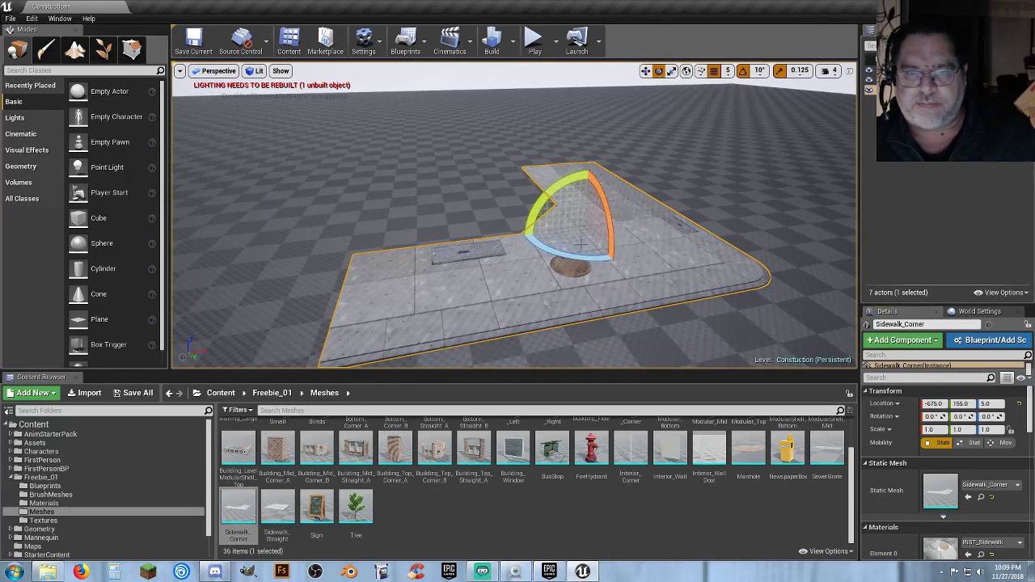
drag(577, 261, 626, 277)
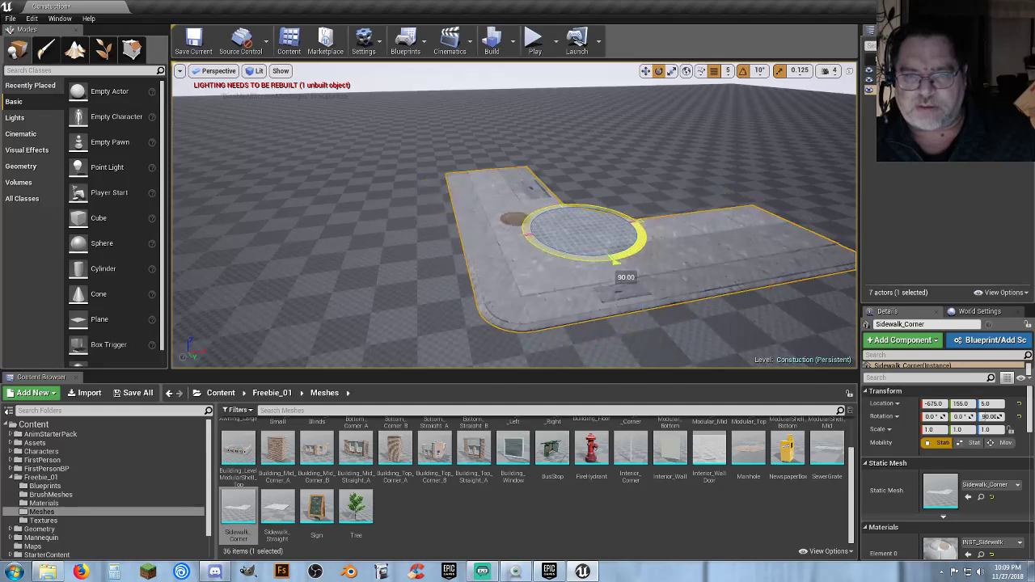
right_drag(521, 283, 429, 275)
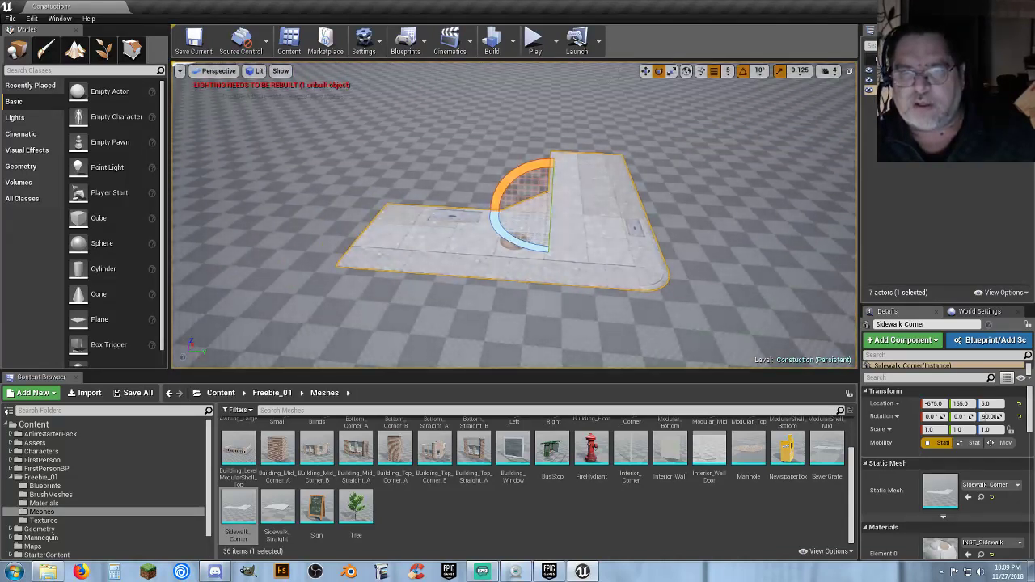
Move the sidewalk corner to the world origin by setting its X and Y location to 0.
click(645, 71)
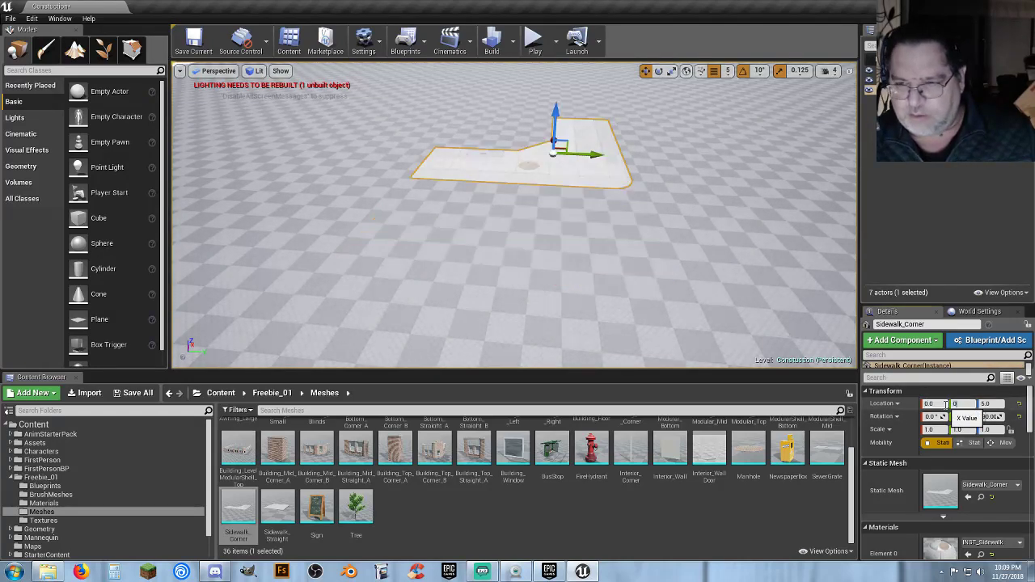
right_drag(693, 219, 705, 166)
key(w)
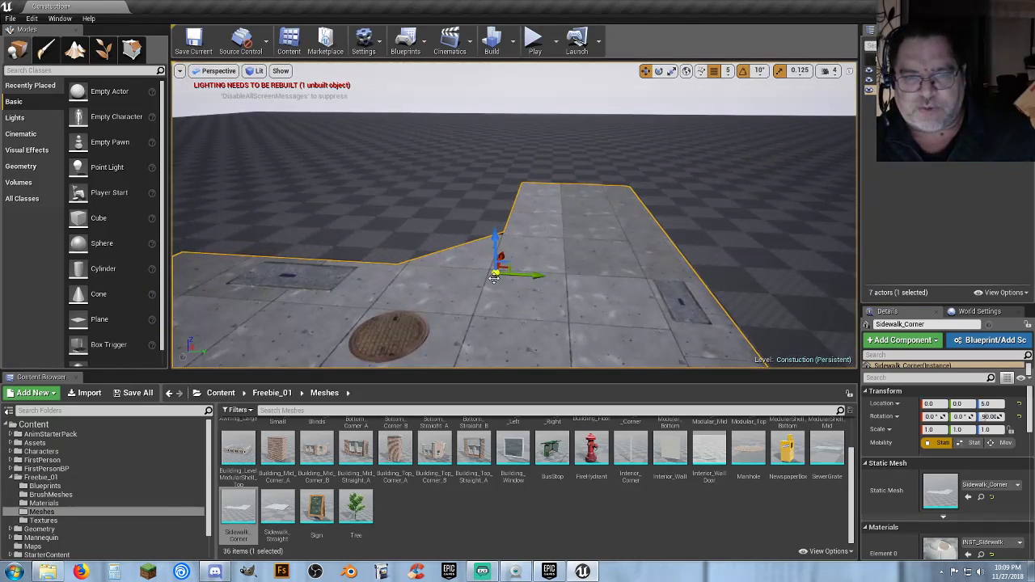
key(s)
right_drag(495, 277, 494, 324)
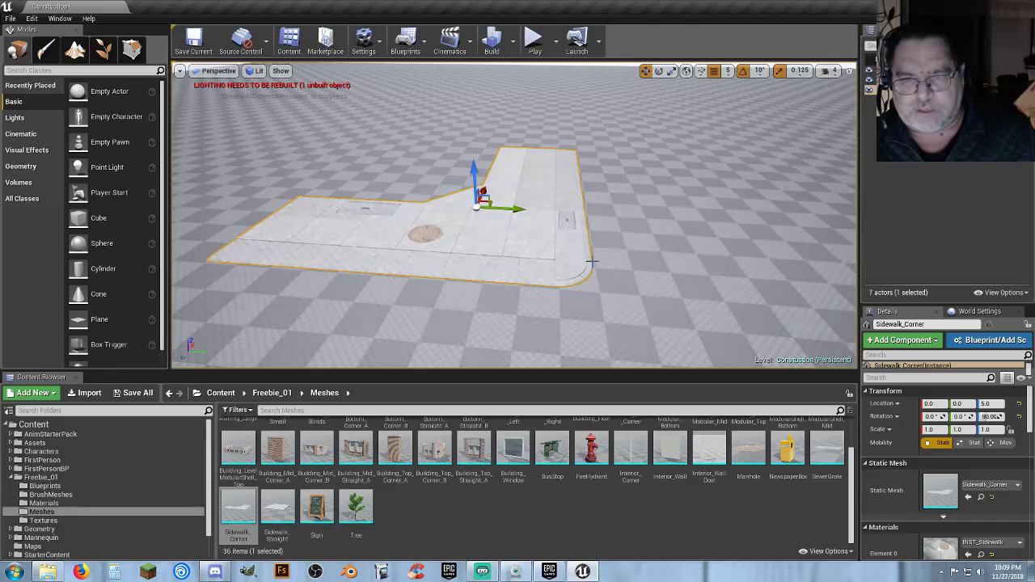
Examine the sidewalk corner's outer edges and arm ends against the floor grid from several angles.
key(a)
right_drag(547, 274, 475, 254)
key(d)
key(w)
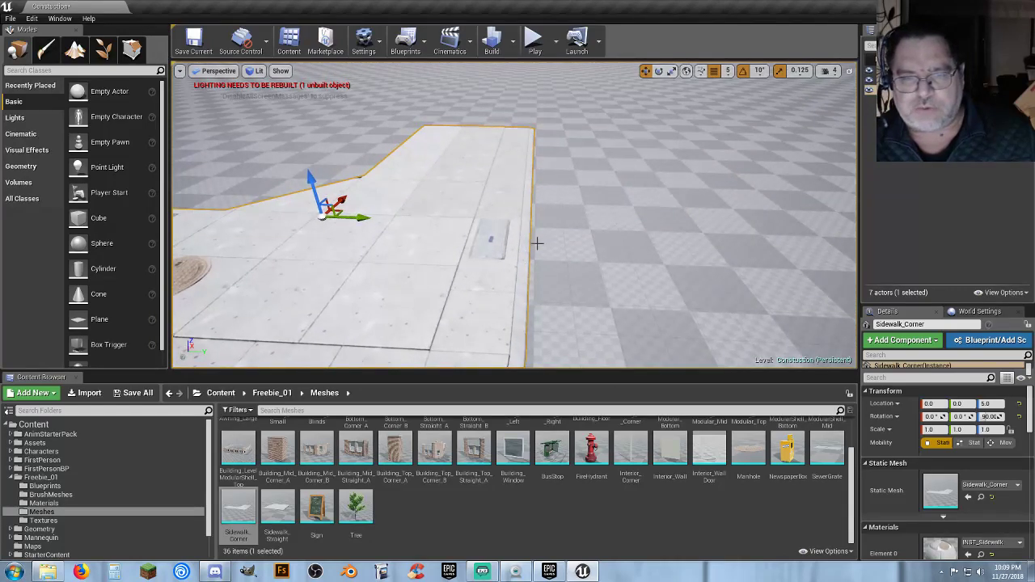
right_drag(537, 243, 534, 218)
key(s)
key(a)
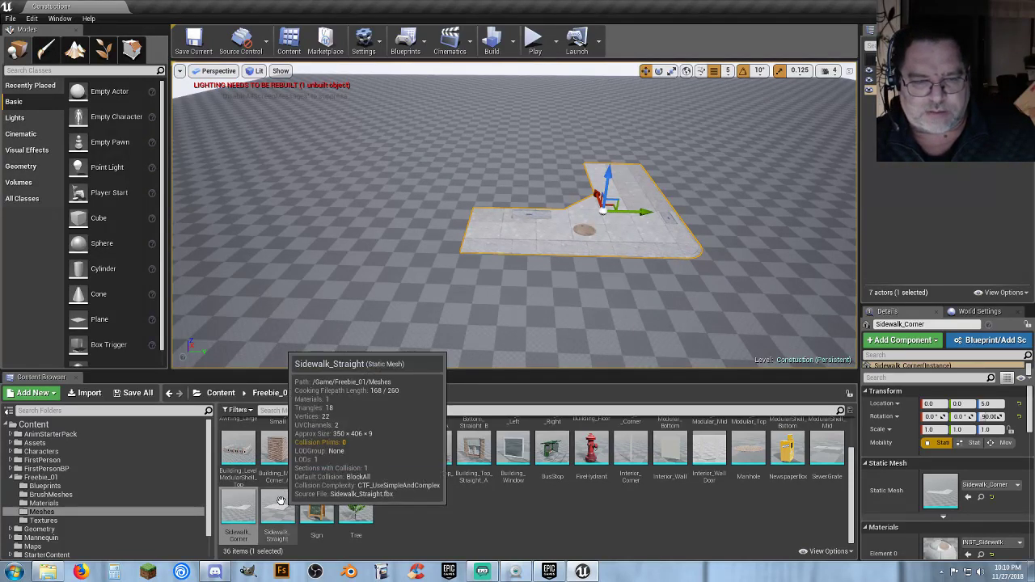
Place a Sidewalk_Straight mesh beside the corner's long arm, set its Z location to 5, and rotate it -270 degrees around its vertical axis.
drag(276, 508, 393, 246)
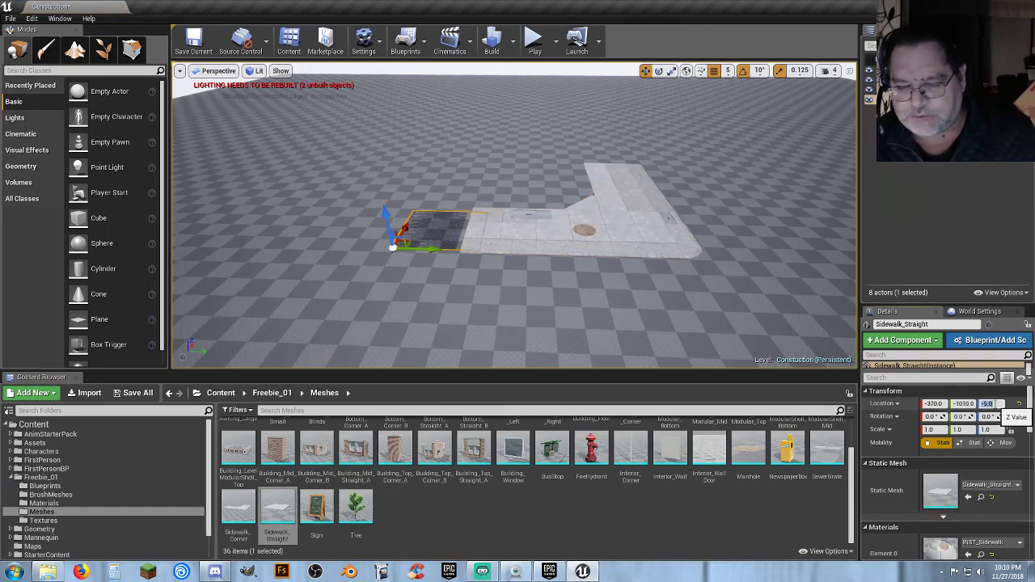
text(5)
key(Return)
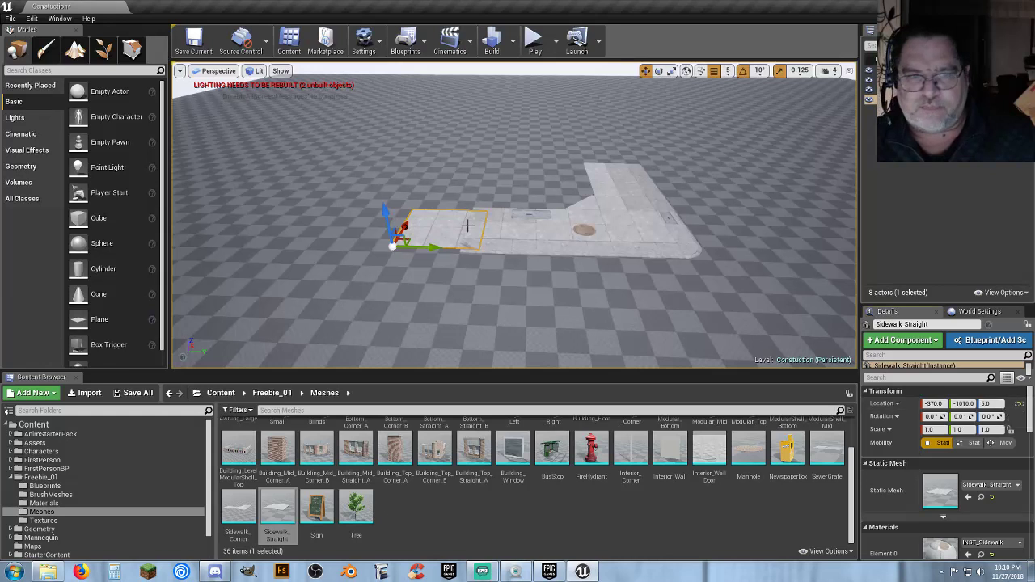
click(658, 71)
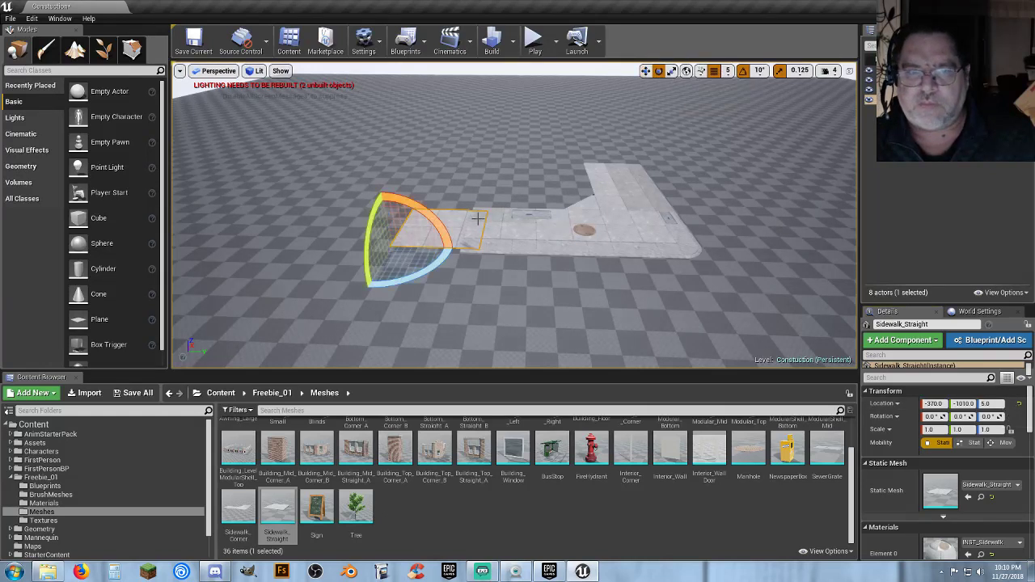
drag(380, 266, 474, 246)
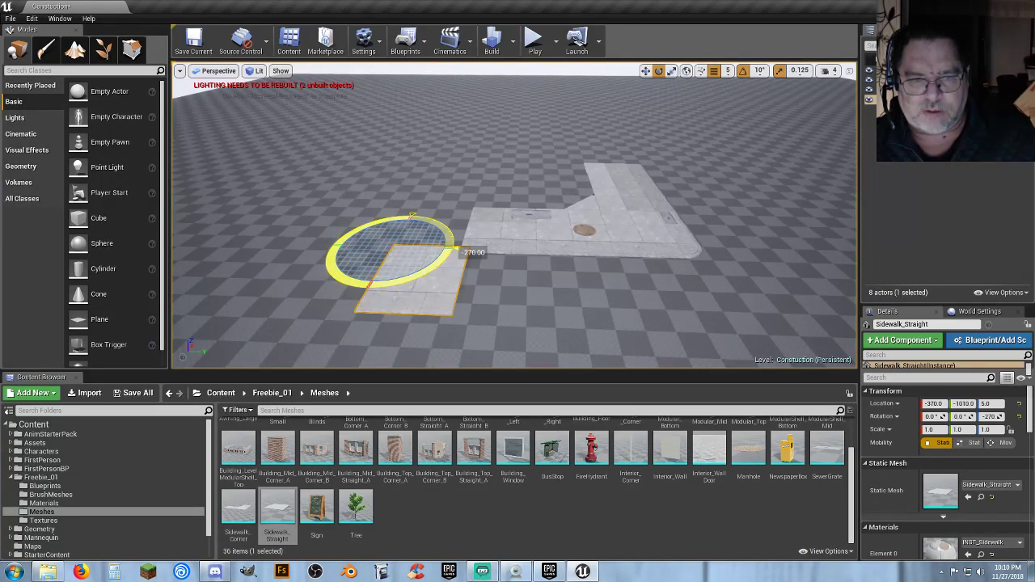
Move the straight sidewalk piece against the end of the corner's arm, at X 0 and Y -1050.
key(f)
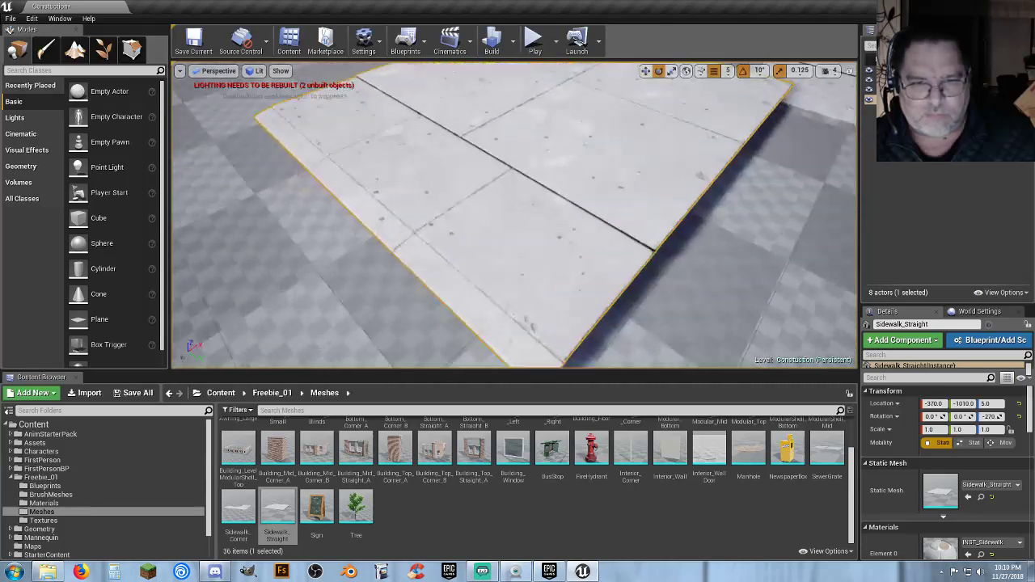
right_drag(514, 216, 603, 153)
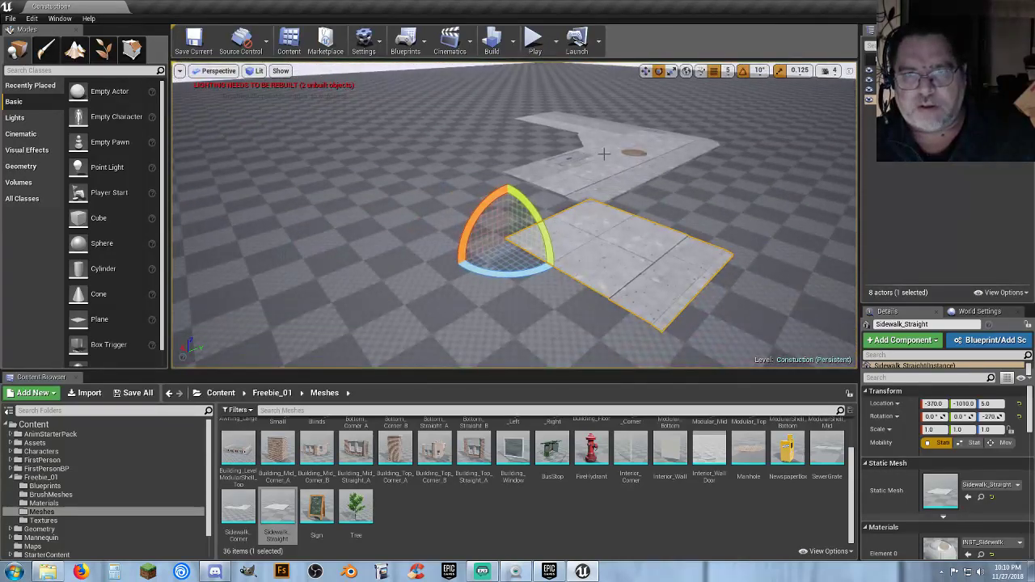
click(645, 71)
drag(484, 228, 415, 200)
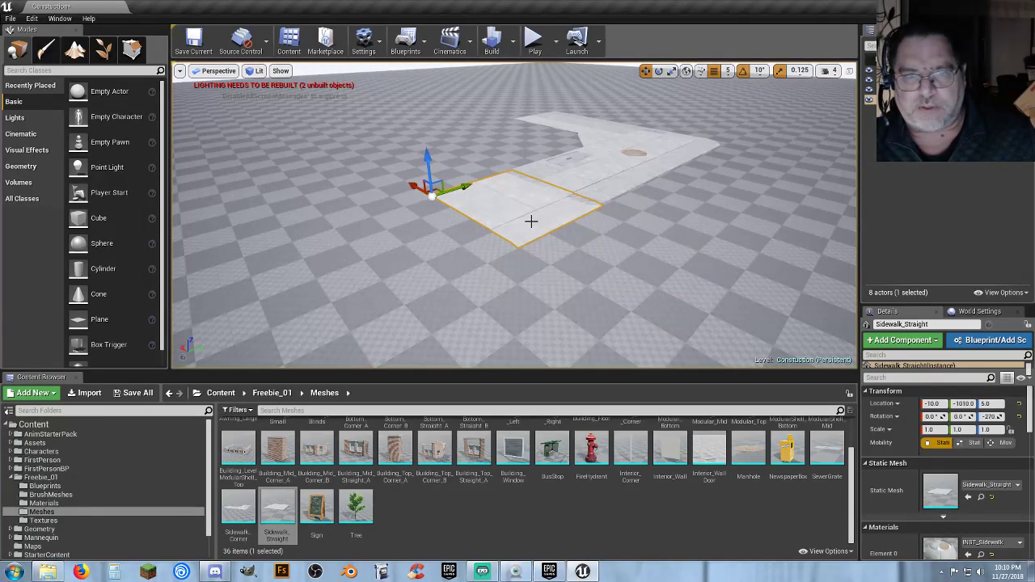
right_drag(532, 220, 558, 180)
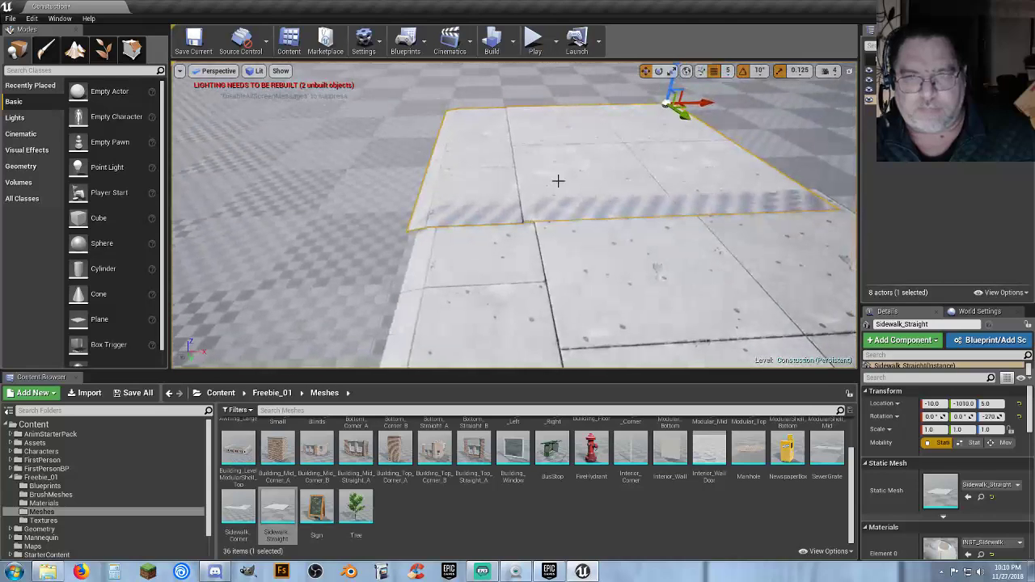
drag(707, 103, 716, 101)
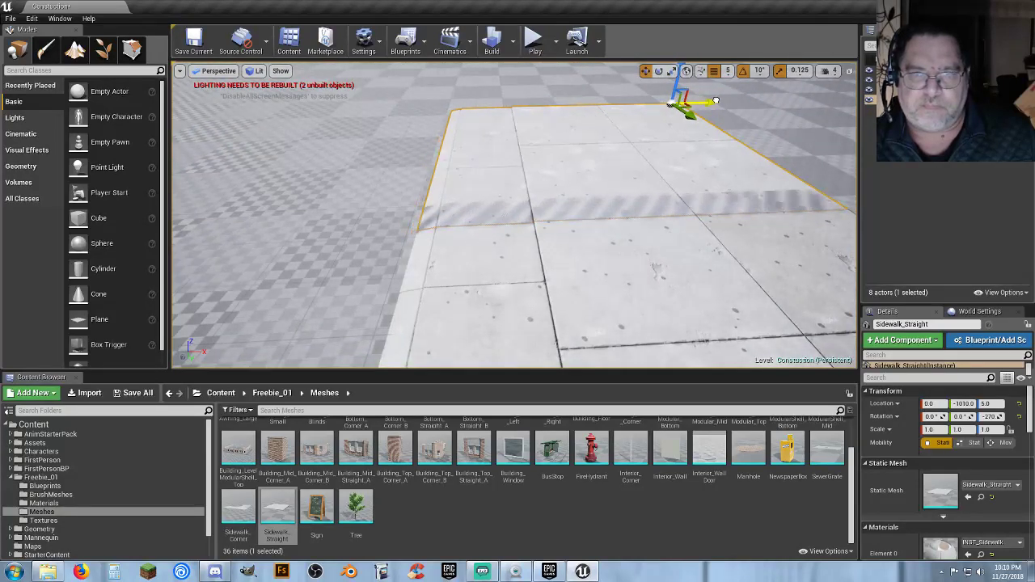
right_drag(487, 185, 570, 166)
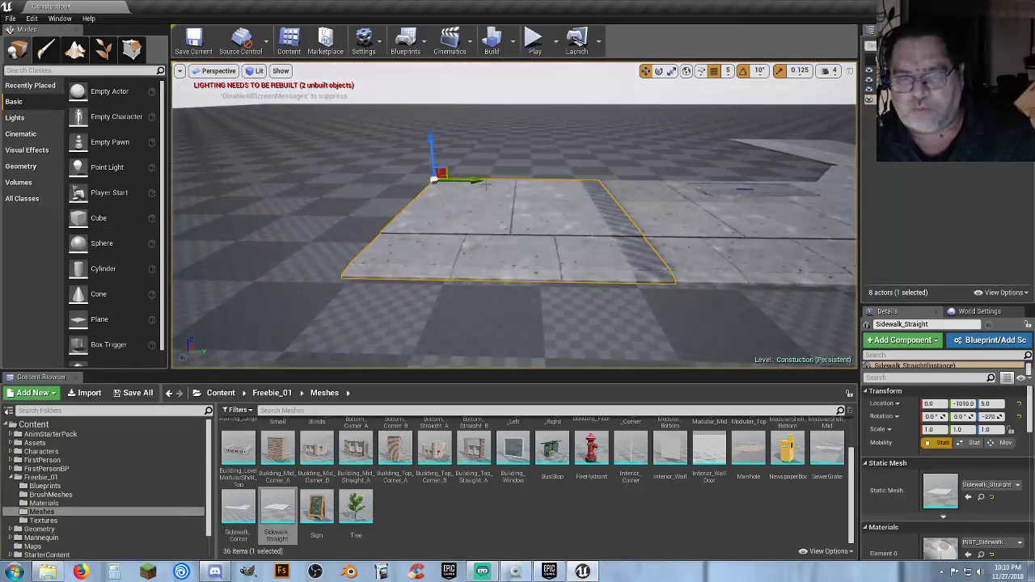
drag(470, 181, 457, 182)
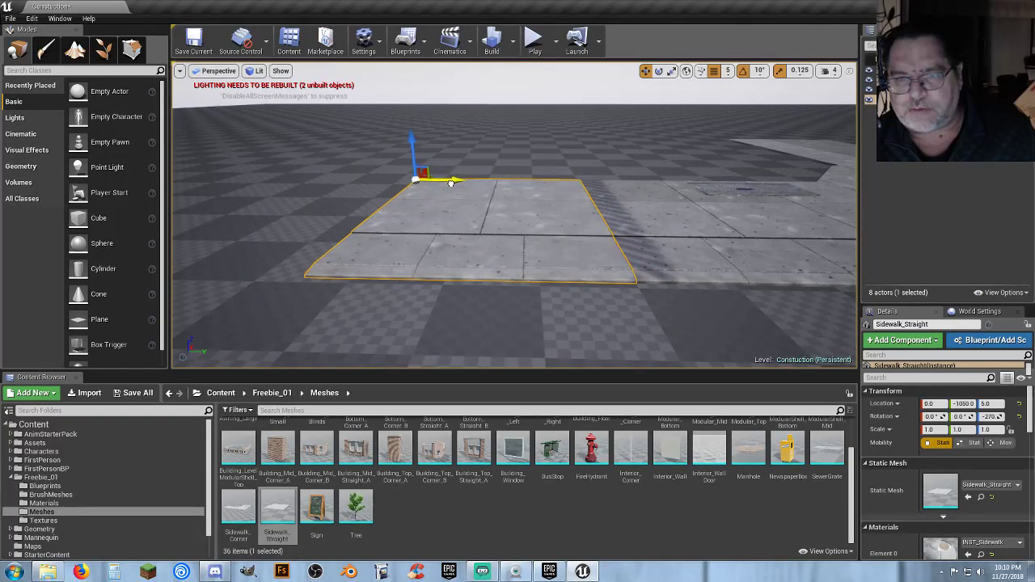
Duplicate the straight sidewalk piece along the Y axis, placing the copy edge to edge with the original at Y -1400.
right_drag(551, 267, 537, 285)
key(a)
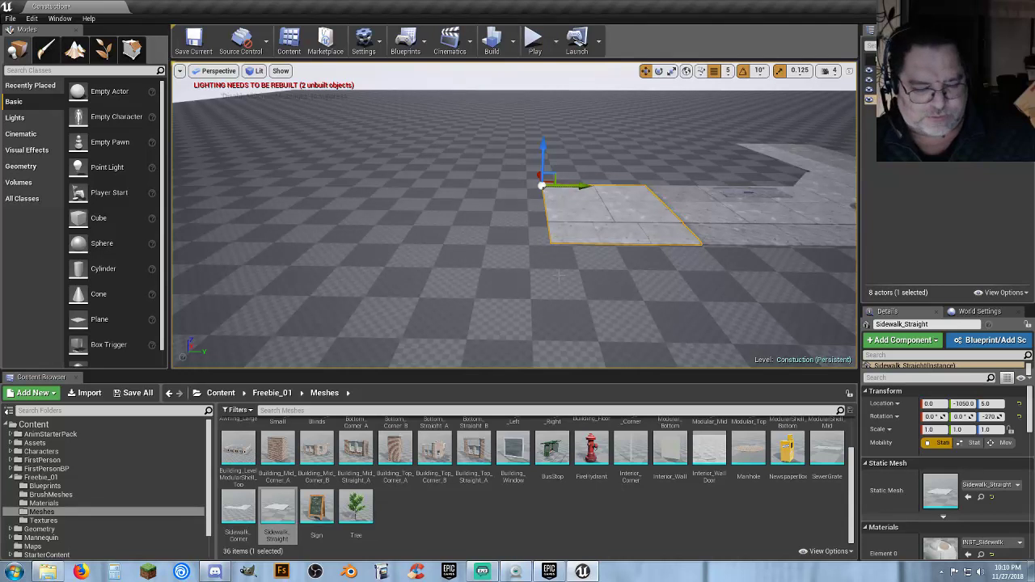
alt+drag(564, 181, 564, 179)
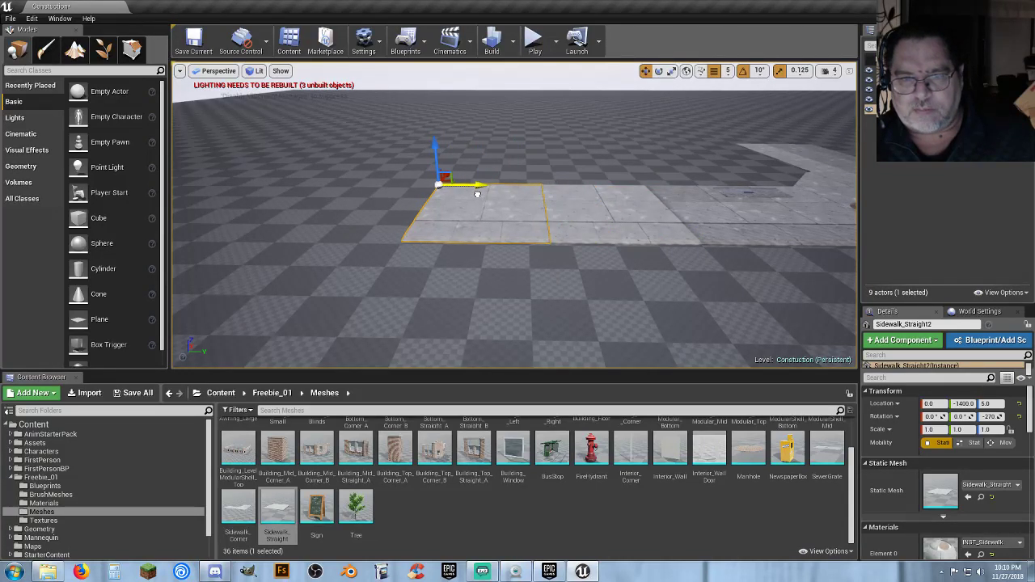
key(s)
right_drag(521, 316, 520, 292)
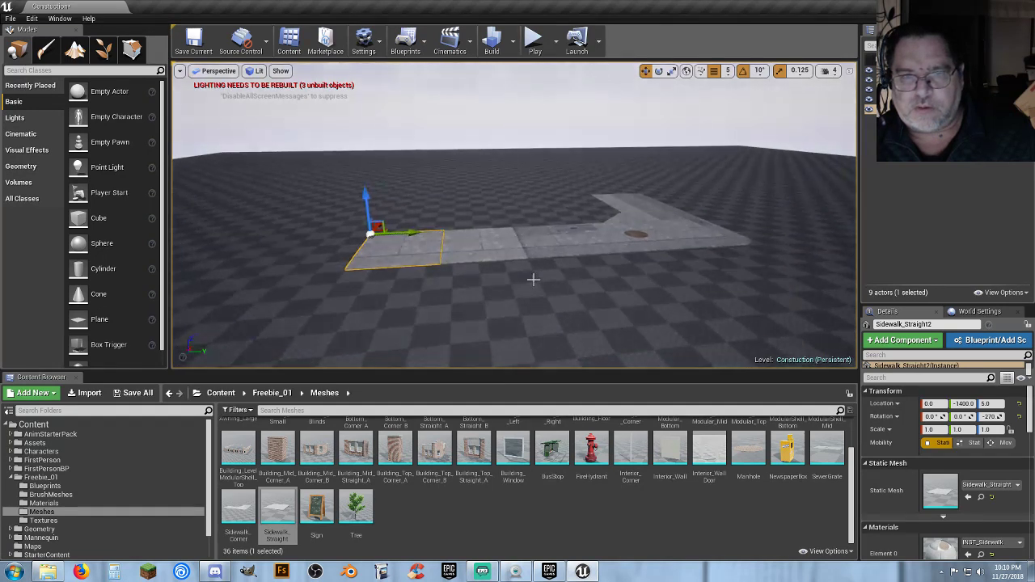
Duplicate the sidewalk corner past the free end of the straight pieces and rotate the copy to 180 degrees around its vertical axis.
click(561, 242)
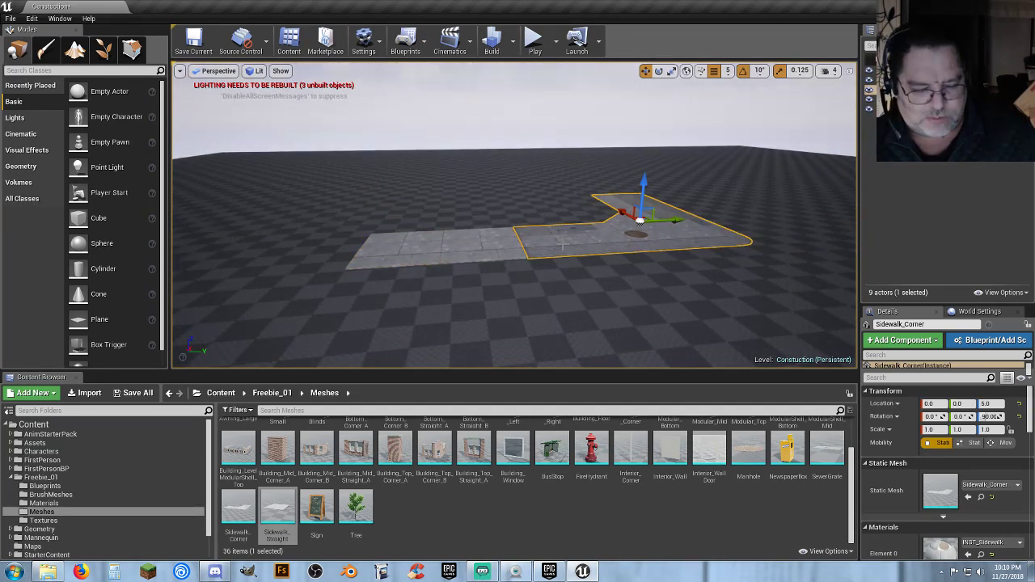
key(ctrl+w)
alt+drag(666, 219, 456, 227)
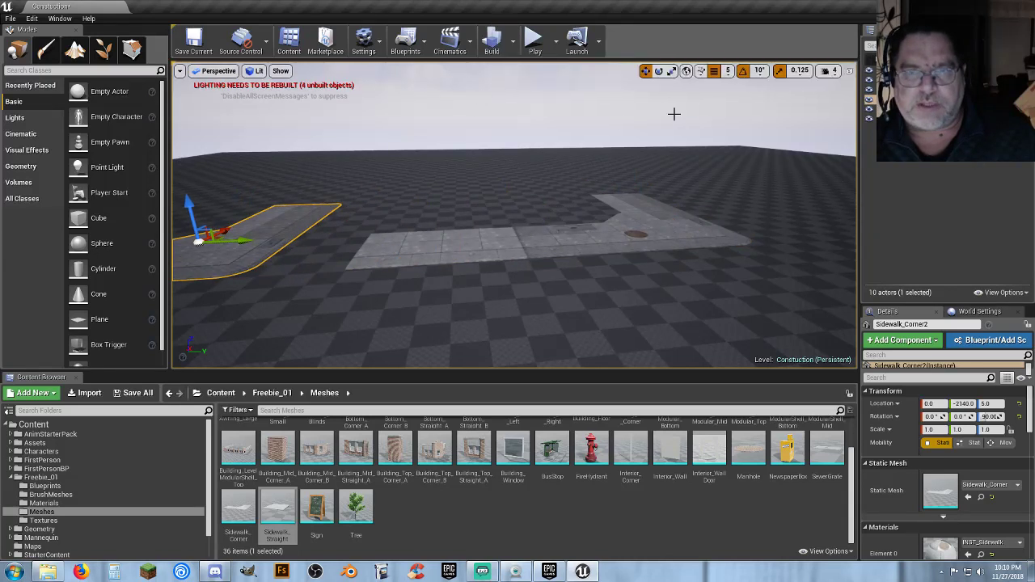
click(659, 72)
mouse_move(545, 145)
right_down()
mouse_move(545, 195)
mouse_move(510, 194)
mouse_move(545, 146)
right_up()
drag(484, 169, 420, 184)
drag(510, 154, 522, 155)
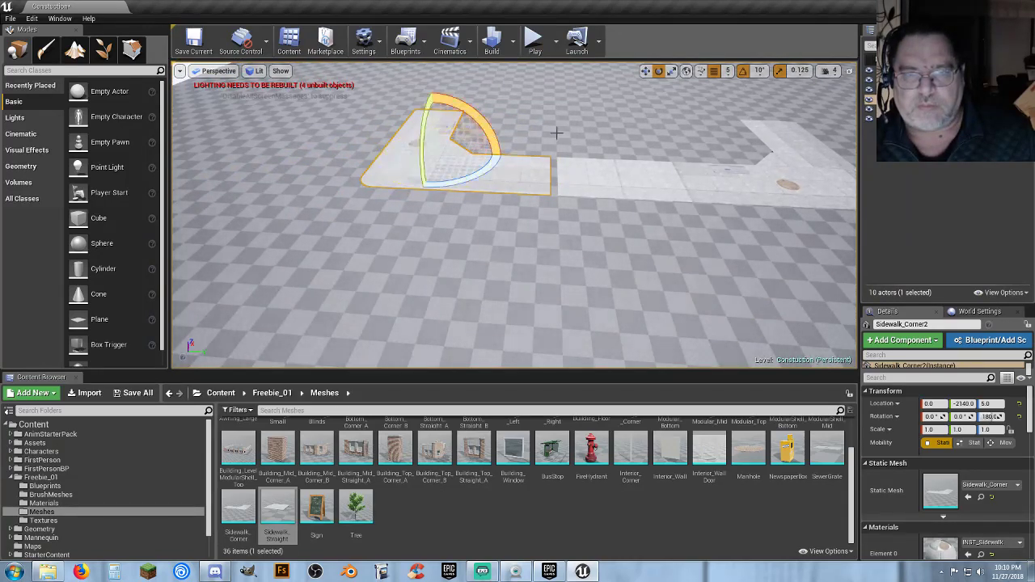
Slide the second corner against the end of the two straight pieces, at Y -2100.
click(646, 73)
right_drag(595, 134, 615, 122)
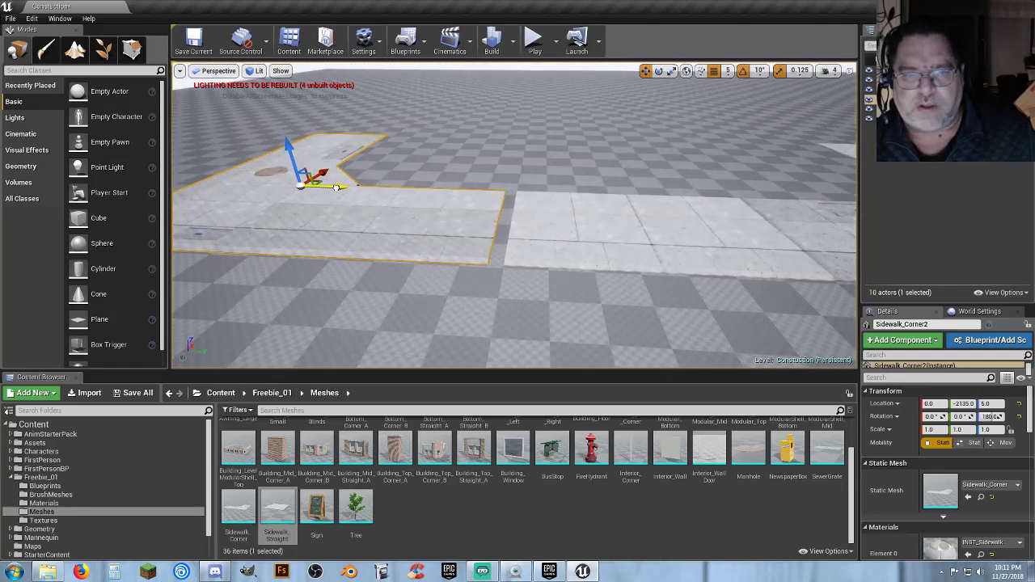
drag(336, 188, 342, 187)
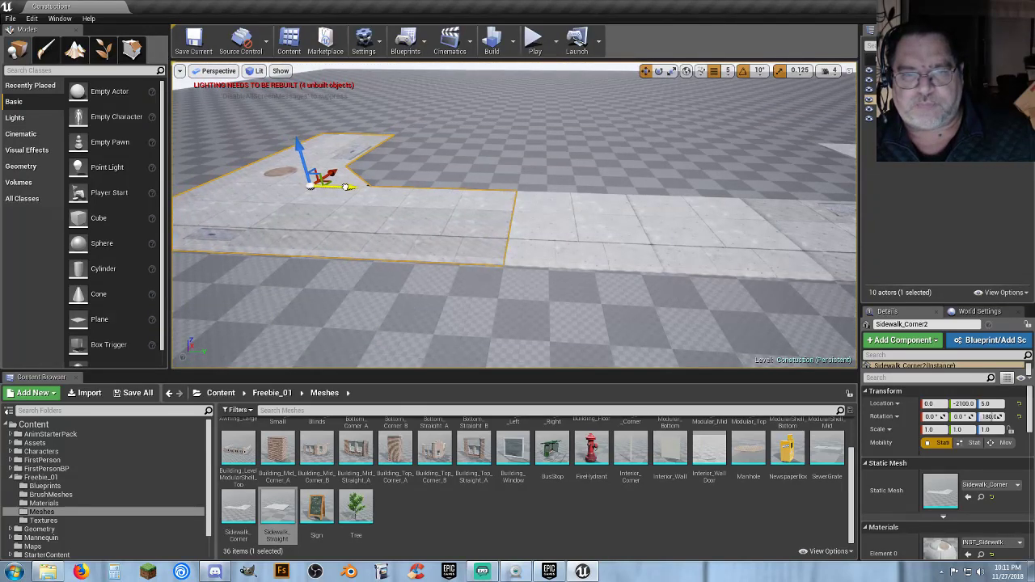
right_drag(577, 215, 578, 191)
key(f)
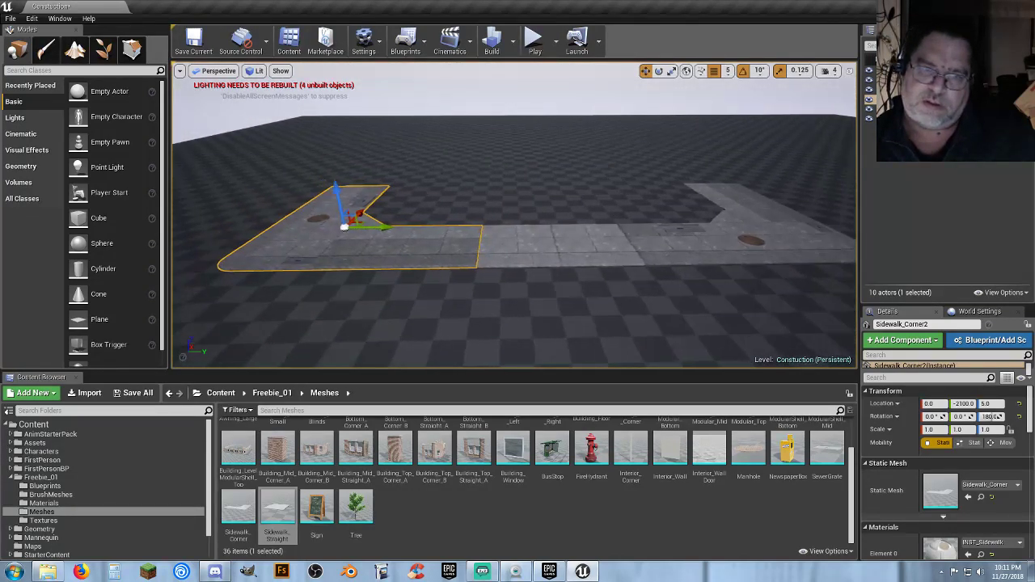
Move the second corner away to make room, and duplicate the end straight piece to Y -1750 as a third sidewalk section.
drag(555, 226, 434, 220)
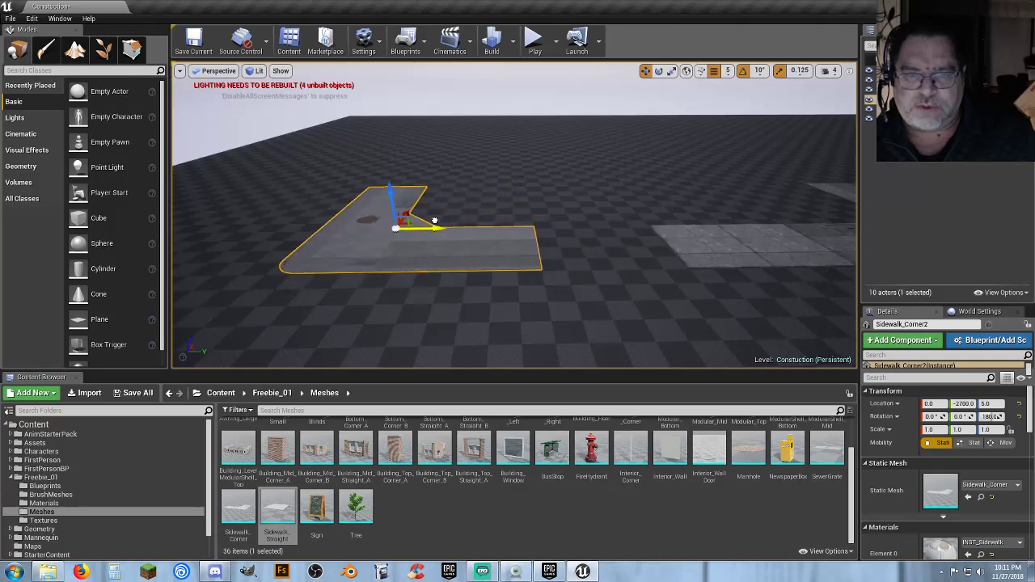
click(663, 244)
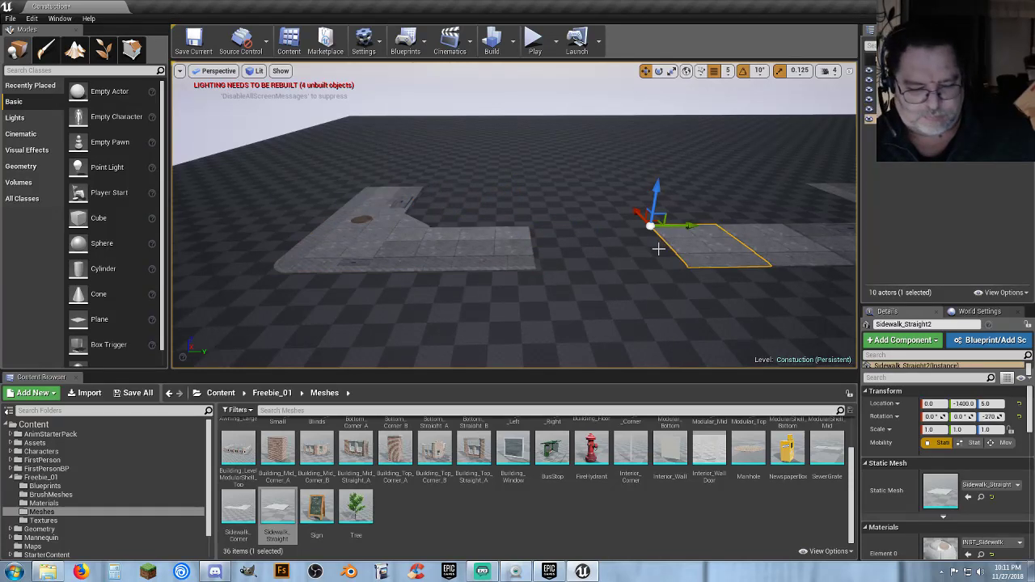
key(ctrl+w)
drag(694, 225, 622, 240)
right_drag(710, 312, 696, 356)
drag(435, 183, 430, 183)
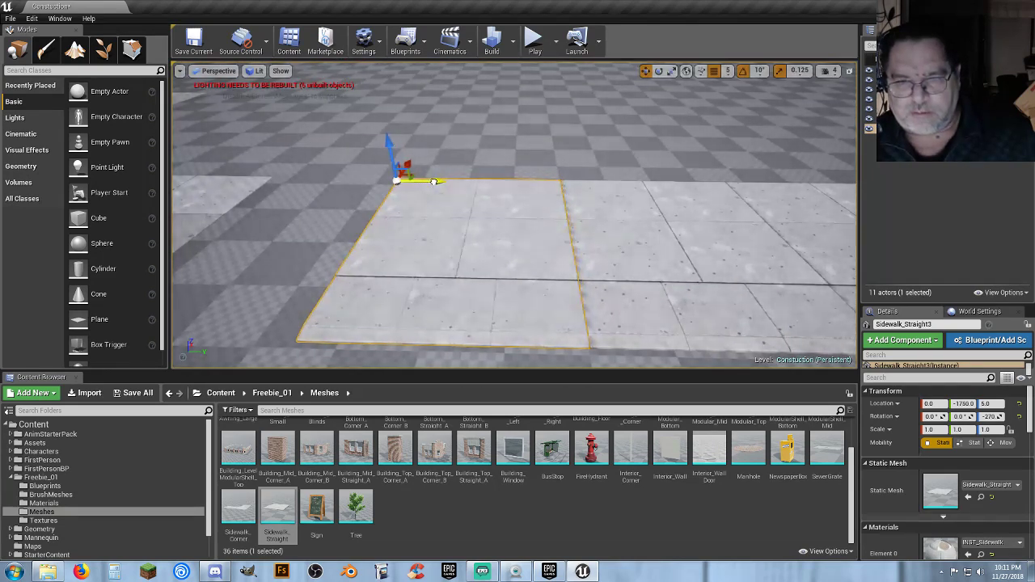
Slide the second corner back against the third straight piece, at Y -2450.
right_drag(496, 243, 500, 243)
key(s)
key(a)
click(348, 186)
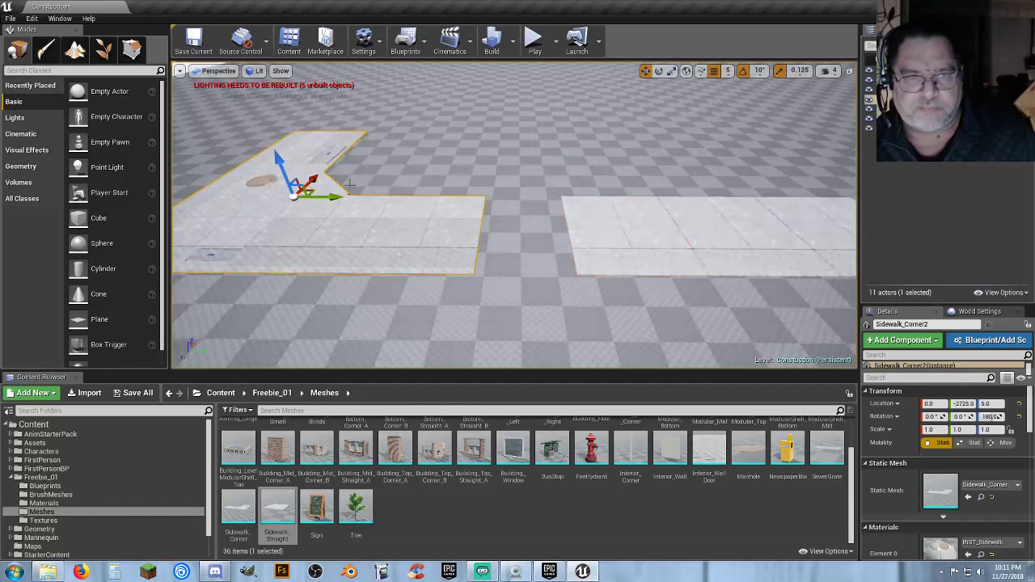
drag(337, 196, 413, 199)
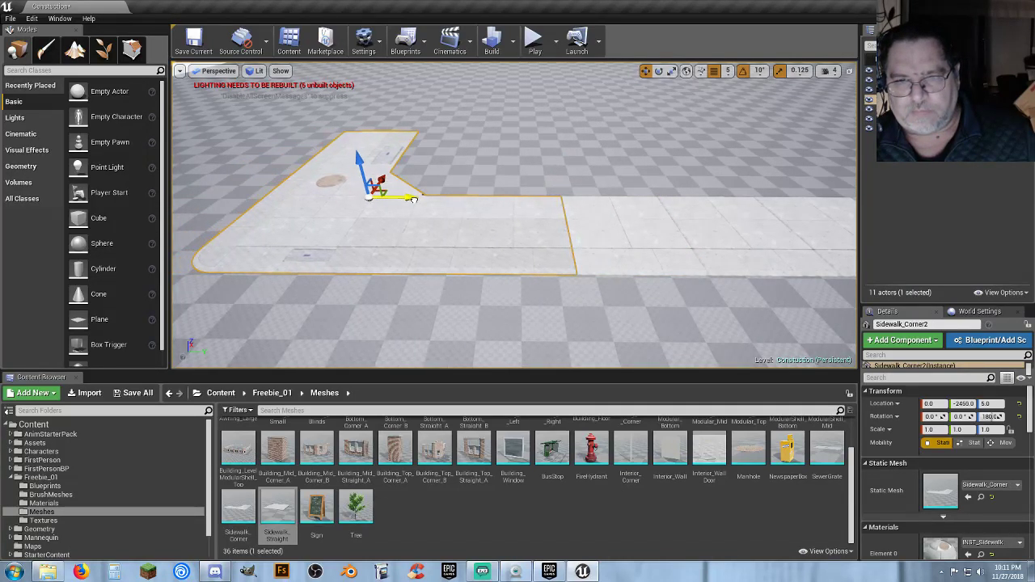
key(s)
key(d)
right_drag(579, 242, 578, 241)
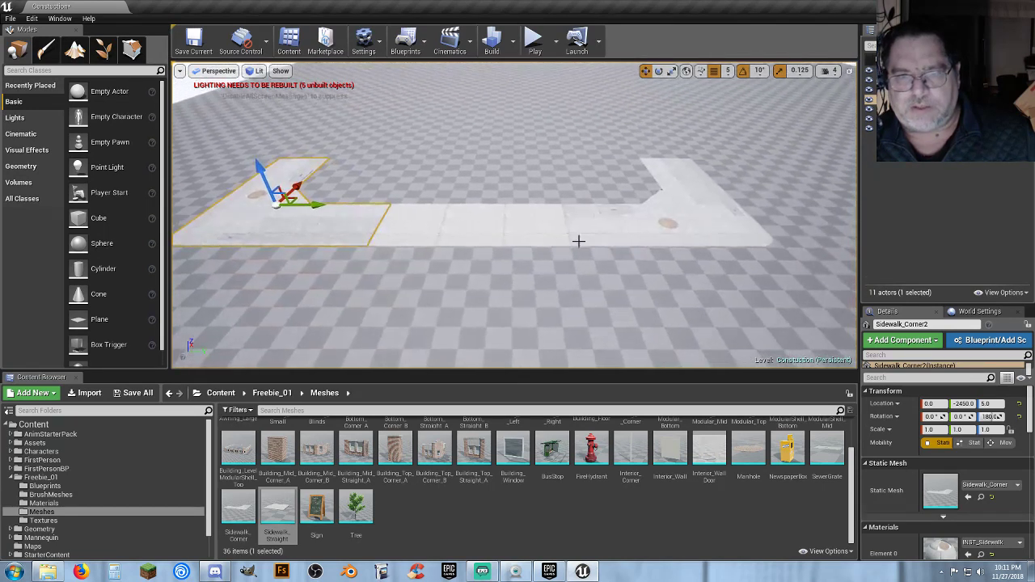
Duplicate the three straight pieces together, move the copies to X 1615, and rotate them to -360 degrees around the vertical axis.
click(521, 228)
ctrl+click(474, 232)
ctrl+click(418, 229)
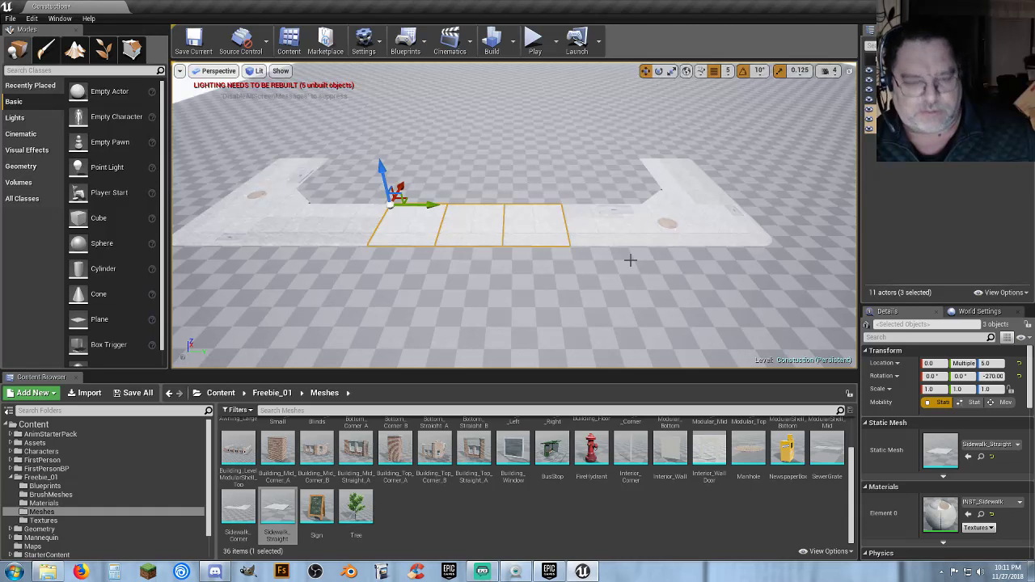
key(ctrl+w)
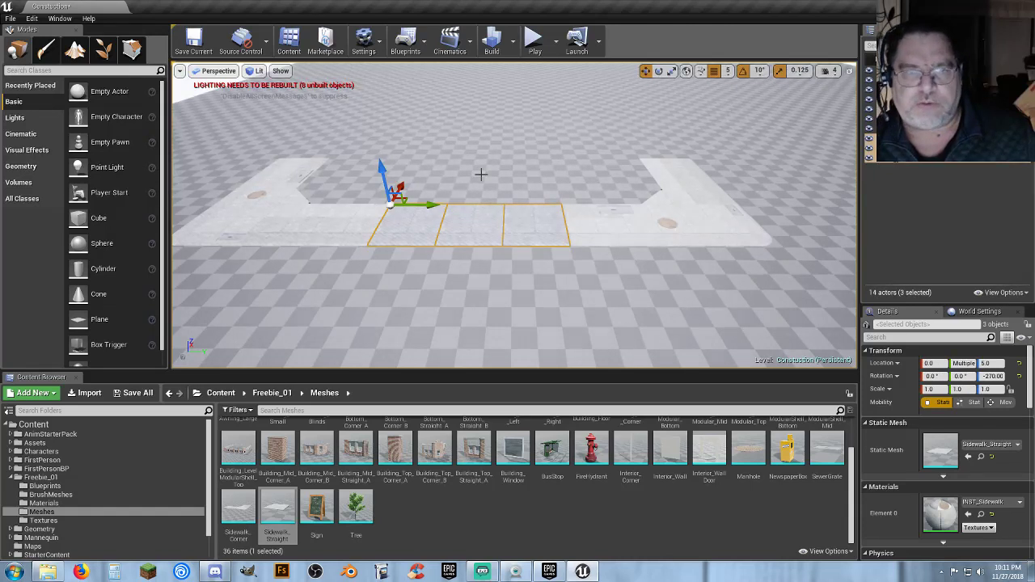
drag(402, 187, 516, 69)
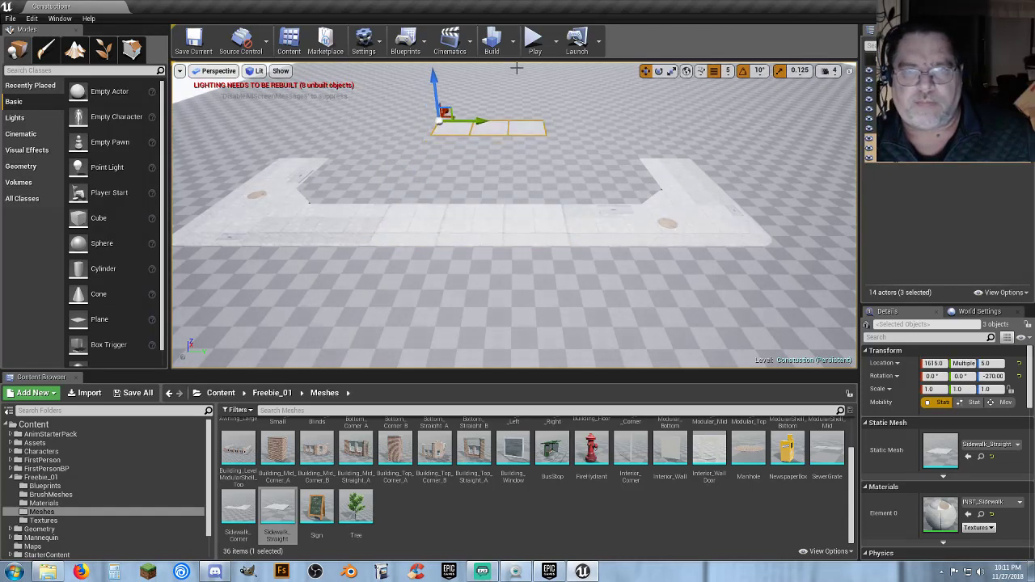
click(658, 71)
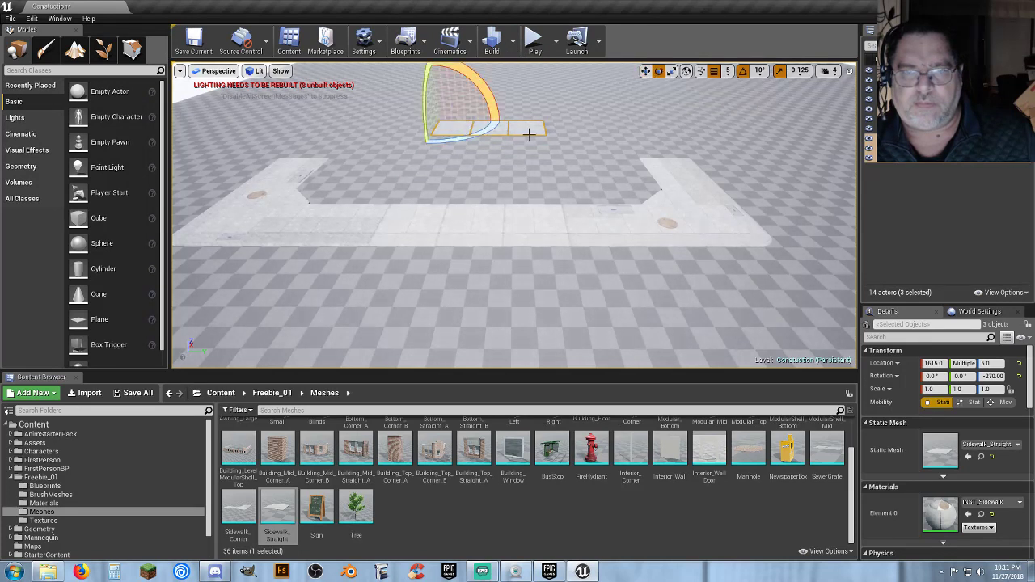
drag(462, 142, 388, 139)
Move the three rotated copies sideways along the Y axis into line with the first corner's free arm.
key(w)
mouse_move(493, 155)
right_down()
mouse_move(492, 77)
mouse_move(491, 157)
right_up()
key(w)
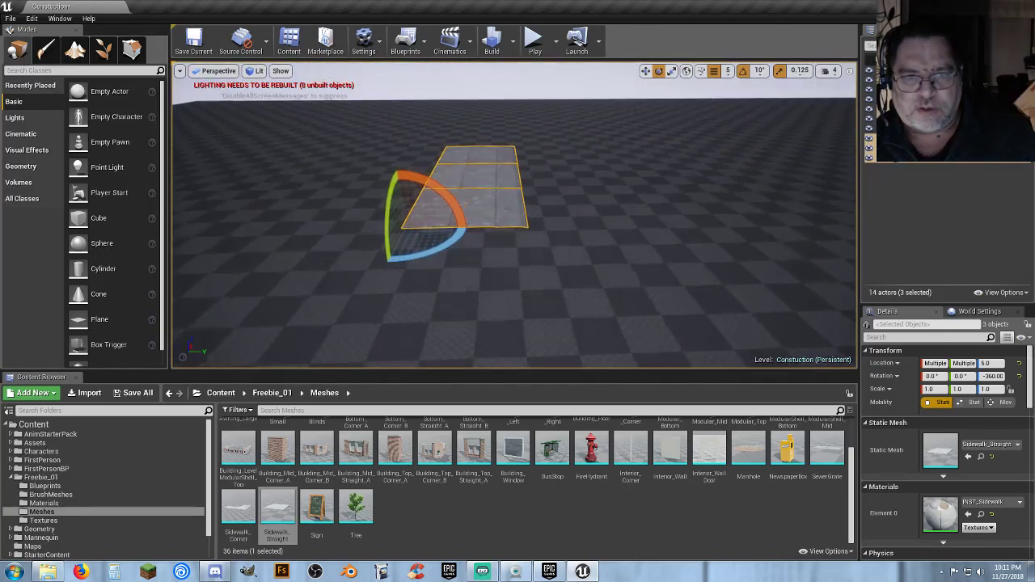
click(645, 72)
drag(440, 229, 778, 232)
right_drag(778, 232, 687, 251)
drag(527, 151, 611, 216)
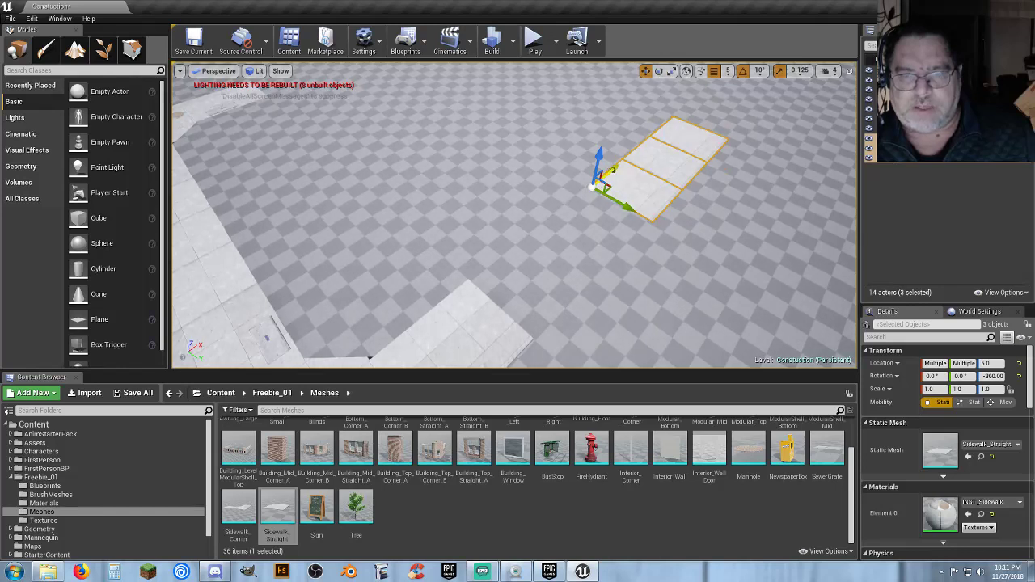
Slide the three aligned pieces along the X axis until they sit flush against the first corner's free arm.
drag(615, 168, 508, 249)
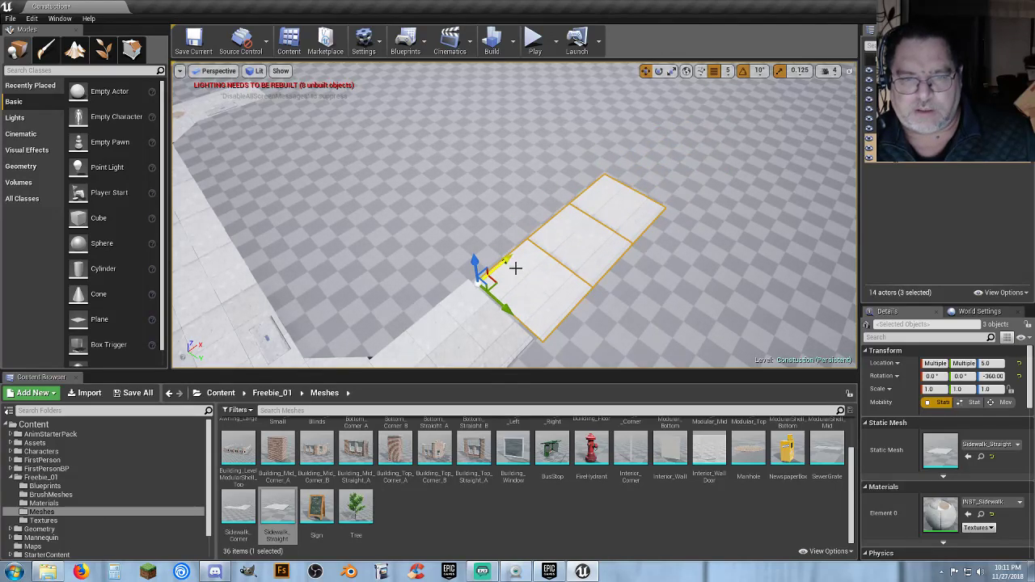
right_drag(515, 269, 538, 279)
key(w)
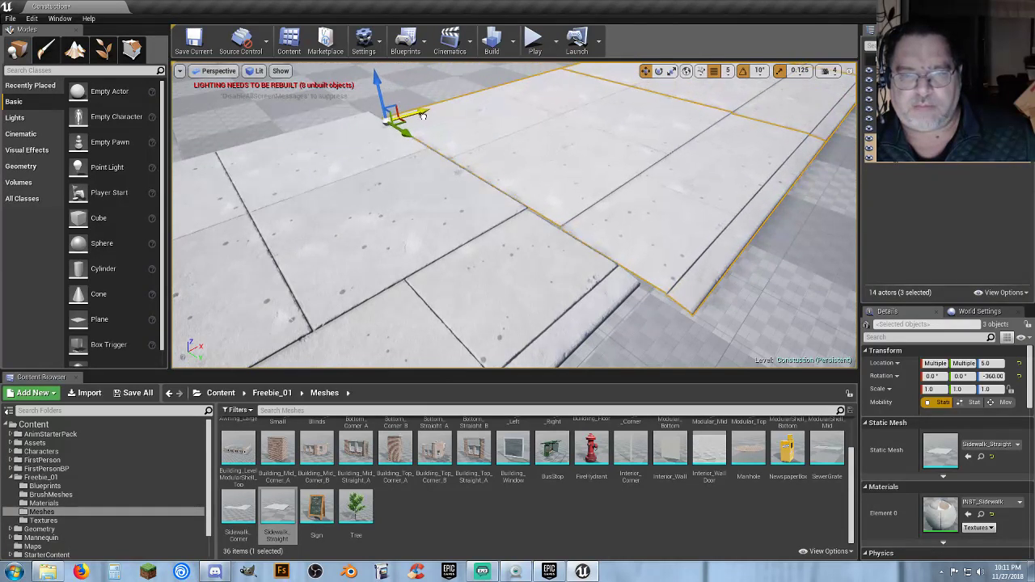
mouse_move(421, 117)
mouse_down()
mouse_move(398, 136)
mouse_move(387, 129)
mouse_move(413, 106)
mouse_up()
right_drag(412, 106, 483, 173)
Duplicate the three straight pieces between the corners and rotate the copies to -180 degrees around the vertical axis.
key(s)
key(ctrl+v)
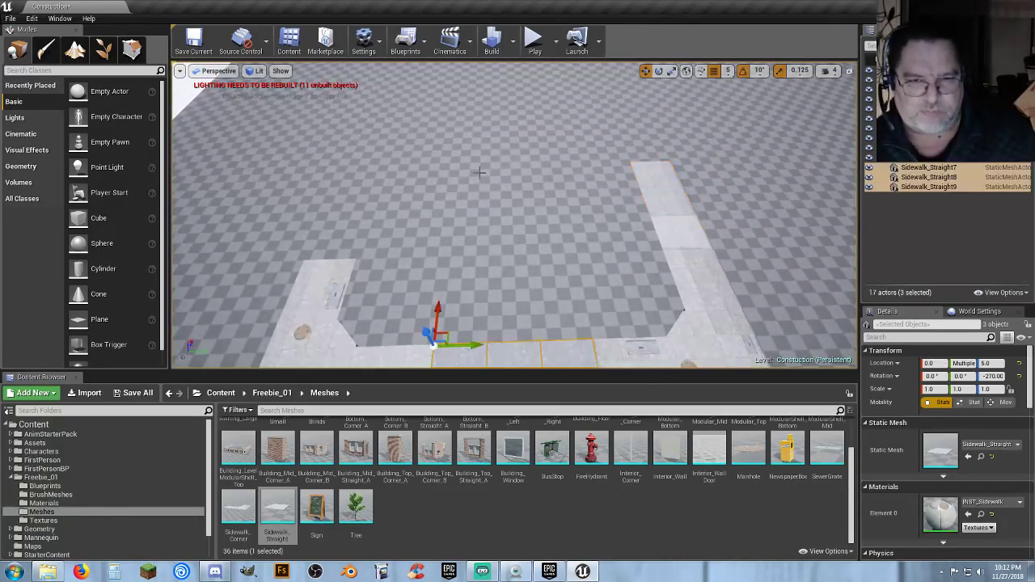
click(659, 71)
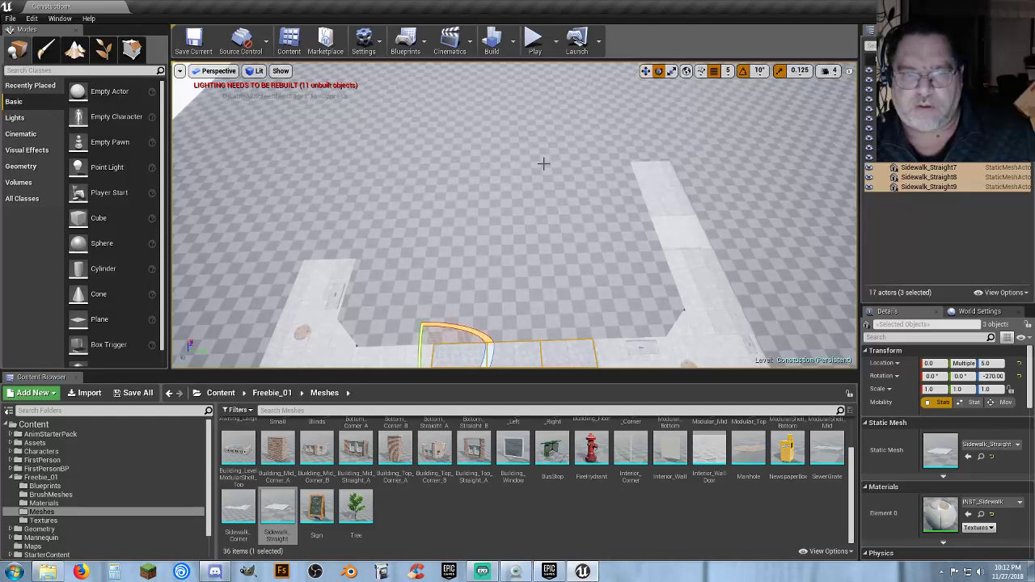
key(f)
drag(523, 194, 522, 242)
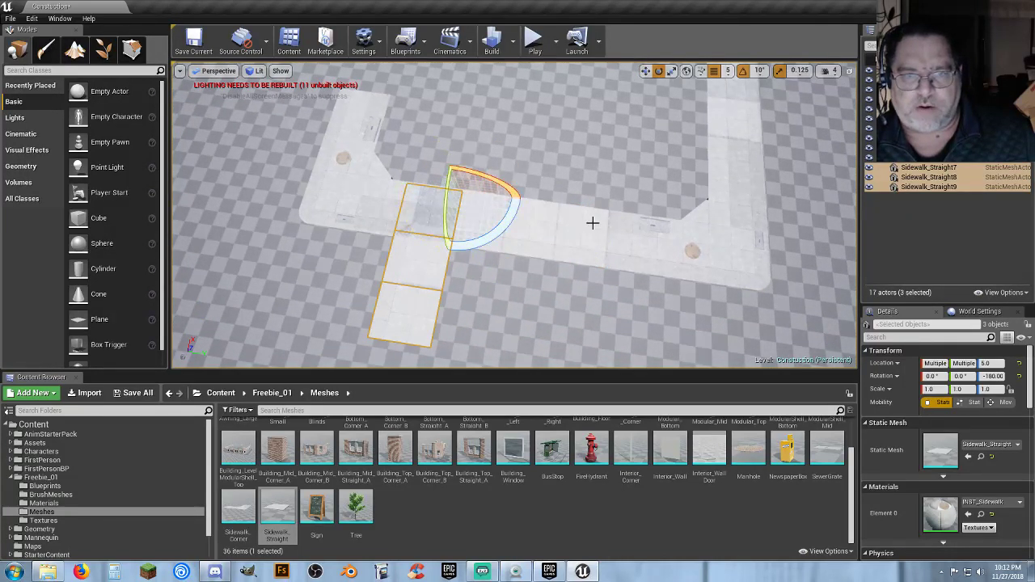
Move the three rotated straight pieces along the X and Y axes until they extend flush from the other corner's free arm.
click(644, 71)
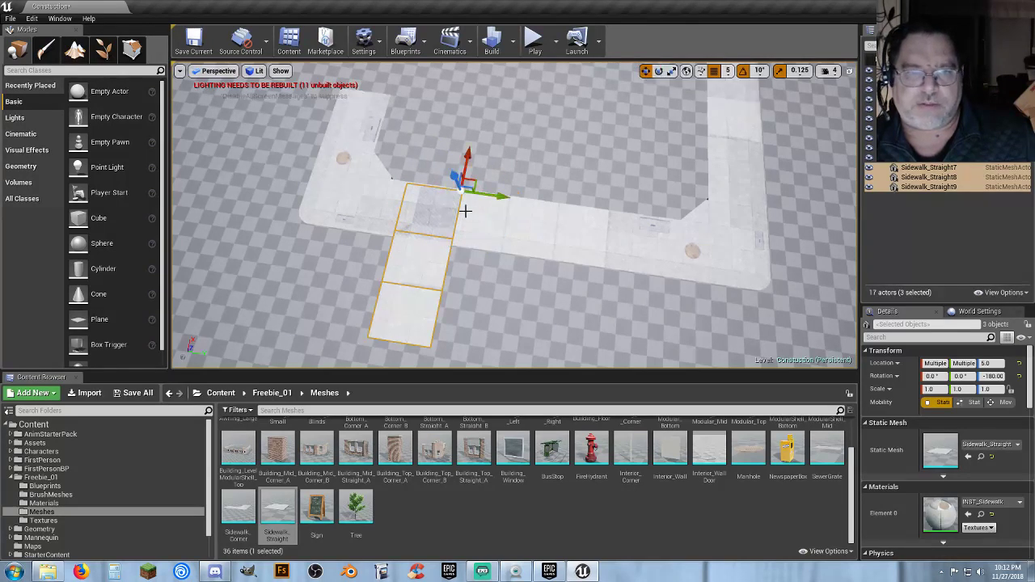
drag(466, 156, 495, 24)
right_drag(520, 173, 523, 162)
drag(538, 129, 486, 121)
key(w)
right_drag(486, 121, 481, 173)
key(d)
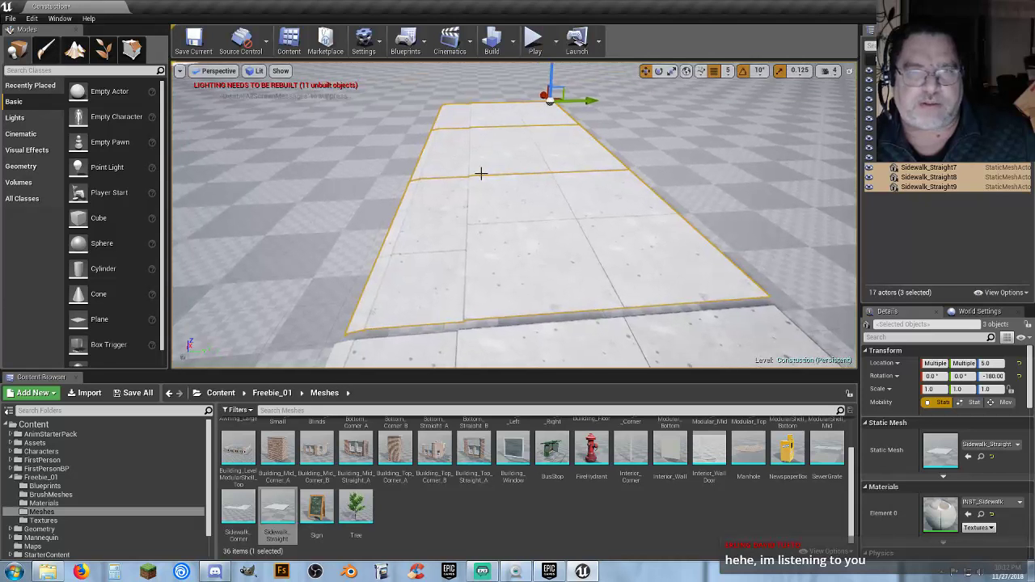
drag(591, 97, 590, 98)
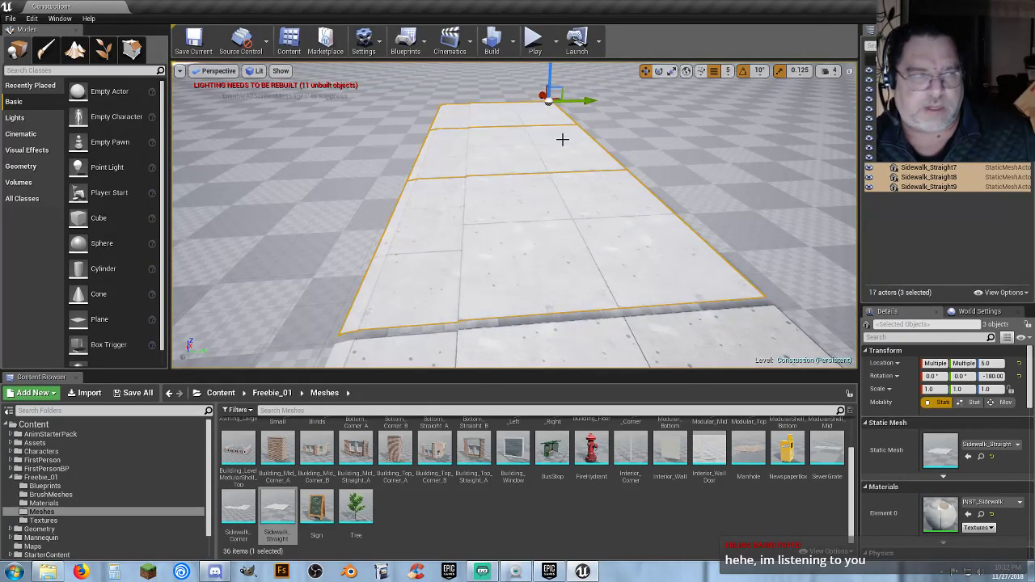
right_drag(562, 139, 680, 113)
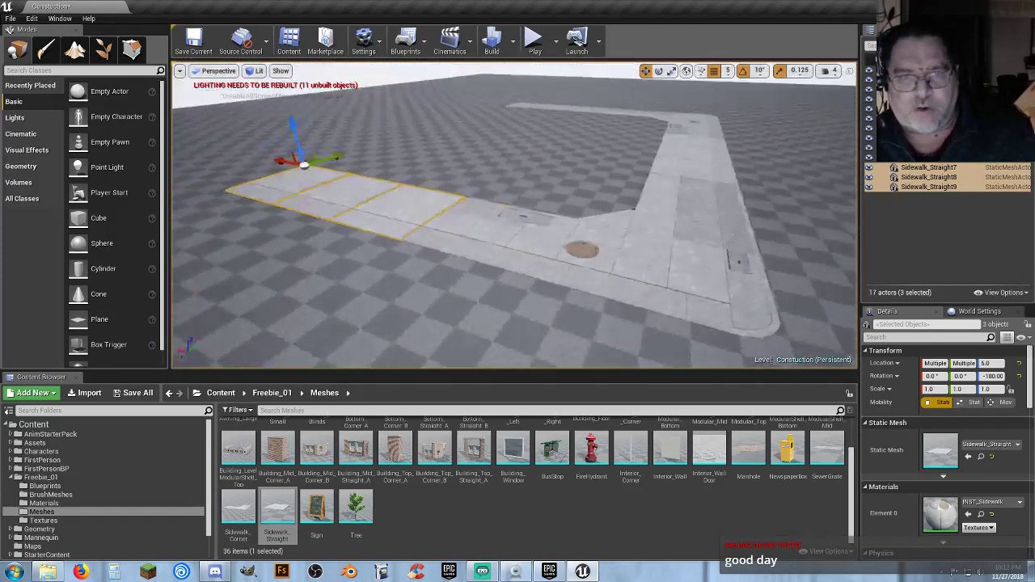
Select the two corners with the three straight pieces between them and duplicate all five pieces in place.
right_drag(319, 252, 376, 299)
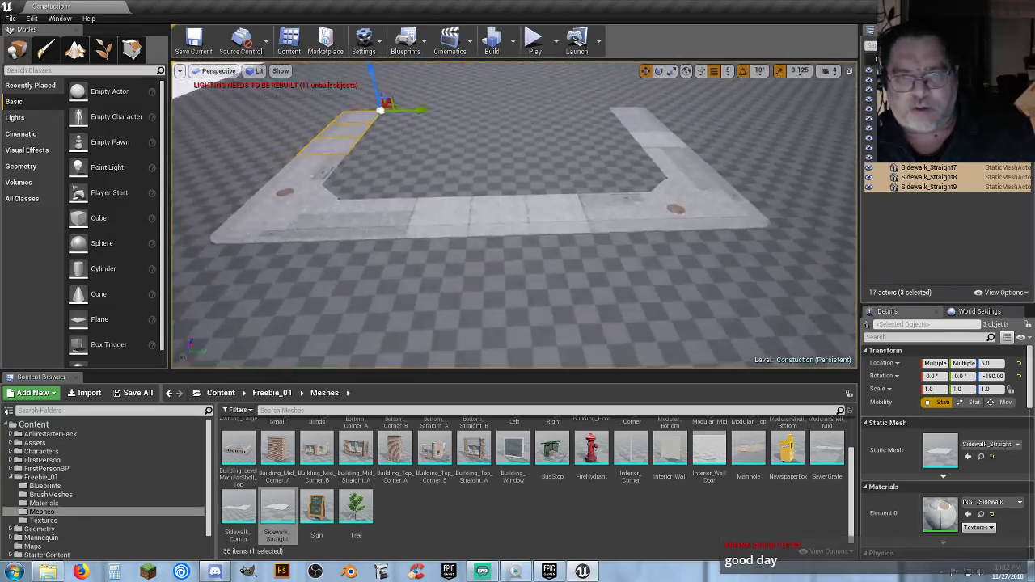
click(358, 222)
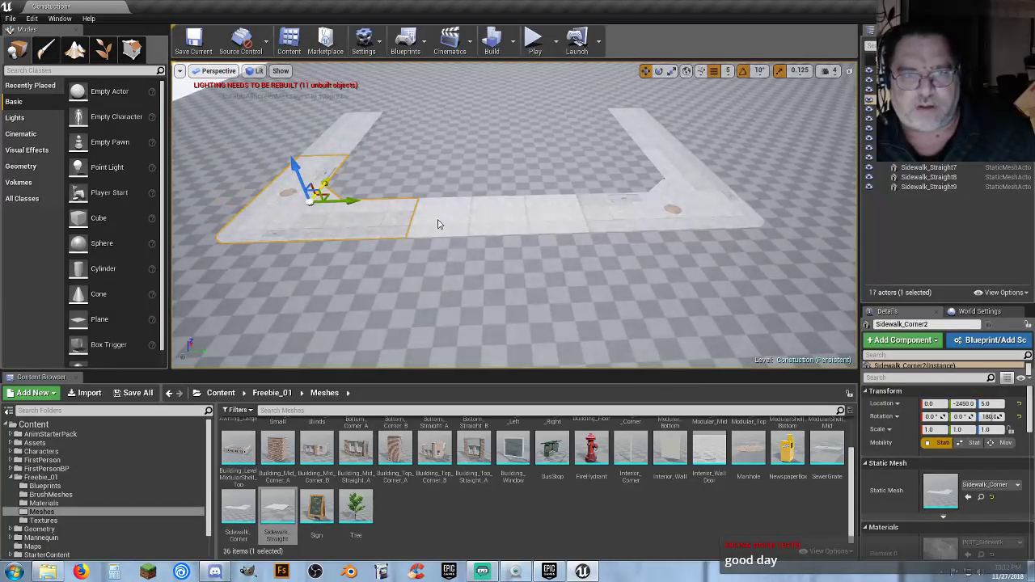
ctrl+click(439, 224)
ctrl+click(512, 223)
ctrl+click(673, 215)
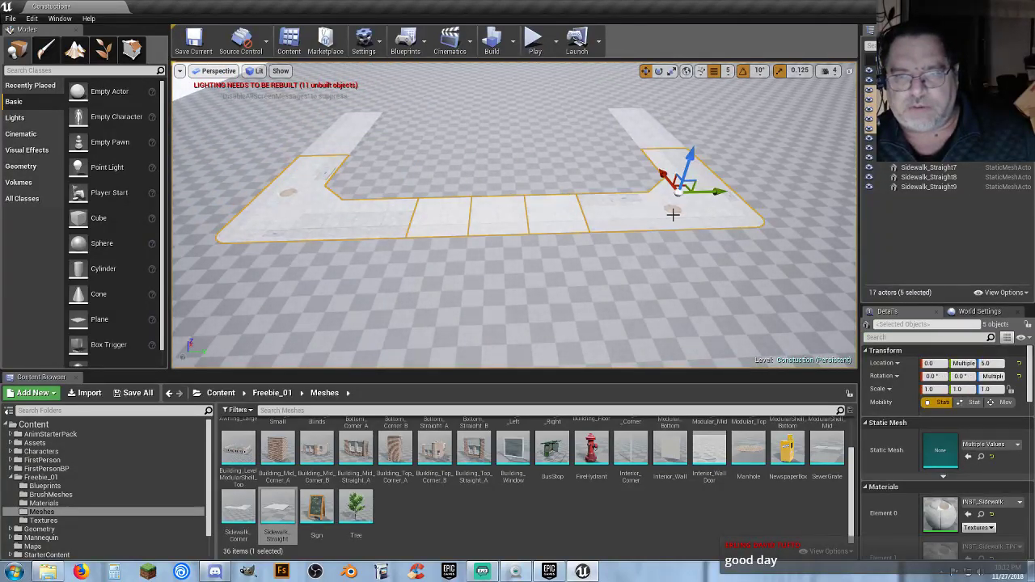
right_drag(629, 252, 793, 285)
key(s)
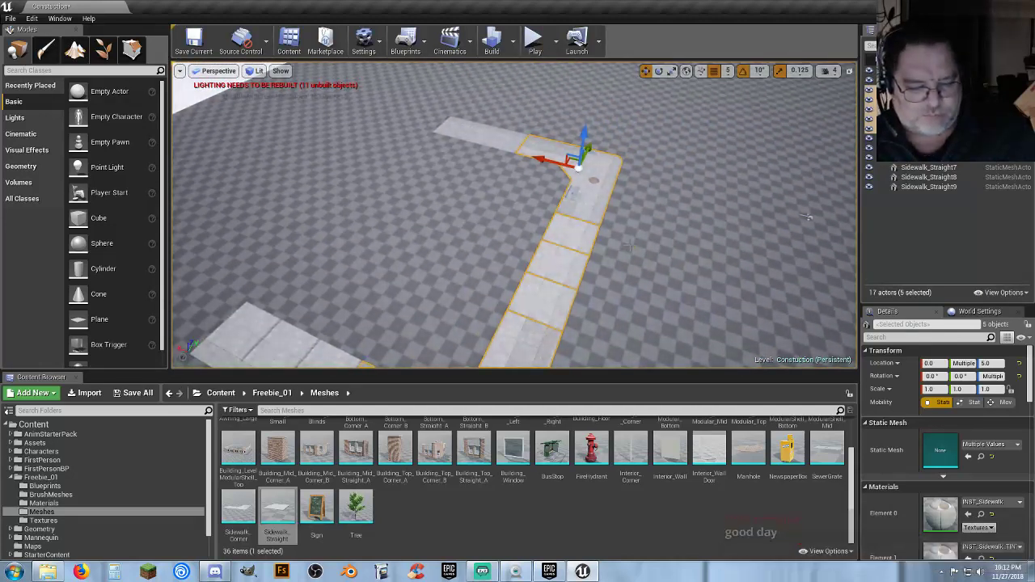
key(ctrl+w)
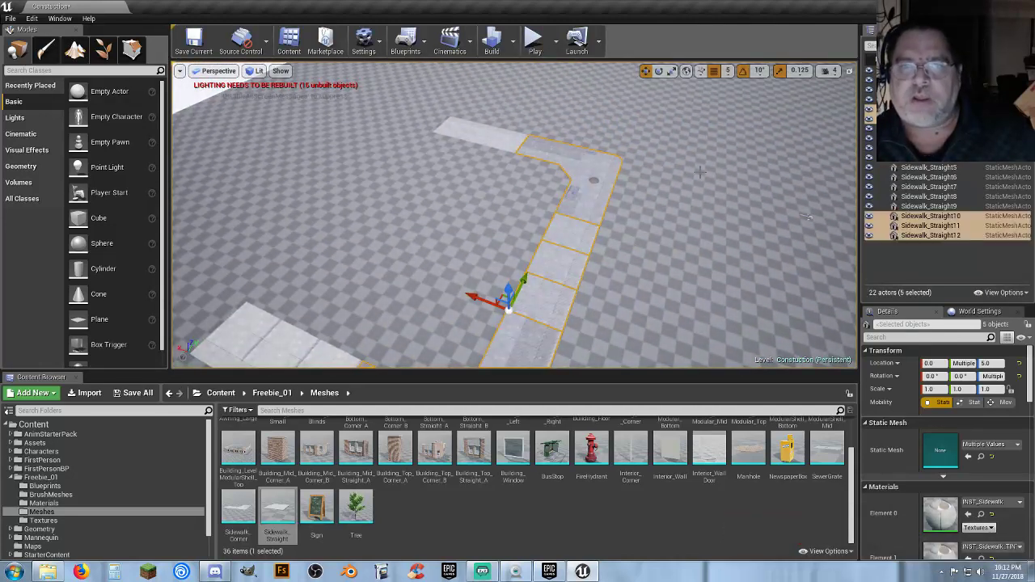
Rotate the duplicated row 180 degrees around the vertical axis and move it across to the open side of the sidewalk.
click(659, 71)
drag(558, 345, 477, 349)
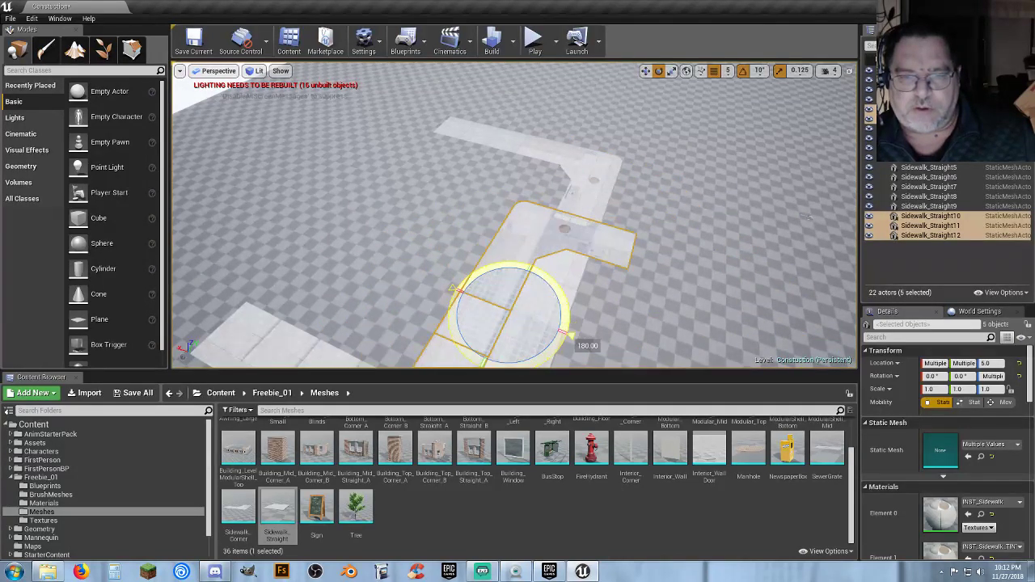
key(s)
right_drag(589, 252, 584, 261)
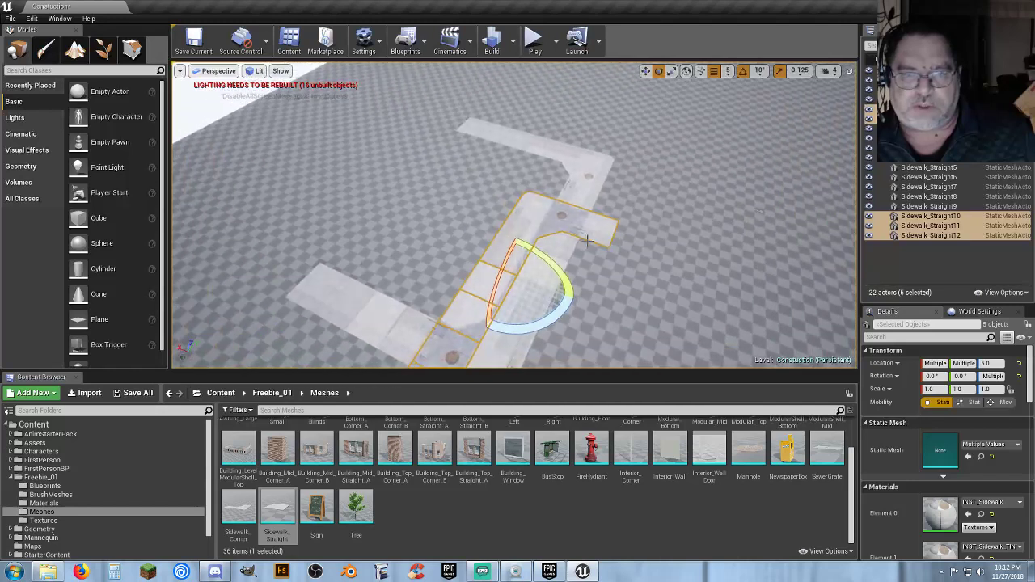
click(646, 72)
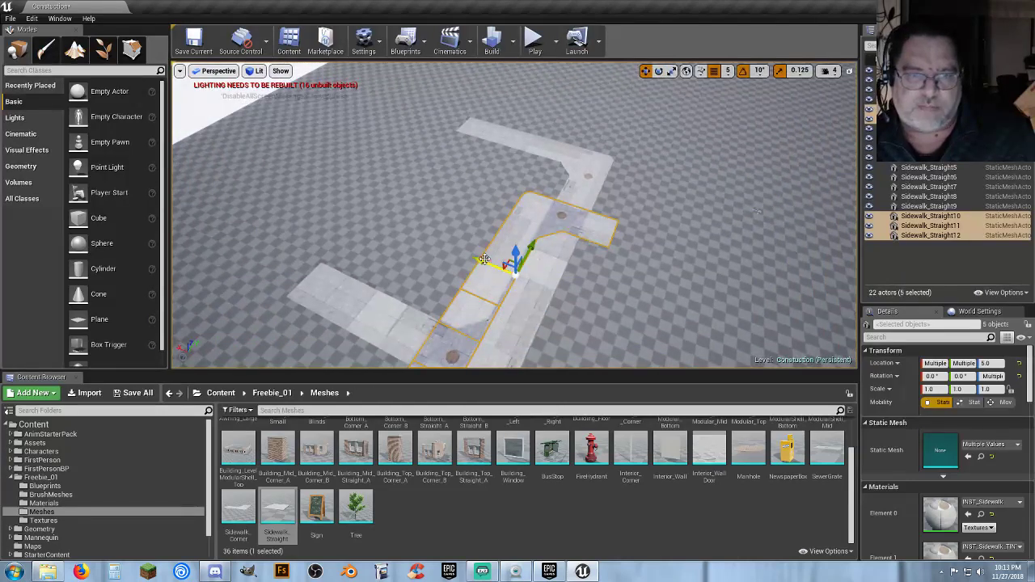
drag(484, 259, 332, 204)
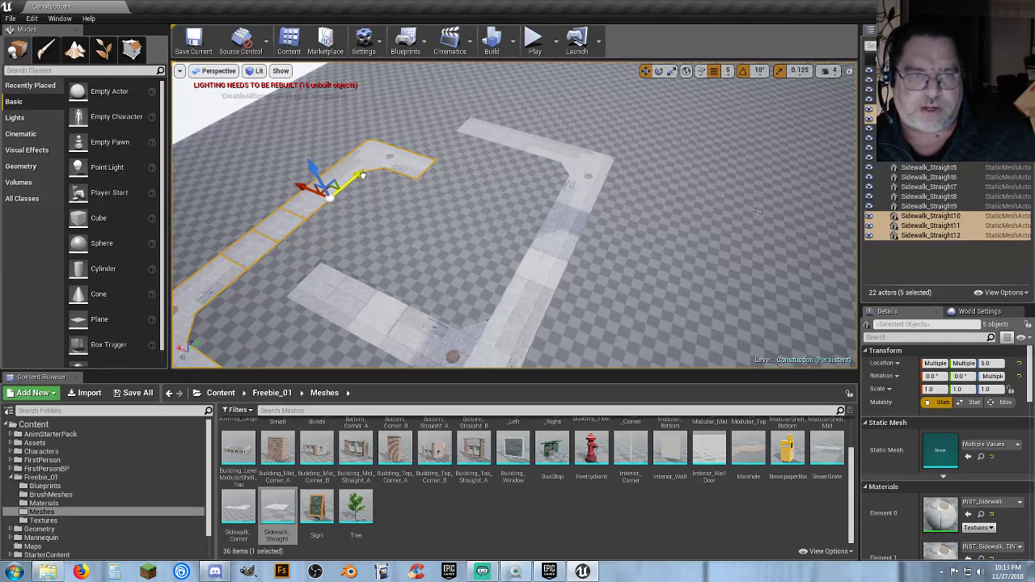
drag(361, 176, 435, 136)
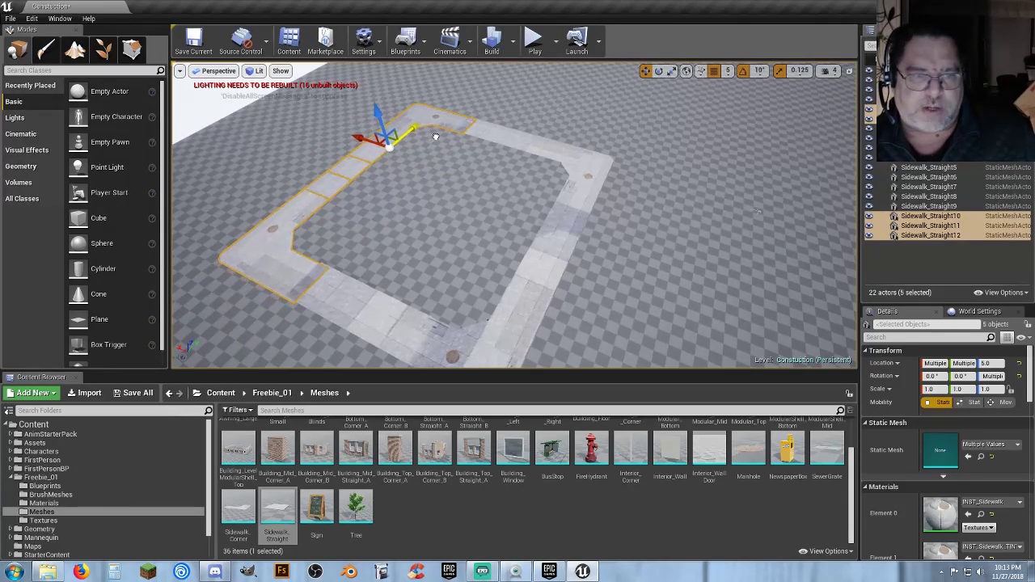
Fine-align the rotated row along the Y and X axes so its corners meet the ends of both side runs, and deselect it.
right_drag(432, 162, 396, 146)
key(w)
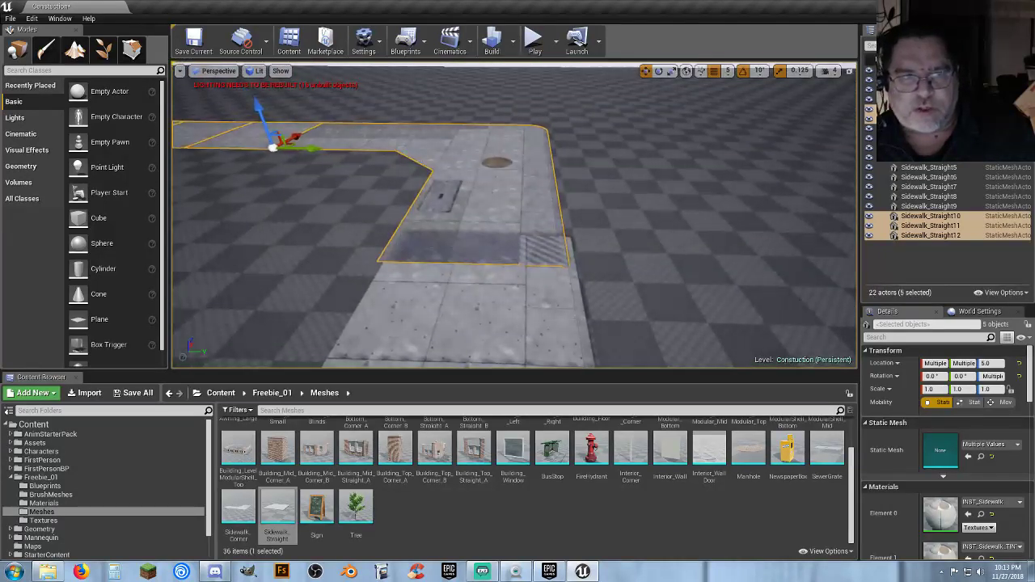
drag(311, 148, 315, 146)
right_drag(358, 134, 299, 137)
key(w)
key(s)
right_drag(608, 131, 579, 93)
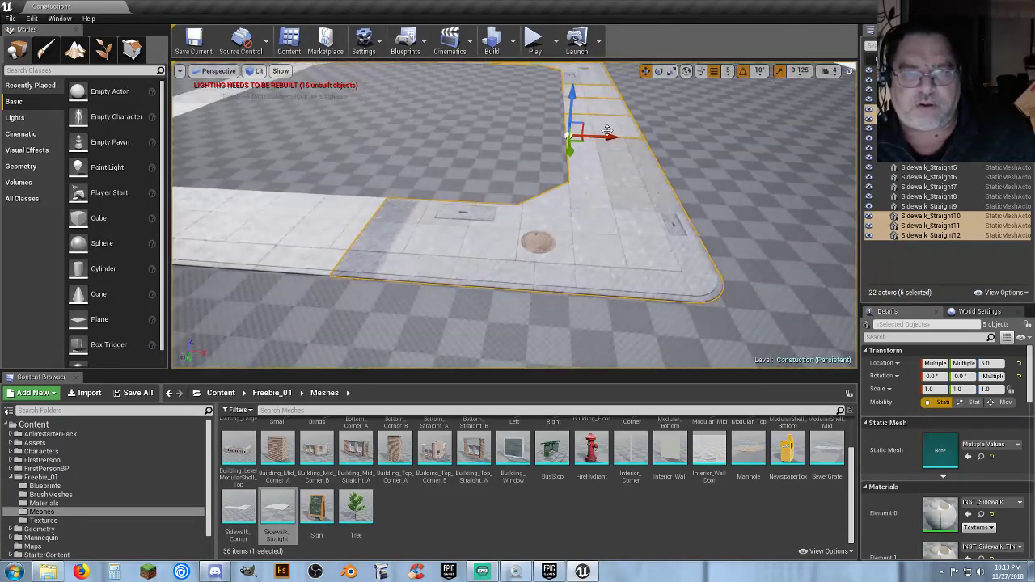
drag(608, 137, 633, 145)
right_drag(632, 145, 617, 152)
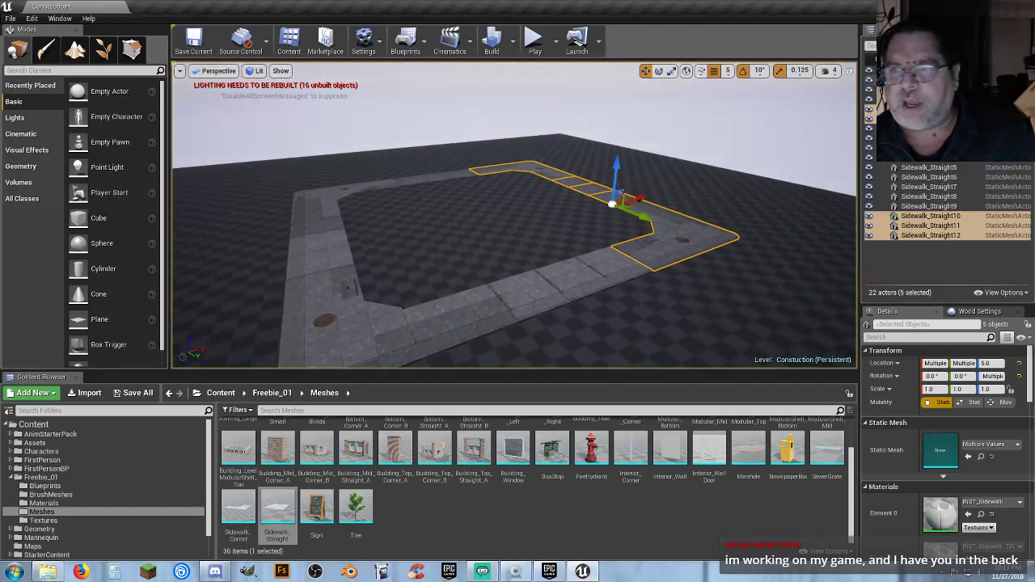
click(938, 255)
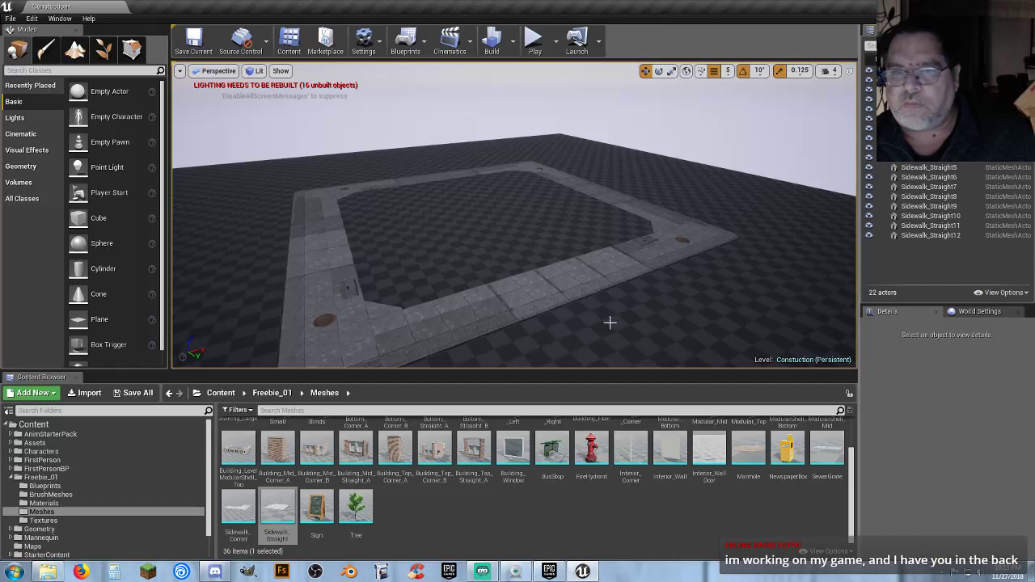
Build only the lighting for the level with the closed sidewalk ring.
right_drag(593, 305, 737, 328)
right_drag(478, 226, 545, 189)
click(512, 40)
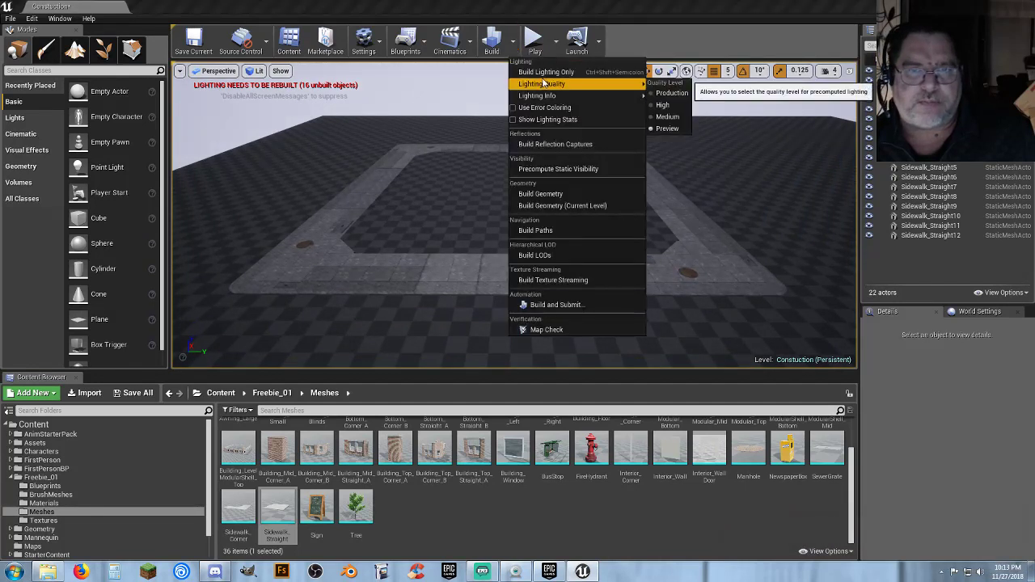
click(547, 73)
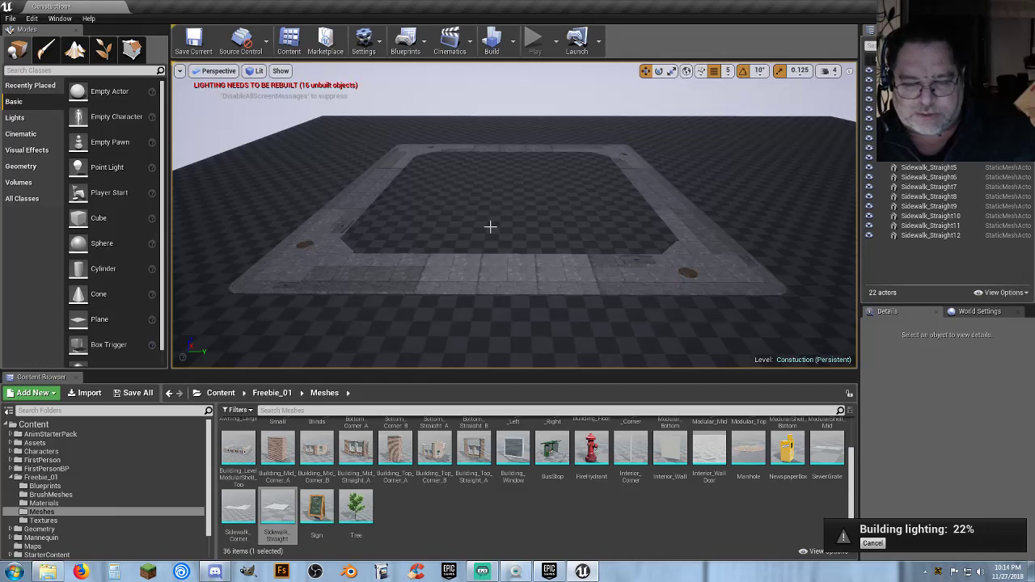
Play-test the level by walking up to and over the sidewalk corner to check the pieces and seams, and end the test.
scroll(490, 226, up, 6)
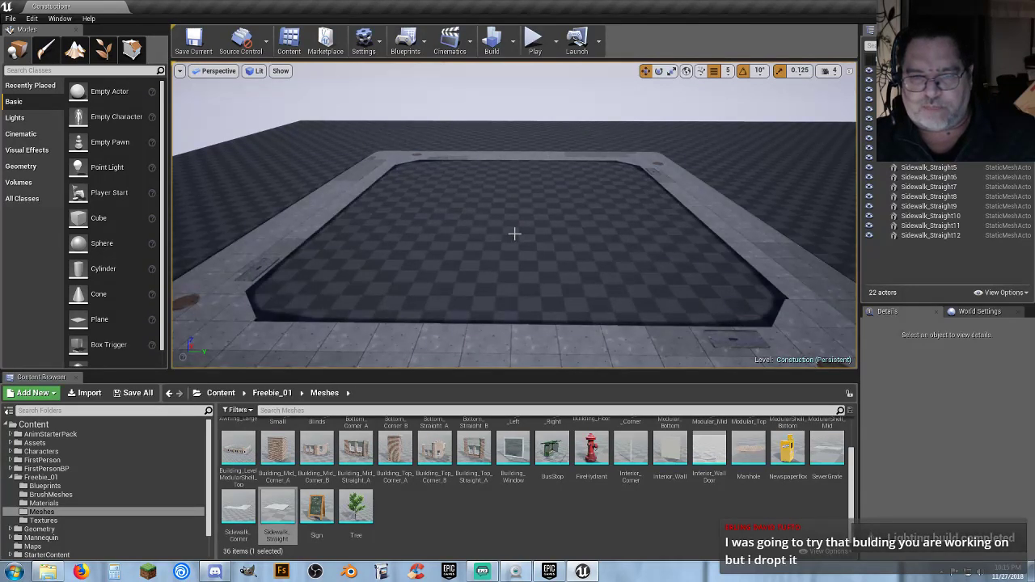
right_drag(514, 234, 514, 242)
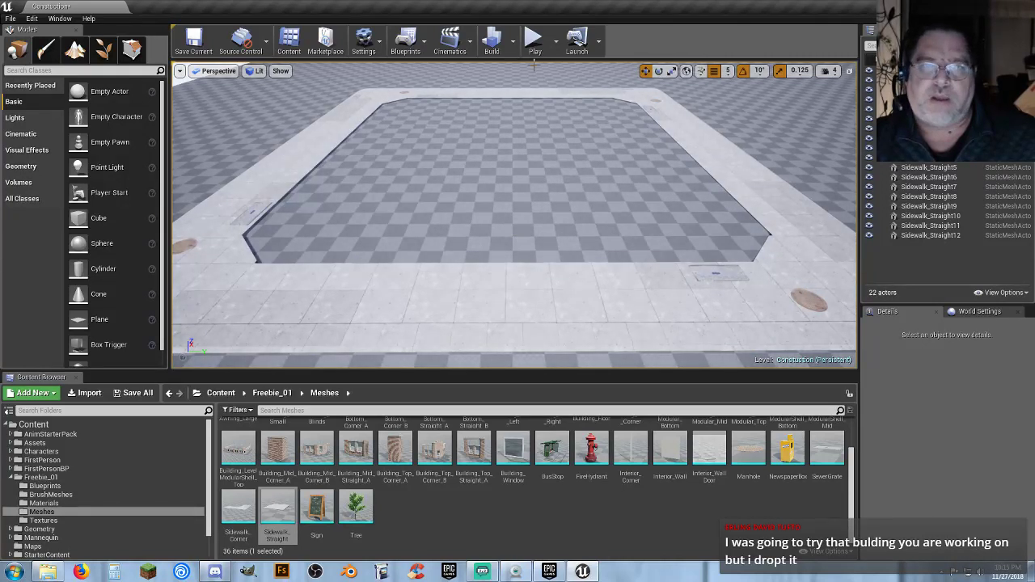
click(533, 38)
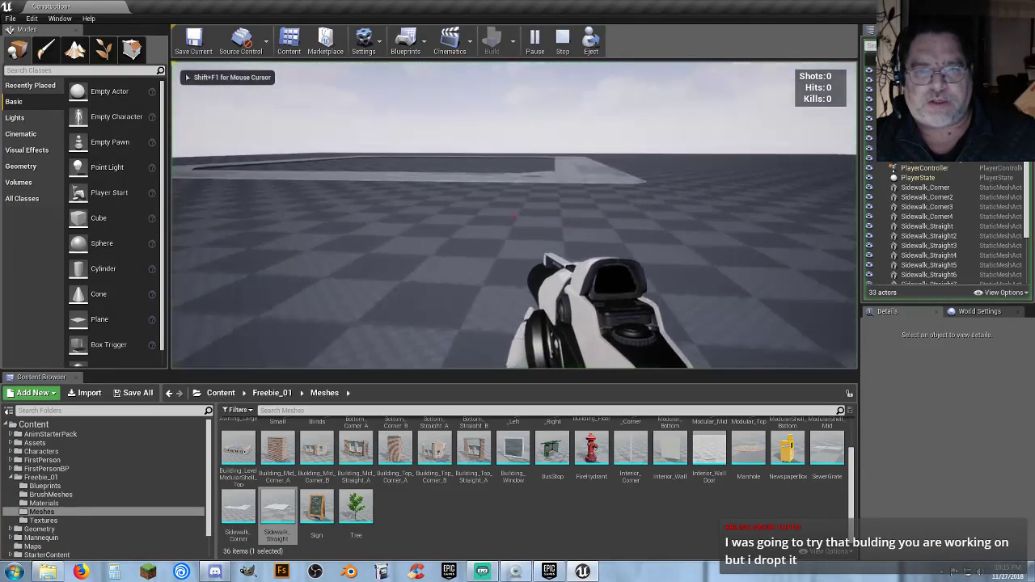
key(w)
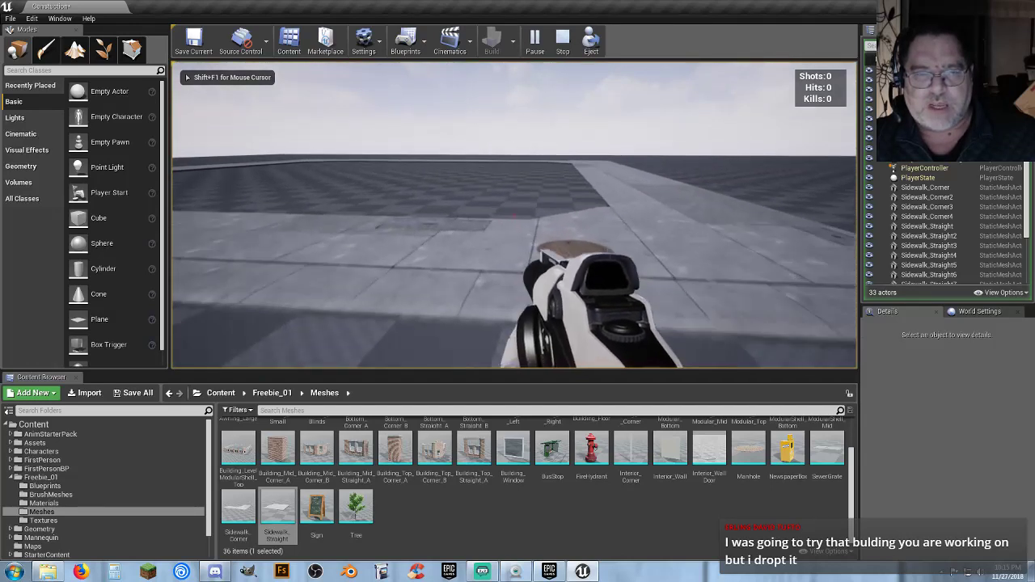
key(w)
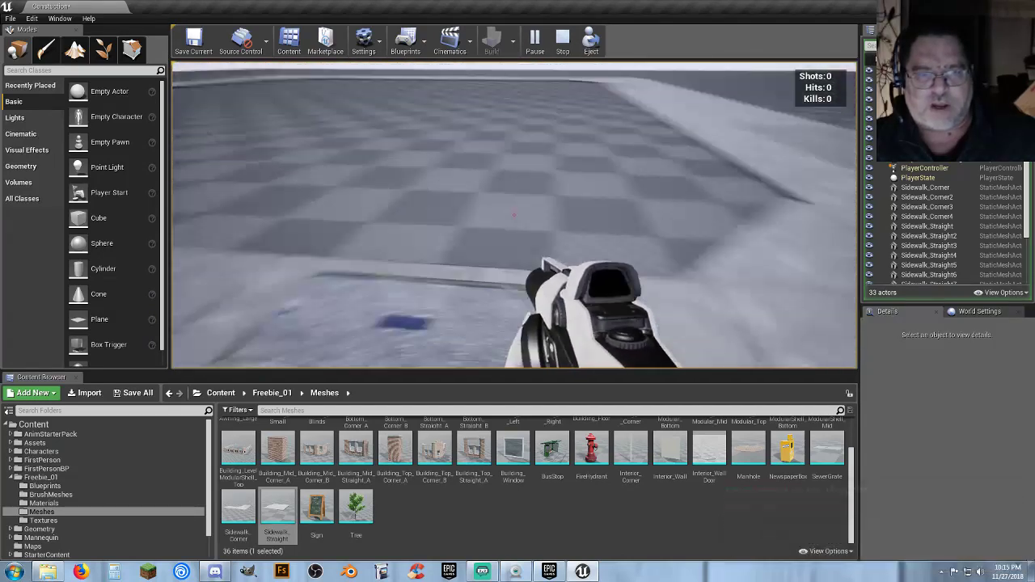
key(w)
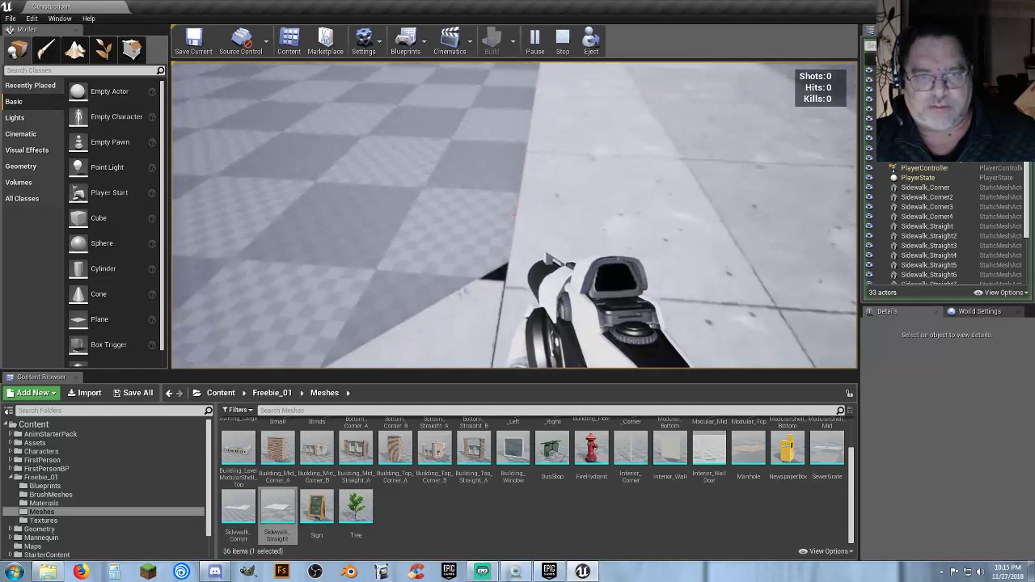
key(w)
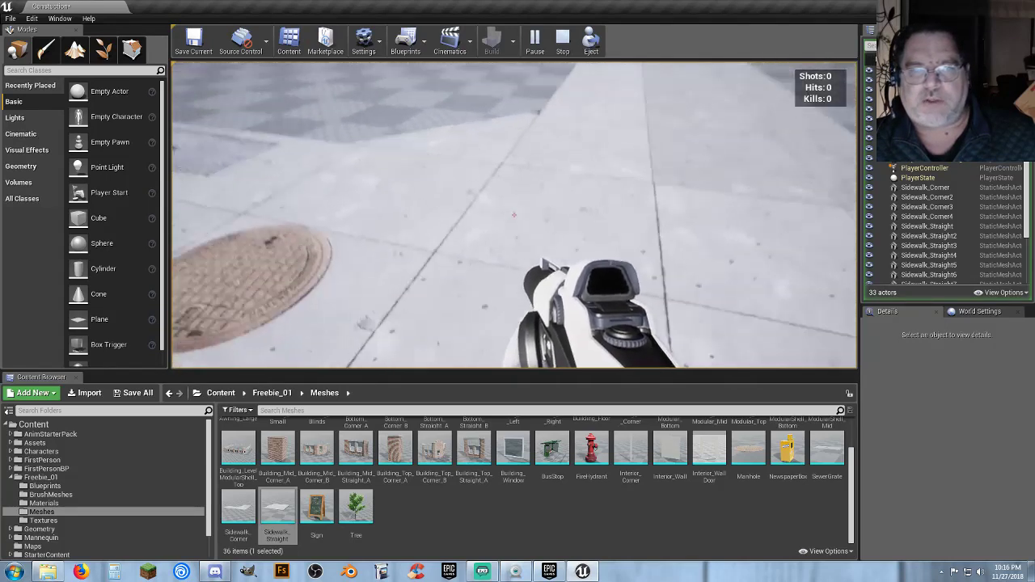
key(s)
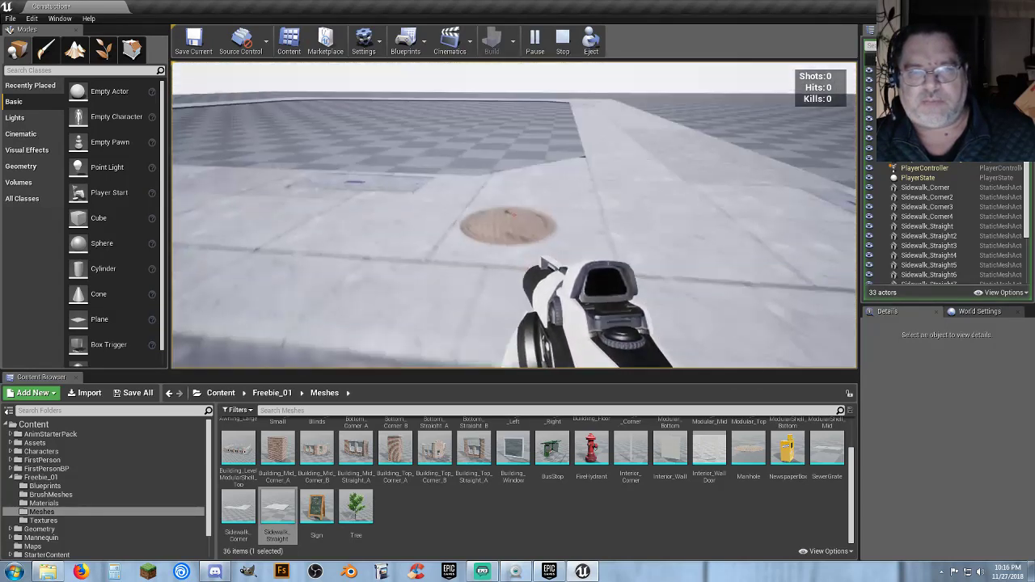
key(Escape)
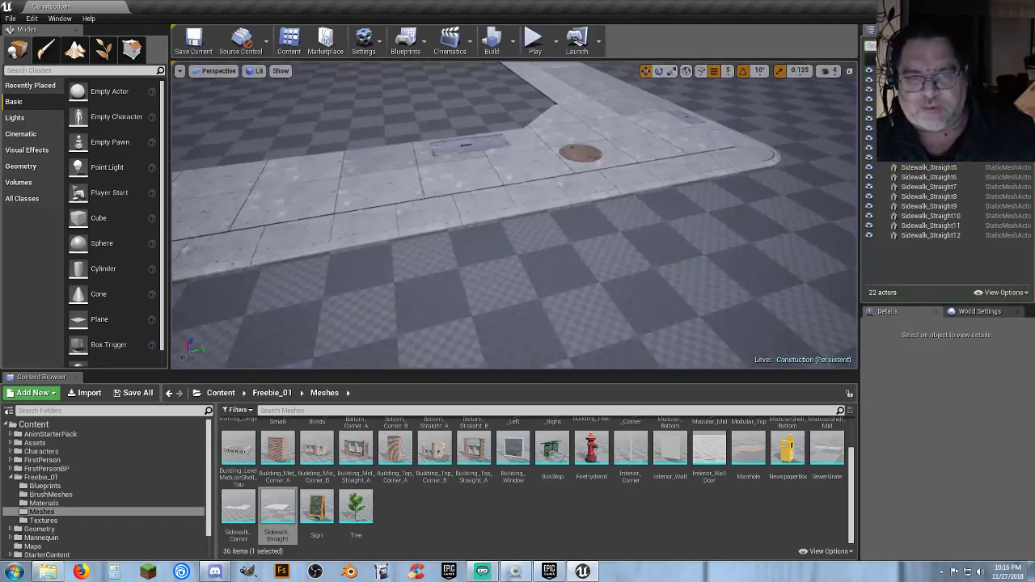
Place an additive Box brush inside the sidewalk ring along its near side, at about X 110, Y -1150, Z 95.
right_drag(515, 214, 447, 150)
key(w)
key(s)
key(a)
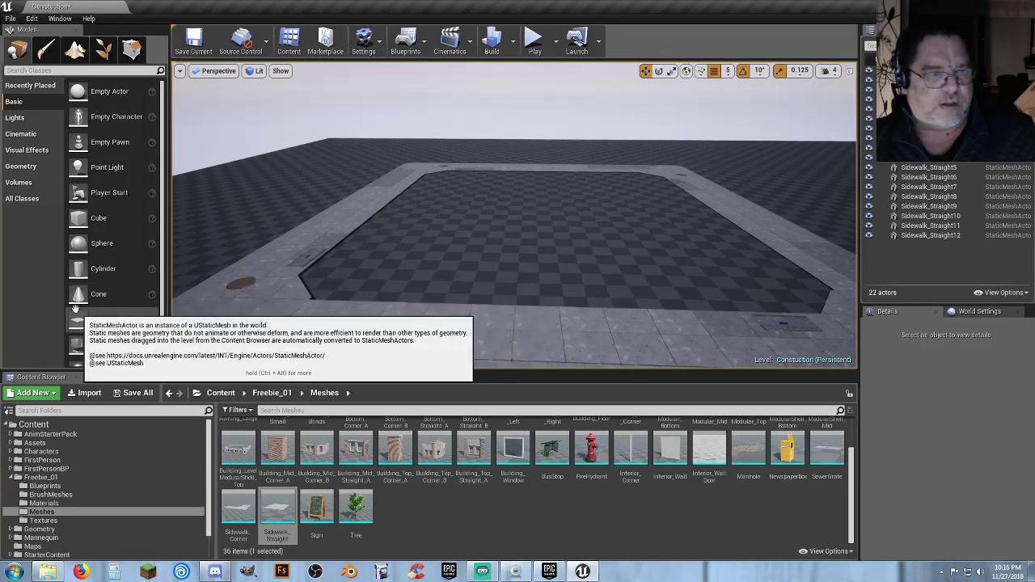
click(30, 171)
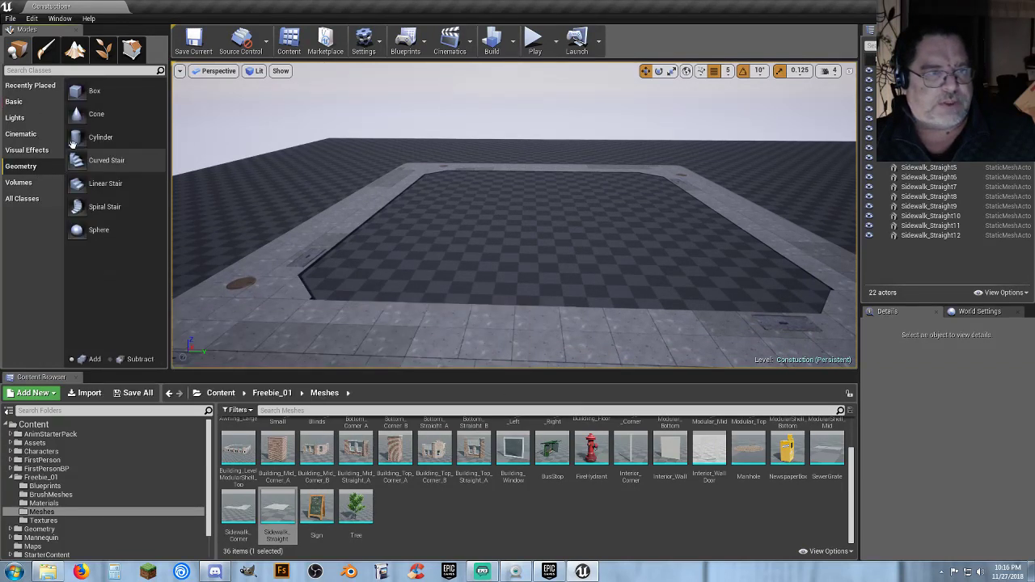
mouse_move(146, 107)
mouse_down()
mouse_move(492, 219)
mouse_move(576, 294)
mouse_up()
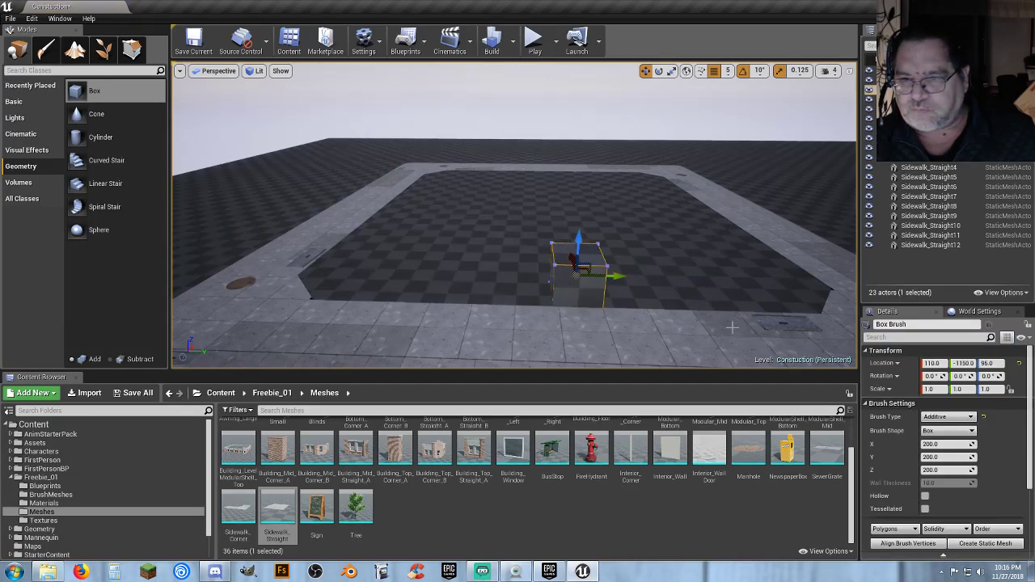
key(f)
scroll(484, 296, down, 3)
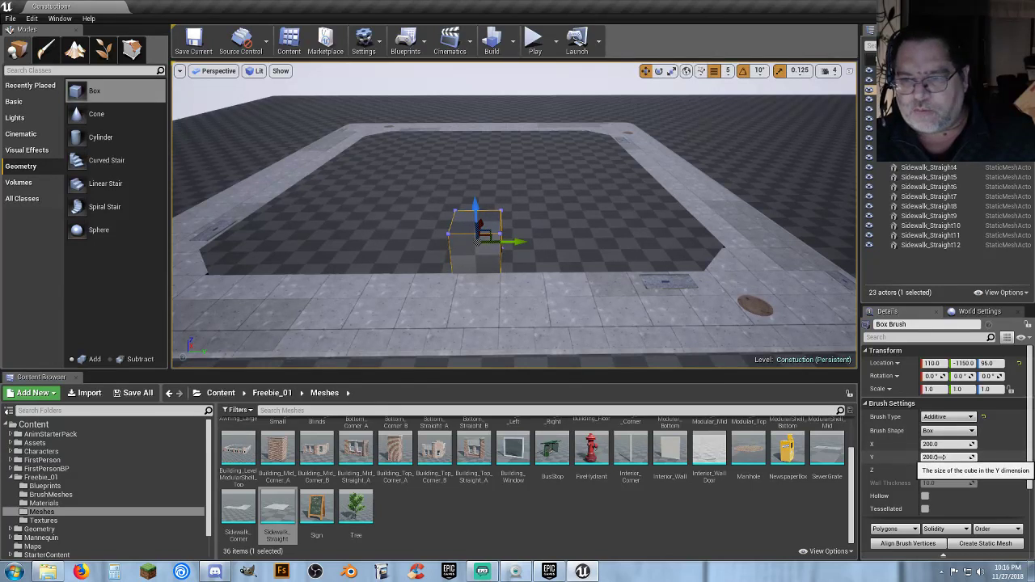
Set the Box brush's Y size to 1200.
click(942, 457)
text(1200)
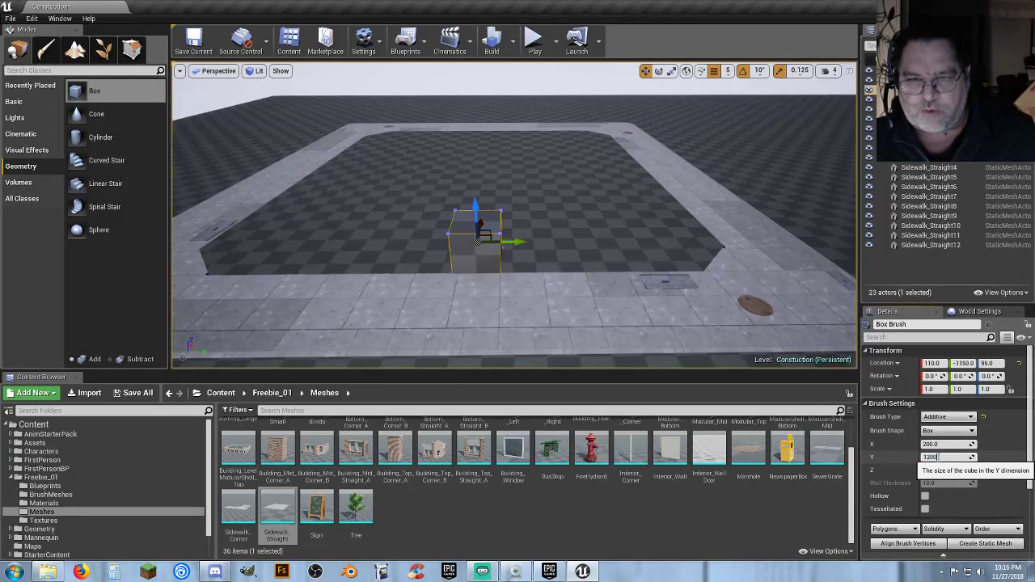
key(Return)
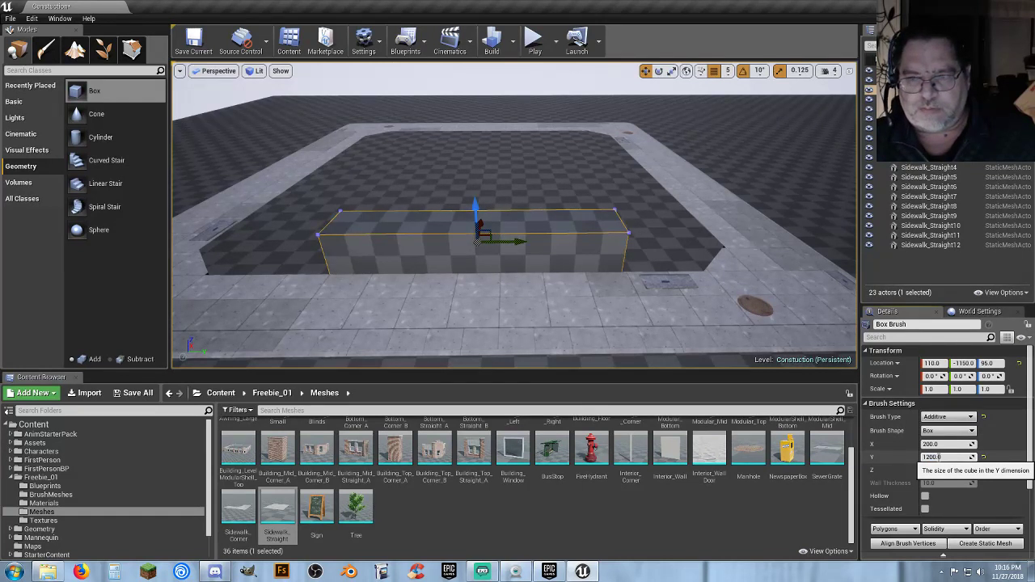
Increase the Box brush's Y size to 1600 and then to 2000.
click(944, 457)
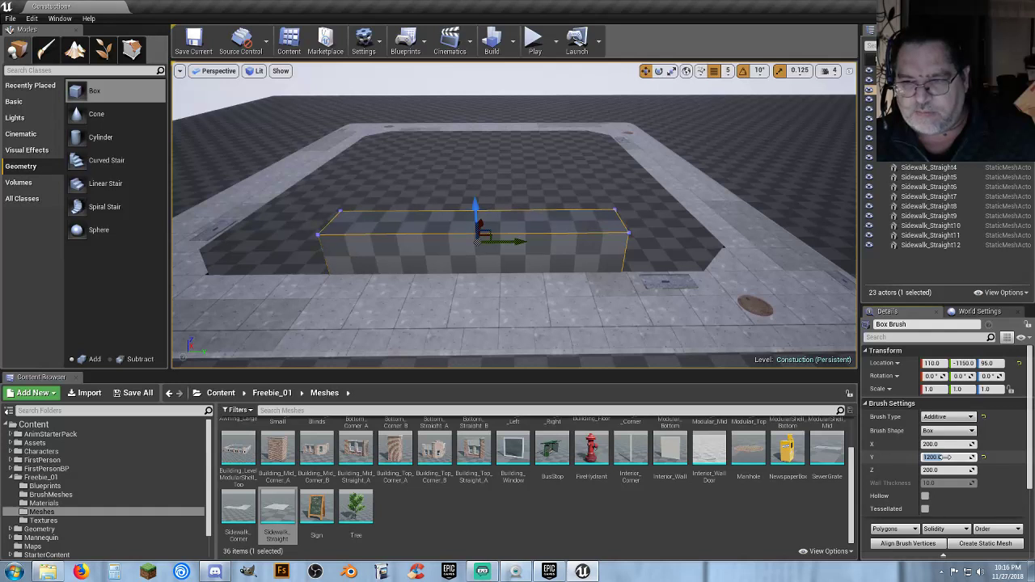
text(1600)
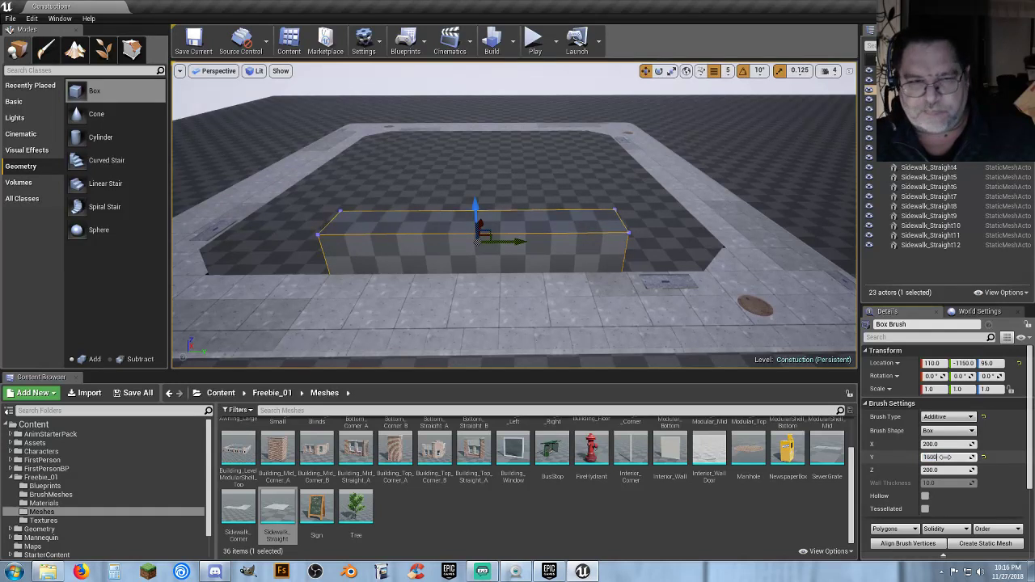
key(Tab)
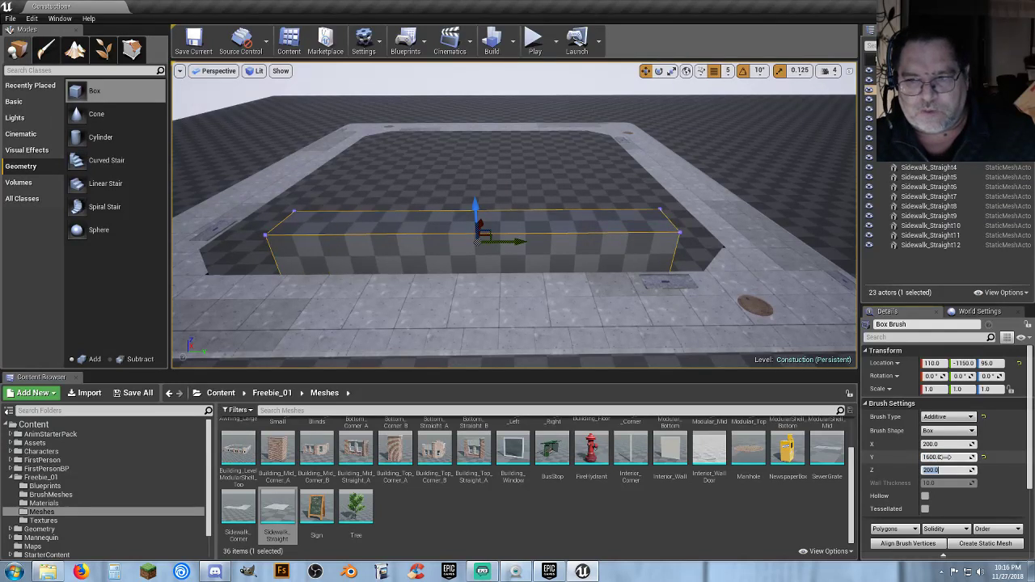
click(946, 457)
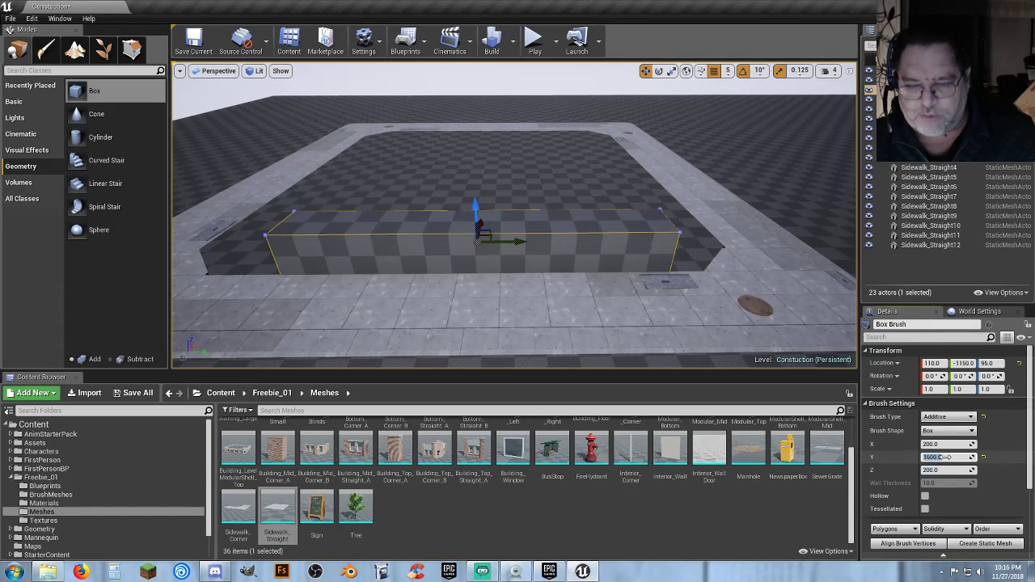
text(2000)
key(Tab)
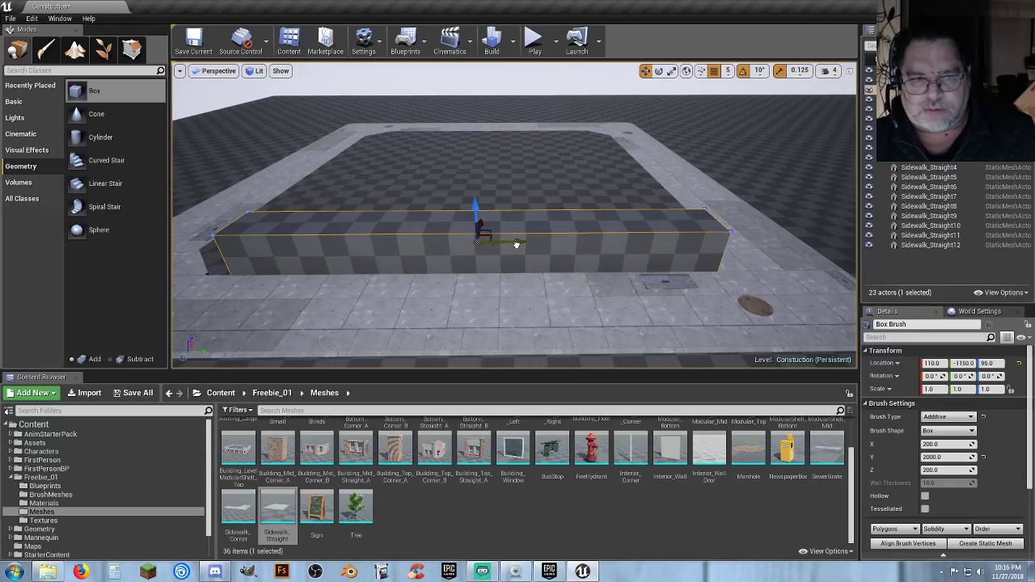
Shift the Box brush along Y to about -1225 and compare its end with the near sidewalk corner.
drag(513, 241, 498, 248)
key(w)
mouse_move(500, 267)
right_down()
mouse_move(533, 275)
mouse_move(566, 307)
right_up()
right_drag(477, 291, 523, 273)
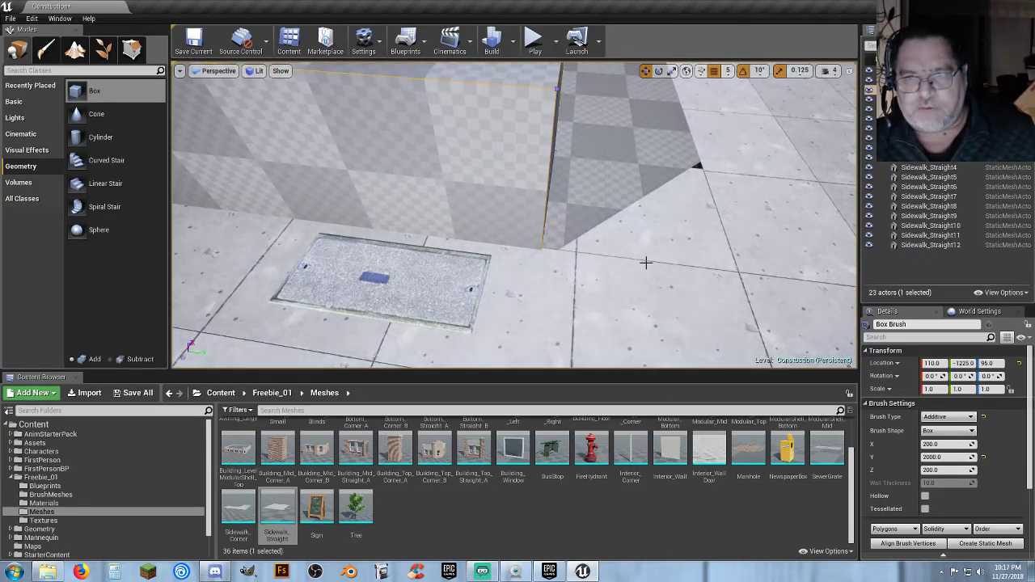
key(s)
mouse_move(683, 273)
right_down()
mouse_move(684, 254)
mouse_move(651, 257)
mouse_move(682, 275)
right_up()
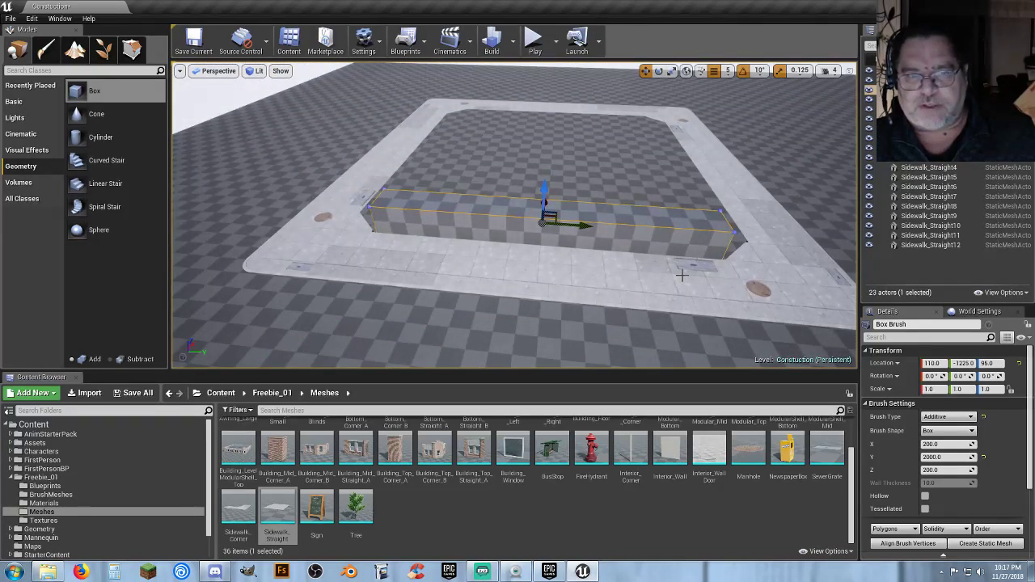
Shift the Box brush along Y to about -1200 and check both ends against the near sidewalk corners.
key(w)
key(d)
right_drag(657, 258, 658, 258)
key(d)
drag(299, 227, 308, 228)
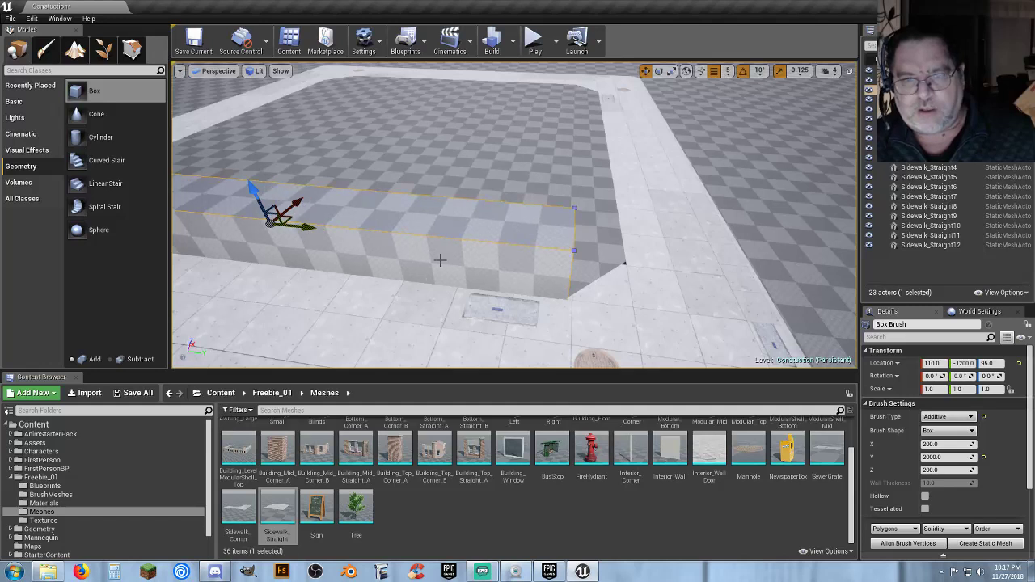
mouse_move(409, 300)
right_down()
mouse_move(425, 275)
mouse_move(466, 301)
mouse_move(486, 297)
right_up()
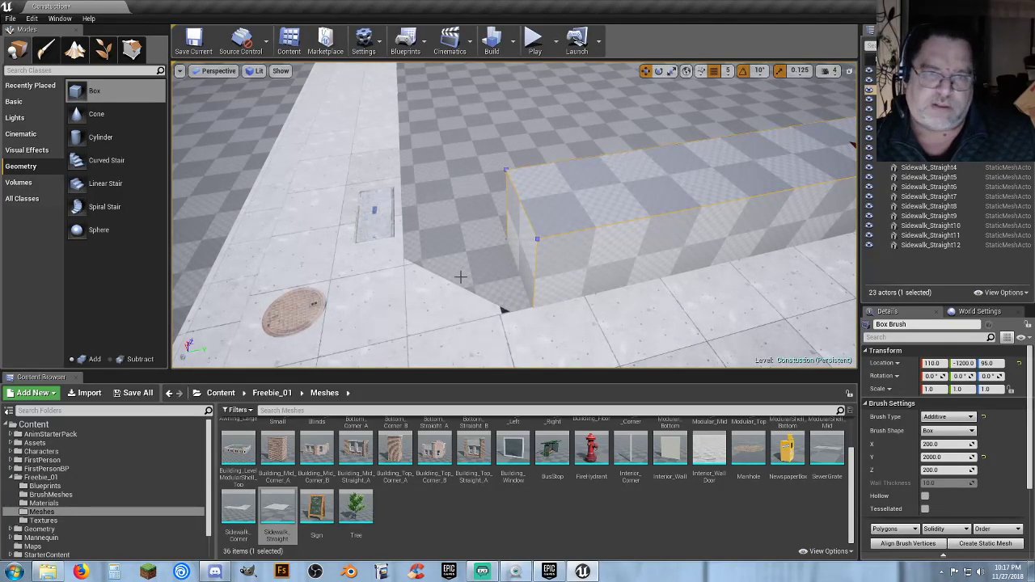
right_drag(461, 278, 432, 264)
right_drag(517, 219, 571, 219)
mouse_move(440, 284)
right_down()
mouse_move(453, 284)
mouse_move(439, 285)
right_up()
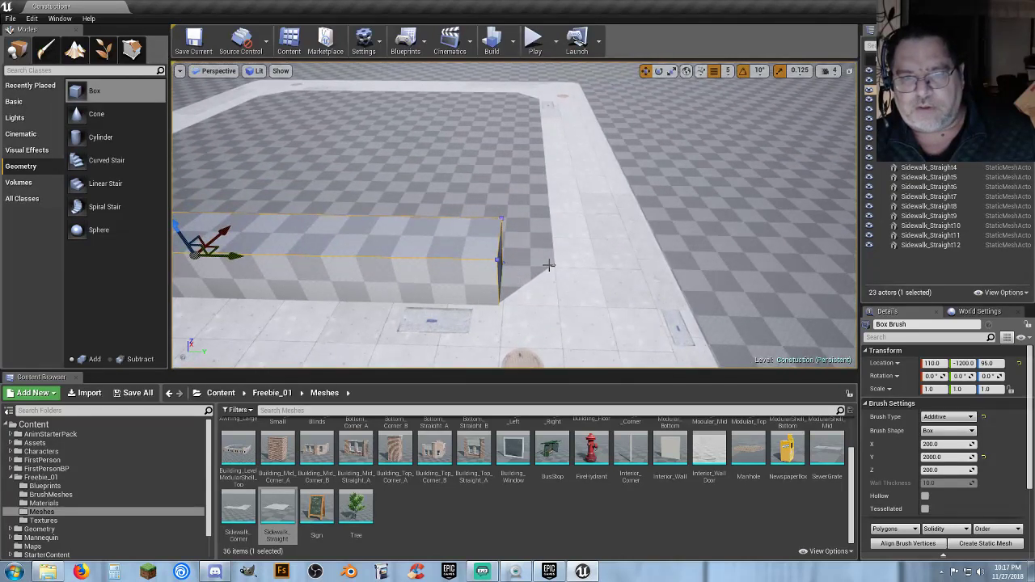
mouse_move(530, 288)
right_down()
mouse_move(534, 279)
mouse_move(568, 281)
right_up()
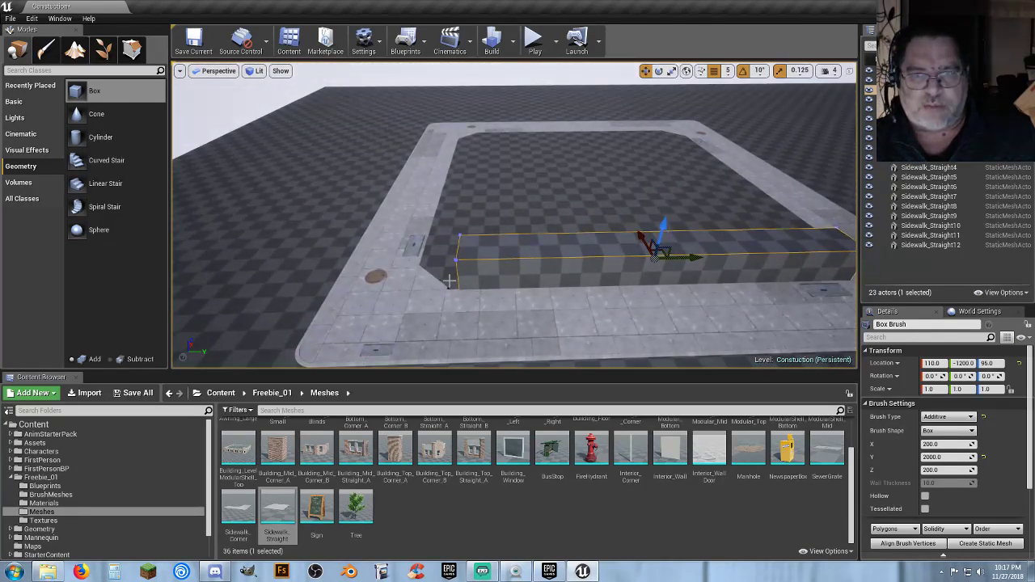
right_drag(537, 316, 538, 317)
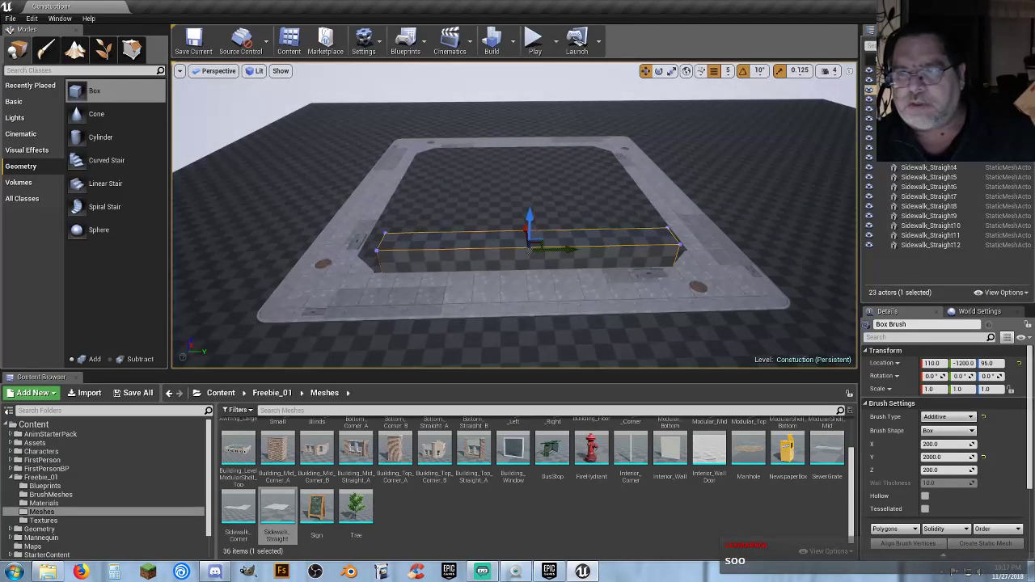
Select all 16 sidewalk corner and straight pieces and nudge the whole ring slightly along Y.
click(920, 100)
shift+click(918, 246)
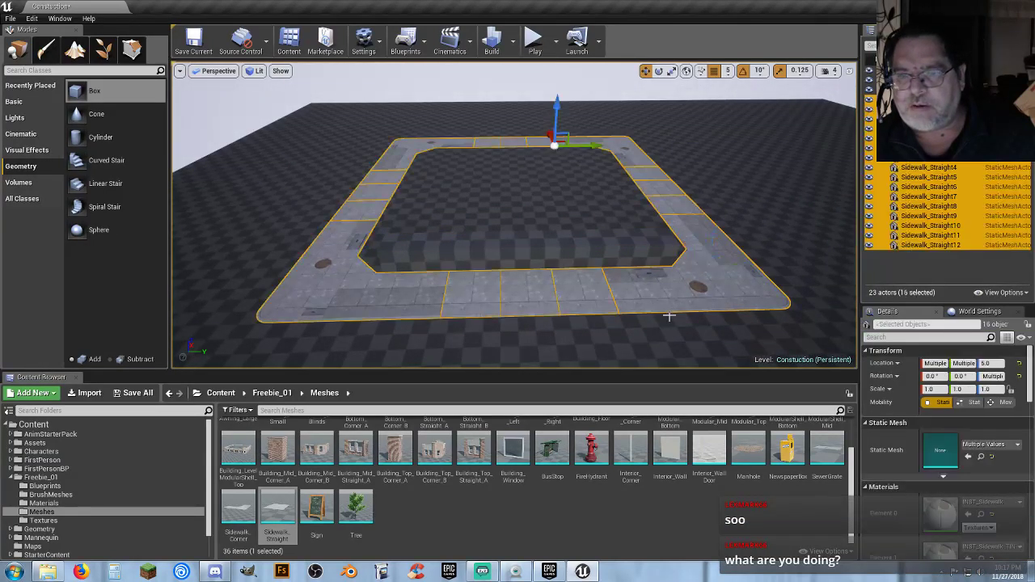
right_drag(669, 315, 698, 314)
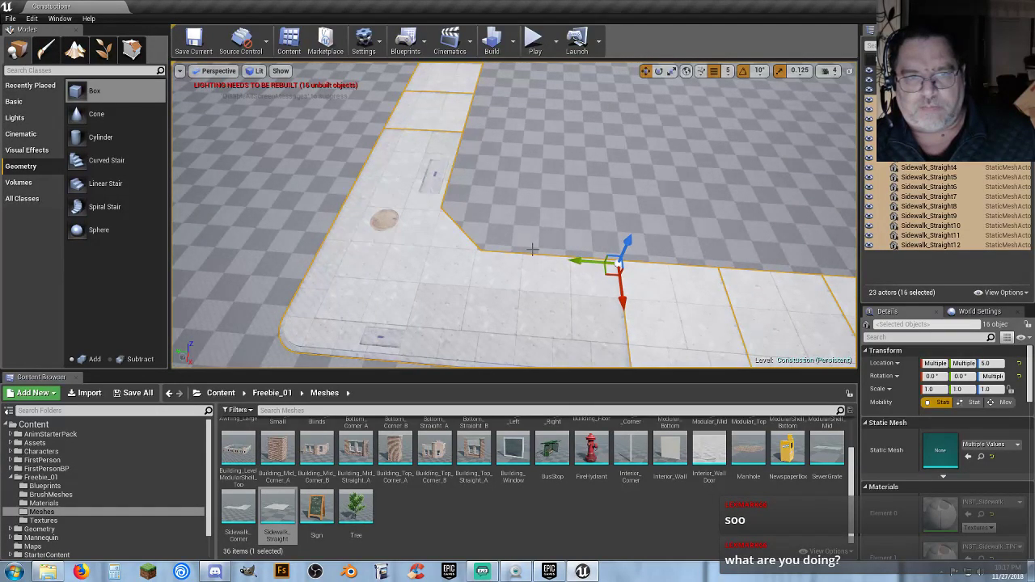
key(w)
mouse_move(698, 314)
right_down()
mouse_move(647, 313)
mouse_move(704, 316)
right_up()
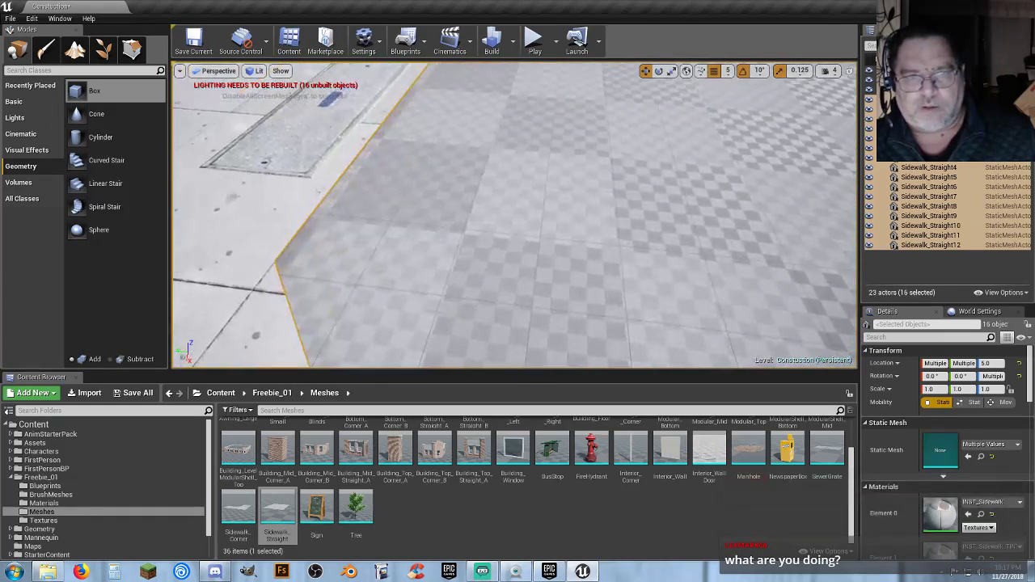
right_drag(562, 243, 558, 240)
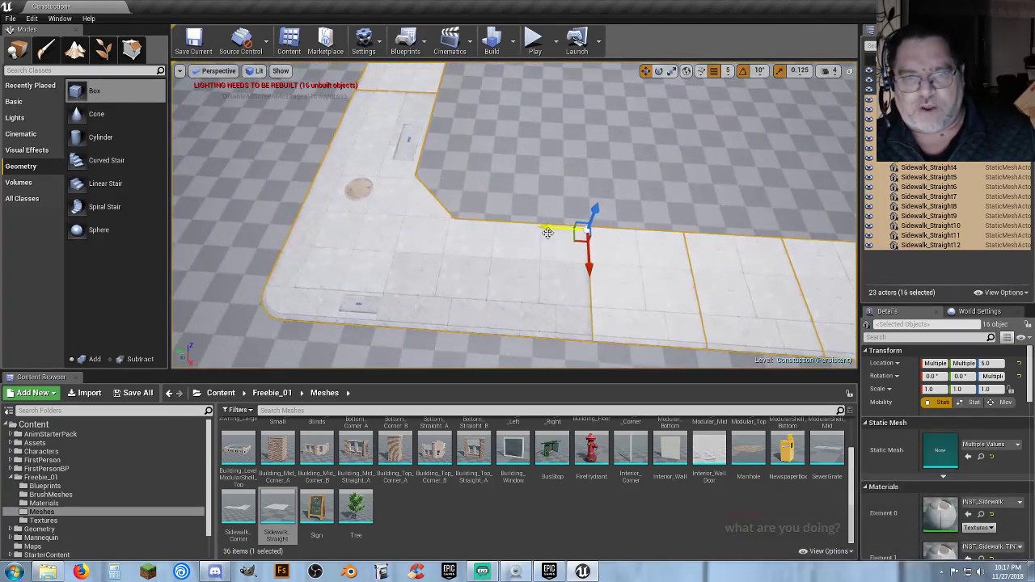
drag(548, 232, 548, 233)
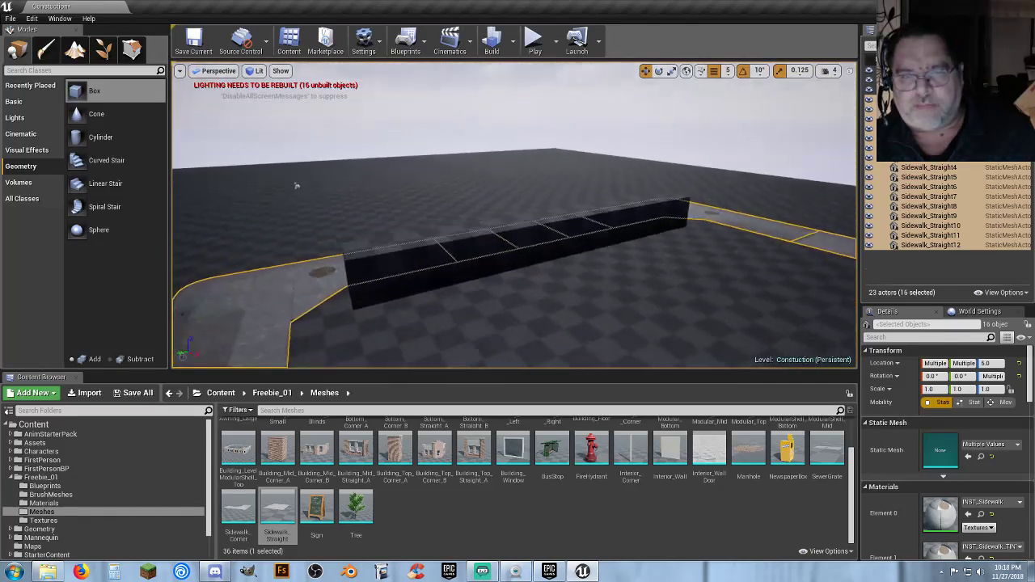
Briefly play-test the level, end the test, and view the Box brush against the near sidewalk edge.
key(s)
right_drag(515, 215, 574, 206)
click(537, 45)
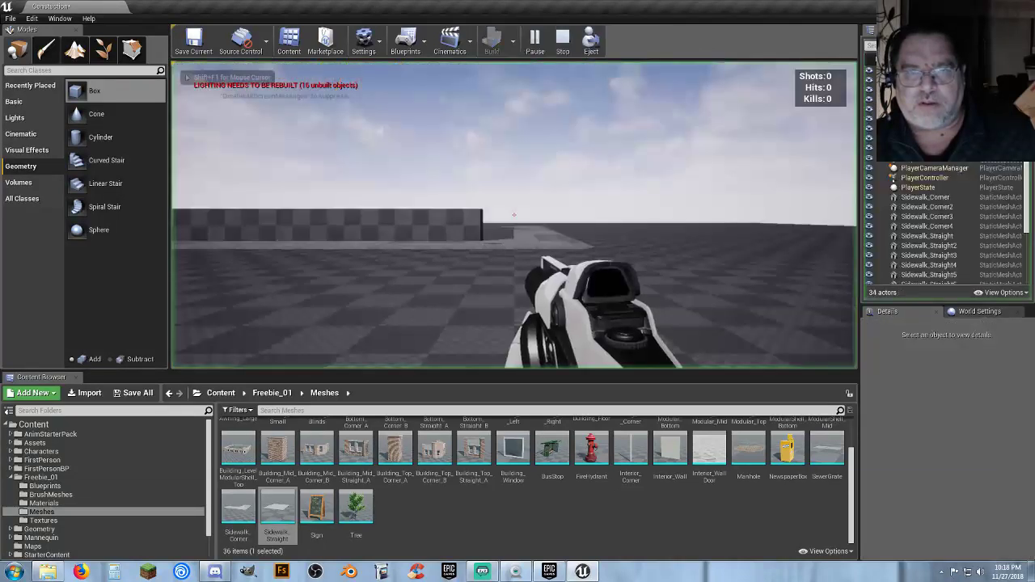
key(Escape)
key(w)
right_drag(525, 169, 525, 275)
key(s)
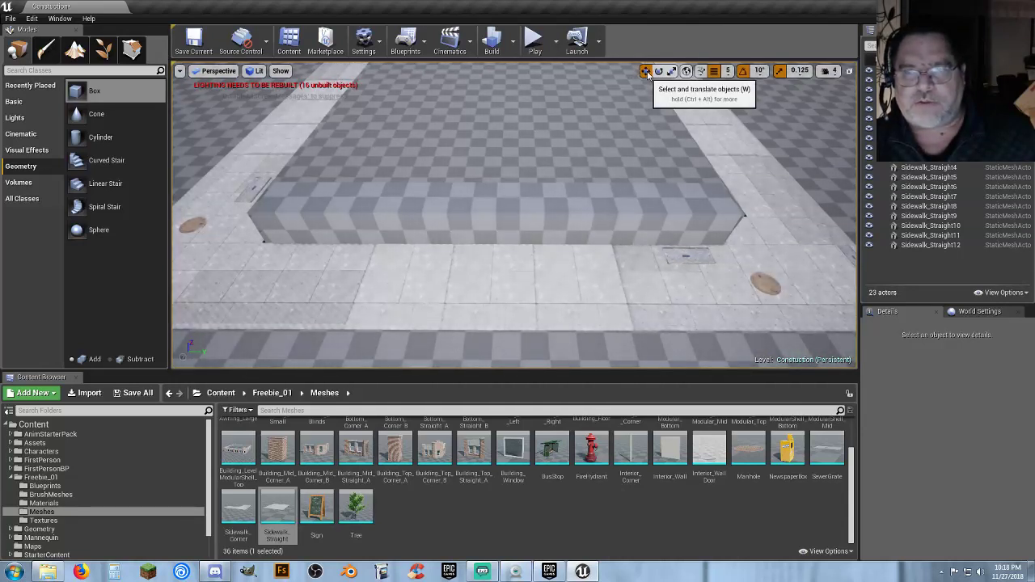
Select the Box brush and move it deeper into the sidewalk ring, to about X 380, Y -1000.
click(910, 90)
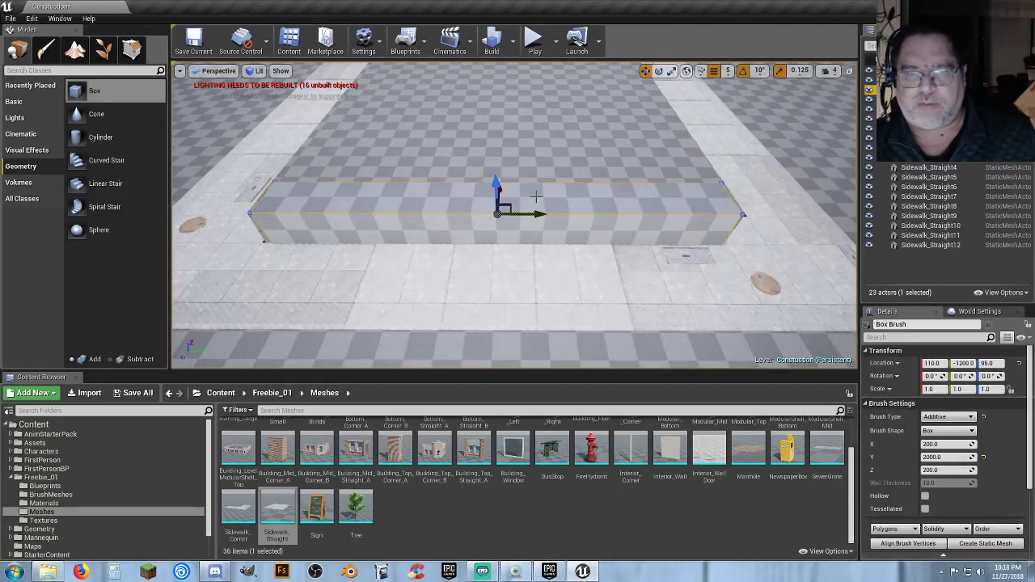
key(d)
right_drag(536, 196, 515, 197)
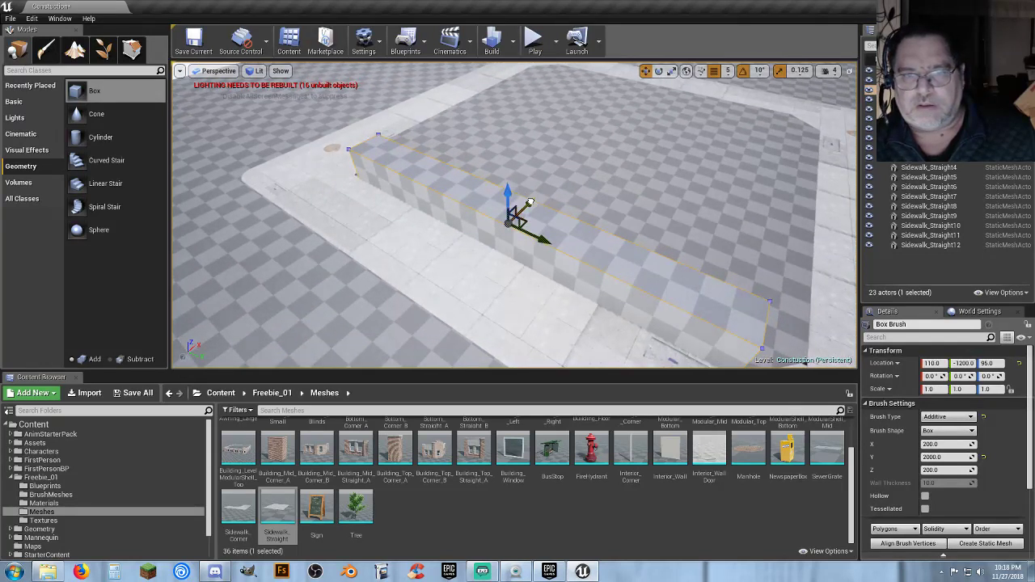
drag(573, 181, 571, 183)
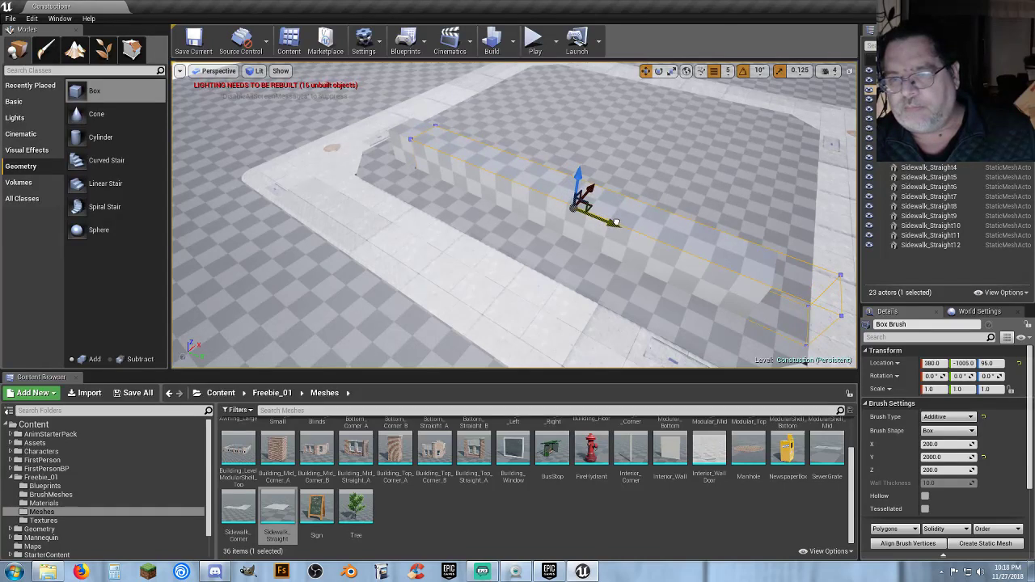
drag(616, 222, 619, 223)
mouse_move(571, 241)
right_down()
mouse_move(510, 212)
mouse_move(567, 226)
right_up()
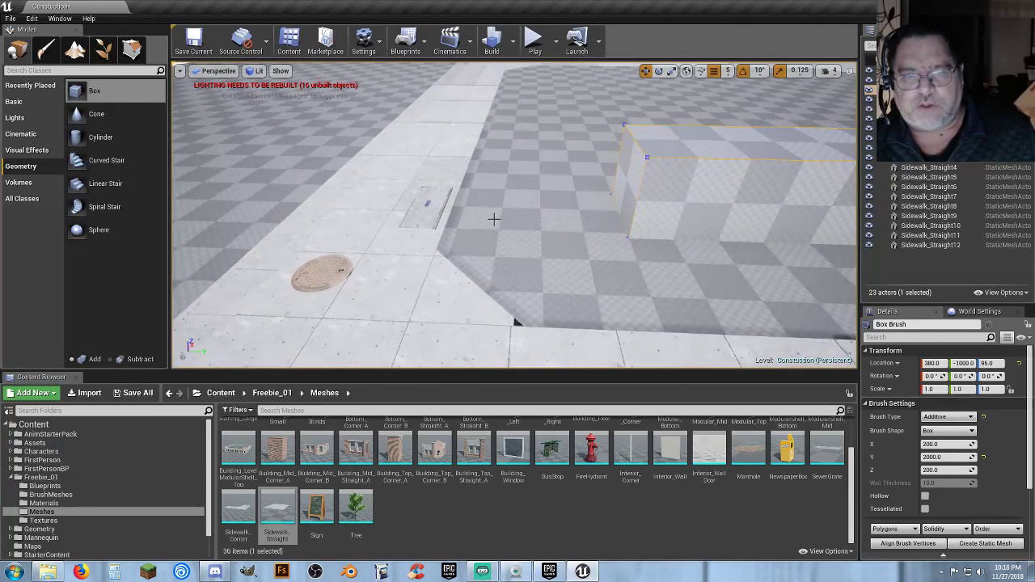
right_drag(475, 223, 478, 226)
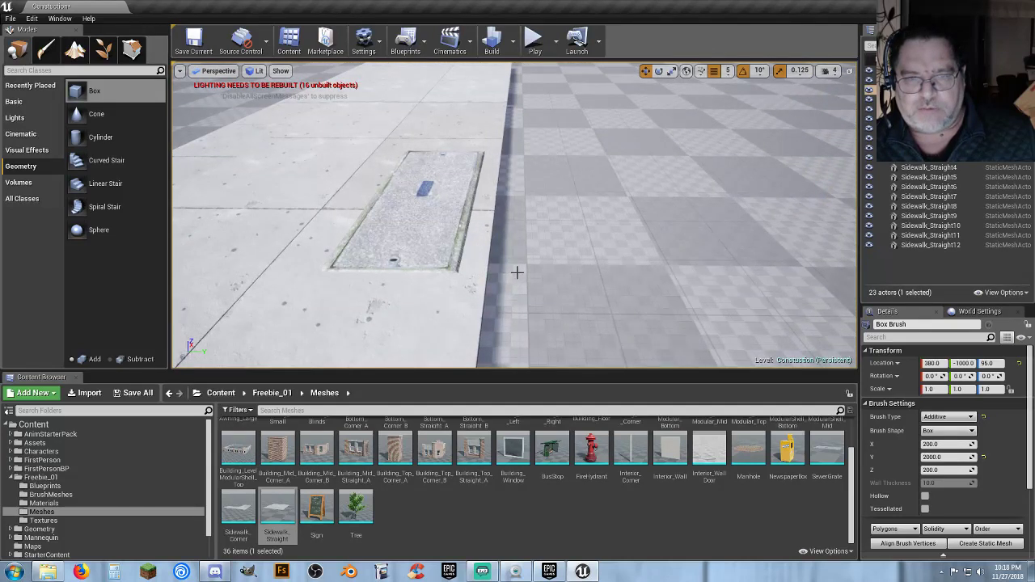
mouse_move(536, 272)
right_down()
mouse_move(595, 262)
mouse_move(526, 283)
right_up()
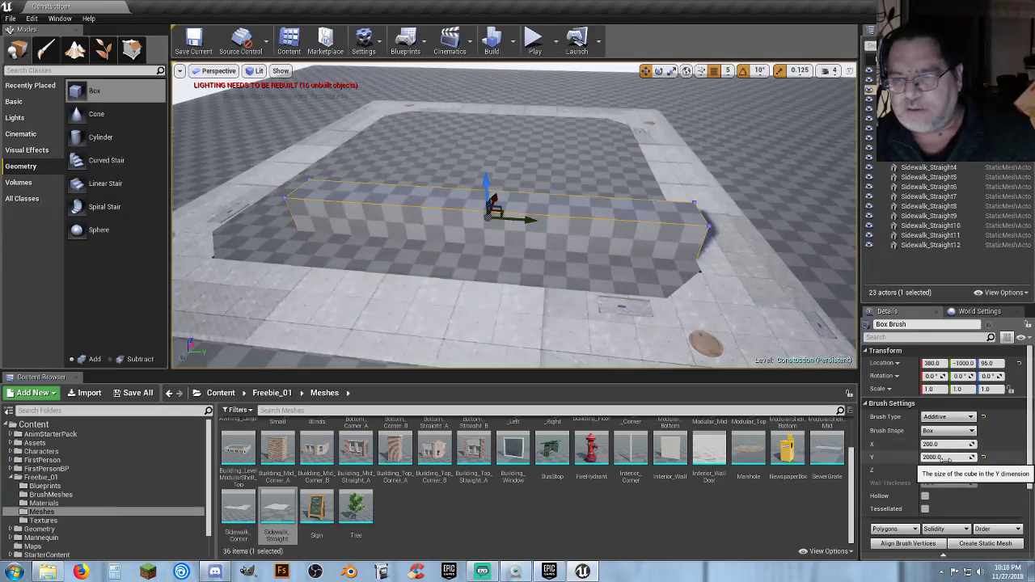
Set the Box brush's Y size to 2450.
click(949, 458)
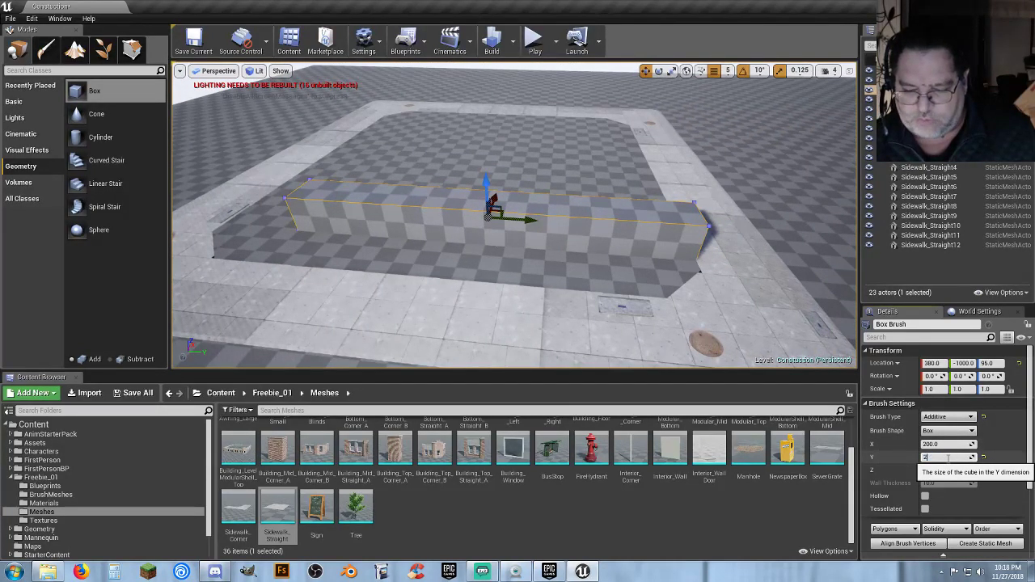
text(2450)
key(Return)
key(Tab)
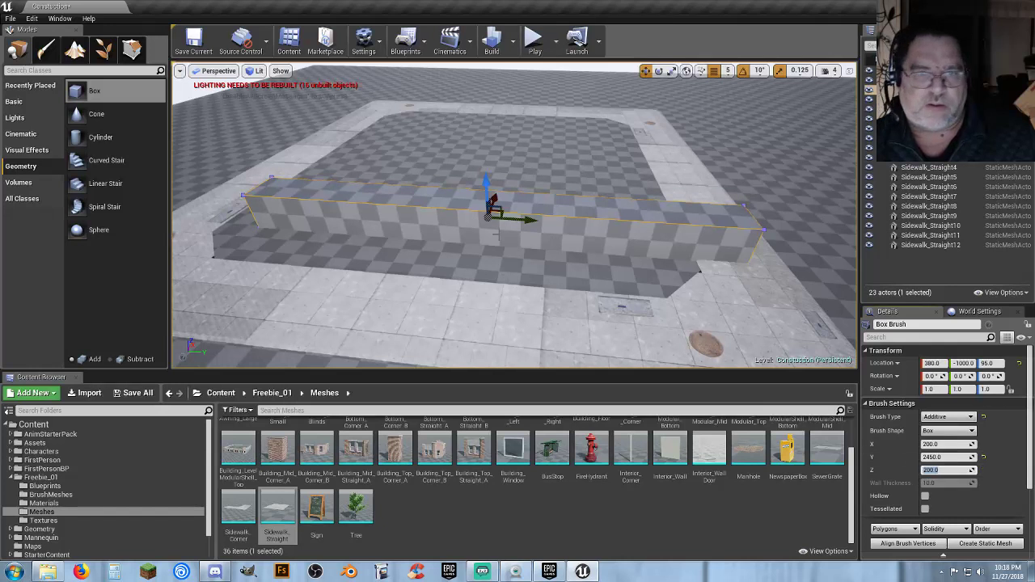
Move the Box brush along Y to about -1215 and check both ends against the side sidewalks' inner edges.
drag(535, 221, 518, 220)
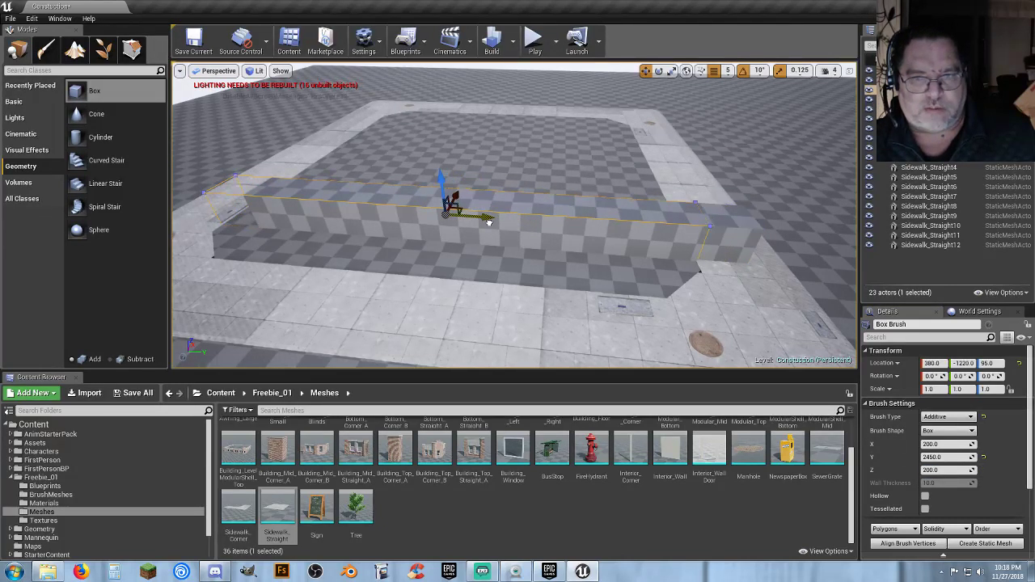
drag(489, 223, 488, 223)
mouse_move(505, 263)
right_down()
mouse_move(453, 263)
mouse_move(566, 263)
mouse_move(461, 263)
right_up()
right_drag(478, 219, 595, 216)
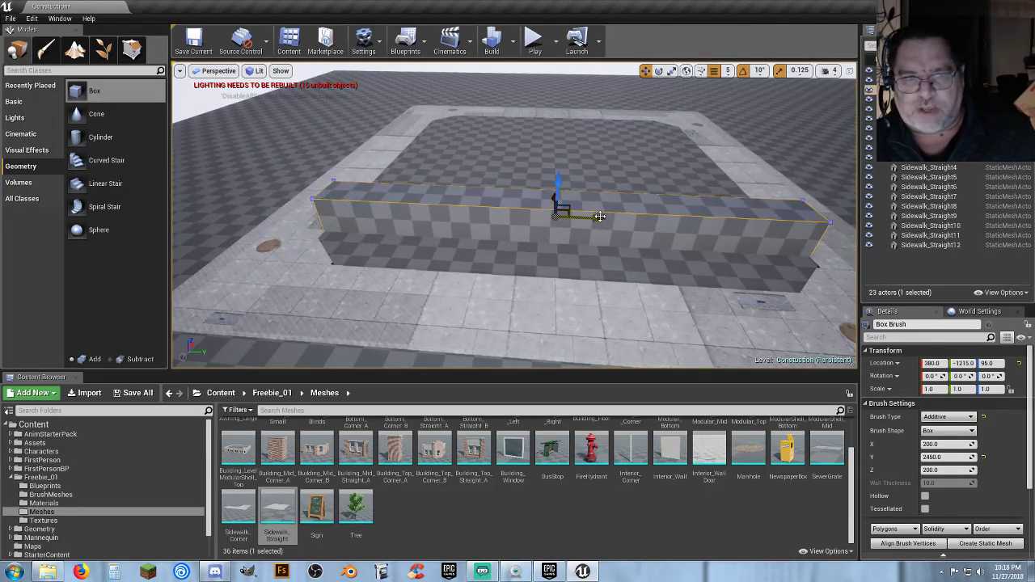
right_drag(600, 217, 486, 220)
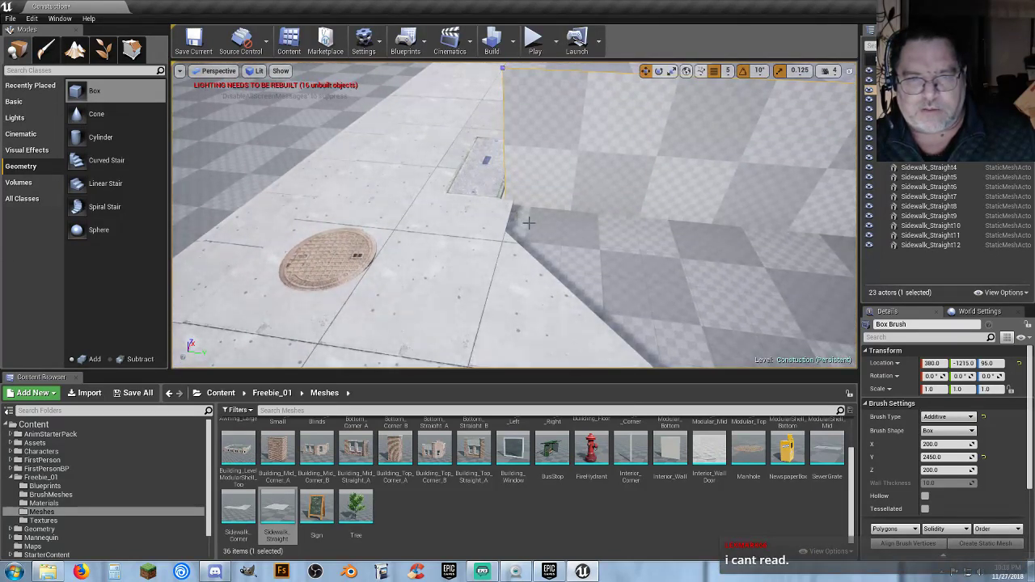
right_drag(515, 221, 553, 253)
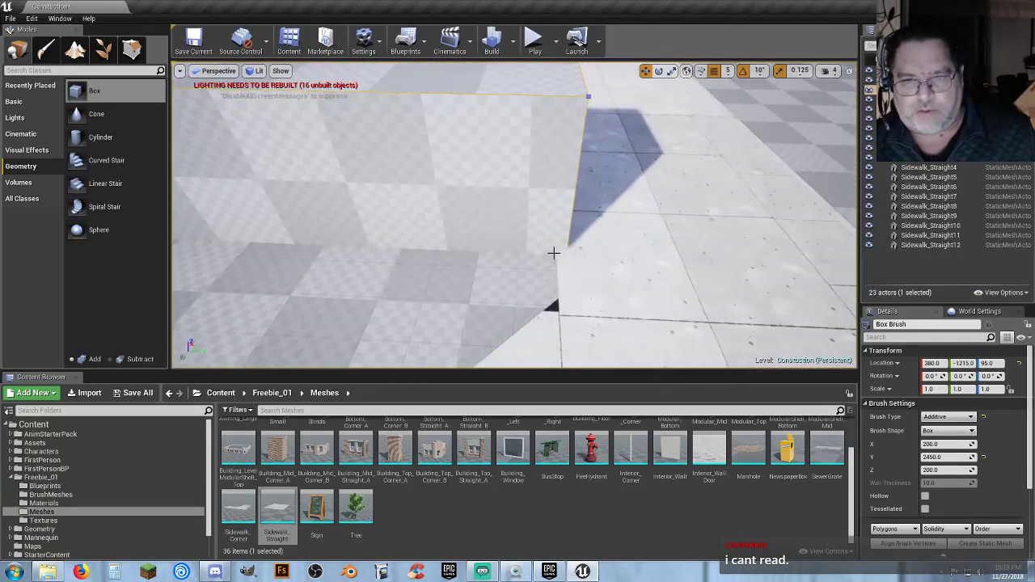
key(f)
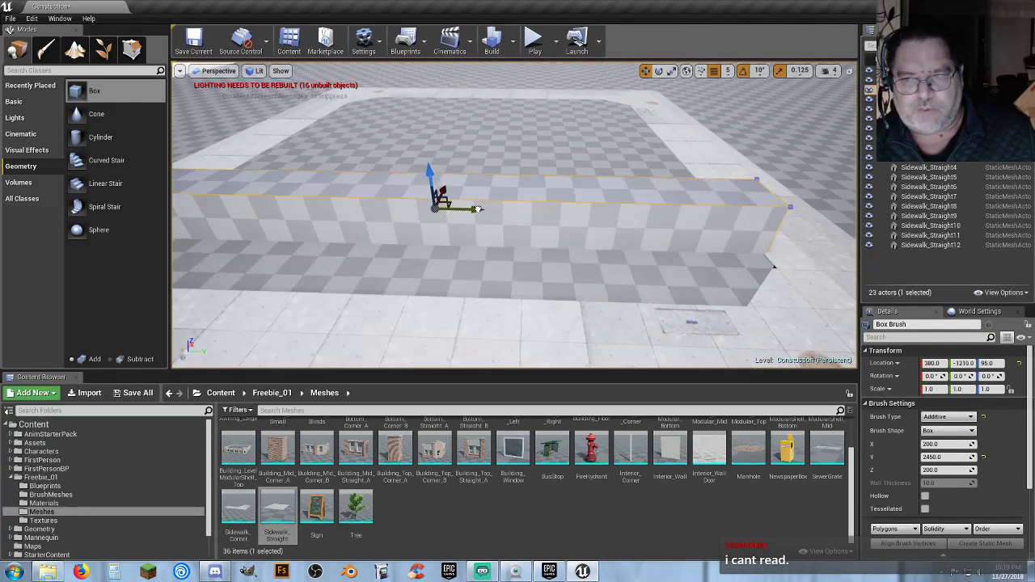
right_drag(477, 208, 534, 218)
mouse_move(527, 324)
right_down()
mouse_move(485, 243)
mouse_move(504, 325)
mouse_move(525, 323)
mouse_move(494, 302)
right_up()
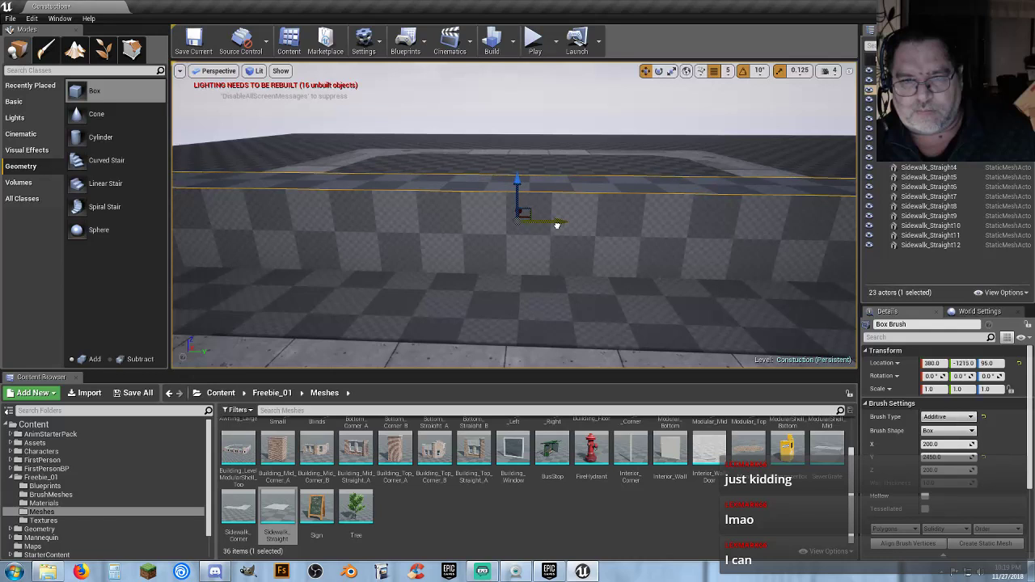
Set the Box brush's X size to 2450.
mouse_move(564, 243)
right_down()
mouse_move(559, 223)
mouse_move(584, 228)
mouse_move(468, 235)
mouse_move(607, 243)
right_up()
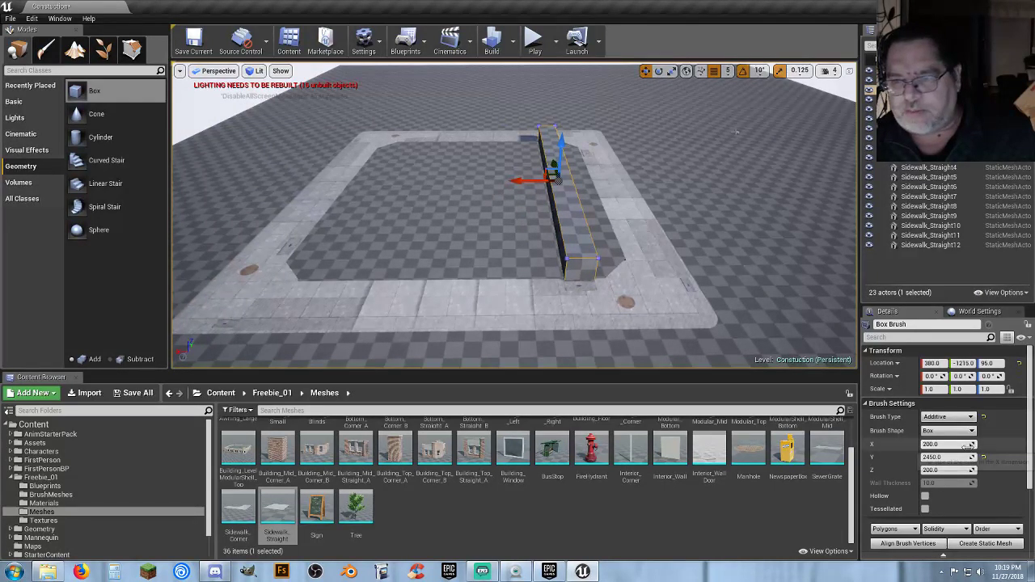
click(937, 445)
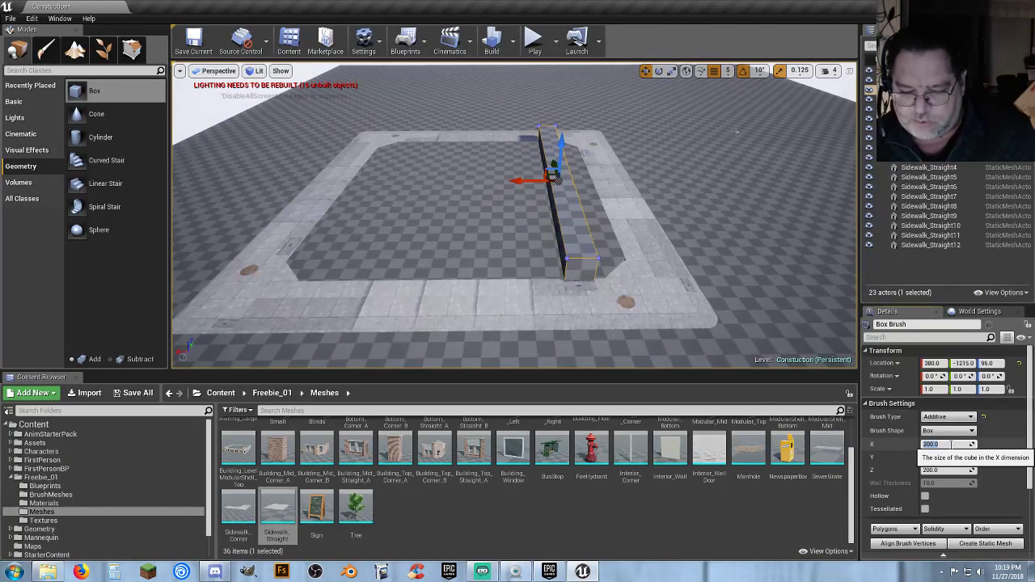
text(2450)
key(Tab)
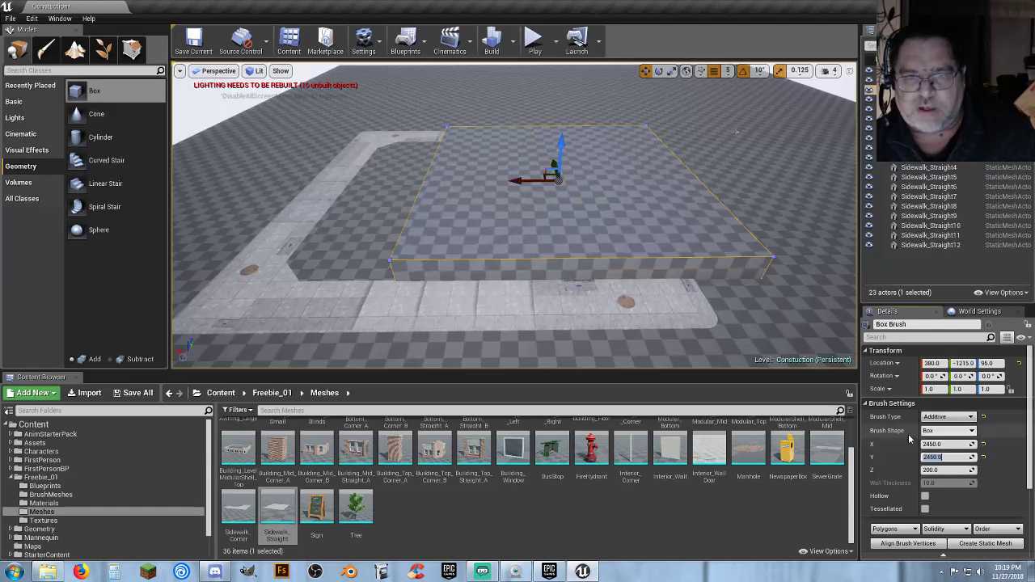
Move the Box brush along X to about 1225, lining its side up with the sidewalk's inner edge.
drag(518, 180, 421, 193)
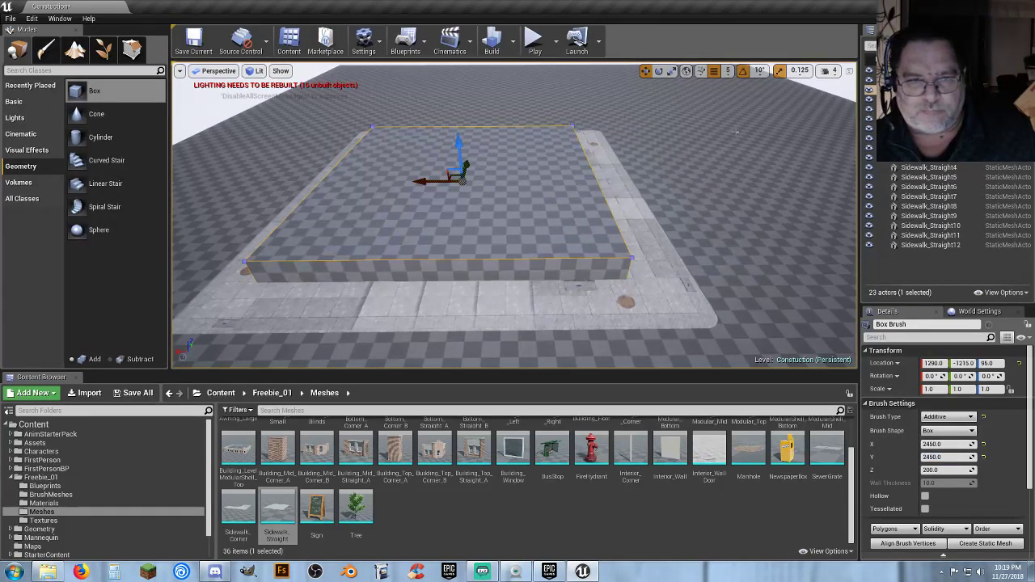
mouse_move(422, 193)
right_down()
mouse_move(397, 198)
mouse_move(469, 199)
mouse_move(388, 209)
mouse_move(400, 242)
right_up()
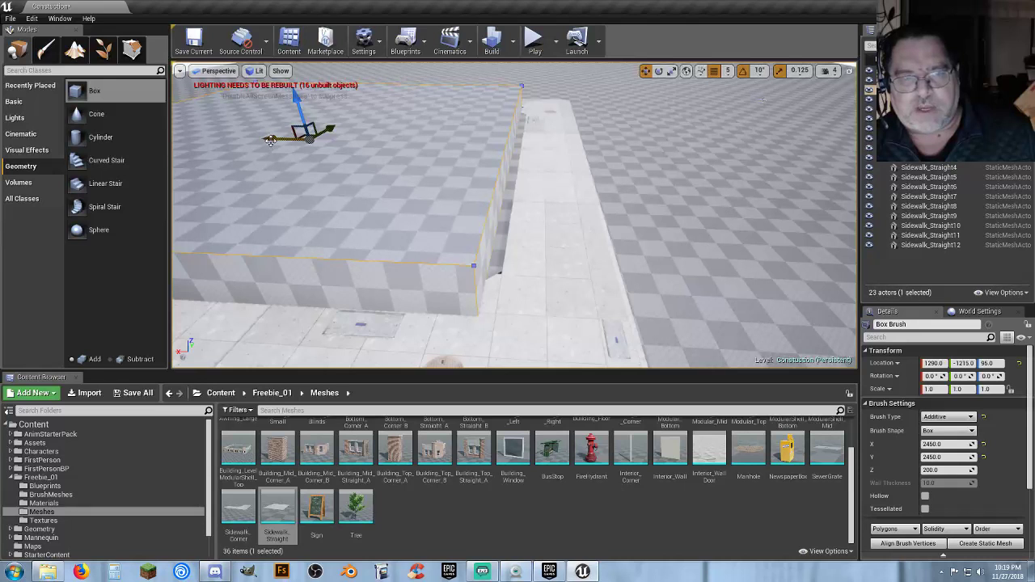
drag(271, 140, 279, 137)
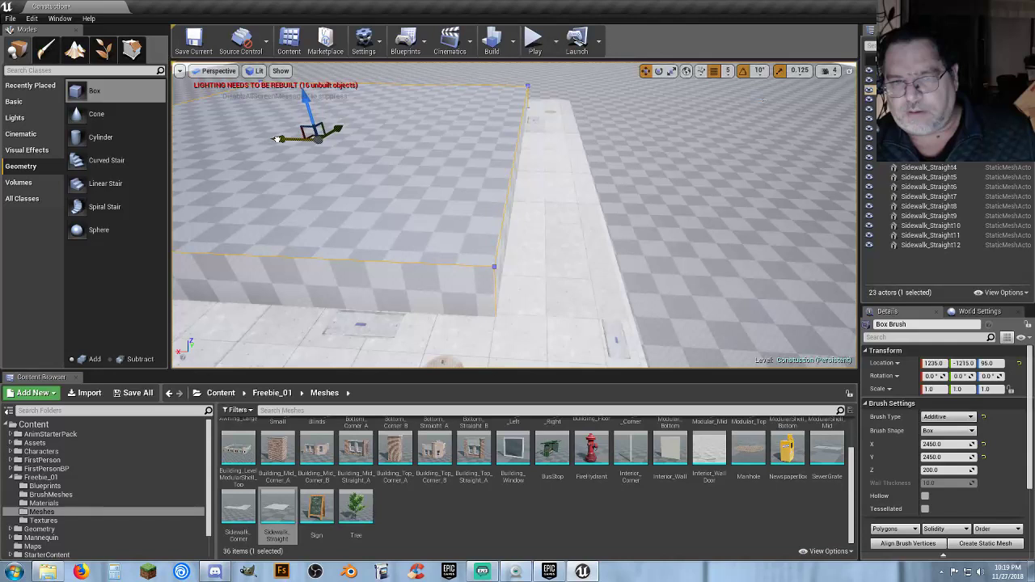
drag(277, 139, 285, 138)
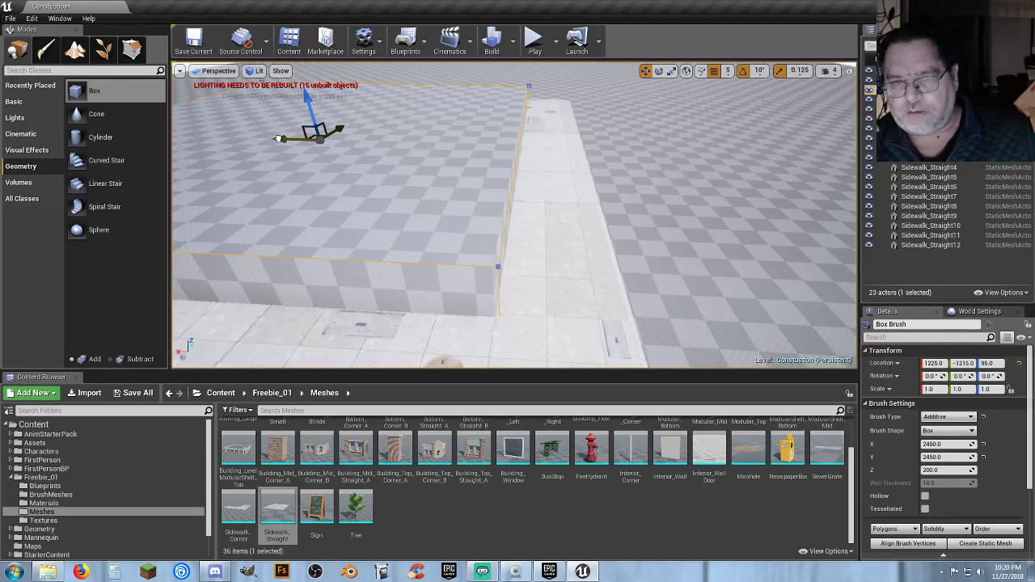
Raise the Box brush to Z 100 so that it rests at the height of the floor.
mouse_move(514, 215)
right_down()
mouse_move(340, 178)
mouse_move(340, 243)
mouse_move(388, 272)
mouse_move(380, 283)
mouse_move(348, 275)
mouse_move(390, 275)
right_up()
mouse_move(370, 222)
right_down()
mouse_move(339, 230)
mouse_move(410, 194)
right_up()
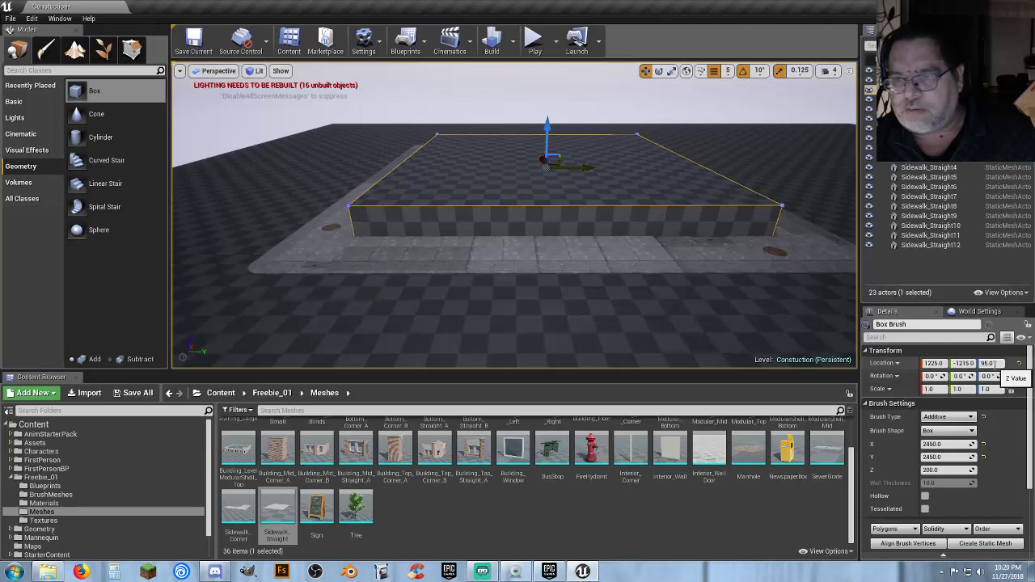
click(721, 343)
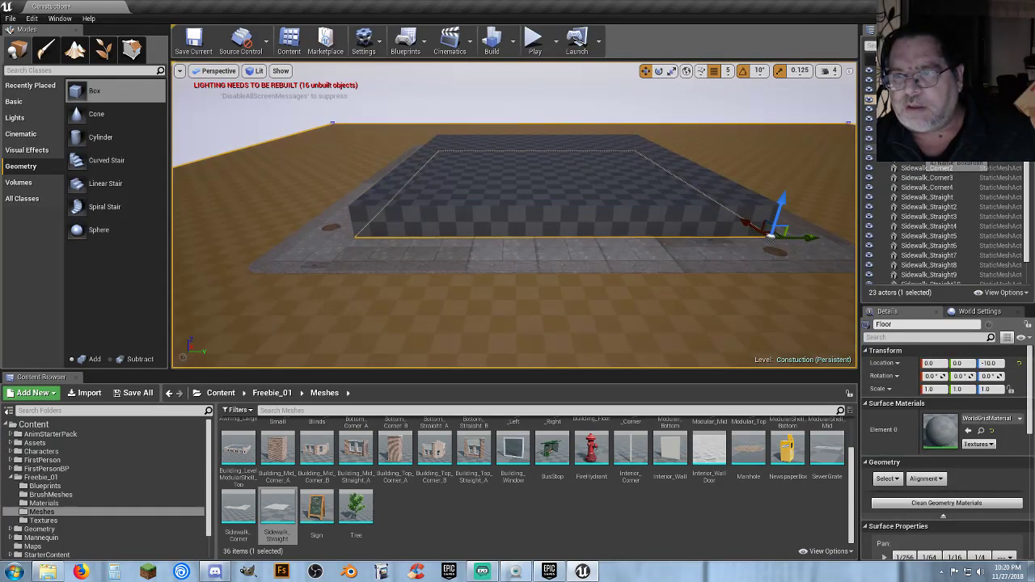
click(547, 166)
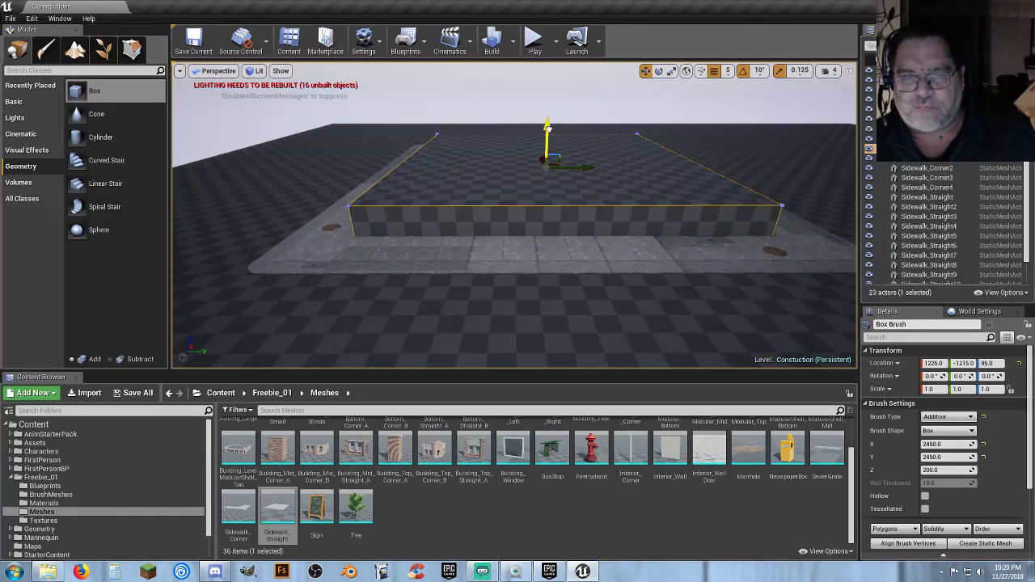
drag(547, 127, 548, 127)
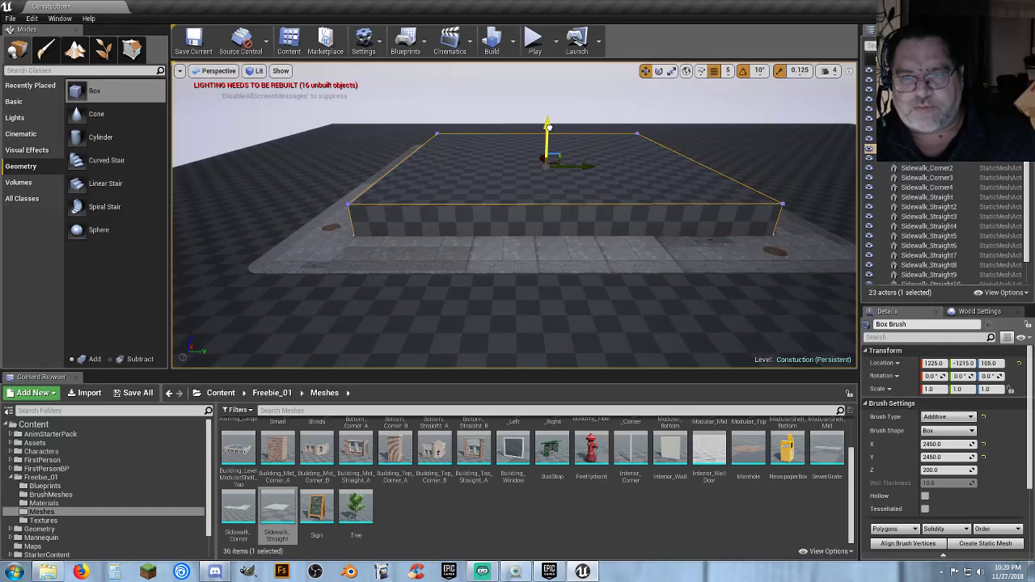
scroll(574, 190, up, 5)
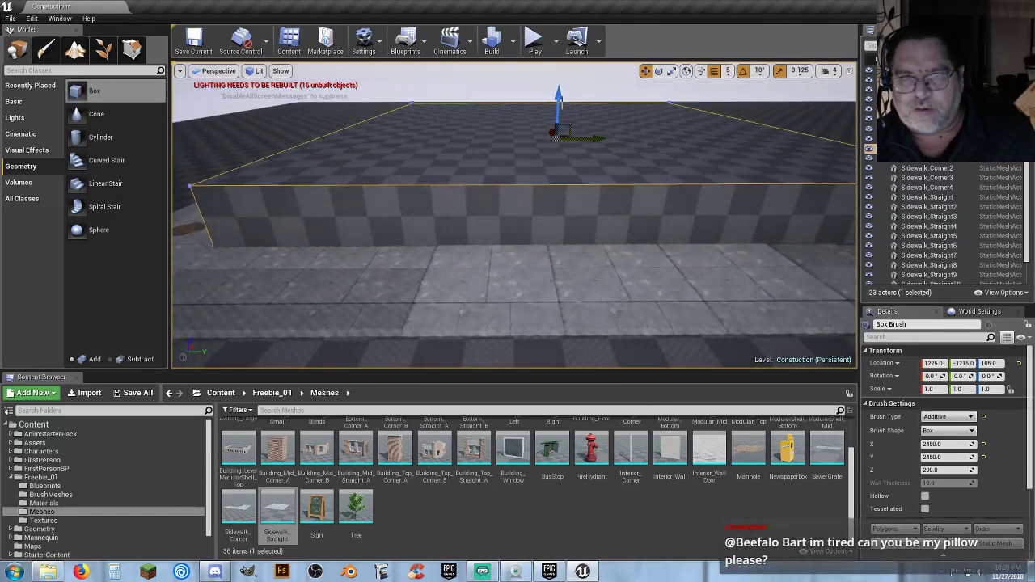
drag(561, 100, 561, 102)
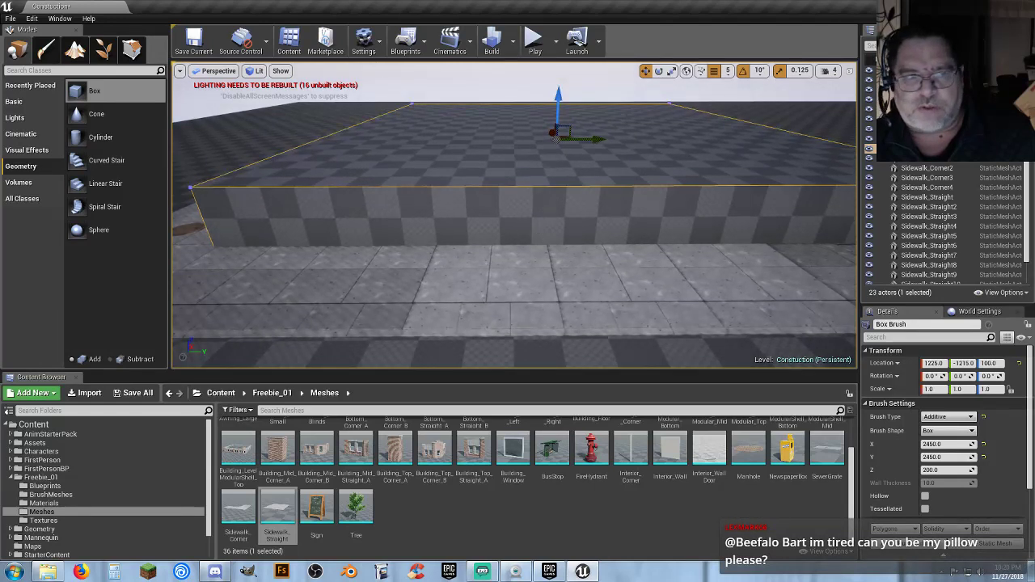
Play-test the level, walk up to the Box brush to judge its height against the player, and end the test.
scroll(539, 233, down, 3)
mouse_move(539, 233)
right_down()
mouse_move(589, 232)
mouse_move(560, 230)
right_up()
key(w)
drag(529, 193, 499, 301)
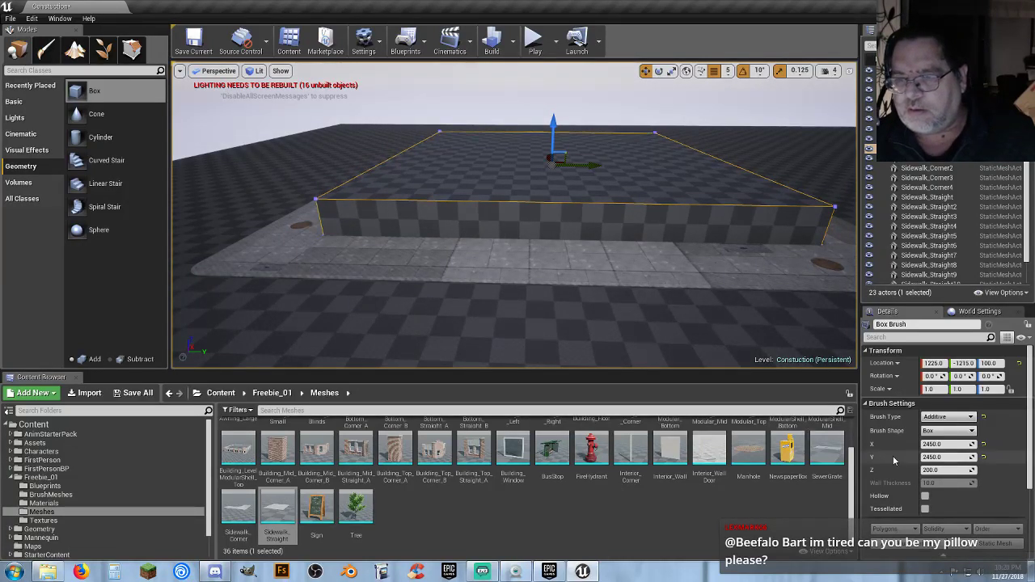
click(533, 38)
key(w)
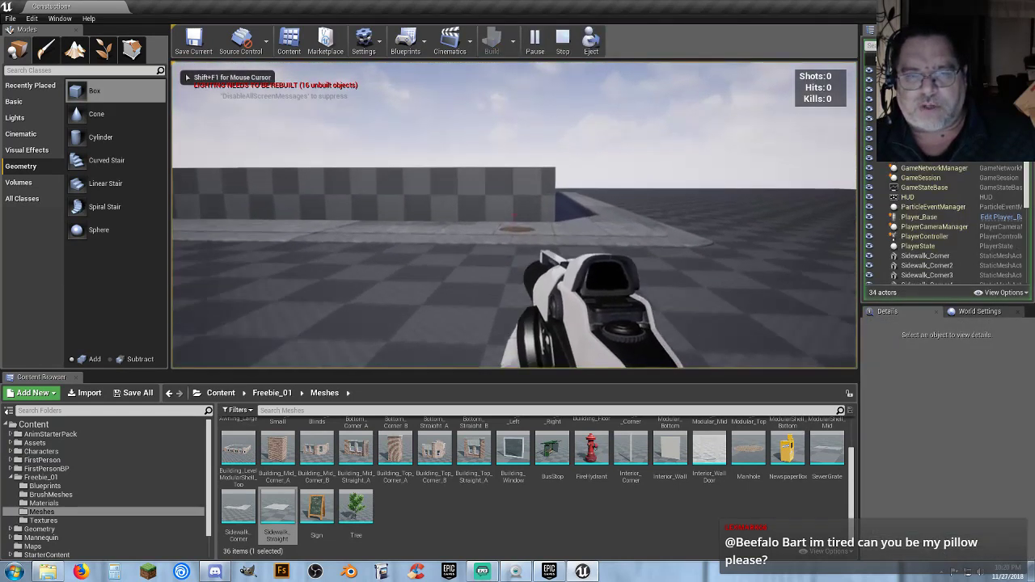
key(w)
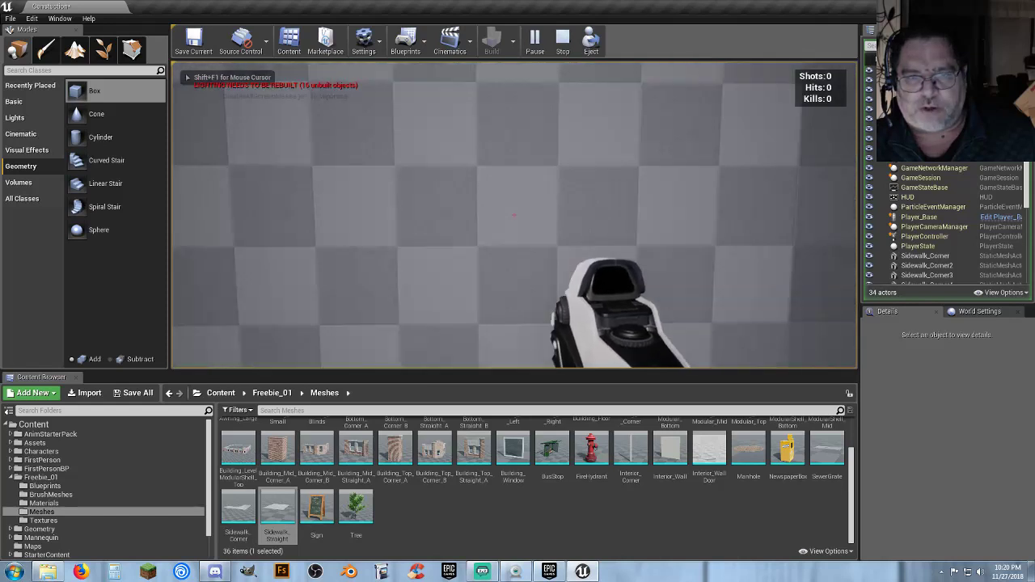
key(w)
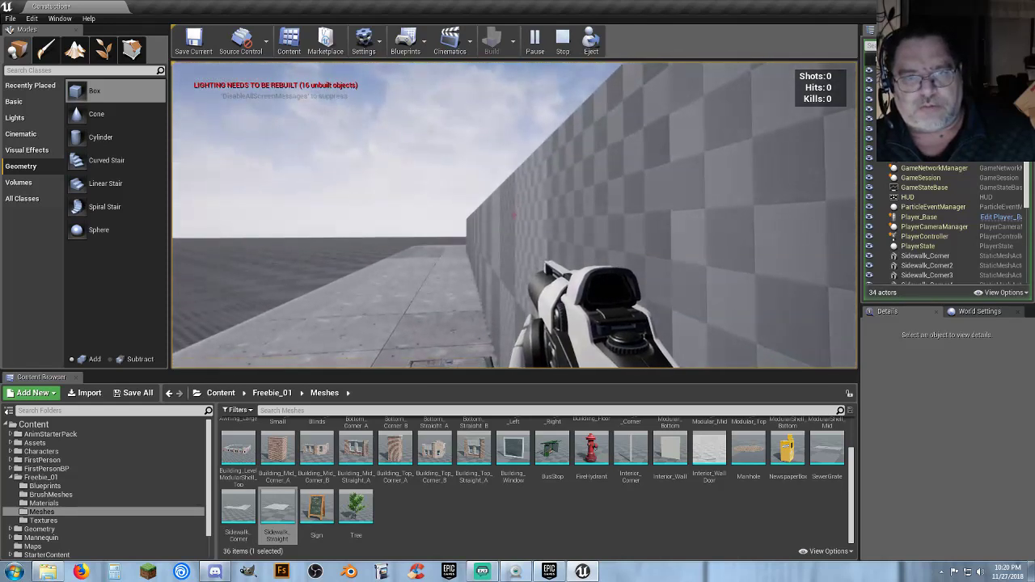
key(s)
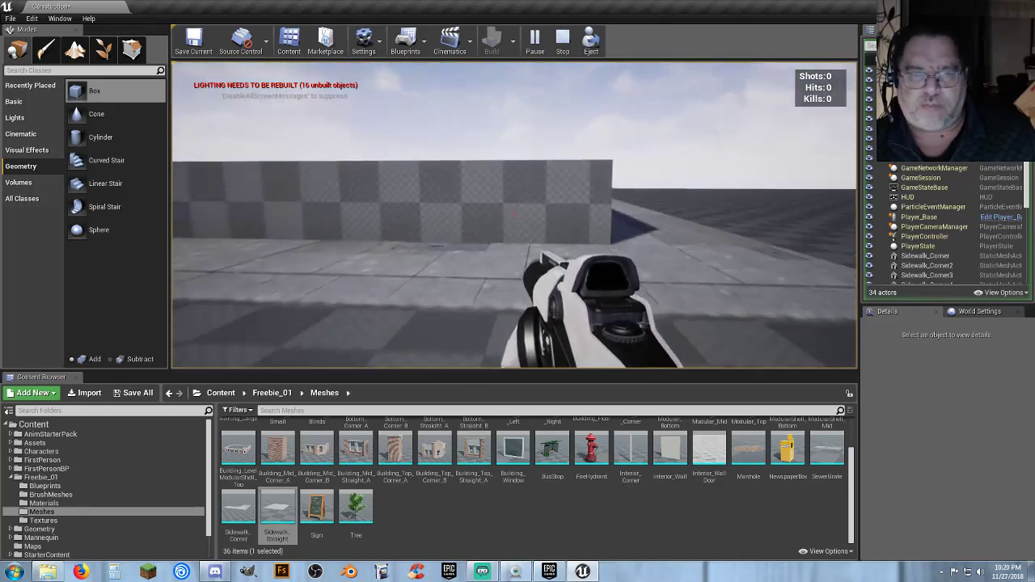
key(shift+F1)
key(Escape)
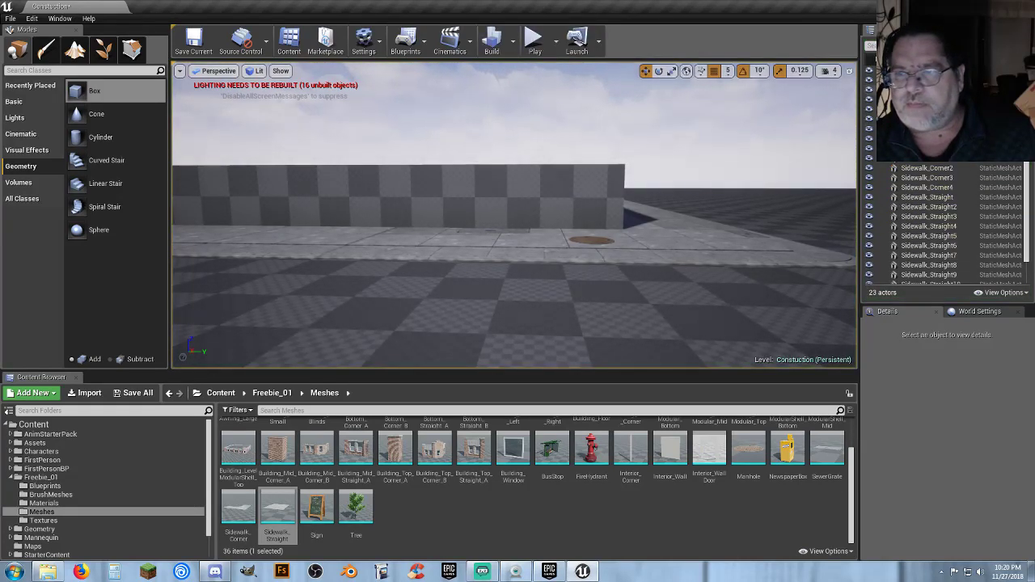
Select the Box brush and set its Z size to 400.
click(517, 195)
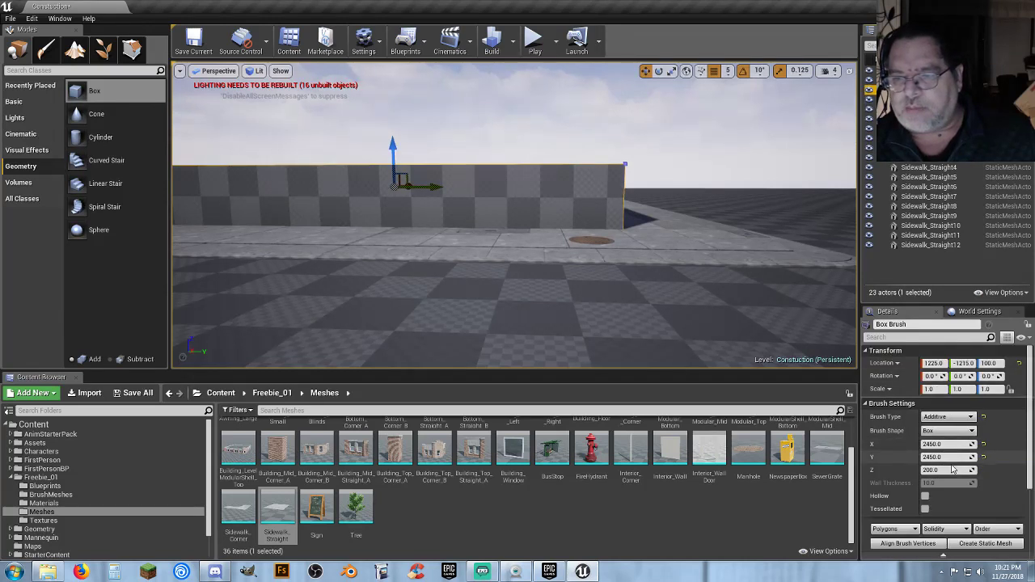
click(945, 470)
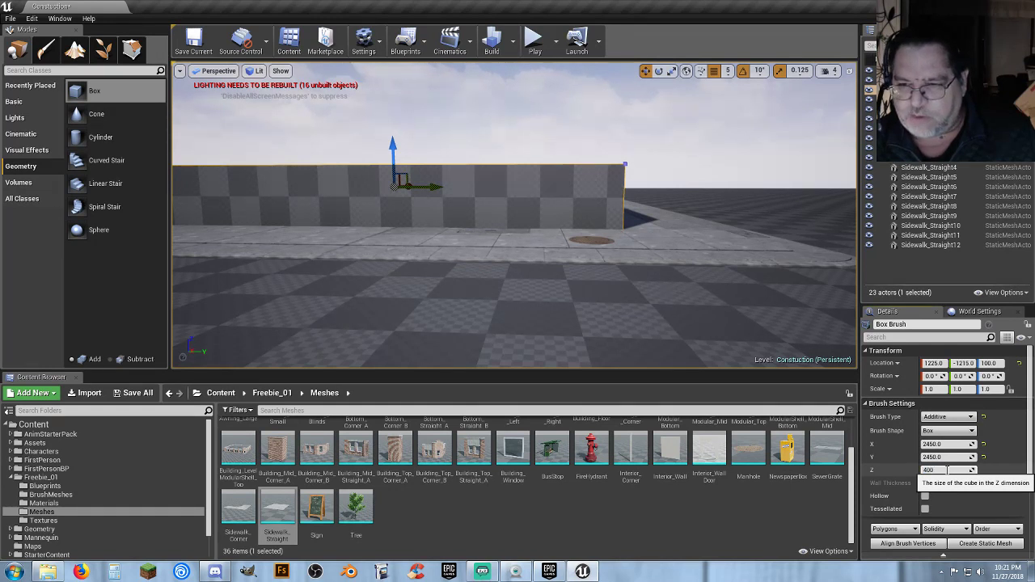
key(Return)
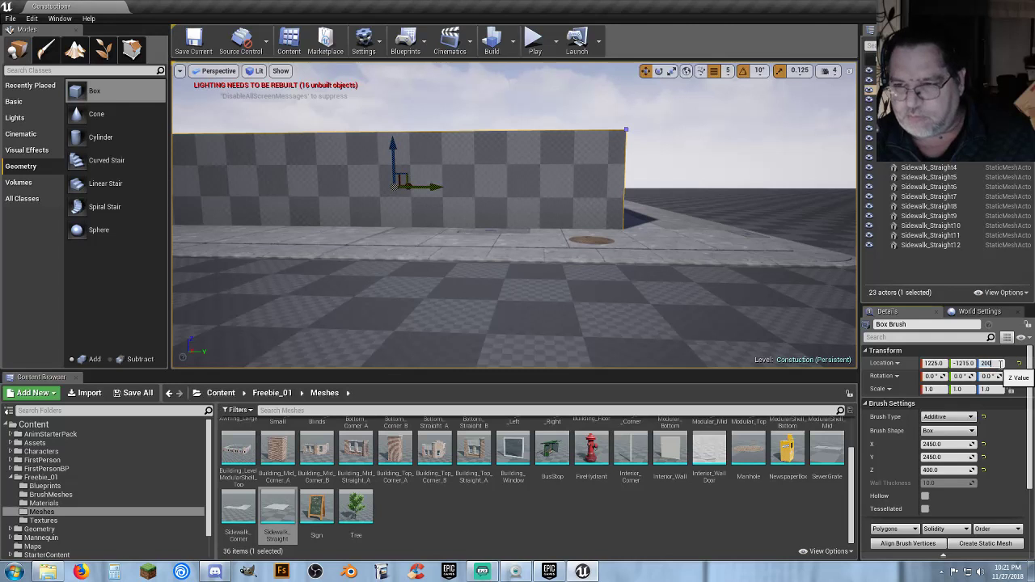
Set the Box brush's Z location to 200 and make the brush hollow.
click(1001, 364)
text(200)
key(Return)
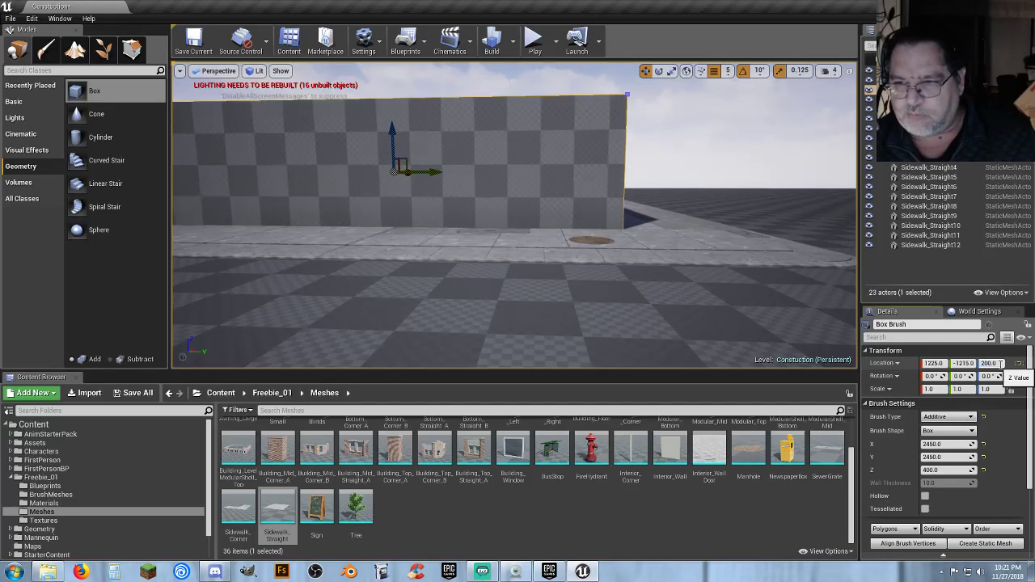
click(925, 497)
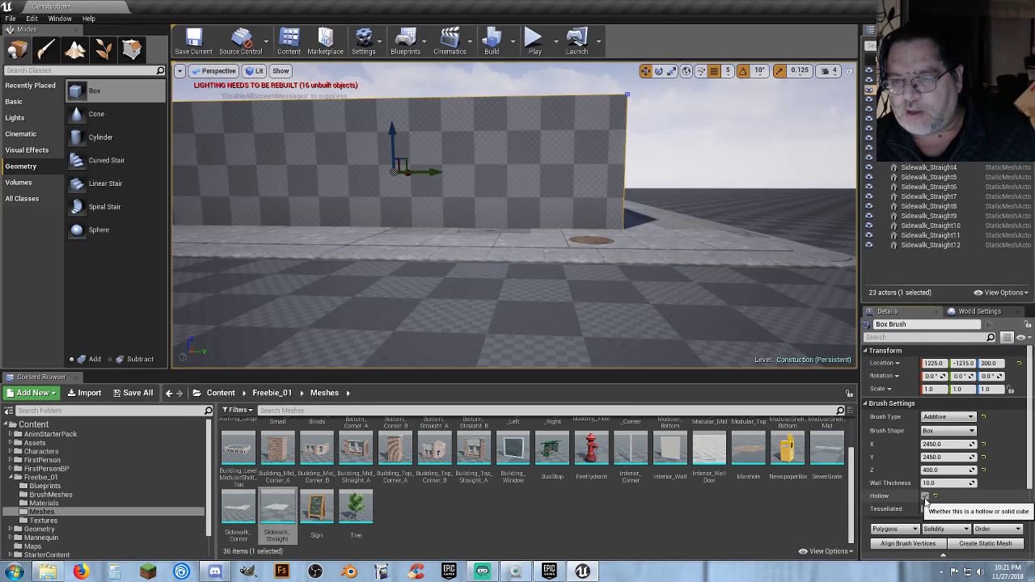
Play-test the level again, walk to the corner of the hollow Box brush, and end the test.
click(534, 38)
key(w)
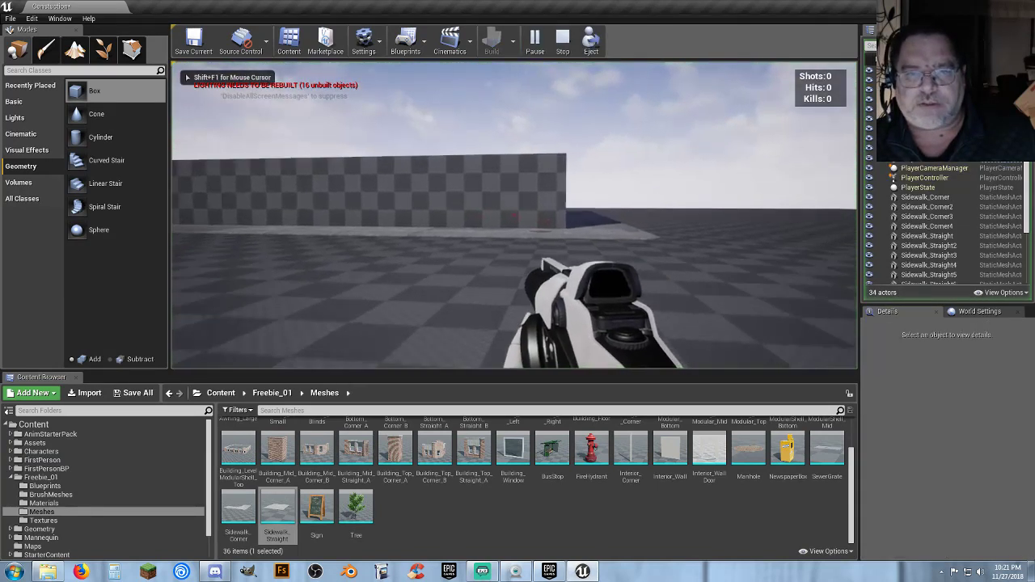
key(w)
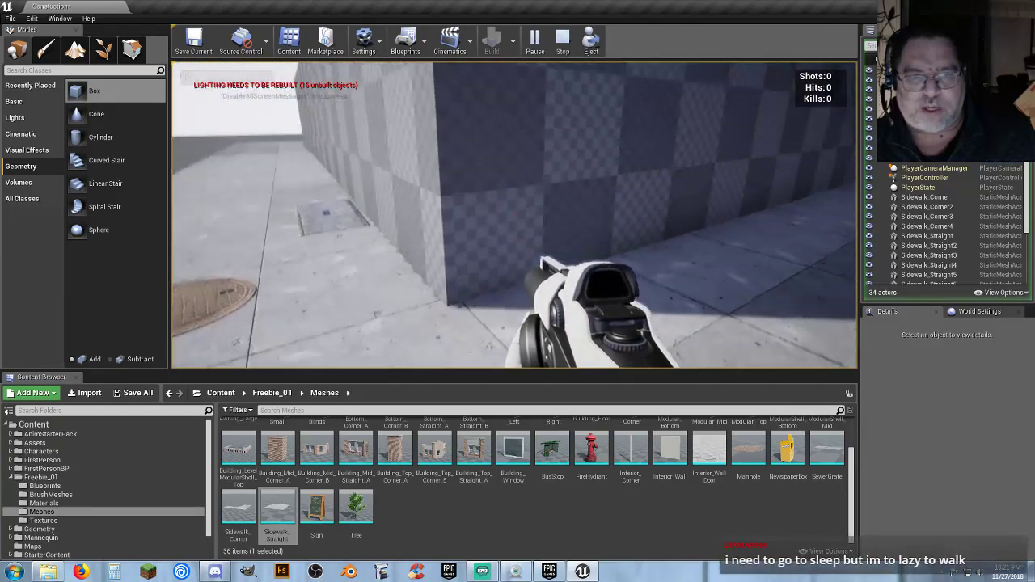
key(Escape)
Inspect the hollow Box brush's floor from inside, select the brush, and set its Z location to 201.
right_drag(395, 148, 275, 150)
key(w)
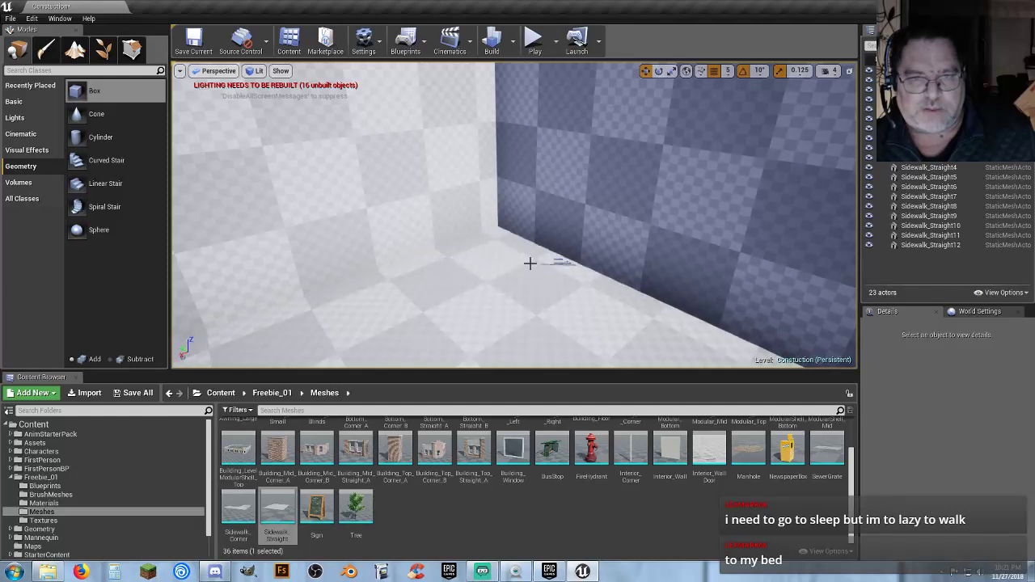
click(581, 223)
right_drag(581, 223, 550, 224)
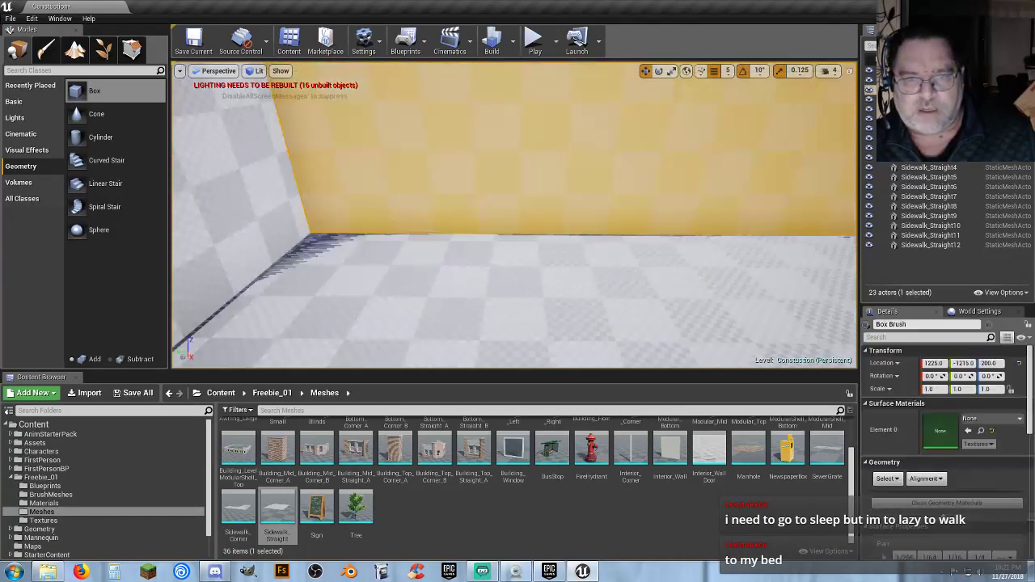
click(564, 151)
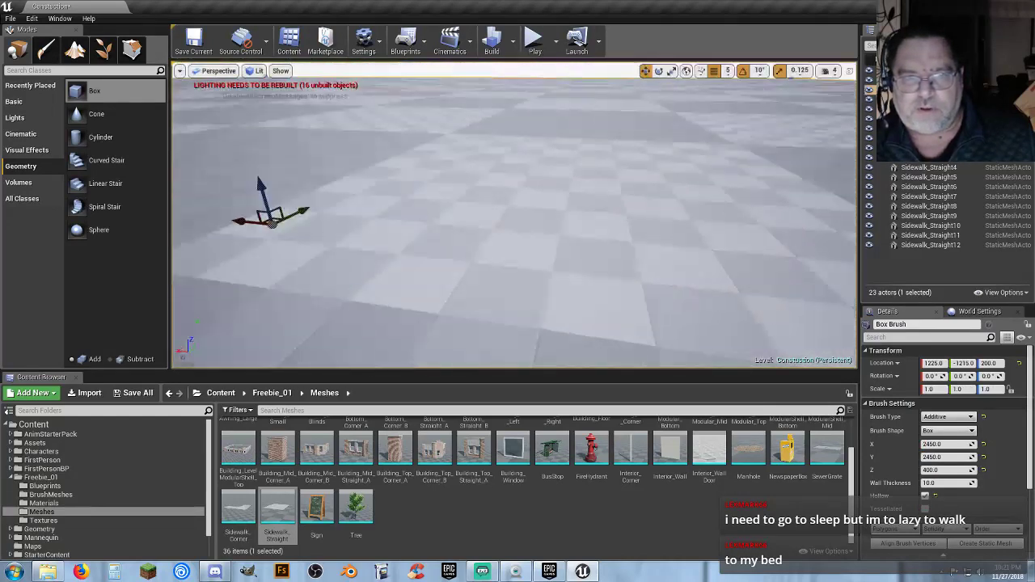
right_drag(515, 214, 607, 174)
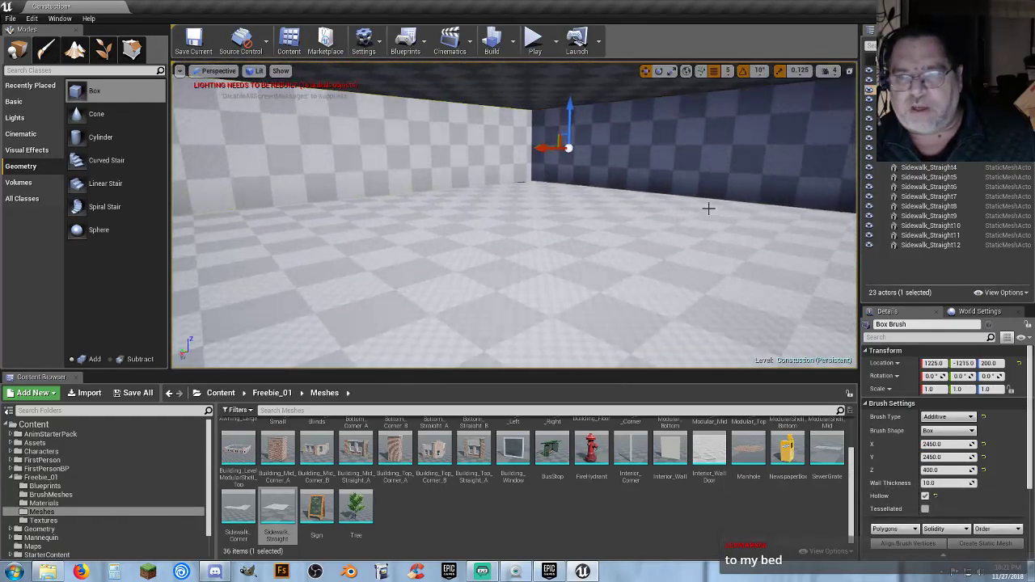
click(993, 363)
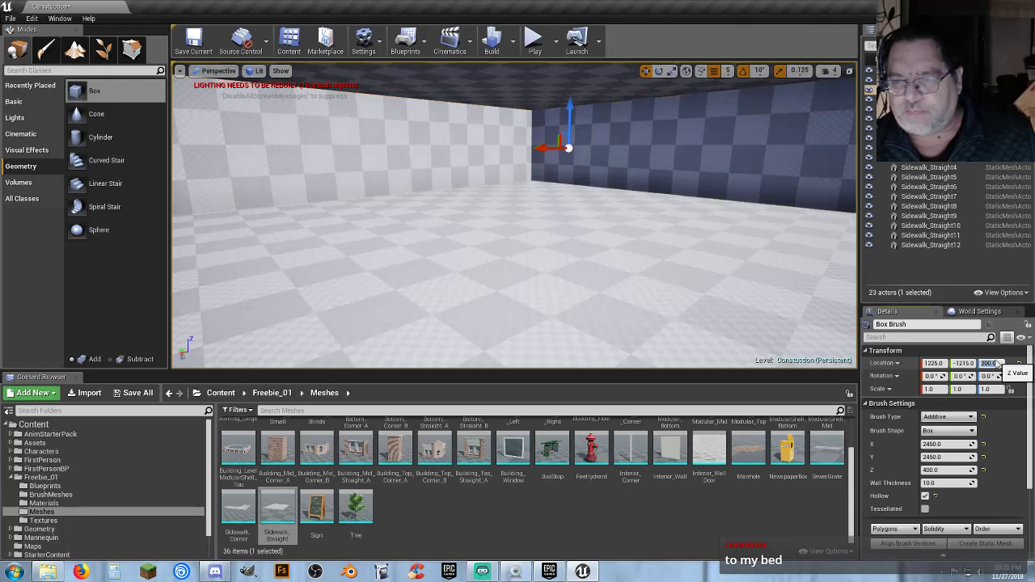
text(201.0)
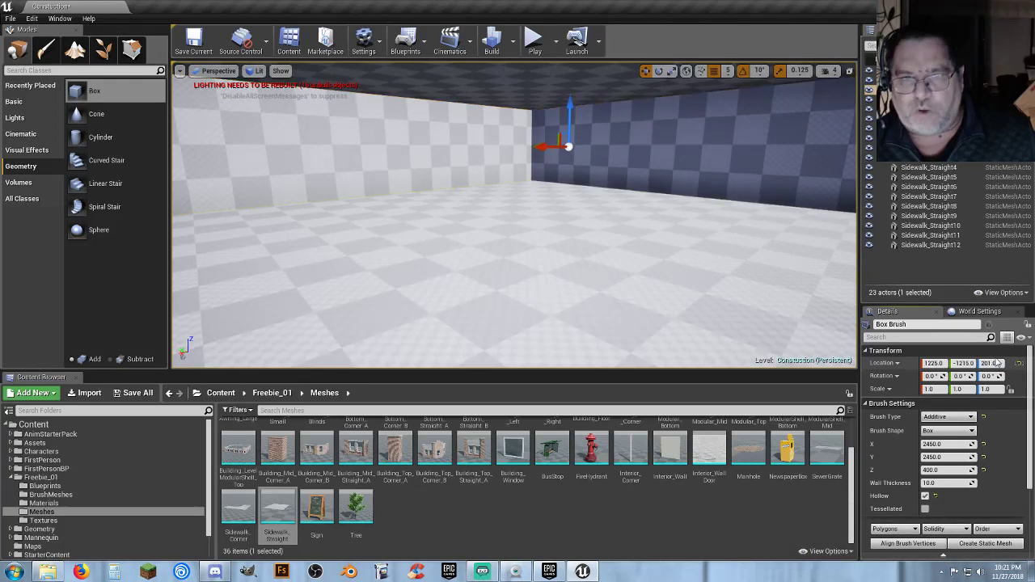
key(Return)
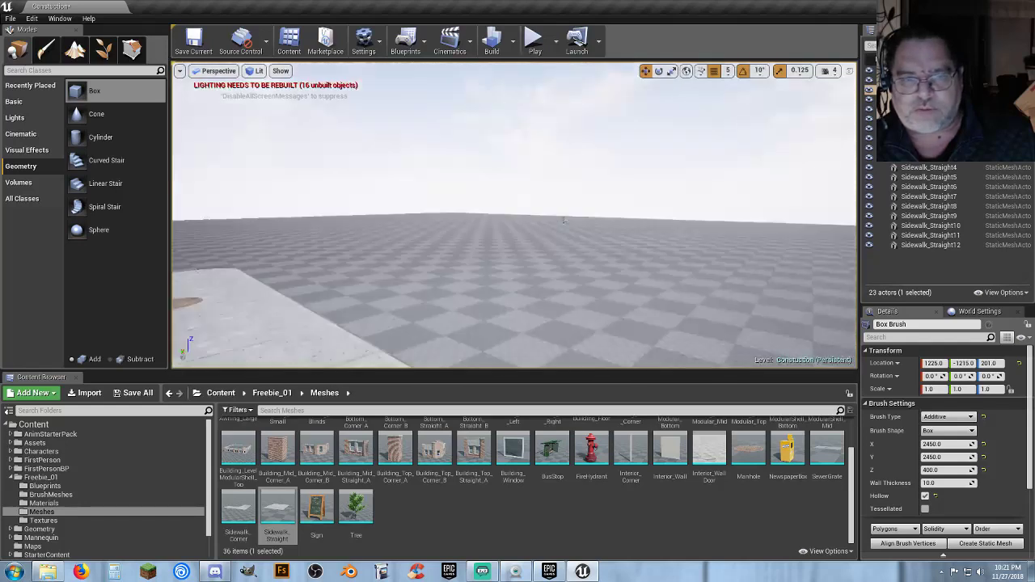
Examine where the hollow box's outer wall meets the sidewalk, focusing on the Sidewalk_Straight2 tile, and clear the selection.
right_drag(565, 220, 421, 228)
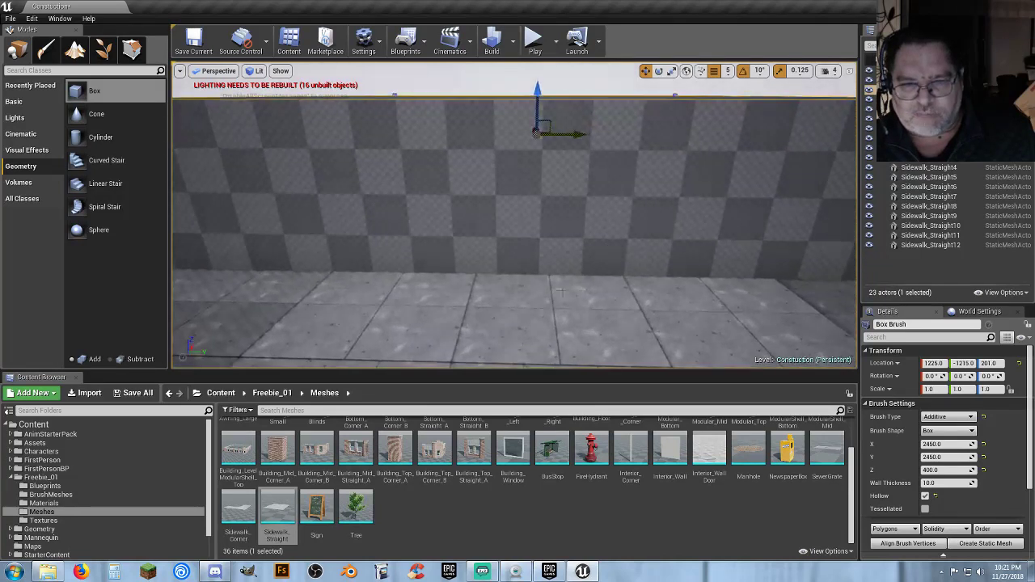
right_drag(515, 214, 520, 227)
key(s)
click(522, 266)
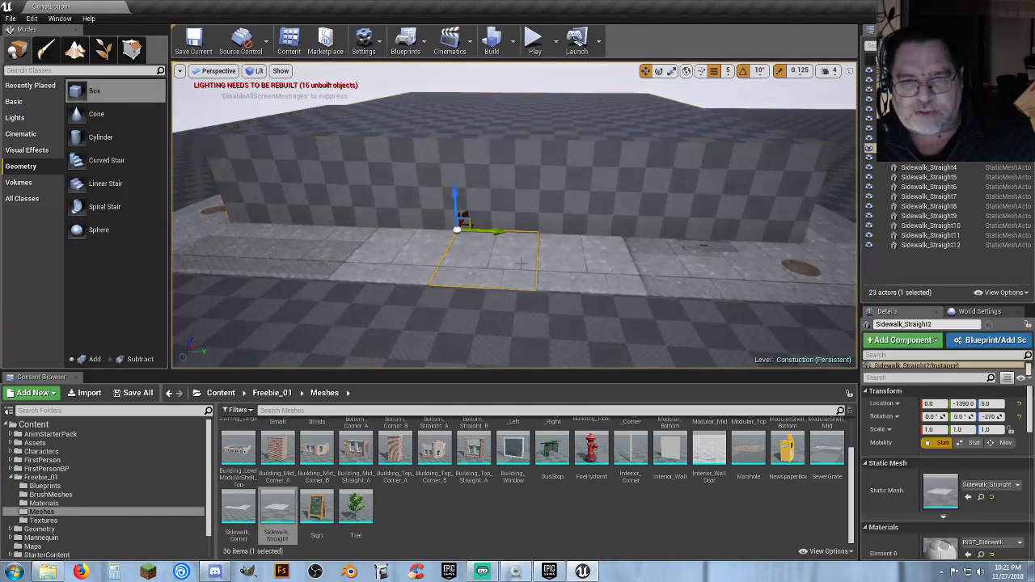
key(w)
mouse_move(490, 252)
right_down()
mouse_move(489, 243)
mouse_move(489, 261)
mouse_move(479, 259)
mouse_move(499, 263)
right_up()
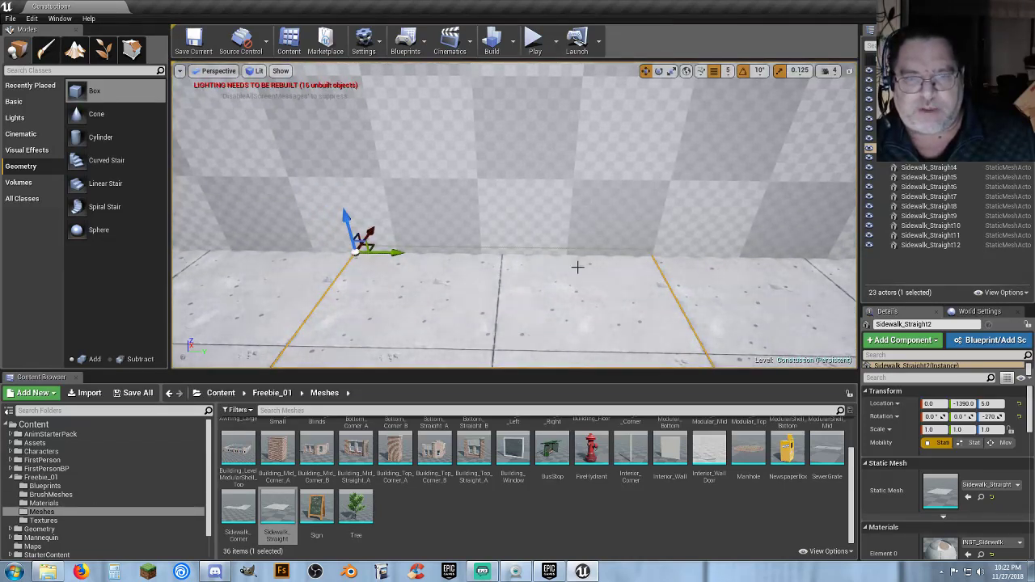
key(f)
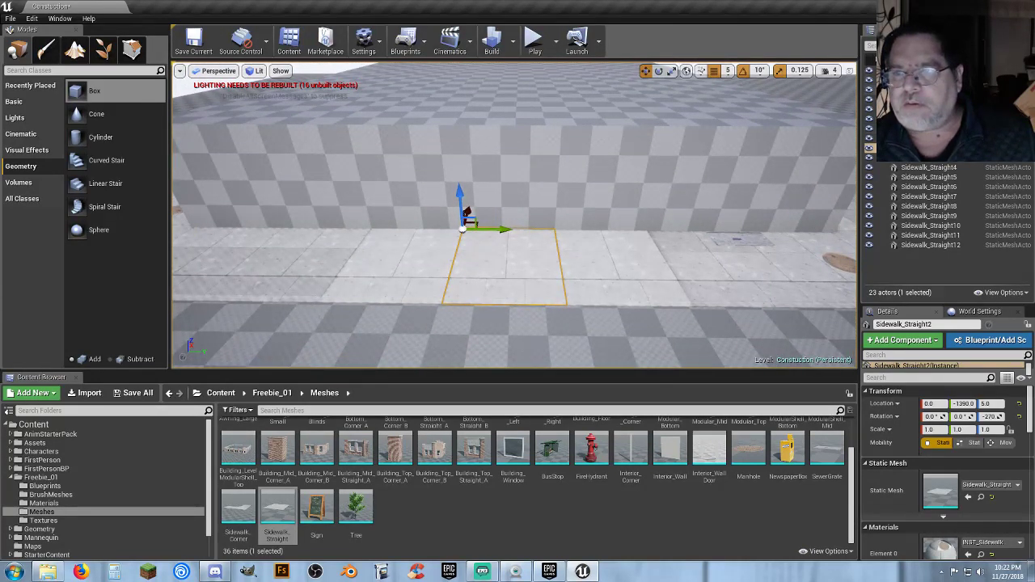
key(Escape)
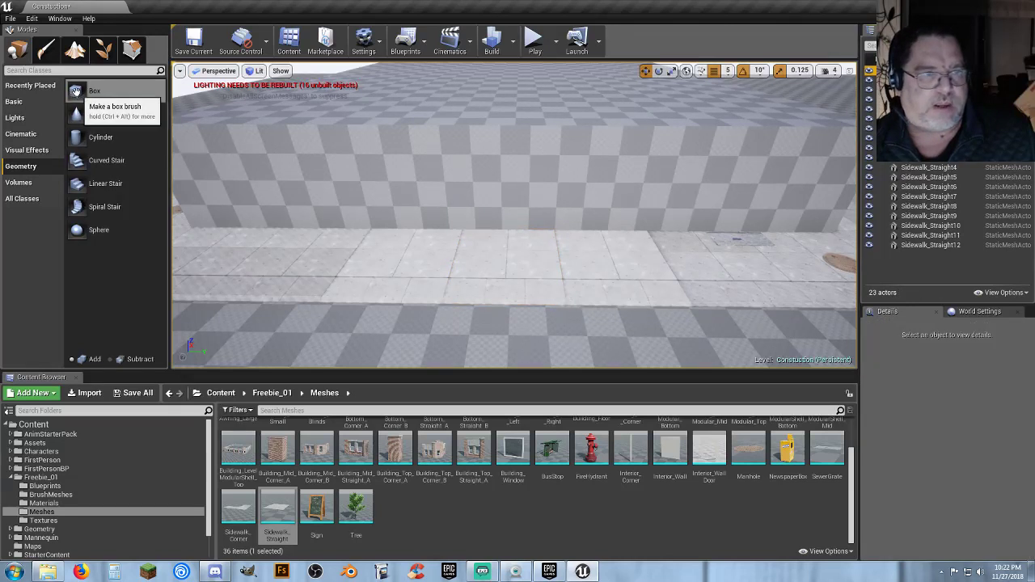
Select the hollow box's outer wall facing the view and extend the selection to all adjacent surfaces.
mouse_move(88, 95)
mouse_down()
mouse_move(126, 142)
mouse_move(486, 260)
mouse_move(194, 266)
mouse_move(158, 285)
mouse_move(129, 281)
mouse_up()
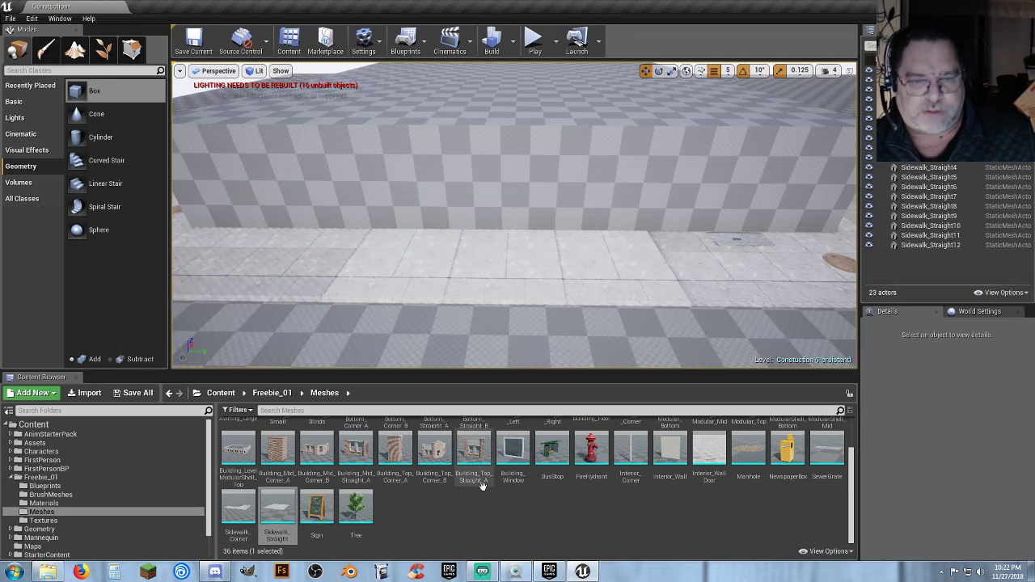
click(514, 528)
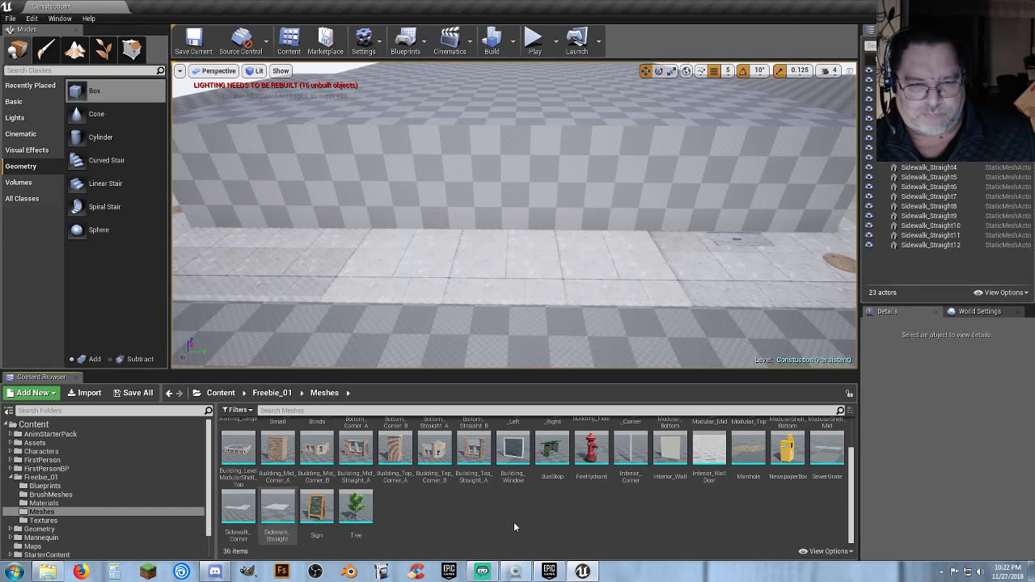
click(510, 171)
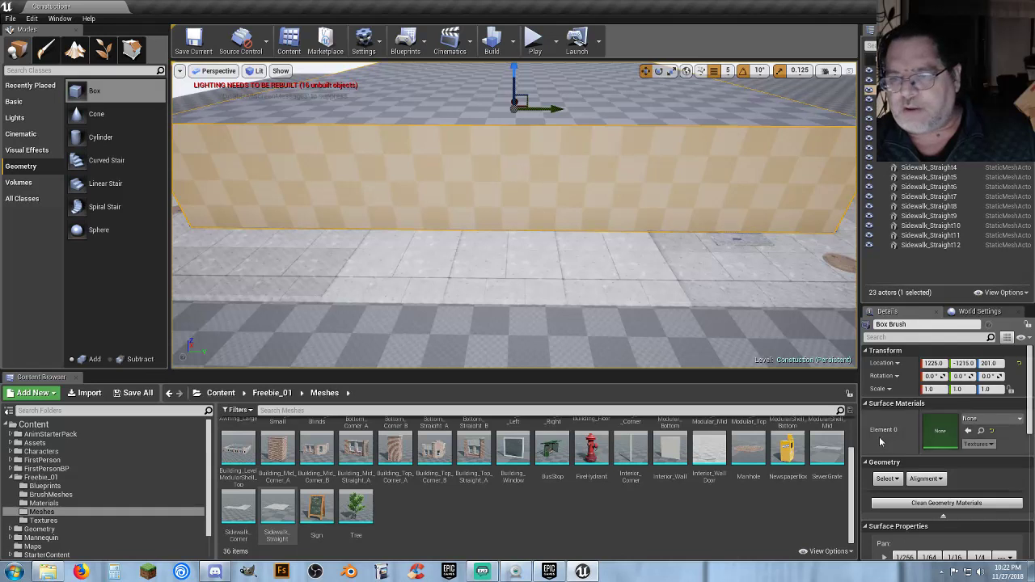
click(886, 479)
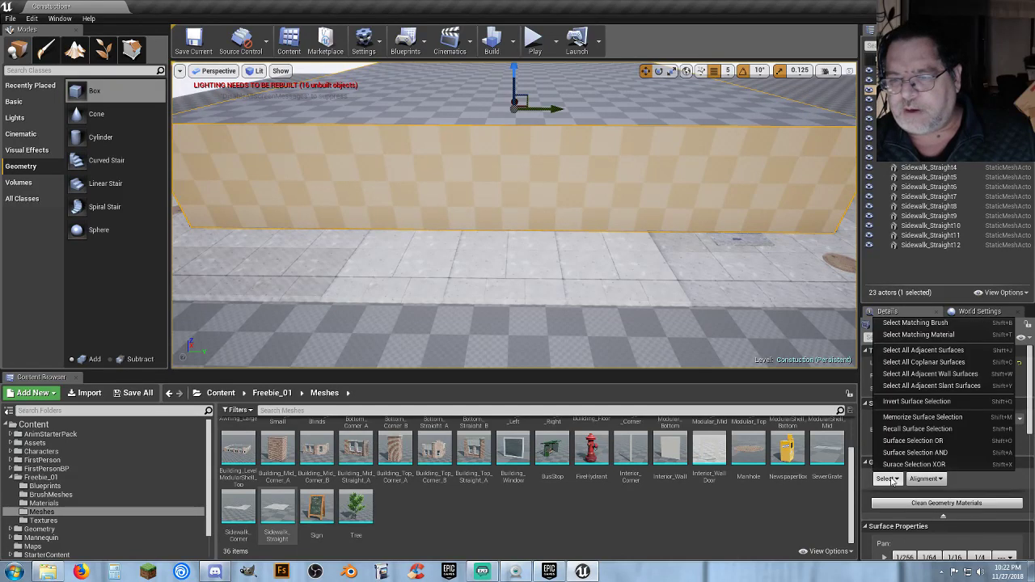
click(914, 353)
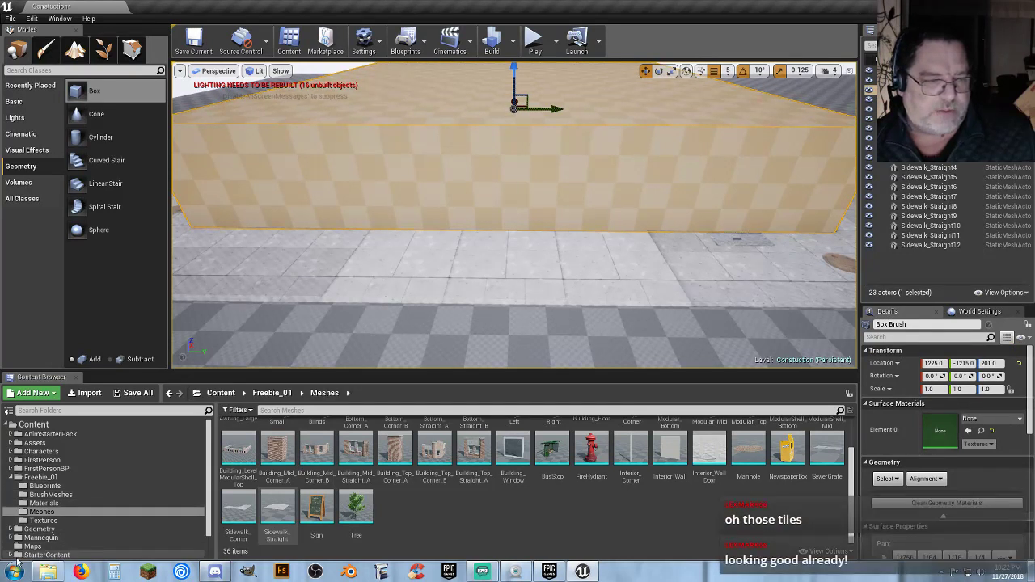
Apply M_Brick_Clay_New from the StarterContent Materials folder to the selected box surfaces.
click(10, 556)
scroll(48, 518, down, 3)
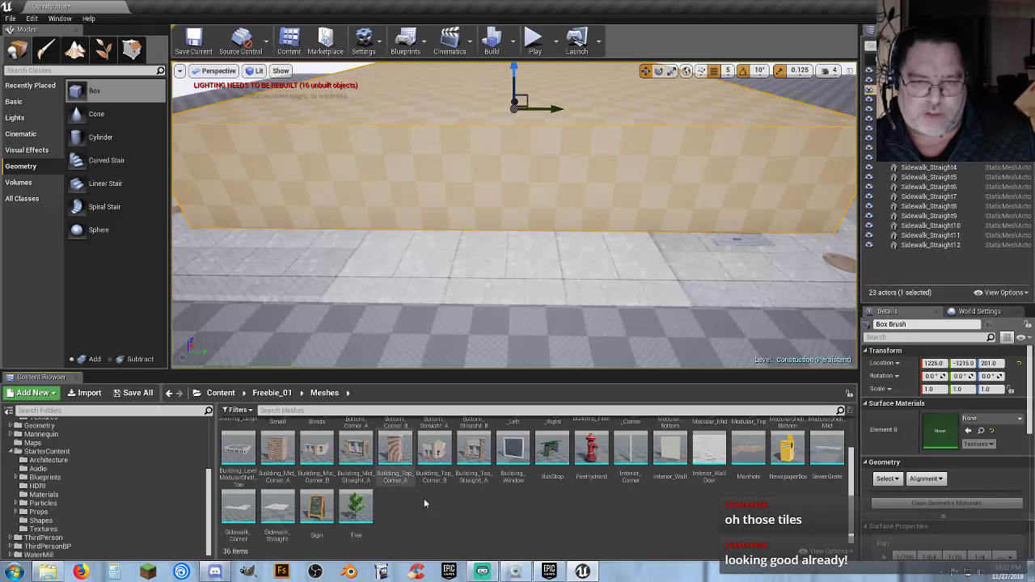
click(66, 495)
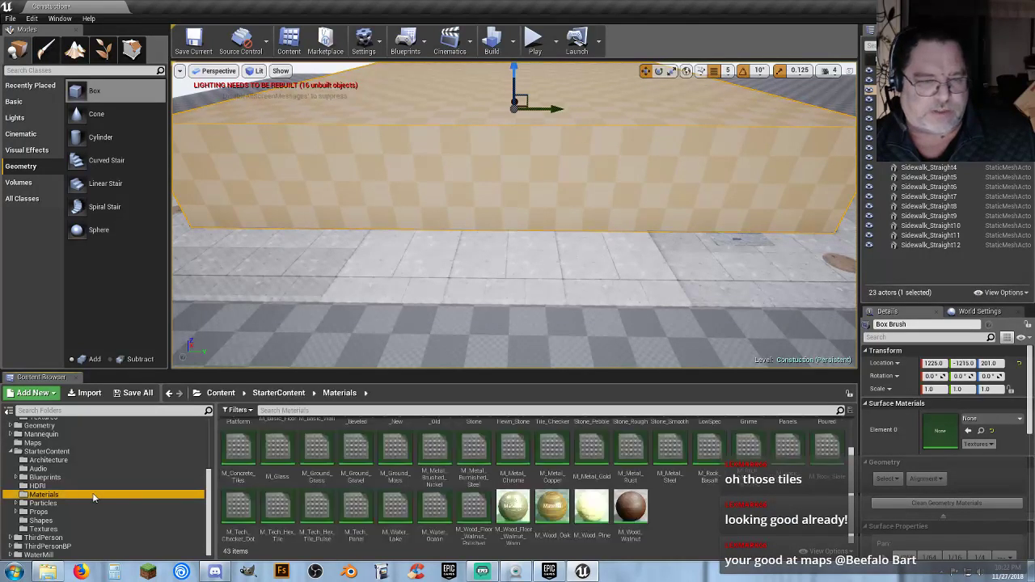
scroll(459, 494, up, 1)
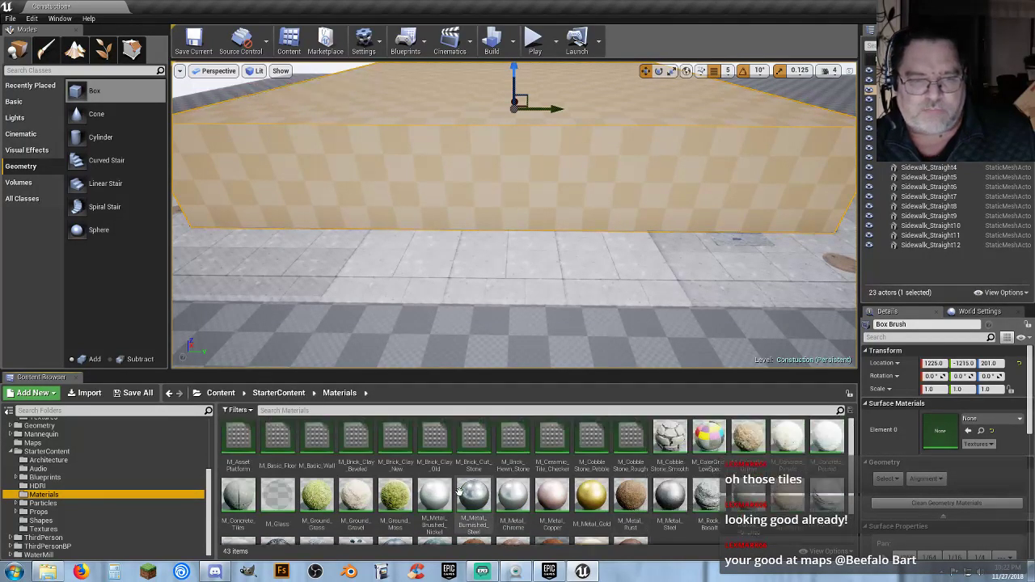
click(395, 440)
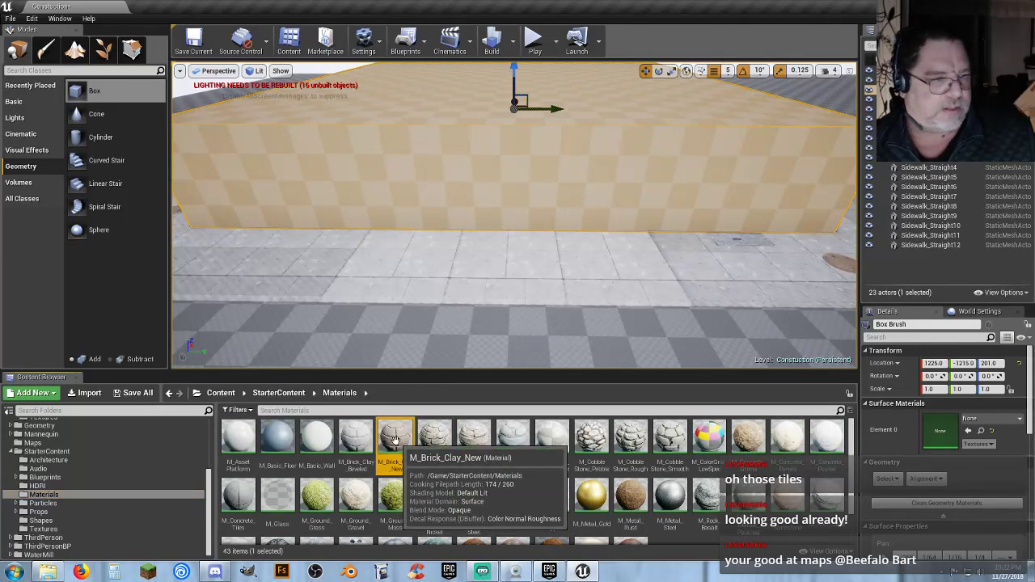
click(969, 431)
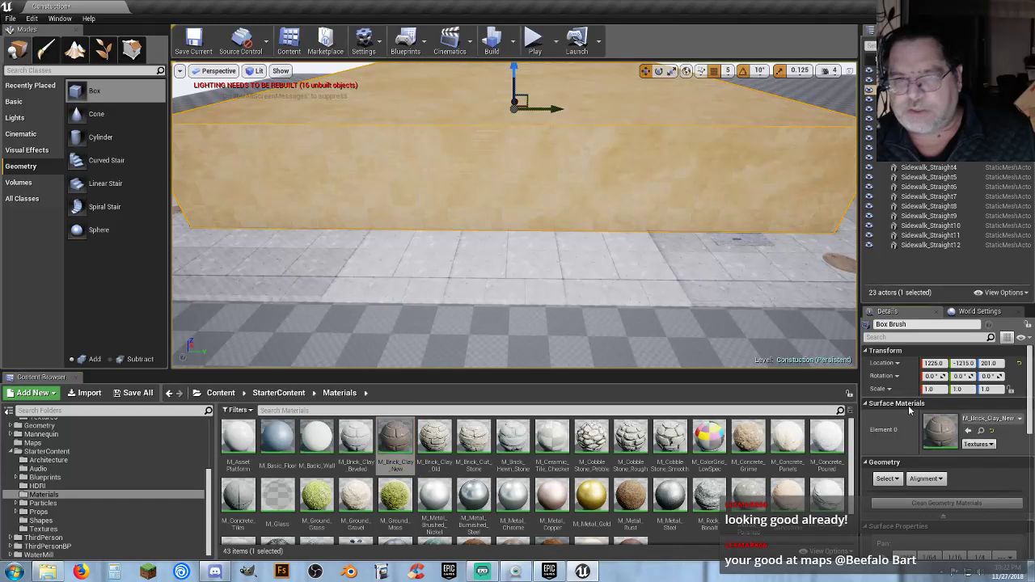
Play-test the level, walk up to the brick walls of the box, and end the test.
click(536, 42)
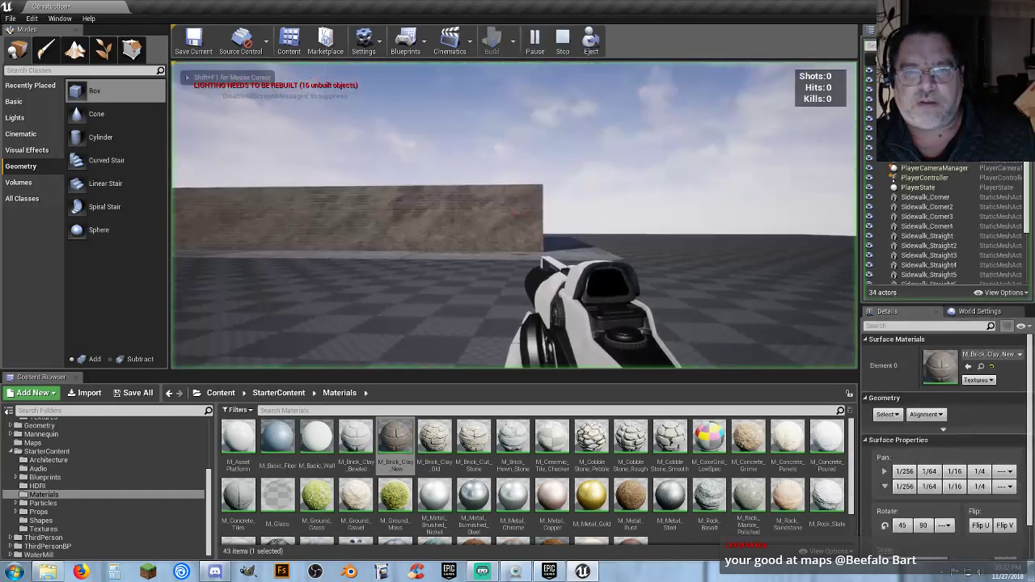
key(w)
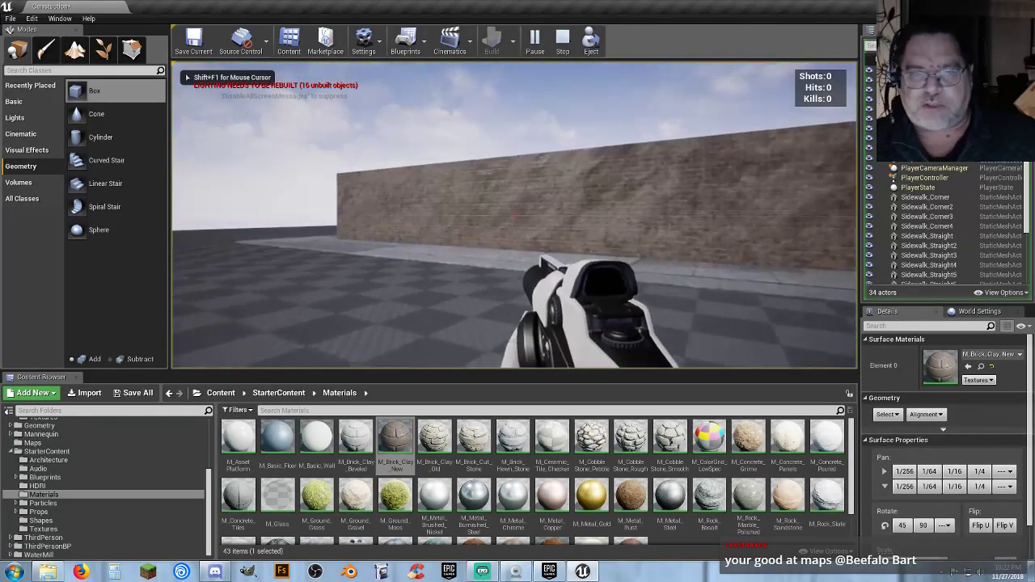
key(w)
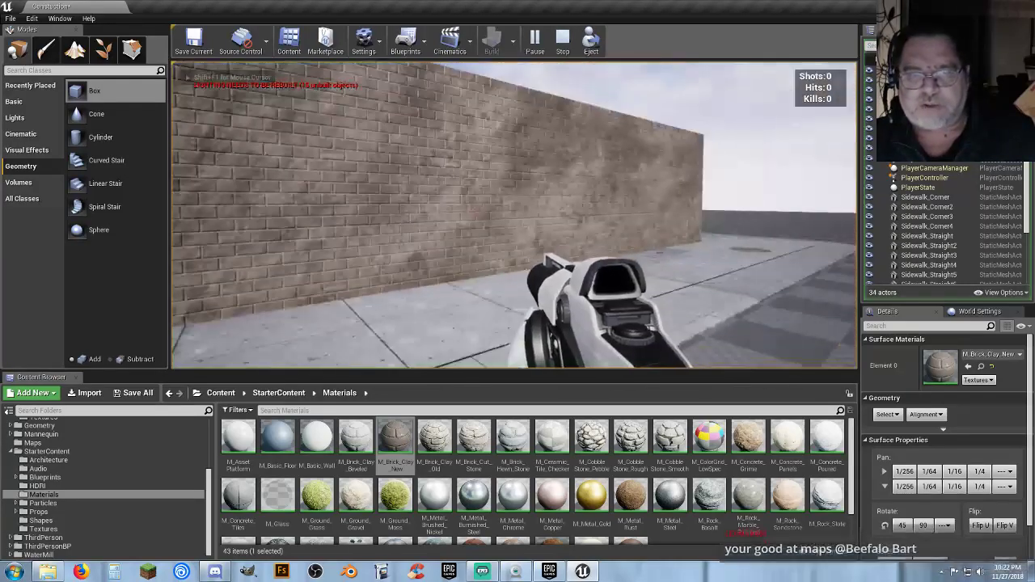
key(Escape)
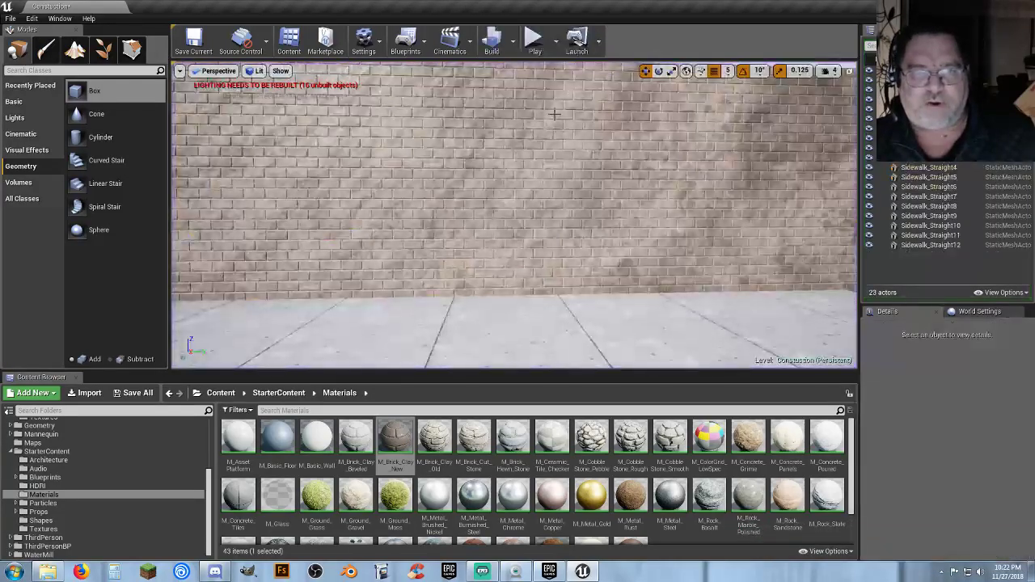
Place a new Box brush on the sidewalk in front of the brick wall and raise it to Z location 105.
scroll(514, 215, down, 5)
key(w)
mouse_move(514, 215)
right_down()
mouse_move(515, 191)
mouse_move(515, 219)
right_up()
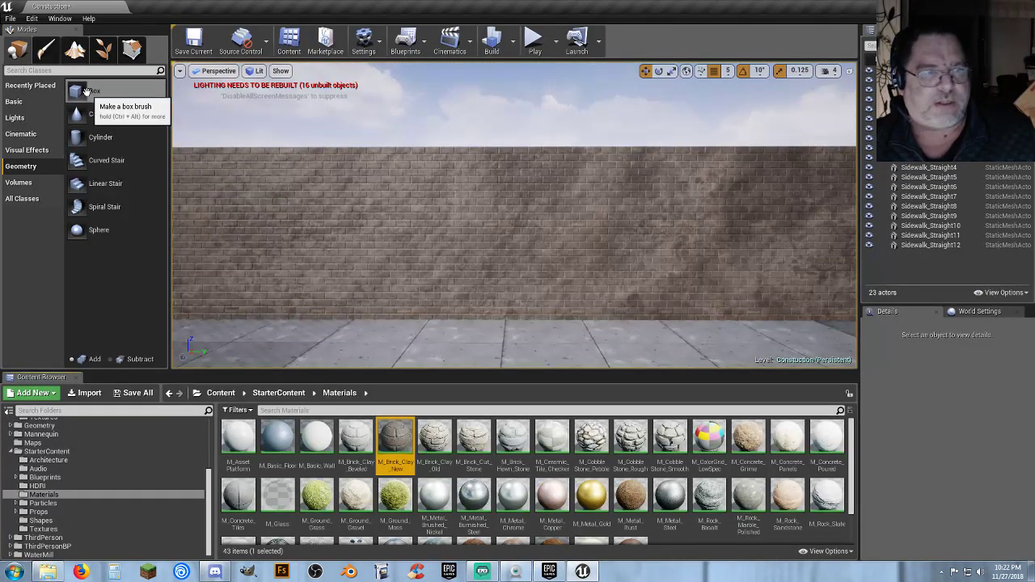
mouse_move(93, 91)
mouse_down()
mouse_move(464, 296)
mouse_move(510, 301)
mouse_up()
right_drag(593, 303, 587, 300)
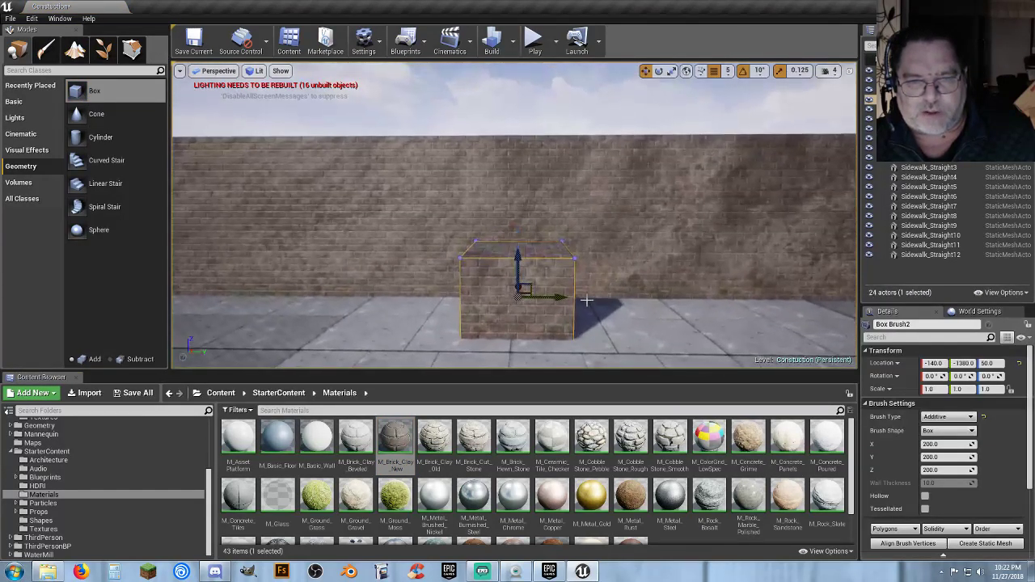
drag(518, 260, 521, 234)
Inspect the new small box brush from its corner, check a single side face, and reselect the whole brush.
right_drag(525, 253, 704, 321)
key(a)
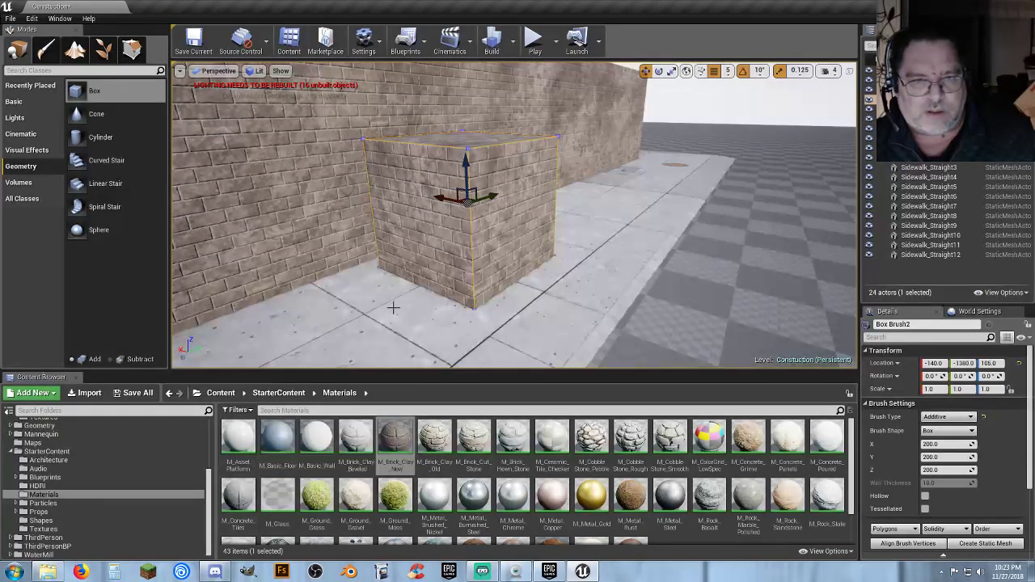
click(424, 262)
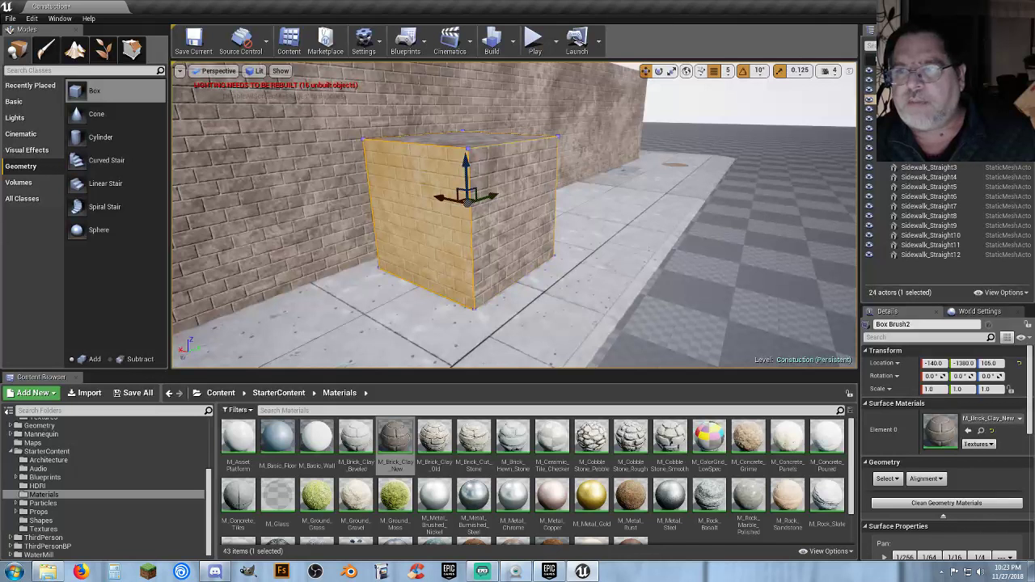
key(Escape)
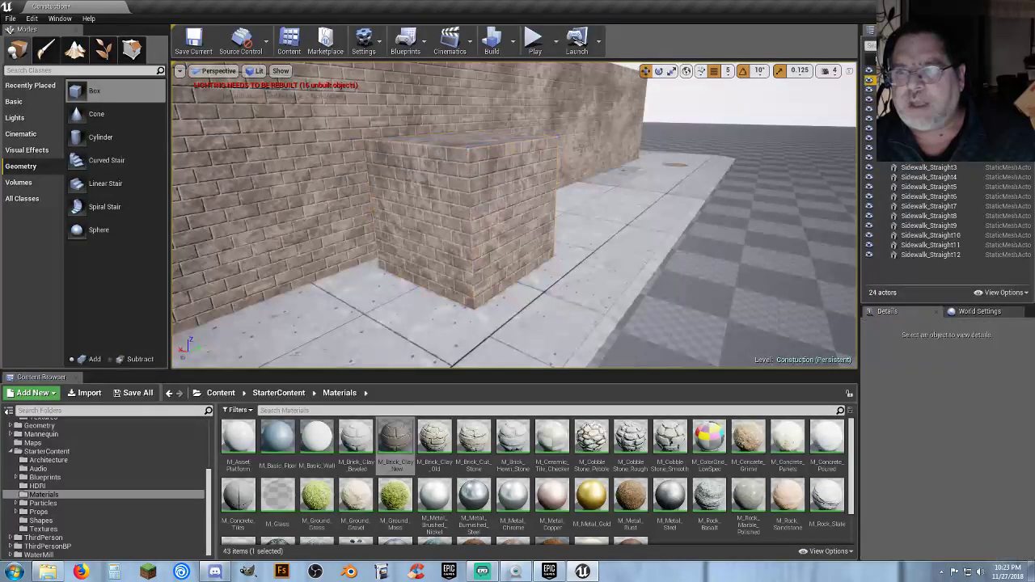
click(465, 219)
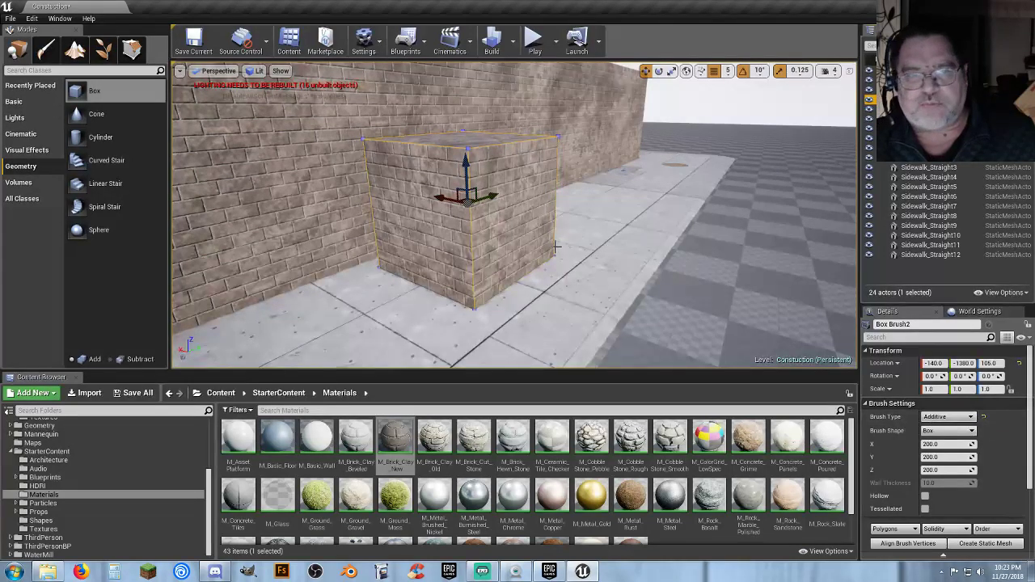
Move the small box brush along the brick wall to Y location -1385.
right_drag(554, 249, 449, 235)
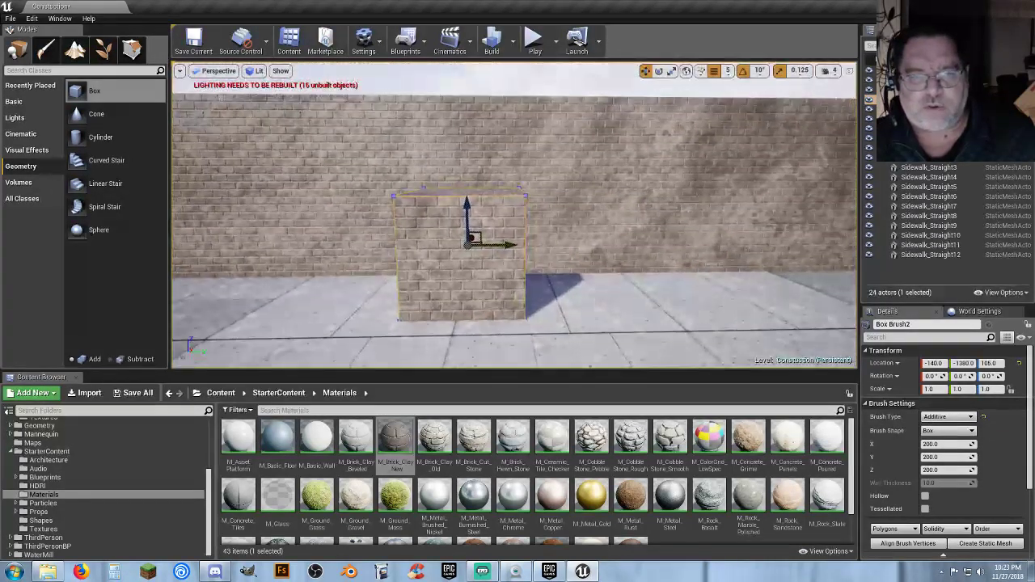
right_drag(518, 293, 498, 320)
key(w)
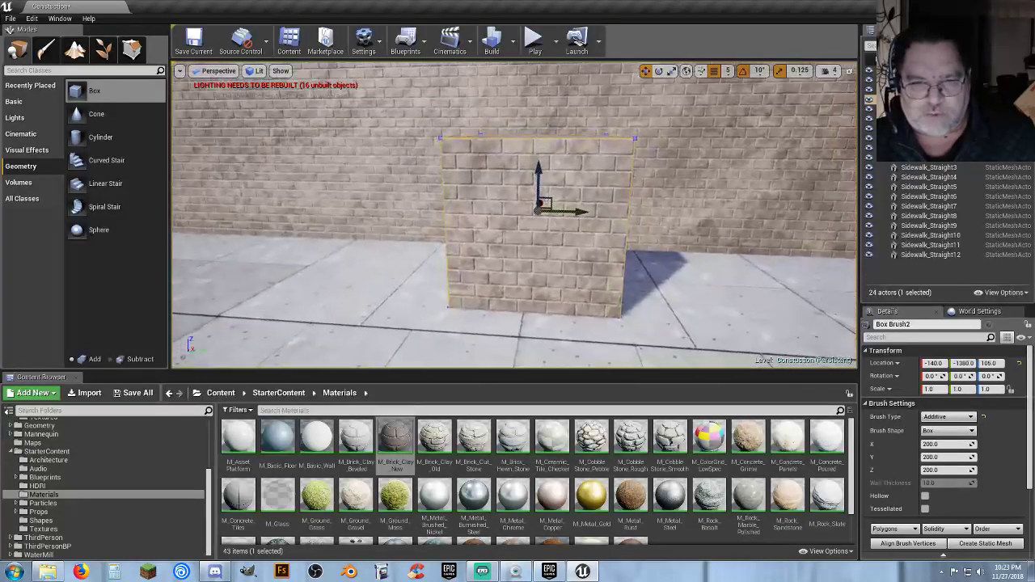
alt+drag(603, 215, 576, 215)
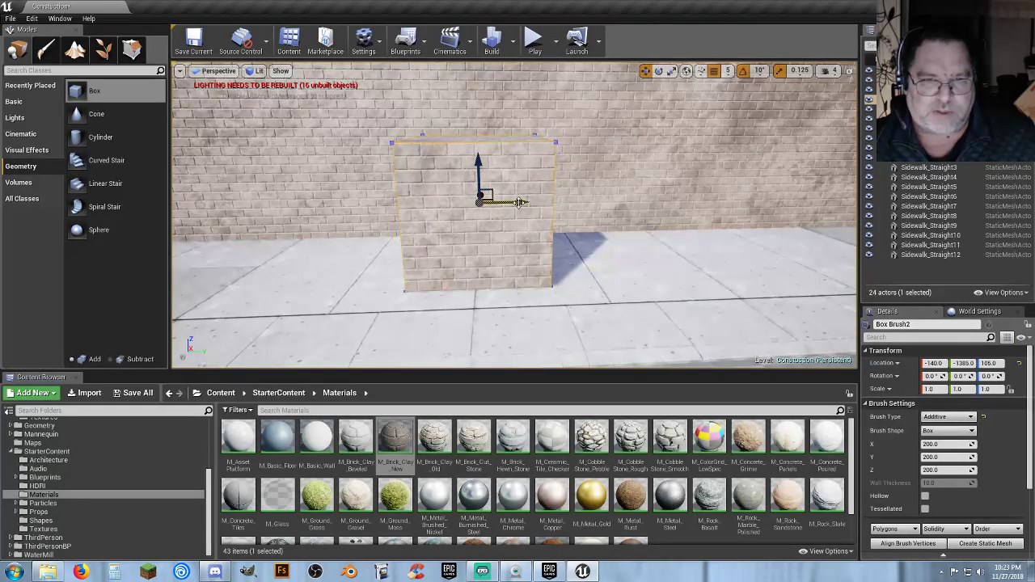
alt+right_drag(510, 256, 453, 255)
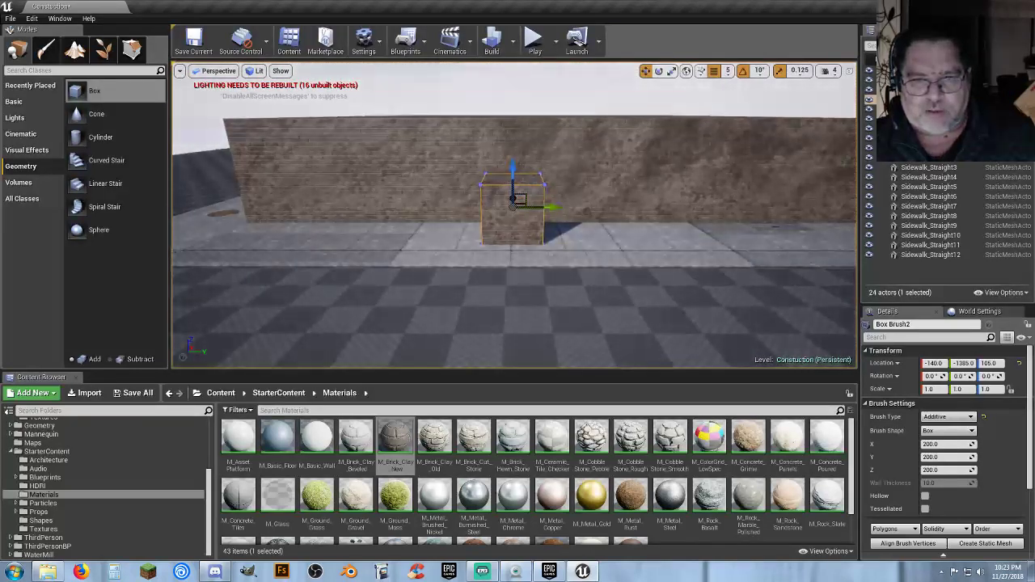
click(564, 254)
right_drag(564, 254, 572, 254)
key(f)
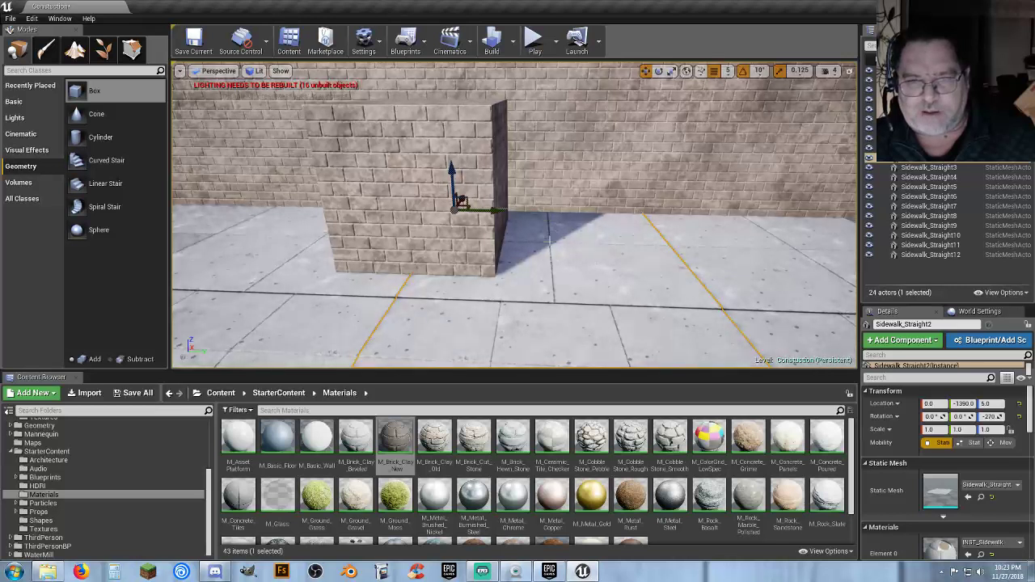
drag(497, 215, 527, 216)
key(ctrl+z)
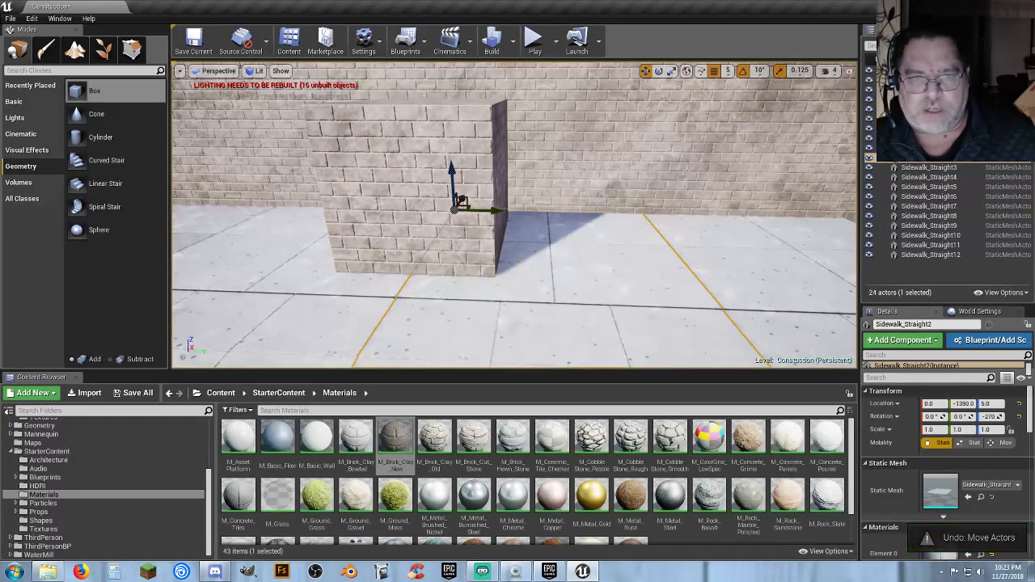
key(ctrl+z)
key(ctrl+z)
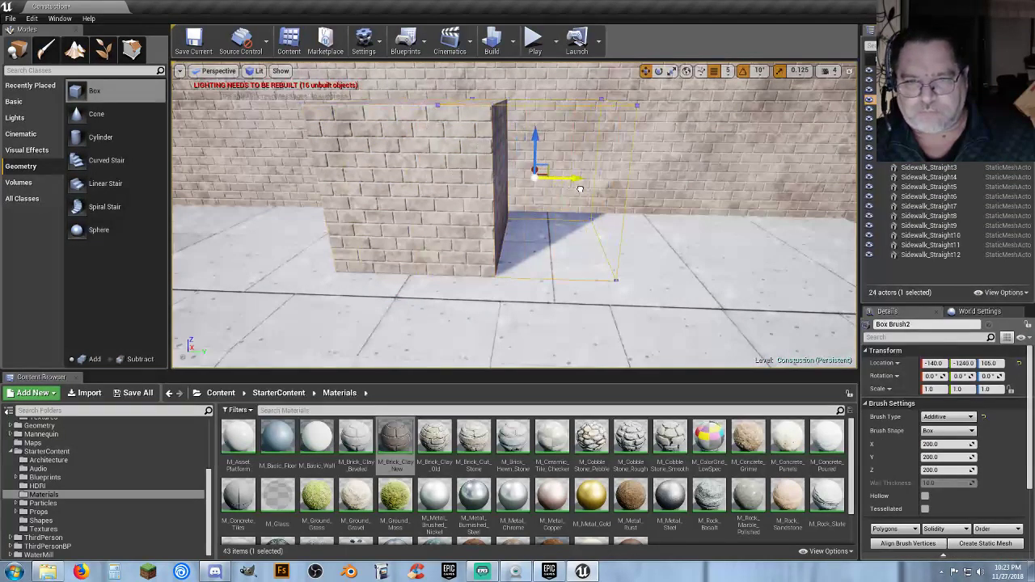
Move the small box brush along the brick wall to Y location -1210, lining it up with the sidewalk joints.
drag(596, 190, 596, 190)
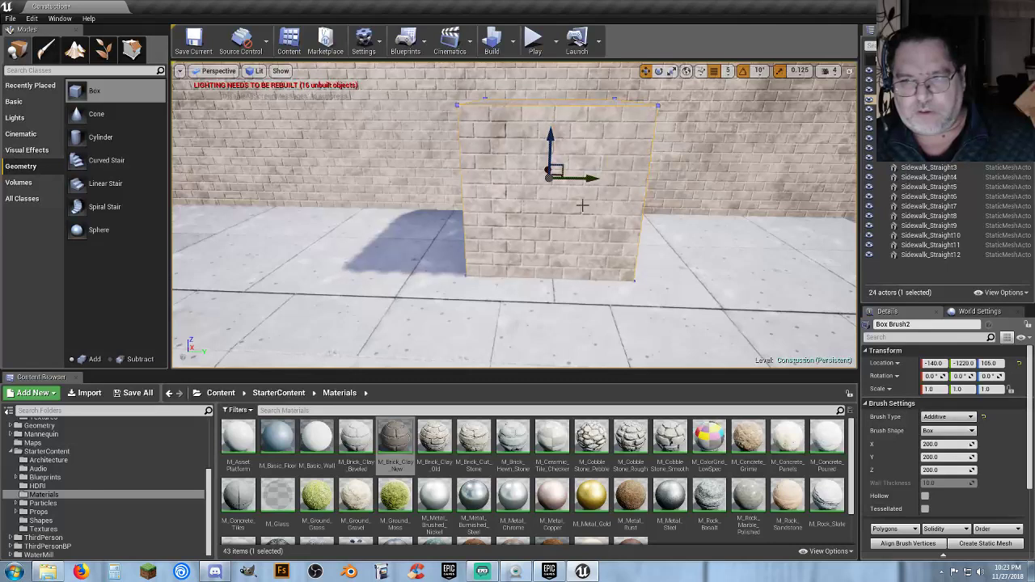
key(s)
mouse_move(550, 222)
right_down()
mouse_move(528, 249)
mouse_move(550, 248)
mouse_move(499, 231)
mouse_move(517, 223)
right_up()
key(w)
key(w)
key(s)
key(w)
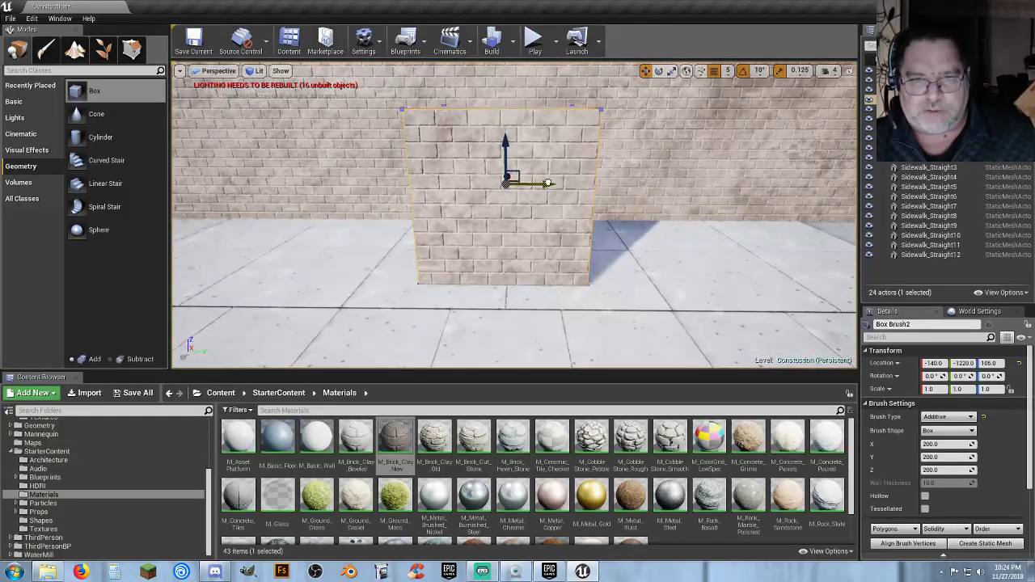
drag(547, 183, 551, 183)
drag(552, 183, 555, 183)
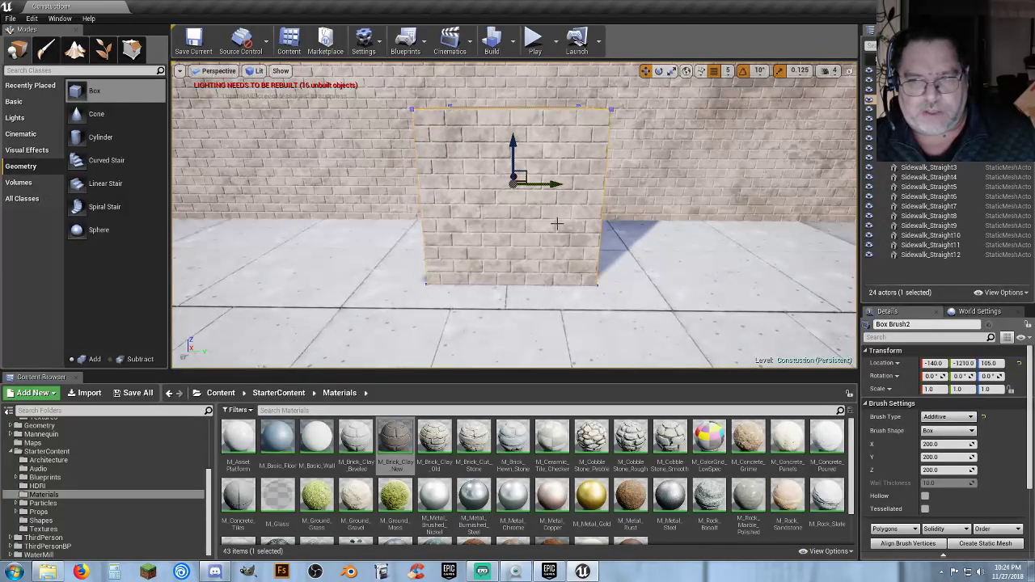
Move the small box brush along the brick wall to Y location -1215.
key(s)
right_drag(557, 223, 558, 218)
key(w)
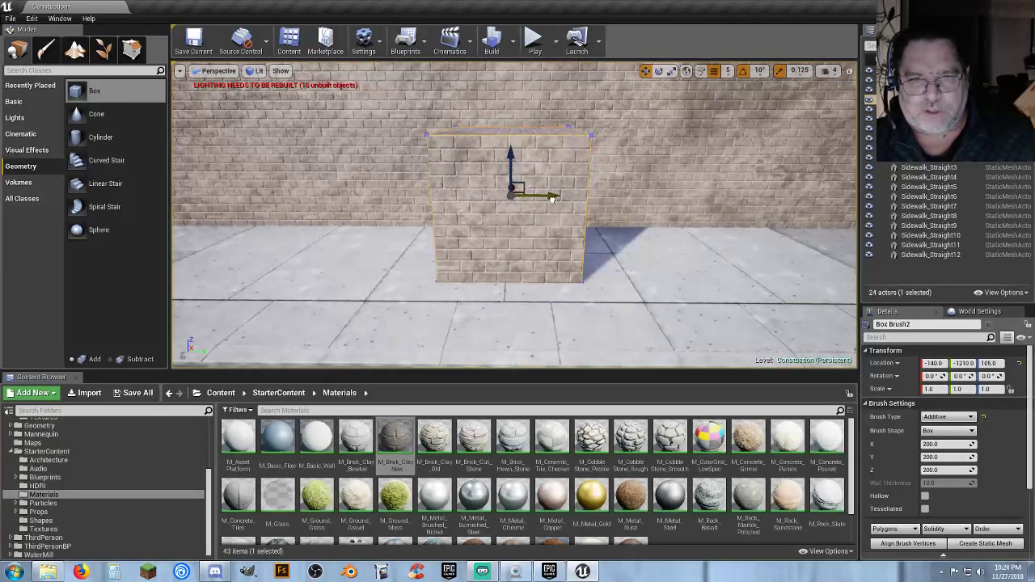
drag(552, 198, 550, 198)
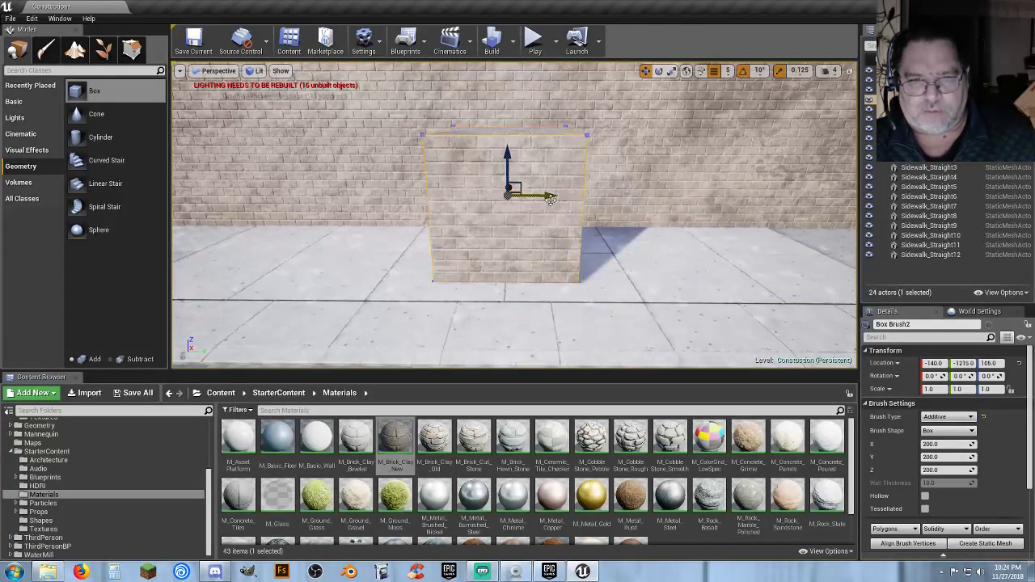
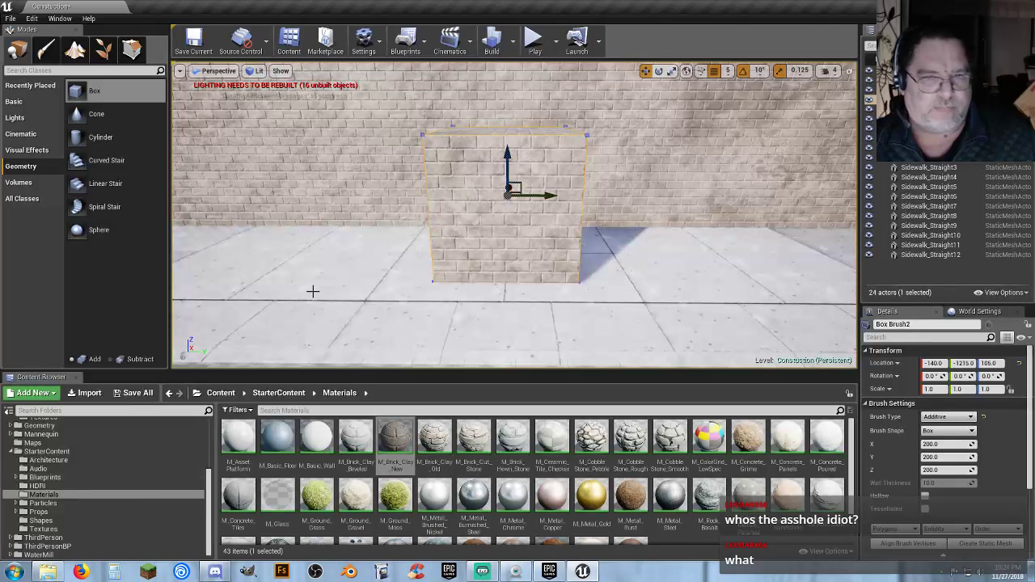
Place SM_DoorFrame from the StarterContent props on the sidewalk in front of the small box brush at X -265, Y -1215.
right_drag(313, 291, 340, 308)
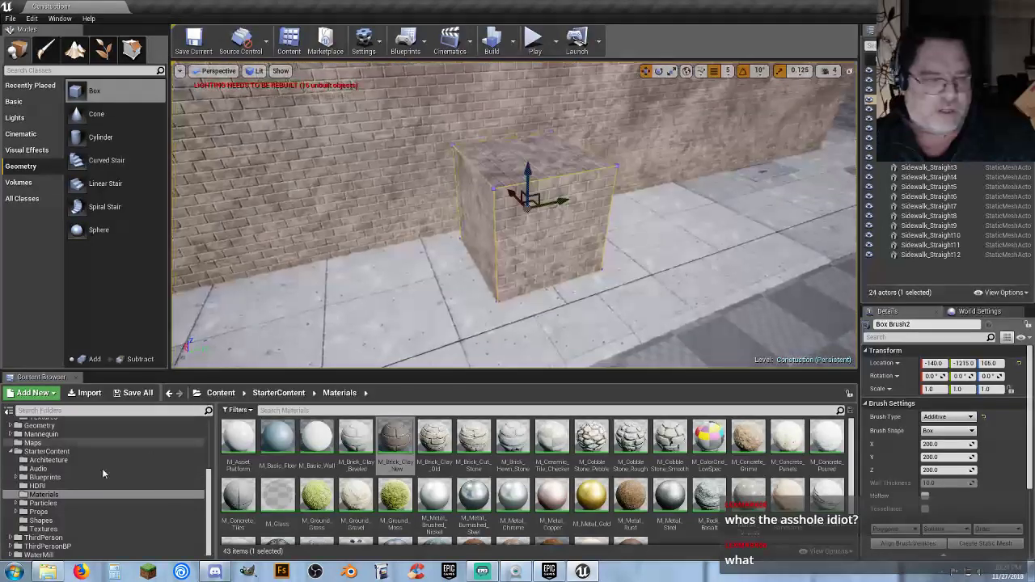
click(39, 512)
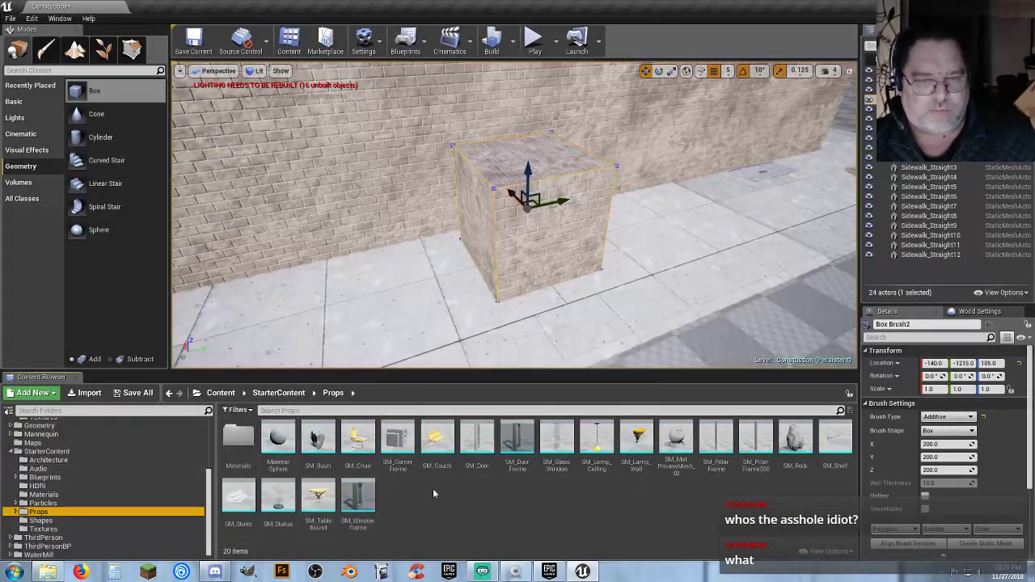
mouse_move(517, 439)
mouse_down()
mouse_move(458, 250)
mouse_move(555, 294)
mouse_up()
mouse_move(555, 294)
right_down()
mouse_move(566, 322)
mouse_move(517, 322)
mouse_move(514, 293)
mouse_move(509, 317)
mouse_move(559, 293)
right_up()
key(w)
drag(525, 272, 532, 274)
right_drag(509, 297, 484, 303)
key(w)
key(s)
key(w)
key(s)
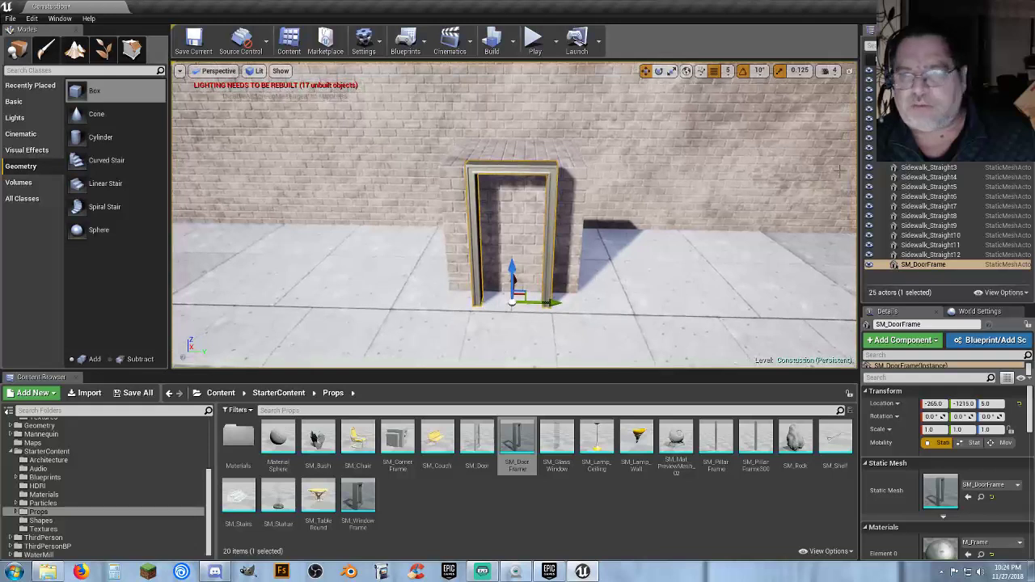
Rename the large hollow brick box brush as Building.
click(490, 239)
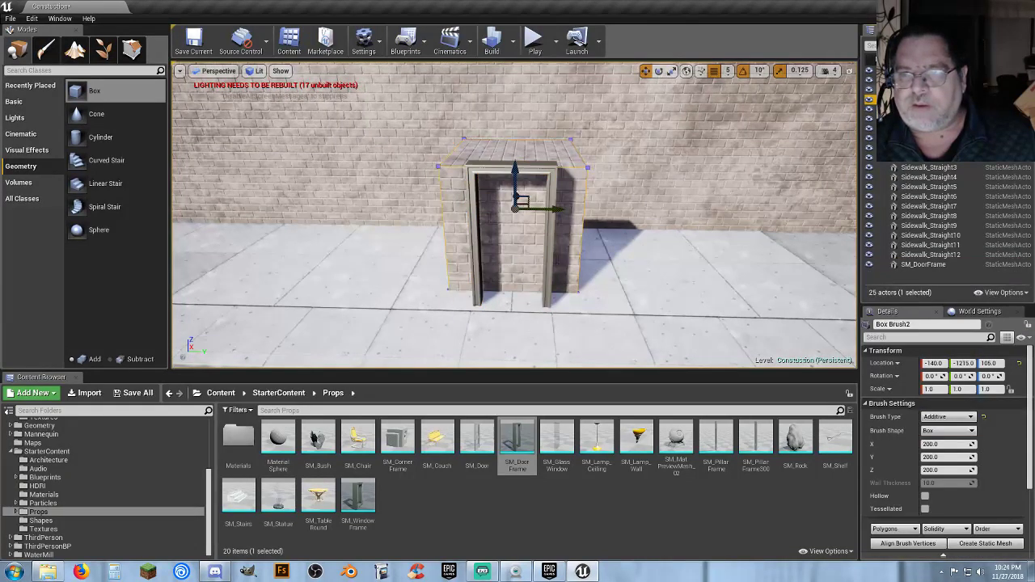
click(501, 113)
key(f)
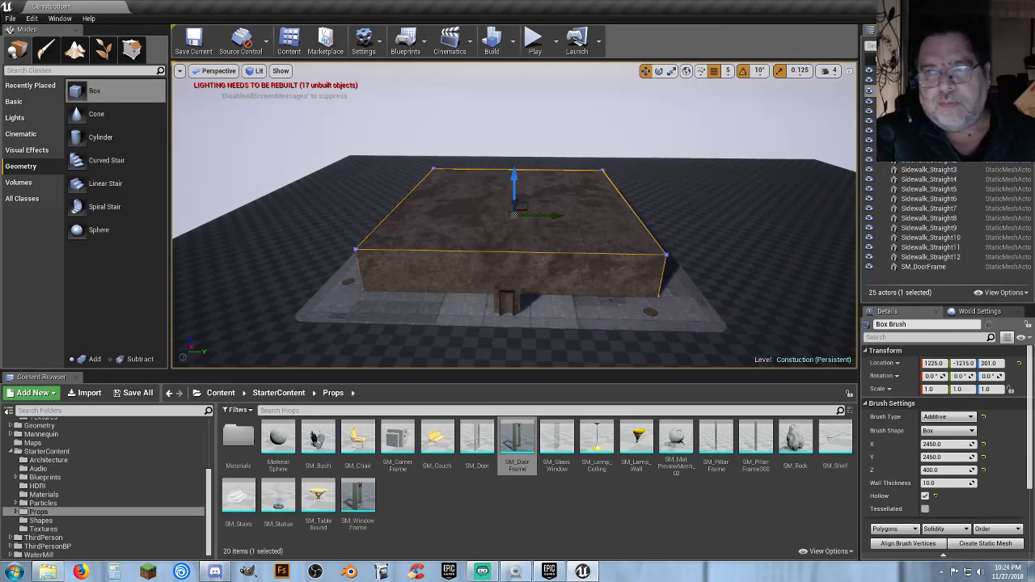
key(Return)
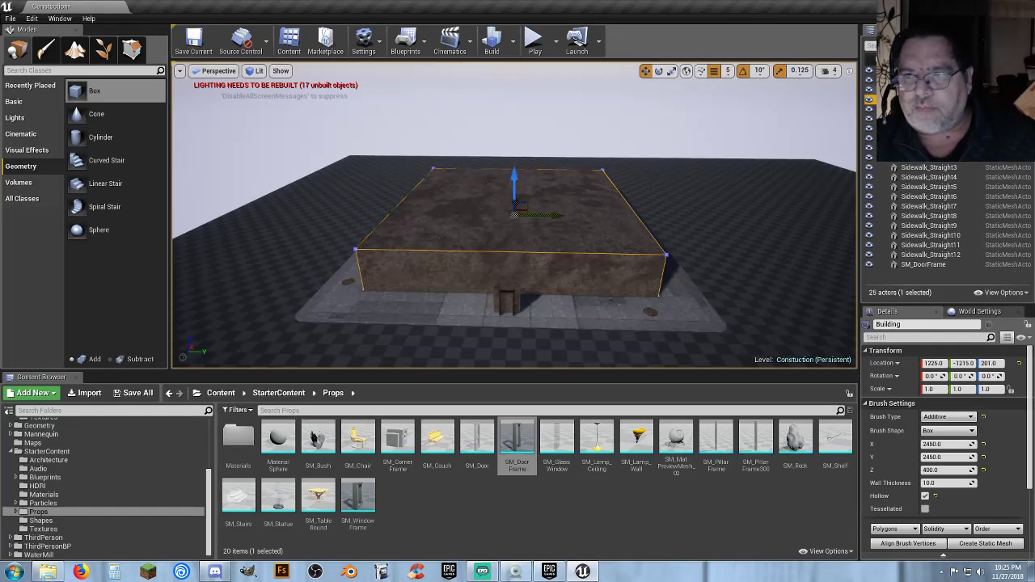
Set the small box brush's Y size to 100.
click(506, 301)
key(f)
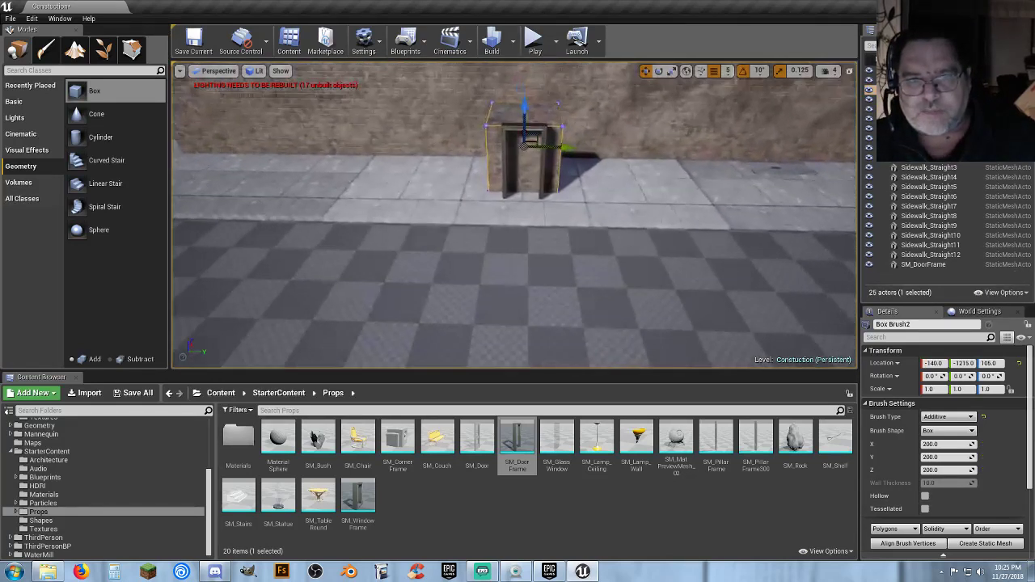
right_drag(515, 215, 528, 124)
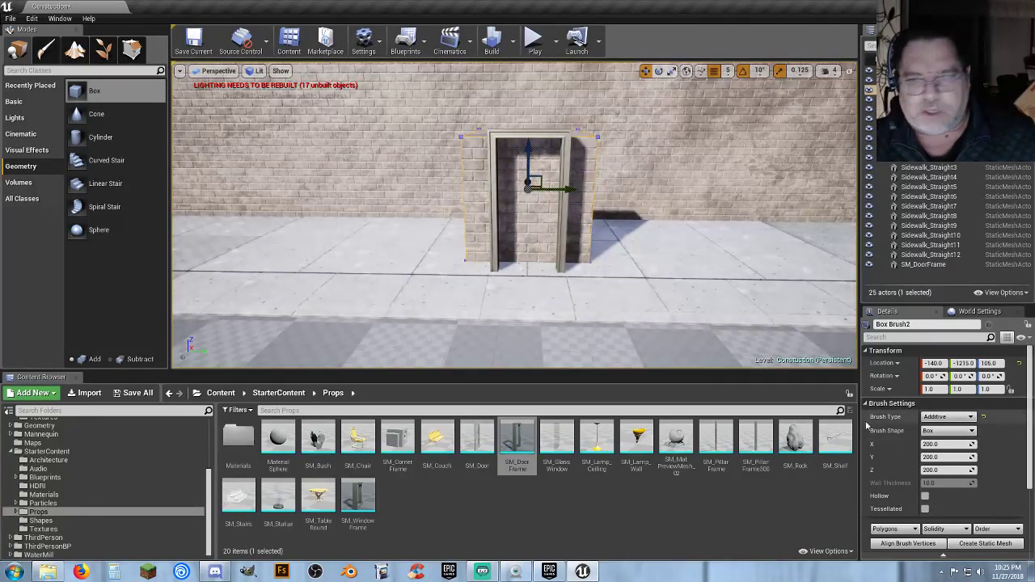
click(943, 457)
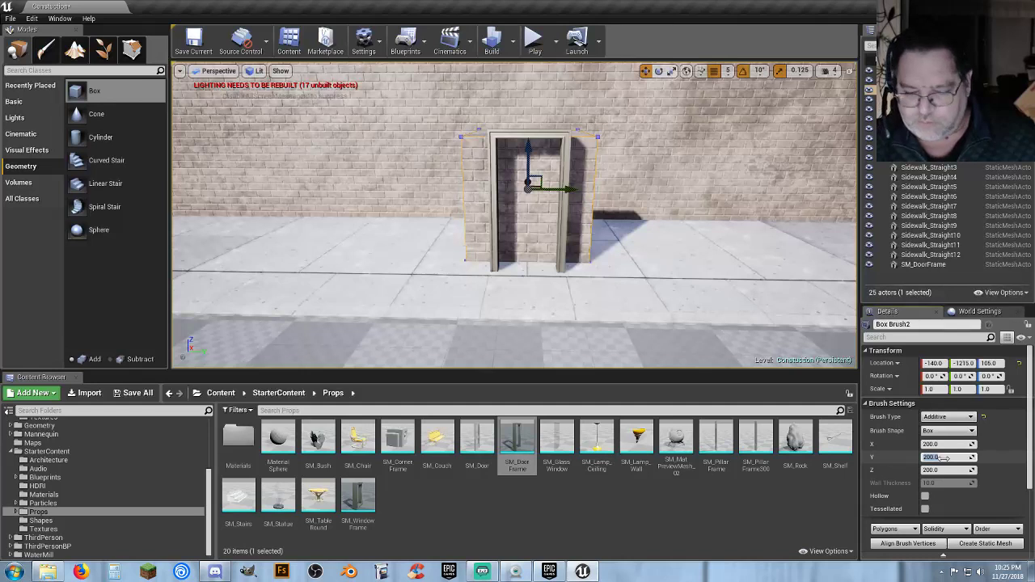
key(Tab)
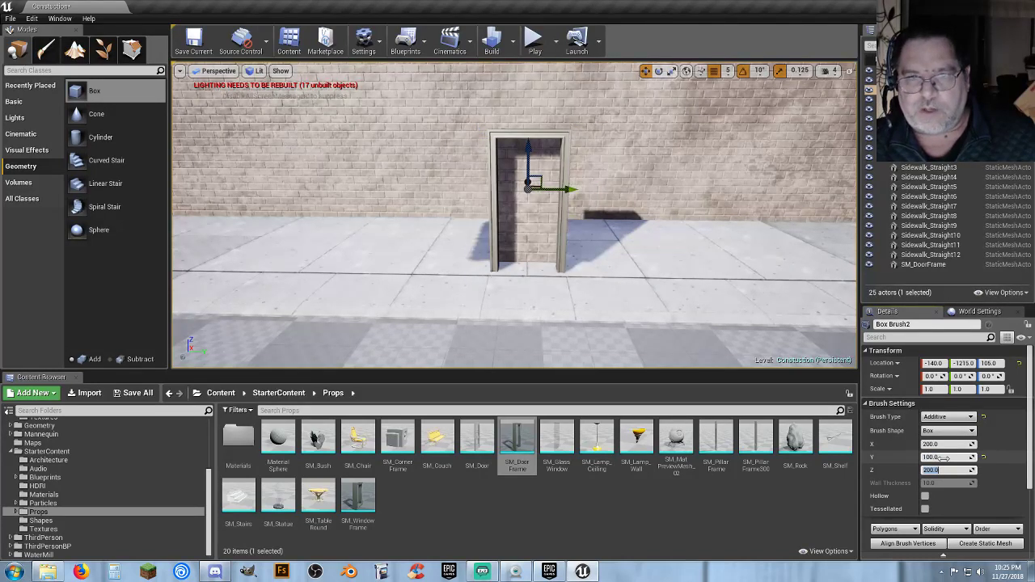
Move the door frame against the front face of the small box brush, to X location -235.
mouse_move(565, 282)
right_down()
mouse_move(364, 283)
mouse_move(380, 251)
mouse_move(340, 323)
mouse_move(405, 299)
mouse_move(404, 316)
right_up()
mouse_move(533, 276)
right_down()
mouse_move(477, 279)
mouse_move(498, 281)
right_up()
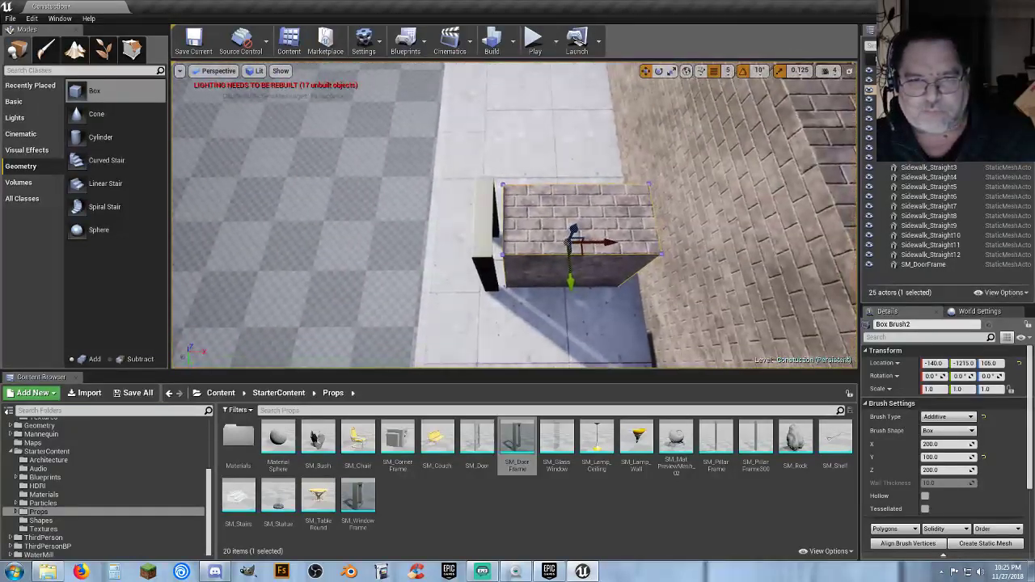
click(481, 242)
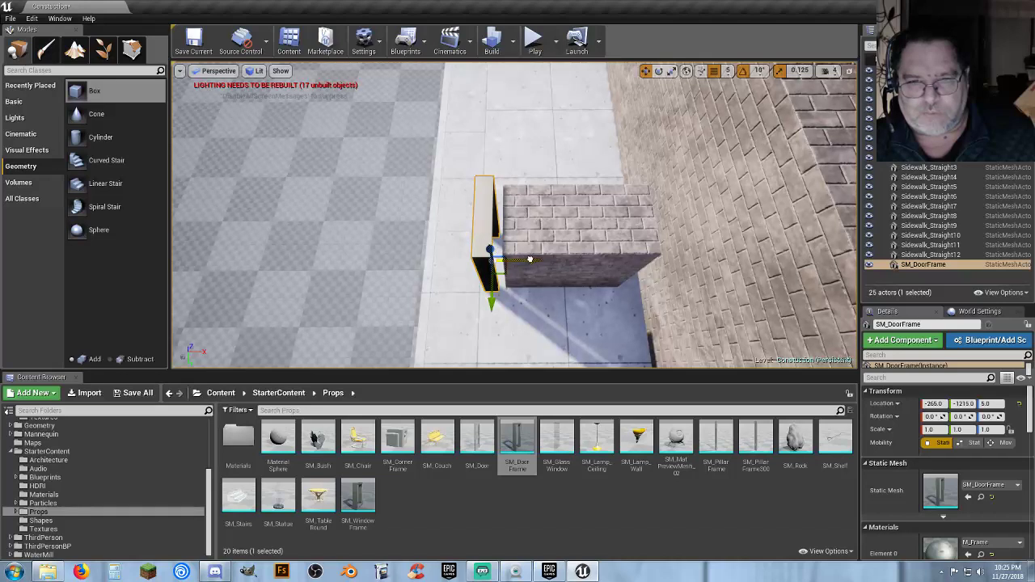
drag(530, 259, 547, 259)
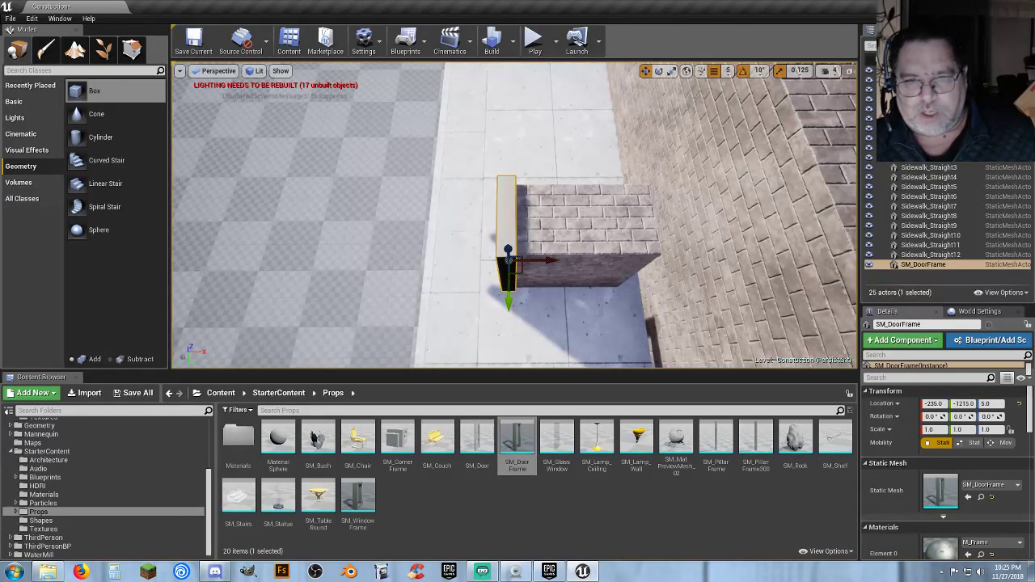
Match the small box brush's width to the door frame, trying a Y size of 120 and settling on 110.
right_drag(547, 259, 469, 234)
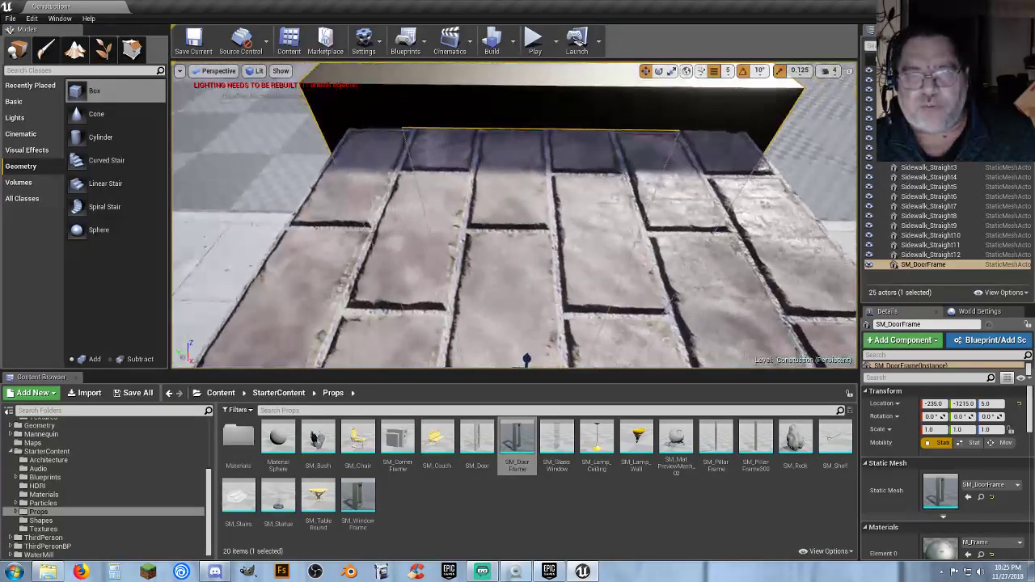
scroll(589, 292, down, 5)
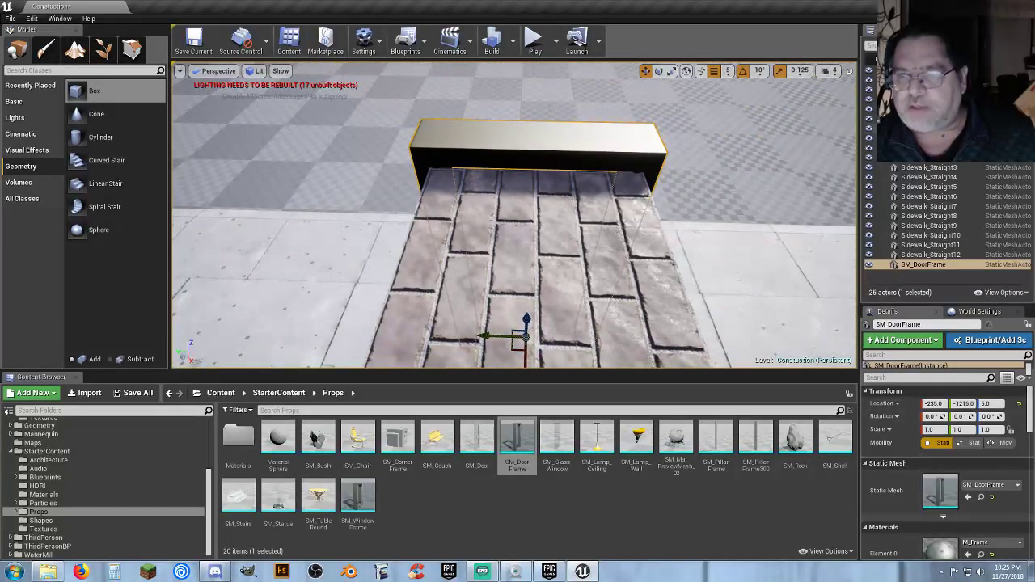
click(923, 89)
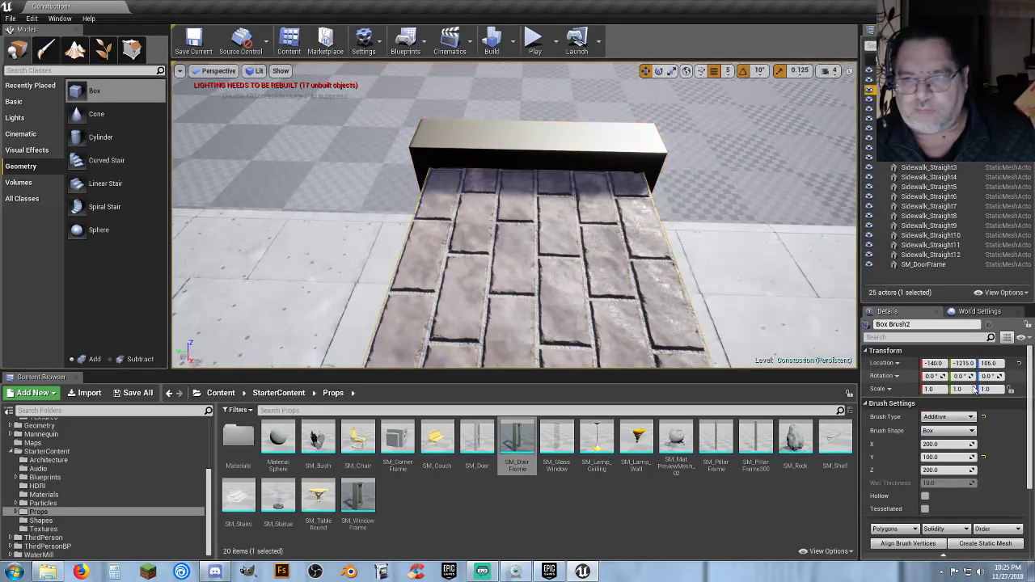
click(942, 458)
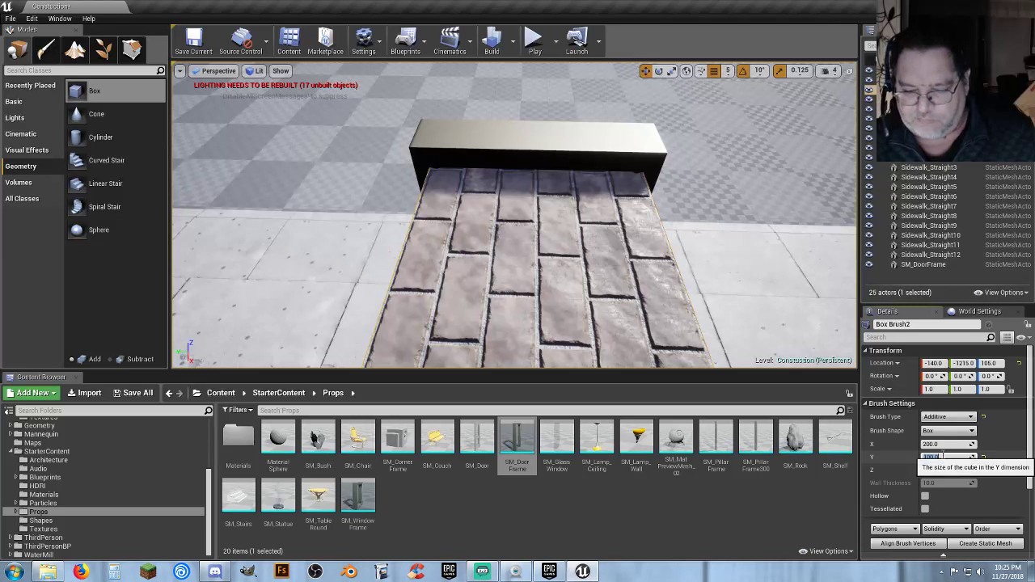
text(120)
key(Return)
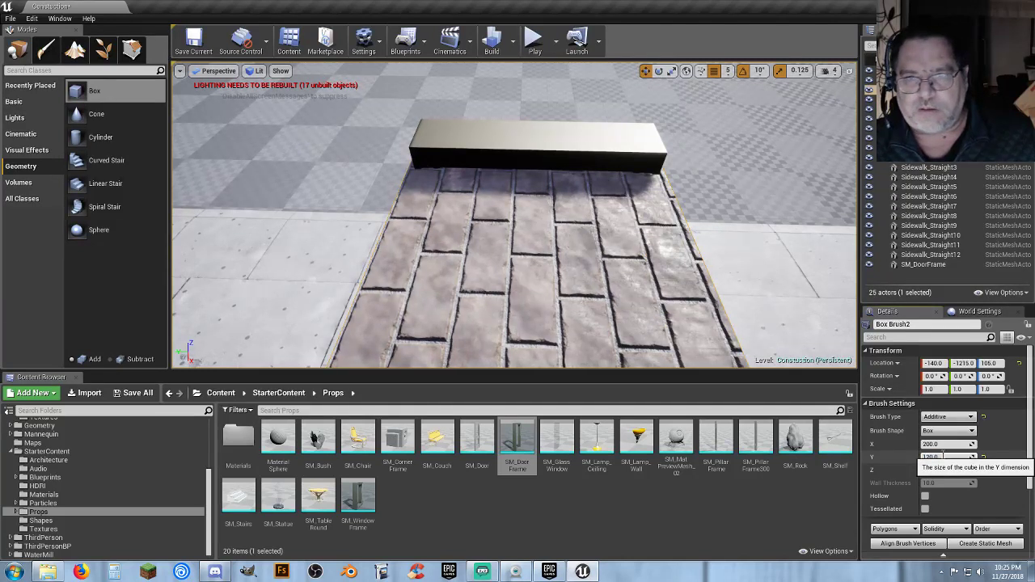
click(943, 457)
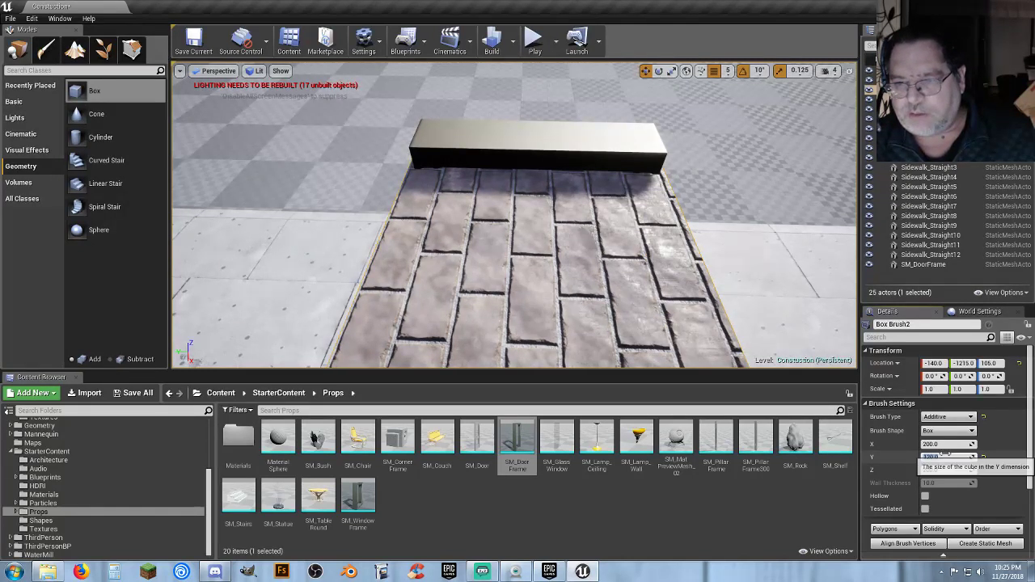
text(110)
key(Return)
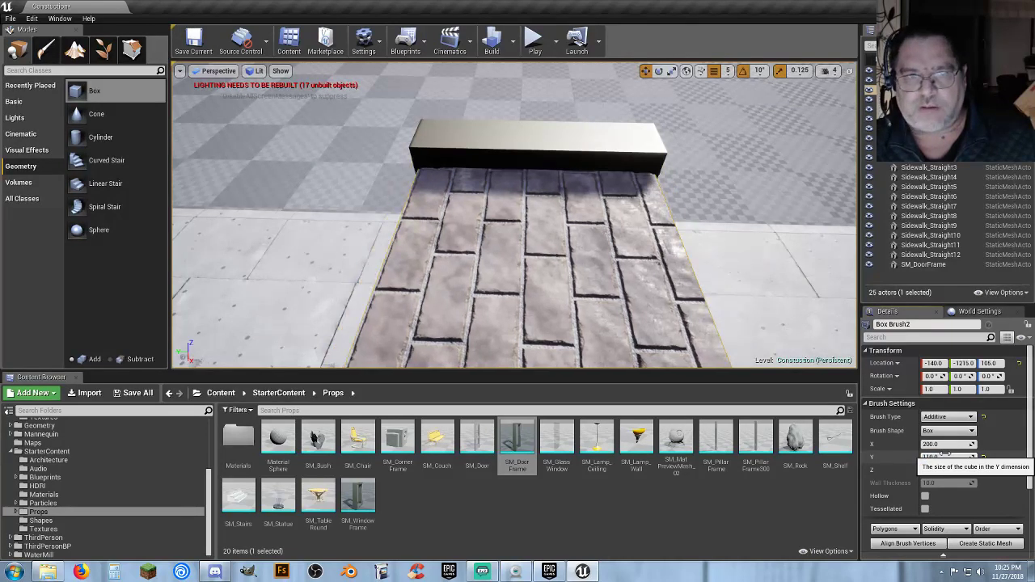
Set the small box brush's X size to 15 to make it a thin slab.
click(945, 470)
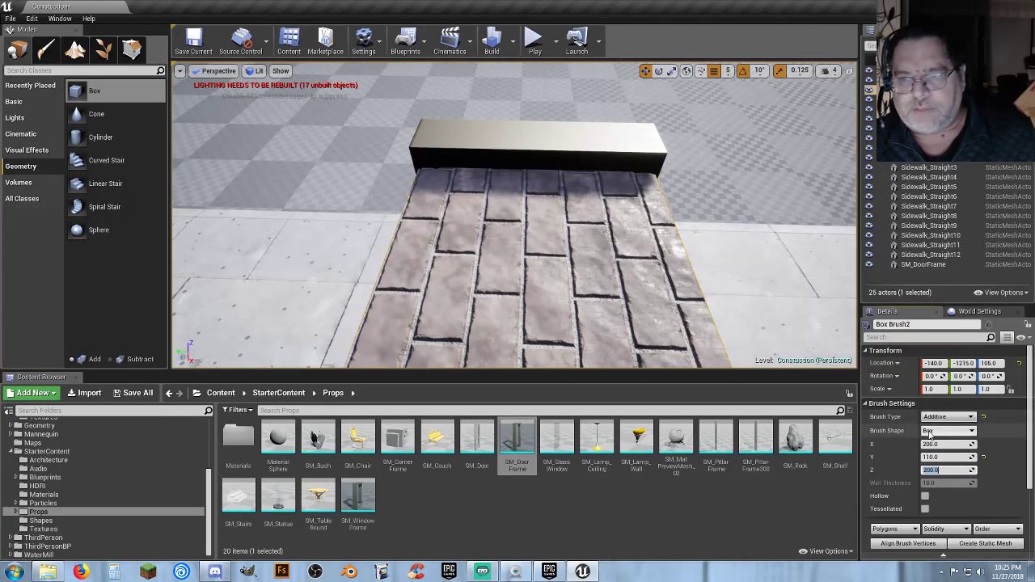
alt+drag(753, 263, 453, 242)
right_drag(753, 262, 754, 261)
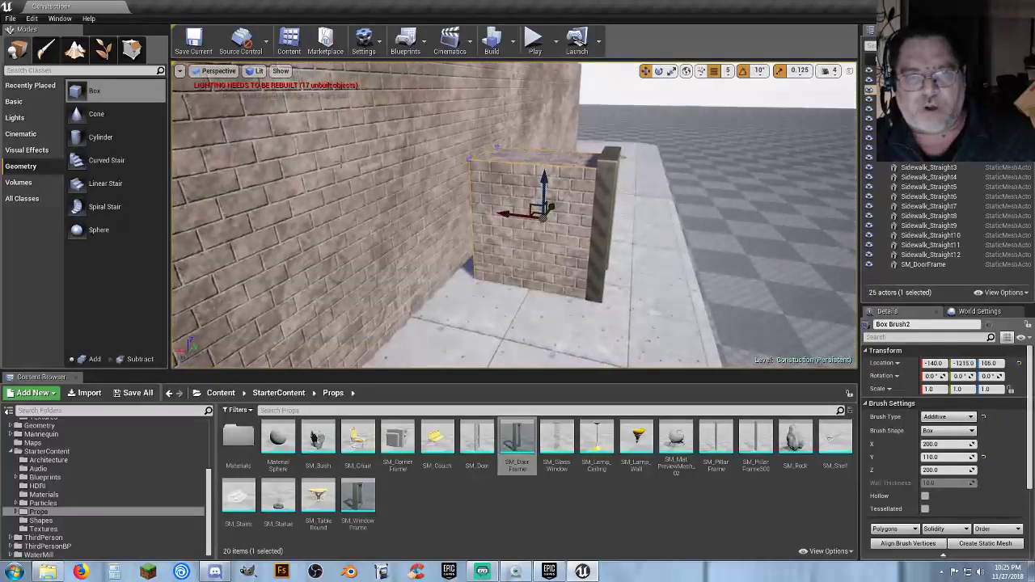
click(953, 444)
key(Tab)
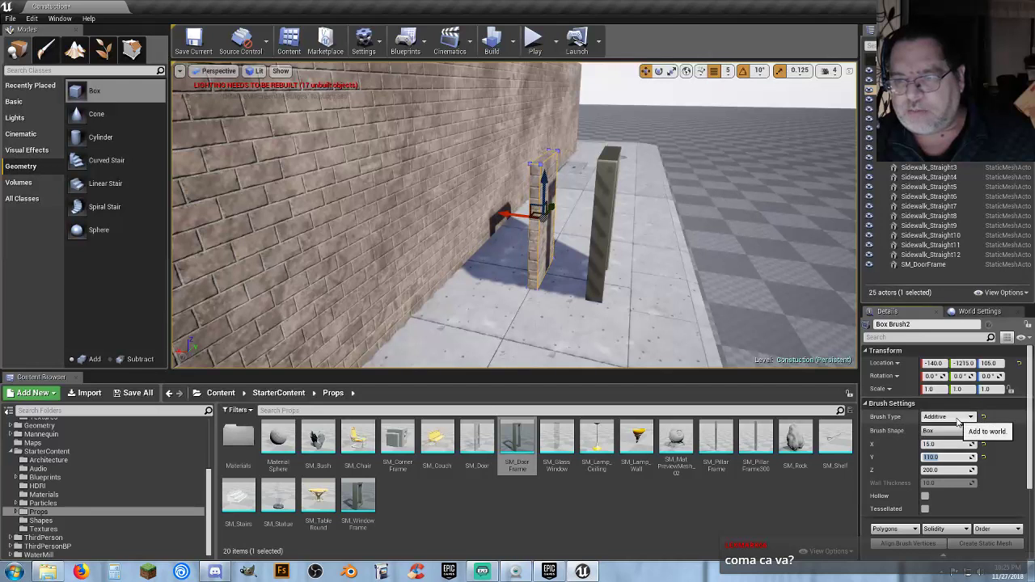
Change the small box brush to Subtractive and move it into the building's front wall at X location 5.
click(946, 417)
click(951, 435)
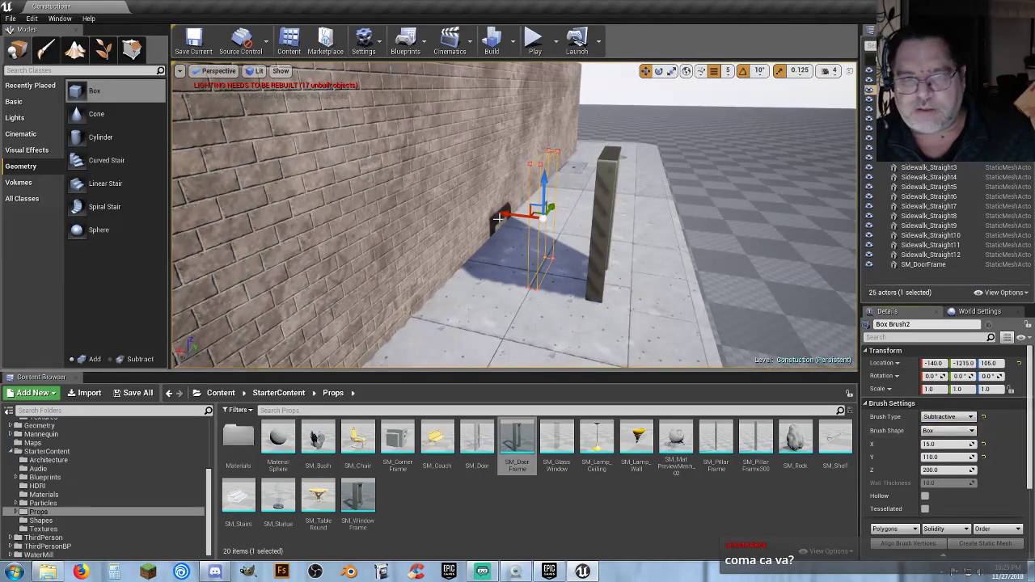
drag(504, 216, 472, 217)
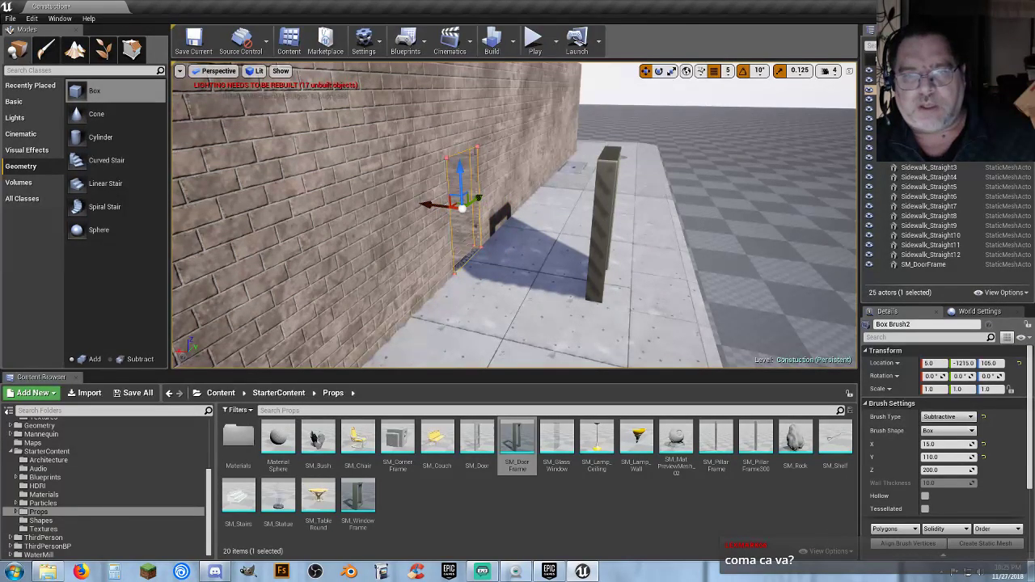
Move the door frame into the opening in the front wall, to X location 0.
click(603, 218)
drag(564, 269, 444, 257)
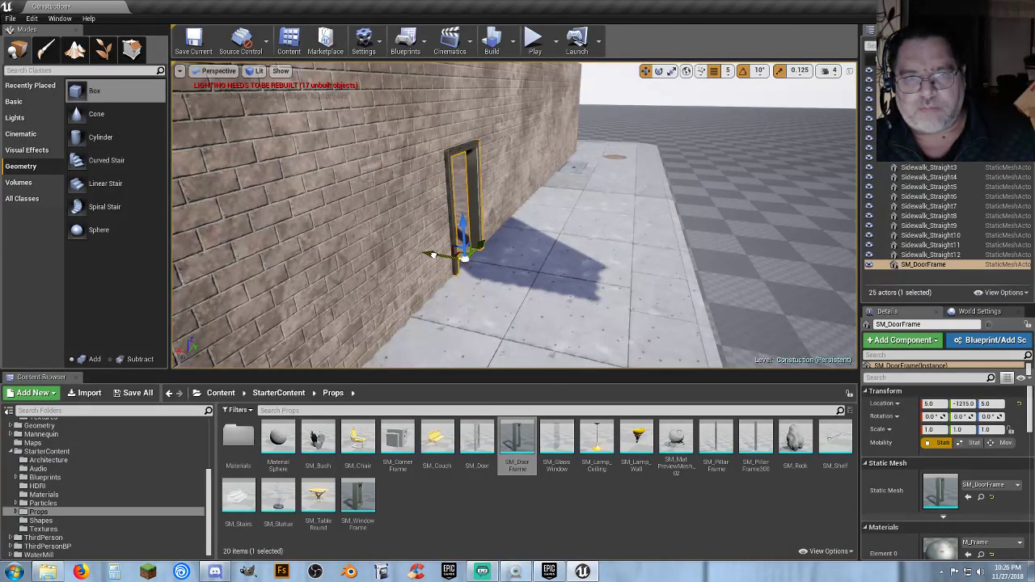
right_drag(520, 253, 575, 223)
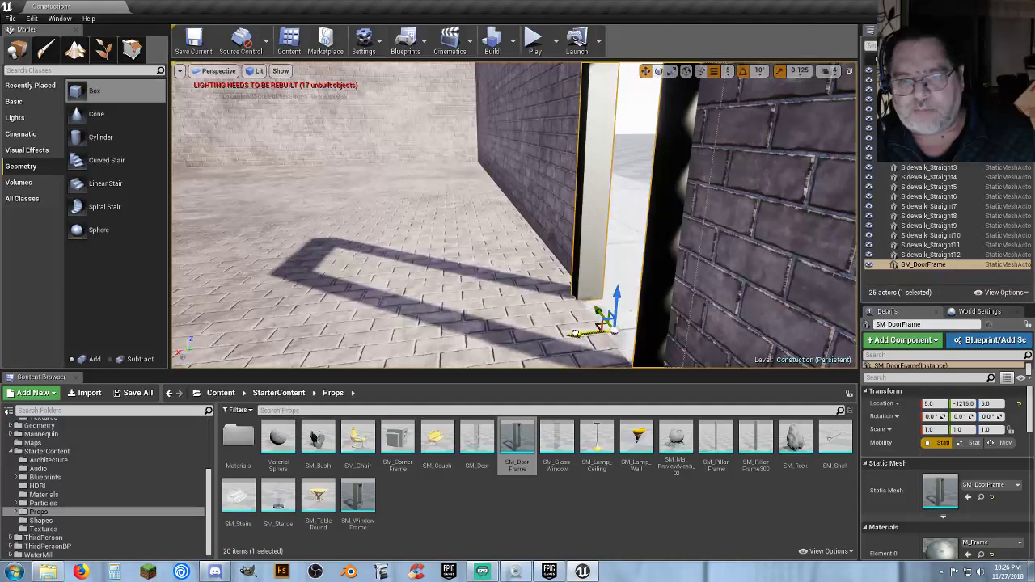
drag(576, 331, 578, 330)
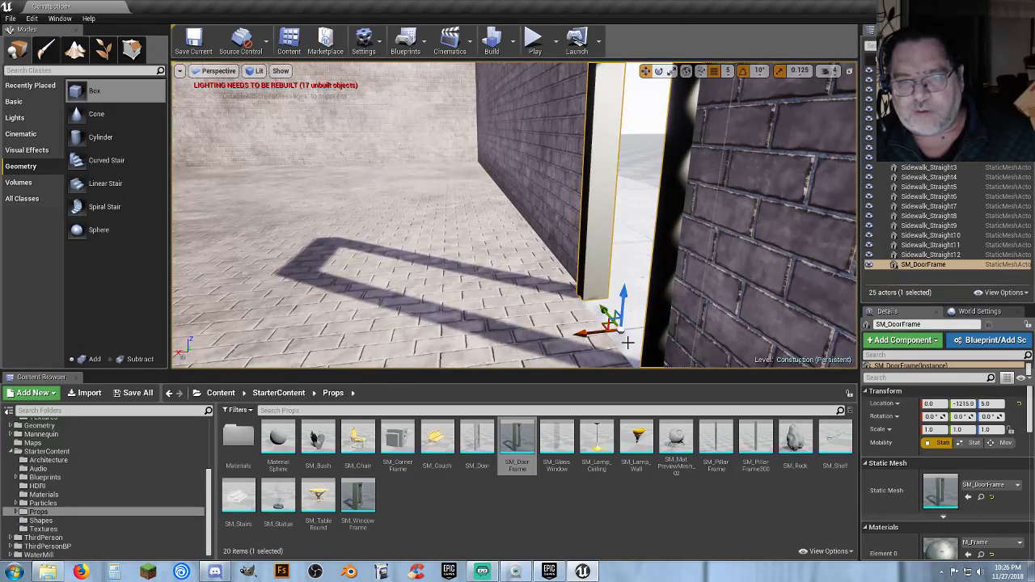
Raise the subtractive box brush to Z location 106 and select the floor surface in the doorway.
right_drag(628, 343, 488, 339)
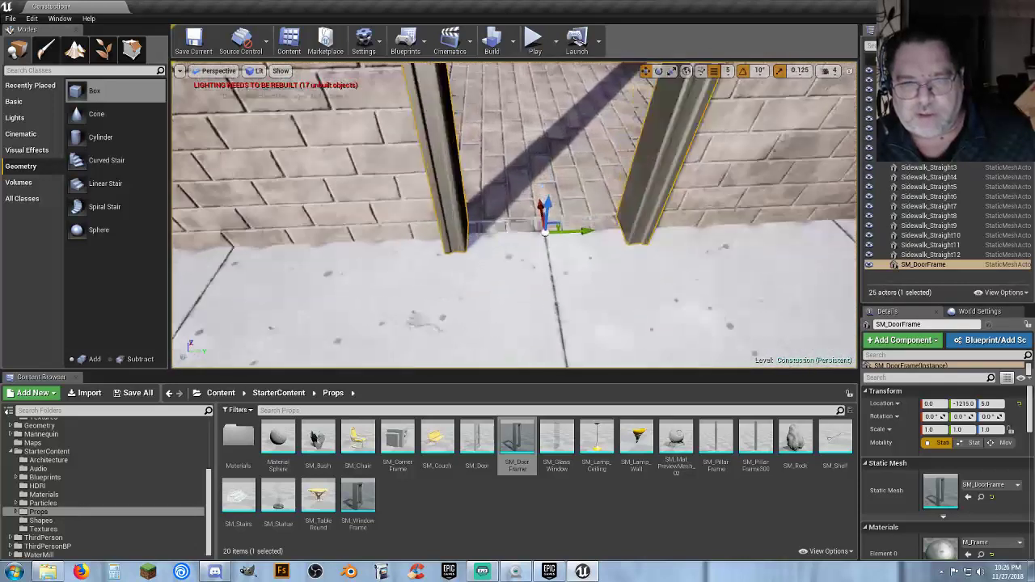
right_drag(562, 335, 609, 314)
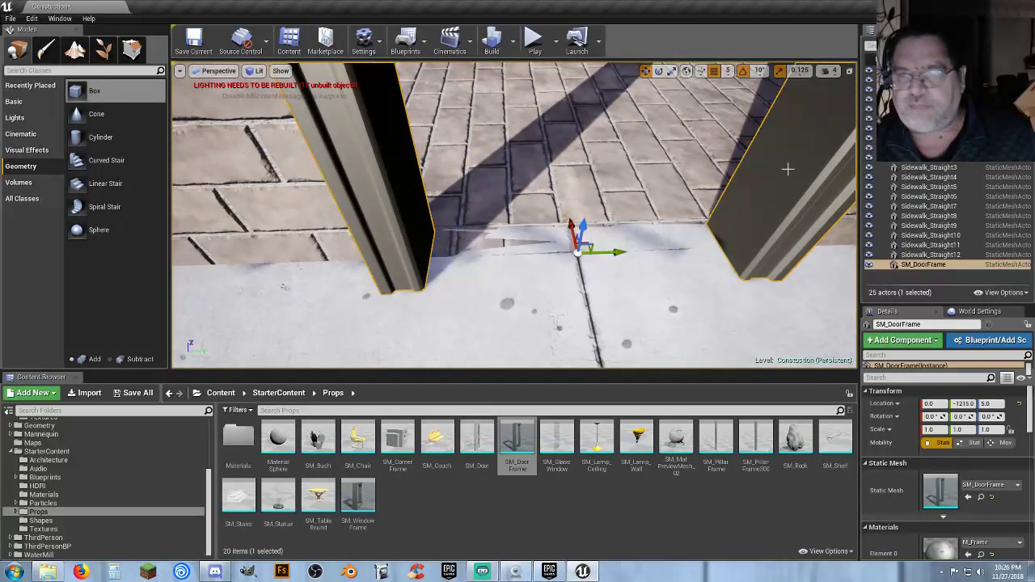
click(918, 89)
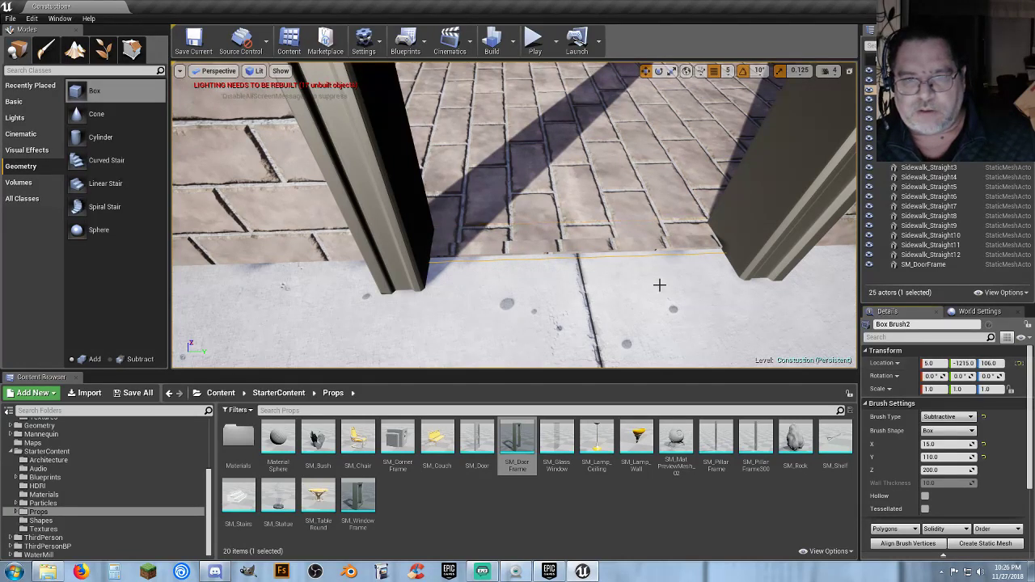
click(577, 251)
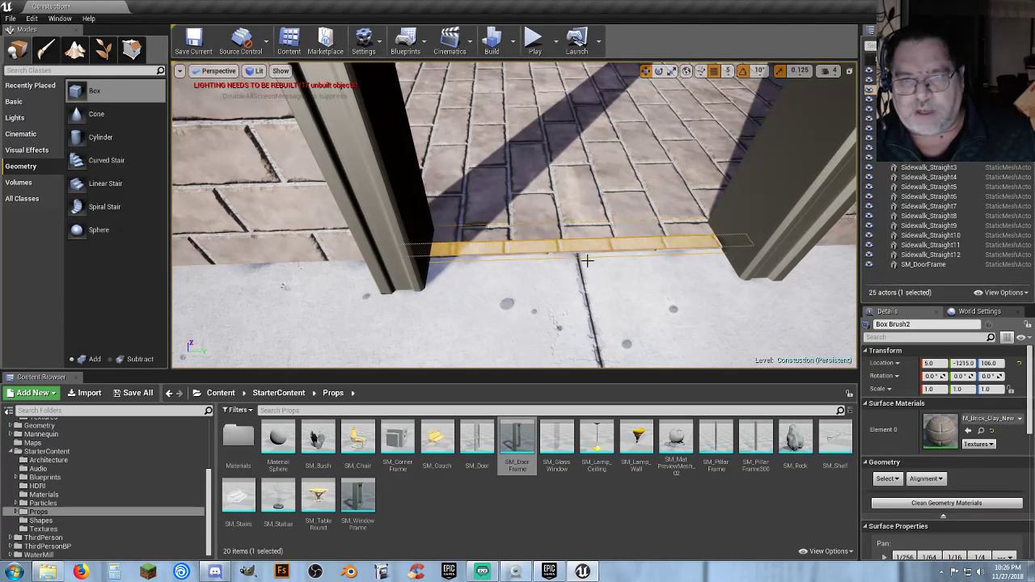
Pan the doorway floor strip's texture in 1/256 increments, with the U direction reversed to left and the V direction to up.
scroll(924, 483, down, 2)
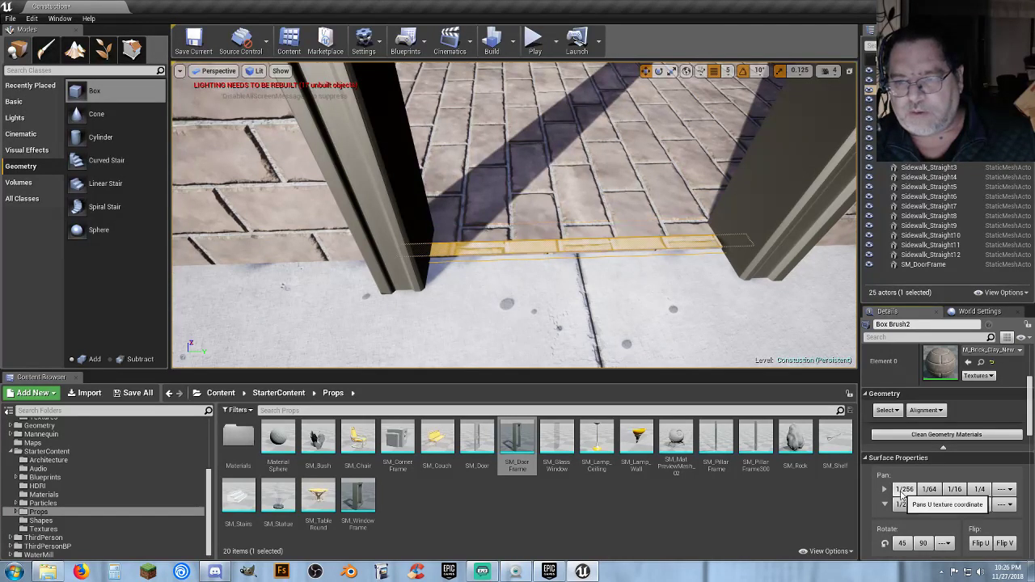
click(886, 489)
click(908, 493)
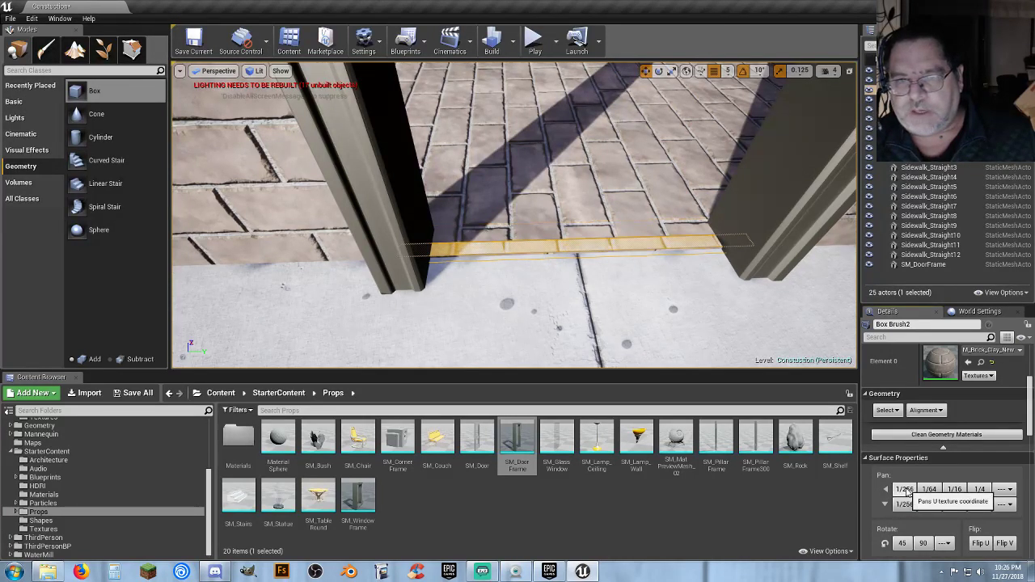
click(908, 493)
click(908, 493)
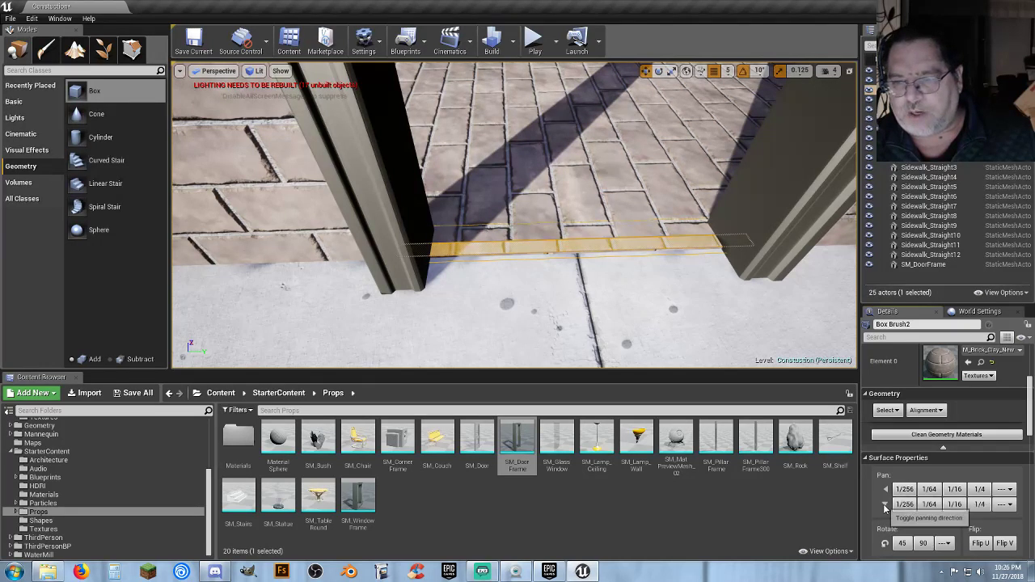
click(904, 506)
click(906, 505)
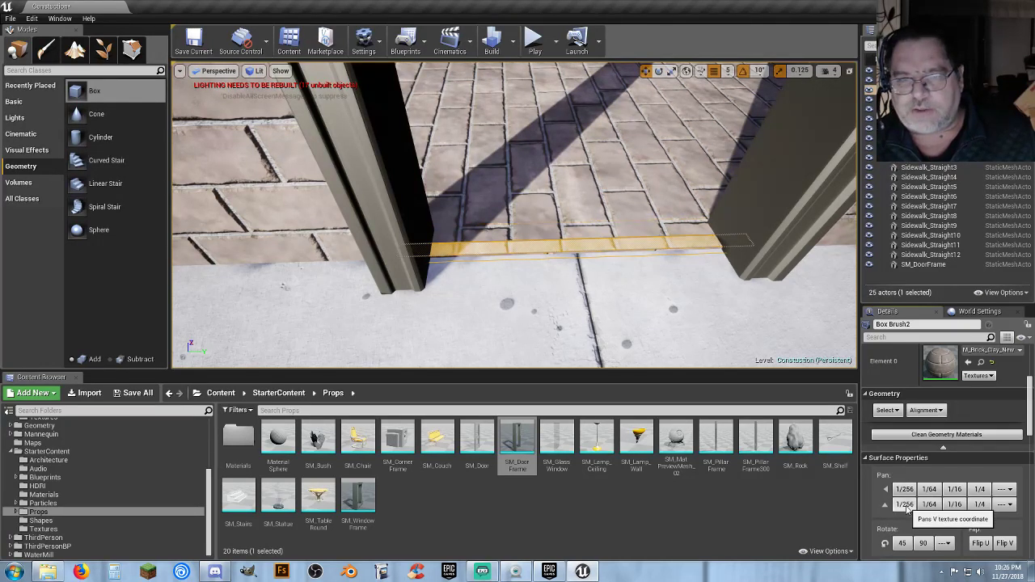
click(906, 507)
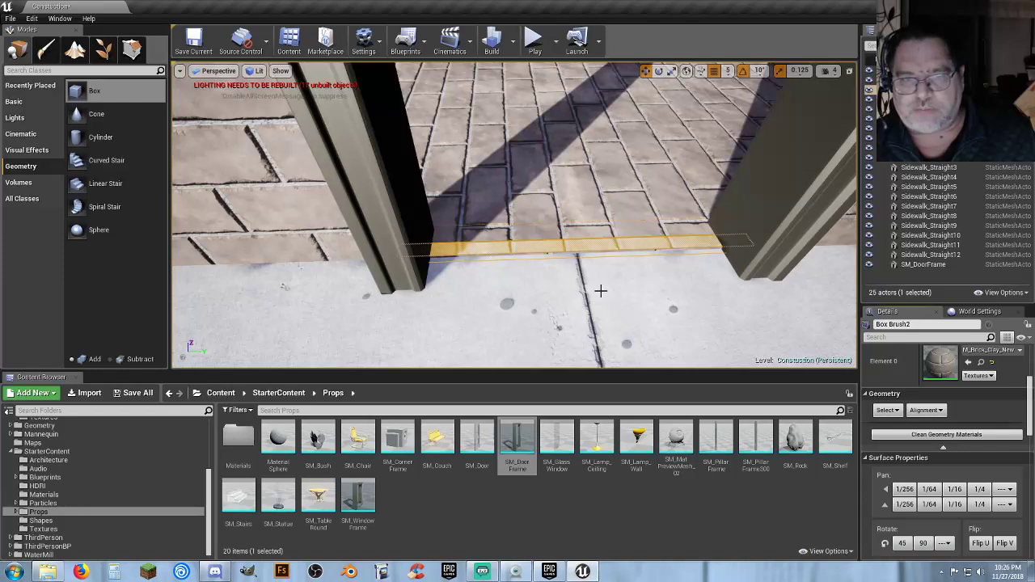
Apply the M_Concrete_Poured material from the StarterContent Materials folder to the selected floor surface in the doorway.
key(f)
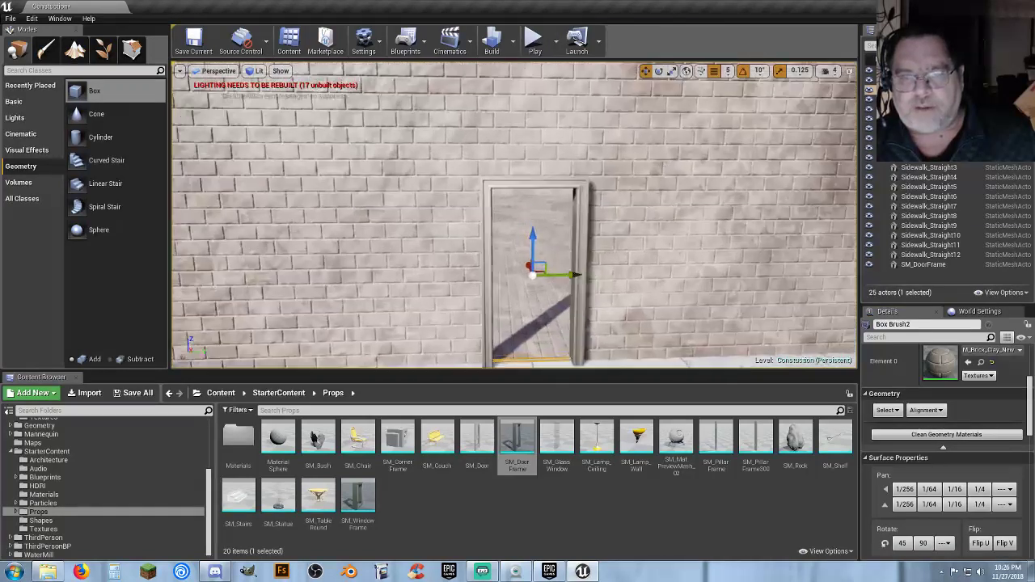
right_drag(514, 214, 515, 301)
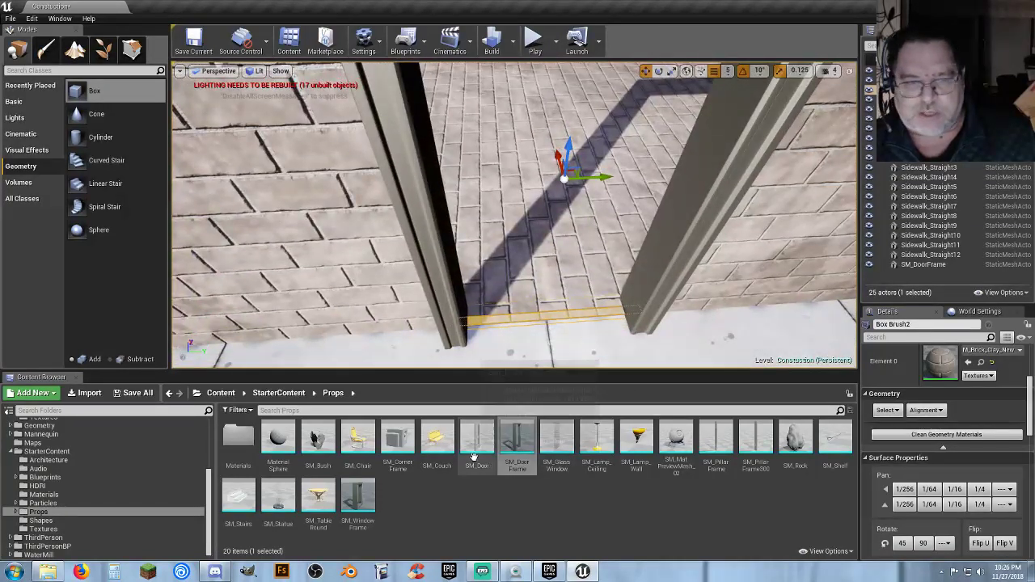
click(45, 494)
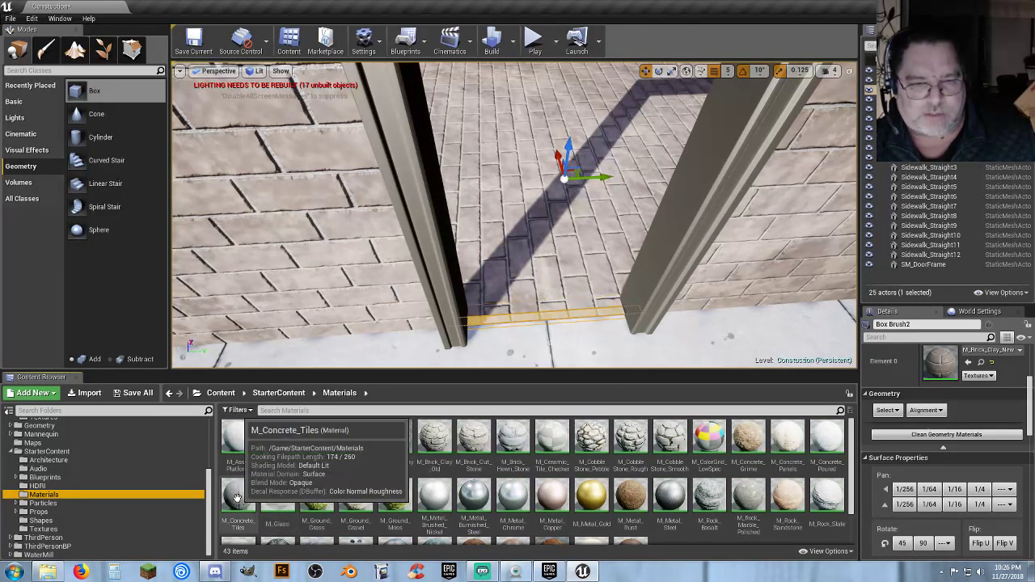
scroll(512, 439, down, 1)
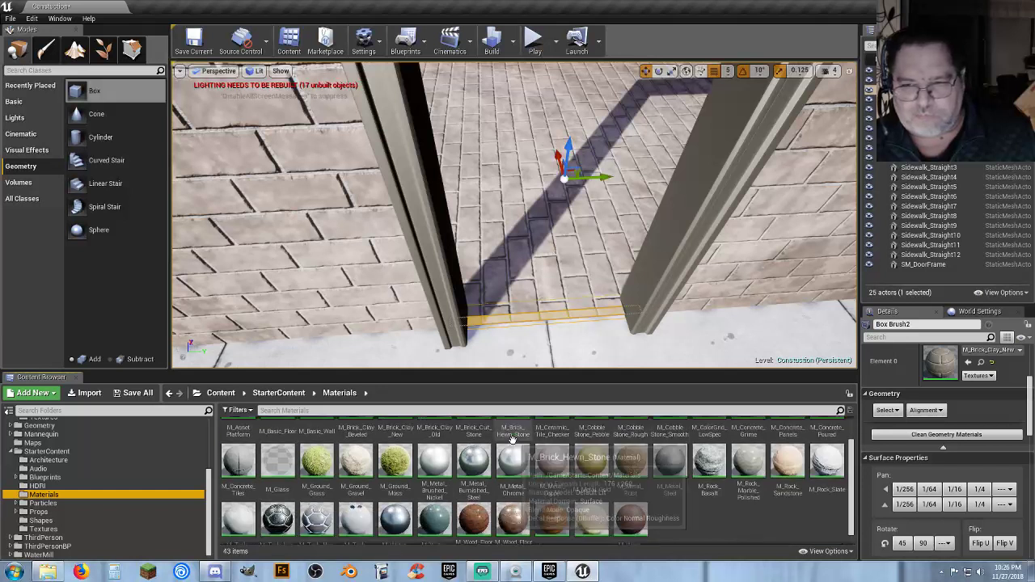
scroll(670, 445, up, 1)
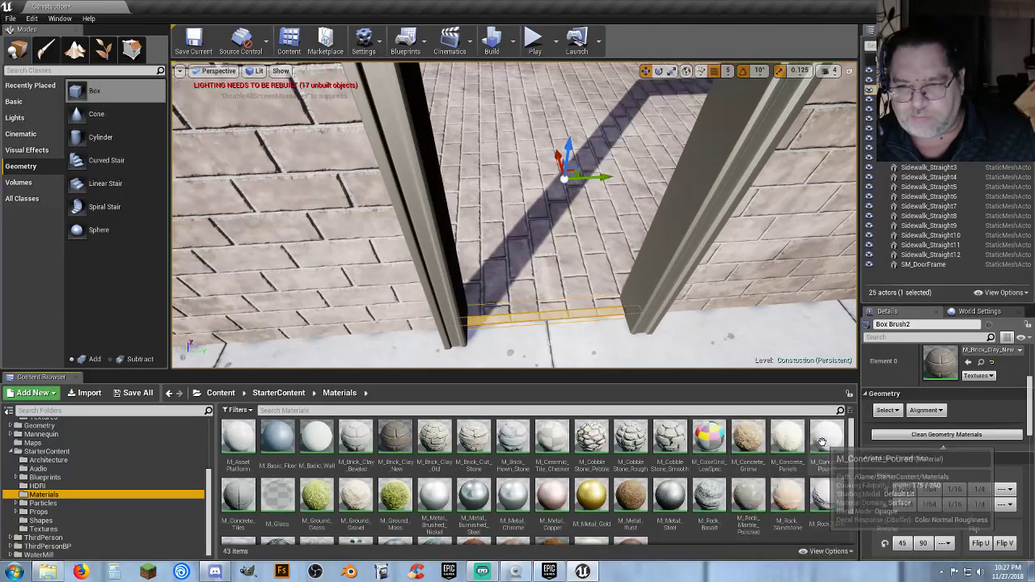
click(827, 439)
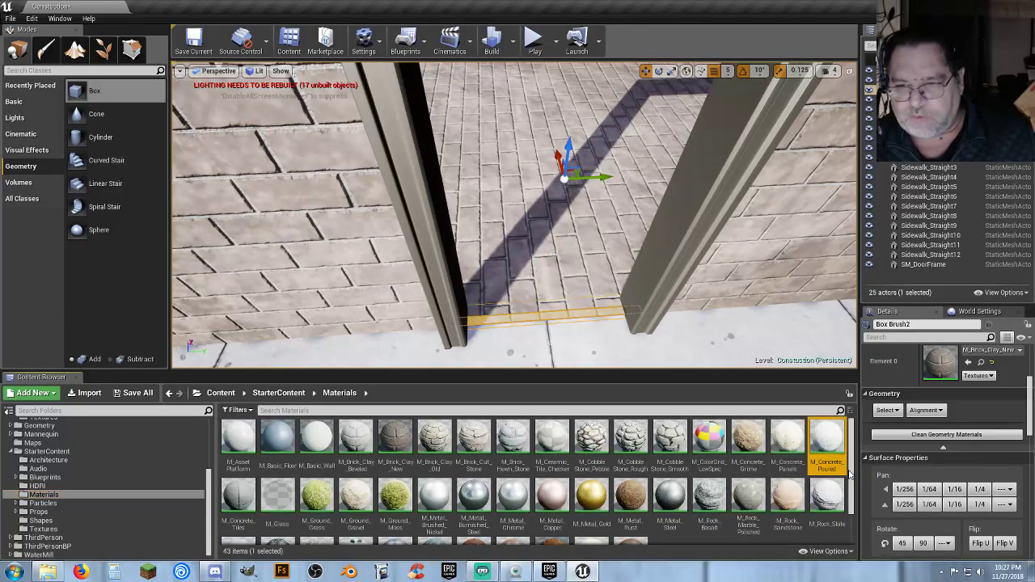
click(968, 363)
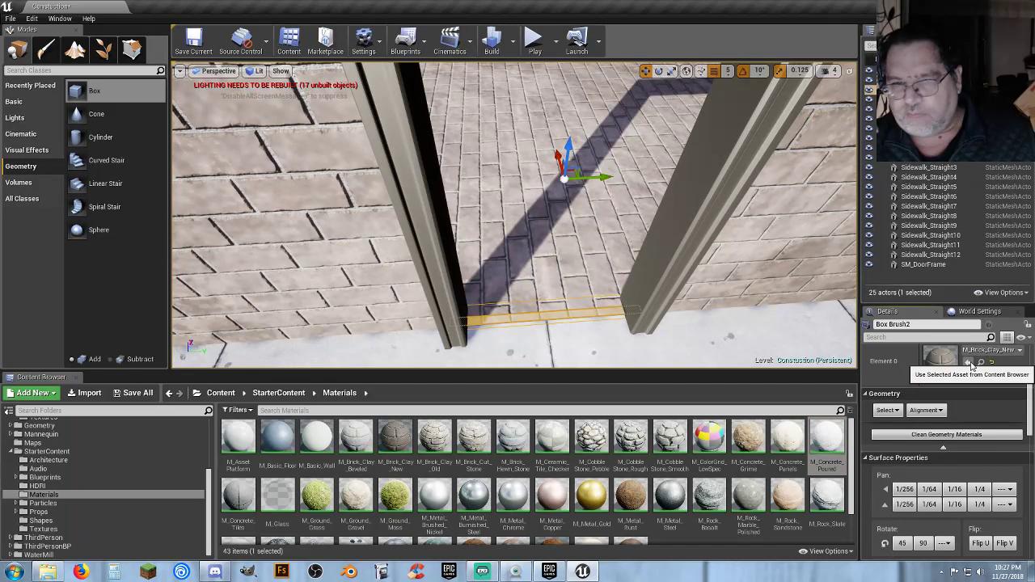
Play-test the level by walking through the doorway to inspect the building inside and out.
click(534, 40)
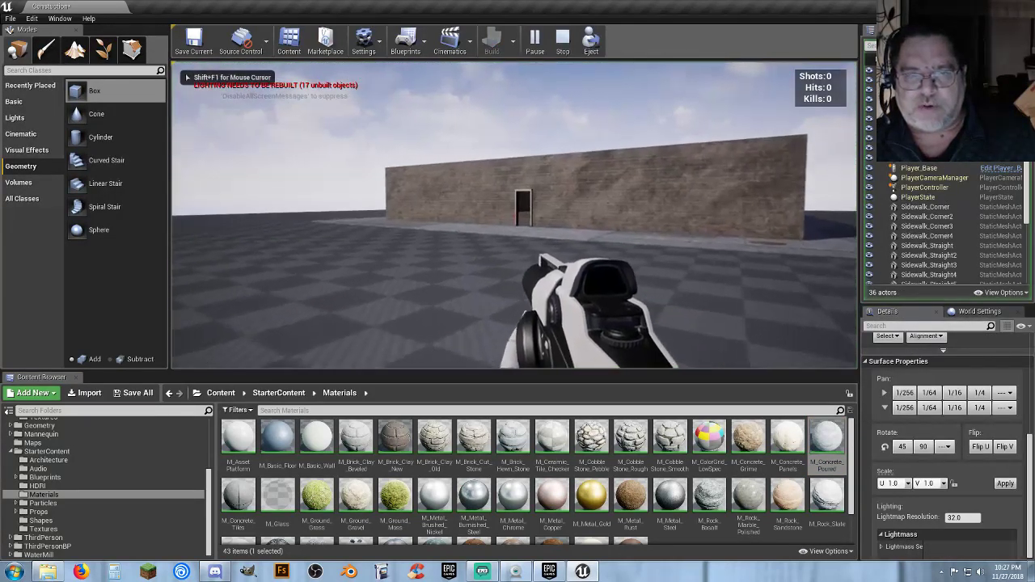
key(w)
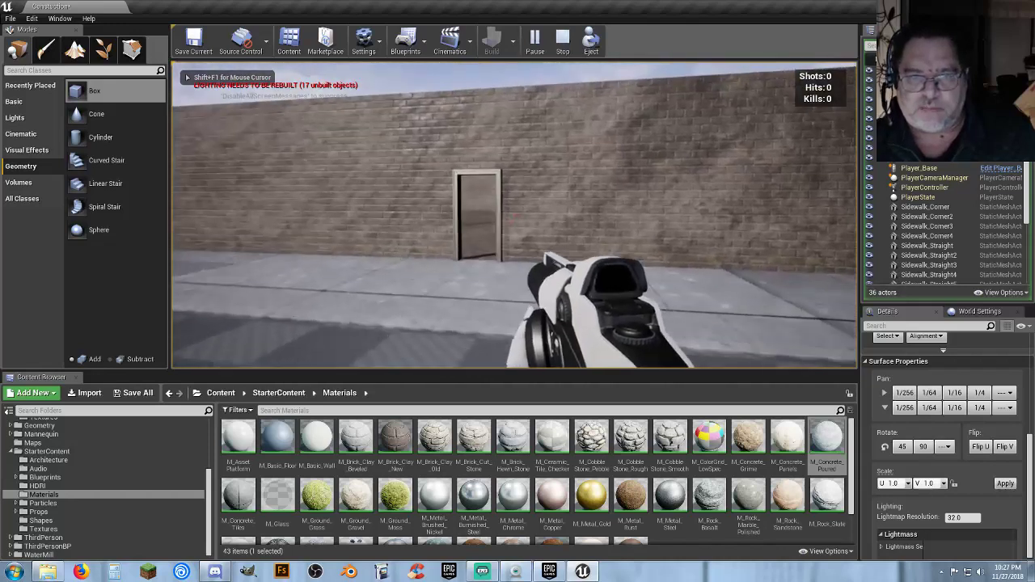
key(w)
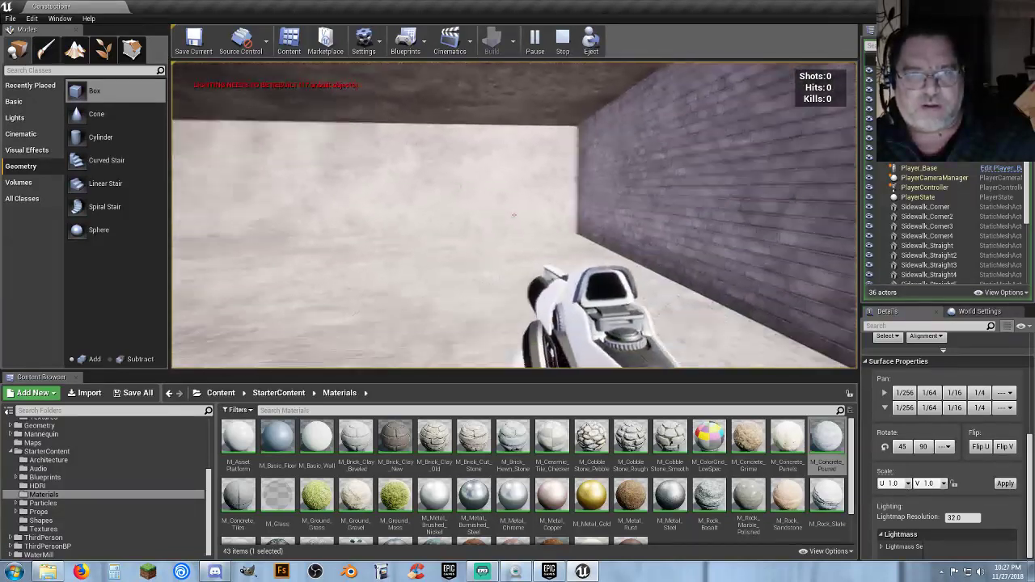
key(w)
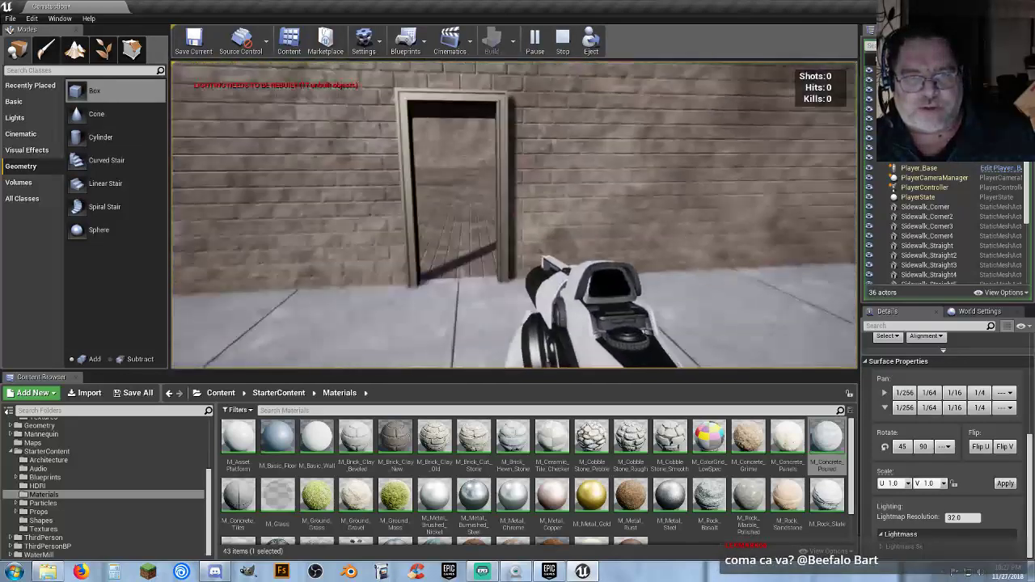
key(Escape)
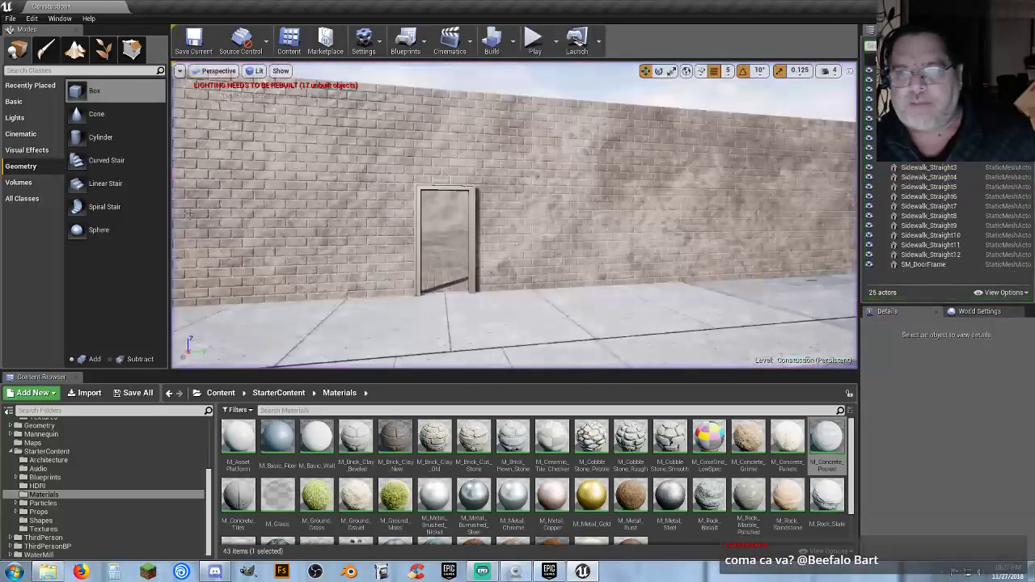
Set the Building brush's Z size to 350 and lower it onto the sidewalk at Z location 175.
click(924, 99)
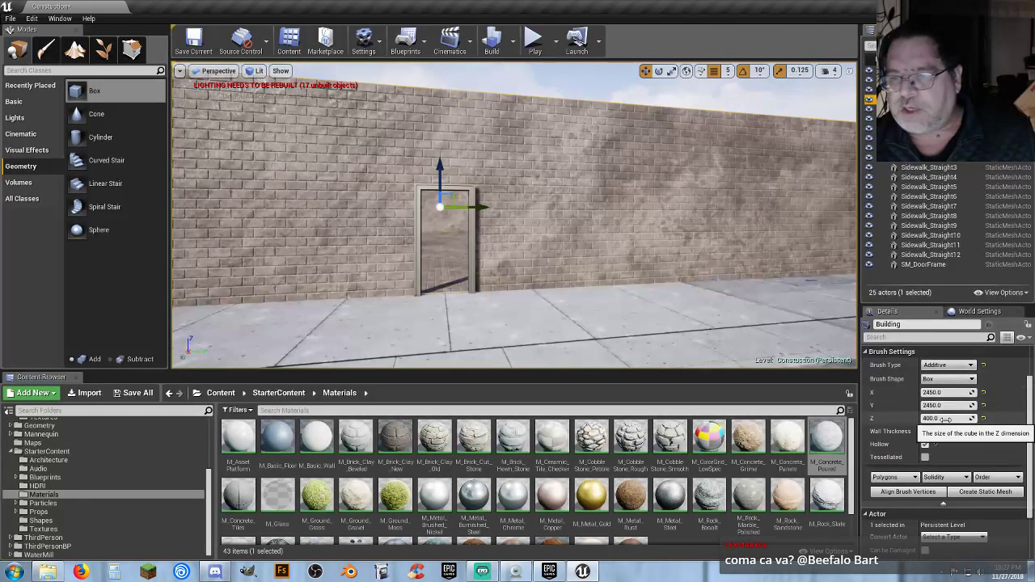
click(948, 416)
text(35)
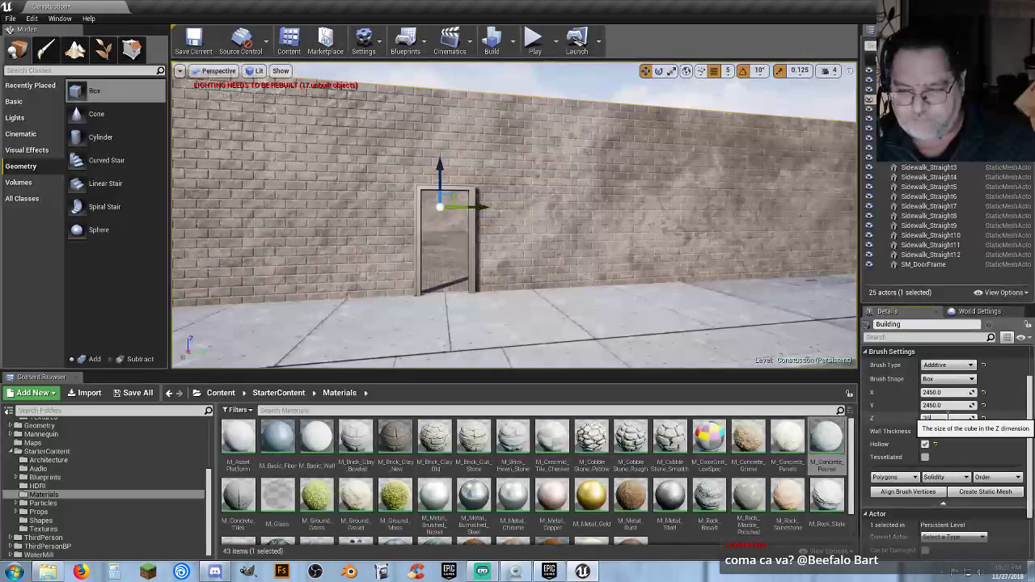
text(0)
key(Tab)
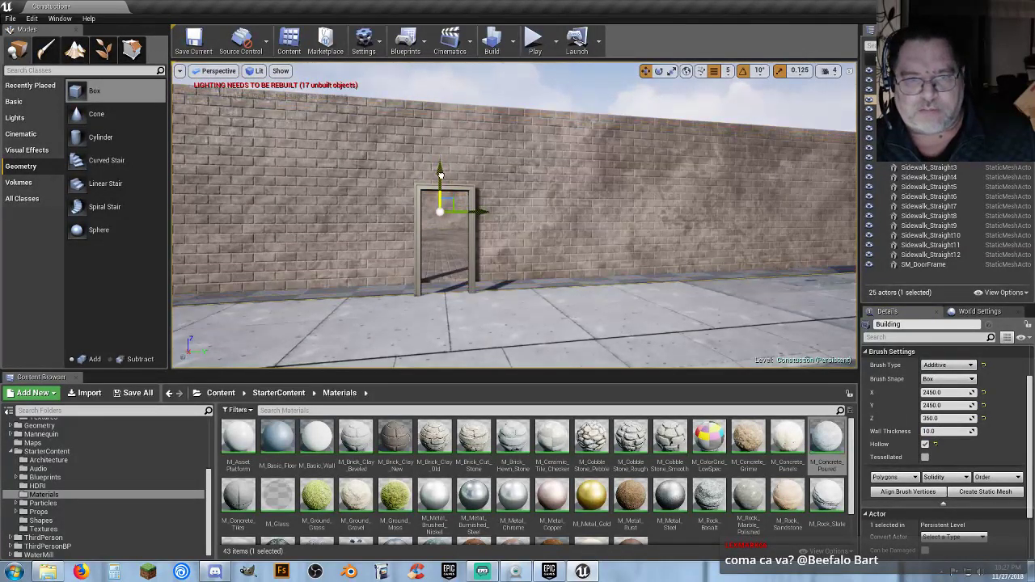
drag(440, 168, 444, 175)
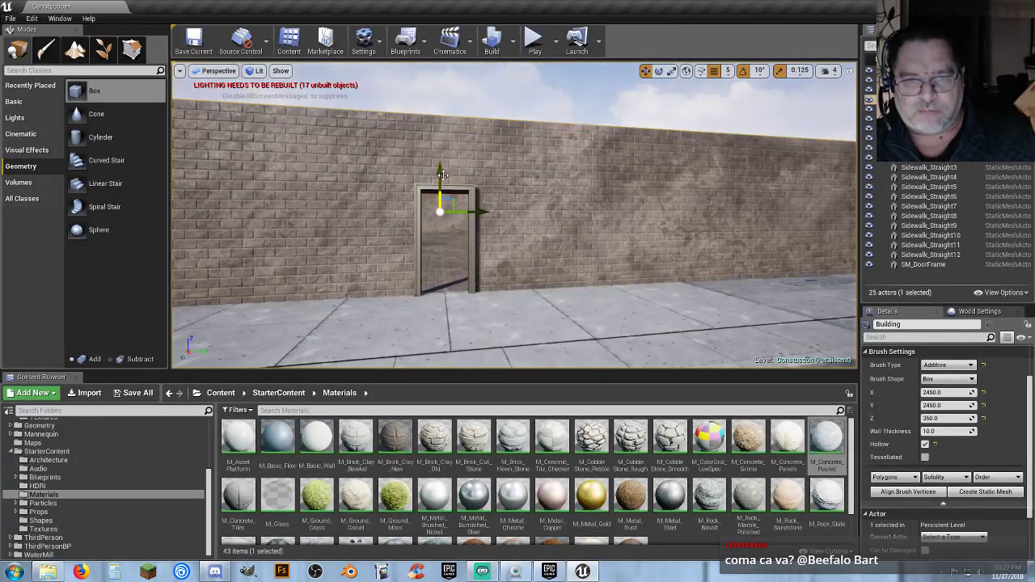
Play-test the lowered building and check the threshold where the doorway meets the sidewalk.
click(534, 39)
key(w)
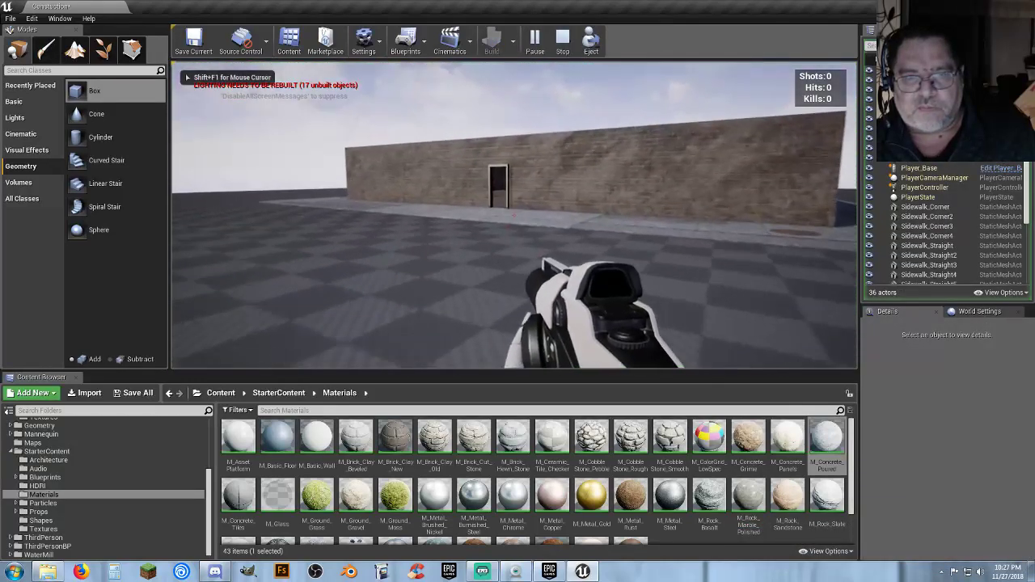
key(w)
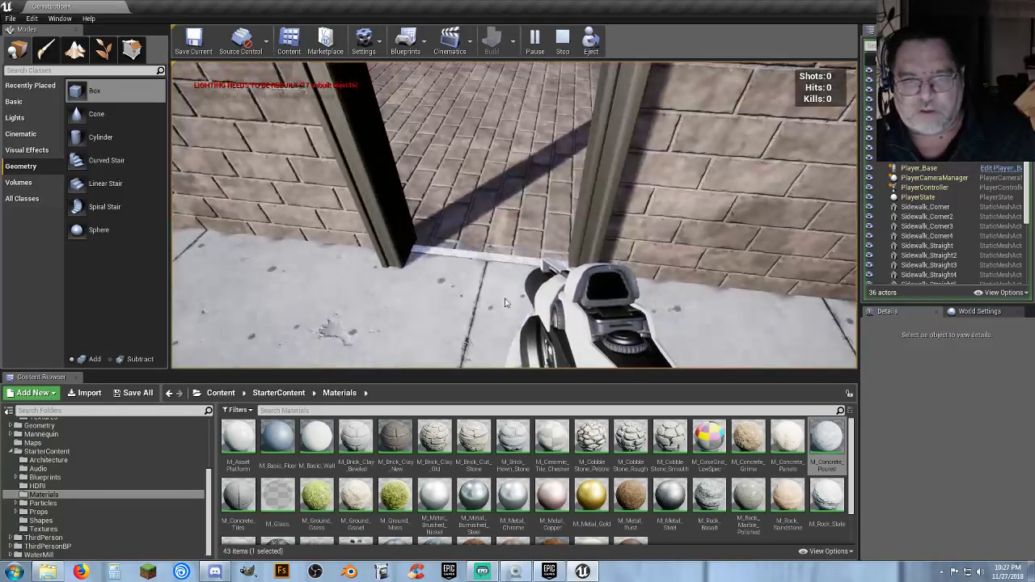
key(Escape)
scroll(513, 261, down, 5)
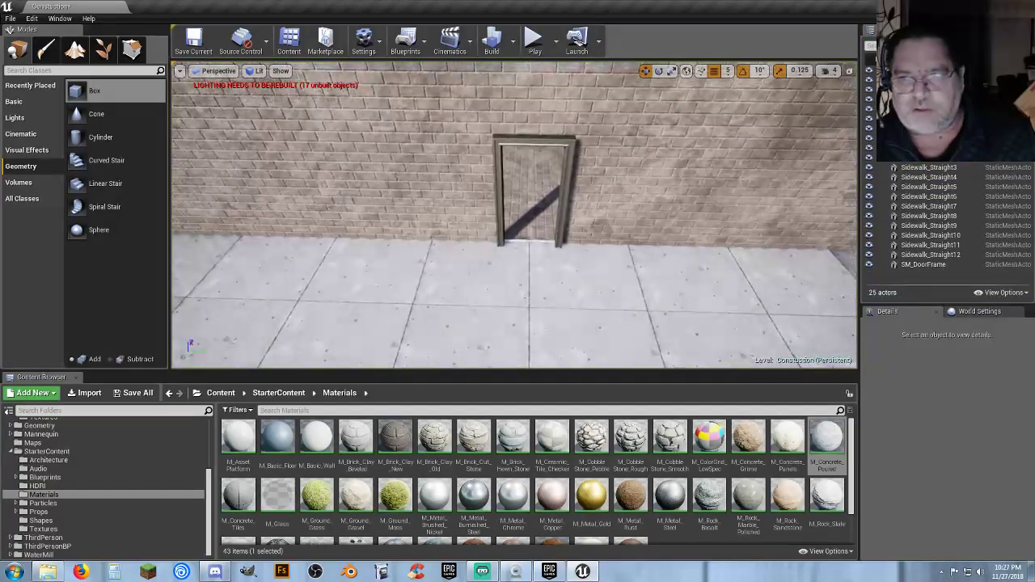
Set the Building brush's Z location to 176.
click(914, 100)
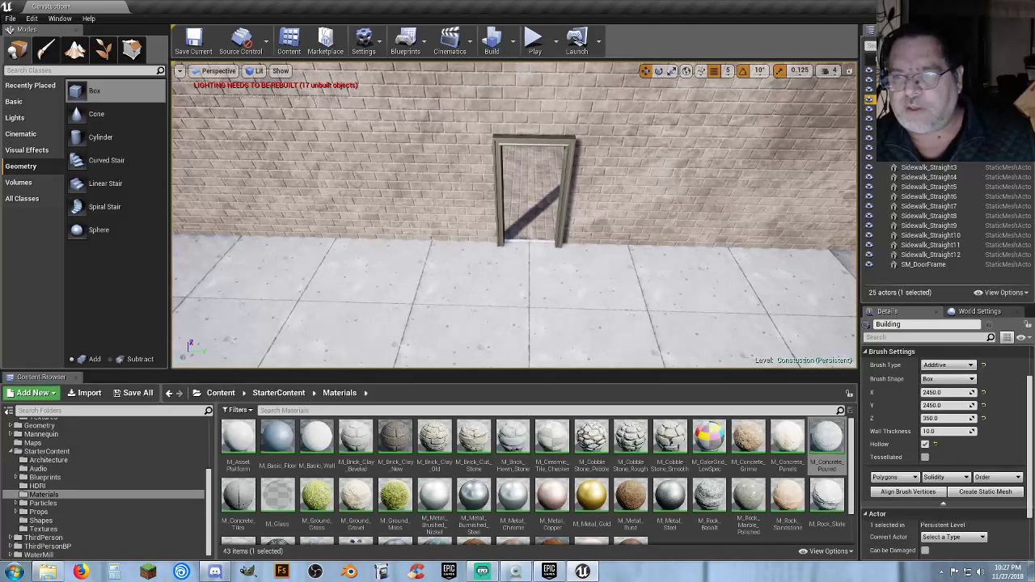
scroll(982, 418, up, 3)
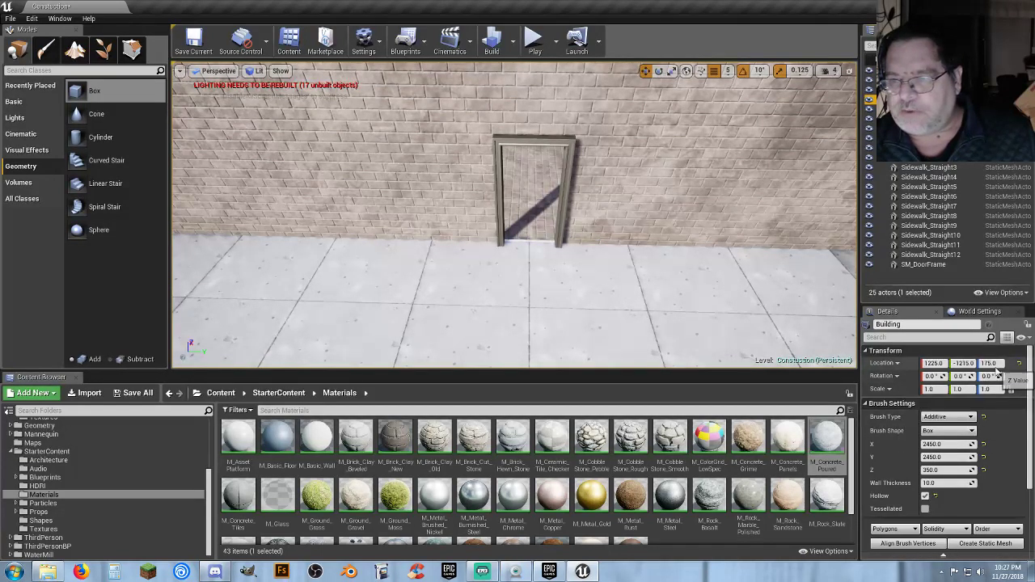
click(1000, 363)
text(1)
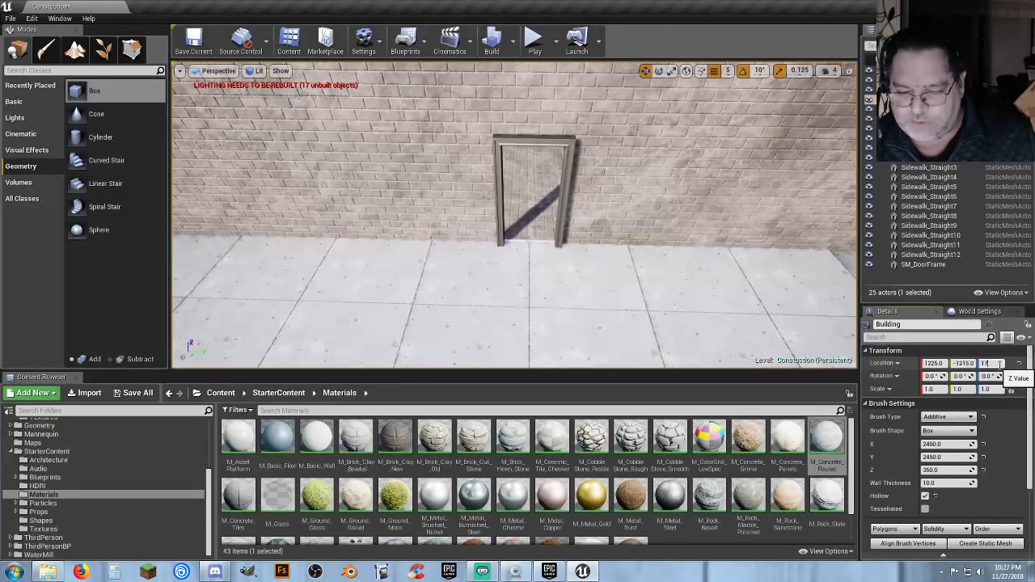
key(Return)
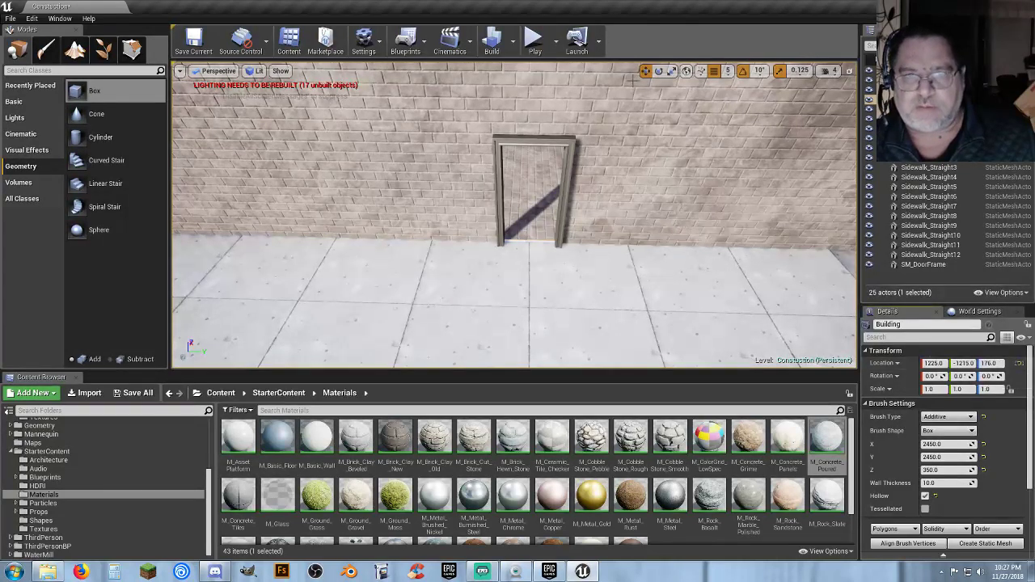
Play-test the level by walking through the doorway and viewing the building from inside and from a distance.
click(533, 43)
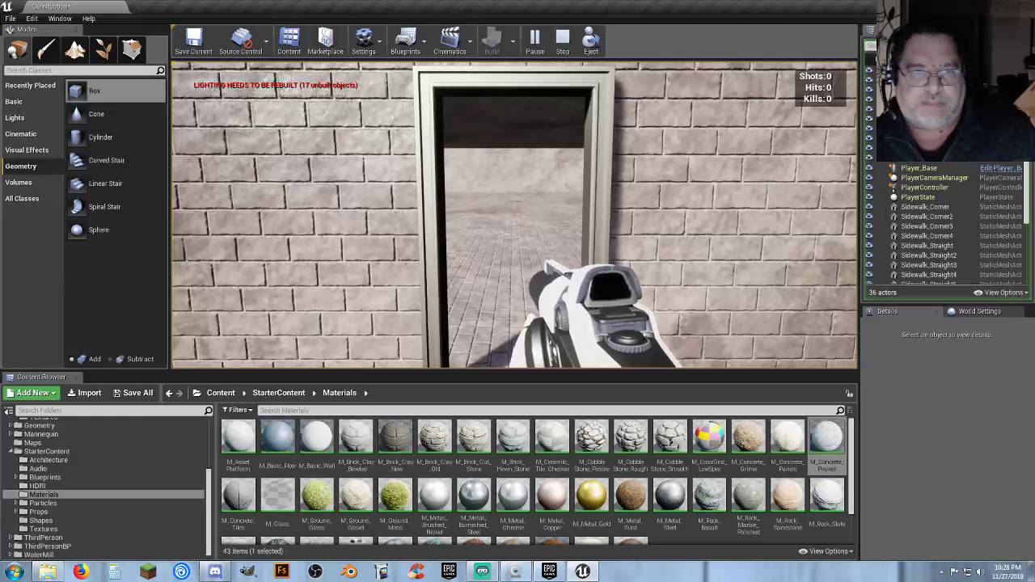
key(s)
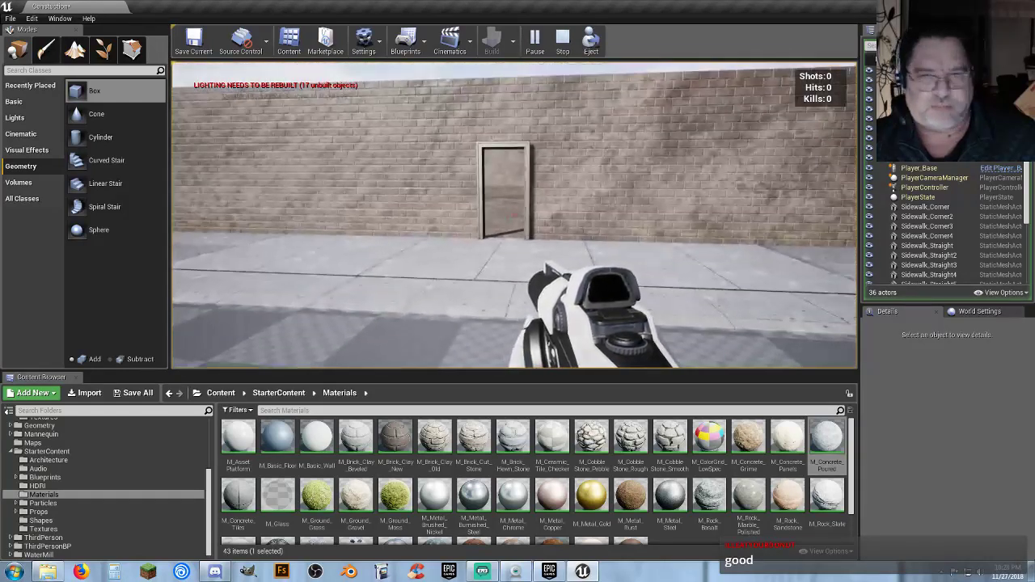
key(w)
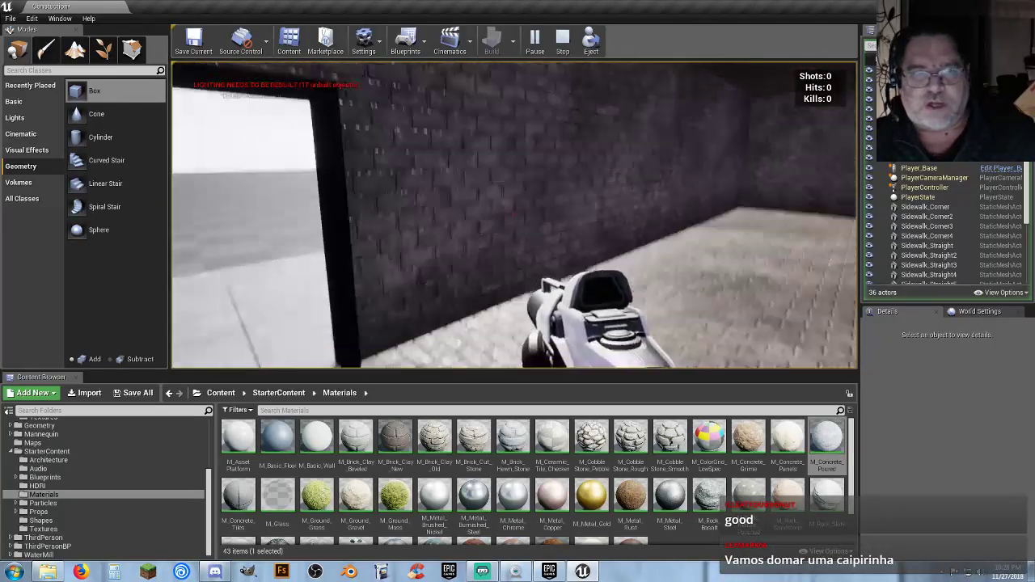
key(w)
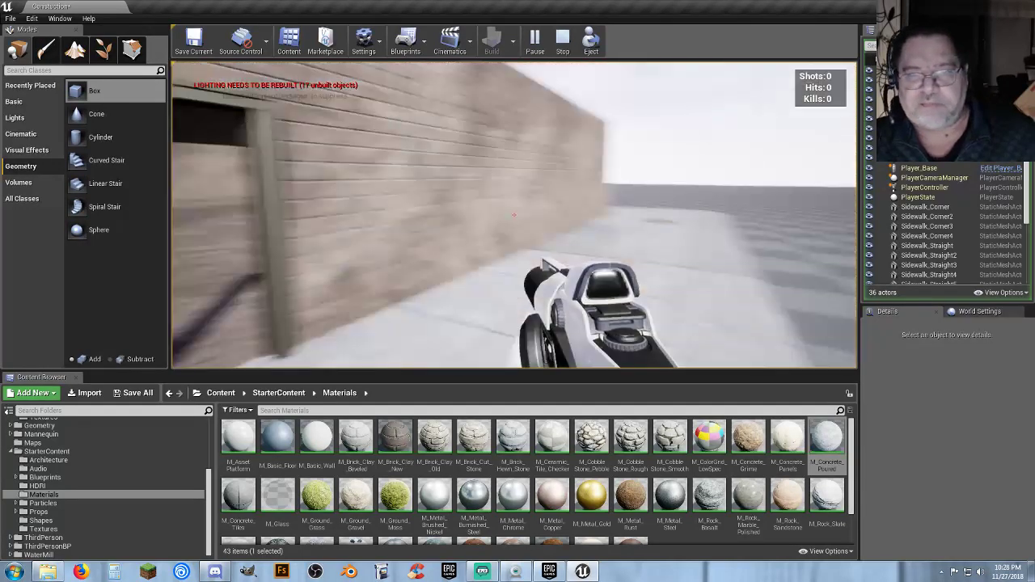
key(s)
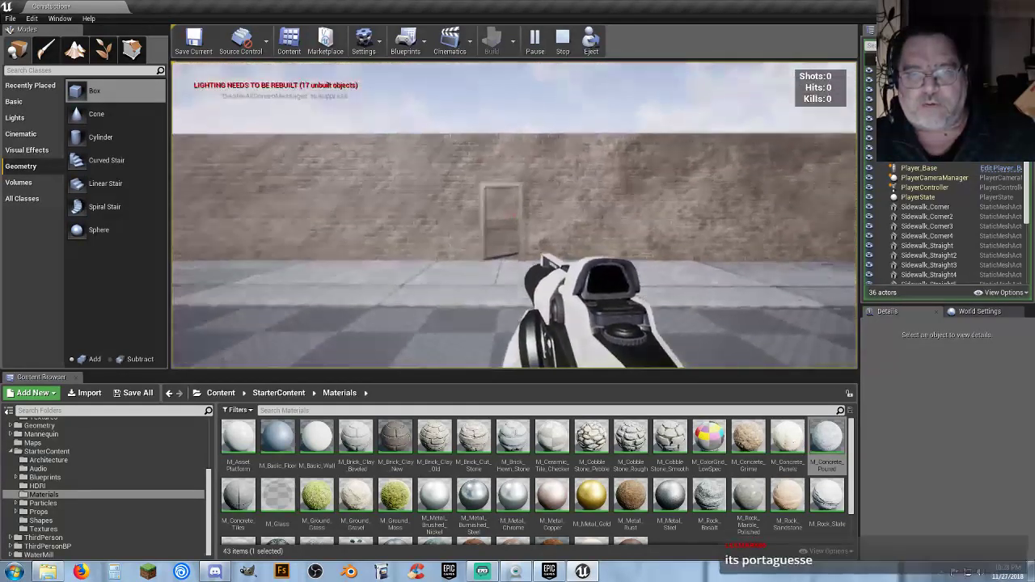
key(w)
key(w)
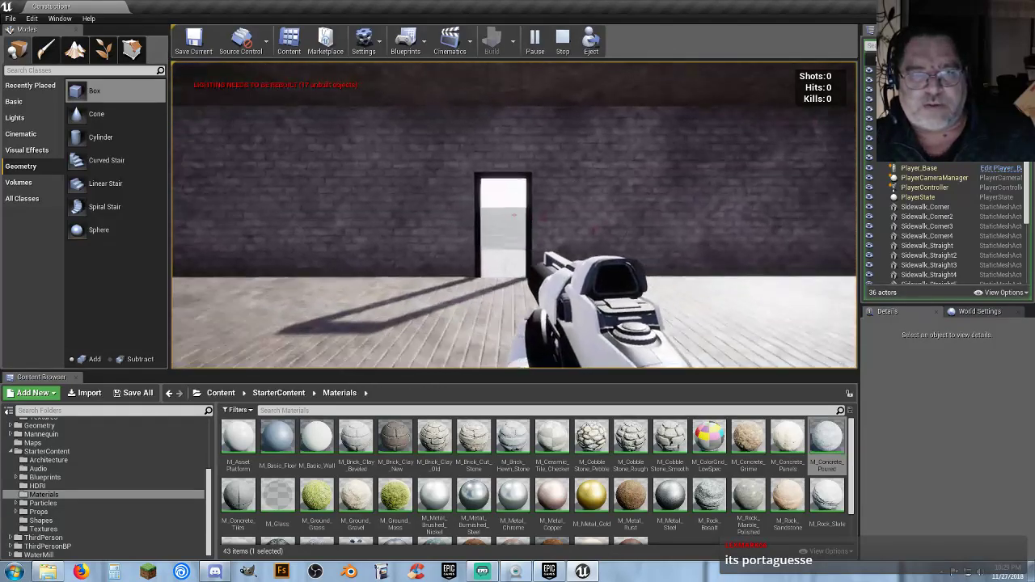
key(w)
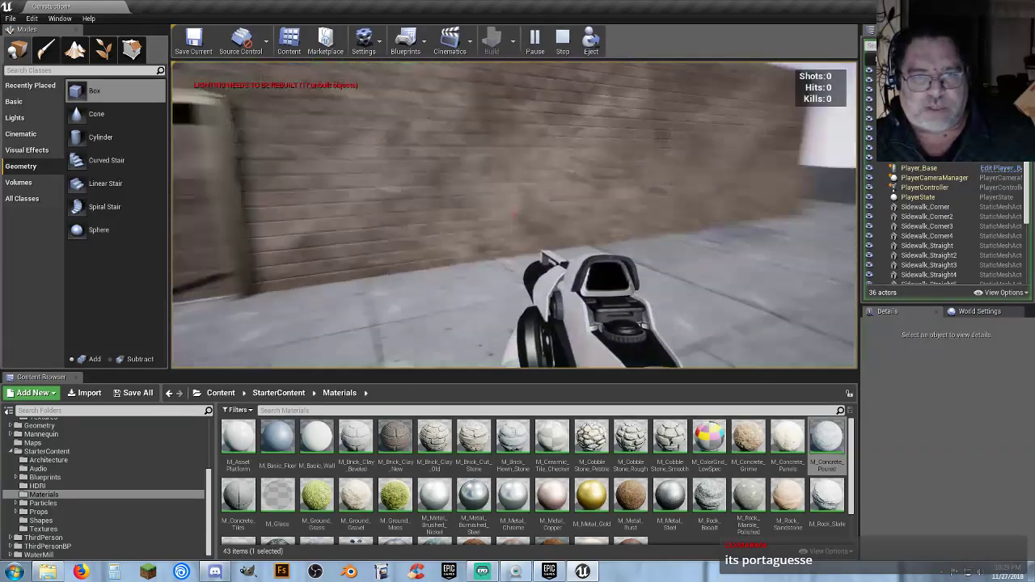
key(s)
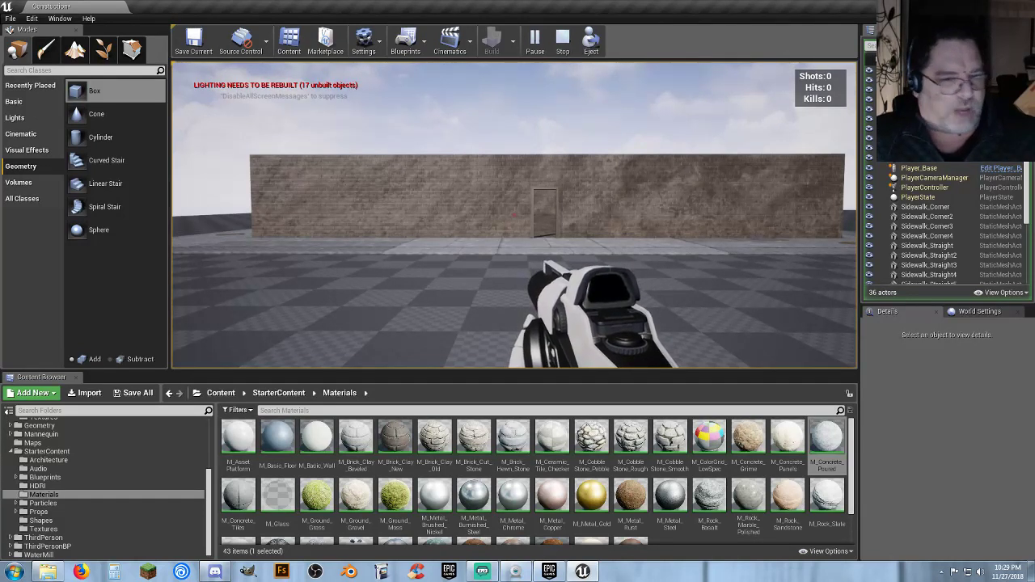
key(w)
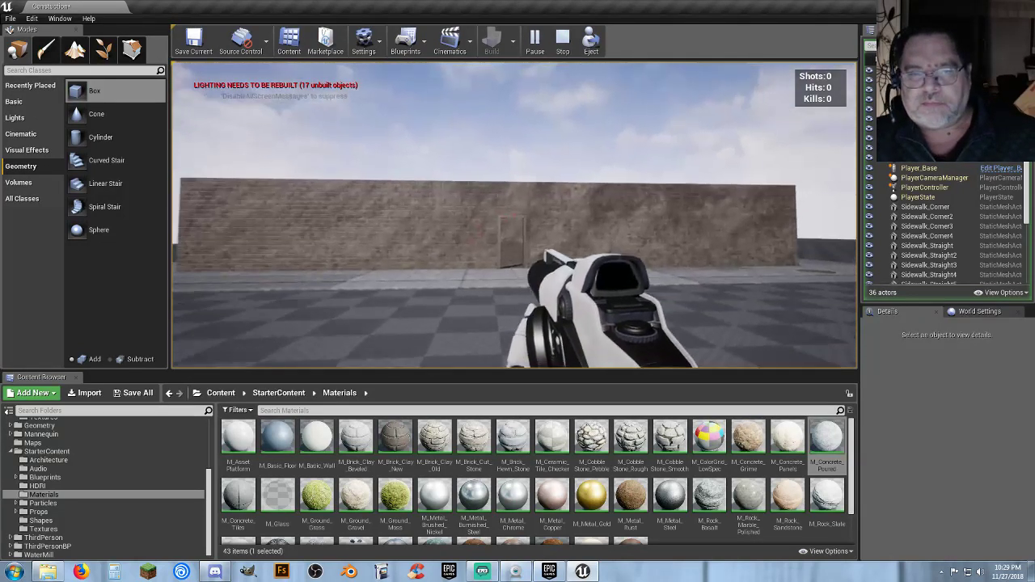
key(w)
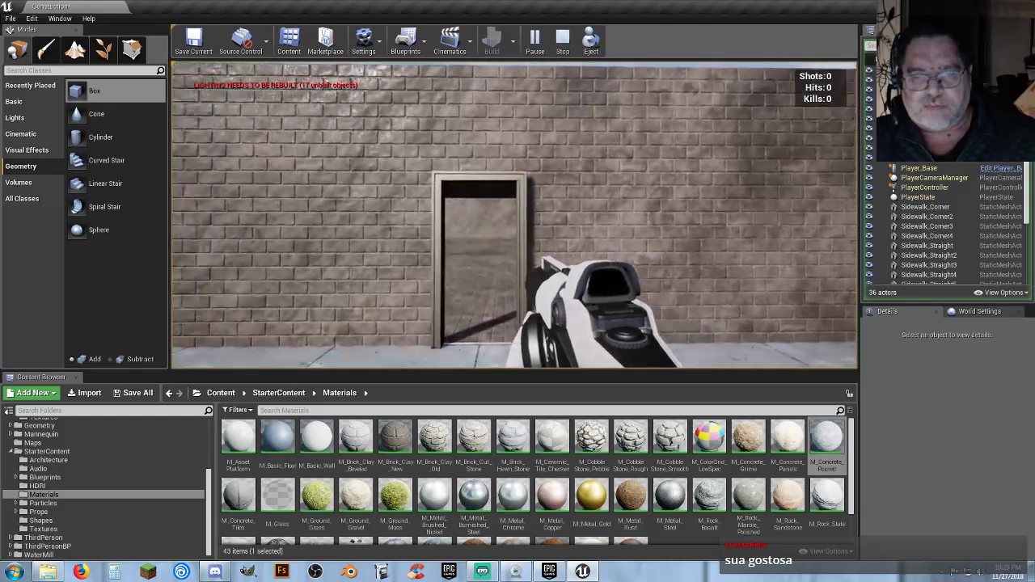
key(Escape)
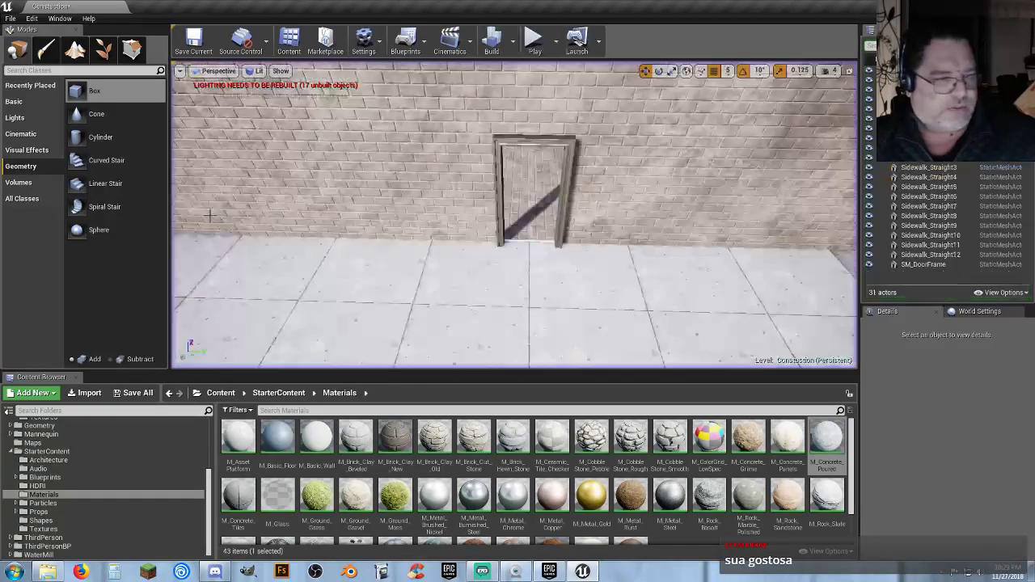
Place an additive box brush with the M_Brick_Clay_New material against the front wall beside the doorway, at X location 5.
key(s)
right_drag(514, 215, 576, 246)
key(w)
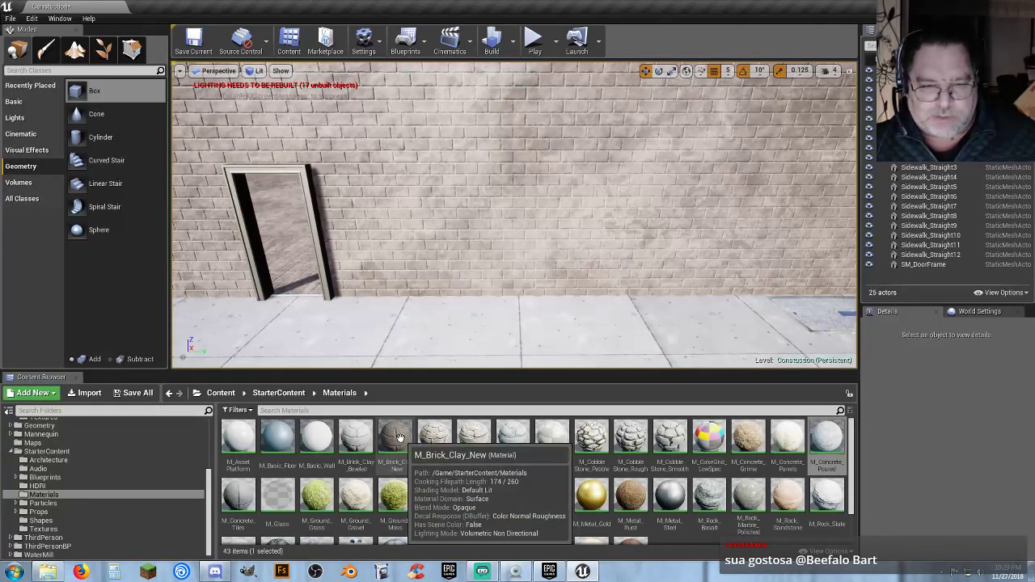
click(395, 438)
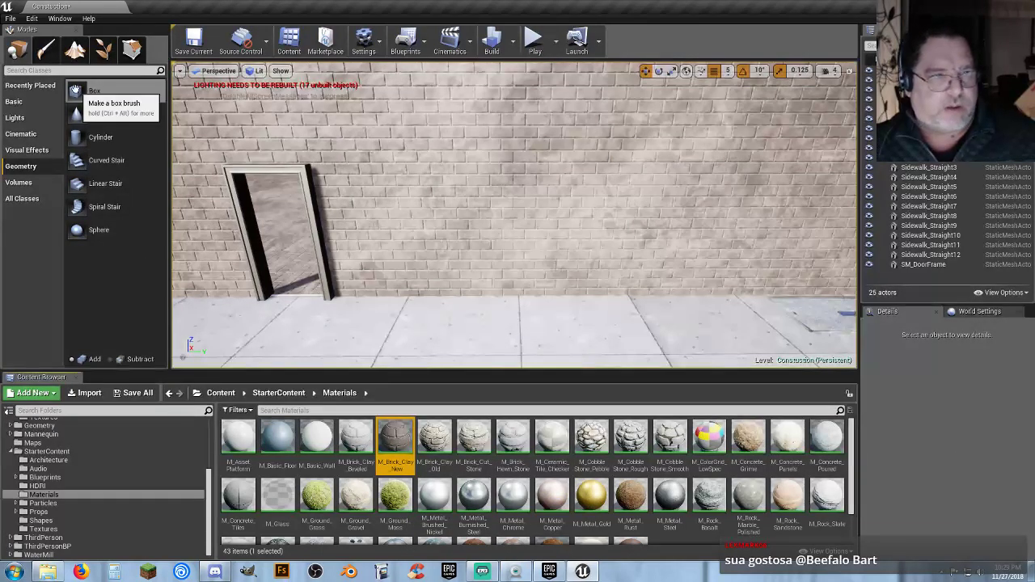
mouse_move(89, 91)
mouse_down()
mouse_move(383, 281)
mouse_move(496, 305)
mouse_move(514, 322)
mouse_up()
right_drag(593, 296, 672, 296)
right_drag(526, 283, 518, 282)
drag(567, 239, 540, 237)
right_drag(630, 270, 518, 267)
right_drag(591, 279, 598, 259)
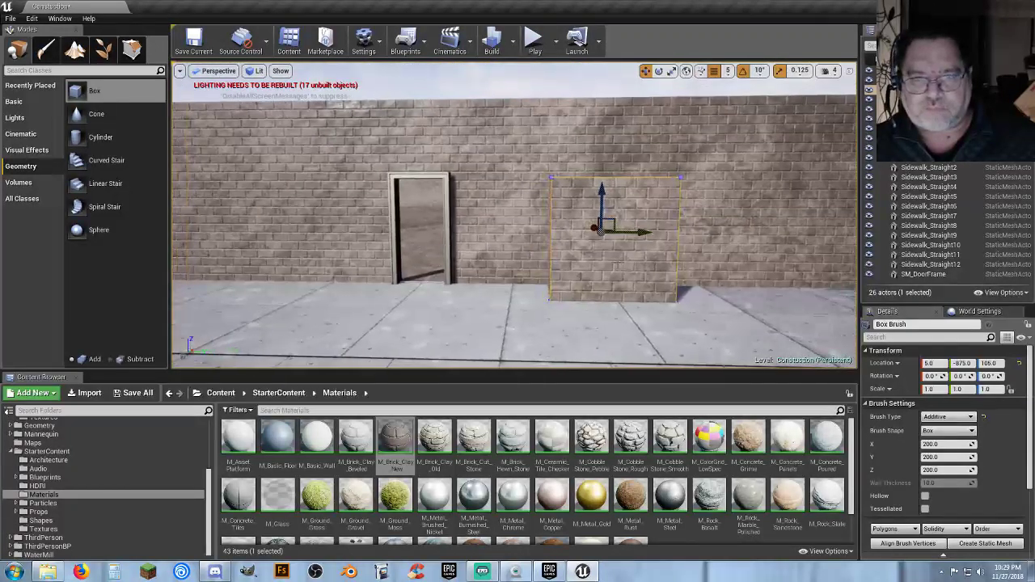
Move the box brush nearer the doorway and raise it off the sidewalk, to Y location -1010 and Z location 135.
drag(628, 234, 560, 233)
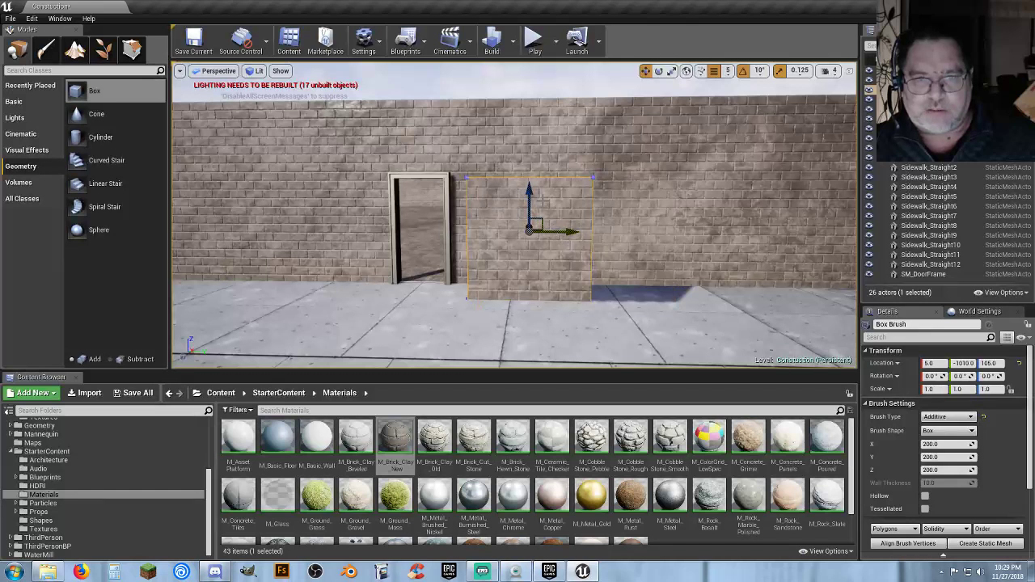
drag(532, 192, 533, 151)
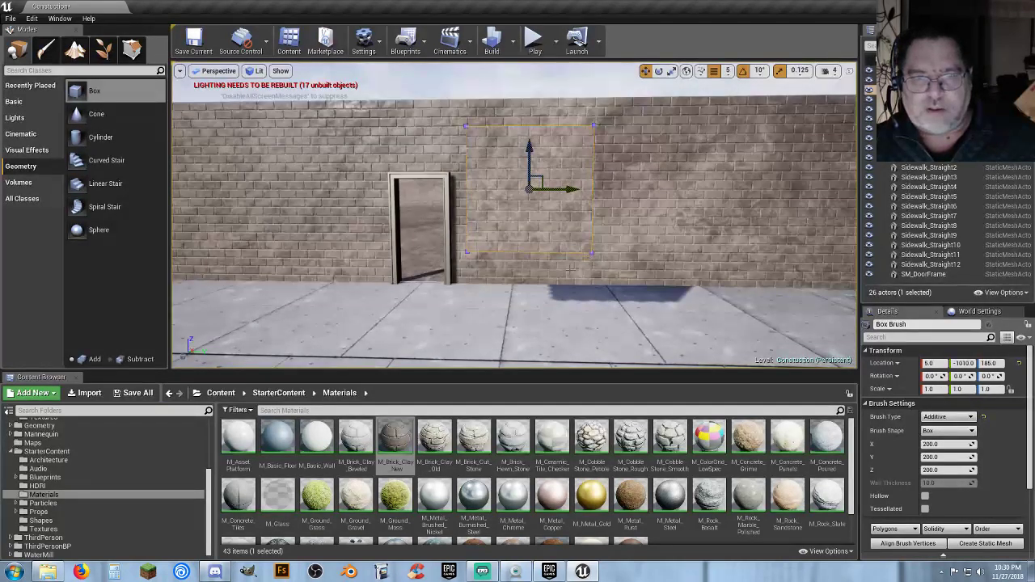
right_drag(535, 304, 623, 304)
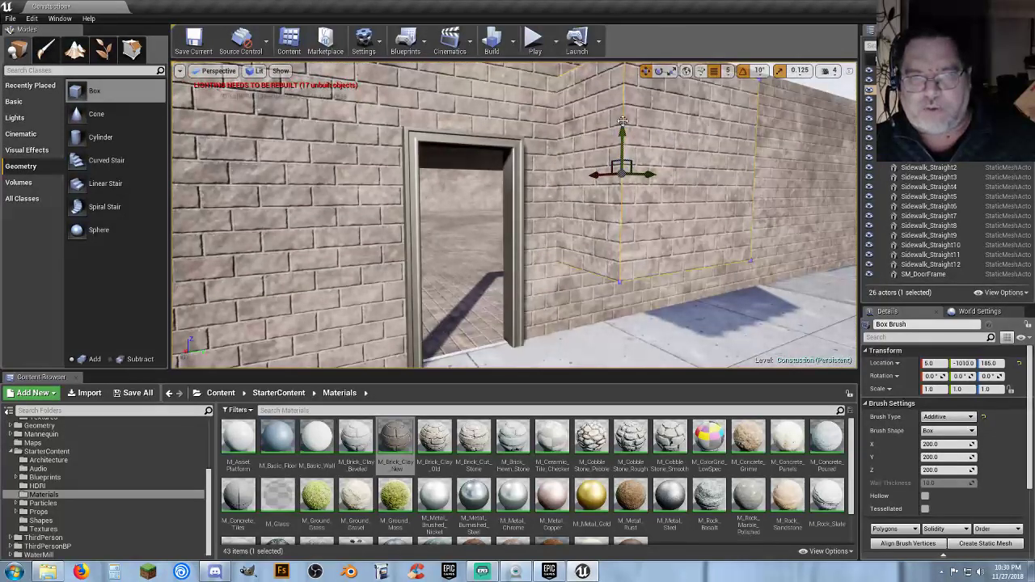
mouse_move(623, 128)
mouse_down()
mouse_move(623, 182)
mouse_move(623, 171)
mouse_up()
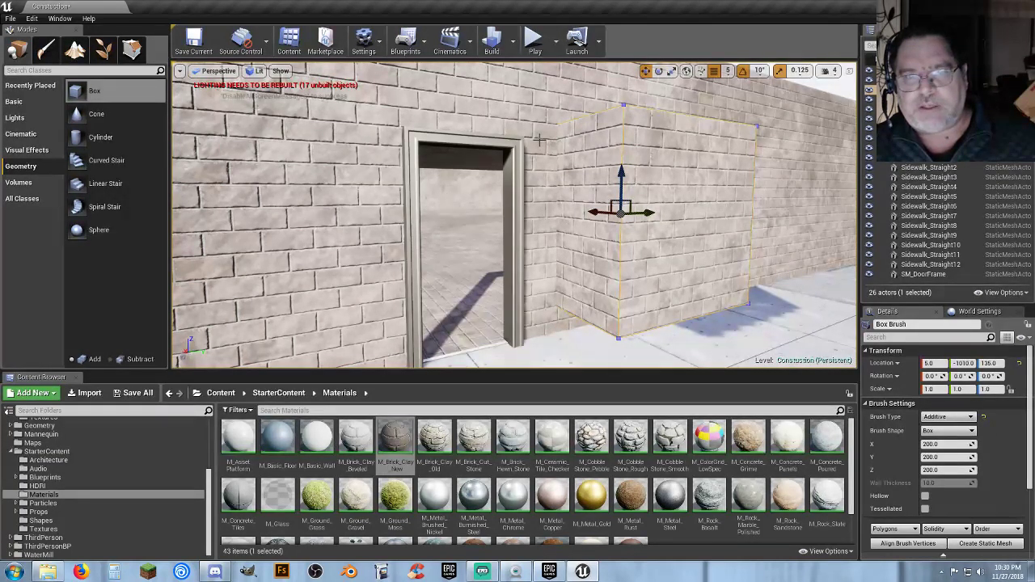
mouse_move(551, 153)
right_down()
mouse_move(684, 178)
mouse_move(675, 162)
right_up()
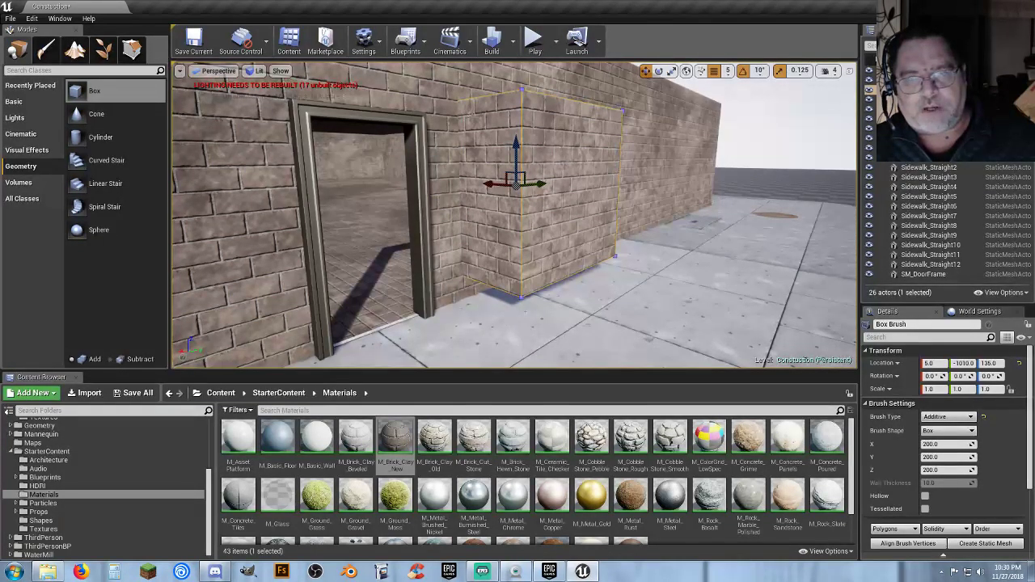
Reduce the box brush's Z size to 180 and move it to Y location -1045 and Z location 125.
click(943, 471)
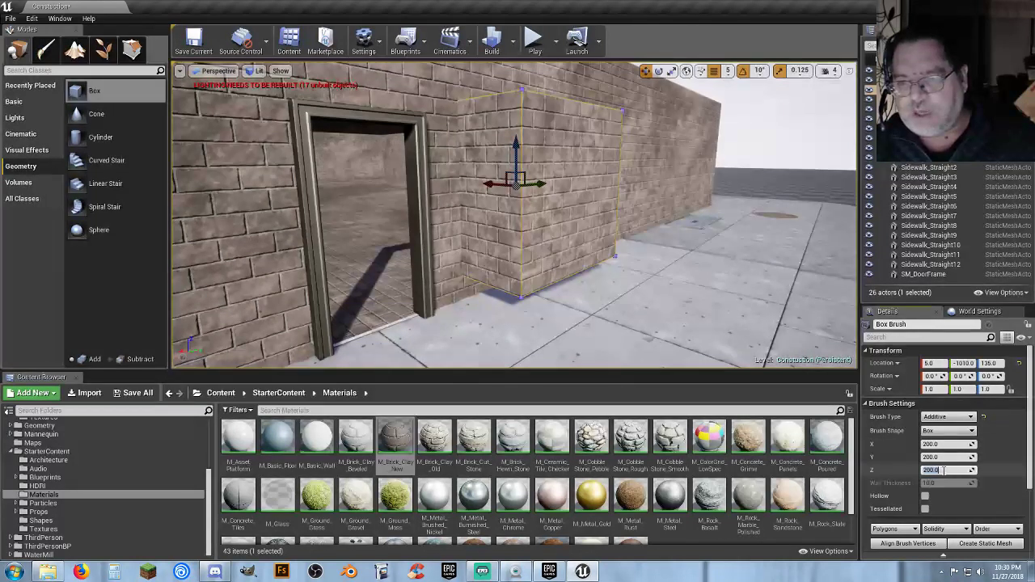
text(190)
key(Return)
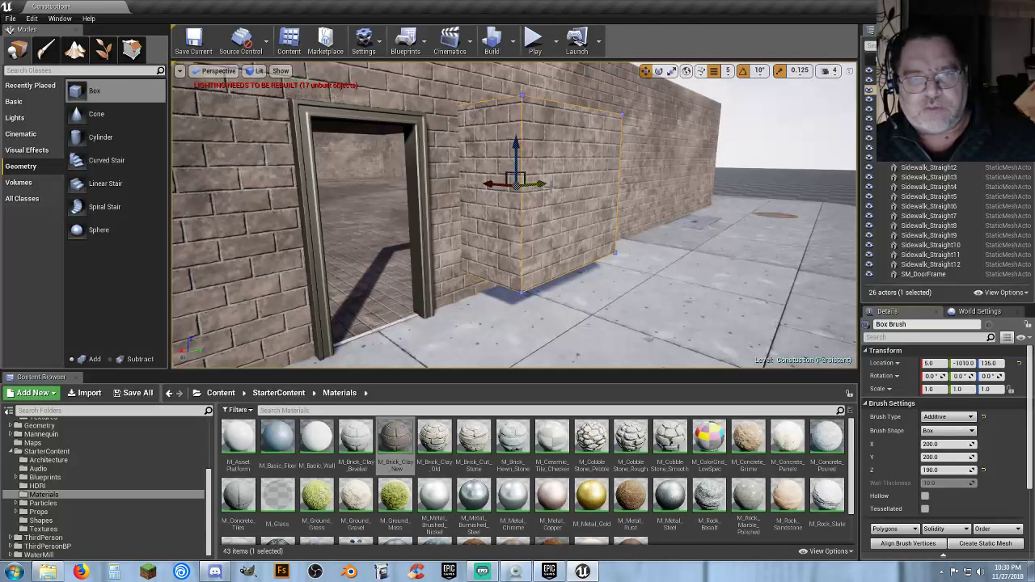
mouse_move(545, 185)
mouse_down()
mouse_move(519, 192)
mouse_move(531, 189)
mouse_up()
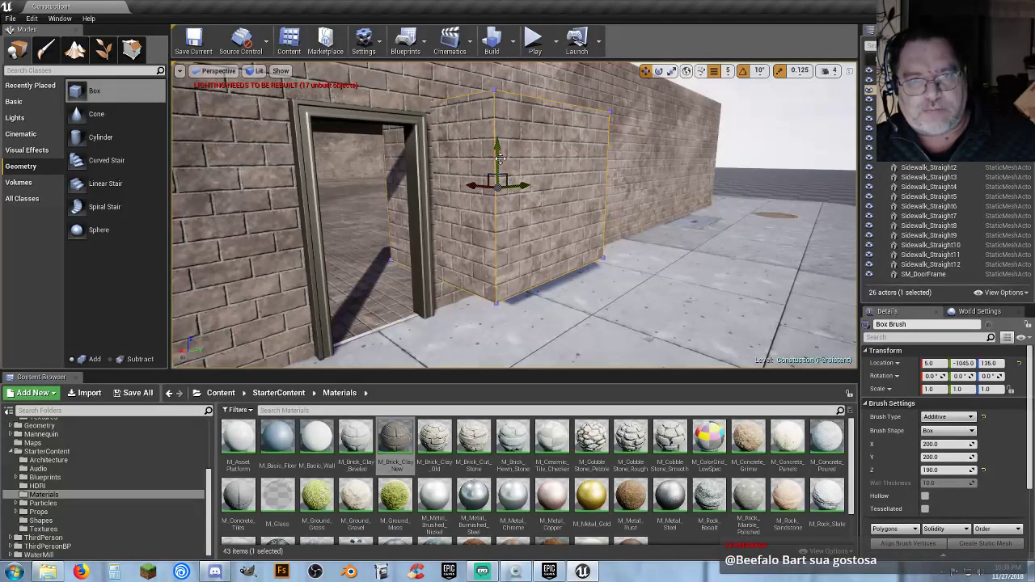
drag(499, 155, 497, 160)
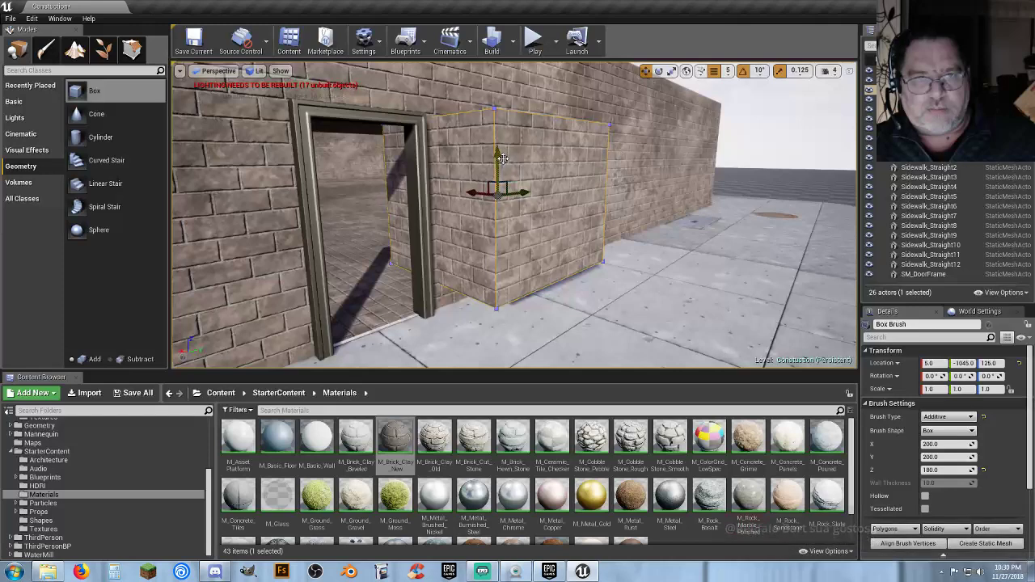
Move the box brush along the wall away from the door frame to Y location -960.
mouse_move(500, 160)
right_down()
mouse_move(495, 113)
mouse_move(518, 166)
mouse_move(503, 113)
mouse_move(517, 202)
mouse_move(485, 198)
mouse_move(494, 259)
mouse_move(494, 130)
mouse_move(504, 136)
mouse_move(503, 162)
mouse_move(502, 138)
mouse_move(448, 207)
right_up()
key(w)
key(s)
key(w)
key(d)
key(w)
key(s)
key(w)
drag(483, 218, 522, 217)
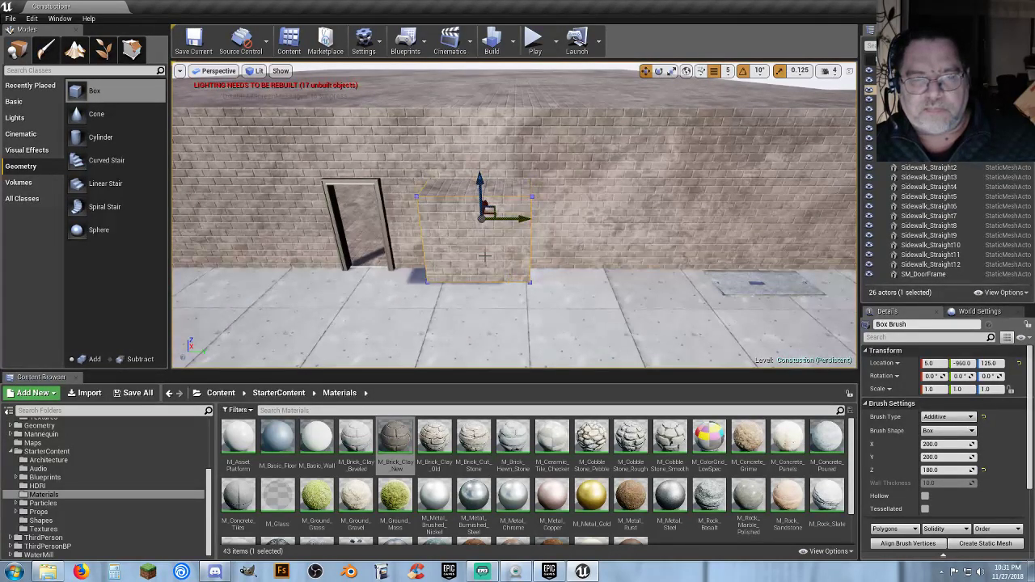
Set the box brush's X size to 15 and its brush type to Subtractive to cut a window opening.
key(a)
right_drag(521, 216, 523, 216)
key(w)
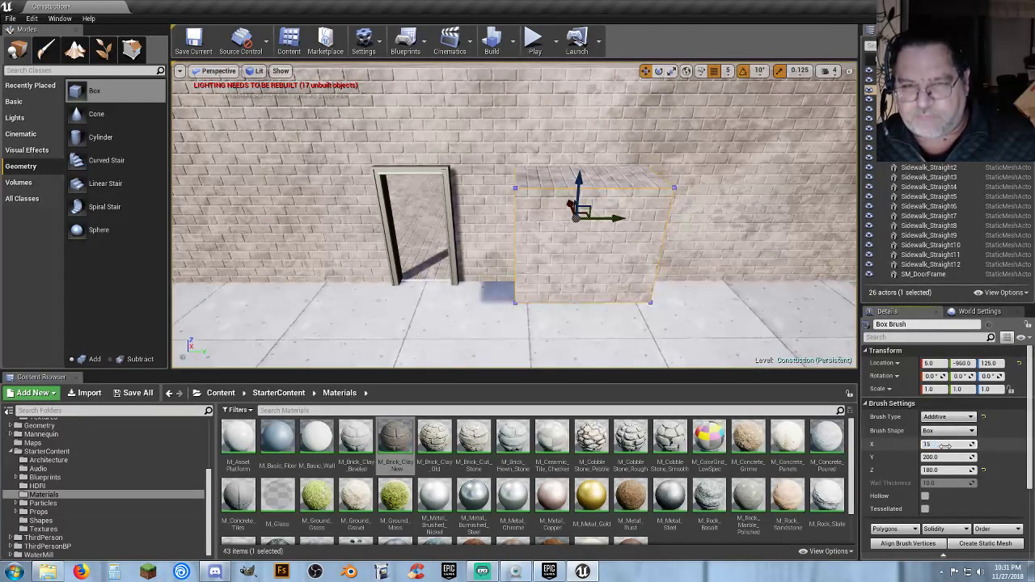
key(Tab)
right_drag(550, 295, 663, 299)
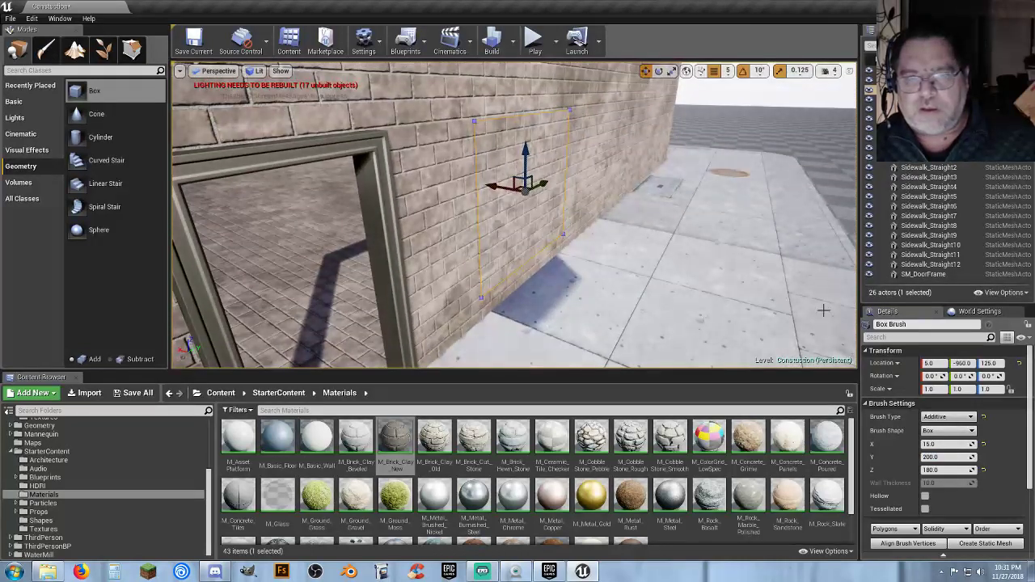
click(948, 416)
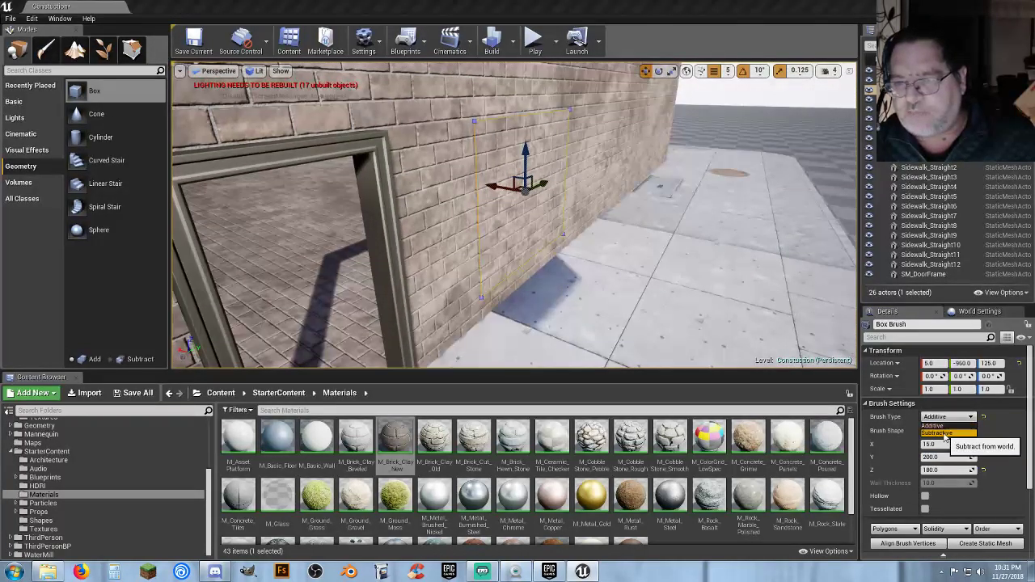
click(945, 434)
mouse_move(675, 305)
mouse_down()
mouse_move(647, 323)
mouse_move(655, 291)
mouse_up()
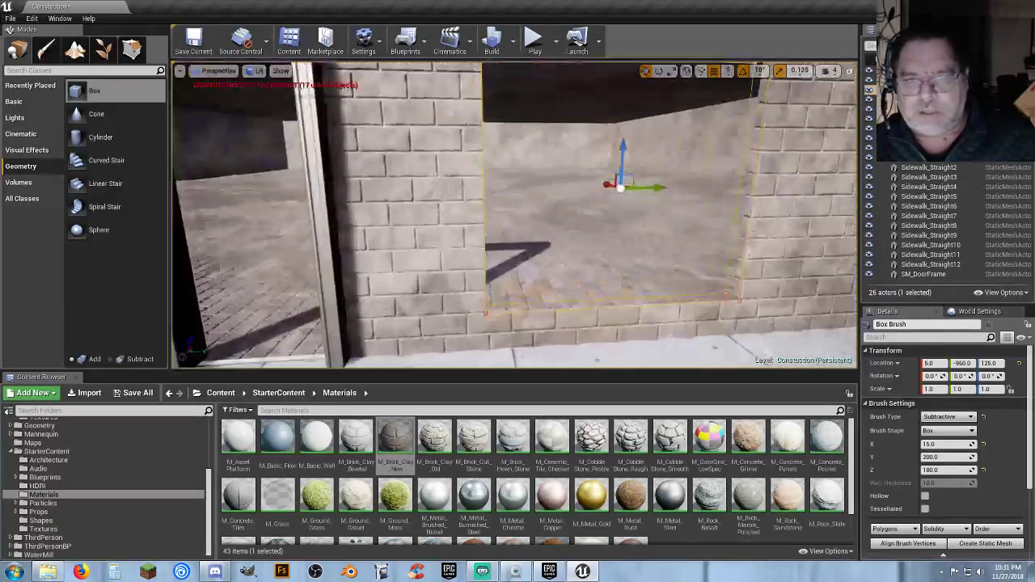
mouse_move(655, 291)
right_down()
mouse_move(671, 299)
mouse_move(657, 300)
mouse_move(662, 315)
right_up()
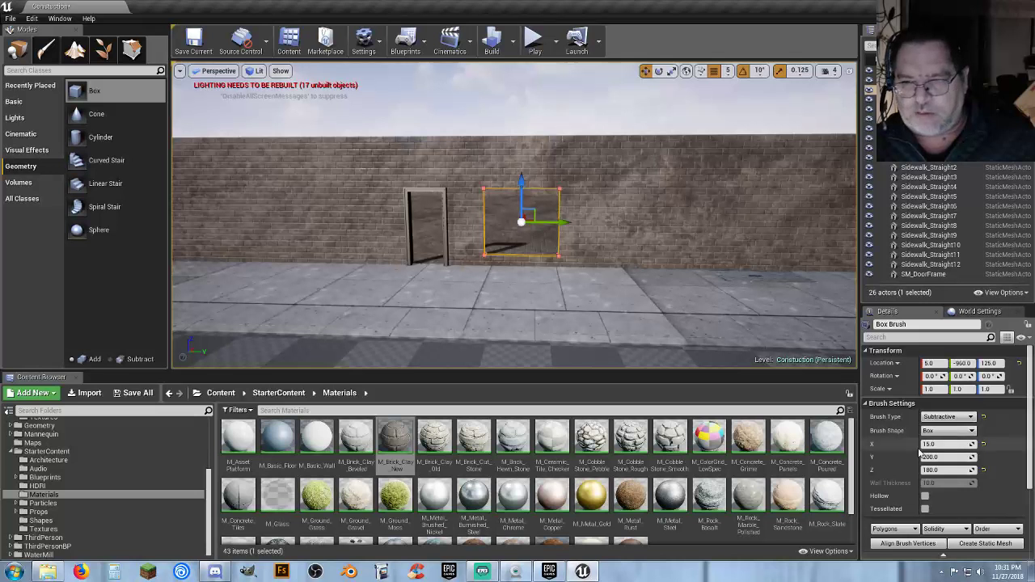
Widen the window opening to a Y size of 400 and shift it clear of the door frame to Y location -930.
click(945, 457)
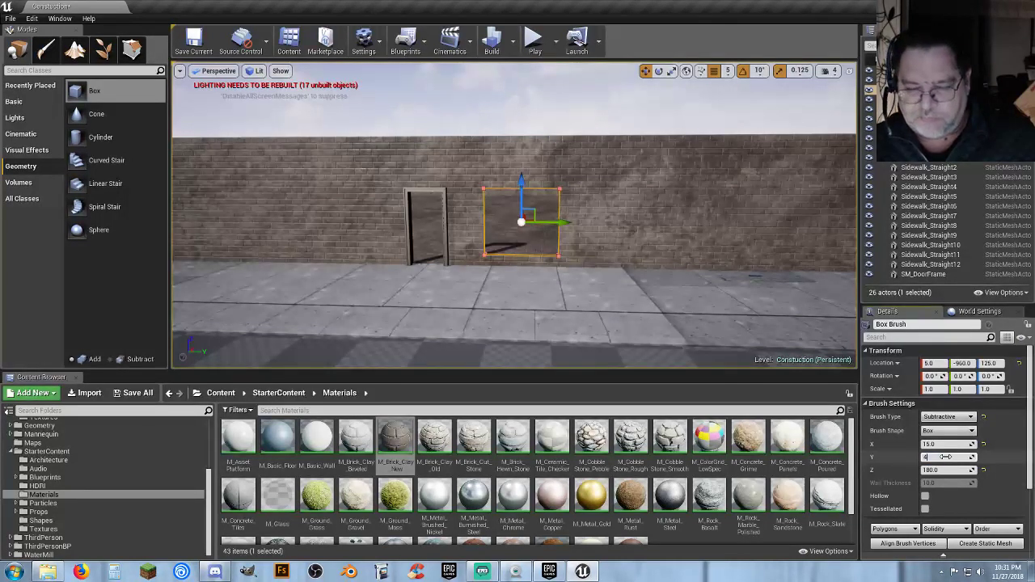
text(400)
key(Tab)
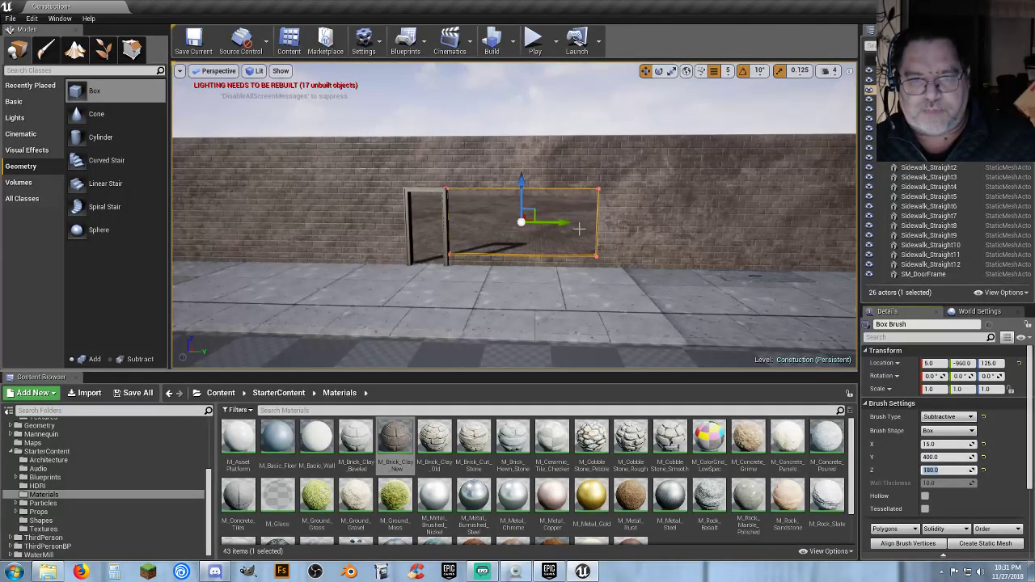
drag(565, 223, 576, 223)
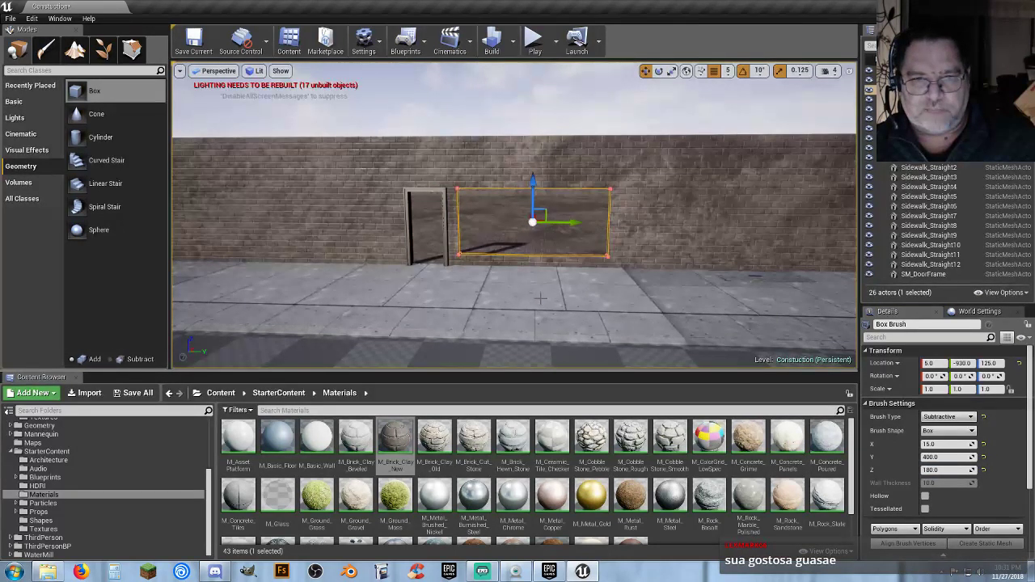
drag(541, 299, 540, 298)
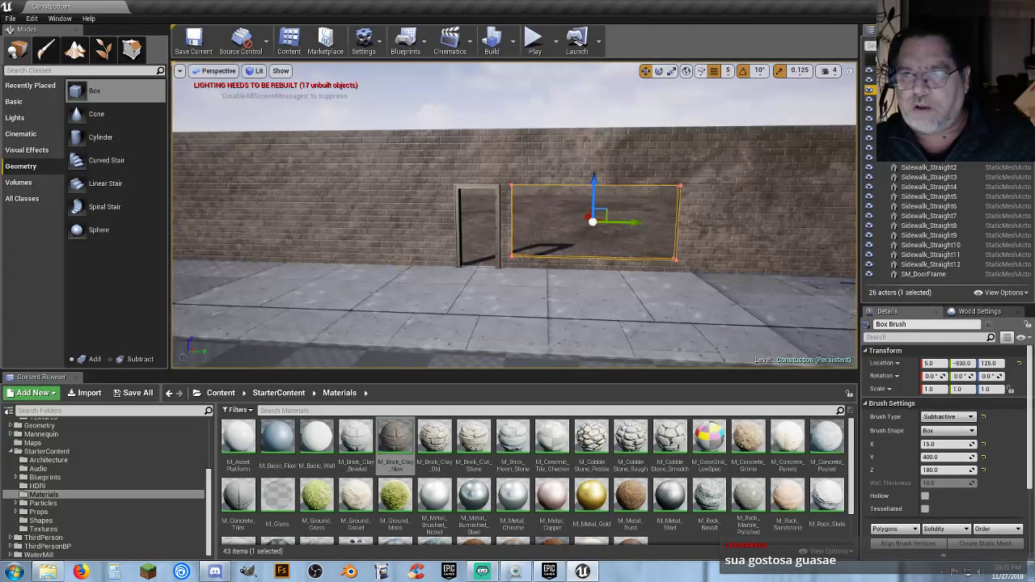
Rename the subtractive window brush as Window.
key(F2)
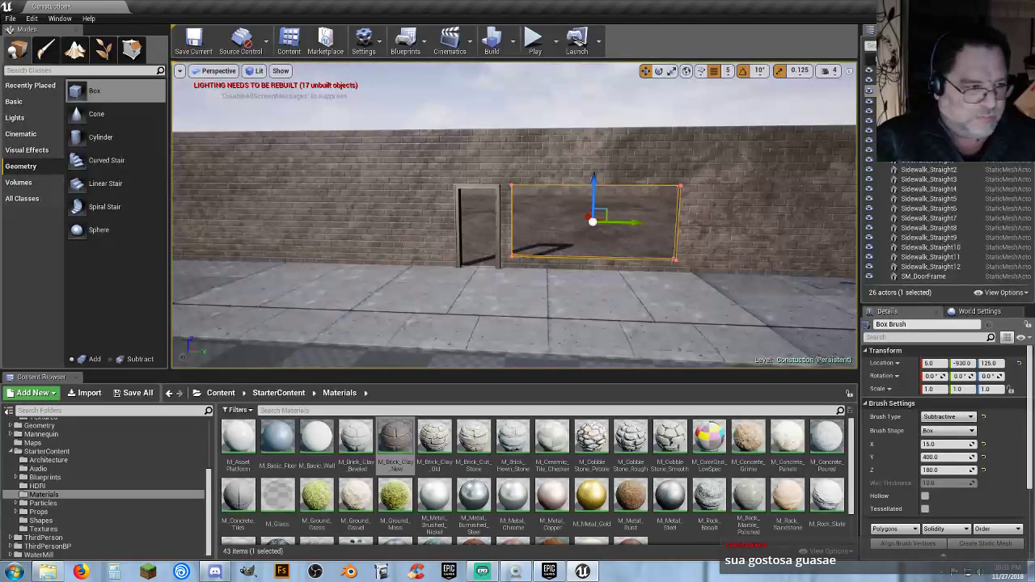
text(Window)
key(Return)
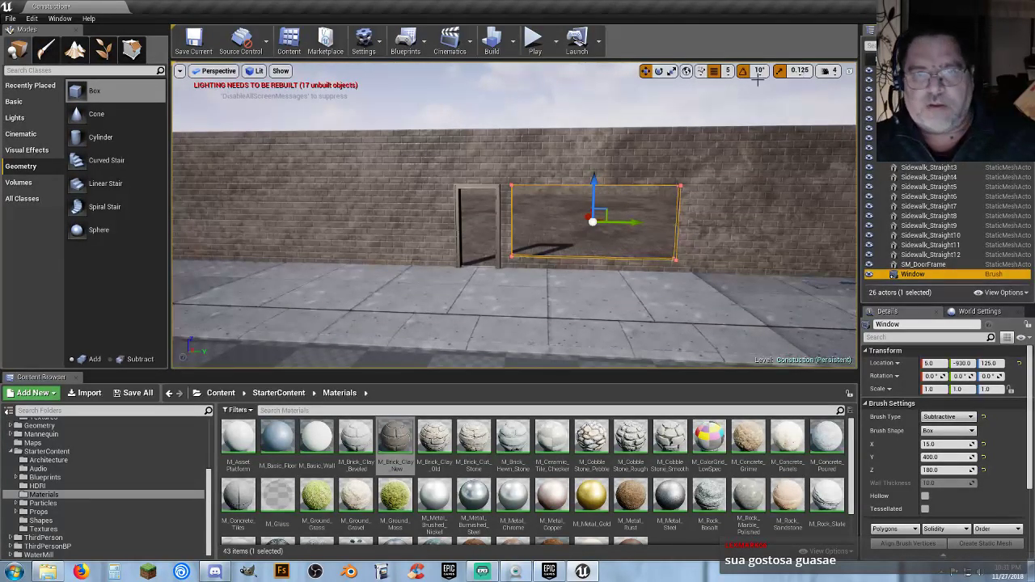
Play-test the level and walk along the front wall to examine the window opening beside the doorway.
click(533, 38)
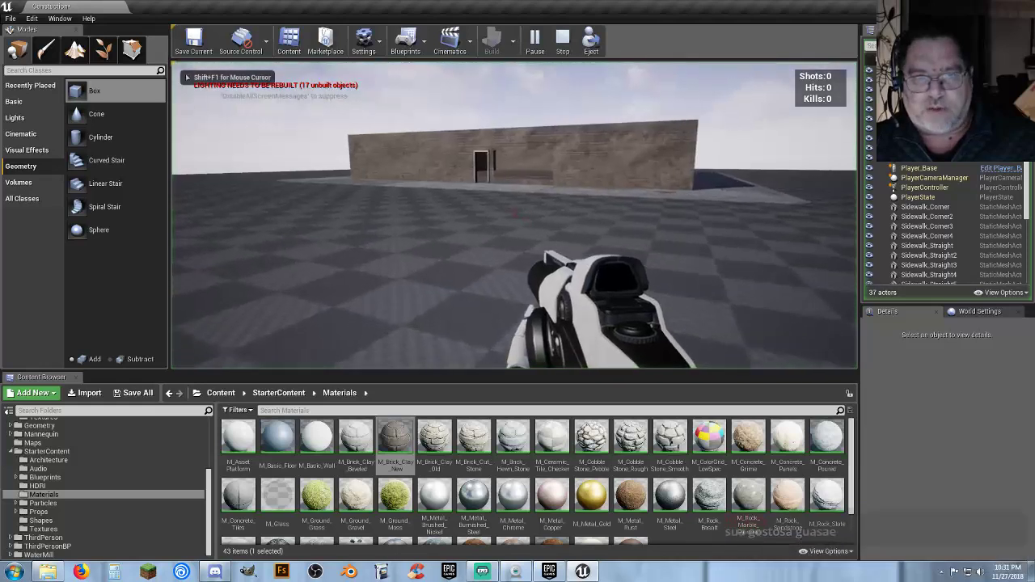
key(w)
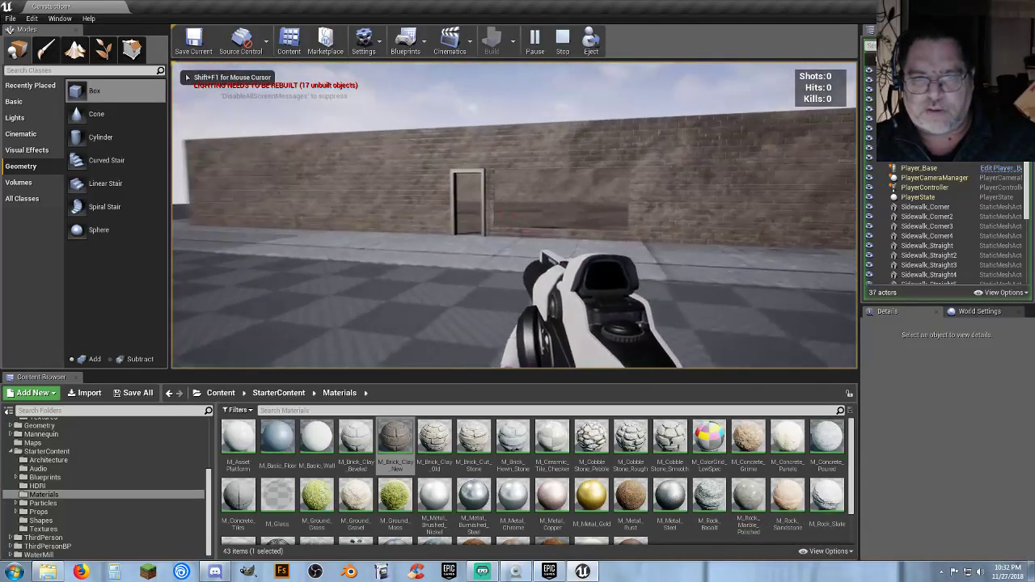
key(w)
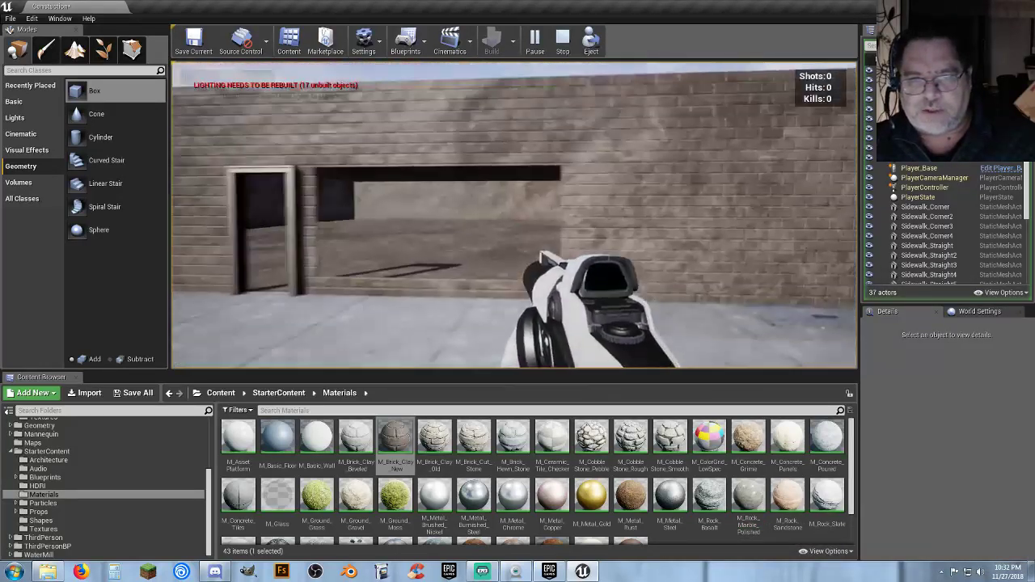
key(s)
key(w)
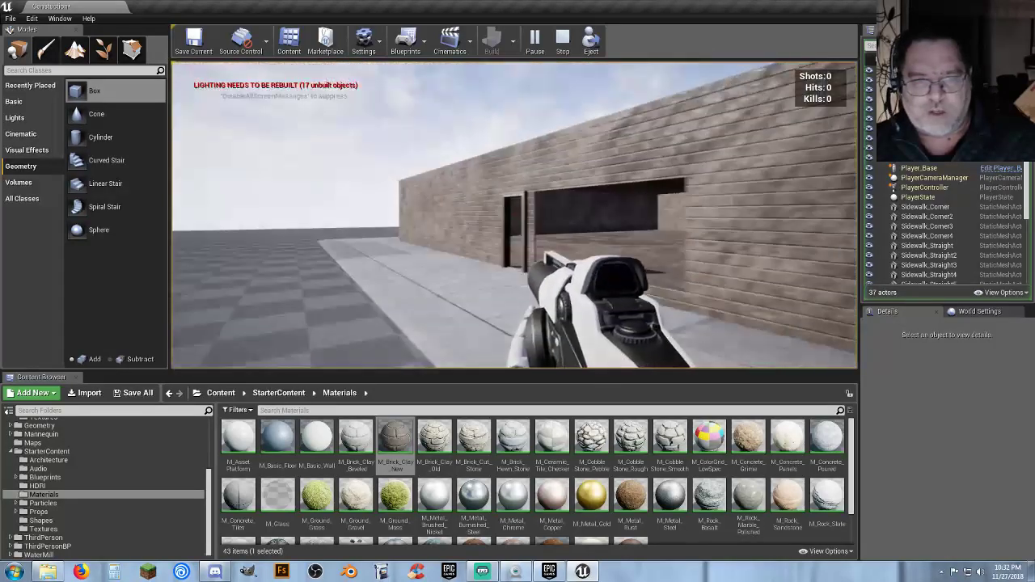
key(w)
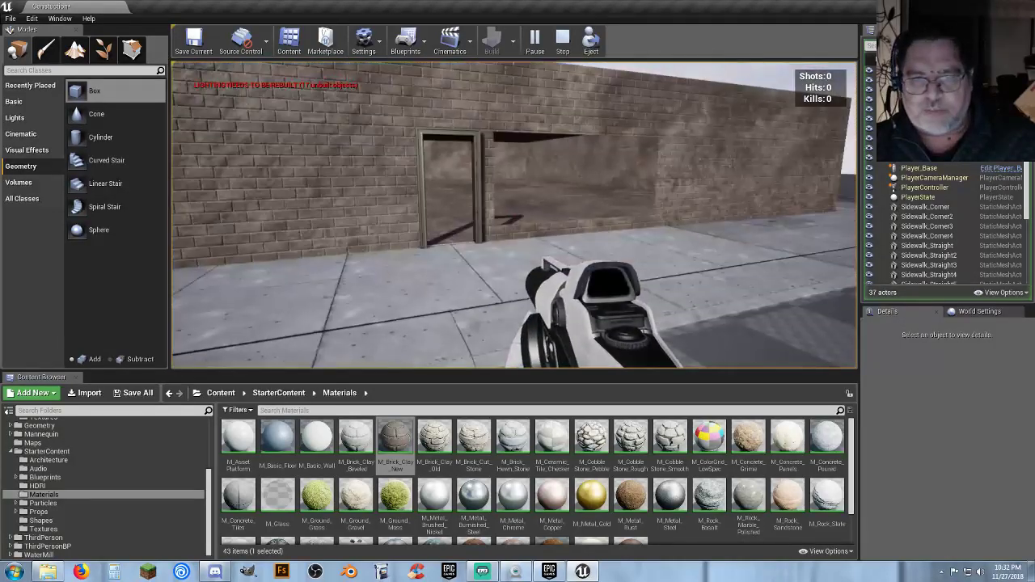
key(w)
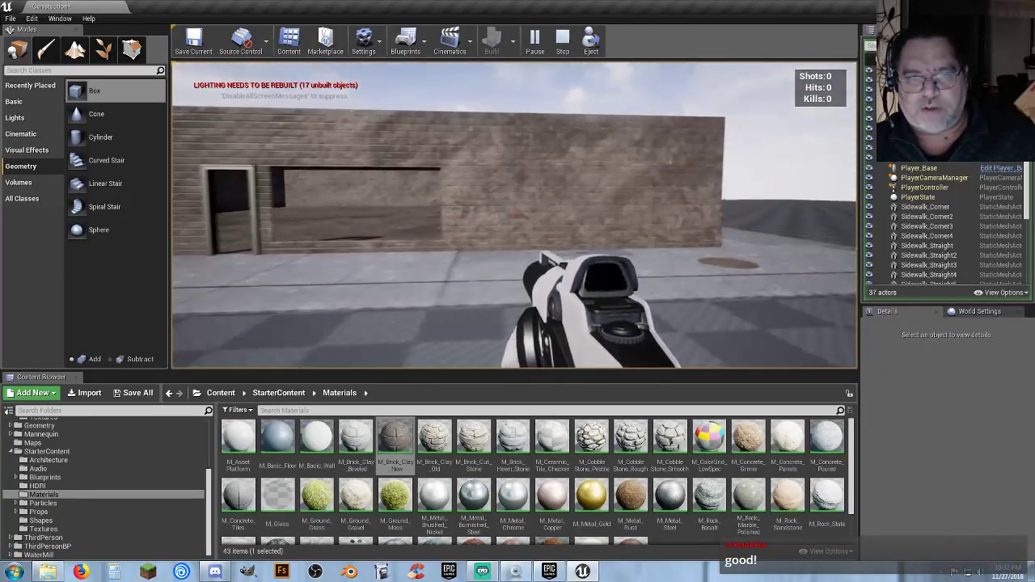
key(w)
key(d)
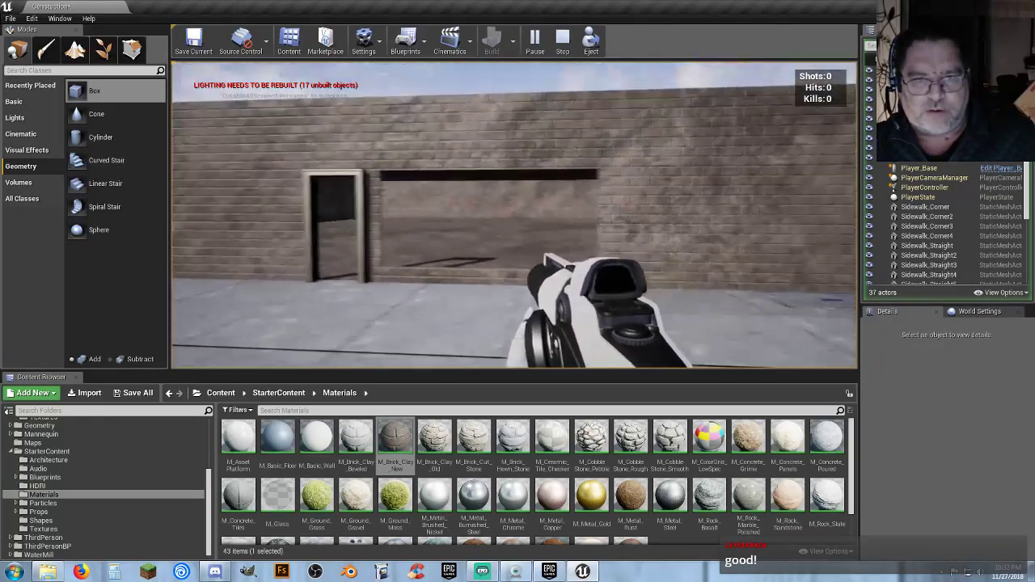
key(Escape)
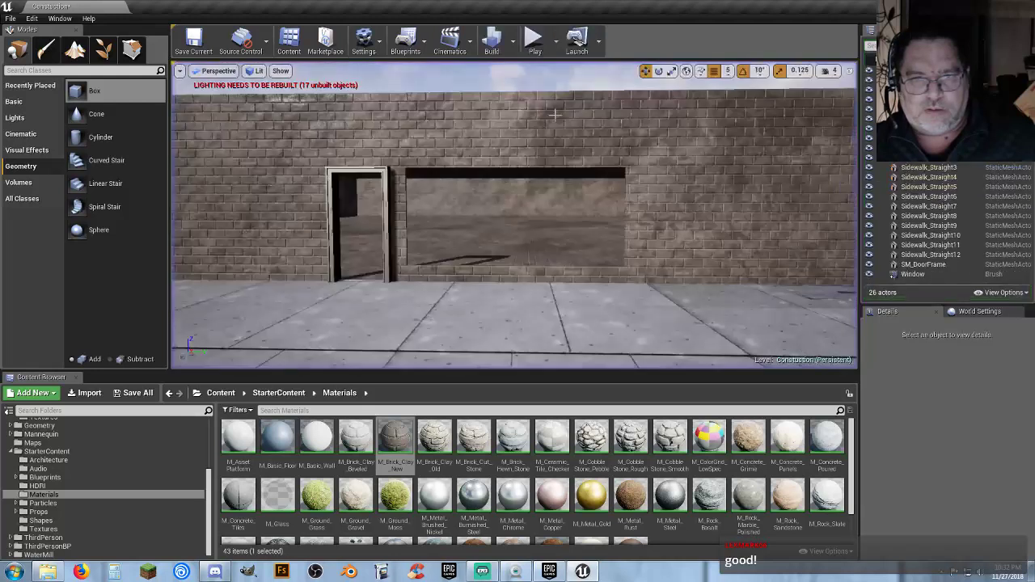
Duplicate the Window brush and move the copy along the wall, away from the door, to Y location -485.
click(926, 275)
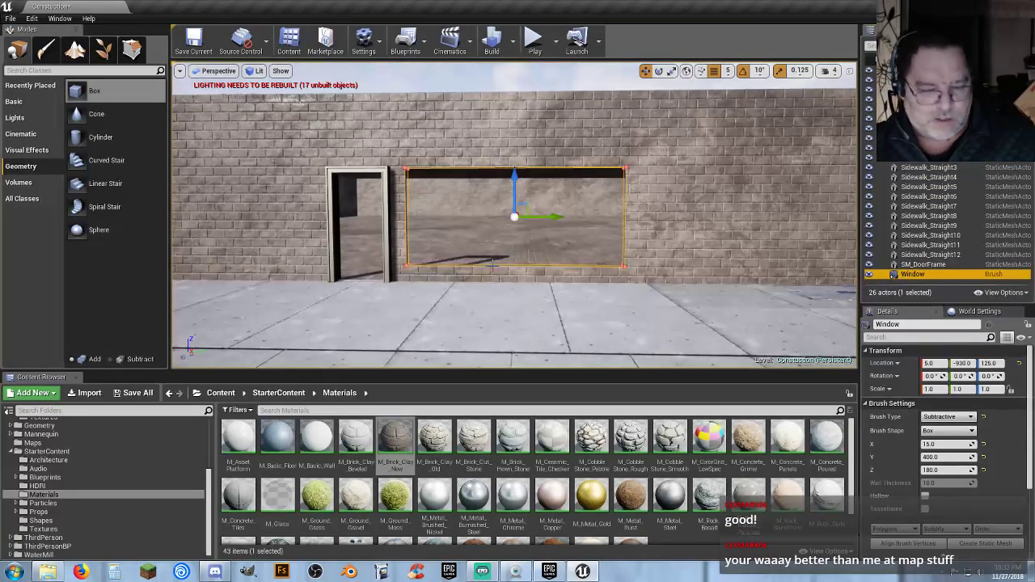
key(ctrl+w)
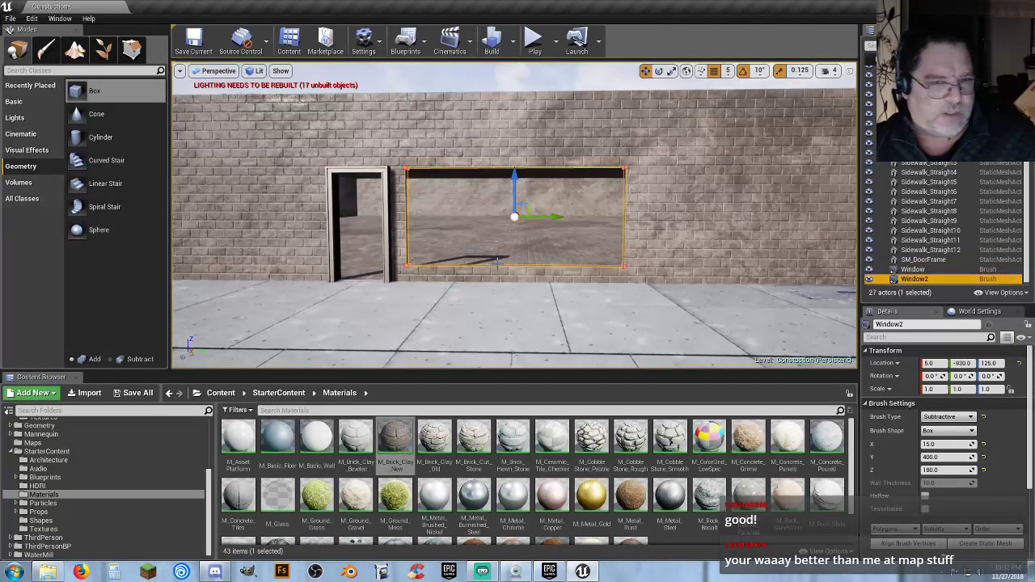
drag(559, 216, 801, 218)
mouse_move(802, 218)
right_down()
mouse_move(833, 217)
mouse_move(801, 216)
right_up()
mouse_move(508, 218)
mouse_down()
mouse_move(640, 219)
mouse_move(517, 226)
mouse_up()
mouse_move(518, 227)
right_down()
mouse_move(437, 226)
mouse_move(517, 213)
mouse_move(451, 191)
right_up()
key(w)
key(a)
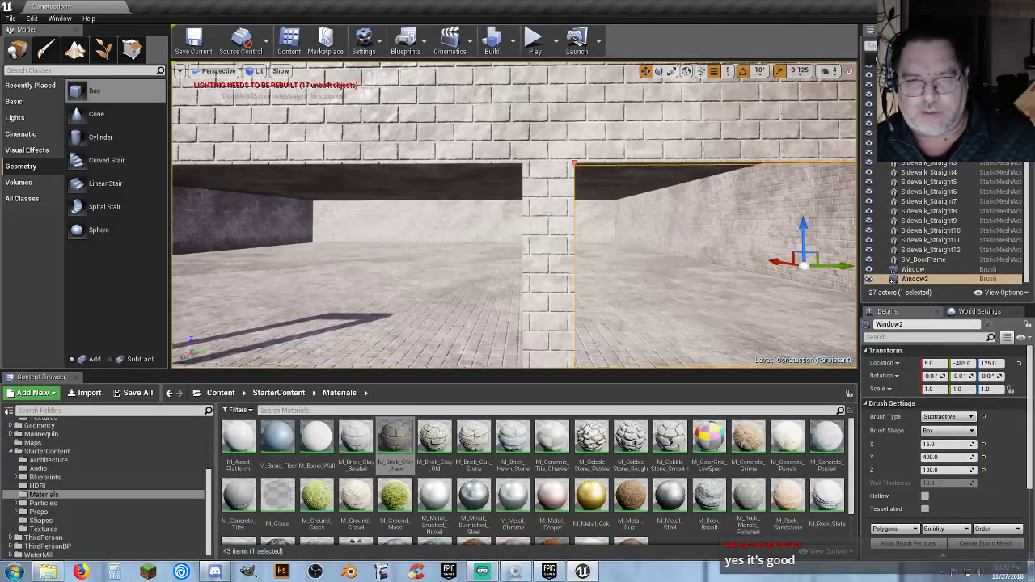
Shift the original Window brush slightly away from the door frame to Y location -925.
key(s)
key(a)
key(w)
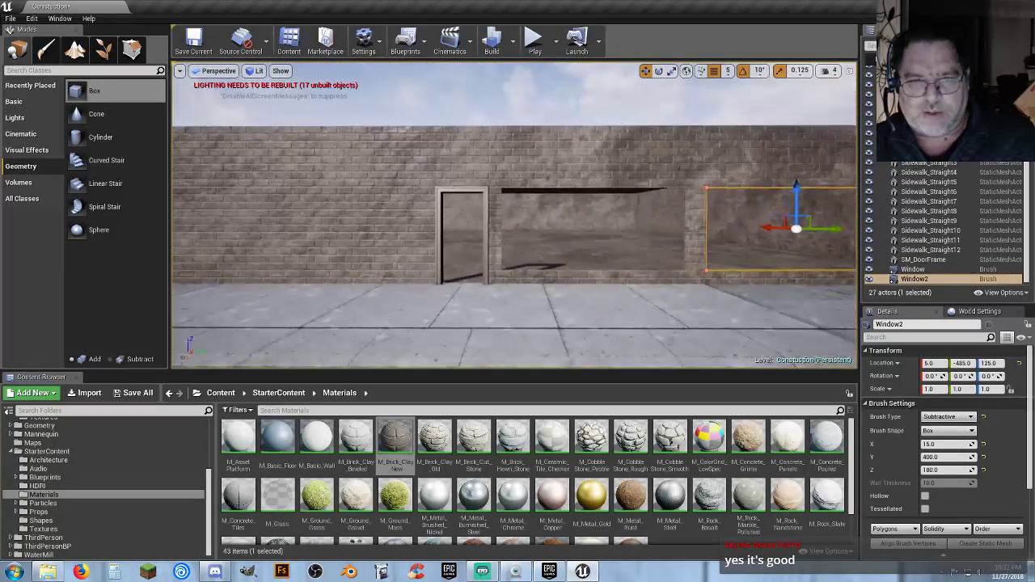
key(w)
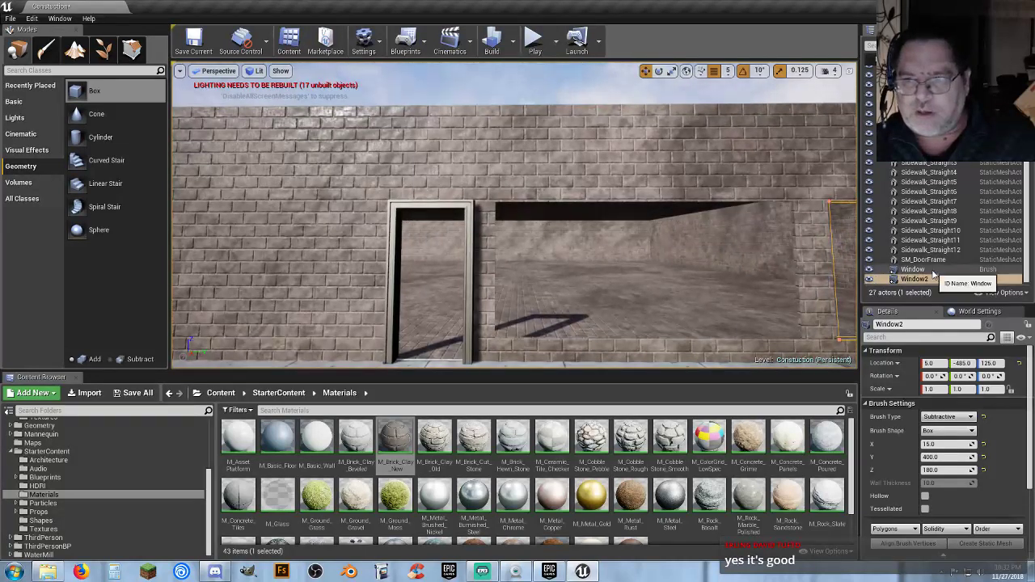
click(930, 270)
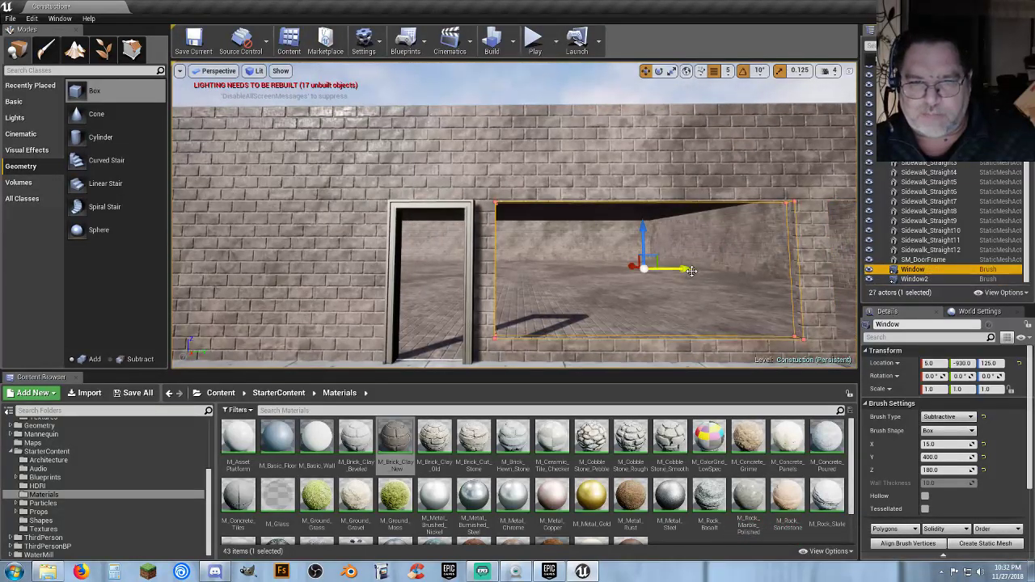
drag(690, 271, 692, 269)
mouse_move(636, 296)
middle_down()
mouse_move(844, 297)
mouse_move(832, 297)
middle_up()
mouse_move(637, 297)
mouse_down()
mouse_move(579, 266)
mouse_move(580, 242)
mouse_up()
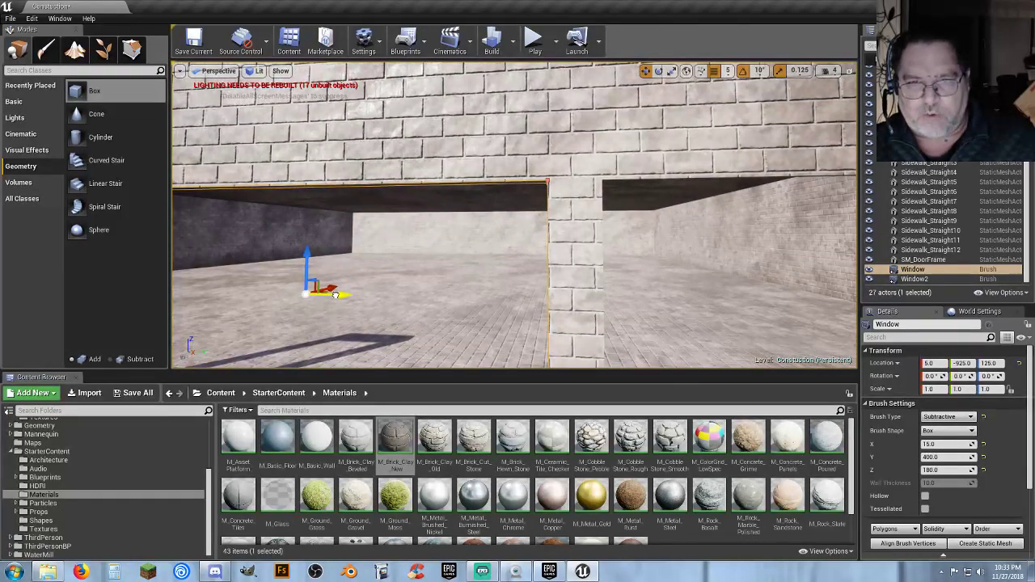
drag(337, 296, 334, 294)
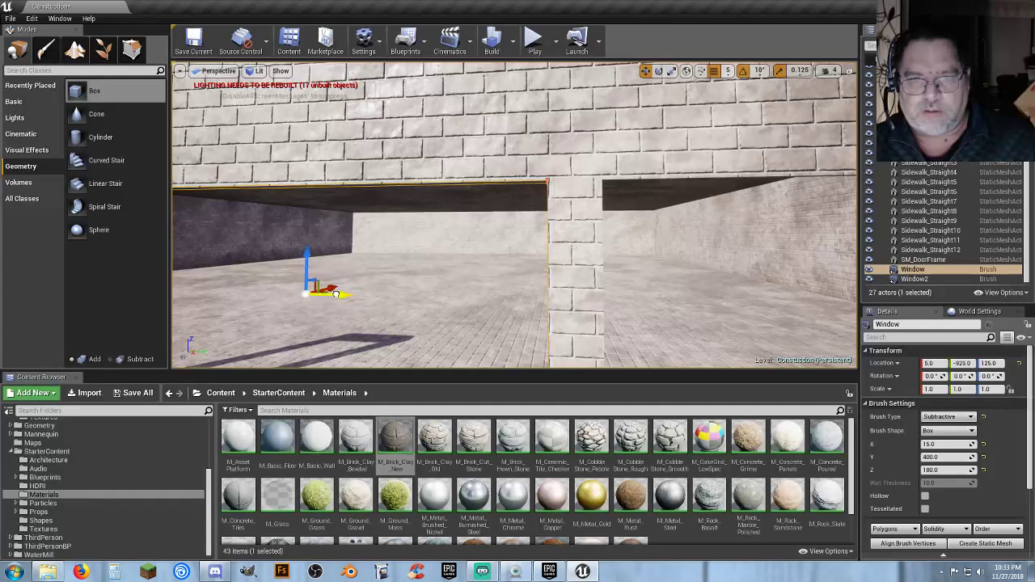
mouse_move(425, 289)
mouse_down()
mouse_move(425, 332)
mouse_move(437, 330)
mouse_move(439, 292)
mouse_move(439, 328)
mouse_up()
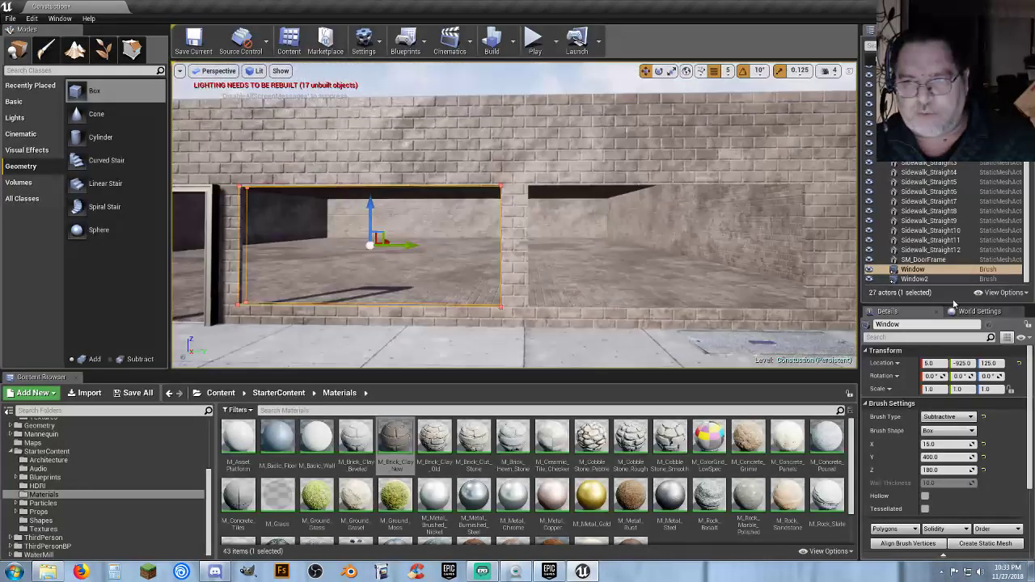
Move the duplicated window brush slightly closer to the first window, to Y location -490.
click(918, 279)
drag(711, 247, 706, 249)
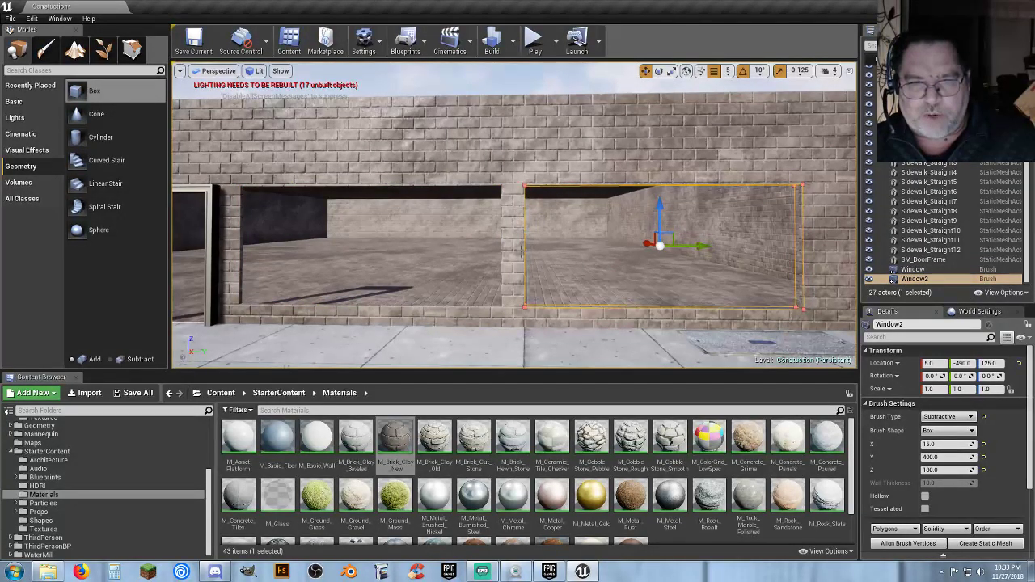
key(s)
right_drag(522, 315, 522, 269)
key(w)
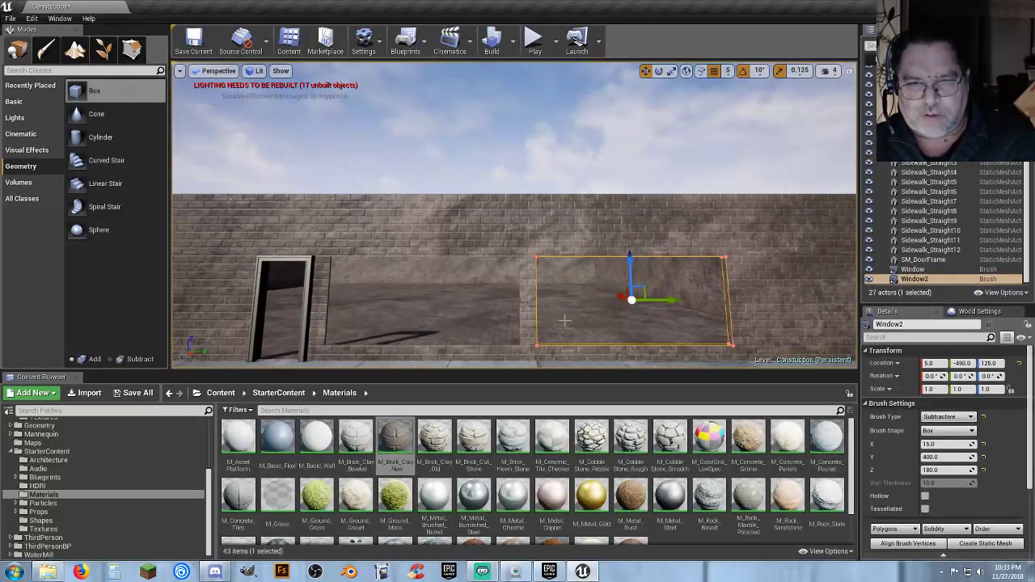
Move the Window2 brush along the wall to Y -475.
key(w)
key(d)
right_drag(566, 321, 565, 344)
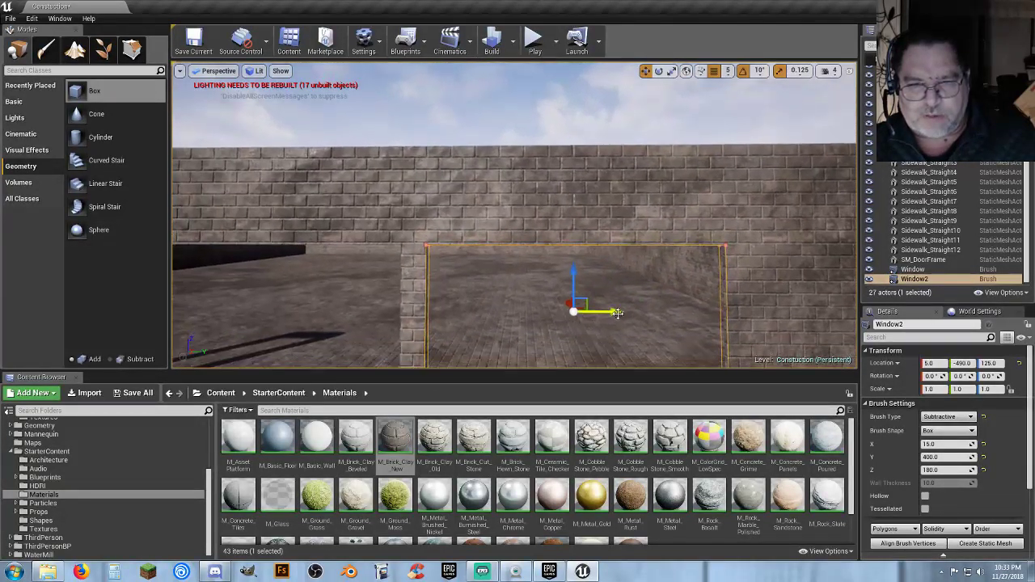
drag(618, 313, 627, 312)
key(s)
mouse_move(628, 312)
right_down()
mouse_move(614, 322)
mouse_move(647, 312)
right_up()
key(w)
drag(645, 311, 645, 336)
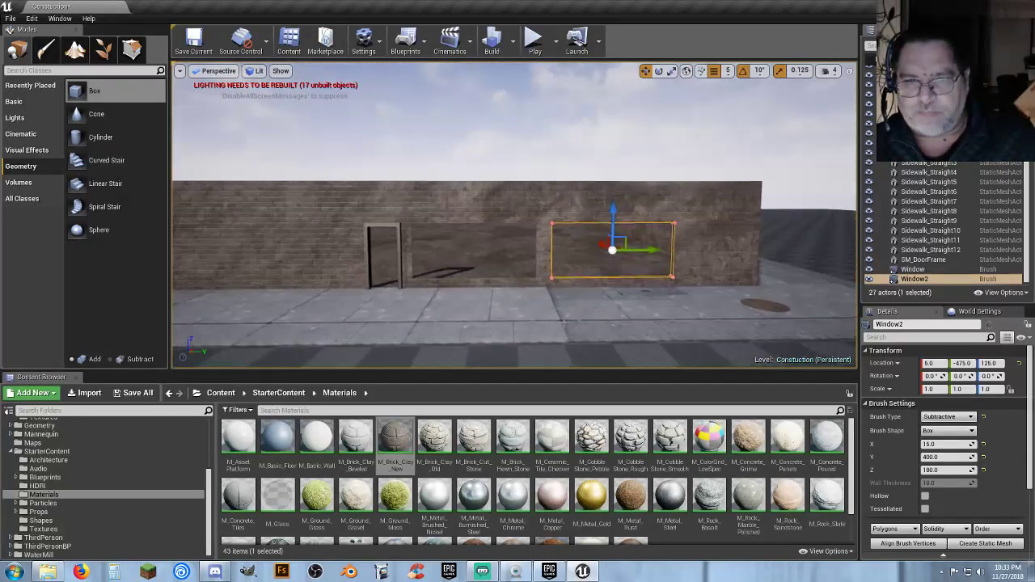
Duplicate the Window and Window2 brushes together to the other side of the door, at about Y -1505 and -1955.
ctrl+click(922, 273)
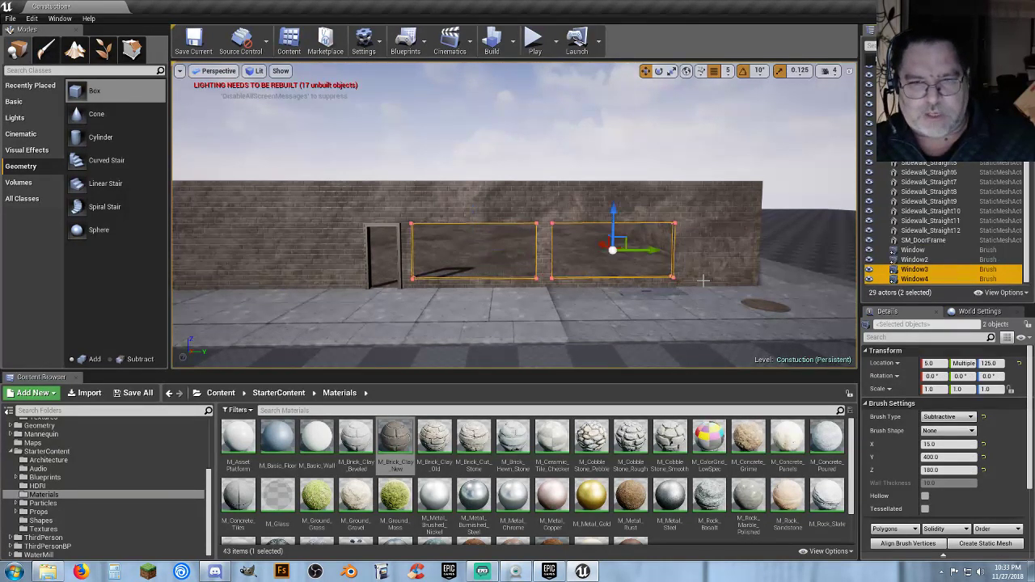
alt+drag(654, 251, 330, 251)
right_drag(409, 283, 409, 293)
key(w)
right_drag(514, 243, 418, 228)
key(s)
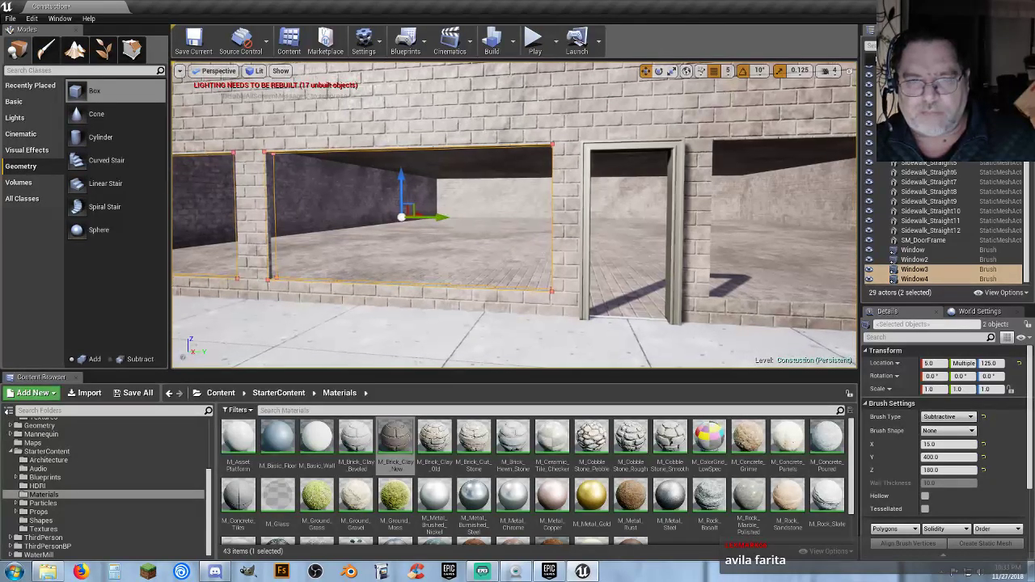
scroll(515, 215, down, 5)
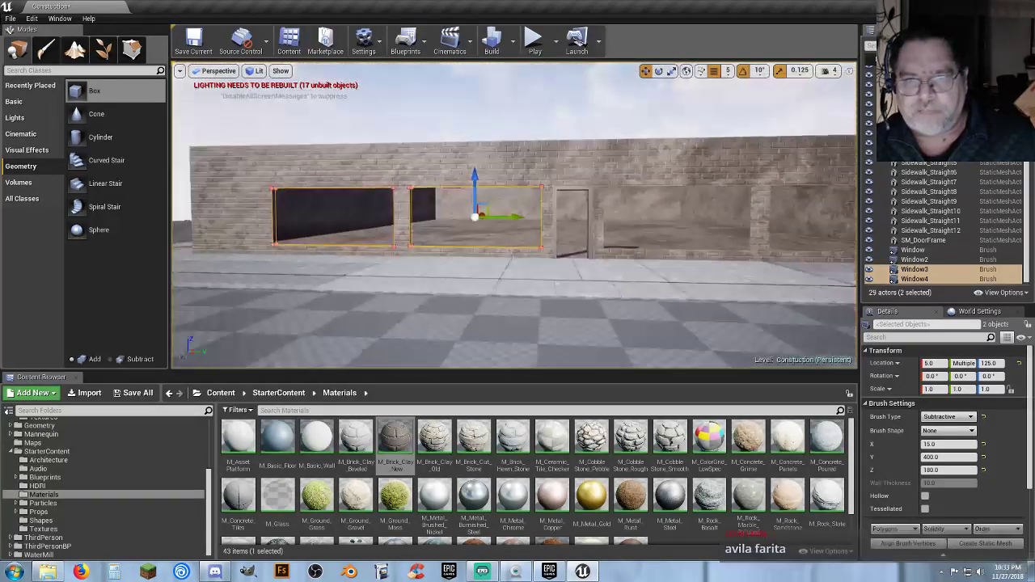
Play-test the level and walk along the sidewalk to inspect the new window openings, ending the session.
click(535, 40)
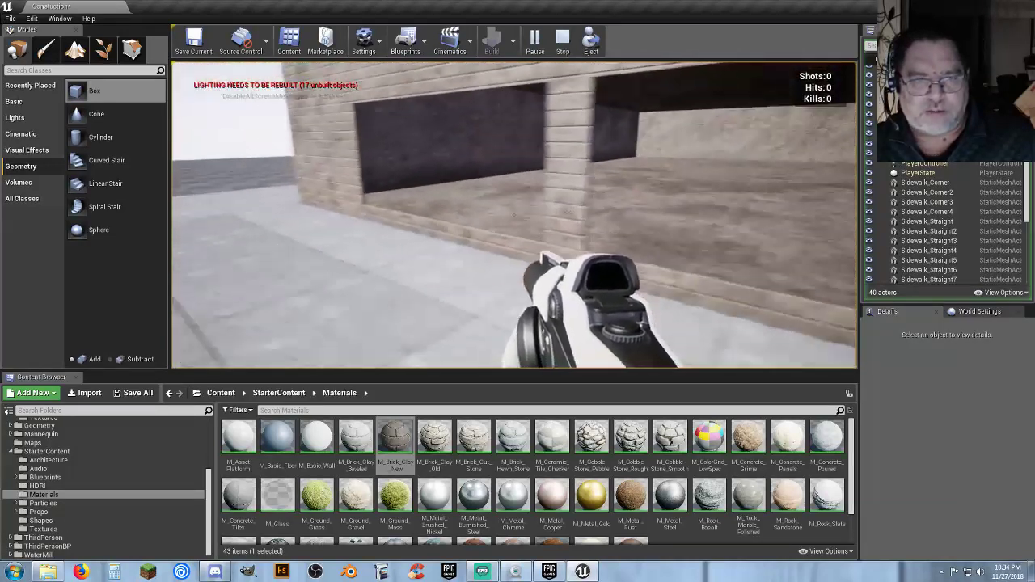
key(w)
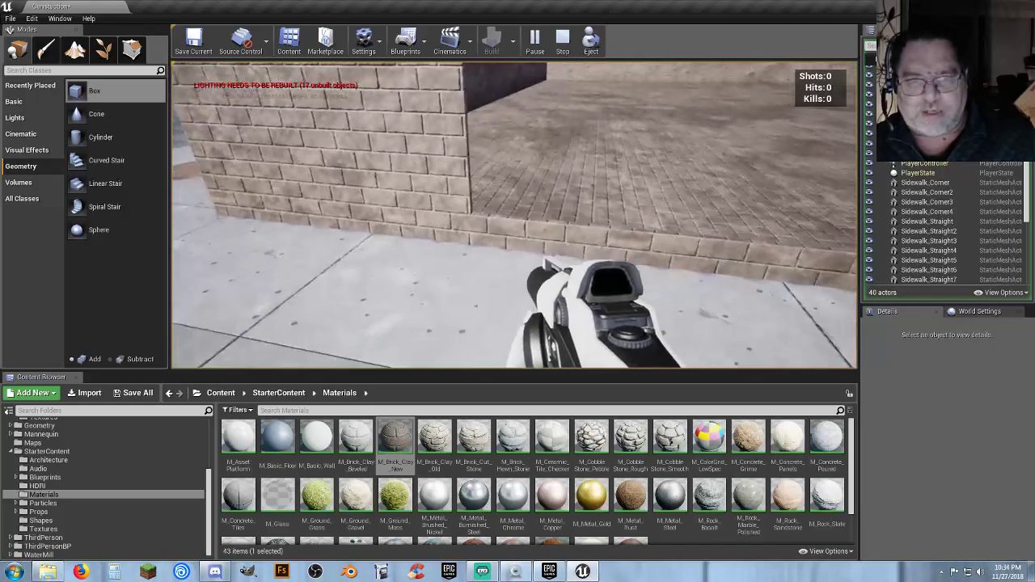
key(d)
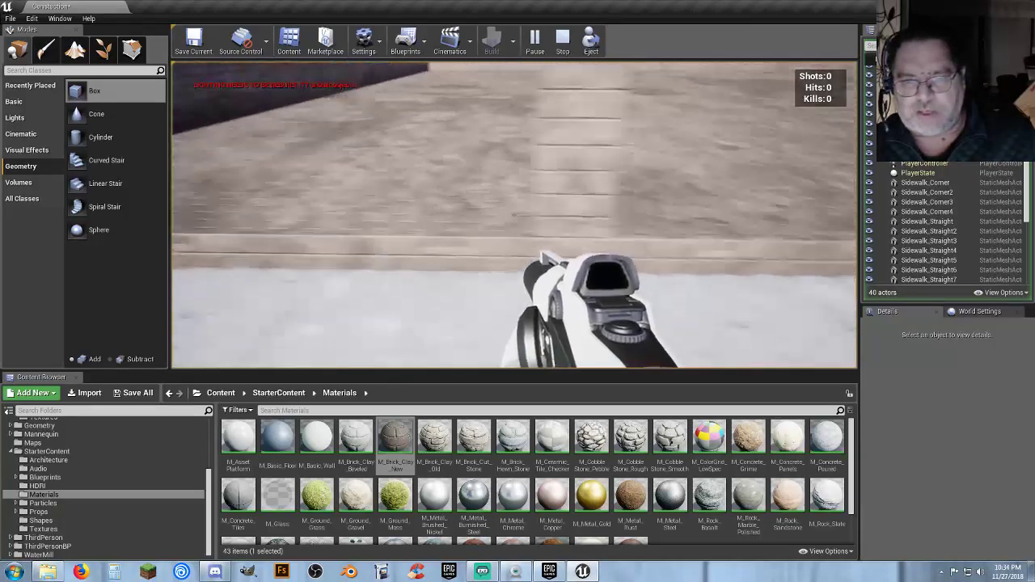
key(w)
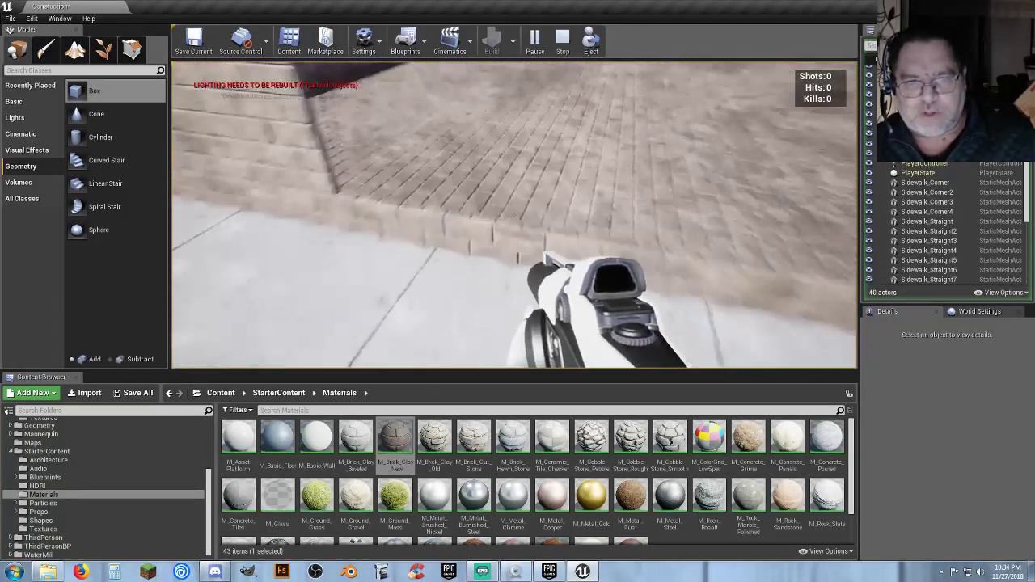
key(s)
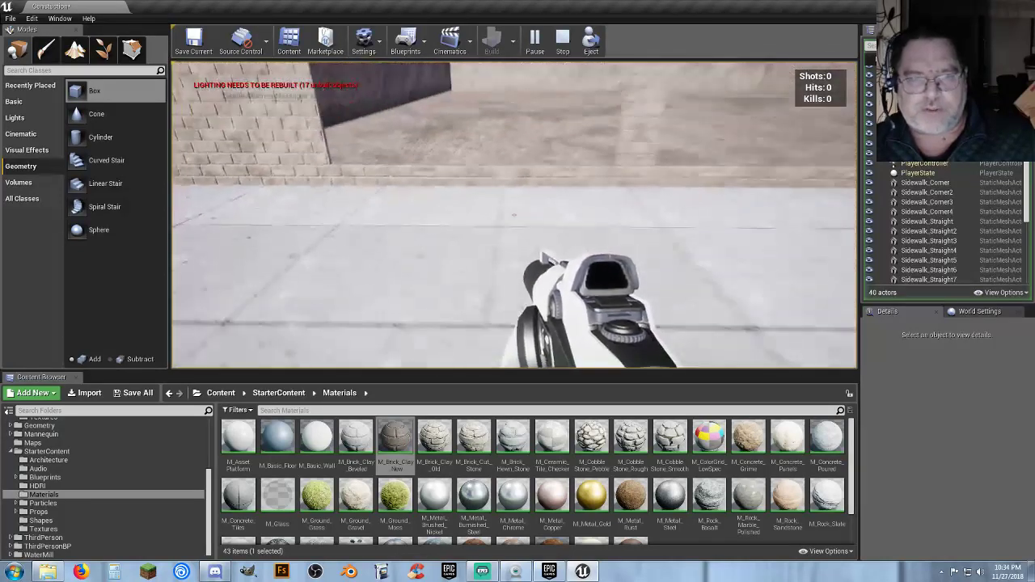
key(Escape)
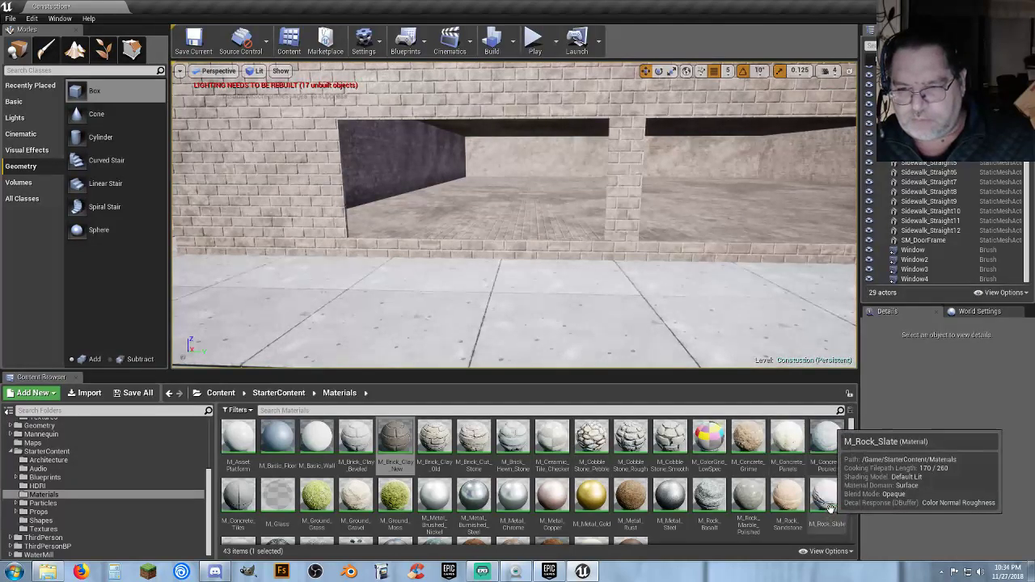
Choose the M_Concrete_Poured material and place an additive box brush on the sidewalk before the end window, at about X -140, Y -1960, Z 10.
scroll(838, 474, down, 1)
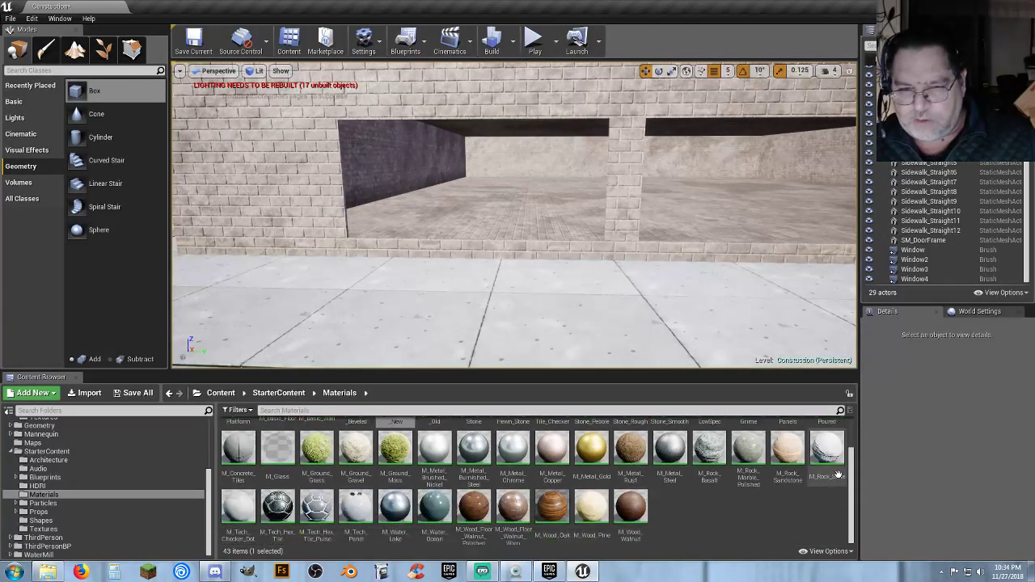
scroll(839, 474, up, 1)
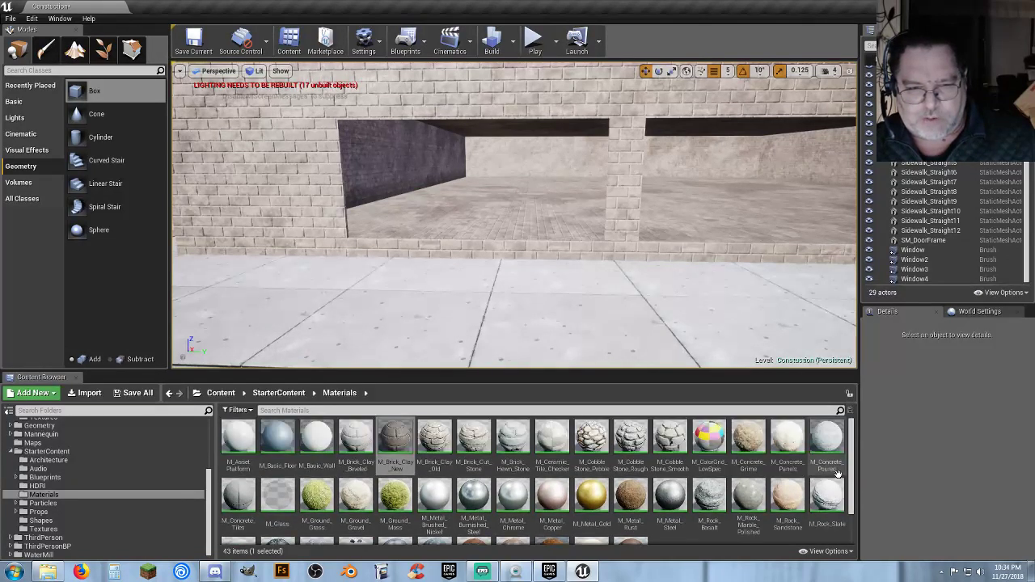
click(831, 438)
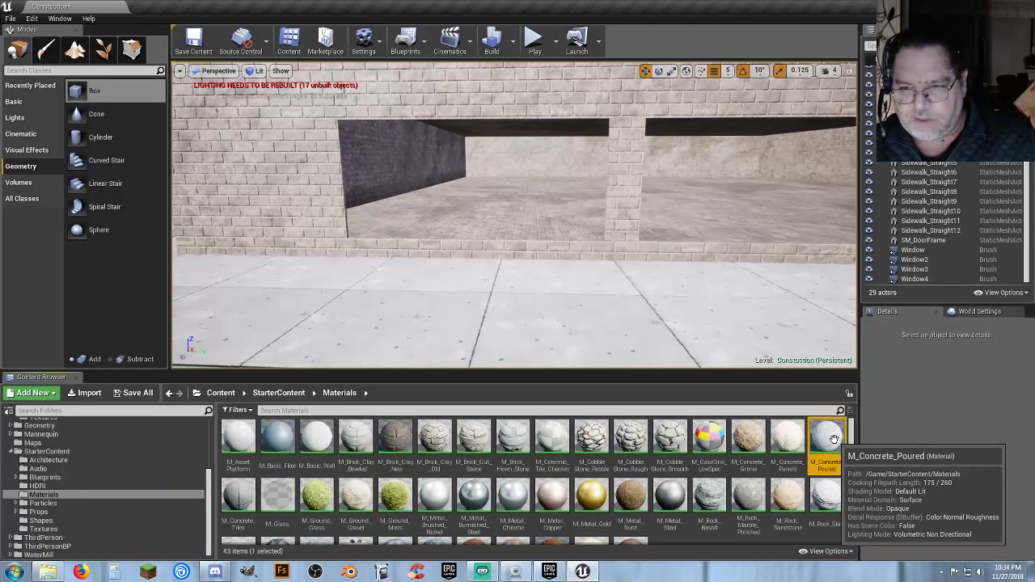
key(w)
mouse_move(534, 270)
right_down()
mouse_move(519, 276)
mouse_move(532, 293)
right_up()
key(s)
mouse_move(77, 93)
mouse_down()
mouse_move(343, 240)
mouse_move(467, 280)
mouse_move(476, 312)
mouse_up()
mouse_move(489, 269)
mouse_down()
mouse_move(550, 304)
mouse_move(566, 271)
mouse_move(576, 279)
mouse_up()
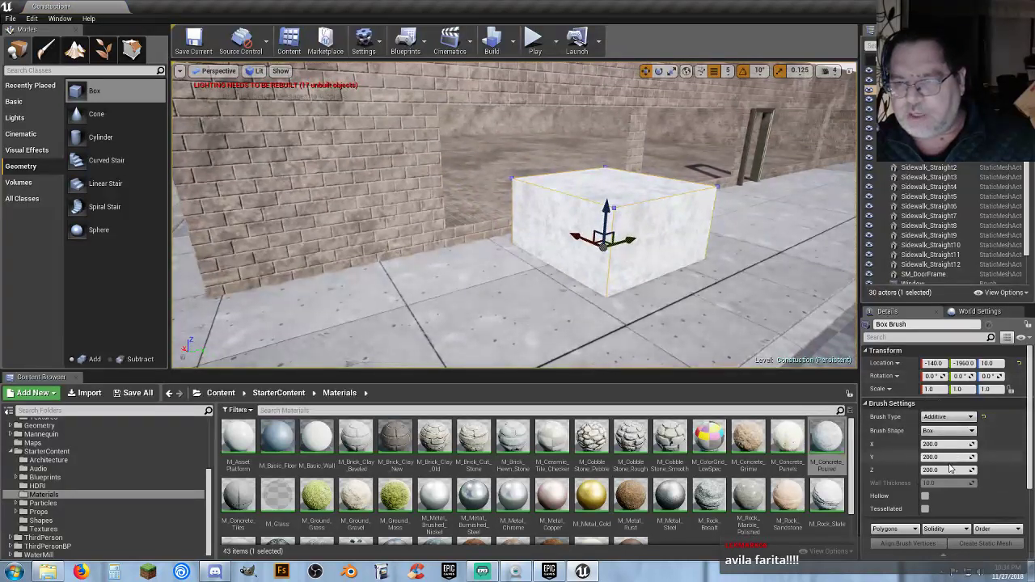
Size the concrete box brush to X 15, Y 400 and Z 15.
click(948, 458)
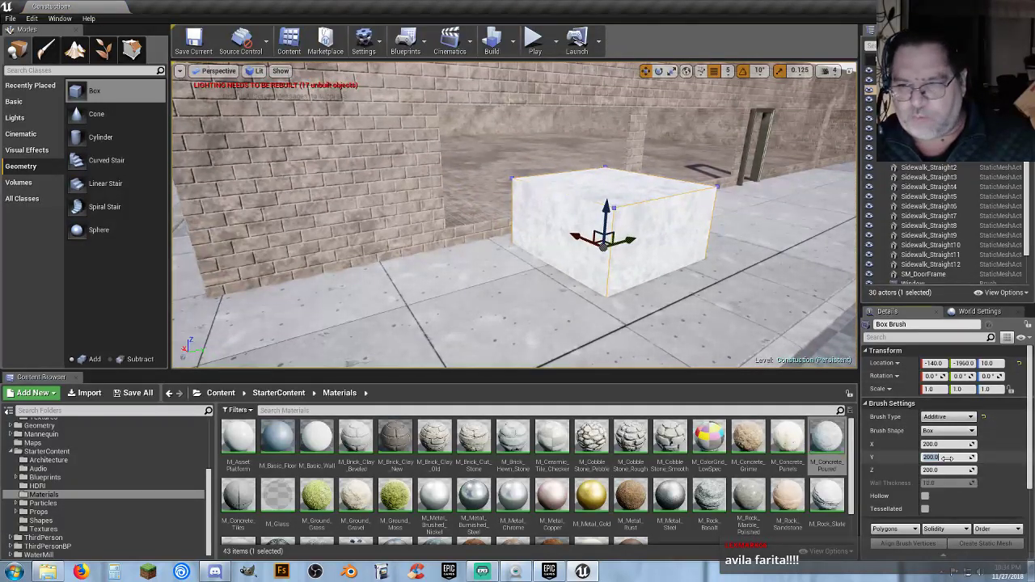
text(400)
key(Tab)
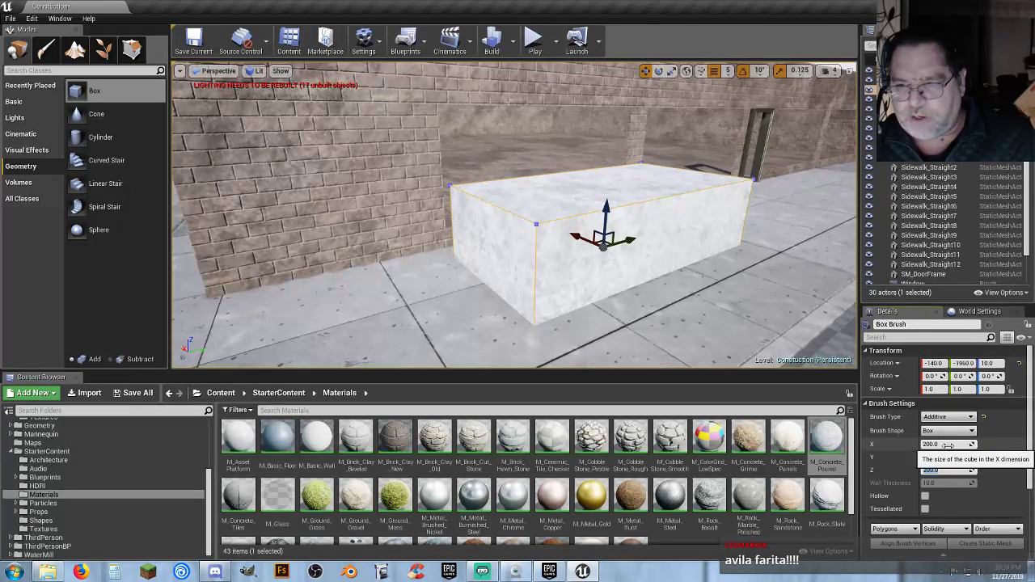
click(948, 444)
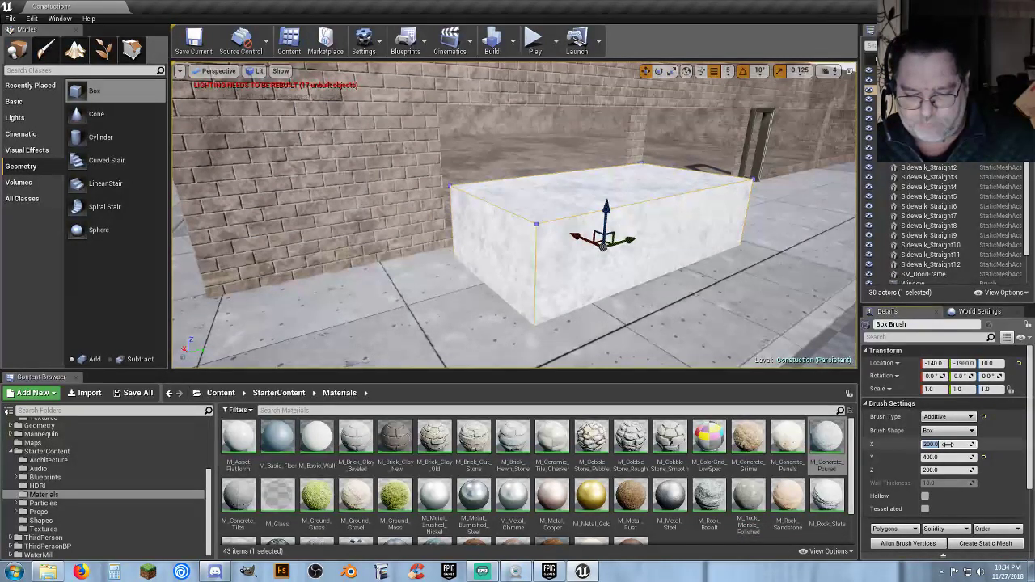
text(15)
key(Tab)
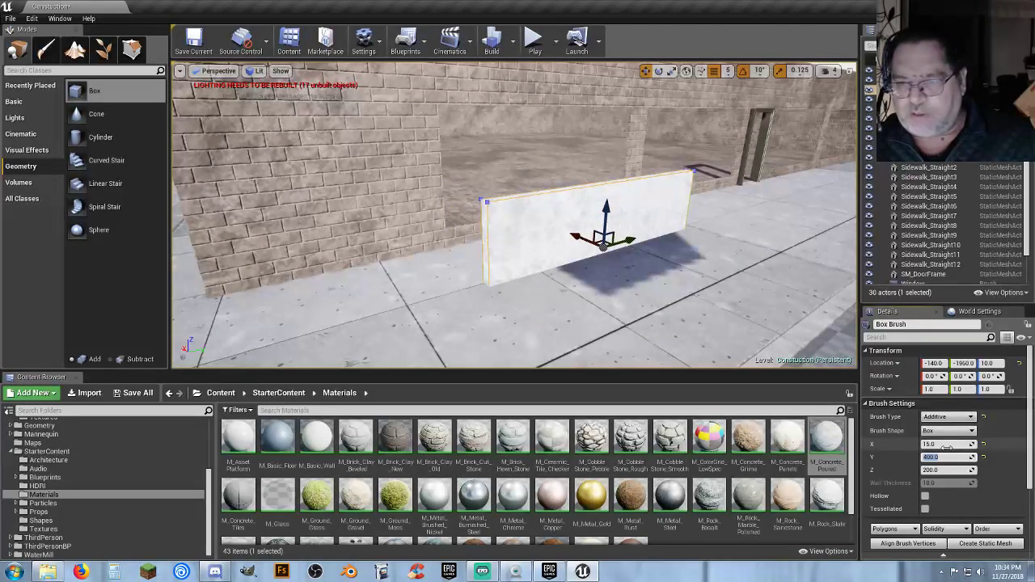
key(Tab)
text(1)
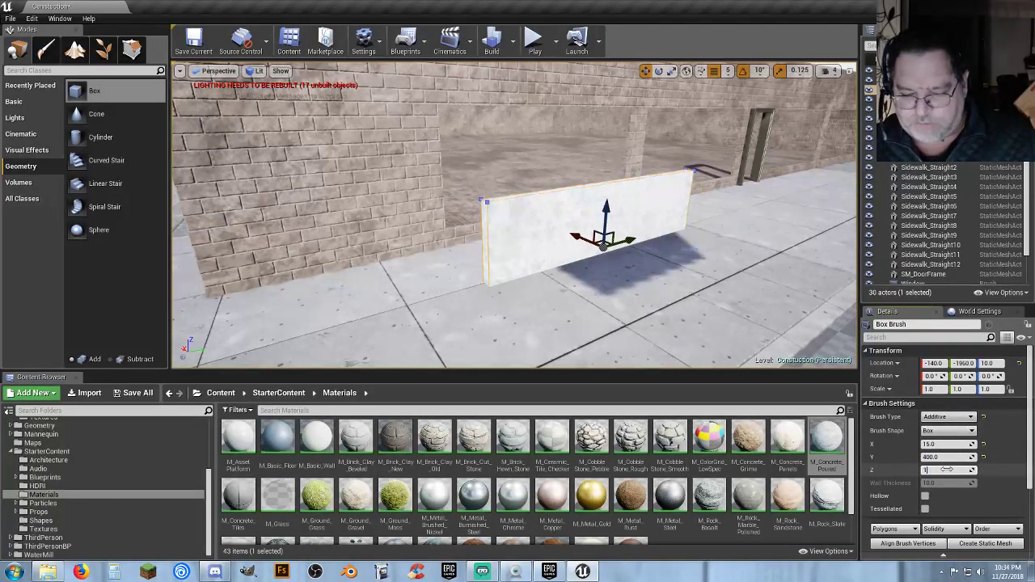
text(5)
key(Return)
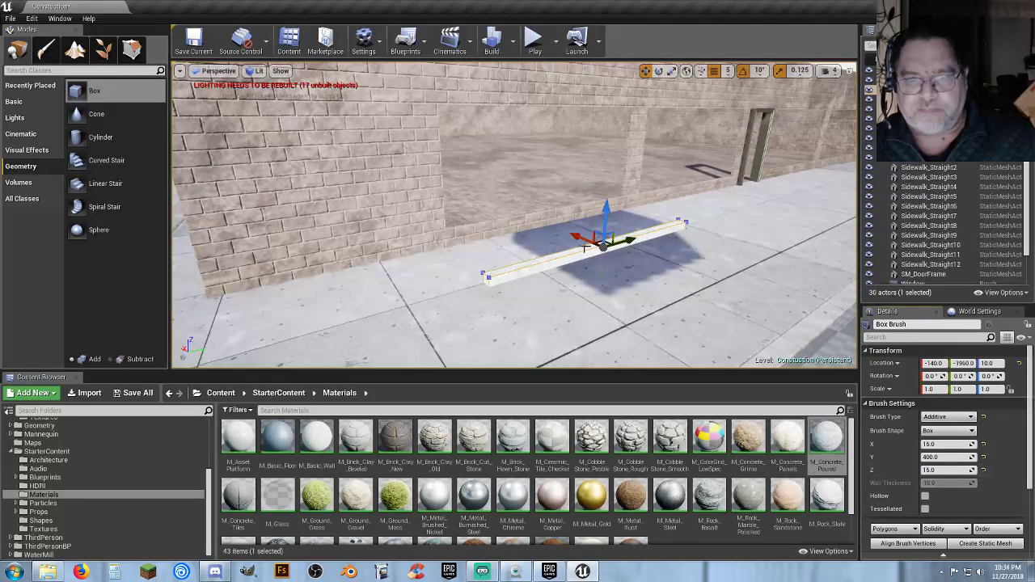
Copy the location of the Window3 brush and paste it onto the concrete box brush.
drag(579, 236, 502, 215)
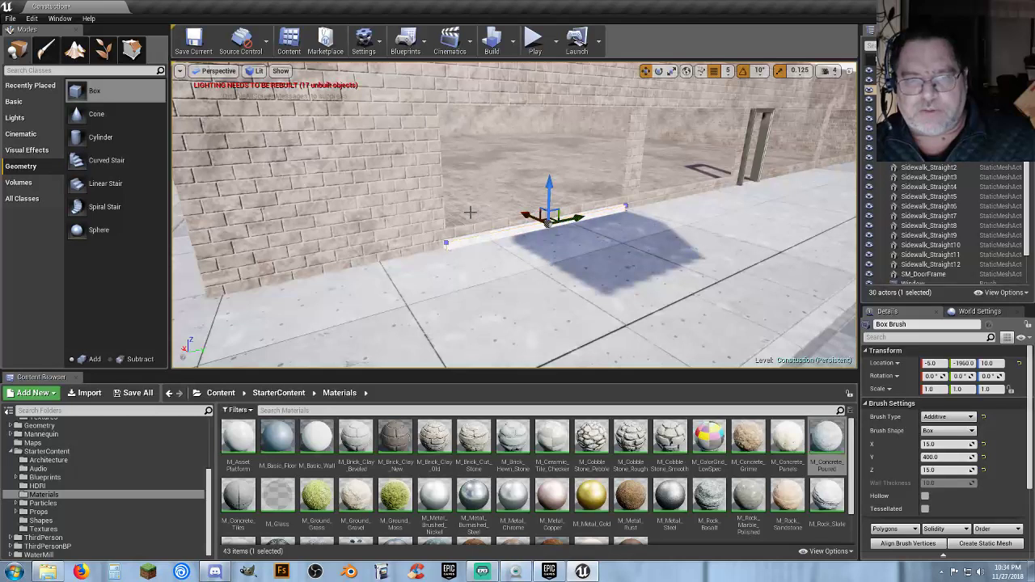
right_drag(518, 242, 417, 212)
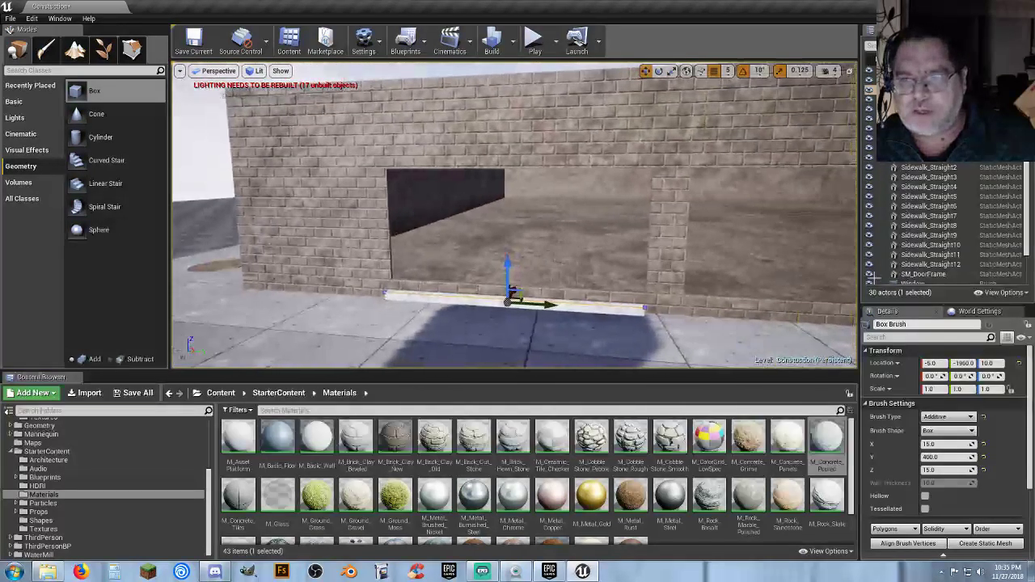
scroll(955, 277, down, 3)
click(937, 274)
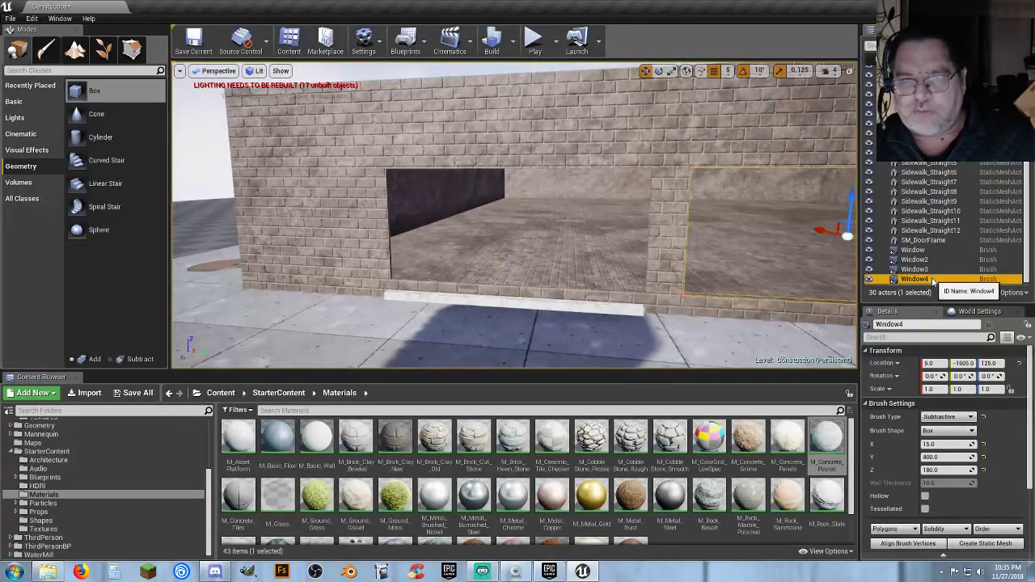
right_click(886, 364)
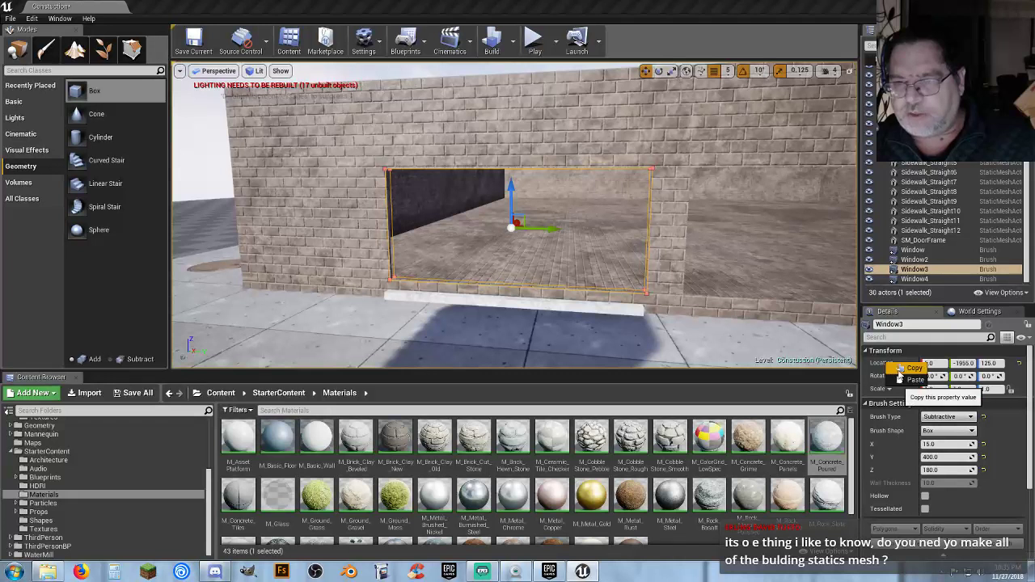
click(892, 369)
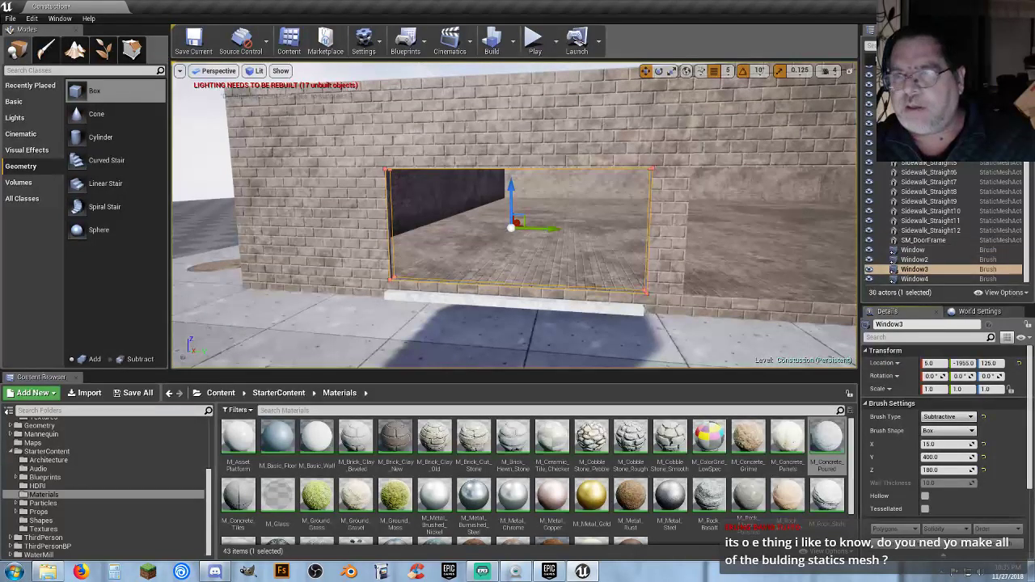
drag(1026, 154, 1025, 127)
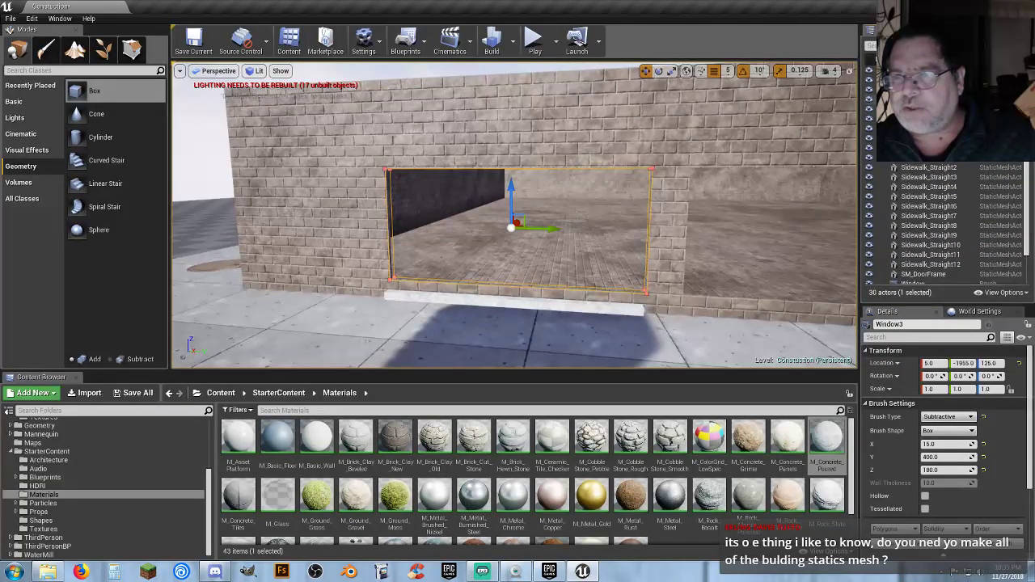
click(919, 100)
right_drag(514, 215, 615, 215)
click(499, 309)
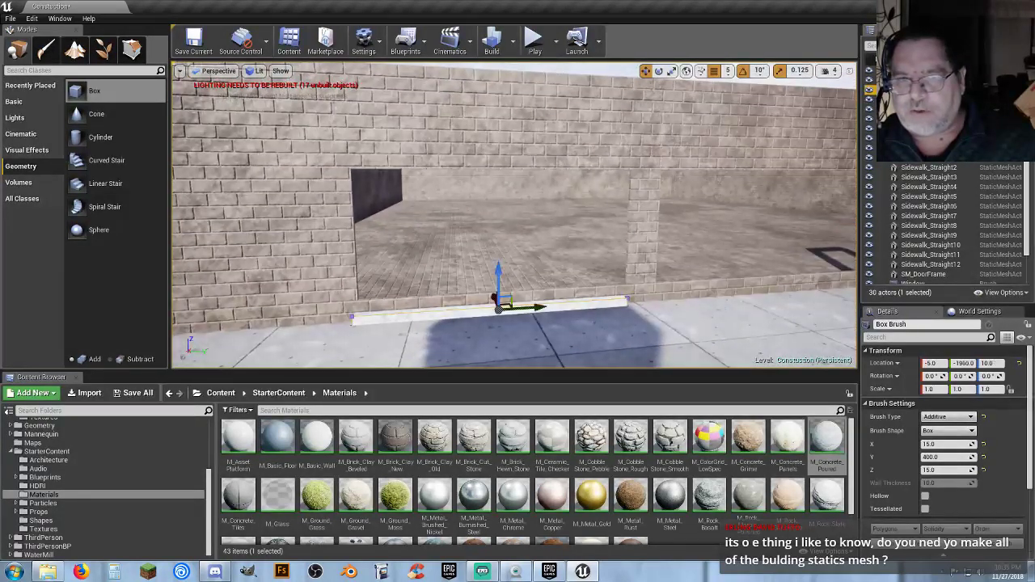
right_click(882, 363)
click(908, 381)
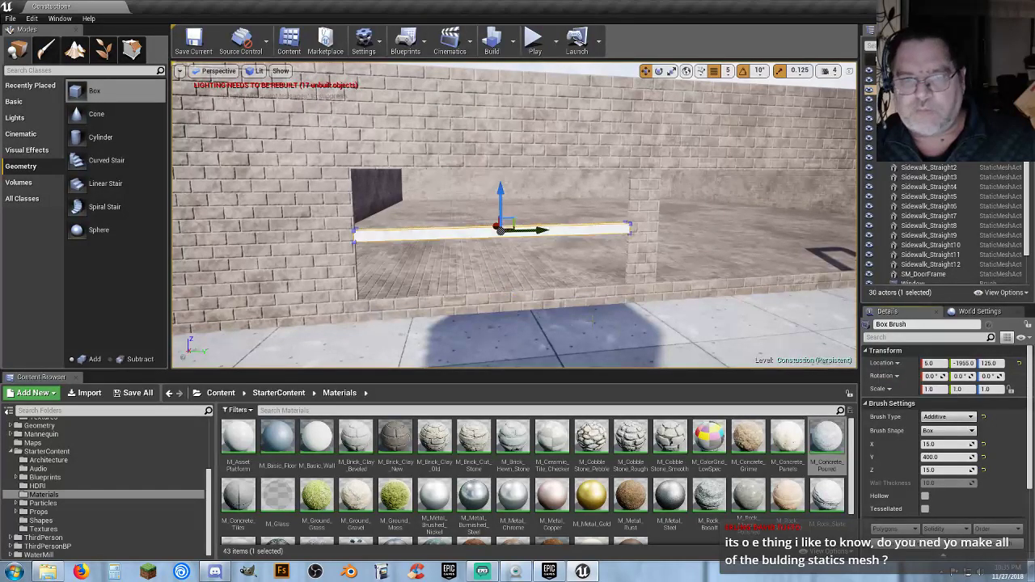
Lower the concrete box brush to Z 30 on the window ledge and shift it outward to X 0.
mouse_move(569, 304)
right_down()
mouse_move(526, 301)
mouse_move(493, 266)
mouse_move(577, 196)
right_up()
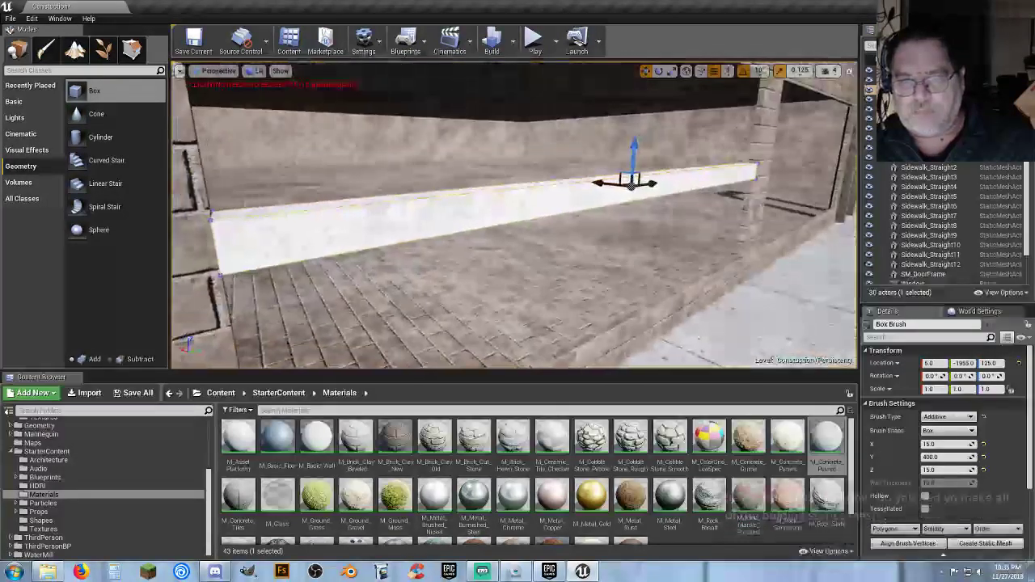
drag(636, 147, 653, 276)
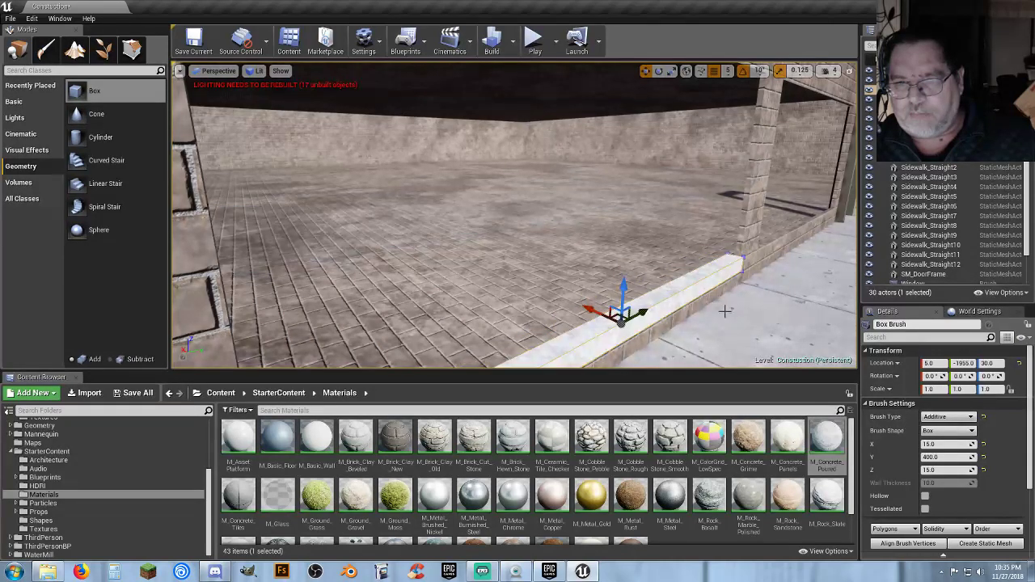
right_drag(723, 310, 672, 307)
right_drag(671, 240, 707, 281)
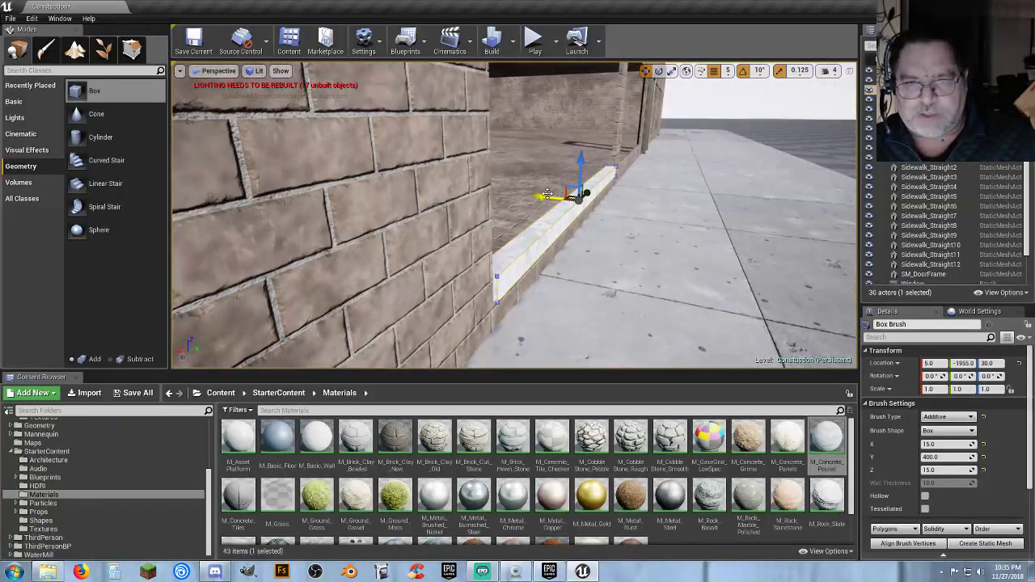
drag(538, 196, 547, 197)
mouse_move(599, 173)
right_down()
mouse_move(608, 154)
mouse_move(598, 137)
mouse_move(590, 178)
mouse_move(619, 212)
right_up()
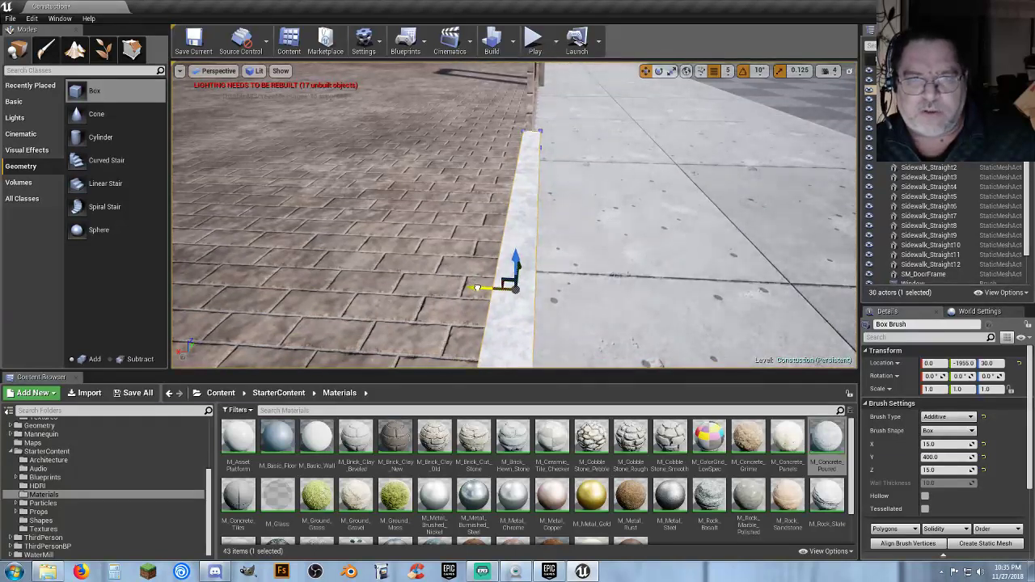
drag(478, 288, 478, 288)
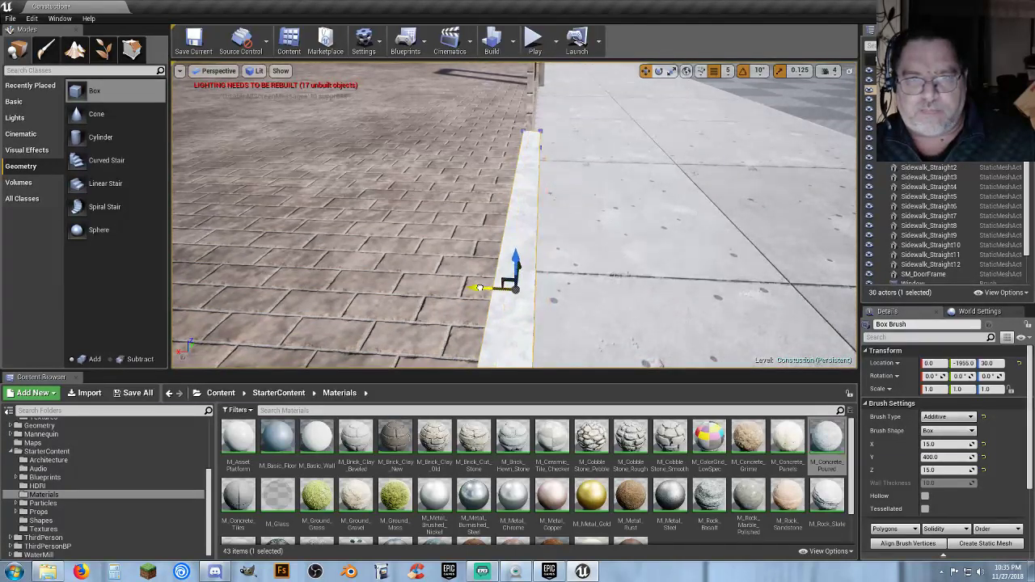
mouse_move(583, 232)
right_down()
mouse_move(477, 219)
mouse_move(453, 194)
mouse_move(518, 190)
right_up()
right_drag(477, 234, 449, 234)
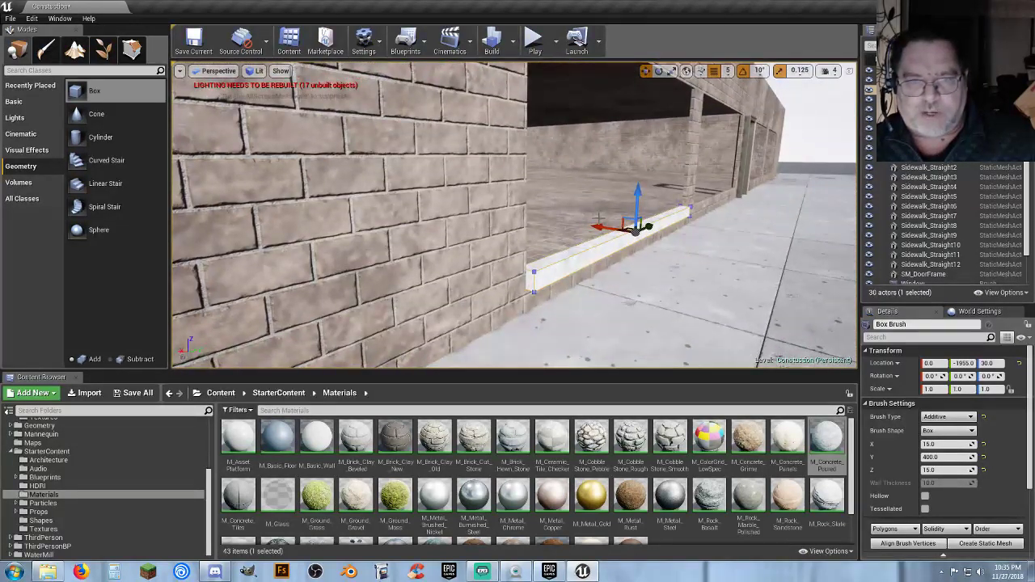
click(132, 51)
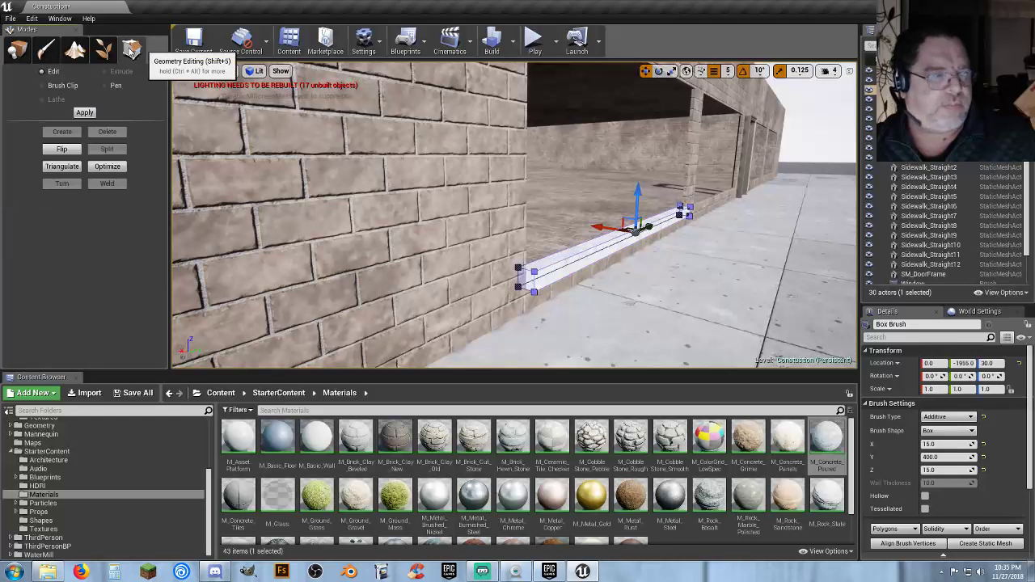
click(534, 292)
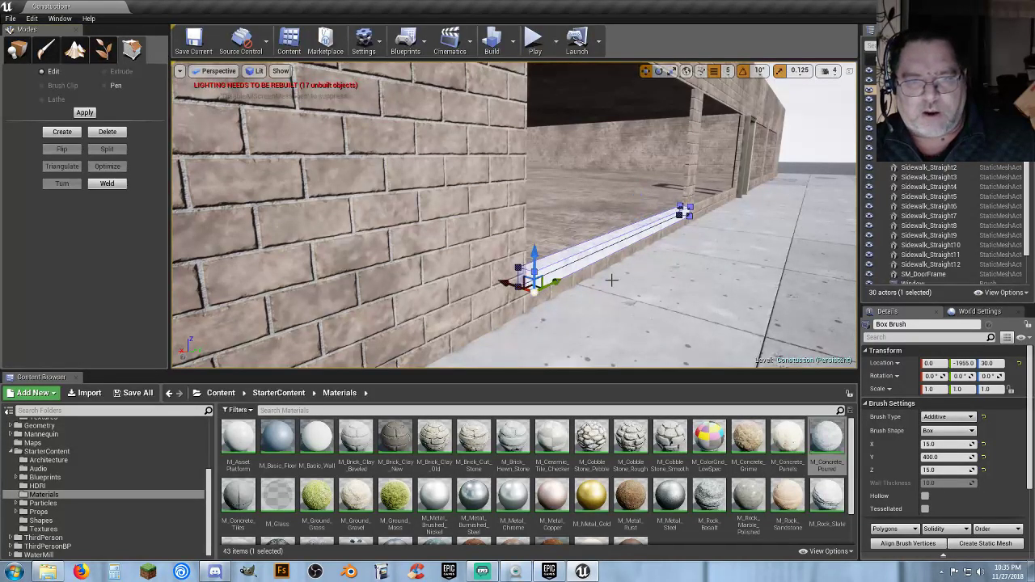
click(686, 213)
mouse_move(647, 255)
right_down()
mouse_move(405, 267)
mouse_move(372, 255)
mouse_move(348, 273)
right_up()
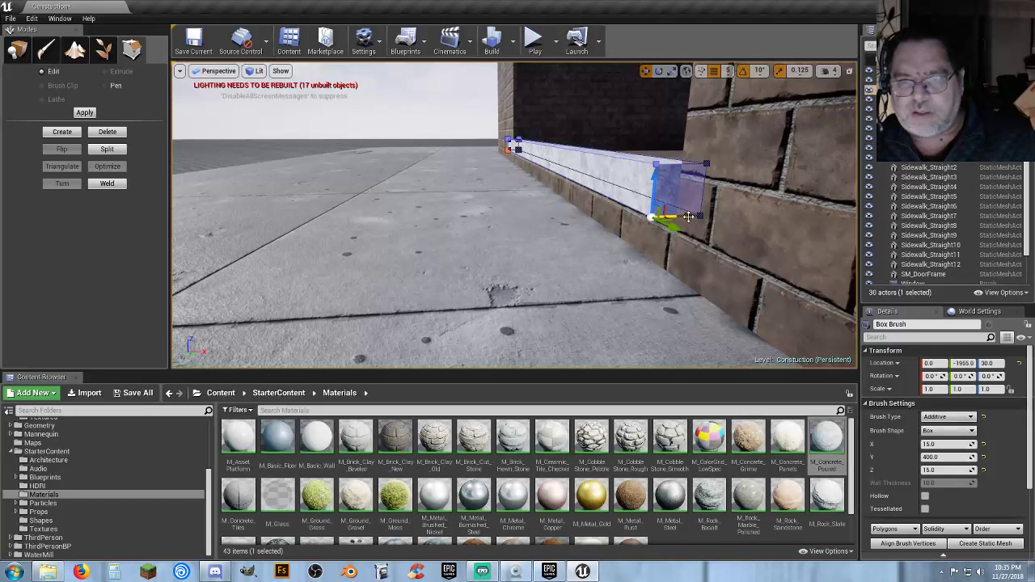
right_drag(701, 218, 710, 218)
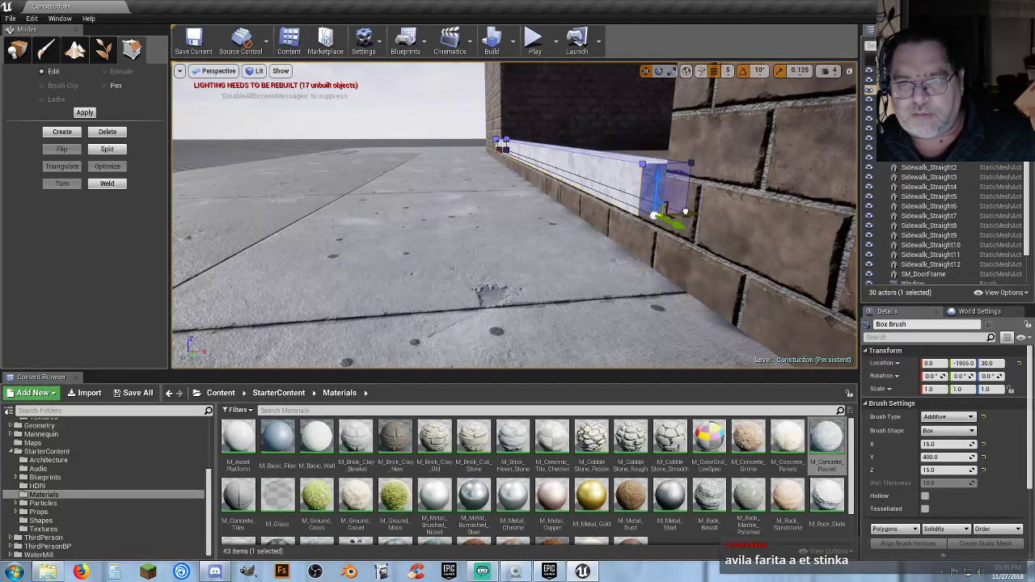
mouse_move(685, 211)
right_down()
mouse_move(847, 212)
mouse_move(619, 243)
right_up()
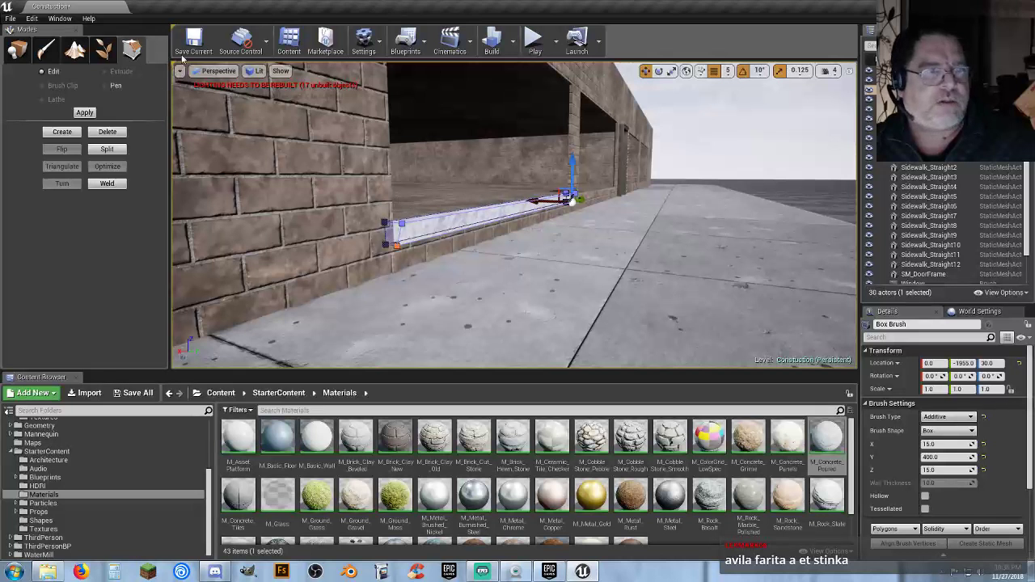
click(18, 52)
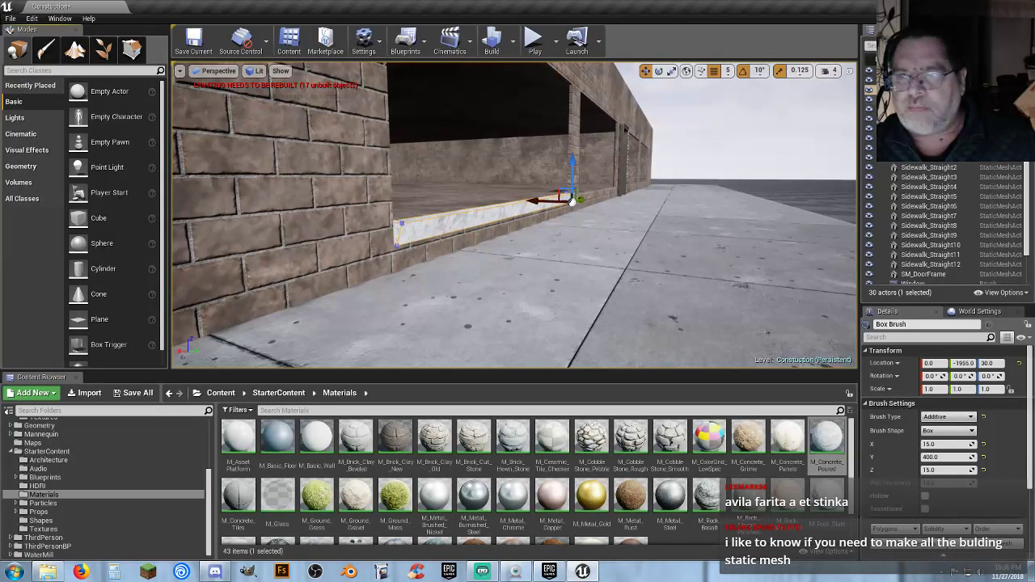
drag(571, 200, 619, 162)
key(ctrl+z)
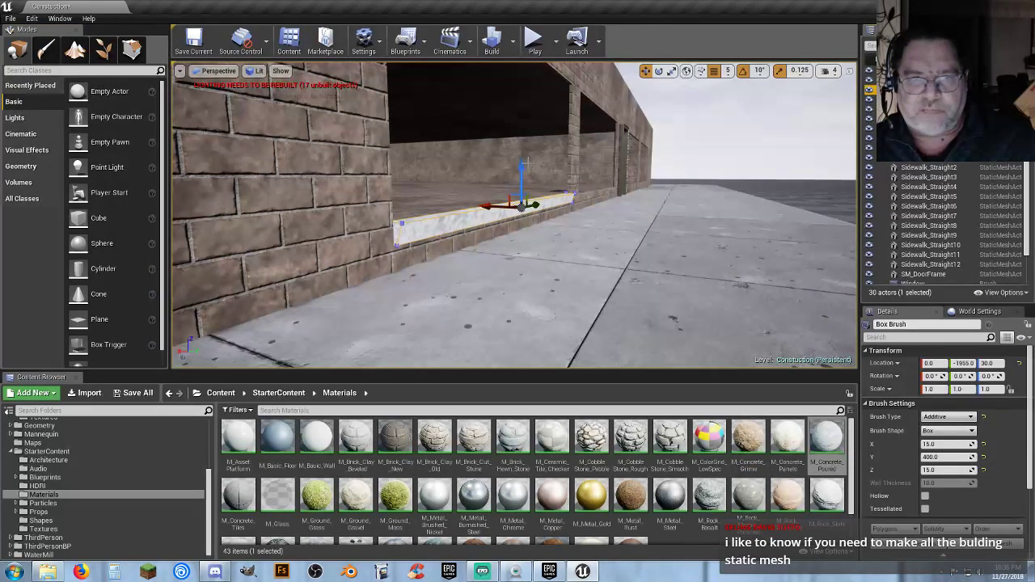
Duplicate the concrete sill brush and move the copy along the wall to Y -1505, into the window opening beside the door.
drag(522, 167, 521, 167)
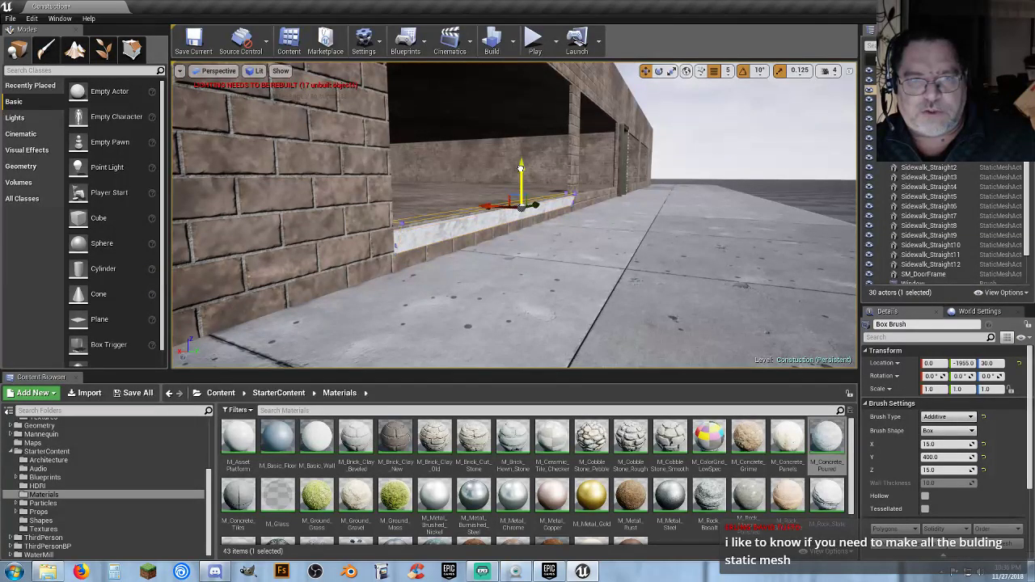
mouse_move(521, 169)
right_down()
mouse_move(518, 186)
mouse_move(453, 212)
mouse_move(328, 202)
mouse_move(517, 178)
right_up()
alt+drag(389, 247, 554, 194)
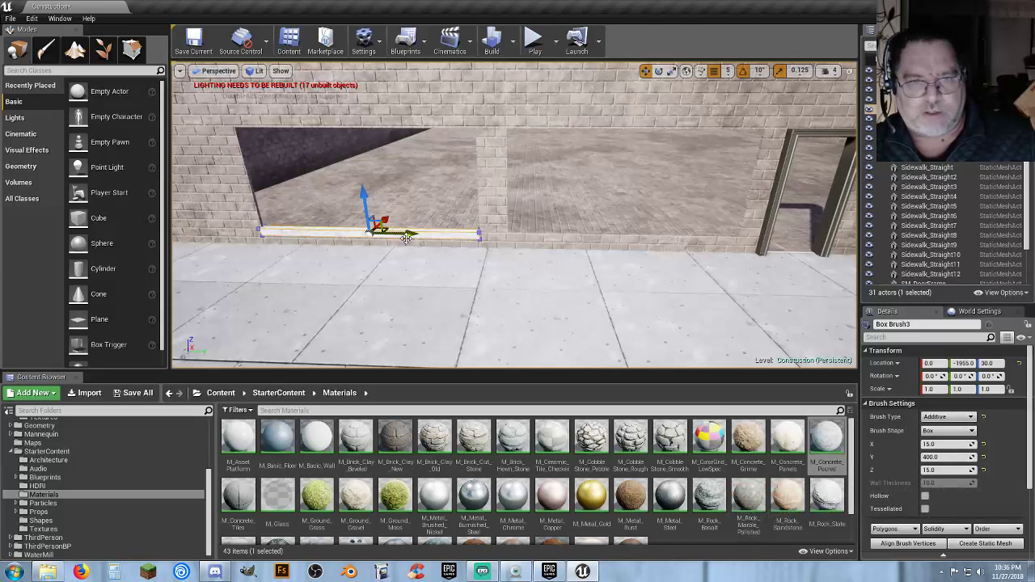
alt+drag(406, 234, 661, 243)
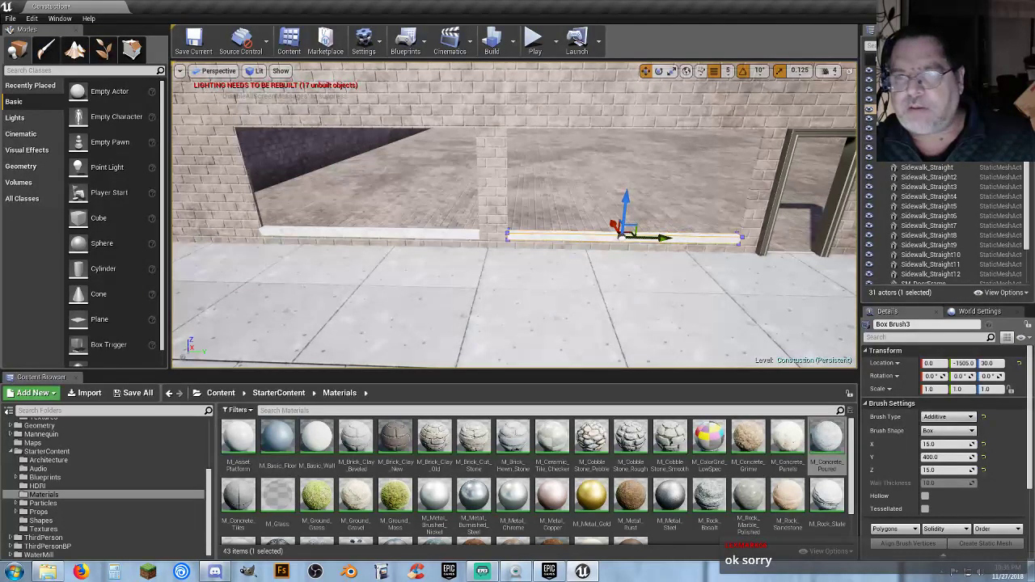
Duplicate both concrete sills together and align the copies with the two window openings on the other side of the door.
ctrl+click(447, 230)
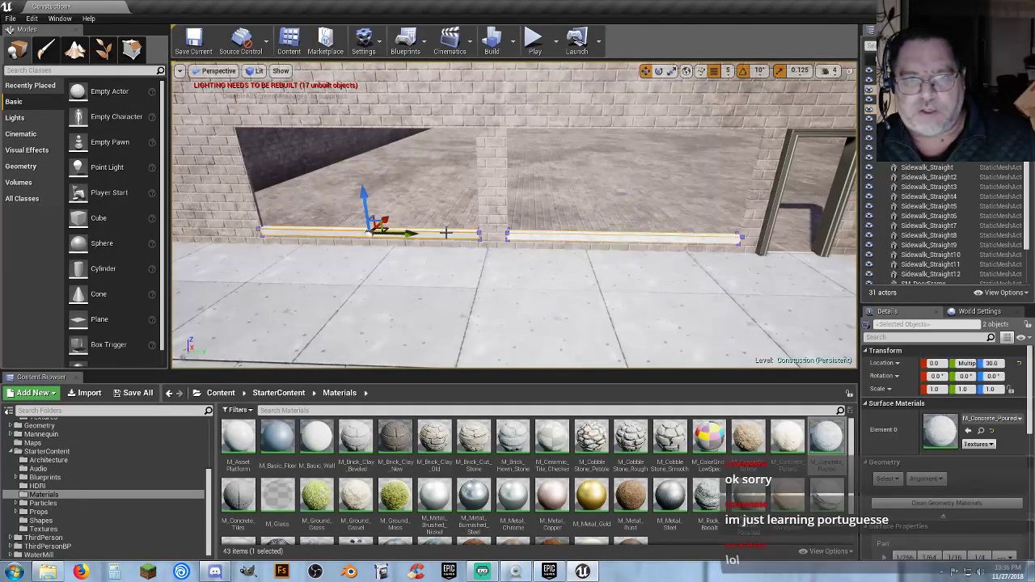
key(f)
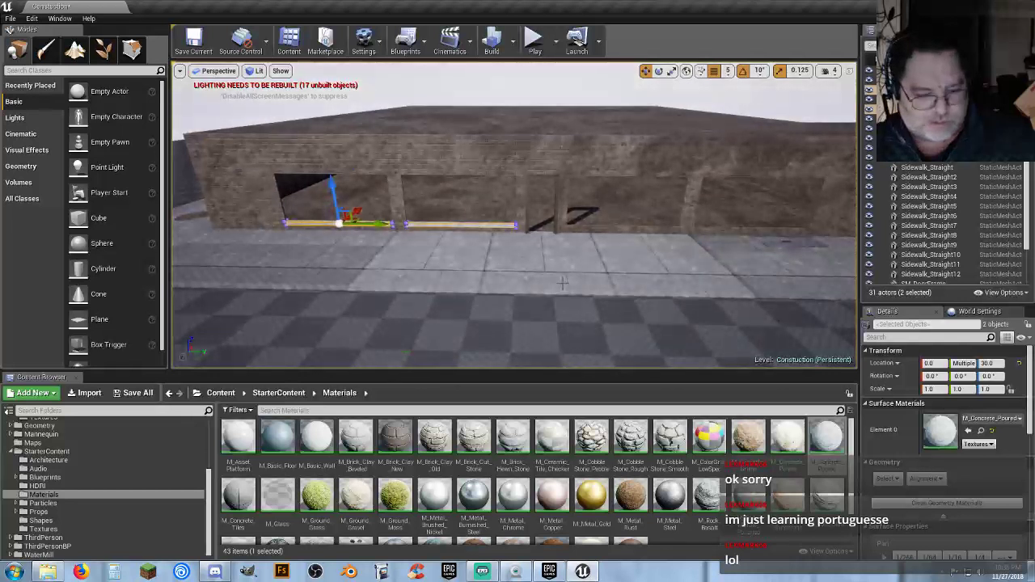
key(ctrl+w)
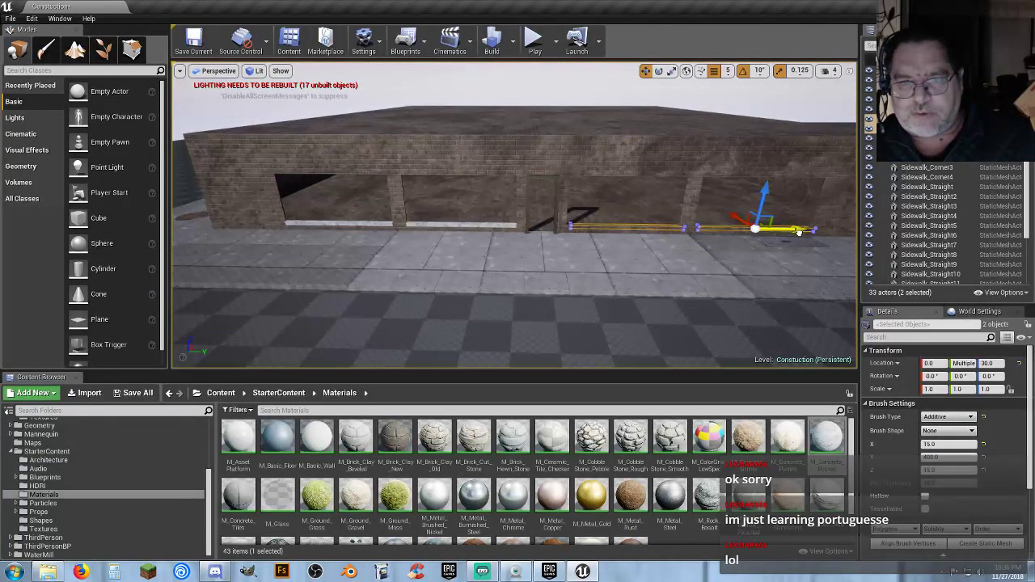
key(w)
right_drag(791, 236, 830, 207)
key(s)
right_drag(725, 243, 753, 242)
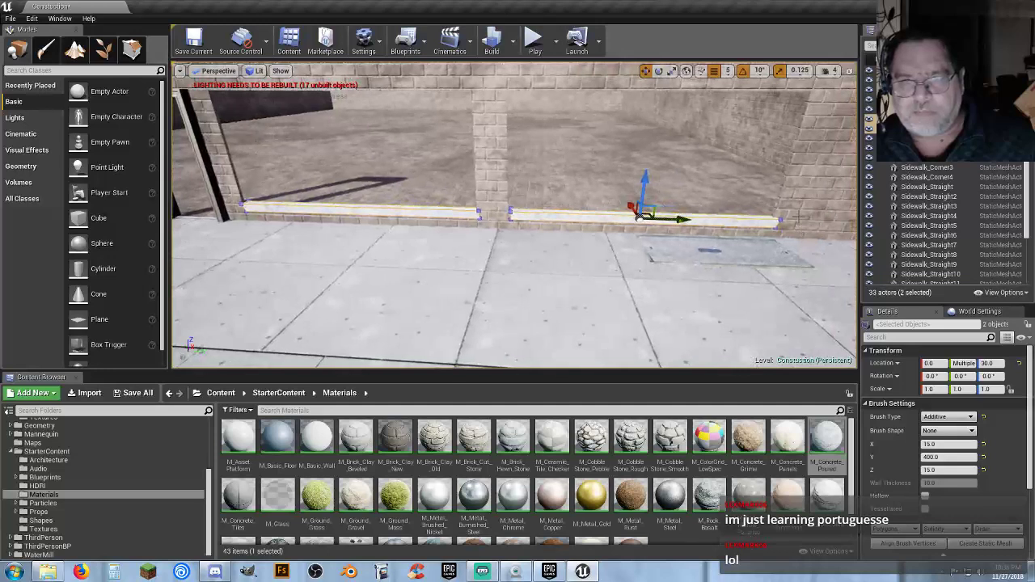
drag(688, 219, 684, 219)
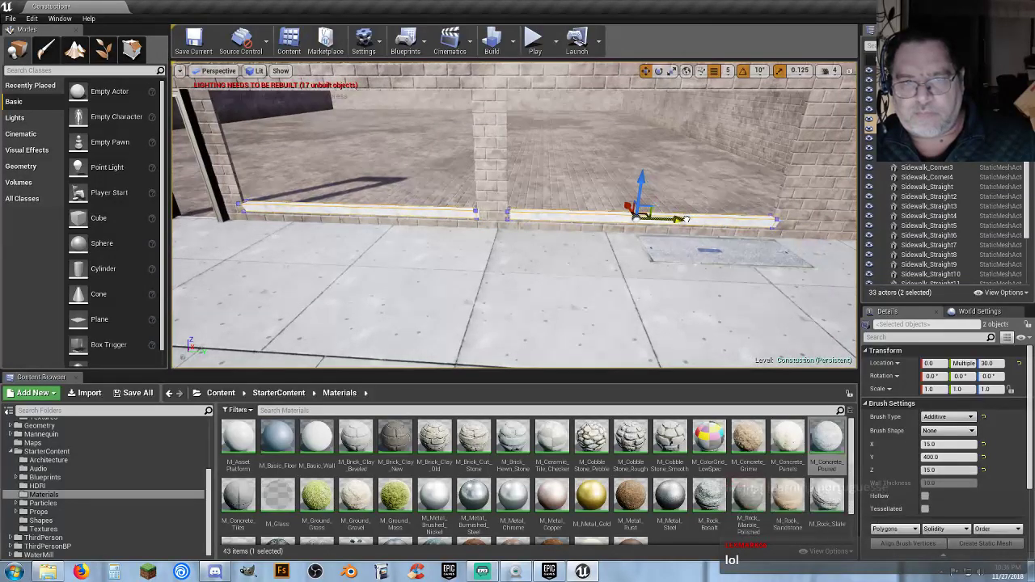
mouse_move(680, 231)
right_down()
mouse_move(631, 230)
mouse_move(687, 230)
right_up()
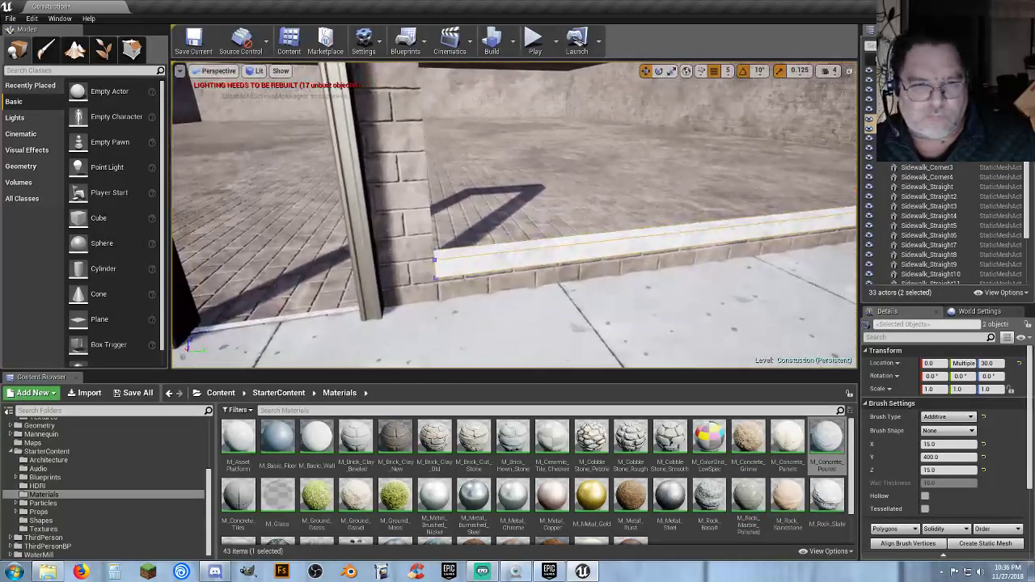
Play the level and walk around and inside the building to inspect the window sills, door and walls, ending the play session inside.
click(534, 41)
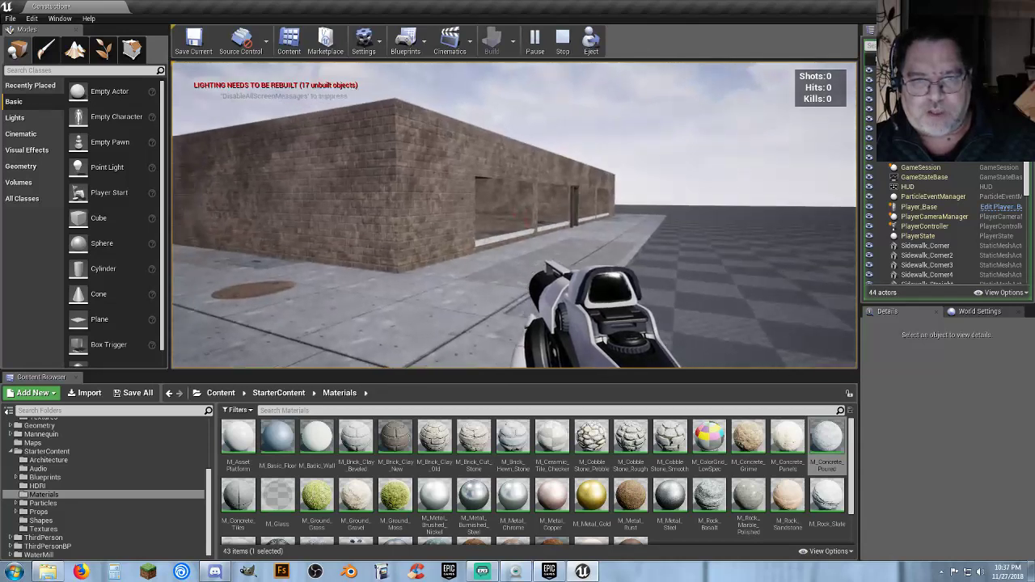
key(w)
click(515, 214)
key(w)
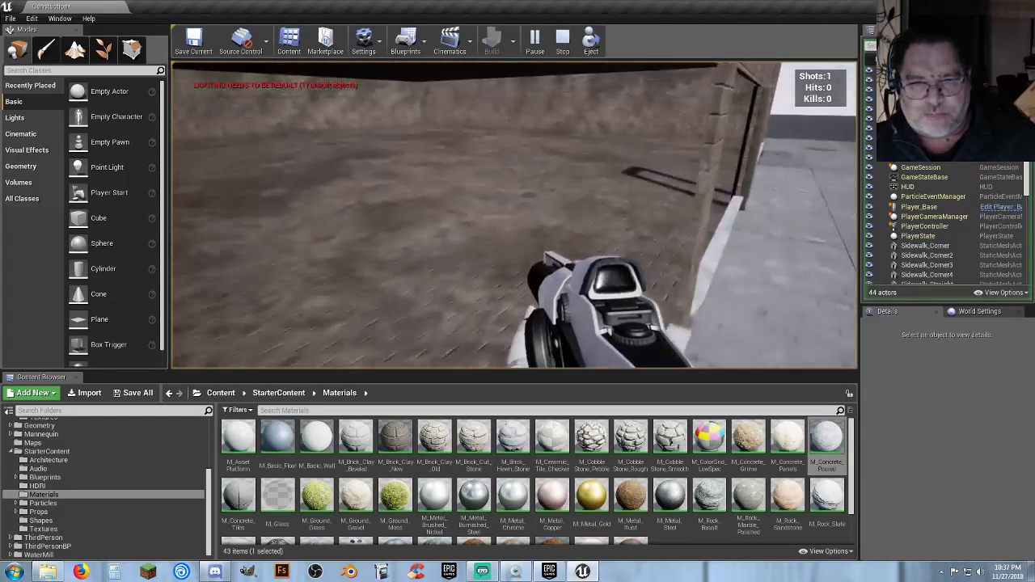
key(w)
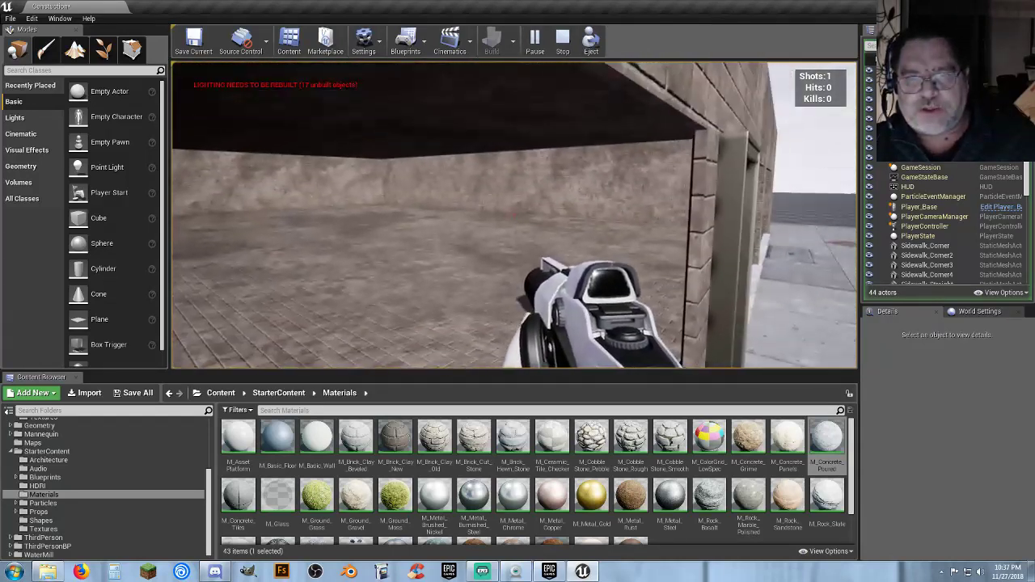
key(w)
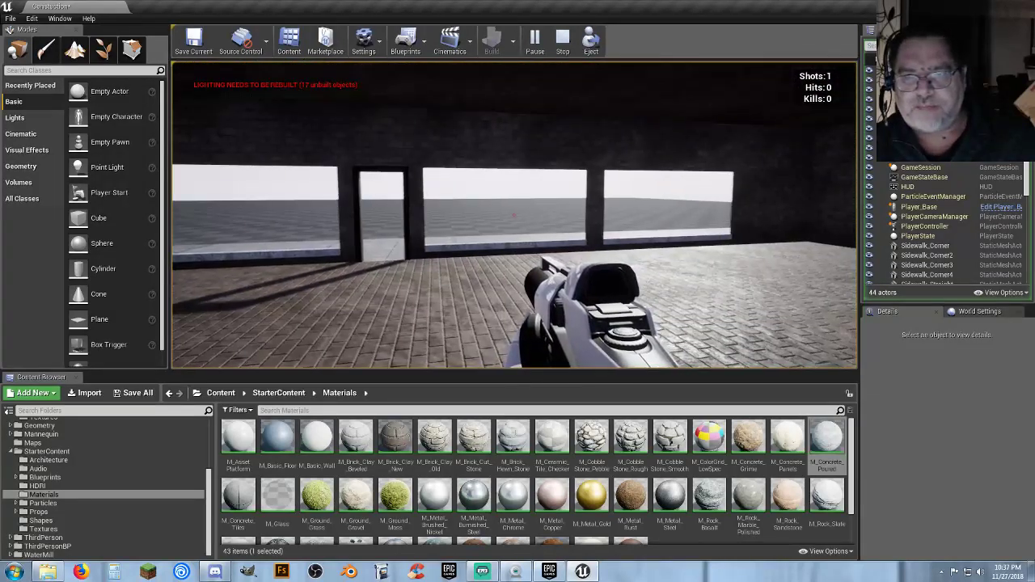
key(w)
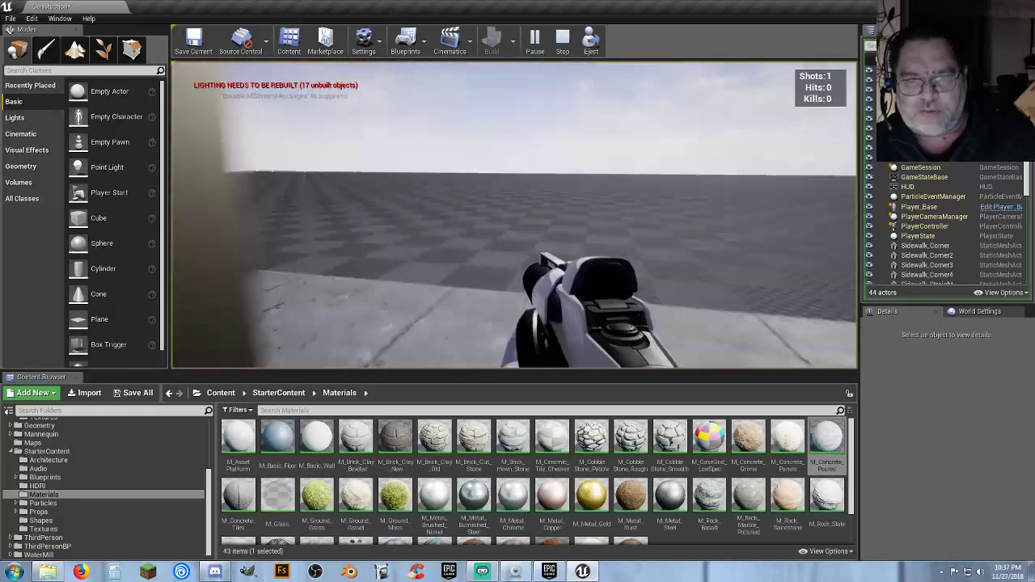
key(w)
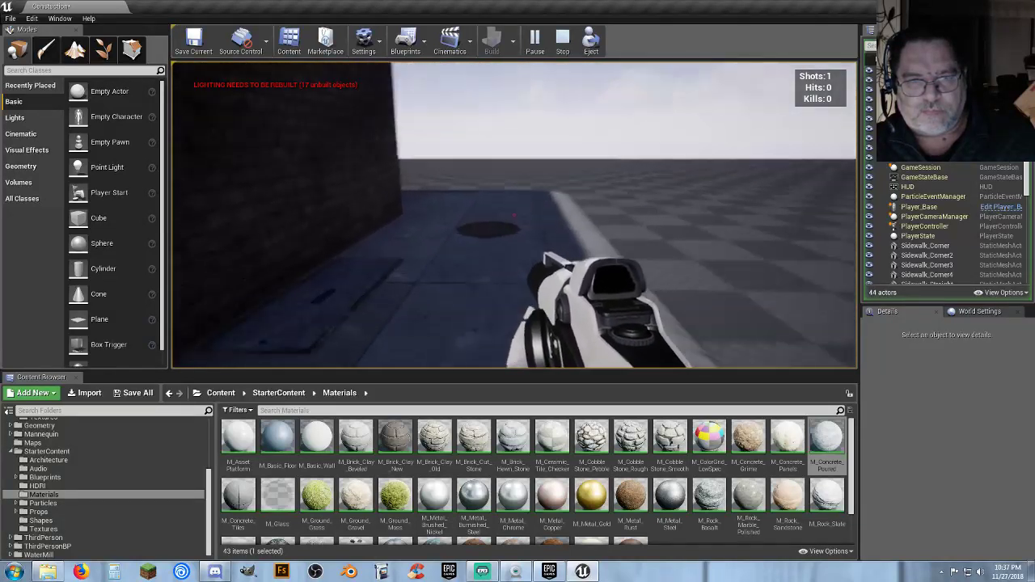
key(w)
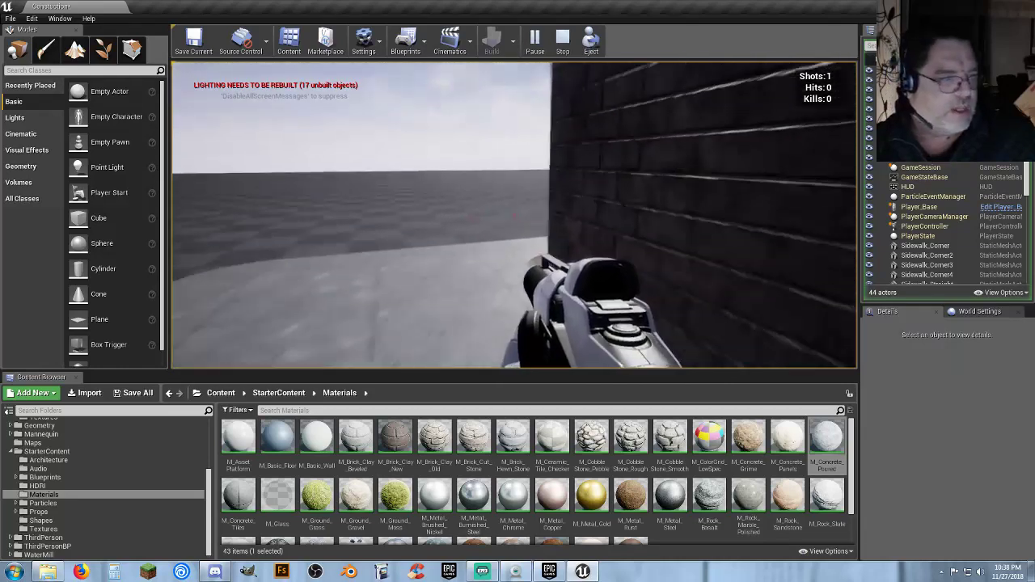
key(w)
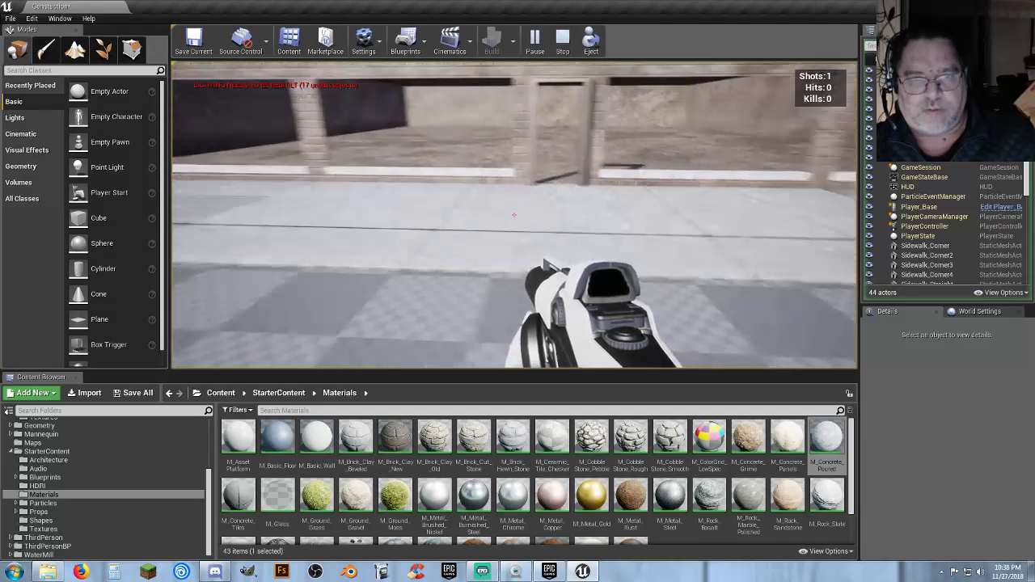
key(w)
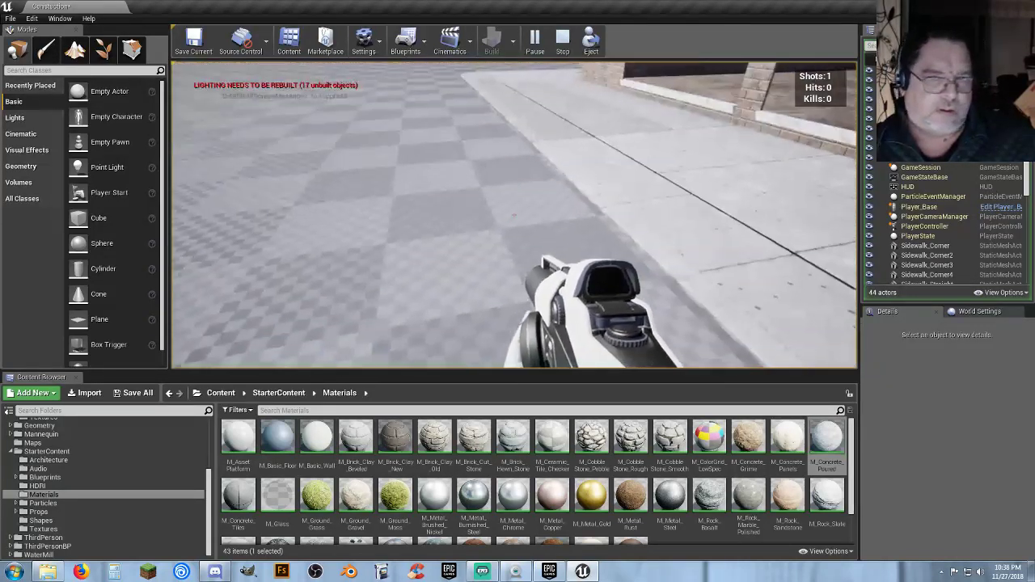
key(w)
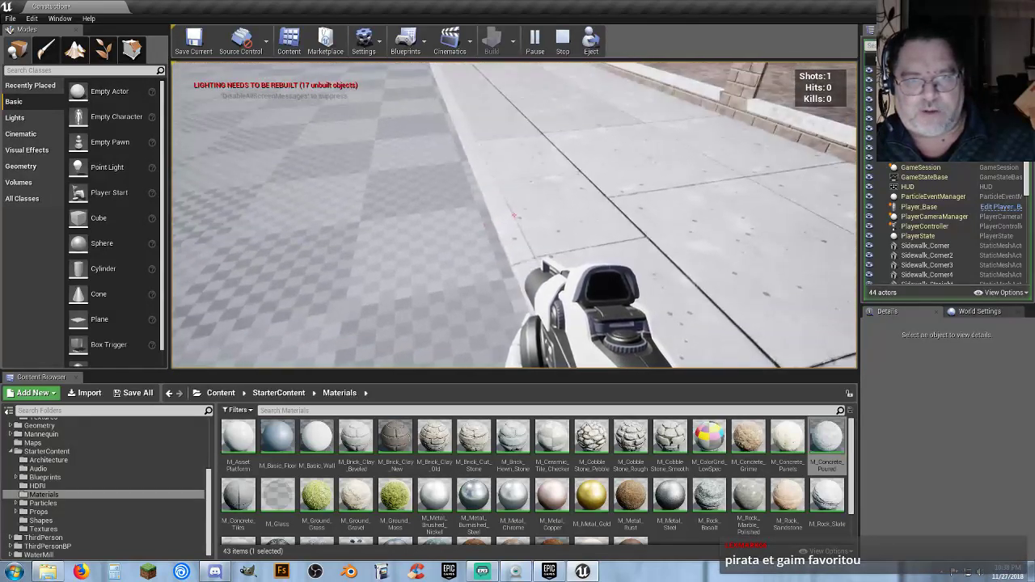
key(s)
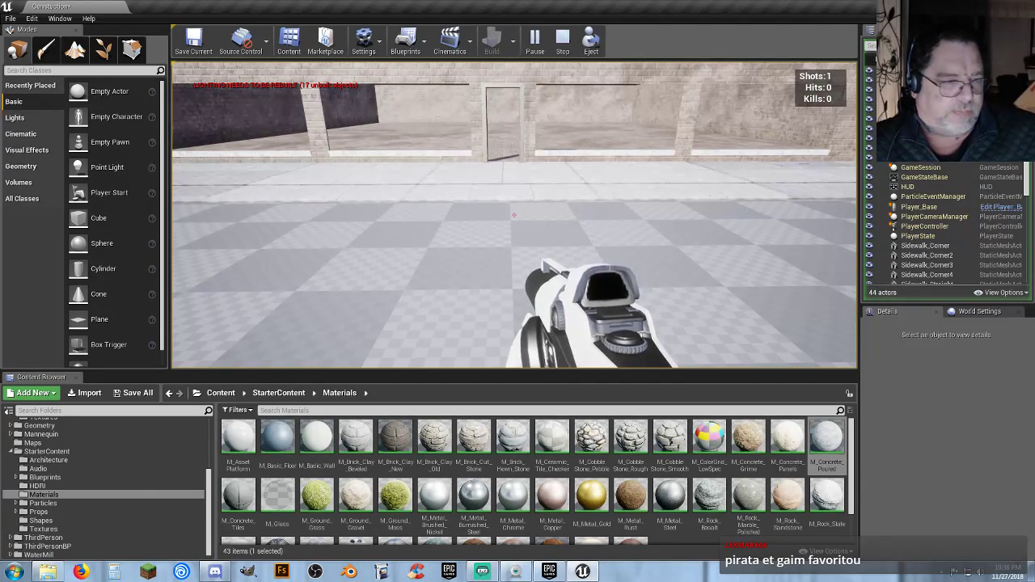
key(w)
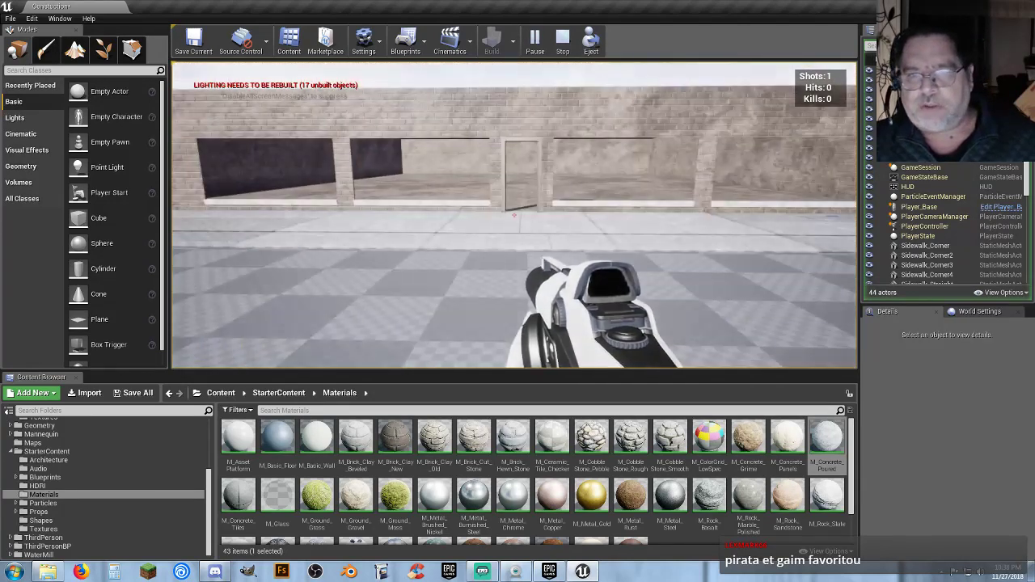
key(w)
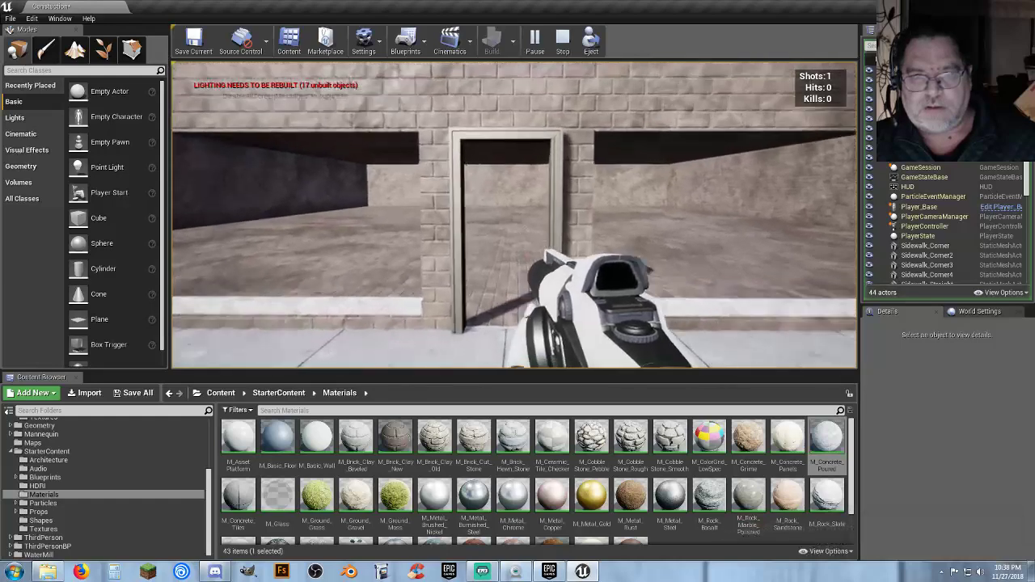
key(w)
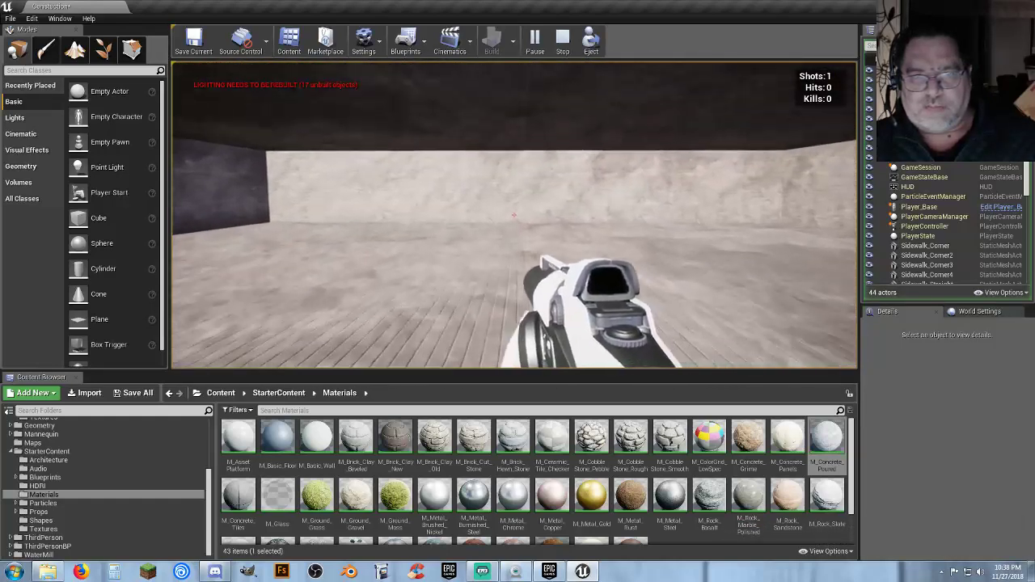
key(Escape)
key(Escape)
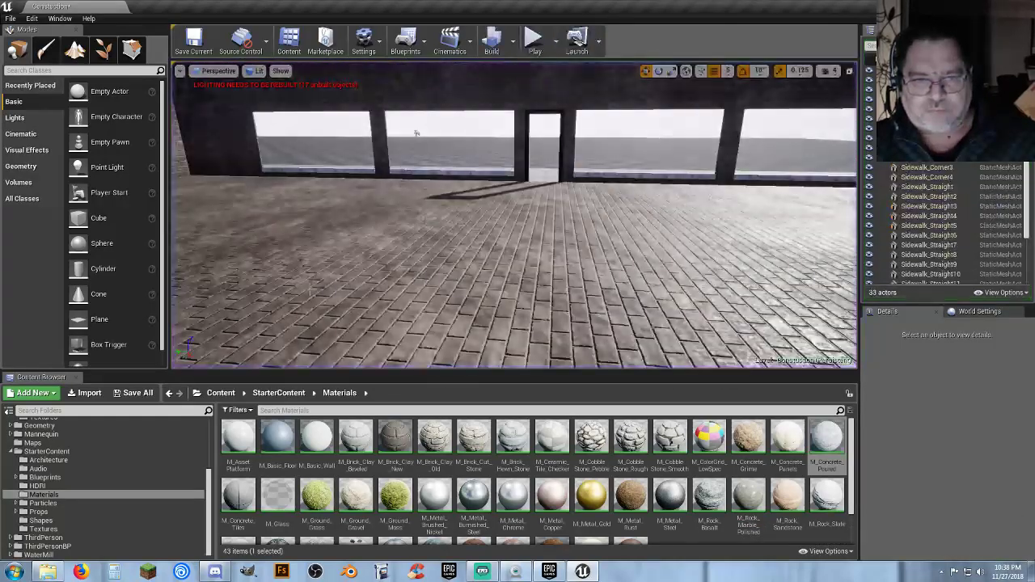
Apply the M_Ceramic_Tile_Checker material to the building's interior floor surface.
click(415, 133)
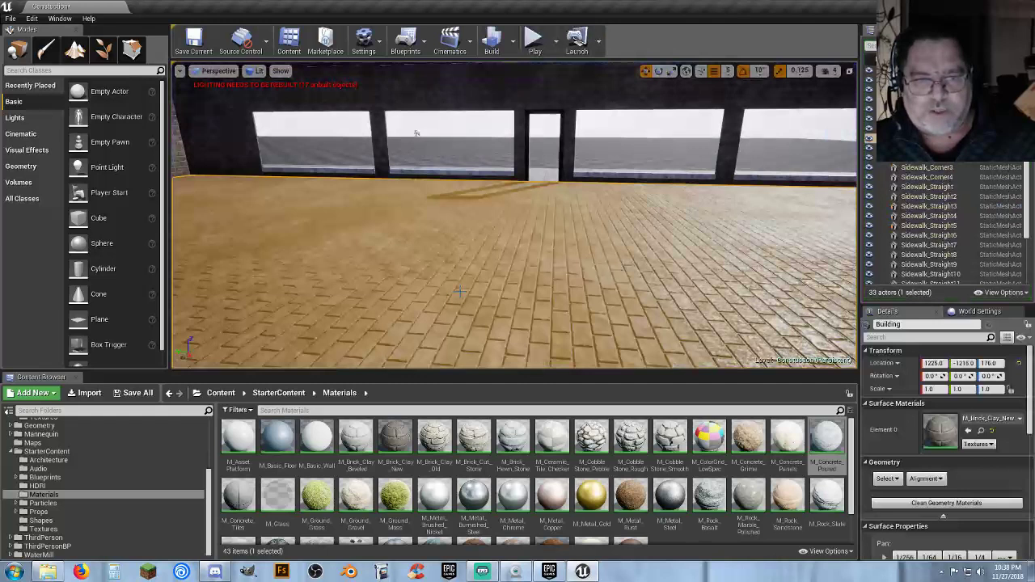
click(551, 439)
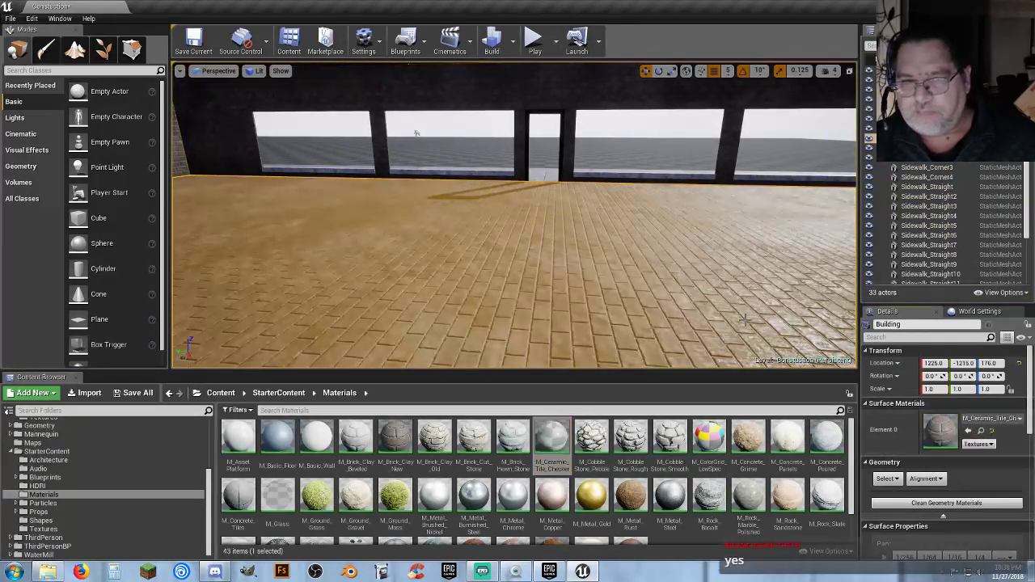
click(969, 431)
Play the level and walk through the door to inspect the tiled floor and the ceiling, ending the session inside.
click(535, 38)
key(w)
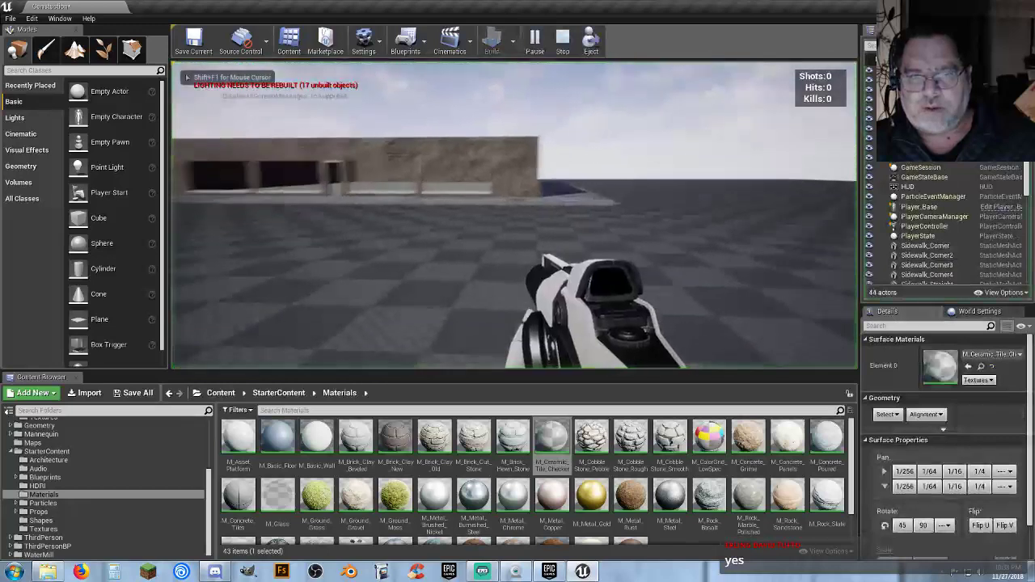
key(w)
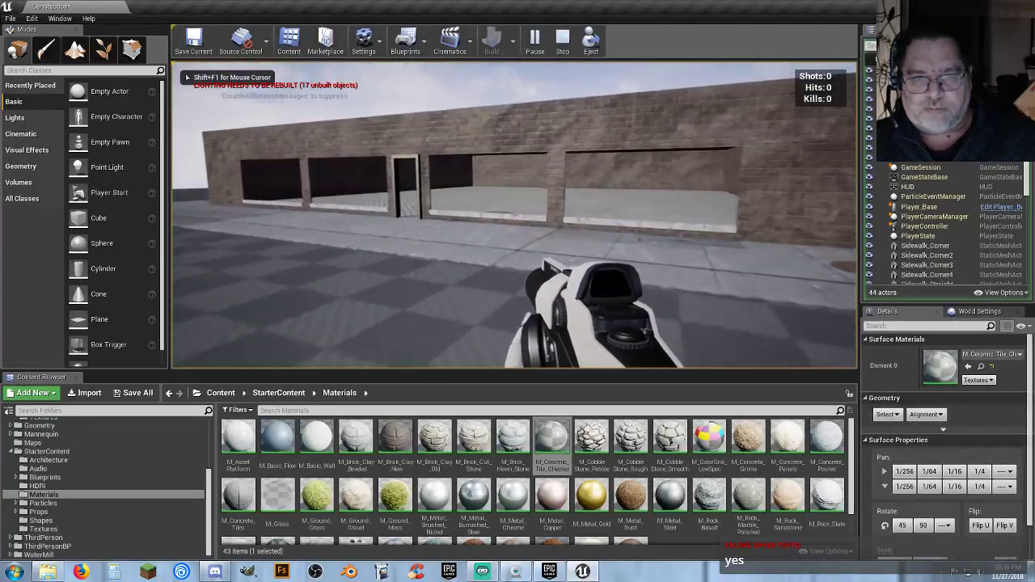
key(w)
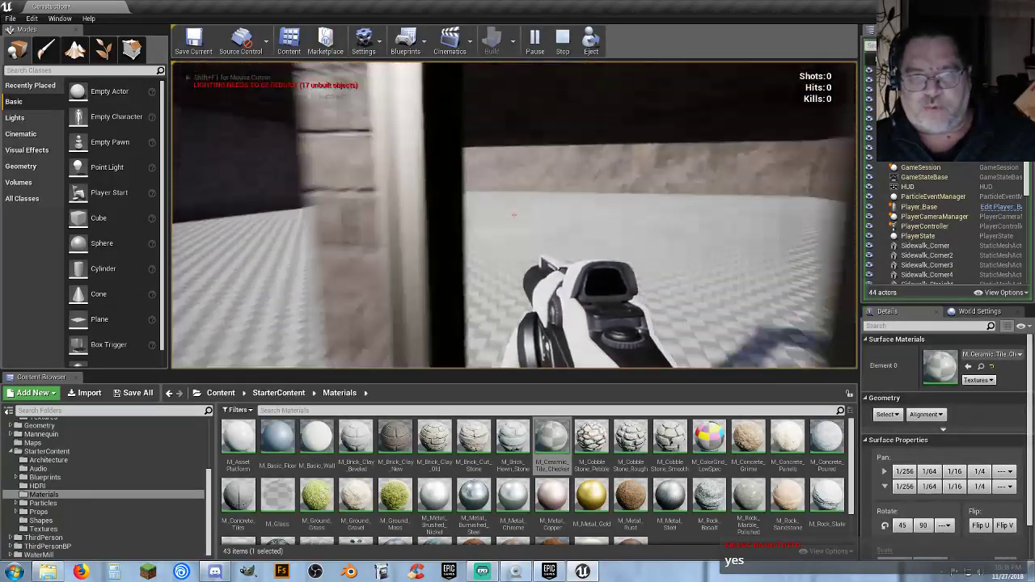
key(Escape)
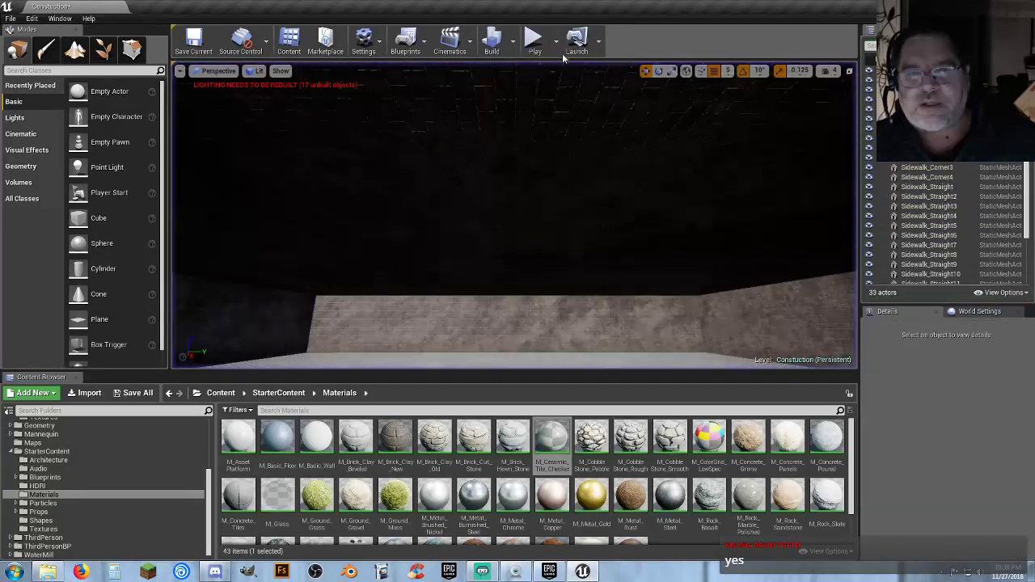
Try the M_Tech_Checker_Dot material on the building's interior ceiling surface.
click(541, 109)
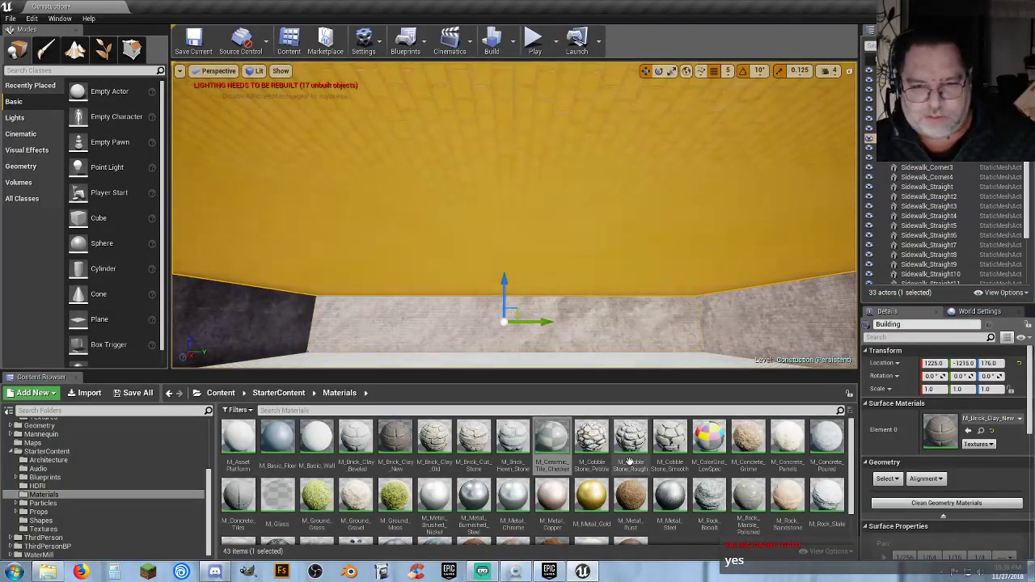
scroll(668, 457, down, 1)
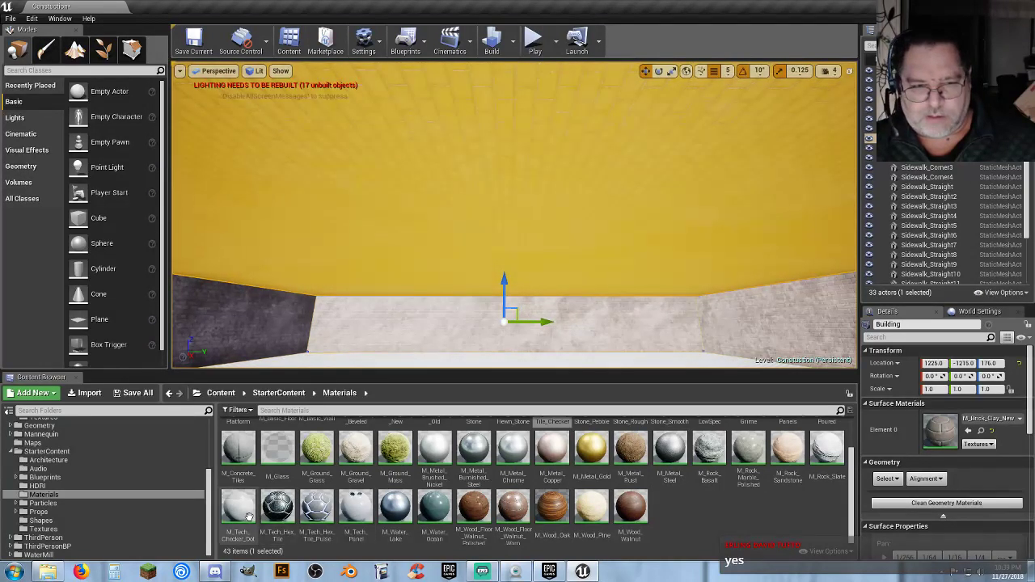
drag(247, 516, 938, 432)
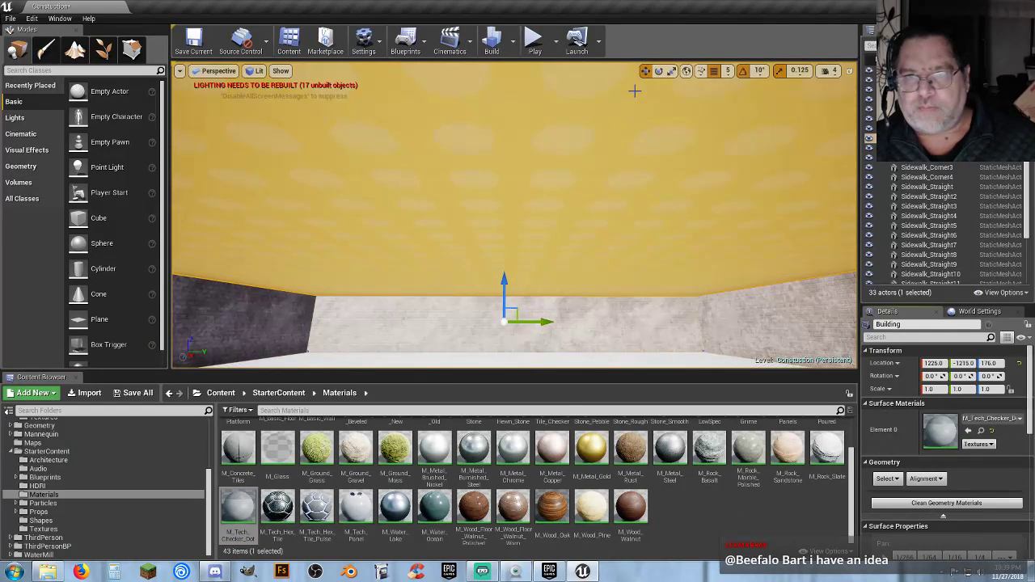
Play the level and walk into the building to inspect the dotted checker ceiling, ending the session there.
click(537, 47)
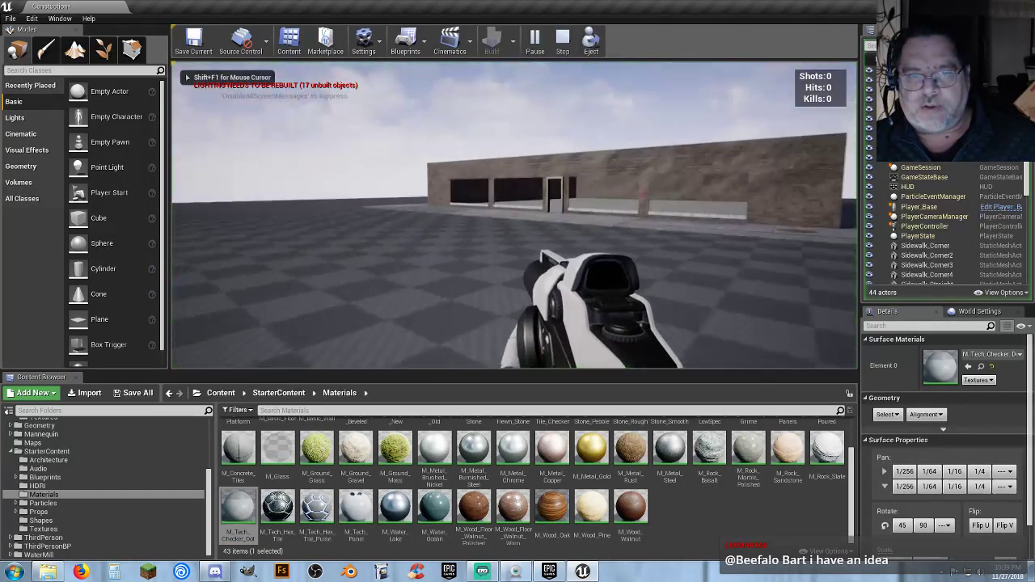
key(w)
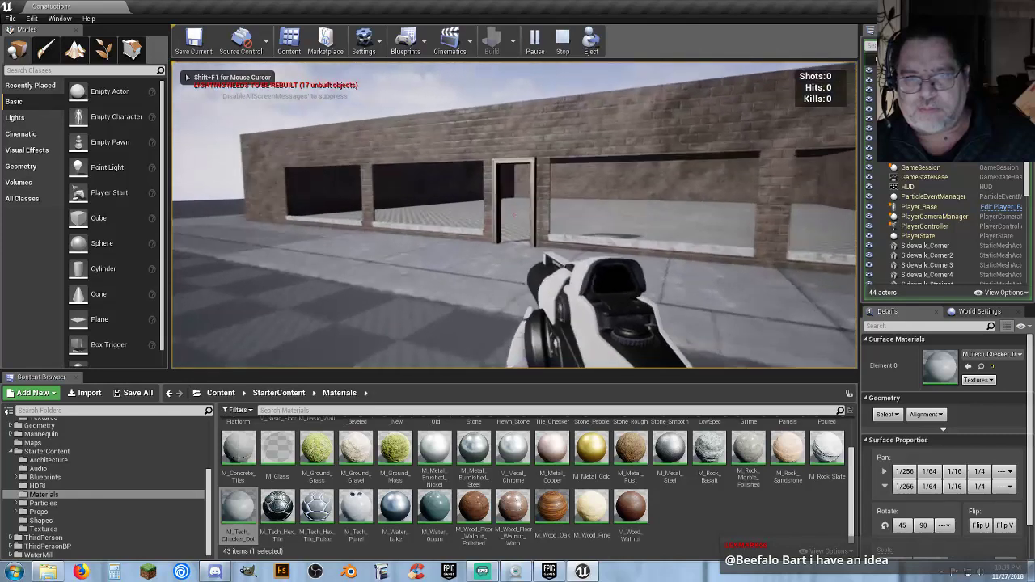
key(w)
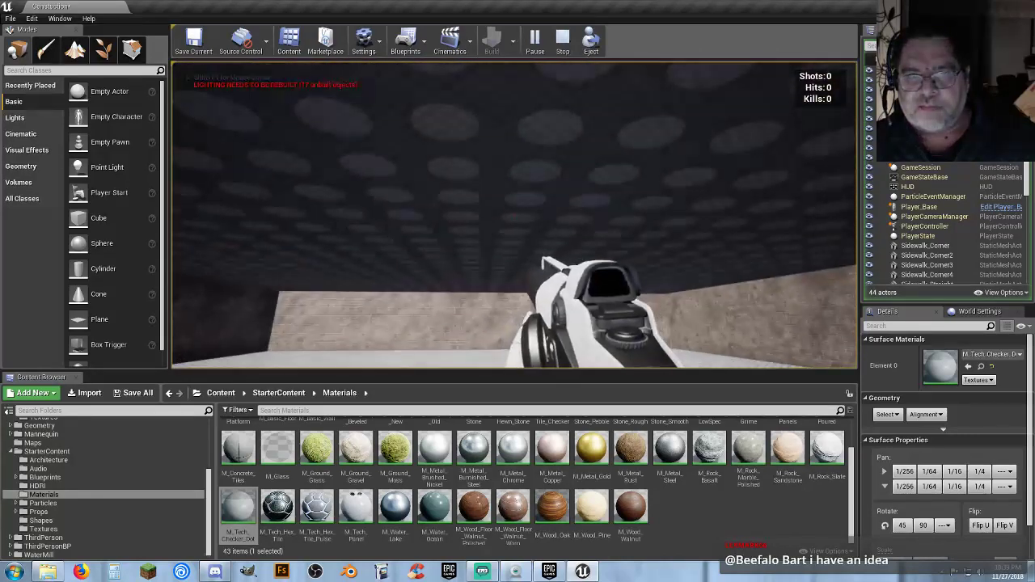
key(Escape)
Try the M_Concrete_Panels material on the building's interior ceiling surface.
click(529, 133)
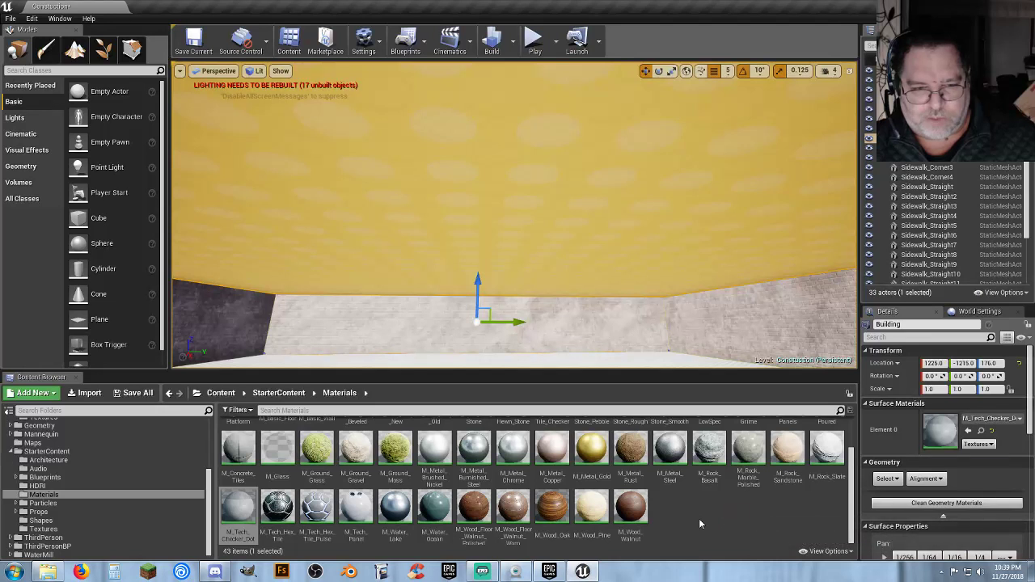
scroll(699, 518, up, 1)
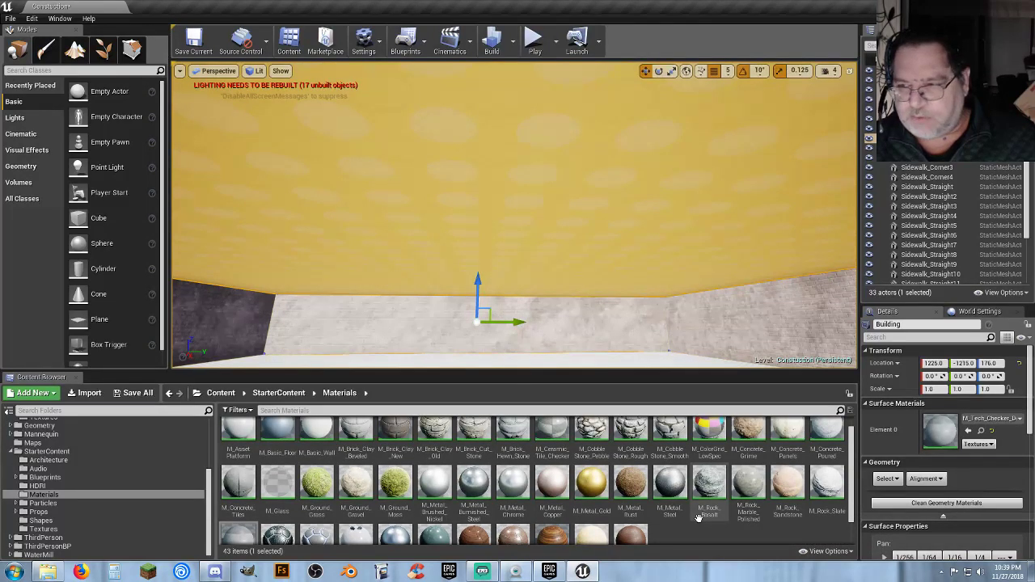
scroll(699, 519, up, 1)
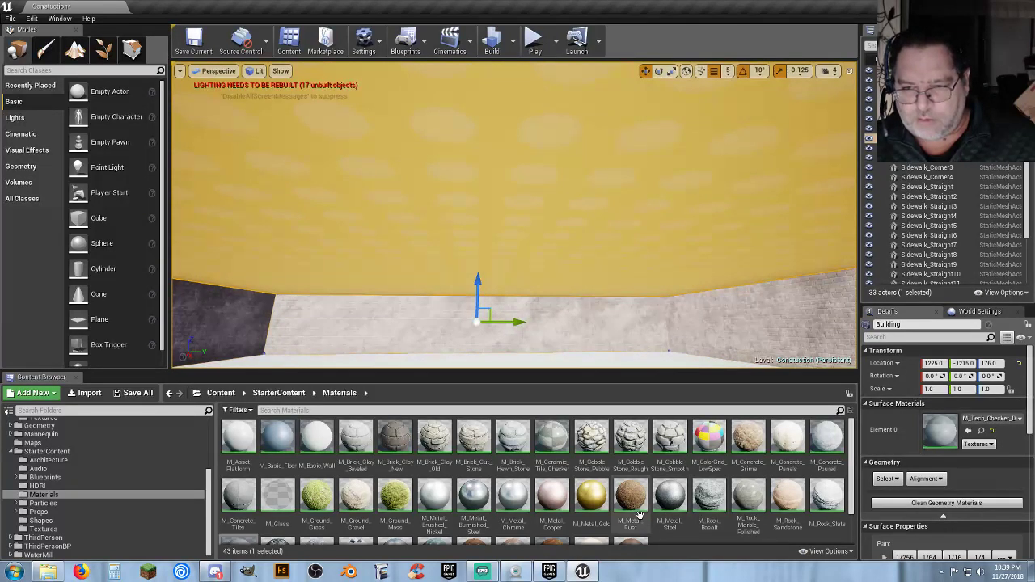
click(786, 441)
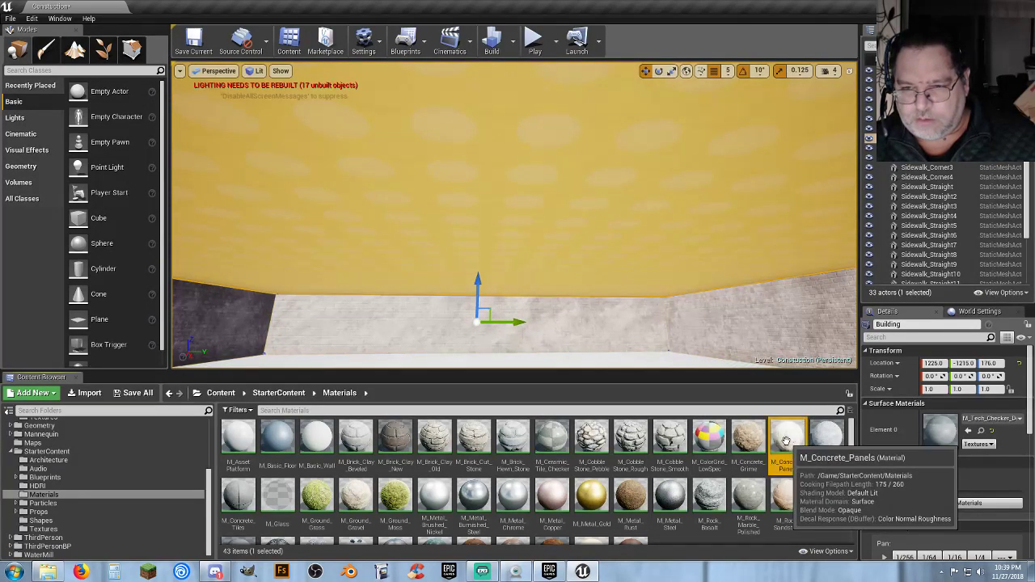
click(973, 430)
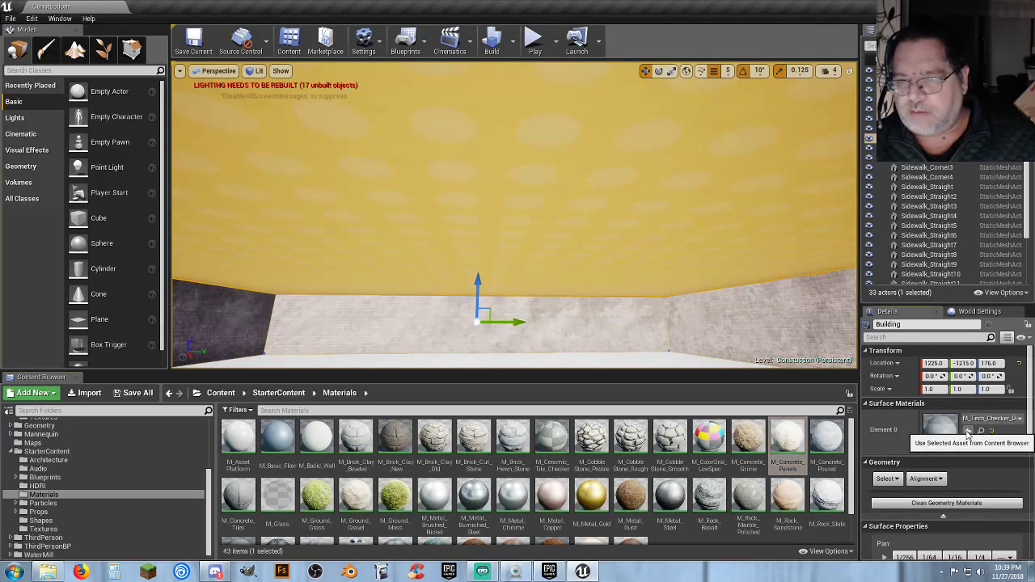
Play the level and walk into the building to inspect the concrete panel ceiling, ending the session inside.
click(533, 39)
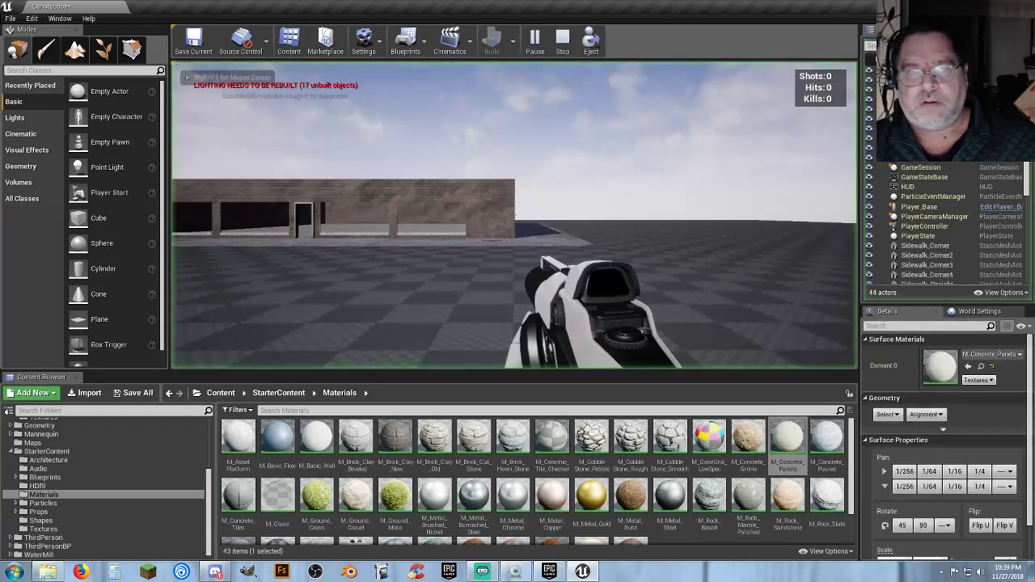
key(w)
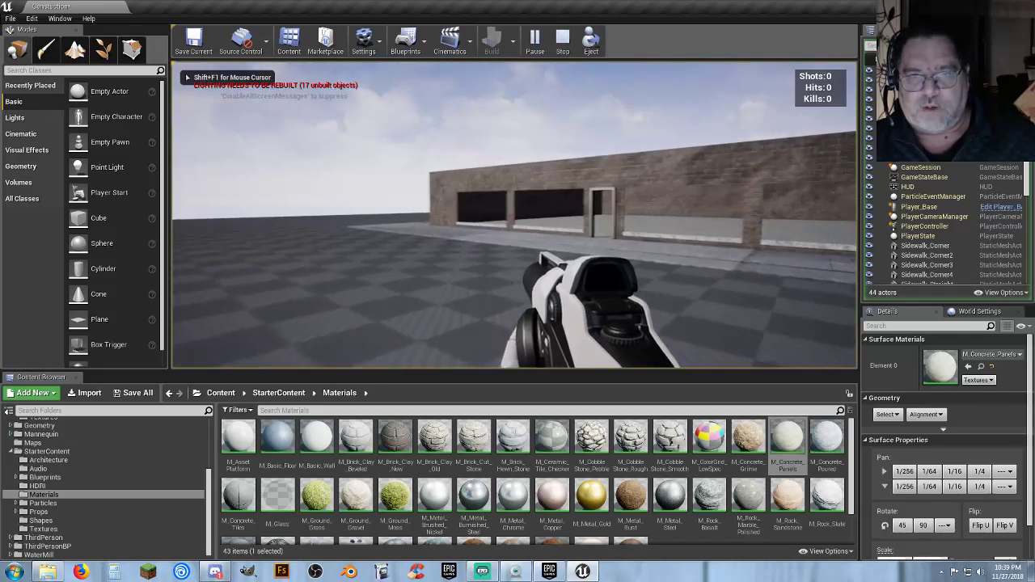
key(w)
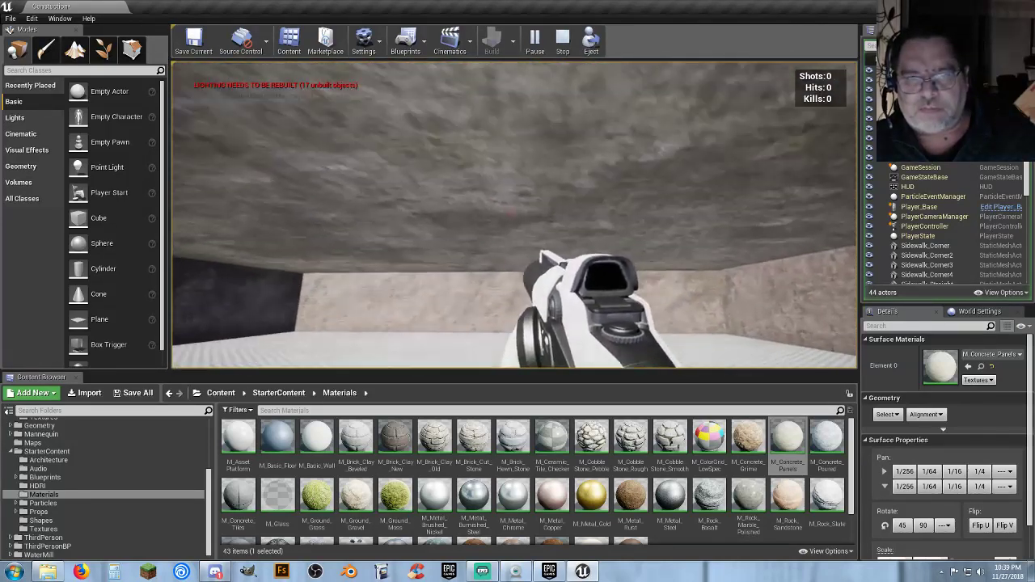
key(shift+F1)
key(Escape)
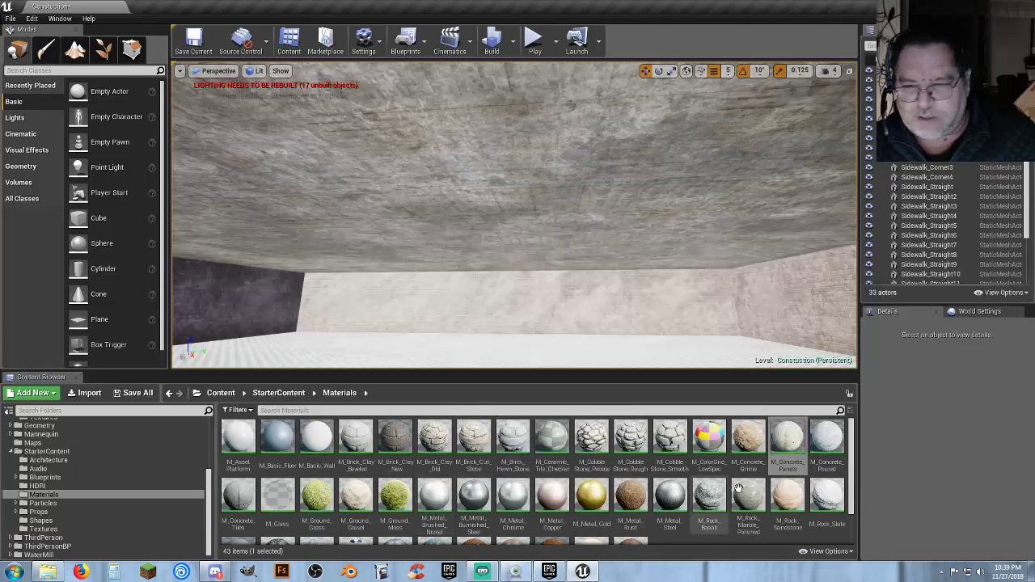
Try the M_Concrete_Poured material on the building's interior ceiling surface.
click(828, 437)
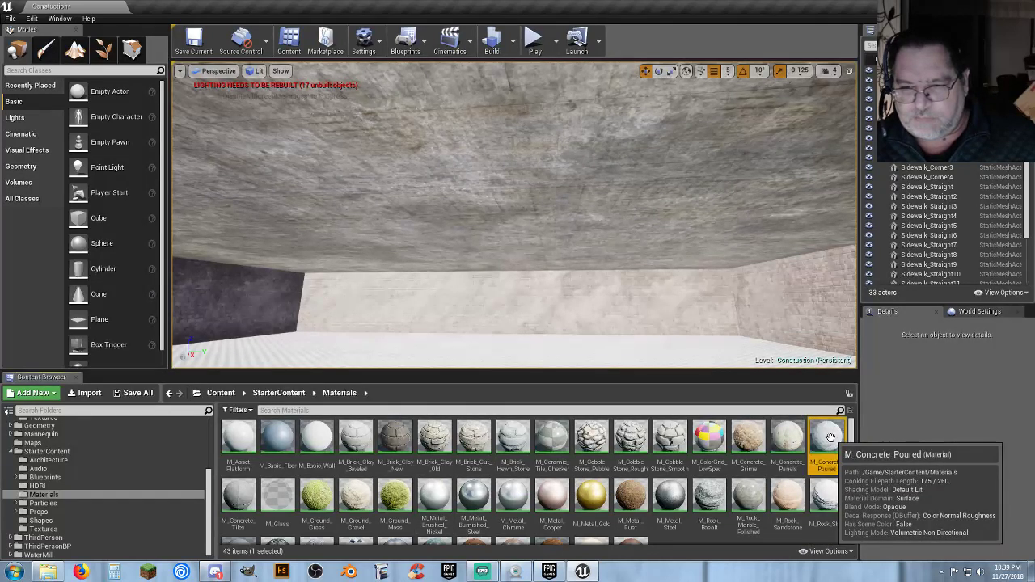
click(696, 212)
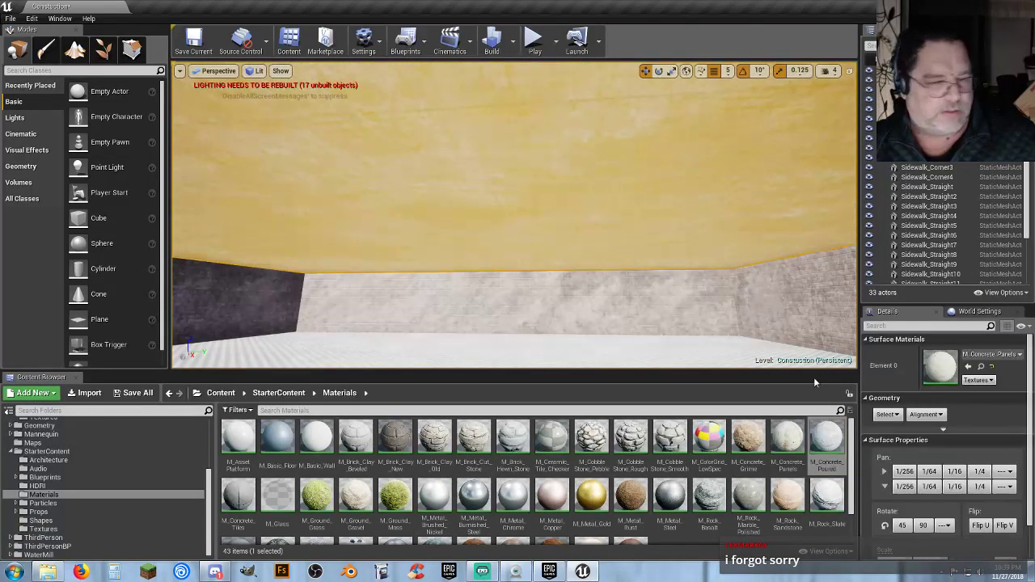
click(969, 366)
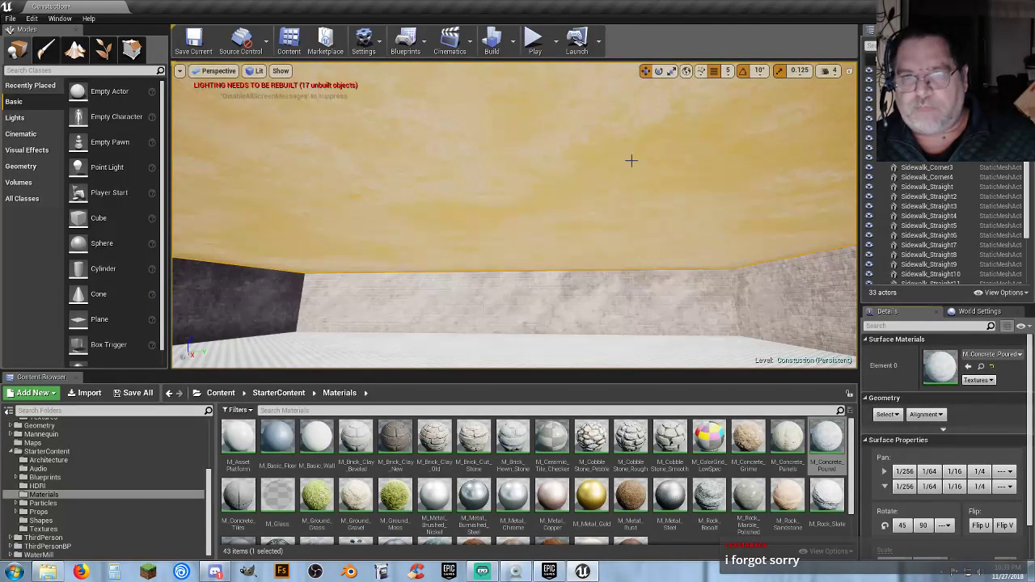
Play the level and walk into the building to inspect the poured concrete ceiling, ending the session inside.
click(534, 39)
key(w)
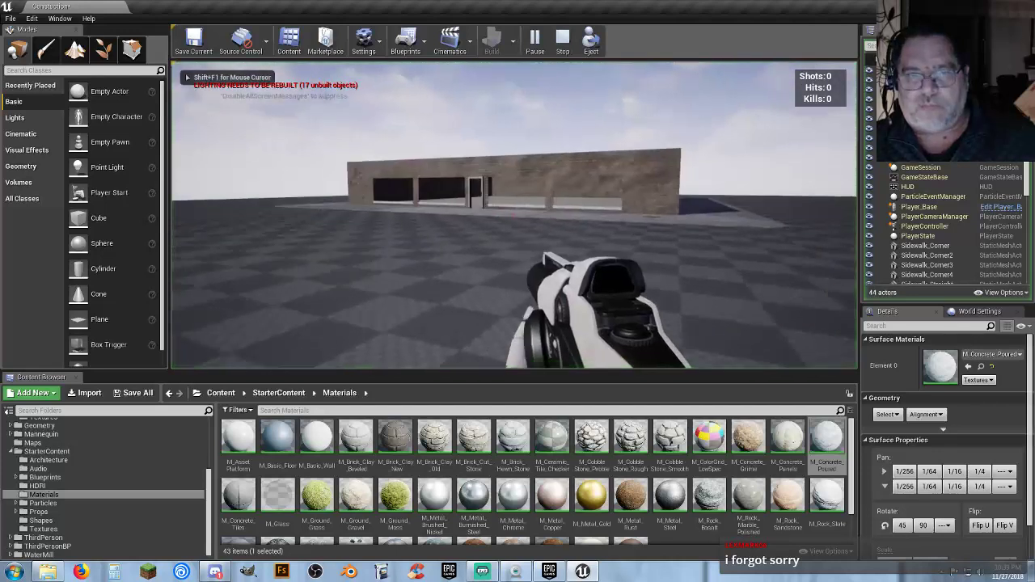
key(w)
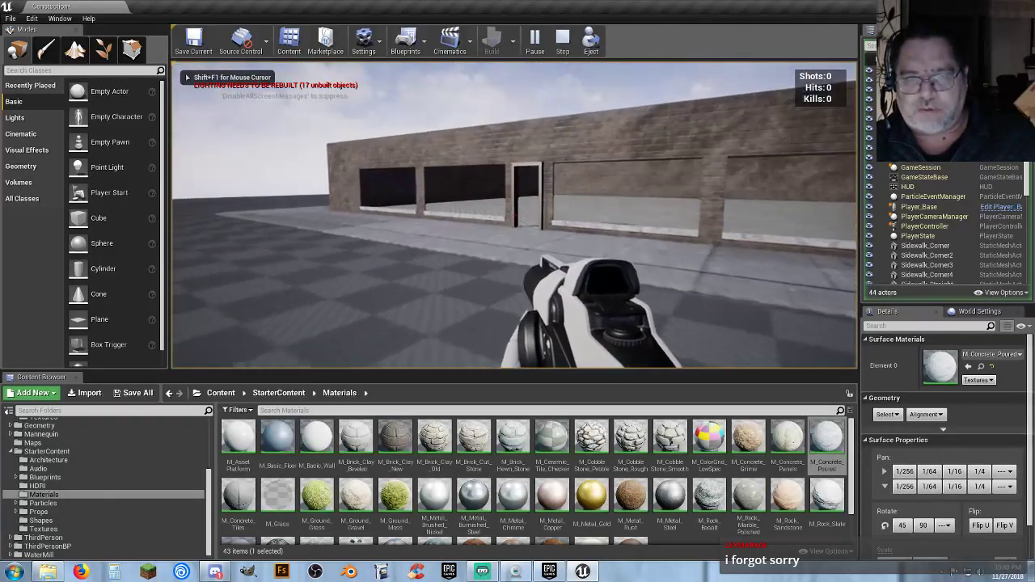
key(w)
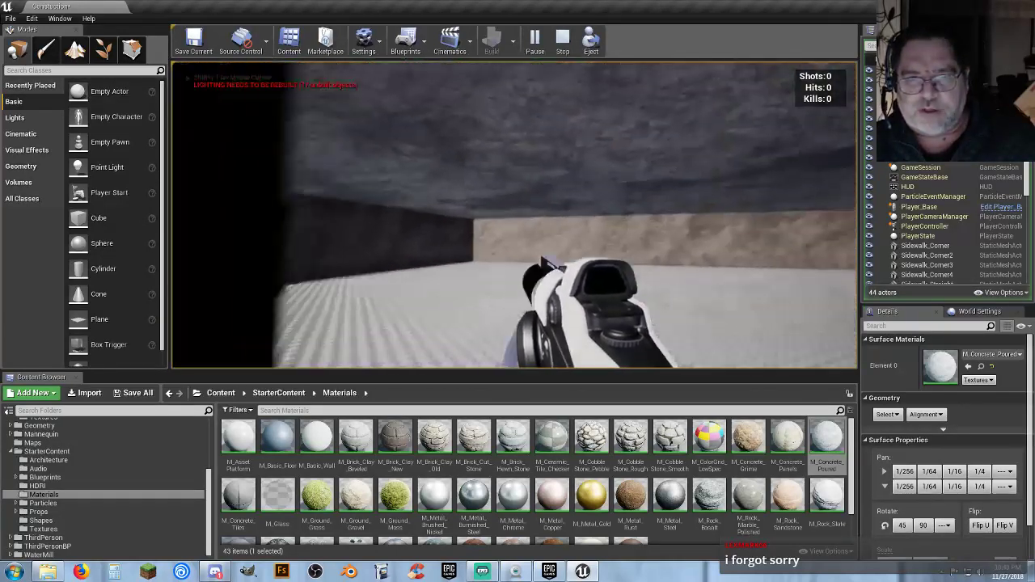
key(Escape)
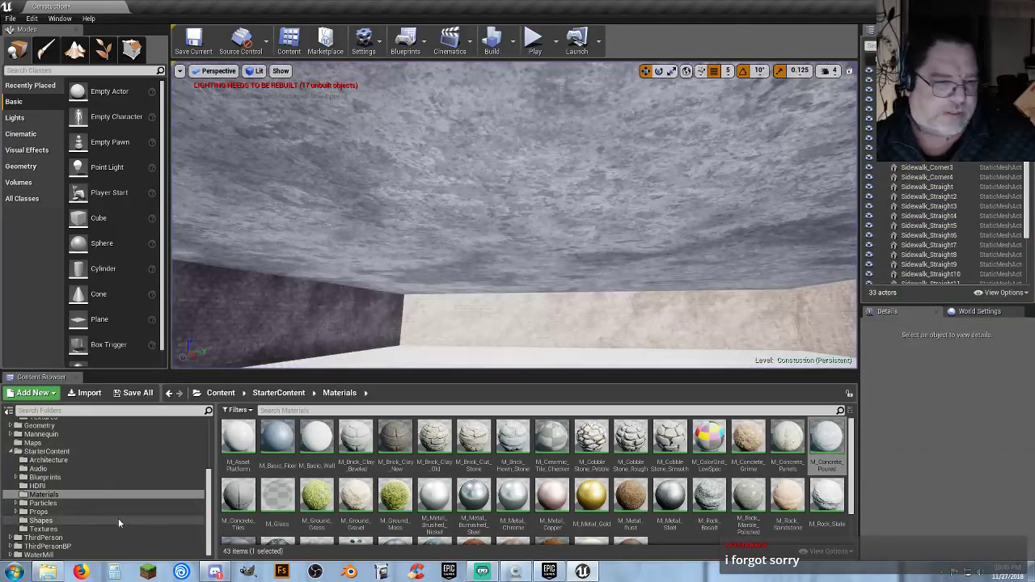
Apply the INST_Ceiling material from the Freebie_01 Materials folder to the building's interior ceiling surface.
scroll(23, 458, up, 2)
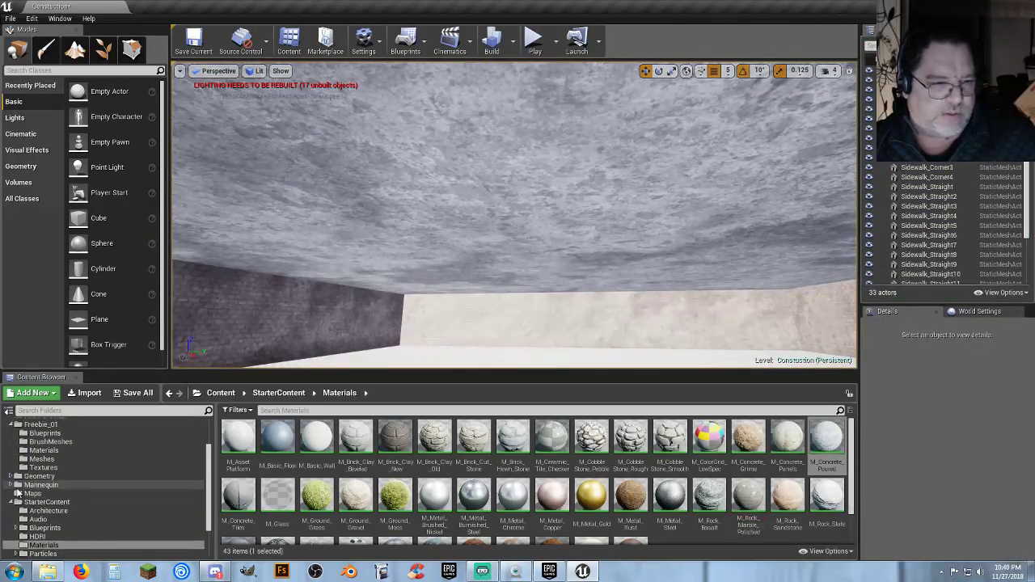
click(57, 454)
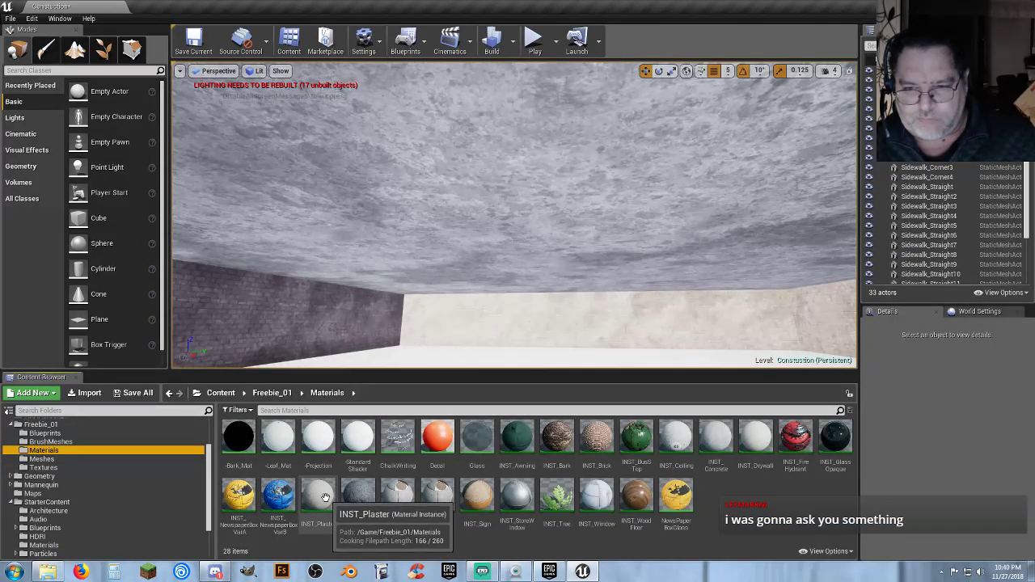
click(671, 450)
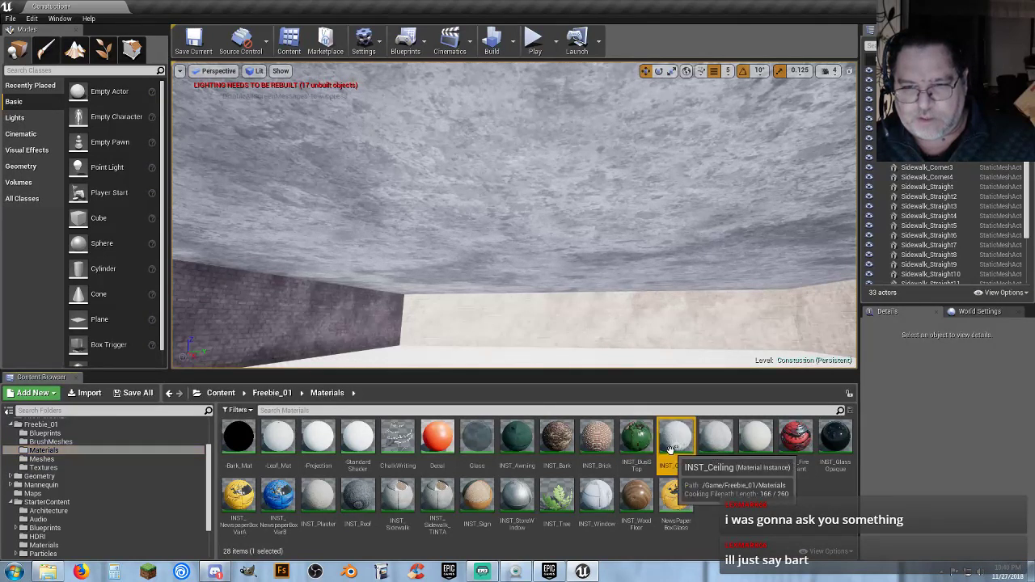
click(571, 235)
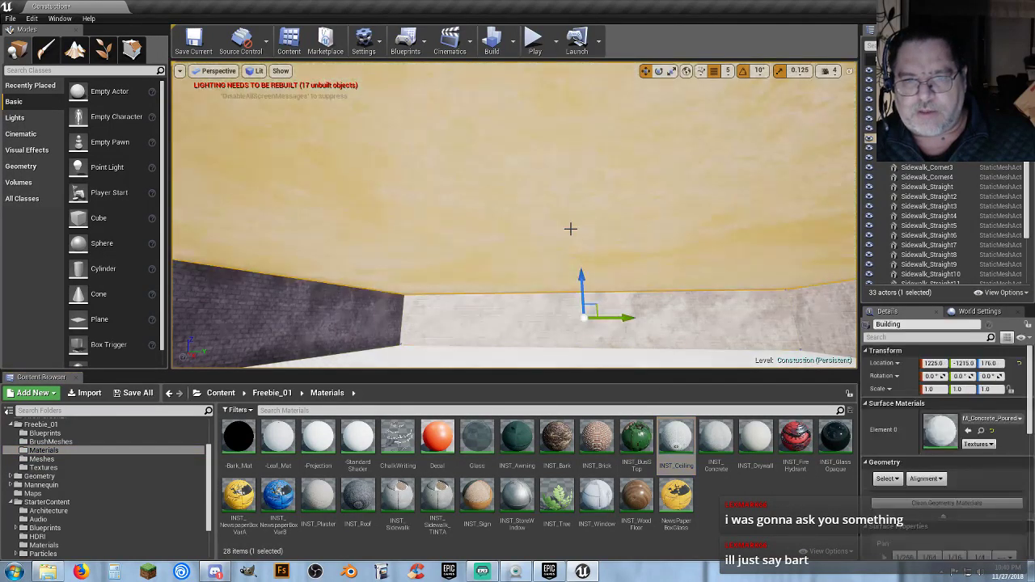
click(969, 431)
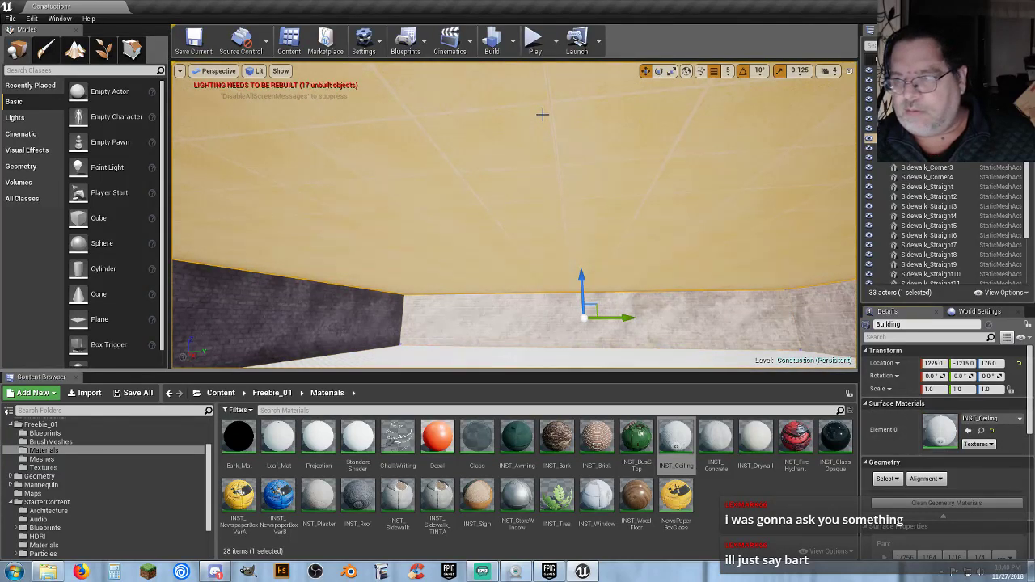
Play the level, walk into the building to inspect the INST_Ceiling ceiling, and end the session outside the storefront.
click(533, 38)
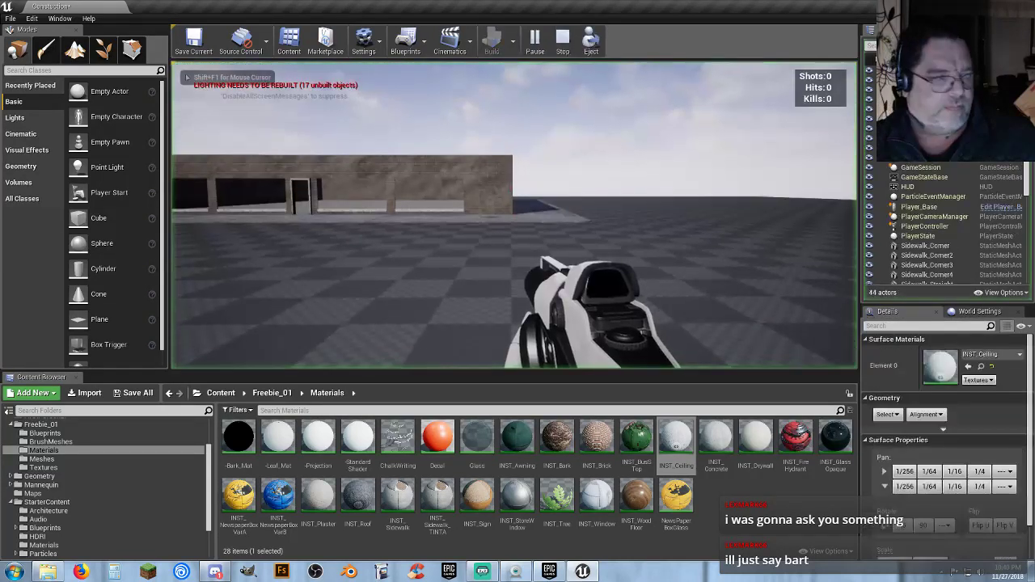
key(w)
key(w)
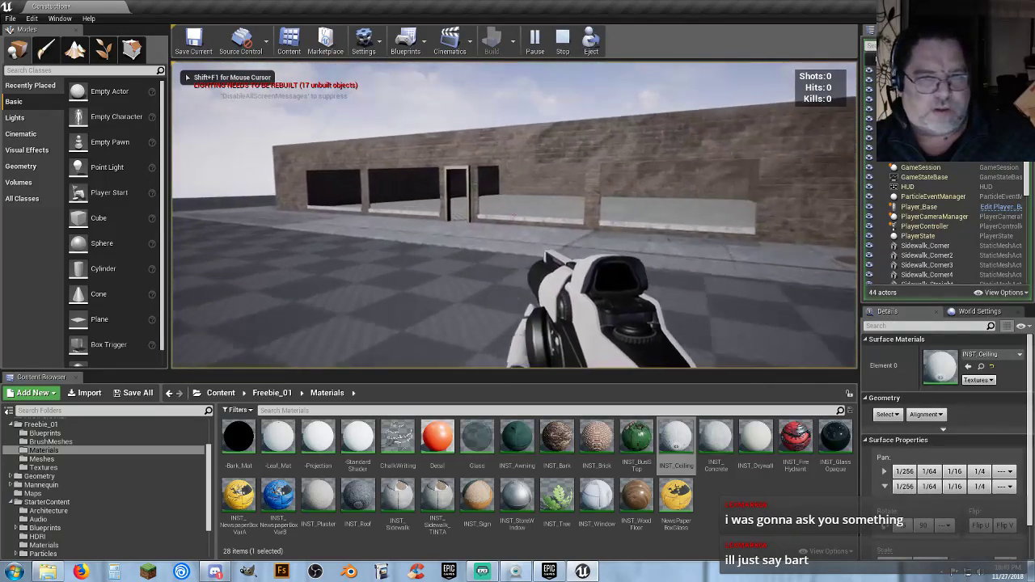
key(w)
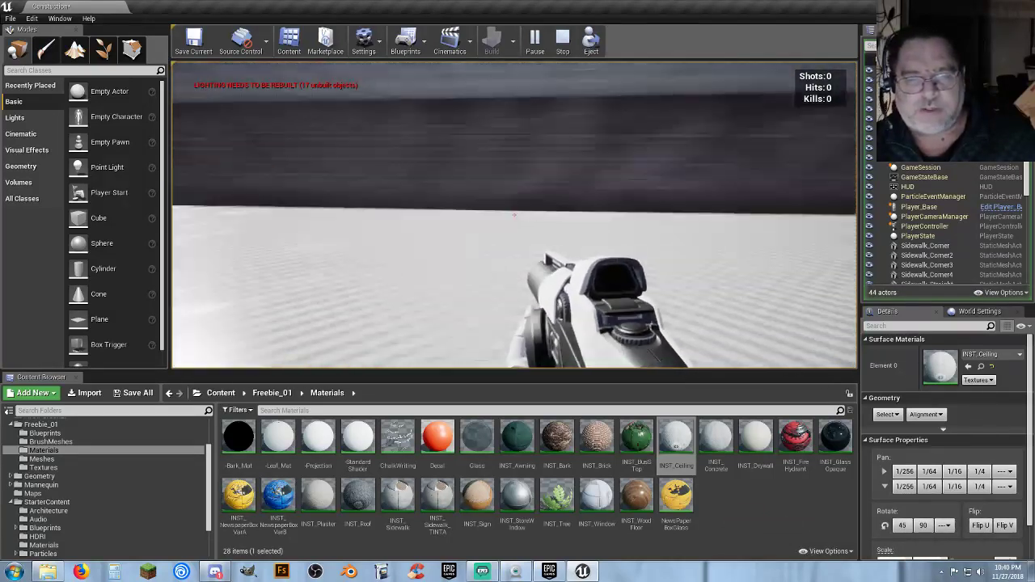
key(w)
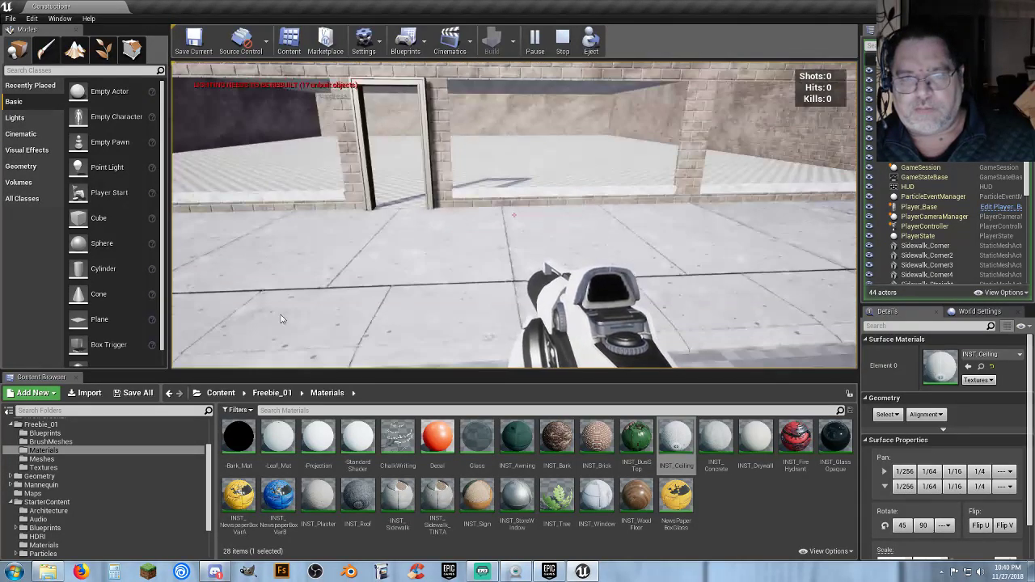
key(Escape)
Delete all the sidewalk pieces from the level, from Sidewalk_Corner through Sidewalk_Straight12.
click(939, 148)
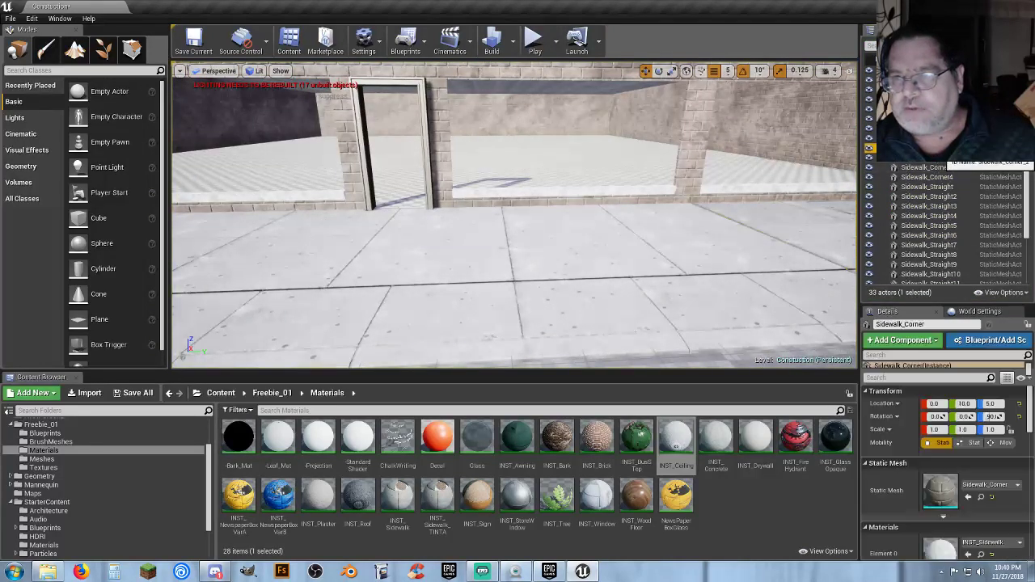
scroll(978, 238, down, 2)
shift+click(964, 244)
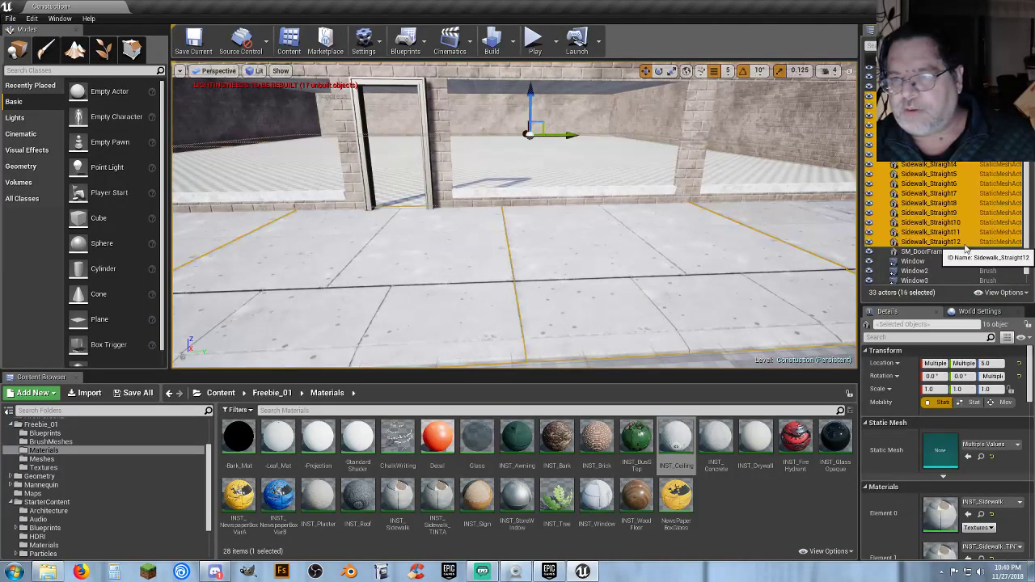
key(Delete)
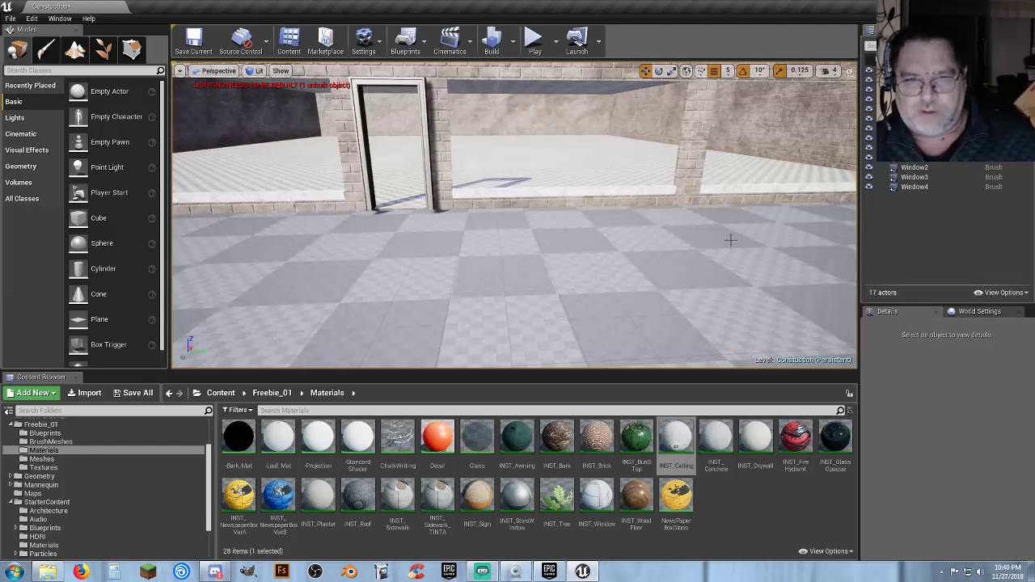
Play the level, approach the doorway to check its threshold against the bare ground, and end the session facing the door.
click(534, 41)
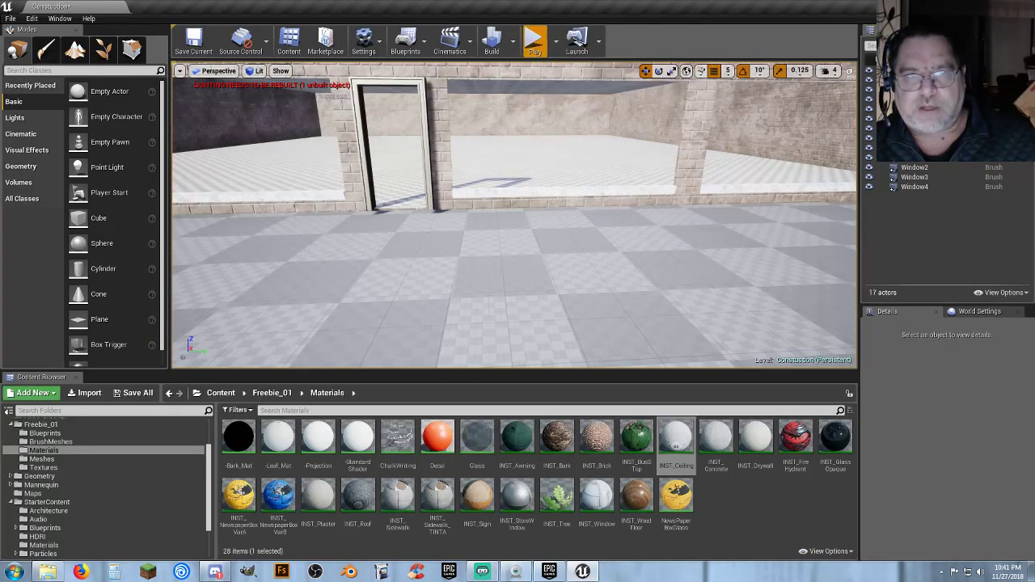
key(w)
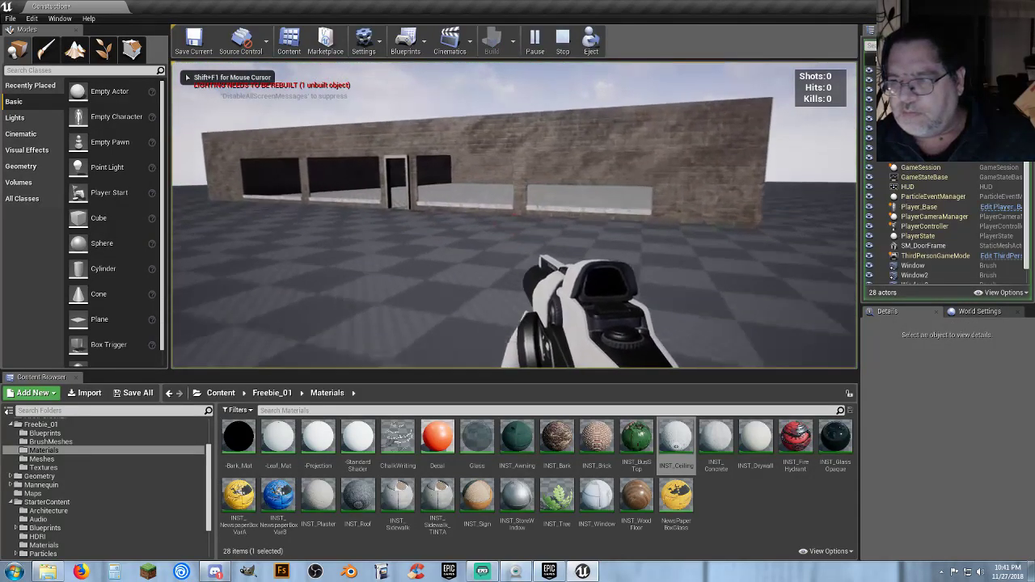
key(w)
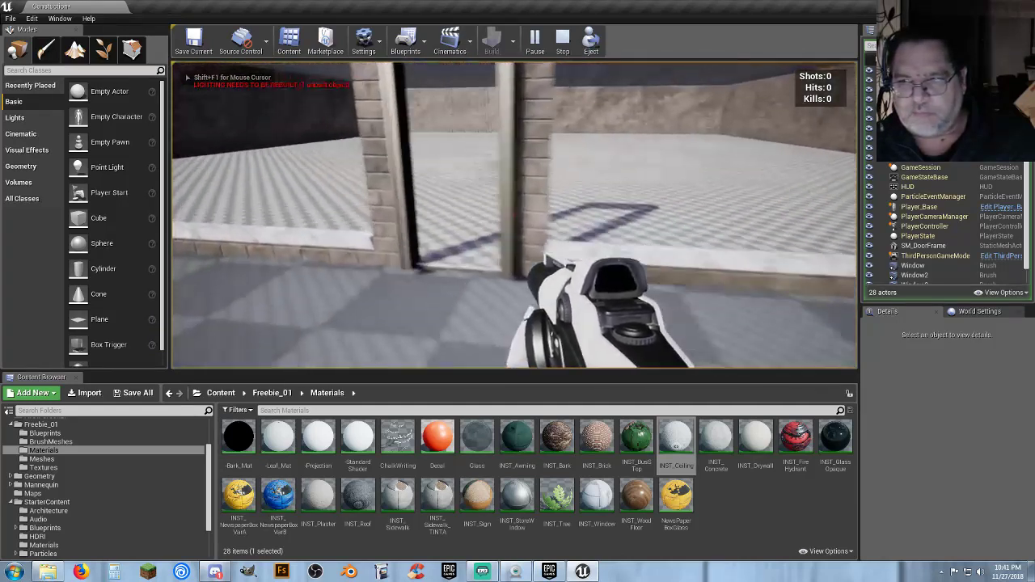
key(w)
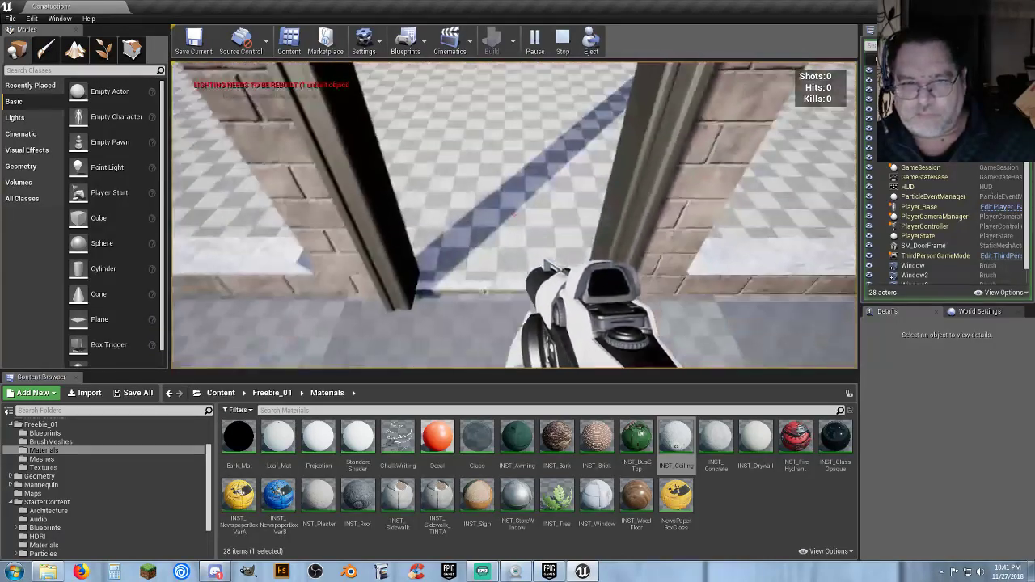
key(s)
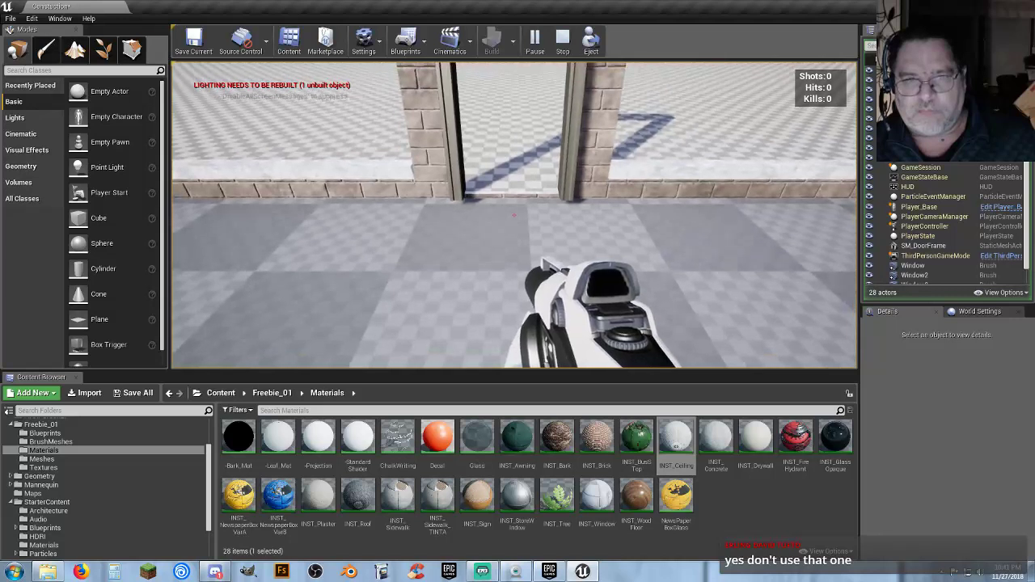
key(s)
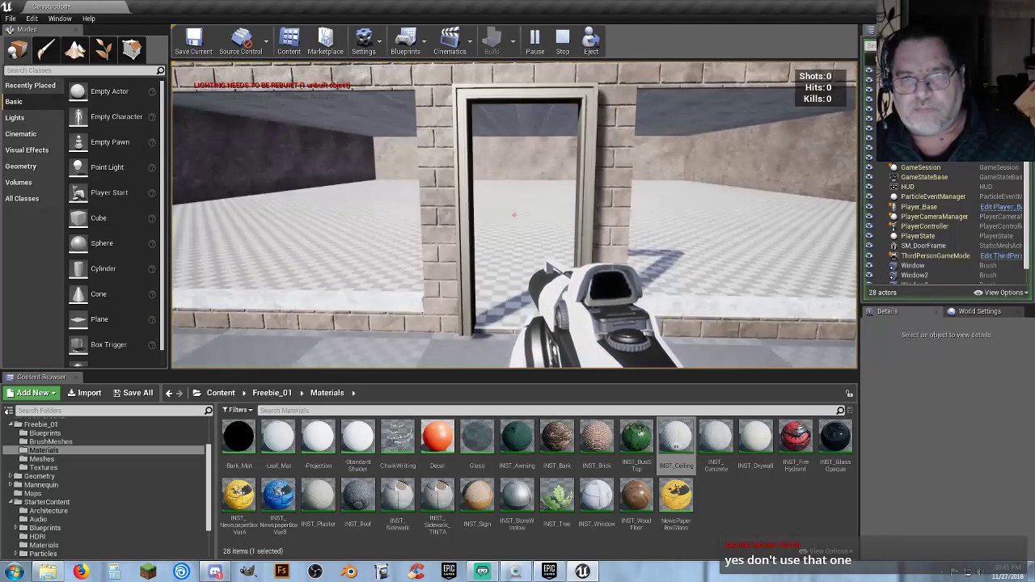
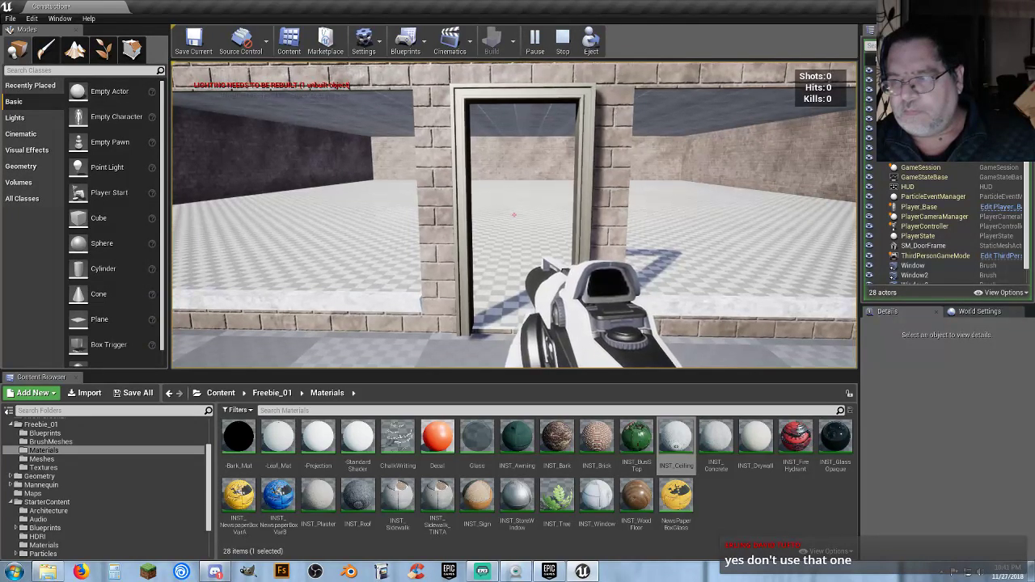
key(Escape)
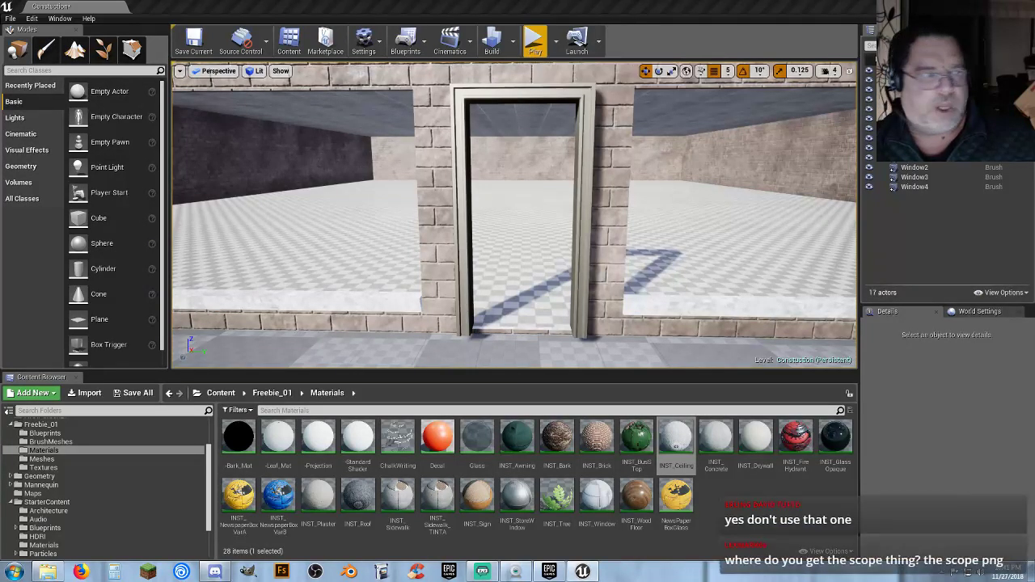
Play the level again, walk in and out through the doorway to test entry and view the interior, ending the session outside.
click(534, 39)
key(w)
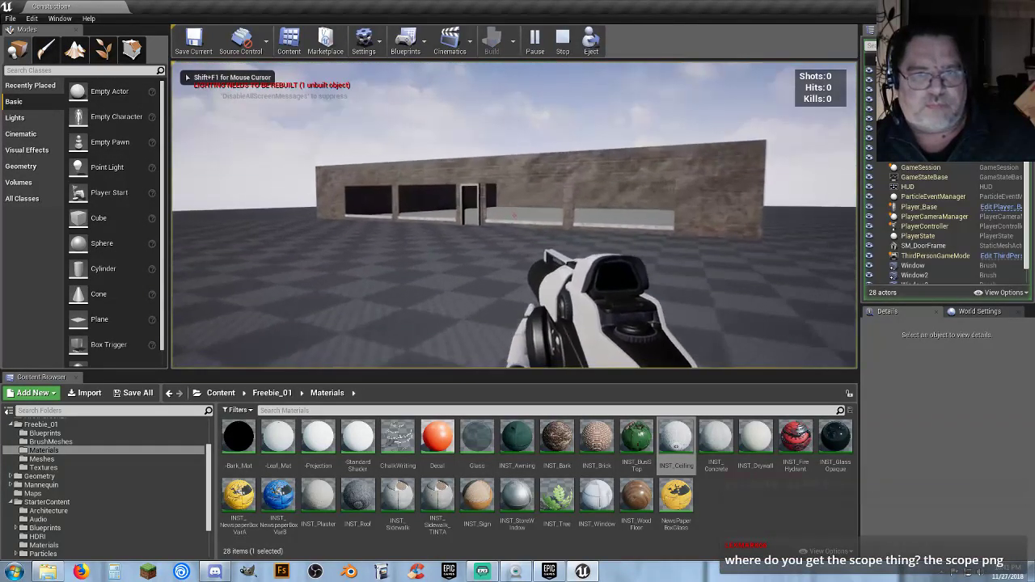
key(w)
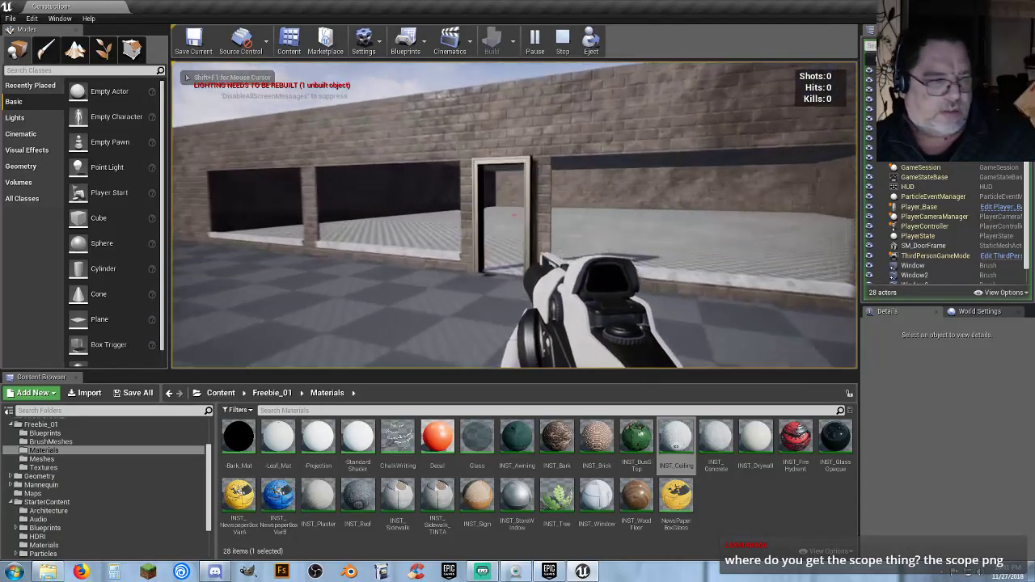
key(w)
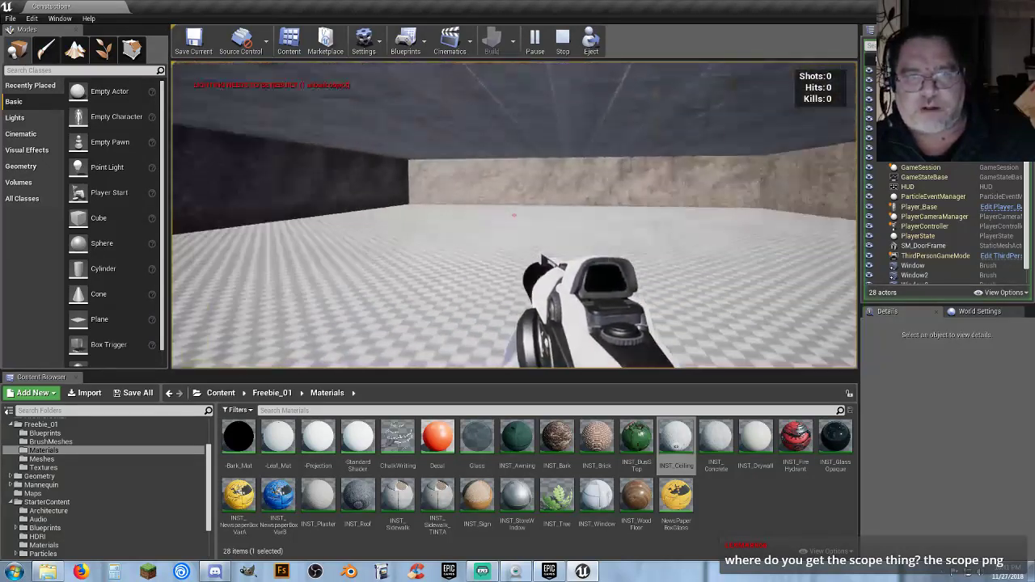
key(w)
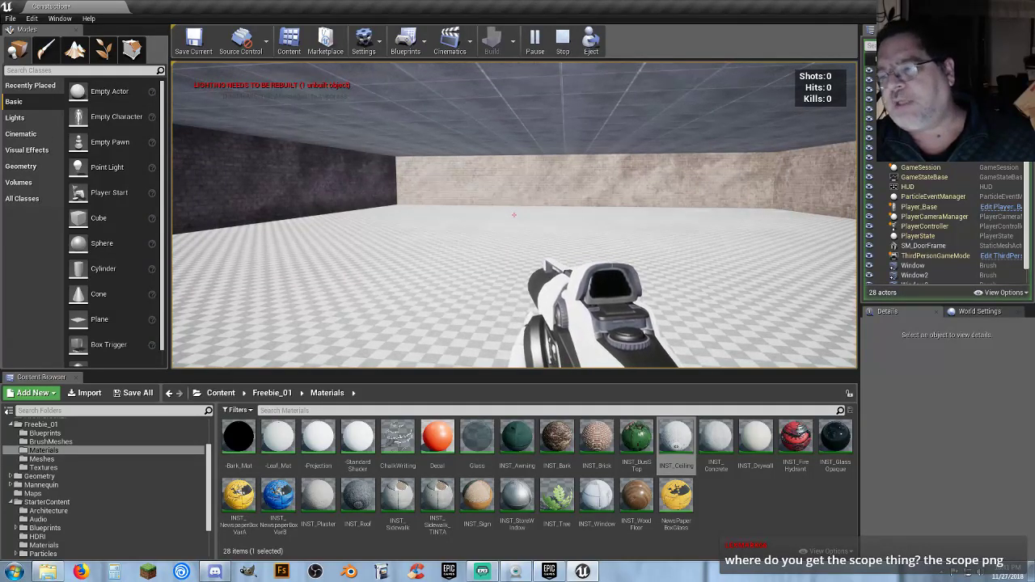
key(s)
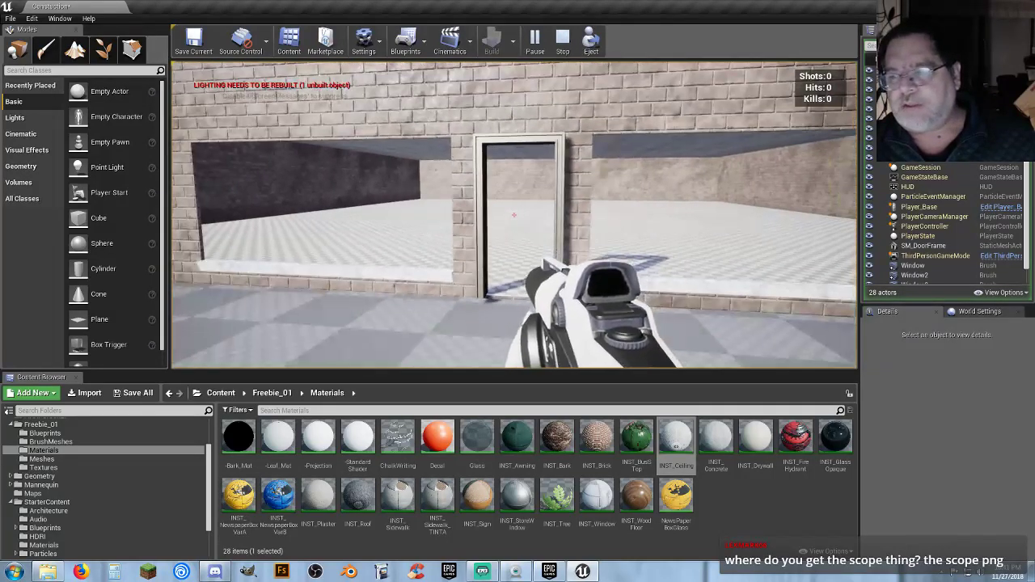
key(d)
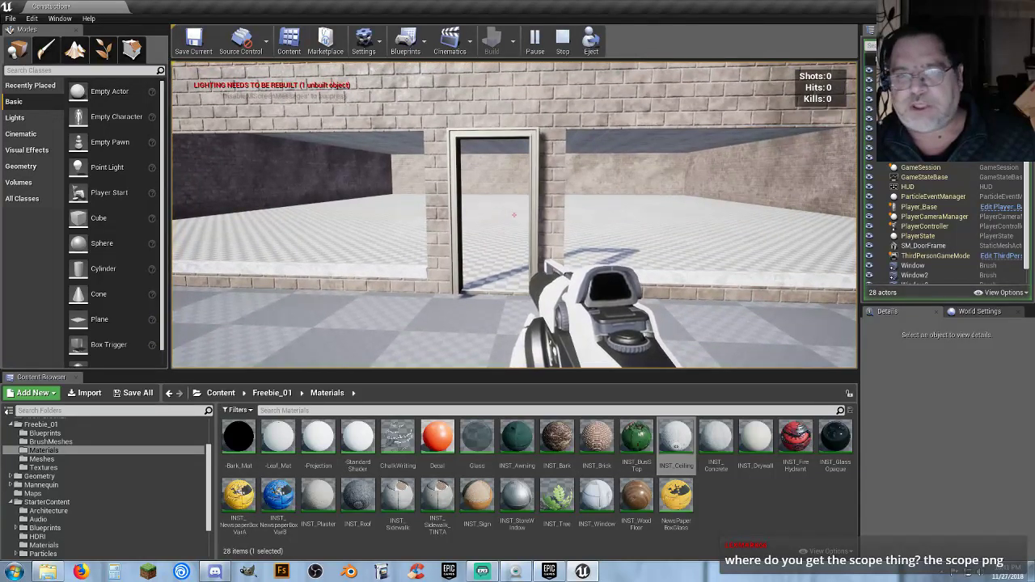
key(a)
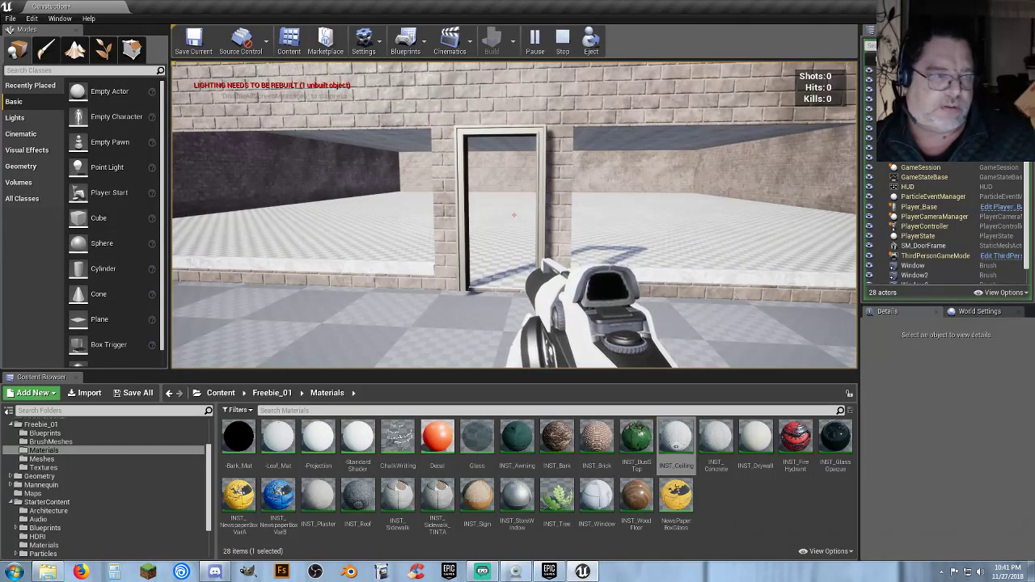
key(w)
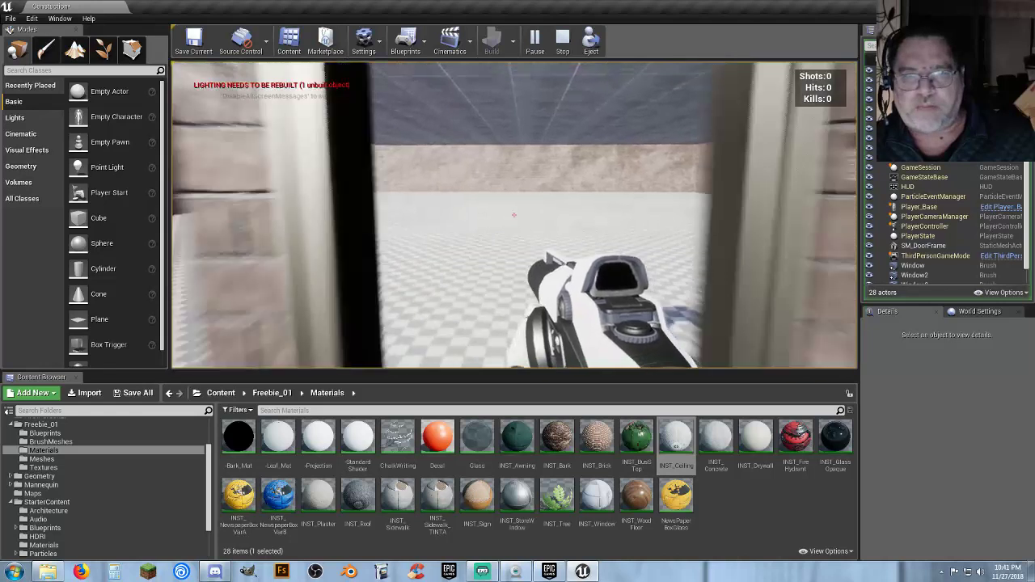
key(s)
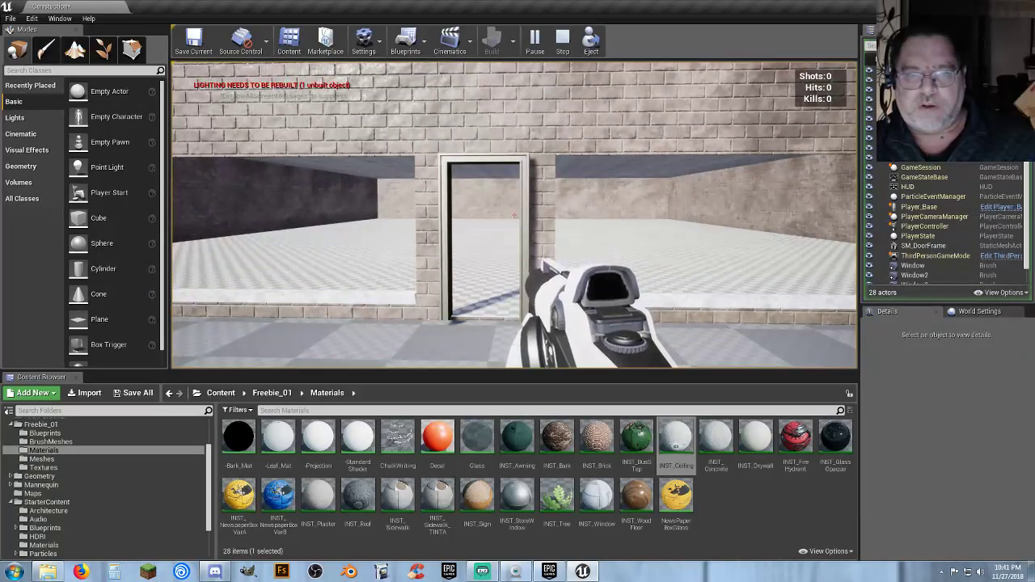
key(Escape)
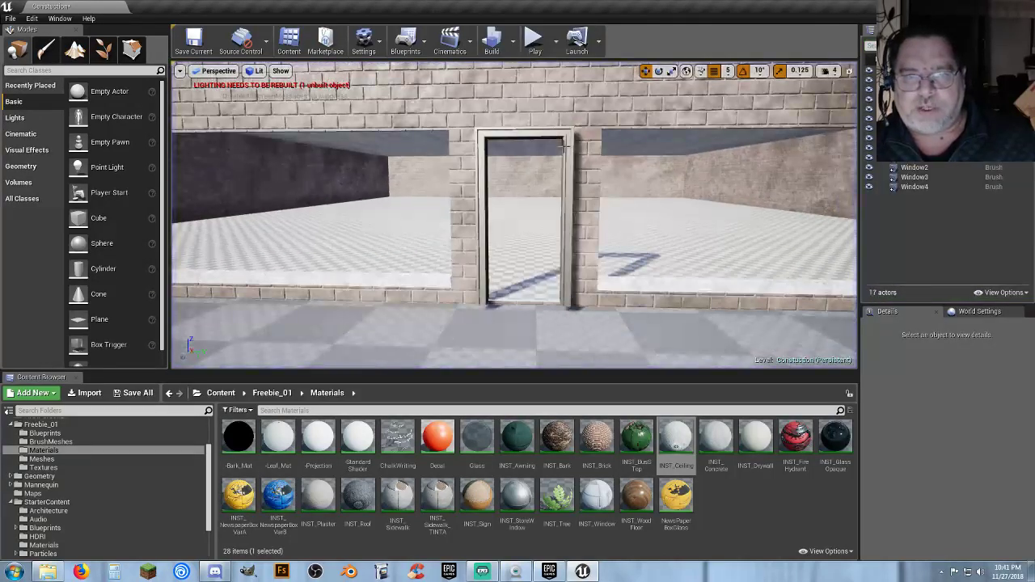
Try lowering the SM_DoorFrame door frame slightly, moving it back up to its original height.
click(569, 151)
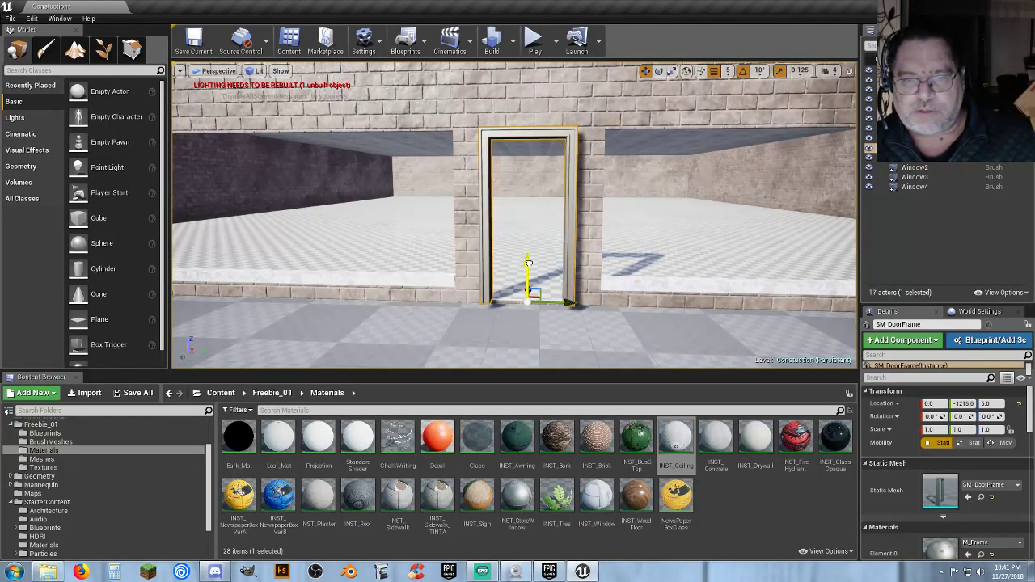
drag(526, 262, 526, 267)
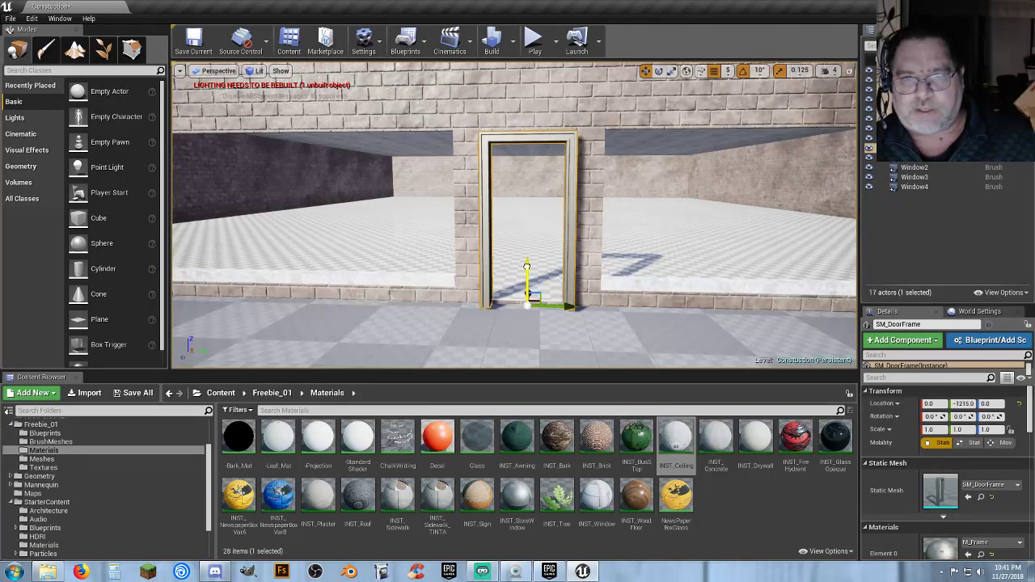
drag(527, 267, 526, 263)
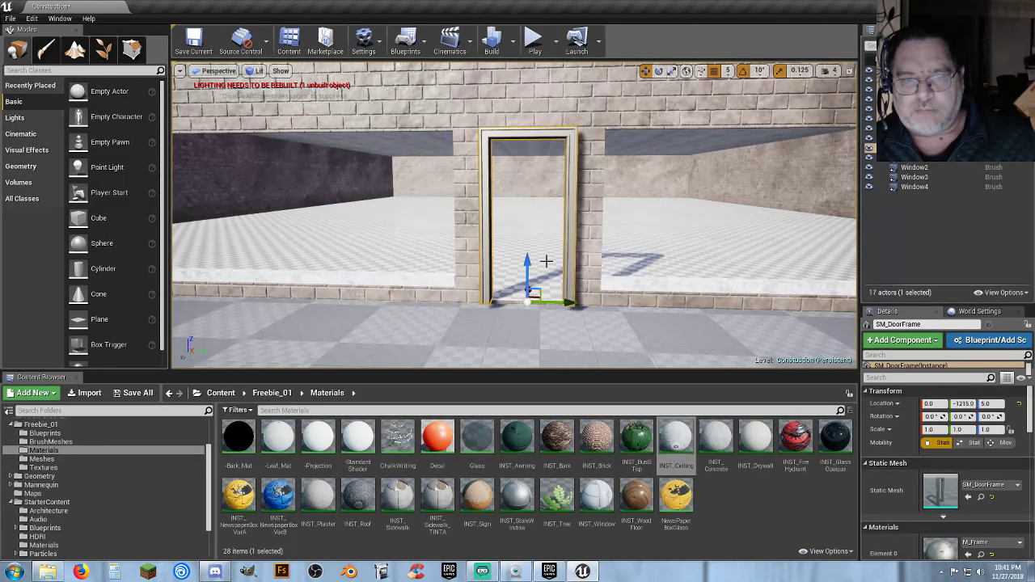
Deselect the door frame and save all unsaved changes.
right_drag(547, 261, 616, 261)
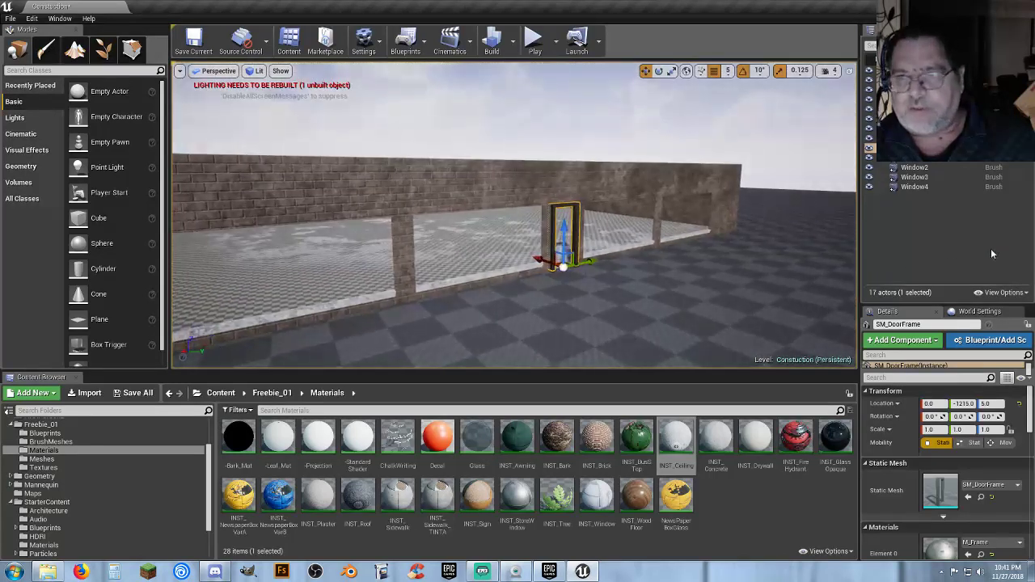
click(992, 254)
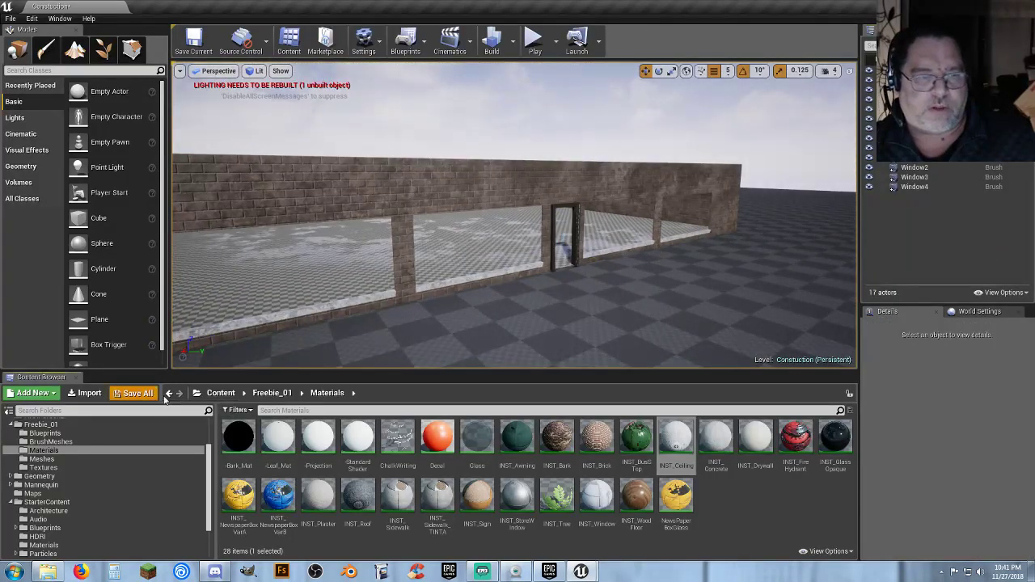
click(137, 393)
click(618, 384)
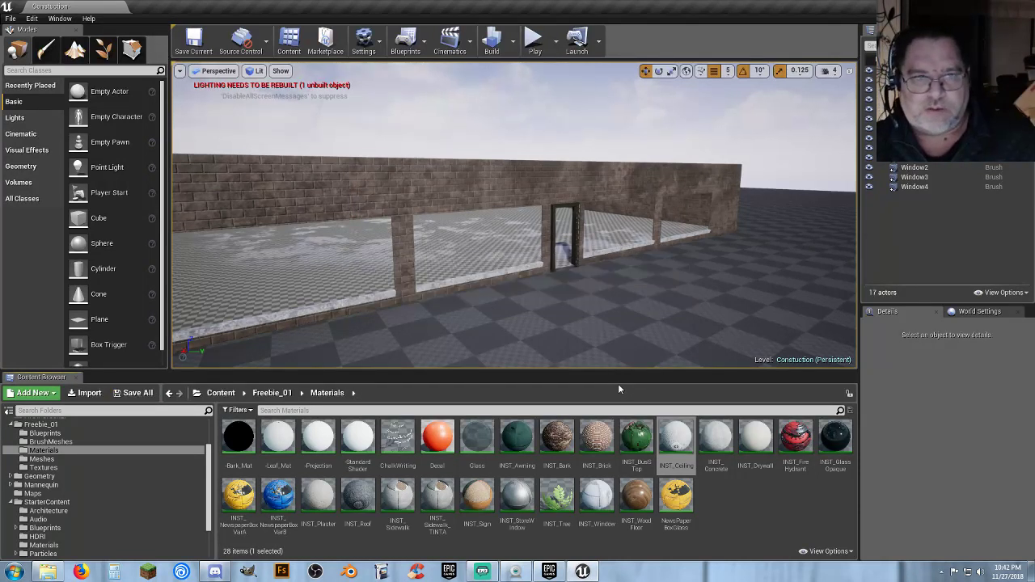
Play the level, walk up to the doorway and back away to view the storefront, ending the session outside.
click(535, 49)
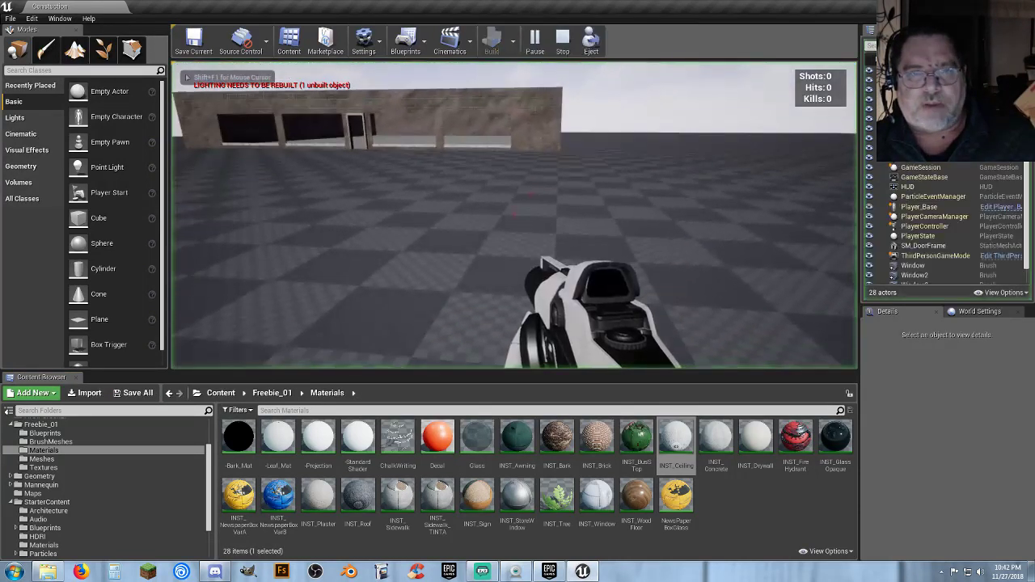
key(w)
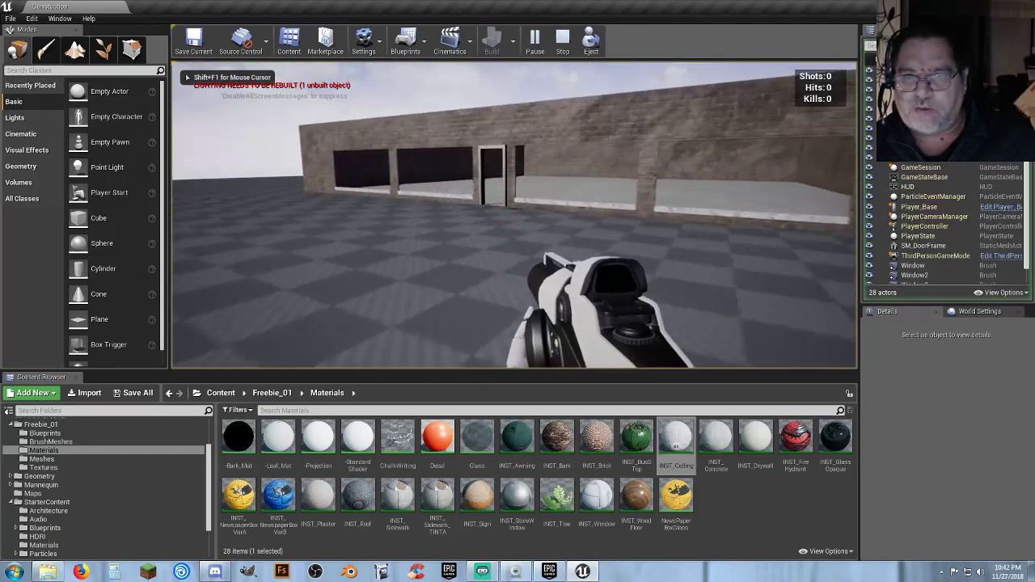
key(w)
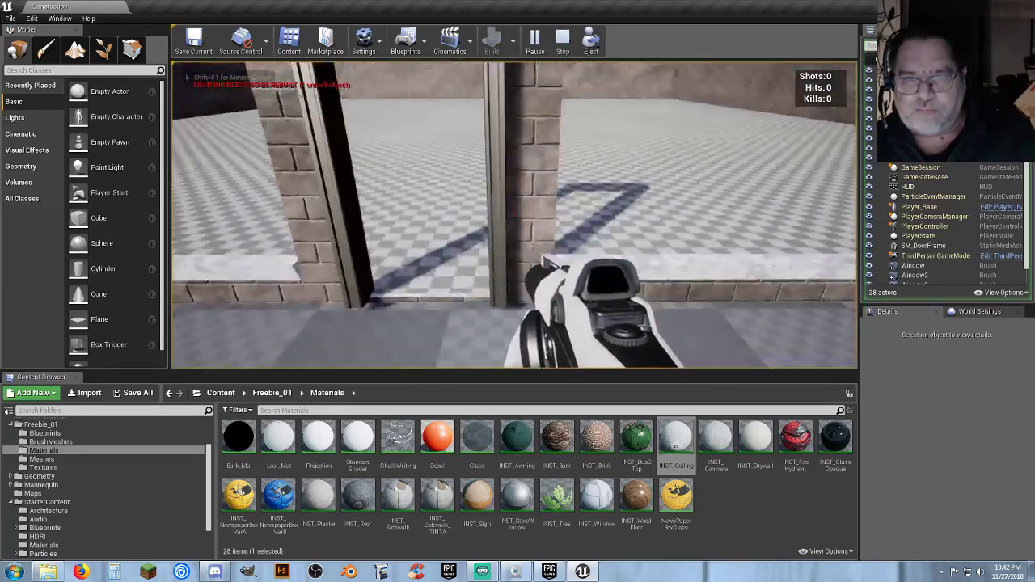
key(s)
key(s)
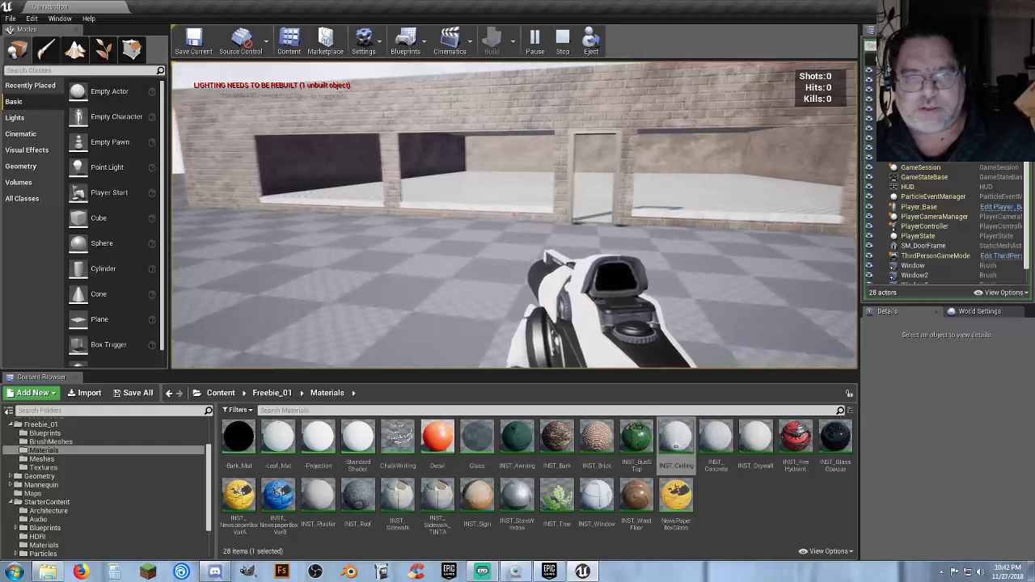
key(Escape)
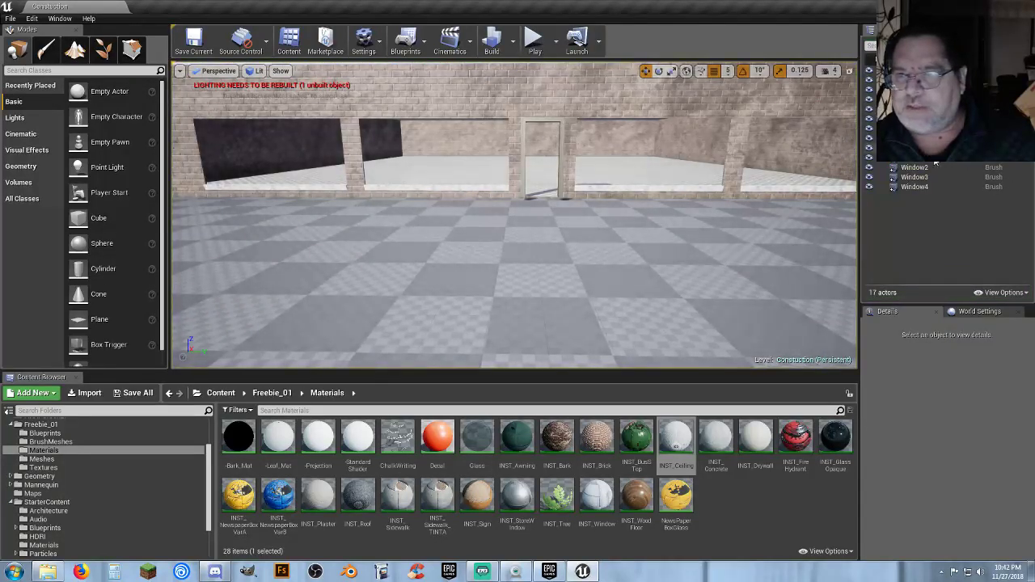
Set the Building brush's X and Y dimensions to 2500 each.
click(915, 138)
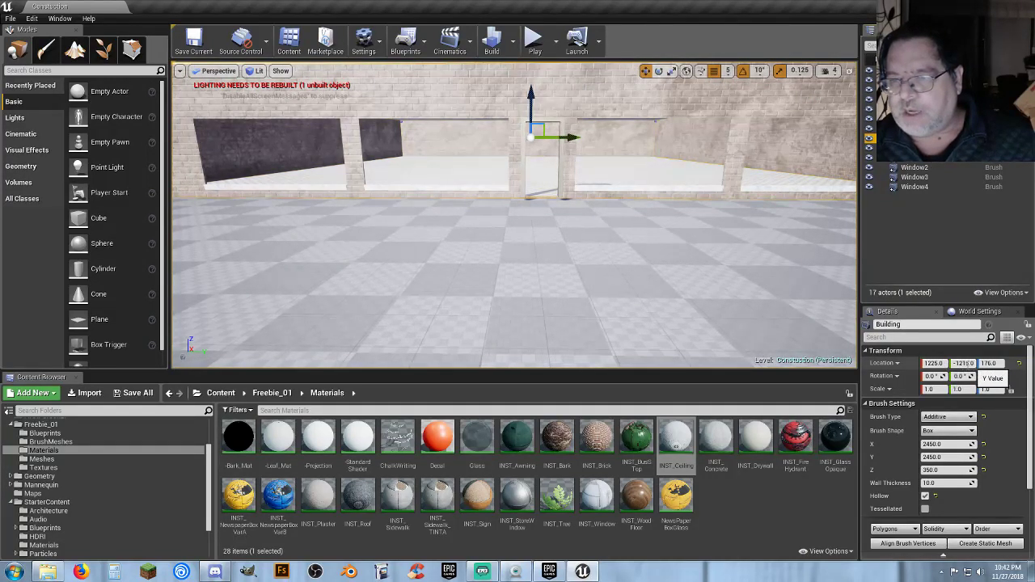
click(950, 445)
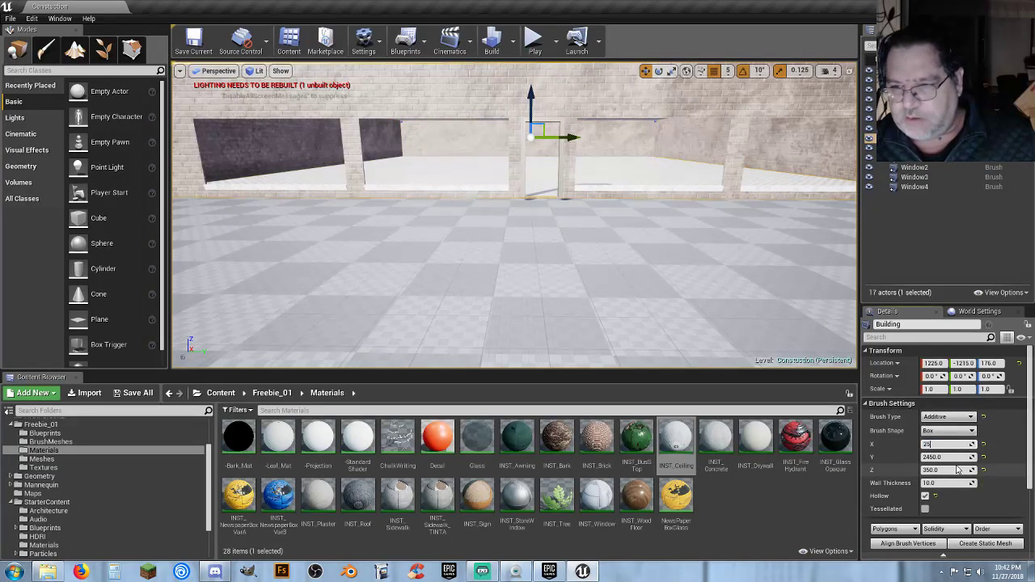
key(Tab)
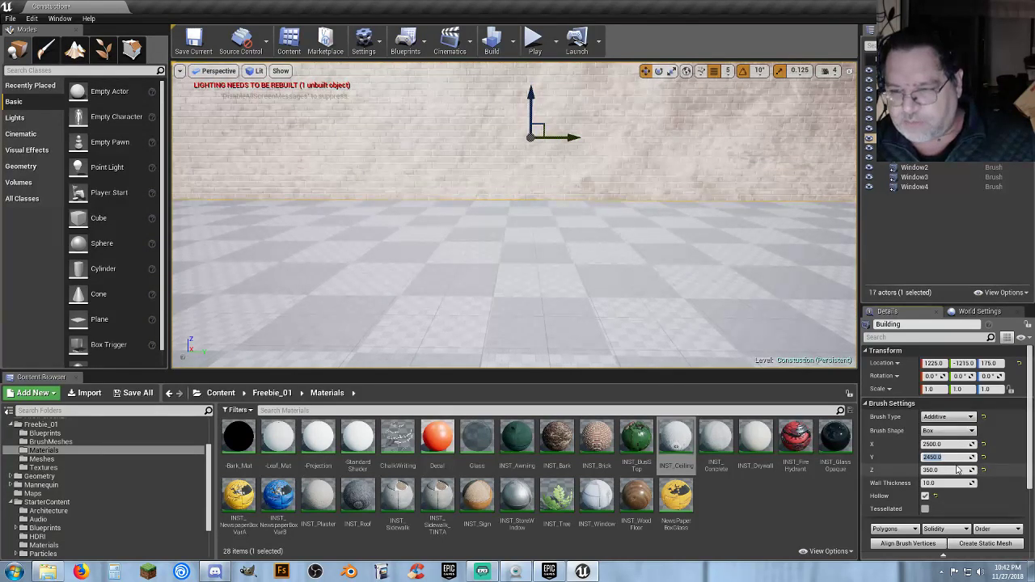
key(Tab)
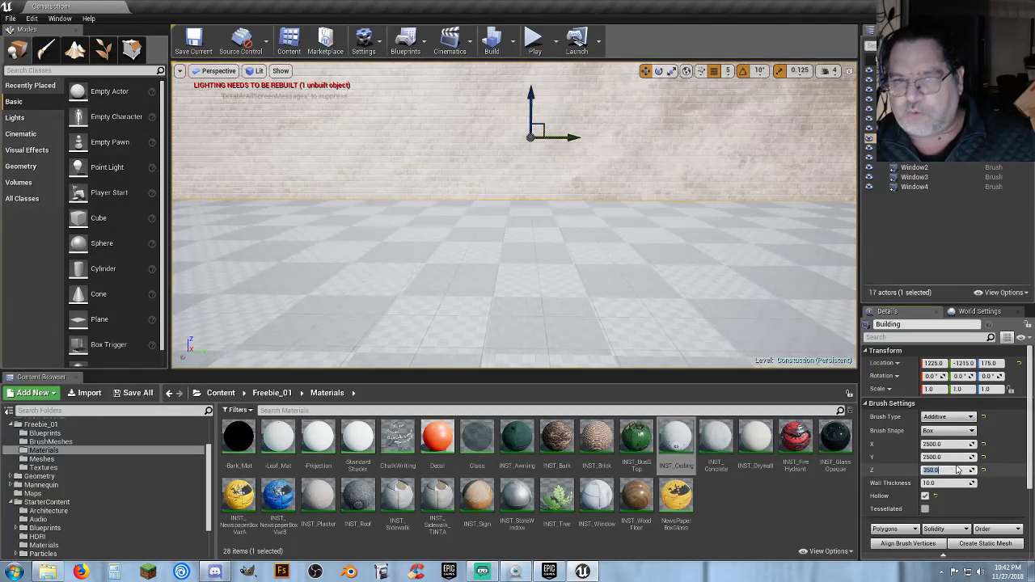
key(s)
right_drag(479, 207, 428, 154)
mouse_move(678, 173)
mouse_down()
mouse_move(663, 176)
mouse_move(678, 173)
mouse_up()
Set the Building brush's location to 0, 0, 0.
click(914, 90)
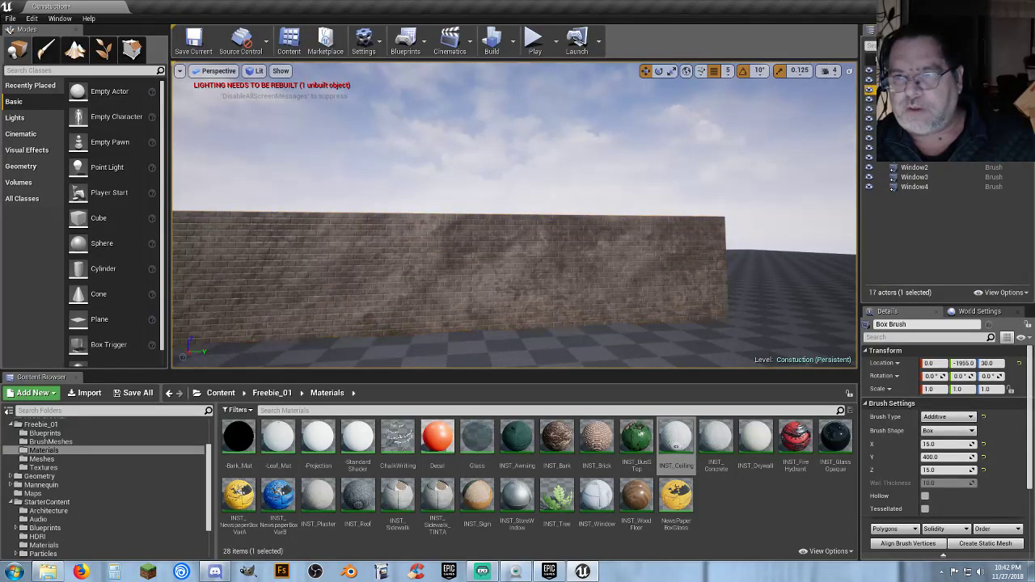
shift+click(914, 128)
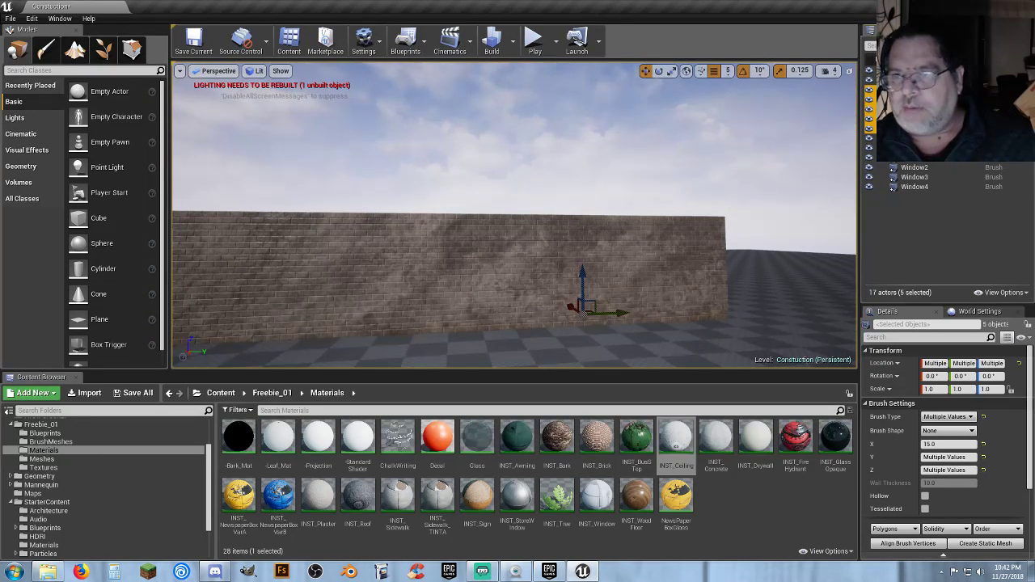
click(914, 138)
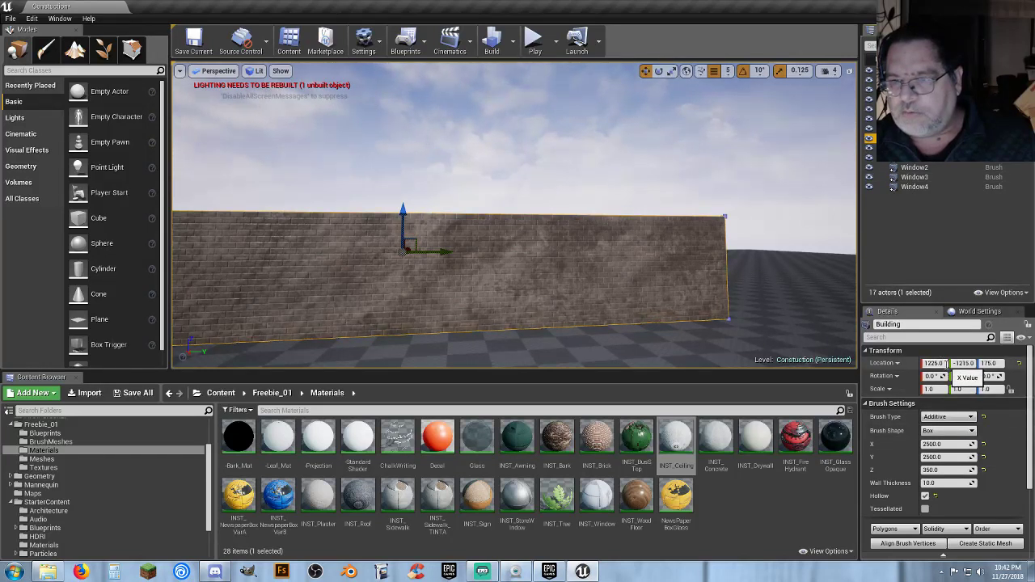
text(0)
key(Tab)
text(0)
key(Tab)
text(0)
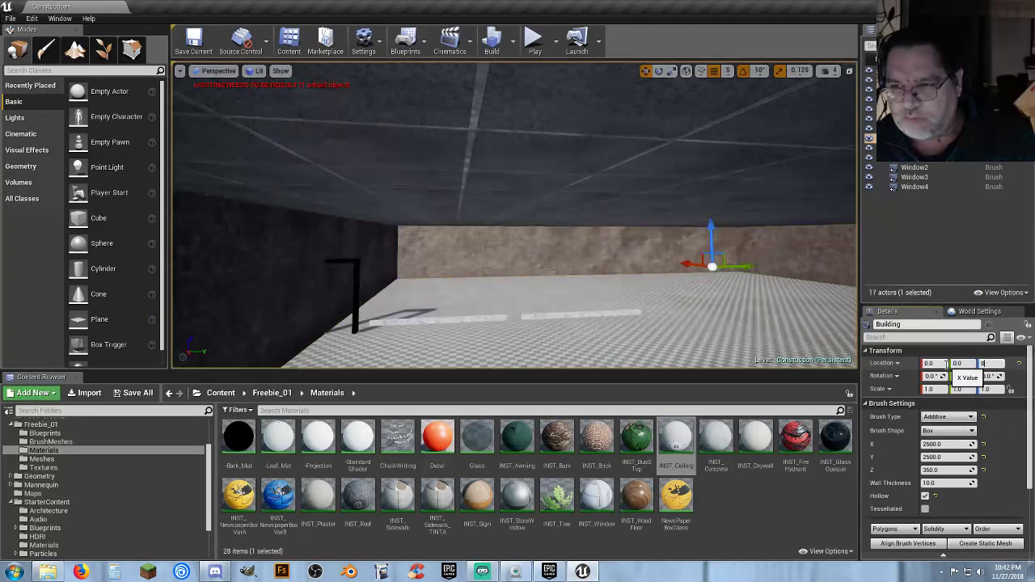
key(Return)
right_drag(785, 321, 740, 344)
Select the four sill brushes, the doorway brush, the four window brushes and the SM_DoorFrame together.
click(914, 100)
click(914, 90)
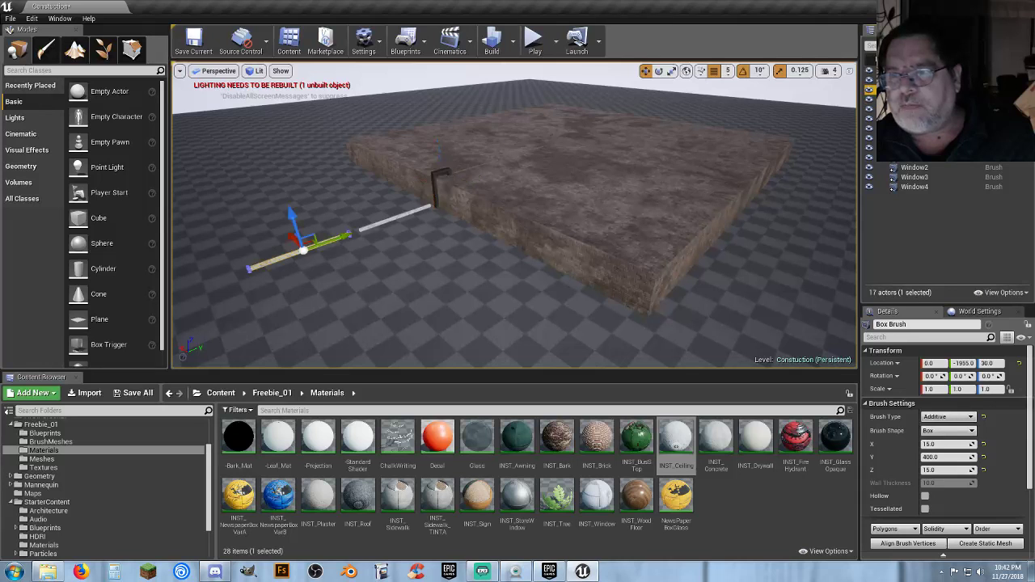
ctrl+click(530, 166)
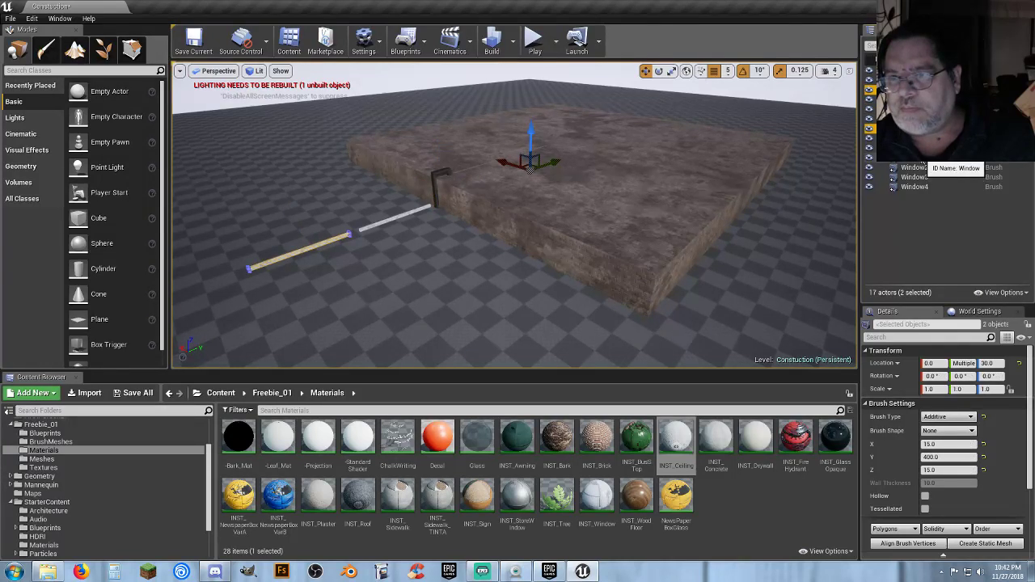
click(303, 249)
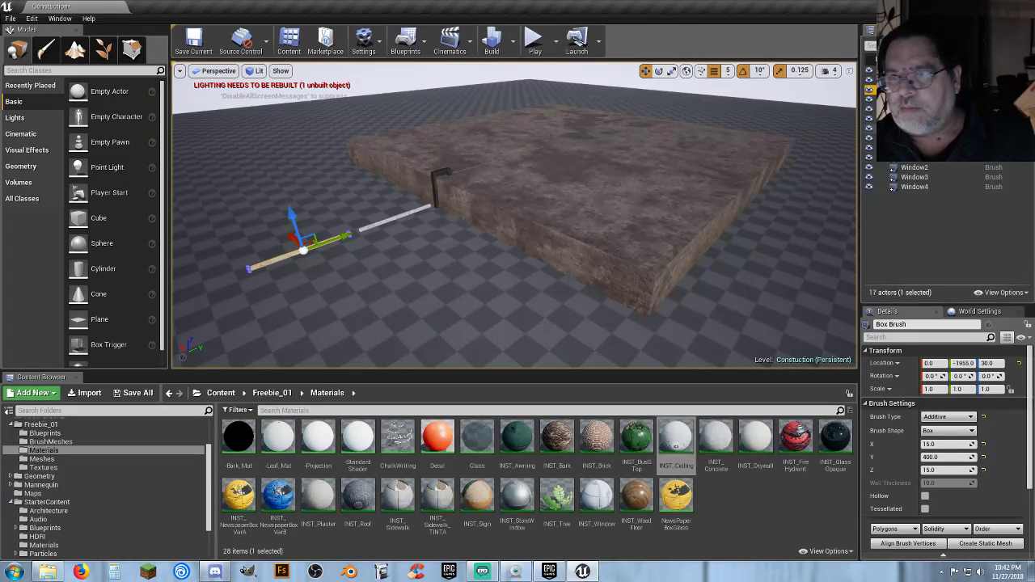
shift+click(914, 128)
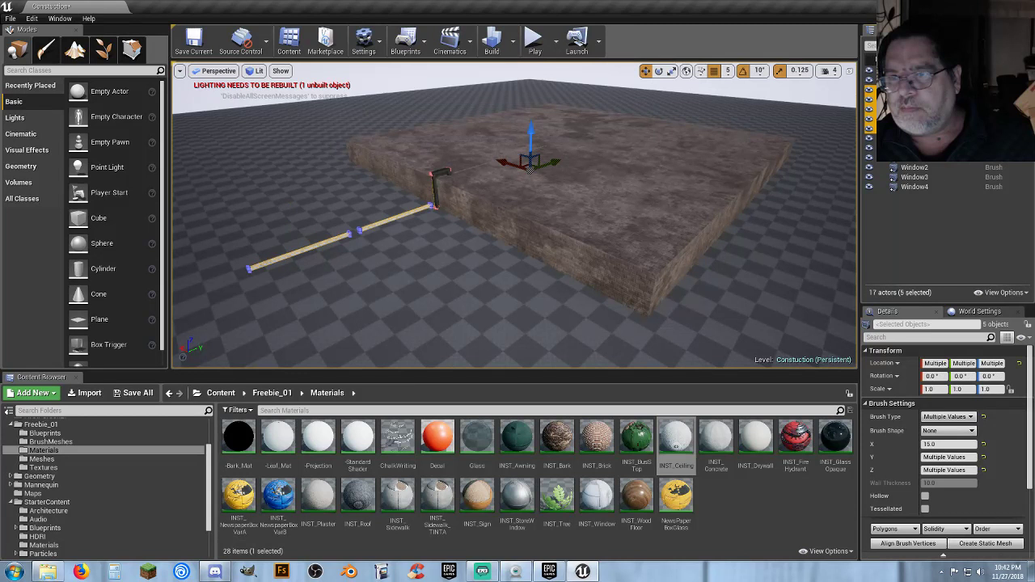
ctrl+click(916, 168)
ctrl+click(916, 177)
ctrl+click(919, 187)
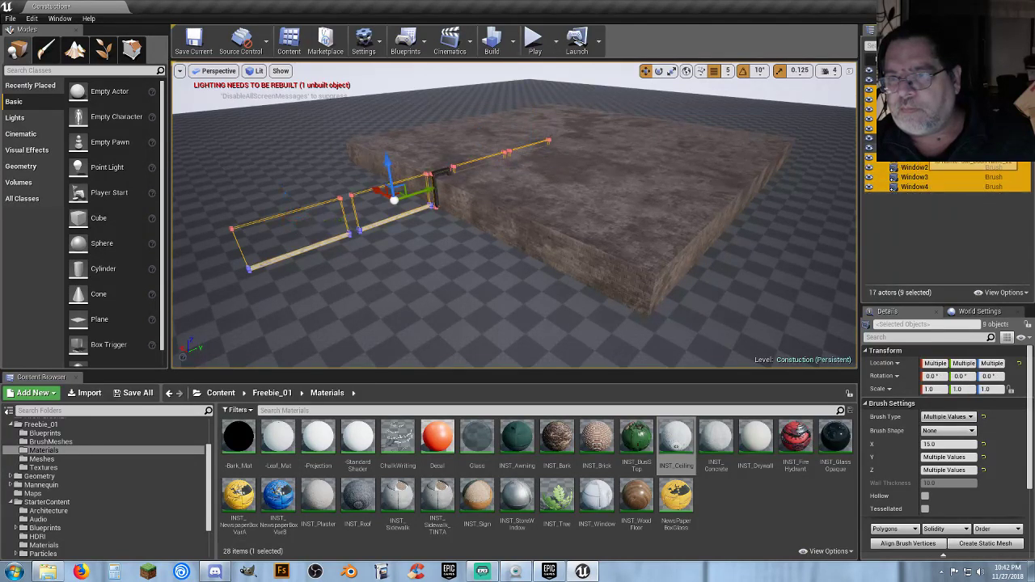
ctrl+click(916, 148)
Move the selected sills, openings and door frame against the outside of the building's front wall, centring the door along it.
mouse_move(419, 198)
mouse_down()
mouse_move(557, 243)
mouse_move(601, 272)
mouse_up()
right_drag(697, 288, 548, 327)
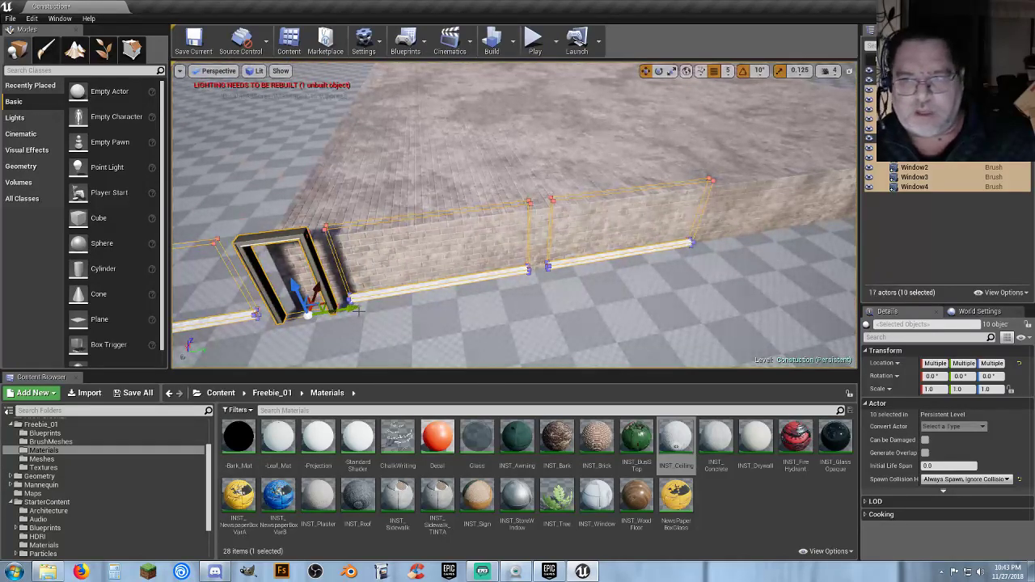
mouse_move(354, 310)
mouse_down()
mouse_move(415, 277)
mouse_move(729, 219)
mouse_move(688, 228)
mouse_up()
right_drag(662, 234, 439, 213)
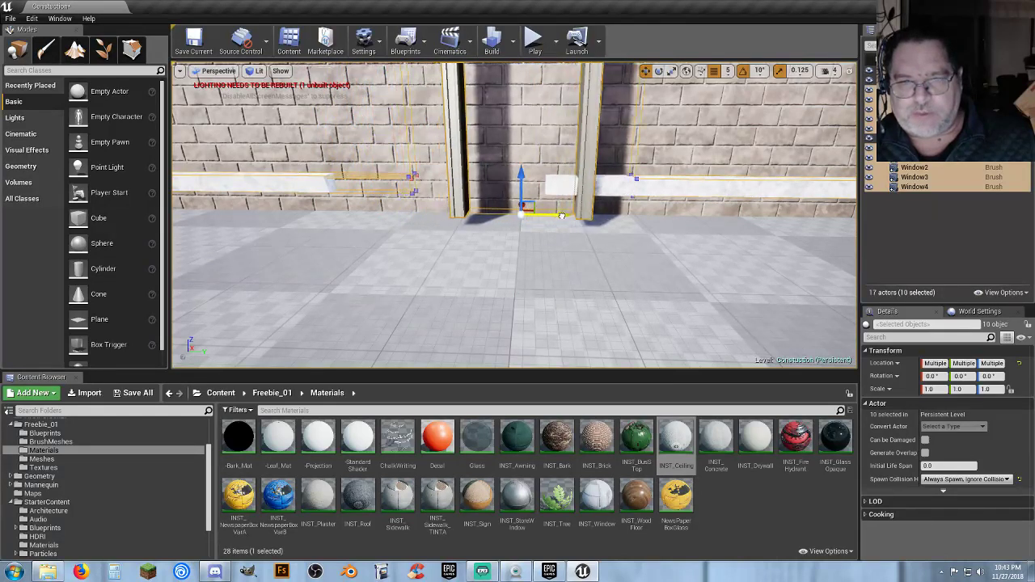
scroll(492, 300, down, 10)
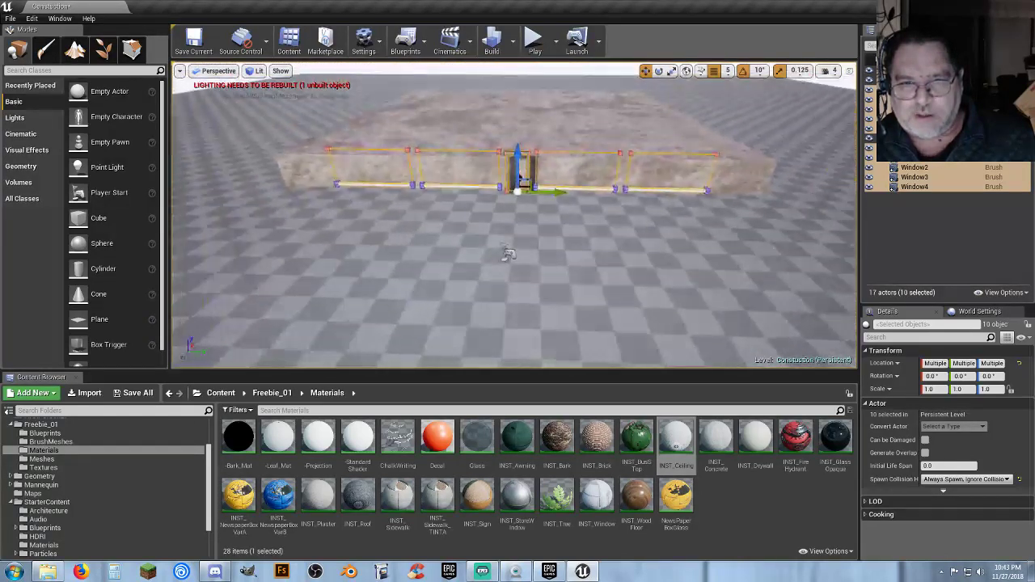
scroll(506, 257, up, 10)
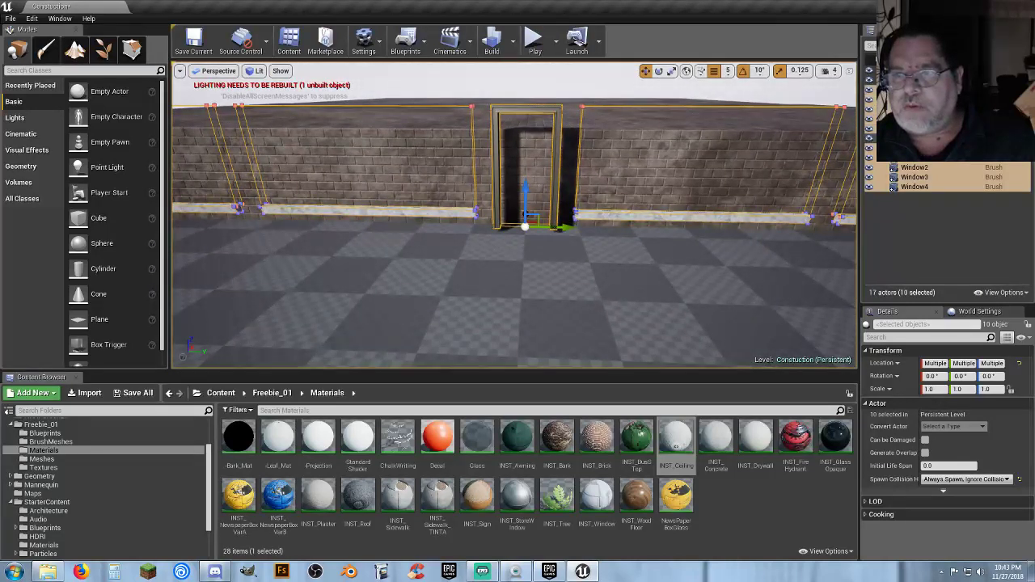
Raise the Building brush to a Z location of 170.
click(913, 139)
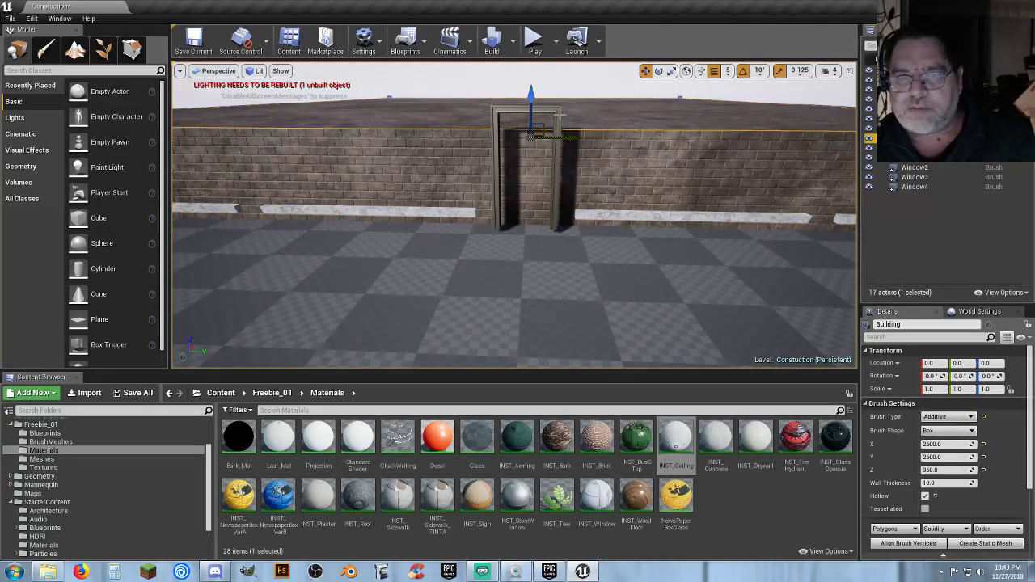
drag(531, 90, 531, 63)
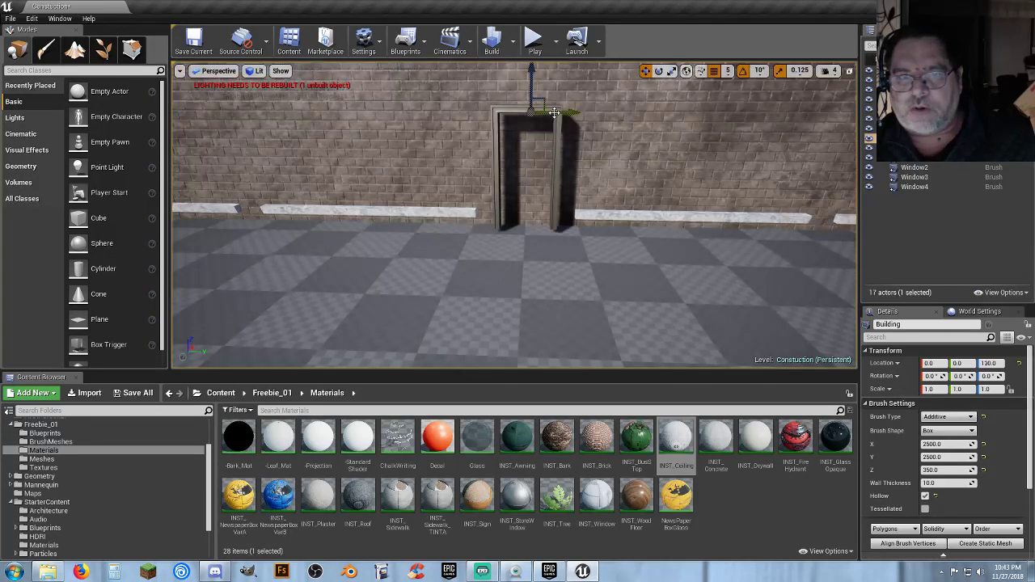
right_drag(532, 64, 531, 32)
right_drag(553, 111, 553, 111)
key(s)
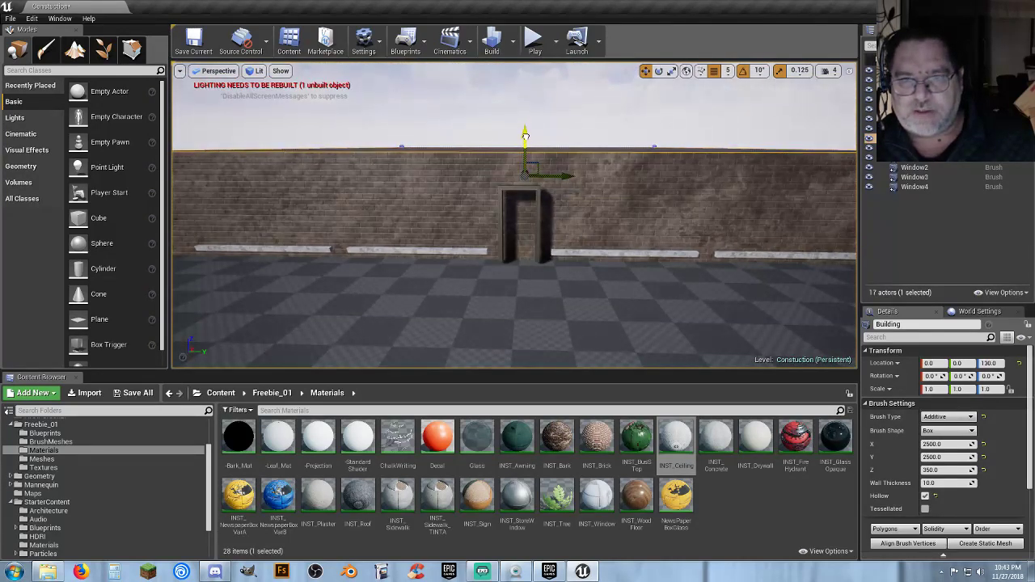
drag(525, 137, 526, 129)
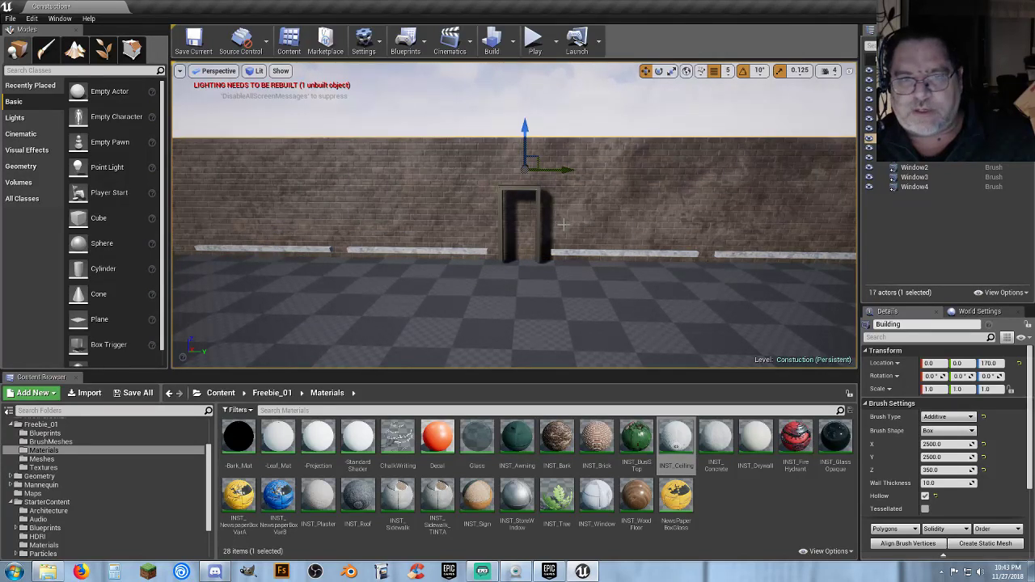
Select the sills, doorway and window brushes without the door frame and push them into the front wall to cut the openings.
click(263, 248)
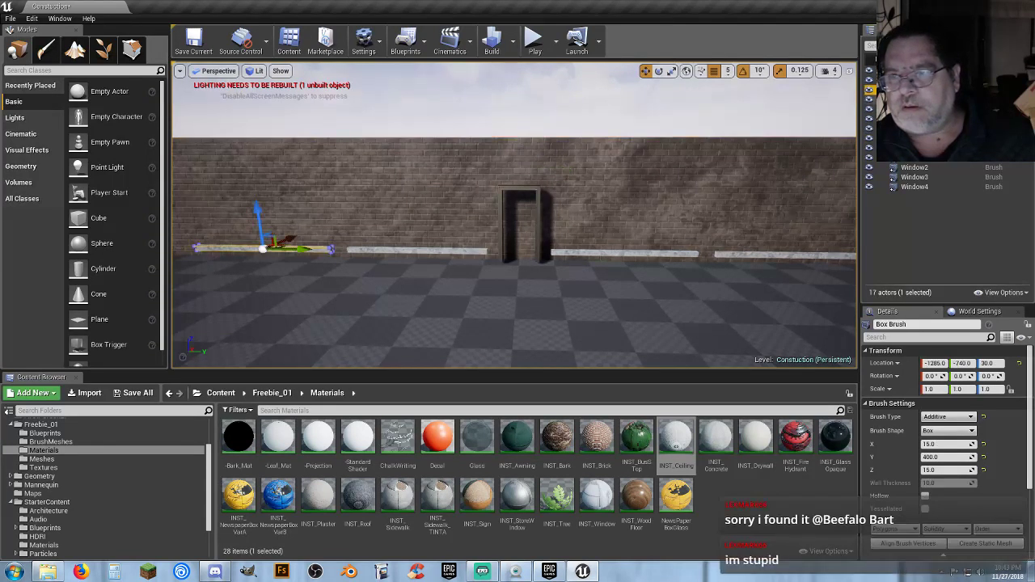
shift+click(914, 129)
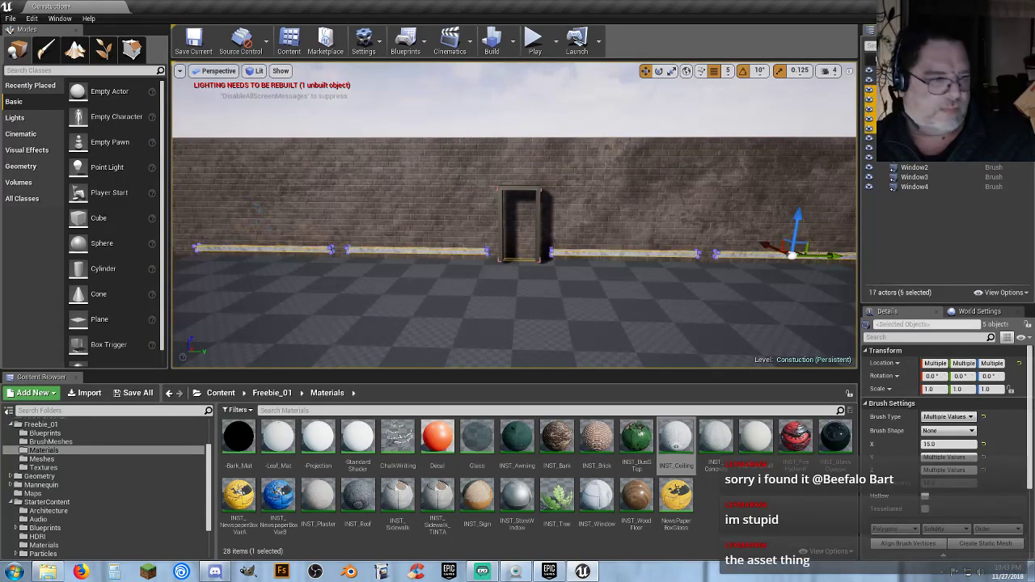
ctrl+click(924, 166)
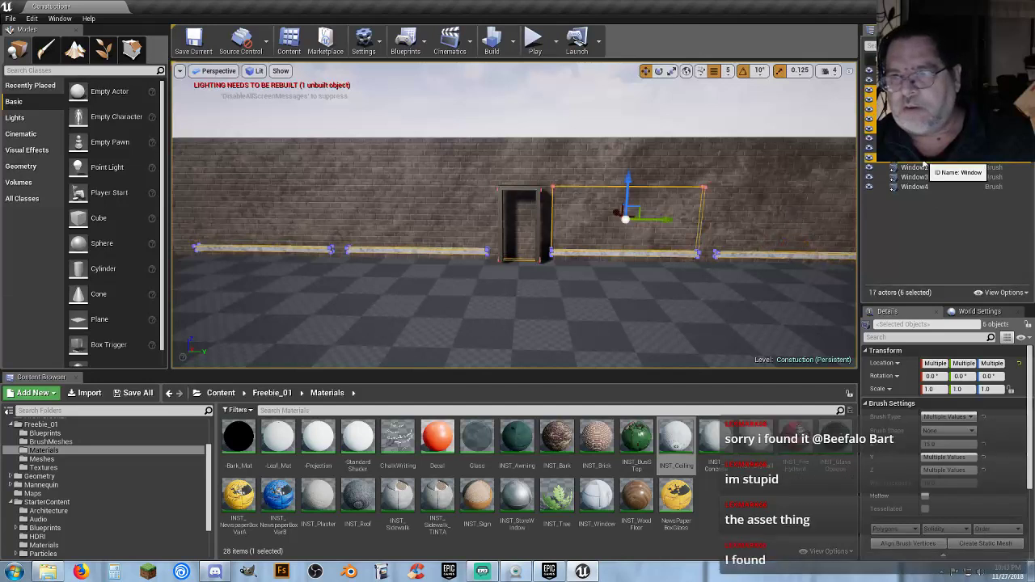
ctrl+click(925, 167)
ctrl+click(925, 177)
ctrl+click(927, 187)
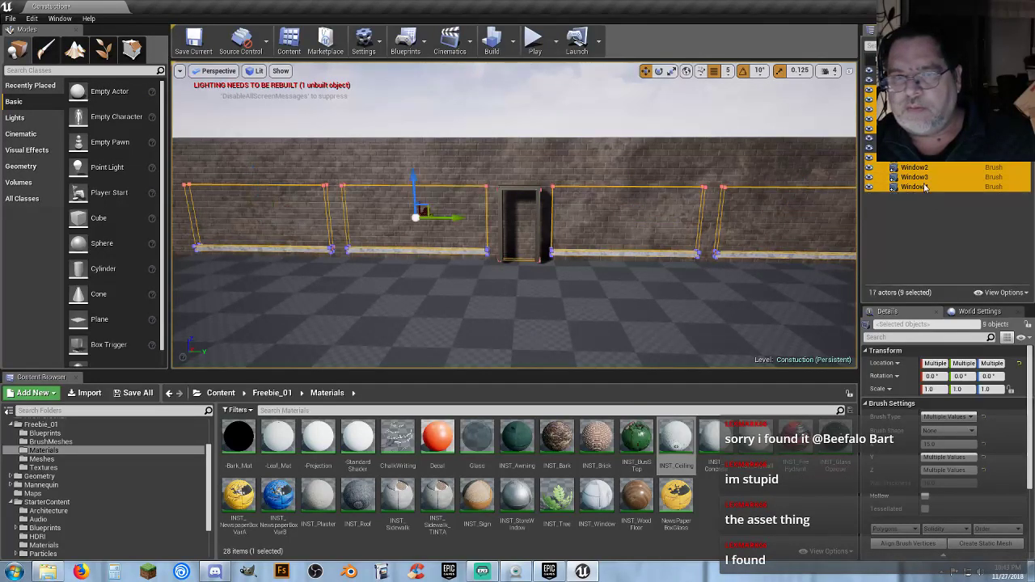
right_drag(650, 240, 767, 252)
mouse_move(833, 228)
alt+mouse_down()
mouse_move(822, 227)
mouse_move(833, 229)
alt+mouse_up()
drag(446, 204, 442, 206)
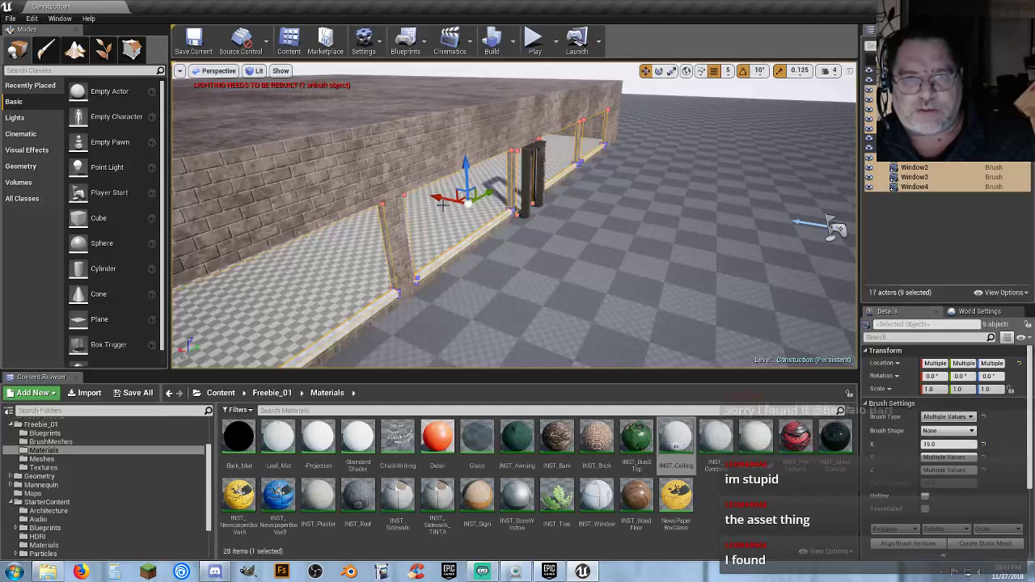
mouse_move(450, 206)
right_down()
mouse_move(486, 212)
mouse_move(491, 250)
mouse_move(482, 191)
mouse_move(545, 213)
right_up()
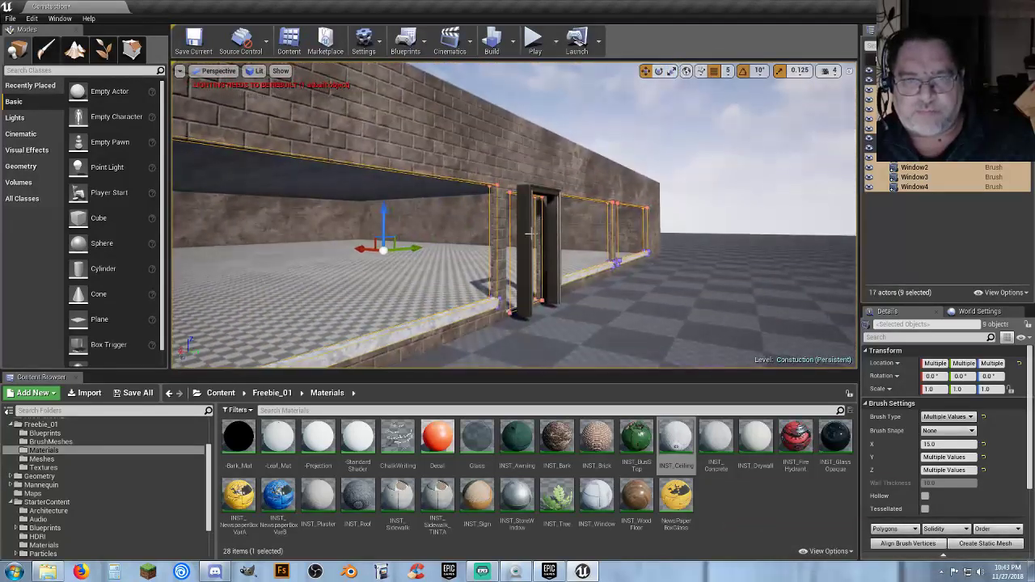
Move SM_DoorFrame into the doorway opening at X -1245 and check its fit against the wall from inside.
click(528, 237)
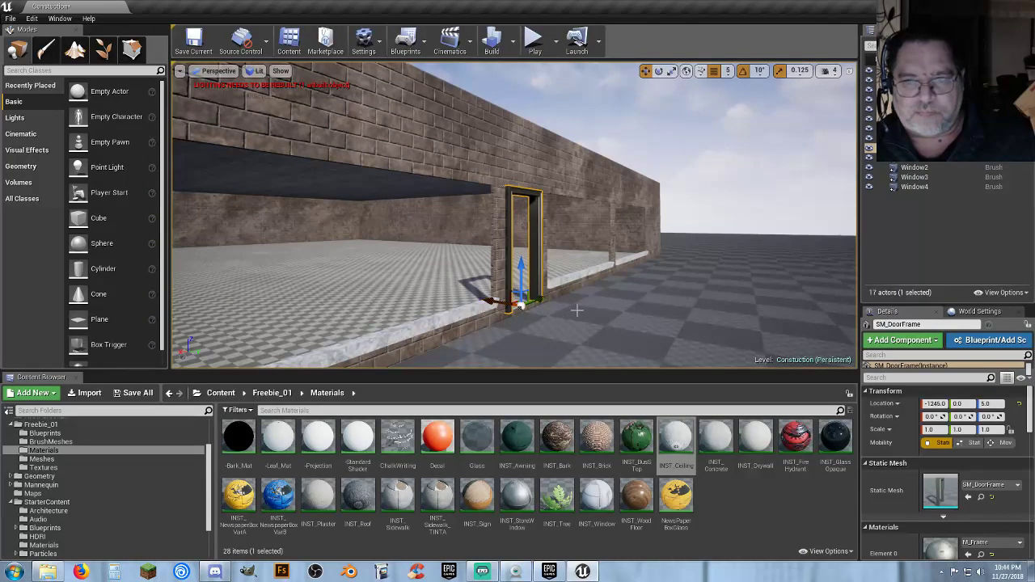
right_drag(578, 311, 688, 340)
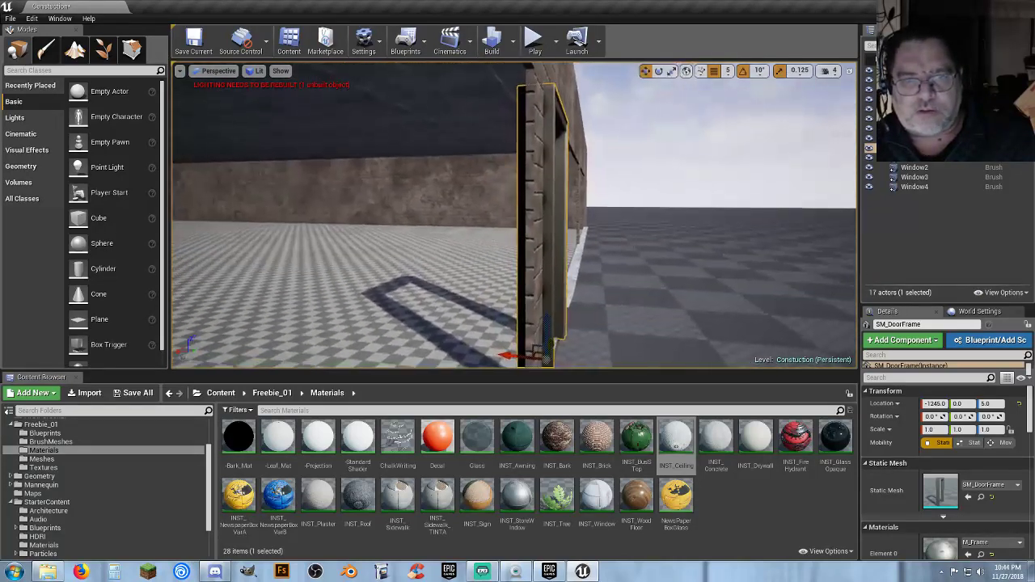
drag(606, 258, 621, 257)
right_drag(514, 215, 517, 237)
key(d)
key(a)
key(d)
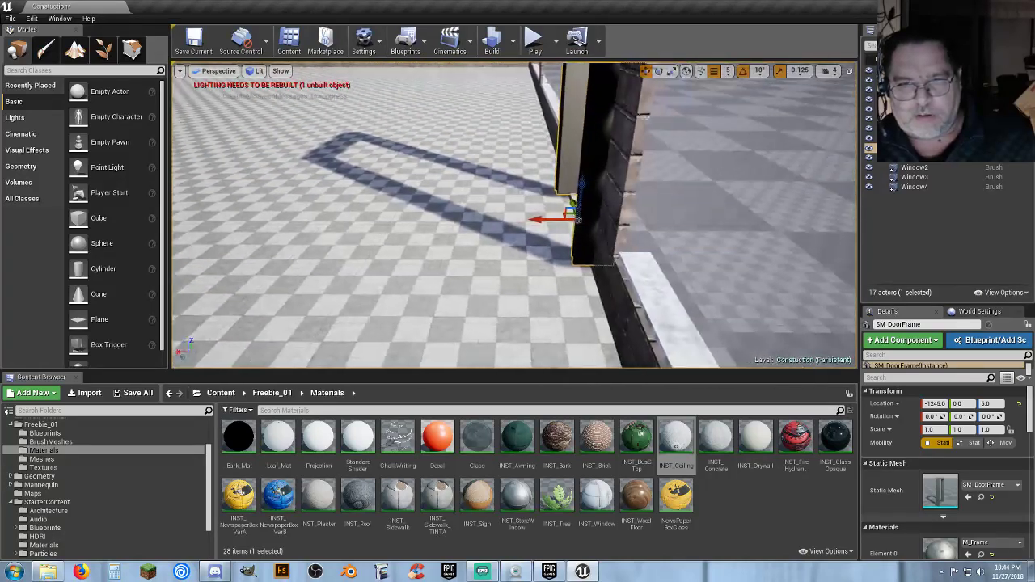
Set the Building brush's wall thickness to 20.
key(d)
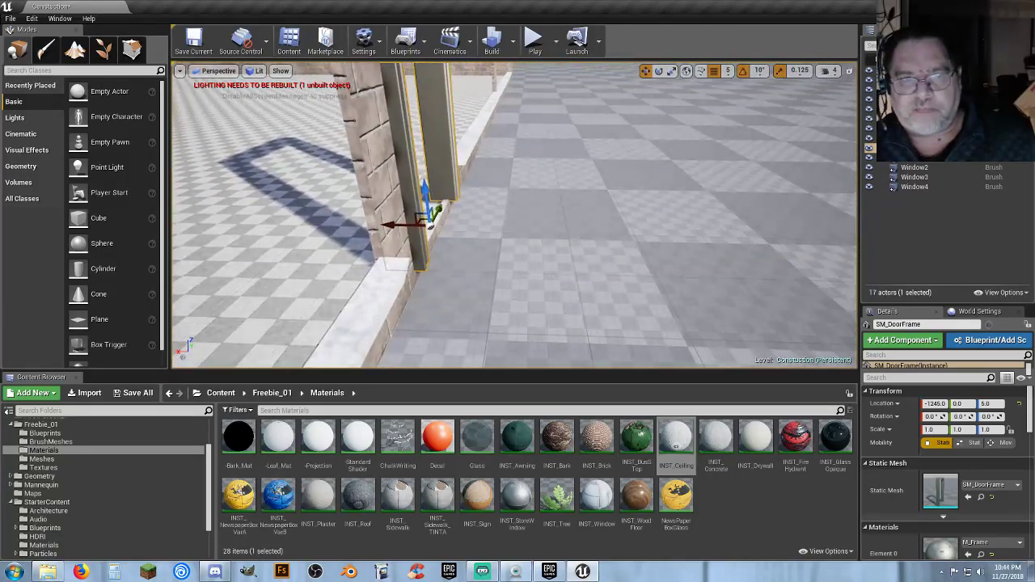
right_drag(518, 236, 518, 229)
key(a)
key(f)
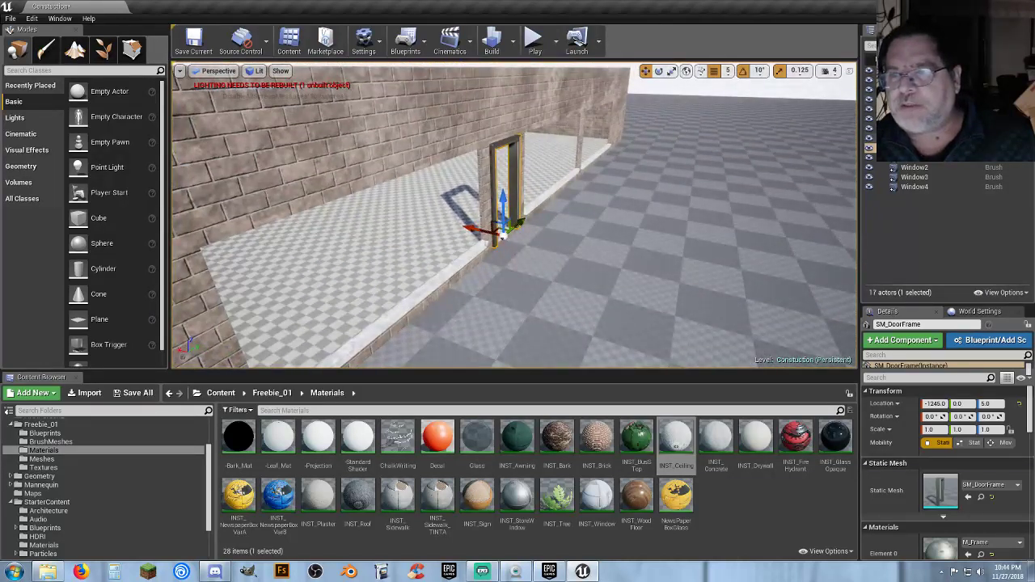
click(915, 138)
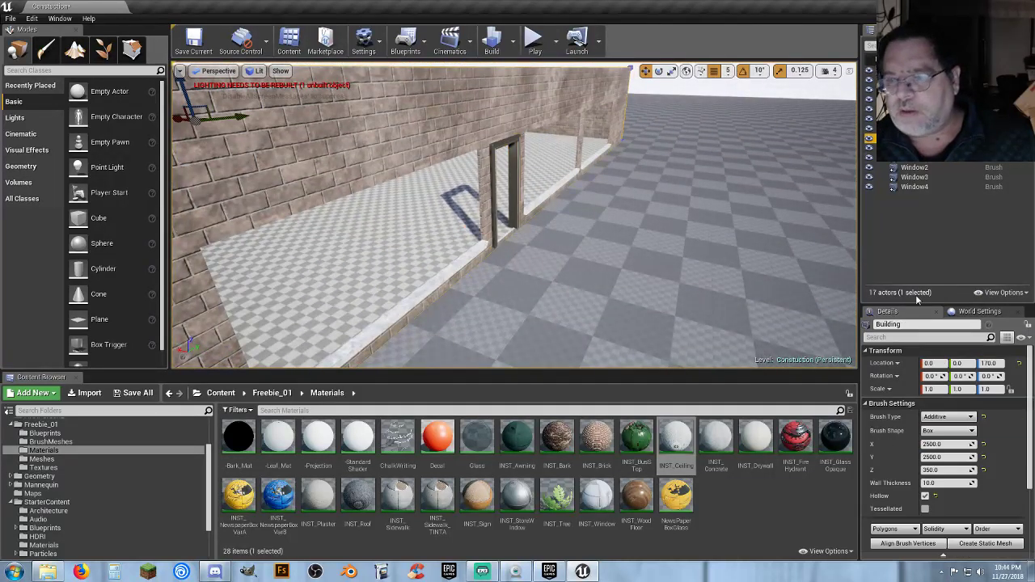
click(941, 483)
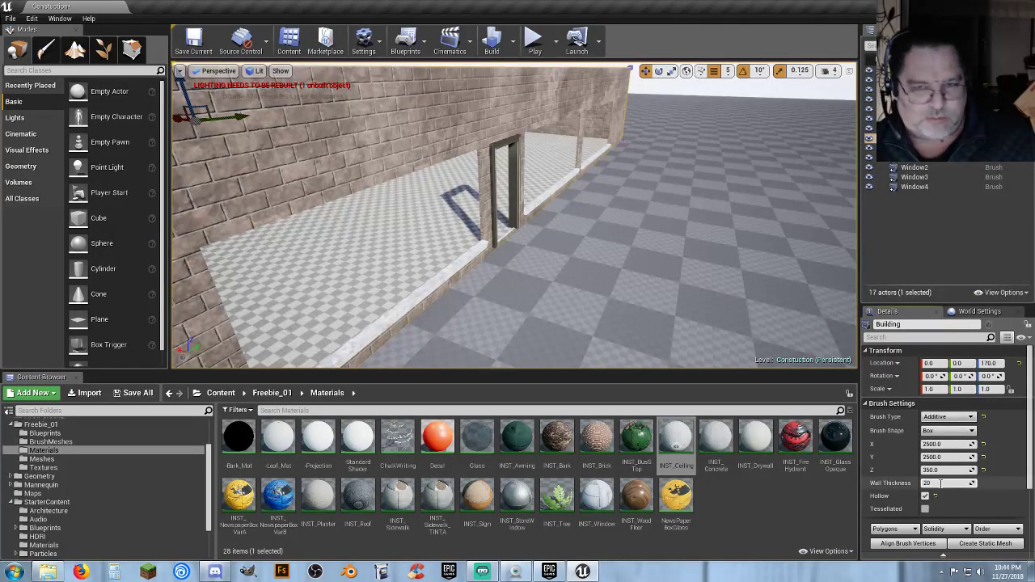
text(20)
key(Return)
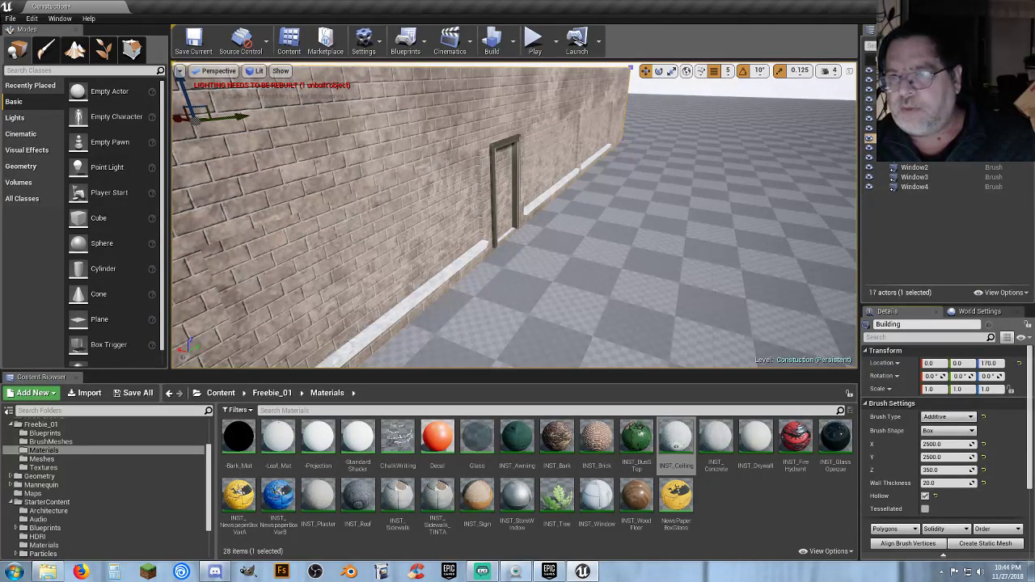
Push the sills, doorway, door frame and window brushes deeper until they cut through the front wall, and adjust SM_DoorFrame's depth in the doorway.
click(914, 90)
shift+click(914, 128)
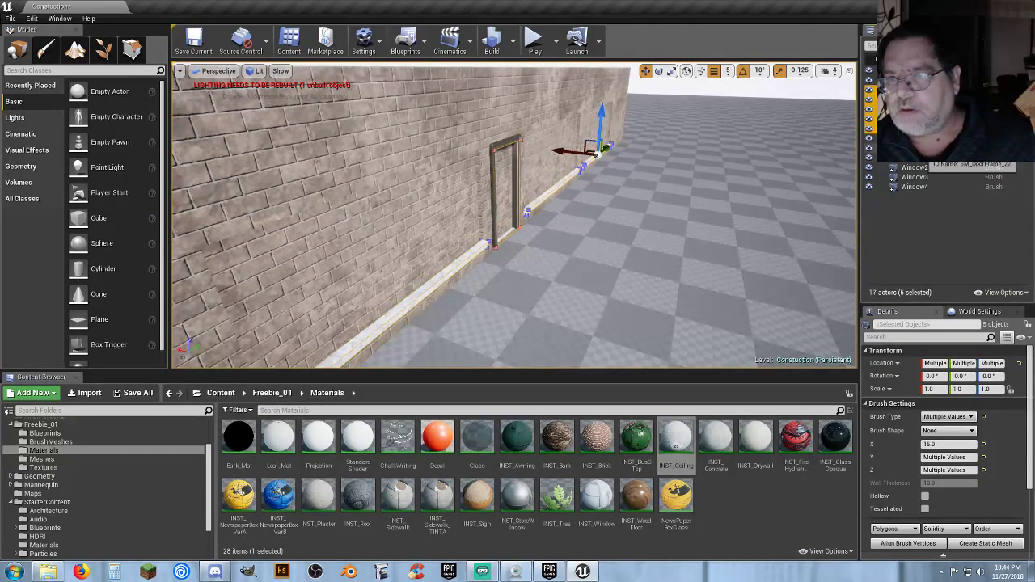
shift+click(914, 167)
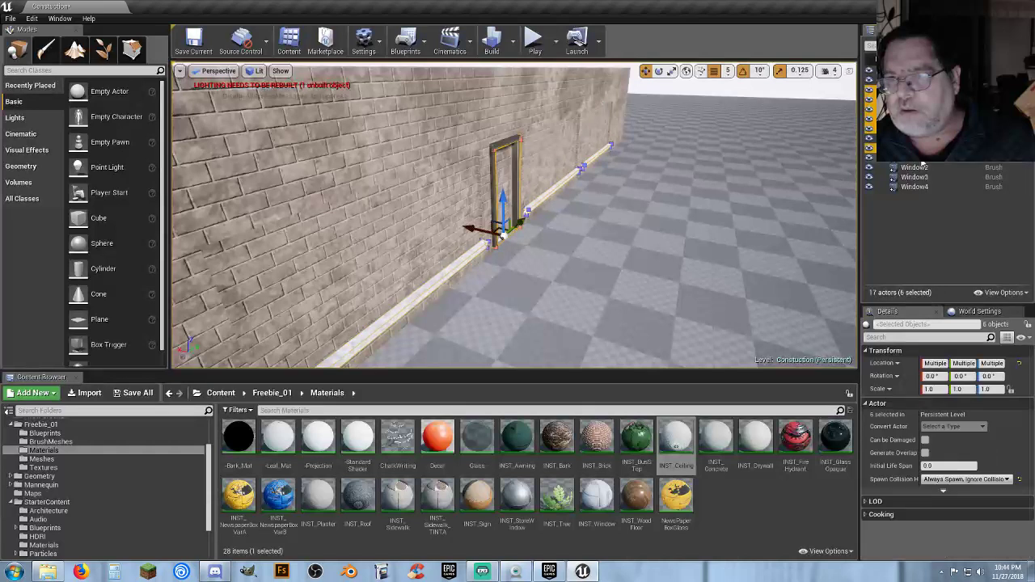
shift+click(916, 186)
right_drag(462, 275, 430, 273)
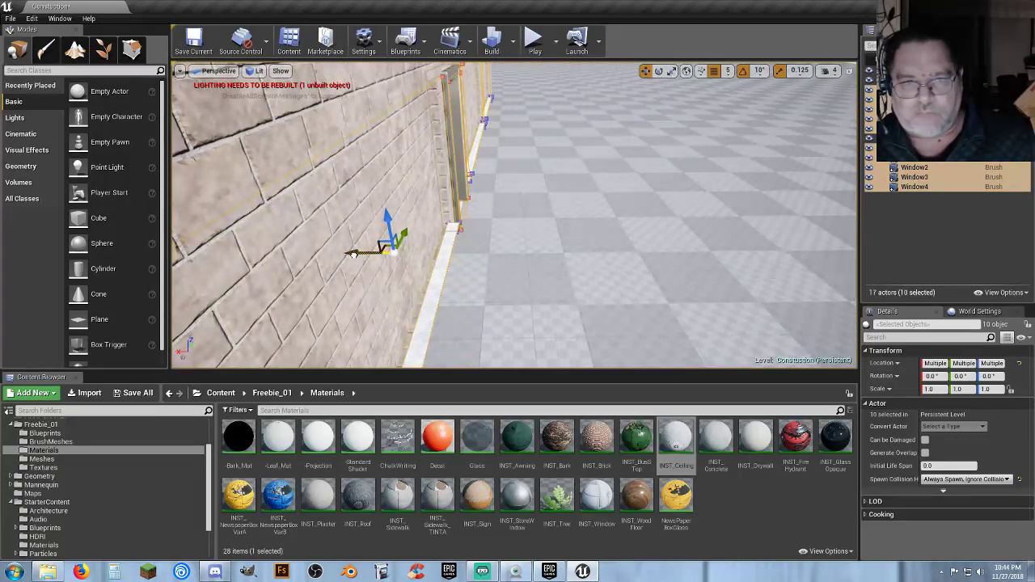
drag(349, 254, 375, 259)
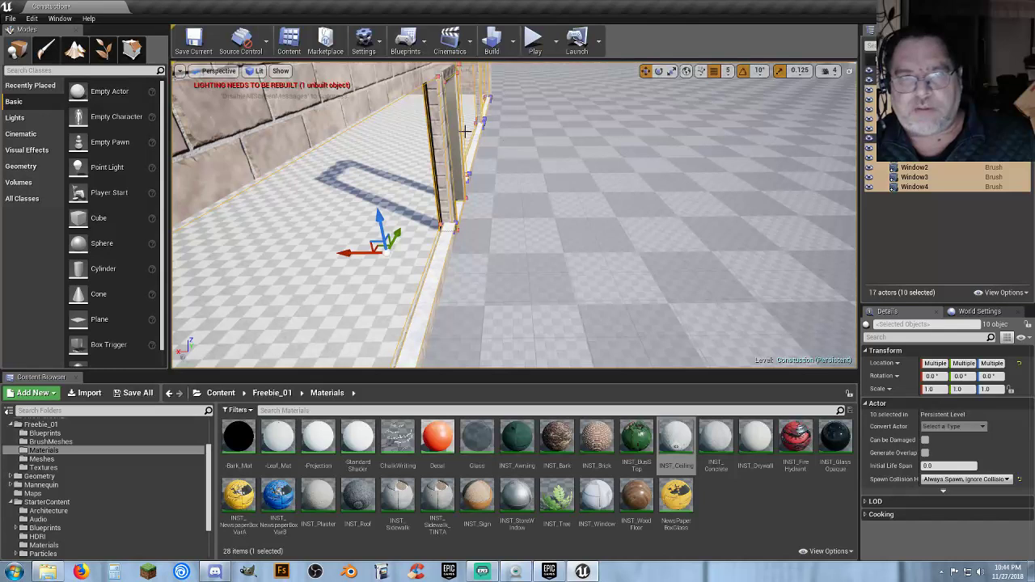
click(452, 162)
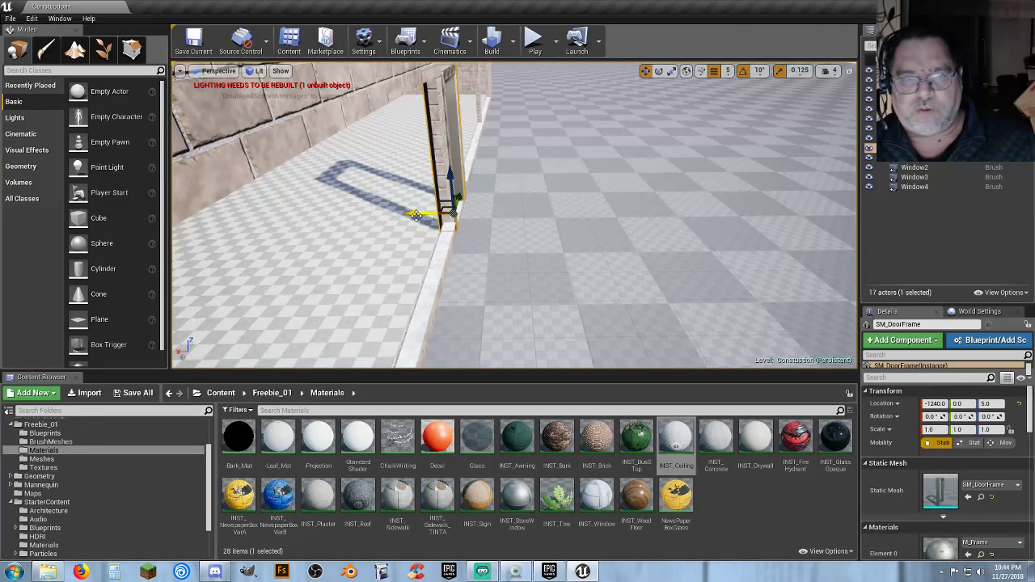
drag(413, 214, 416, 215)
Select the four window sill brushes and move them inward to an X location of -1245.
mouse_move(486, 226)
right_down()
mouse_move(547, 220)
mouse_move(495, 234)
mouse_move(492, 210)
right_up()
click(509, 213)
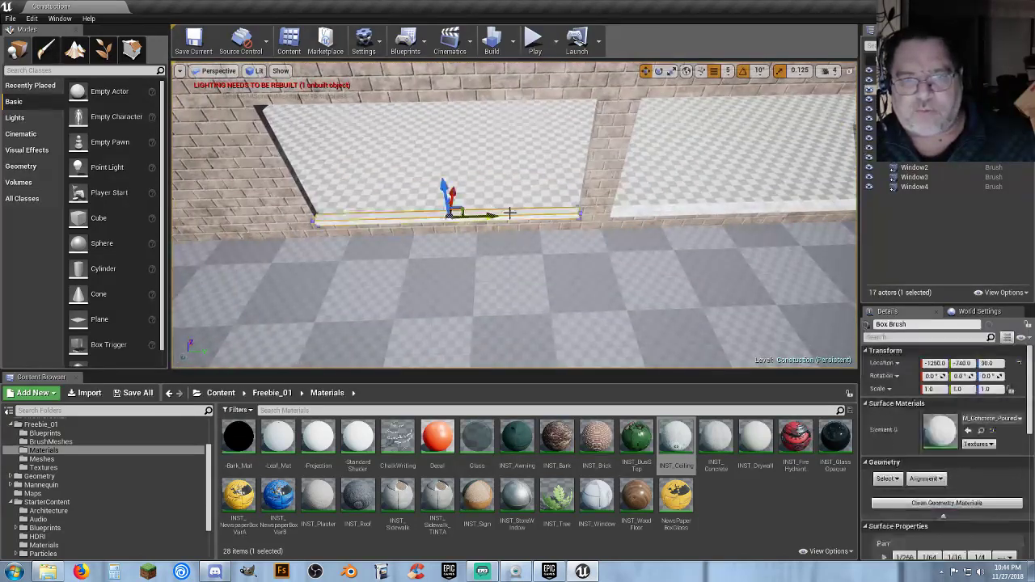
ctrl+click(697, 209)
right_drag(709, 234, 653, 271)
ctrl+click(757, 246)
ctrl+click(646, 257)
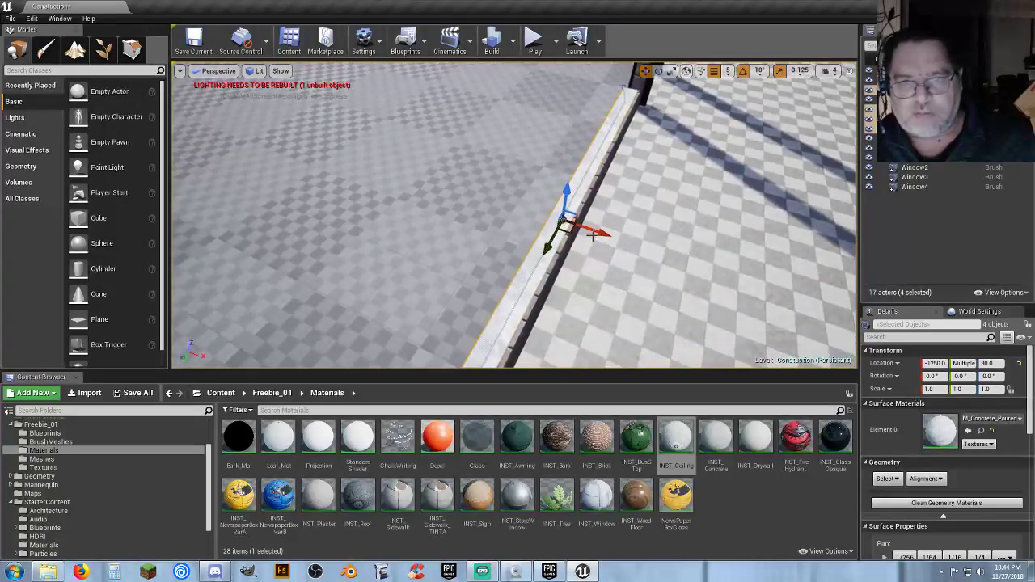
drag(602, 232, 604, 232)
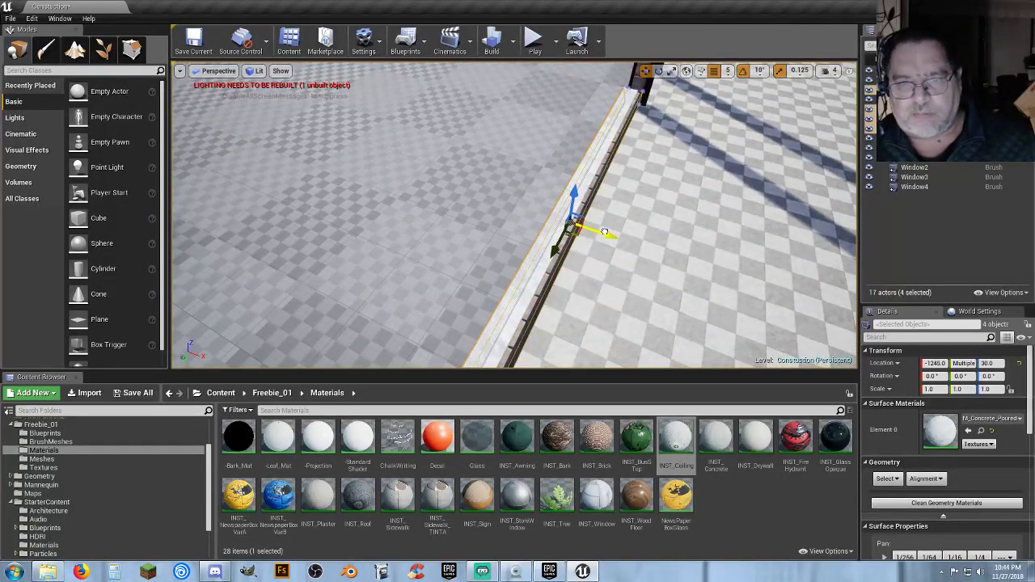
mouse_move(606, 233)
right_down()
mouse_move(663, 220)
mouse_move(640, 221)
right_up()
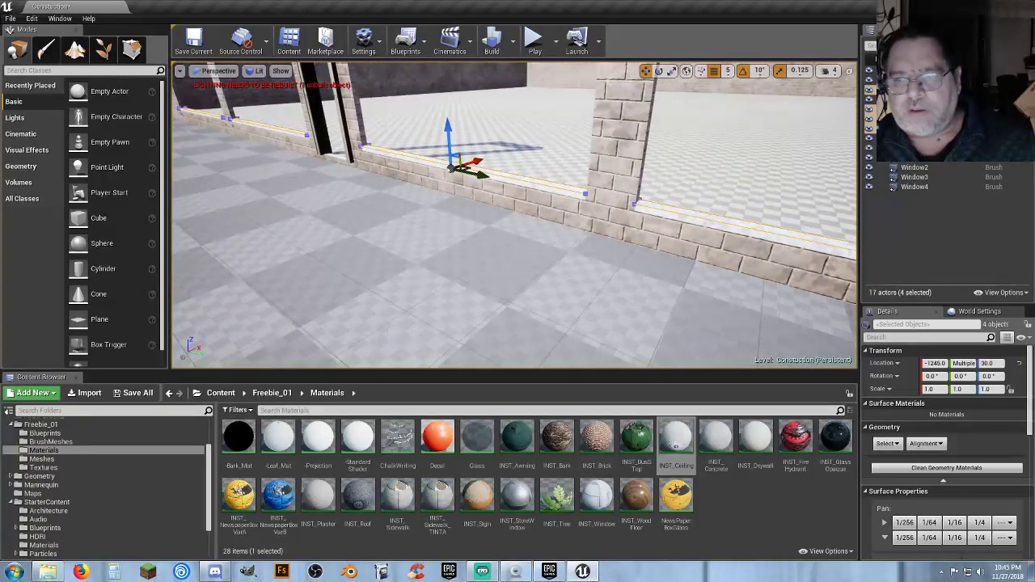
click(676, 216)
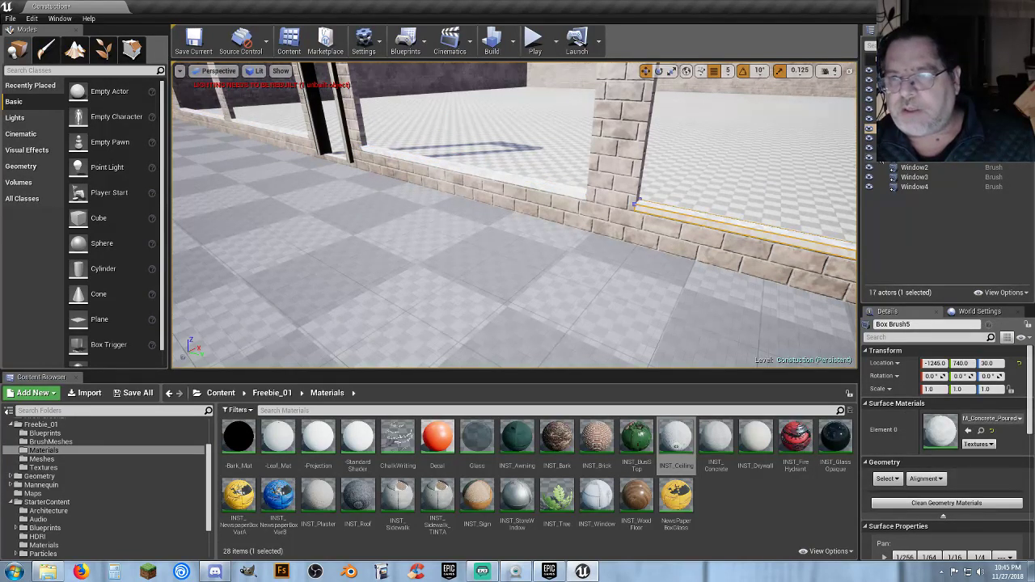
ctrl+click(453, 168)
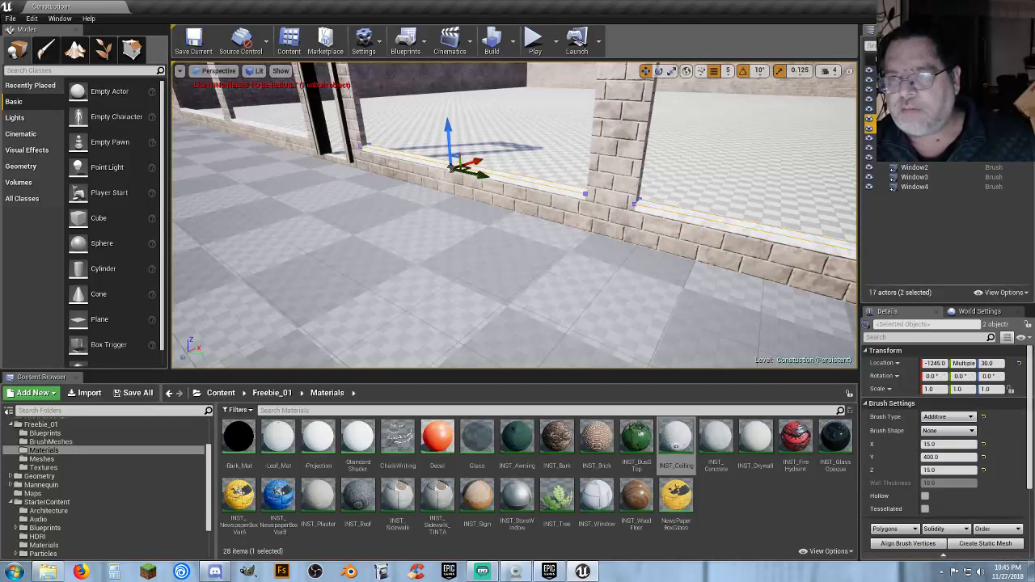
ctrl+click(280, 127)
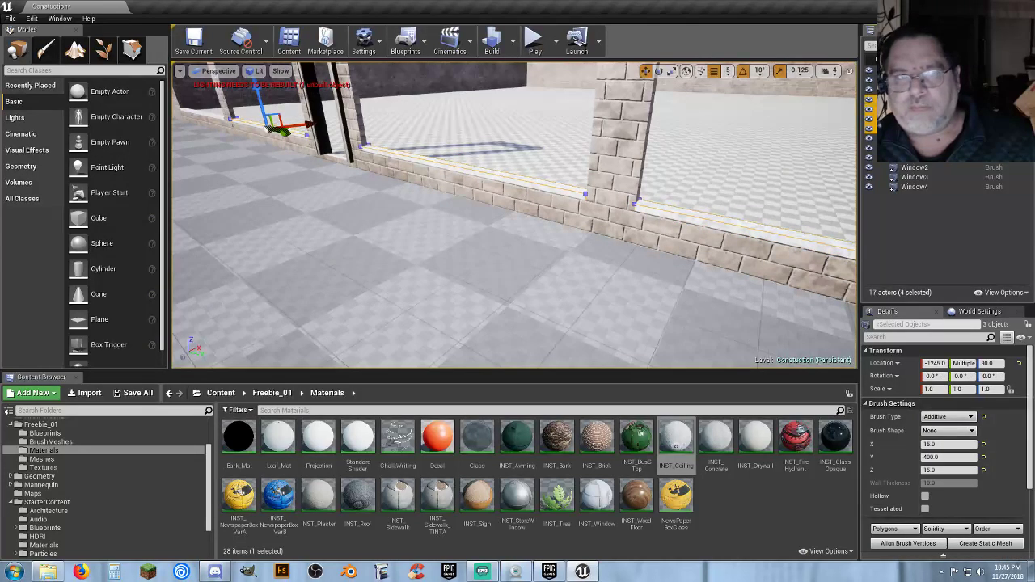
ctrl+click(339, 113)
key(ctrl+z)
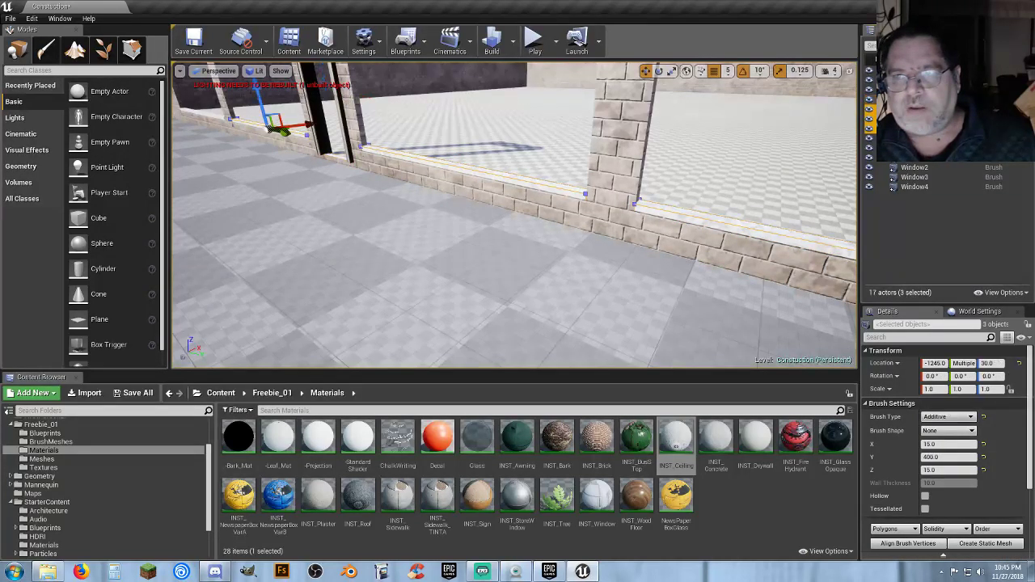
ctrl+click(207, 114)
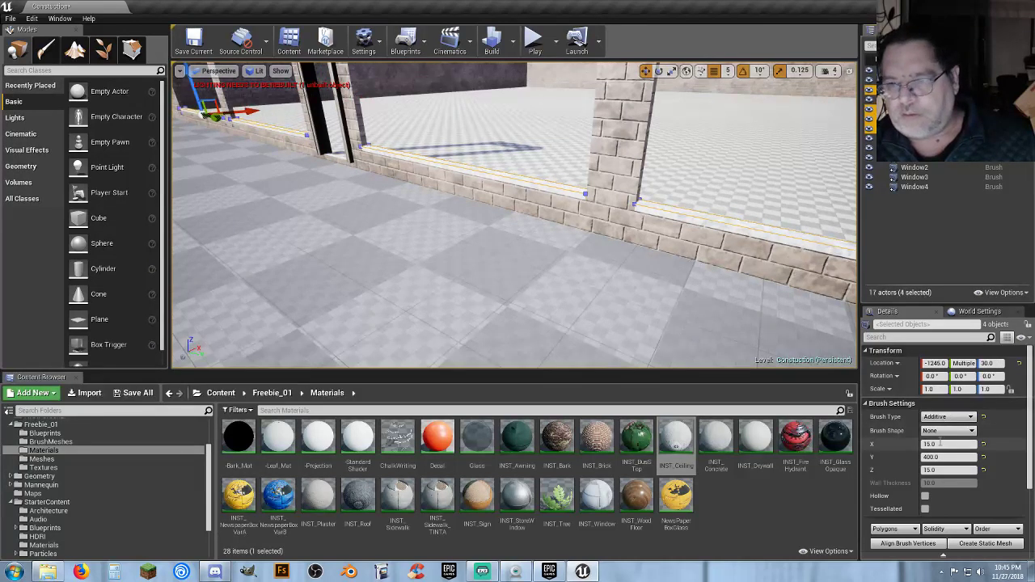
mouse_move(747, 325)
right_down()
mouse_move(615, 326)
mouse_move(582, 339)
mouse_move(582, 364)
mouse_move(598, 324)
mouse_move(742, 314)
right_up()
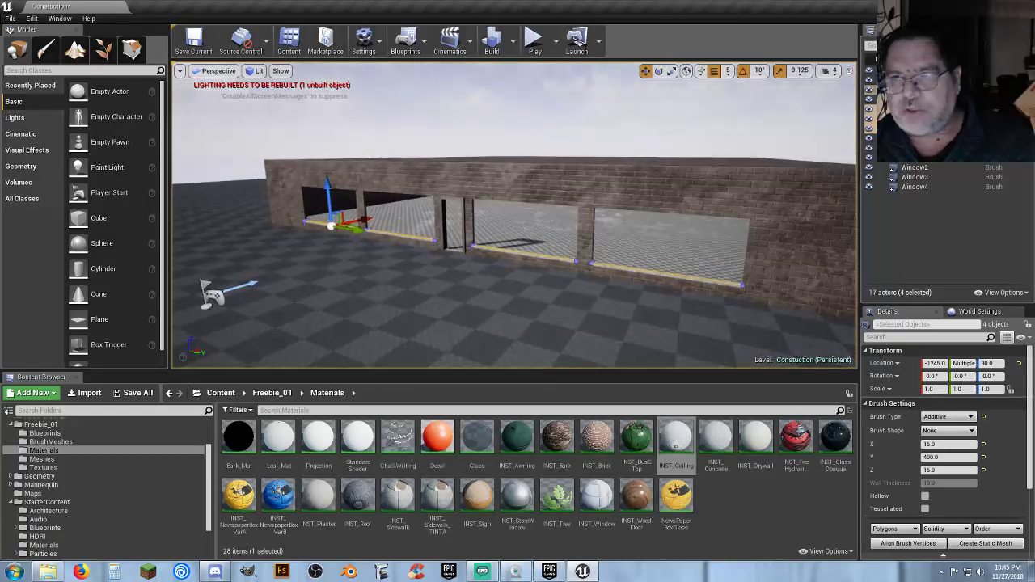
Delete three of the window sill brushes, keeping only the one at Y -740.
click(909, 109)
shift+click(906, 128)
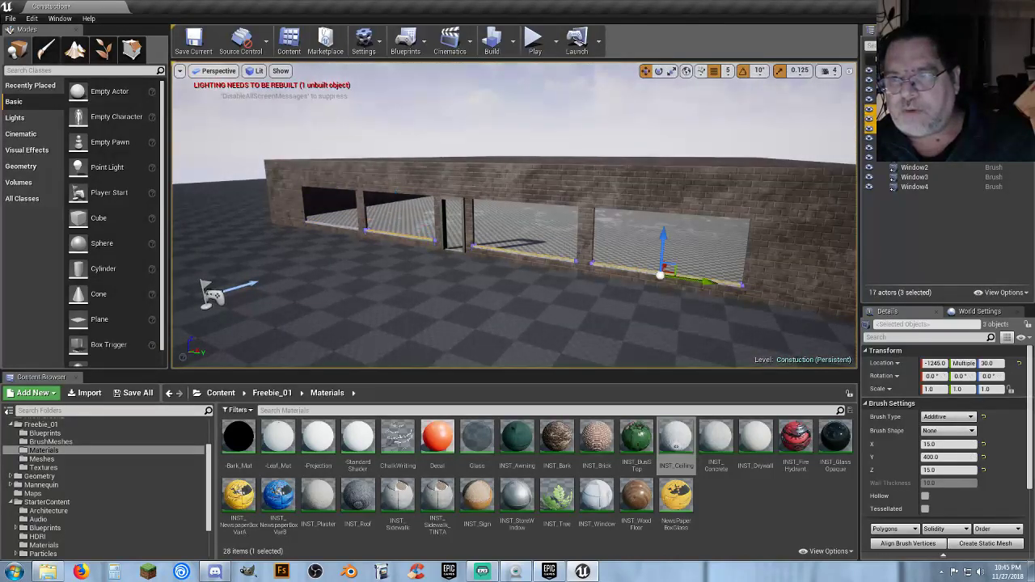
key(Delete)
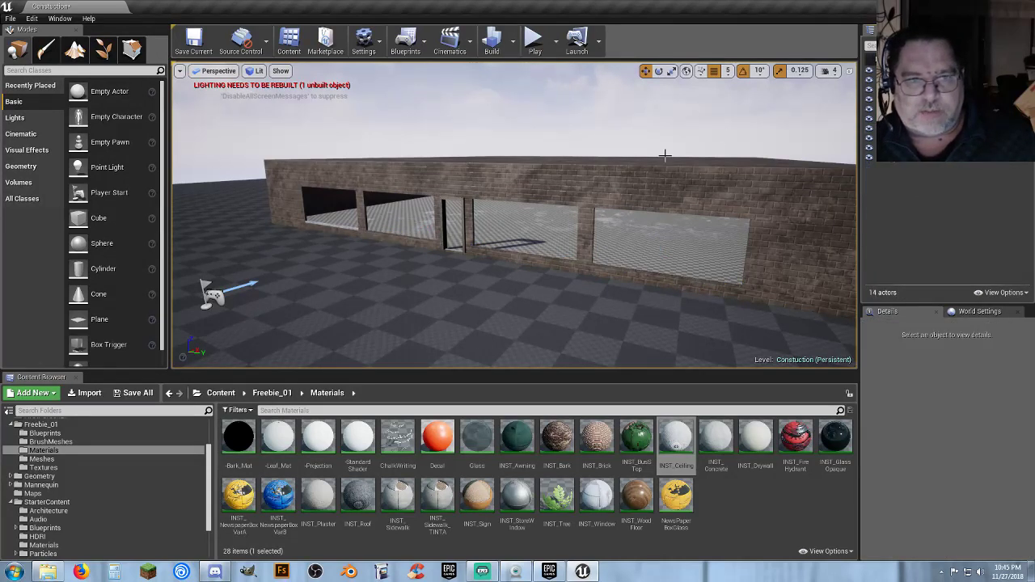
Select the remaining sill brush and move it outward to an X location of -1250.
key(a)
right_drag(353, 250, 324, 248)
key(w)
right_drag(404, 257, 396, 293)
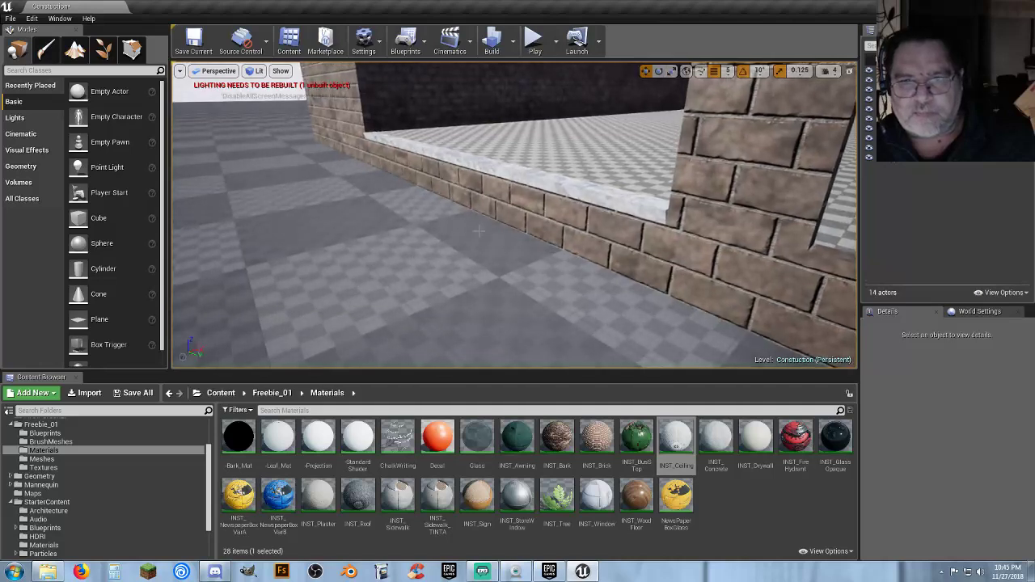
click(601, 188)
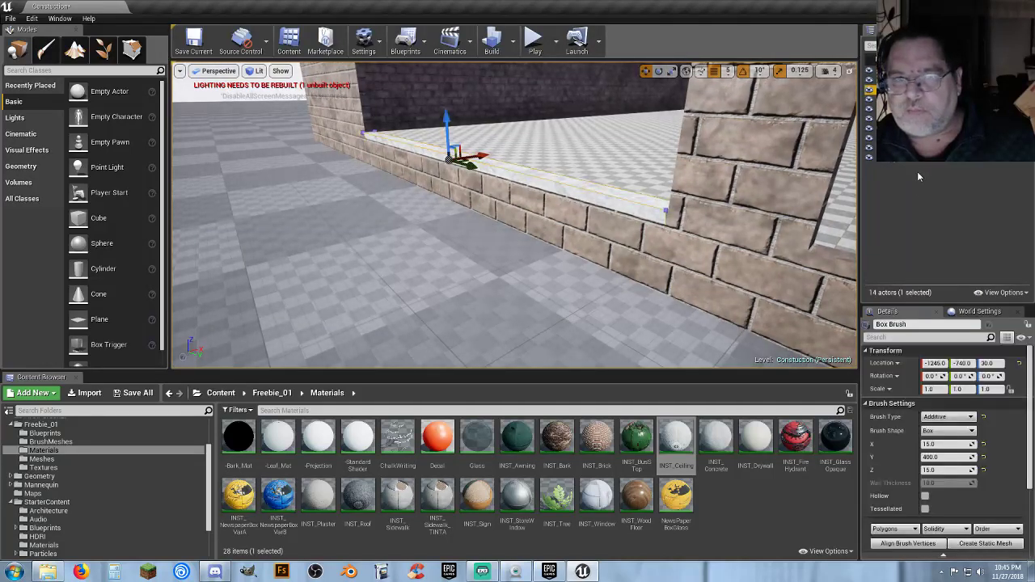
key(d)
right_drag(614, 243, 554, 222)
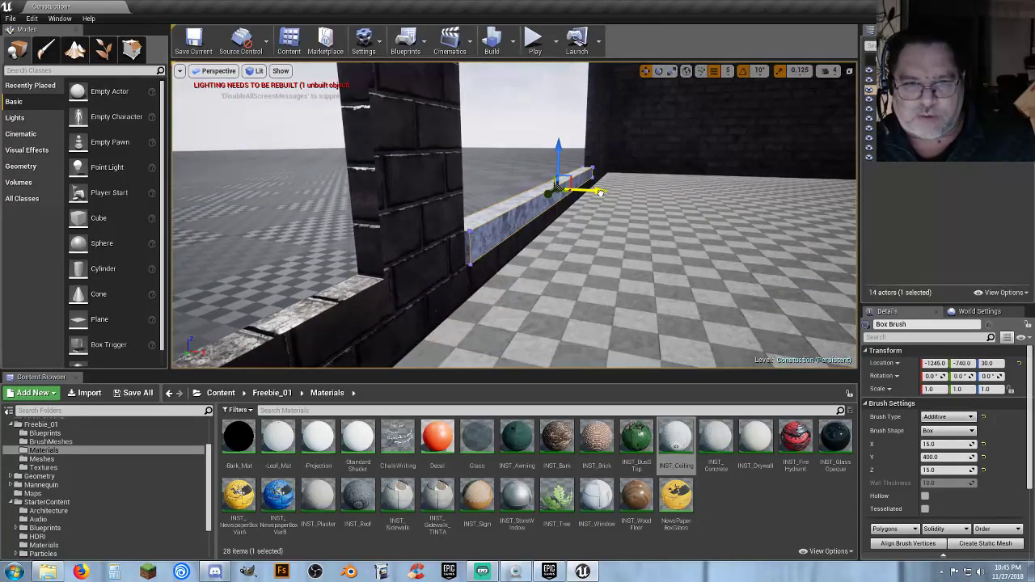
drag(600, 192, 598, 192)
Set the position grid snap to 1 and move the sill to an X location of -1247.
key(a)
right_drag(584, 227, 663, 206)
key(w)
mouse_move(530, 237)
right_down()
mouse_move(567, 235)
mouse_move(526, 236)
mouse_move(554, 236)
right_up()
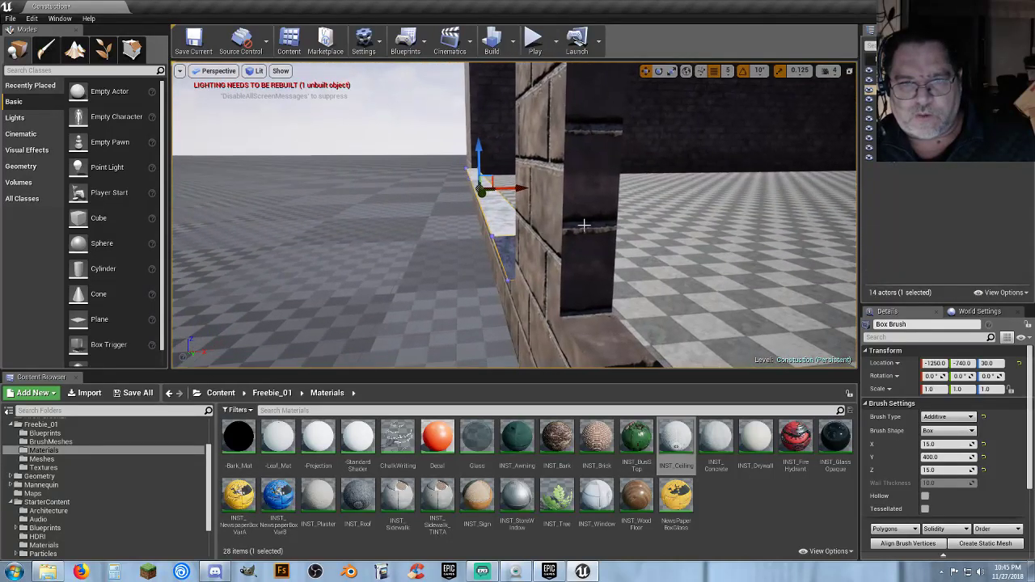
click(728, 72)
click(734, 94)
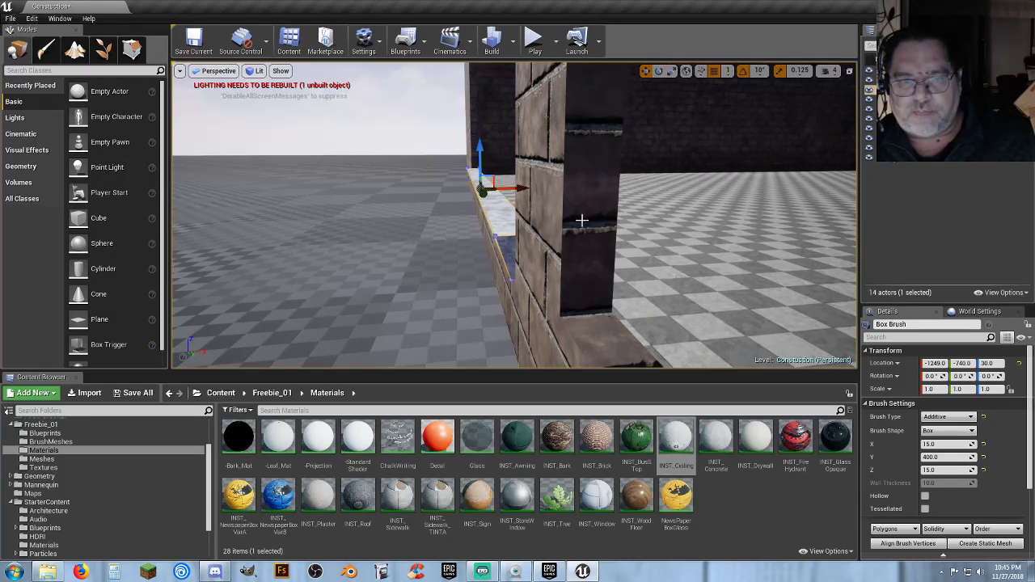
right_drag(582, 220, 560, 215)
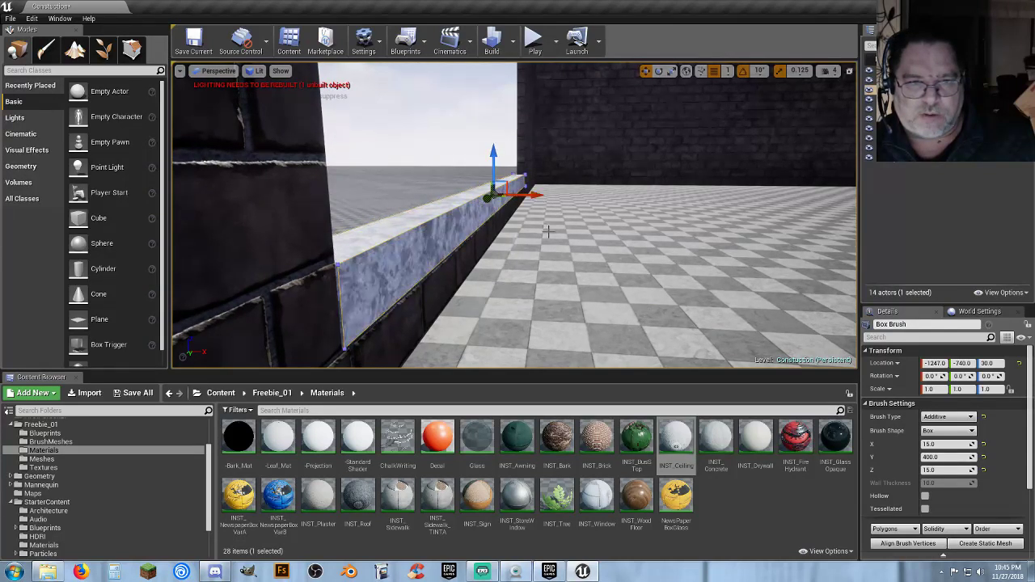
Duplicate the sill and slide the copy to a Y location of -290, fitting it into the neighbouring window opening.
mouse_move(547, 232)
right_down()
mouse_move(534, 230)
mouse_move(598, 230)
mouse_move(614, 206)
mouse_move(574, 255)
mouse_move(537, 249)
right_up()
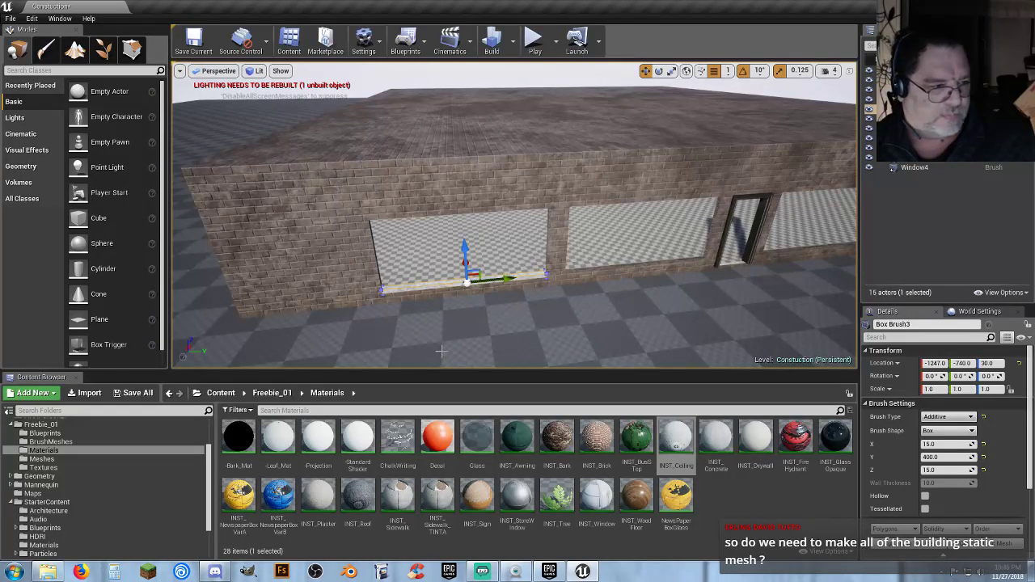
mouse_move(460, 328)
right_down()
mouse_move(456, 366)
mouse_move(456, 312)
mouse_move(470, 310)
mouse_move(450, 311)
right_up()
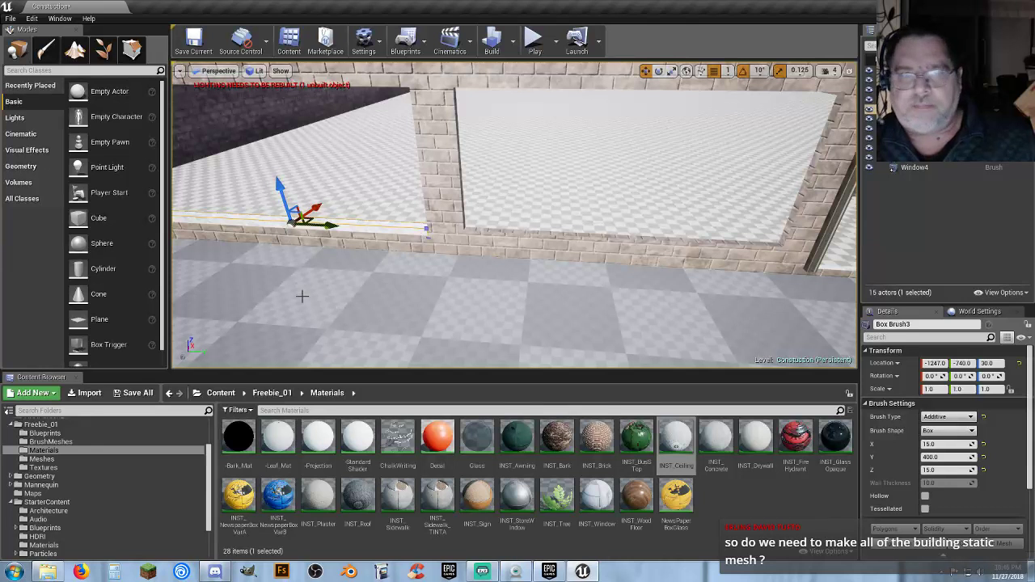
drag(328, 225, 655, 246)
right_drag(620, 270, 550, 274)
middle_drag(550, 273, 785, 273)
middle_drag(476, 278, 478, 277)
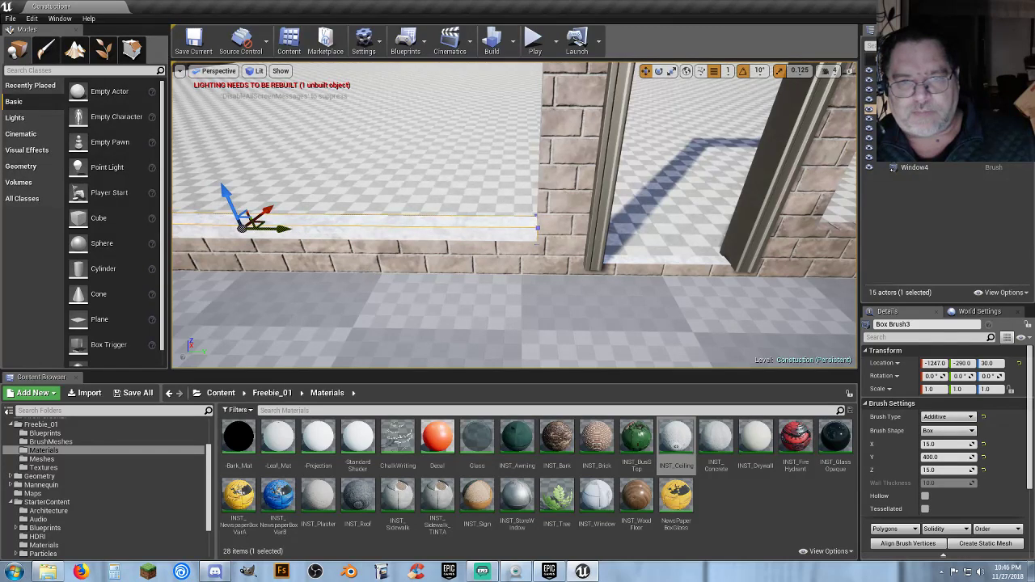
Duplicate both sills together and slide the copies along the wall into the two window openings on the other side of the door.
right_drag(514, 227, 513, 213)
ctrl+click(365, 264)
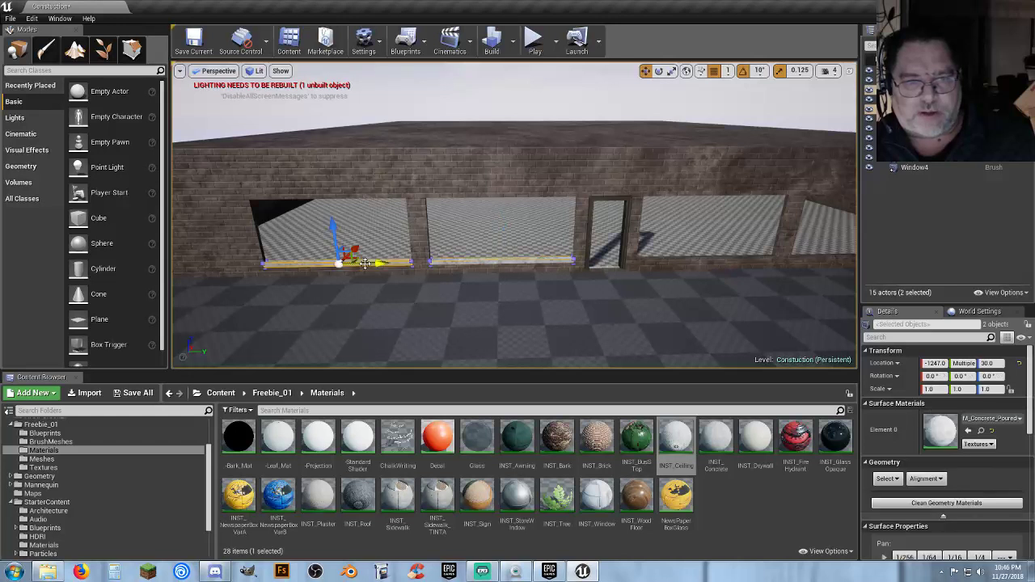
key(ctrl+w)
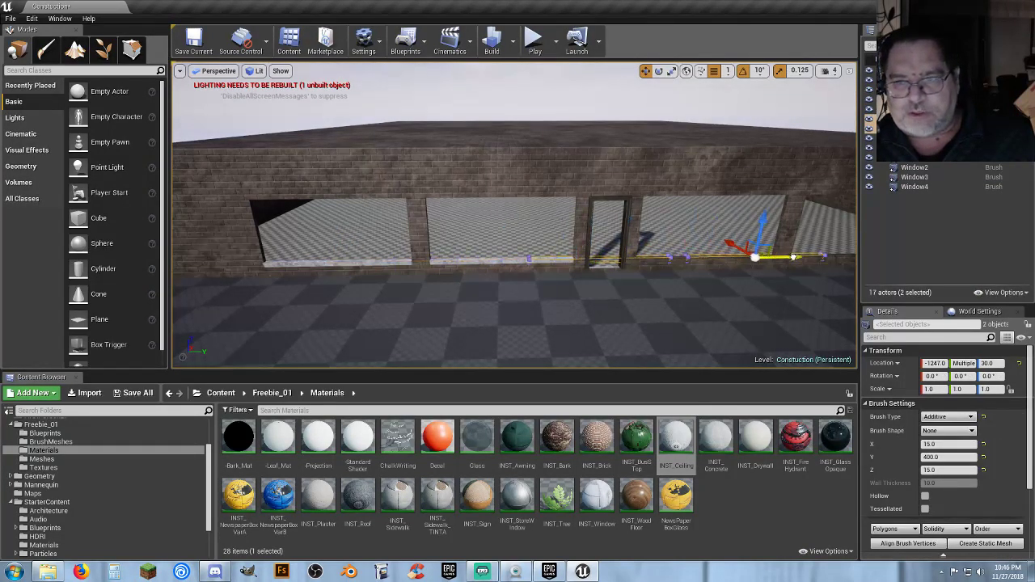
key(f)
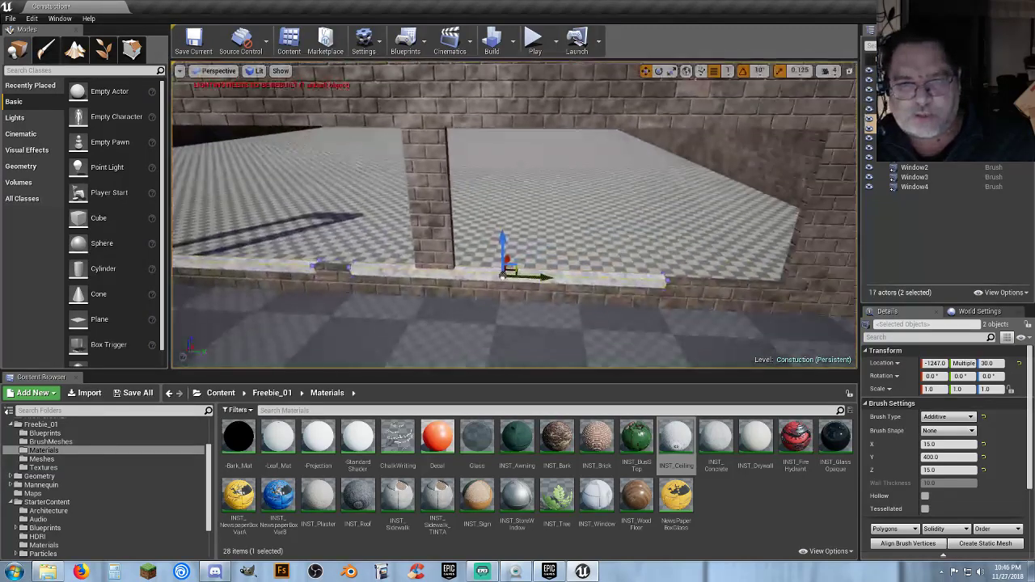
drag(542, 277, 596, 281)
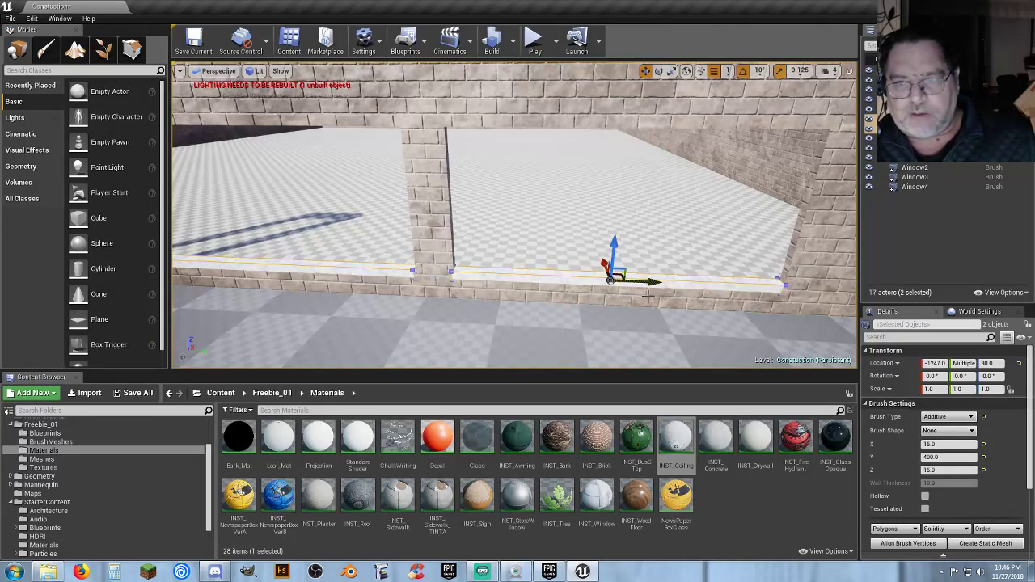
Play-test the level to examine the storefront's window sills and door frame from the front, and stop the session.
mouse_move(604, 311)
right_down()
mouse_move(594, 316)
mouse_move(627, 314)
mouse_move(604, 312)
right_up()
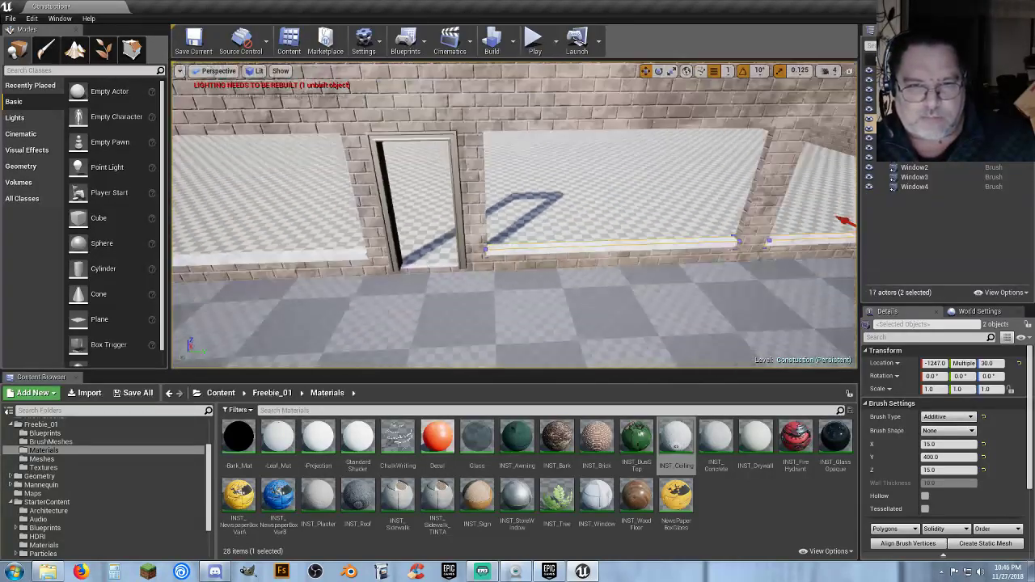
click(535, 40)
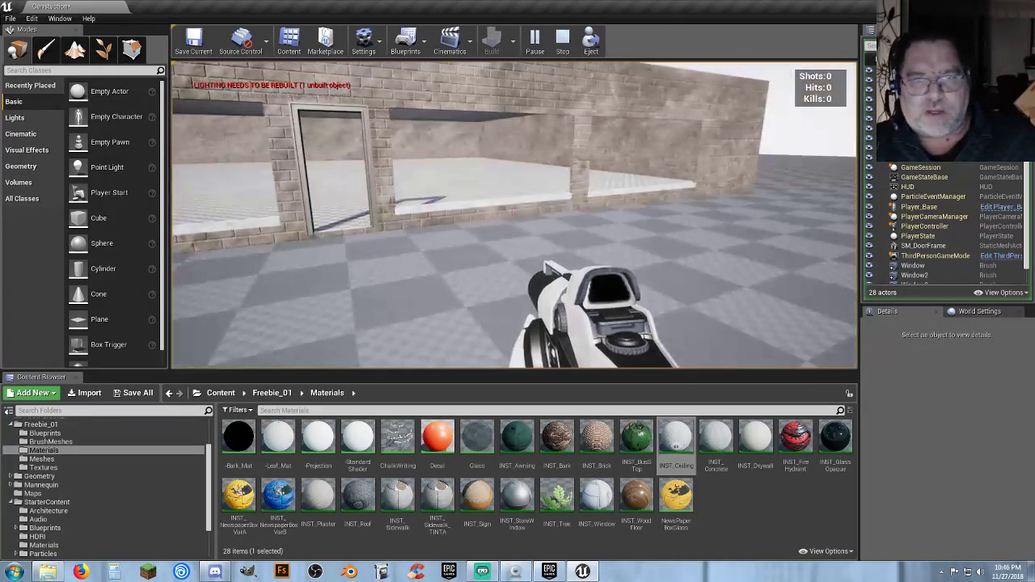
key(Escape)
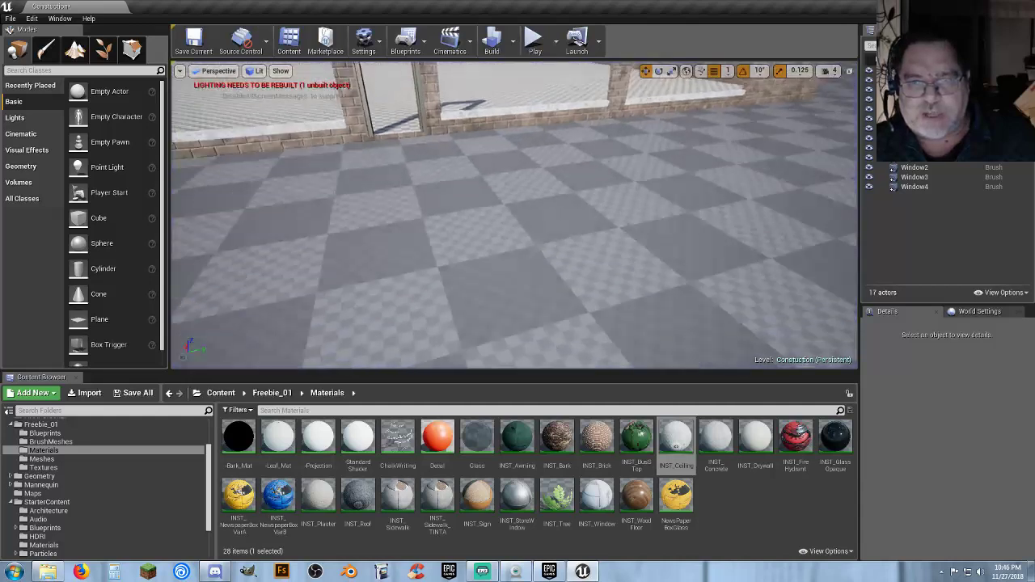
Open the StarterContent Materials folder, select M_Concrete_Tiles, and bring up the available geometry brushes.
right_drag(515, 216, 599, 259)
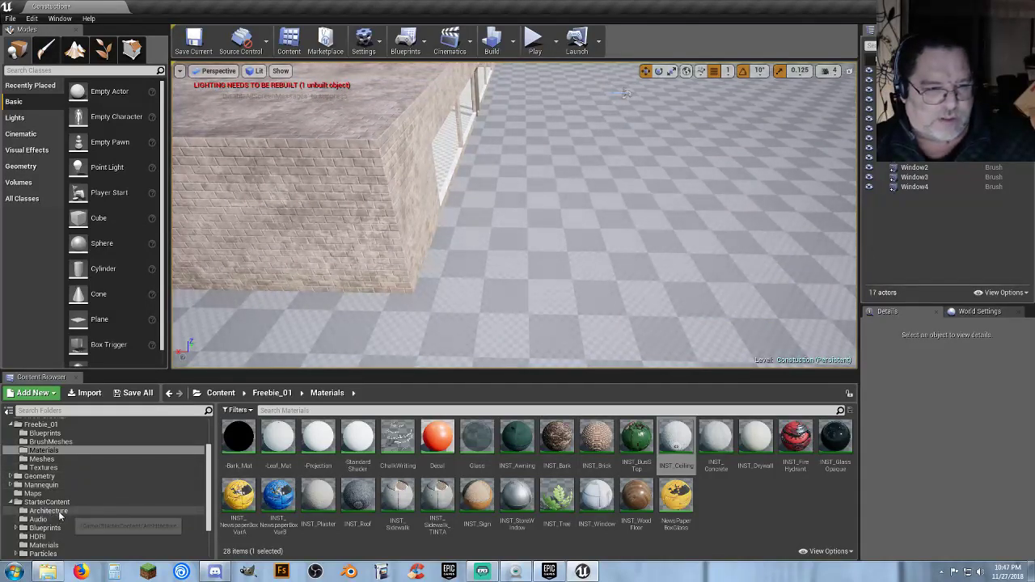
click(54, 545)
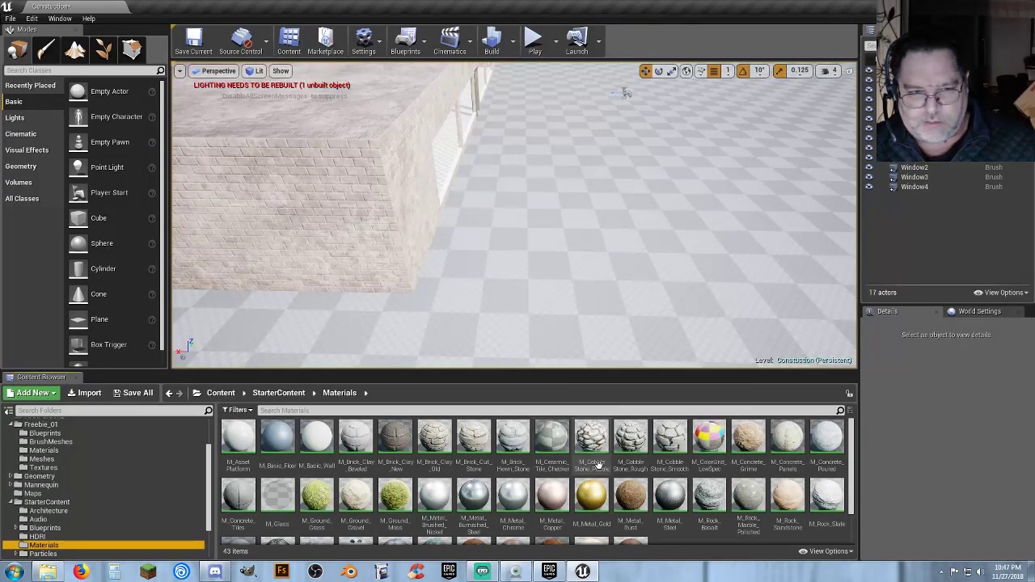
click(232, 500)
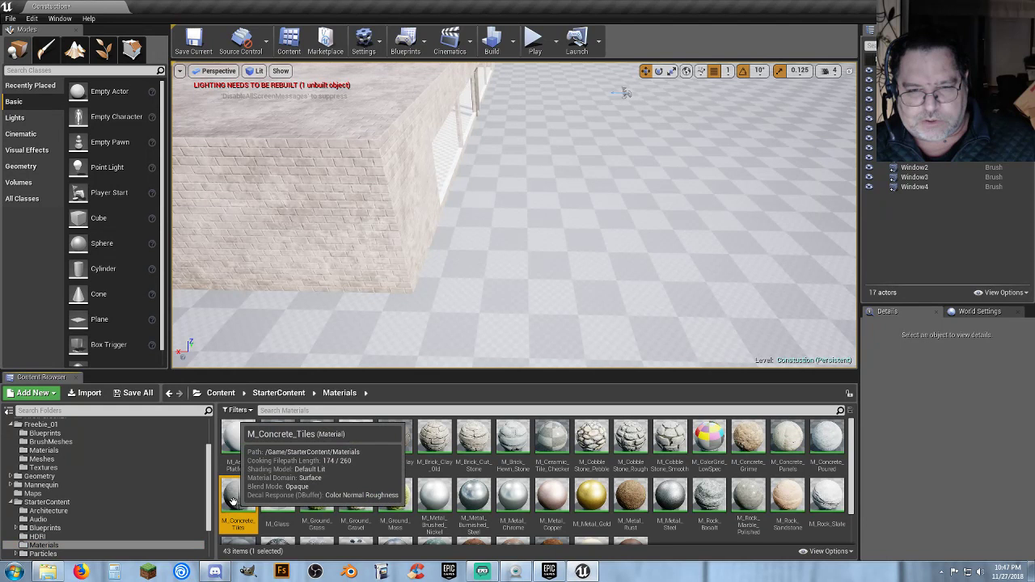
click(23, 166)
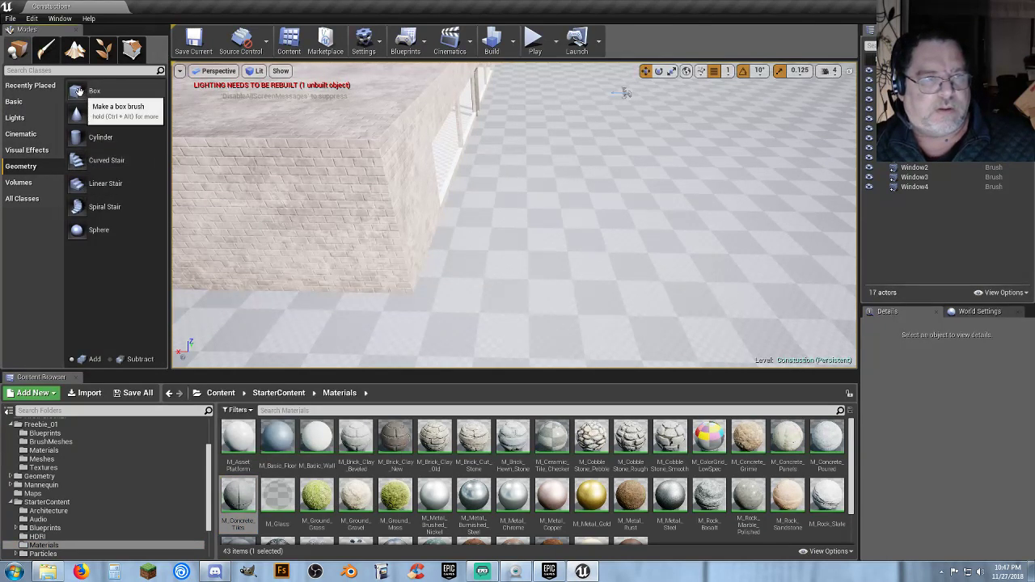
Try out M_Concrete_Tiles on a default box brush beside the building's front corner, and delete the brush.
mouse_move(91, 91)
mouse_down()
mouse_move(423, 195)
mouse_move(474, 249)
mouse_up()
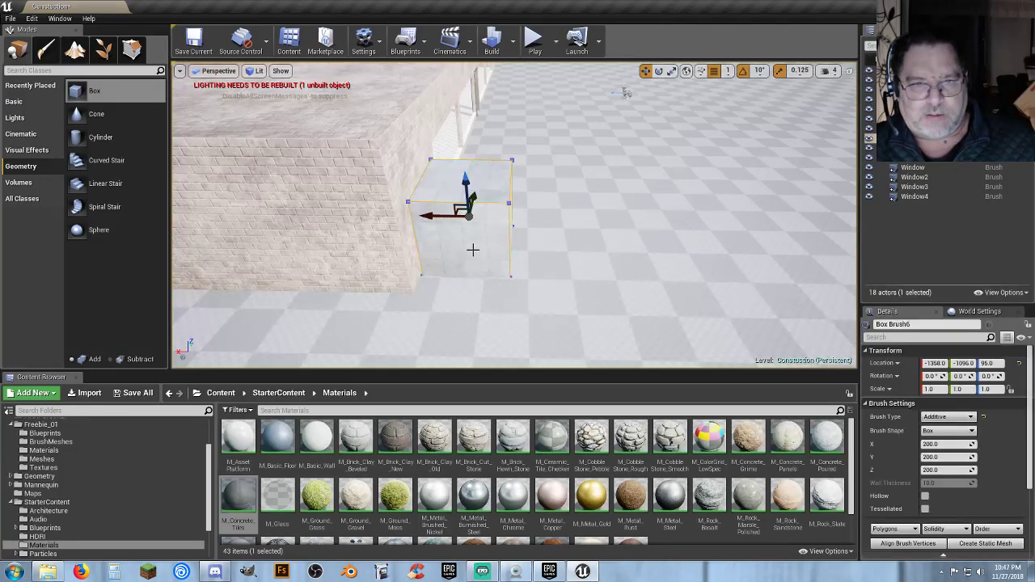
key(w)
mouse_move(473, 249)
right_down()
mouse_move(441, 242)
mouse_move(433, 219)
mouse_move(624, 259)
right_up()
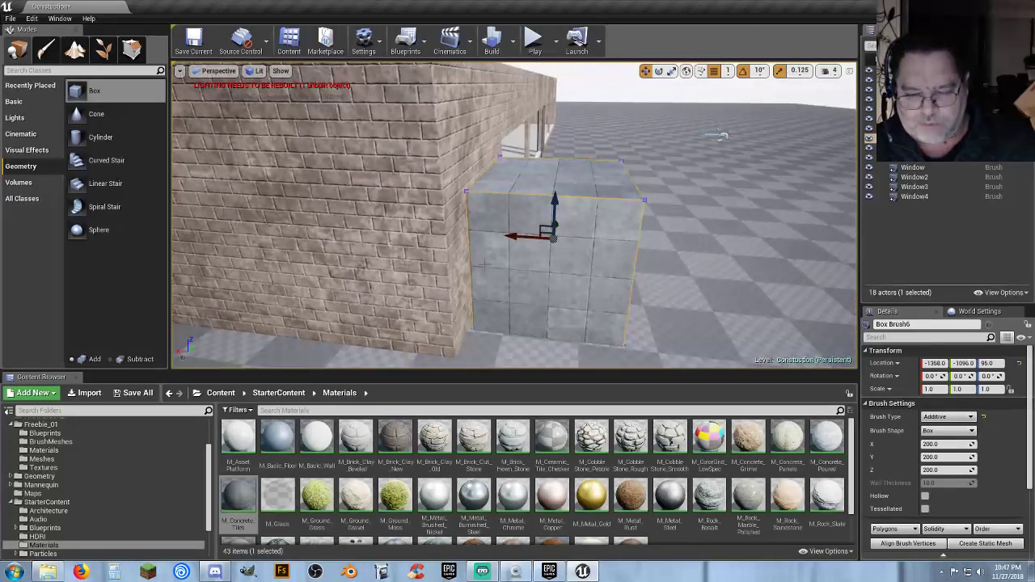
key(Delete)
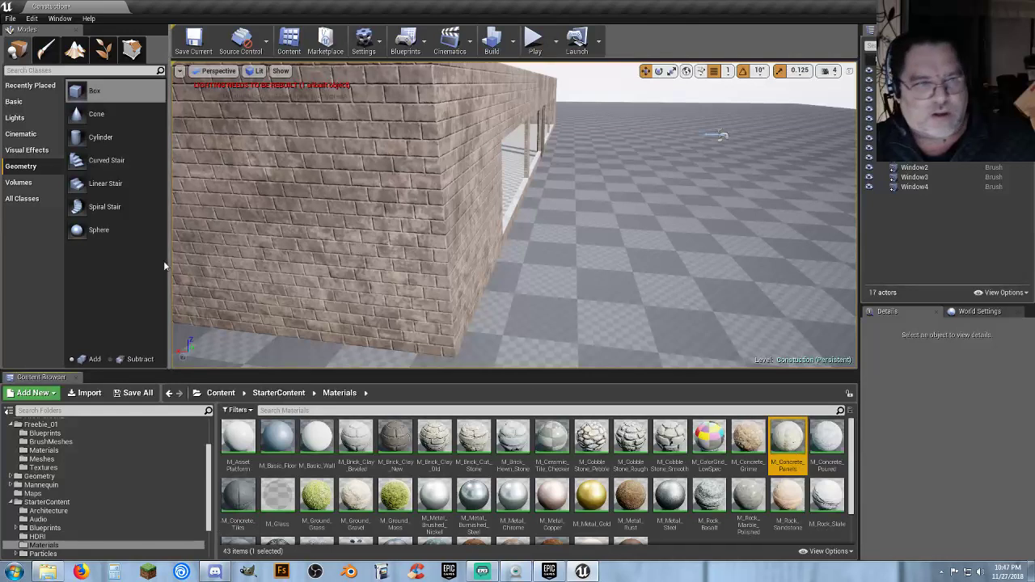
Try out M_Concrete_Panels on a default box brush beside the front corner, and delete the brush.
mouse_move(81, 90)
mouse_down()
mouse_move(530, 277)
mouse_move(649, 287)
mouse_move(590, 293)
mouse_up()
mouse_move(603, 296)
right_down()
mouse_move(582, 267)
mouse_move(584, 323)
mouse_move(502, 312)
mouse_move(615, 317)
mouse_move(567, 311)
right_up()
key(w)
key(a)
key(s)
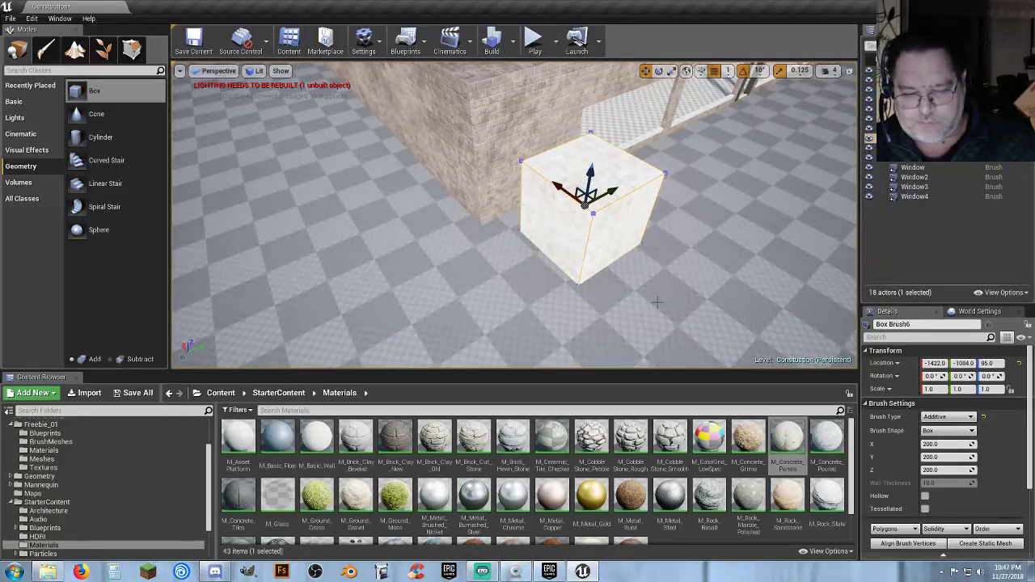
key(Delete)
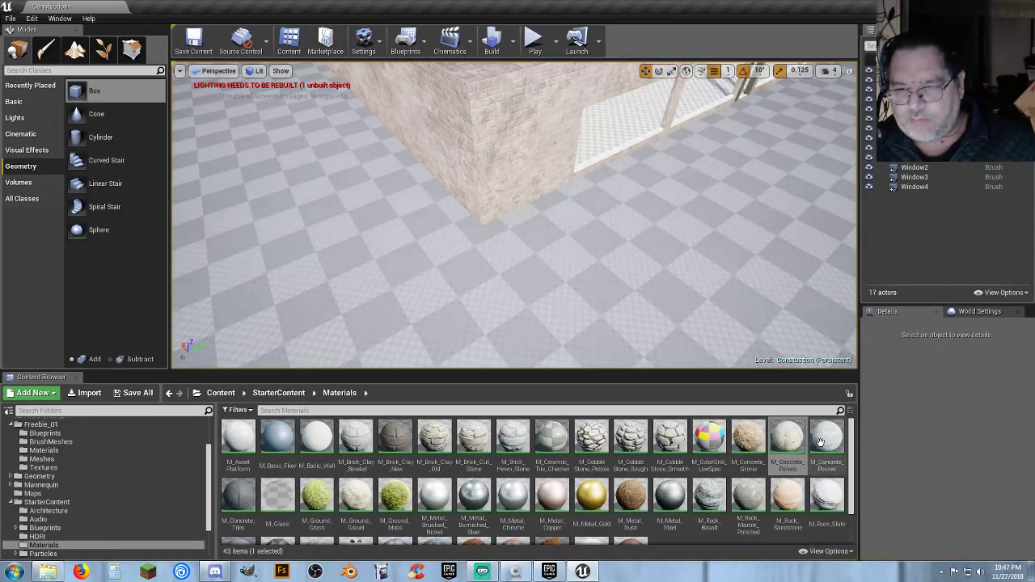
Try out M_Concrete_Poured on a default box brush beside the front corner, and delete the brush.
mouse_move(91, 90)
mouse_down()
mouse_move(522, 266)
mouse_move(589, 261)
mouse_move(577, 254)
mouse_up()
right_drag(539, 264, 537, 268)
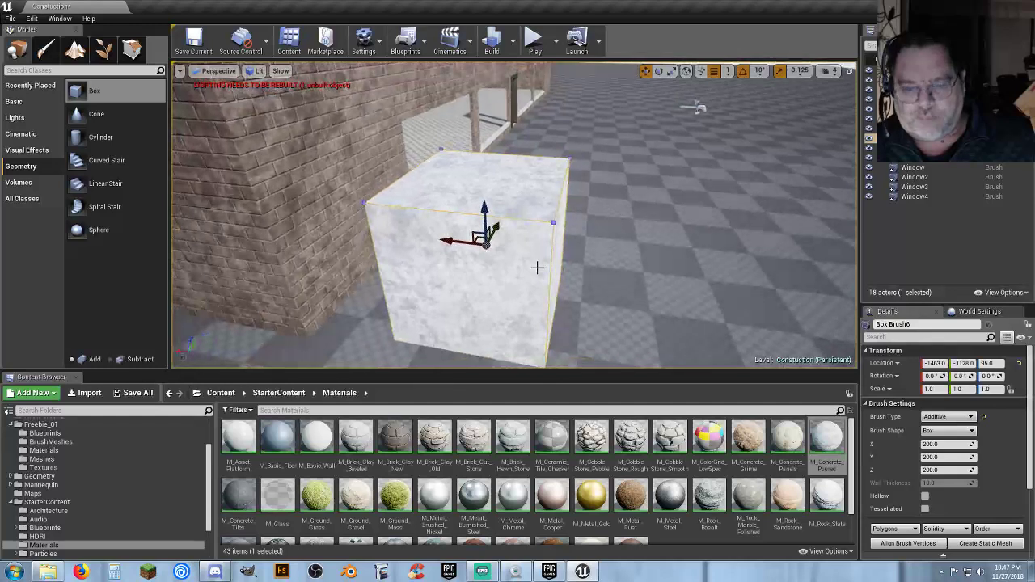
key(Delete)
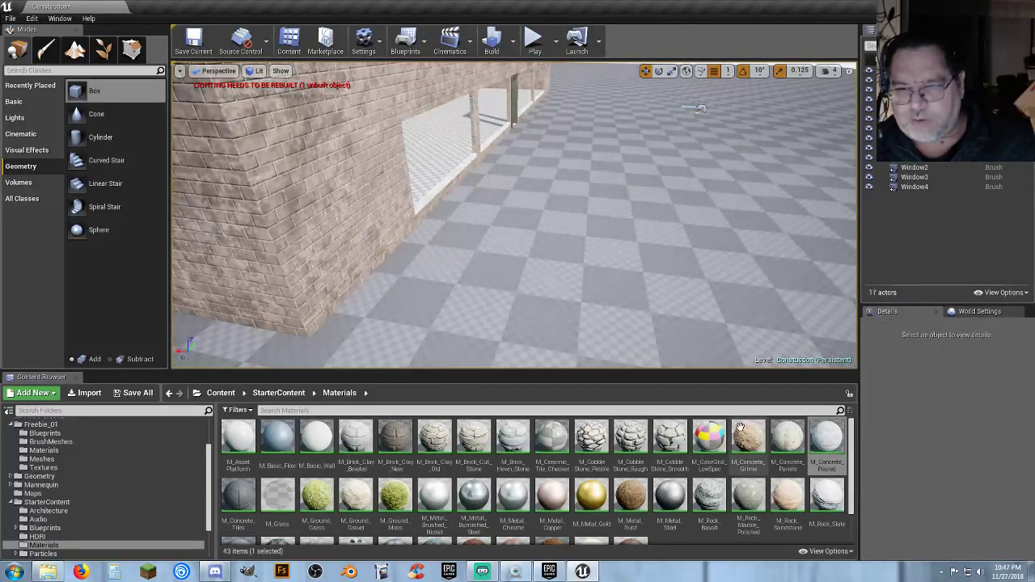
Place an M_Concrete_Panels box brush by the building's front corner and size it to X 500, Y 500 and Z 20.
click(787, 443)
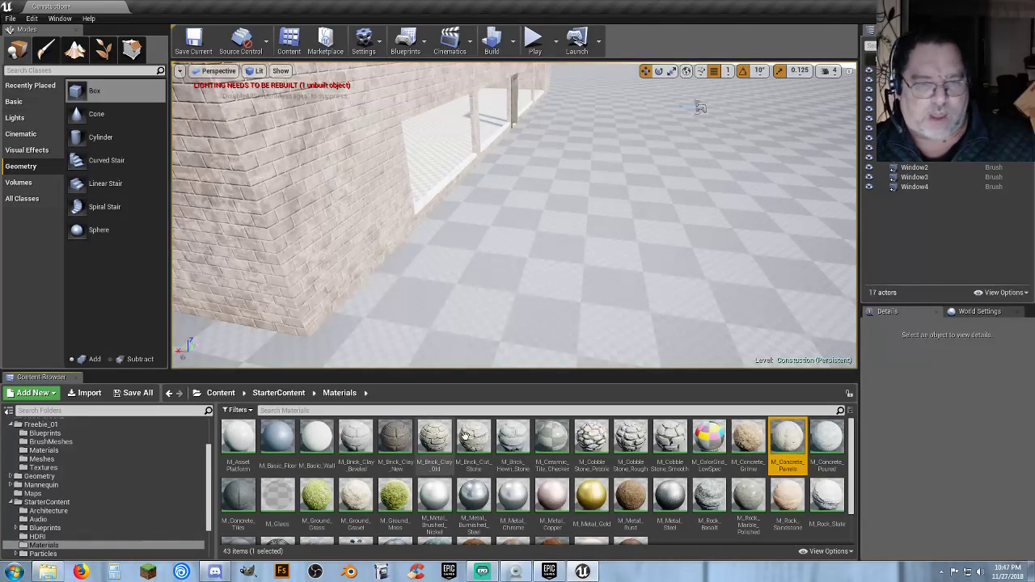
mouse_move(95, 91)
mouse_down()
mouse_move(148, 150)
mouse_move(359, 231)
mouse_move(542, 250)
mouse_move(547, 270)
mouse_up()
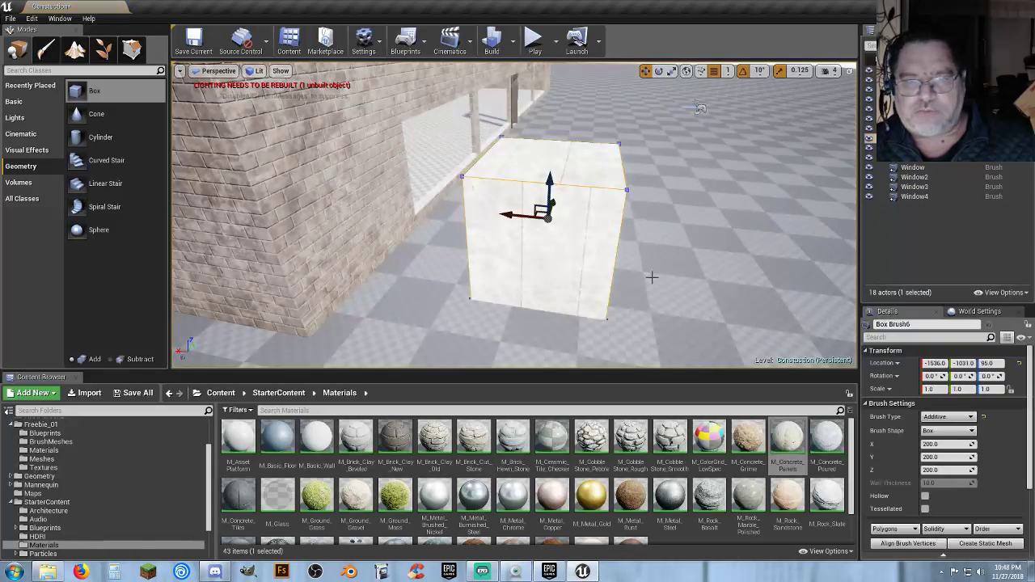
click(952, 443)
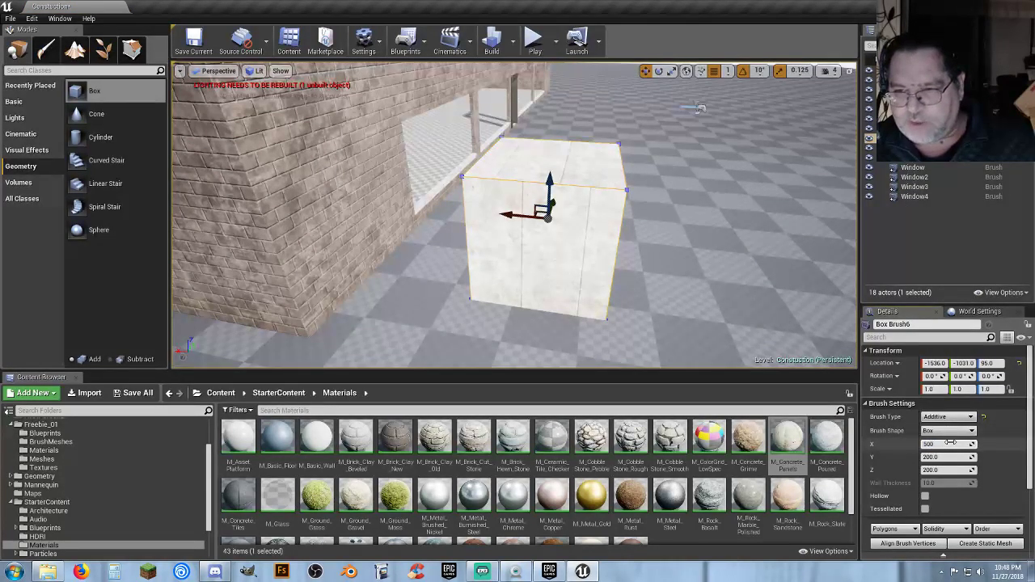
key(Tab)
key(Tab)
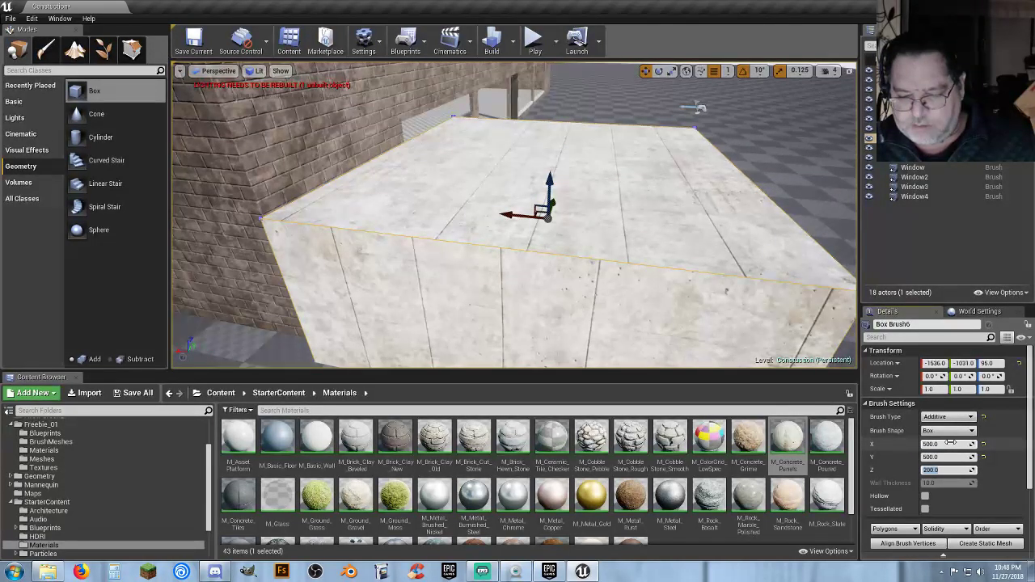
text(20)
key(Tab)
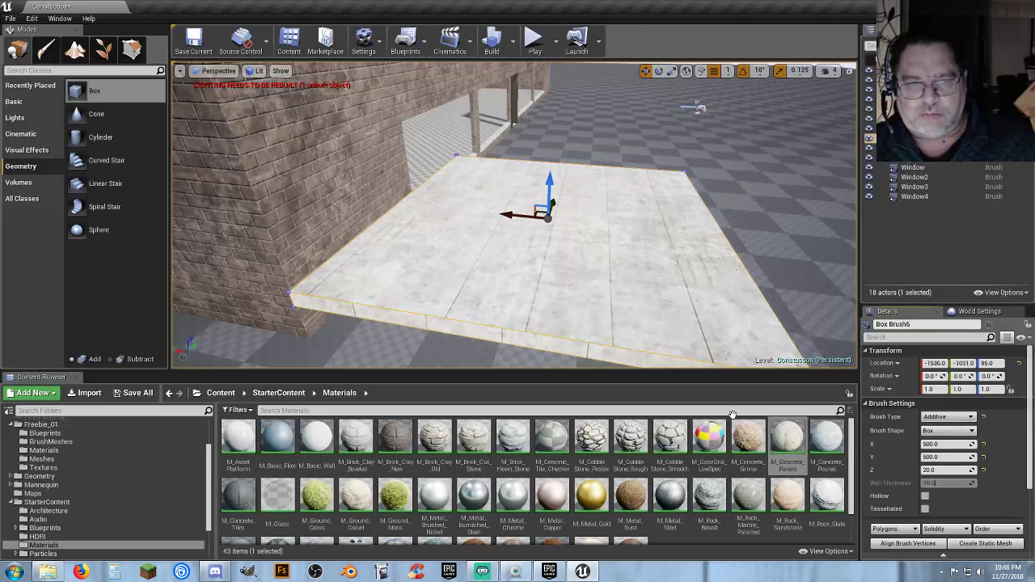
Lower the concrete slab onto the ground to a Z location of 5.
right_drag(493, 263, 411, 294)
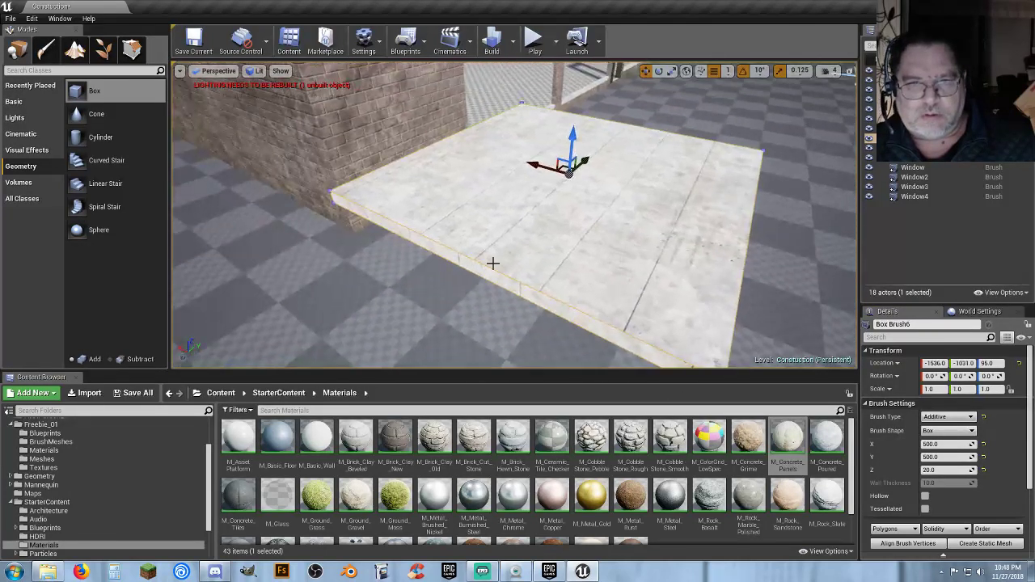
drag(573, 140, 573, 194)
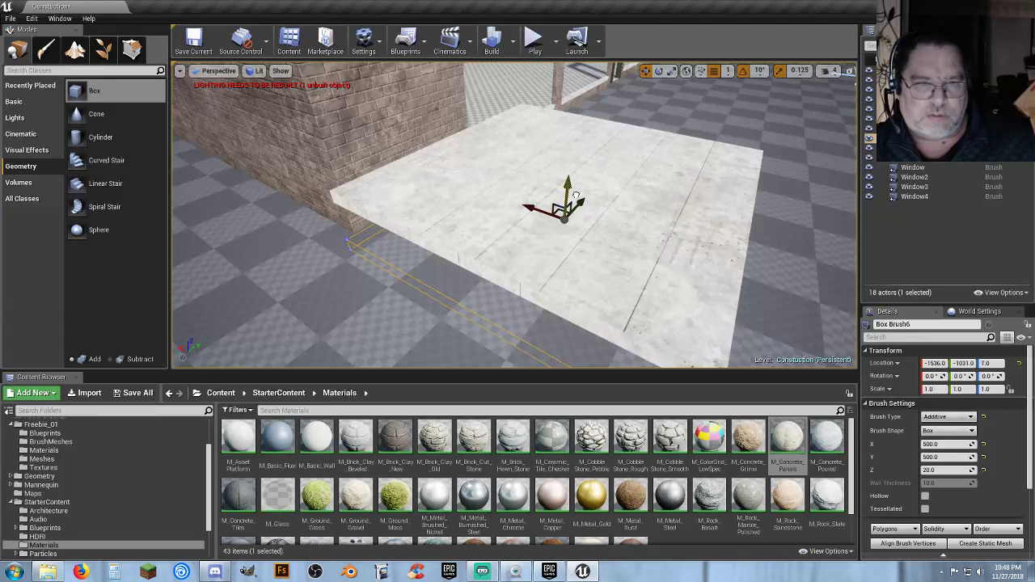
drag(576, 197, 576, 199)
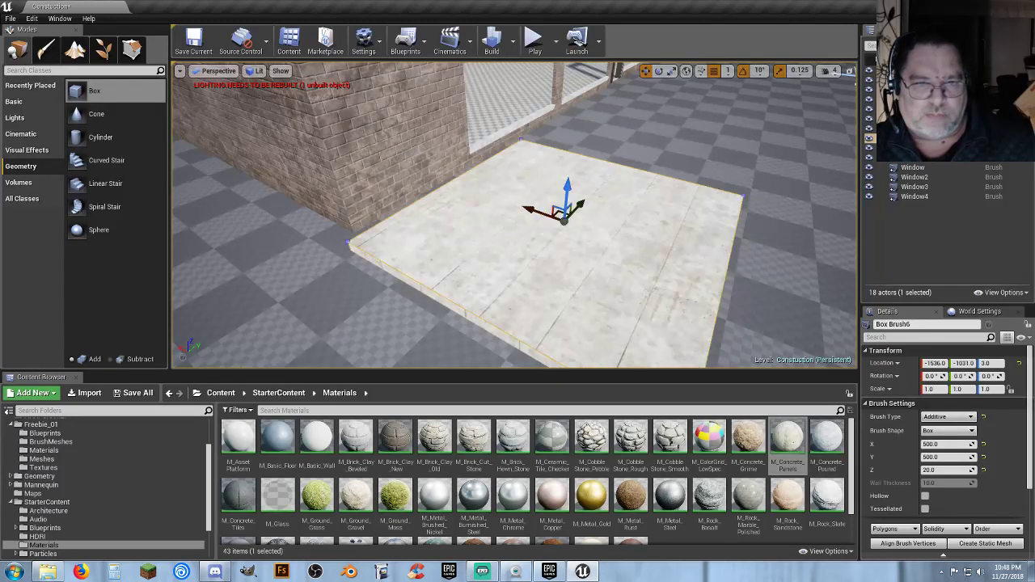
right_drag(603, 212, 679, 212)
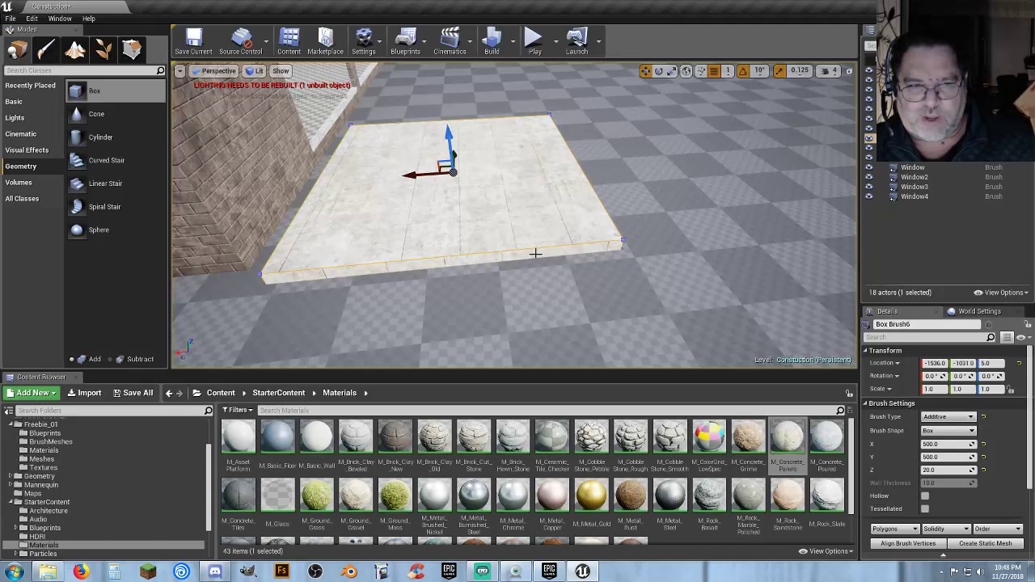
Slide the concrete slab toward the storefront wall to an X location of -1502.
right_drag(452, 175, 293, 191)
key(w)
key(s)
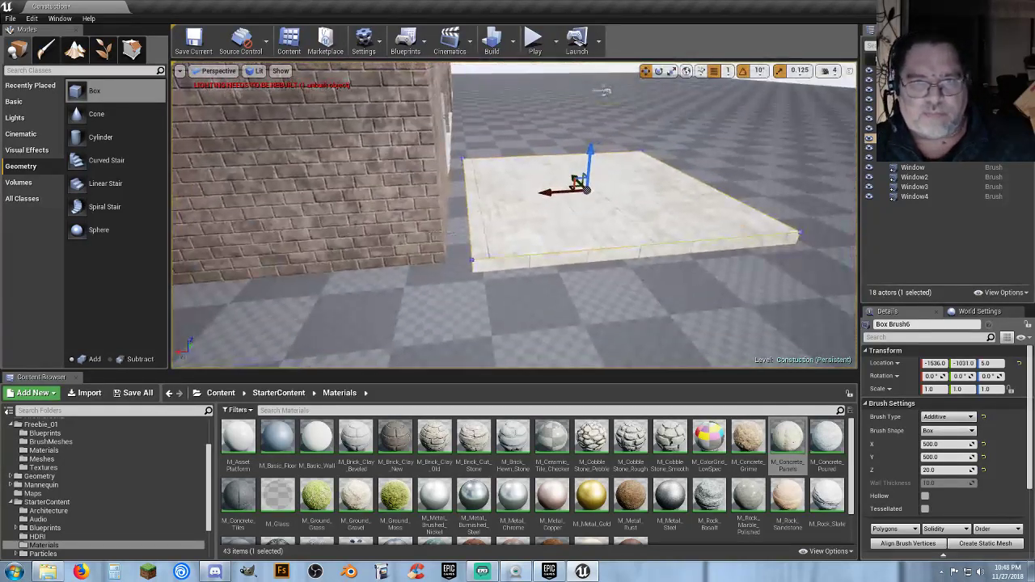
drag(541, 192, 525, 198)
key(d)
right_drag(533, 249, 405, 250)
Move the concrete slab along the wall to a Y location of -1000, lining its edge up with the building corner.
drag(542, 251, 564, 251)
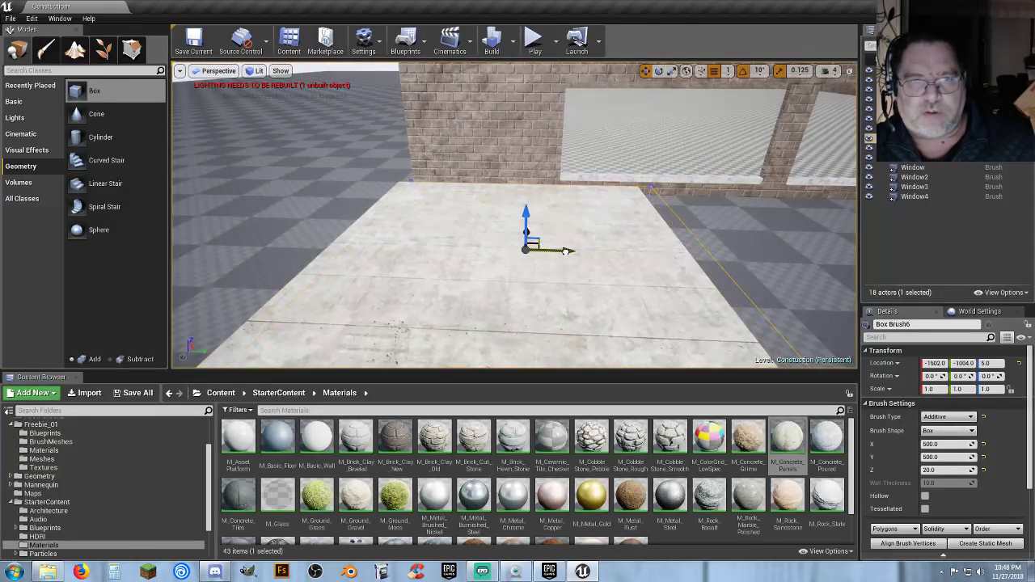
drag(566, 251, 566, 251)
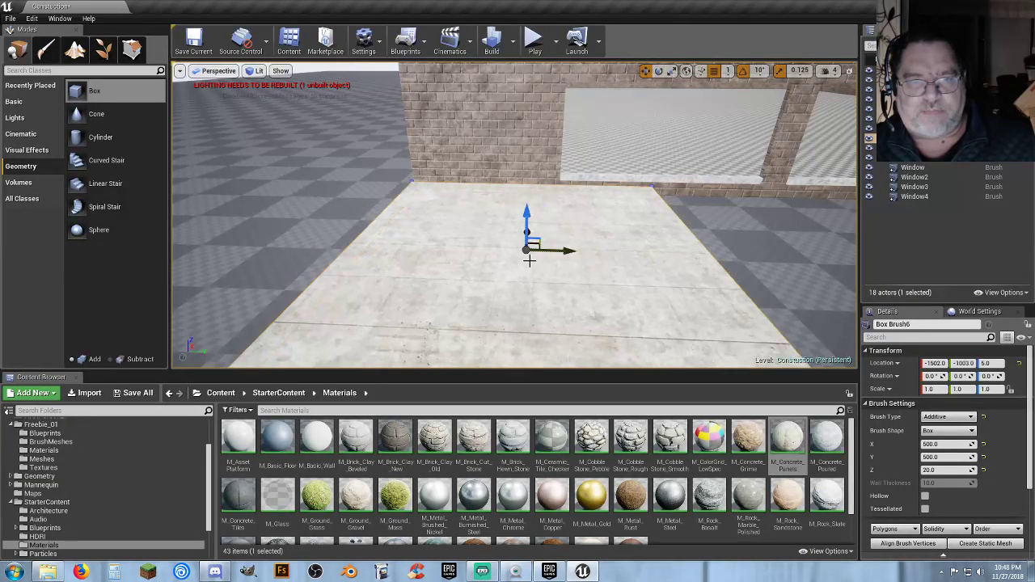
key(a)
right_drag(529, 260, 591, 274)
right_drag(640, 228, 639, 228)
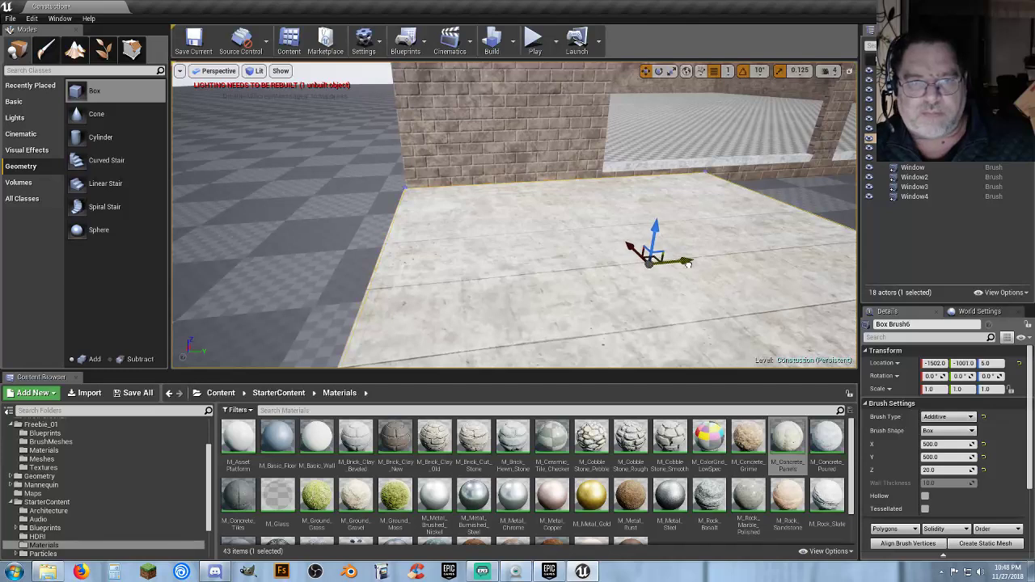
drag(688, 264, 688, 263)
Set the concrete slab's X location to -1500 so it sits flush against the brick wall.
key(w)
key(a)
mouse_move(612, 279)
right_down()
mouse_move(655, 279)
mouse_move(631, 280)
right_up()
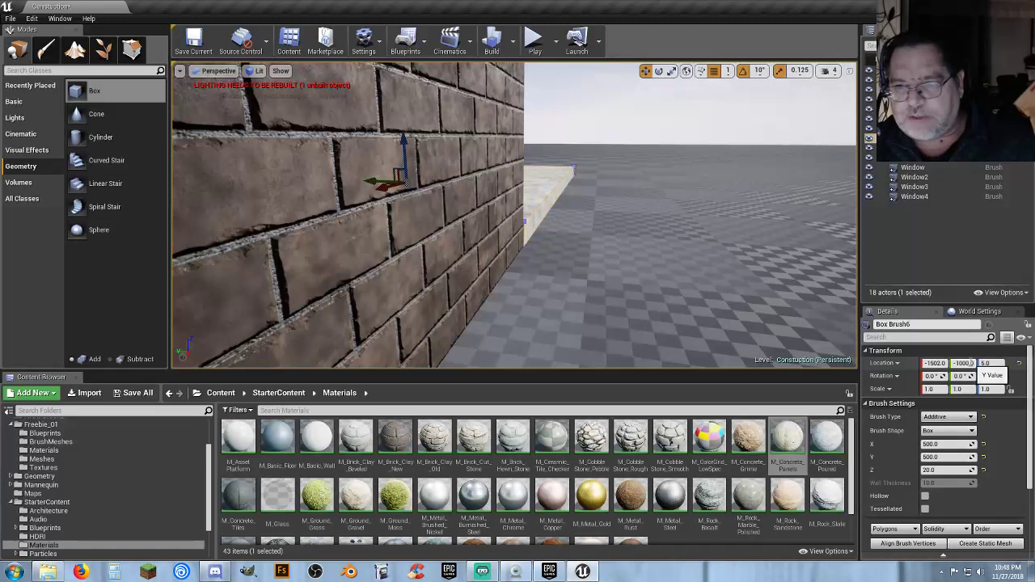
right_drag(631, 280, 631, 279)
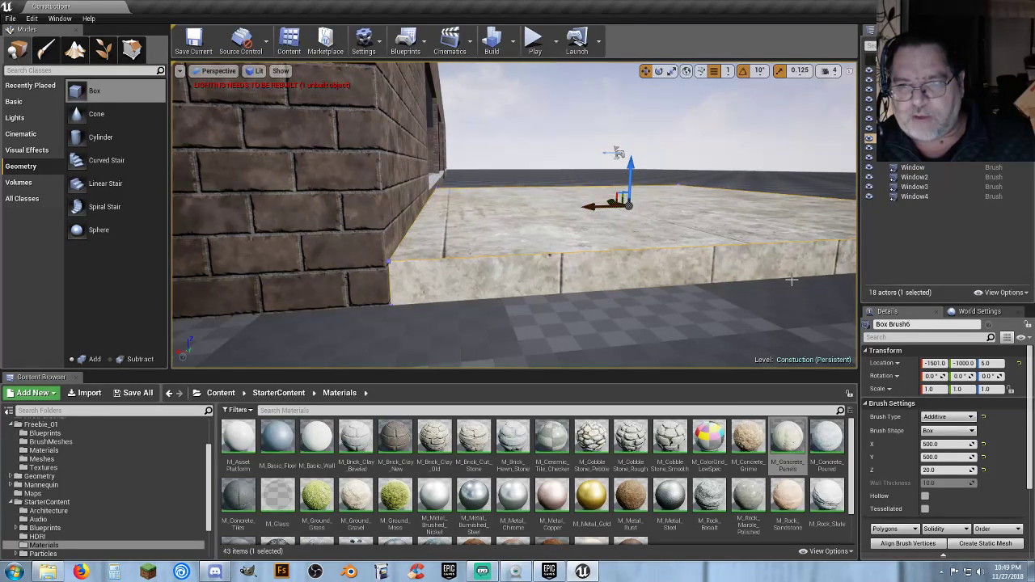
click(936, 363)
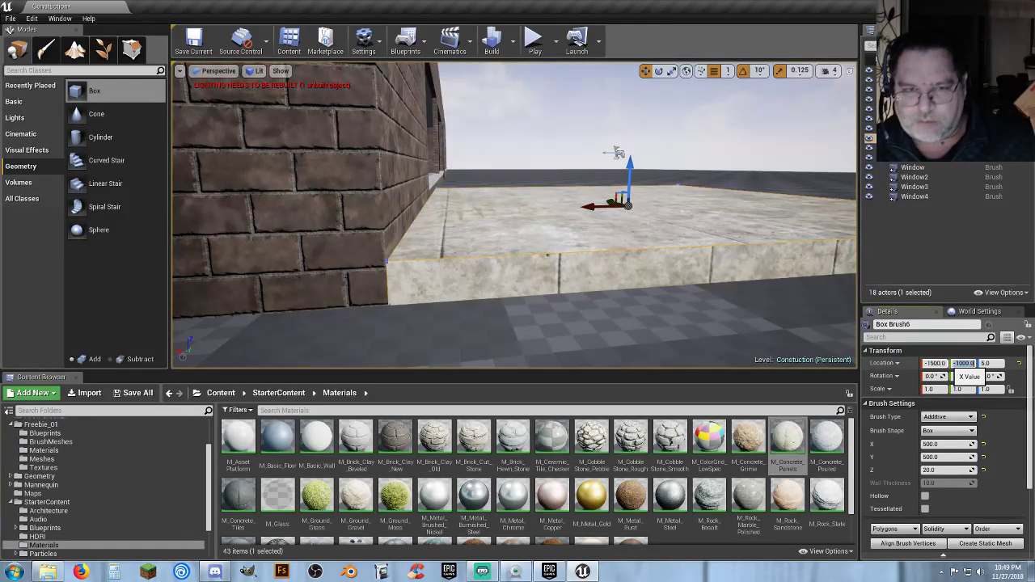
Play-test the level and walk over and around the concrete slab to judge its width against the storefront.
right_drag(647, 260, 445, 340)
right_drag(388, 307, 392, 306)
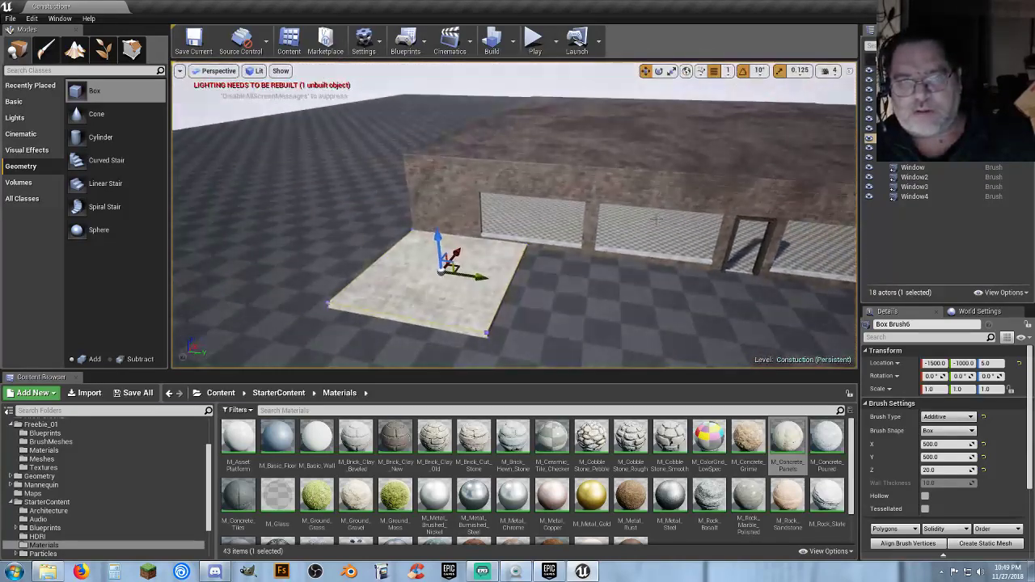
click(533, 38)
key(w)
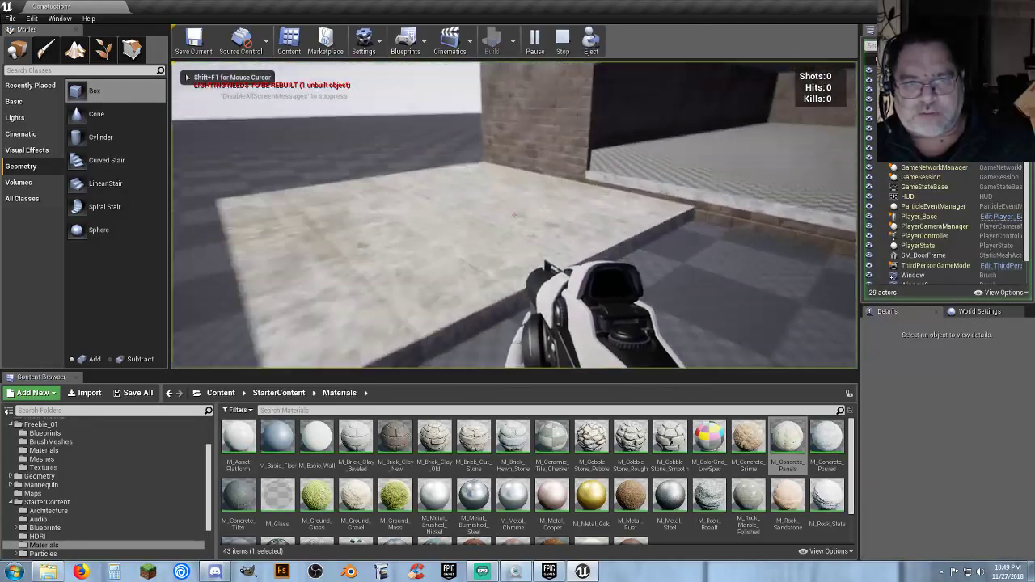
key(w)
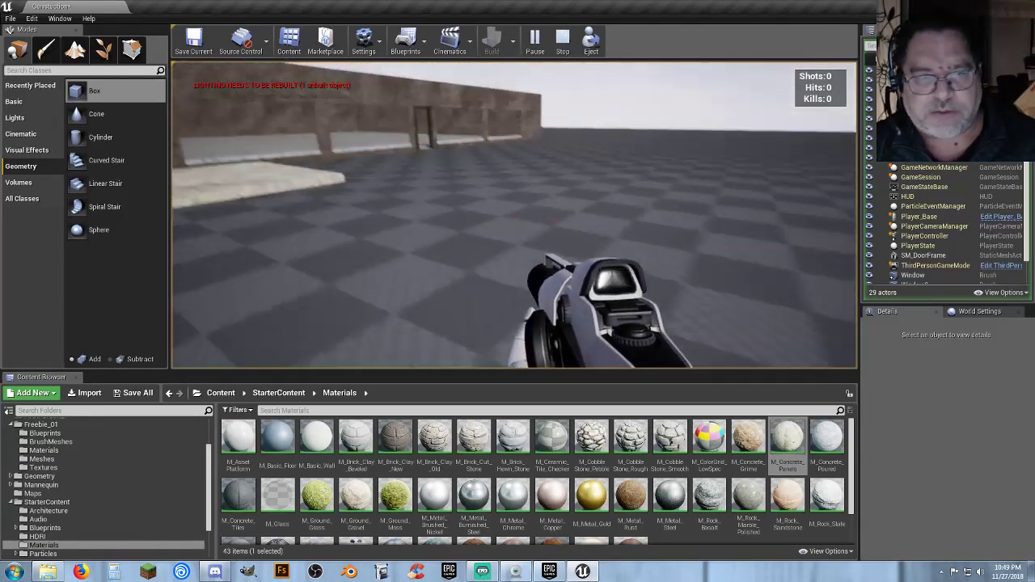
key(w)
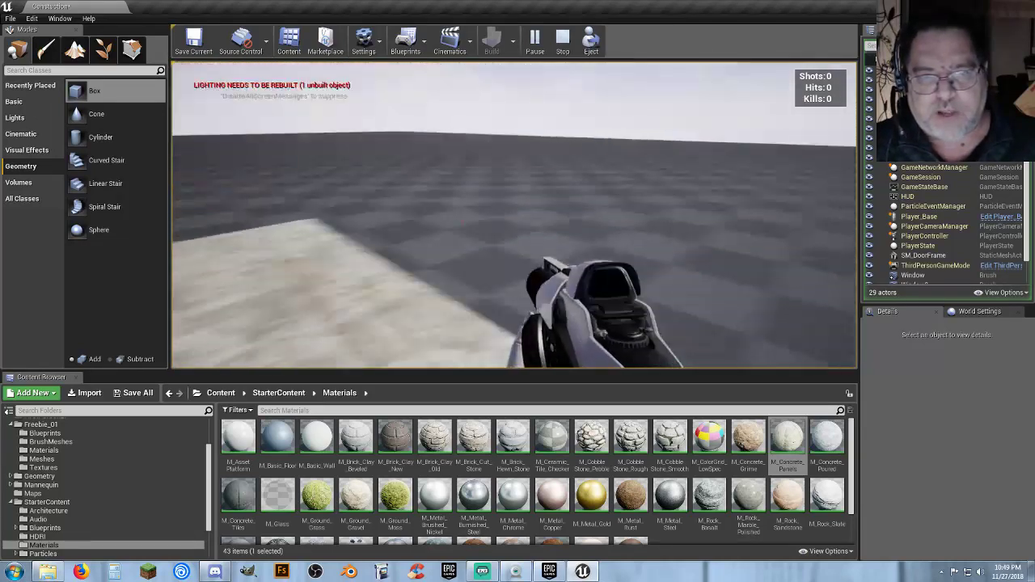
key(w)
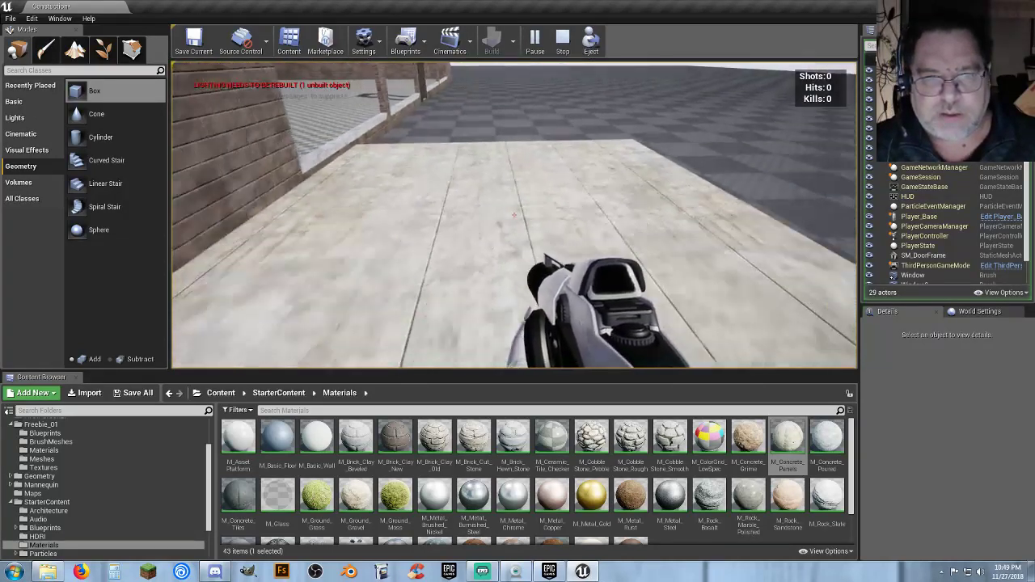
key(s)
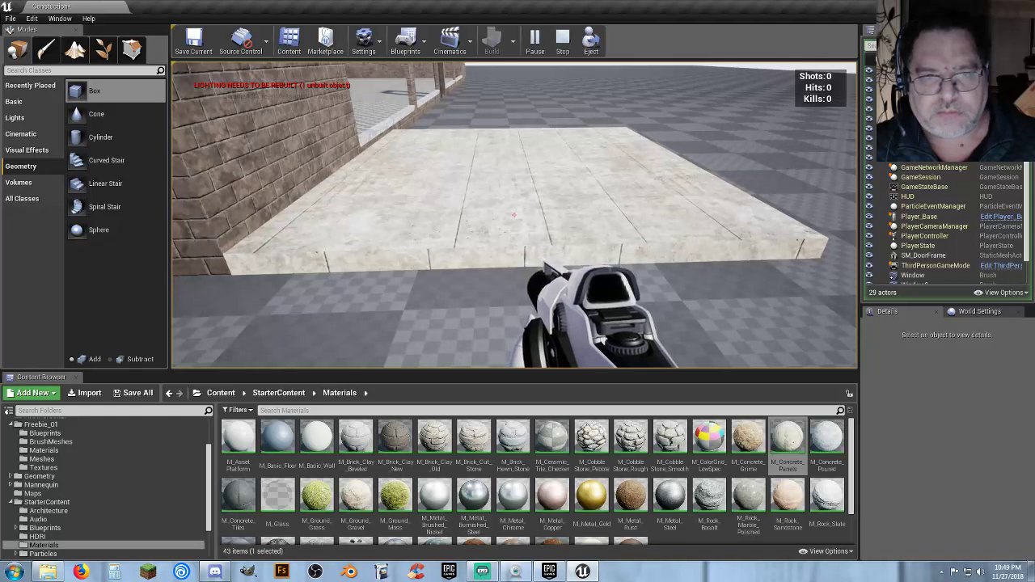
key(Escape)
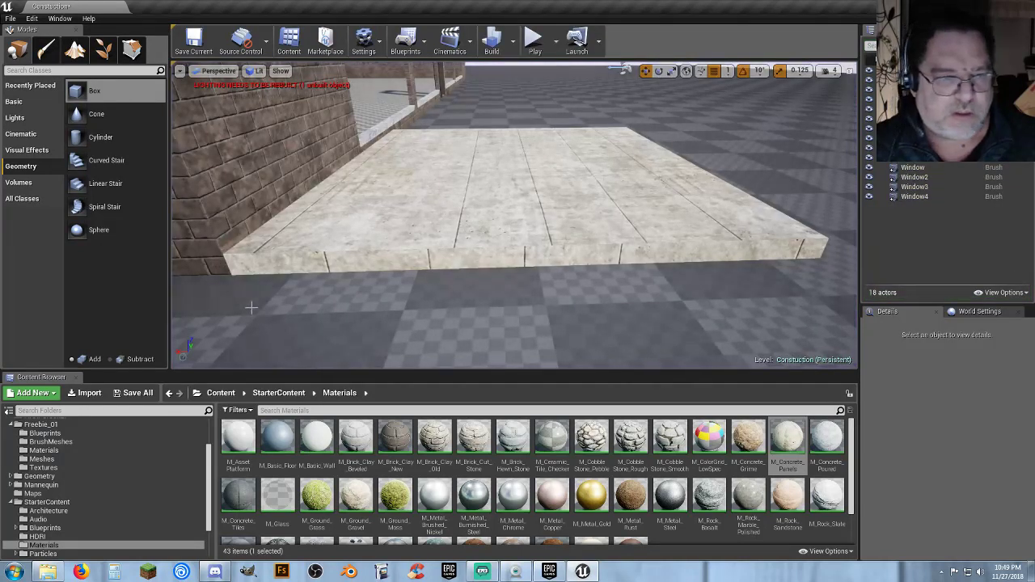
Set the concrete slab's X size to 250 and slide it back against the brick wall to an X location of -1375.
click(725, 212)
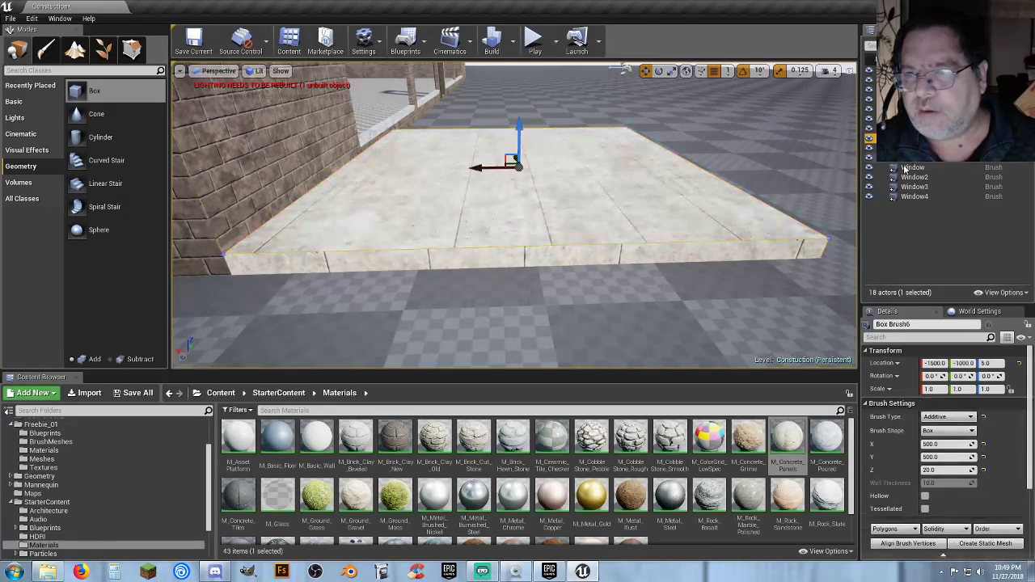
click(948, 445)
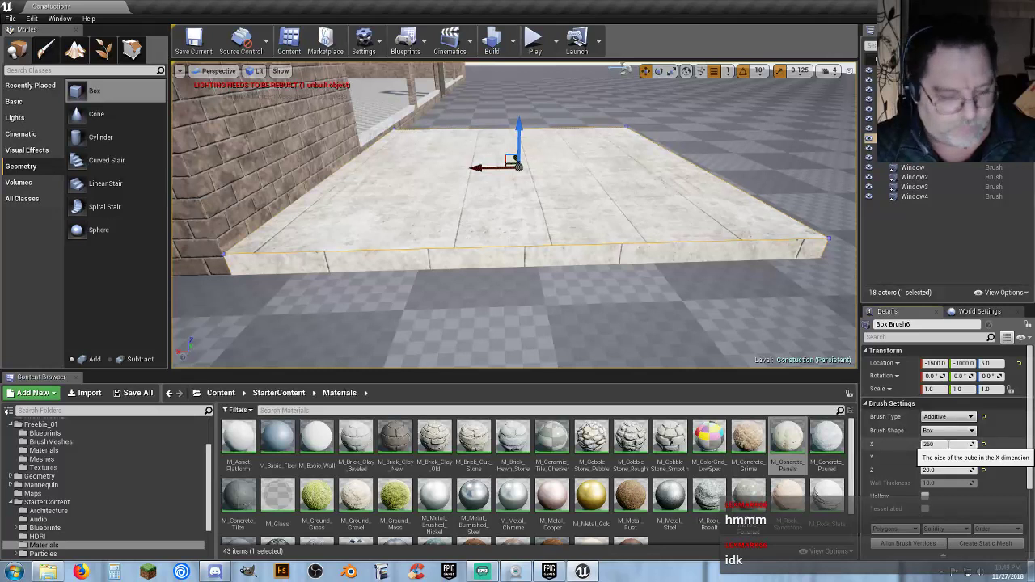
text(250)
key(Tab)
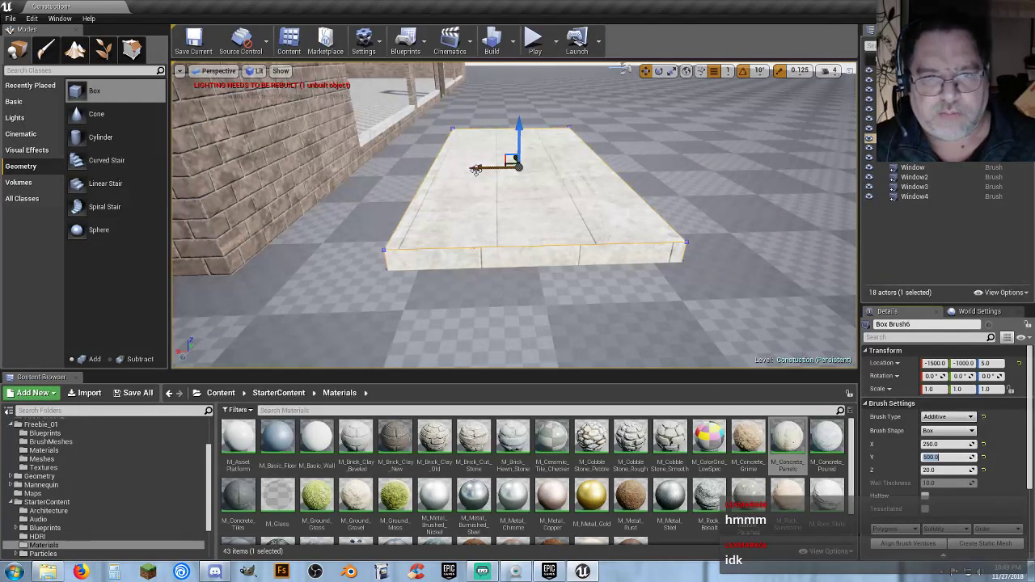
drag(403, 174, 395, 175)
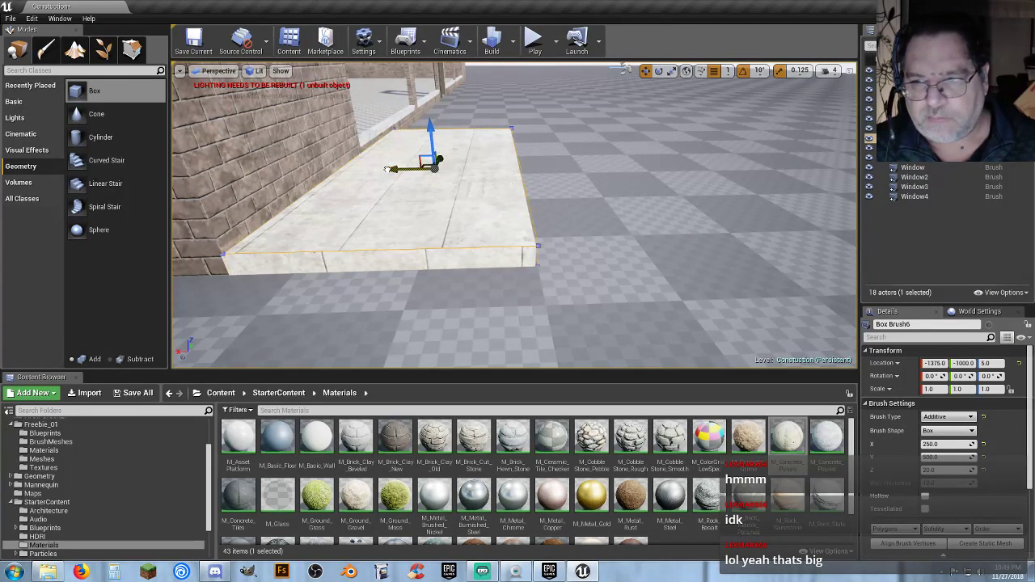
Play-test the level again and walk along the narrowed slab to check its width and its panel seams.
right_drag(441, 213, 404, 173)
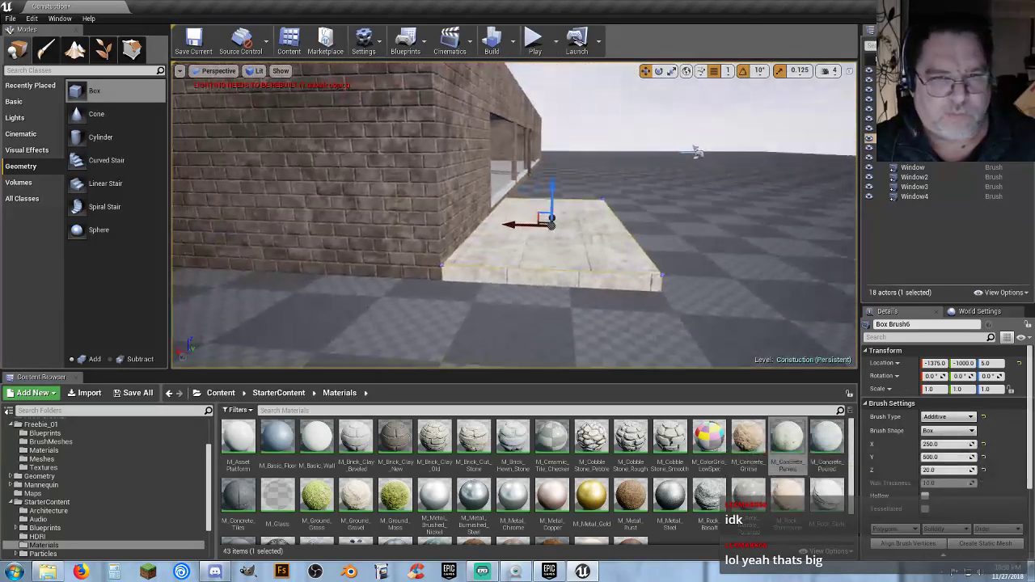
click(535, 38)
key(w)
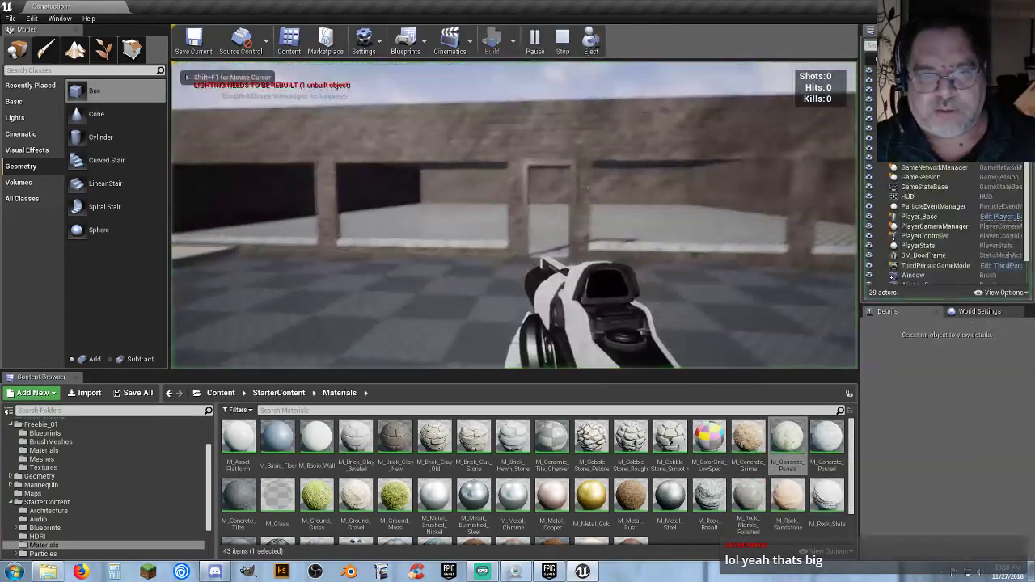
key(w)
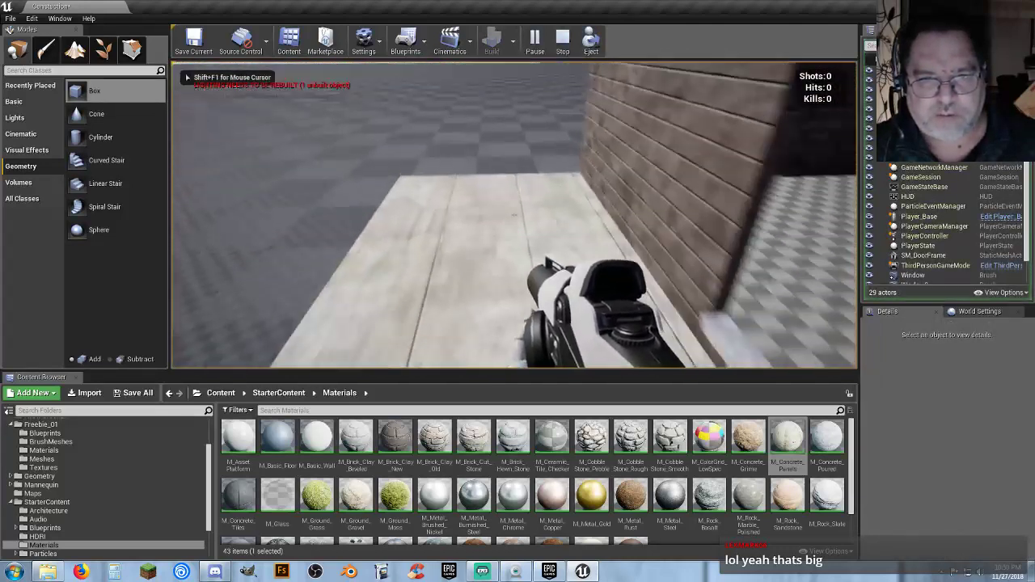
key(w)
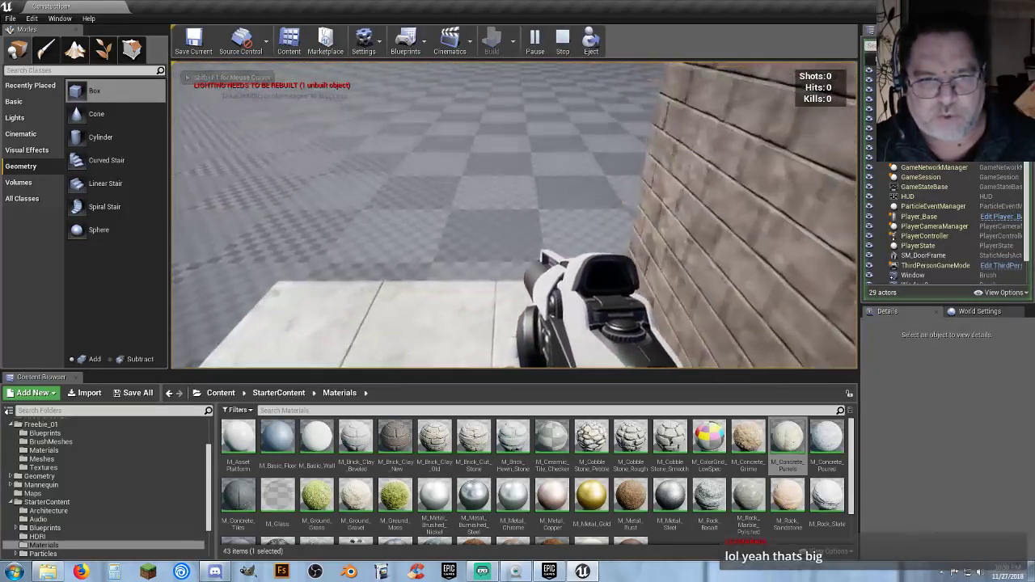
key(w)
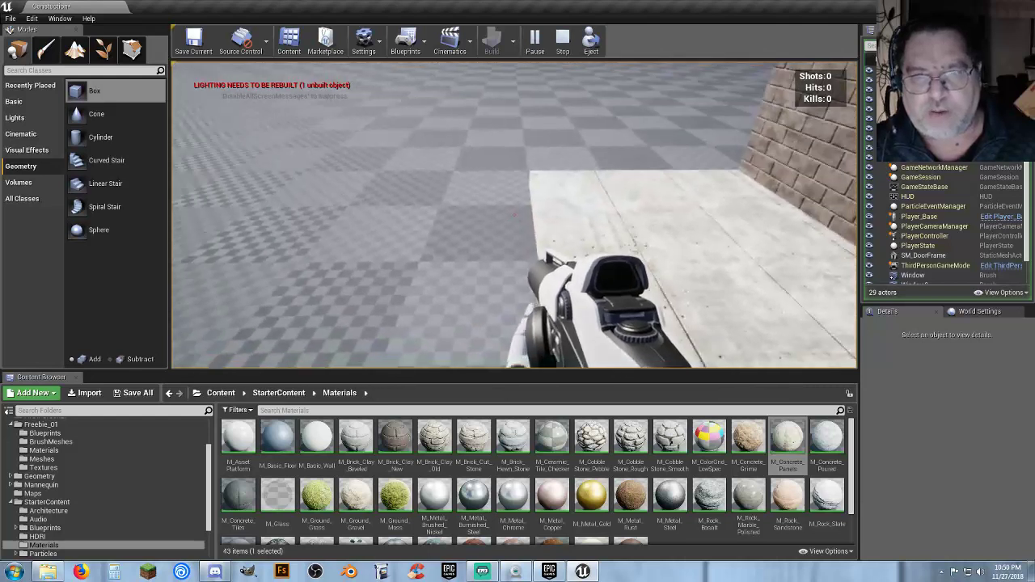
key(w)
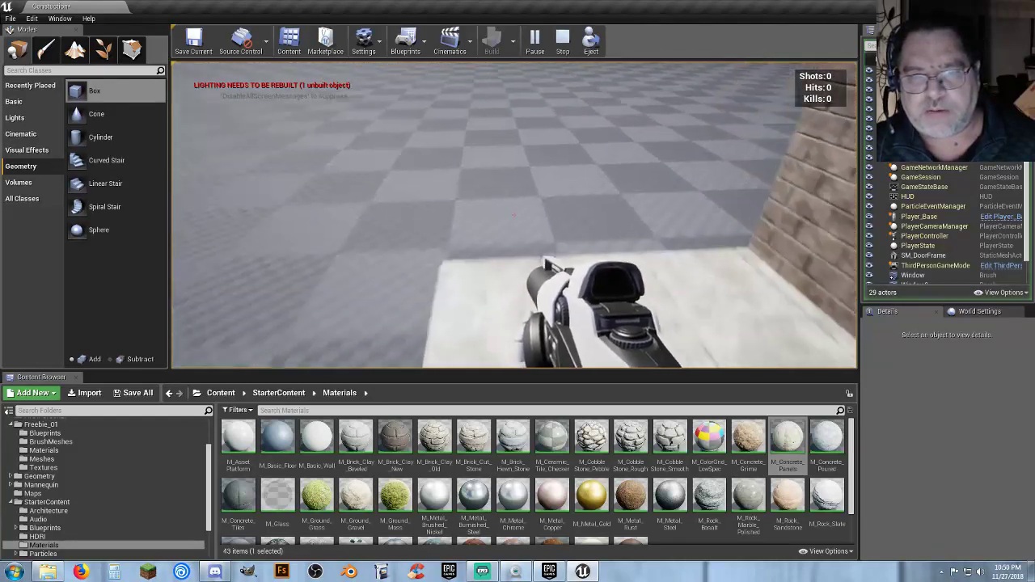
key(s)
key(s)
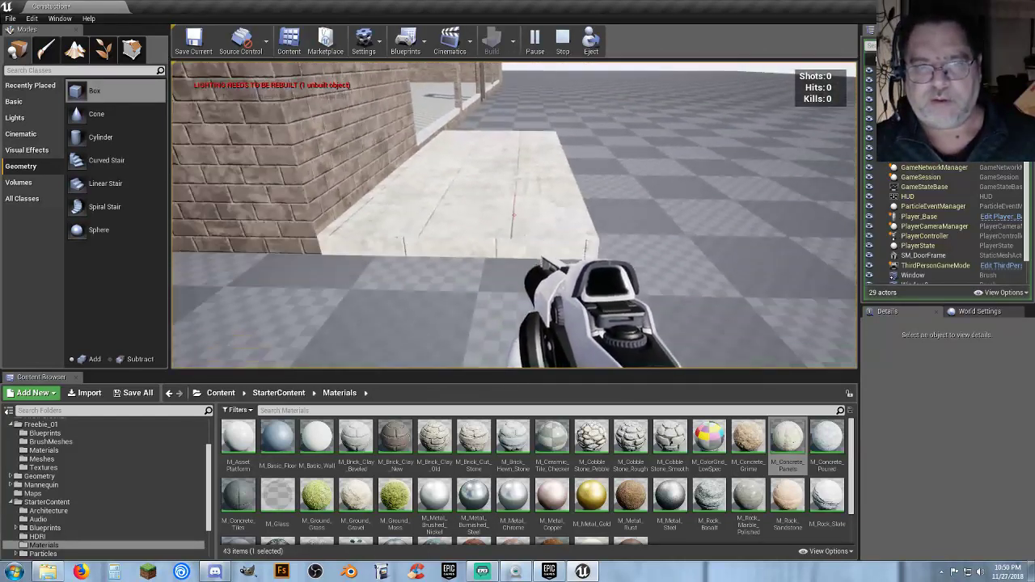
key(Escape)
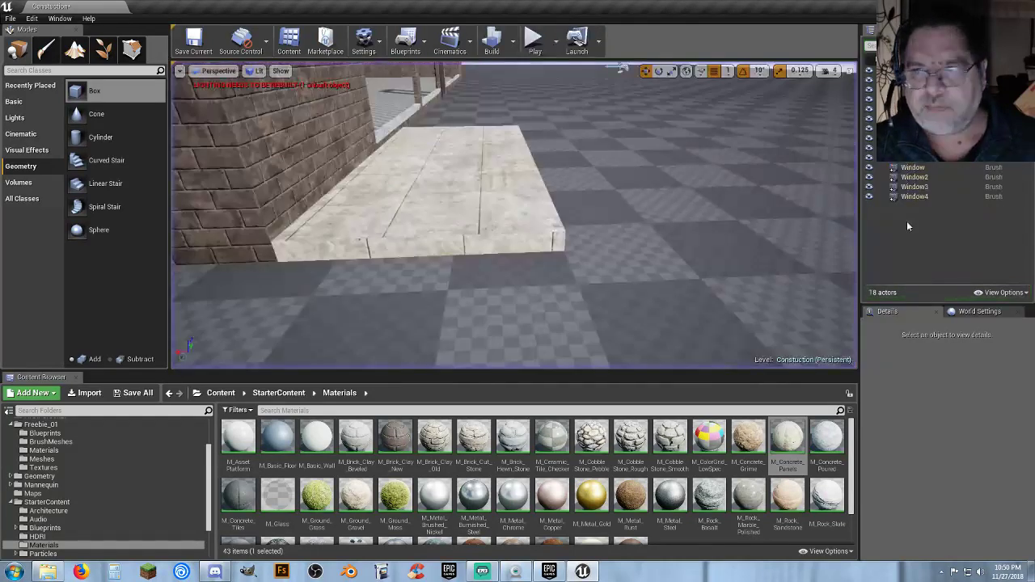
Set the concrete slab's X size to 300 and move it flush against the brick wall at an X location of -1400.
click(914, 138)
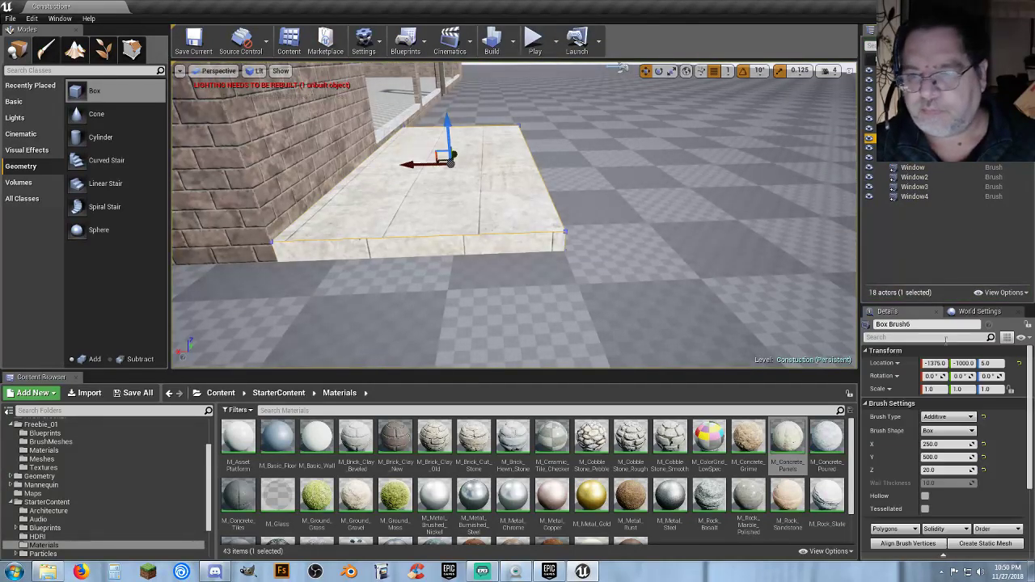
click(943, 445)
text(300)
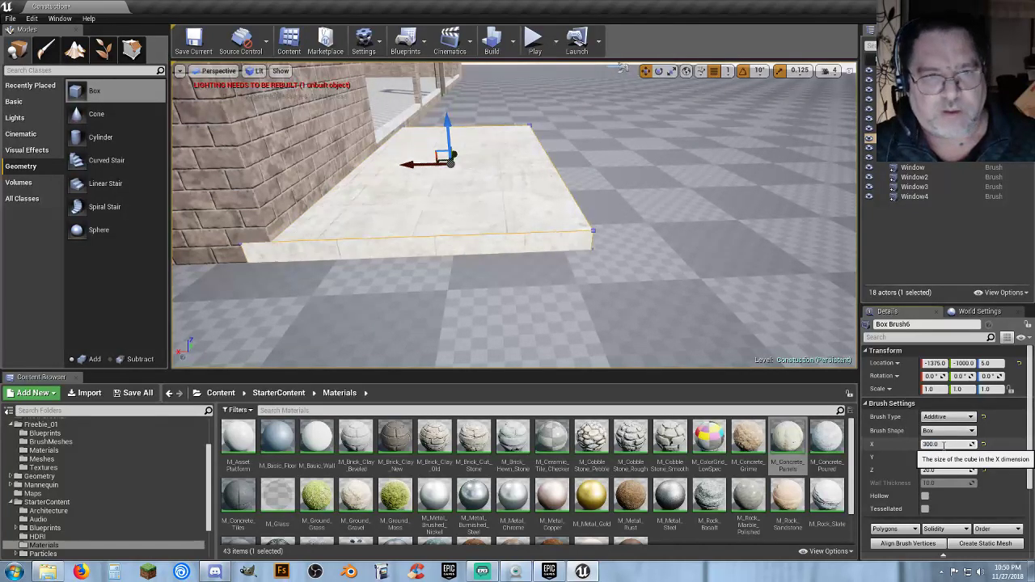
key(Tab)
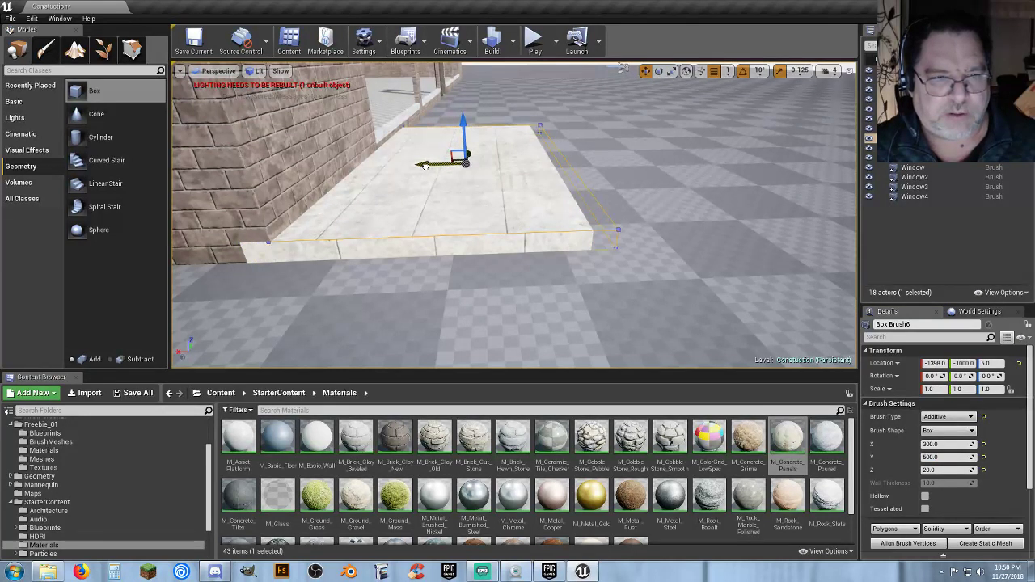
drag(426, 165, 428, 165)
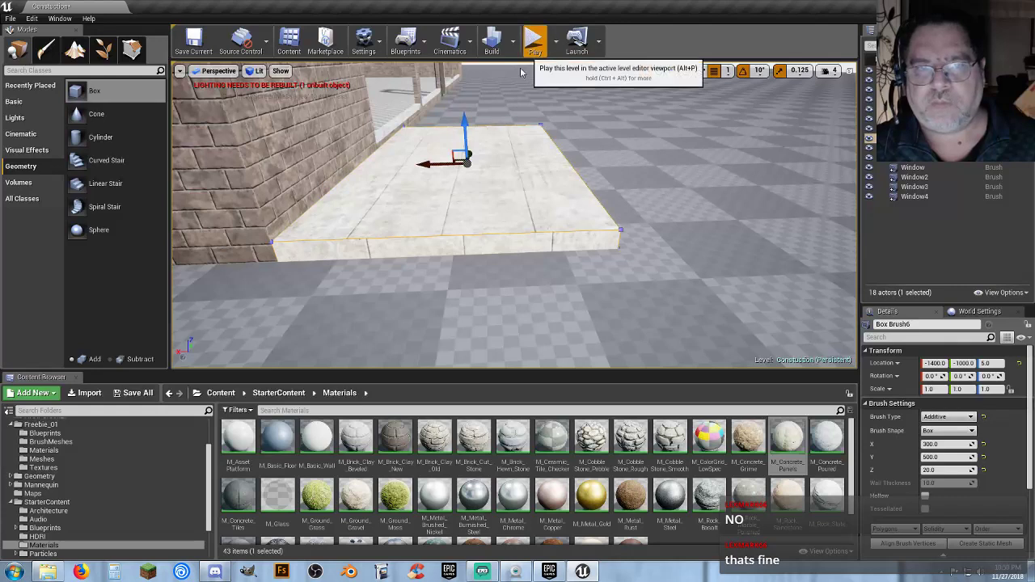
Play-test the level, walking the full storefront and examining the widened slab's outer edge and panel seams.
click(534, 42)
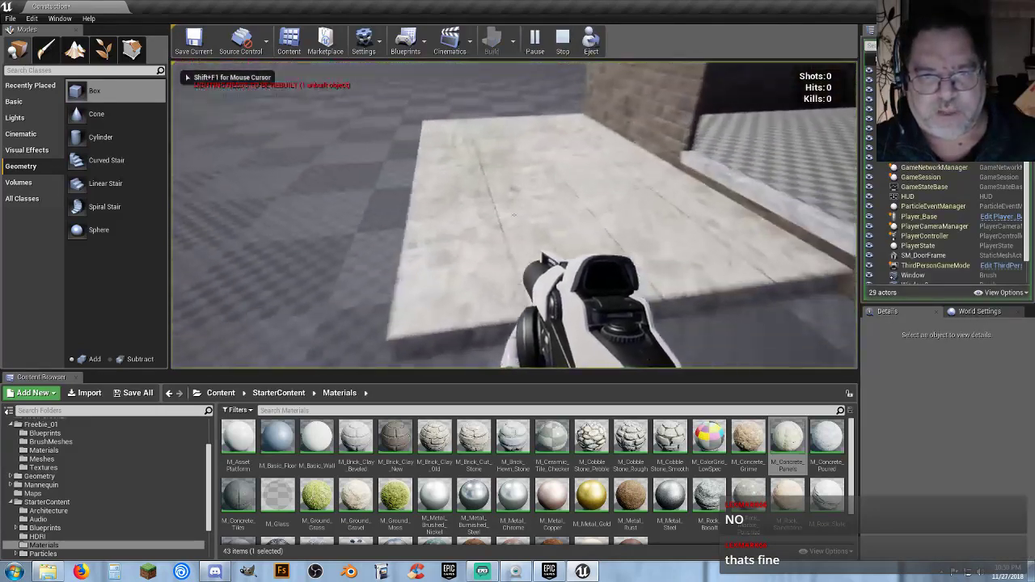
key(w)
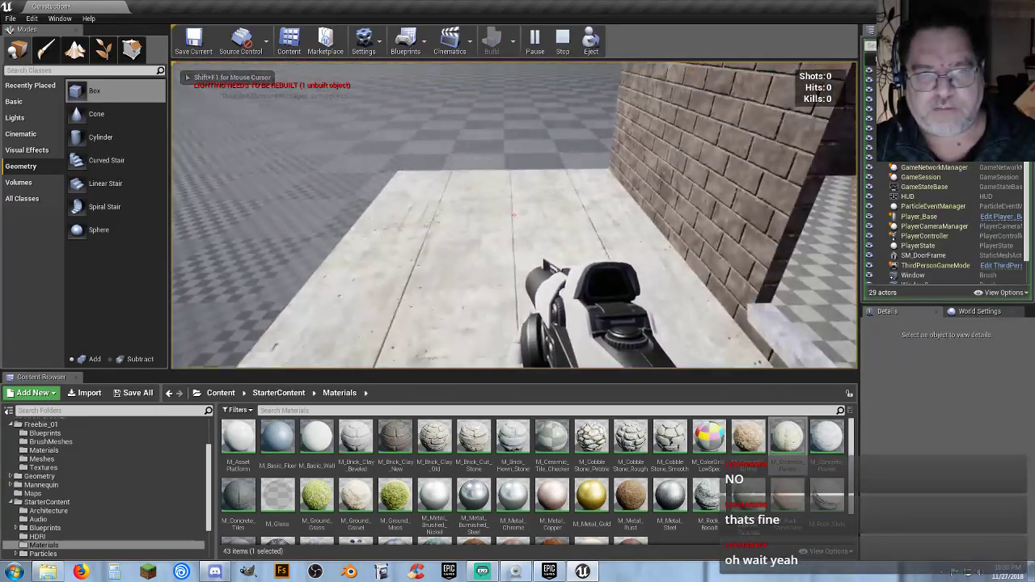
key(w)
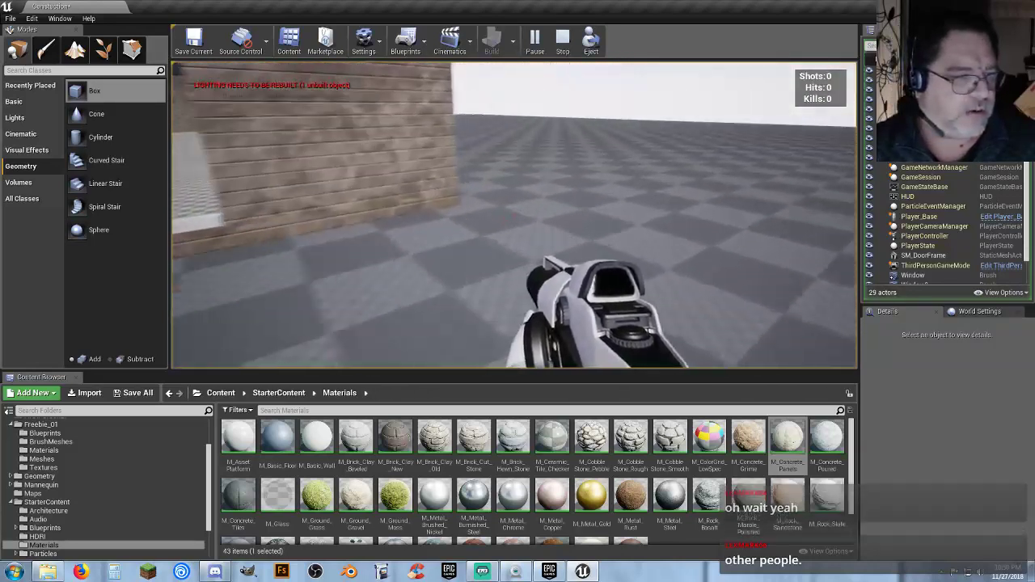
key(d)
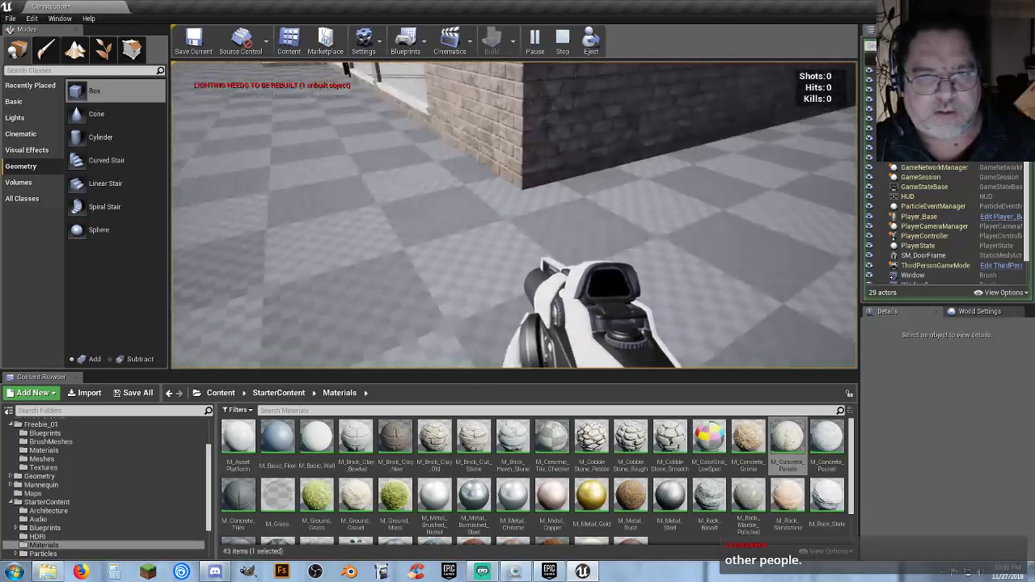
key(a)
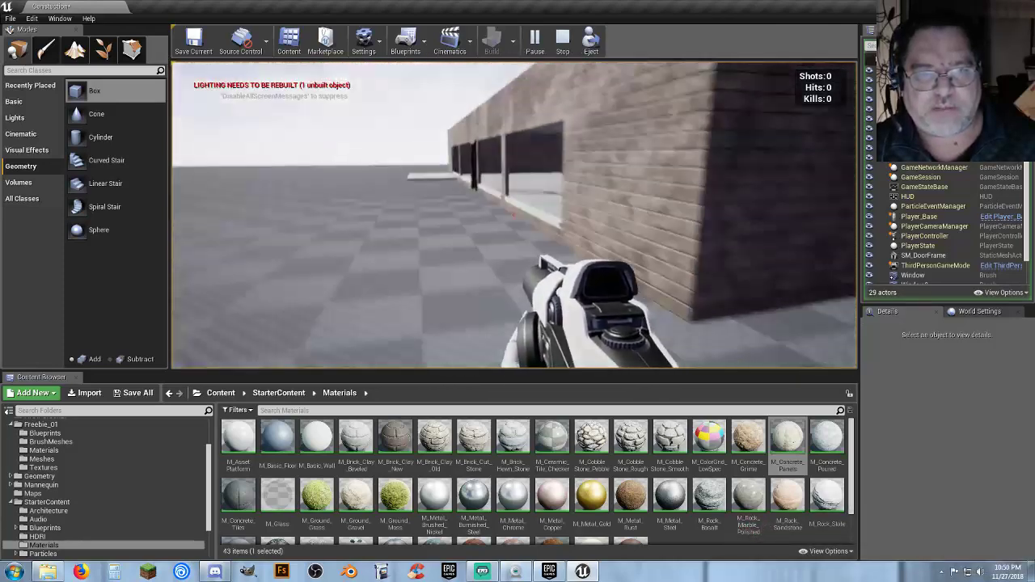
key(w)
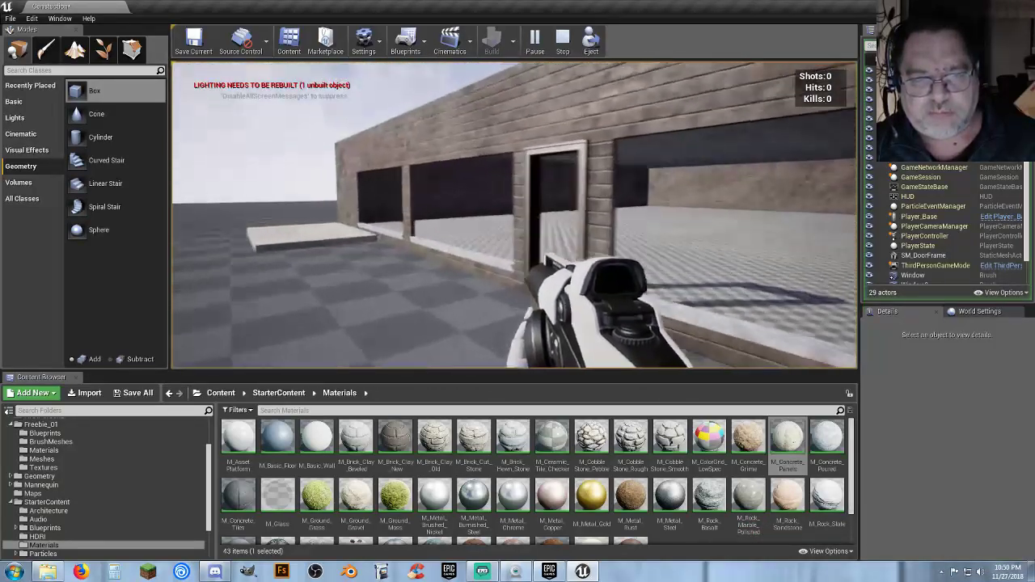
key(w)
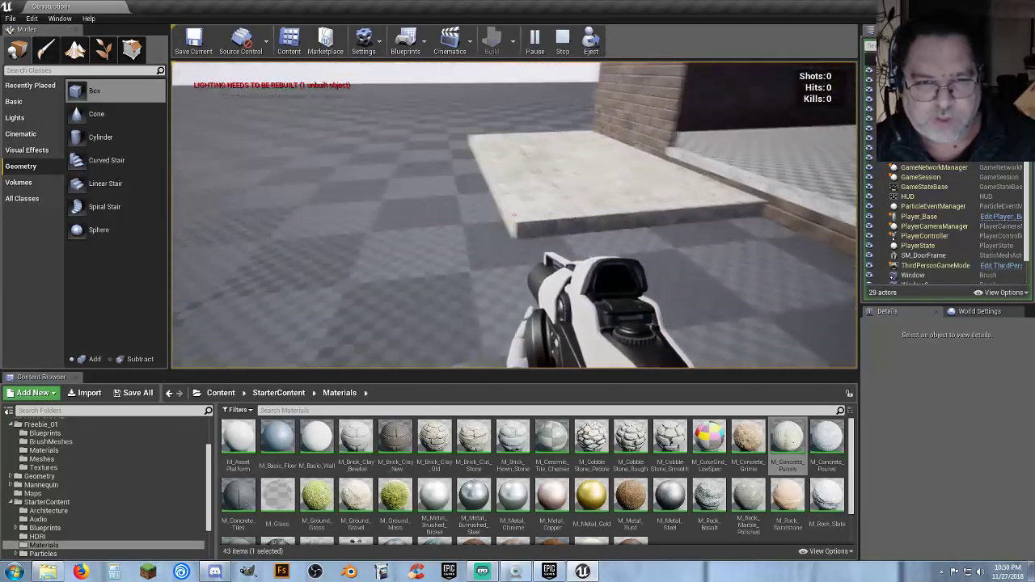
key(w)
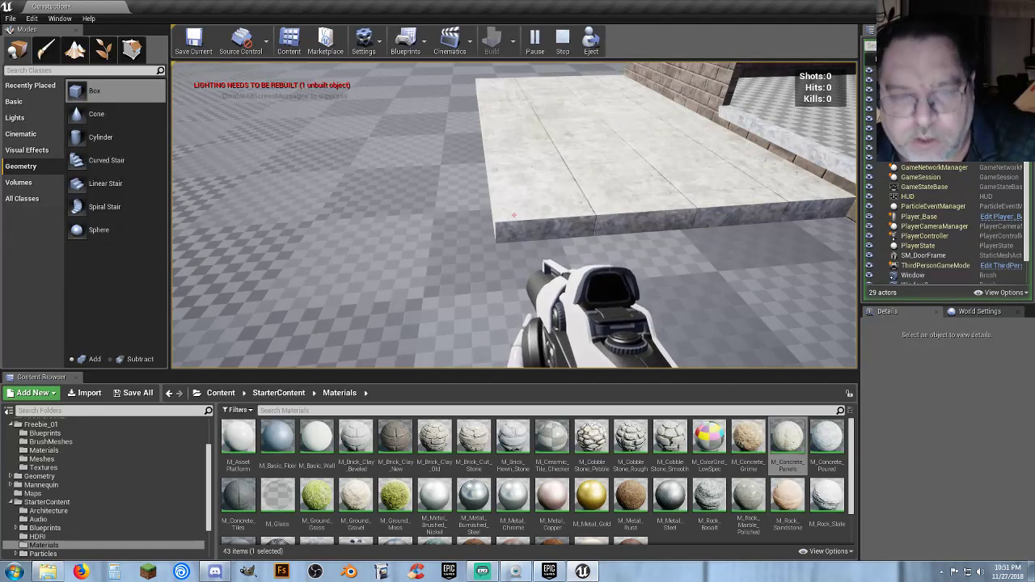
key(Escape)
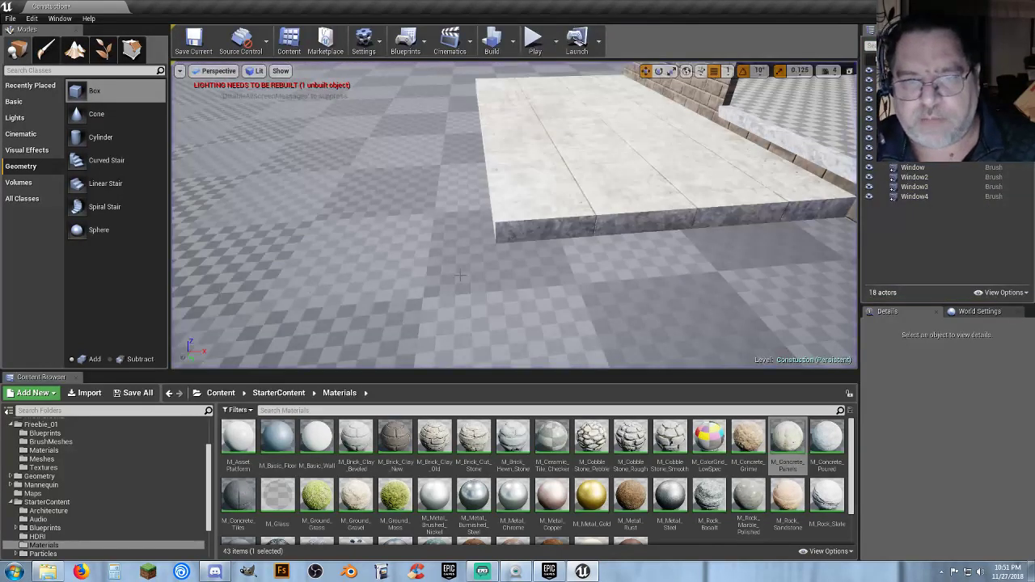
Set the concrete slab's X size to 280.
click(637, 216)
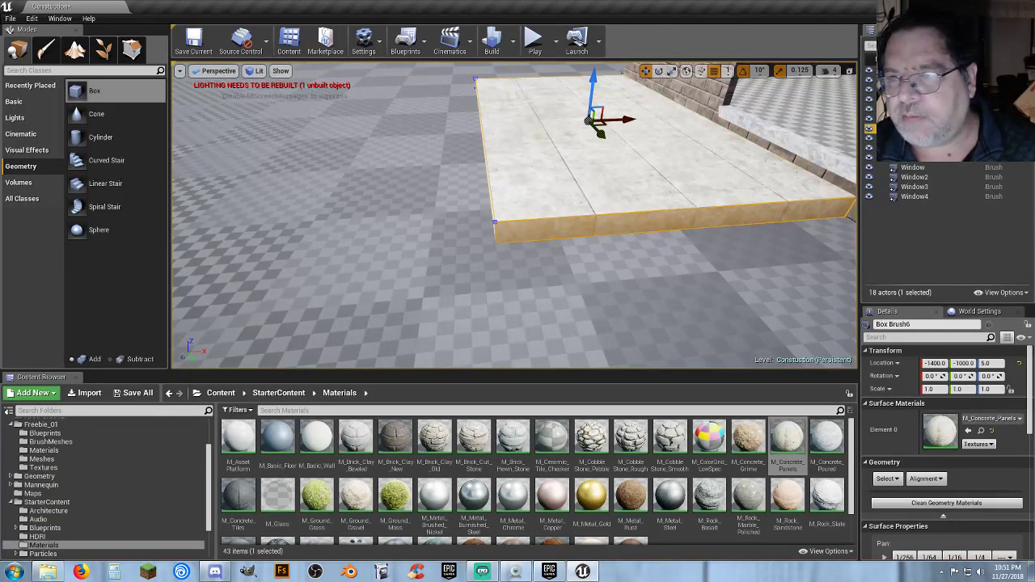
click(919, 138)
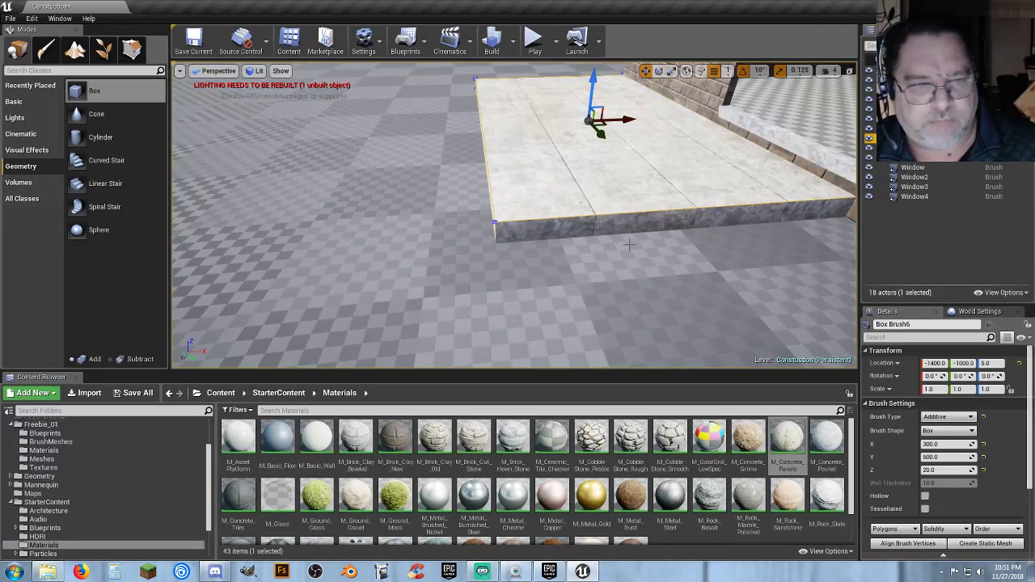
click(945, 444)
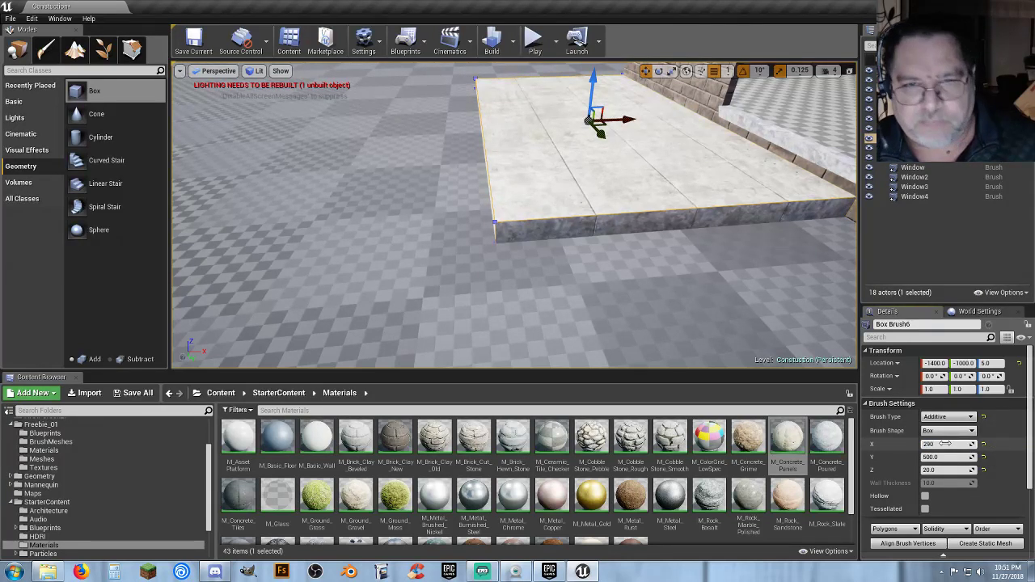
key(Tab)
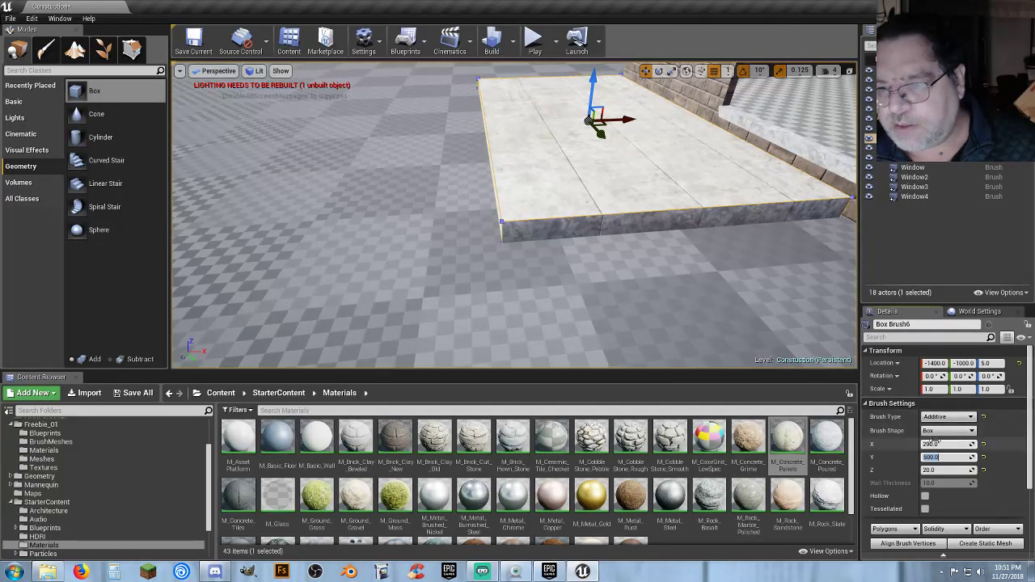
click(939, 444)
text(2)
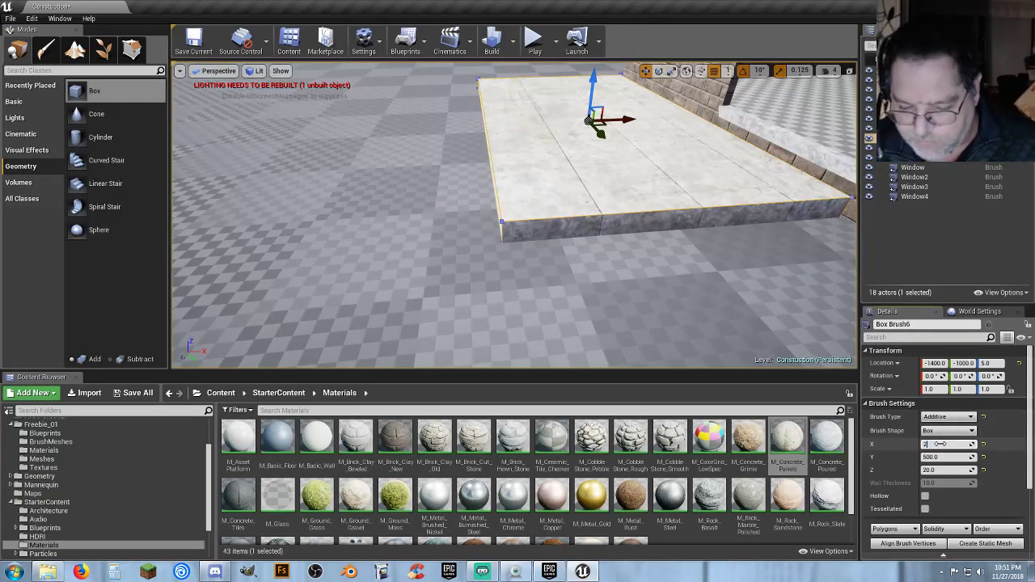
key(Tab)
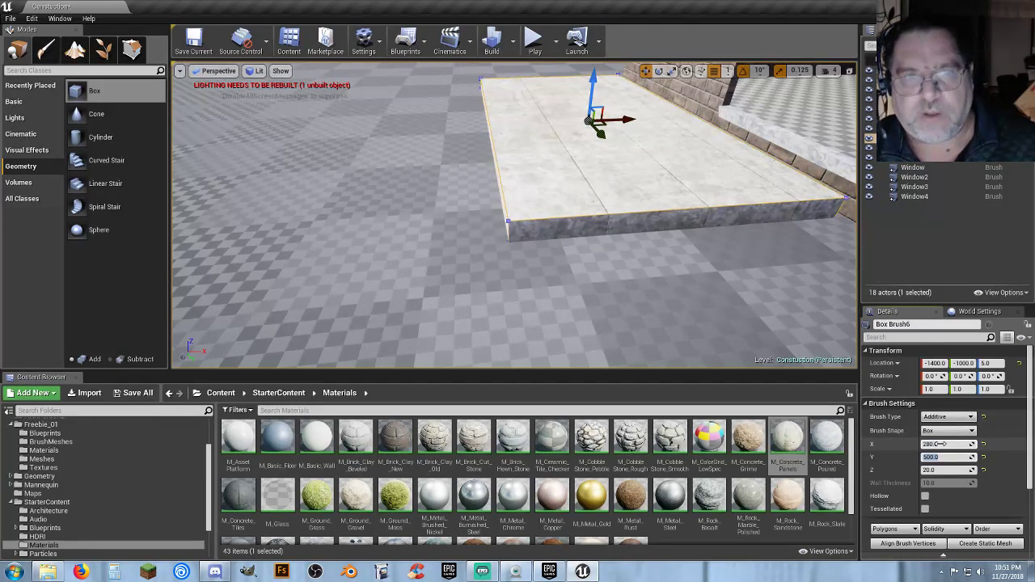
In geometry editing, extrude the concrete slab's outer long side face outward to form a narrow curb strip.
click(132, 50)
mouse_move(420, 187)
right_down()
mouse_move(405, 215)
mouse_move(388, 212)
right_up()
click(418, 215)
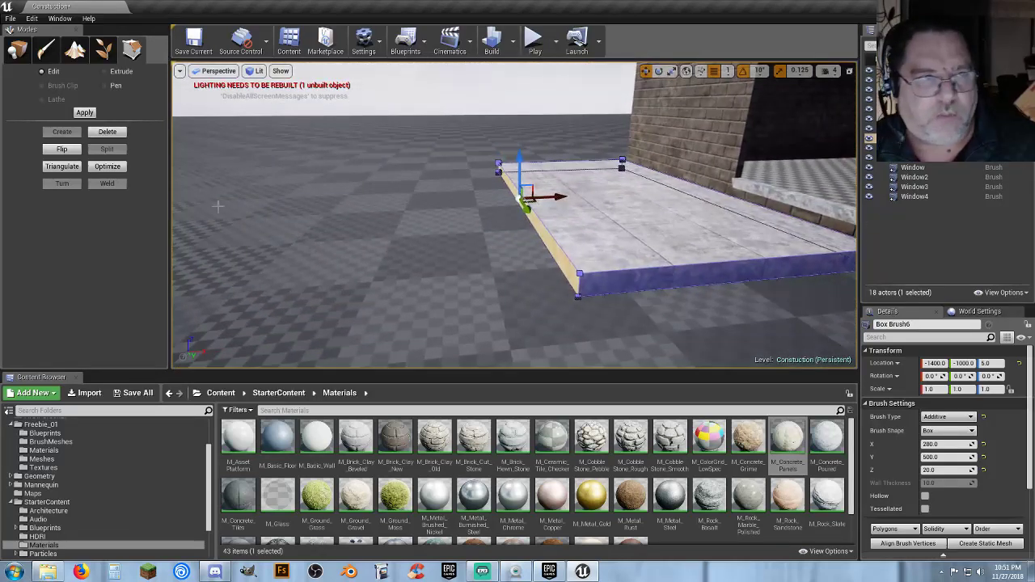
click(106, 73)
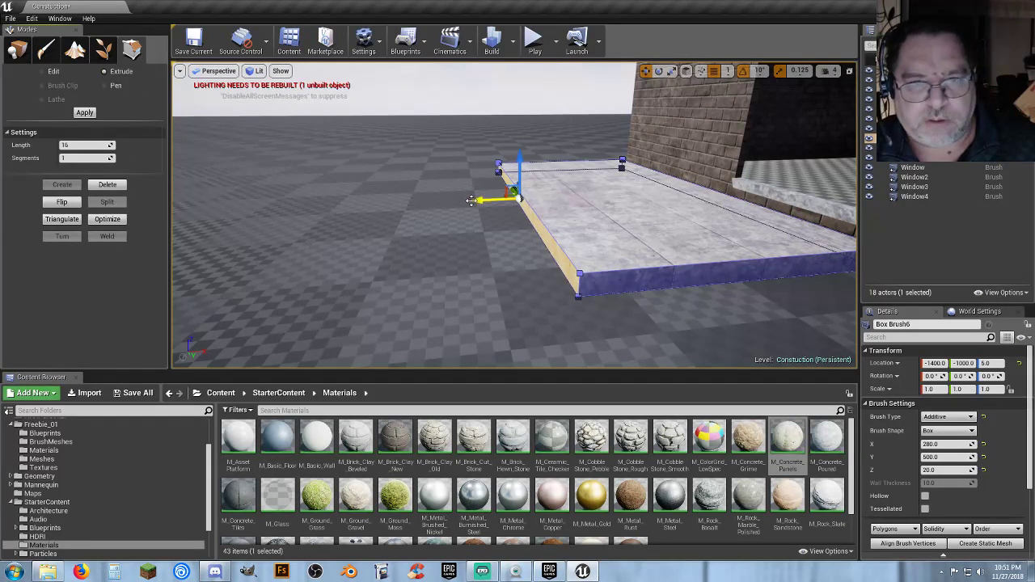
drag(472, 200, 458, 204)
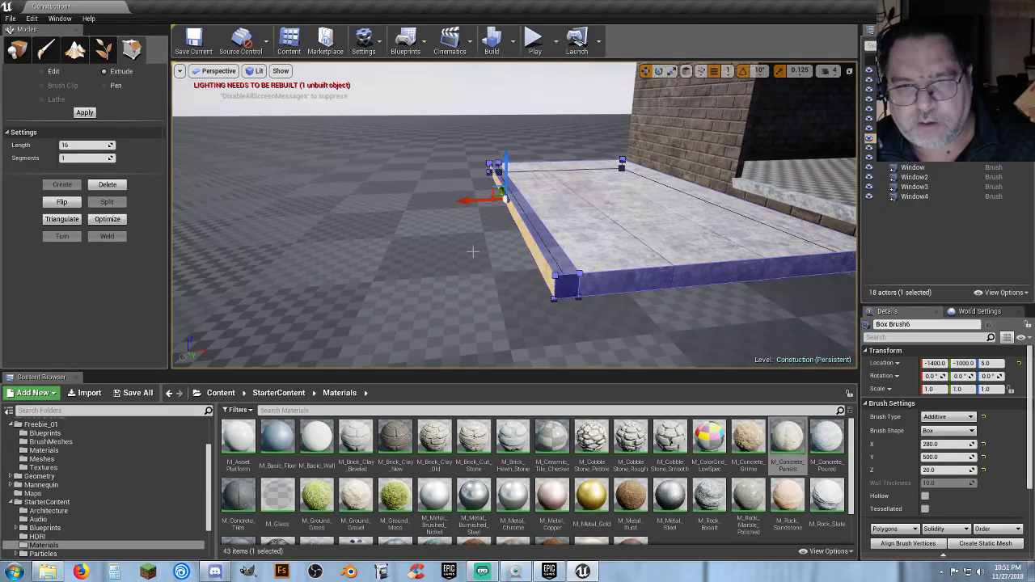
right_drag(473, 253, 468, 298)
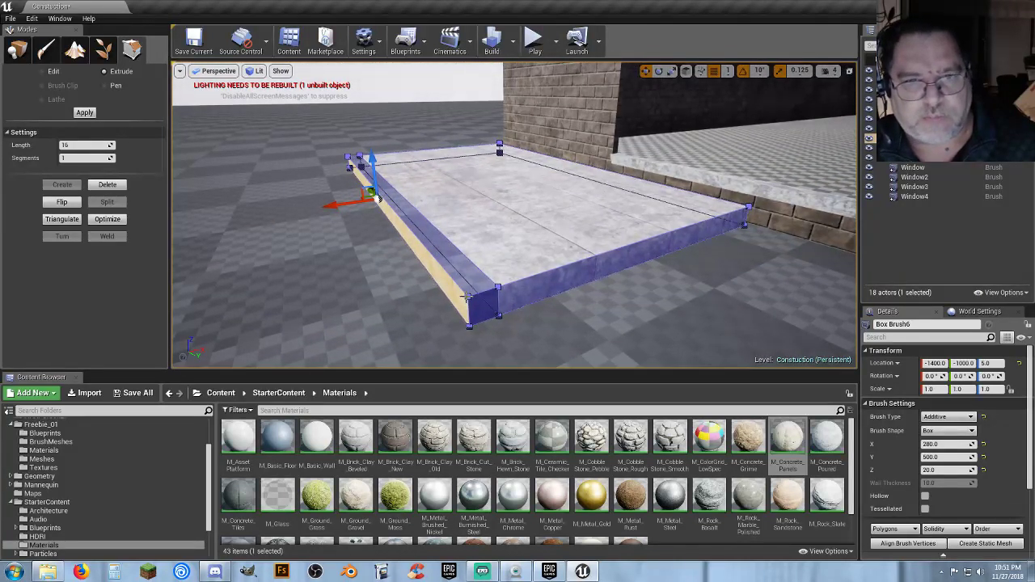
right_drag(494, 313, 445, 288)
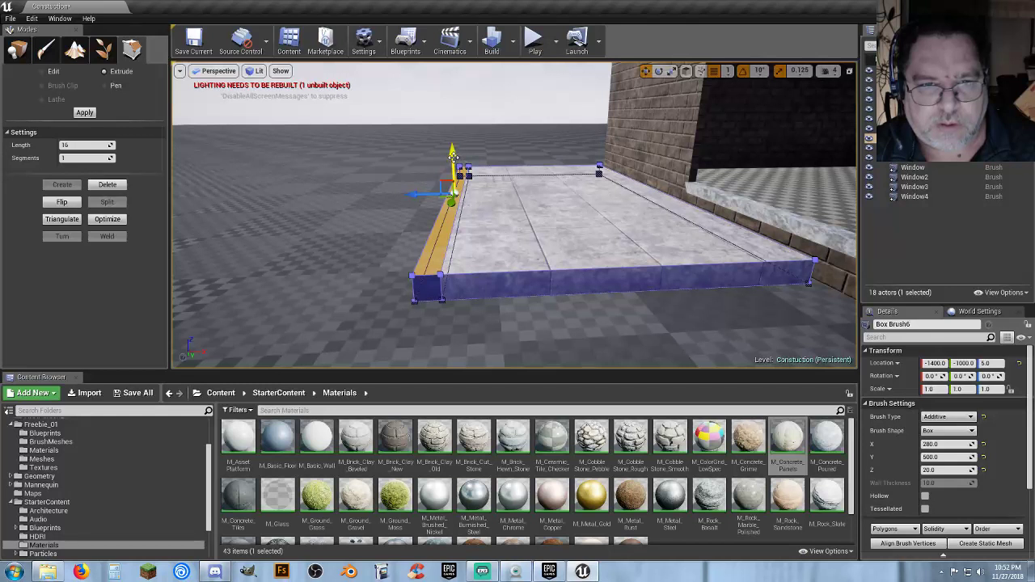
Set the position grid snap to 5 and try to extrude the curb strip's top face upward one snap increment.
click(732, 70)
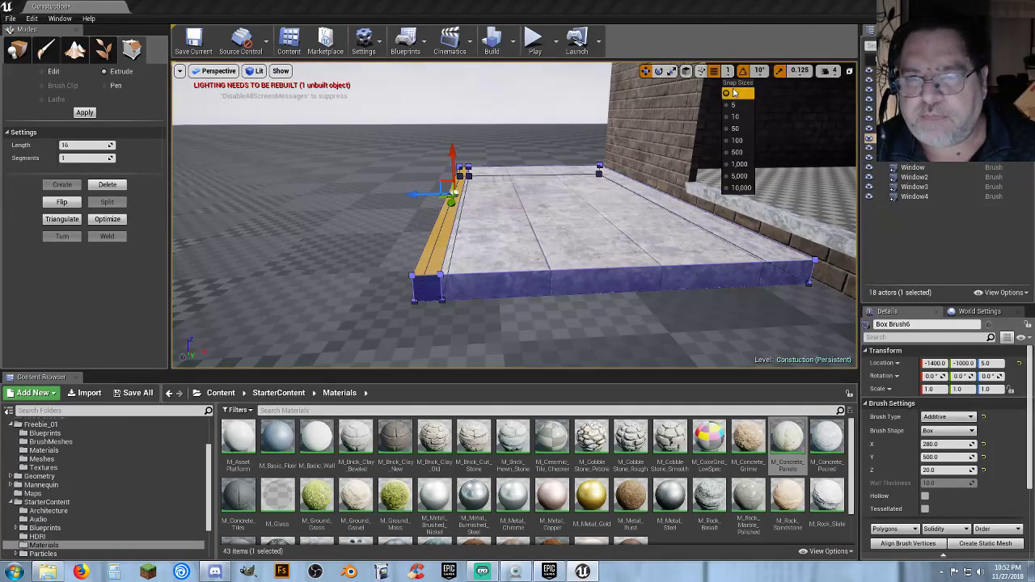
click(732, 105)
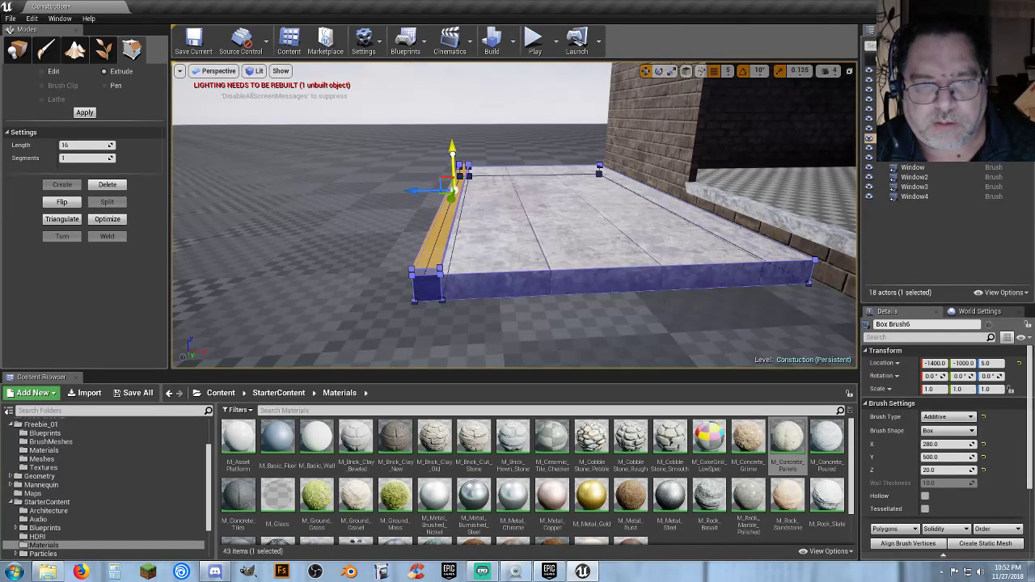
right_drag(452, 154, 486, 180)
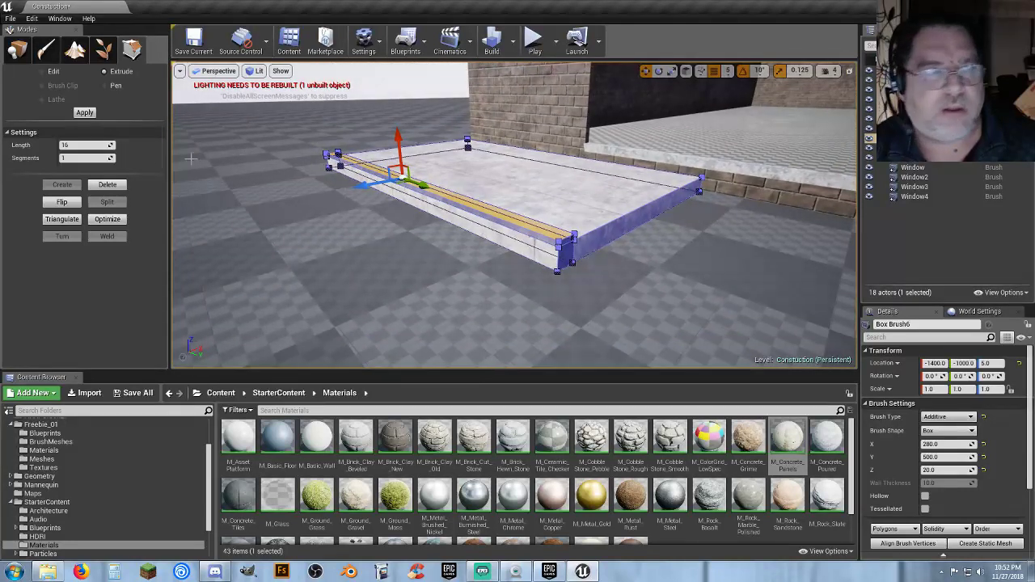
Inspect the raised curb strip's end and its corner vertex, and undo the upward extrusion of its top face.
click(43, 72)
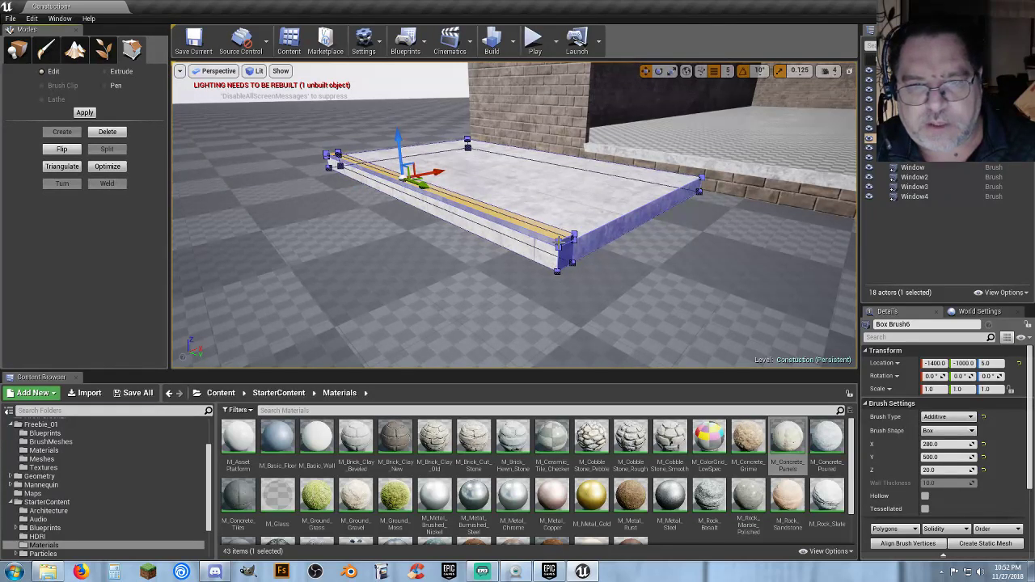
click(560, 240)
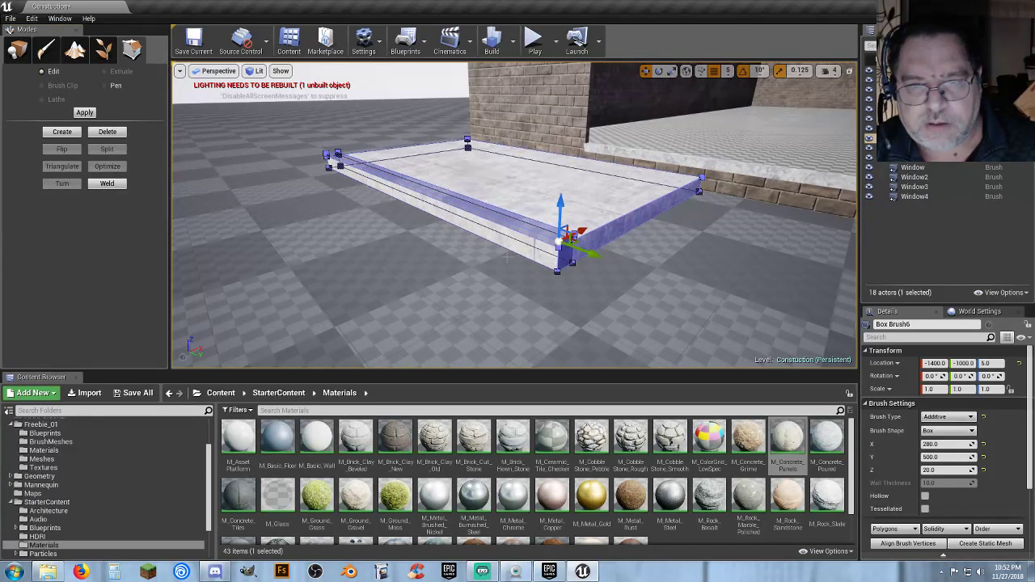
mouse_move(510, 255)
right_down()
mouse_move(437, 255)
mouse_move(372, 235)
right_up()
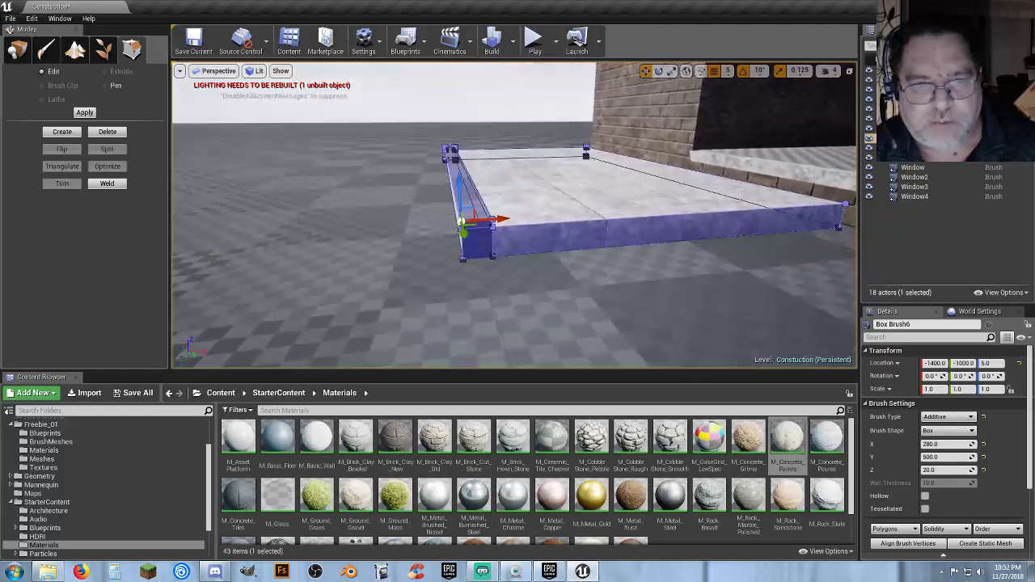
scroll(490, 246, up, 3)
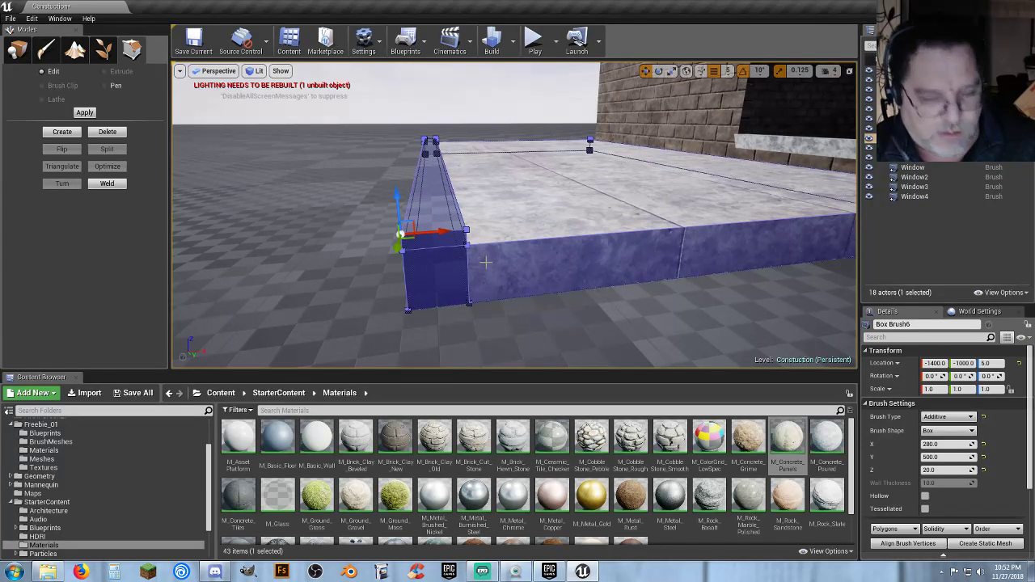
key(ctrl+z)
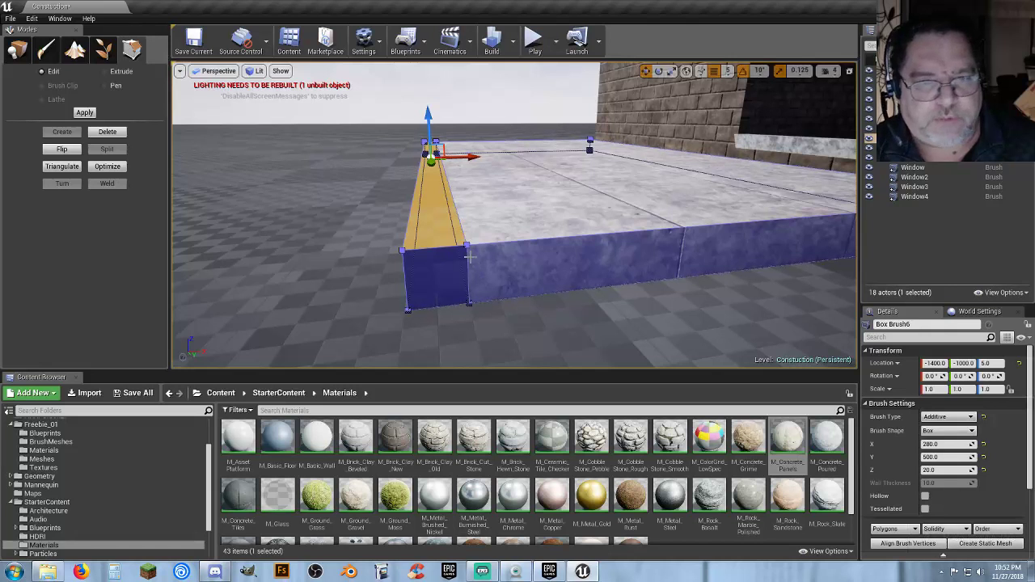
Try raising the two top vertices along the curb strip's inner edge by 5 units, and undo the move.
click(446, 246)
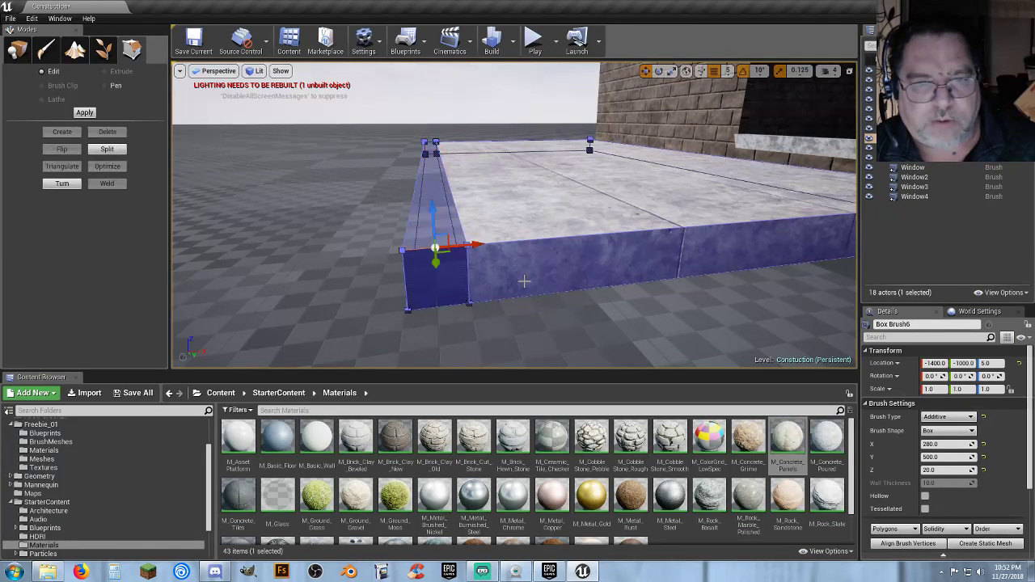
right_drag(446, 246, 424, 220)
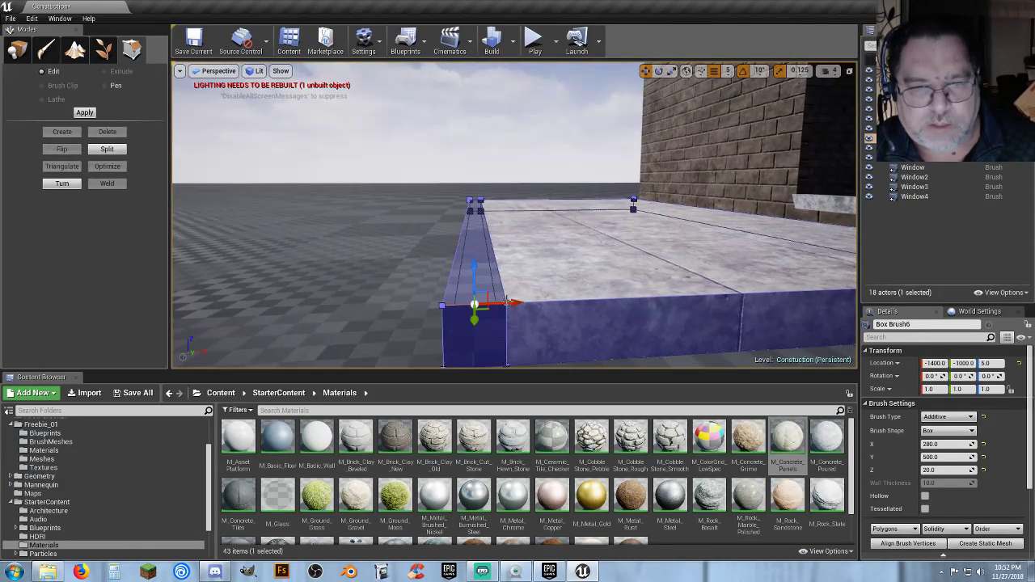
click(507, 303)
mouse_move(509, 300)
right_down()
mouse_move(526, 263)
mouse_move(546, 279)
mouse_move(527, 356)
mouse_move(551, 368)
right_up()
key(w)
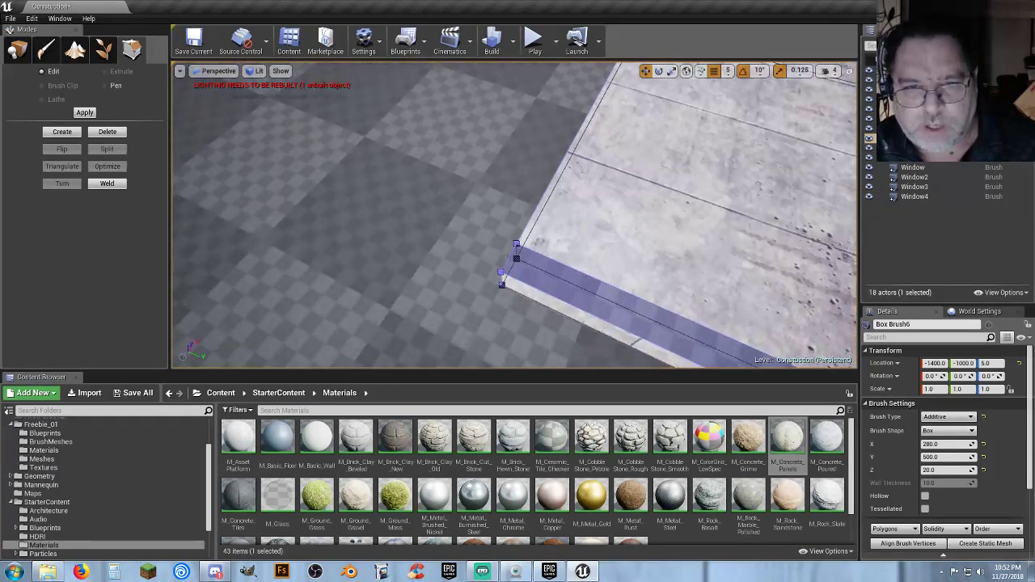
ctrl+click(516, 243)
mouse_move(616, 271)
right_down()
mouse_move(659, 255)
mouse_move(720, 271)
mouse_move(749, 263)
mouse_move(688, 247)
mouse_move(662, 264)
right_up()
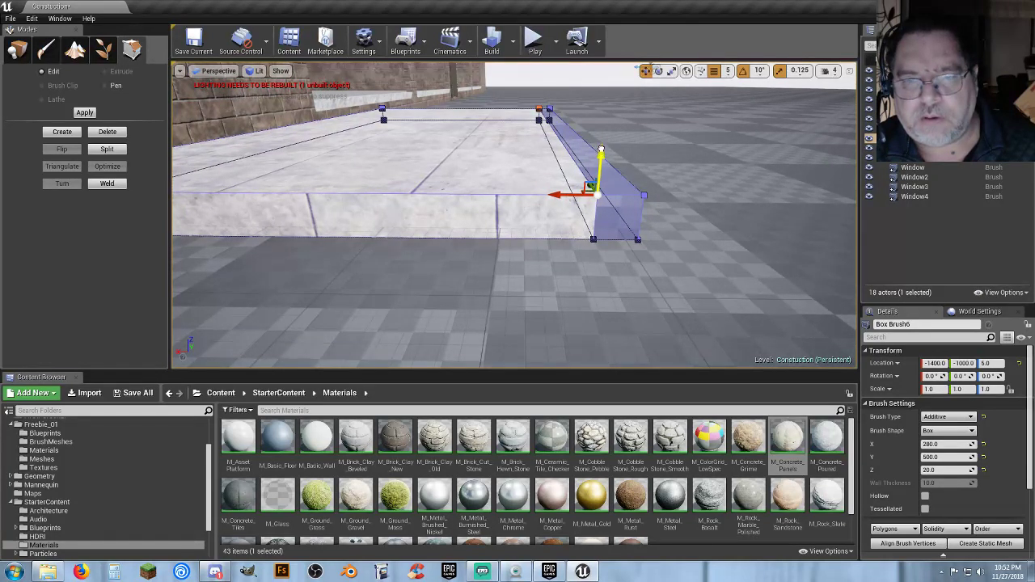
drag(600, 150, 600, 161)
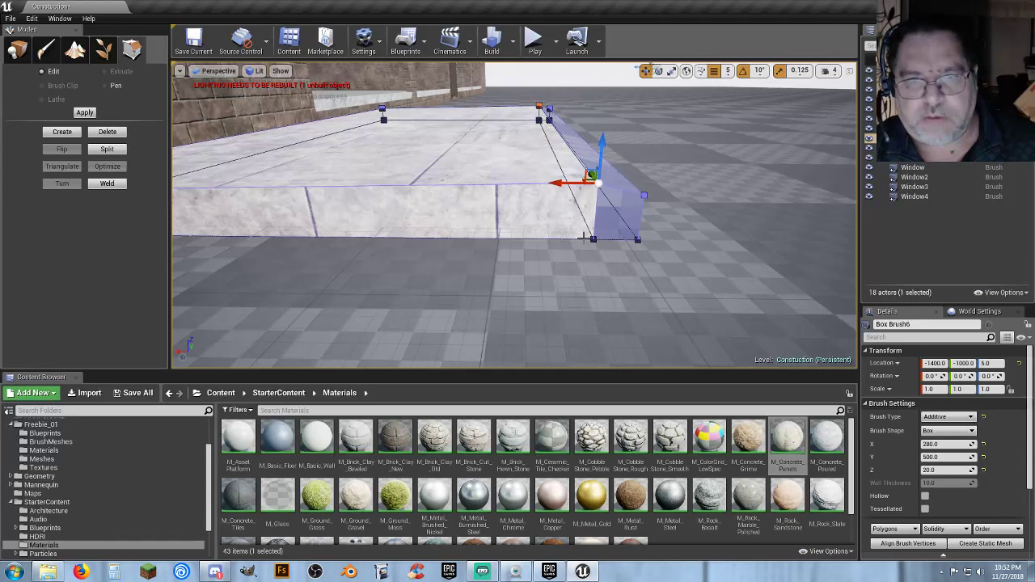
key(ctrl+z)
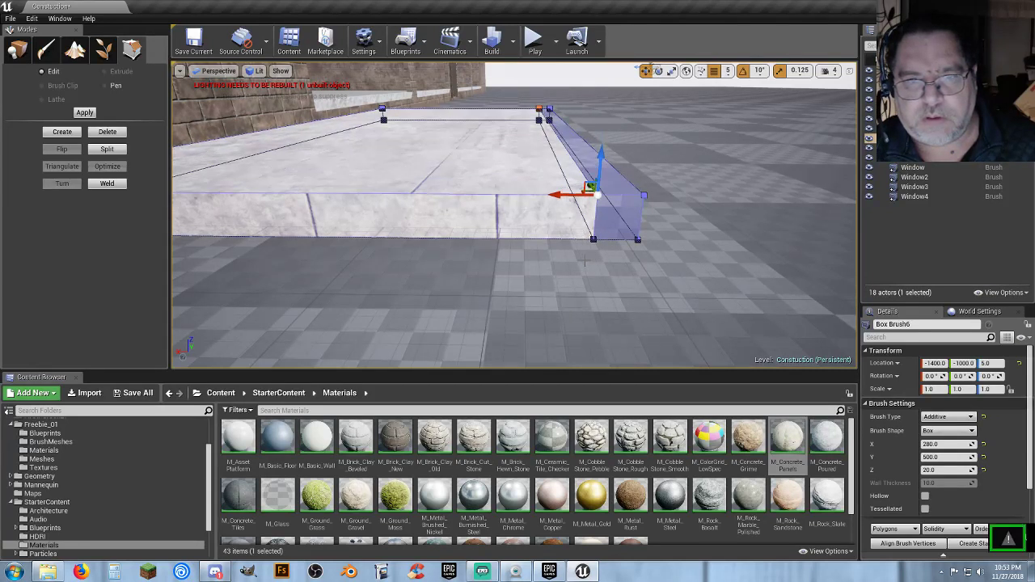
Extrude the curb strip's top face upward by 5 units and return to editing the brush.
click(592, 165)
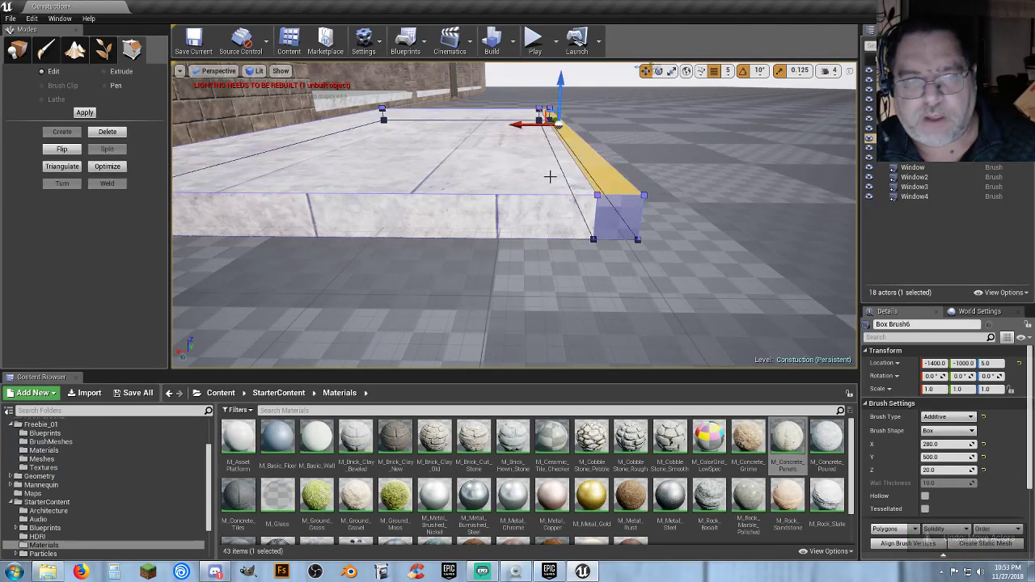
click(104, 72)
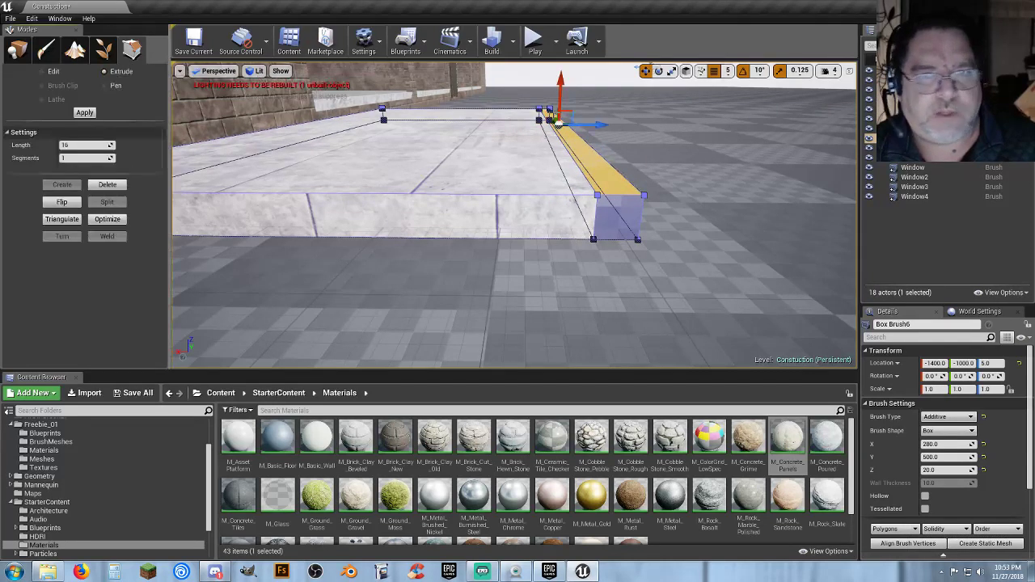
drag(563, 82, 560, 79)
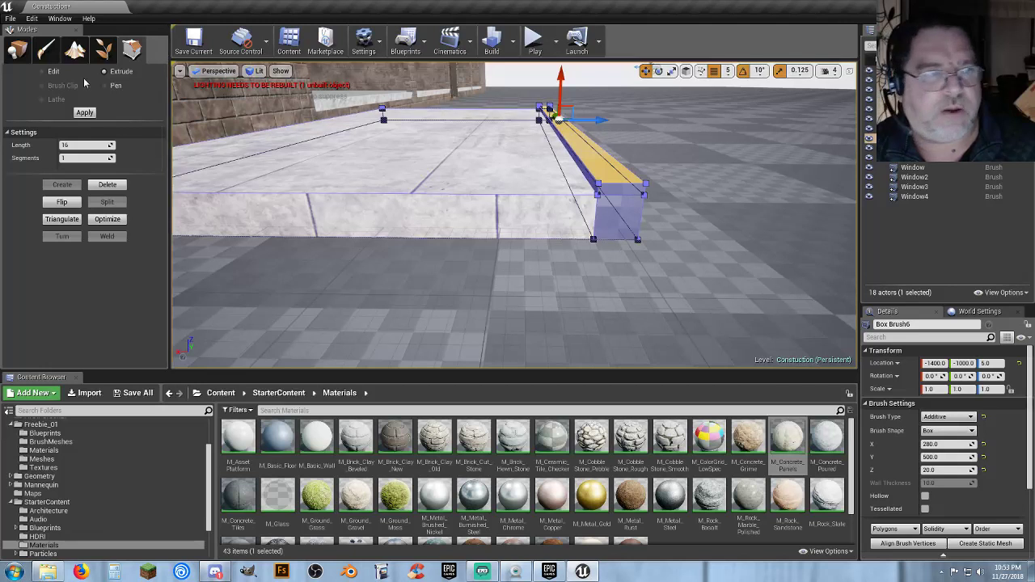
click(52, 71)
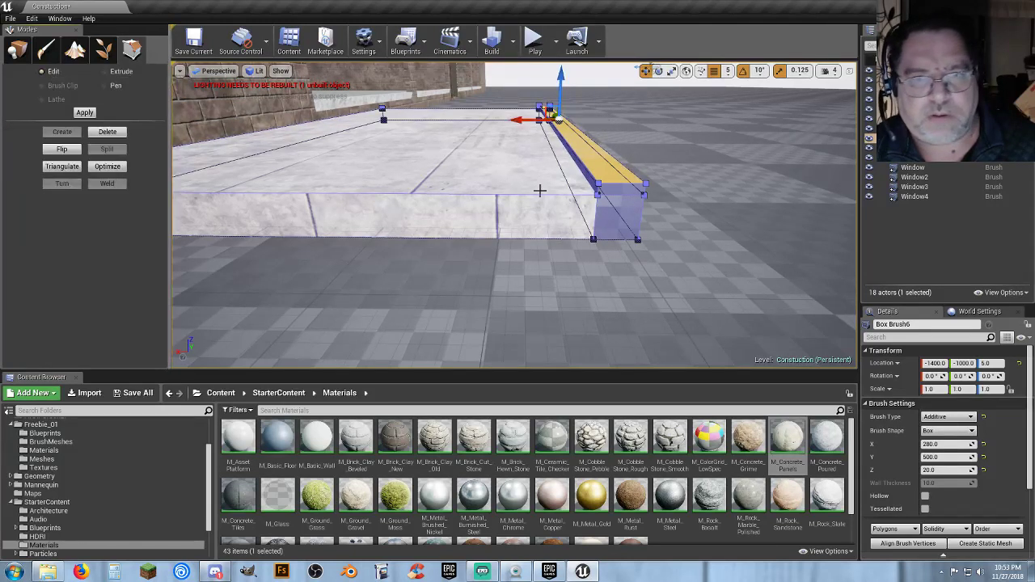
Bevel the raised curb's inner top edge by moving its two top vertices 5 units toward the outer side.
click(599, 185)
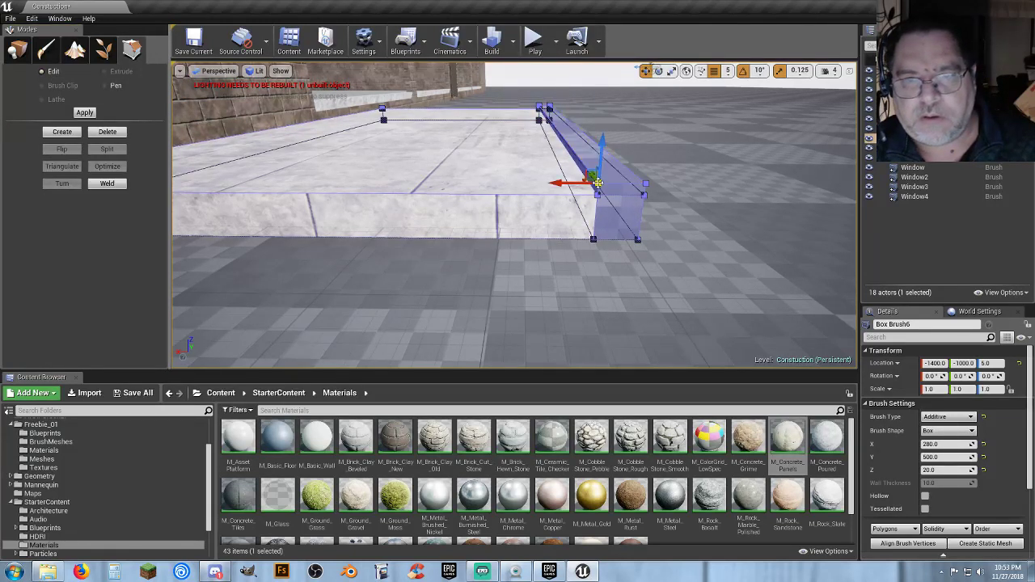
mouse_move(599, 184)
right_down()
mouse_move(570, 121)
mouse_move(421, 202)
mouse_move(623, 242)
right_up()
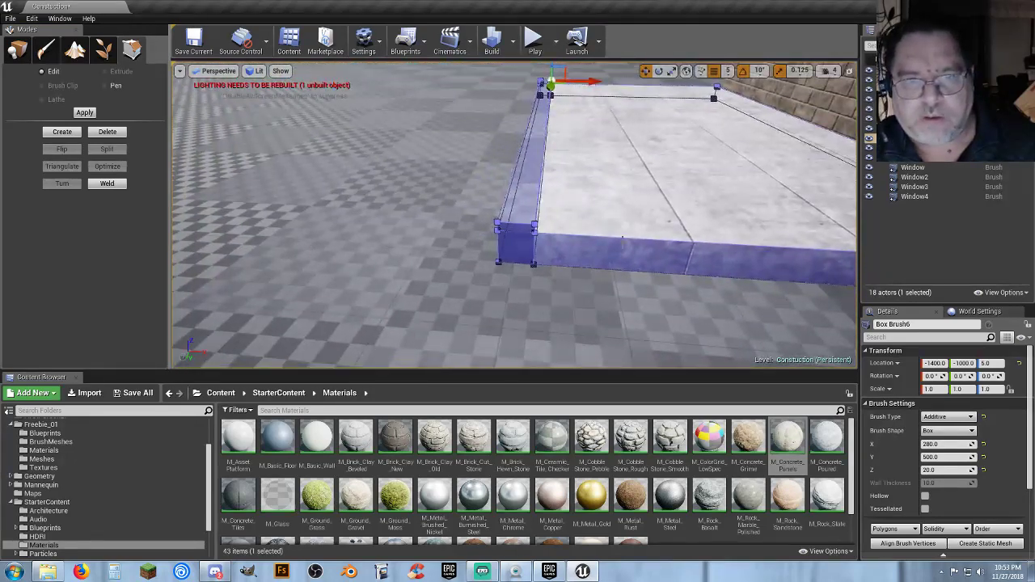
click(535, 224)
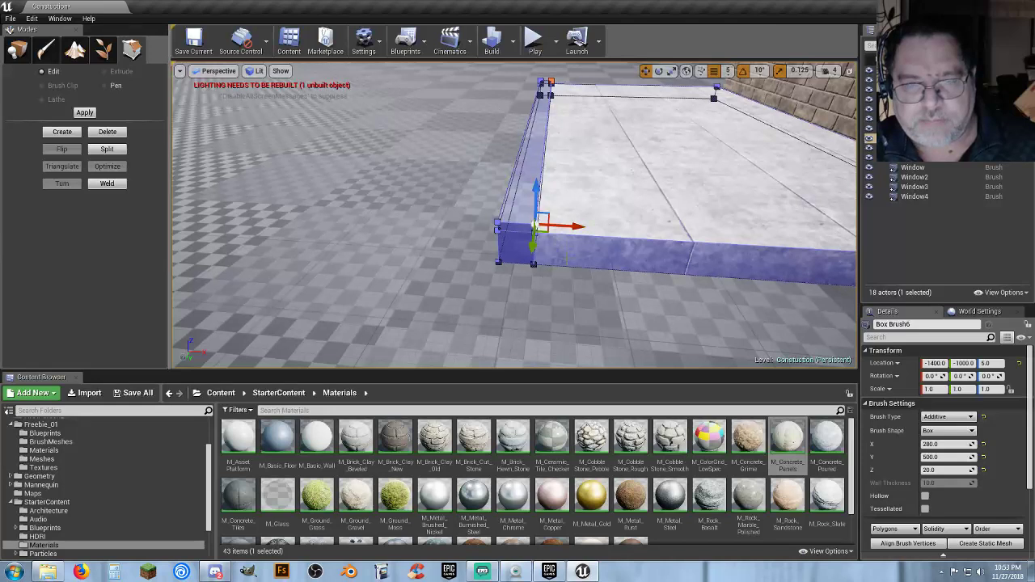
mouse_move(536, 224)
right_down()
mouse_move(501, 207)
mouse_move(545, 251)
right_up()
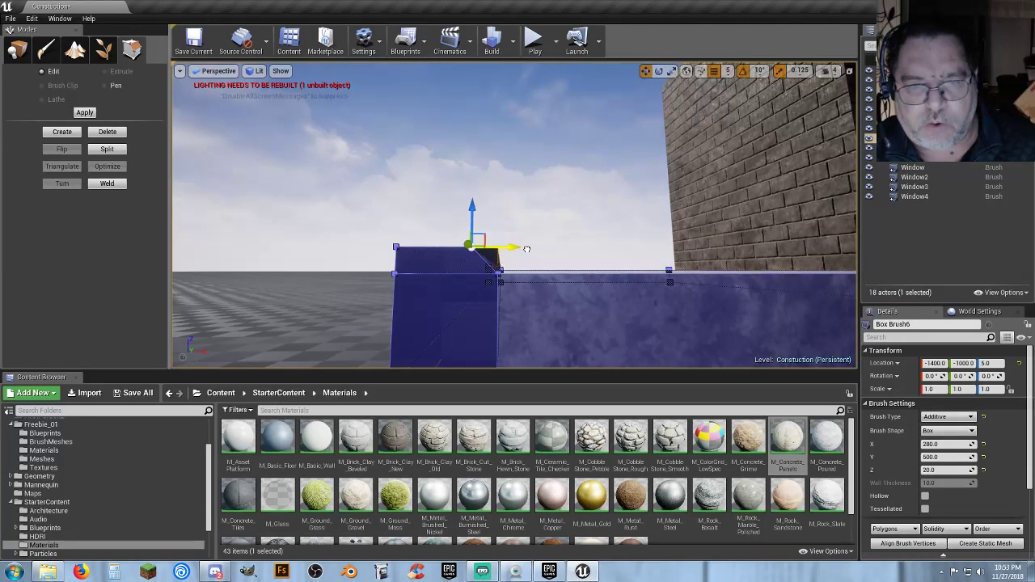
mouse_move(525, 249)
right_down()
mouse_move(614, 255)
mouse_move(587, 270)
mouse_move(664, 340)
right_up()
mouse_move(532, 301)
right_down()
mouse_move(485, 301)
mouse_move(558, 296)
mouse_move(532, 301)
right_up()
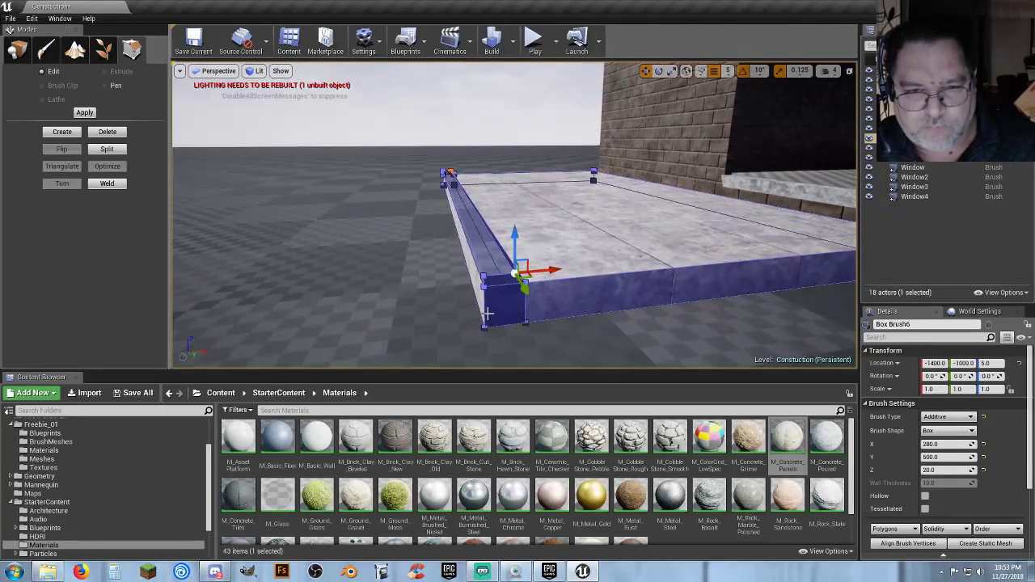
Bevel the raised curb's outer top edge by moving its two top vertices inward with the 5-unit snap.
mouse_move(483, 278)
right_down()
mouse_move(453, 283)
mouse_move(551, 195)
right_up()
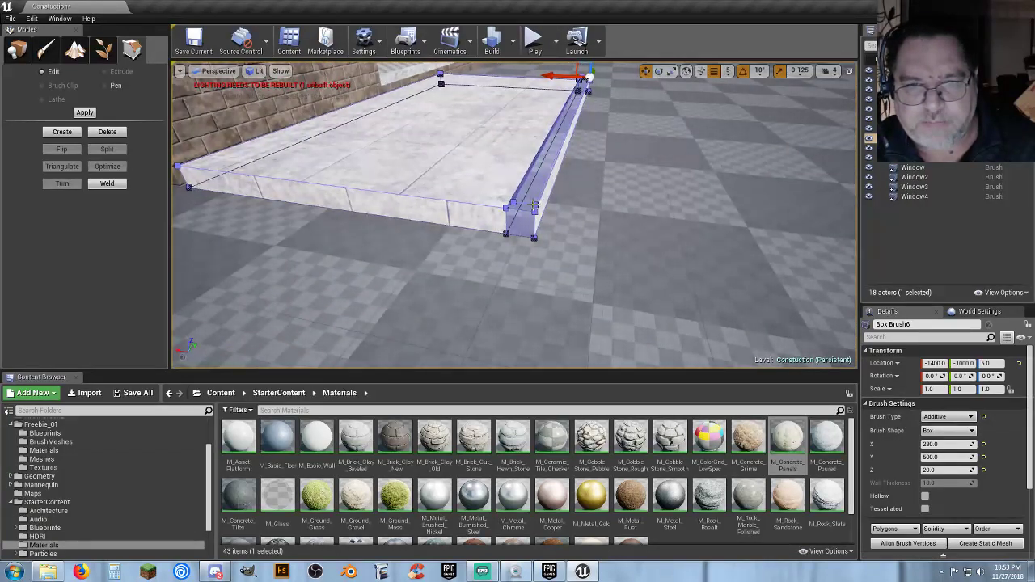
click(533, 204)
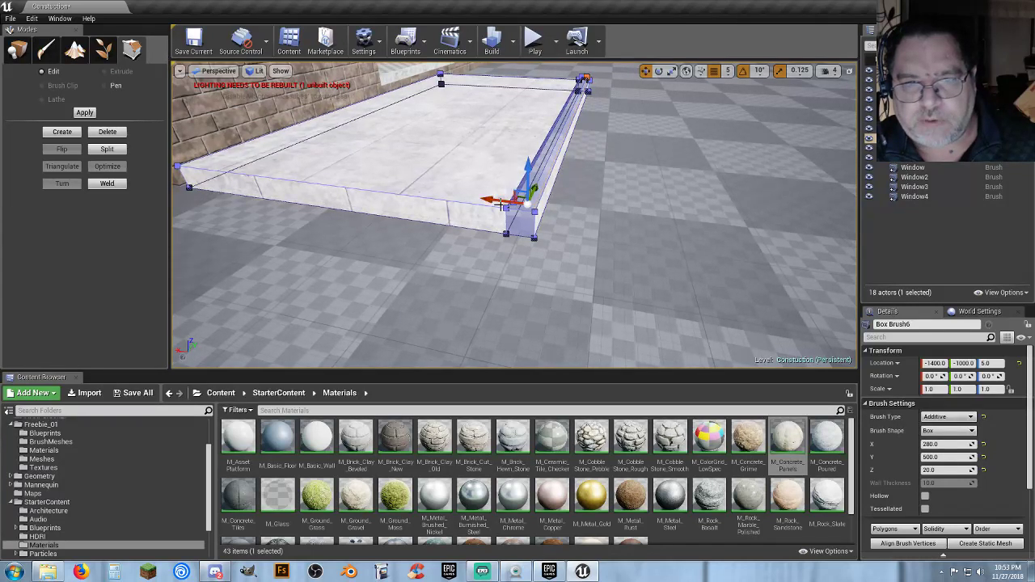
scroll(528, 207, up, 3)
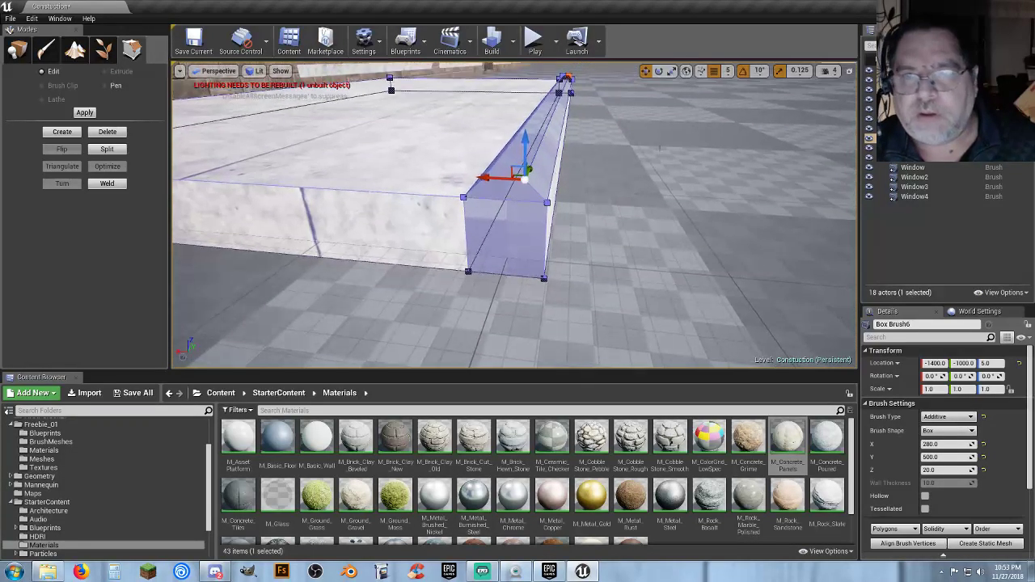
Set the position grid snap to 1 and lower the raised curb's four top vertices slightly.
click(728, 70)
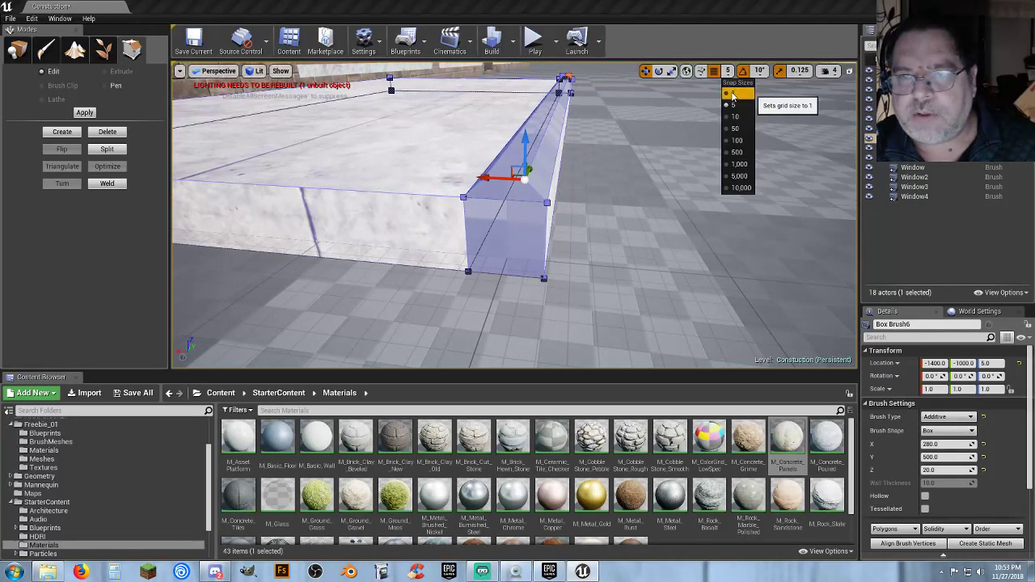
click(732, 97)
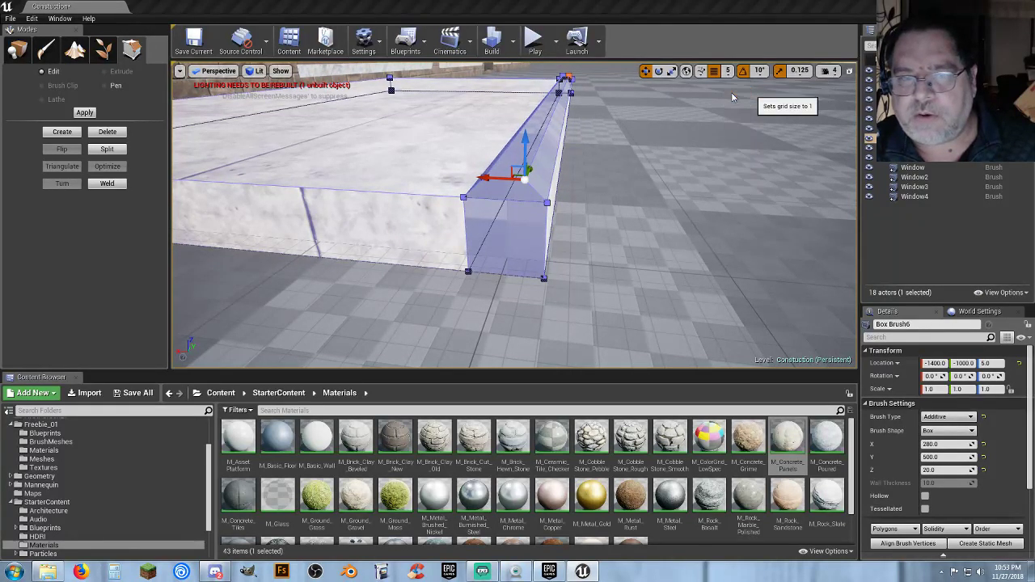
click(484, 181)
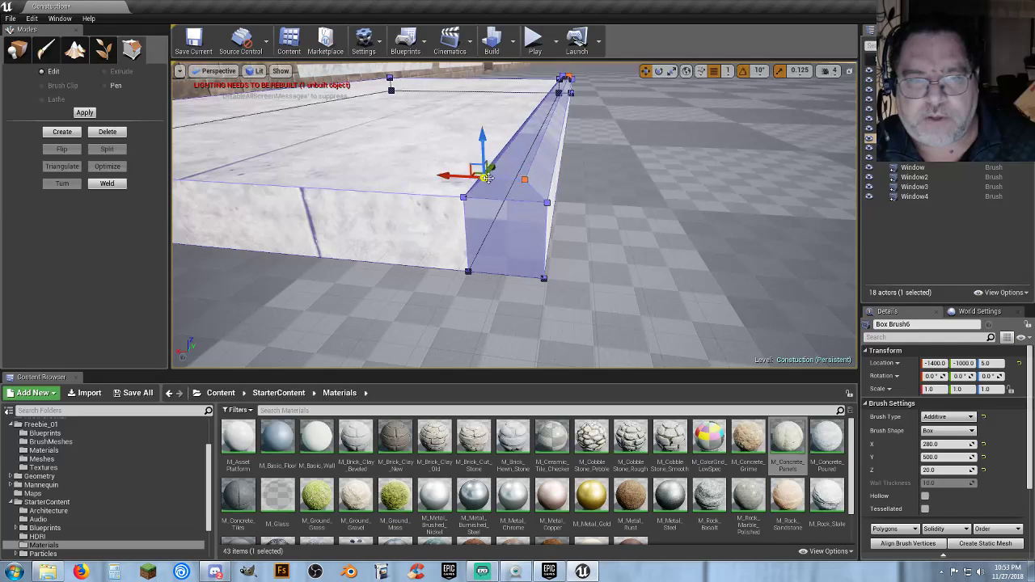
mouse_move(484, 181)
right_down()
mouse_move(484, 137)
mouse_move(364, 105)
mouse_move(267, 259)
mouse_move(340, 323)
mouse_move(380, 227)
mouse_move(356, 219)
mouse_move(380, 235)
right_up()
right_drag(556, 216, 563, 160)
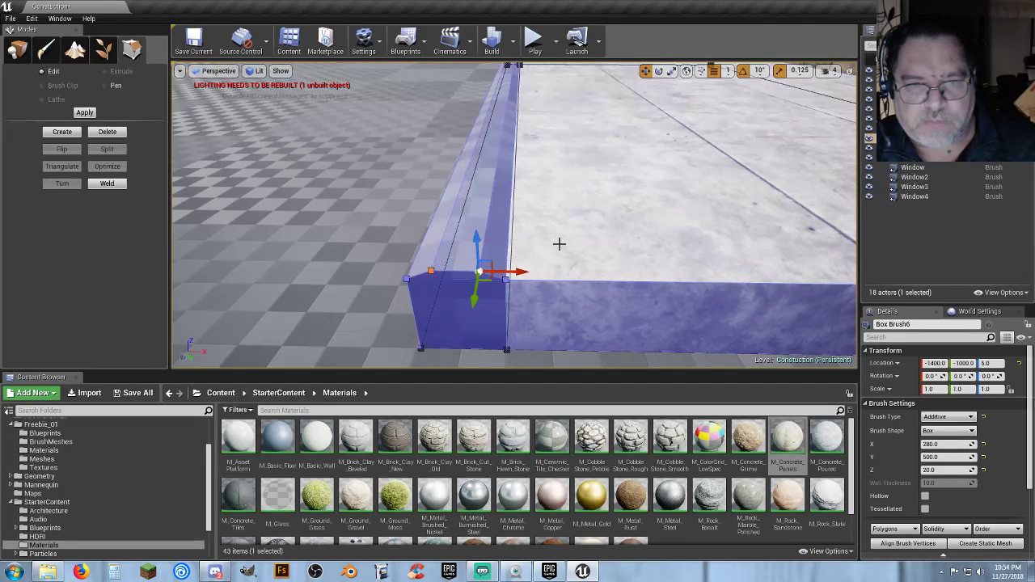
mouse_move(560, 244)
right_down()
mouse_move(599, 243)
mouse_move(567, 247)
right_up()
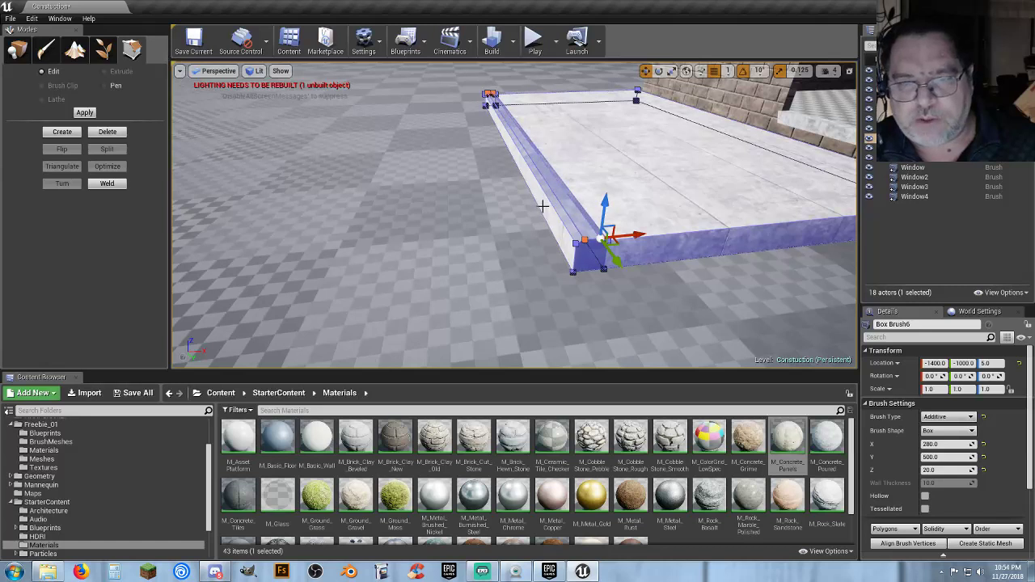
Play-test the level and walk around the sidewalk to examine the curb's reshaped profile.
click(533, 42)
key(w)
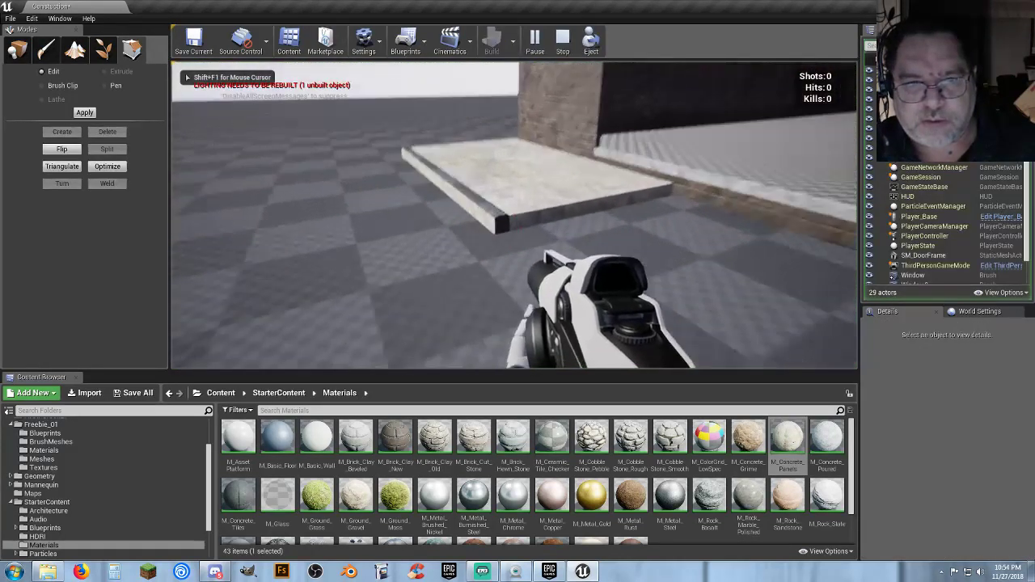
key(w)
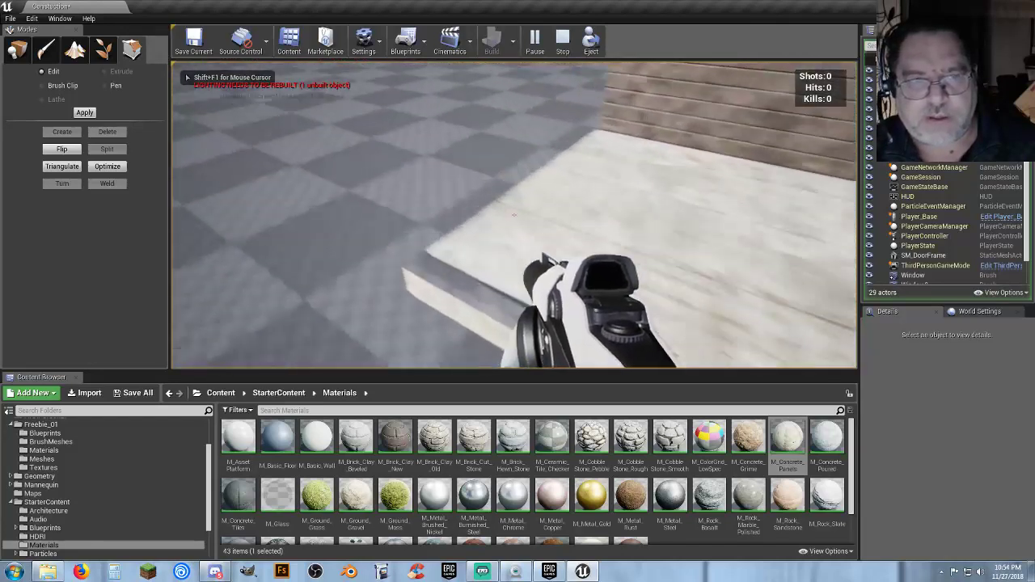
key(s)
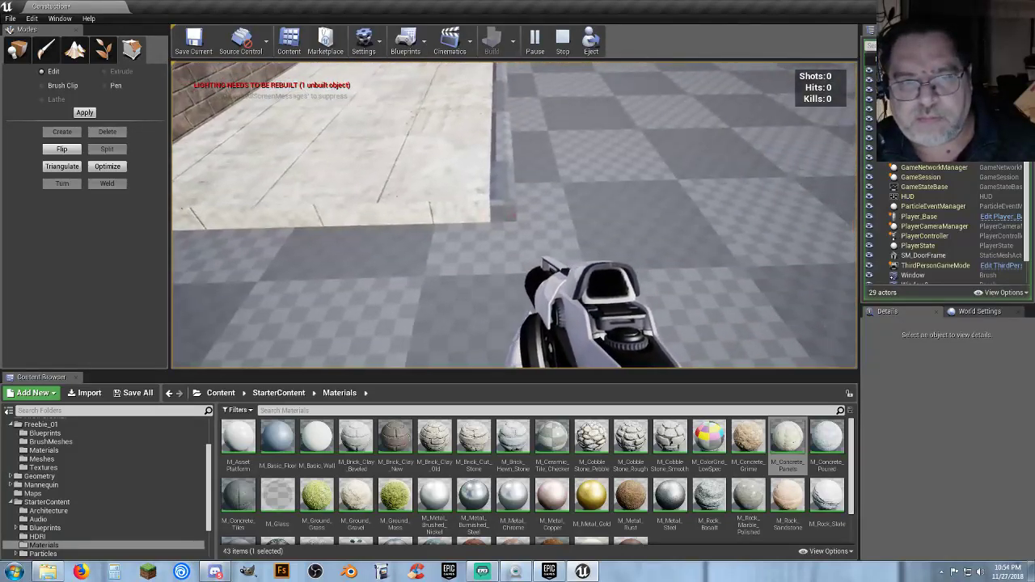
key(Escape)
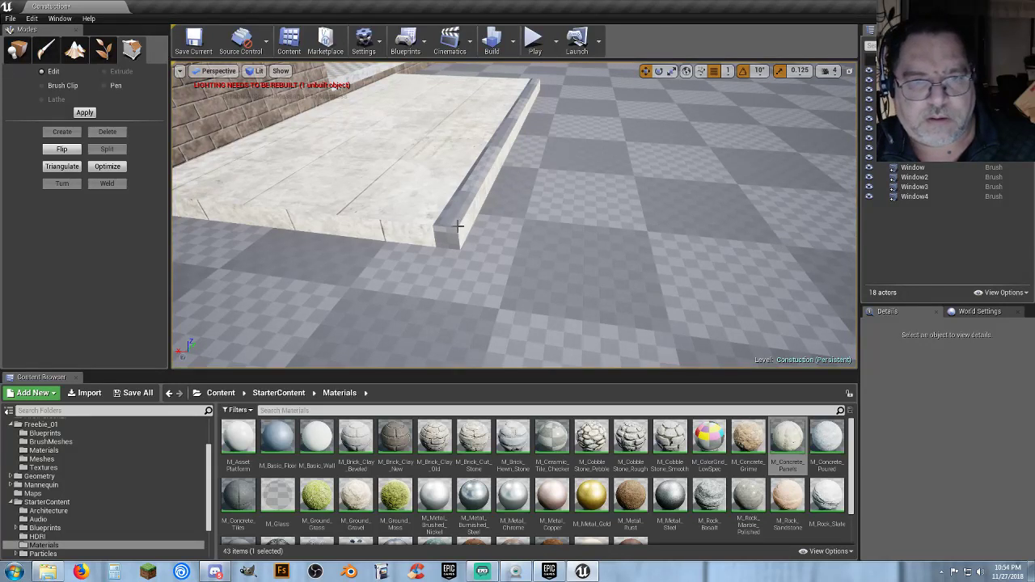
Lower the two vertices along the curb's outer upper edge to steepen the outer bevel.
click(468, 189)
mouse_move(557, 191)
right_down()
mouse_move(557, 212)
mouse_move(556, 191)
right_up()
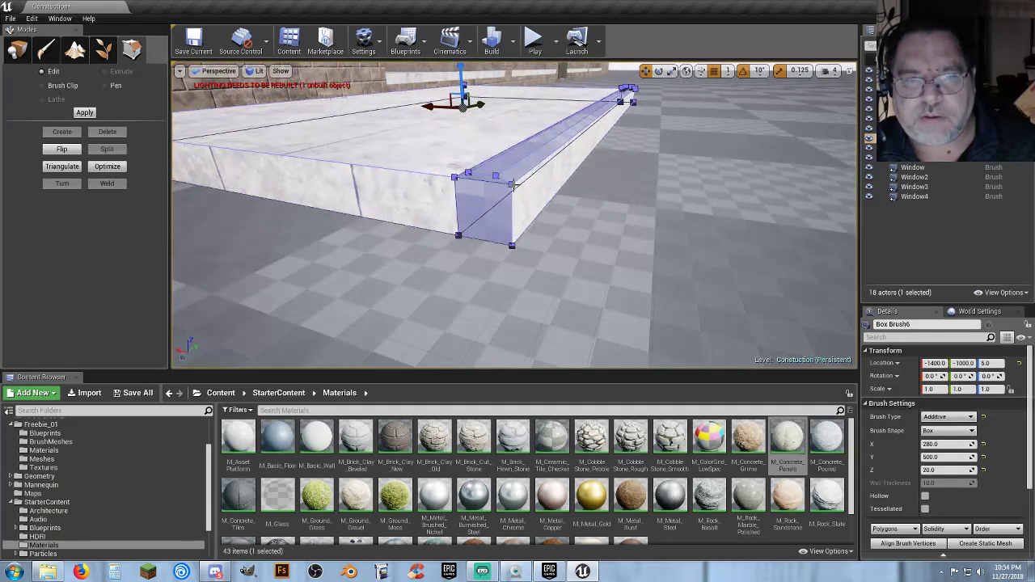
click(498, 177)
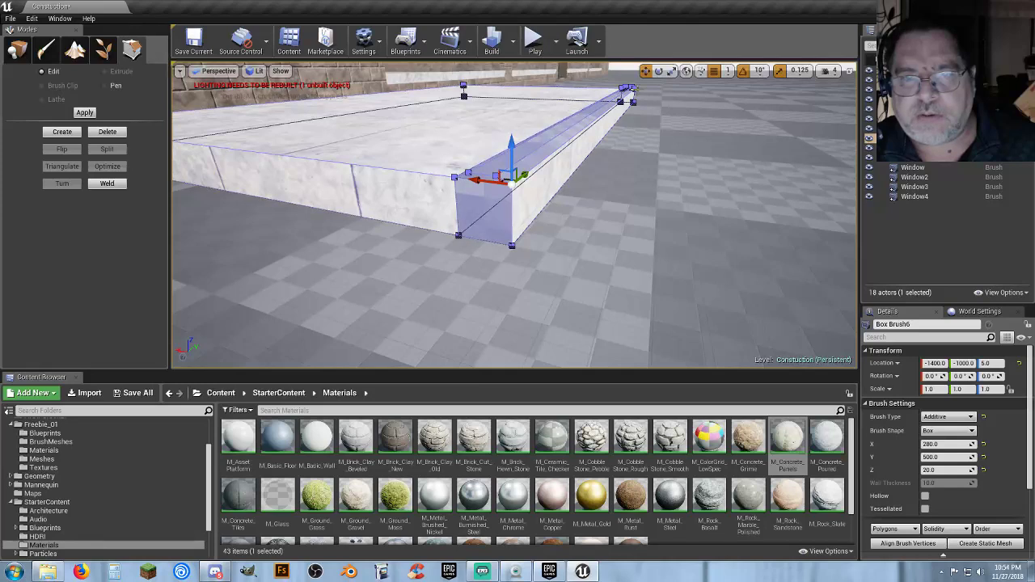
click(627, 88)
mouse_move(640, 124)
right_down()
mouse_move(615, 101)
mouse_move(550, 162)
mouse_move(517, 105)
mouse_move(668, 195)
mouse_move(636, 144)
right_up()
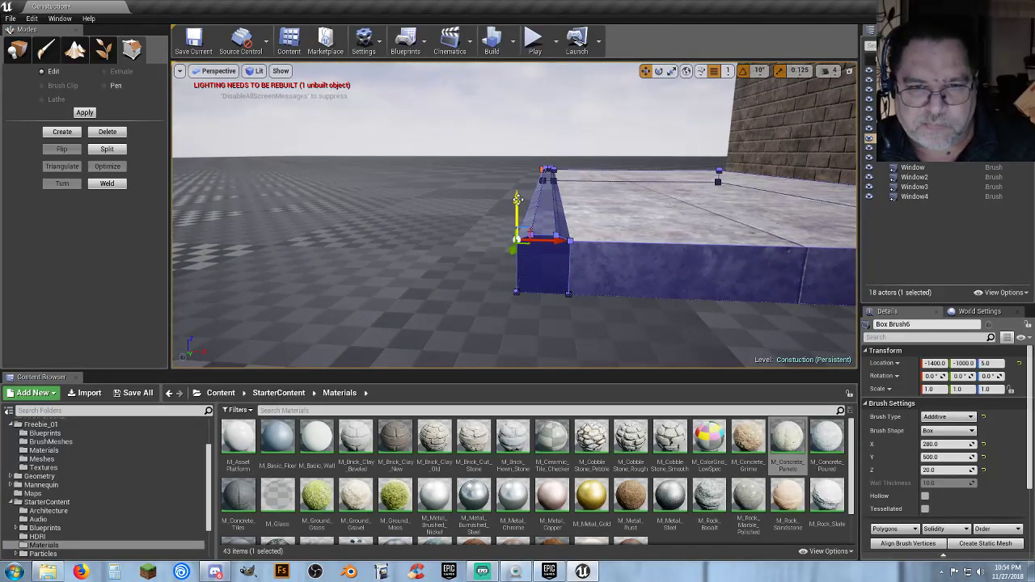
drag(518, 203, 518, 205)
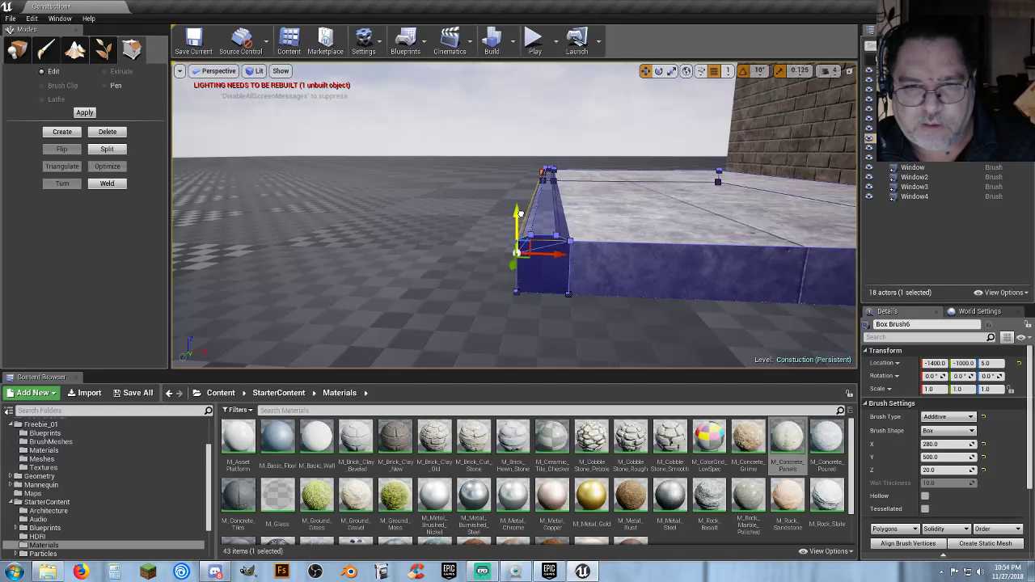
right_drag(534, 213, 573, 214)
Play-test the level again to examine the curb's deeper outer bevel from several sides.
click(534, 39)
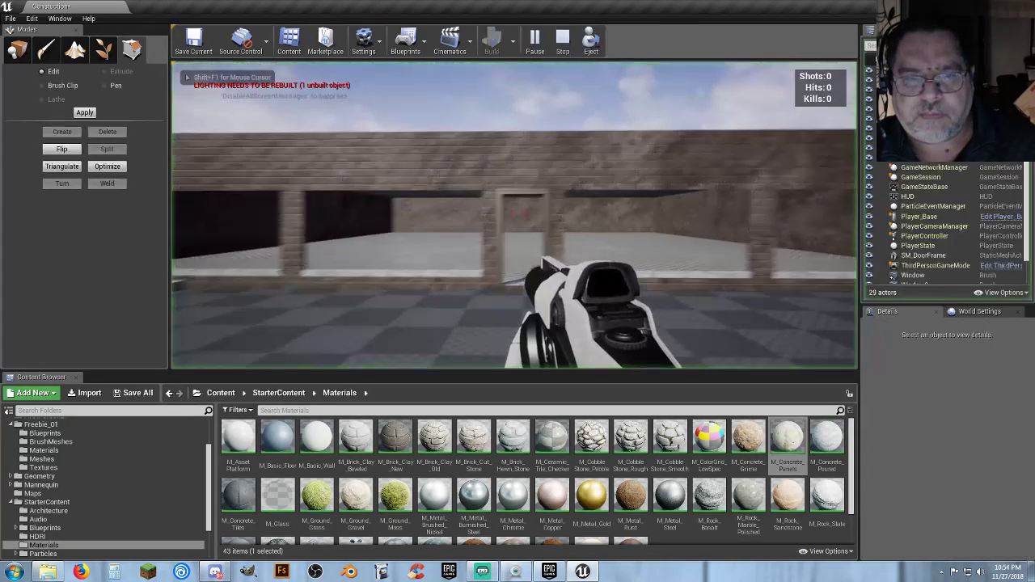
key(w)
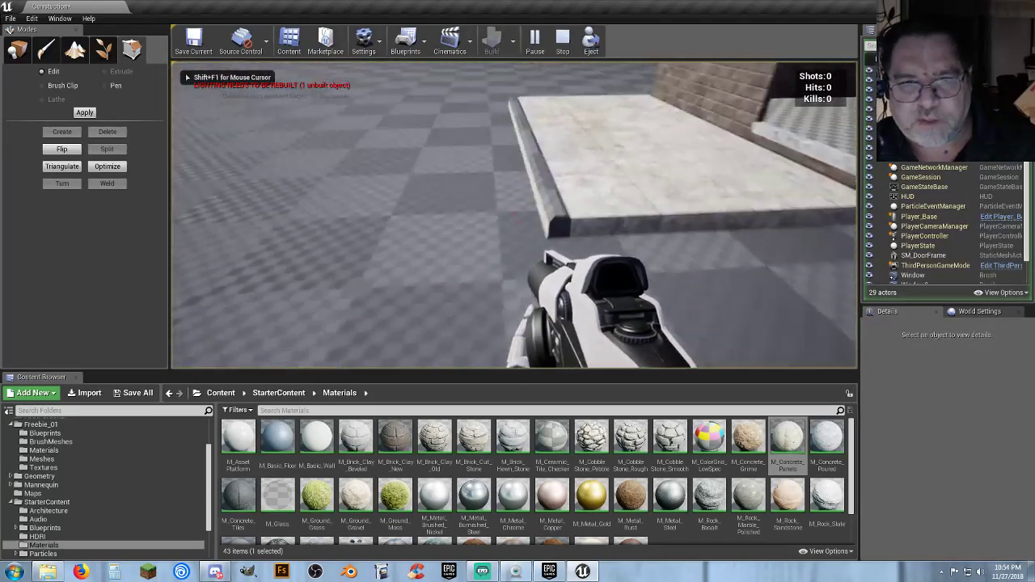
key(w)
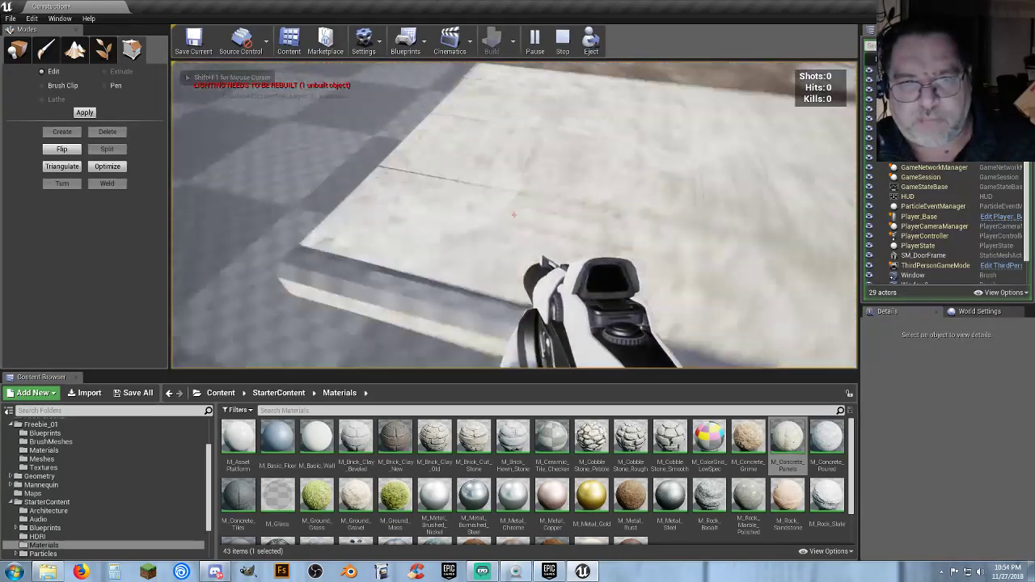
key(s)
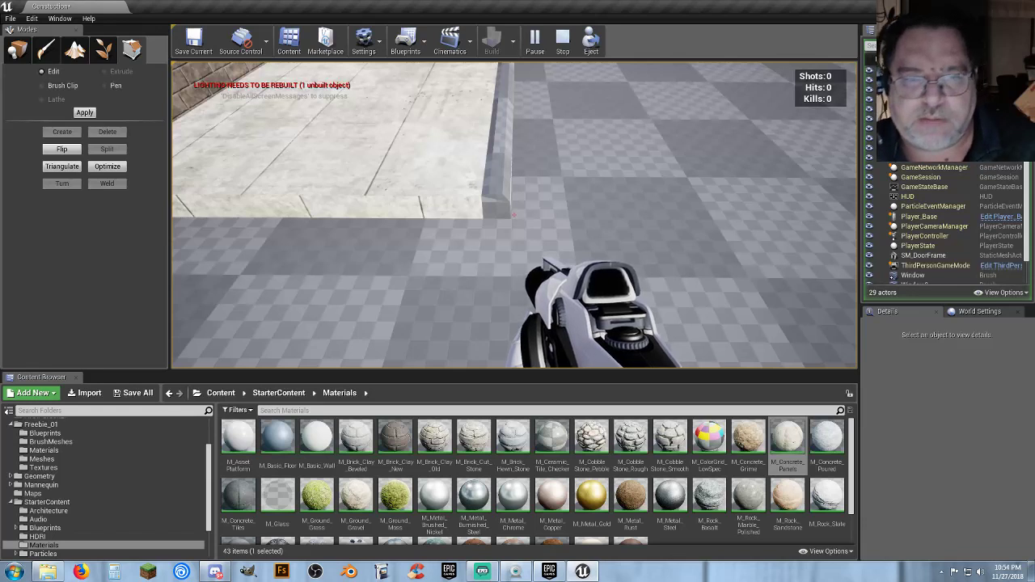
key(s)
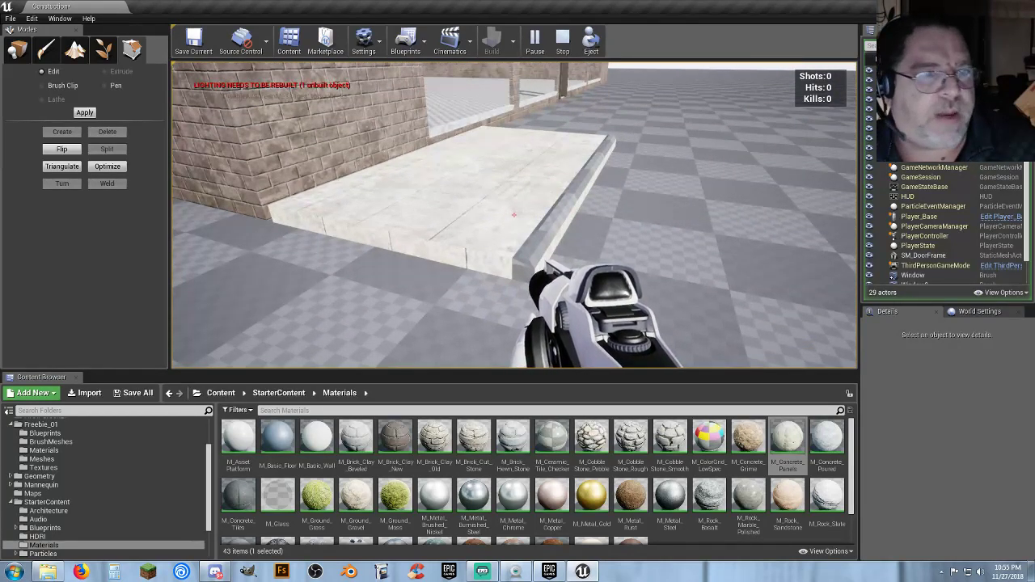
key(Escape)
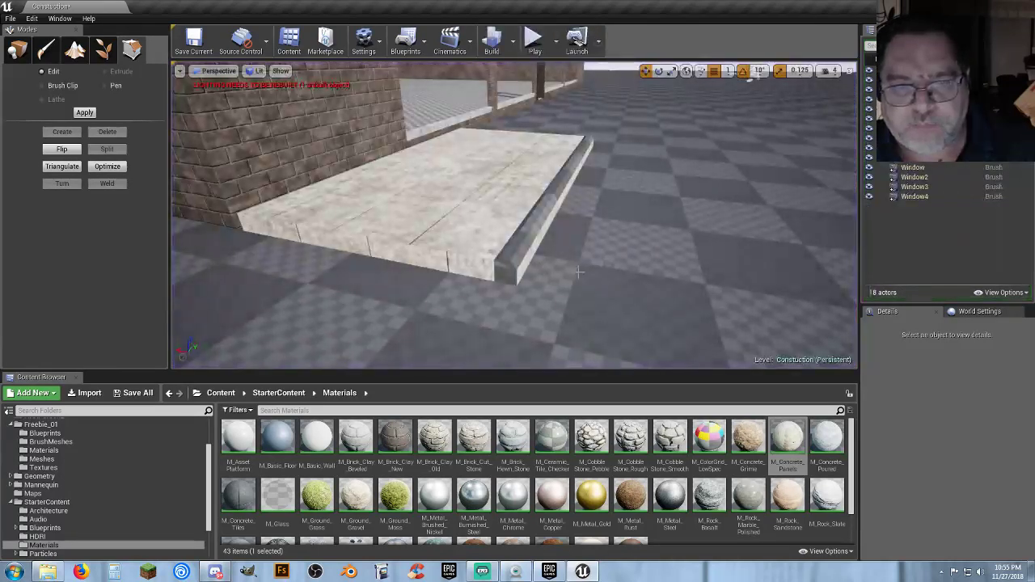
Select all adjacent surfaces of the sidewalk brush and replace their missing material with M_Concrete_Panels.
click(521, 255)
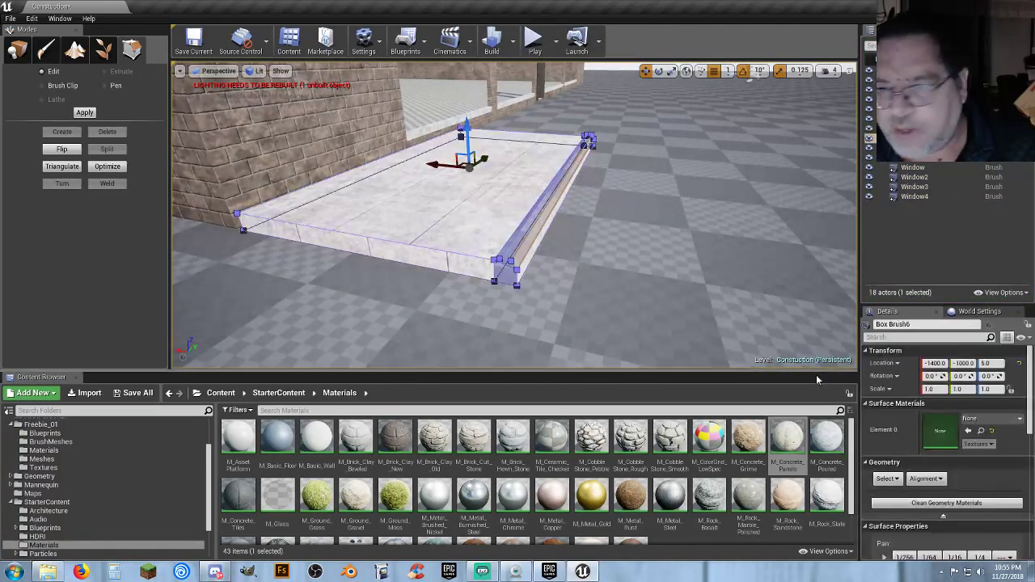
click(889, 479)
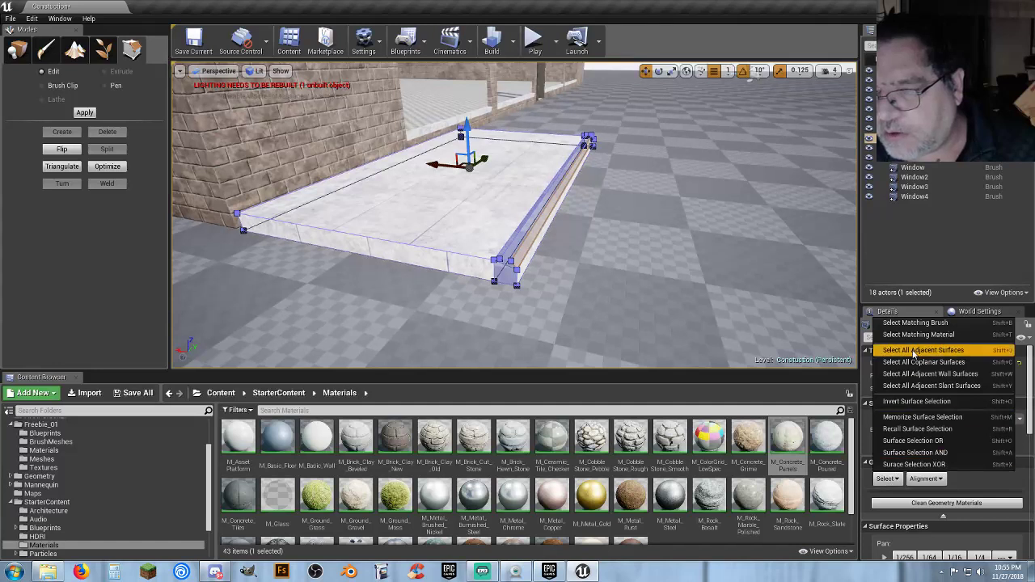
click(914, 351)
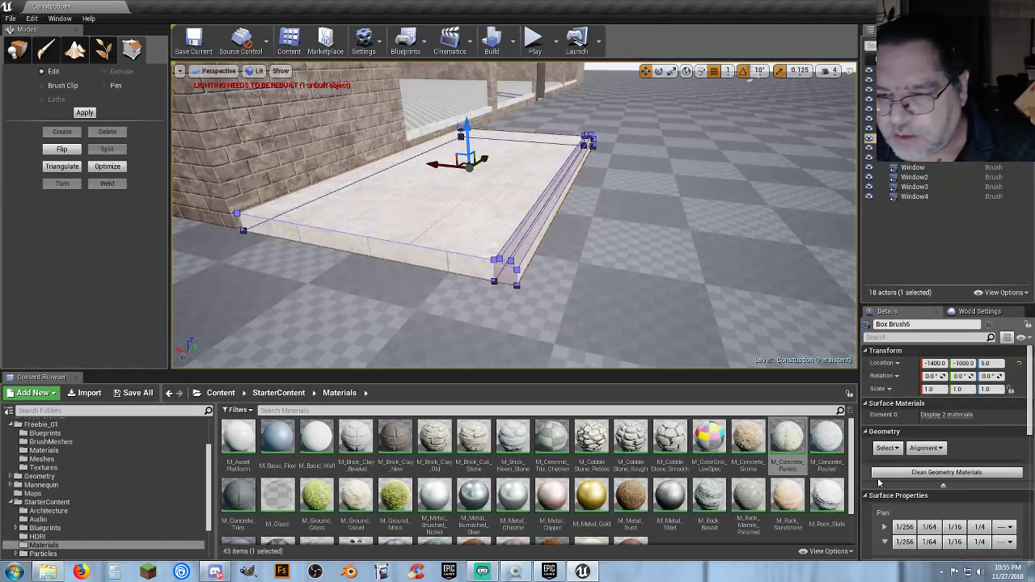
click(934, 416)
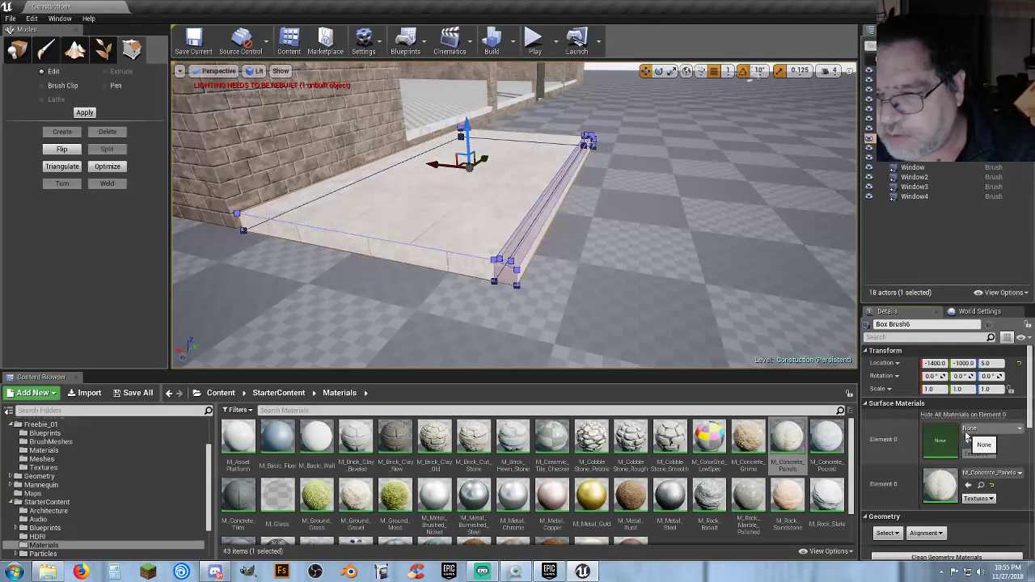
click(968, 441)
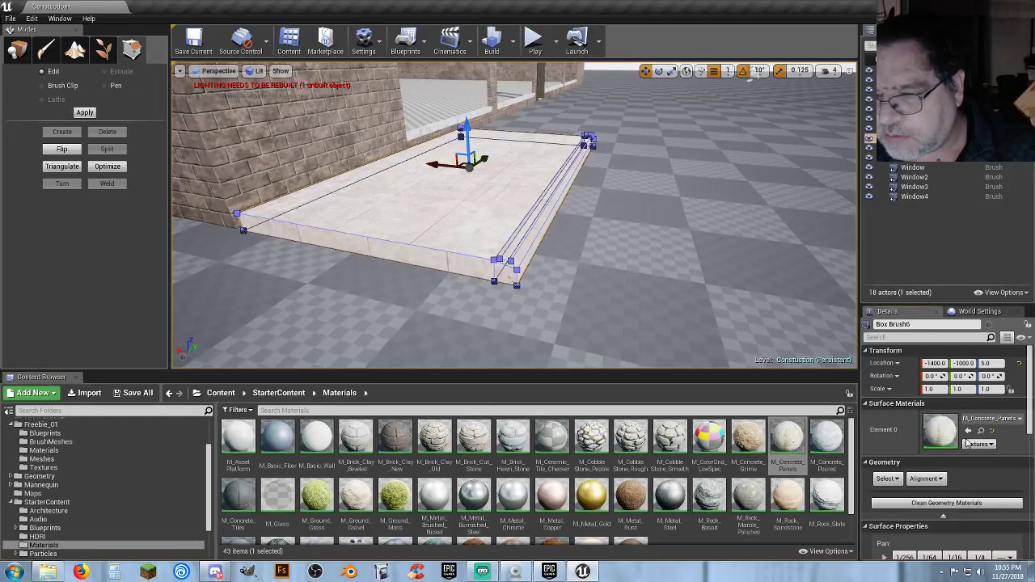
Play-test the level and walk around the sidewalk to examine the concrete-panel material on the curb.
click(534, 38)
key(w)
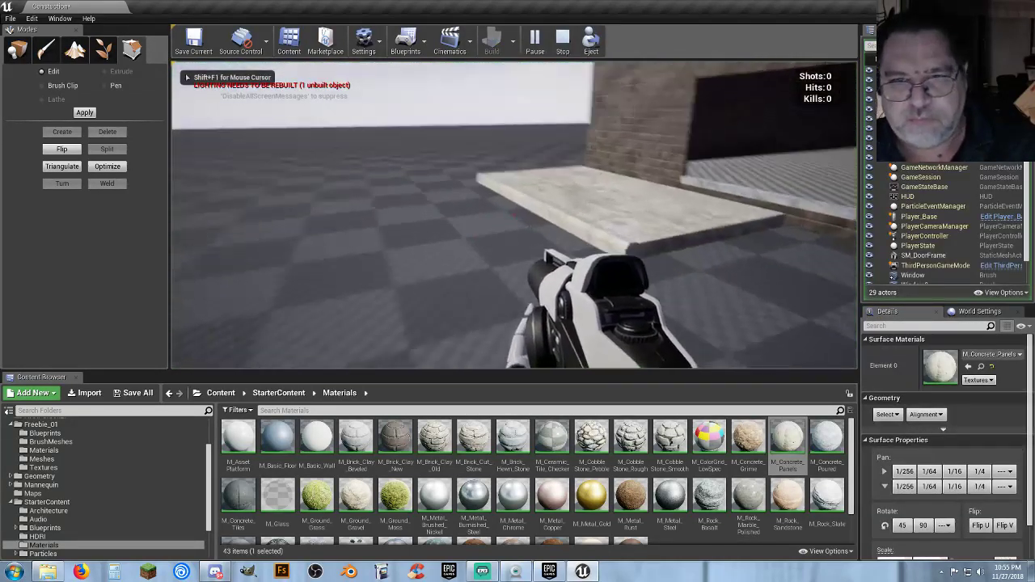
key(w)
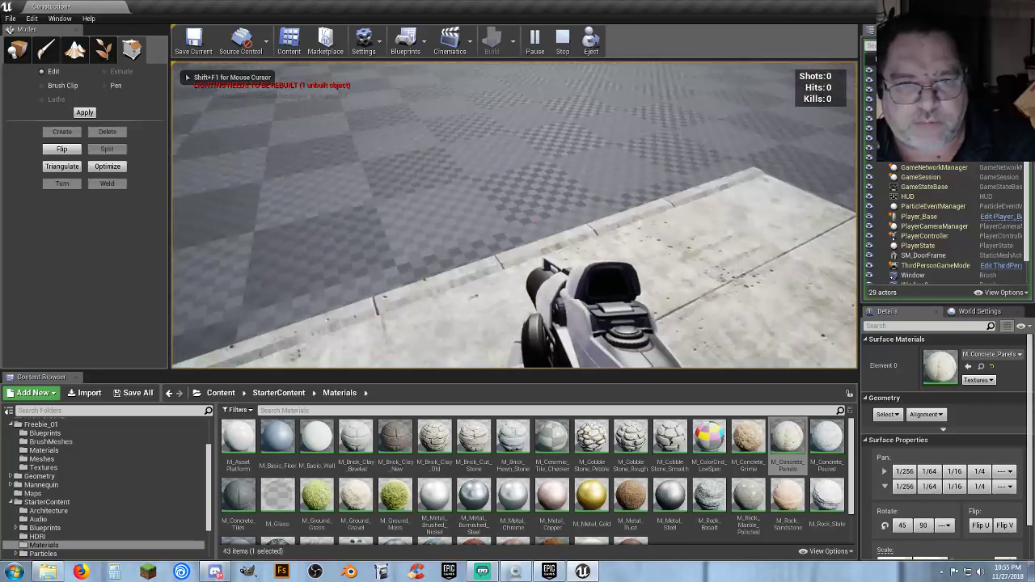
key(w)
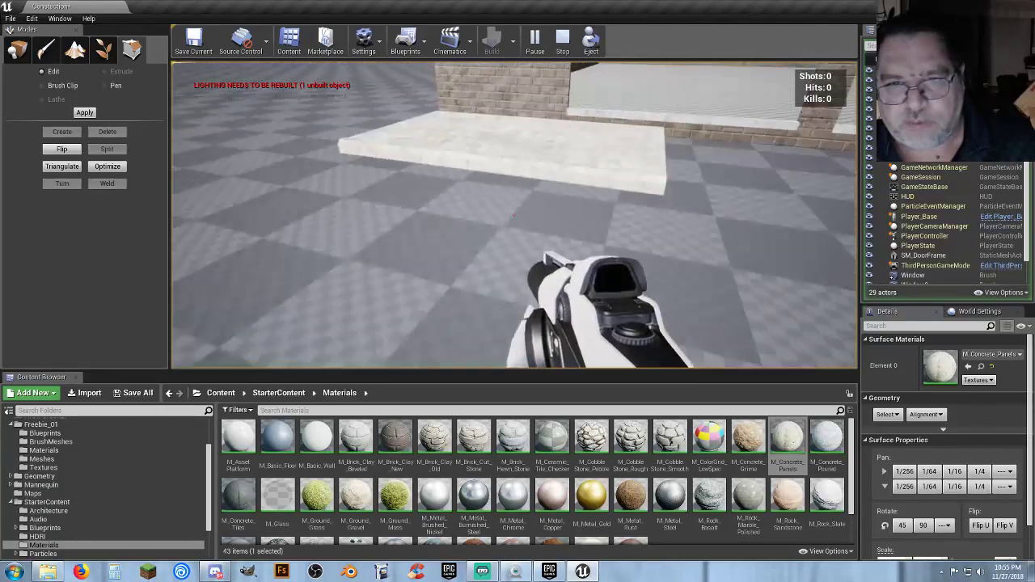
key(w)
key(s)
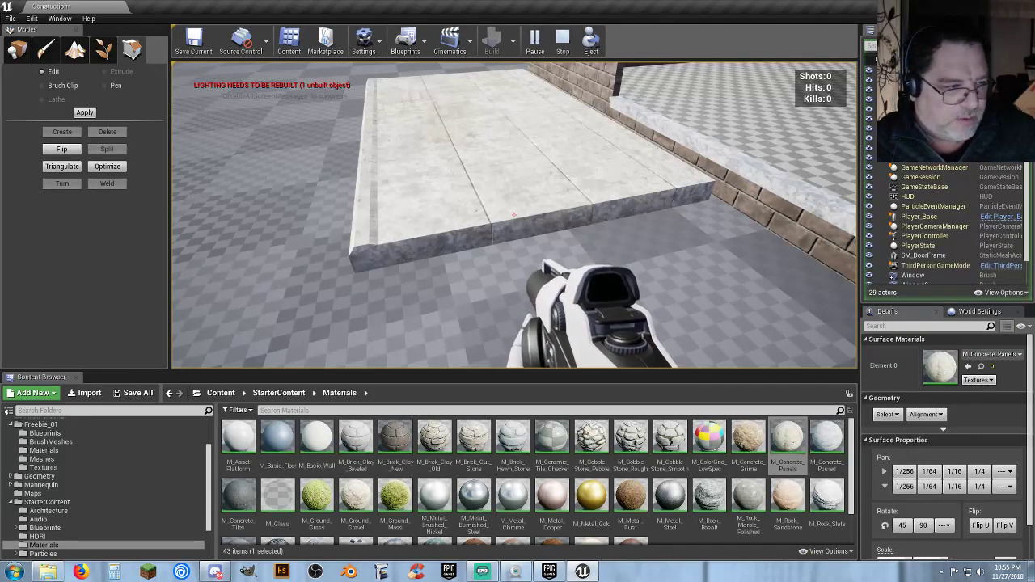
key(d)
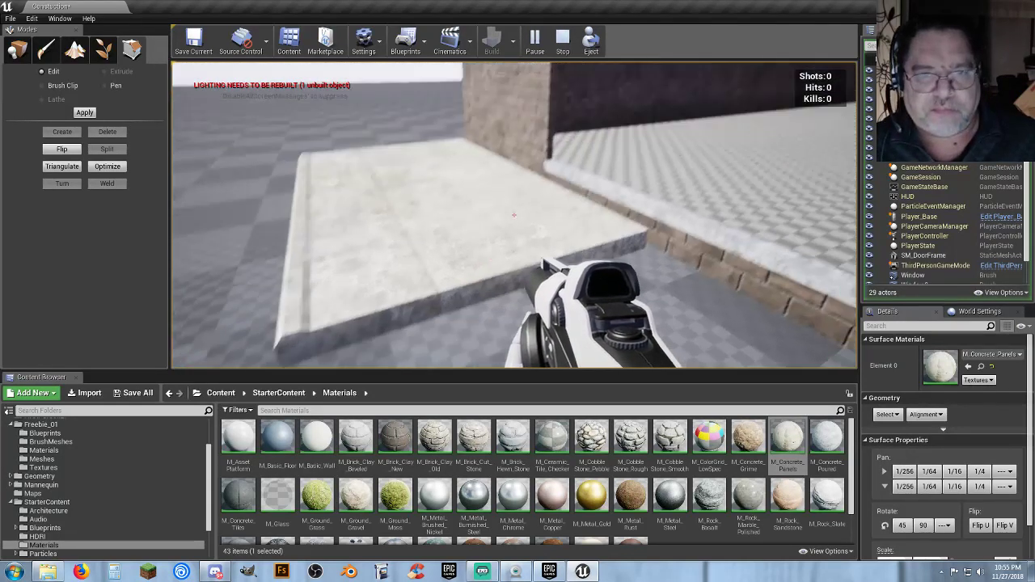
key(d)
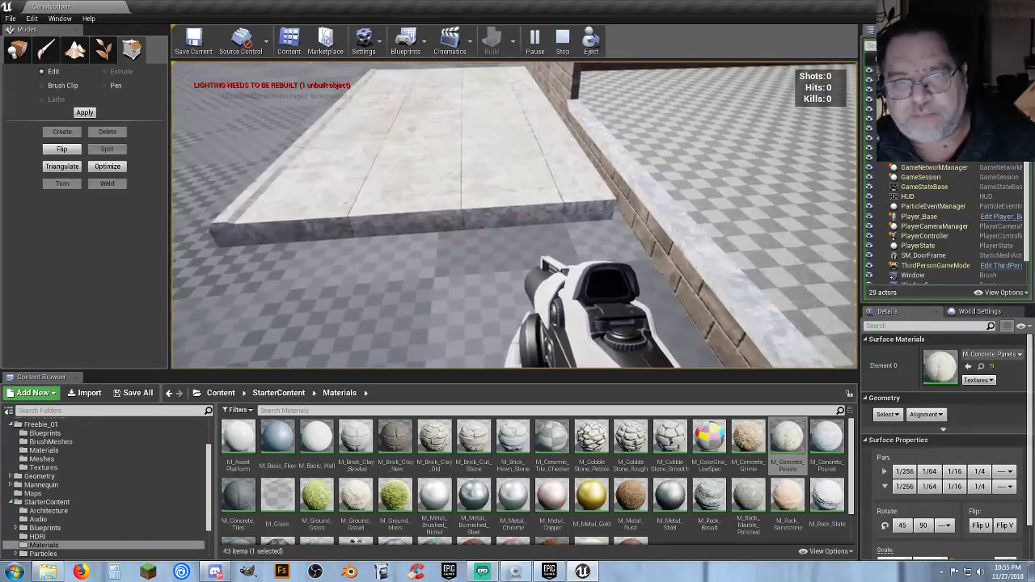
key(Escape)
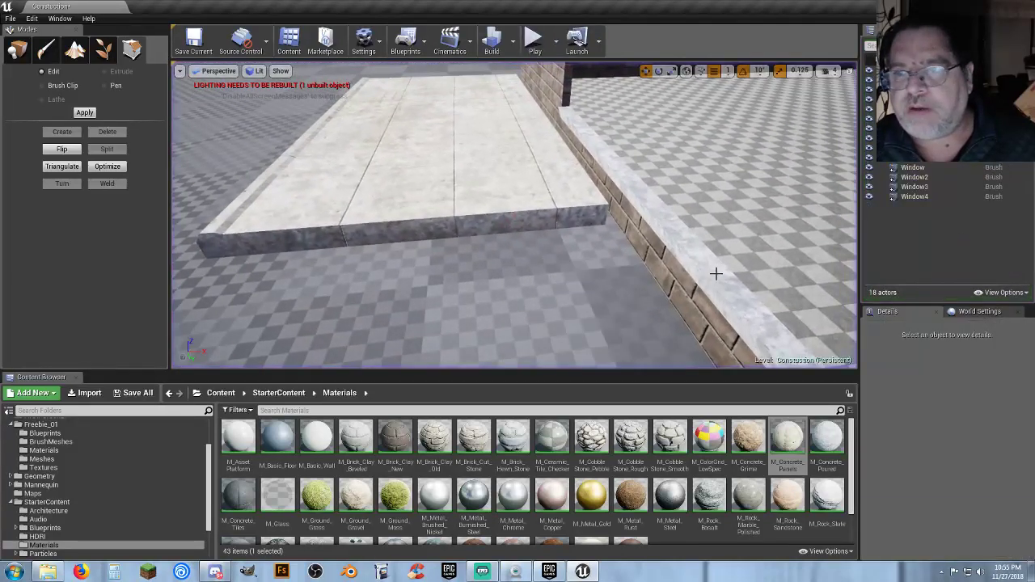
Move the sidewalk brush against the storefront's brick wall, to an X location of -1390.
click(18, 50)
click(517, 194)
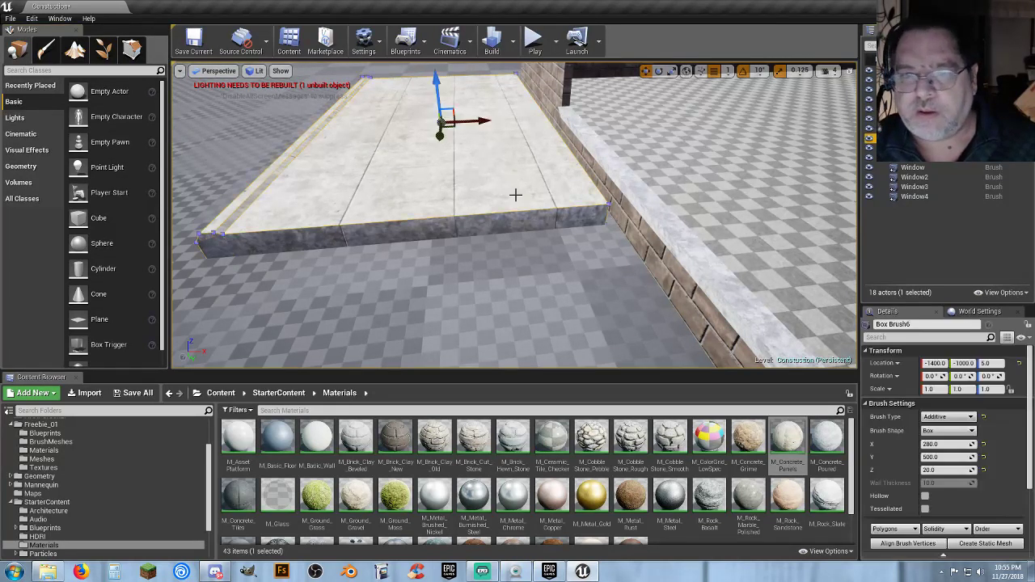
drag(486, 121, 491, 121)
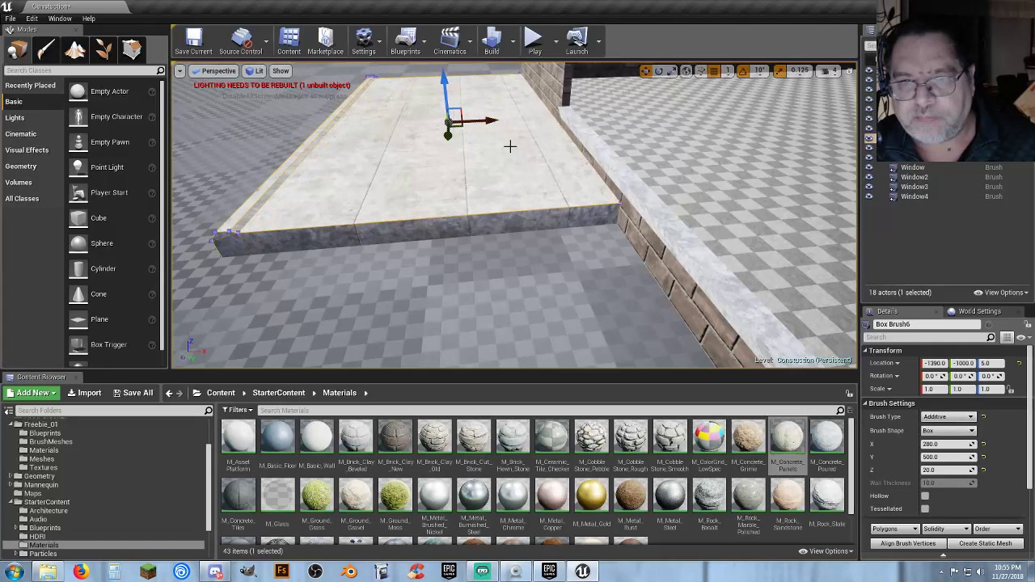
Play-test the level to examine the sidewalk against the brick wall, the doorway and the storefront's front from outside.
click(534, 41)
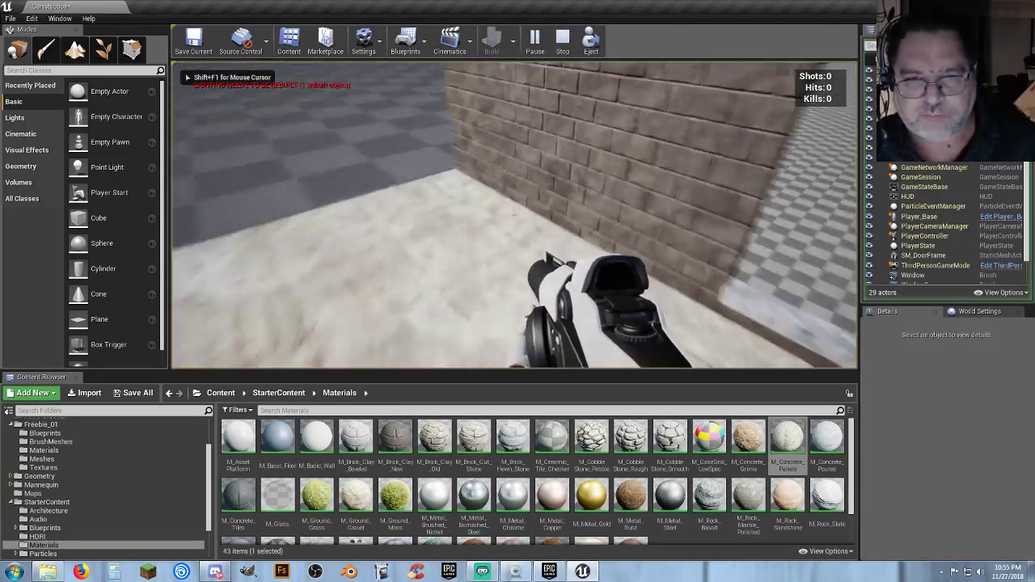
key(w)
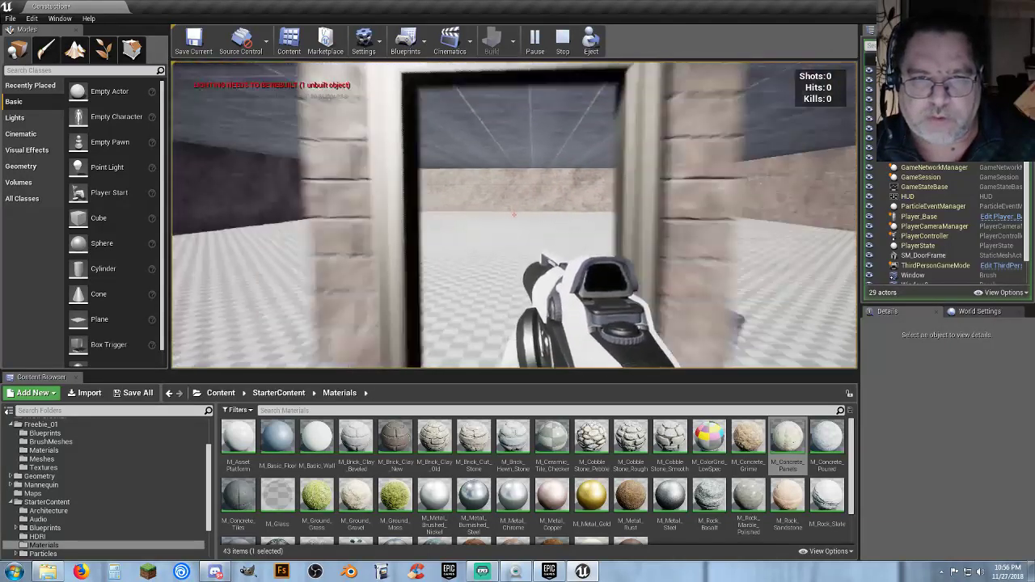
key(s)
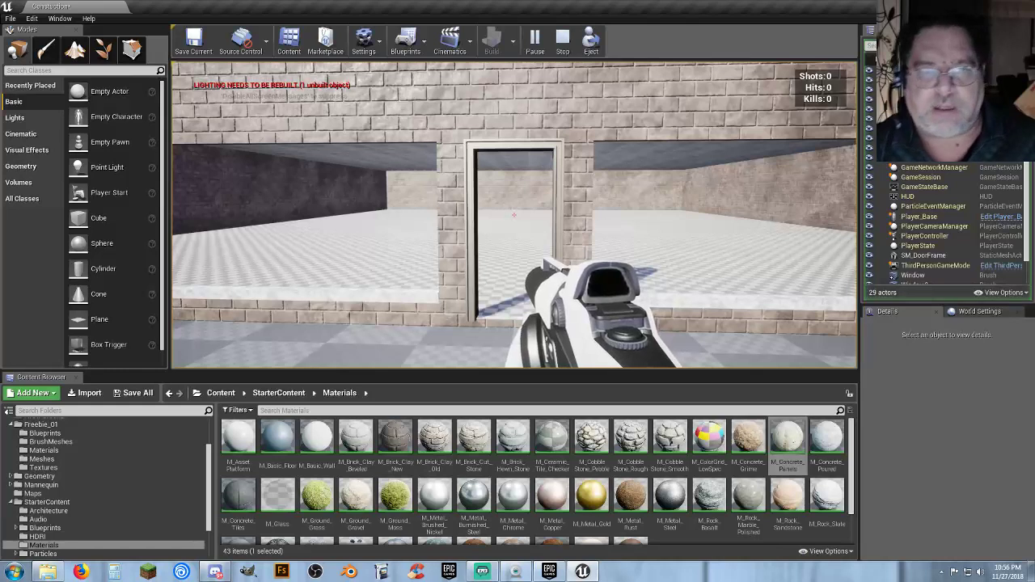
key(s)
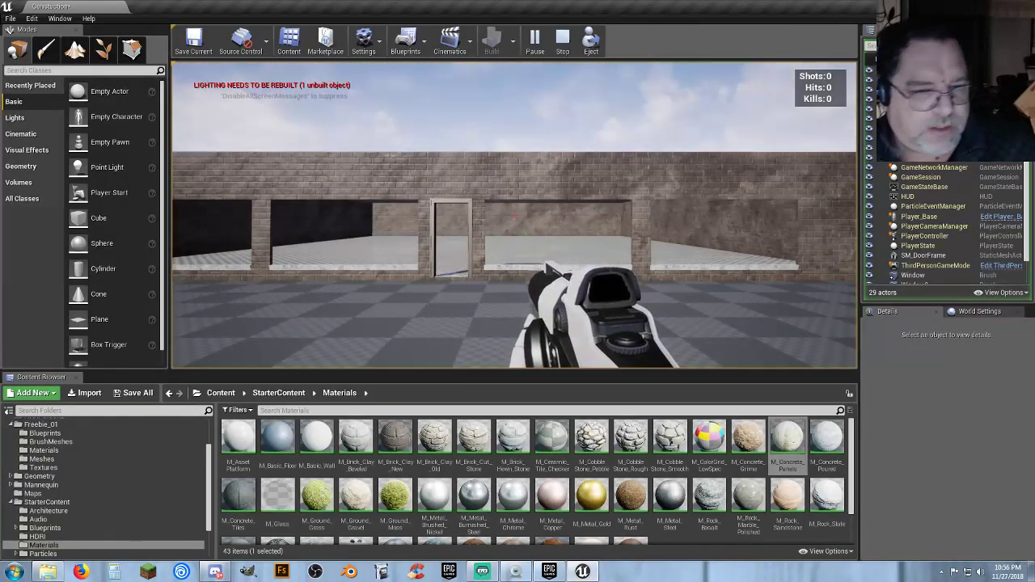
key(w)
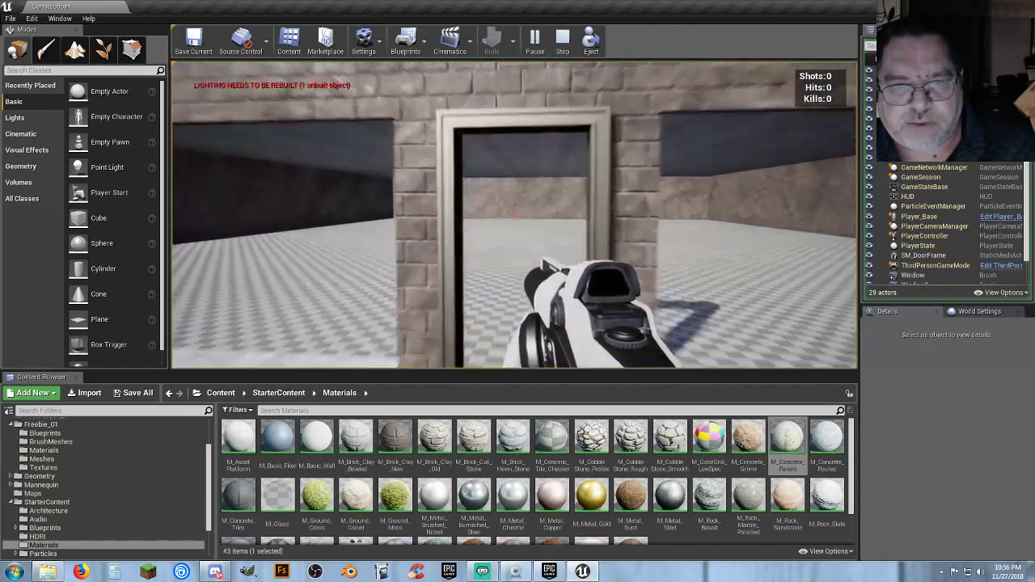
key(w)
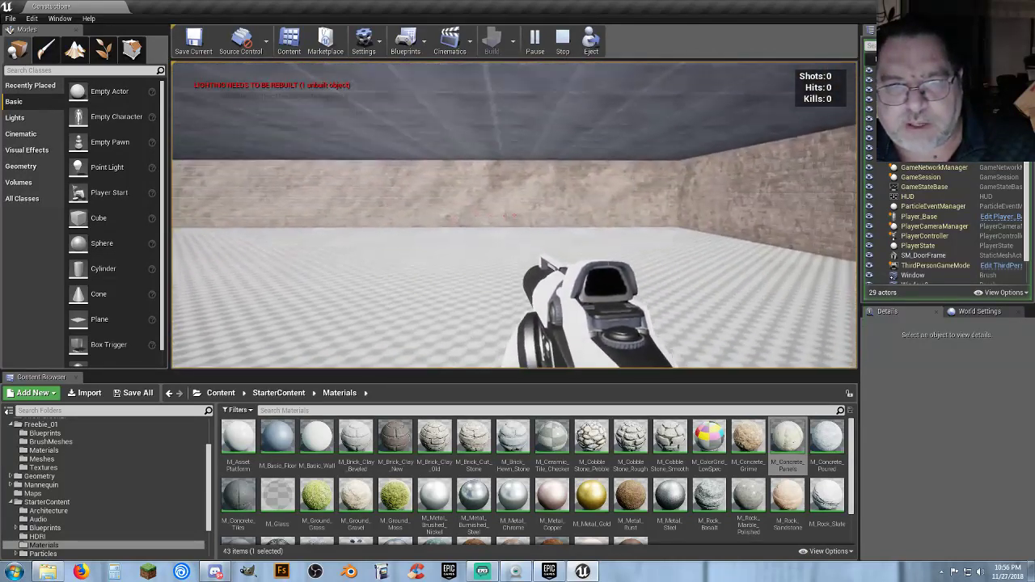
key(w)
key(s)
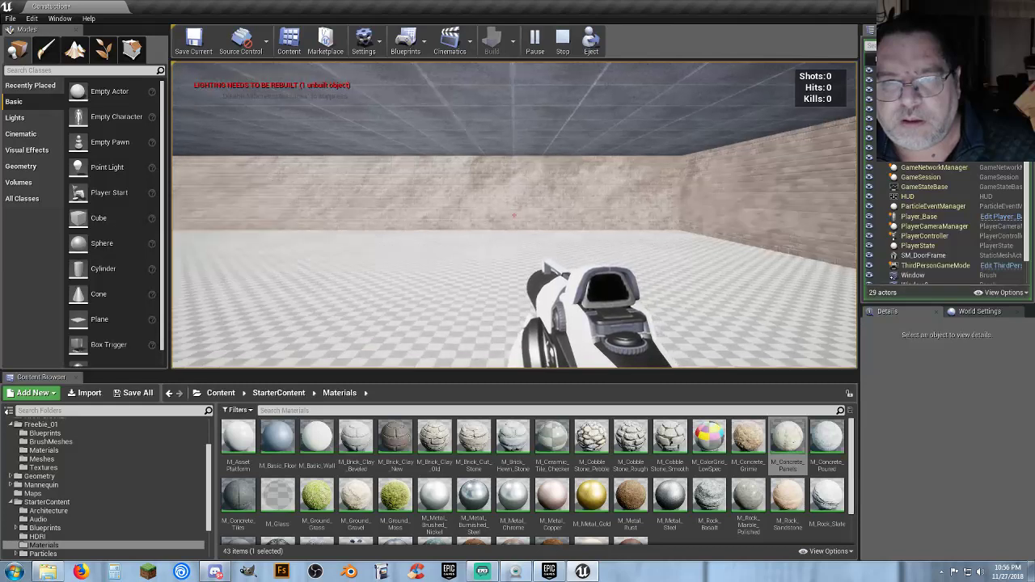
key(s)
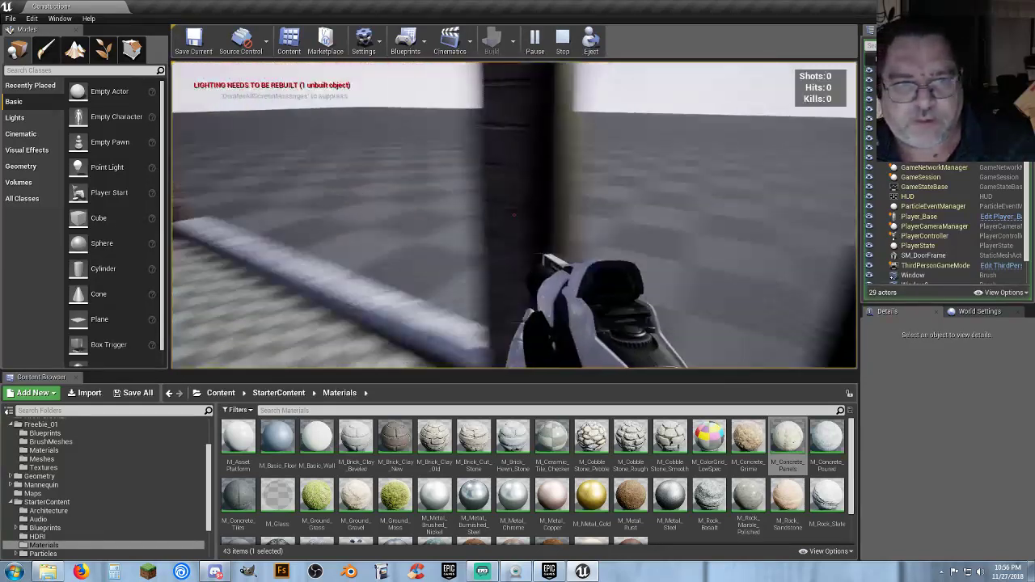
key(w)
key(s)
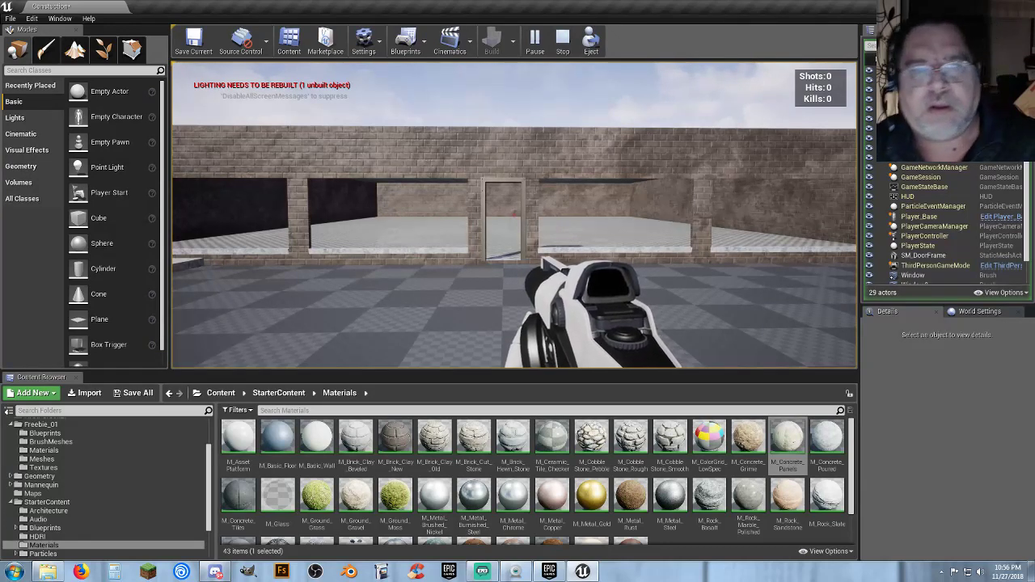
key(s)
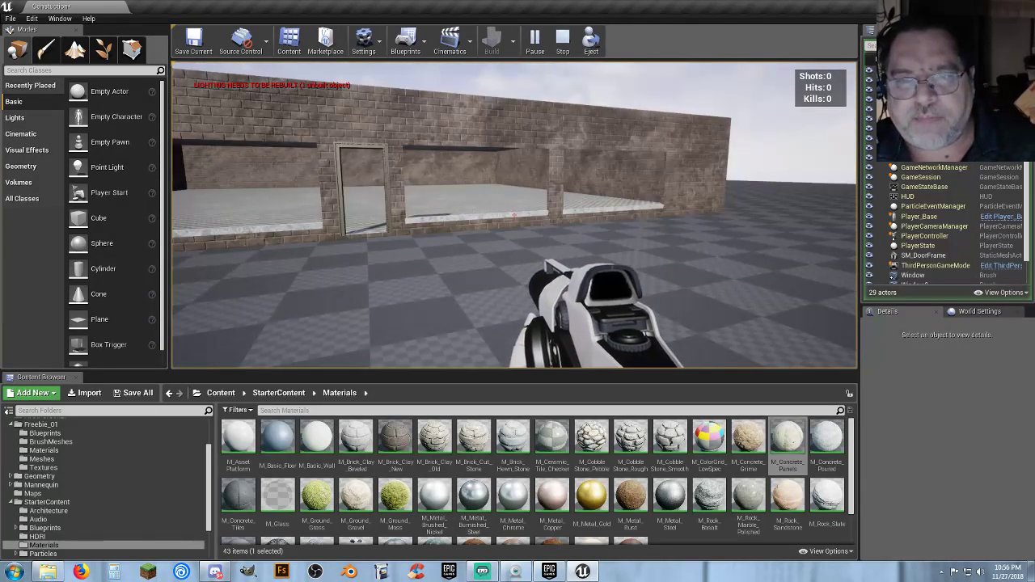
Walk in and out through the doorway to examine the store's interior walls, floor, ceiling and window openings.
key(w)
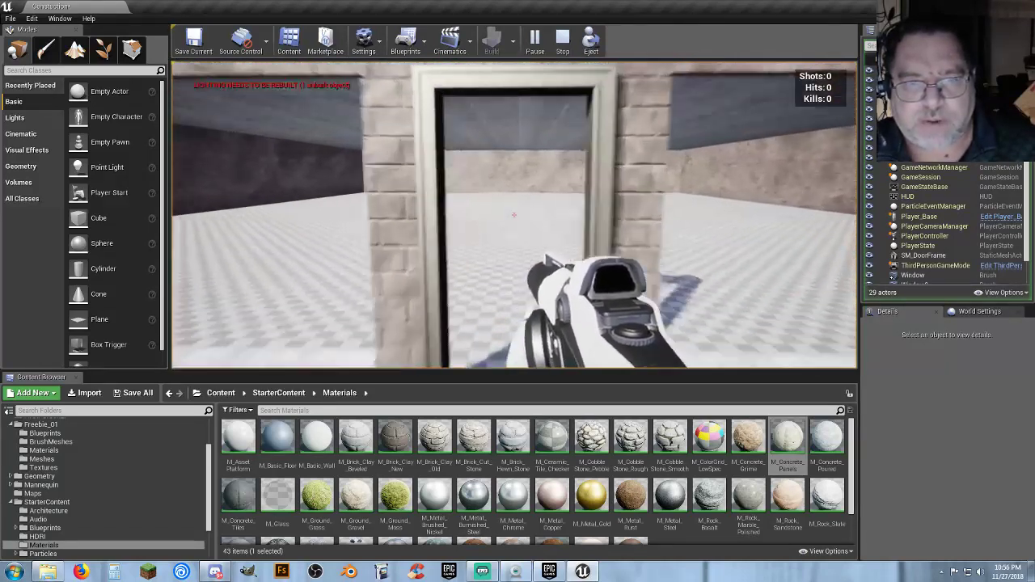
key(w)
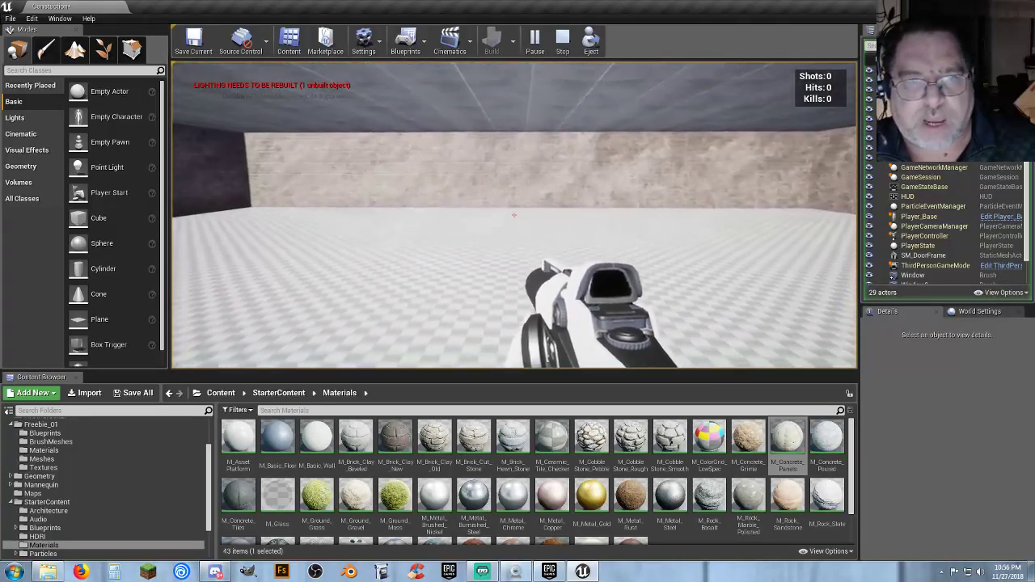
key(w)
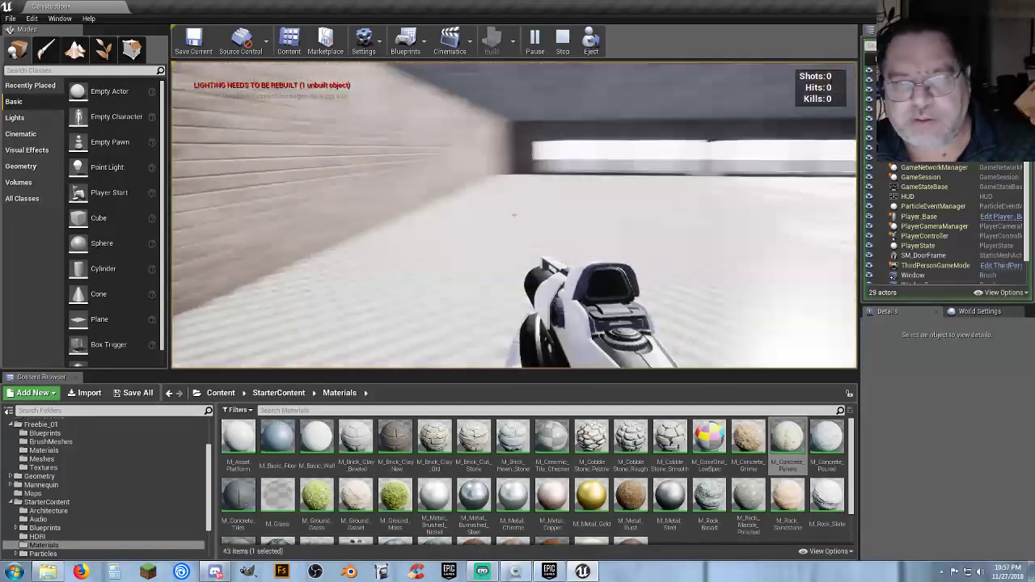
key(w)
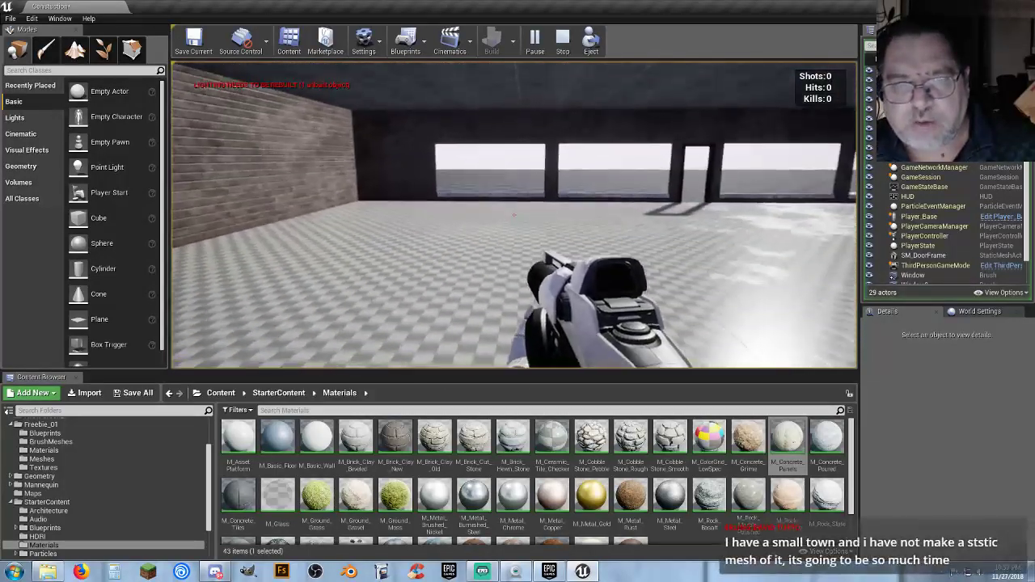
key(w)
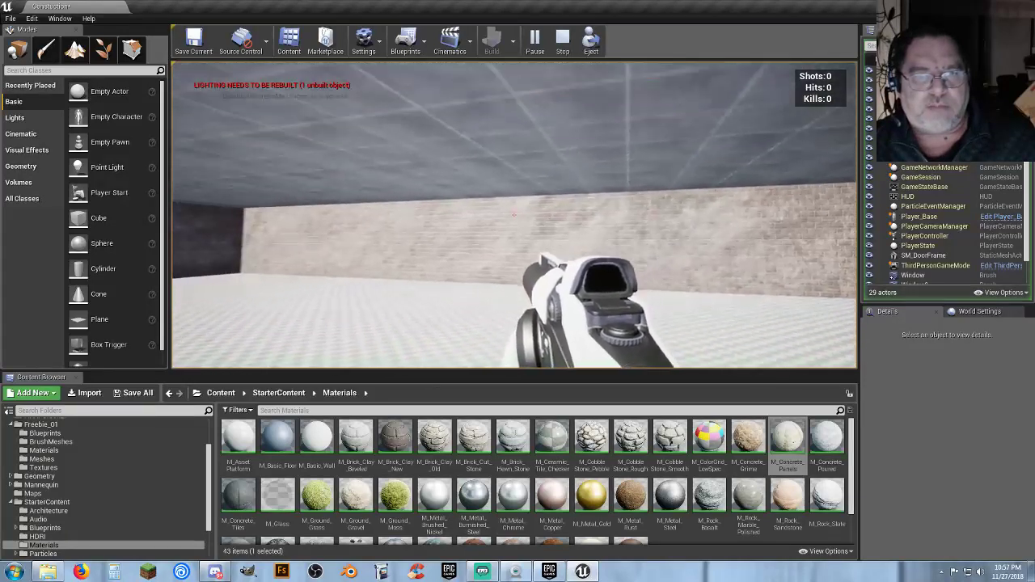
key(s)
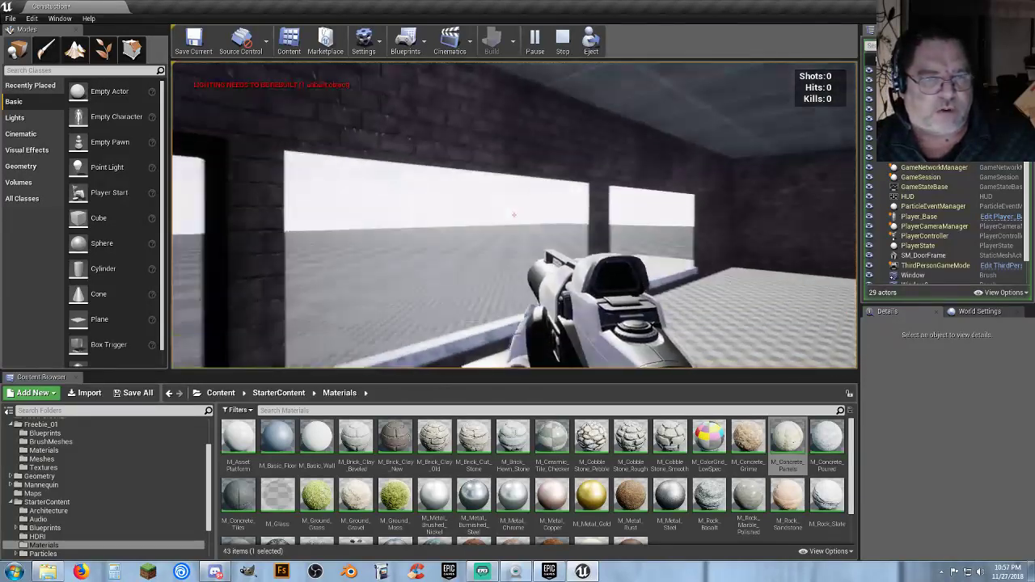
key(w)
key(w)
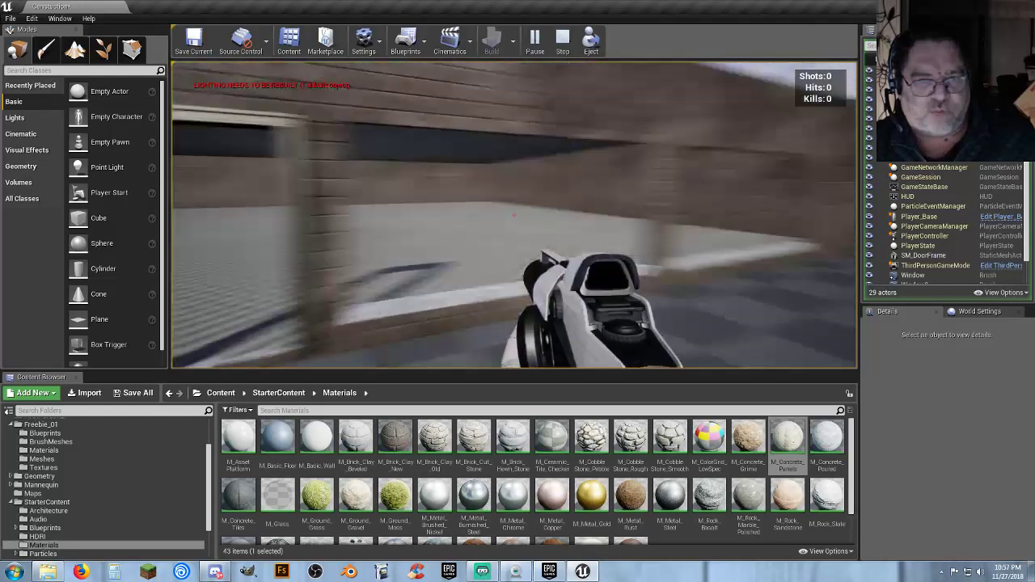
key(w)
key(a)
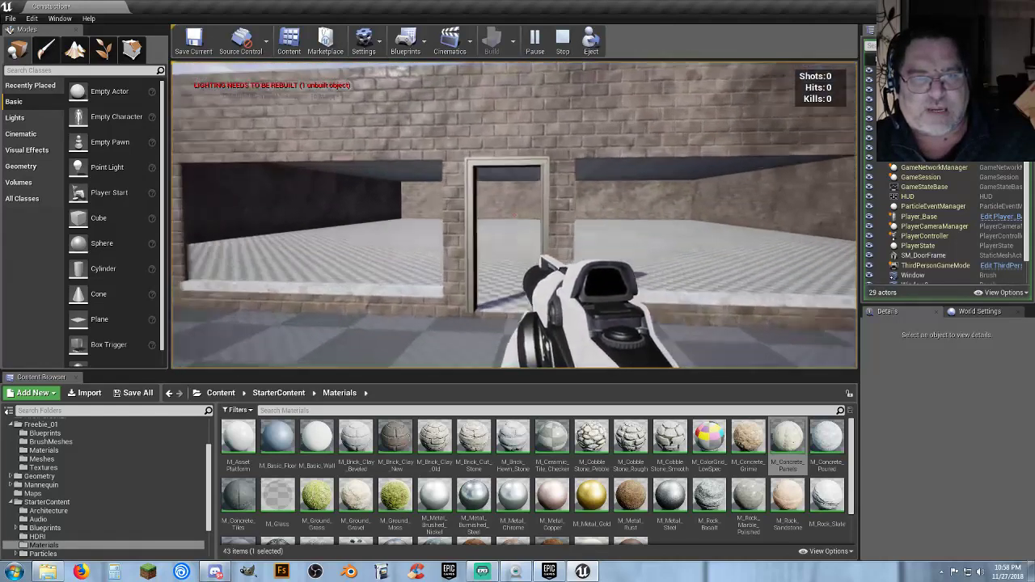
key(w)
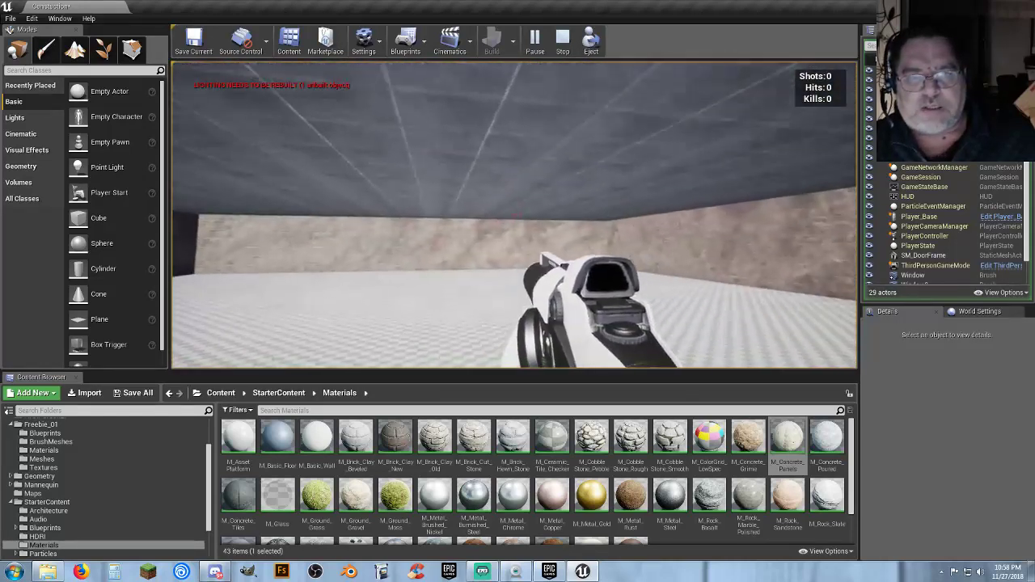
key(w)
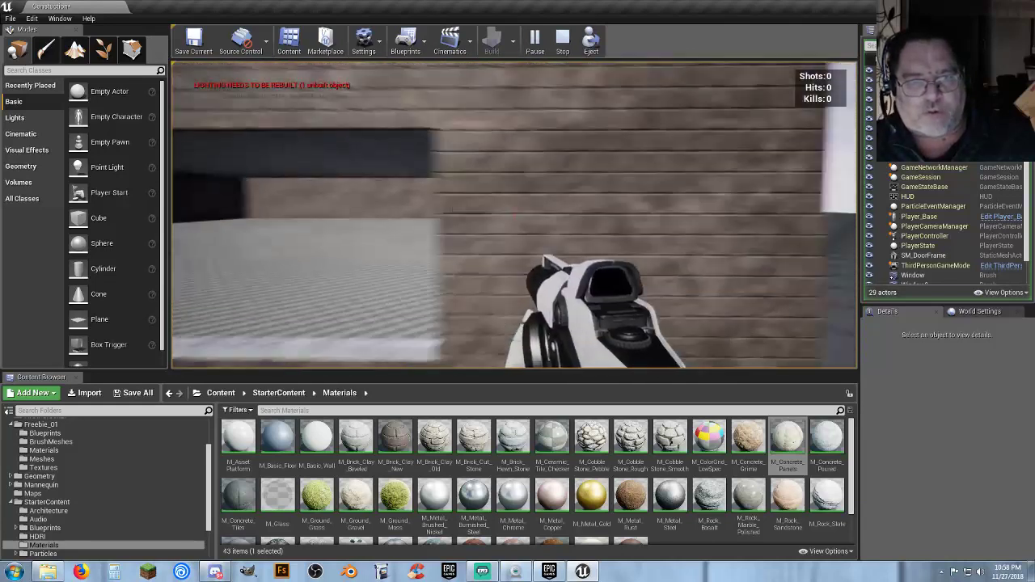
key(d)
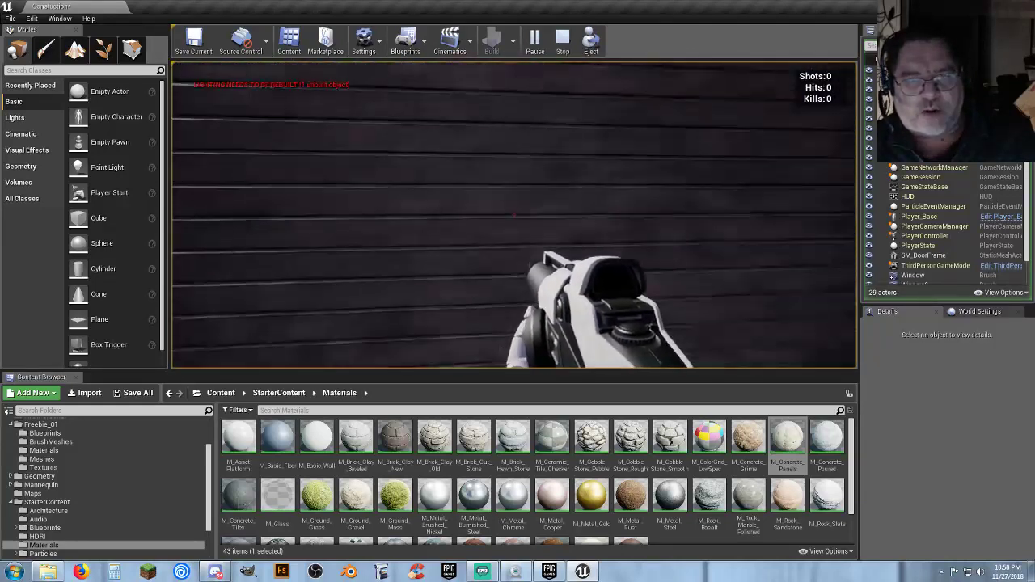
key(a)
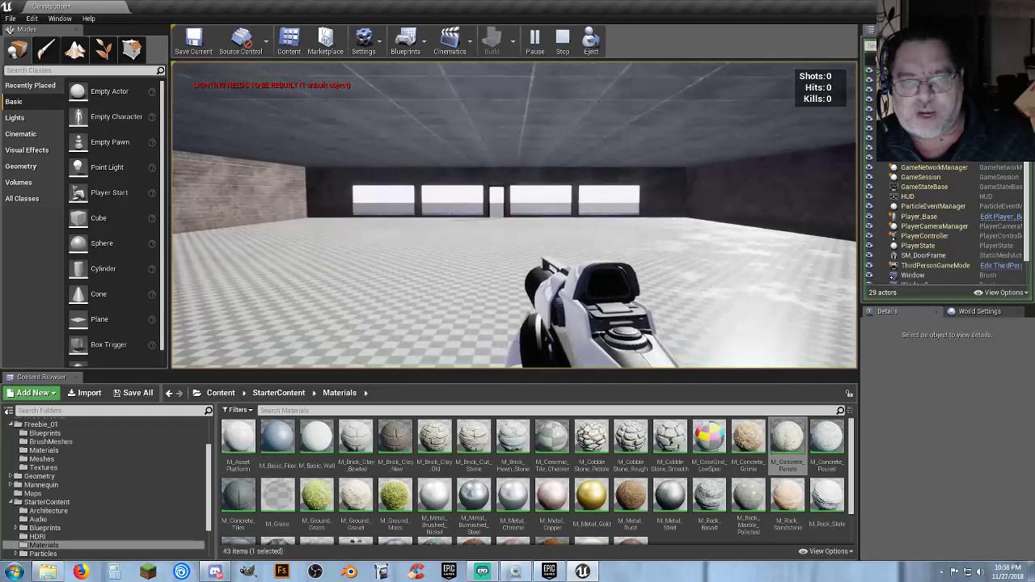
key(w)
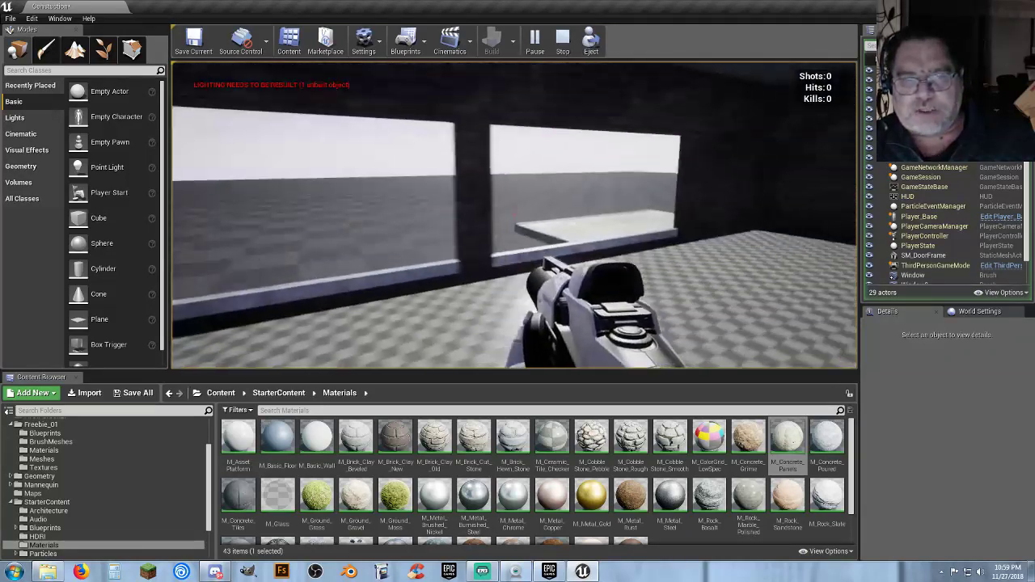
key(w)
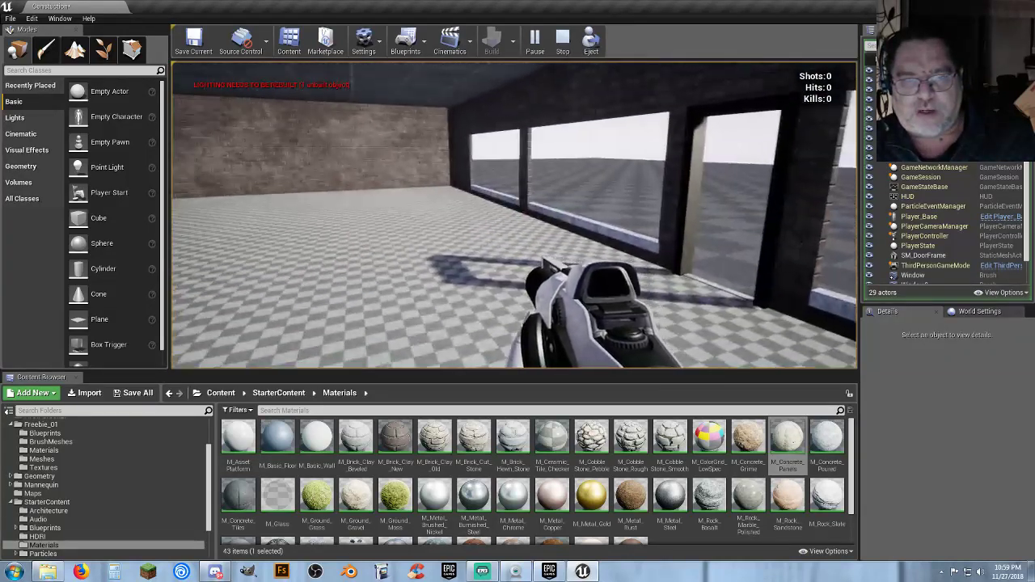
Walk outside to view the whole storefront facade and sidewalk from a distance, and return inside through the doorway.
key(a)
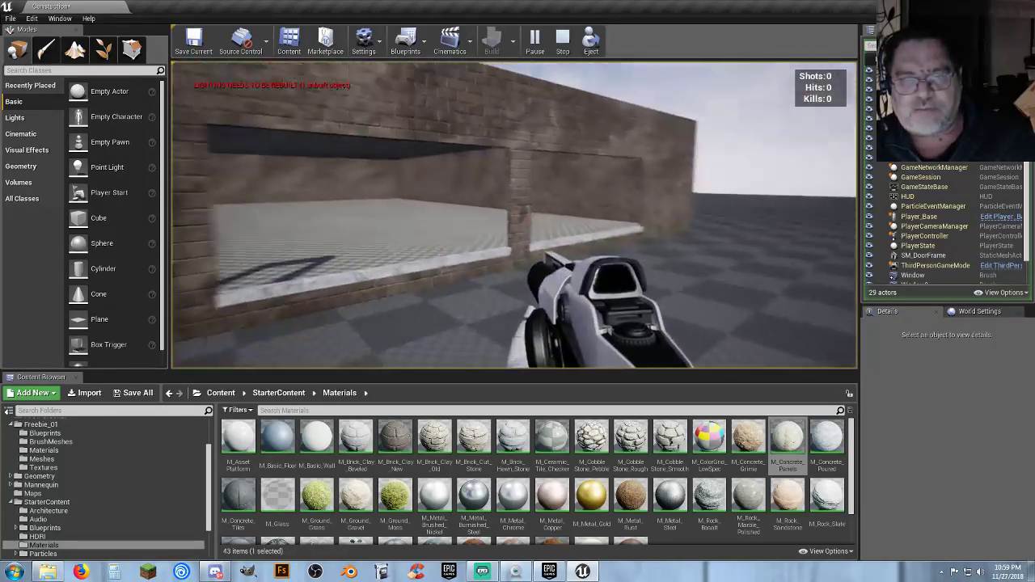
key(s)
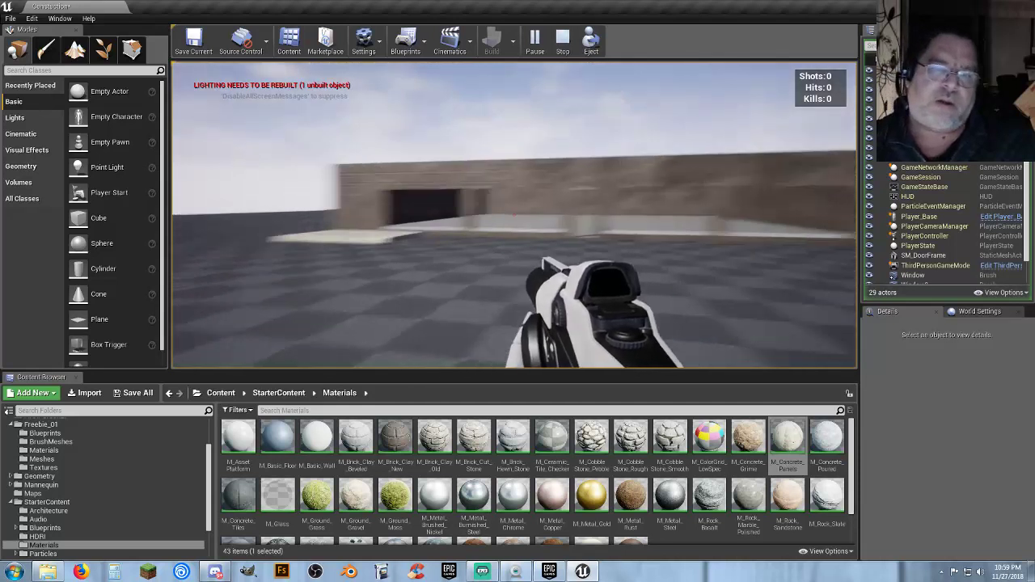
key(w)
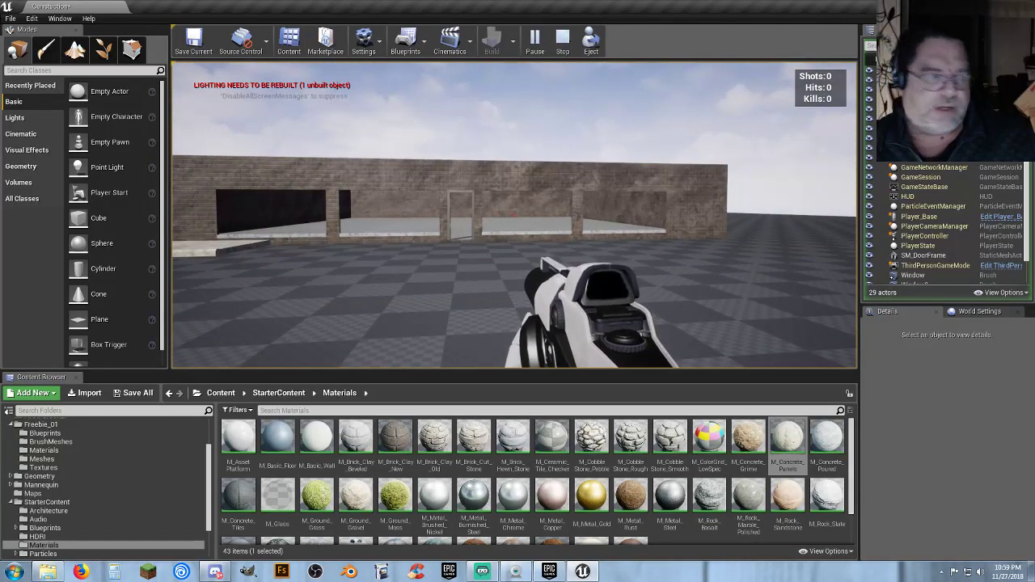
key(a)
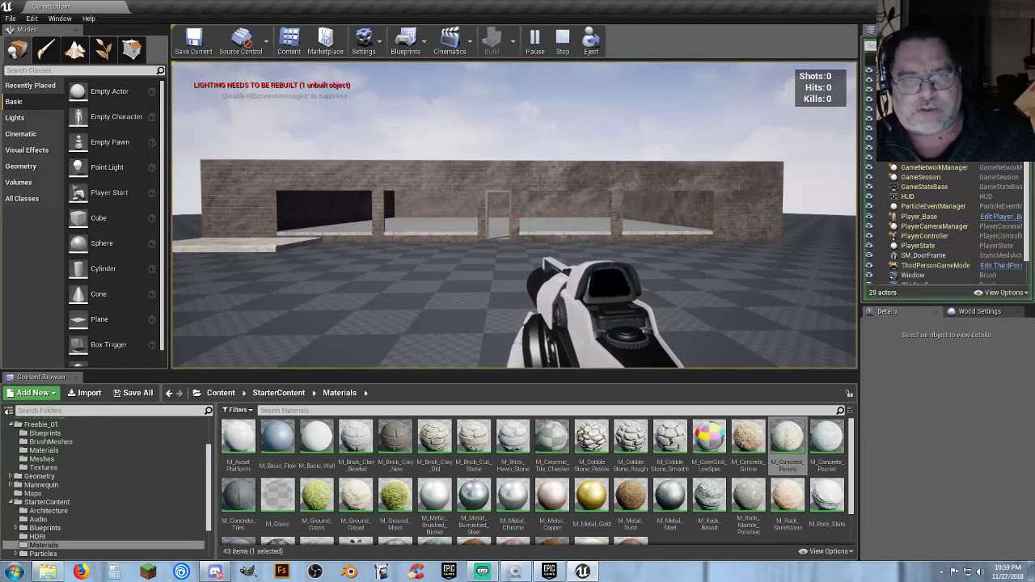
key(w)
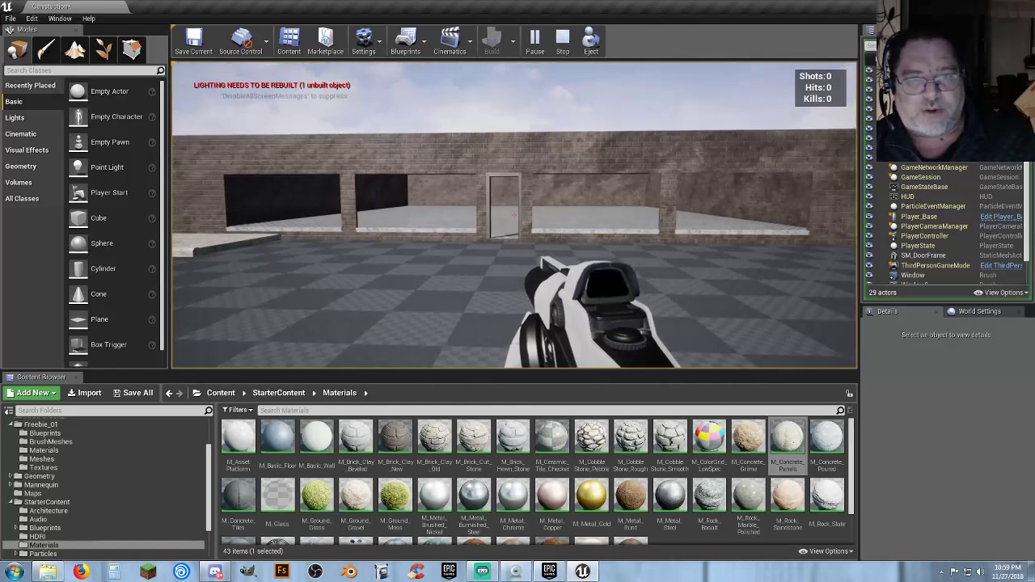
key(d)
key(w)
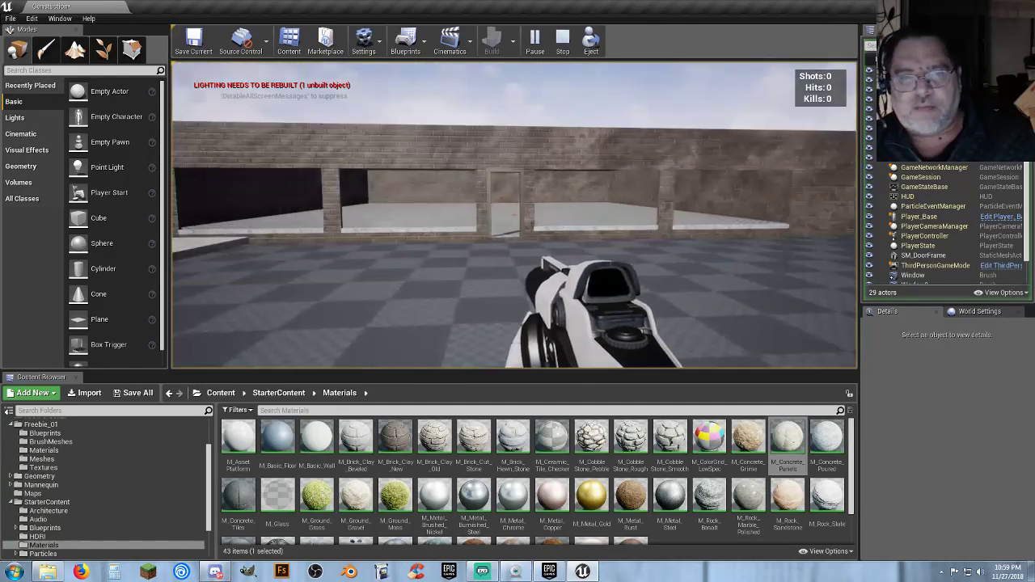
key(s)
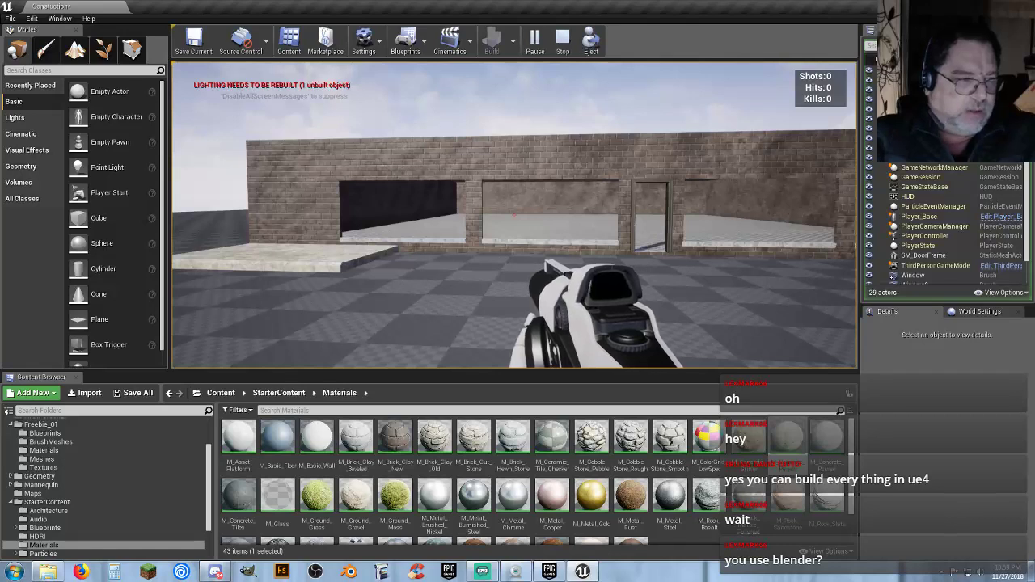
key(w)
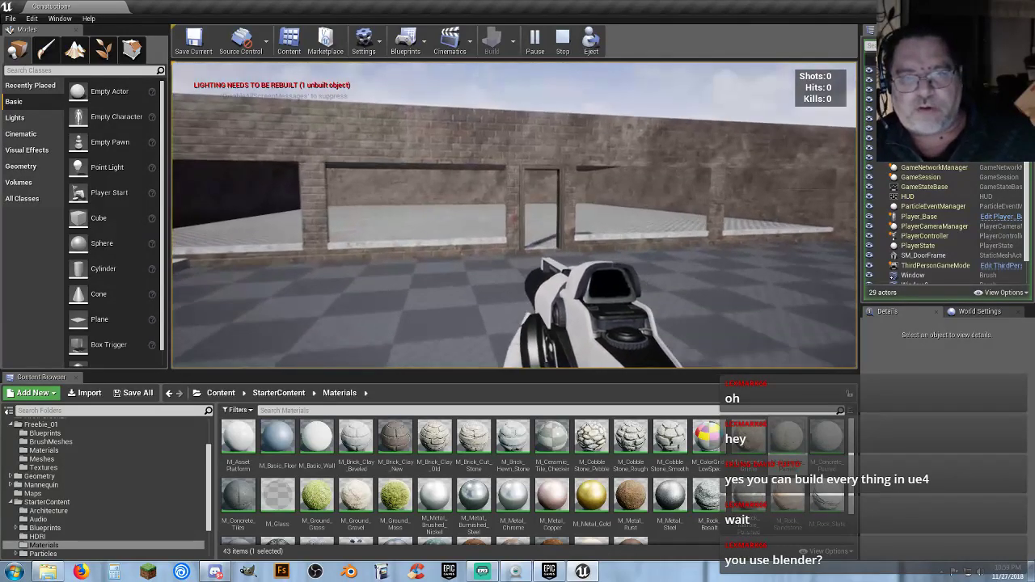
key(w)
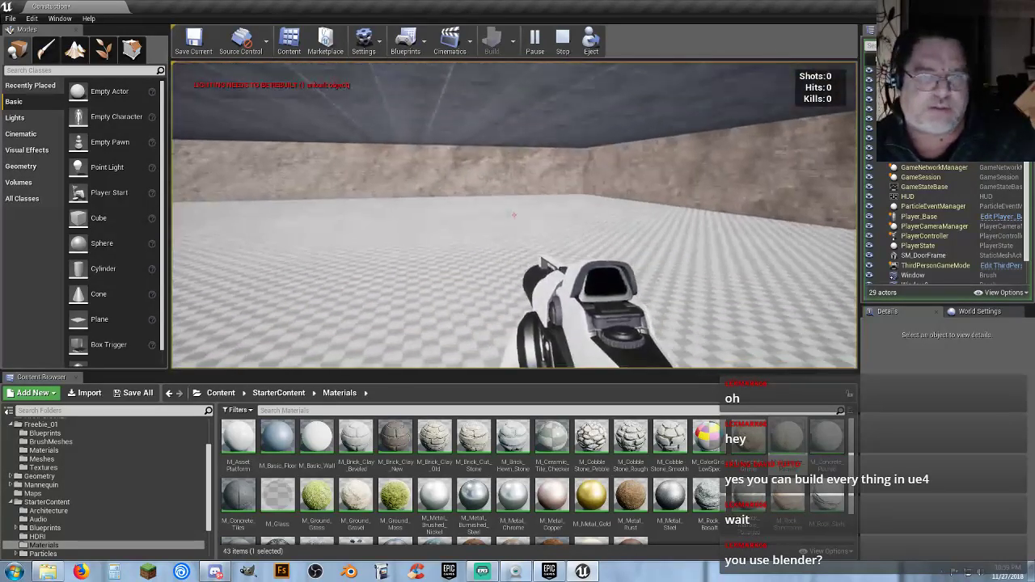
Walk through the store's interior in the play-test to examine the back corner's brick walls, ceiling and checkered floor.
key(w)
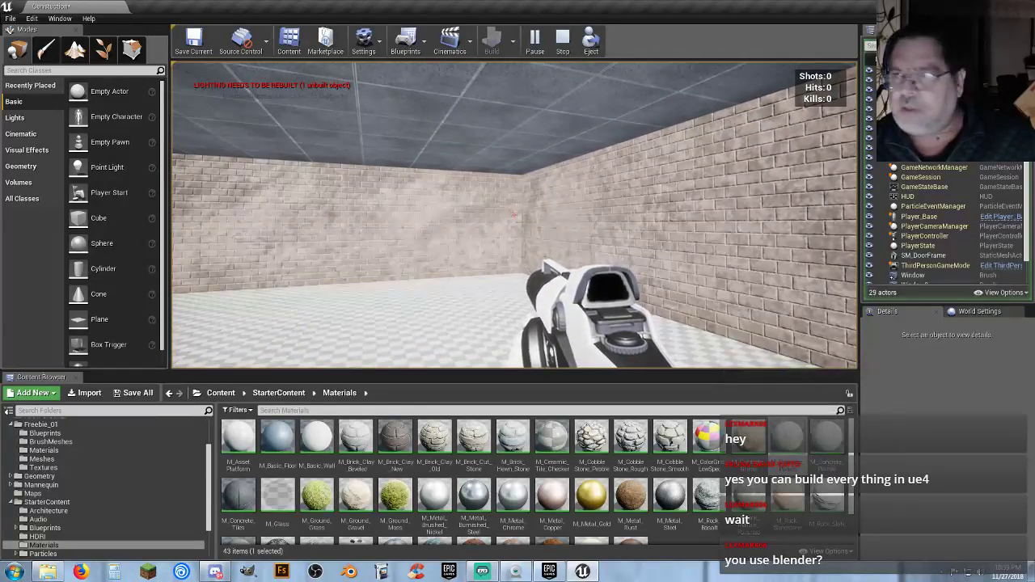
key(shift+F1)
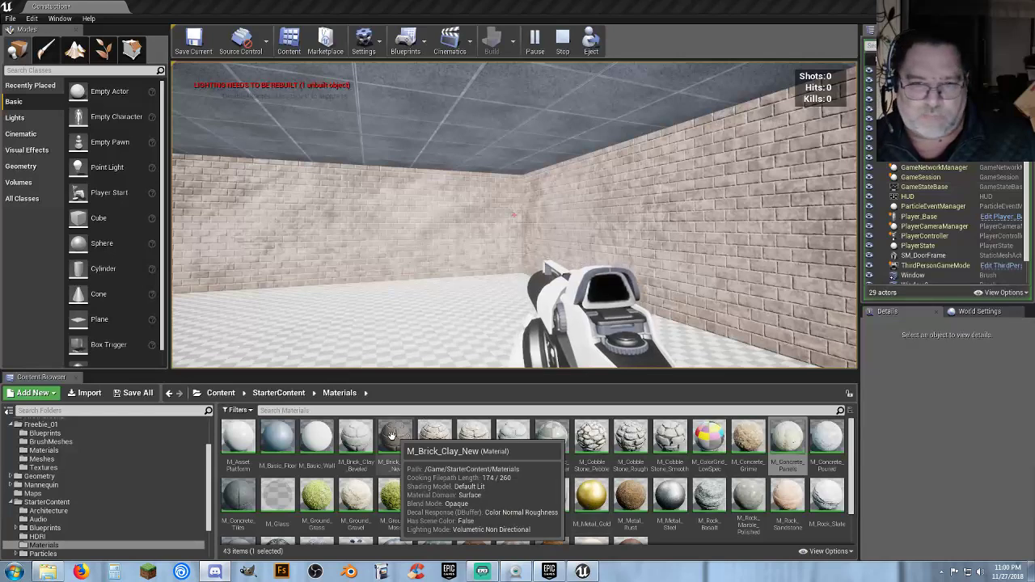
click(509, 298)
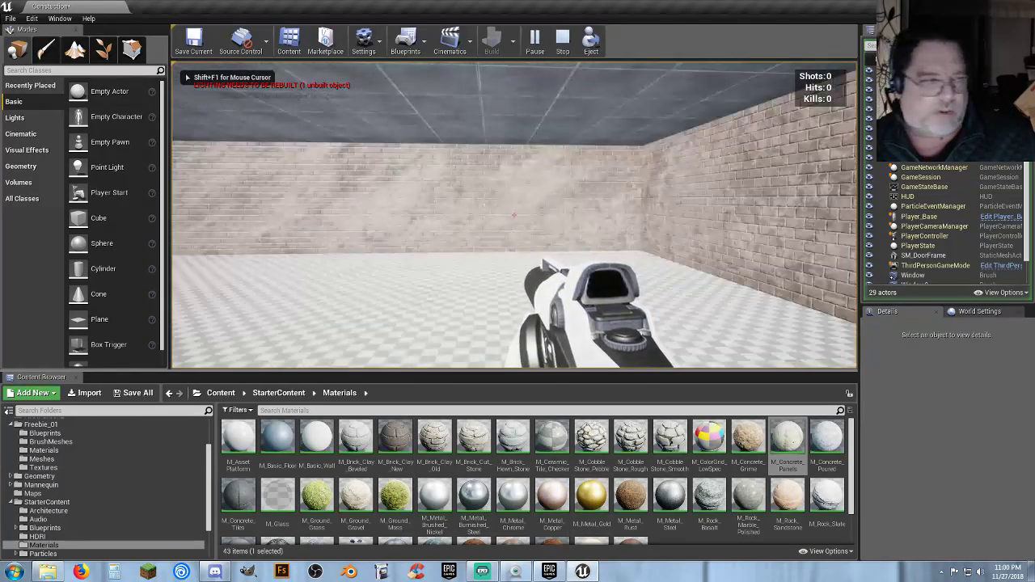
key(w)
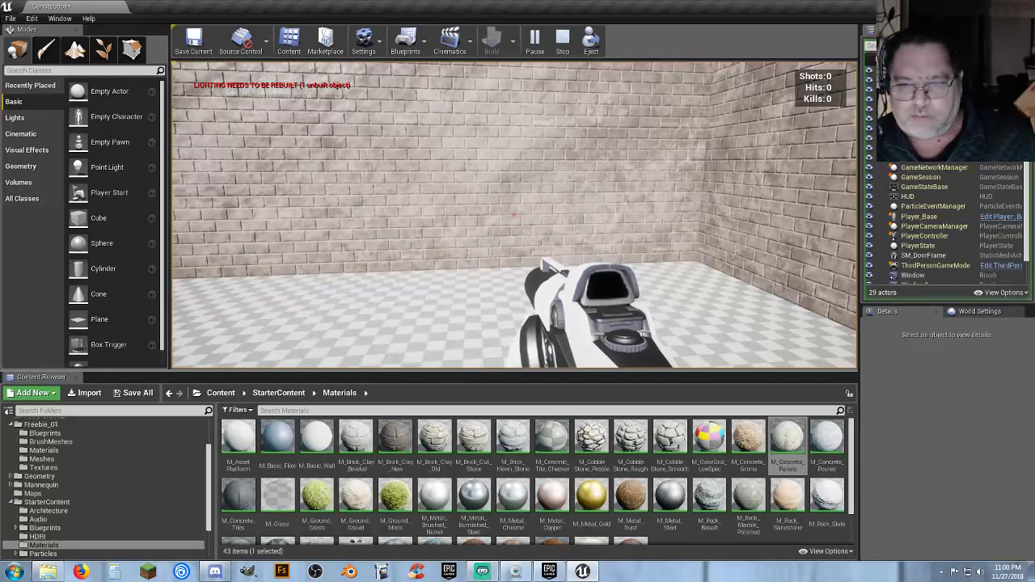
key(s)
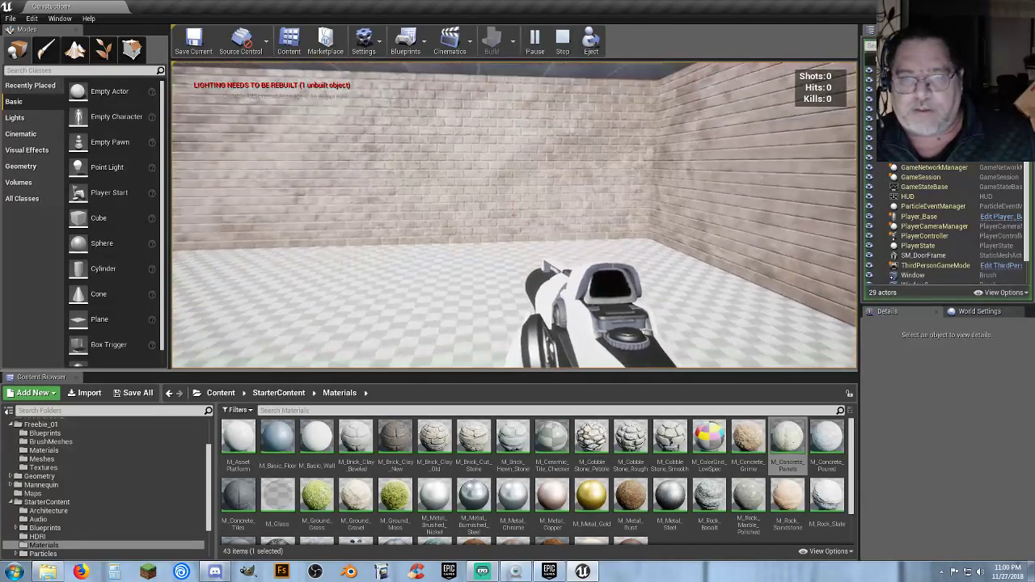
Walk outside to view the full facade from a distance, and re-enter the store through the doorway.
key(w)
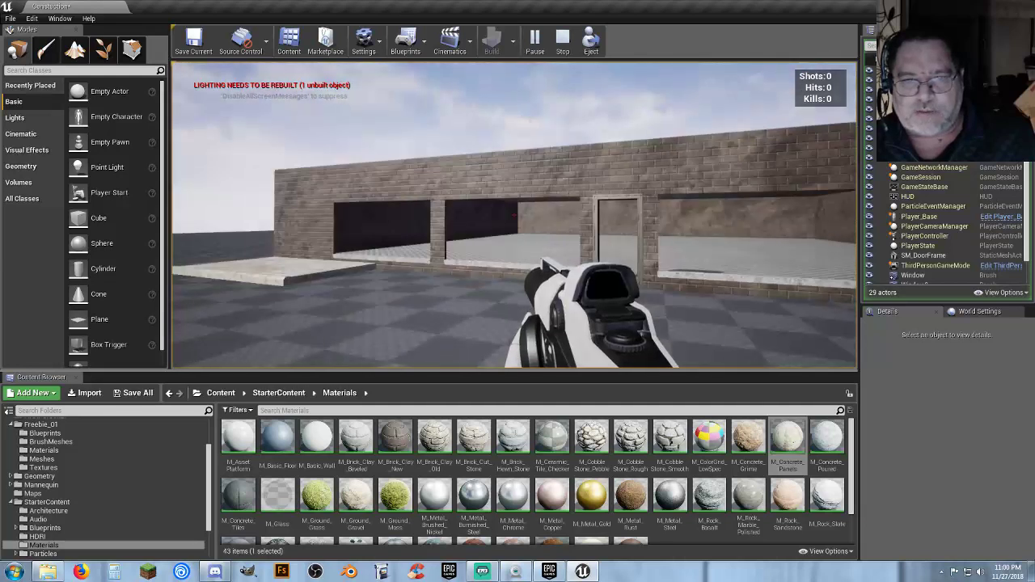
key(s)
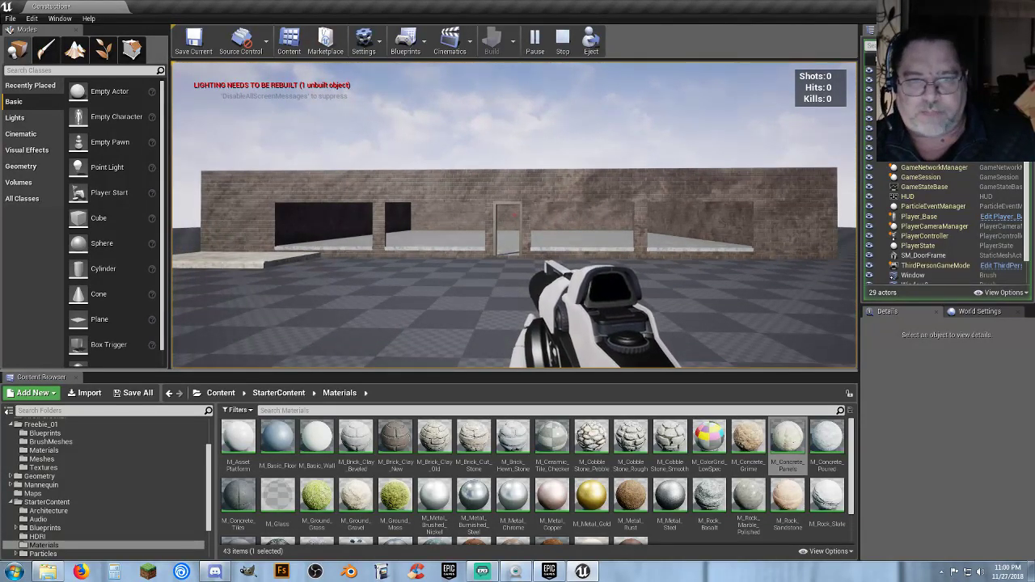
key(w)
key(w)
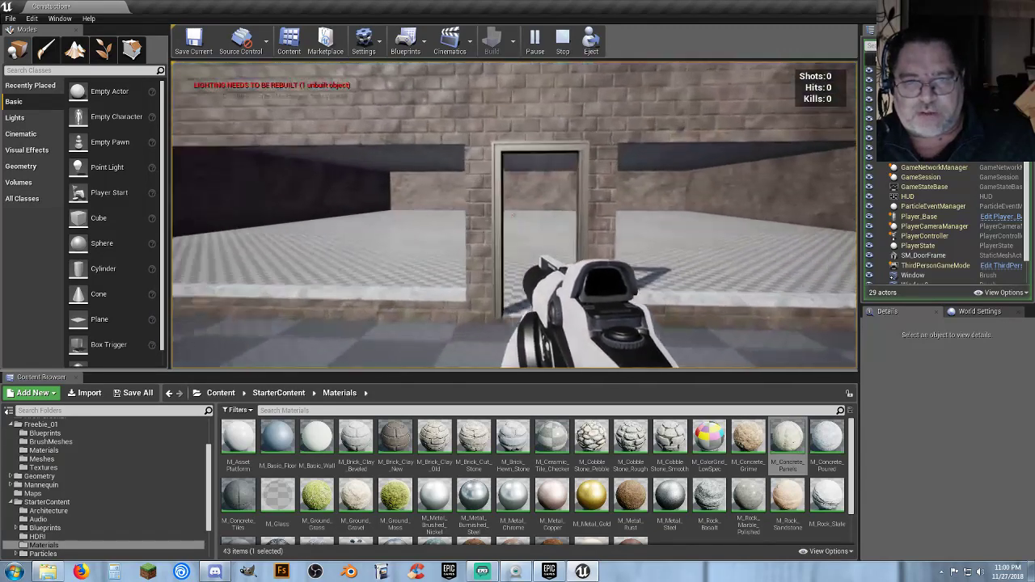
key(w)
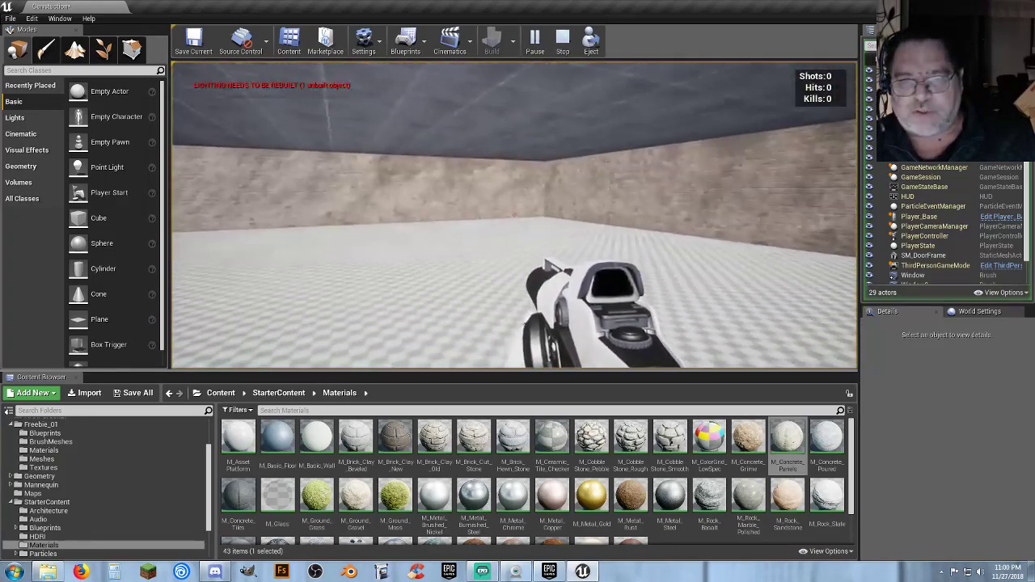
Examine the interior corner and the front windows from inside, walk back outside to view the storefront, and end the play-test.
key(w)
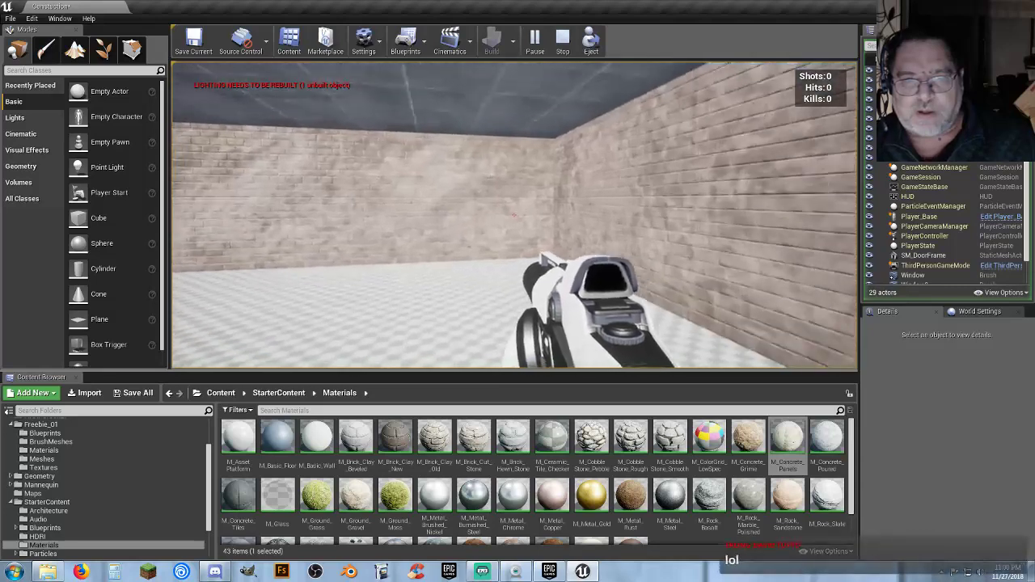
key(w)
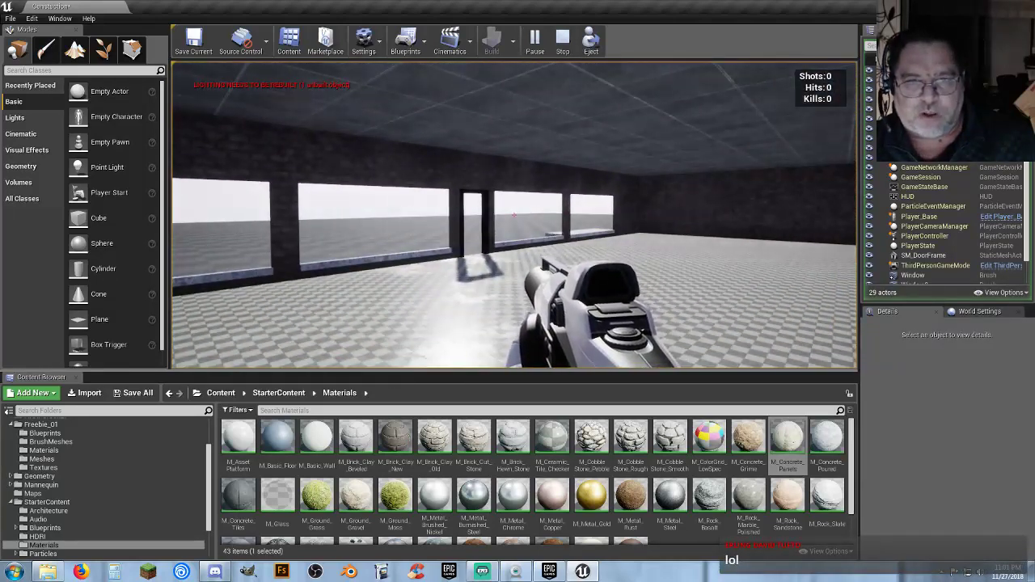
key(w)
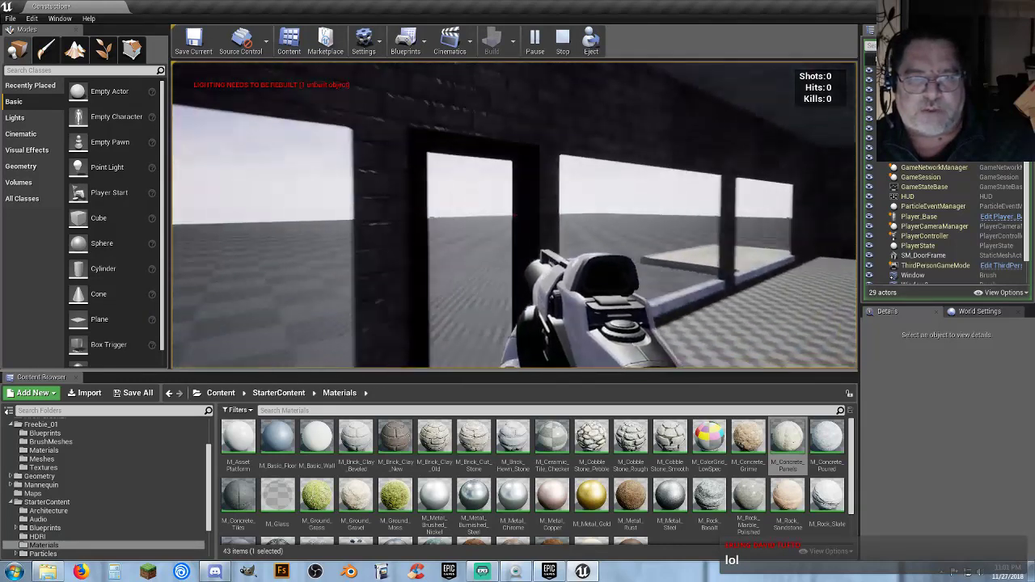
key(s)
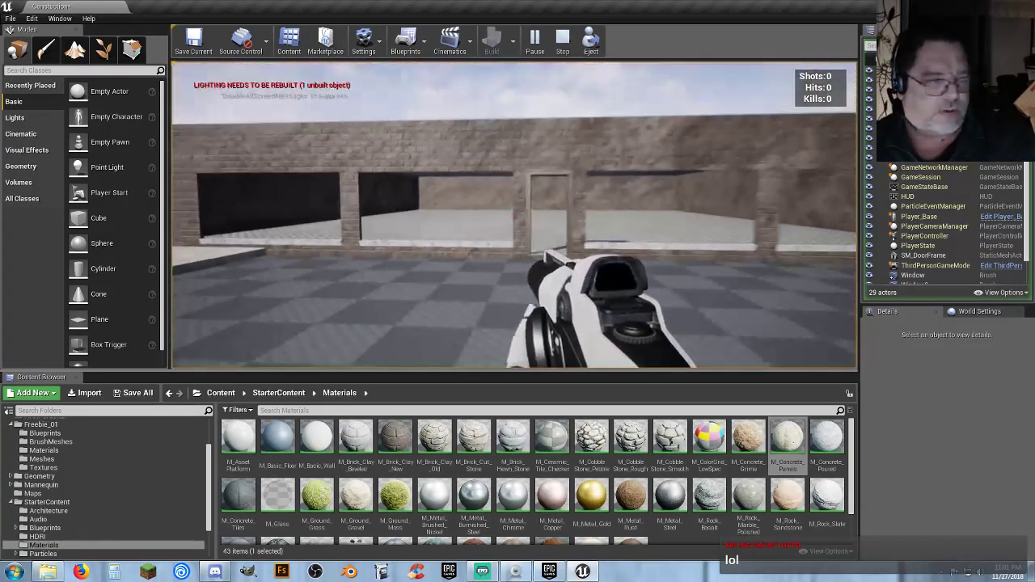
key(s)
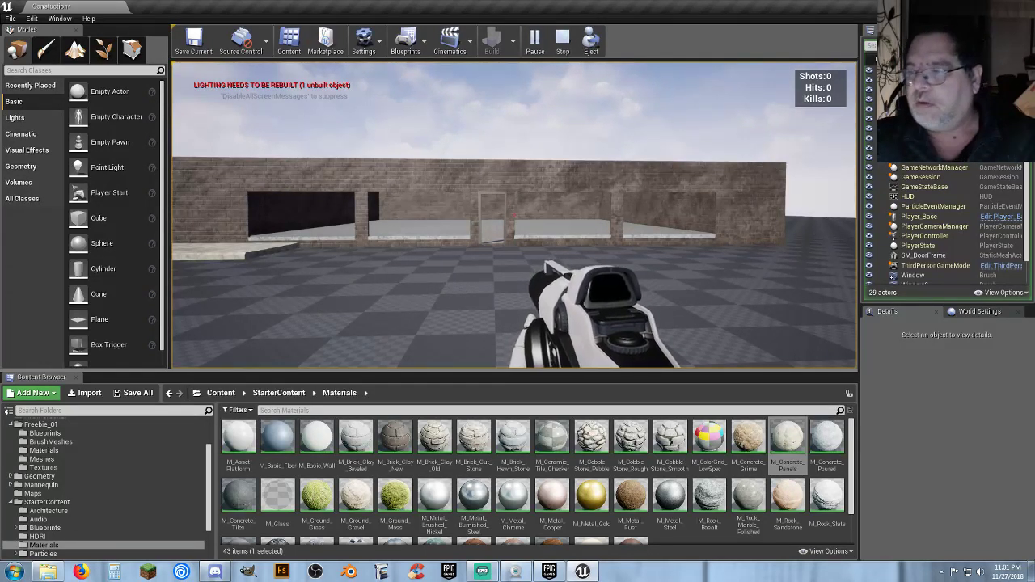
key(Escape)
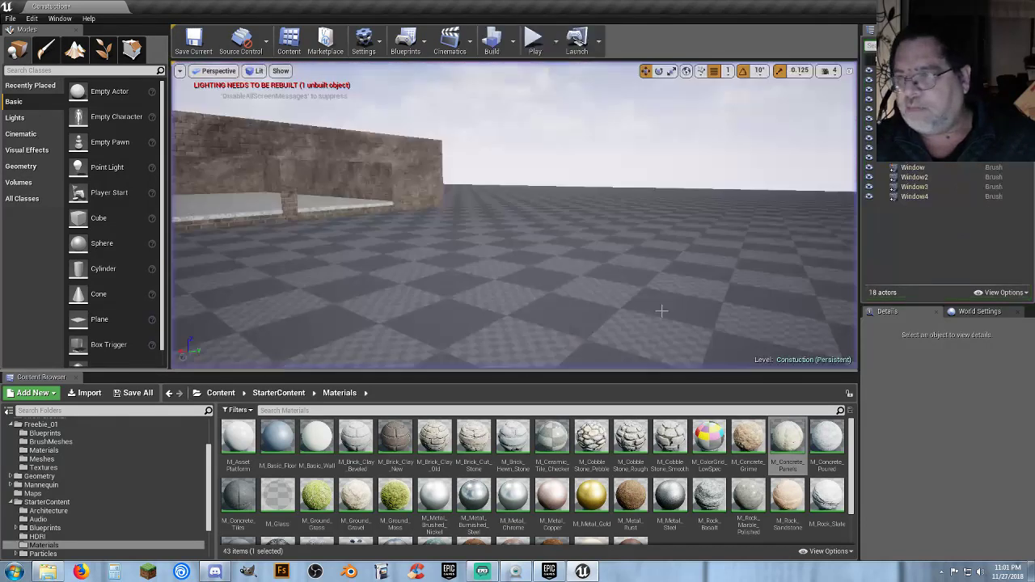
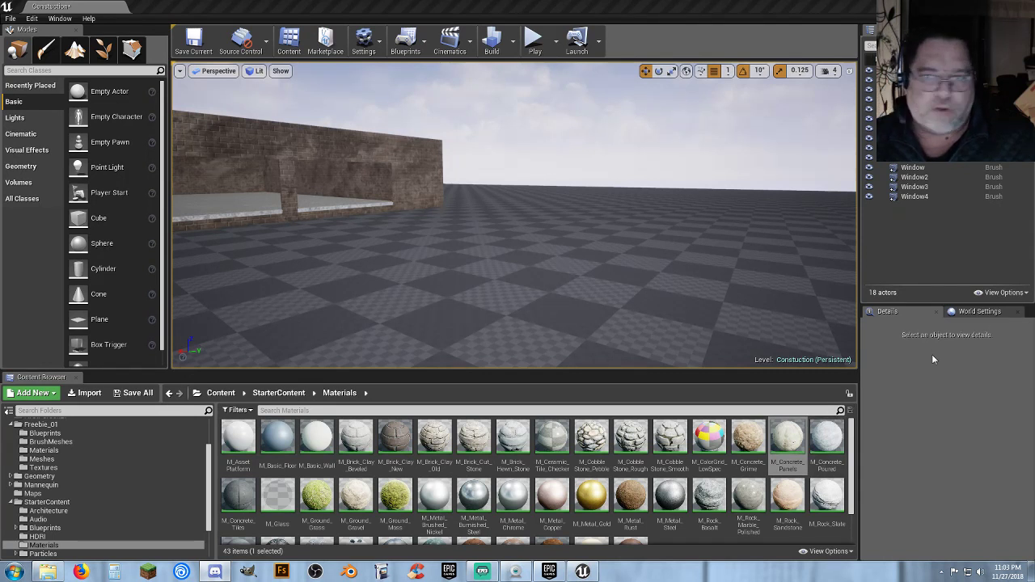
click(902, 369)
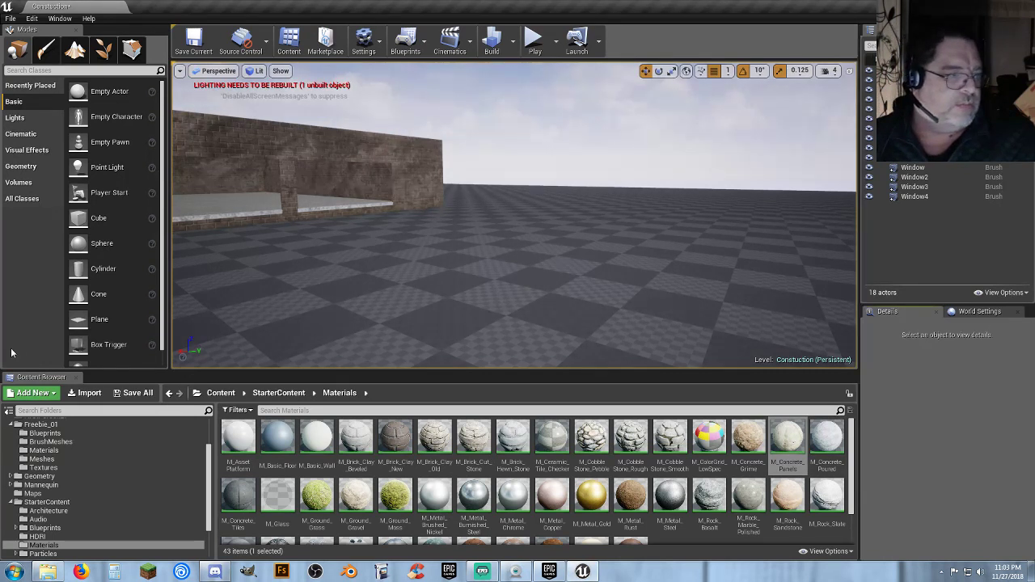
click(474, 248)
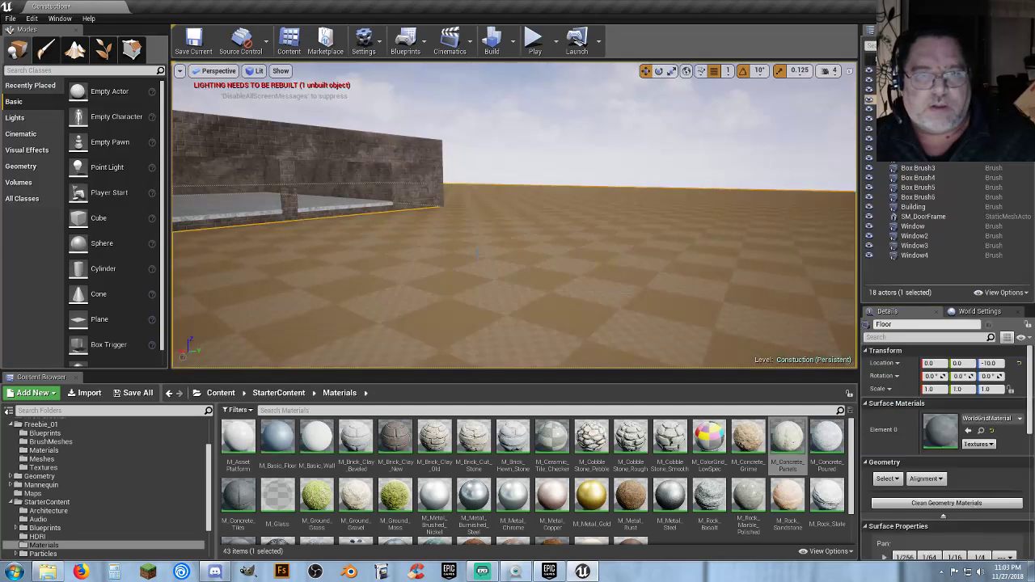
click(914, 71)
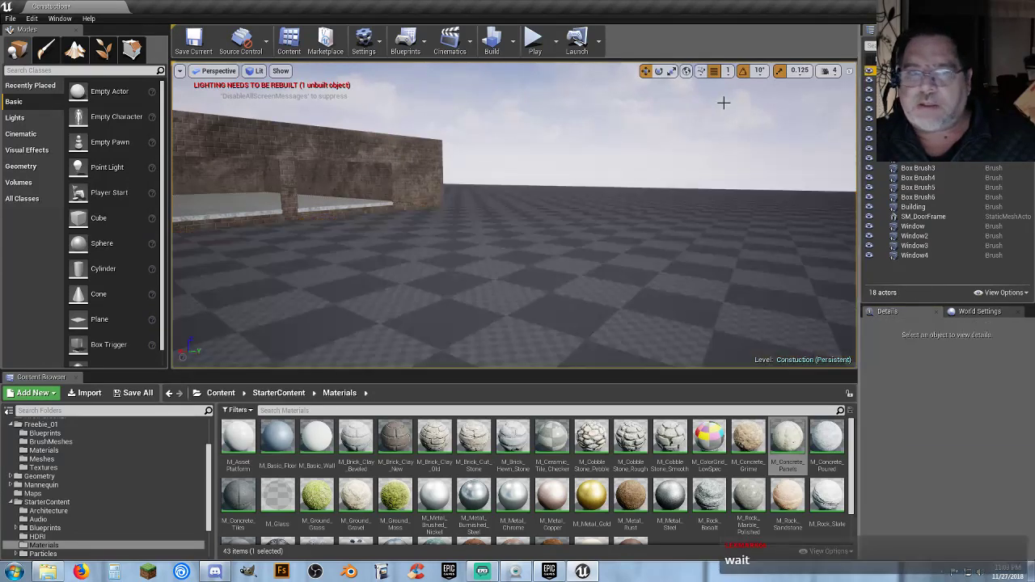
Examine the sidewalk slab against the brick wall and the storefront's windows and doorway from outside in the editor view.
right_drag(525, 165, 347, 149)
right_drag(486, 138, 401, 160)
right_drag(526, 164, 401, 147)
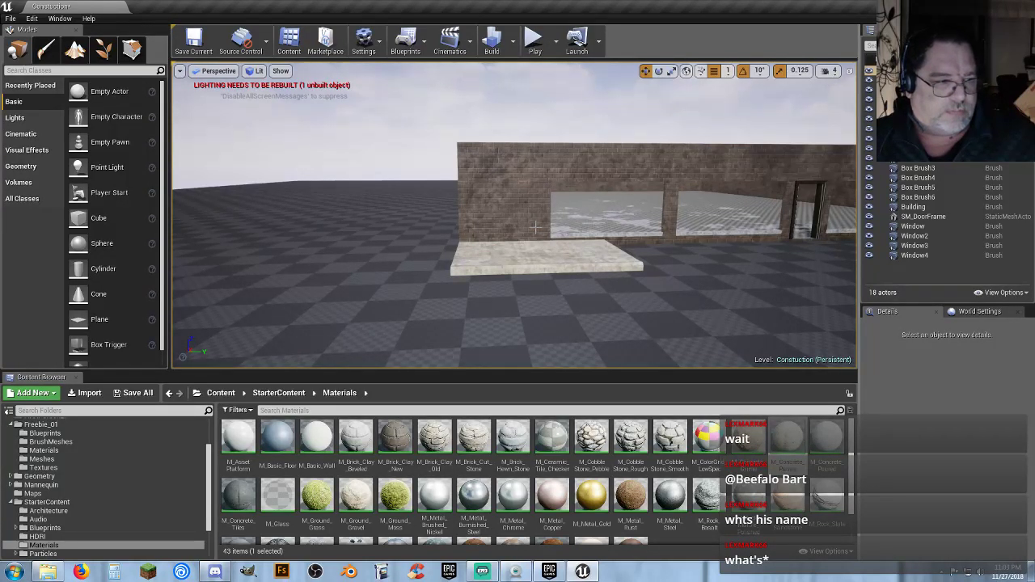
mouse_move(541, 250)
right_down()
mouse_move(541, 169)
mouse_move(541, 256)
right_up()
key(w)
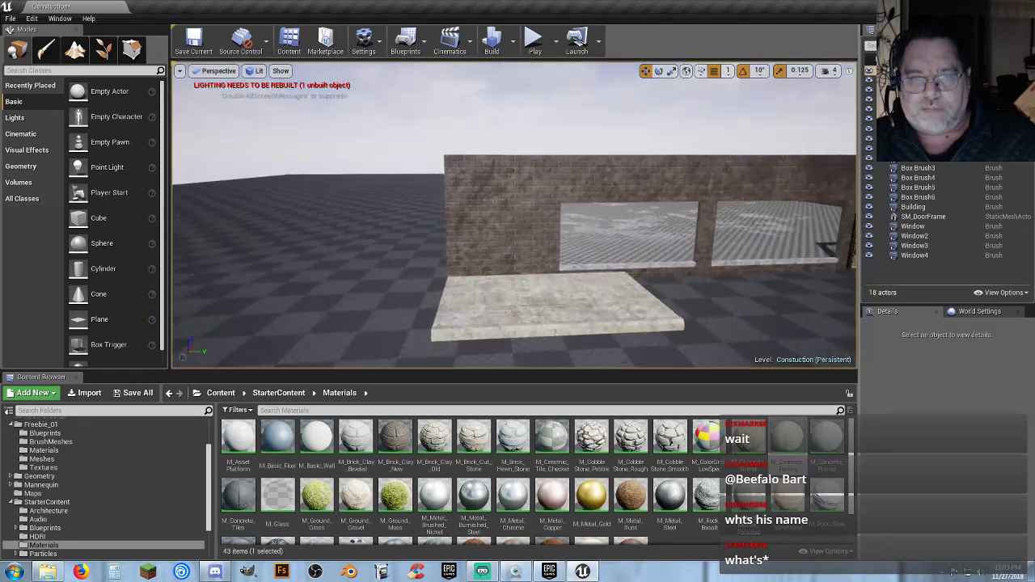
key(s)
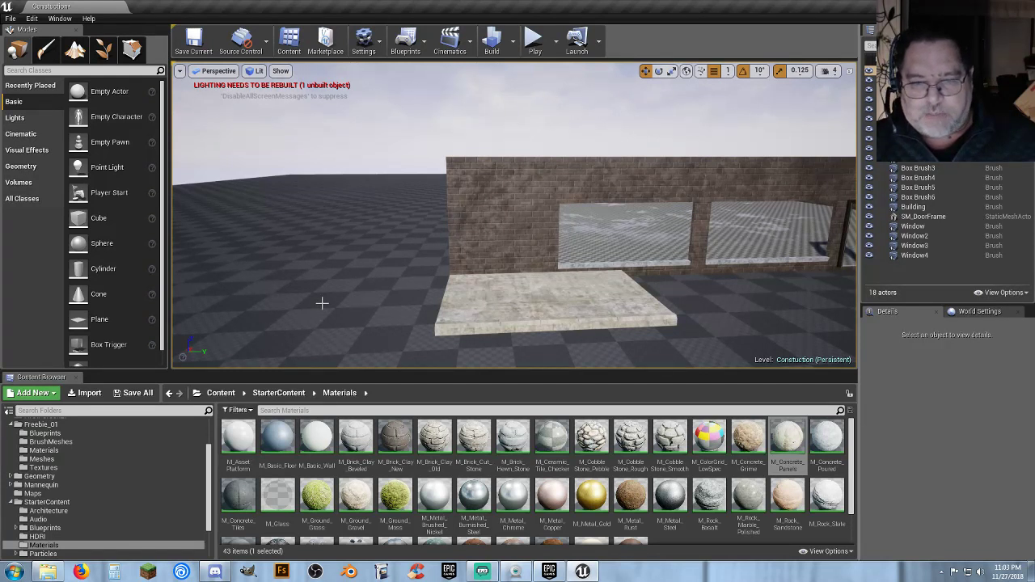
drag(468, 240, 524, 240)
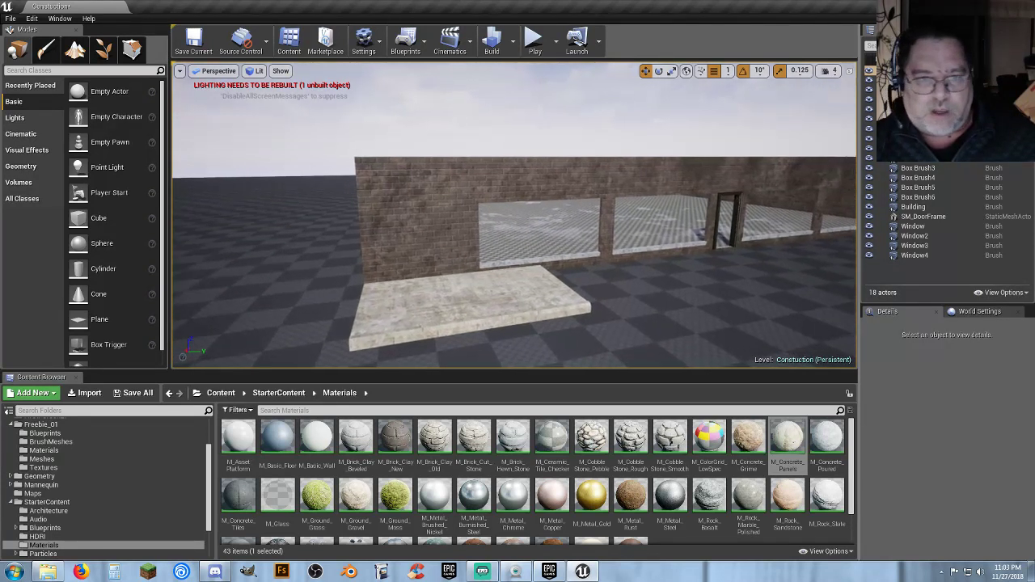
right_drag(526, 240, 534, 239)
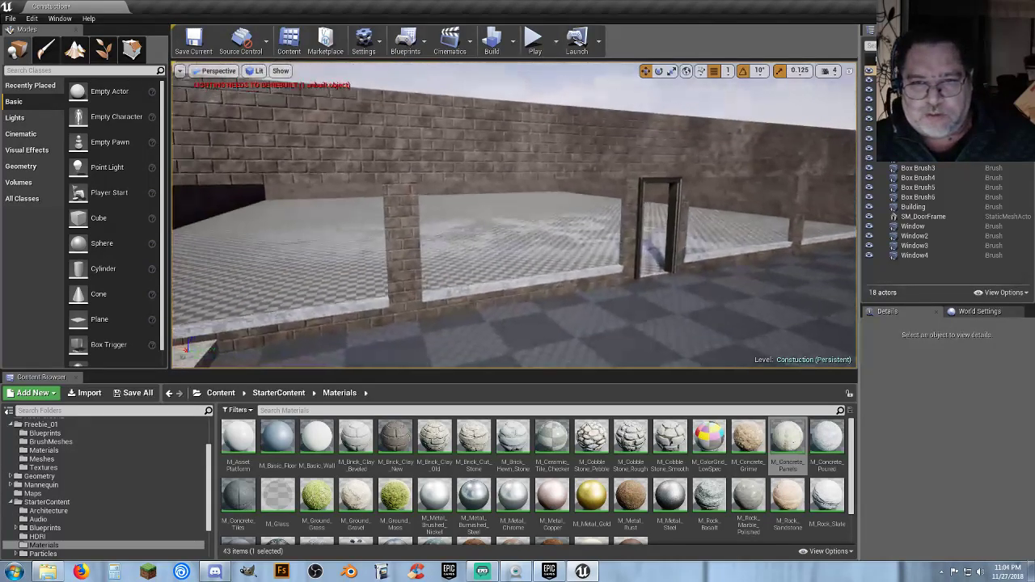
key(w)
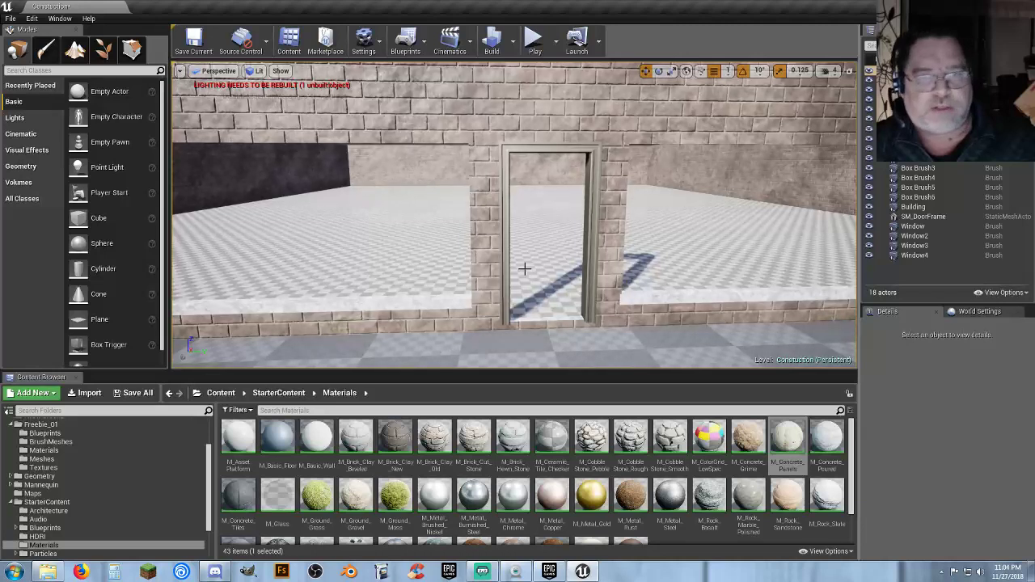
Play-test the level by walking along the front windows and through the building's interior, and end the play session.
right_drag(549, 241, 590, 241)
key(s)
key(a)
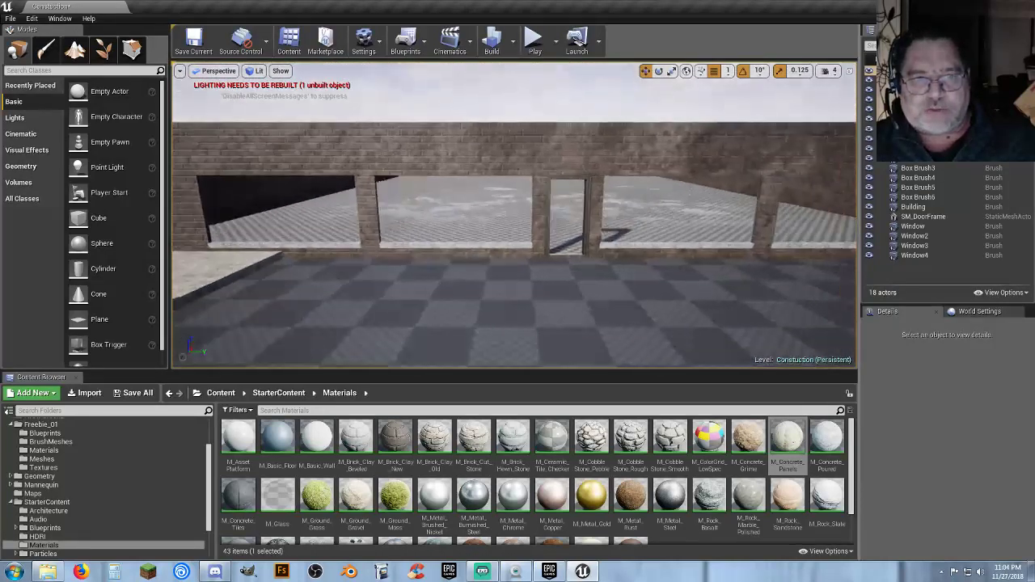
click(533, 41)
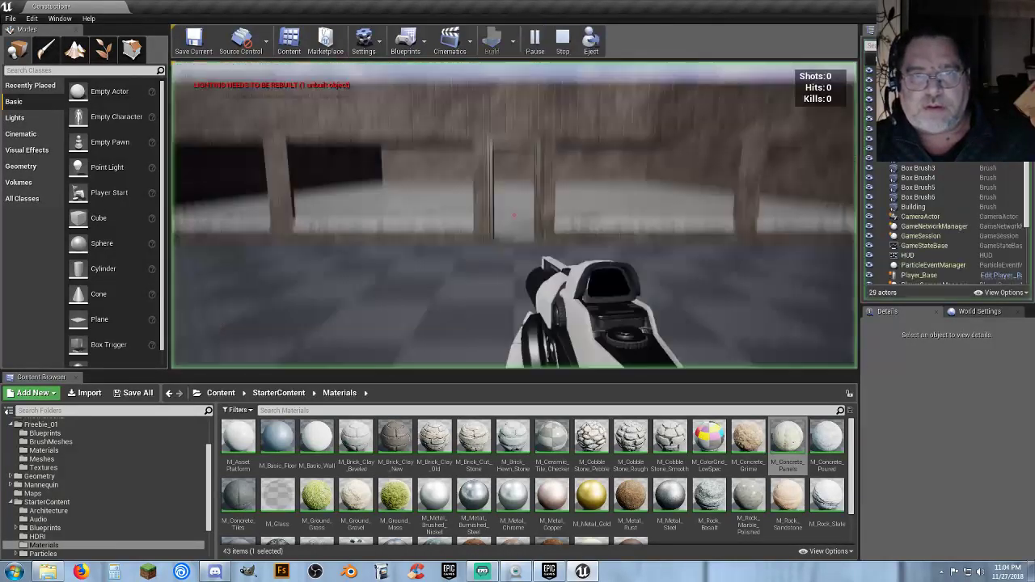
key(w)
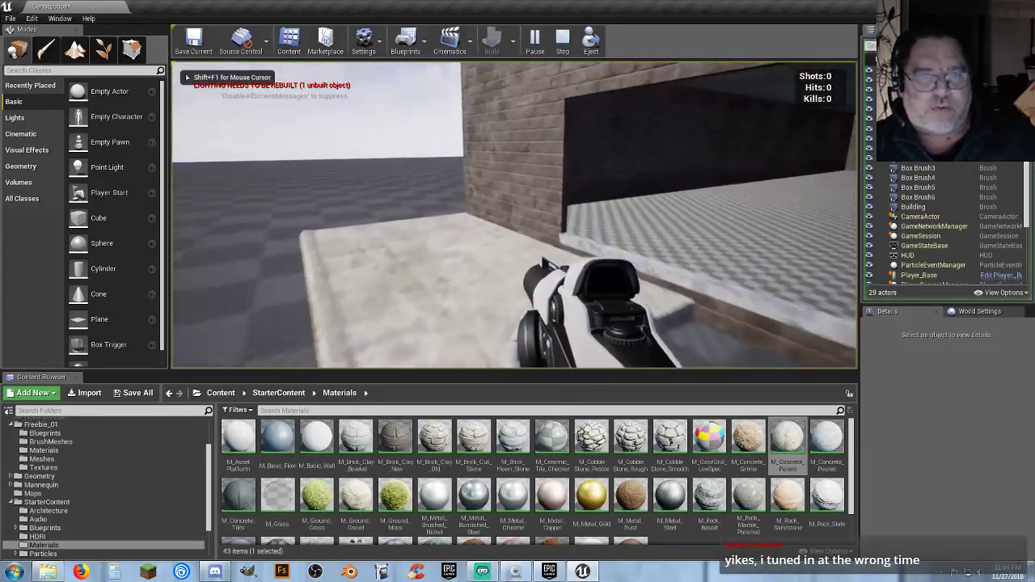
key(w)
key(d)
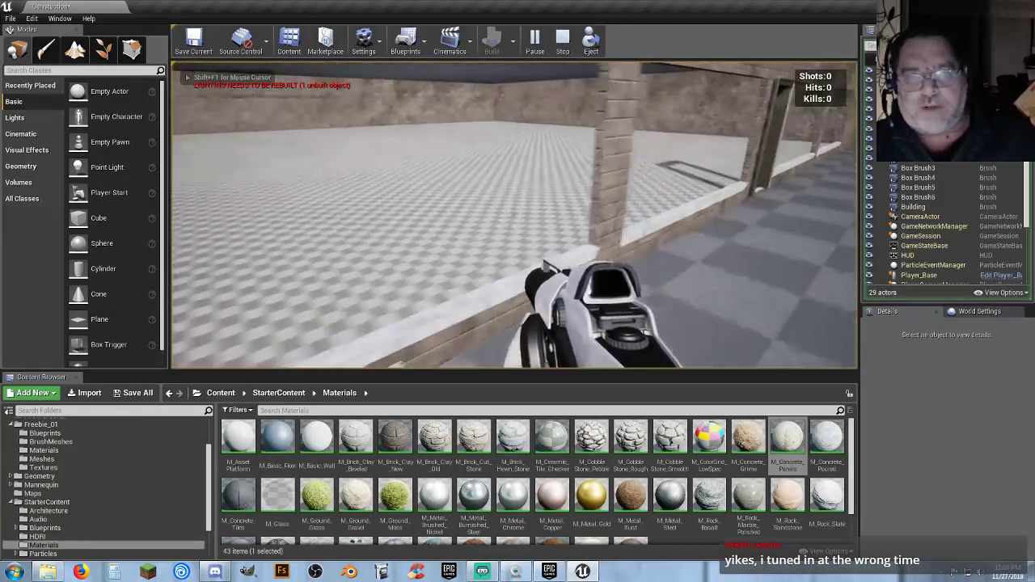
key(w)
key(d)
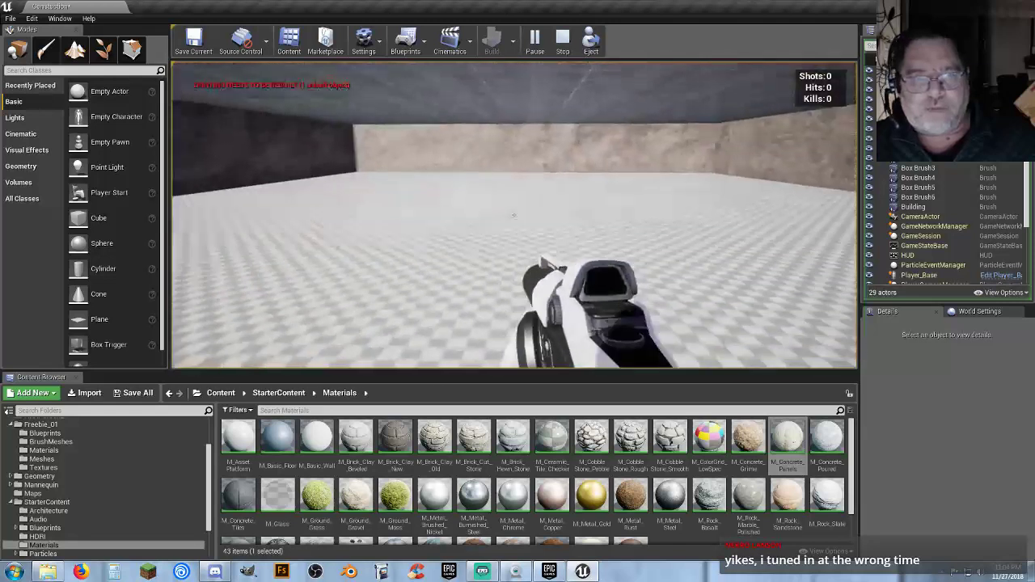
key(w)
key(d)
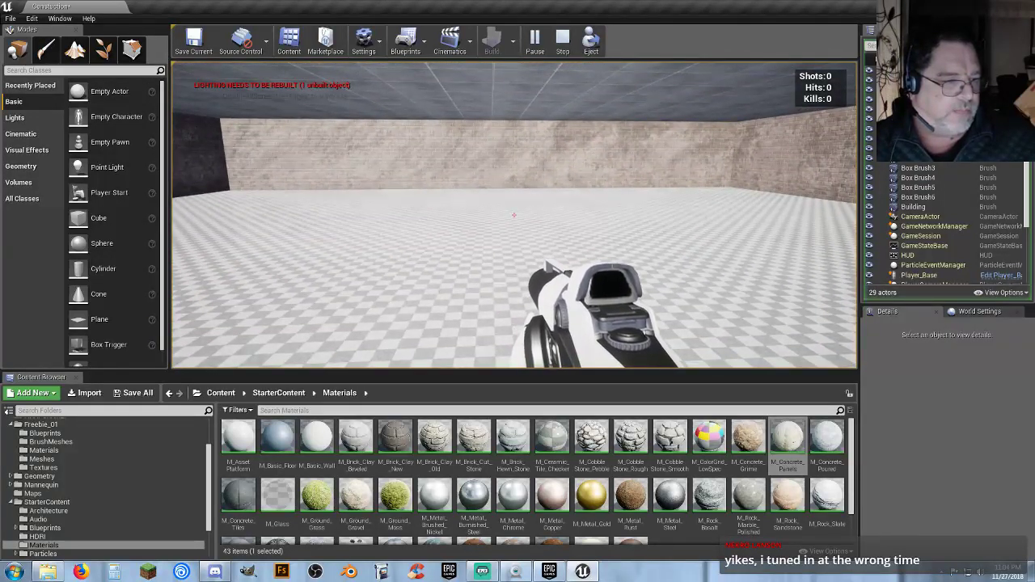
key(w)
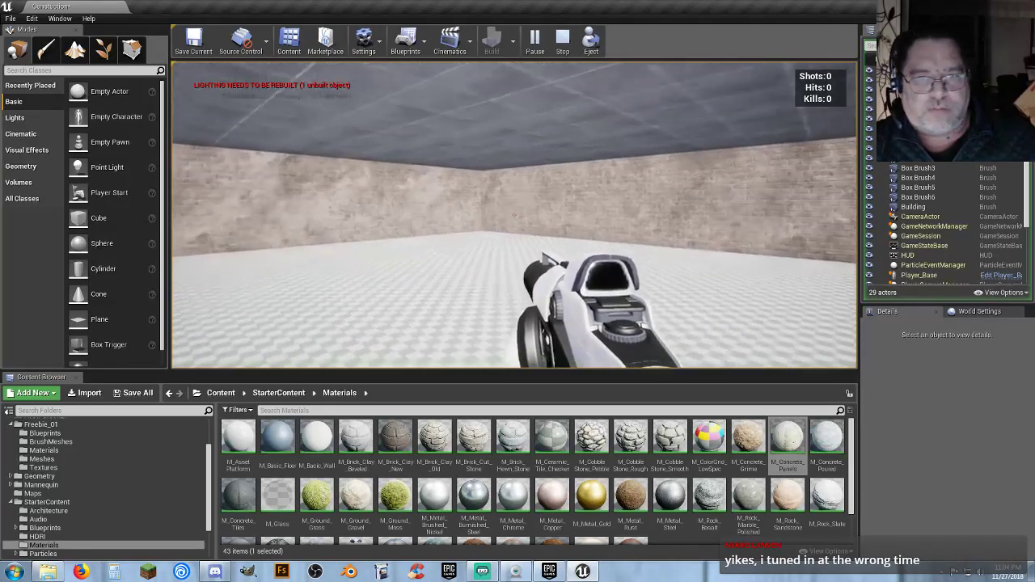
key(w)
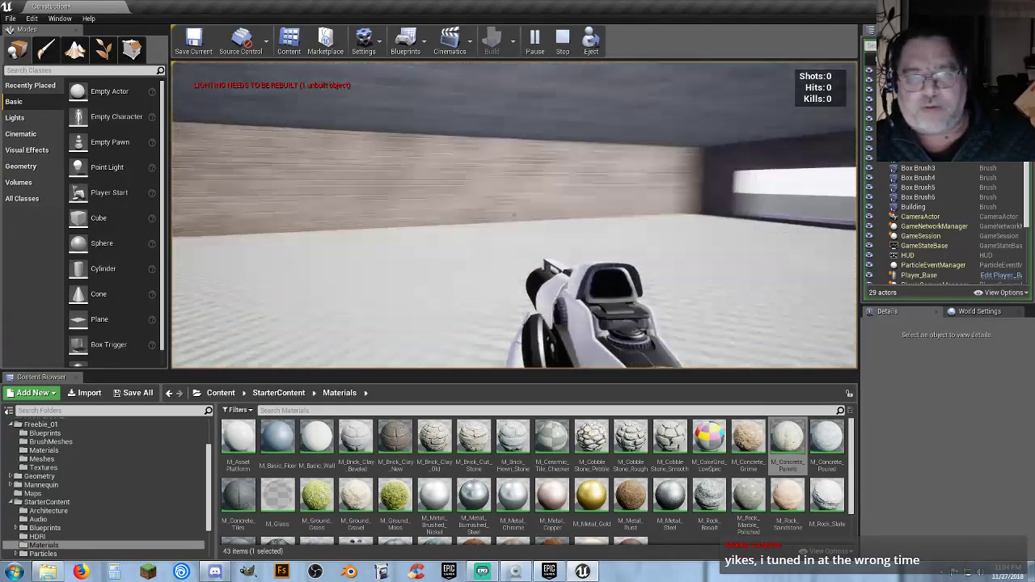
key(Escape)
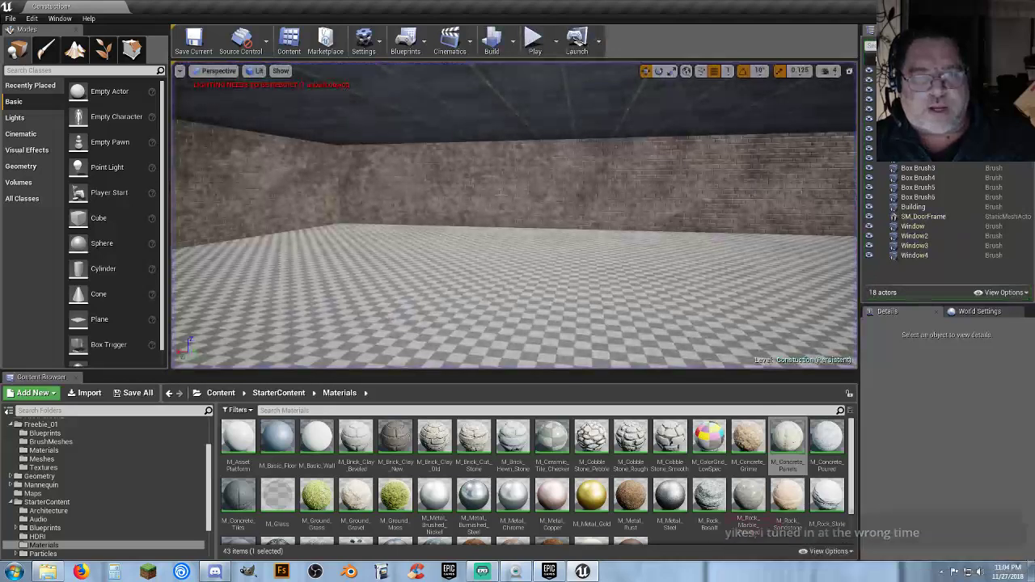
Duplicate the Building brush and raise the copy to a Z location of 516 as a second storey.
right_drag(493, 207, 372, 304)
key(w)
key(s)
right_drag(737, 140, 699, 129)
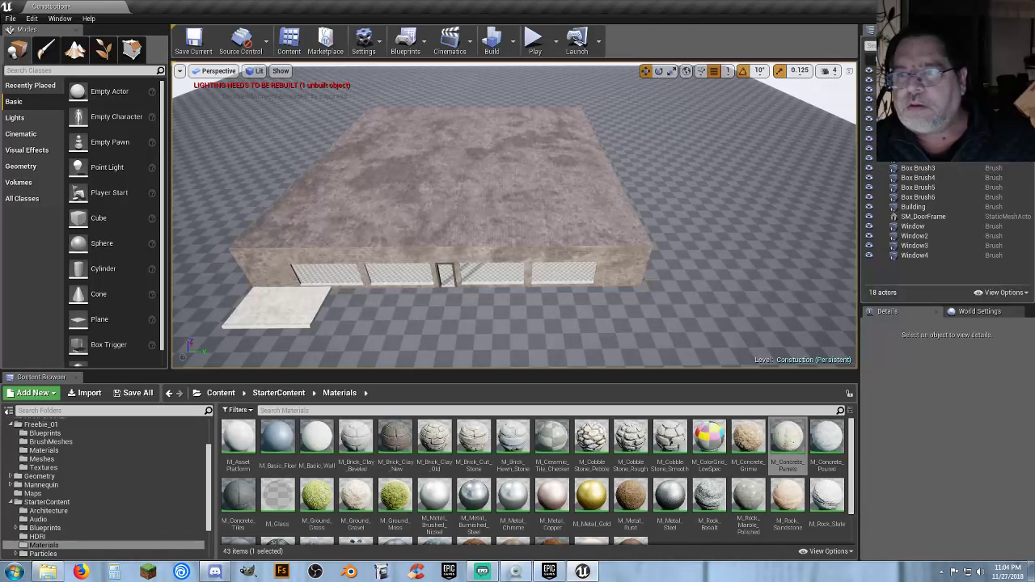
scroll(943, 210, down, 2)
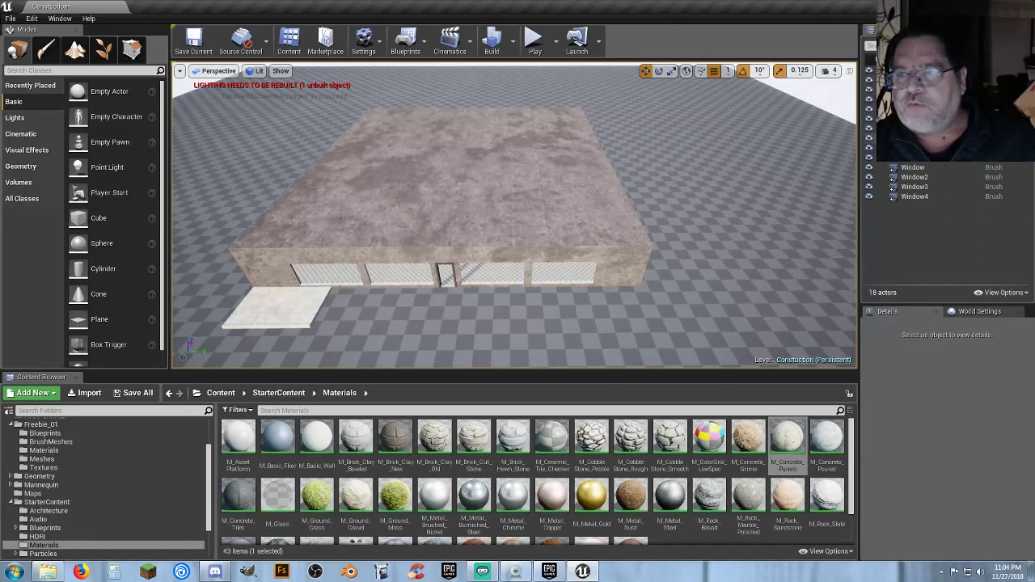
click(599, 174)
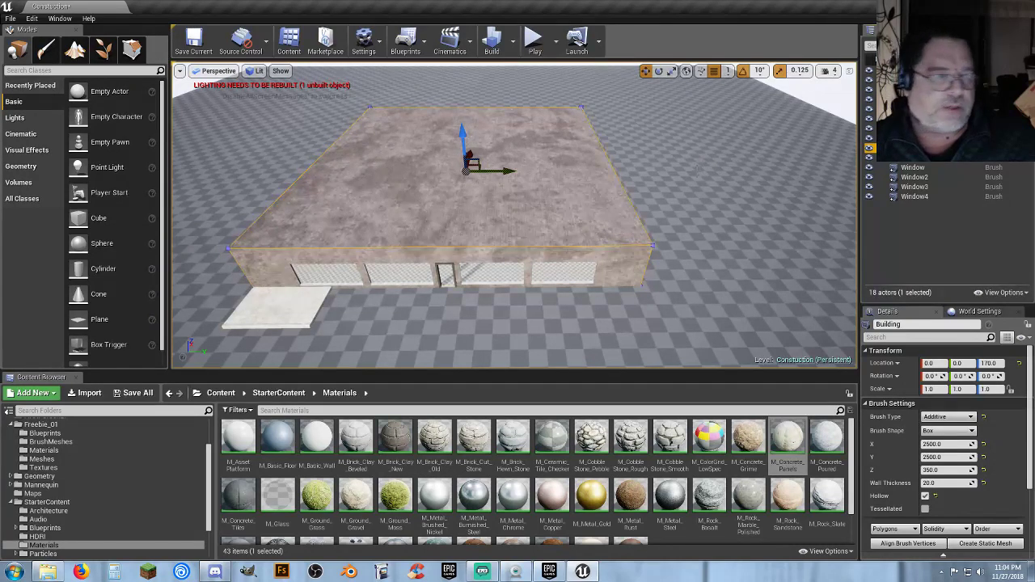
mouse_move(692, 171)
right_down()
mouse_move(660, 173)
mouse_move(665, 162)
mouse_move(693, 171)
right_up()
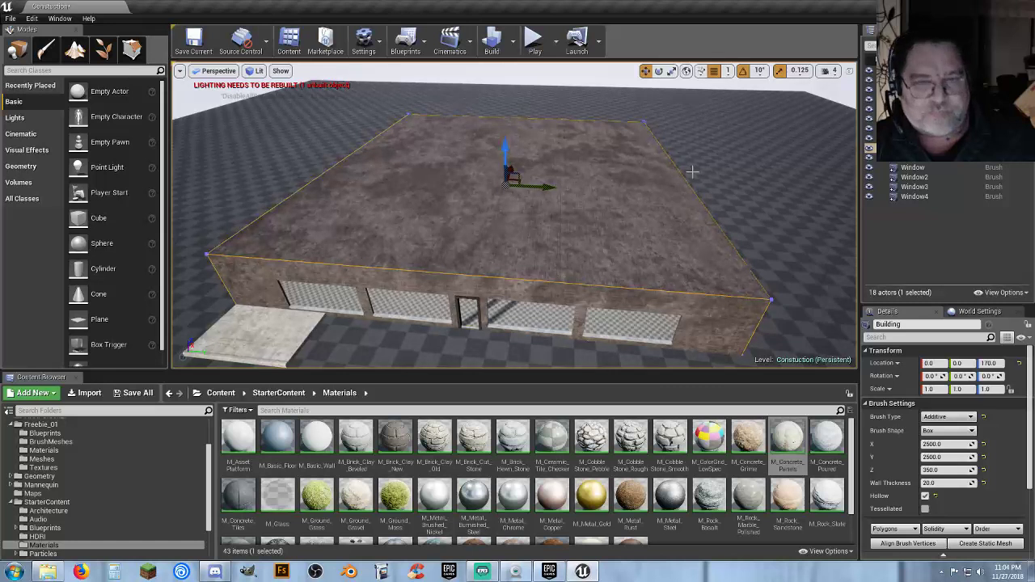
key(ctrl+w)
drag(507, 147, 516, 94)
right_drag(497, 152, 516, 105)
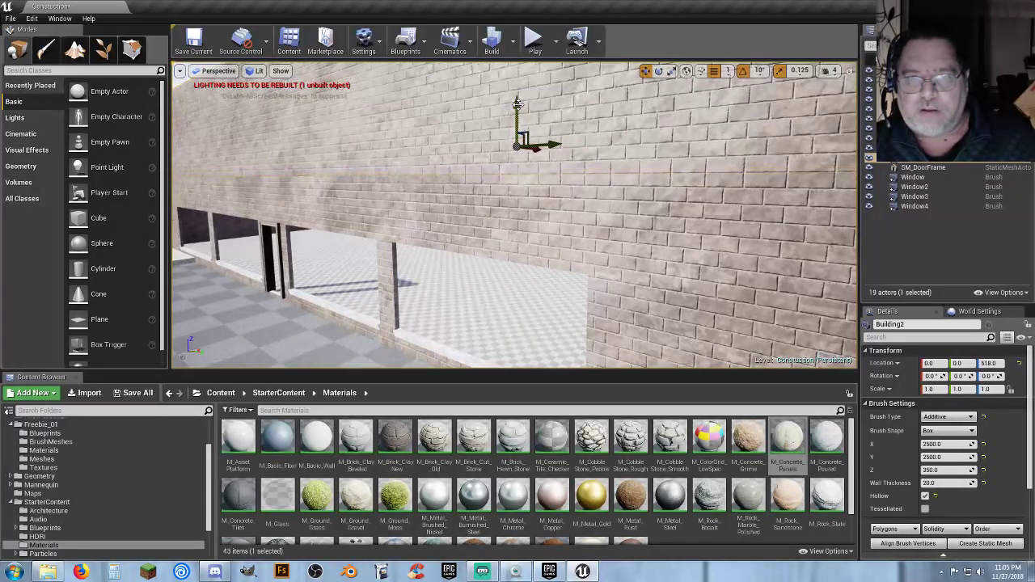
drag(517, 103, 517, 104)
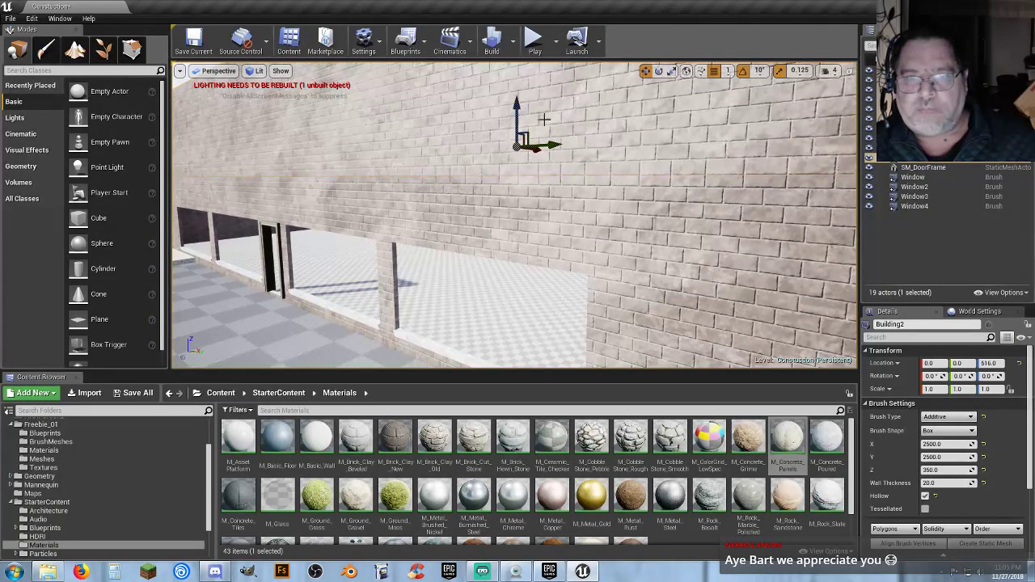
Examine the front facade of the two-storey building from outside.
right_drag(541, 119, 672, 101)
key(s)
mouse_move(605, 192)
right_down()
mouse_move(568, 193)
mouse_move(605, 192)
right_up()
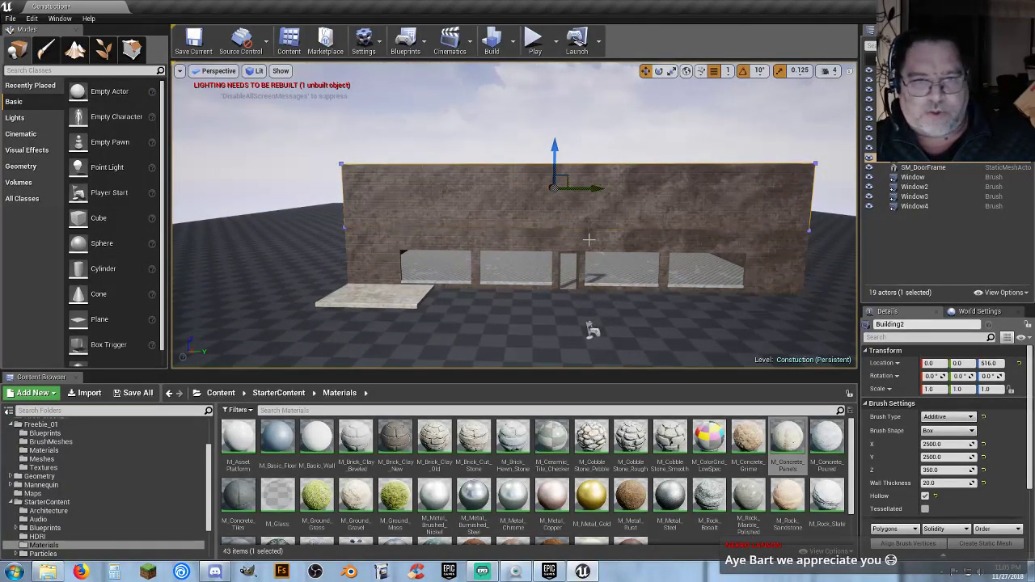
key(w)
right_drag(605, 193, 564, 193)
key(d)
key(a)
key(a)
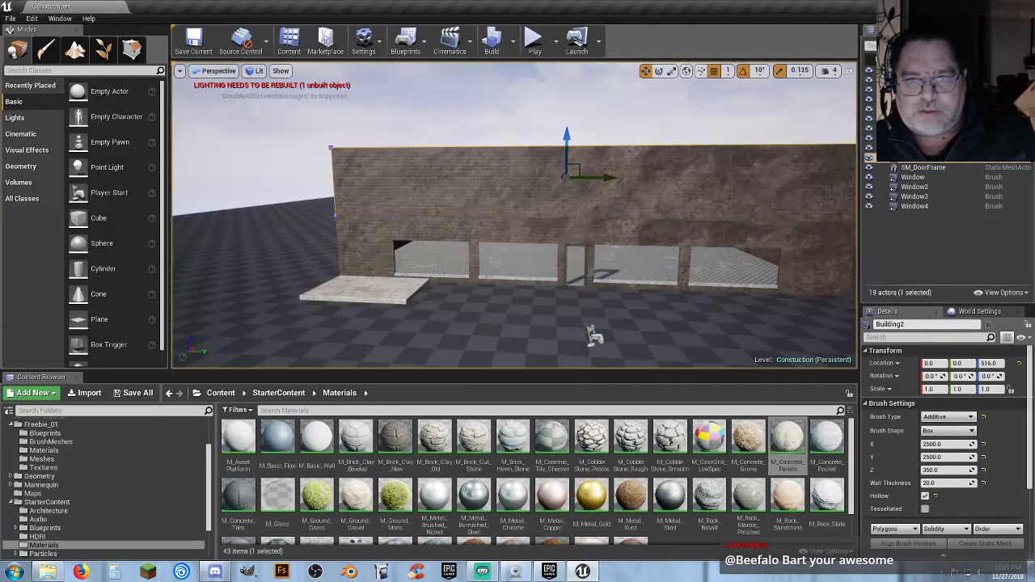
Pan the brick texture on the upper storey's front face in U by 1/16 and 1/64, and deselect the surface.
key(w)
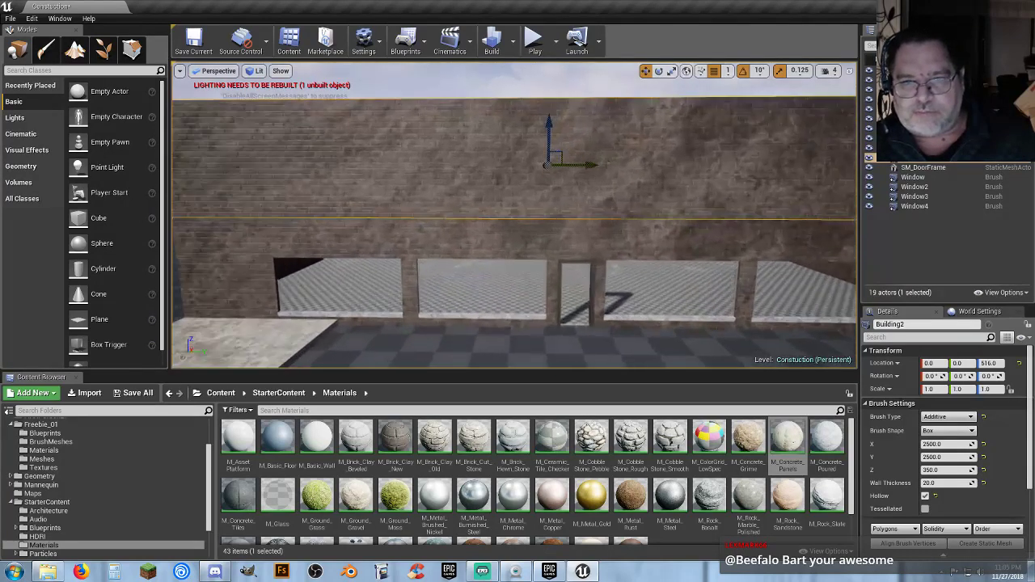
right_drag(536, 218, 510, 217)
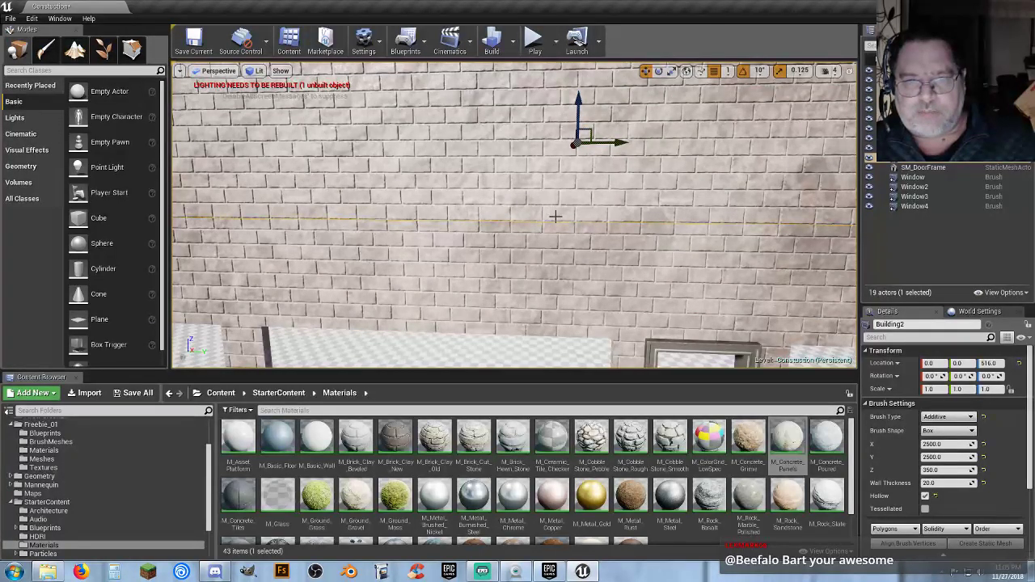
click(546, 195)
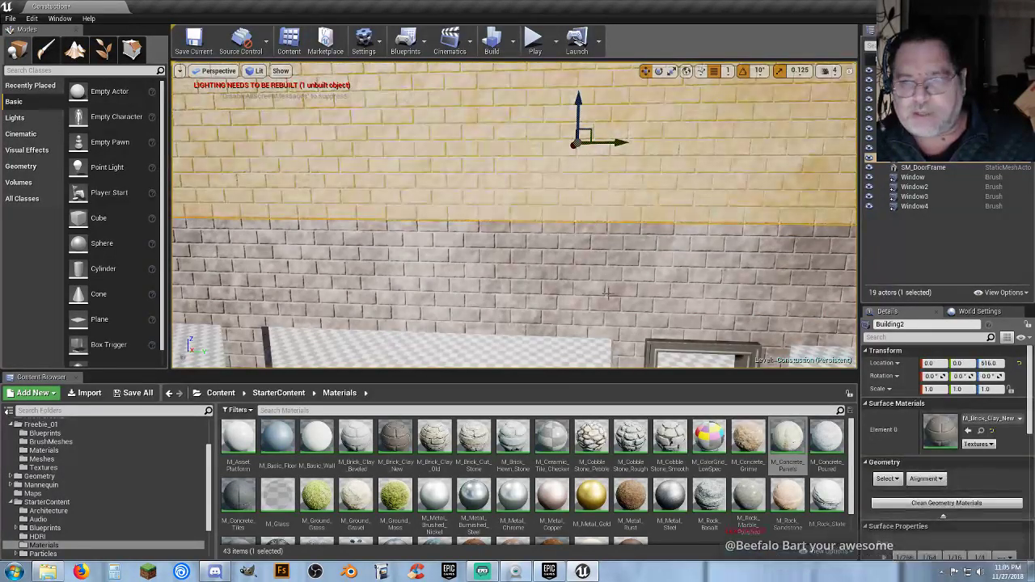
scroll(908, 486, down, 3)
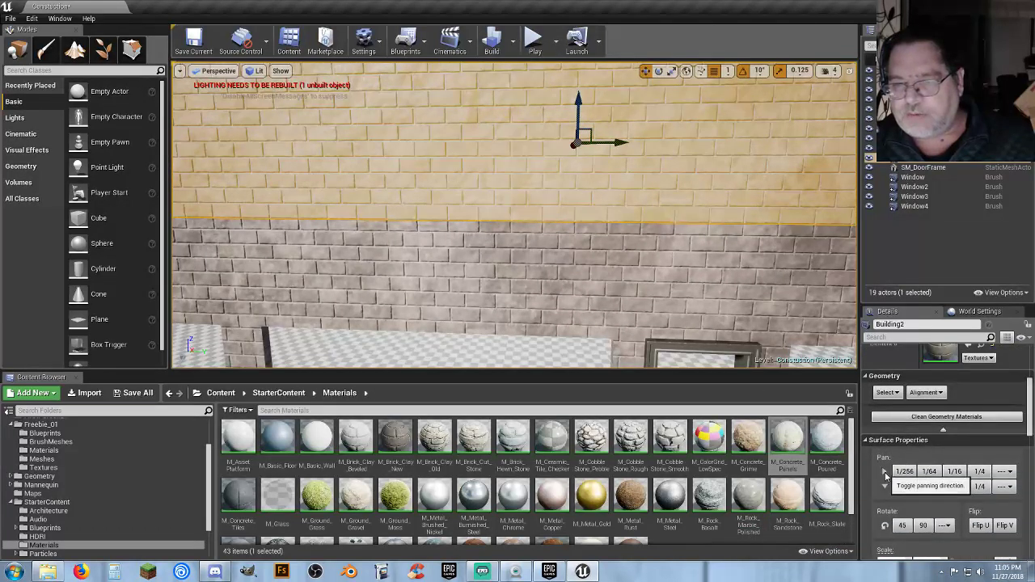
click(886, 475)
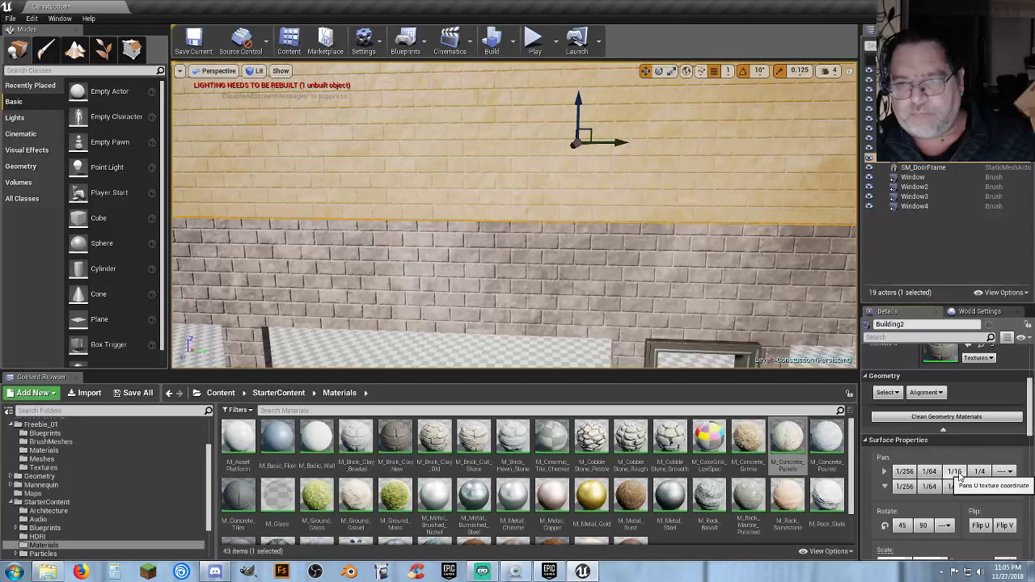
click(953, 476)
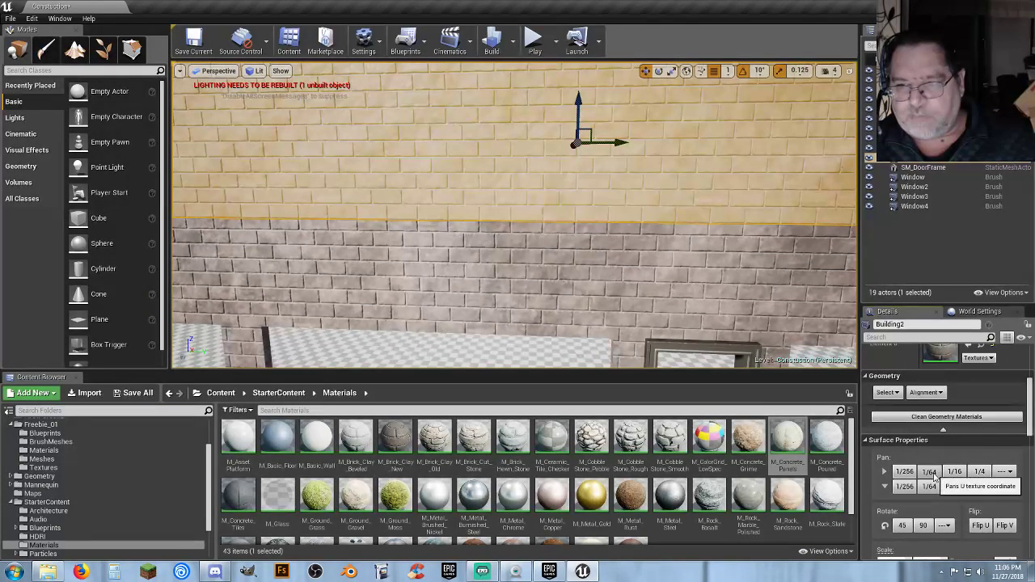
click(934, 477)
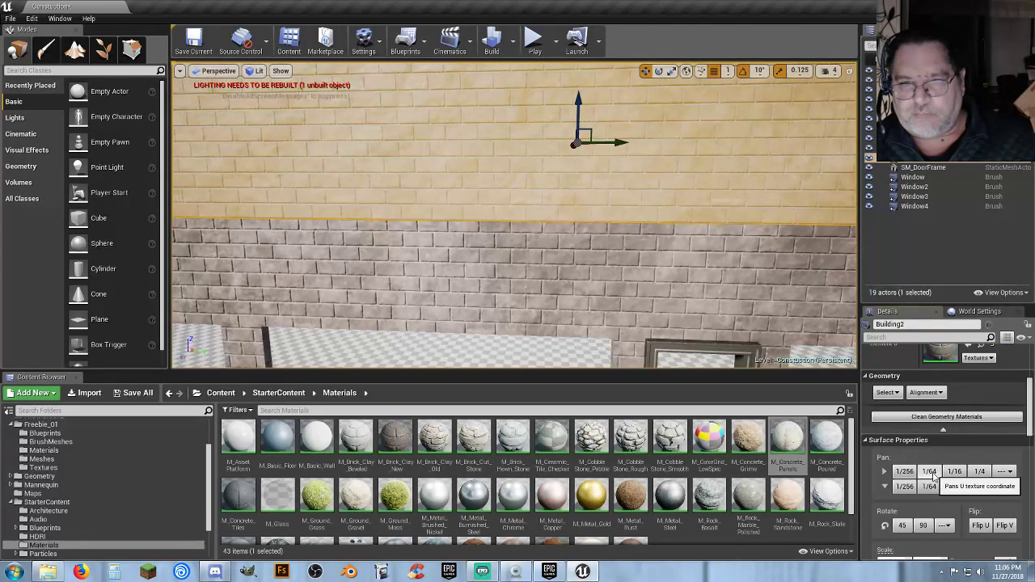
key(s)
mouse_move(700, 289)
right_down()
mouse_move(710, 290)
mouse_move(684, 292)
right_up()
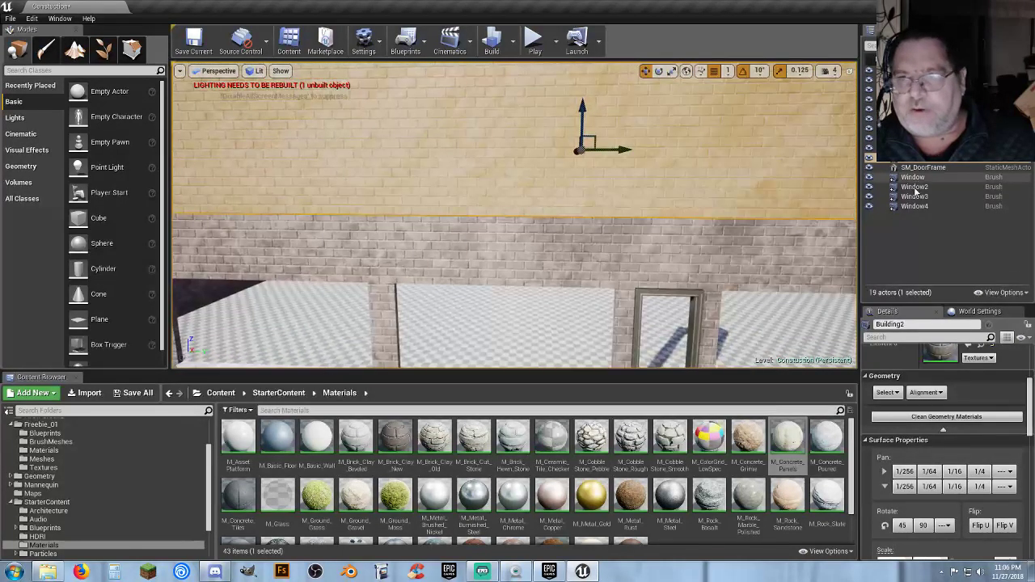
click(925, 248)
drag(628, 356, 683, 369)
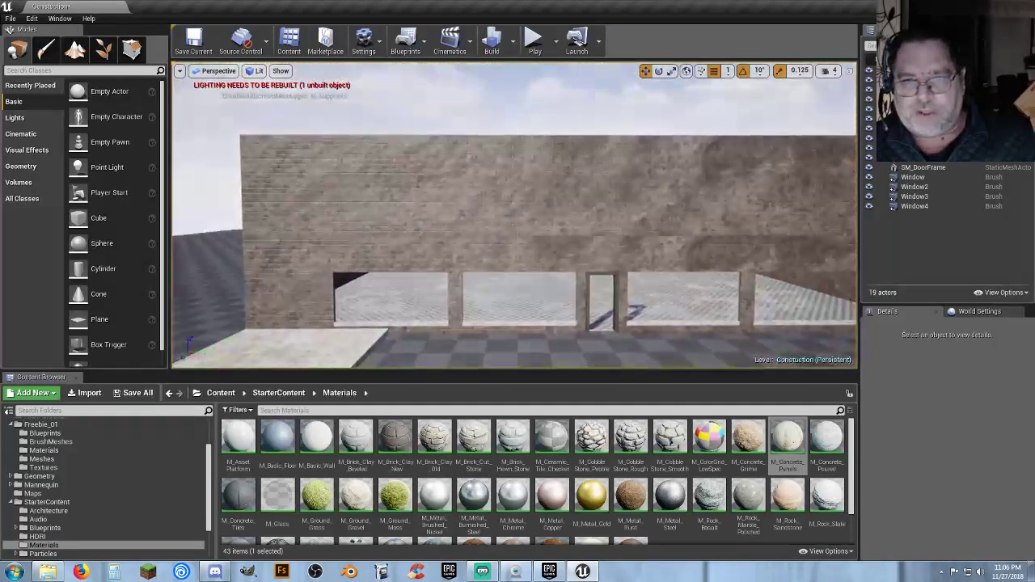
Delete the upper-storey Building2 brush.
click(591, 191)
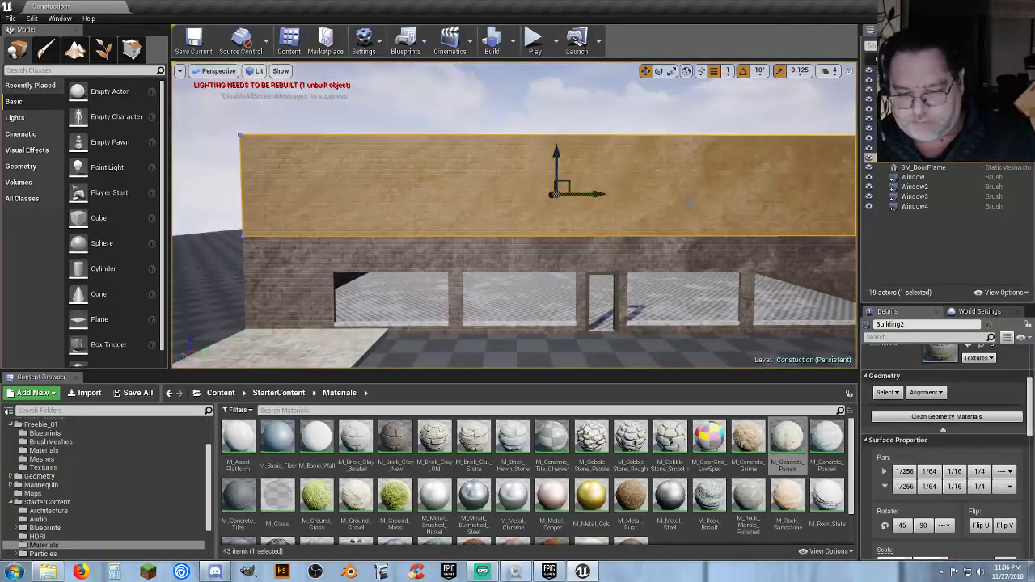
key(Delete)
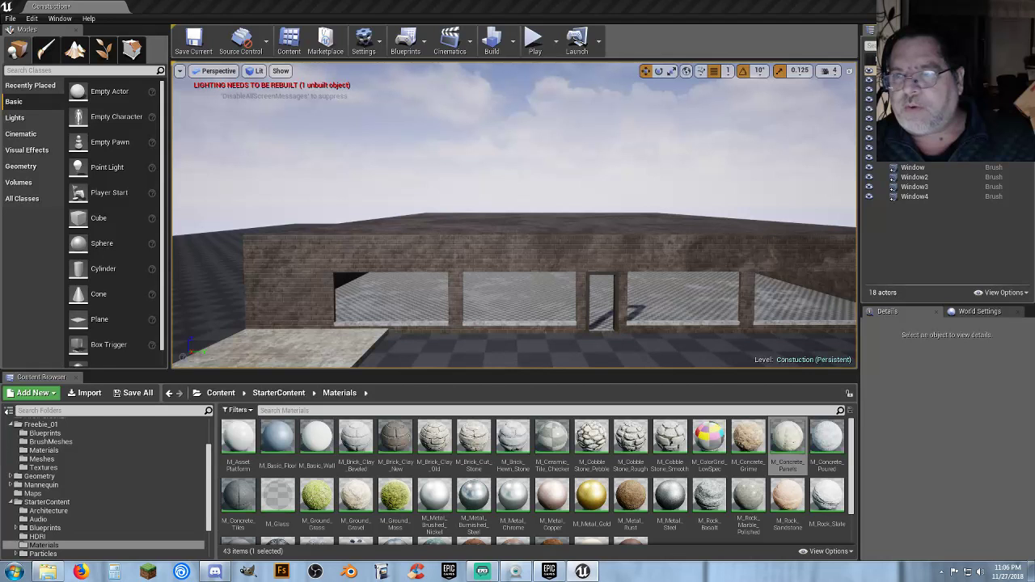
Create a new folder in the World Outliner, keeping its default name.
click(1025, 45)
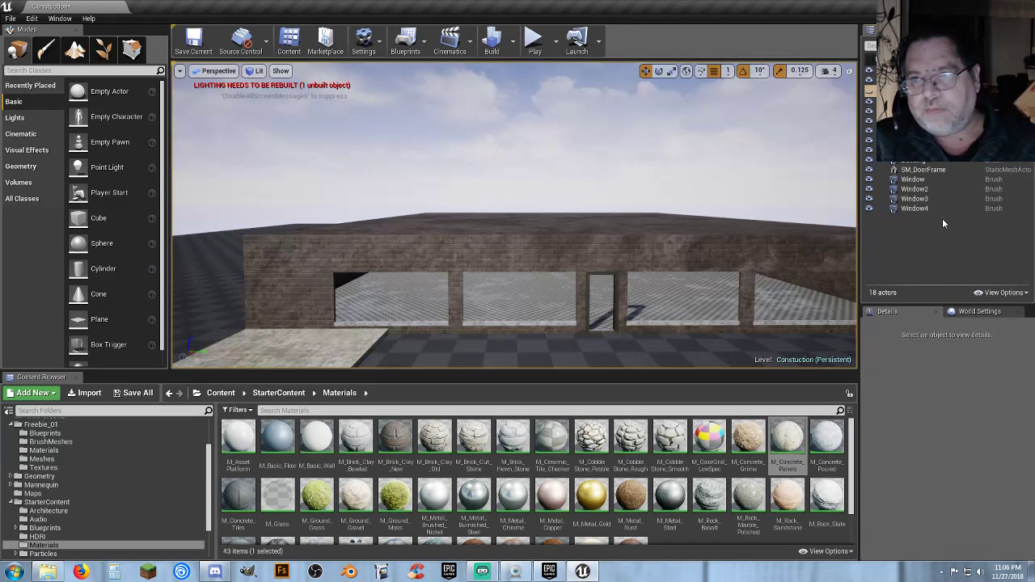
key(Return)
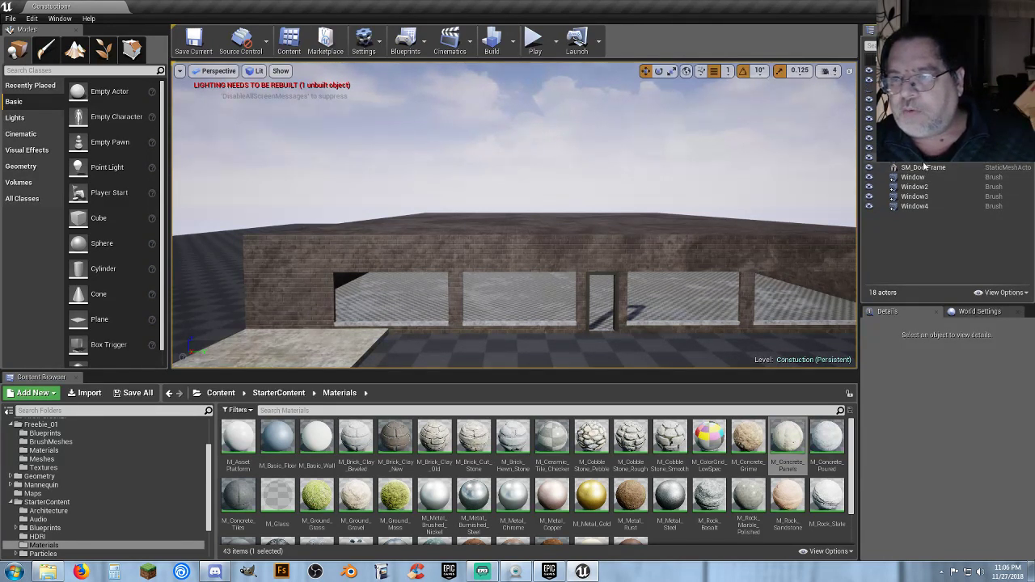
click(927, 160)
right_click(927, 160)
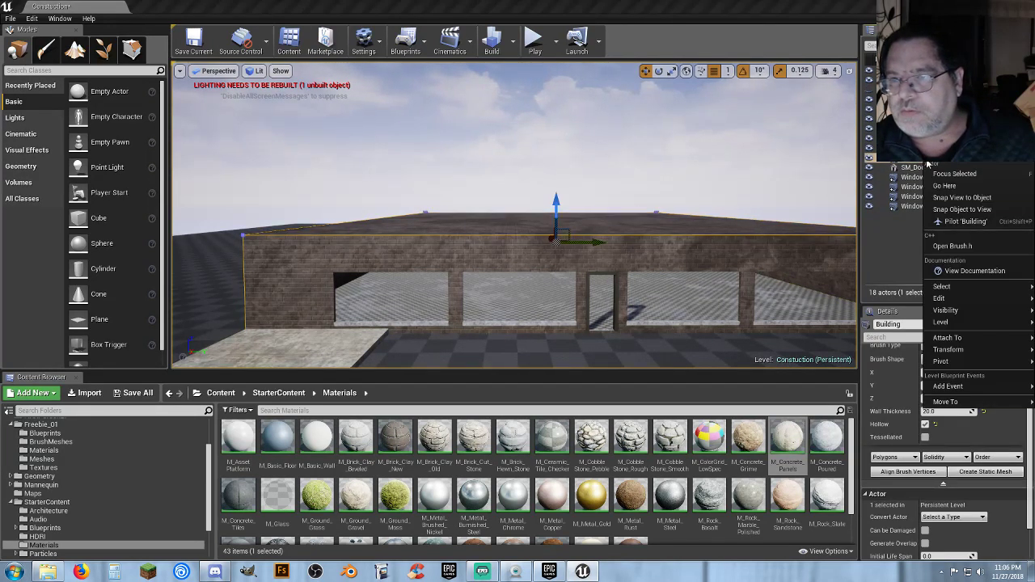
click(911, 244)
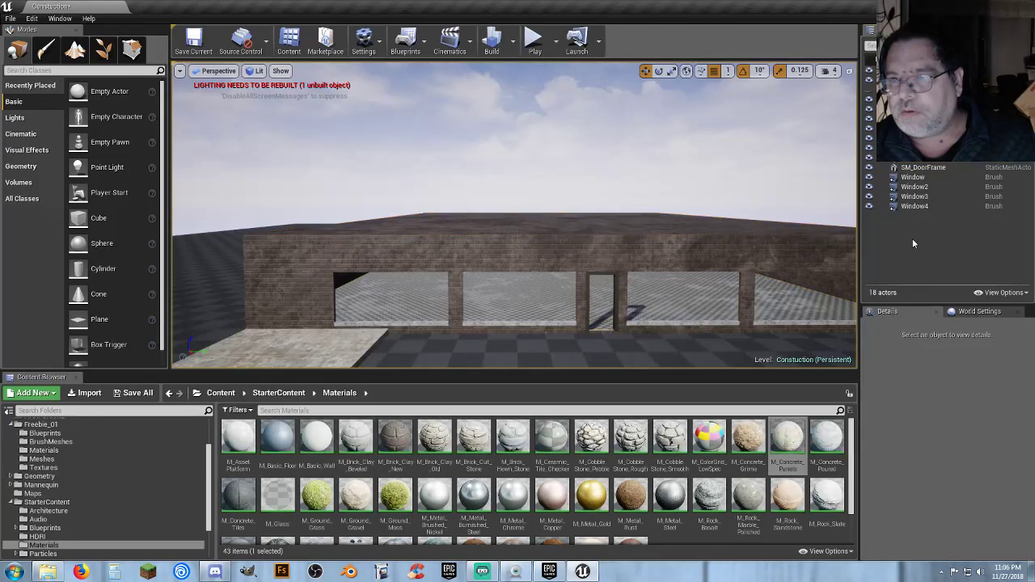
Duplicate the Building brush in place and select the copy, Building2.
click(923, 160)
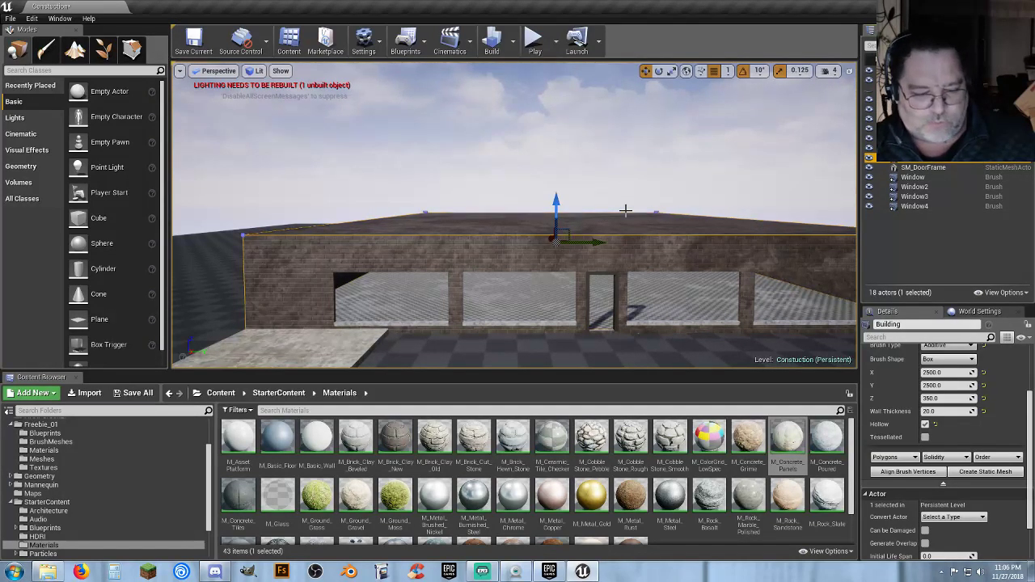
key(ctrl+w)
click(904, 255)
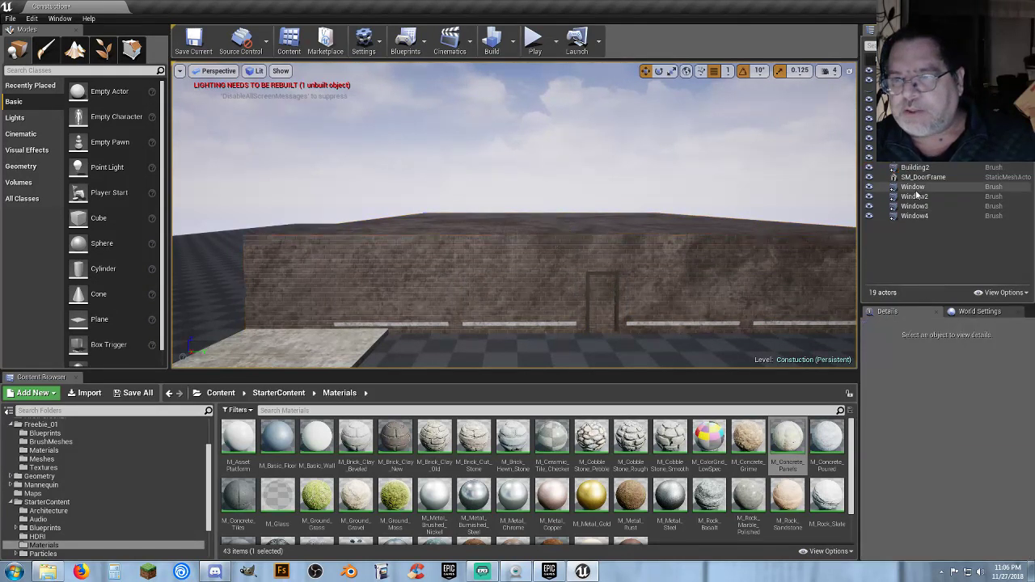
click(919, 170)
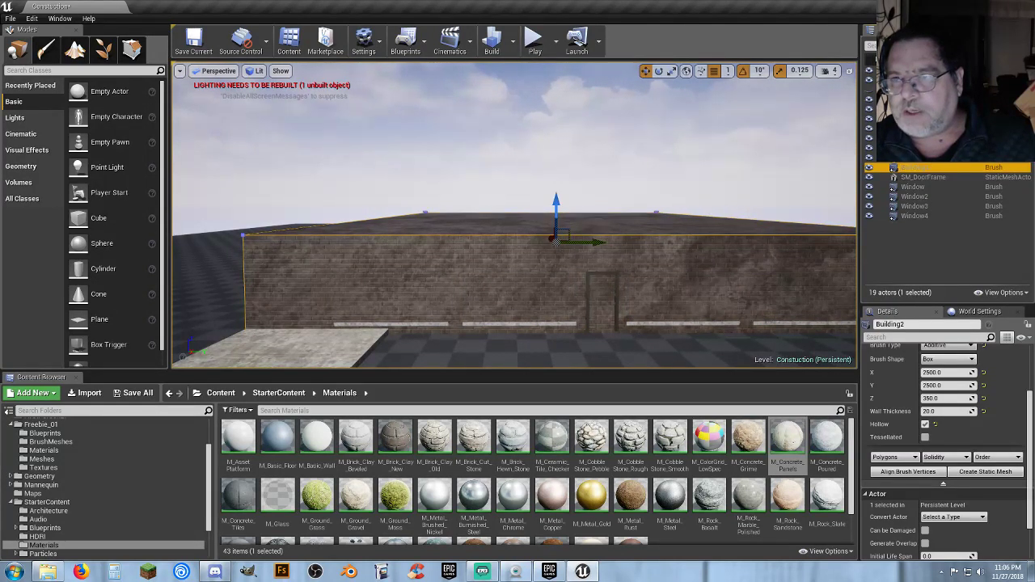
Move the Building2 brush into the new World Outliner folder.
click(919, 169)
key(Return)
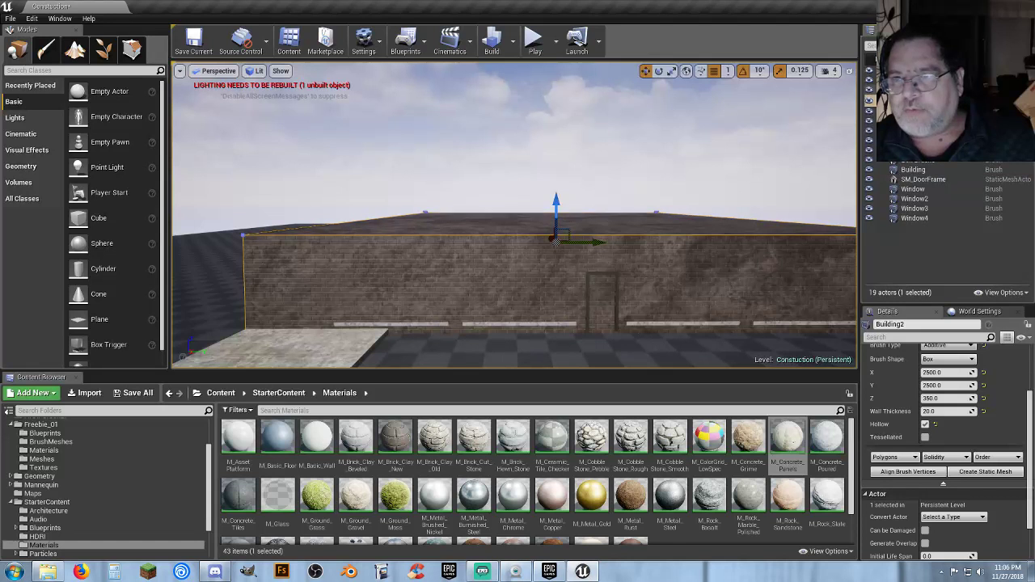
click(914, 90)
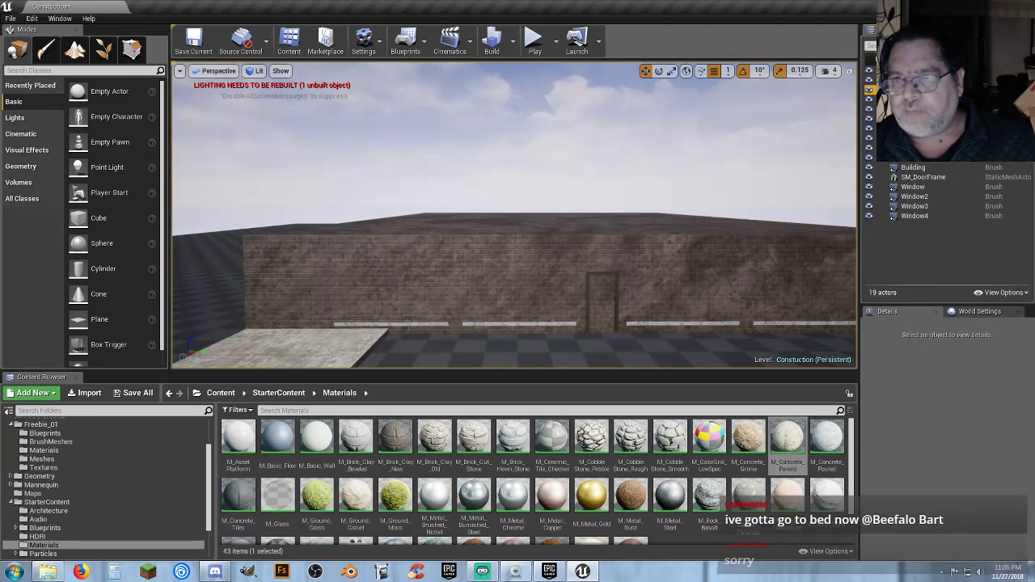
Select Building2 and move it along Y to about 3775, clear of the original building.
key(s)
right_drag(811, 133, 811, 133)
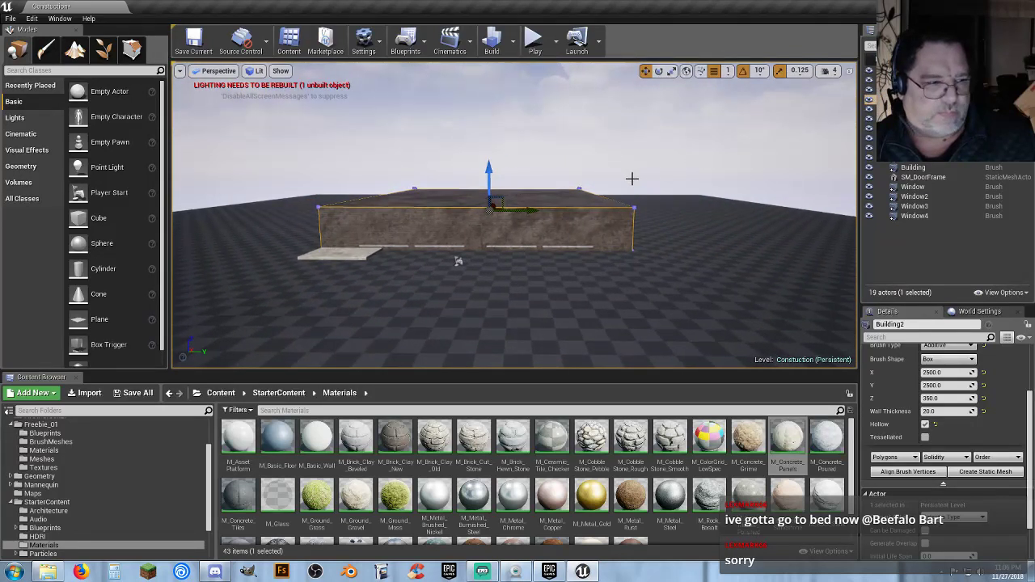
drag(538, 210, 854, 209)
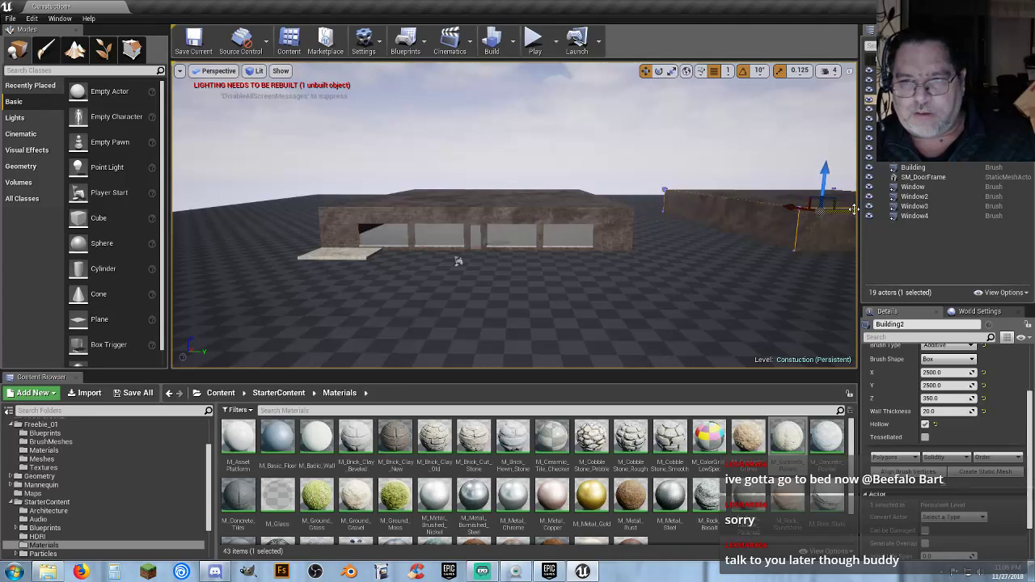
Examine the windows and doorway in the original building's front wall, up close and from farther back.
right_drag(458, 261, 376, 332)
key(w)
key(s)
key(w)
right_drag(534, 212, 530, 212)
scroll(1009, 413, up, 3)
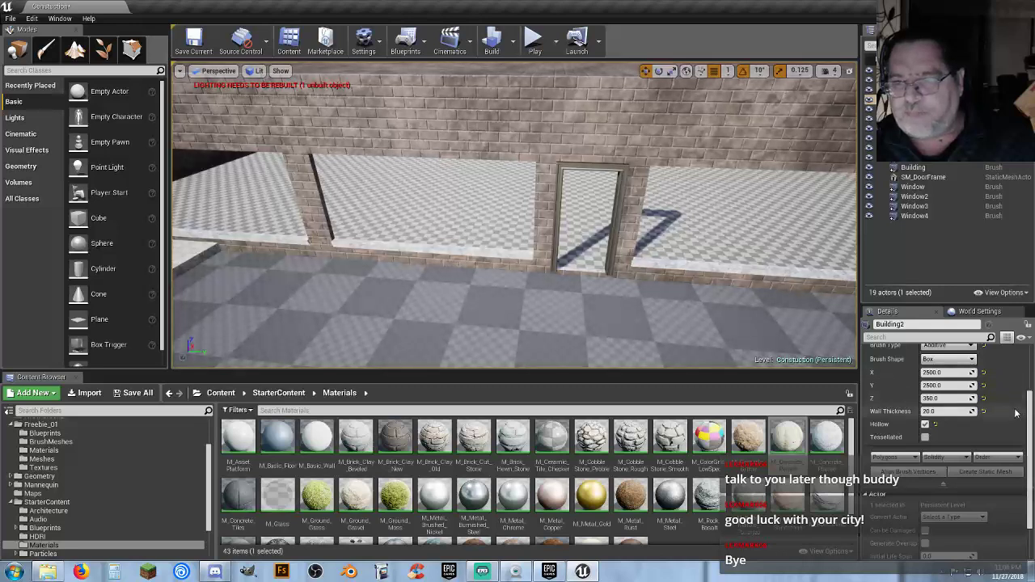
key(s)
right_drag(699, 288, 677, 283)
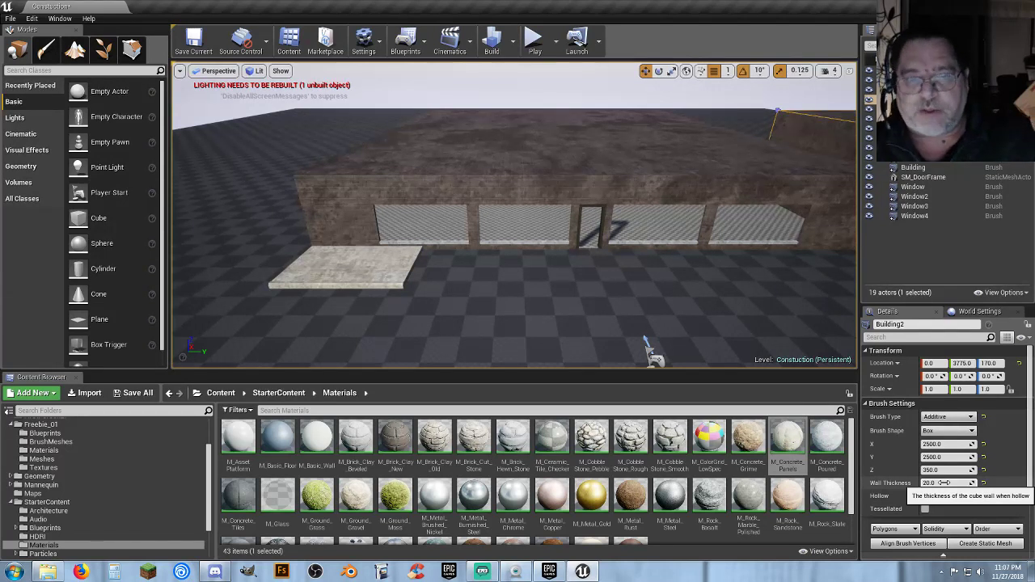
click(925, 496)
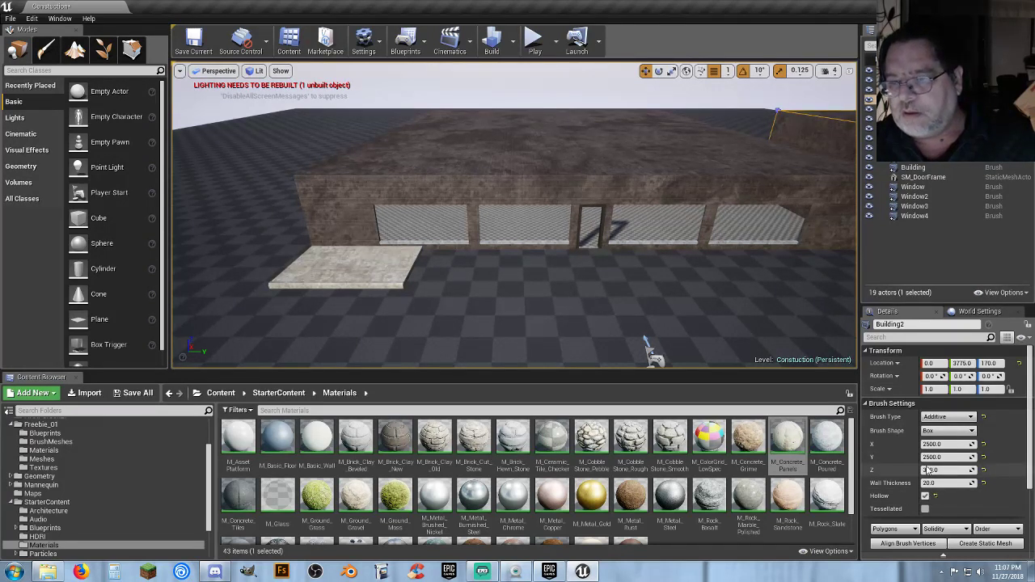
drag(929, 470, 957, 470)
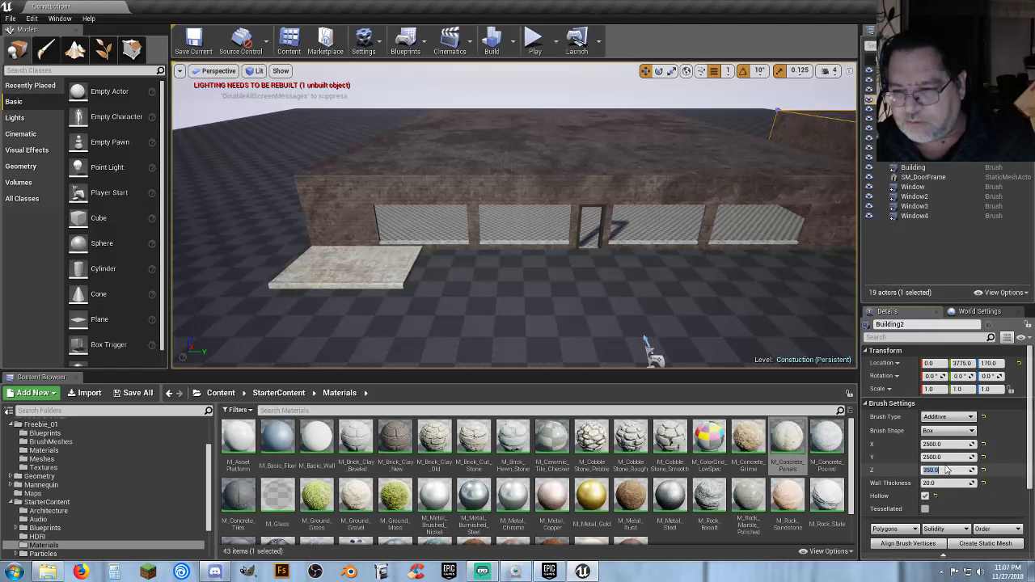
text(38)
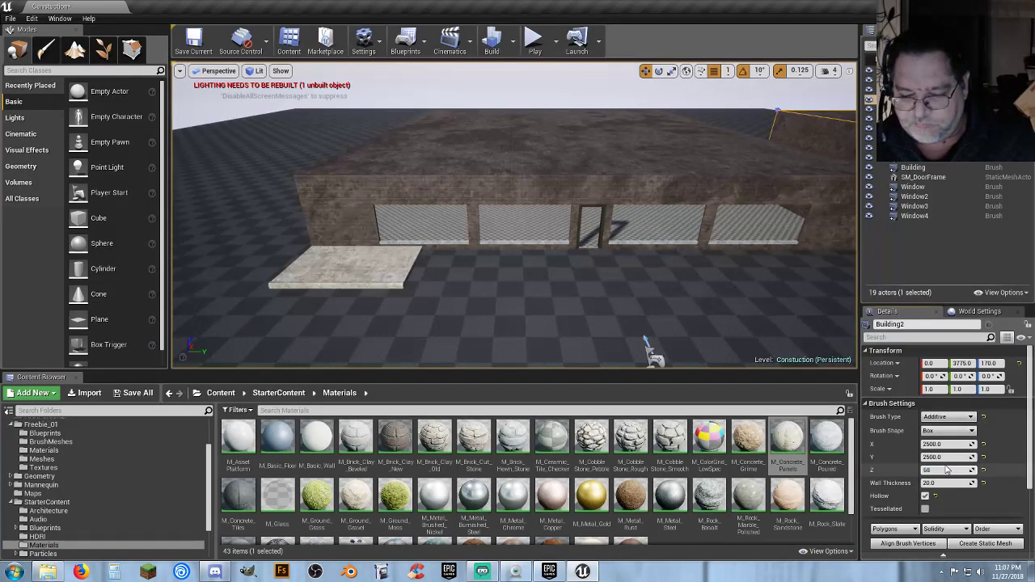
text(0)
key(Tab)
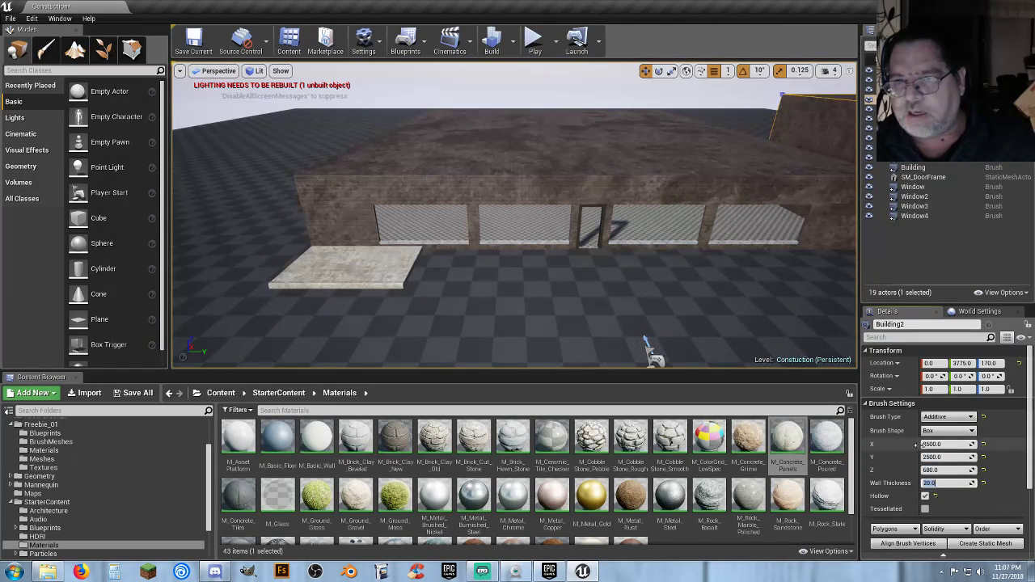
key(ctrl+z)
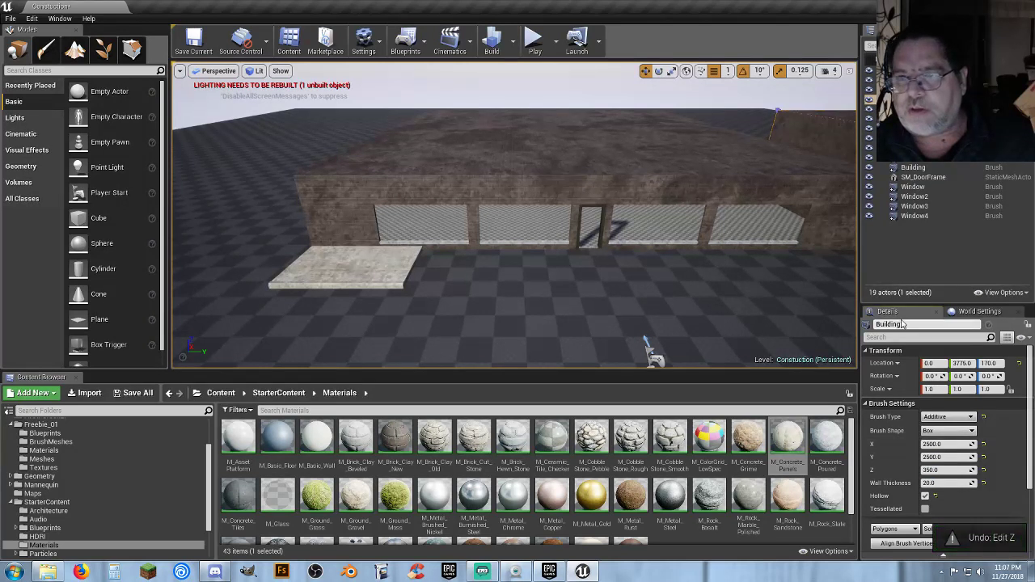
Set the original Building brush's Z size to 680.
click(914, 167)
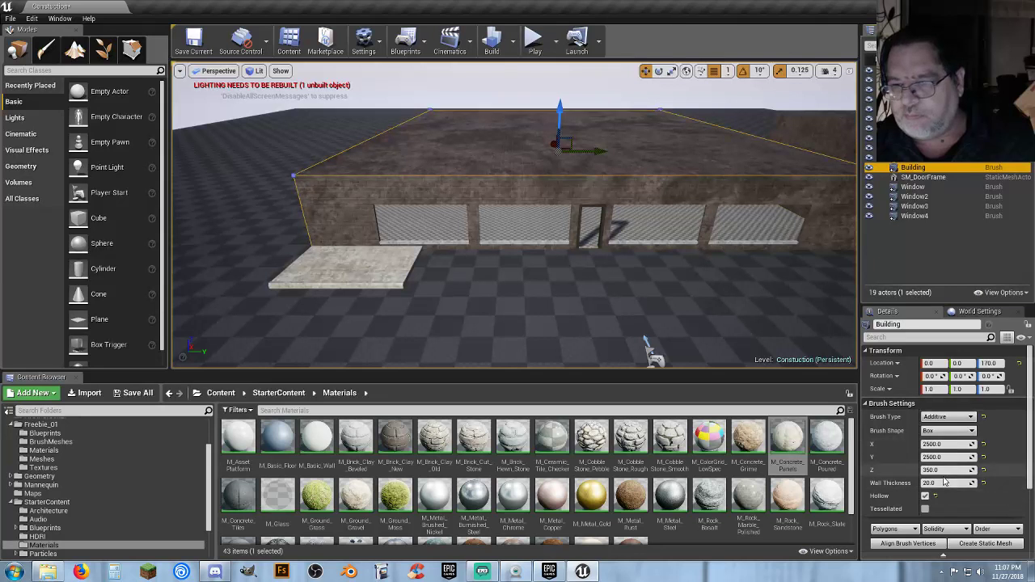
click(948, 471)
text(680)
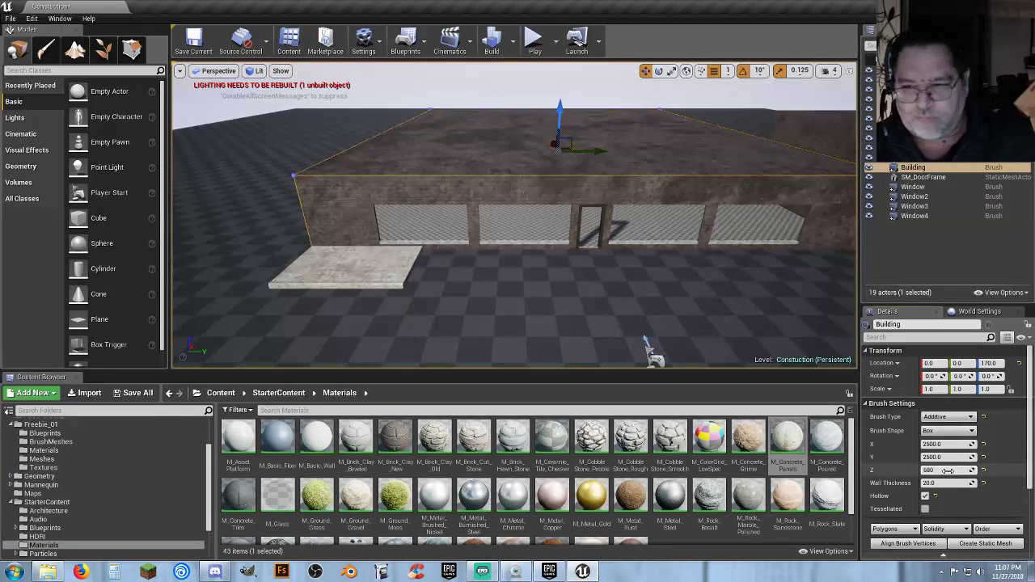
key(Tab)
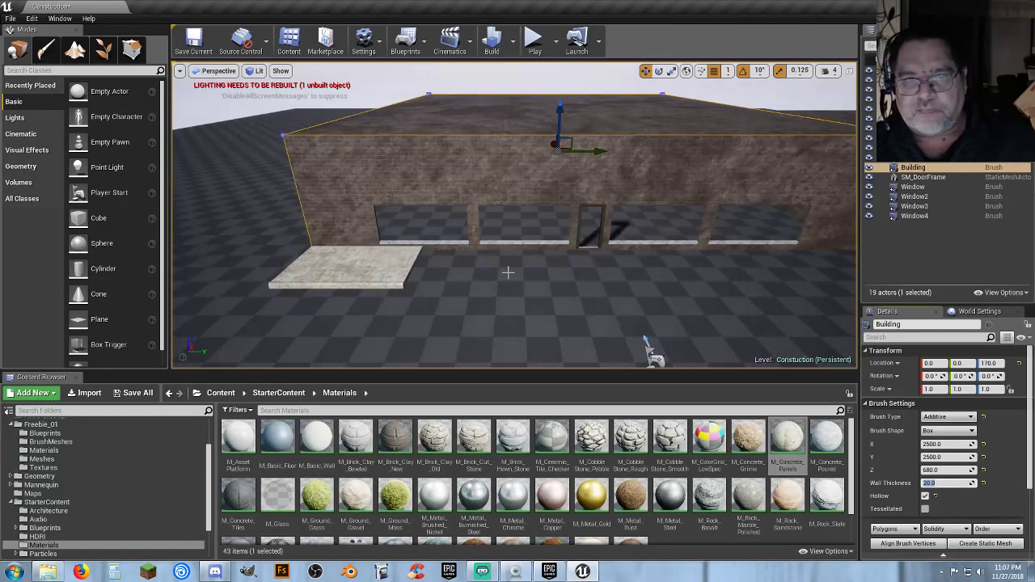
Raise the Building brush to a Z location of 340.
right_drag(509, 270, 526, 233)
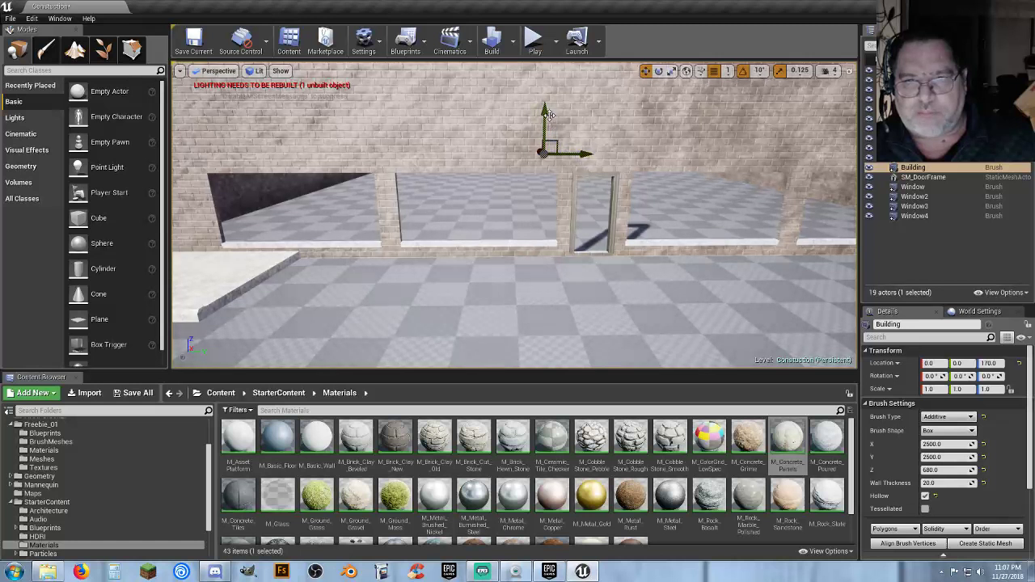
mouse_move(547, 115)
mouse_down()
mouse_move(547, 77)
mouse_move(547, 85)
mouse_up()
key(w)
right_drag(547, 89, 569, 159)
key(s)
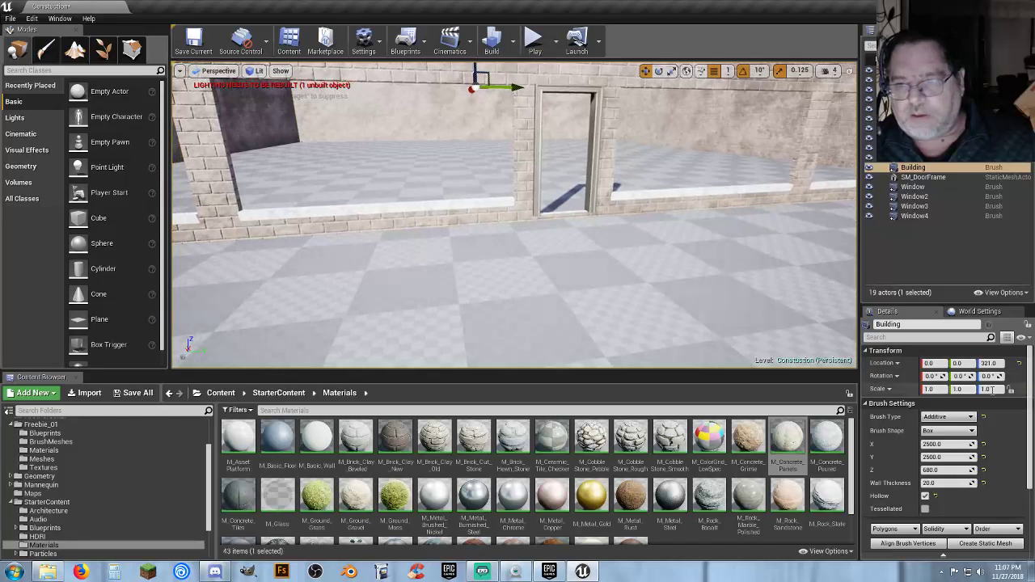
click(1003, 364)
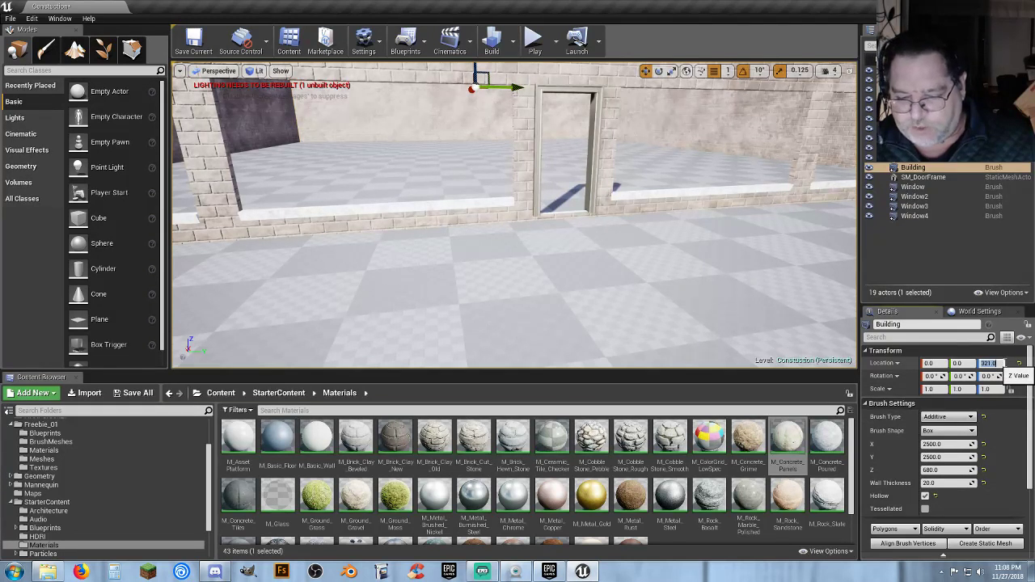
text(340)
key(Return)
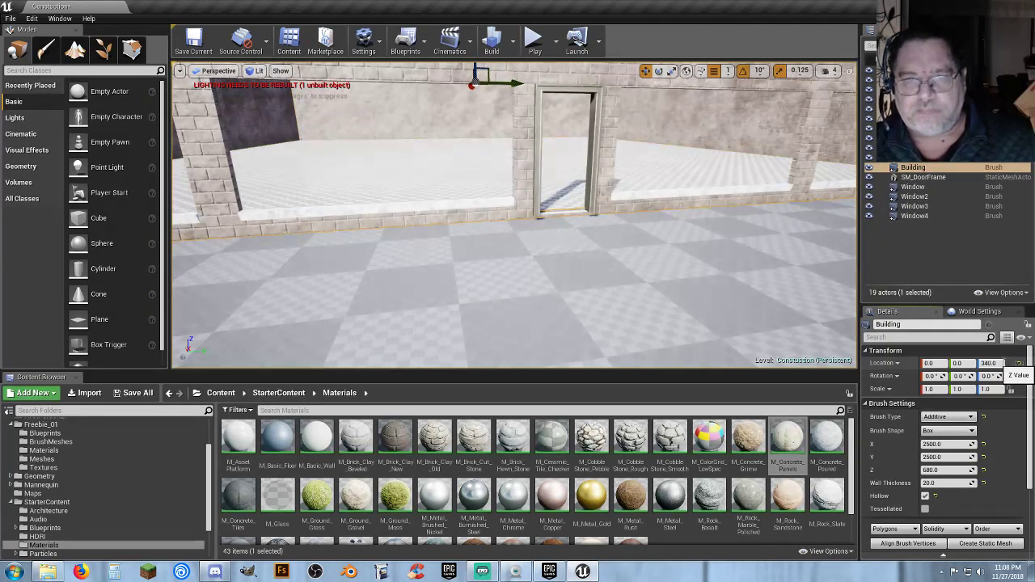
Play-test the level in front of the taller building, and end the play session.
right_drag(572, 174, 569, 118)
key(s)
click(535, 41)
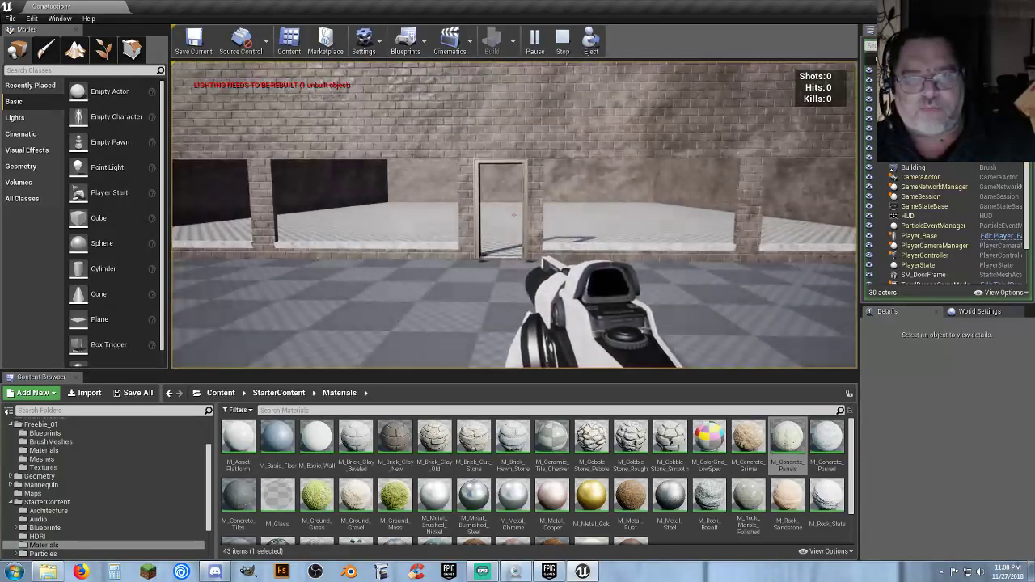
key(Escape)
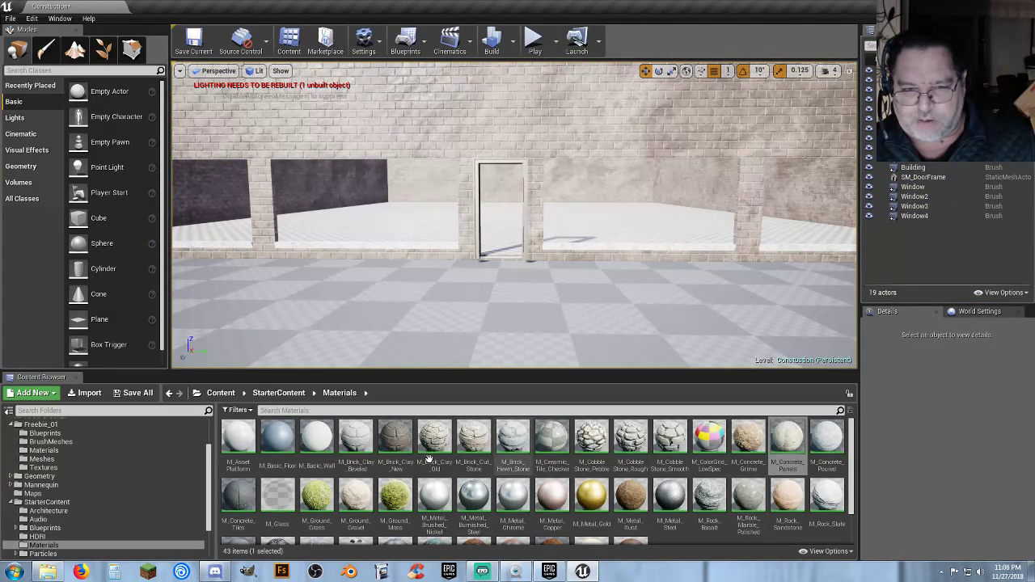
Choose the M_Ceramic_Tile_Checker material and place an additive box brush on the floor inside the building.
scroll(620, 486, down, 2)
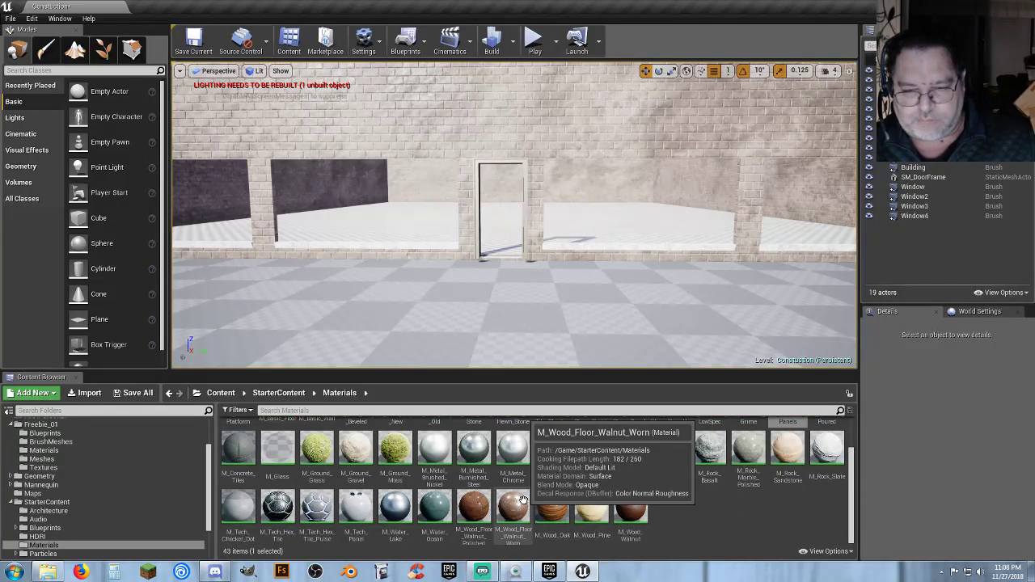
scroll(535, 487, up, 2)
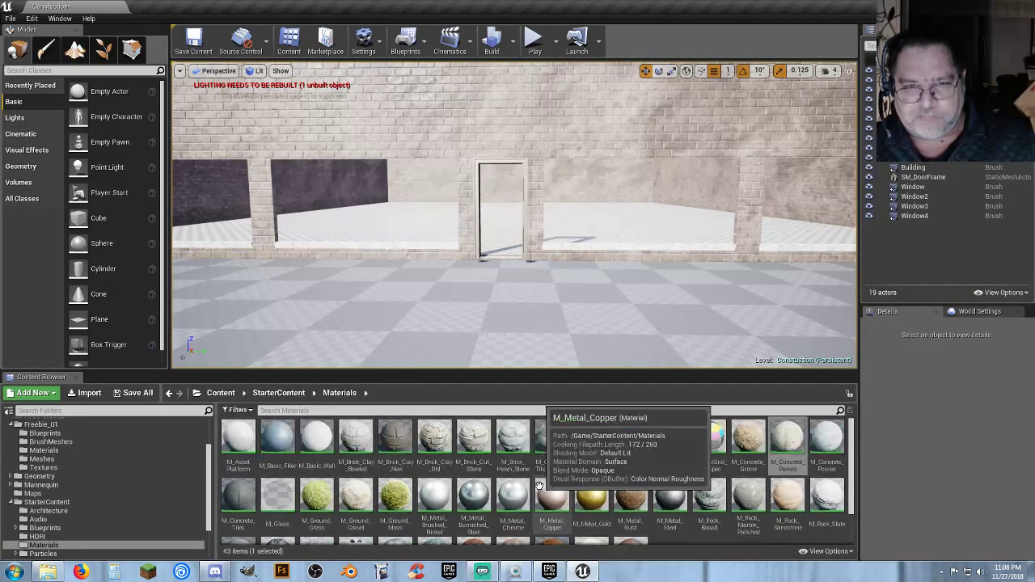
click(545, 434)
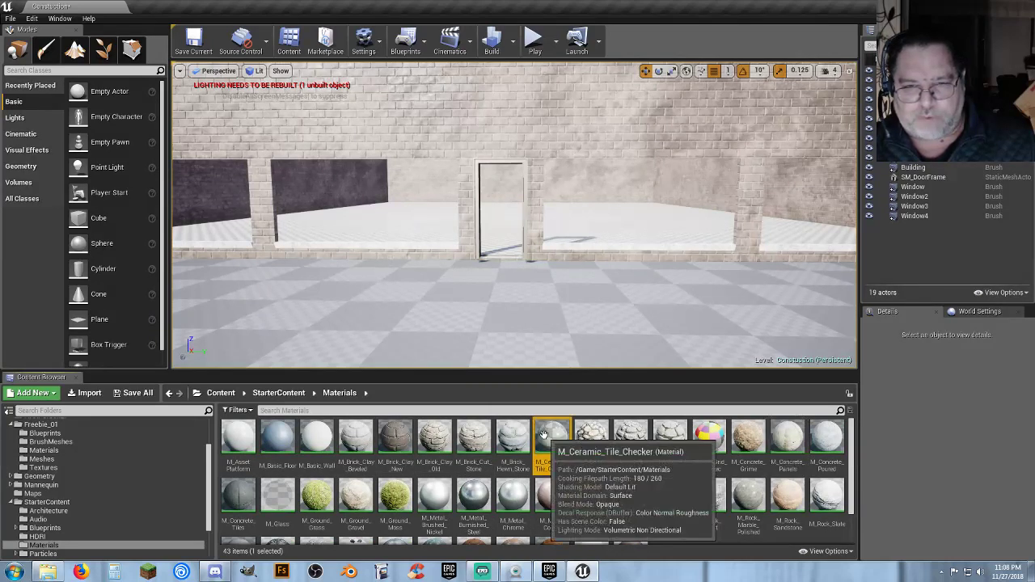
scroll(559, 323, up, 3)
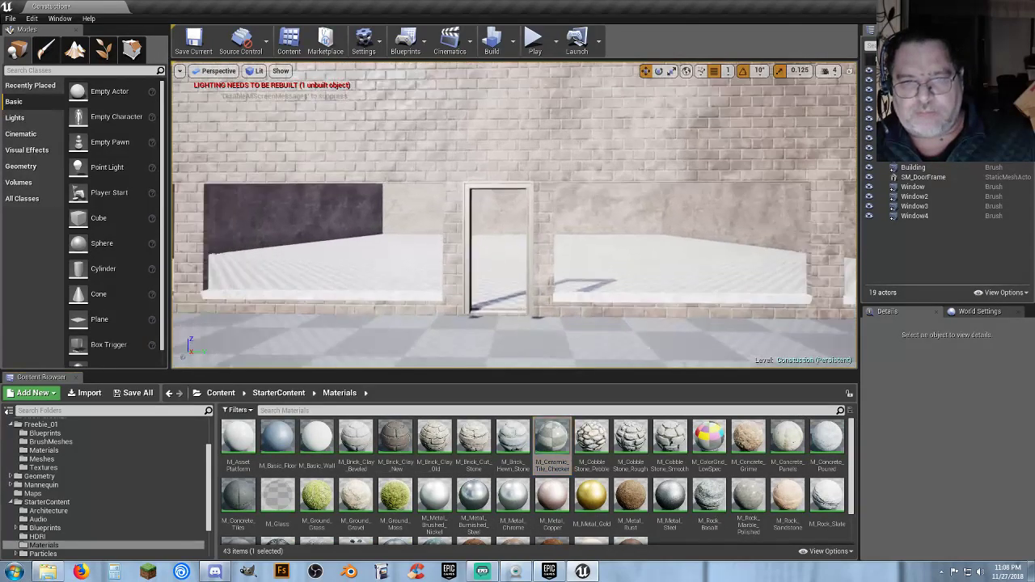
key(w)
mouse_move(558, 323)
right_down()
mouse_move(550, 336)
mouse_move(552, 322)
right_up()
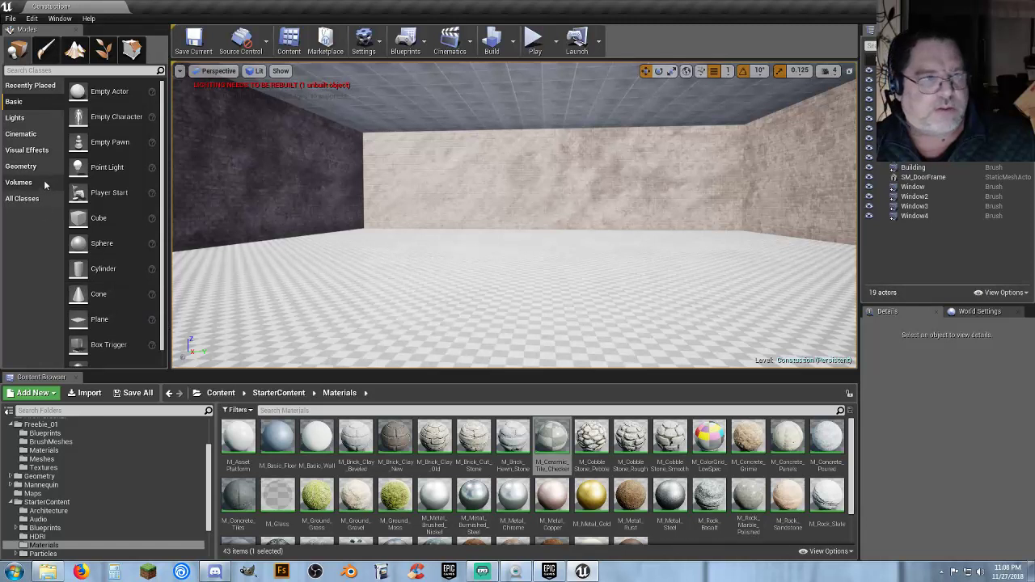
click(20, 166)
mouse_move(89, 90)
mouse_down()
mouse_move(488, 289)
mouse_move(532, 277)
mouse_up()
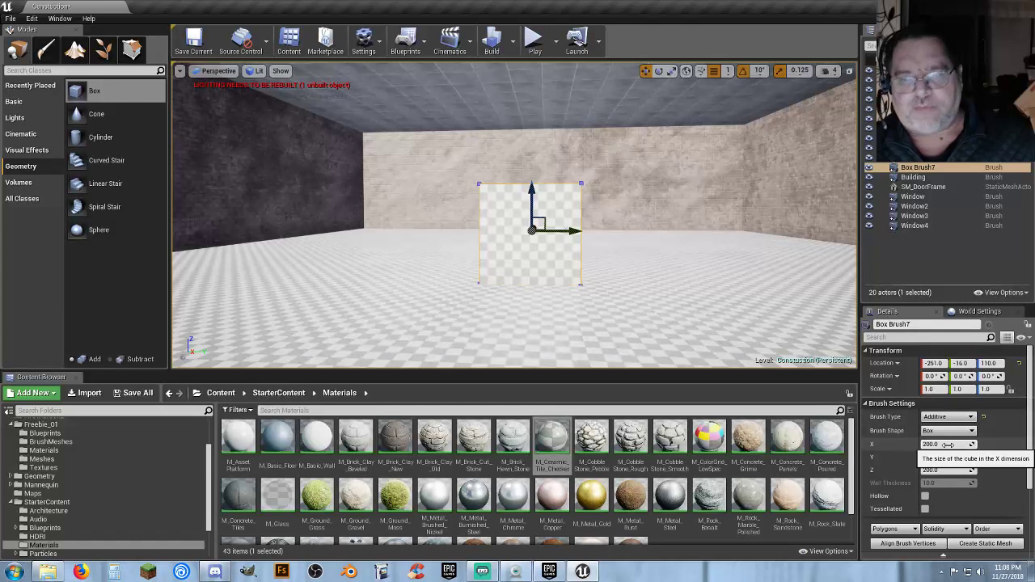
Resize the new box brush to X 2460, Y 2460 and Z 20 to form a floor slab.
click(947, 470)
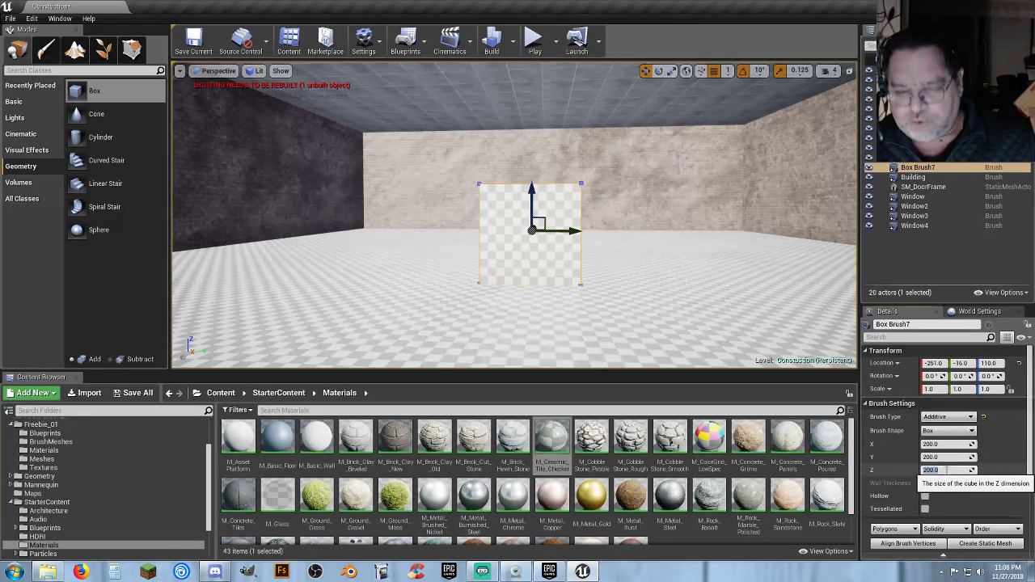
text(20)
key(Return)
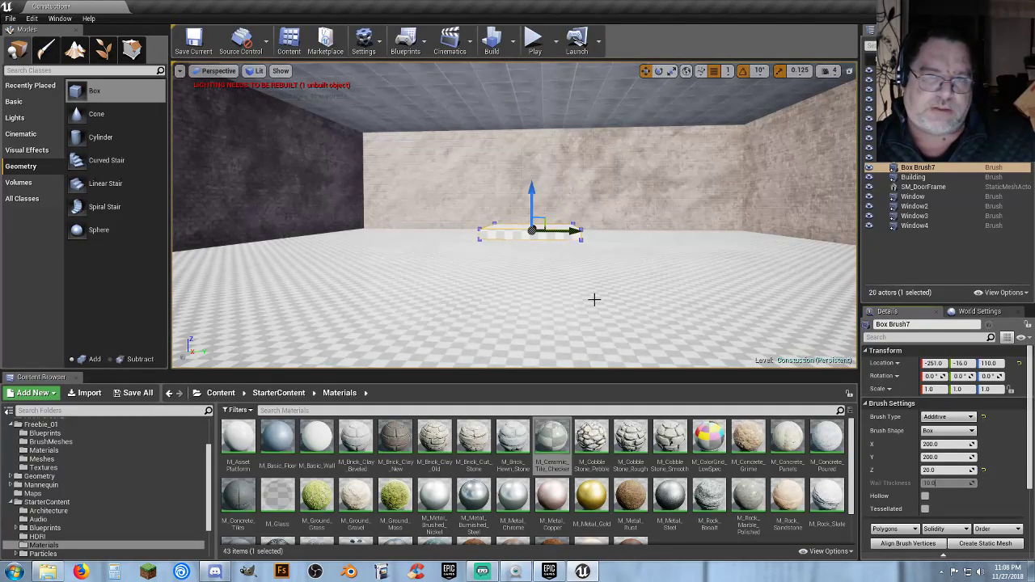
click(945, 446)
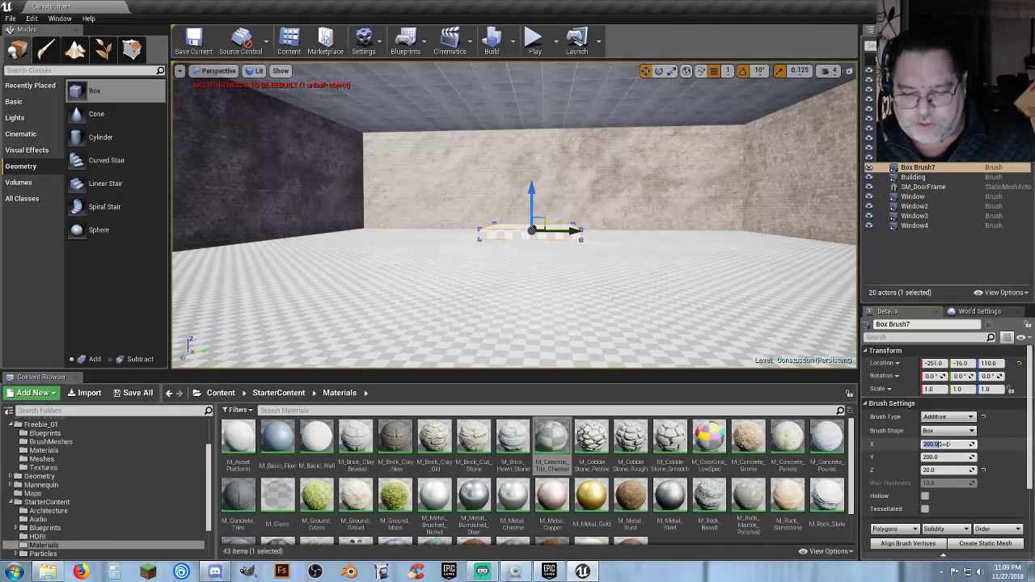
text(2460)
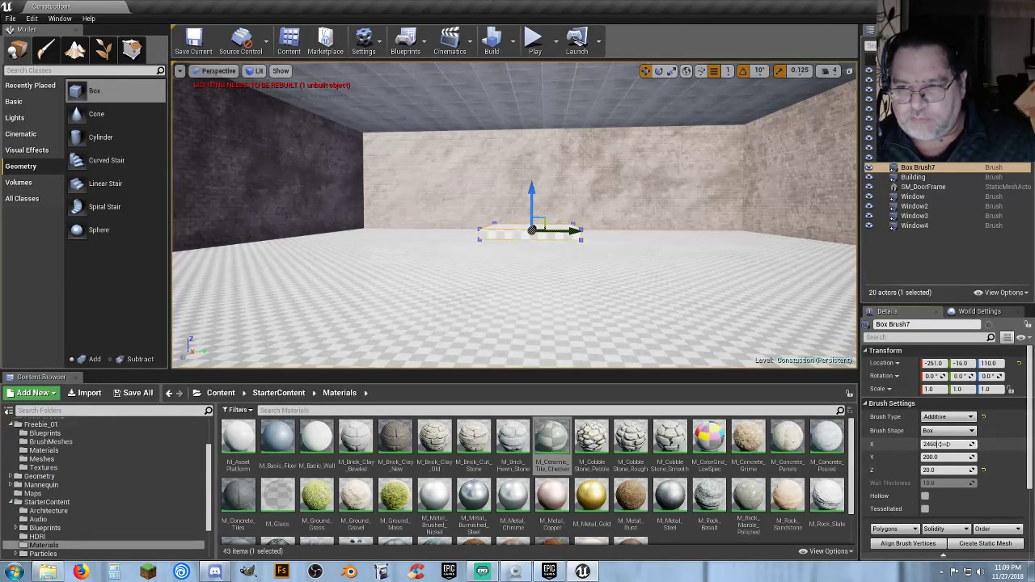
key(Tab)
text(24)
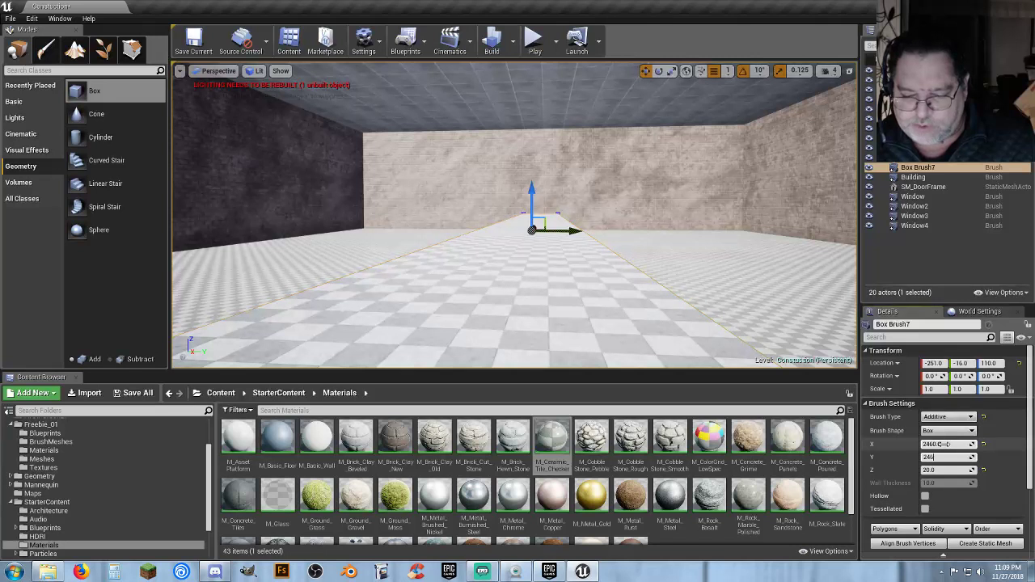
text(60)
key(Tab)
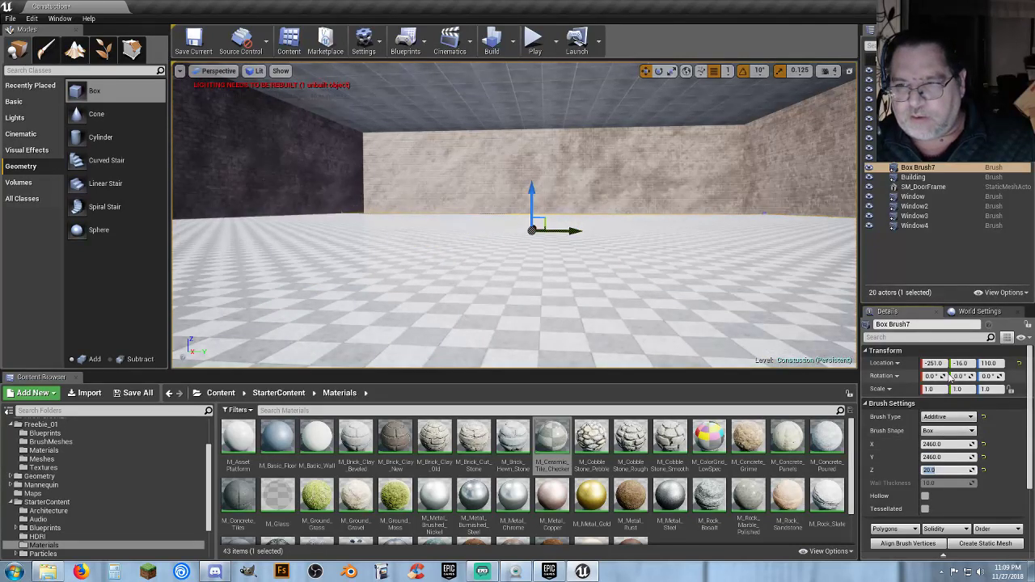
Centre the floor slab in the building by setting its X and Y locations to 0.
click(942, 363)
text(0)
key(Tab)
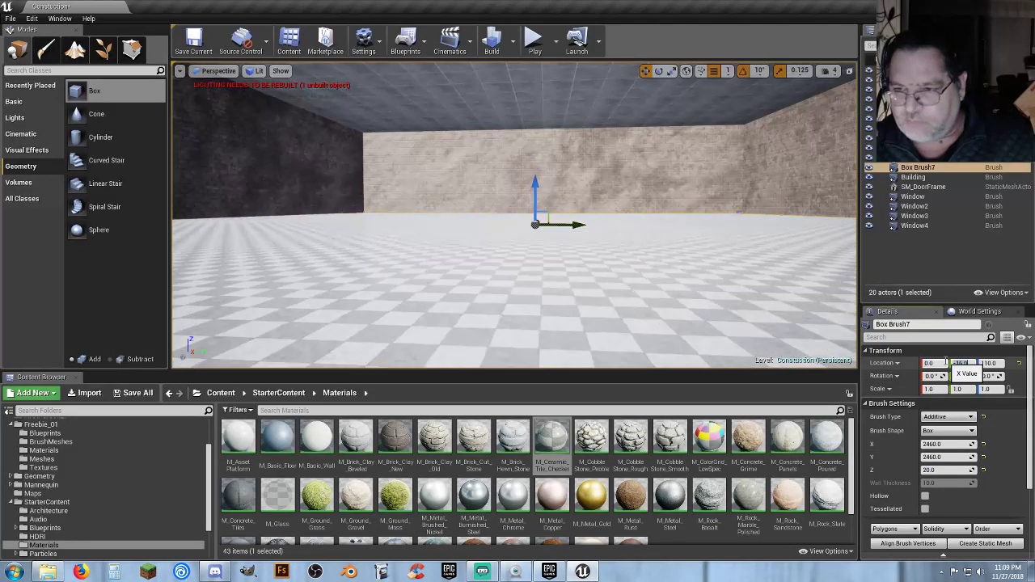
text(0)
key(Tab)
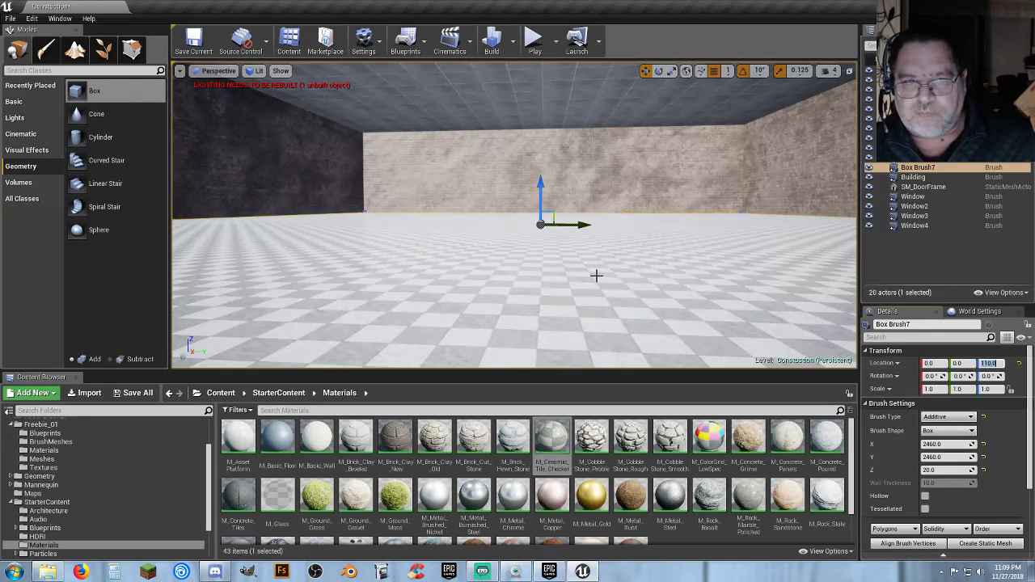
Raise the floor slab above the ground floor and set its Z location to 350.
right_drag(596, 275, 566, 251)
right_drag(494, 299, 554, 255)
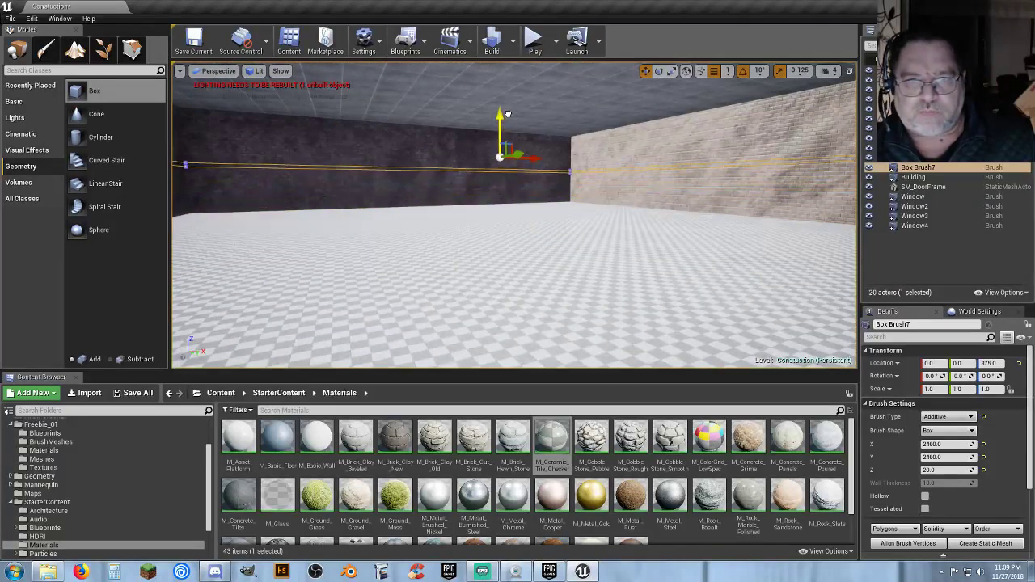
right_drag(508, 108, 536, 194)
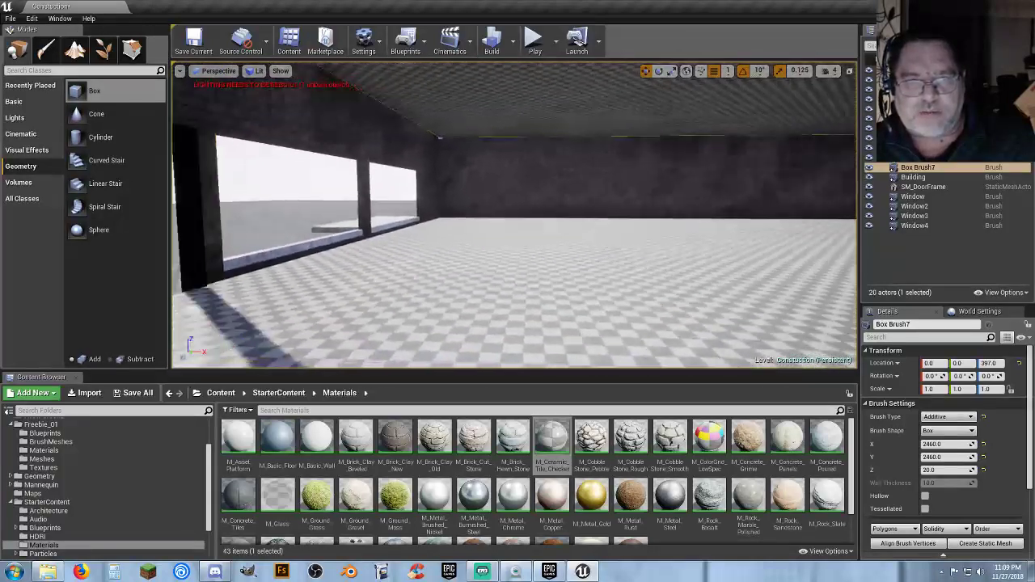
right_drag(536, 195, 235, 201)
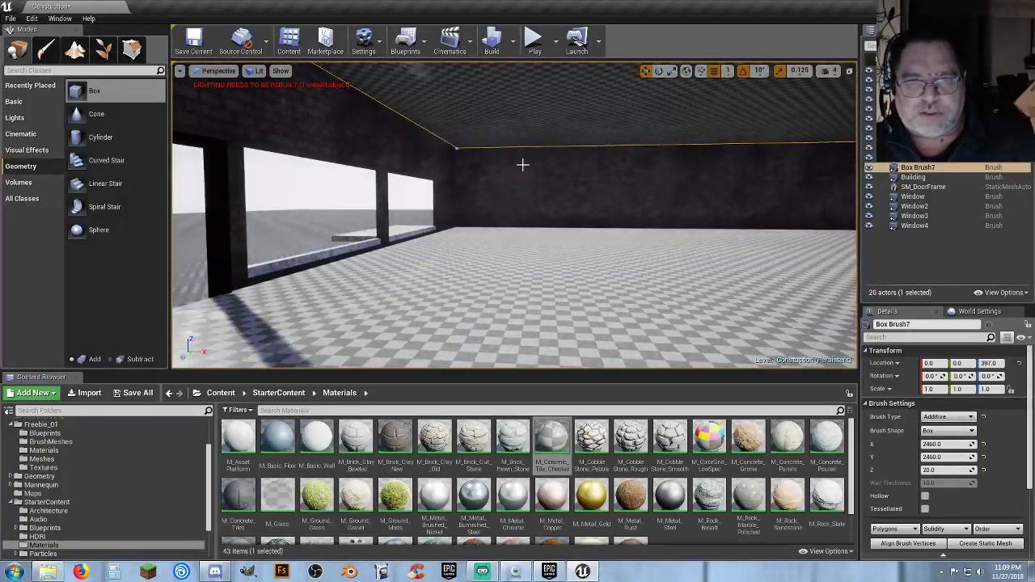
right_drag(524, 180, 524, 180)
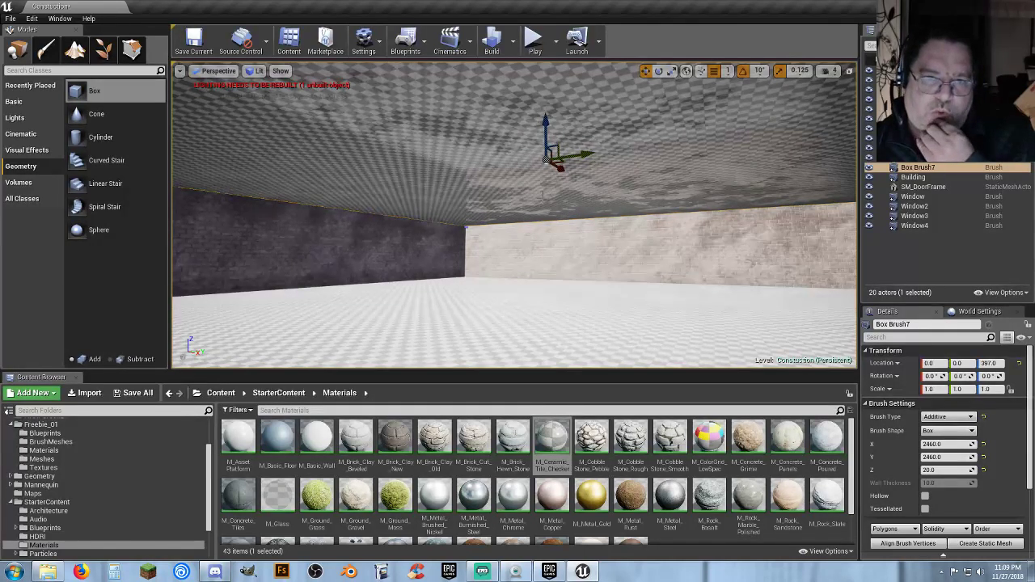
right_drag(565, 232, 537, 255)
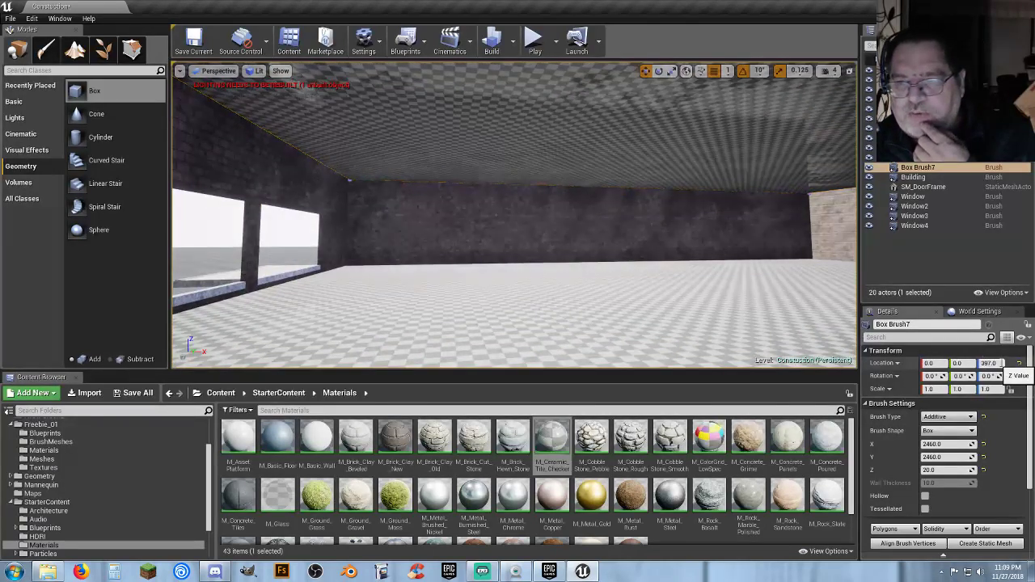
click(1002, 363)
text(350)
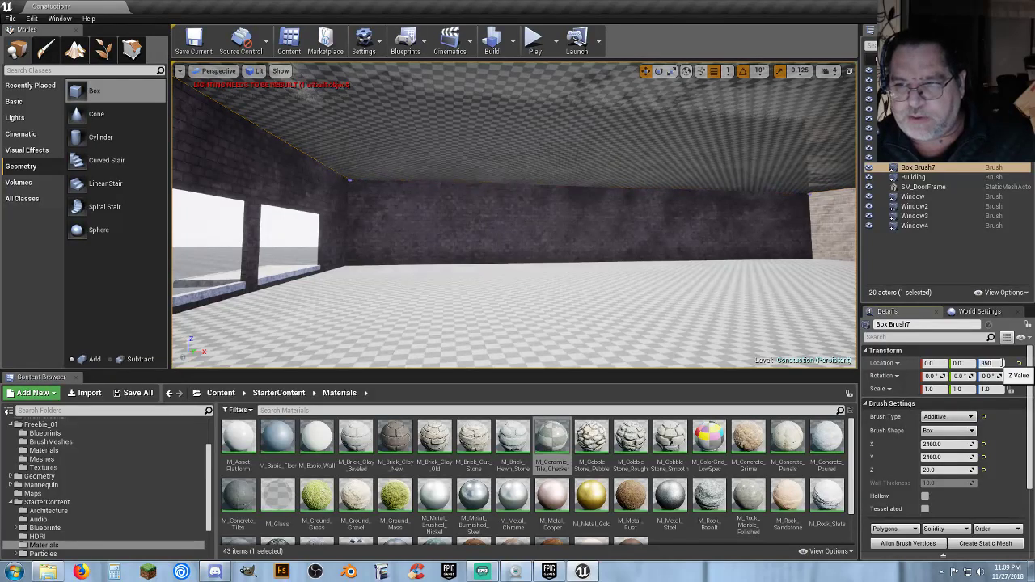
key(Return)
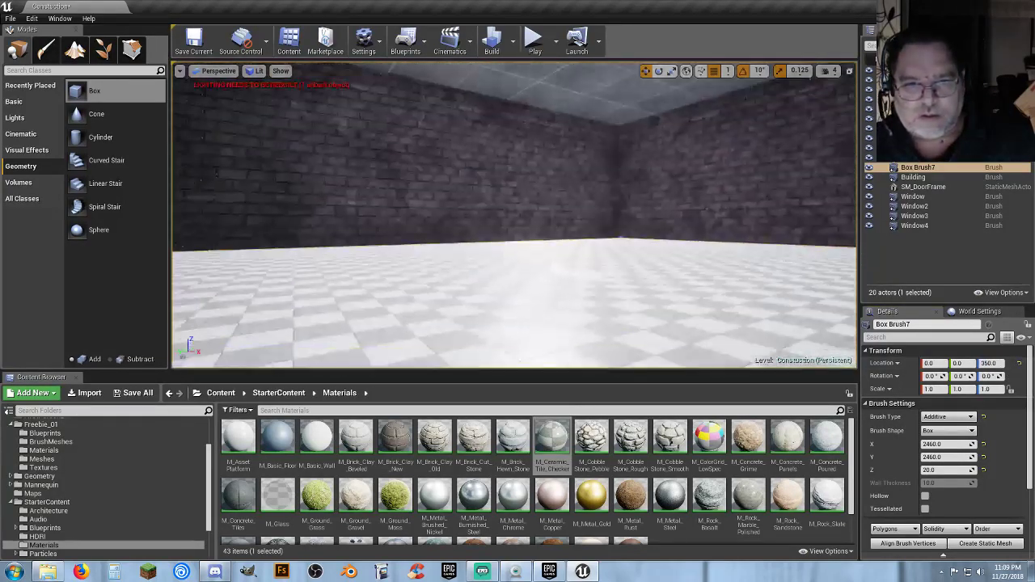
Play-test from a spot on top of the raised slab, inspect its edges along the walls, and end the session.
right_drag(515, 215, 428, 230)
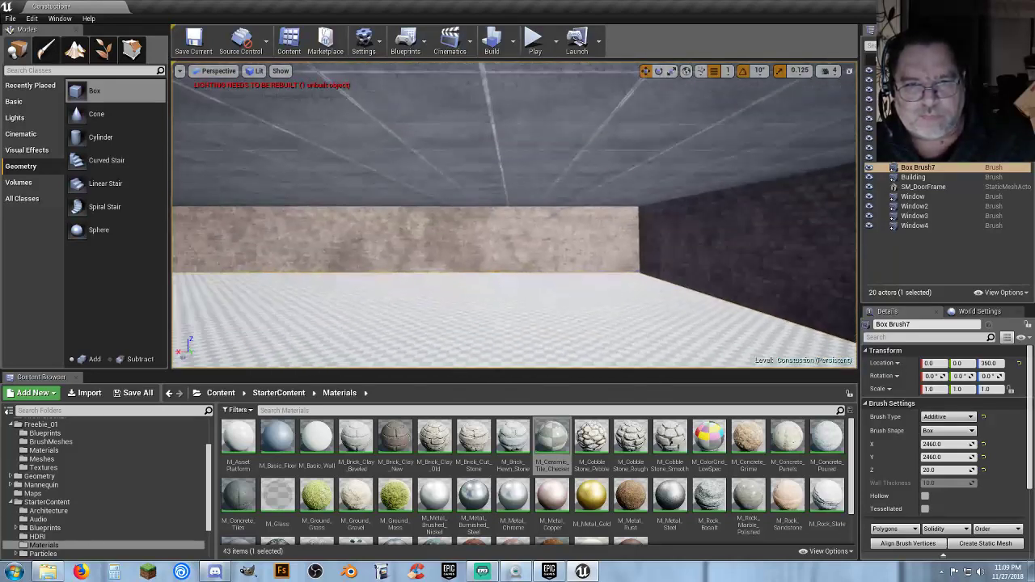
key(a)
right_click(495, 267)
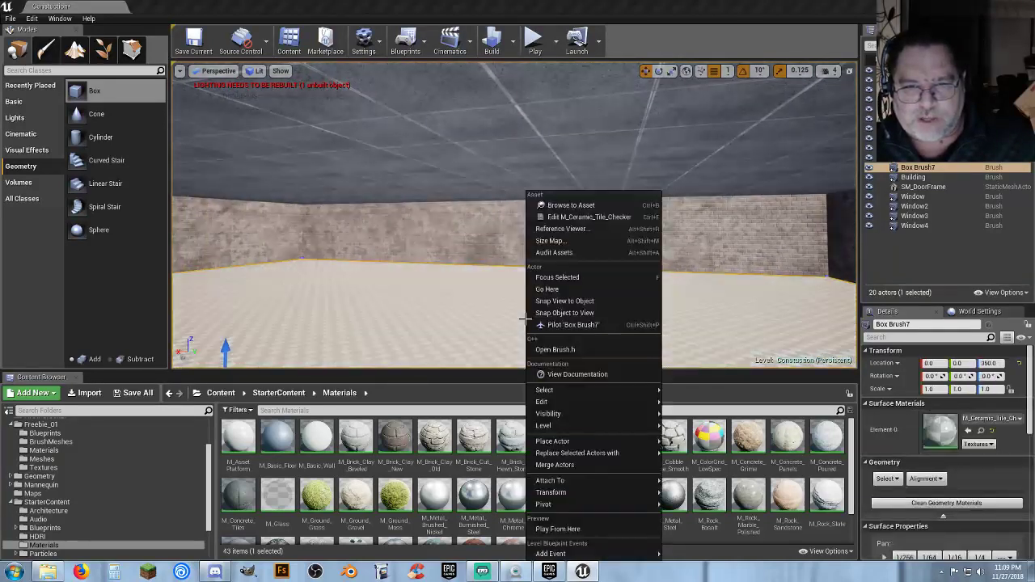
click(566, 529)
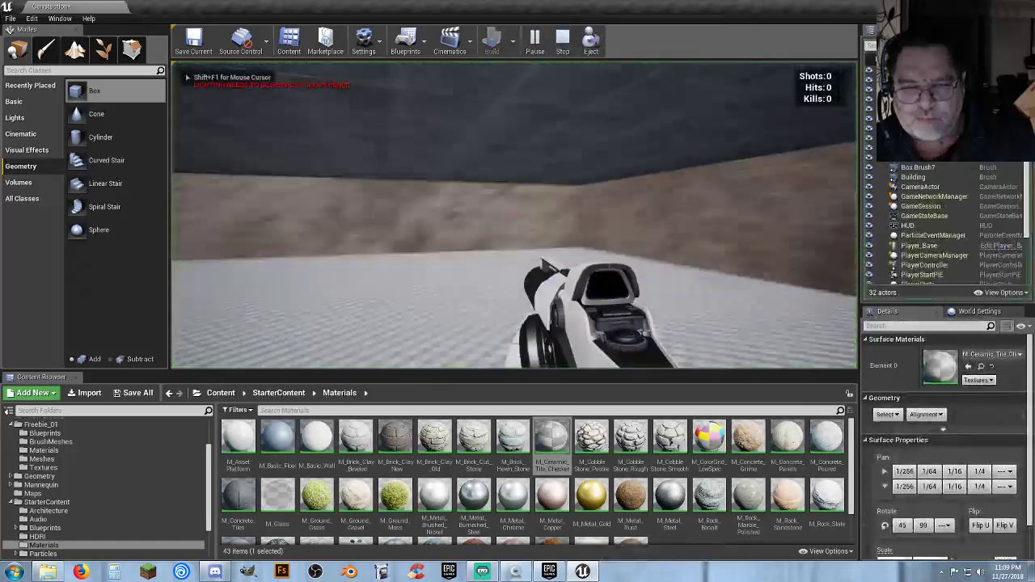
mouse_move(515, 215)
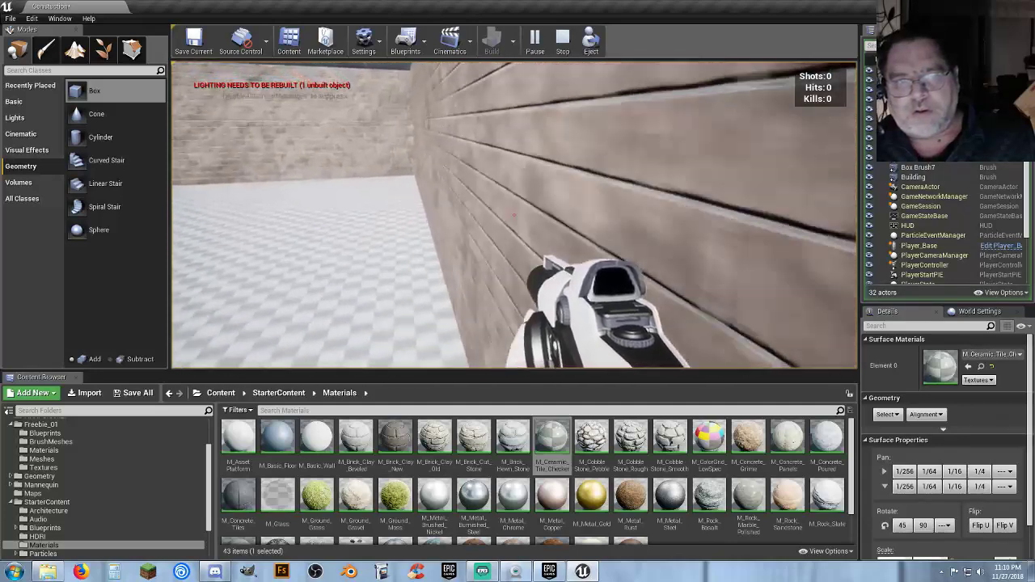
key(w)
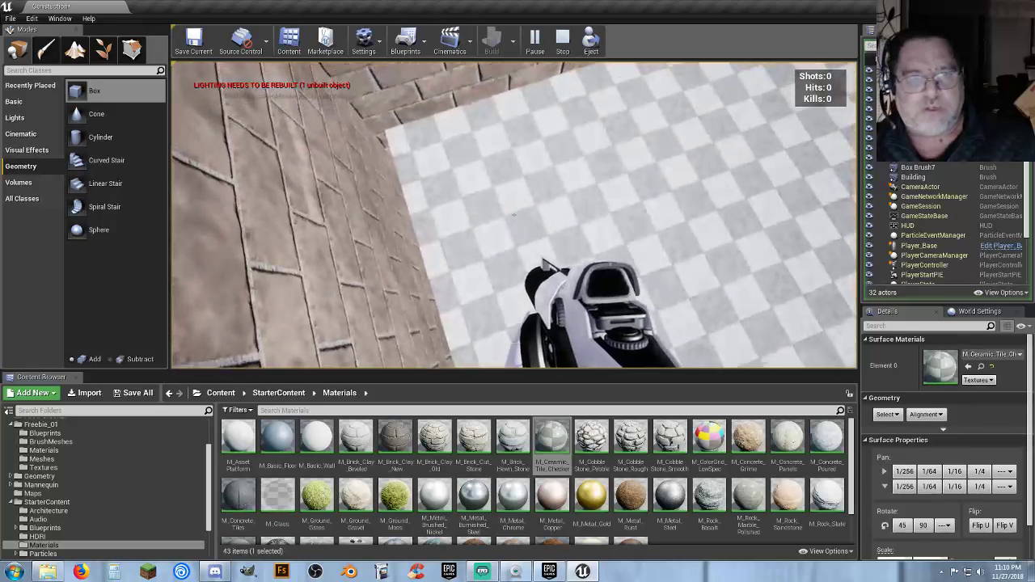
key(Escape)
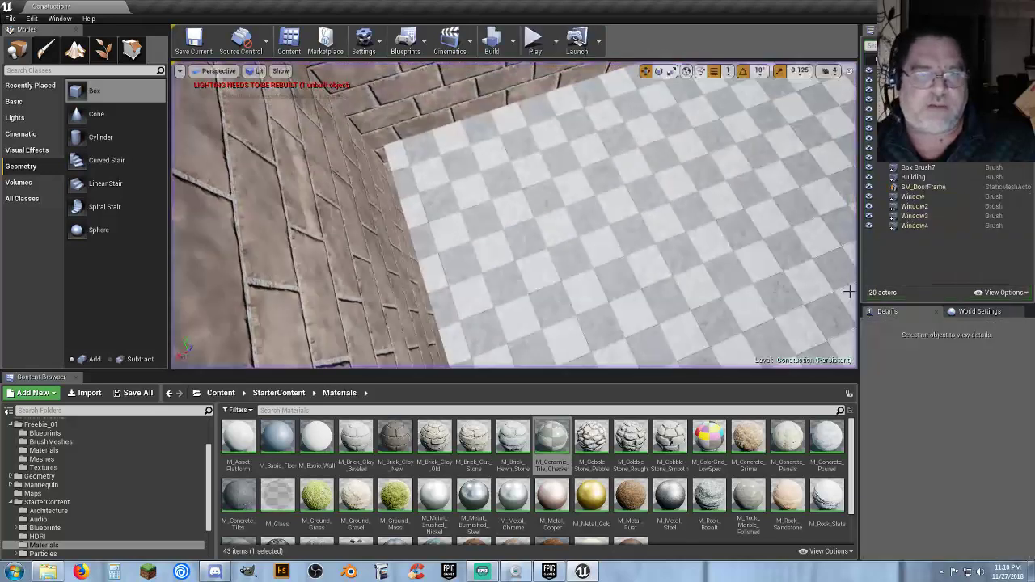
Play-test below the slab to inspect its underside where it meets the walls, and end the session.
click(536, 41)
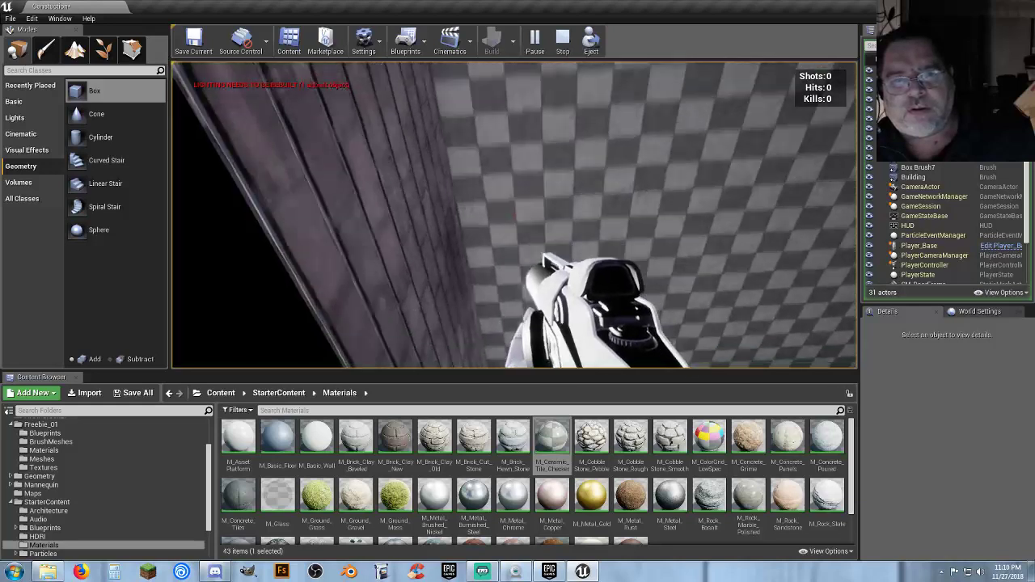
key(a)
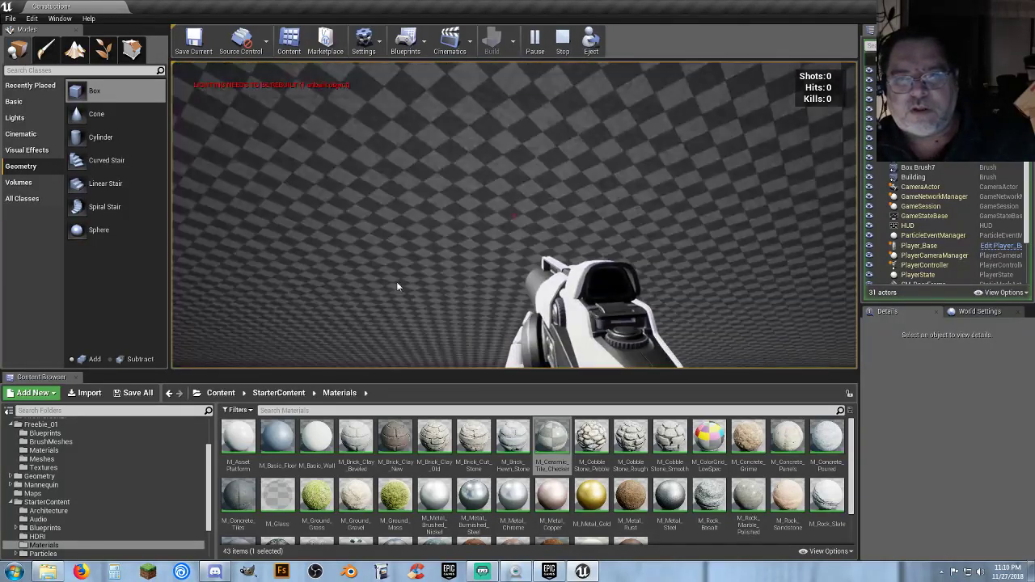
key(Escape)
Enlarge the upper floor slab to X 2480 and Y 2480 so it reaches the walls.
click(712, 159)
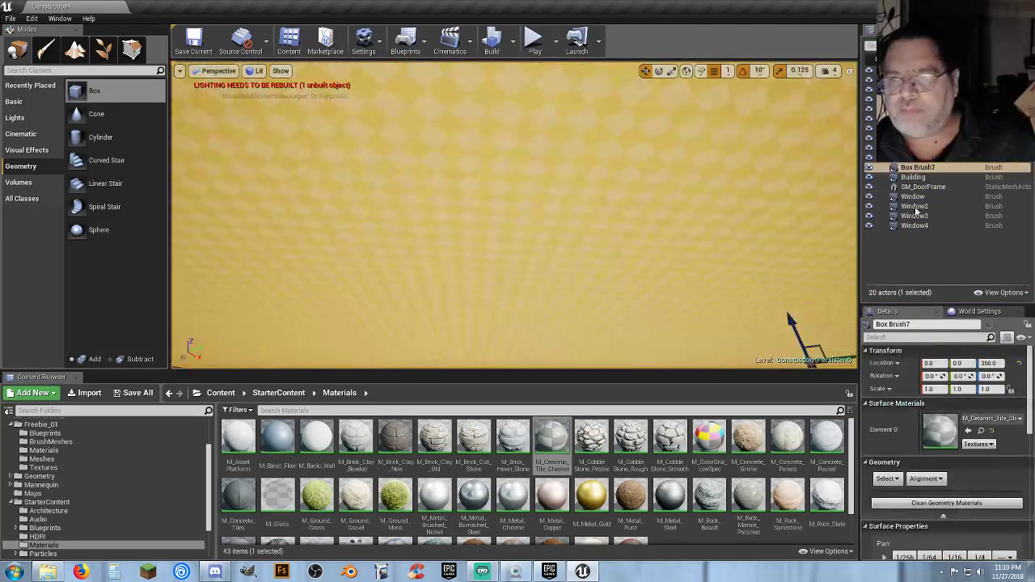
click(921, 167)
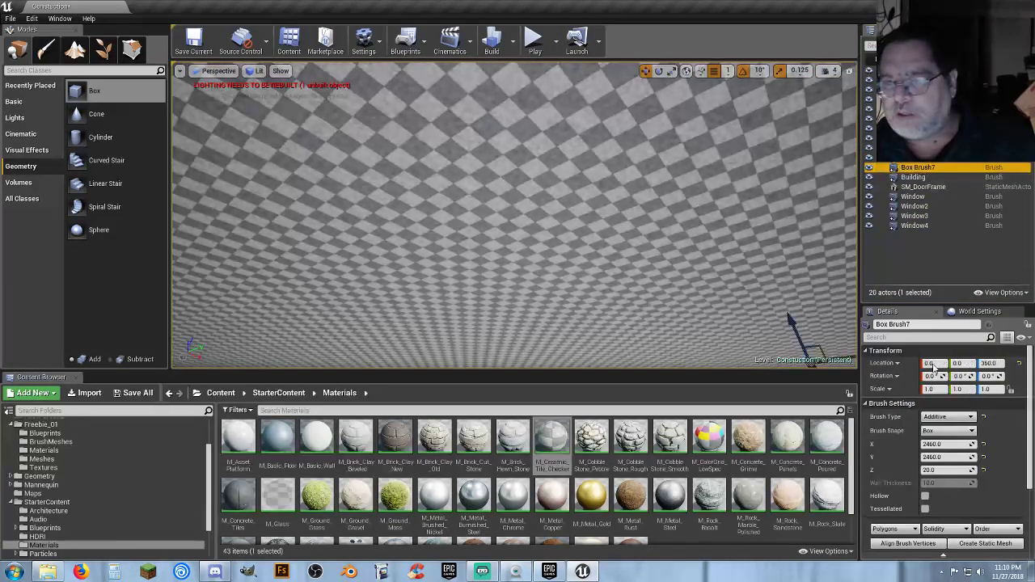
click(946, 444)
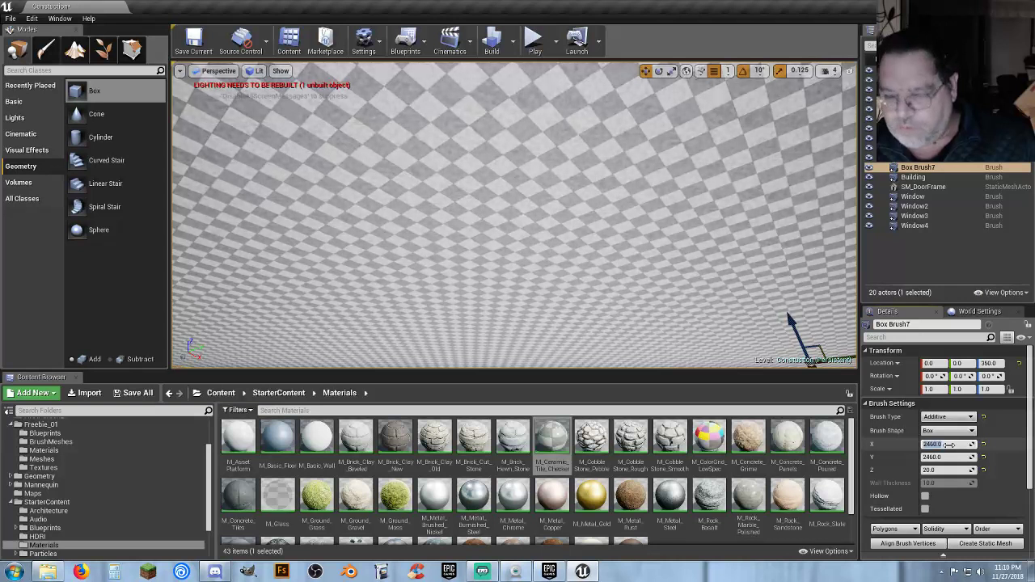
text(2)
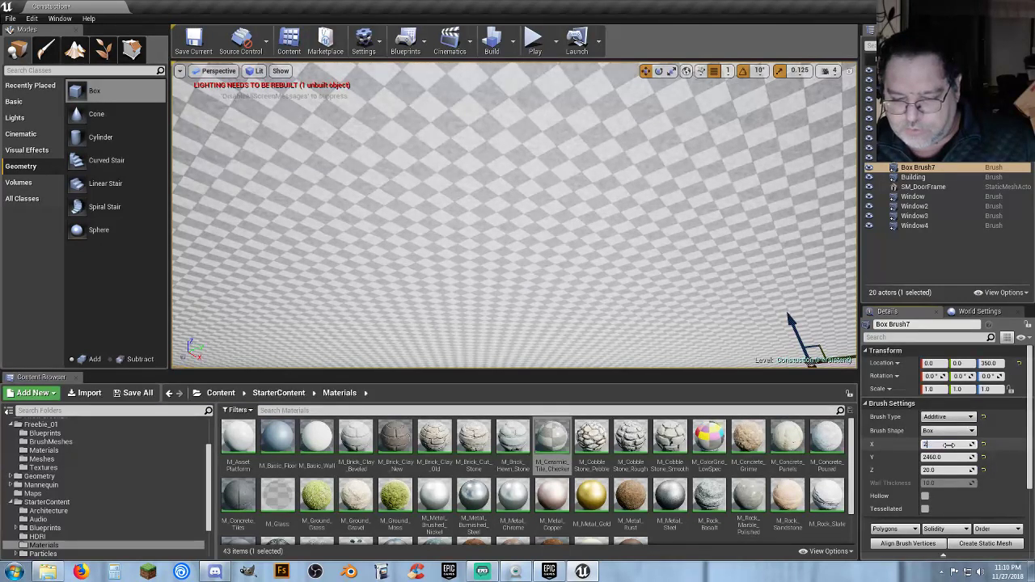
text(480)
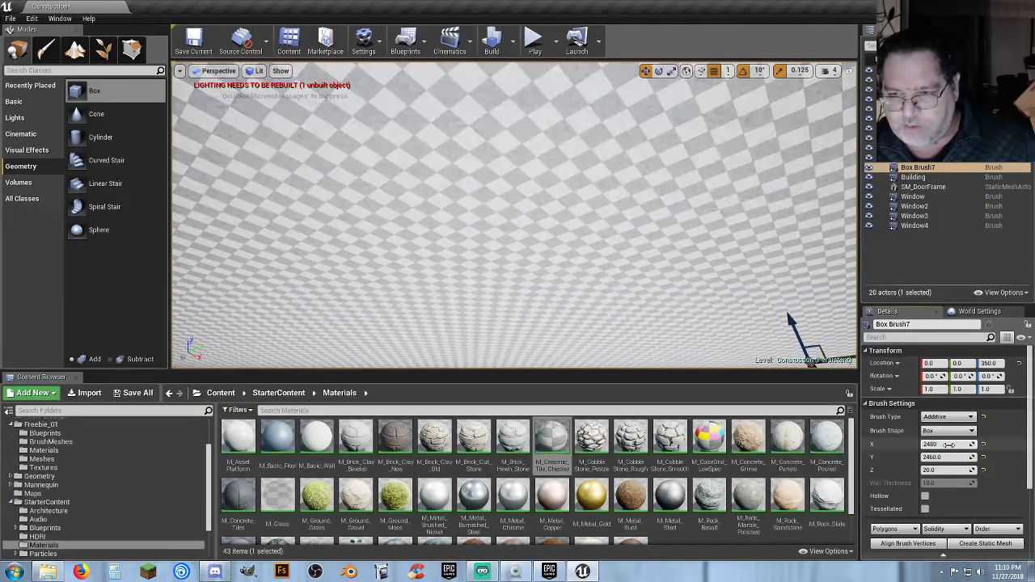
key(Tab)
text(2480)
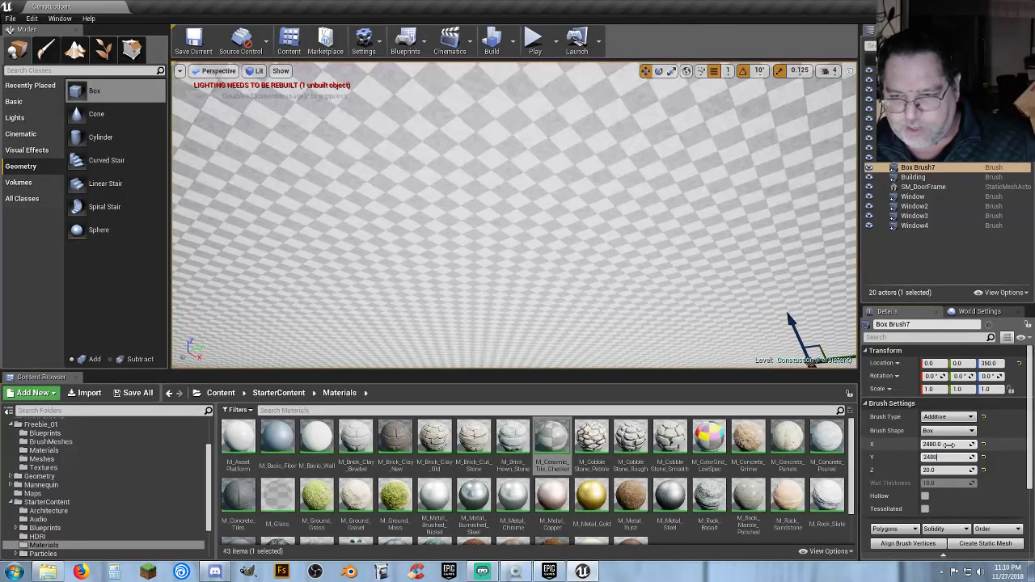
key(Tab)
View the building from outside, play-test its interior with the enlarged slab, and end the session.
right_drag(475, 268, 482, 226)
right_drag(515, 215, 688, 238)
mouse_move(615, 243)
right_down()
mouse_move(534, 239)
mouse_move(559, 291)
right_up()
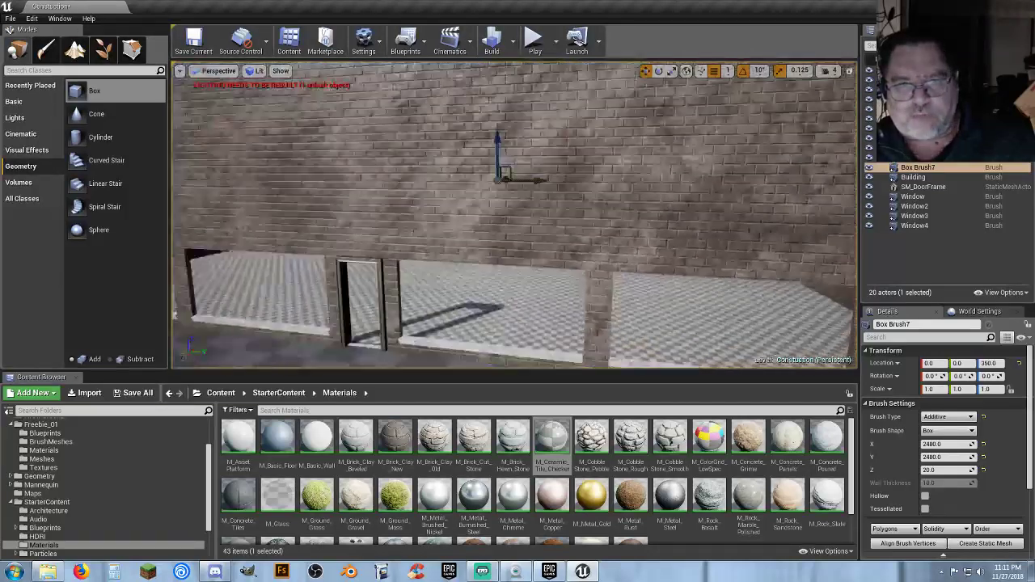
click(534, 39)
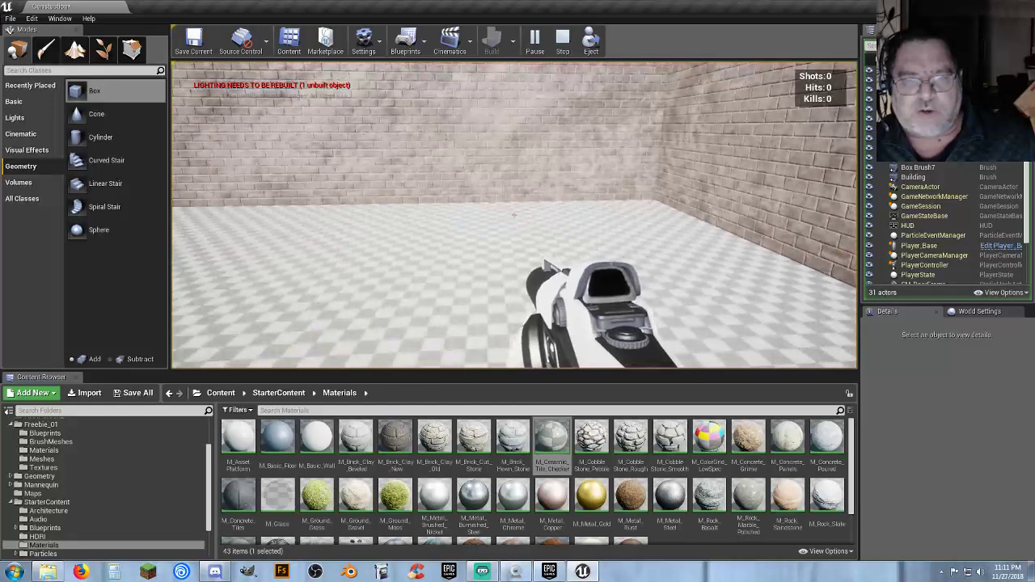
key(Escape)
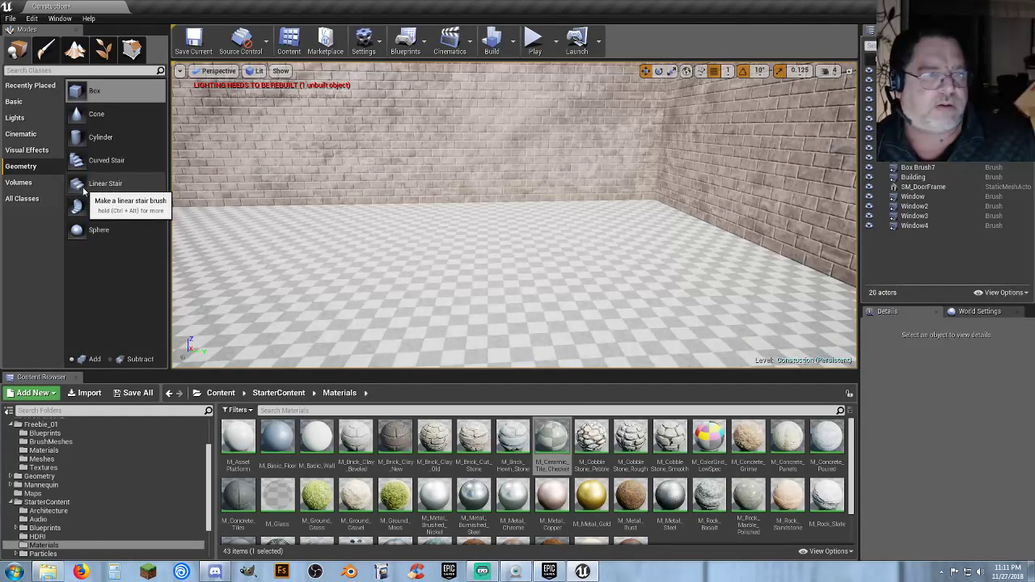
Place an additive linear stair brush on the ground floor and rotate it 90° about the Z axis.
mouse_move(81, 189)
mouse_down()
mouse_move(494, 190)
mouse_move(486, 215)
mouse_up()
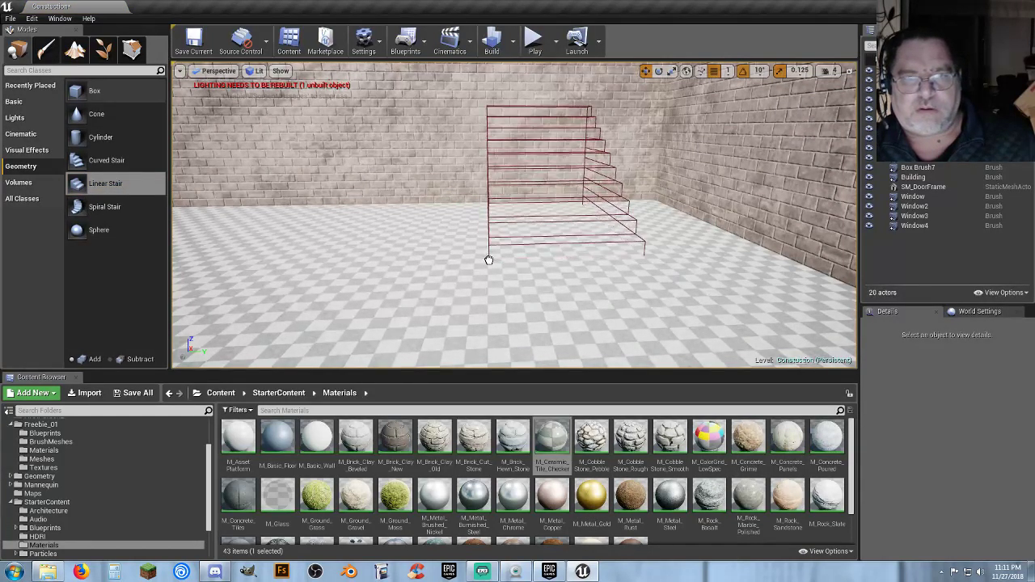
mouse_move(489, 259)
mouse_down()
mouse_move(552, 262)
mouse_move(577, 241)
mouse_move(567, 244)
mouse_up()
mouse_move(640, 270)
right_down()
mouse_move(777, 272)
mouse_move(686, 174)
right_up()
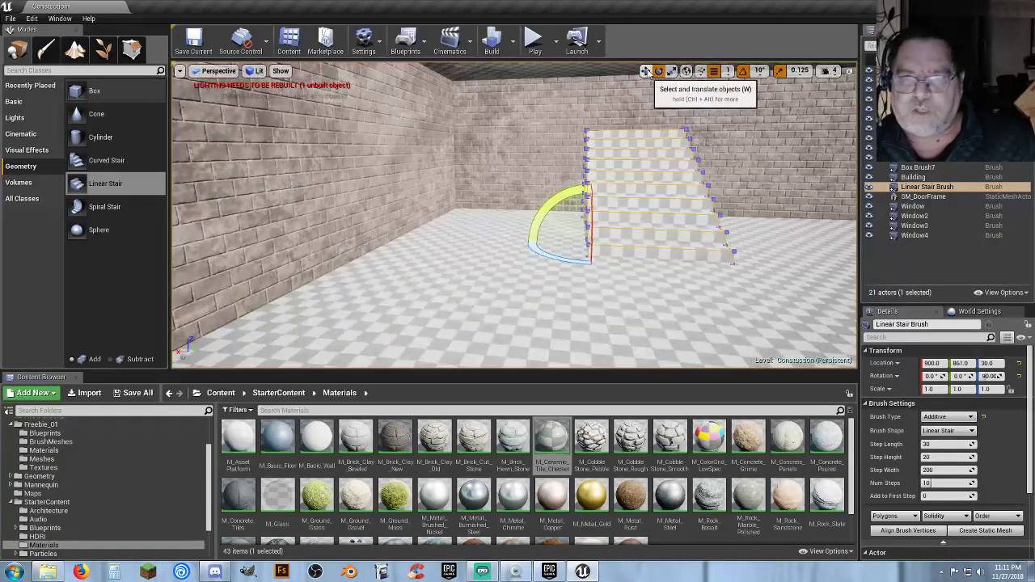
Move the linear stair brush flush against the side wall, to an X location of 1240.
click(646, 71)
mouse_move(435, 182)
right_down()
mouse_move(421, 188)
mouse_move(575, 204)
right_up()
drag(575, 204, 385, 208)
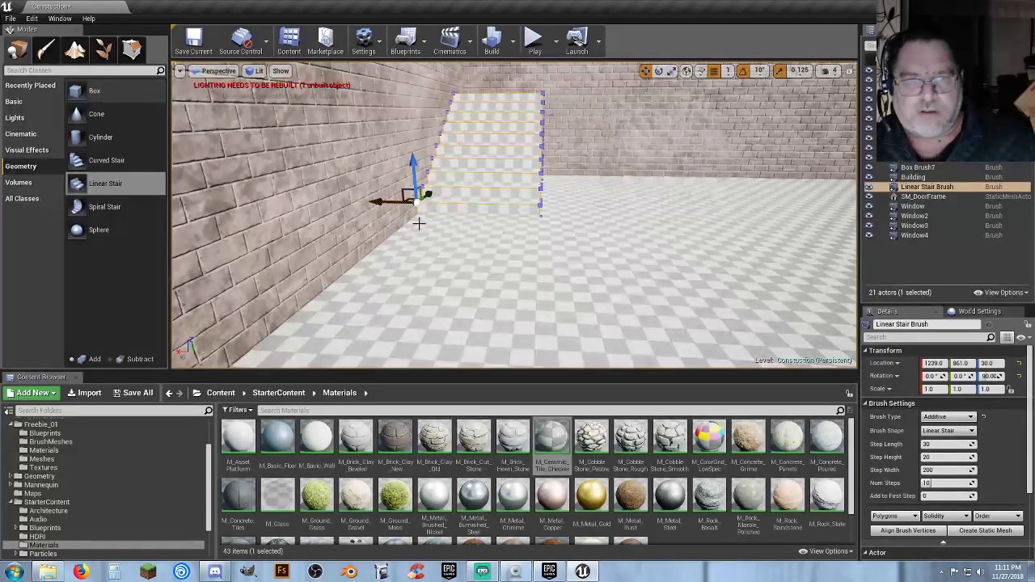
key(w)
right_drag(419, 223, 422, 221)
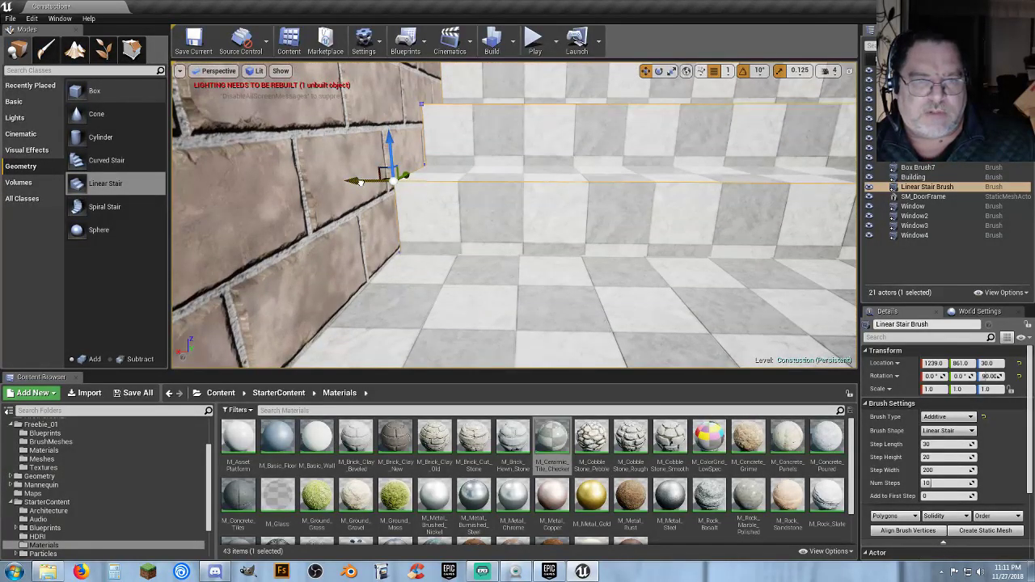
drag(360, 181, 356, 182)
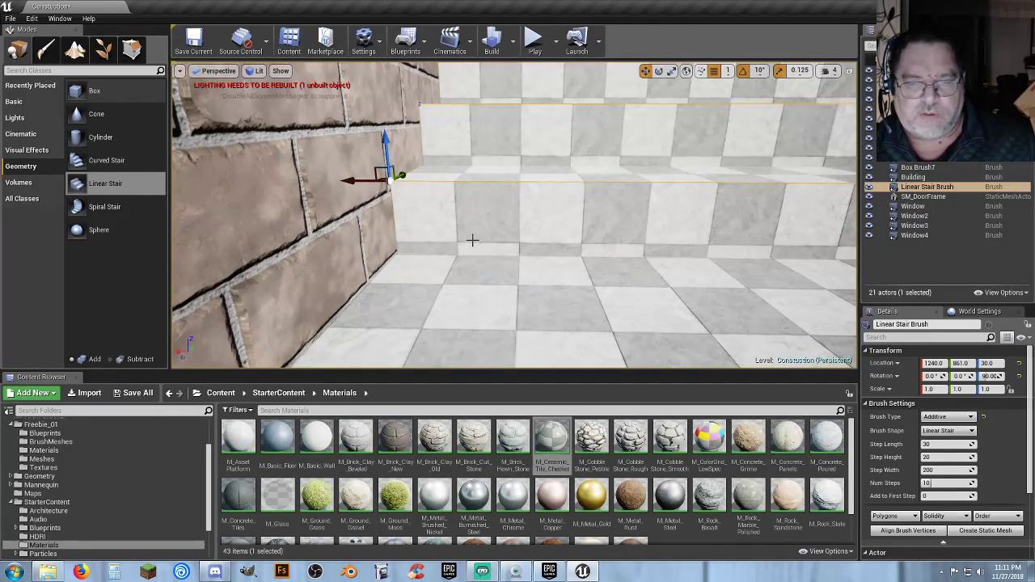
mouse_move(472, 241)
right_down()
mouse_move(488, 247)
mouse_move(479, 253)
mouse_move(469, 239)
right_up()
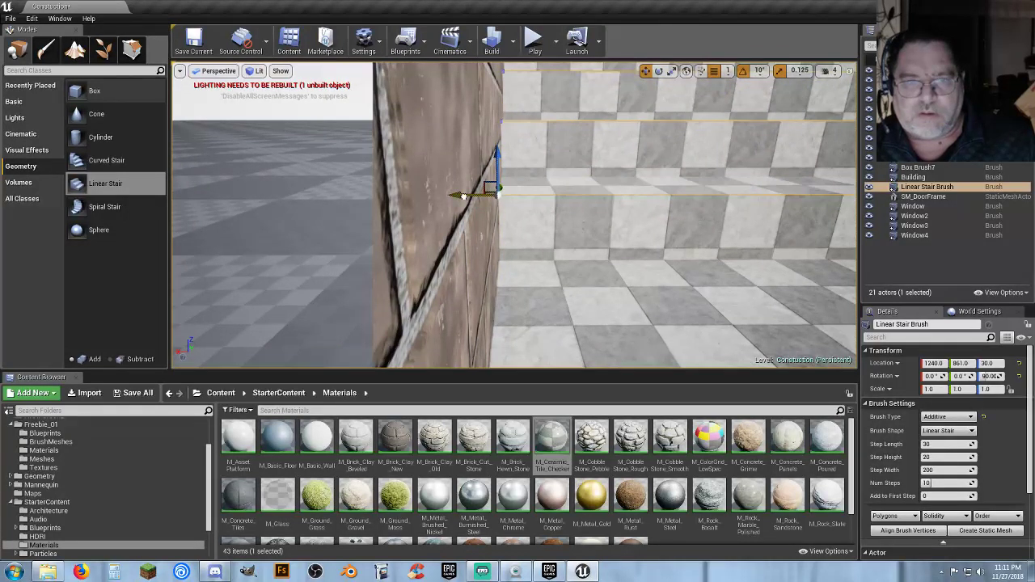
drag(466, 196, 466, 196)
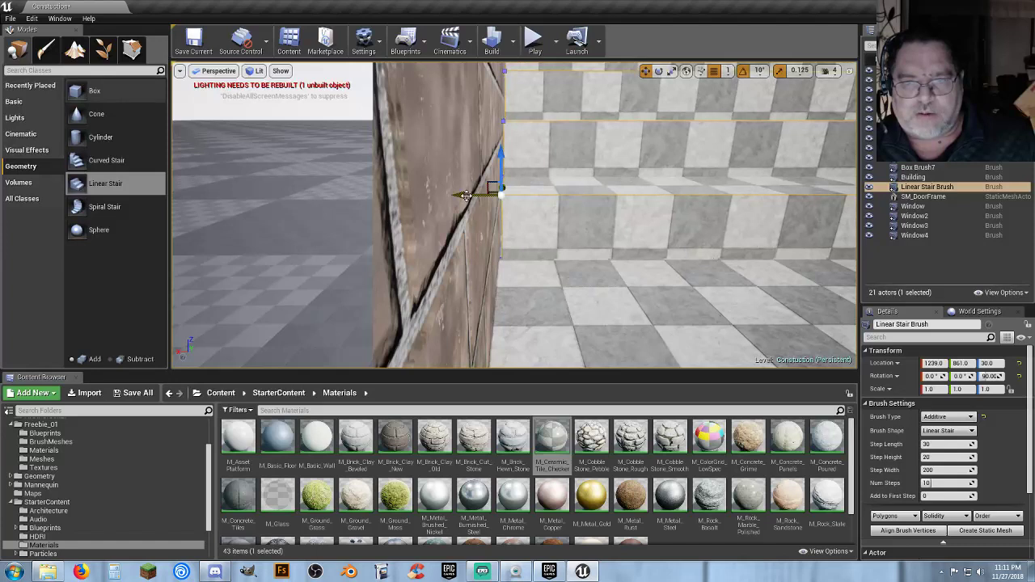
drag(466, 195, 458, 195)
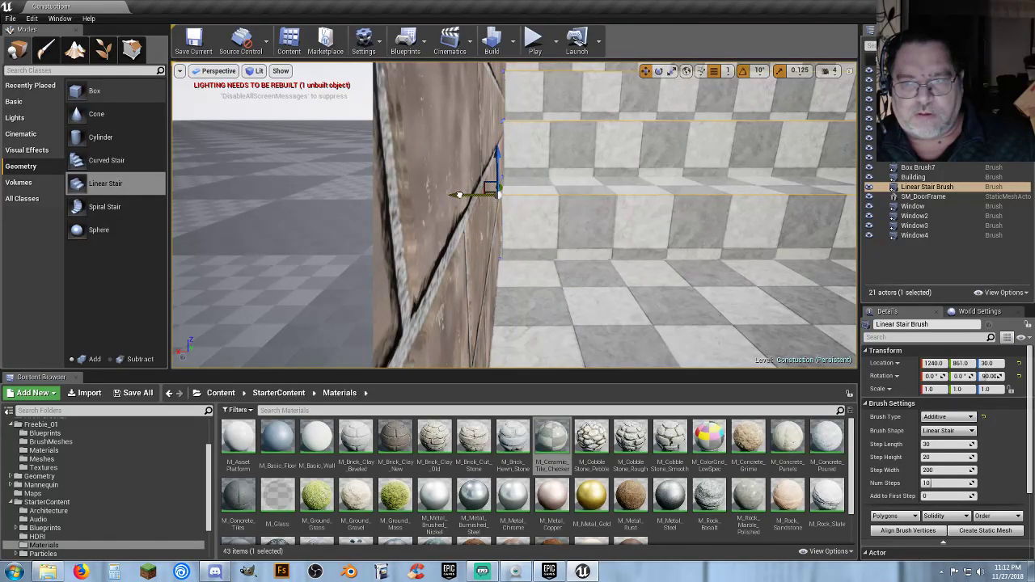
Shift the stairs along the wall to a Y location of about 478.
right_drag(592, 236, 485, 237)
drag(547, 229, 409, 227)
right_drag(506, 161, 485, 128)
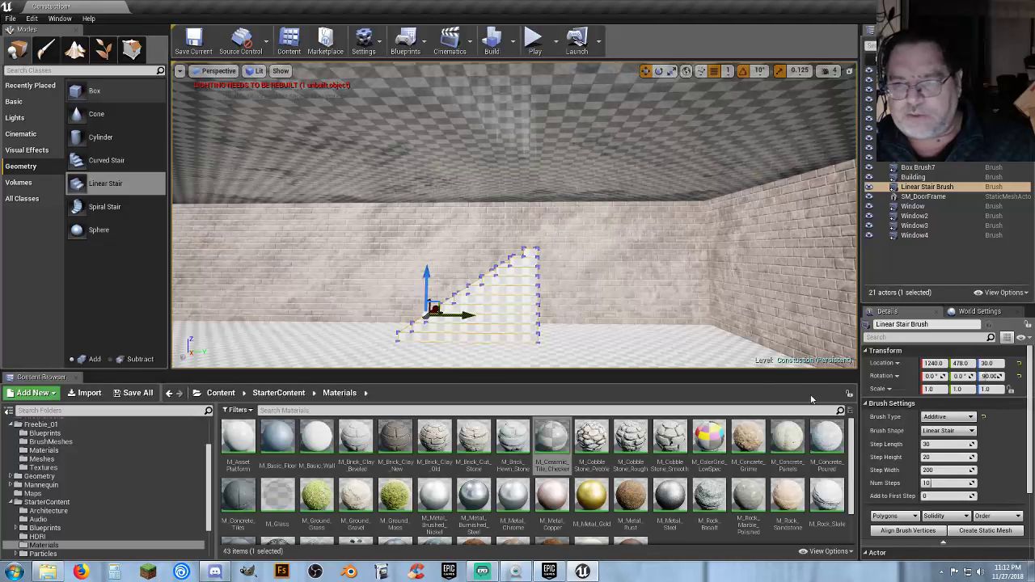
Set the linear stair brush's number of steps to 15.
click(937, 482)
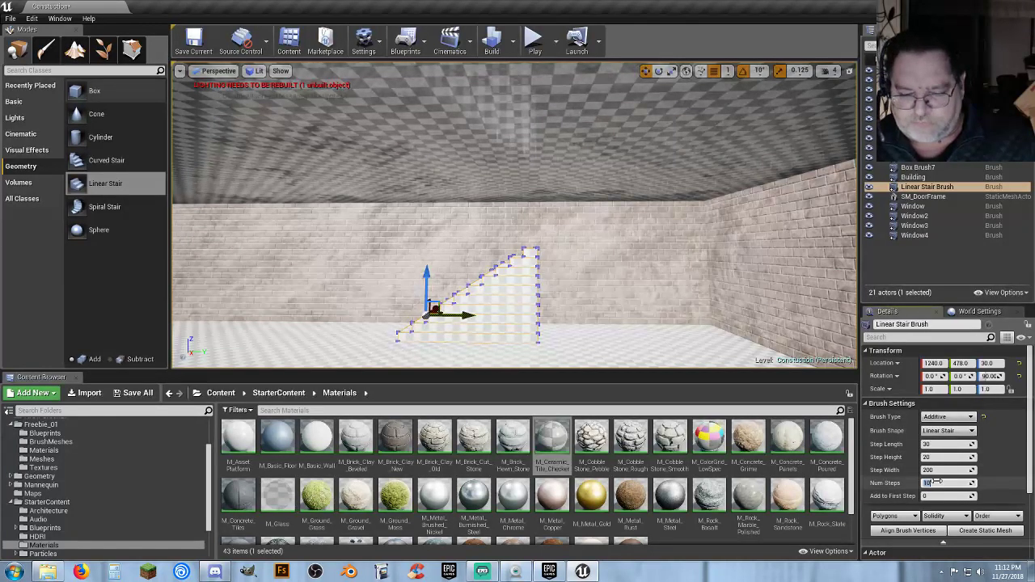
text(15)
key(Return)
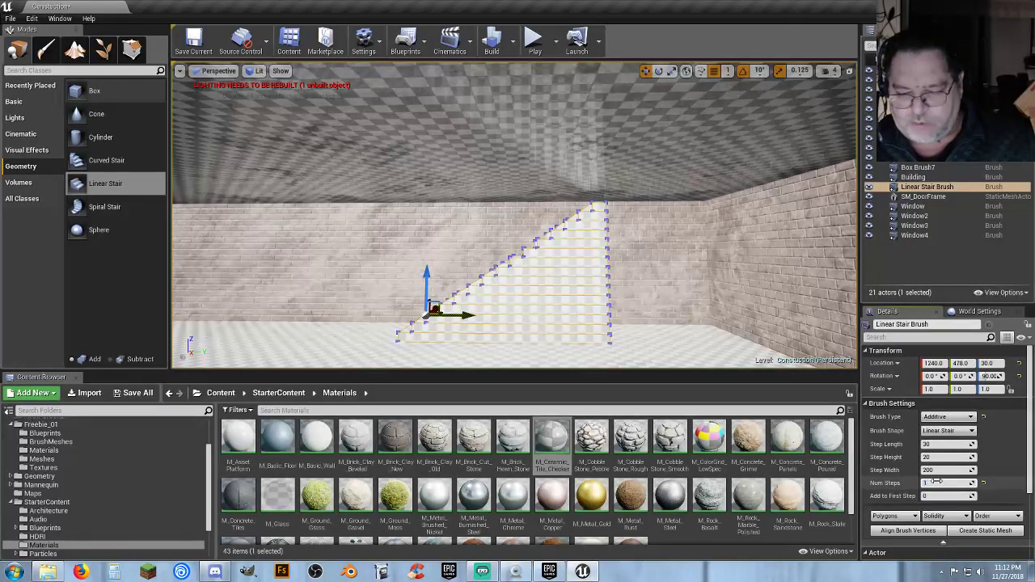
Set the linear stair brush's number of steps to 18.
mouse_move(661, 345)
right_down()
mouse_move(693, 313)
mouse_move(644, 345)
mouse_move(661, 364)
mouse_move(669, 353)
mouse_move(658, 350)
right_up()
key(w)
key(s)
click(943, 483)
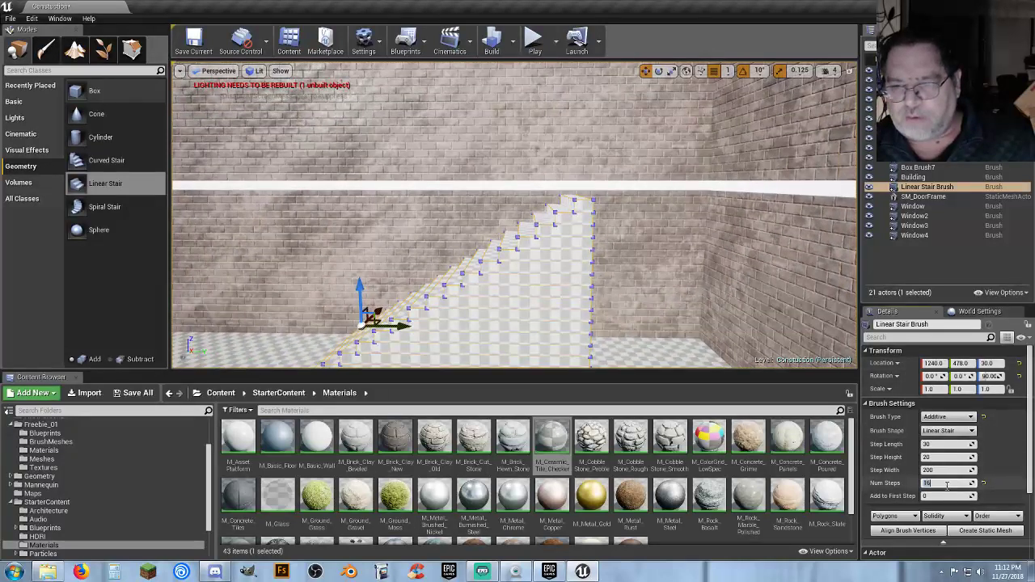
text(18)
key(Return)
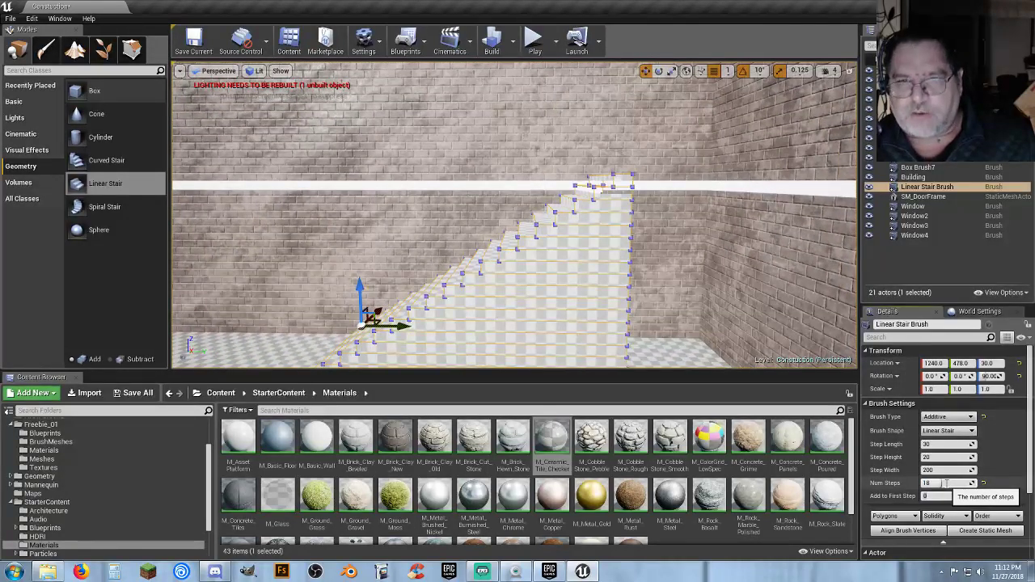
Check the stair top against the upper floor and set the linear stair brush's number of steps to 17.
mouse_move(691, 301)
right_down()
mouse_move(681, 273)
mouse_move(688, 340)
mouse_move(686, 242)
mouse_move(689, 304)
right_up()
key(w)
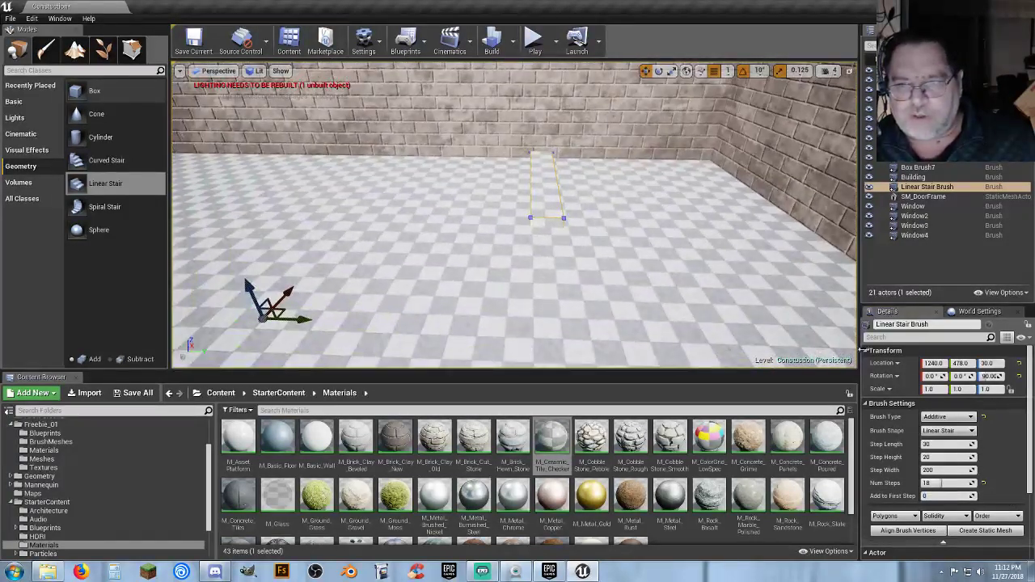
click(942, 482)
key(Return)
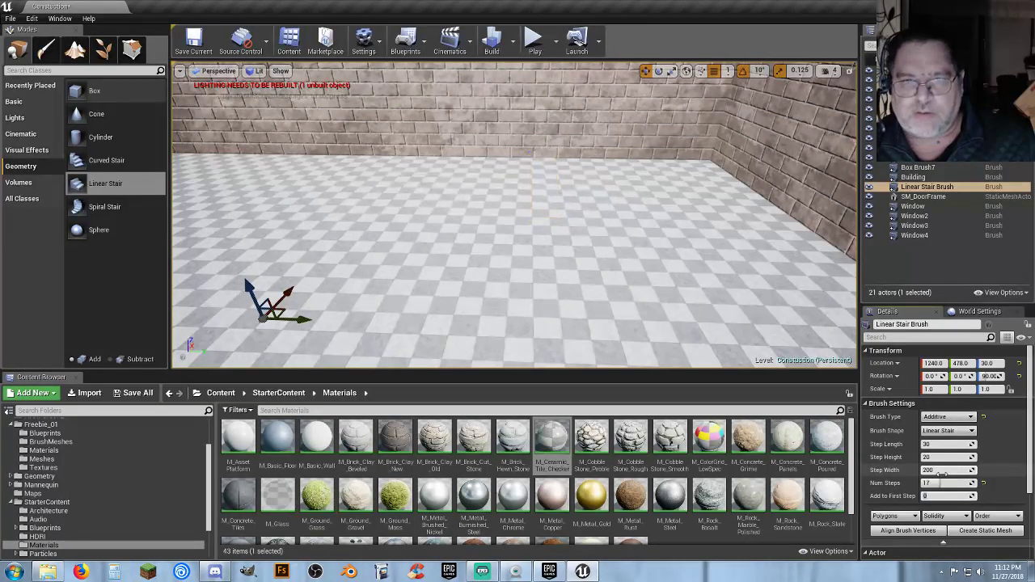
right_drag(728, 339, 720, 366)
key(w)
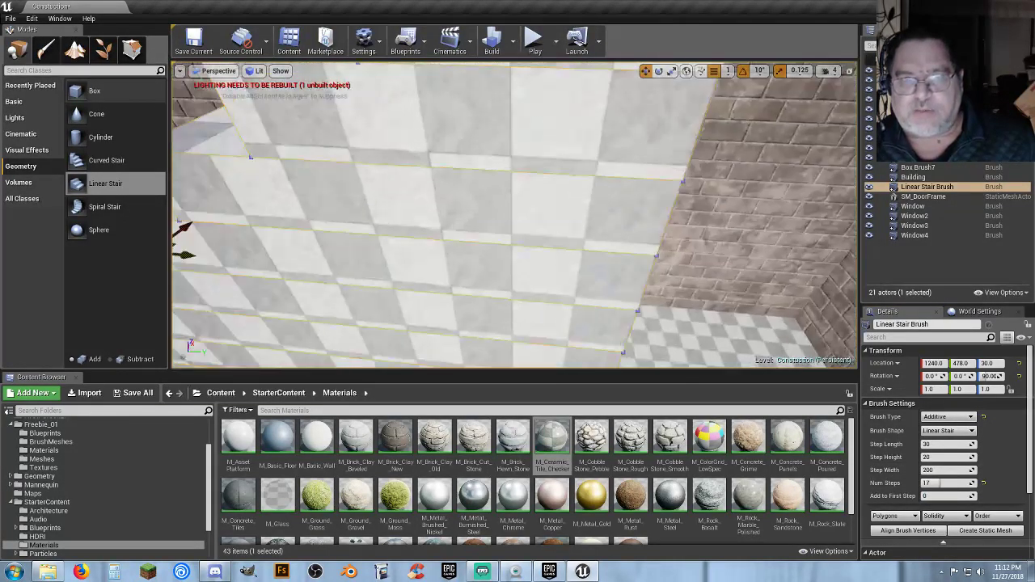
key(s)
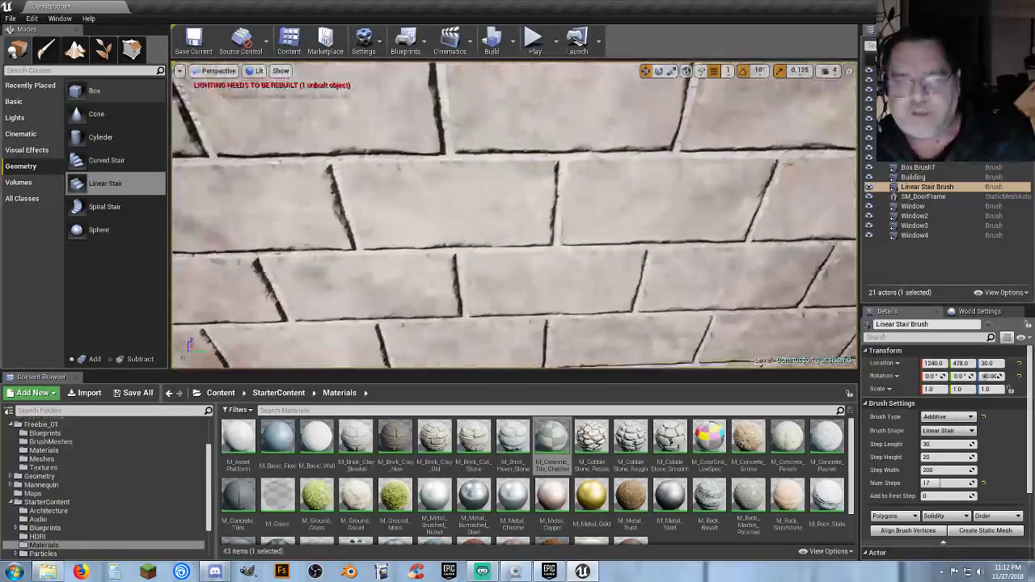
right_drag(515, 214, 517, 158)
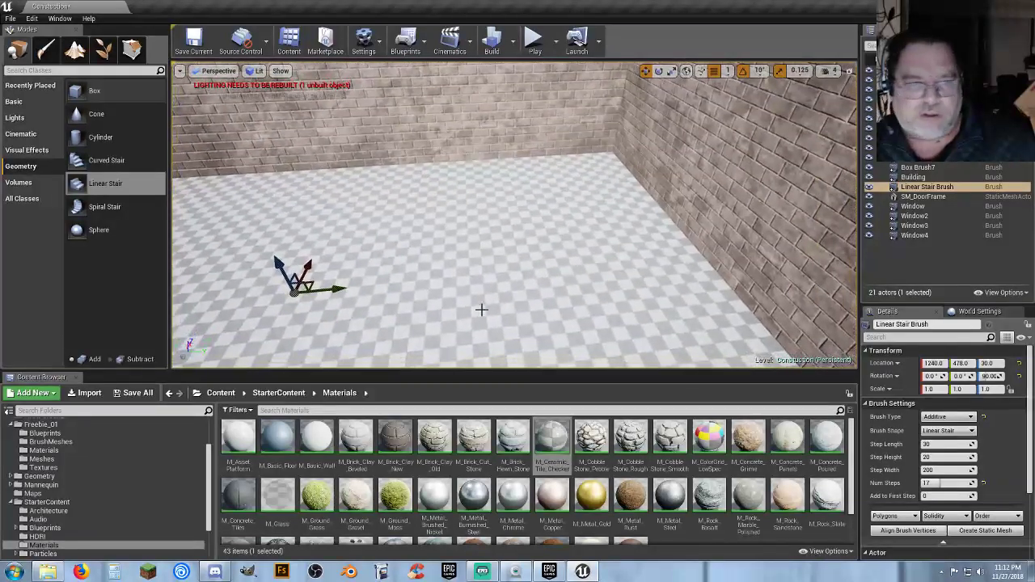
click(95, 91)
drag(450, 218, 444, 217)
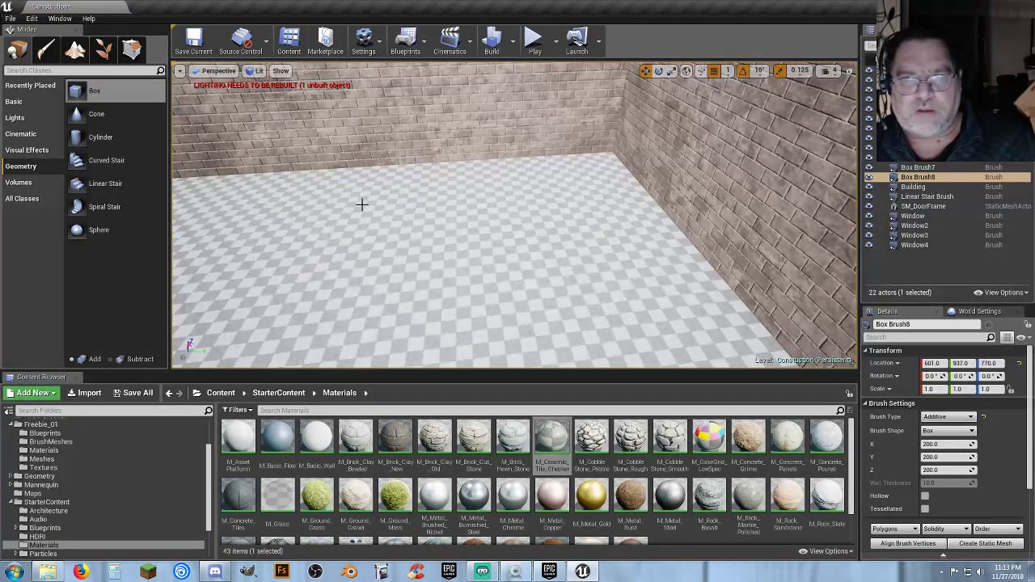
click(918, 177)
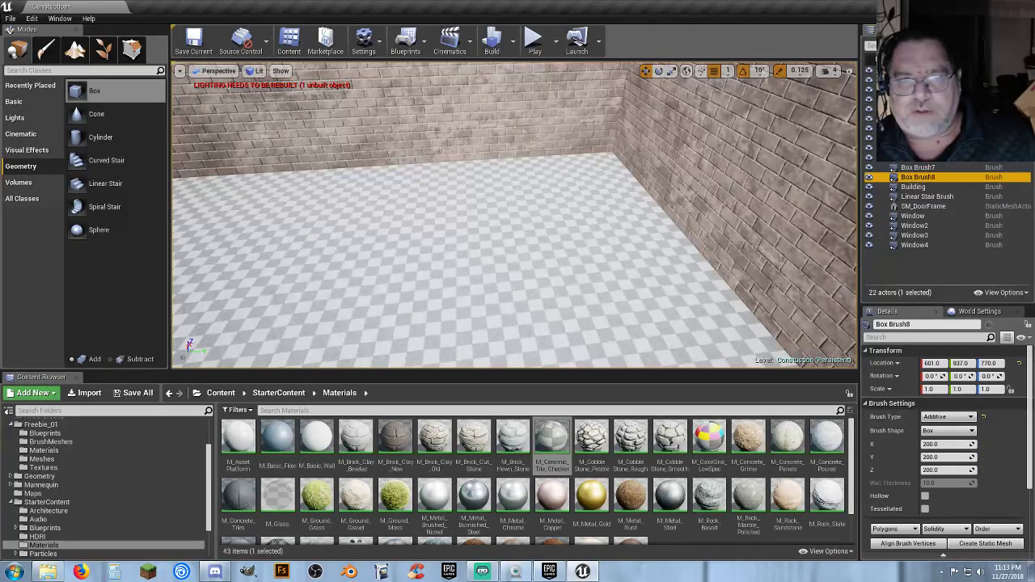
double_click(918, 177)
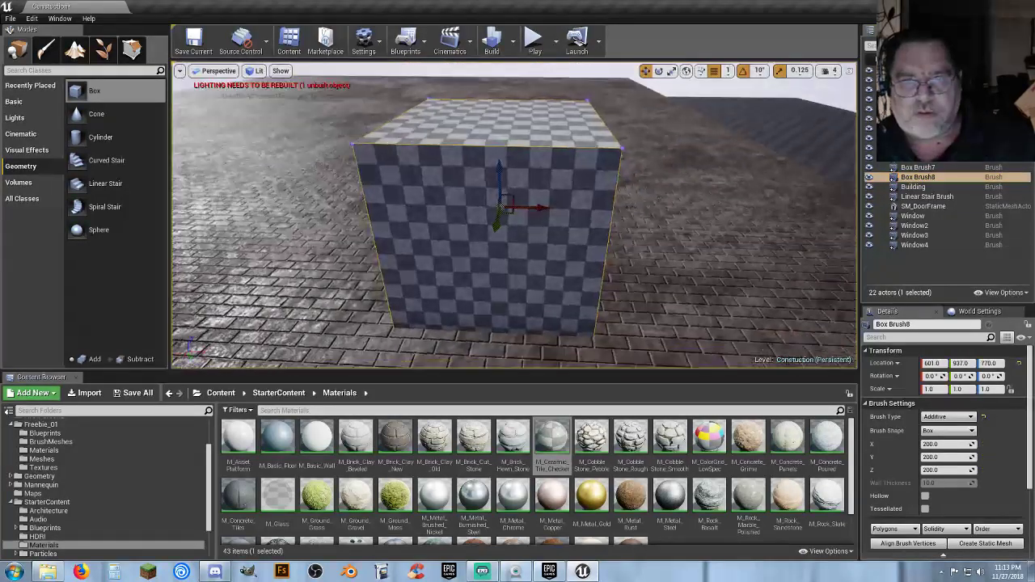
right_drag(646, 220, 680, 220)
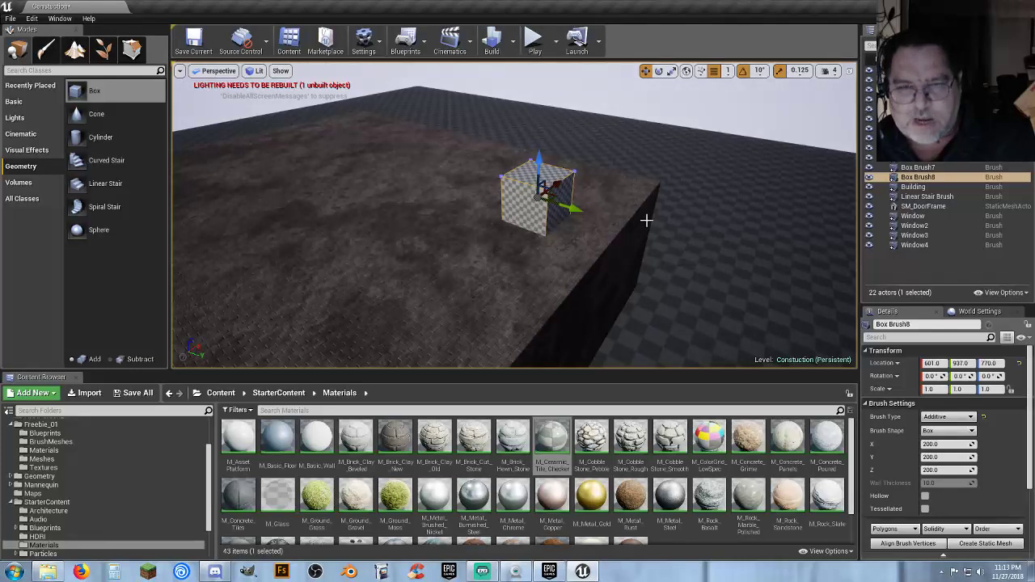
key(Delete)
Place an additive box brush on the upper floor above the stairs and set its Z size to 25.
key(w)
mouse_move(617, 220)
right_down()
mouse_move(617, 287)
mouse_move(616, 219)
right_up()
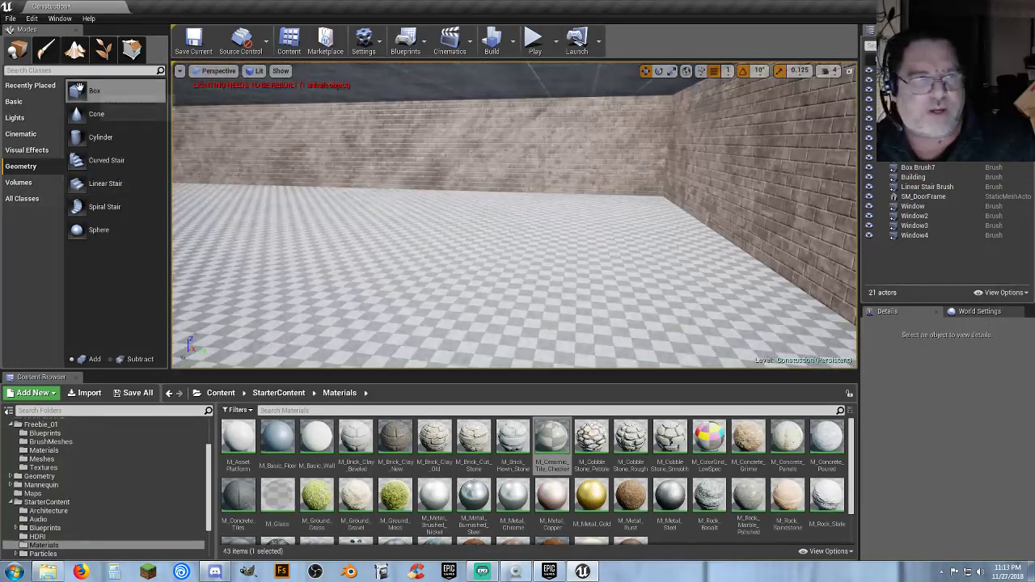
mouse_move(78, 87)
mouse_down()
mouse_move(300, 167)
mouse_move(525, 210)
mouse_move(545, 204)
mouse_up()
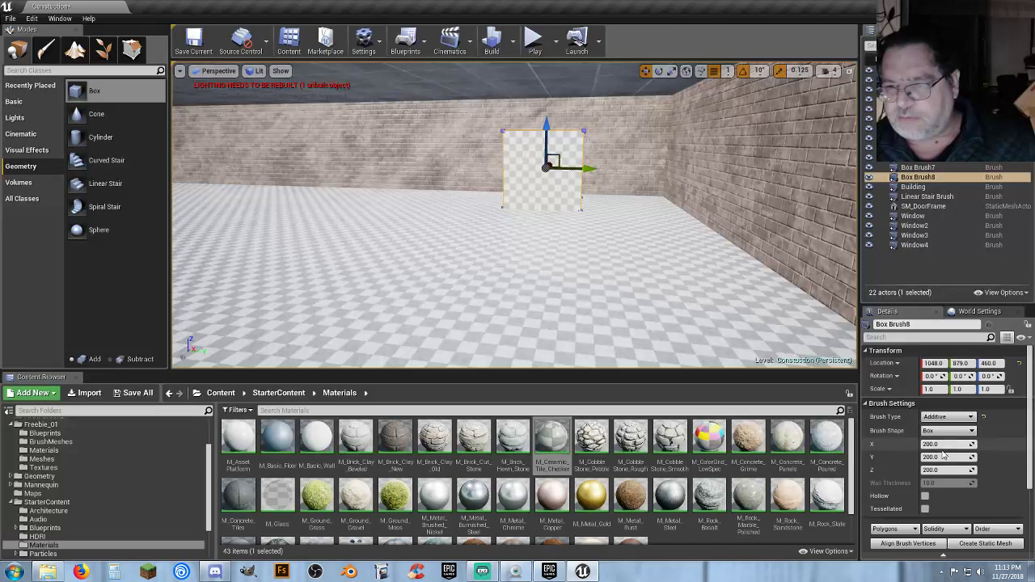
click(942, 470)
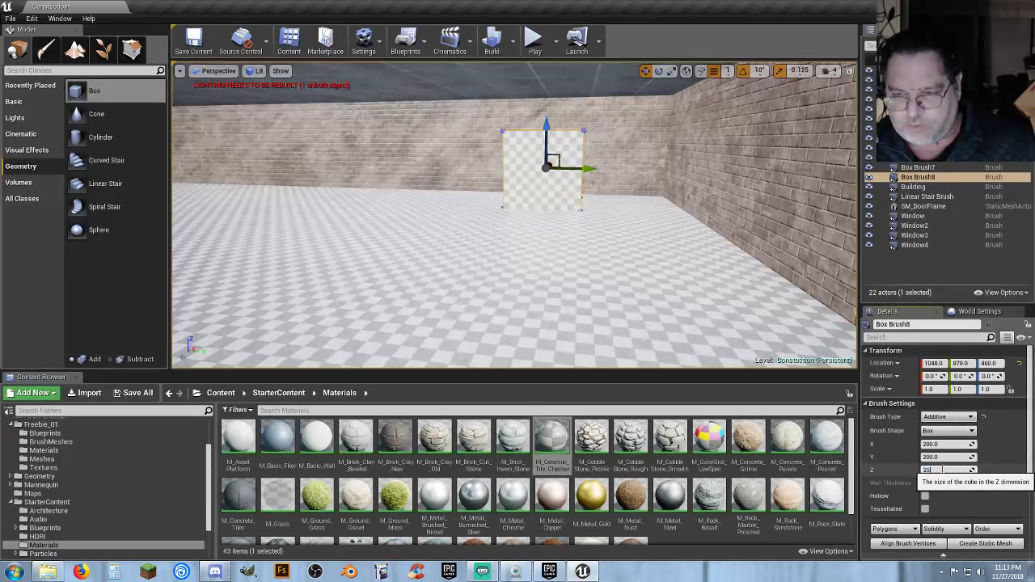
text(25)
key(Return)
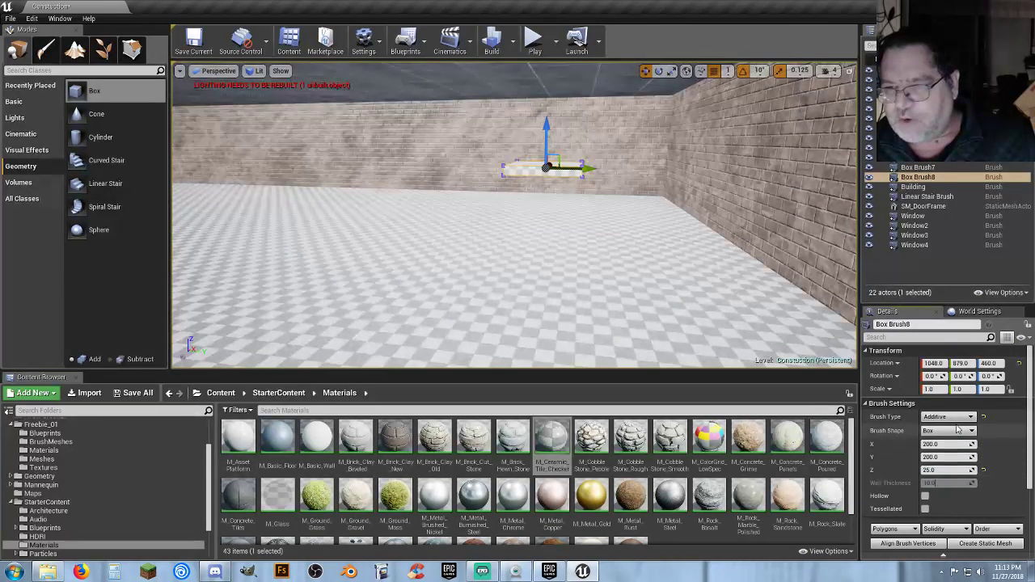
Make the flat box brush subtractive and lower it into the upper floor slab to a Z location of 349.
click(948, 416)
click(942, 441)
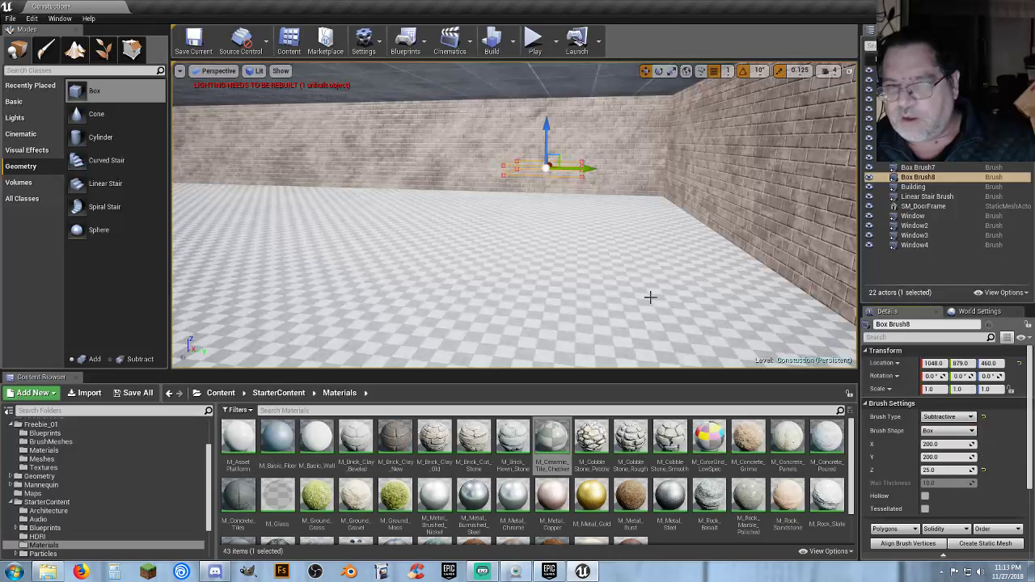
key(w)
mouse_move(651, 297)
right_down()
mouse_move(650, 235)
mouse_move(636, 279)
right_up()
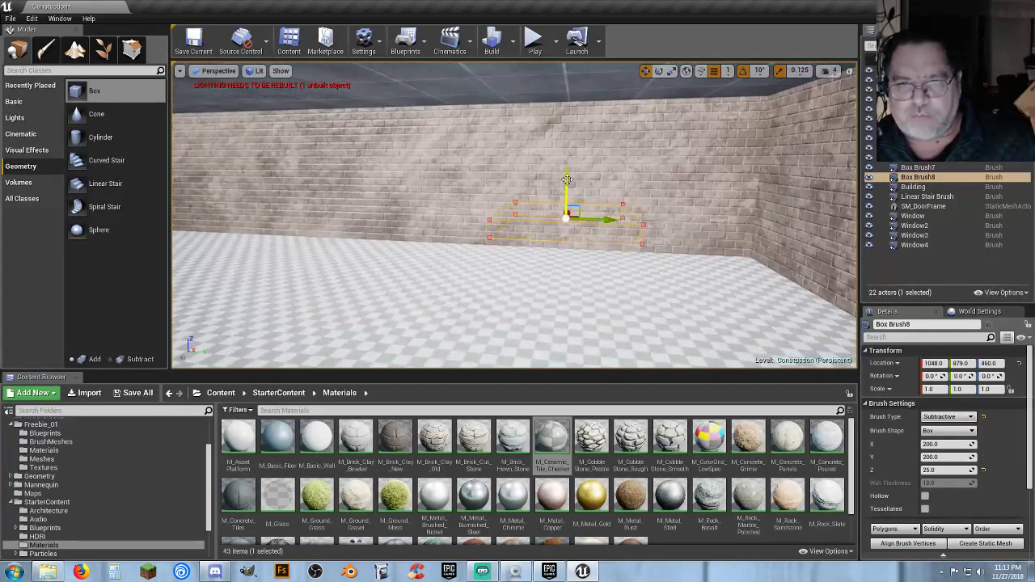
drag(567, 179, 575, 249)
Slide the subtractive box over the staircase until its edge meets the brick side wall, at an X location of 1140.
key(w)
mouse_move(532, 304)
right_down()
mouse_move(566, 304)
mouse_move(655, 356)
right_up()
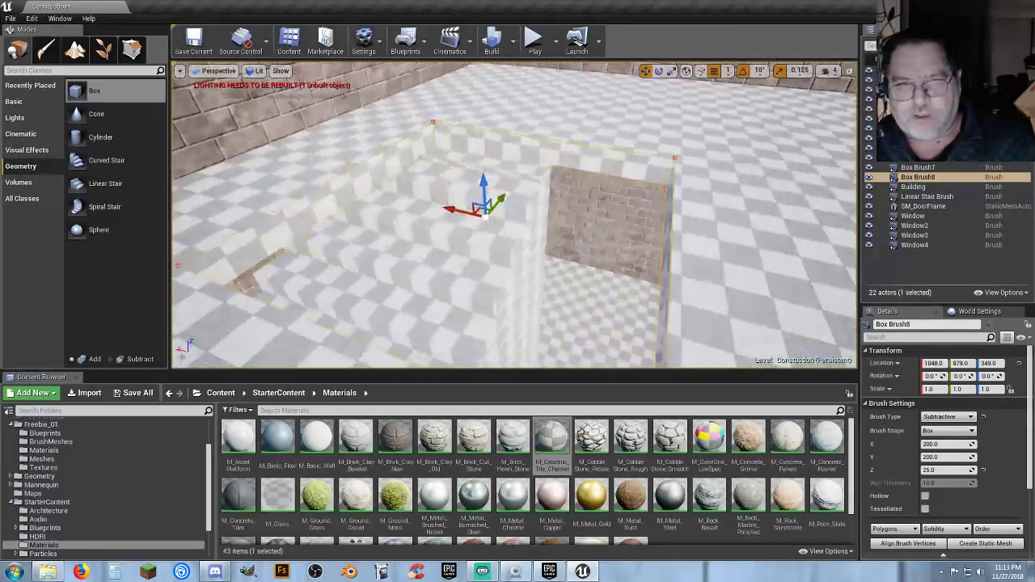
key(a)
right_drag(578, 227, 654, 228)
key(s)
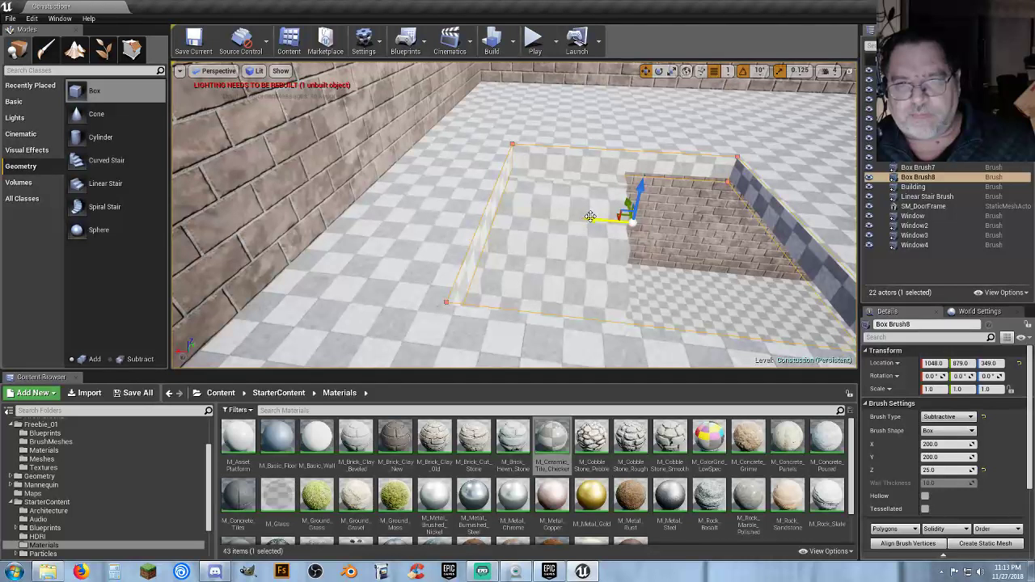
mouse_move(591, 217)
mouse_down()
mouse_move(462, 221)
mouse_move(462, 209)
mouse_up()
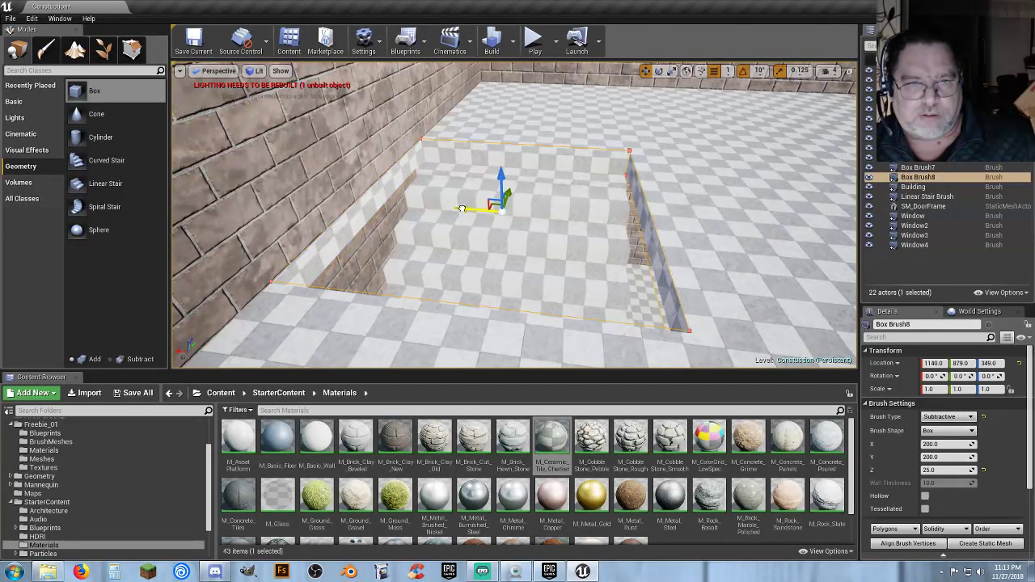
mouse_move(429, 232)
right_down()
mouse_move(437, 259)
mouse_move(502, 209)
right_up()
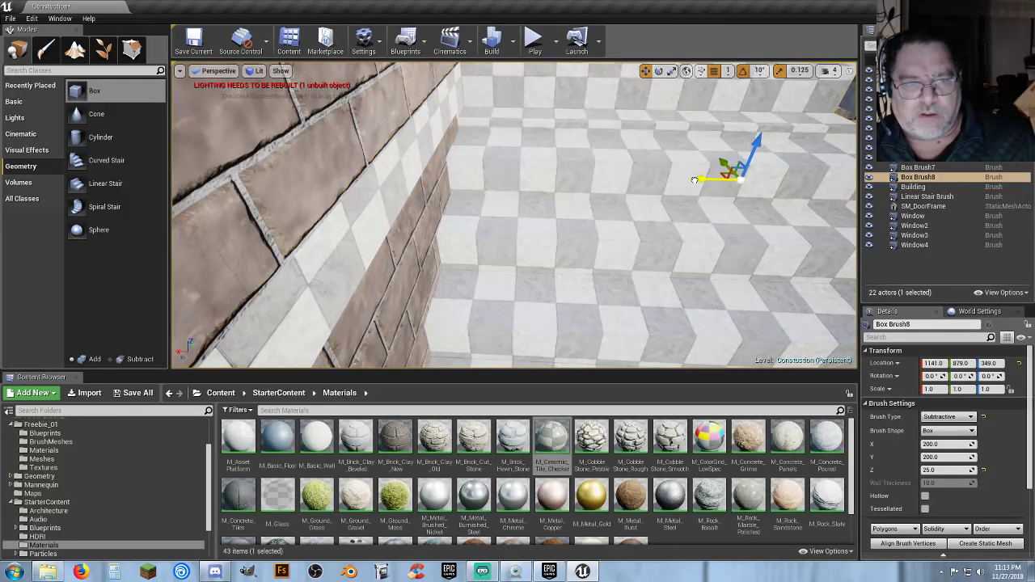
drag(697, 179, 699, 180)
mouse_move(625, 202)
right_down()
mouse_move(671, 212)
mouse_move(660, 190)
mouse_move(594, 220)
right_up()
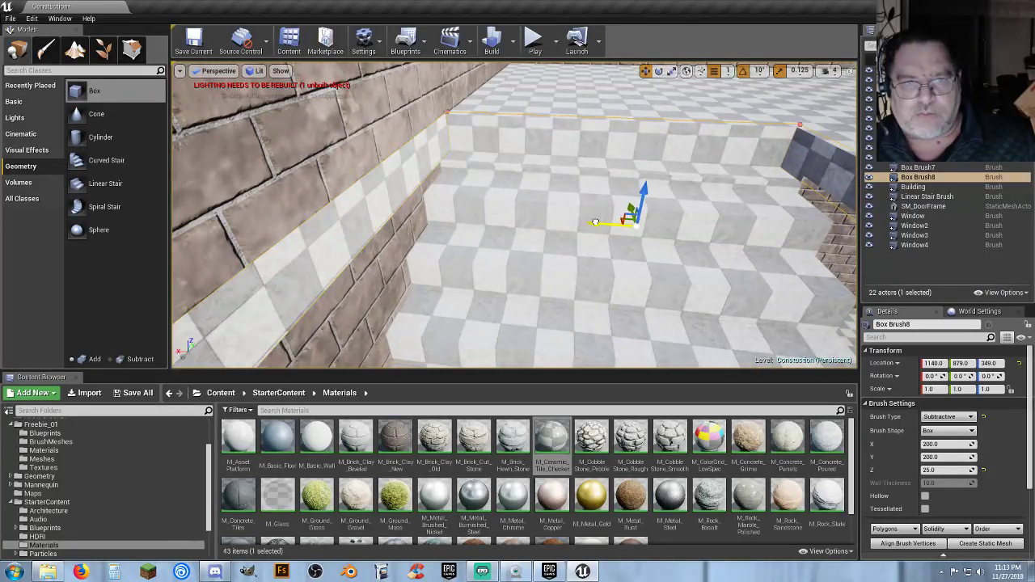
drag(594, 223, 595, 222)
right_drag(594, 222, 542, 229)
drag(529, 207, 529, 207)
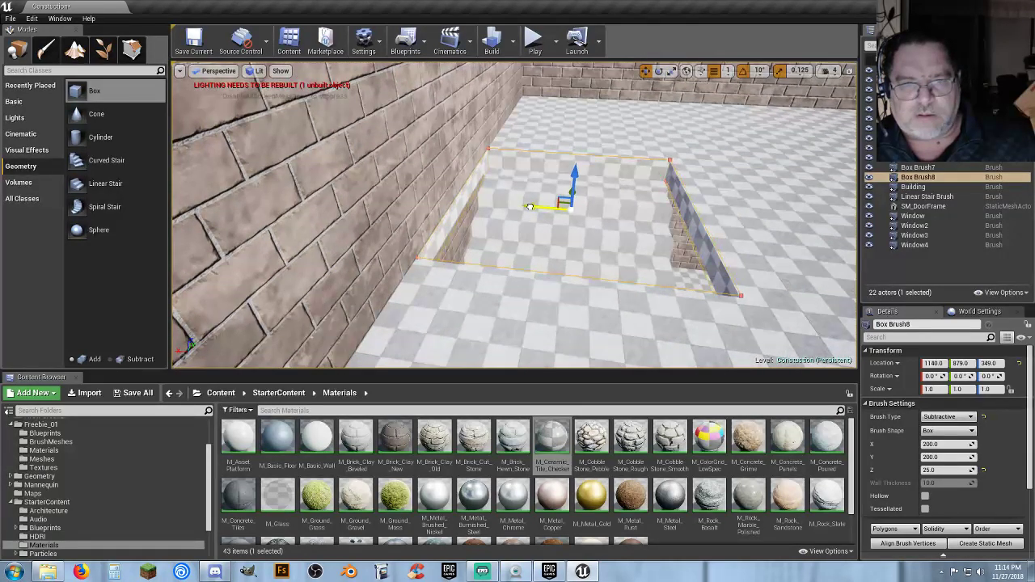
Apply the M_Brick_Clay_New material to the wall-side face of the stair opening.
right_drag(523, 232, 307, 239)
right_drag(530, 207, 530, 207)
key(f)
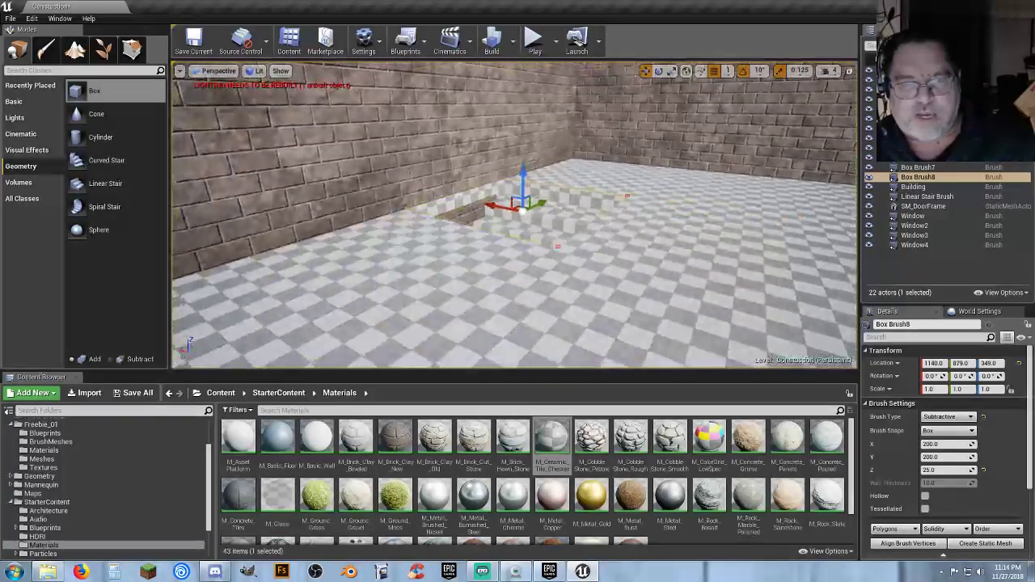
click(449, 203)
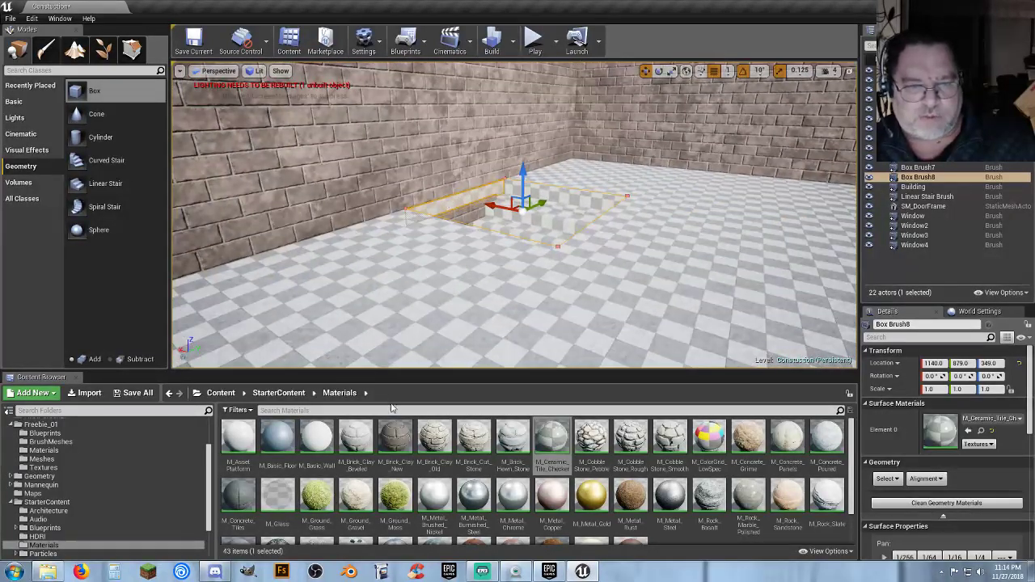
click(395, 437)
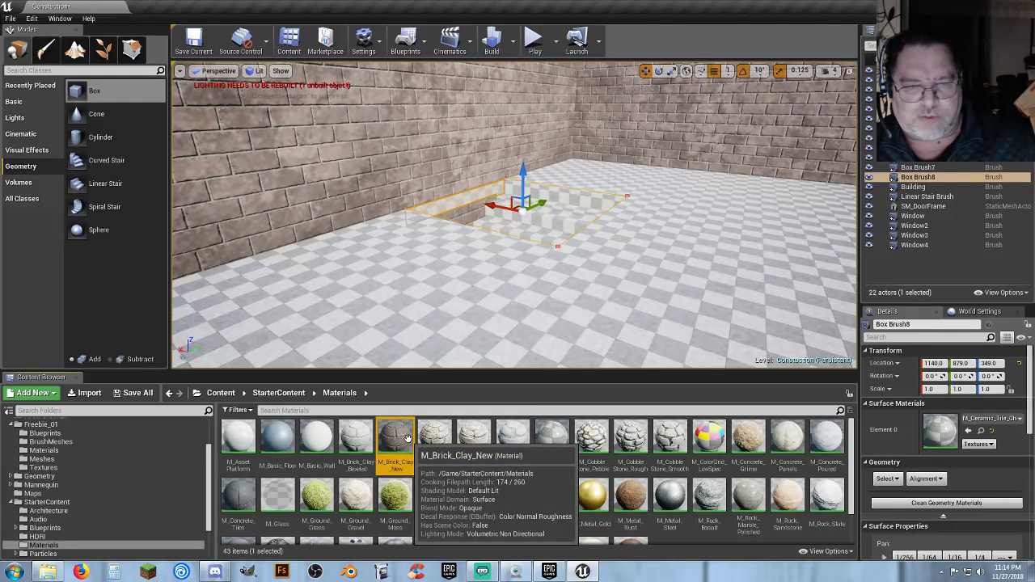
click(970, 432)
Pan the brick texture on the opening's wall-side face along U in 1/256 increments.
right_drag(501, 215, 389, 226)
right_drag(571, 183, 573, 182)
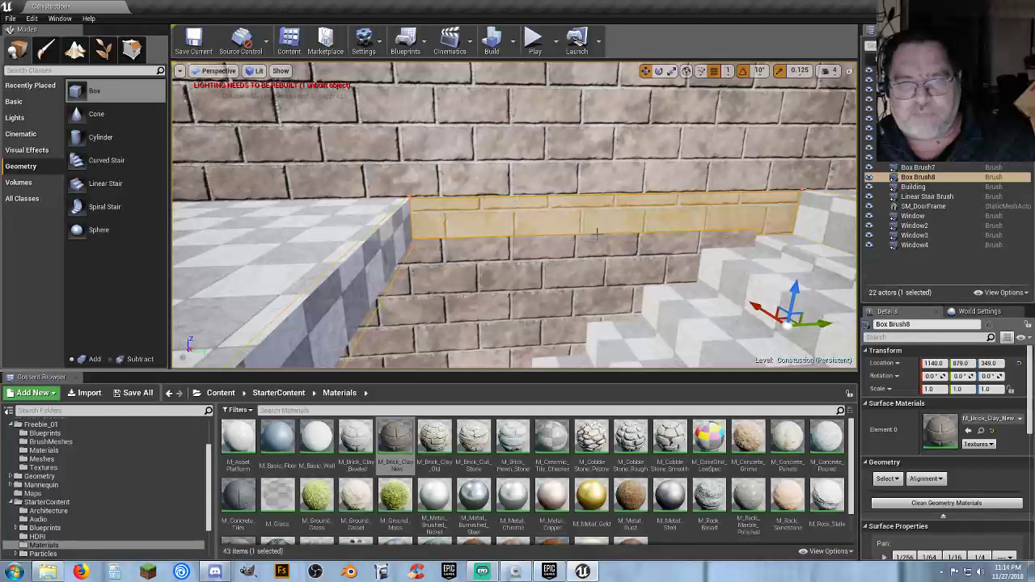
scroll(931, 503, down, 2)
scroll(931, 502, down, 2)
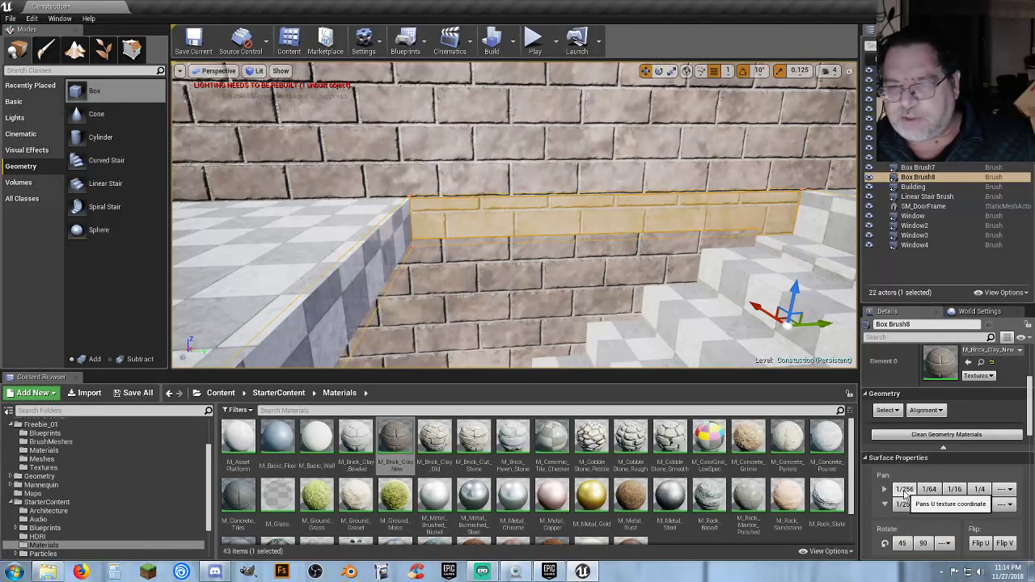
click(905, 489)
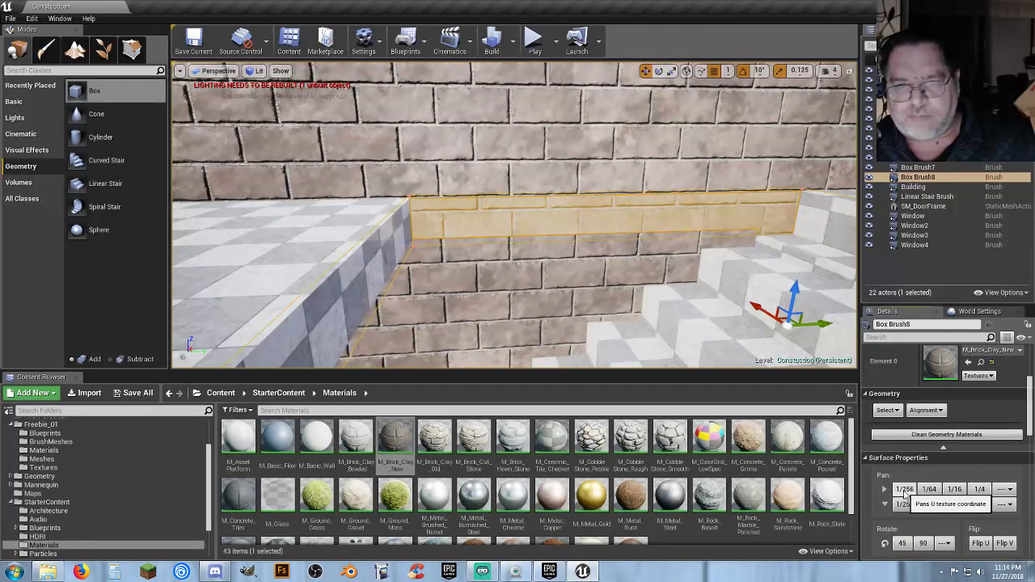
click(905, 489)
click(906, 489)
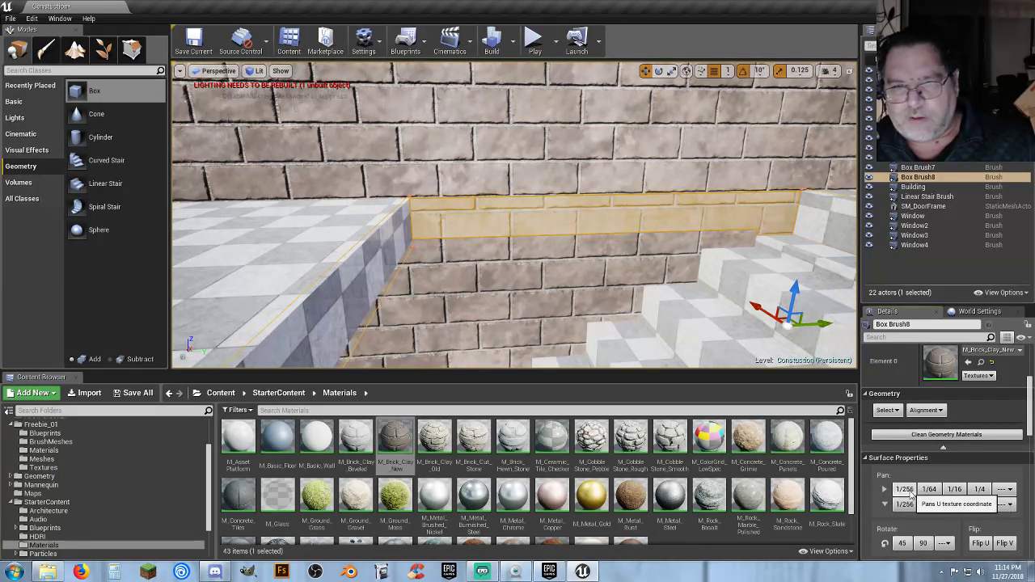
Pan the face's brick texture along V in 1/256 increments to line up its courses, correcting once in the opposite direction.
click(906, 505)
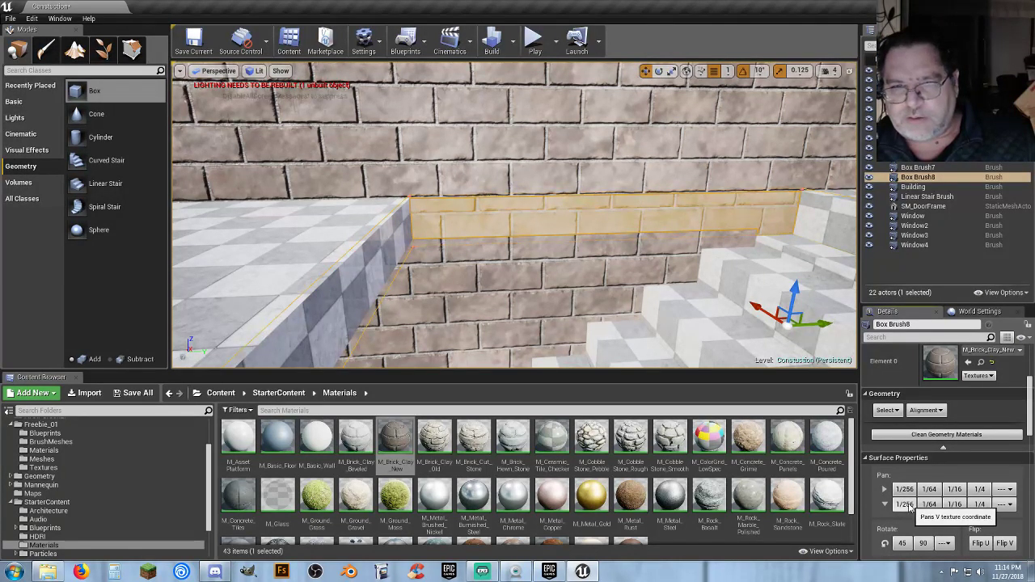
click(907, 505)
click(907, 505)
click(907, 505)
click(907, 504)
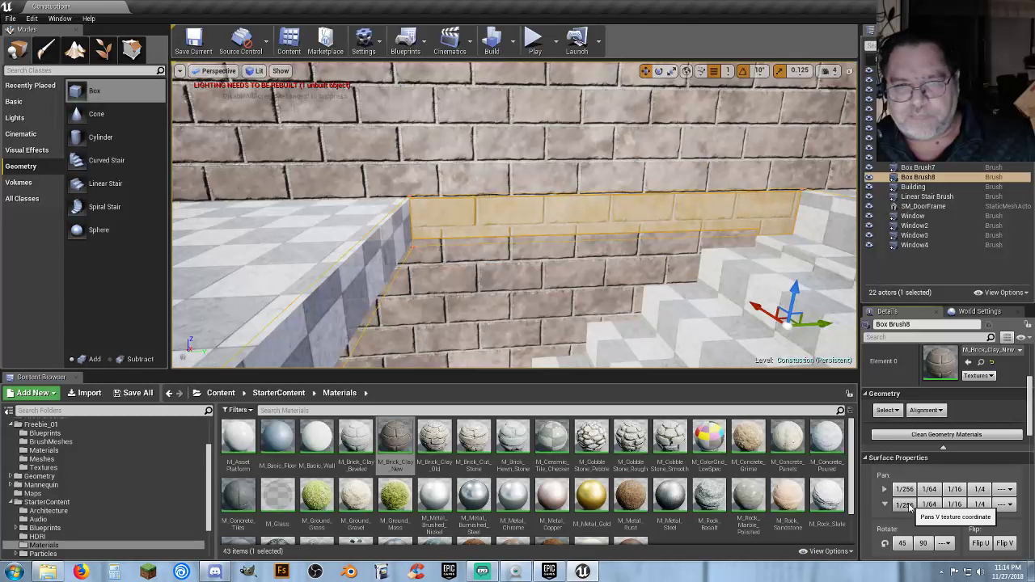
click(906, 505)
click(907, 505)
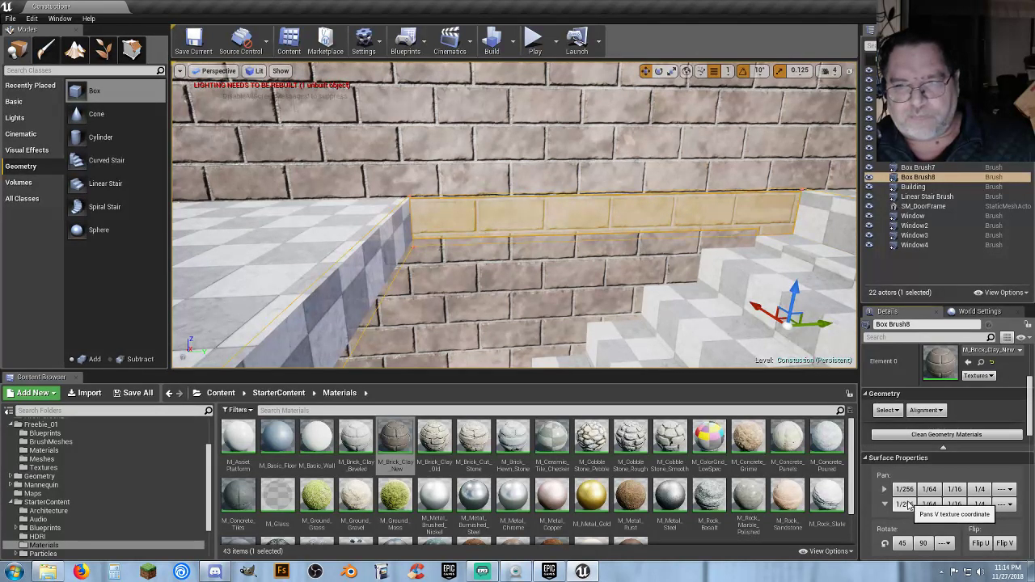
click(886, 506)
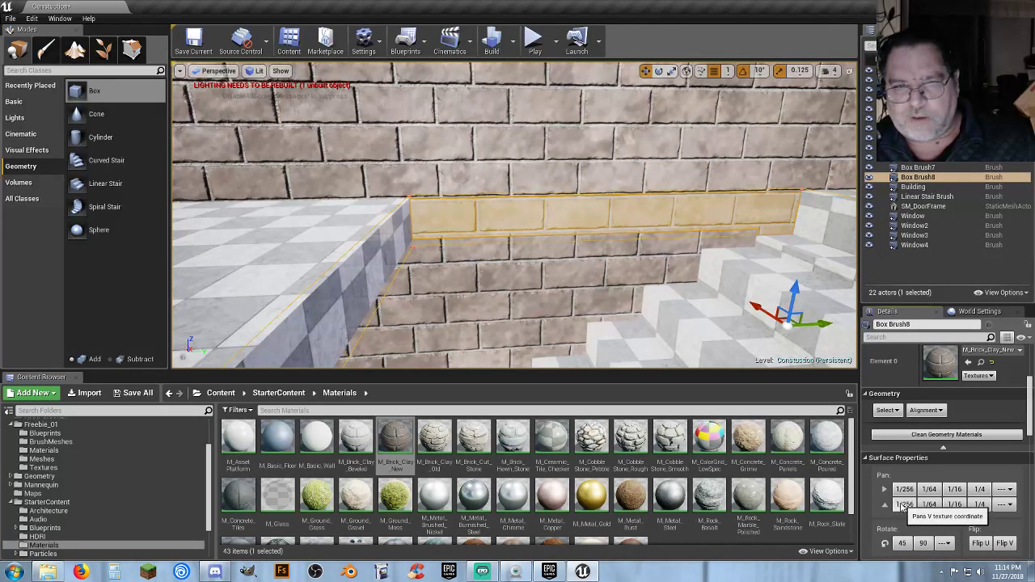
click(904, 506)
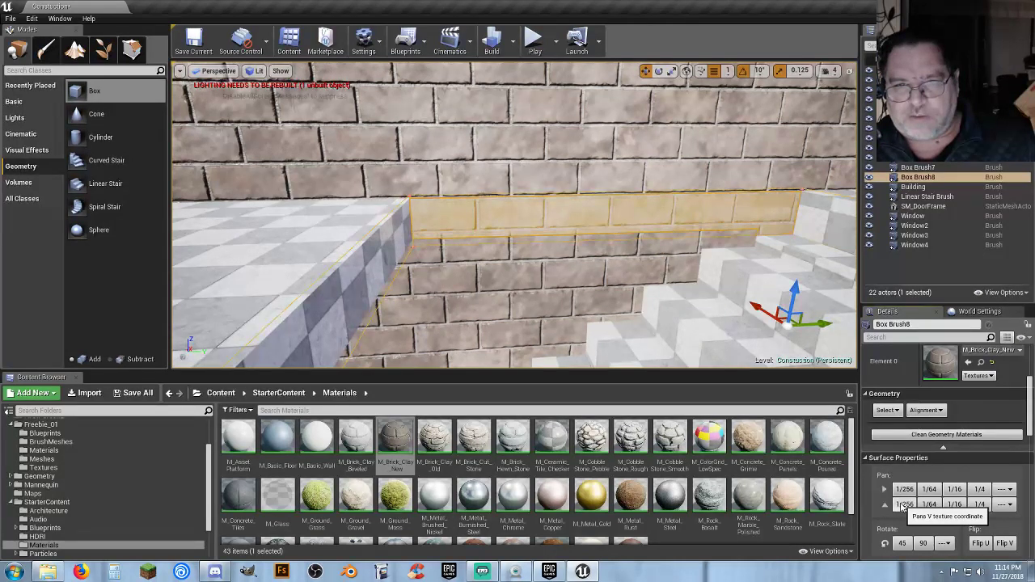
Slide the stair opening's subtractive box along the brick wall towards the top of the stairs, to a Y location of 888.
mouse_move(683, 167)
right_down()
mouse_move(682, 243)
mouse_move(683, 194)
mouse_move(626, 222)
right_up()
key(s)
key(w)
key(d)
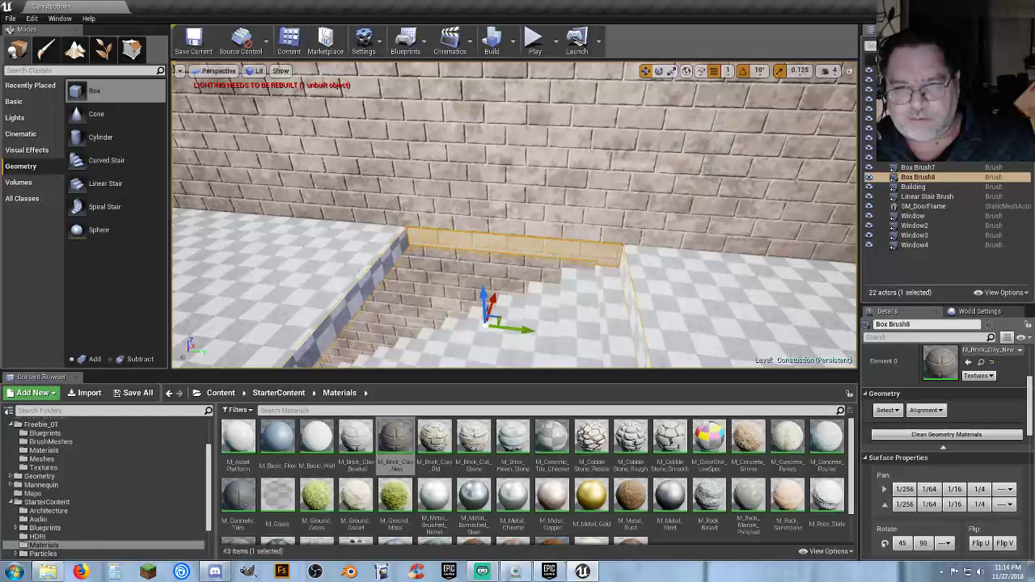
key(s)
right_drag(631, 284, 643, 261)
key(s)
key(s)
key(d)
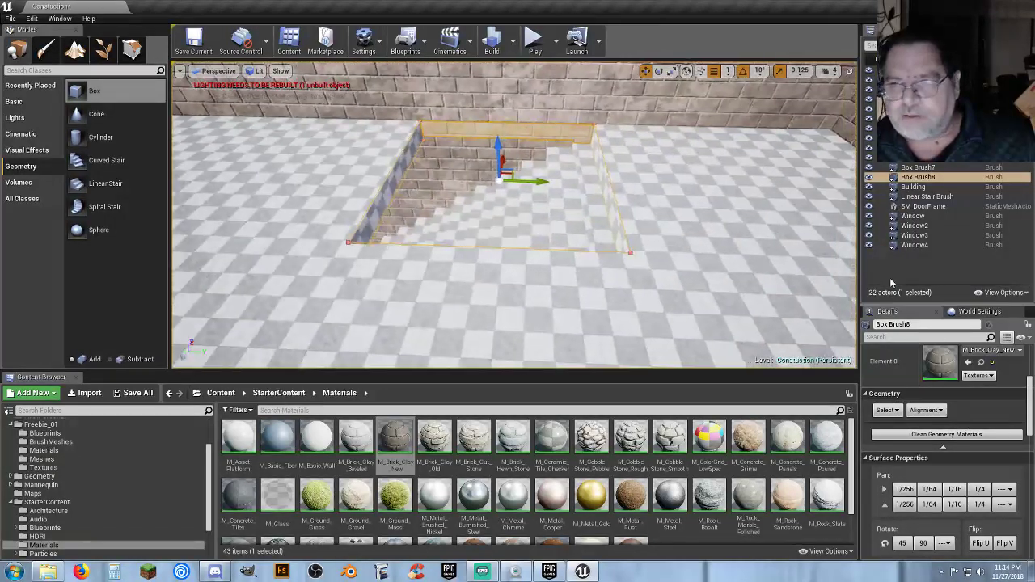
click(918, 177)
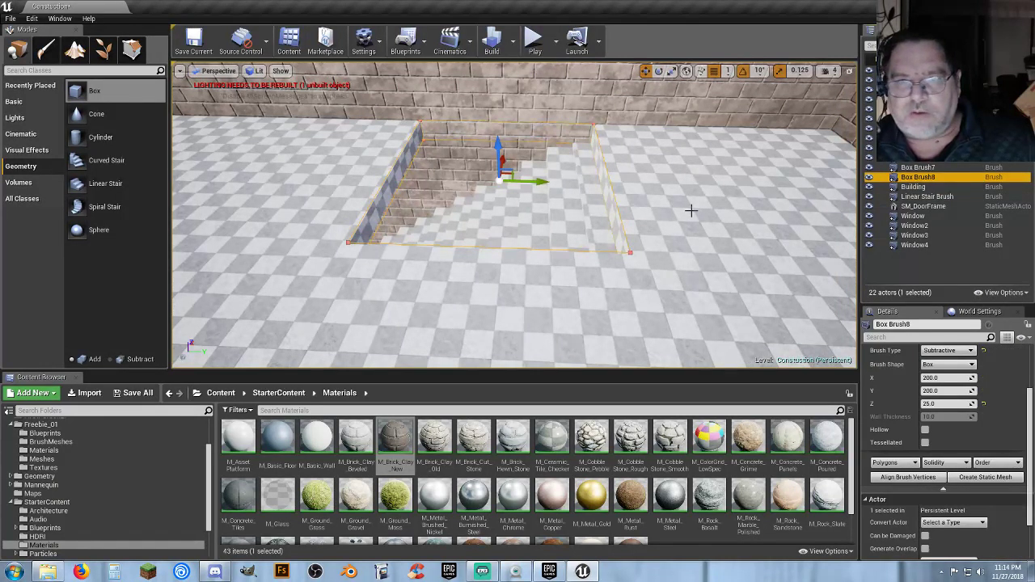
drag(536, 175, 549, 183)
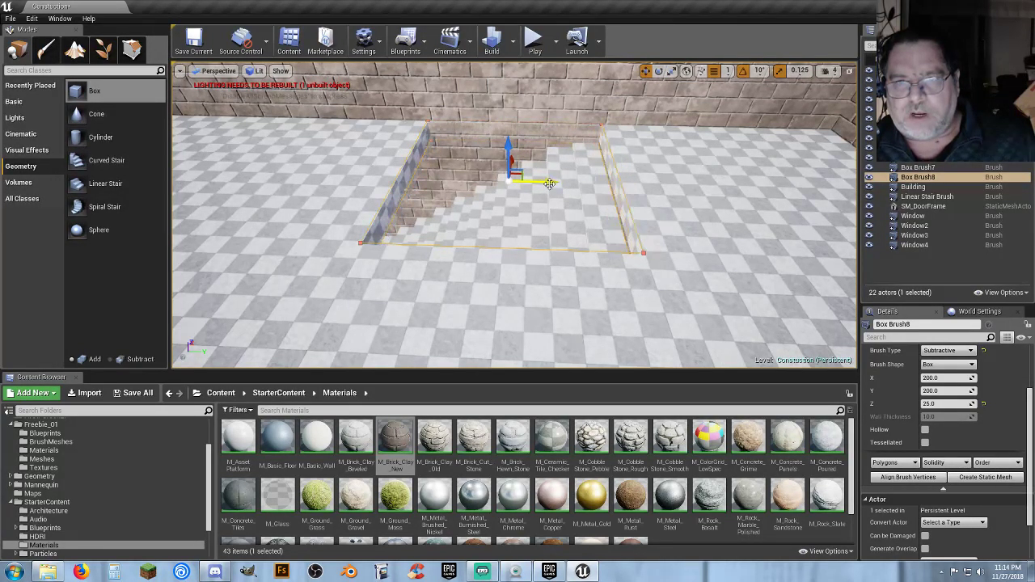
mouse_move(587, 206)
right_down()
mouse_move(647, 206)
mouse_move(656, 179)
mouse_move(506, 183)
right_up()
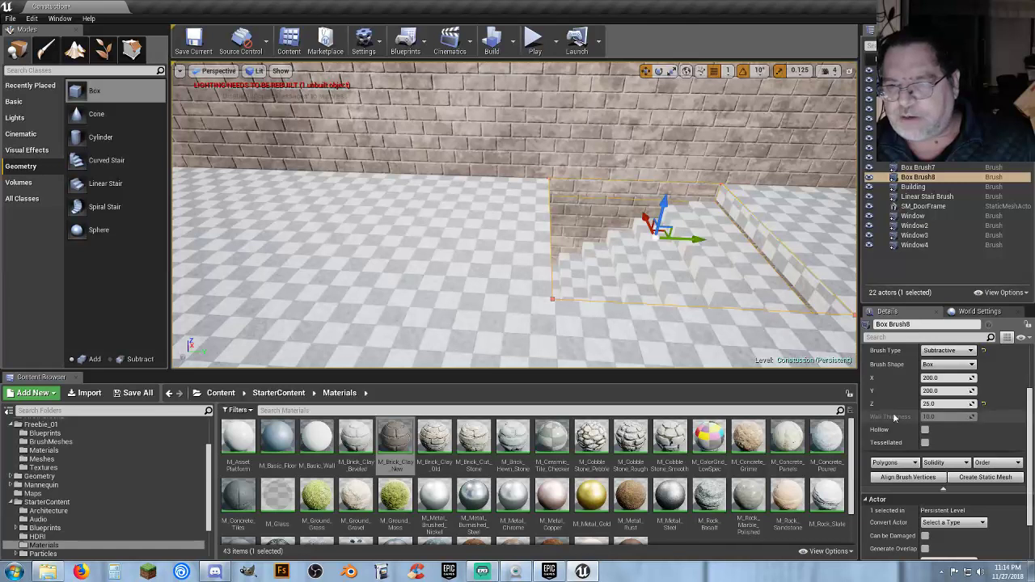
Lengthen the subtractive box to 500 in Y and slide it along the staircase to a Y location of 738.
scroll(954, 419, up, 2)
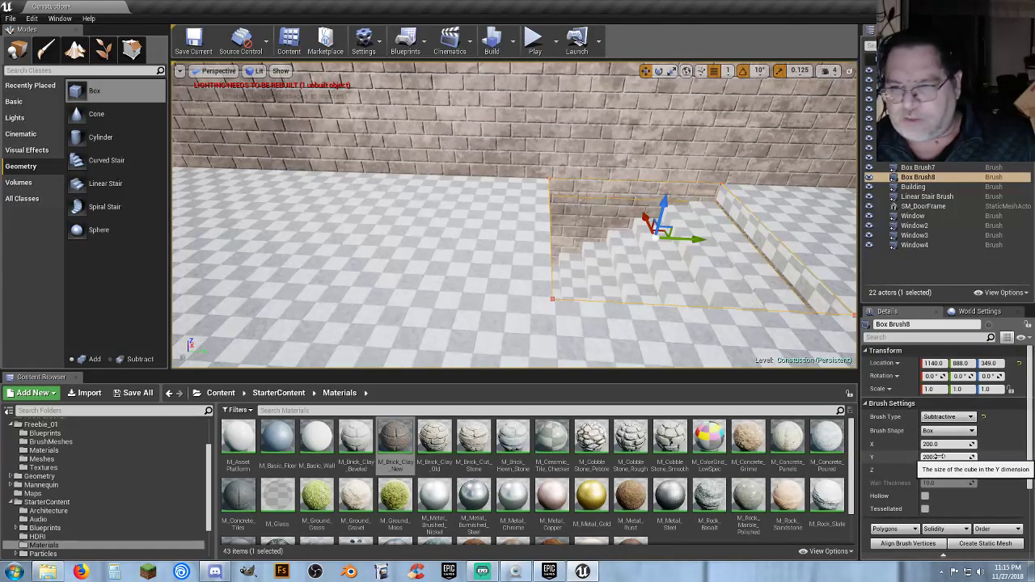
click(942, 457)
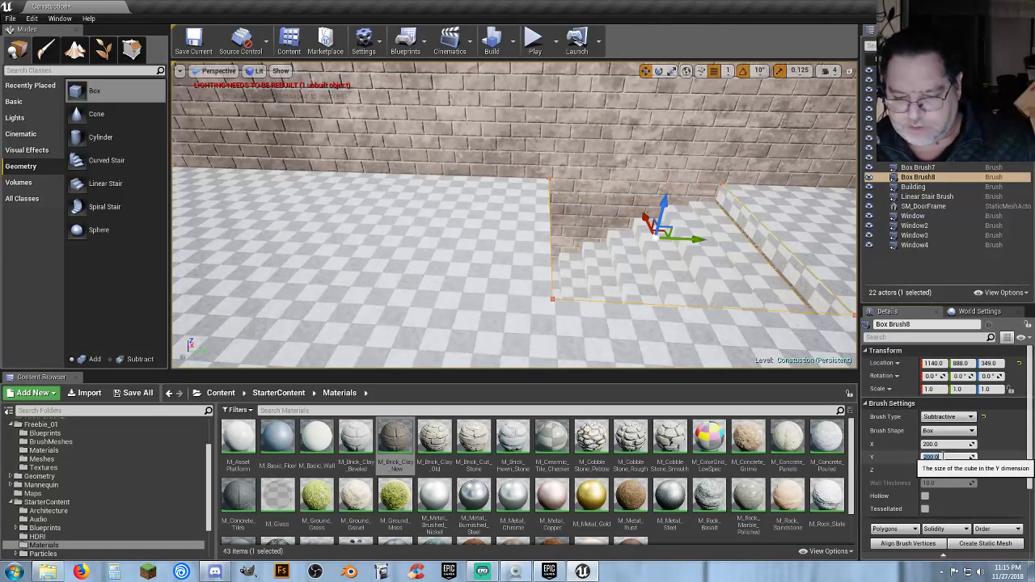
text(500)
key(Return)
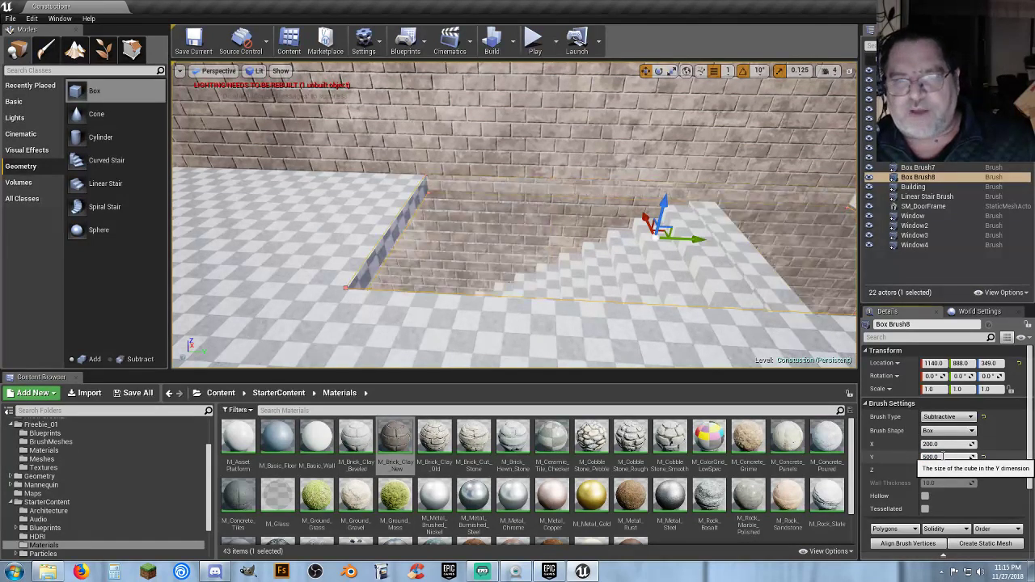
drag(695, 239, 534, 242)
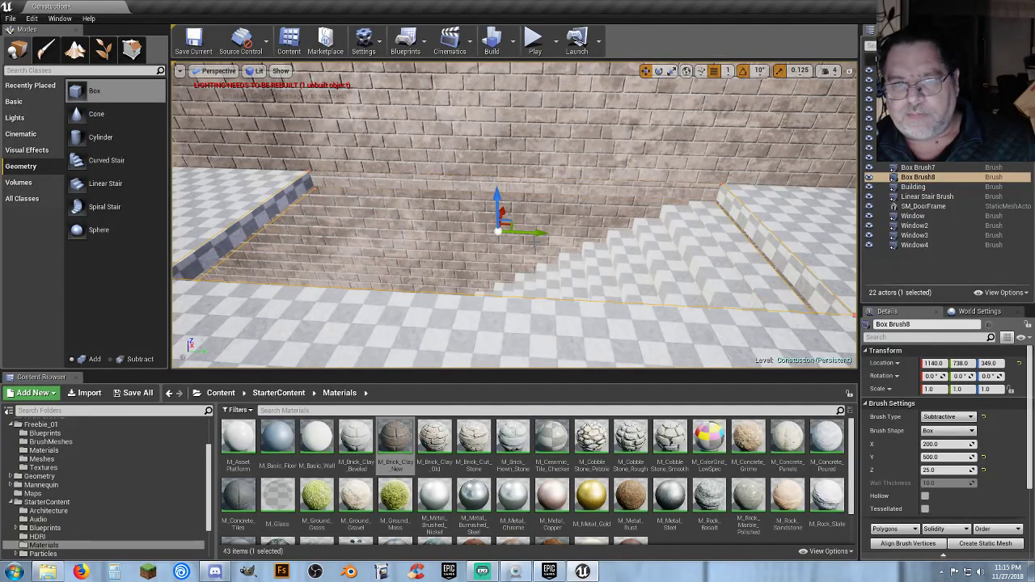
Playtest the level by walking through the door and up the staircase to the upper floor opening.
click(536, 45)
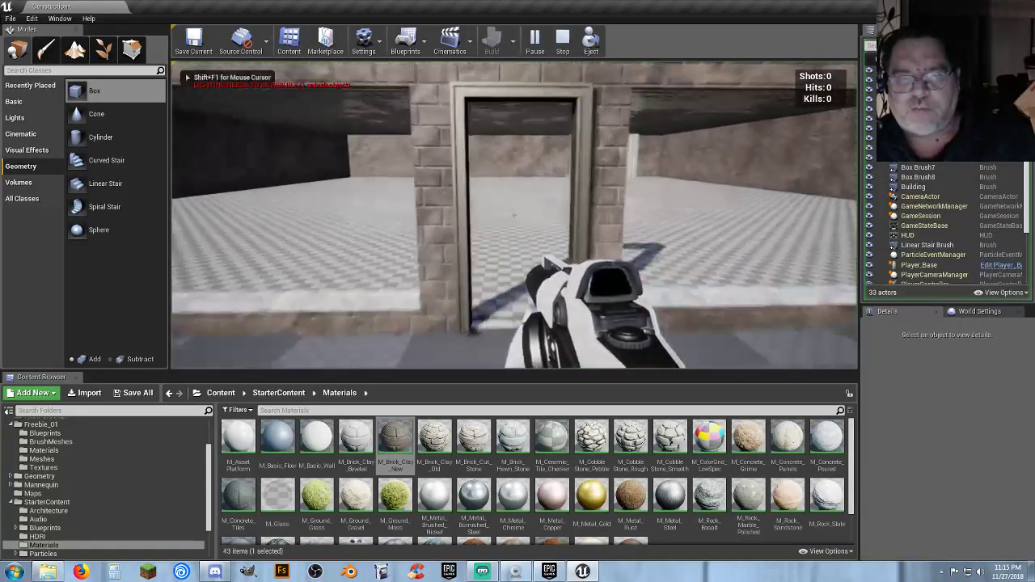
key(w)
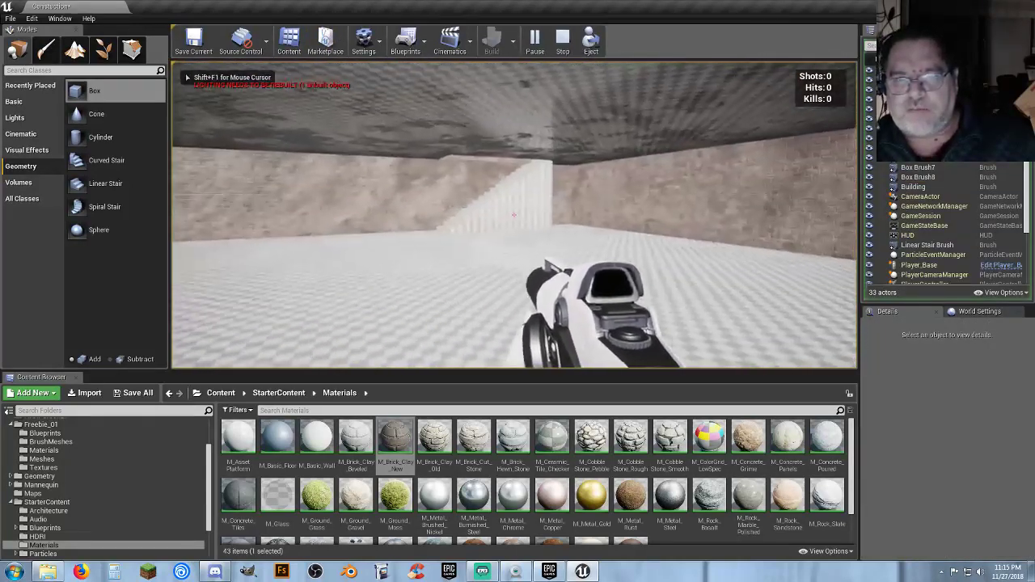
key(w)
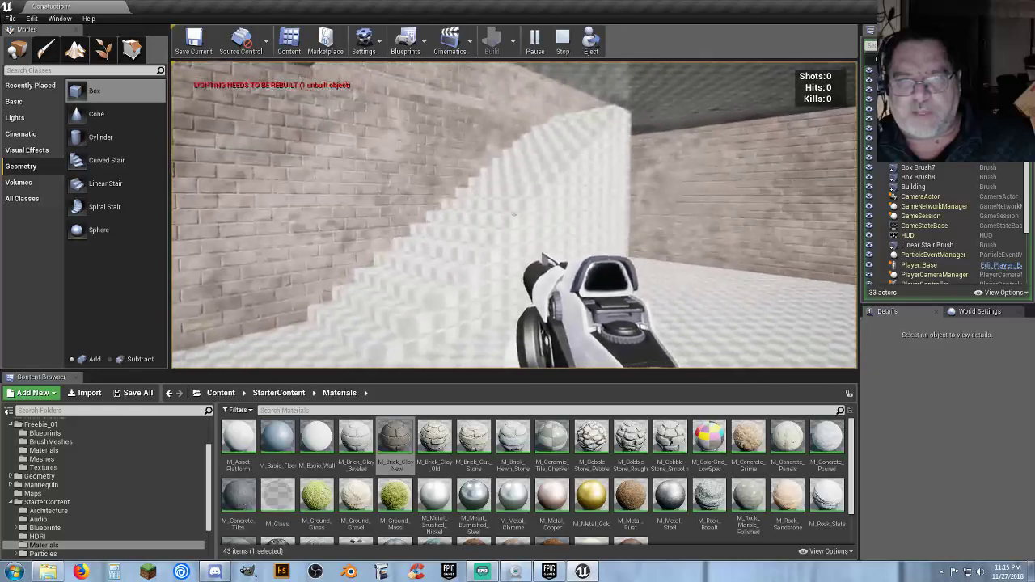
key(w)
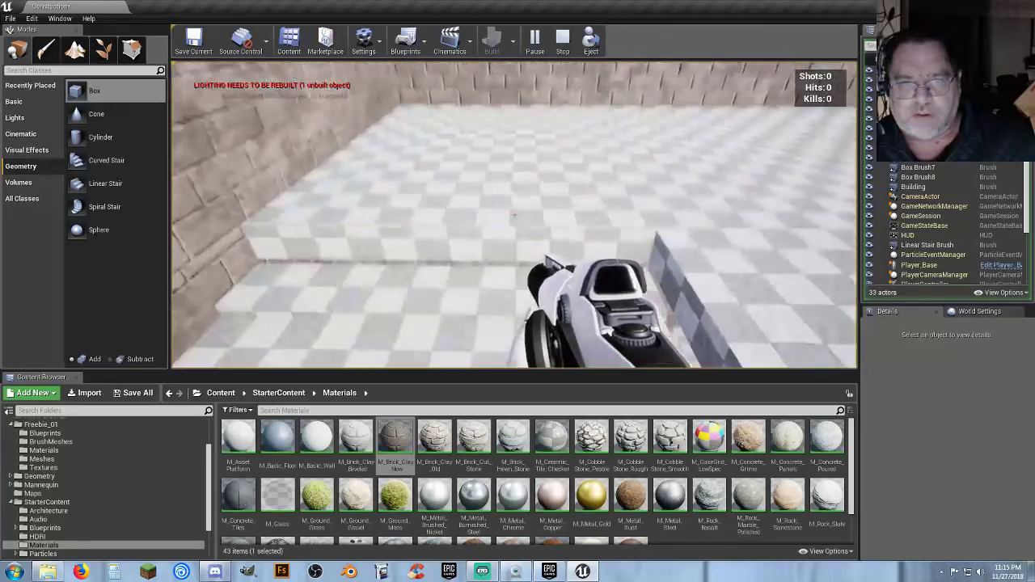
key(s)
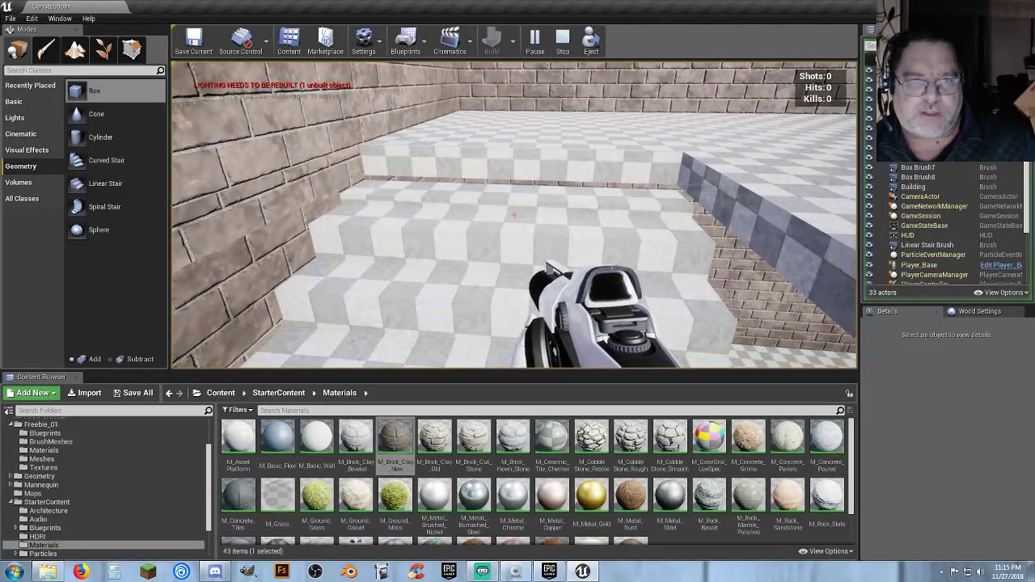
key(Escape)
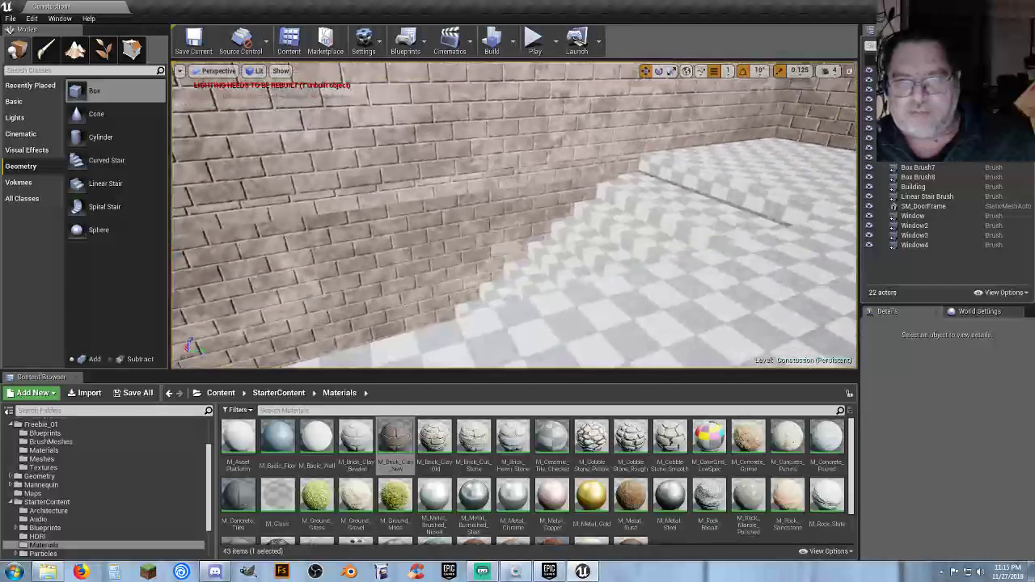
Shift the stair opening's subtractive box away from the top of the stairs to a Y location of 676.
click(961, 178)
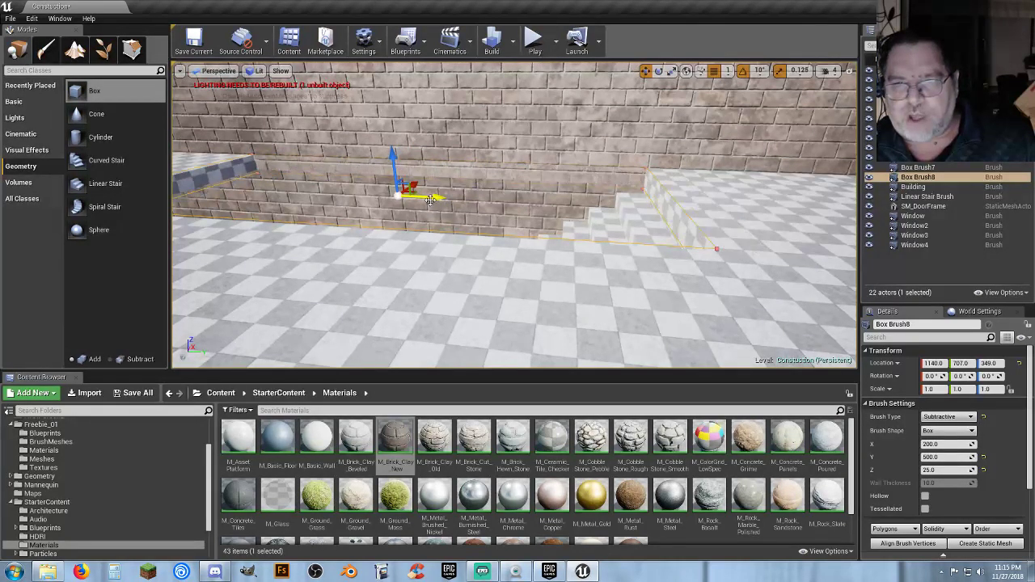
right_drag(588, 218, 696, 212)
key(w)
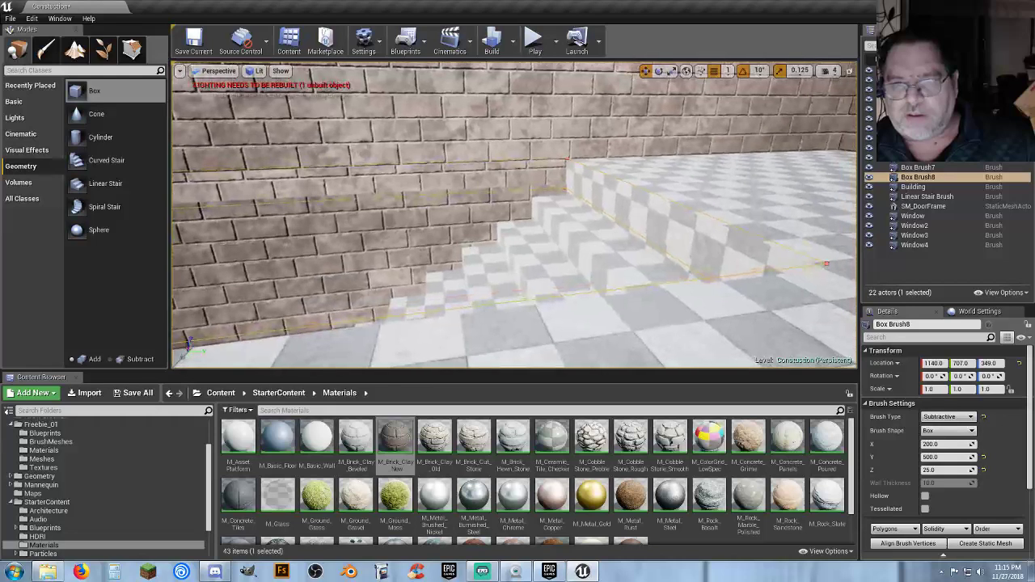
right_drag(528, 231, 421, 231)
key(s)
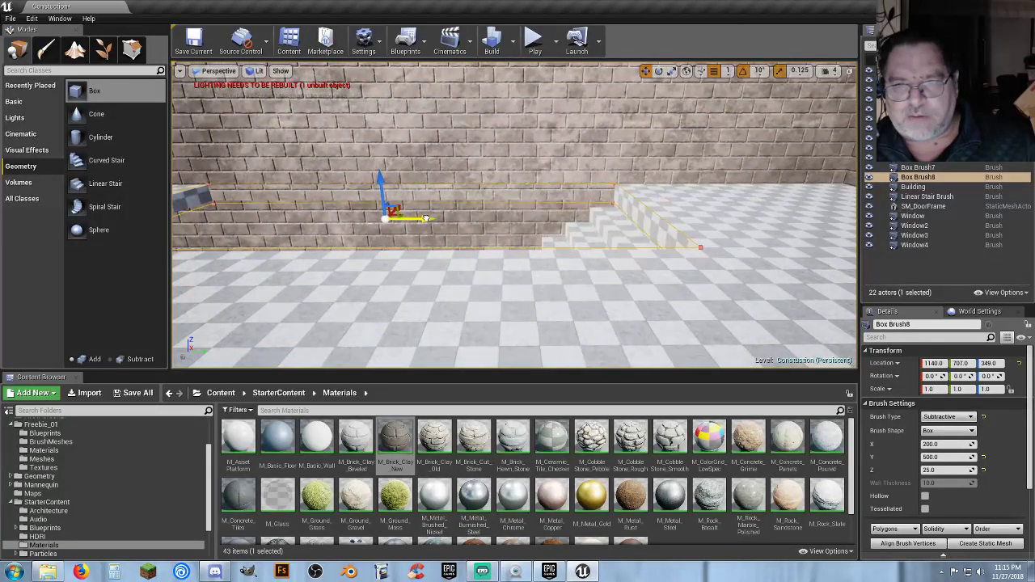
key(w)
right_drag(421, 218, 542, 236)
drag(614, 191, 594, 223)
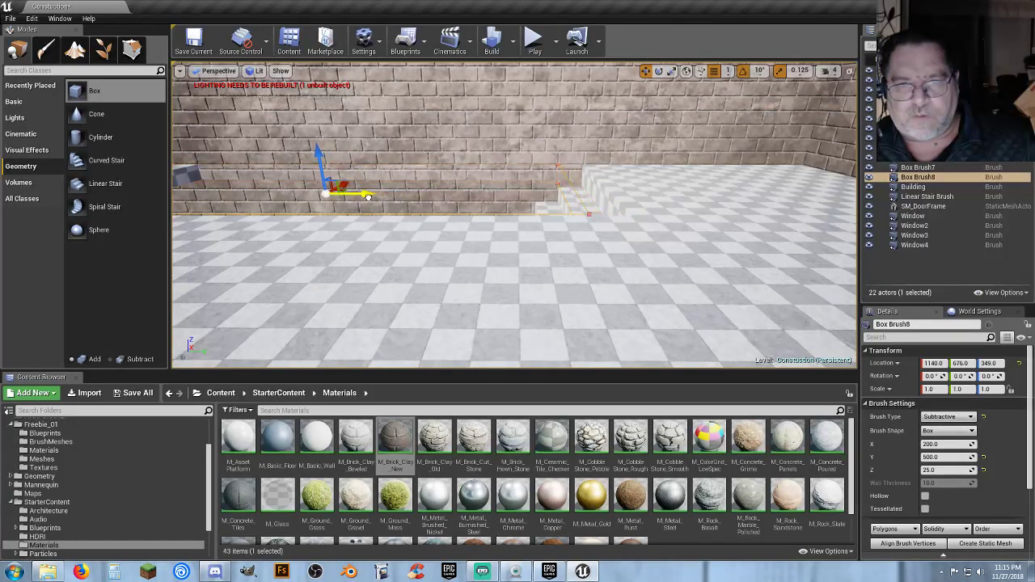
drag(368, 197, 368, 197)
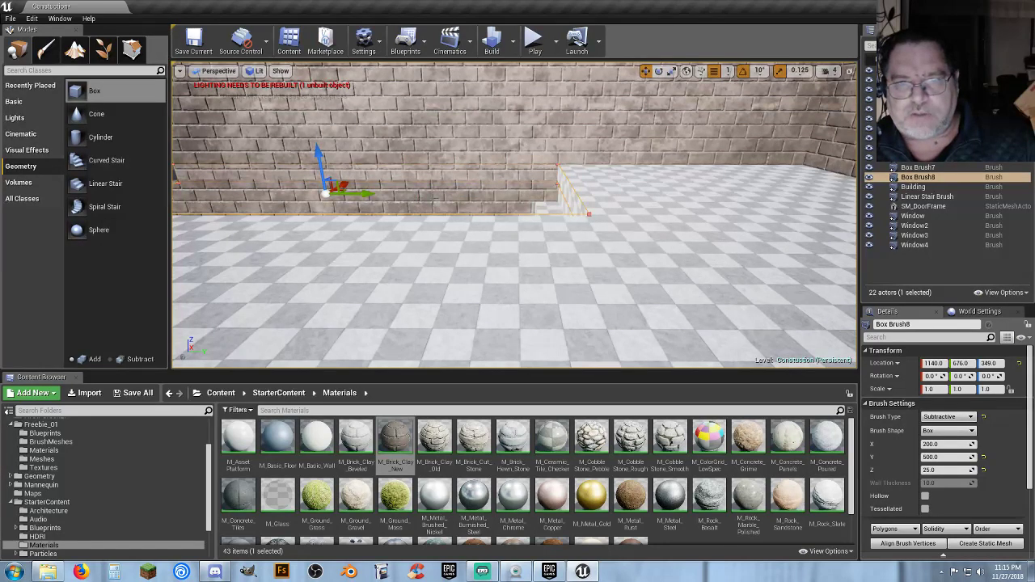
Select the upper floor slab brush and lower it to a Z location of 338.
click(653, 268)
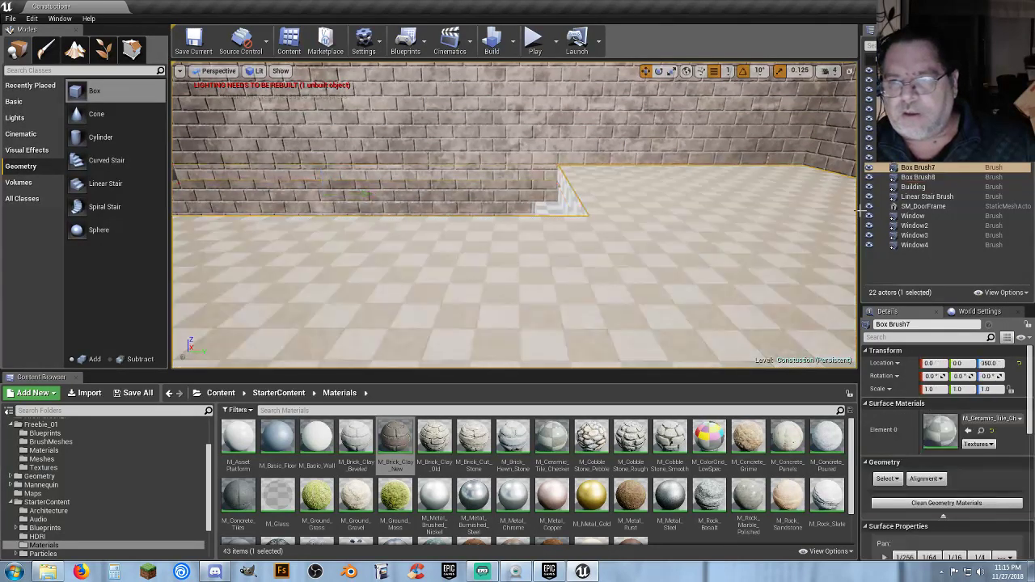
click(919, 176)
click(919, 168)
mouse_move(566, 243)
right_down()
mouse_move(493, 243)
mouse_move(339, 275)
right_up()
right_drag(687, 190, 682, 196)
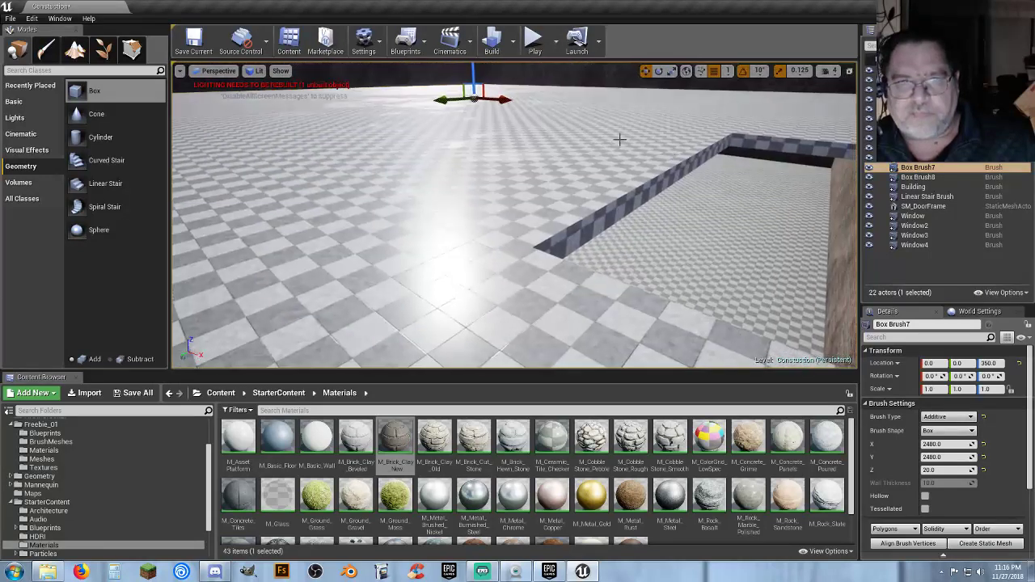
right_drag(597, 136, 597, 127)
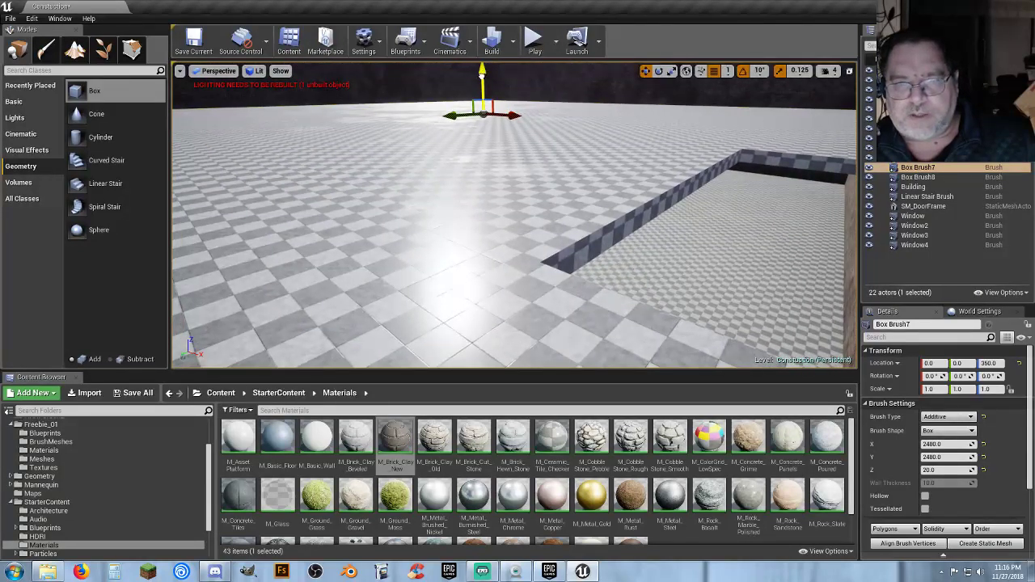
drag(482, 73, 481, 80)
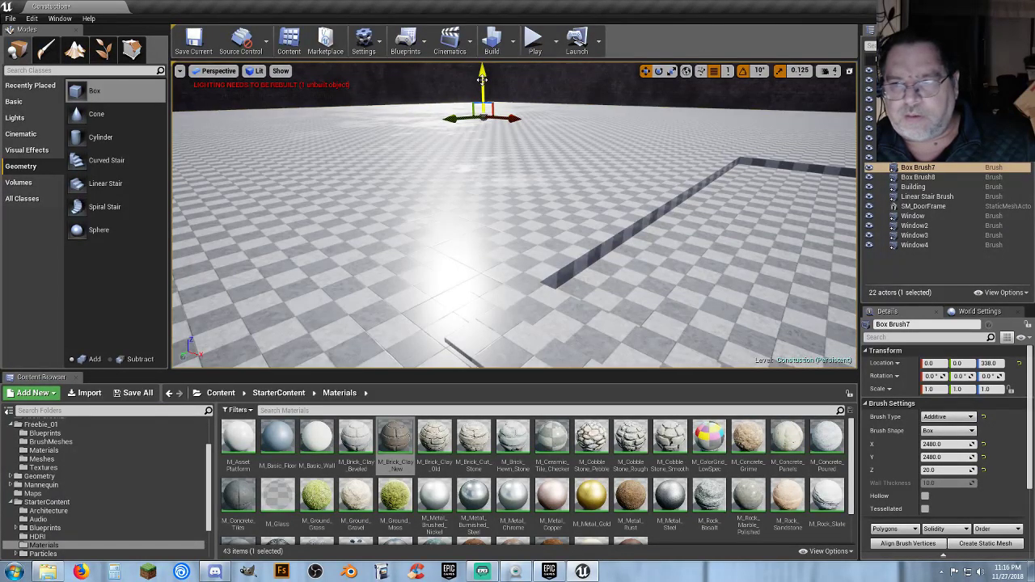
click(991, 364)
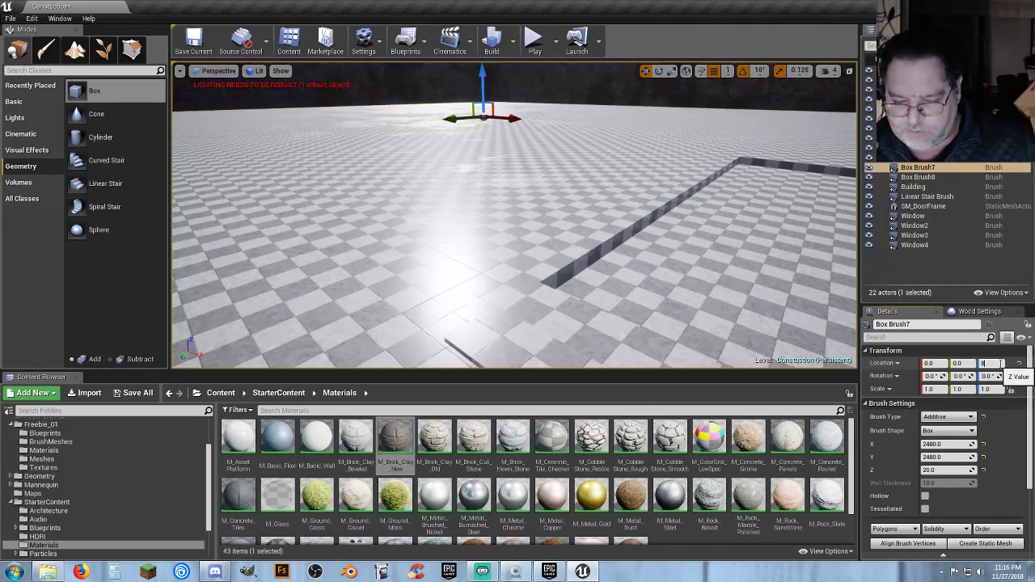
key(Return)
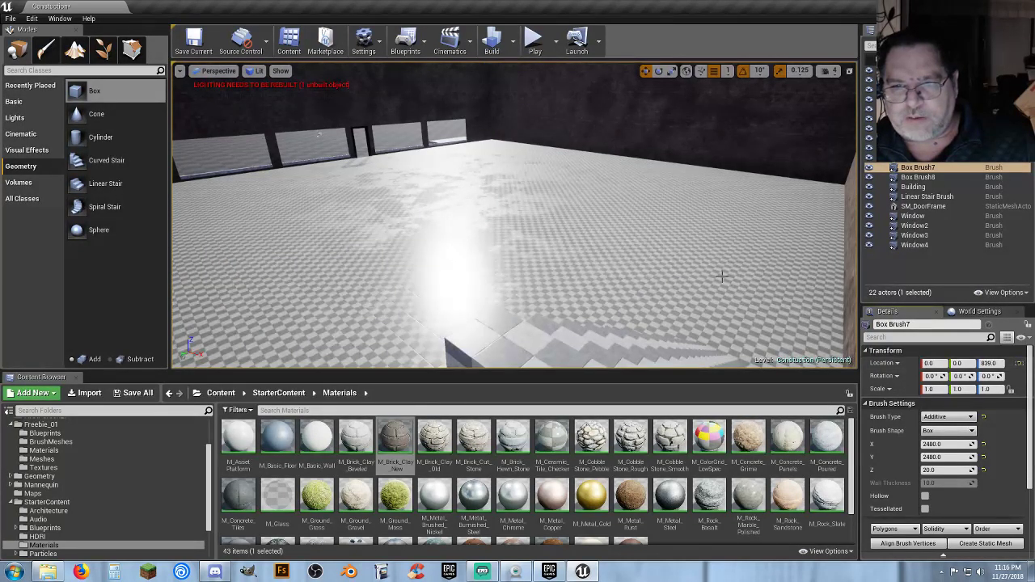
key(ctrl+z)
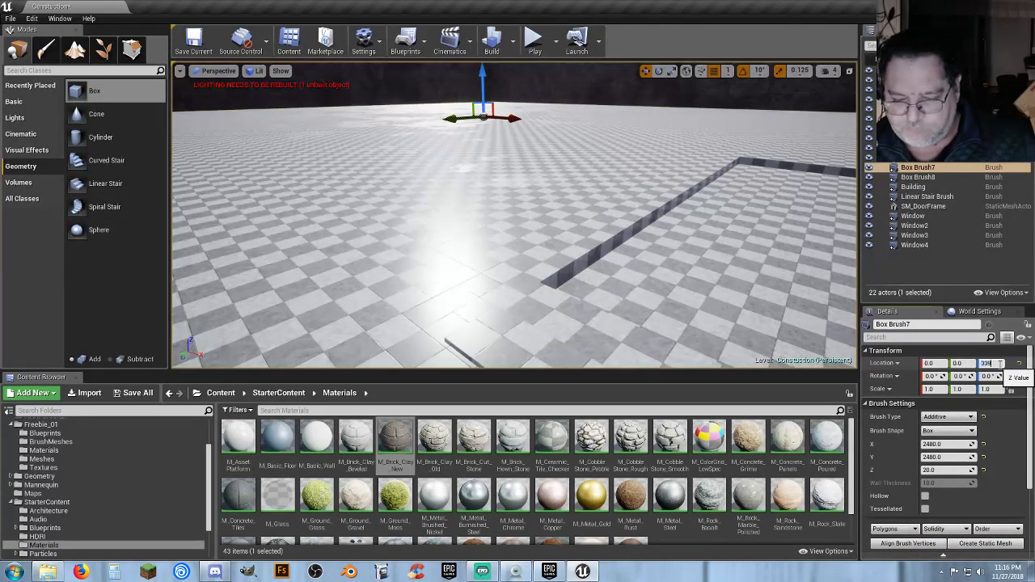
Set the upper floor slab's Z location to 339.5 and refine it to 340 to match the top stair.
key(Return)
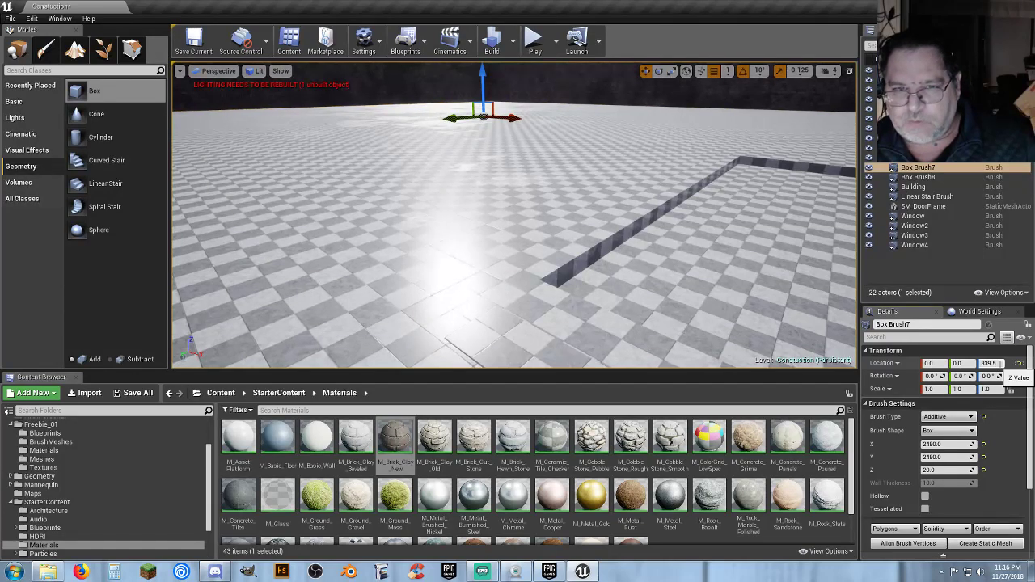
mouse_move(696, 242)
right_down()
mouse_move(829, 242)
mouse_move(801, 245)
mouse_move(817, 248)
right_up()
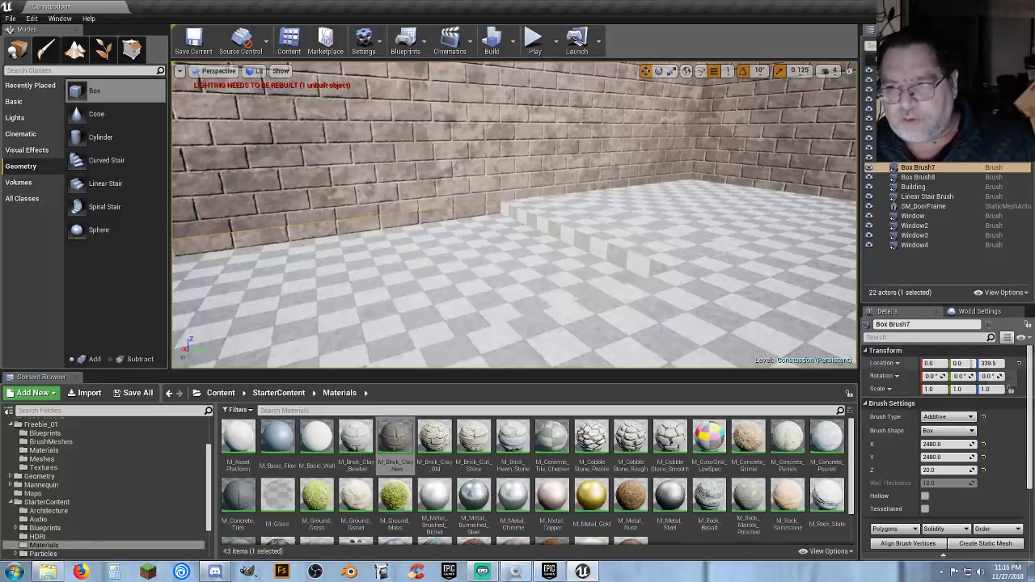
click(1002, 364)
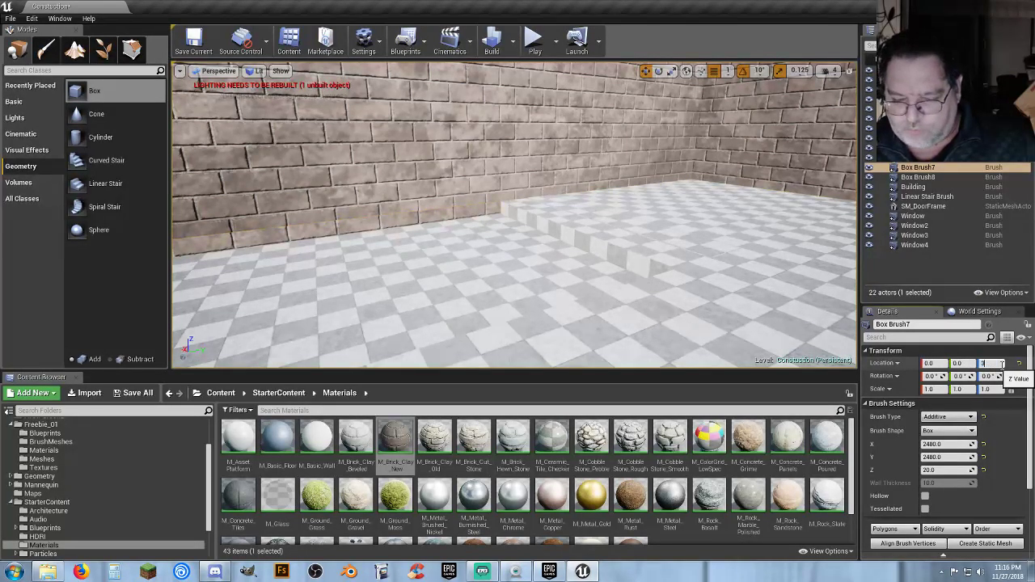
key(Return)
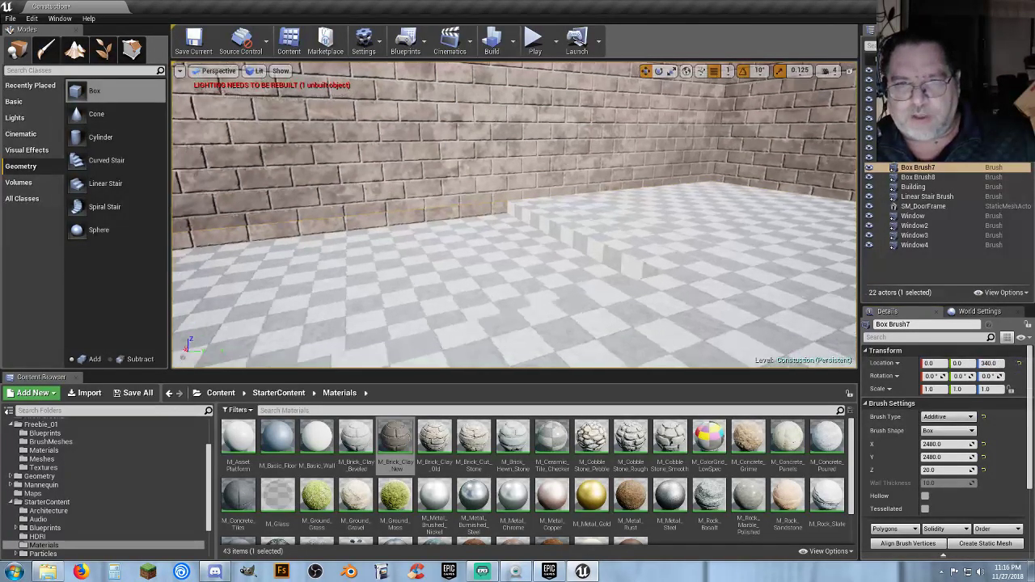
Select the stair opening's subtractive box again and slide it to a Y location of 672.
mouse_move(514, 218)
right_down()
mouse_move(588, 241)
mouse_move(638, 234)
right_up()
click(926, 158)
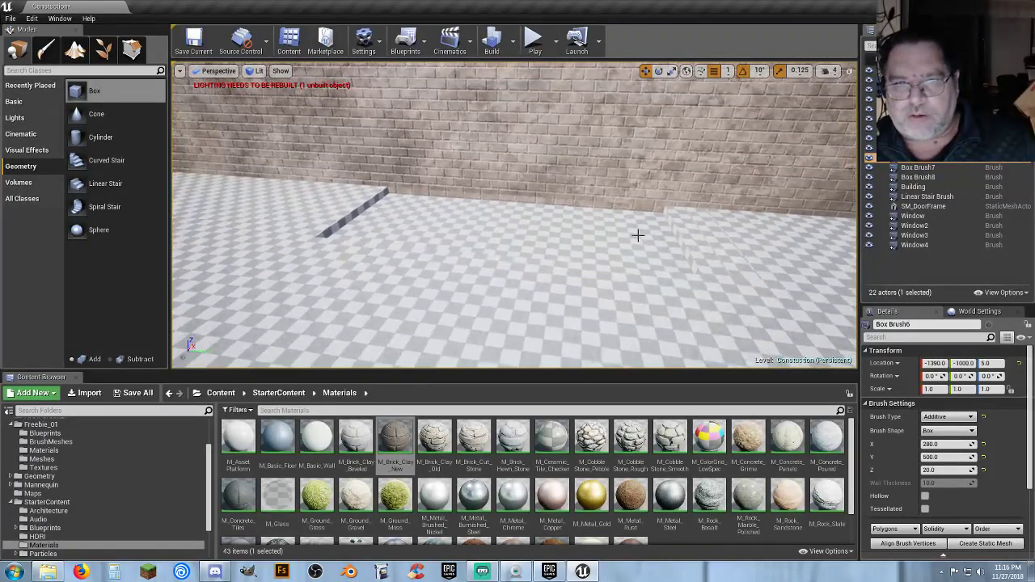
click(929, 178)
drag(554, 226, 551, 225)
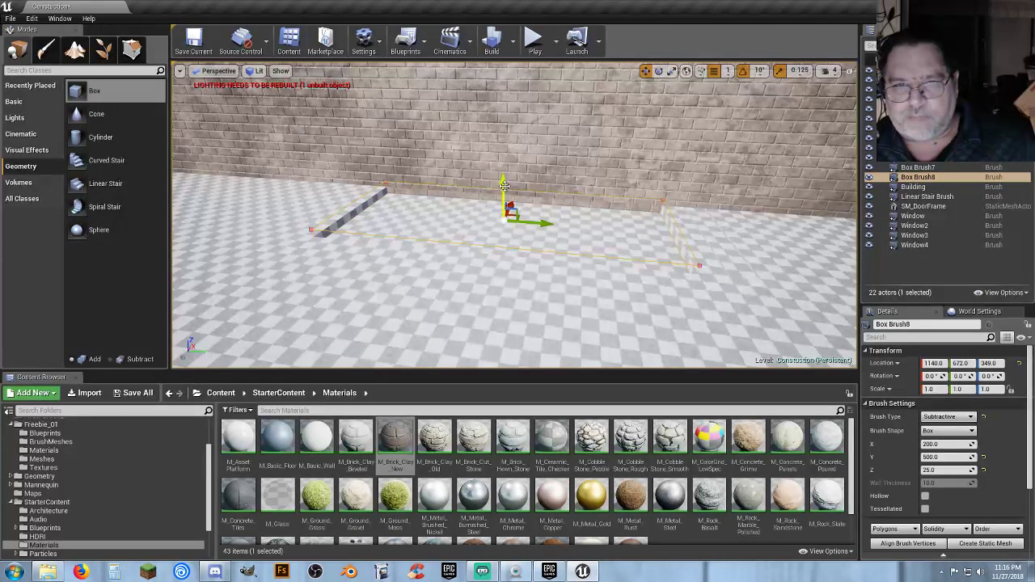
Lower the subtractive box to a Z location of 342 so it cuts fully through the floor slab above the staircase.
drag(504, 185, 504, 187)
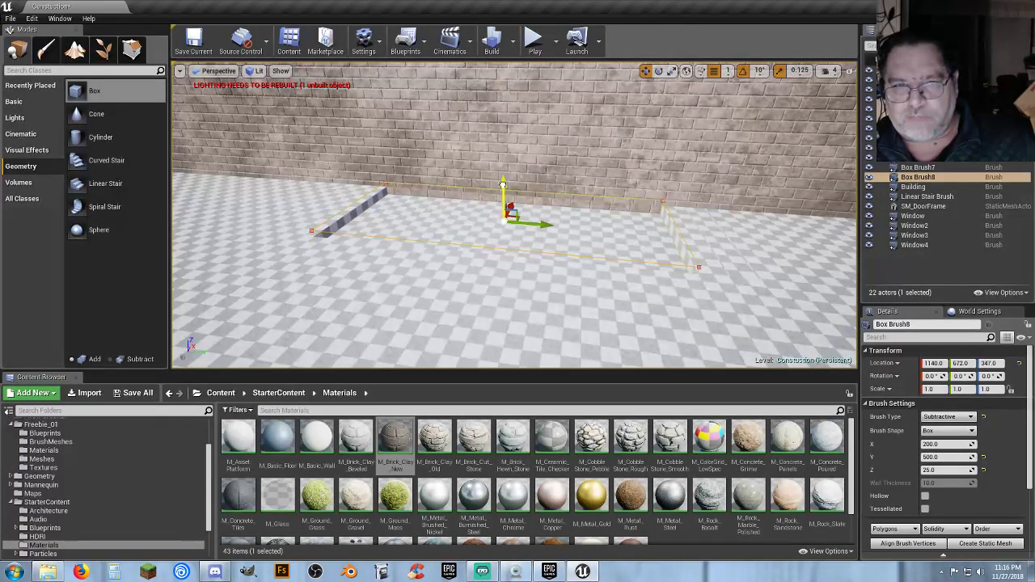
drag(503, 185, 504, 188)
key(w)
right_drag(518, 191, 486, 202)
drag(544, 186, 544, 193)
right_drag(546, 196, 789, 202)
key(d)
right_drag(581, 245, 608, 245)
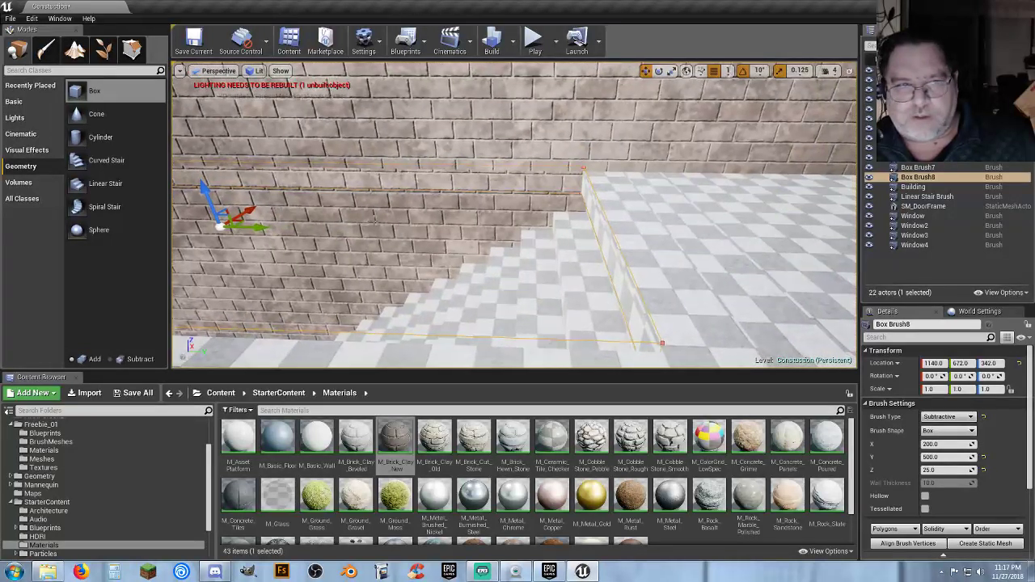
Slide the stair opening's subtractive box along Y to a location of 708 to fit the opening to the top stair.
drag(268, 228, 312, 228)
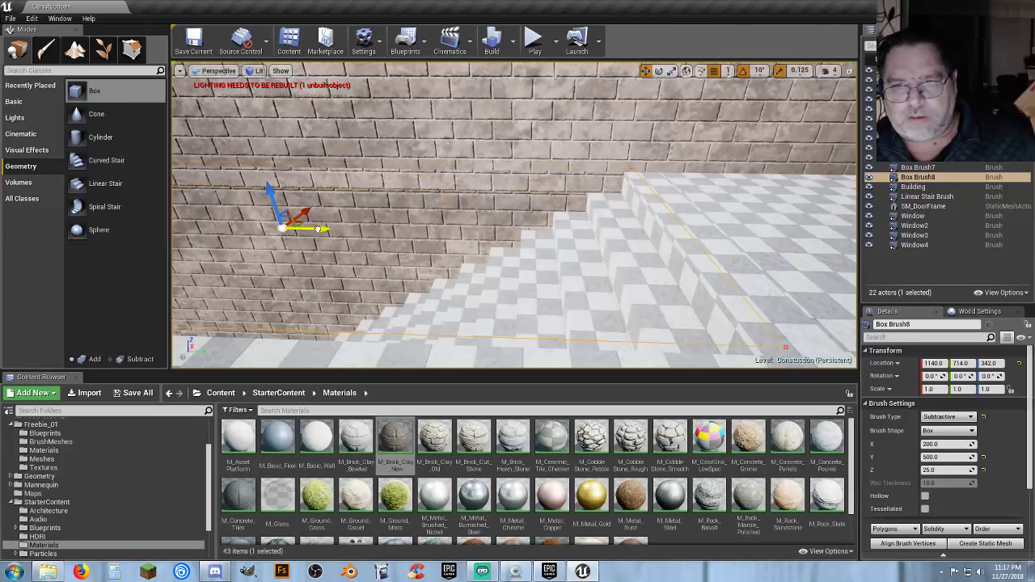
drag(310, 229, 360, 230)
mouse_move(363, 229)
right_down()
mouse_move(424, 213)
mouse_move(377, 234)
mouse_move(474, 234)
right_up()
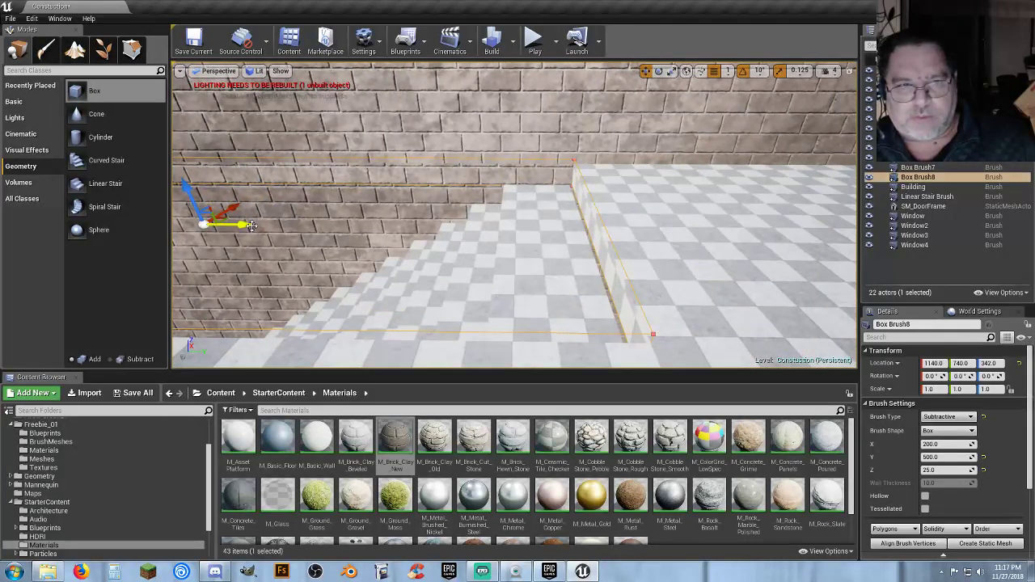
drag(251, 225, 229, 226)
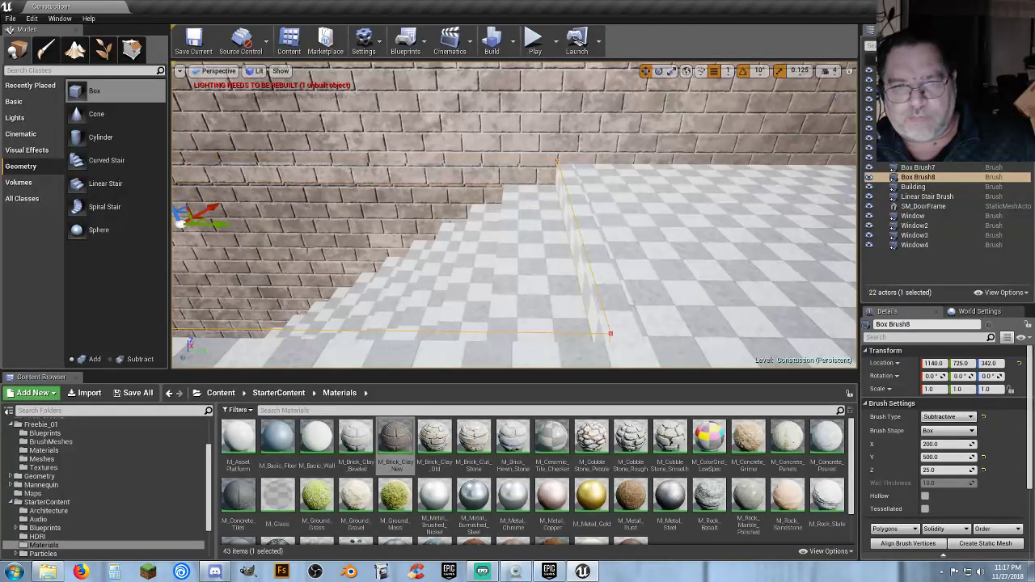
right_drag(229, 226, 221, 232)
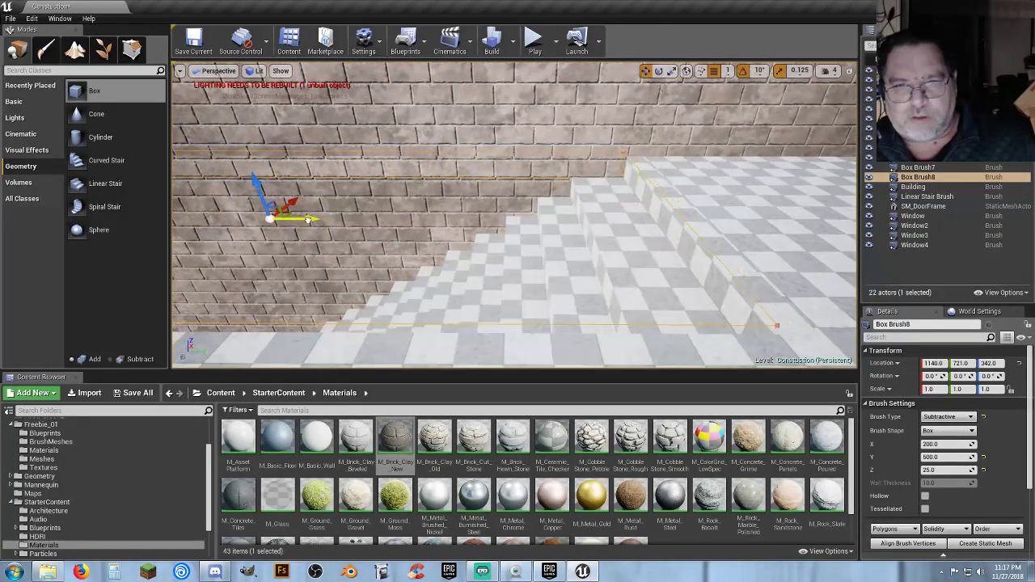
drag(309, 220, 290, 223)
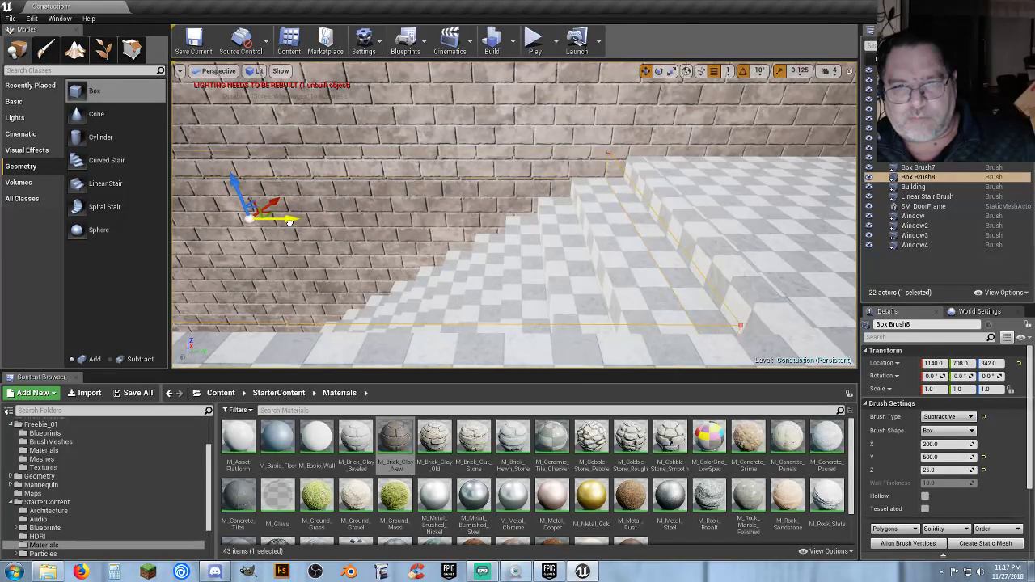
Play-test the building's staircase, end the session, and focus the view on the stair opening's subtractive box.
click(532, 40)
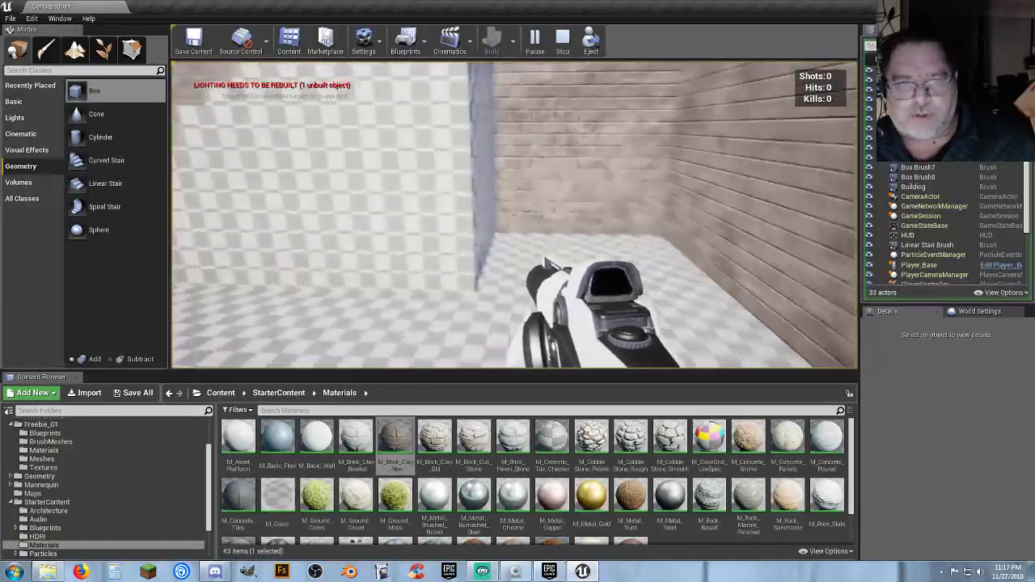
key(Escape)
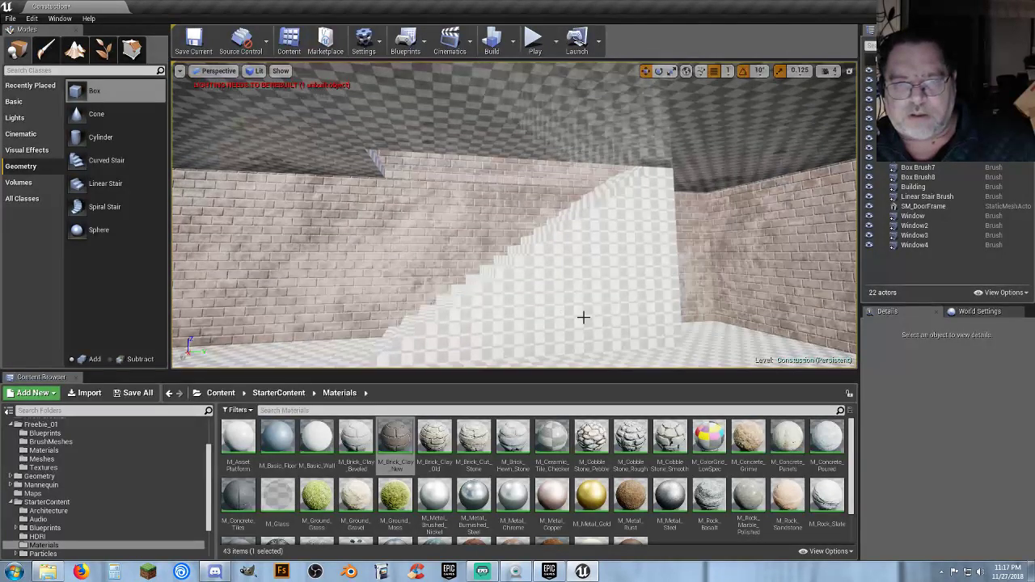
click(927, 178)
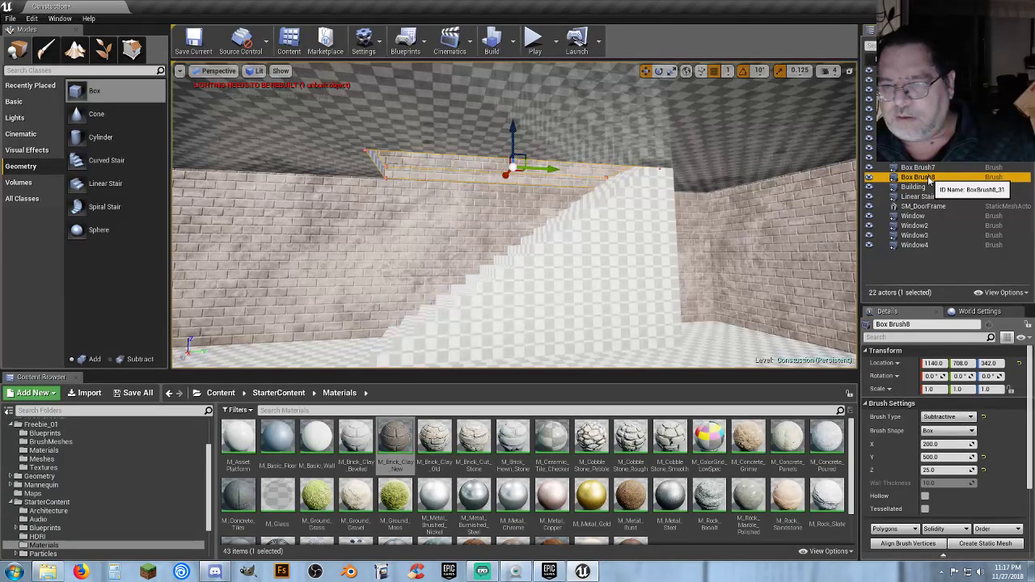
double_click(927, 178)
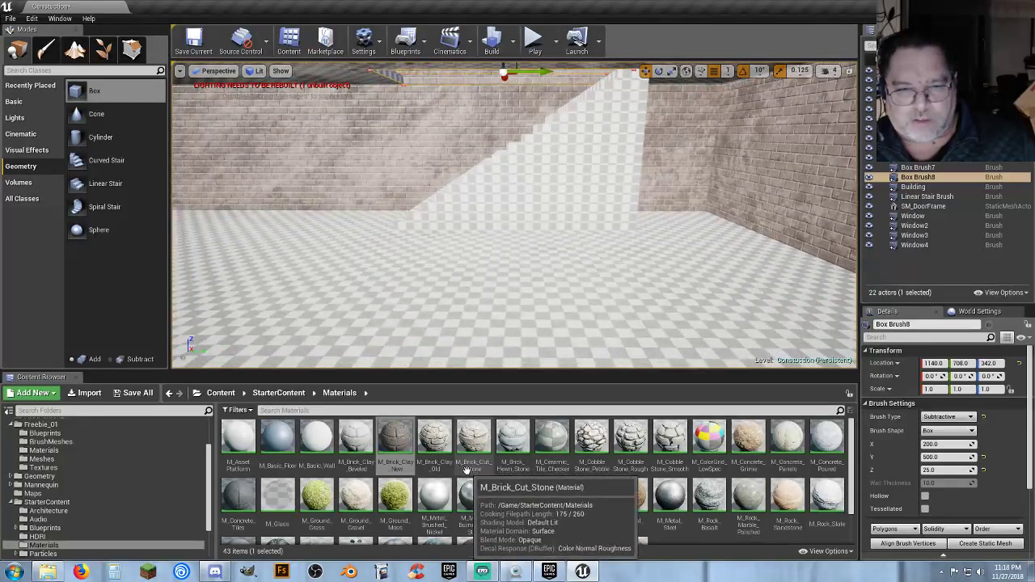
Examine the StarterContent and Freebie_01 material folders for a suitable wall material.
scroll(473, 463, down, 2)
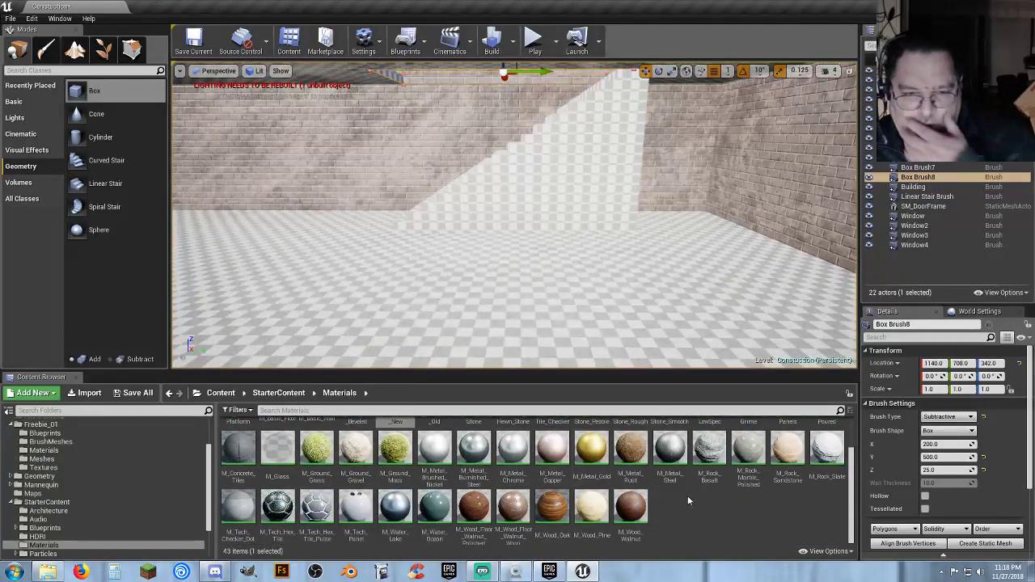
scroll(689, 501, up, 2)
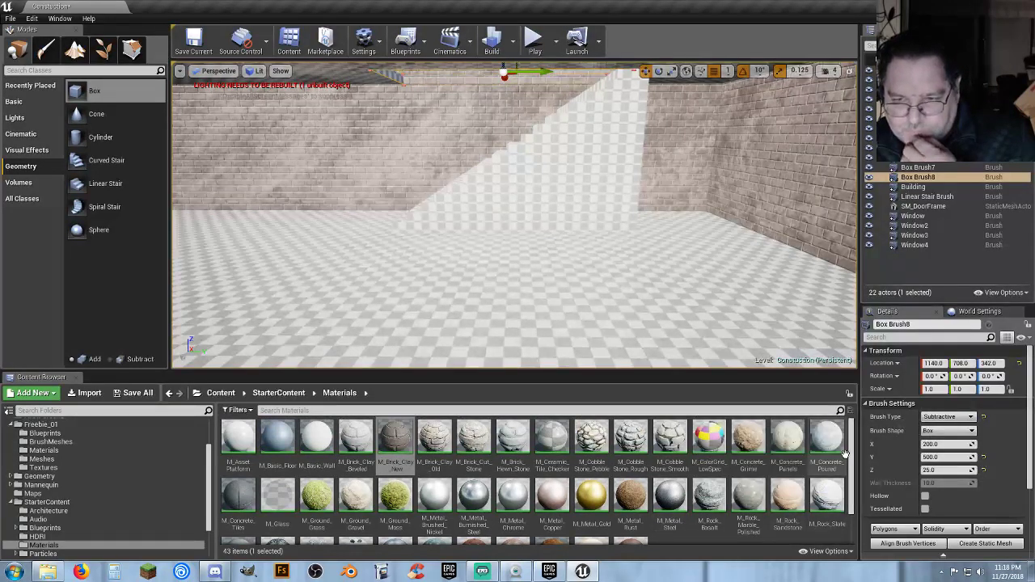
scroll(728, 476, down, 2)
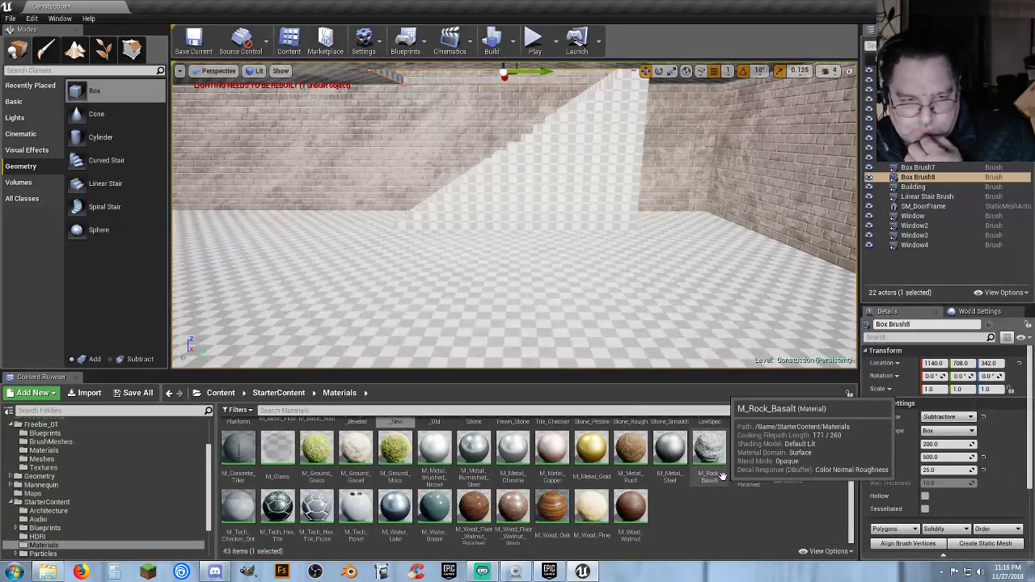
scroll(77, 512, down, 2)
scroll(71, 509, up, 3)
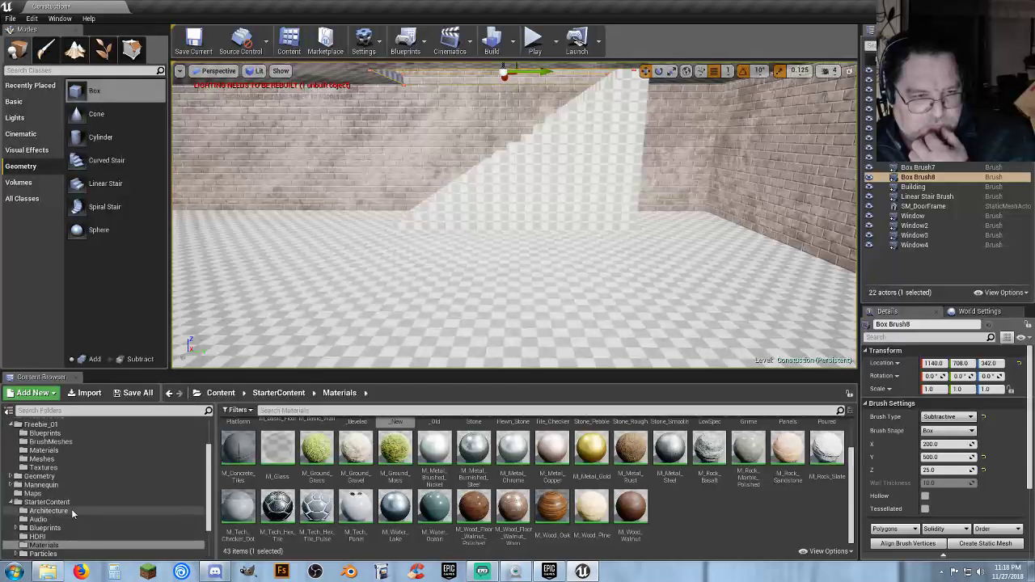
click(55, 451)
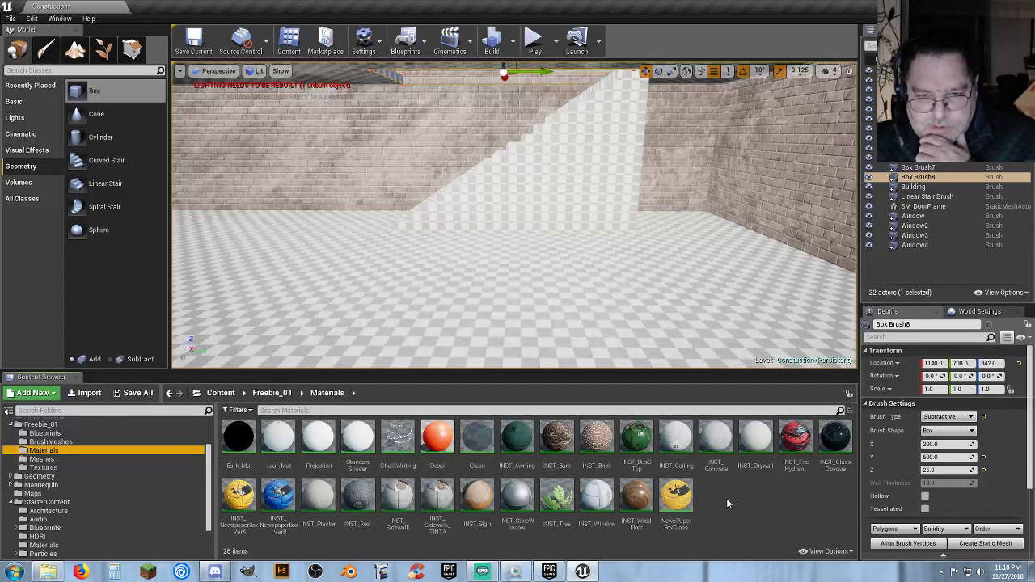
click(51, 548)
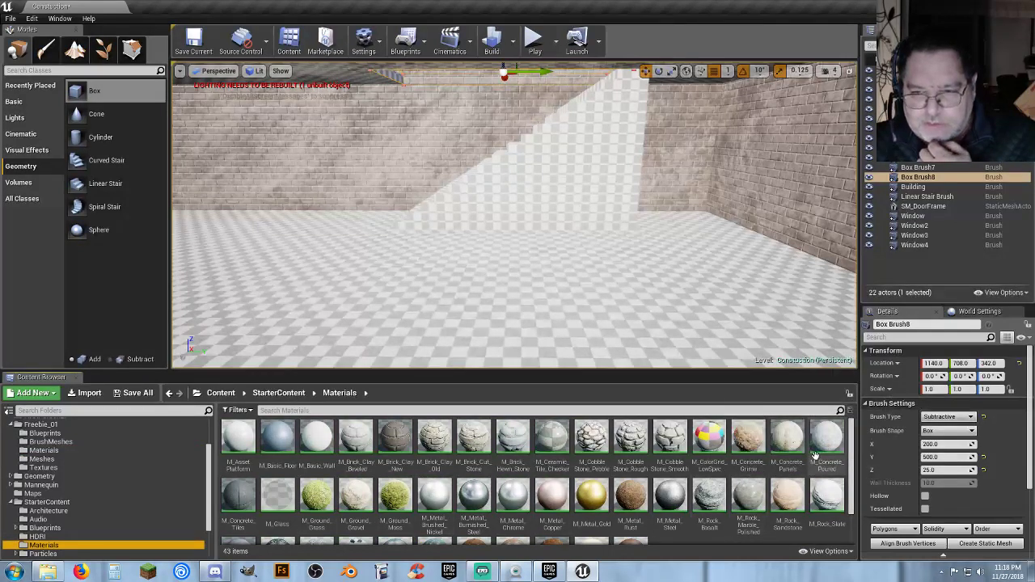
scroll(752, 494, down, 2)
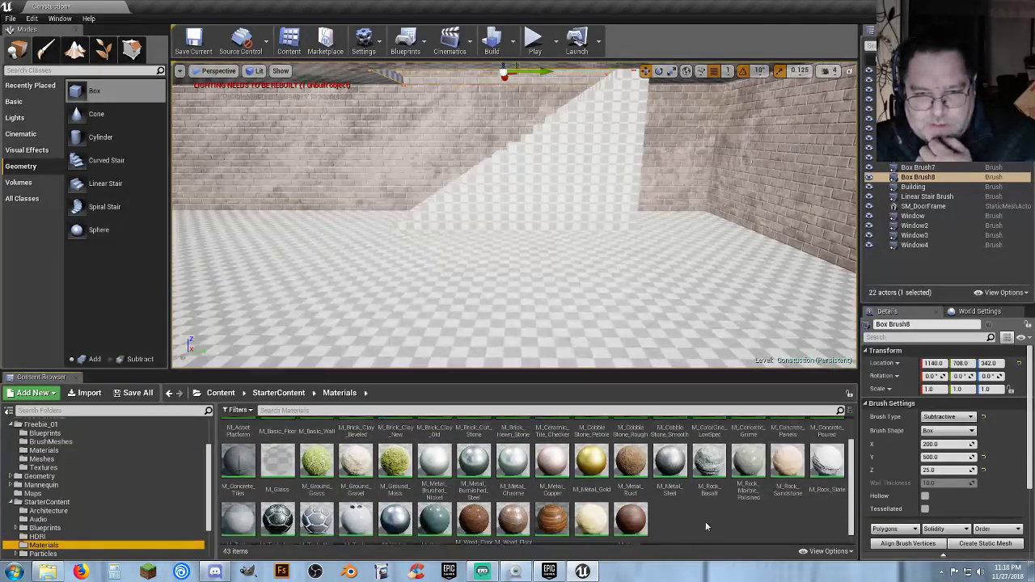
click(698, 518)
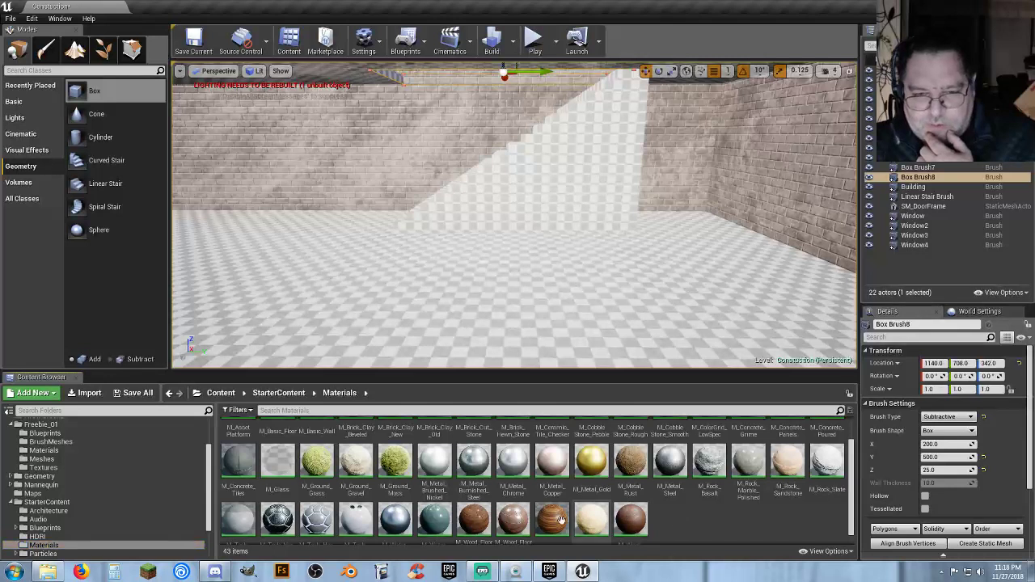
Choose the M_Wood_Pine material and place an additive box brush on the ground floor beside the staircase.
click(591, 518)
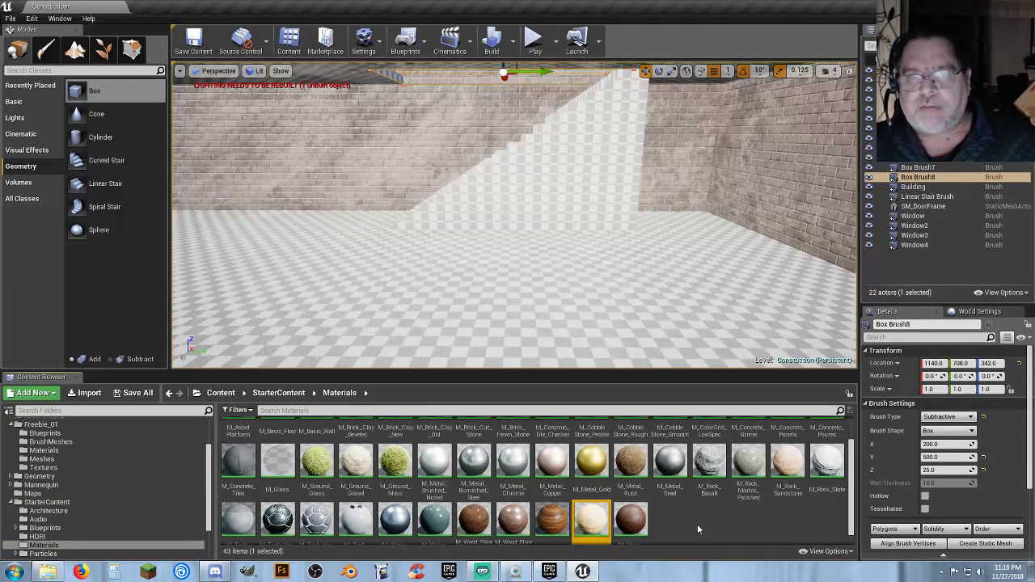
mouse_move(91, 90)
mouse_down()
mouse_move(397, 224)
mouse_move(546, 254)
mouse_up()
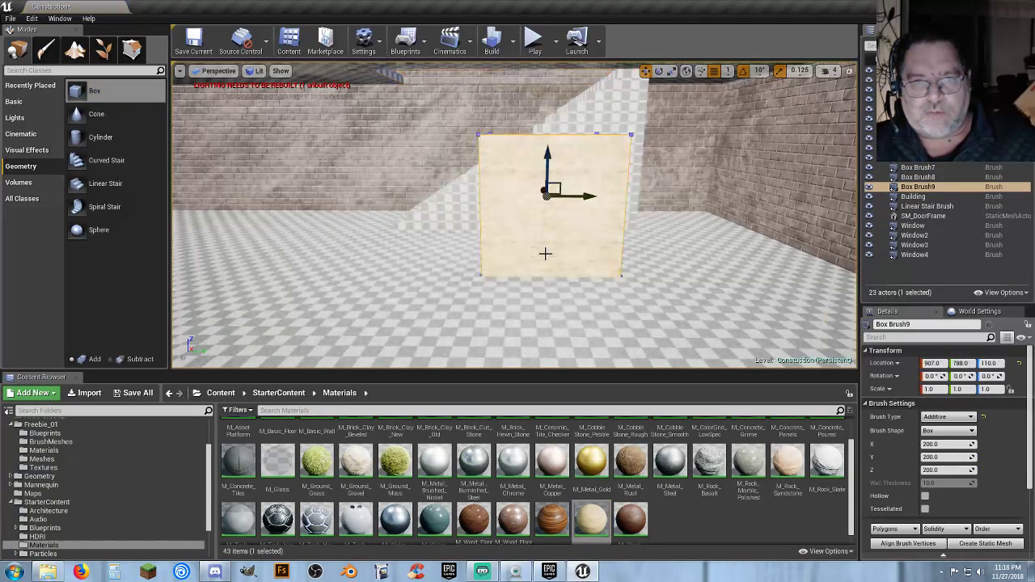
right_drag(524, 254, 535, 256)
key(a)
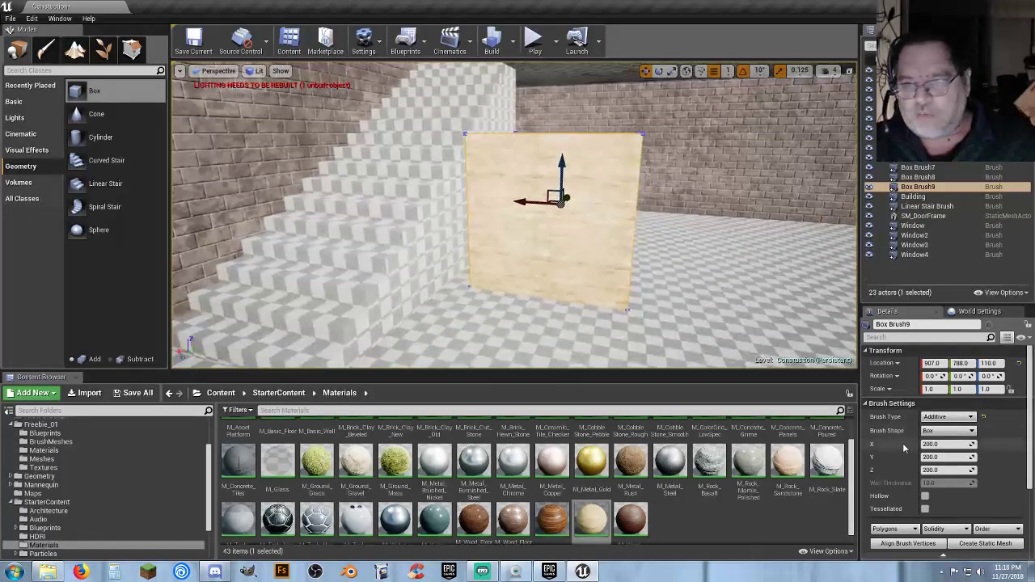
Set the pine box brush's X size to 20 and move it against the staircase at X location 1030.
click(948, 445)
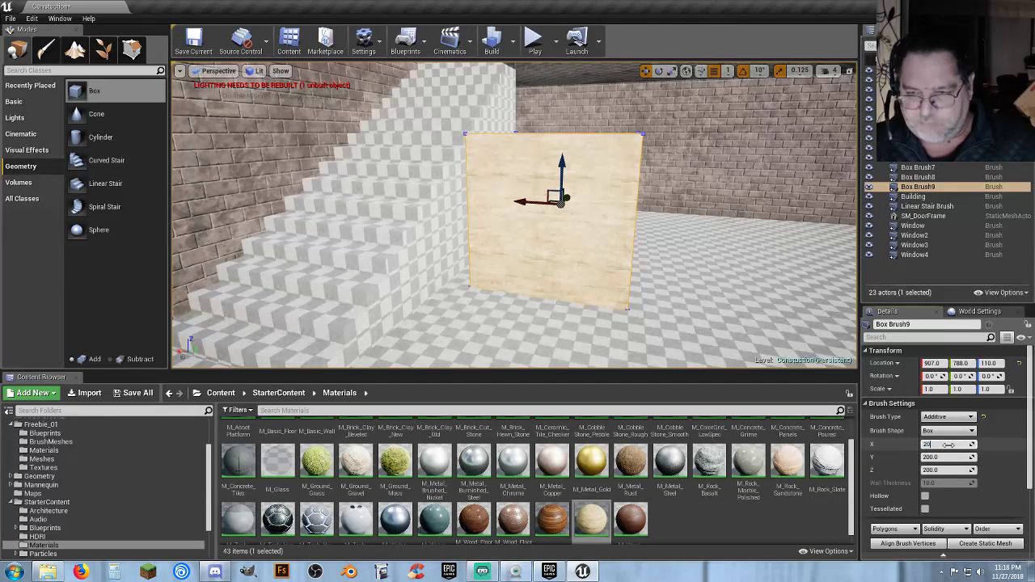
text(20)
key(Tab)
drag(521, 202, 448, 207)
mouse_move(490, 249)
right_down()
mouse_move(453, 243)
mouse_move(485, 240)
mouse_move(446, 252)
mouse_move(574, 284)
right_up()
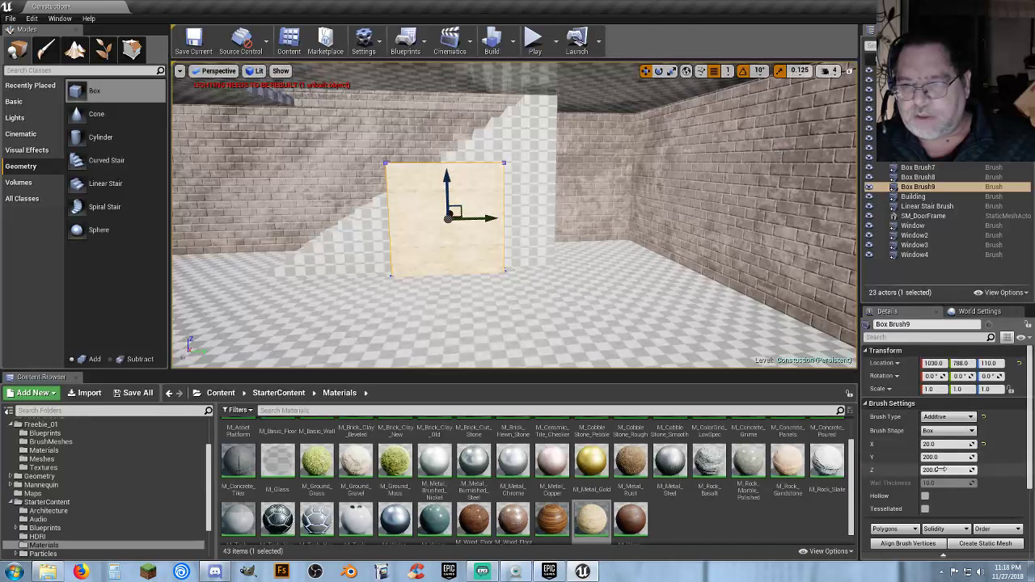
Set the pine wall brush's Z size to 350 and raise it to a Z location of 159.
click(943, 471)
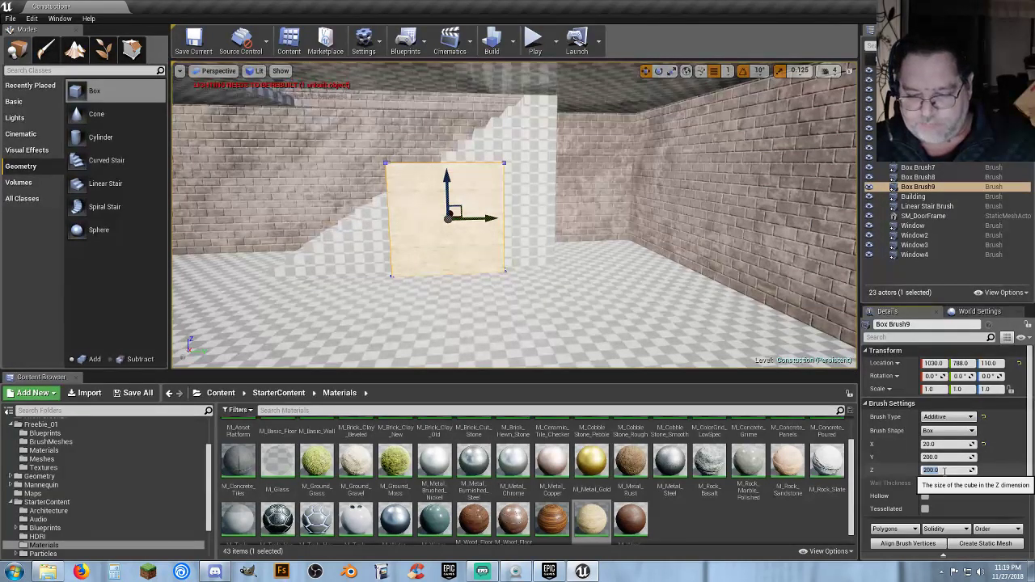
text(350)
key(Return)
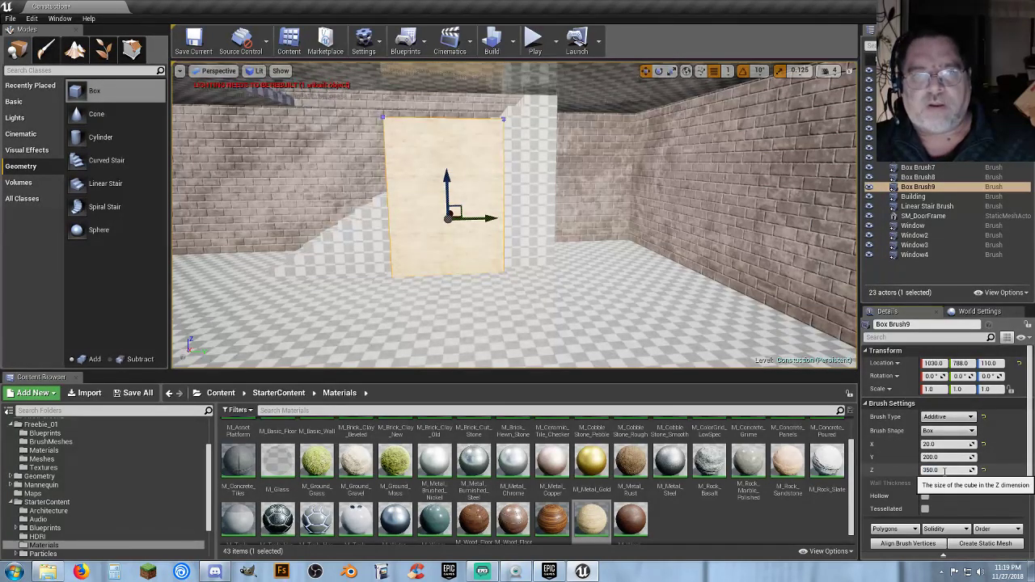
drag(445, 177, 448, 149)
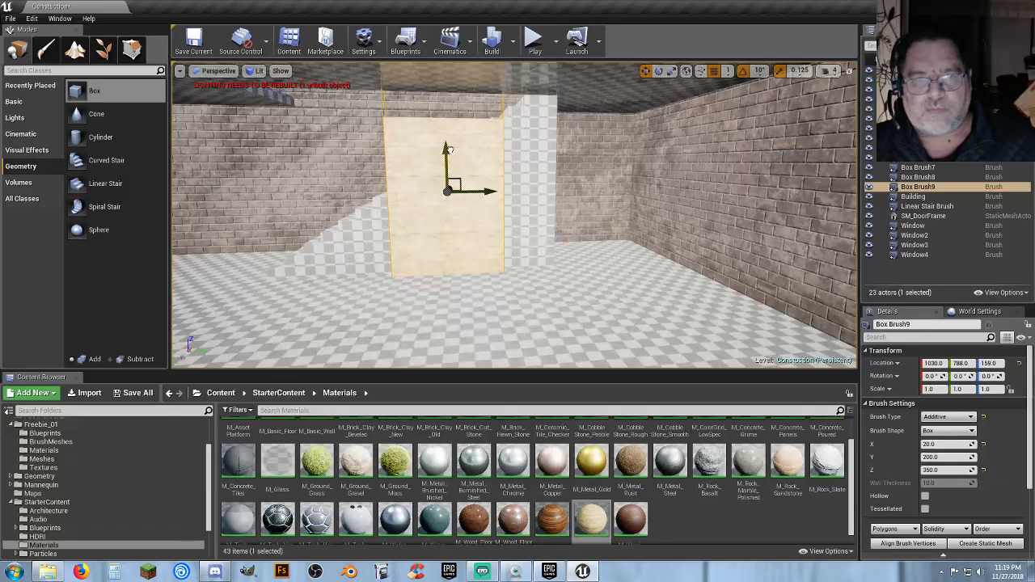
mouse_move(435, 211)
right_down()
mouse_move(434, 176)
mouse_move(469, 300)
mouse_move(434, 208)
right_up()
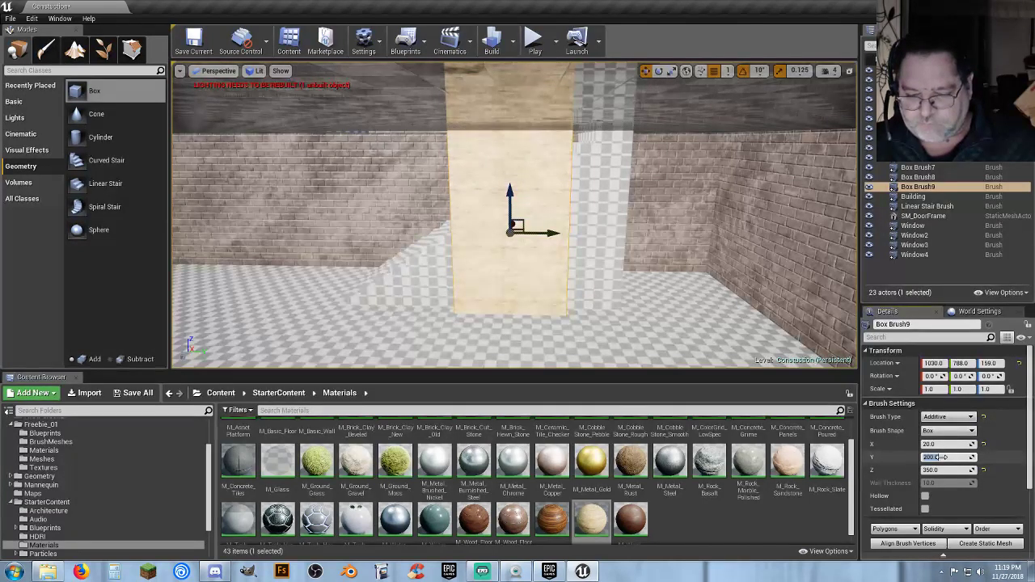
Lengthen the pine wall brush to a Y size of 700 and slide it along the staircase to Y location 893.
key(Tab)
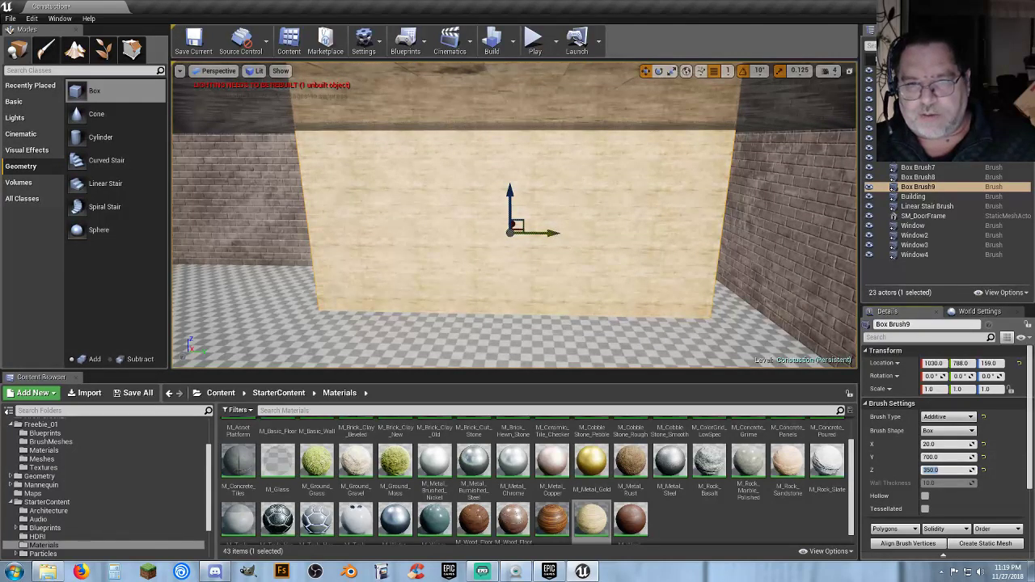
drag(557, 233, 618, 233)
mouse_move(598, 273)
right_down()
mouse_move(546, 270)
mouse_move(509, 332)
mouse_move(517, 324)
right_up()
key(w)
key(w)
key(s)
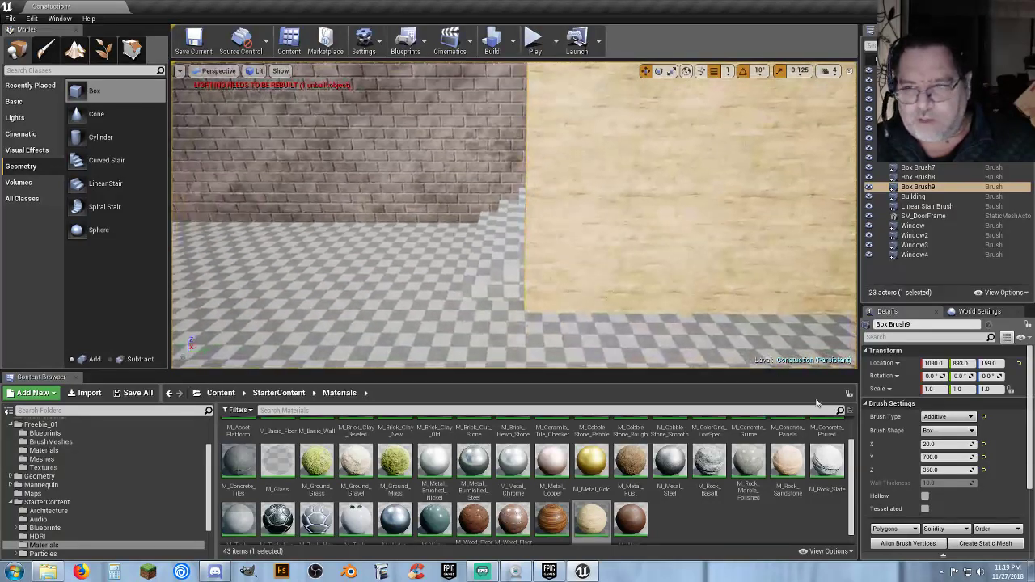
Set the pine wall's Y size to 800 and slide it to Y location 847 so its end stays inside the brick wall.
click(955, 458)
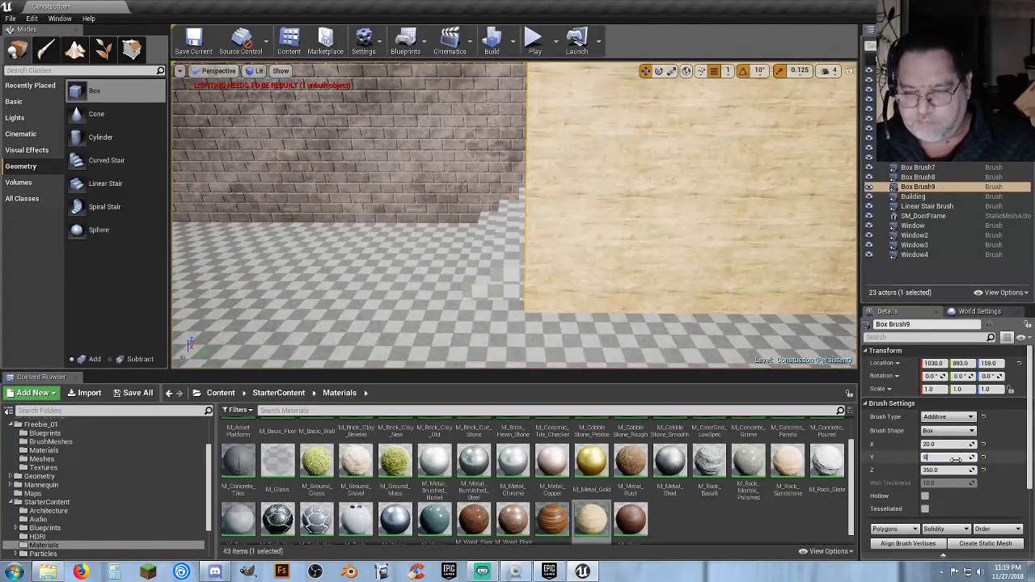
key(Return)
key(s)
right_drag(640, 252, 654, 277)
drag(749, 177, 739, 180)
right_drag(698, 215, 833, 226)
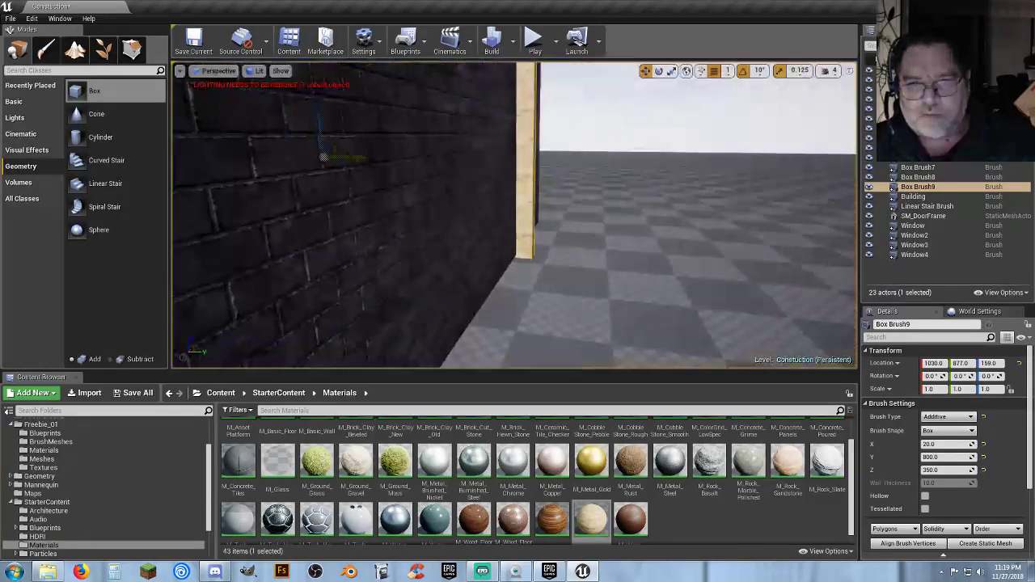
right_drag(550, 212, 501, 213)
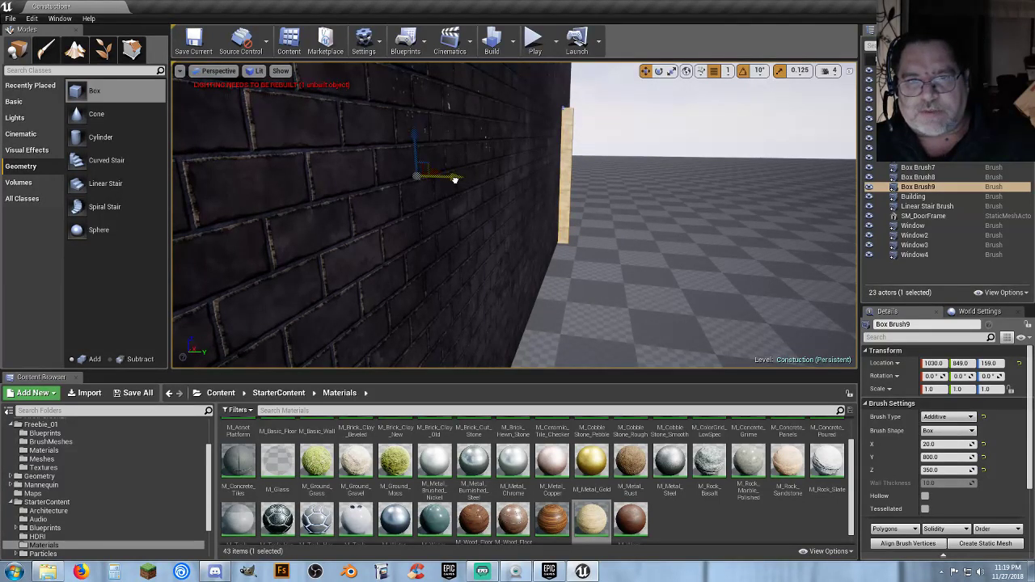
drag(455, 180, 455, 181)
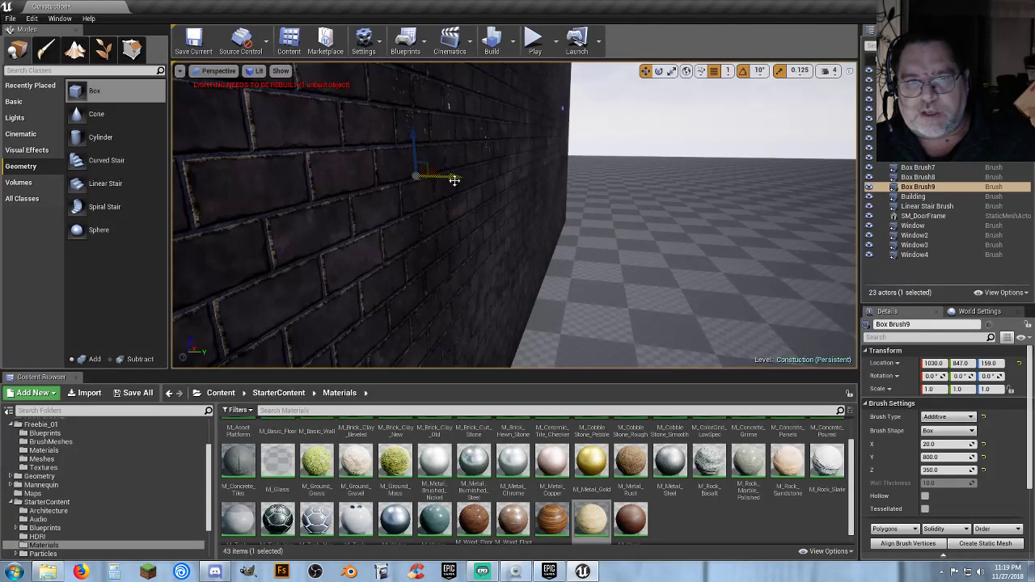
Fine-tune the pine wall beside the stairs to Y location 841 and X location 1031.
right_drag(487, 190, 340, 212)
right_drag(514, 215, 550, 215)
mouse_move(388, 196)
right_down()
mouse_move(437, 196)
mouse_move(441, 207)
mouse_move(420, 209)
right_up()
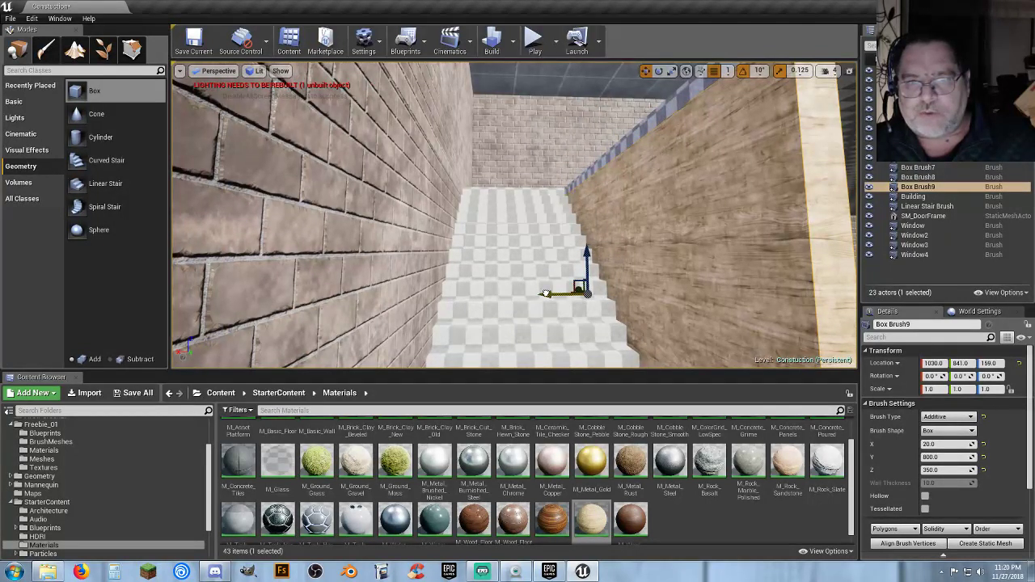
drag(546, 293, 545, 292)
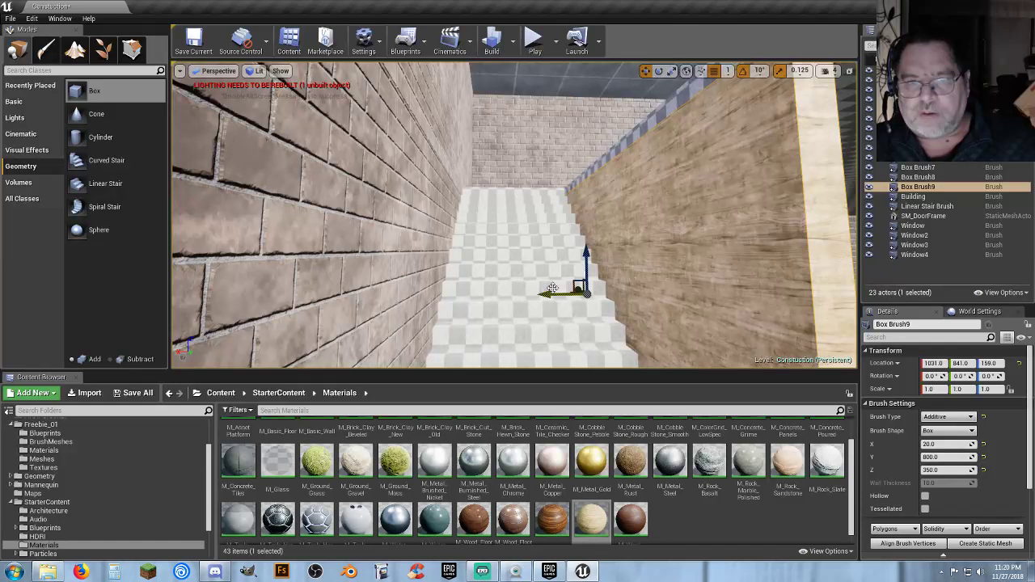
drag(615, 255, 607, 344)
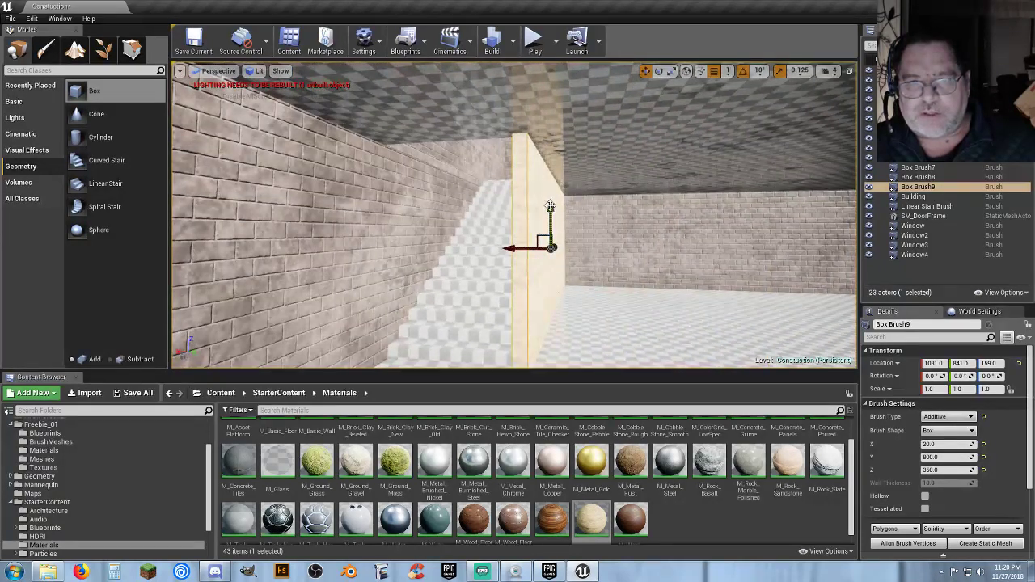
Raise the pine wall beside the stairs to a Z location of 332.
drag(550, 207, 550, 95)
mouse_move(611, 211)
right_down()
mouse_move(566, 259)
mouse_move(595, 215)
mouse_move(607, 234)
mouse_move(571, 202)
right_up()
drag(560, 144, 560, 189)
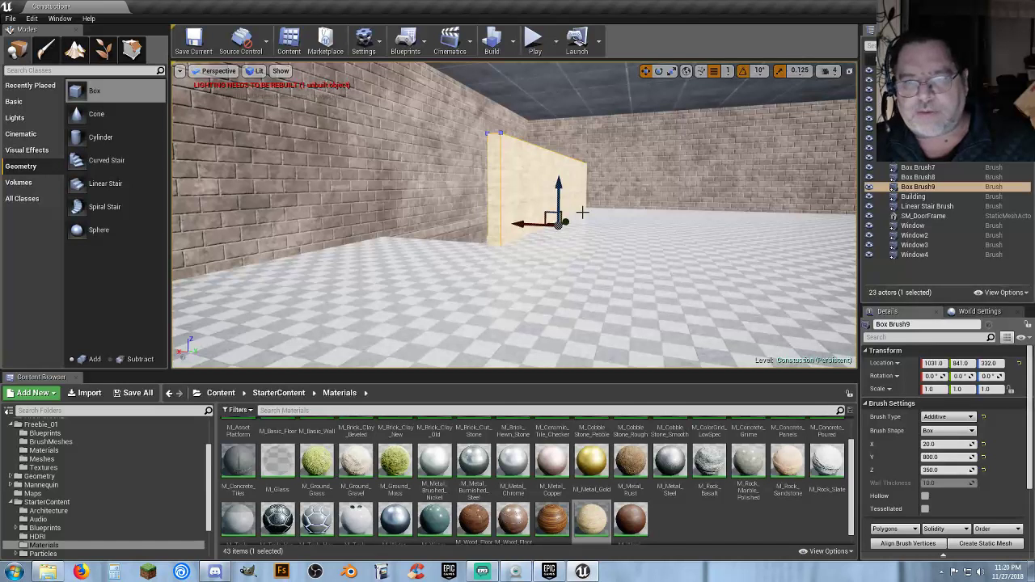
Look up the Building brush's dimensions and set the pine wall's Z size to 660.
click(379, 189)
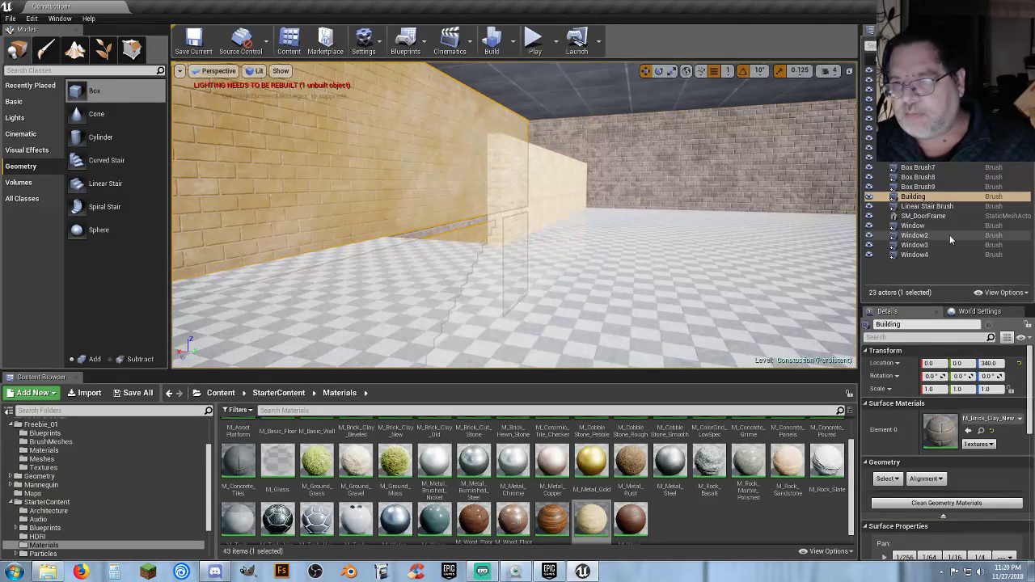
click(913, 197)
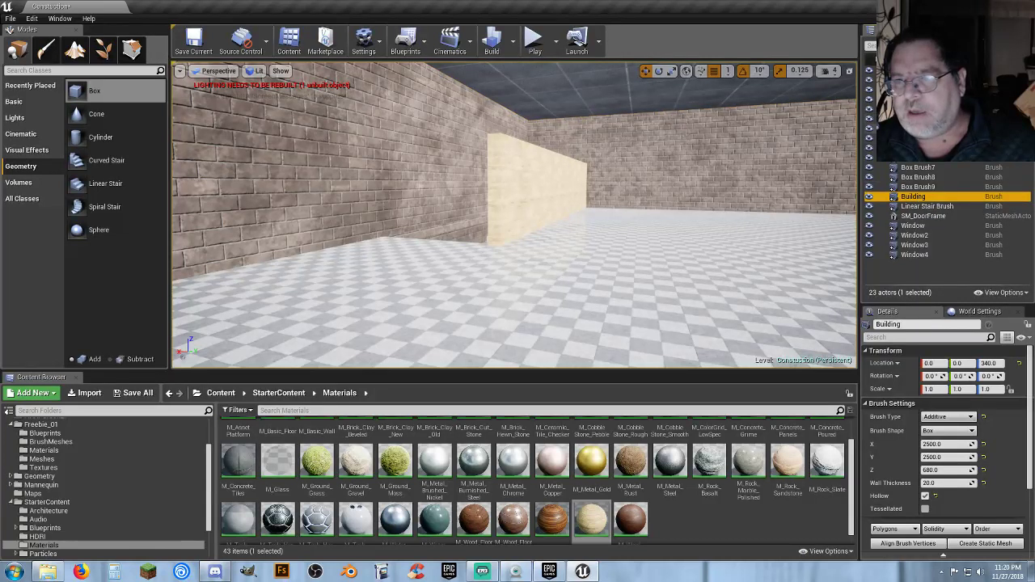
click(922, 187)
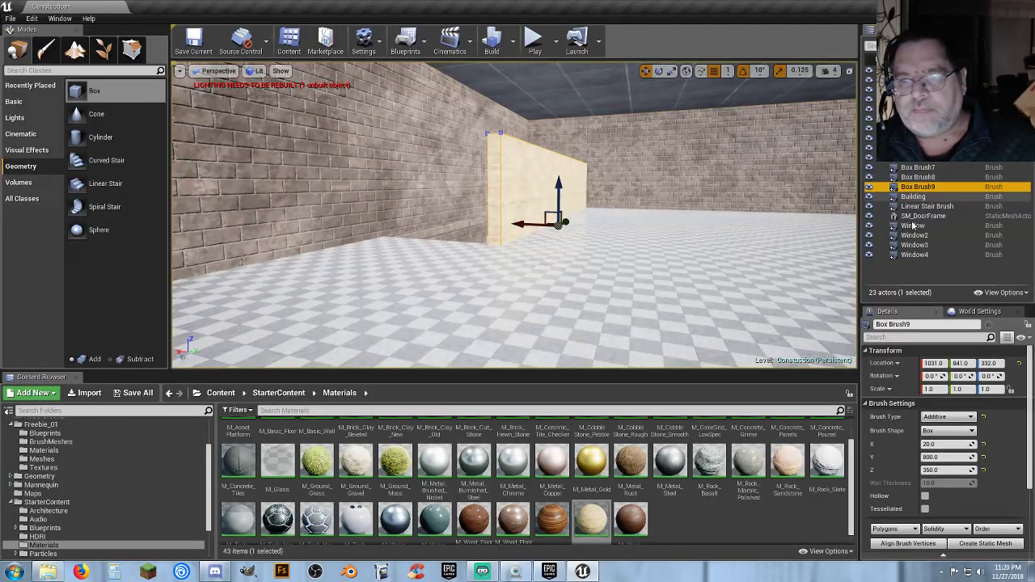
click(940, 470)
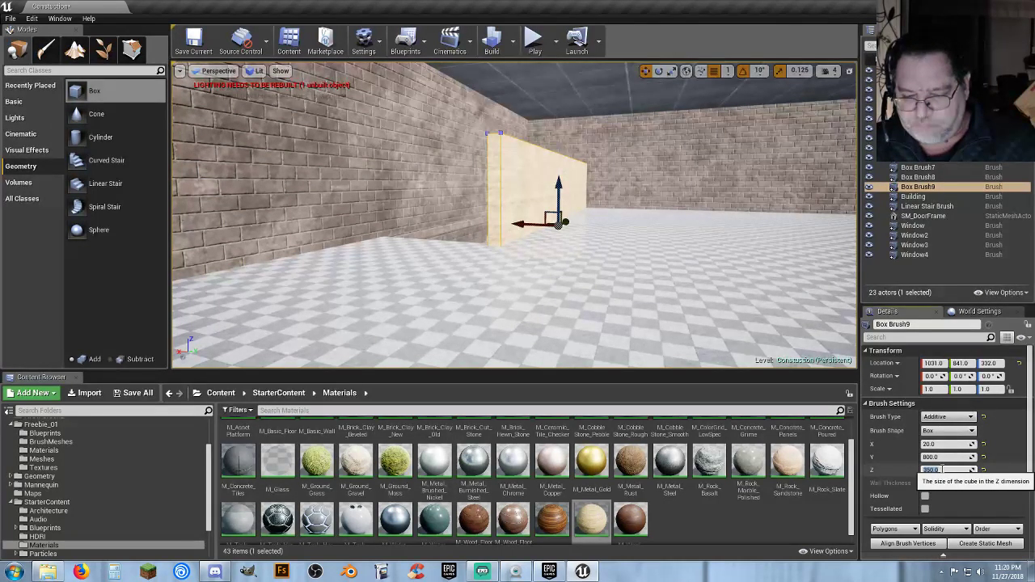
text(66)
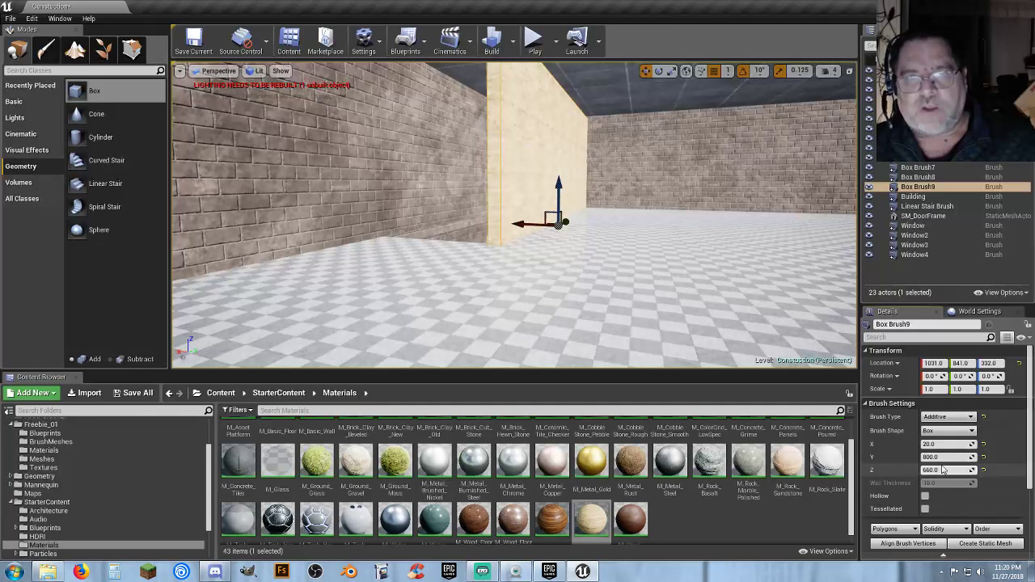
Set the pine wall's Z location to 330 and check its upper edge against the ceiling.
right_drag(473, 171, 423, 79)
key(d)
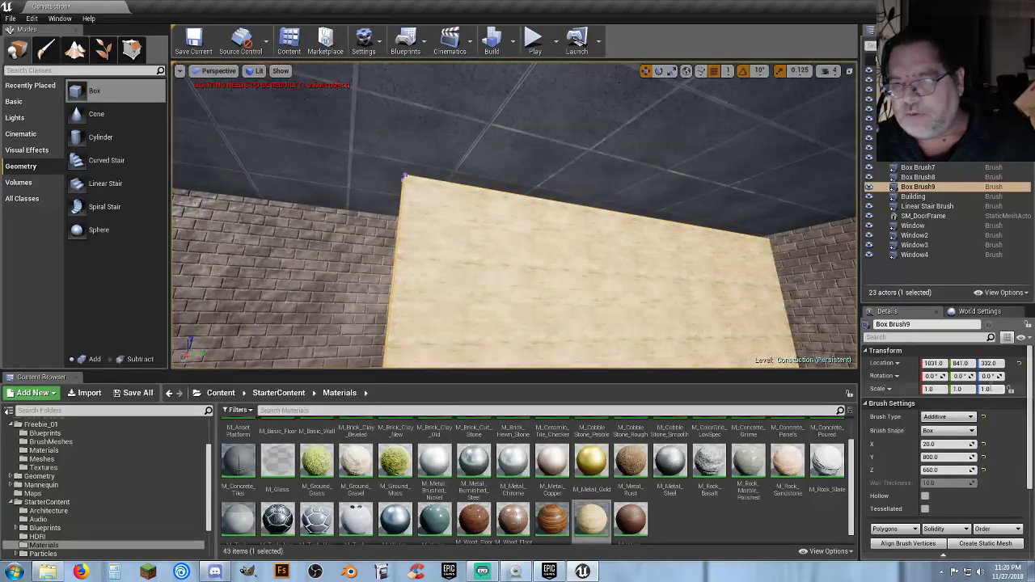
click(1001, 365)
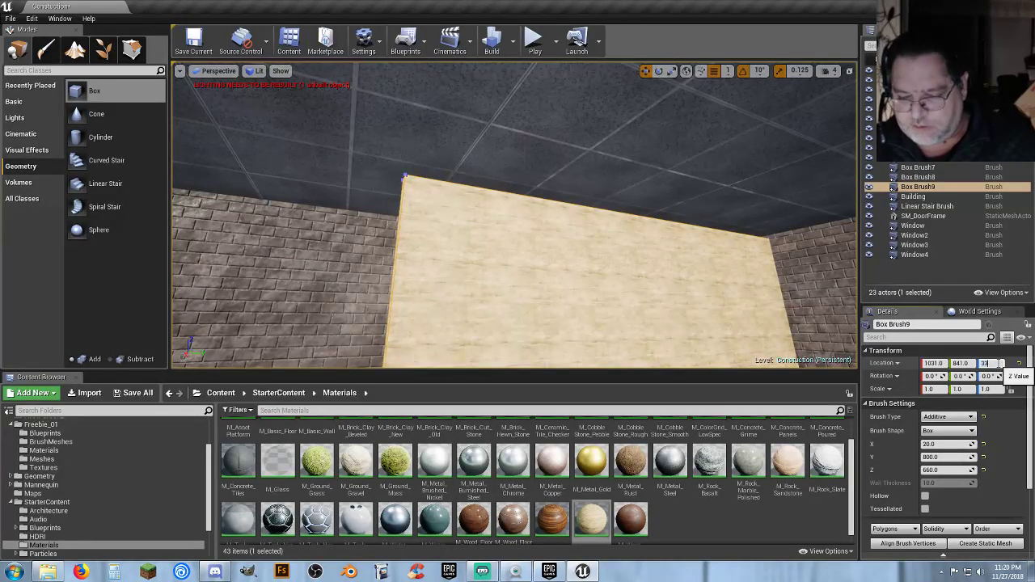
key(Return)
mouse_move(515, 310)
right_down()
mouse_move(550, 275)
mouse_move(552, 235)
mouse_move(534, 212)
mouse_move(515, 290)
right_up()
key(w)
key(w)
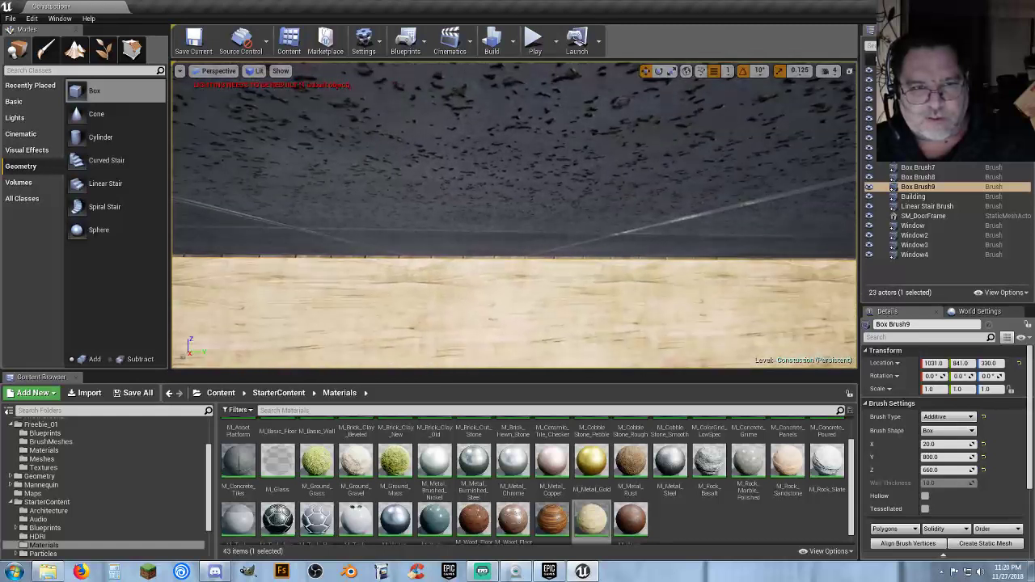
Set the pine wall brush's Z size to 680 and its Z location to 340.
click(951, 471)
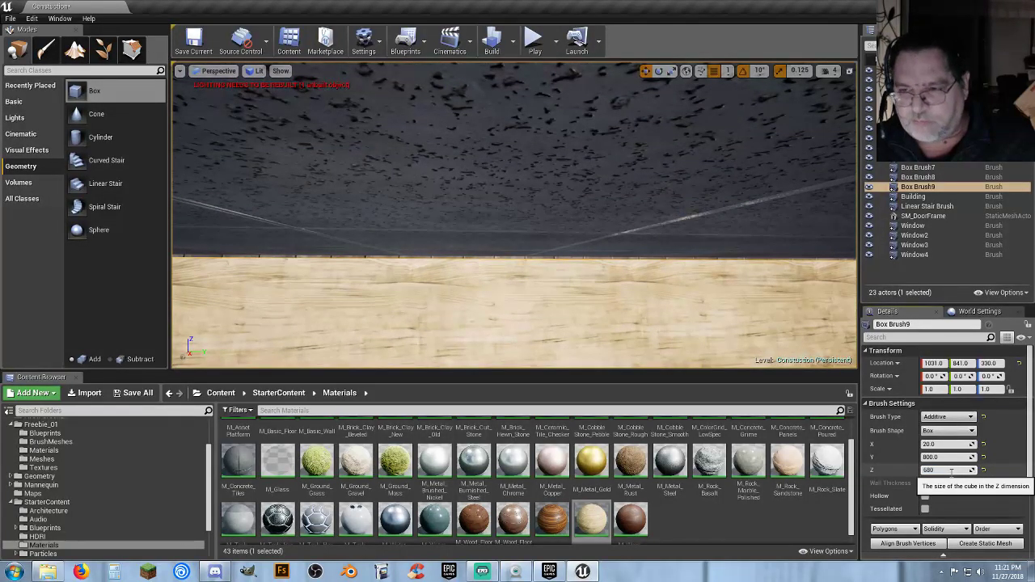
text(680)
key(Return)
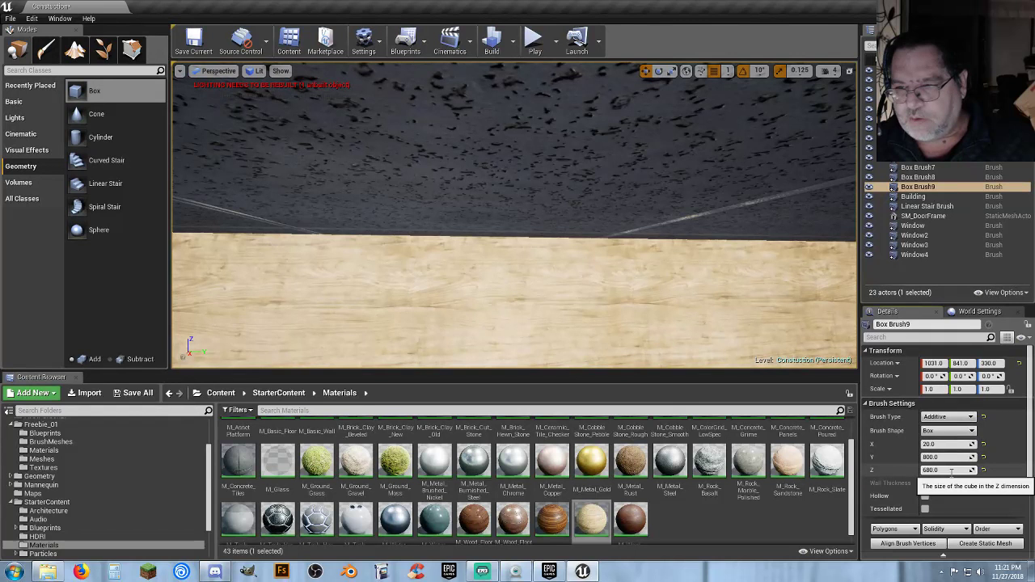
click(998, 363)
text(340)
key(Return)
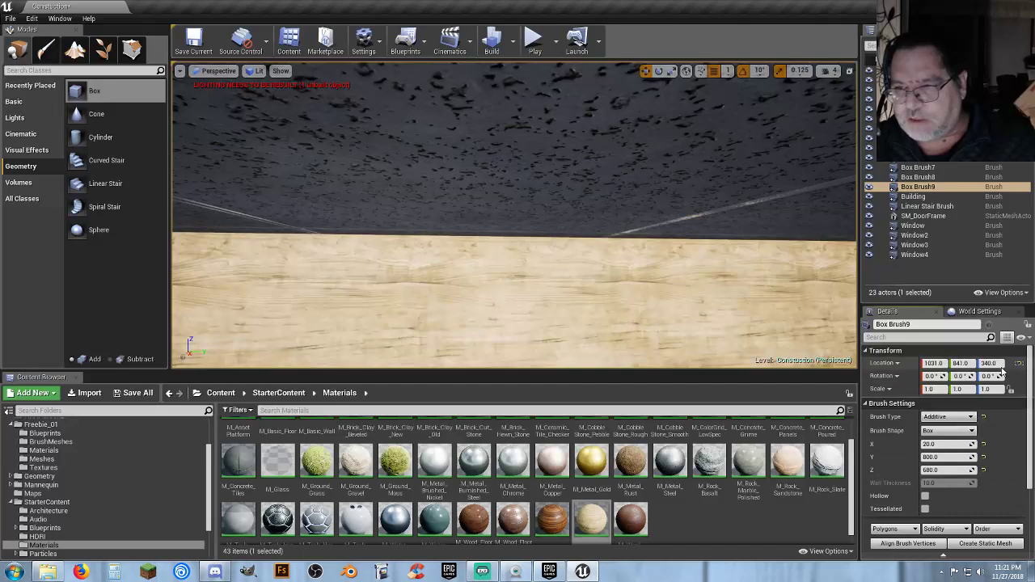
Inspect the full-height pine wall from both storeys and play-test the building up to the upper floor.
mouse_move(464, 279)
right_down()
mouse_move(332, 279)
mouse_move(464, 280)
right_up()
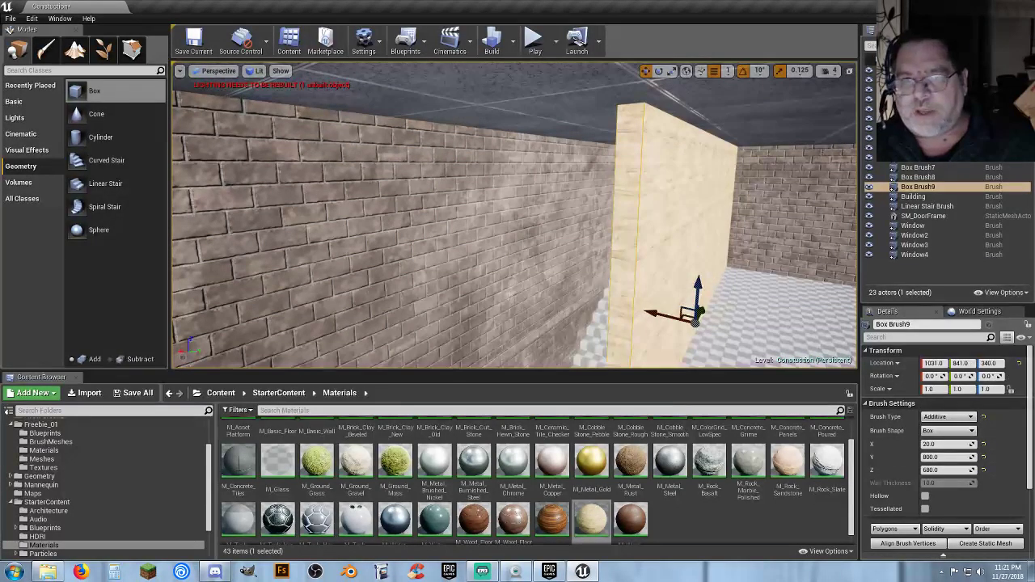
right_drag(515, 215, 514, 340)
right_drag(405, 340, 405, 364)
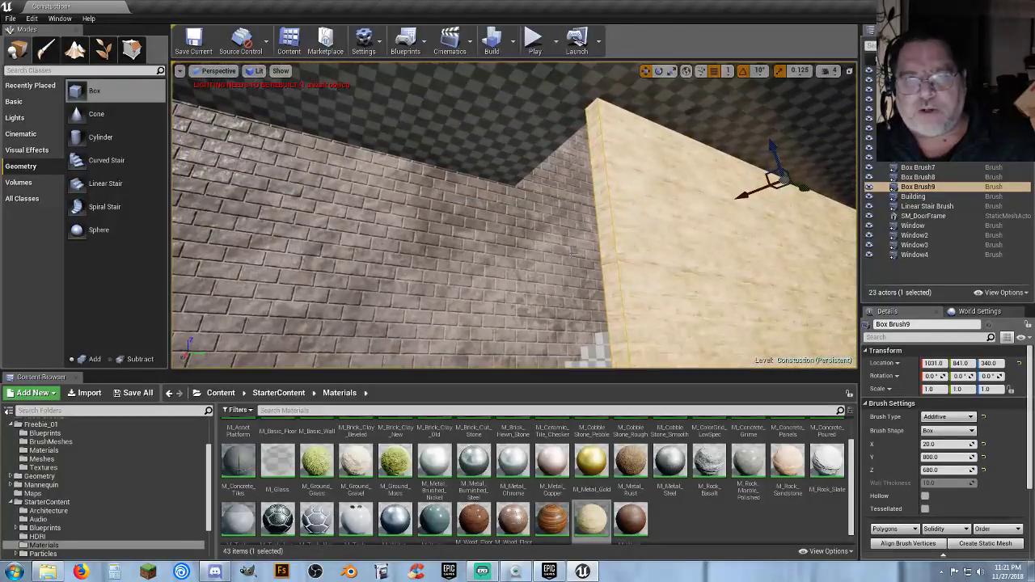
click(534, 45)
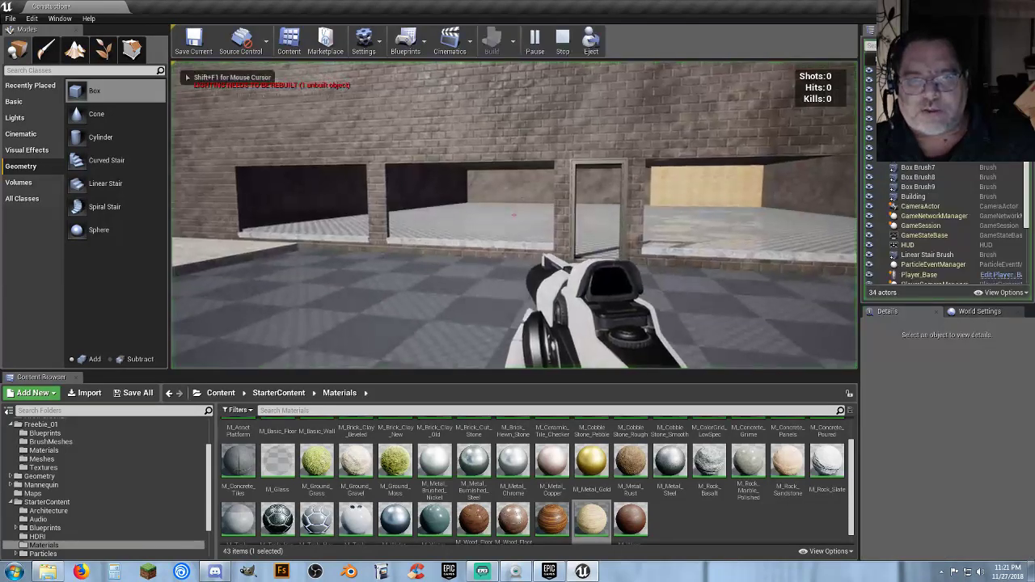
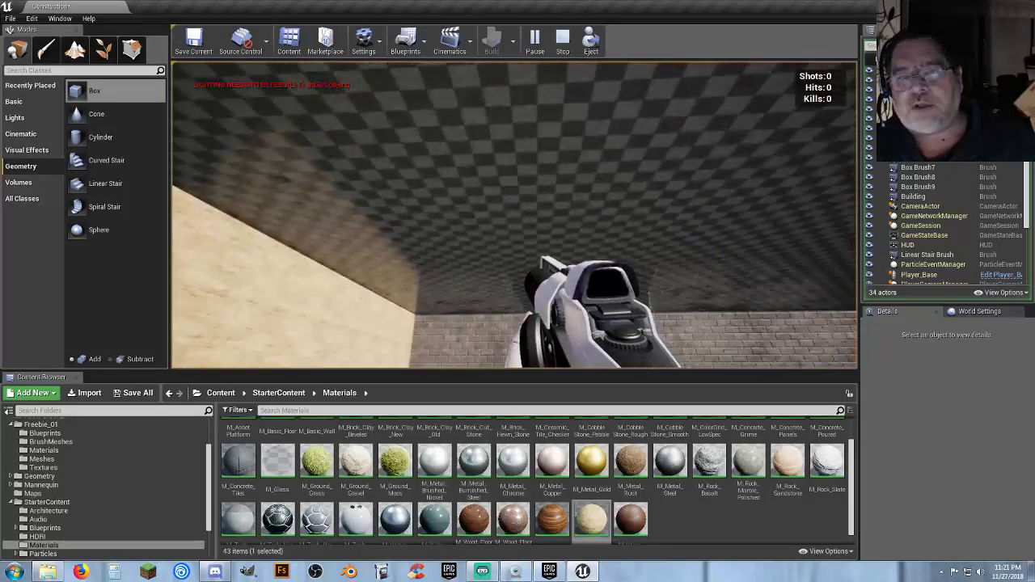
key(Escape)
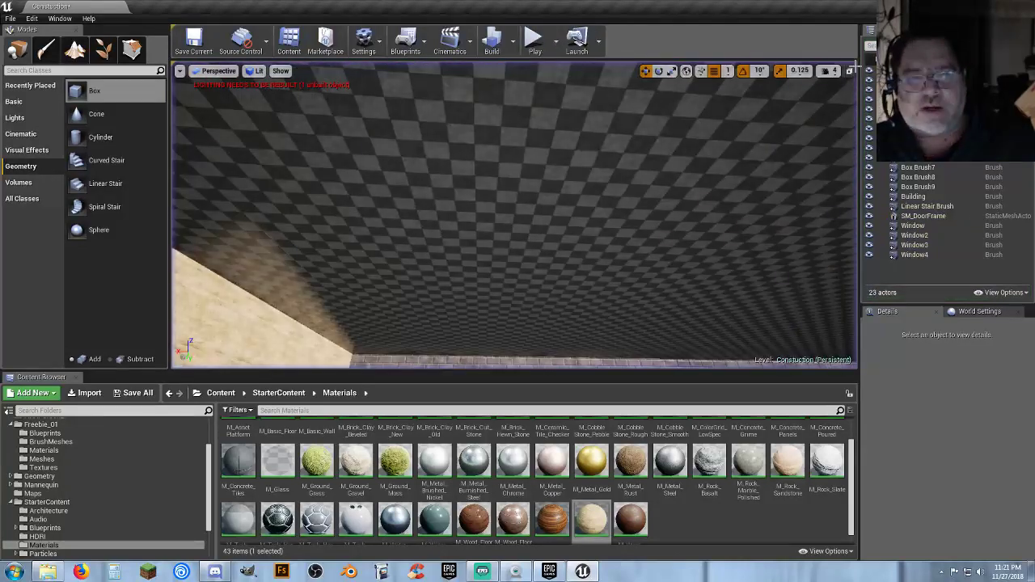
Apply the INST_Ceiling material from the Freebie_01 materials to the checkered ceiling of the upper storey.
click(639, 156)
scroll(56, 518, down, 3)
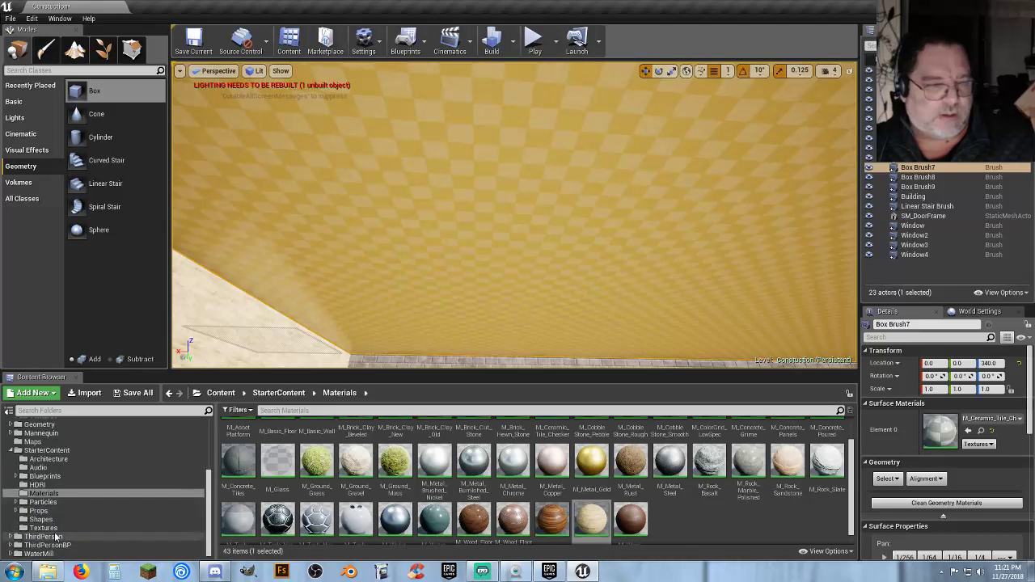
scroll(55, 525, up, 3)
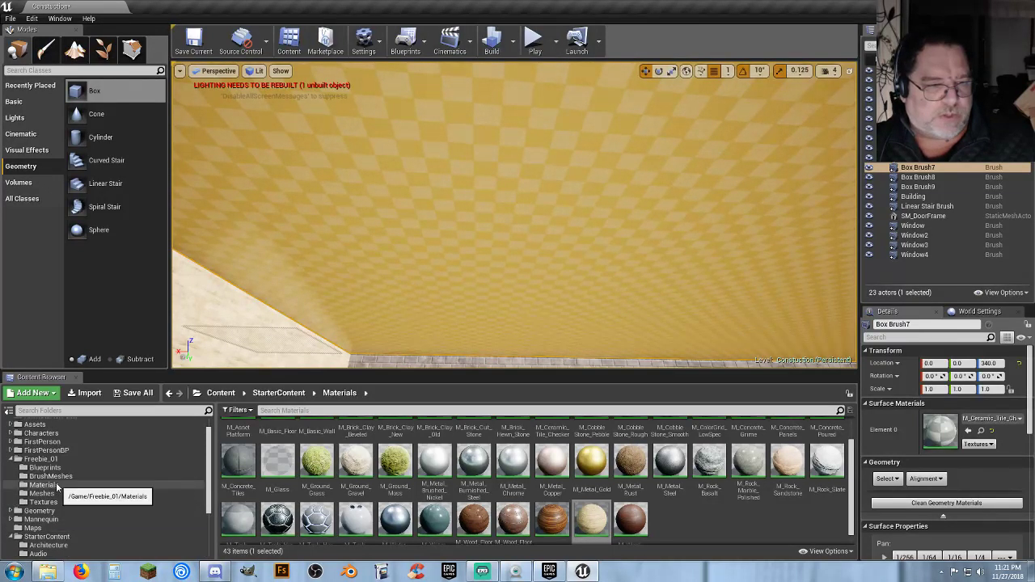
click(57, 485)
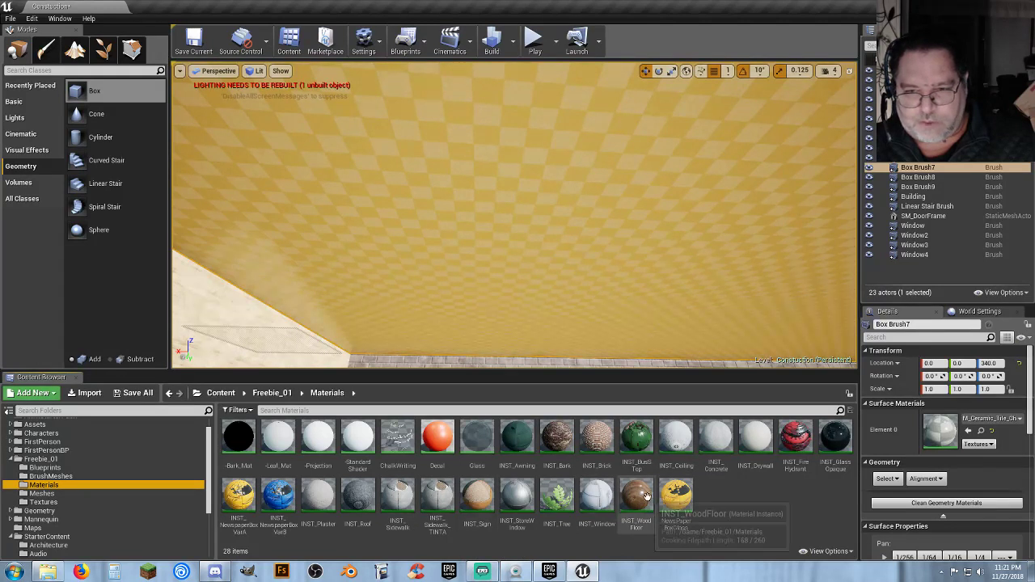
click(667, 443)
click(969, 431)
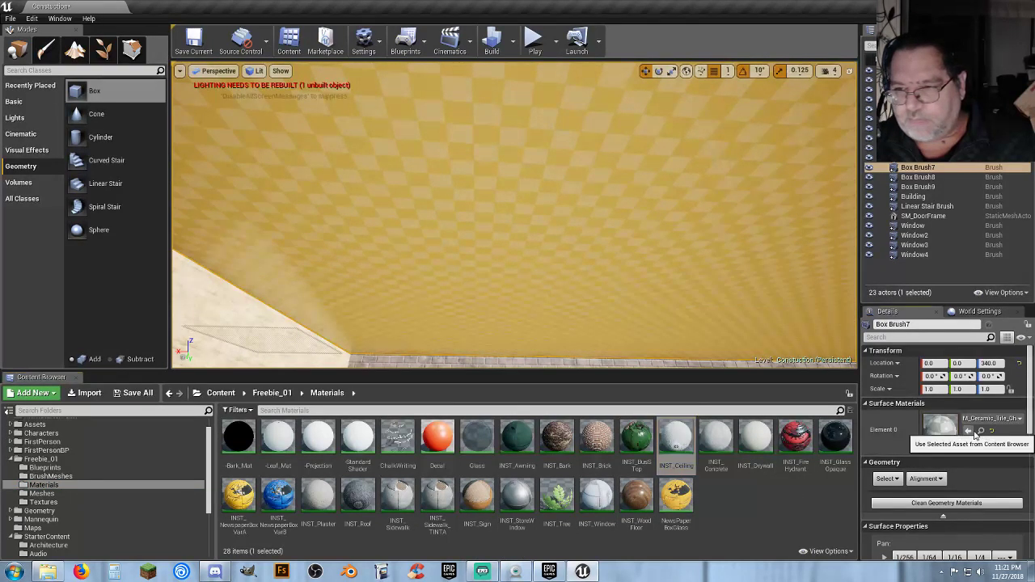
Play-test the level again to check the ceiling and the walled staircase.
click(535, 42)
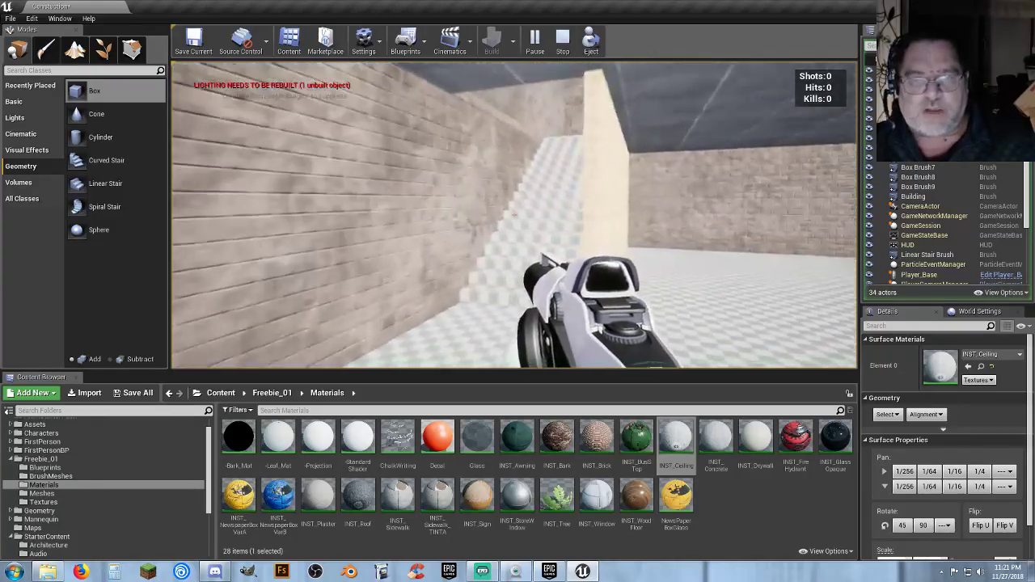
key(w)
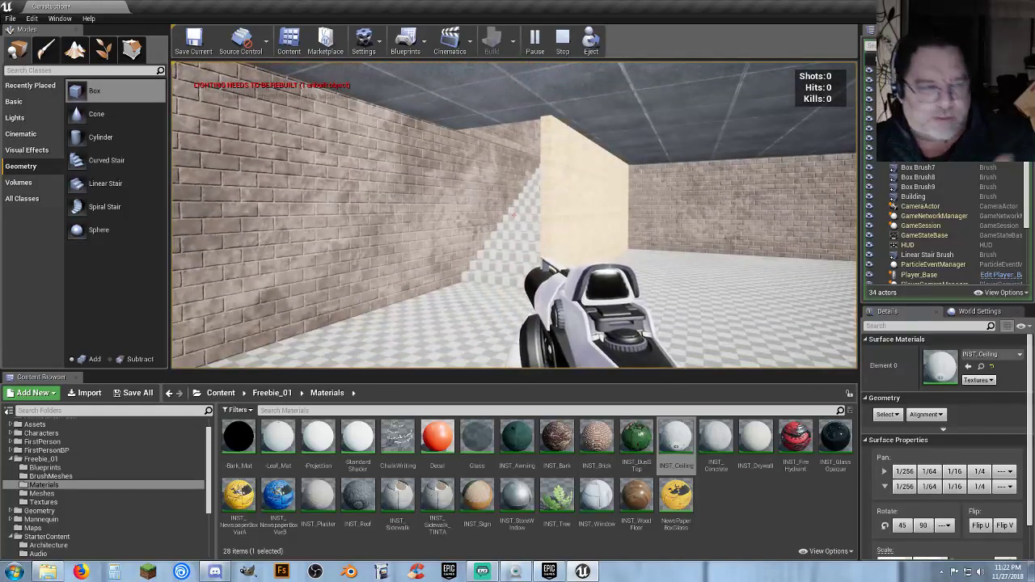
key(Escape)
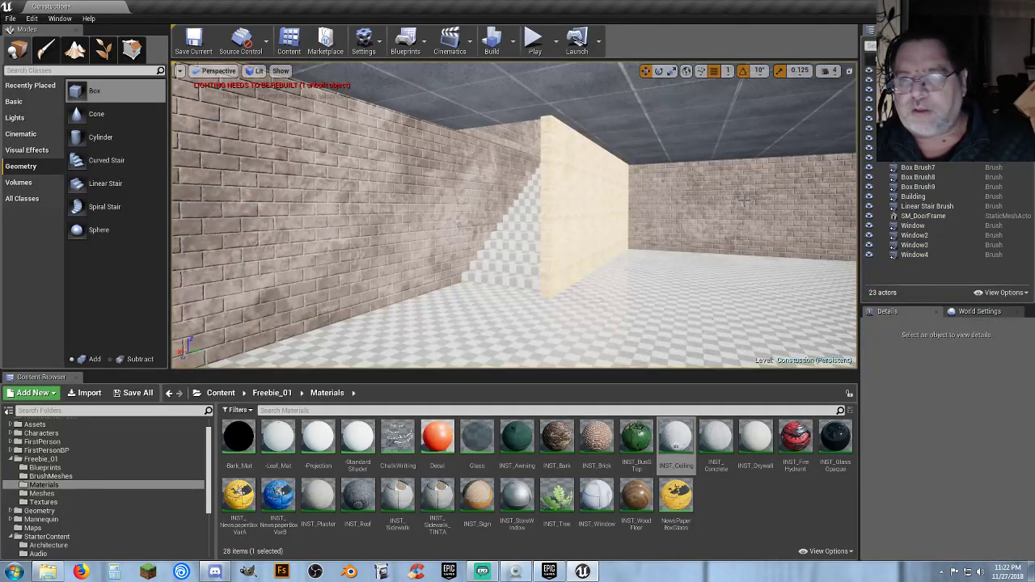
Add a box brush with the StarterContent M_Wood_Pine material on the floor in front of the pine stair wall.
click(919, 187)
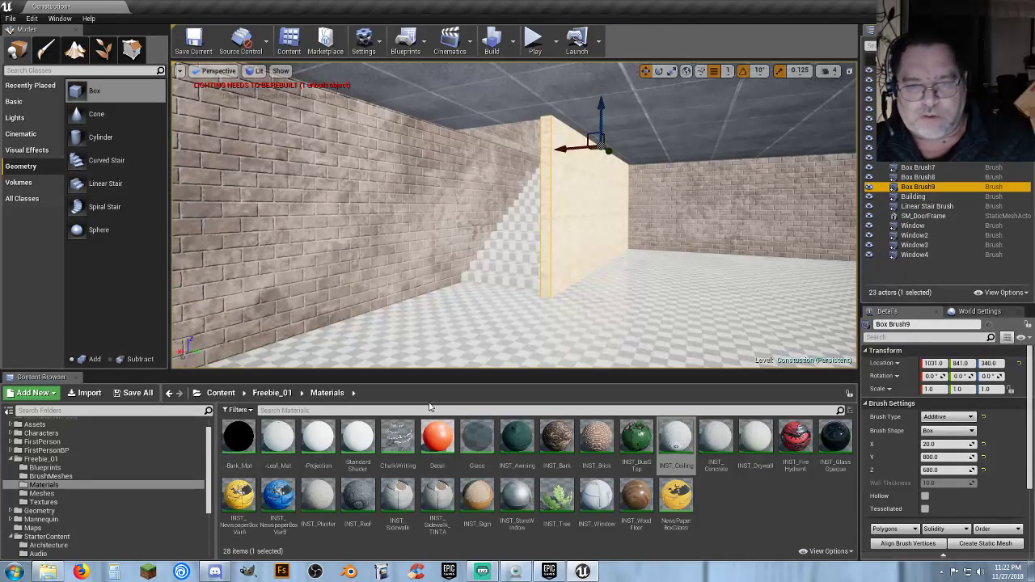
double_click(53, 536)
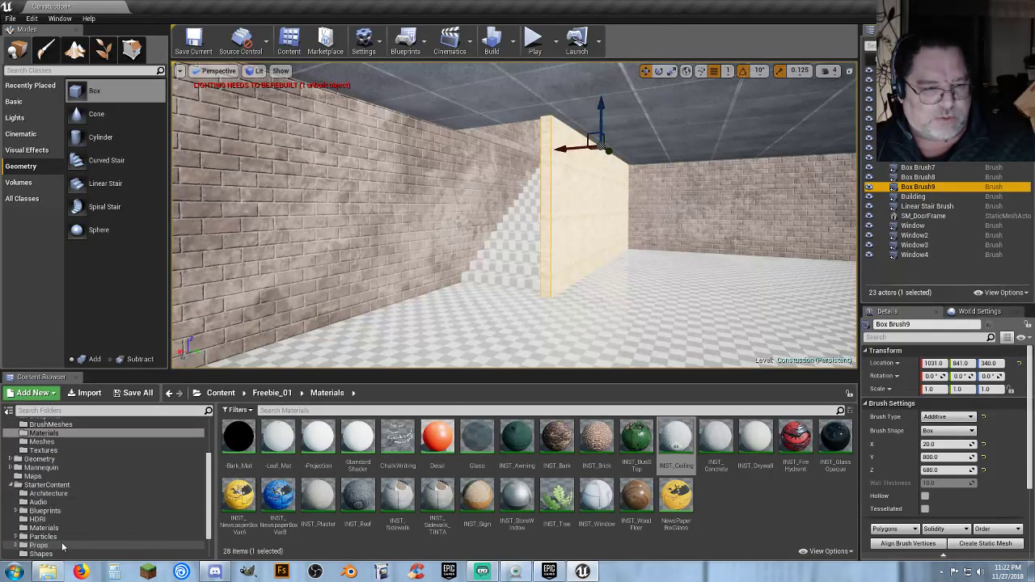
click(58, 529)
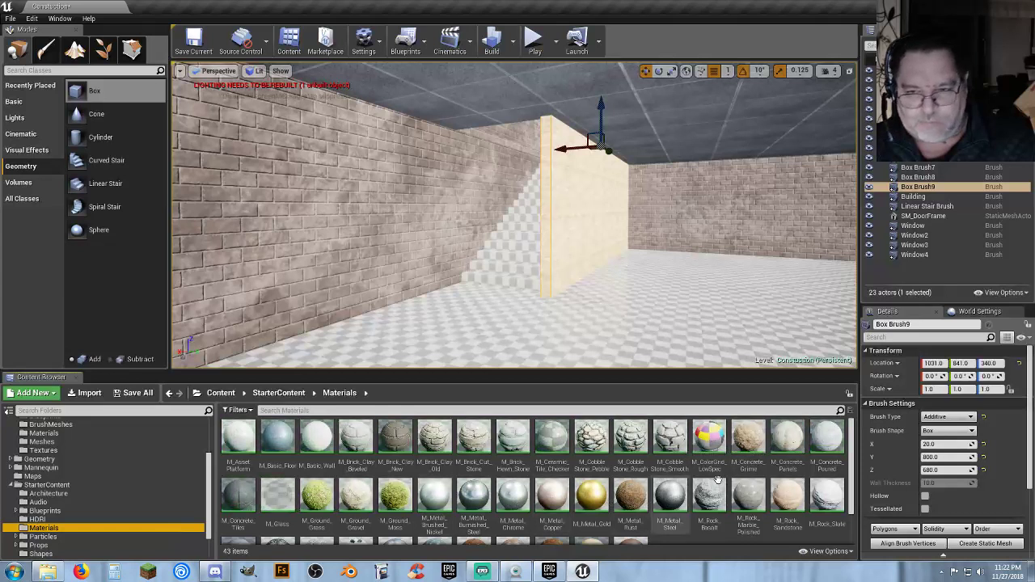
scroll(608, 511, down, 2)
click(603, 509)
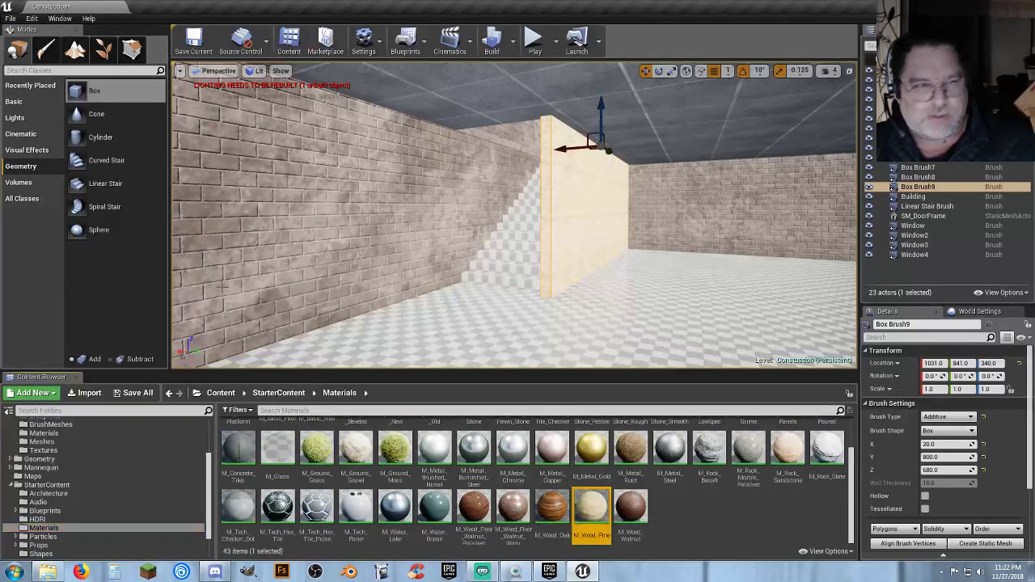
mouse_move(81, 95)
mouse_down()
mouse_move(492, 326)
mouse_move(469, 315)
mouse_up()
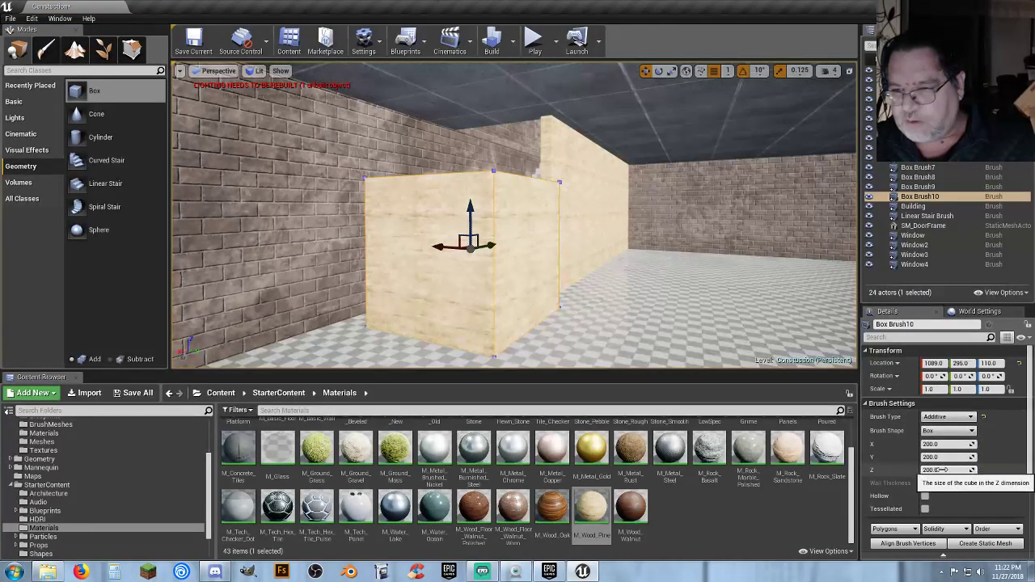
Set the new pine box's Z size to 680 and its Z location to 340.
click(944, 470)
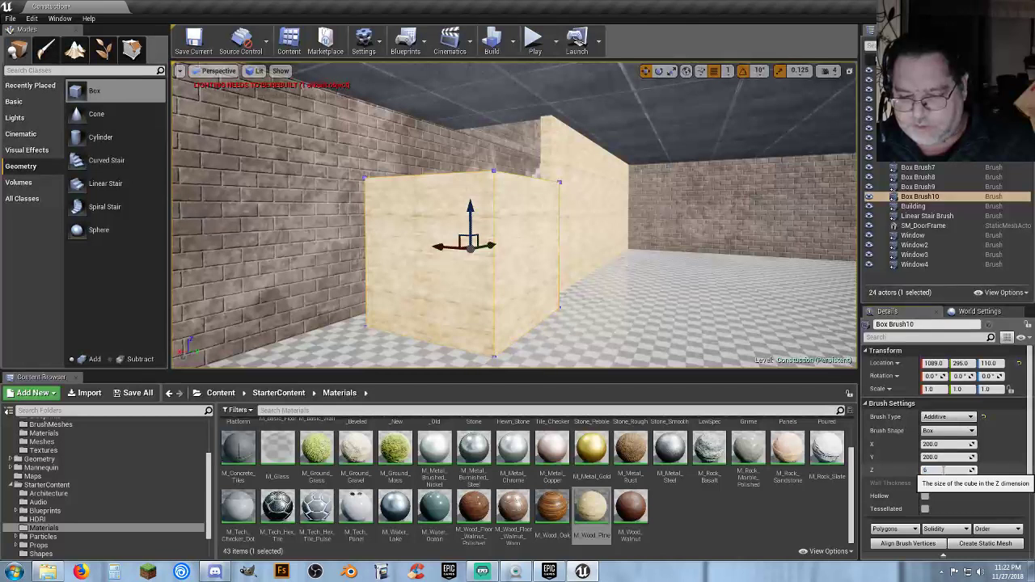
text(680)
key(Return)
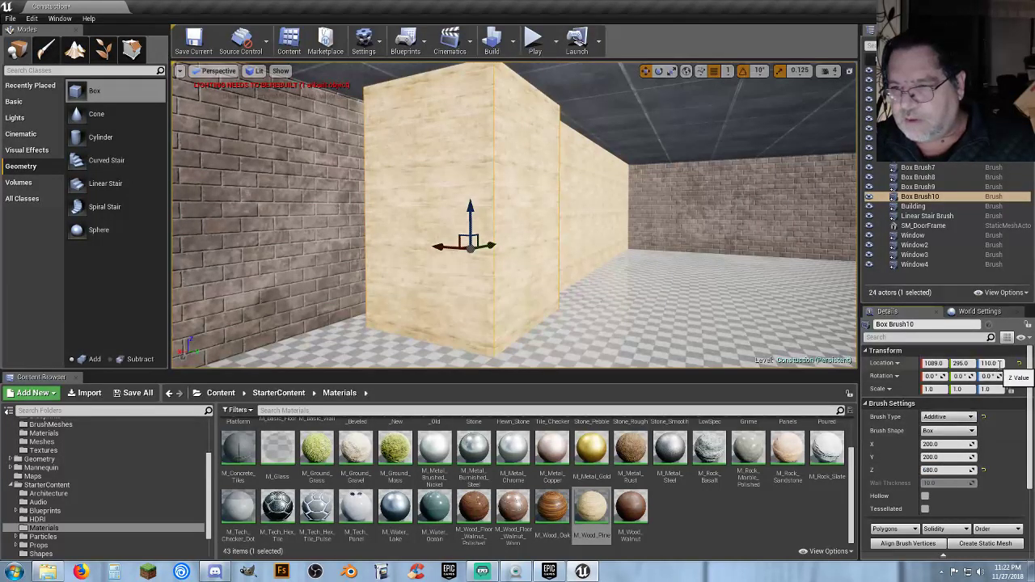
click(1000, 364)
text(340)
key(Return)
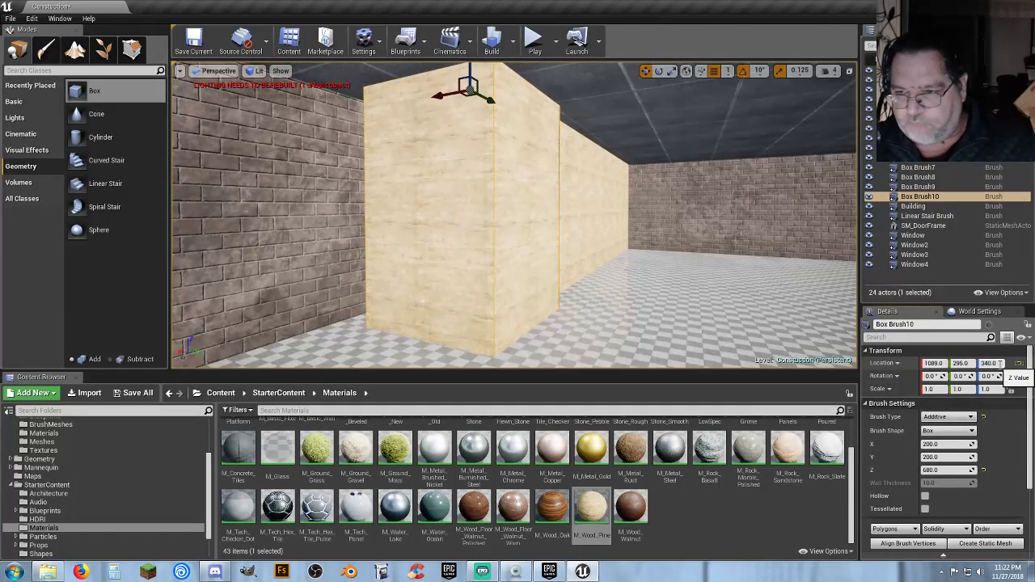
Resize the new pine box into a thin wall with an X size of 220 and a Y size of 20.
click(944, 445)
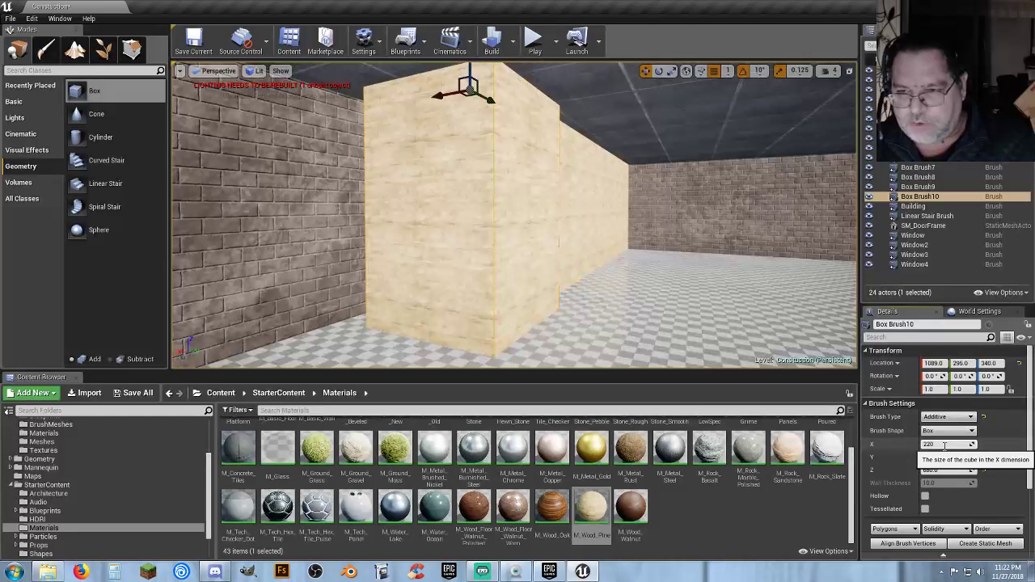
text(220)
key(Tab)
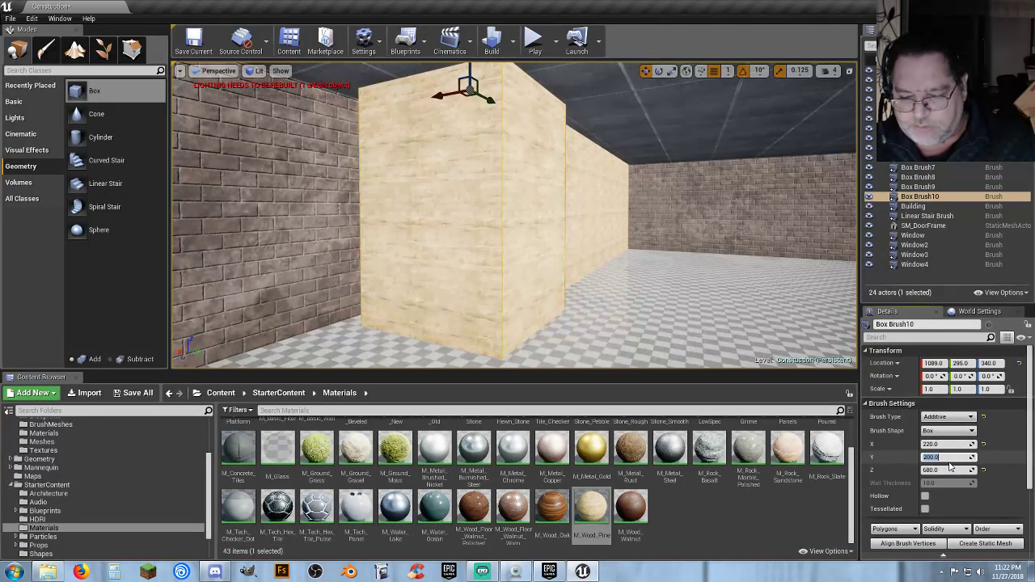
key(Return)
drag(606, 274, 579, 332)
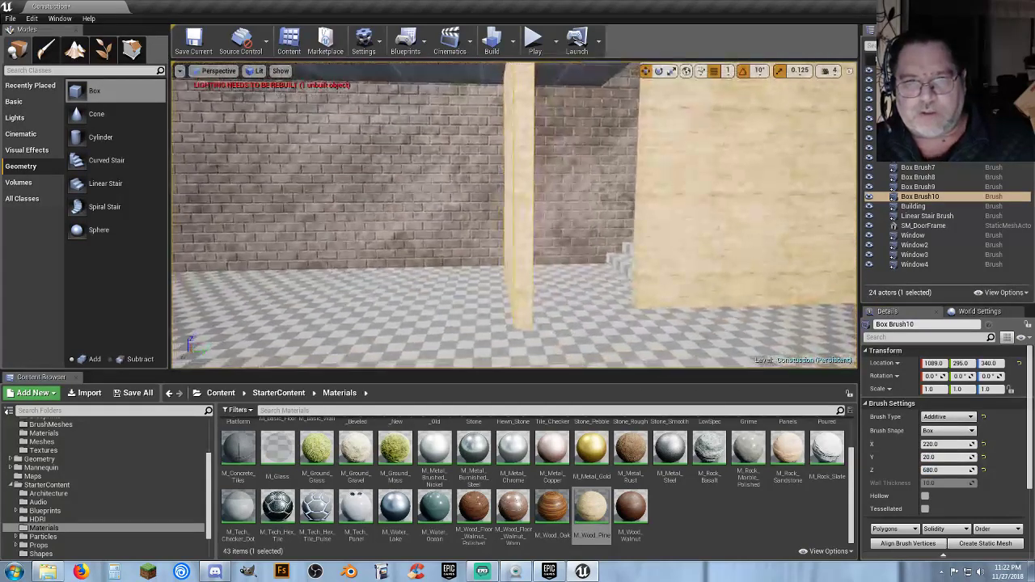
Move the thin pine wall along Y to 431 so it lines up with the end of the stair wall.
right_drag(521, 196, 576, 149)
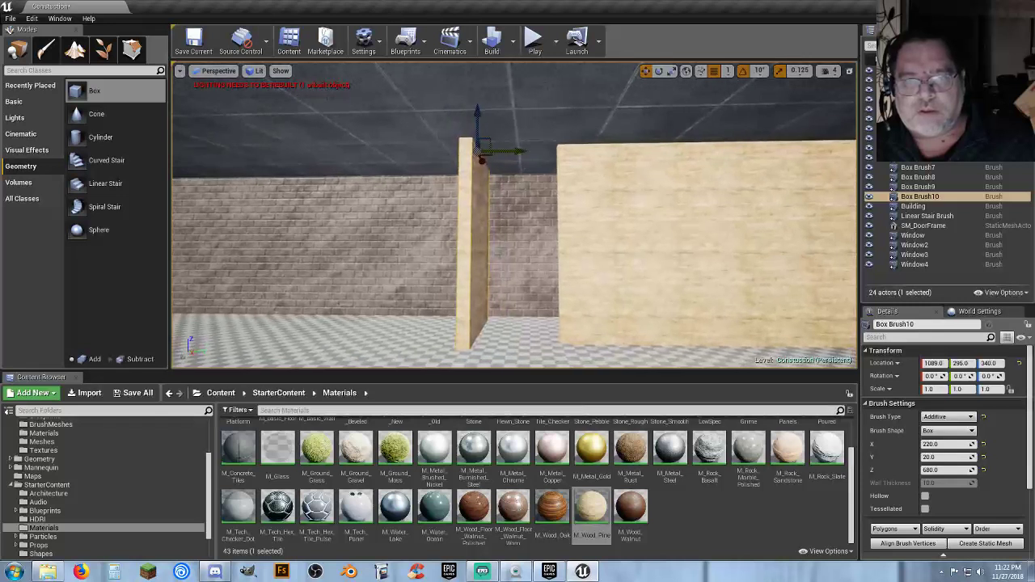
drag(518, 152, 589, 160)
mouse_move(589, 161)
right_down()
mouse_move(542, 142)
mouse_move(589, 144)
right_up()
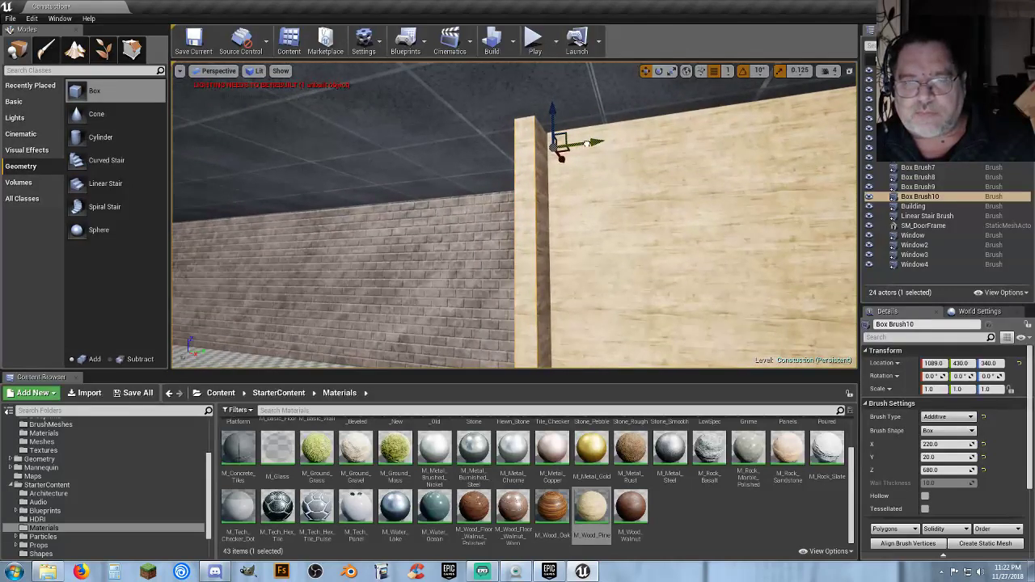
drag(585, 143, 591, 142)
right_drag(590, 142, 461, 143)
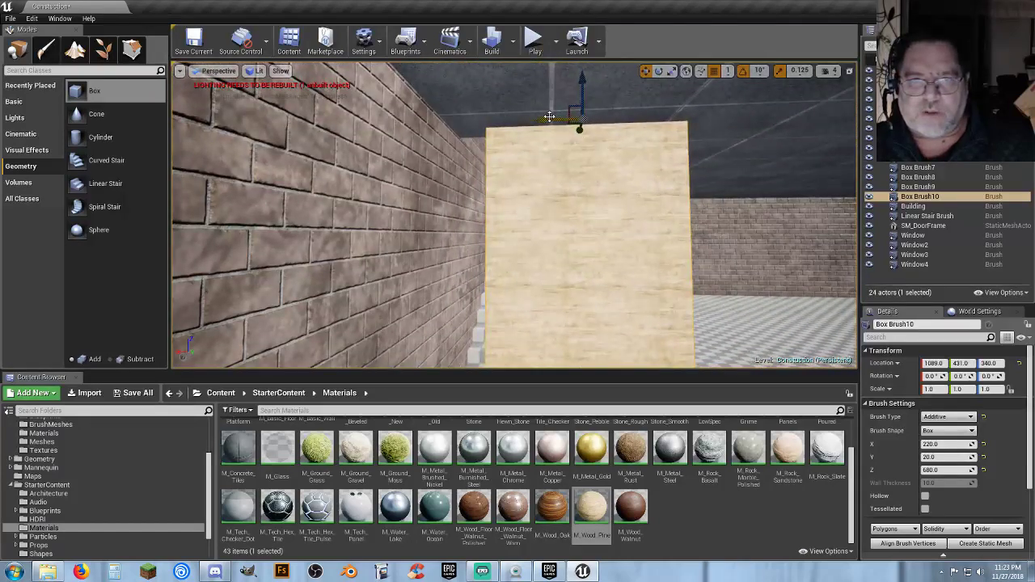
Shift the thin pine wall along X to 1131 to close the gap between the brick wall and the stair wall.
drag(520, 119, 514, 120)
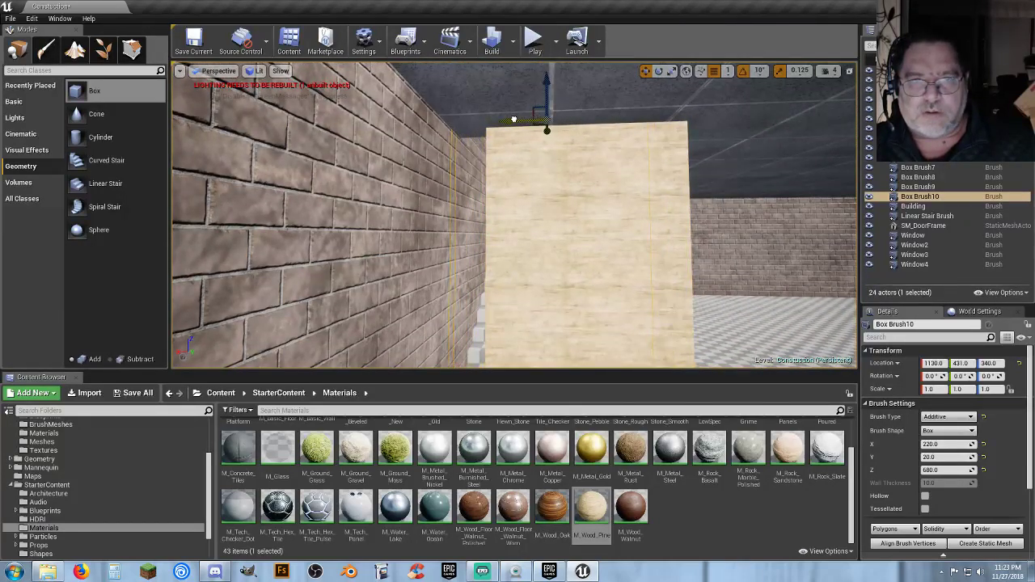
right_drag(620, 173, 453, 185)
right_drag(518, 178, 709, 171)
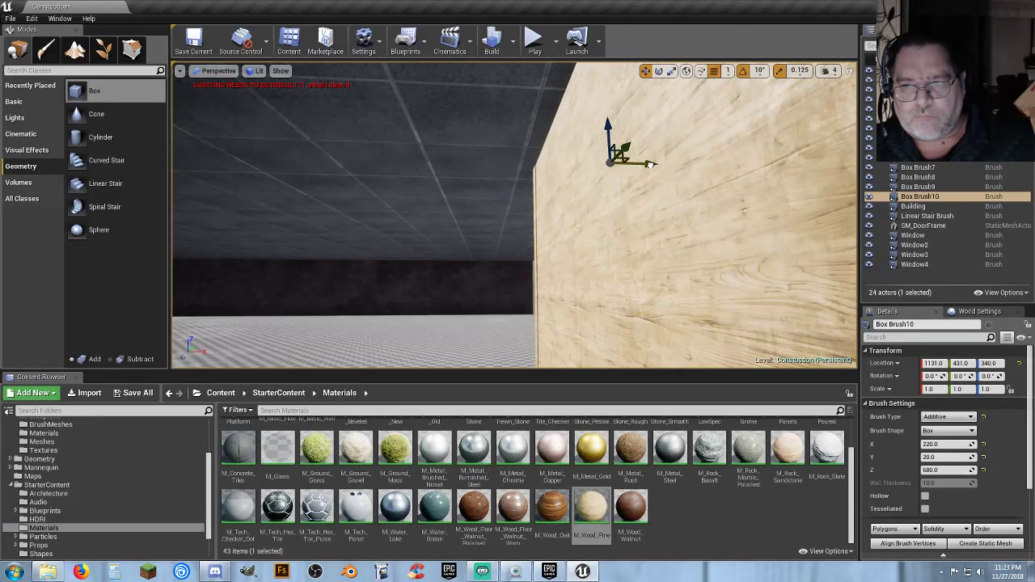
drag(650, 164, 649, 165)
right_drag(635, 213, 617, 247)
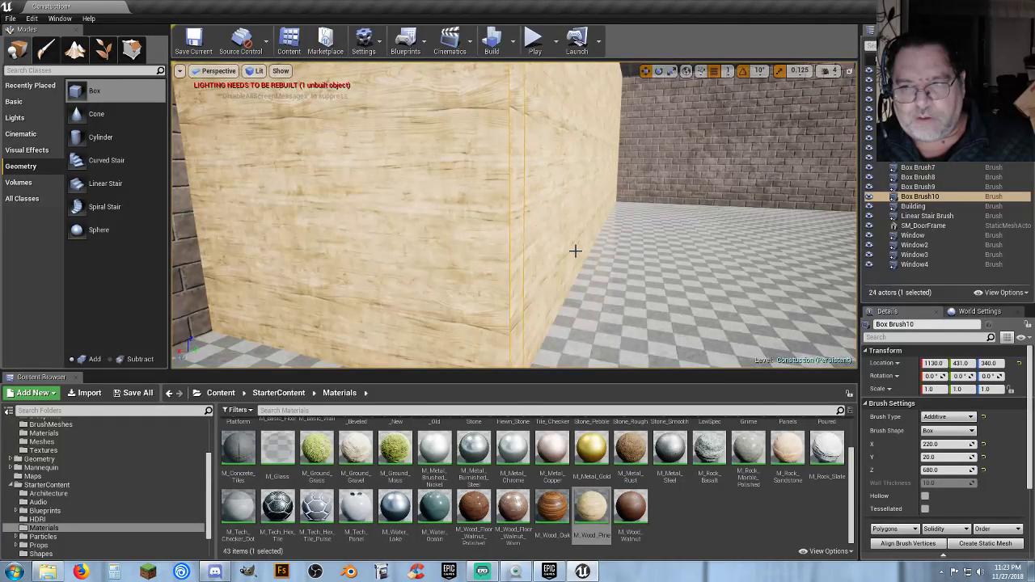
mouse_move(575, 251)
right_down()
mouse_move(583, 235)
mouse_move(581, 252)
right_up()
right_drag(553, 107, 562, 73)
key(s)
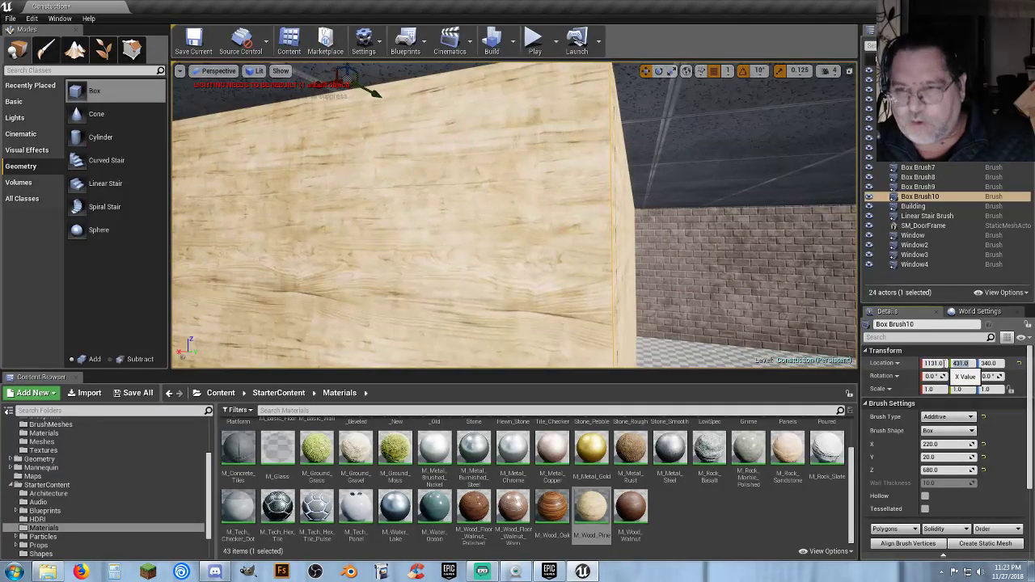
right_drag(515, 214, 709, 229)
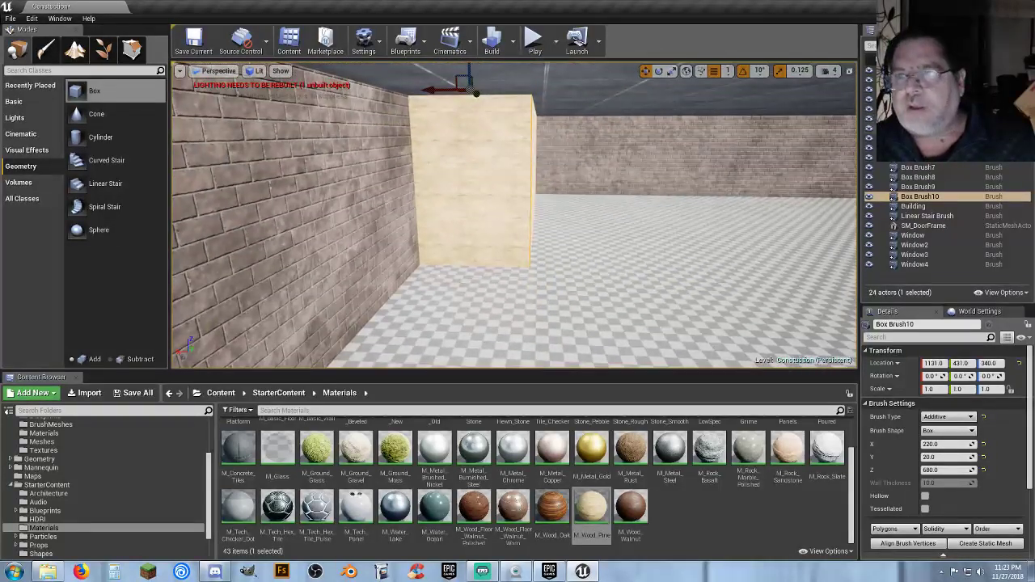
Duplicate the entrance door frame together with its subtractive opening brush.
right_drag(647, 168, 553, 275)
right_drag(600, 162, 601, 162)
click(591, 182)
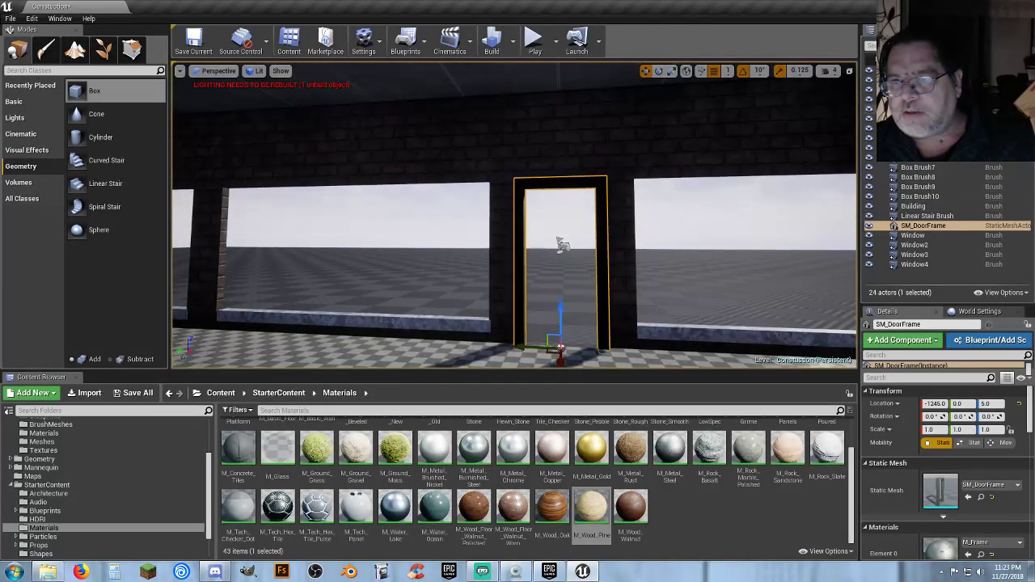
click(923, 108)
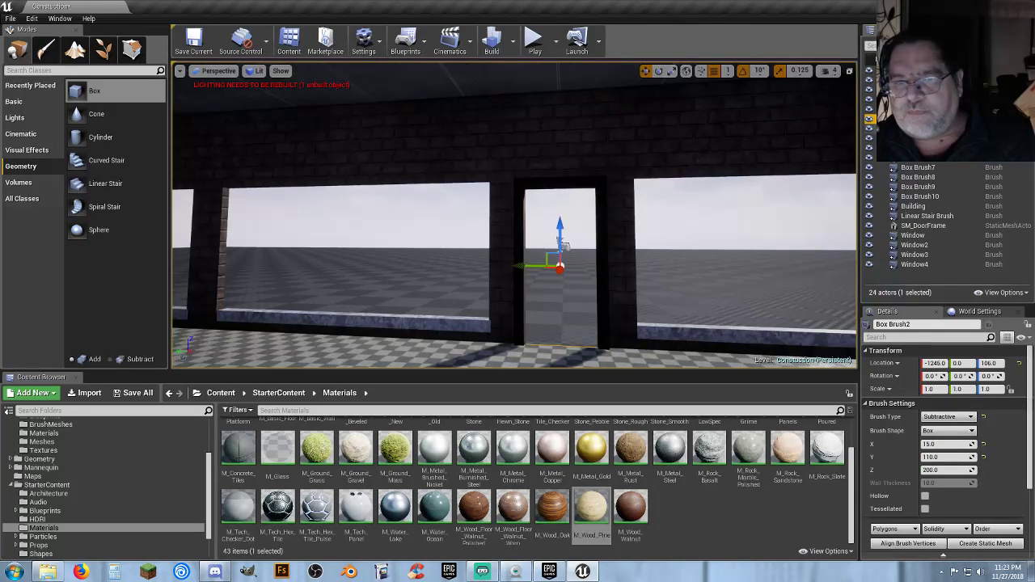
ctrl+click(916, 226)
right_drag(753, 256, 679, 295)
key(ctrl+w)
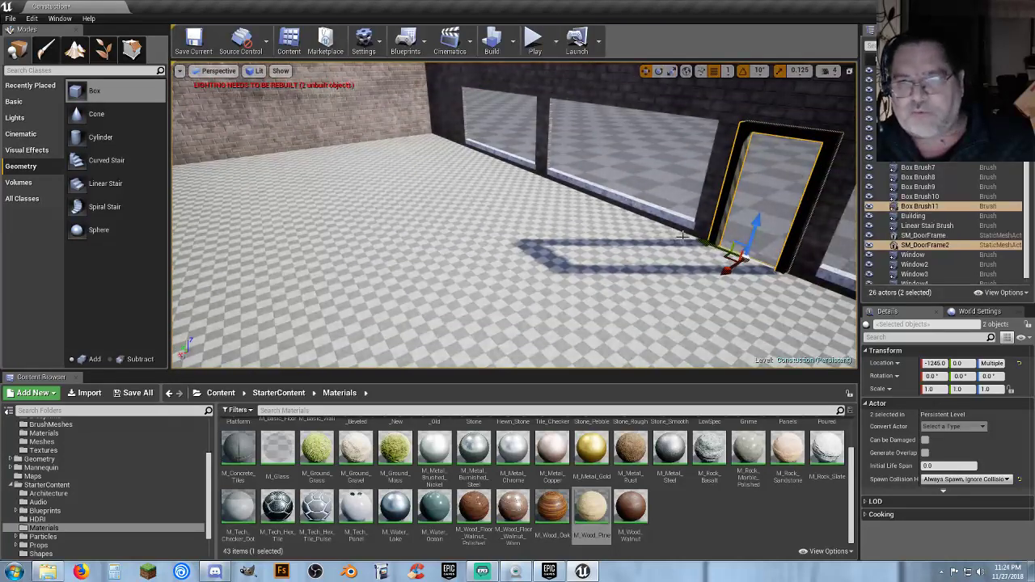
Move the duplicated door frame and opening brush across the room along X to about 989.
mouse_move(726, 267)
mouse_down()
mouse_move(628, 325)
mouse_move(412, 357)
mouse_up()
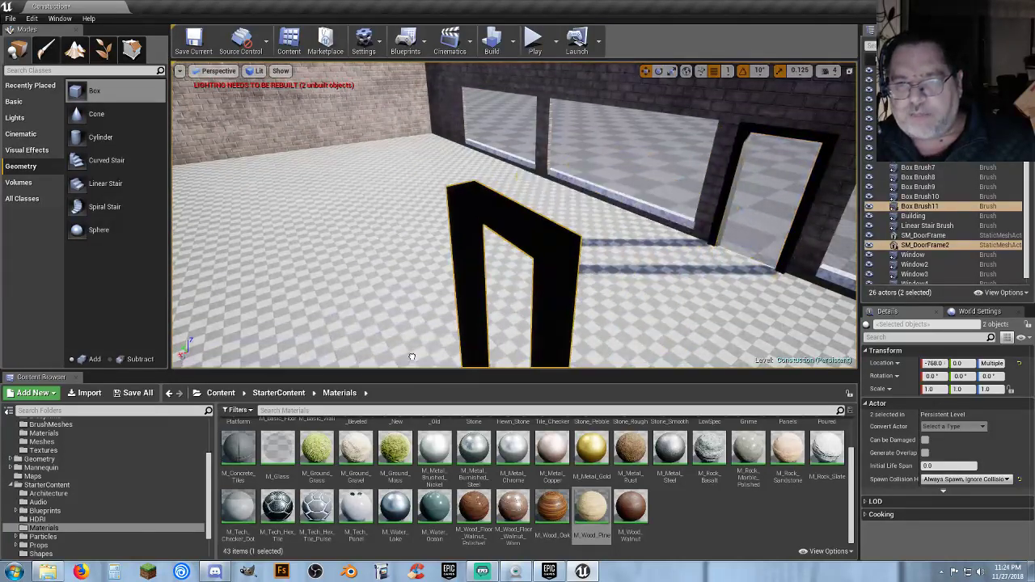
mouse_move(668, 284)
right_down()
mouse_move(647, 356)
mouse_move(651, 291)
mouse_move(667, 285)
right_up()
drag(700, 228, 231, 327)
right_drag(523, 270, 442, 283)
right_drag(512, 284, 481, 284)
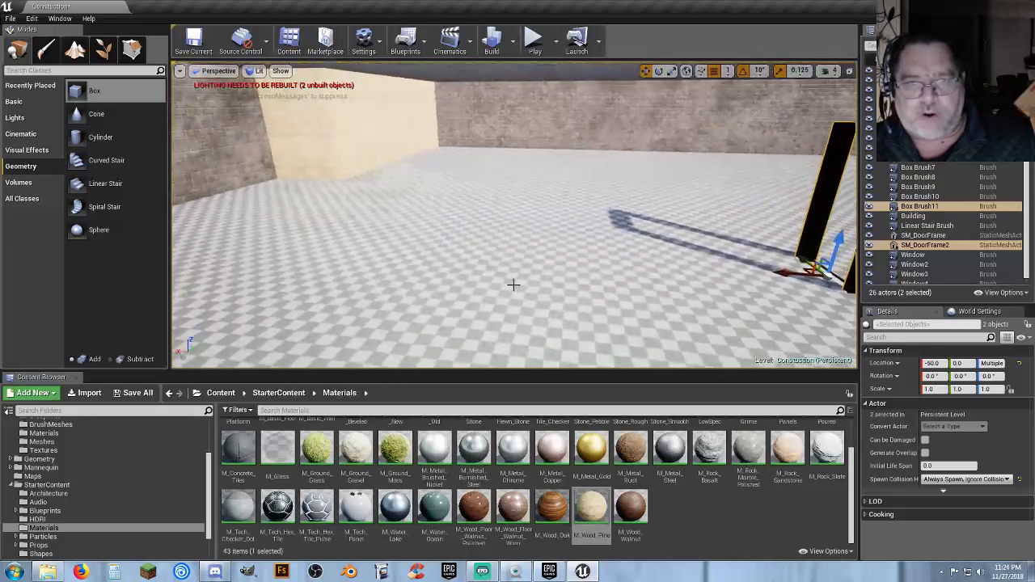
drag(789, 269, 320, 235)
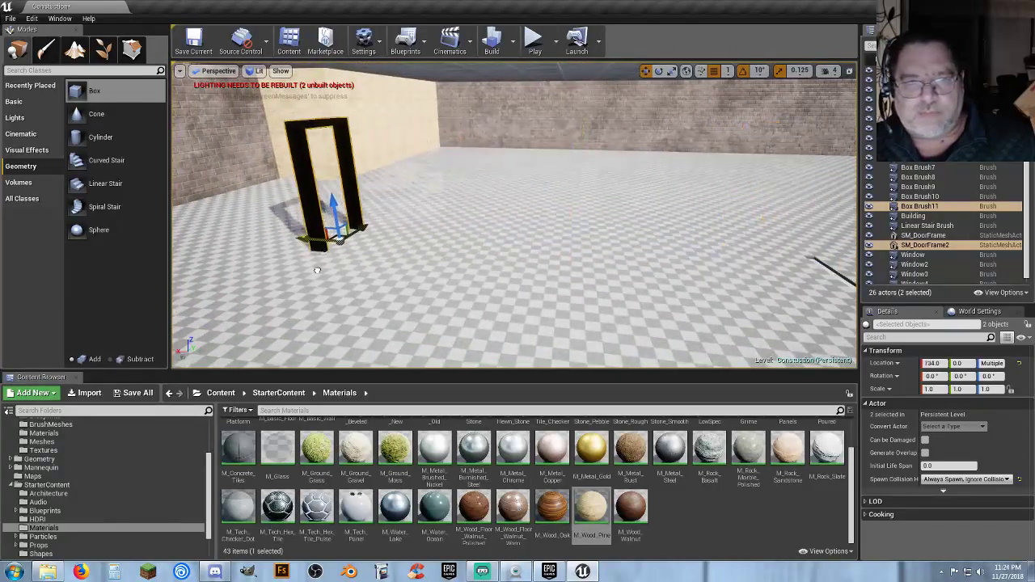
key(f)
mouse_move(452, 267)
right_down()
mouse_move(466, 252)
mouse_move(452, 267)
right_up()
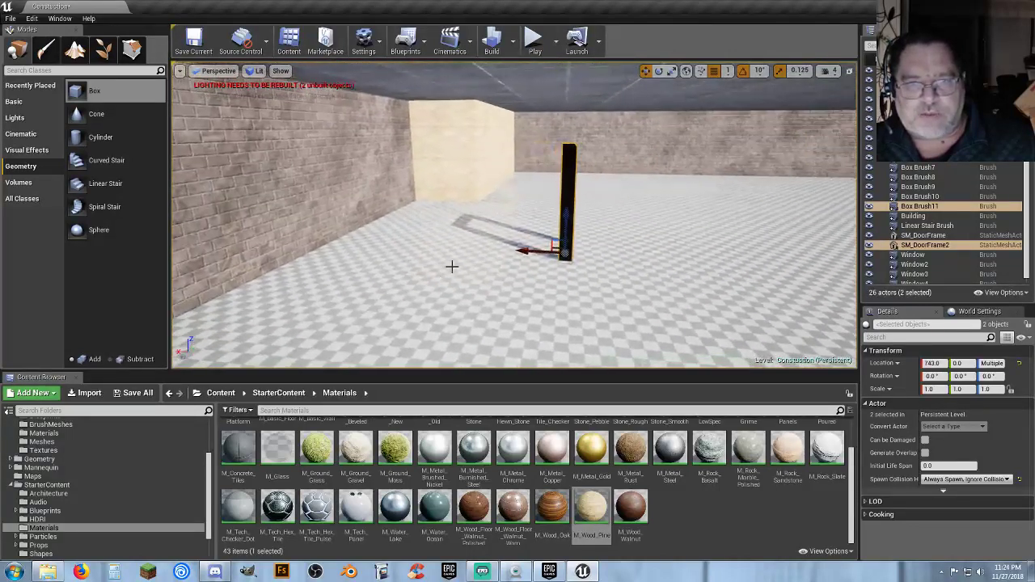
drag(524, 249, 409, 244)
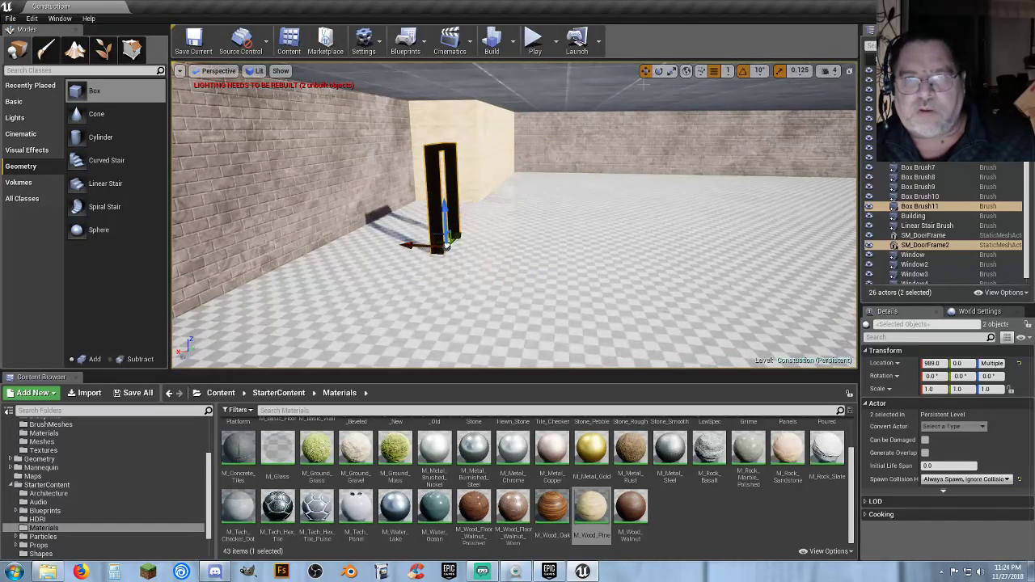
Rotate the duplicated door frame and opening brush 90 degrees about the Z axis.
click(658, 71)
drag(474, 258, 421, 262)
key(w)
right_drag(550, 227, 542, 259)
key(a)
key(d)
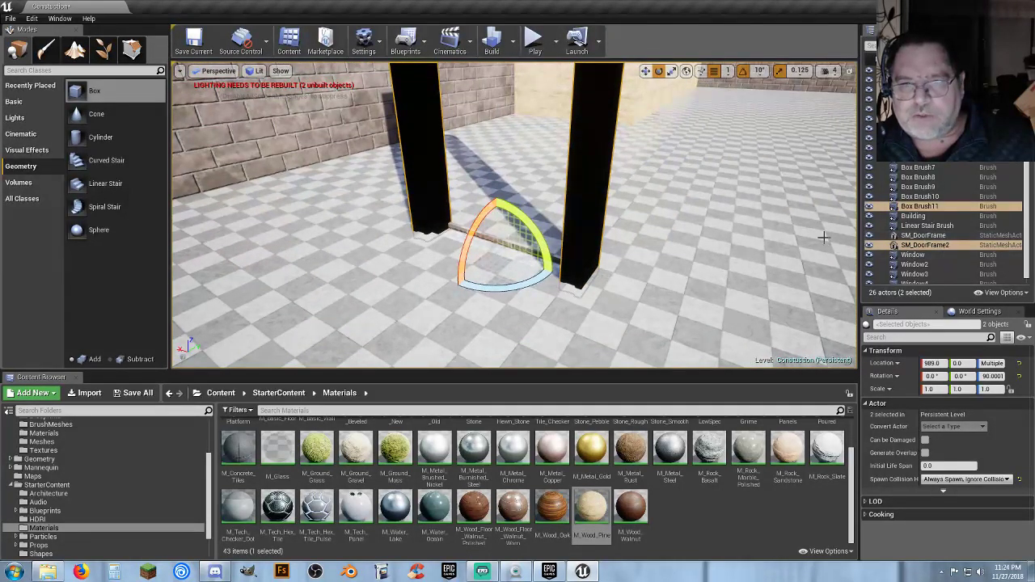
Set the Z location of the duplicated subtractive opening brush to 110 to clear the floor.
click(927, 208)
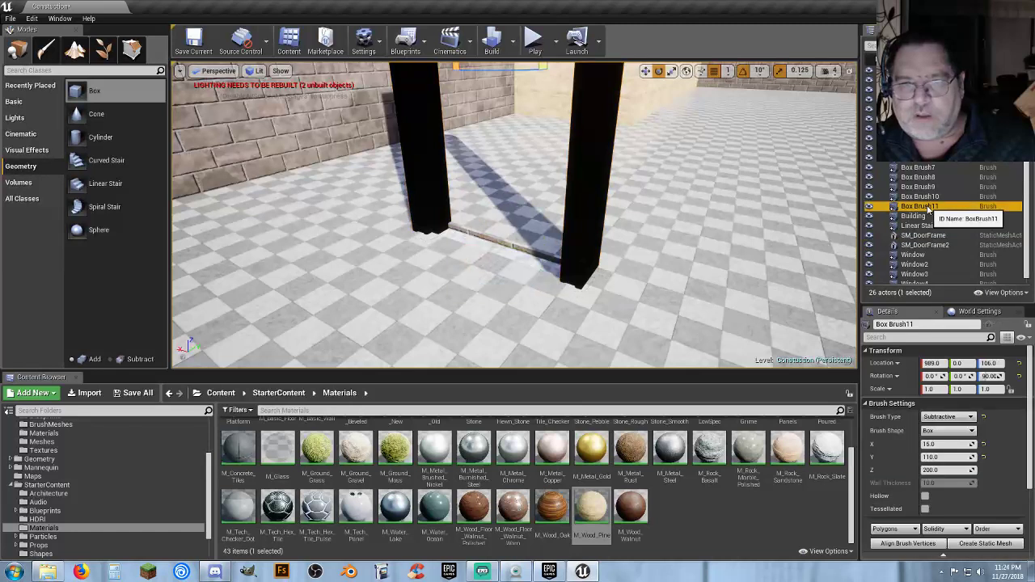
double_click(929, 208)
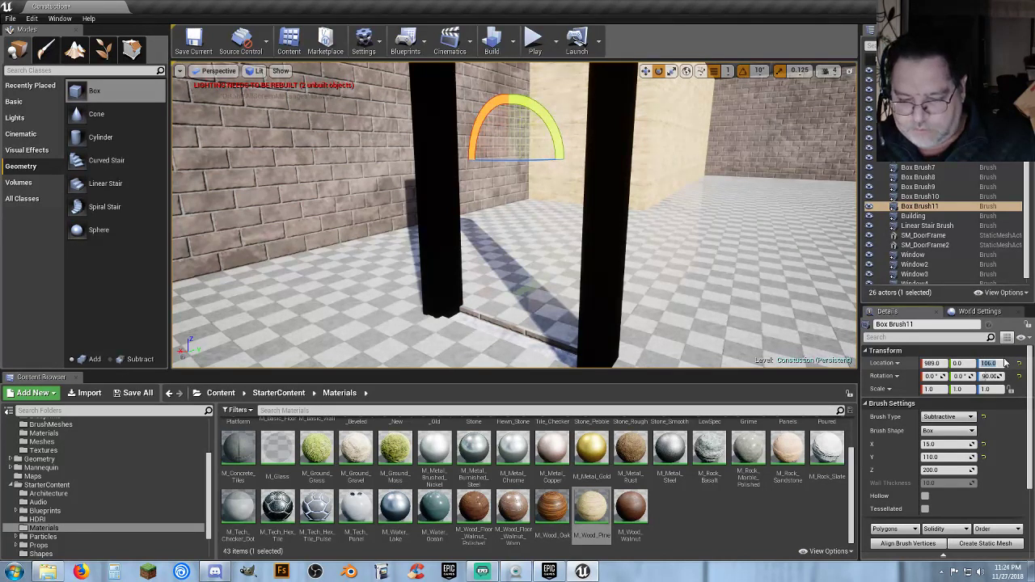
click(1006, 363)
text(110)
key(Return)
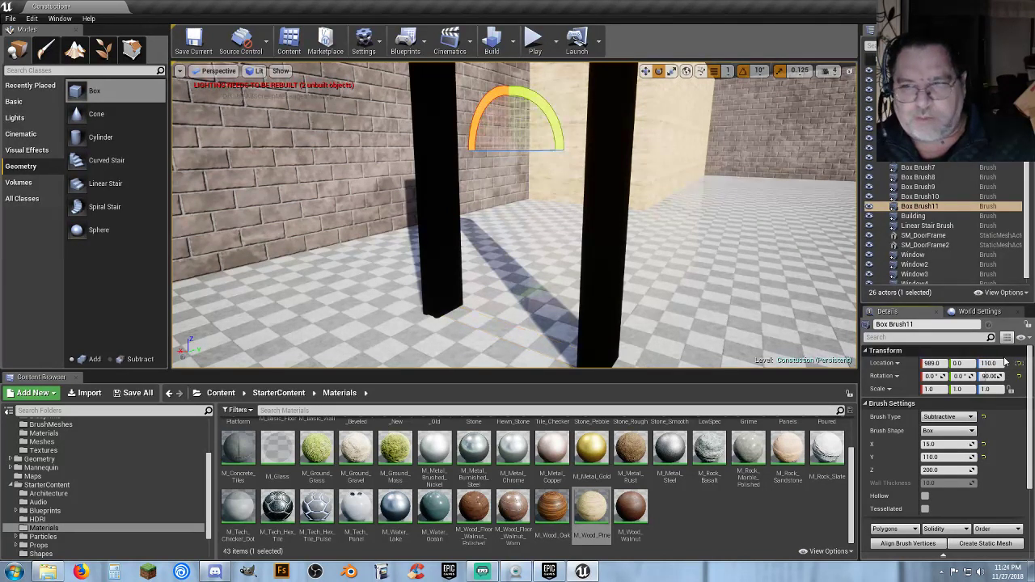
Move the duplicated door frame and opening brush together into the thin pine wall, at X 1148 and Y 426.
ctrl+click(945, 245)
key(f)
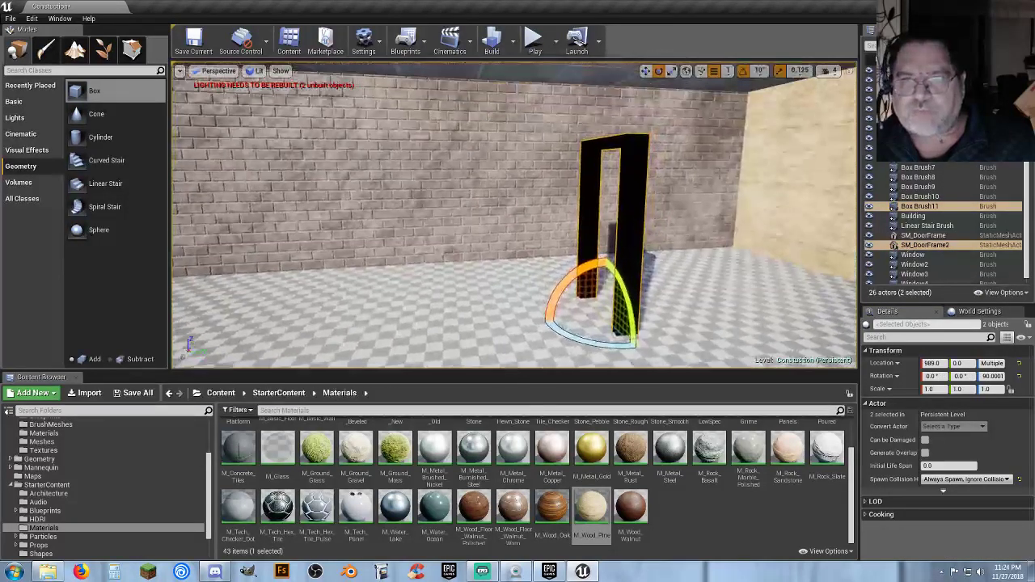
click(646, 71)
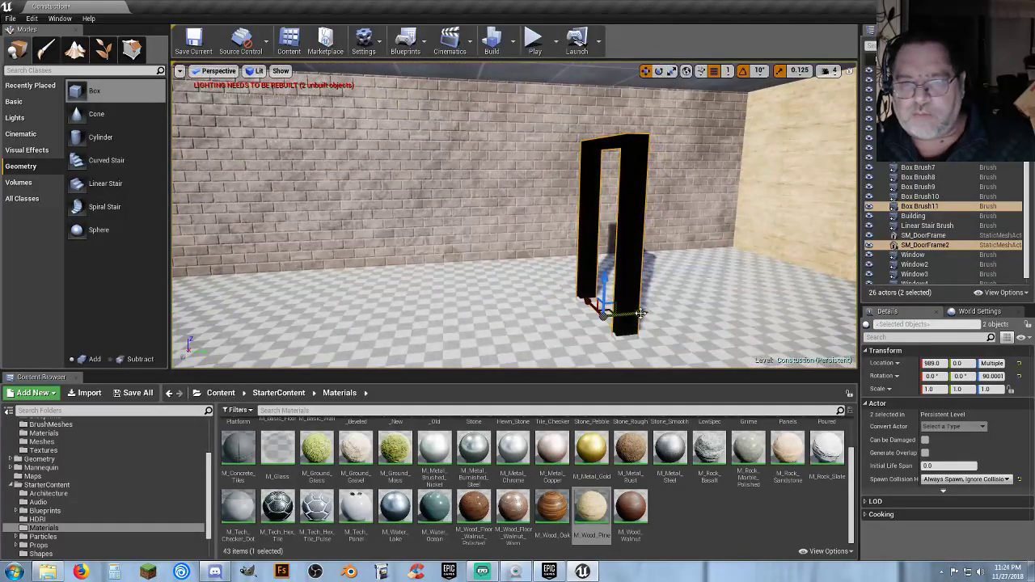
drag(640, 313, 855, 293)
key(f)
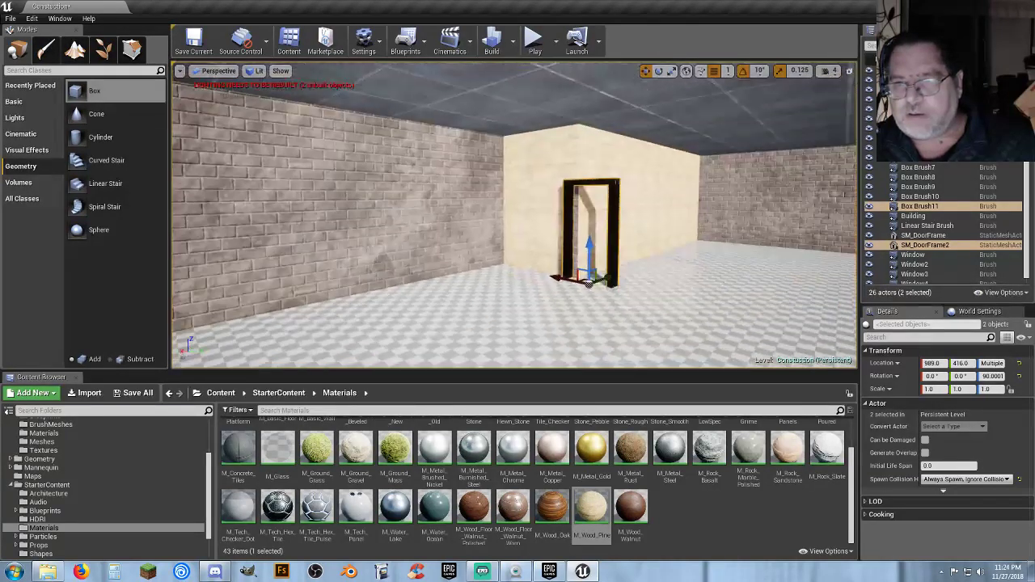
mouse_move(761, 284)
right_down()
mouse_move(801, 300)
mouse_move(762, 284)
right_up()
drag(622, 296, 488, 274)
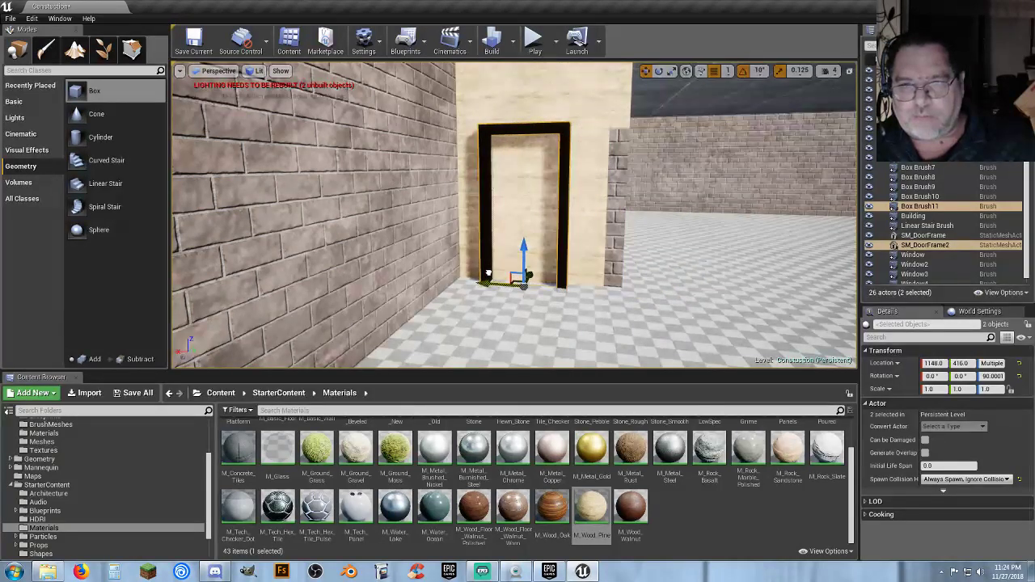
key(w)
right_drag(489, 273, 582, 299)
drag(657, 294, 662, 290)
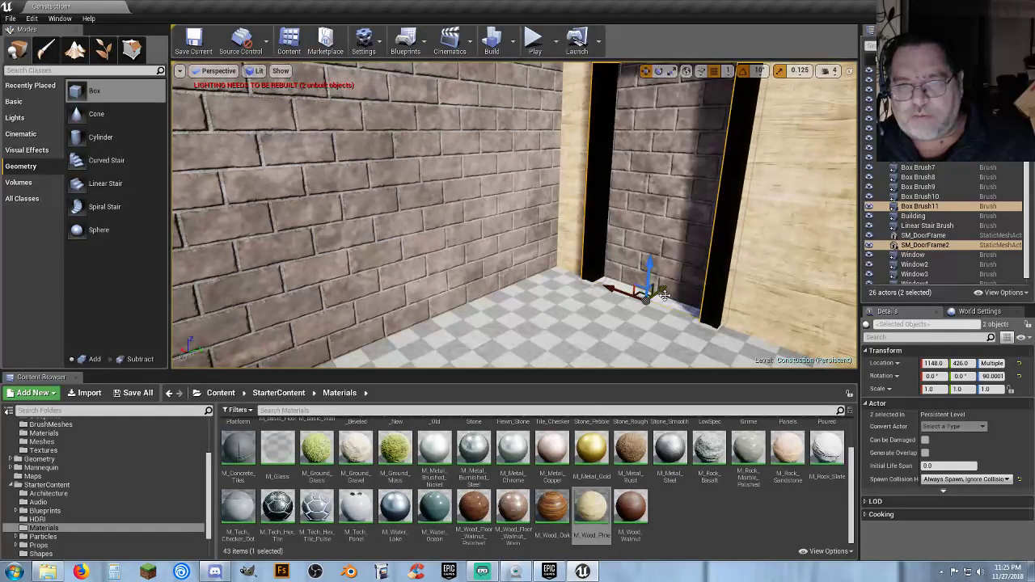
Set the stair doorway's subtractive brush to an X size of 25 and move it to Y 430 to cut through the pine wall.
click(920, 206)
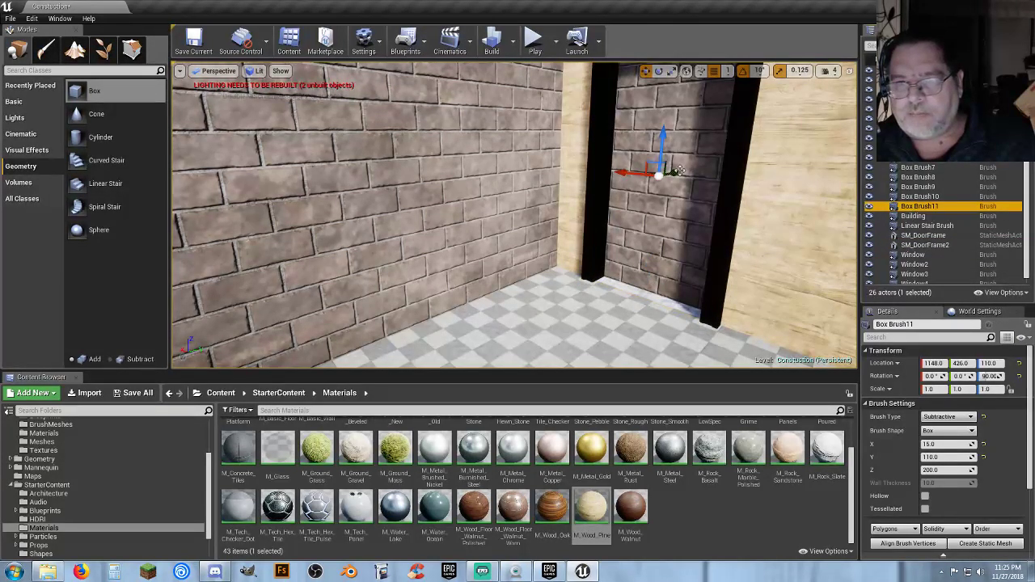
drag(674, 172, 671, 172)
mouse_move(670, 172)
right_down()
mouse_move(518, 166)
mouse_move(356, 186)
mouse_move(283, 154)
mouse_move(295, 134)
mouse_move(283, 101)
mouse_move(254, 85)
mouse_move(262, 154)
right_up()
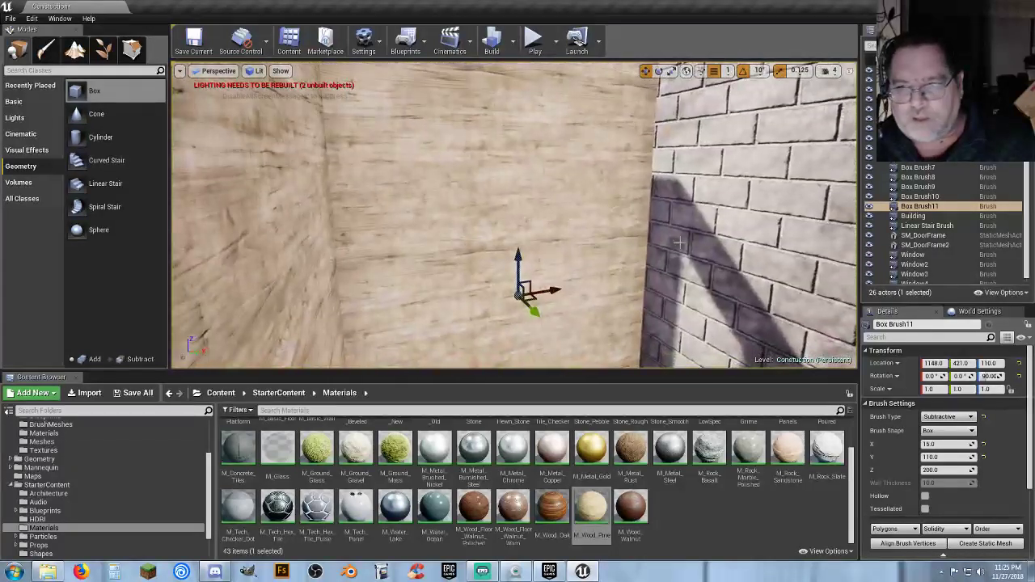
click(944, 446)
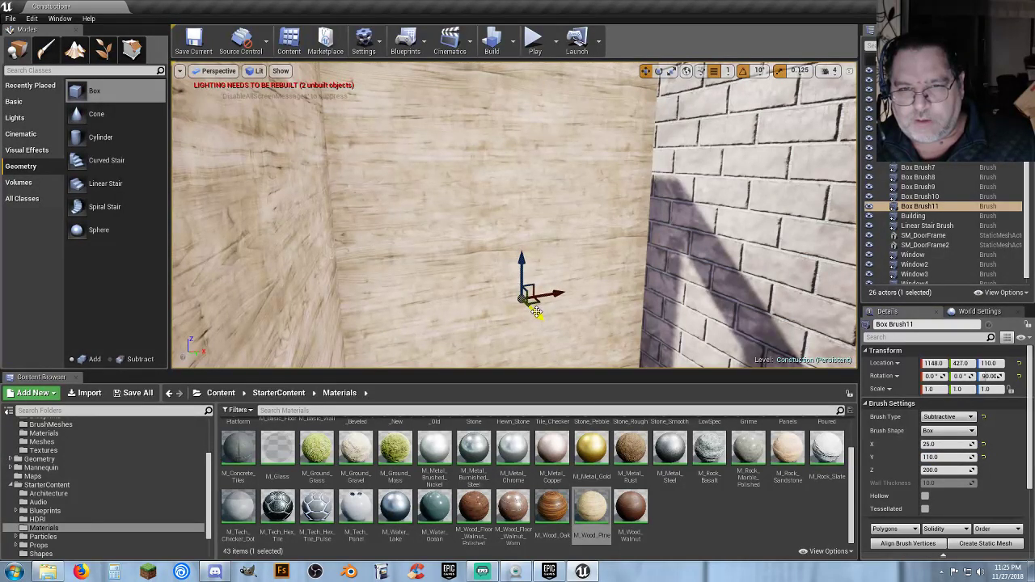
right_drag(564, 314, 535, 302)
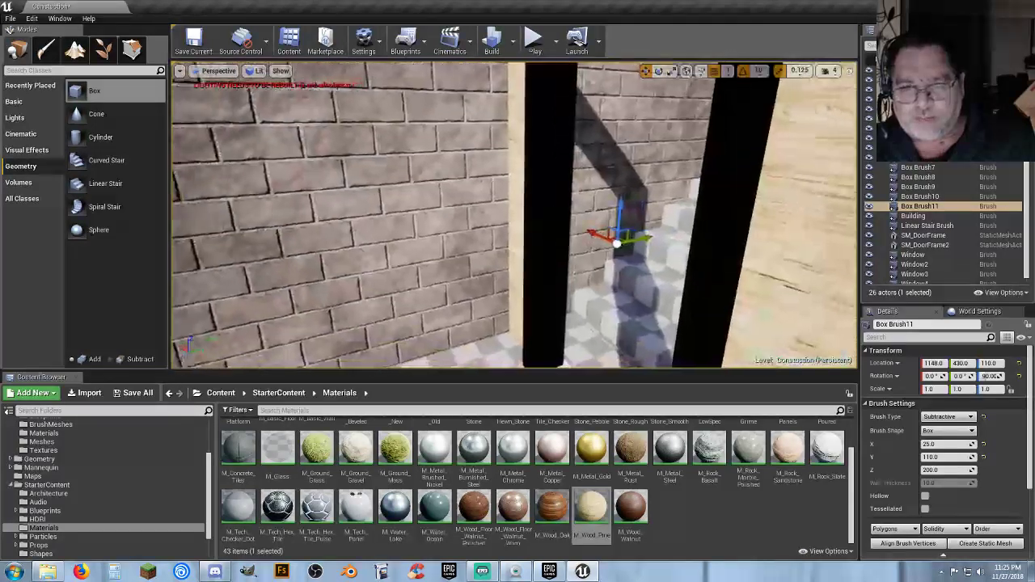
Move the stair door frame along Y to 431 to center it in the pine wall.
click(535, 302)
key(f)
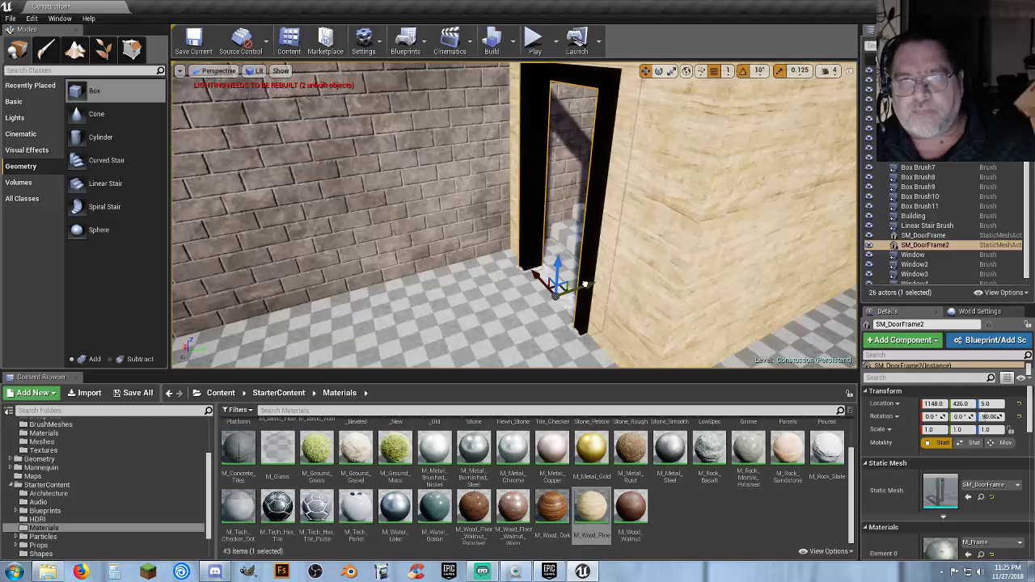
right_drag(586, 284, 550, 285)
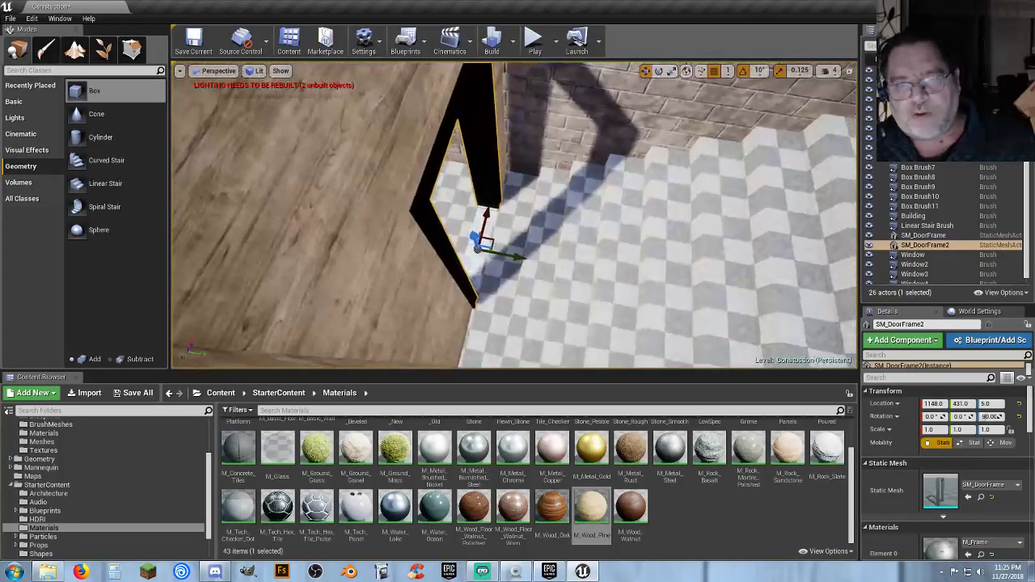
Duplicate the stair door frame together with its subtractive opening brush and raise the copies to the upper floor level.
ctrl+click(900, 208)
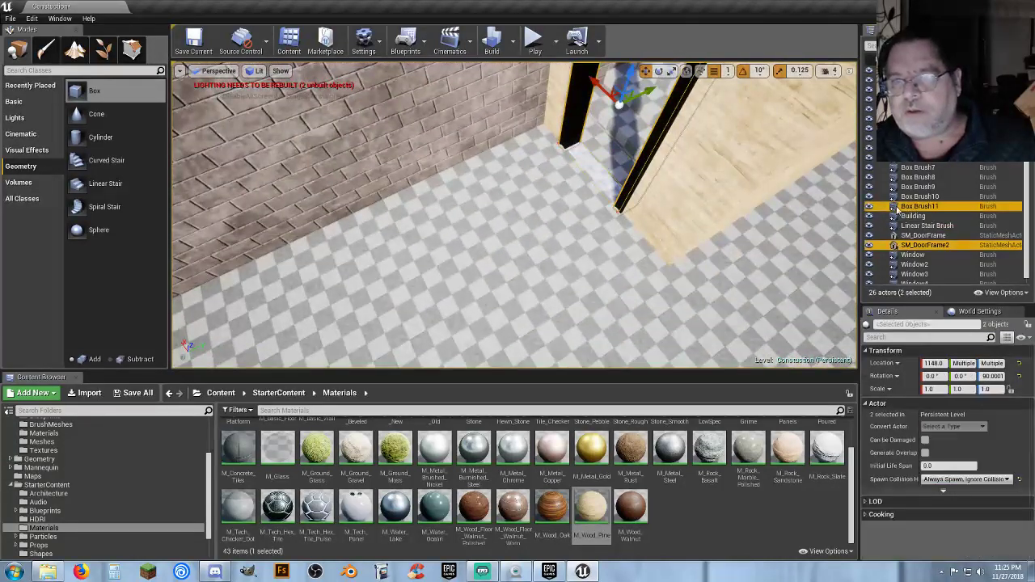
key(f)
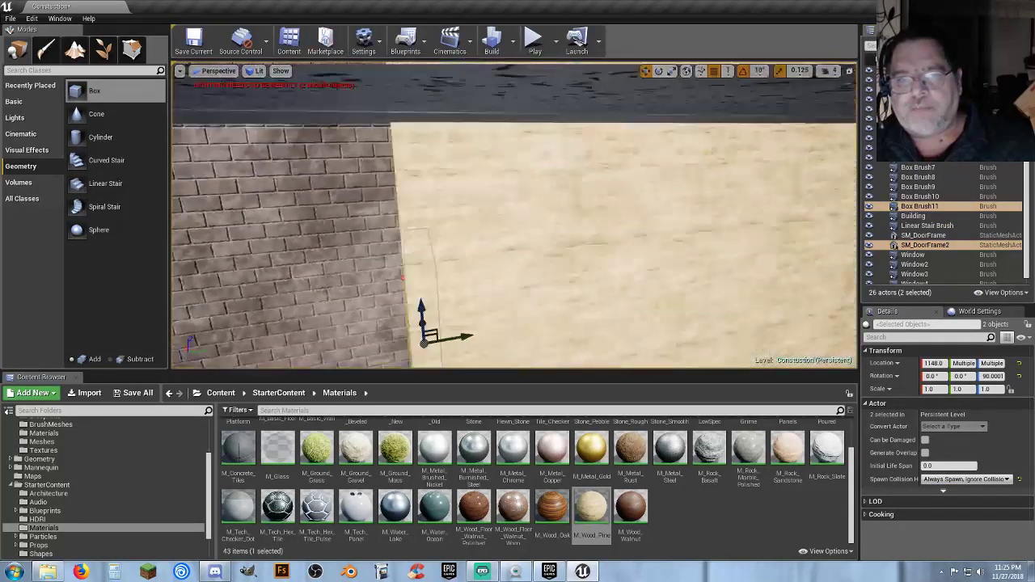
key(ctrl+w)
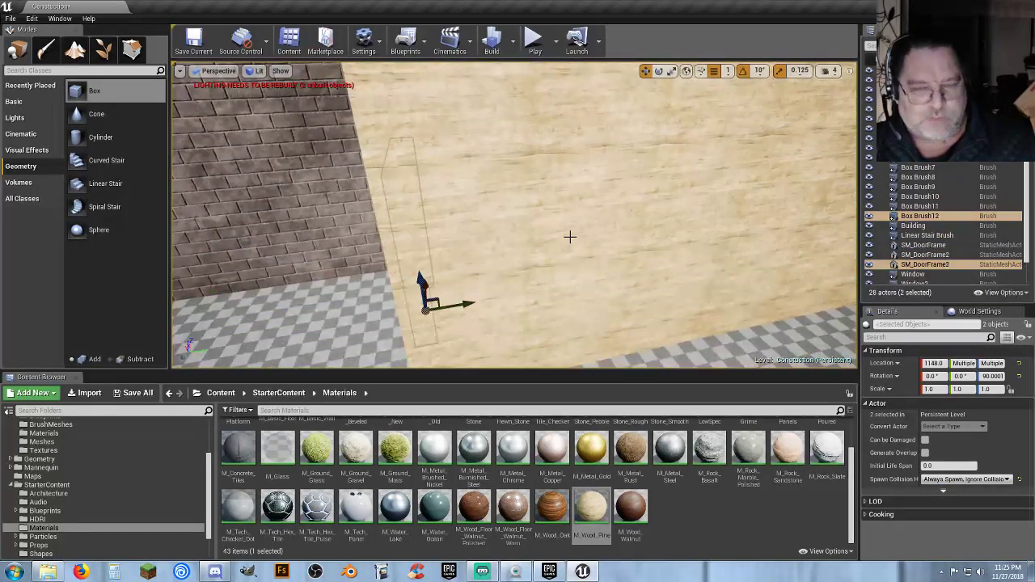
drag(392, 125, 377, 39)
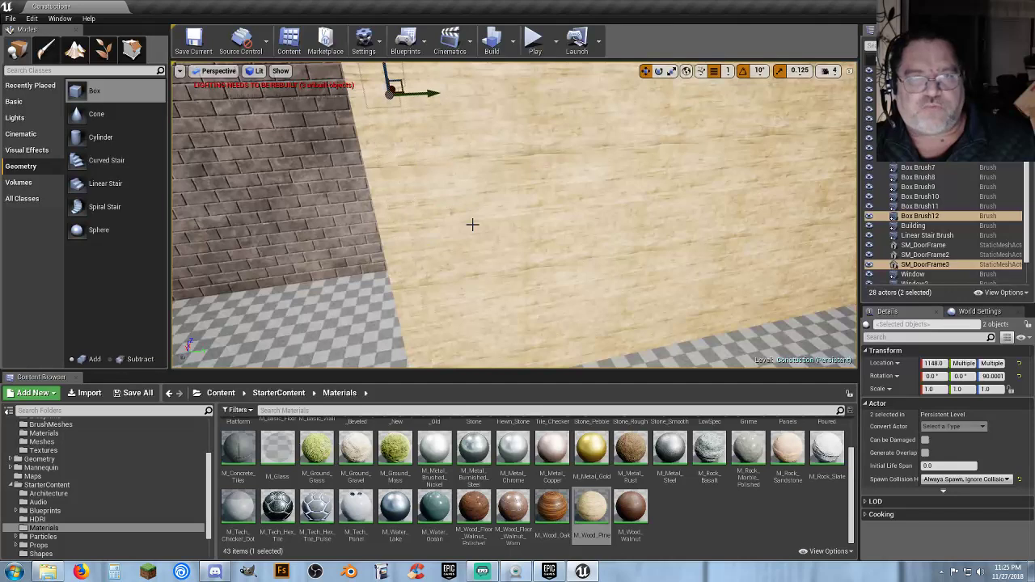
mouse_move(471, 224)
right_down()
mouse_move(471, 243)
mouse_move(471, 210)
mouse_move(421, 178)
mouse_move(476, 239)
mouse_move(446, 263)
right_up()
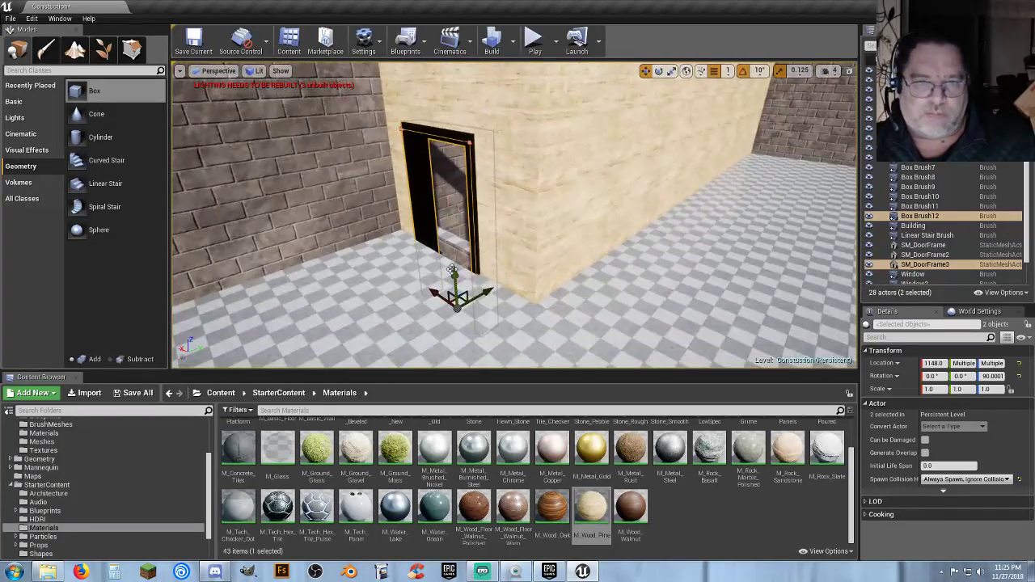
drag(452, 270, 446, 202)
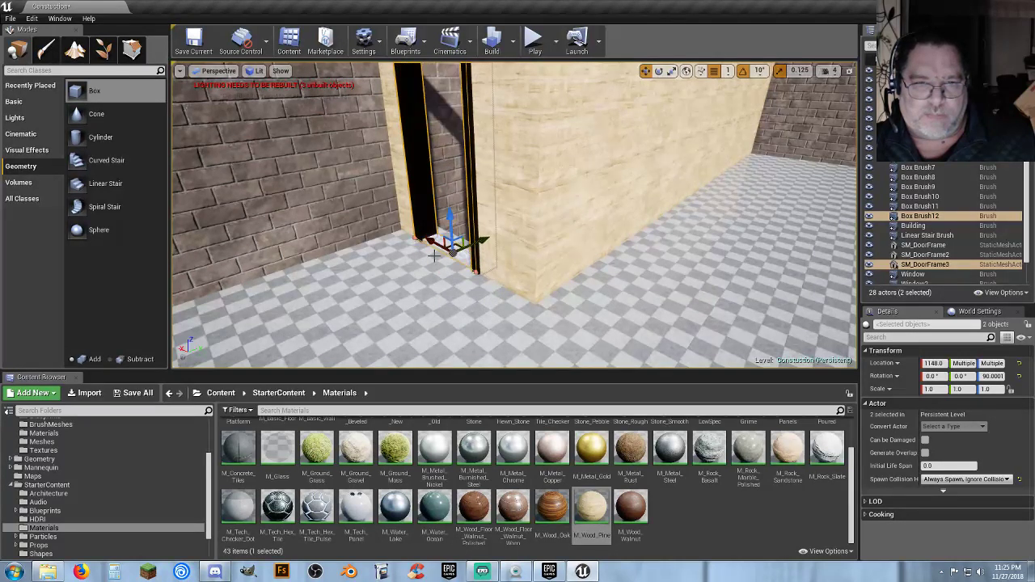
right_drag(446, 203, 440, 251)
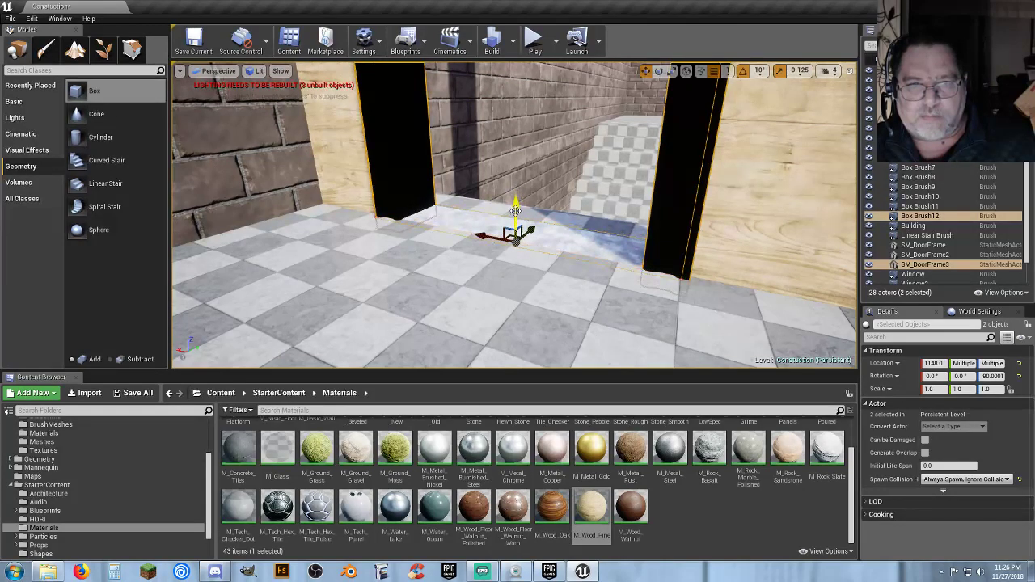
right_drag(507, 256, 634, 146)
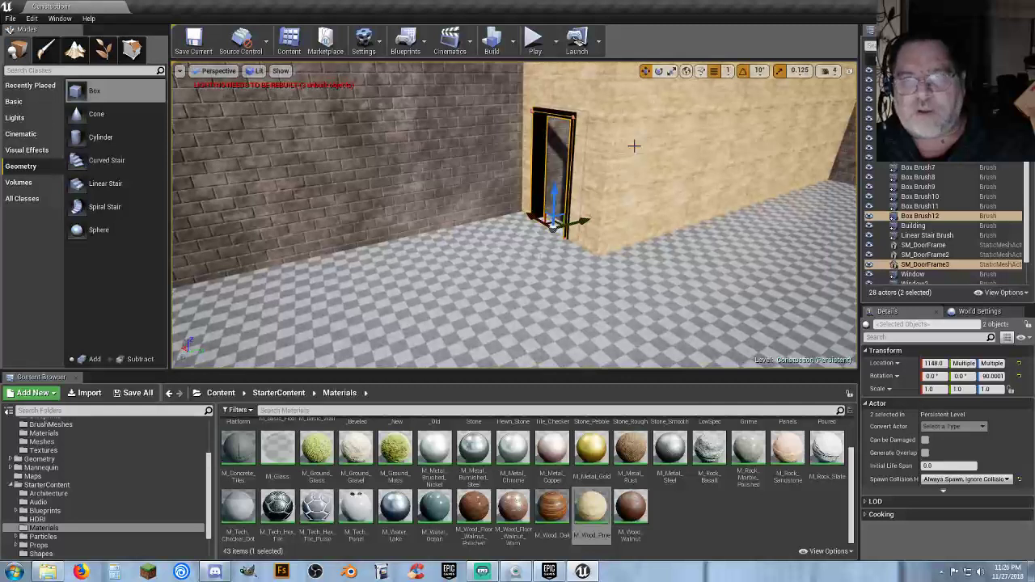
Rotate the upper-floor frame and opening brush -90° about Z and move them into the long pine wall at Y 1128, by the stair top.
click(659, 70)
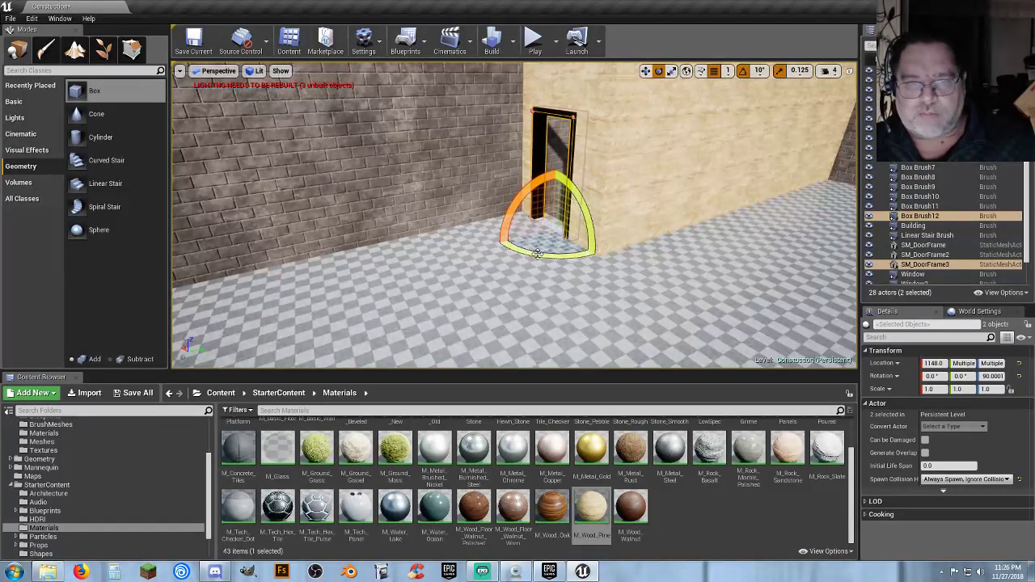
drag(537, 253, 494, 241)
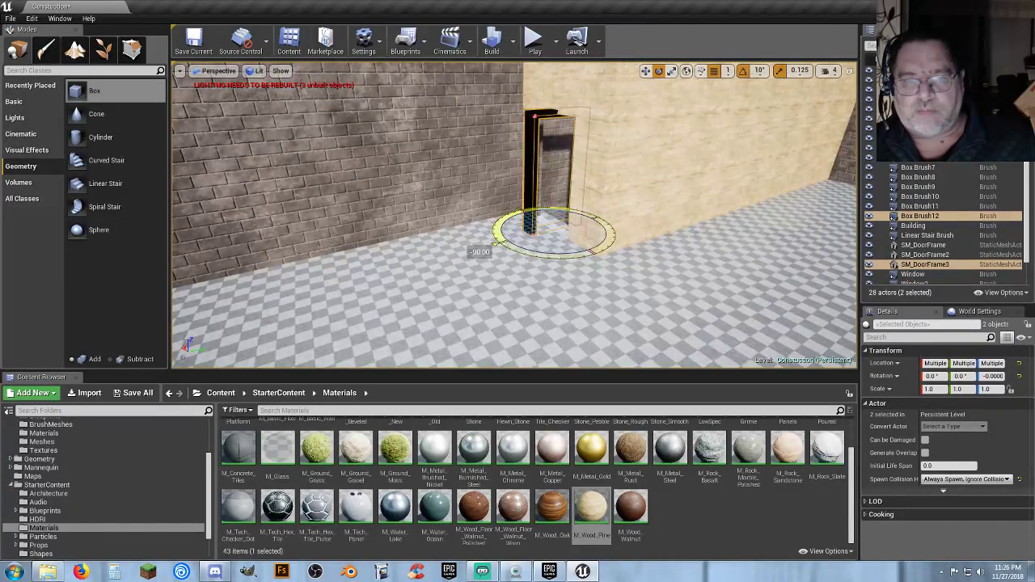
click(645, 70)
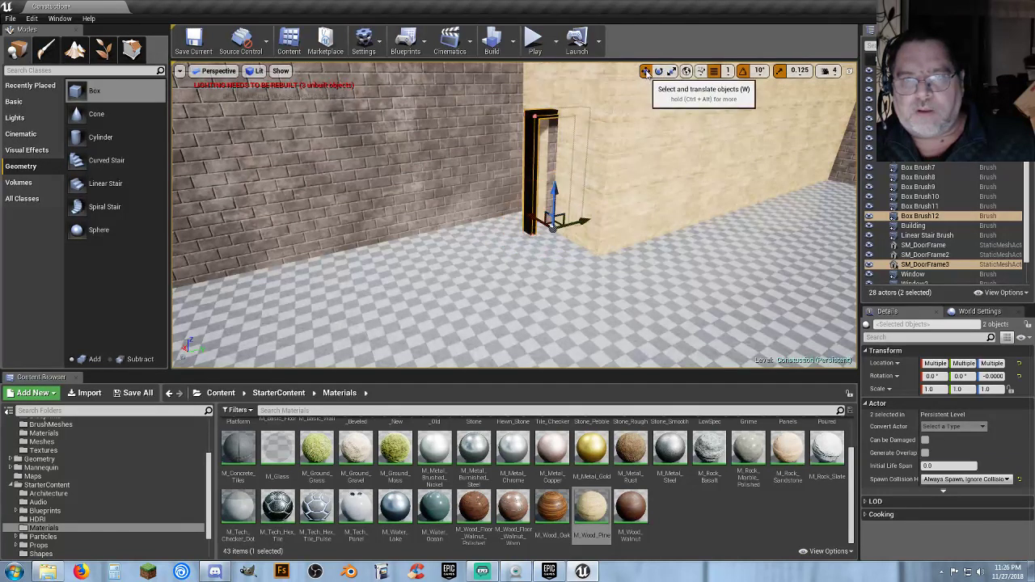
drag(527, 219, 802, 199)
key(w)
right_drag(733, 230, 781, 182)
right_drag(612, 240, 693, 240)
drag(484, 275, 395, 277)
right_drag(467, 286, 481, 302)
key(w)
key(s)
key(w)
key(s)
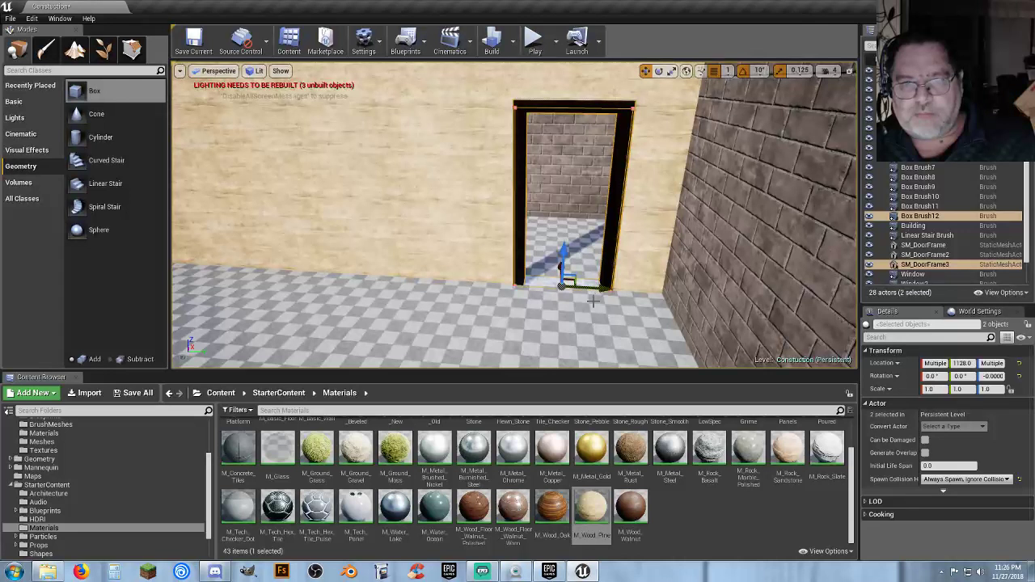
Scale the upper-floor doorway pair to 1.625 along Y and shift it to Y 1114, away from the brick wall.
click(672, 71)
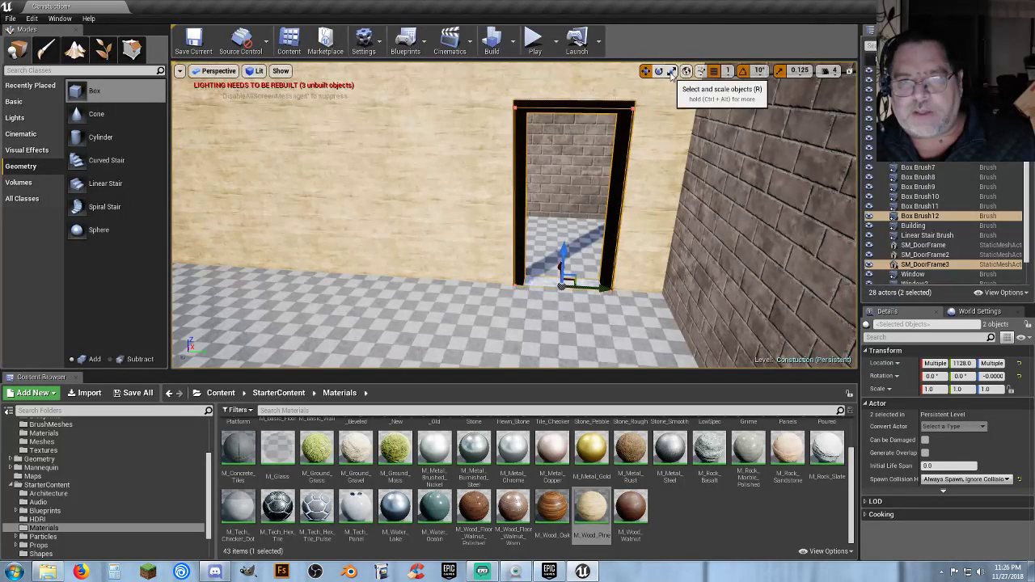
mouse_move(601, 285)
mouse_down()
mouse_move(647, 288)
mouse_move(603, 289)
mouse_up()
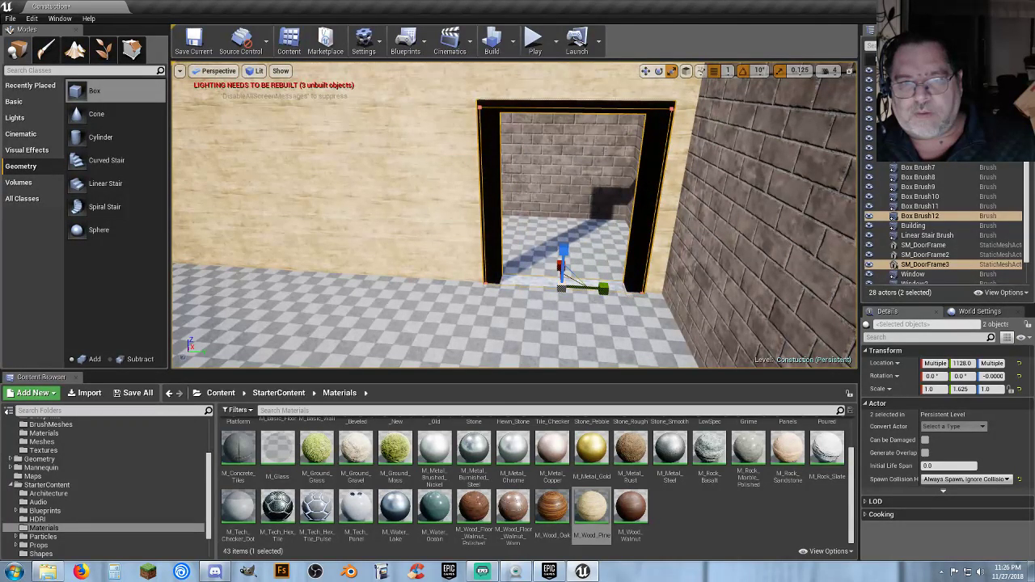
right_drag(566, 227, 291, 241)
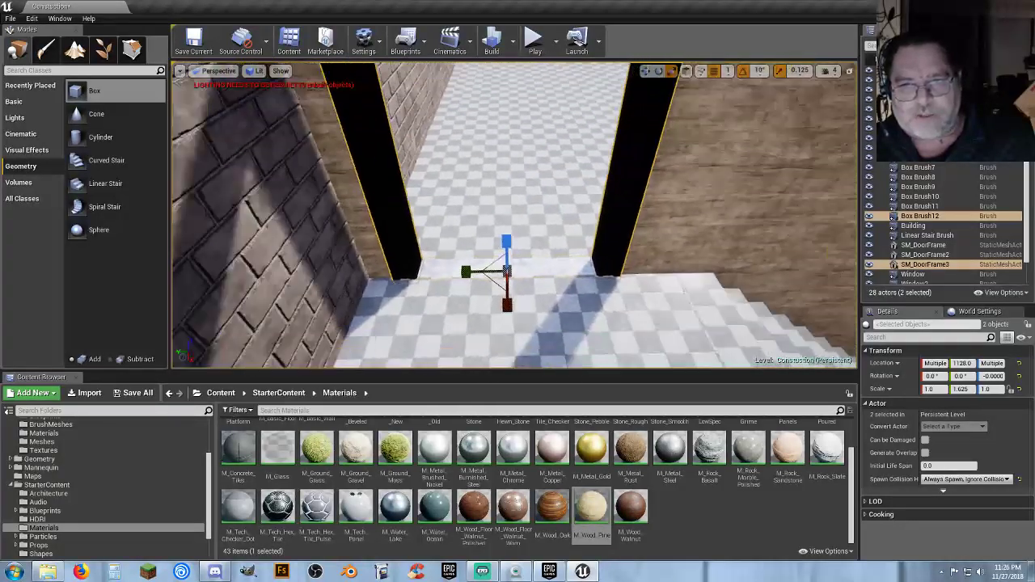
right_drag(413, 239, 420, 238)
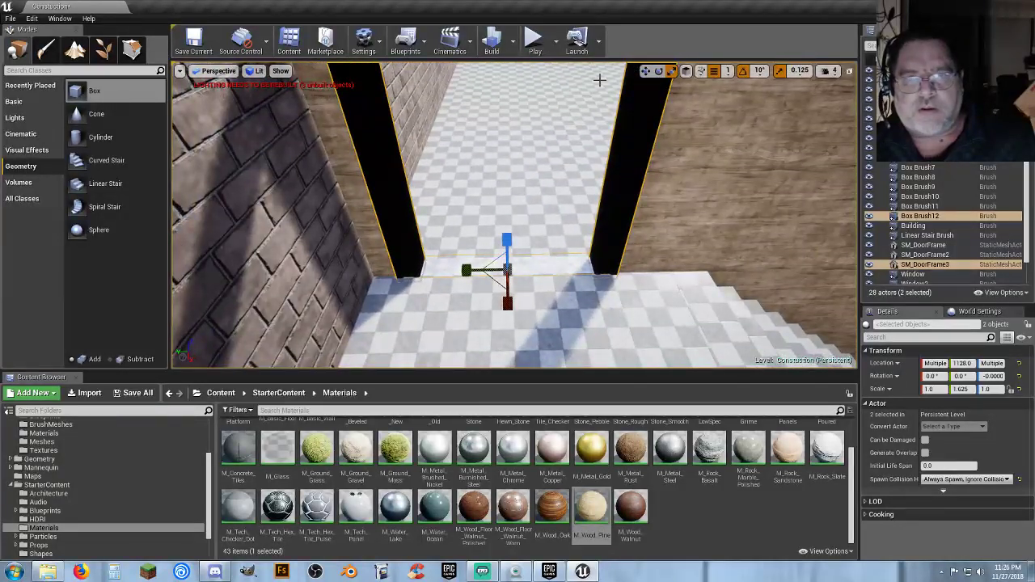
click(644, 72)
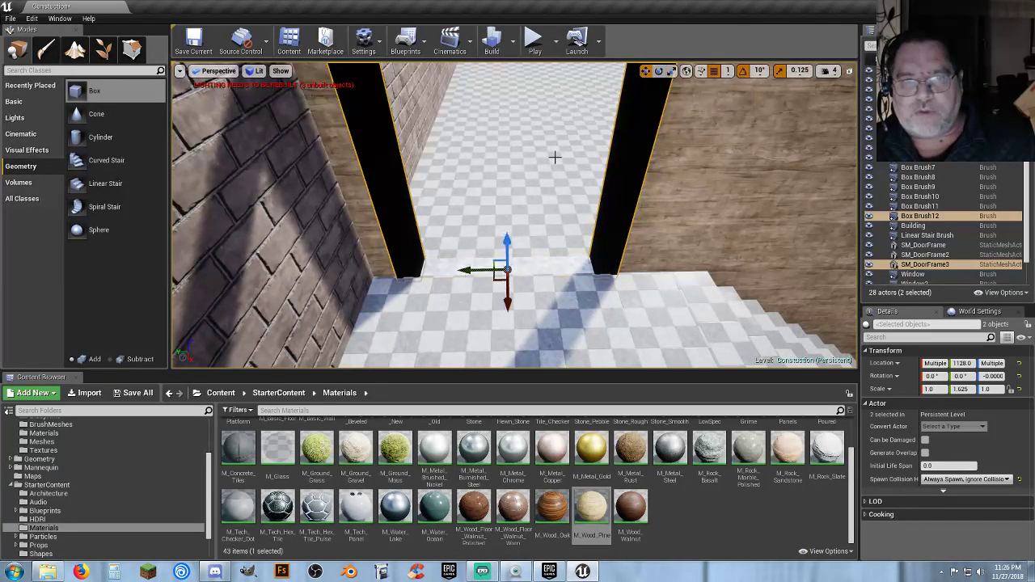
drag(472, 269, 485, 269)
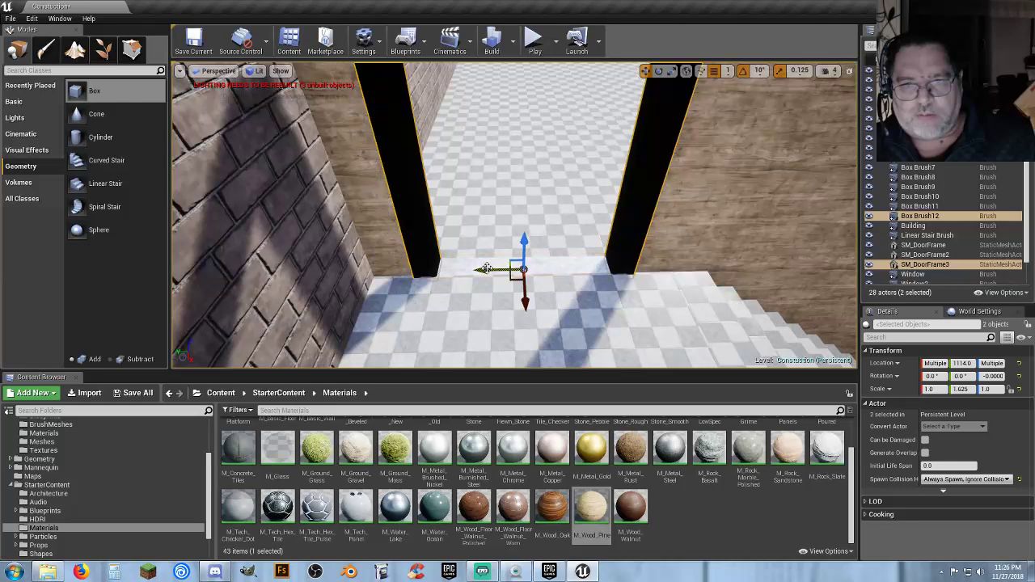
Duplicate the widened door frame and opening brush and lower the copies to the ground floor, directly beneath the upper doorway.
mouse_move(662, 273)
right_down()
mouse_move(753, 267)
mouse_move(614, 279)
mouse_move(720, 239)
mouse_move(744, 218)
mouse_move(696, 226)
mouse_move(728, 191)
mouse_move(712, 186)
mouse_move(673, 271)
right_up()
key(ctrl+w)
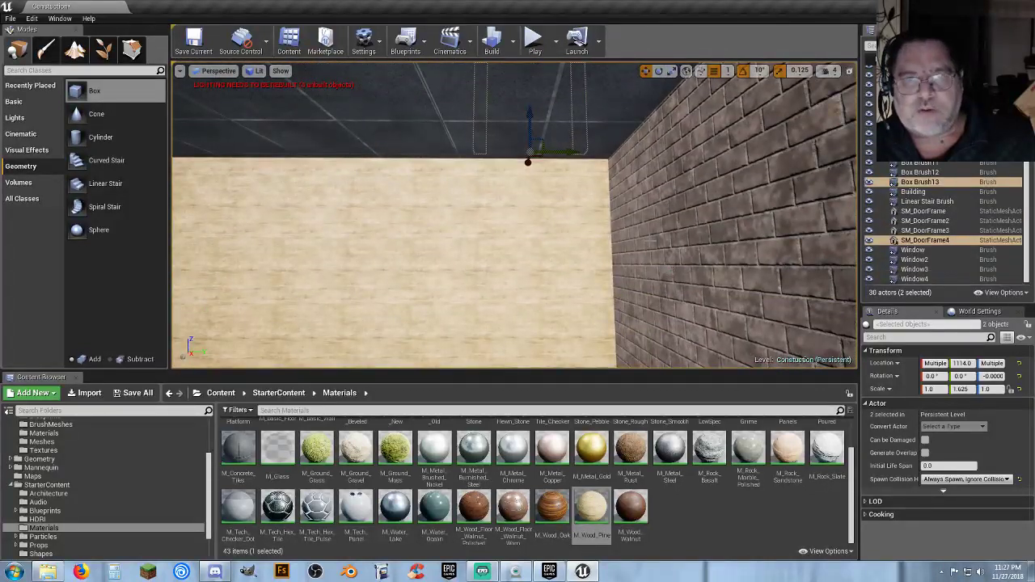
drag(530, 119, 530, 364)
right_drag(531, 267, 540, 340)
mouse_move(550, 299)
right_down()
mouse_move(534, 267)
mouse_move(550, 298)
right_up()
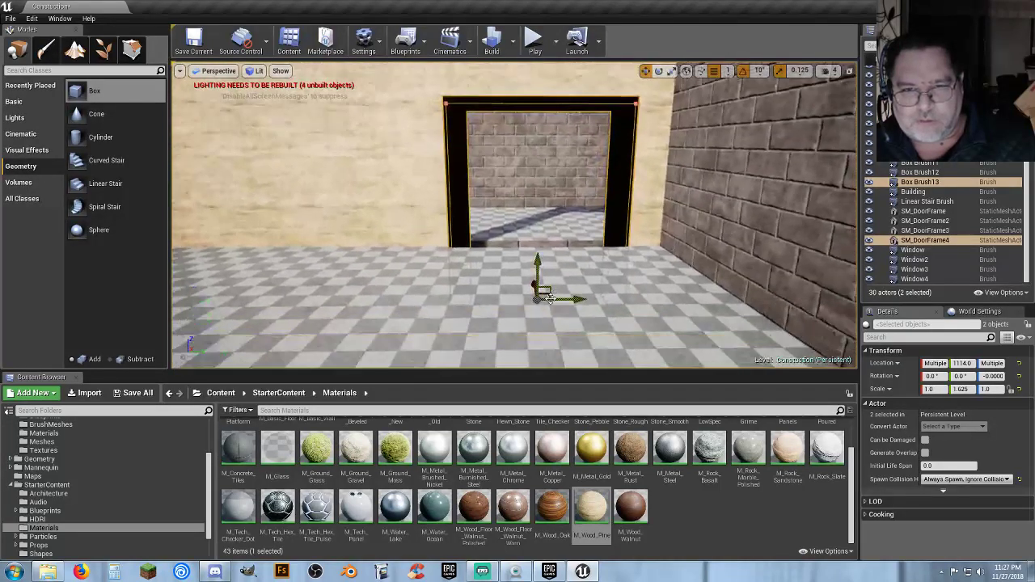
drag(540, 261, 540, 228)
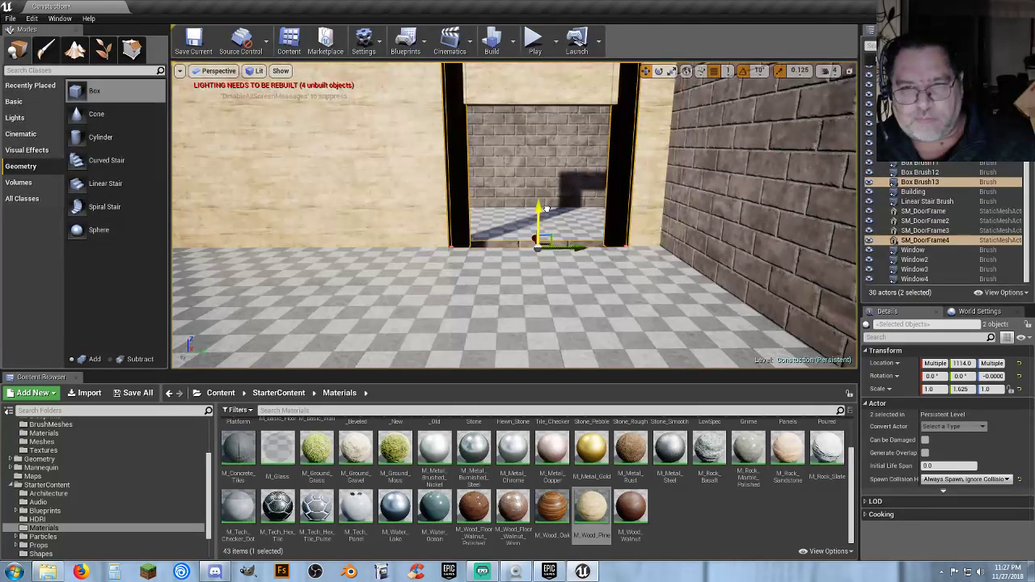
Set the Y scale of the duplicated ground-floor door frame and opening brush to 1.
right_drag(565, 277, 573, 227)
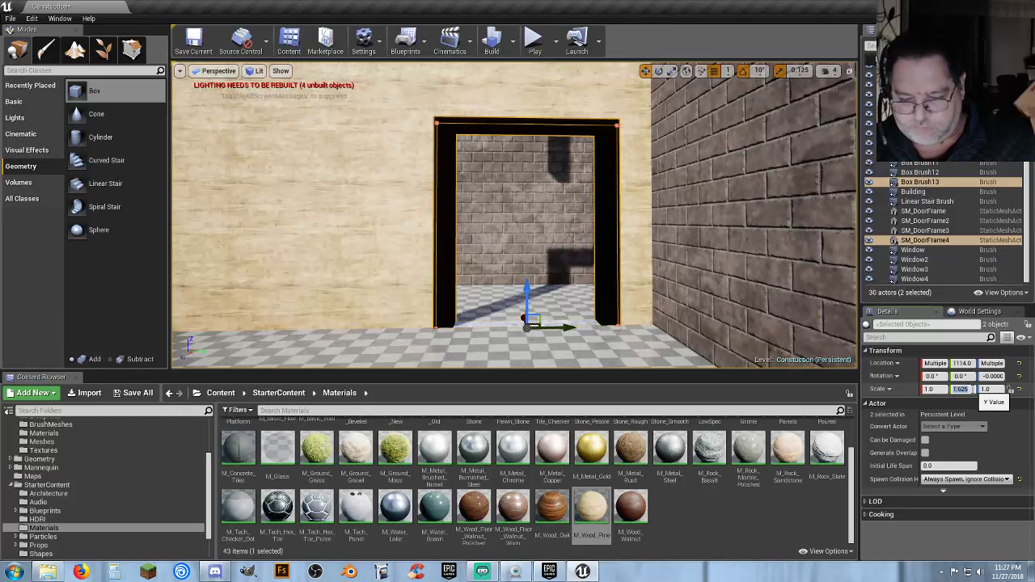
text(1)
key(Tab)
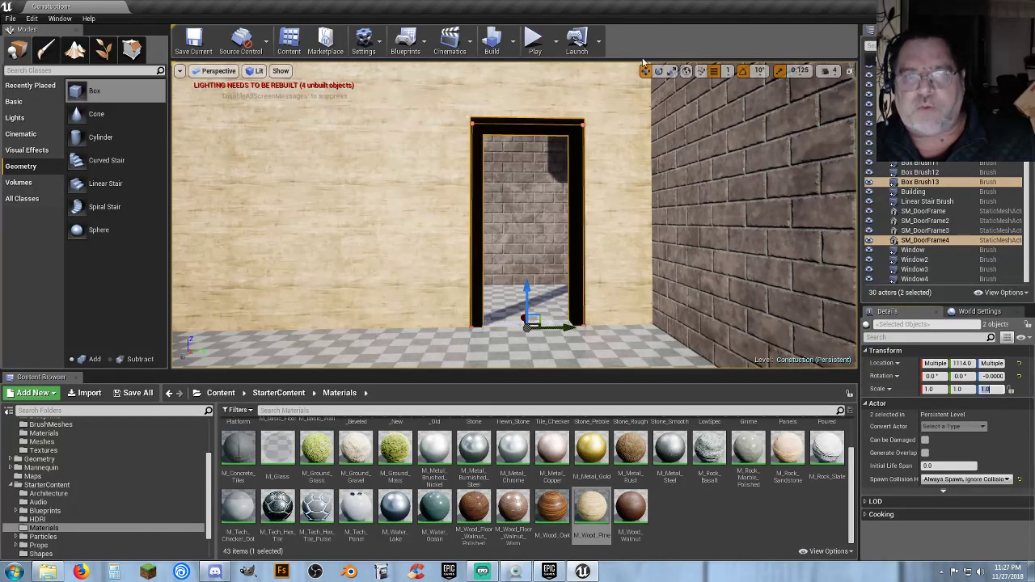
Playtest the level and walk through the building to check the new ground-floor doorway in the pine wall.
click(533, 38)
key(w)
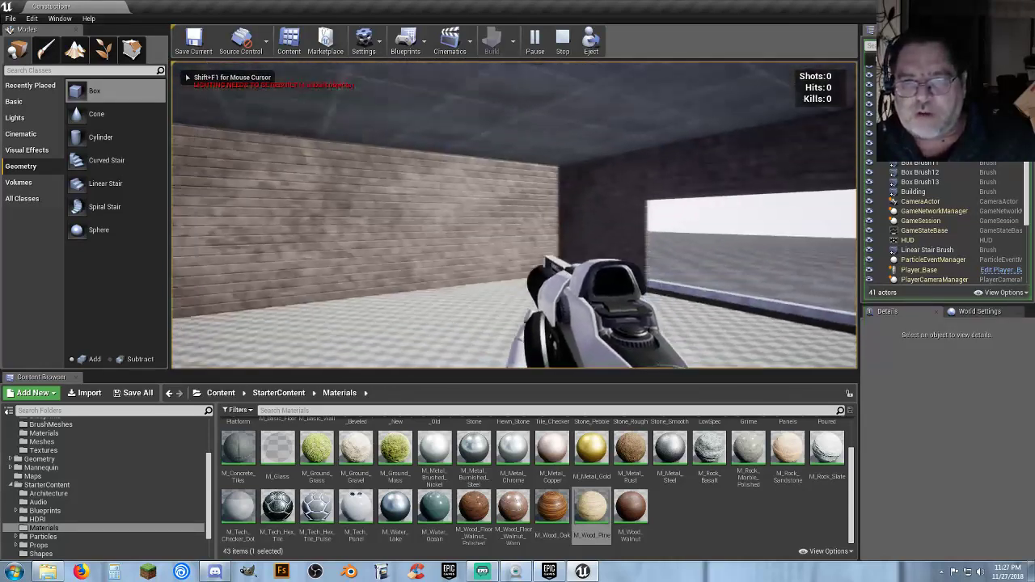
key(w)
key(w)
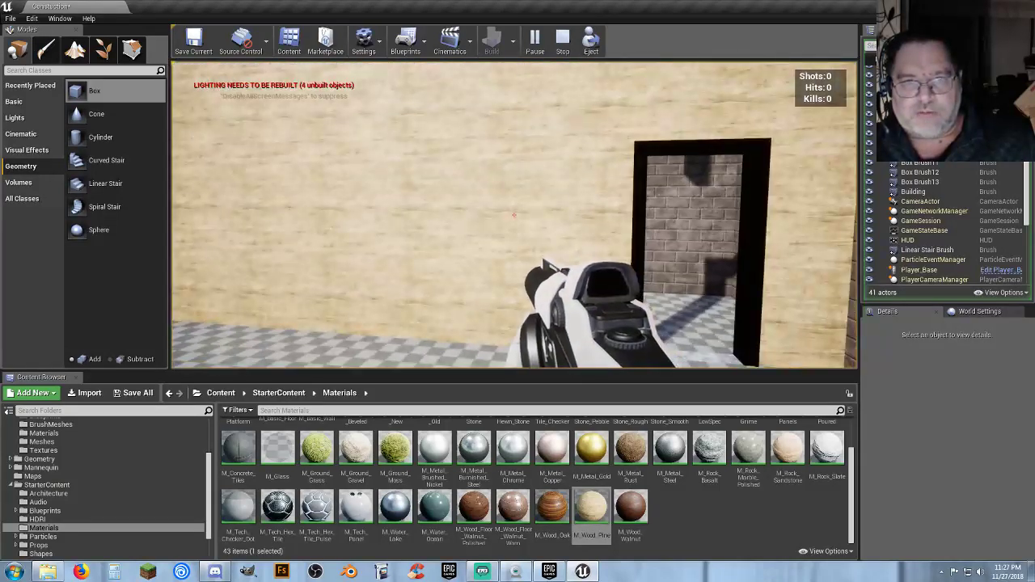
key(Escape)
Duplicate the linear stair brush and change the copy's brush type to Subtractive.
right_drag(515, 215, 315, 213)
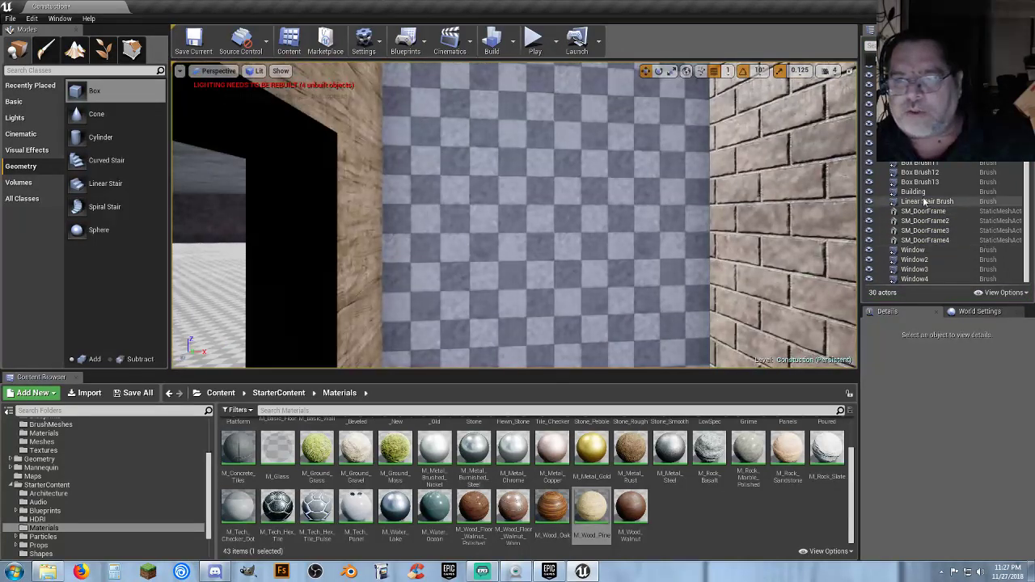
click(927, 202)
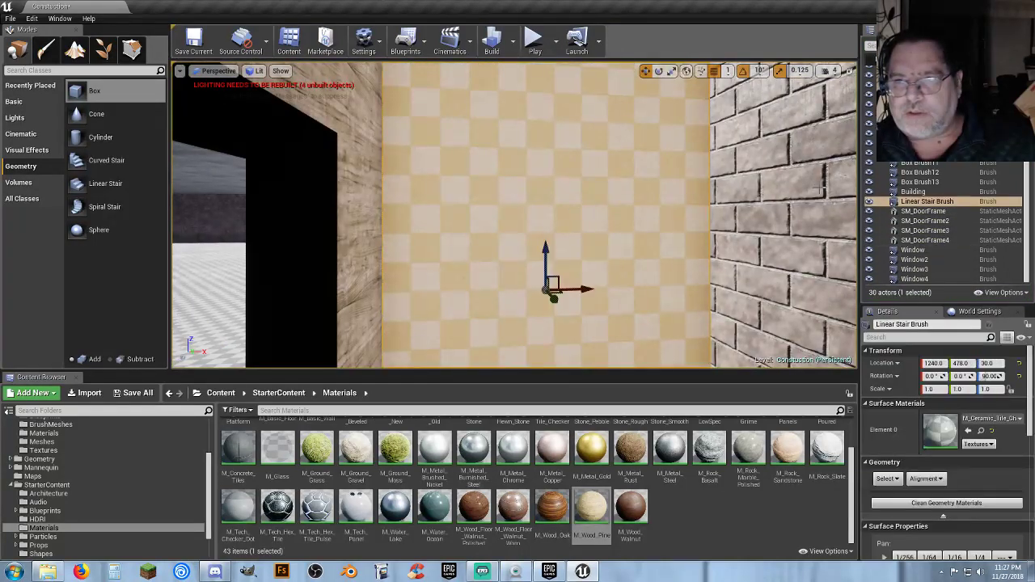
click(927, 201)
right_drag(667, 276, 833, 283)
right_drag(514, 215, 495, 198)
right_drag(580, 289, 660, 284)
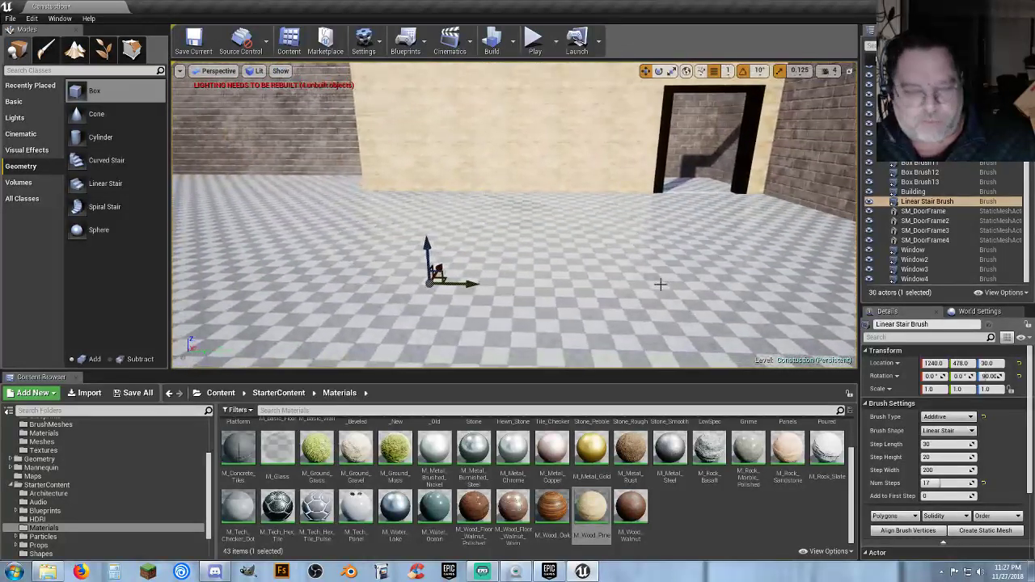
key(ctrl+w)
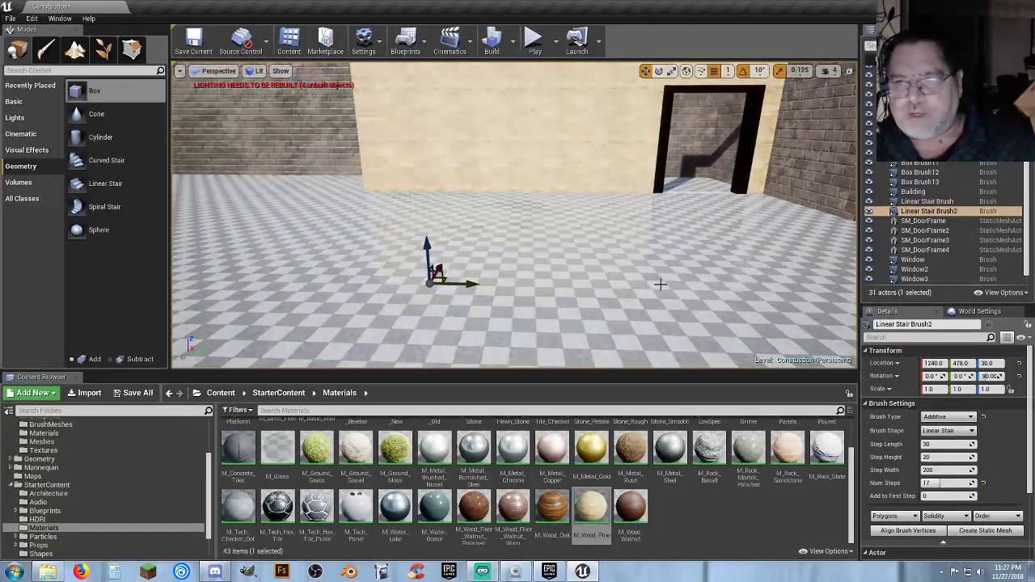
click(948, 417)
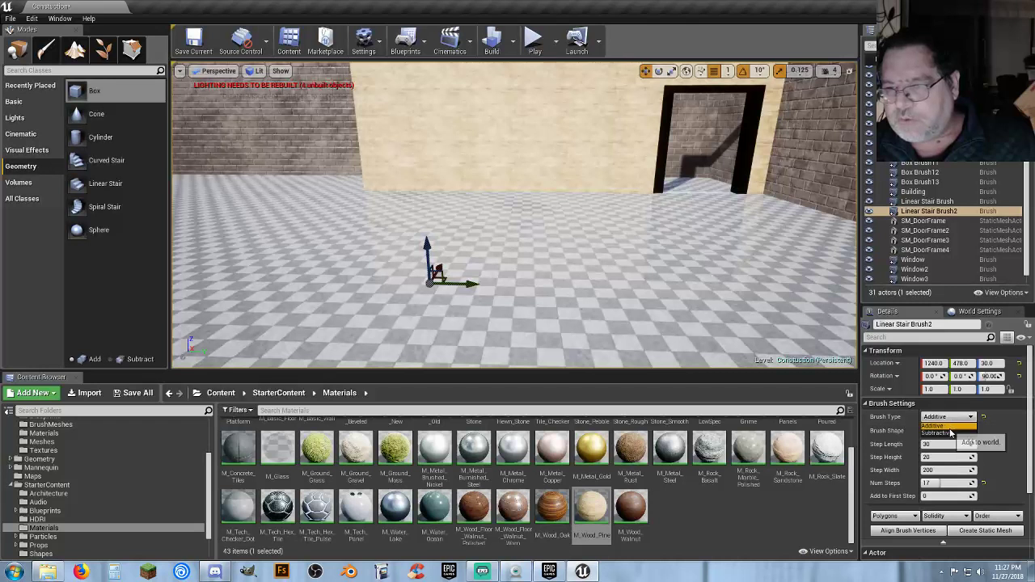
click(938, 433)
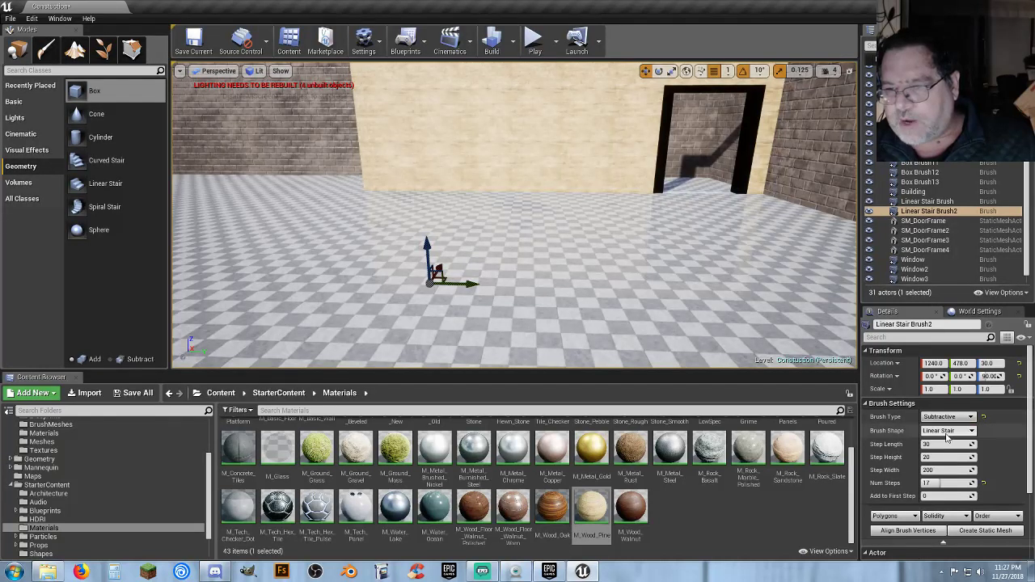
Set the subtractive stair brush to 16 steps and move it along Y to 508 to hollow out the space under the stairs.
click(941, 483)
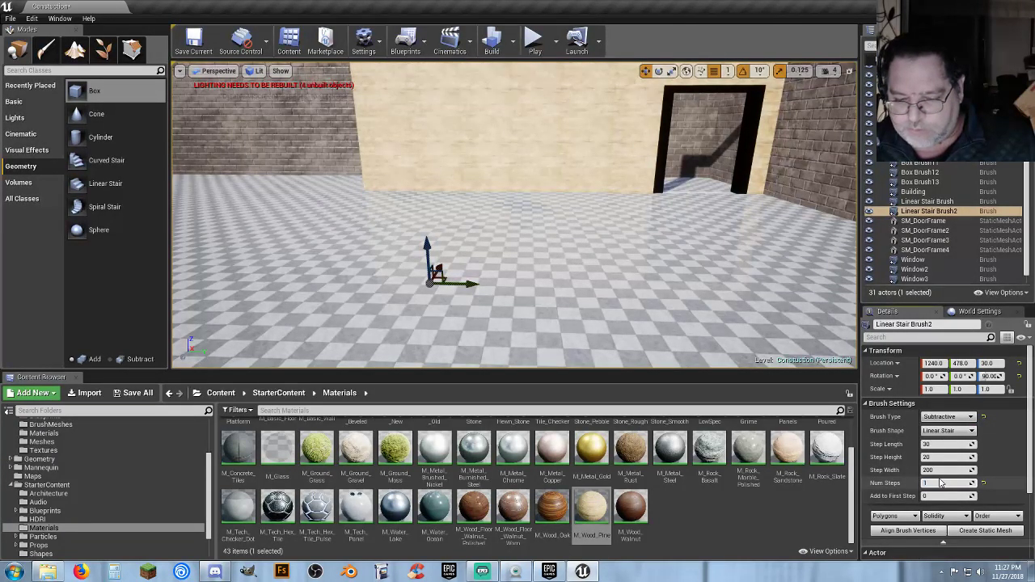
key(w)
right_drag(662, 313, 638, 300)
key(w)
drag(474, 326, 518, 322)
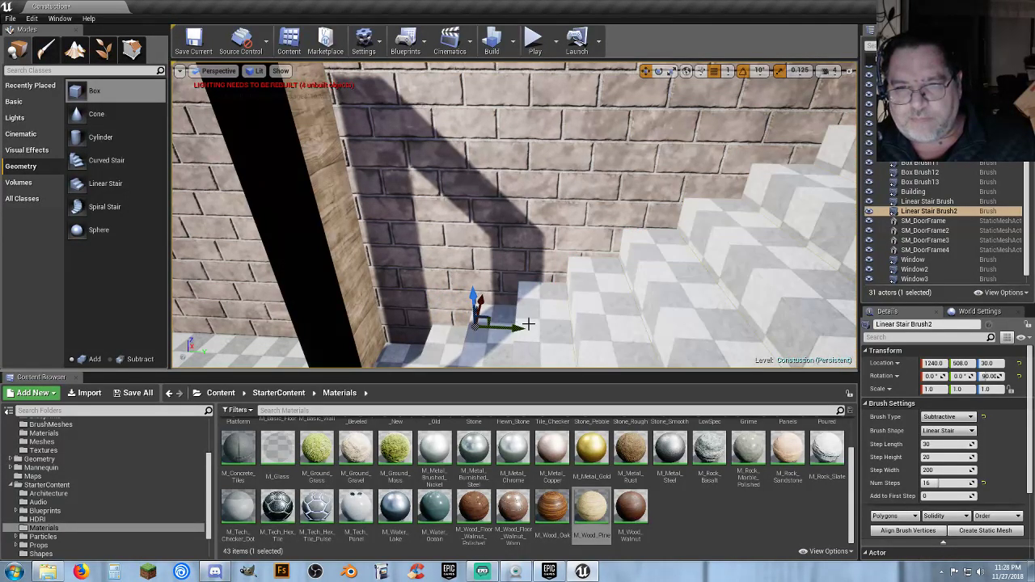
mouse_move(564, 303)
right_down()
mouse_move(323, 304)
mouse_move(348, 304)
mouse_move(364, 248)
right_up()
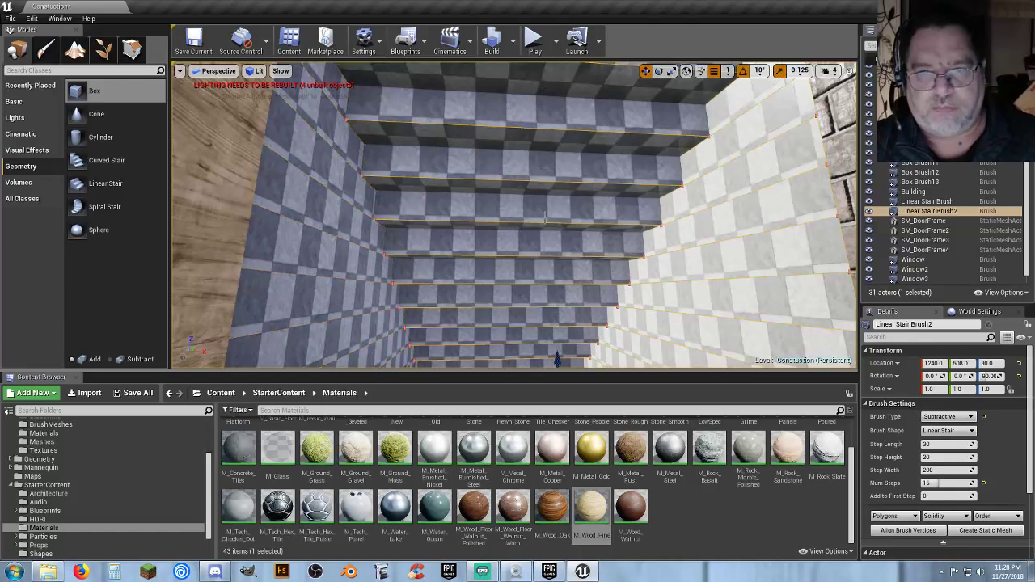
right_drag(546, 218, 809, 250)
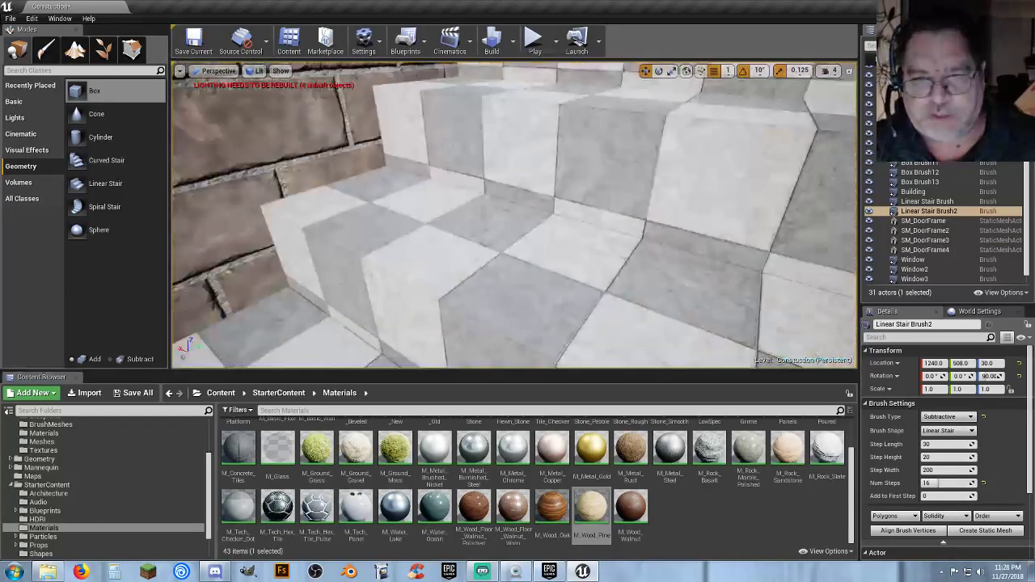
Apply the M_Metal_Rust material to all adjacent surfaces of the hollowed space under the stairs.
mouse_move(559, 352)
right_down()
mouse_move(574, 364)
mouse_move(547, 339)
right_up()
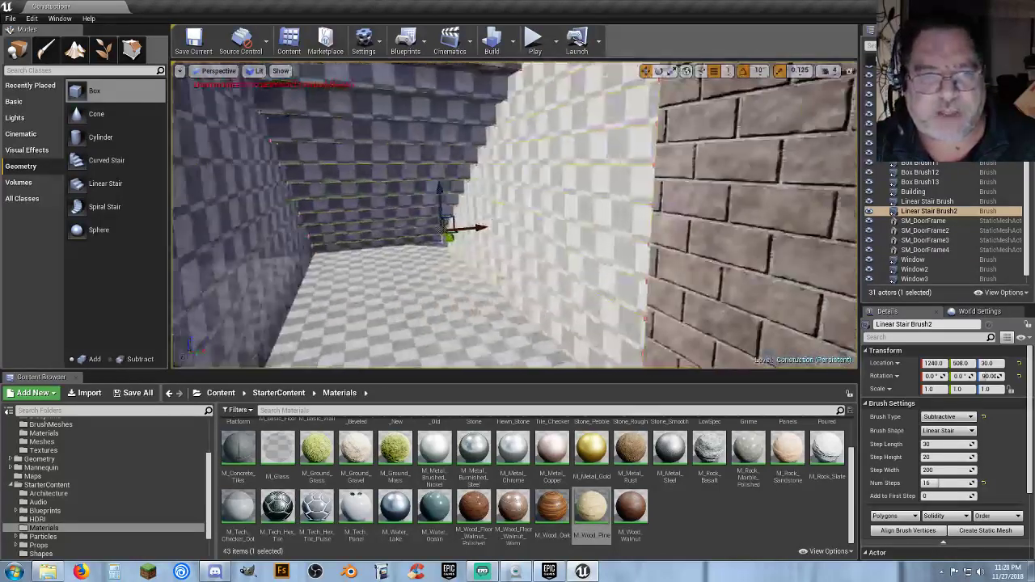
right_drag(542, 221, 542, 221)
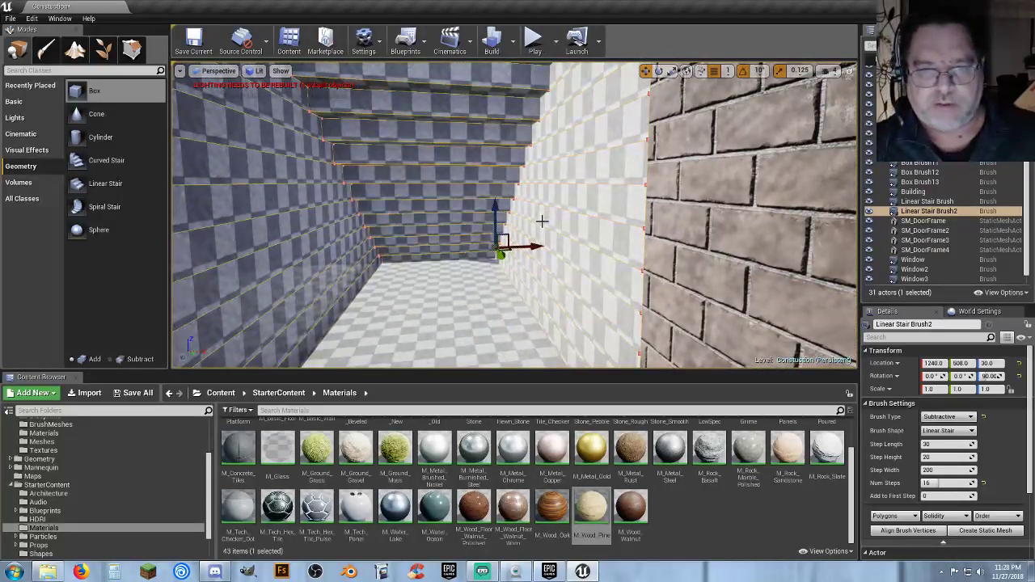
right_click(533, 304)
click(533, 304)
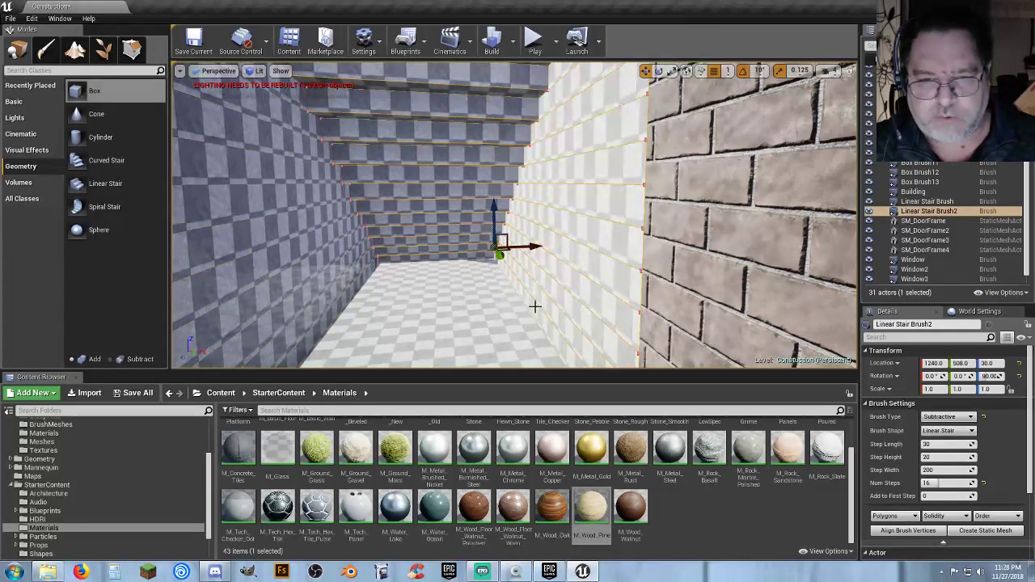
click(541, 318)
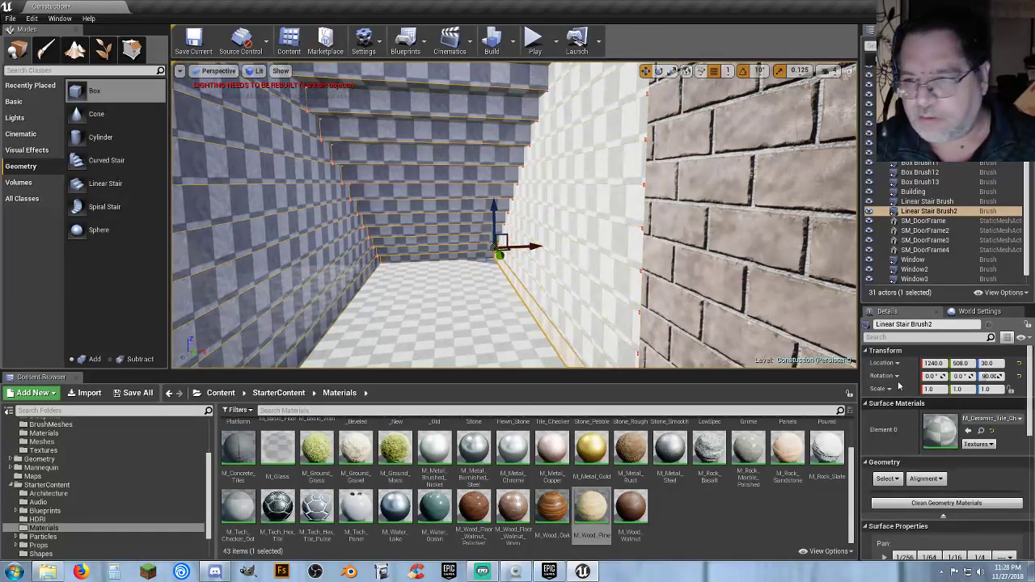
click(887, 478)
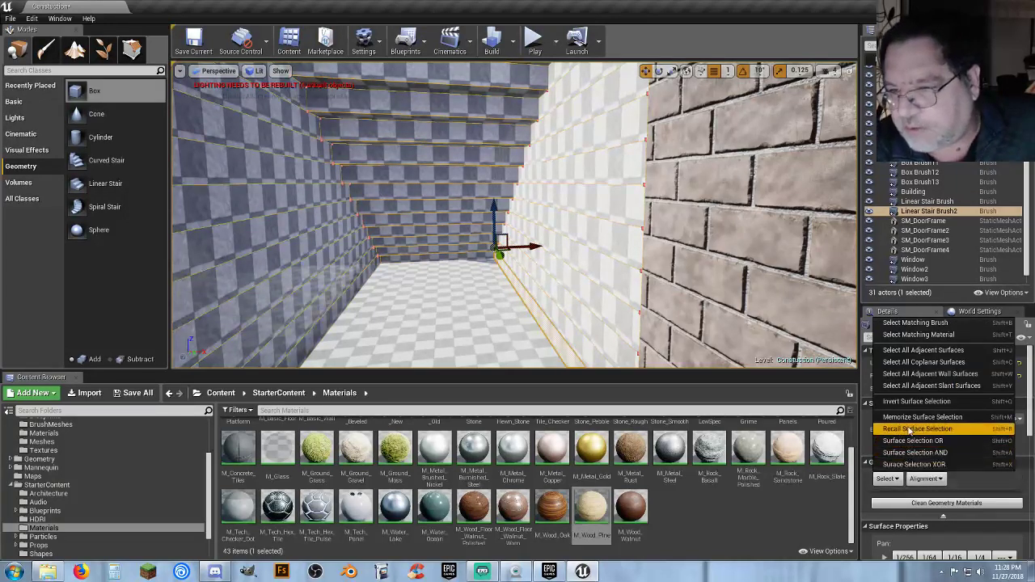
click(950, 352)
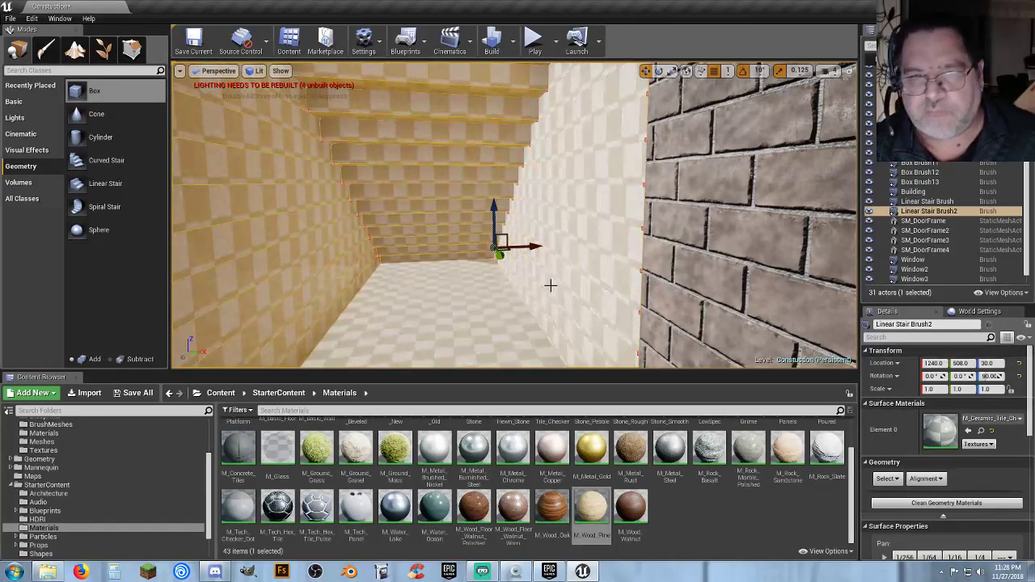
right_drag(548, 284, 518, 364)
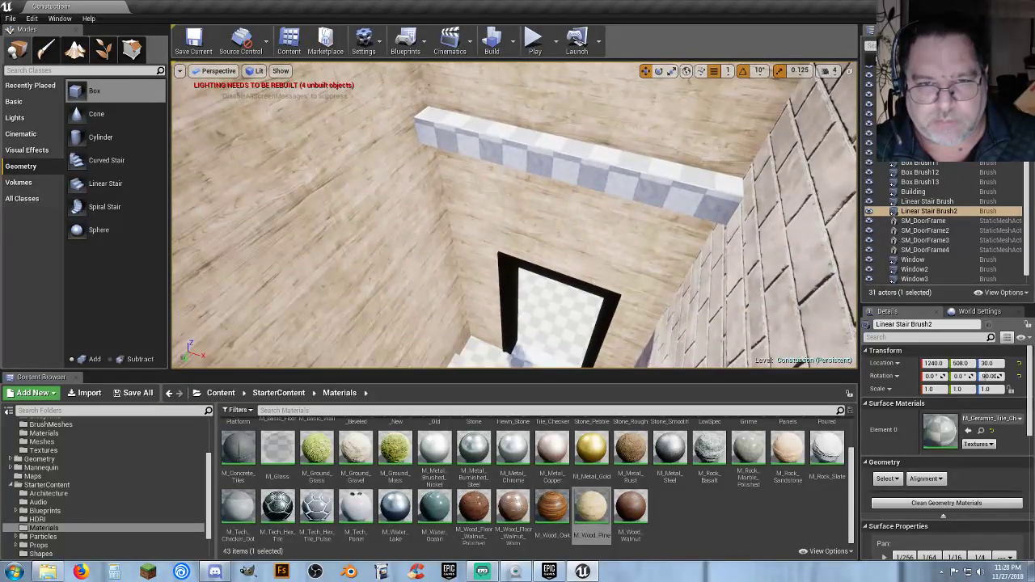
right_drag(549, 315, 316, 340)
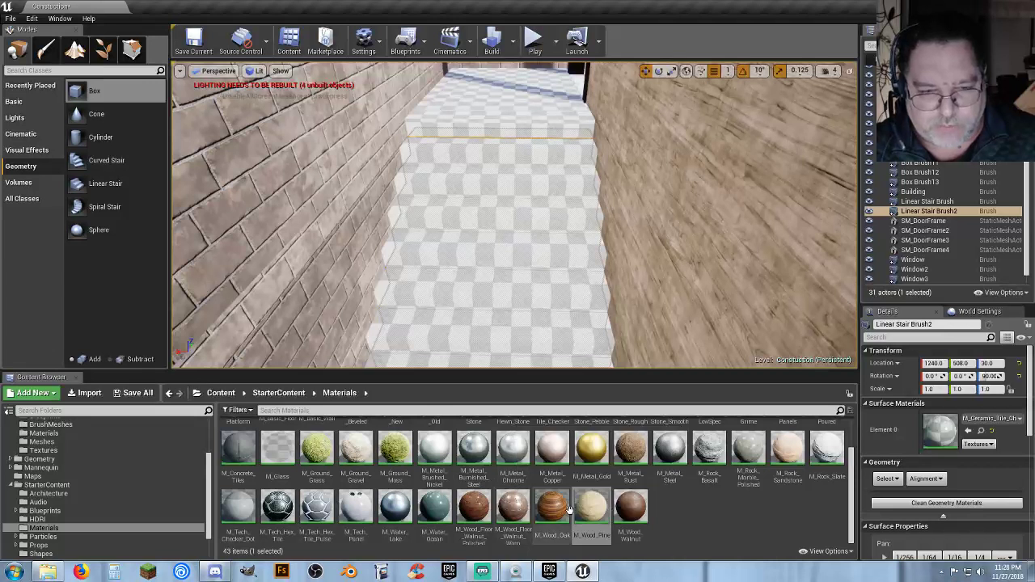
scroll(692, 510, up, 1)
click(631, 484)
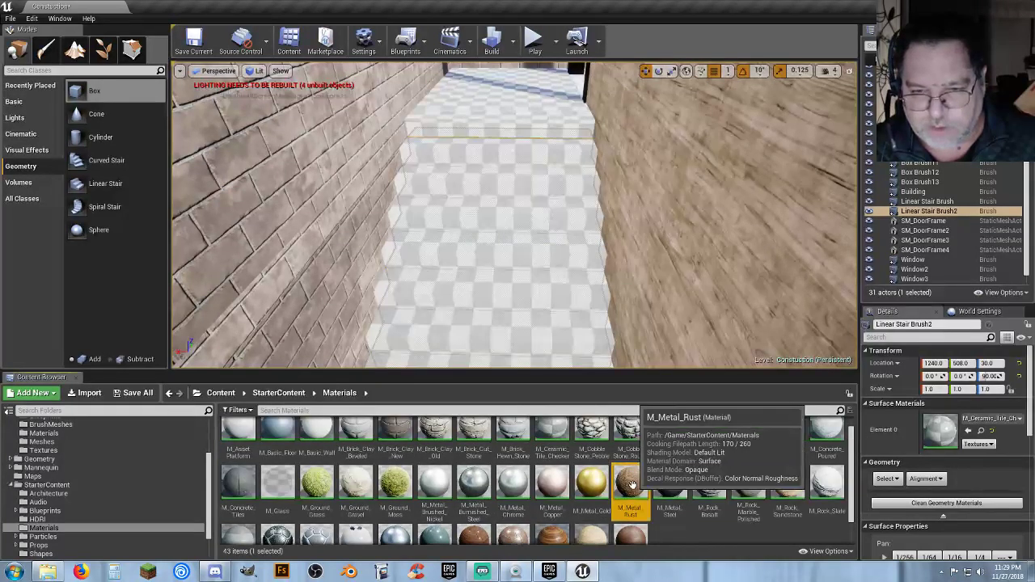
click(969, 432)
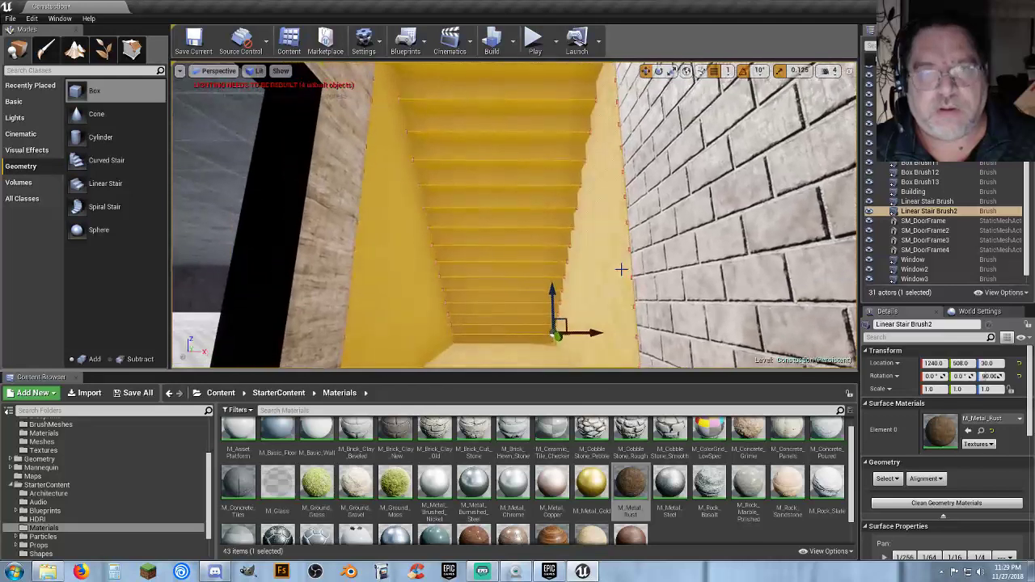
Playtest the level and walk to the pine-wall doorway at the foot of the stairs.
click(534, 42)
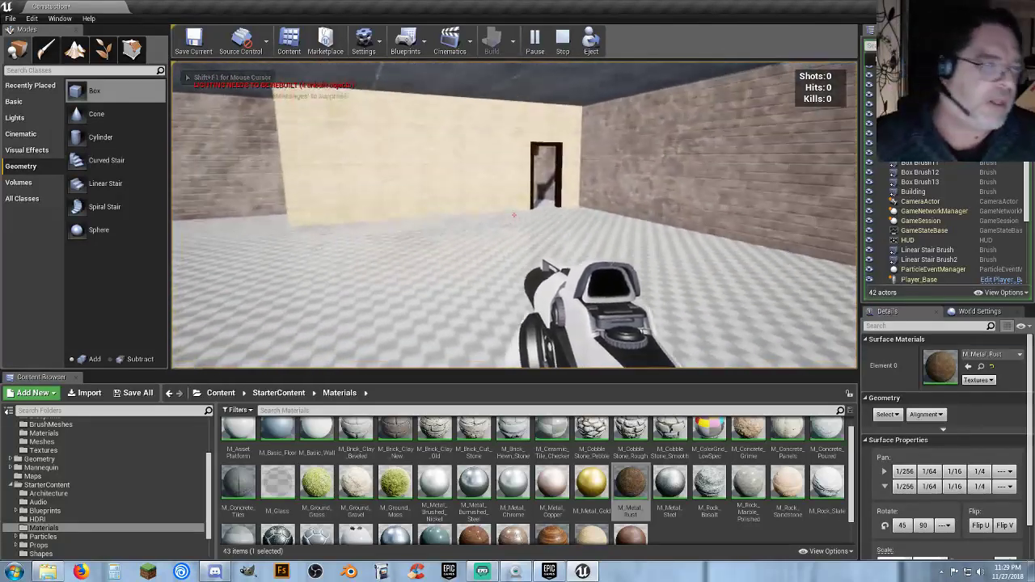
key(w)
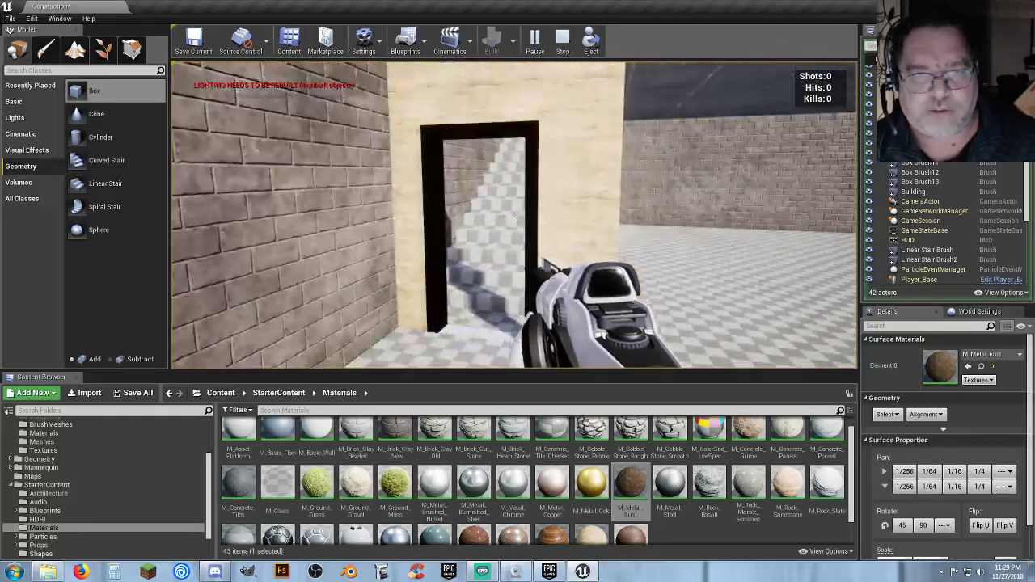
key(Escape)
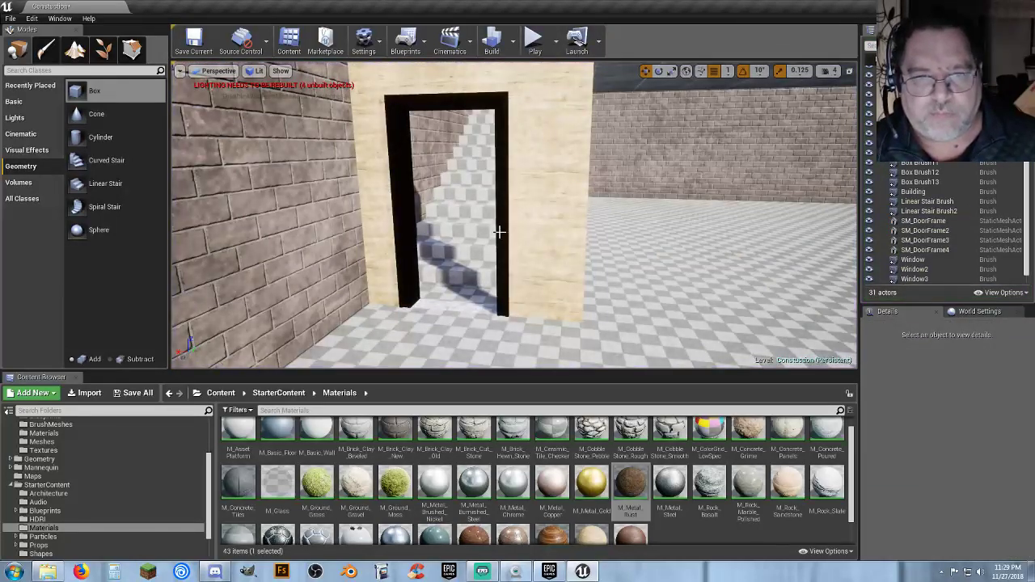
Move the short pine wall, its door frame and opening brush together along Y, away from the stairs, placing the wall at Y 411.
click(499, 232)
ctrl+click(915, 174)
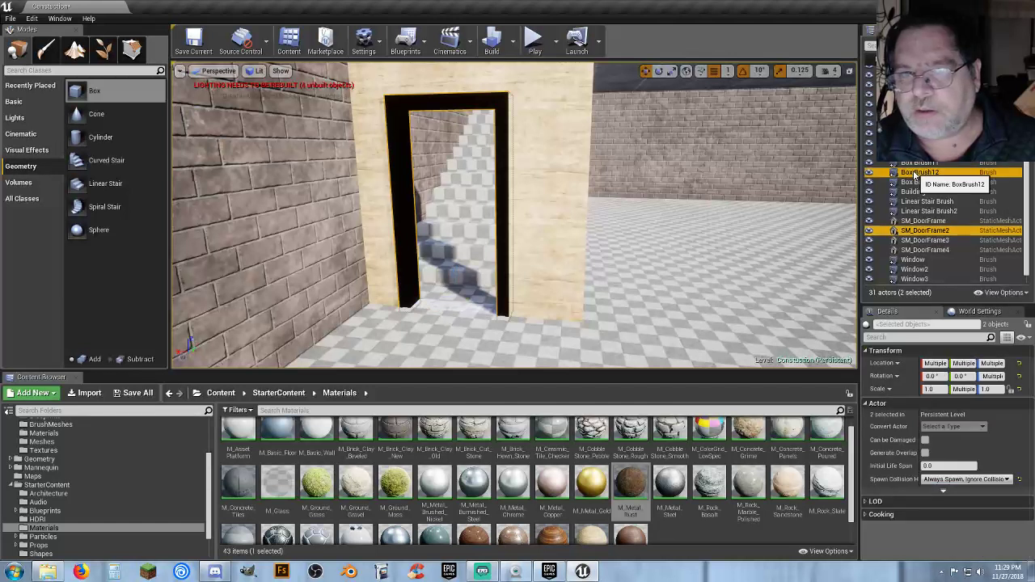
click(916, 164)
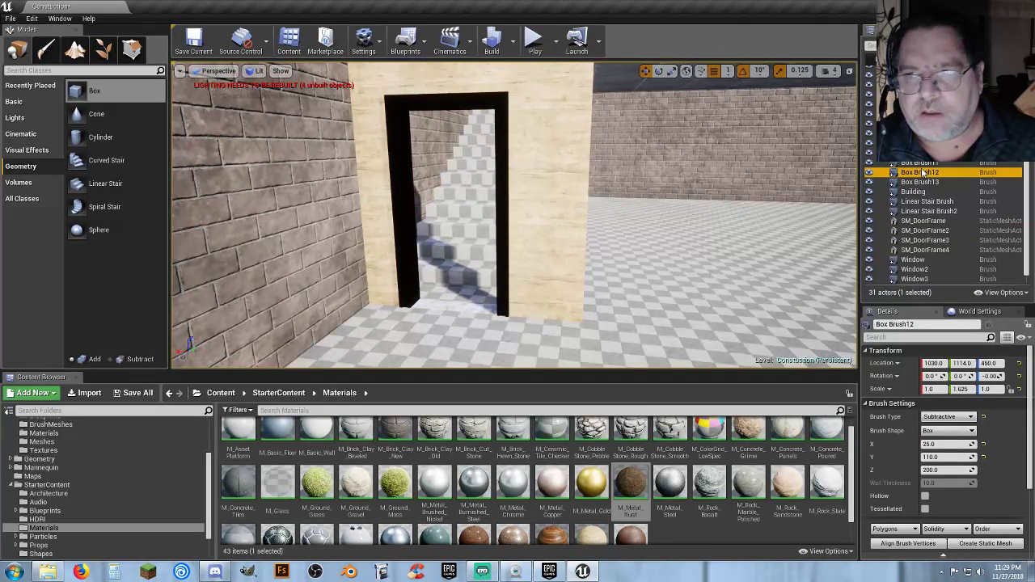
ctrl+click(926, 231)
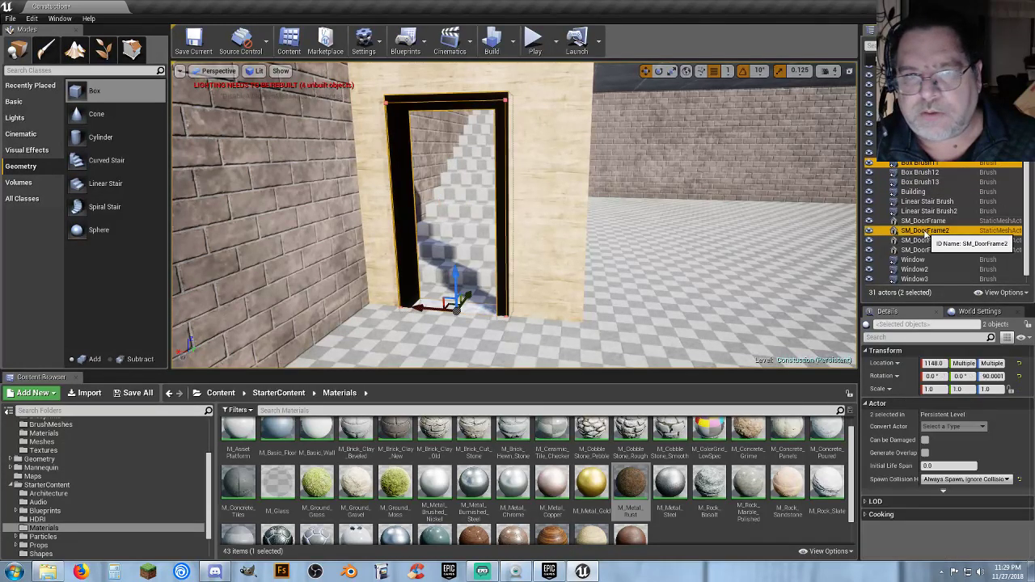
ctrl+click(539, 219)
mouse_move(722, 223)
right_down()
mouse_move(671, 223)
mouse_move(623, 170)
mouse_move(590, 190)
mouse_move(691, 208)
right_up()
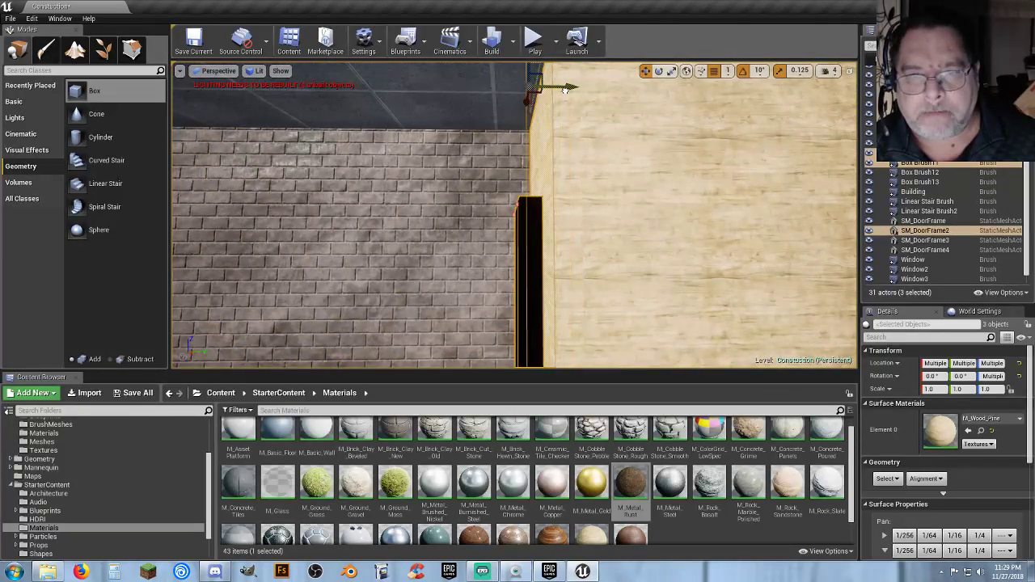
drag(564, 90, 564, 91)
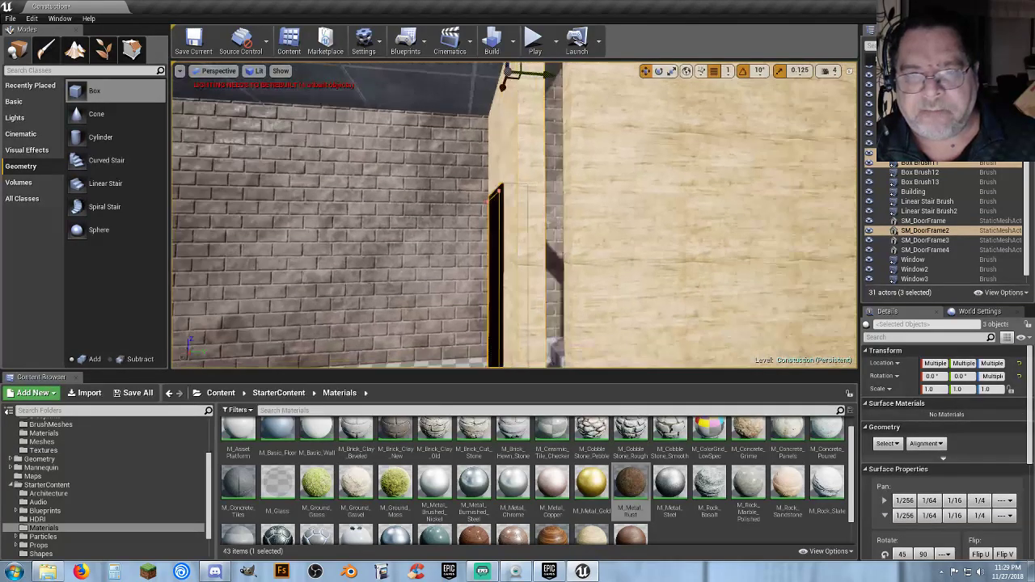
Playtest the level, walking through the stair doorways and around the pine walls to check the moved door wall.
click(535, 44)
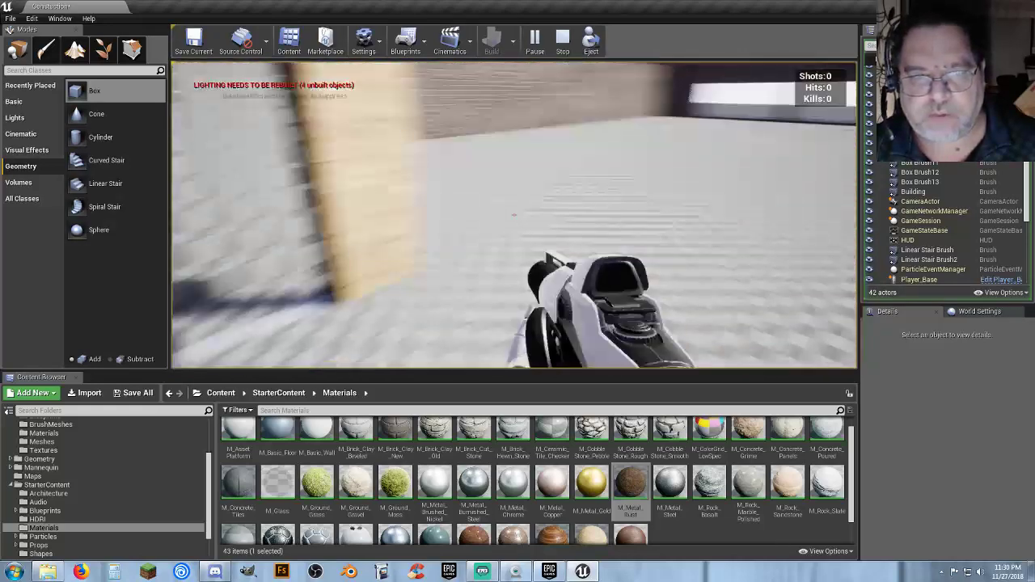
key(w)
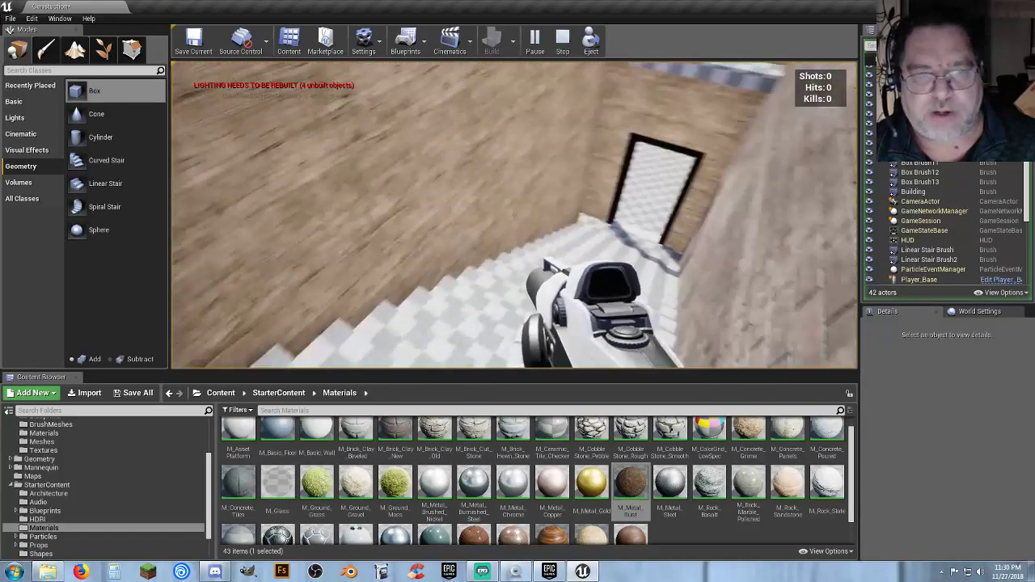
key(w)
key(w)
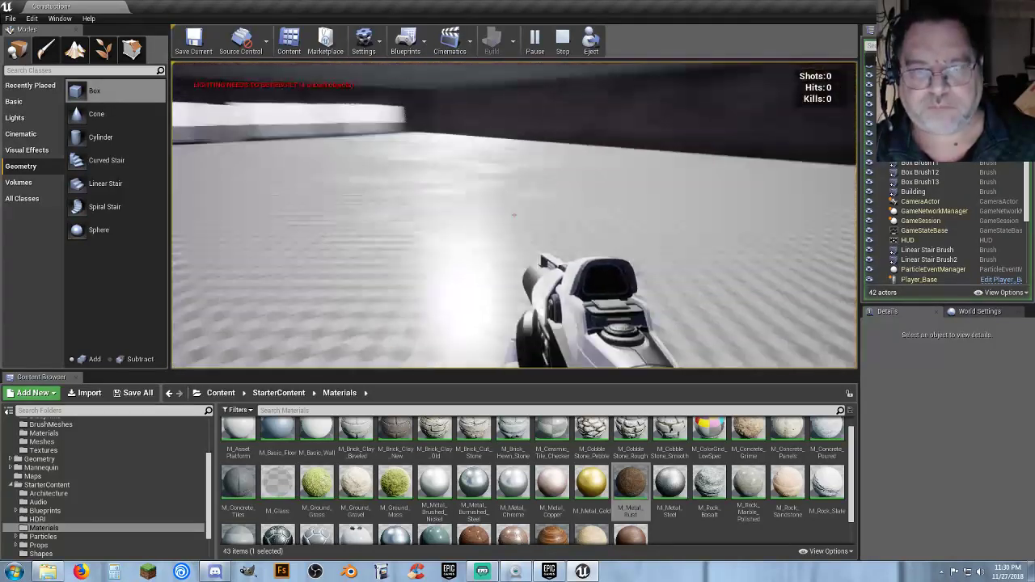
key(w)
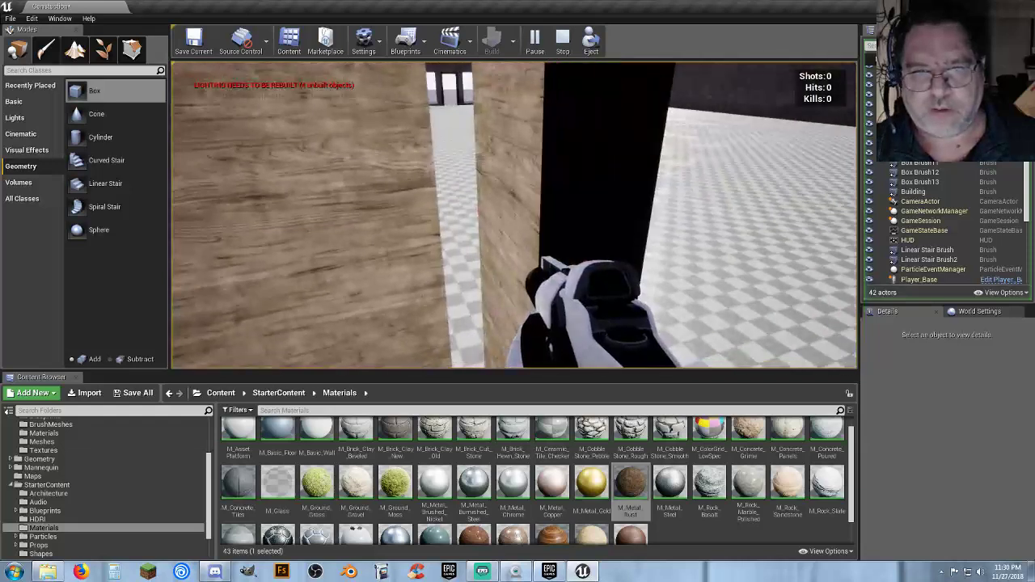
key(w)
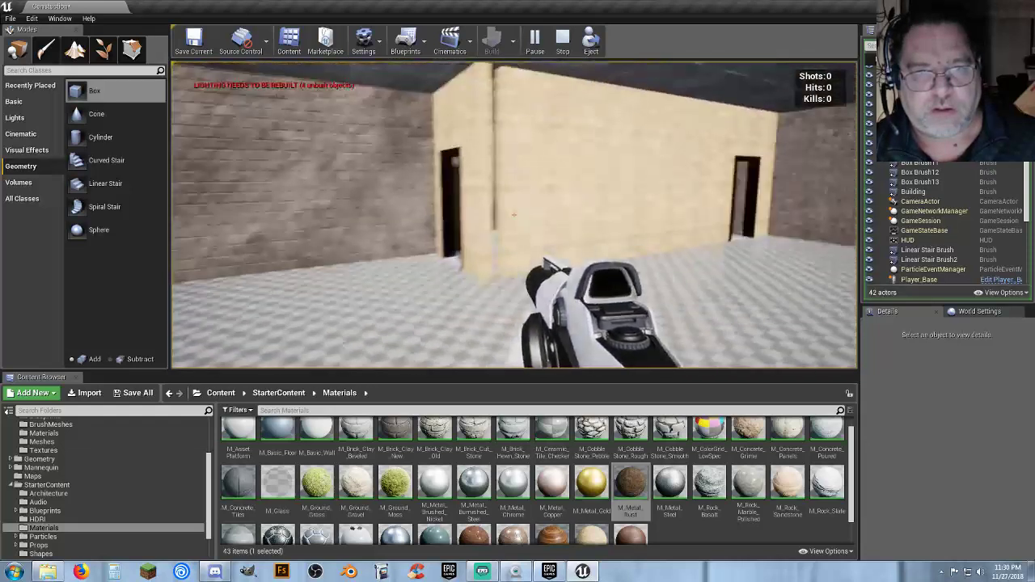
key(Escape)
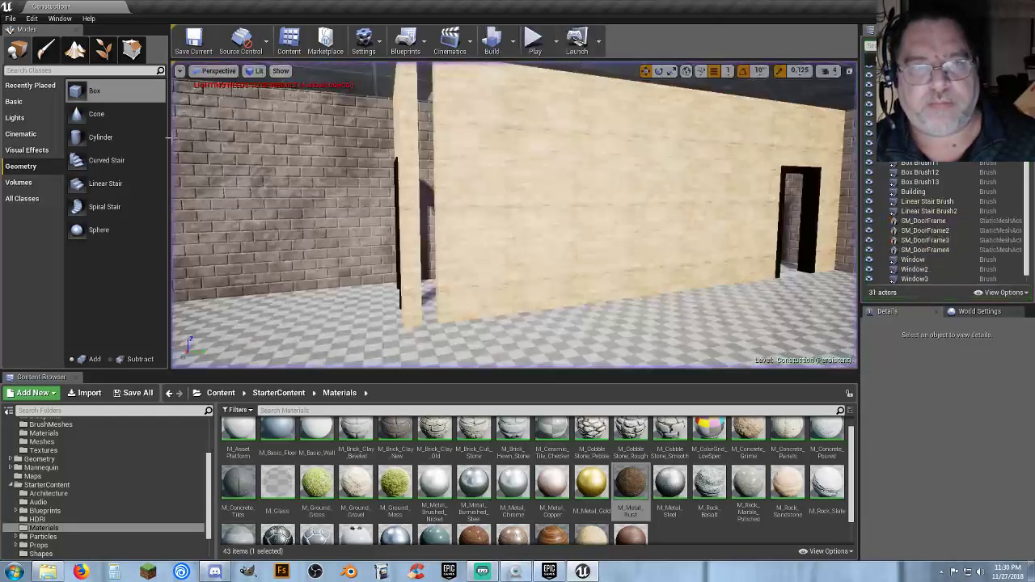
Move the long pine wall, Box Brush9, along Y to 820 so it meets the short door wall.
click(529, 215)
click(928, 153)
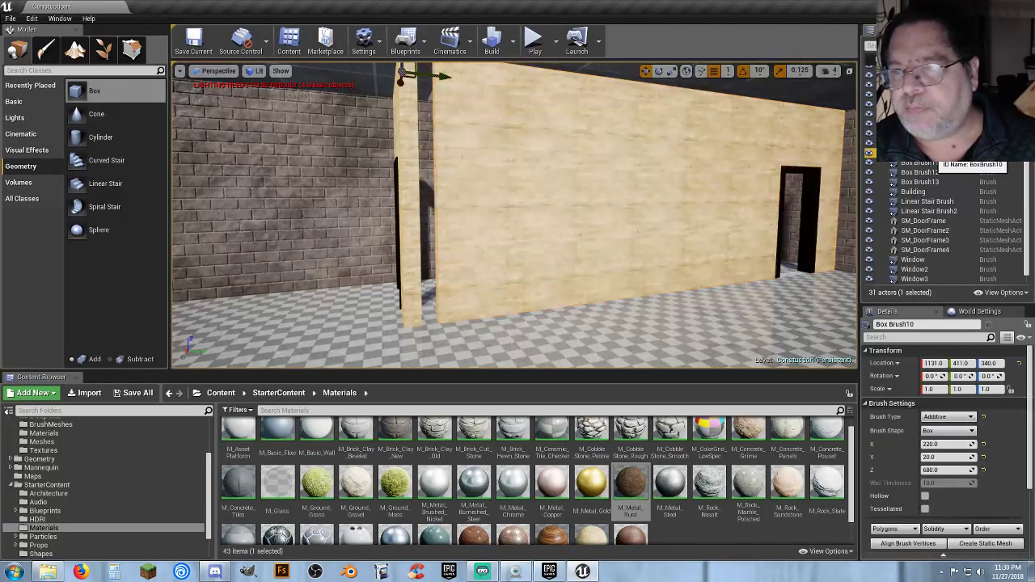
click(927, 143)
mouse_move(714, 205)
right_down()
mouse_move(744, 205)
mouse_move(695, 178)
mouse_move(715, 205)
right_up()
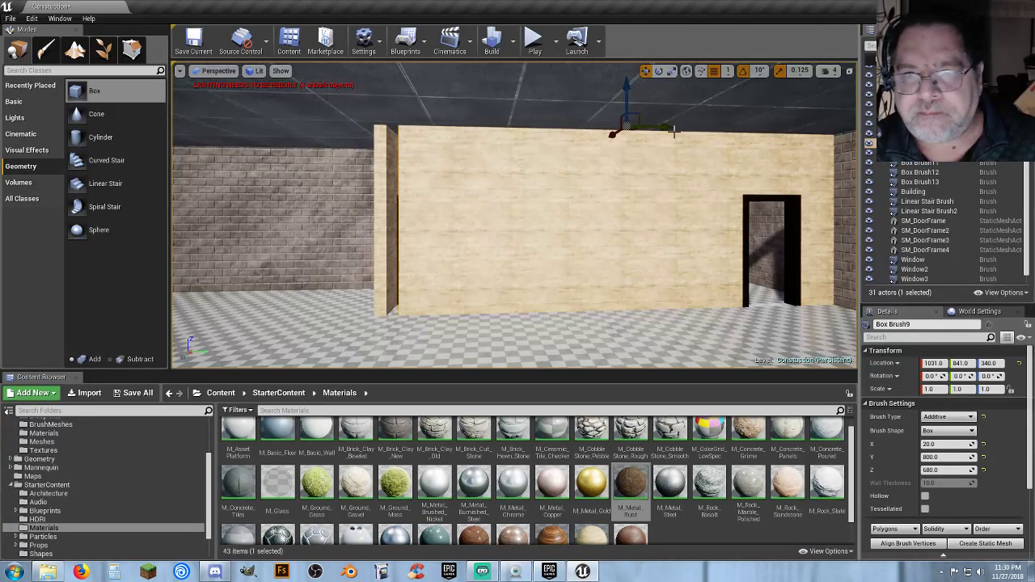
drag(666, 129, 656, 131)
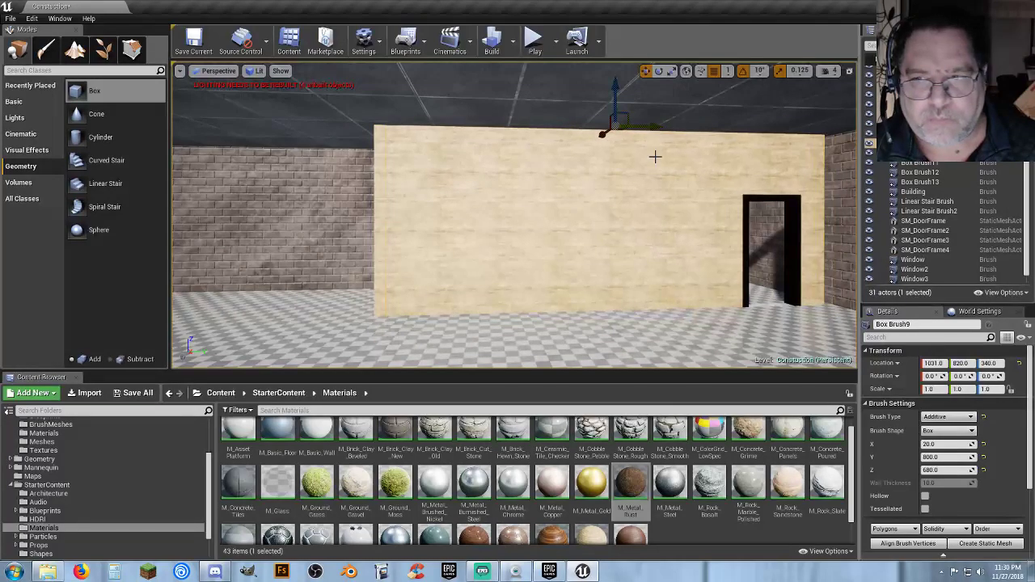
right_drag(654, 154, 615, 214)
key(w)
key(s)
right_drag(574, 162, 680, 206)
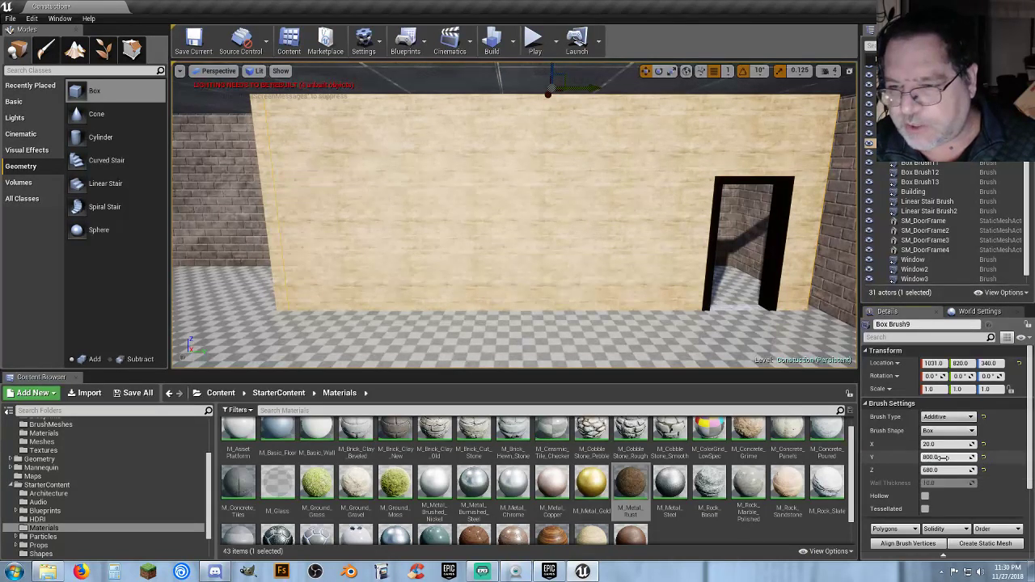
Set the long pine wall's Y size to 820 and move it along Y to 831.
click(943, 457)
text(8)
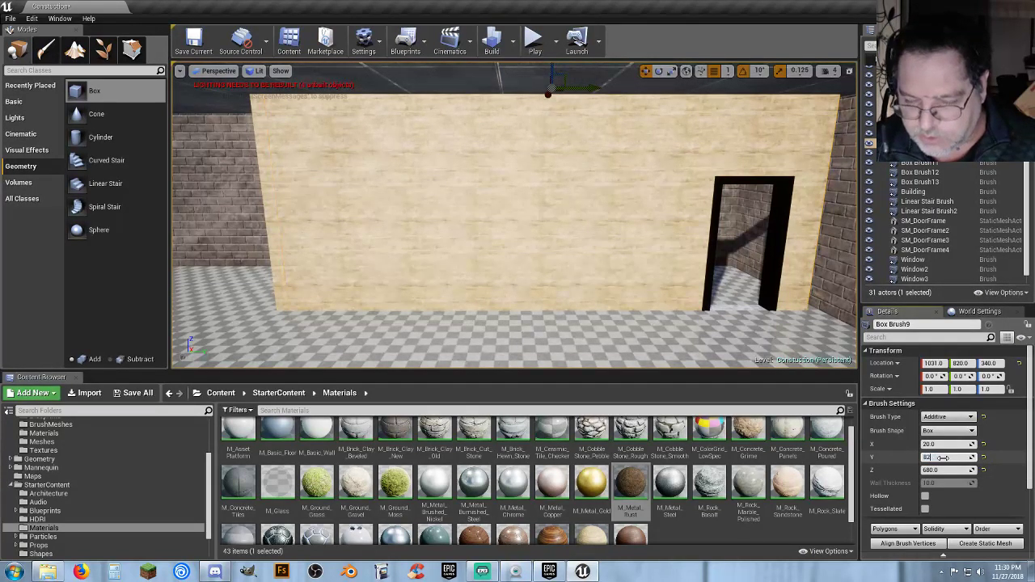
text(20)
key(Tab)
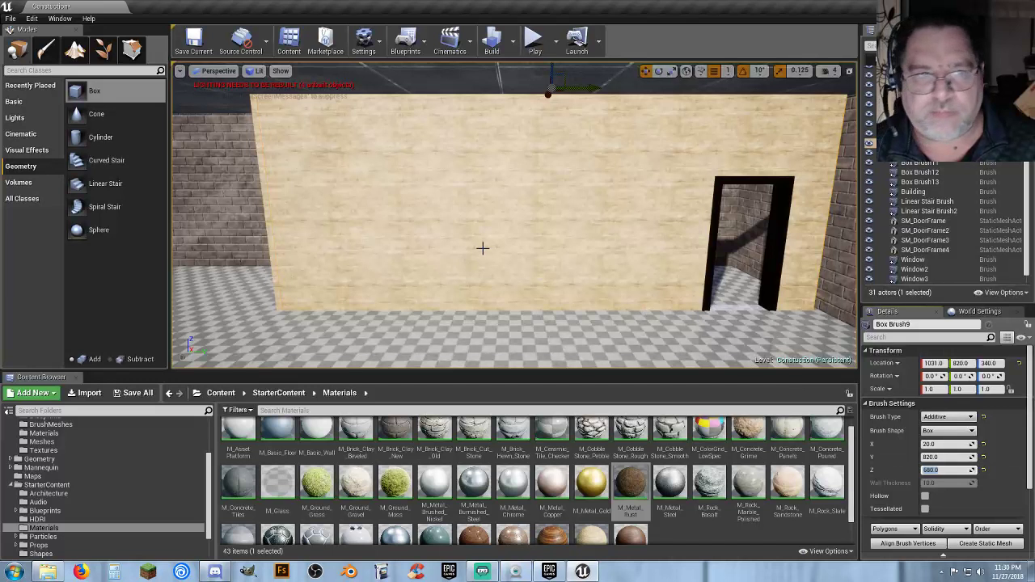
drag(594, 92, 595, 92)
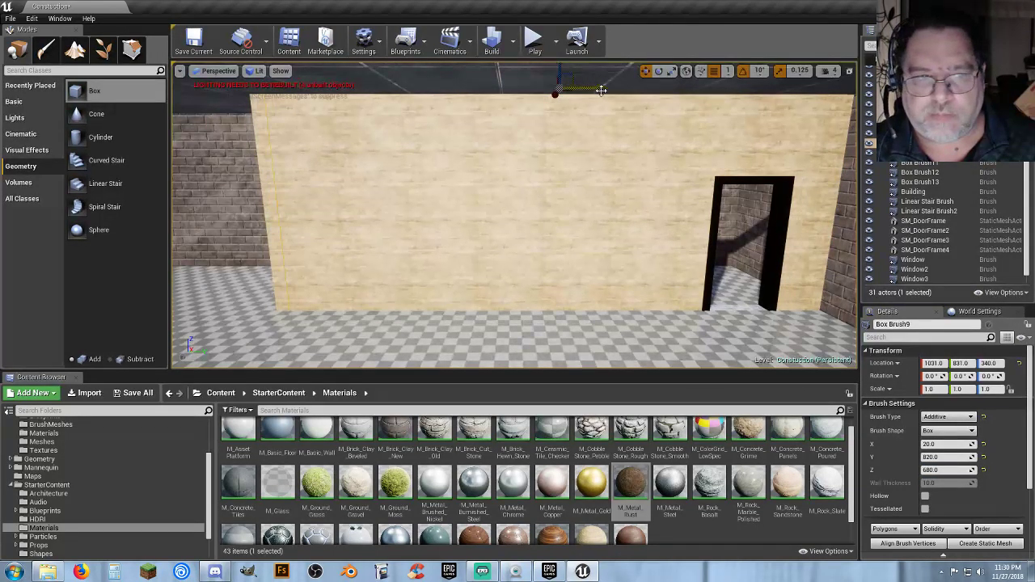
Set the Y size of the subtractive stairwell brush, Box Brush8, to 520 and move it along Y to 698.
right_drag(500, 210, 340, 251)
right_drag(453, 219, 414, 252)
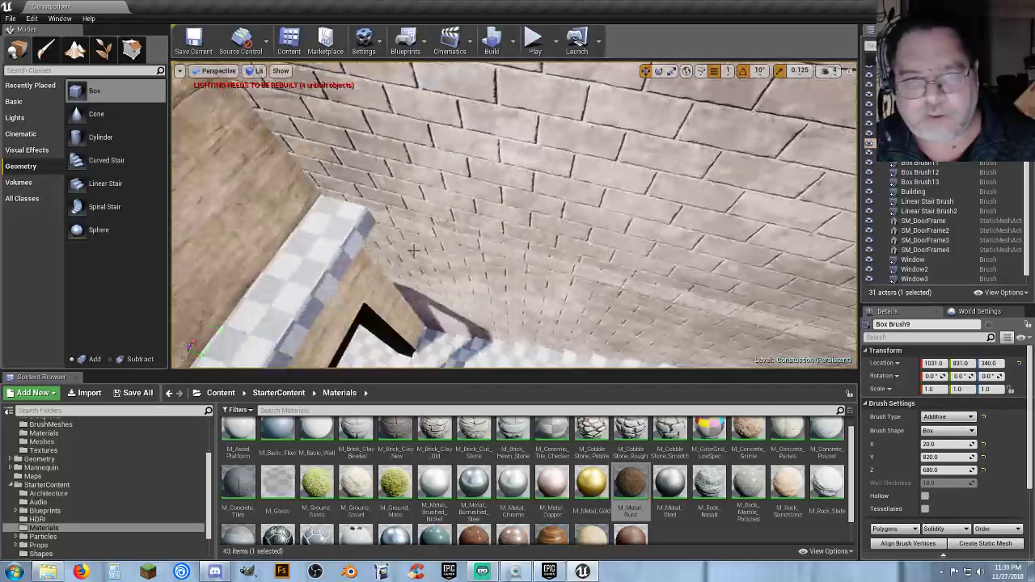
click(353, 234)
mouse_move(353, 235)
right_down()
mouse_move(404, 259)
mouse_move(413, 227)
mouse_move(356, 226)
mouse_move(291, 251)
right_up()
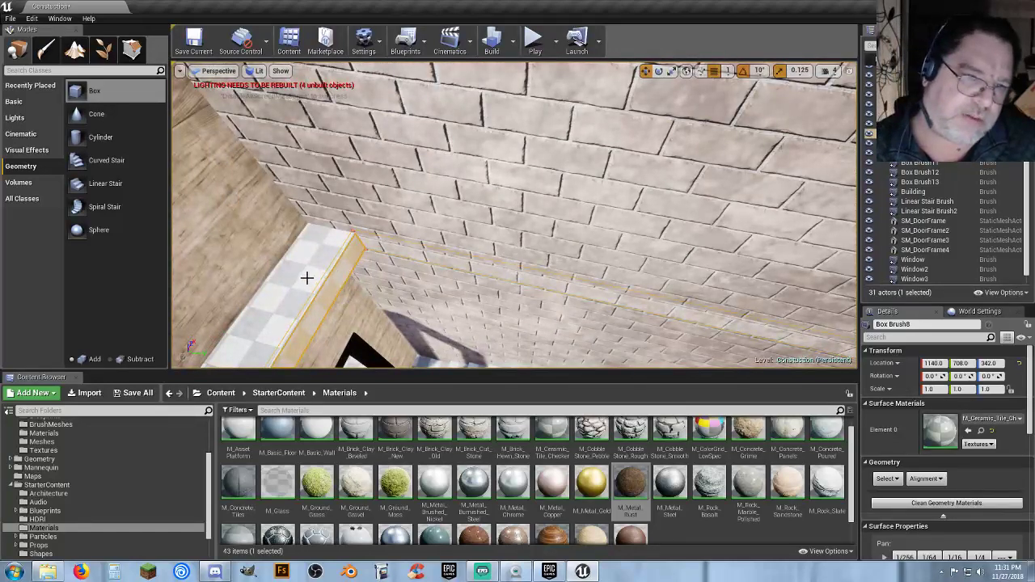
right_drag(292, 274, 372, 277)
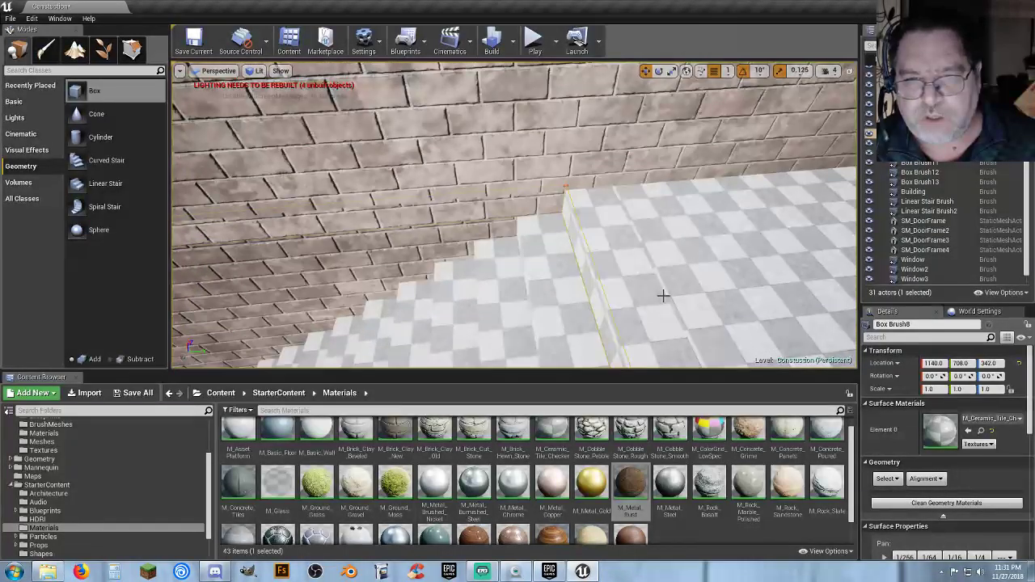
right_drag(664, 296, 518, 235)
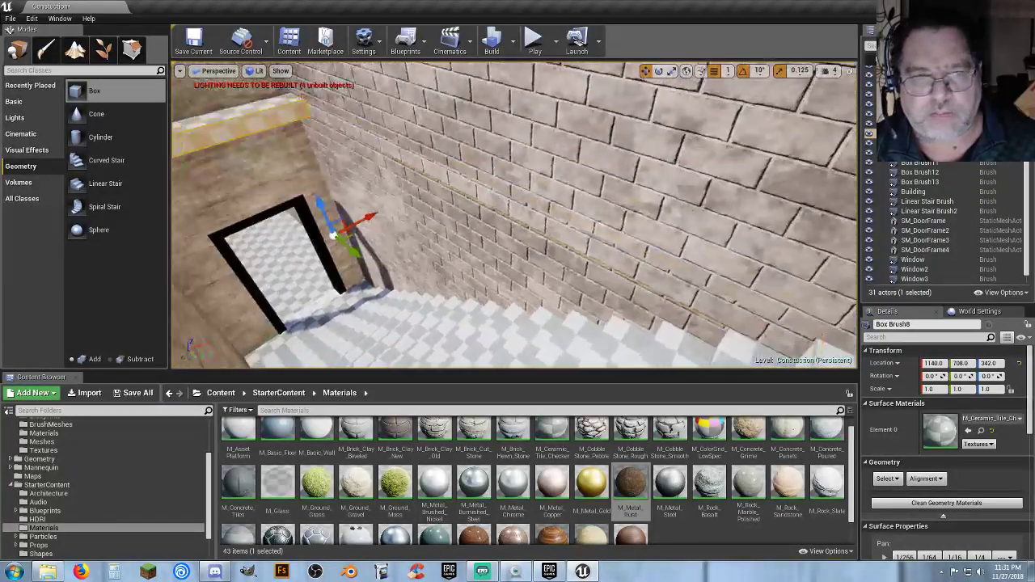
click(922, 133)
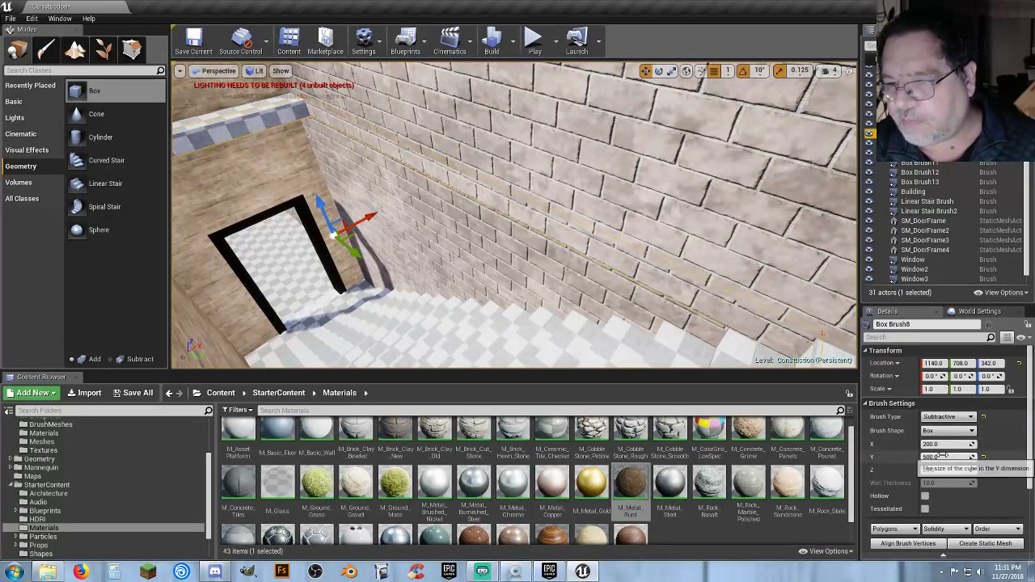
click(944, 457)
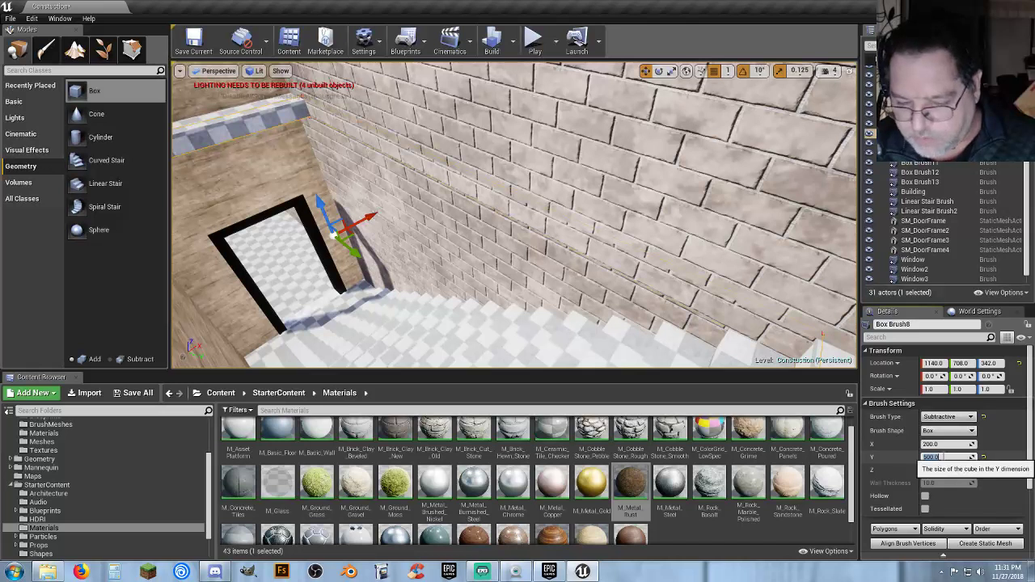
text(520)
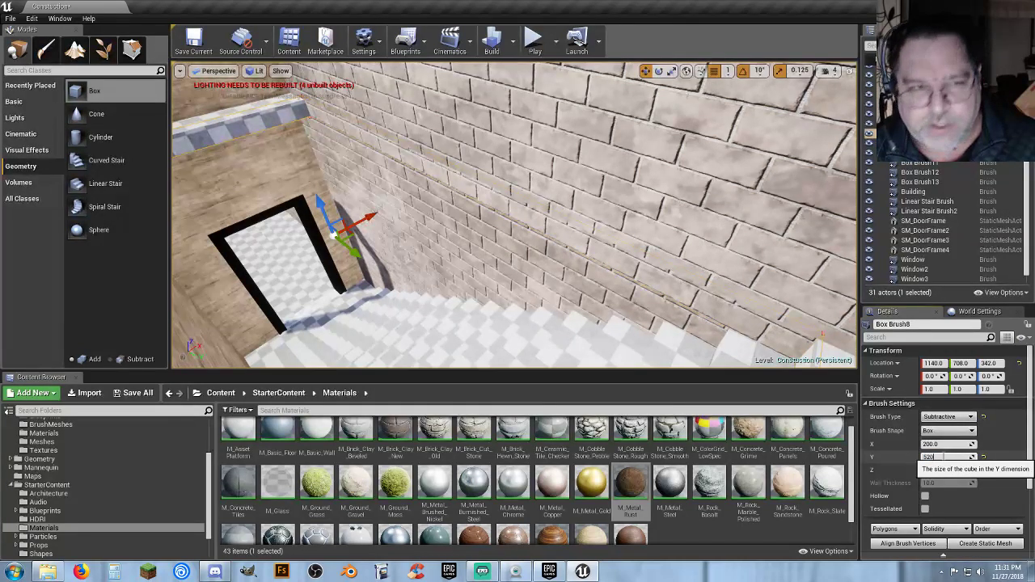
key(Return)
mouse_move(654, 323)
right_down()
mouse_move(728, 339)
mouse_move(712, 356)
right_up()
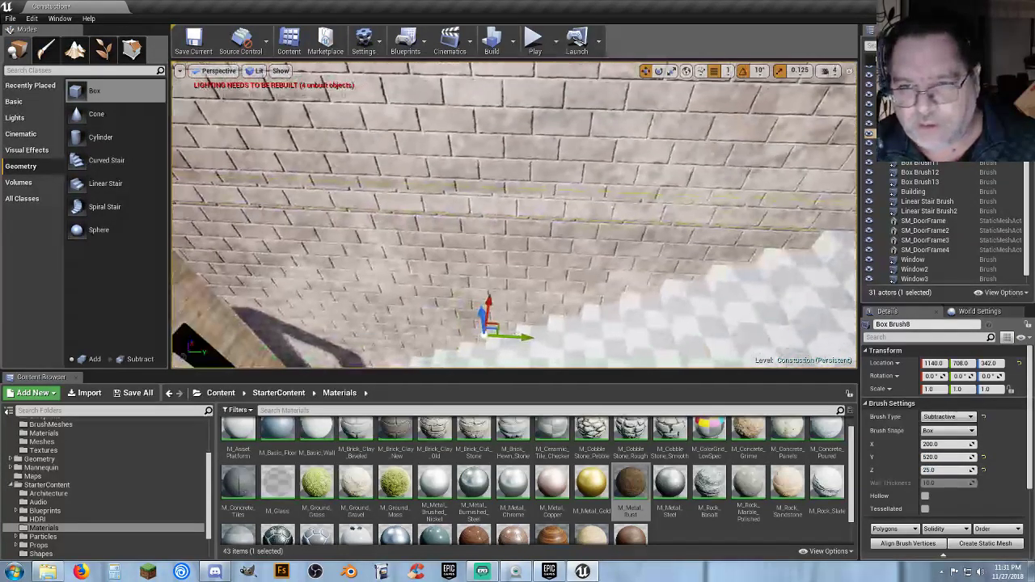
mouse_move(514, 215)
right_down()
mouse_move(513, 246)
mouse_move(356, 241)
mouse_move(453, 210)
mouse_move(583, 215)
mouse_move(515, 236)
mouse_move(437, 235)
mouse_move(649, 316)
right_up()
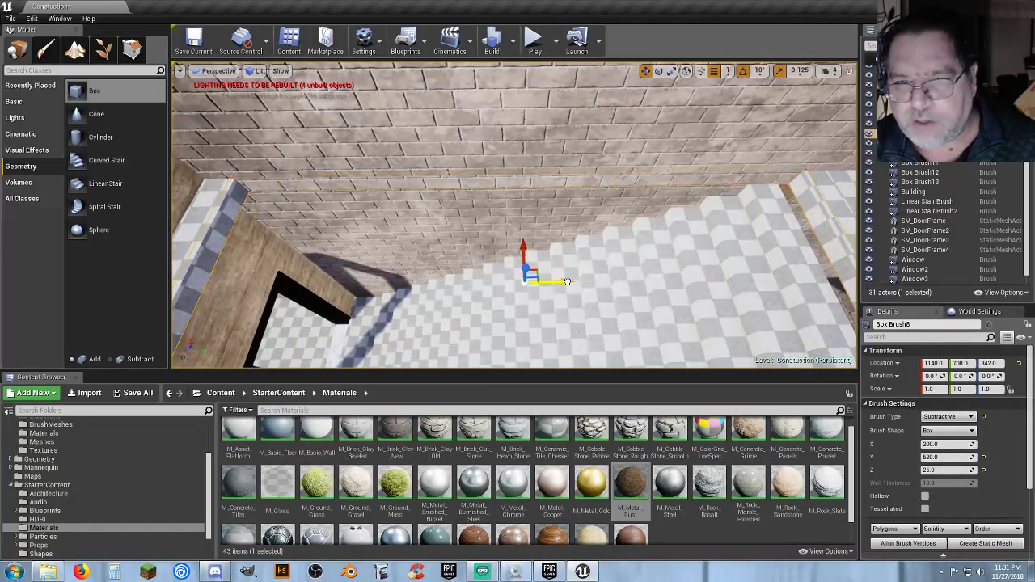
drag(566, 282, 555, 283)
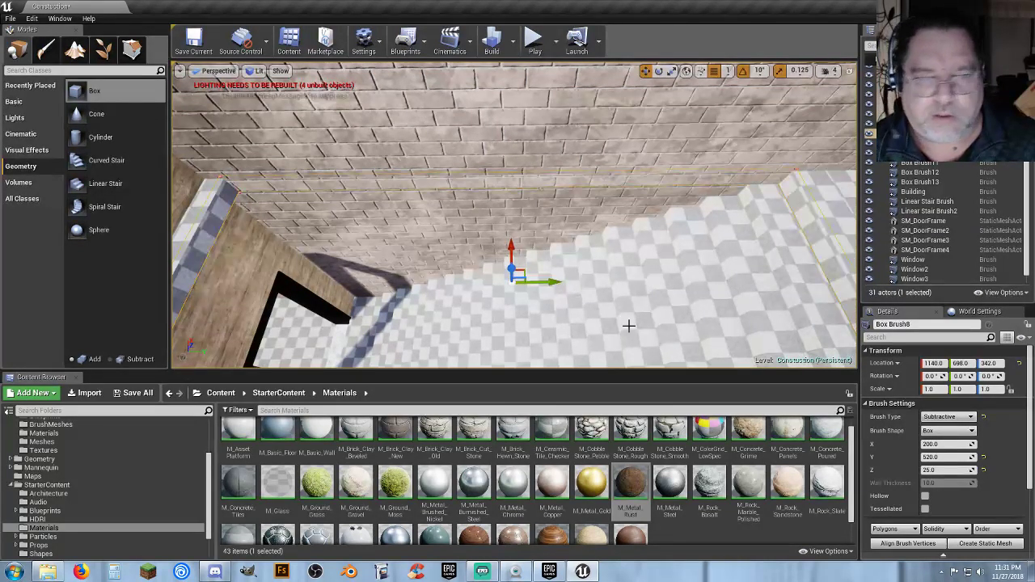
Set the stairwell brush's Y size to 535 and move it along Y to 688, flush with the short pine wall.
click(943, 457)
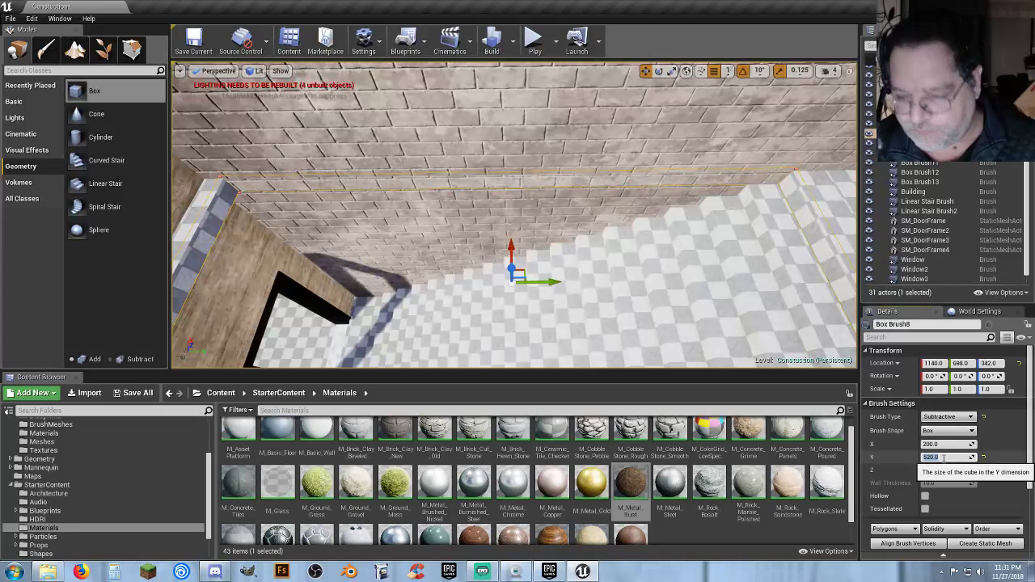
text(535)
key(Return)
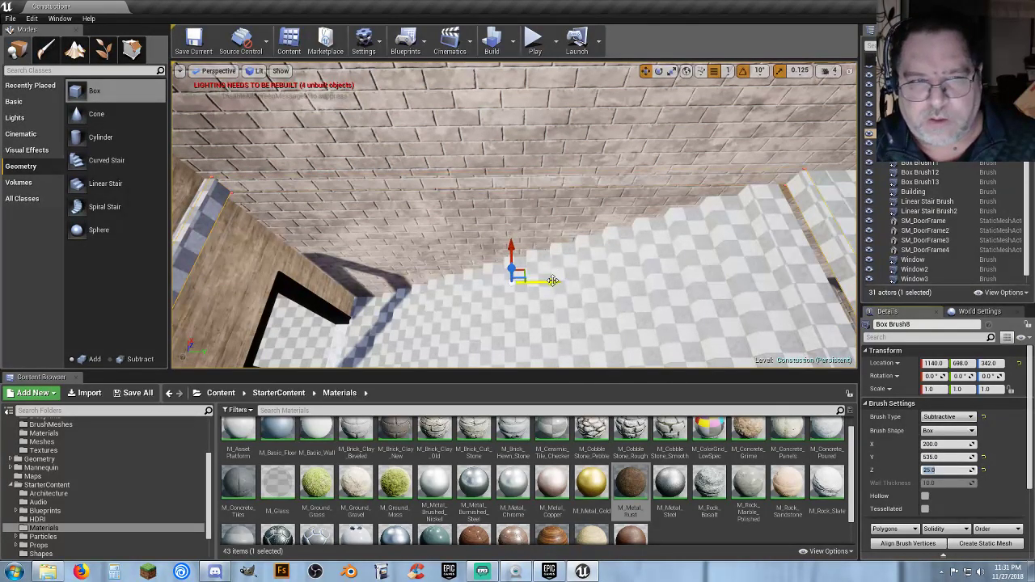
drag(554, 282, 546, 283)
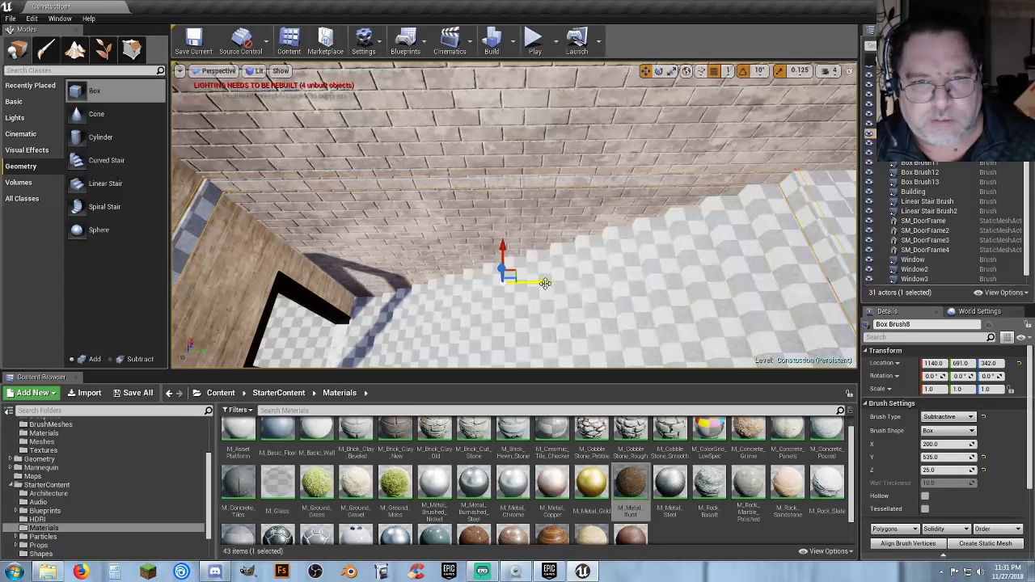
drag(544, 283, 541, 285)
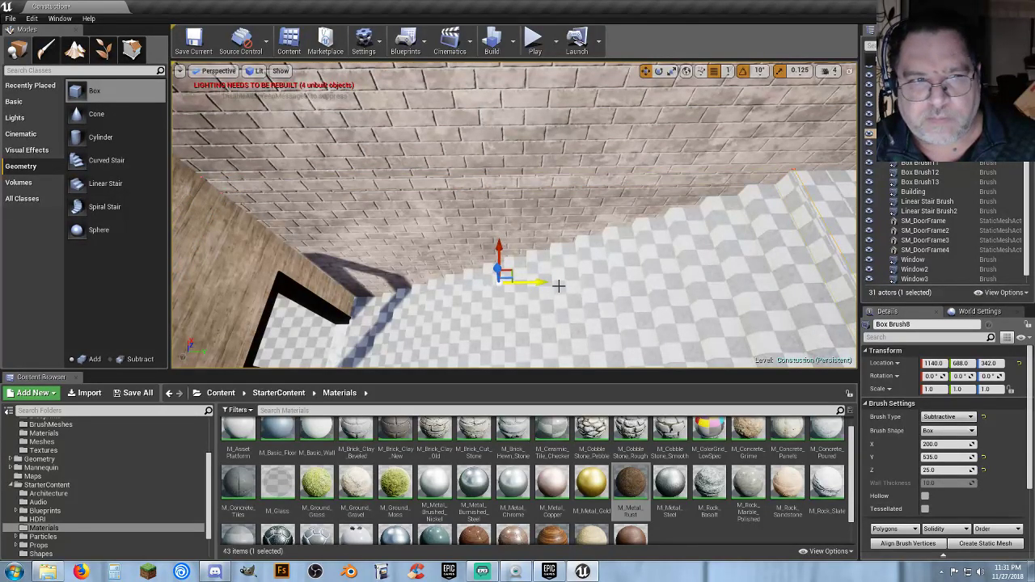
Pan the brick texture on the stairwell's wall strip along U in 1/64 and 1/256 increments to align its vertical joints with the surrounding bricks.
right_drag(625, 284, 712, 238)
right_drag(679, 313, 626, 281)
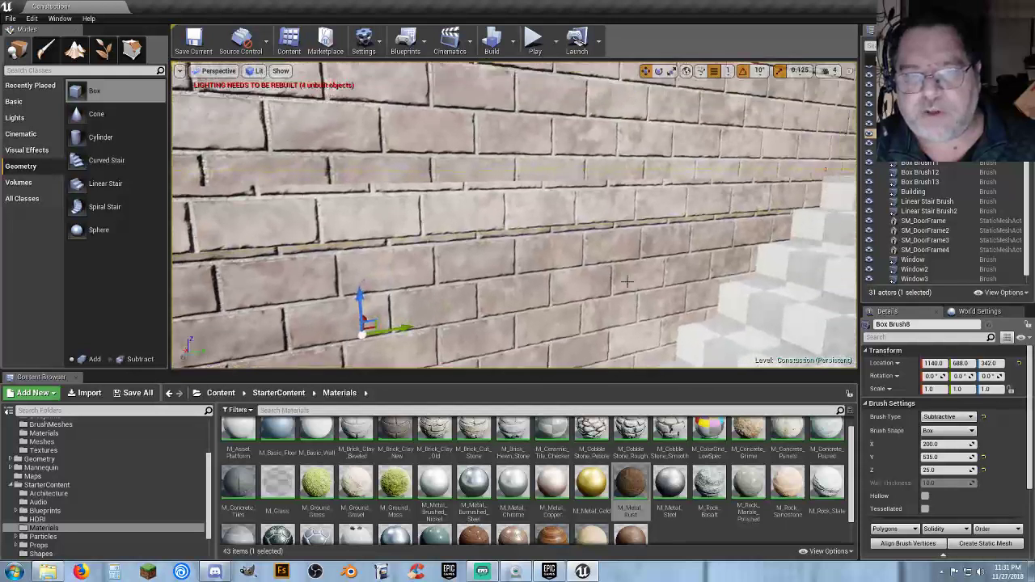
click(558, 212)
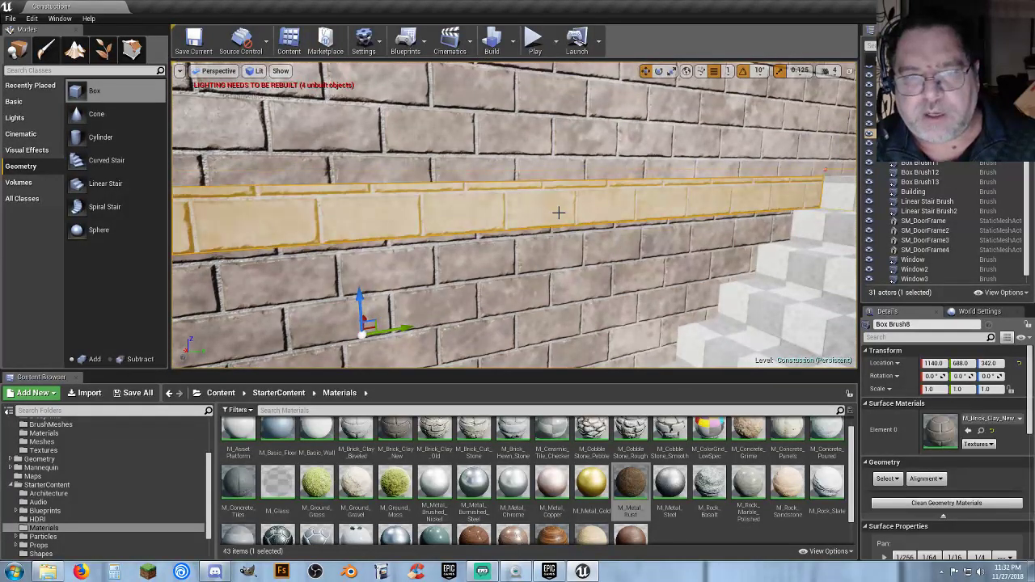
scroll(886, 514, down, 2)
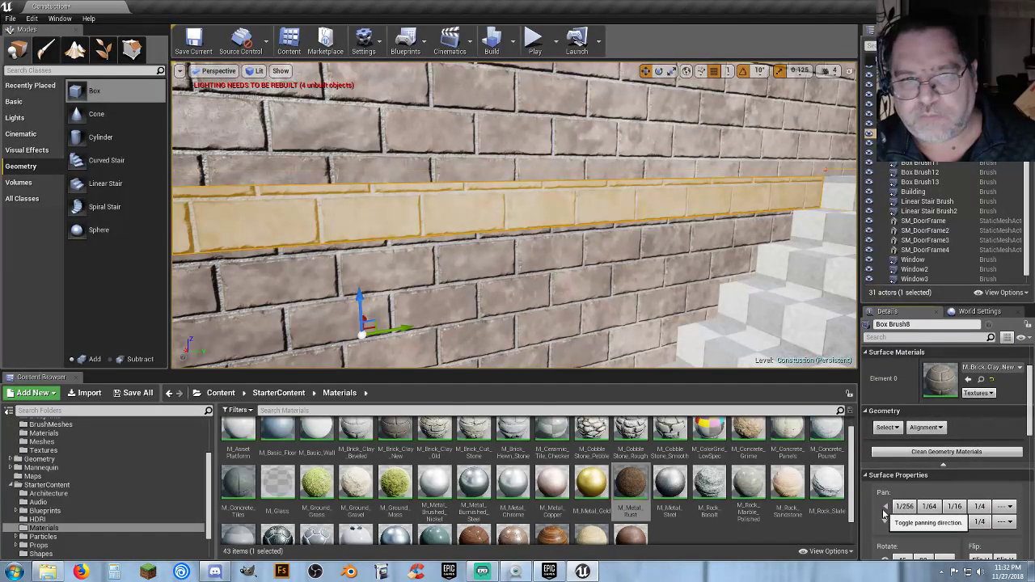
click(929, 507)
click(929, 508)
click(929, 507)
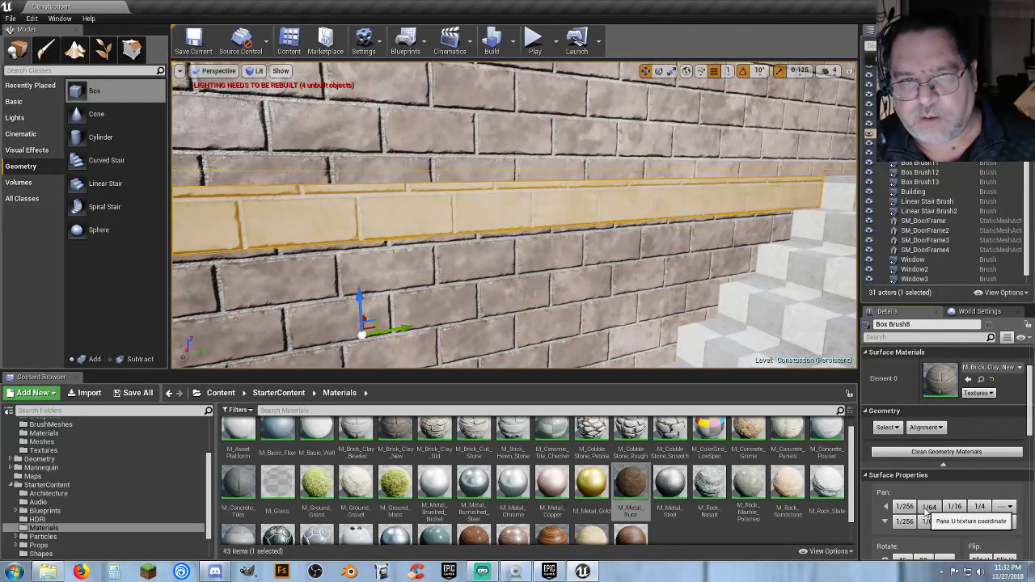
click(929, 507)
click(929, 507)
click(927, 507)
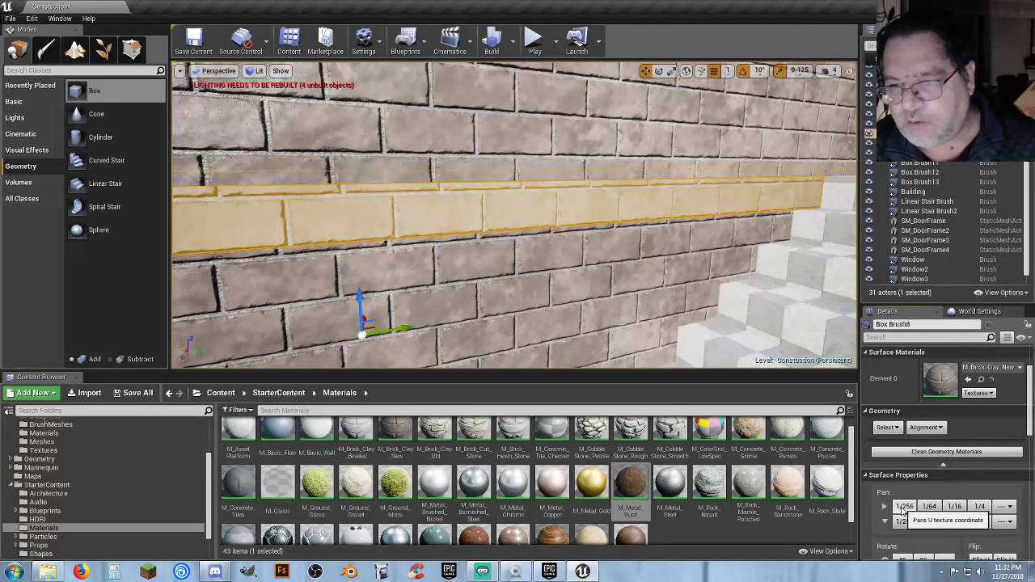
click(904, 507)
click(905, 507)
click(904, 507)
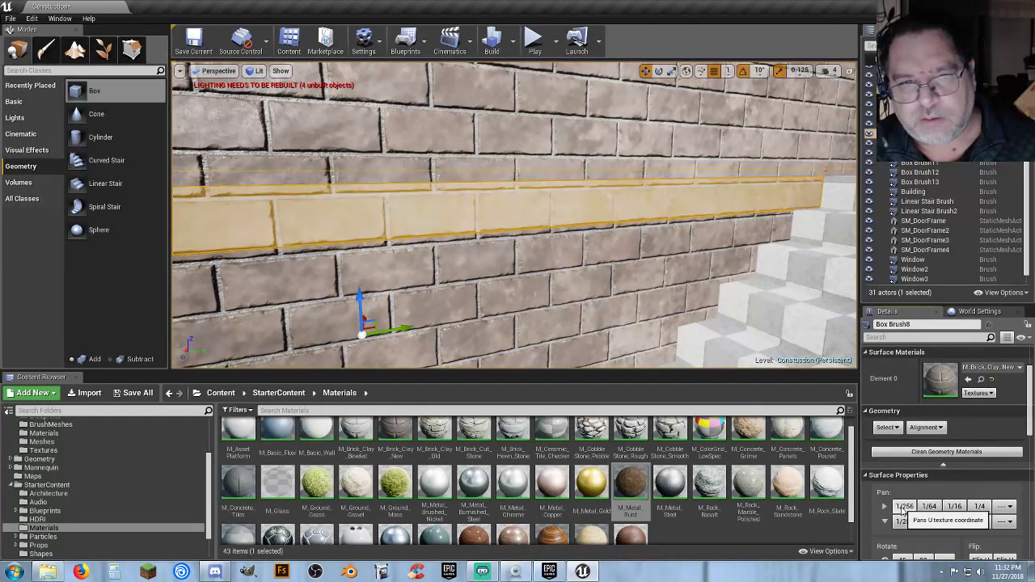
click(905, 507)
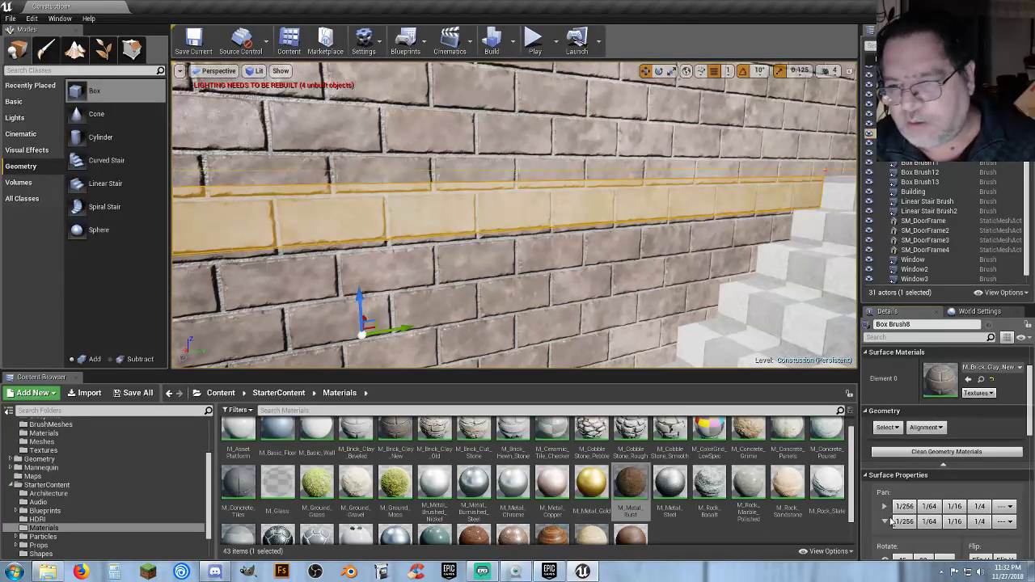
Pan the wall strip's brick texture along V in 1/256 increments to align its horizontal joints with the surrounding bricks.
click(903, 522)
click(904, 522)
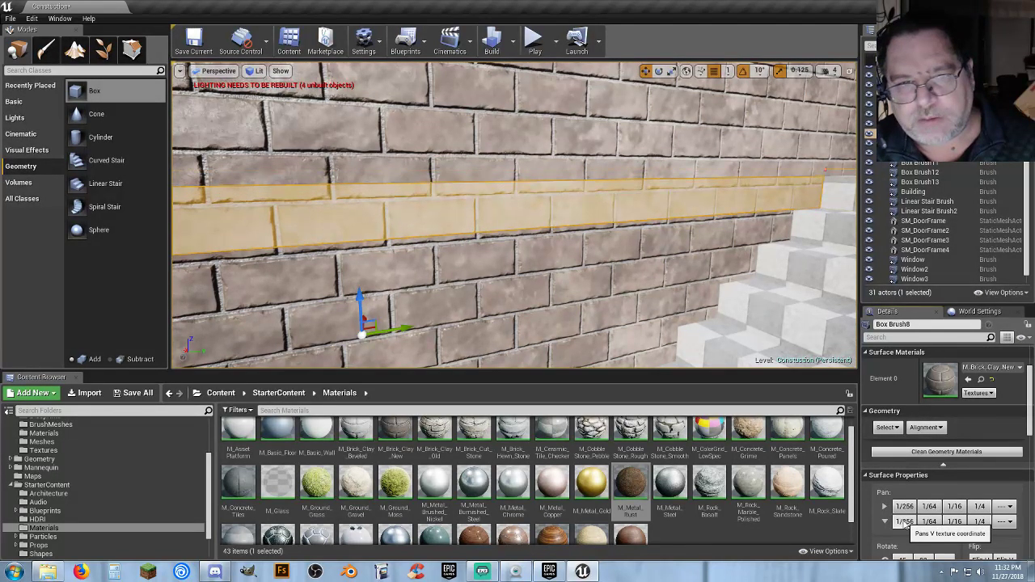
click(904, 521)
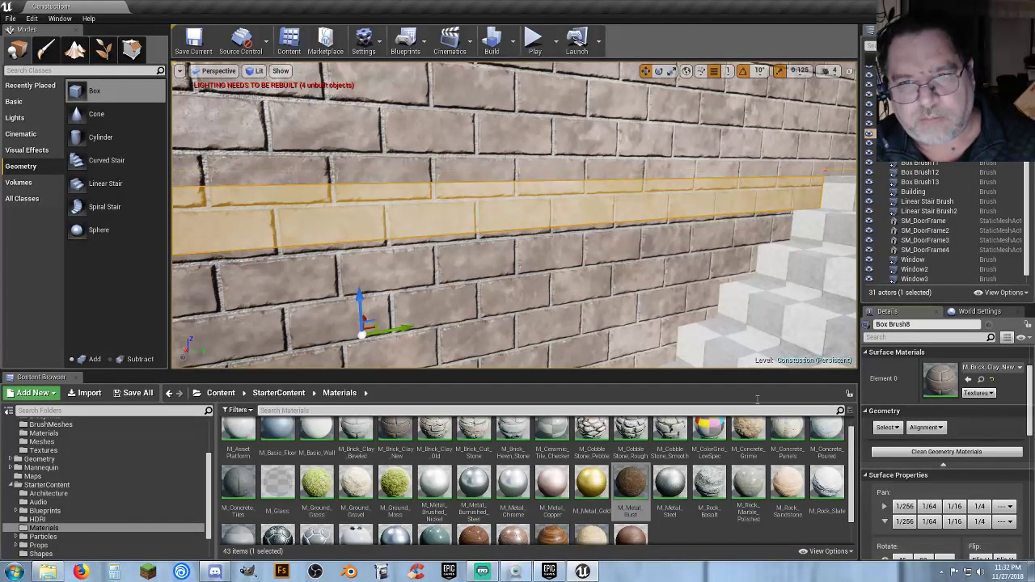
Pan the ceramic tile texture on the top tread of the Linear Stair Brush along U in 1/256 increments to match the upper floor's tiles.
right_drag(724, 324, 607, 348)
right_drag(453, 275, 652, 286)
click(537, 261)
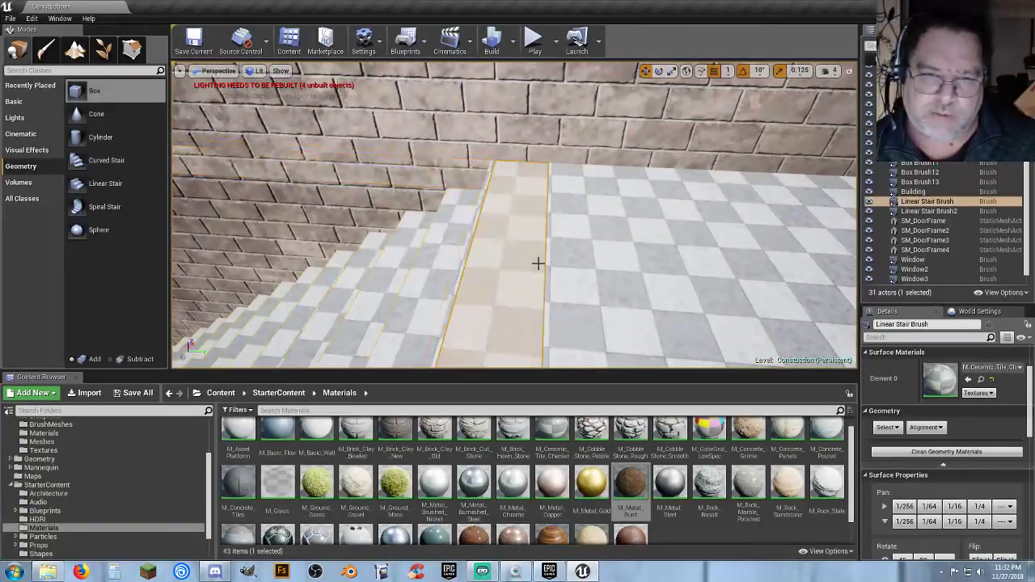
key(f)
right_drag(537, 261, 541, 301)
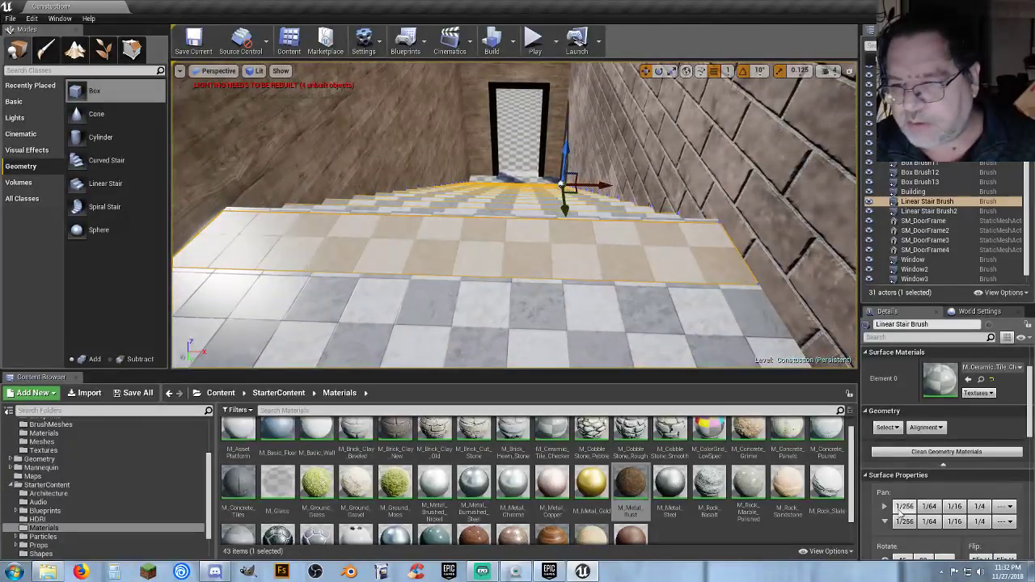
click(898, 507)
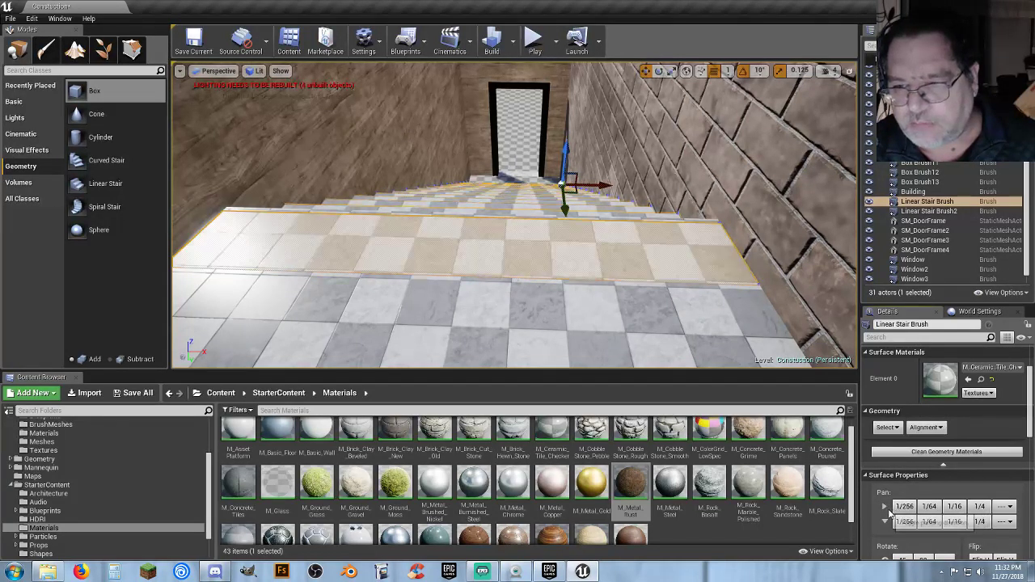
click(901, 507)
click(902, 508)
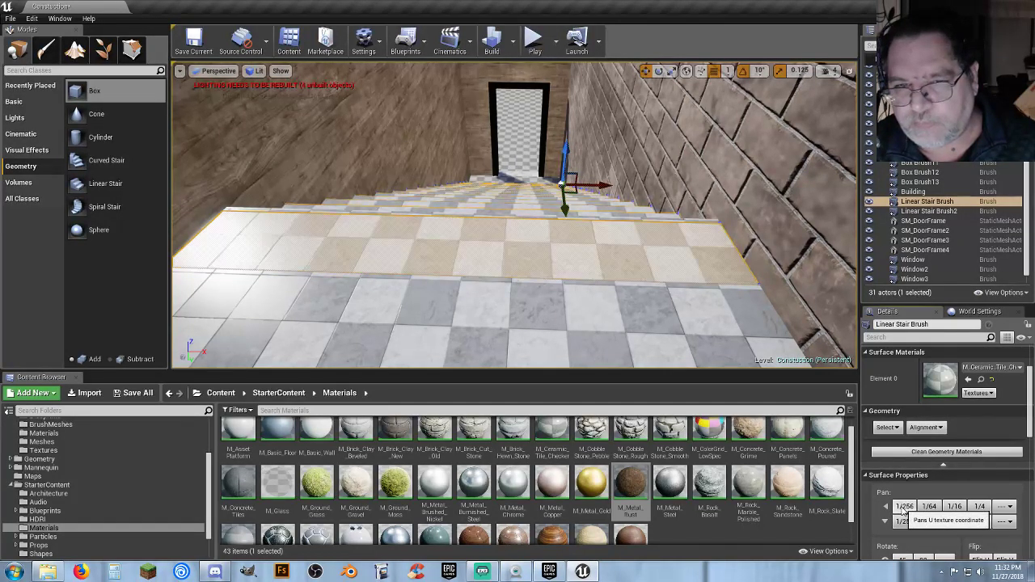
click(903, 507)
click(902, 507)
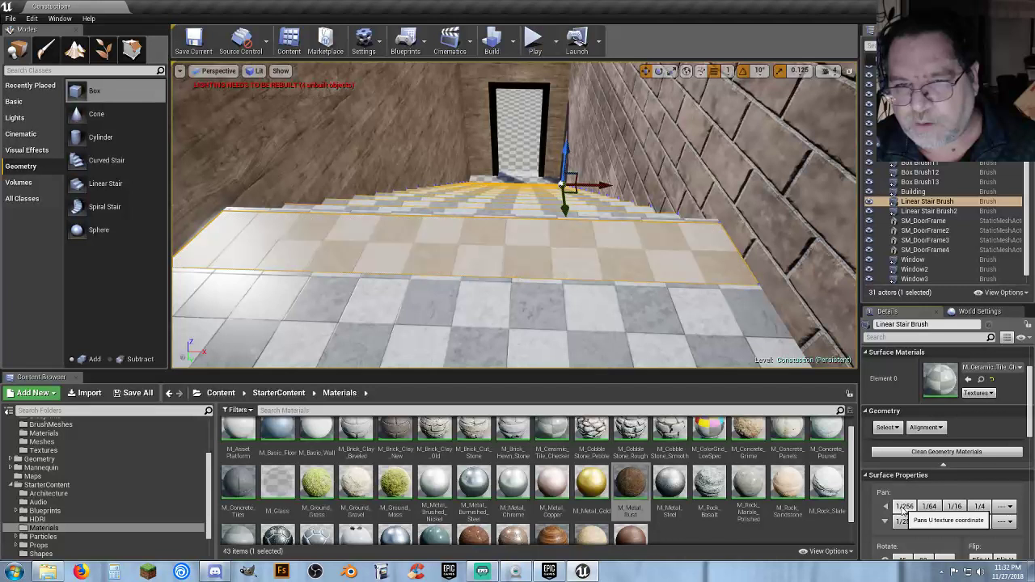
Pan the top tread's tile texture along V in 1/256 increments to line up its tile joints with the upper floor.
click(901, 522)
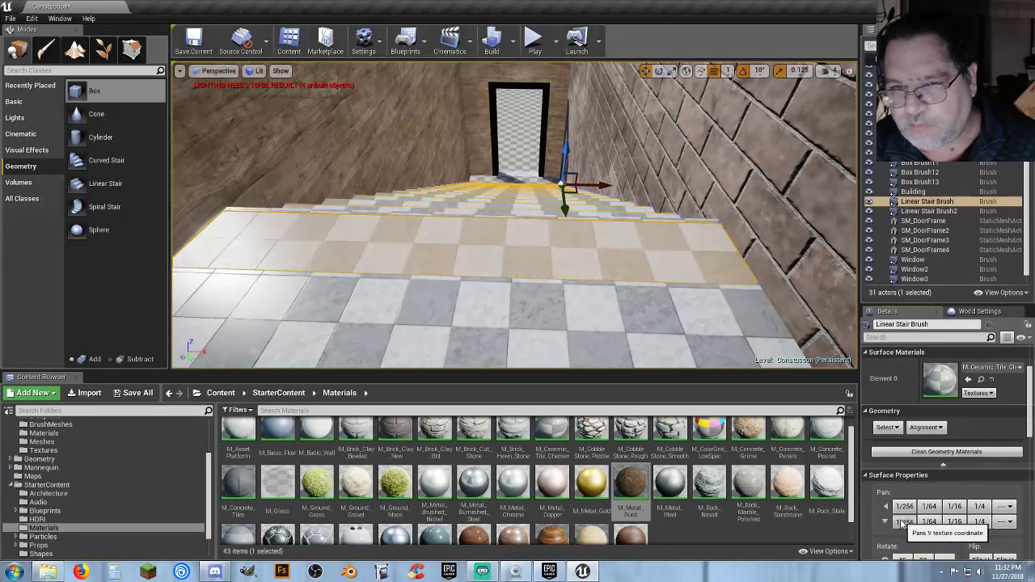
click(901, 522)
click(902, 522)
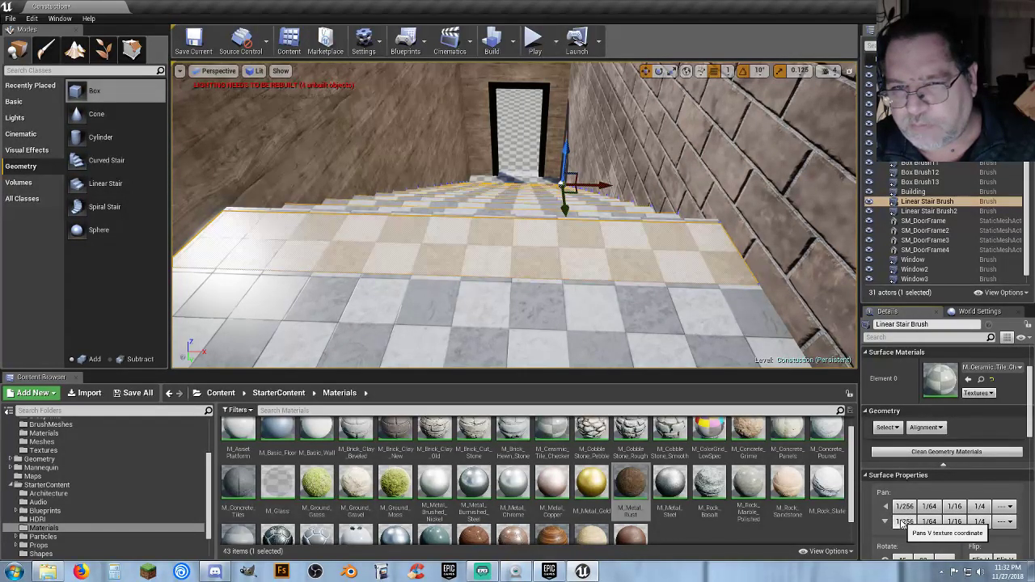
click(902, 522)
click(902, 521)
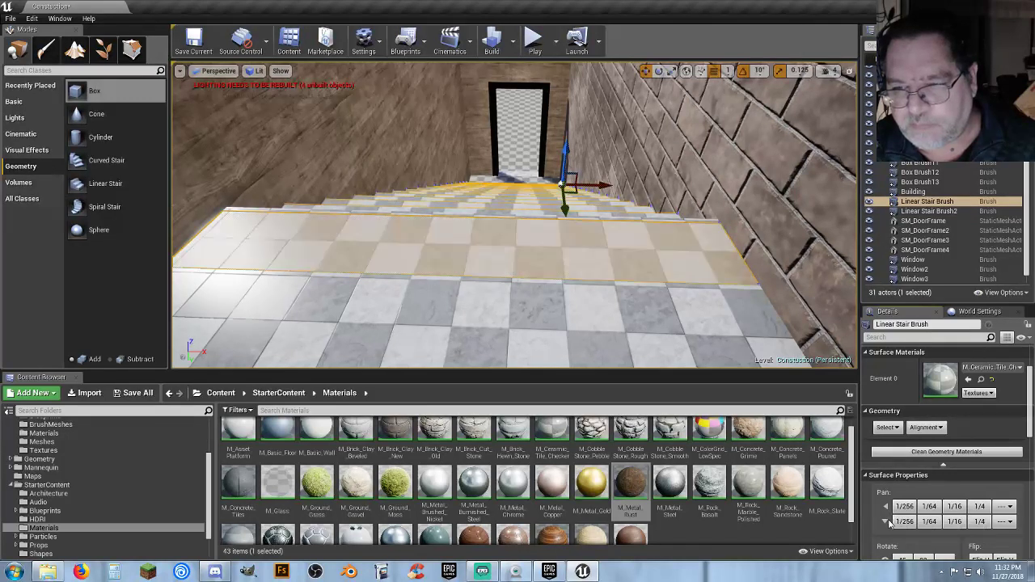
click(903, 522)
click(906, 522)
click(906, 522)
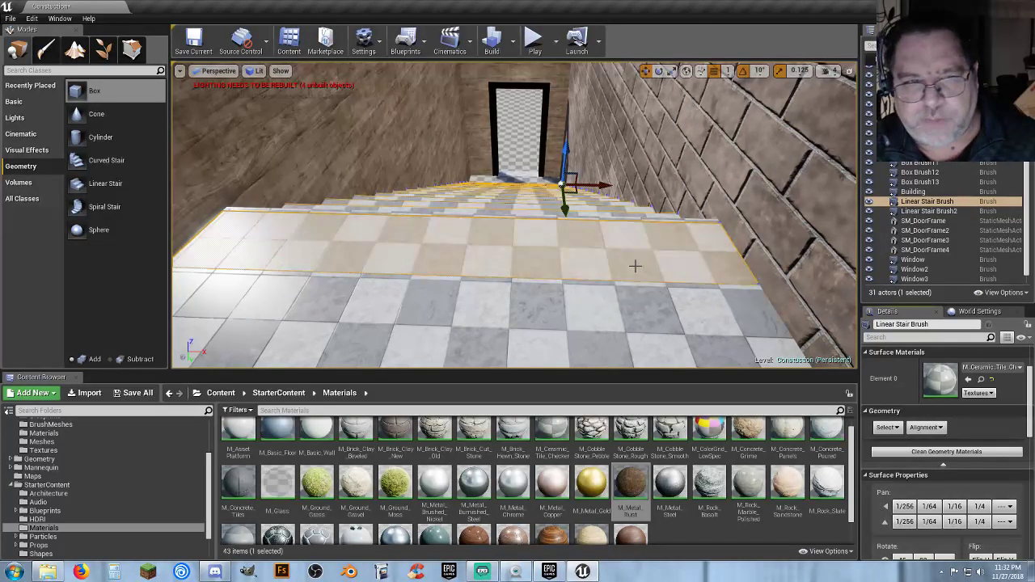
Play-test the level, walking through the ground floor and out the front door to examine the building's exterior, and end the session.
click(534, 41)
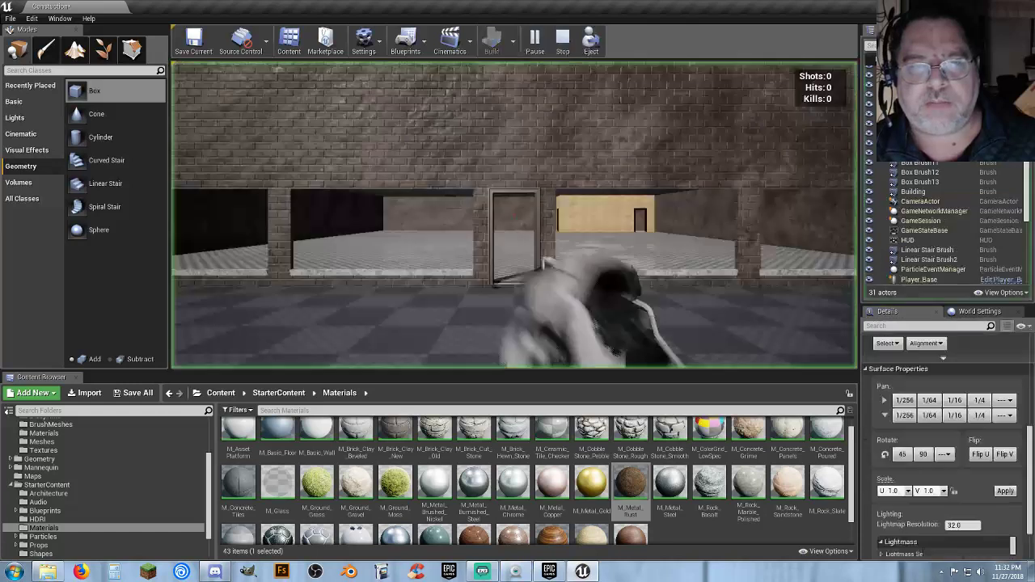
key(w)
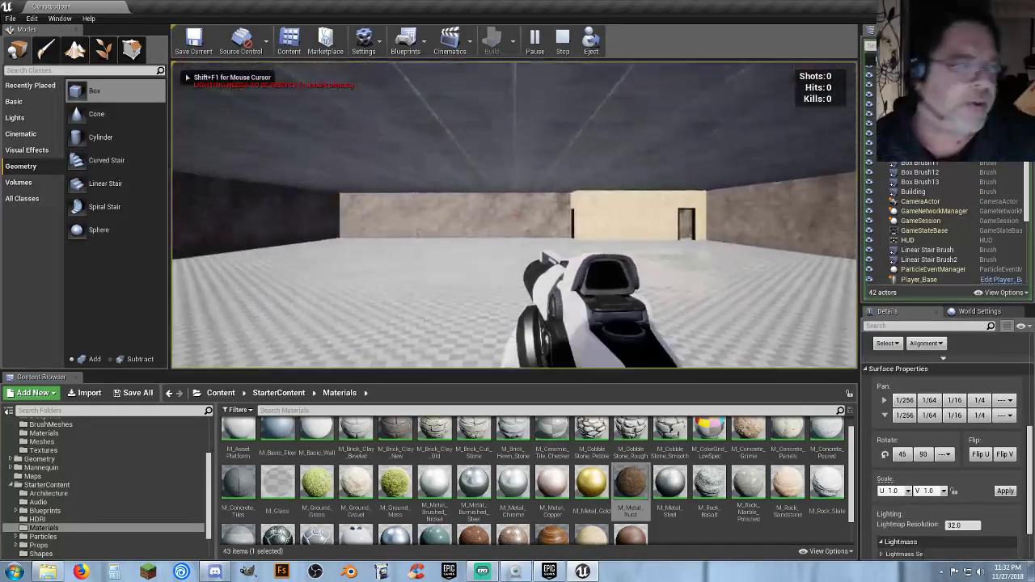
key(w)
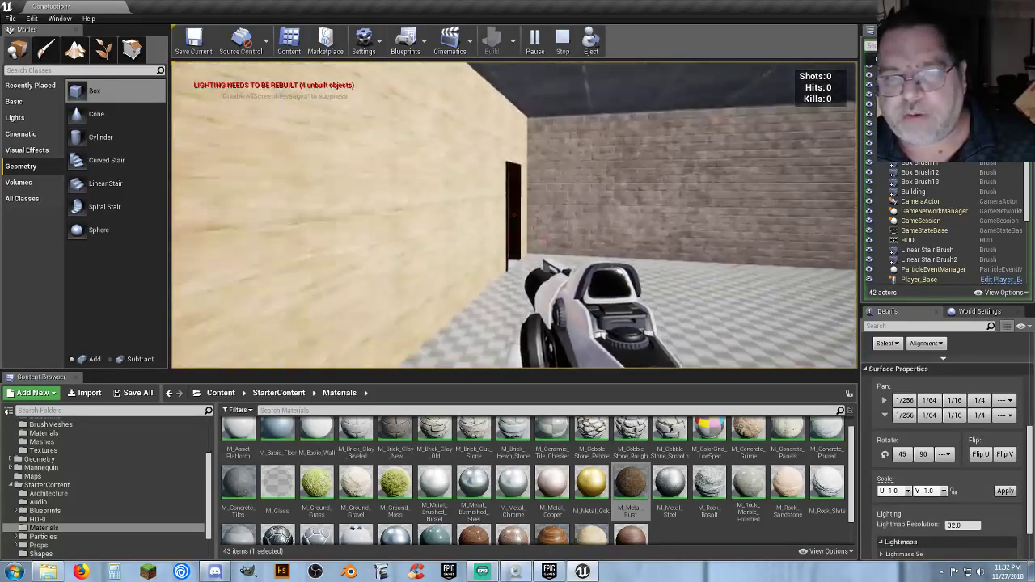
key(w)
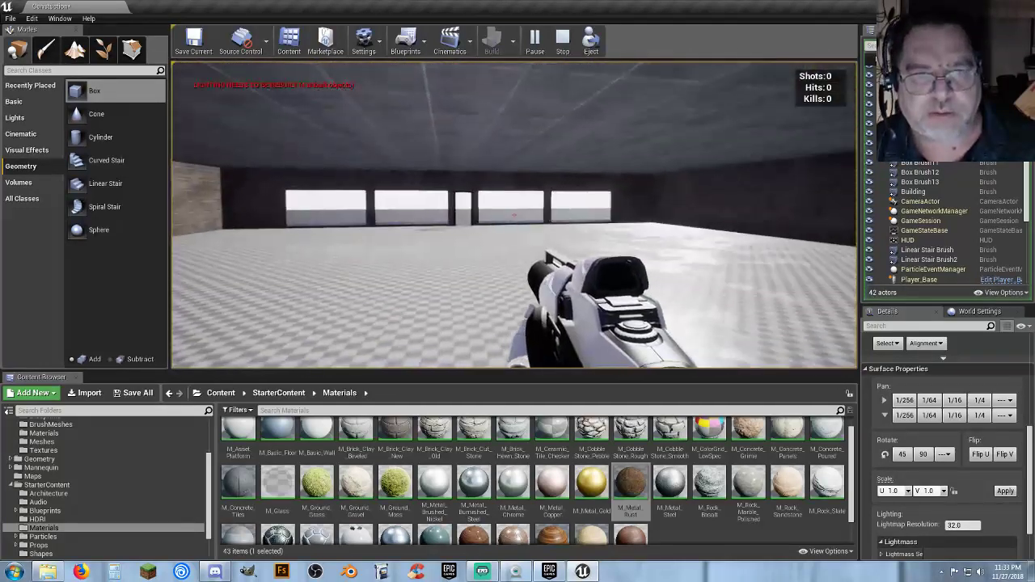
key(w)
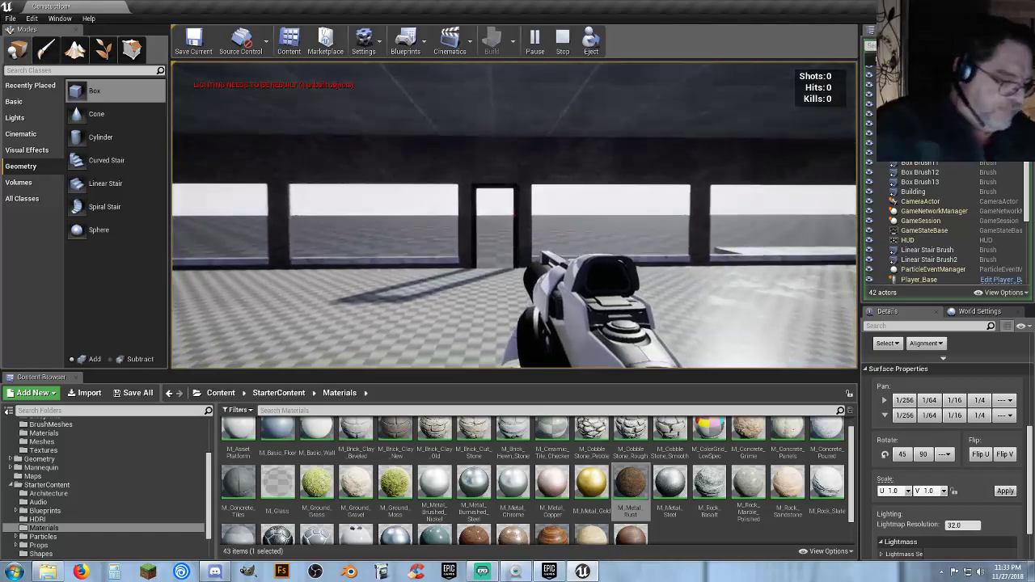
key(w)
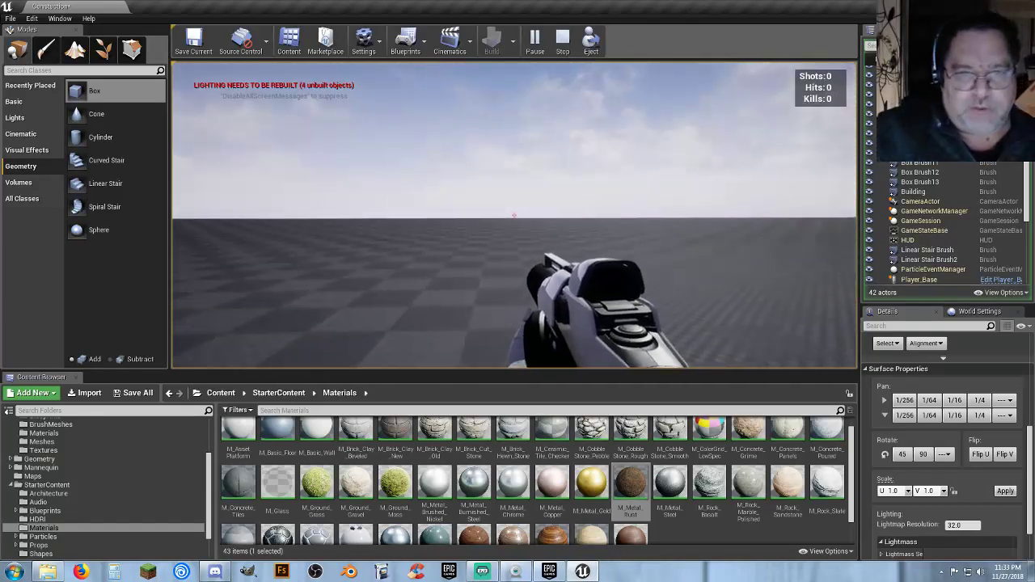
key(w)
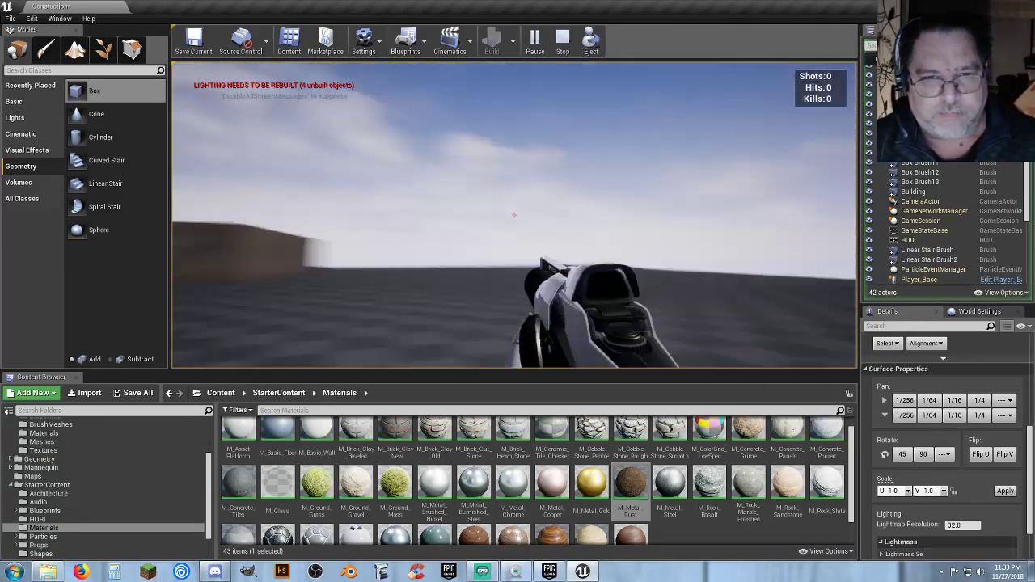
key(s)
key(s)
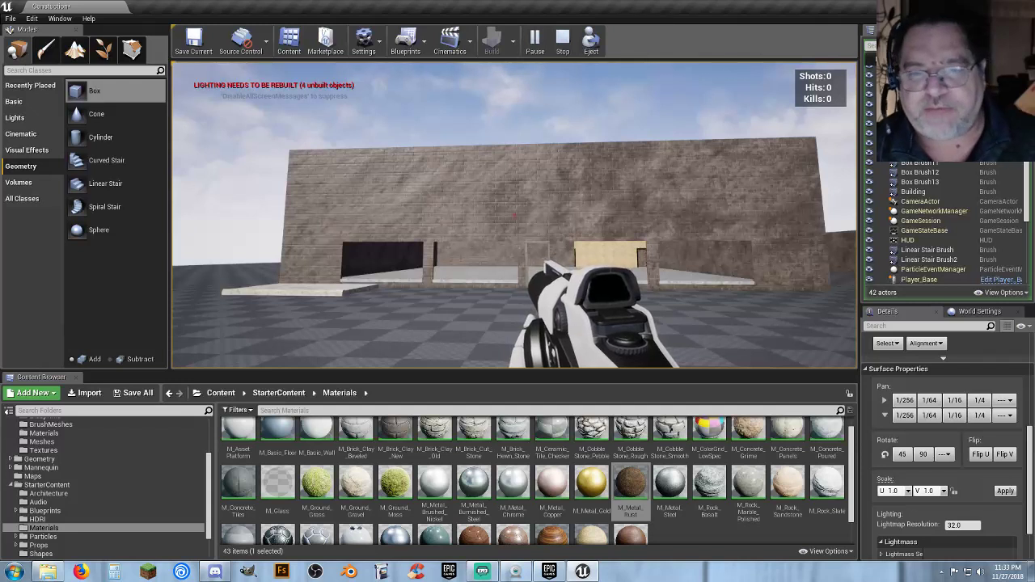
key(w)
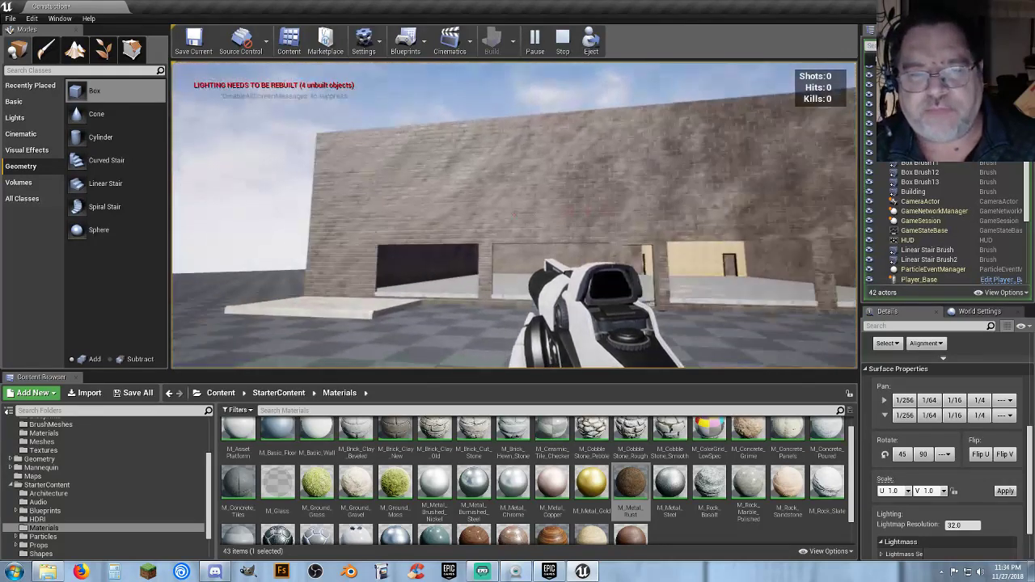
key(w)
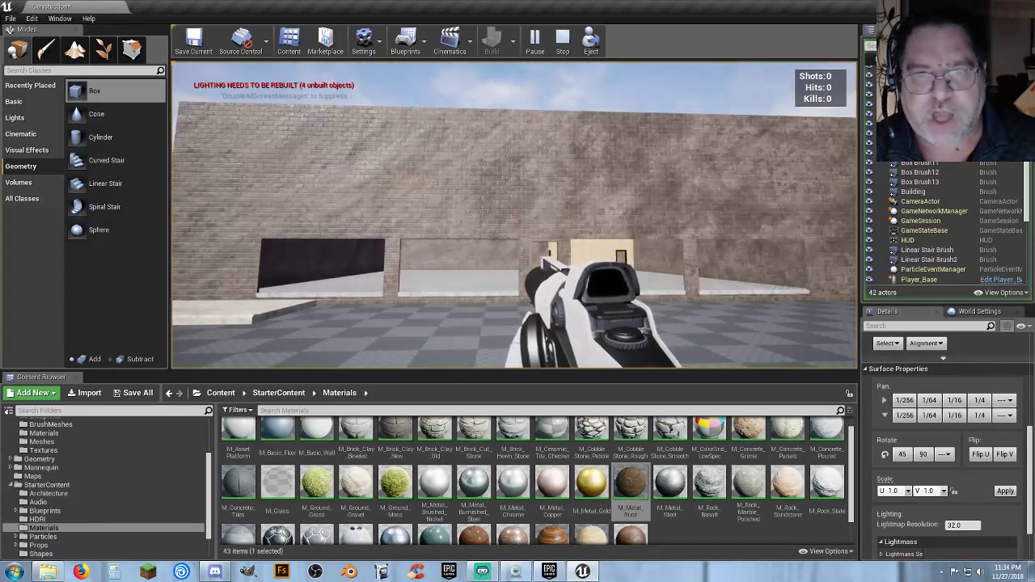
key(Escape)
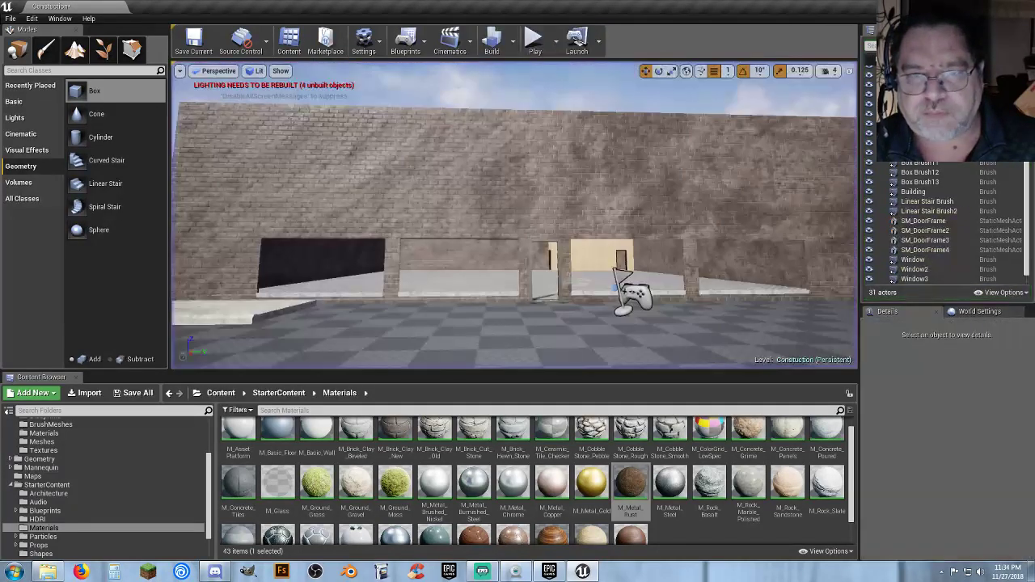
Place an additive box brush with the M_Concrete_Tiles material on the building's roof.
key(w)
right_drag(514, 215, 671, 230)
key(w)
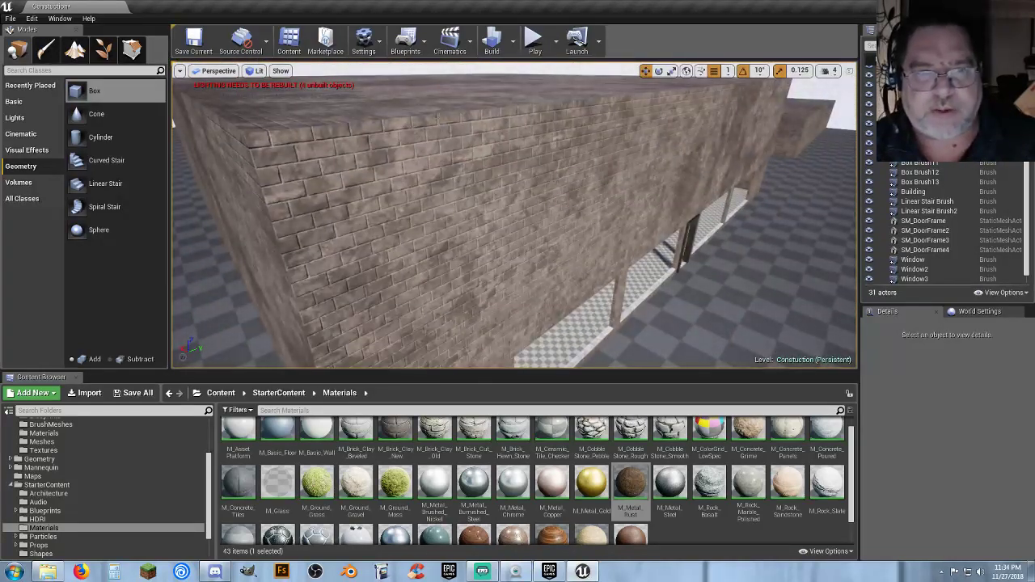
key(s)
right_drag(504, 171, 492, 121)
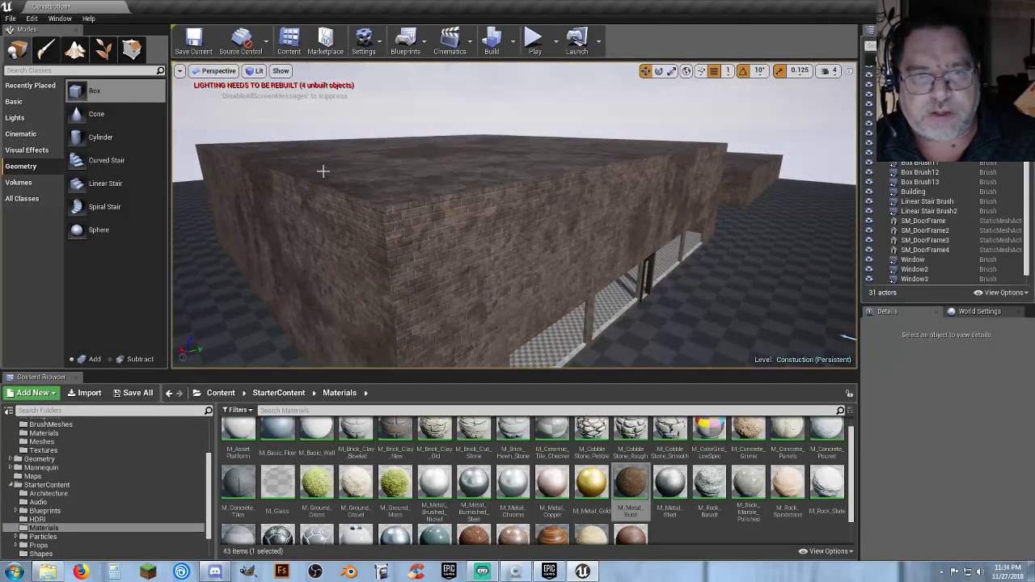
mouse_move(583, 227)
right_down()
mouse_move(587, 259)
mouse_move(595, 247)
mouse_move(578, 226)
right_up()
key(s)
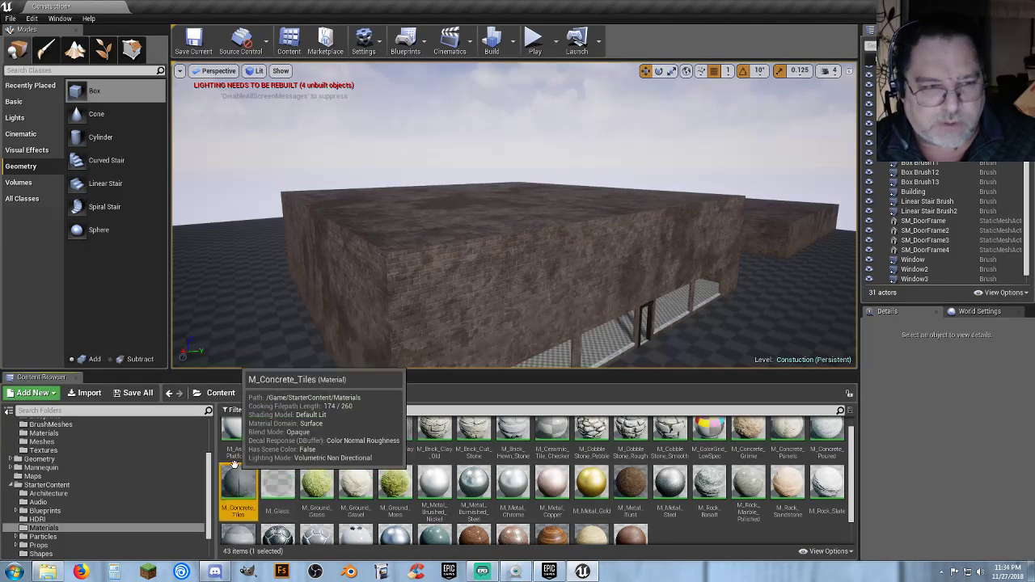
drag(154, 97, 469, 219)
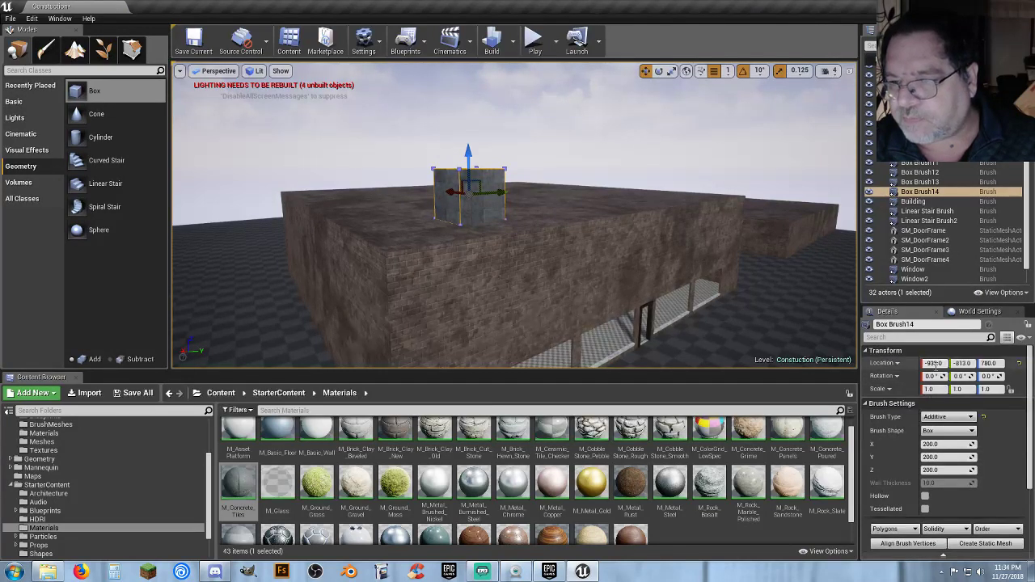
Set the new roof box brush's location to 0 in X and 0 in Y.
text(0)
key(Tab)
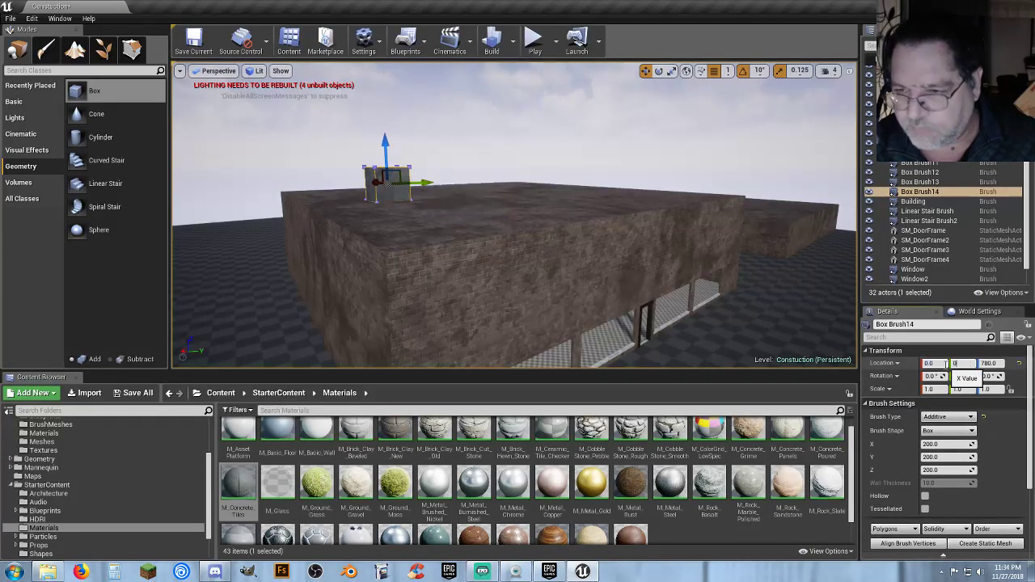
text(0)
key(Tab)
text(0)
key(Return)
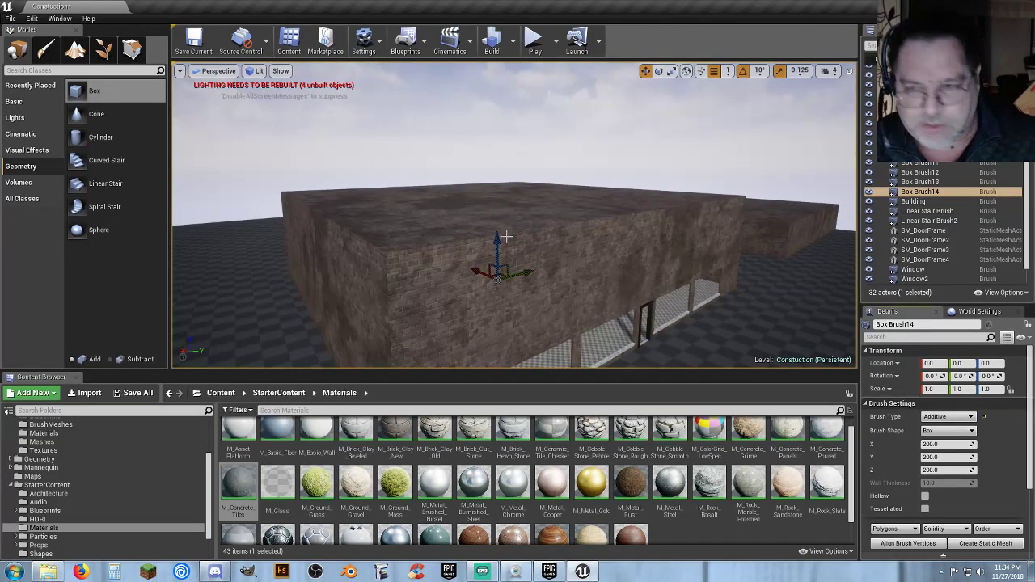
key(ctrl+z)
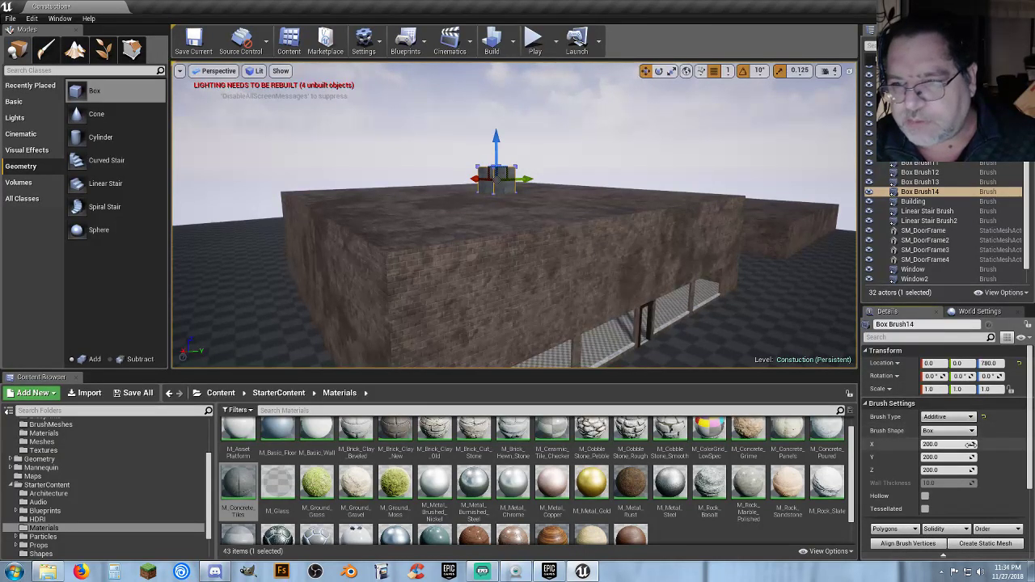
Size the box brush above the building as a roof slab: X 2550, Y 2550, Z 50.
click(943, 471)
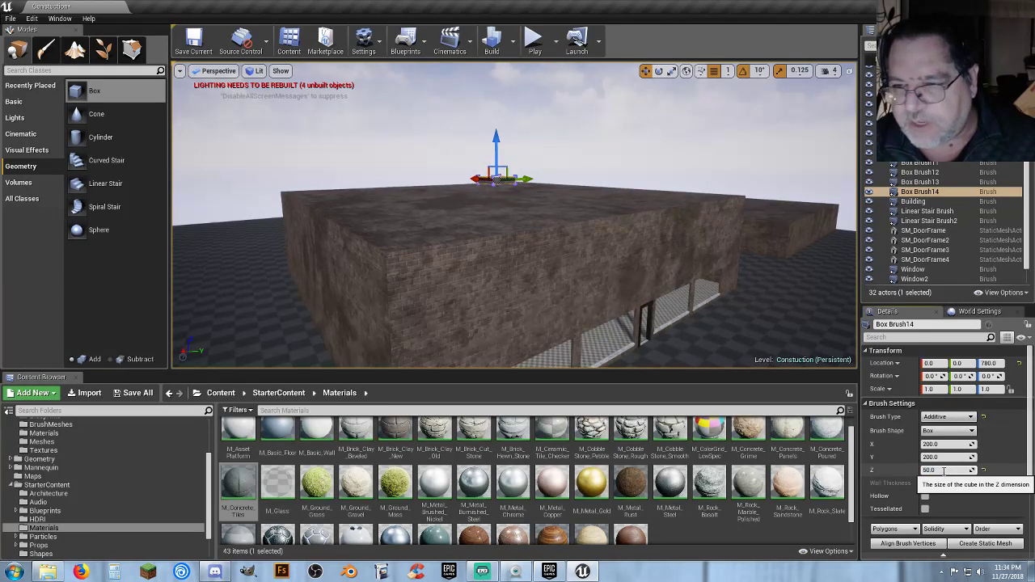
click(943, 444)
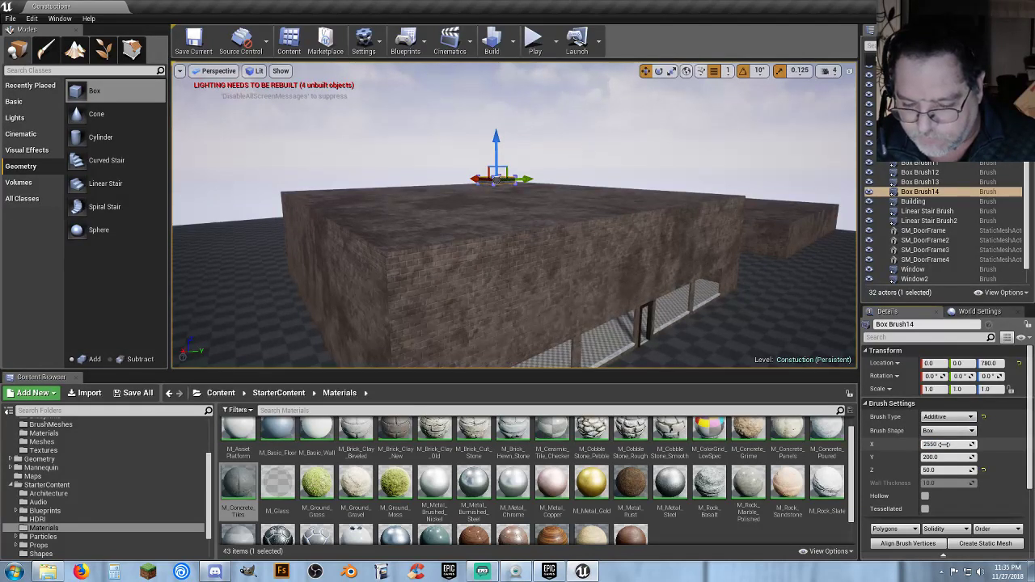
text(2550)
key(Tab)
text(2550)
key(Tab)
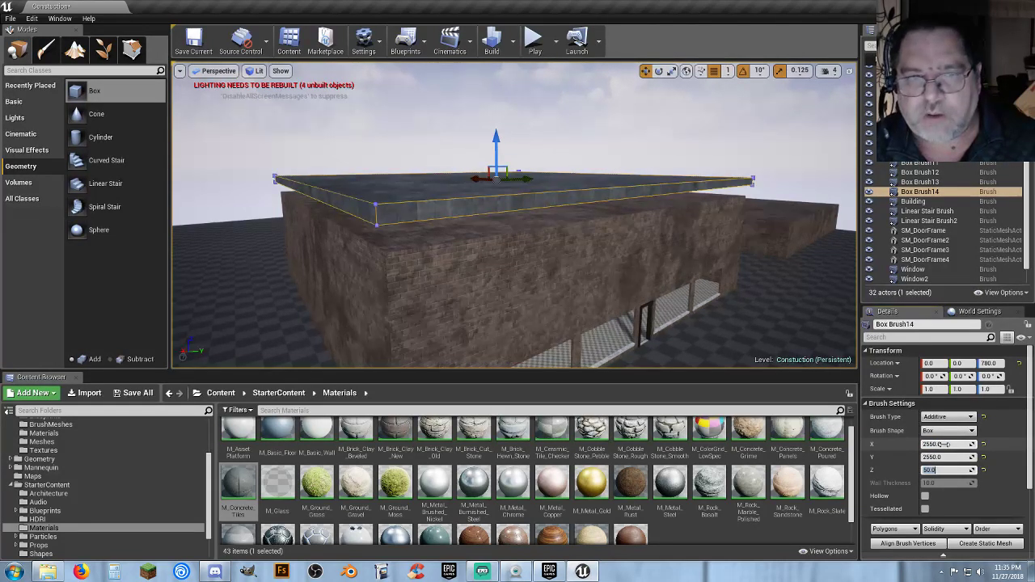
Lower the roof slab onto the top of the brick walls, to a Z location of 707.
drag(498, 139, 499, 155)
mouse_move(498, 155)
right_down()
mouse_move(525, 203)
mouse_move(505, 162)
mouse_move(453, 165)
mouse_move(557, 144)
right_up()
drag(627, 146, 620, 150)
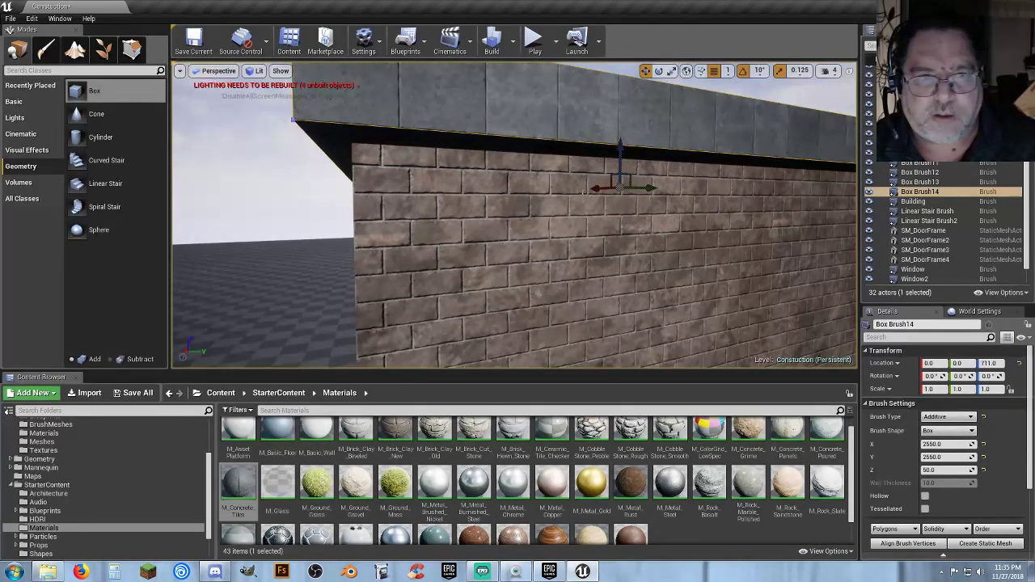
key(f)
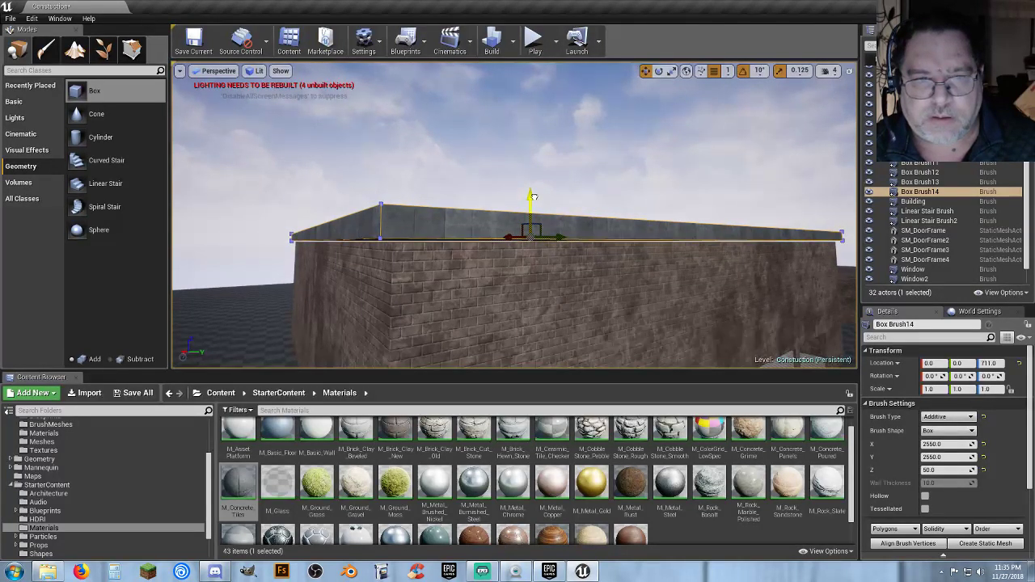
drag(534, 196, 534, 202)
Switch to geometry editing and select the roof slab's lower corner vertex at the near building corner.
right_drag(546, 212, 457, 212)
key(w)
key(d)
key(d)
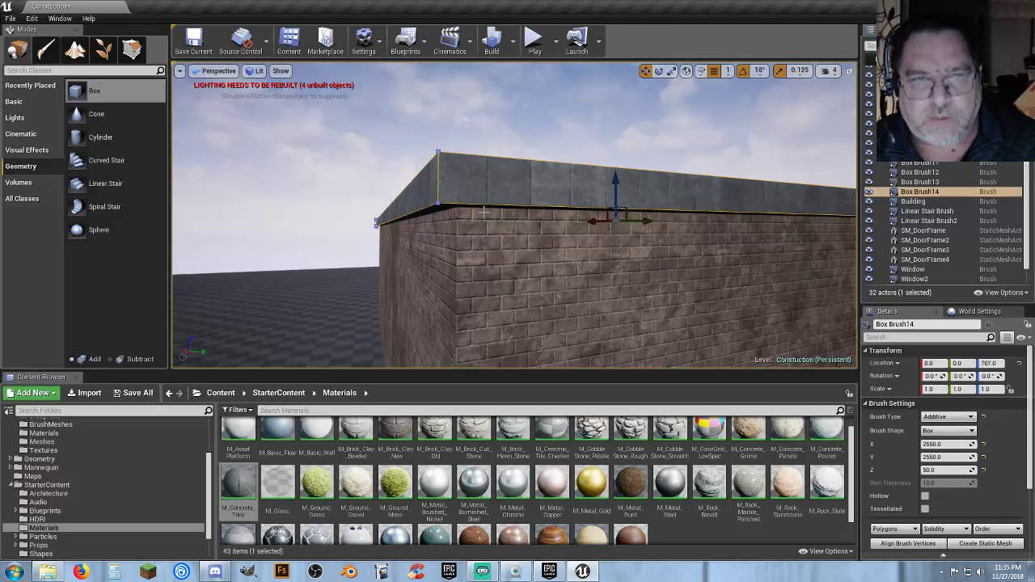
click(132, 54)
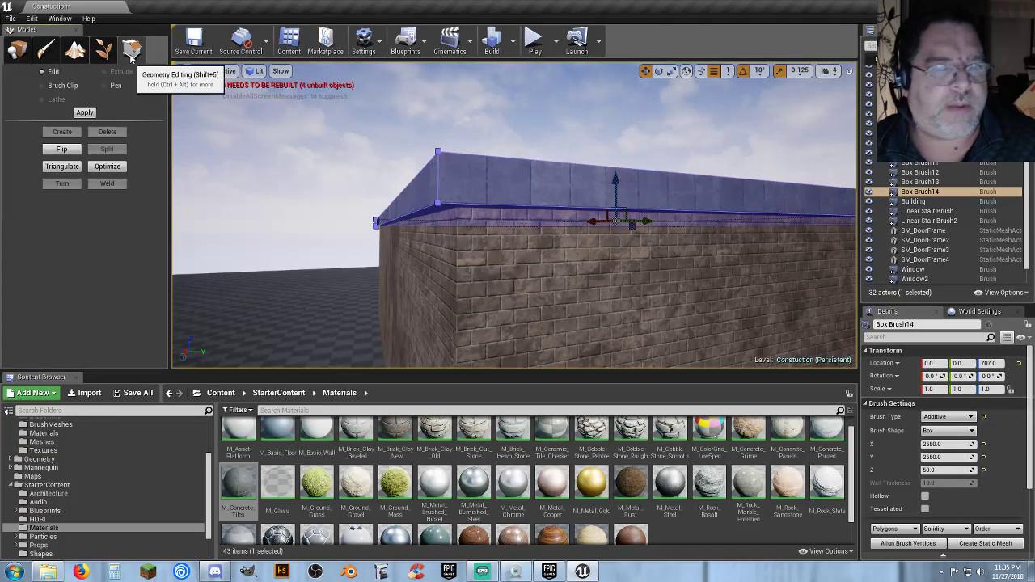
click(438, 204)
key(w)
right_drag(482, 247, 399, 249)
key(d)
Set the grid snap to 5 and move the slab's lower corner vertices inward along the wall toward the brickwork.
right_drag(596, 140, 581, 136)
click(729, 71)
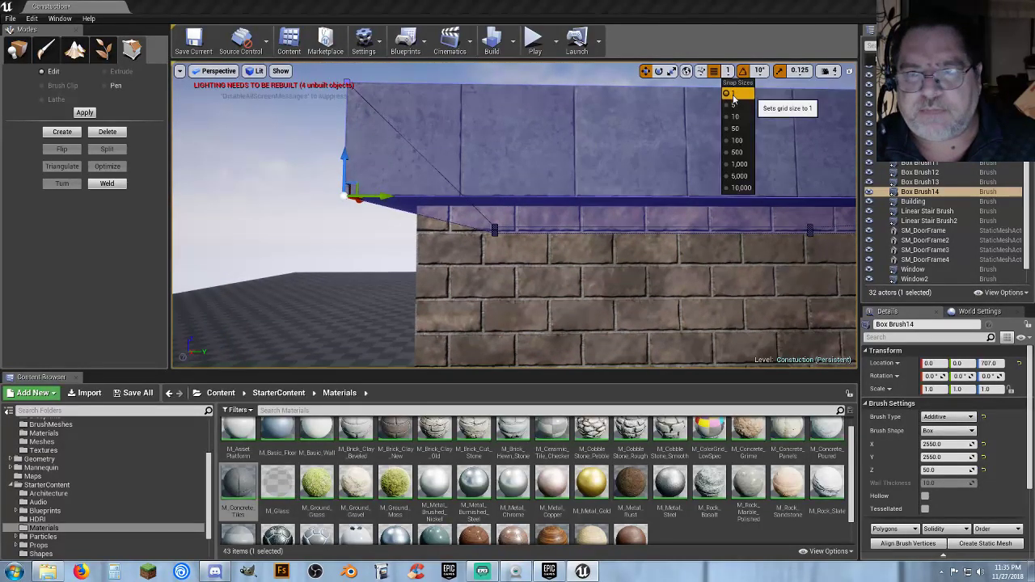
click(732, 96)
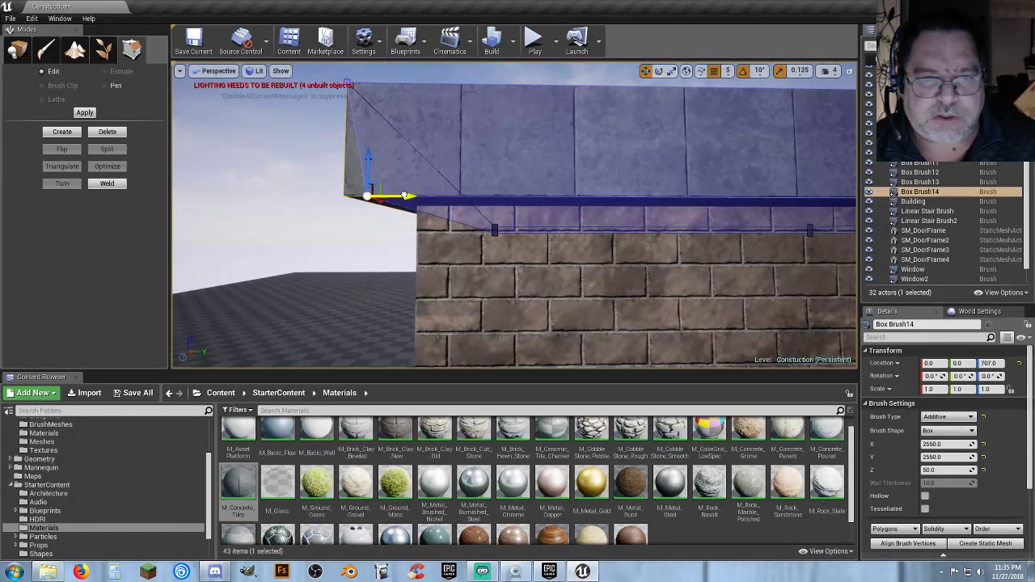
mouse_move(407, 196)
right_down()
mouse_move(356, 195)
mouse_move(429, 213)
right_up()
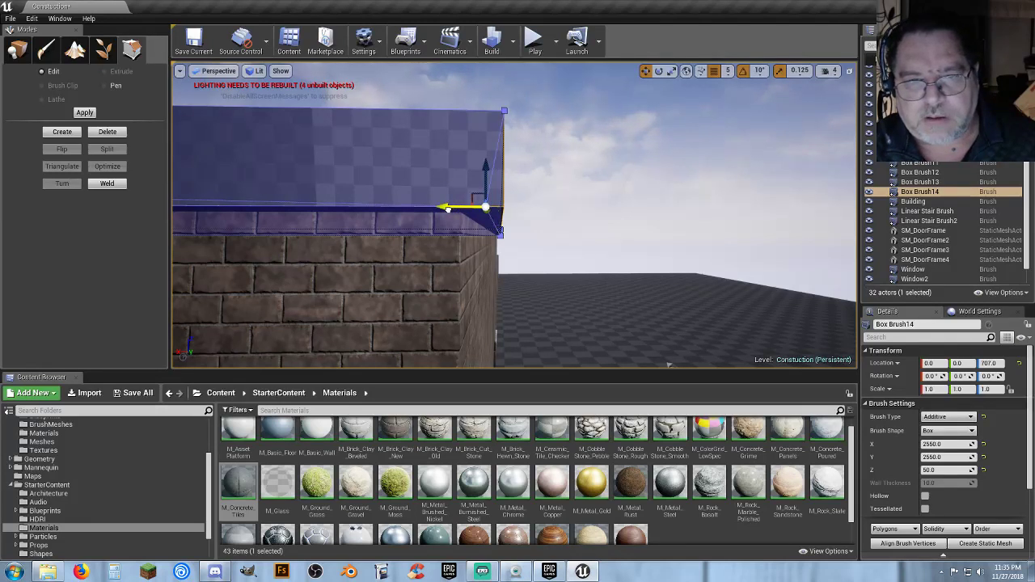
mouse_move(429, 214)
right_down()
mouse_move(368, 215)
mouse_move(396, 214)
right_up()
Set the grid snap to 10 and pull the slab's lower vertices at the next building corners inward toward the wall.
click(728, 71)
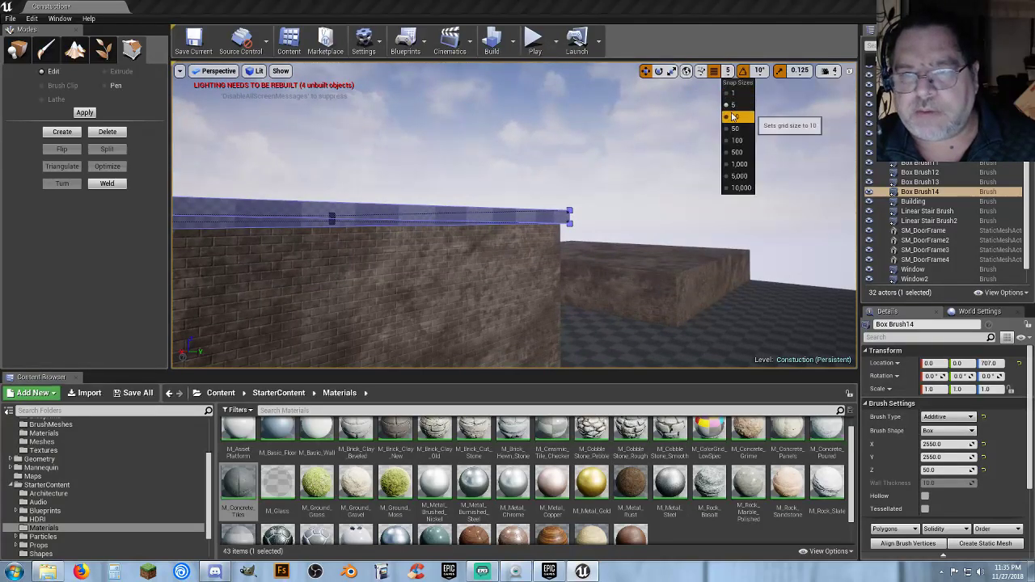
click(737, 114)
right_drag(688, 185, 711, 174)
mouse_move(647, 179)
right_down()
mouse_move(623, 195)
mouse_move(445, 180)
mouse_move(617, 176)
right_up()
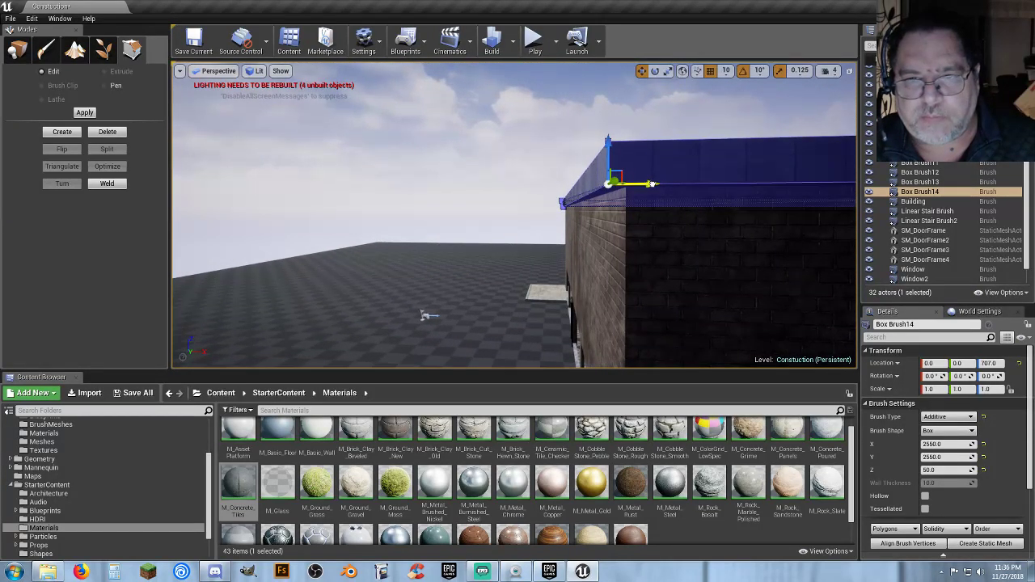
drag(643, 184, 652, 184)
right_drag(656, 197, 781, 194)
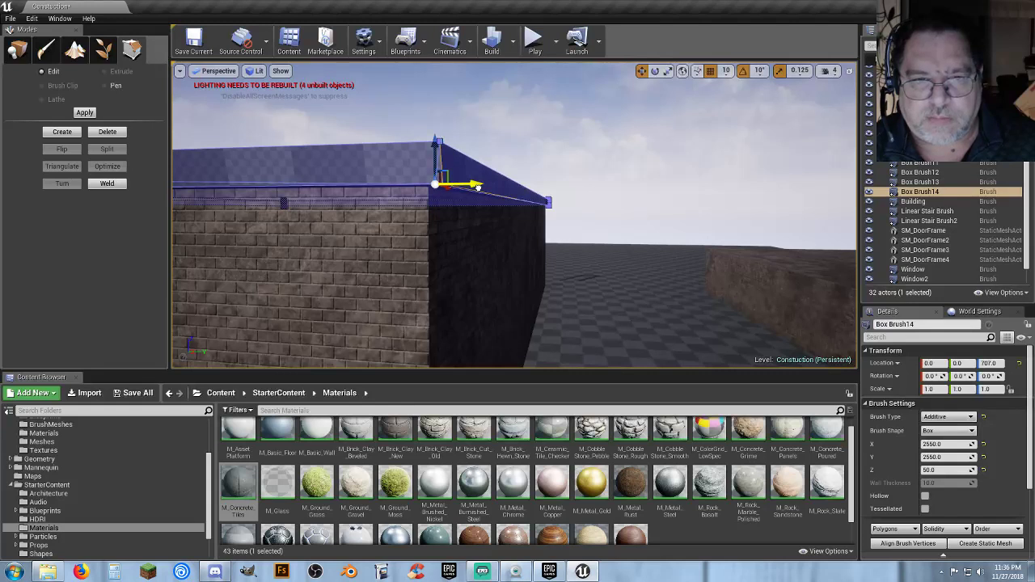
Pull the lower vertices at the slab's remaining corners inward so its edge slopes in to meet the walls.
right_drag(531, 207, 492, 222)
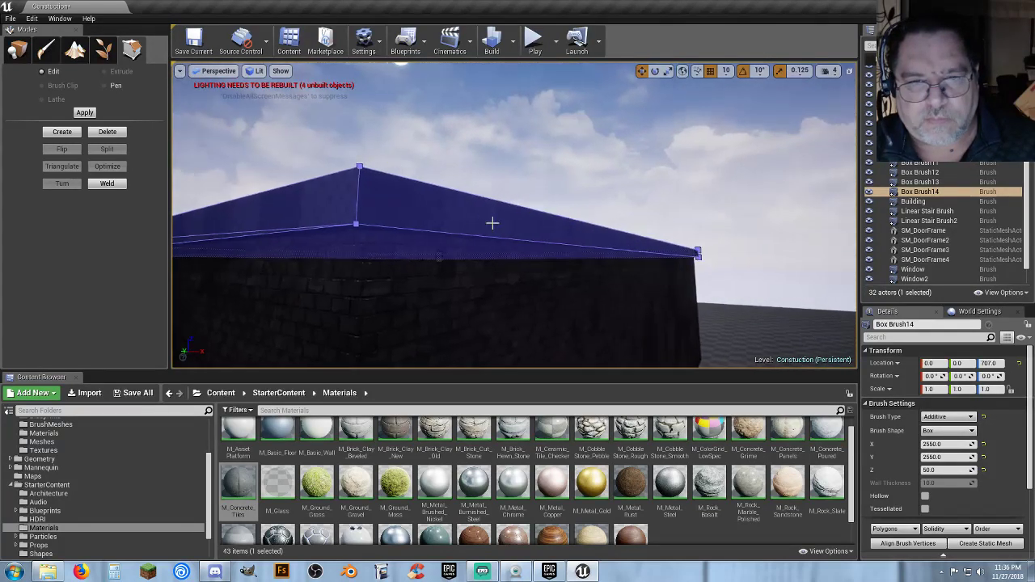
click(350, 224)
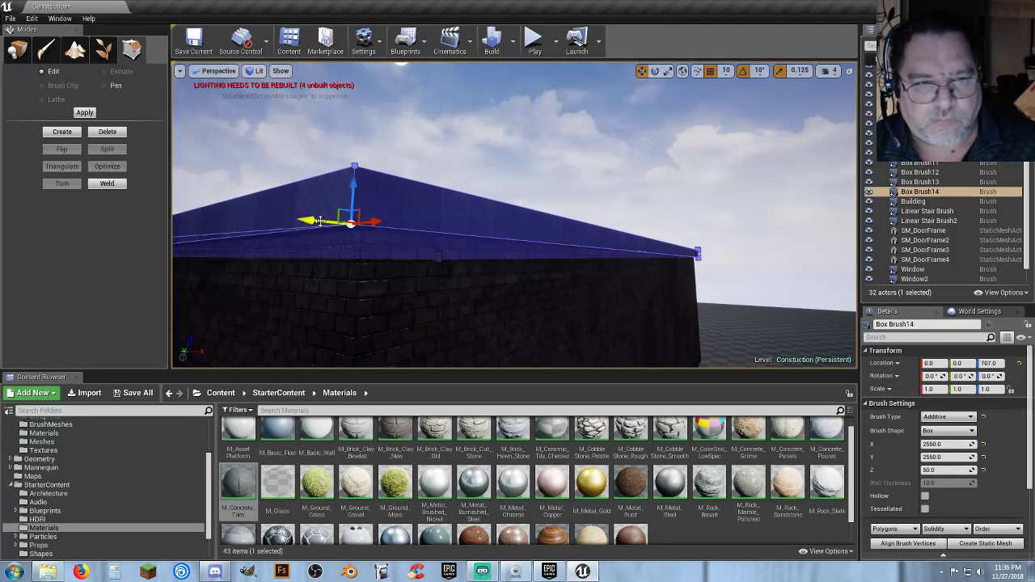
drag(324, 220, 372, 224)
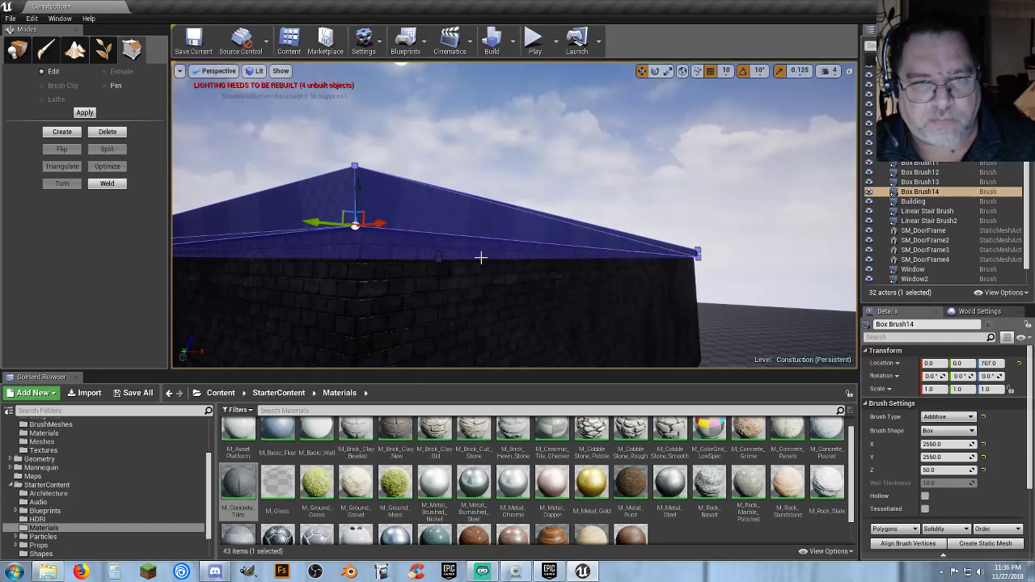
right_drag(480, 256, 481, 256)
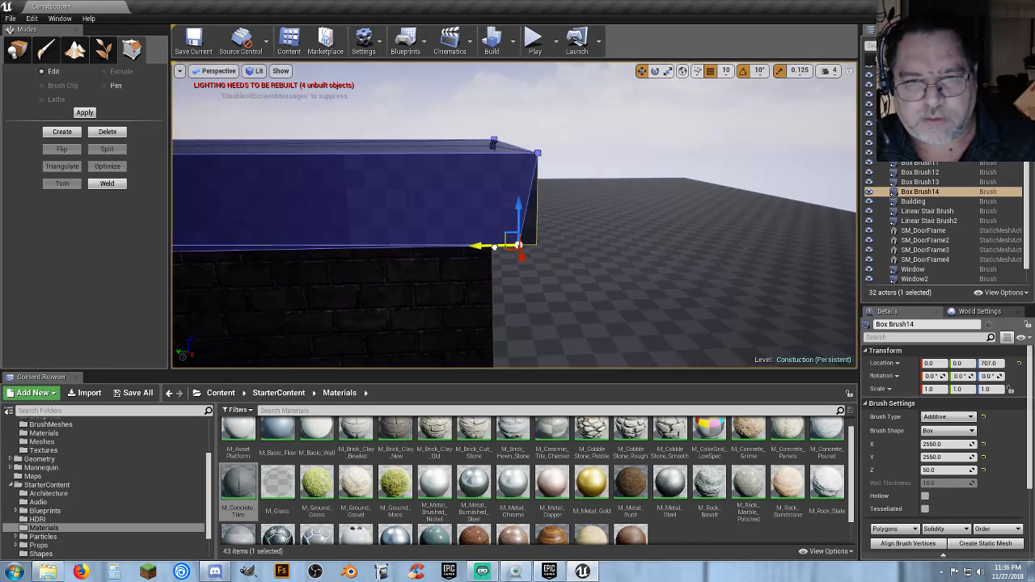
right_drag(515, 249, 515, 249)
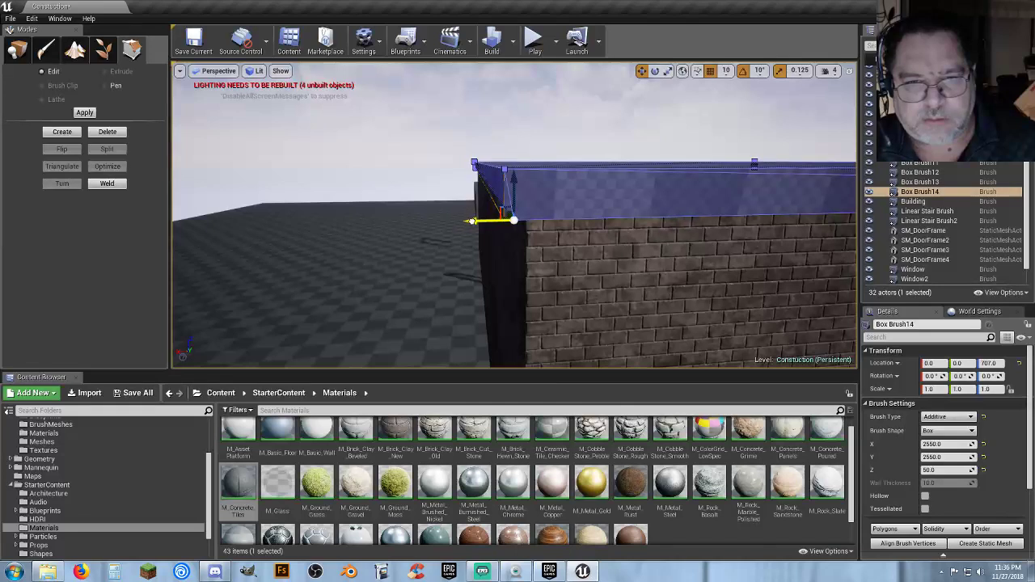
right_drag(495, 226, 494, 226)
Play the level, walk around the building to inspect the tapered roof edge, and end the play session.
mouse_move(692, 341)
right_down()
mouse_move(751, 323)
mouse_move(722, 311)
right_up()
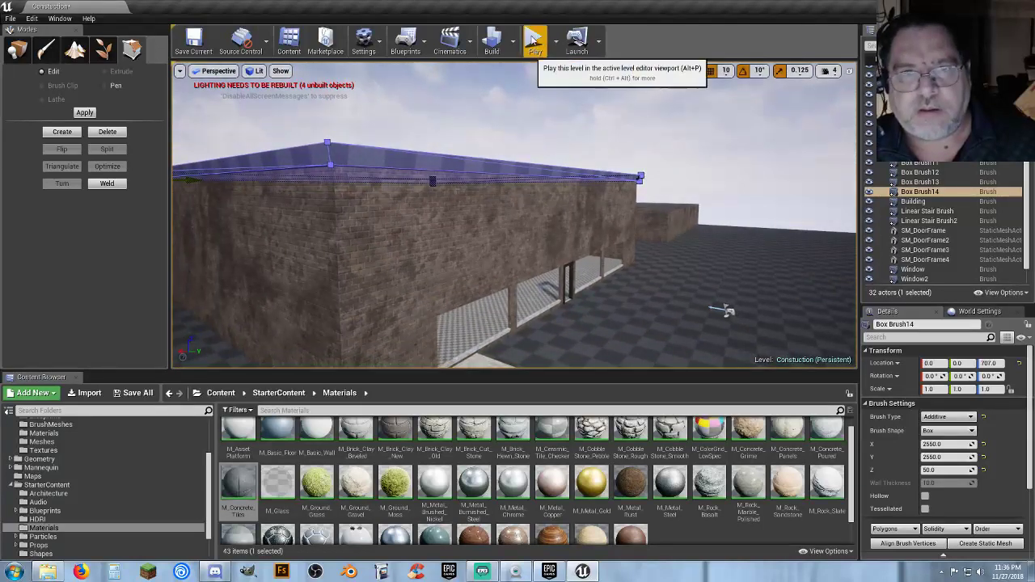
click(535, 39)
key(s)
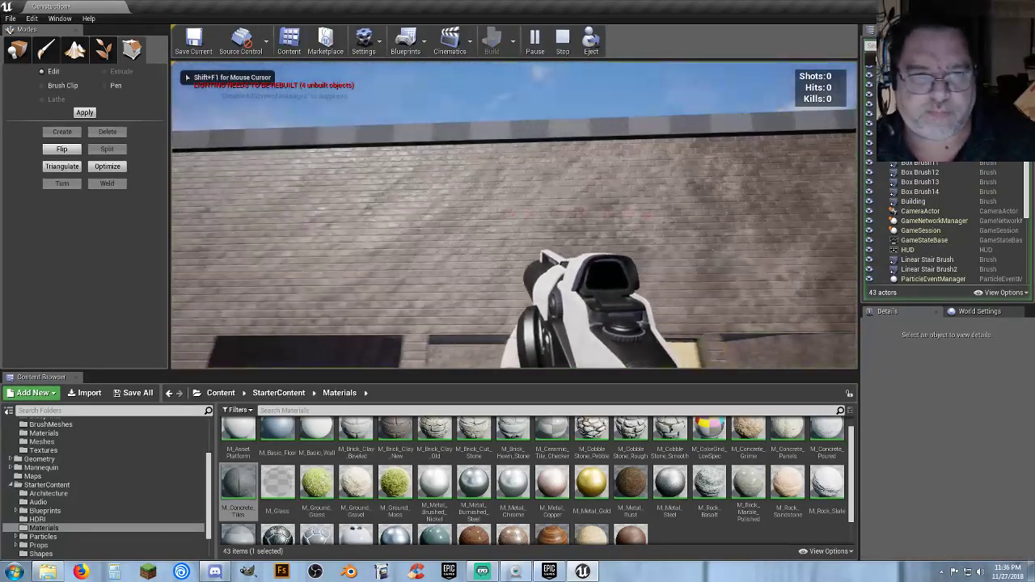
key(a)
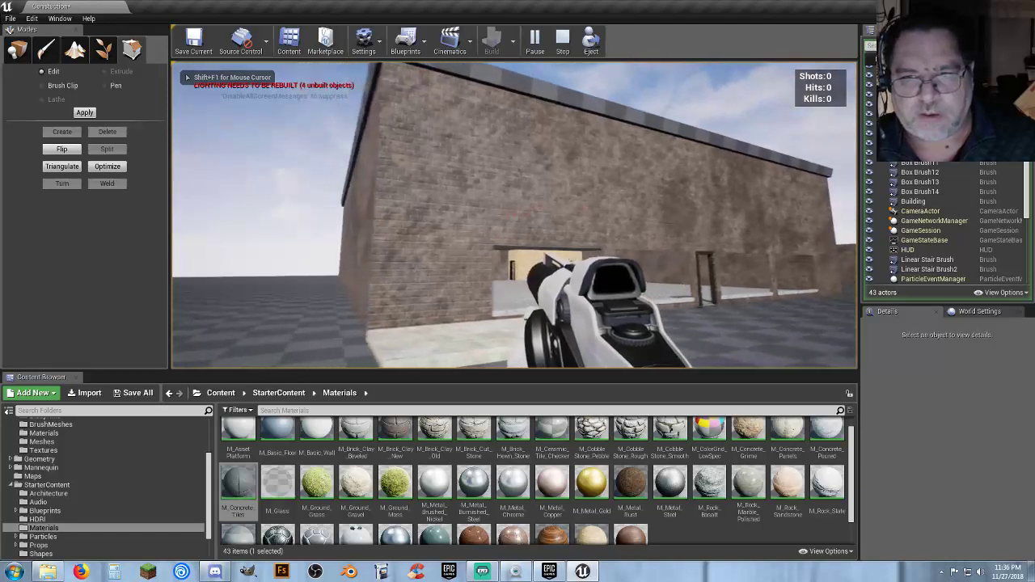
key(s)
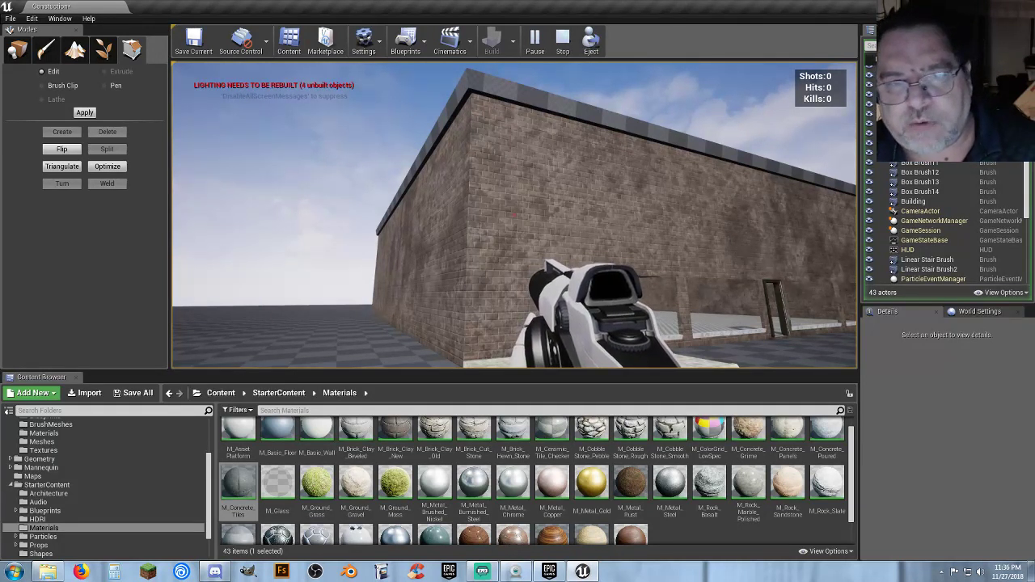
key(s)
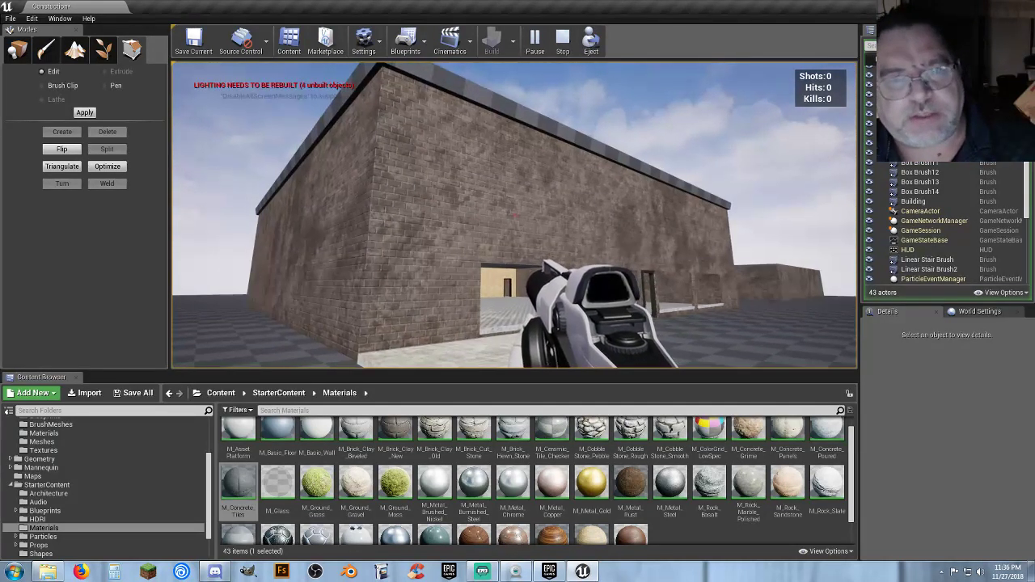
key(a)
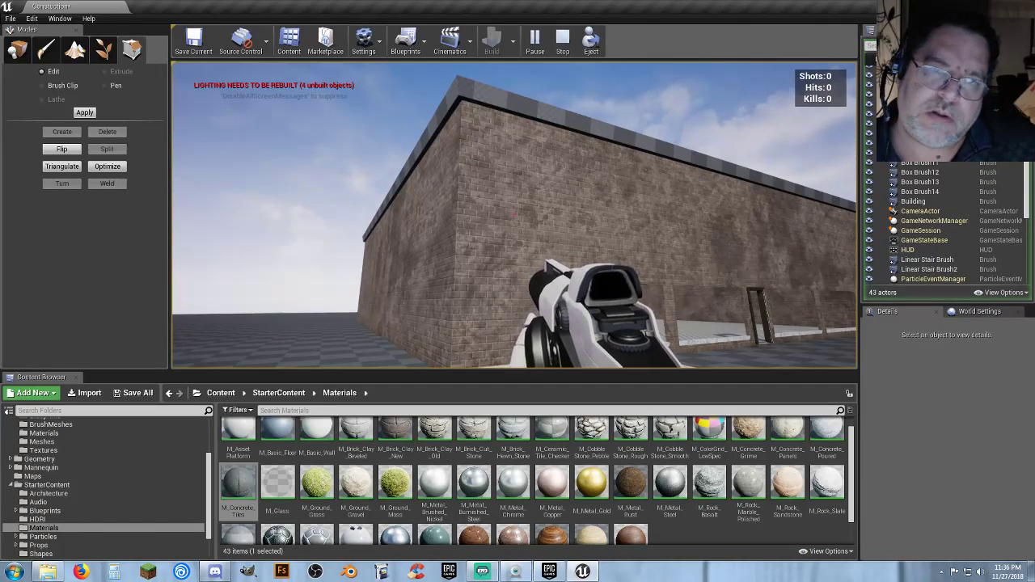
key(w)
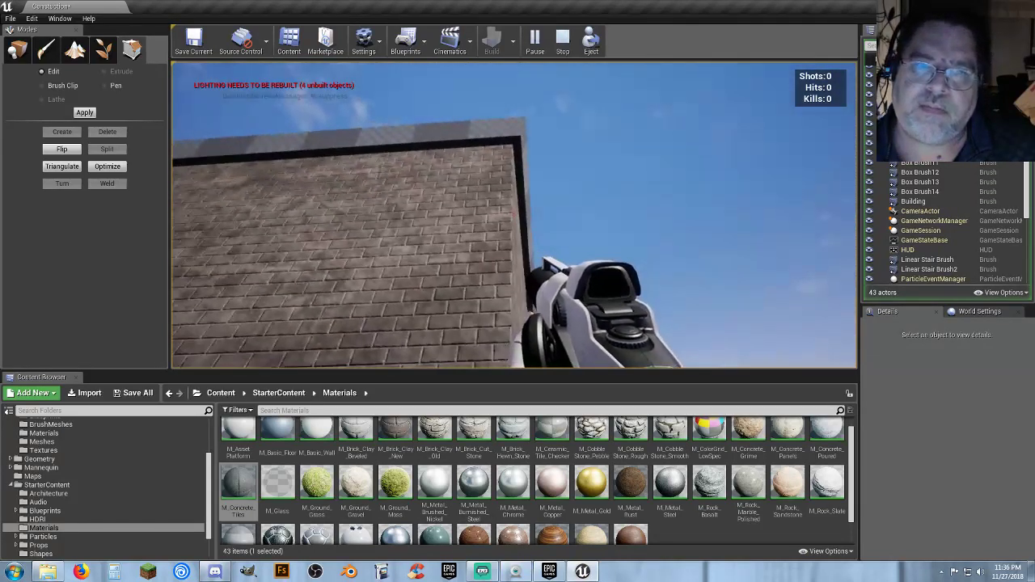
key(d)
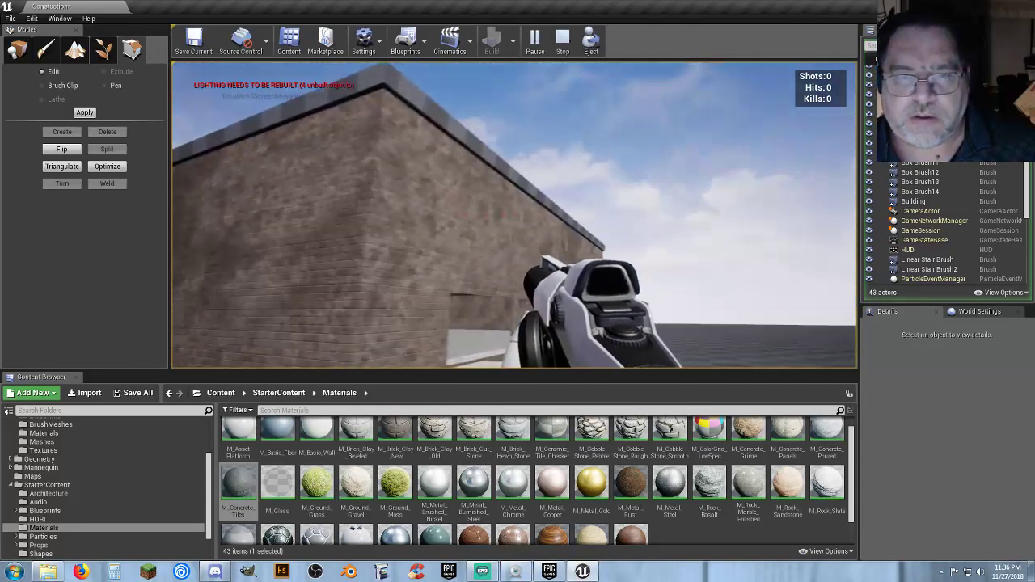
key(Escape)
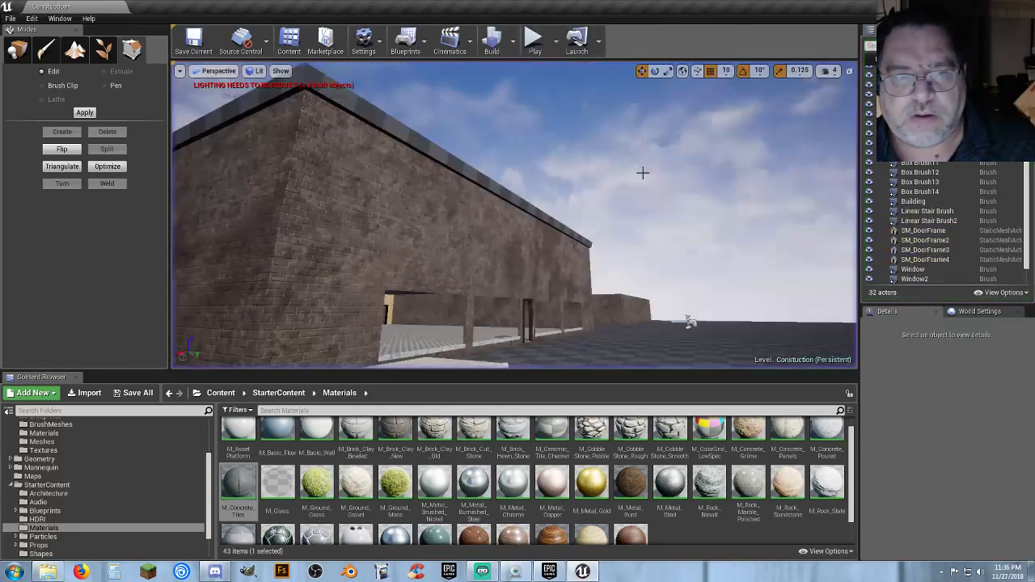
Select all adjacent surfaces of the roof slab and apply the M_Concrete_Panels material to them.
click(488, 179)
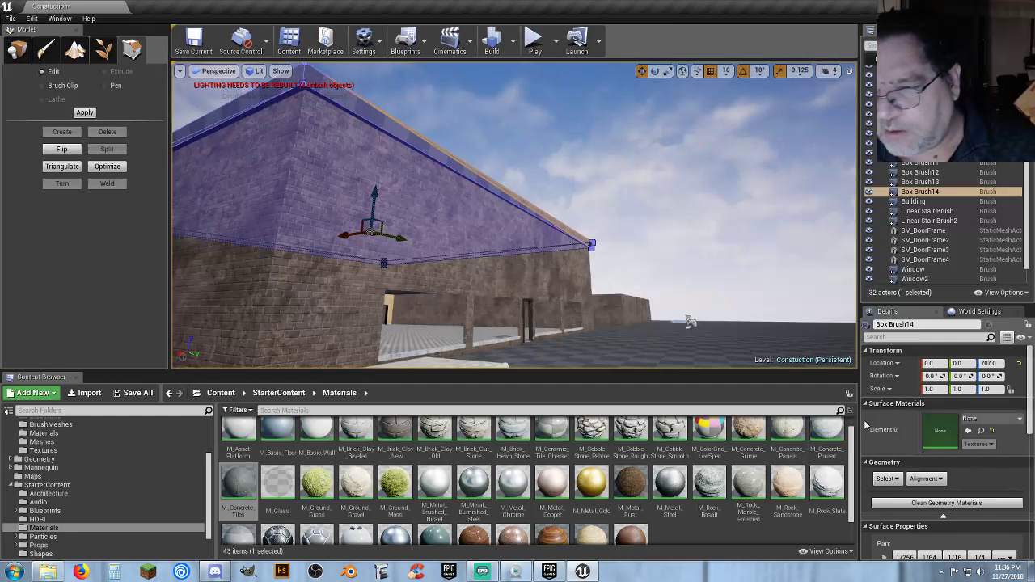
click(887, 478)
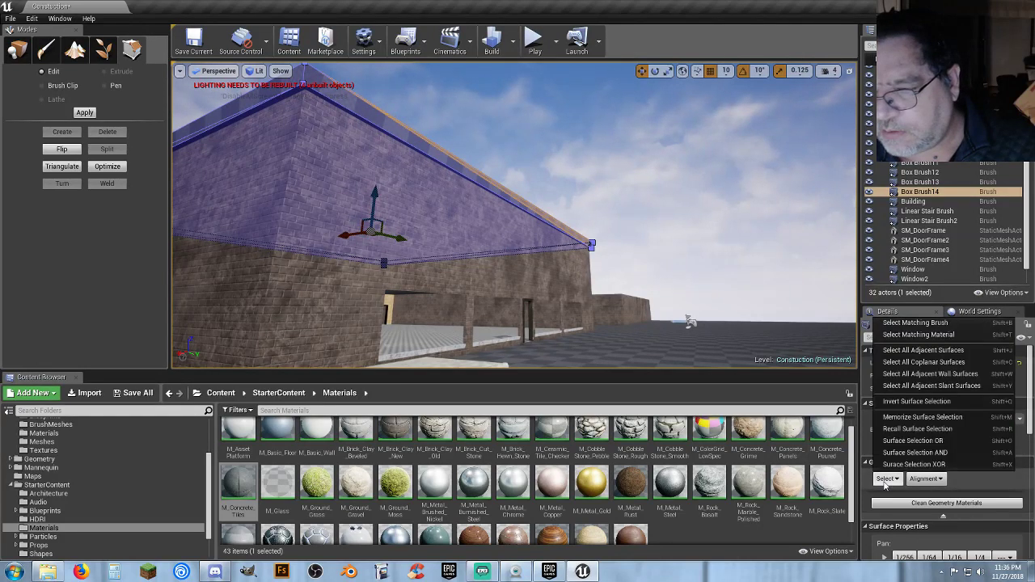
click(922, 349)
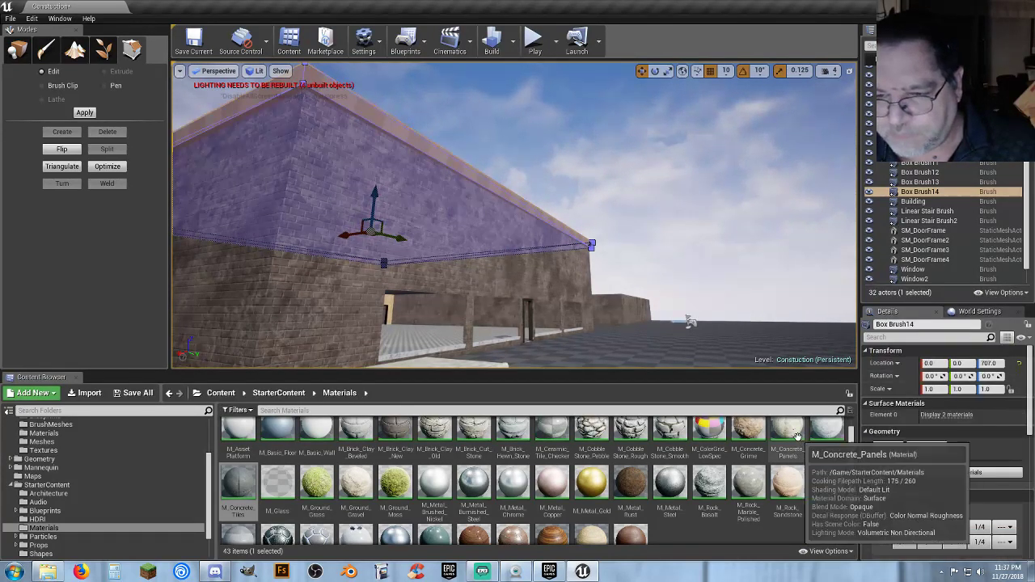
click(788, 482)
click(946, 415)
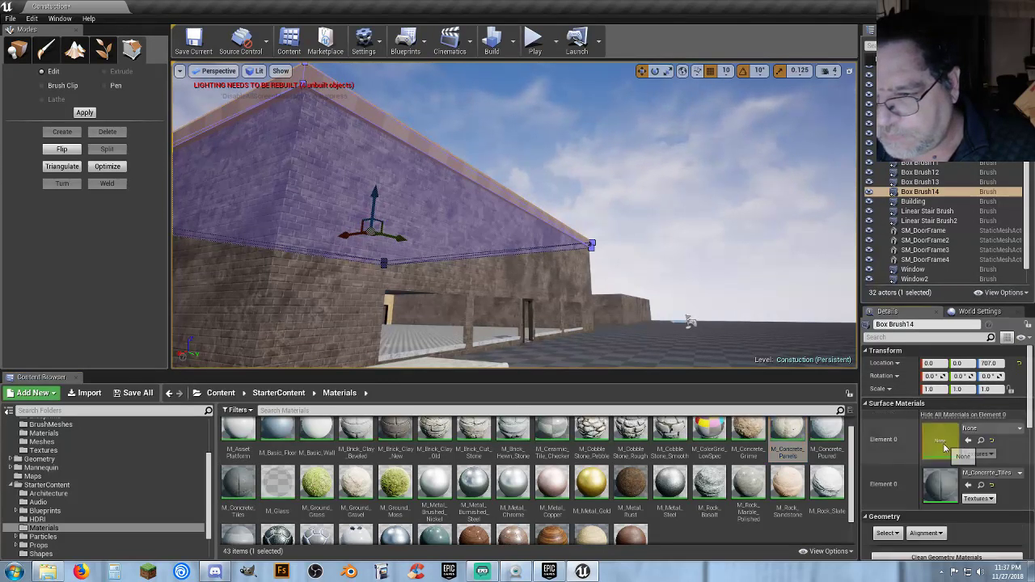
click(969, 440)
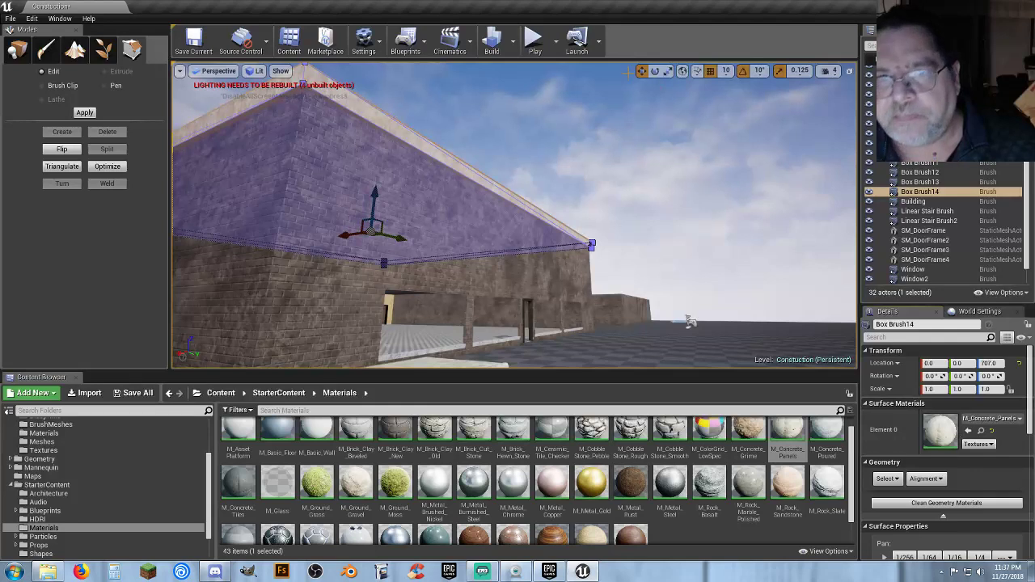
Play the level, walk around the building to inspect the concrete roof edge against the brick walls, and end the play session.
click(533, 40)
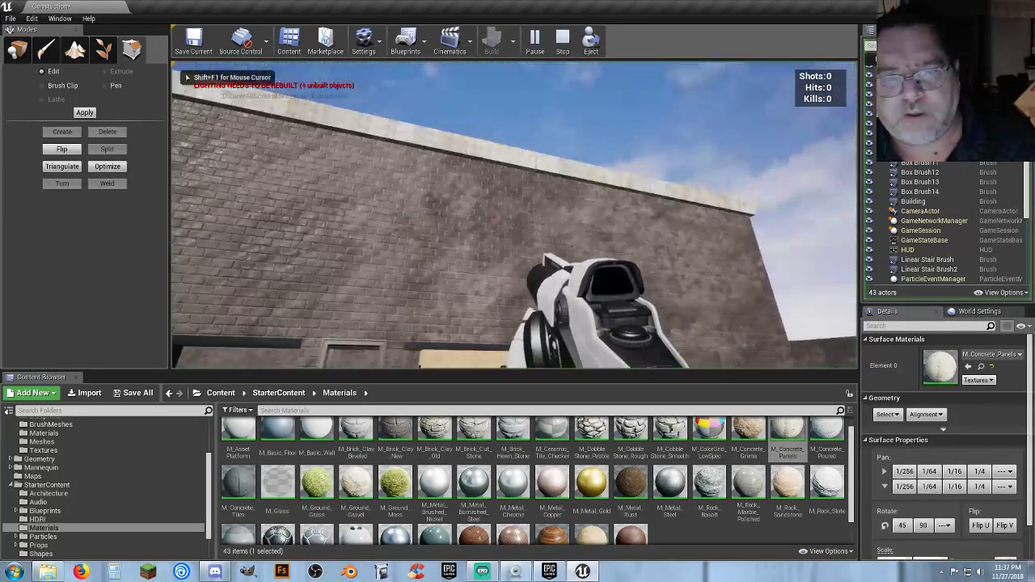
key(s)
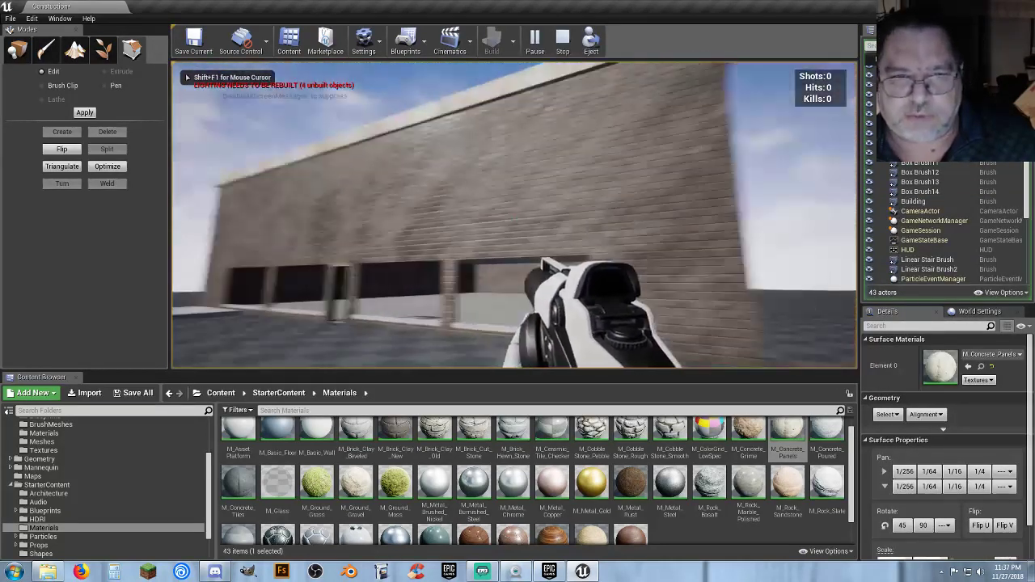
key(s)
key(w)
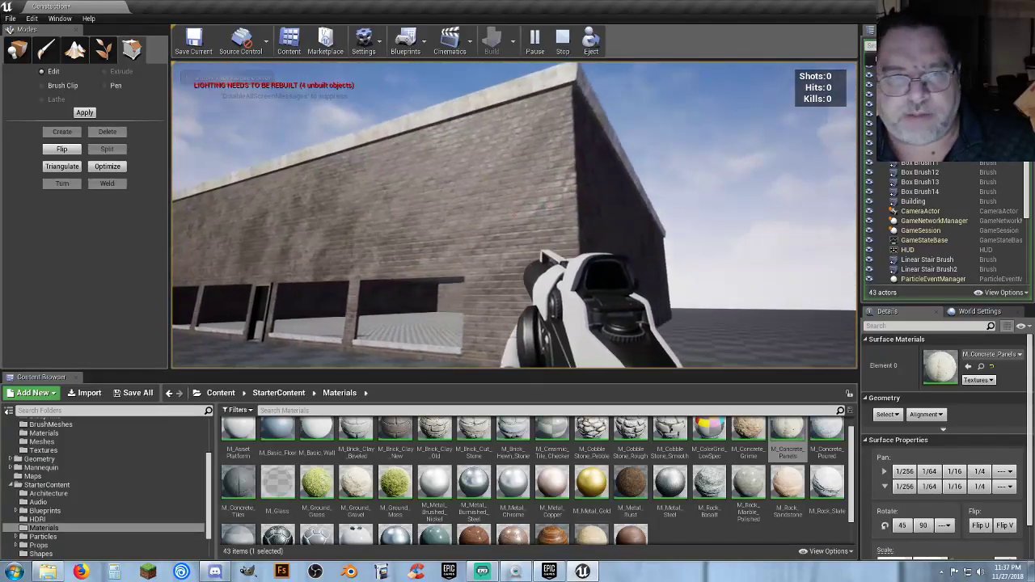
key(w)
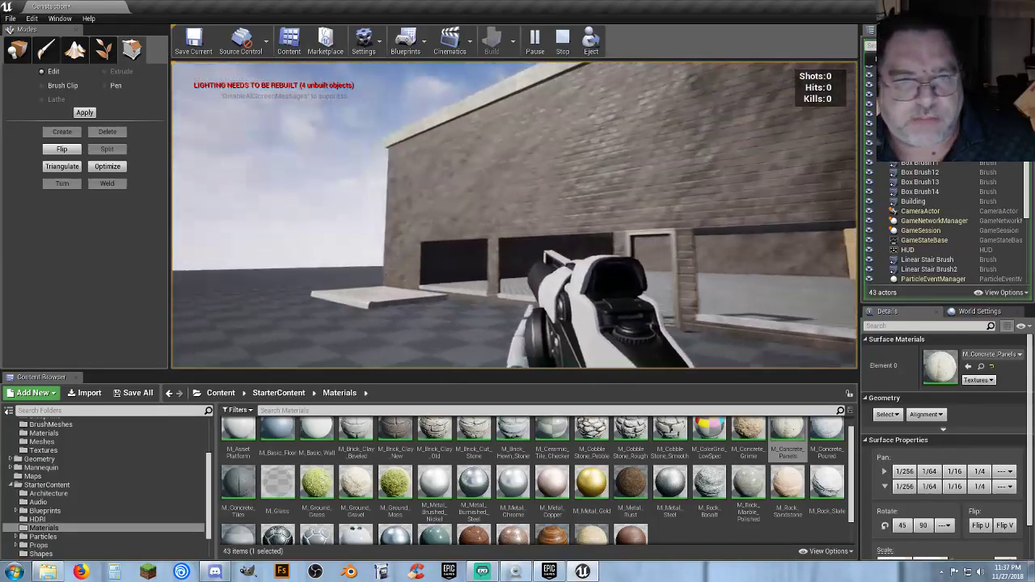
key(w)
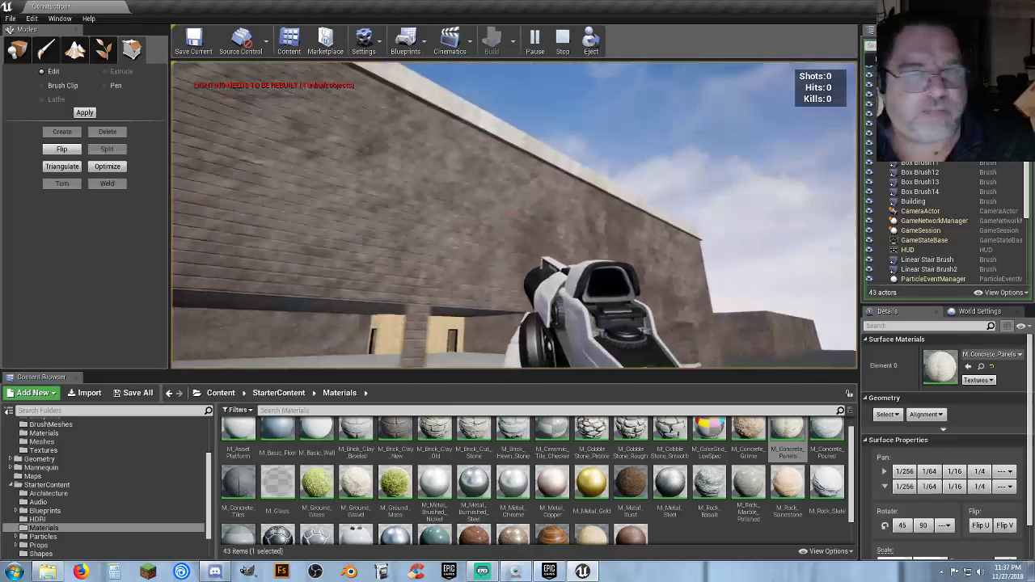
key(s)
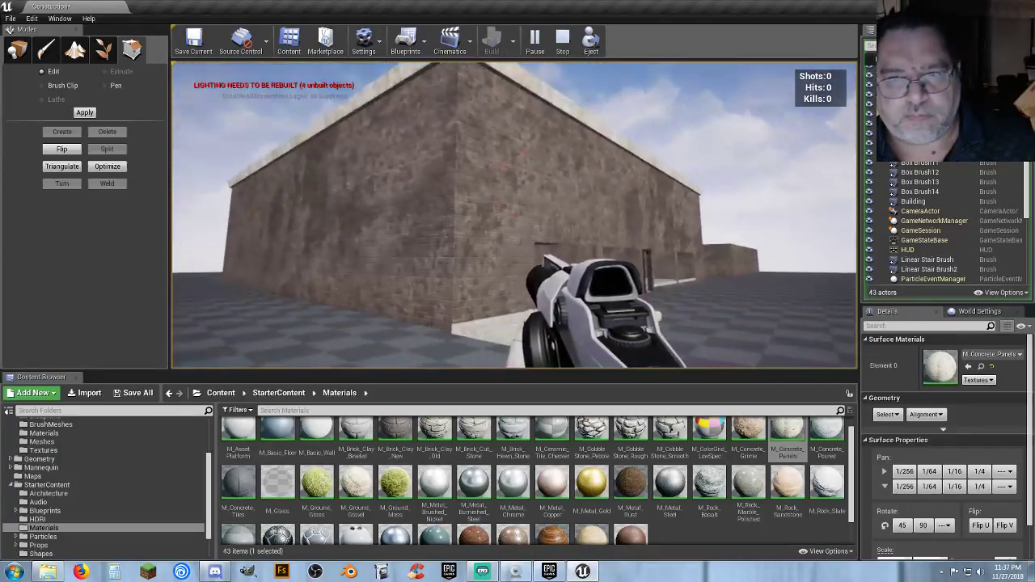
key(w)
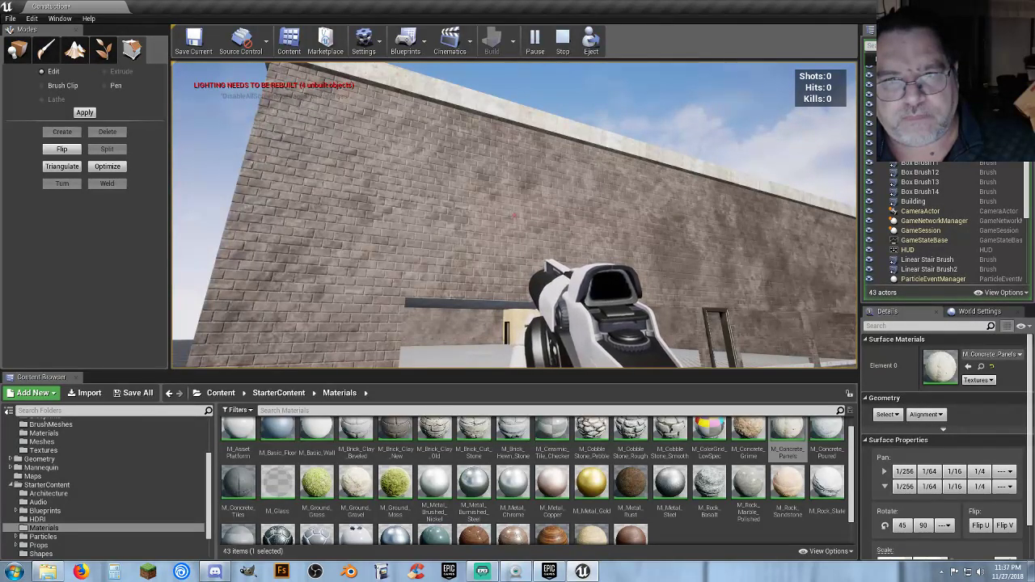
key(Escape)
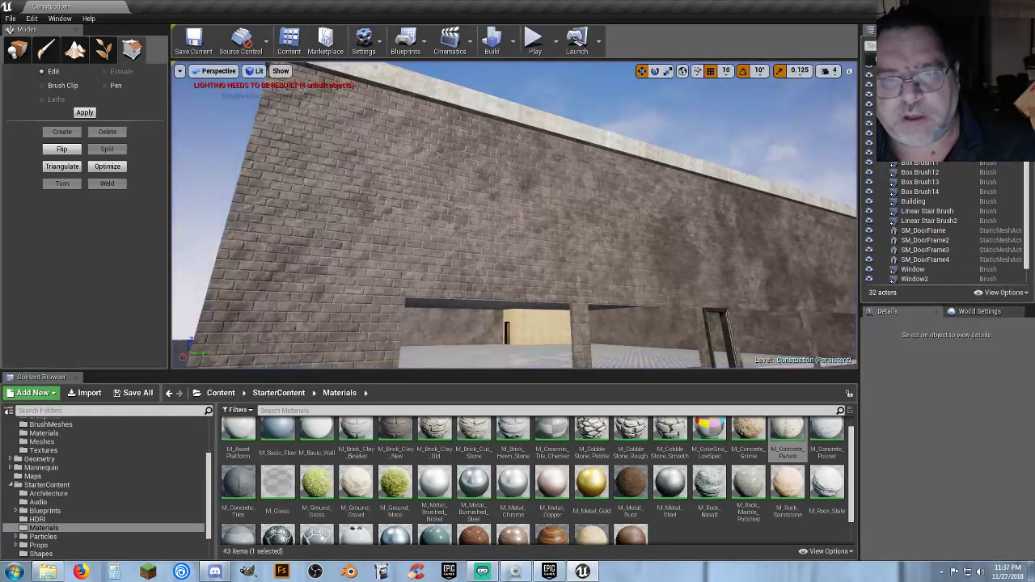
Place an additive box brush with the M_Brick_Clay_Old material inside the building and set its Z size to 12.
key(s)
right_drag(514, 215, 457, 263)
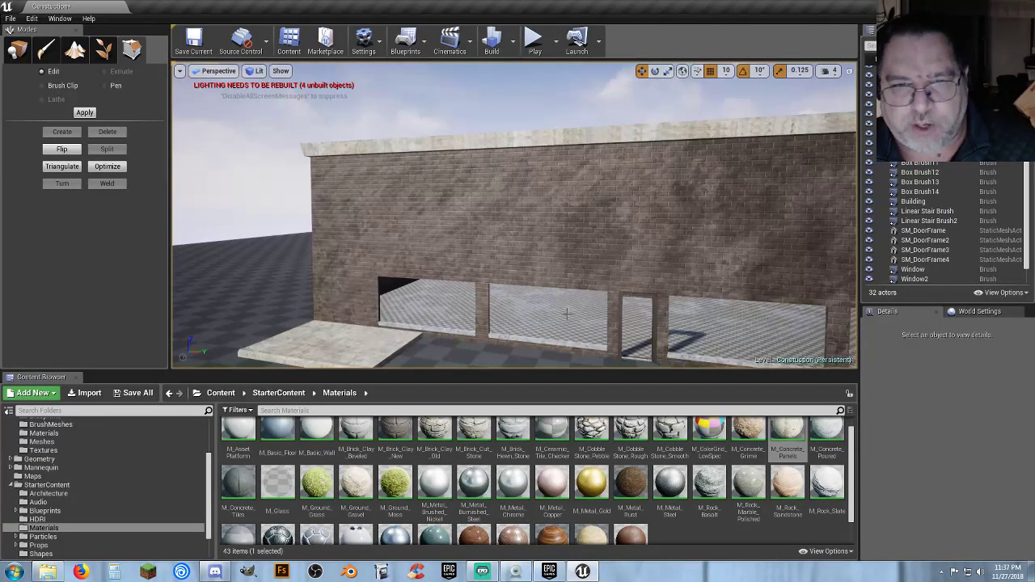
click(435, 433)
key(w)
right_drag(515, 214, 485, 238)
key(w)
click(17, 50)
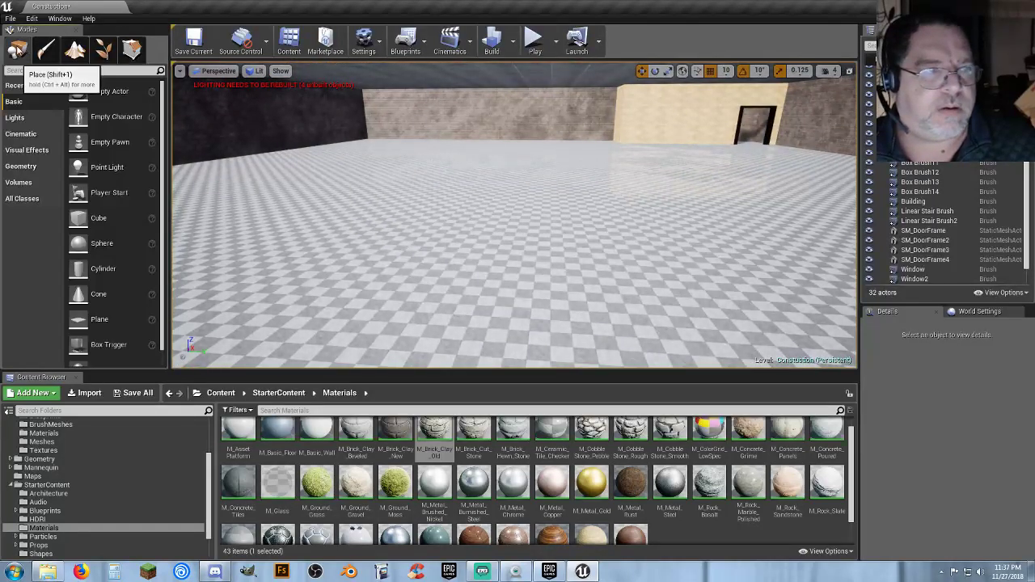
click(22, 167)
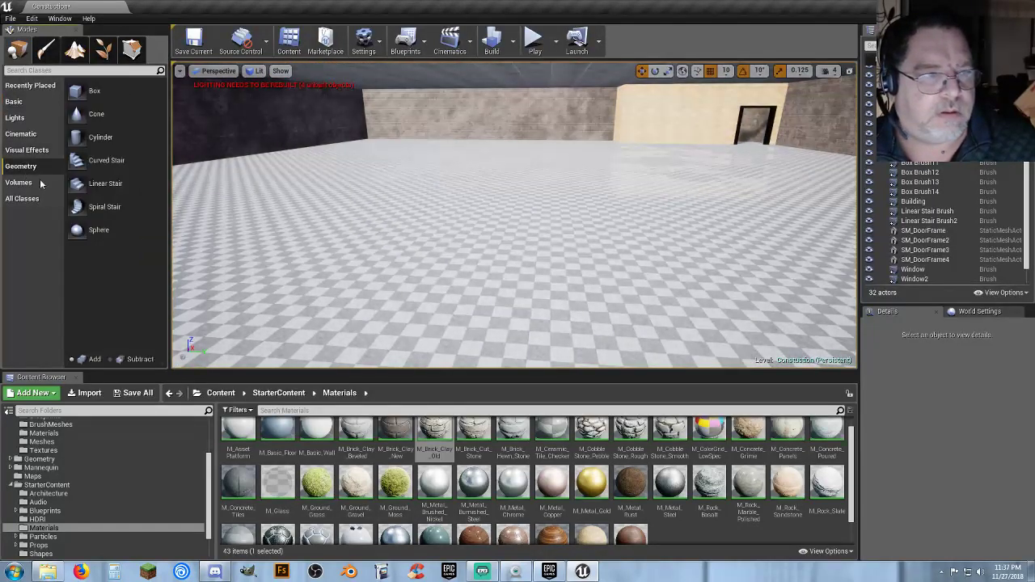
mouse_move(93, 91)
mouse_down()
mouse_move(346, 184)
mouse_move(535, 220)
mouse_up()
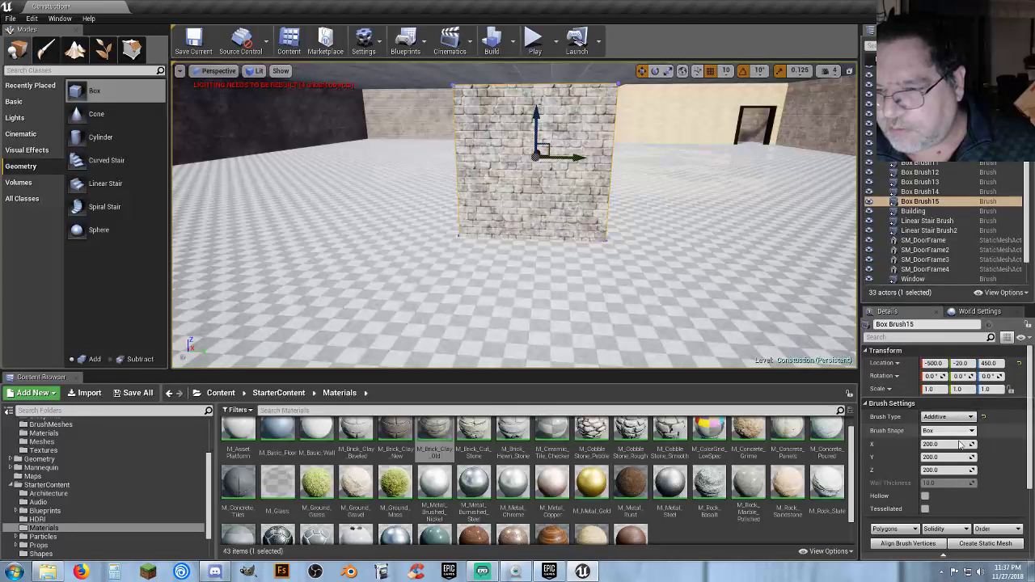
click(938, 470)
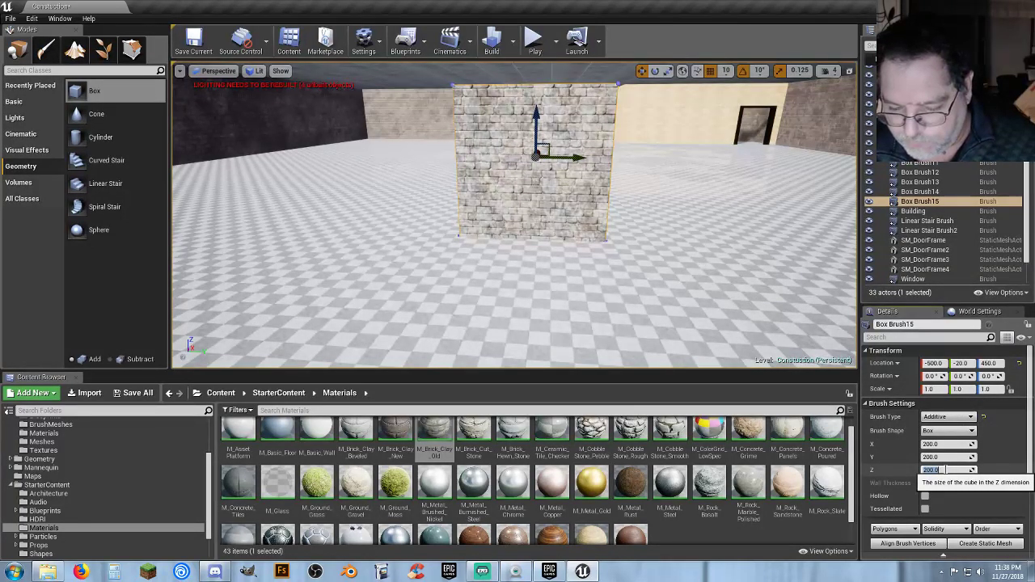
text(12)
key(Return)
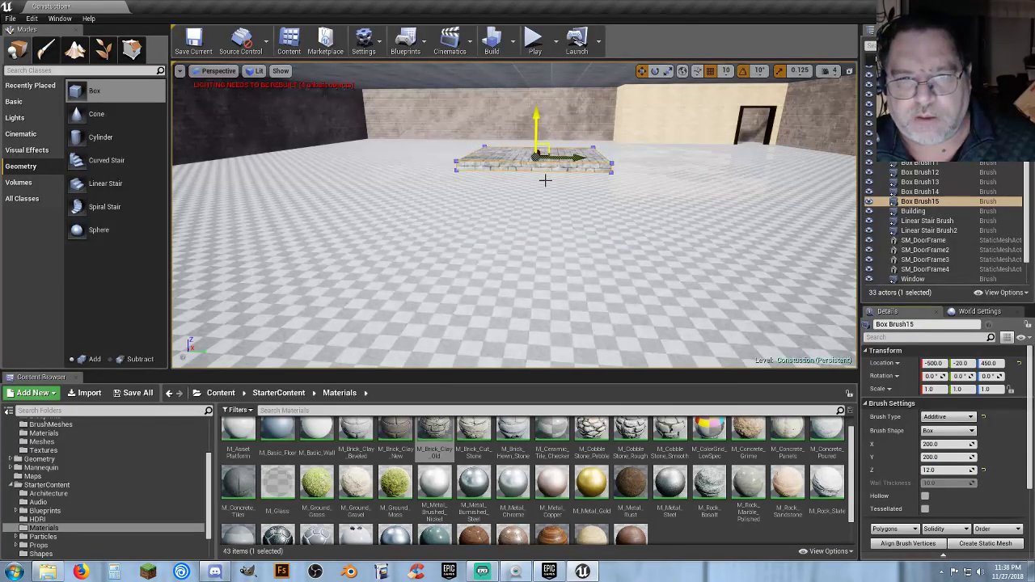
Pan the texture on the thin box's front face along V in 1/256 increments to fit one brick course.
right_drag(545, 184, 568, 160)
key(w)
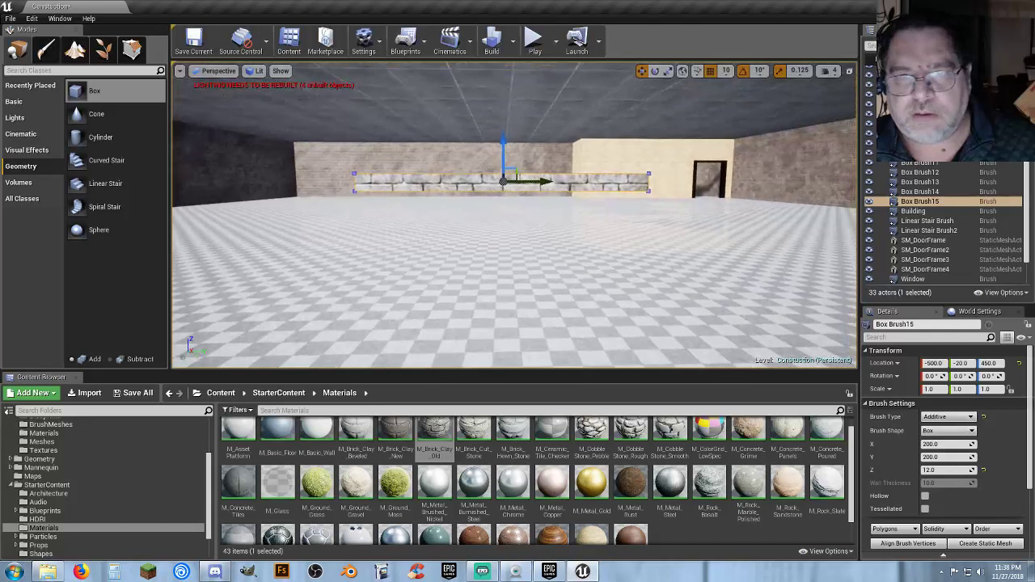
click(586, 182)
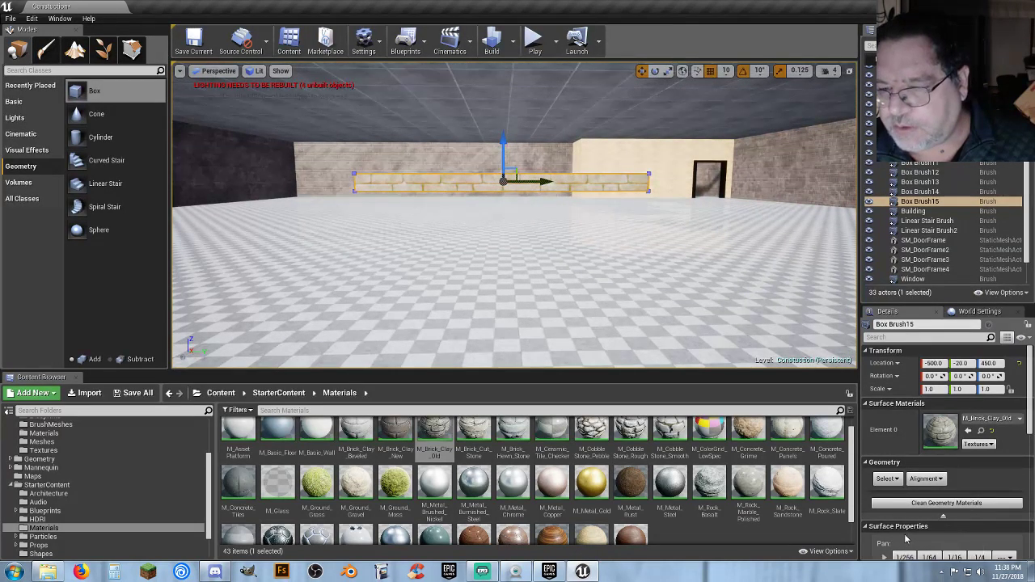
scroll(898, 528, down, 3)
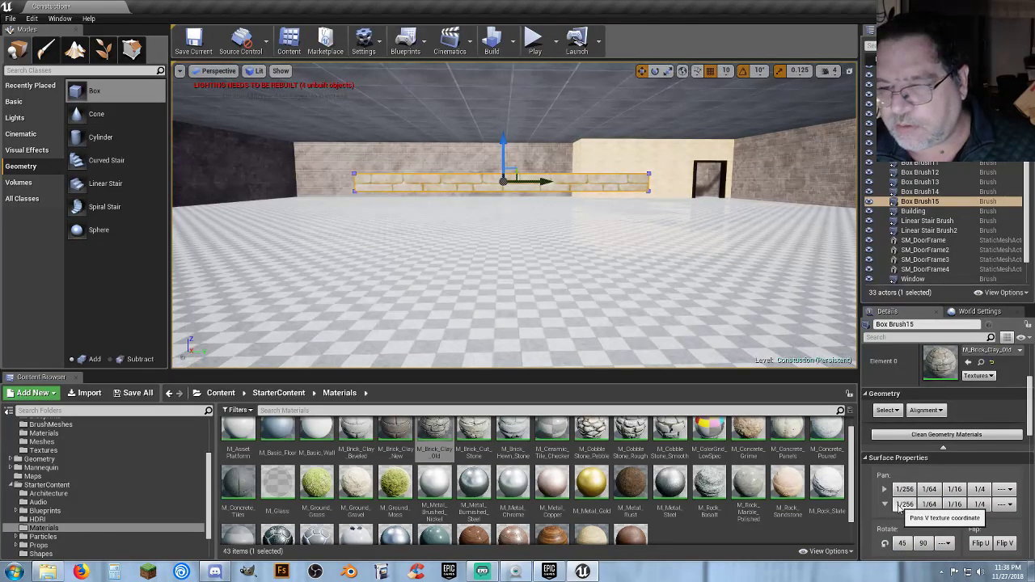
click(900, 506)
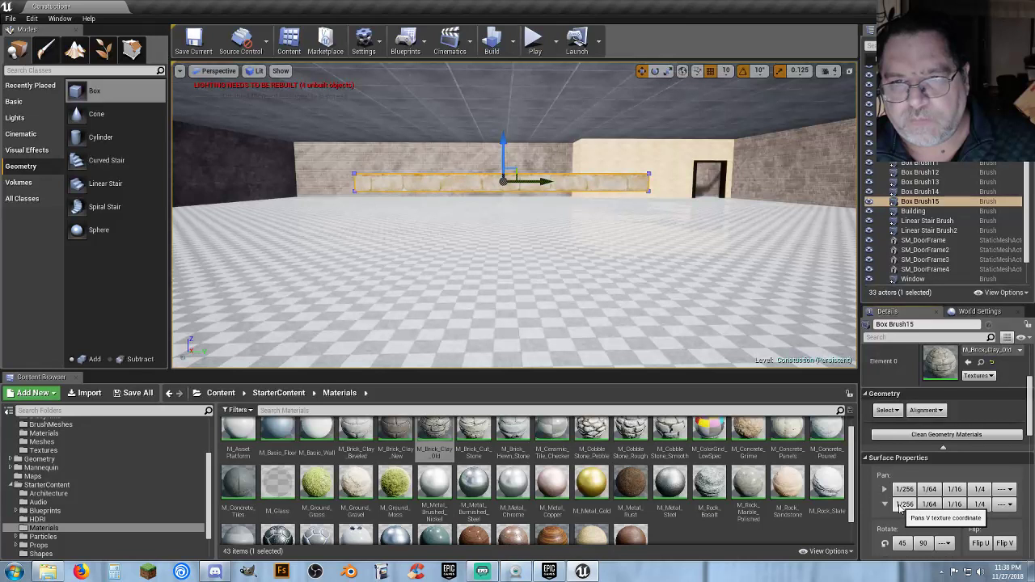
click(885, 505)
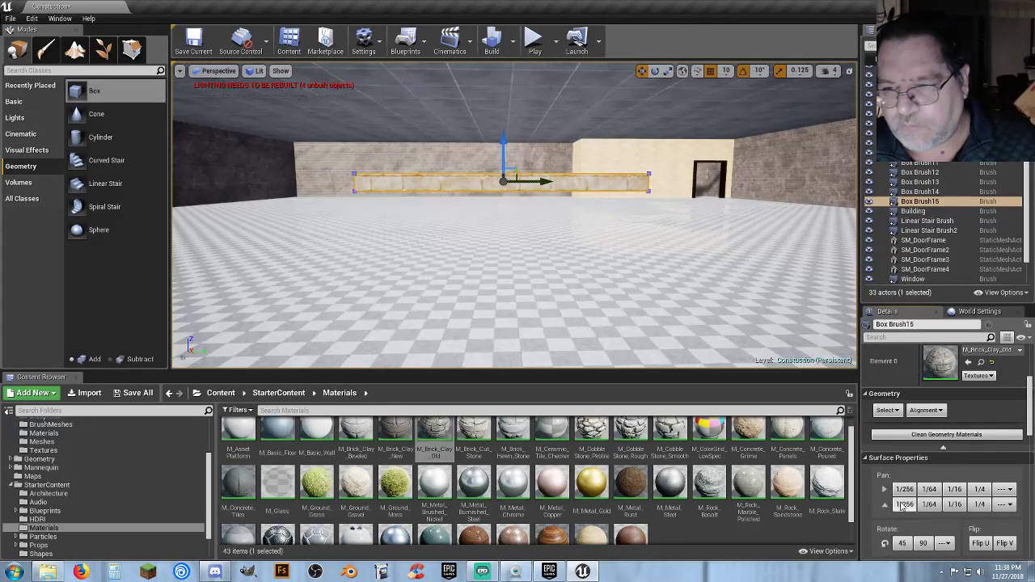
click(903, 506)
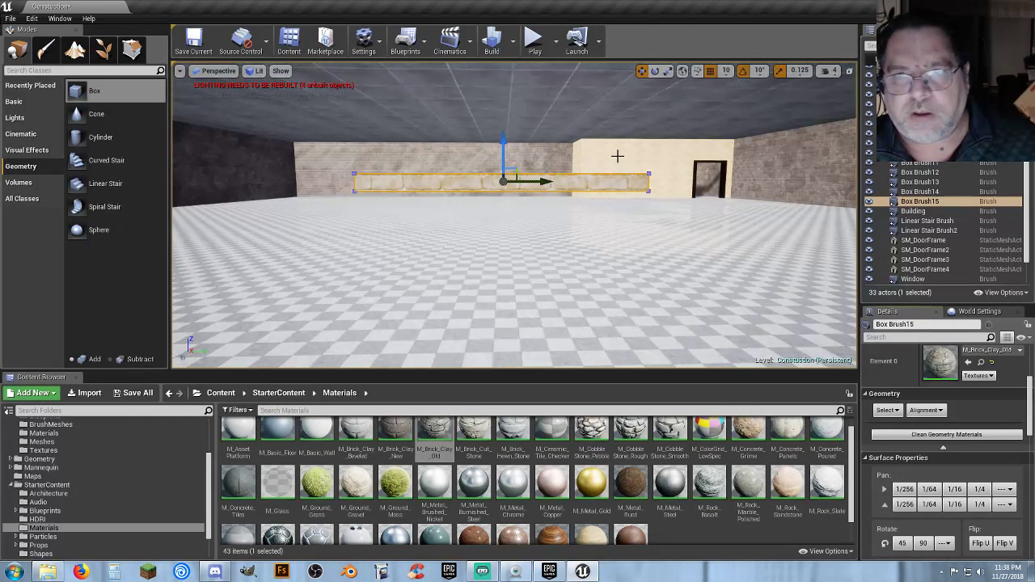
Set the thin box brush's X and Y location to 0 and lower it to a Z location of 340.
click(920, 202)
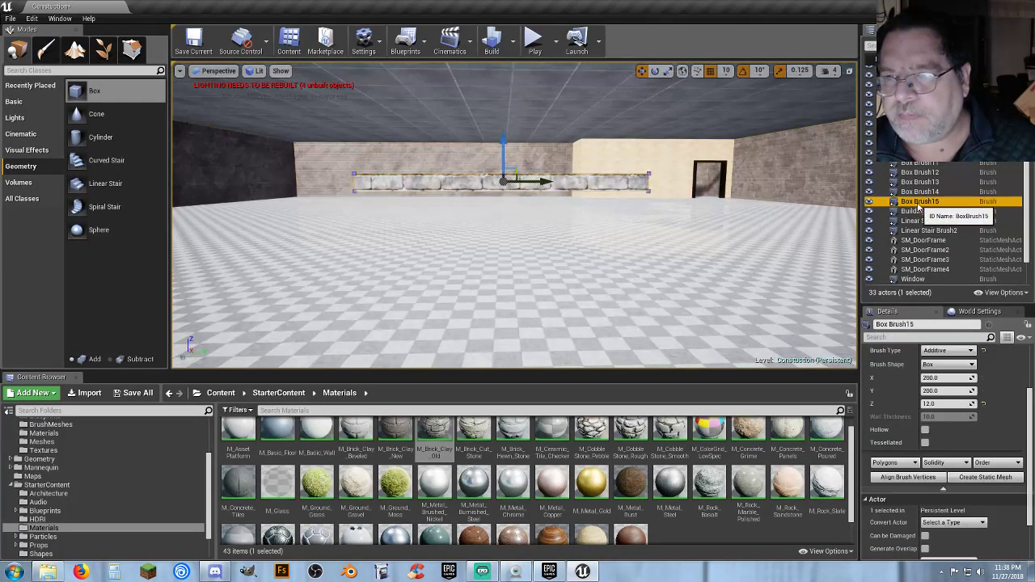
scroll(942, 364, up, 3)
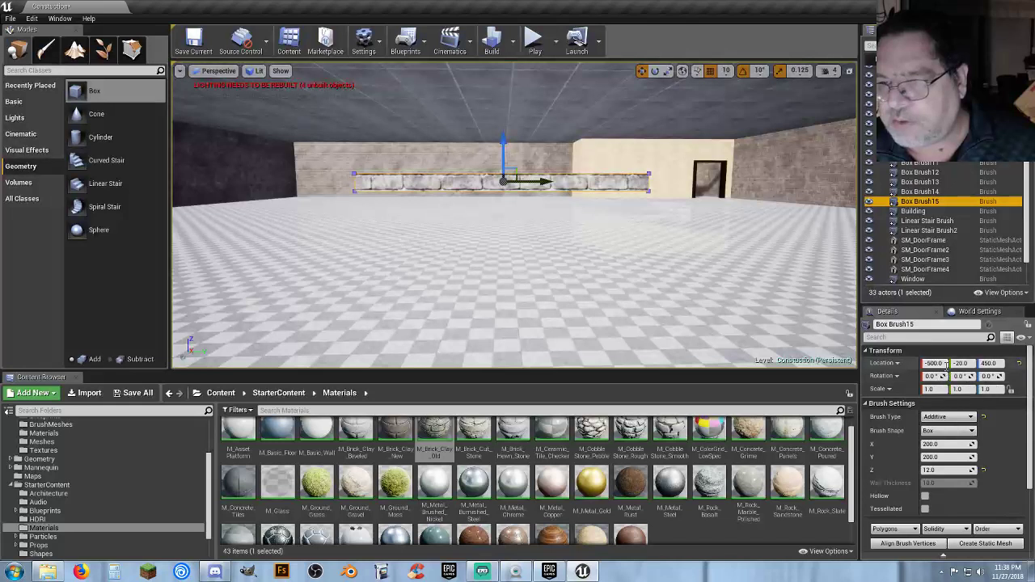
text(0)
key(Tab)
text(0)
key(Tab)
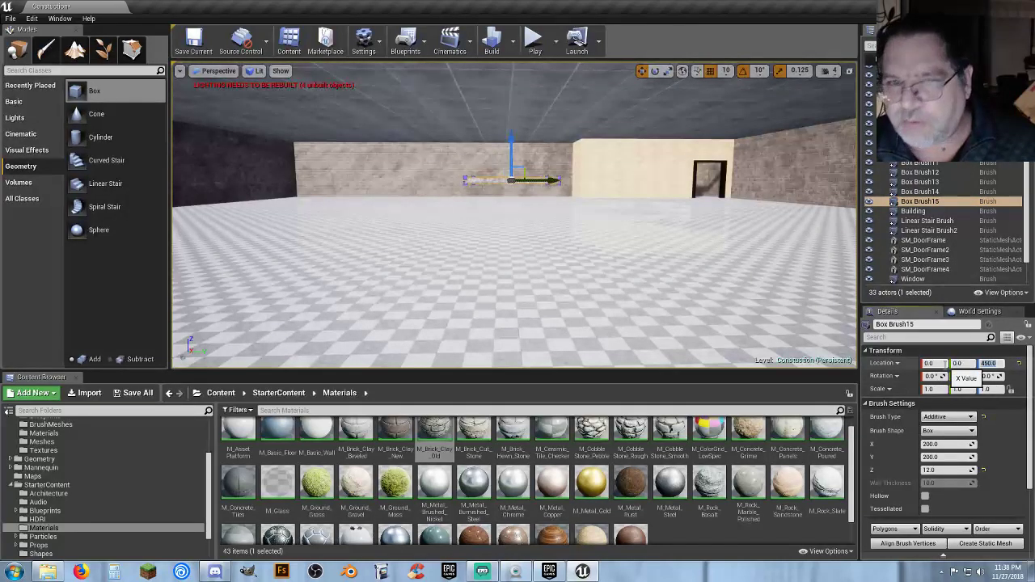
mouse_move(539, 222)
right_down()
mouse_move(539, 174)
mouse_move(539, 220)
right_up()
key(w)
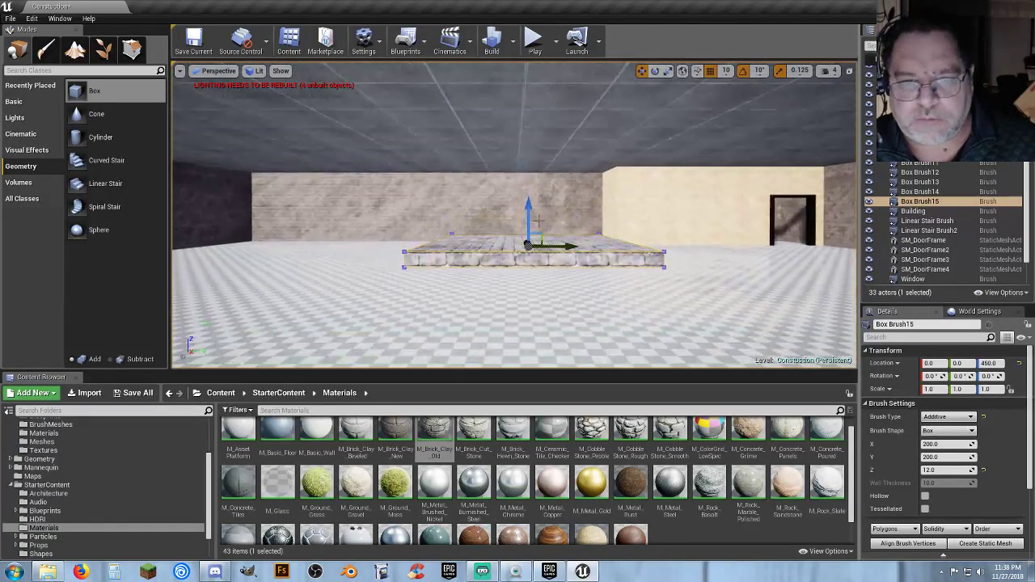
drag(528, 208, 513, 309)
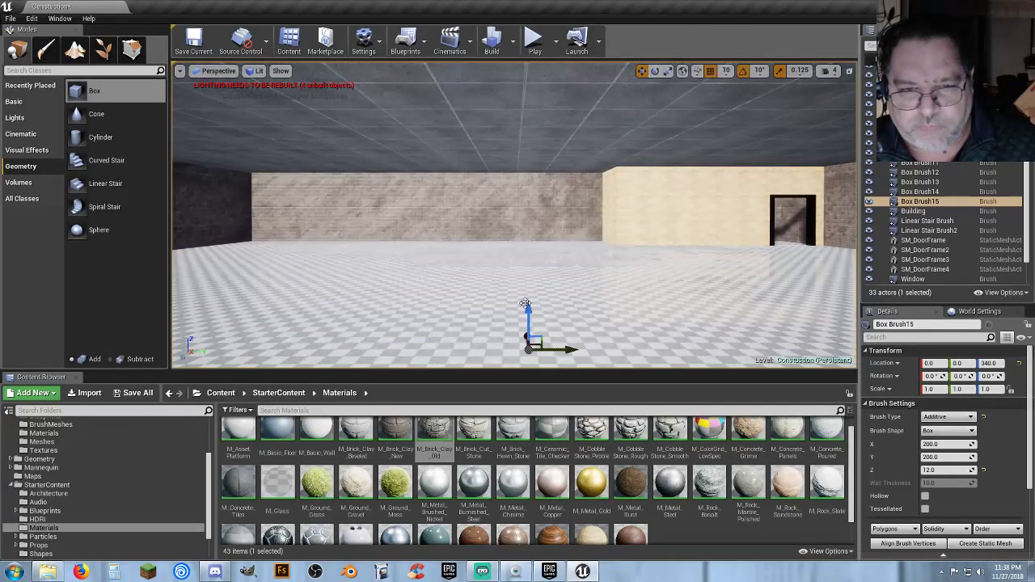
Set the thin box brush's X and Y sizes to 2510 so it forms a band around the building.
mouse_move(540, 312)
right_down()
mouse_move(540, 356)
mouse_move(540, 137)
mouse_move(541, 275)
mouse_move(363, 275)
mouse_move(540, 275)
mouse_move(541, 241)
right_up()
key(q)
key(a)
key(s)
right_drag(526, 279, 534, 275)
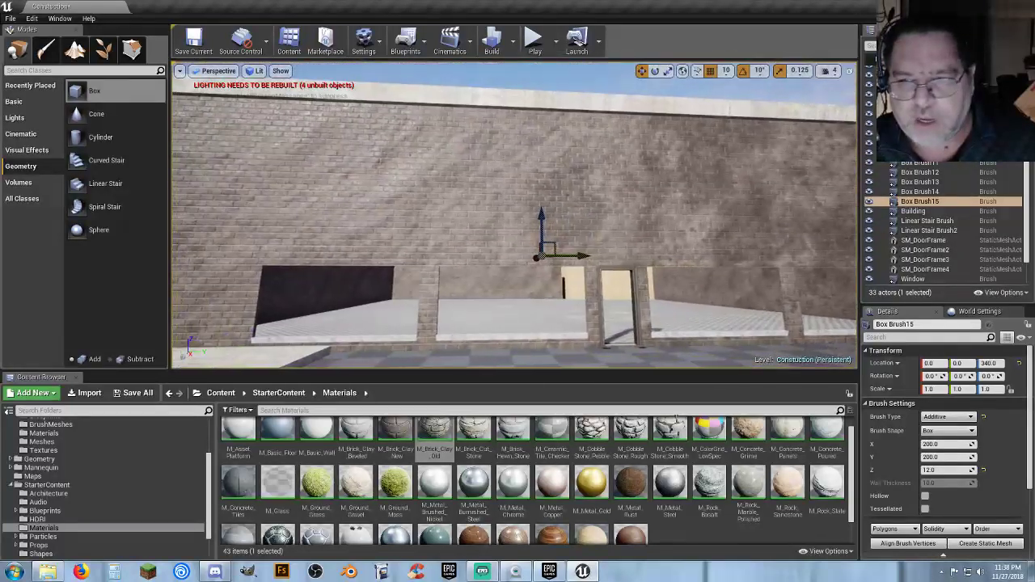
click(945, 444)
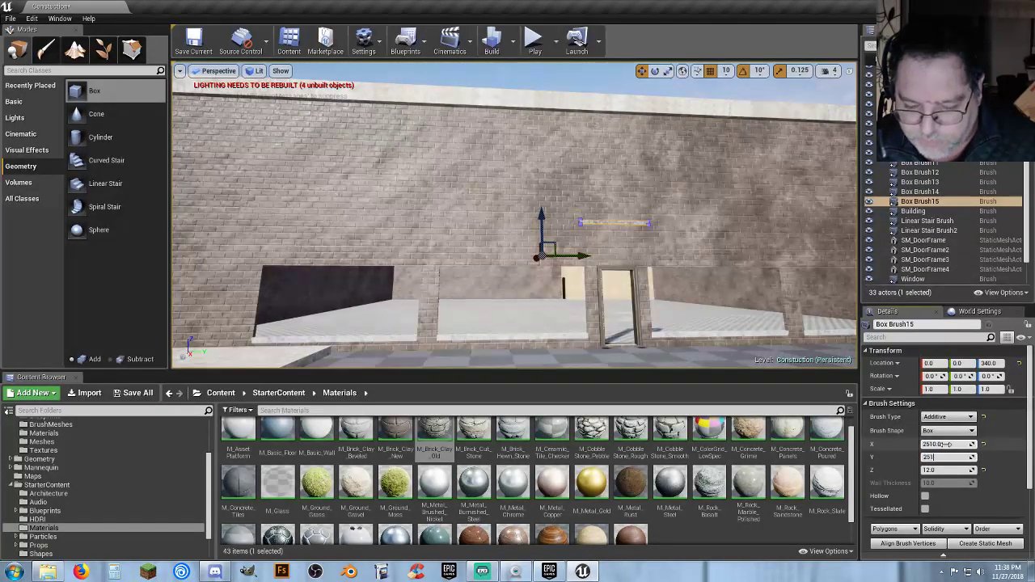
key(Tab)
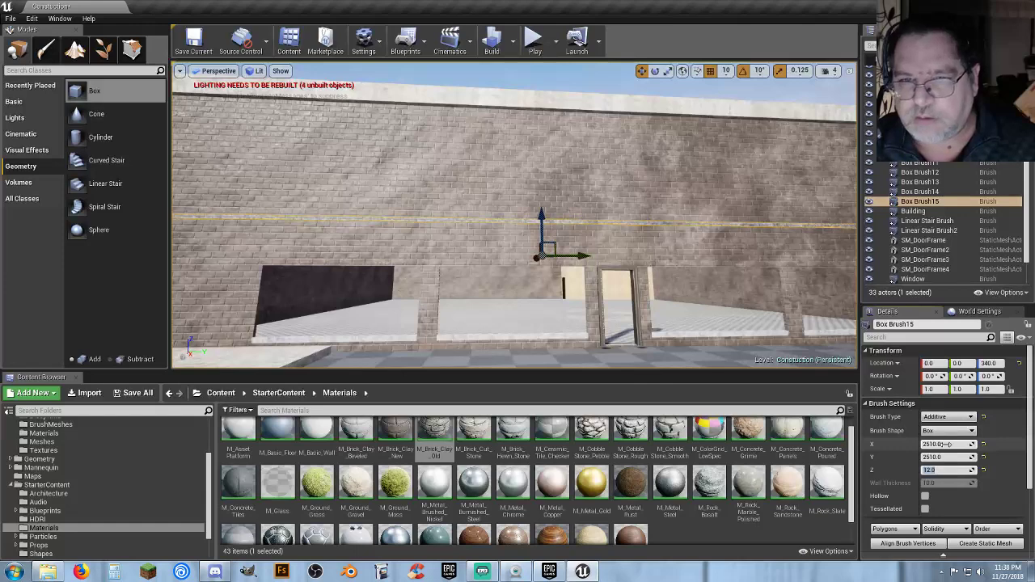
Select the brick band's surface on one outer wall and reverse the V pan direction of its texture.
right_drag(437, 281, 544, 273)
right_drag(661, 270, 538, 272)
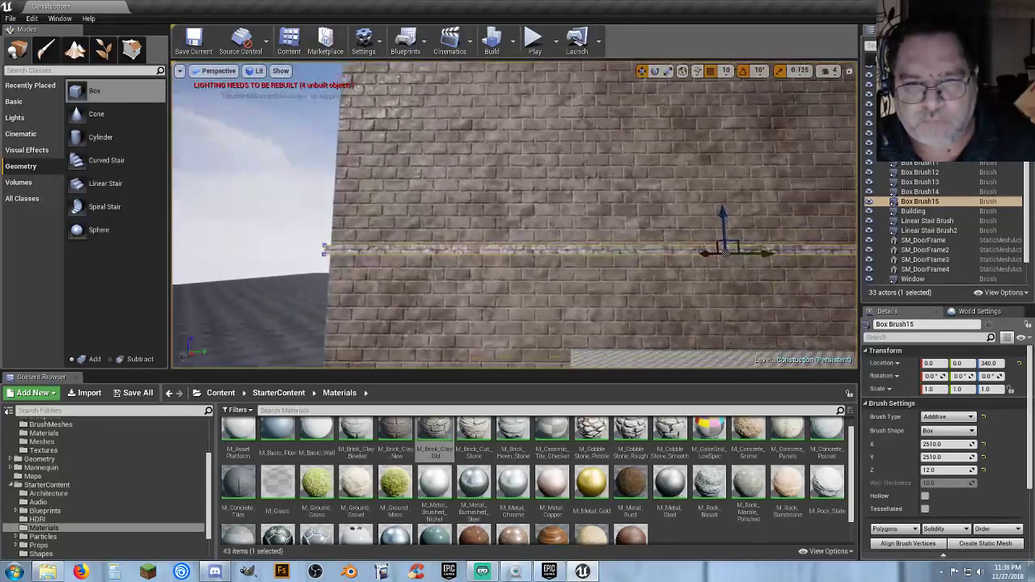
click(480, 251)
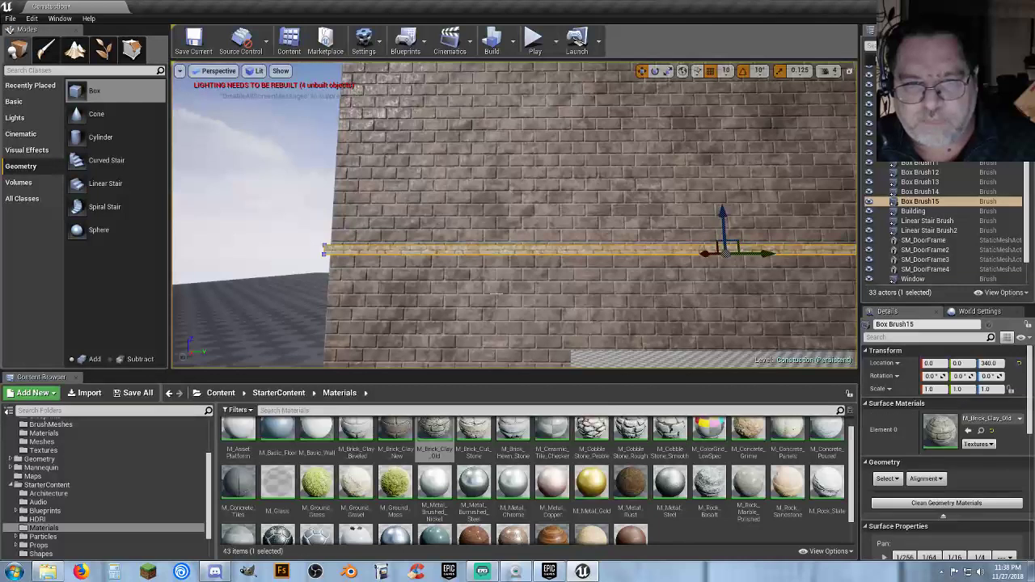
scroll(481, 251, up, 5)
scroll(898, 509, down, 2)
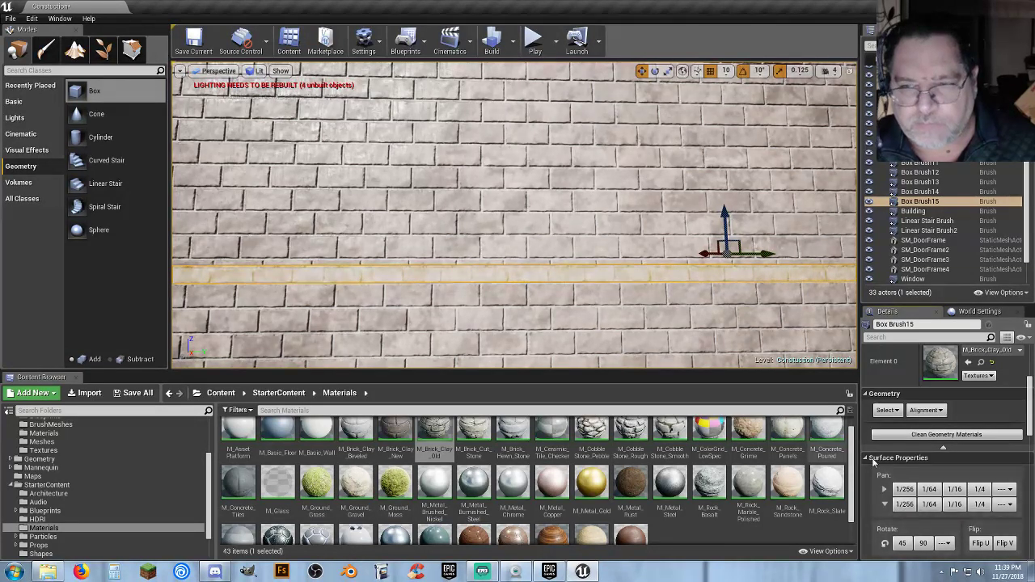
click(885, 504)
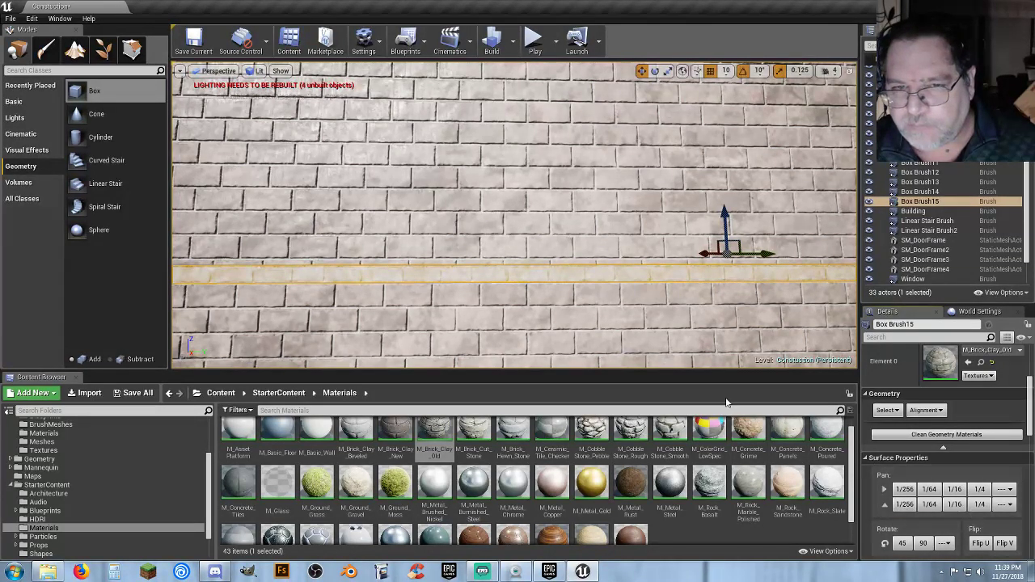
Pan the texture on the band's adjoining side surface along V in 1/256 increments to align a single brick course.
right_drag(515, 215, 645, 346)
click(645, 300)
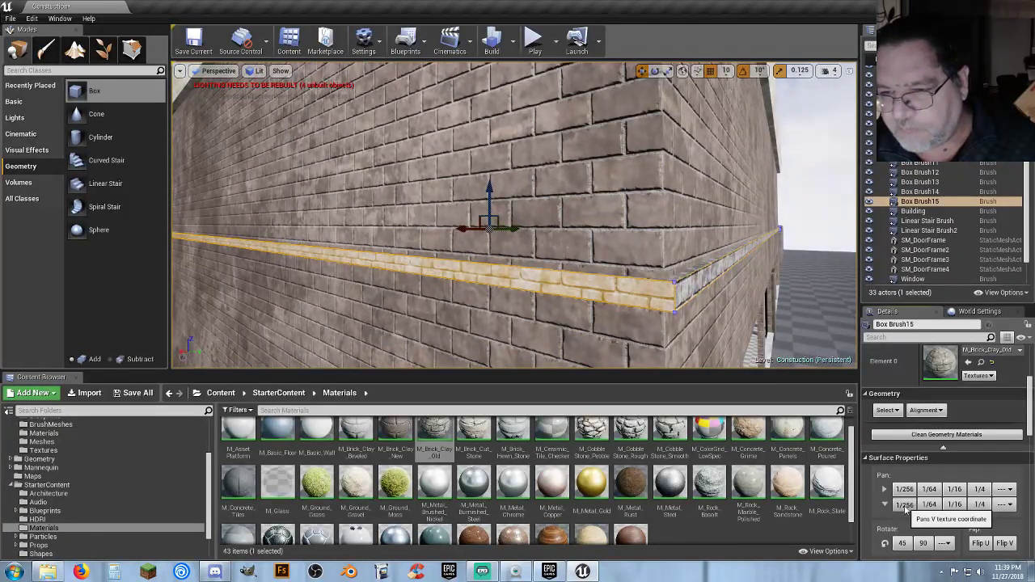
click(906, 508)
click(906, 508)
click(906, 508)
click(906, 508)
click(906, 508)
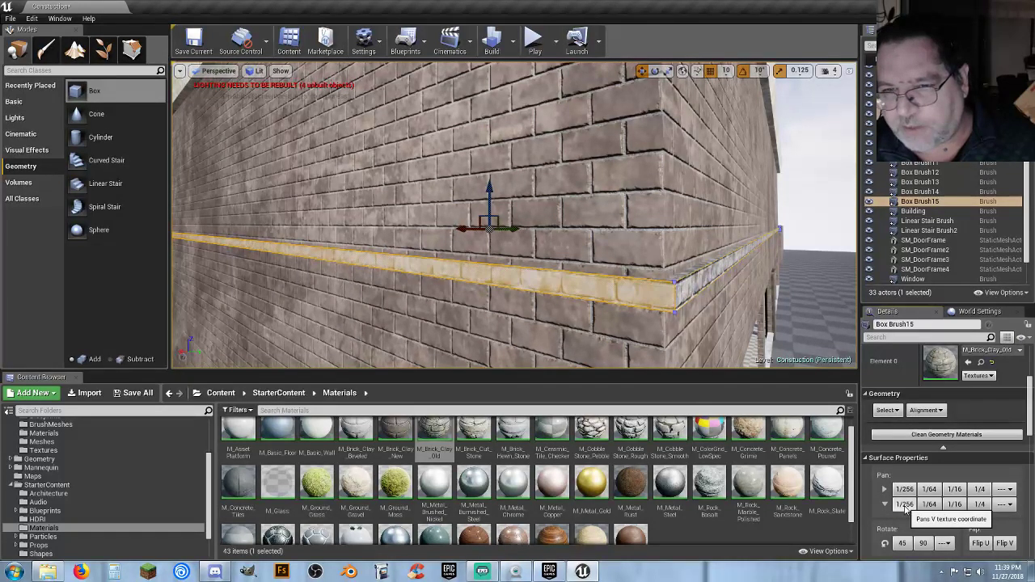
click(907, 508)
click(906, 508)
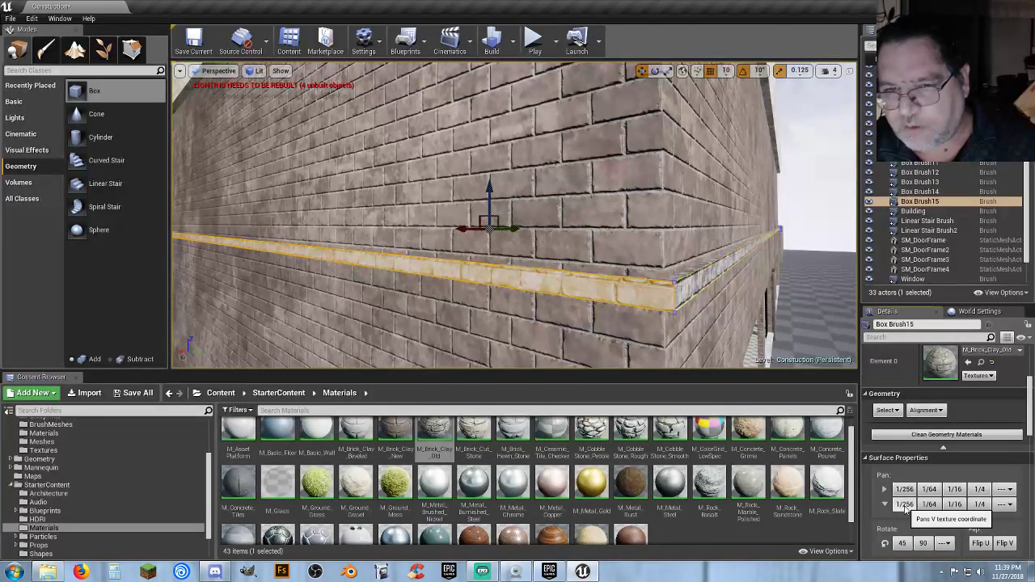
Reverse the V pan direction and fine-tune the selected band surface's brick texture by 1/256 increments.
click(886, 506)
click(903, 508)
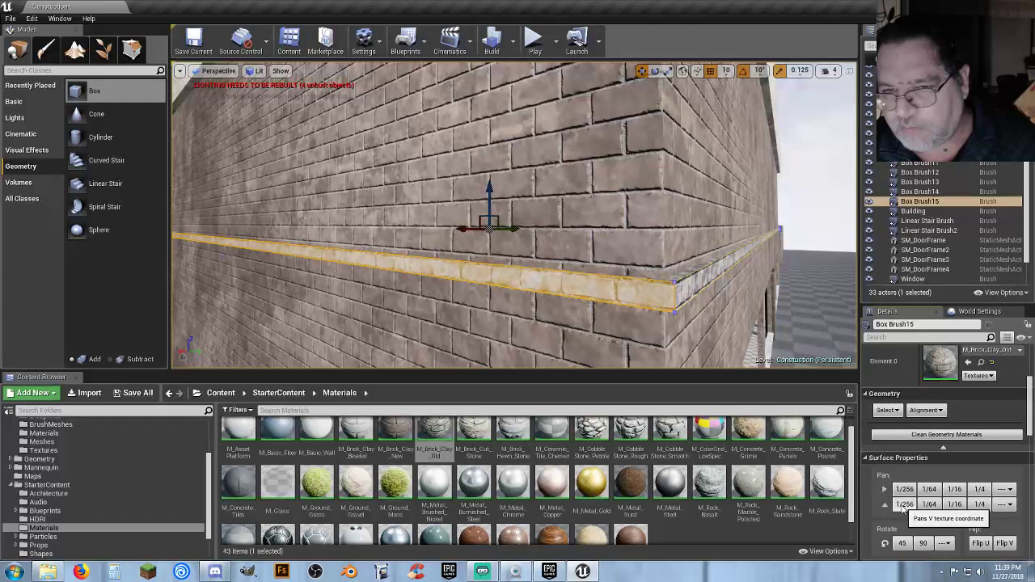
click(886, 505)
Select the band's surface on the next shaded wall and pan its texture along V in 1/256 increments to show a single brick course.
right_drag(696, 283, 592, 199)
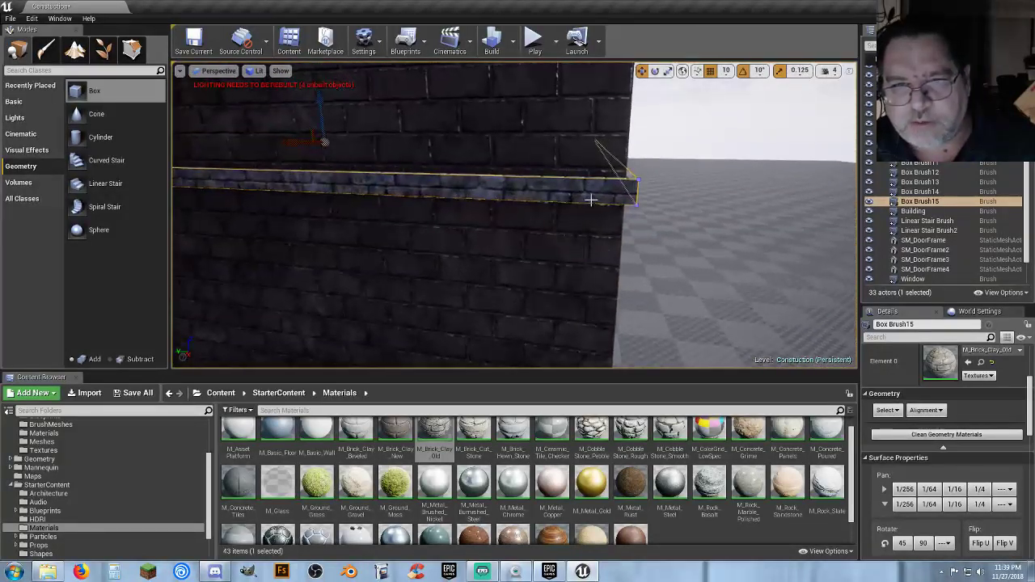
click(597, 188)
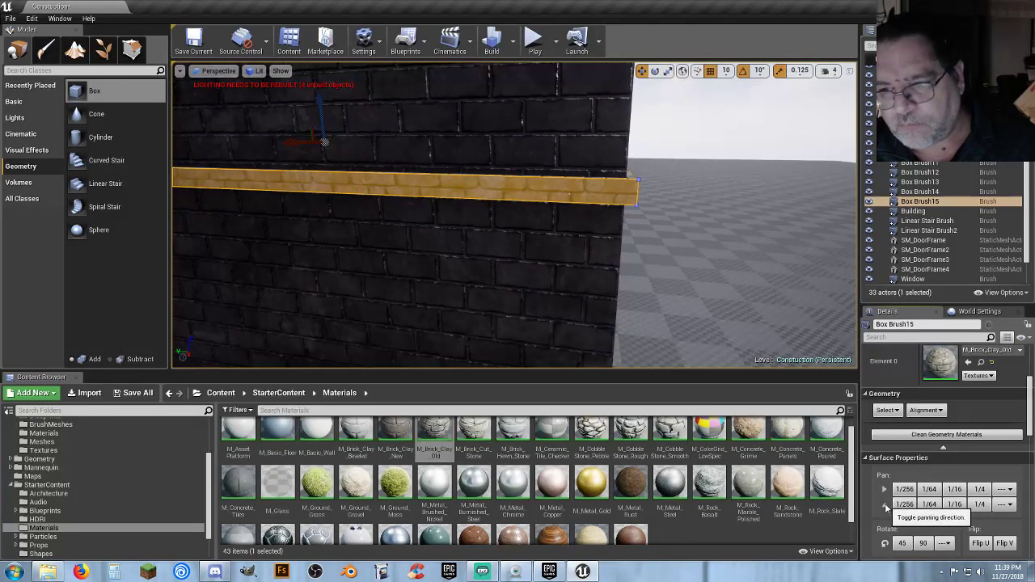
click(905, 507)
click(906, 508)
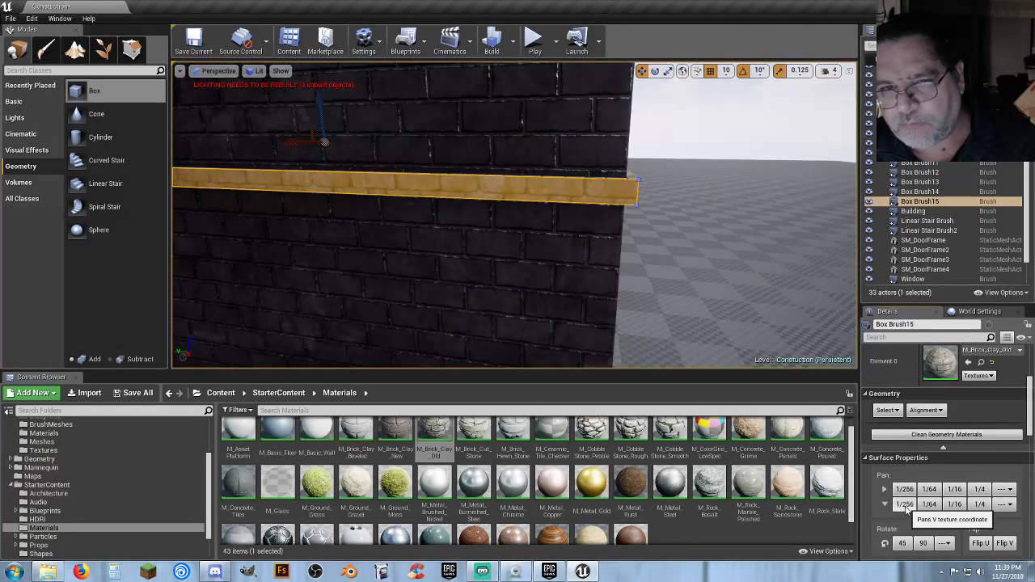
click(906, 508)
click(906, 508)
click(906, 508)
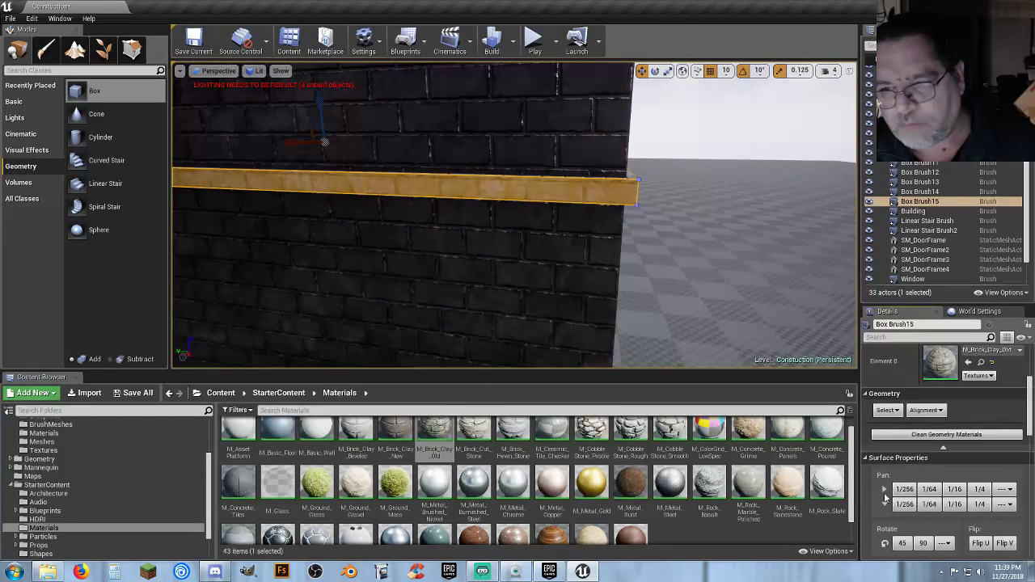
Select the band's surface on the remaining shaded wall and pan its texture along V by 1/256 to align a single brick course.
right_drag(614, 283, 667, 299)
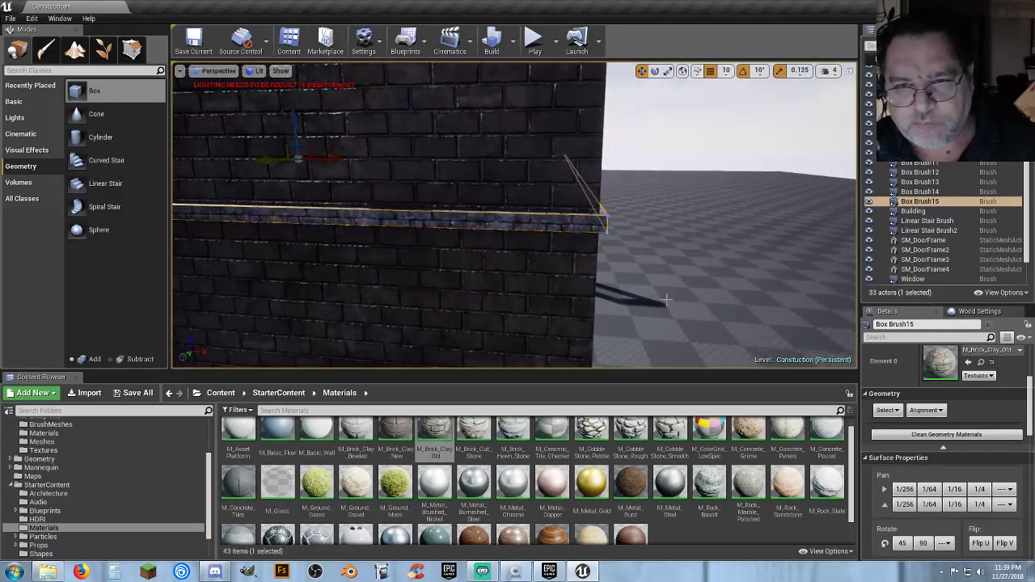
click(585, 226)
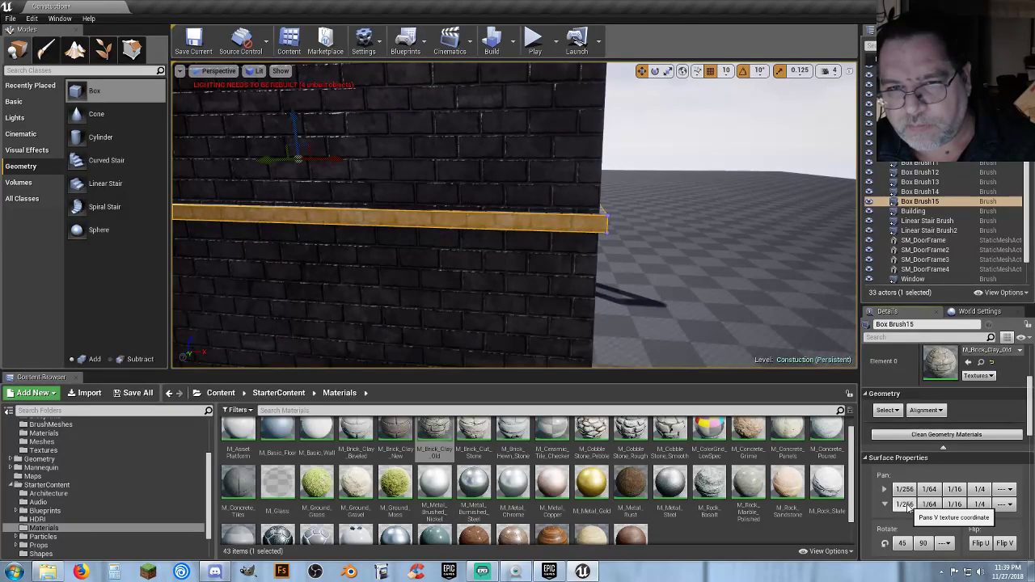
Play the level to inspect the brick band and roof slab from outside the building, and end the play session.
right_drag(550, 299, 431, 94)
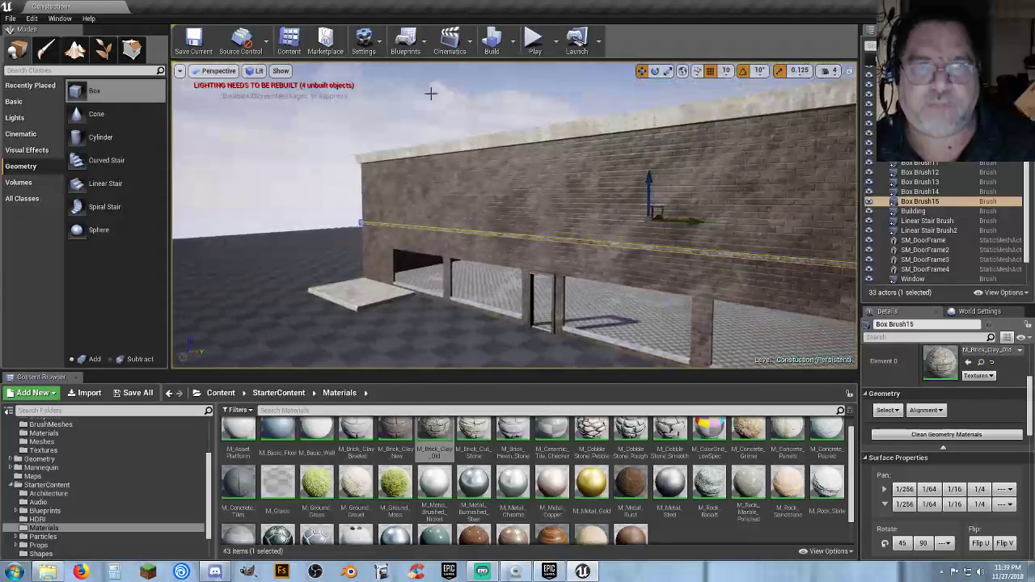
click(533, 38)
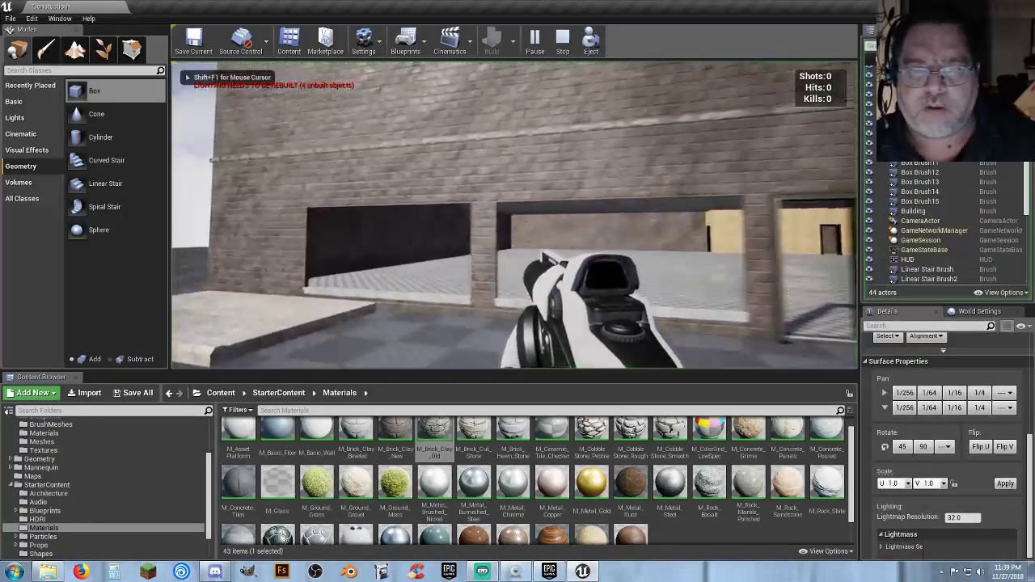
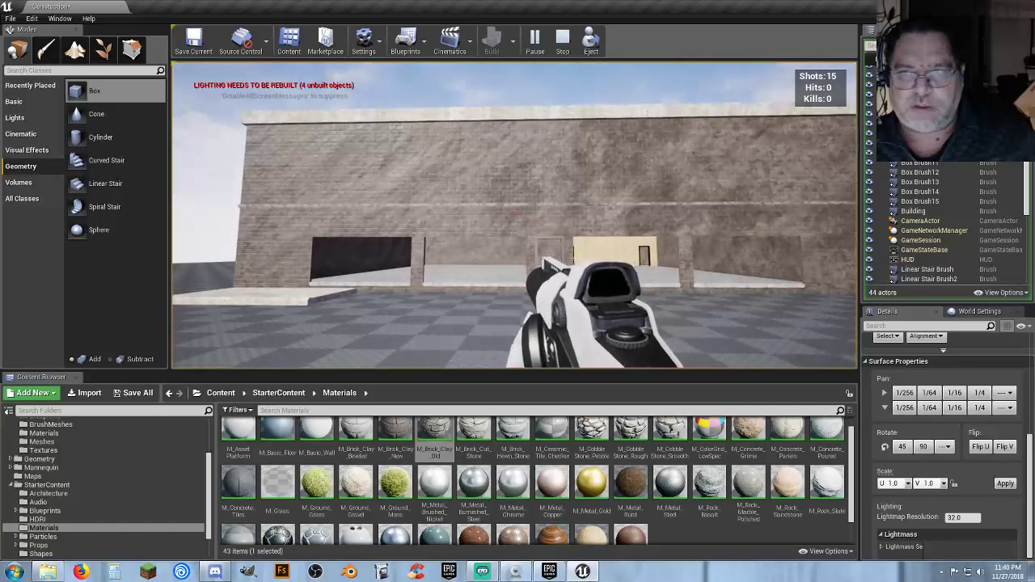
key(Escape)
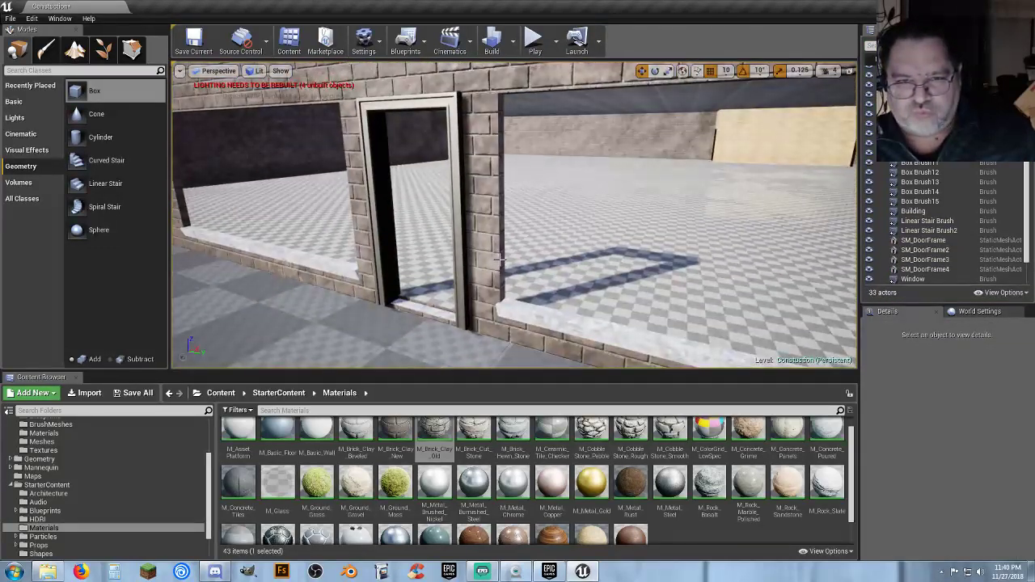
Duplicate the subtractive Window brush beside the front door and raise the copy above the brick band to the upper floor.
click(501, 198)
right_drag(502, 198, 567, 198)
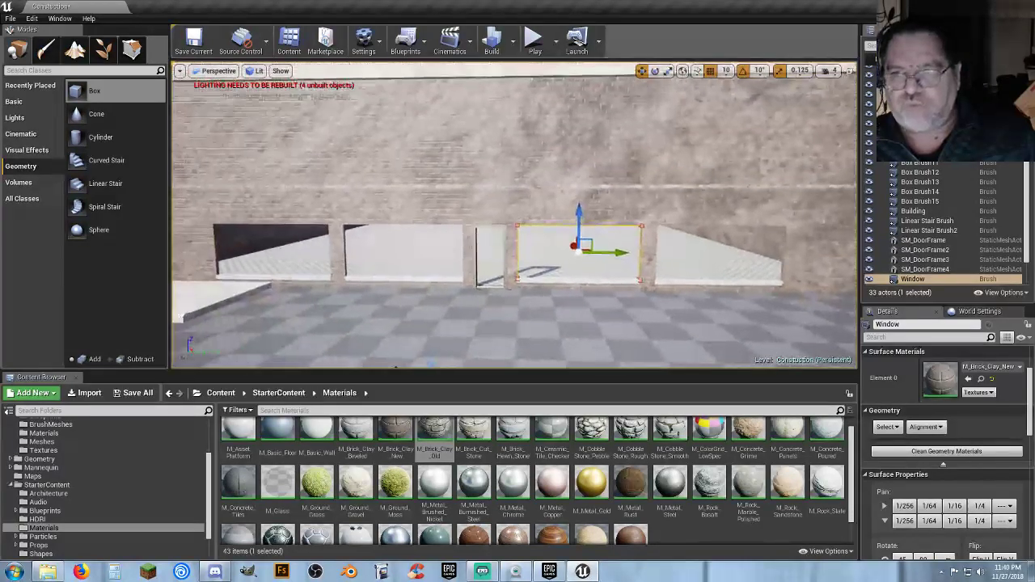
click(914, 279)
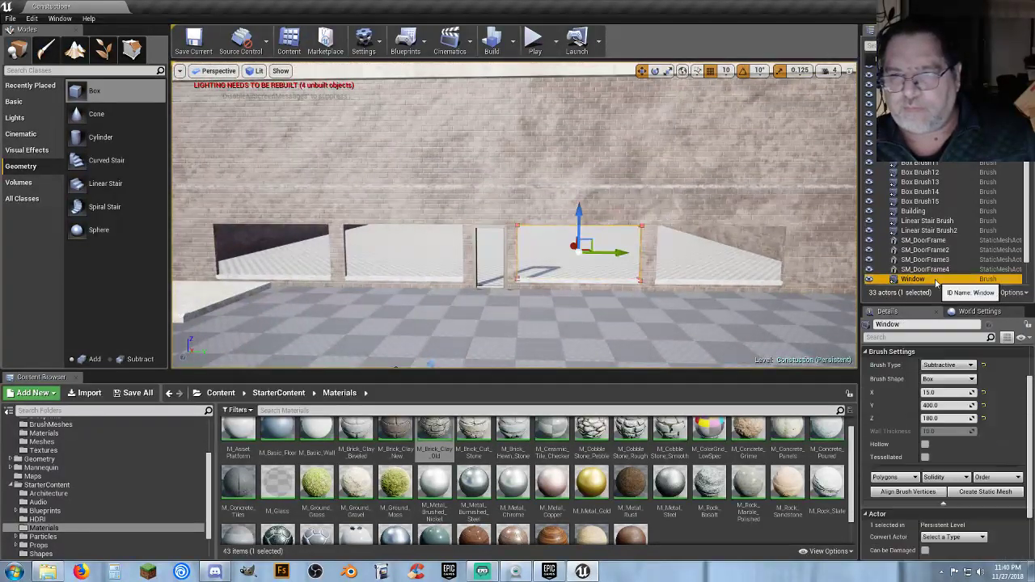
key(ctrl+w)
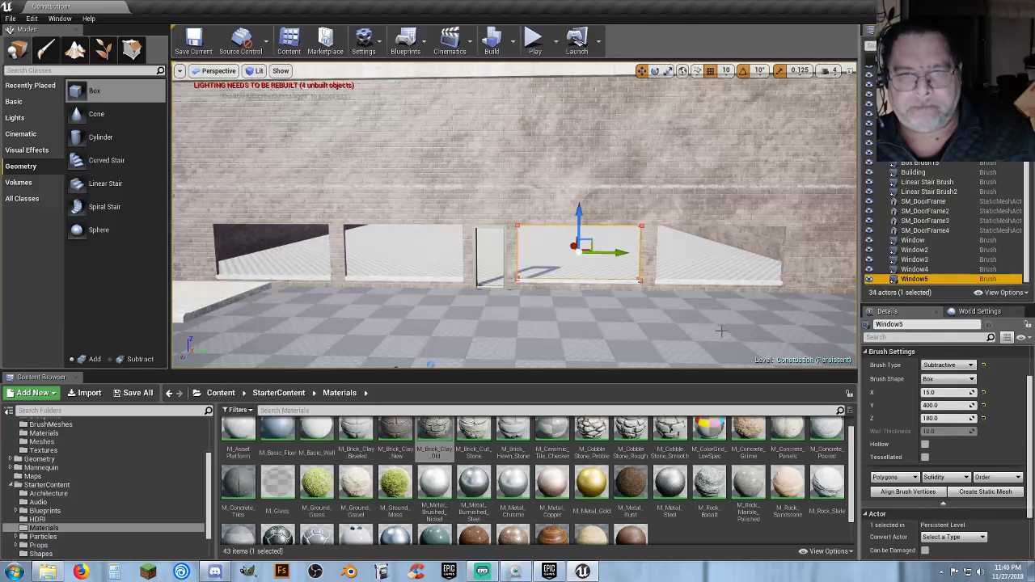
drag(582, 219, 579, 120)
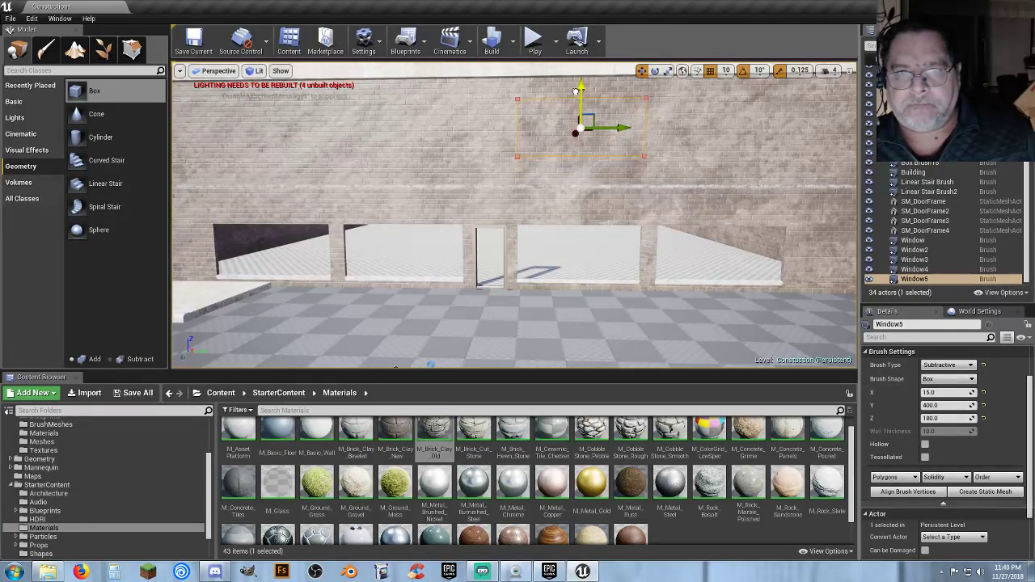
drag(576, 92, 576, 95)
key(w)
right_drag(517, 215, 551, 171)
key(s)
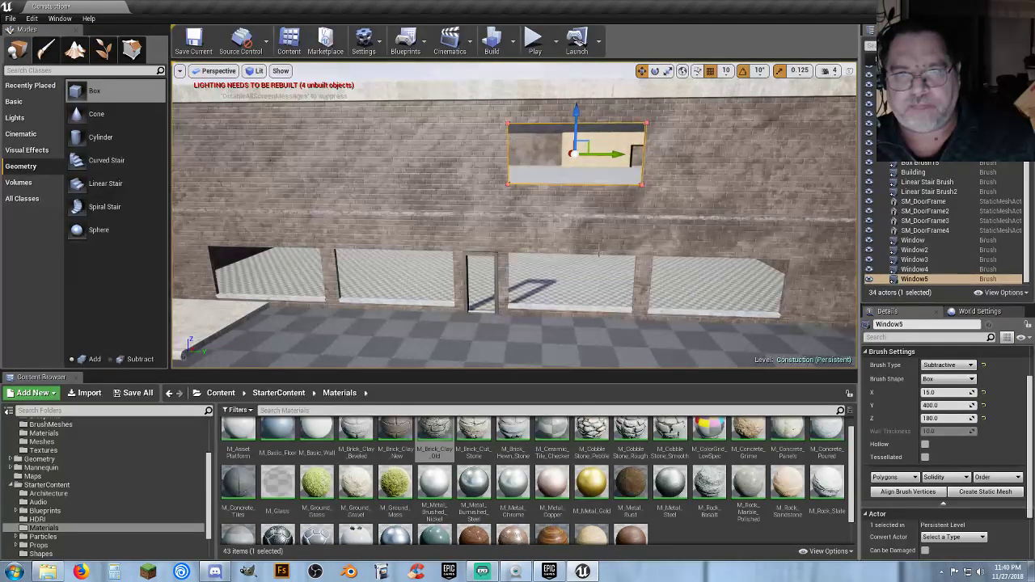
Check the upper window's placement against the whole front facade and delete that window copy.
key(s)
right_drag(551, 172, 526, 179)
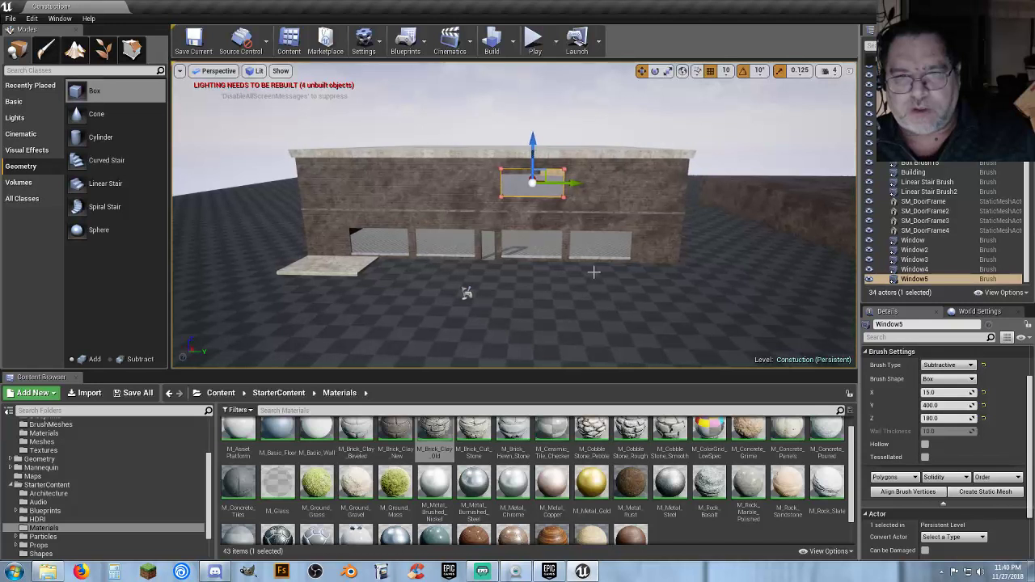
key(w)
key(d)
right_drag(594, 273, 594, 273)
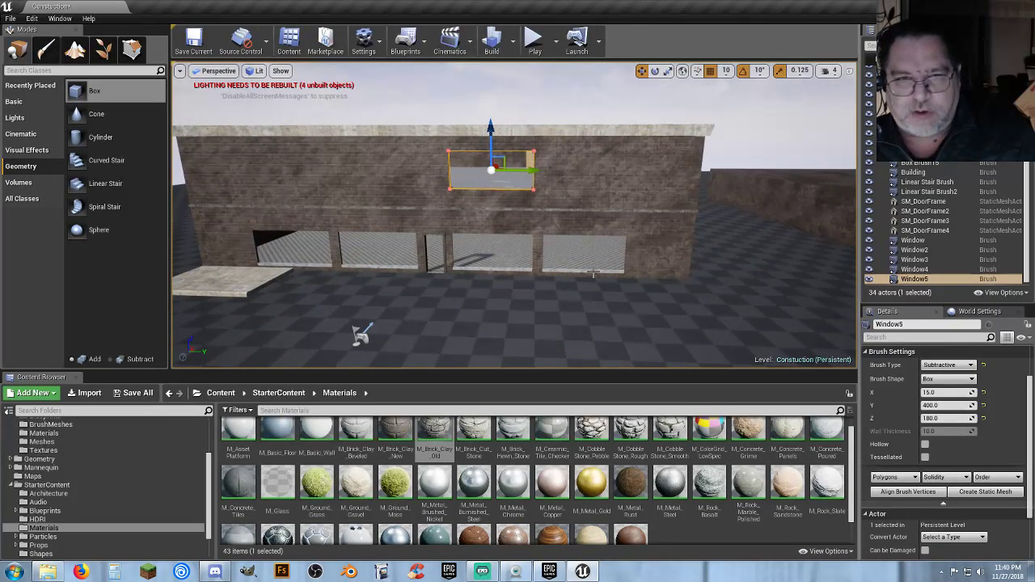
key(Delete)
Duplicate the two outermost ground-floor windows, Window2 and Window3, together and raise the copies above the brick band to the upper floor.
click(935, 260)
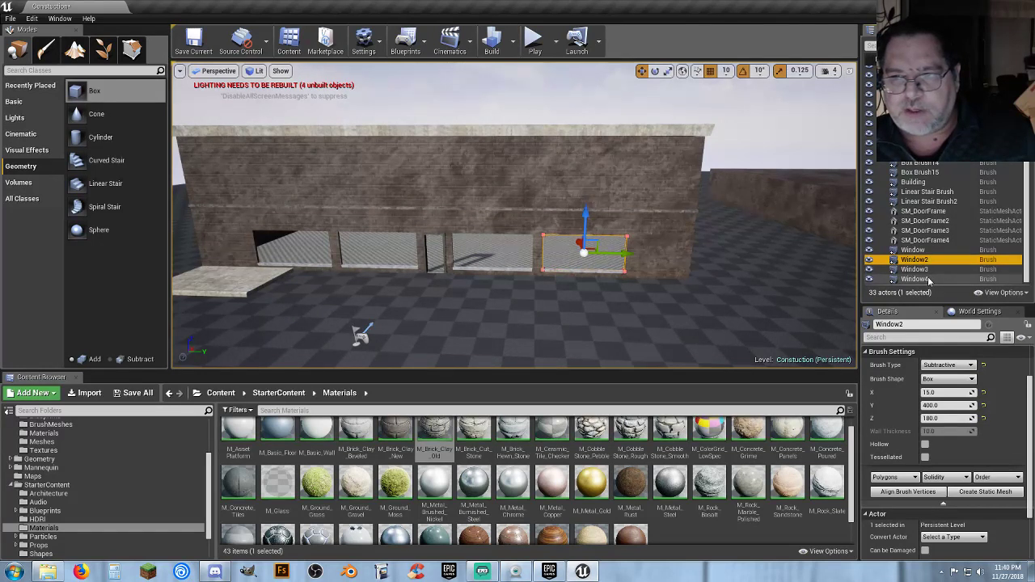
click(931, 280)
click(923, 270)
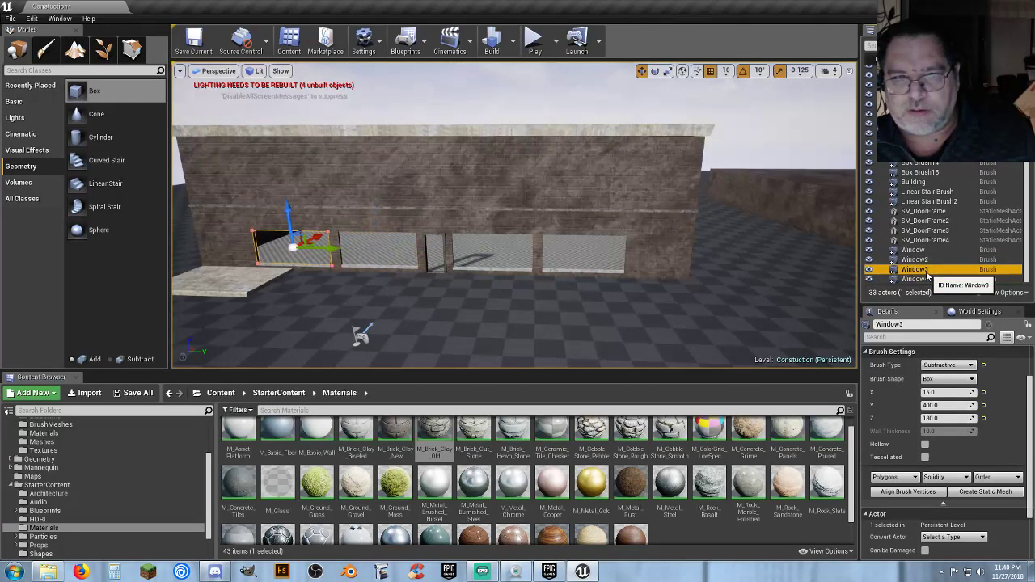
ctrl+click(925, 261)
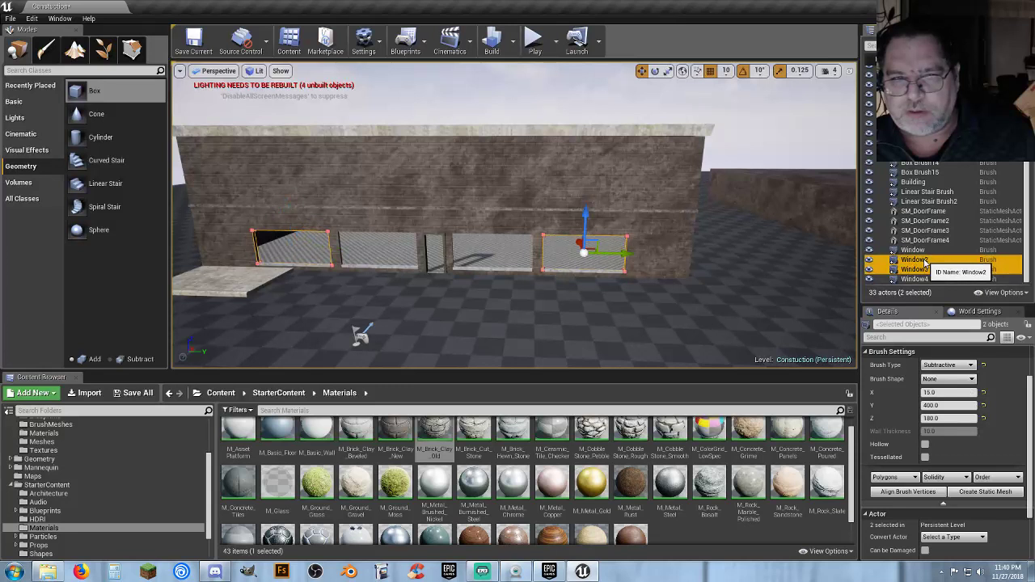
key(ctrl+w)
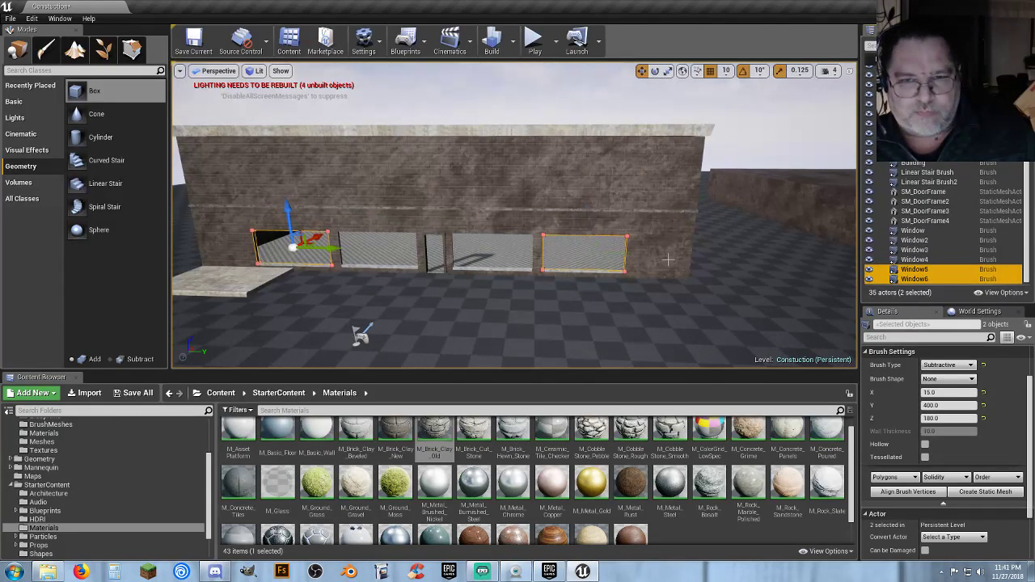
drag(288, 209, 275, 130)
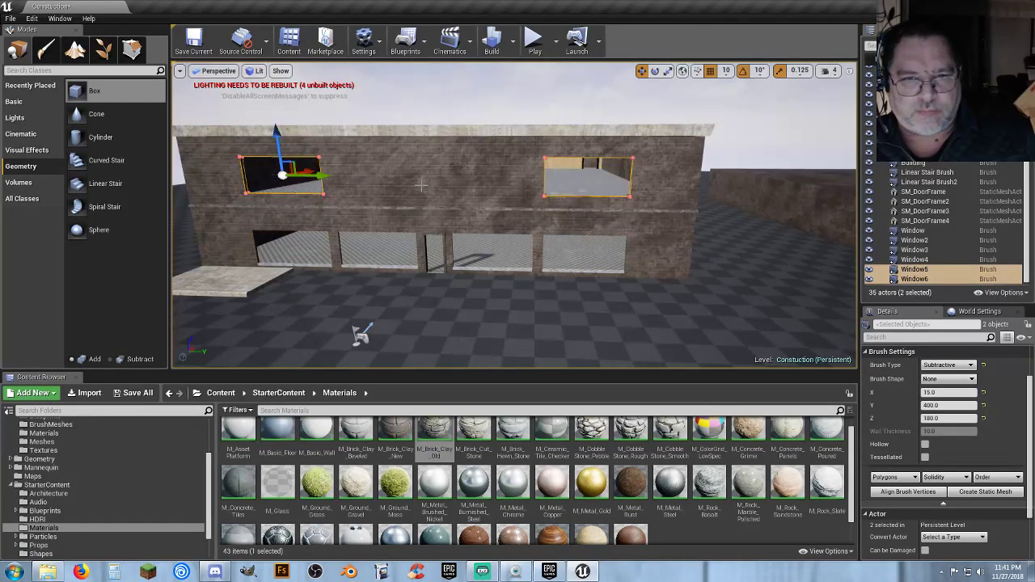
Check the two upper windows' height against the brick courses and set the position grid snap size to 5.
key(w)
right_drag(312, 146, 308, 122)
key(a)
right_drag(445, 179, 472, 165)
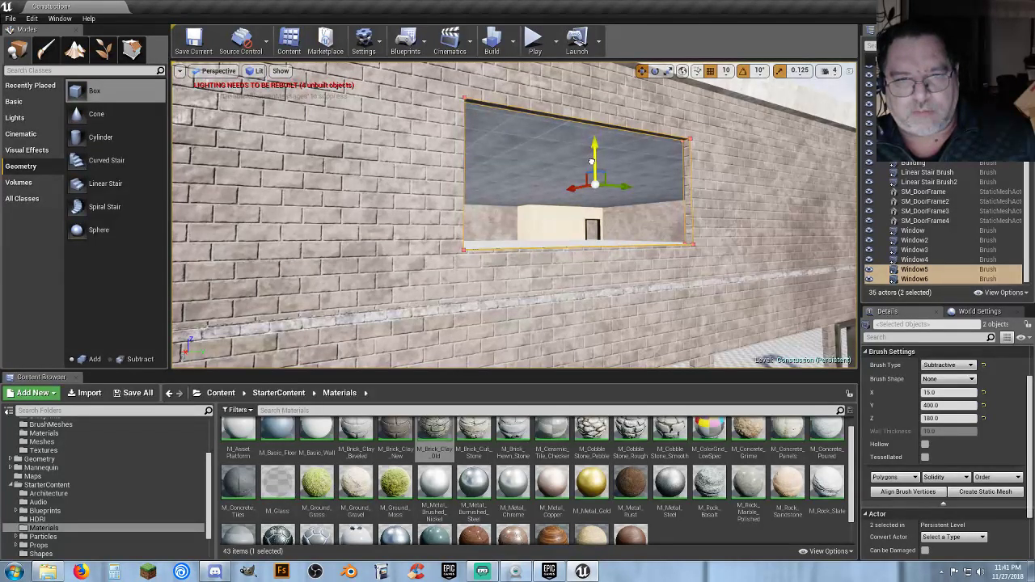
drag(593, 159, 591, 156)
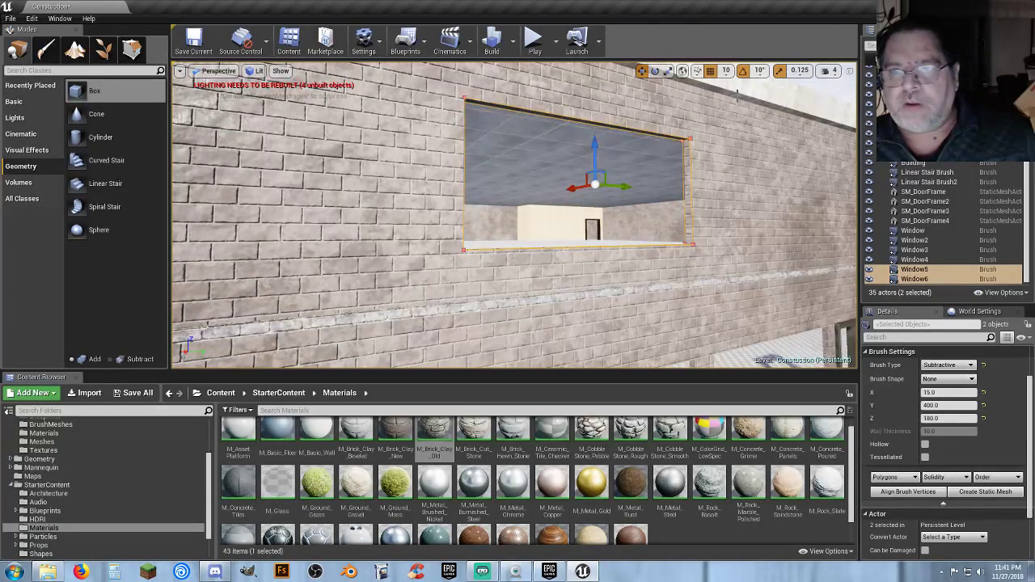
click(726, 72)
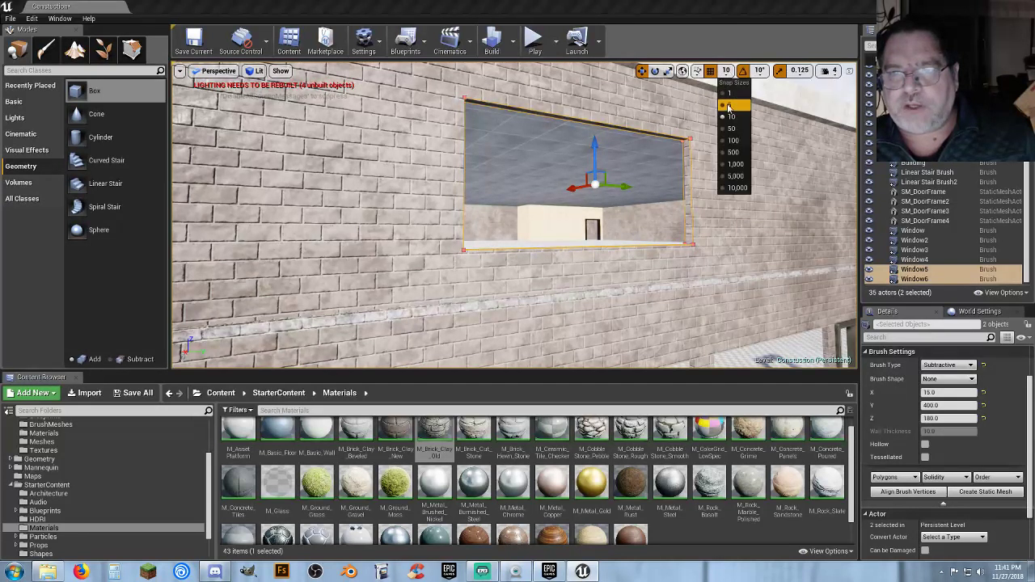
click(735, 107)
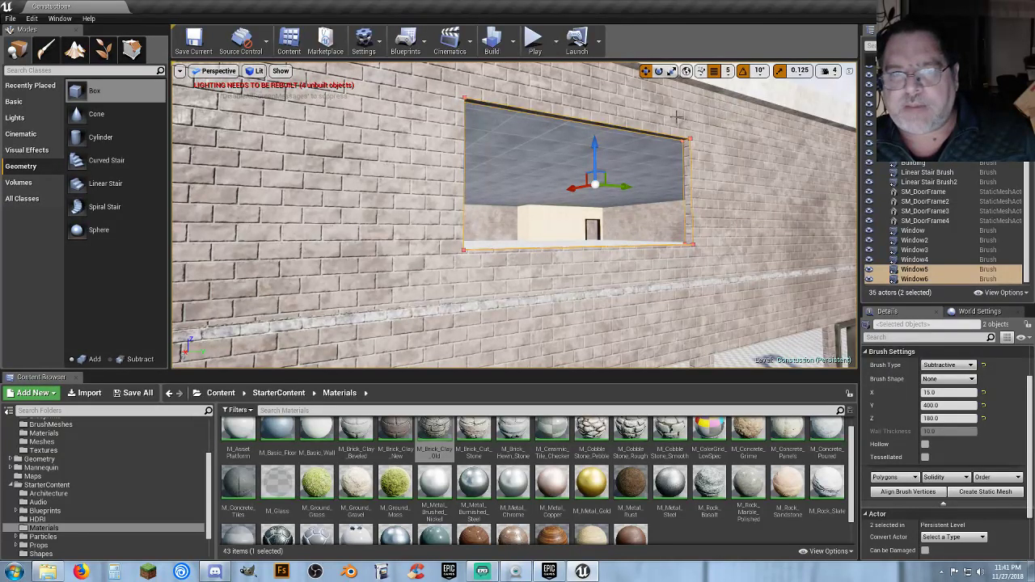
click(595, 148)
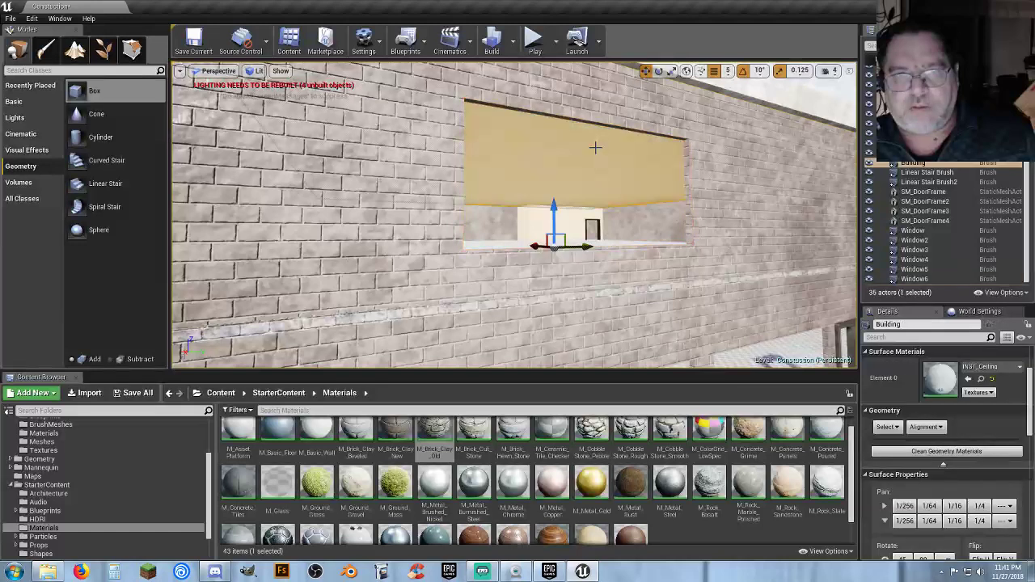
Duplicate the concrete sills of the two outermost ground-floor windows and raise the copies to the bottom edges of the upper window openings.
click(914, 250)
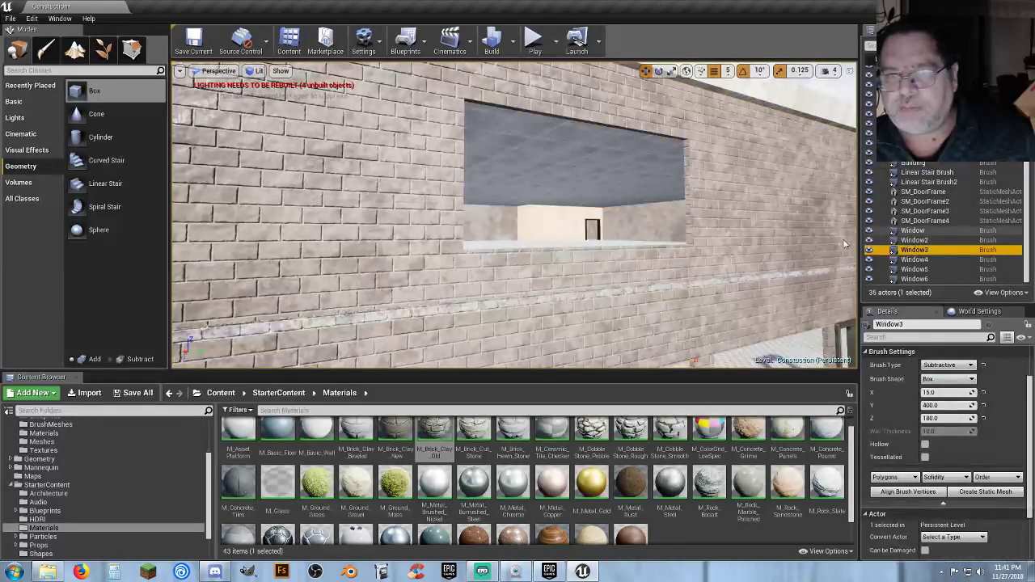
double_click(914, 250)
mouse_move(582, 250)
right_down()
mouse_move(558, 250)
mouse_move(583, 250)
right_up()
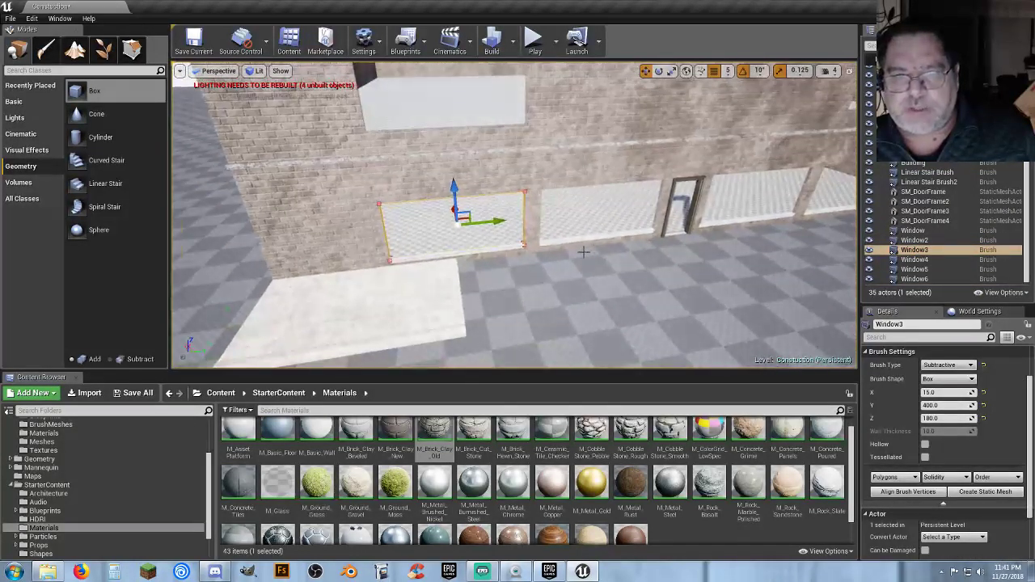
click(500, 250)
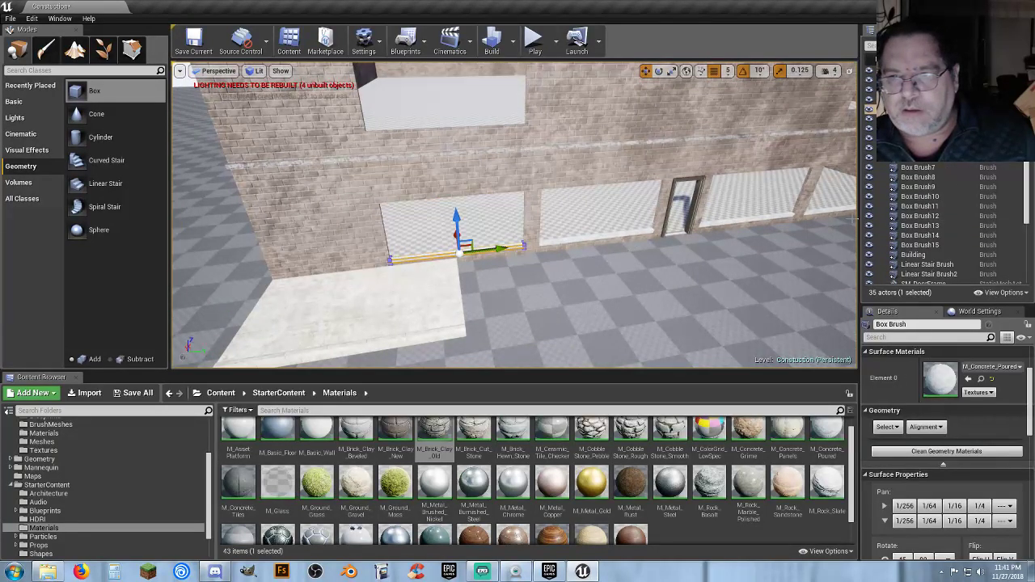
ctrl+click(827, 211)
key(f)
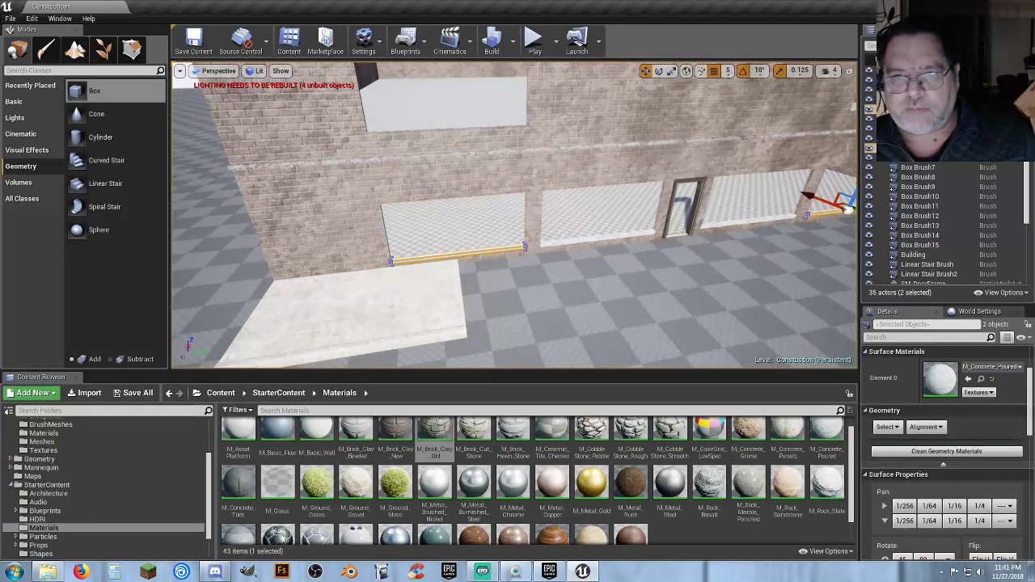
key(ctrl+w)
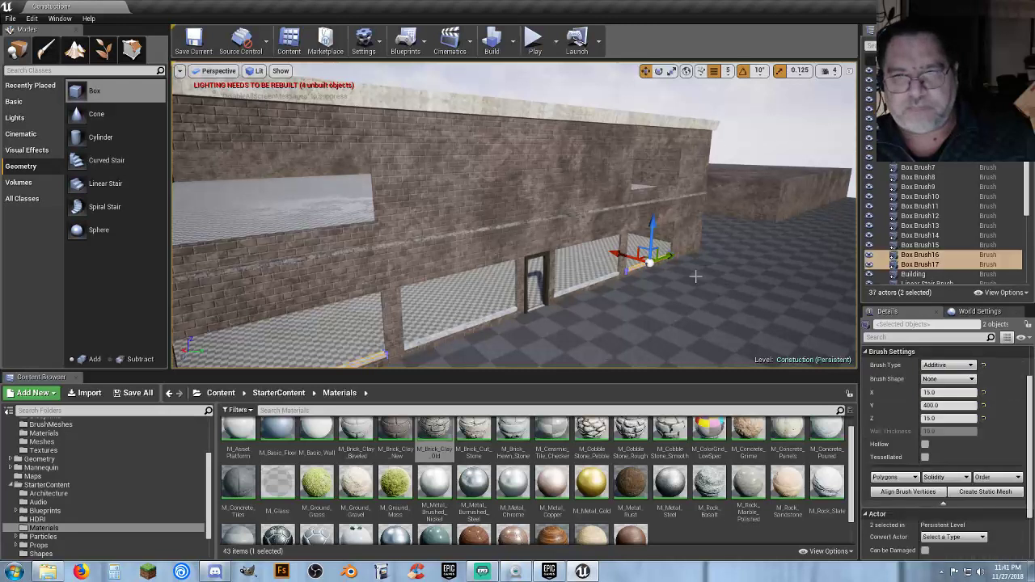
drag(650, 225, 648, 146)
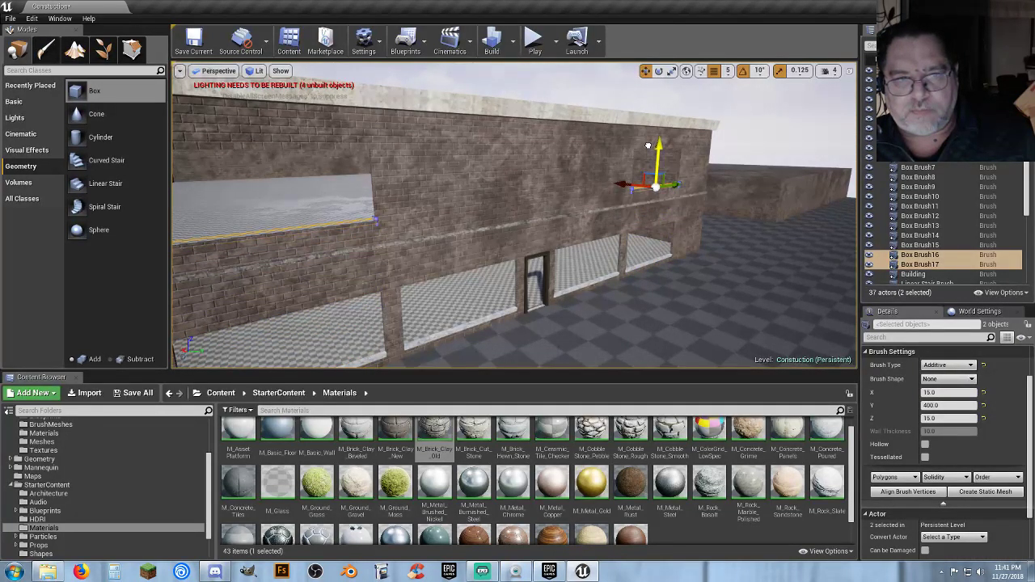
key(f)
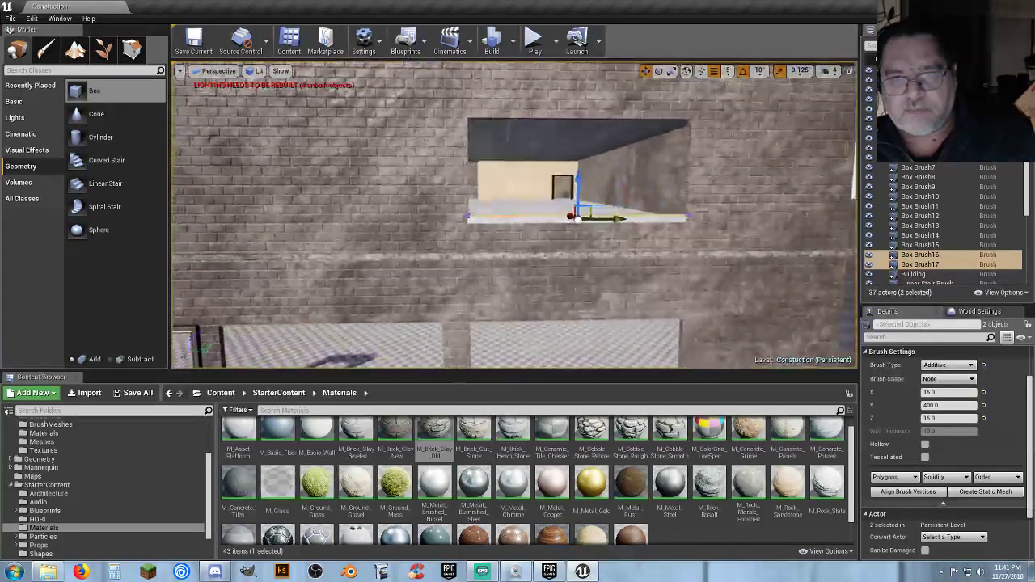
Run a play test and inspect the front facade's upper windows and their concrete sills from outside the building.
right_drag(518, 215, 760, 215)
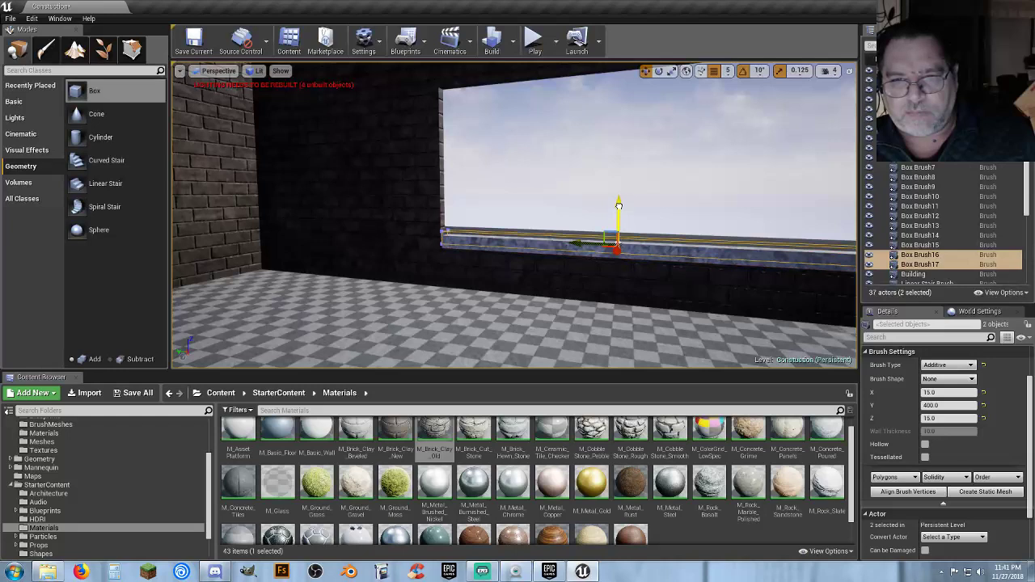
right_drag(594, 290, 631, 275)
click(533, 39)
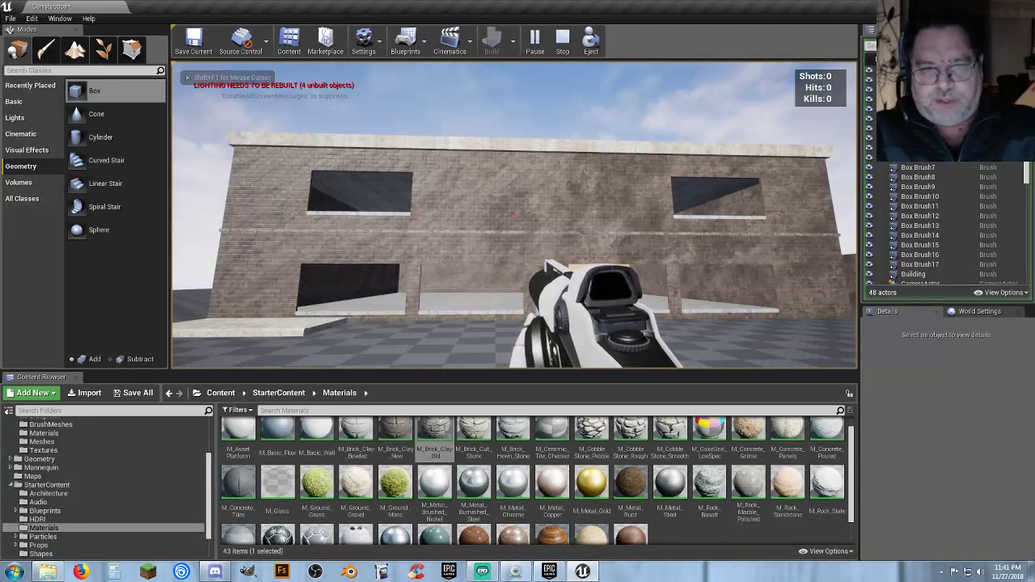
key(w)
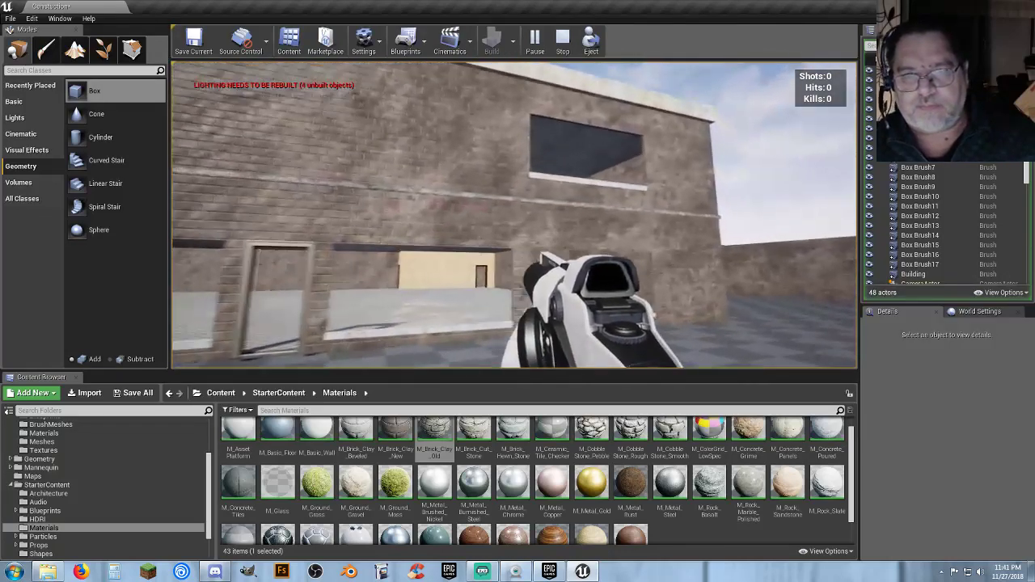
key(w)
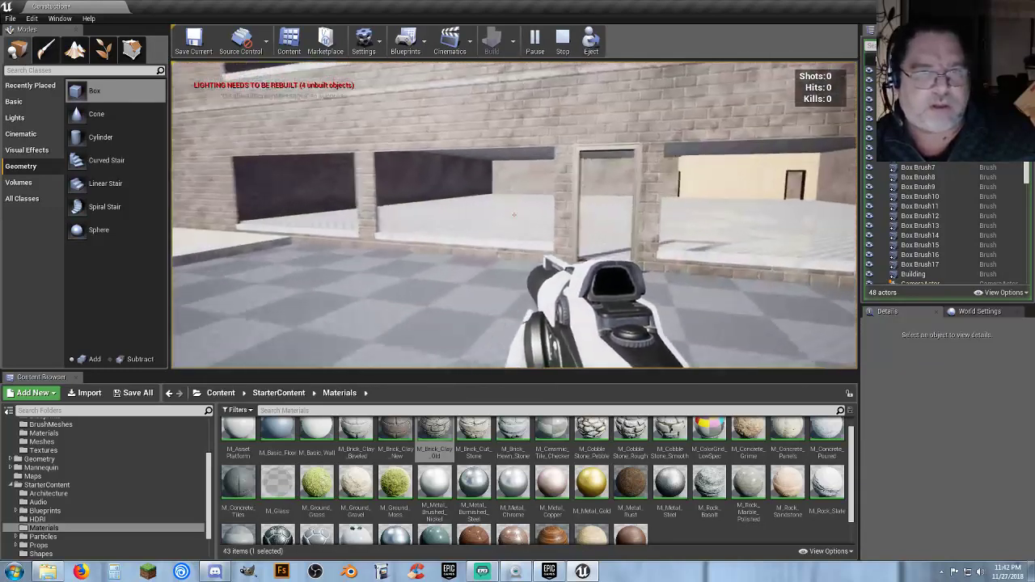
Walk through the building to the staircase, check whether the way to the upper floor is clear, and end the play test.
key(w)
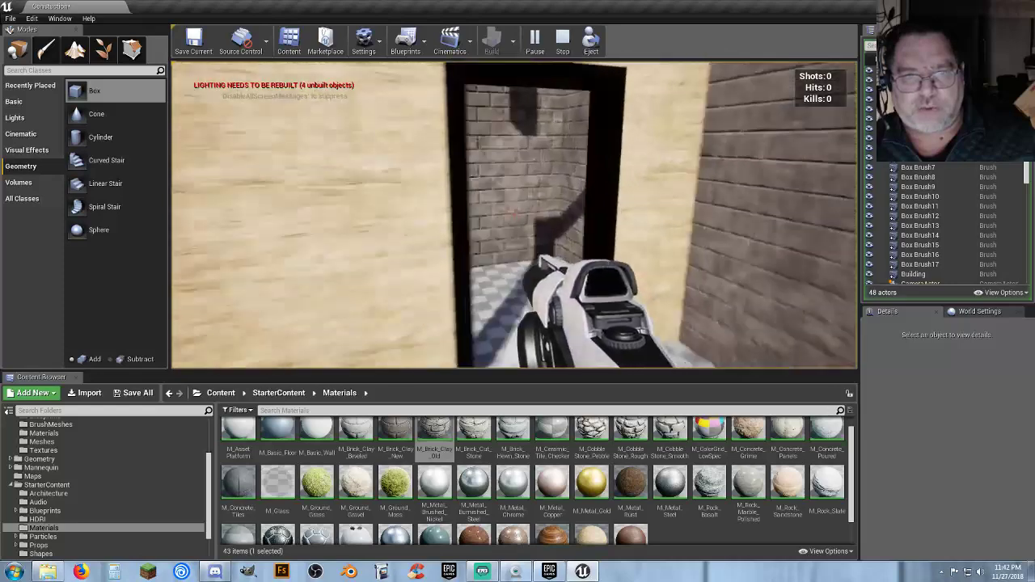
key(w)
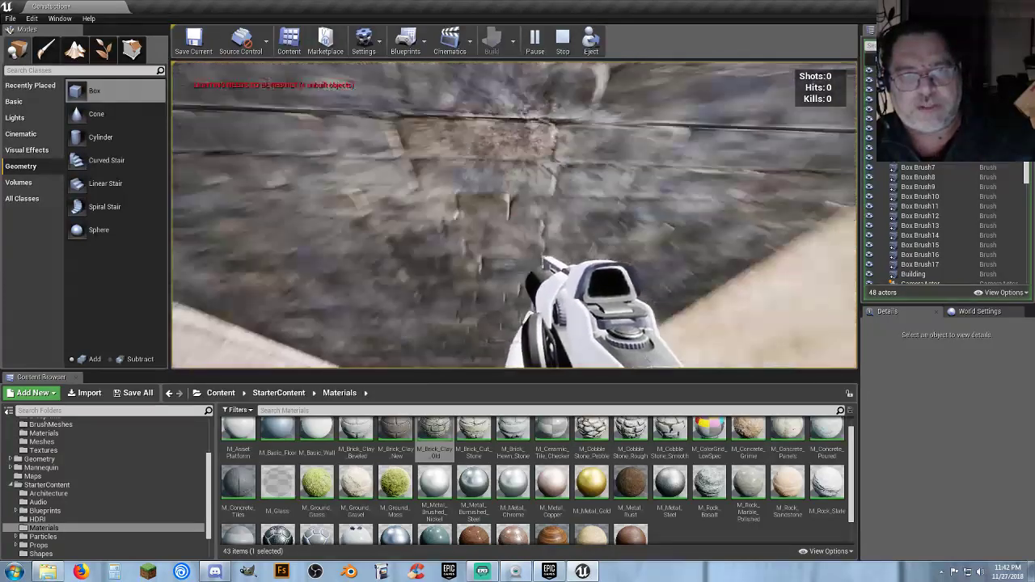
key(w)
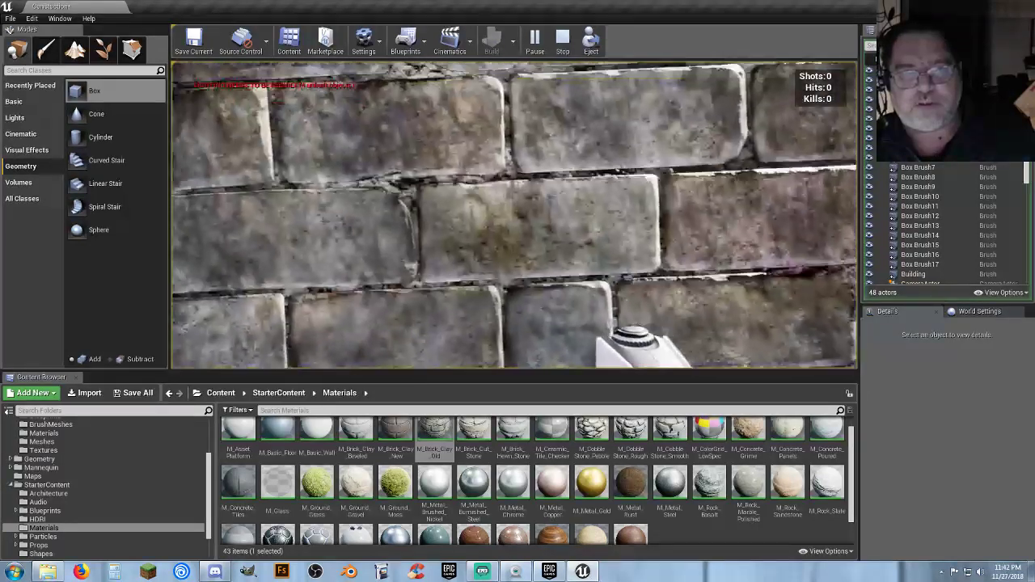
key(w)
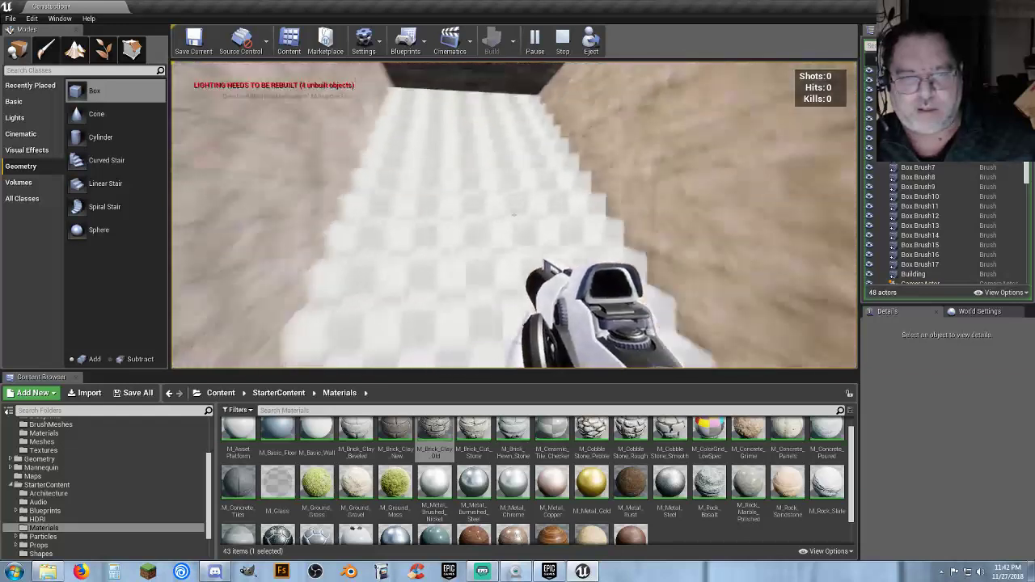
key(w)
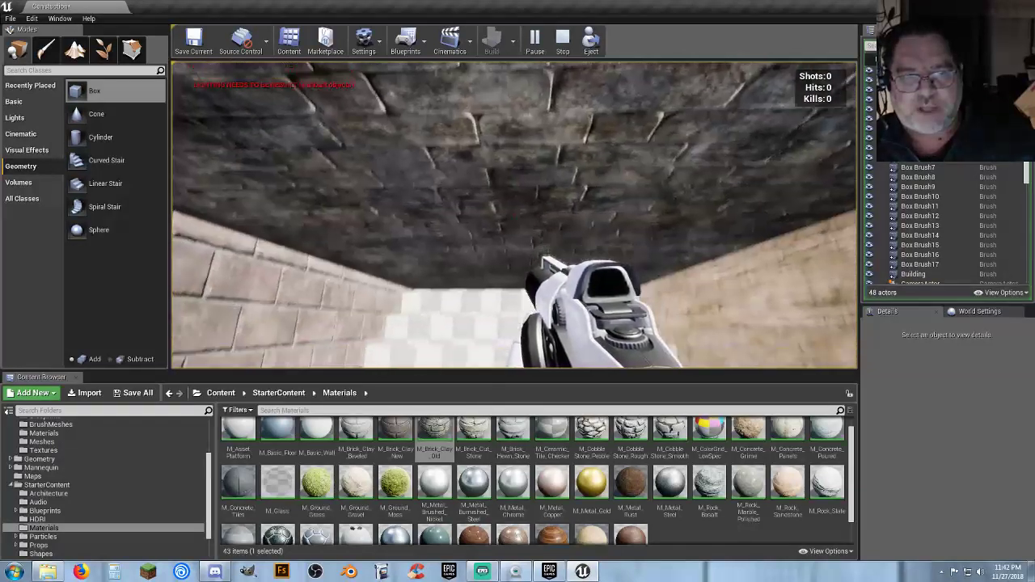
key(Escape)
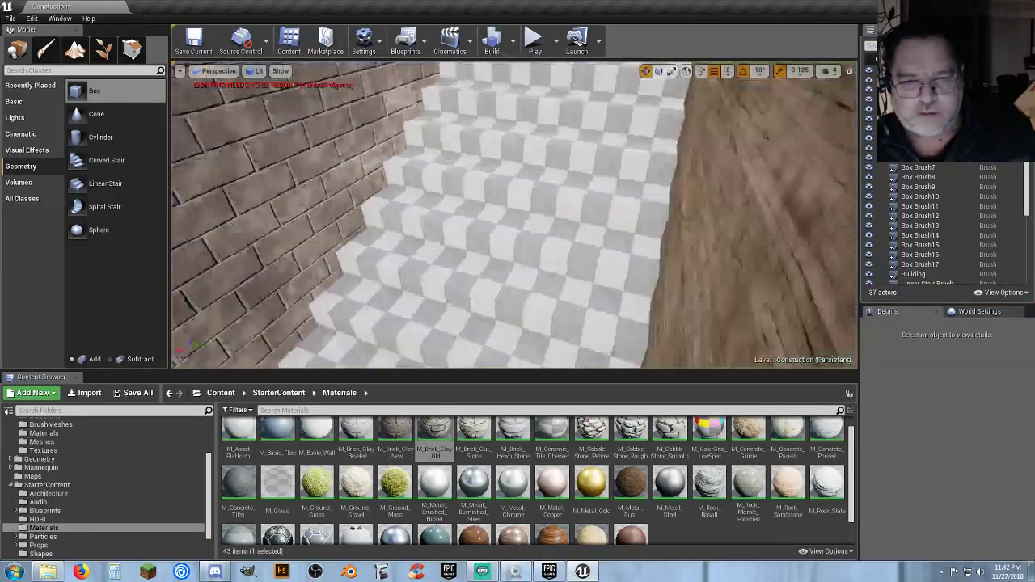
Go through the box brushes around the staircase one by one to find the brush that cuts the stairwell opening.
right_drag(514, 215, 582, 210)
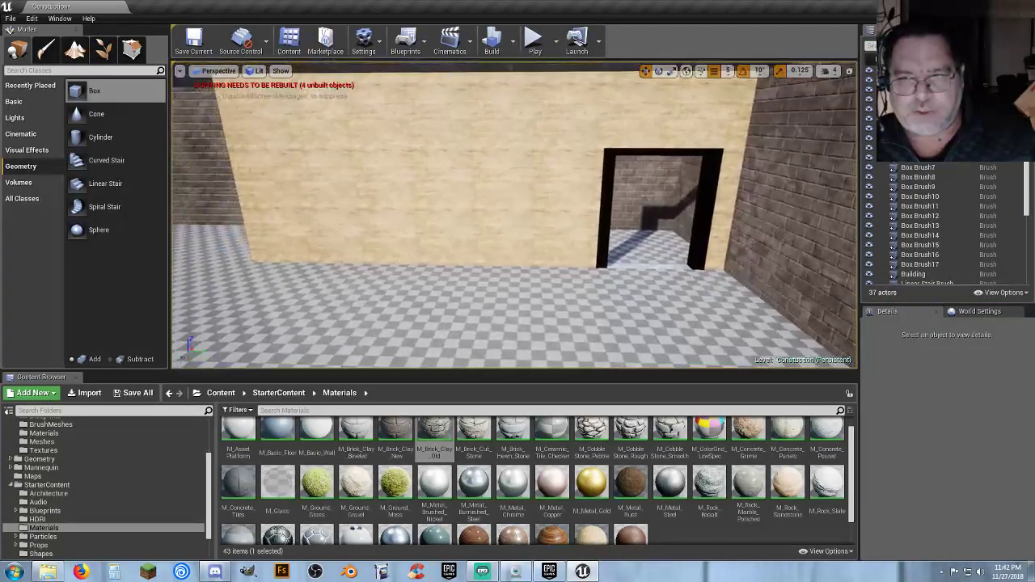
click(920, 206)
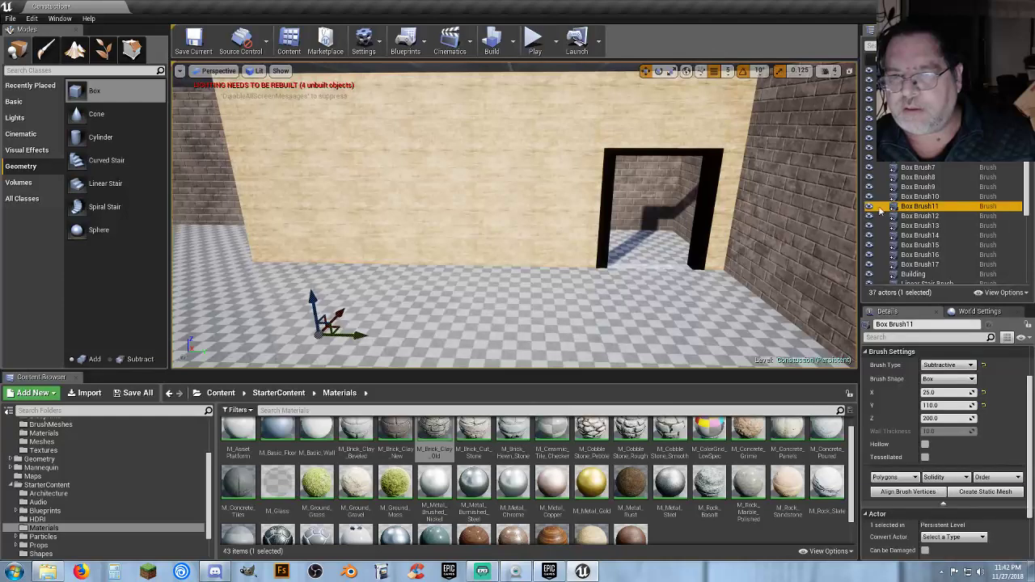
key(f)
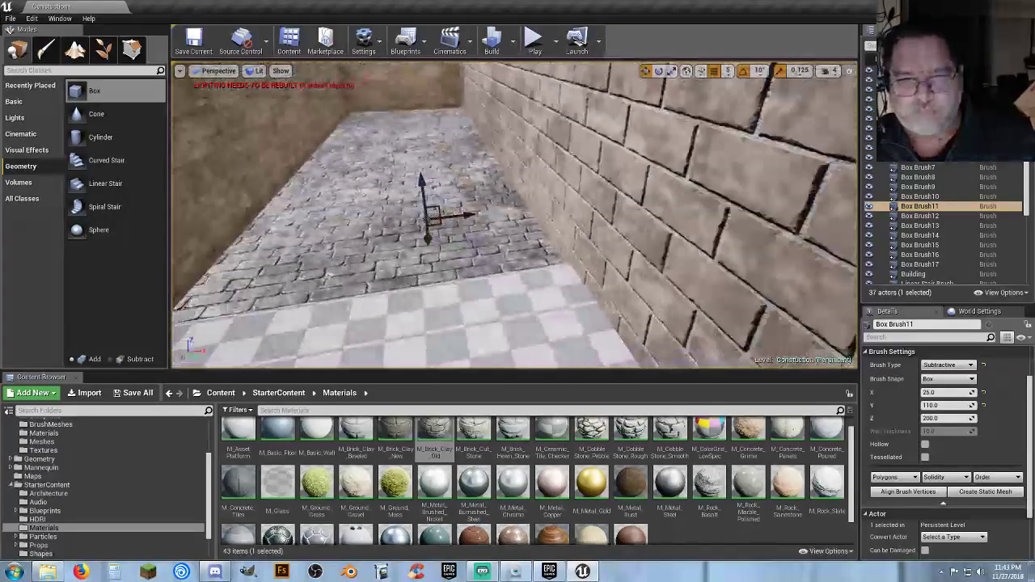
click(920, 196)
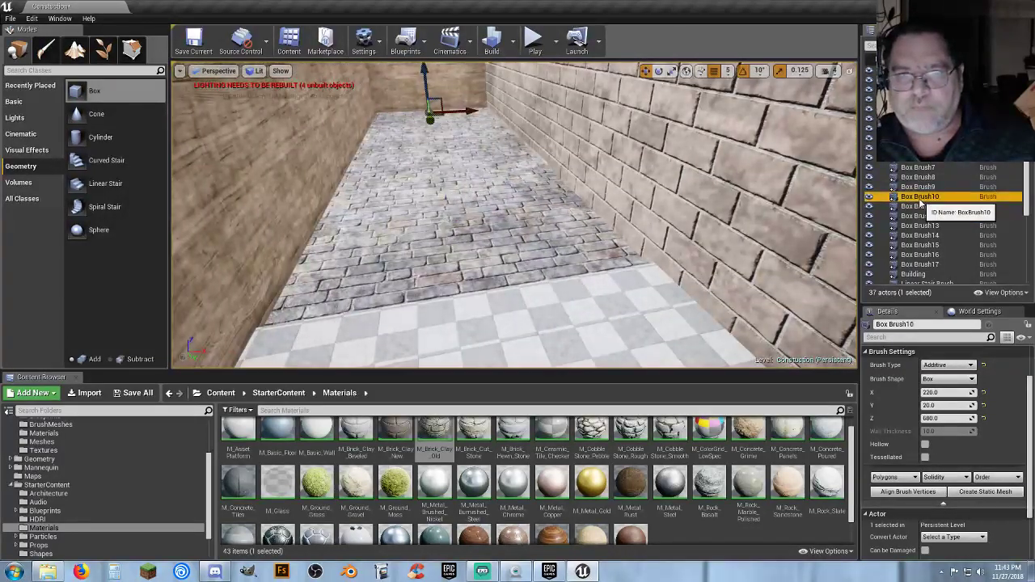
click(922, 187)
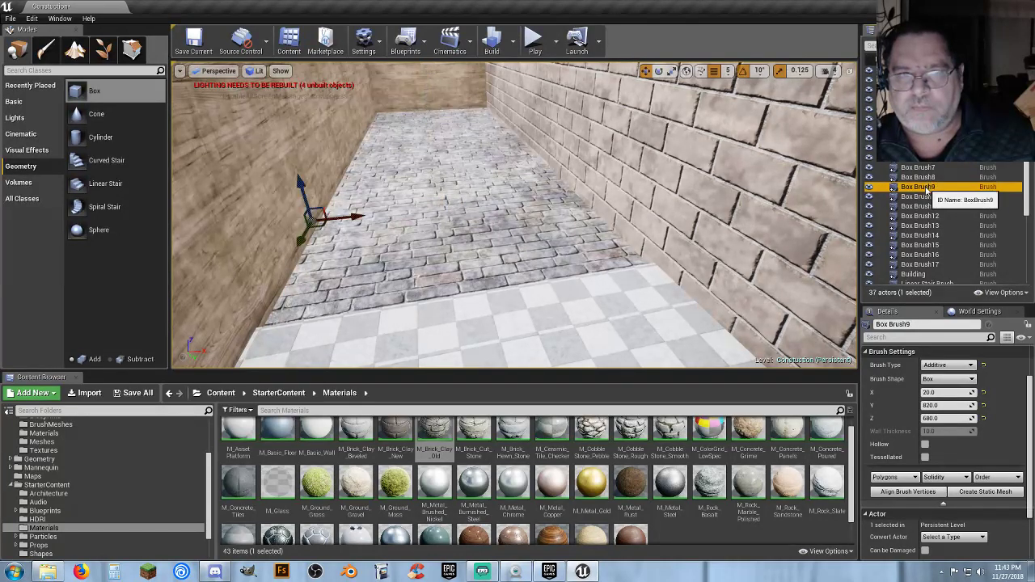
click(927, 177)
click(927, 168)
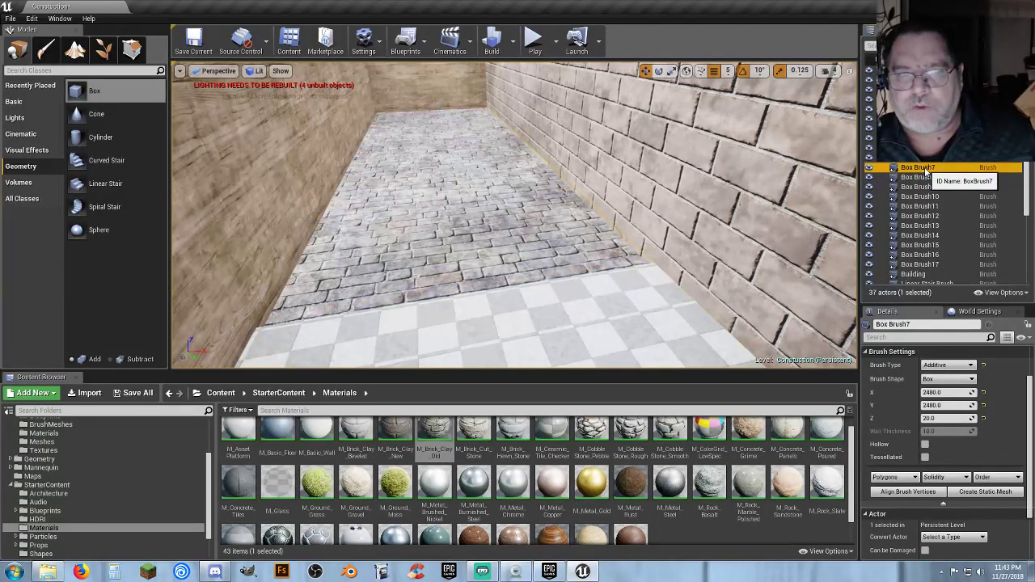
right_drag(728, 210, 781, 254)
right_drag(515, 215, 485, 206)
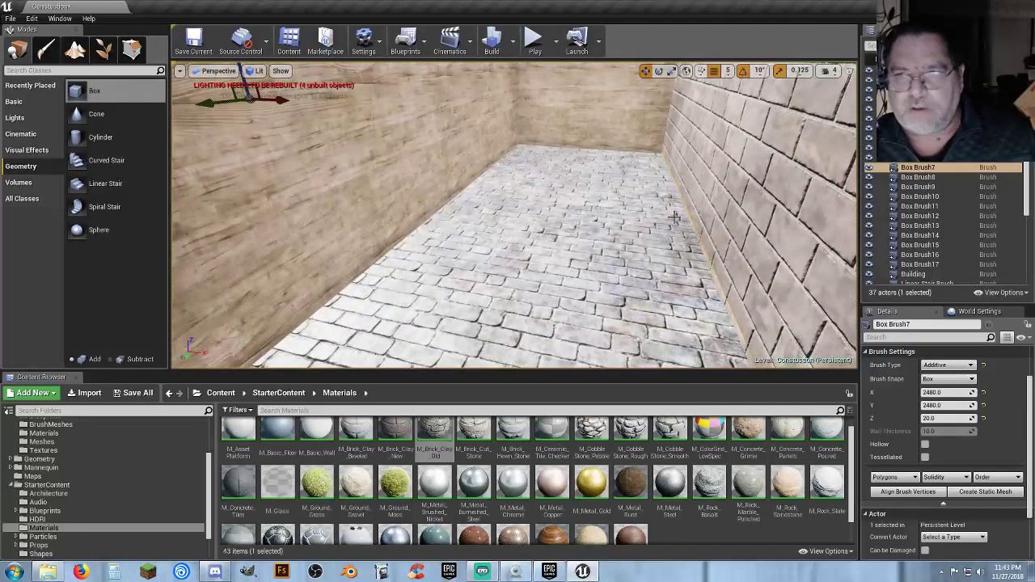
click(615, 207)
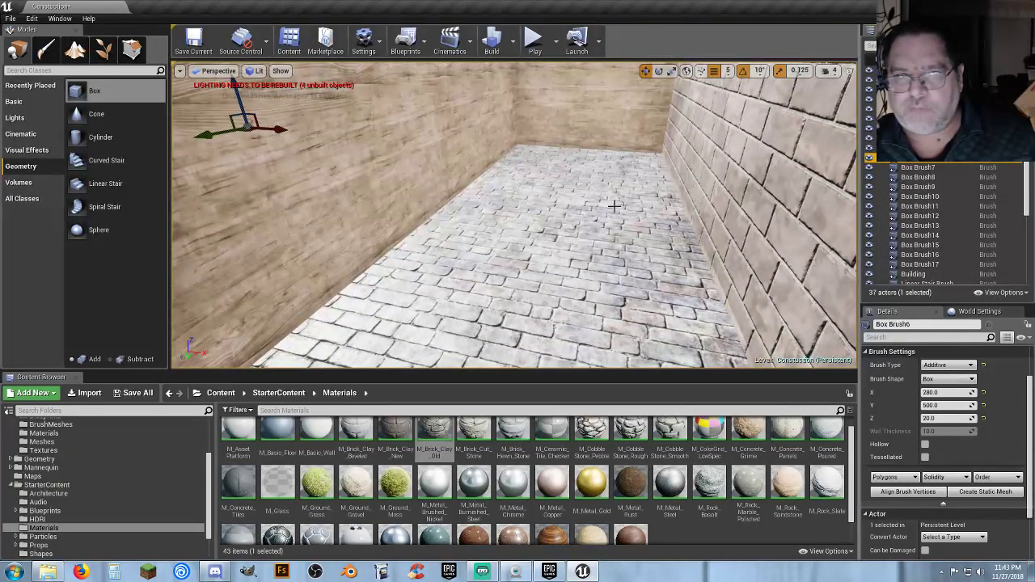
right_drag(518, 210, 581, 202)
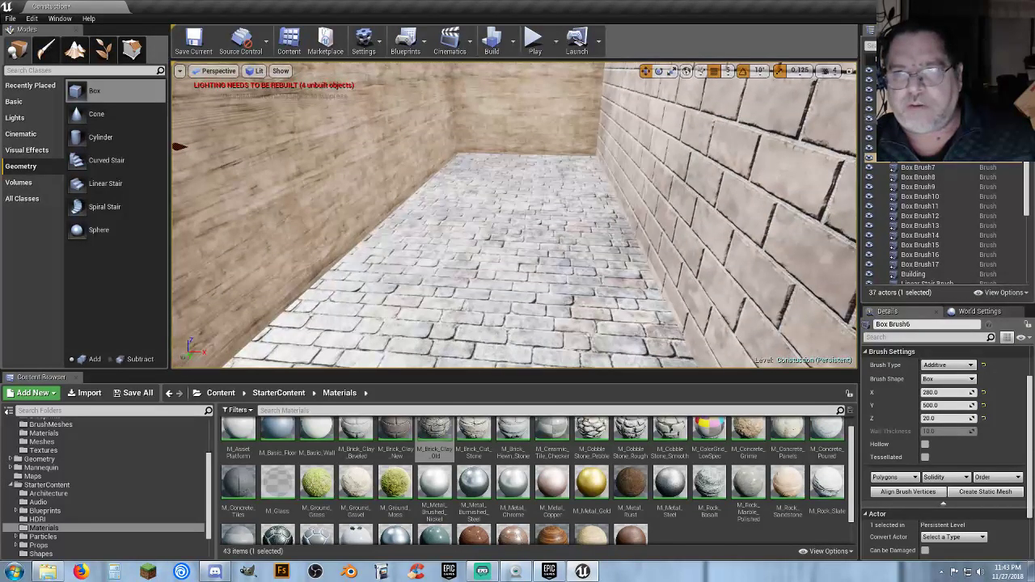
click(919, 108)
click(918, 119)
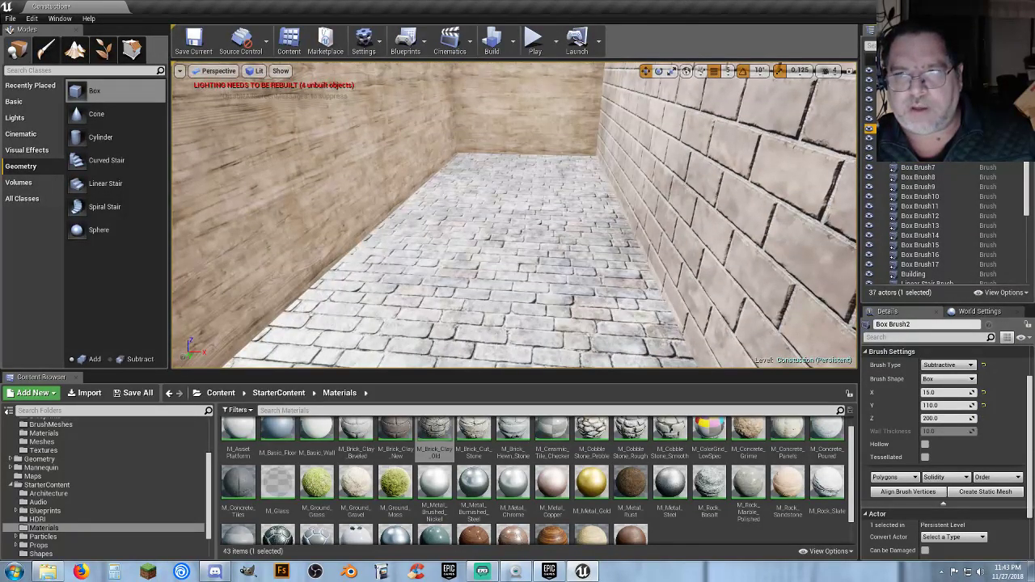
click(919, 148)
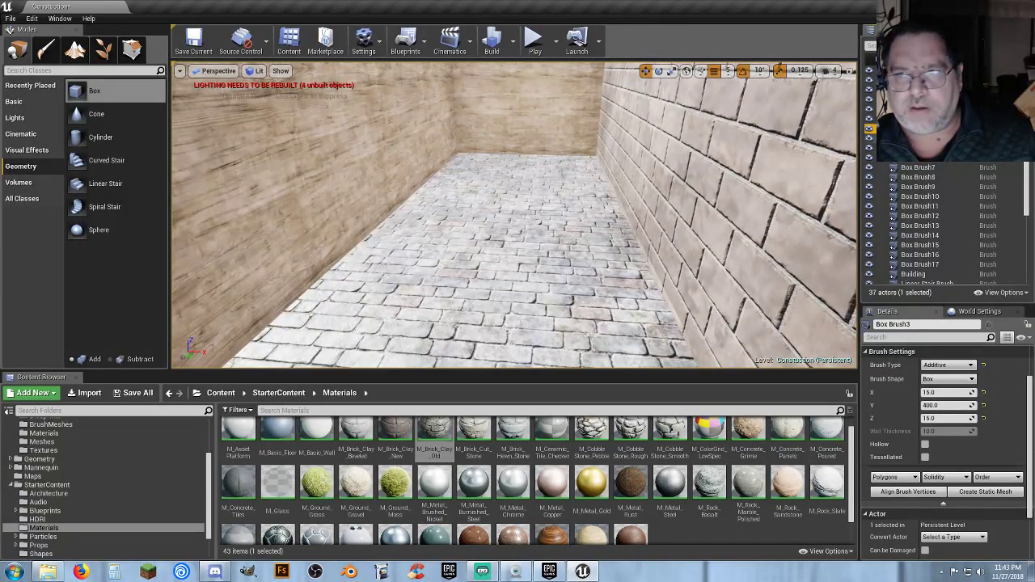
click(920, 159)
click(919, 168)
Duplicate the subtractive stairwell brush, Box Brush8, and position the copy so it cuts an opening through the floor above the stairs.
click(919, 178)
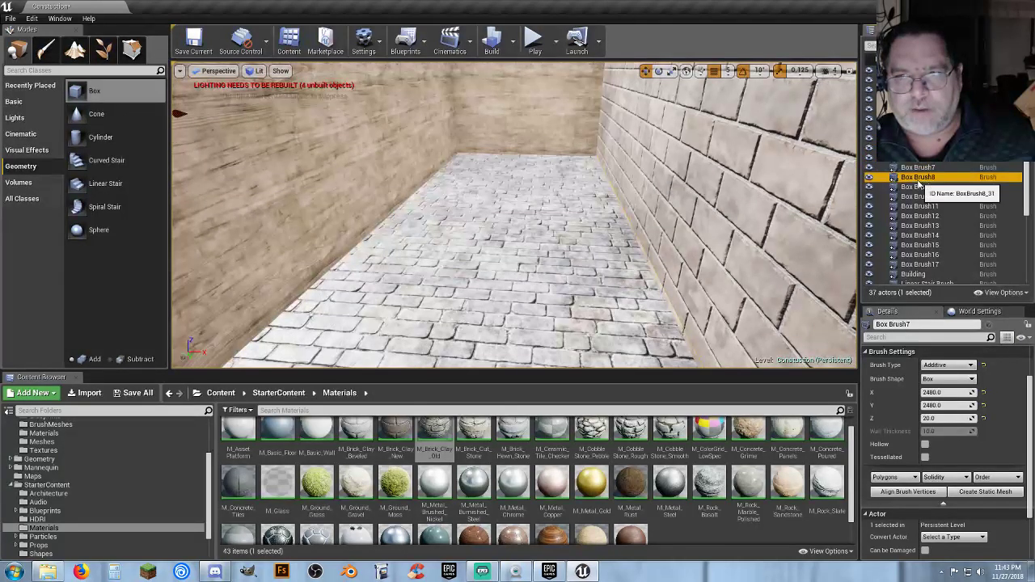
mouse_move(566, 219)
right_down()
mouse_move(534, 241)
mouse_move(420, 241)
mouse_move(540, 244)
right_up()
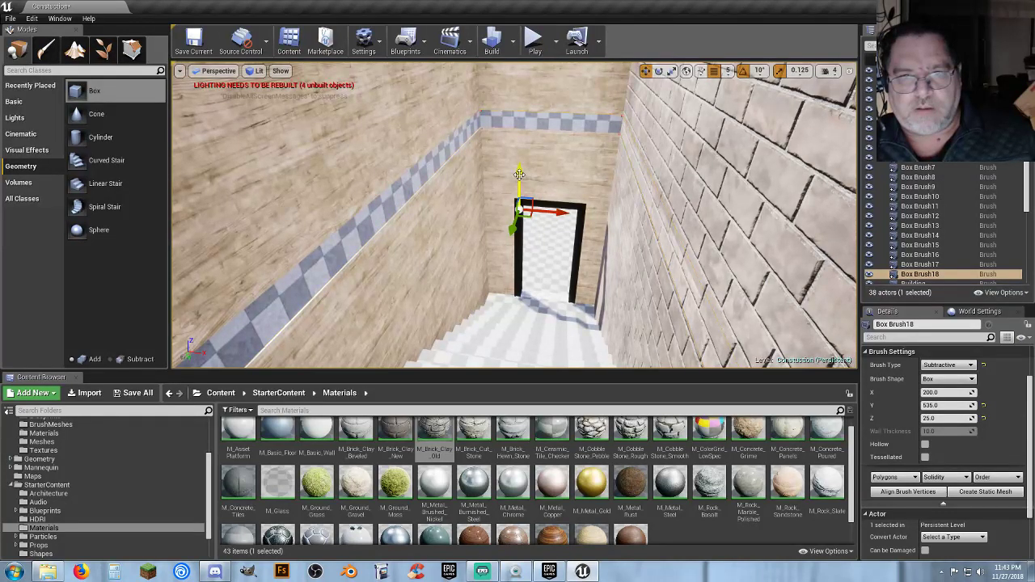
right_drag(519, 176, 364, 186)
right_drag(577, 251, 550, 239)
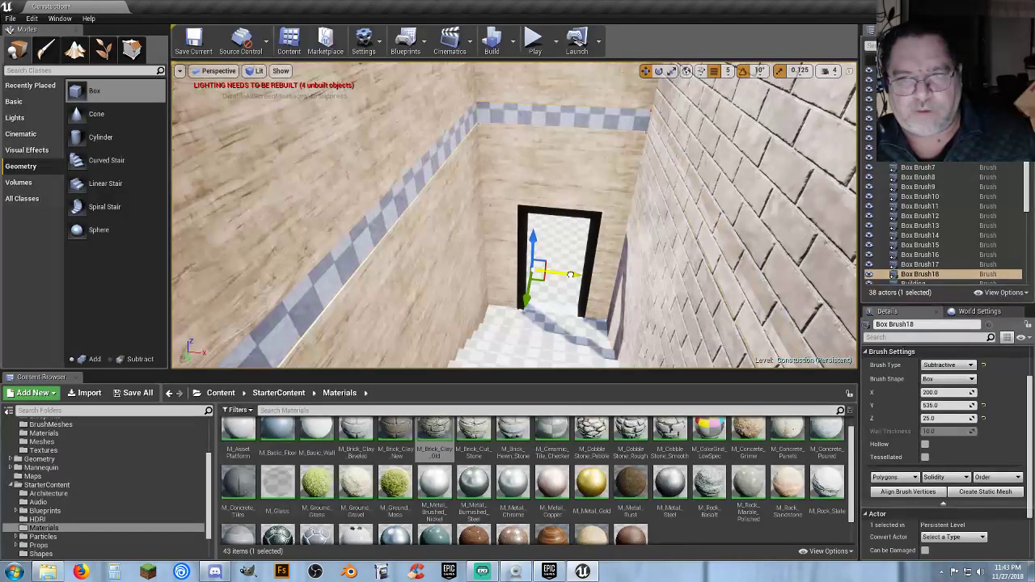
scroll(608, 256, up, 8)
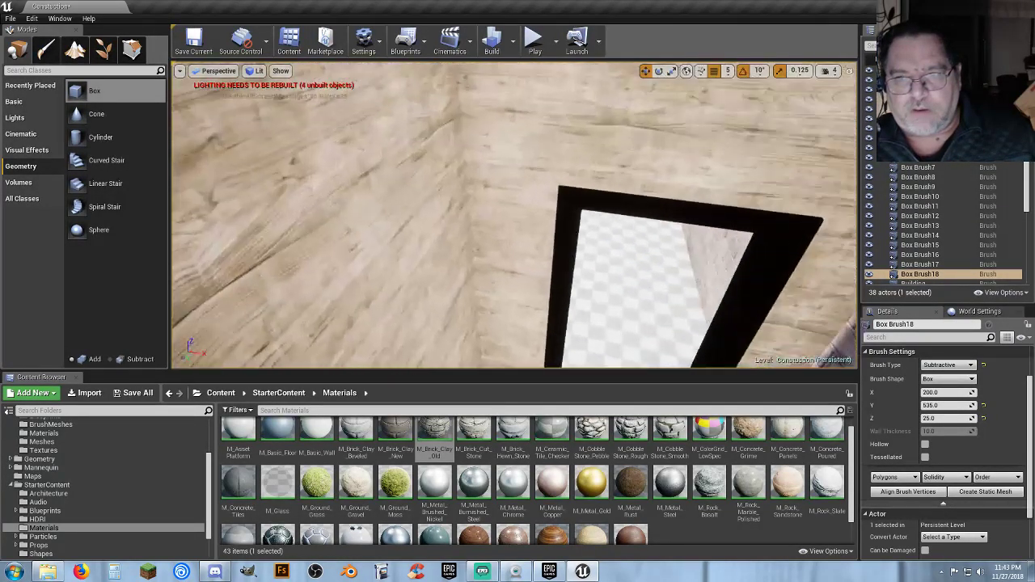
scroll(979, 422, up, 2)
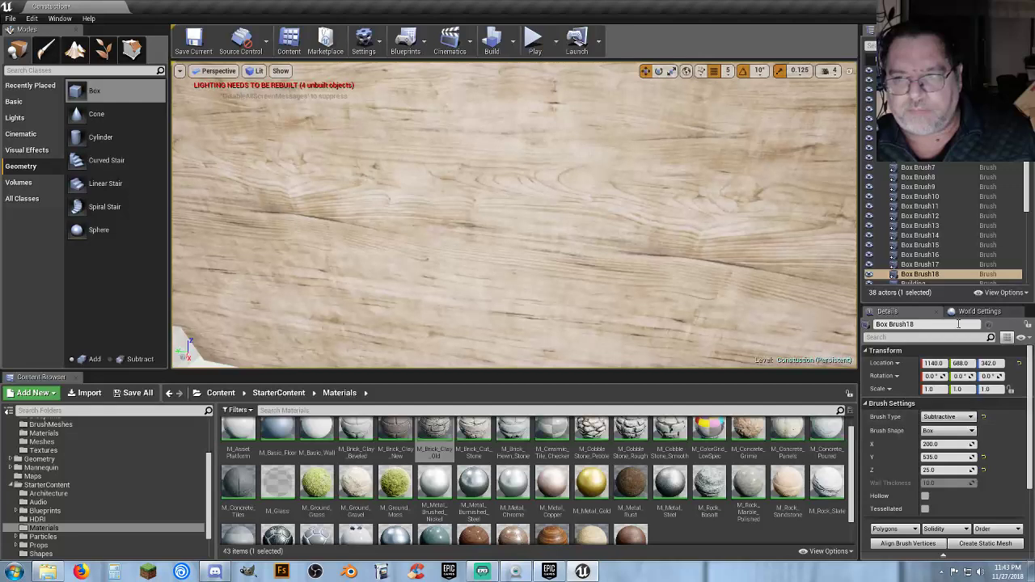
Check how the stairwell cut meets the side walls and set the new subtractive brush's X size to 199.
right_drag(434, 256, 219, 265)
key(a)
key(d)
key(d)
key(d)
key(d)
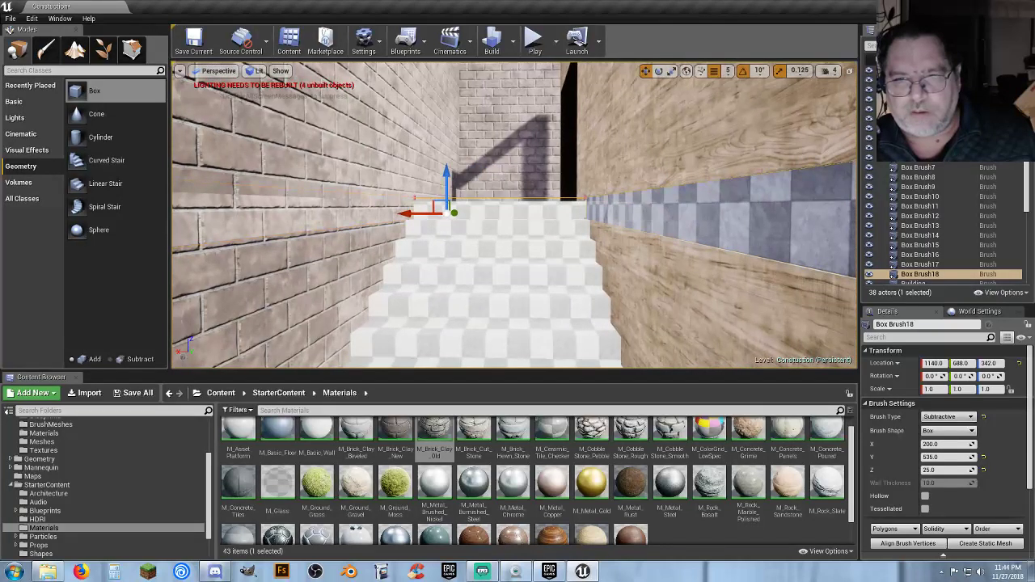
key(d)
key(a)
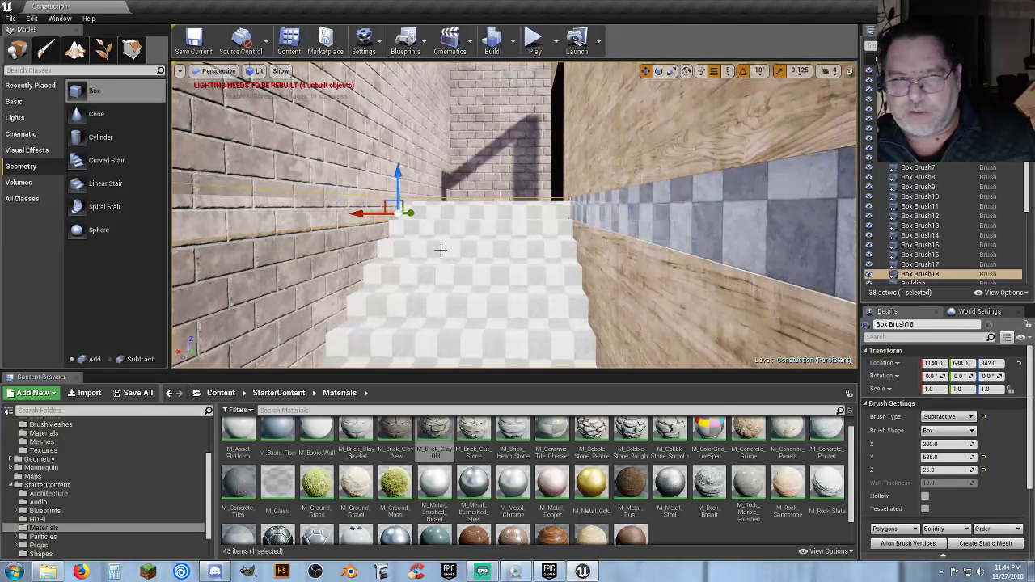
click(945, 444)
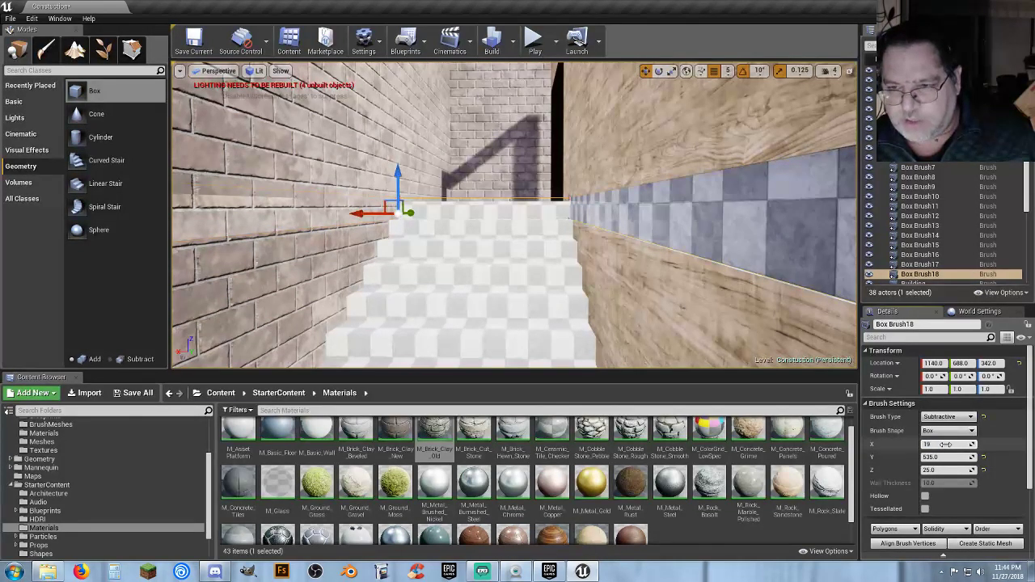
text(199)
key(Tab)
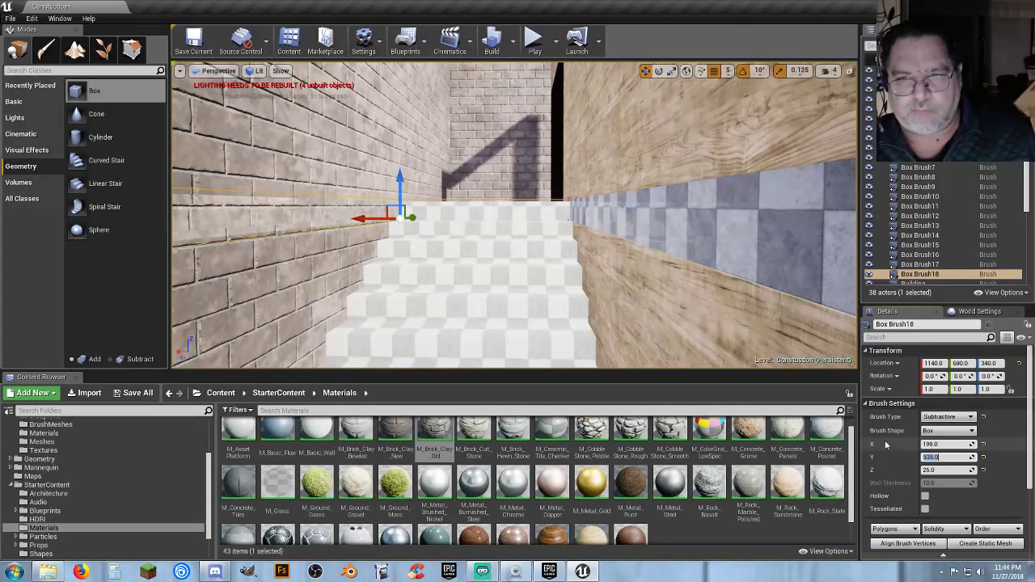
Set the position grid snap size to 1 and shift the stairwell cutting brush to X location 1141, away from the brick wall.
mouse_move(426, 252)
right_down()
mouse_move(426, 272)
mouse_move(422, 252)
right_up()
key(a)
key(d)
key(d)
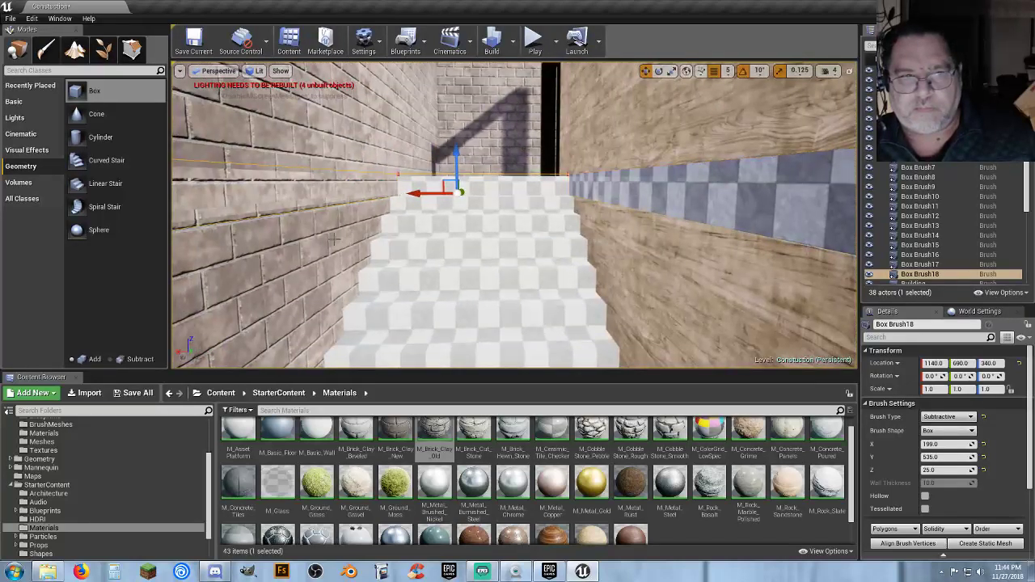
click(416, 192)
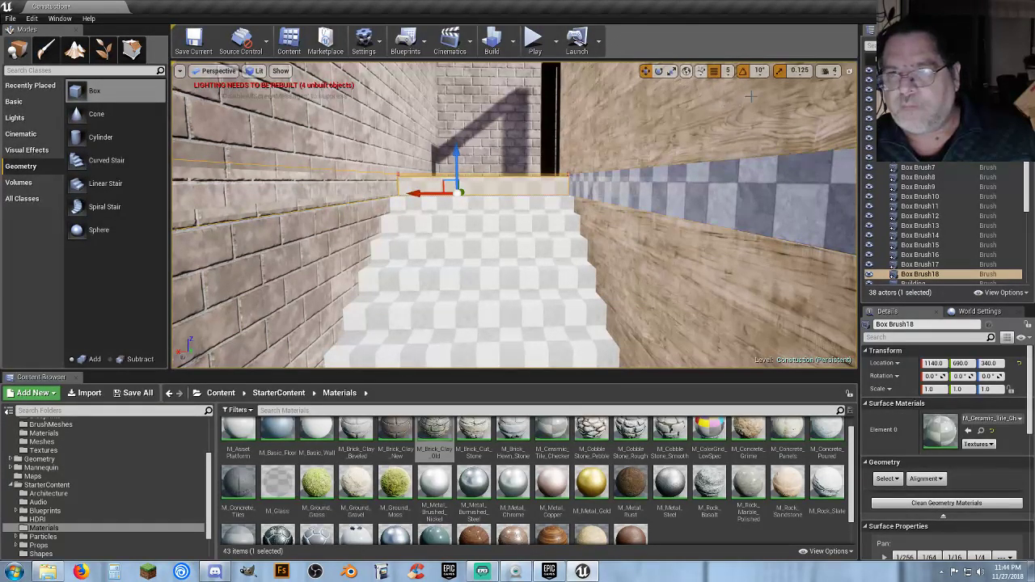
click(728, 71)
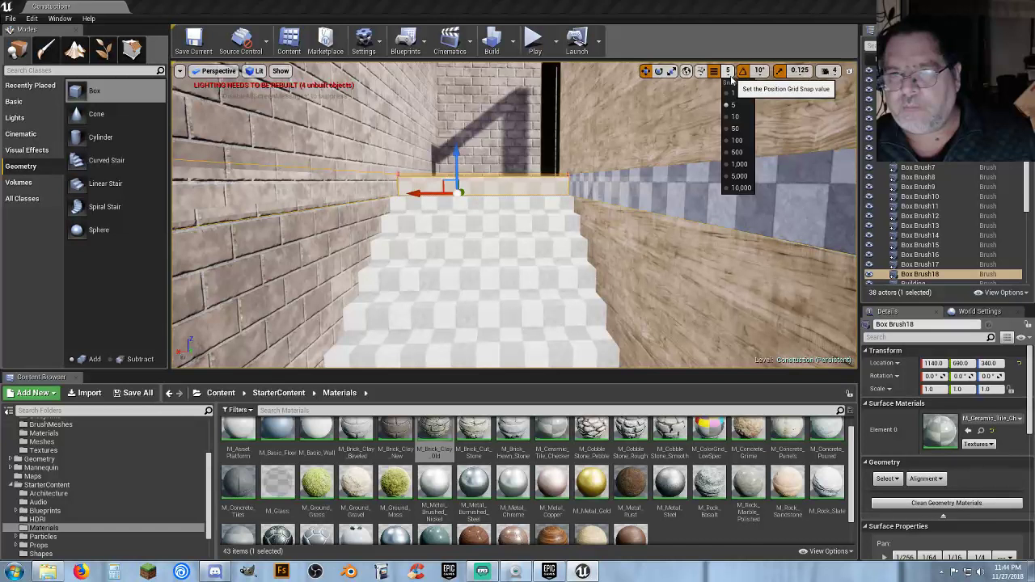
click(734, 94)
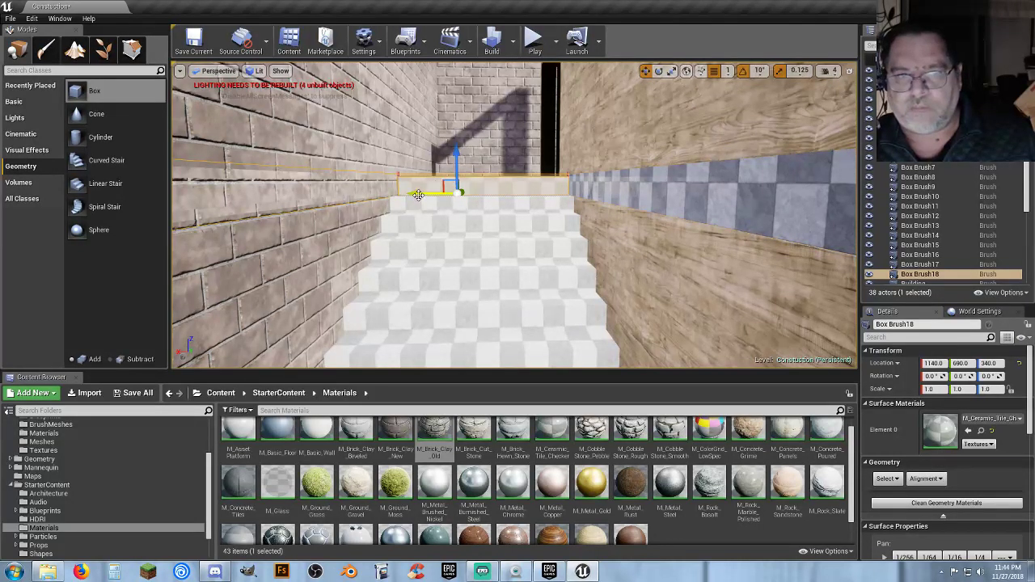
drag(414, 194, 415, 194)
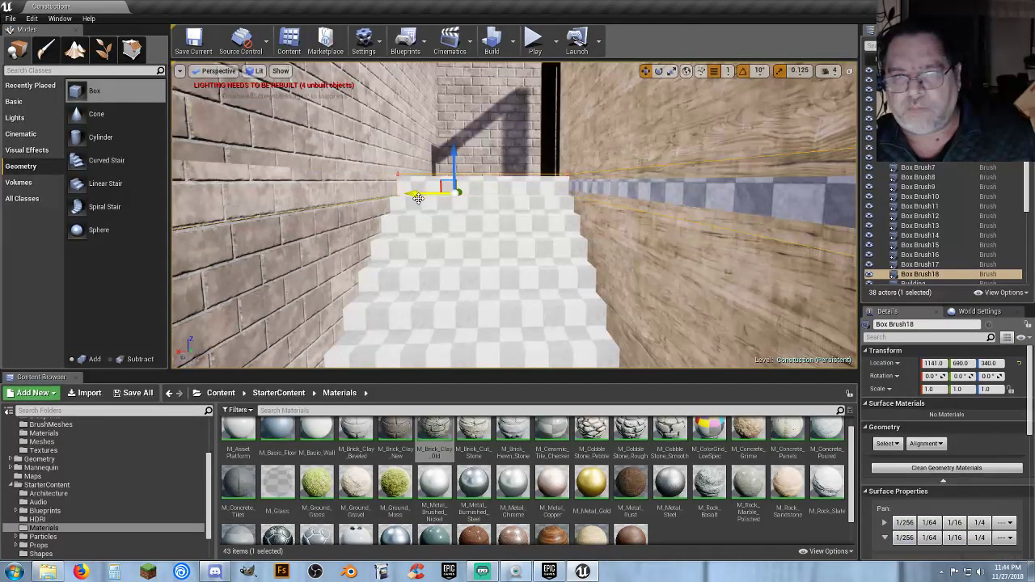
Set the X size of the subtractive stairwell brush, Box Brush18, to 199.5 and inspect the cut against the side walls.
mouse_move(485, 234)
right_down()
mouse_move(518, 254)
mouse_move(550, 251)
mouse_move(453, 227)
mouse_move(389, 229)
mouse_move(462, 218)
right_up()
mouse_move(497, 261)
right_down()
mouse_move(537, 262)
mouse_move(517, 262)
mouse_move(528, 262)
right_up()
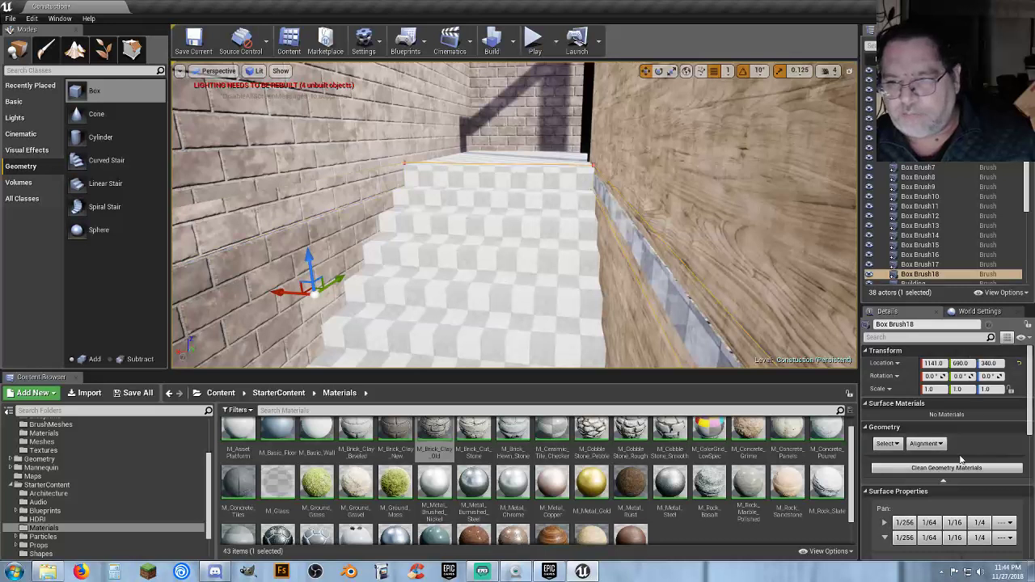
click(923, 264)
click(927, 275)
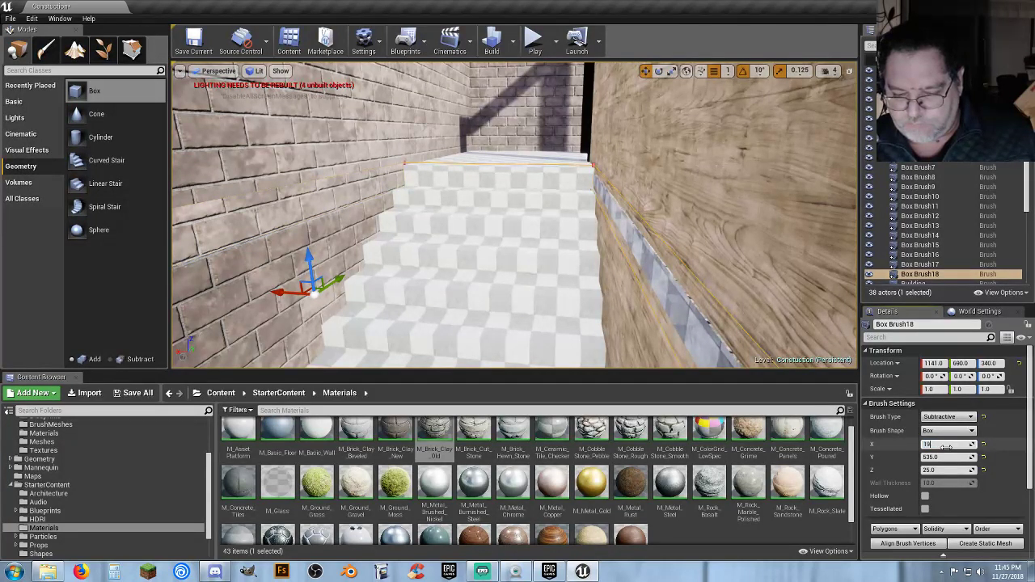
key(Tab)
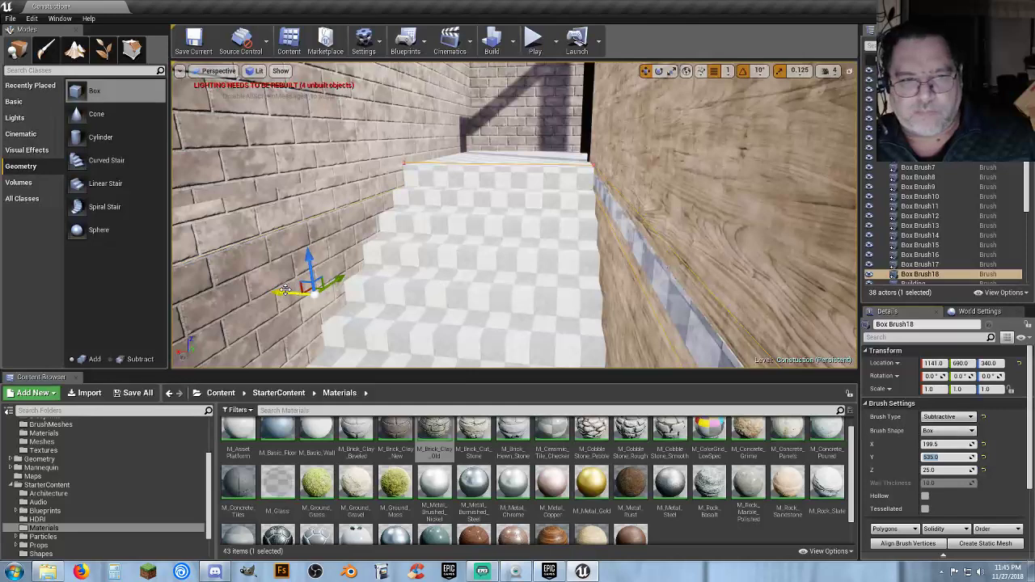
right_drag(496, 295, 501, 328)
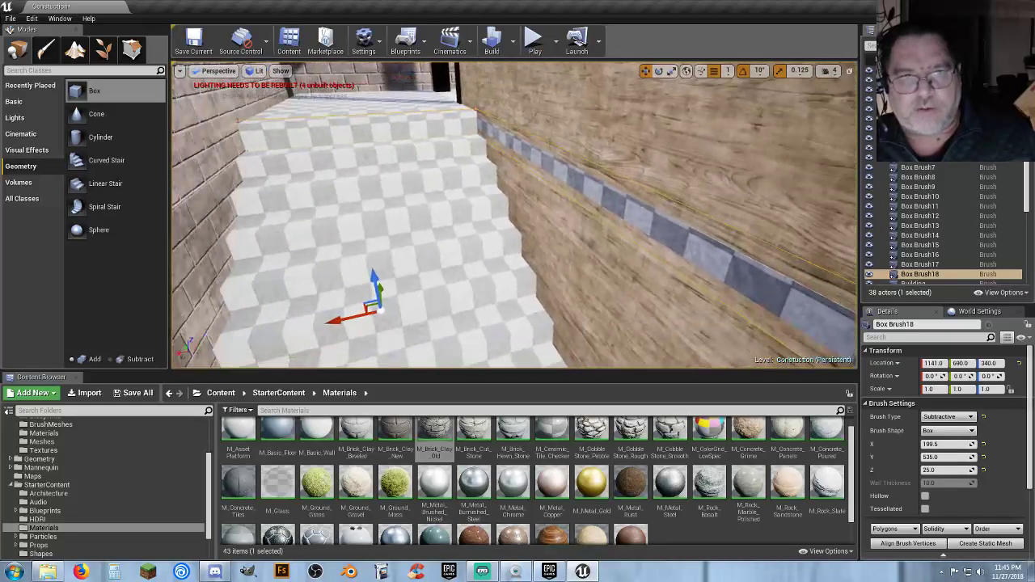
right_drag(329, 294, 364, 289)
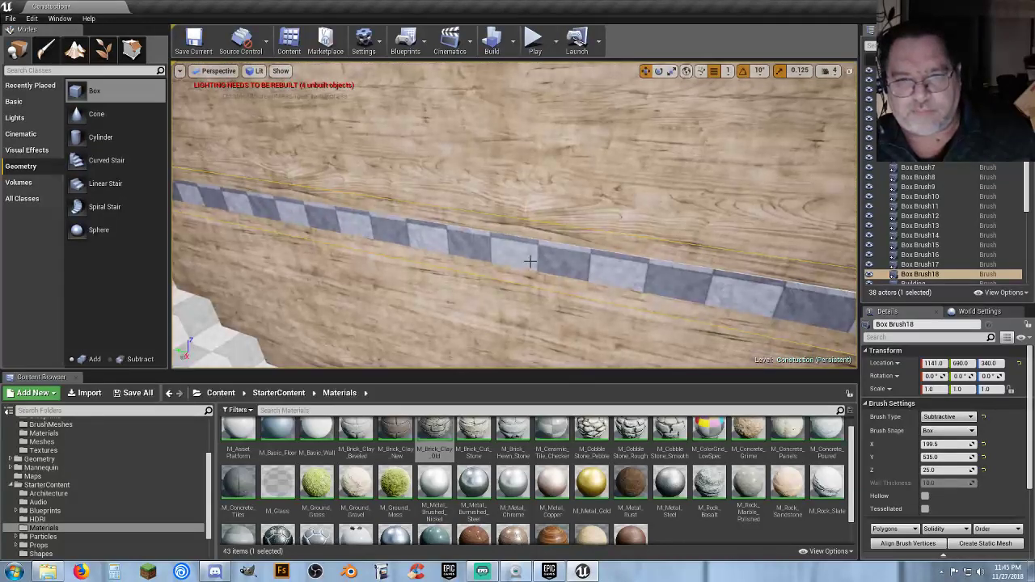
Apply the M_Wood_Pine material to the two checkered tile strips that the stairwell cut left on the wooden walls.
click(530, 260)
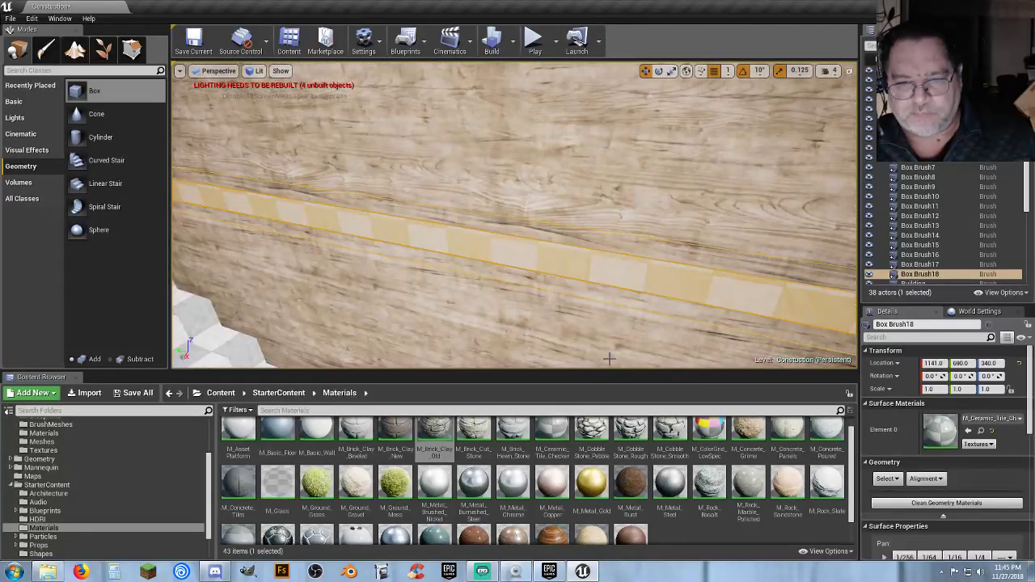
click(591, 534)
click(969, 431)
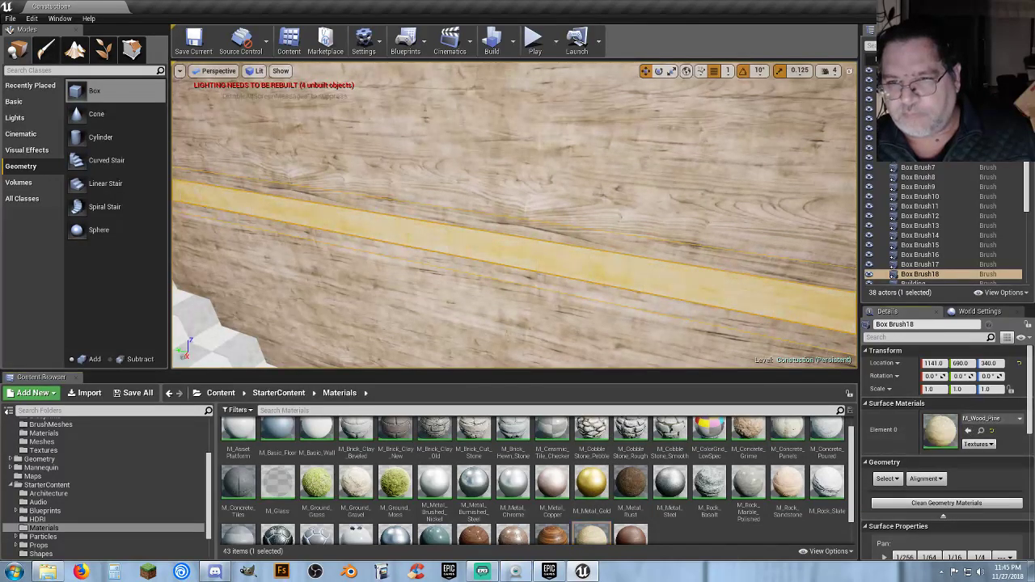
right_drag(642, 275, 642, 275)
click(675, 223)
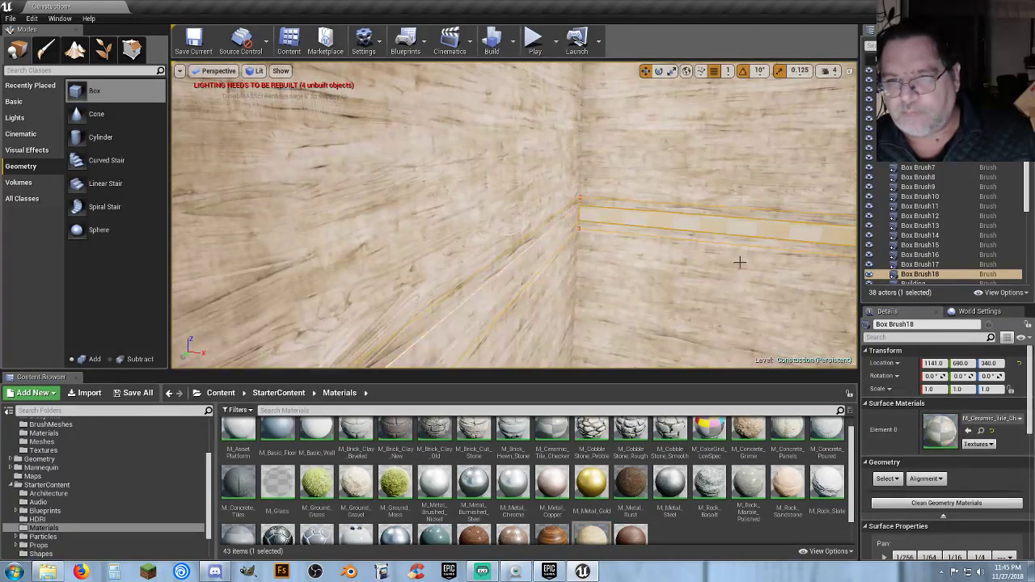
click(970, 432)
Pan the U texture coordinate of the cut strip on the brick wall in 1/64 and 1/256 increments to match the surrounding bricks.
right_drag(610, 249, 612, 248)
click(584, 259)
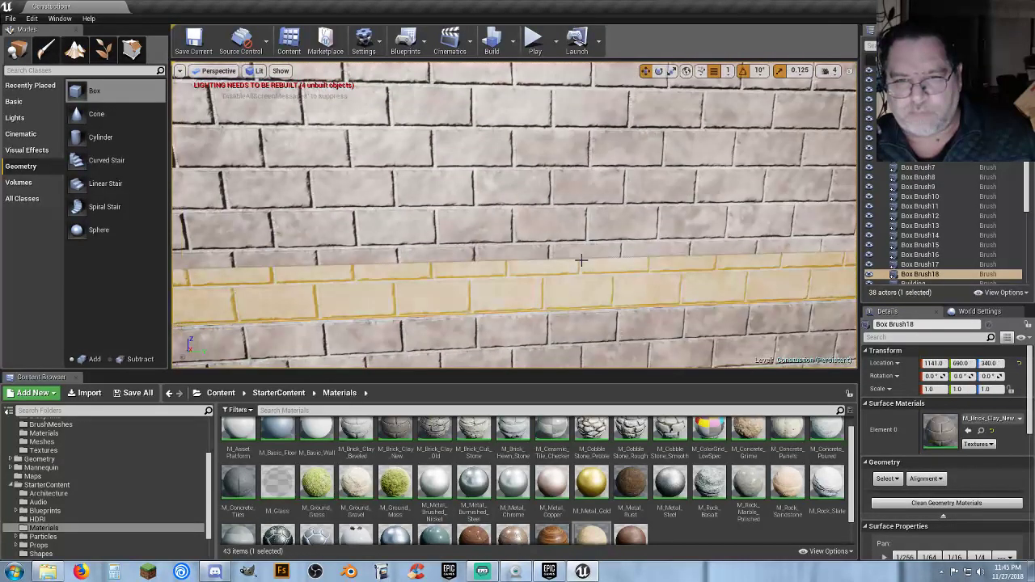
click(576, 253)
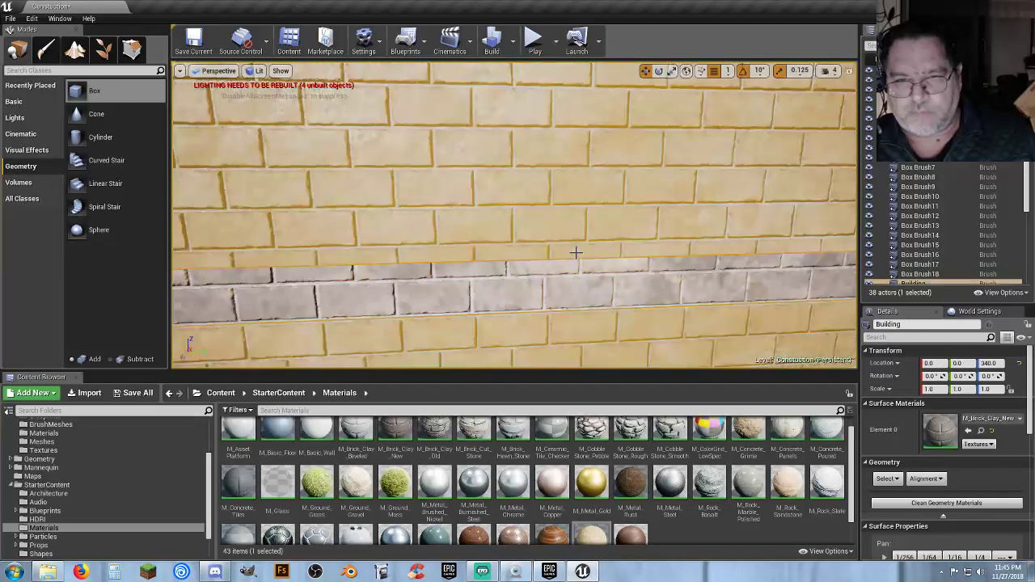
click(574, 267)
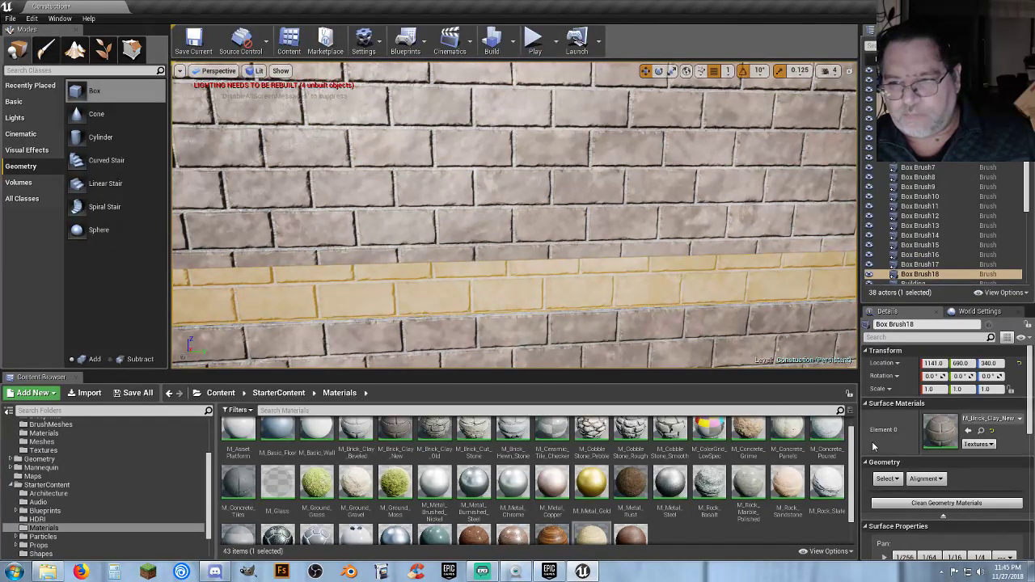
scroll(894, 521, down, 2)
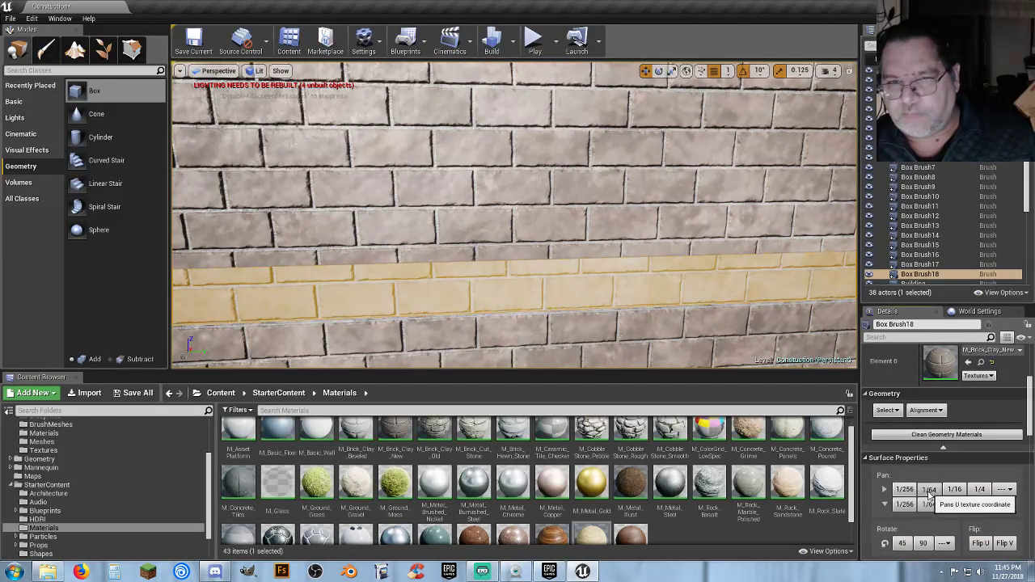
click(929, 490)
click(929, 489)
click(930, 489)
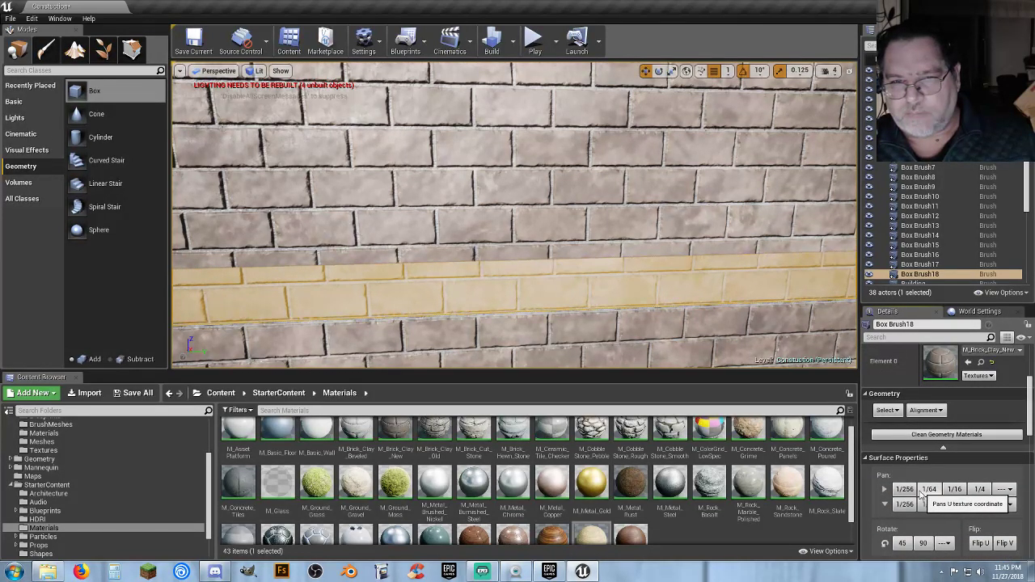
click(908, 490)
click(912, 491)
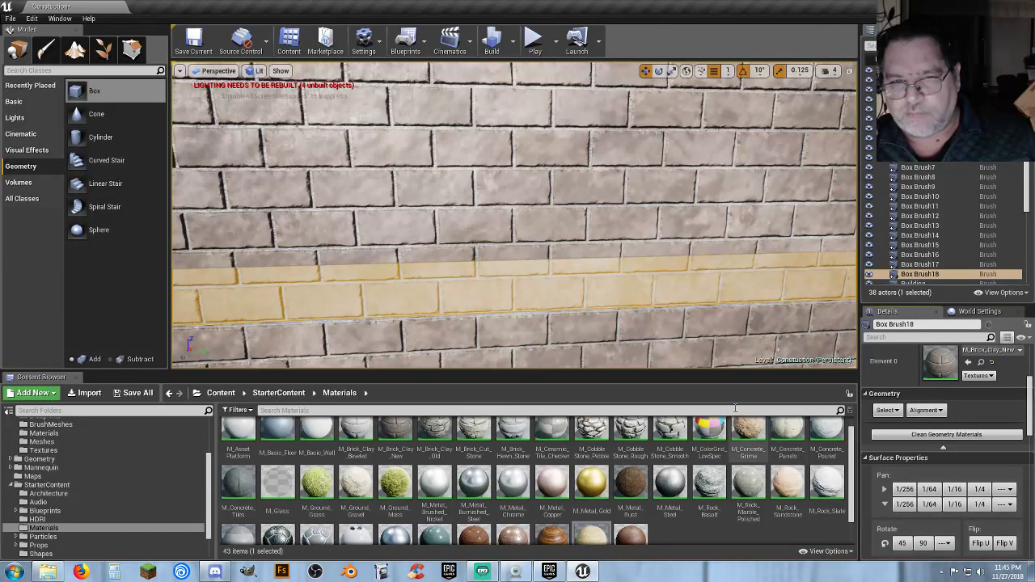
Inspect the stairwell walls and delete the duplicated subtractive brush, Box Brush18, above the stairs.
right_drag(657, 326, 437, 319)
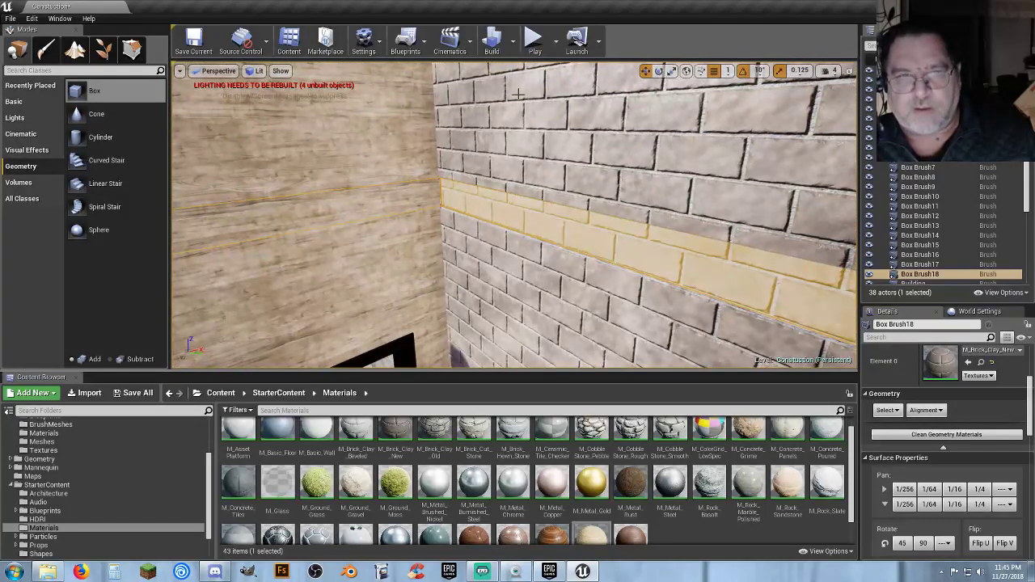
right_drag(494, 179, 555, 284)
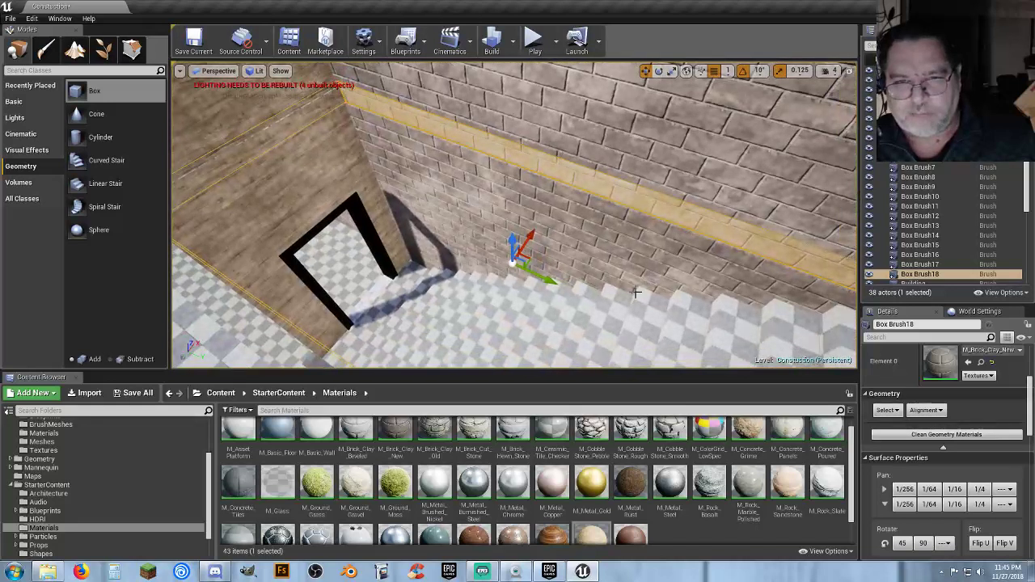
click(554, 285)
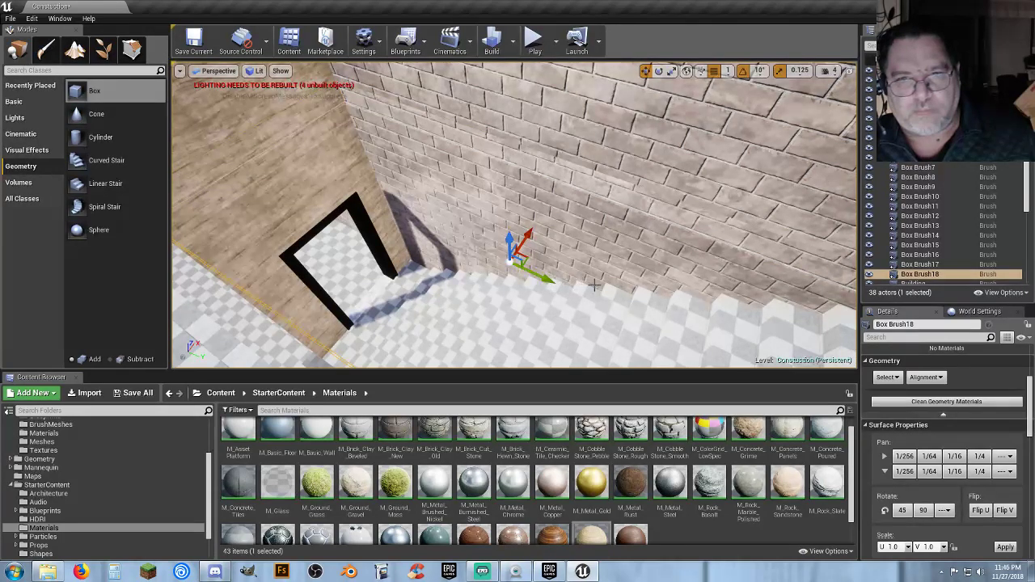
key(w)
right_drag(554, 285, 393, 298)
key(s)
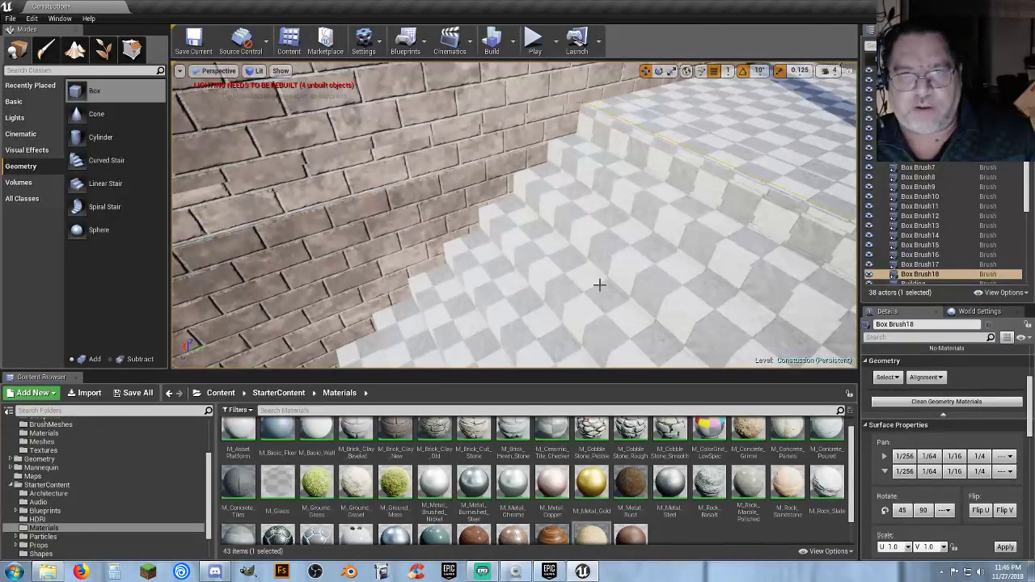
key(Delete)
Try a Z size of 5 on Box Brush15, the trim band between the two storeys, and undo the change.
mouse_move(599, 284)
right_down()
mouse_move(607, 320)
mouse_move(671, 287)
mouse_move(736, 283)
mouse_move(672, 291)
mouse_move(615, 251)
mouse_move(486, 254)
mouse_move(477, 275)
mouse_move(542, 283)
mouse_move(559, 196)
right_up()
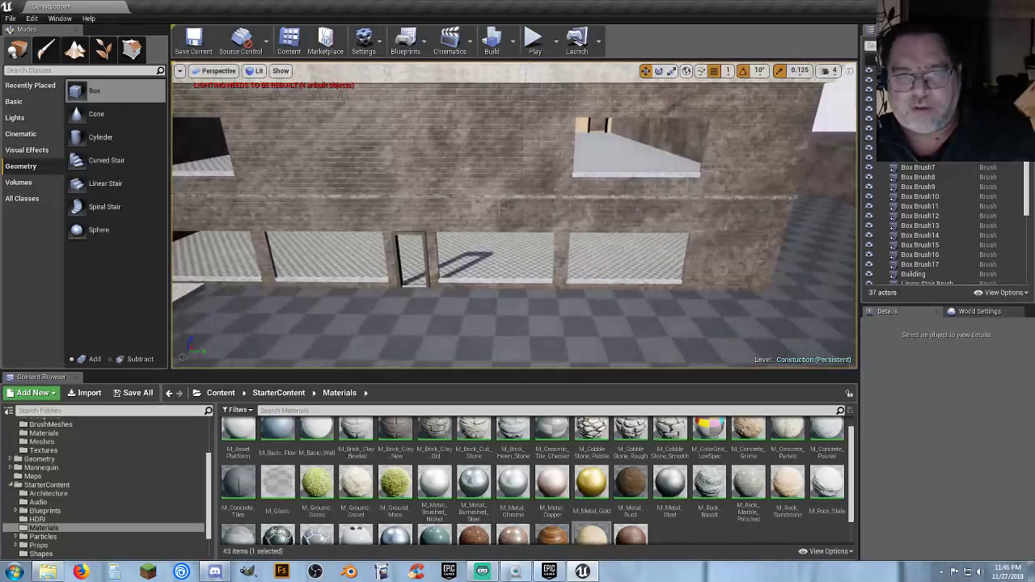
click(558, 196)
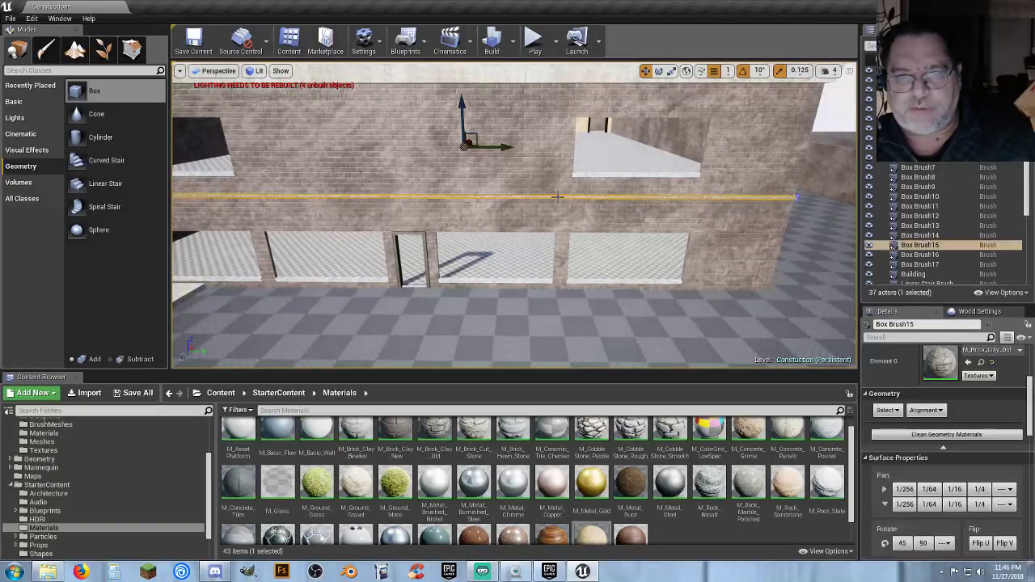
click(914, 245)
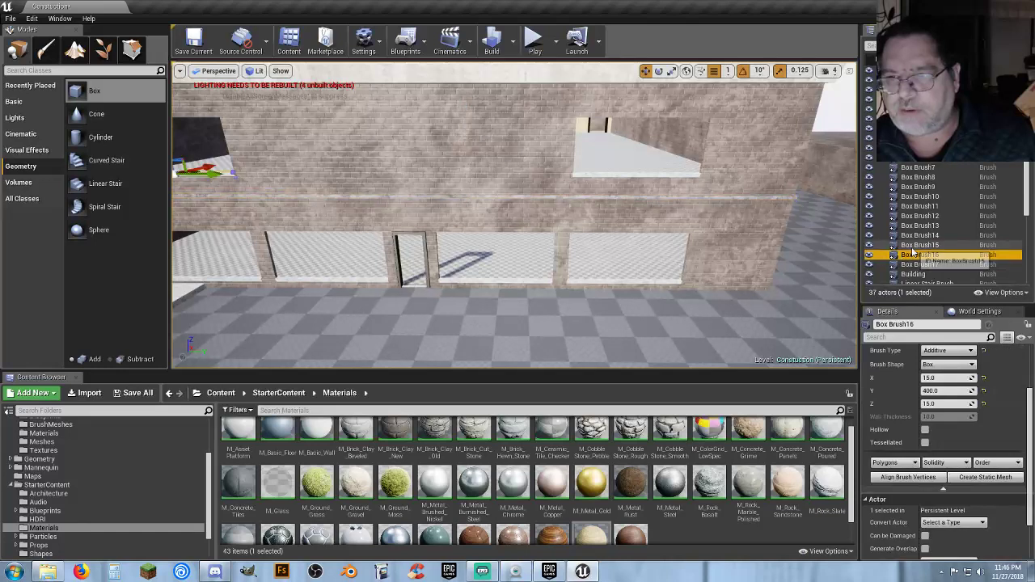
key(a)
right_drag(518, 219, 696, 219)
right_drag(626, 295, 652, 307)
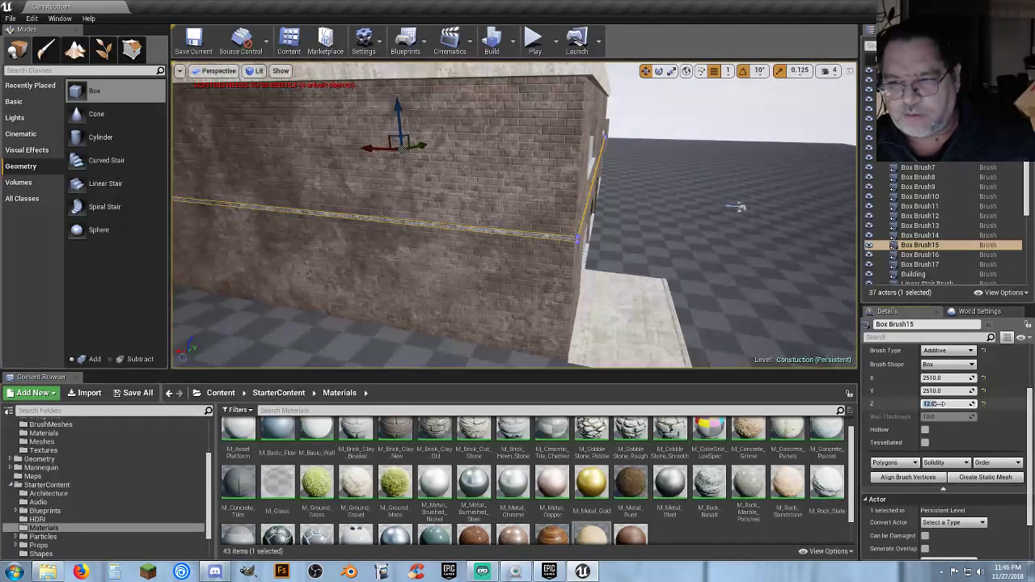
key(Return)
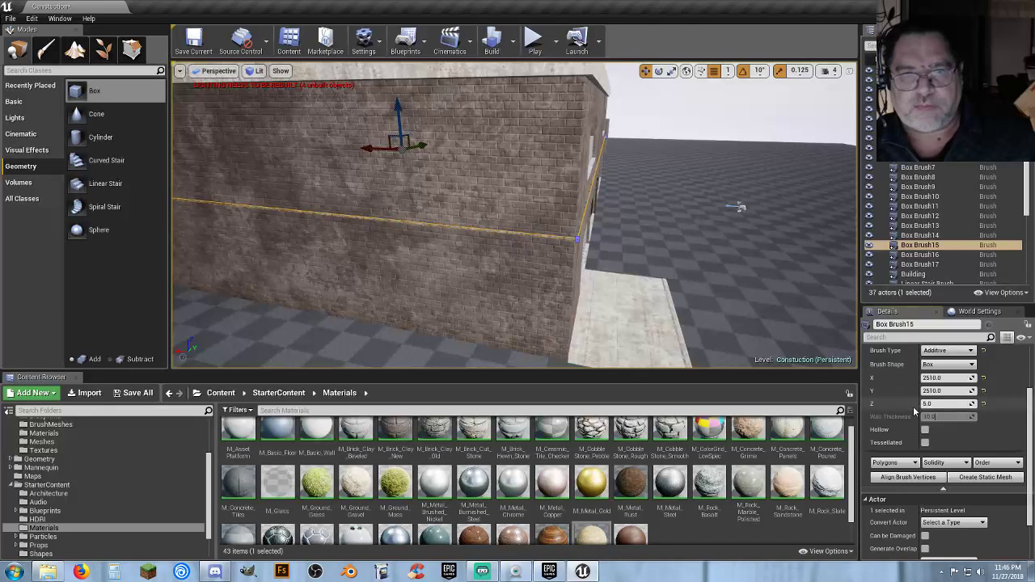
right_drag(735, 277, 692, 271)
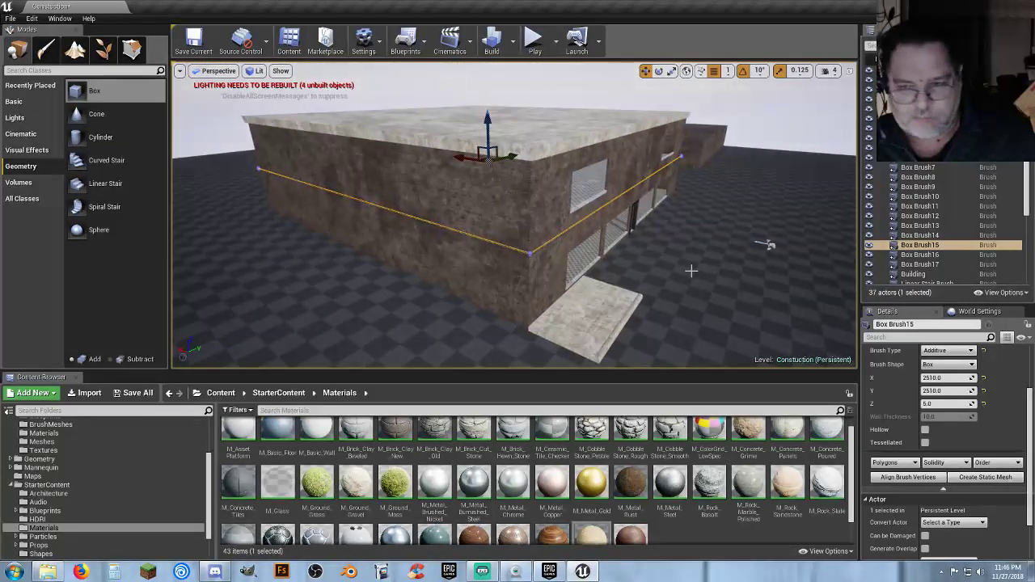
key(ctrl+z)
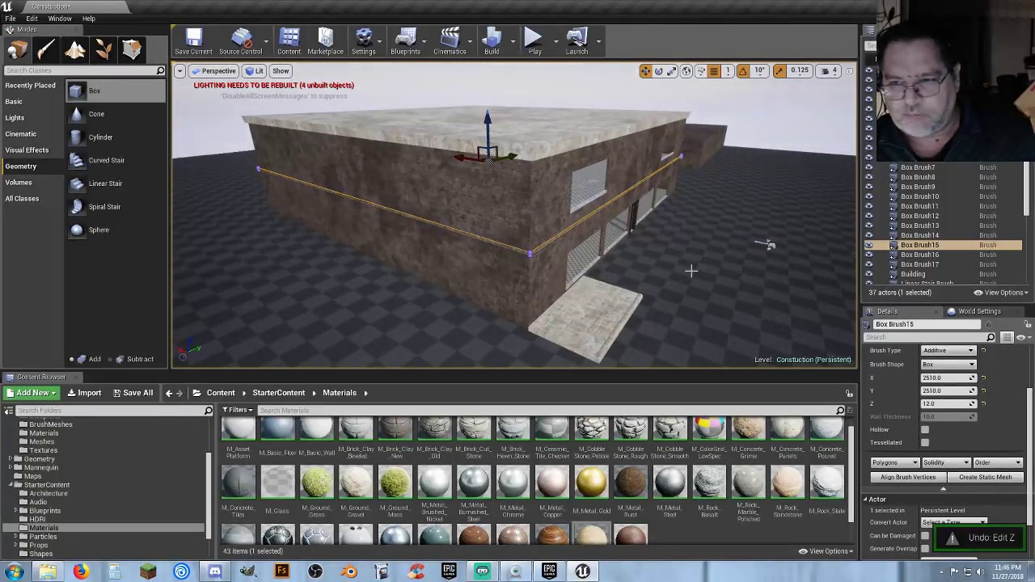
Set the X size of the trim band brush, Box Brush15, to 5.
click(950, 378)
text(5)
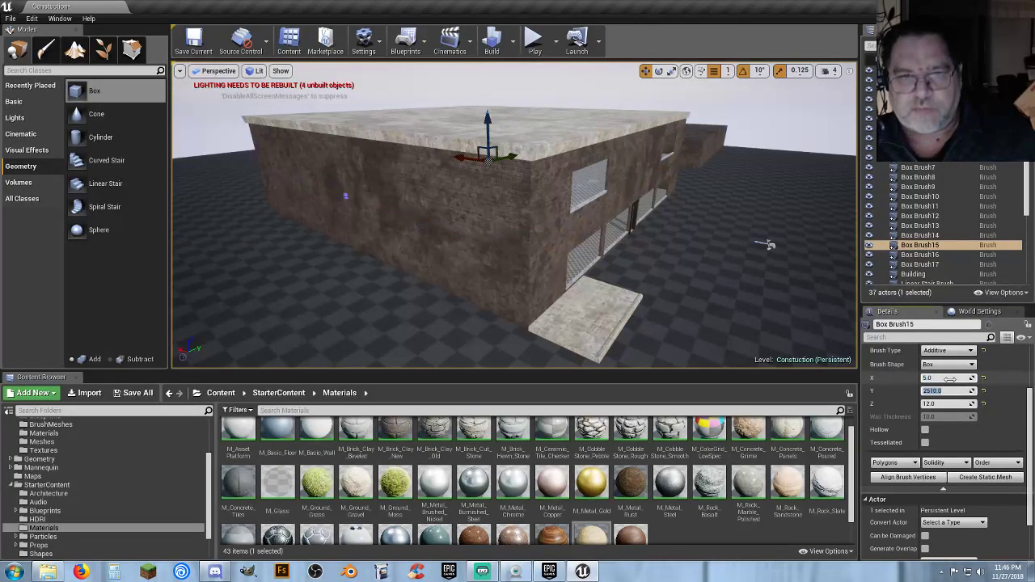
key(Tab)
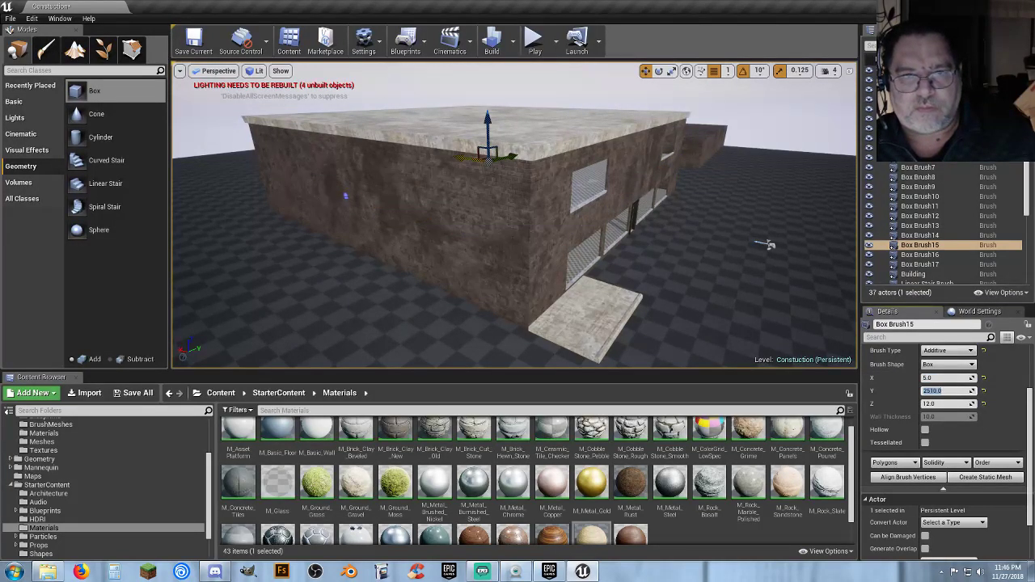
key(Return)
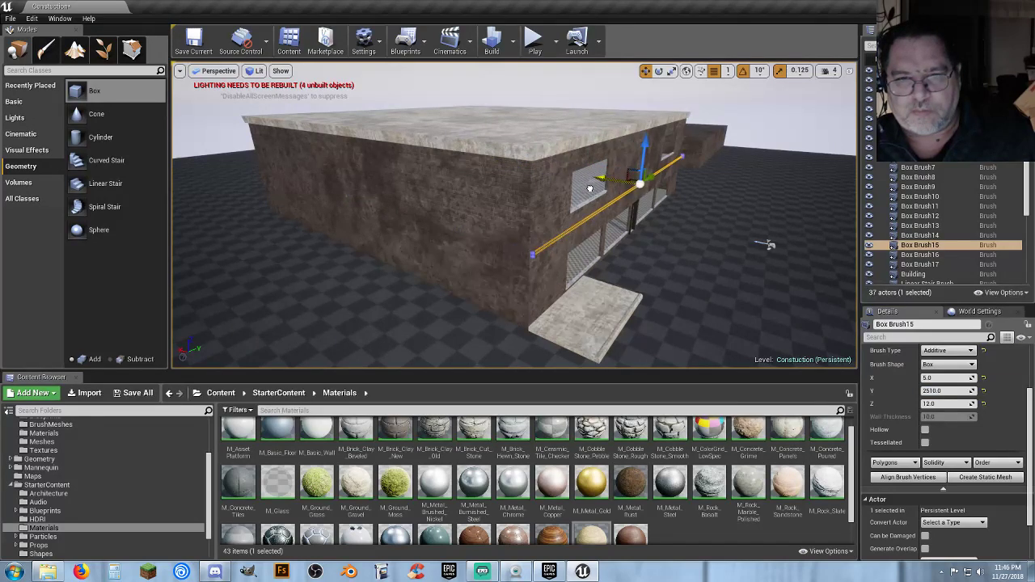
Position the thin trim band along the outside of the front wall, between the lower and upper windows.
key(w)
right_drag(515, 215, 614, 215)
key(w)
key(w)
key(w)
mouse_move(514, 215)
right_down()
mouse_move(340, 215)
mouse_move(486, 215)
mouse_move(489, 276)
mouse_move(594, 250)
right_up()
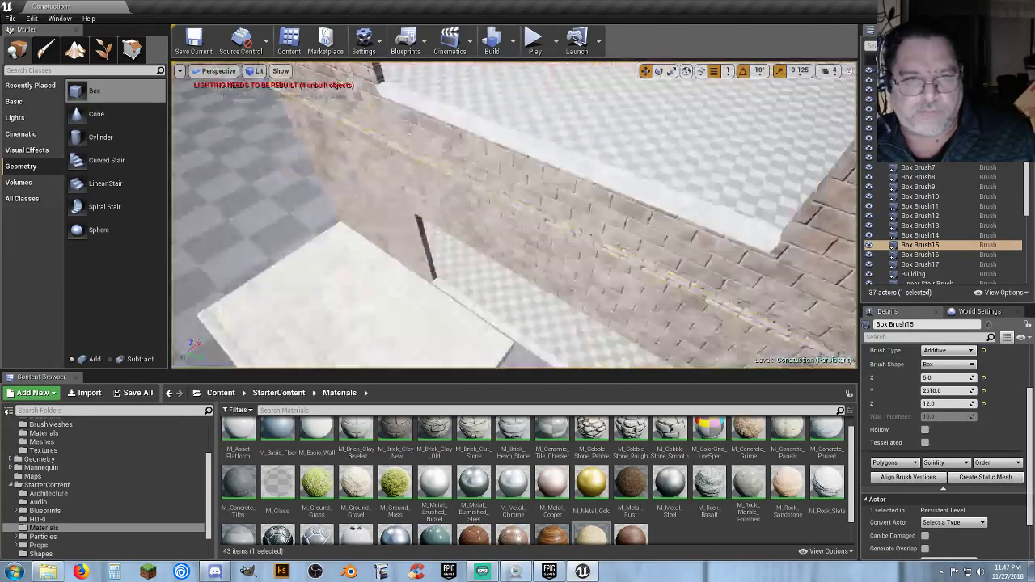
right_drag(515, 215, 583, 182)
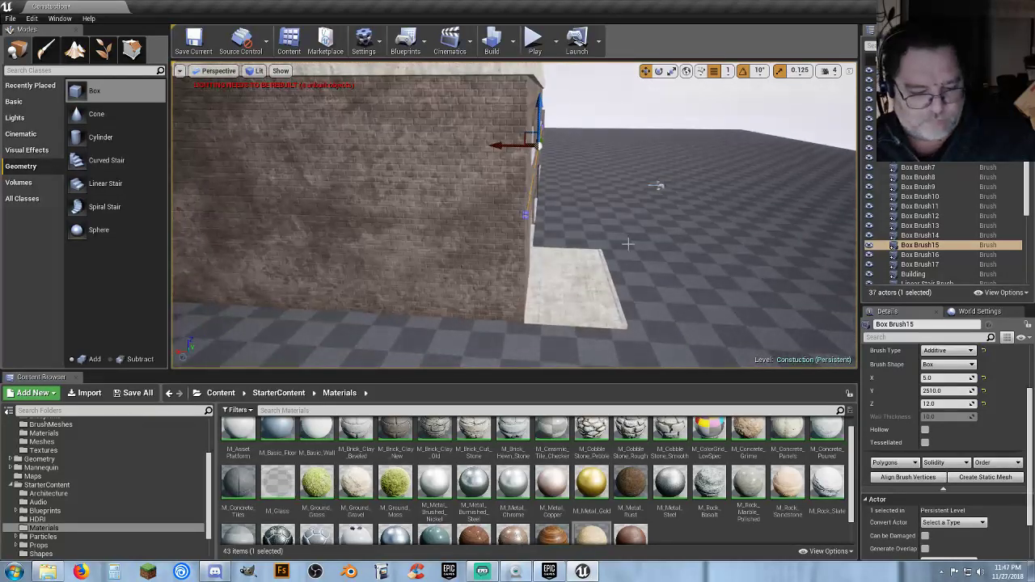
Duplicate the front trim band and place the copy along the outside of the opposite wall at the same height.
key(ctrl+w)
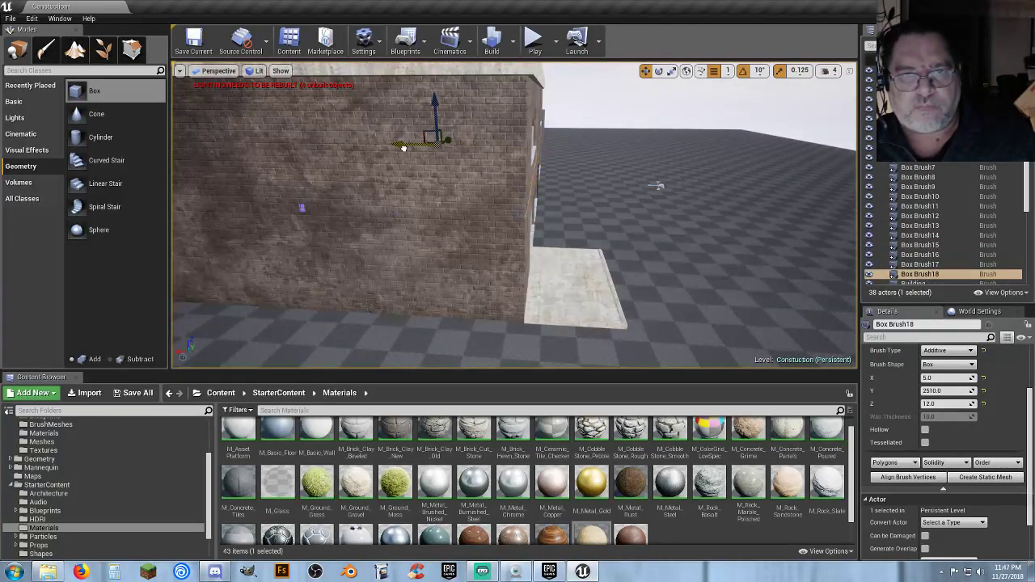
drag(404, 148, 273, 144)
mouse_move(308, 152)
right_down()
mouse_move(235, 141)
mouse_move(230, 154)
right_up()
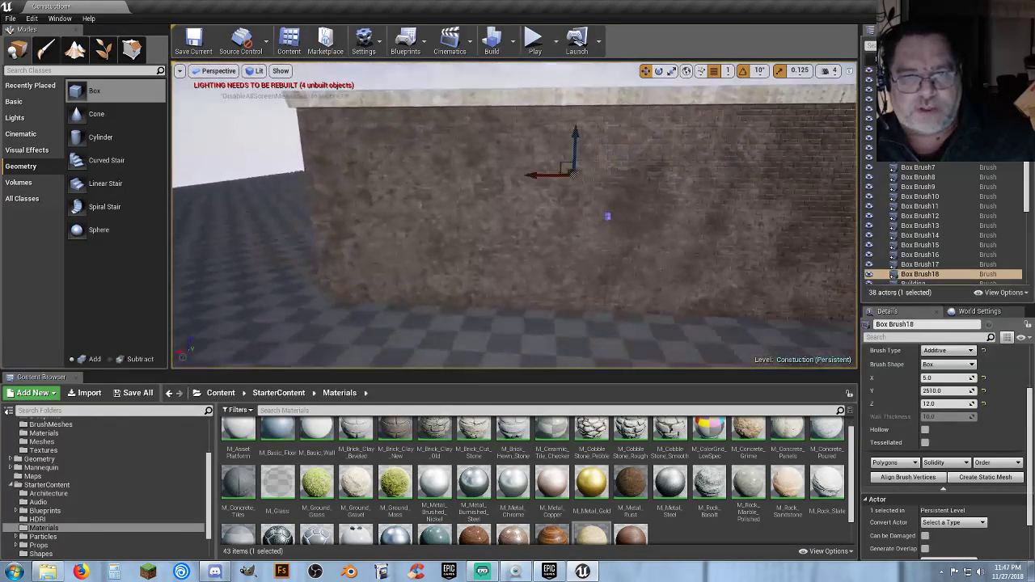
right_drag(421, 156, 482, 156)
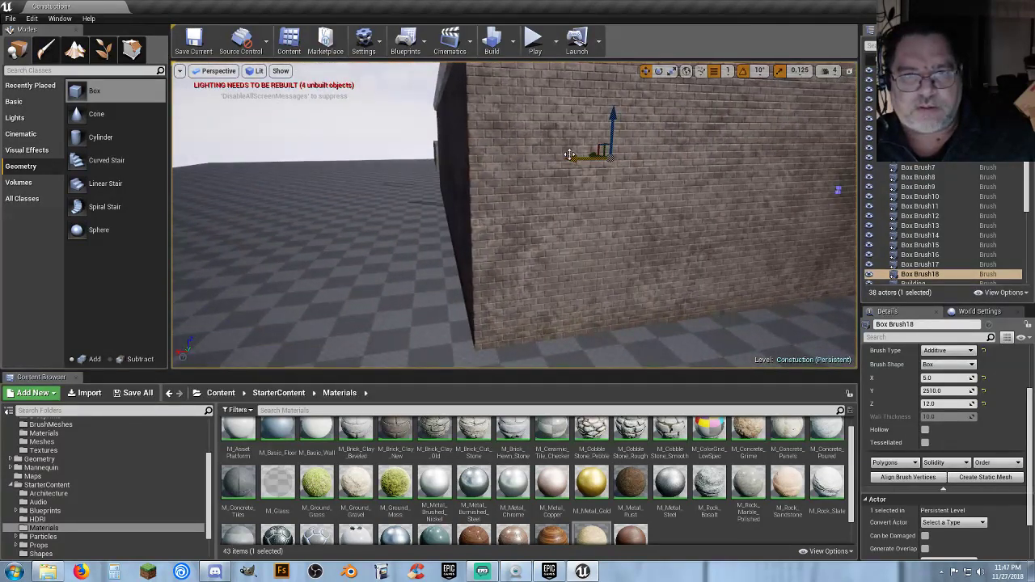
drag(570, 154, 559, 160)
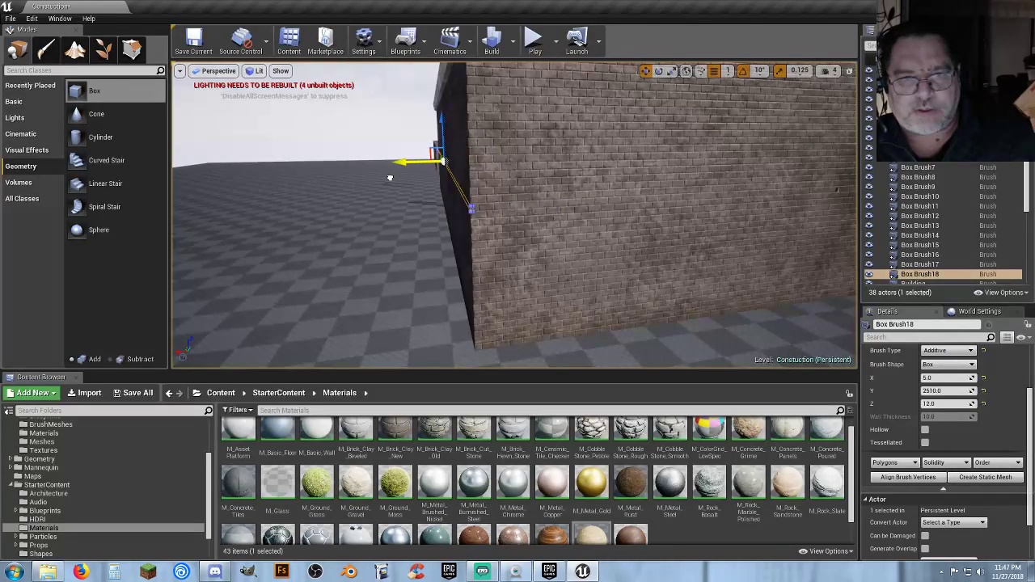
mouse_move(433, 258)
right_down()
mouse_move(453, 227)
mouse_move(441, 226)
mouse_move(461, 243)
mouse_move(453, 258)
mouse_move(538, 258)
mouse_move(436, 251)
right_up()
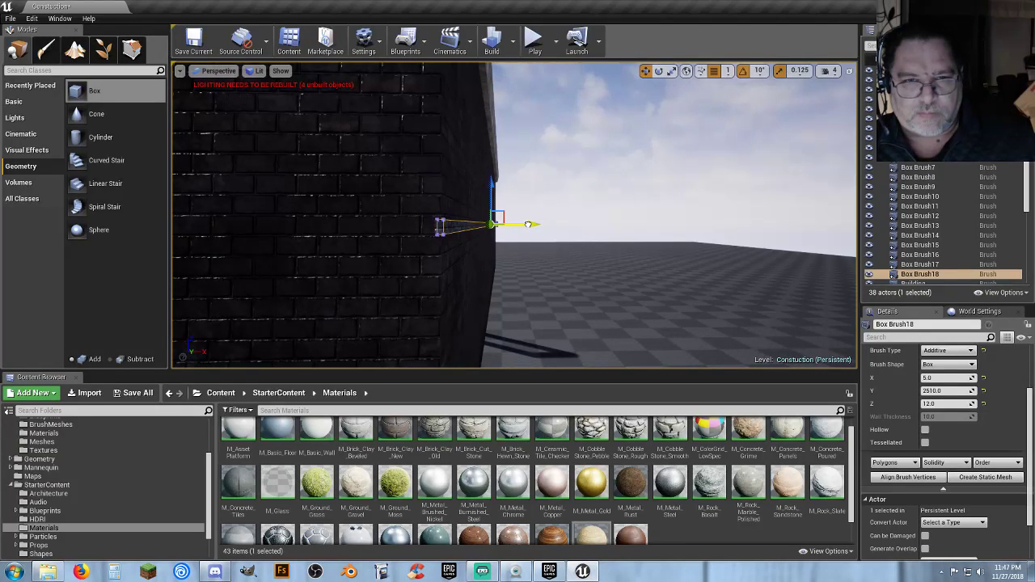
mouse_move(524, 235)
right_down()
mouse_move(570, 221)
mouse_move(512, 232)
right_up()
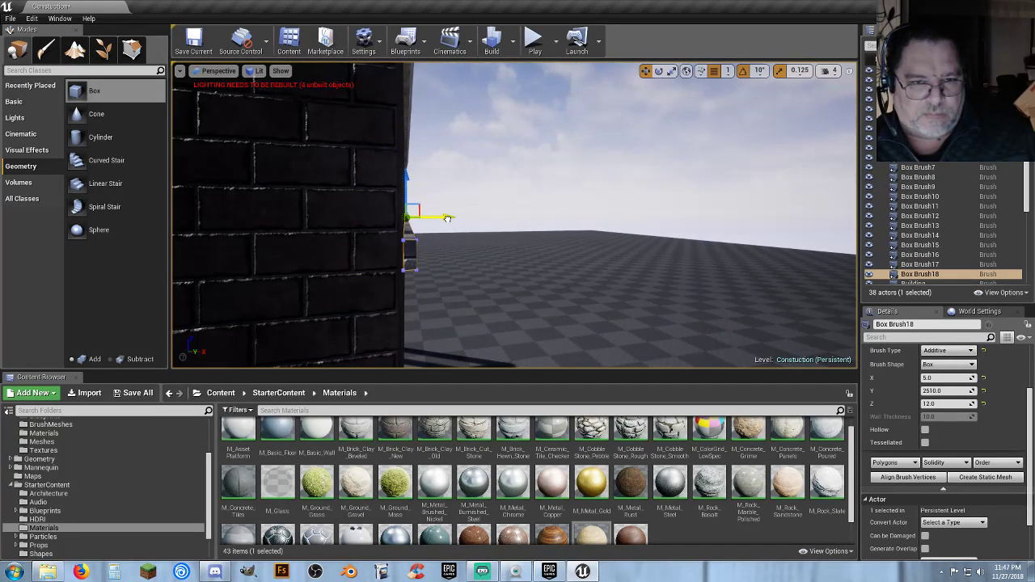
right_drag(460, 243, 384, 241)
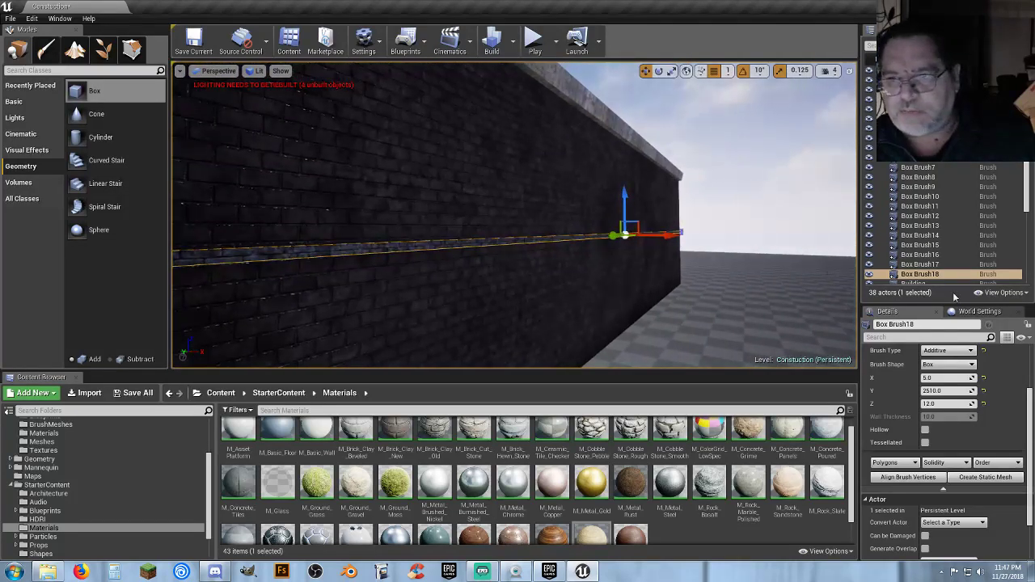
Duplicate both trim bands, Box Brush15 and Box Brush18, together and rotate the copies 90° about the vertical axis.
mouse_move(716, 266)
right_down()
mouse_move(679, 266)
mouse_move(694, 286)
right_up()
ctrl+click(731, 278)
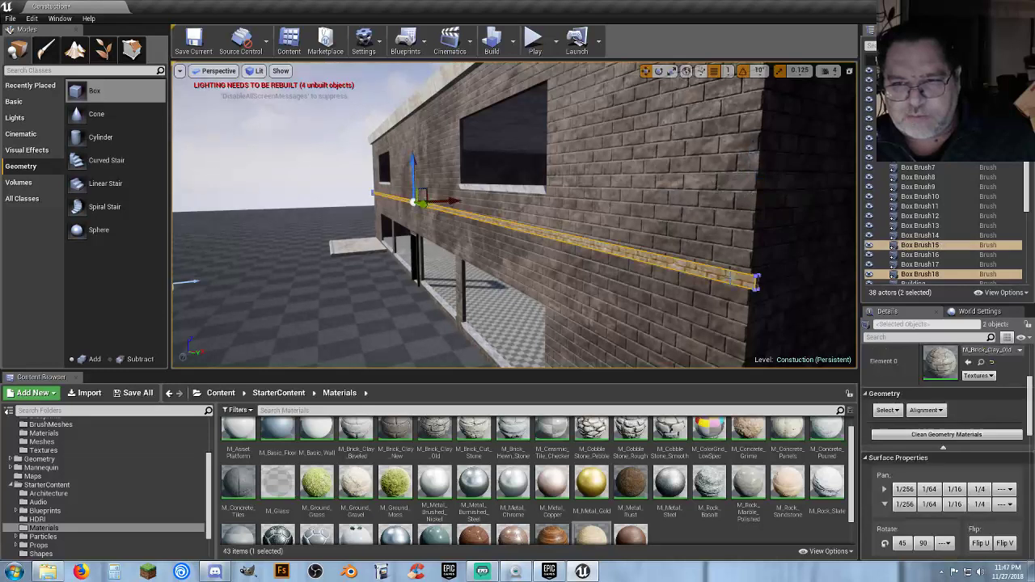
mouse_move(592, 286)
right_down()
mouse_move(574, 285)
mouse_move(593, 286)
right_up()
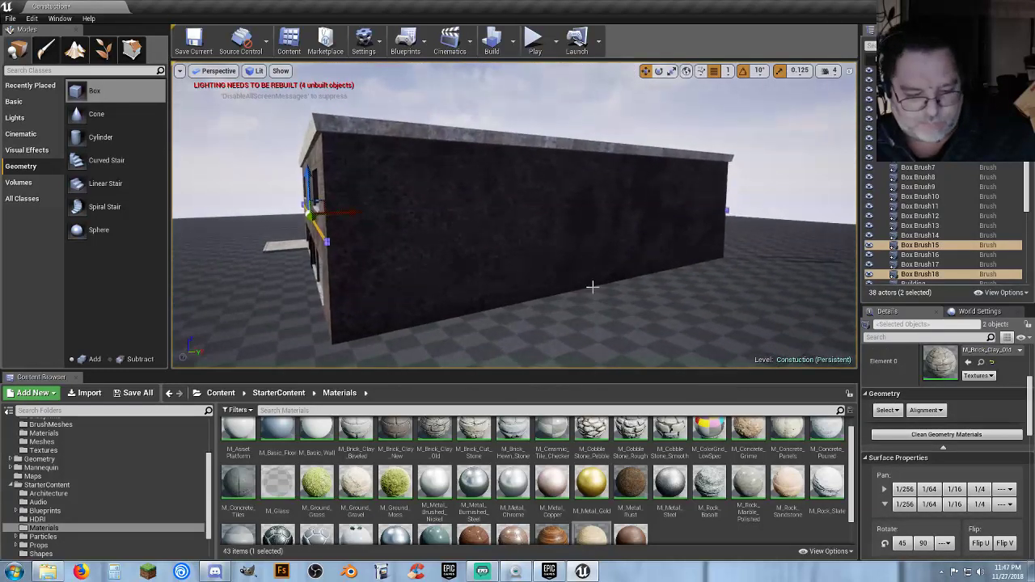
key(ctrl+w)
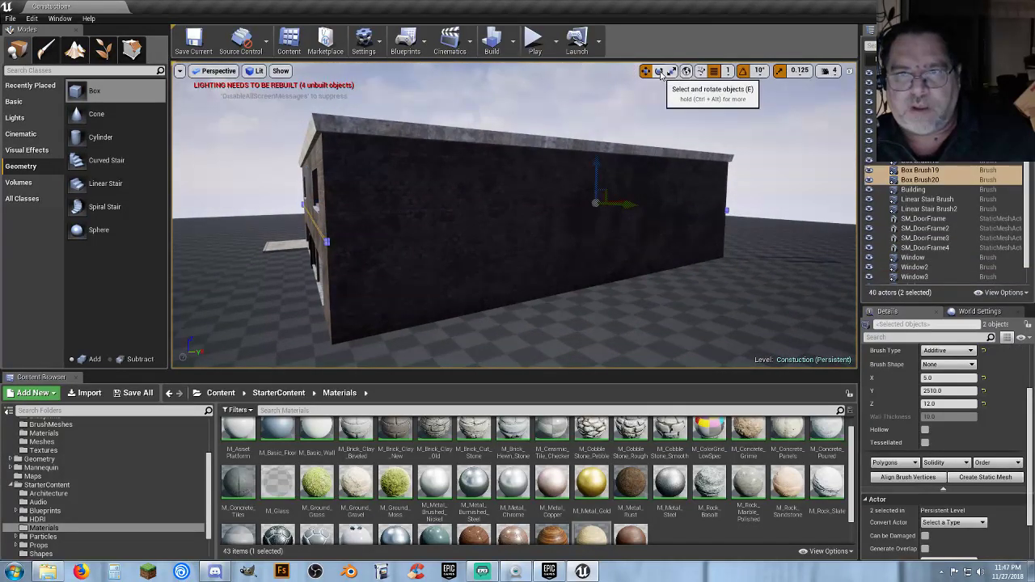
click(659, 71)
mouse_move(616, 188)
mouse_down()
mouse_move(603, 204)
mouse_move(678, 208)
mouse_move(554, 208)
mouse_move(671, 207)
mouse_up()
mouse_move(664, 208)
right_down()
mouse_move(648, 182)
mouse_move(534, 206)
right_up()
right_drag(632, 101, 482, 107)
click(645, 71)
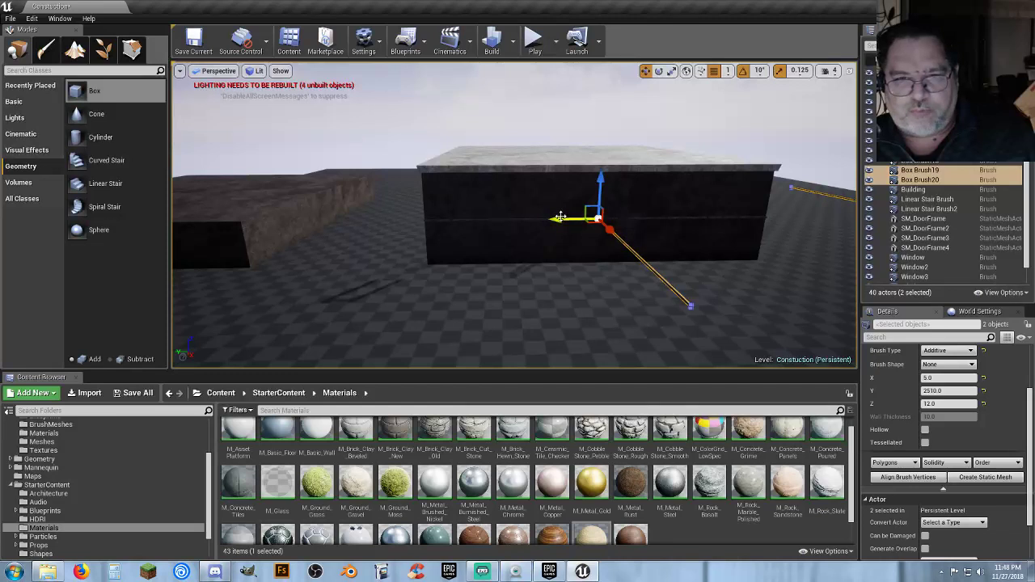
Move the rotated pair of bands along the Y axis to line up with the outer faces of the side walls.
drag(566, 224, 386, 229)
key(w)
mouse_move(386, 229)
right_down()
mouse_move(386, 247)
mouse_move(340, 247)
mouse_move(343, 203)
right_up()
key(w)
right_drag(448, 252, 395, 233)
key(s)
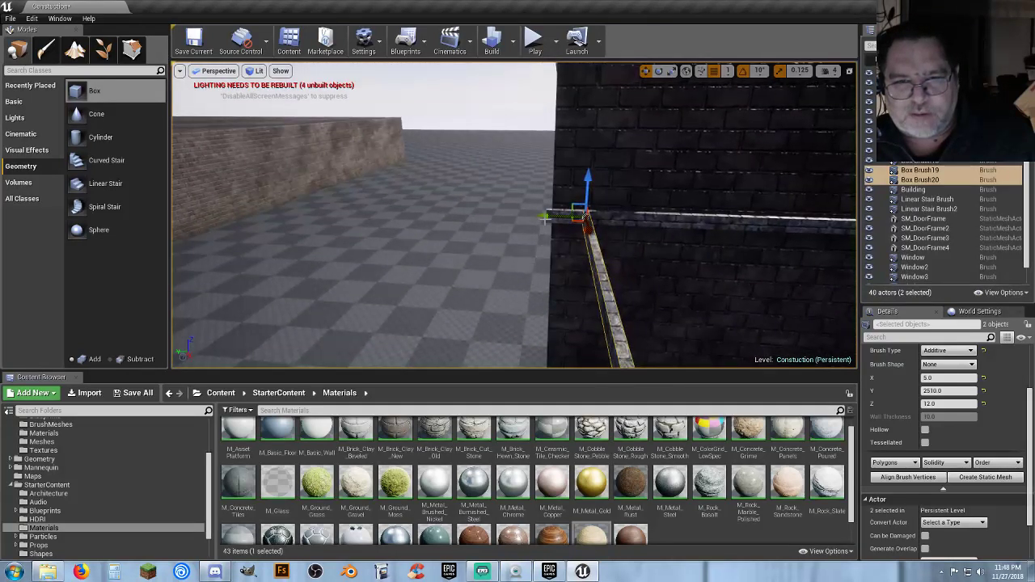
drag(528, 217, 508, 219)
Slide the pair of side bands along the X axis until their ends meet the building's corners.
right_drag(508, 220, 639, 232)
drag(474, 188, 184, 189)
drag(603, 152, 506, 152)
drag(466, 188, 438, 189)
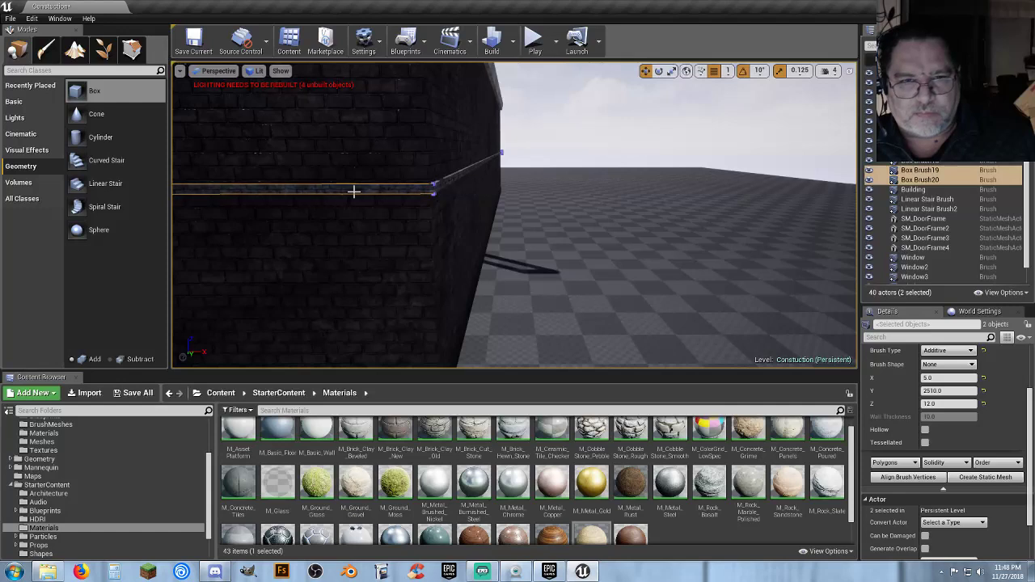
Inspect the corner joints and fine-adjust the side band Box Brush20 along its wall to meet the adjoining band.
mouse_move(354, 189)
right_down()
mouse_move(202, 184)
mouse_move(301, 183)
right_up()
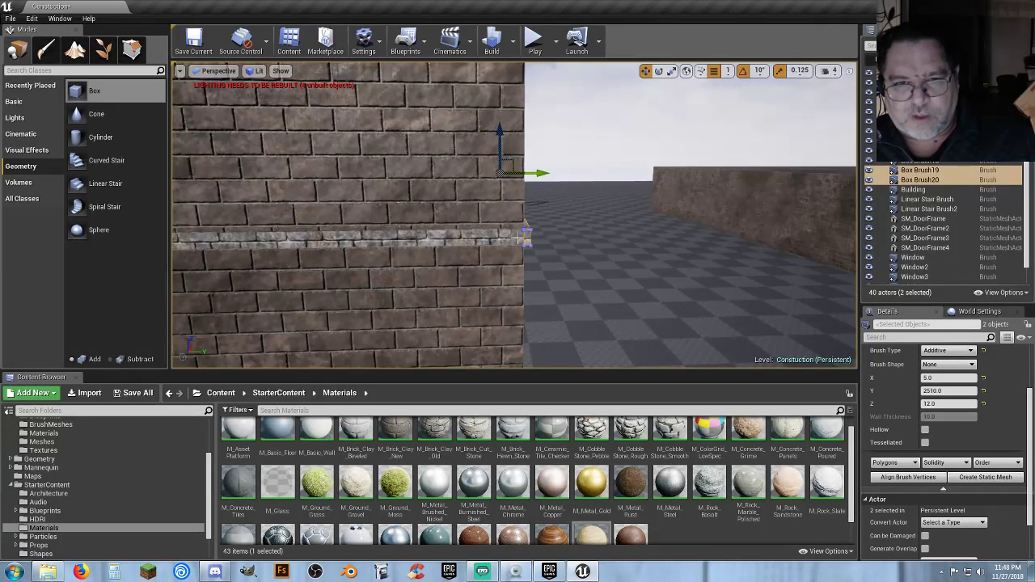
click(524, 235)
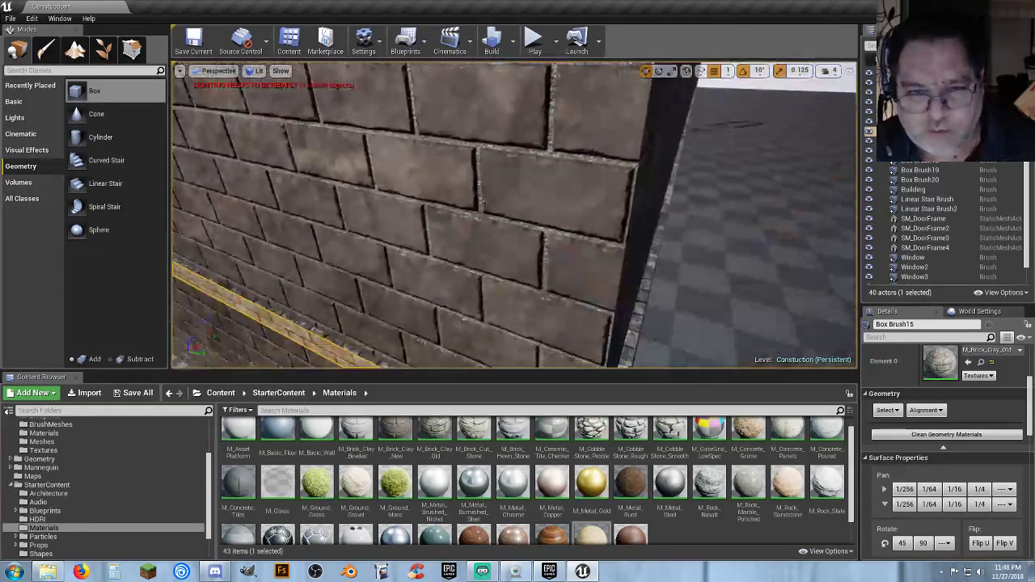
right_drag(514, 215, 546, 267)
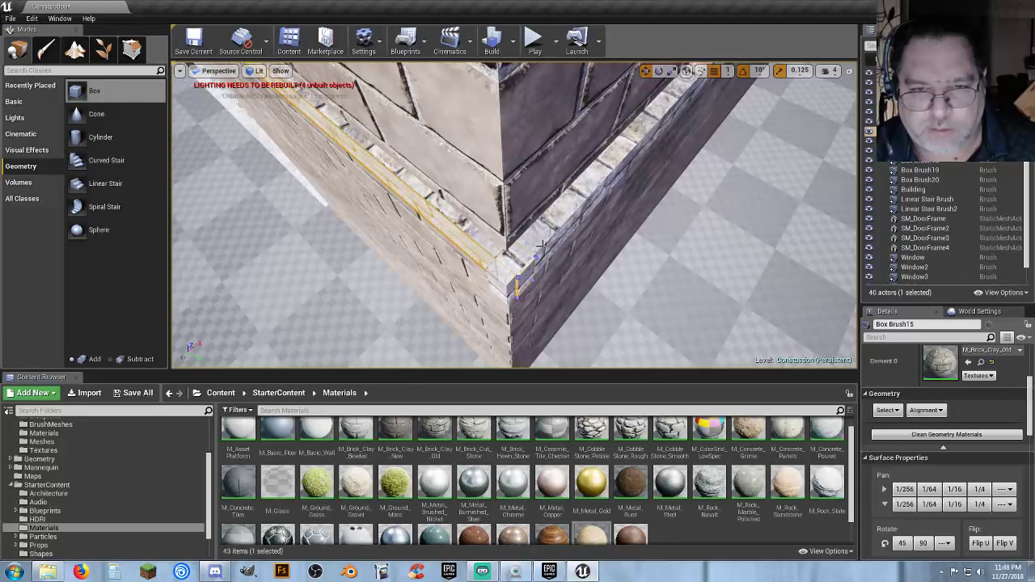
click(543, 245)
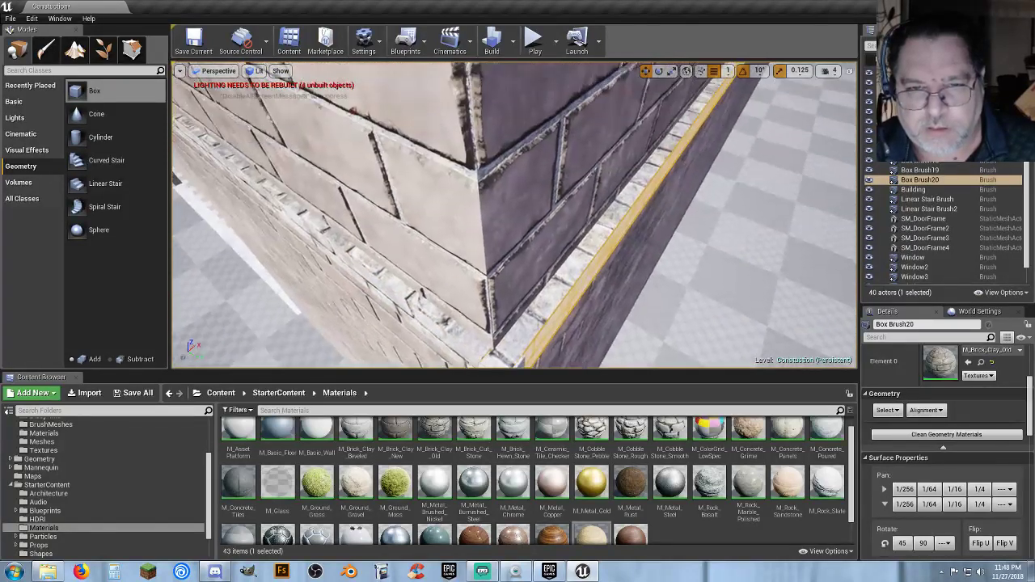
right_drag(641, 217, 641, 200)
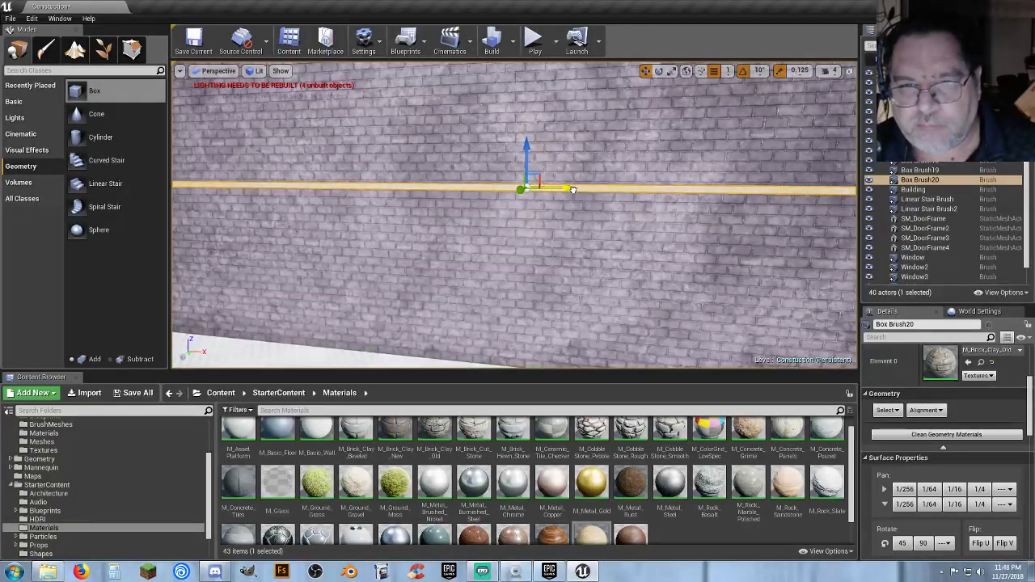
drag(573, 190, 573, 191)
right_drag(573, 191, 453, 191)
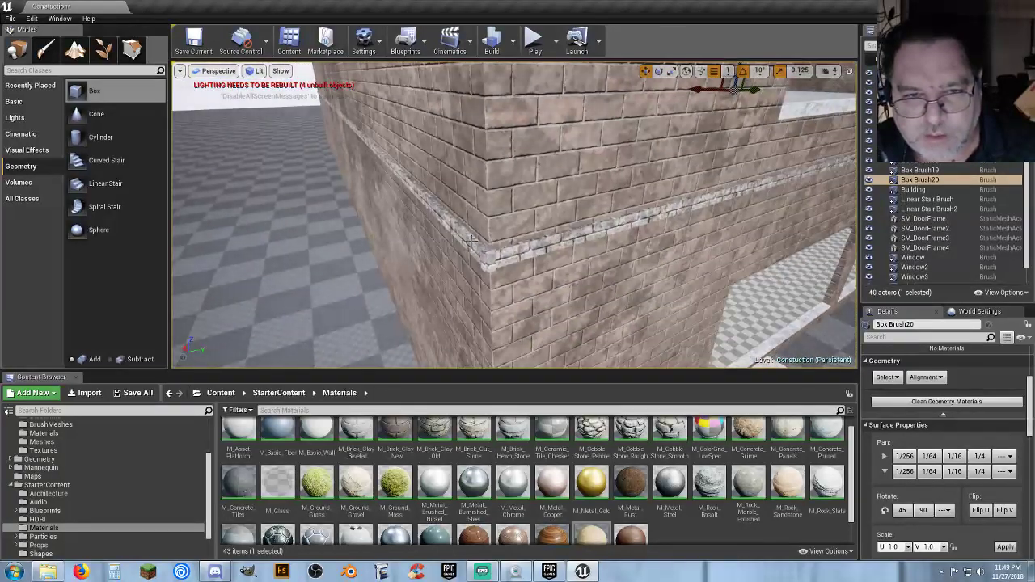
Fine-adjust the other side band, Box Brush19, along its wall so its end meets the front band at the corner.
click(453, 226)
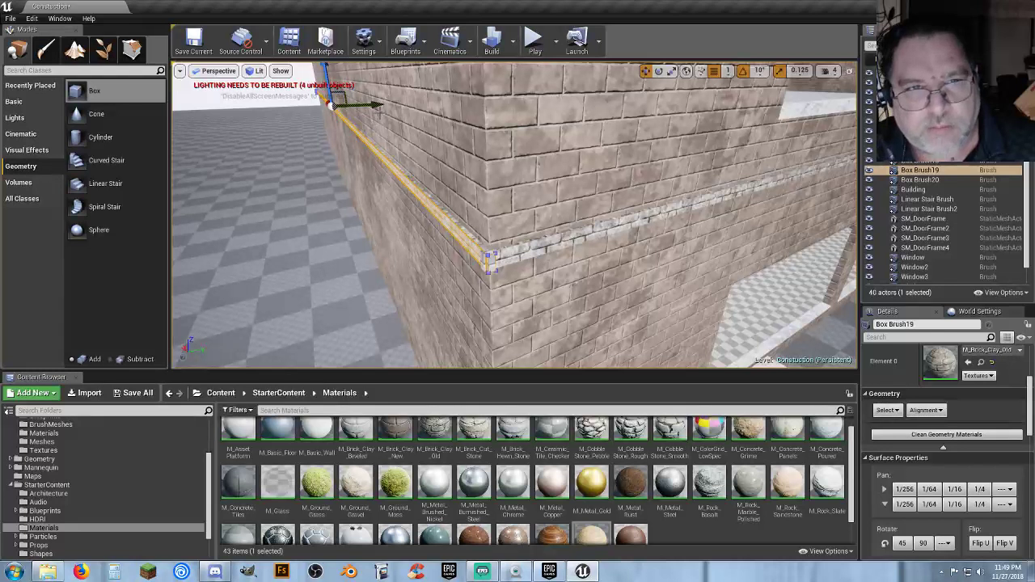
click(377, 107)
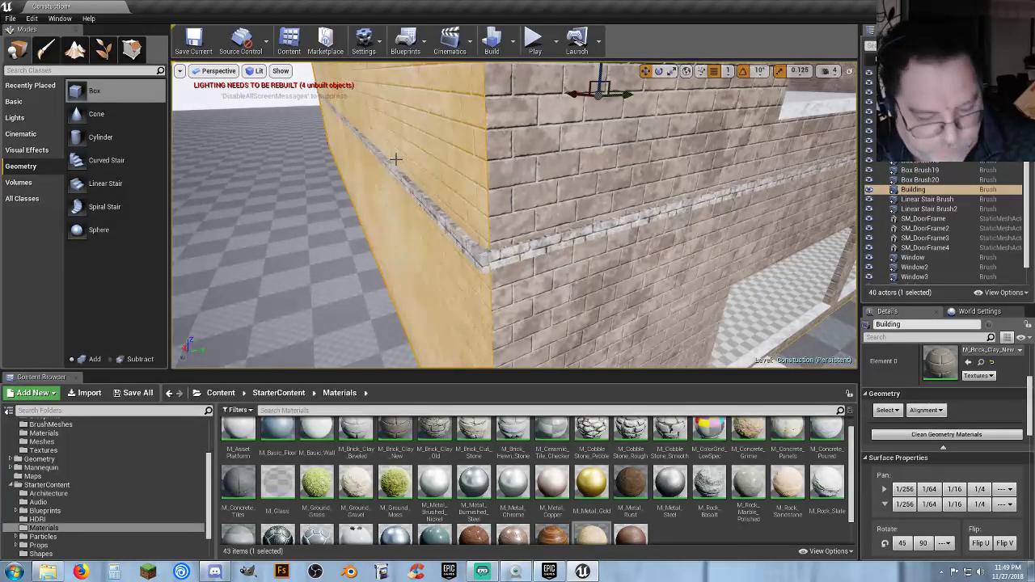
key(ctrl+z)
right_drag(397, 159, 277, 159)
right_drag(440, 141, 405, 126)
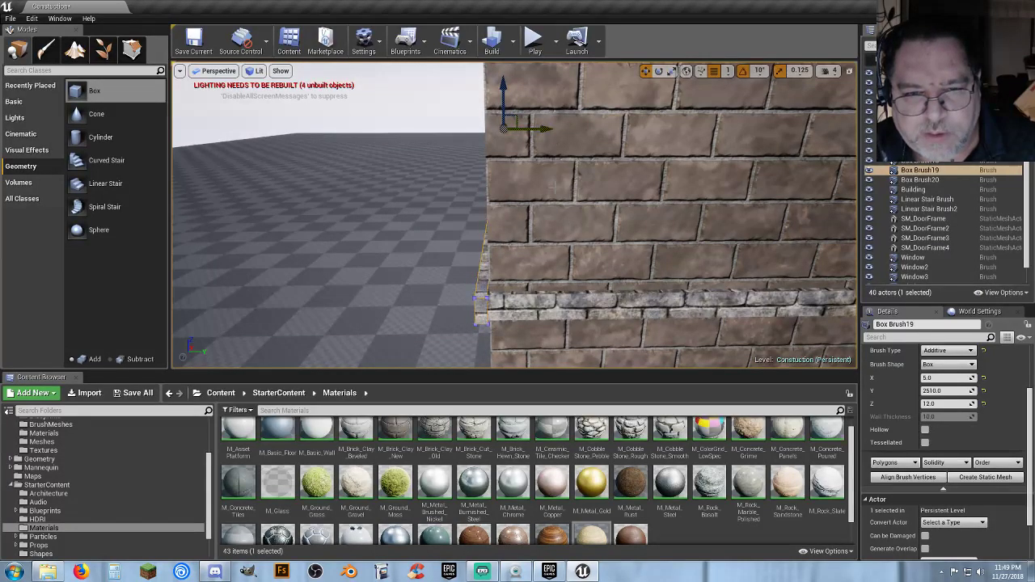
right_drag(554, 186, 559, 183)
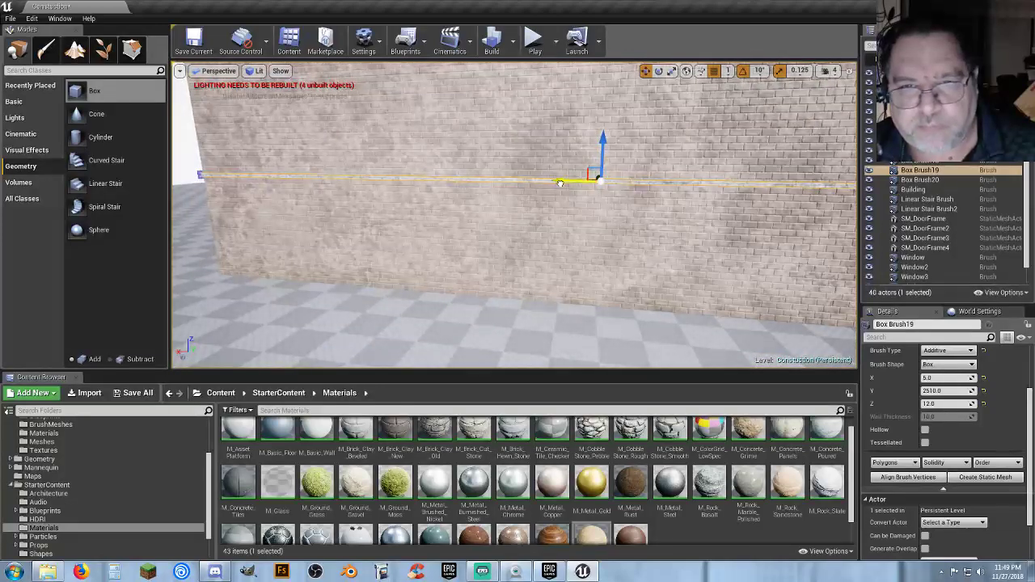
drag(560, 183, 560, 183)
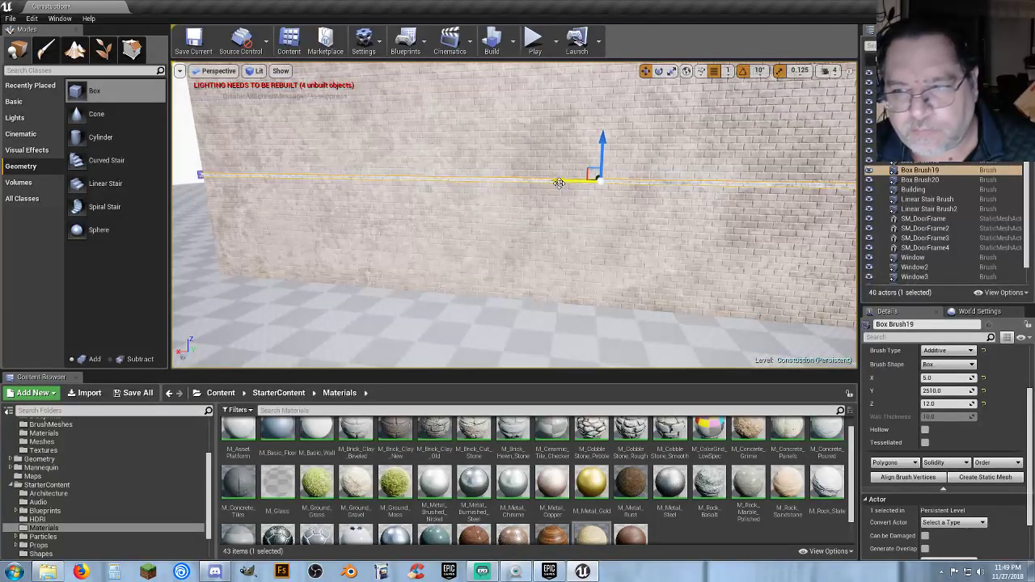
right_drag(558, 182, 638, 217)
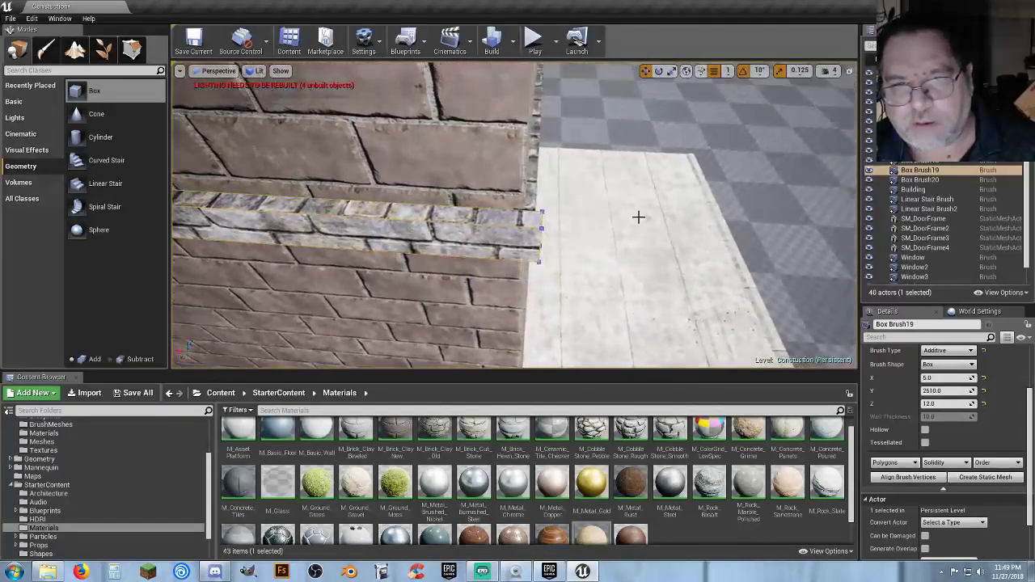
Nudge the front wall band, Box Brush15, along the X axis to fit the corner.
click(537, 192)
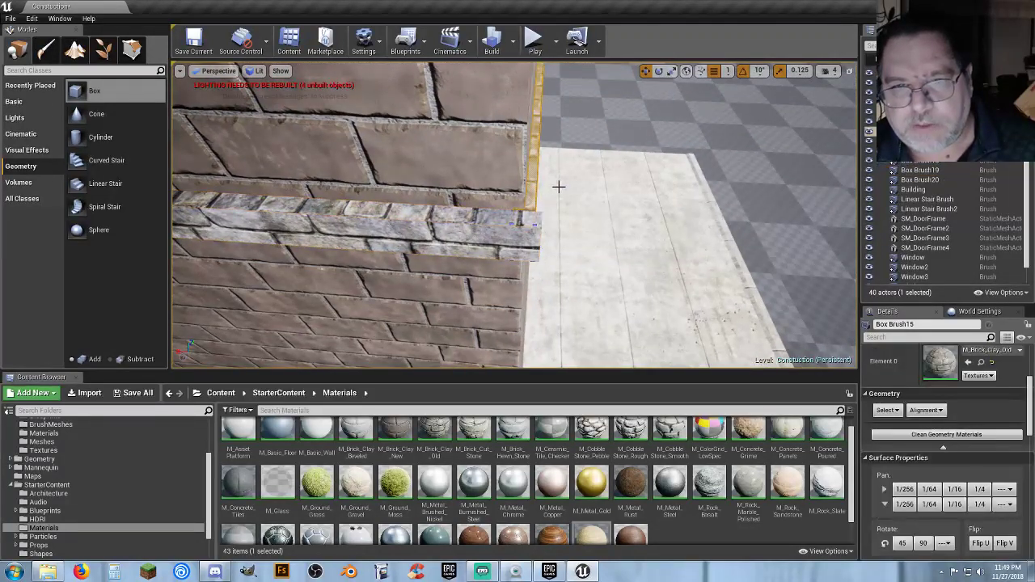
right_drag(559, 187, 566, 114)
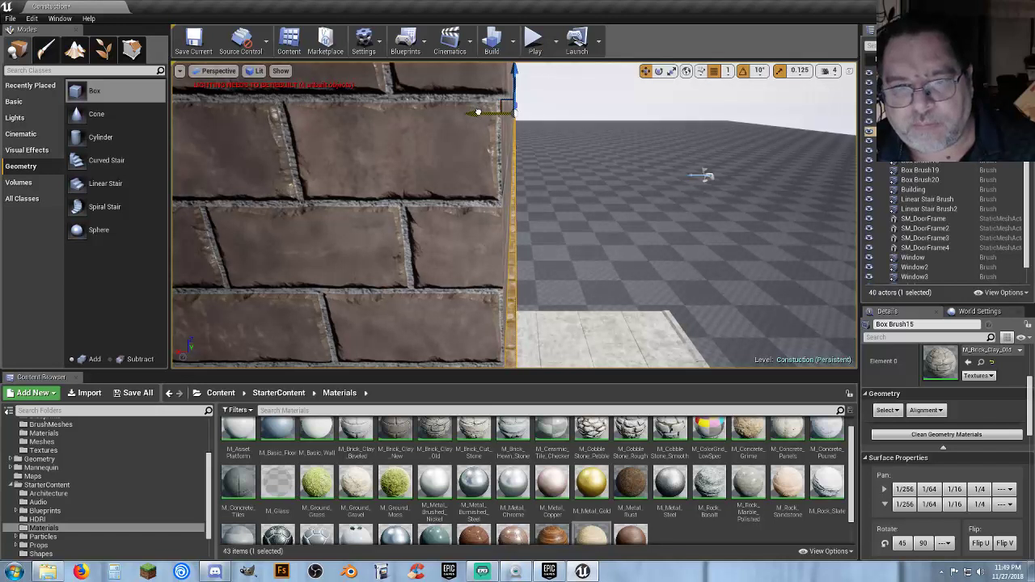
drag(479, 112, 476, 112)
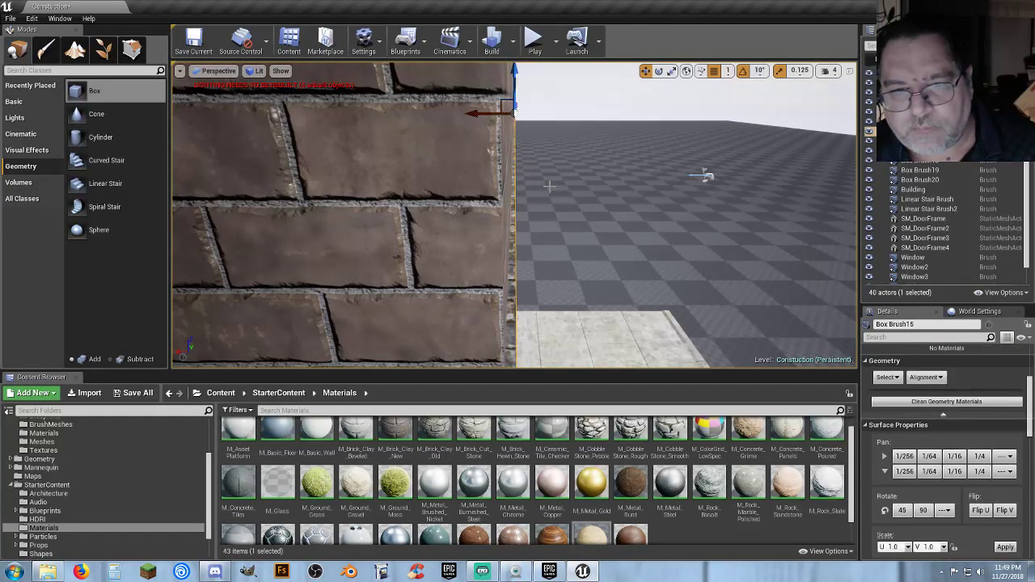
right_drag(476, 117, 480, 153)
Set the X location of the side band Box Brush19 to 0.
key(s)
right_drag(482, 266, 472, 275)
click(481, 265)
scroll(480, 266, up, 4)
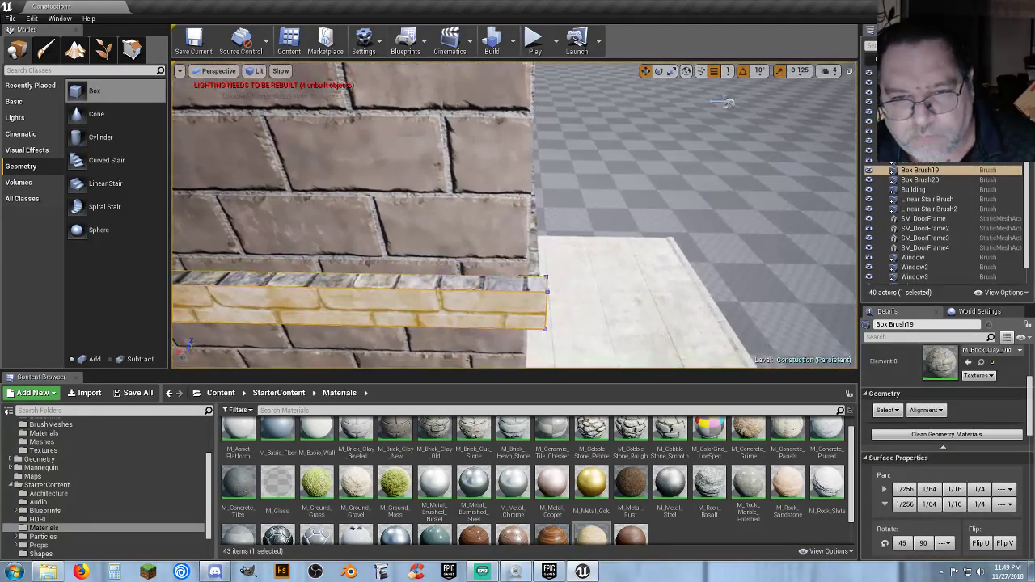
scroll(898, 384, up, 3)
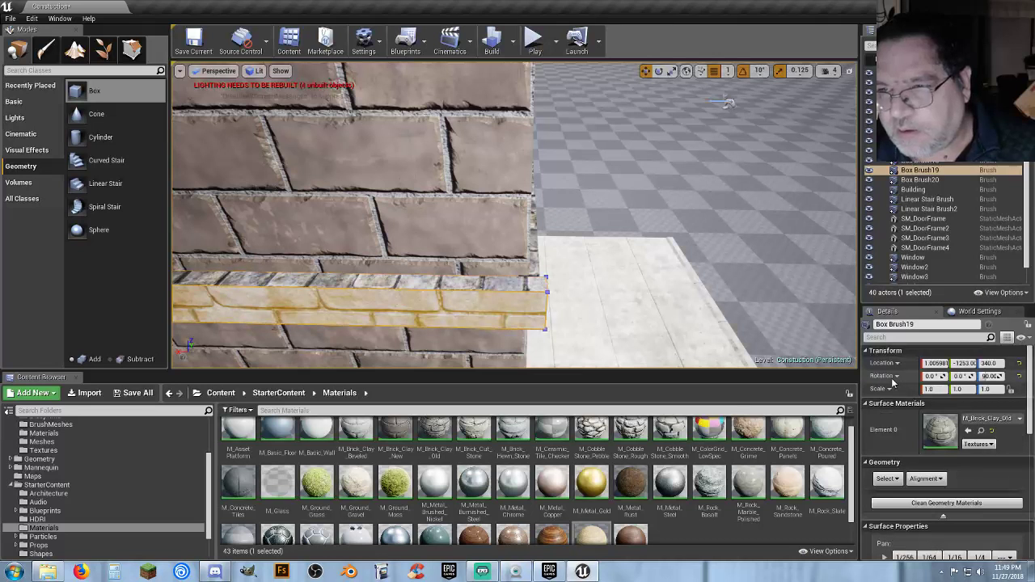
click(922, 171)
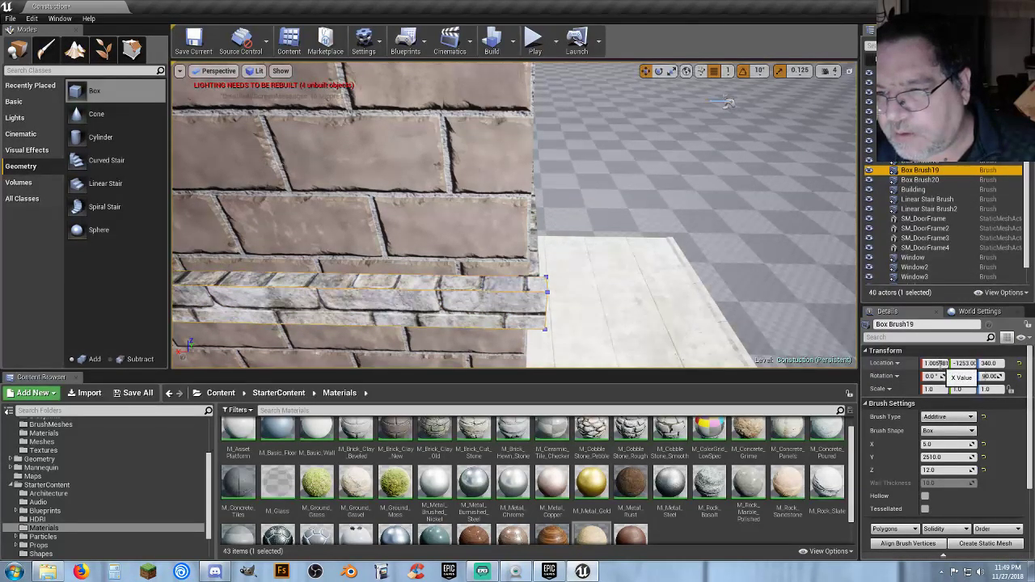
click(940, 363)
text(0)
key(Tab)
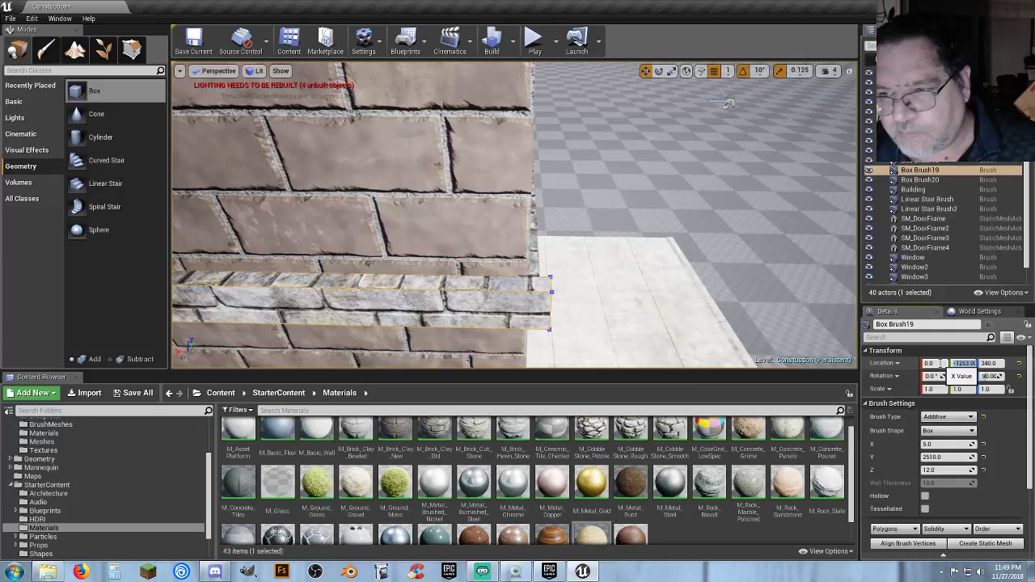
Select the front wall band Box Brush15 as a whole brush so its location is editable.
mouse_move(514, 216)
right_down()
mouse_move(388, 212)
mouse_move(380, 194)
mouse_move(388, 222)
mouse_move(413, 227)
mouse_move(401, 220)
mouse_move(408, 212)
mouse_move(526, 222)
mouse_move(485, 232)
mouse_move(517, 234)
mouse_move(489, 236)
right_up()
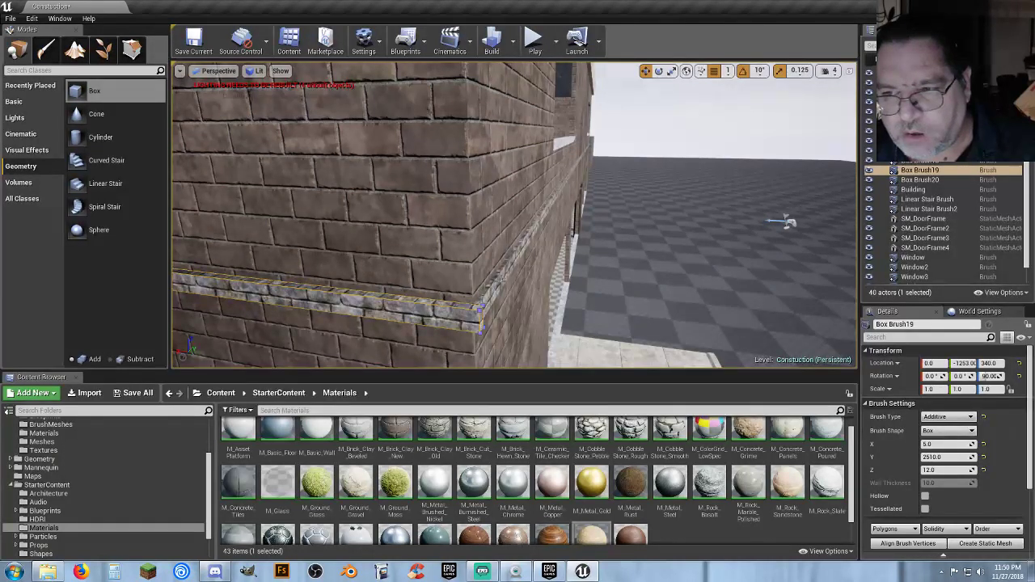
click(501, 279)
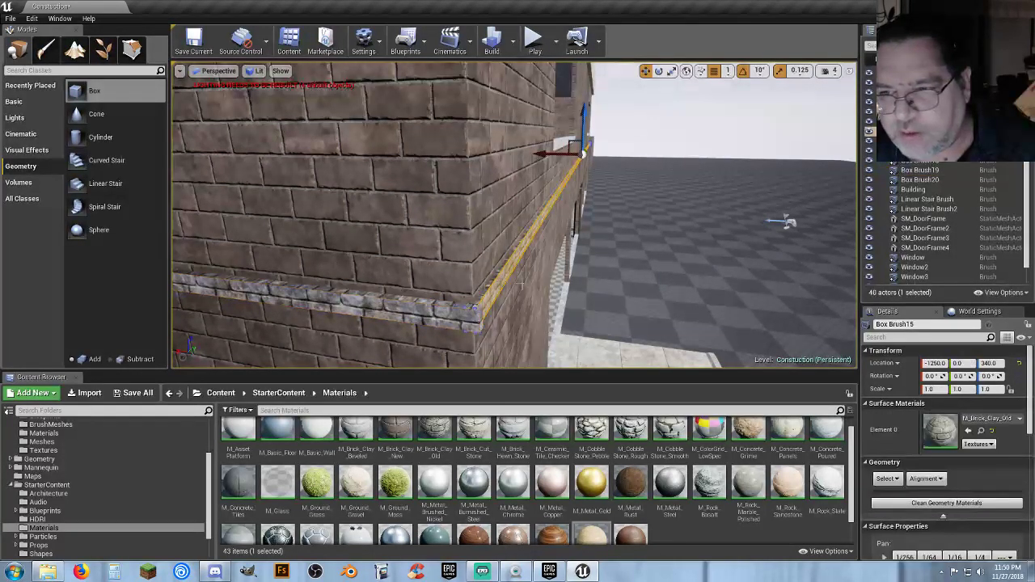
click(922, 131)
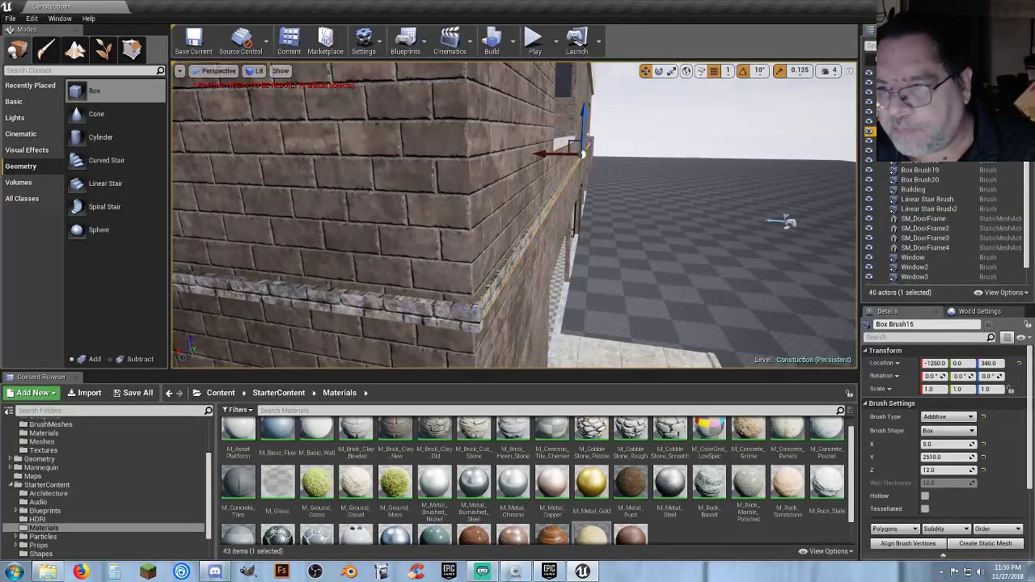
click(943, 364)
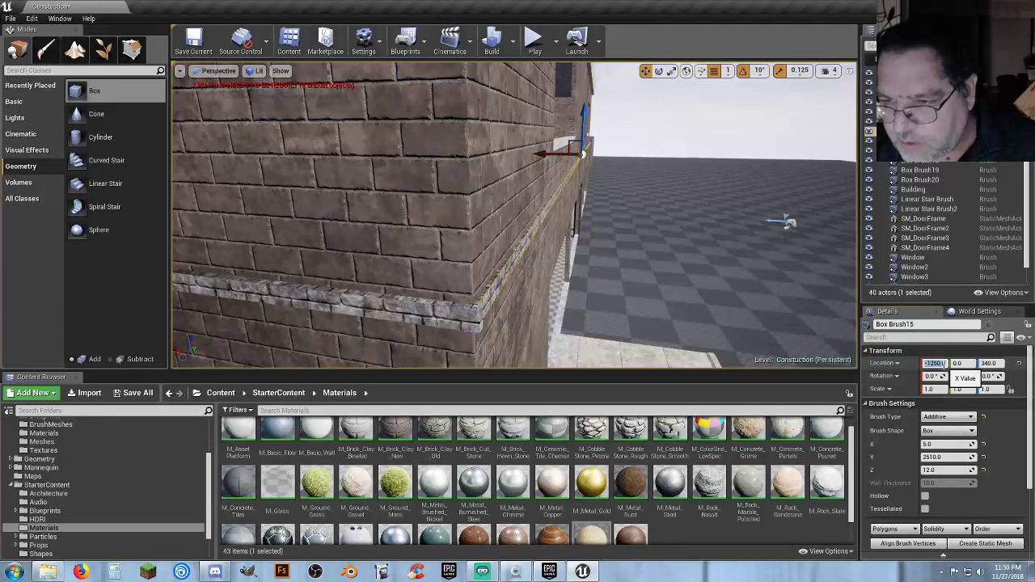
text(-0)
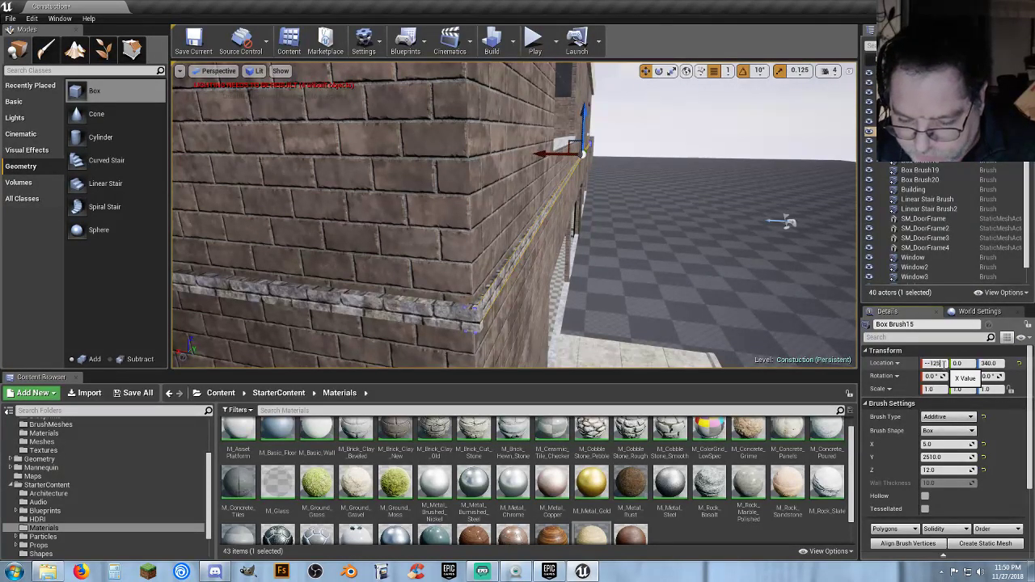
key(Return)
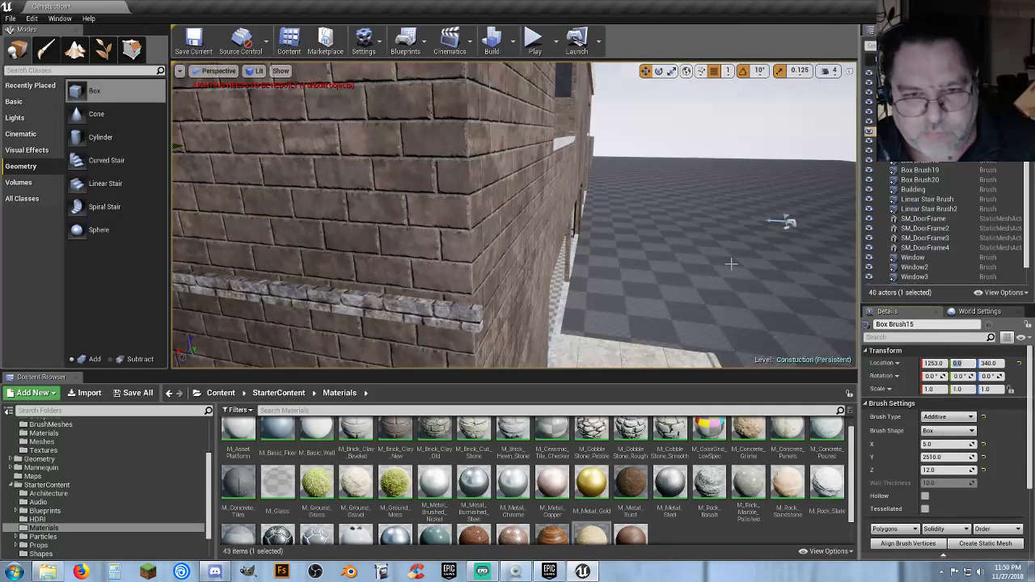
key(ctrl+z)
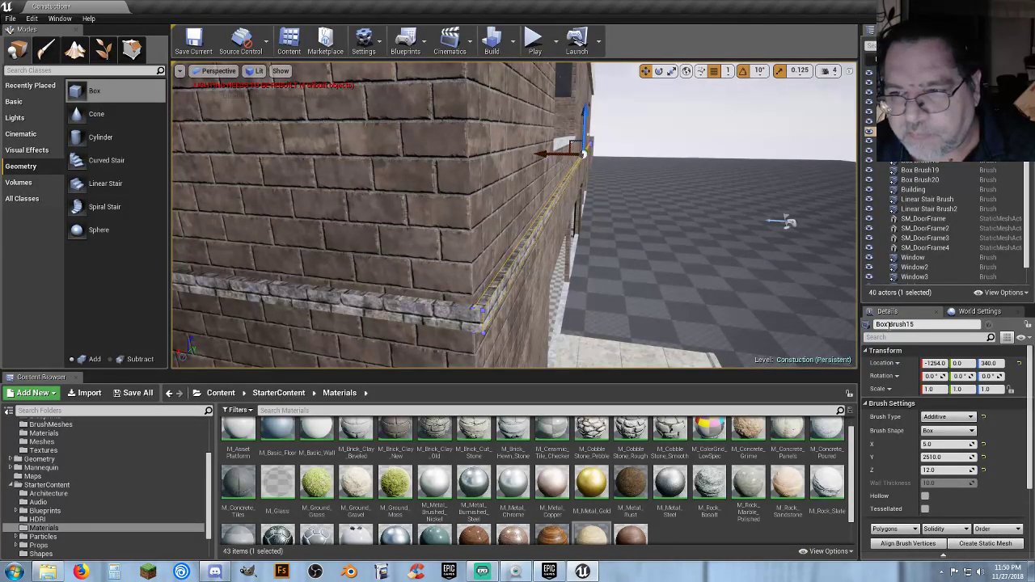
Set the X location of the front wall band Box Brush15 to -1253.
click(936, 363)
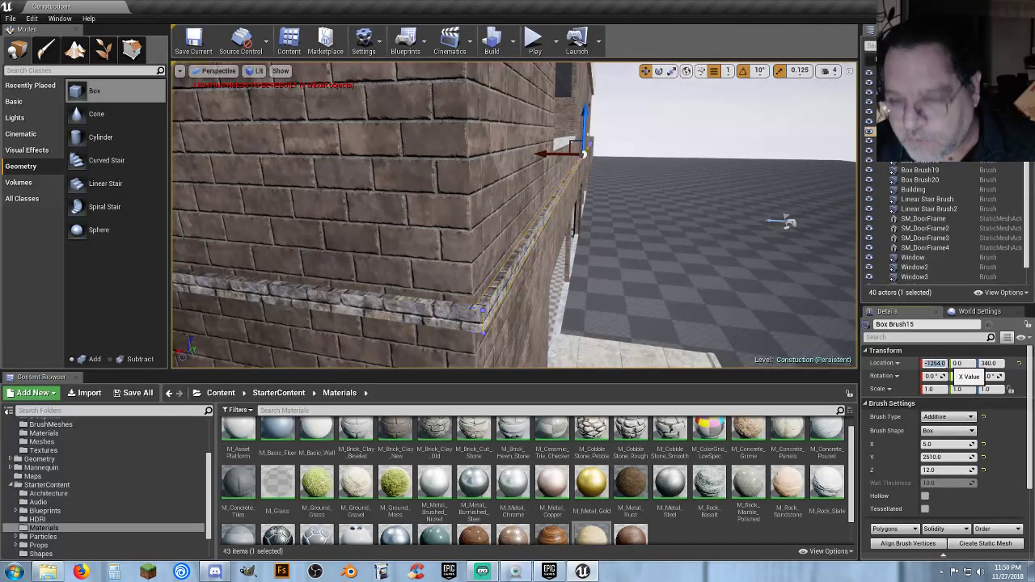
text(-12)
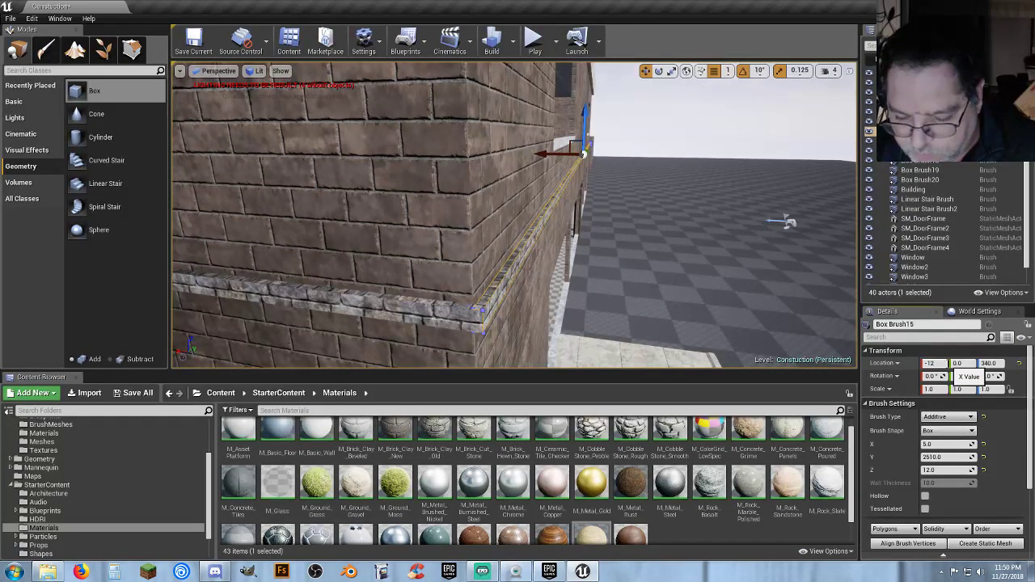
text(53)
key(Tab)
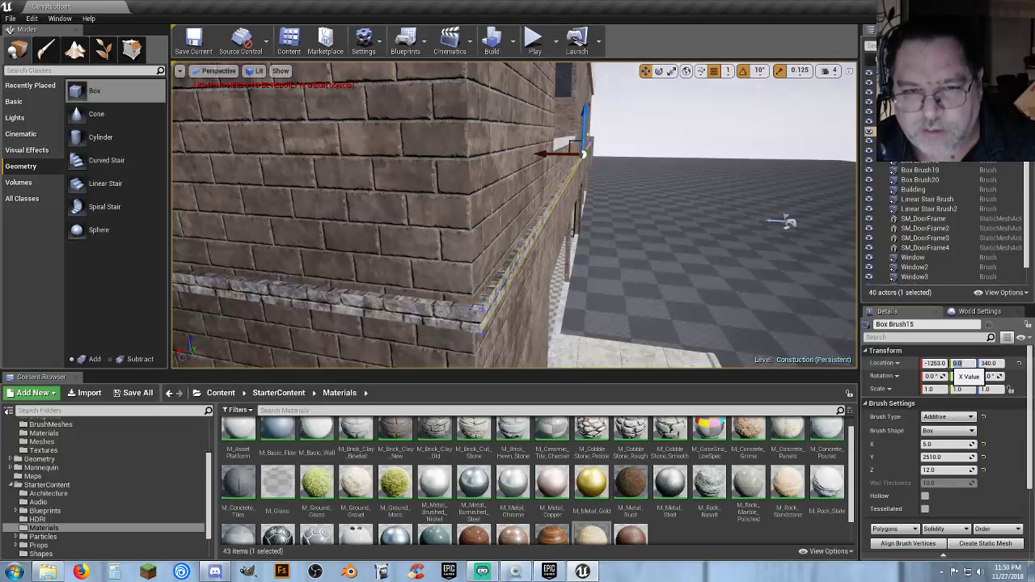
Check the X location of the back band Box Brush18, and set the side band Box Brush20 to location X 0 and Y 1253.
right_drag(644, 217, 566, 219)
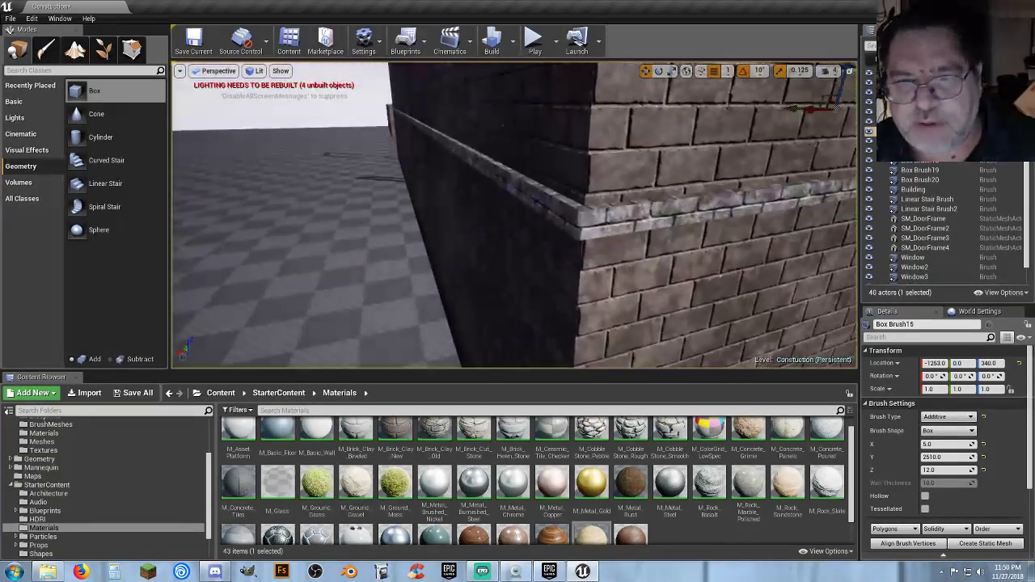
click(558, 210)
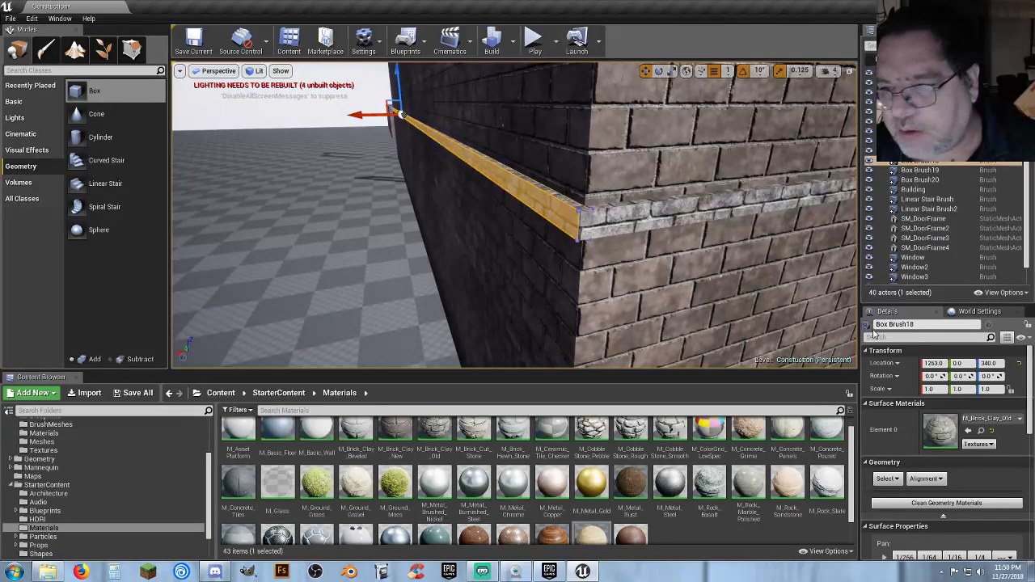
right_drag(585, 185, 530, 199)
right_drag(596, 231, 602, 231)
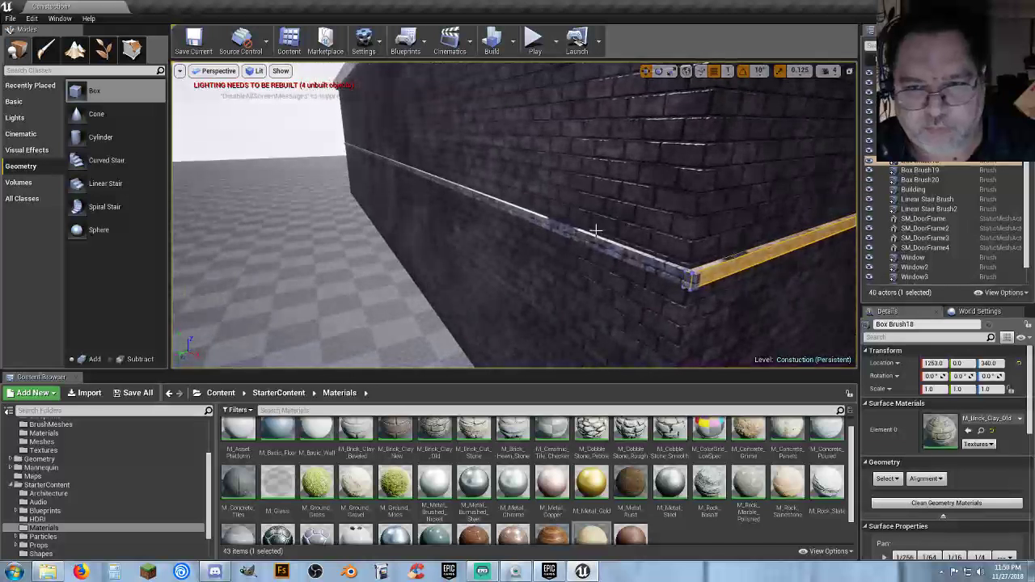
click(644, 264)
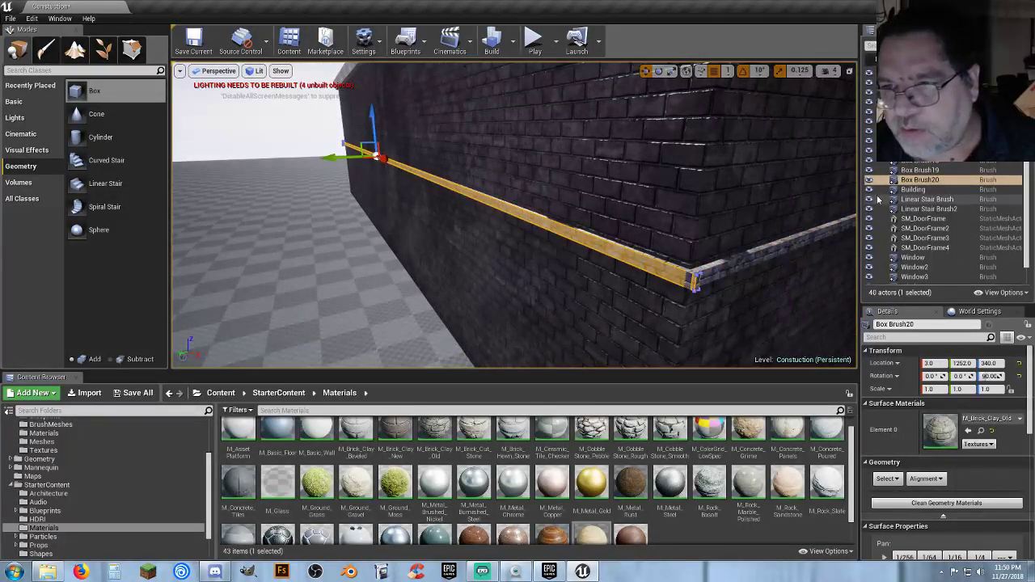
click(920, 179)
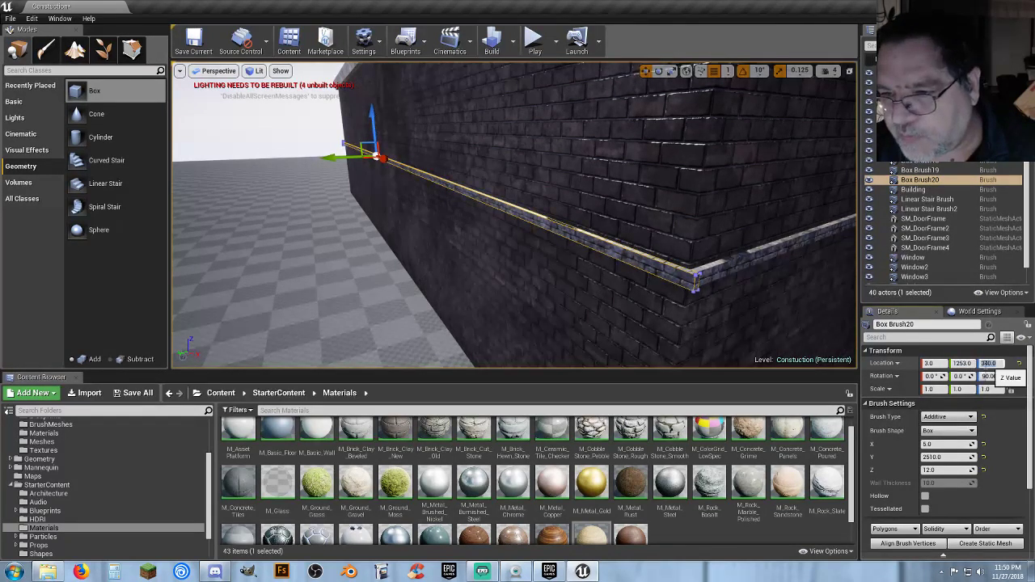
click(938, 364)
text(0)
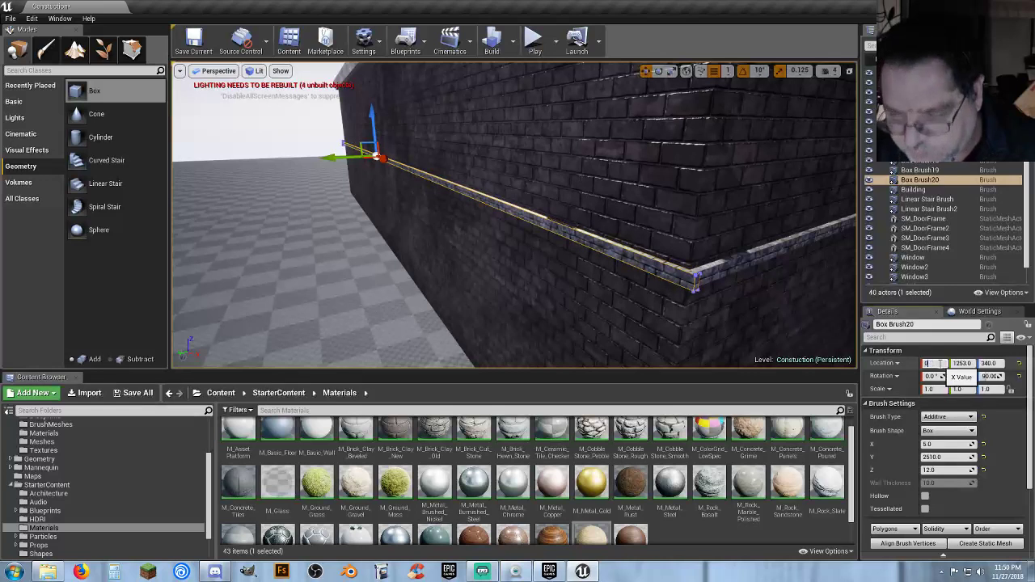
key(Tab)
In geometry editing with position snap 5, miter both ends of side band Box Brush20 by moving the inner end vertices inward along its length.
mouse_move(728, 207)
right_down()
mouse_move(805, 197)
mouse_move(790, 221)
mouse_move(809, 229)
mouse_move(817, 211)
right_up()
key(w)
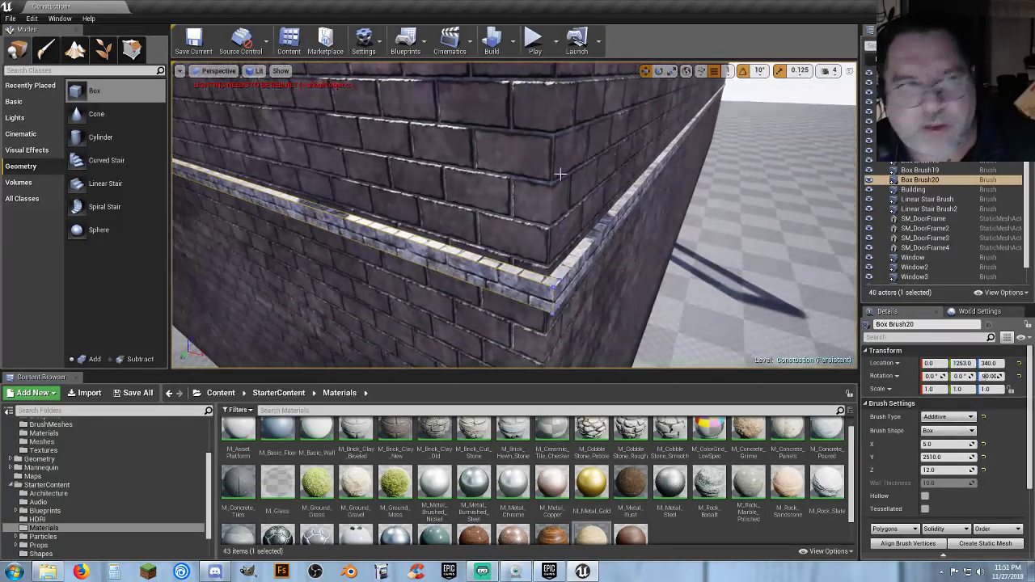
click(132, 50)
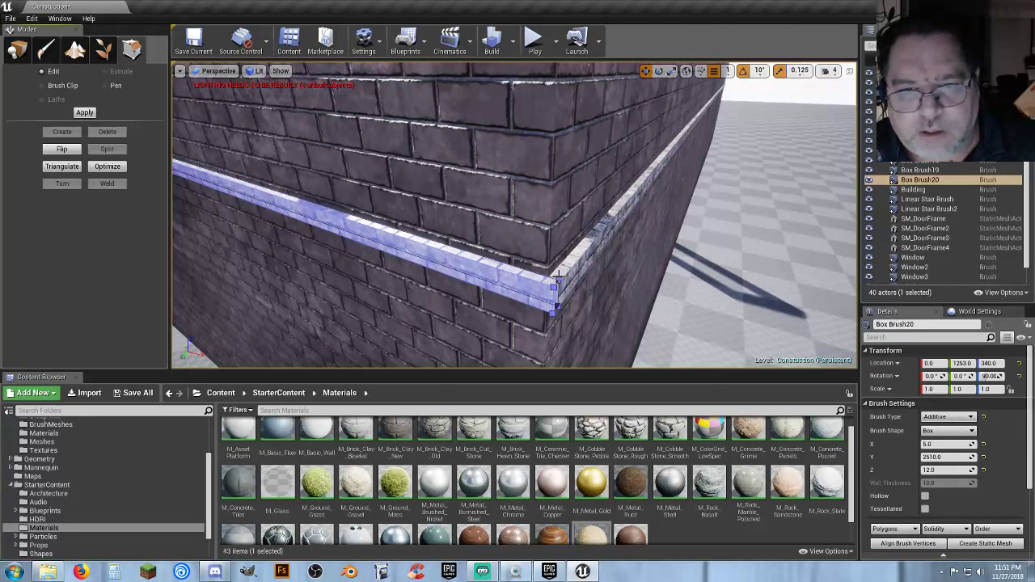
click(557, 287)
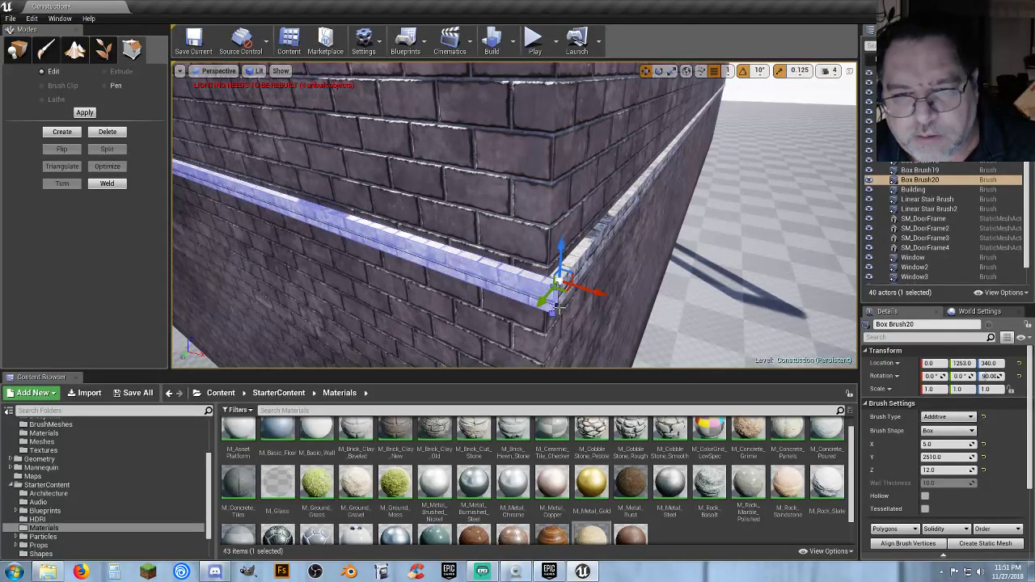
click(561, 309)
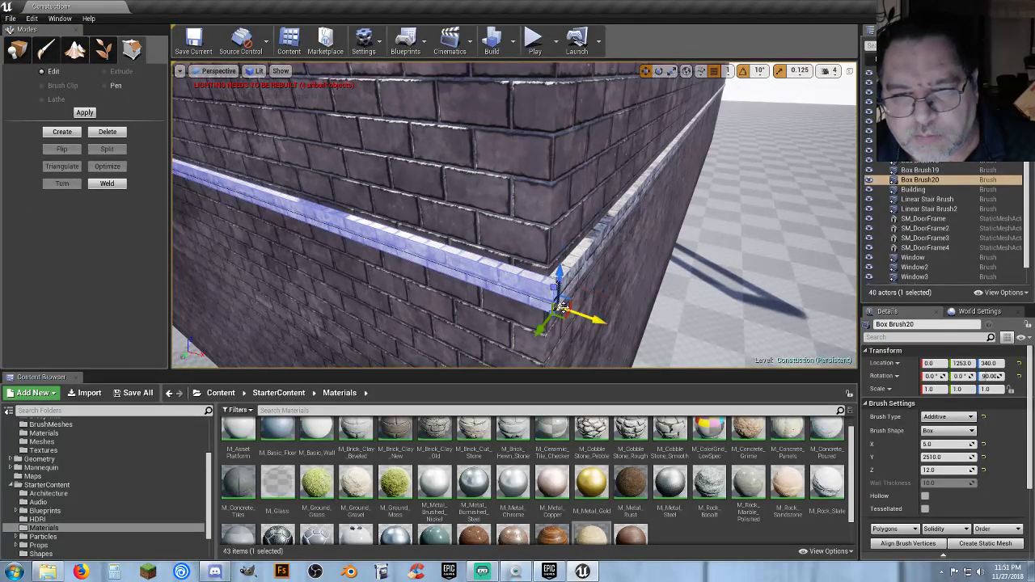
click(727, 72)
click(736, 101)
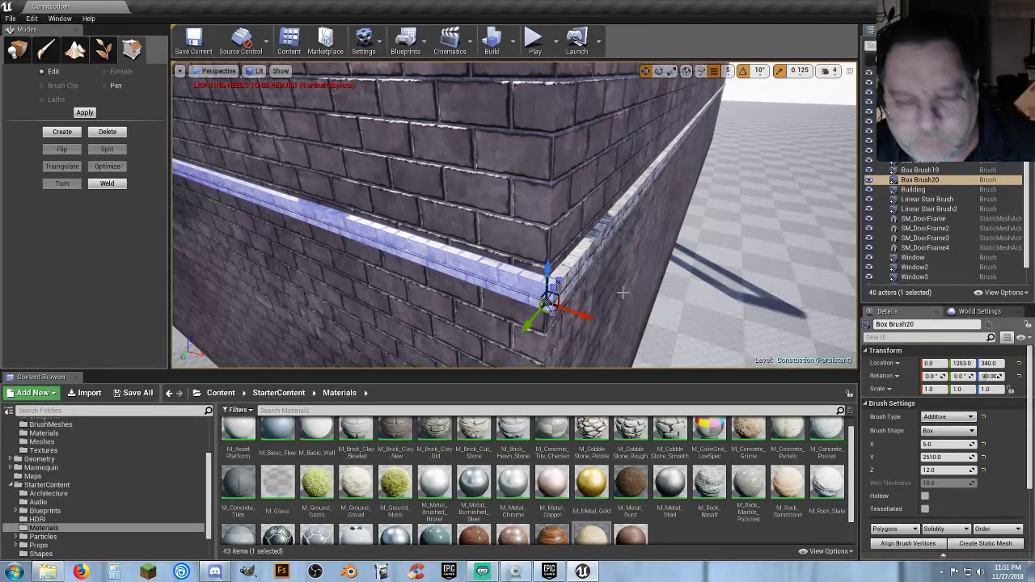
key(ctrl+z)
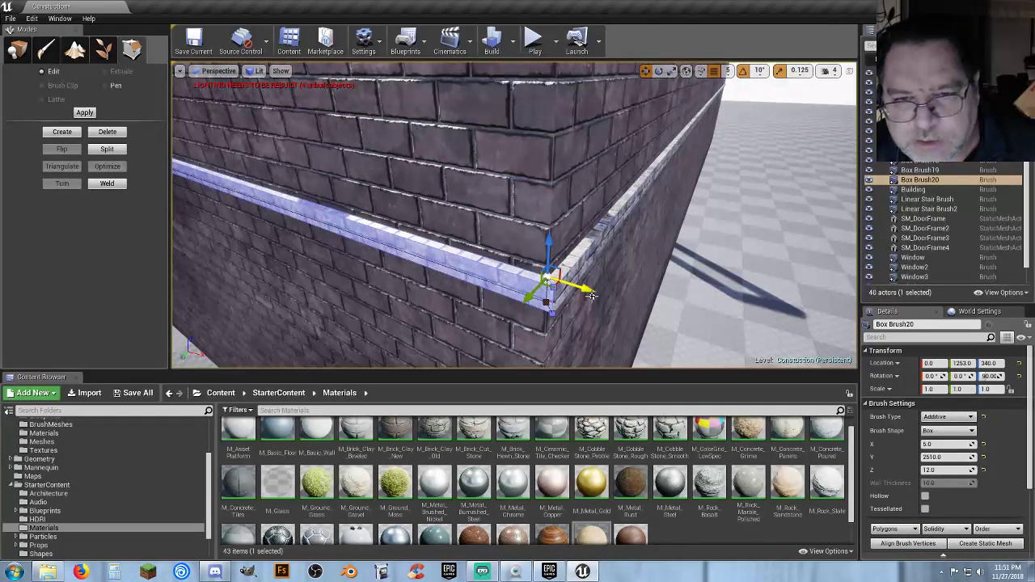
mouse_move(515, 243)
right_down()
mouse_move(465, 170)
mouse_move(477, 223)
mouse_move(437, 251)
mouse_move(509, 260)
right_up()
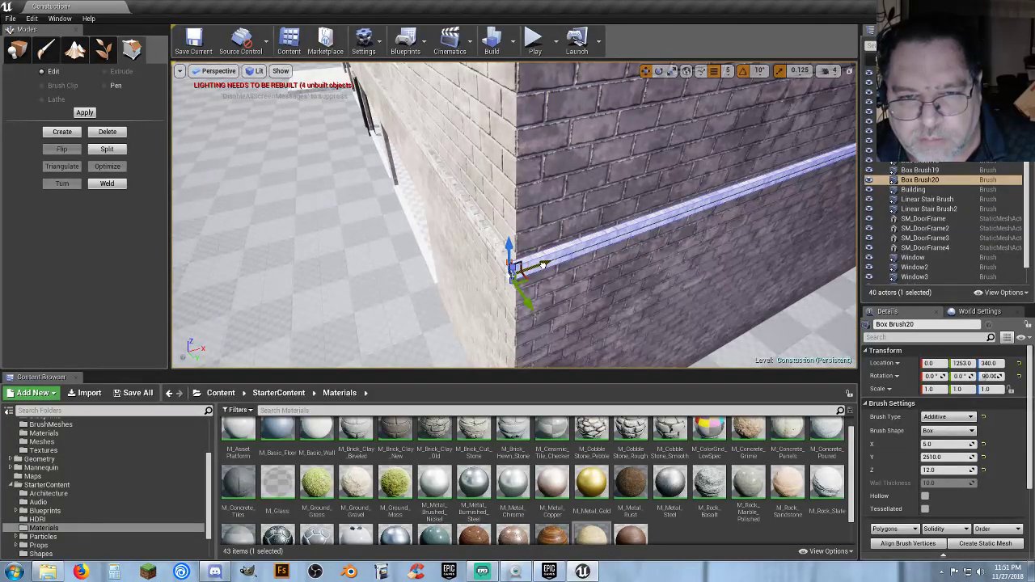
right_drag(534, 275, 564, 284)
Miter the front band Box Brush15 where it meets Box Brush20 by moving its two inner end vertices inward along the band.
click(563, 243)
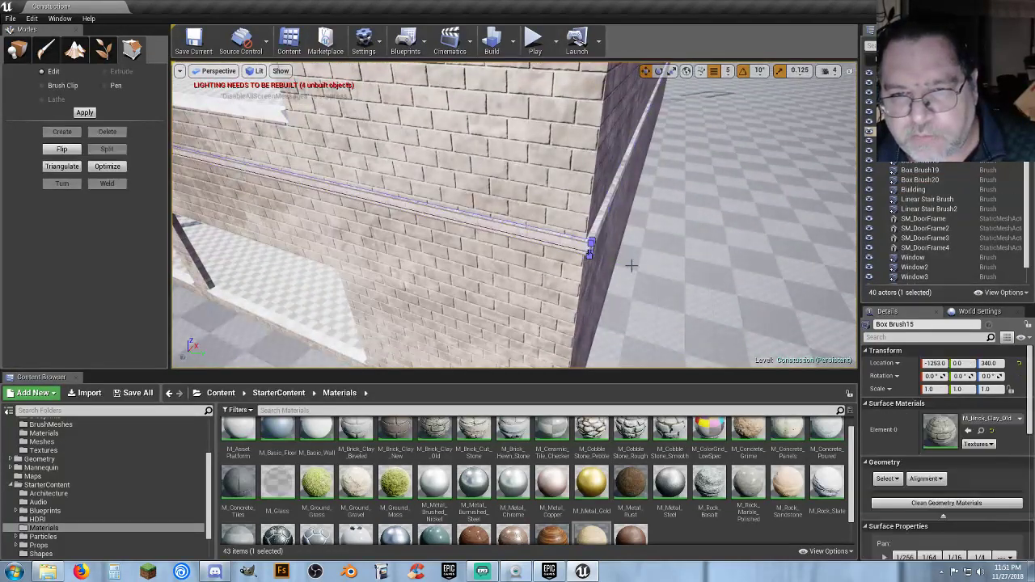
mouse_move(631, 264)
right_down()
mouse_move(608, 261)
mouse_move(639, 262)
right_up()
right_drag(566, 246, 603, 296)
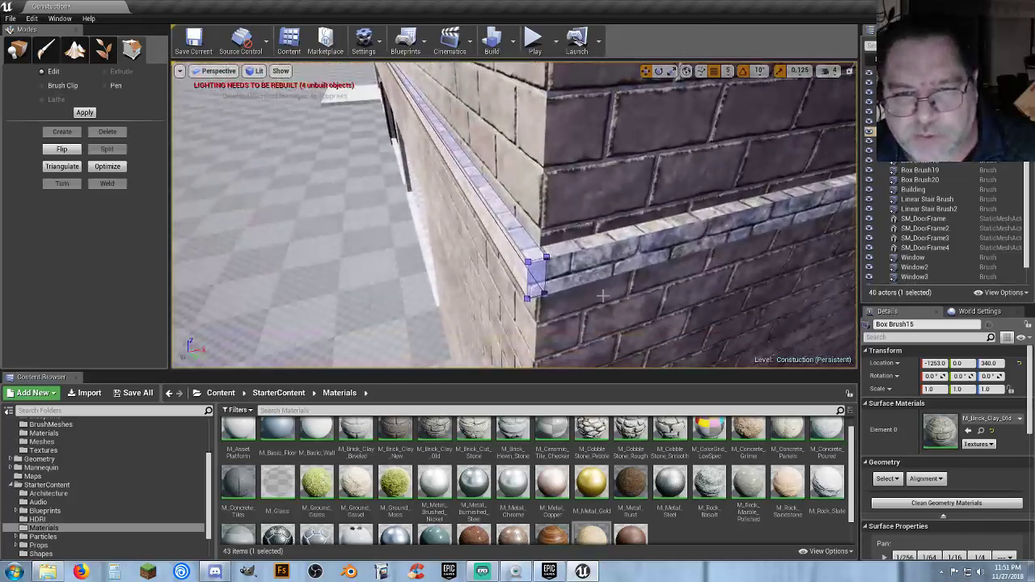
click(544, 296)
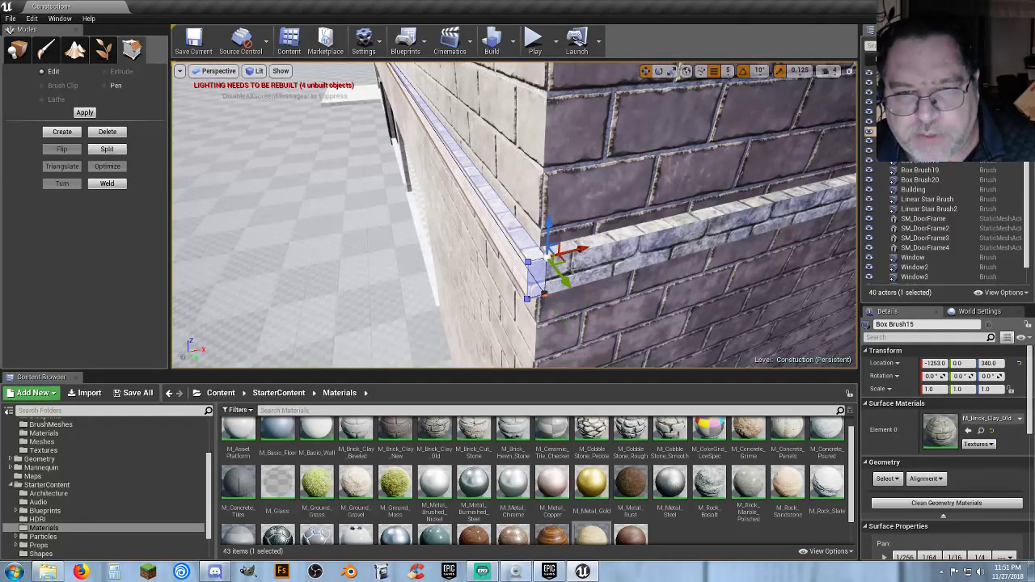
click(554, 280)
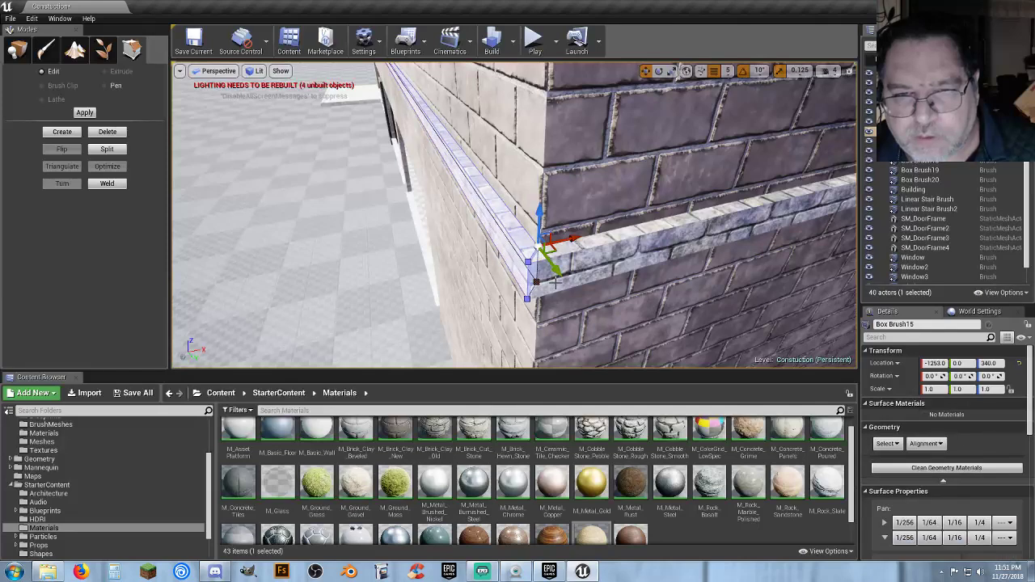
right_click(553, 297)
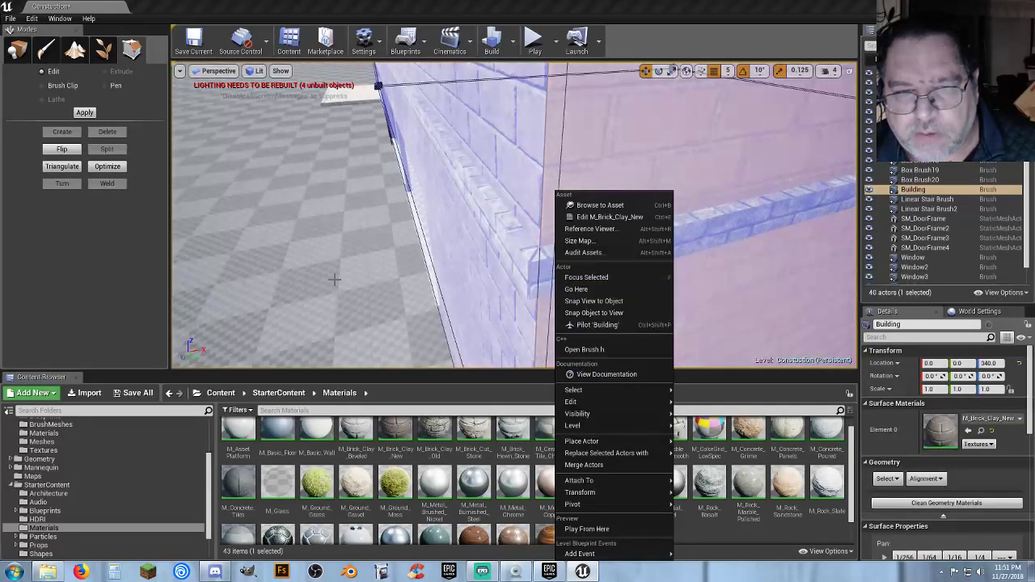
click(335, 280)
Miter the opposite end of the front band Box Brush15, beside Box Brush19, by moving its two inner end vertices inward.
right_drag(335, 280, 348, 280)
right_drag(576, 284, 647, 280)
mouse_move(385, 267)
right_down()
mouse_move(378, 241)
mouse_move(323, 241)
mouse_move(380, 243)
mouse_move(340, 267)
mouse_move(307, 263)
right_up()
click(379, 241)
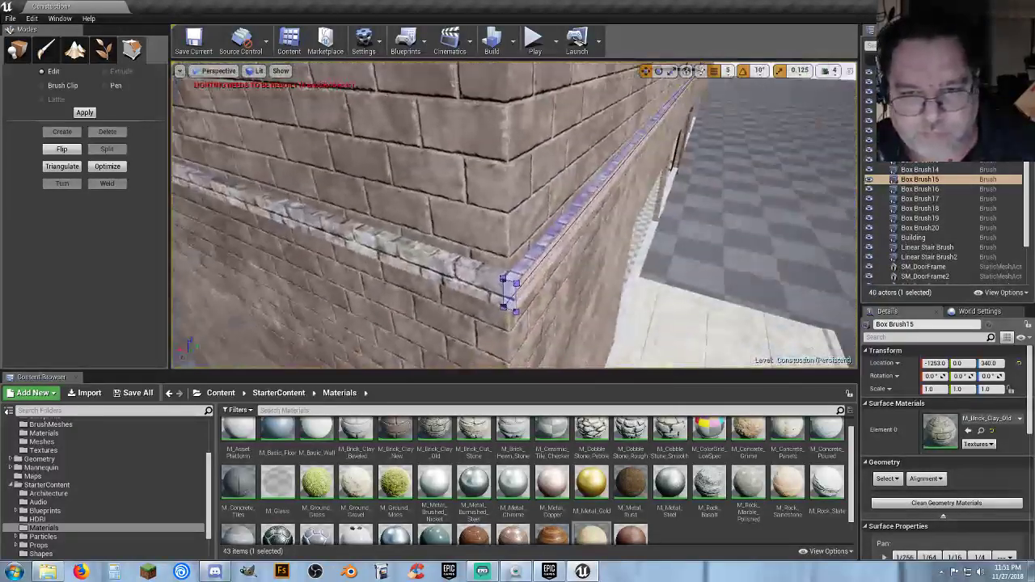
click(502, 283)
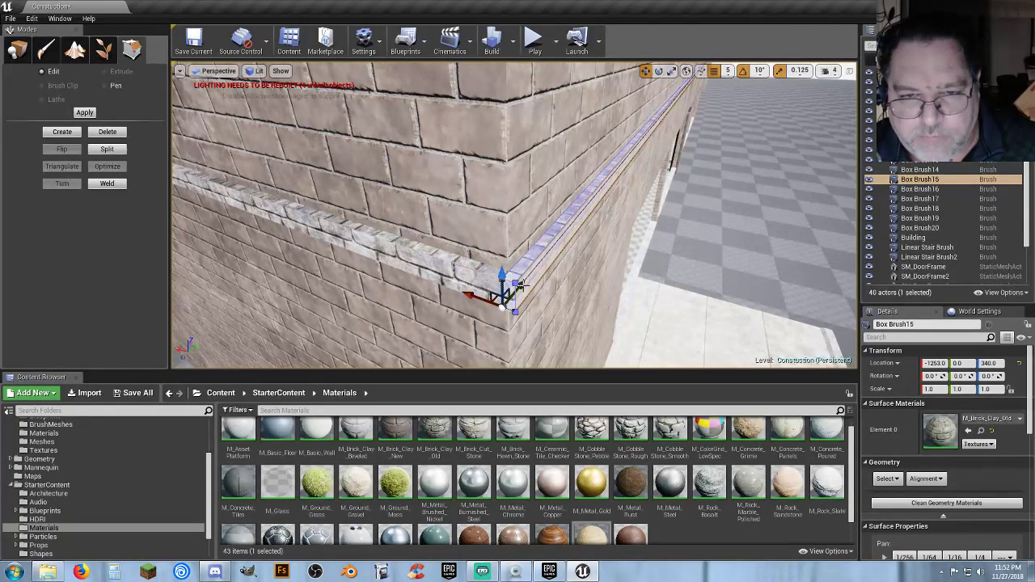
right_drag(521, 285, 538, 280)
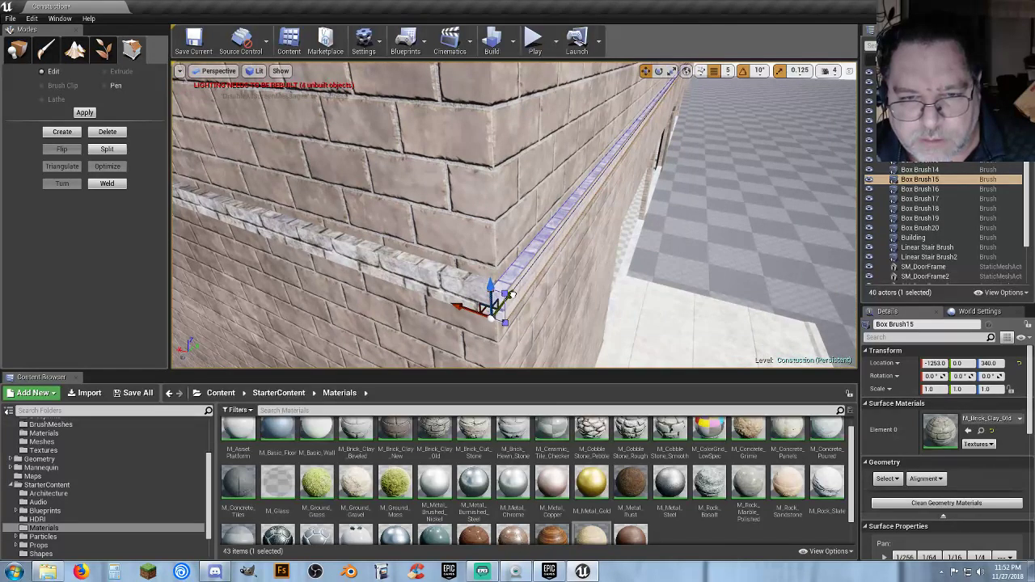
click(494, 293)
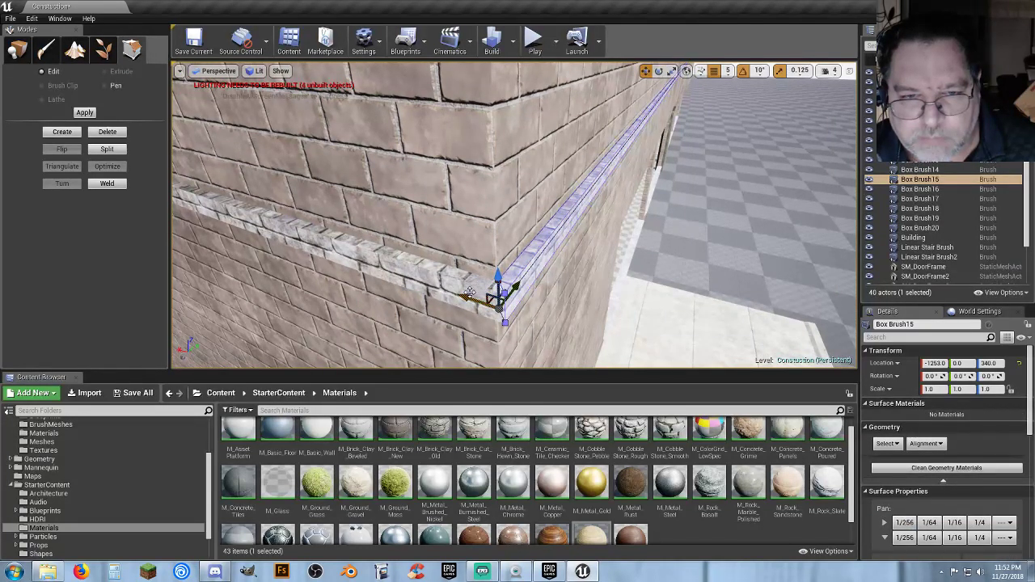
Miter both ends of side band Box Brush19, at its corners with Box Brush15 and Box Brush18, by moving the inner end vertices inward.
click(491, 296)
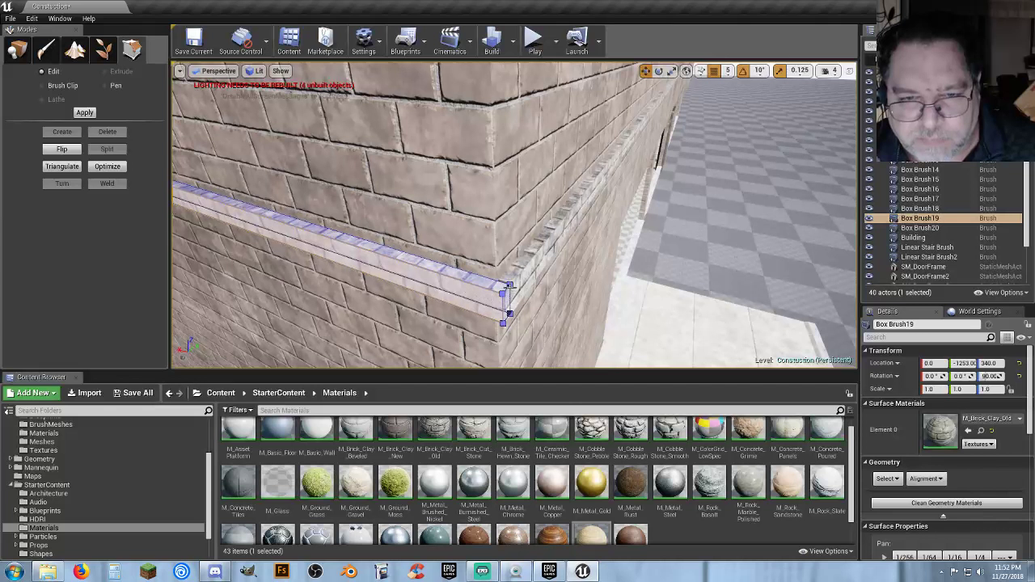
click(509, 285)
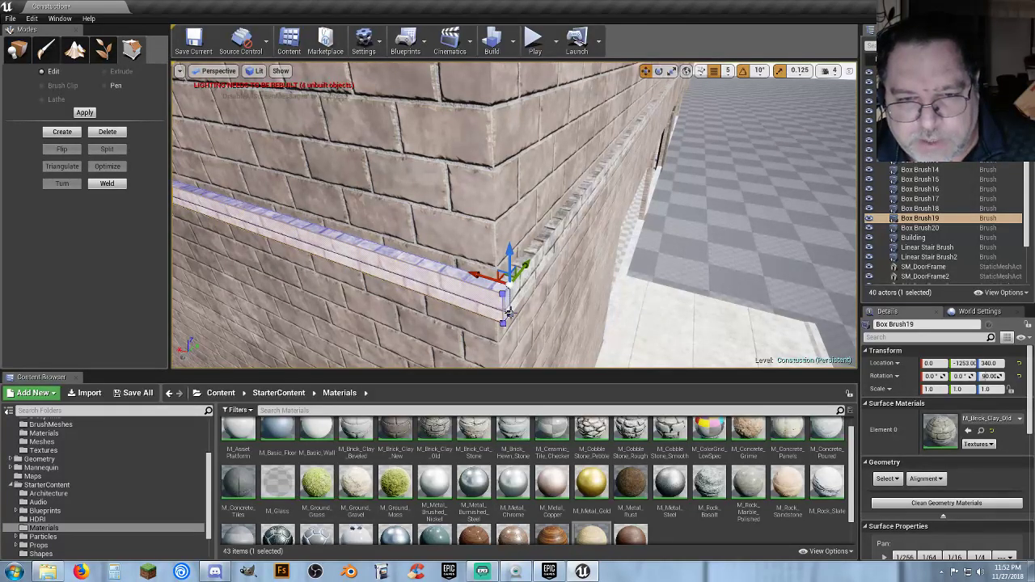
click(509, 314)
right_drag(486, 304, 473, 304)
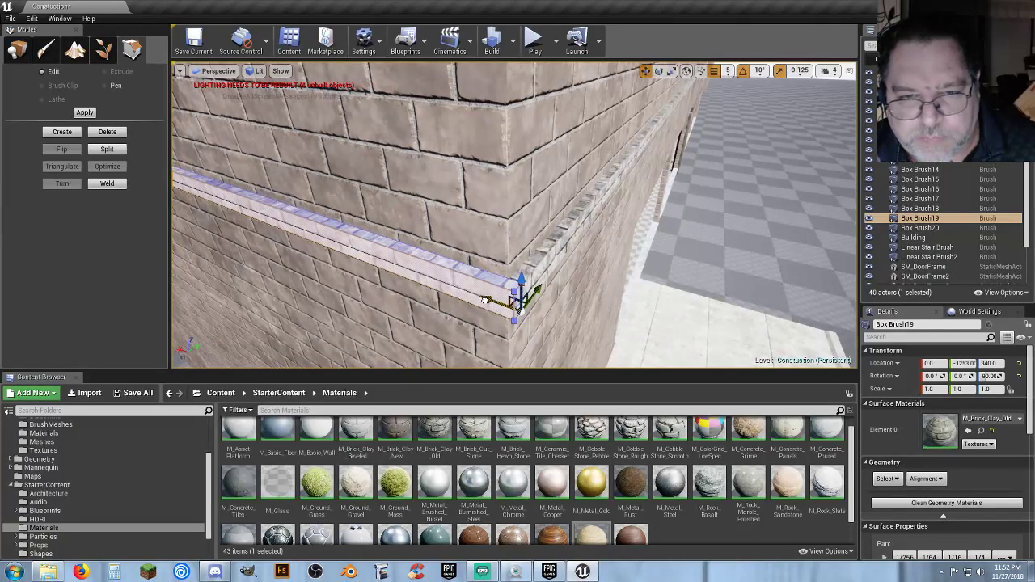
drag(487, 301, 476, 297)
right_drag(473, 315, 319, 364)
right_drag(421, 327, 472, 316)
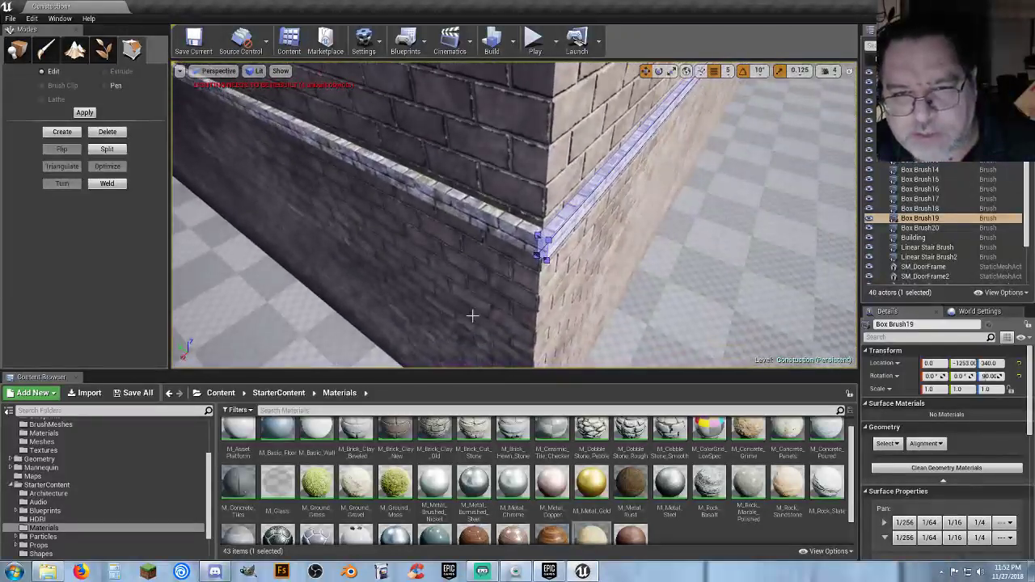
click(541, 241)
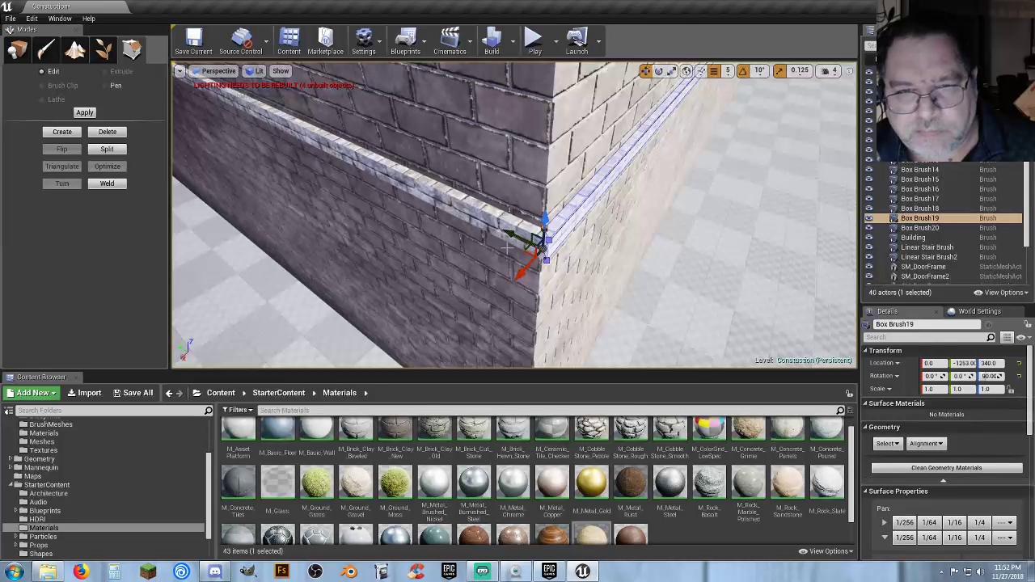
Miter the back band Box Brush18 where it meets Box Brush19 by moving its two inner end vertices inward along the band.
click(549, 236)
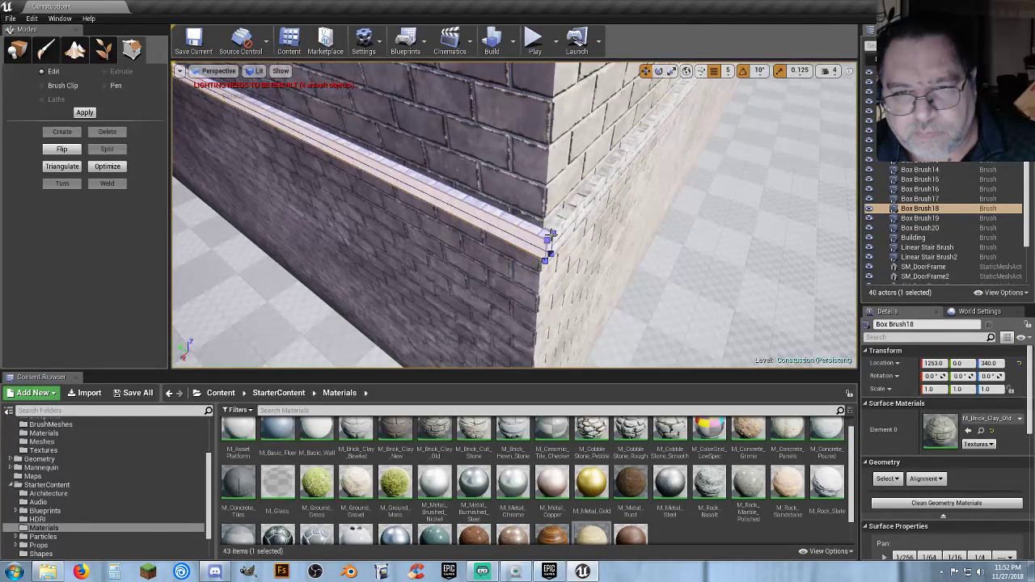
click(553, 234)
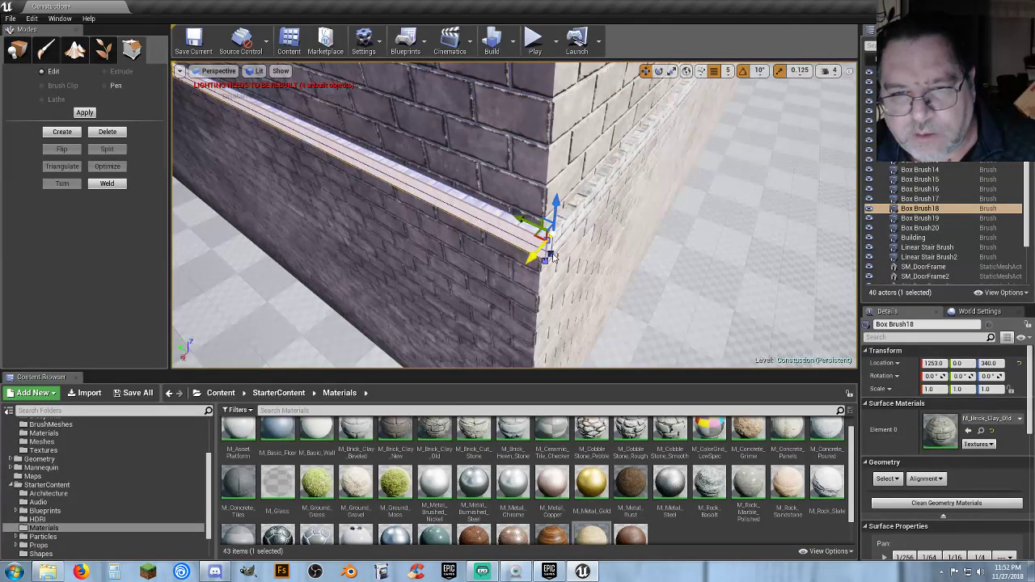
ctrl+click(545, 260)
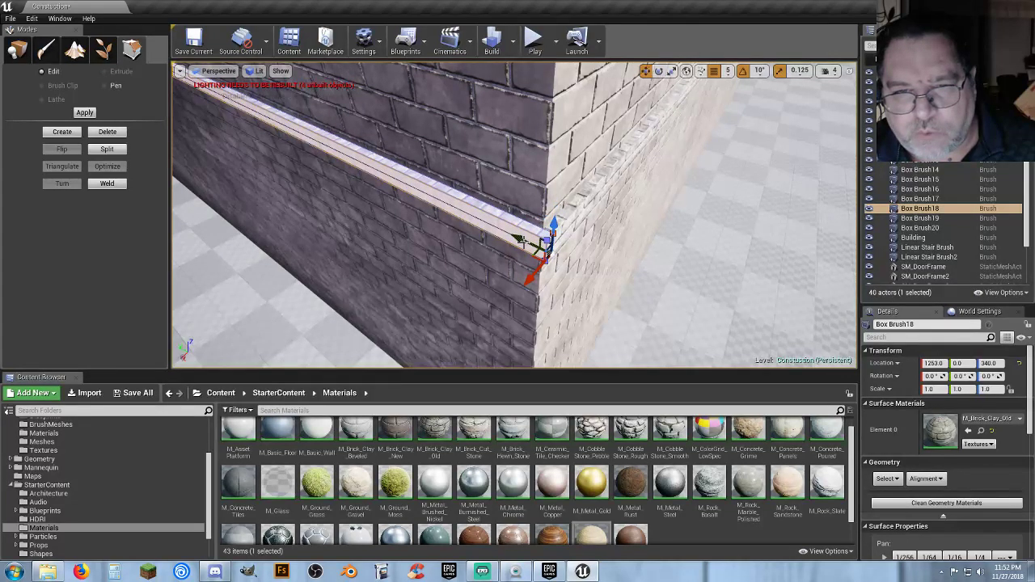
right_drag(521, 240, 515, 236)
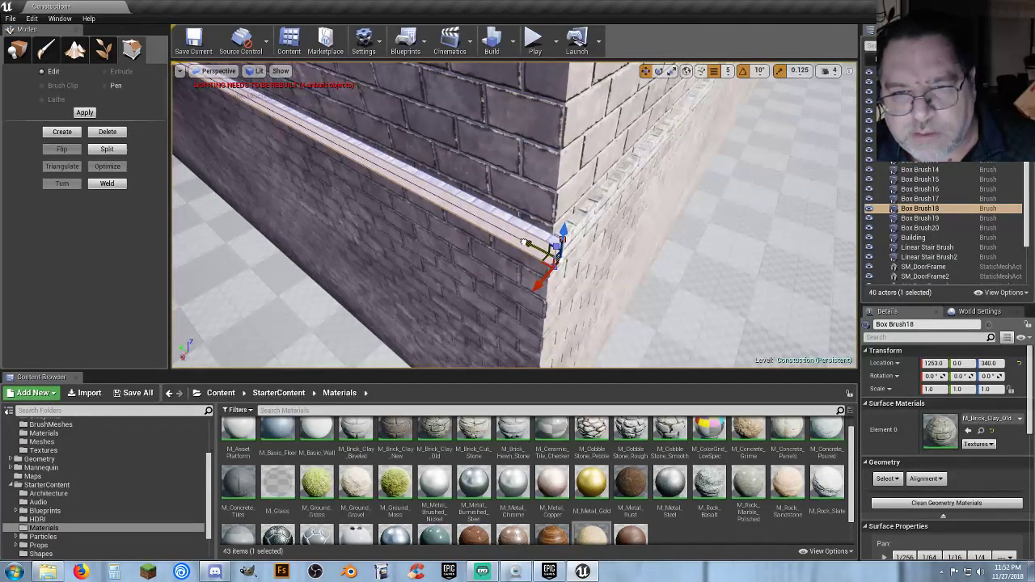
drag(521, 241, 510, 234)
Miter the opposite end of the back band Box Brush18, beside Box Brush20, by moving its two inner end vertices inward.
right_drag(509, 235, 515, 305)
key(w)
key(a)
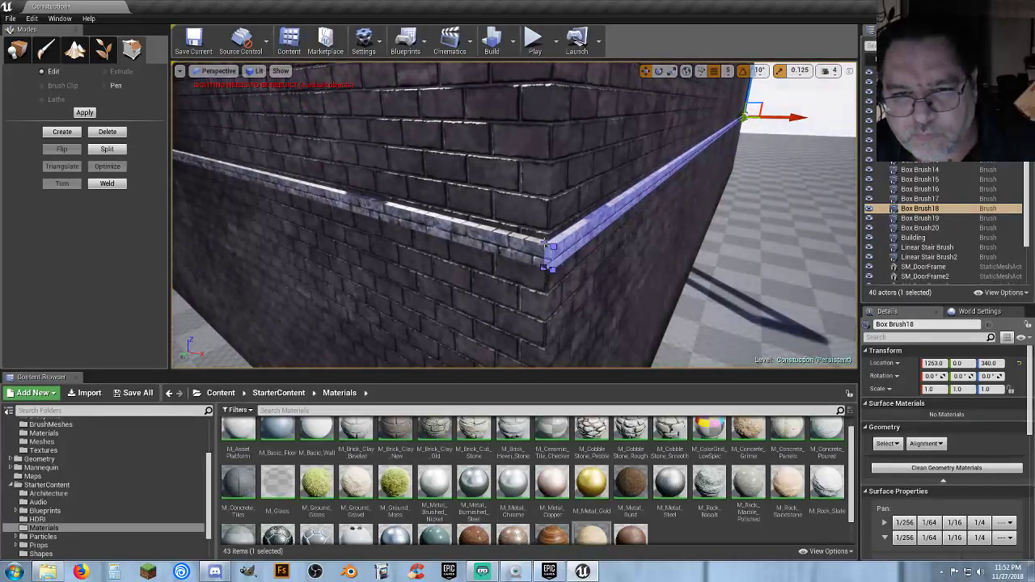
click(547, 246)
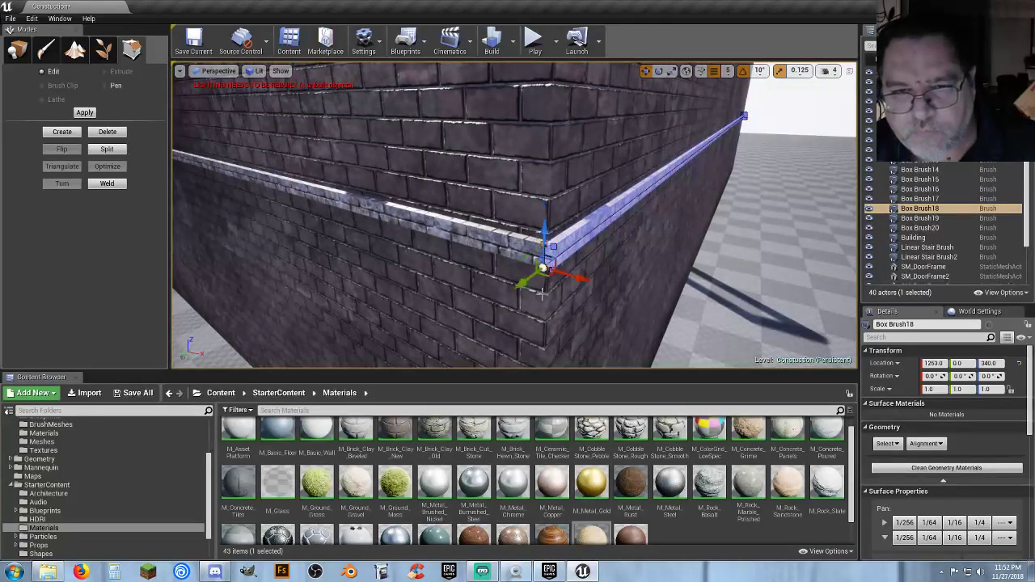
right_drag(542, 292, 540, 296)
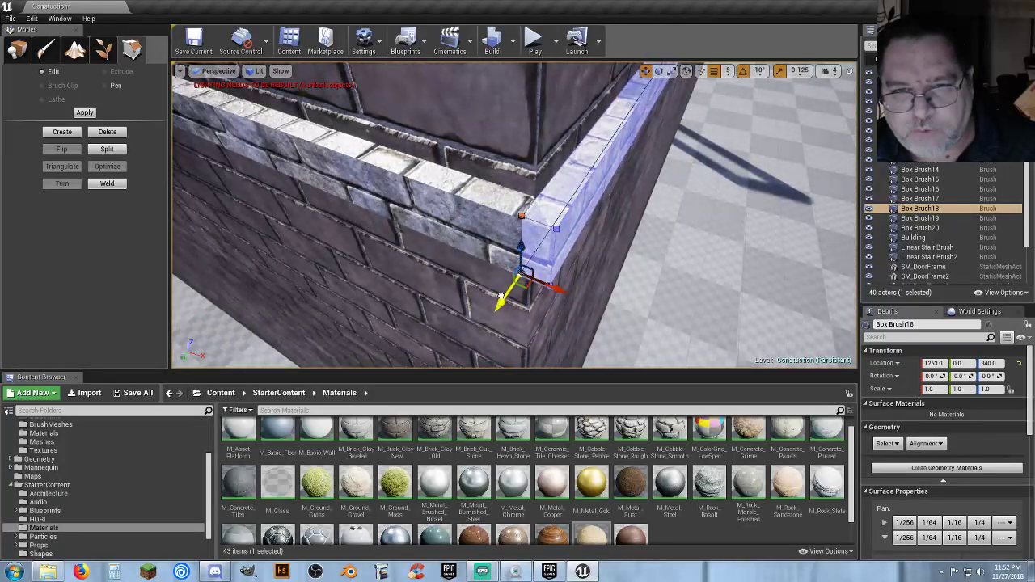
scroll(664, 264, down, 8)
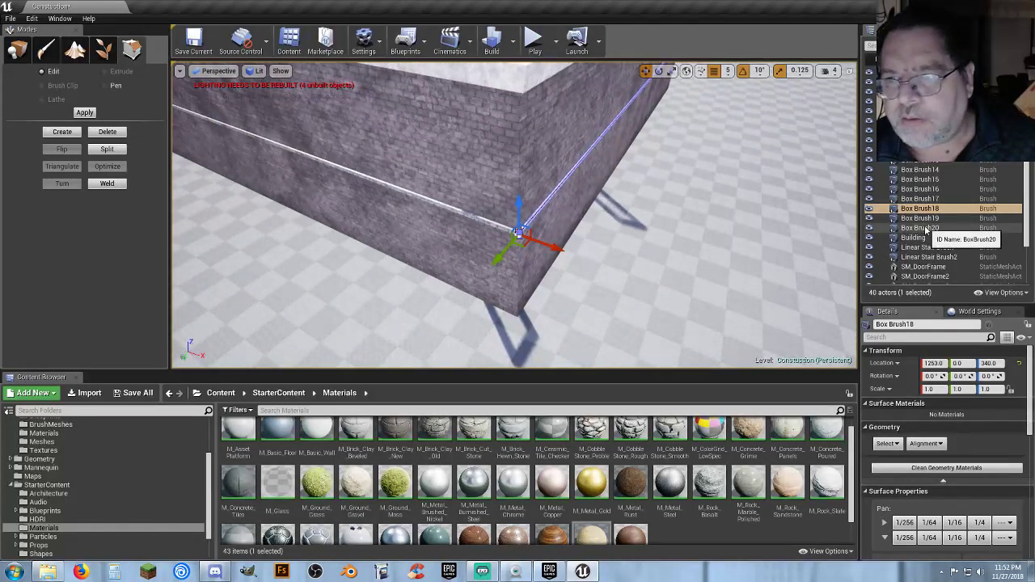
Leave geometry editing and pan the V texture coordinate of side band Box Brush19's outer face in 1/256 steps.
click(16, 50)
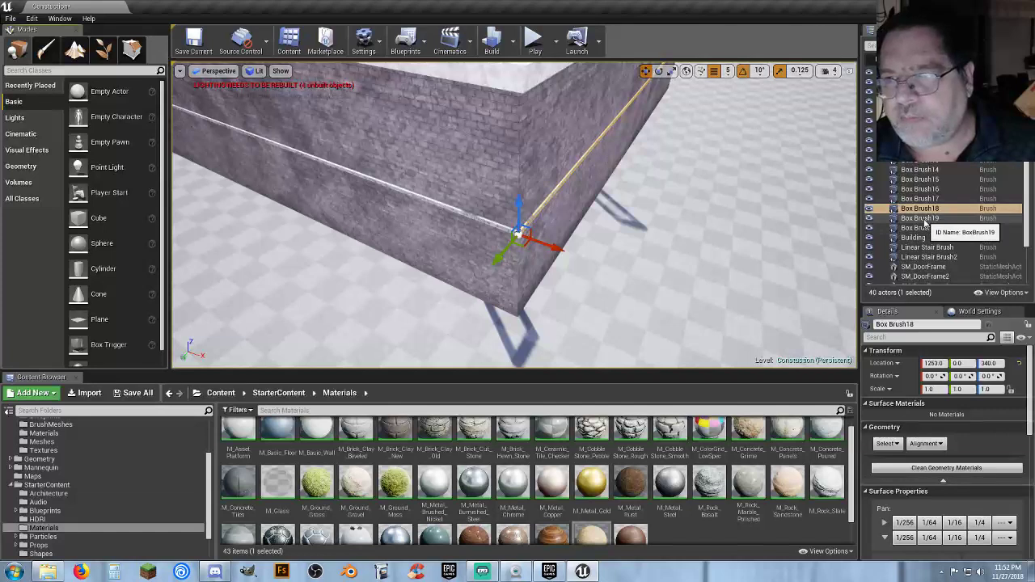
shift+click(922, 228)
right_drag(645, 255, 599, 154)
right_drag(647, 204, 592, 204)
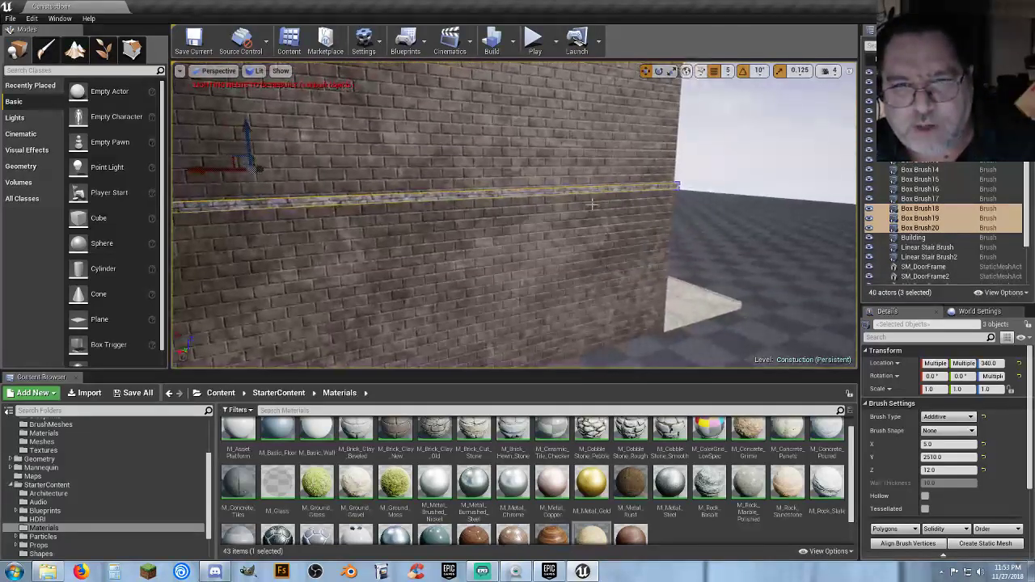
ctrl+click(592, 190)
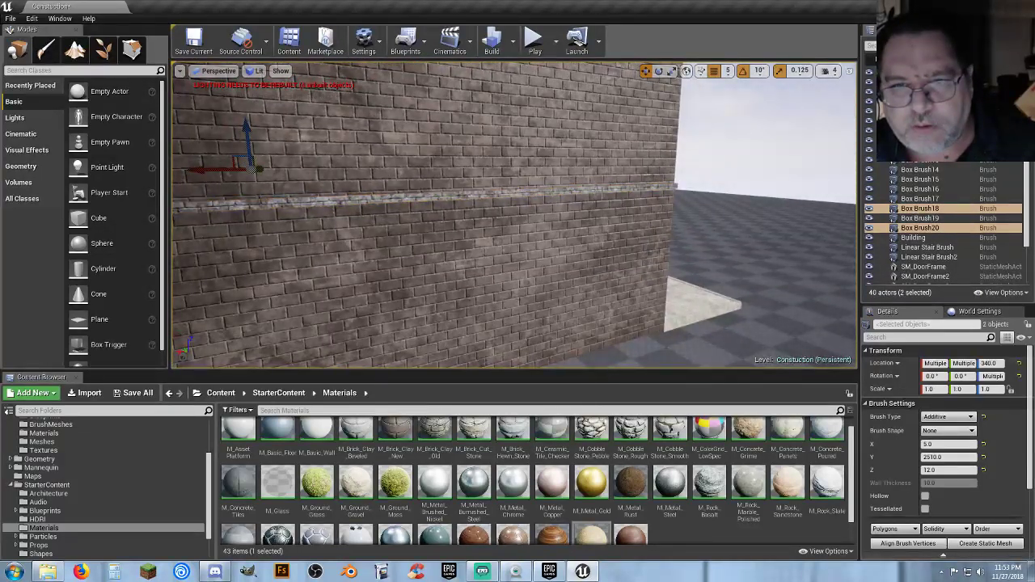
click(592, 191)
right_drag(593, 190, 526, 196)
right_drag(678, 239, 674, 234)
scroll(931, 485, down, 3)
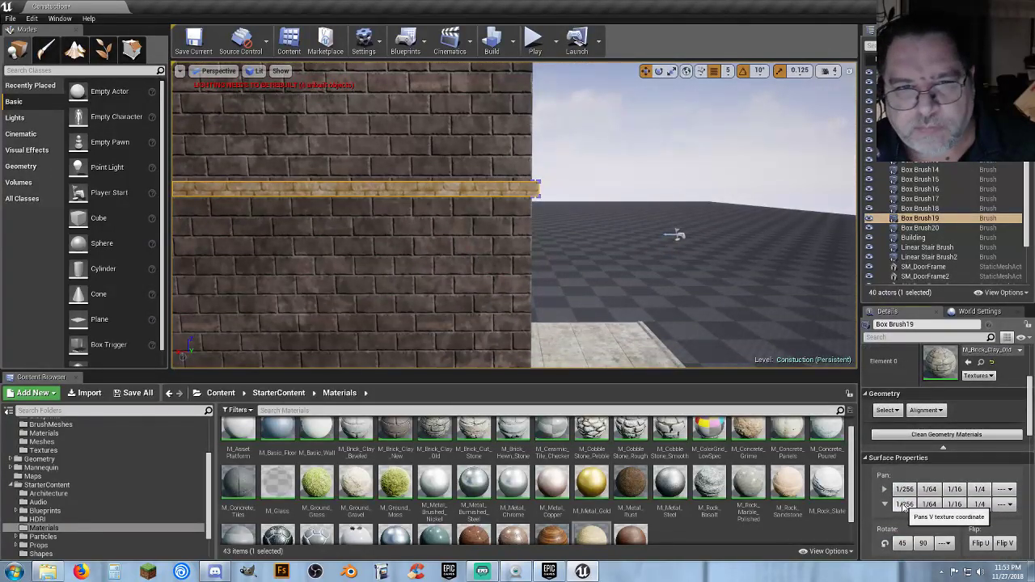
click(904, 506)
click(904, 505)
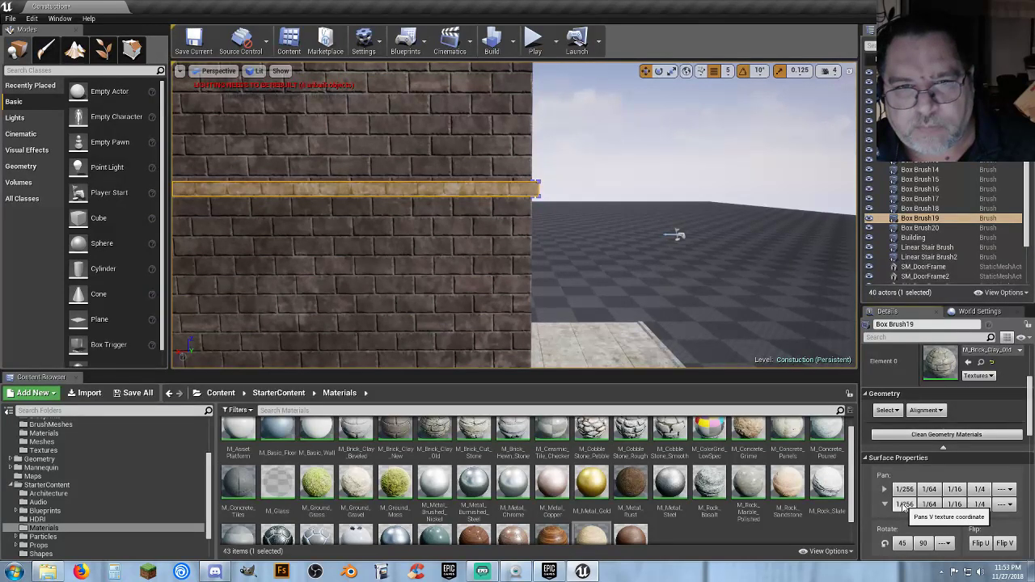
Pan the V texture coordinate in 1/256 steps on the outer faces of front band Box Brush15 and side band Box Brush20.
mouse_move(590, 248)
right_down()
mouse_move(566, 247)
mouse_move(591, 248)
right_up()
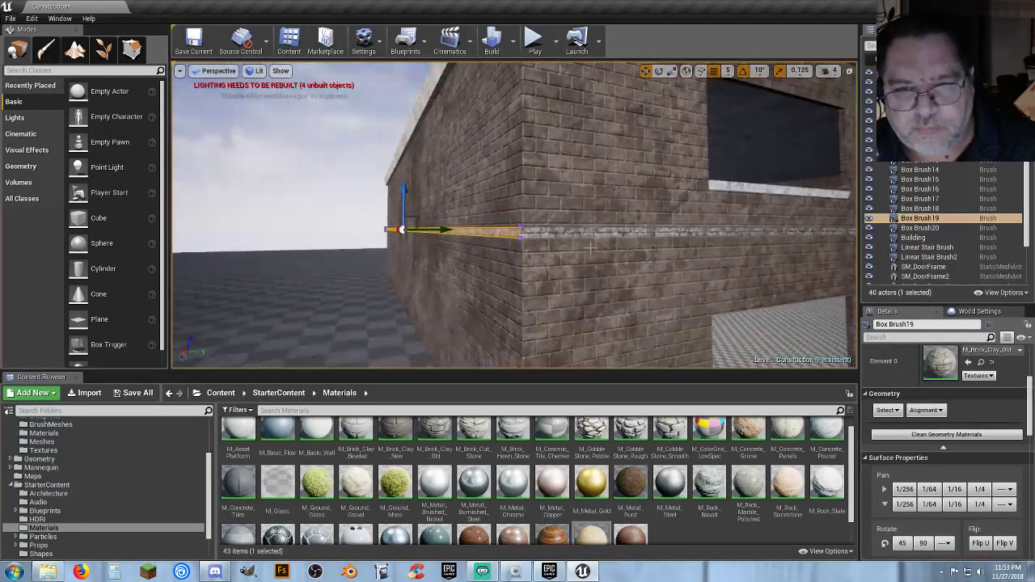
click(597, 234)
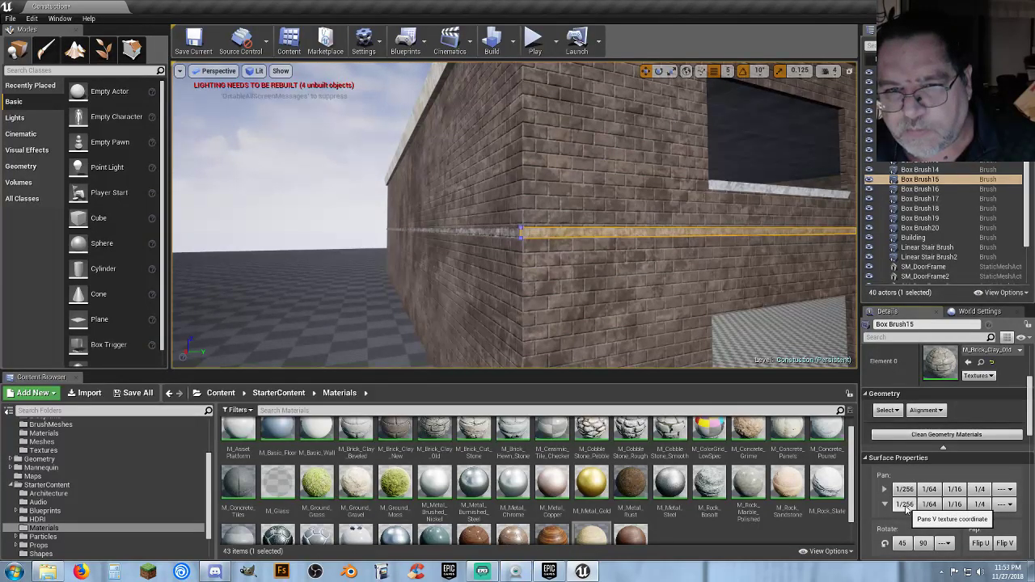
mouse_move(631, 242)
right_down()
mouse_move(603, 243)
mouse_move(672, 246)
mouse_move(672, 258)
mouse_move(615, 247)
mouse_move(680, 259)
mouse_move(720, 317)
right_up()
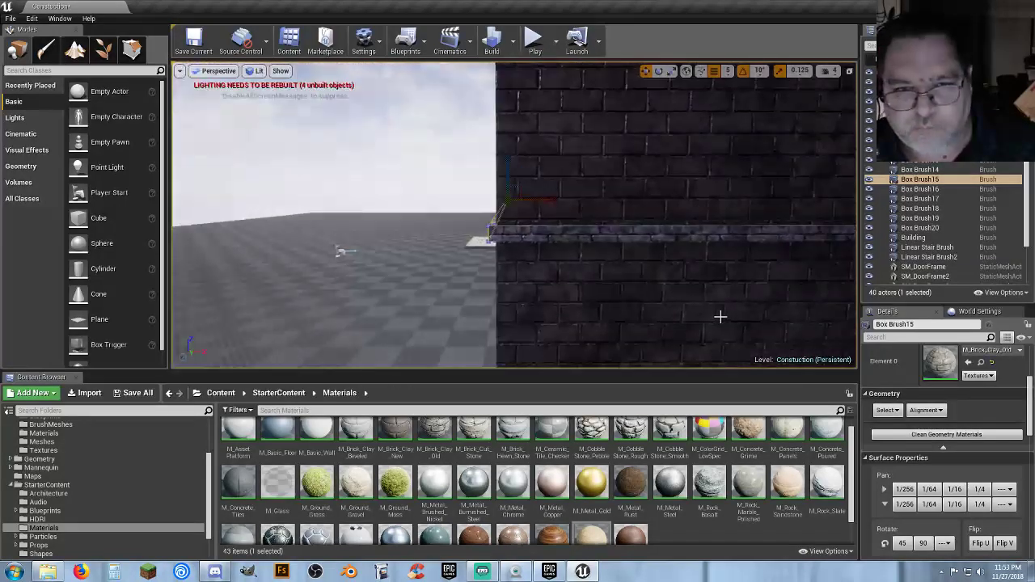
click(641, 235)
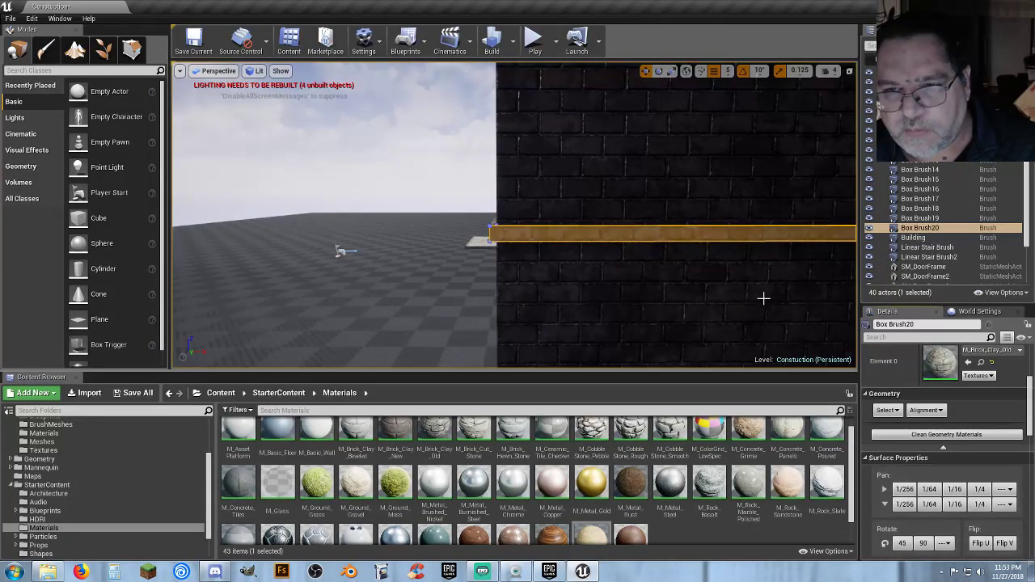
right_drag(763, 298, 842, 275)
right_drag(677, 310, 728, 339)
right_drag(635, 320, 574, 268)
Pan the V texture coordinate of the back band Box Brush18's outer face in 1/256 steps.
click(582, 225)
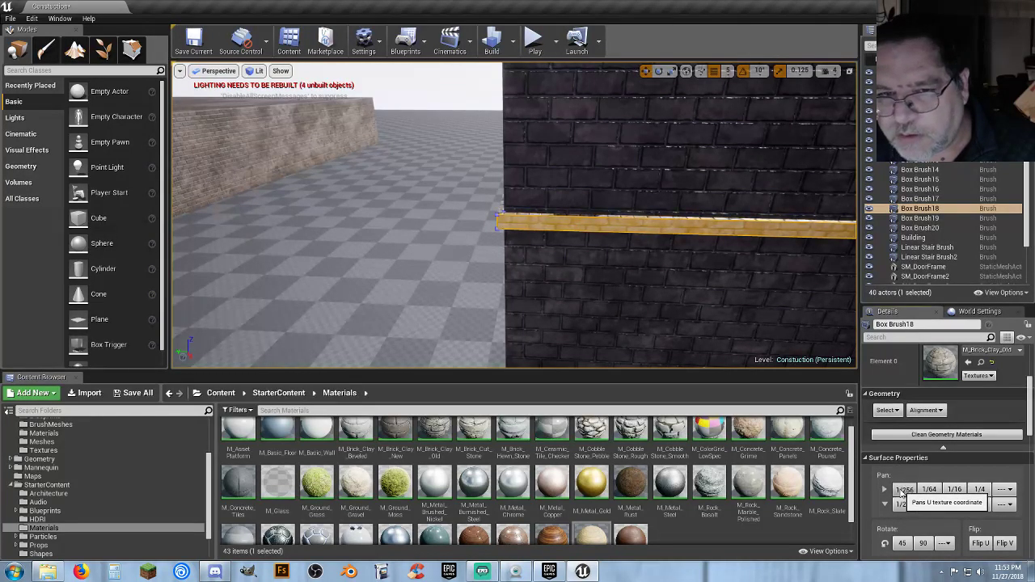
click(904, 490)
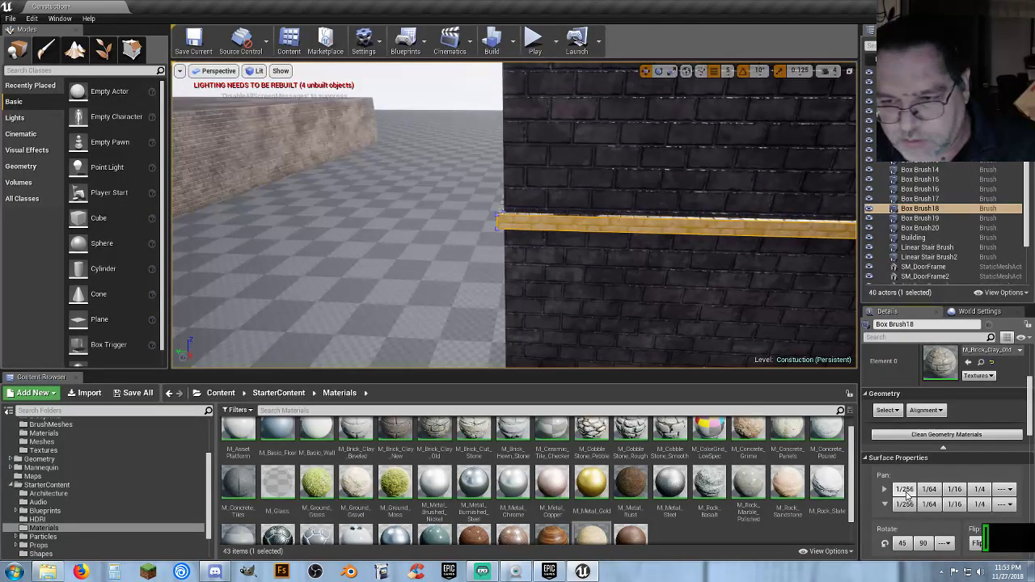
click(907, 508)
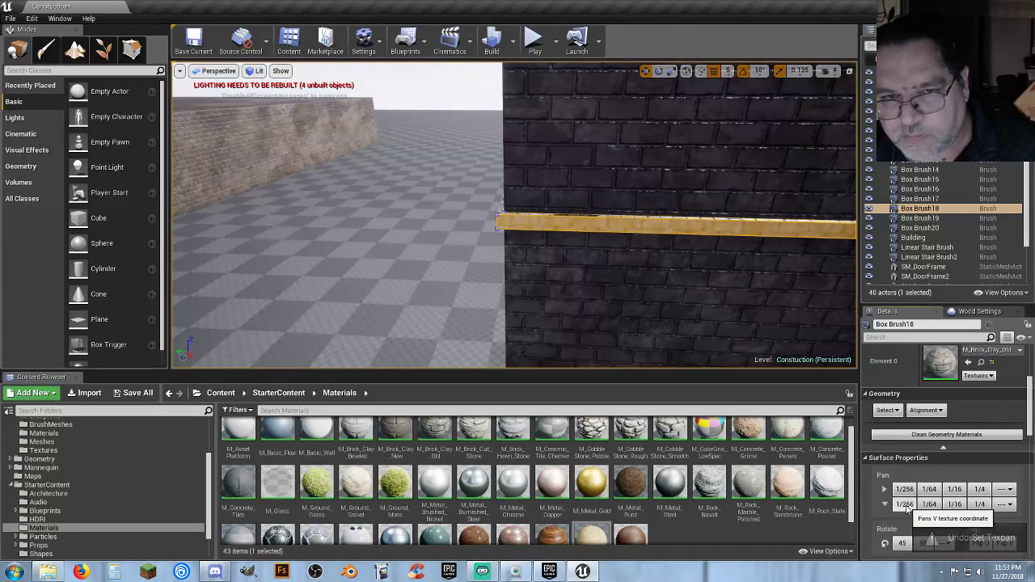
click(907, 507)
Select all four trim bands together: Box Brush15, Box Brush18, Box Brush19 and Box Brush20.
right_drag(679, 323, 515, 155)
ctrl+click(549, 221)
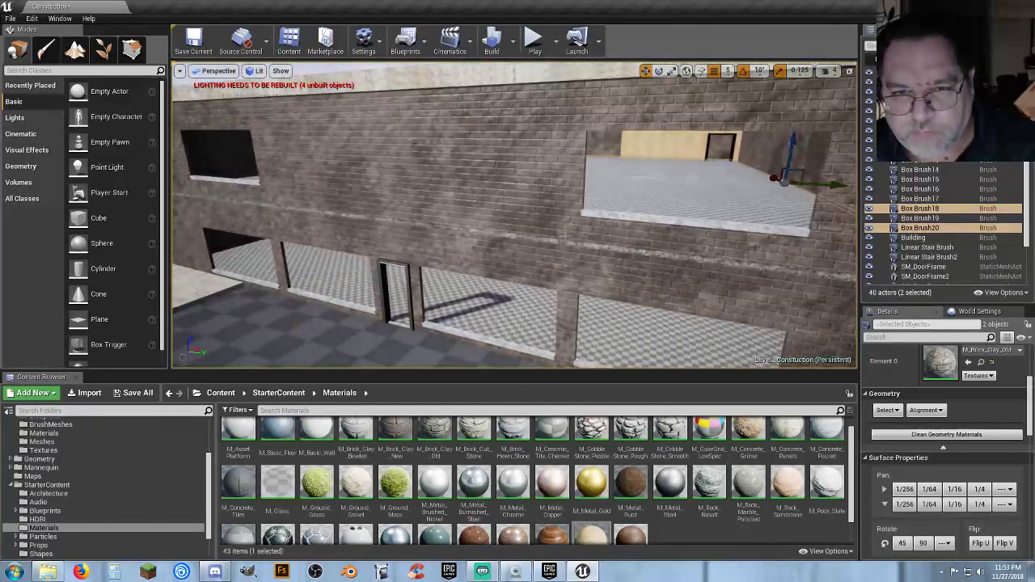
ctrl+click(567, 247)
mouse_move(460, 274)
right_down()
mouse_move(425, 234)
mouse_move(364, 222)
mouse_move(360, 263)
right_up()
mouse_move(588, 242)
right_down()
mouse_move(639, 283)
mouse_move(595, 235)
mouse_move(588, 242)
mouse_move(588, 229)
right_up()
ctrl+click(588, 241)
alt+drag(850, 245, 715, 234)
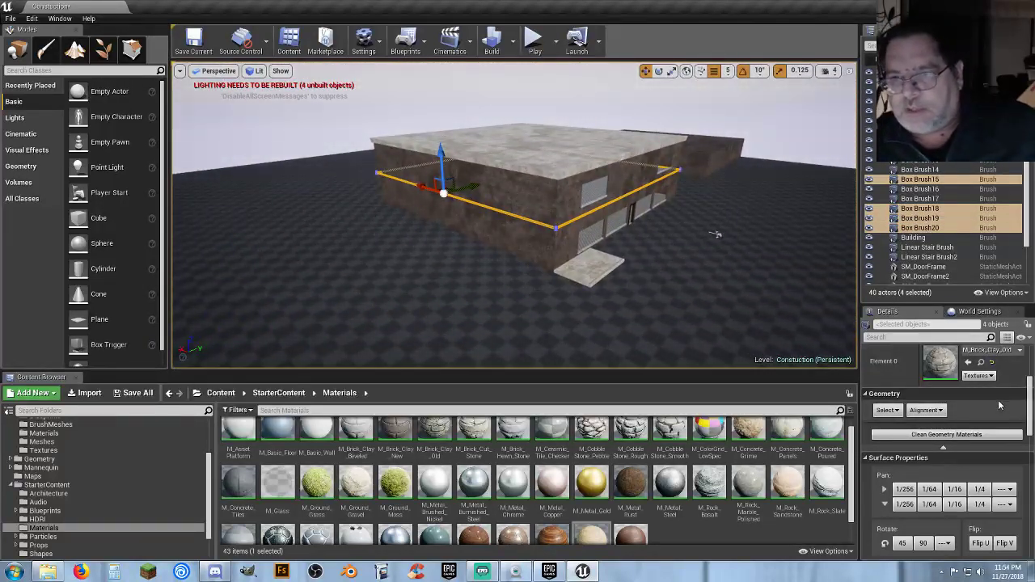
Convert the four selected trim bands into one static mesh named 2500_Ring, stored in the Assets/Meshes folder.
scroll(983, 409, down, 2)
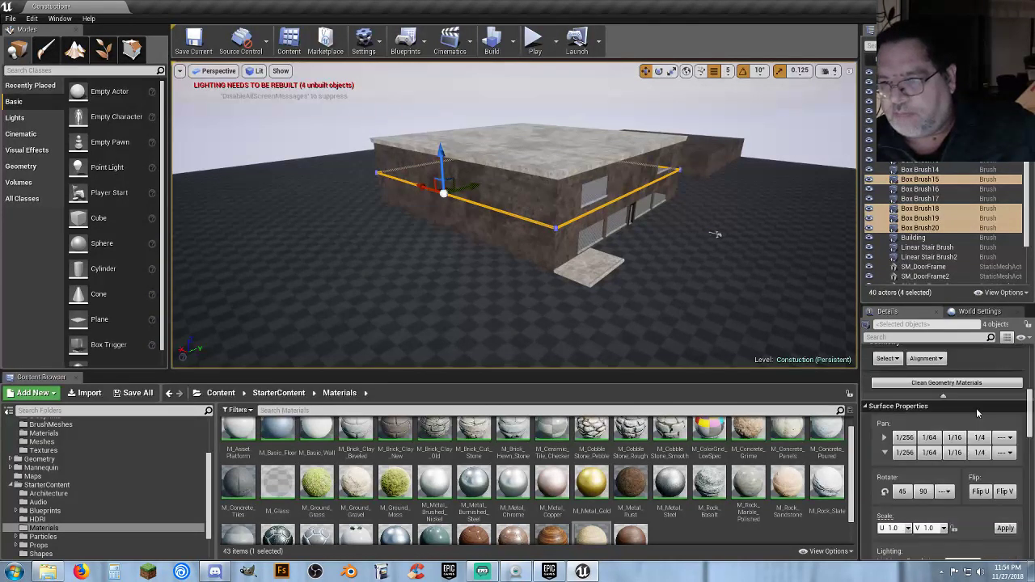
scroll(977, 407, up, 2)
scroll(977, 408, down, 5)
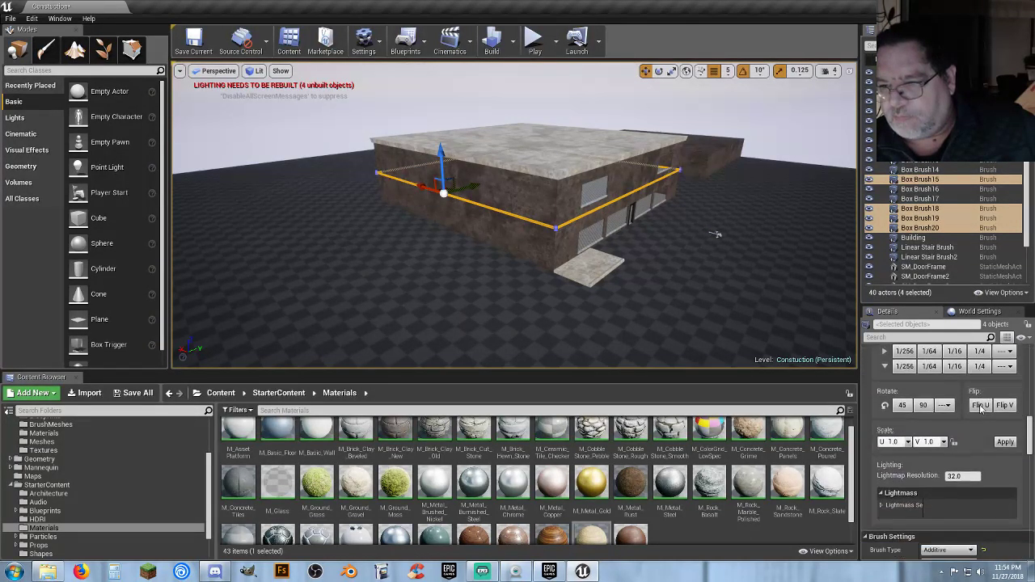
scroll(979, 408, down, 3)
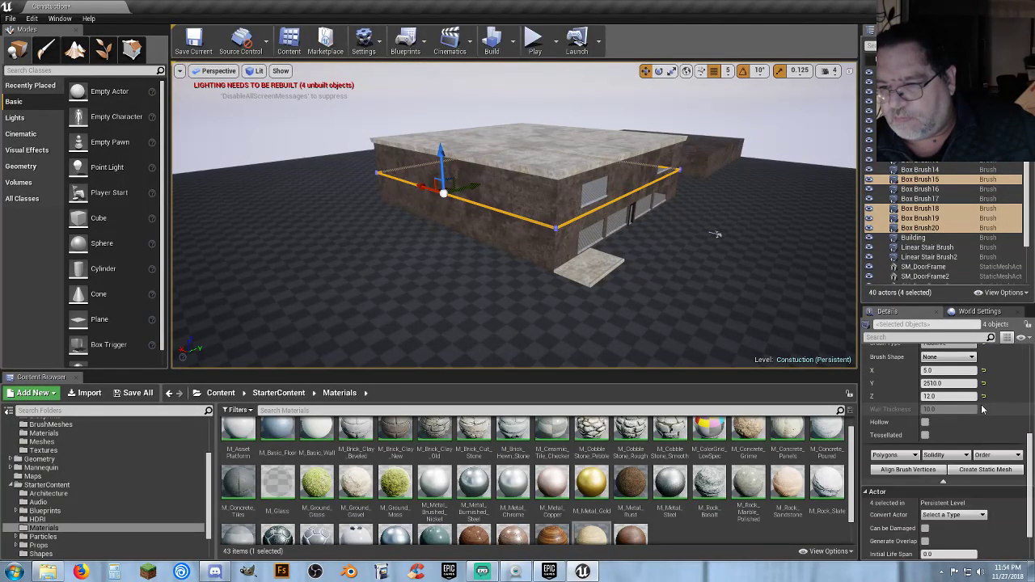
click(985, 471)
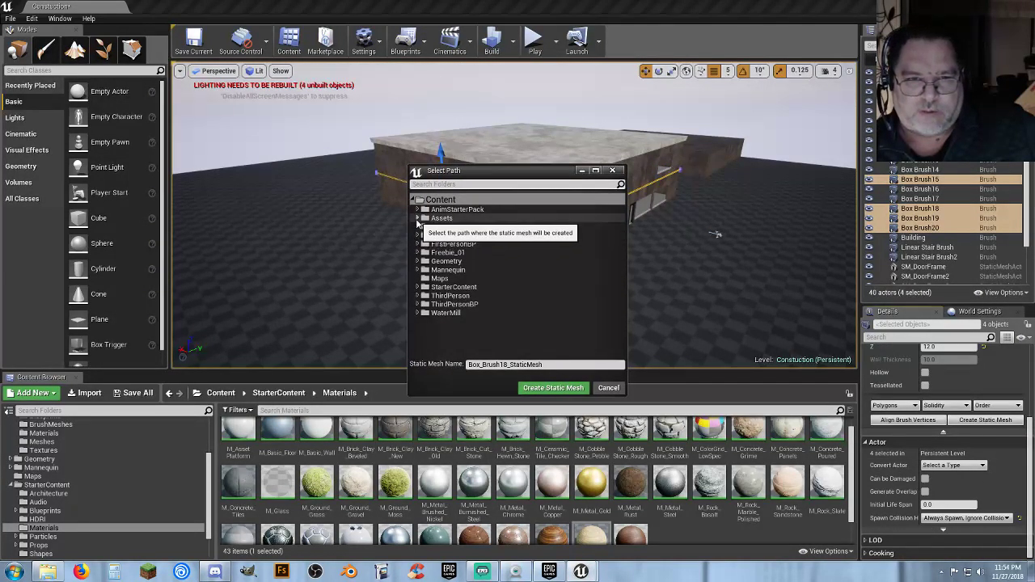
click(441, 199)
click(417, 218)
click(449, 253)
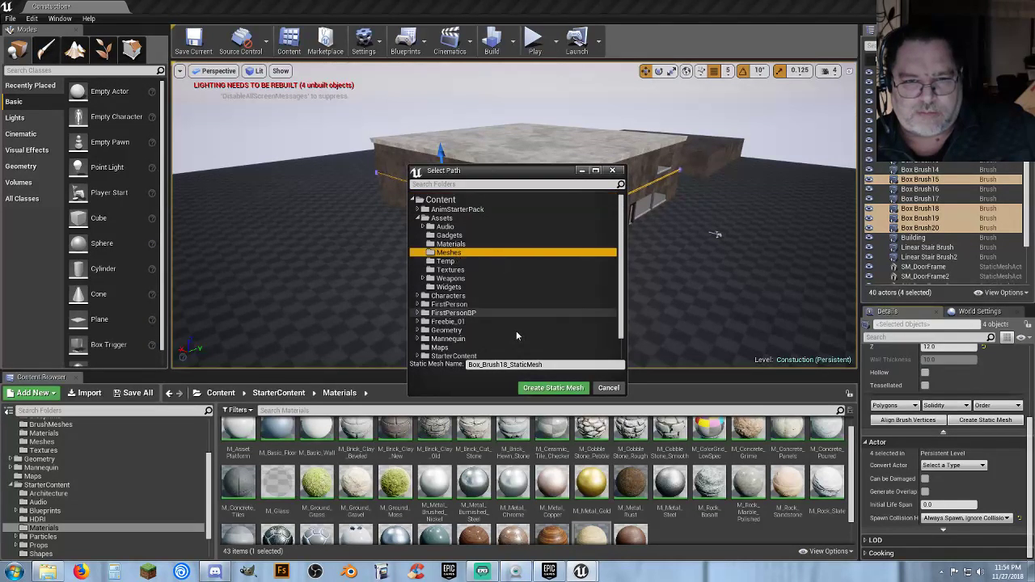
click(469, 365)
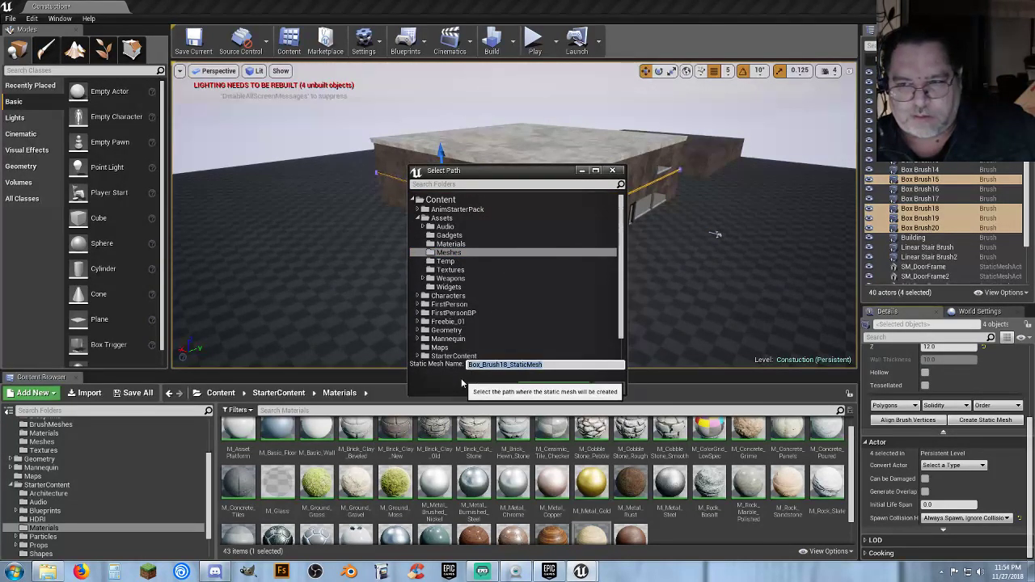
text(2500_)
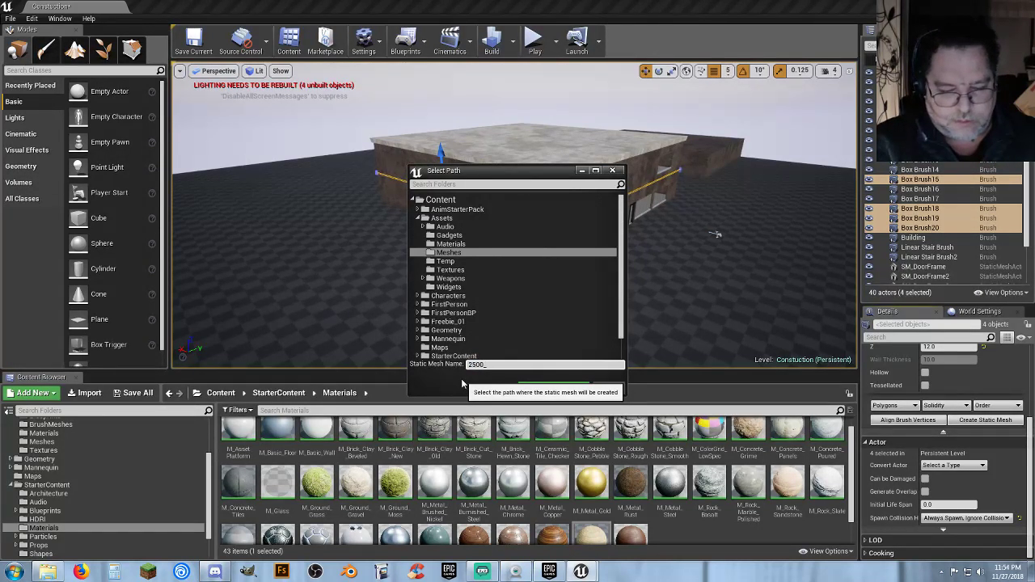
text(Ring)
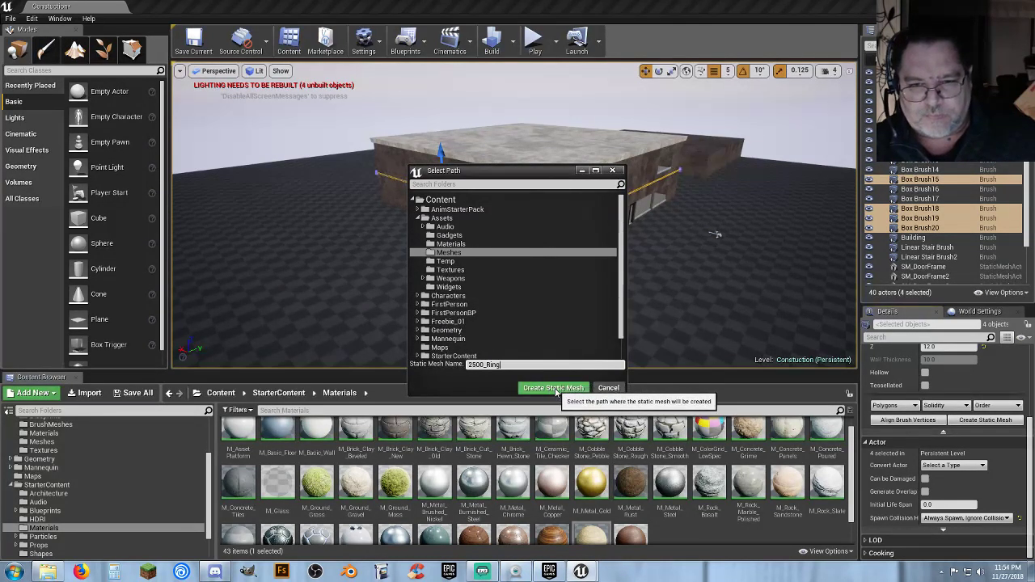
click(553, 389)
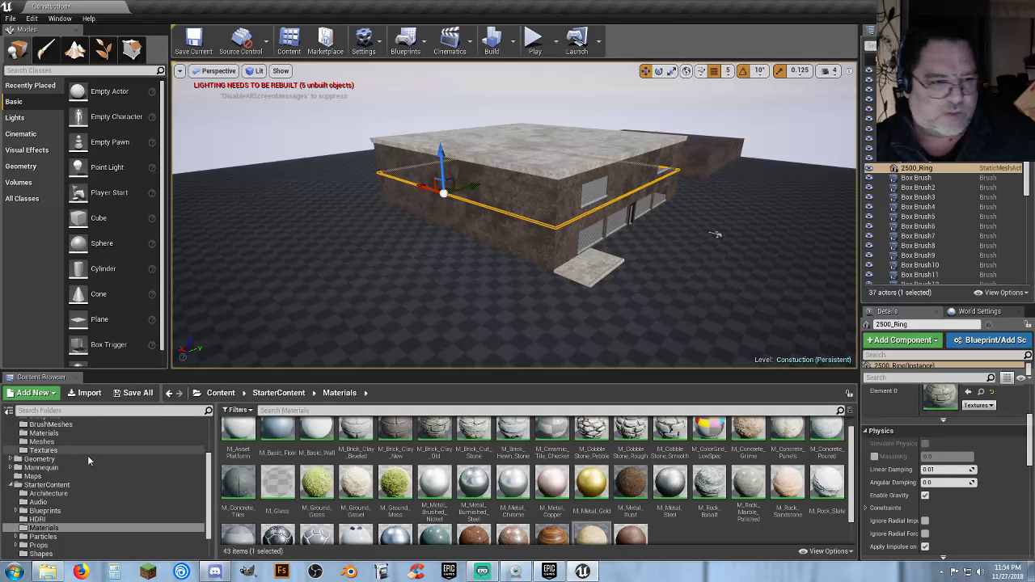
Open the 2500_Ring static mesh from the Assets/Meshes folder for editing.
click(56, 443)
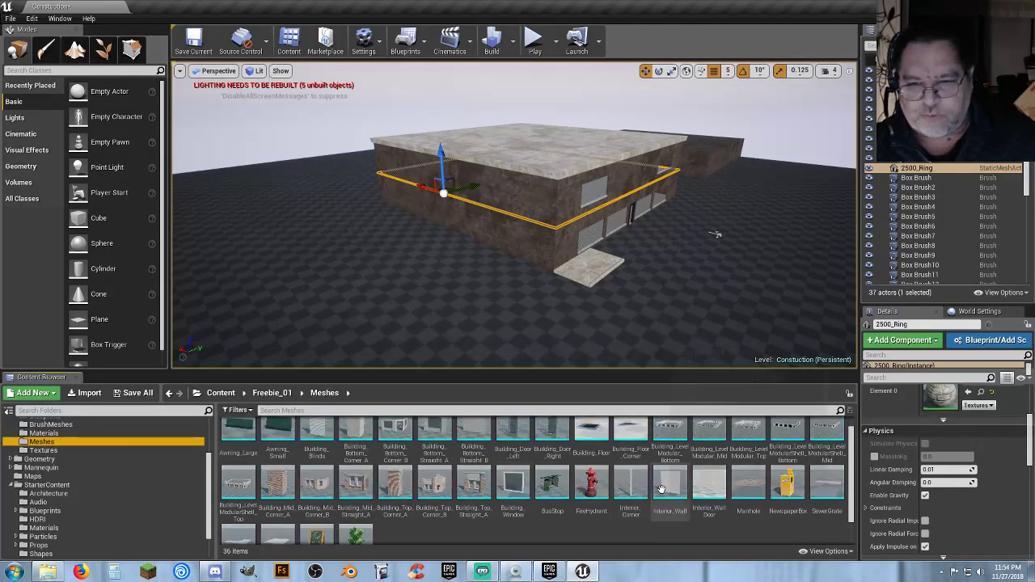
scroll(69, 453, up, 3)
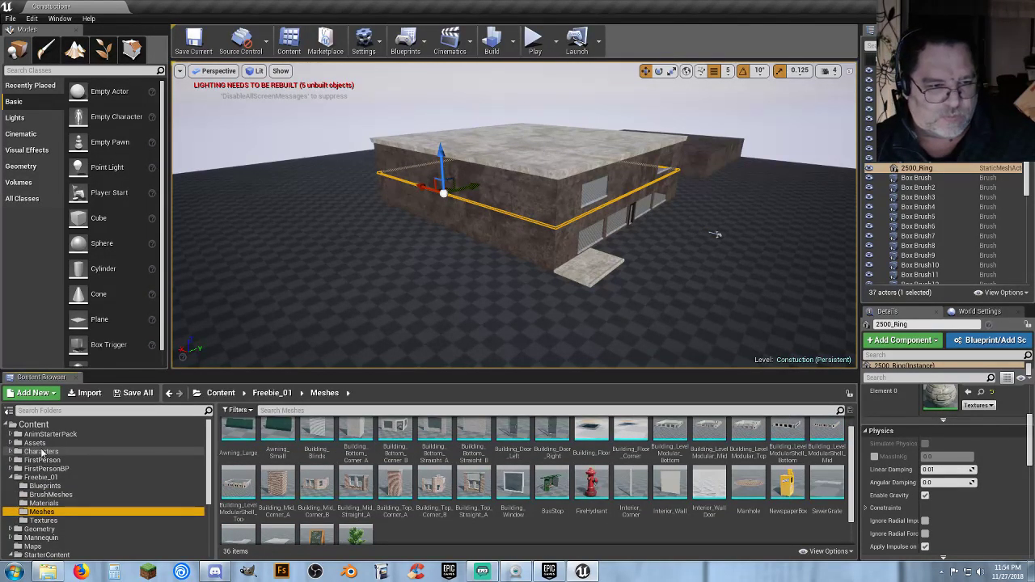
click(12, 443)
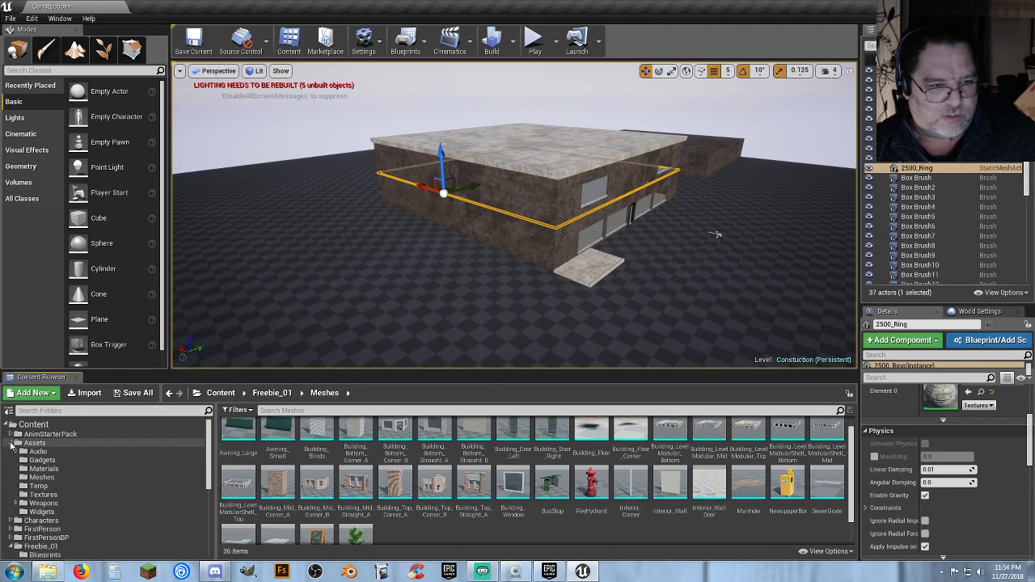
click(45, 477)
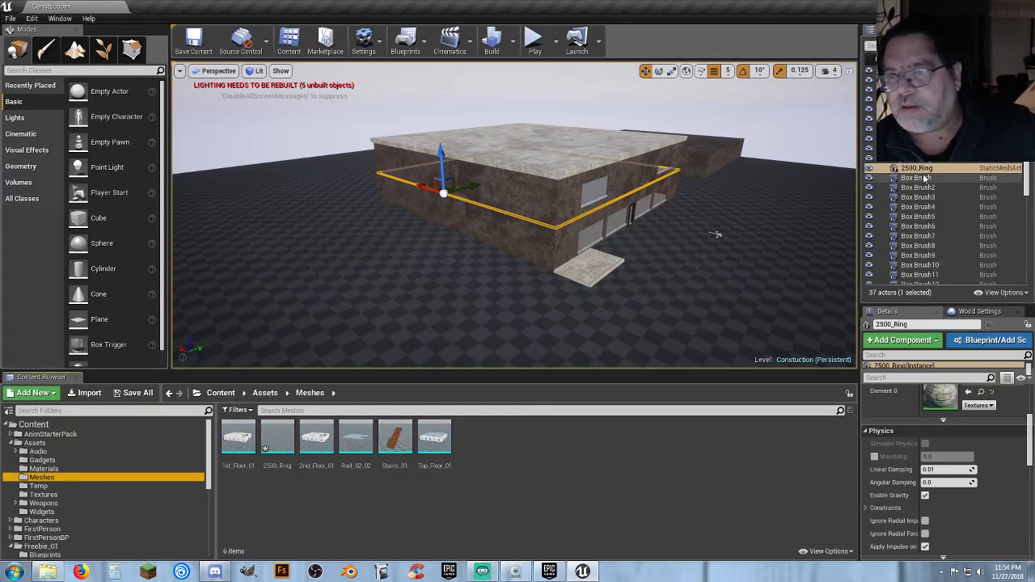
double_click(279, 438)
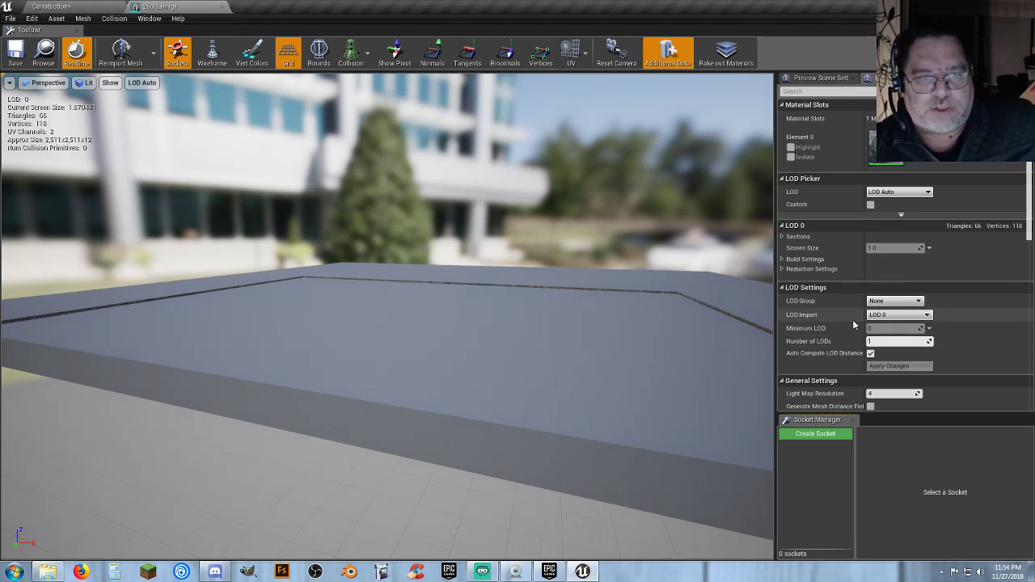
Set the ring mesh's light map resolution to 64 and light map coordinate index to 1, then save and close it.
drag(566, 361, 615, 361)
right_drag(615, 360, 583, 388)
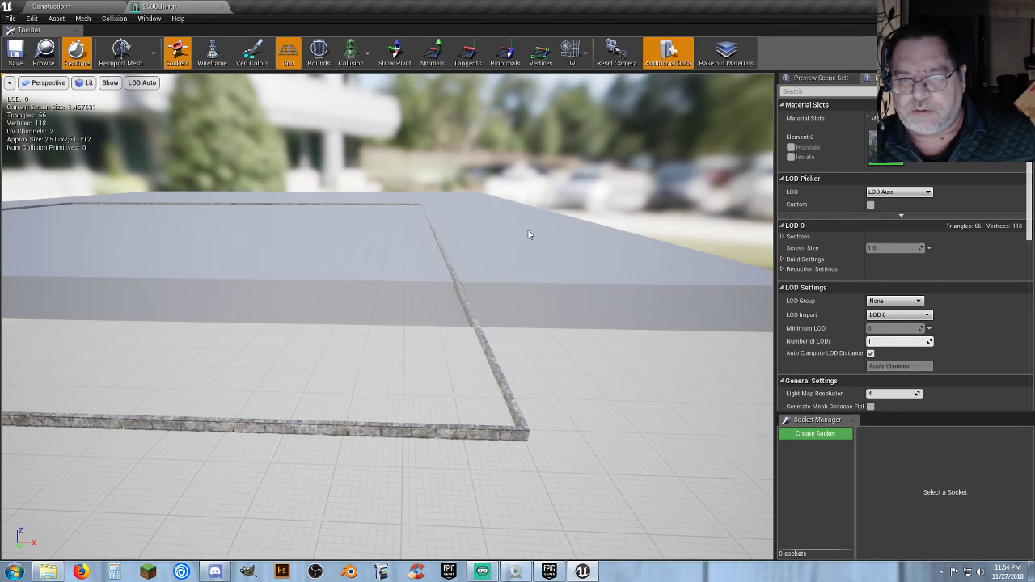
scroll(833, 215, down, 4)
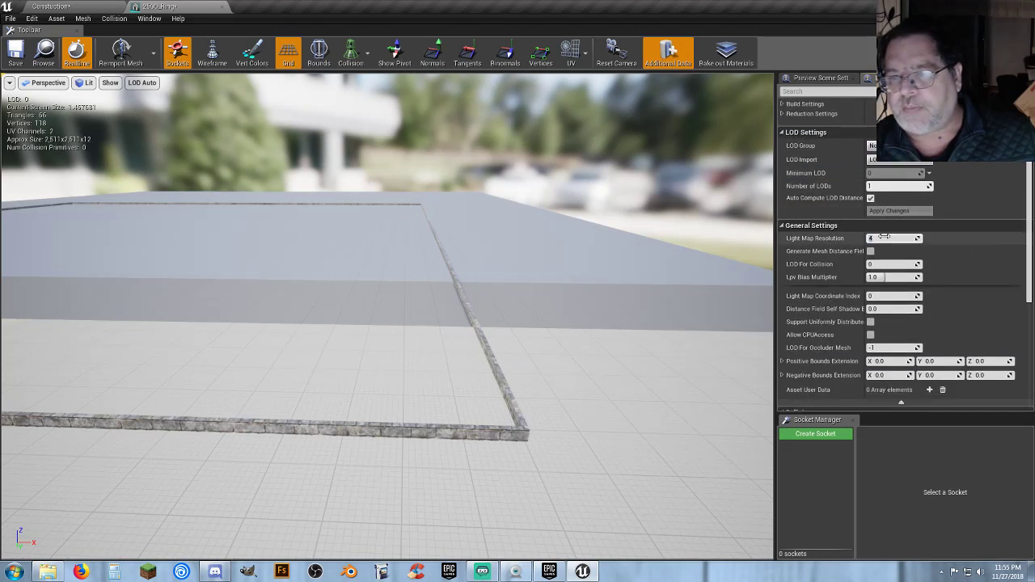
key(Tab)
key(Tab)
key(Tab)
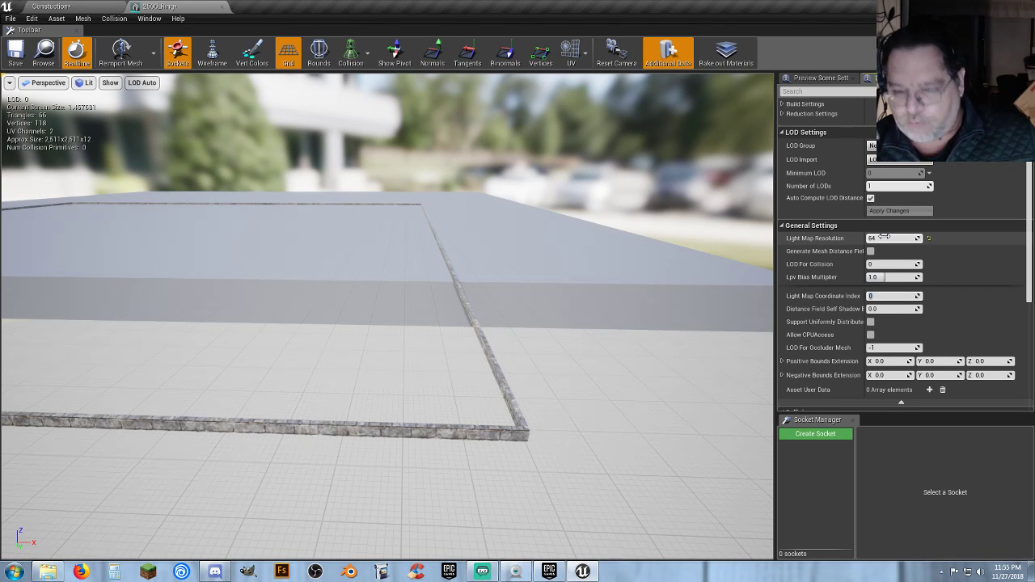
key(Tab)
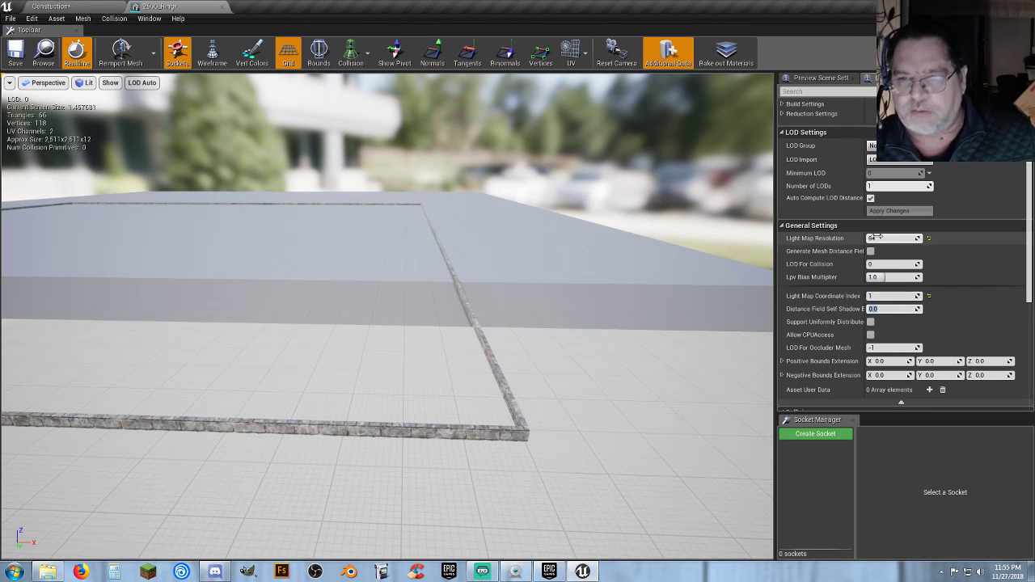
click(14, 53)
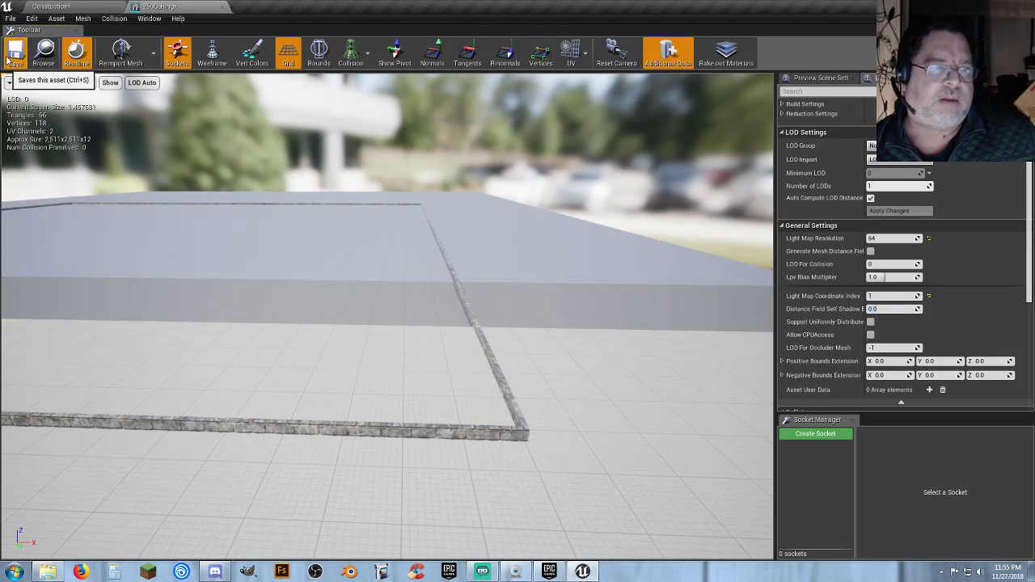
click(223, 7)
Move the 2500_Ring actor into the outliner folder that contains Building2 and collapse that folder.
key(w)
right_drag(479, 197, 457, 173)
key(d)
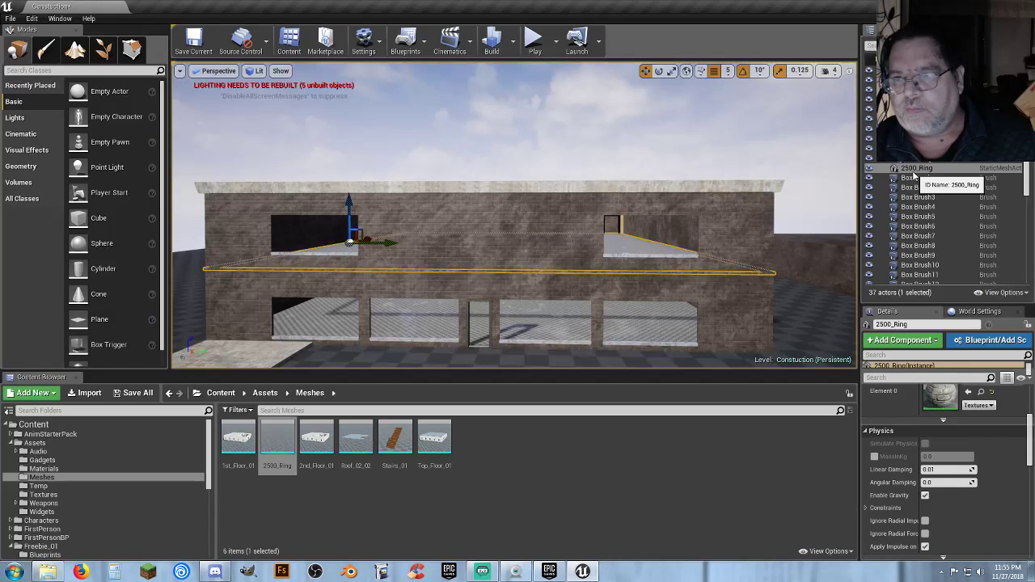
click(918, 170)
drag(922, 171, 928, 162)
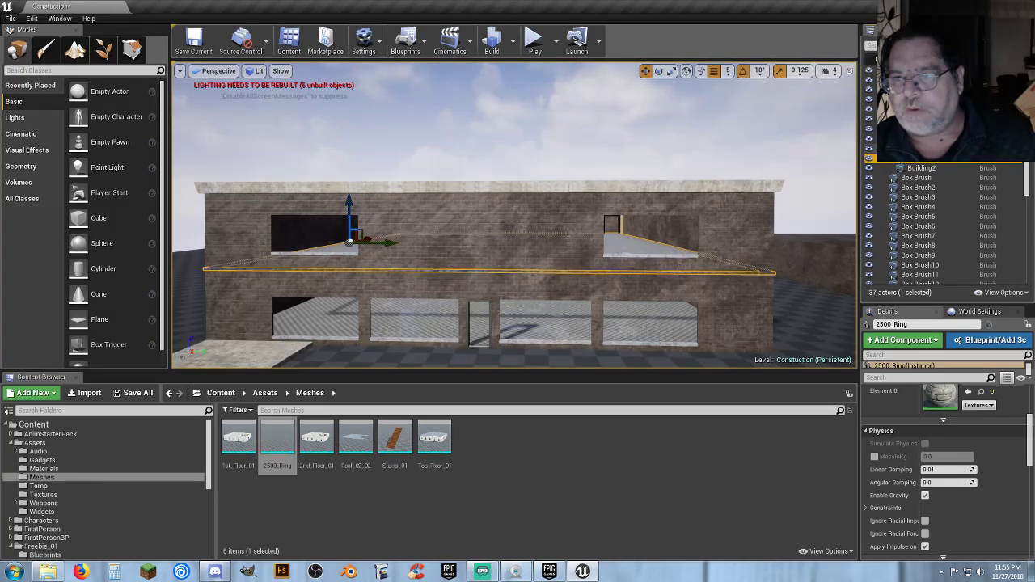
click(917, 164)
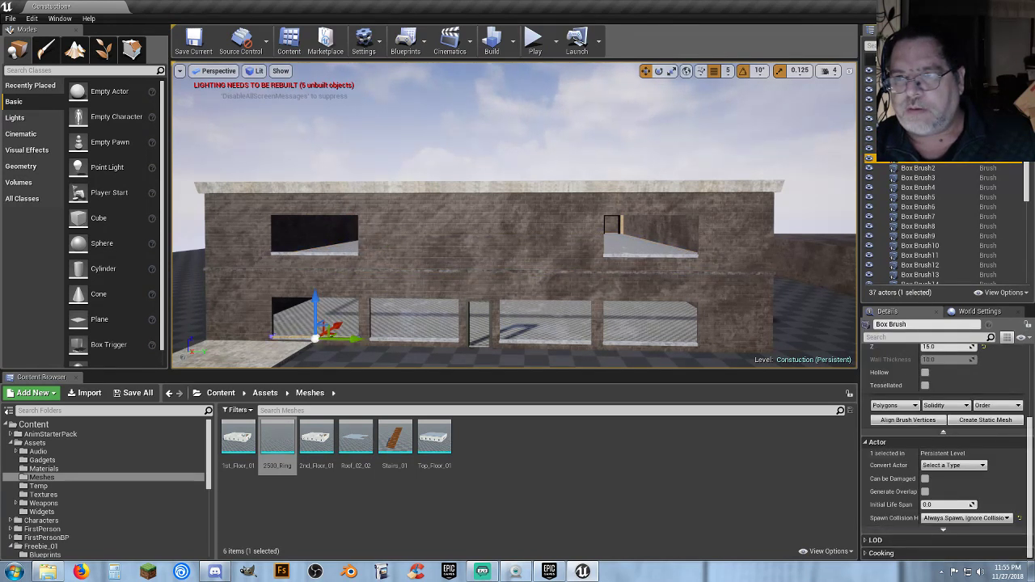
scroll(942, 218, down, 2)
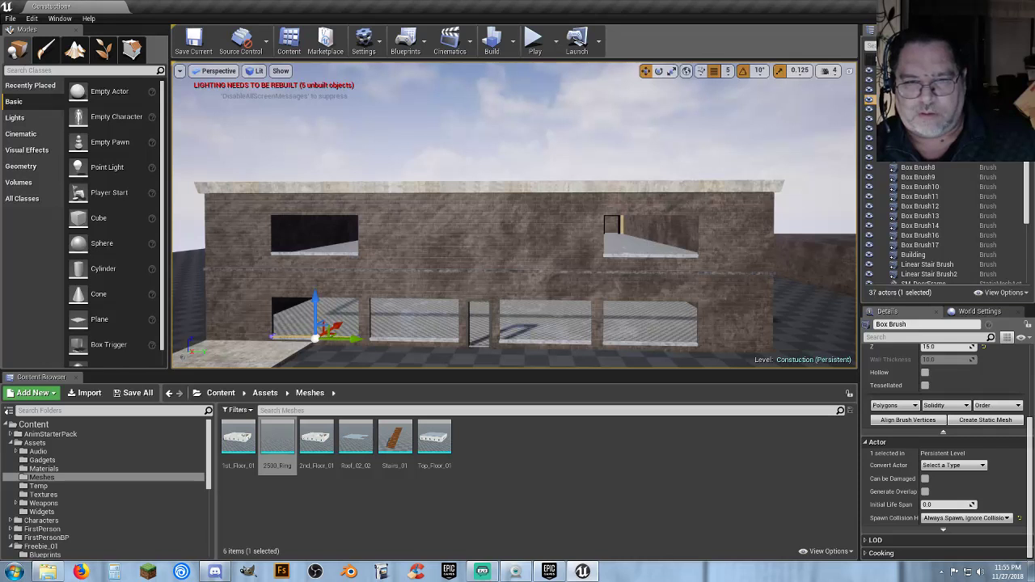
scroll(647, 246, up, 6)
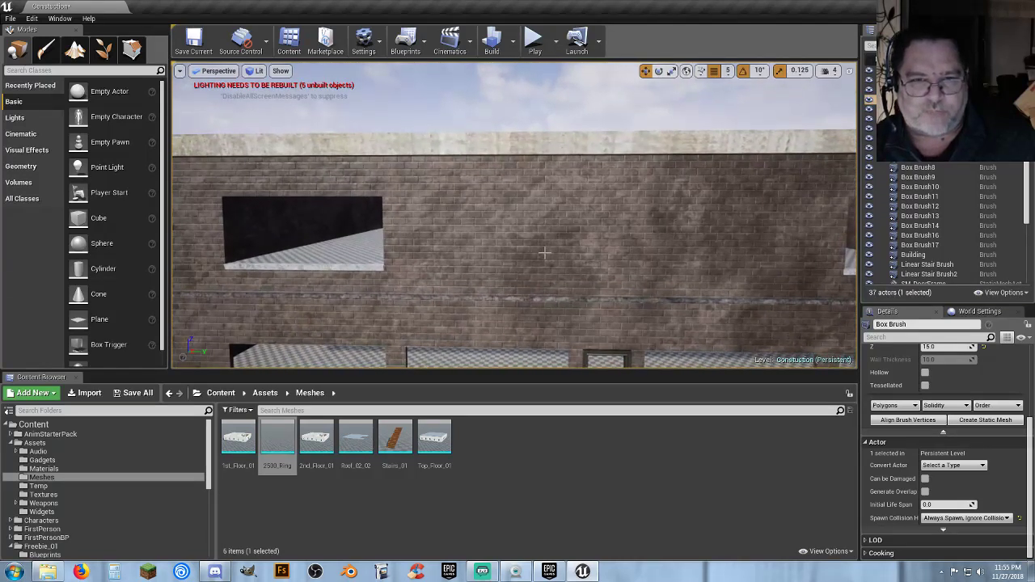
Pick the M_Wood_Pine material from the StarterContent/Materials folder.
scroll(65, 509, down, 5)
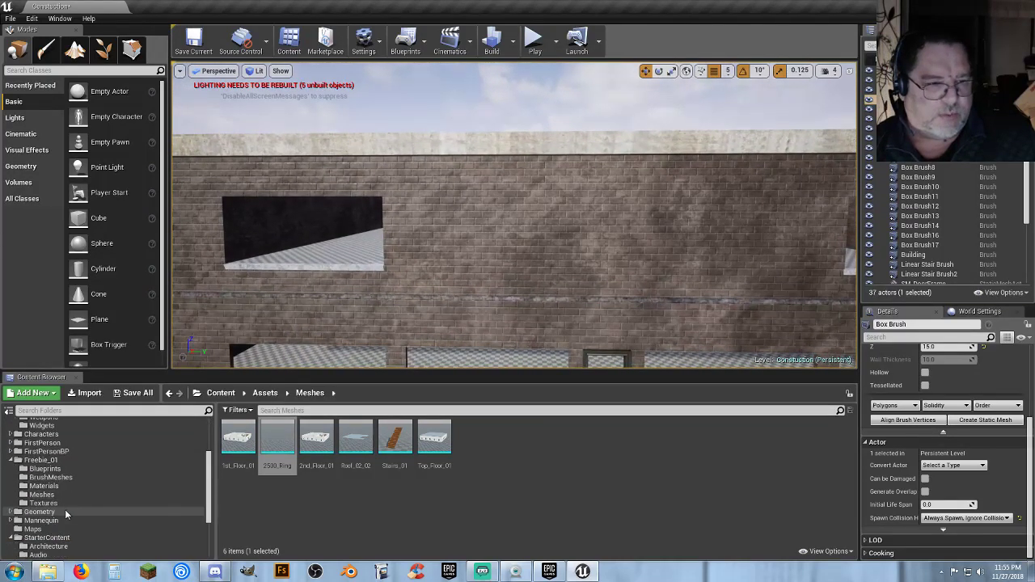
scroll(64, 510, down, 3)
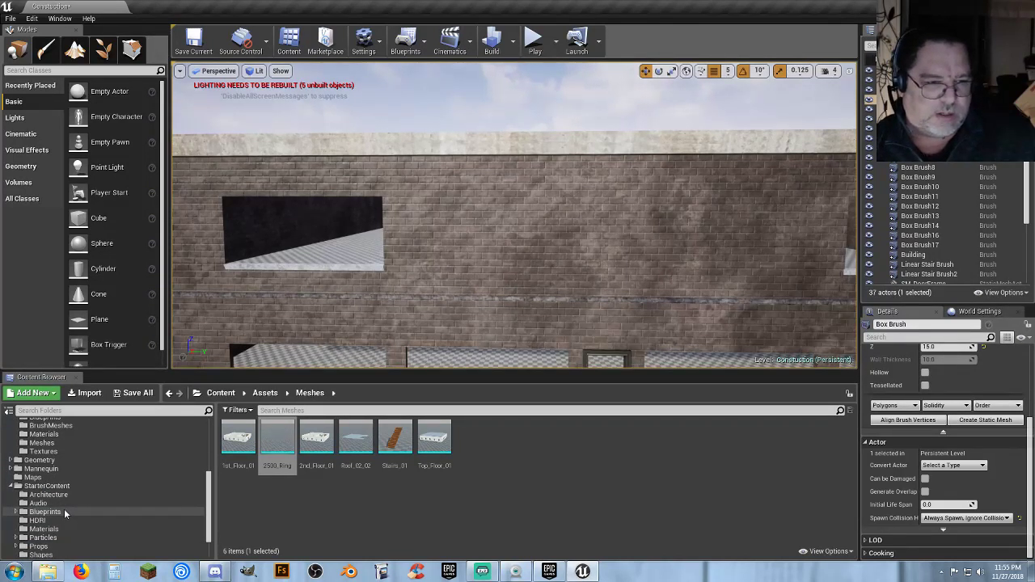
scroll(64, 511, down, 2)
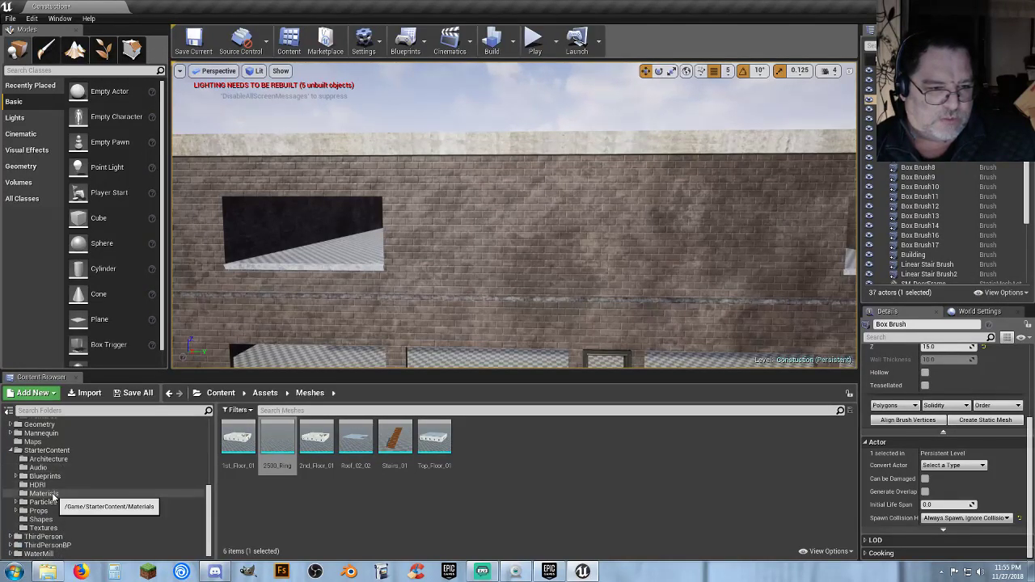
click(44, 493)
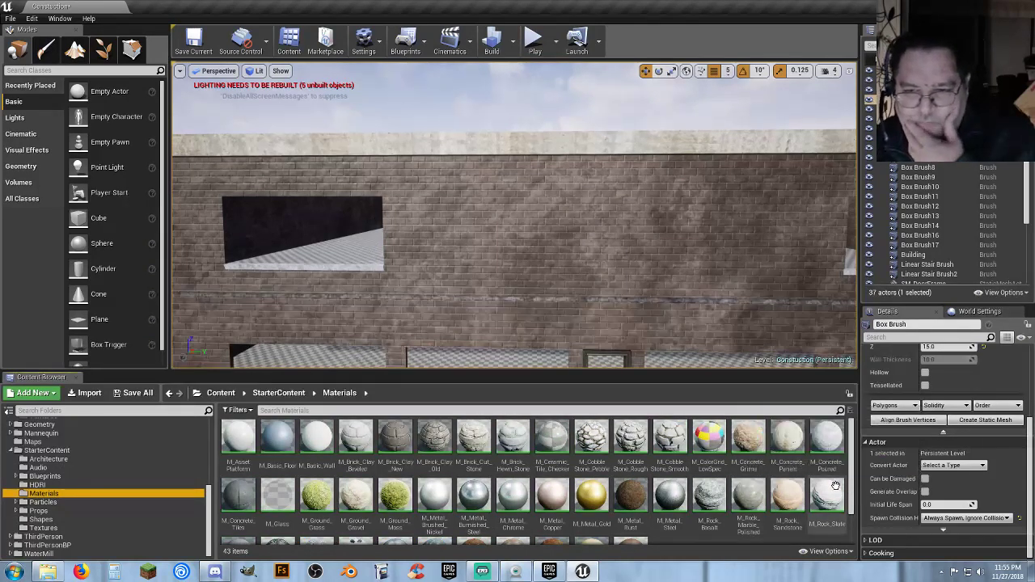
scroll(737, 495, down, 1)
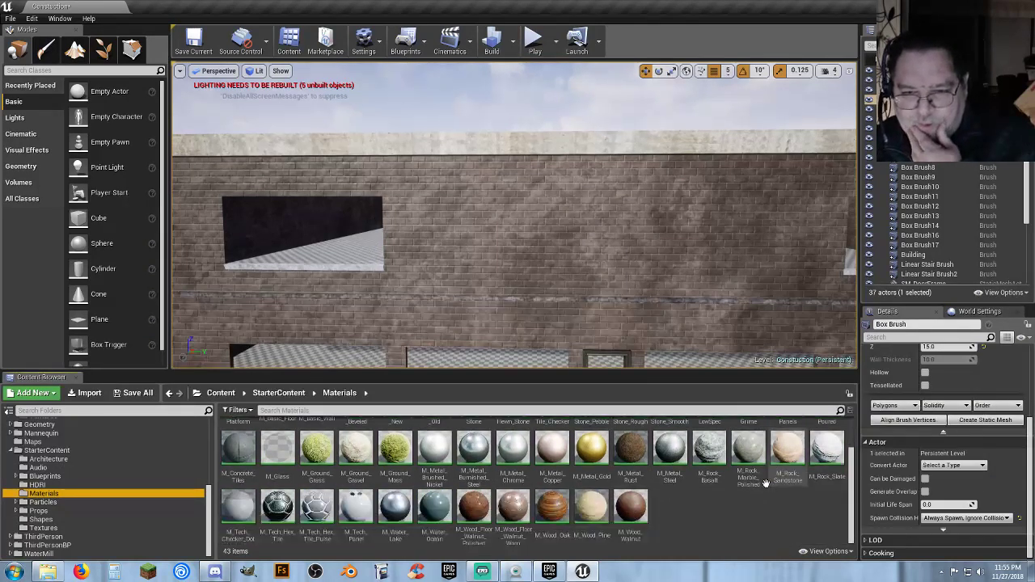
click(593, 502)
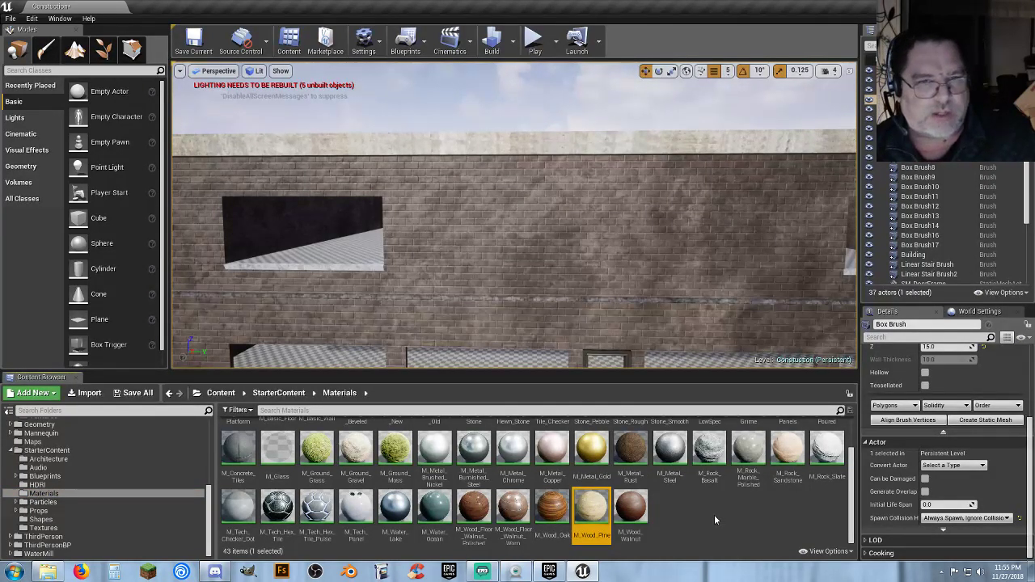
Place an additive box brush with the pine material on the ground in front of the building's entrance door.
click(33, 165)
right_drag(277, 148, 243, 235)
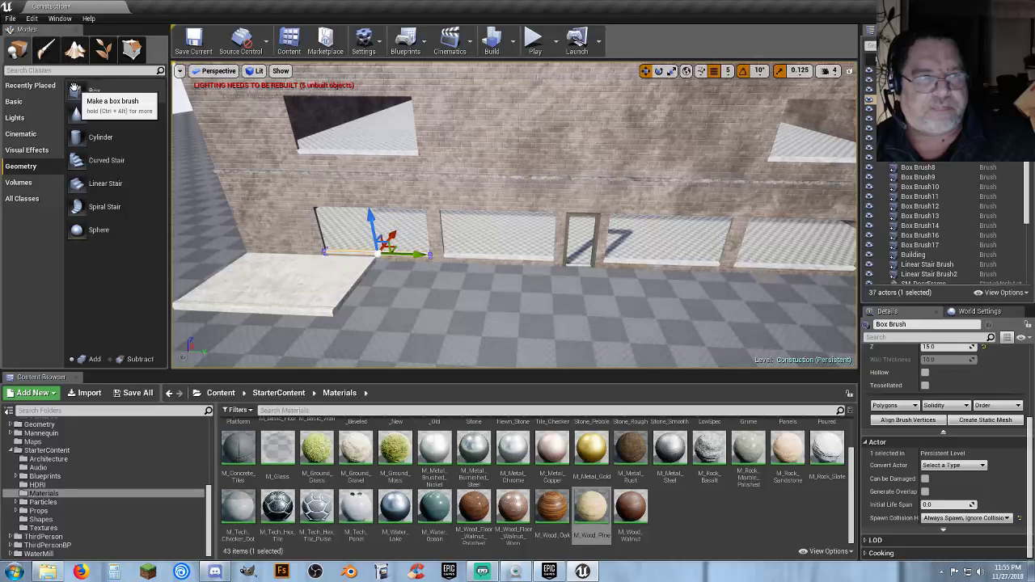
mouse_move(95, 91)
mouse_down()
mouse_move(198, 160)
mouse_move(584, 295)
mouse_up()
scroll(968, 407, up, 3)
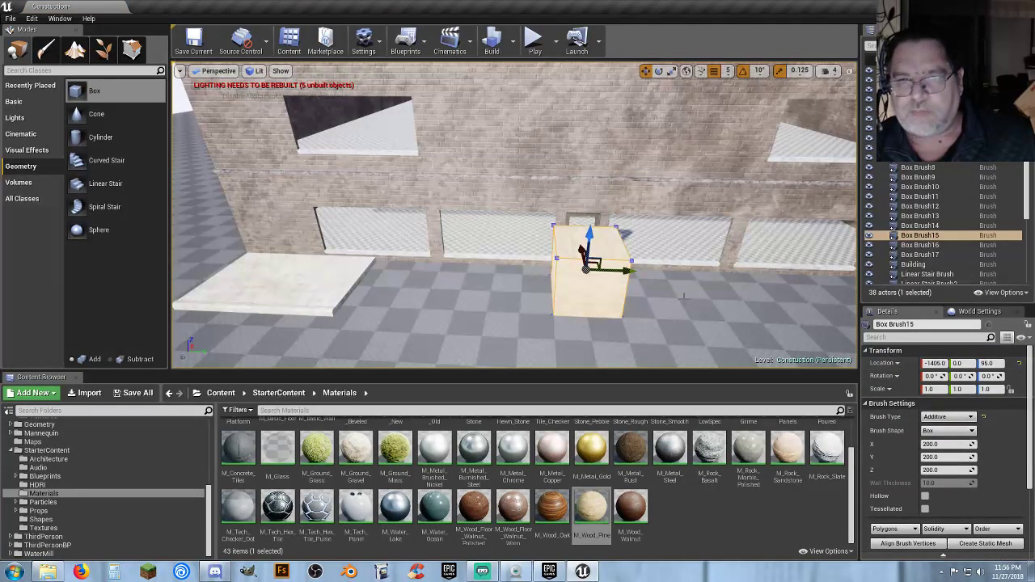
key(a)
right_drag(375, 119, 469, 119)
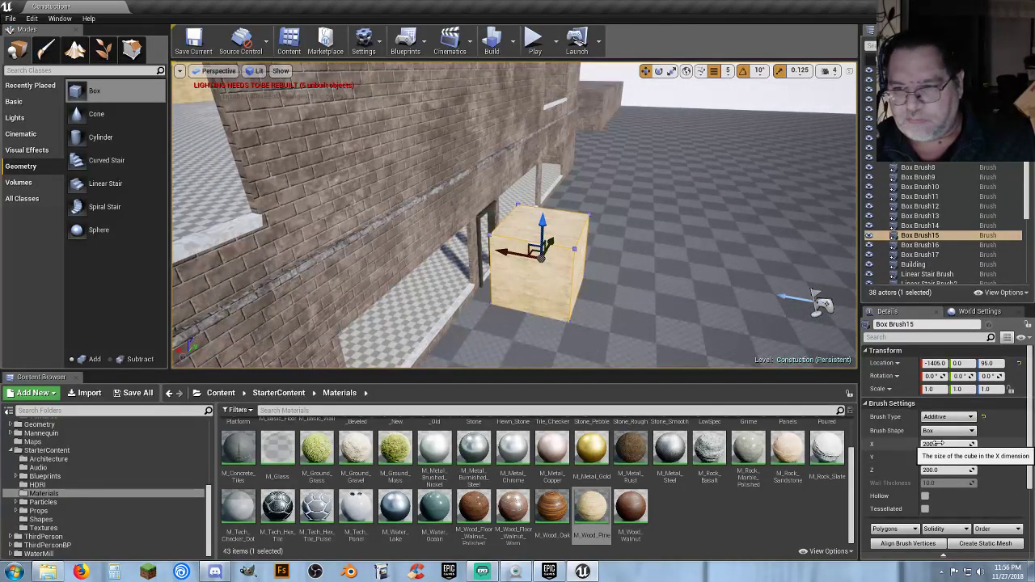
Set the pine box brush's X size to 10.
click(939, 444)
text(10)
key(Tab)
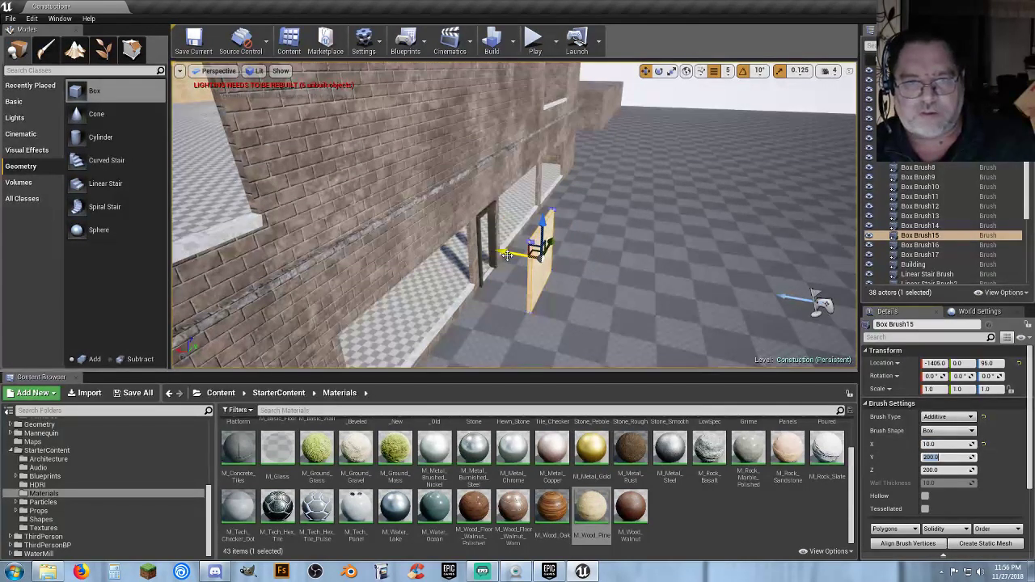
Raise the pine panel and move it against the upper front wall, at about X -1270 and Z 560.
drag(508, 252, 514, 251)
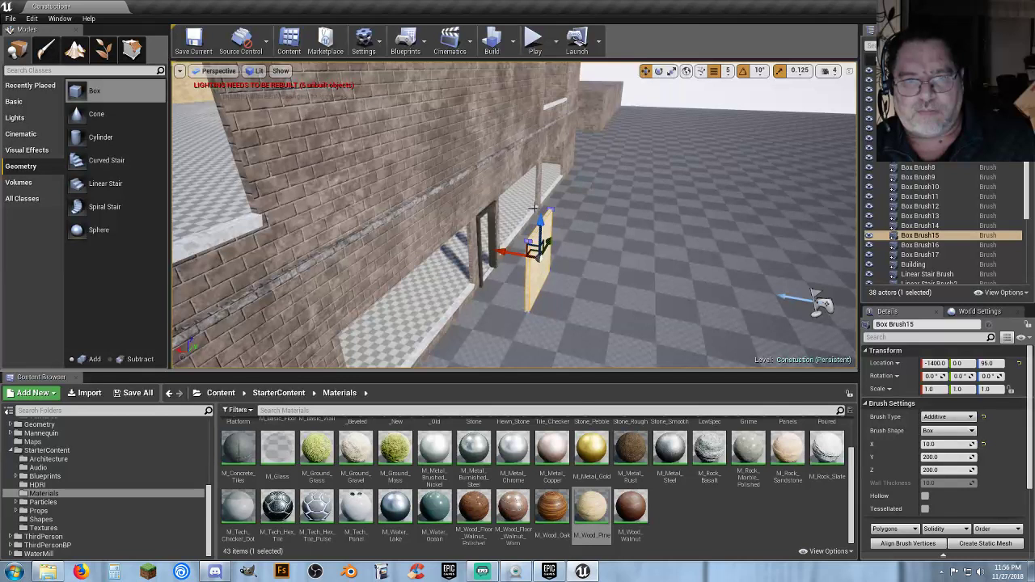
key(ctrl+z)
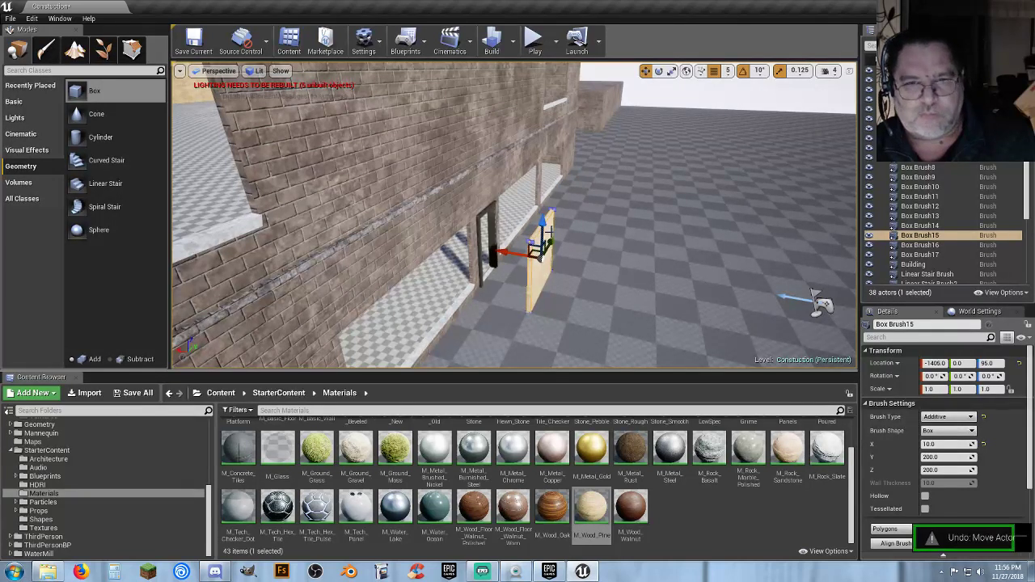
drag(540, 222, 538, 66)
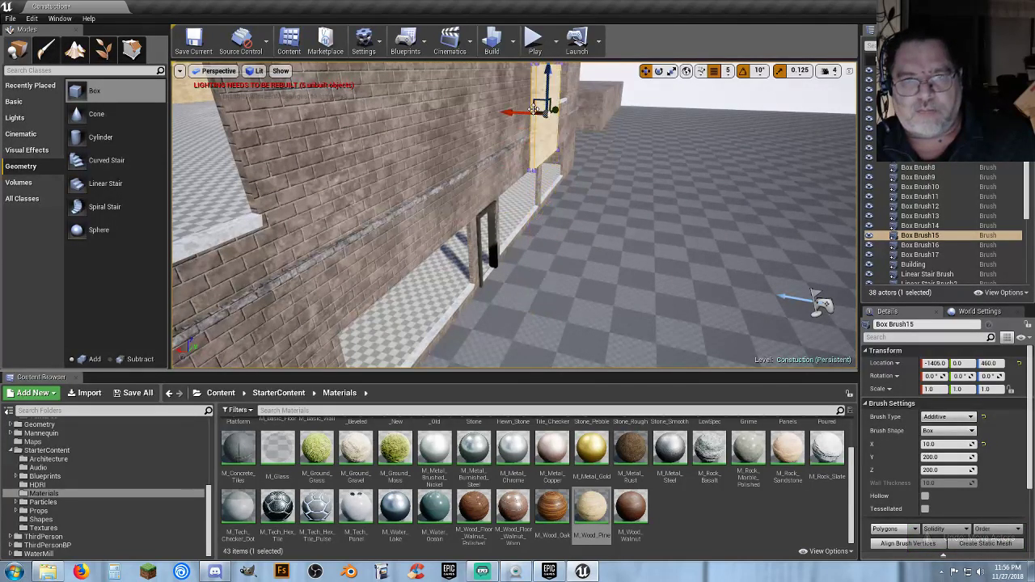
mouse_move(554, 256)
right_down()
mouse_move(541, 166)
mouse_move(525, 157)
right_up()
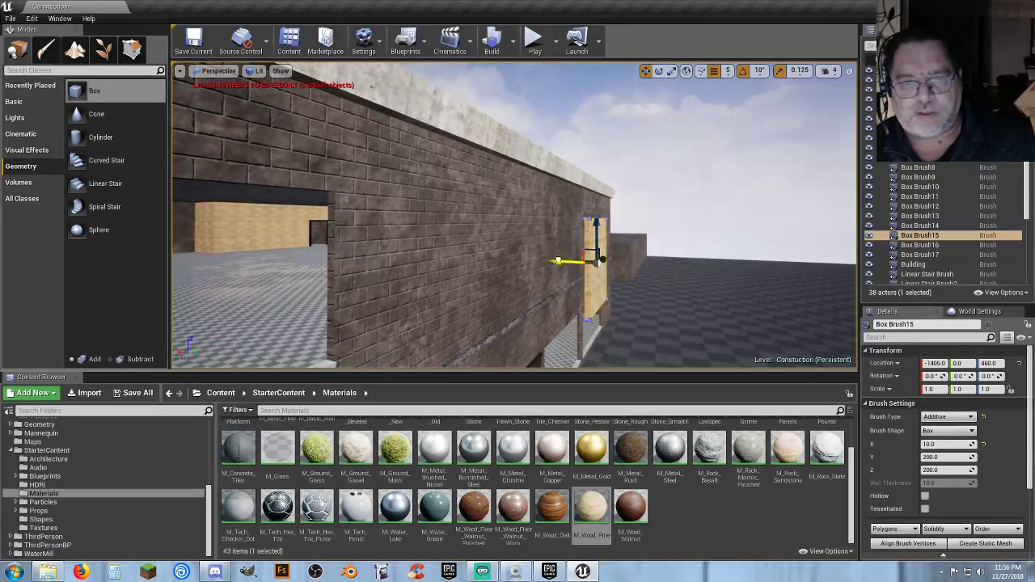
drag(558, 260, 505, 257)
drag(539, 221, 538, 180)
key(d)
right_drag(575, 243, 421, 246)
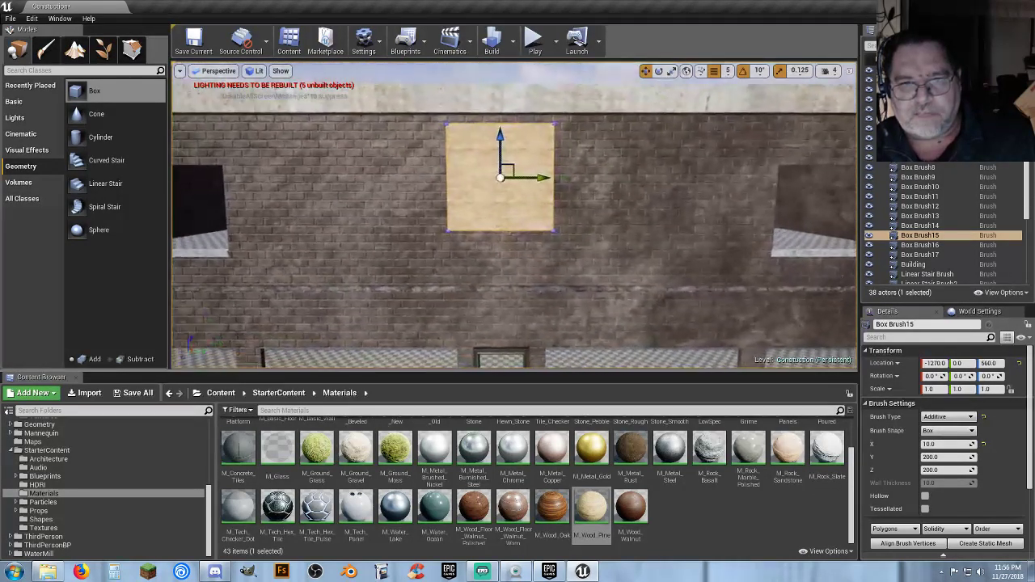
Set the pine panel's Z size to 300 and lower it to a Z location of 515.
click(943, 470)
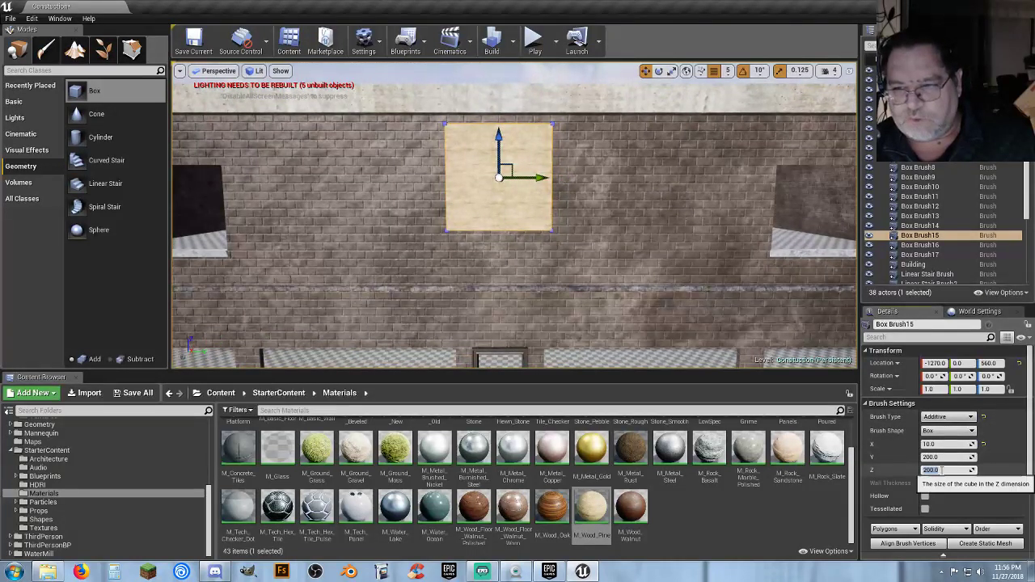
text(300)
key(Return)
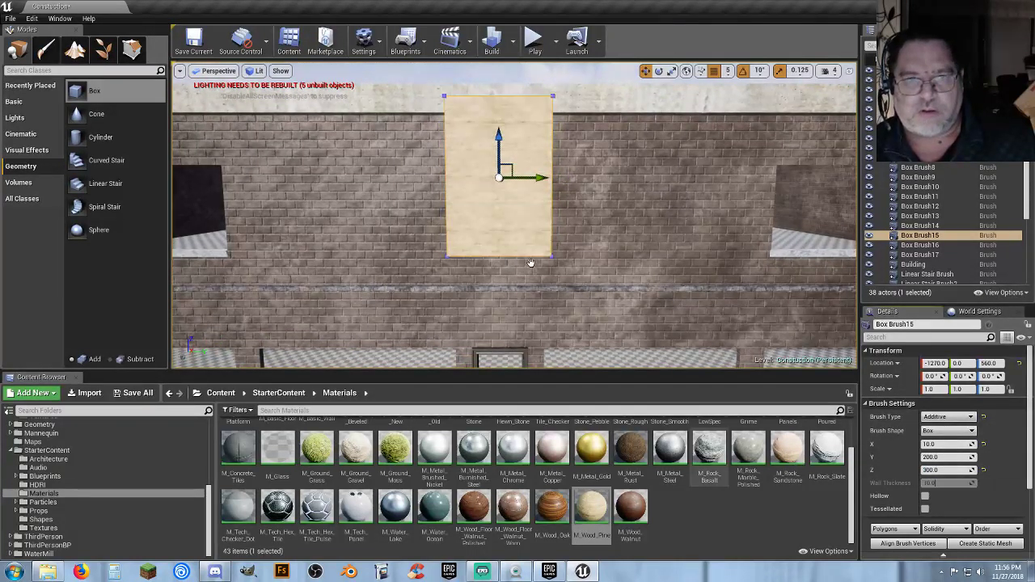
drag(499, 139, 498, 167)
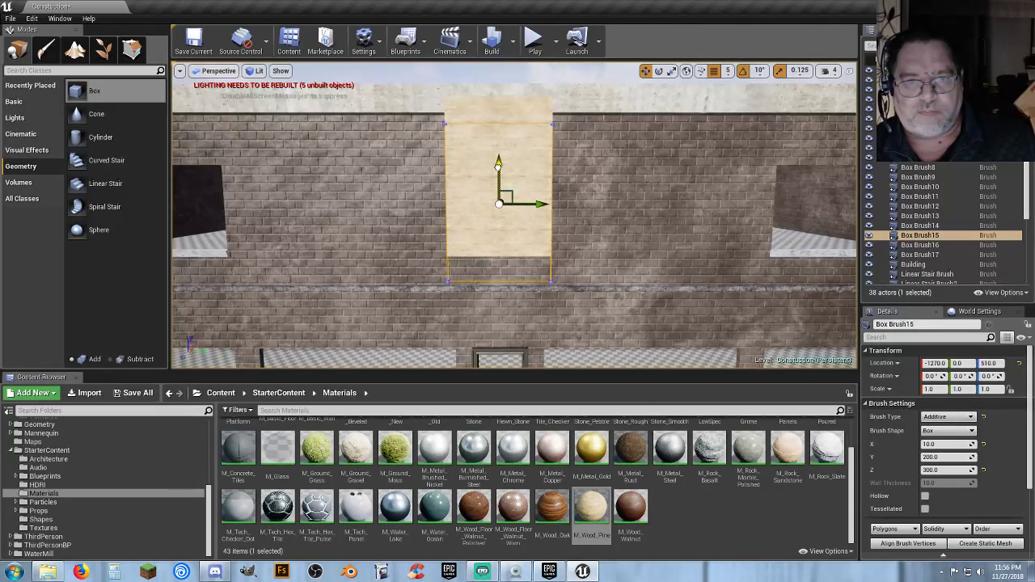
drag(499, 165, 496, 164)
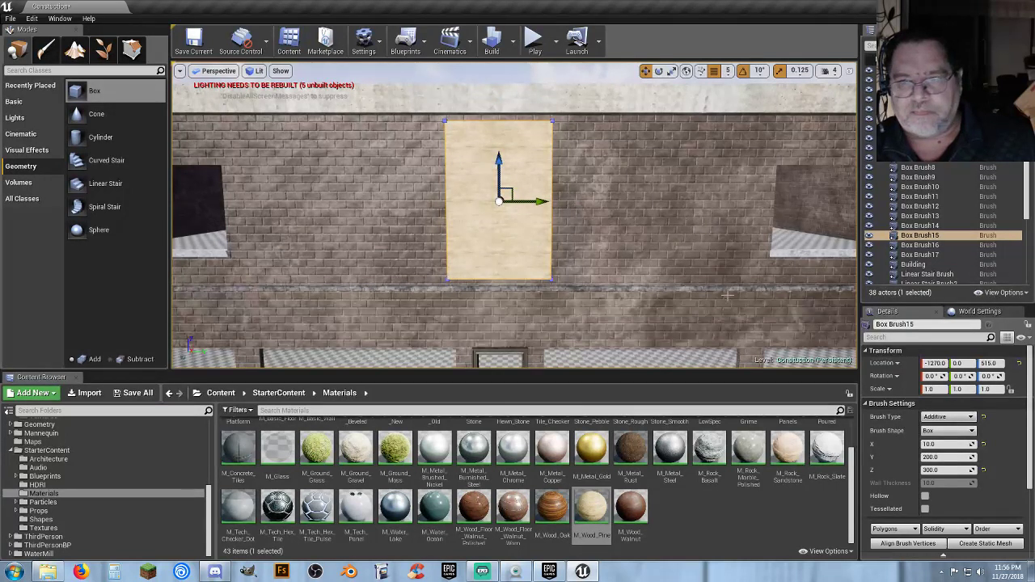
Widen the pine panel above the entrance by setting its Y size to 800.
click(940, 470)
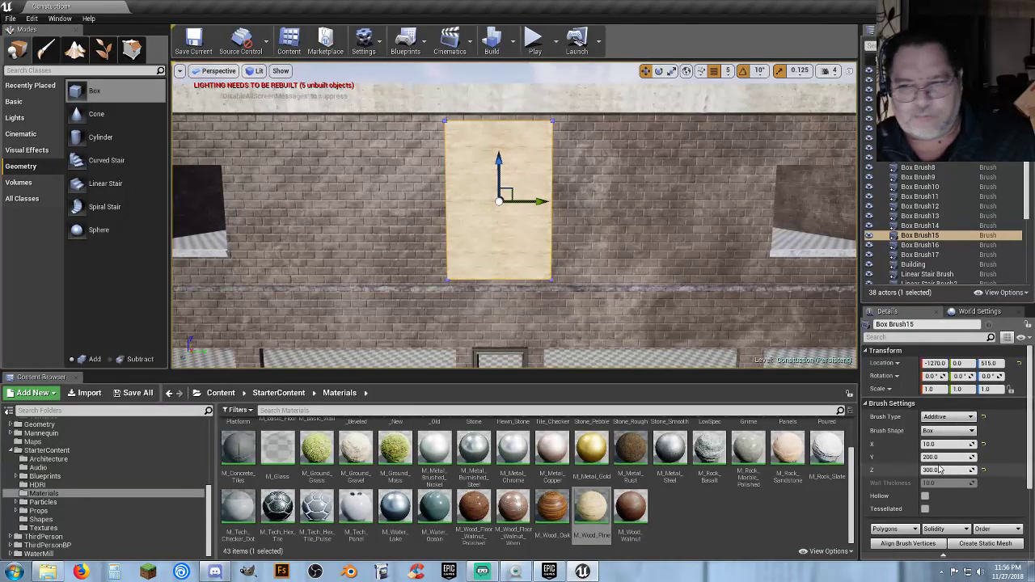
click(945, 458)
text(8)
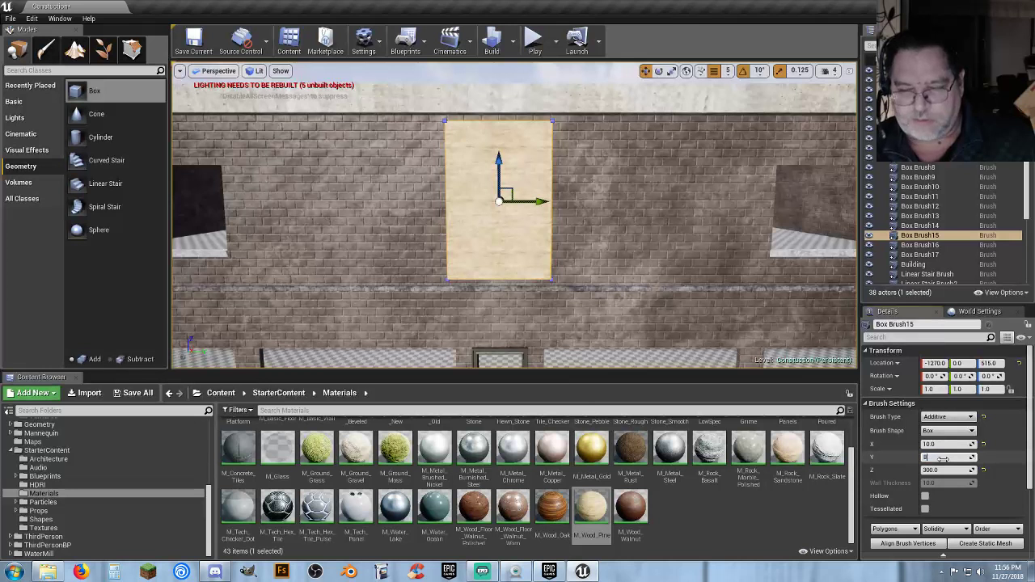
text(00)
key(Tab)
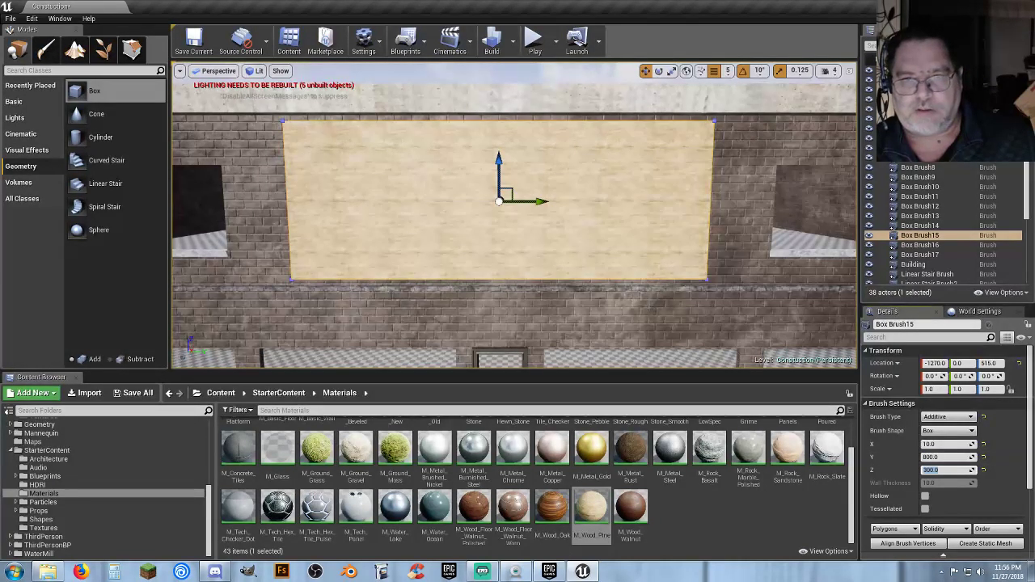
right_drag(653, 309, 558, 311)
key(s)
key(s)
key(d)
key(d)
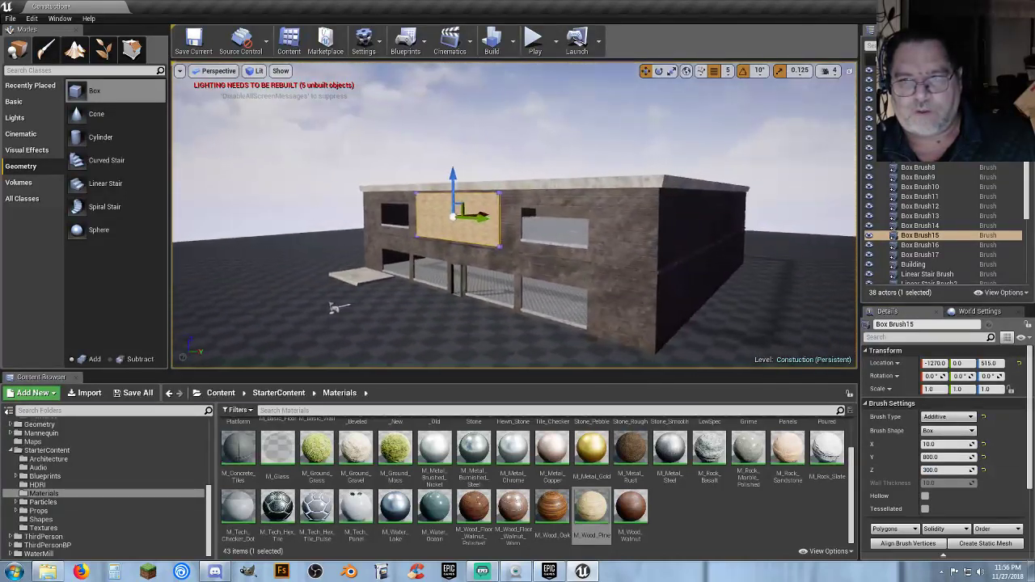
click(920, 100)
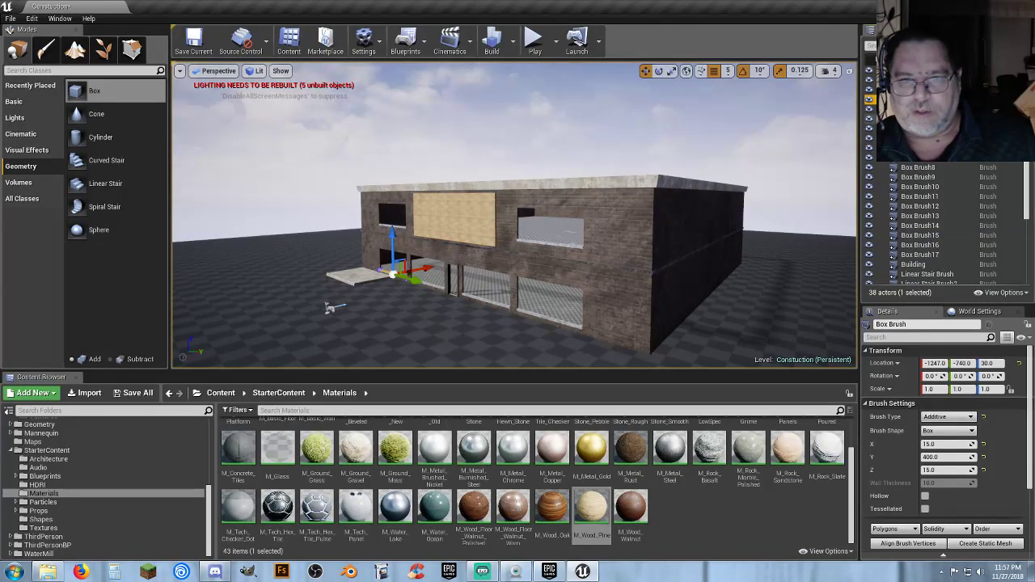
scroll(943, 203, down, 2)
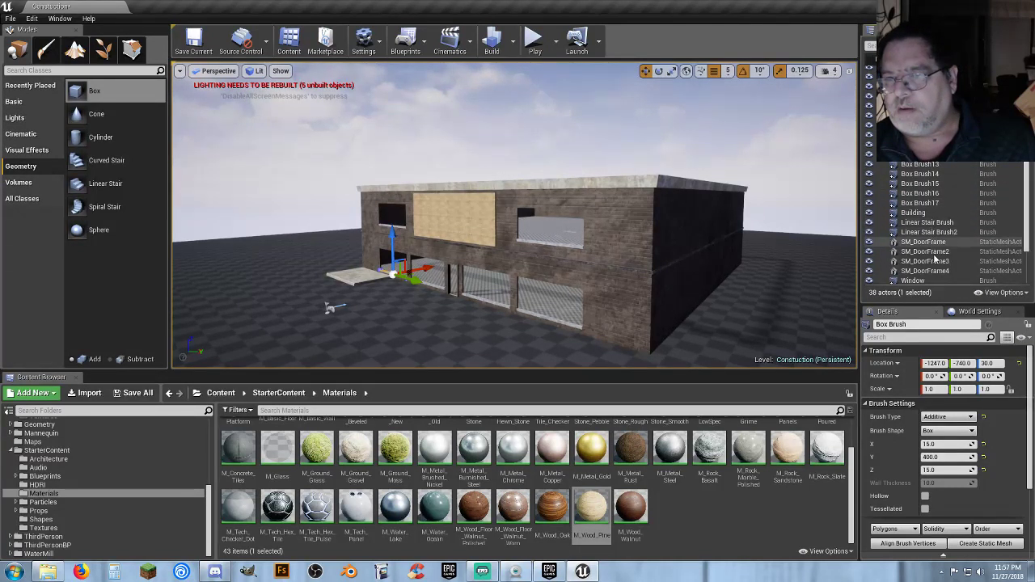
scroll(934, 271, down, 2)
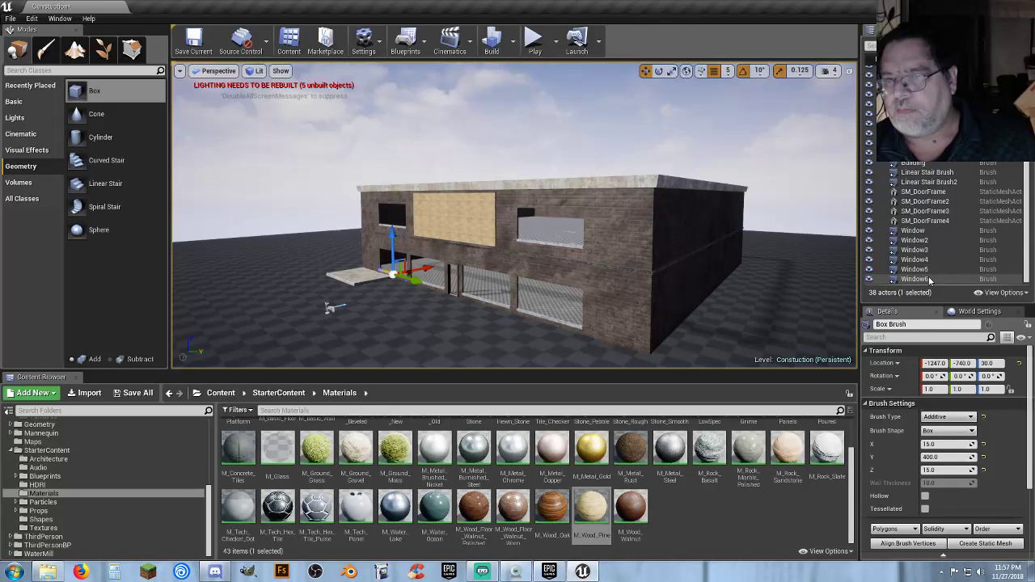
shift+click(934, 270)
scroll(933, 242, up, 4)
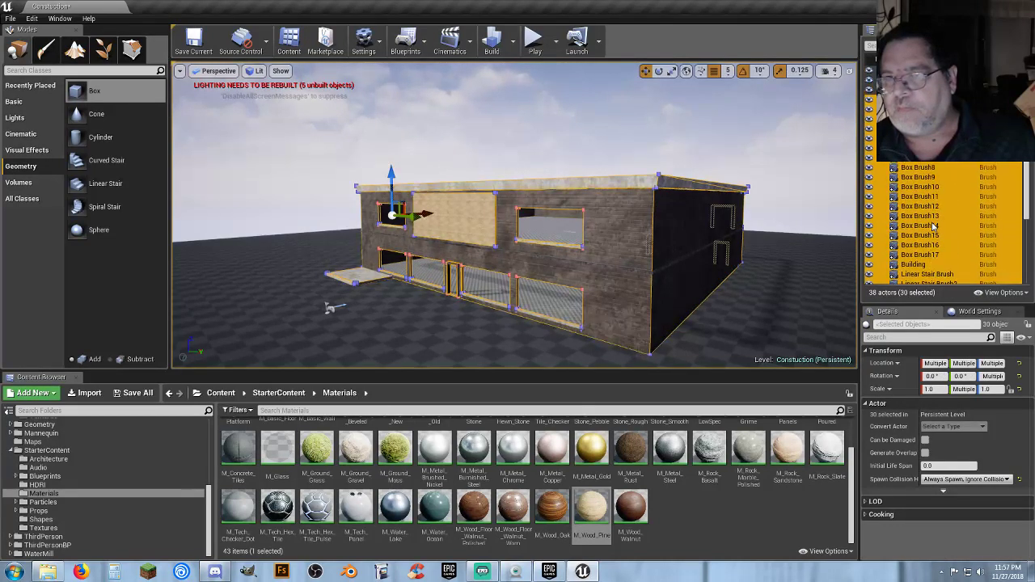
Delete the flat slab brush lying on the ground at the building's front corner.
right_drag(844, 217, 801, 218)
right_drag(521, 275, 519, 276)
click(374, 287)
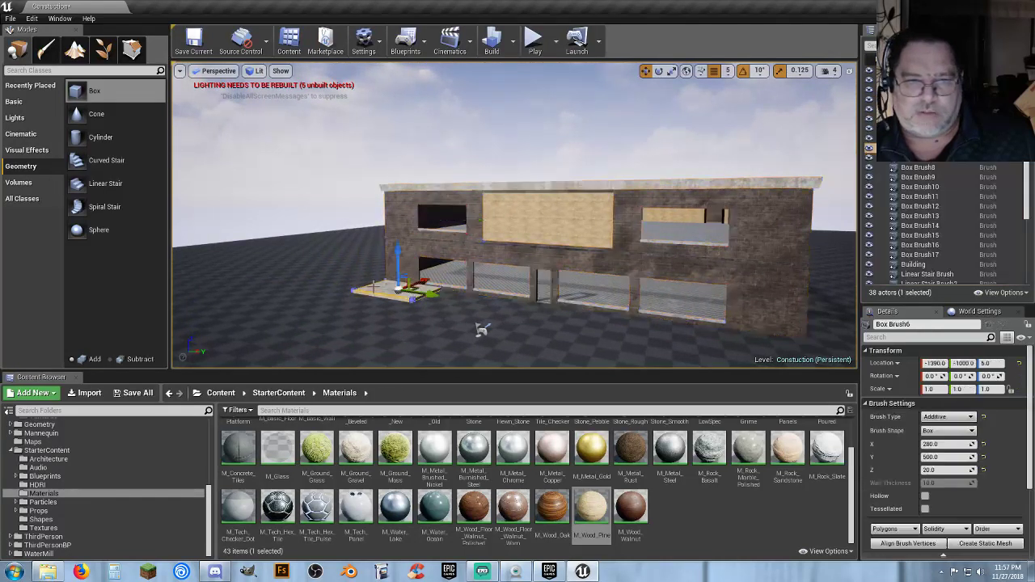
key(Delete)
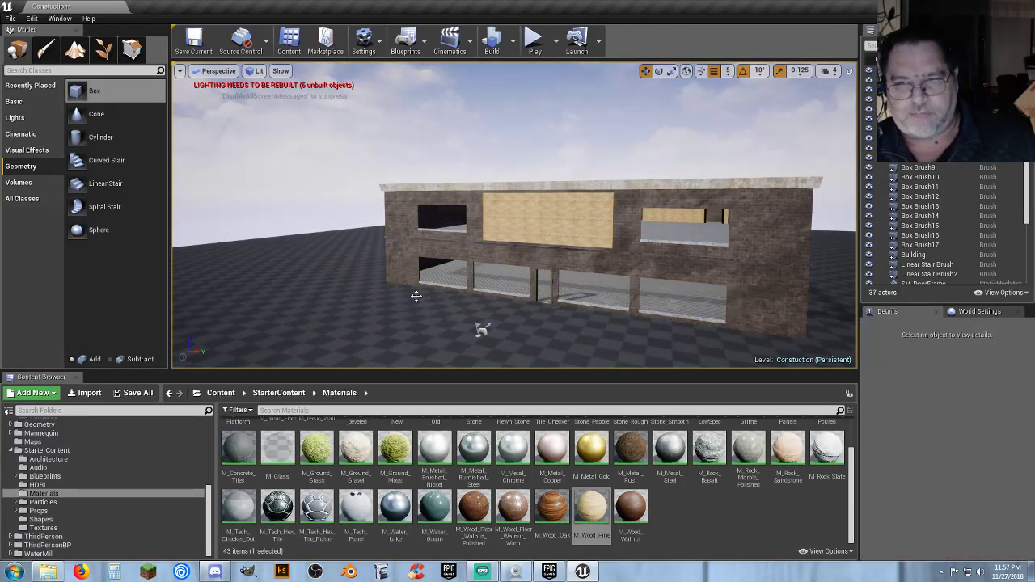
Select all of the building's actors in the outliner, from Box Brush through Window6.
click(940, 99)
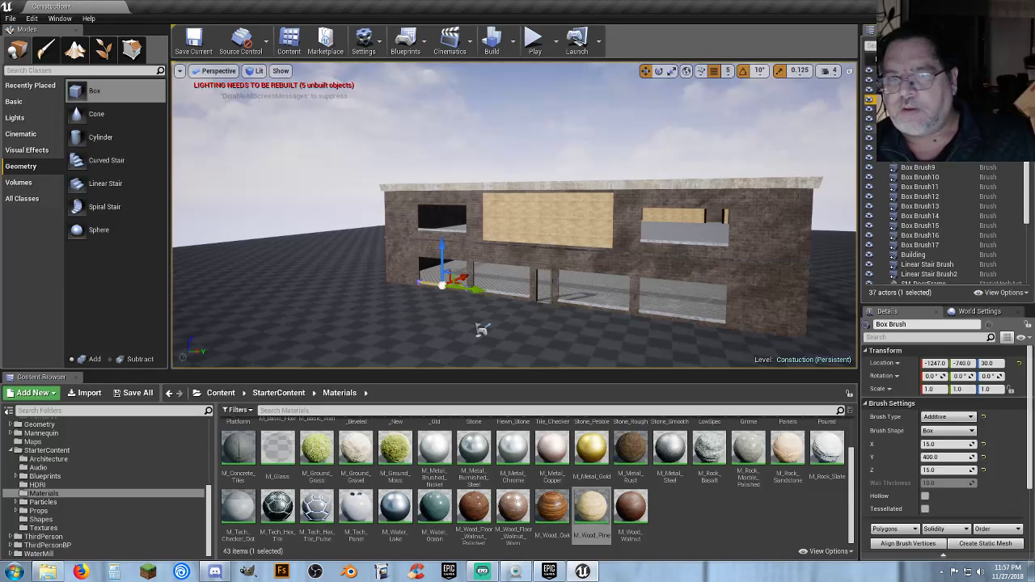
scroll(941, 201, down, 3)
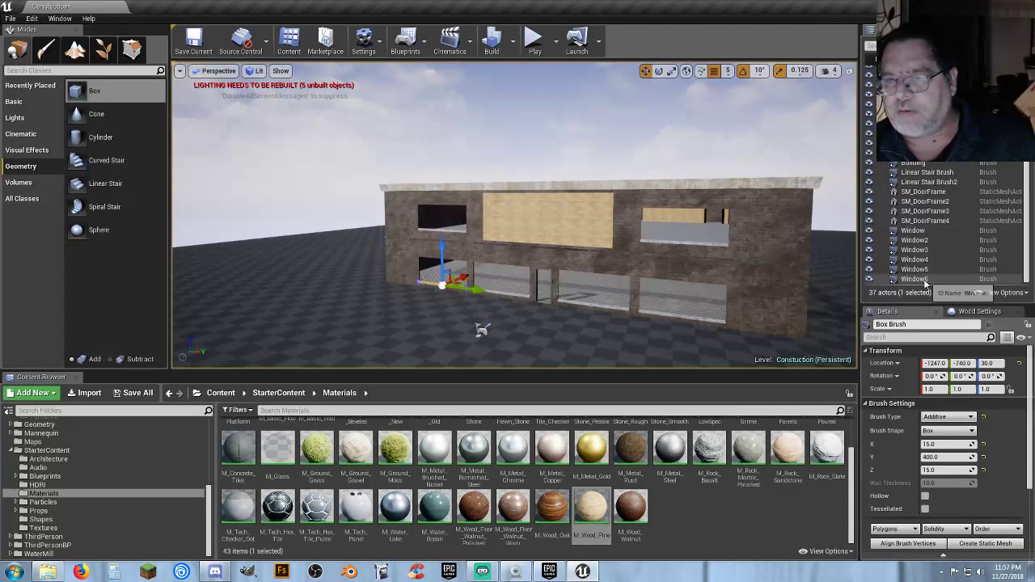
shift+click(923, 279)
Examine the selected building parts from the front, above and the side.
right_drag(672, 255, 577, 234)
right_drag(696, 337, 748, 335)
key(f)
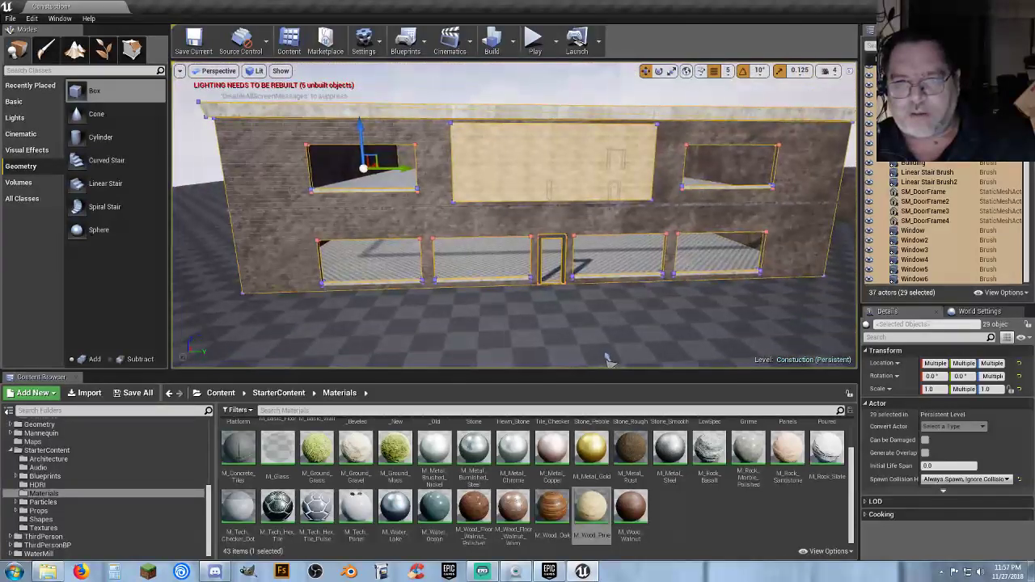
right_drag(605, 359, 570, 344)
key(d)
right_drag(680, 360, 661, 395)
key(w)
key(w)
key(s)
key(f)
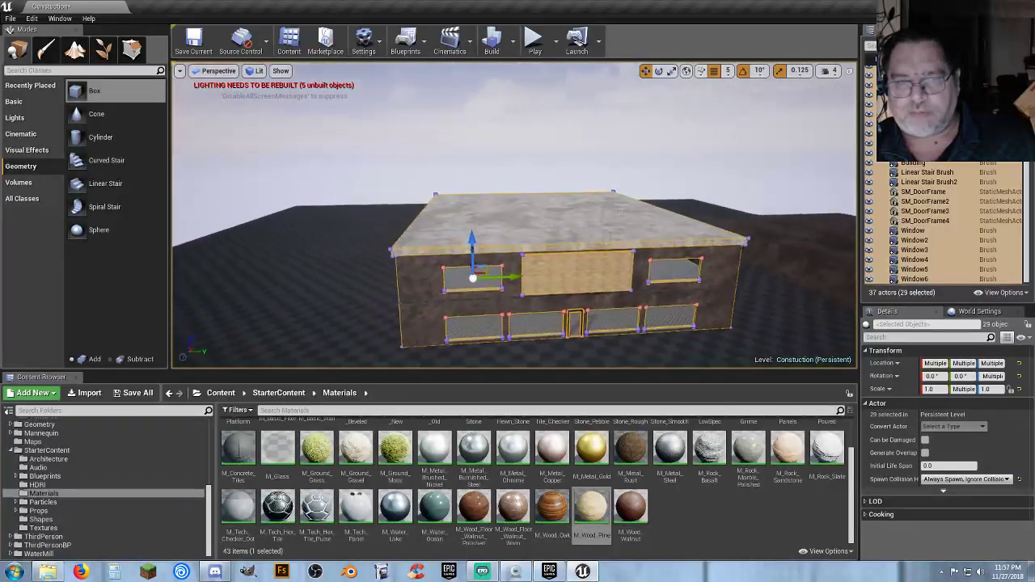
right_drag(627, 362, 741, 329)
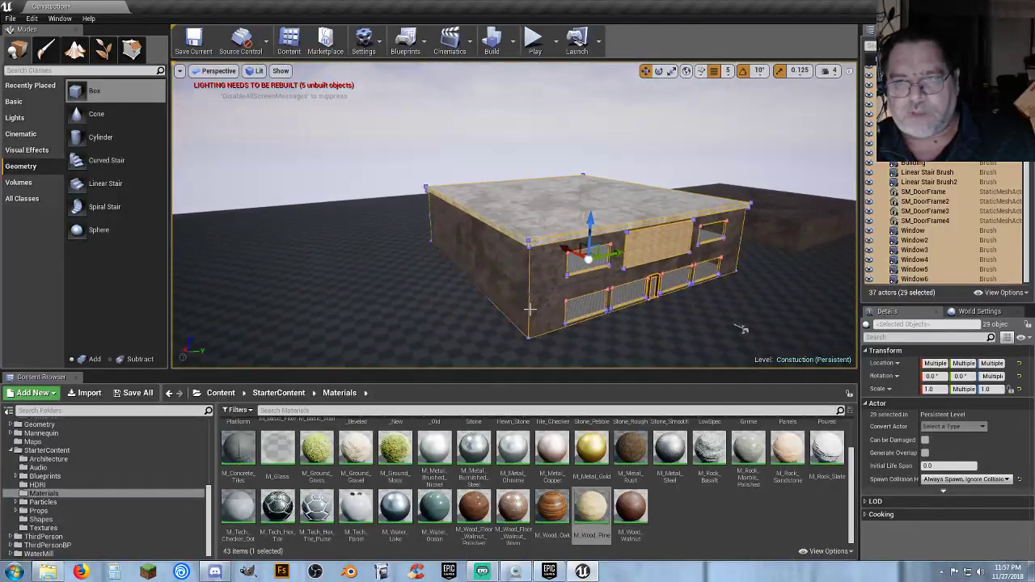
Remove the four SM_DoorFrame actors from the selection, leaving only the building's brushes selected.
ctrl+click(947, 224)
ctrl+click(945, 212)
ctrl+click(943, 201)
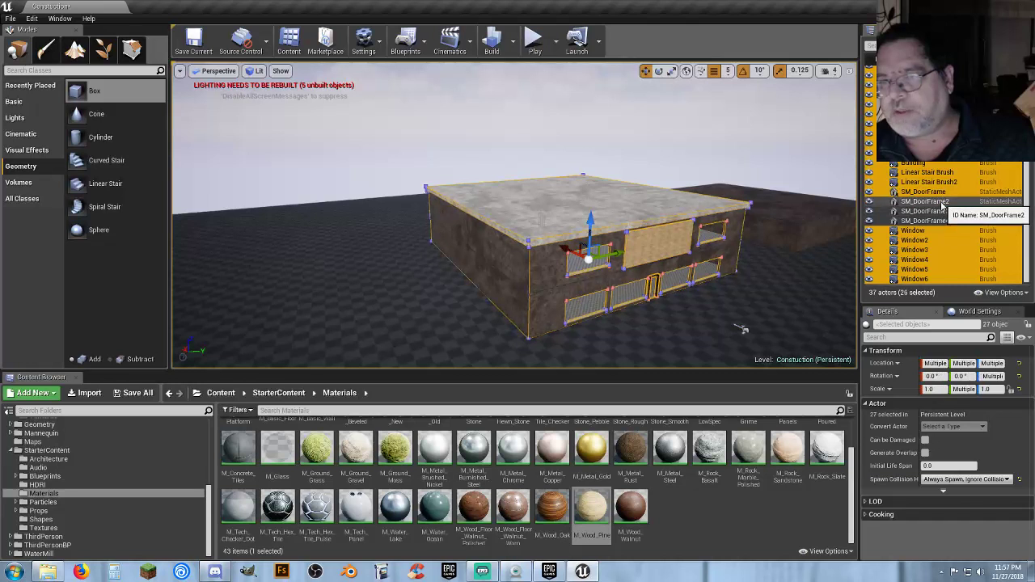
ctrl+click(943, 194)
scroll(953, 225, up, 3)
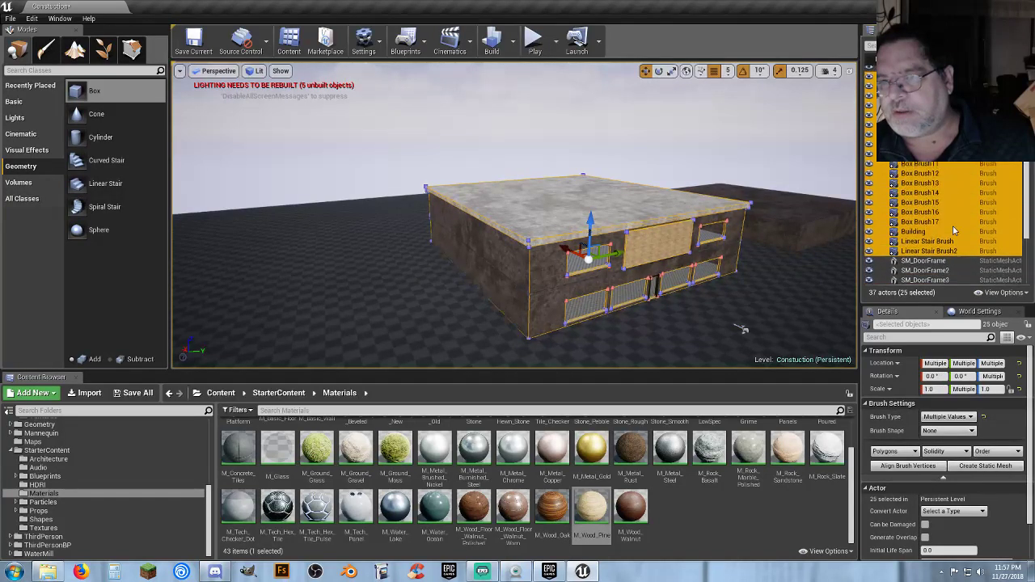
scroll(954, 231, down, 3)
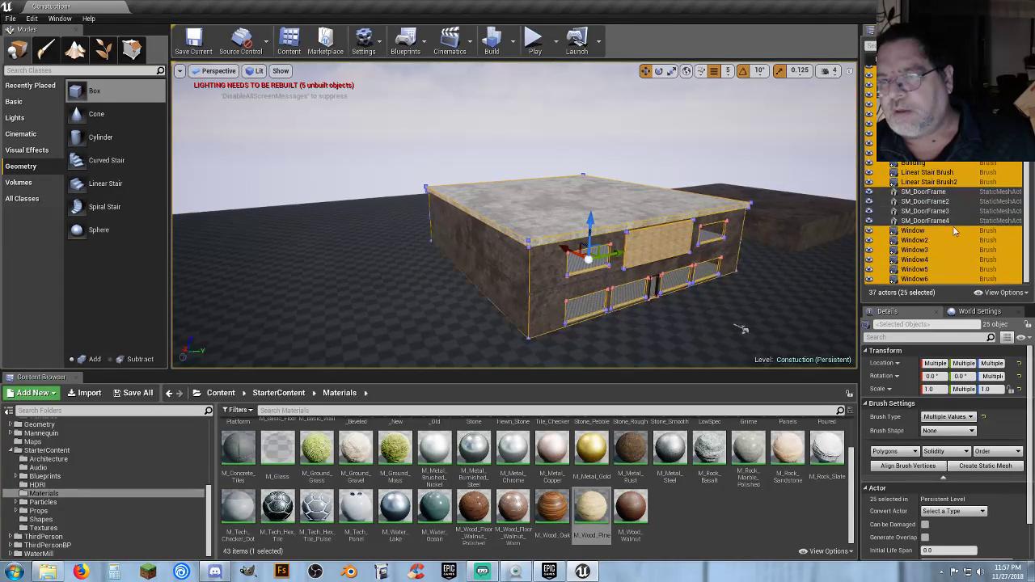
key(w)
right_drag(754, 206, 728, 207)
key(s)
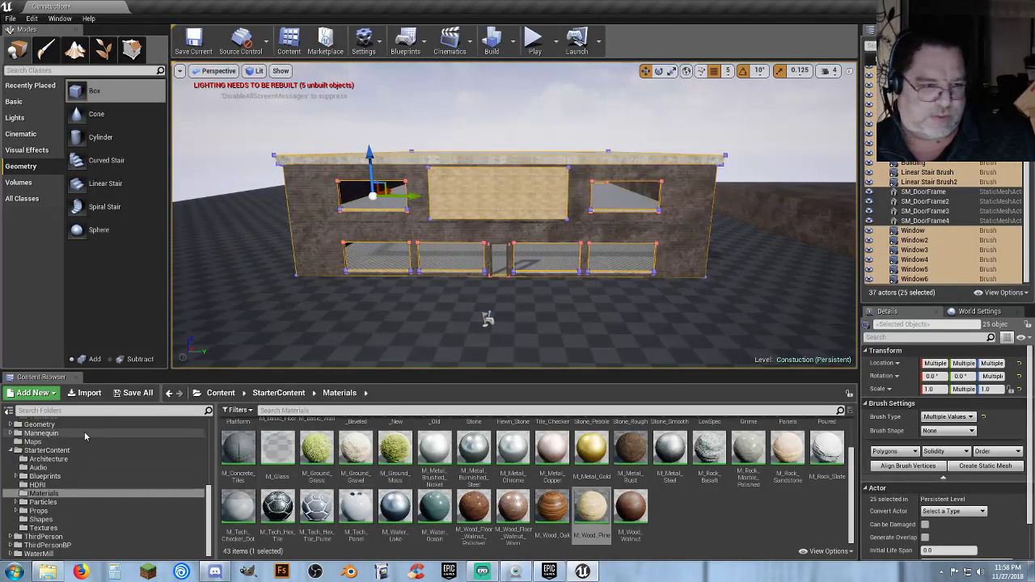
Open the Assets/Meshes folder in the Content Browser.
scroll(28, 451, up, 2)
scroll(26, 451, up, 5)
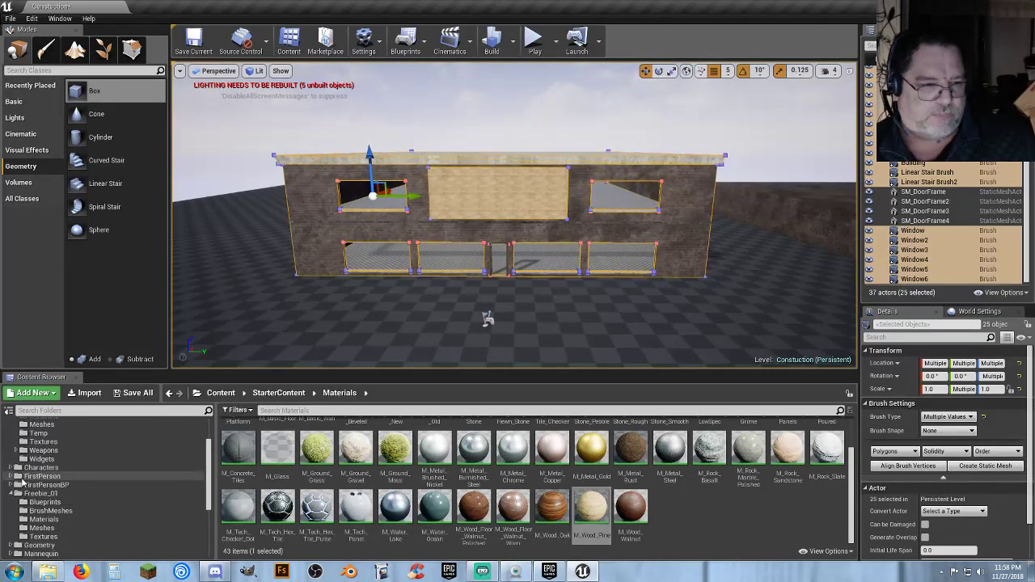
click(40, 476)
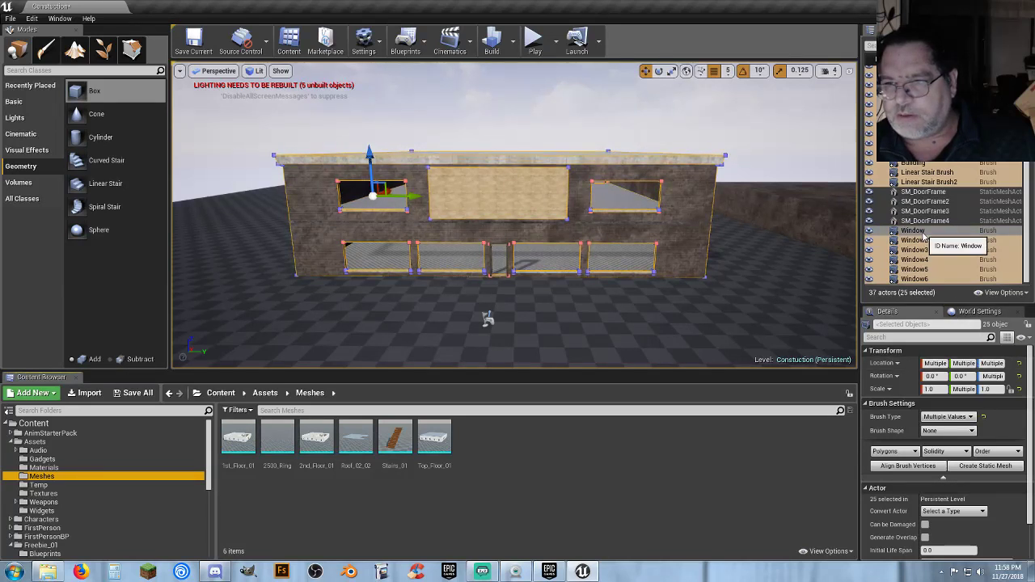
Create a static mesh named 2s_Store_01 from the selected building brushes in the Assets/Meshes folder.
click(980, 470)
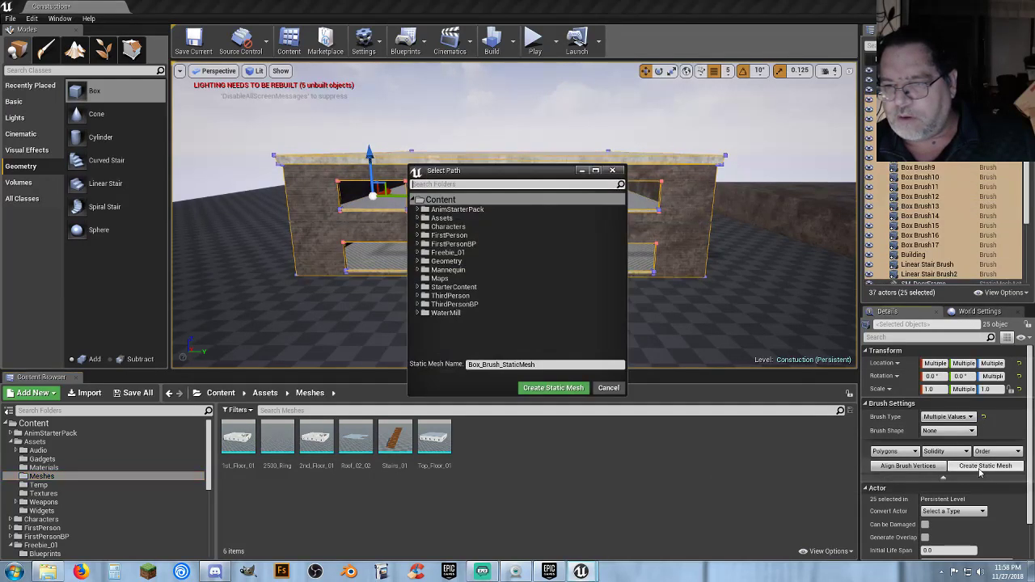
click(417, 218)
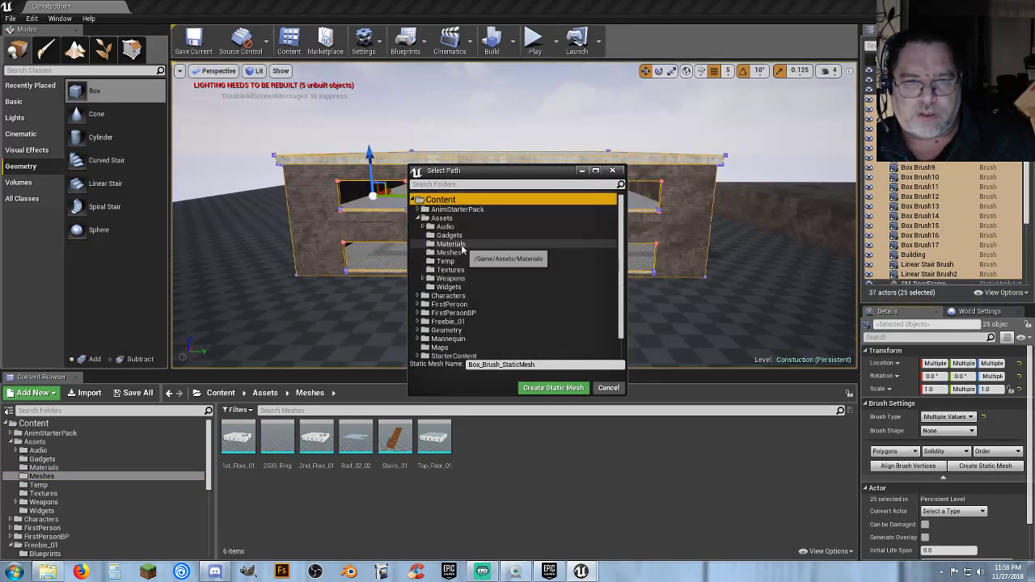
click(449, 252)
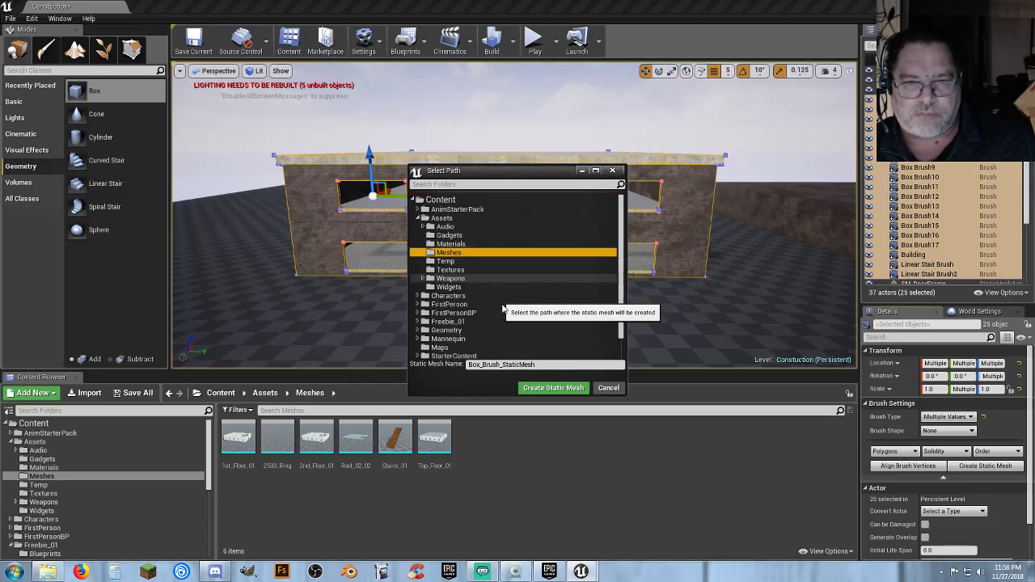
click(491, 365)
drag(487, 365, 462, 366)
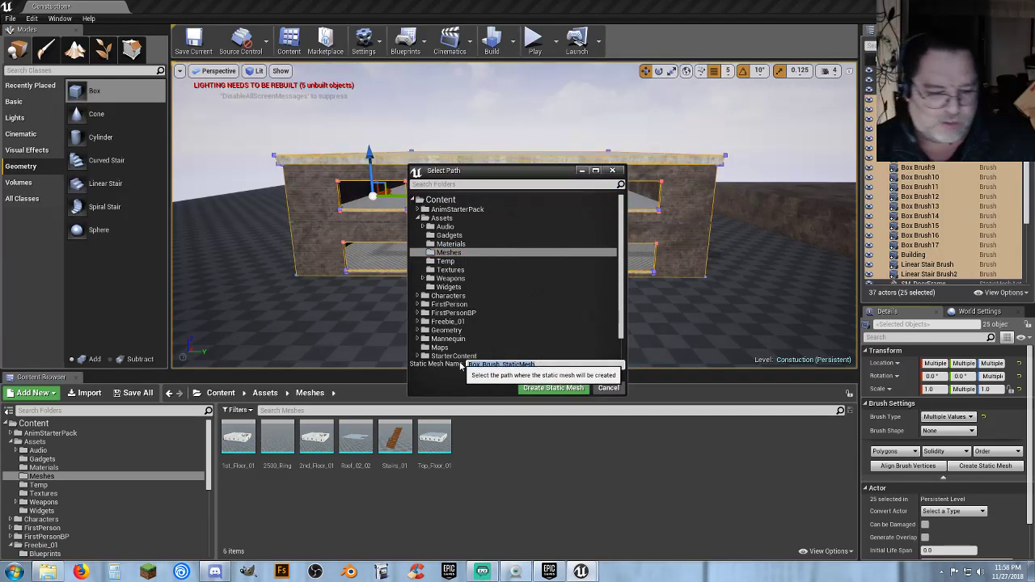
text(2)
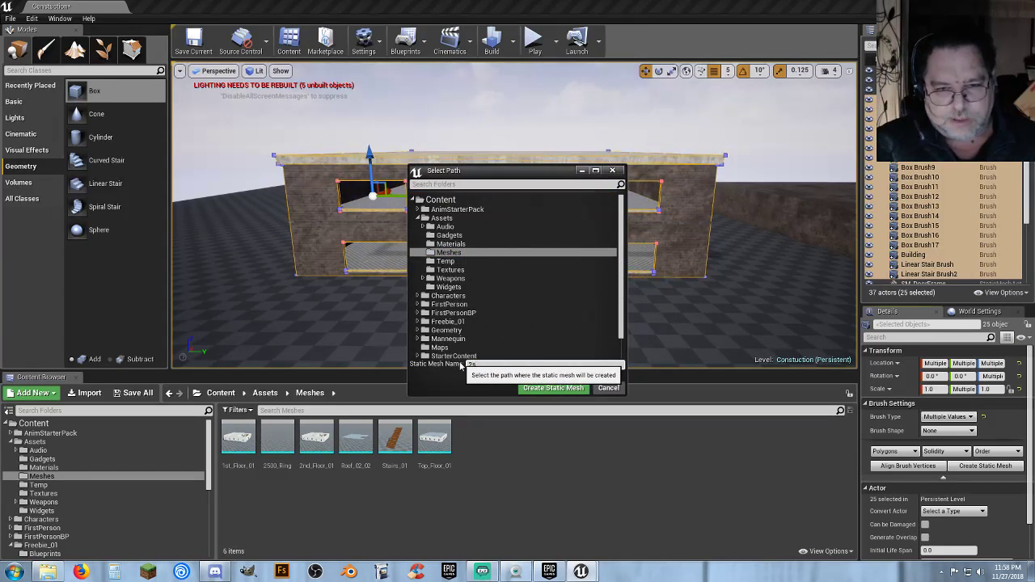
text(s_Store_0)
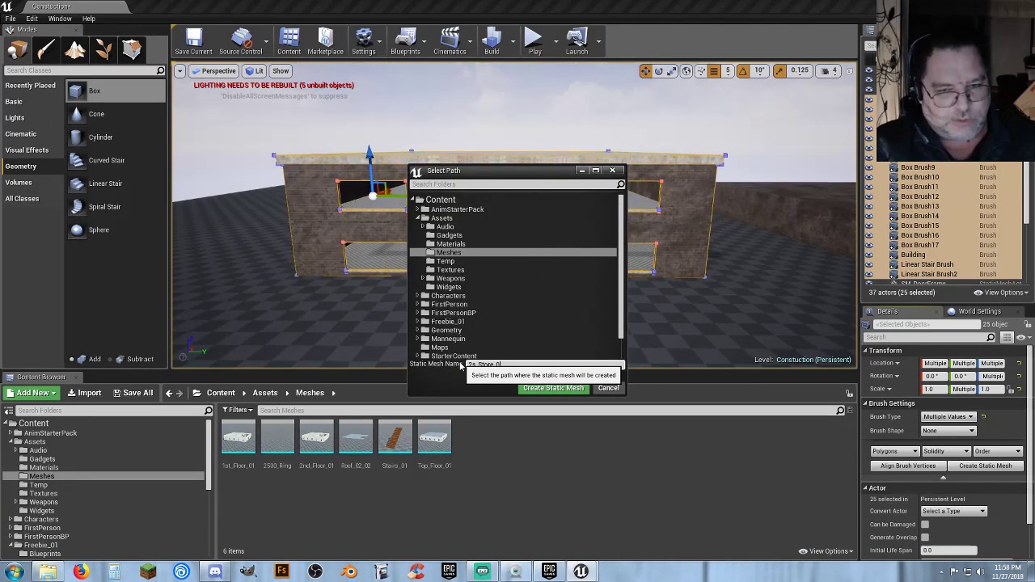
text(1)
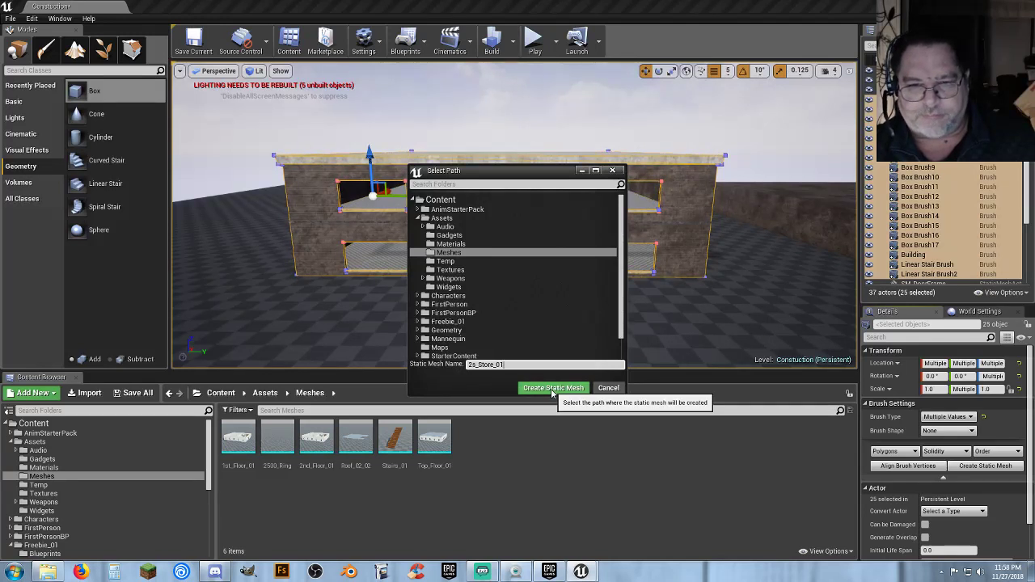
click(553, 388)
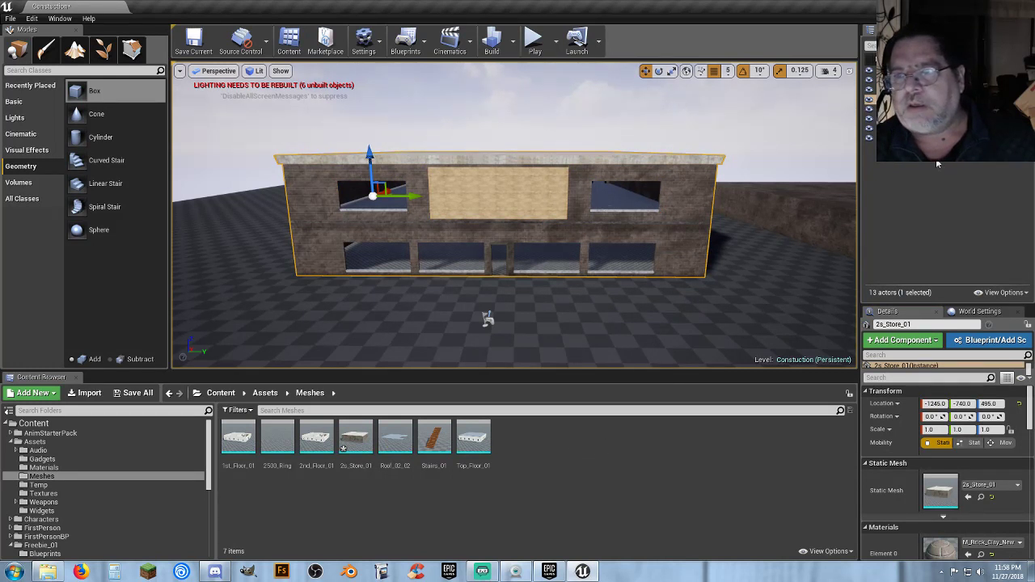
shift+click(922, 137)
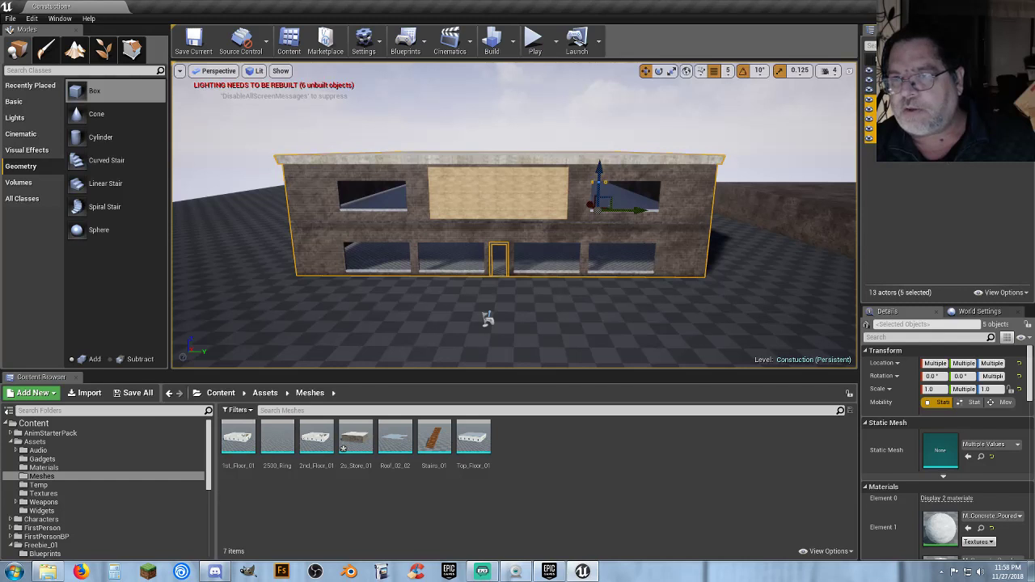
key(Escape)
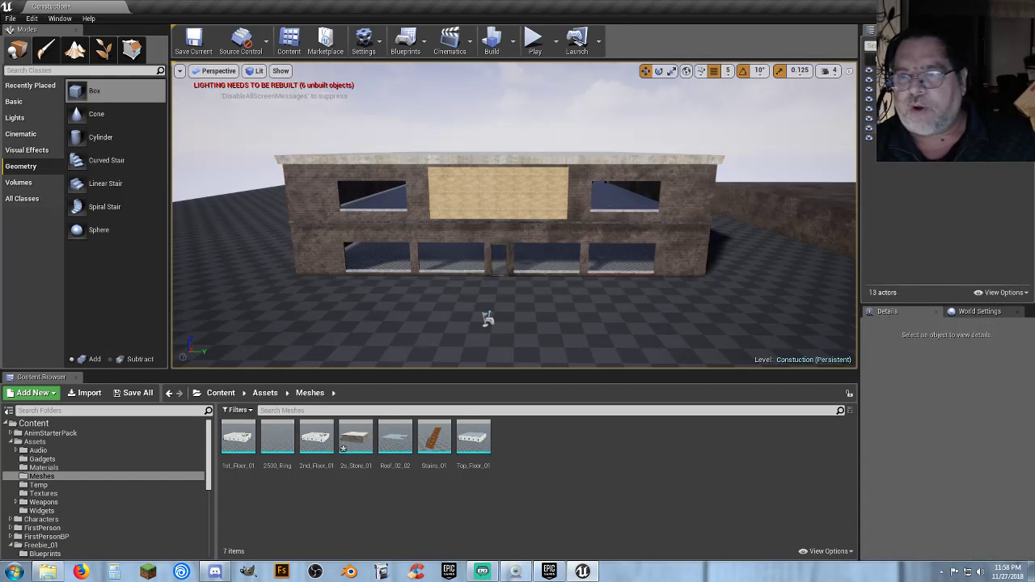
Set the 2s_Store_01 mesh's light map resolution to 64 and collision complexity to Use Complex Collision As Simple, then save and close it.
double_click(356, 437)
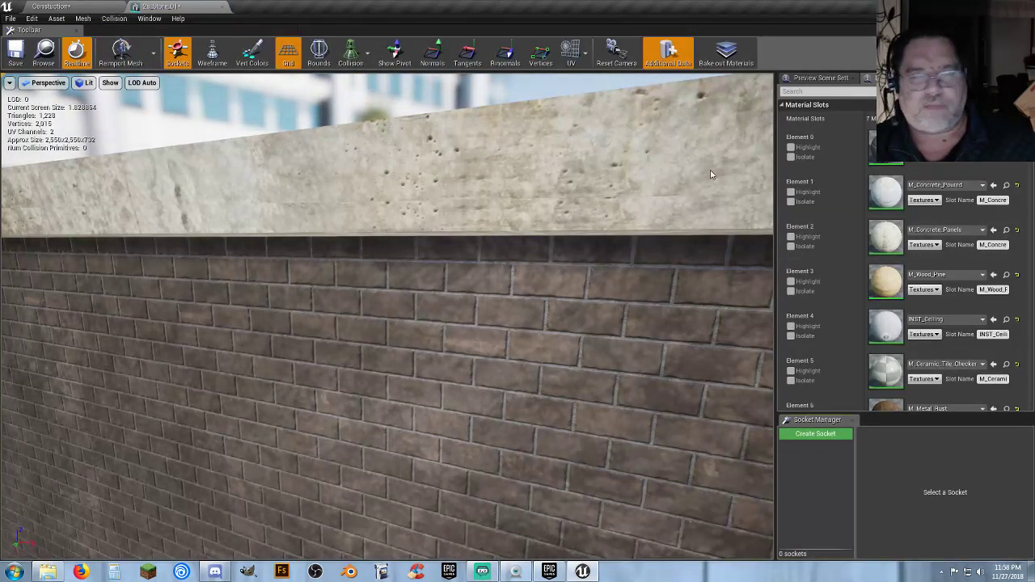
scroll(842, 319, down, 10)
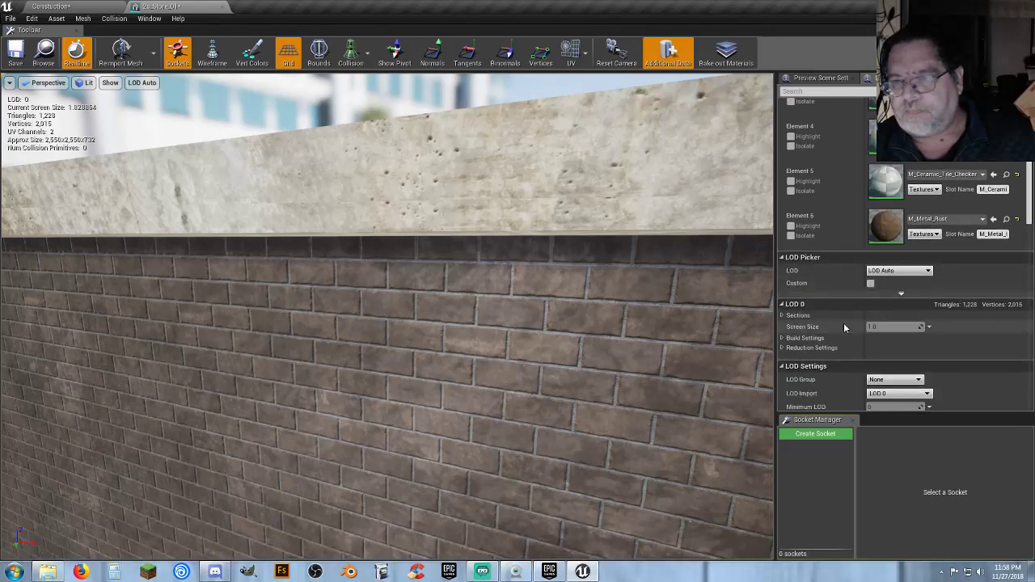
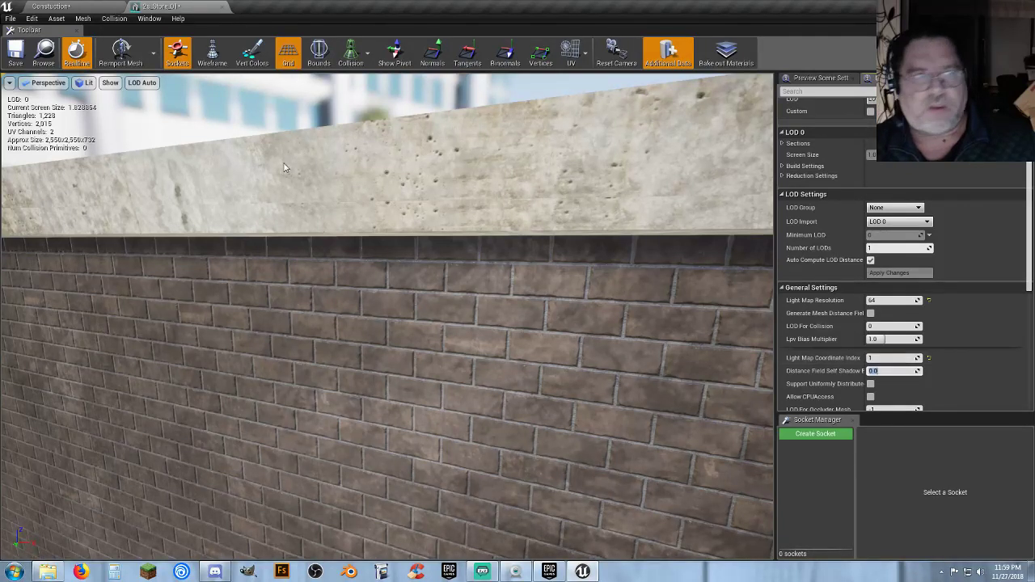
scroll(869, 338, down, 5)
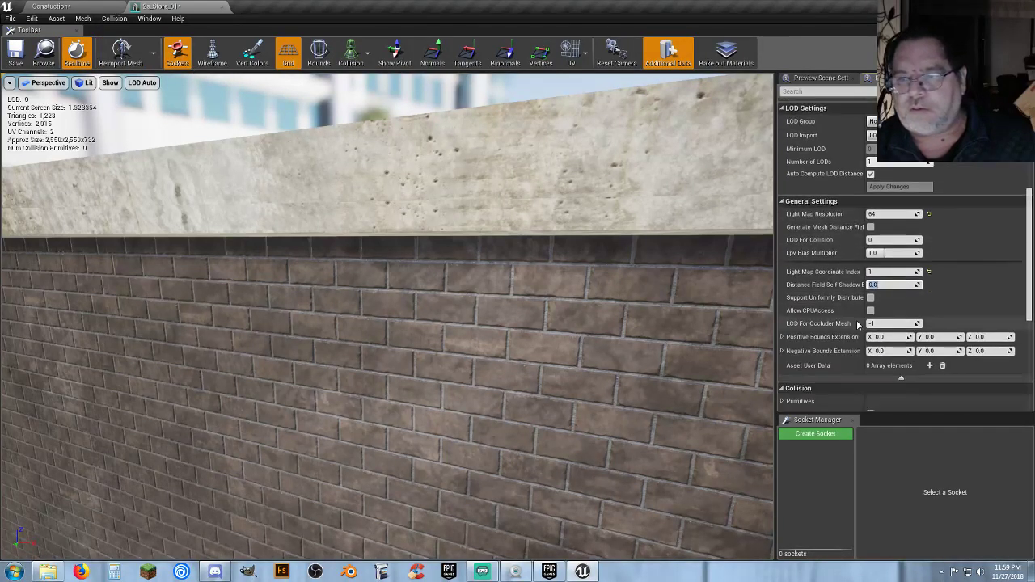
click(890, 341)
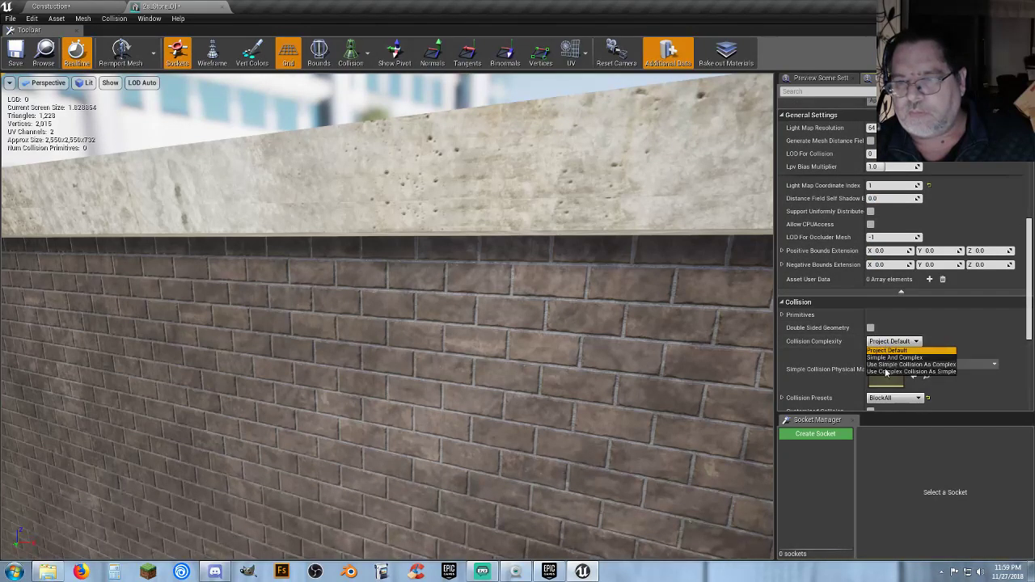
click(882, 361)
click(10, 55)
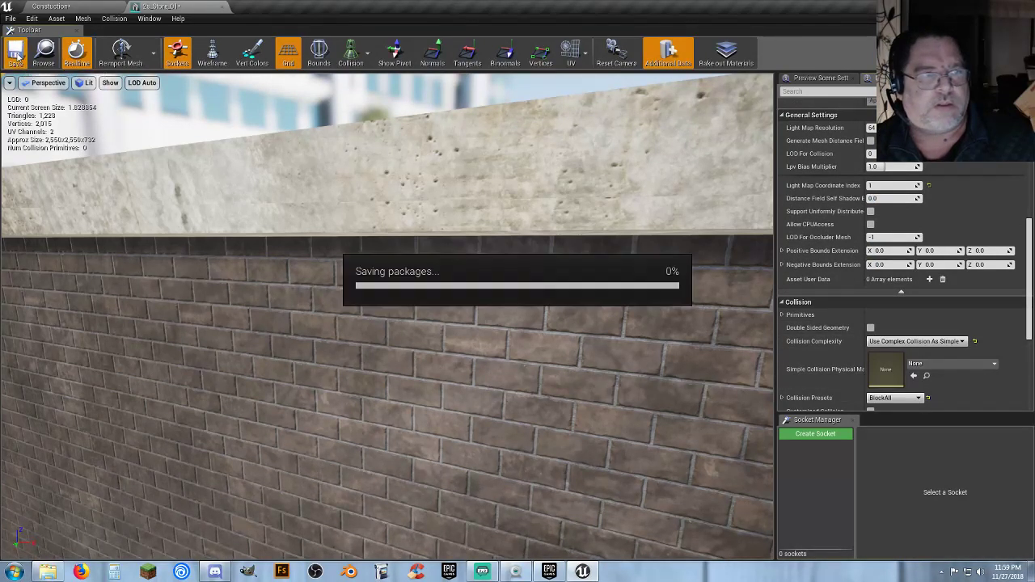
click(224, 6)
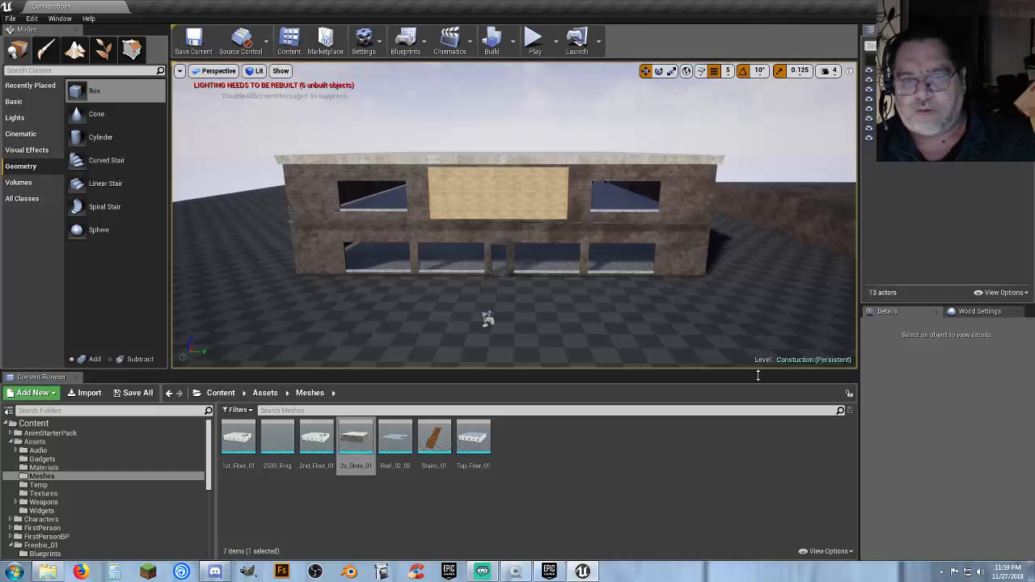
Rename the 2s_Store_01 mesh asset to 2s_Store_ to free up its original name.
click(731, 462)
click(356, 445)
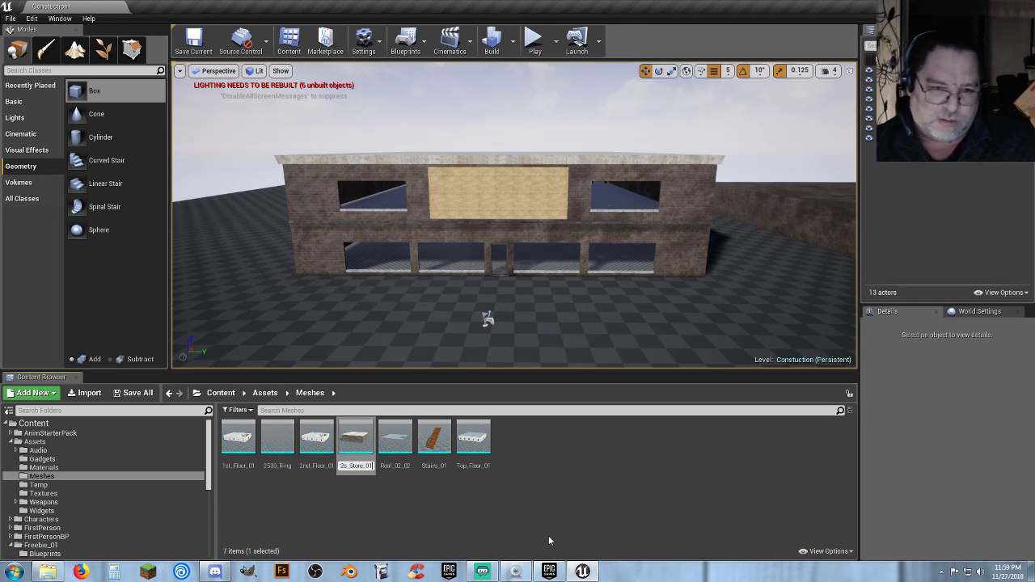
click(619, 452)
Convert the building mesh and its four door frames together into a static mesh named 2s_Store_01 in Assets/Meshes.
click(499, 198)
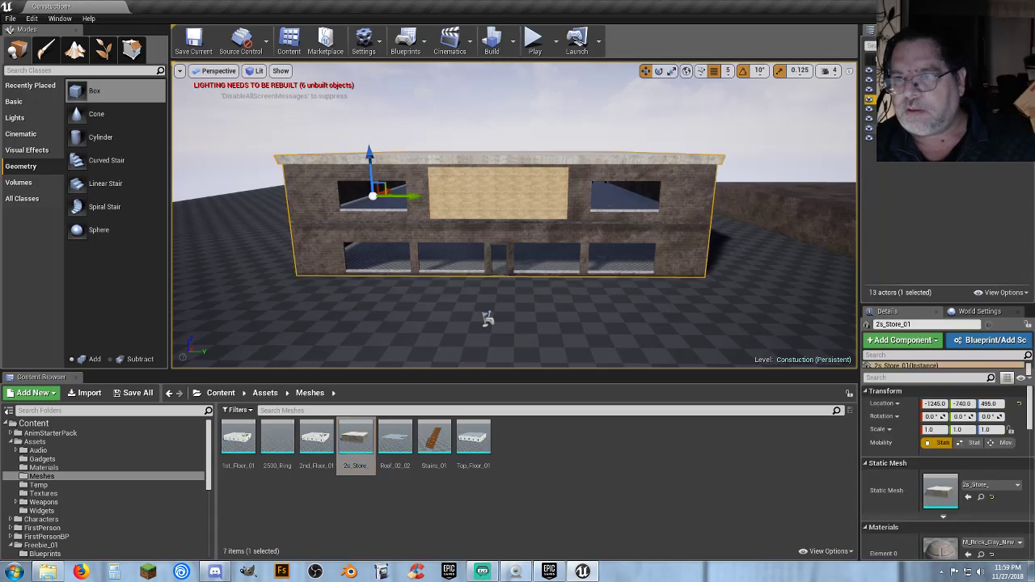
shift+click(914, 138)
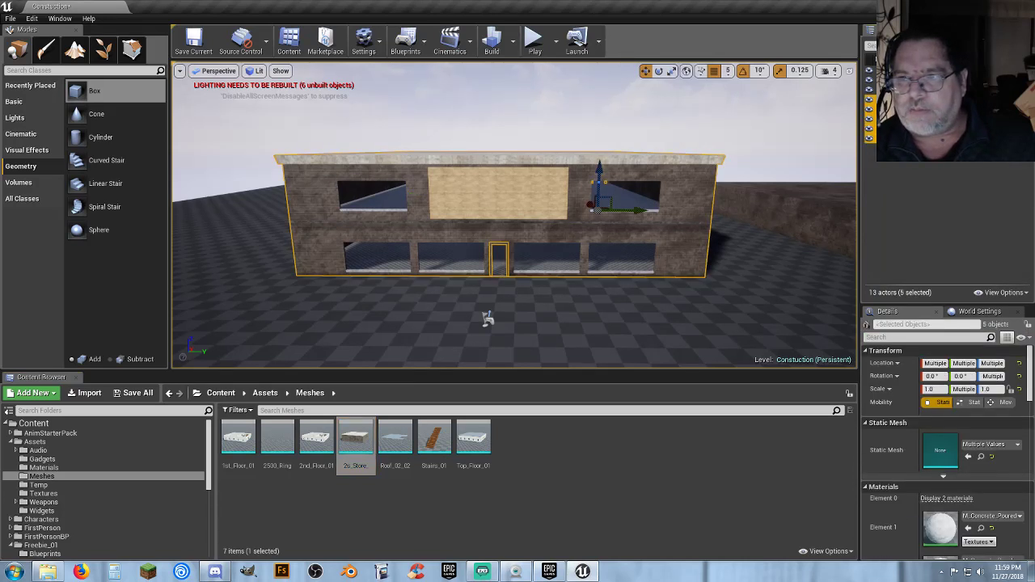
right_click(910, 137)
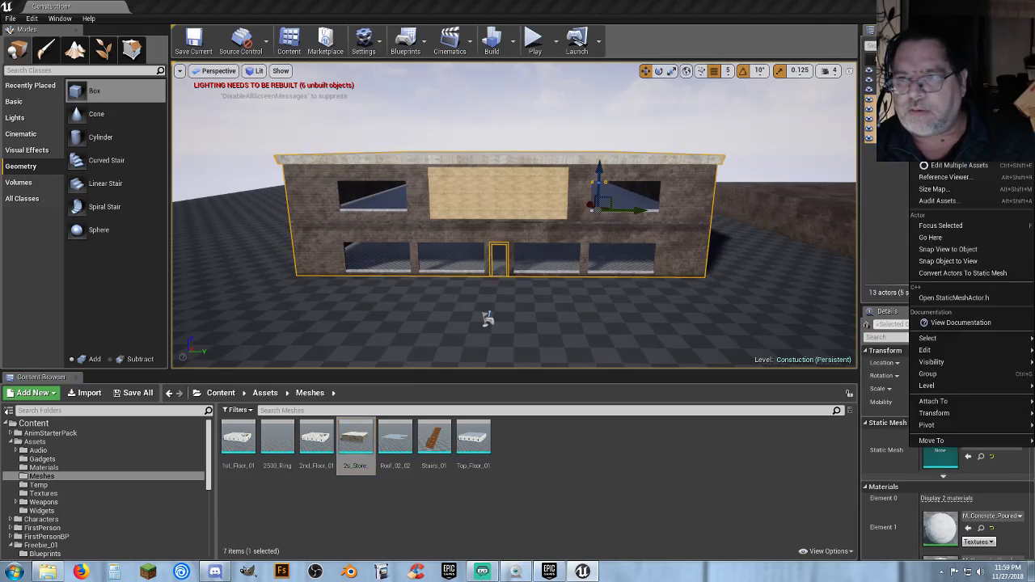
click(945, 275)
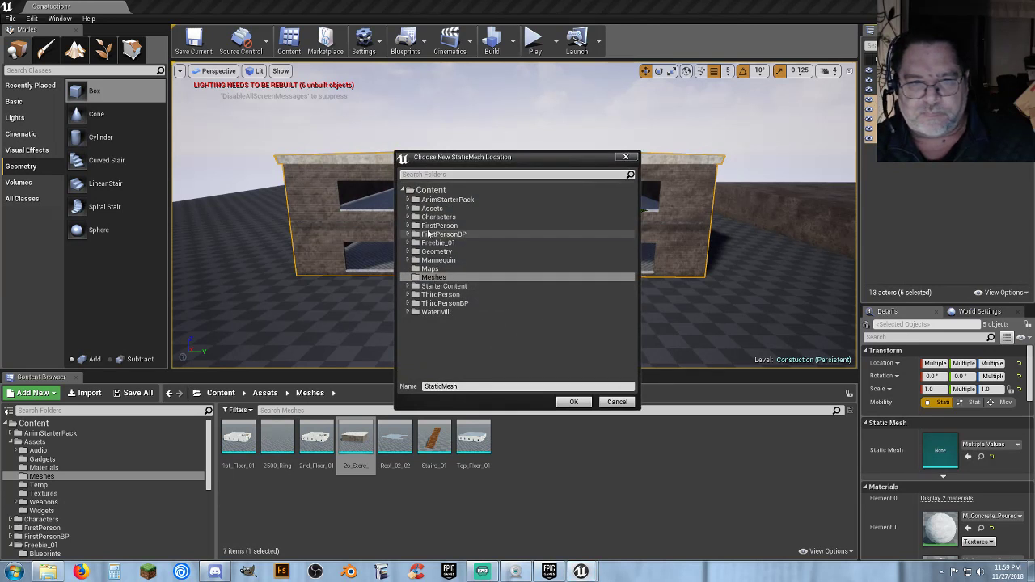
click(408, 209)
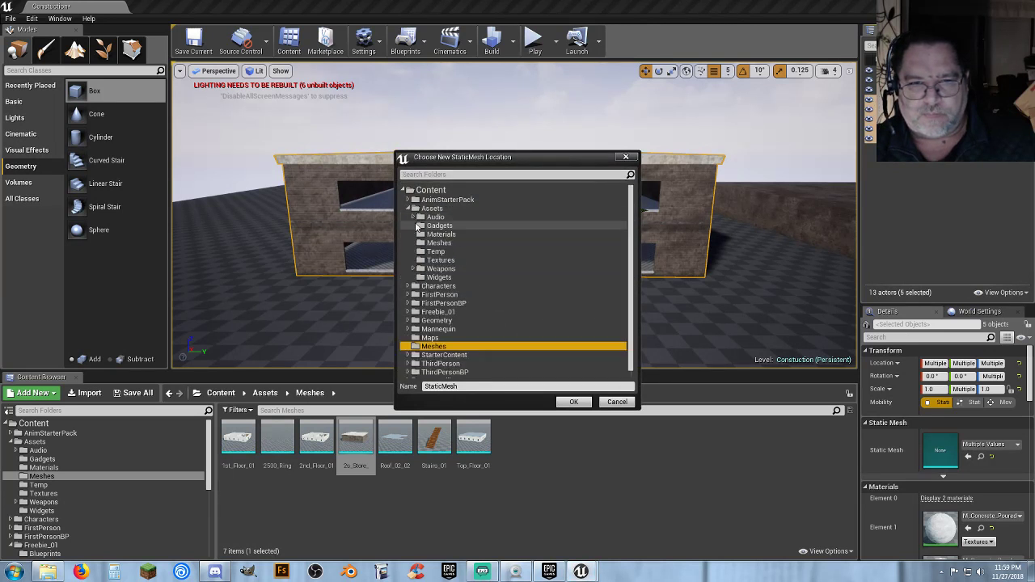
click(433, 243)
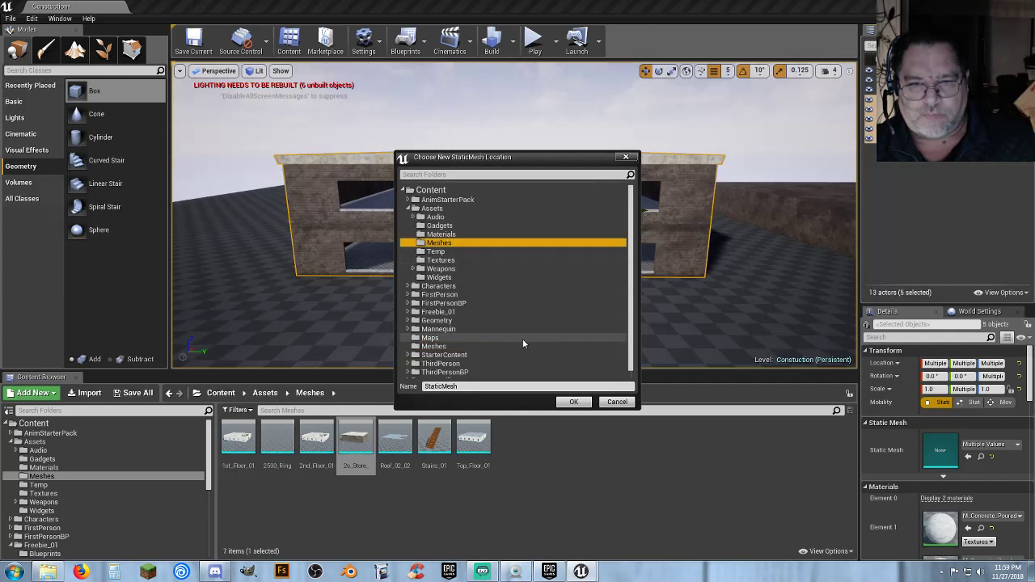
click(504, 387)
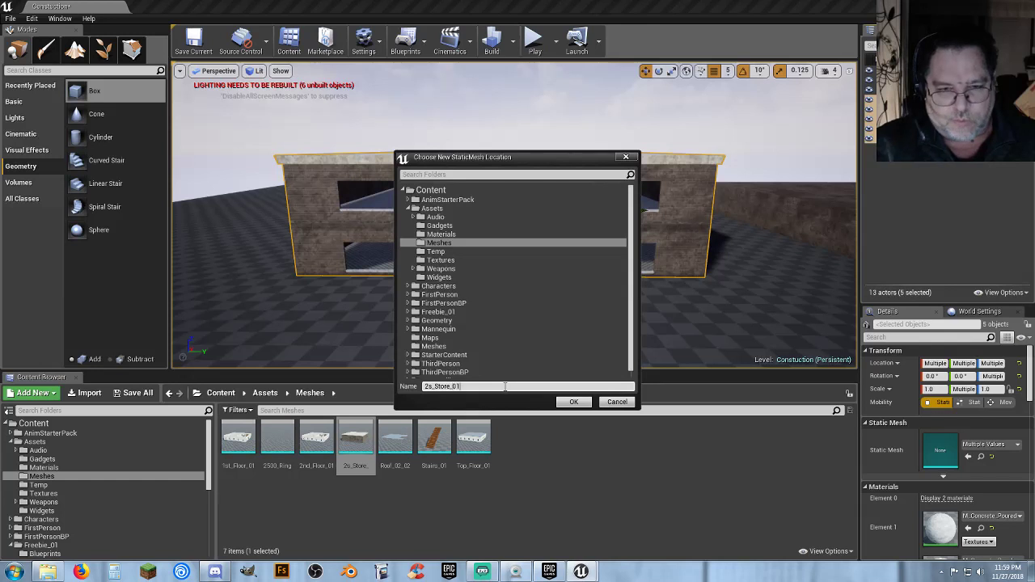
click(574, 402)
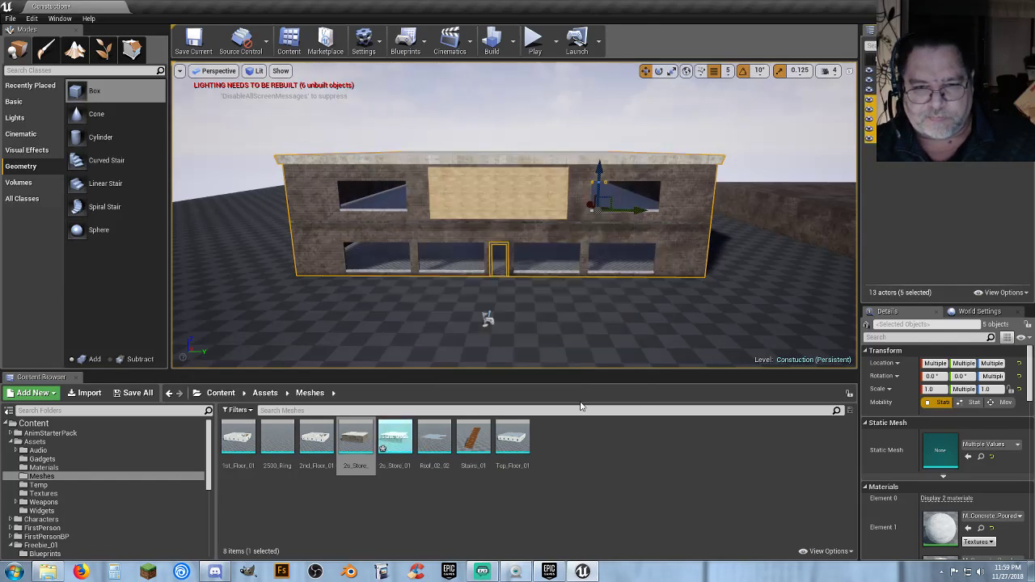
Force delete the superseded 2s_Store_ mesh asset from the Meshes folder.
click(352, 448)
key(Delete)
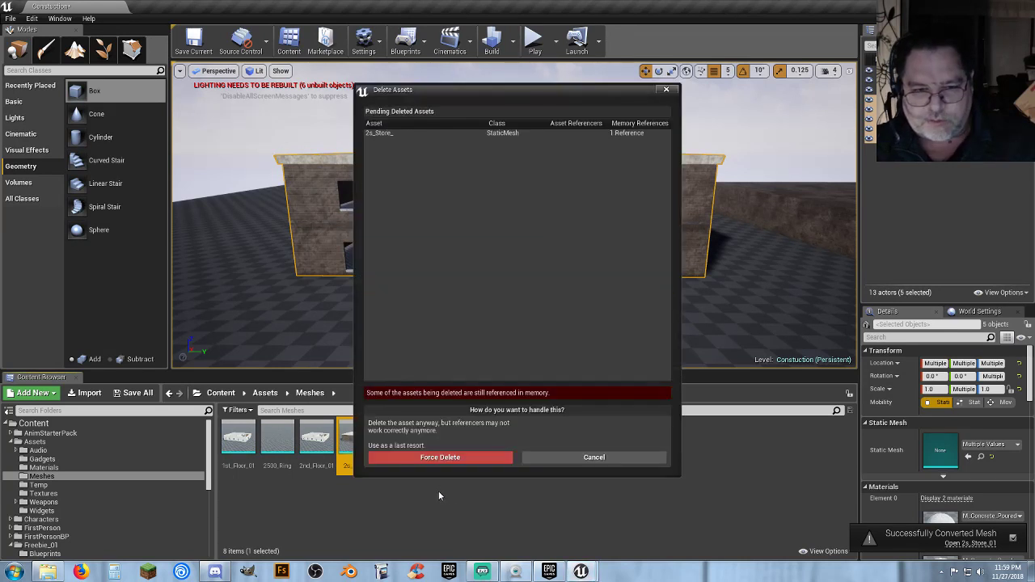
click(449, 459)
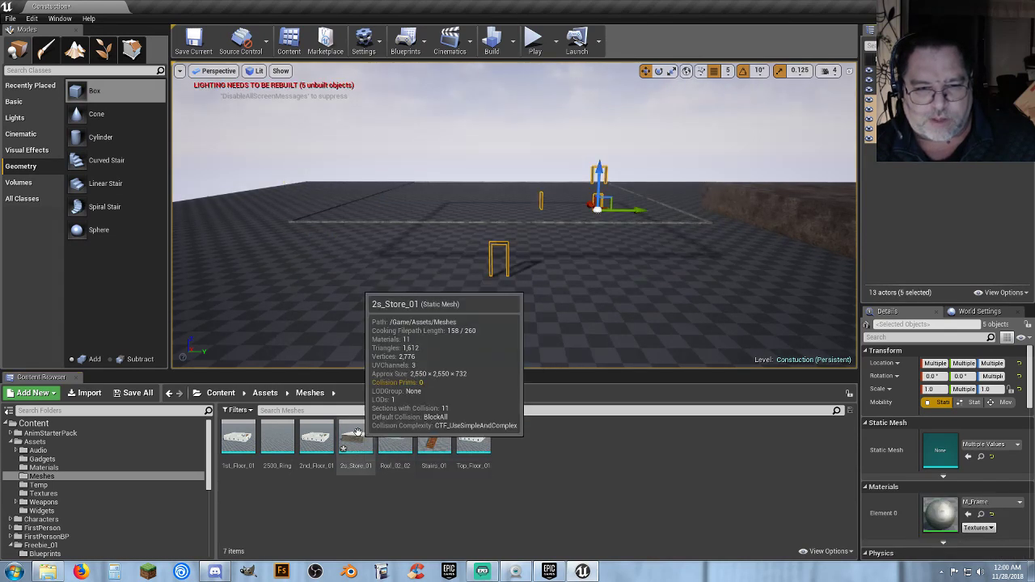
Open the combined 2s_Store_01 mesh for editing and set its light map resolution to 64.
double_click(357, 435)
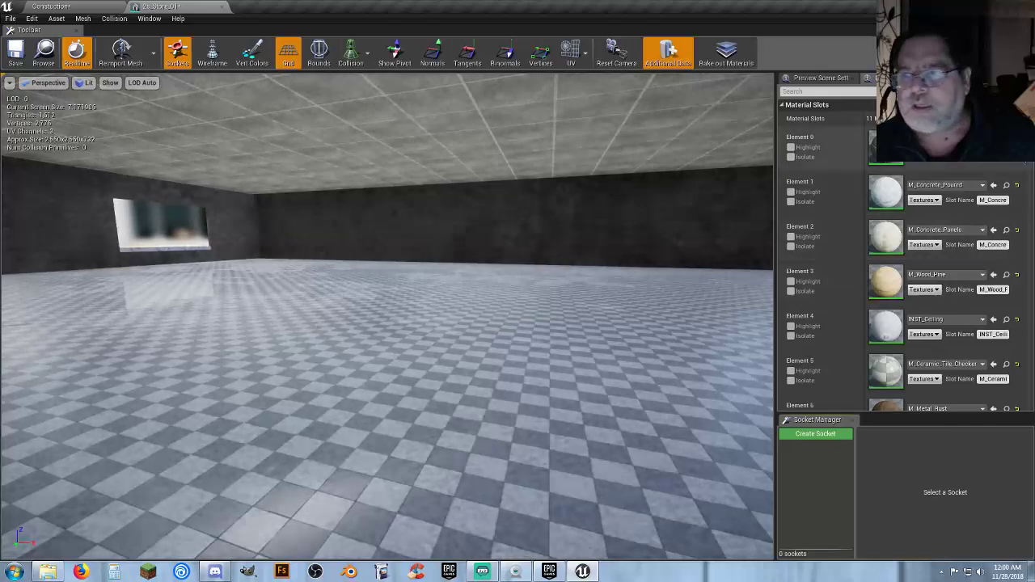
drag(1031, 133, 1032, 224)
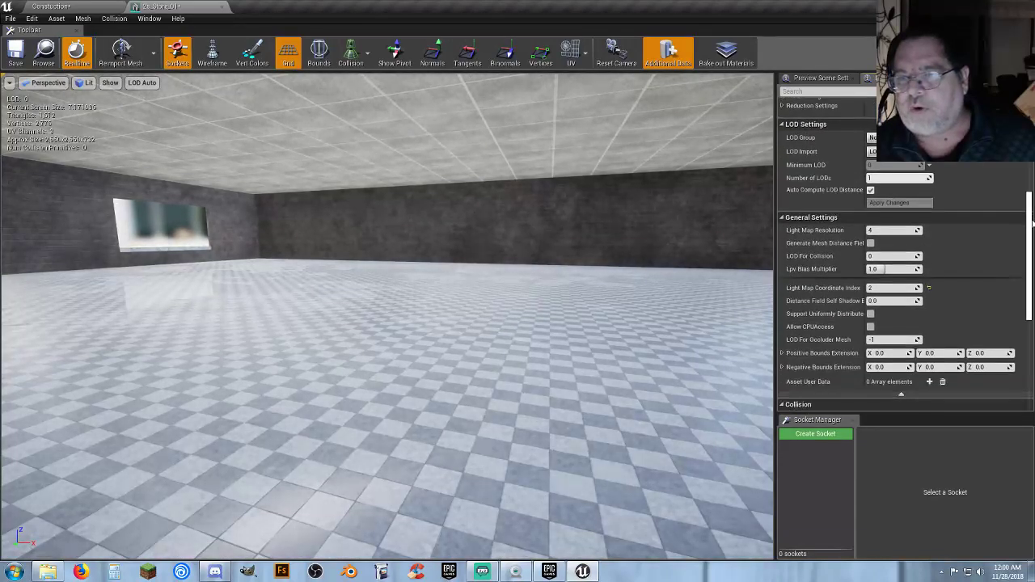
text(64)
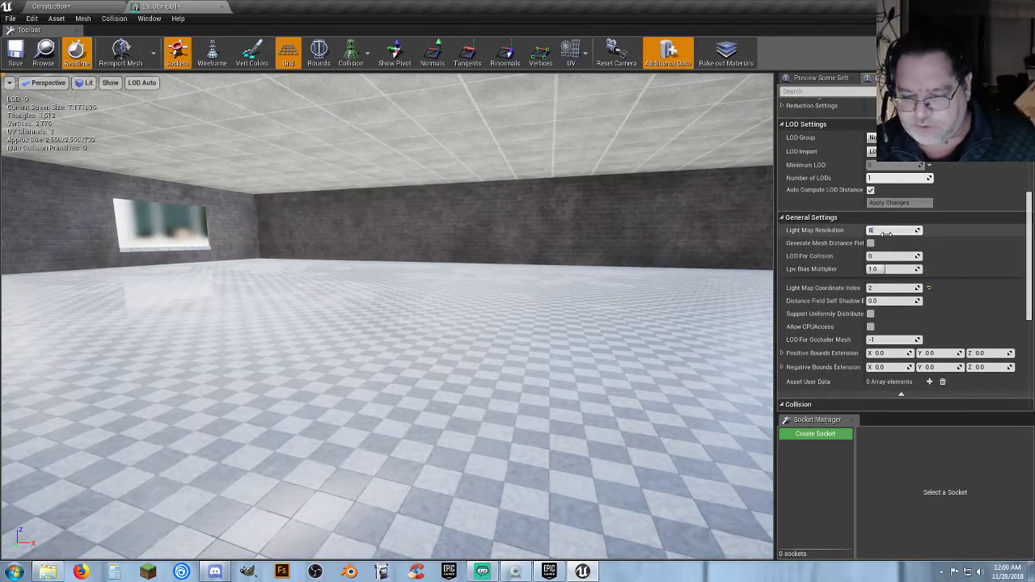
key(Return)
key(Tab)
key(Tab)
key(Tab)
key(Tab)
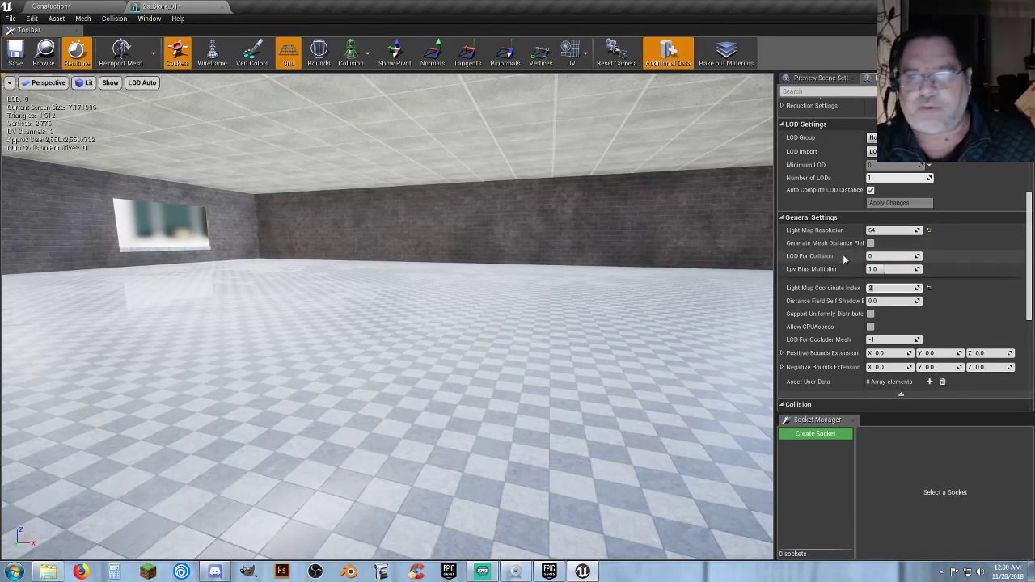
Set the mesh's collision complexity to Use Complex Collision As Simple, then save the asset and close its editor.
scroll(856, 296, down, 3)
click(894, 339)
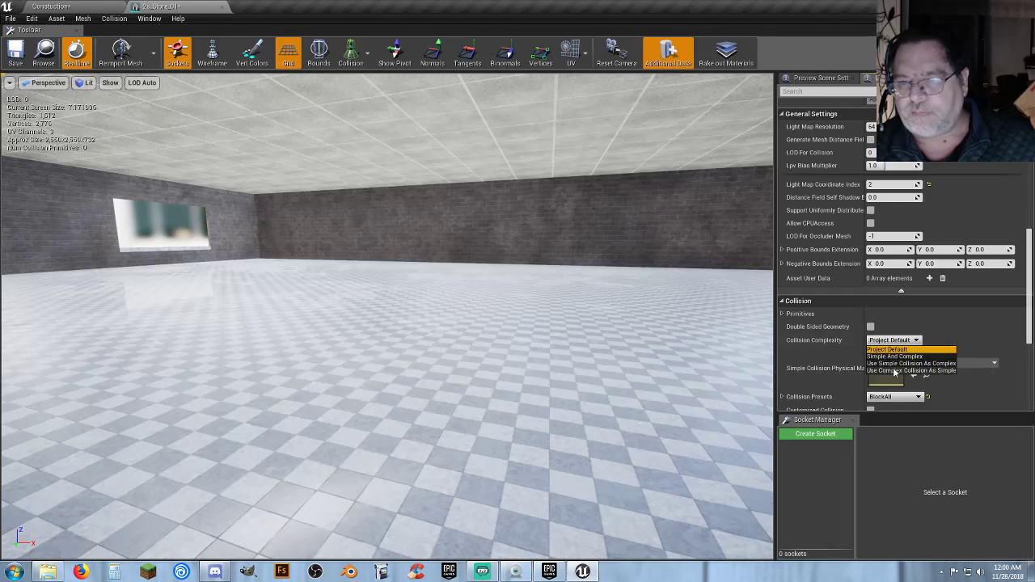
click(898, 386)
click(16, 53)
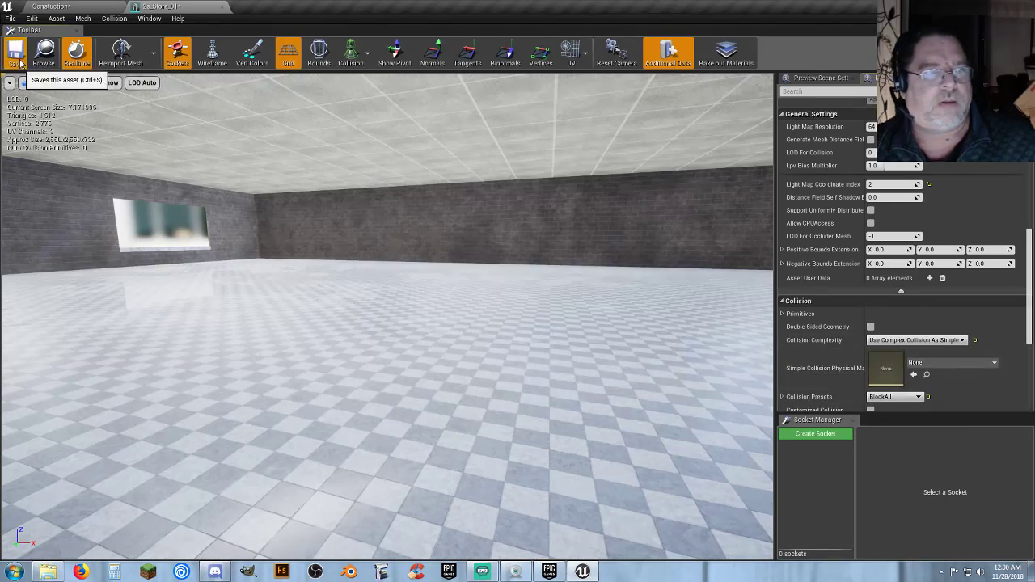
click(223, 7)
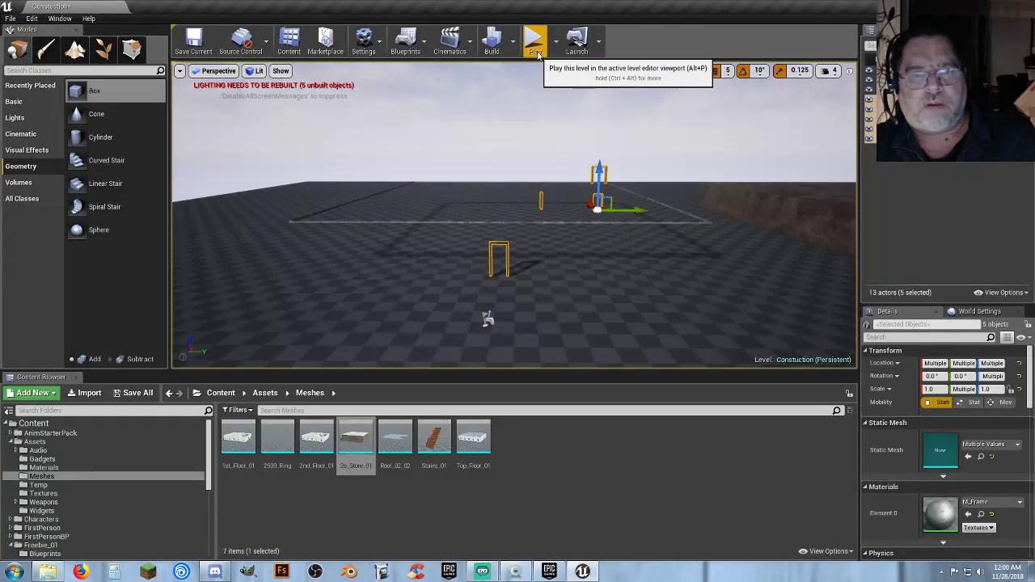
Delete the leftover building actor and its four door frame actors from the level.
key(s)
mouse_move(582, 258)
right_down()
mouse_move(594, 267)
mouse_move(581, 257)
right_up()
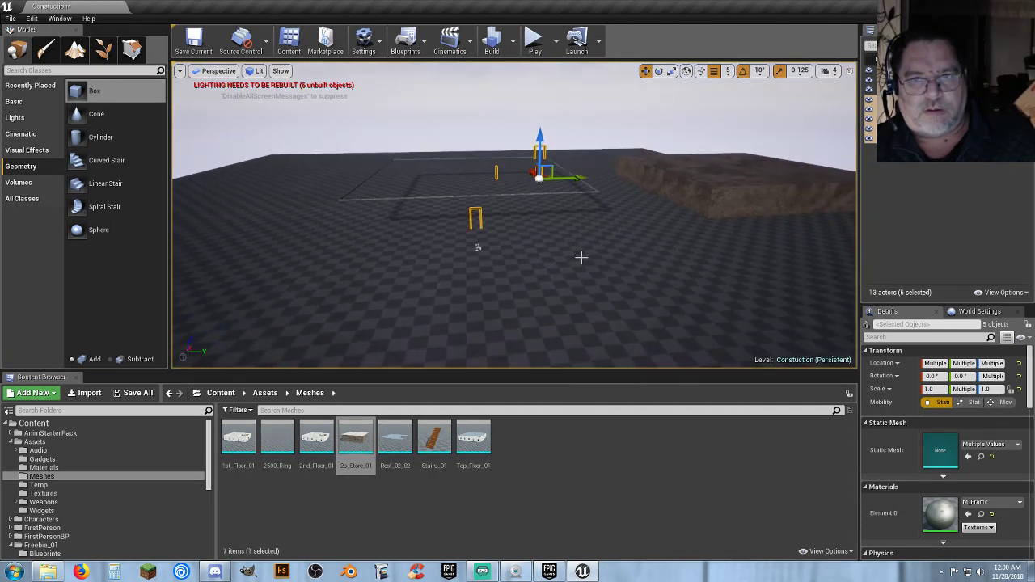
click(921, 183)
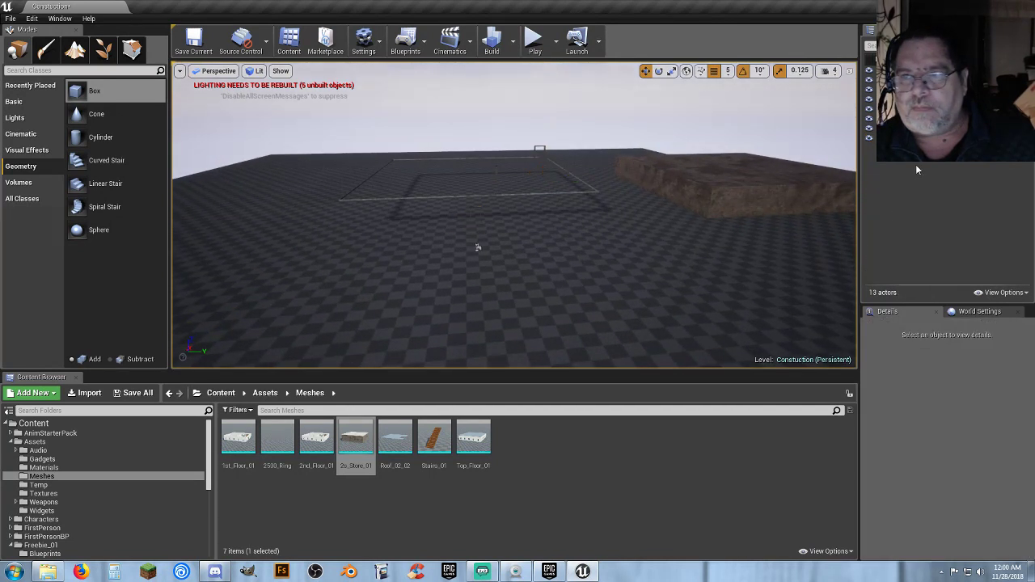
click(477, 248)
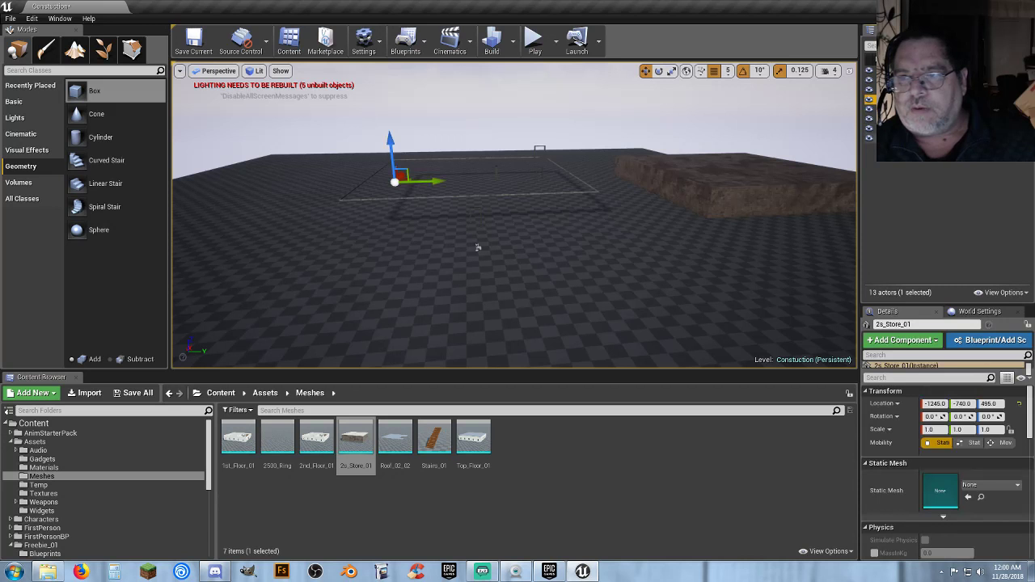
key(ctrl+z)
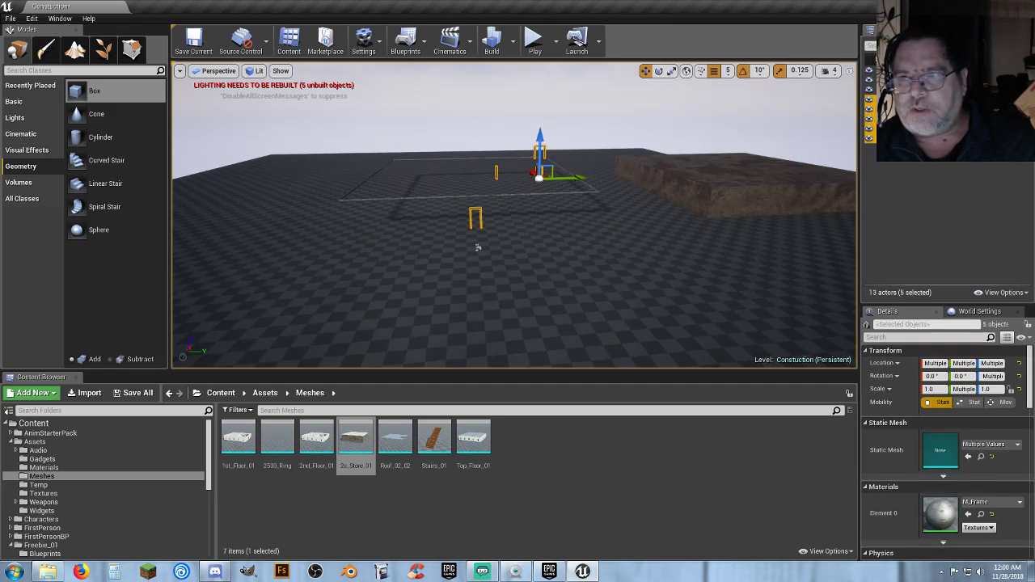
key(Delete)
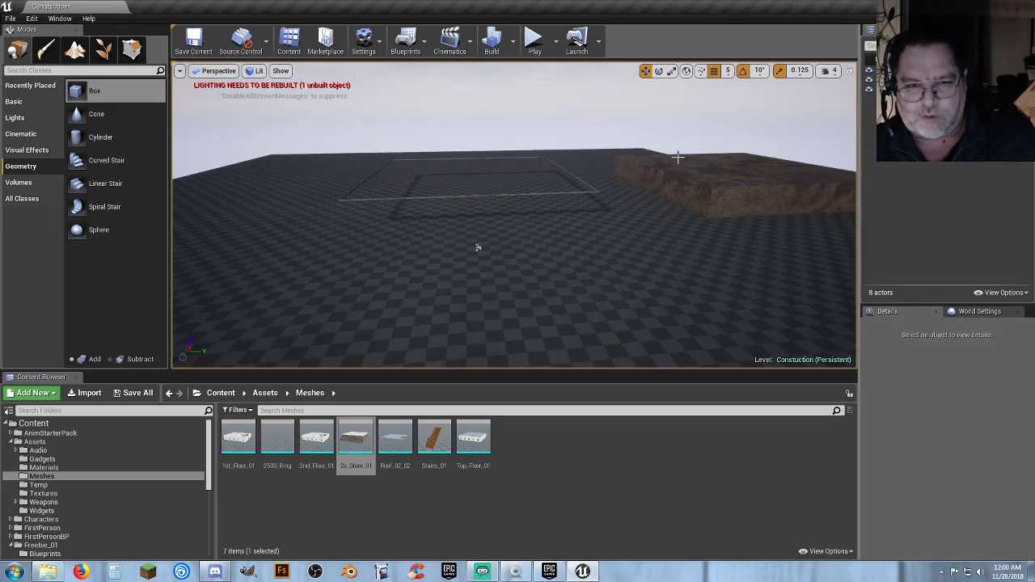
Place the 2s_Store_01 mesh in the level and set its X and Y location to 0.
drag(395, 440, 472, 238)
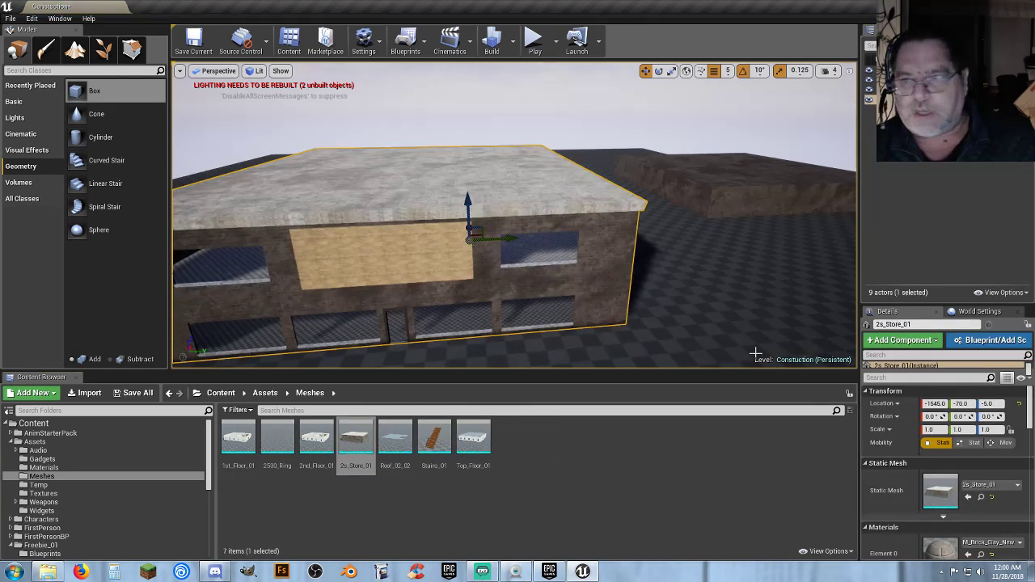
click(938, 404)
text(0)
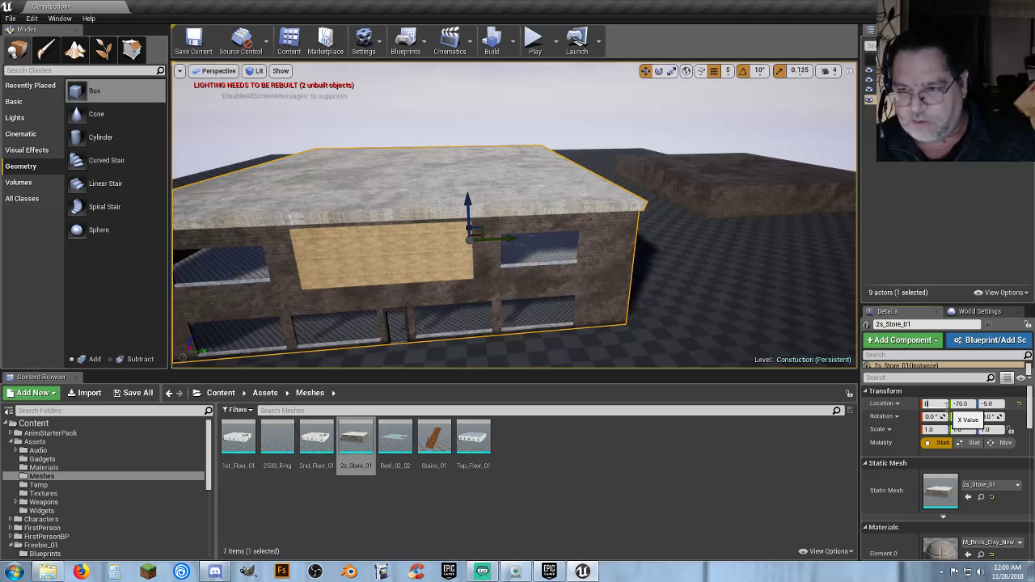
key(Tab)
text(0)
key(Tab)
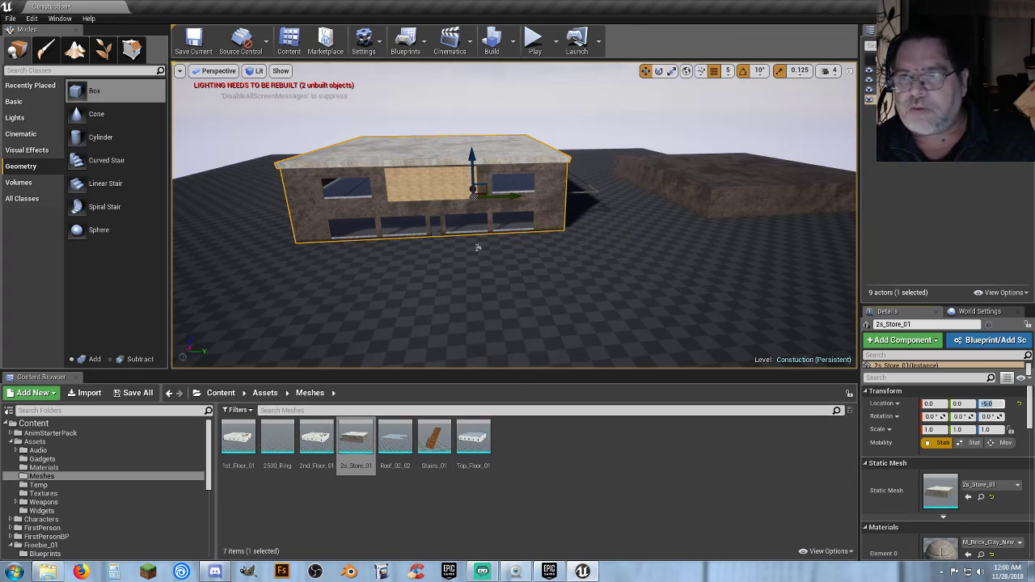
Set the 2500_Ring's Y location to 0 and then shift it along Y to about -1595, around the store.
click(910, 100)
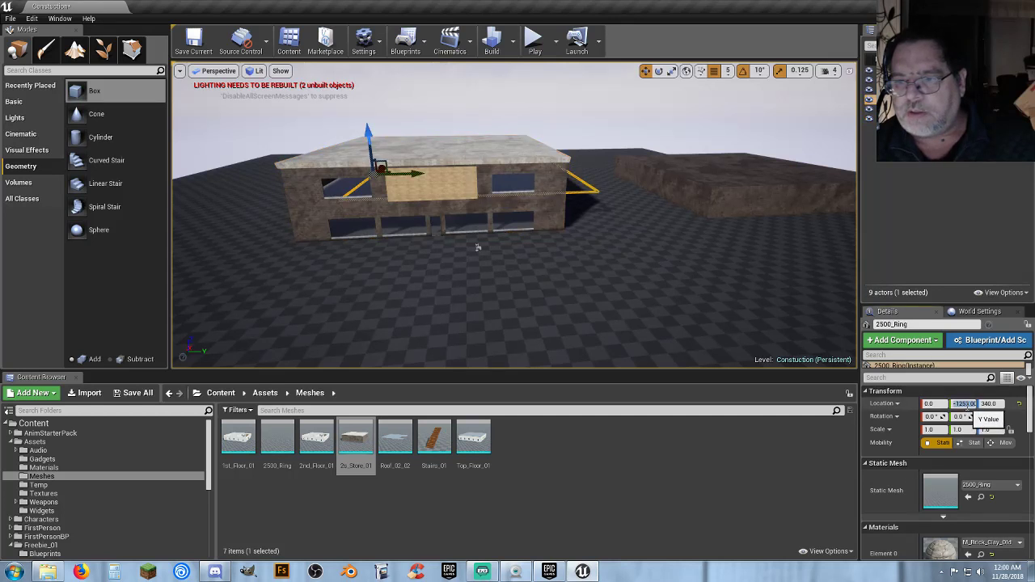
text(0)
key(Tab)
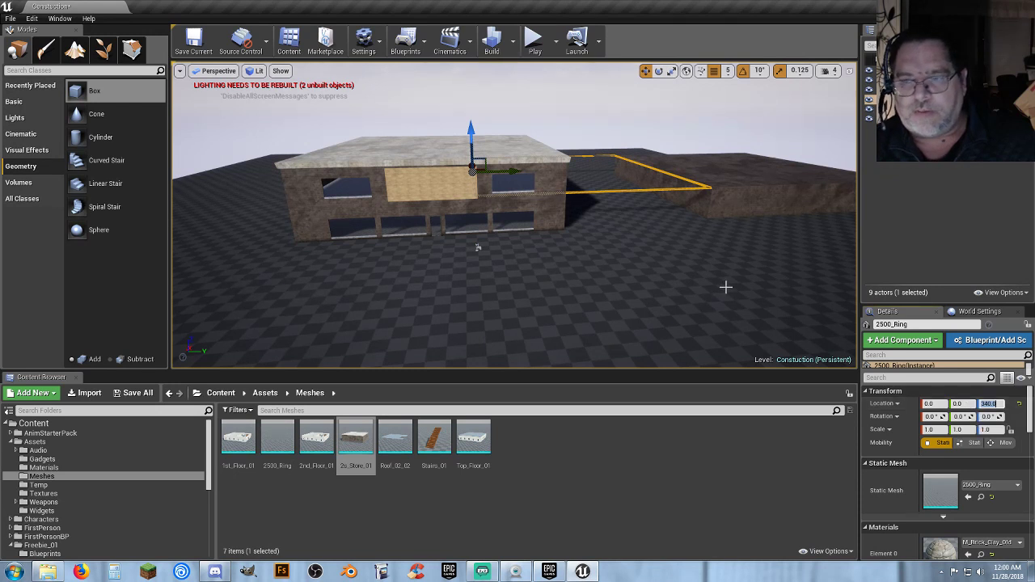
key(w)
mouse_move(601, 249)
right_down()
mouse_move(579, 241)
mouse_move(588, 241)
right_up()
key(s)
key(a)
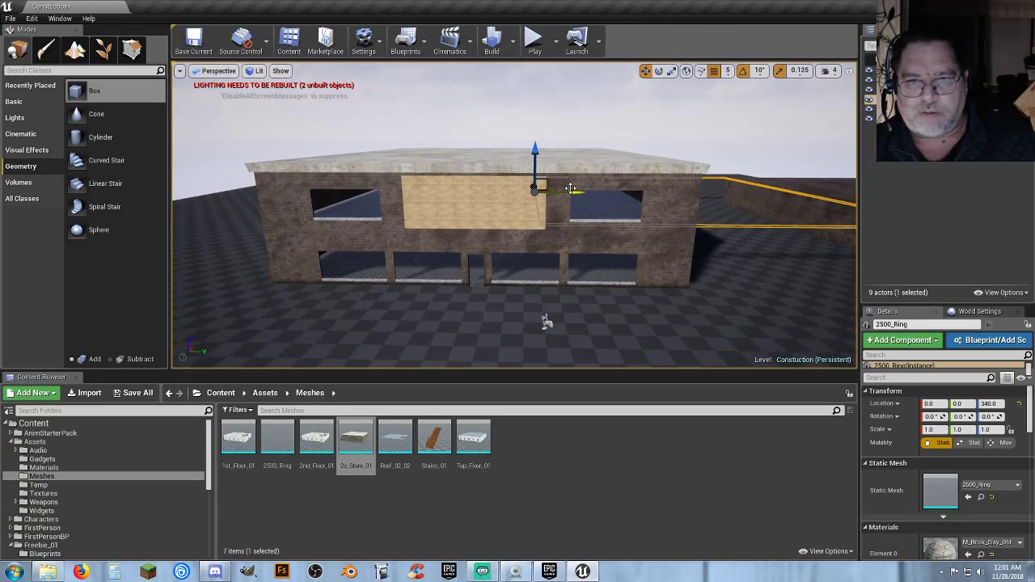
drag(573, 191, 411, 191)
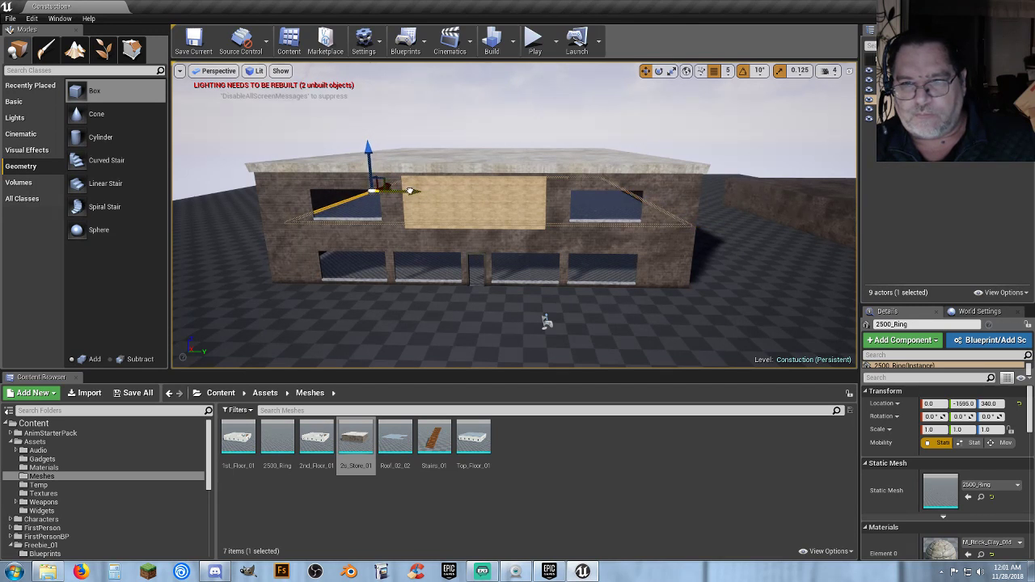
Fine-tune the 2500_Ring along Y to about -1635 so its edge sits against the store's side wall.
key(w)
key(a)
right_drag(490, 238, 500, 231)
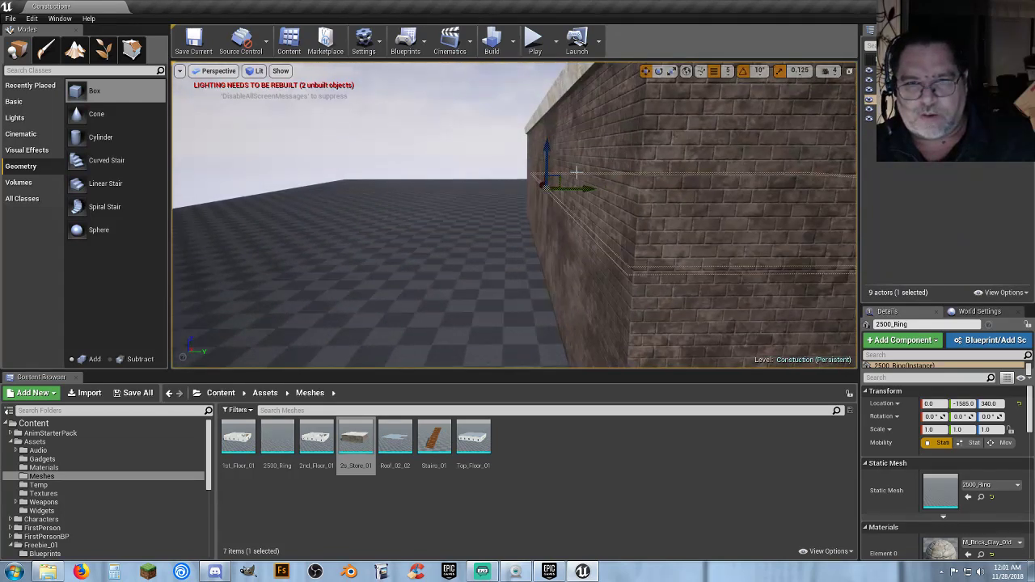
drag(589, 189, 584, 191)
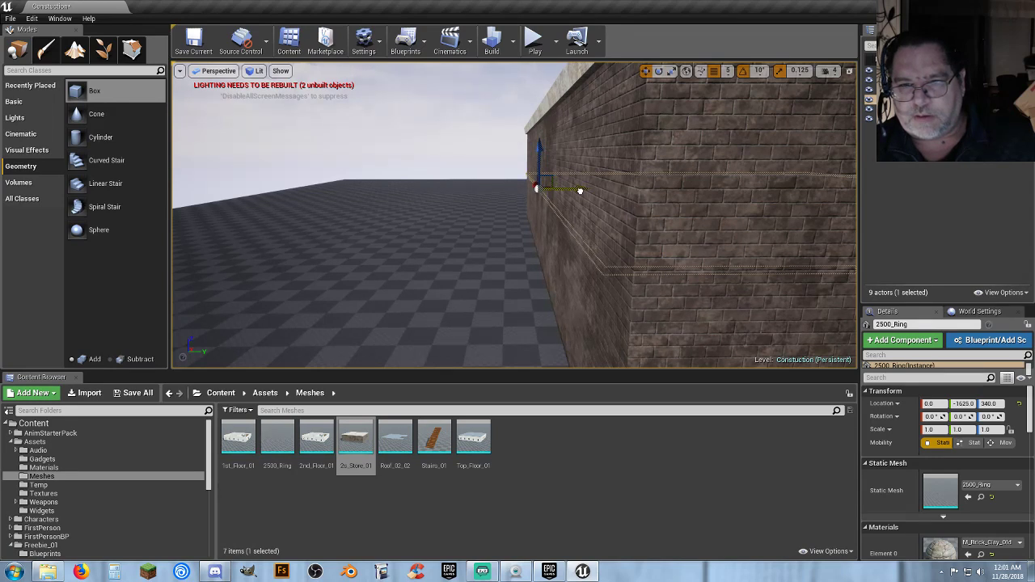
drag(580, 190, 579, 190)
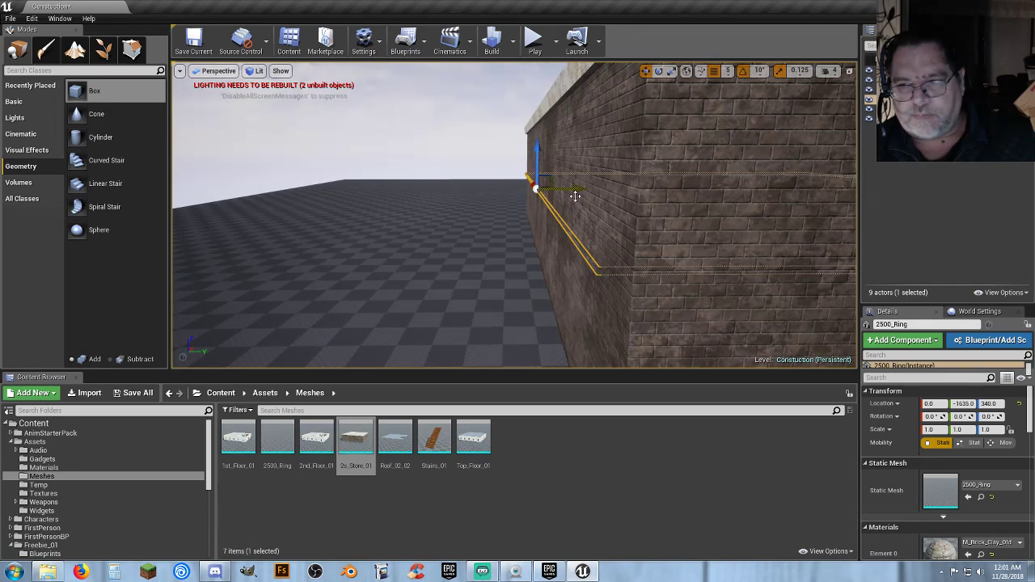
Shift the 2500_Ring along X to about -145 and check its fit around the store's corners.
right_drag(570, 207, 535, 202)
drag(504, 220, 535, 223)
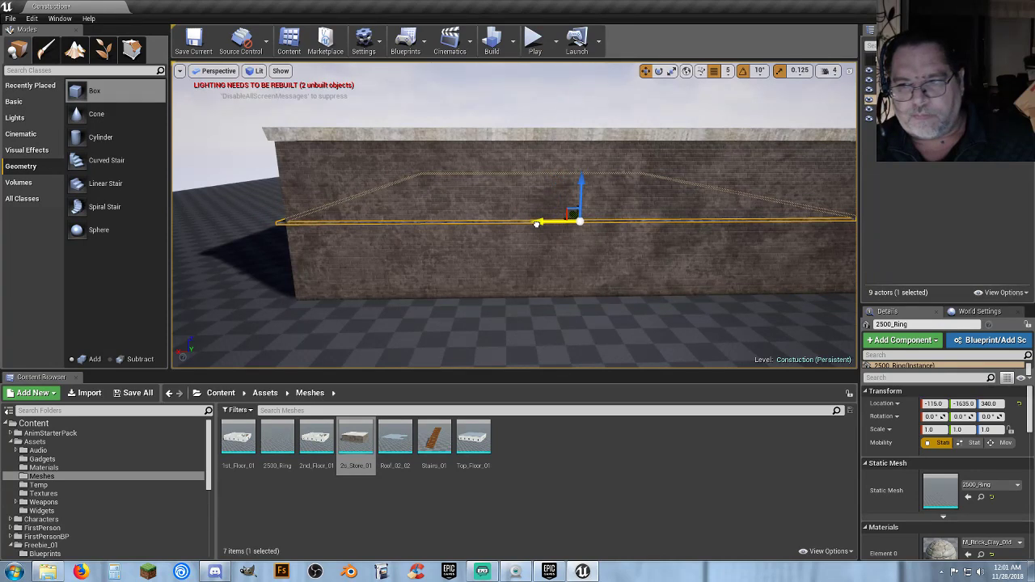
right_drag(538, 262, 763, 224)
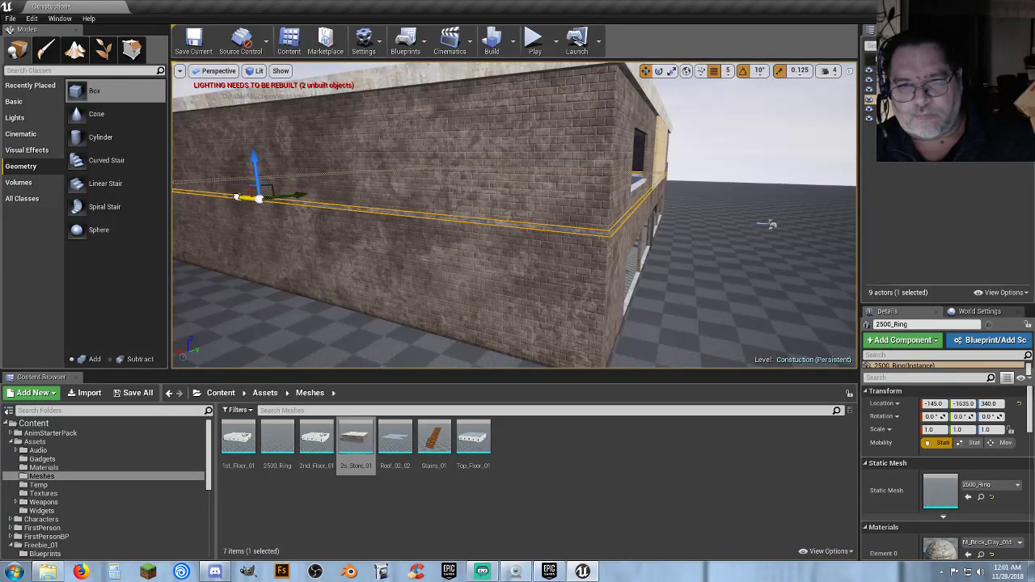
right_drag(522, 246, 433, 242)
key(w)
key(s)
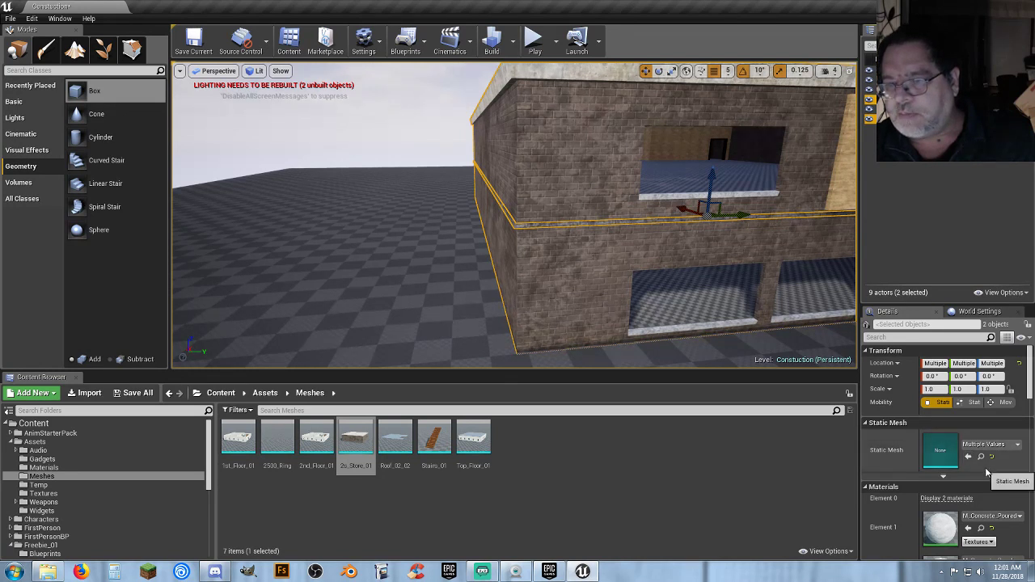
Convert the store and the 2500_Ring together into a static mesh named 2s_Store_02 in Assets/Meshes.
right_click(910, 161)
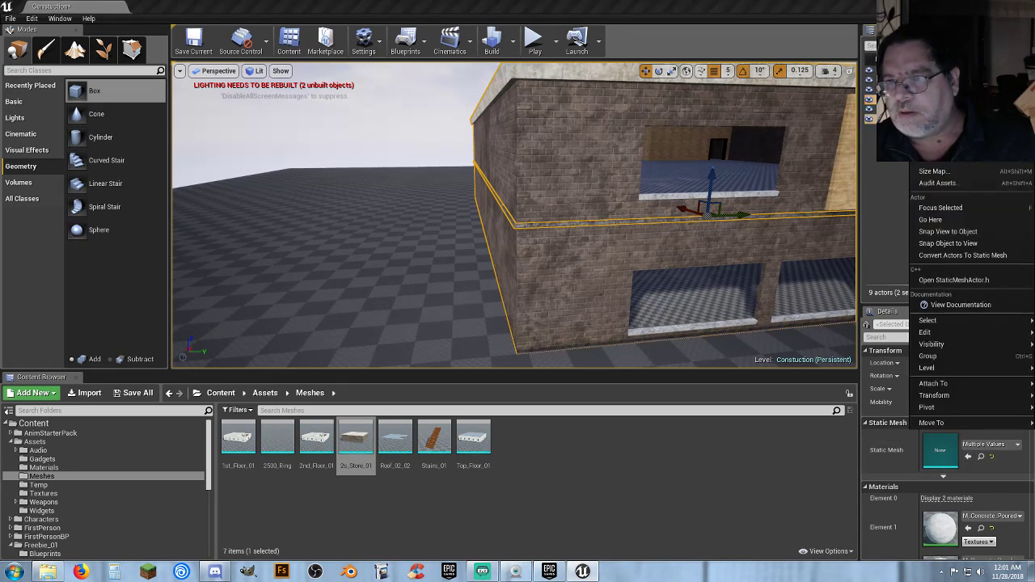
click(945, 251)
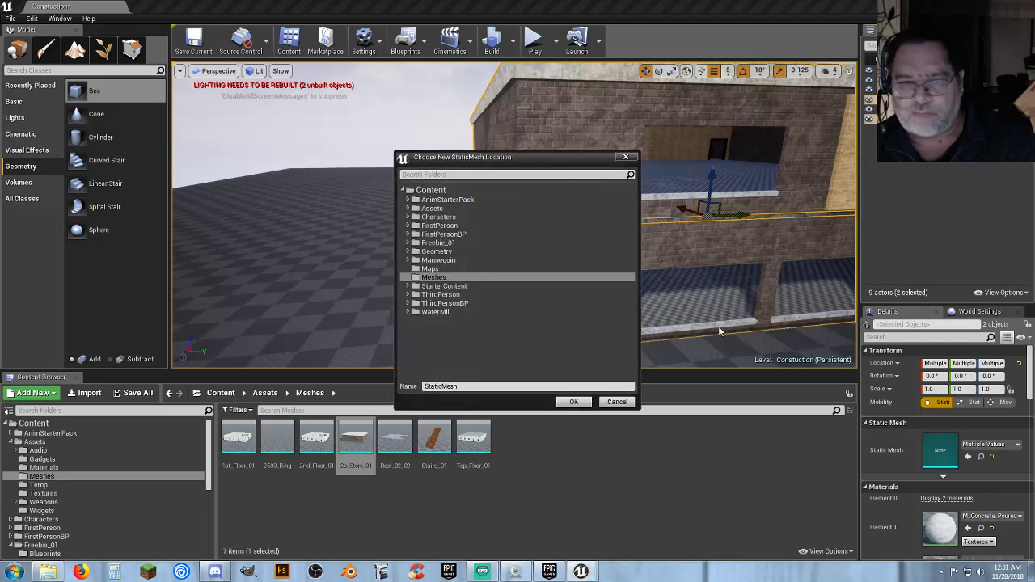
click(408, 209)
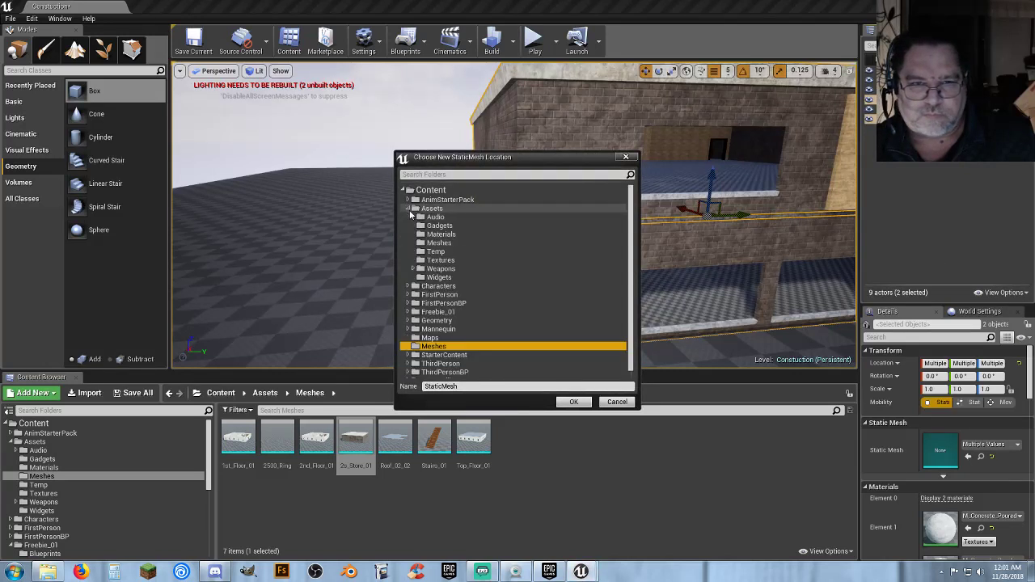
click(439, 243)
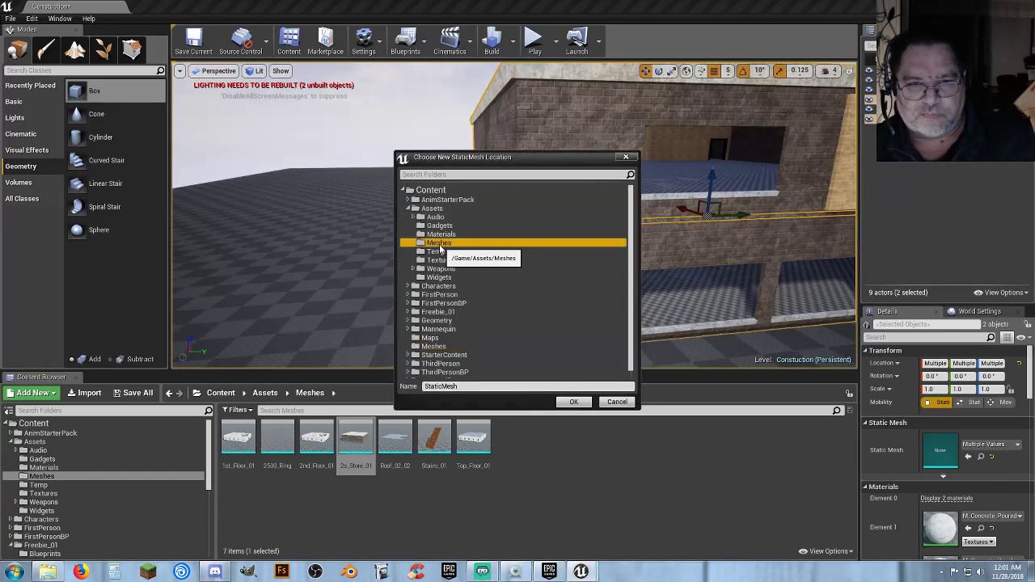
click(475, 386)
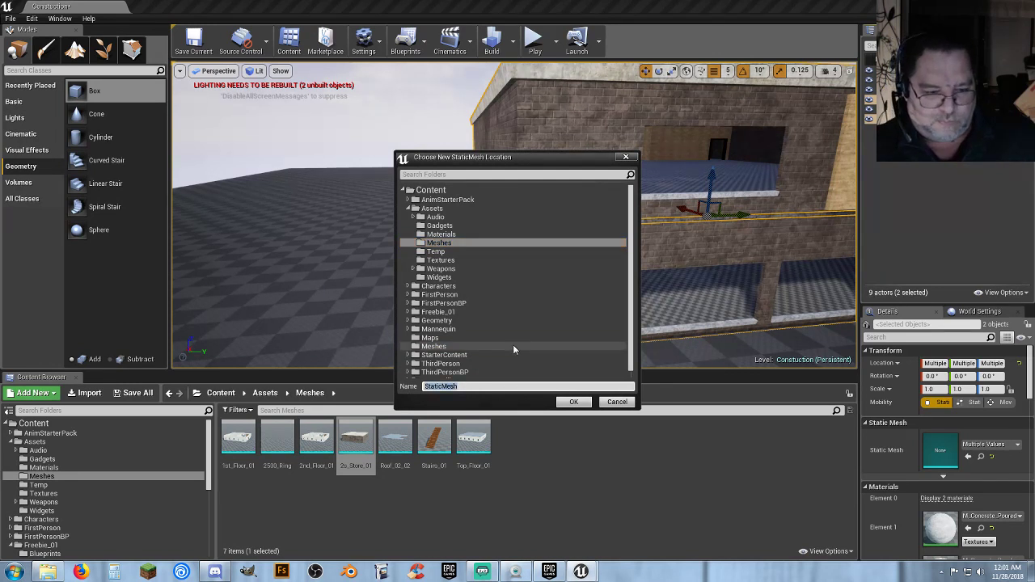
text(2s)
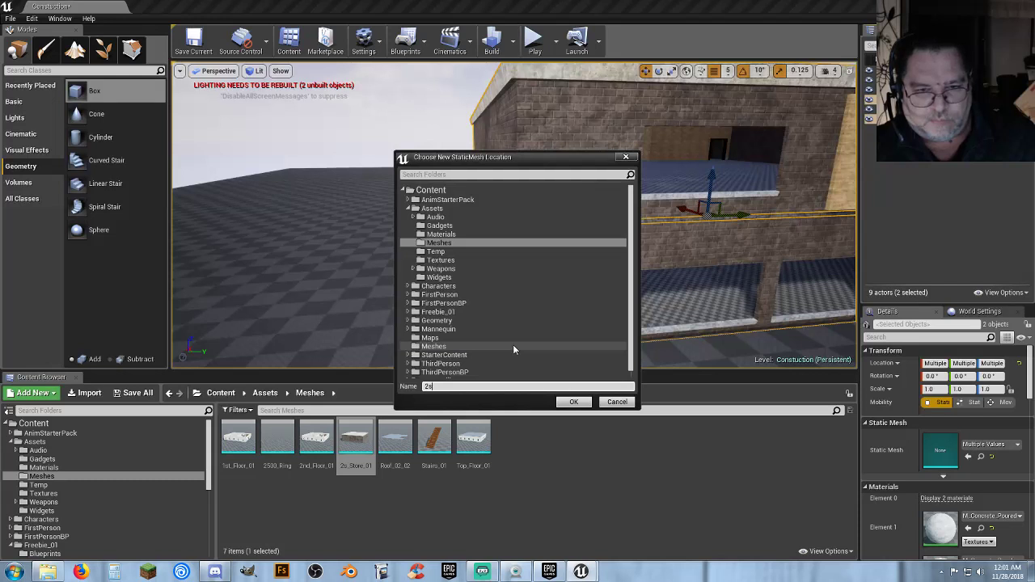
text(_Store)
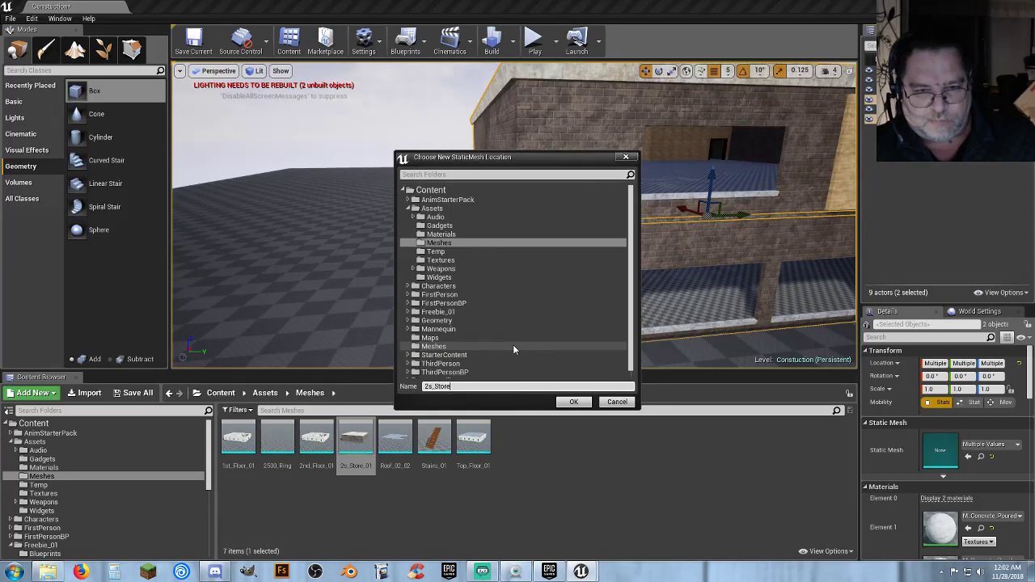
text(_02)
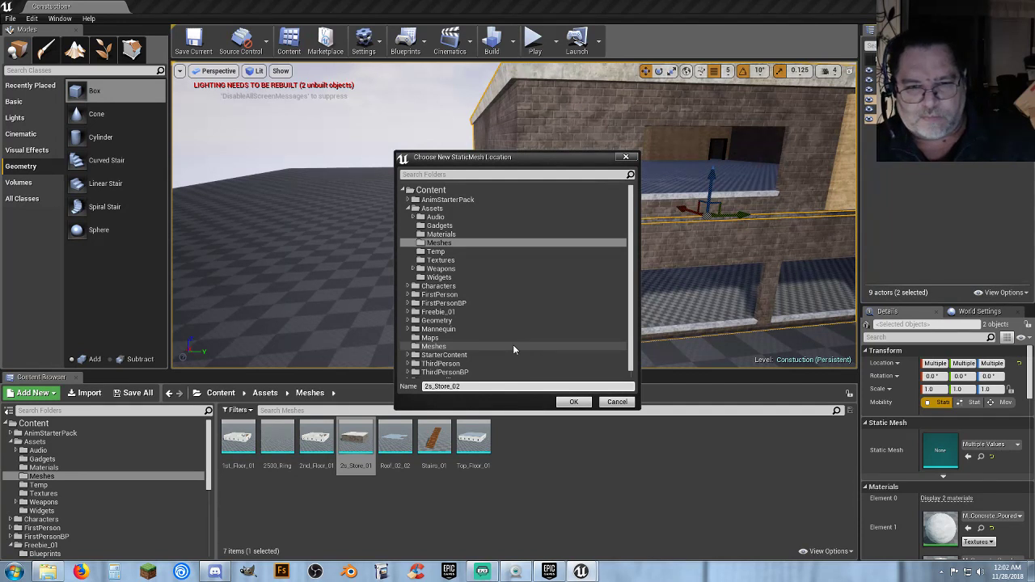
click(574, 403)
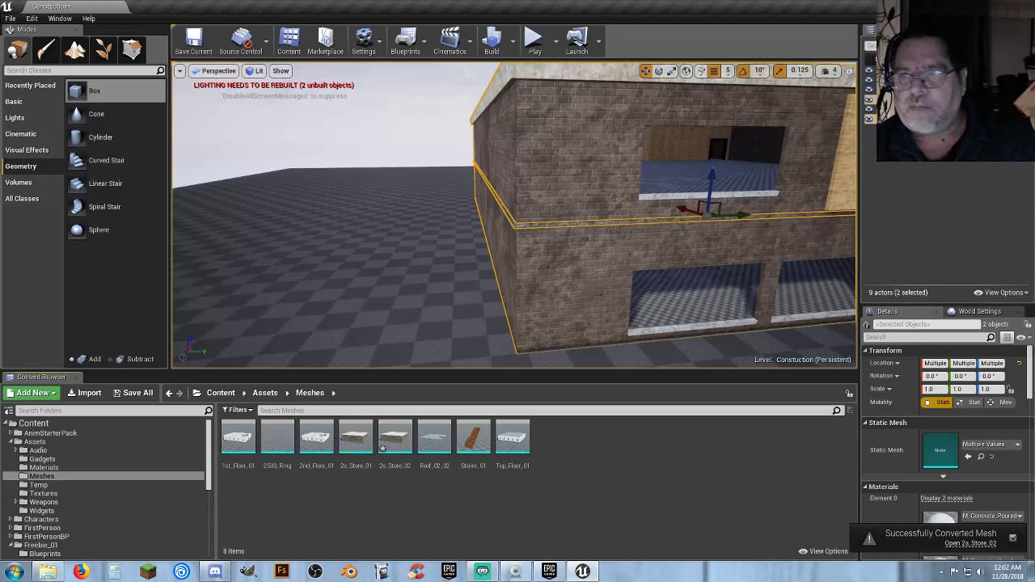
Replace the separate store and ring actors in the level with the 2s_Store_02 mesh, located at X 0 and Y 0.
click(914, 119)
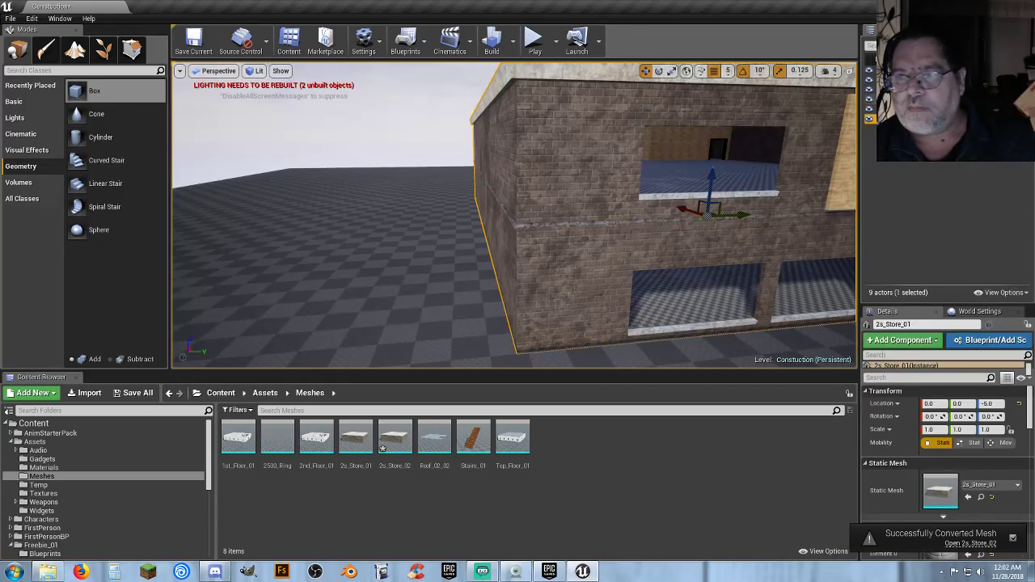
key(Delete)
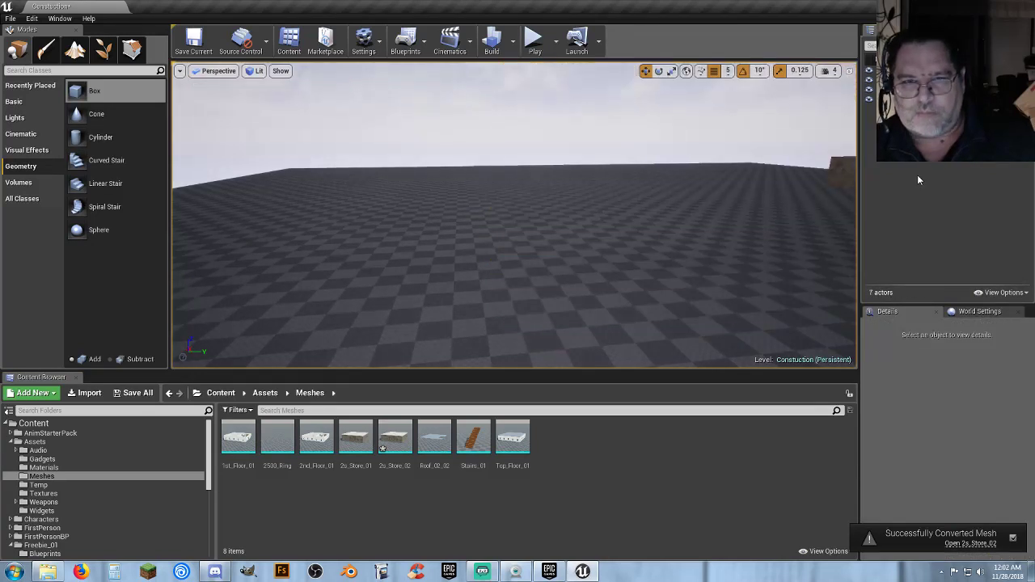
drag(395, 438, 622, 239)
right_drag(622, 240, 552, 239)
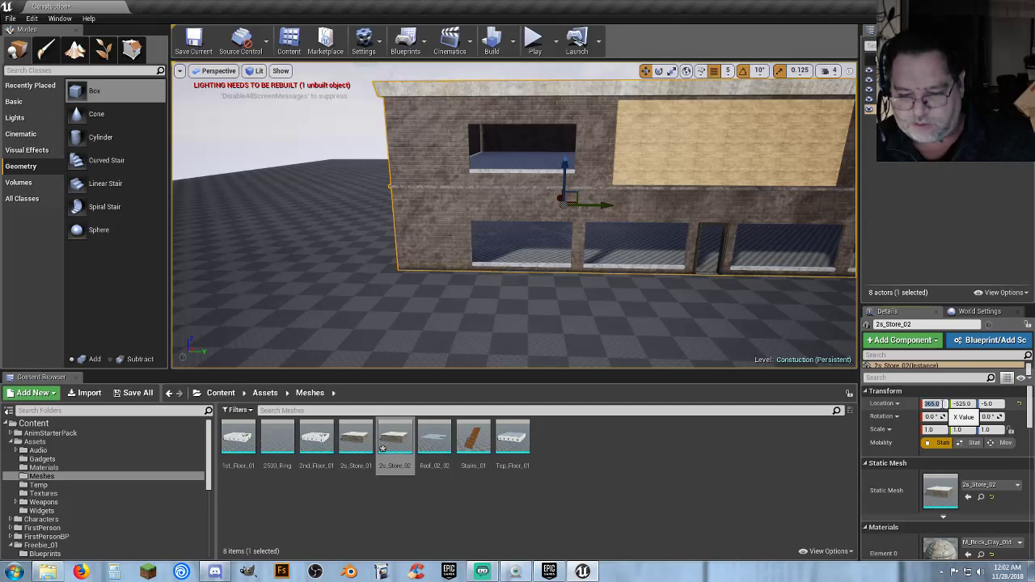
text(0)
key(Tab)
text(0)
key(Tab)
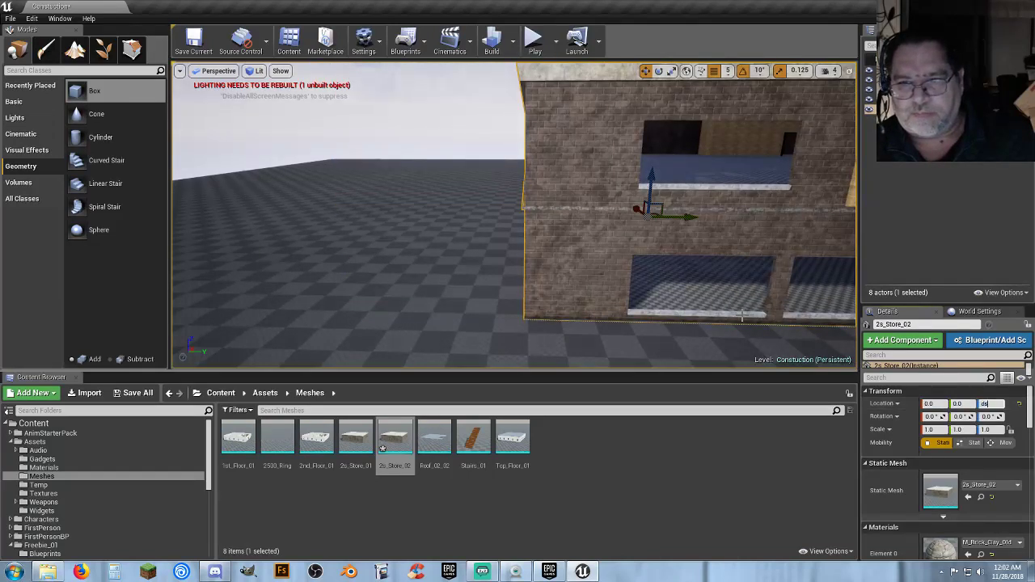
Delete the superseded 2s_Store_01 mesh asset from the Meshes folder.
right_drag(520, 301, 578, 271)
key(w)
click(364, 449)
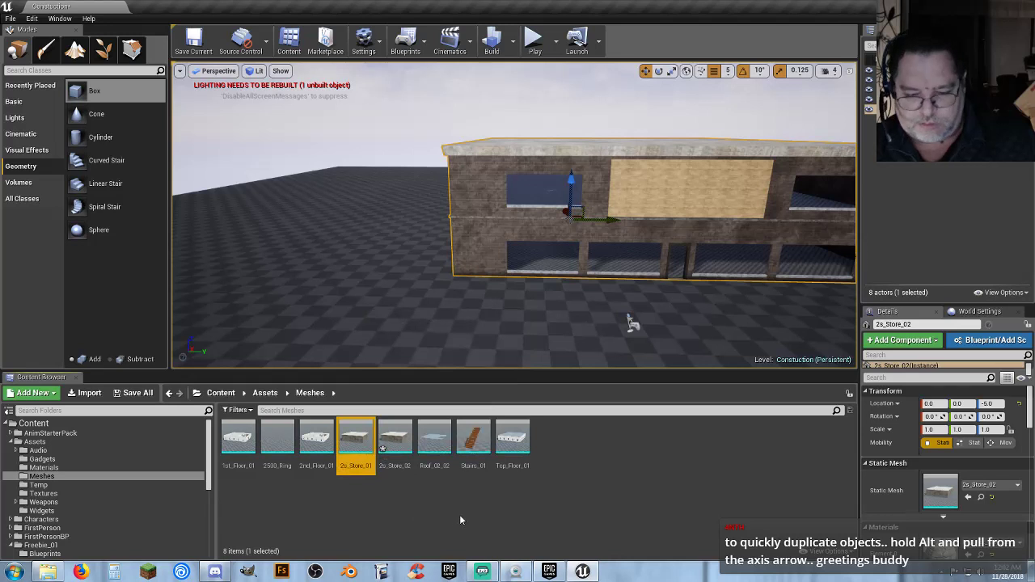
key(Delete)
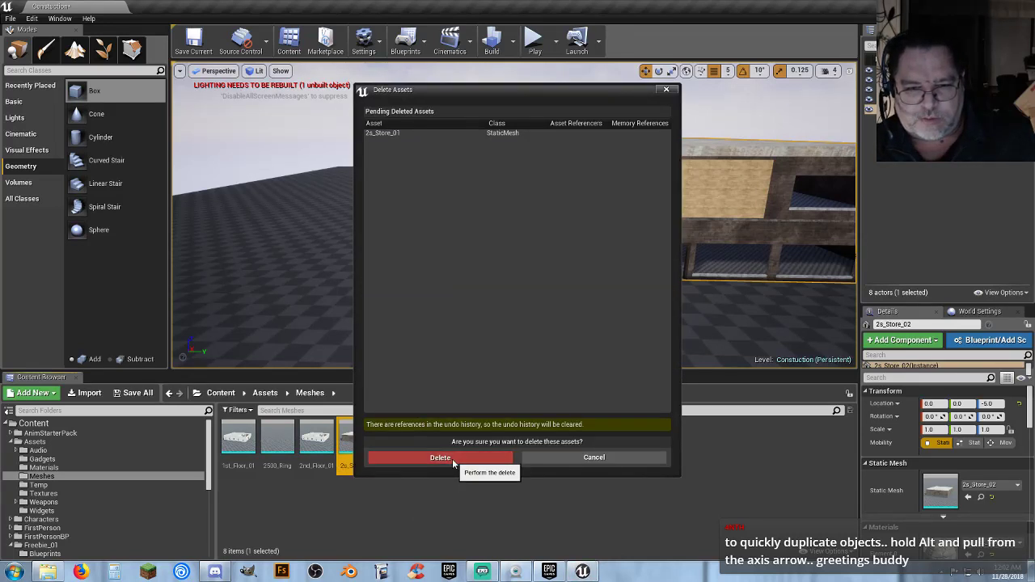
Delete the 2s_Store_01 static mesh from the Meshes folder.
click(467, 459)
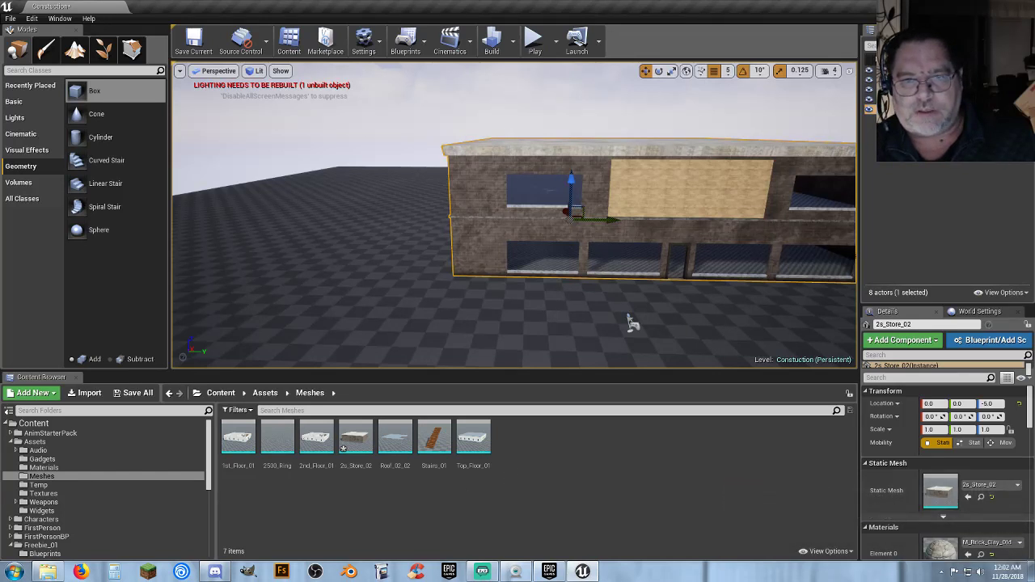
right_drag(515, 242, 561, 256)
key(w)
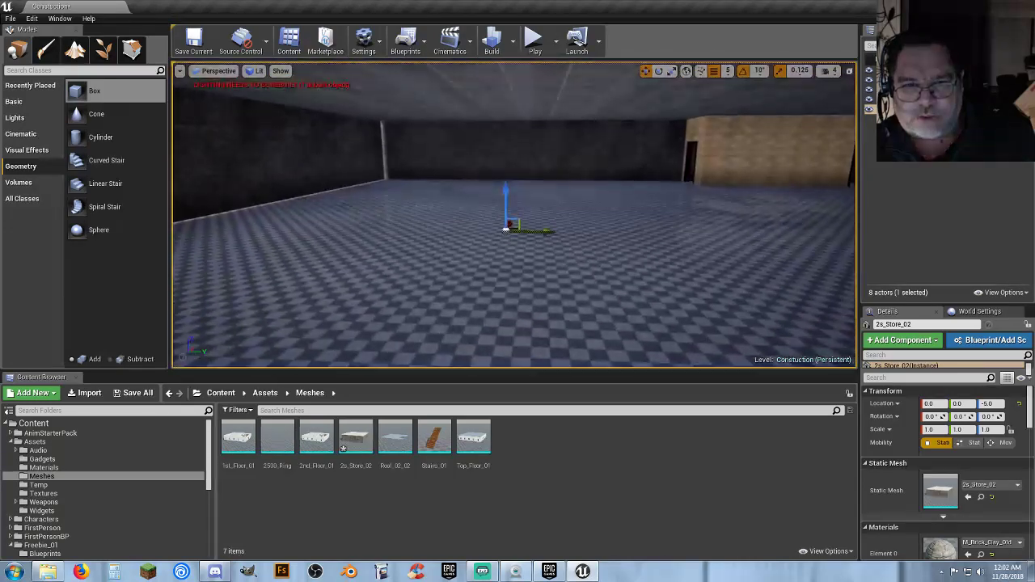
key(s)
right_drag(525, 323, 509, 310)
Rename the 2s_Store_02 static mesh asset as 2s_Store_01.
click(353, 467)
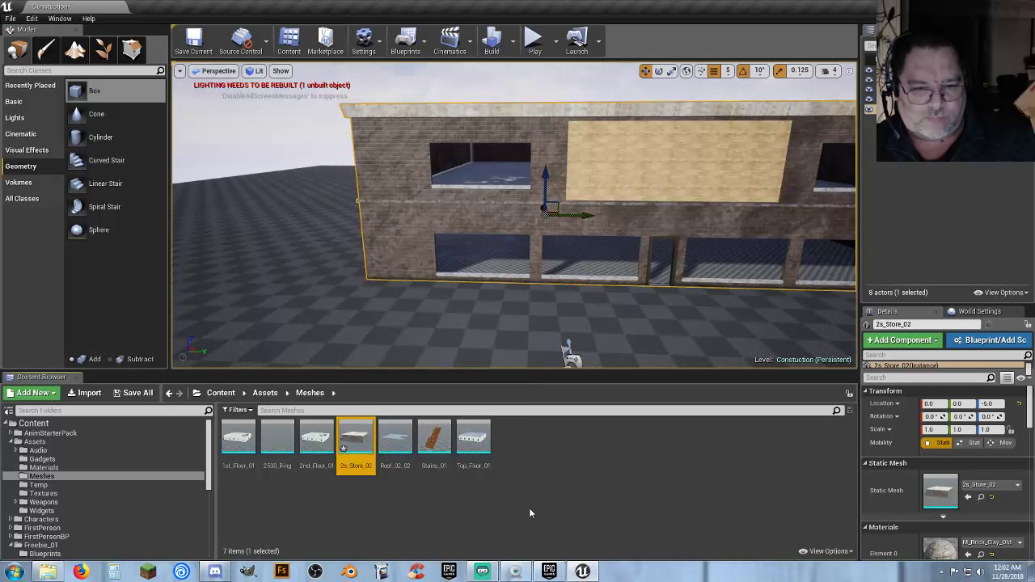
key(F2)
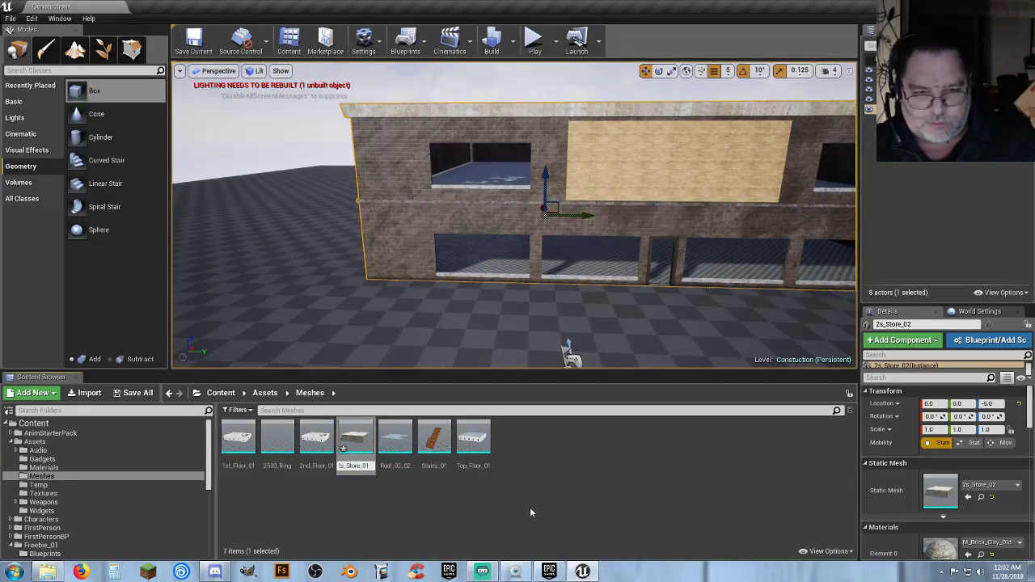
key(Return)
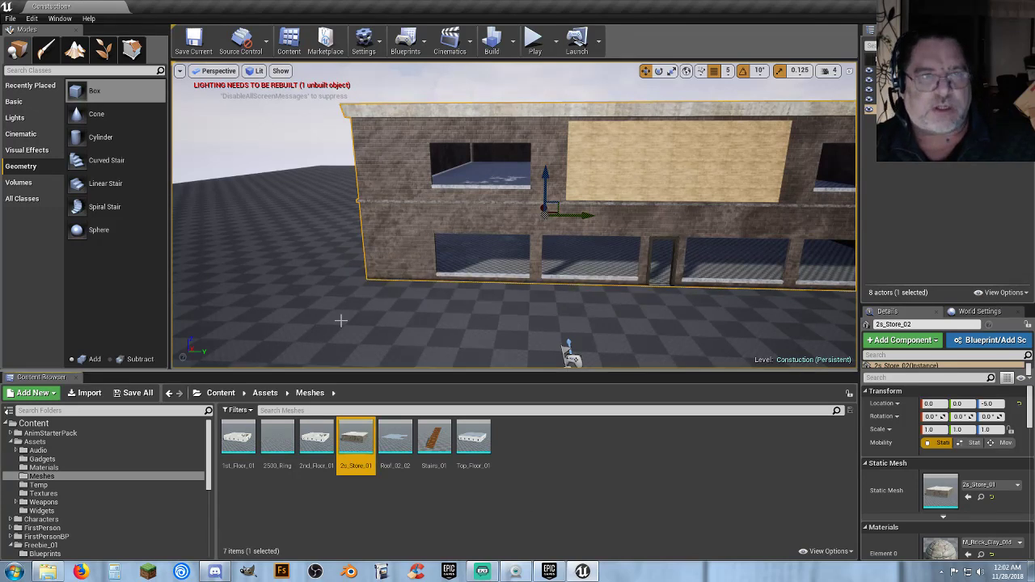
Set the 2s_Store_01 mesh's collision complexity to Use Complex Collision As Simple, then save and close the mesh.
double_click(351, 436)
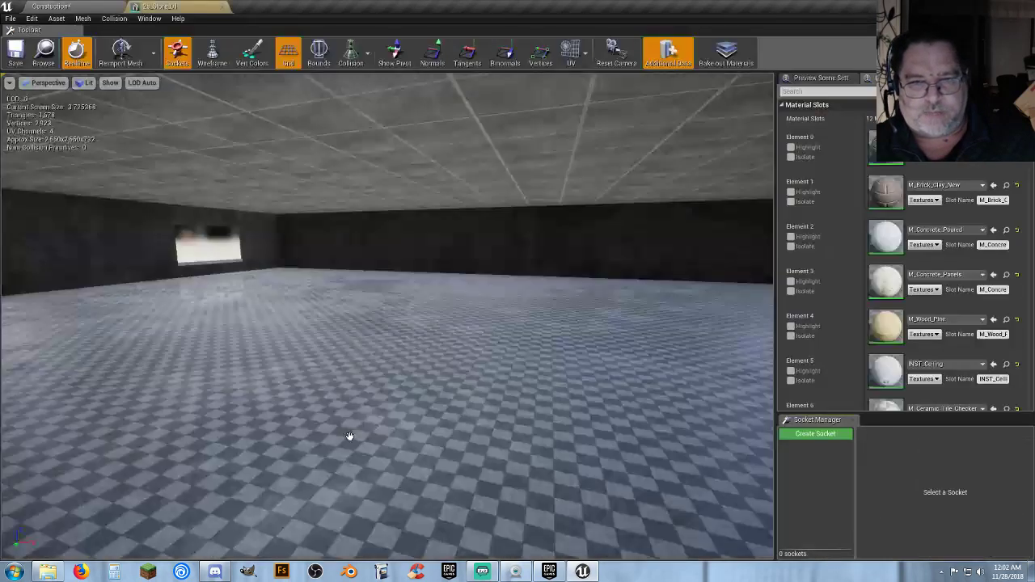
scroll(830, 206, down, 5)
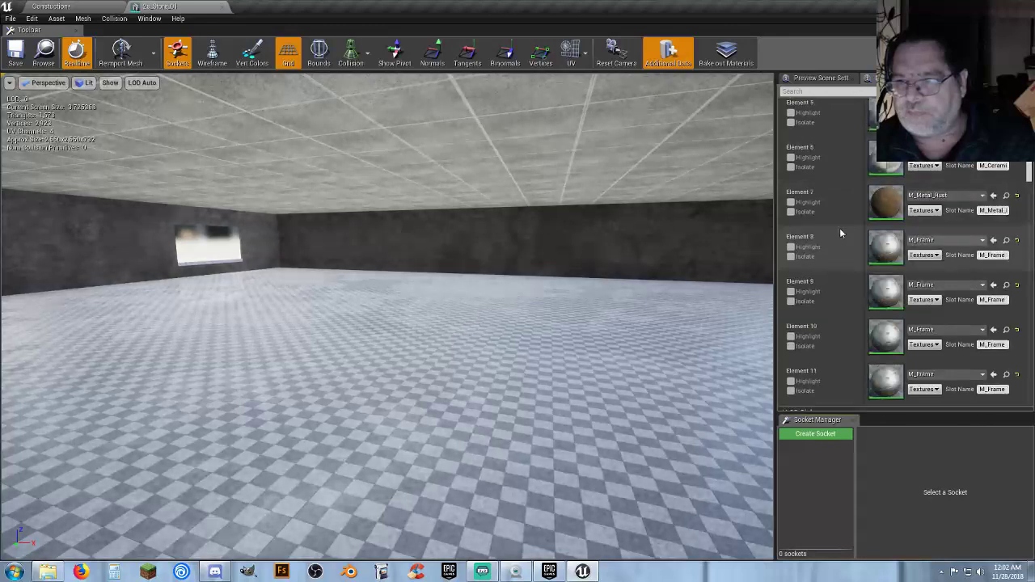
scroll(841, 235, down, 10)
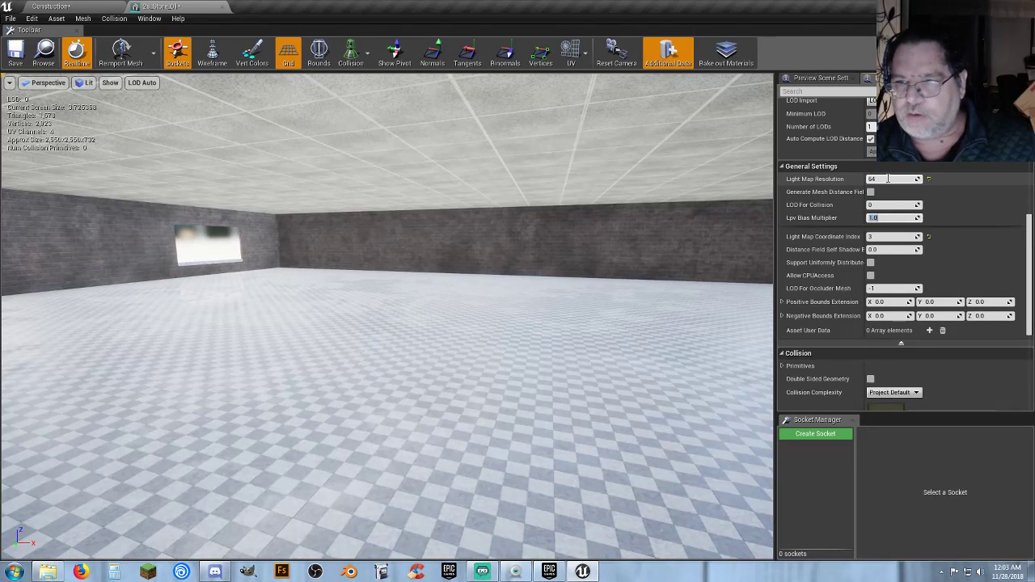
scroll(888, 210, down, 5)
click(893, 237)
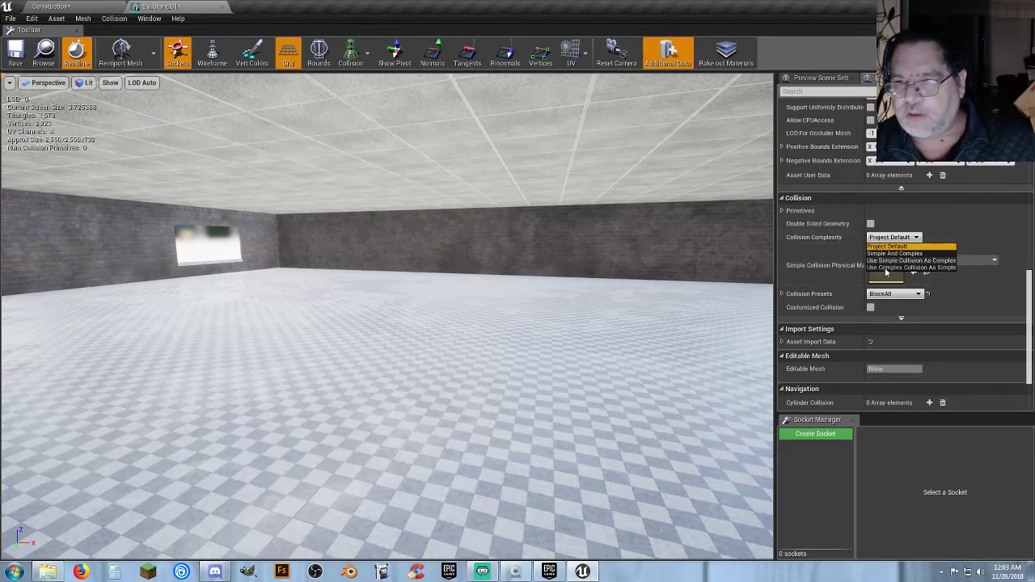
click(890, 268)
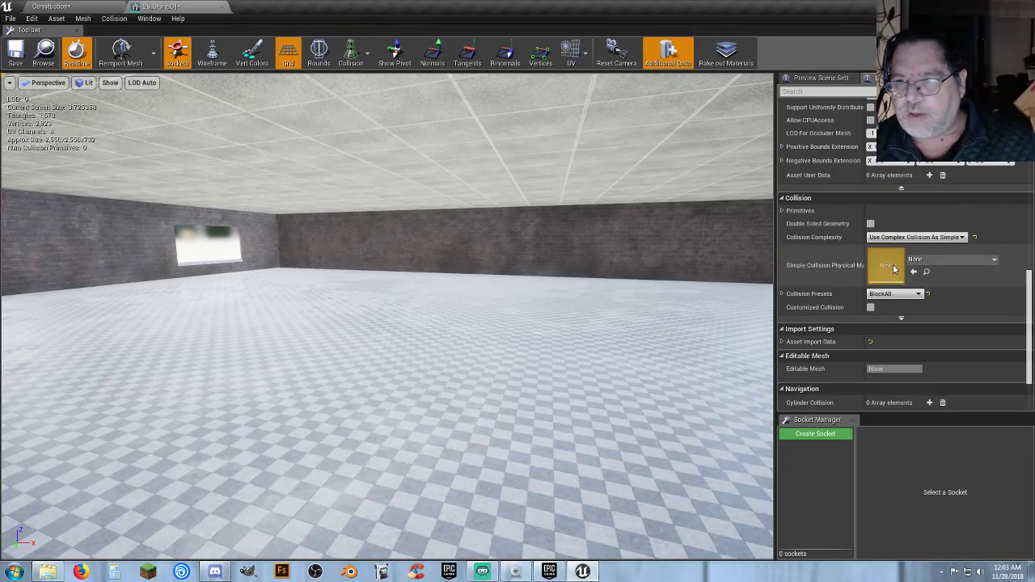
click(14, 55)
click(221, 6)
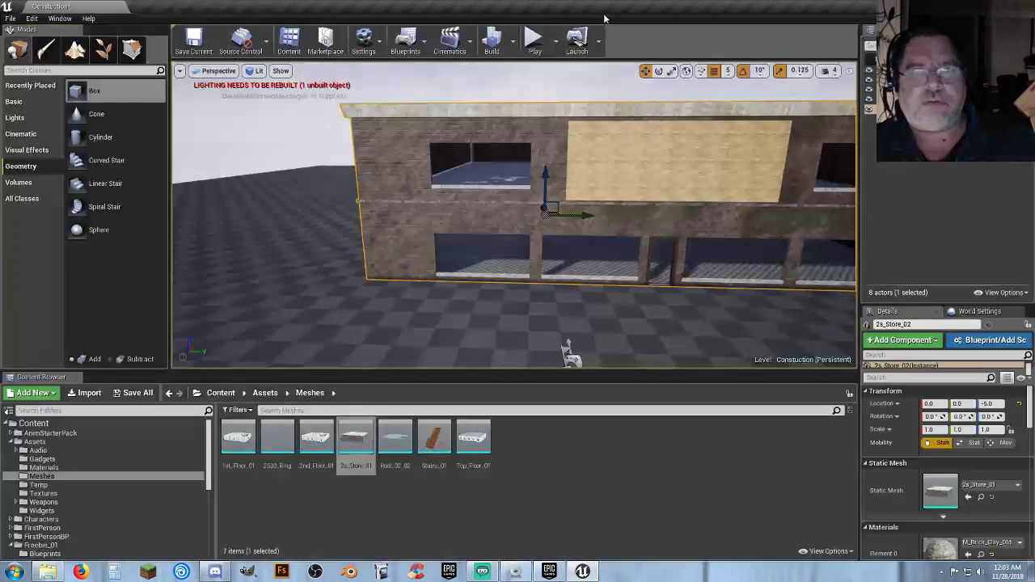
Playtest the level by walking through the store's interior to check the collision on the rooms, doorways and stairs.
click(532, 40)
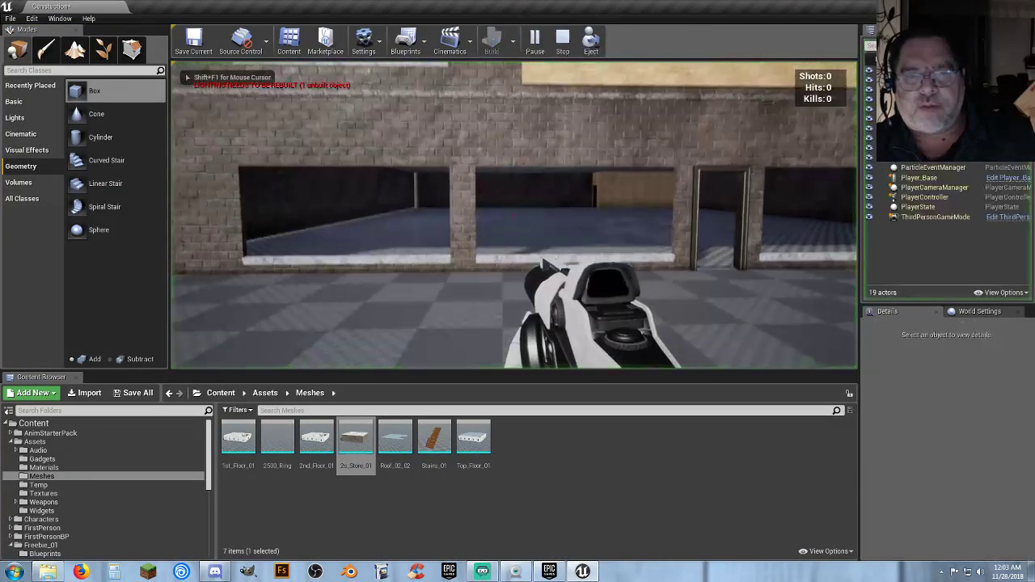
key(w)
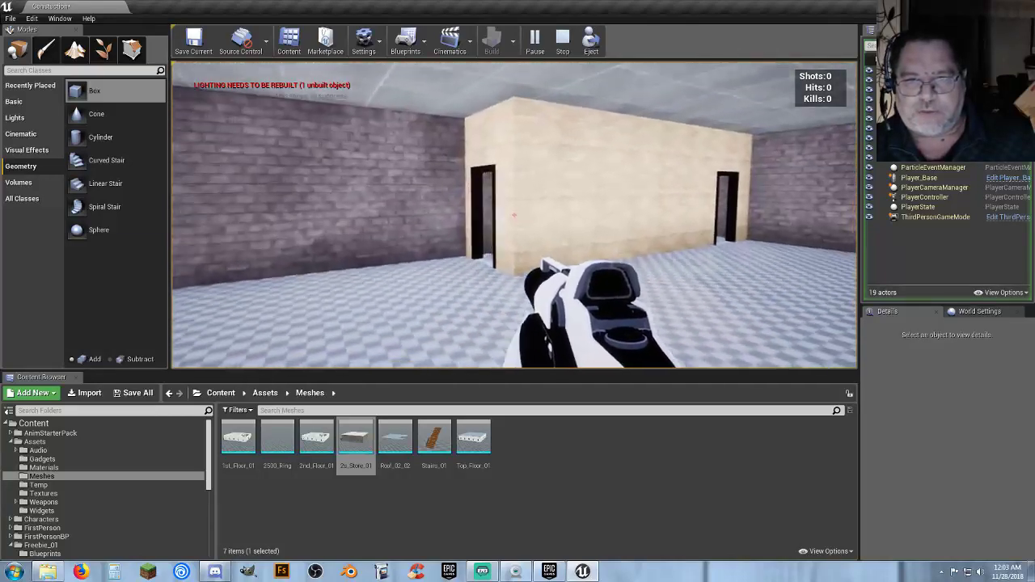
key(w)
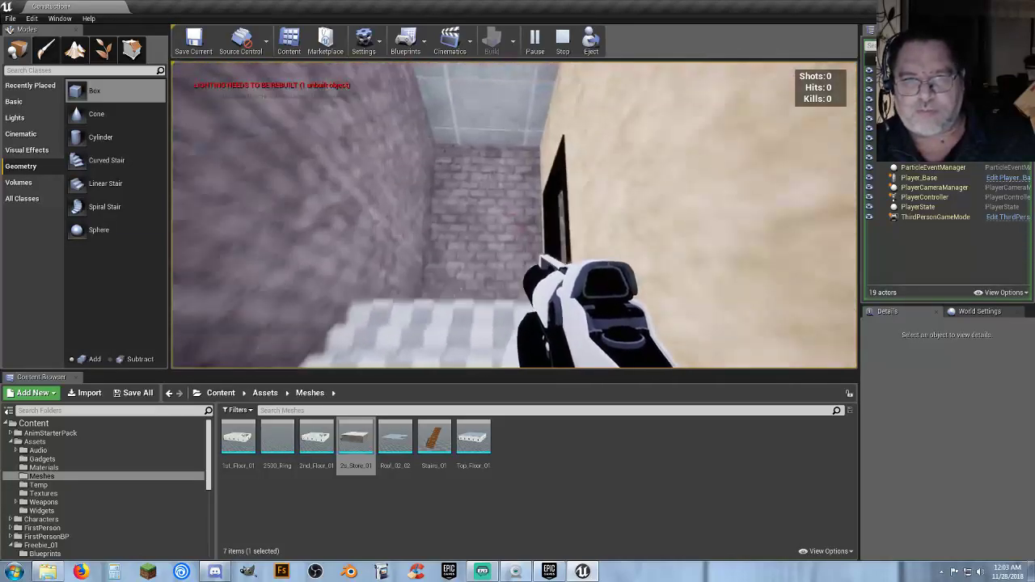
key(w)
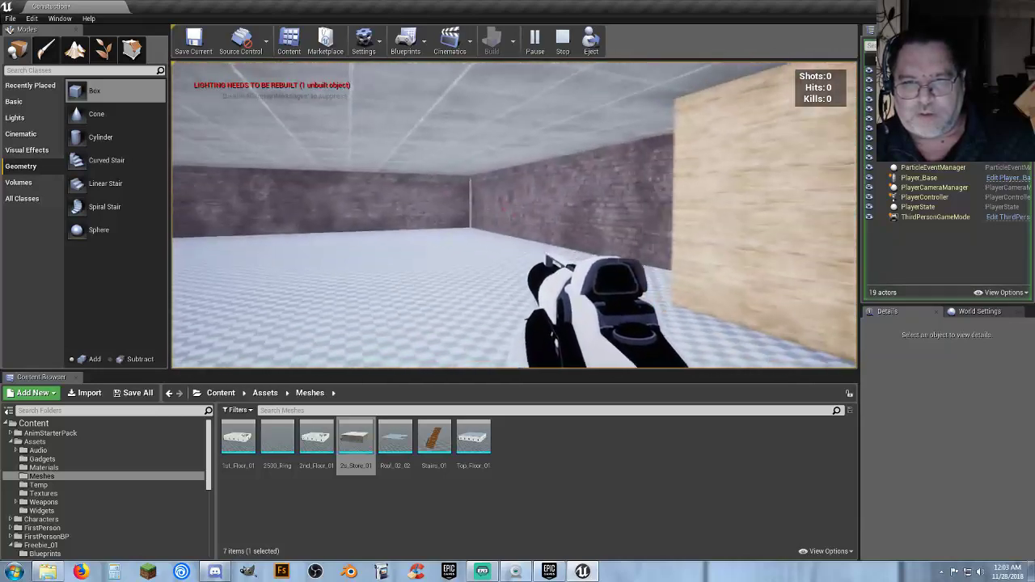
key(w)
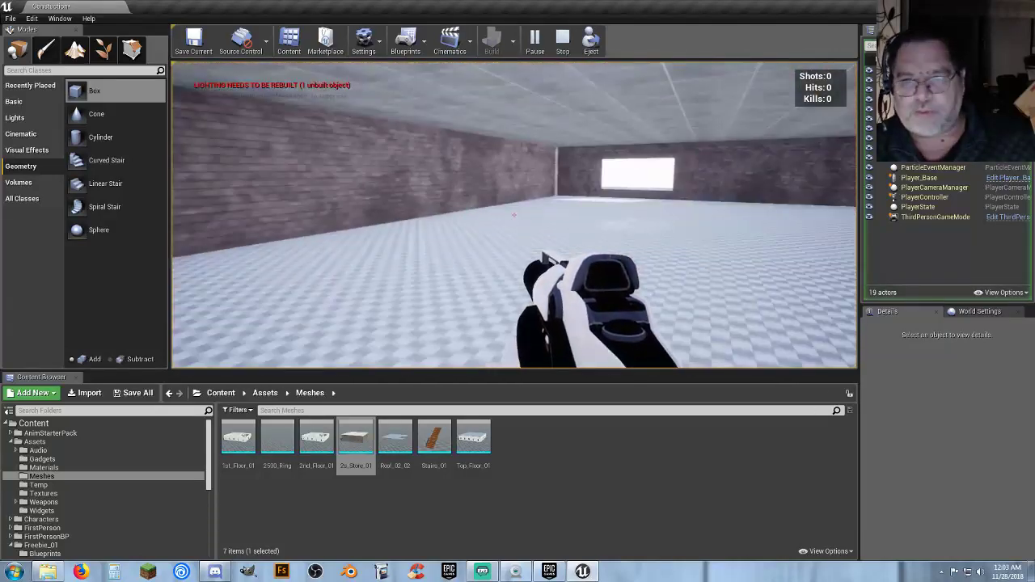
key(w)
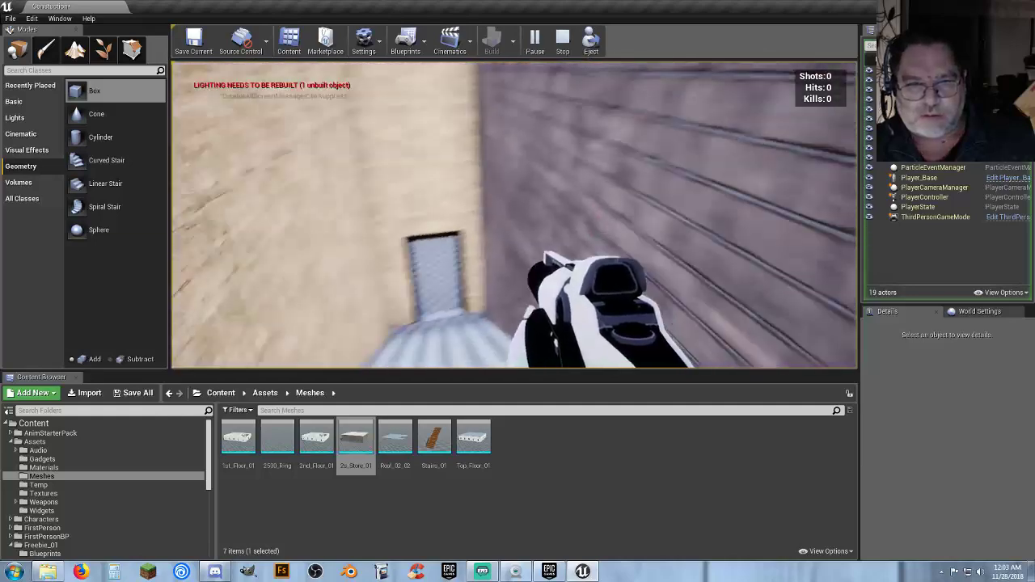
key(w)
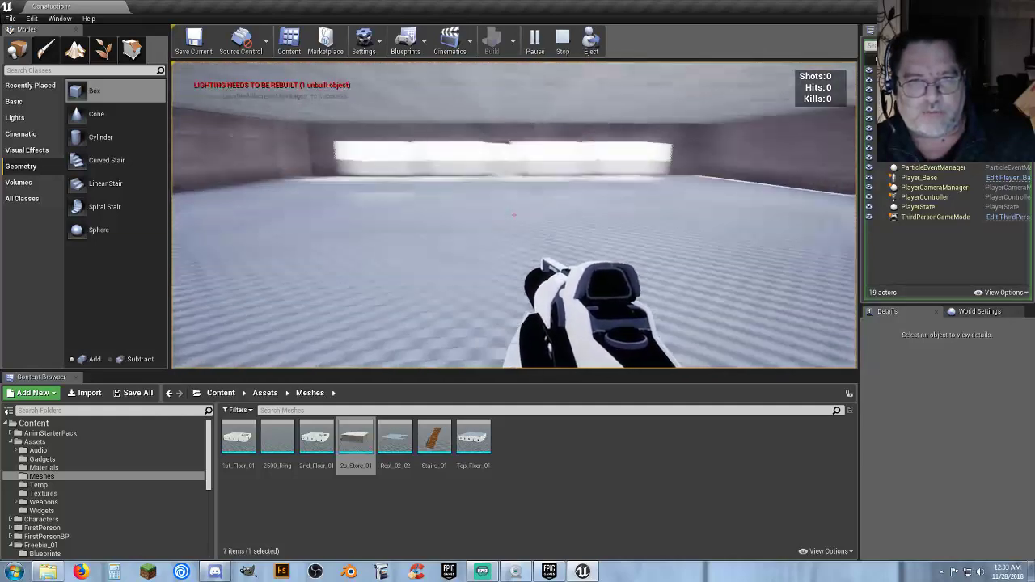
key(Escape)
Select the store building and examine its front facade, entrance and end walls where they meet the ground.
mouse_move(575, 243)
right_down()
mouse_move(542, 242)
mouse_move(542, 275)
mouse_move(542, 247)
mouse_move(571, 246)
right_up()
key(s)
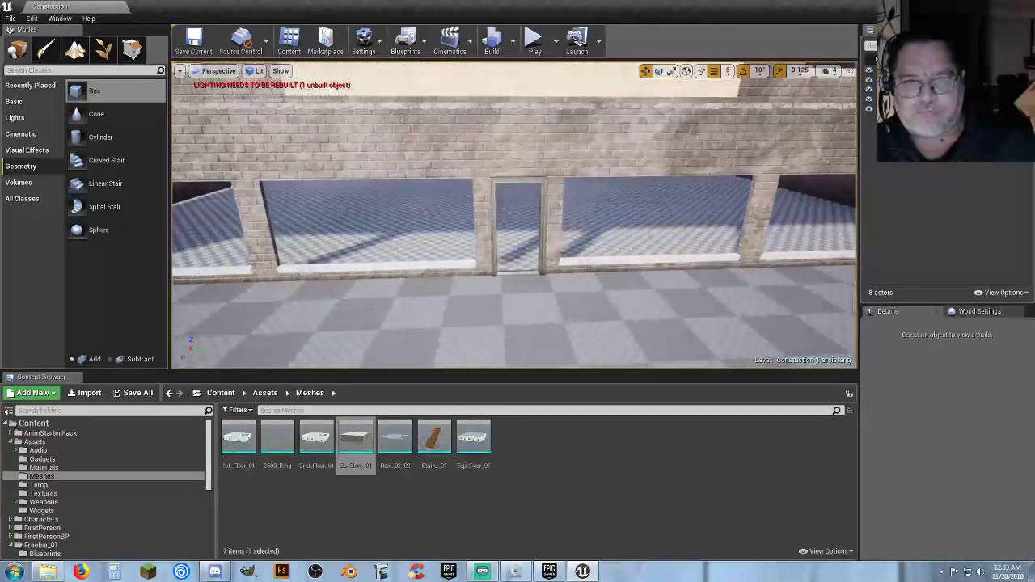
right_drag(477, 243, 465, 263)
key(s)
key(w)
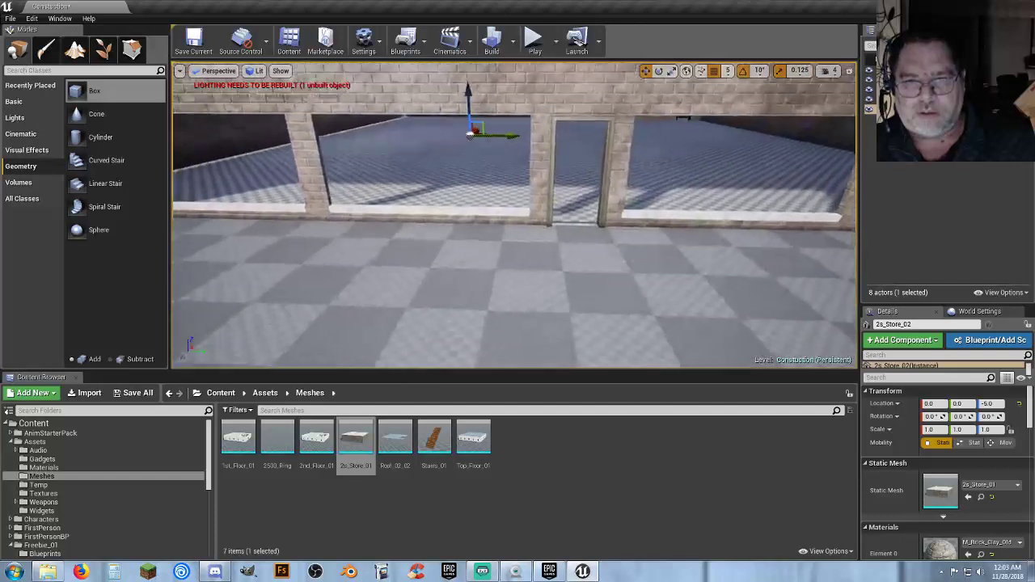
right_drag(548, 259, 492, 244)
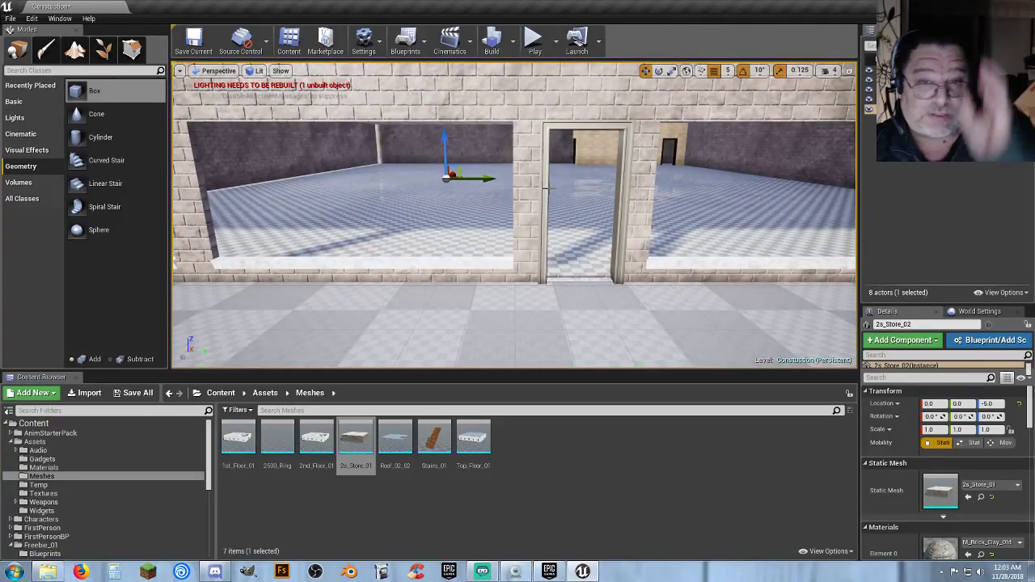
right_drag(541, 195, 562, 186)
key(s)
key(a)
right_drag(588, 259, 841, 267)
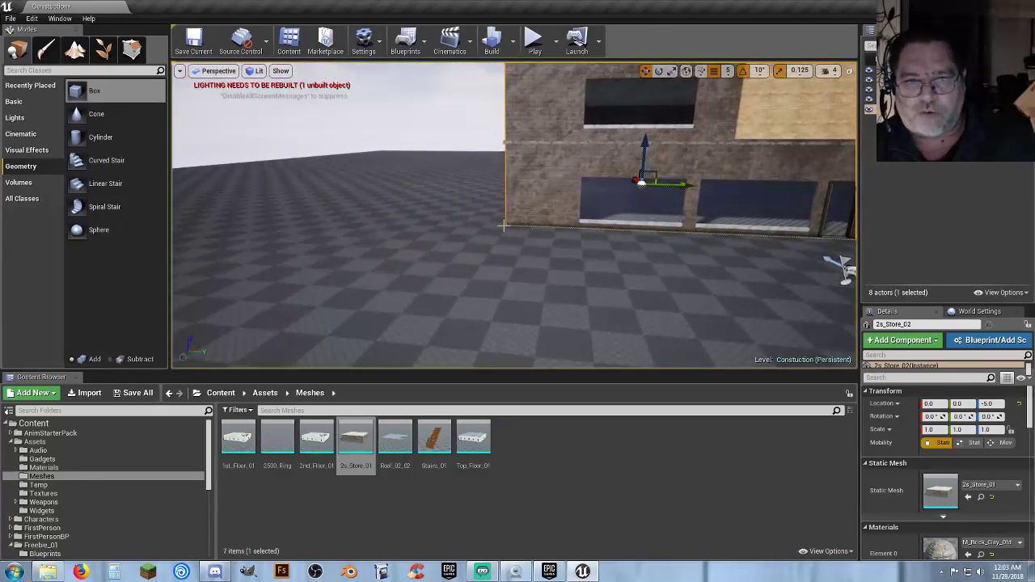
key(w)
key(d)
right_drag(528, 225, 590, 202)
key(d)
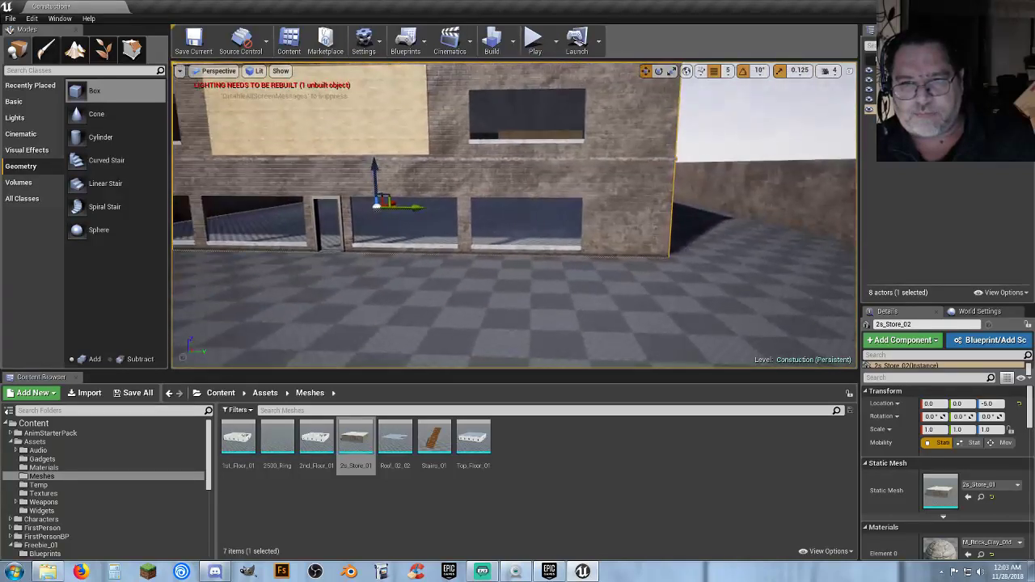
Set the store building's Z location to 0.
key(a)
mouse_move(627, 262)
right_down()
mouse_move(598, 258)
mouse_move(619, 257)
right_up()
key(d)
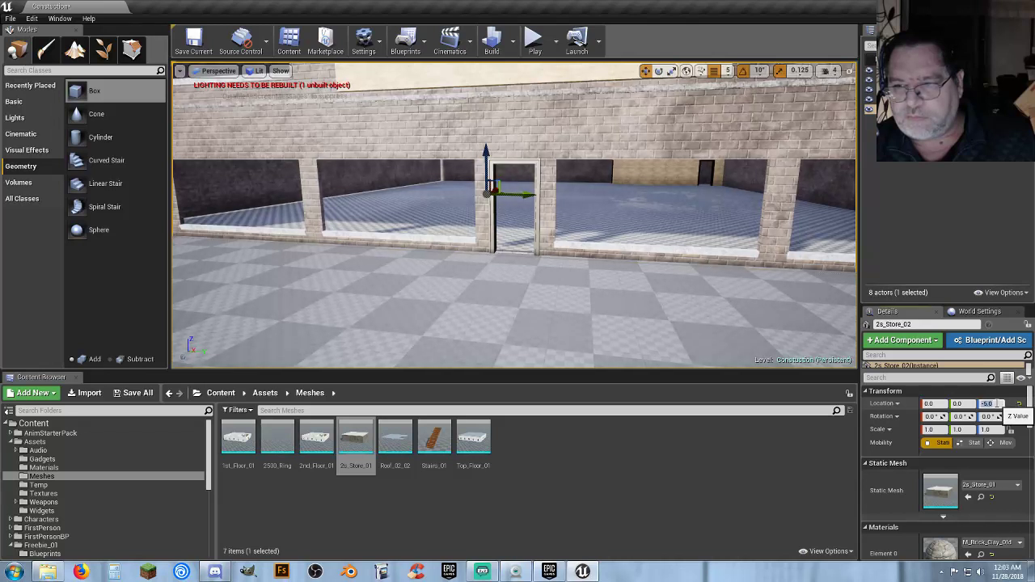
text(0)
key(Return)
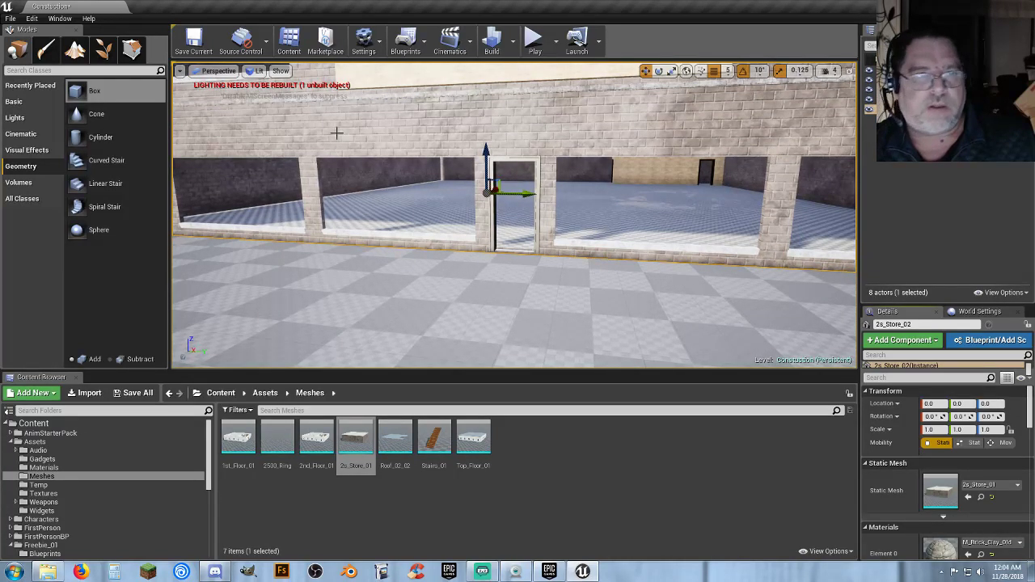
Switch the viewport to the Left wireframe view and frame the base of the store building.
click(179, 72)
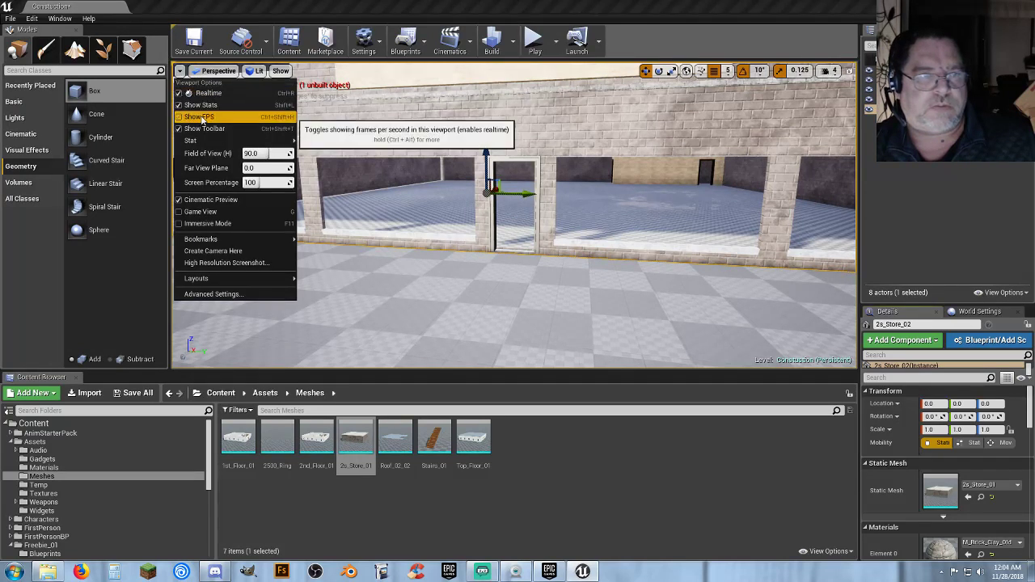
click(208, 73)
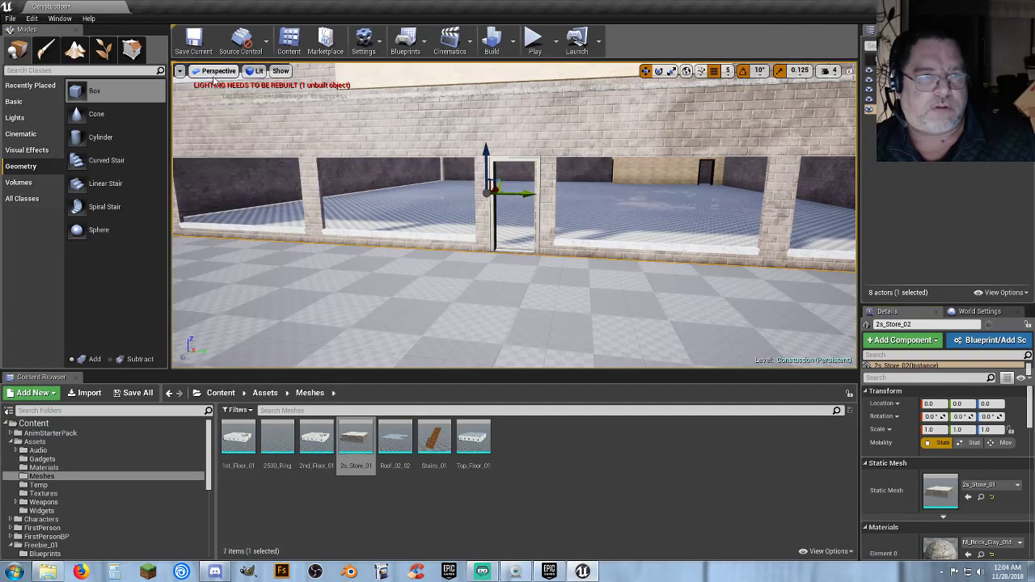
click(209, 72)
click(208, 132)
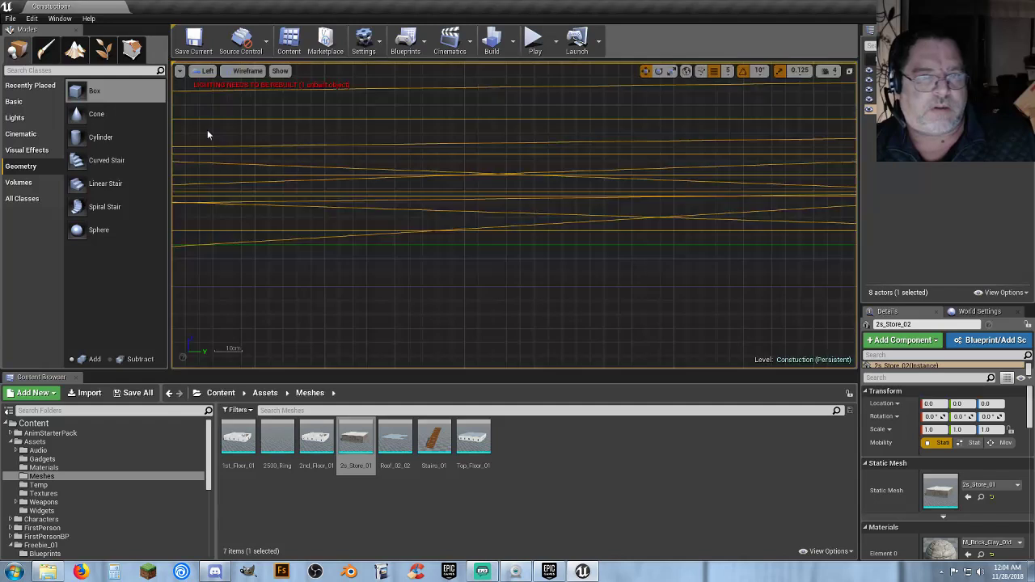
scroll(556, 221, up, 2)
scroll(556, 221, down, 8)
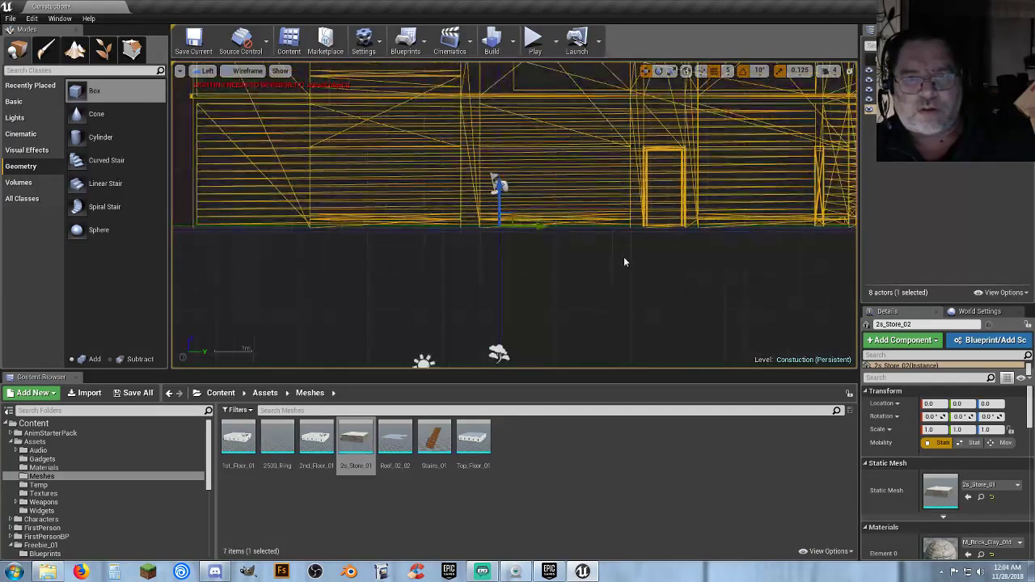
right_drag(624, 256, 358, 259)
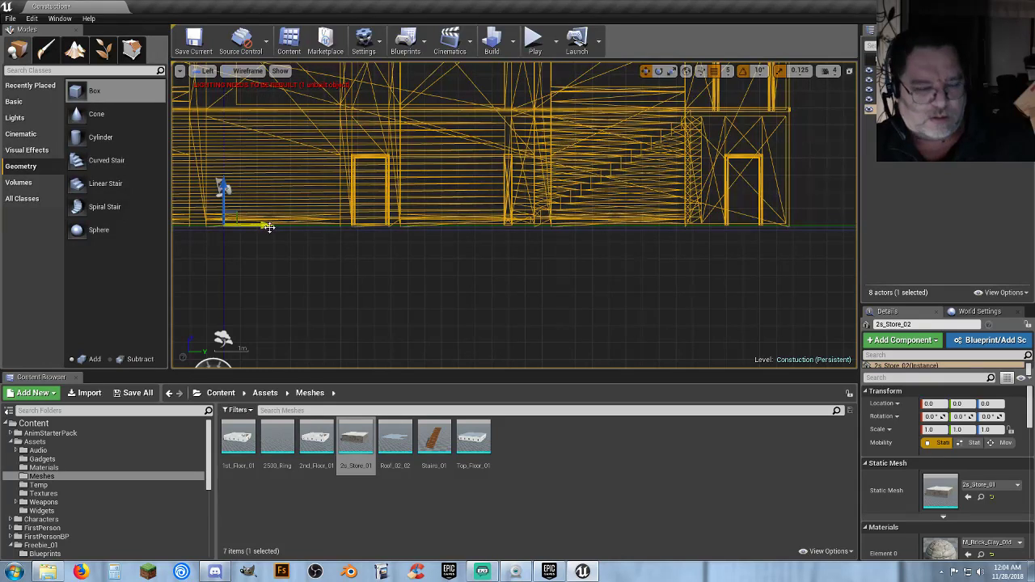
Move the store's pivot along Y to the building's end wall and down to the lowest corner of the mesh.
drag(260, 225, 828, 225)
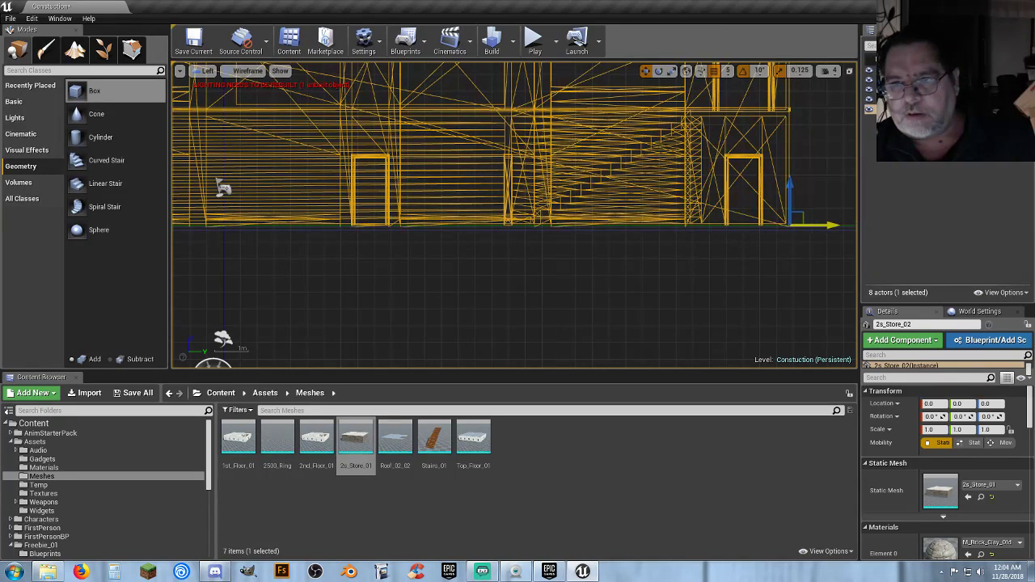
right_drag(550, 267, 251, 314)
scroll(493, 295, up, 6)
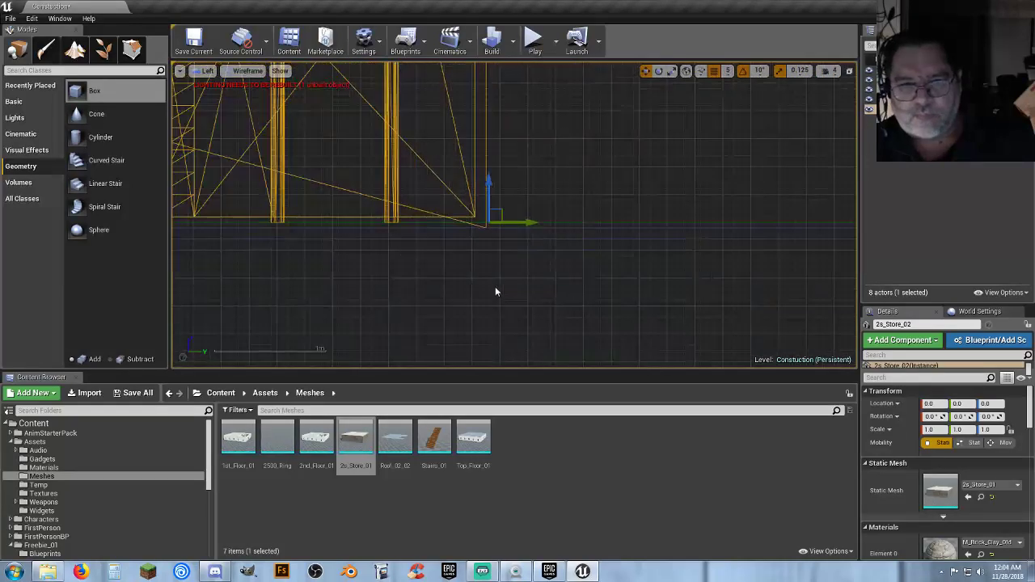
scroll(484, 277, up, 5)
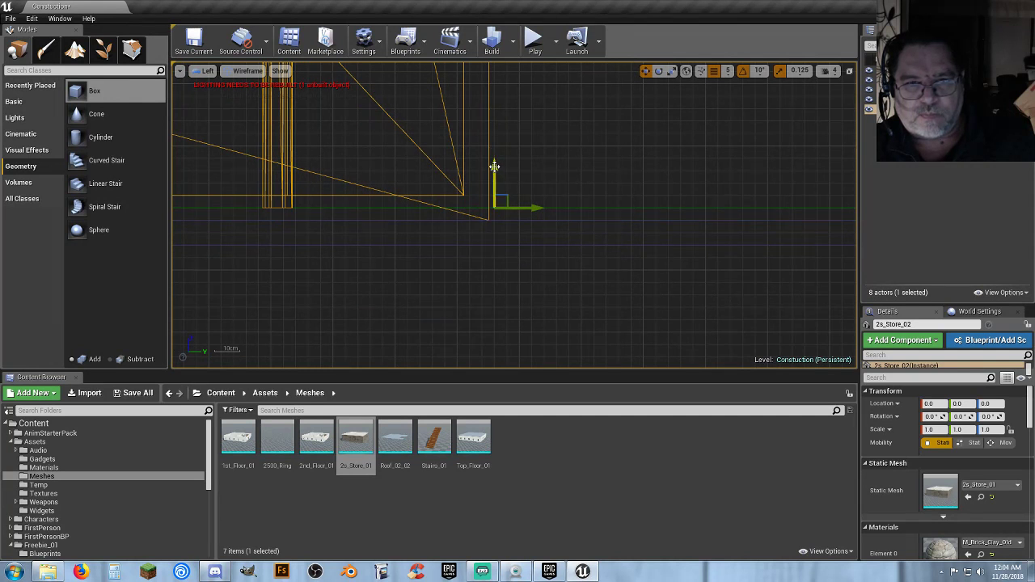
drag(495, 170, 495, 182)
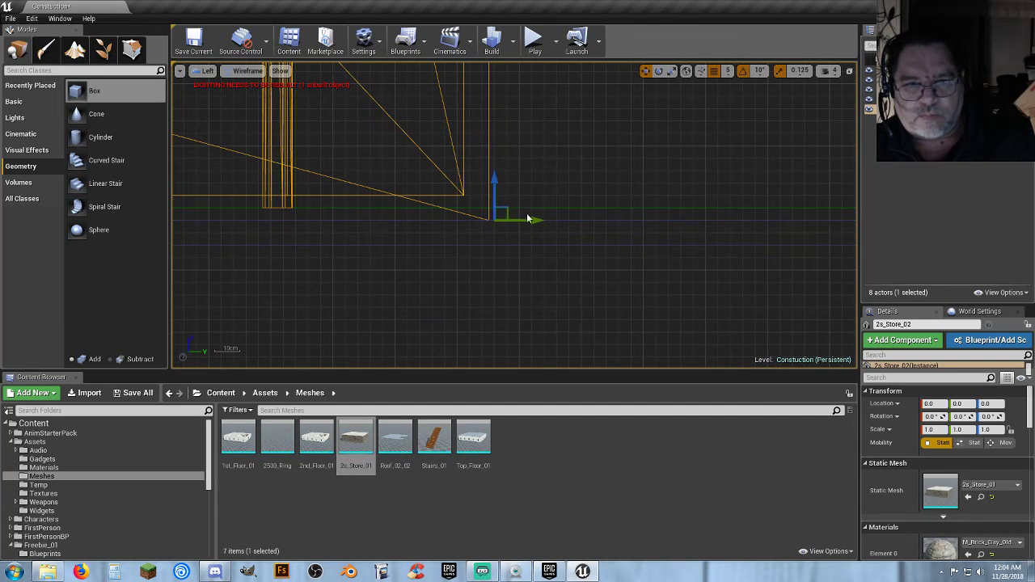
mouse_move(530, 220)
alt+middle_down()
mouse_move(518, 220)
mouse_move(539, 220)
alt+middle_up()
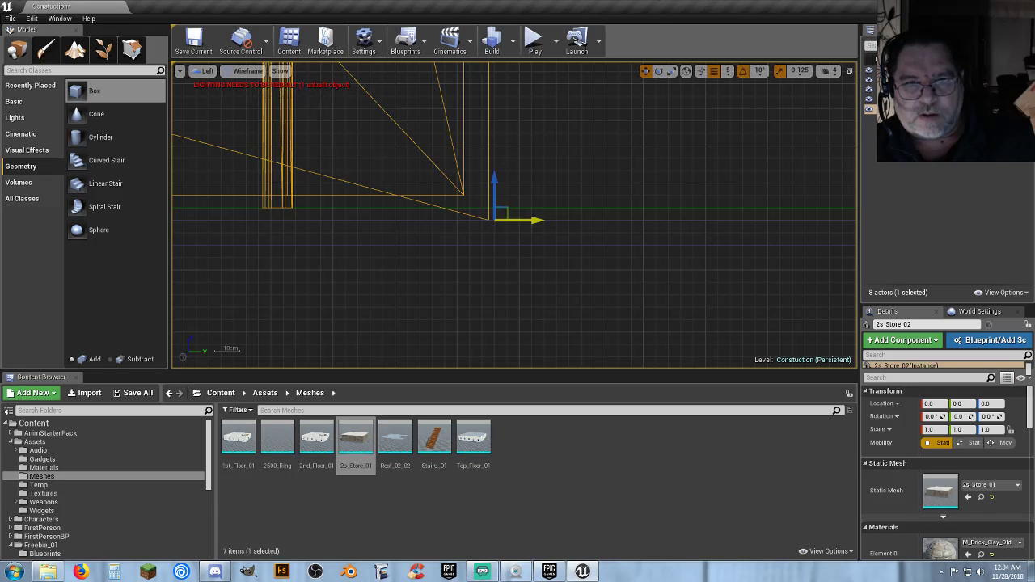
Set the position grid snap to 1 and align the store's pivot along Y with the outer edge of the end wall.
click(728, 70)
click(723, 106)
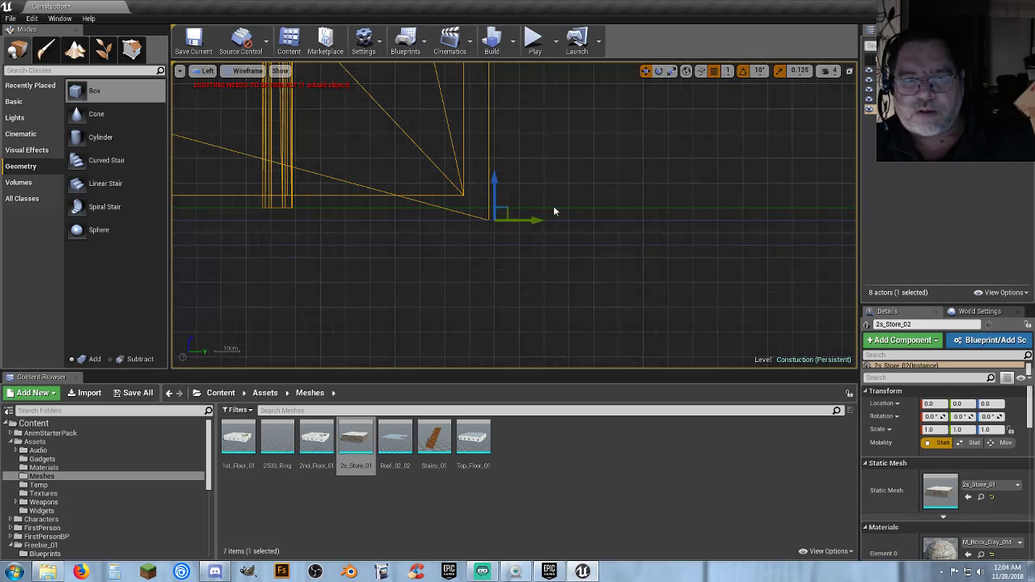
alt+middle_drag(535, 226, 530, 225)
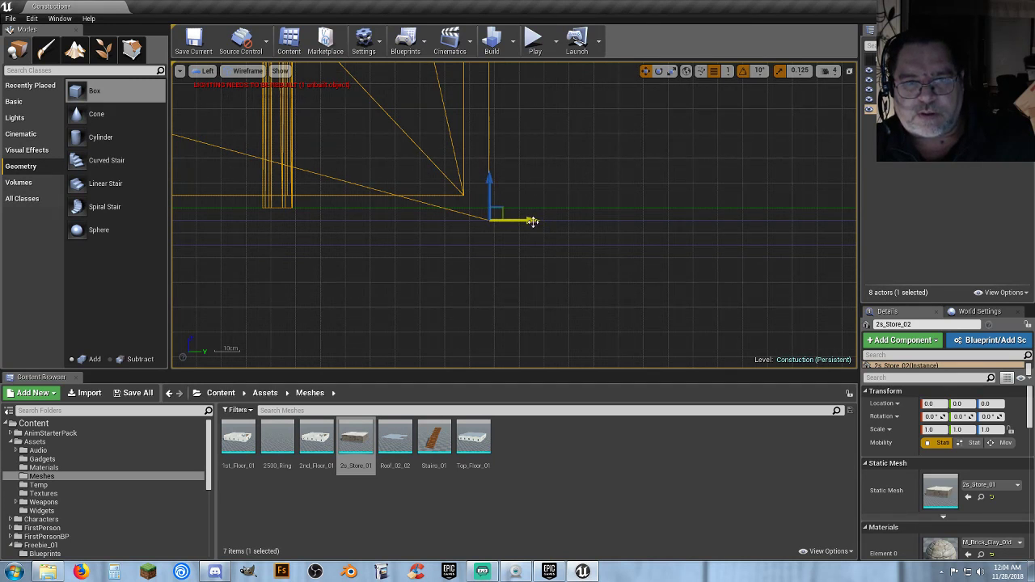
Set the end-wall position as the store's pivot offset and save the Constuction level.
right_click(550, 299)
mouse_move(573, 482)
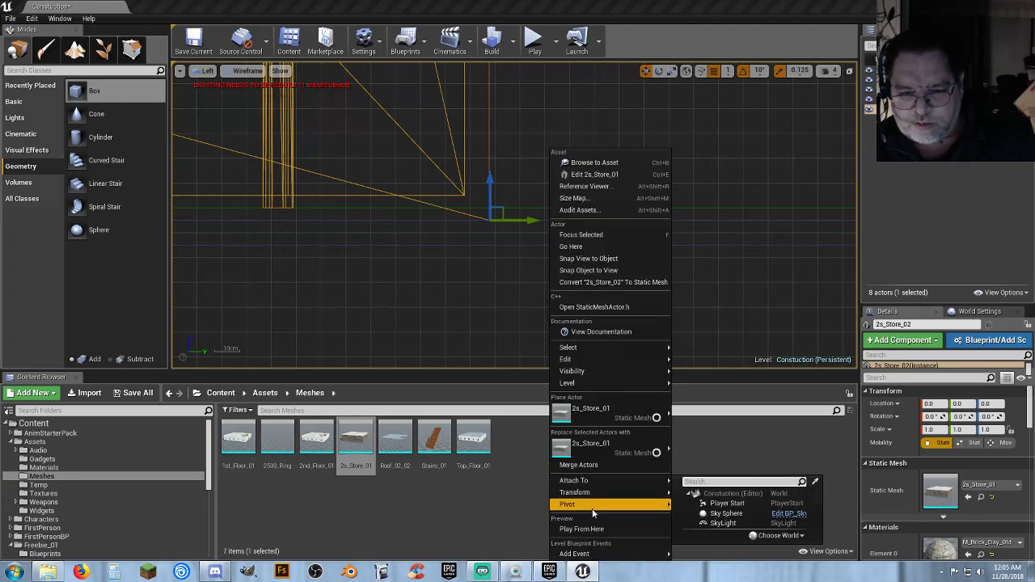
mouse_move(610, 505)
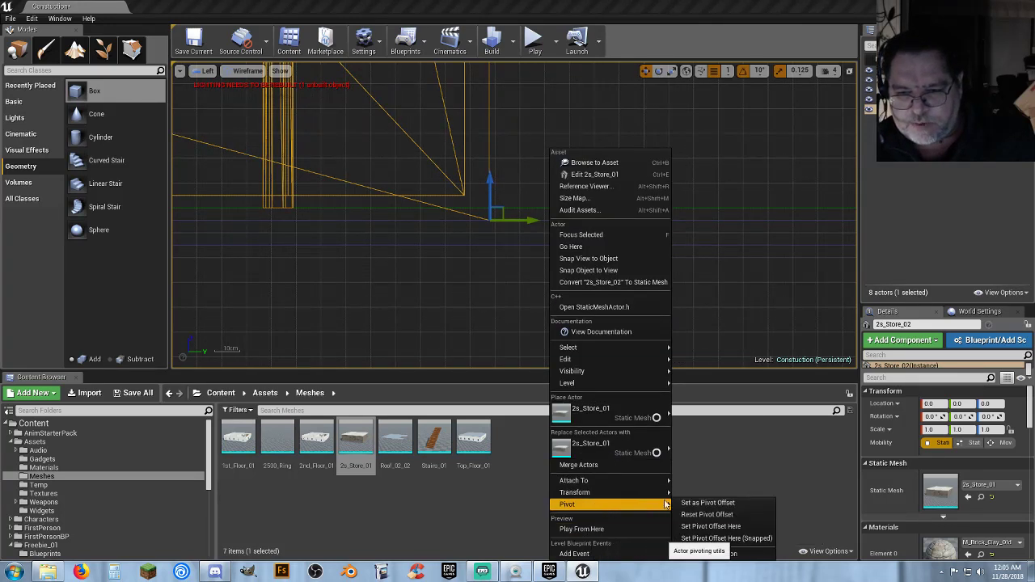
click(748, 508)
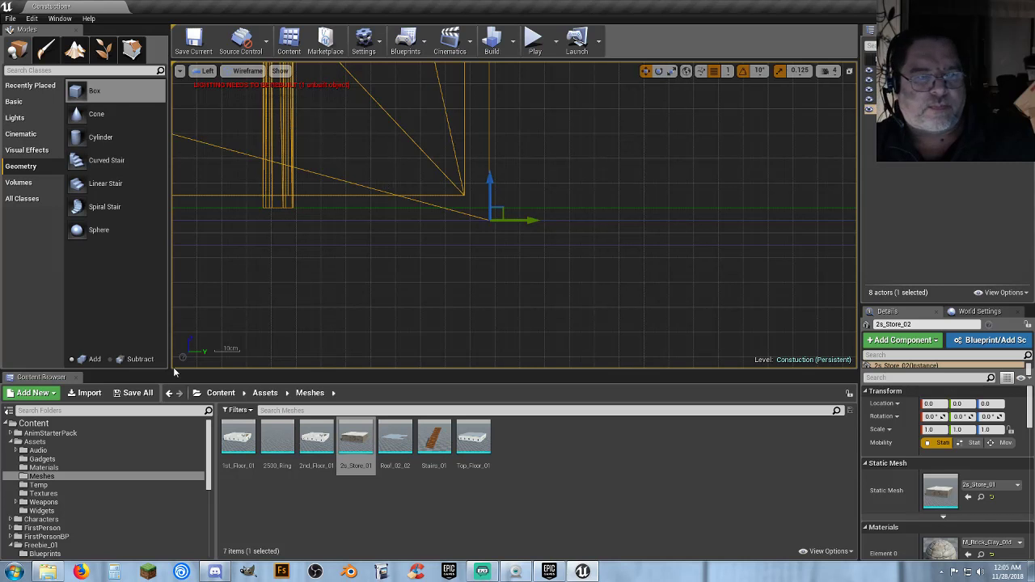
click(133, 393)
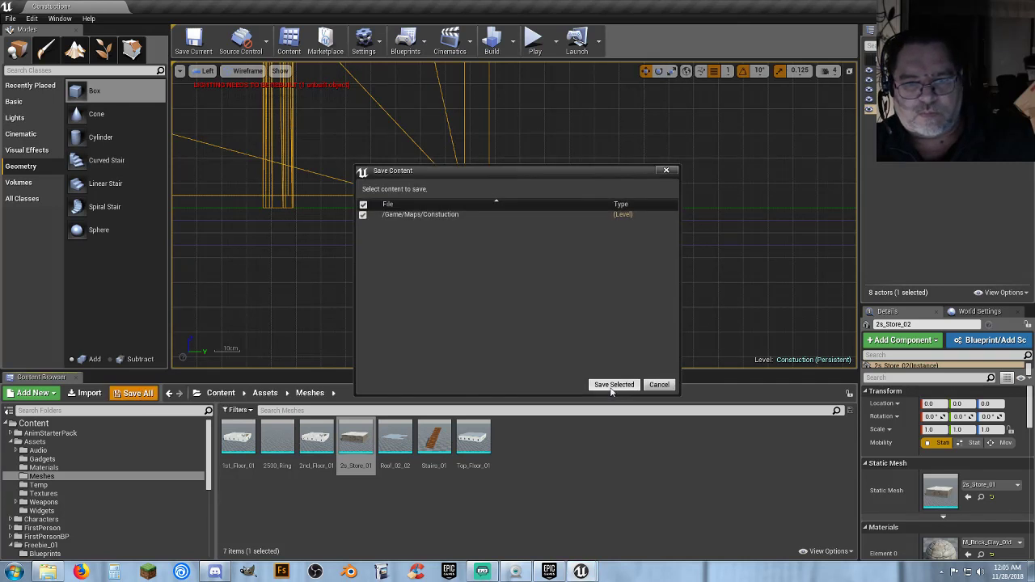
click(613, 385)
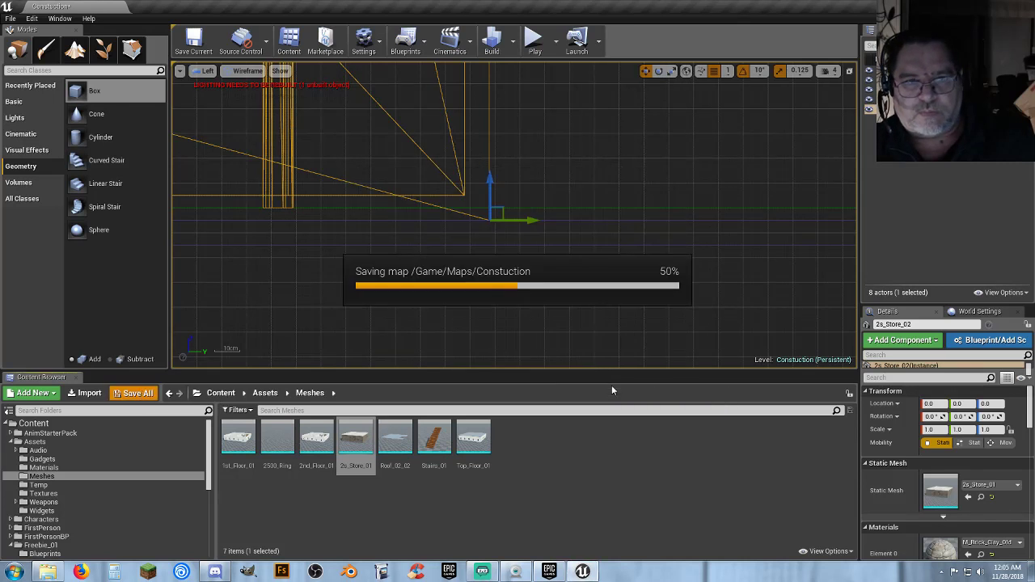
In the Front wireframe view, move the store's pivot along X to the building's front facade wall.
click(206, 71)
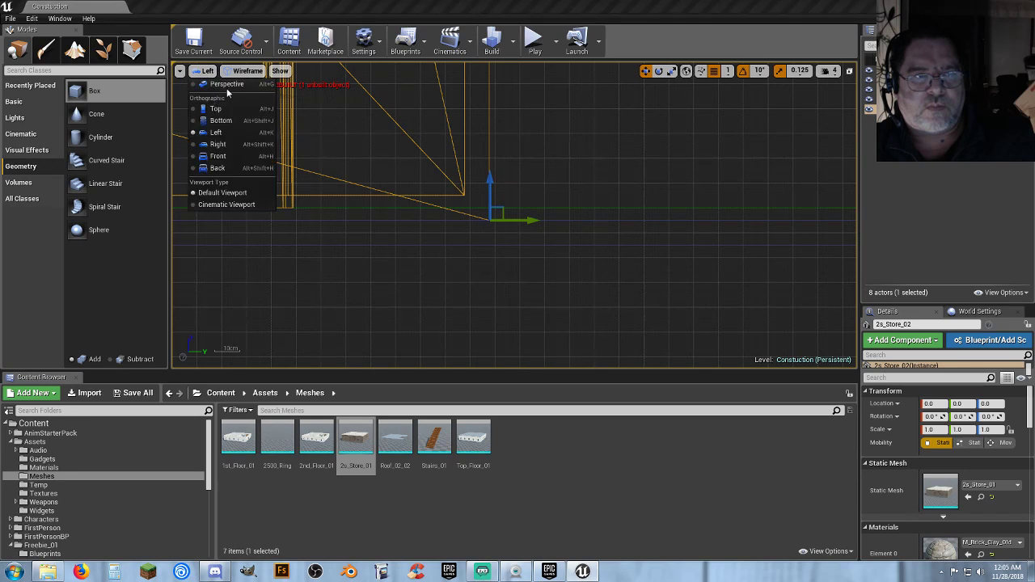
click(227, 85)
right_drag(571, 271, 485, 267)
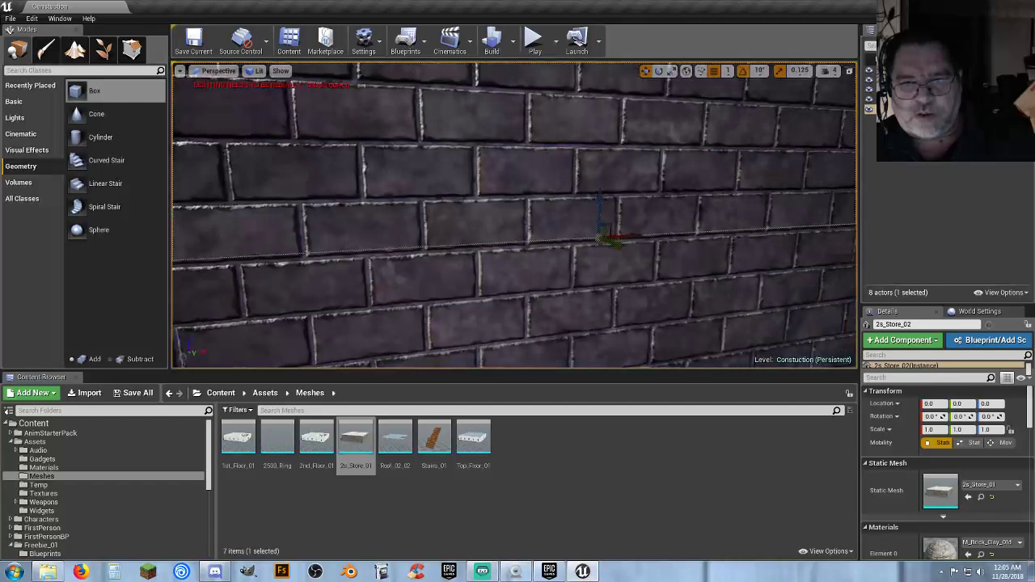
right_drag(647, 259, 570, 270)
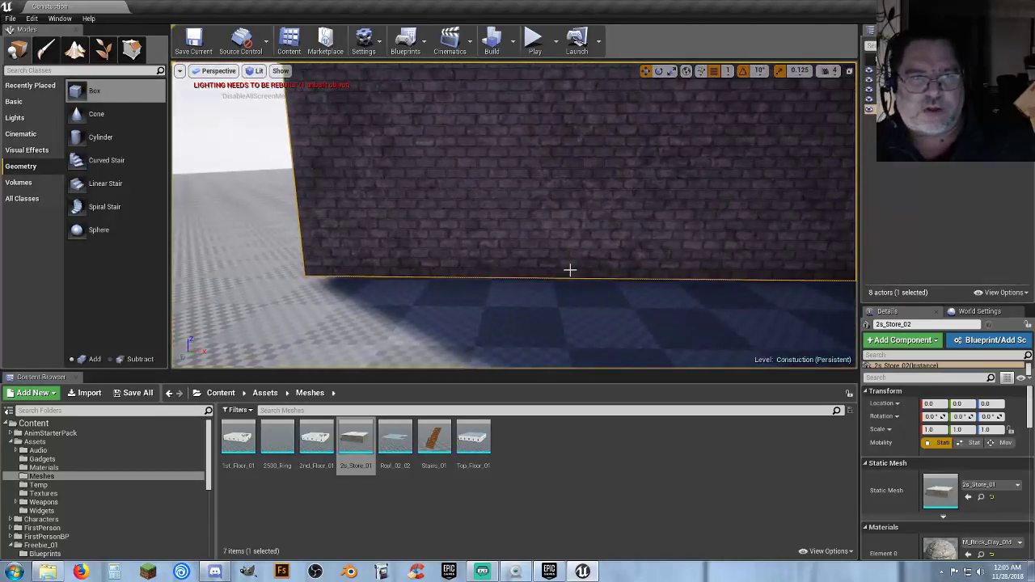
click(203, 74)
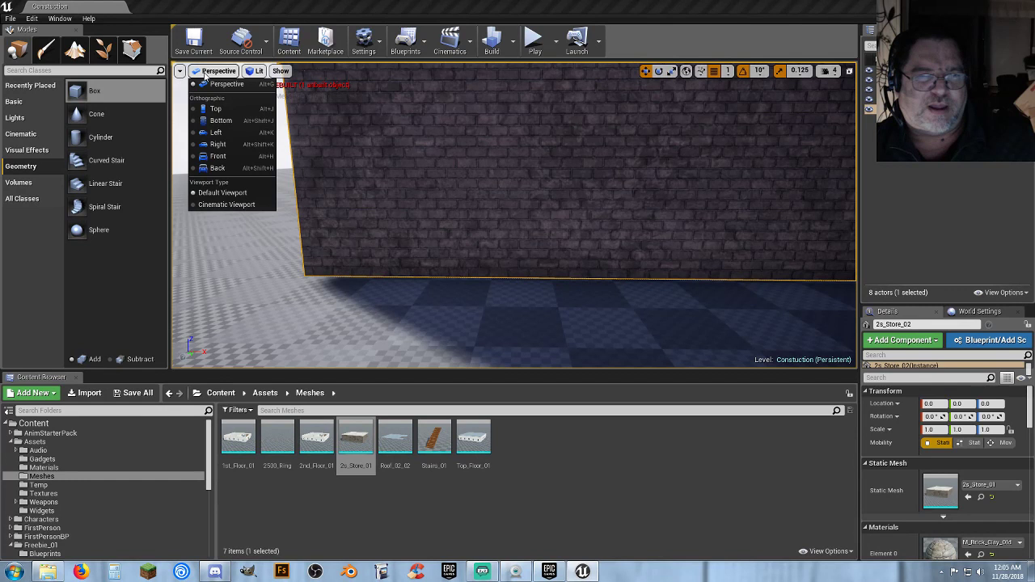
click(215, 157)
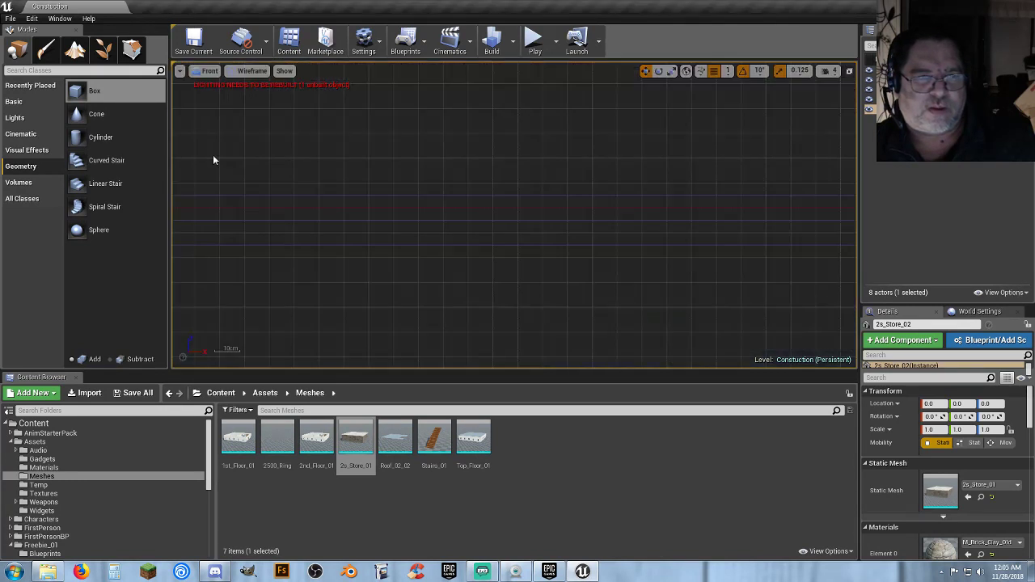
scroll(465, 259, down, 5)
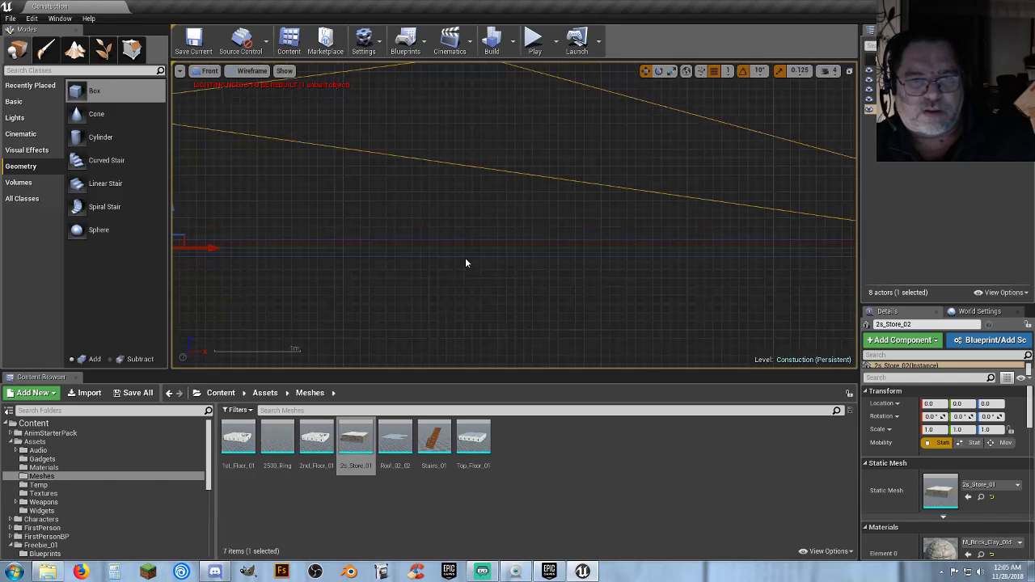
scroll(466, 260, down, 8)
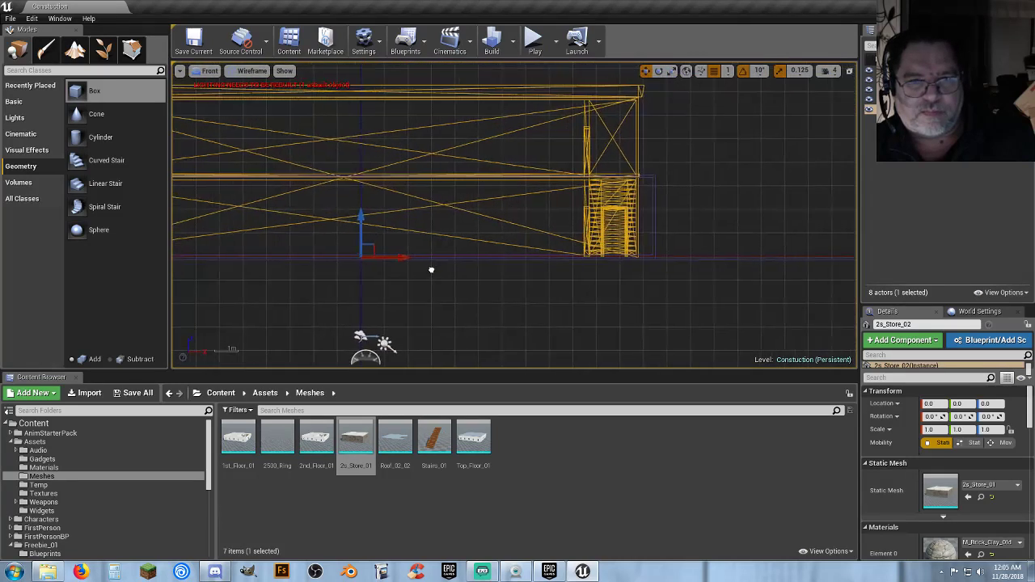
right_drag(431, 270, 790, 268)
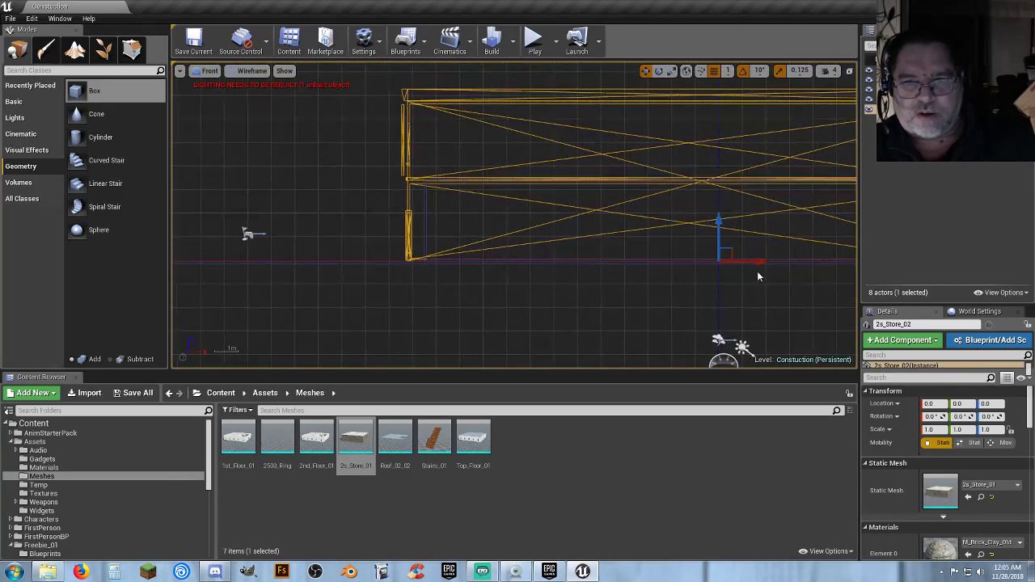
drag(759, 261, 450, 261)
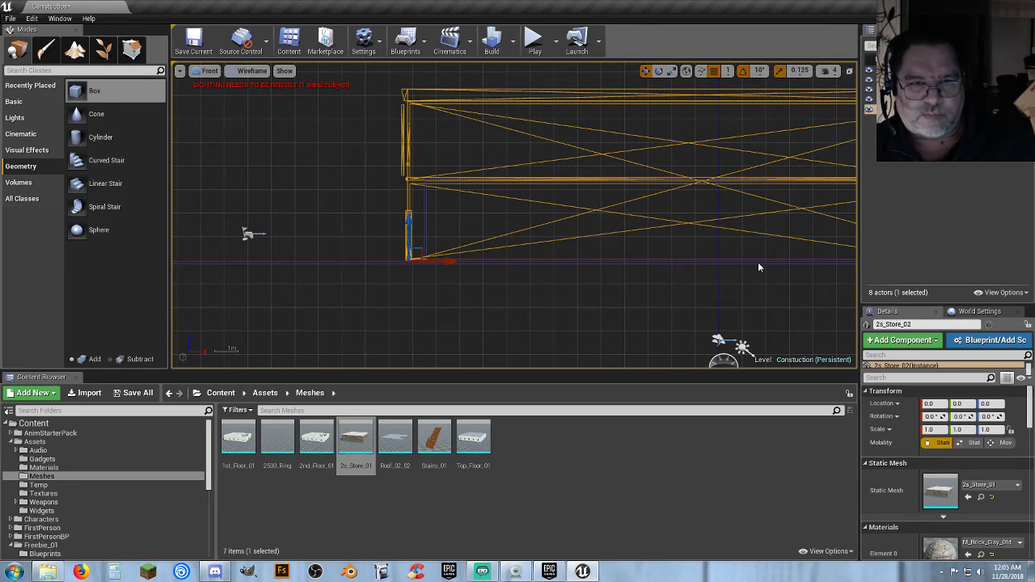
Fine-align the store's pivot along X with the lowest corner point of the facade wall.
scroll(416, 285, up, 4)
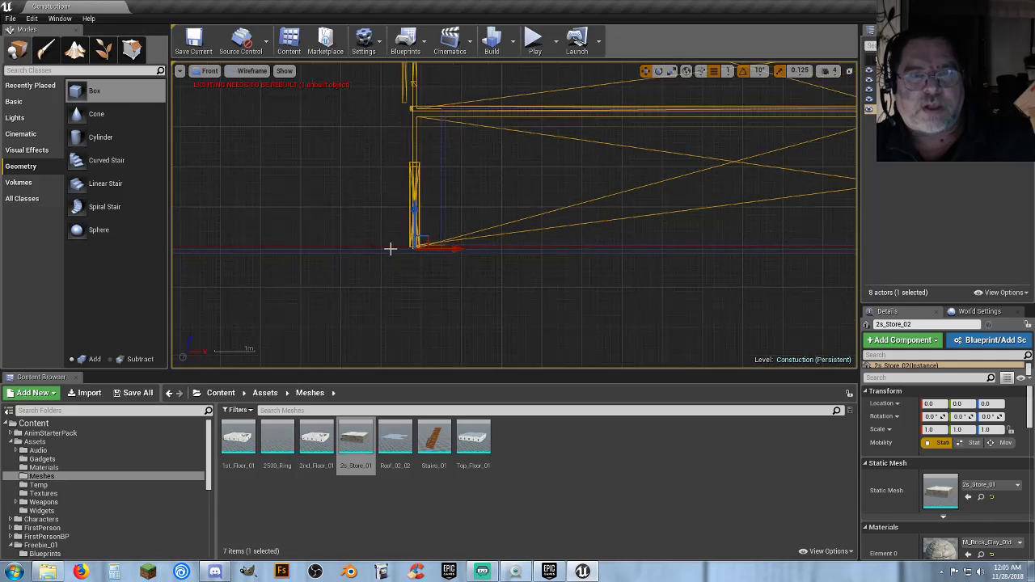
scroll(433, 294, up, 4)
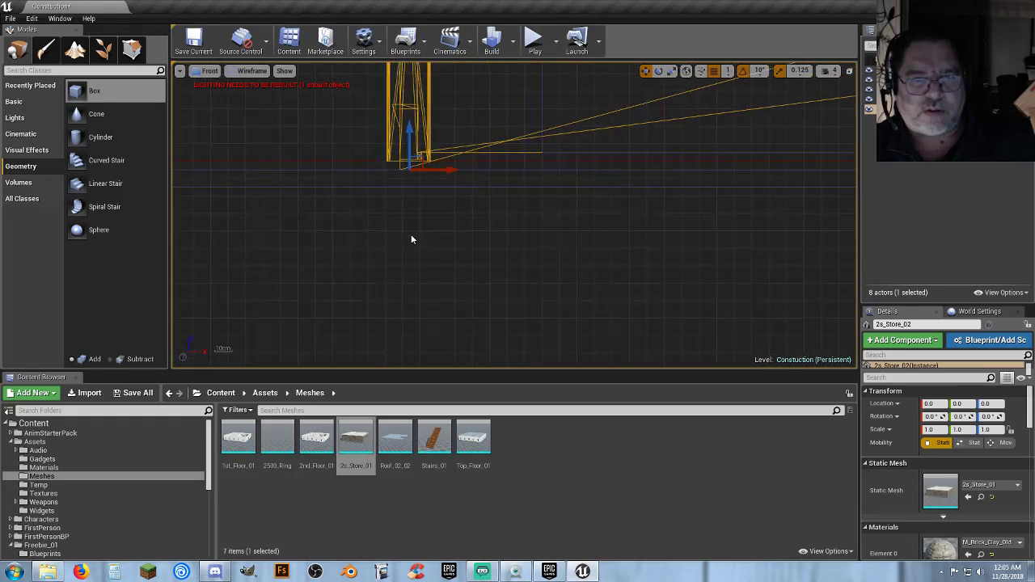
scroll(456, 289, up, 2)
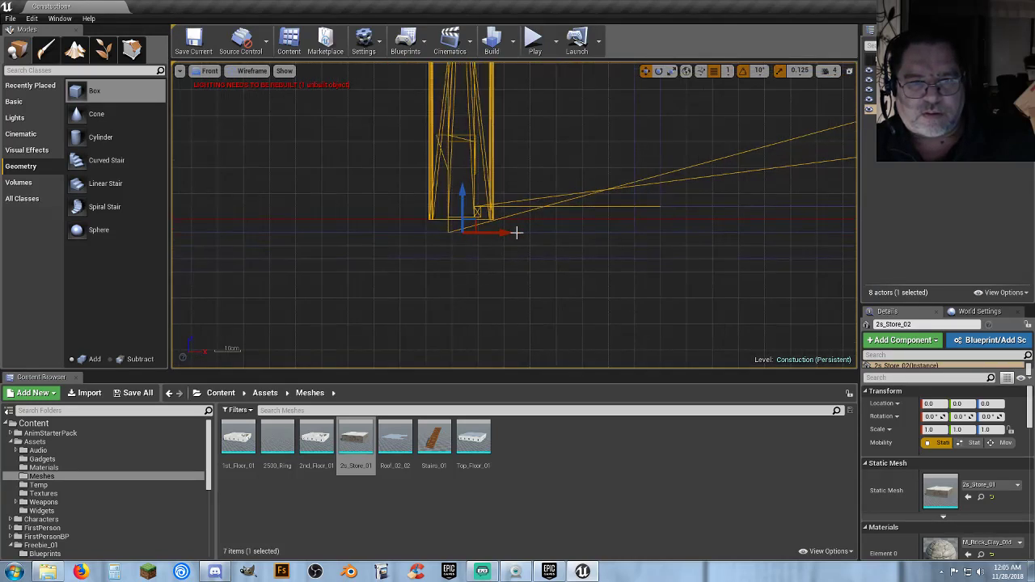
drag(485, 233, 476, 232)
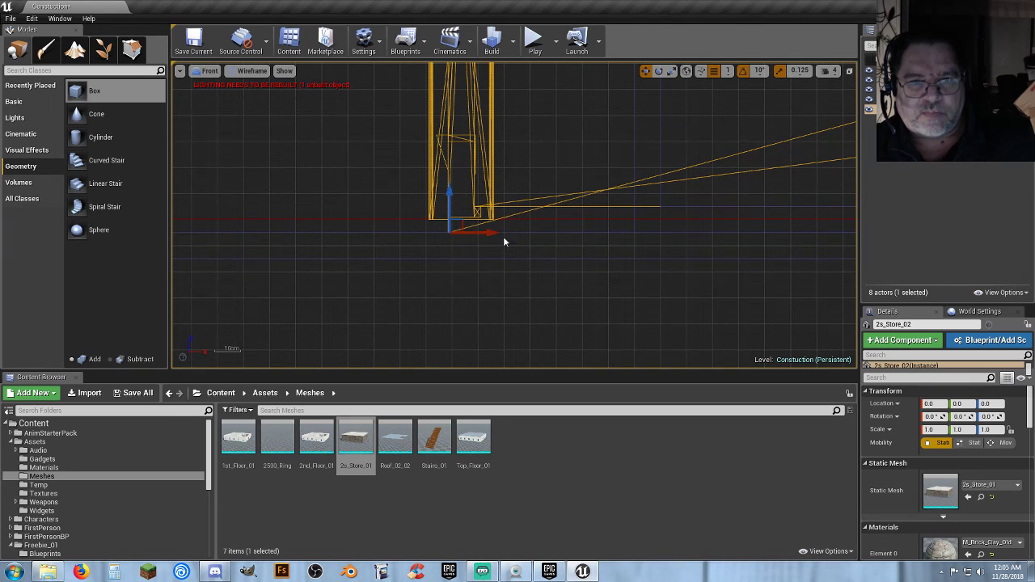
right_drag(501, 269, 535, 293)
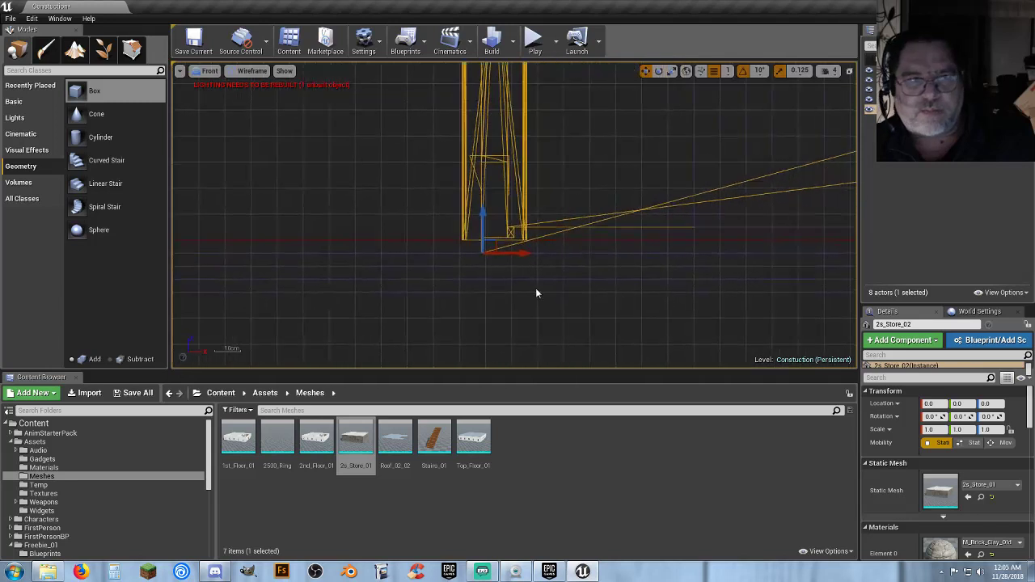
Set the facade corner position as the store's pivot offset and save the Constuction level.
right_click(519, 327)
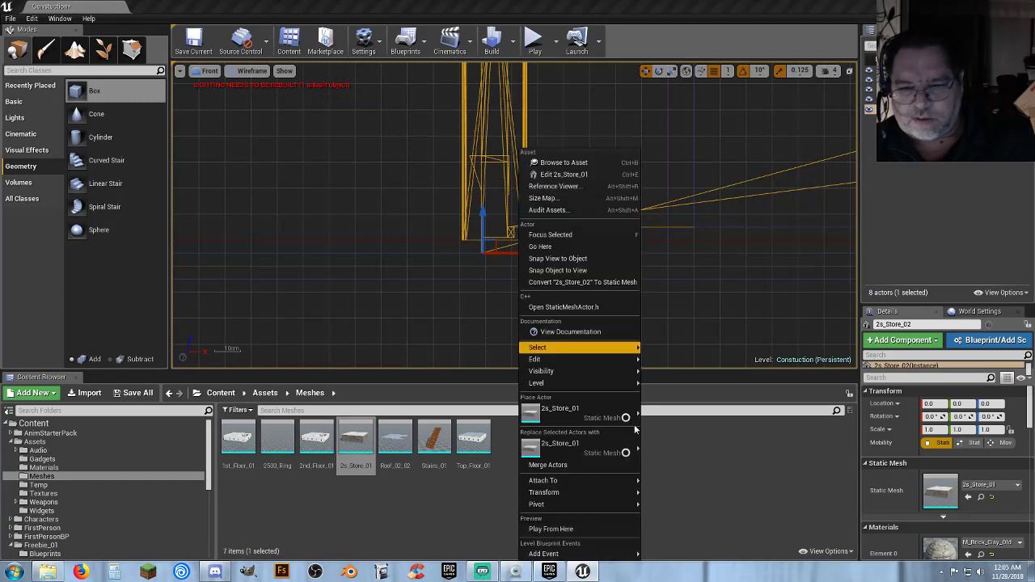
mouse_move(587, 510)
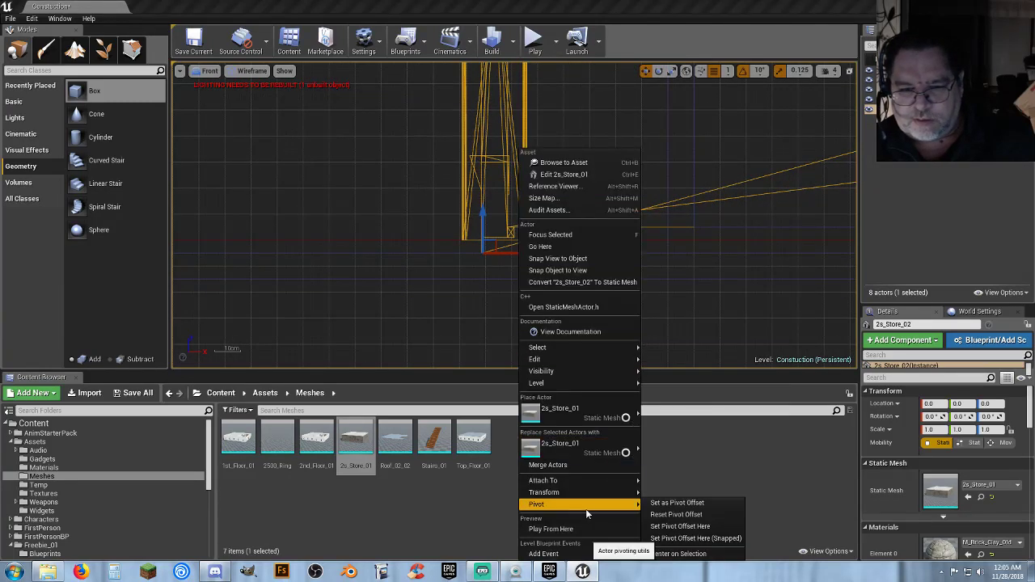
click(678, 504)
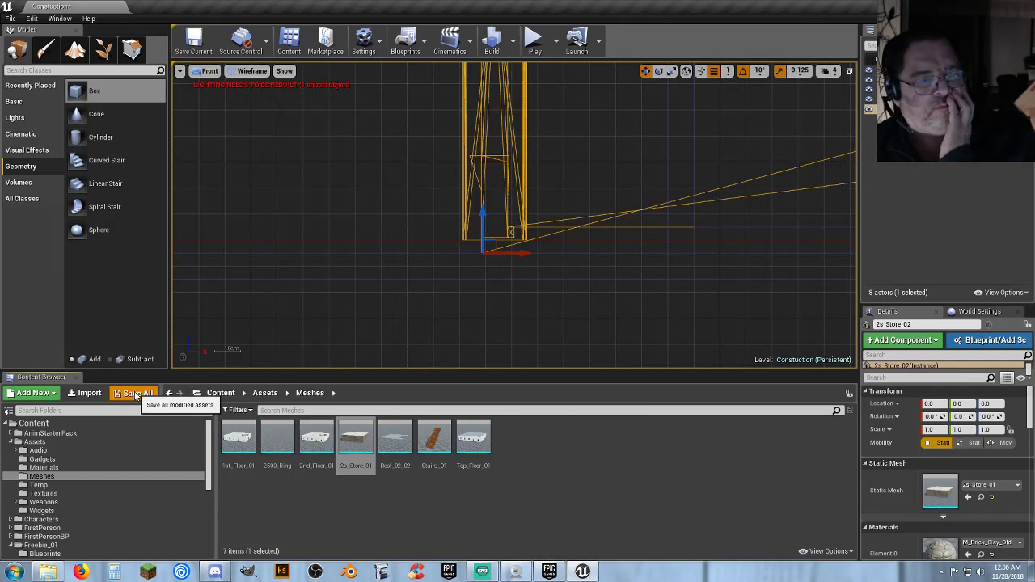
click(136, 394)
click(614, 384)
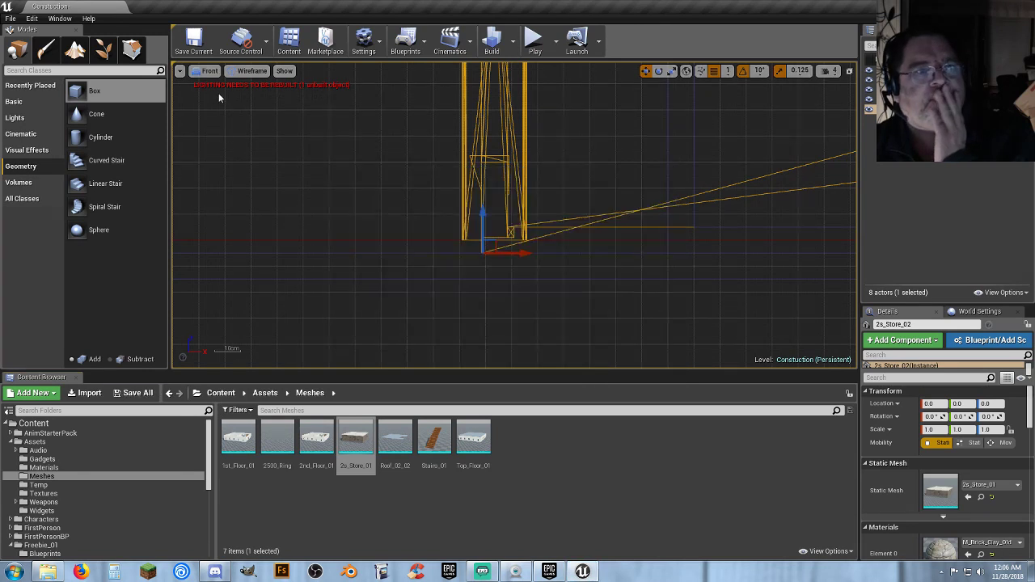
Return to the Perspective view and frame the store to check its pivot at the front corner.
click(207, 72)
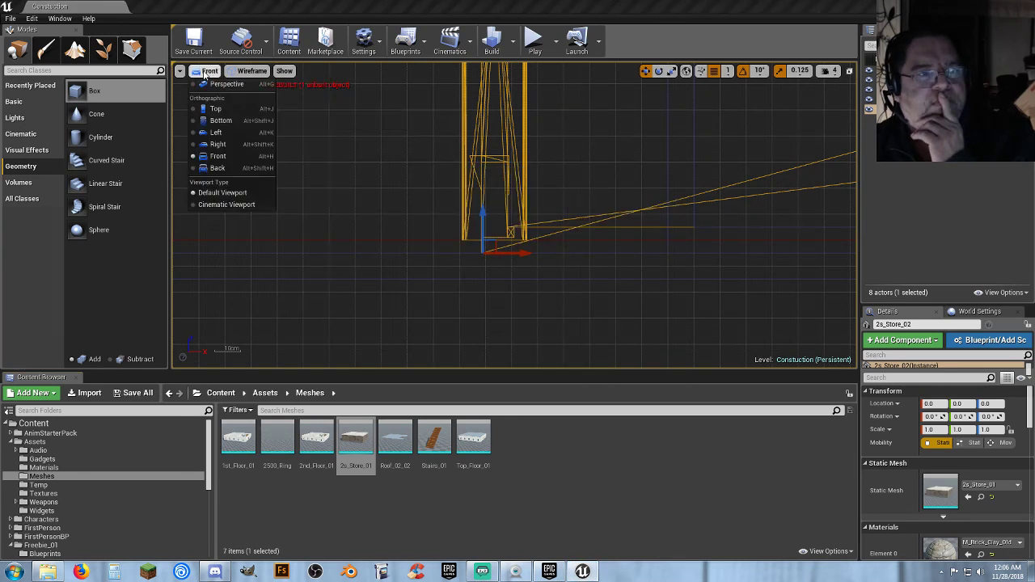
click(217, 85)
right_drag(489, 202, 664, 202)
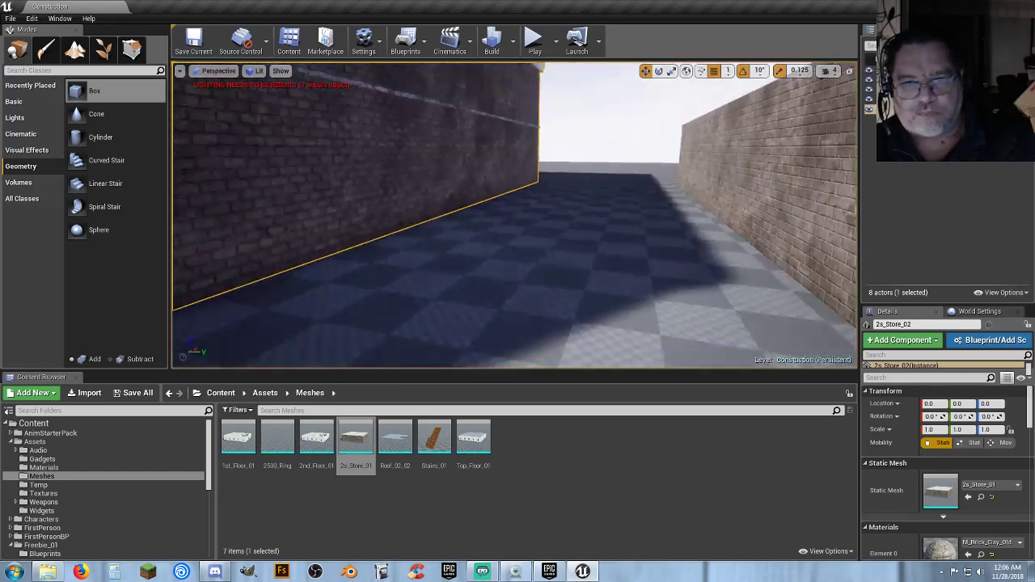
key(f)
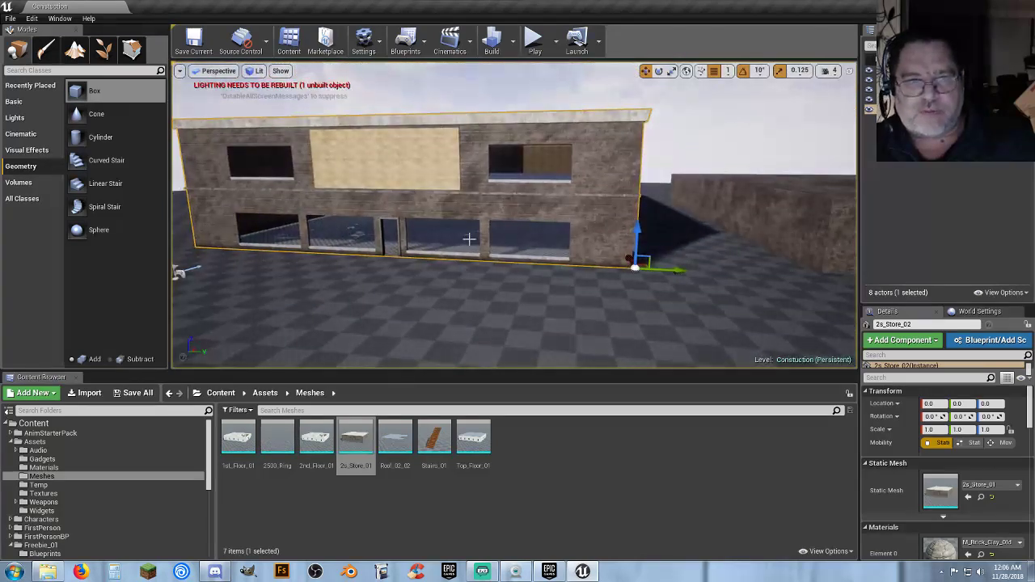
Playtest the level by walking along the store's facade to its pivot corner, and end the session there.
click(534, 38)
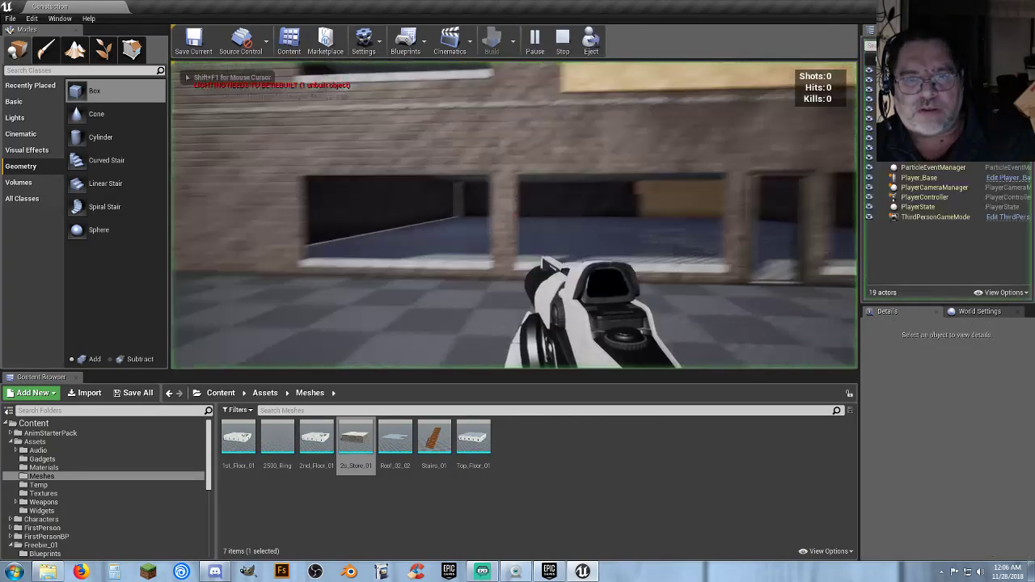
key(w)
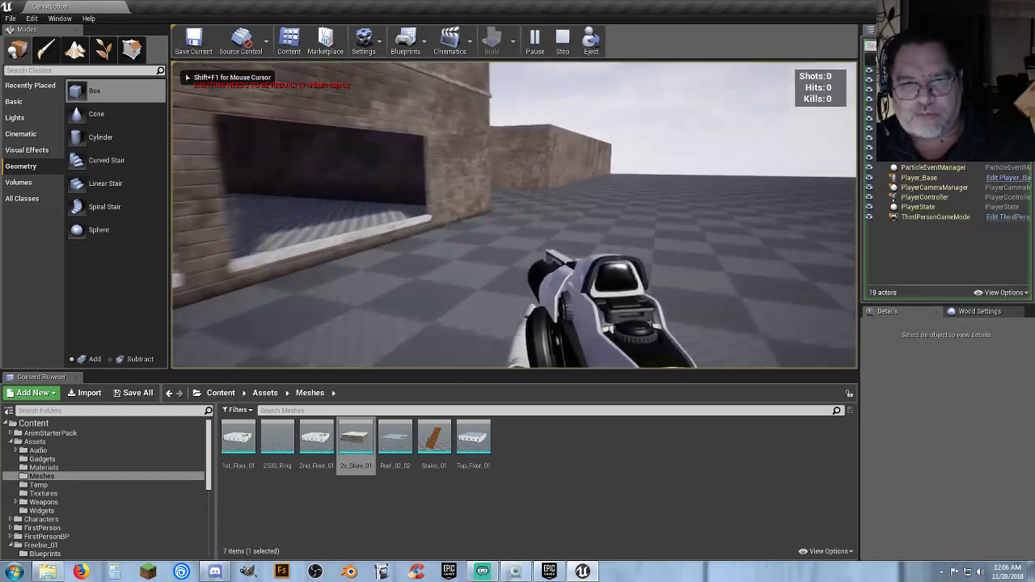
key(w)
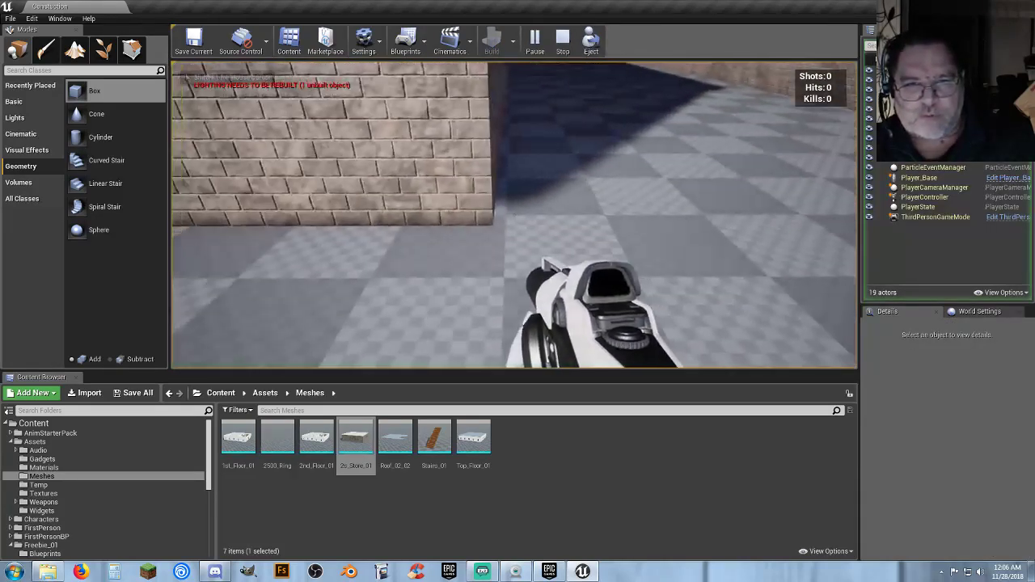
key(Escape)
Select the store, try sliding it along the Y axis by its corner pivot, and reset its Y location to 0.
click(459, 194)
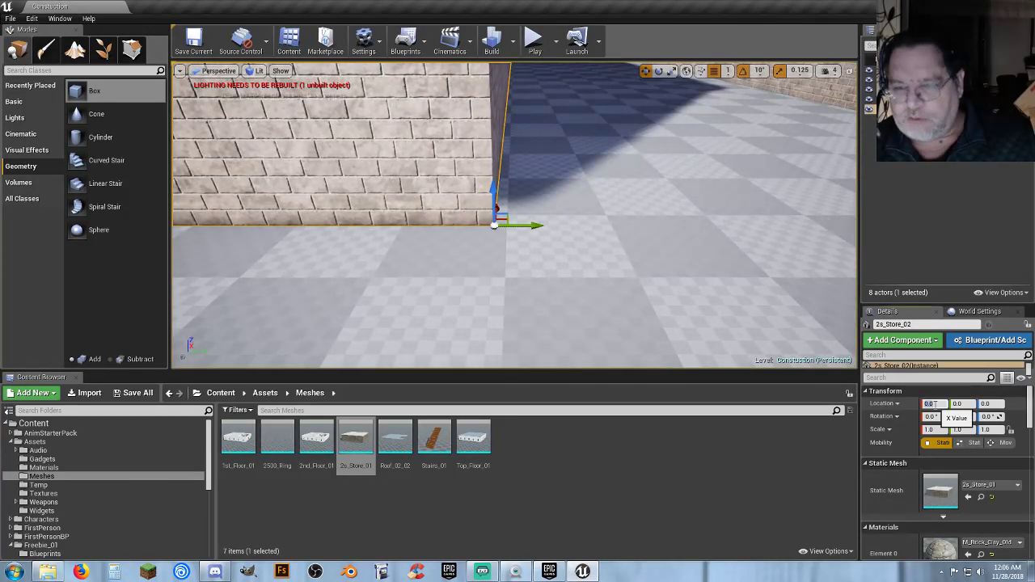
key(Tab)
key(Tab)
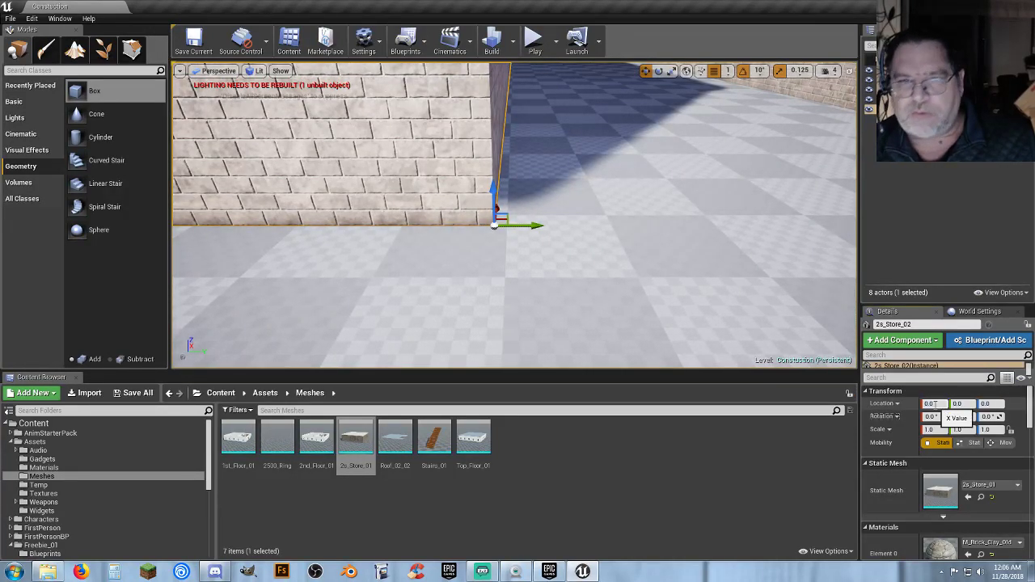
right_drag(661, 288, 601, 307)
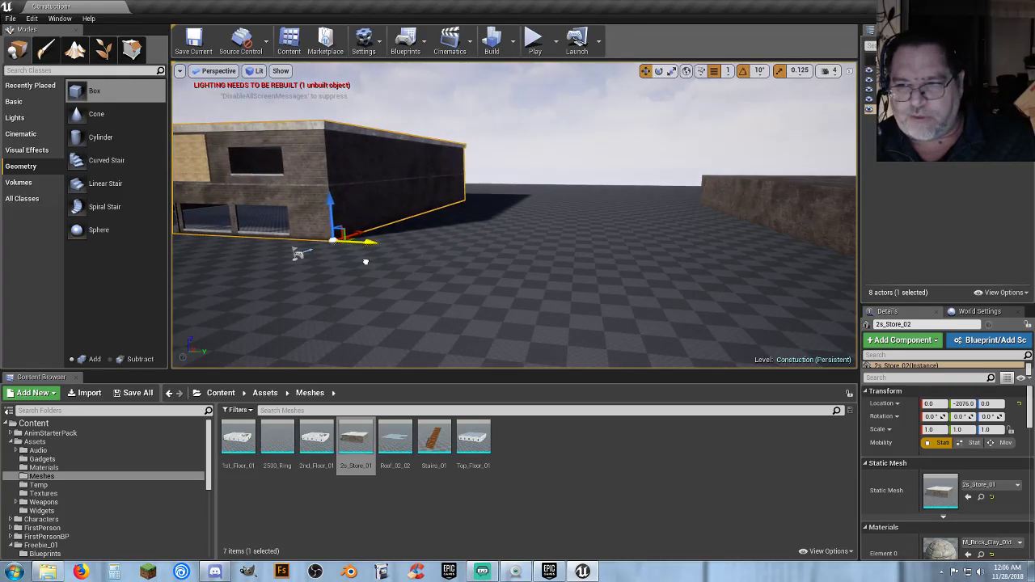
right_drag(373, 266, 360, 307)
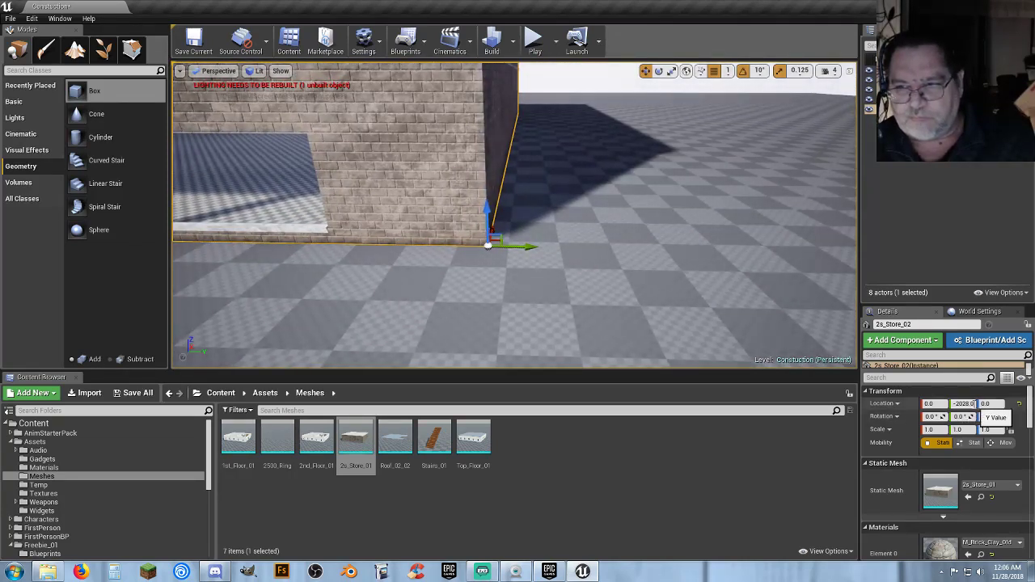
click(964, 404)
text(0)
key(Tab)
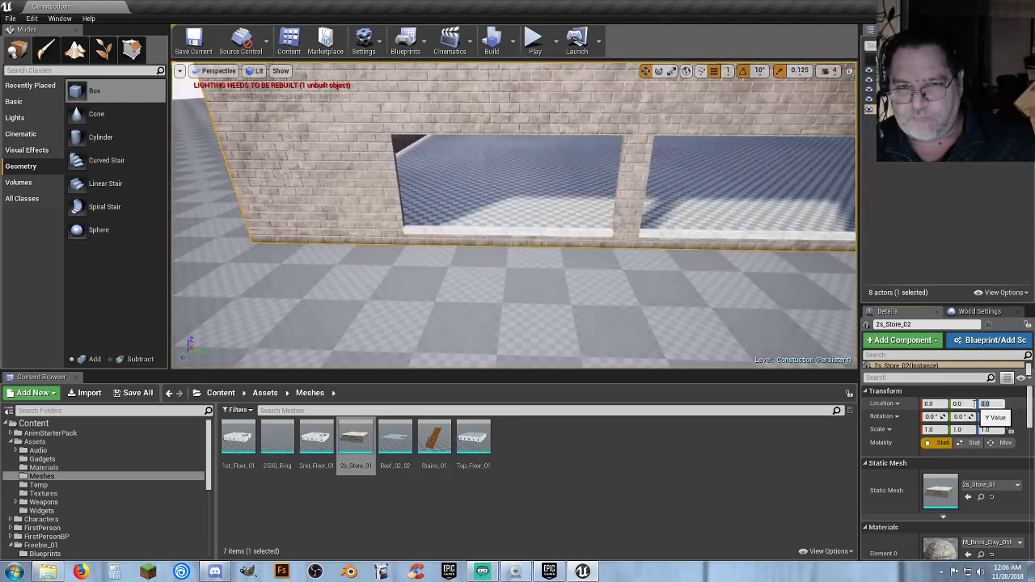
Playtest the store by walking into the ground floor and back out to the facade, and end the session.
click(535, 42)
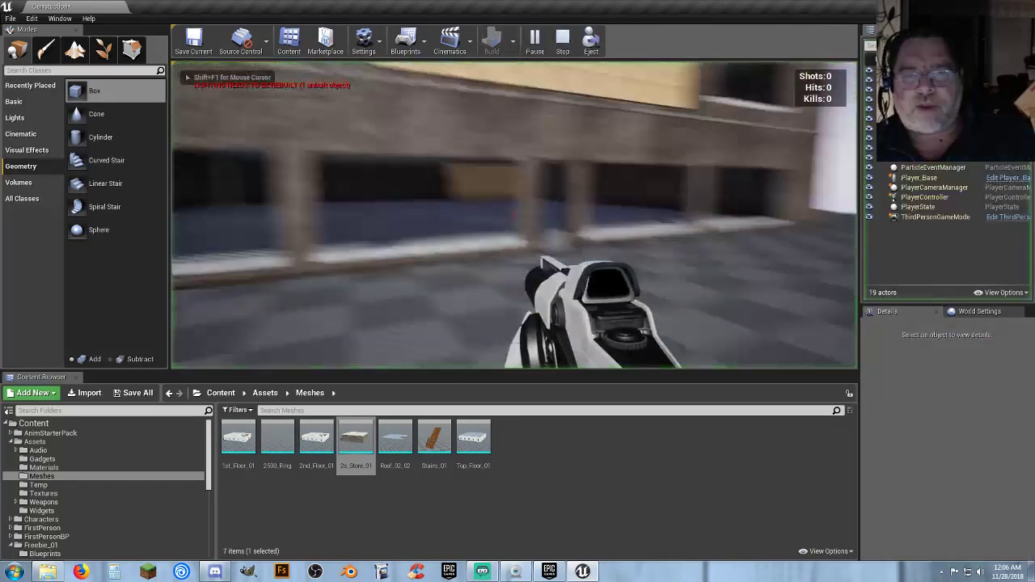
key(w)
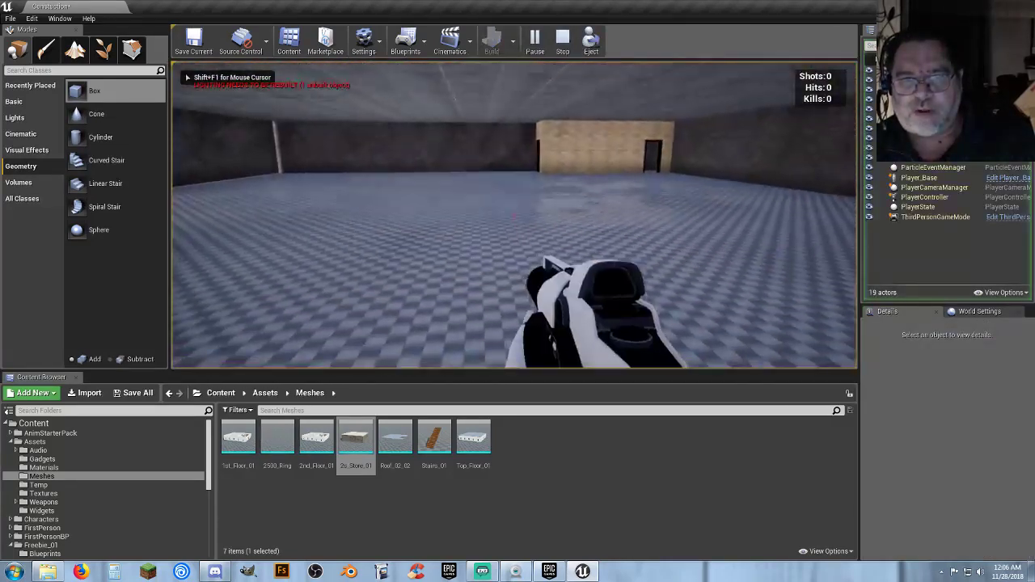
key(w)
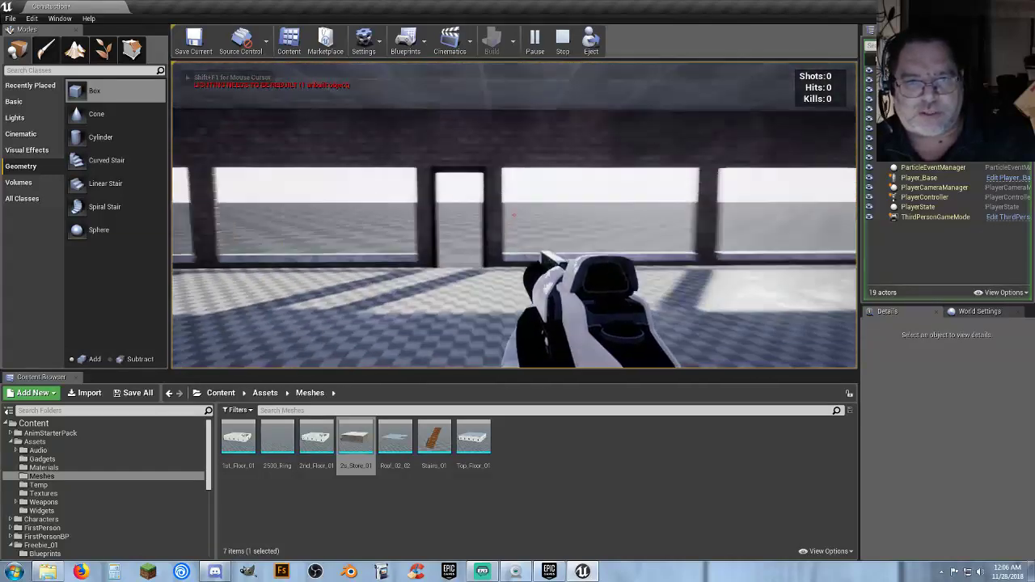
key(w)
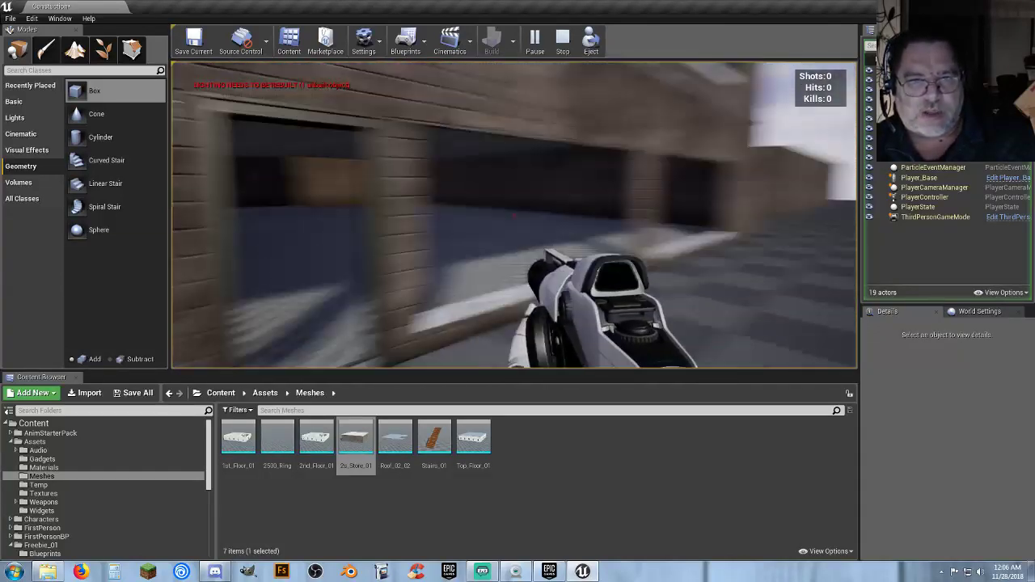
key(Escape)
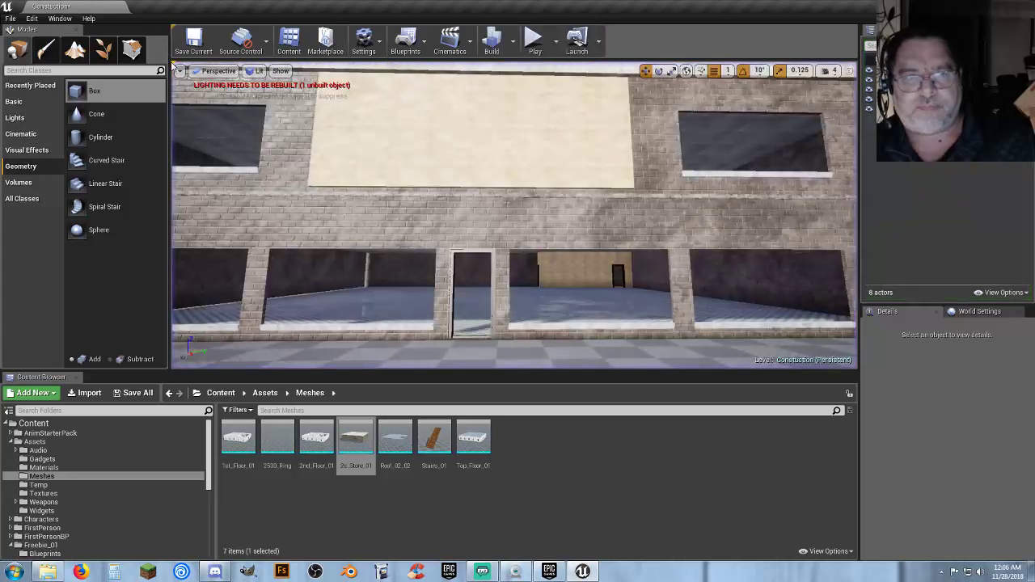
Build only the level's lighting and close the lighting results log.
click(512, 40)
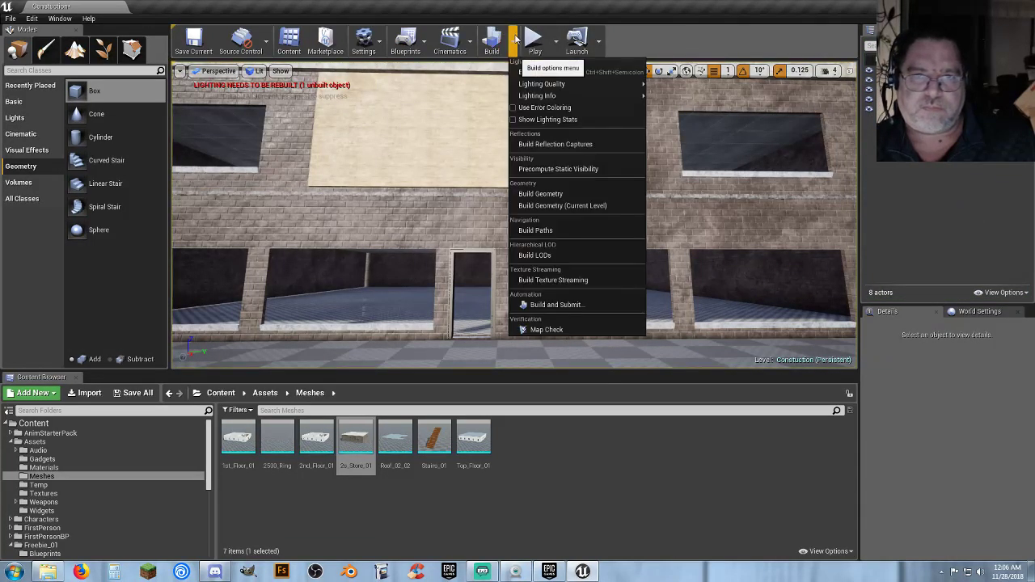
click(544, 74)
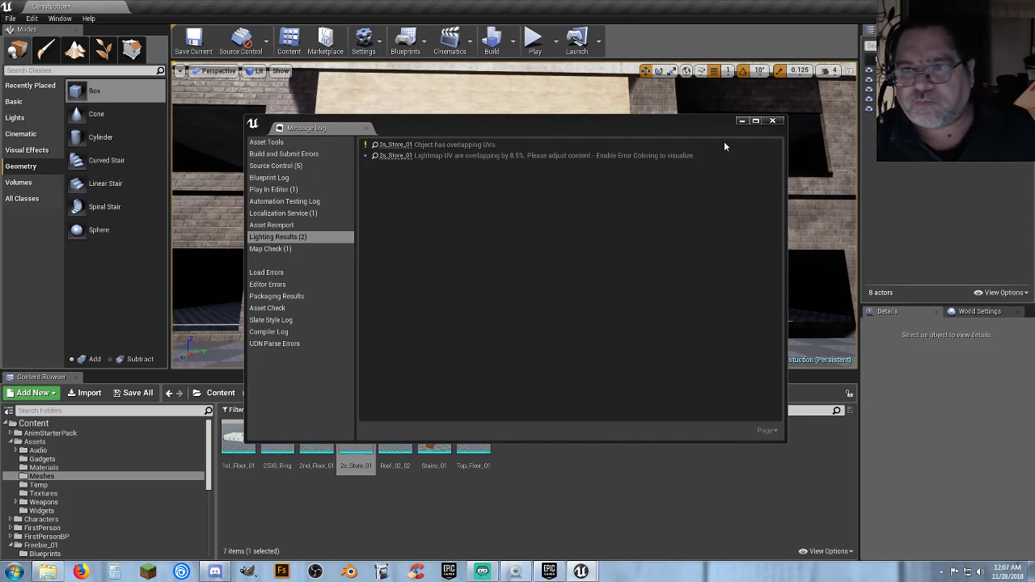
click(772, 121)
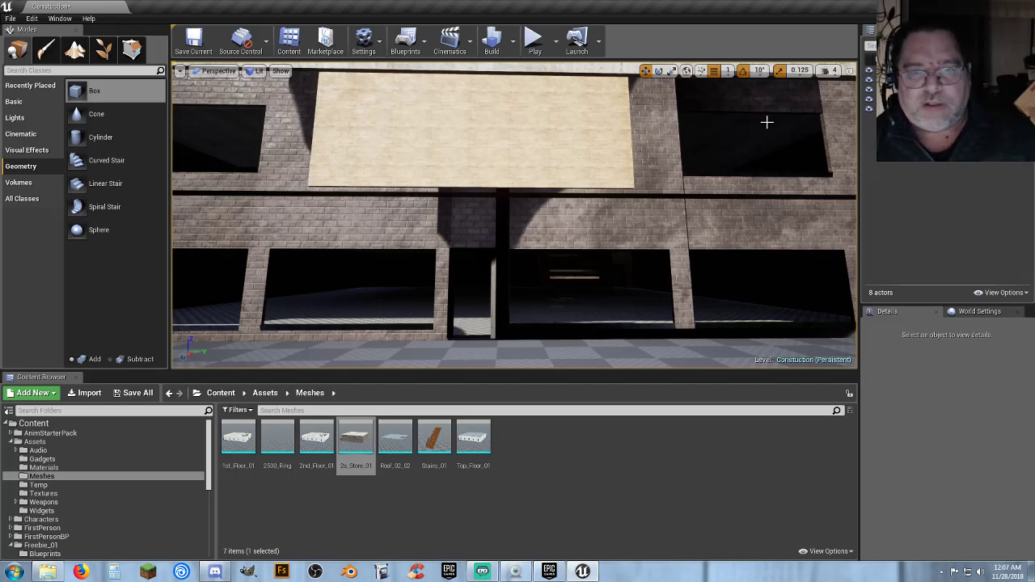
Start a playtest and examine the built lighting and shadows along the store's front windows and facade.
click(534, 38)
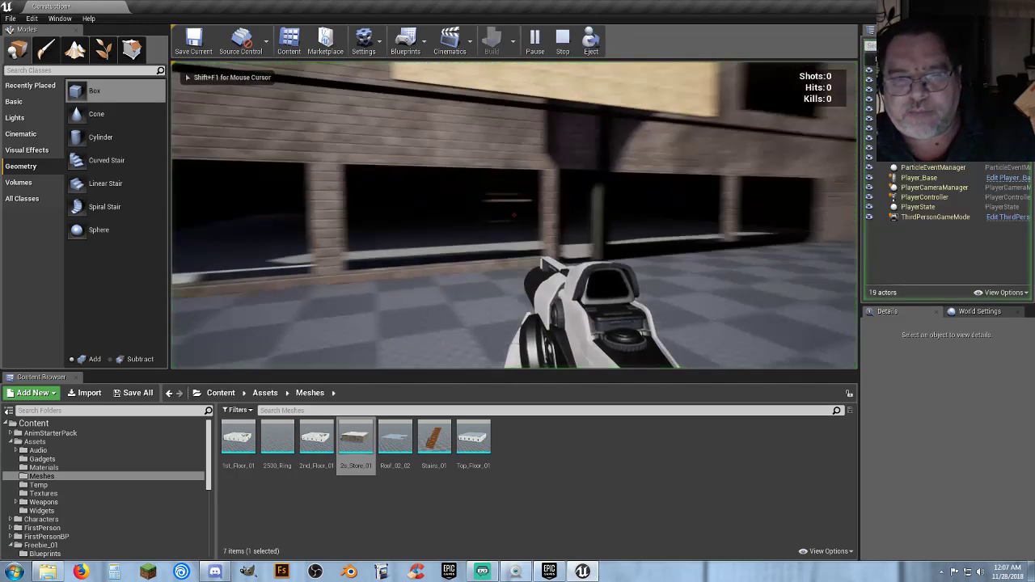
key(w)
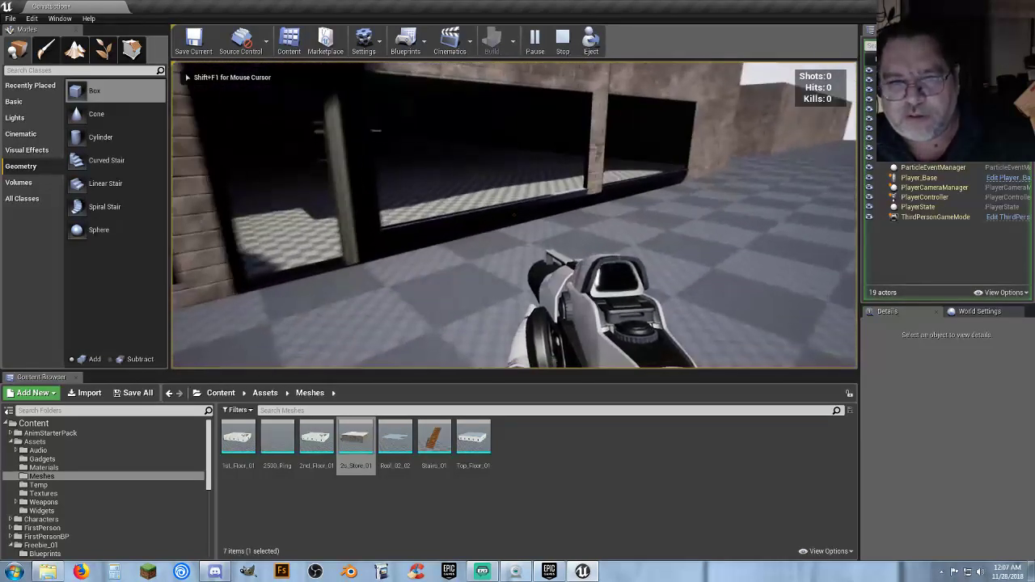
key(w)
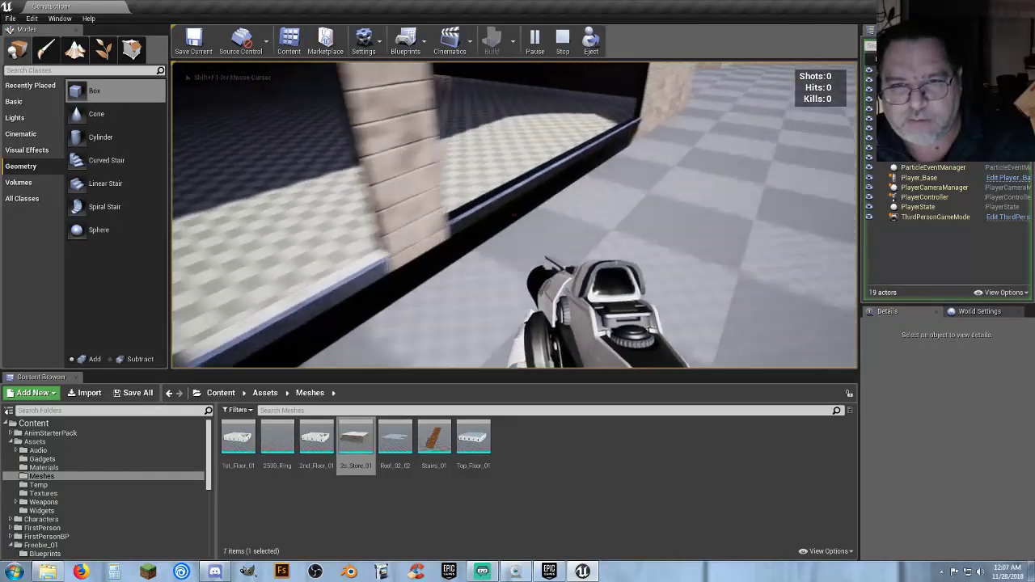
key(s)
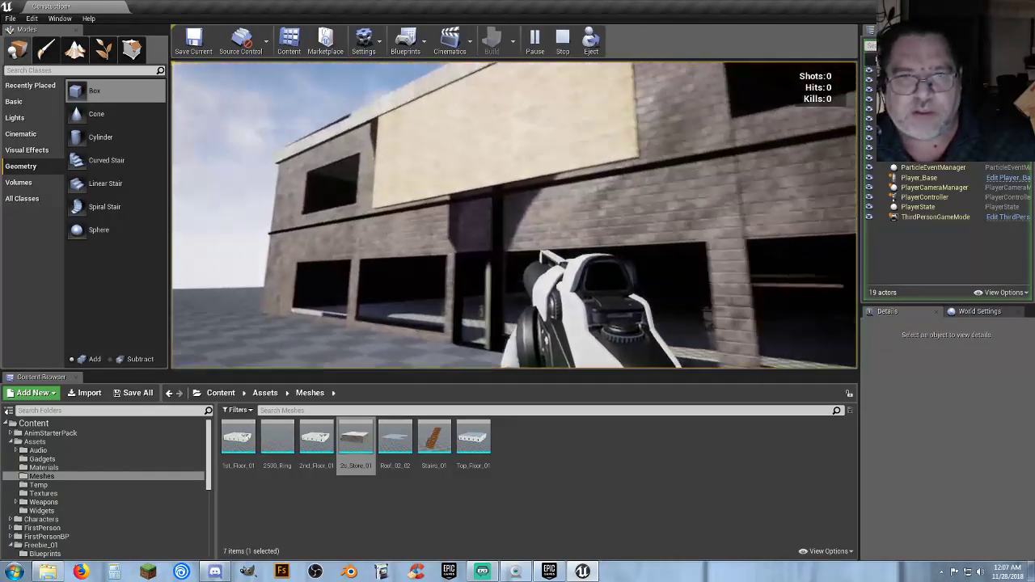
key(w)
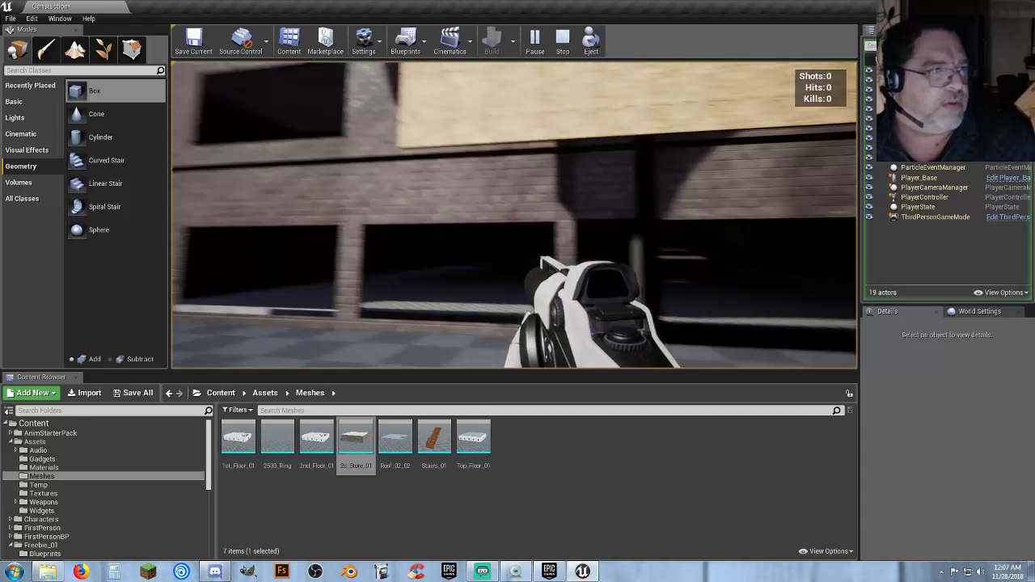
Enter the store and cross the ground floor to examine the lighting on the wood walls at the back.
key(w)
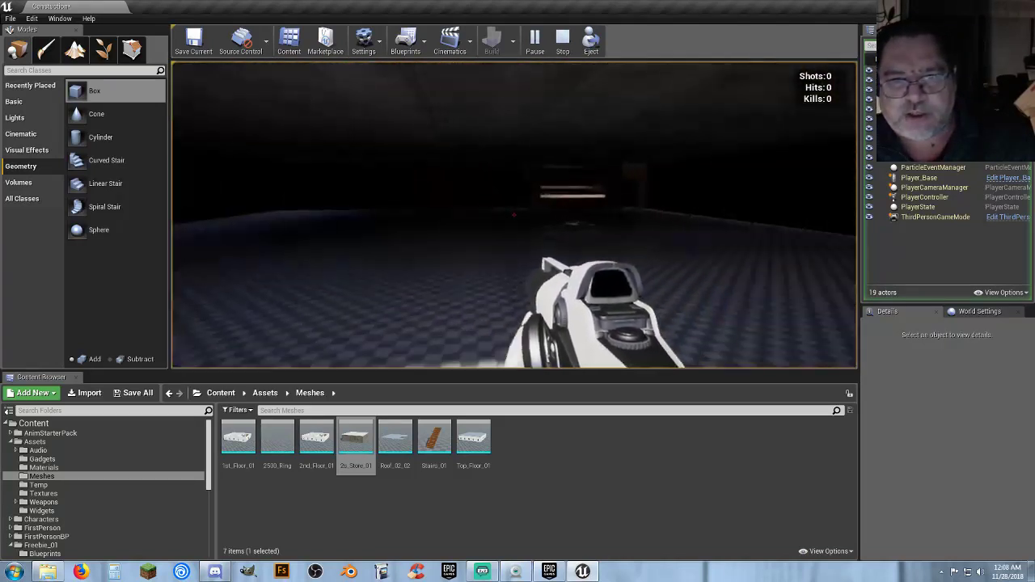
key(w)
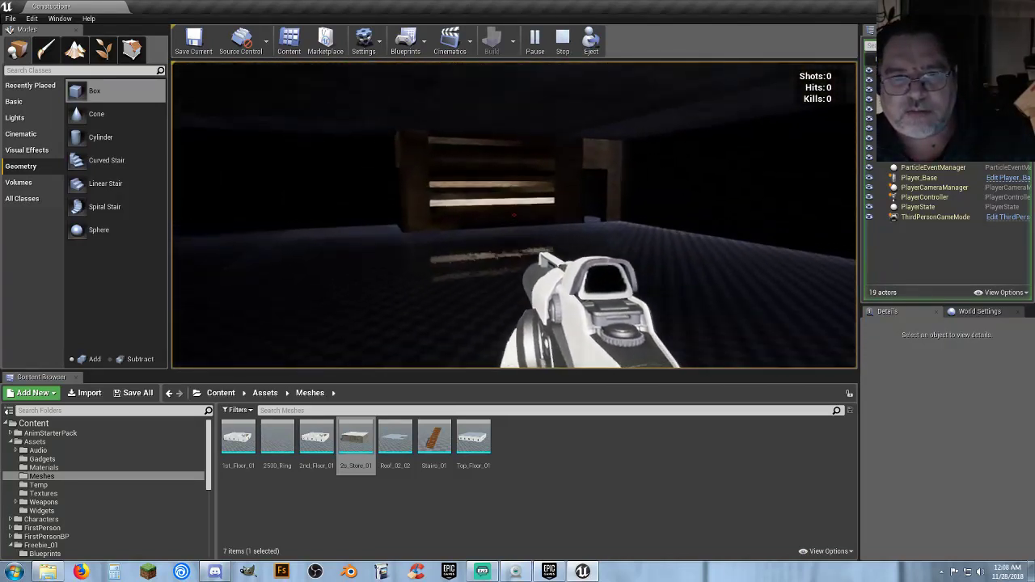
key(w)
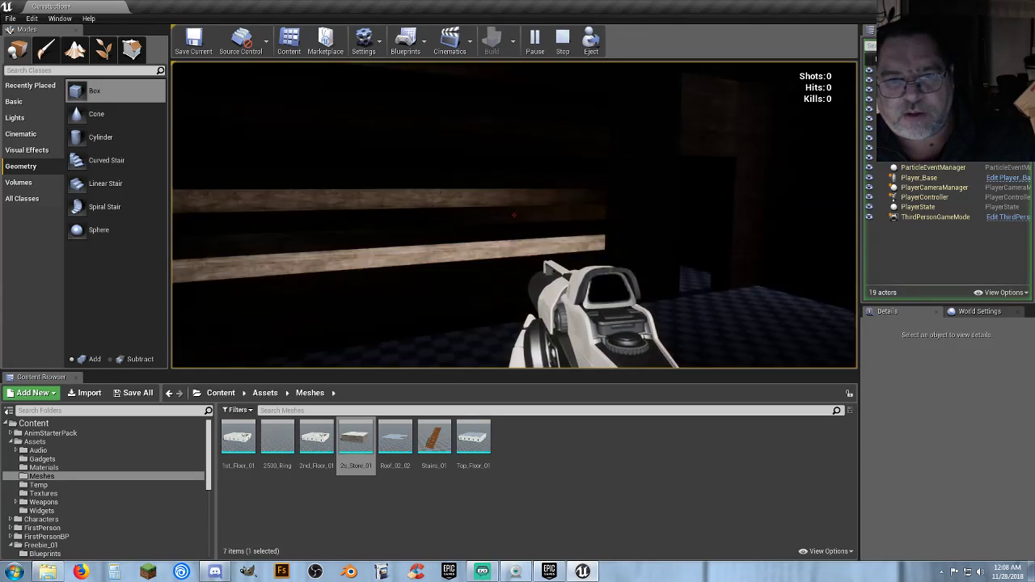
key(w)
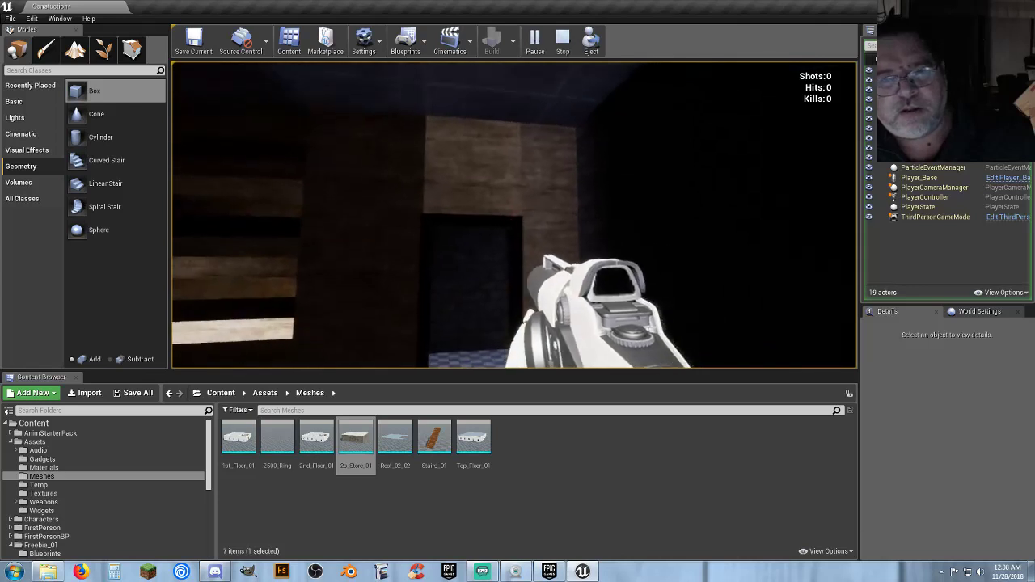
Use the flashlight to inspect the dark wooden room at the back of the store, and switch it off.
key(f)
key(f)
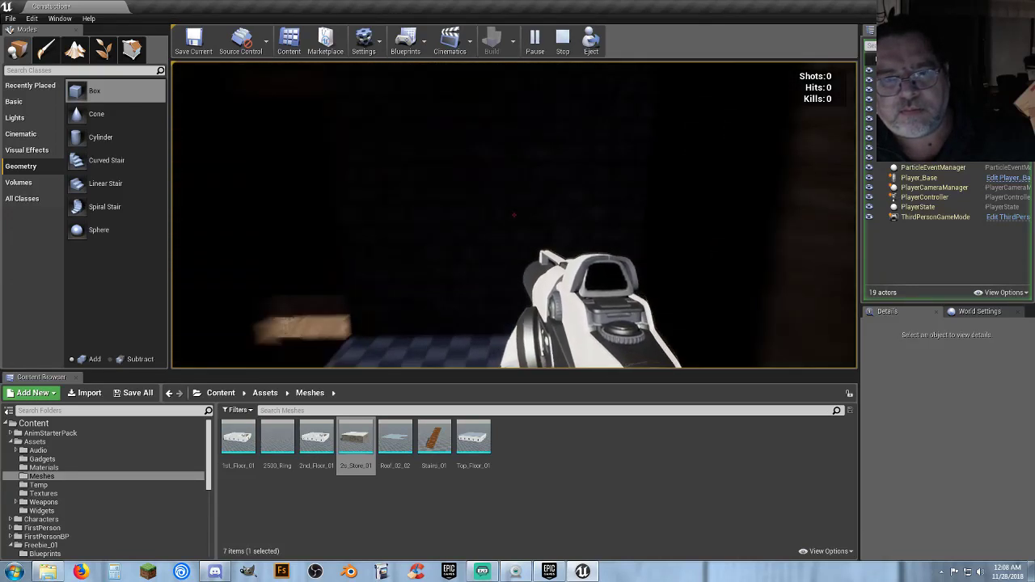
key(f)
key(w)
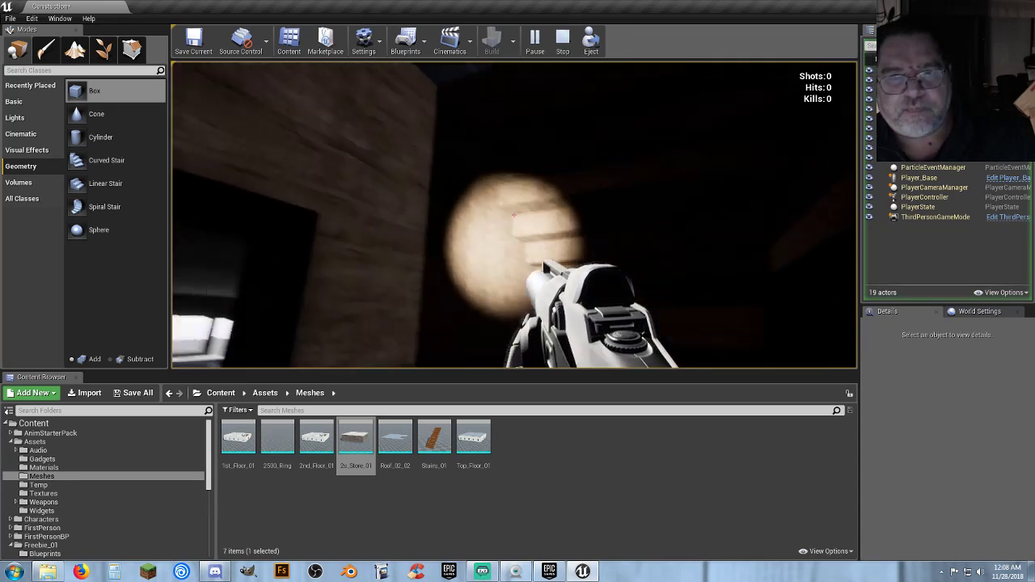
key(f)
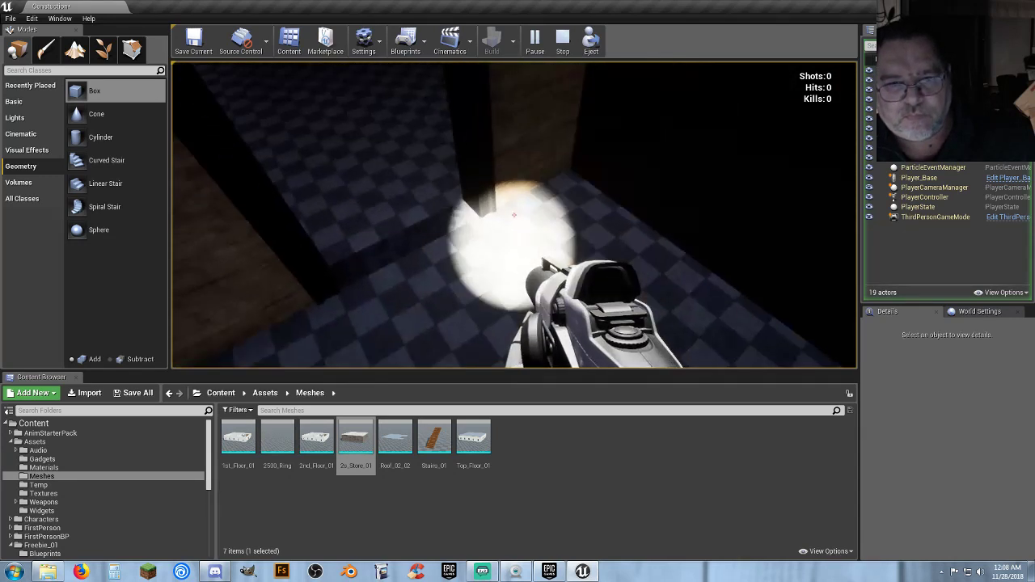
key(w)
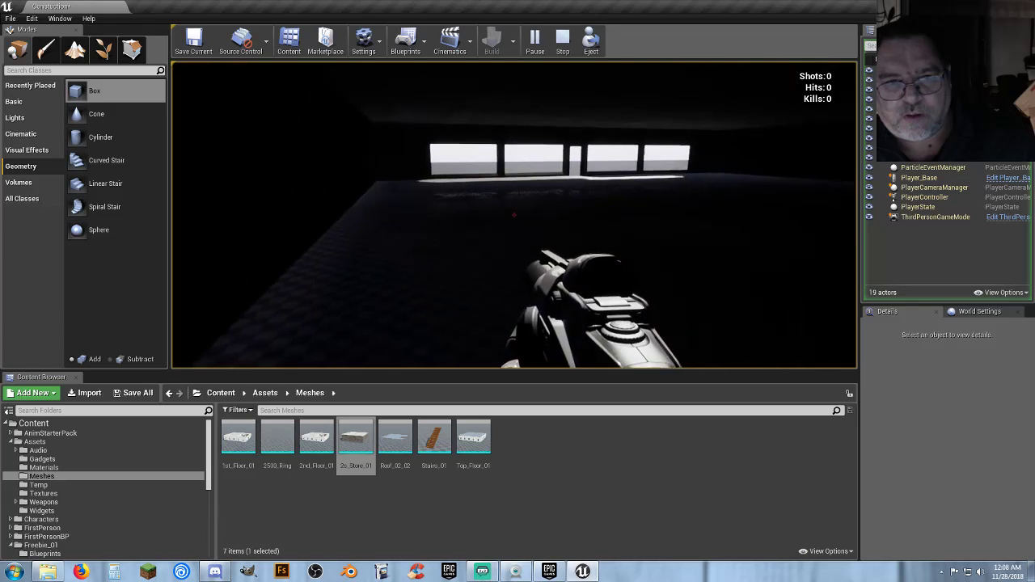
Cross the ground floor to the stairwell and inspect its wood wall and lower steps with the flashlight.
key(s)
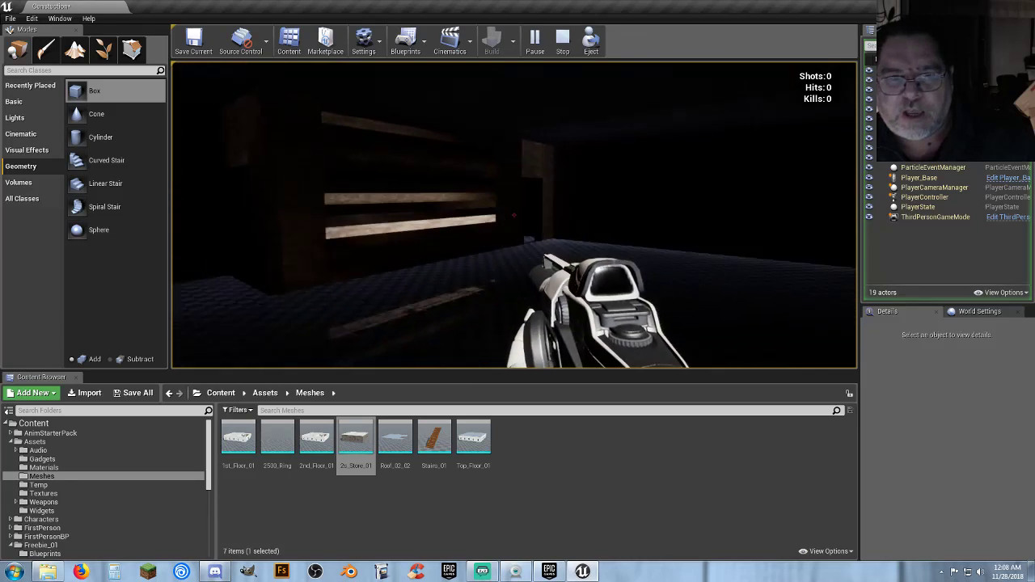
key(w)
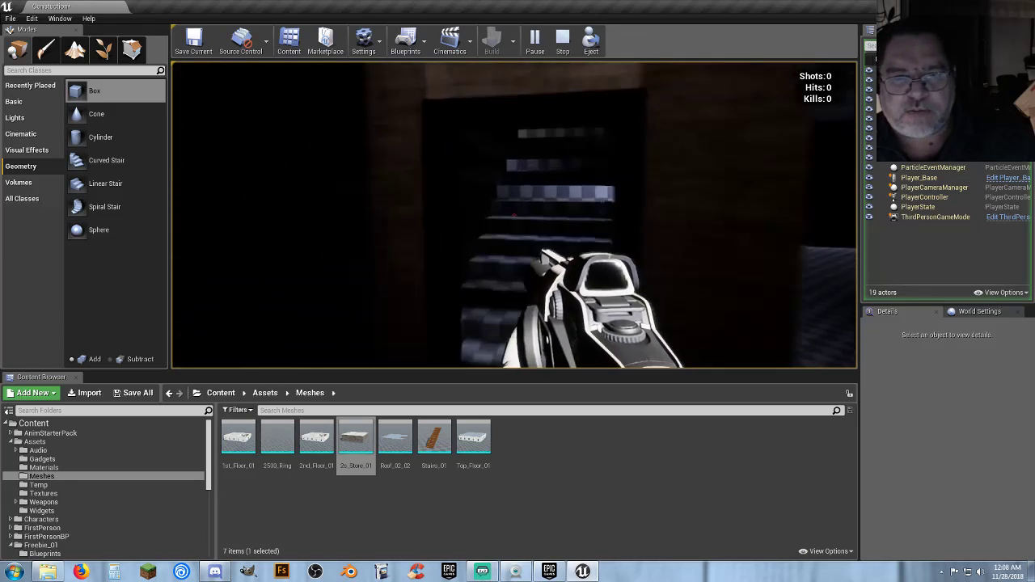
key(w)
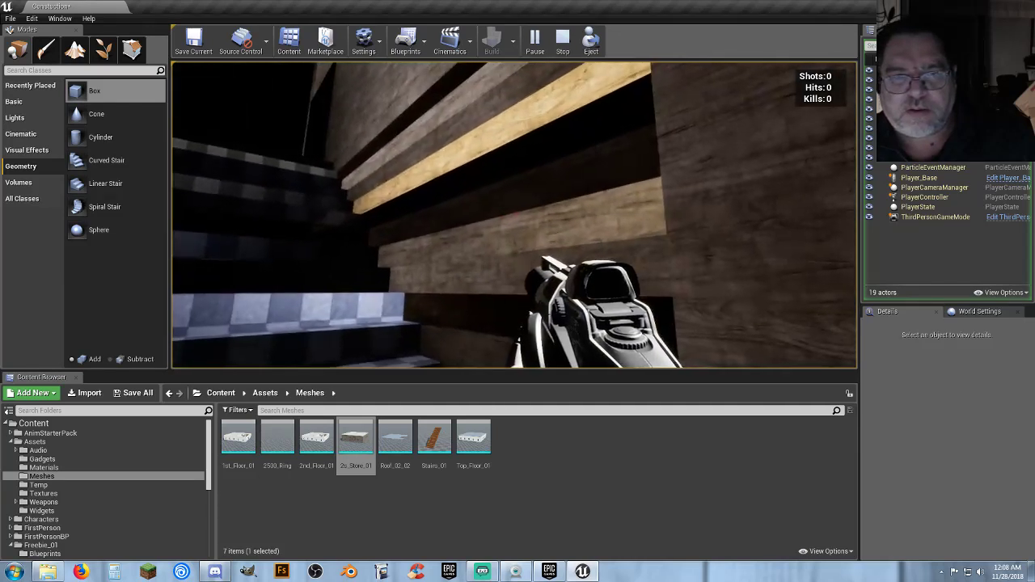
key(f)
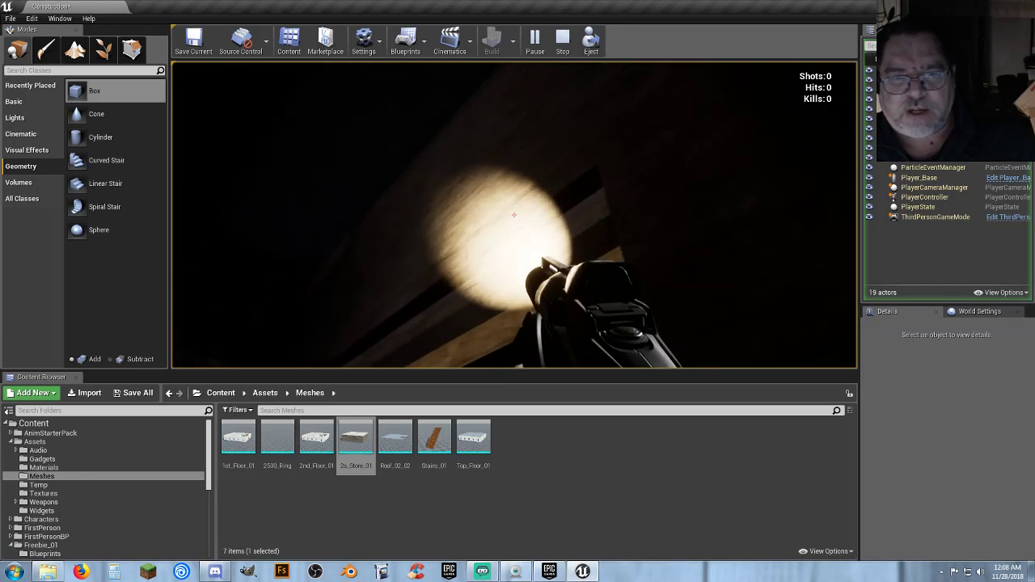
key(w)
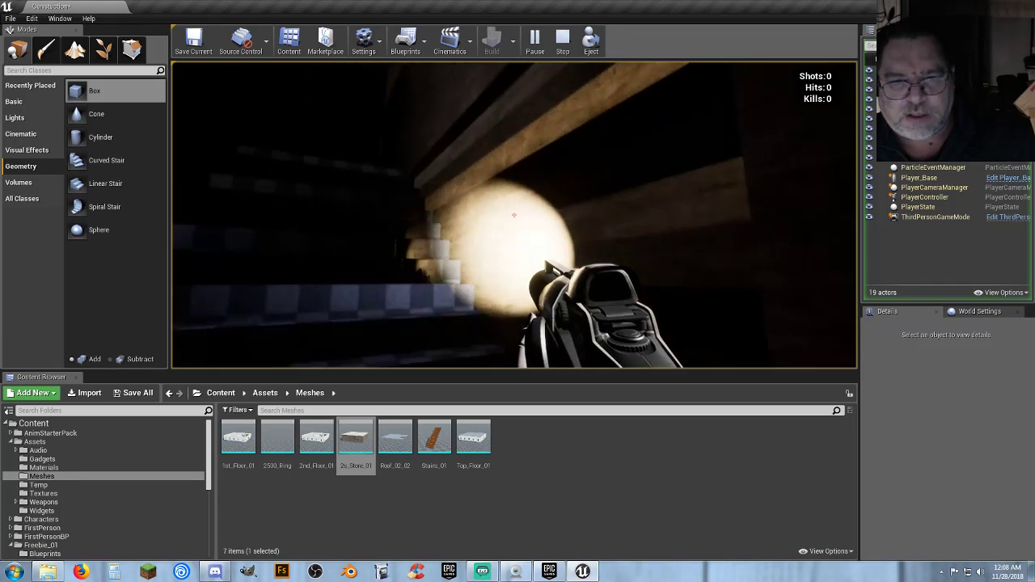
key(f)
Climb the stairs to the upper floor, checking the stairwell walls with the flashlight on the way.
key(w)
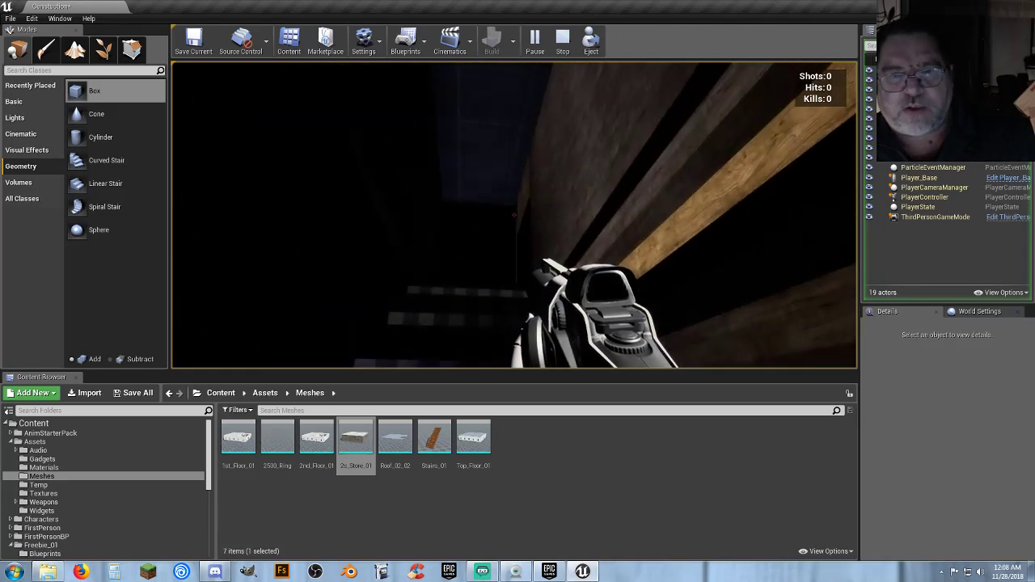
key(w)
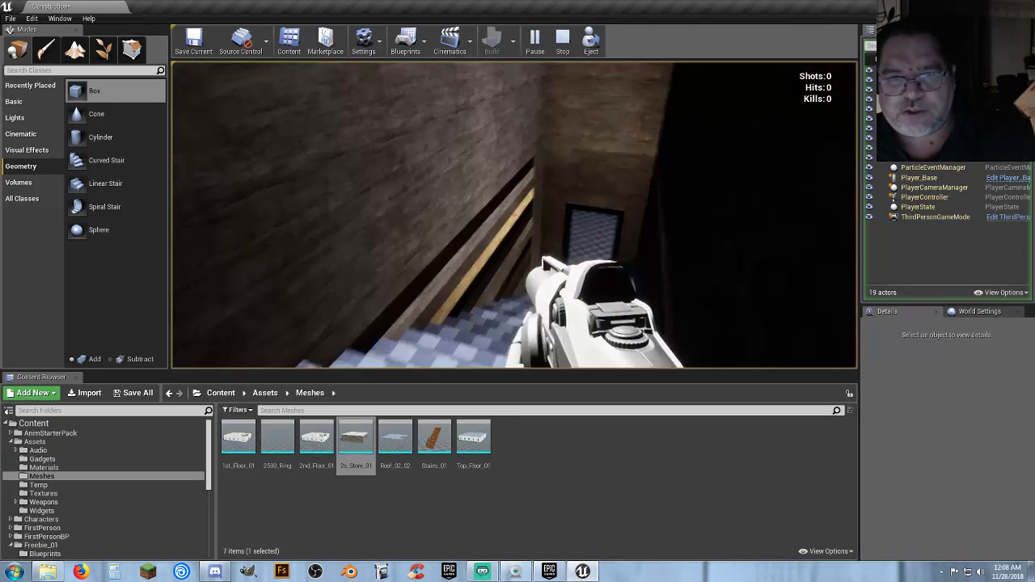
key(f)
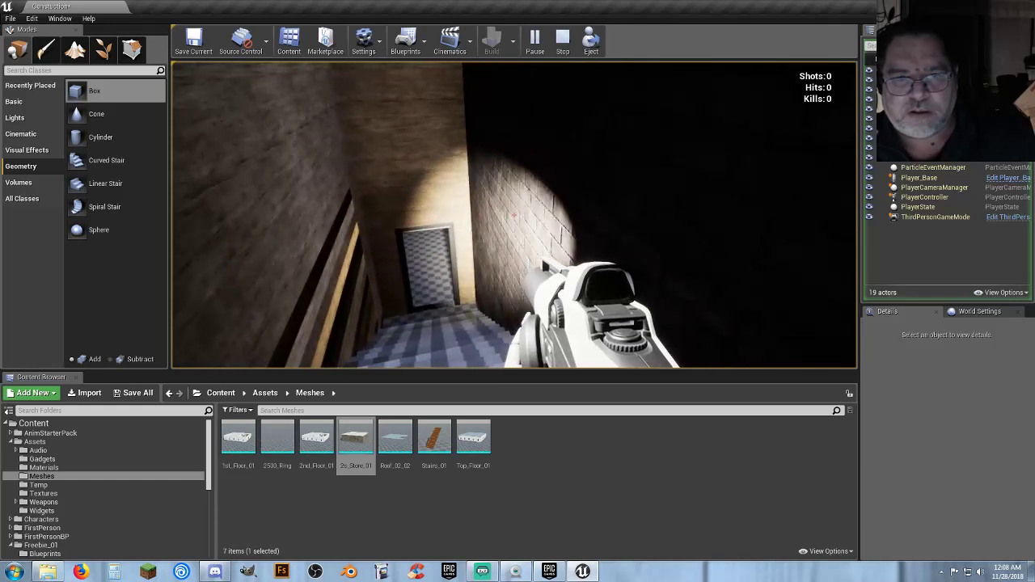
key(w)
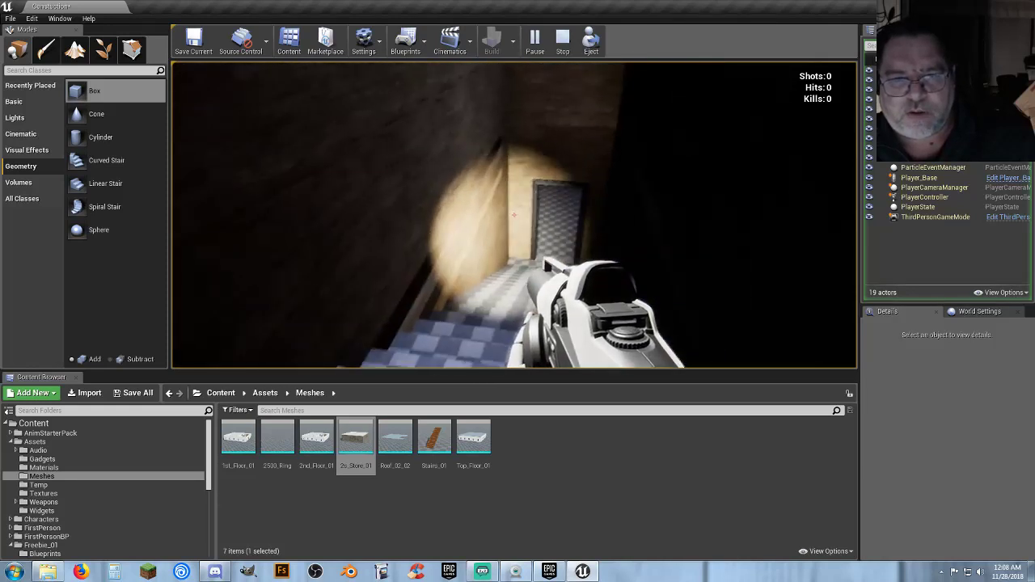
key(w)
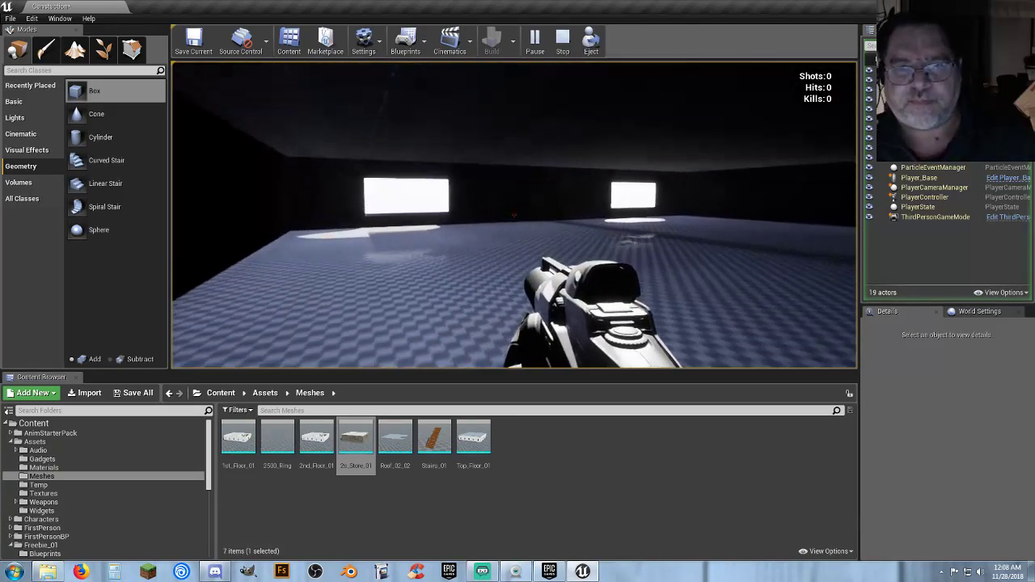
Walk around the upper floor to examine the lighting on the floor, the wood walls and the window openings.
key(w)
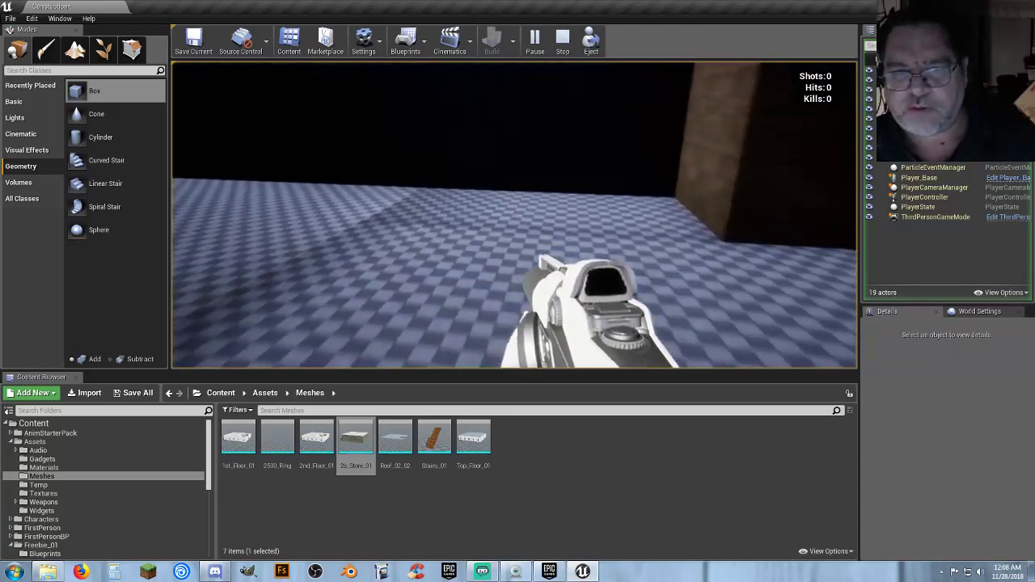
key(w)
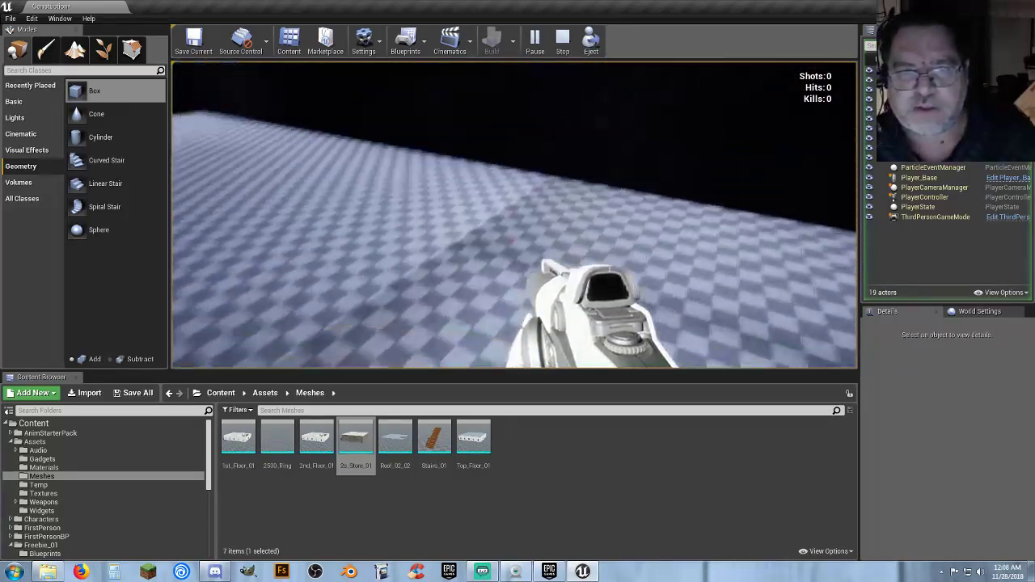
key(w)
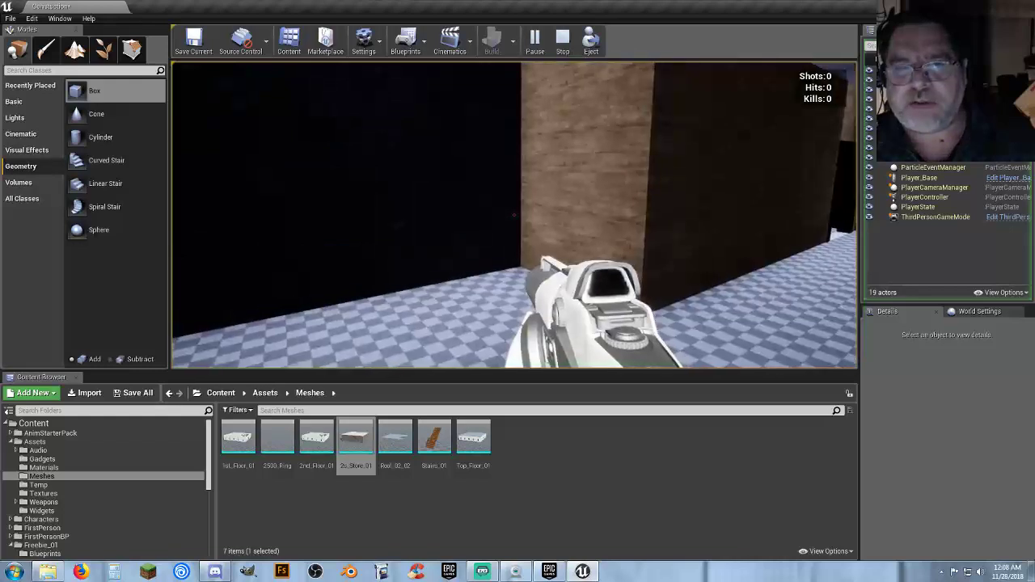
key(w)
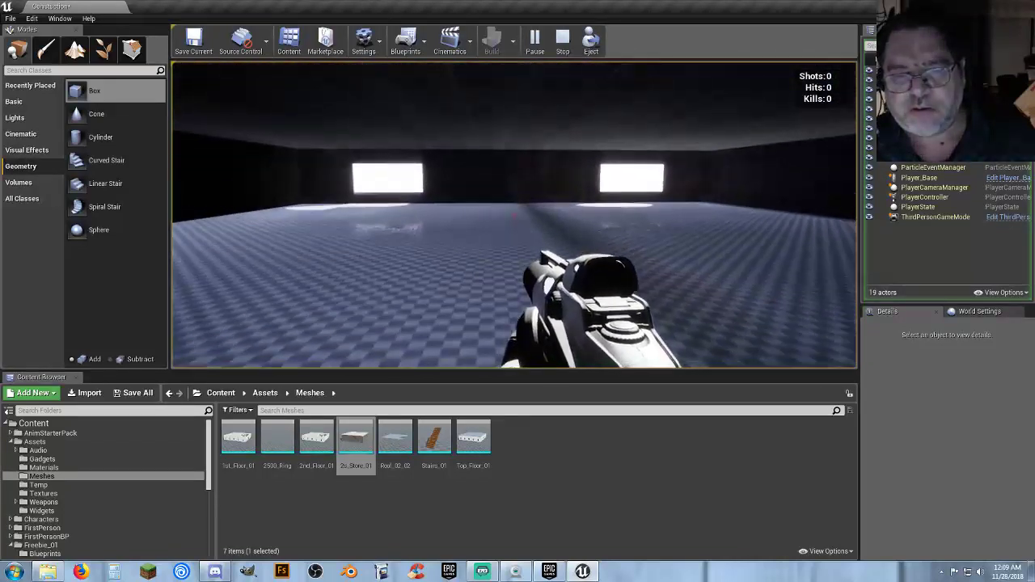
key(w)
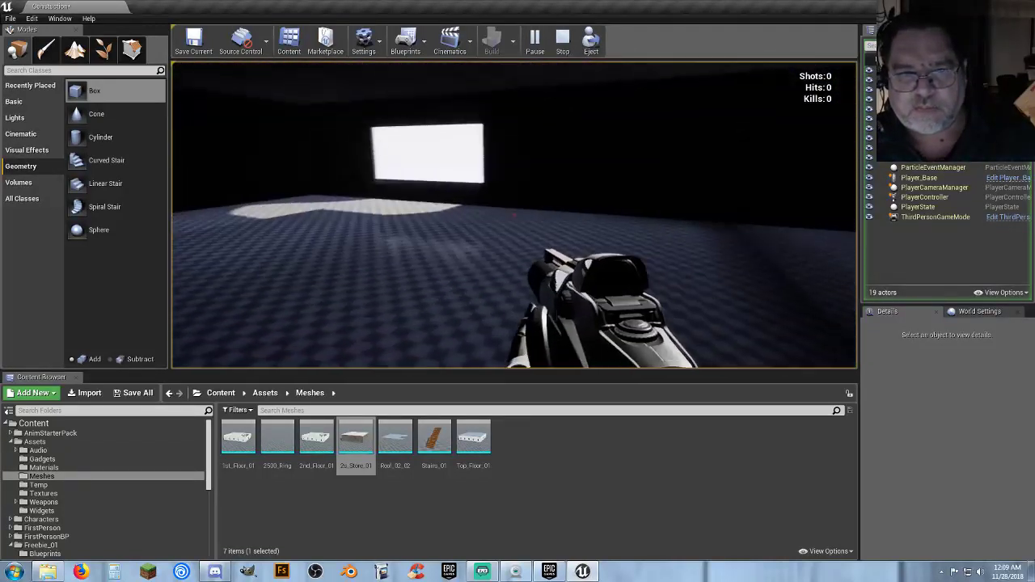
Return down the stairwell to the ground floor, examining the shading on the steps and wood walls.
key(w)
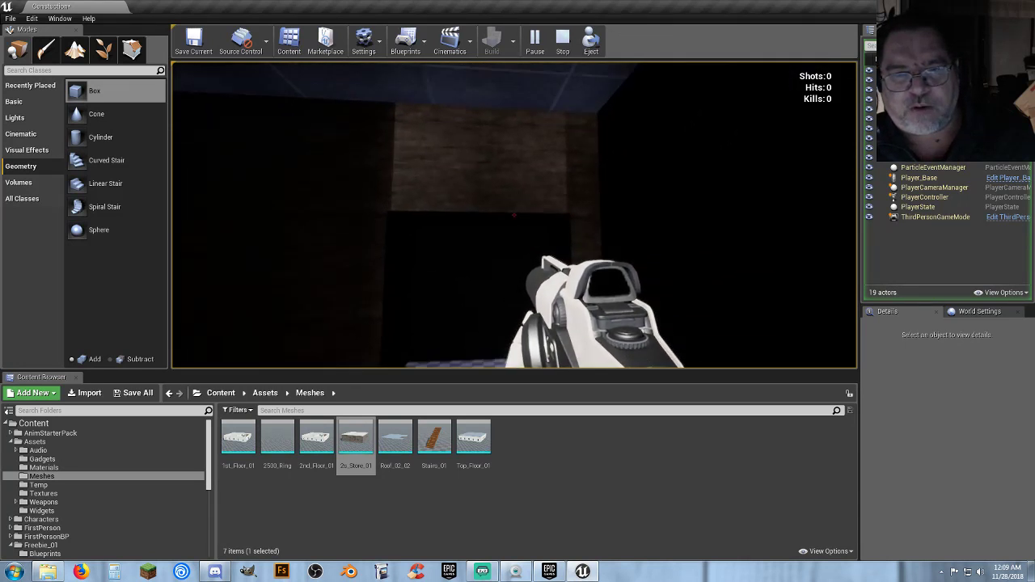
key(w)
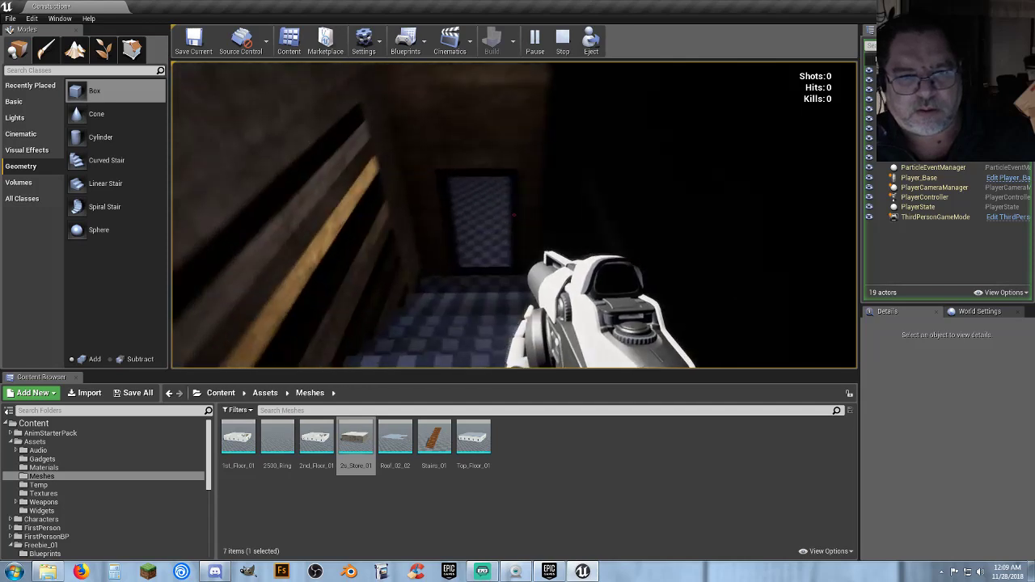
key(w)
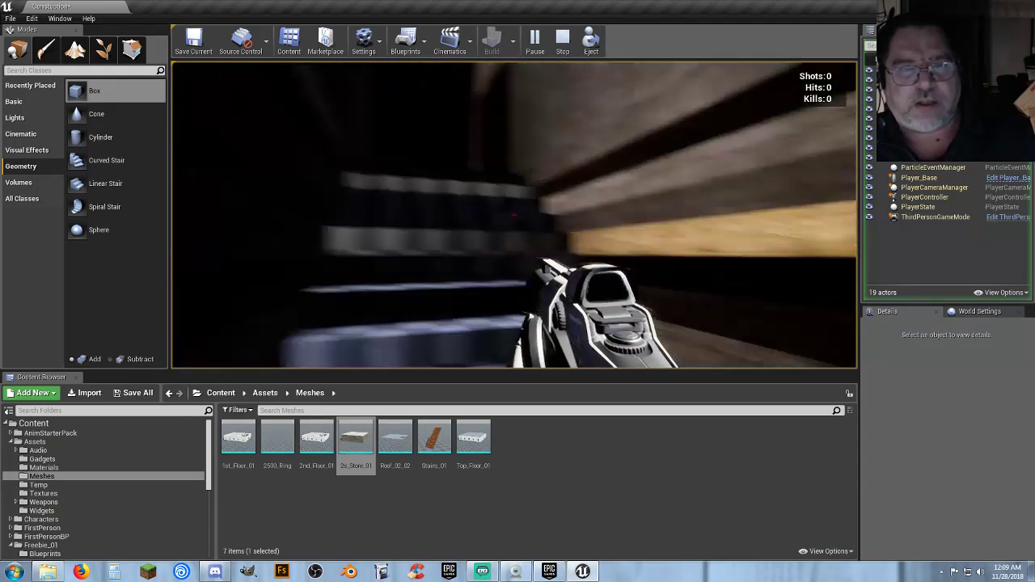
key(w)
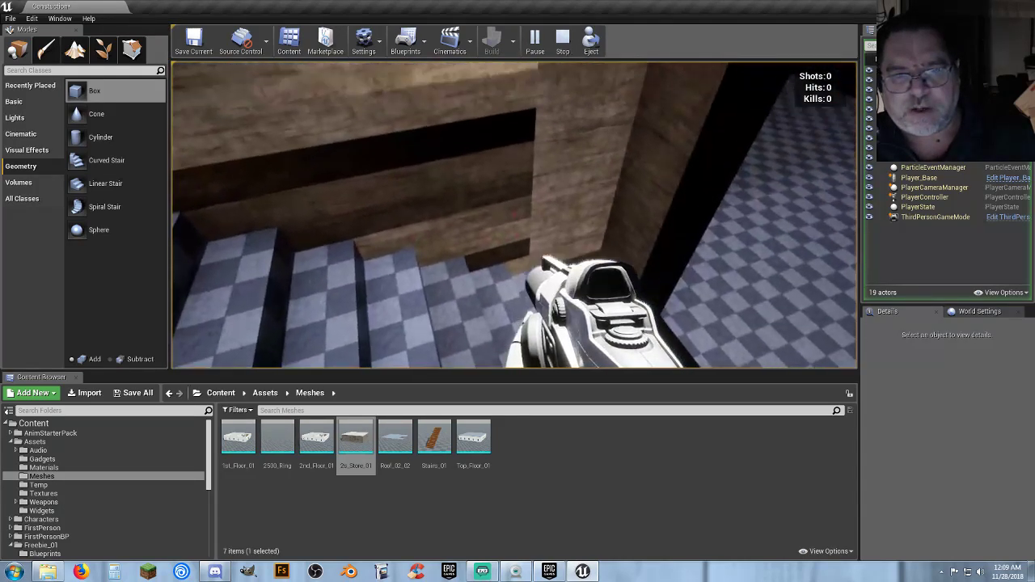
key(w)
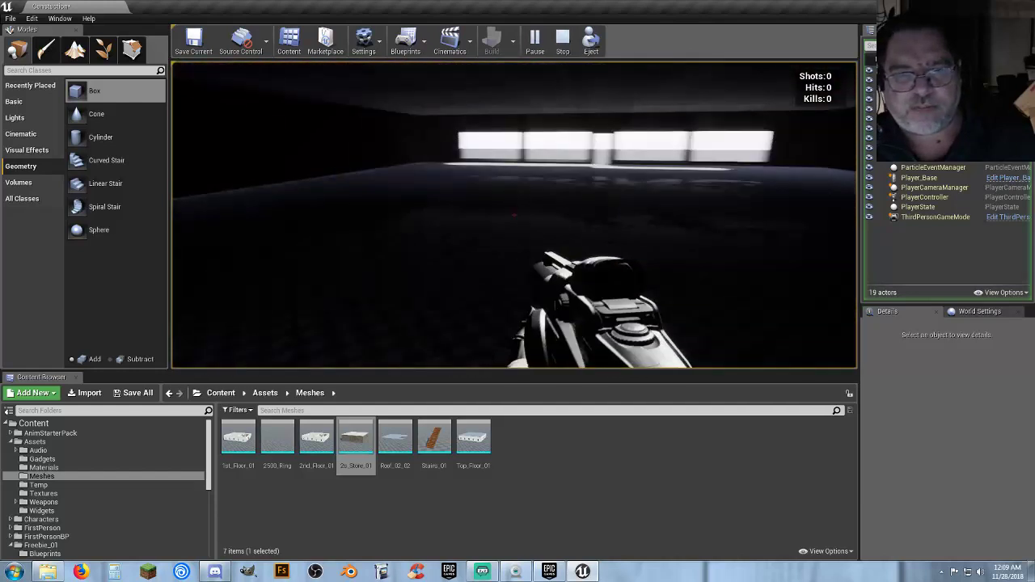
Leave the store through the front door, examine the lit brick facade from outside, and end the playtest.
key(w)
key(d)
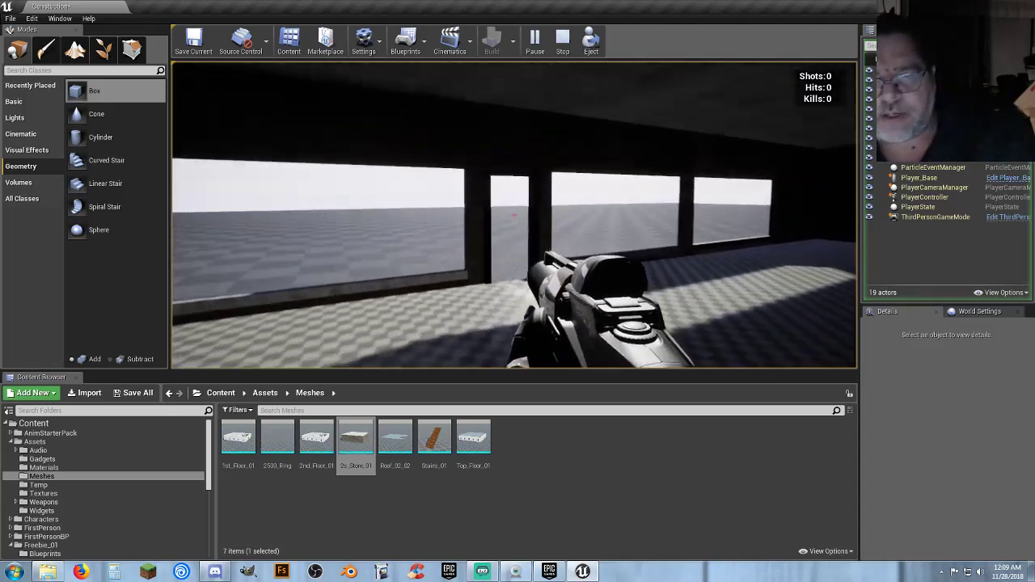
key(w)
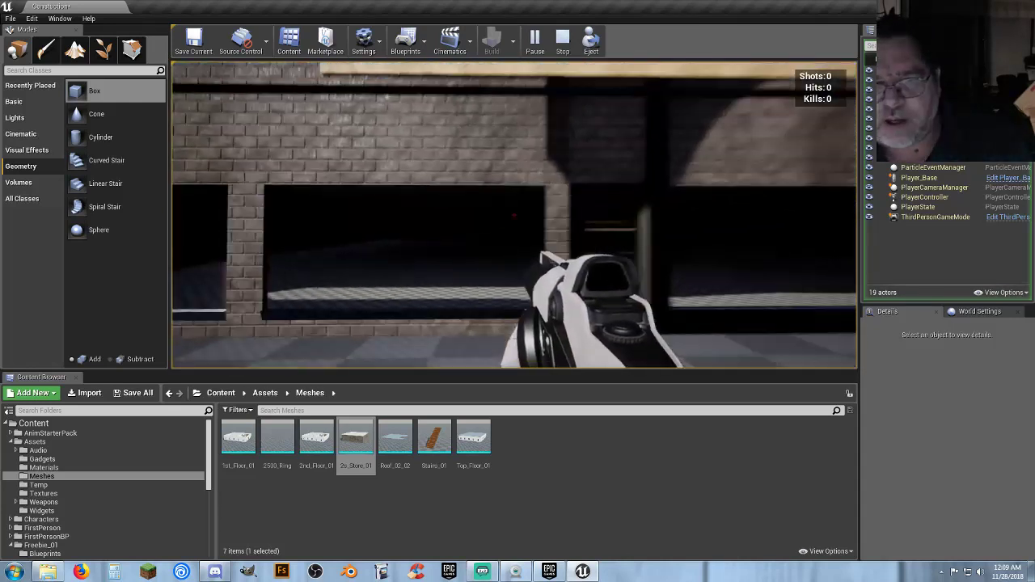
key(s)
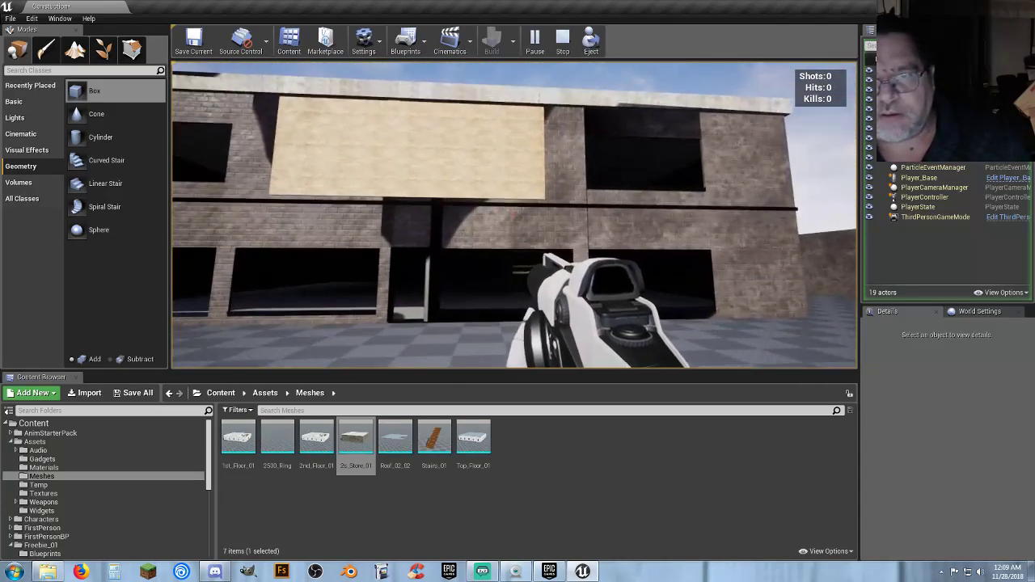
key(Escape)
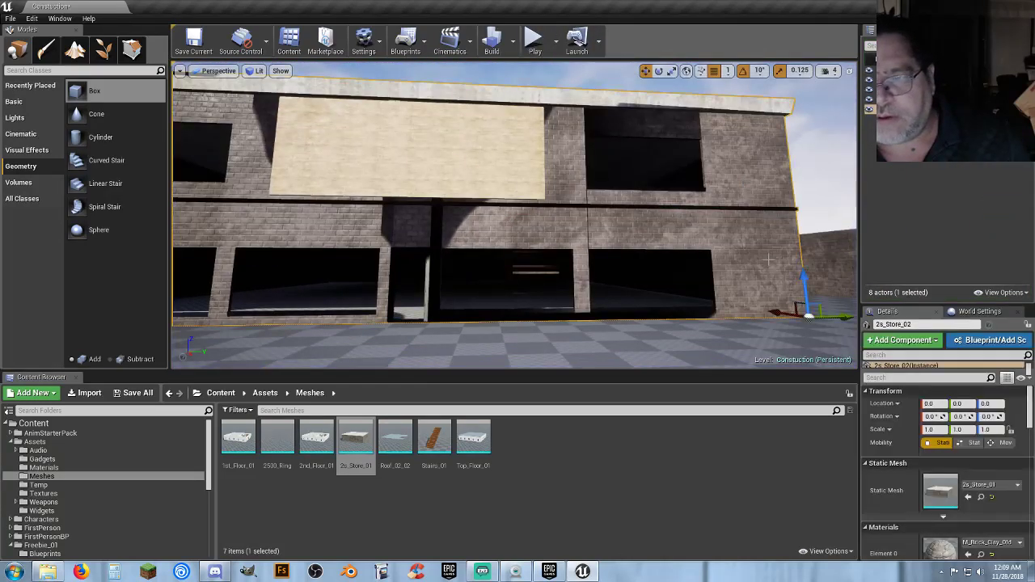
Inspect the store's front corner and its pivot in the level view, and deselect the store.
key(w)
mouse_move(515, 216)
right_down()
mouse_move(558, 194)
mouse_move(631, 243)
mouse_move(639, 267)
mouse_move(519, 211)
right_up()
key(s)
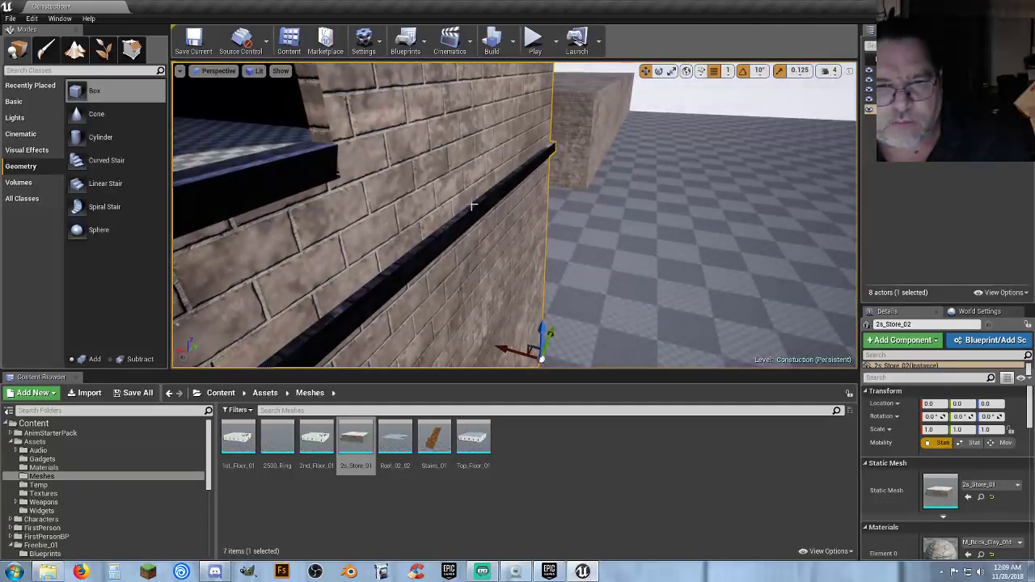
key(d)
right_drag(615, 201, 485, 203)
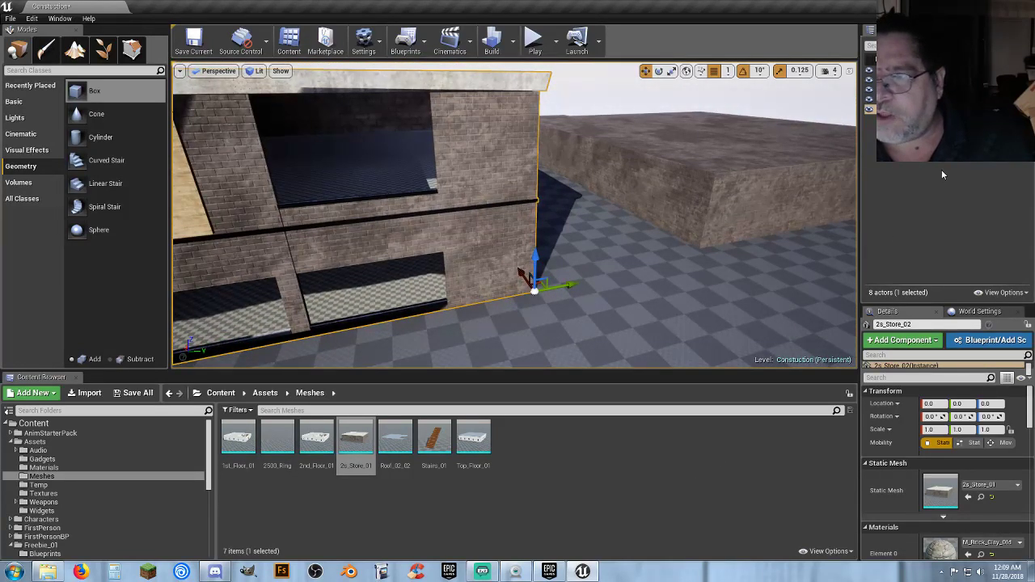
key(Escape)
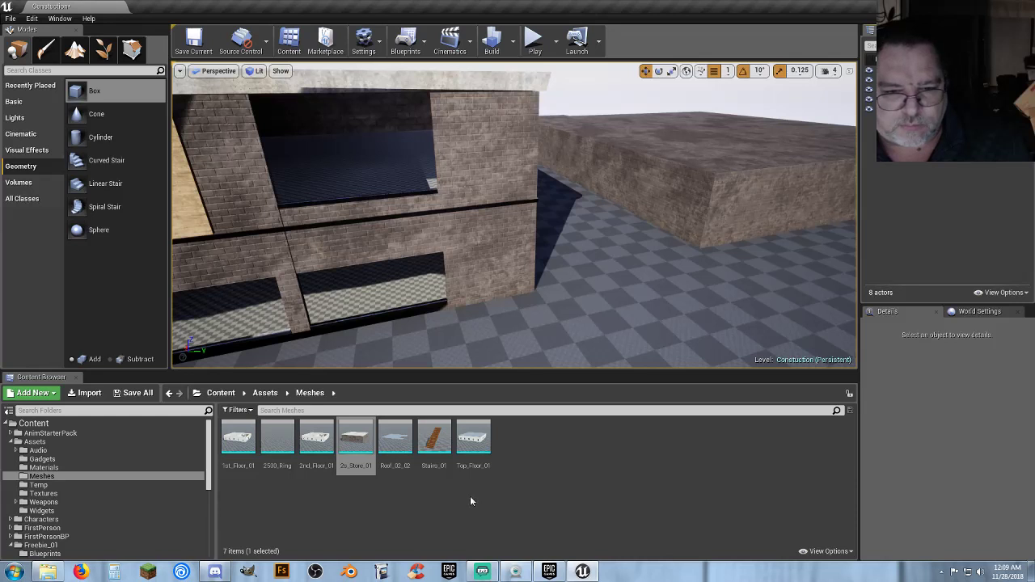
Open the 2500_Ring static mesh, set its Light Map Coordinate Index to 1, and review its LOD and general settings.
double_click(276, 439)
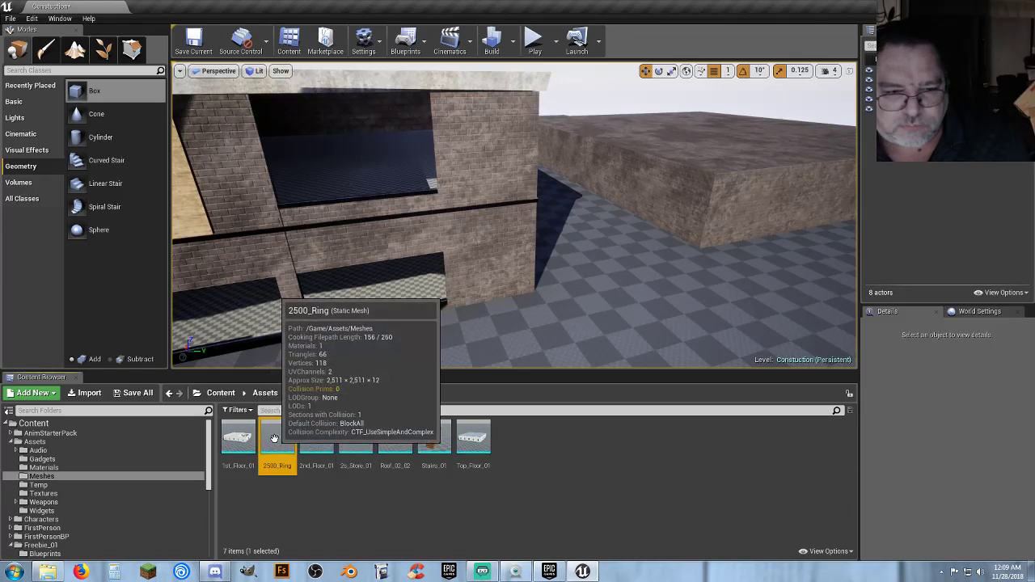
scroll(944, 300, down, 3)
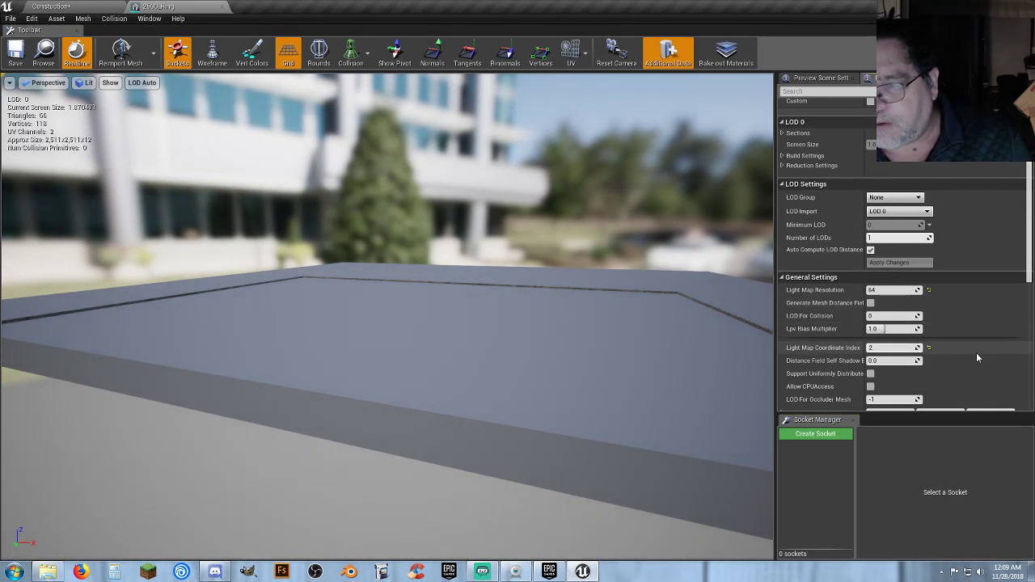
drag(887, 349, 878, 349)
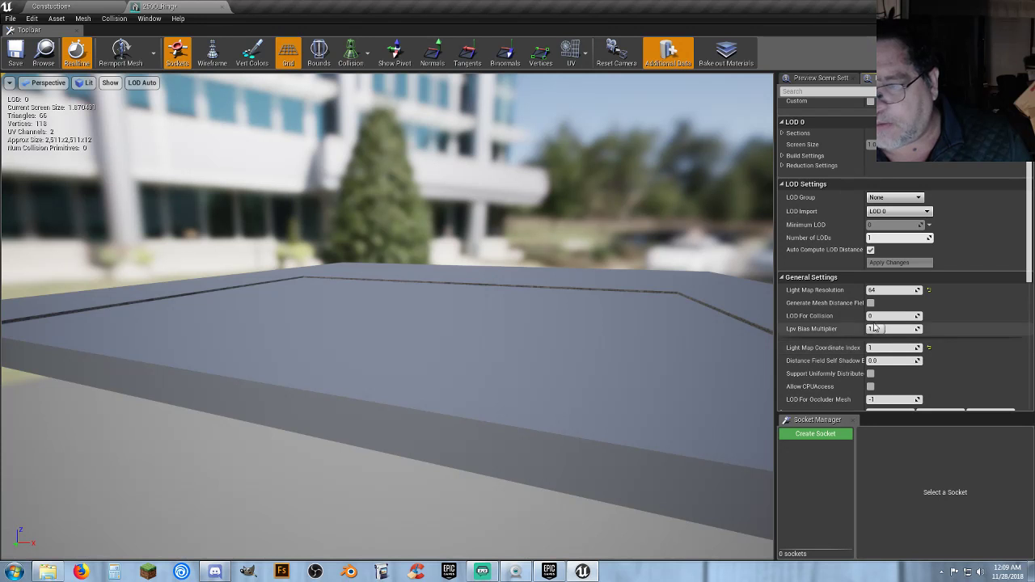
scroll(876, 332, down, 2)
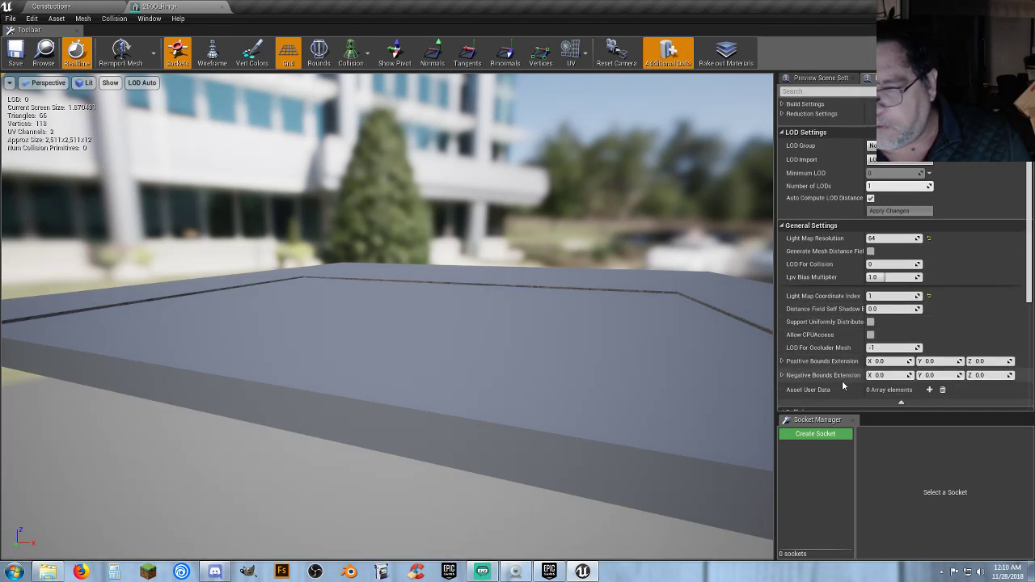
scroll(837, 356, up, 2)
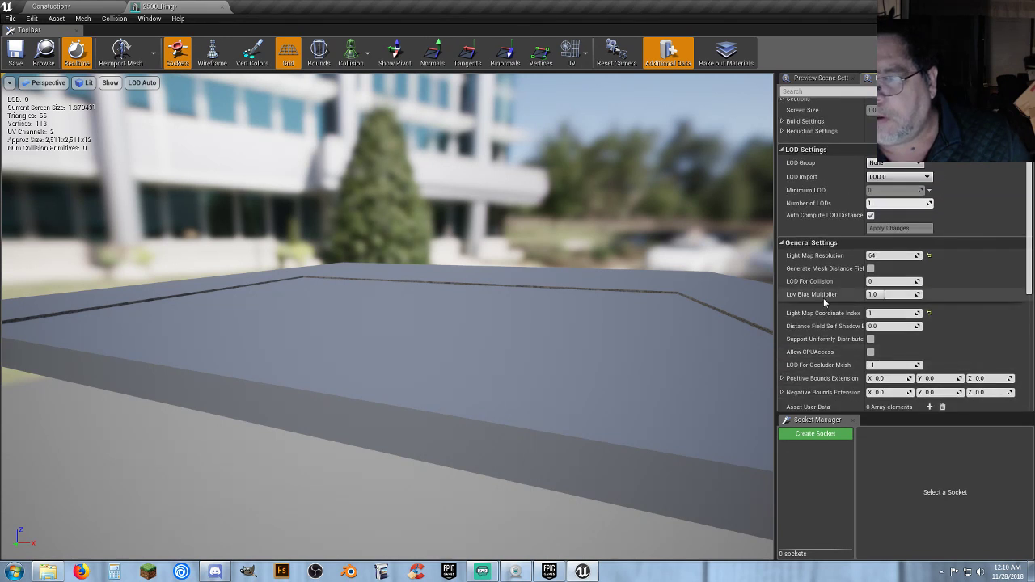
scroll(825, 299, up, 2)
scroll(828, 279, up, 4)
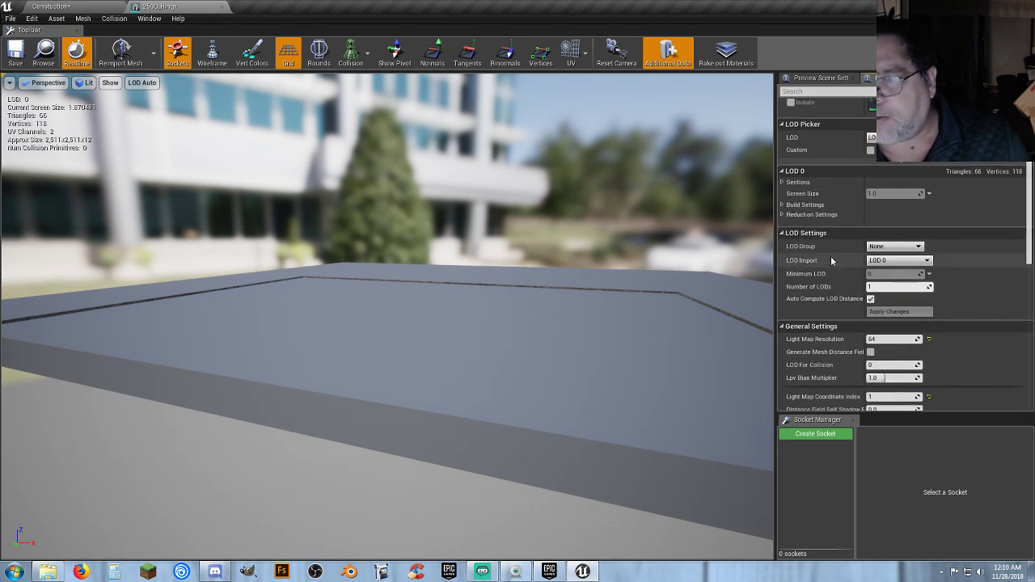
scroll(837, 271, down, 4)
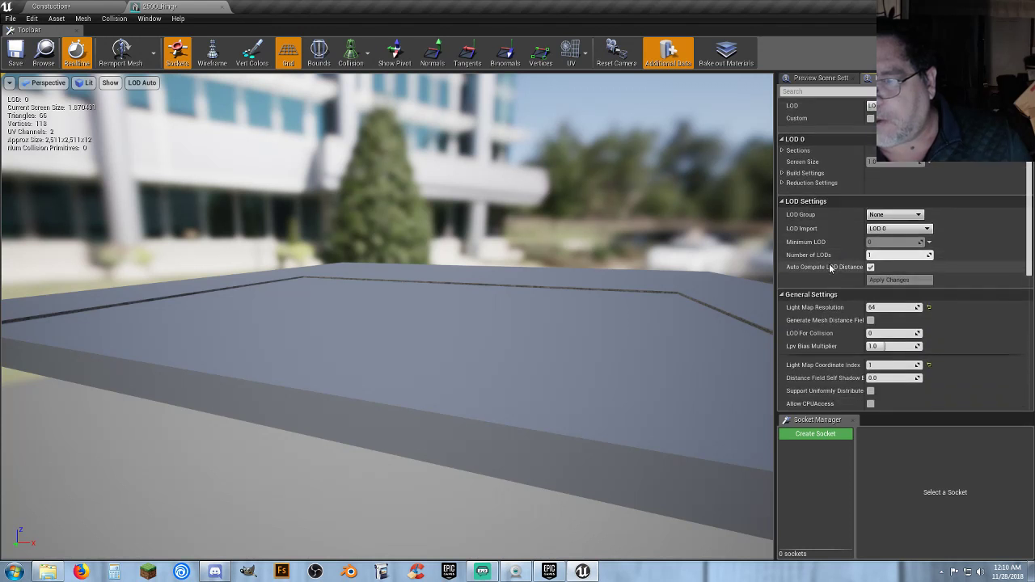
scroll(888, 310, down, 2)
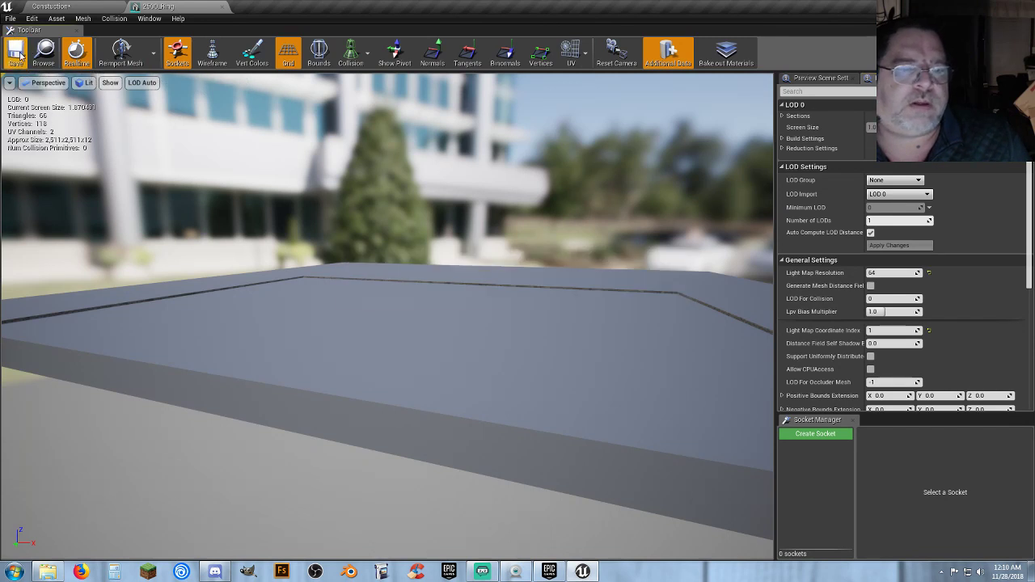
Examine the textured outer edge of the 2500_Ring mesh, and close its editor to return to the level.
right_drag(387, 315, 315, 305)
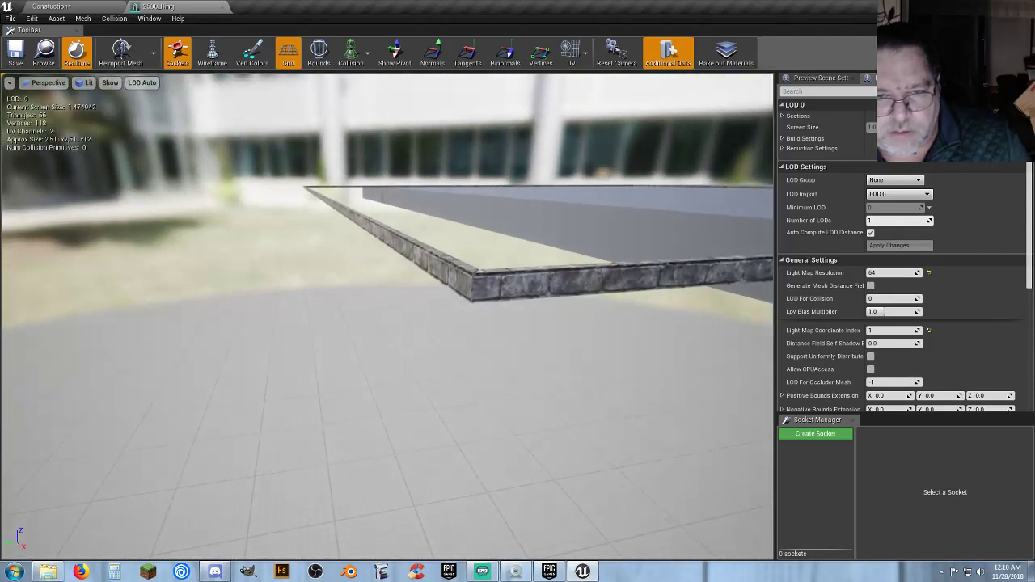
click(222, 7)
right_drag(515, 215, 533, 199)
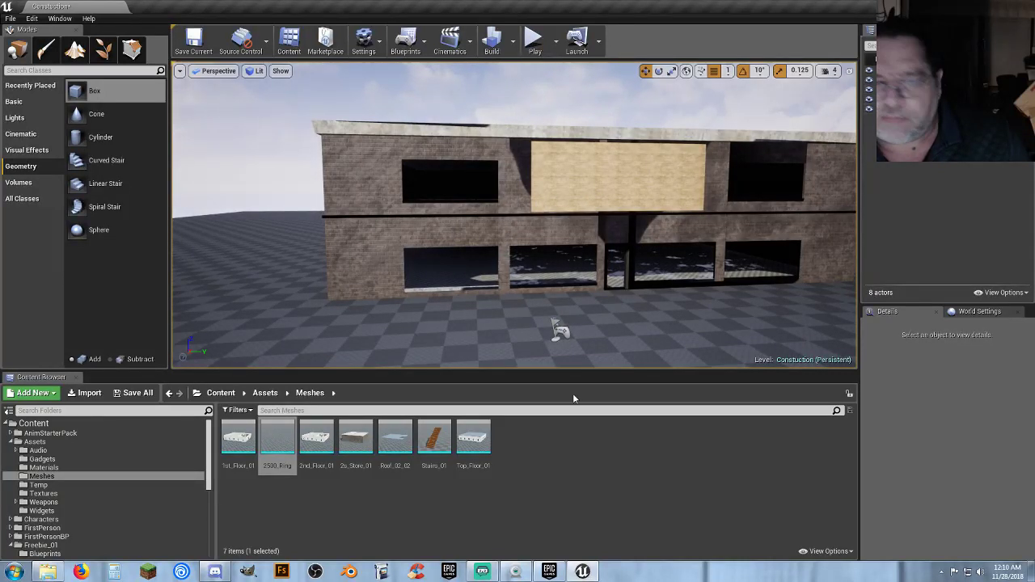
Select the two-story store in the level and review its material, physics, collision and lighting properties.
click(558, 330)
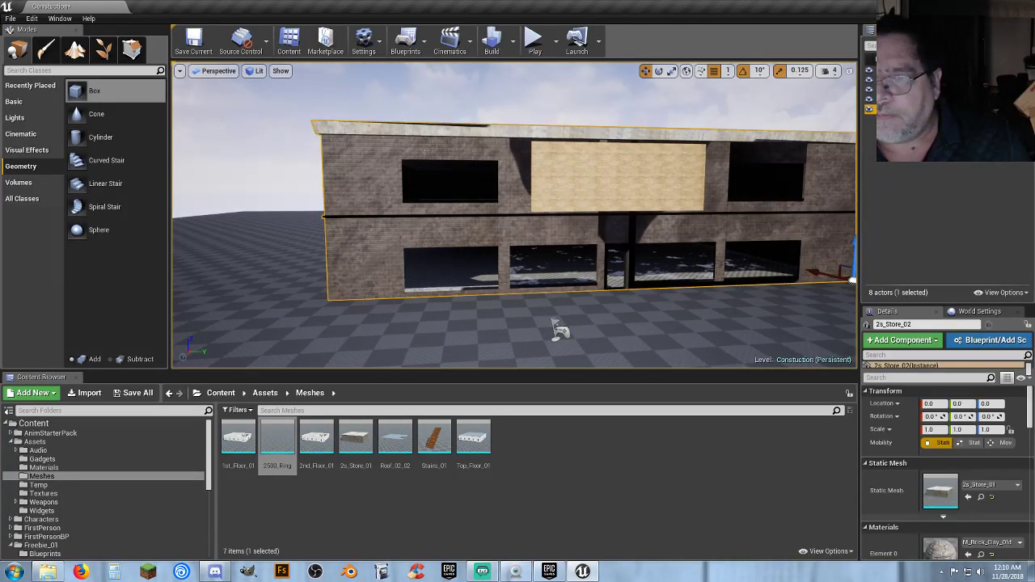
scroll(970, 429, down, 10)
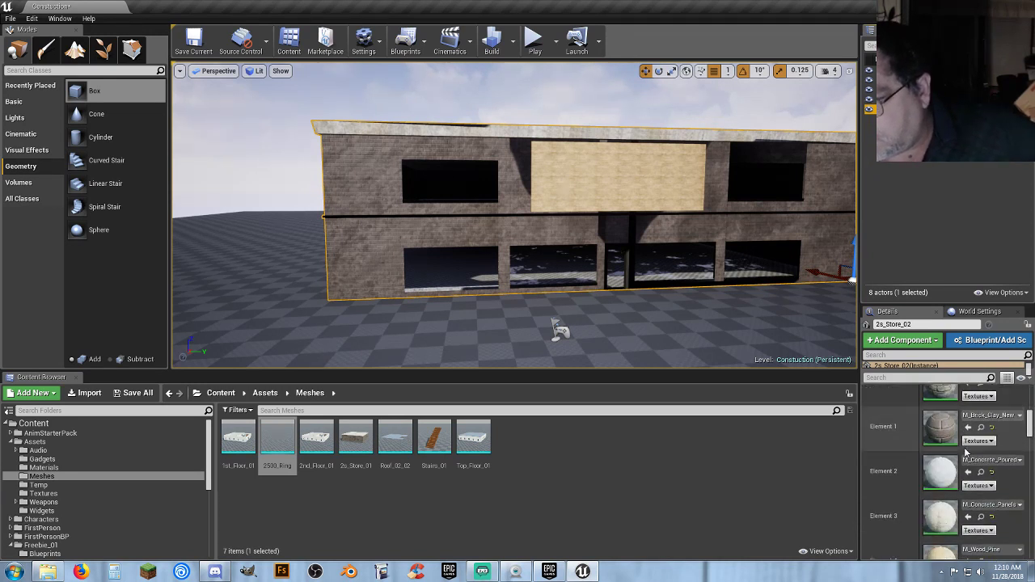
scroll(962, 453, down, 7)
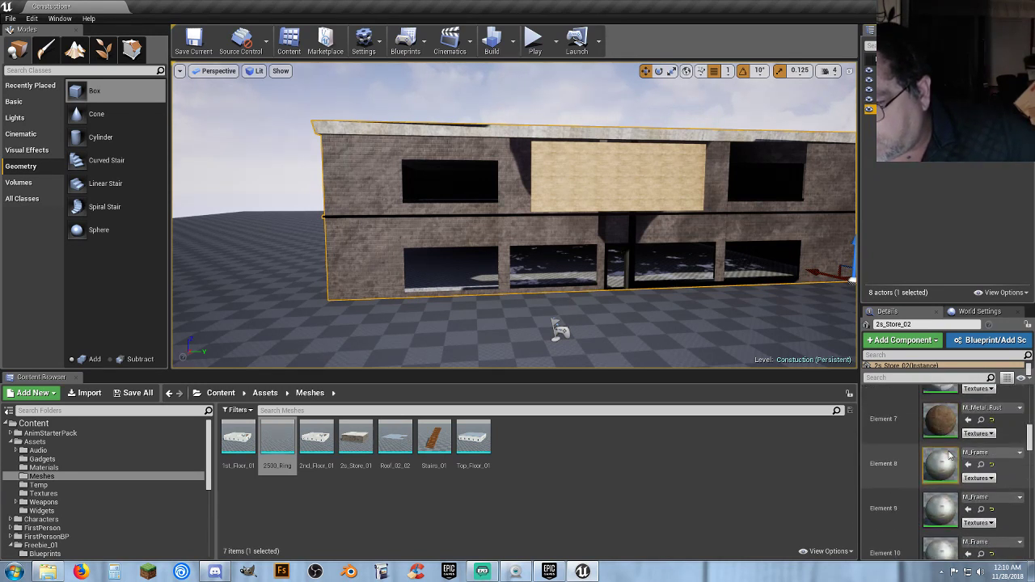
scroll(948, 455, down, 4)
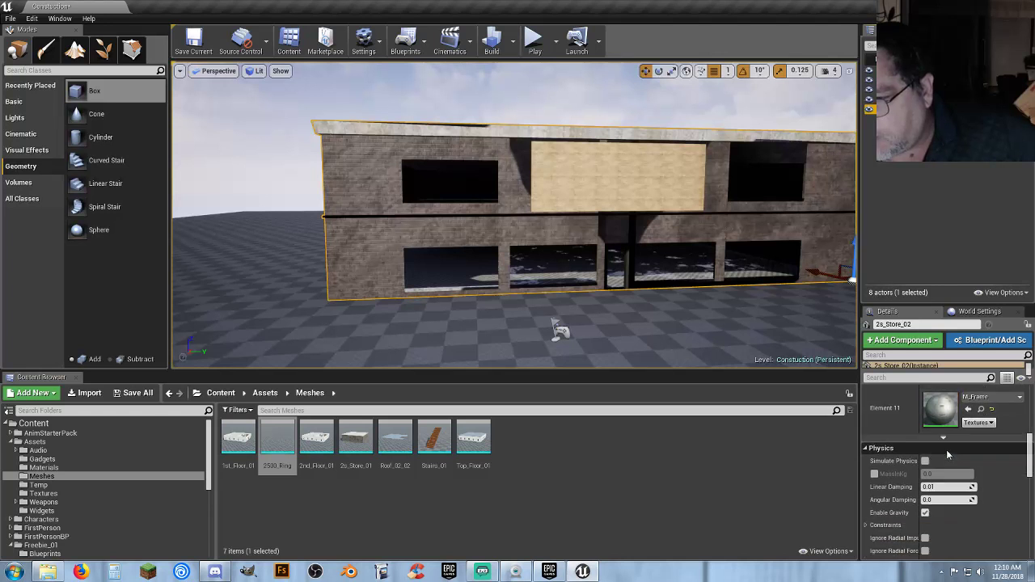
scroll(948, 455, up, 4)
scroll(948, 455, down, 1)
scroll(948, 455, up, 2)
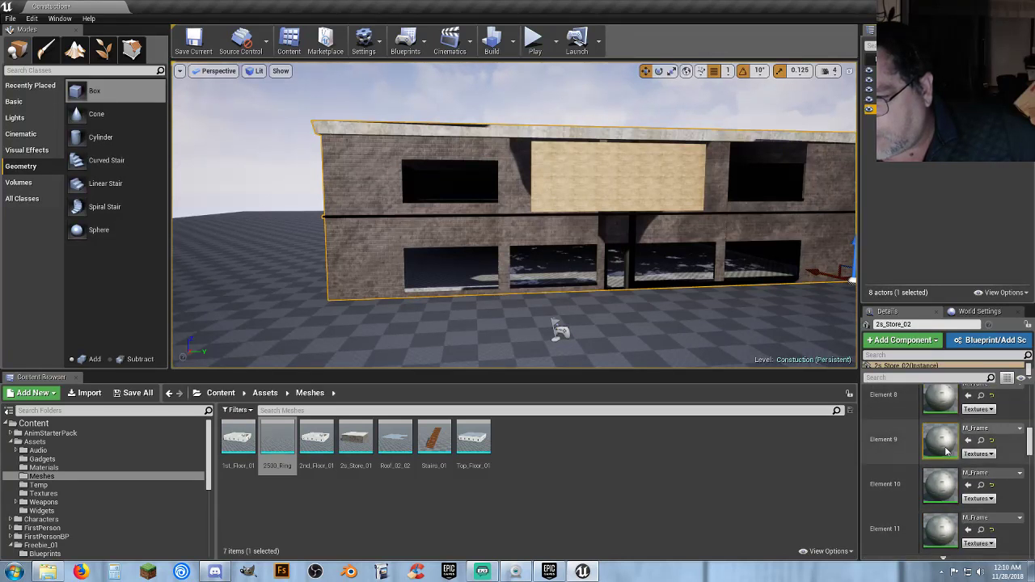
scroll(937, 526, down, 5)
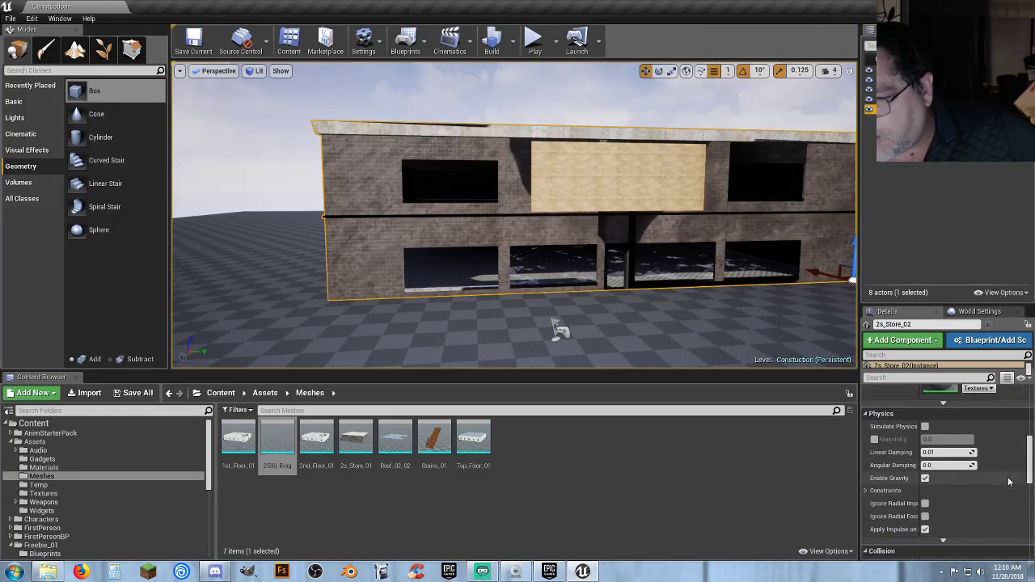
scroll(1009, 482, down, 5)
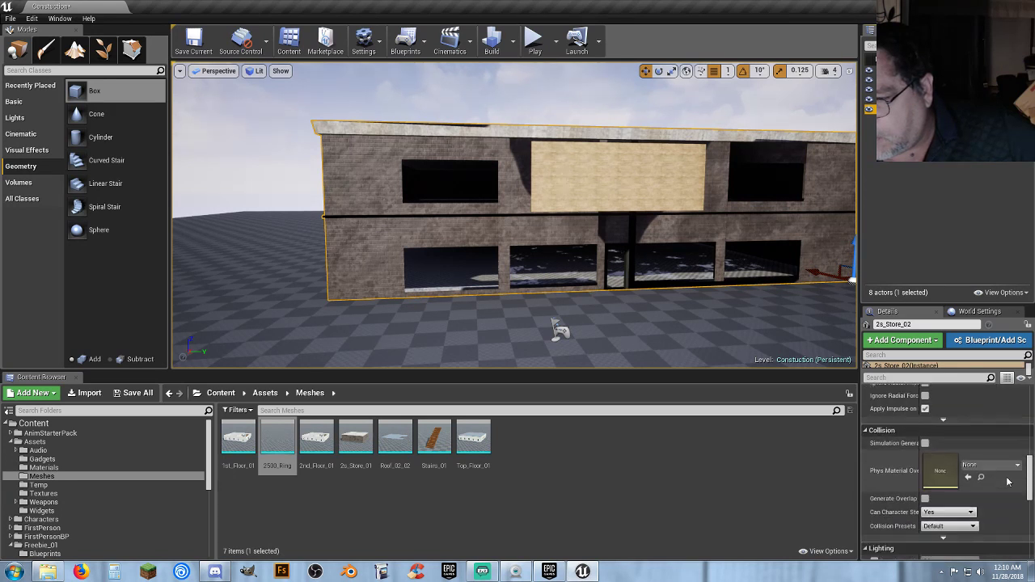
scroll(1007, 482, down, 2)
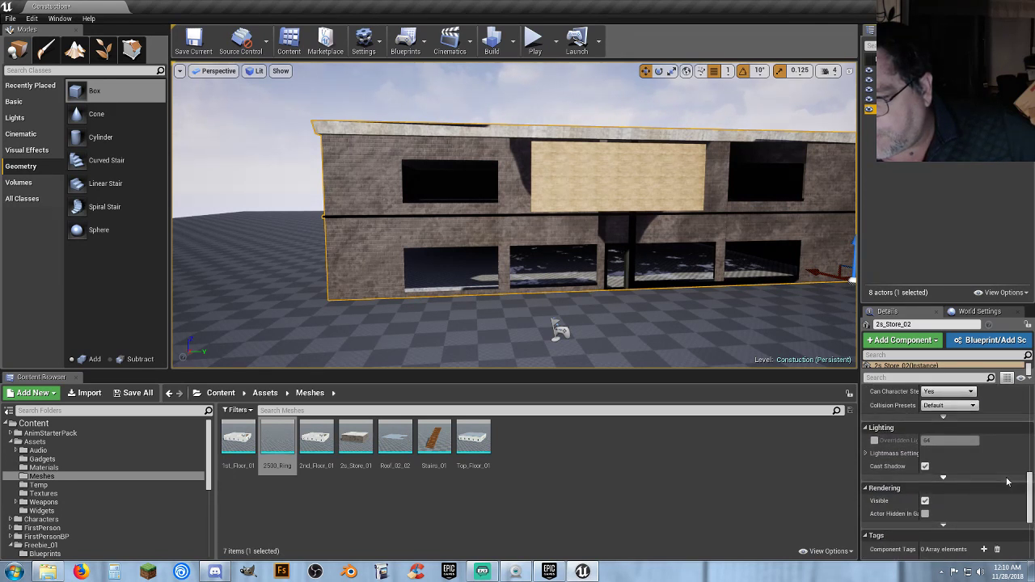
Expand the store's Lightmass settings and advanced lighting options, and review them along with the rendering and actor properties.
click(866, 453)
scroll(884, 469, down, 3)
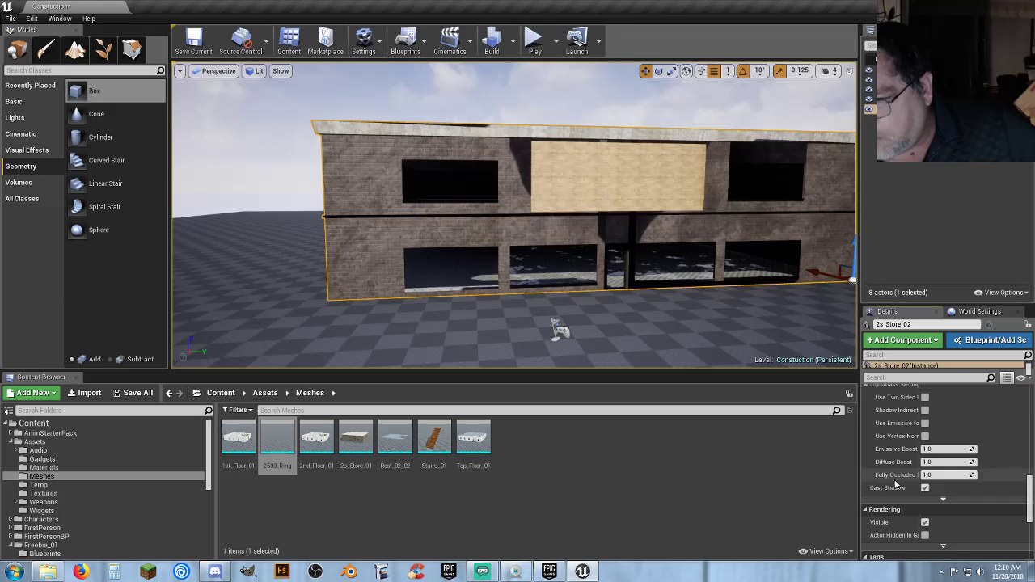
scroll(901, 483, down, 2)
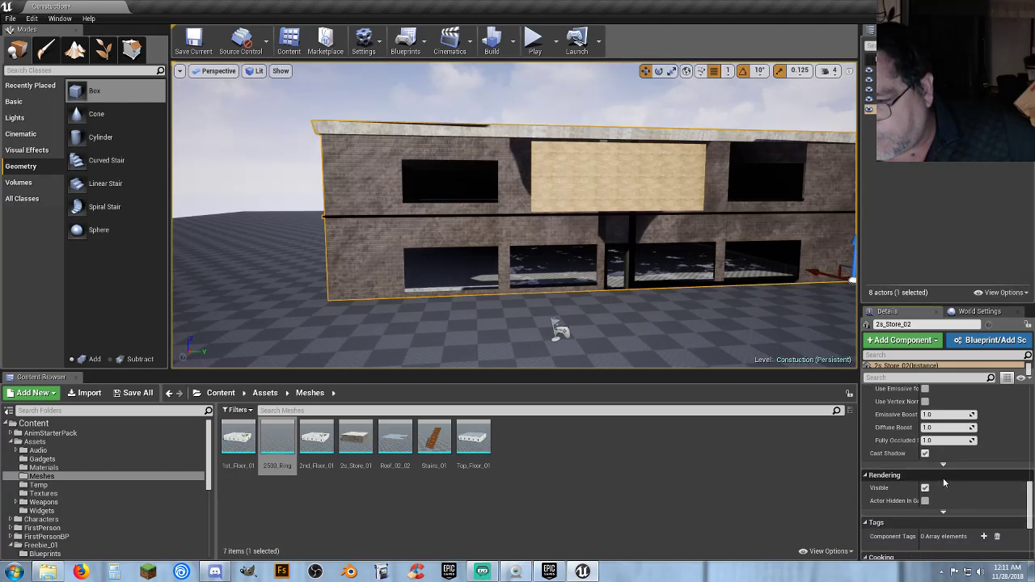
click(943, 466)
scroll(905, 466, down, 5)
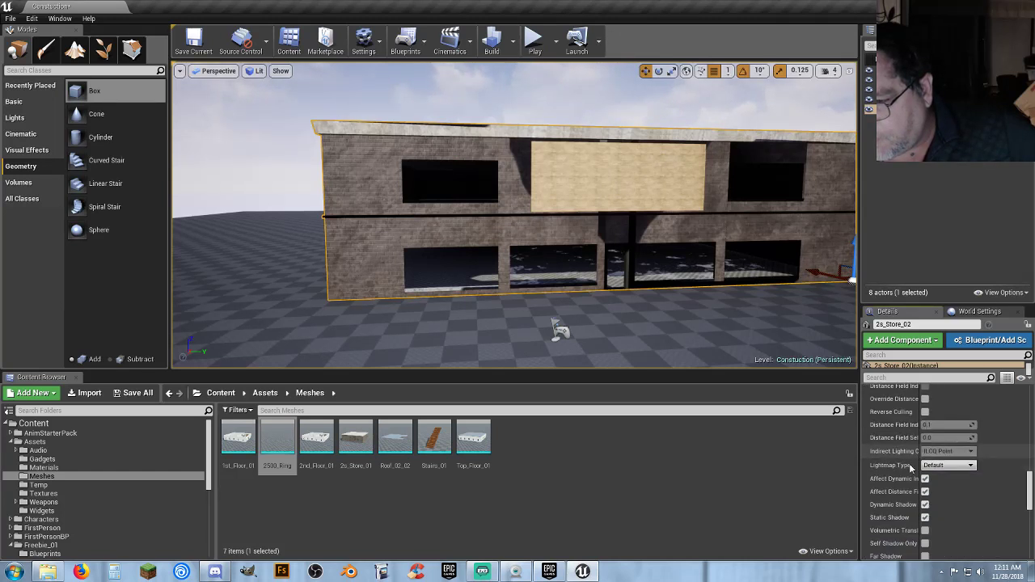
scroll(904, 466, down, 5)
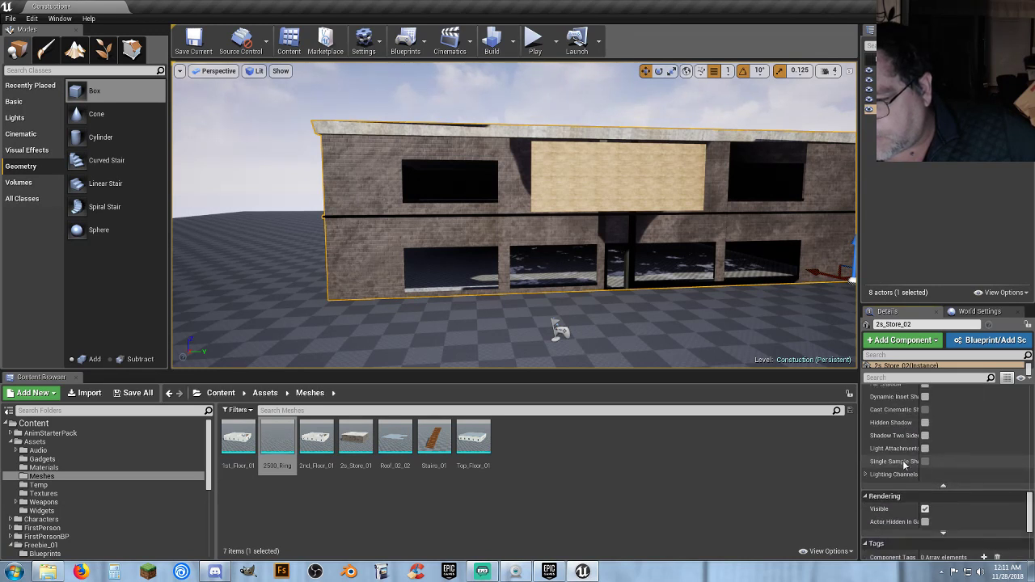
scroll(905, 466, down, 5)
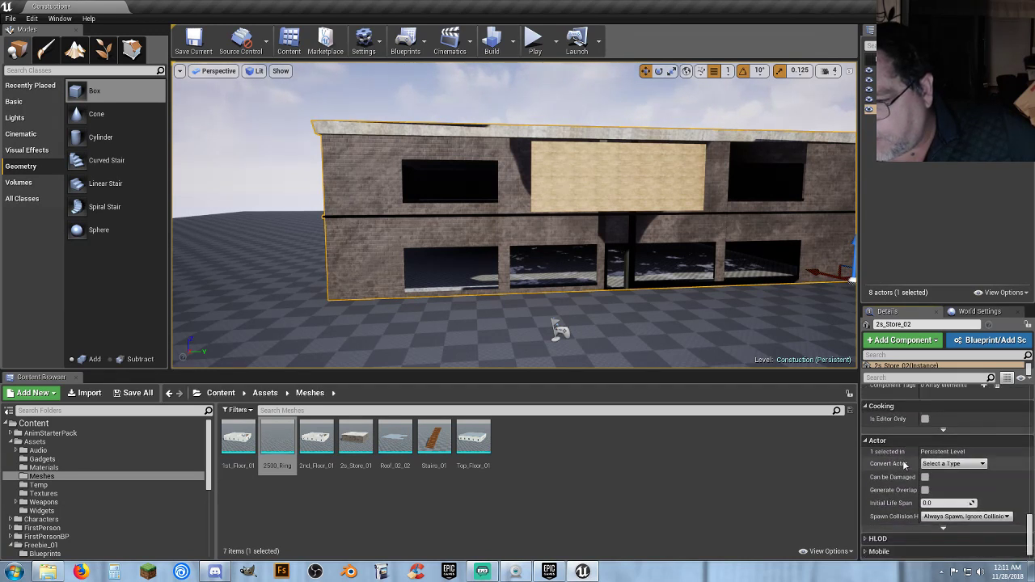
scroll(904, 466, down, 1)
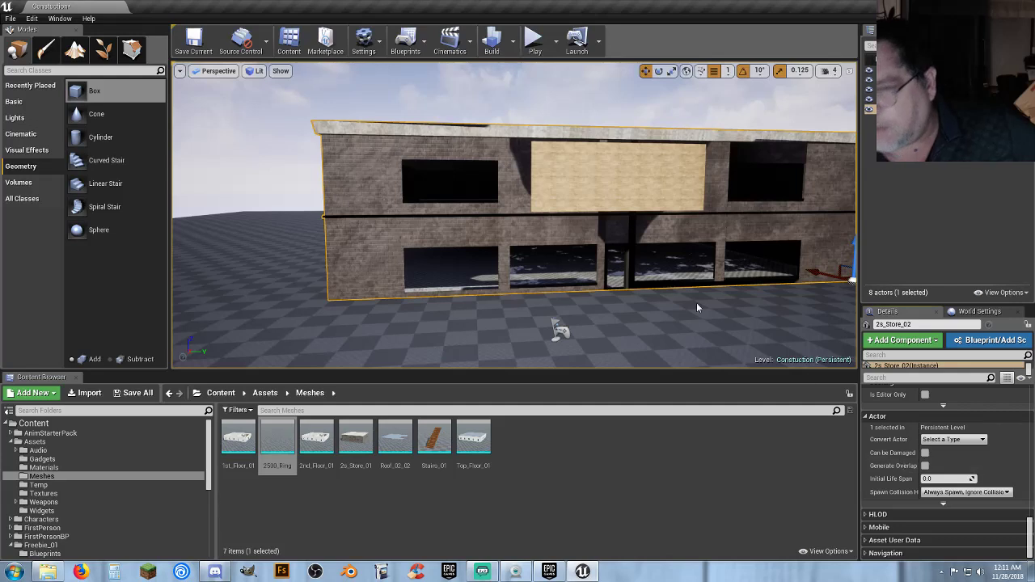
Open the 2s_Store_01 static mesh, review its material slots, light map and collision settings, and close its editor.
click(324, 495)
click(356, 453)
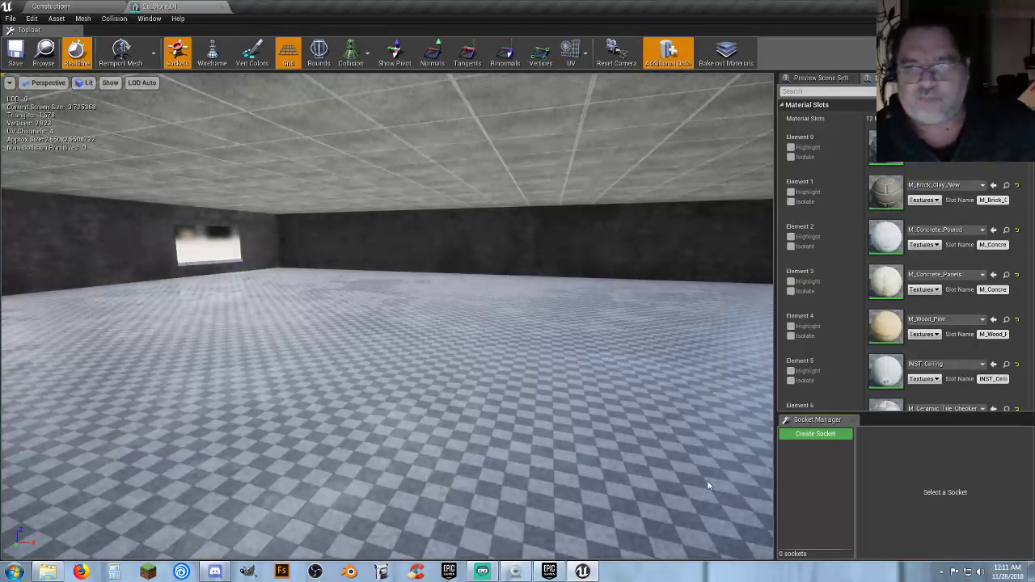
scroll(863, 238, down, 10)
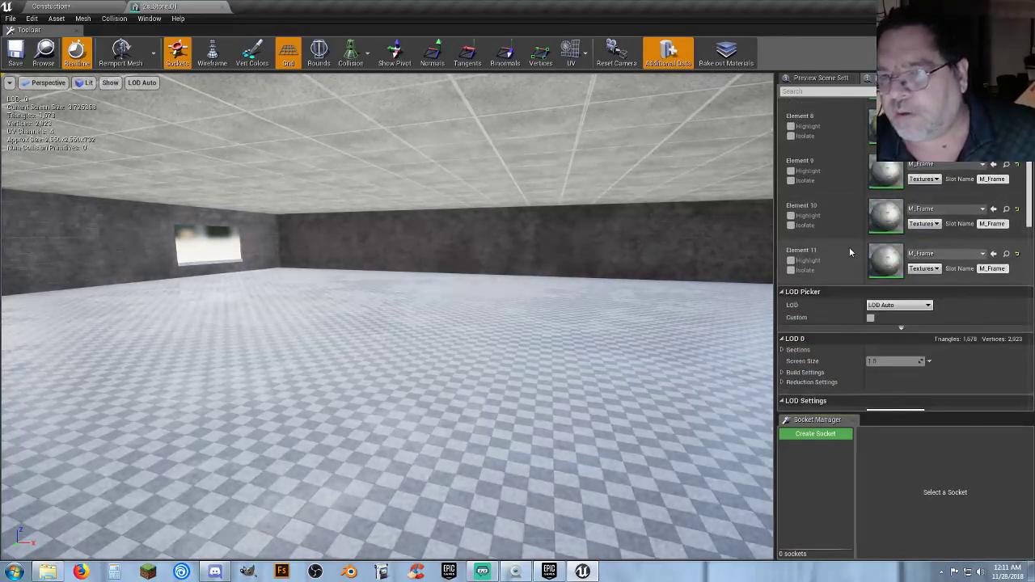
scroll(839, 250, down, 10)
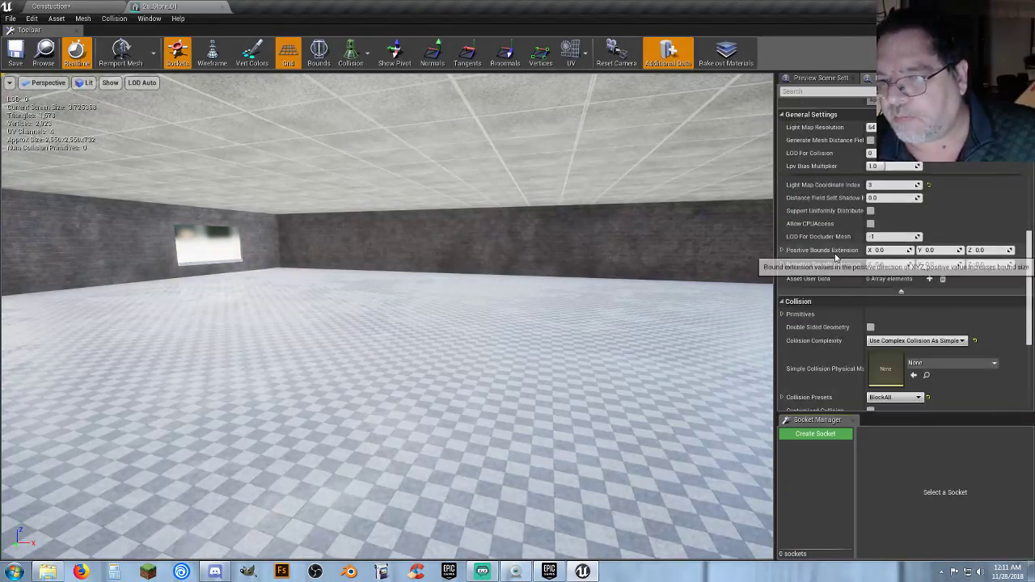
scroll(833, 254, down, 5)
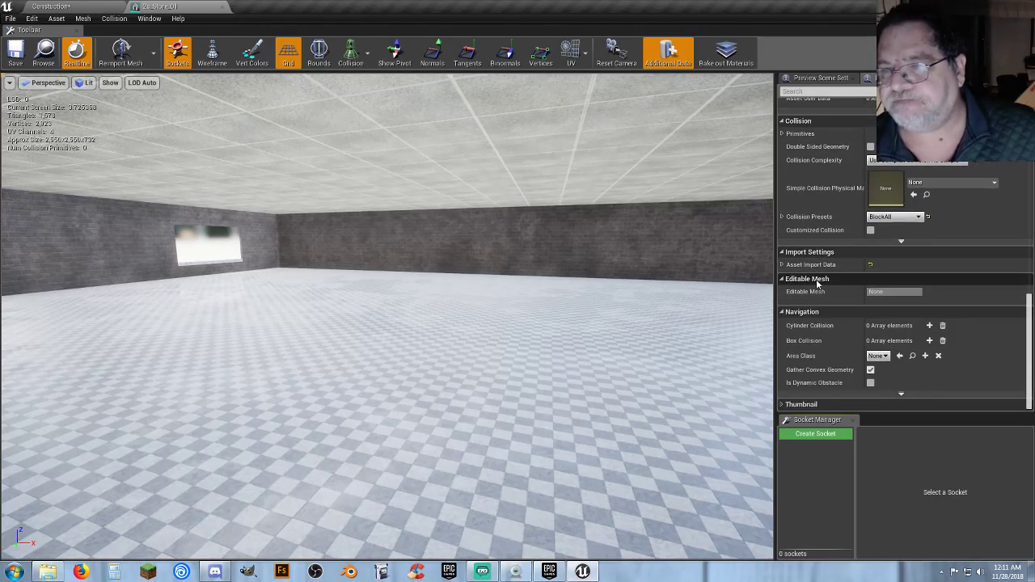
scroll(819, 282, up, 3)
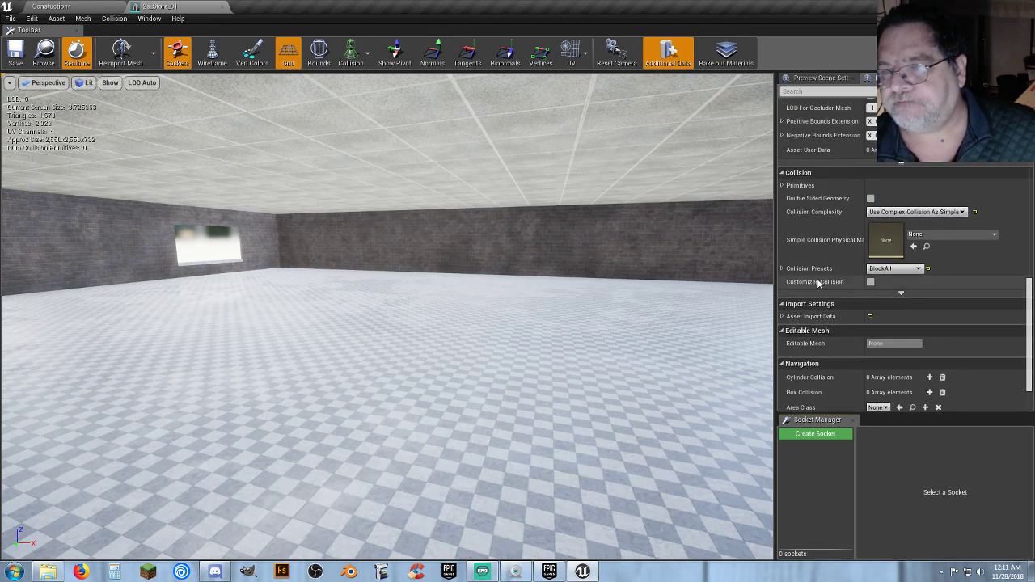
click(222, 8)
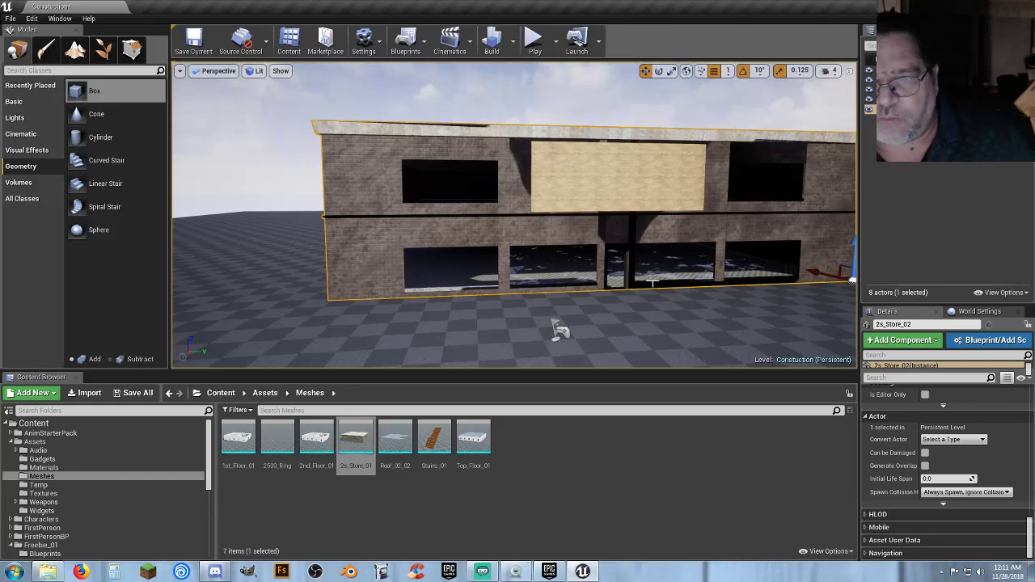
Examine the shadows on the store's front facade up close and at an angle, and select the neighboring Building2 brush.
mouse_move(514, 215)
right_down()
mouse_move(579, 223)
mouse_move(534, 222)
mouse_move(514, 209)
right_up()
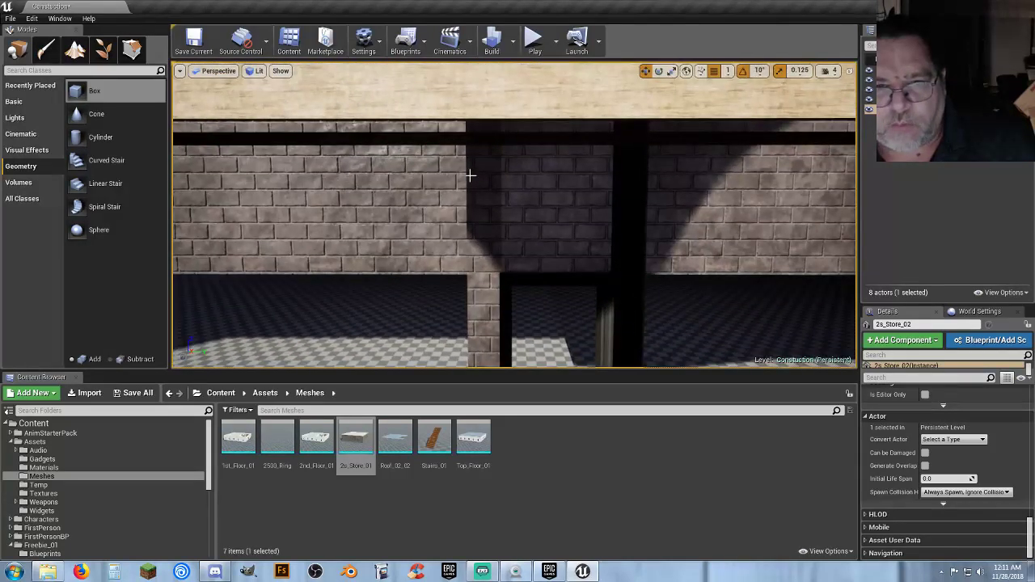
scroll(486, 216, down, 12)
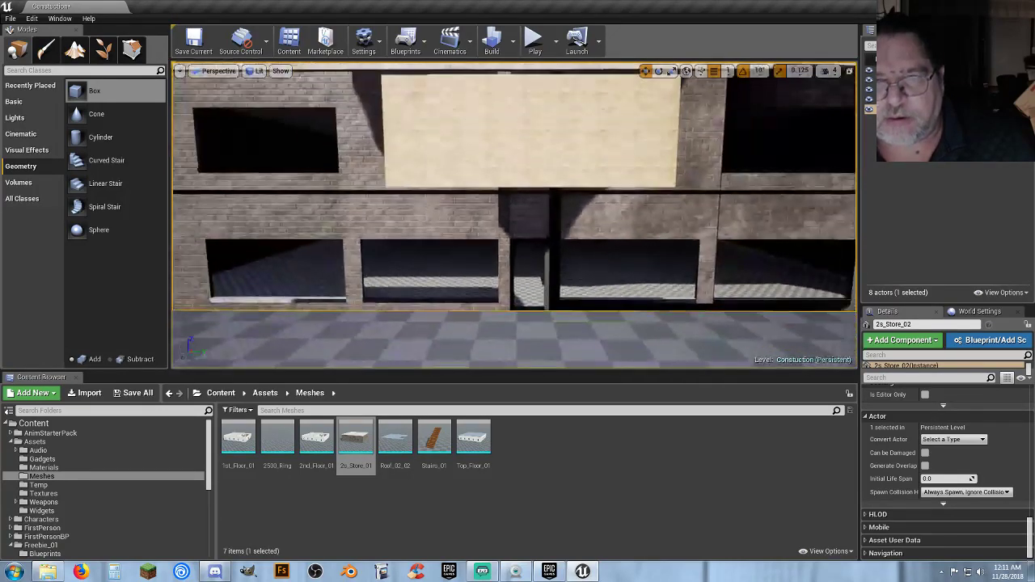
scroll(515, 215, up, 5)
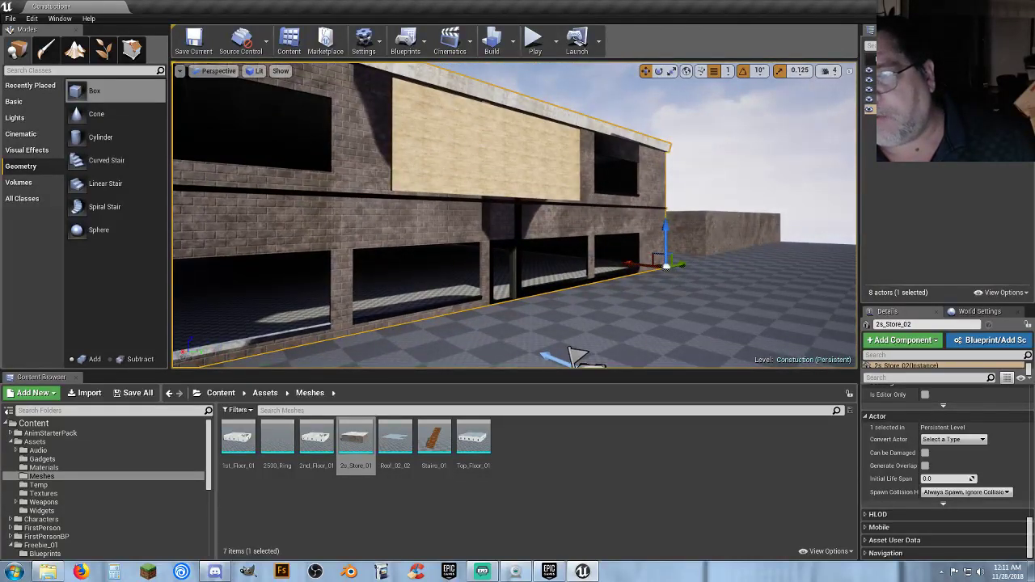
click(757, 247)
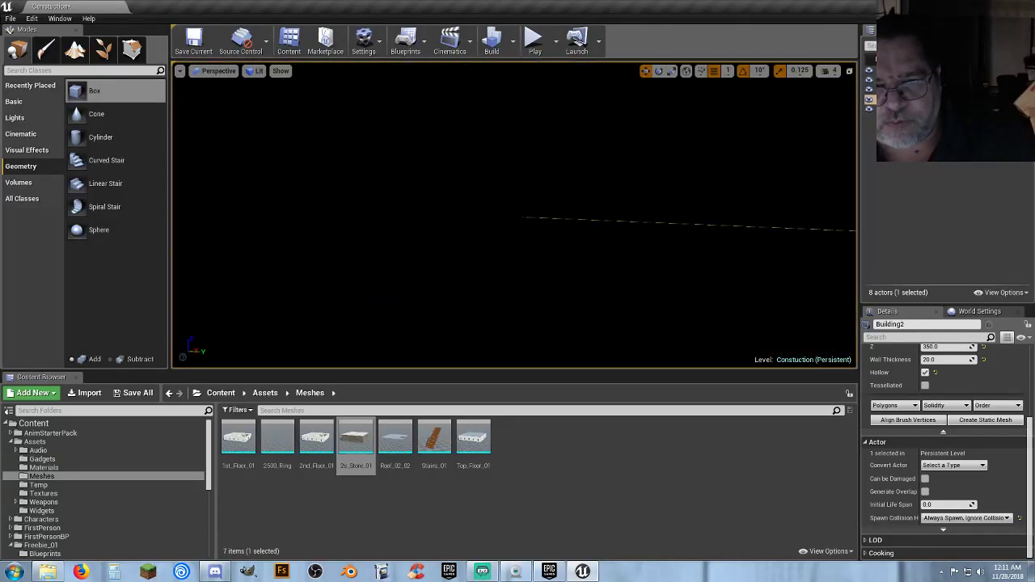
Place a point light inside the store, in front of the wood stairwell wall.
mouse_move(514, 215)
right_down()
mouse_move(445, 213)
mouse_move(498, 213)
right_up()
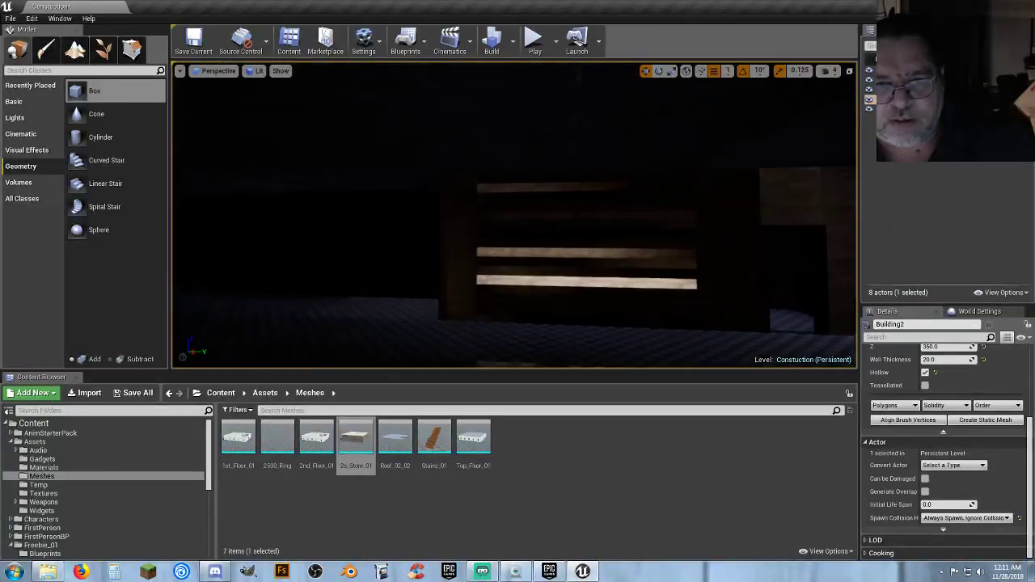
click(35, 118)
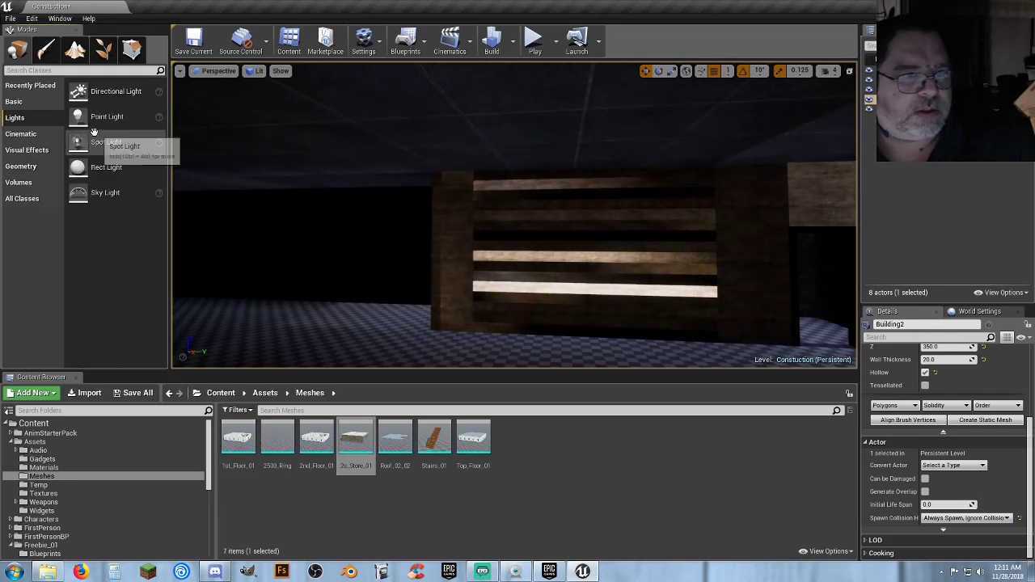
drag(105, 117, 599, 324)
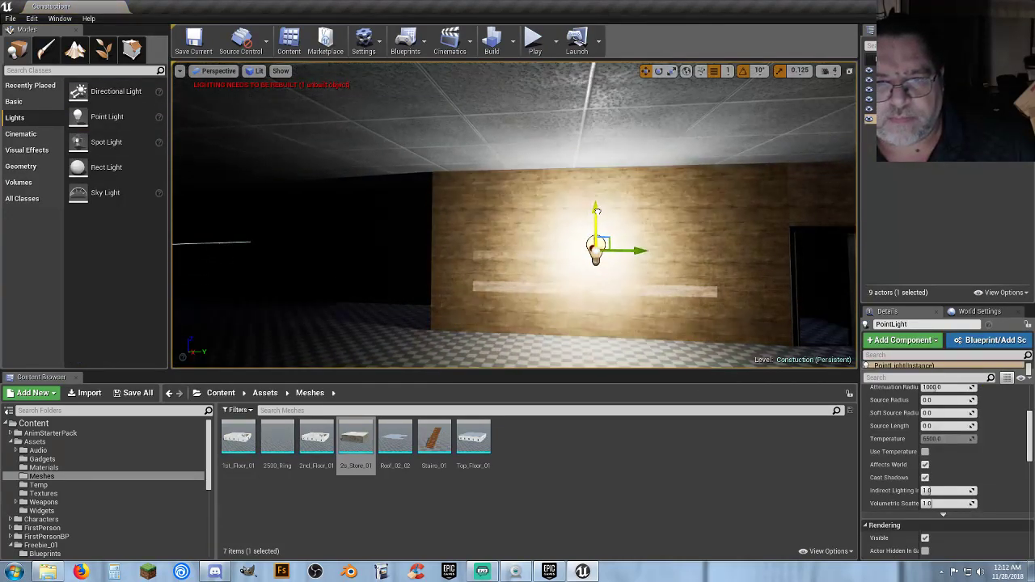
Place a second point light above the steps inside the stairwell and raise it between the walls.
right_drag(518, 243, 583, 300)
right_drag(384, 283, 437, 263)
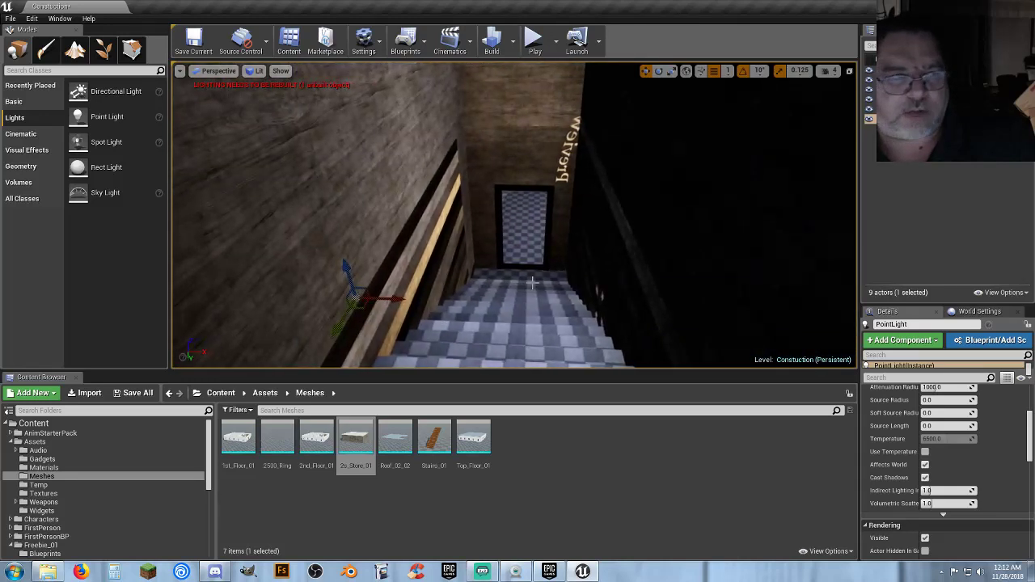
drag(91, 117, 522, 308)
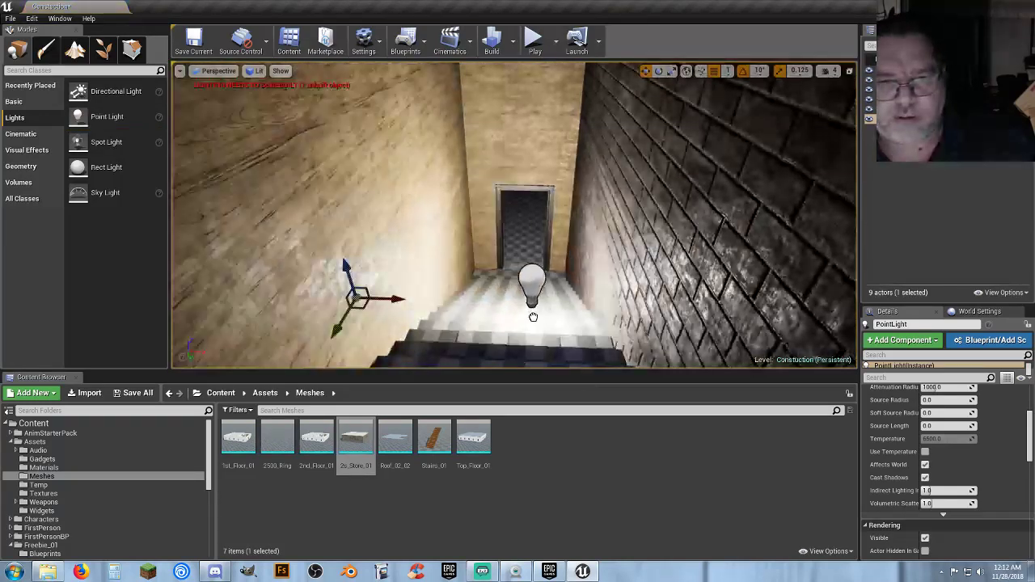
drag(526, 255, 526, 139)
Examine the lighting in the room outside the stairwell, and review the second point light's transform and light settings.
right_drag(564, 261, 338, 277)
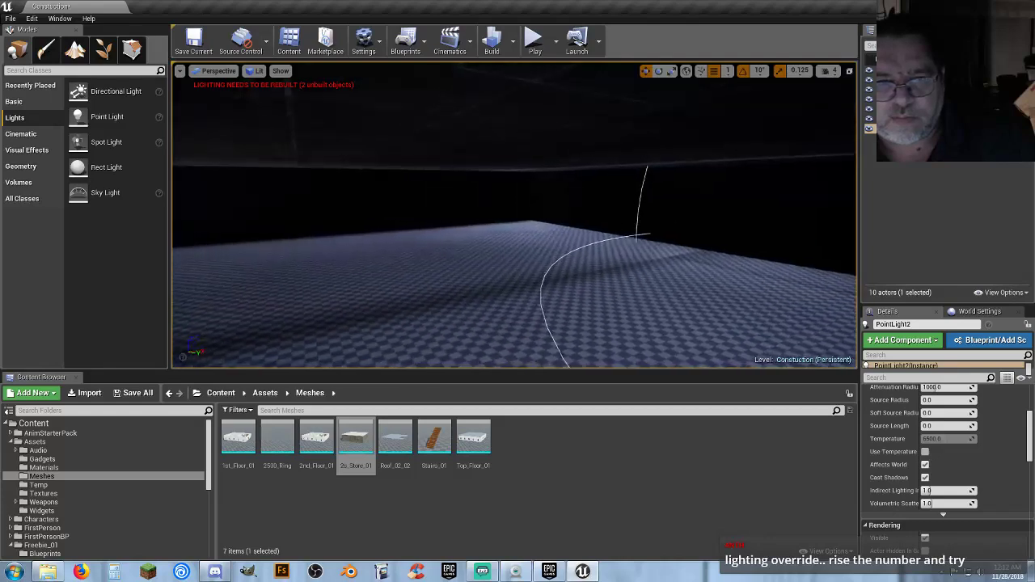
right_drag(330, 189, 707, 150)
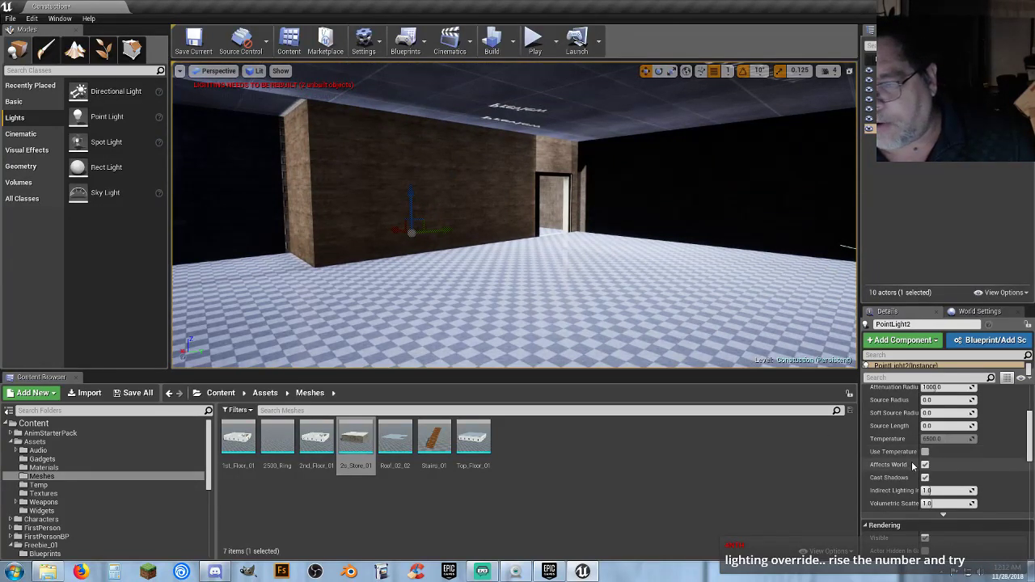
scroll(910, 465, up, 2)
scroll(910, 467, up, 2)
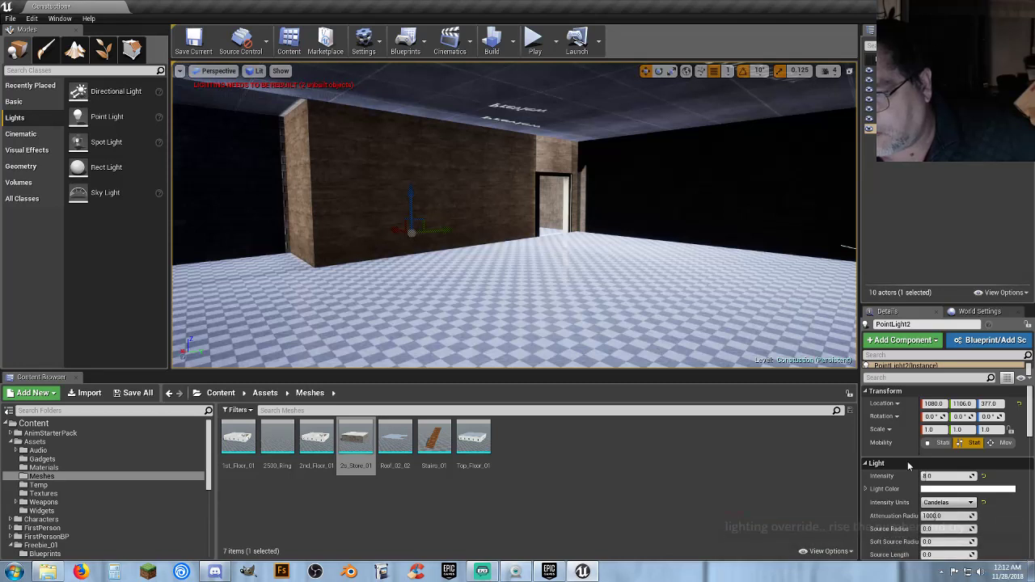
scroll(907, 461, down, 1)
scroll(908, 461, up, 1)
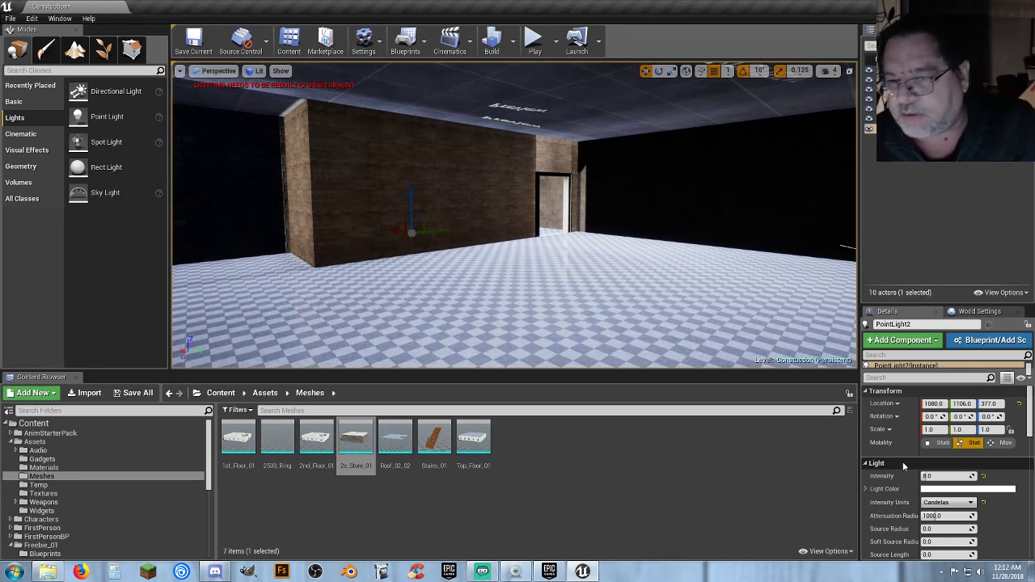
Select the placed store mesh 2s_Store_02 and enable its overridden light map resolution.
scroll(904, 467, down, 1)
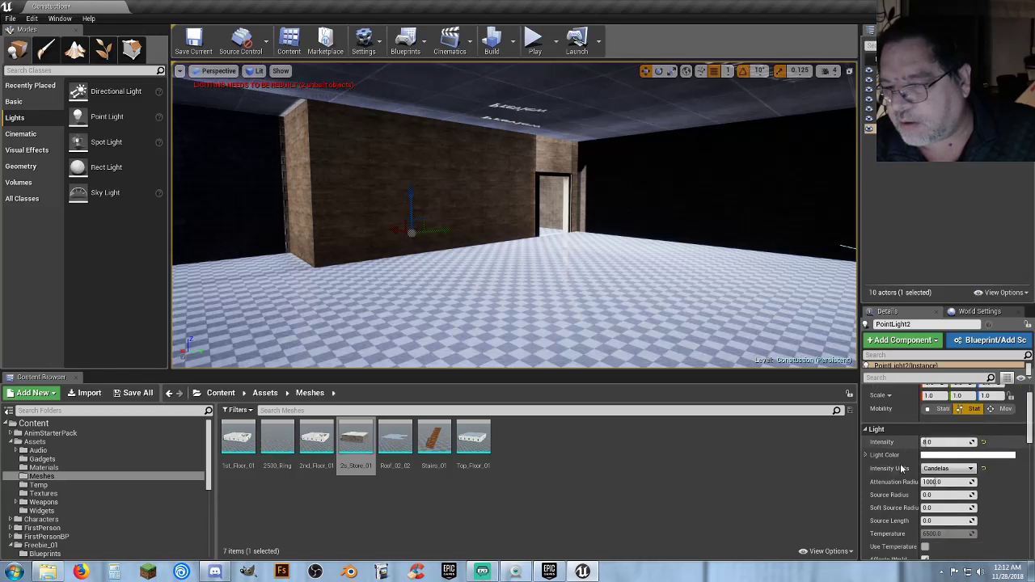
click(933, 191)
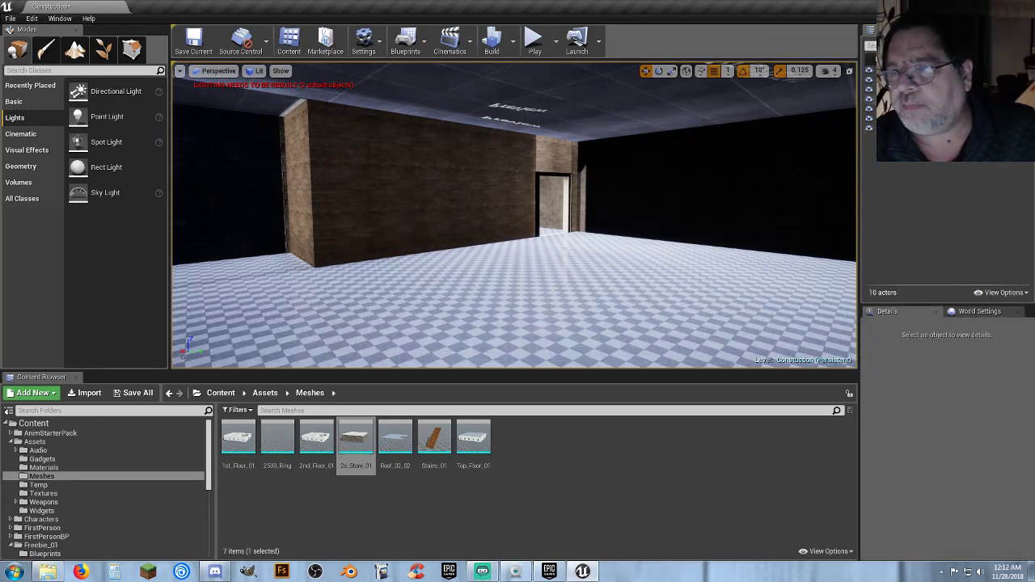
click(930, 108)
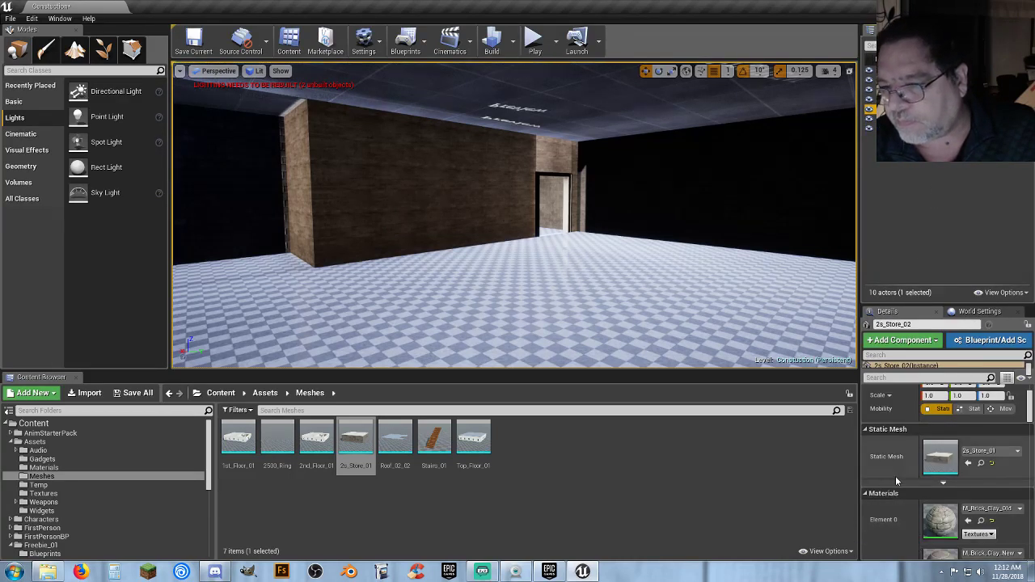
scroll(896, 477, down, 2)
scroll(895, 484, up, 2)
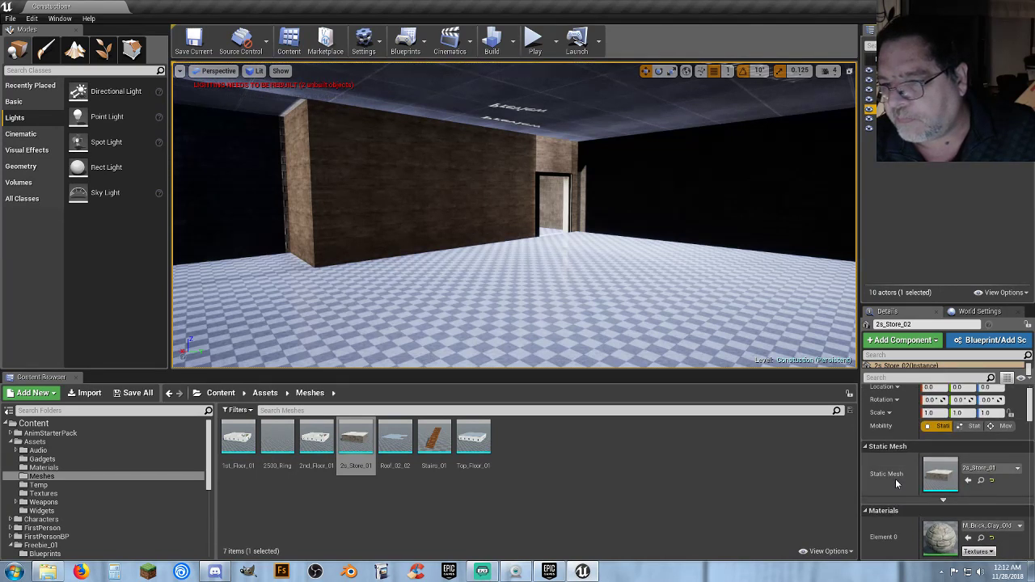
scroll(896, 479, down, 6)
scroll(894, 483, down, 10)
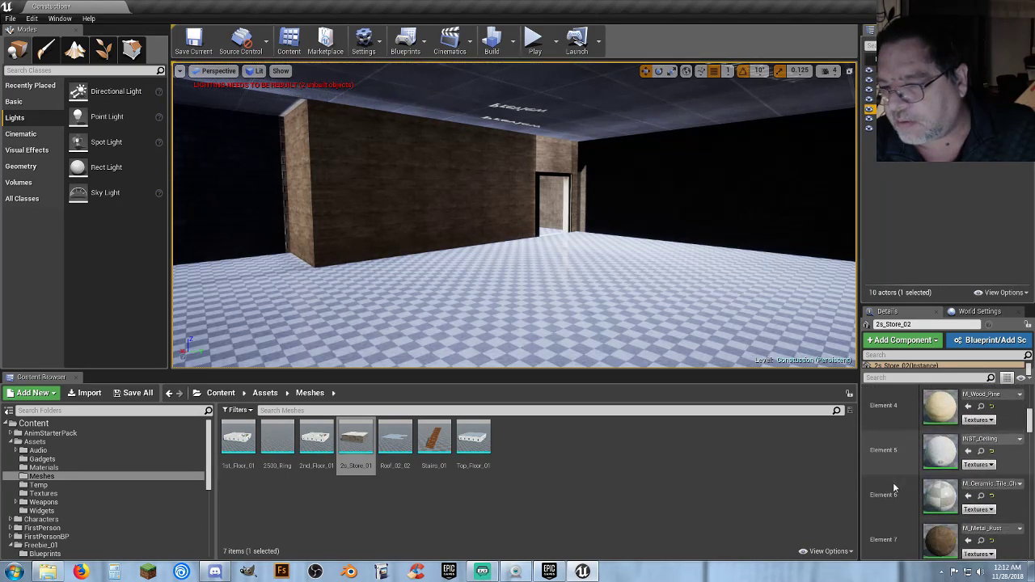
scroll(893, 488, down, 10)
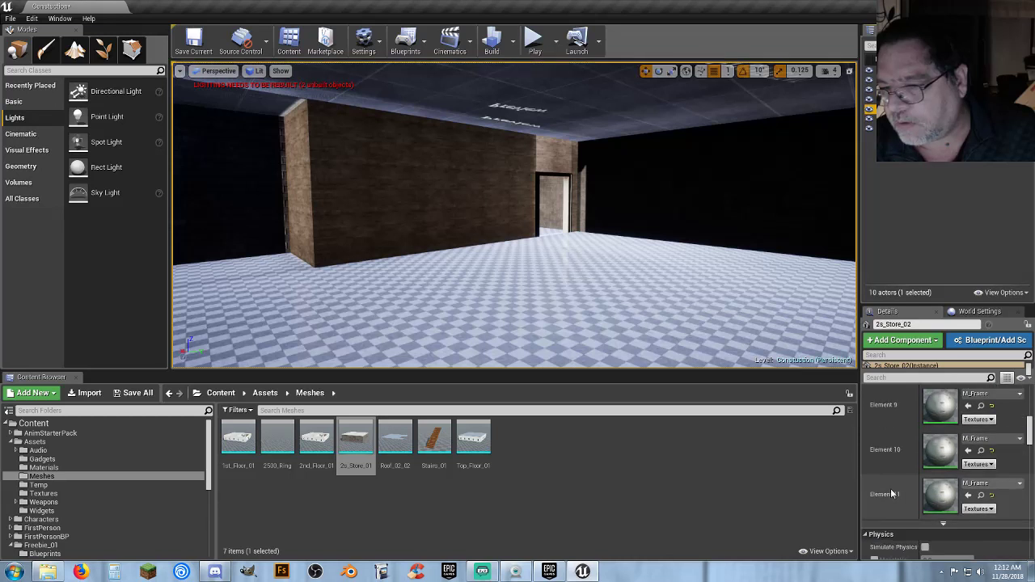
scroll(889, 499, down, 8)
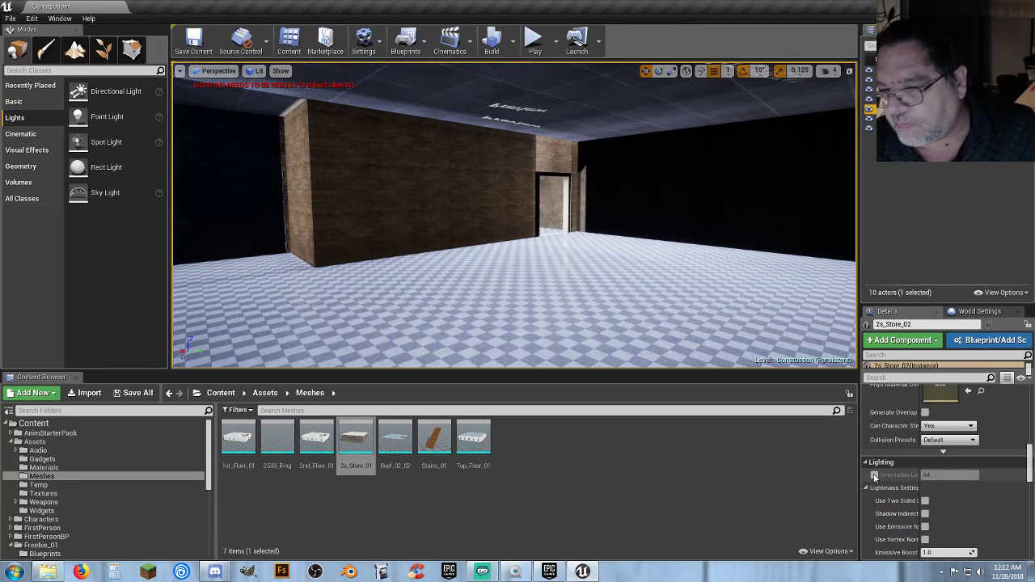
click(874, 475)
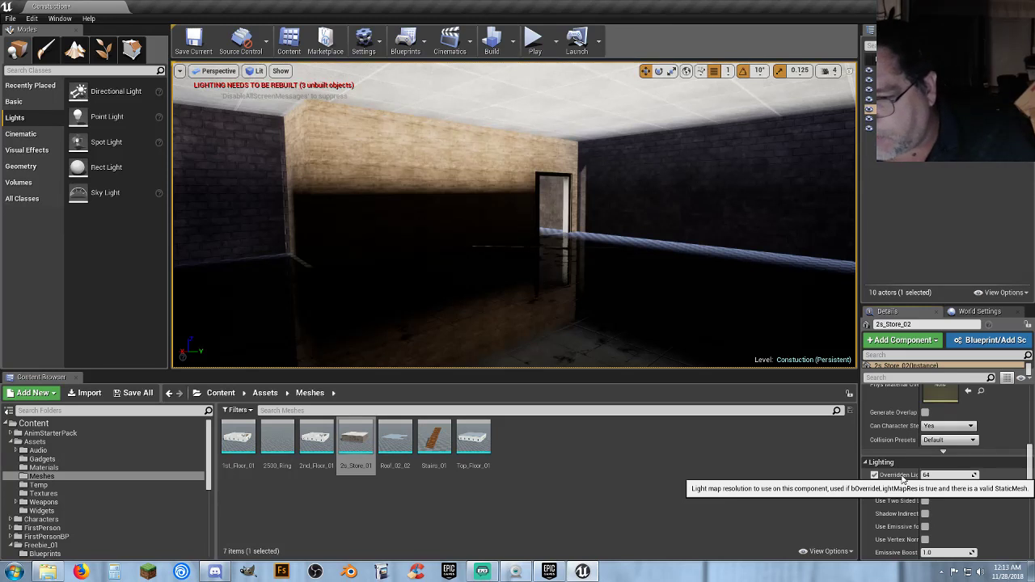
Set the overridden light map resolution of the placed store to 512 and view the whole building from outside.
right_drag(642, 286, 744, 279)
key(a)
key(w)
key(w)
right_drag(271, 343, 388, 360)
key(w)
right_drag(320, 353, 348, 352)
key(s)
key(w)
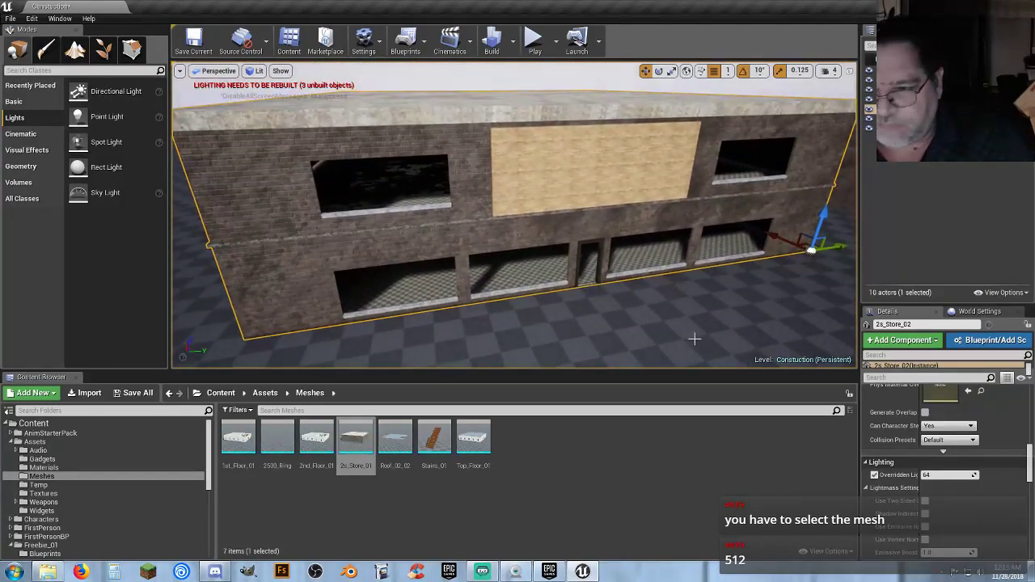
click(950, 475)
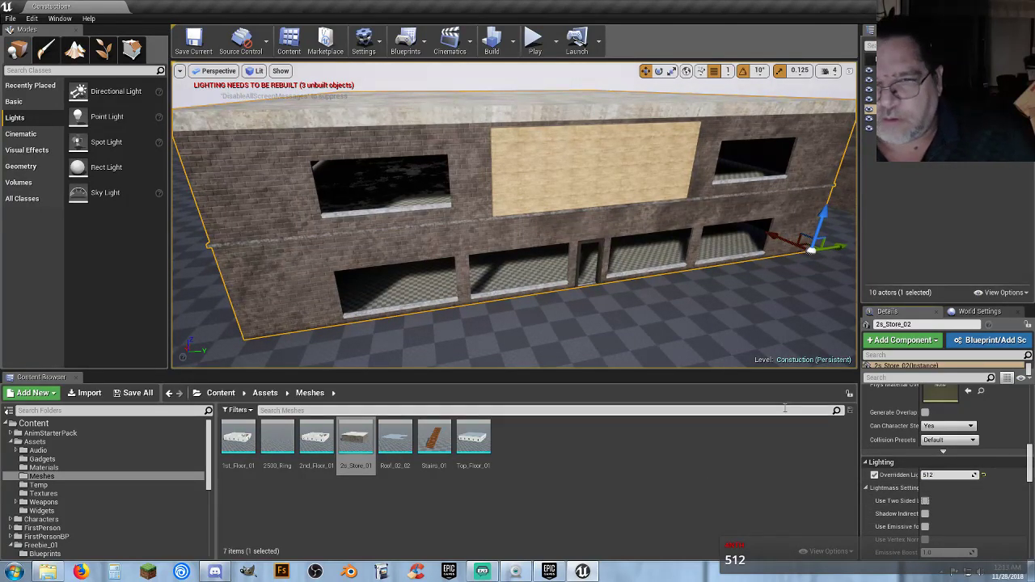
key(s)
key(d)
right_drag(649, 305, 567, 305)
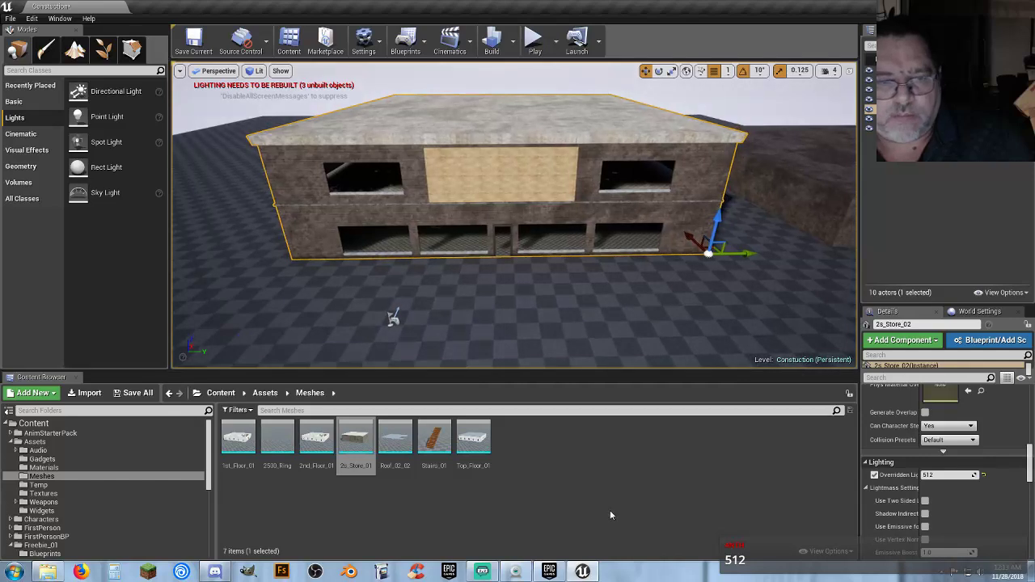
Set the light map resolution of the 2s_Store_01 mesh asset to 512 and disable the override on the placed store.
double_click(356, 441)
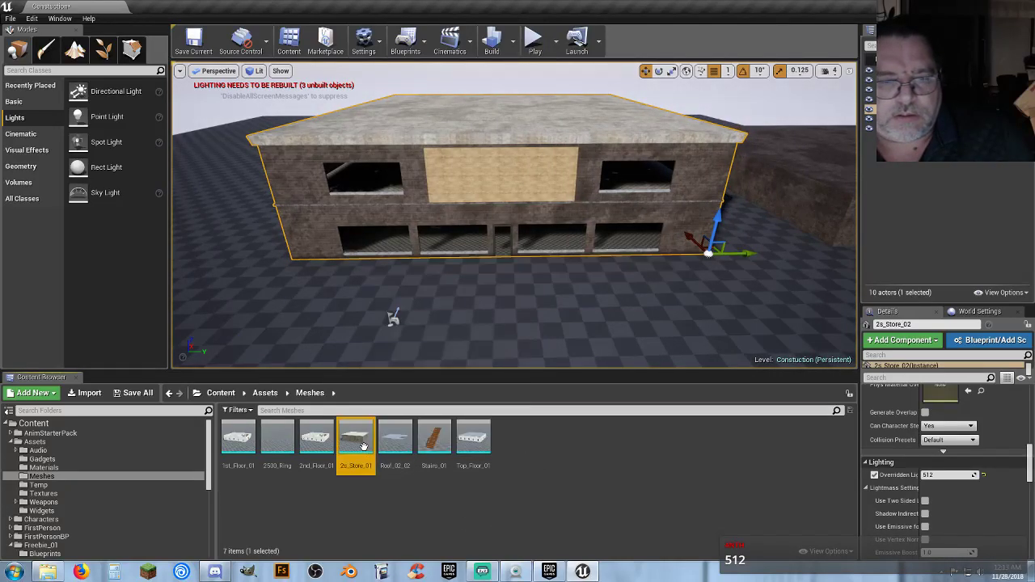
scroll(846, 273, down, 5)
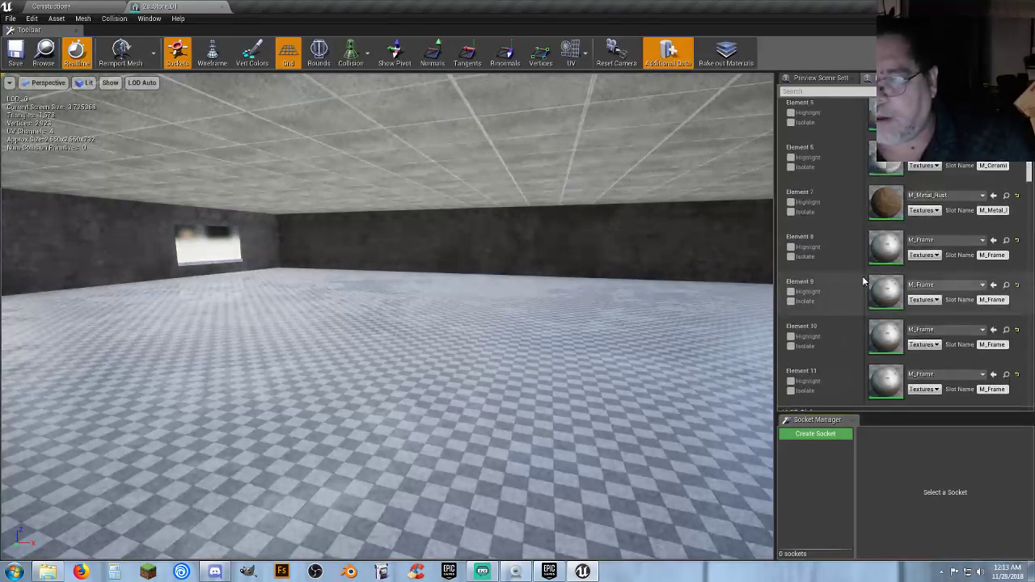
scroll(854, 293, down, 7)
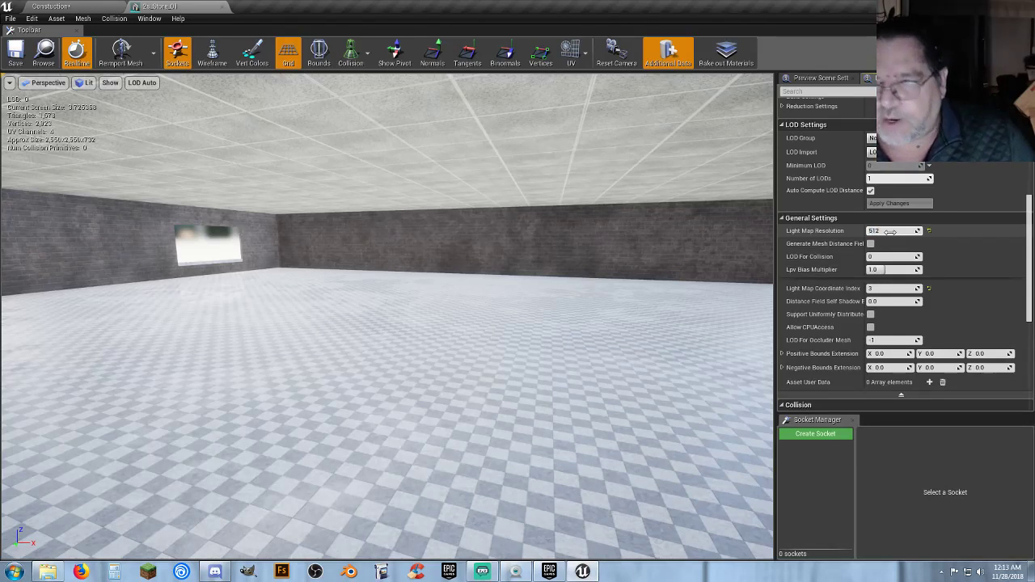
key(Return)
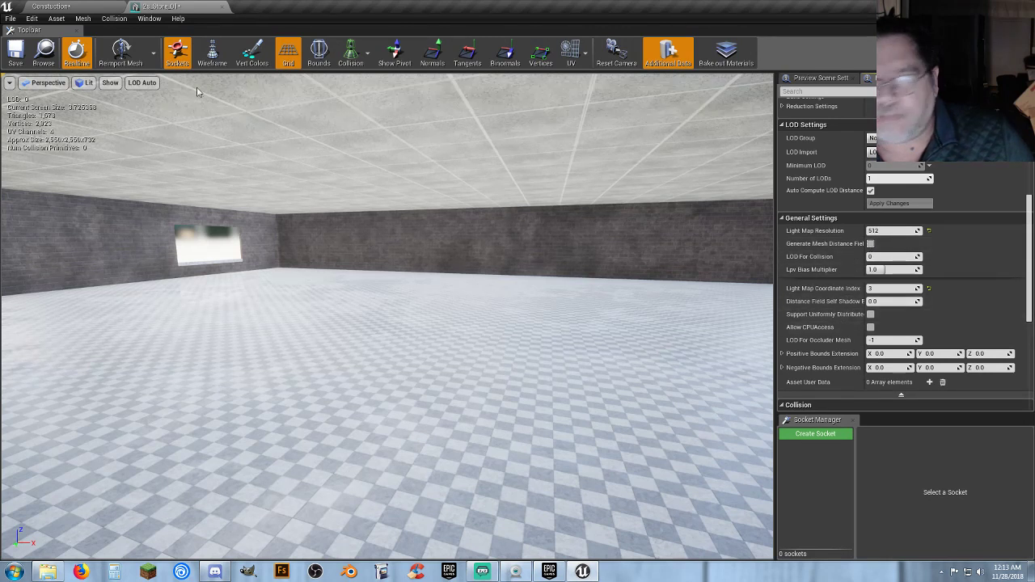
click(50, 6)
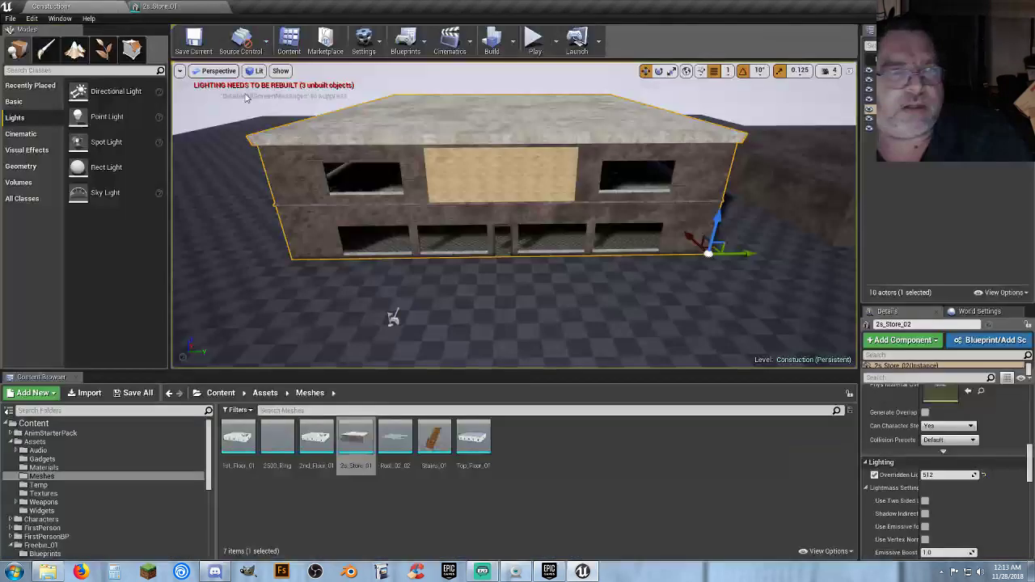
click(875, 475)
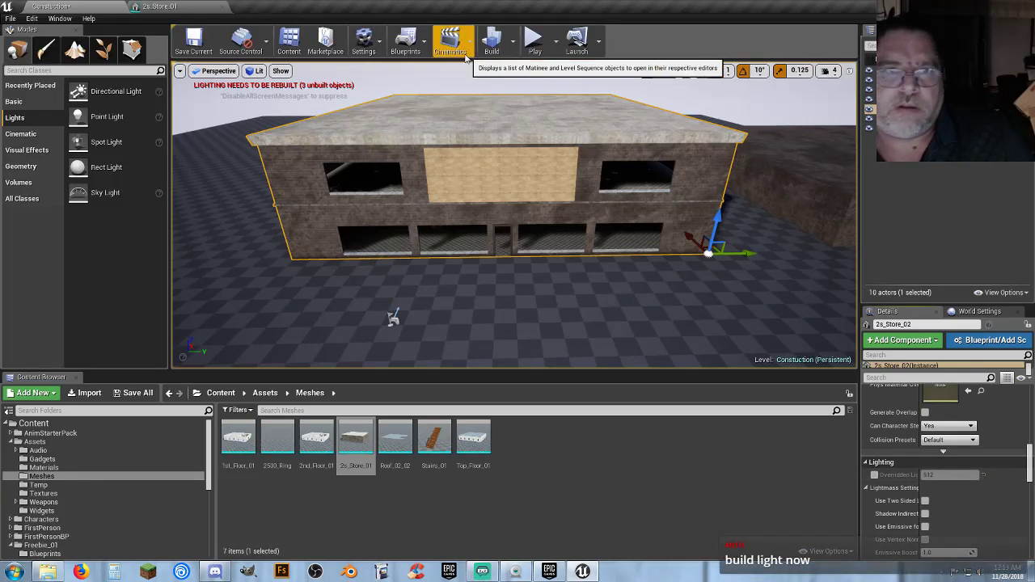
Build only the lighting for the level.
click(513, 49)
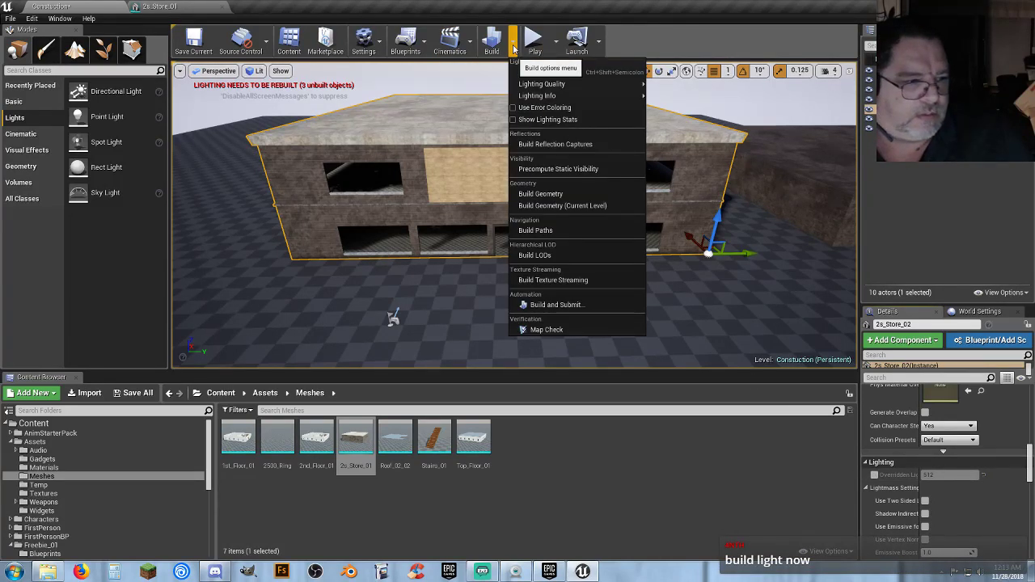
click(729, 505)
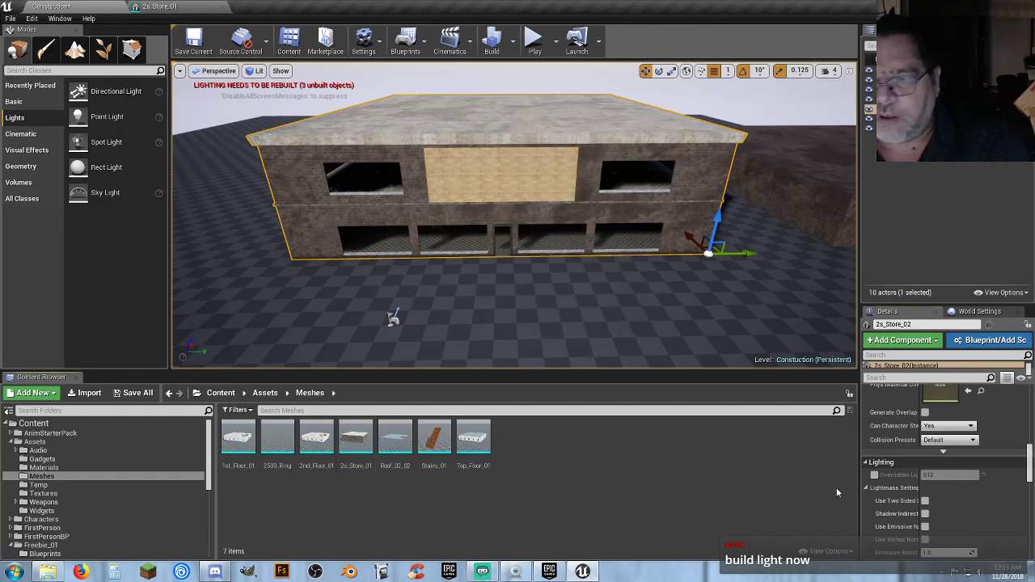
click(166, 6)
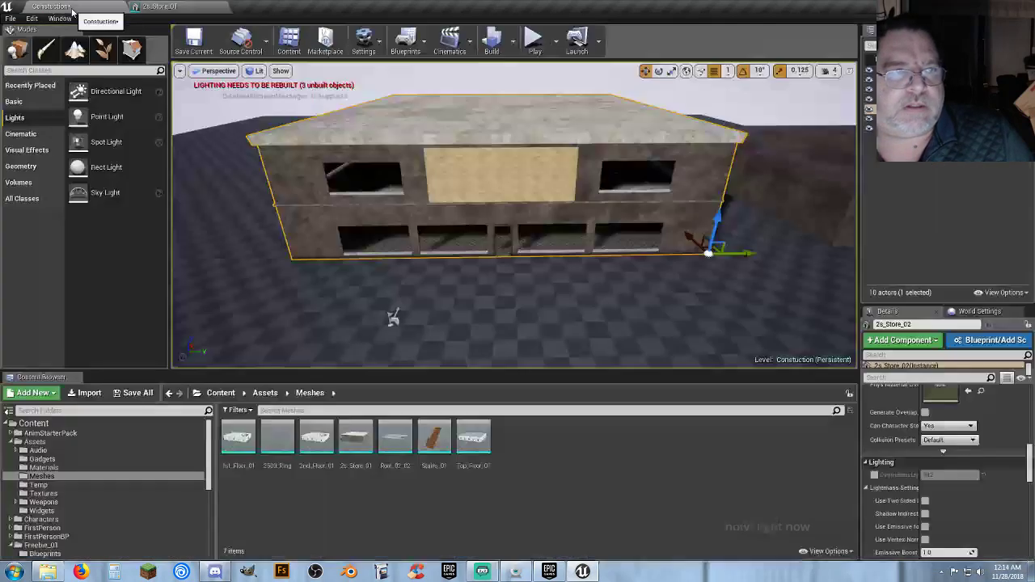
click(50, 6)
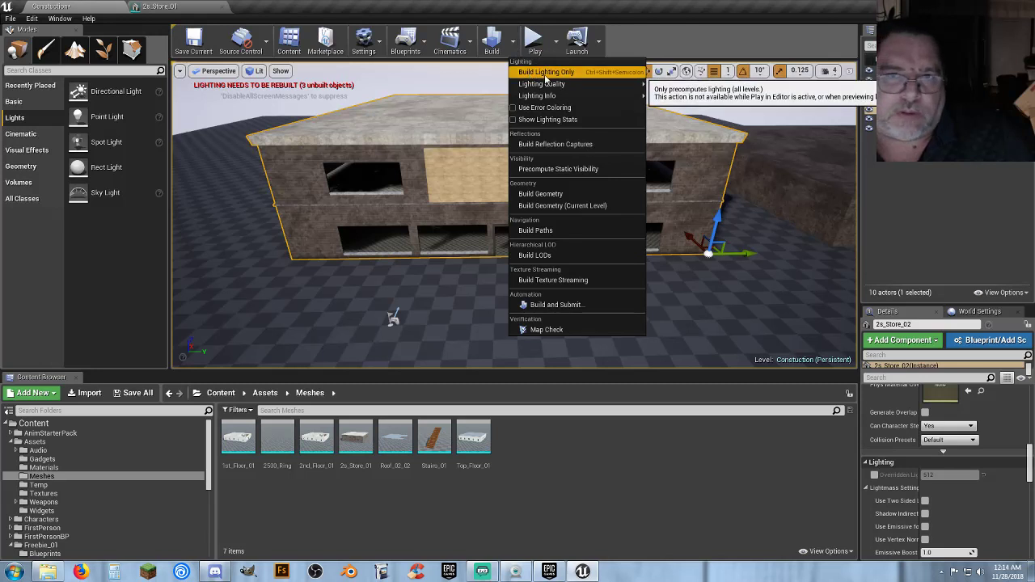
click(547, 73)
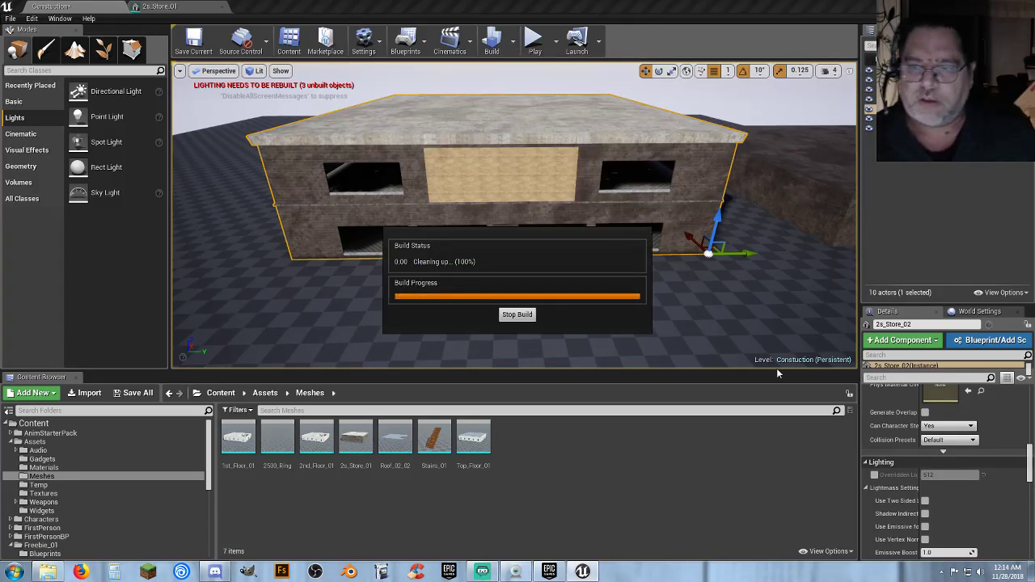
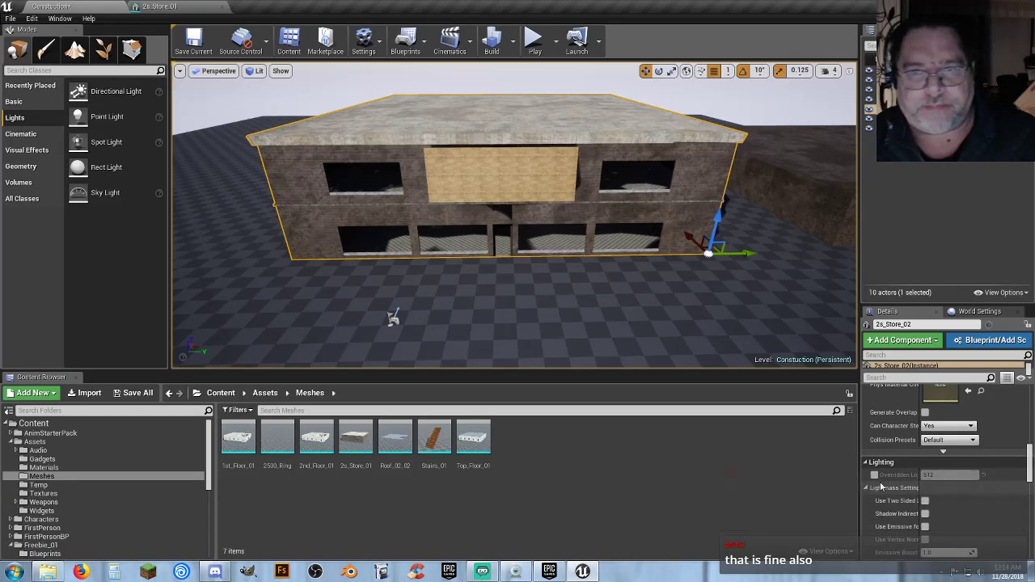
Play-test the level, walking through the store and up the stairwell to examine the built lighting.
click(534, 39)
key(w)
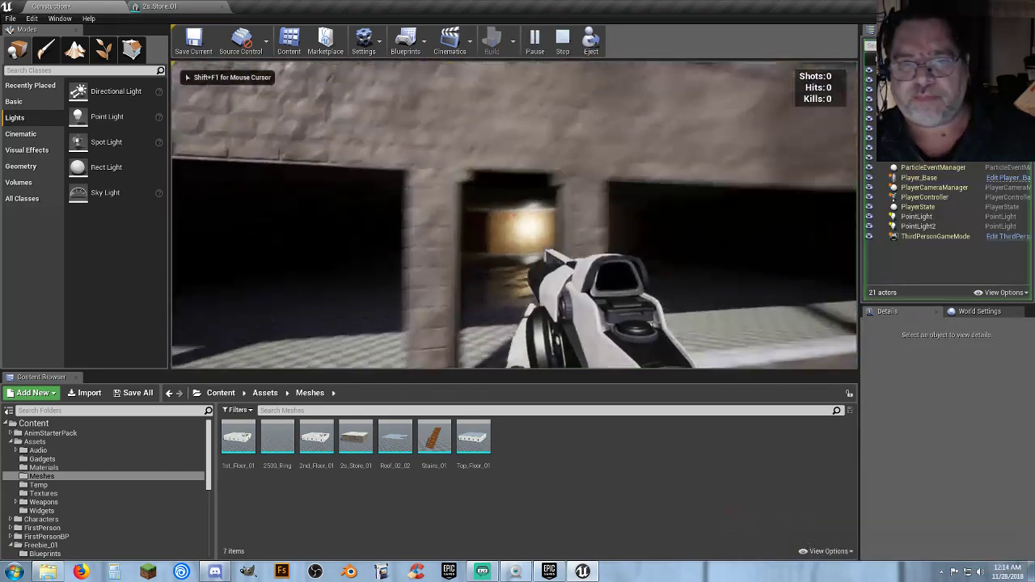
key(w)
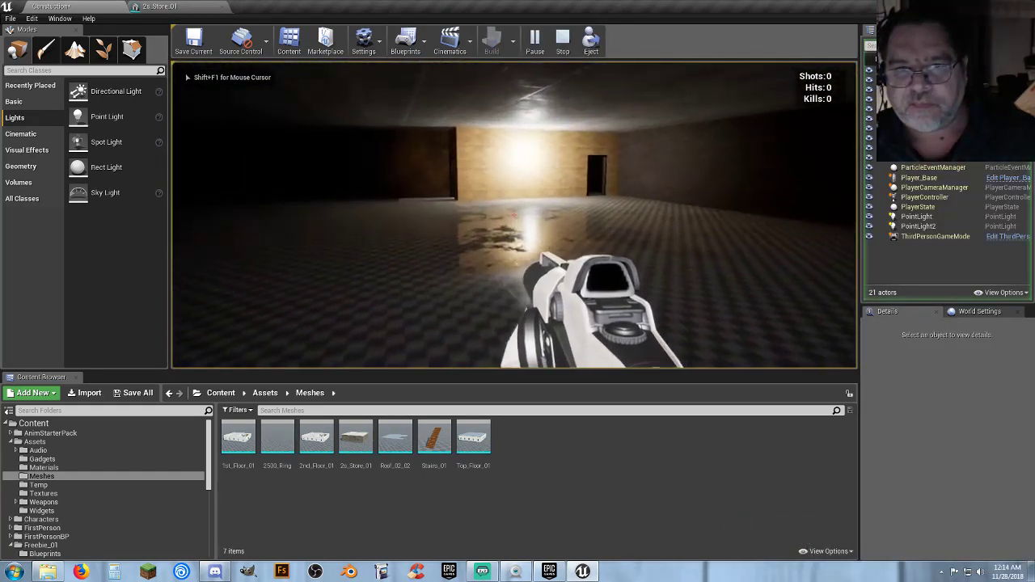
key(w)
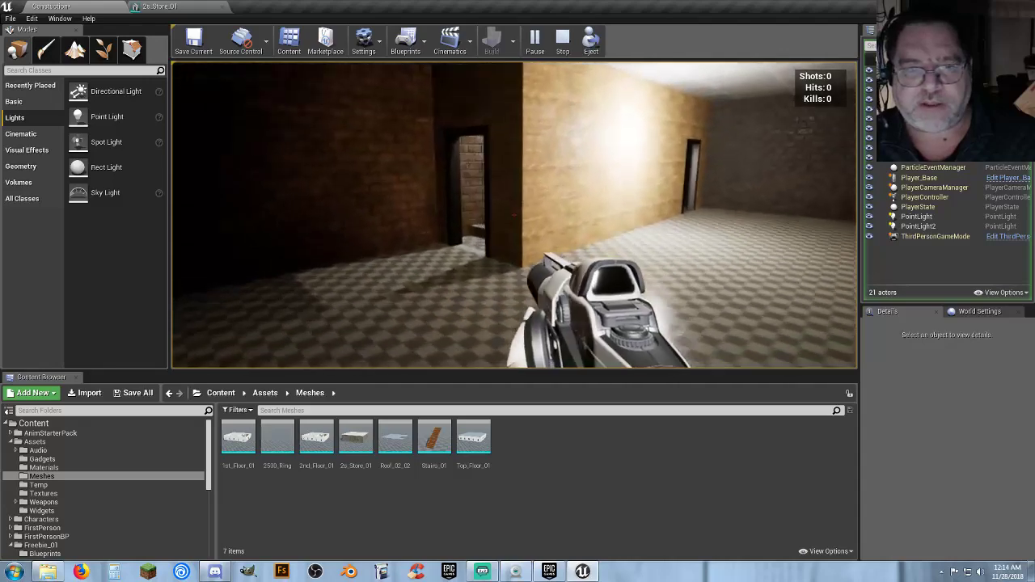
key(w)
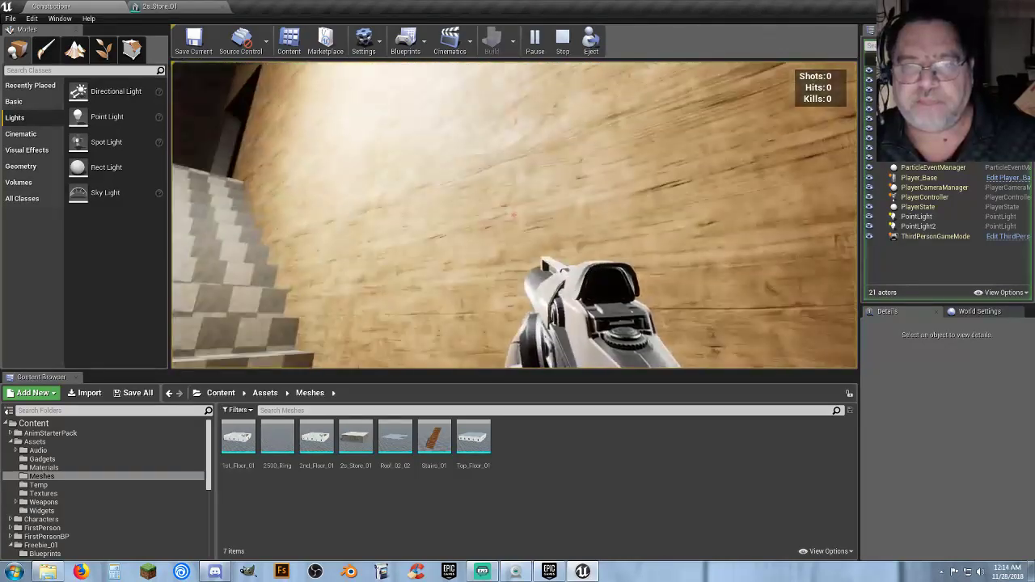
key(w)
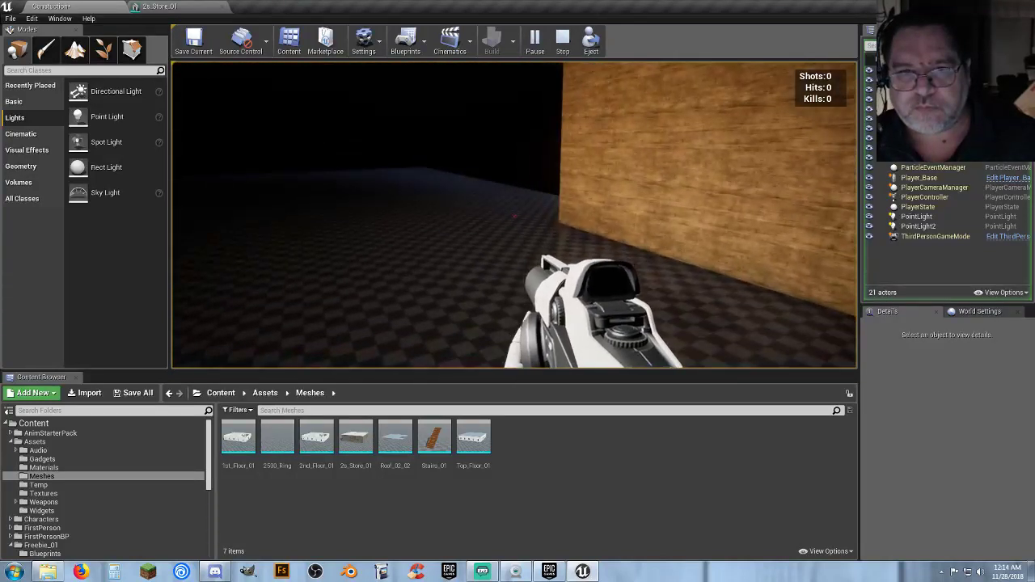
key(Escape)
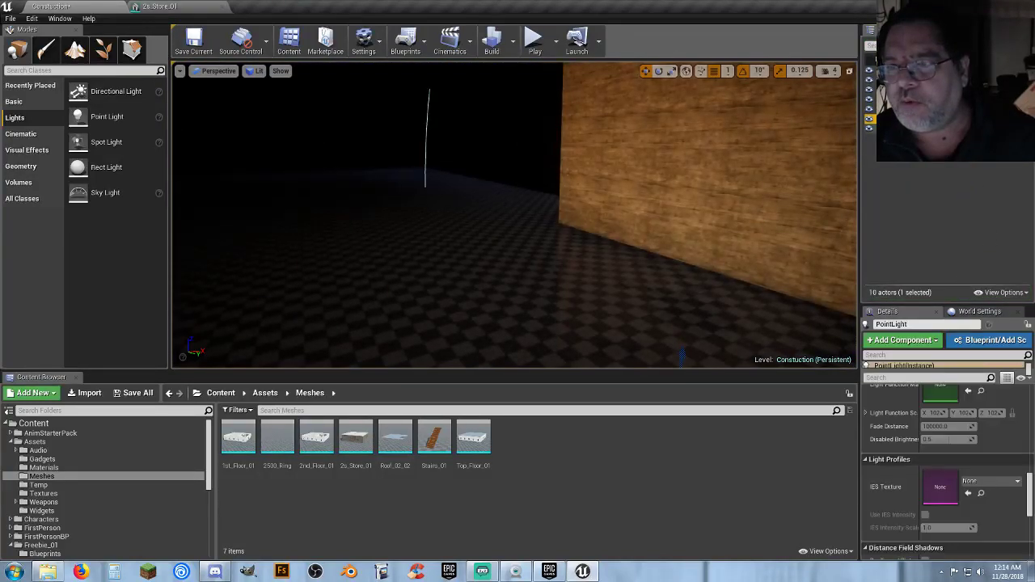
Delete both point lights, PointLight and PointLight2, from the level.
shift+click(941, 128)
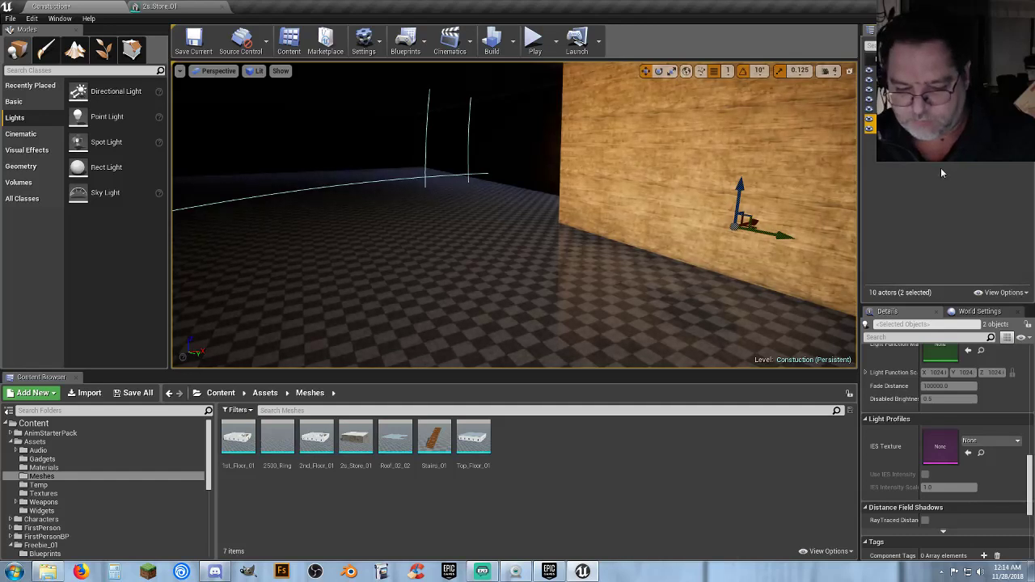
key(Delete)
Play-test the level, walking through the store and its back doorways to examine the lighting without the point lights.
click(534, 38)
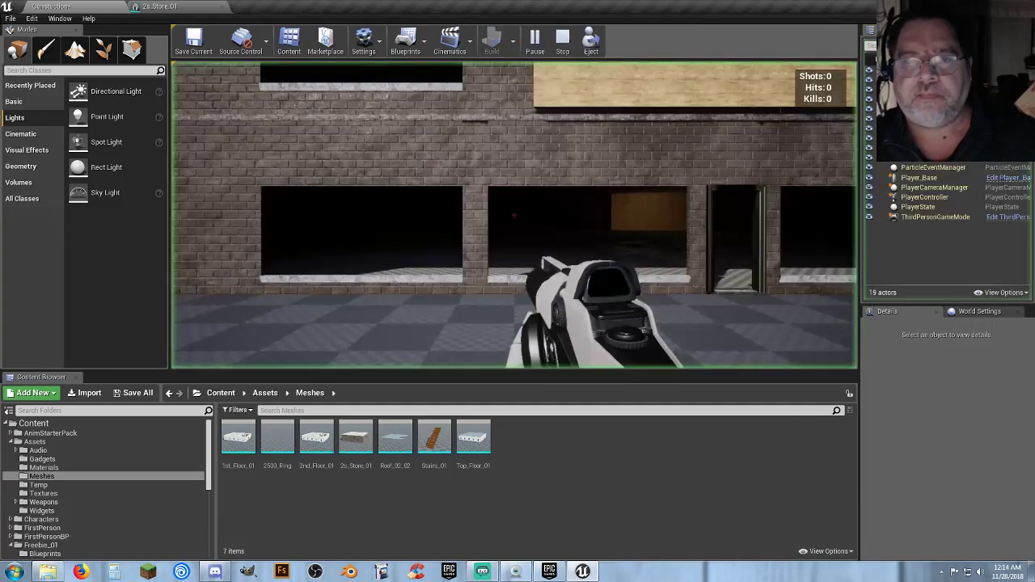
key(w)
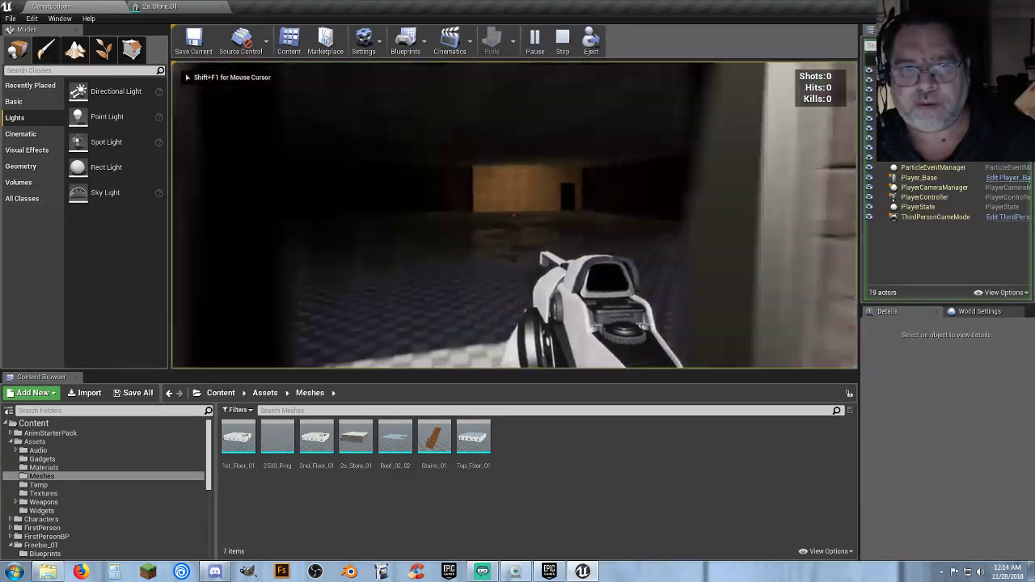
key(w)
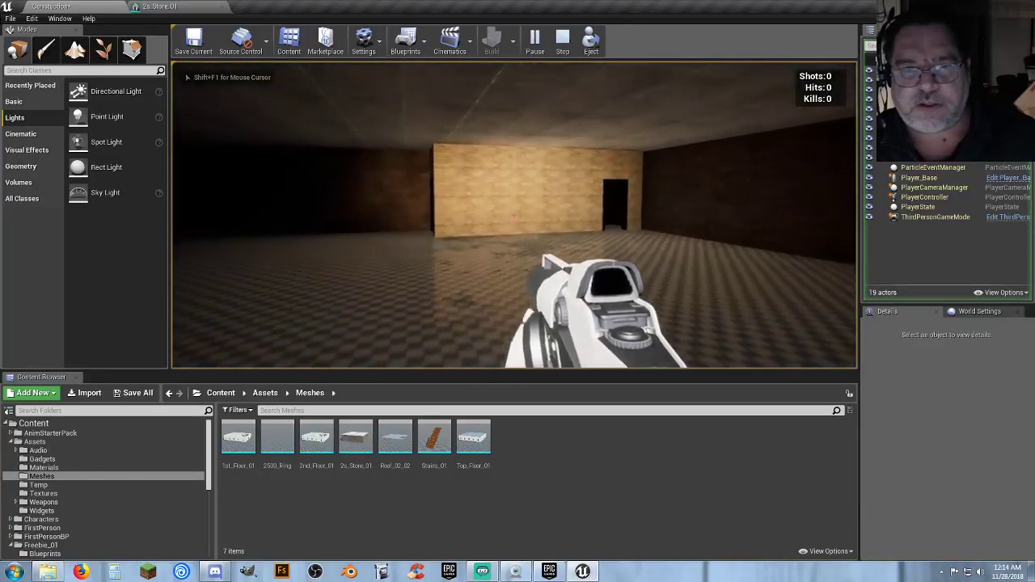
key(w)
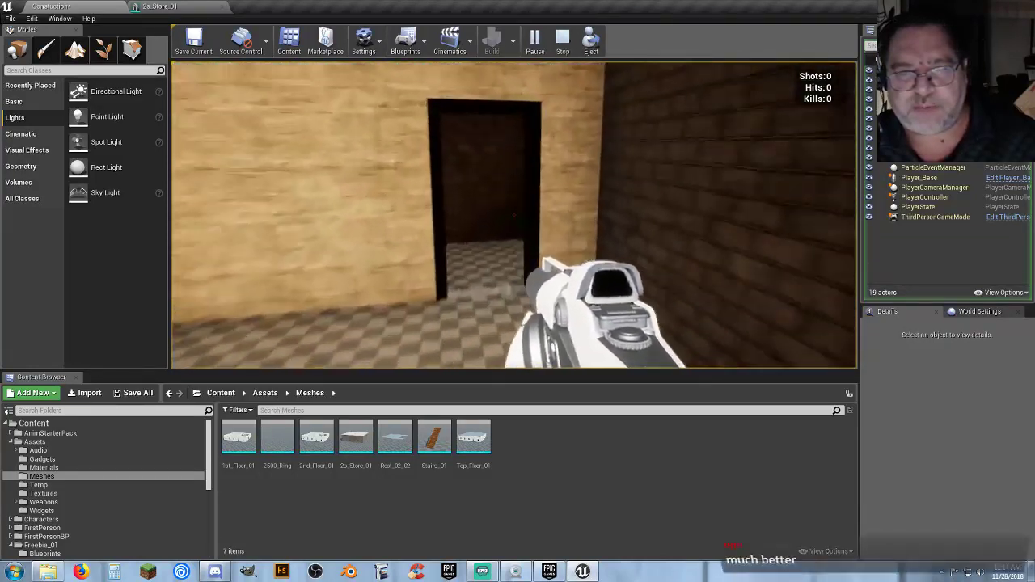
key(w)
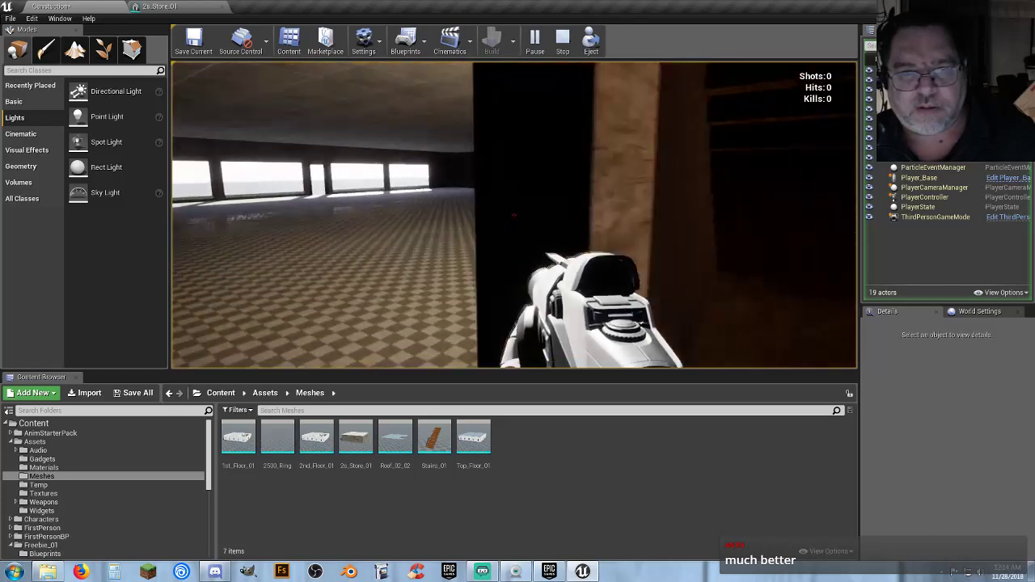
key(w)
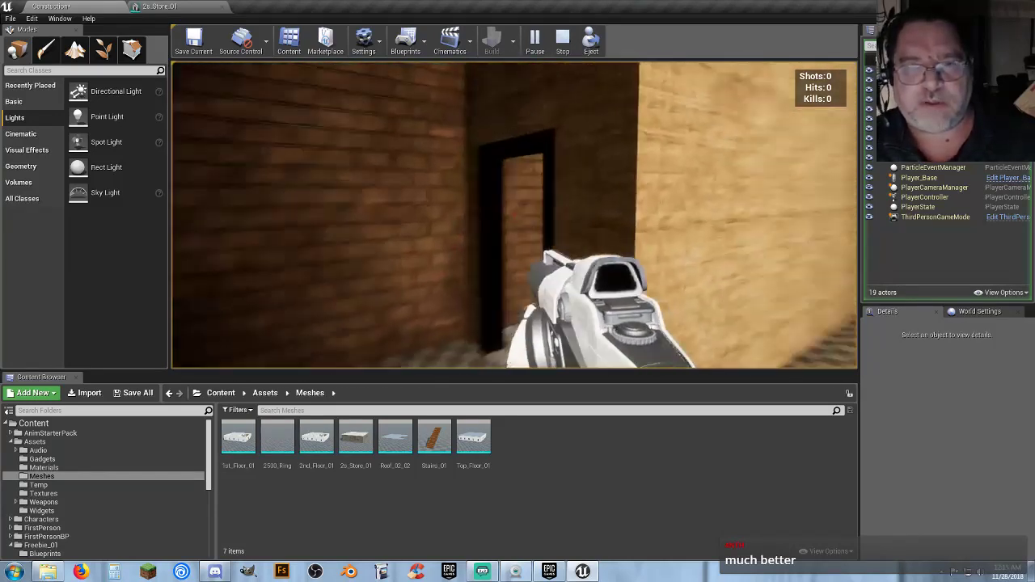
key(w)
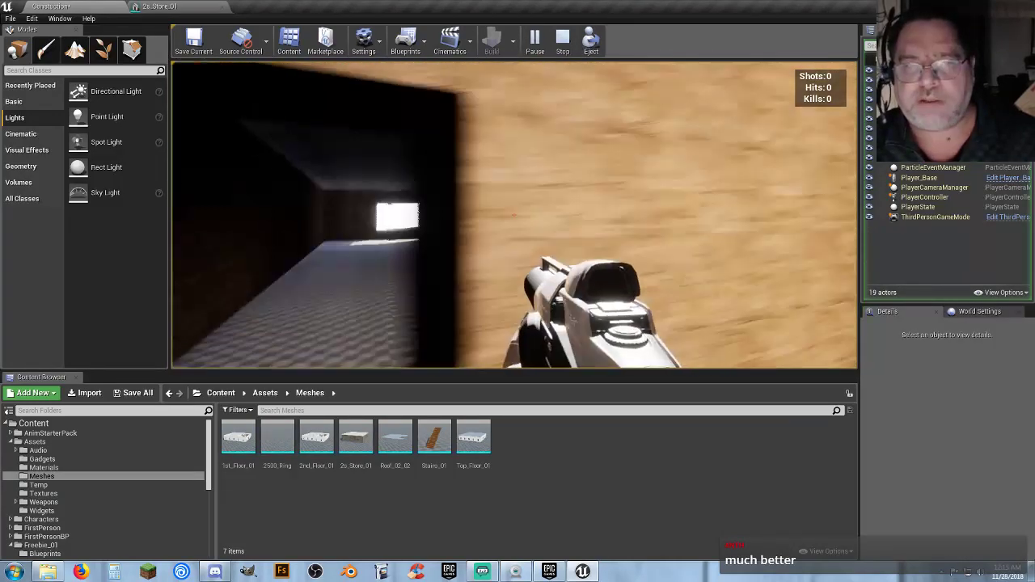
key(w)
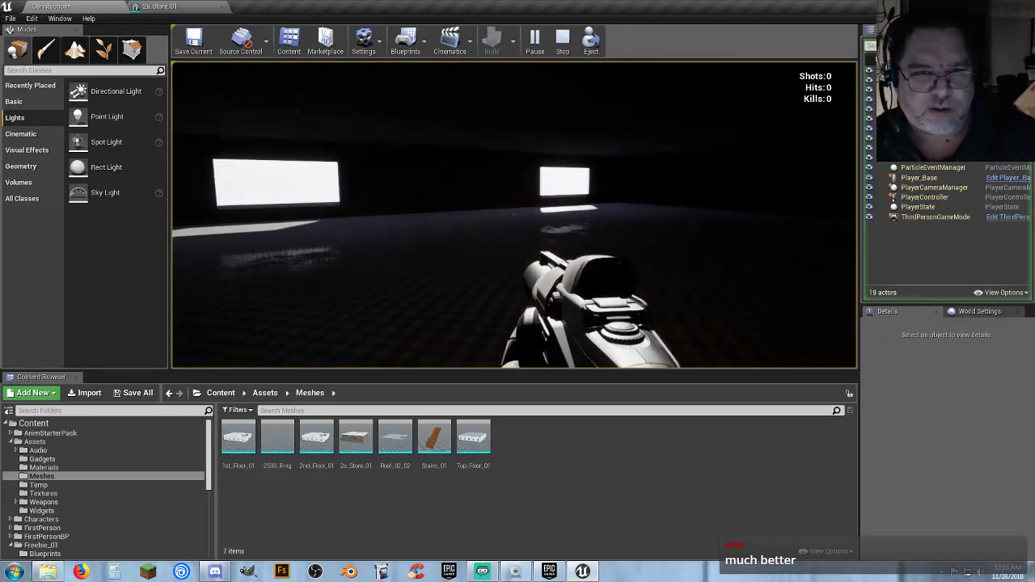
key(w)
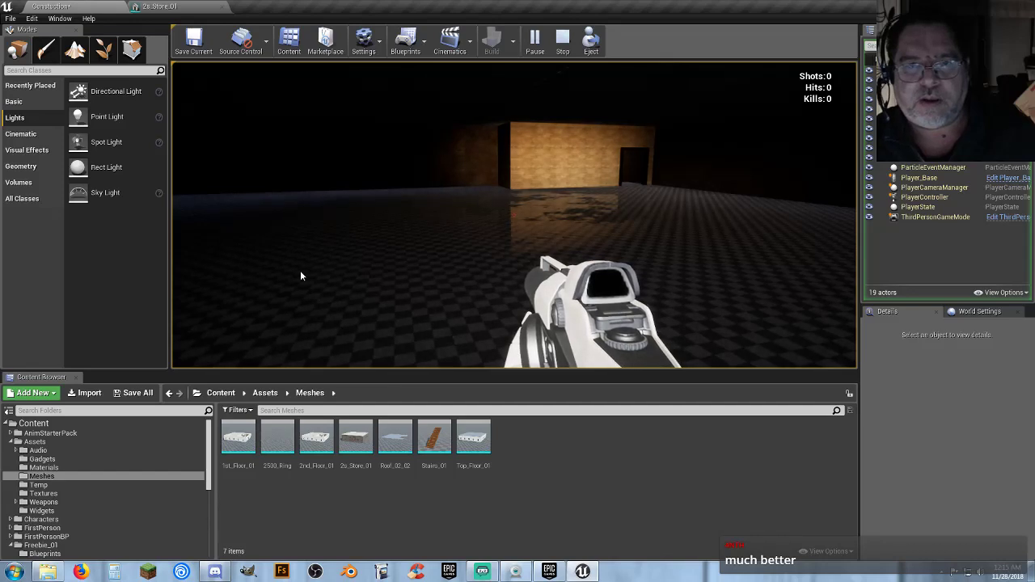
key(Escape)
Place the 1st_Floor_01 mesh in the level on the open ground beside the two-story store.
key(w)
right_drag(412, 231, 599, 231)
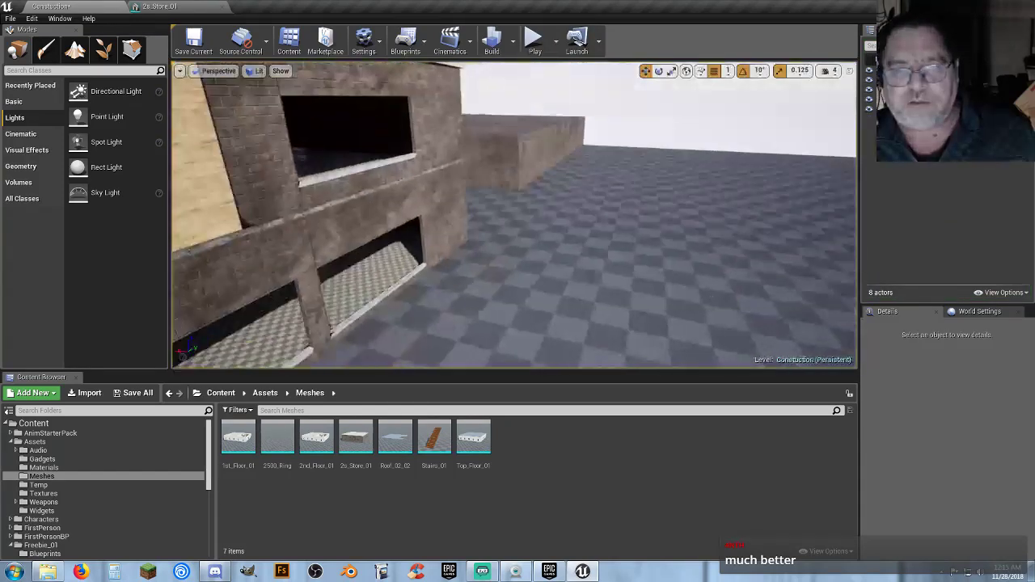
key(s)
right_drag(405, 327, 366, 330)
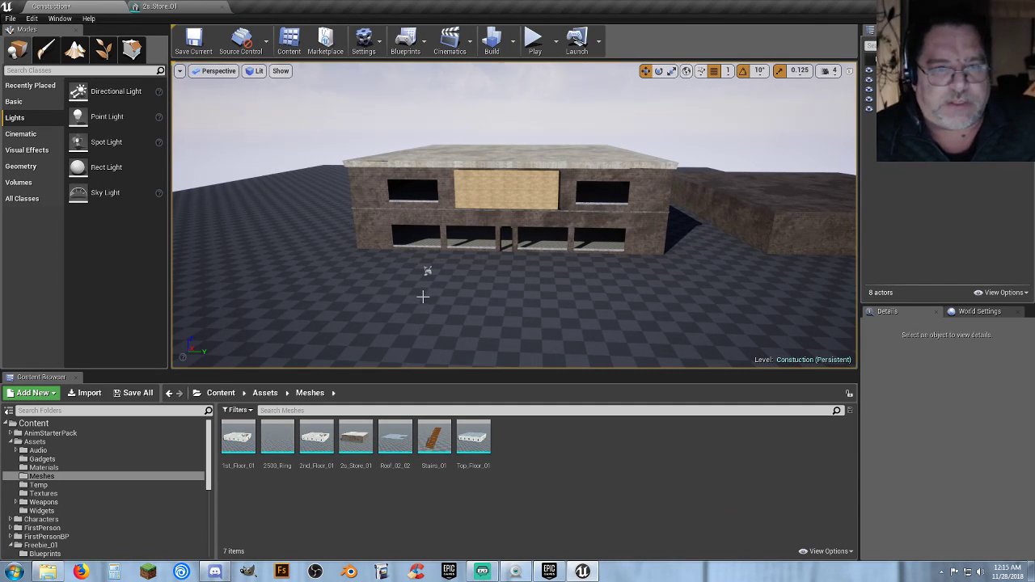
right_drag(423, 297, 340, 294)
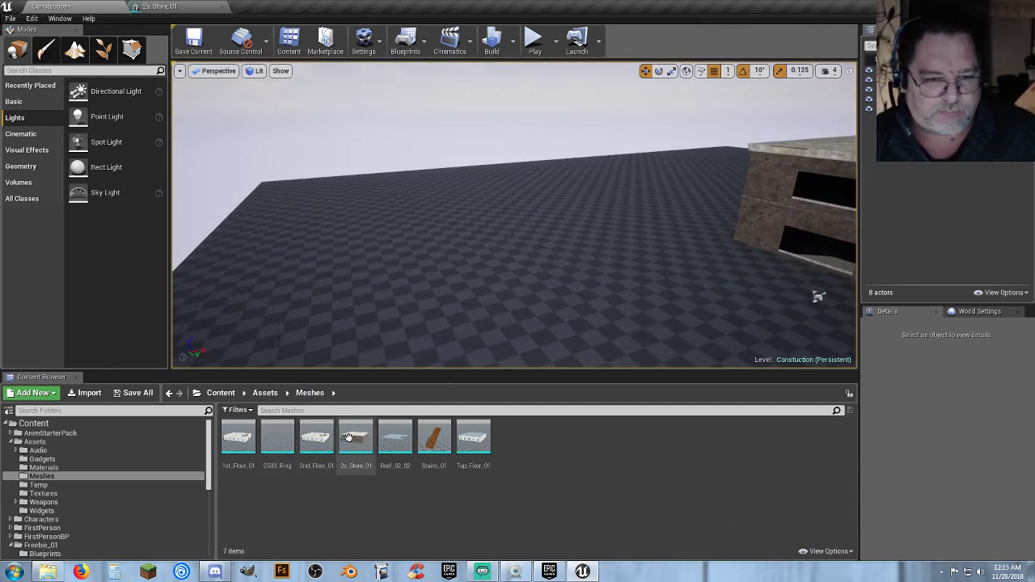
drag(251, 446, 475, 212)
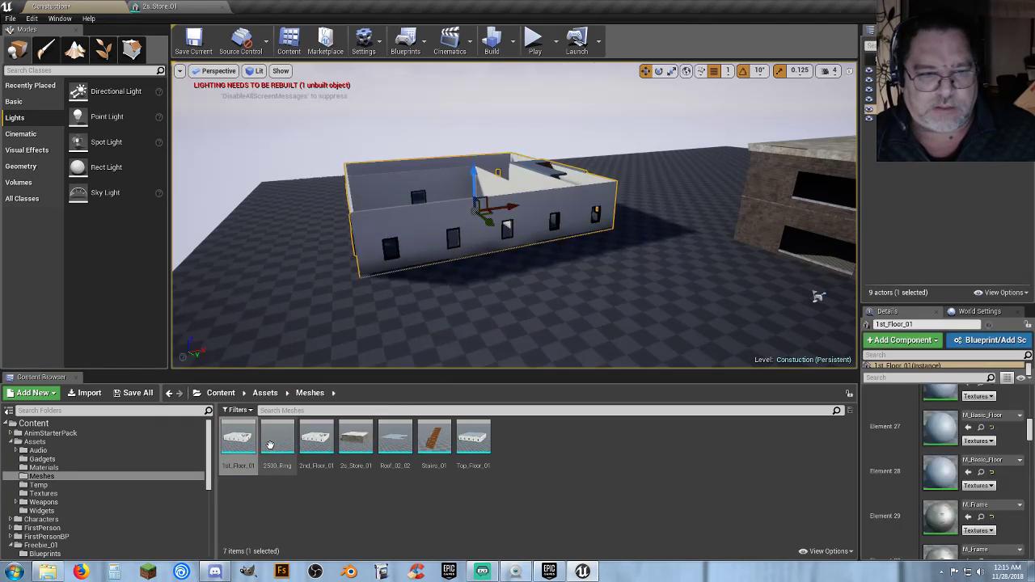
Raise the placed 1st_Floor_01 building slightly so its floor sits above the ground.
right_drag(485, 324, 516, 316)
key(w)
right_drag(716, 297, 757, 164)
key(s)
right_drag(518, 312, 453, 312)
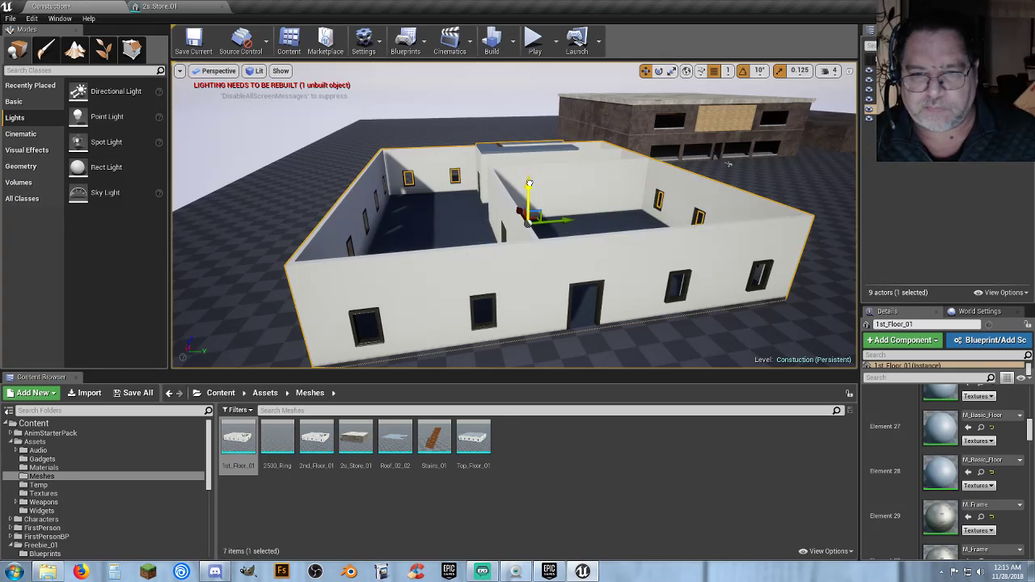
drag(530, 183, 529, 180)
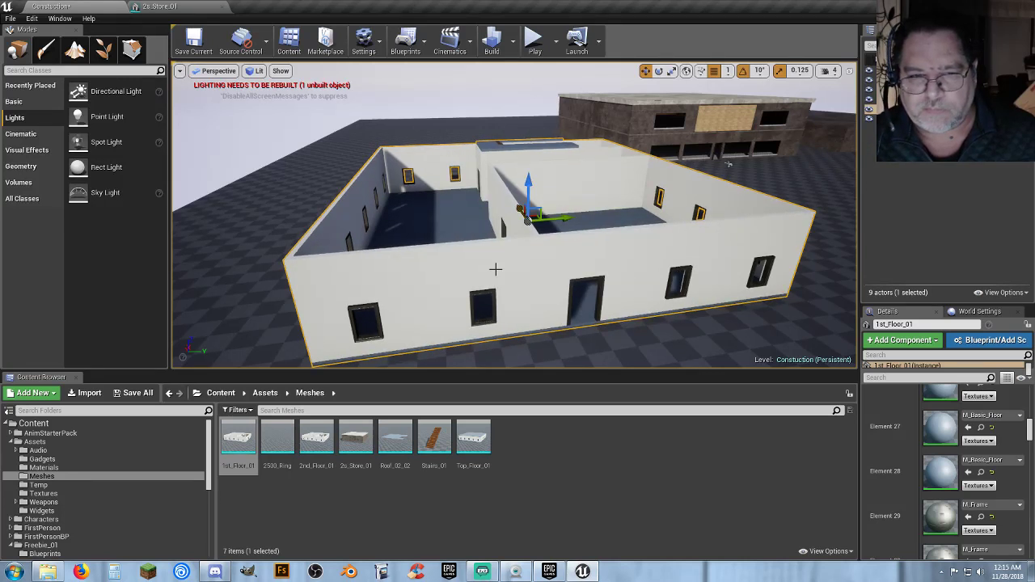
Open the 1st_Floor_01 mesh asset and set its light map resolution to 512.
click(245, 447)
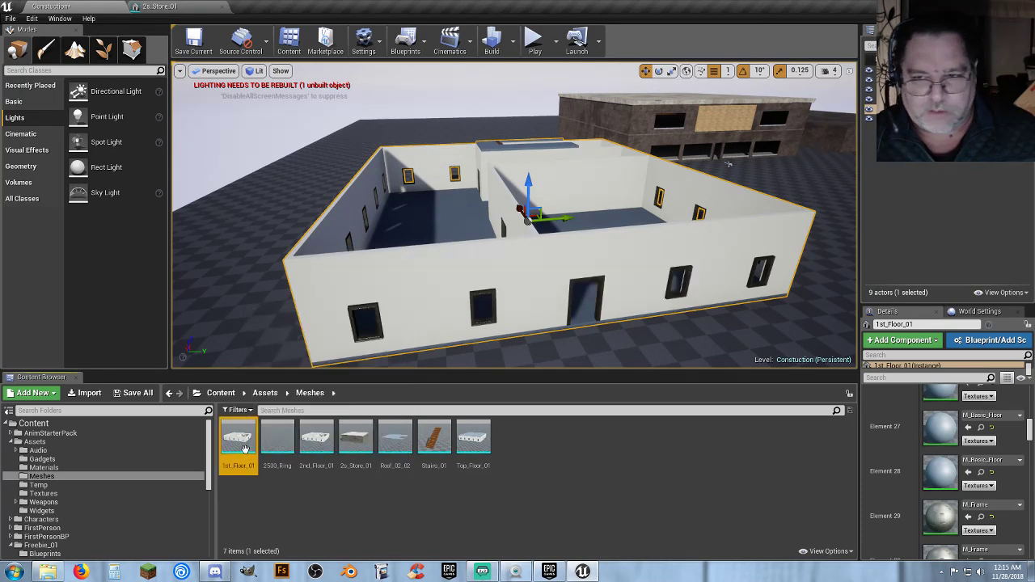
key(ctrl+e)
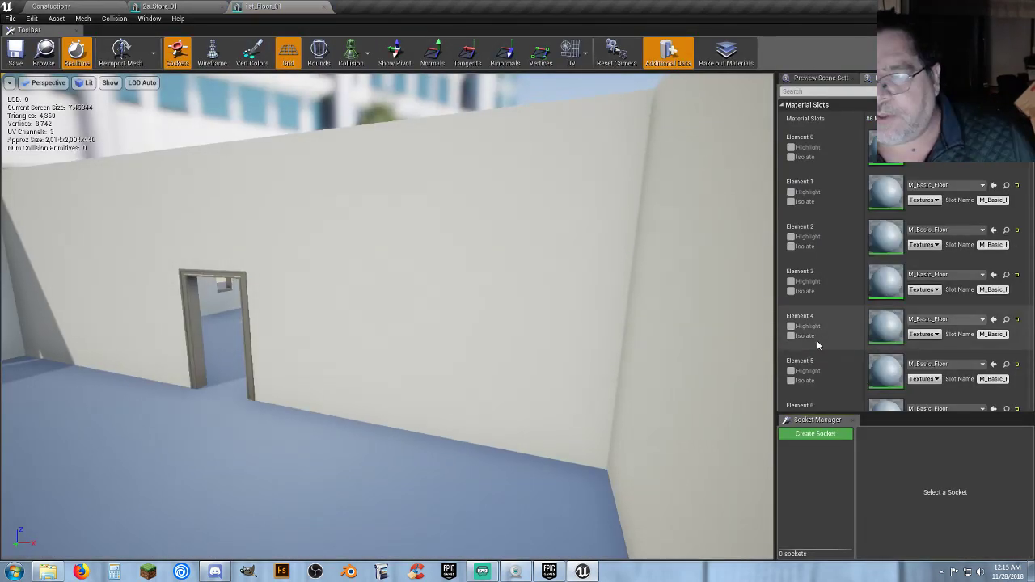
scroll(851, 348, down, 8)
scroll(849, 293, down, 10)
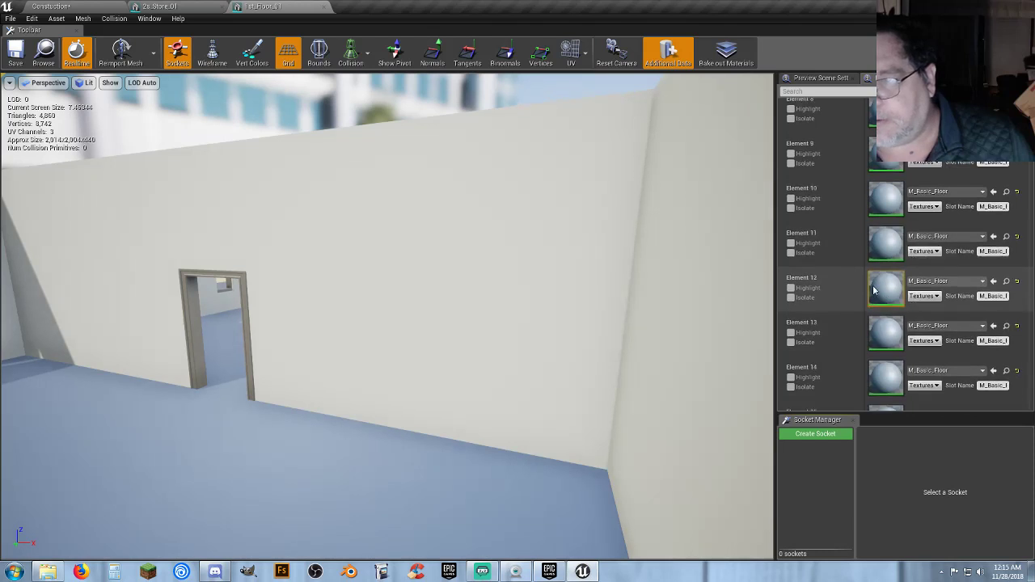
scroll(850, 300, down, 12)
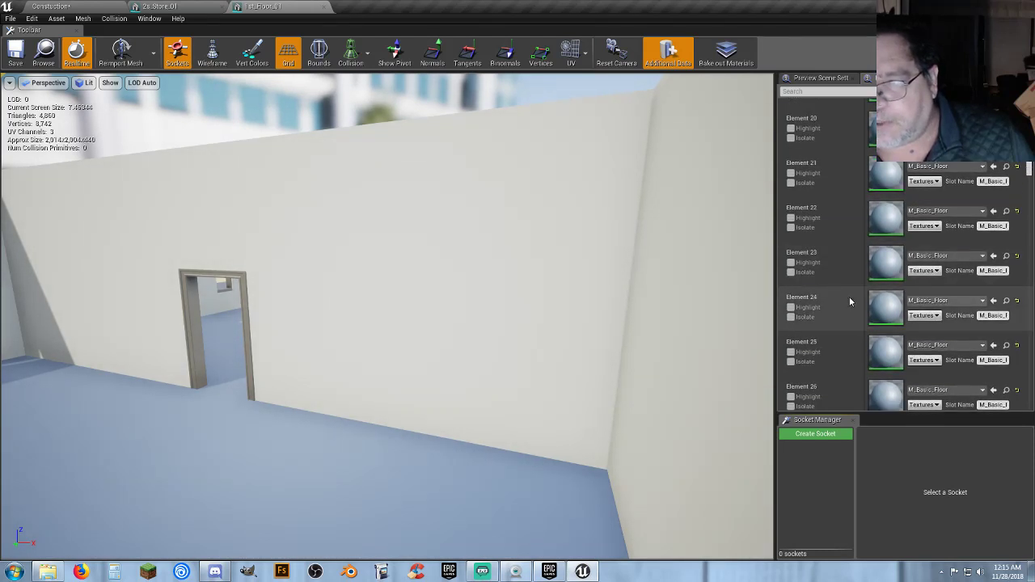
scroll(848, 306, down, 11)
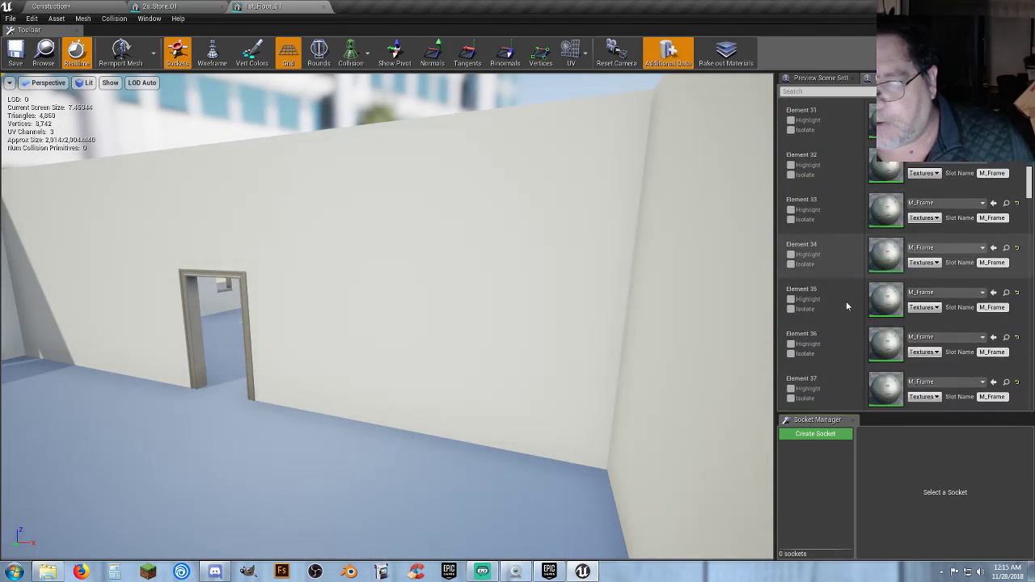
scroll(843, 307, down, 3)
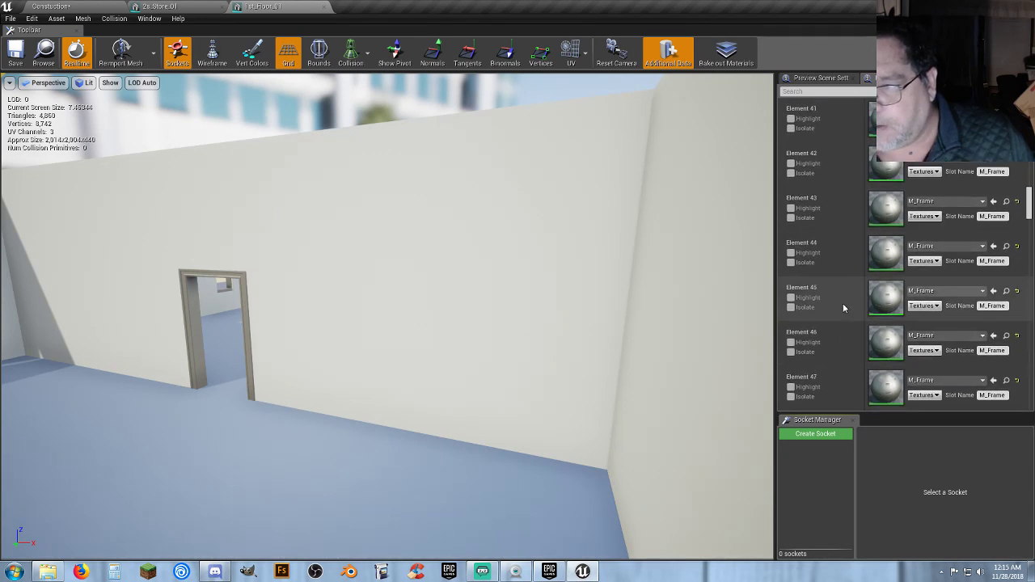
right_drag(631, 330, 518, 380)
drag(417, 267, 439, 298)
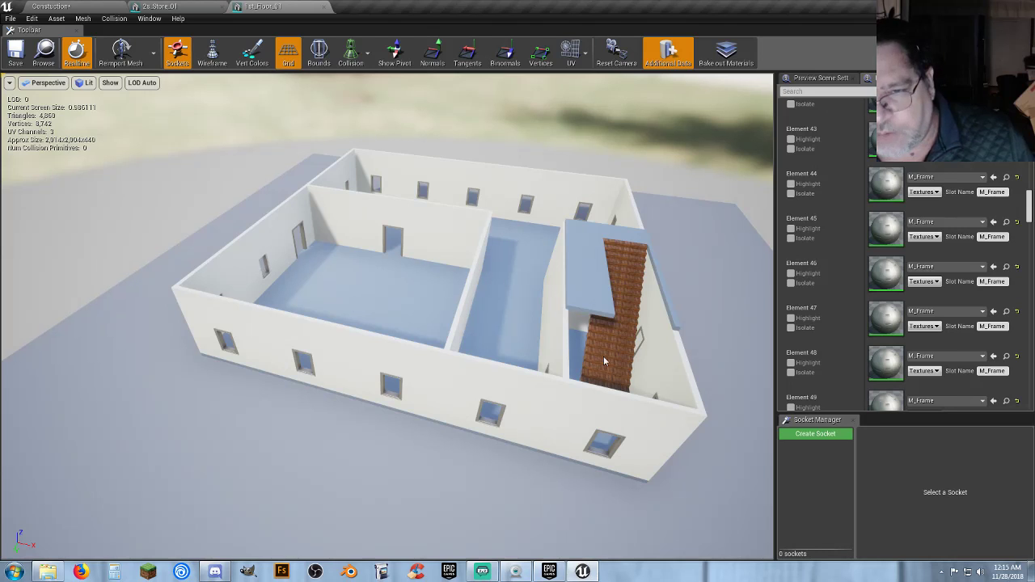
scroll(846, 287, down, 7)
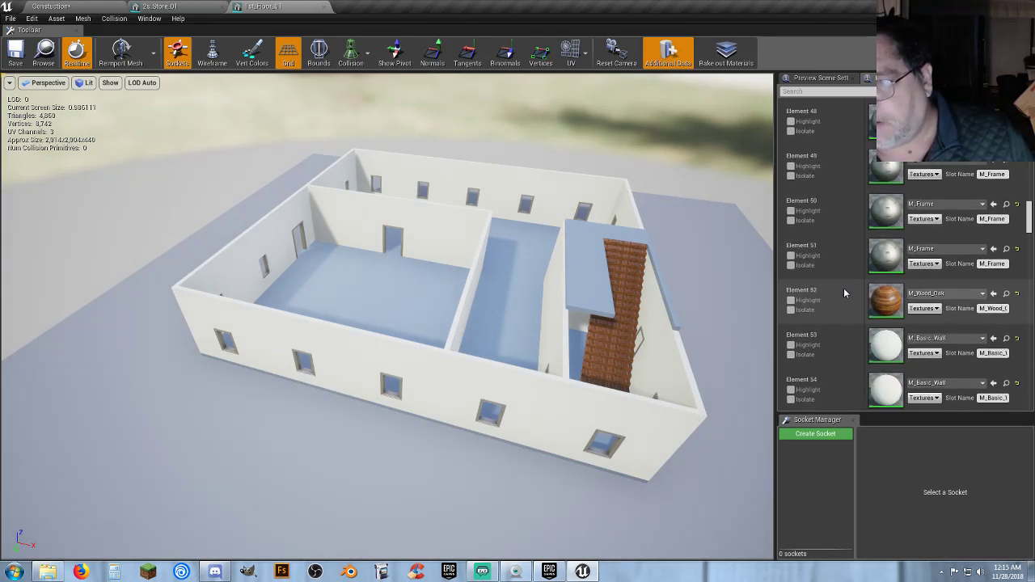
scroll(844, 288, down, 12)
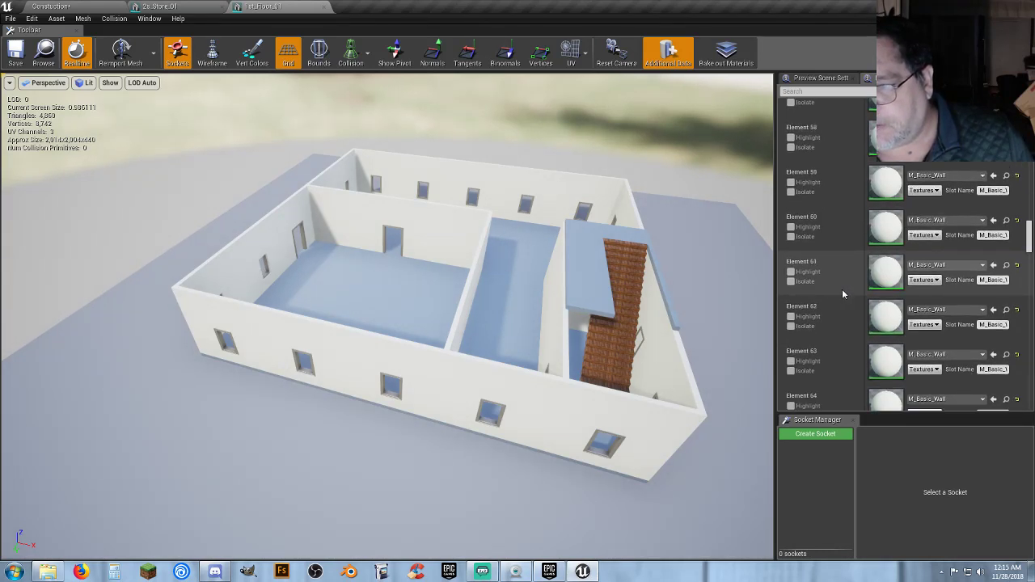
scroll(841, 295, down, 8)
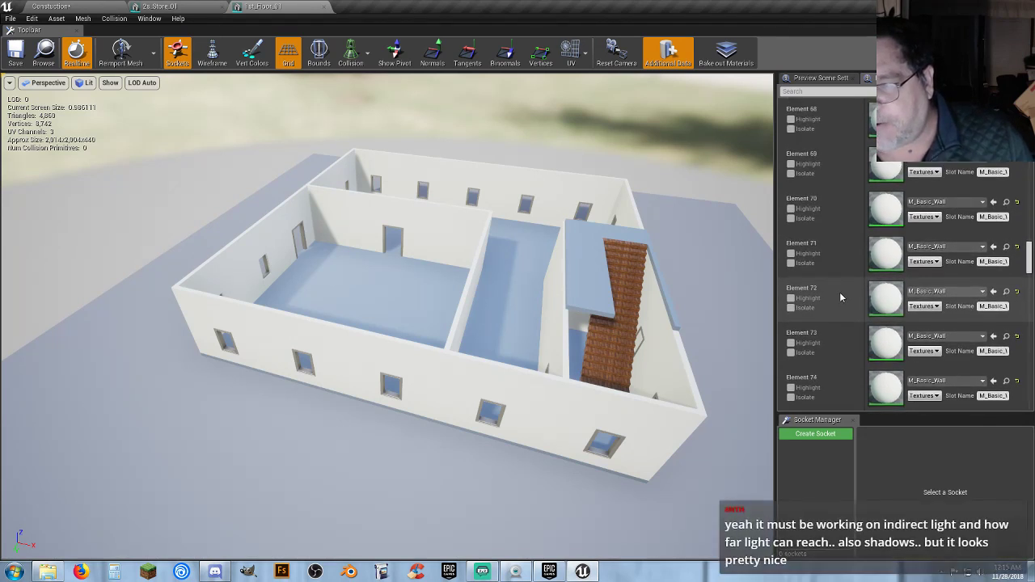
scroll(839, 293, down, 12)
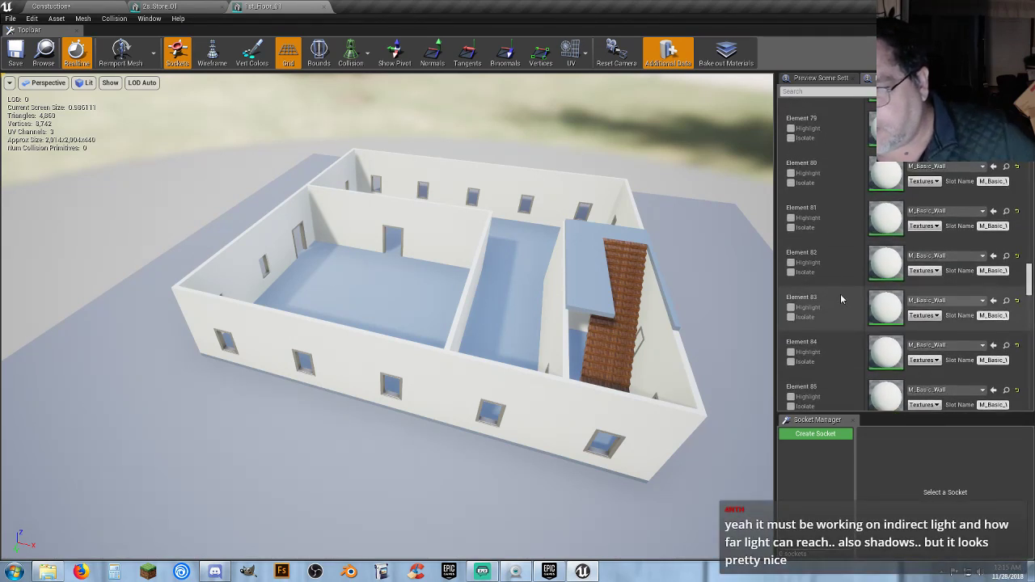
scroll(839, 301, down, 2)
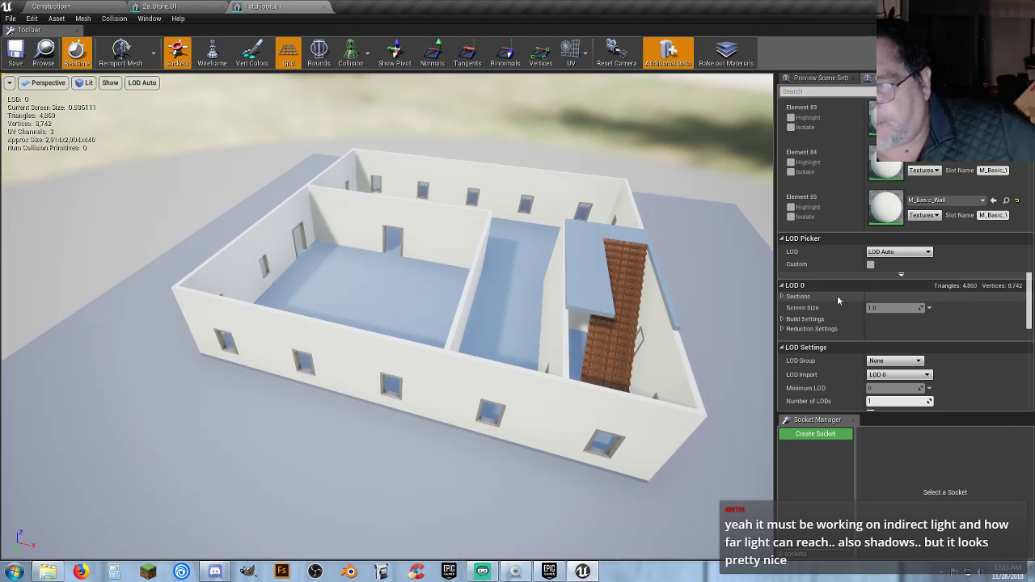
scroll(838, 297, down, 5)
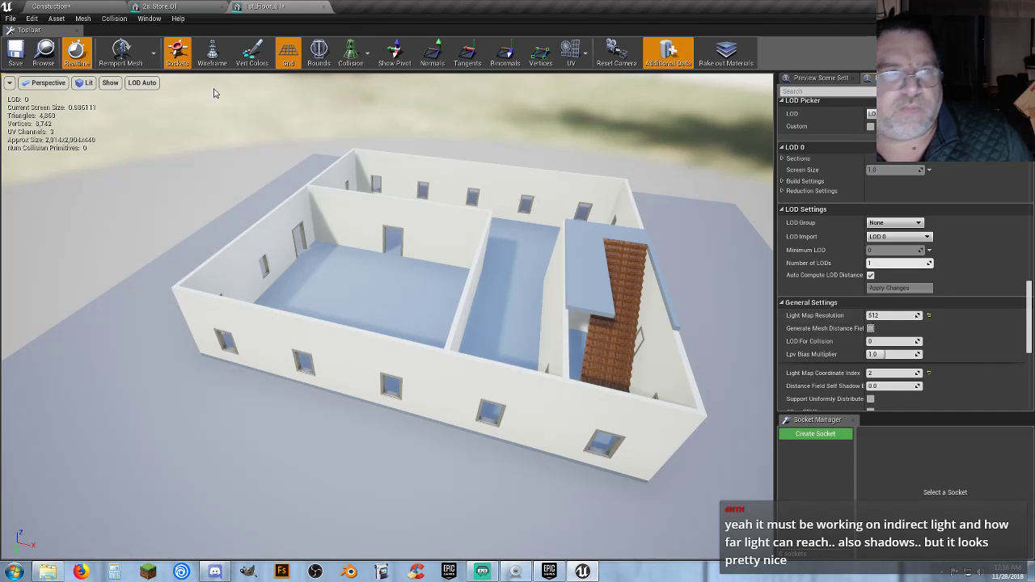
Save the 1st_Floor_01 mesh asset and close its editor along with the 2s_Store_01 editor.
click(15, 53)
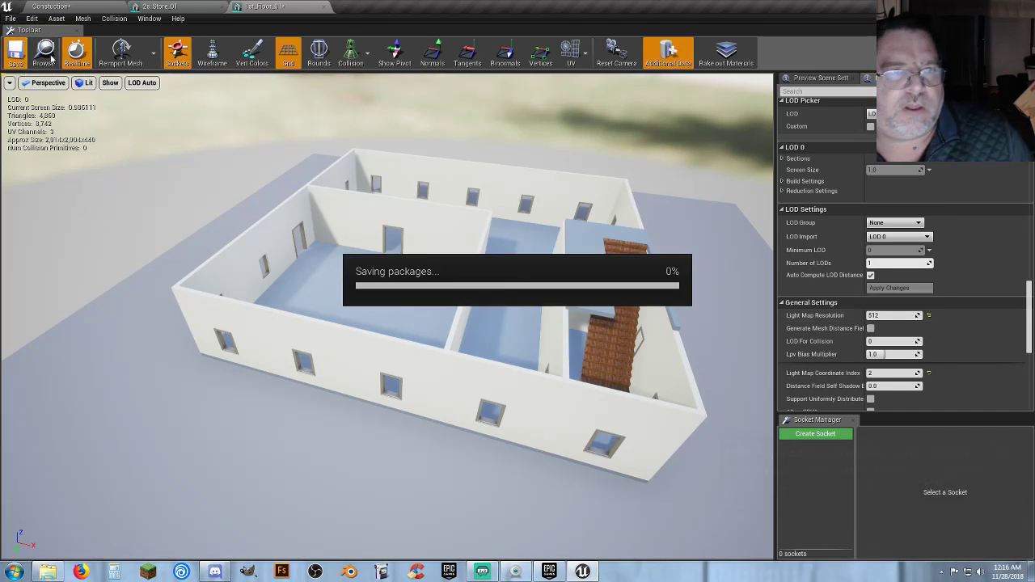
click(324, 7)
click(222, 8)
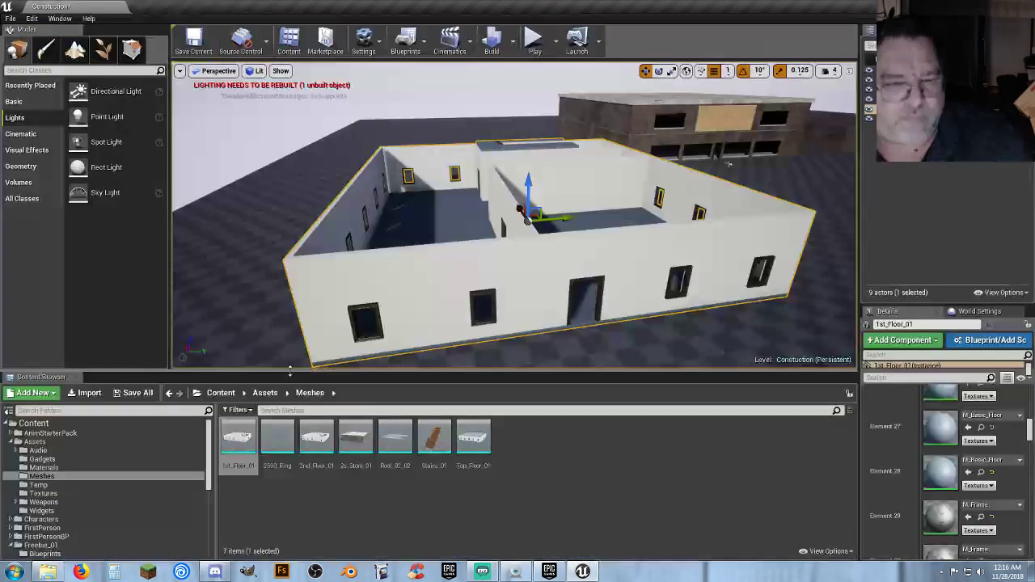
Set the light map resolution of the 2nd_Floor_01 mesh asset to 512, save it and close its editor.
double_click(315, 439)
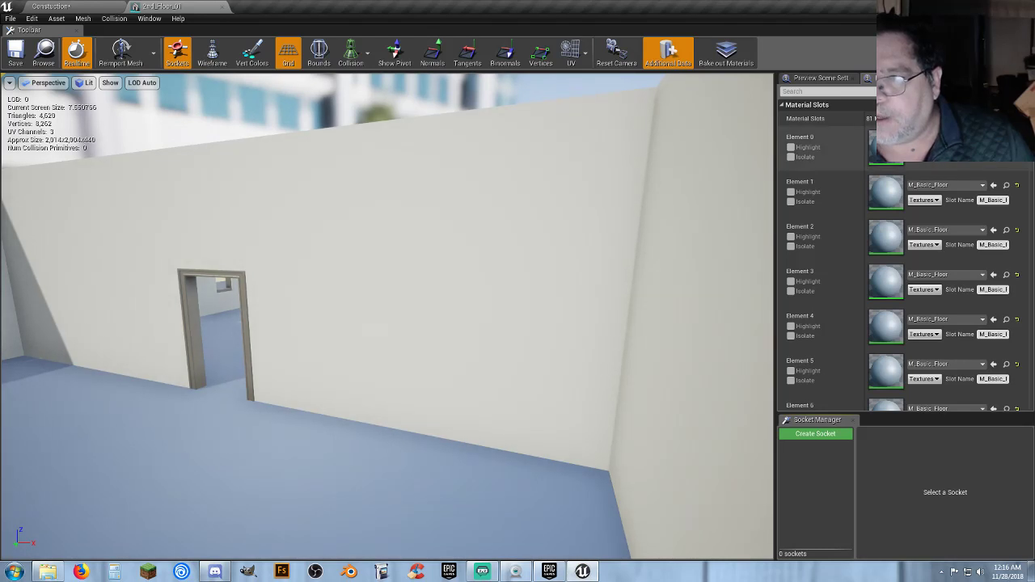
drag(1029, 130, 1033, 302)
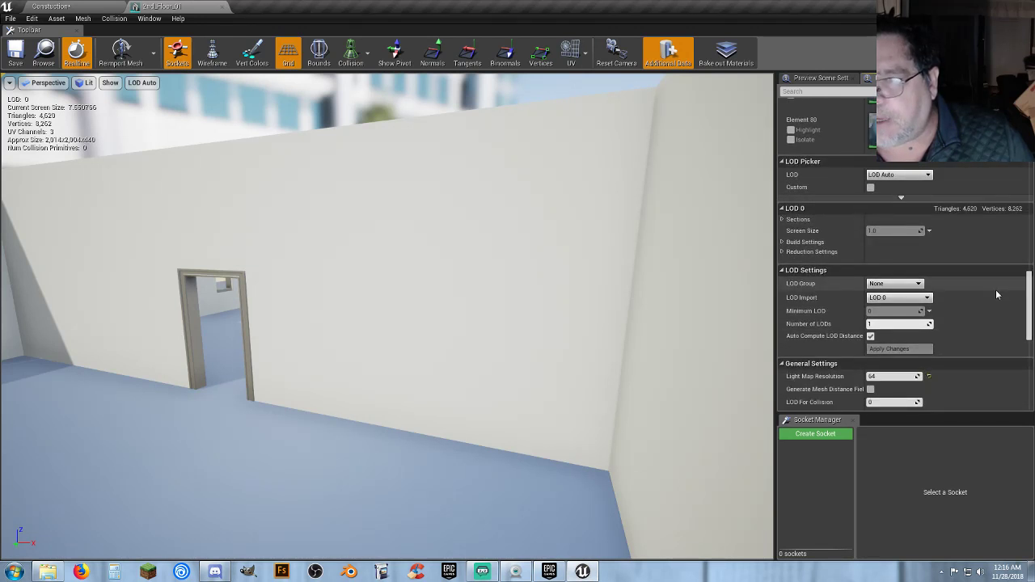
scroll(922, 324, down, 1)
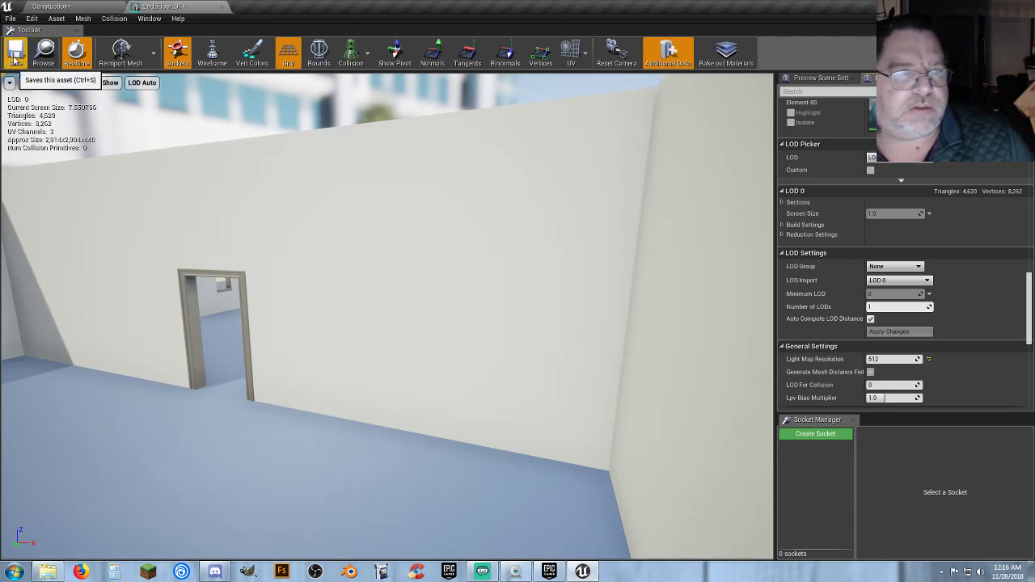
click(222, 8)
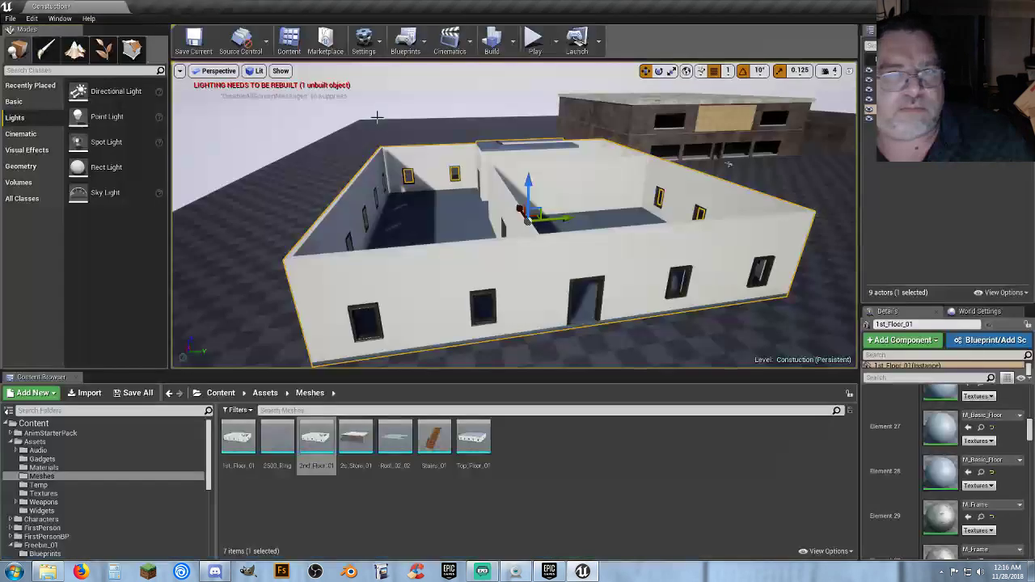
right_drag(486, 204, 433, 166)
alt+drag(725, 234, 692, 113)
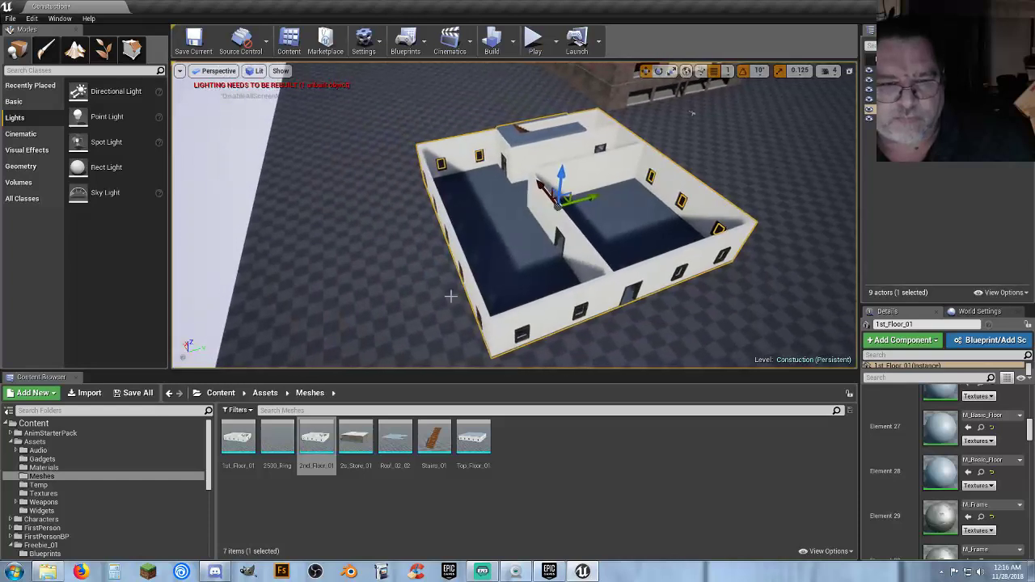
Place the 2nd_Floor_01 mesh in the level and stack it on top of the 1st_Floor_01 walls.
drag(316, 439, 558, 198)
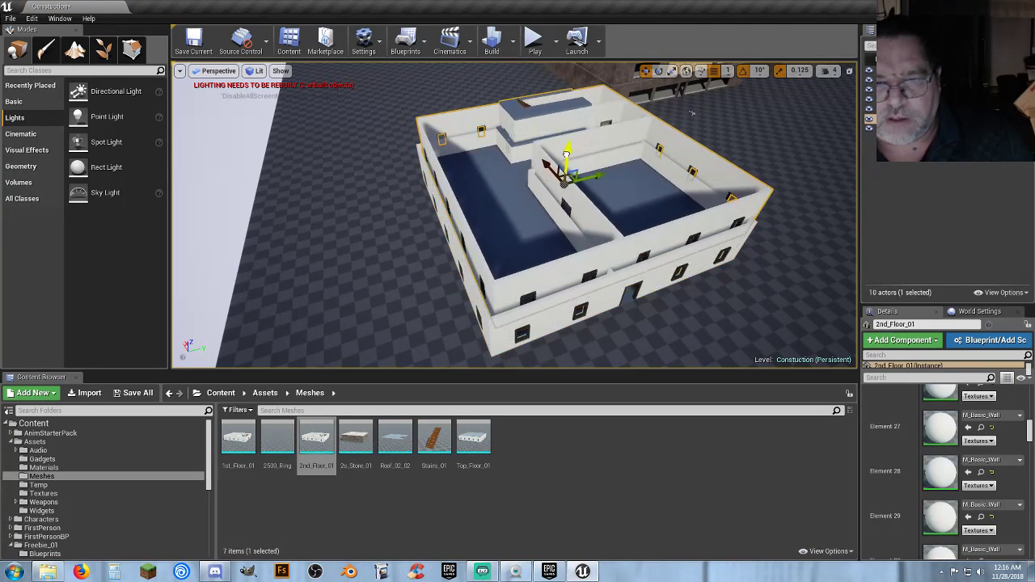
key(w)
mouse_move(566, 136)
right_down()
mouse_move(566, 226)
mouse_move(567, 146)
right_up()
key(s)
right_drag(657, 227, 657, 174)
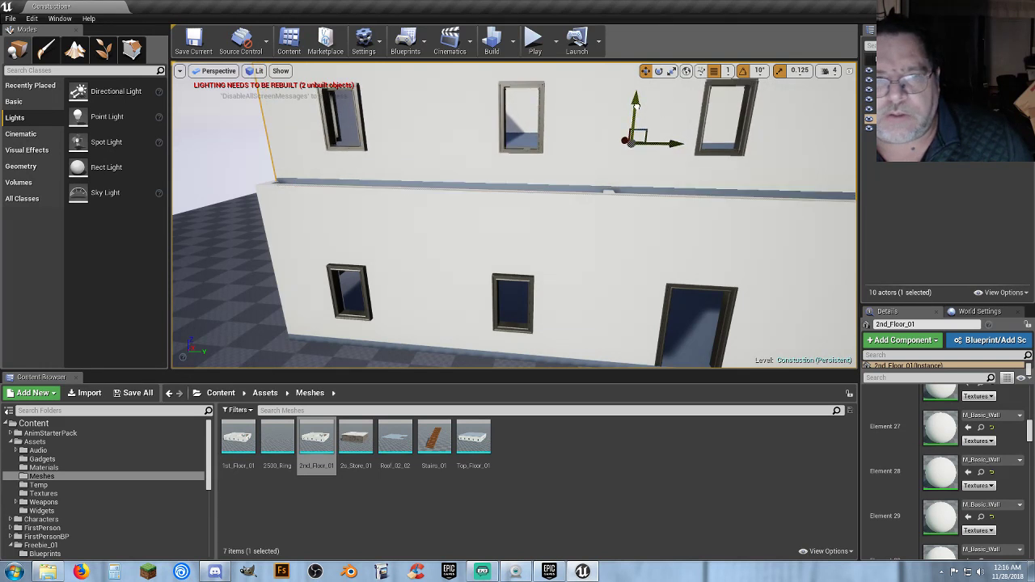
key(w)
right_drag(517, 214, 575, 255)
key(s)
right_drag(656, 174, 655, 162)
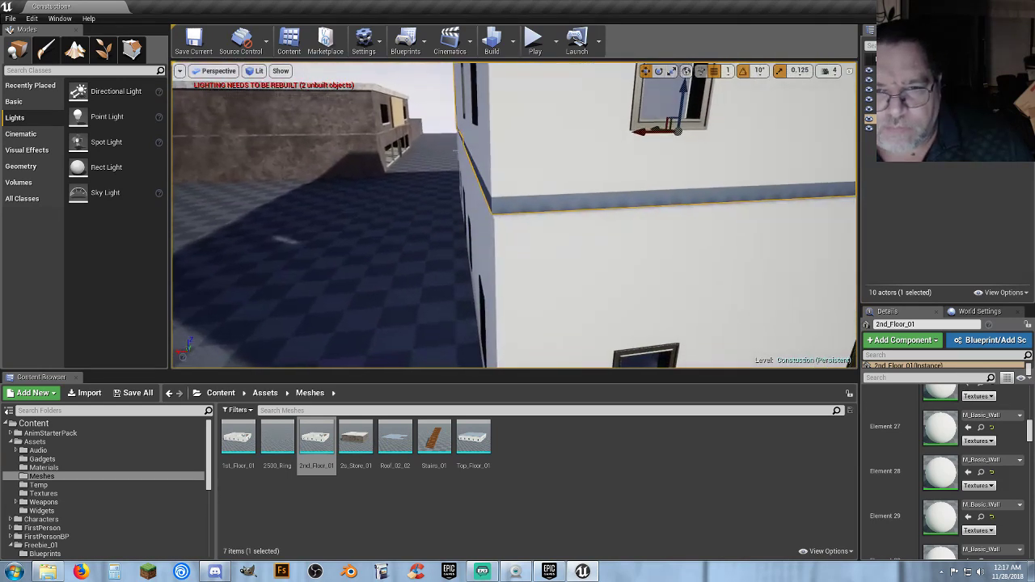
Fine-tune the horizontal position of 2nd_Floor_01 so its outer walls and corners line up with the first floor.
right_drag(455, 150, 647, 130)
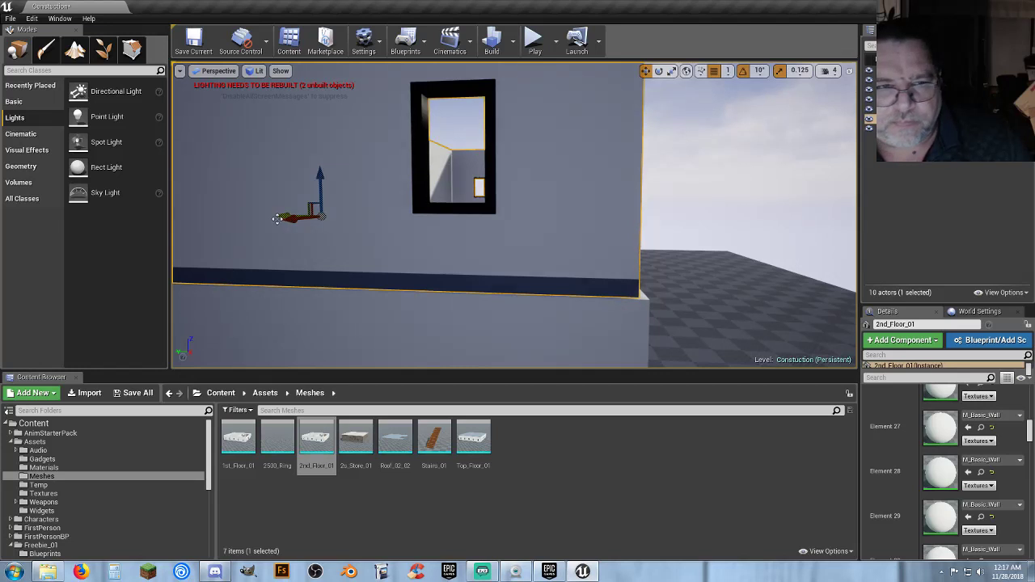
right_drag(285, 219, 644, 266)
key(d)
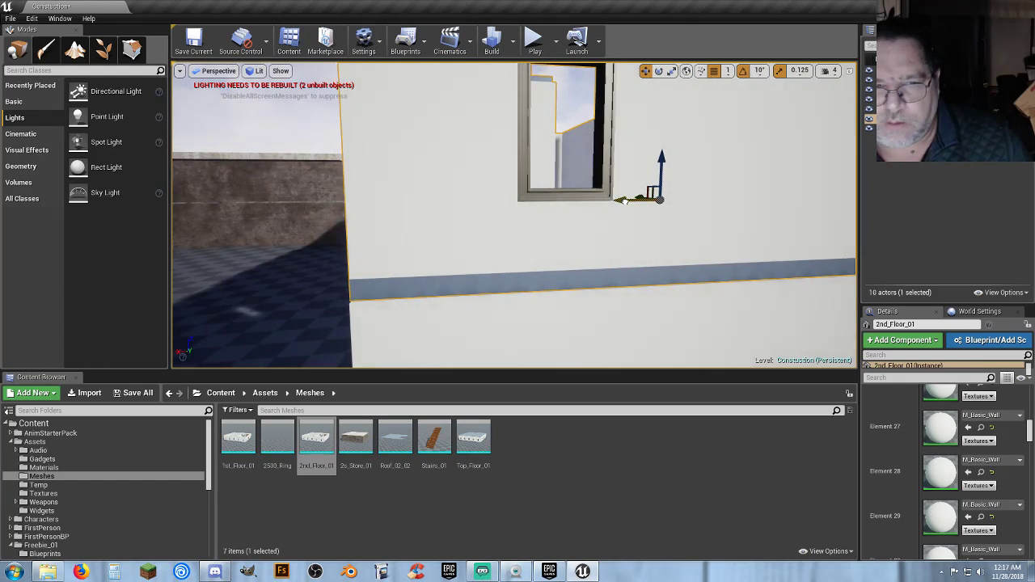
key(a)
mouse_move(625, 204)
right_down()
mouse_move(777, 209)
mouse_move(797, 223)
mouse_move(753, 222)
right_up()
key(d)
right_drag(672, 204, 403, 200)
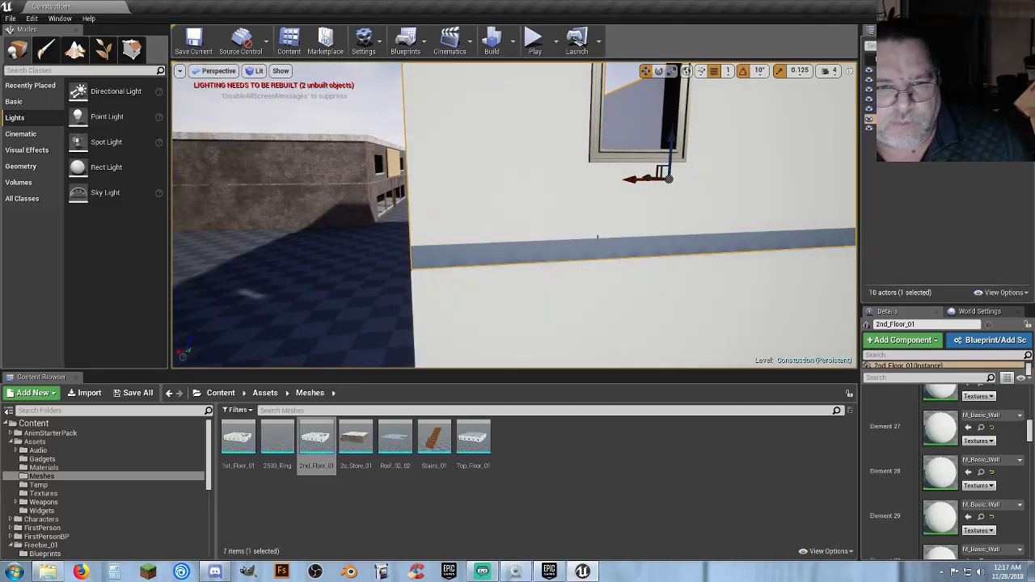
right_drag(515, 215, 491, 94)
key(w)
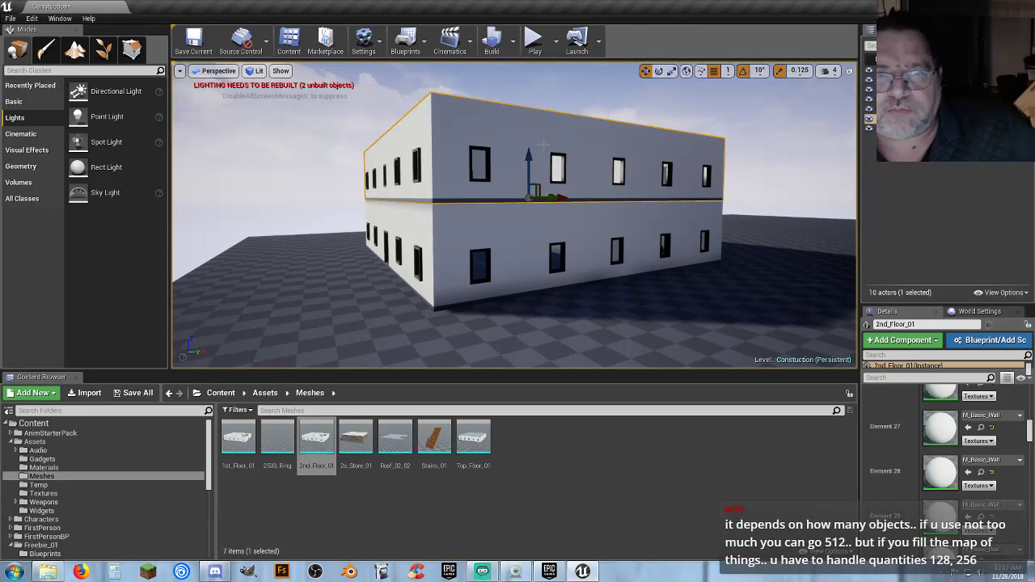
Place the Roof_02_02 mesh on top of the second floor and align its edges with the building's outer walls.
right_drag(514, 162, 522, 182)
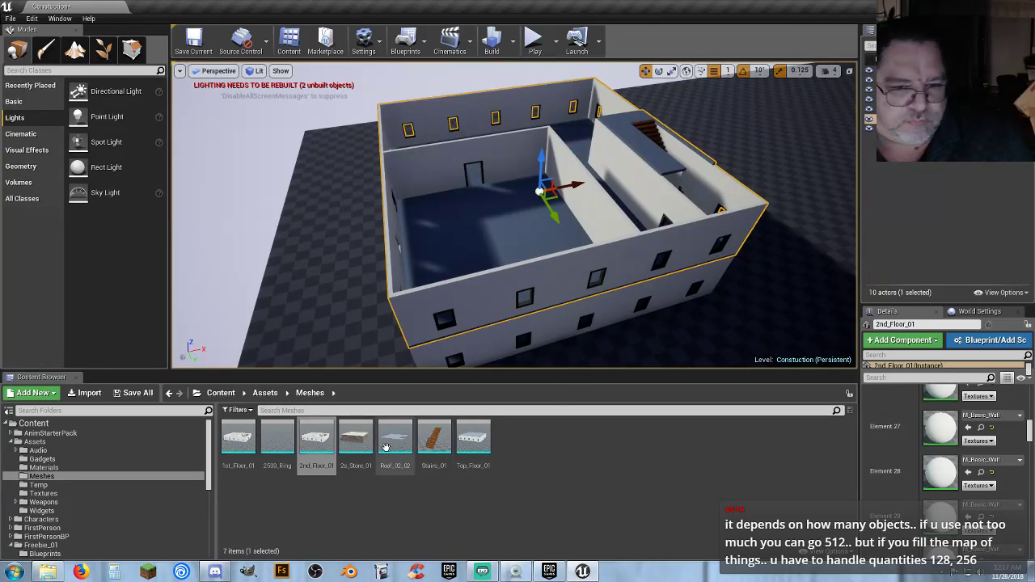
drag(386, 448, 586, 156)
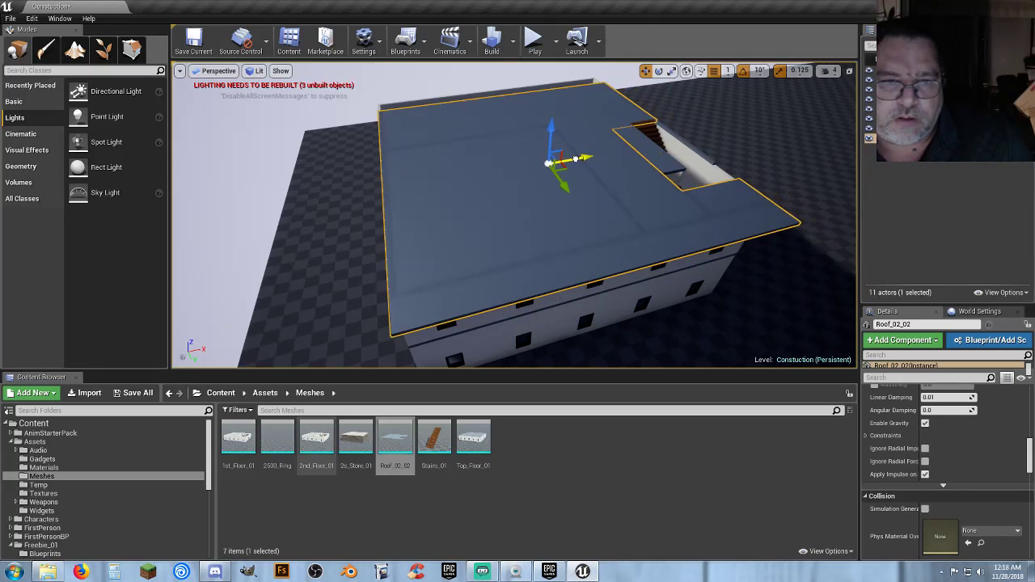
right_drag(603, 237, 712, 240)
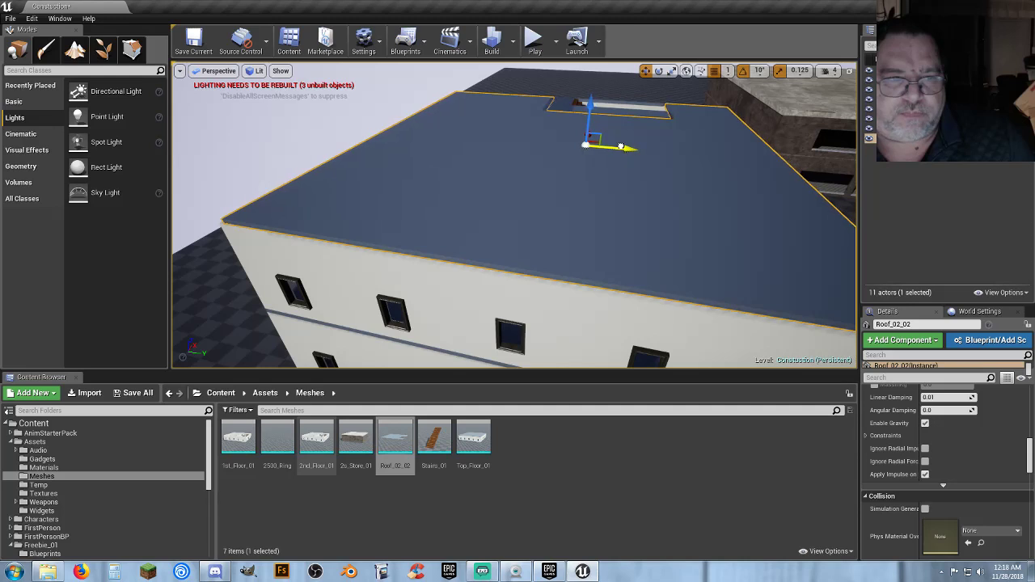
right_drag(647, 173, 485, 211)
right_drag(605, 199, 418, 182)
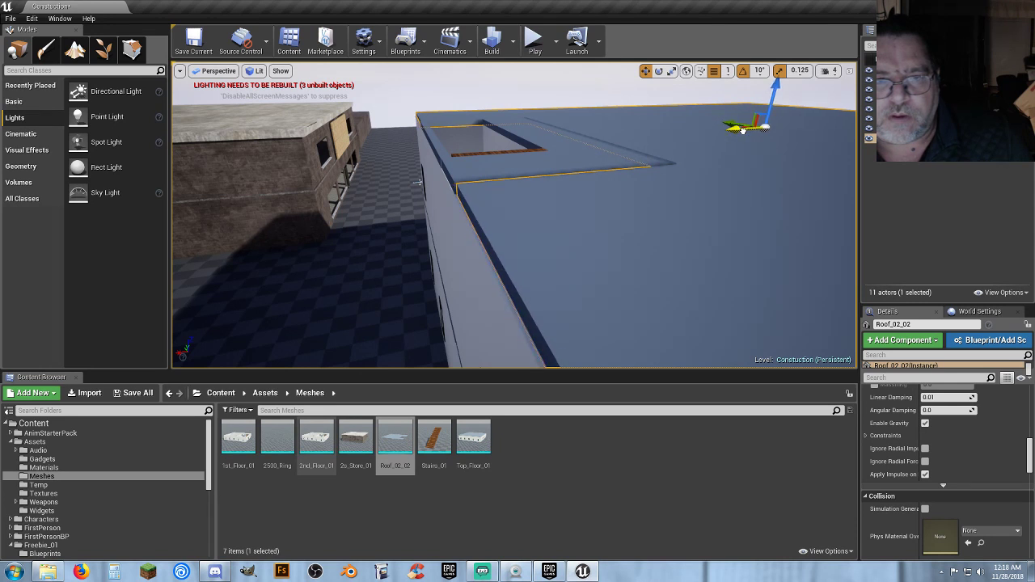
right_drag(678, 195, 765, 220)
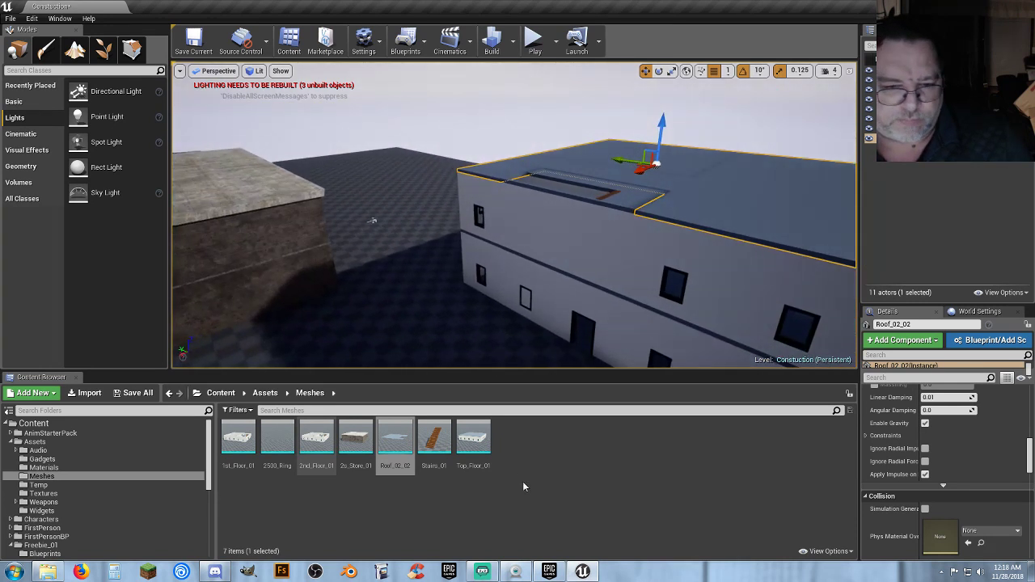
Set the light map resolution of the Roof_02_02 mesh asset to 512, save it and close its editor.
double_click(395, 437)
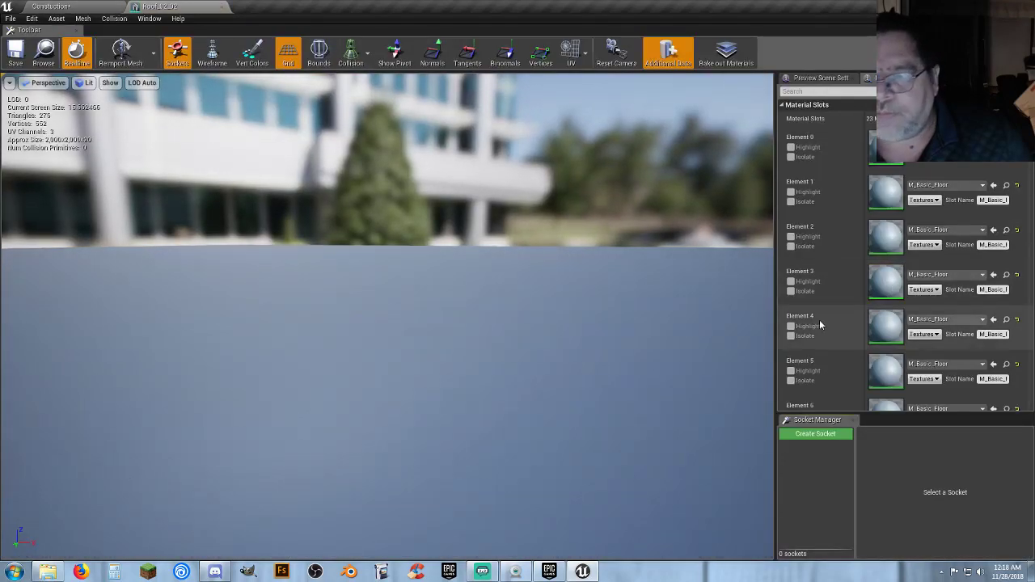
scroll(819, 320, down, 7)
scroll(826, 331, down, 12)
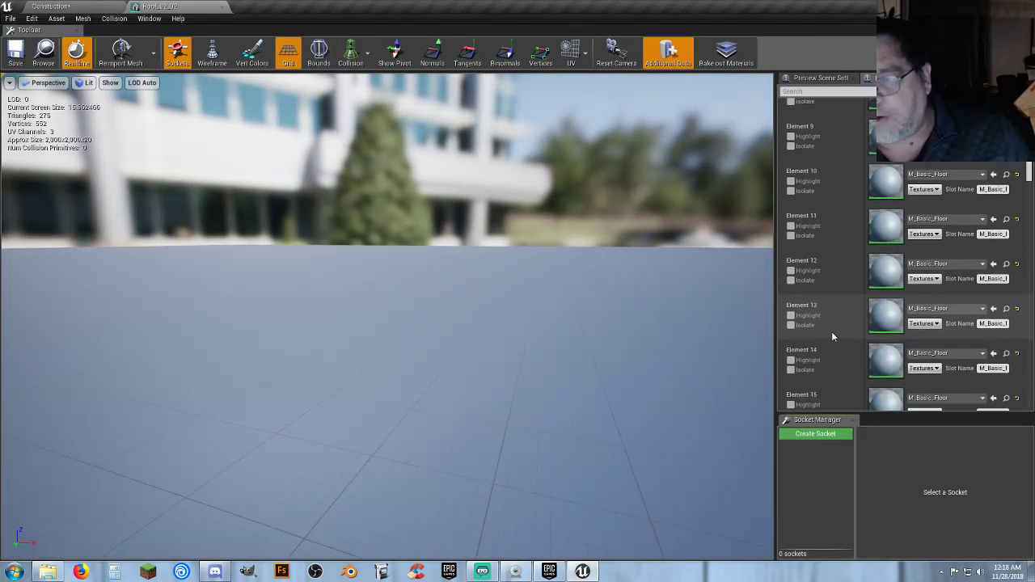
scroll(830, 328, down, 3)
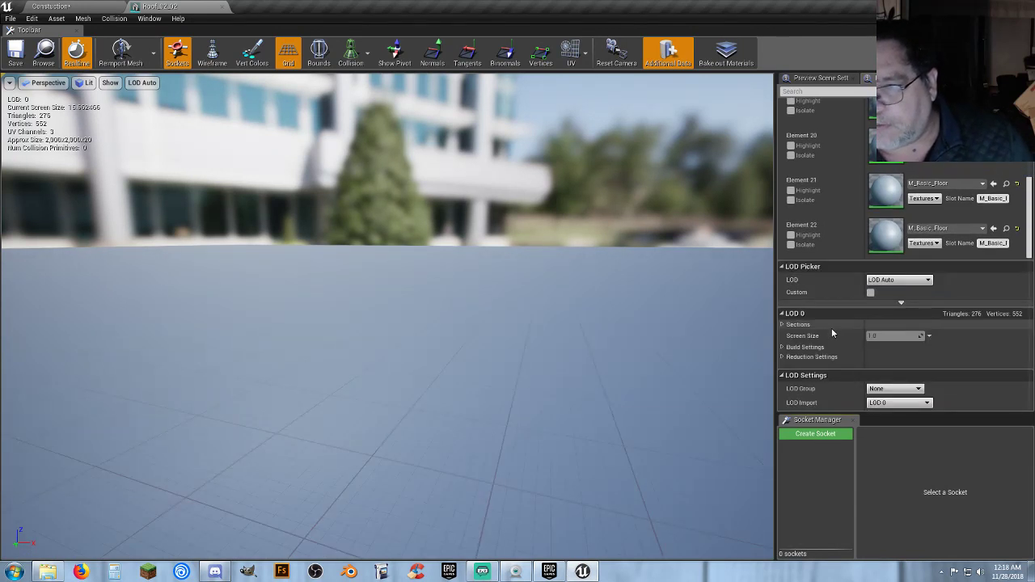
scroll(831, 328, up, 3)
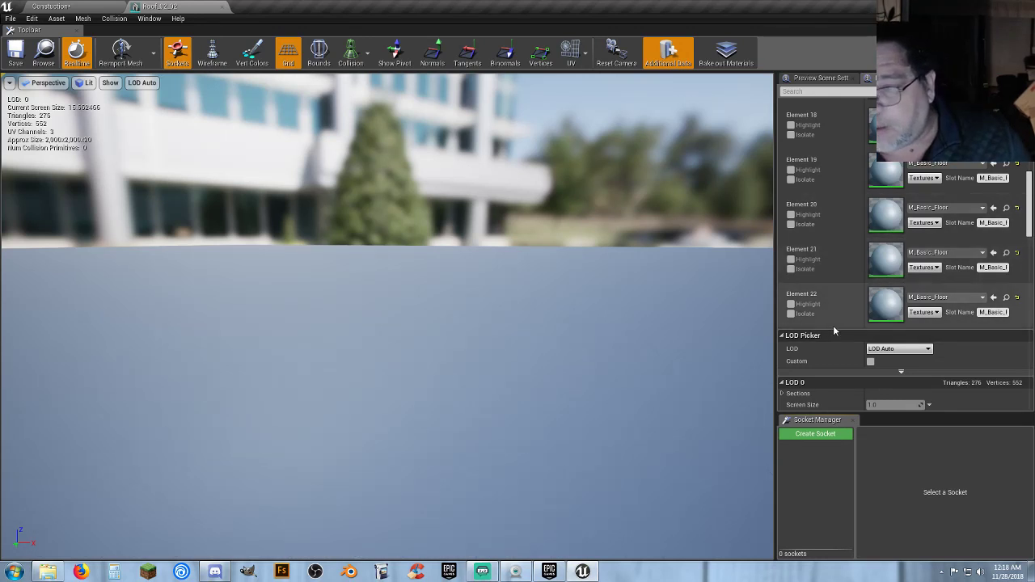
scroll(833, 325, down, 3)
scroll(835, 330, down, 1)
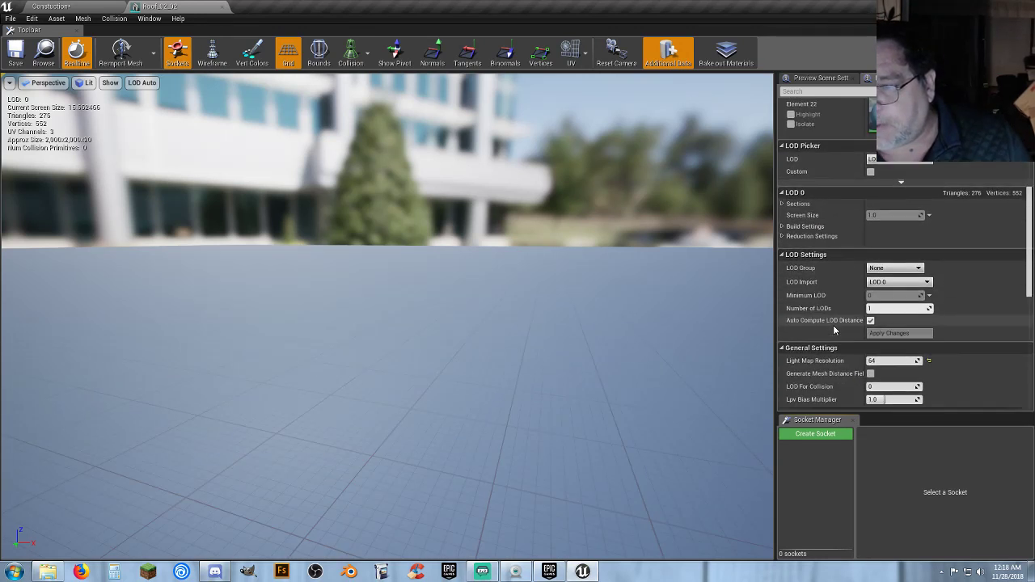
scroll(835, 330, down, 1)
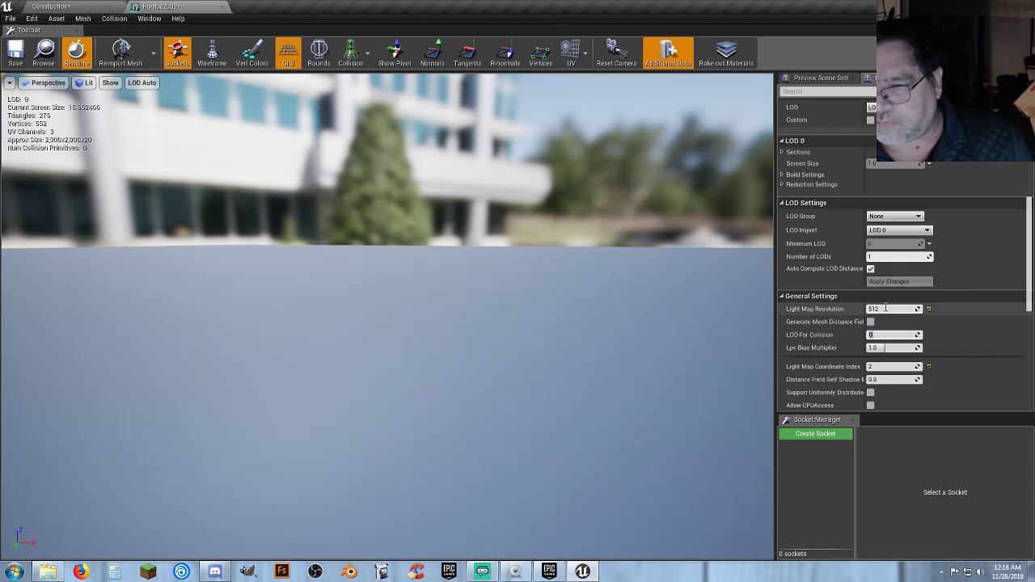
click(15, 55)
click(223, 8)
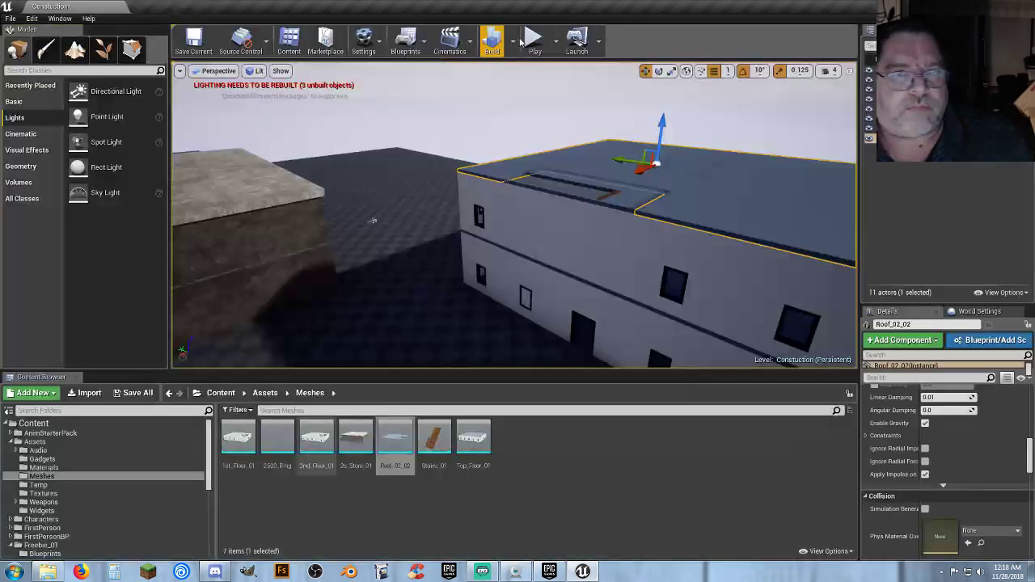
Build only the lighting for the level with the stacked floors and roof.
click(512, 51)
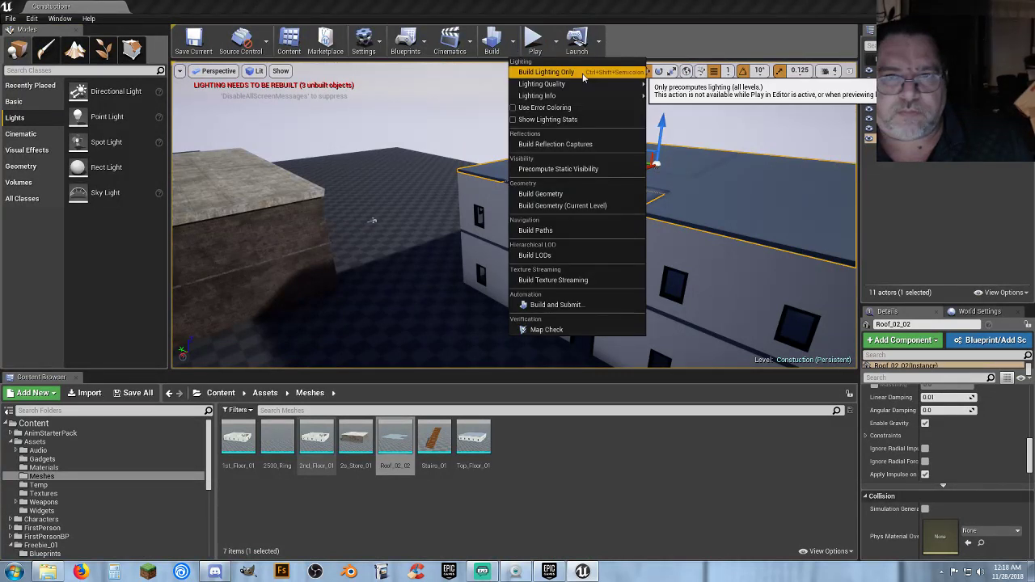
click(566, 74)
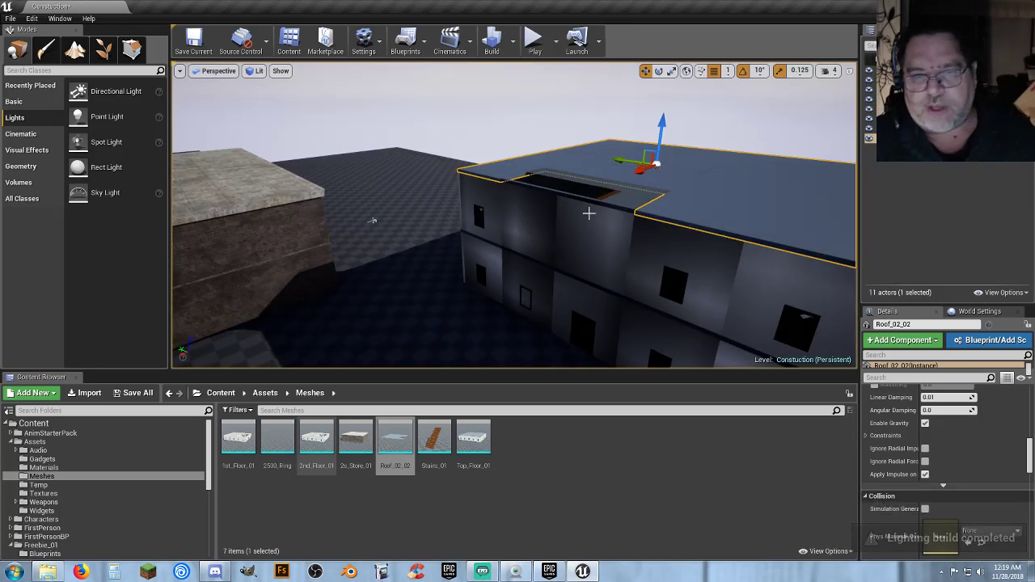
right_drag(653, 263, 622, 175)
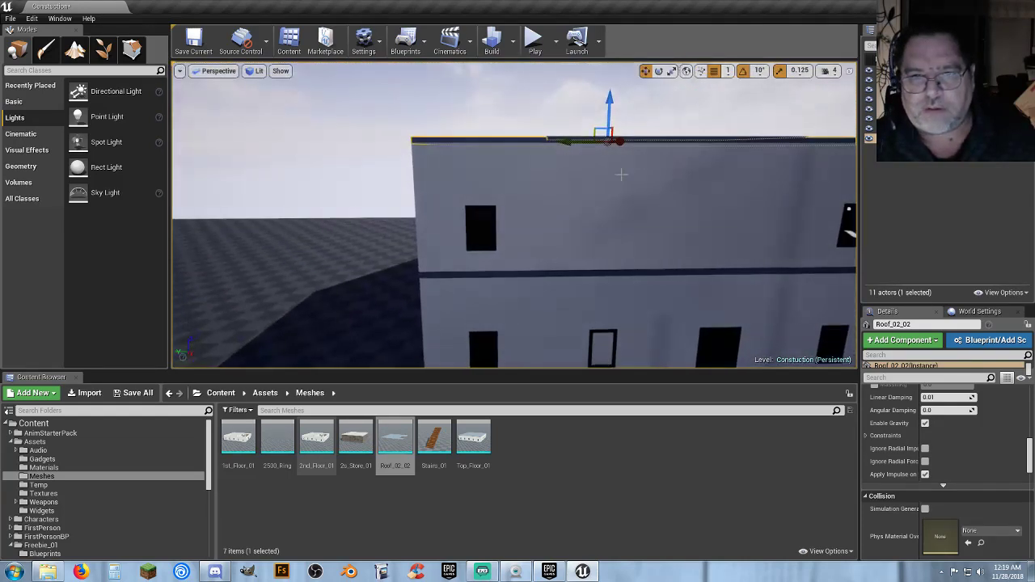
Play the level and walk around the outside of the two-storey building to examine the built lighting on its walls.
click(535, 38)
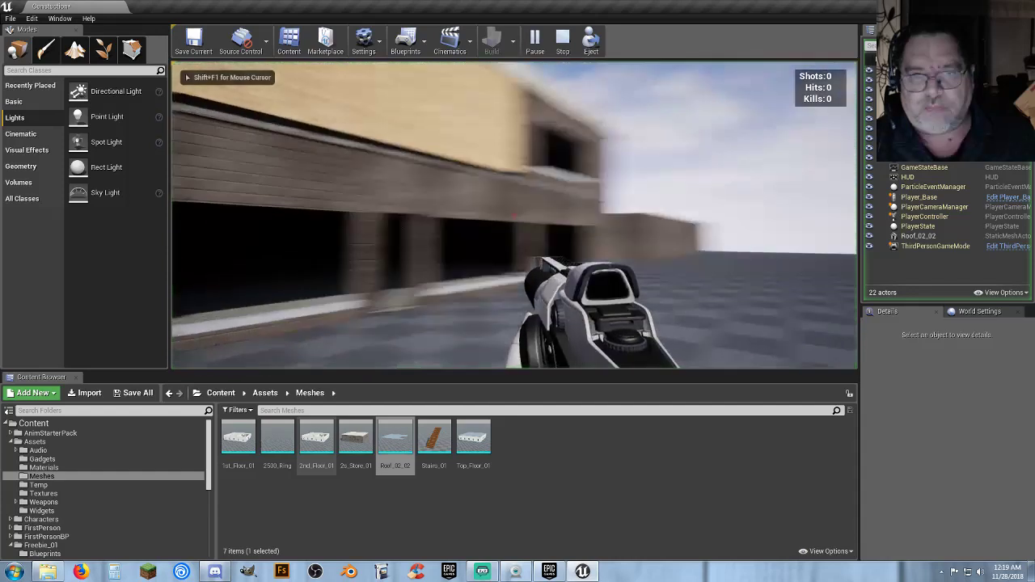
key(w)
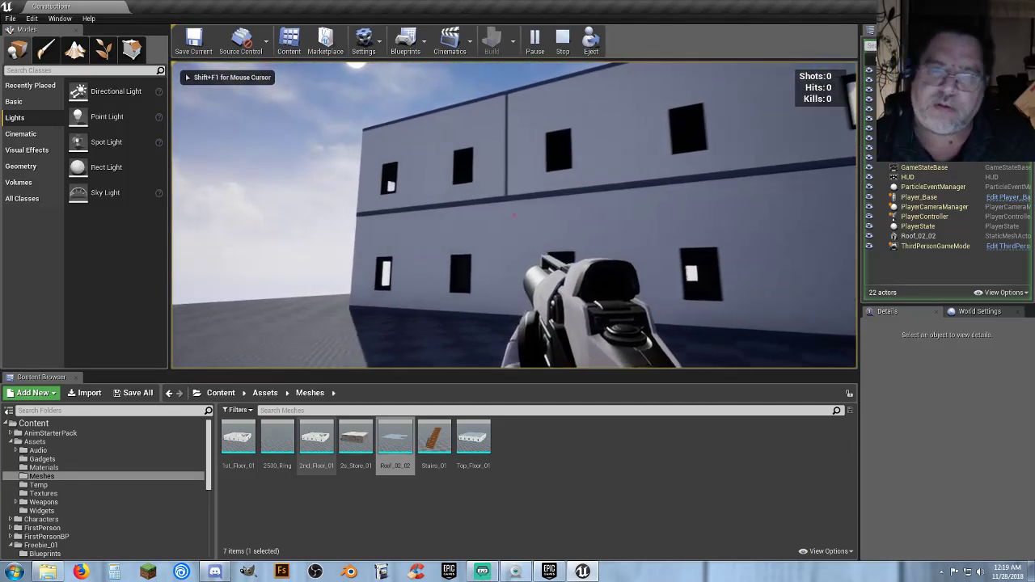
key(w)
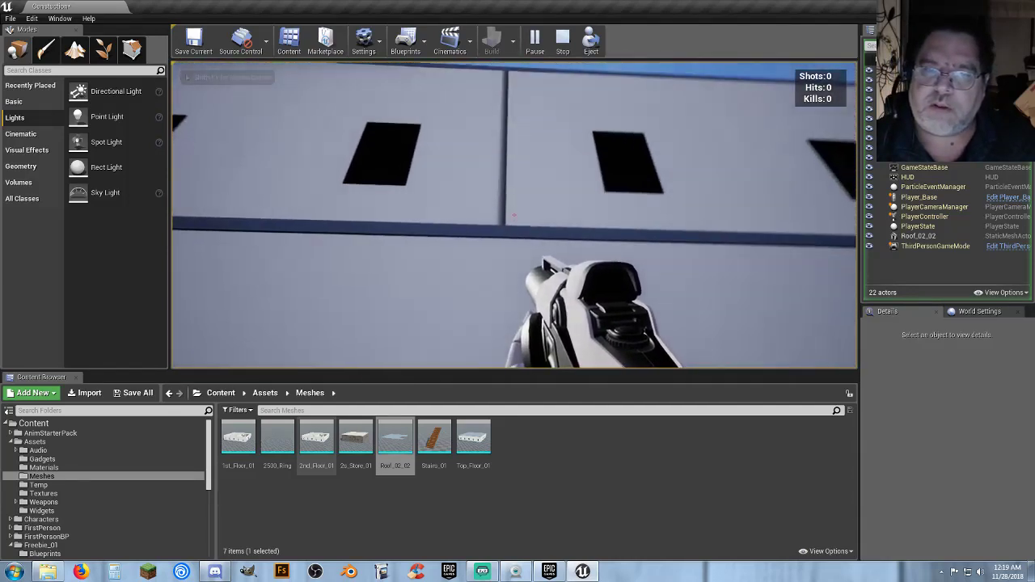
key(w)
key(w)
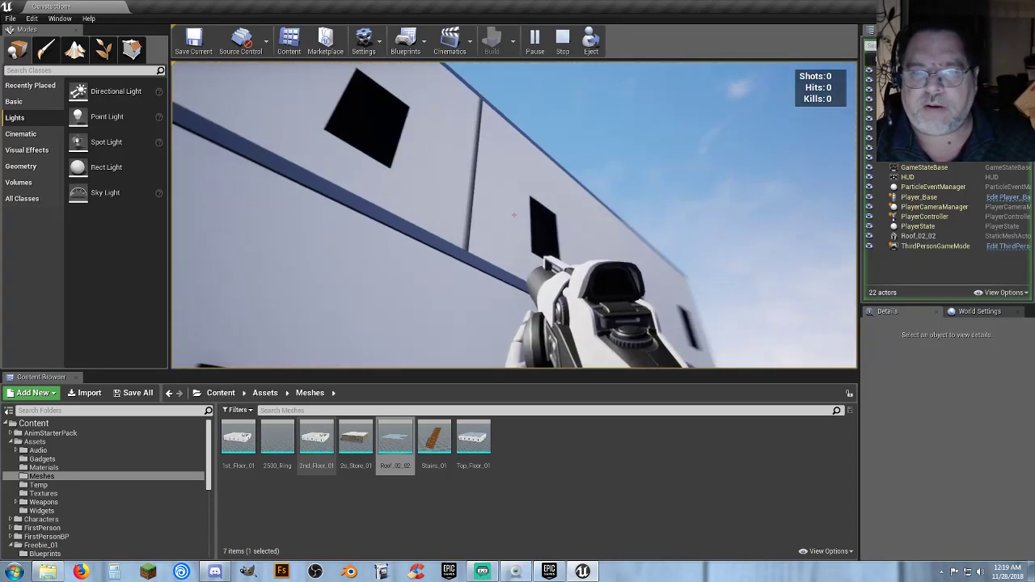
right_click(515, 215)
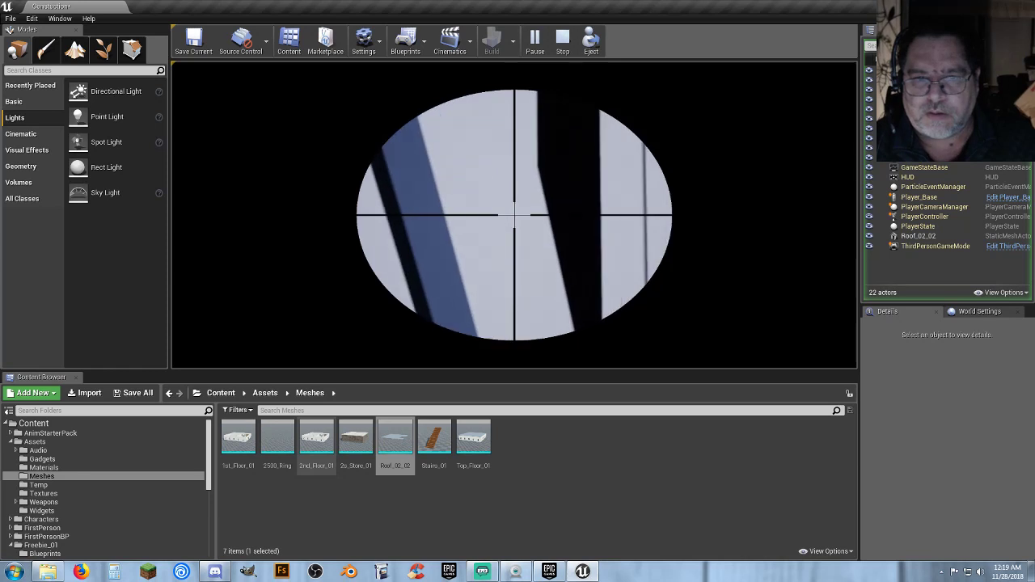
right_click(514, 215)
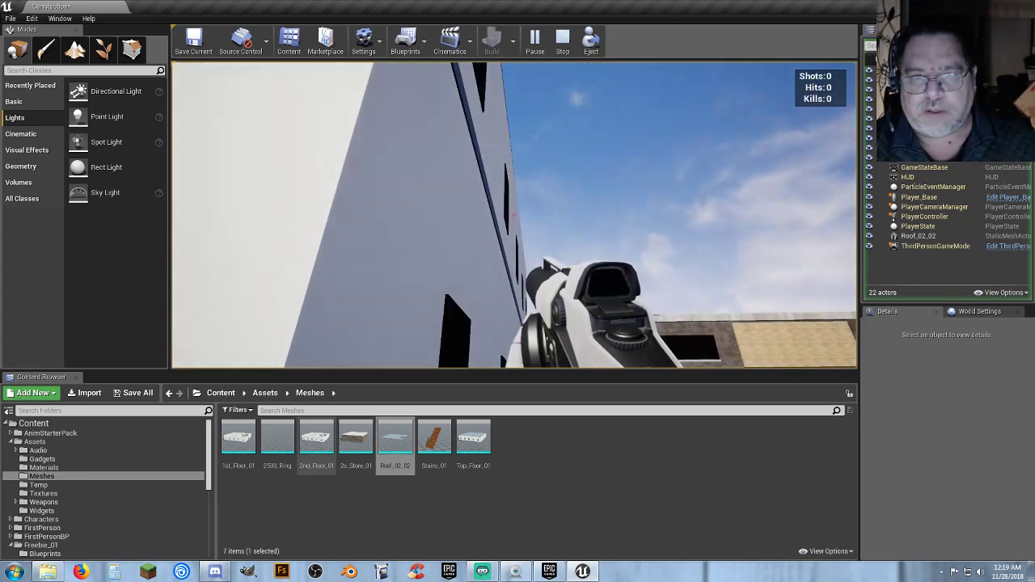
key(w)
key(d)
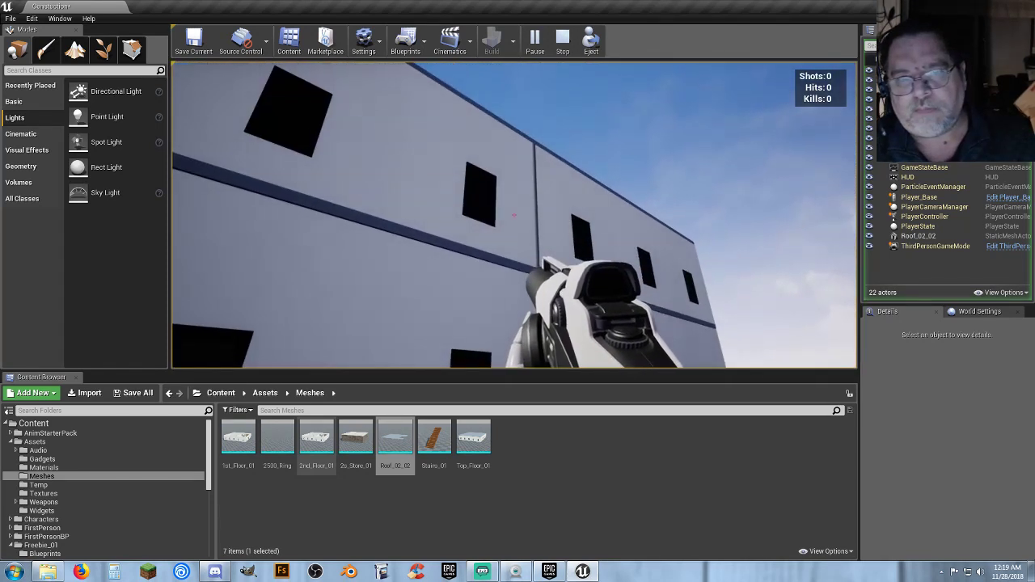
key(w)
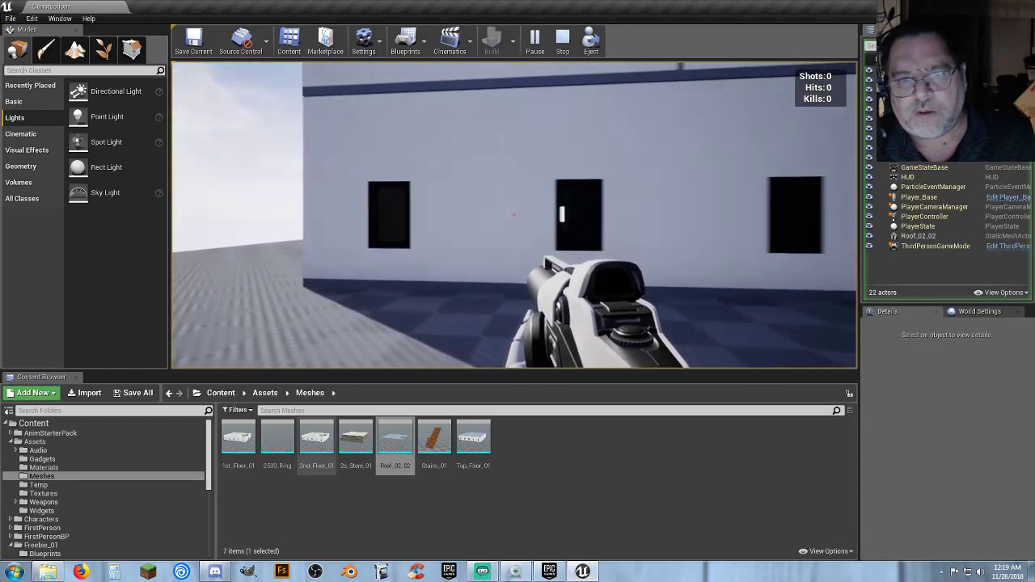
key(w)
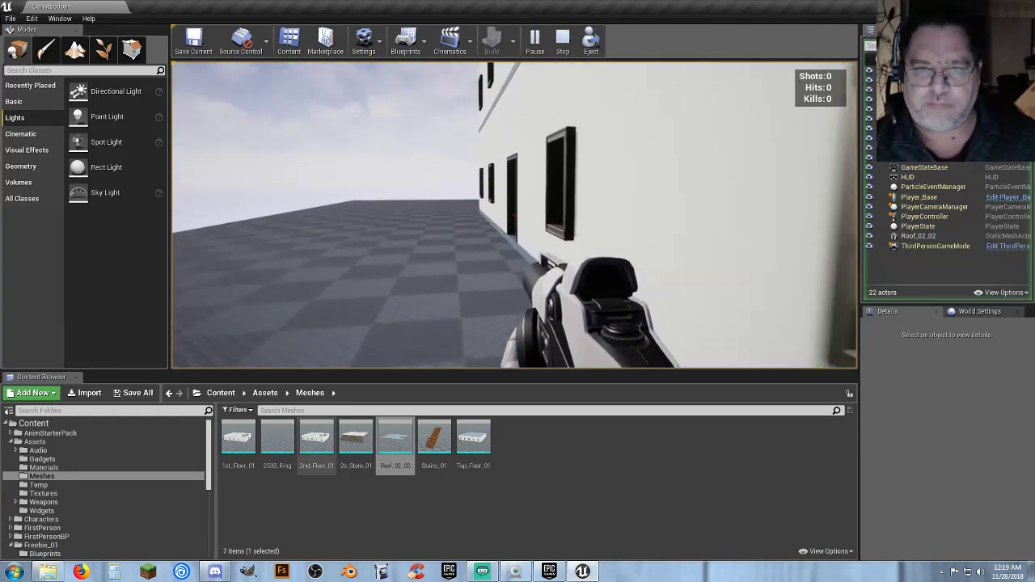
Walk through the two-storey building's dark rooms and up its stairs with the flashlight to examine the interior lighting.
key(w)
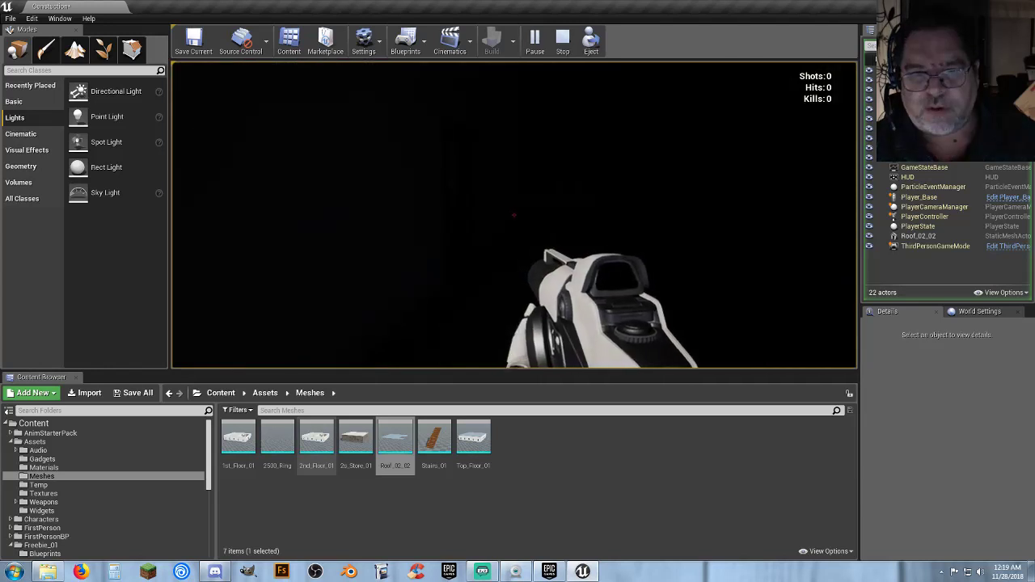
key(w)
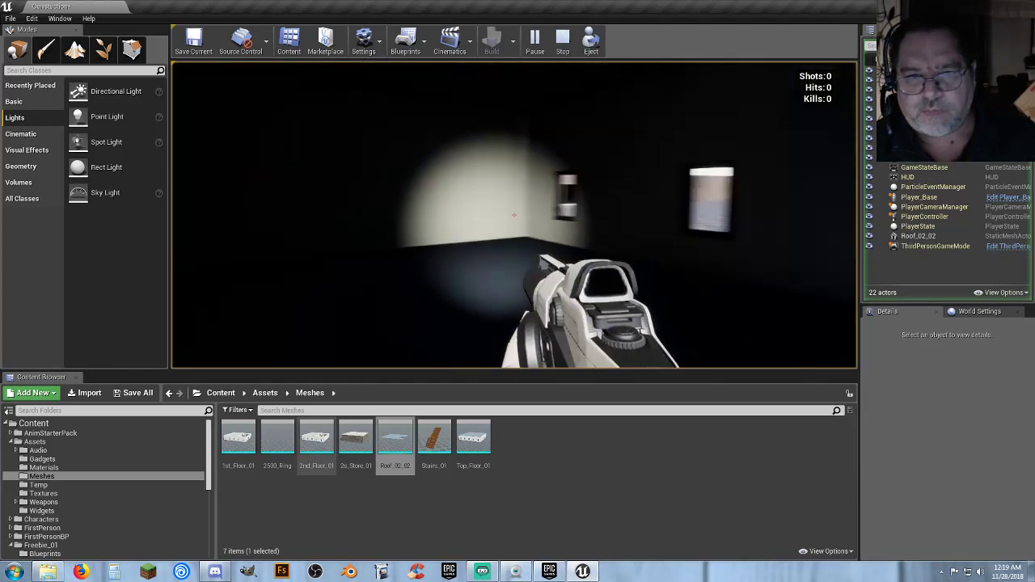
key(w)
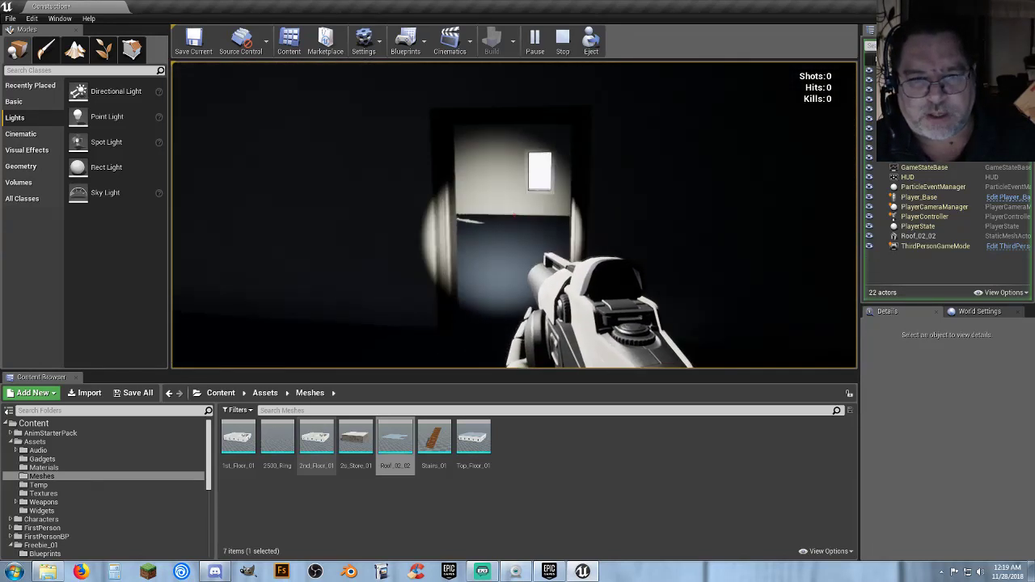
key(w)
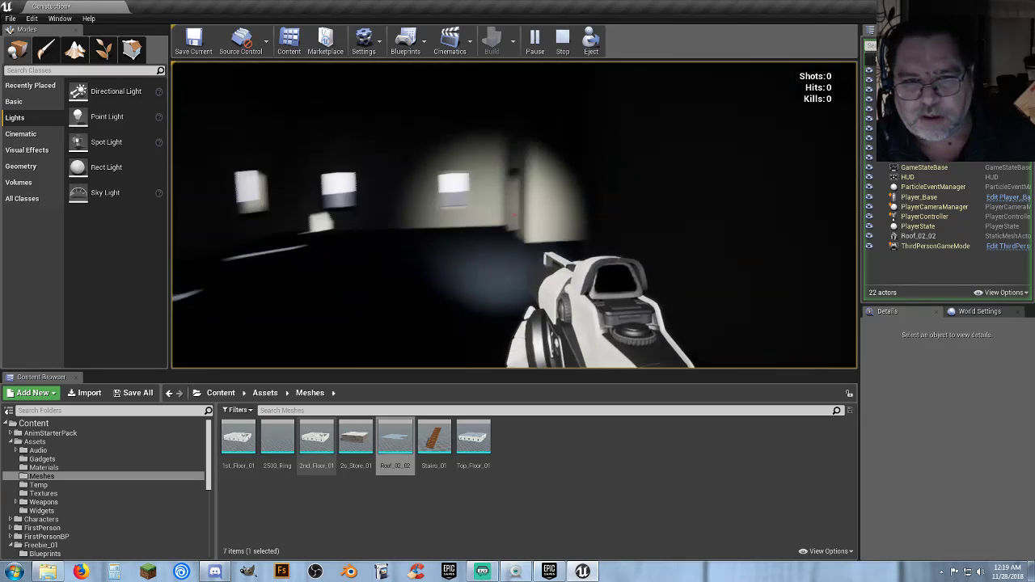
key(w)
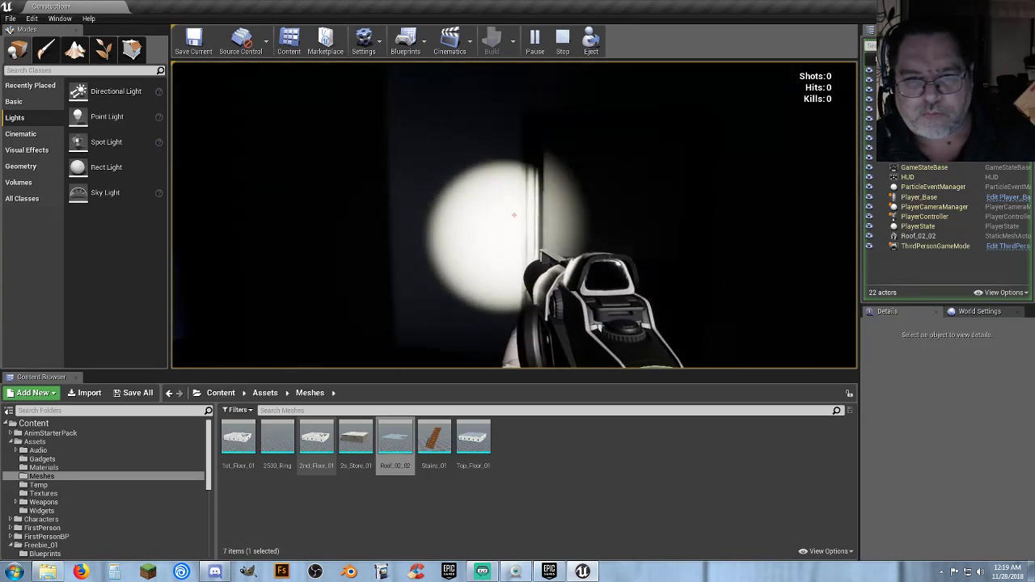
key(w)
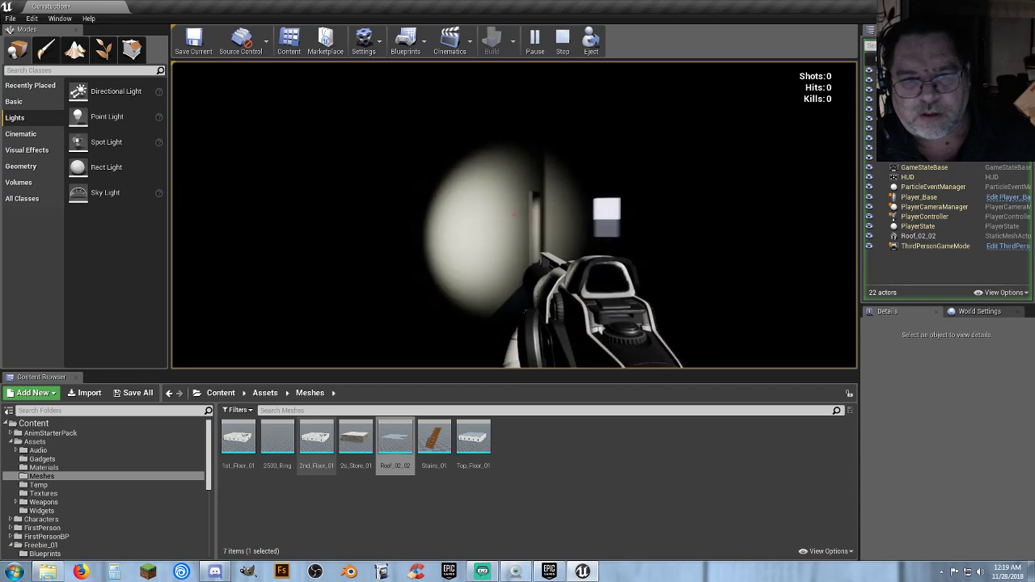
key(w)
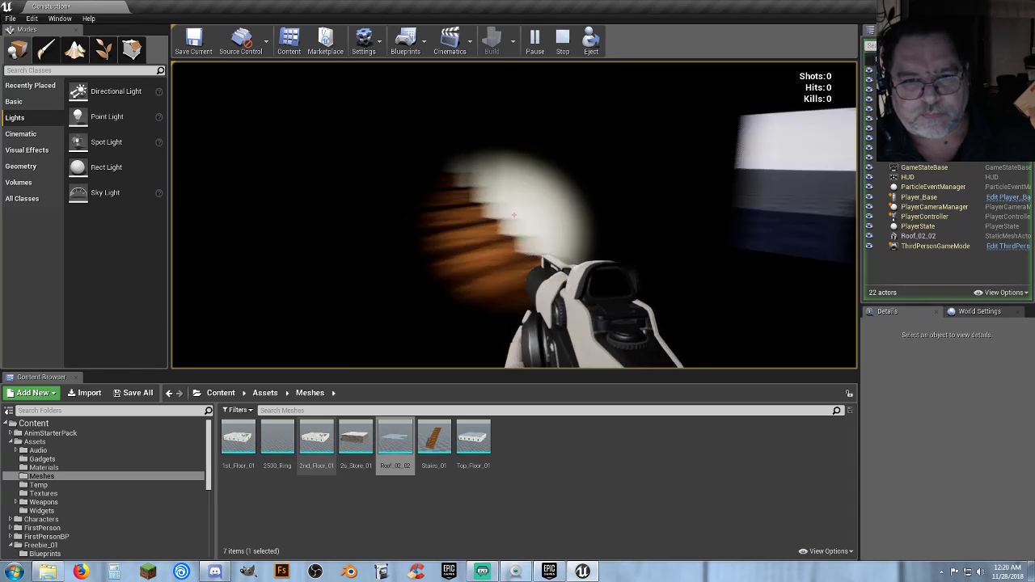
key(w)
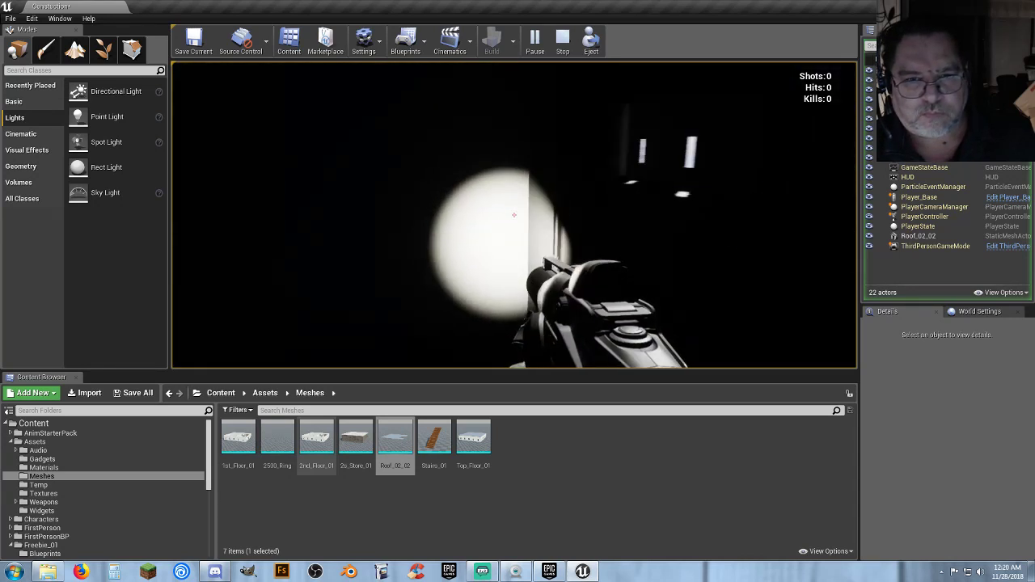
key(w)
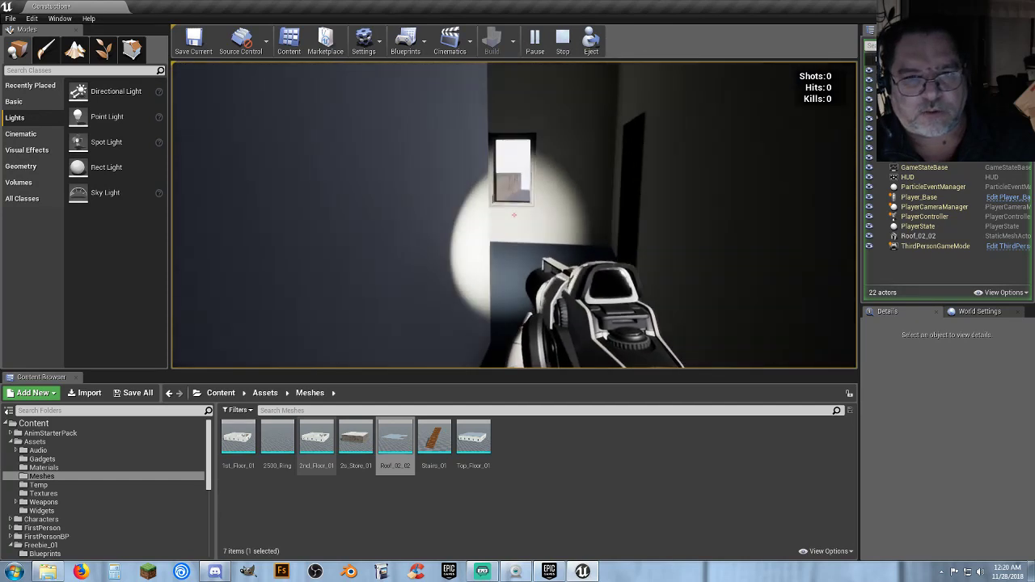
key(w)
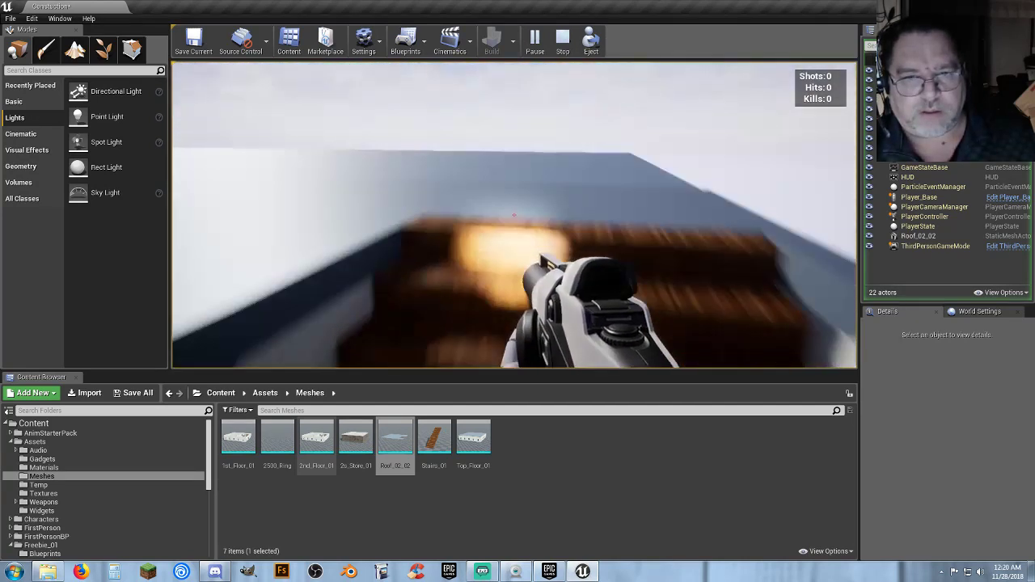
Walk across the two-storey building's roof and onto the neighbouring brick store's roof to examine their built lighting.
key(w)
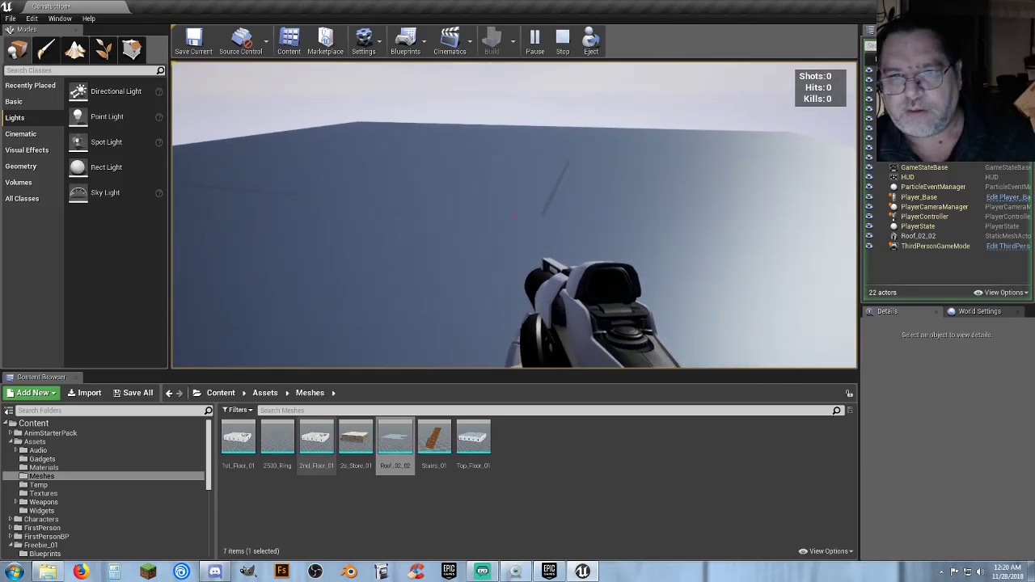
key(w)
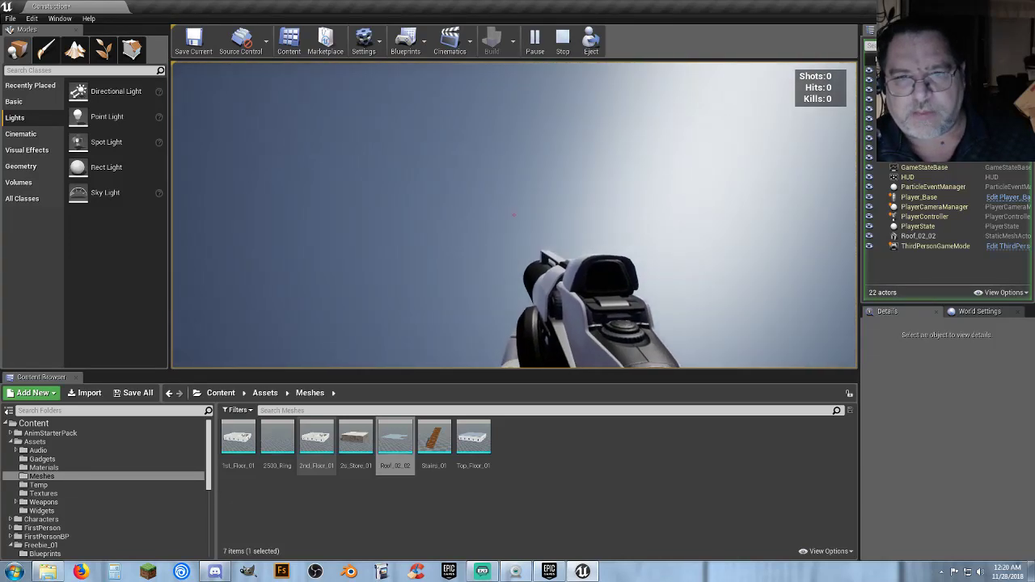
key(w)
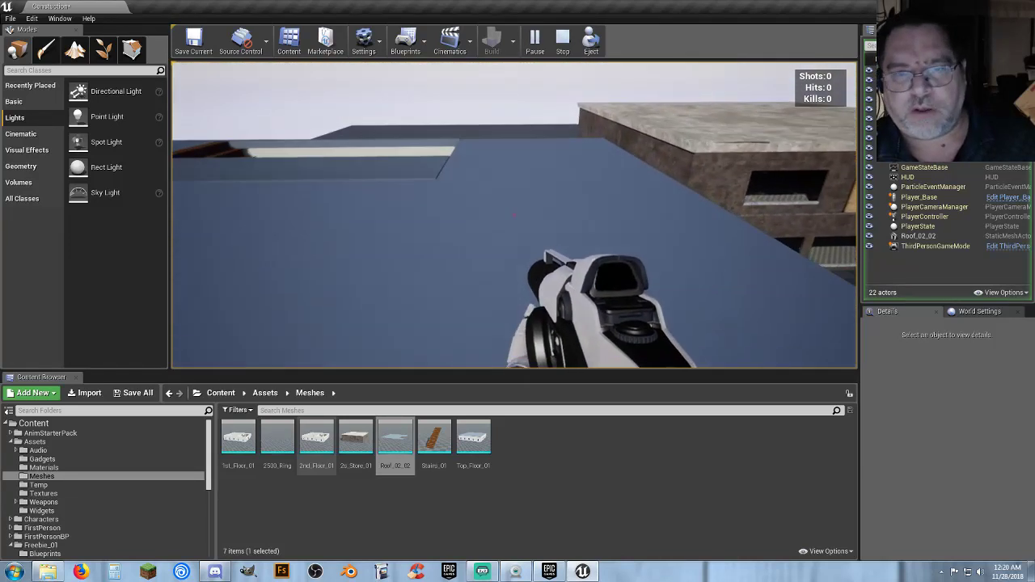
key(w)
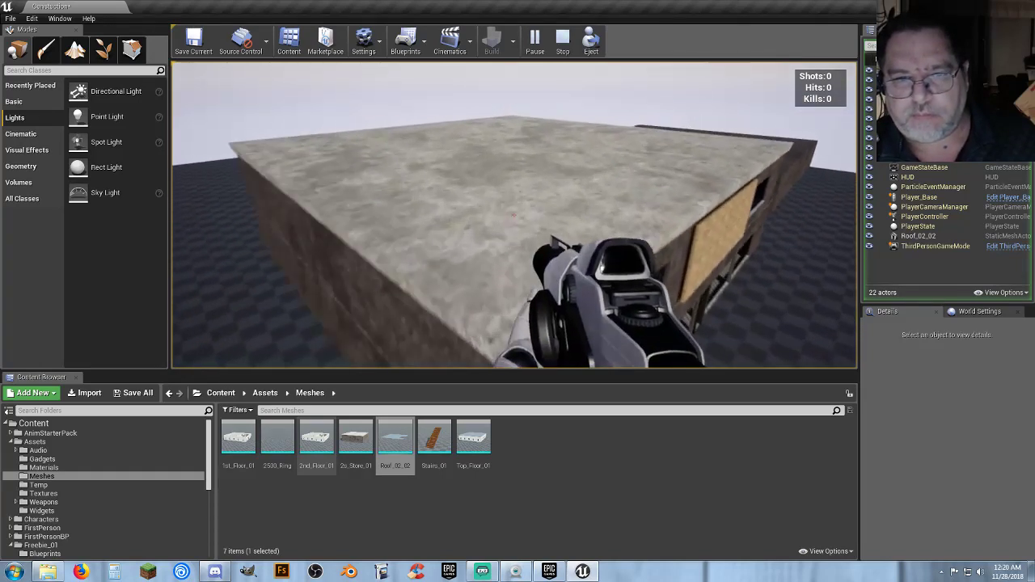
key(w)
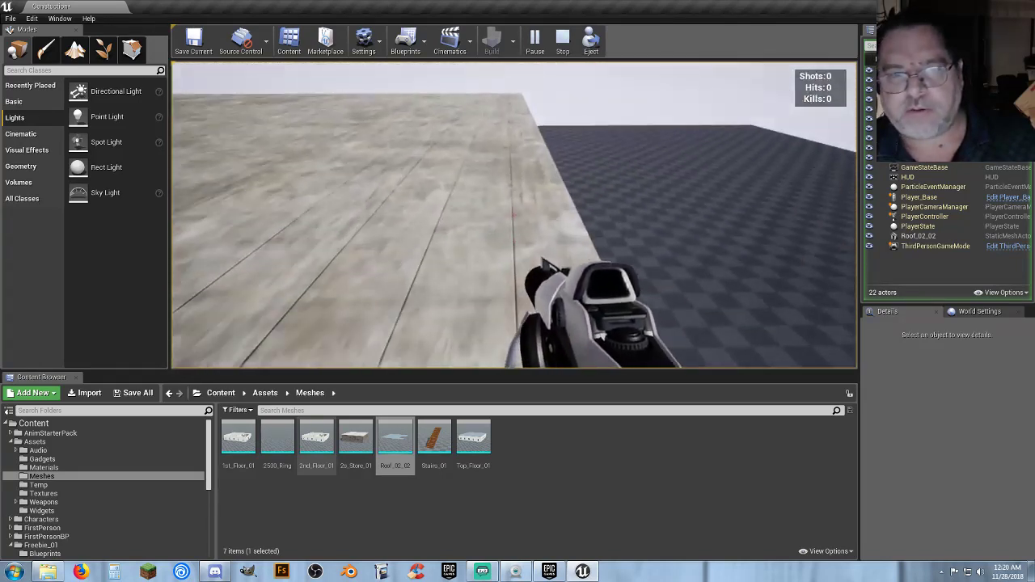
key(w)
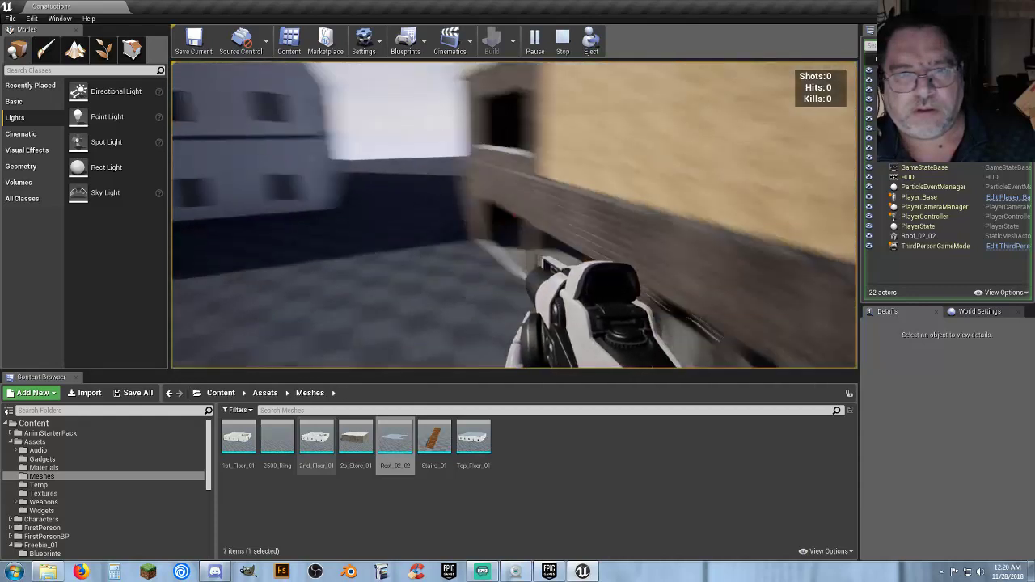
Explore the brick store's interior and stairway with the flashlight to examine its darkness and window light, and end the play session.
key(w)
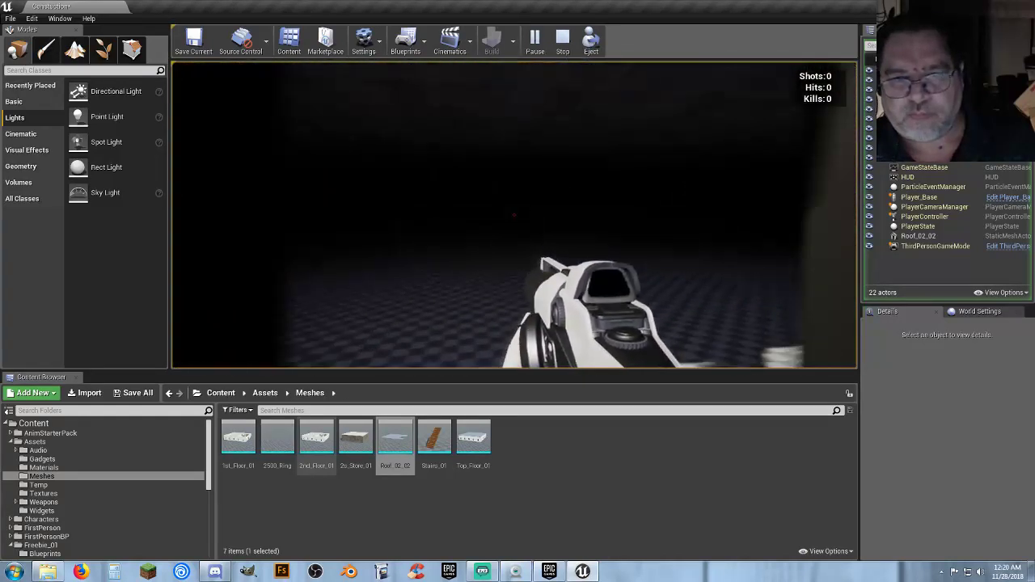
key(w)
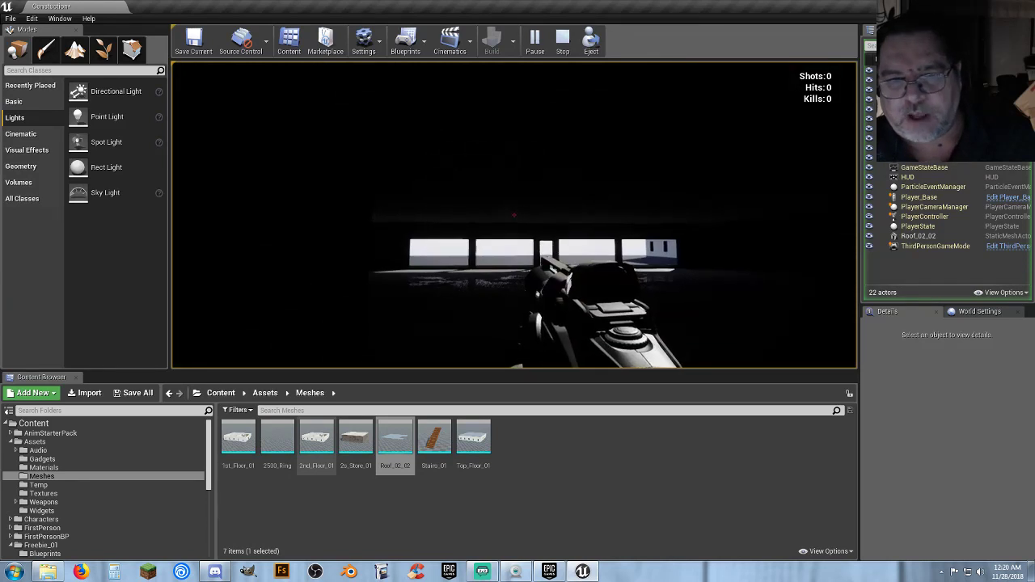
key(w)
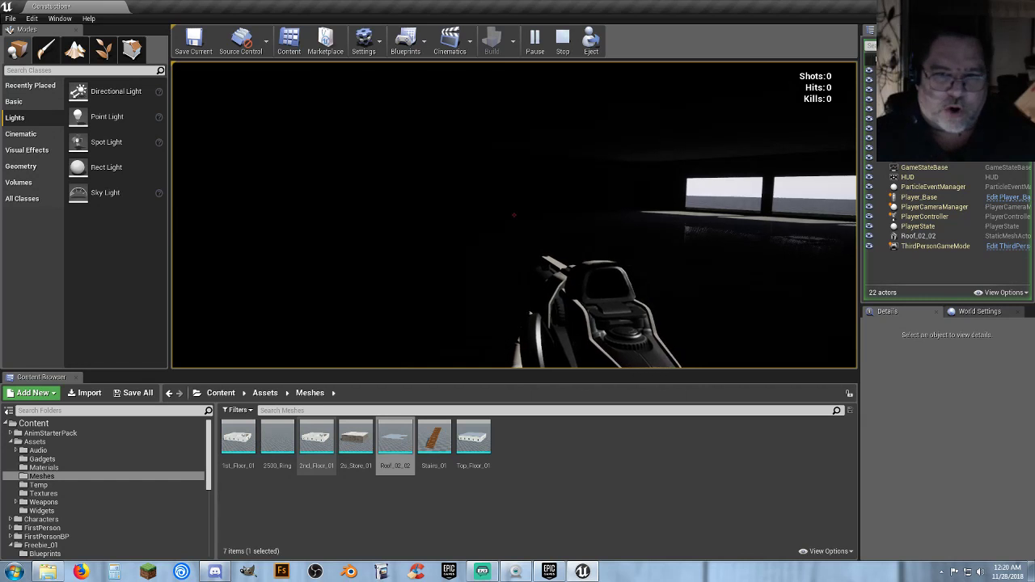
key(w)
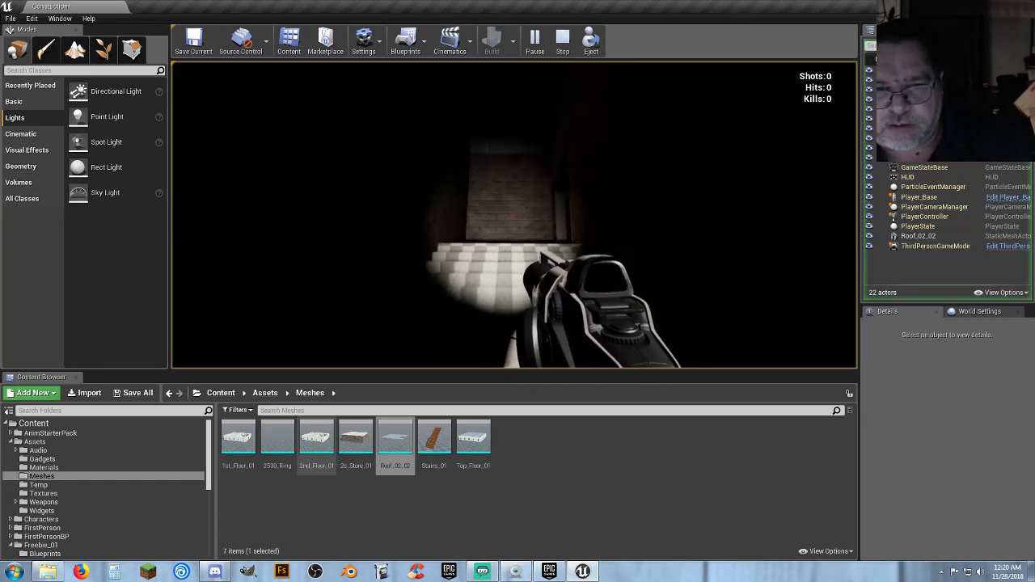
key(w)
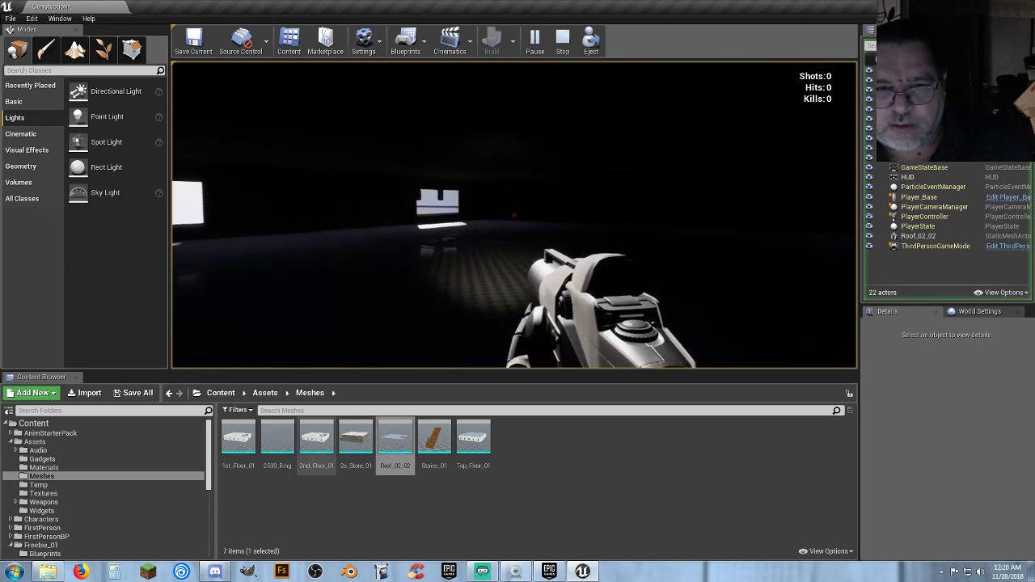
key(w)
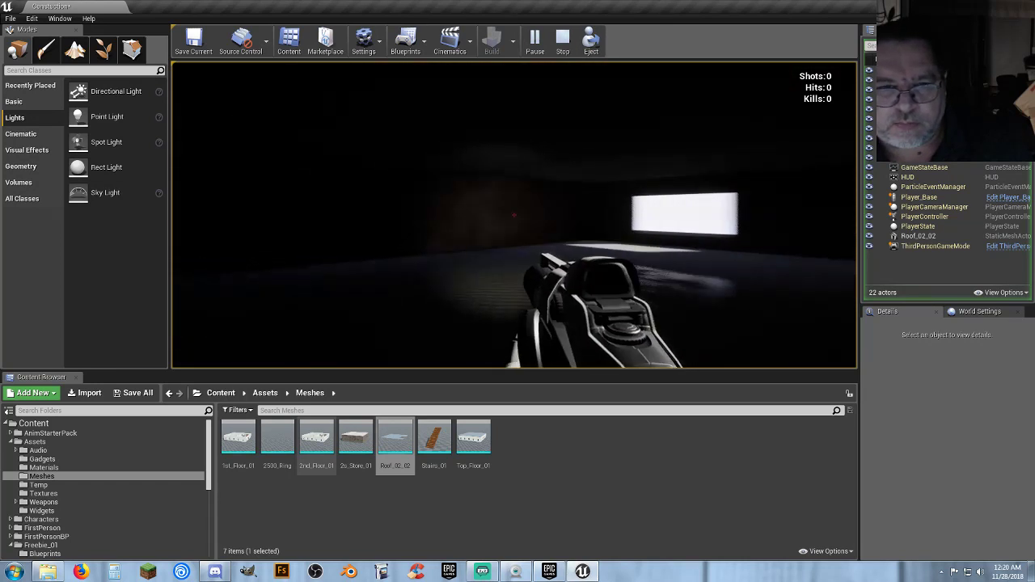
key(w)
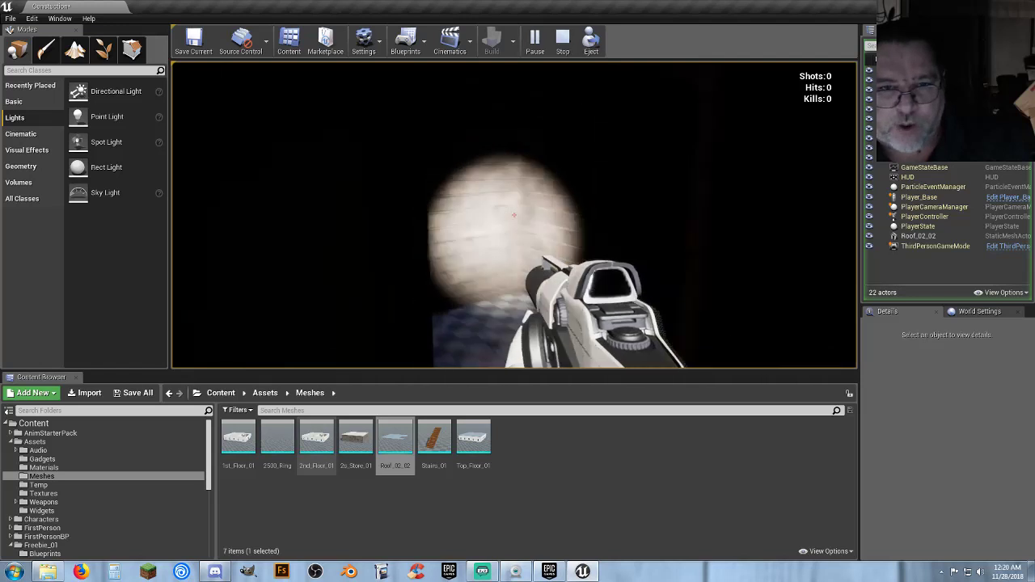
key(w)
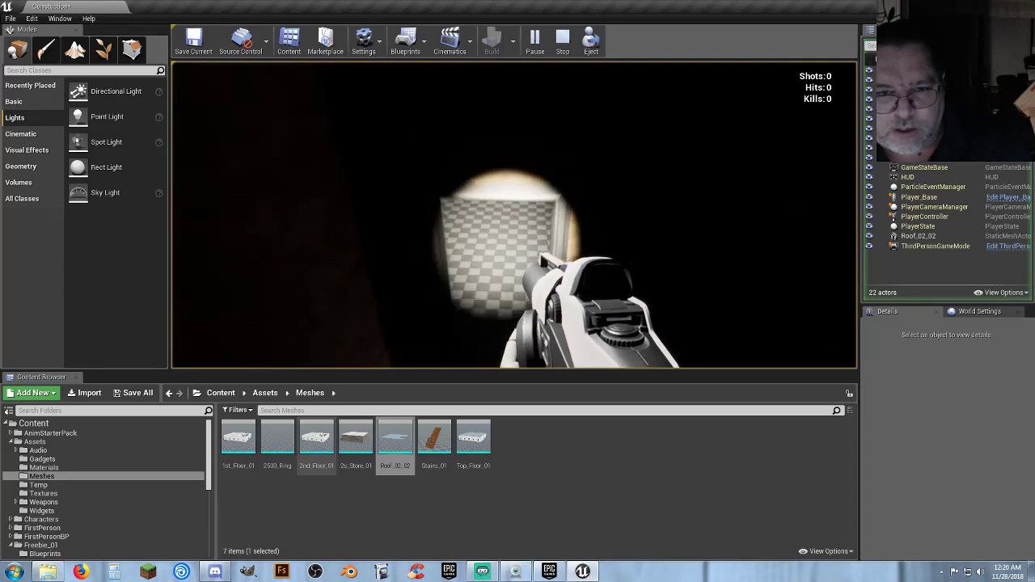
key(w)
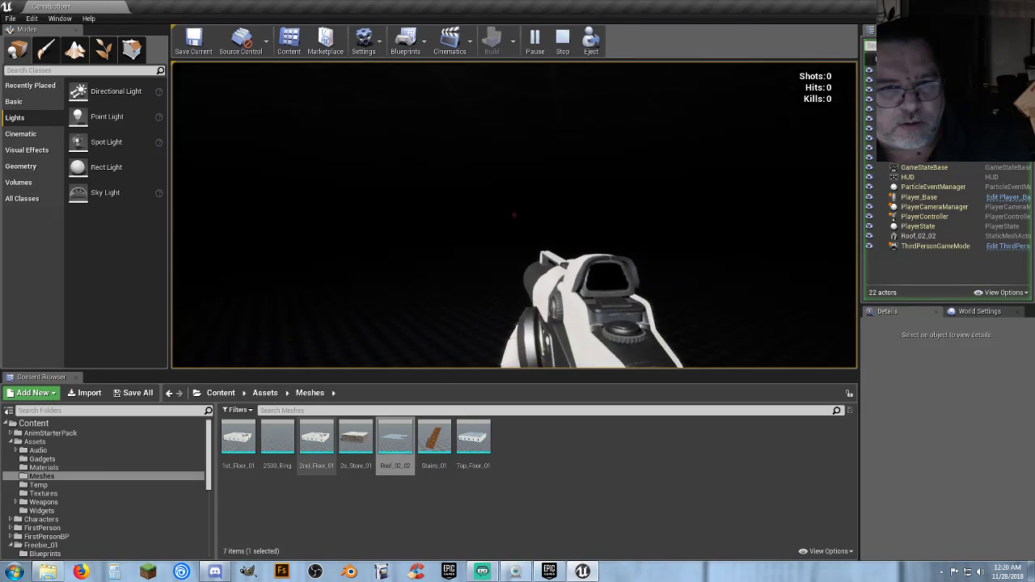
key(w)
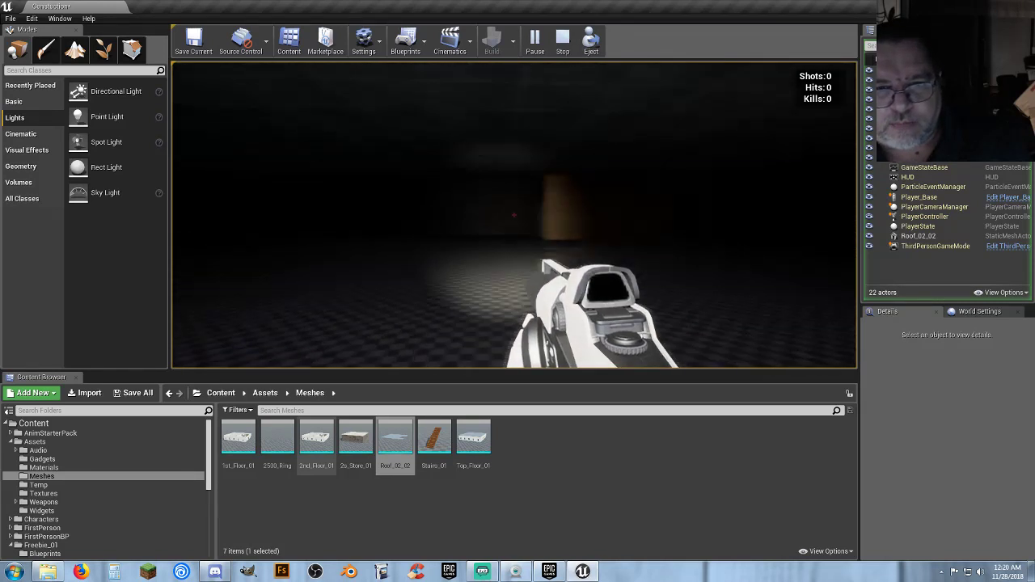
key(w)
key(Escape)
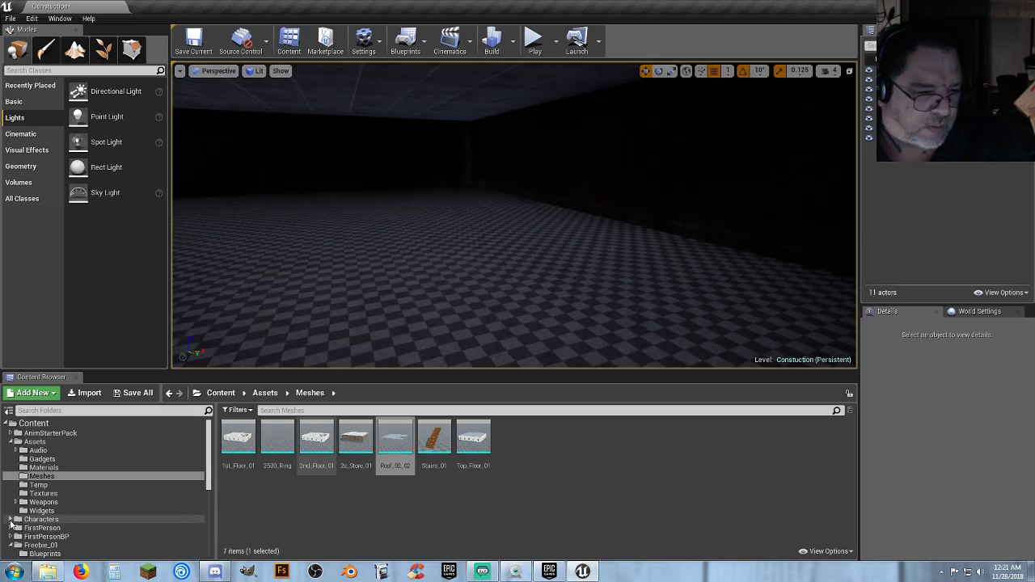
Place two Bot_Base characters from the Characters Blueprints folder on the dark store's floor, rotating the first one.
click(11, 521)
click(36, 537)
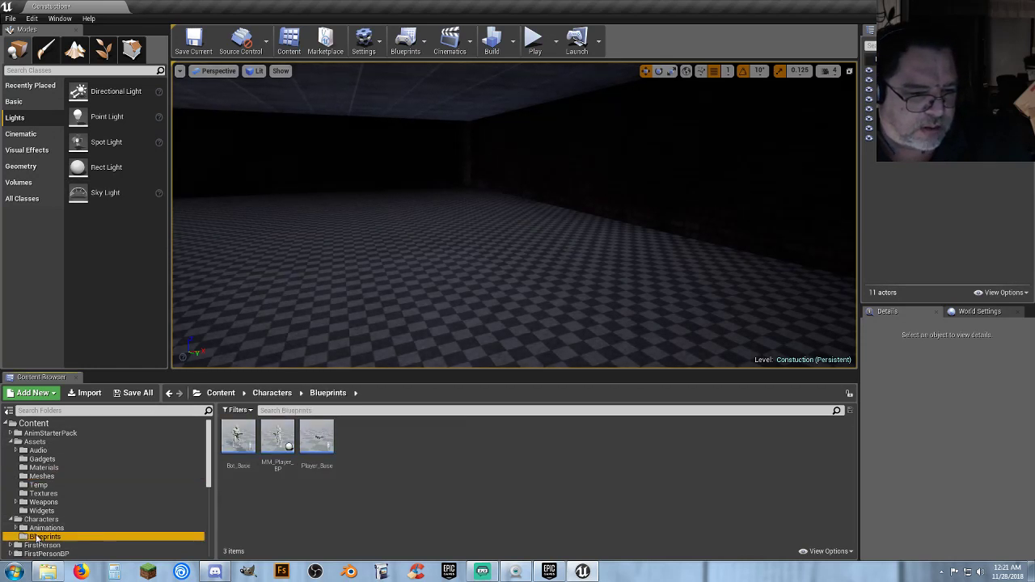
drag(238, 438, 621, 237)
click(658, 71)
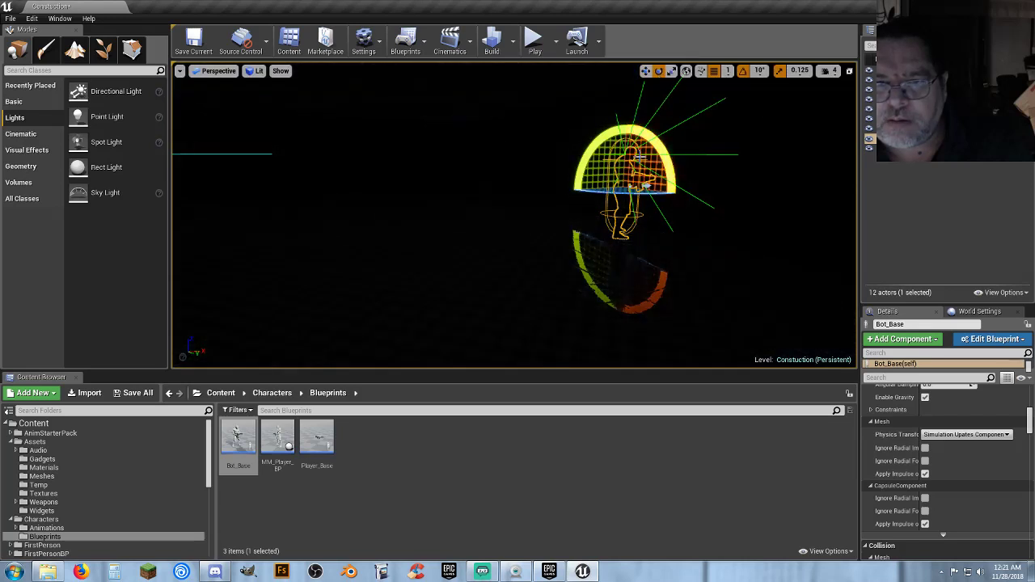
drag(637, 194, 670, 196)
right_drag(640, 254, 526, 212)
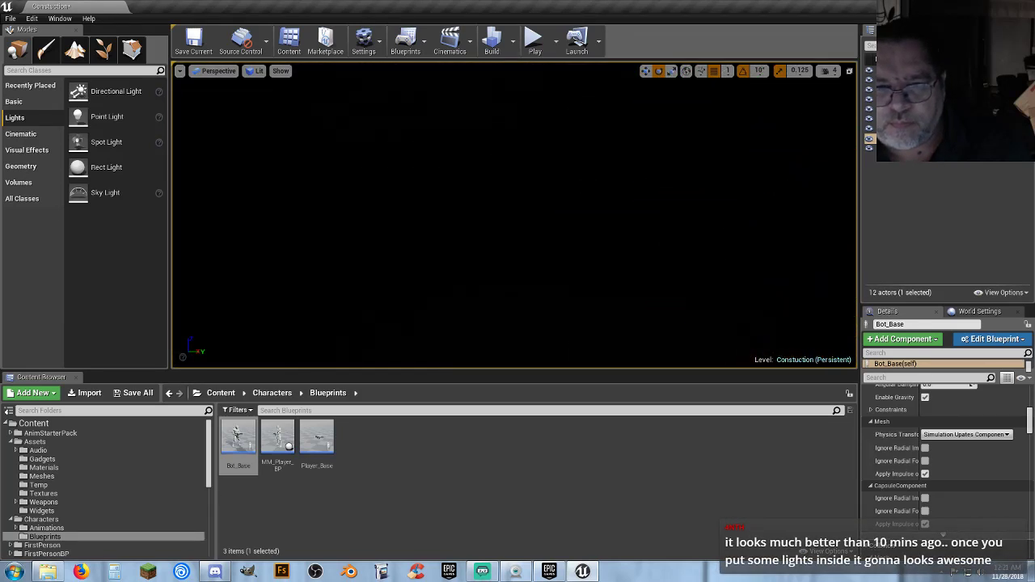
drag(250, 440, 446, 260)
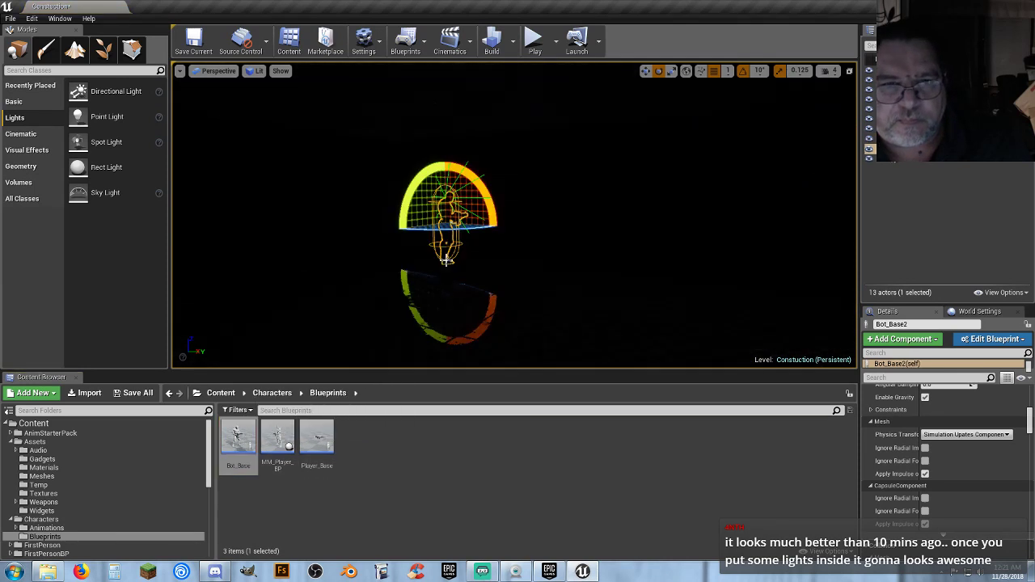
Play the level and walk through the brick store's doorway into its dark ground floor towards the placed bots.
click(534, 38)
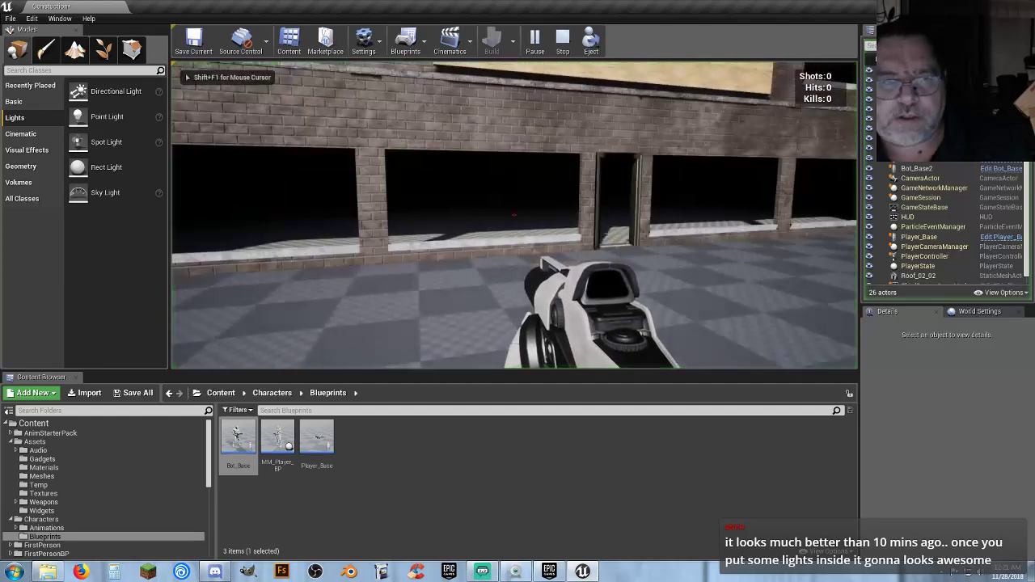
key(w)
key(w)
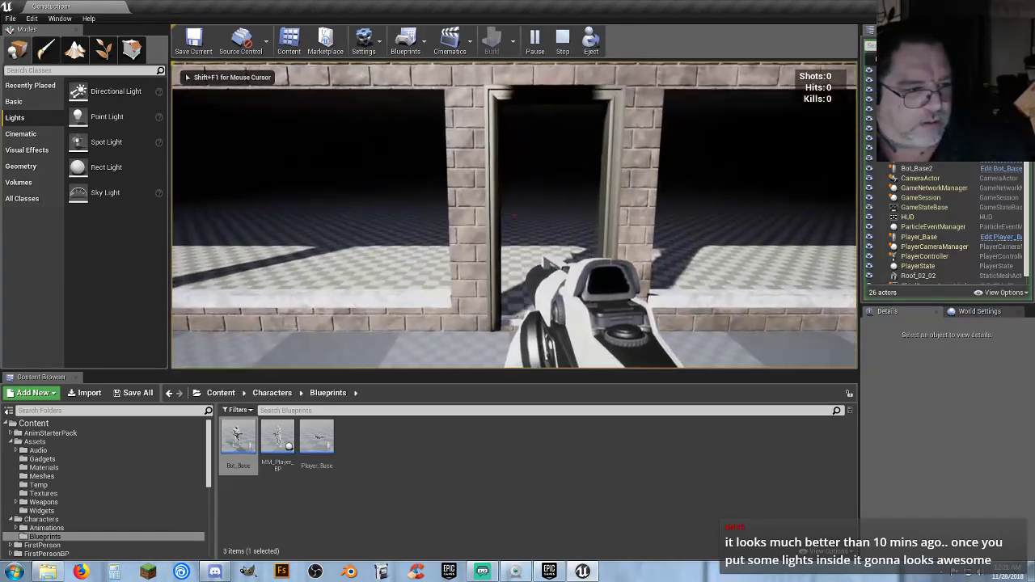
key(w)
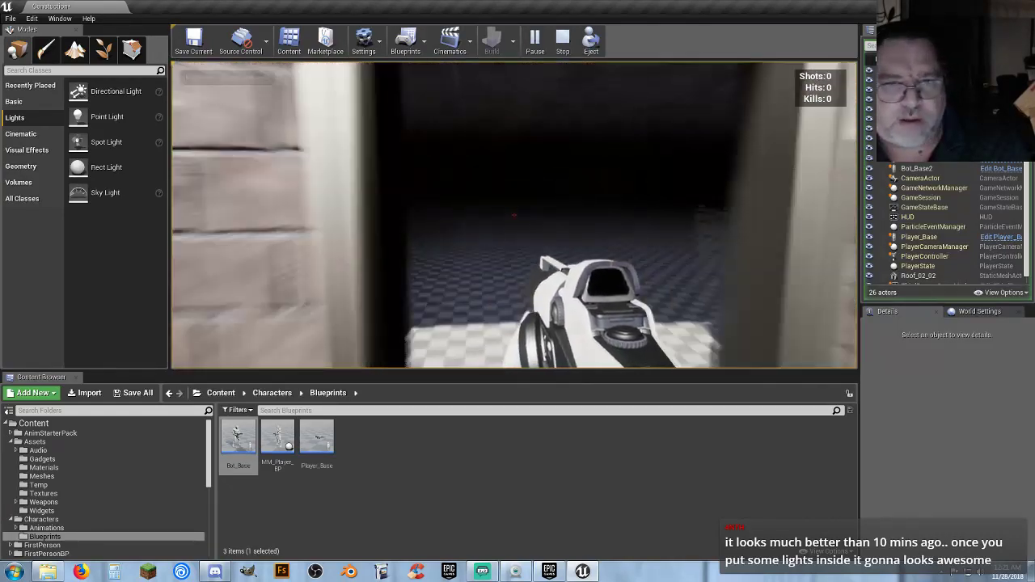
key(w)
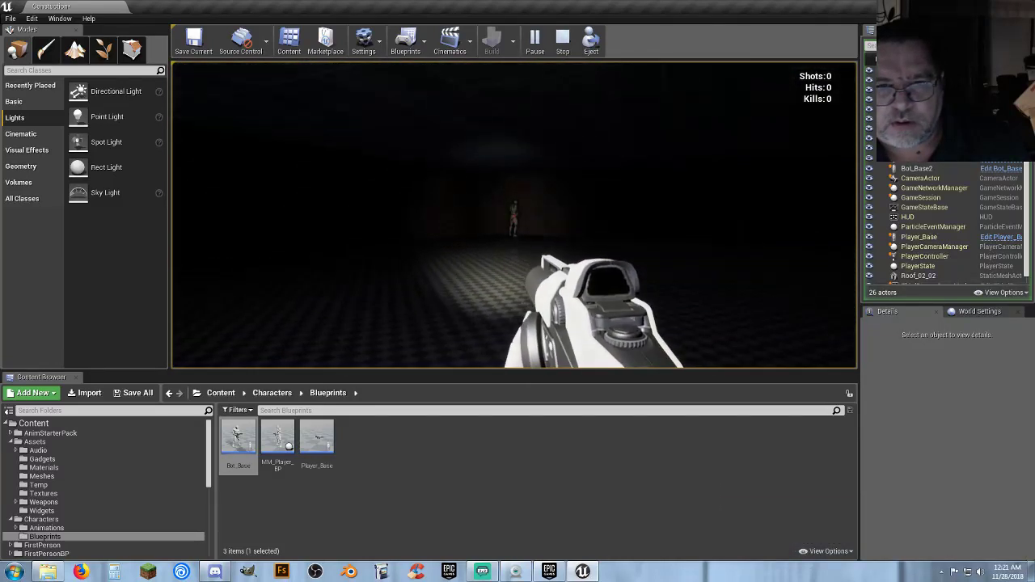
Shoot the bots in the dark store to test their hit reactions under the flashlight, and end the play session.
click(513, 214)
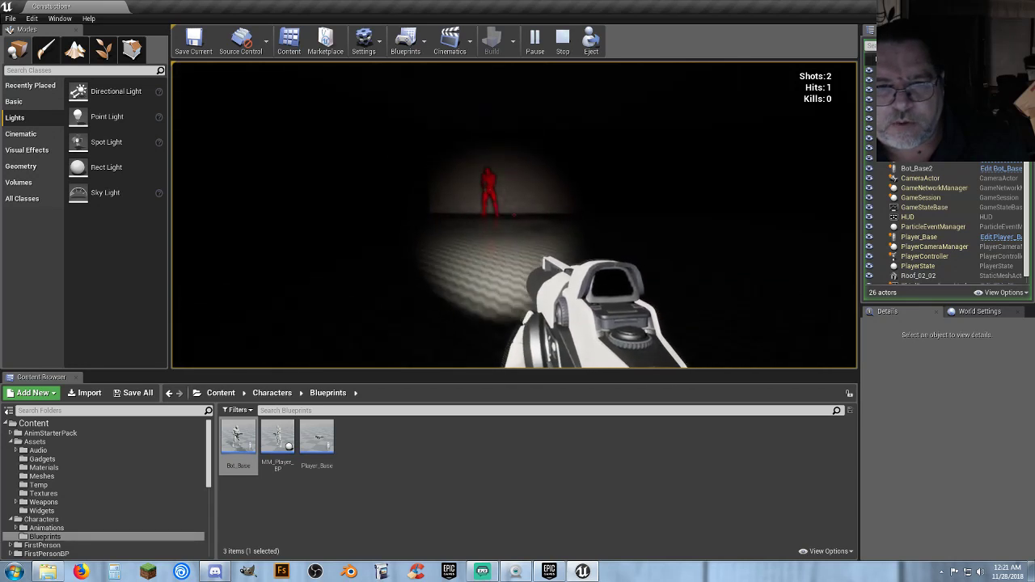
click(514, 214)
click(513, 215)
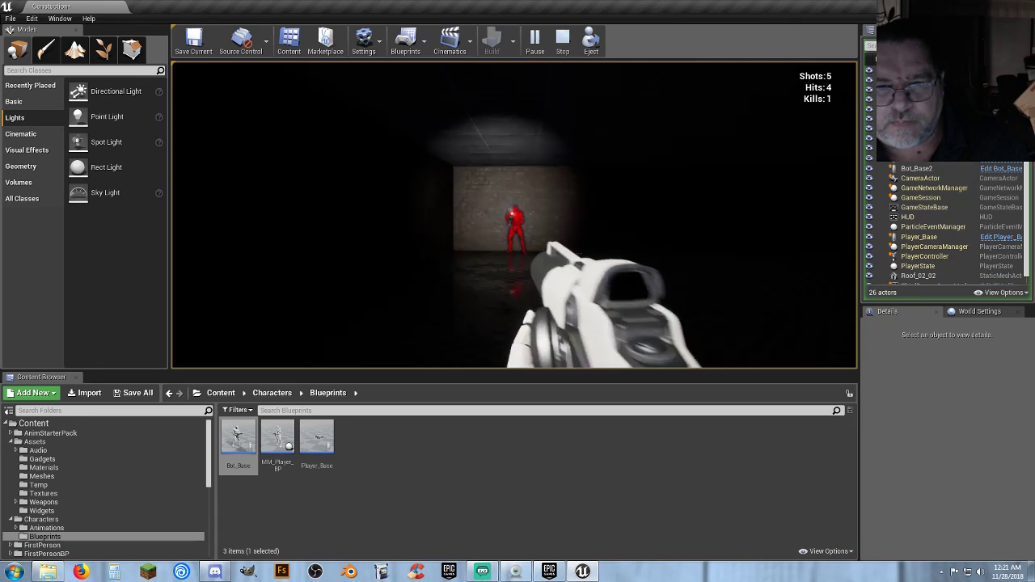
click(514, 214)
click(513, 214)
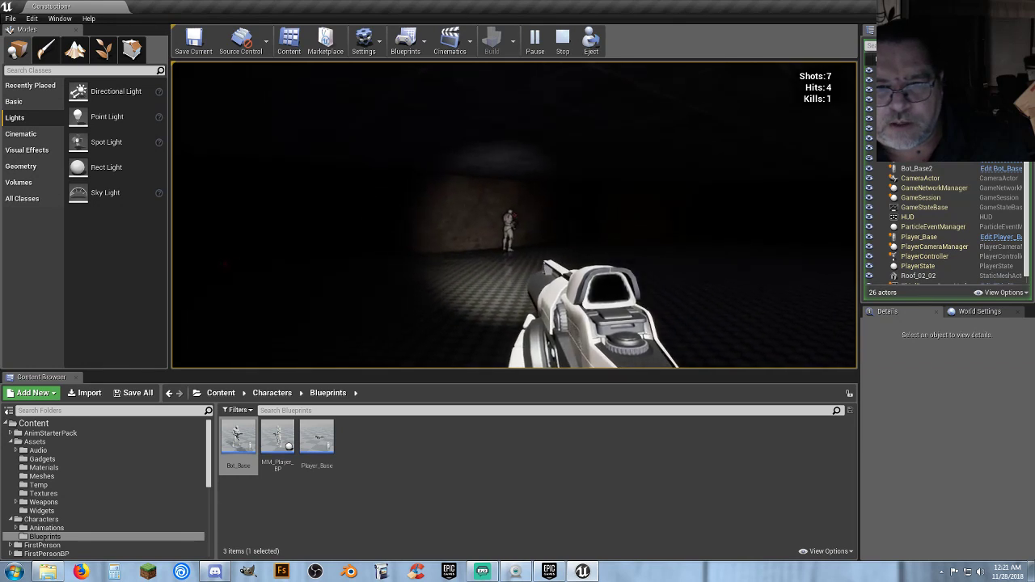
click(515, 215)
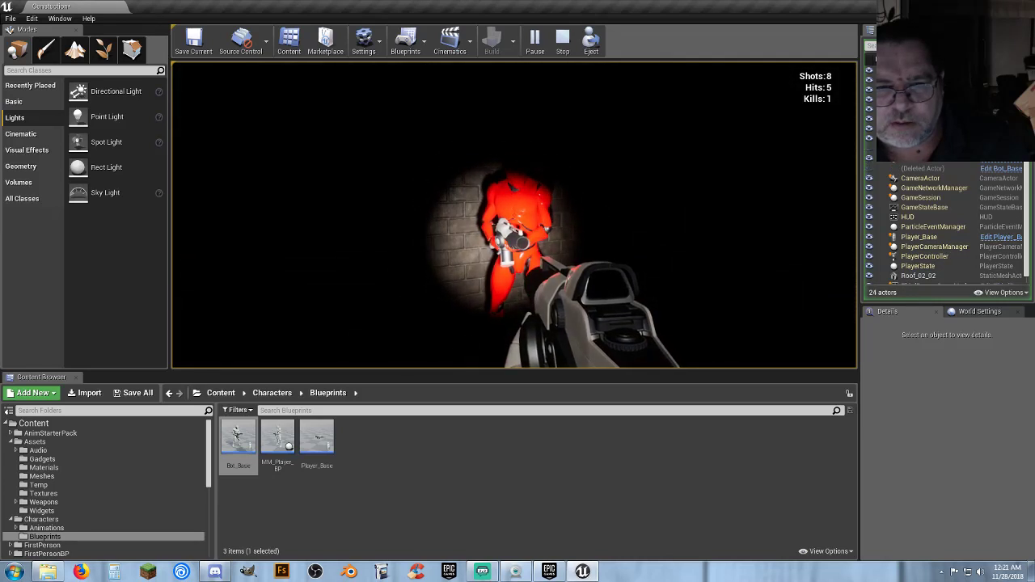
click(515, 215)
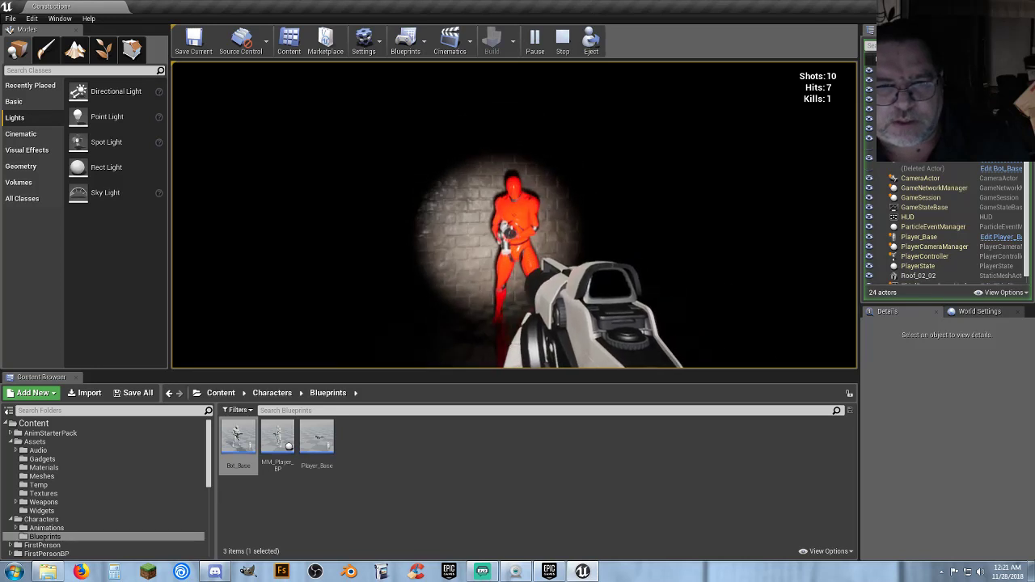
key(Escape)
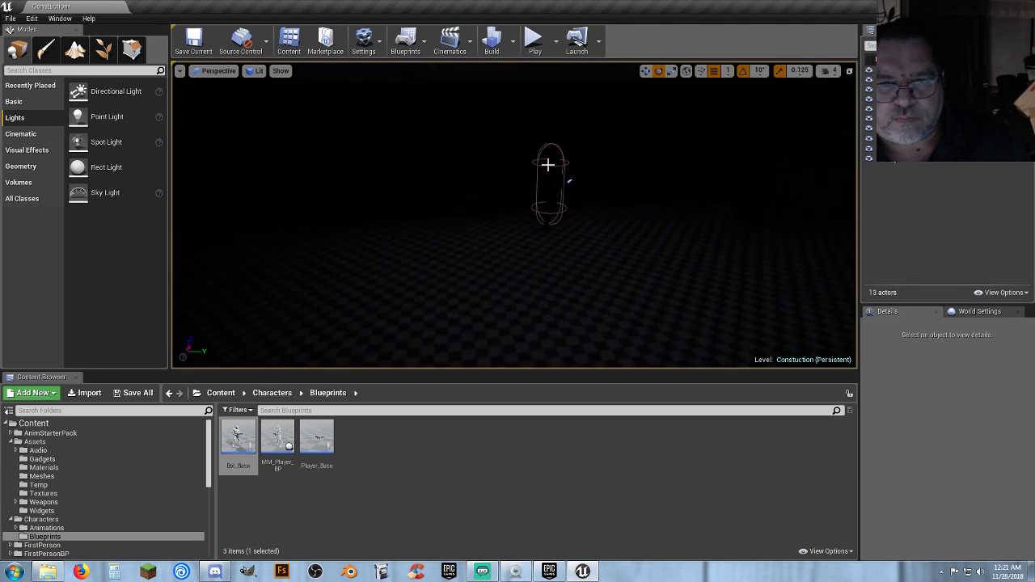
Rotate the first Bot_Base by 100 degrees, and play the level to examine the bots in the dark store with the flashlight.
click(548, 165)
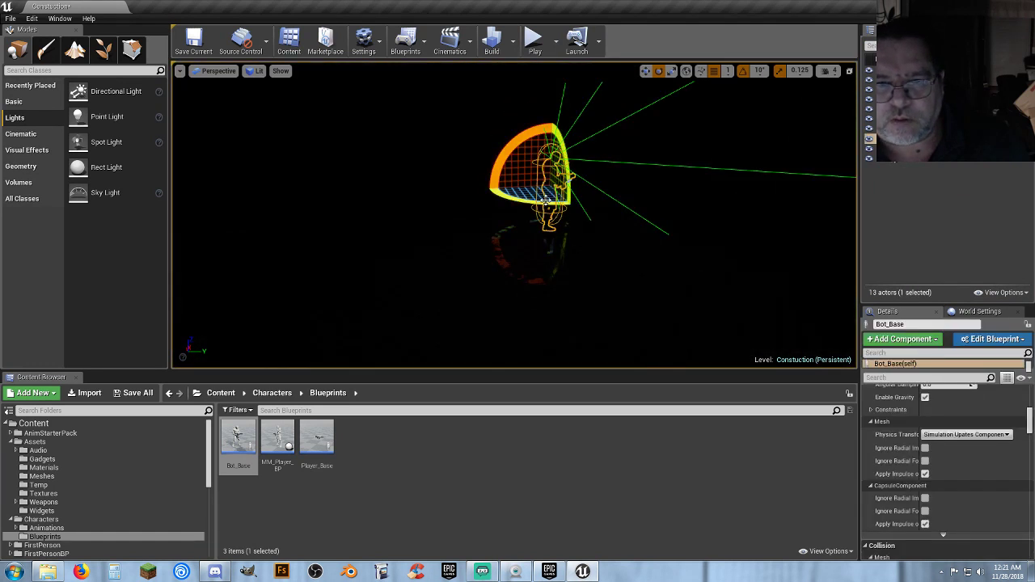
drag(546, 201, 568, 188)
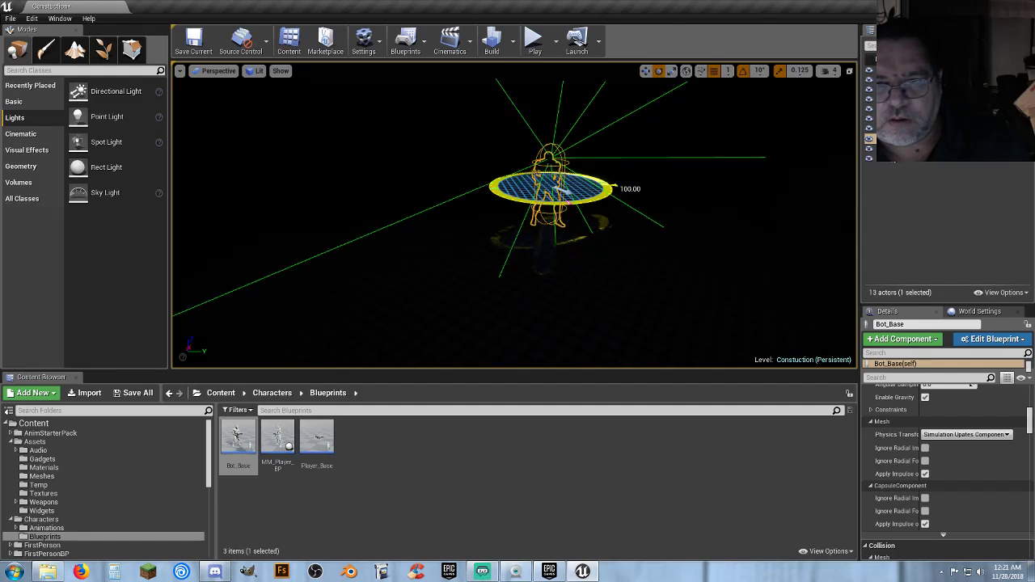
click(534, 38)
key(w)
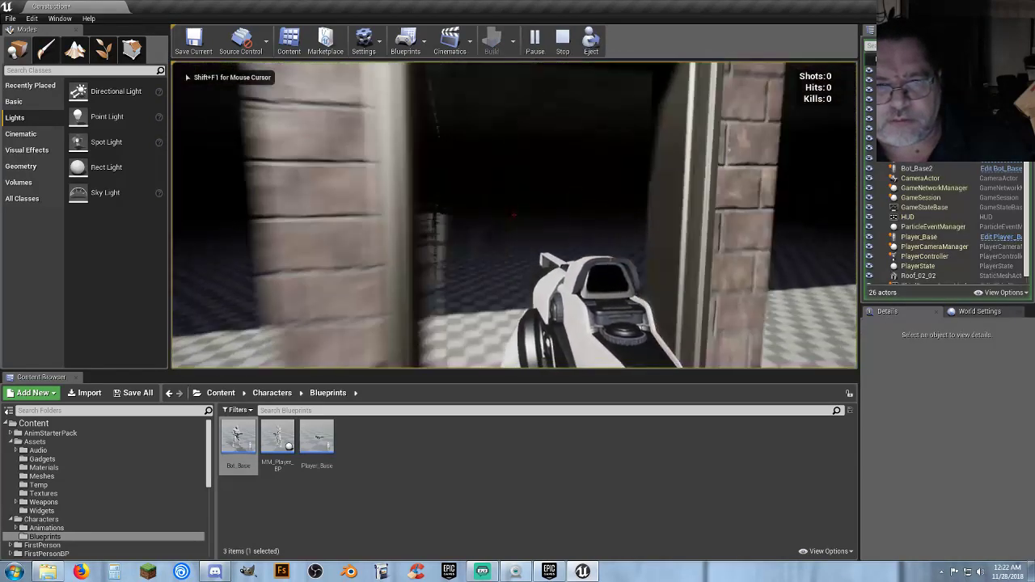
key(w)
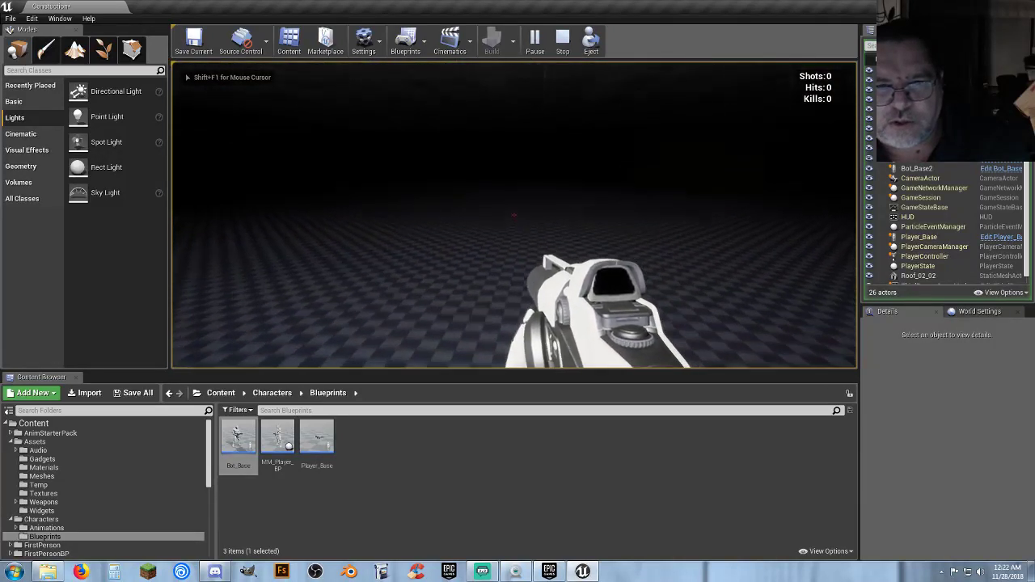
key(w)
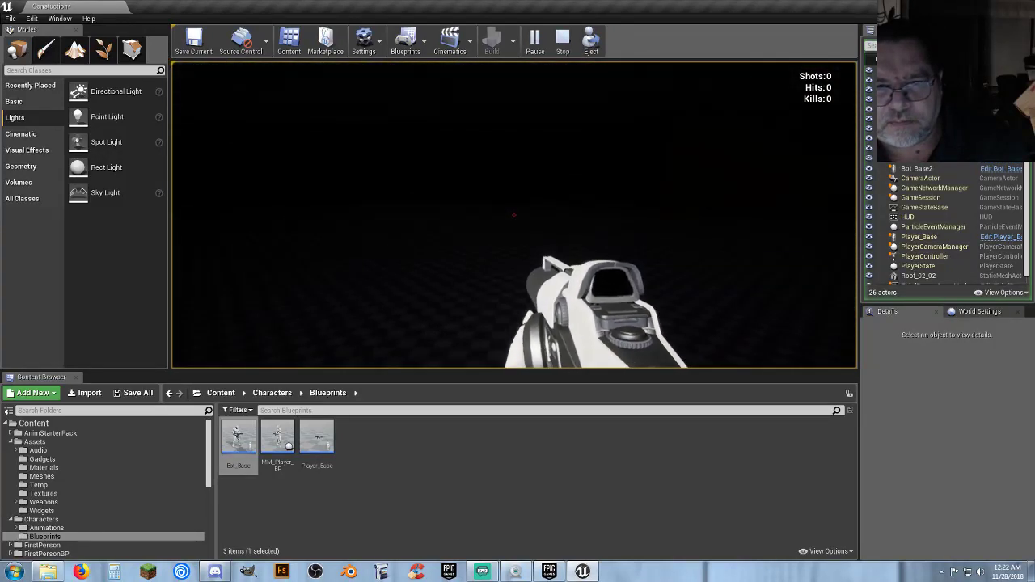
key(f)
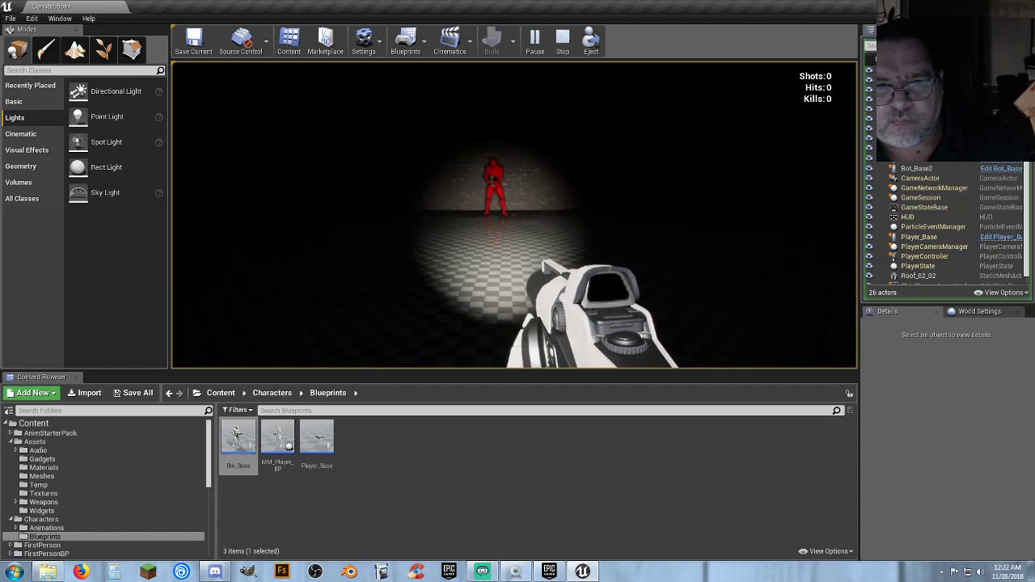
key(f)
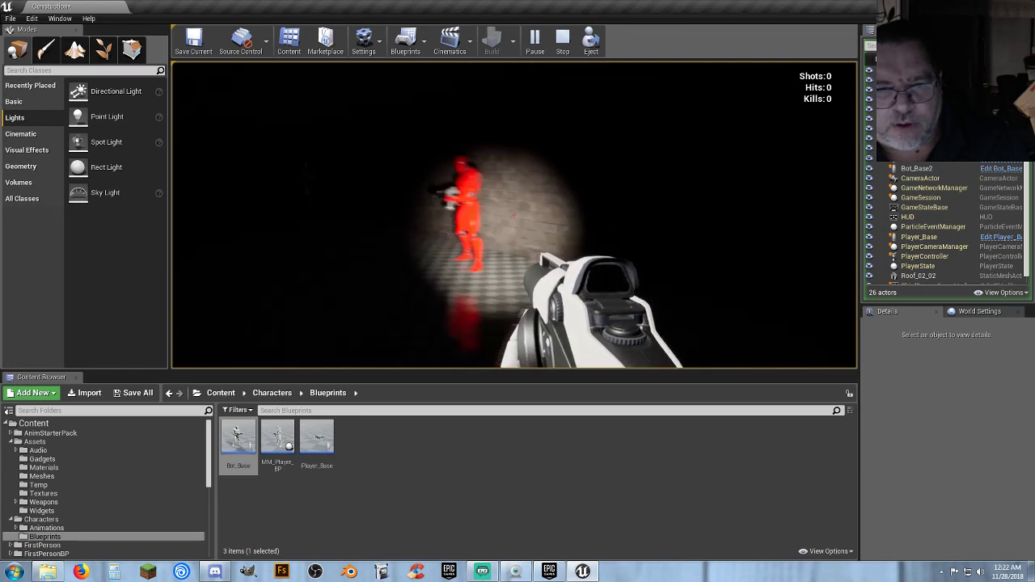
key(Escape)
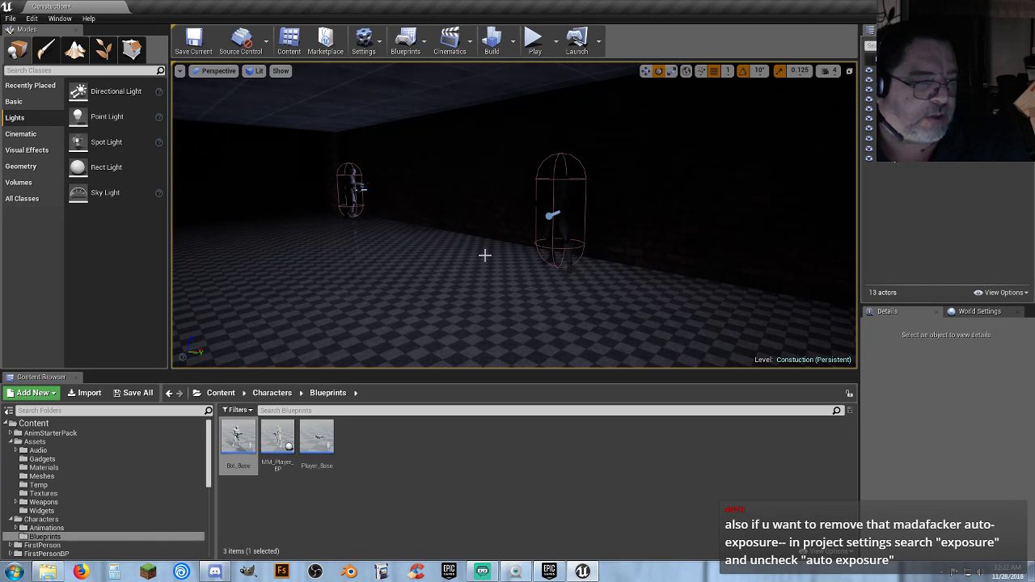
Delete both Bot_Base characters from the store's floor.
click(560, 215)
key(Delete)
click(350, 190)
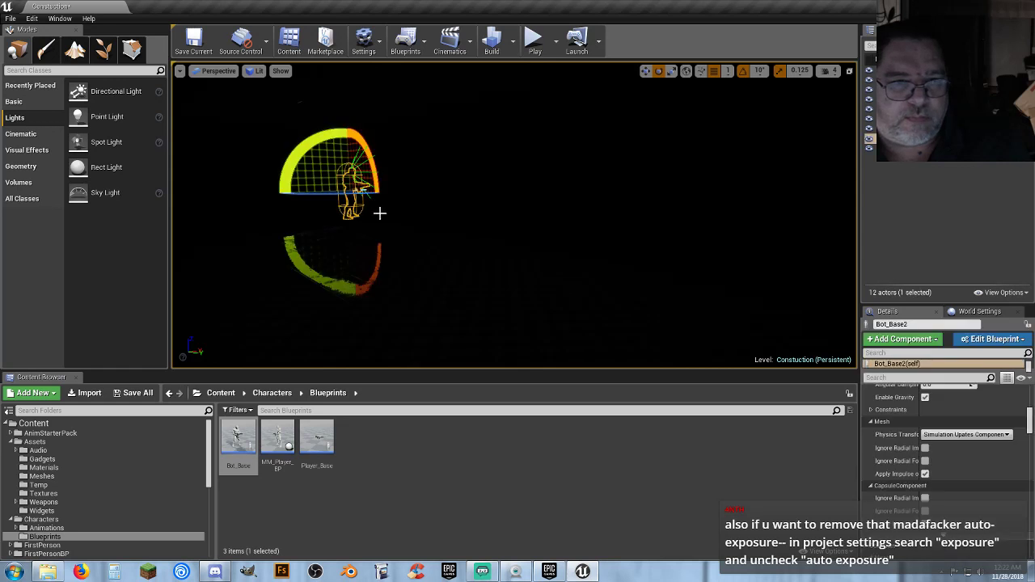
key(Delete)
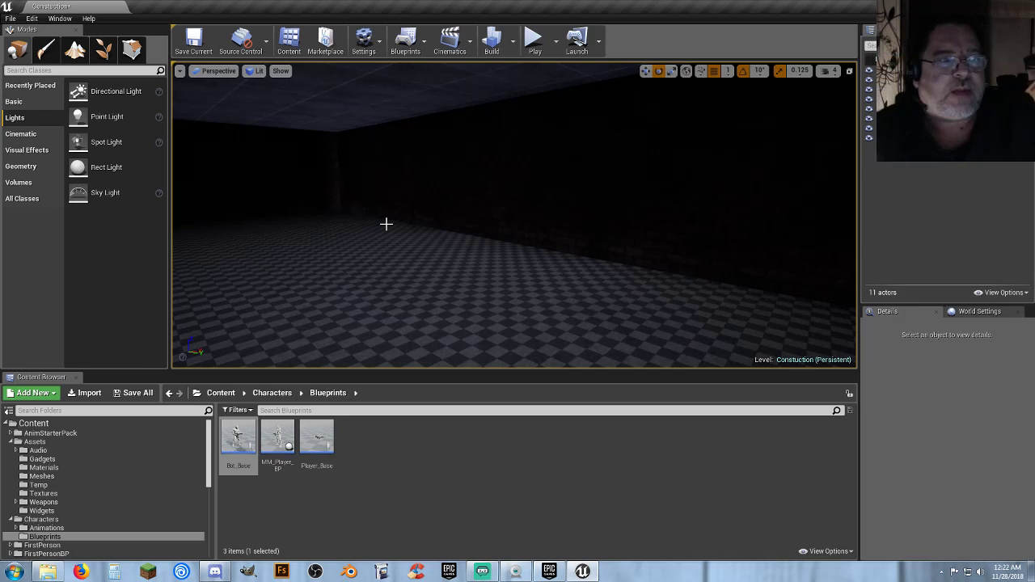
Review the Loading & Saving section of the Editor Preferences, including its Auto Save options, and close the preferences.
click(32, 18)
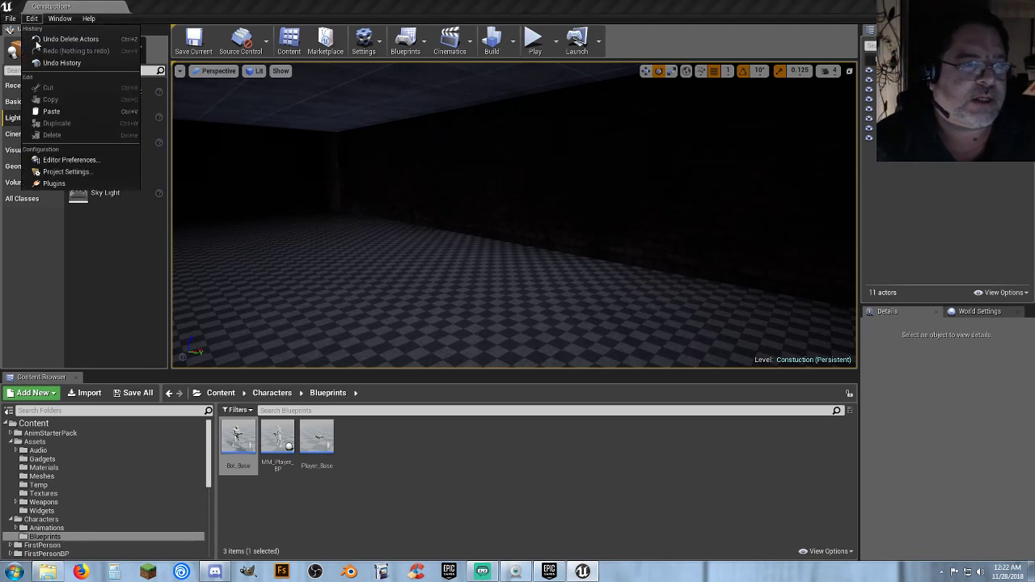
click(69, 159)
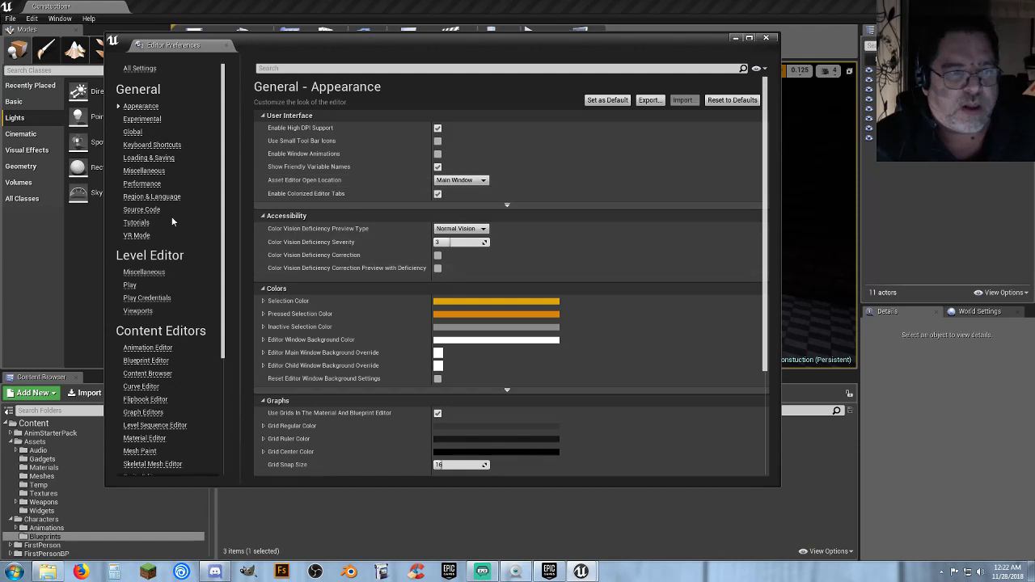
click(145, 158)
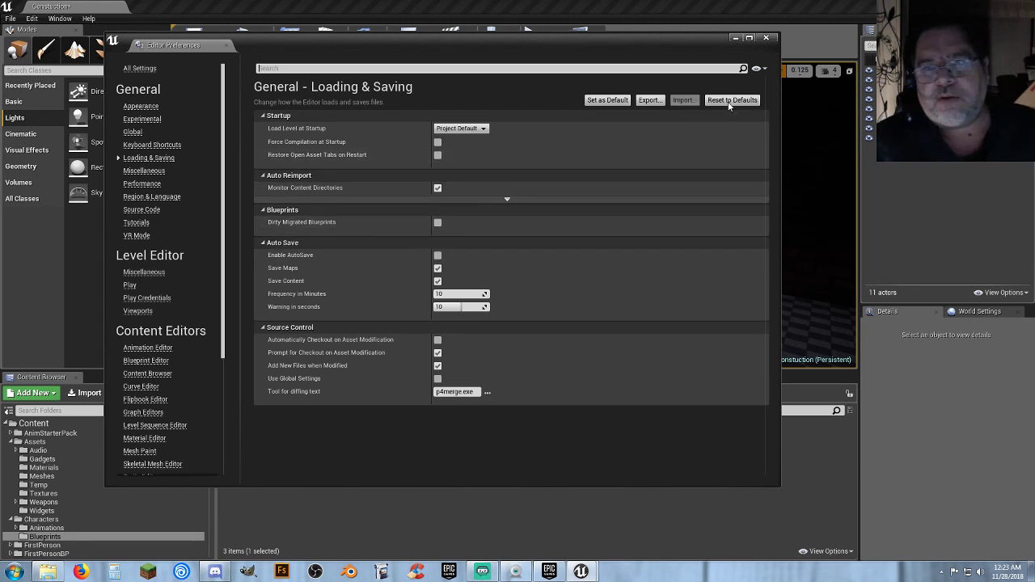
click(767, 38)
click(388, 475)
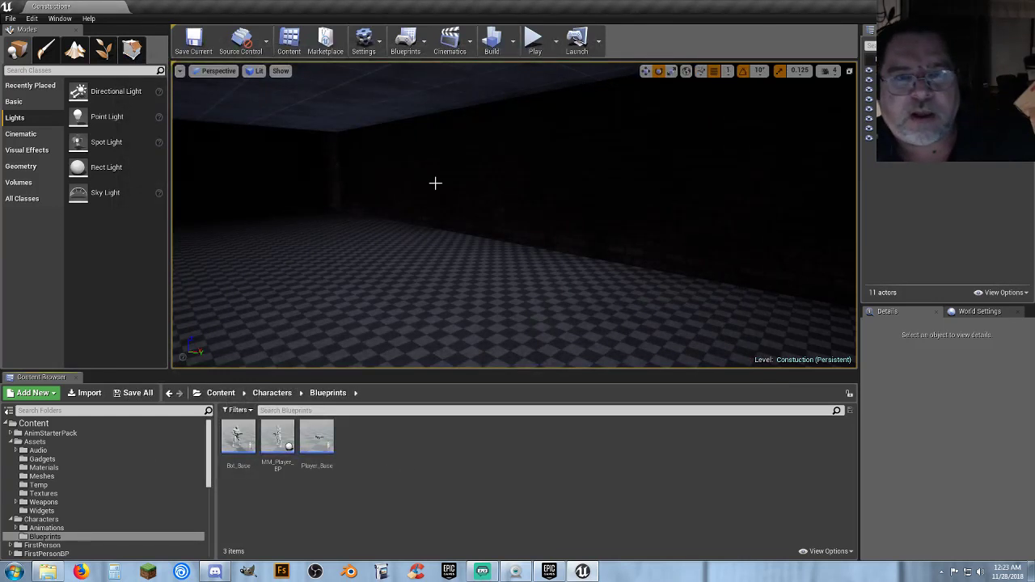
Play the level and walk through the brick store and up its stairs to examine the window light upstairs.
click(534, 39)
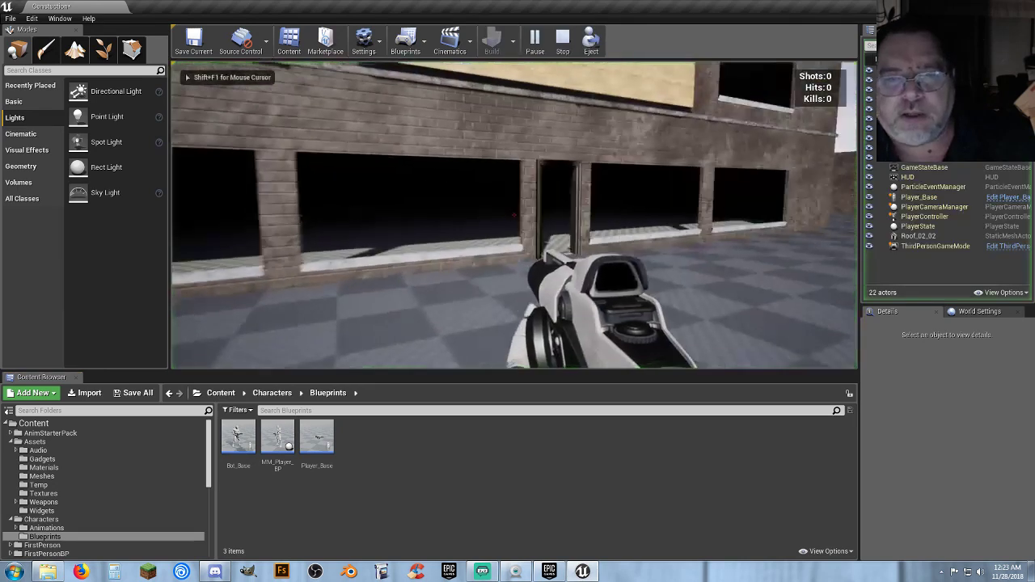
key(w)
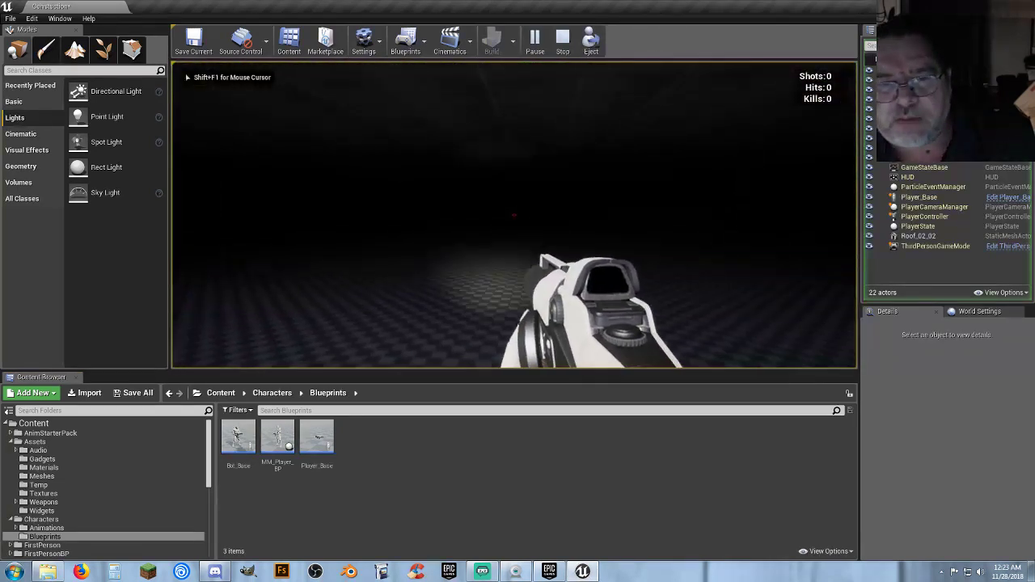
key(w)
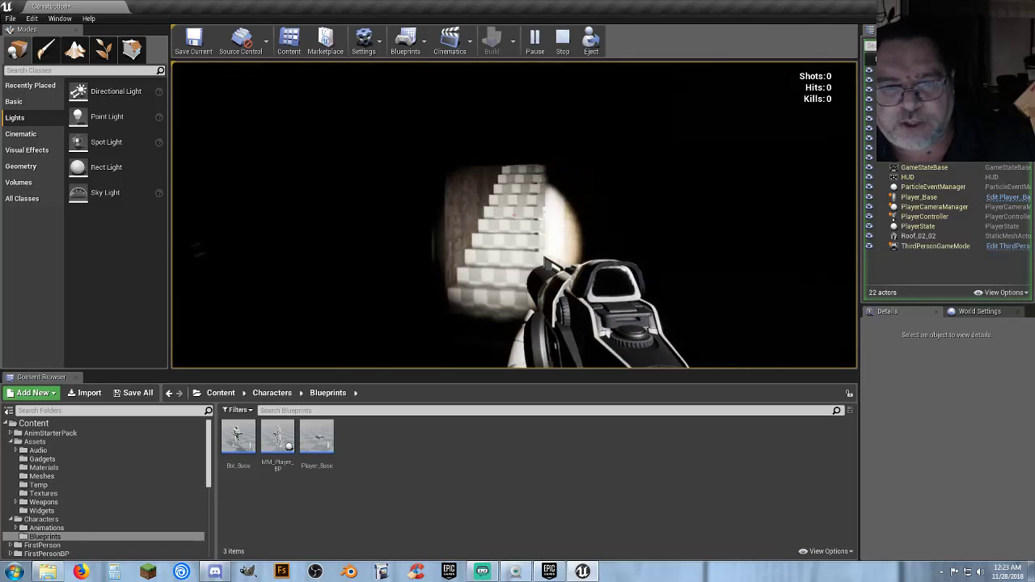
key(w)
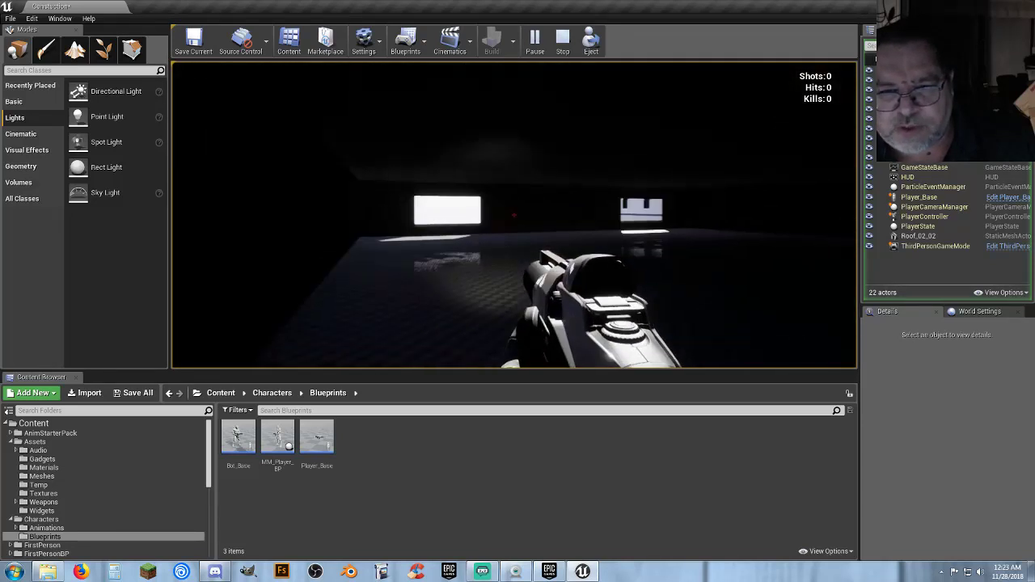
key(w)
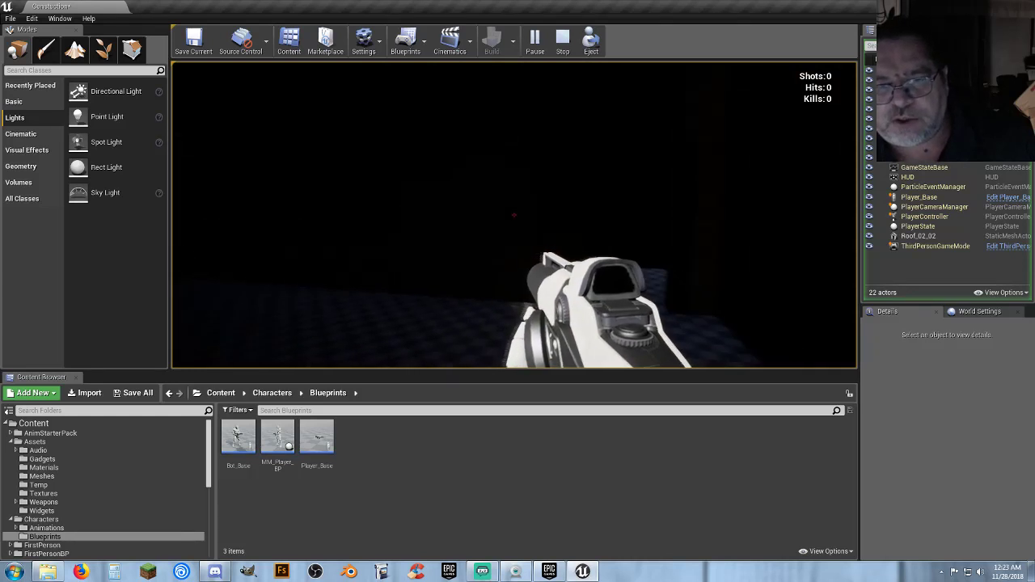
key(w)
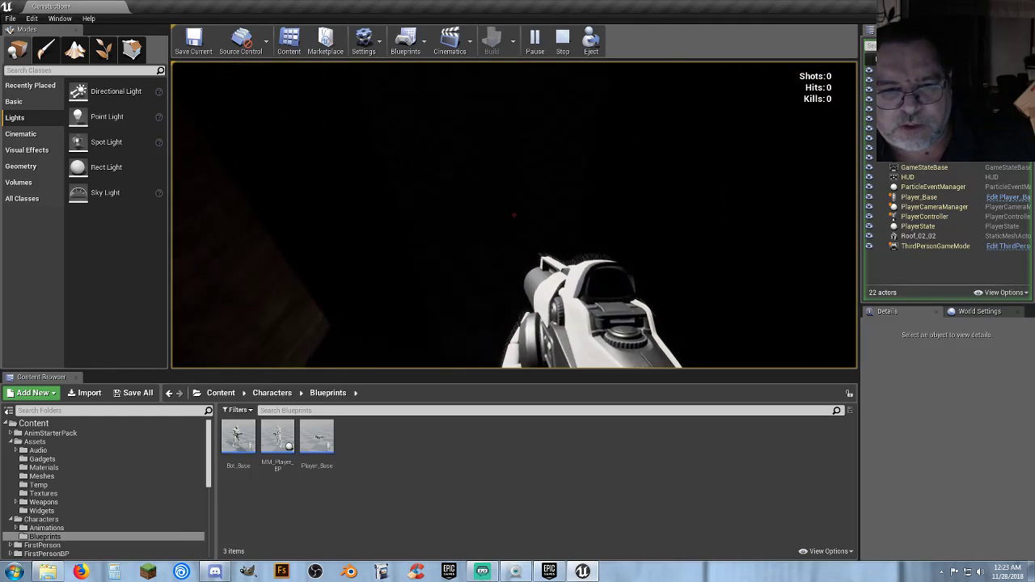
Turn on the flashlight, walk out of the dark brick store to examine its light and exterior, and end the play session.
key(f)
key(w)
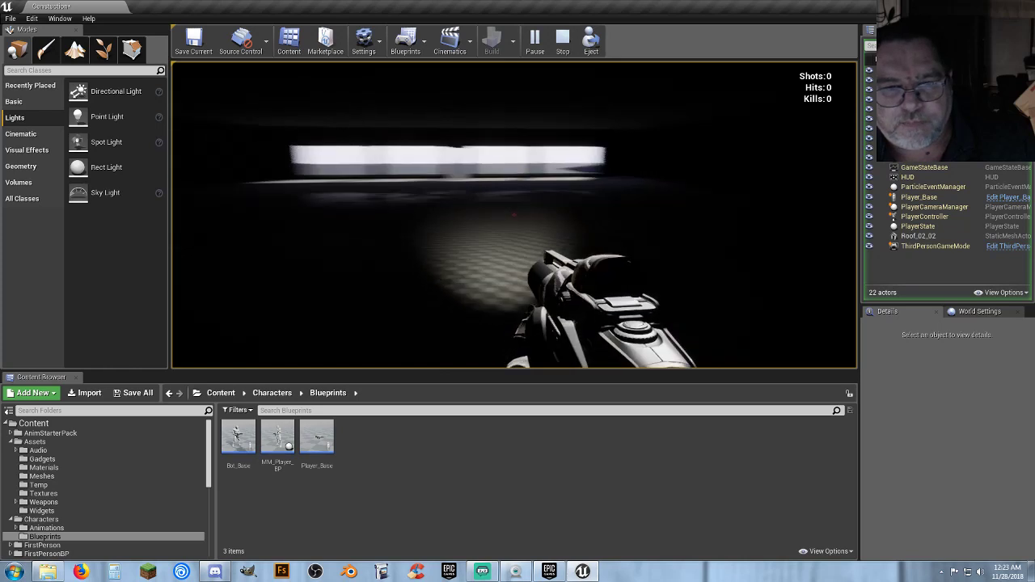
key(w)
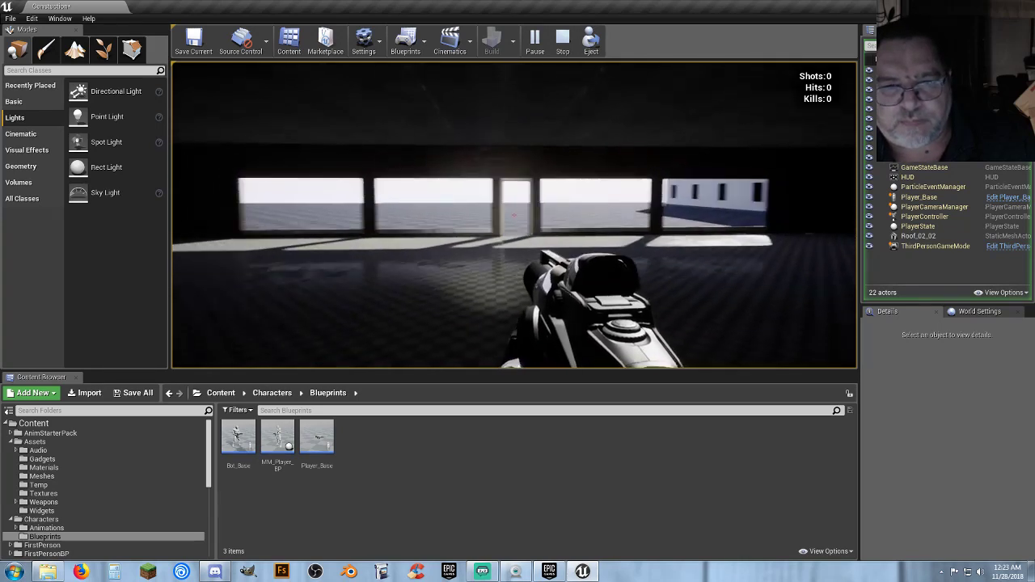
key(w)
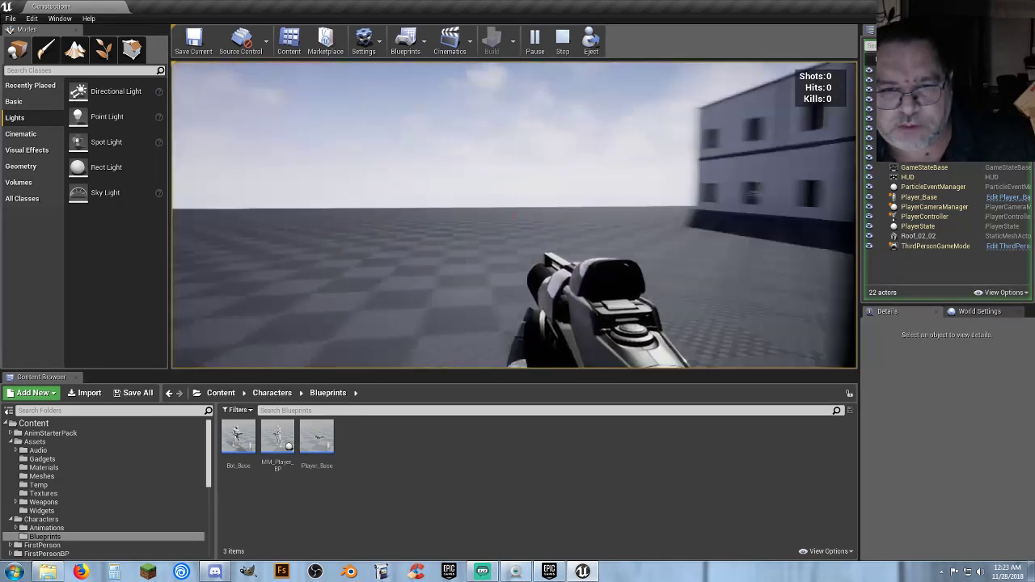
key(s)
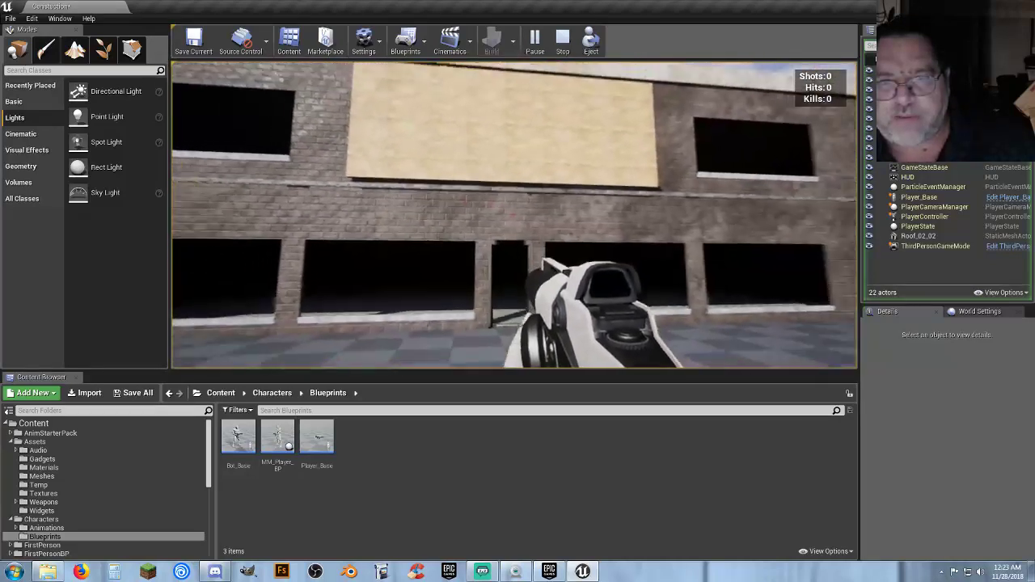
key(s)
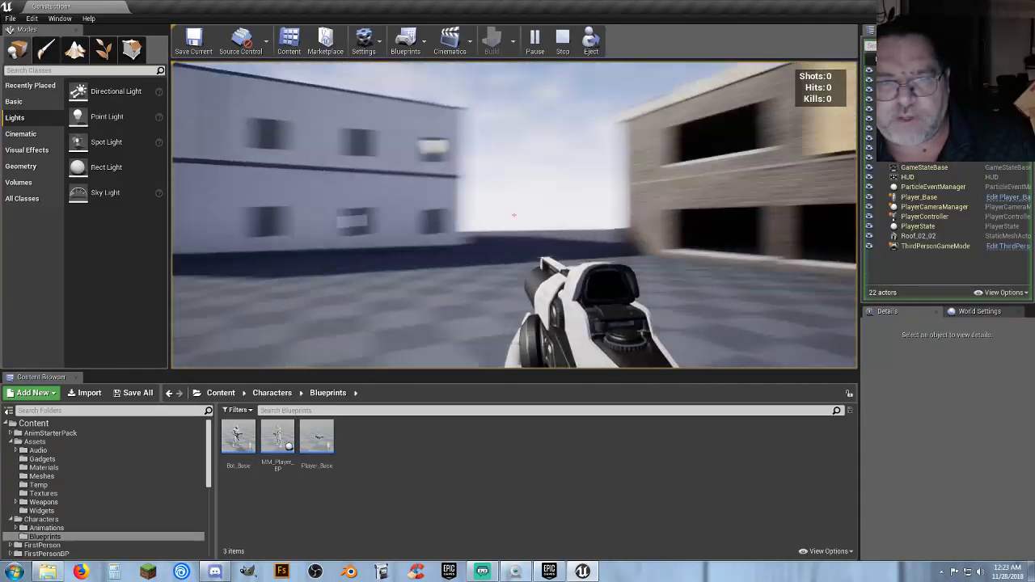
key(Escape)
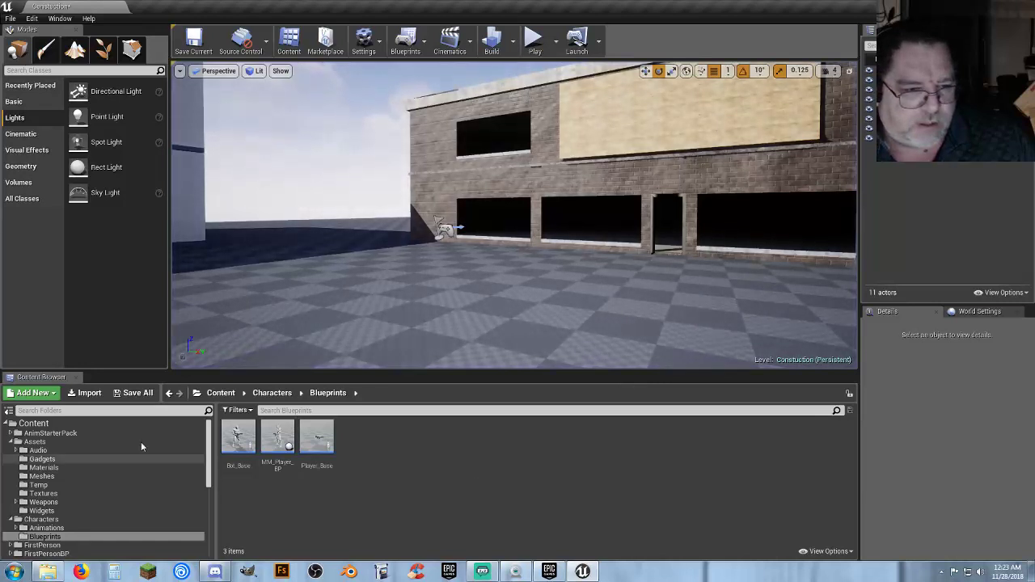
Save all changes to the Construction map and open the Level_01 map from the Maps folder.
click(139, 393)
click(613, 384)
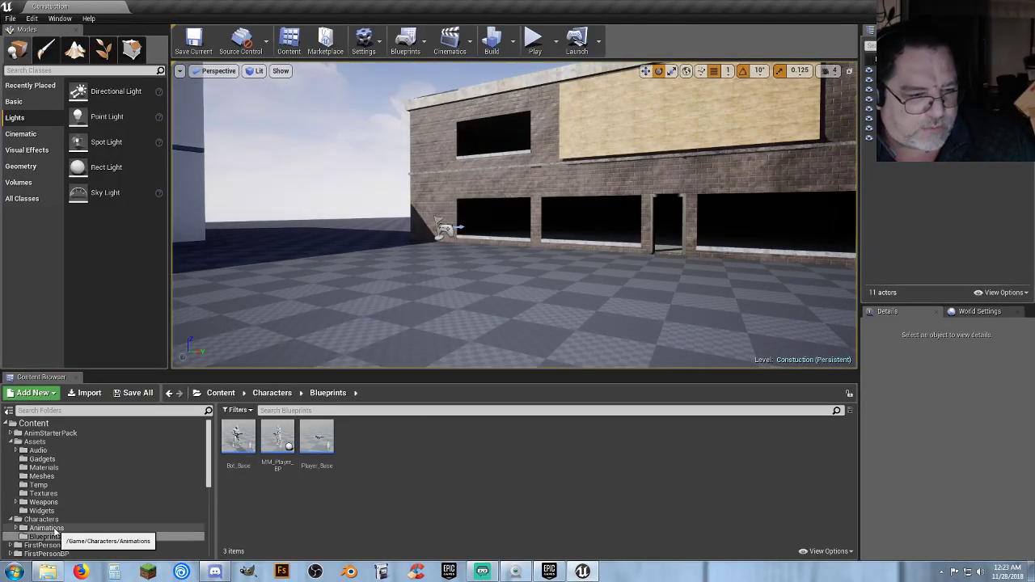
scroll(54, 530, down, 3)
scroll(54, 526, down, 3)
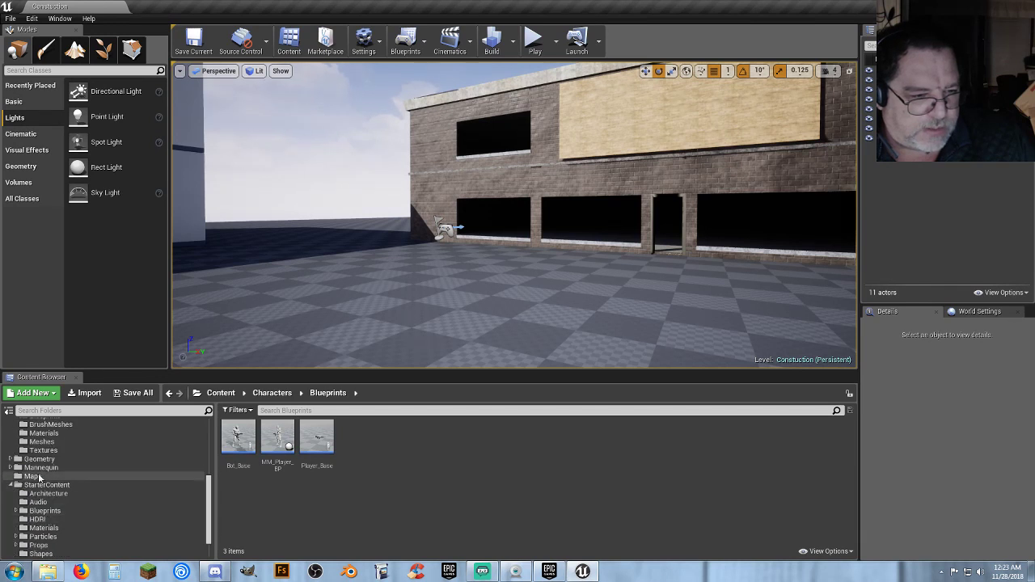
click(39, 478)
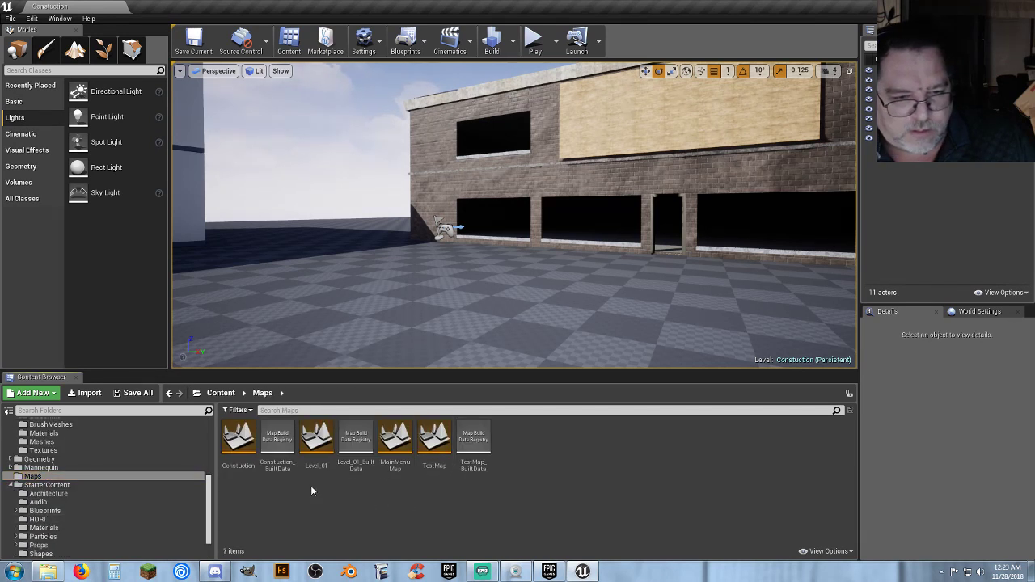
double_click(317, 445)
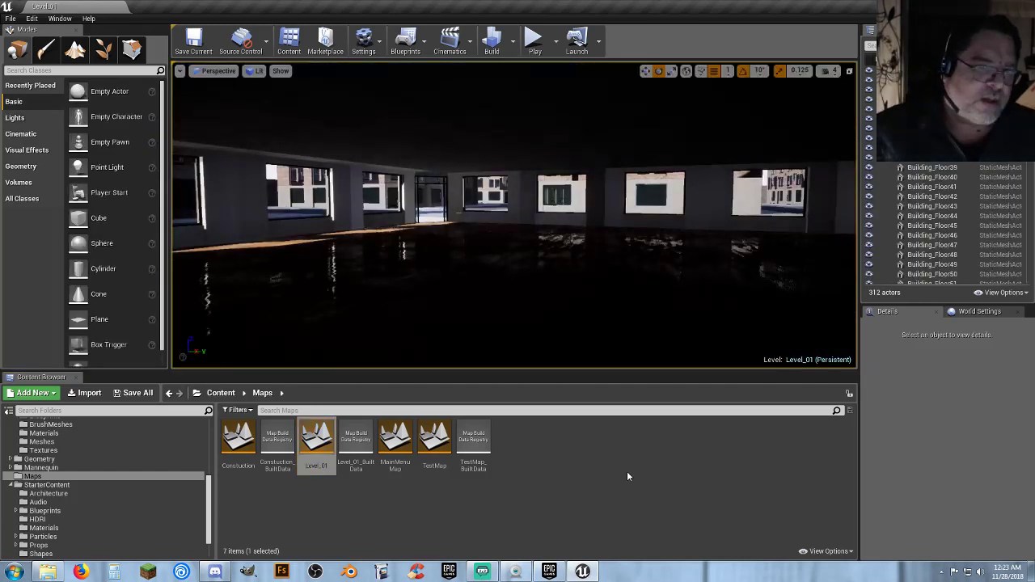
Play Level_01 and walk along the streets to examine the lighting on the brick buildings, windows and sidewalks.
click(534, 39)
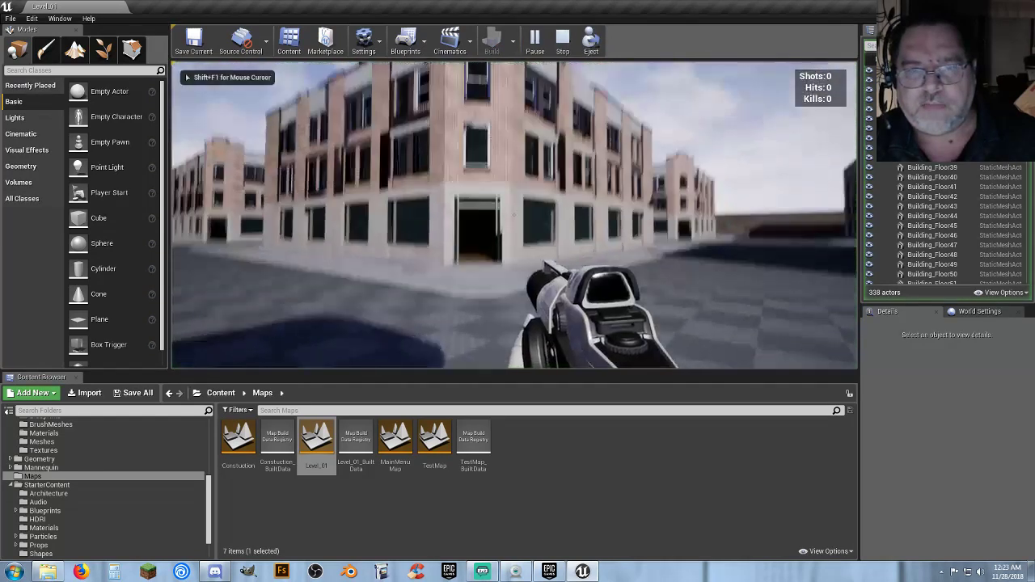
key(w)
key(w)
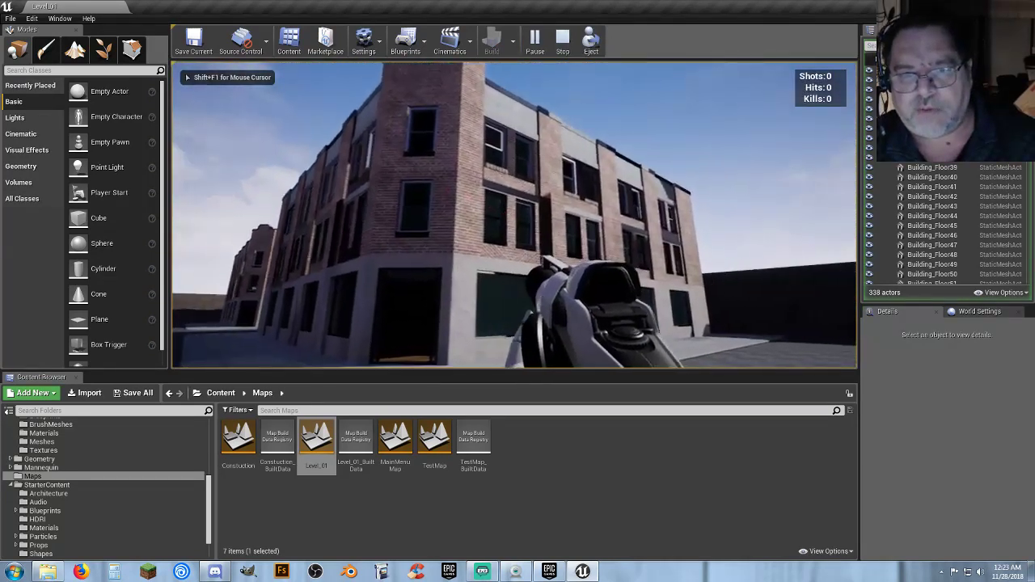
key(w)
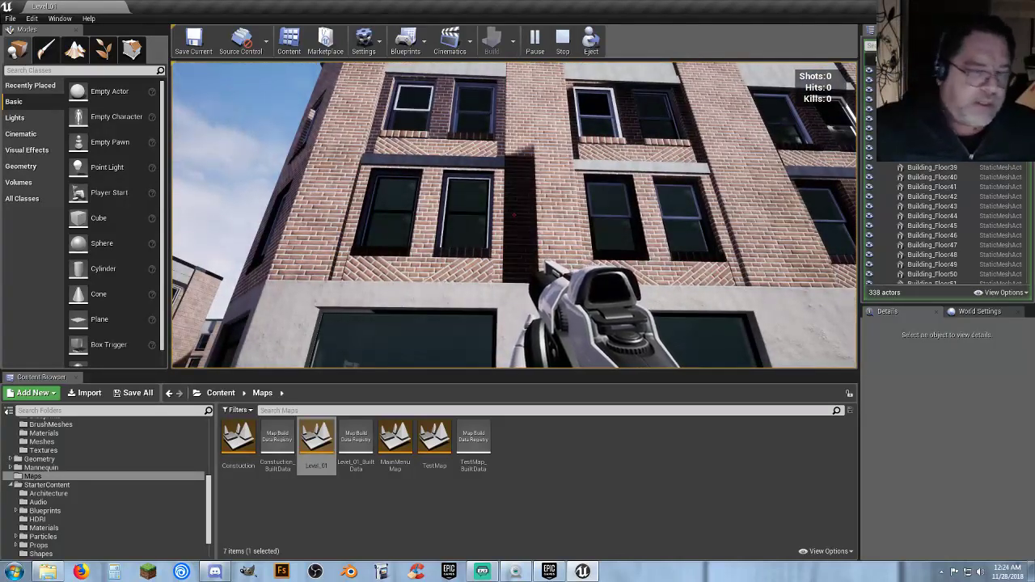
key(s)
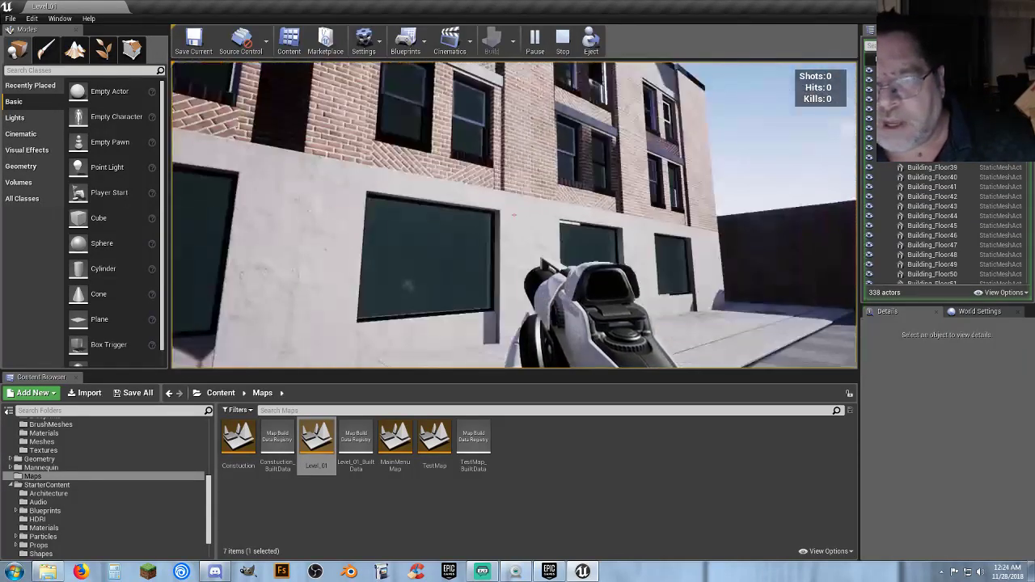
key(s)
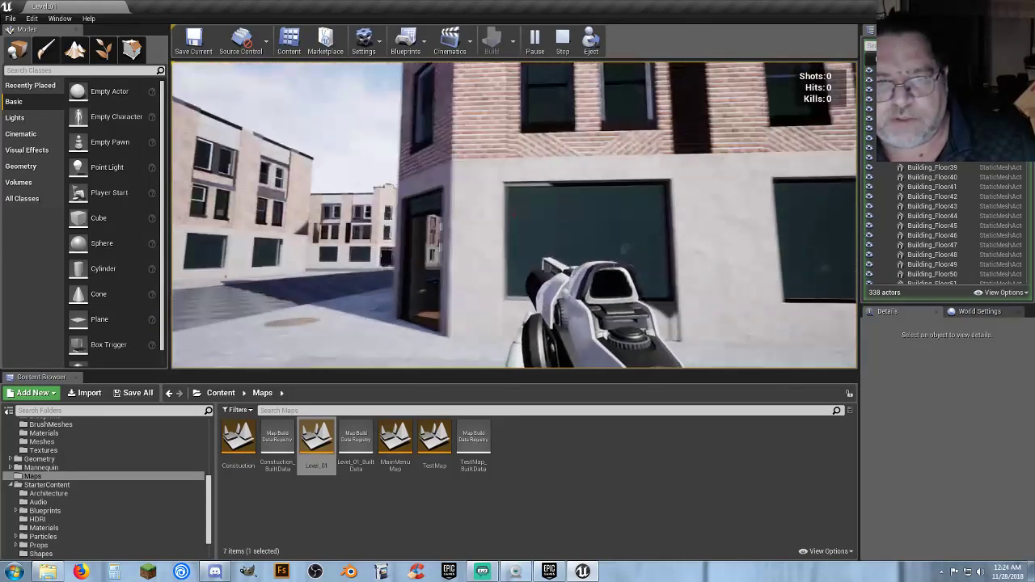
key(w)
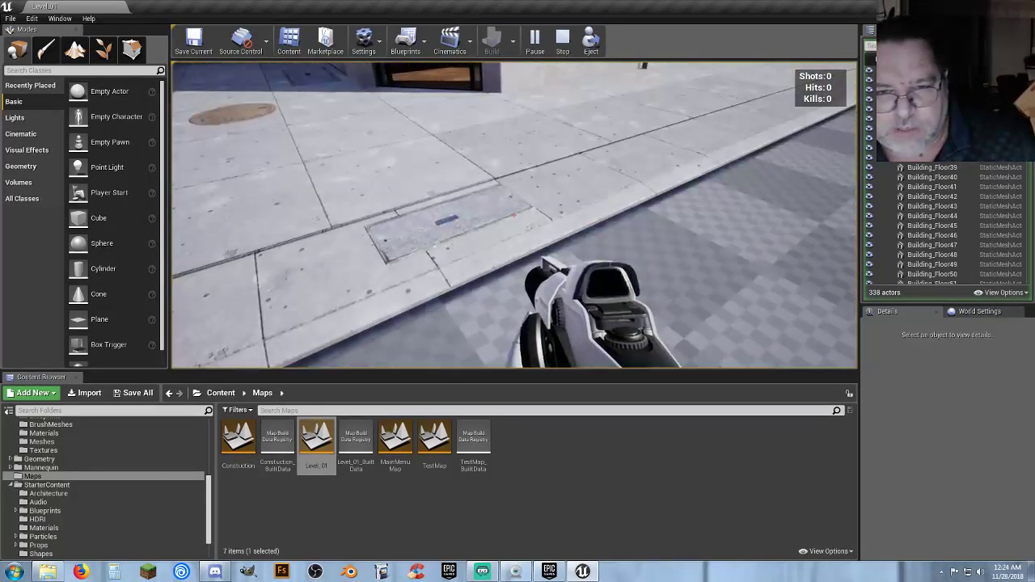
key(w)
key(w)
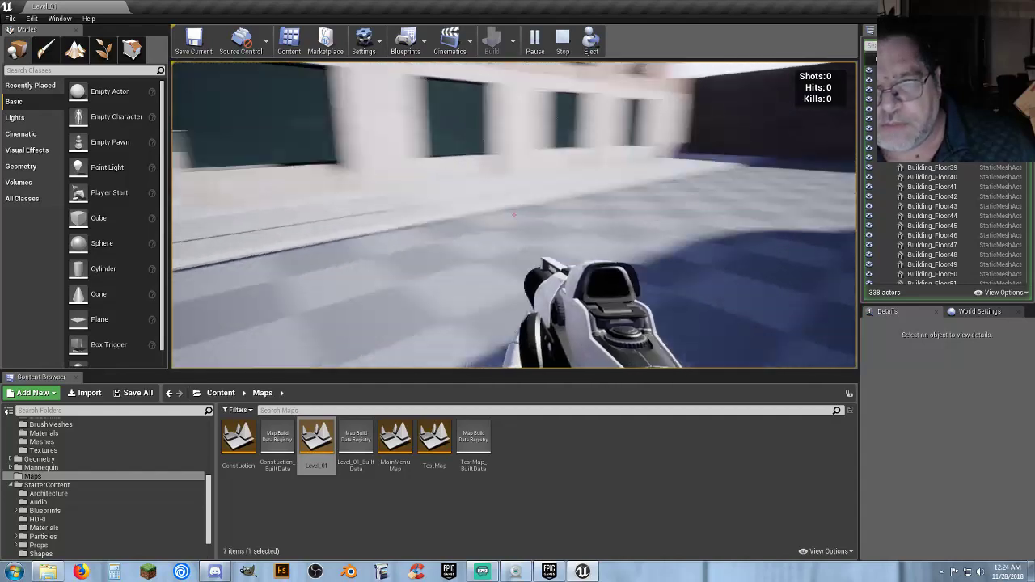
key(w)
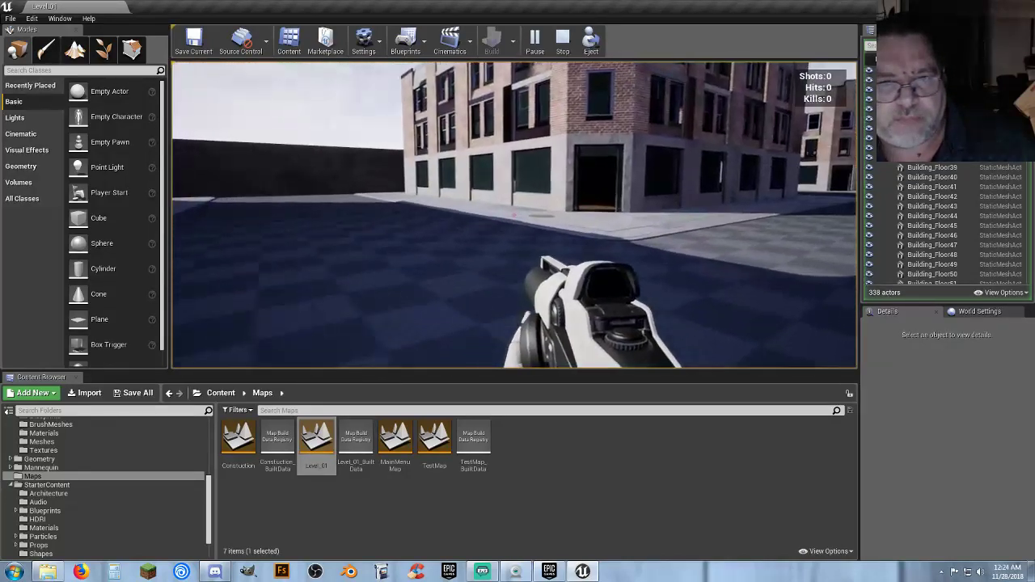
key(w)
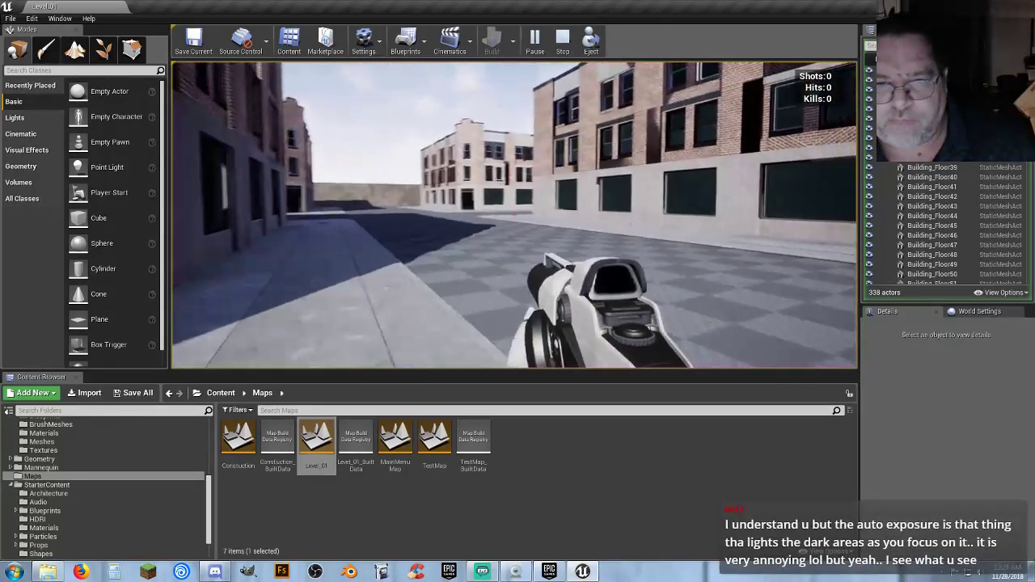
Inspect the bots down the street through the rifle scope and shoot at them from a distance.
right_click(515, 216)
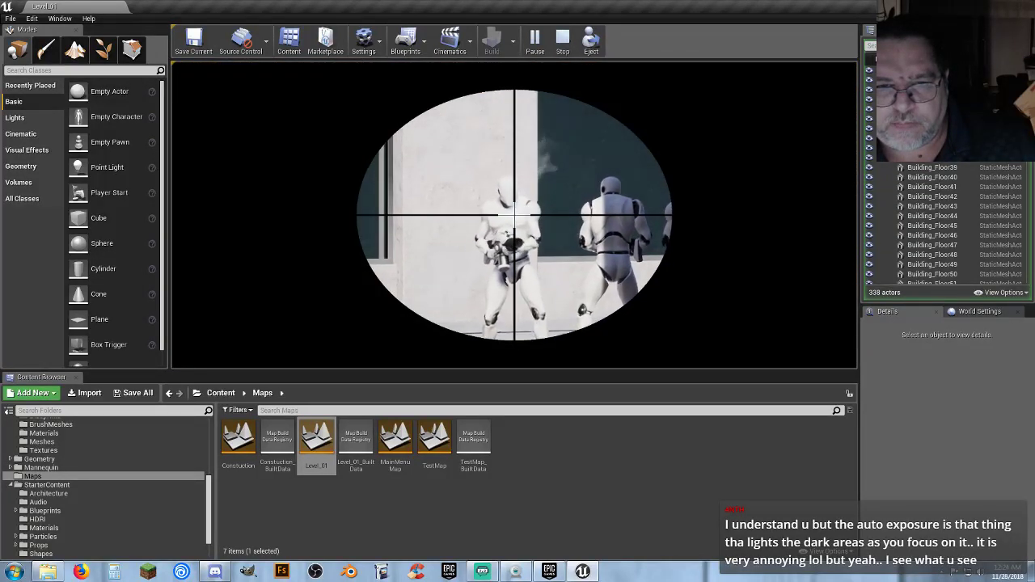
right_click(514, 216)
key(w)
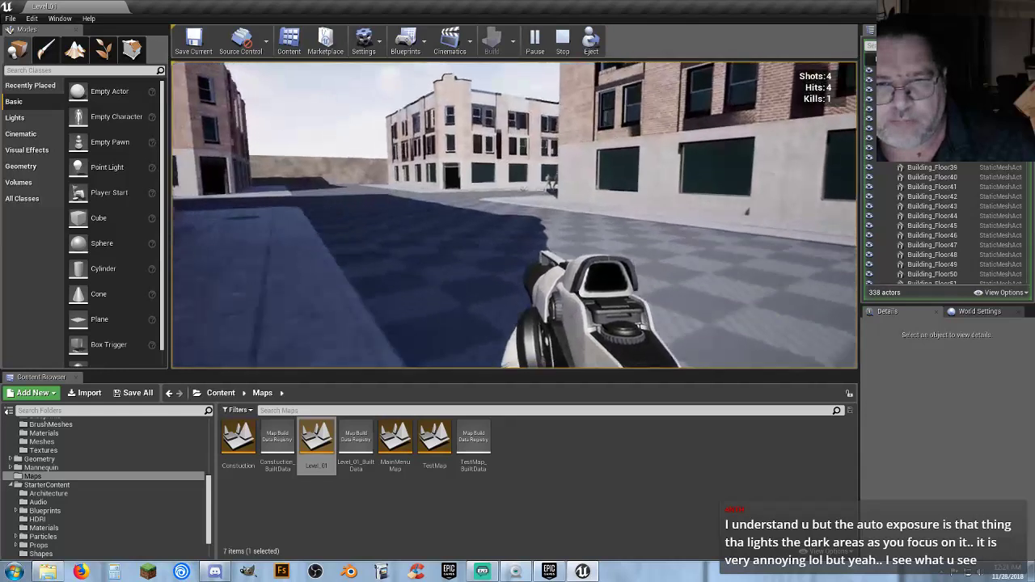
key(w)
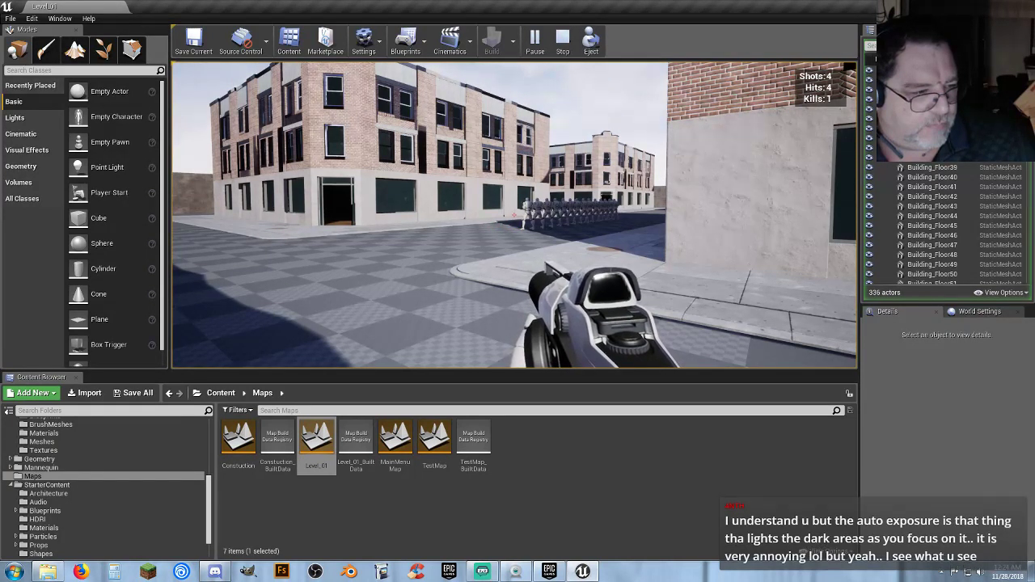
right_click(514, 215)
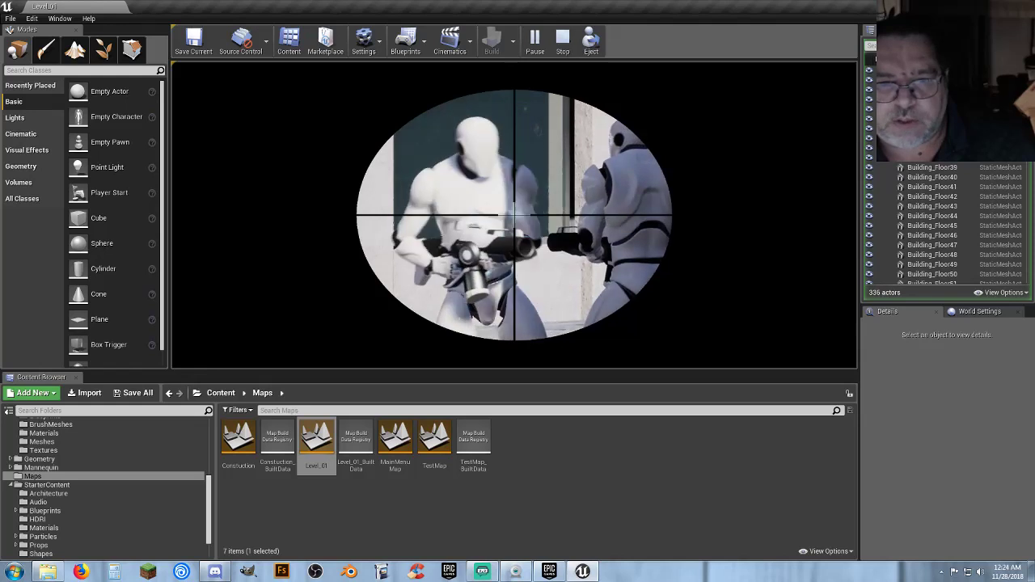
right_click(514, 215)
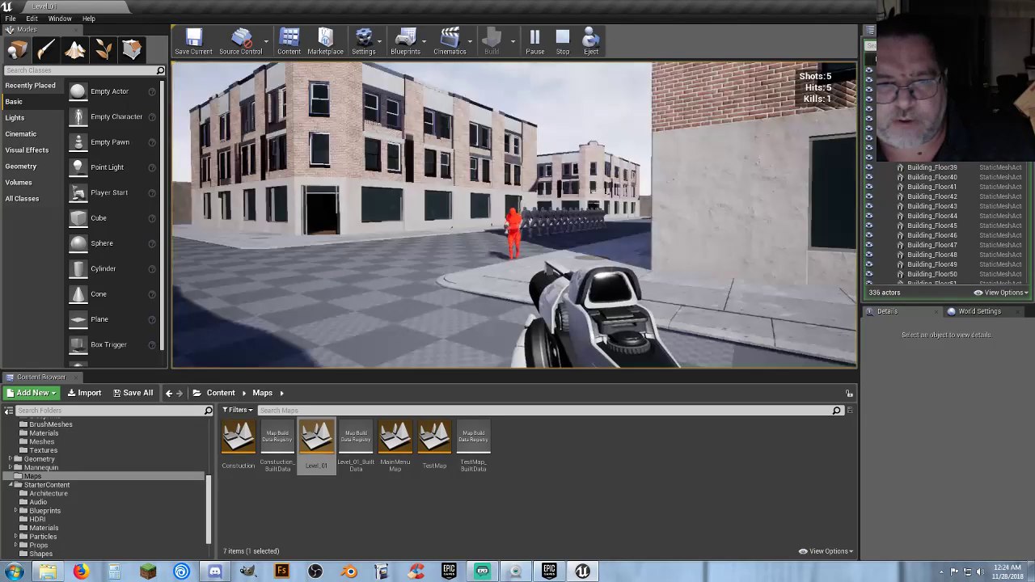
click(514, 216)
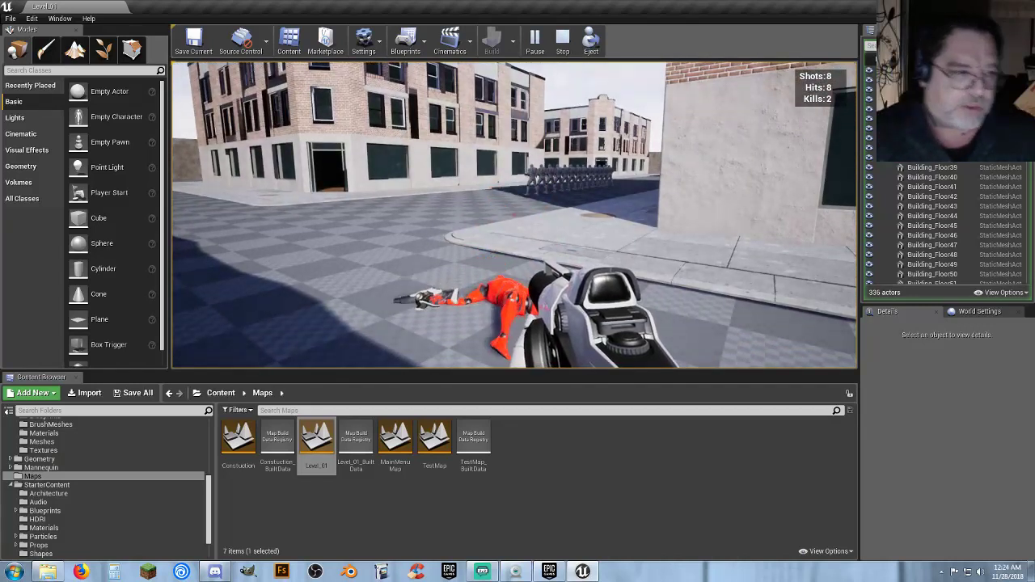
Advance toward the street corner in Level_01 and shoot the bots that charge past the sidewalk to test their reactions.
key(w)
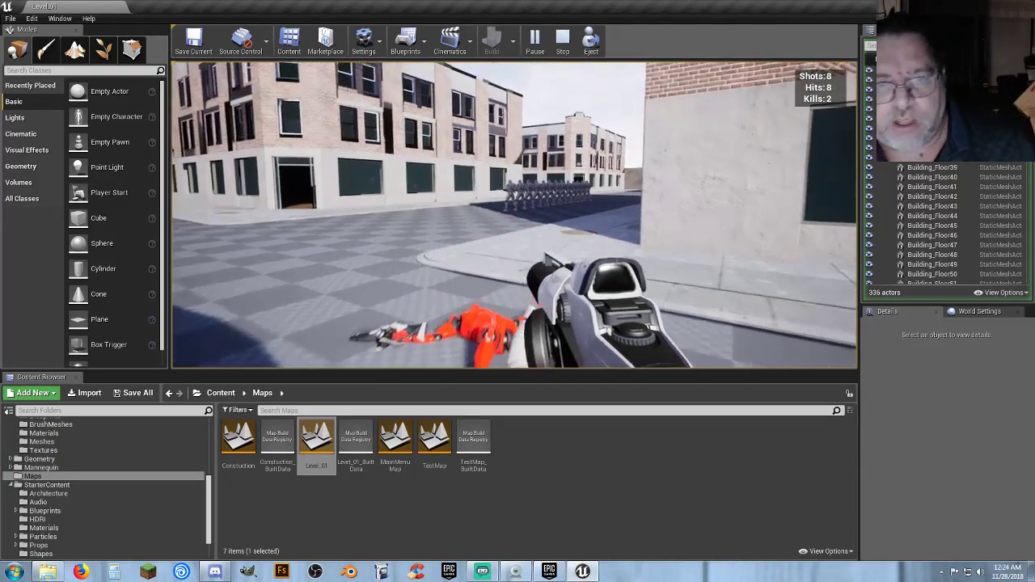
click(514, 216)
click(515, 215)
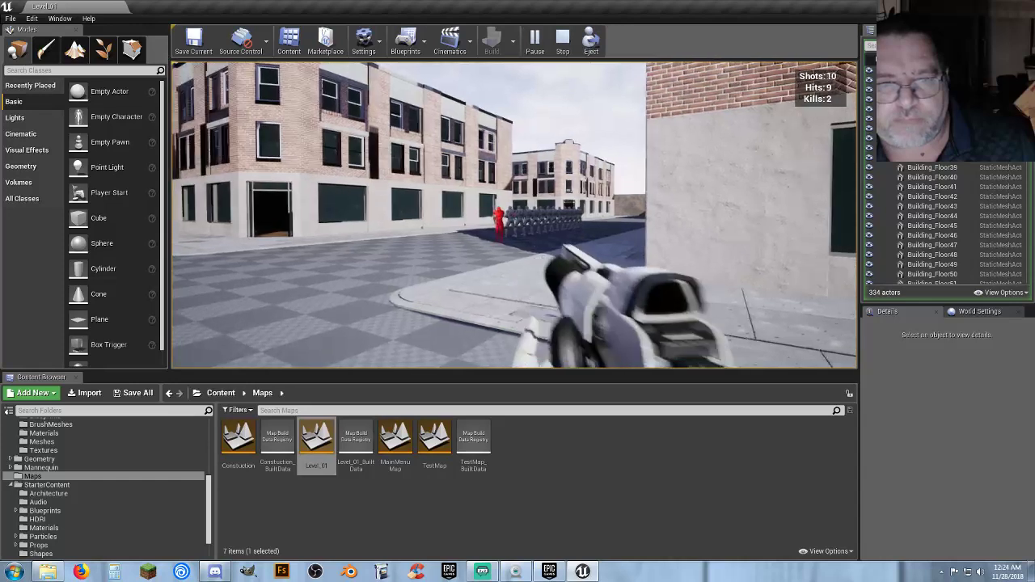
click(515, 216)
click(514, 215)
click(514, 215)
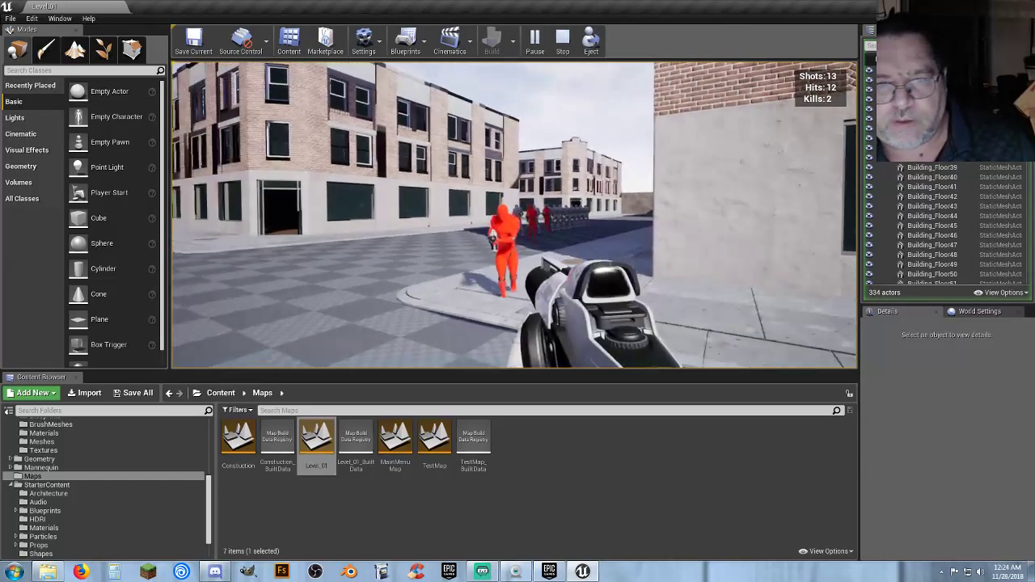
click(514, 215)
click(515, 215)
click(515, 215)
click(515, 215)
click(515, 215)
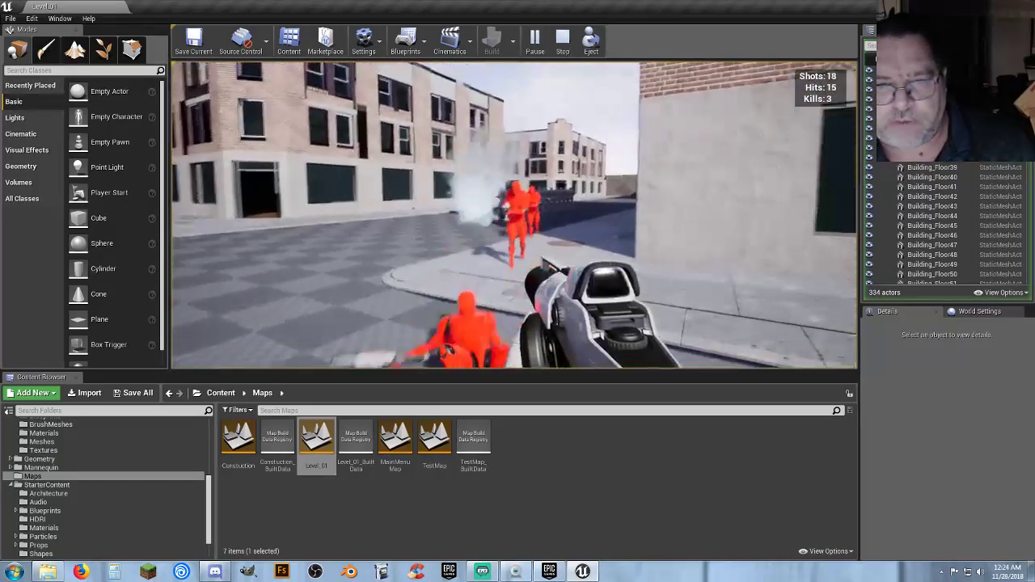
click(514, 215)
click(515, 215)
click(514, 215)
click(515, 215)
click(514, 215)
click(515, 215)
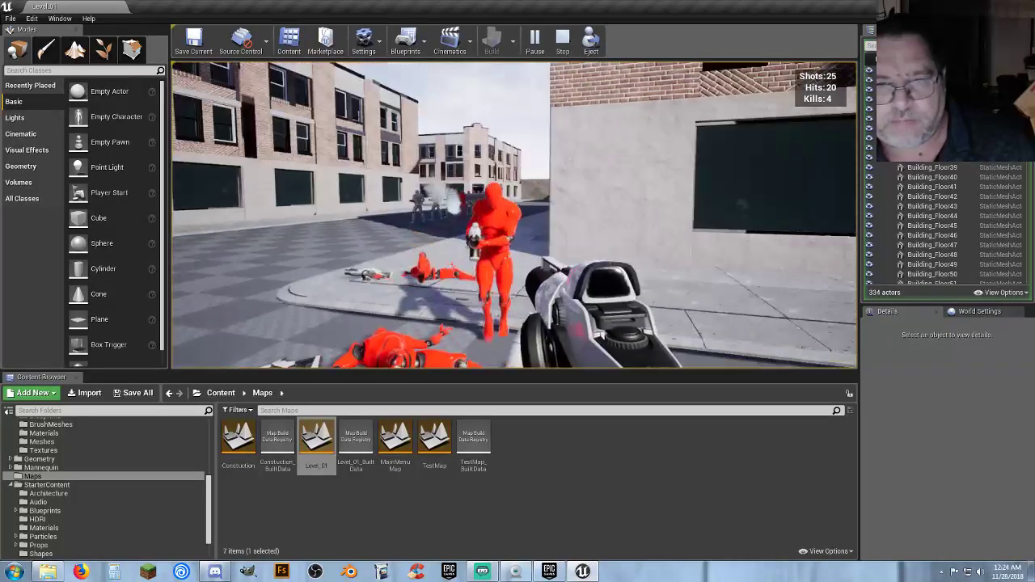
click(515, 215)
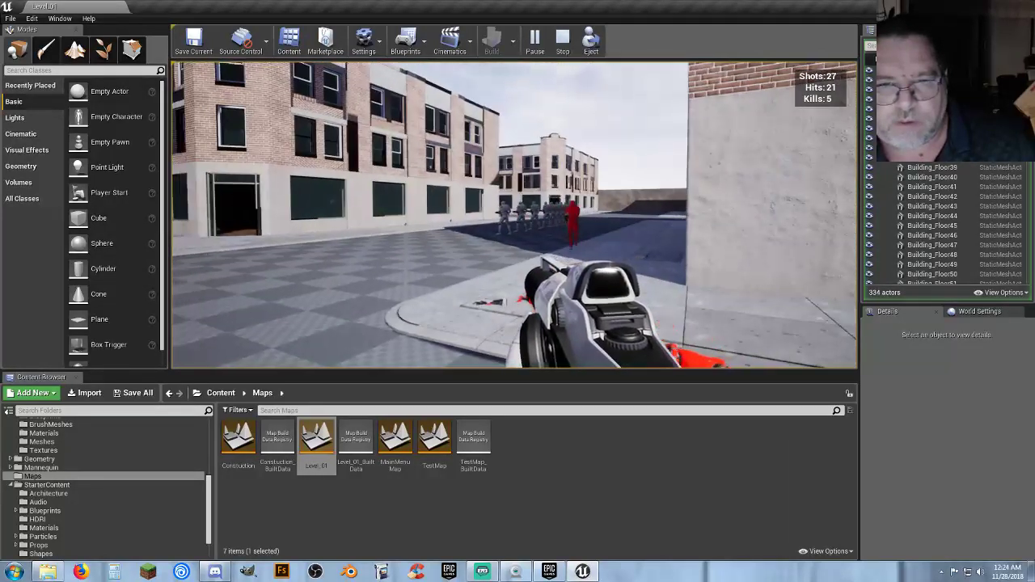
click(515, 215)
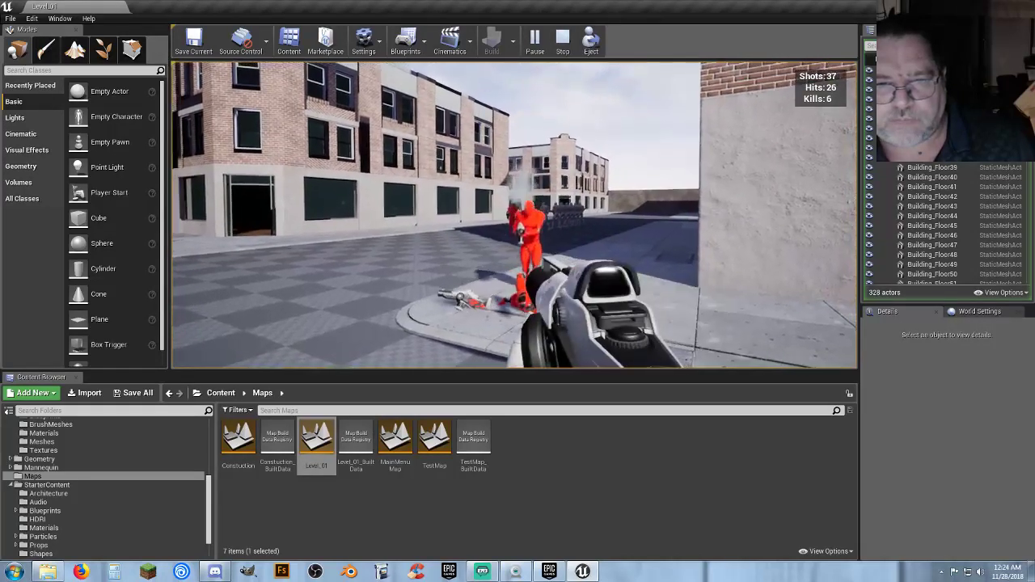
click(514, 215)
click(515, 216)
click(515, 215)
click(514, 215)
click(514, 215)
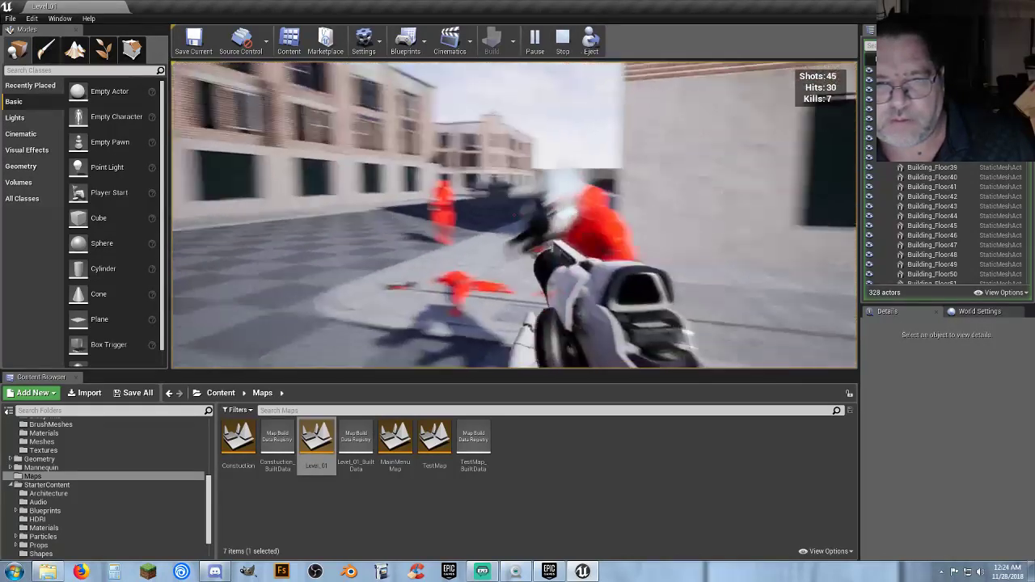
click(514, 215)
click(514, 215)
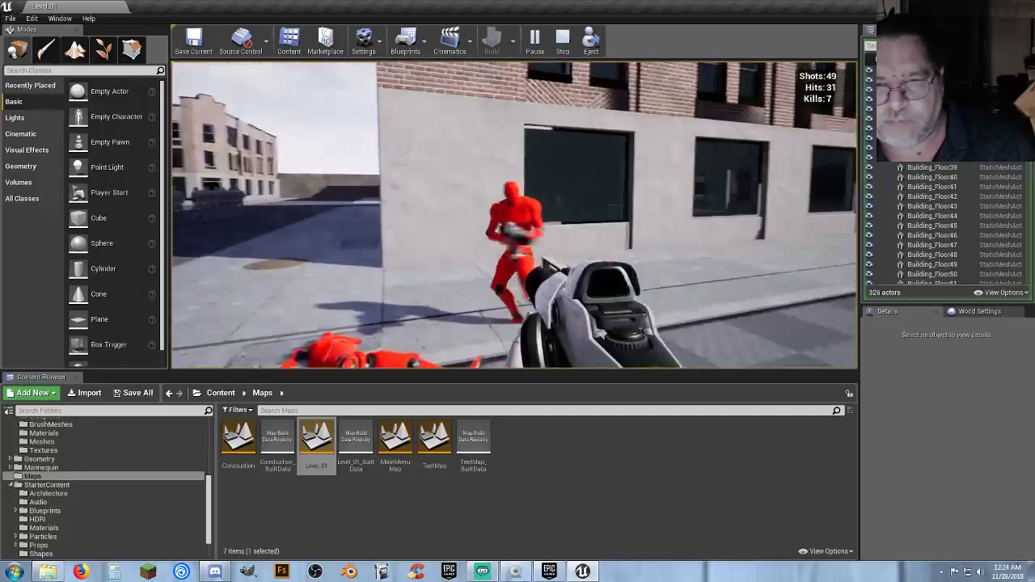
click(515, 215)
click(514, 215)
click(515, 215)
Move up the shaded street and shoot the remaining bots, including the last one standing in the distance.
key(w)
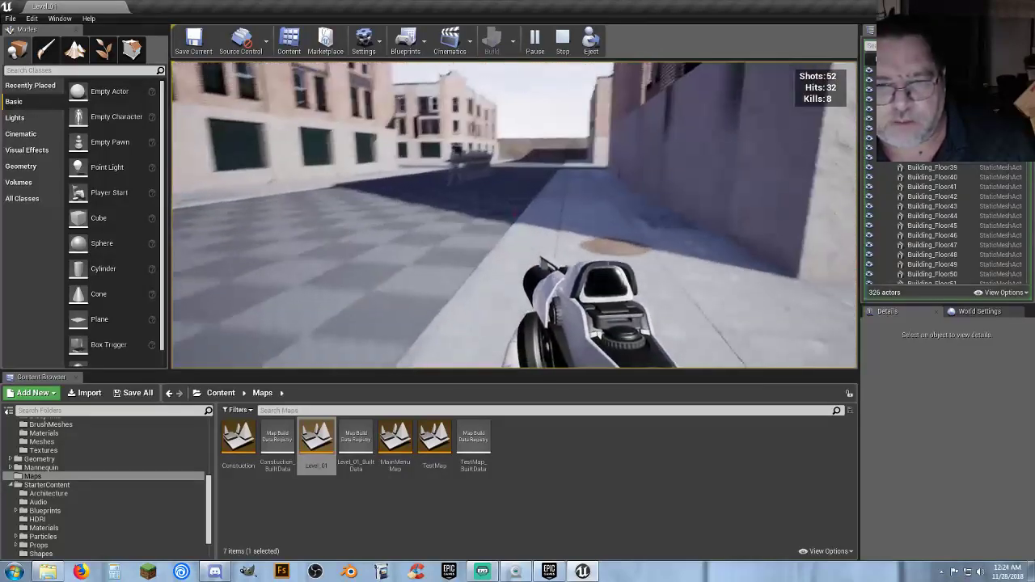
key(w)
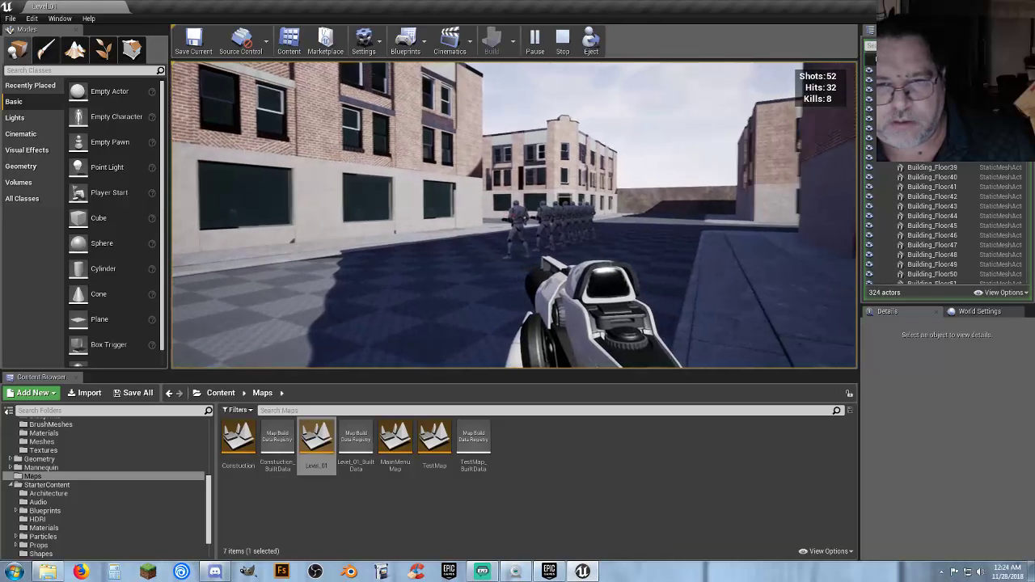
key(w)
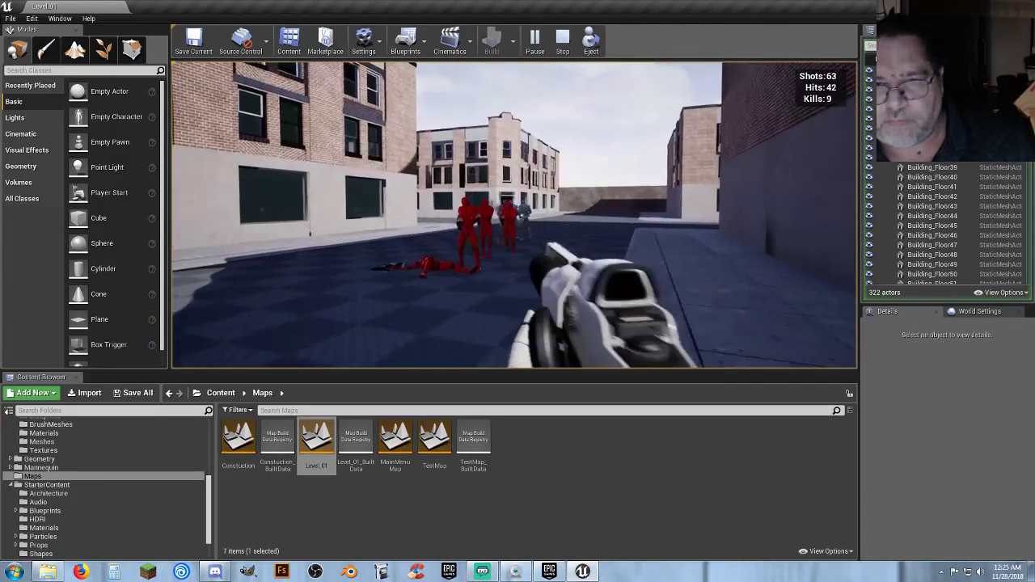
click(515, 215)
click(515, 214)
click(515, 214)
click(514, 215)
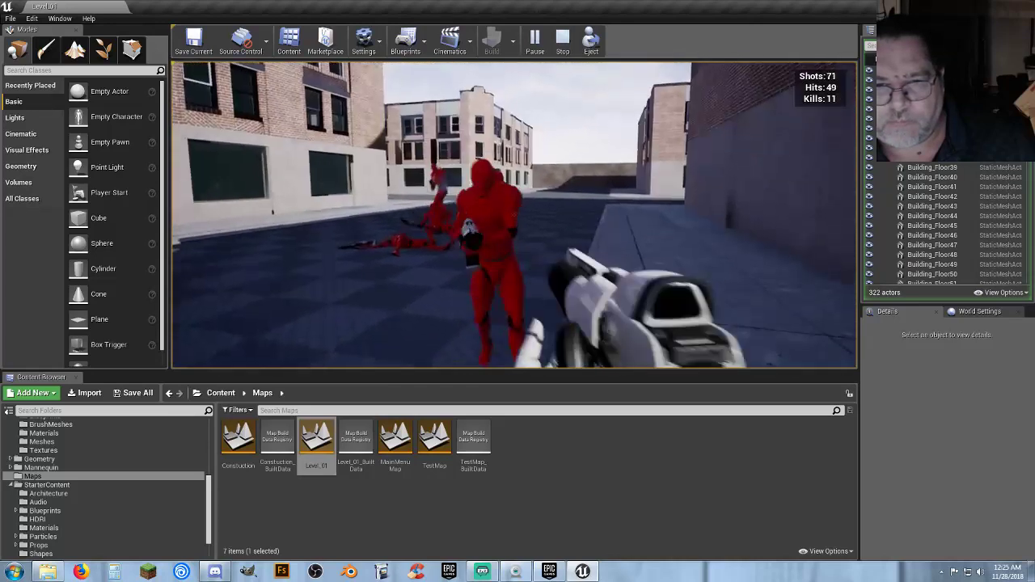
click(514, 214)
click(515, 215)
click(515, 215)
click(515, 215)
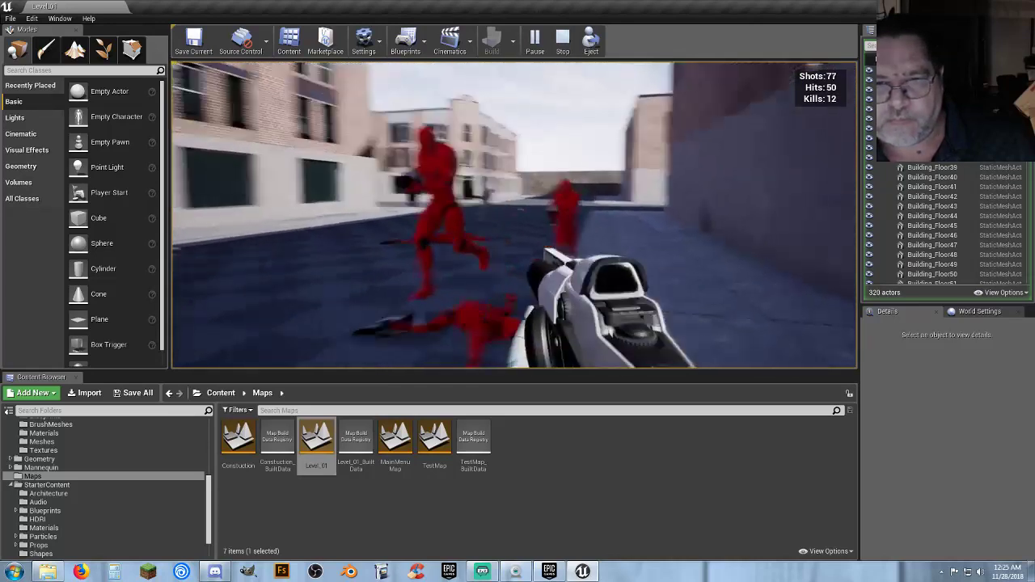
click(514, 216)
click(514, 215)
click(515, 215)
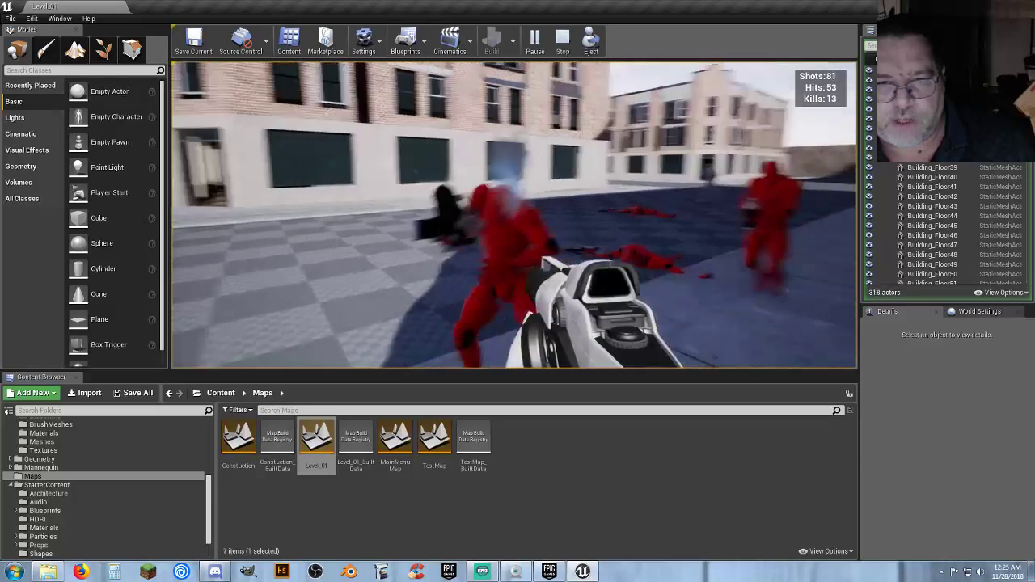
click(515, 215)
click(514, 215)
click(514, 215)
click(515, 216)
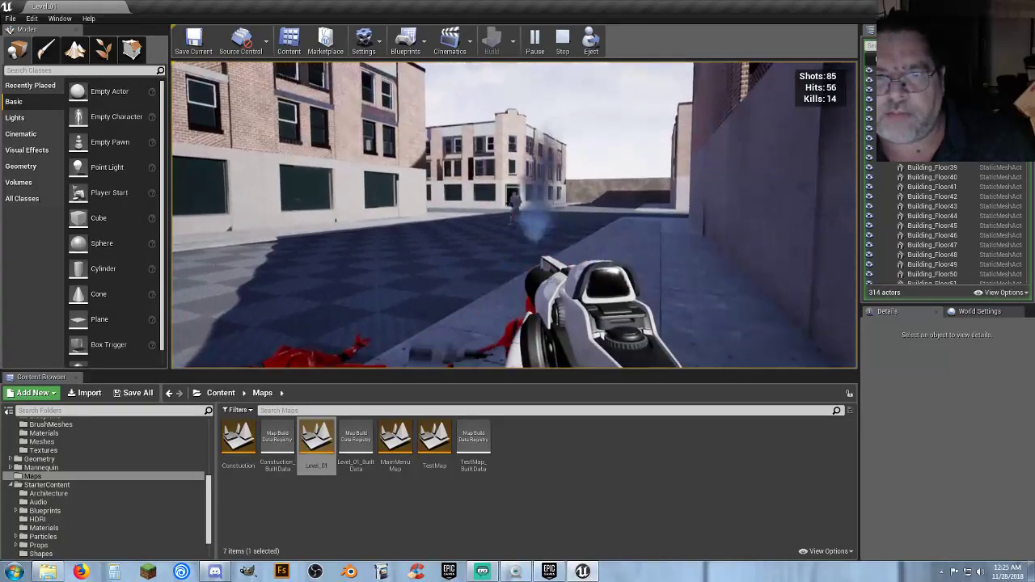
click(515, 215)
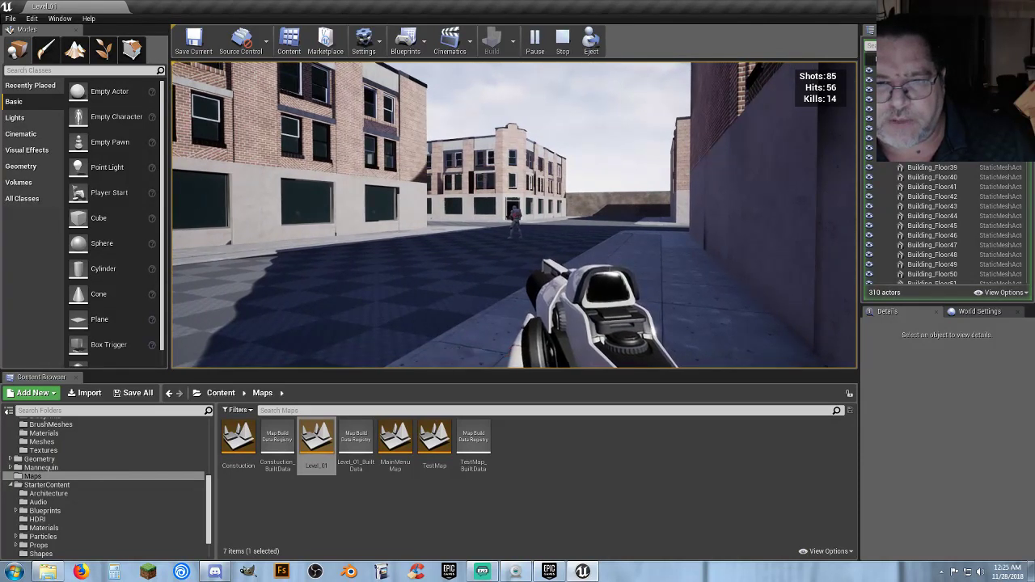
click(515, 215)
click(515, 215)
click(515, 215)
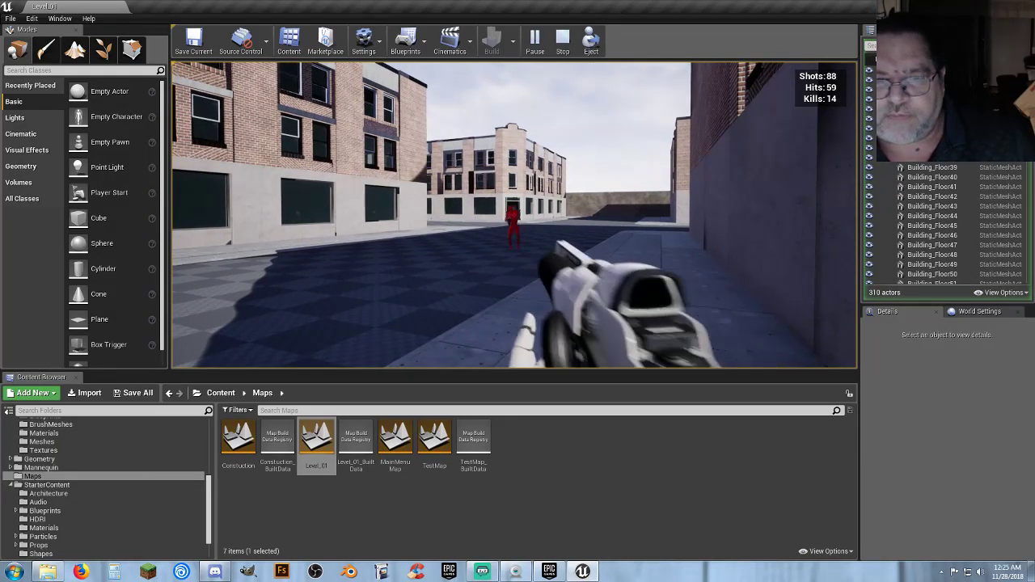
click(514, 215)
Walk past the last fallen bot and exit the game from the main menu to end the play session.
key(w)
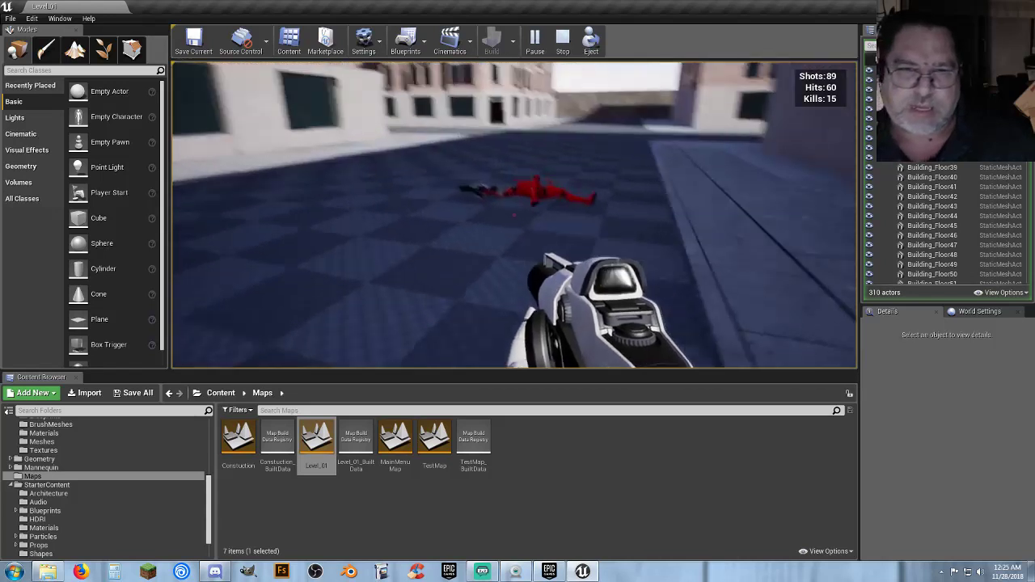
key(w)
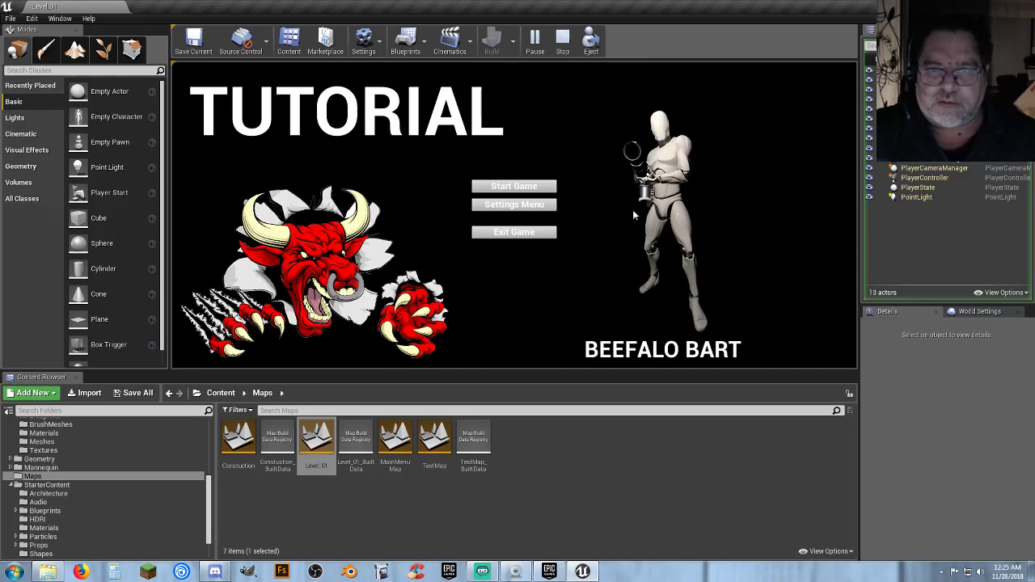
click(528, 236)
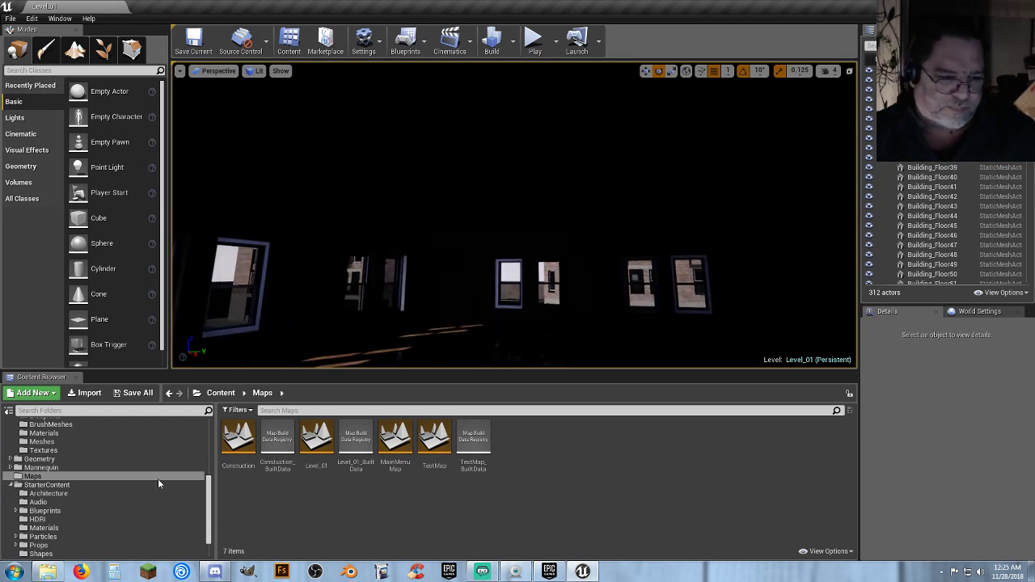
Open the Player_Base blueprint from the Characters Blueprints folder and examine the Kills comparison feeding the Event Tick branch.
scroll(68, 479, up, 3)
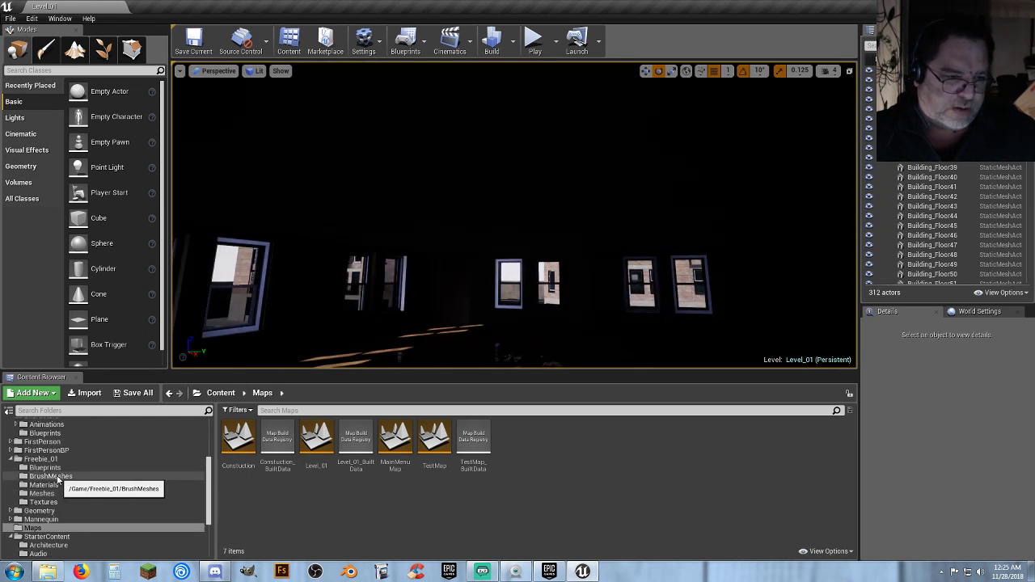
scroll(67, 480, up, 3)
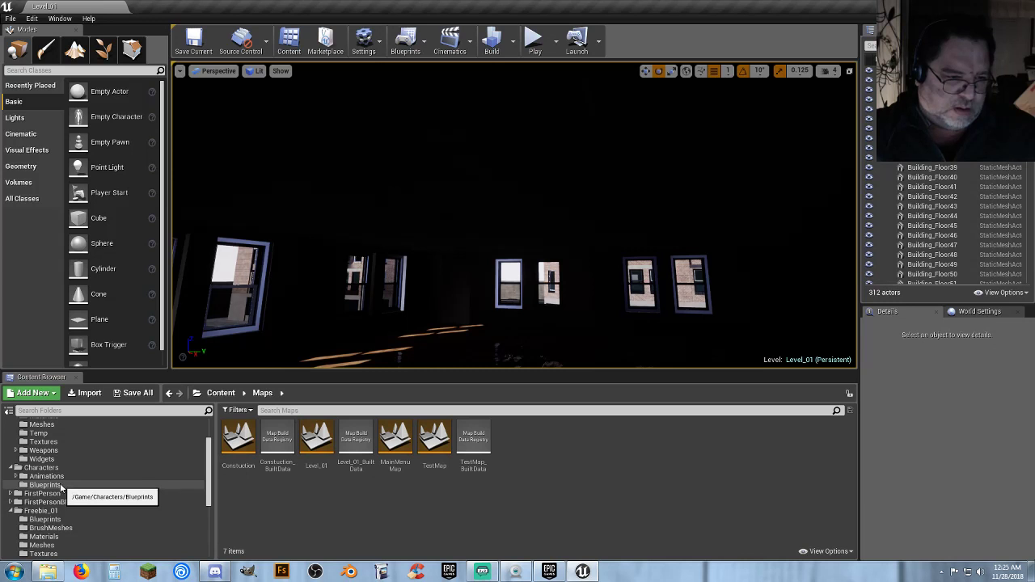
click(61, 486)
double_click(324, 467)
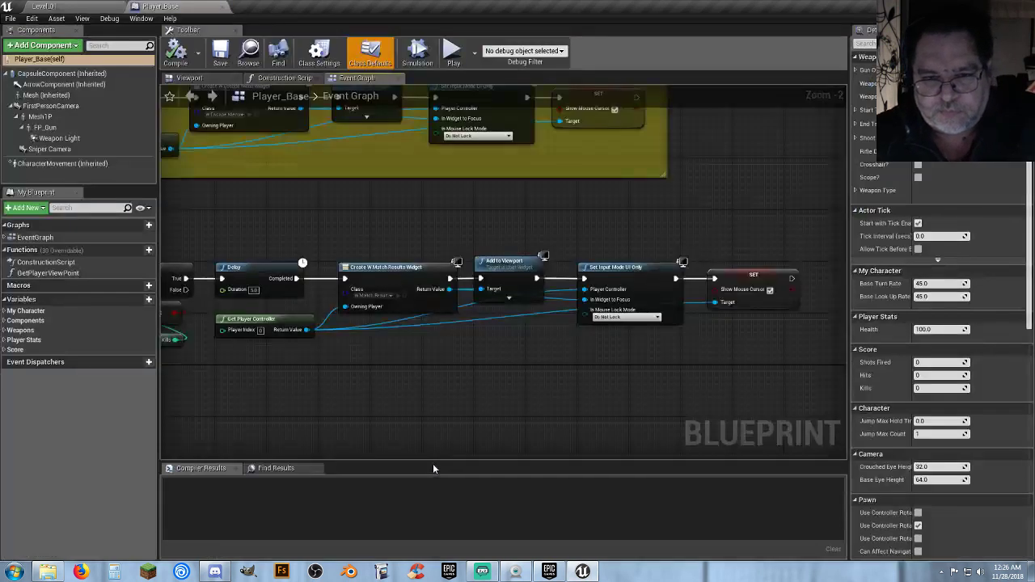
right_drag(369, 375, 496, 361)
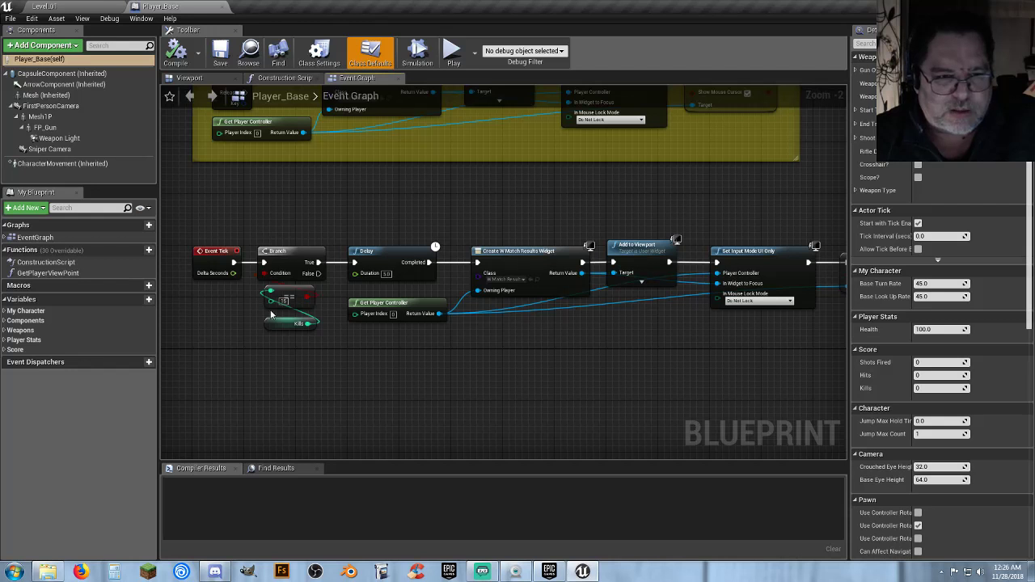
click(295, 290)
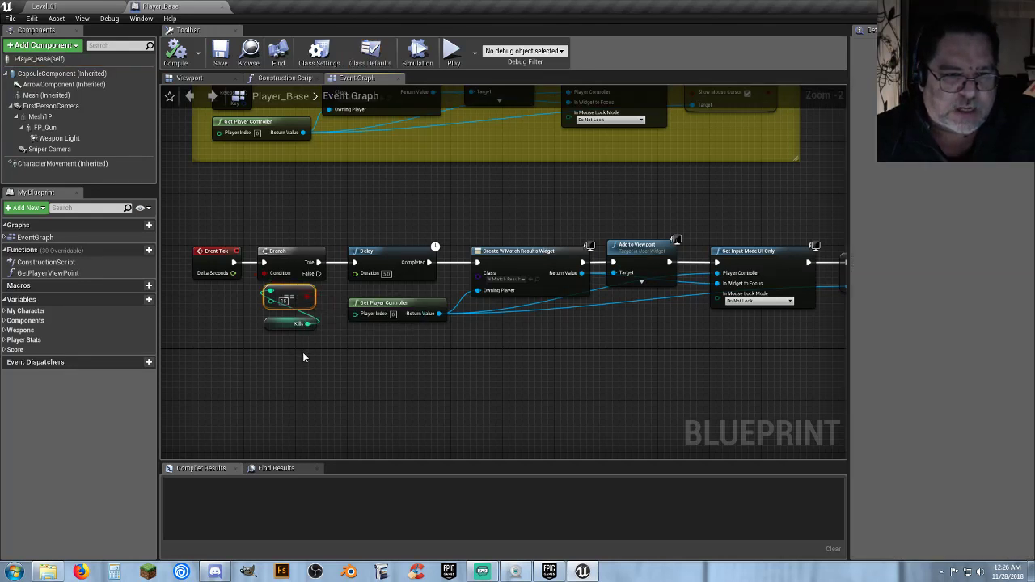
click(280, 326)
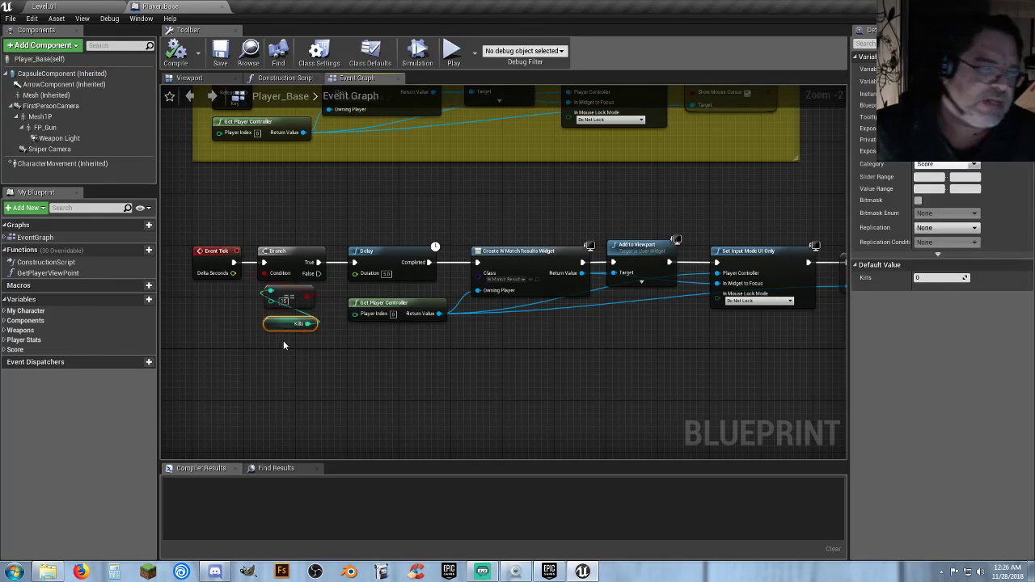
click(284, 341)
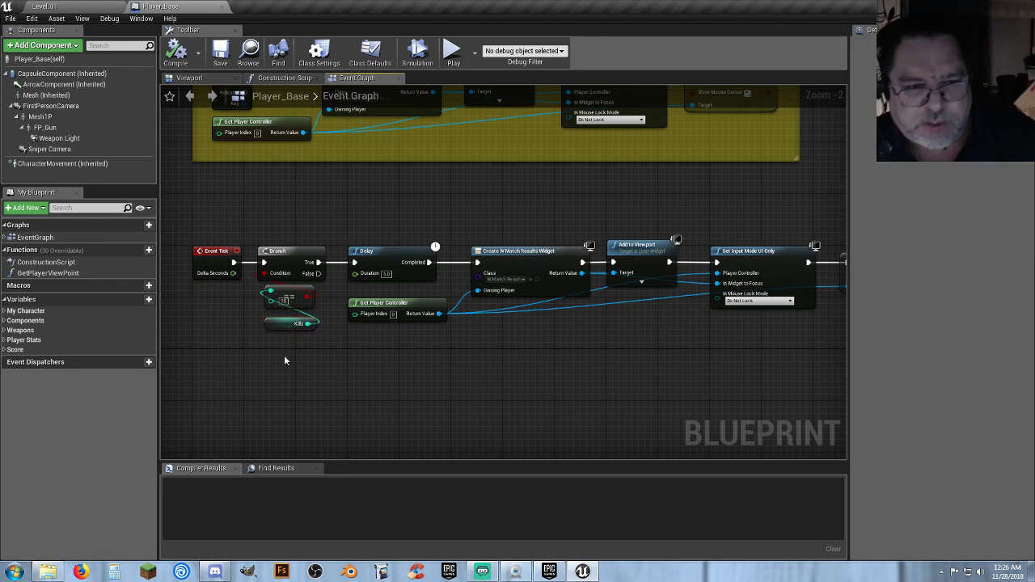
Add a Get All Actors Of Class node to the event graph below the Kills comparison.
right_drag(284, 355, 337, 275)
scroll(336, 275, up, 2)
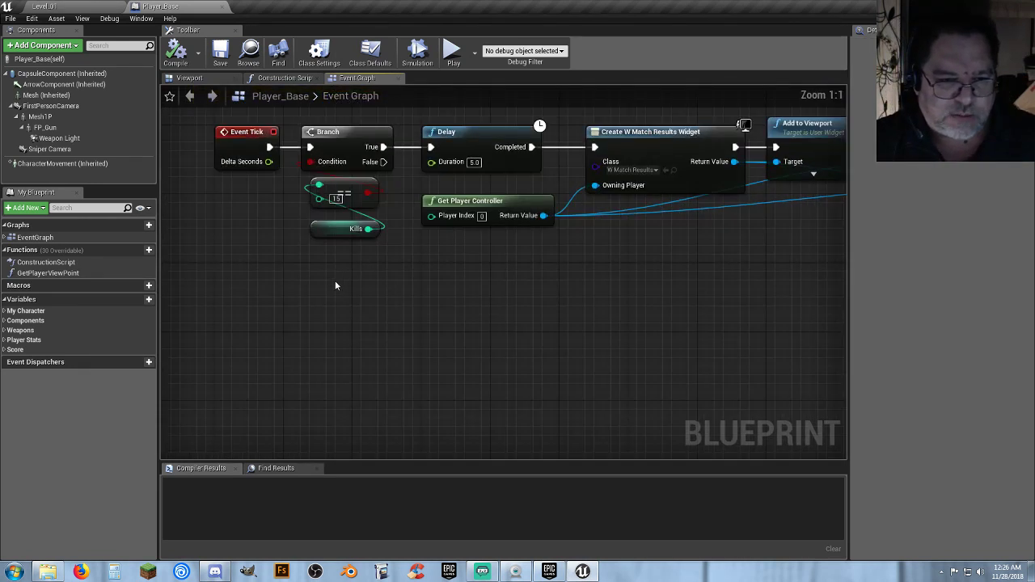
right_click(335, 307)
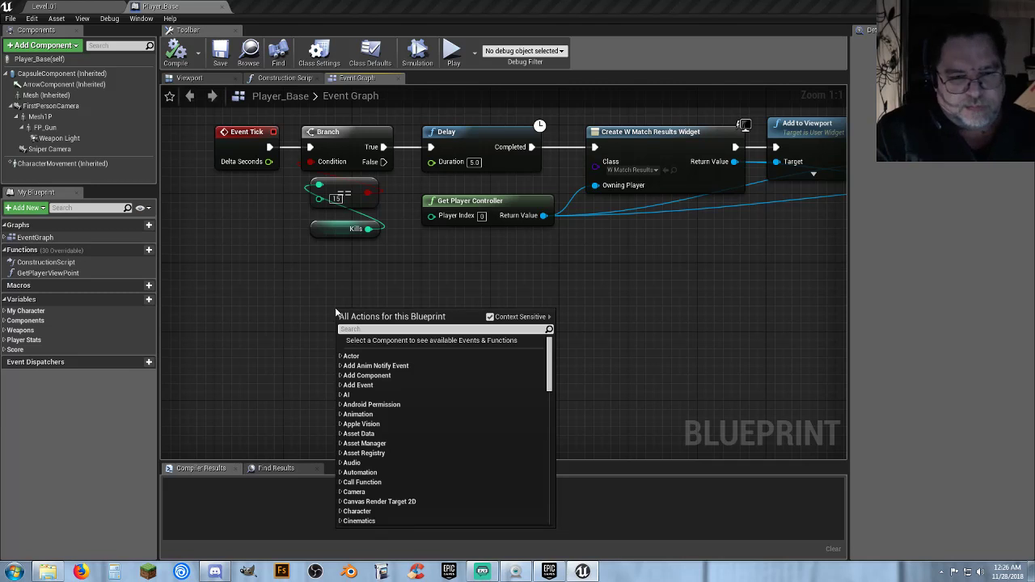
text(getallacto)
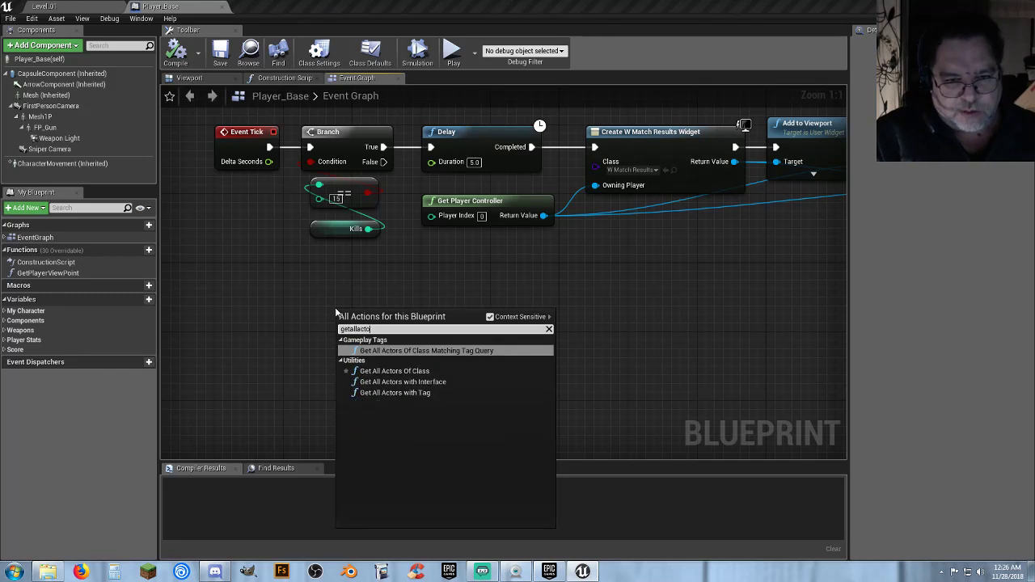
text(rsofc)
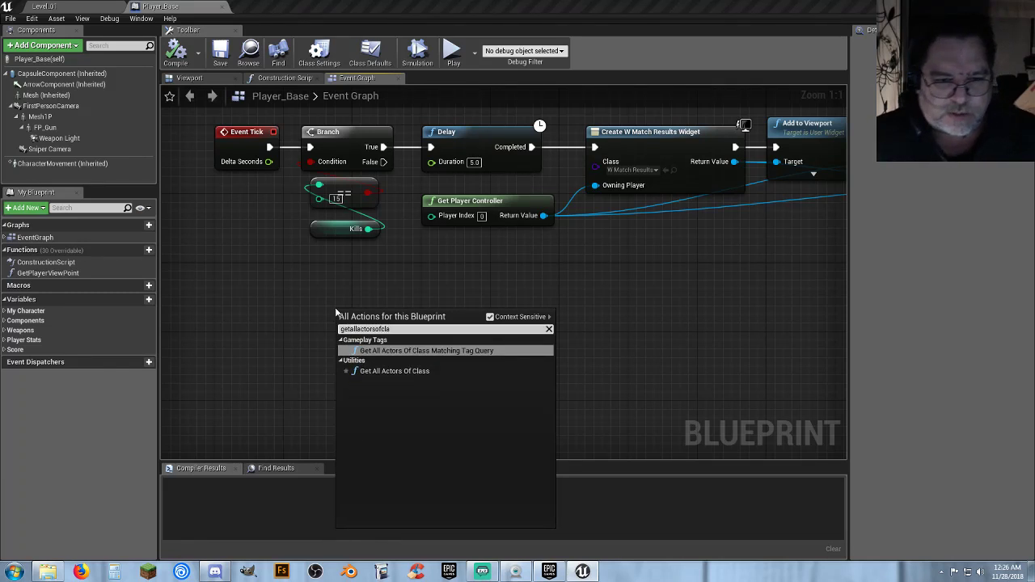
text(la)
click(389, 371)
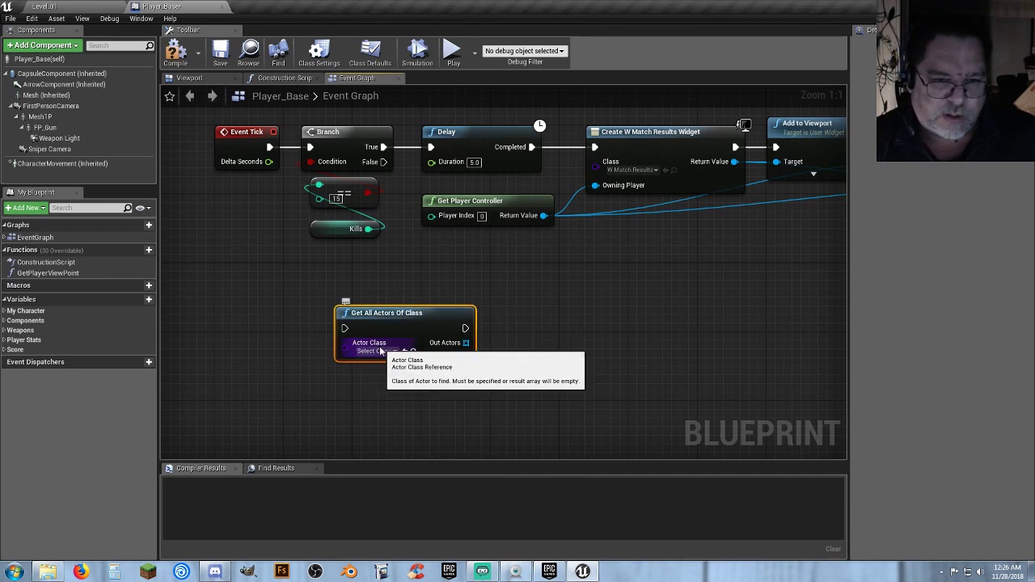
Set the Get All Actors Of Class node's actor class to Bot_Base and reposition the node slightly lower beneath the Kills comparison.
click(380, 351)
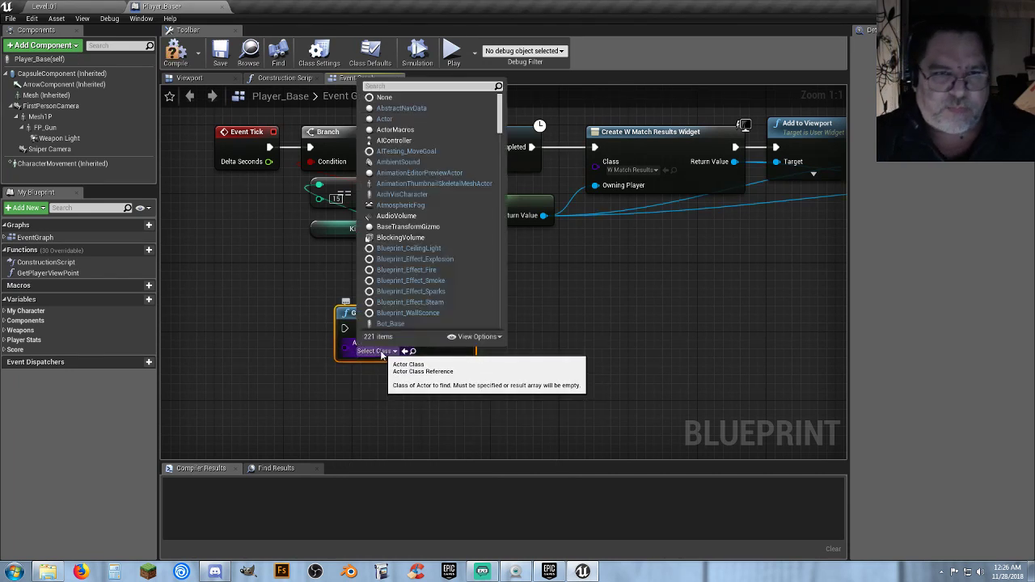
text(bot)
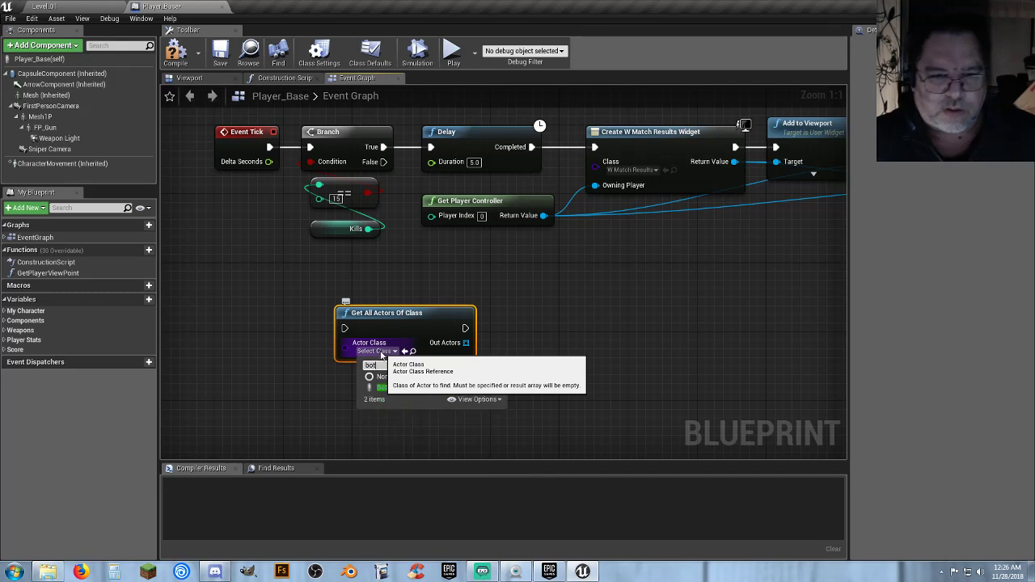
click(409, 388)
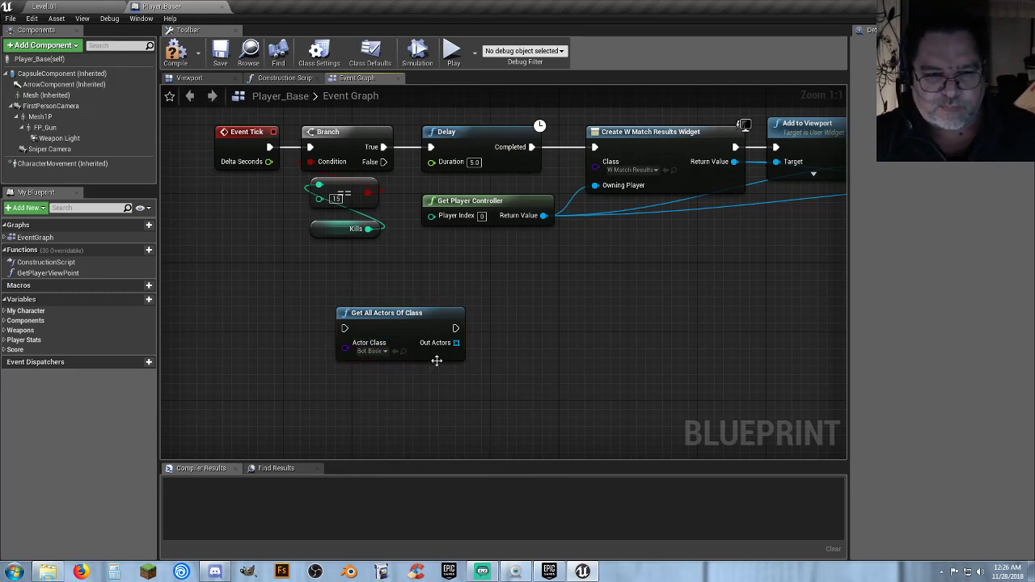
drag(400, 308, 347, 334)
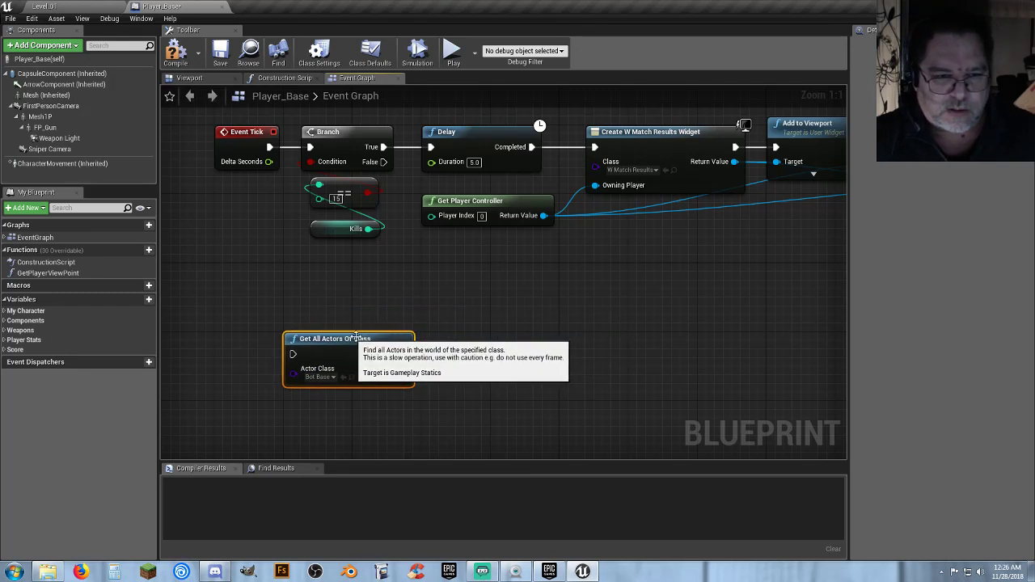
click(456, 365)
Try a Get (a copy) node on the Out Actors array of Get All Actors Of Class, and delete it.
right_drag(456, 360, 464, 270)
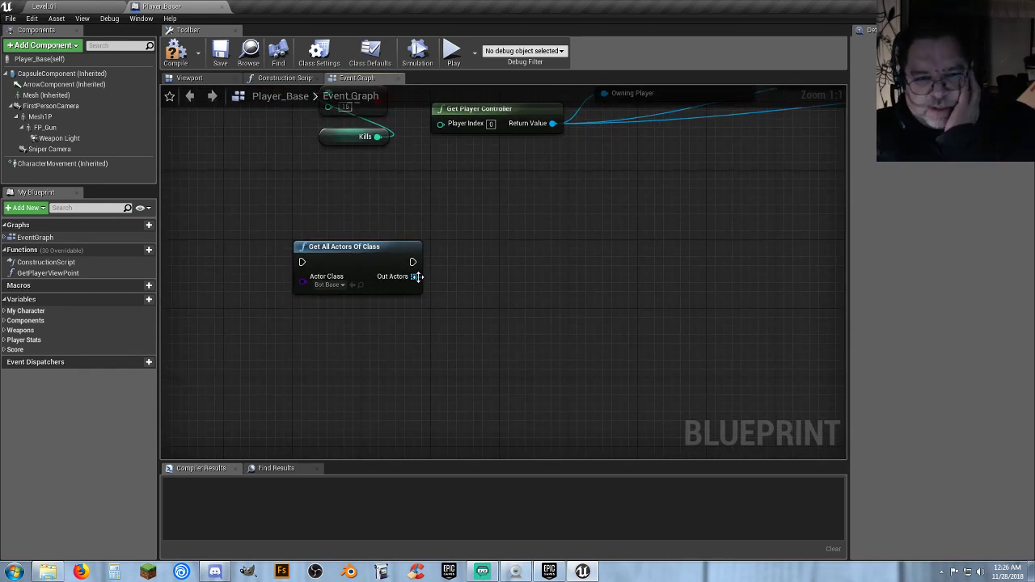
drag(414, 277, 443, 298)
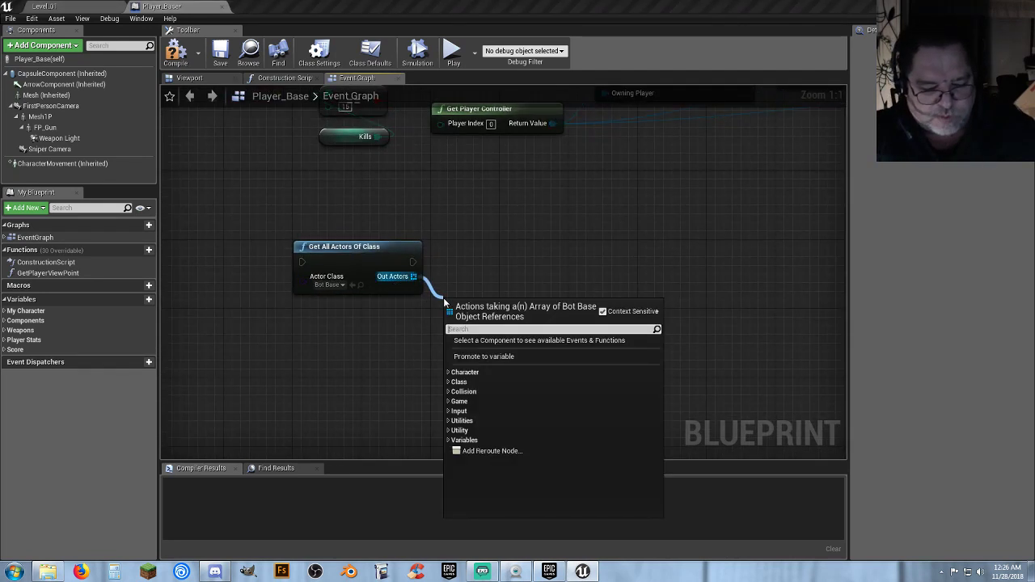
text(get)
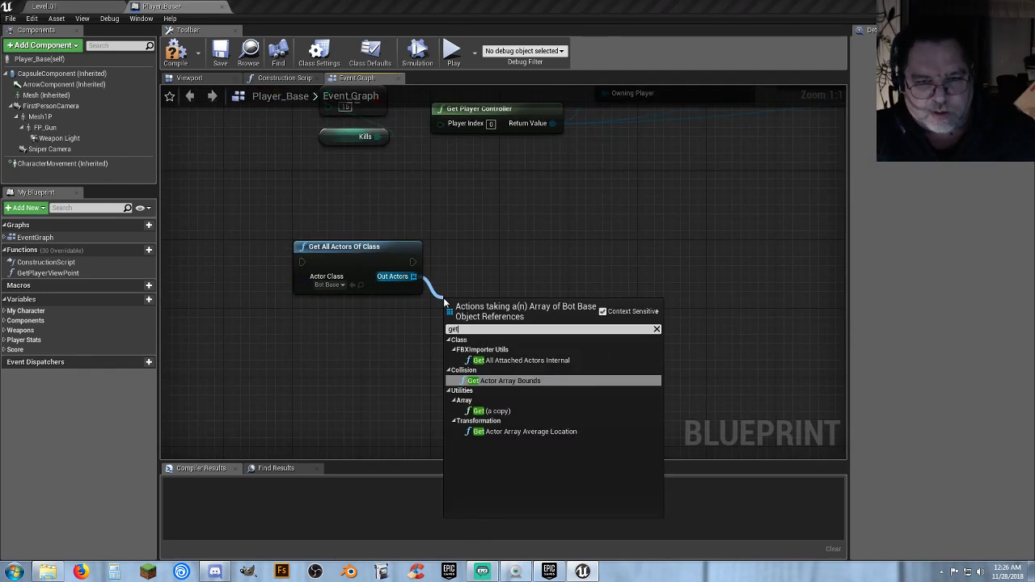
click(492, 411)
click(500, 280)
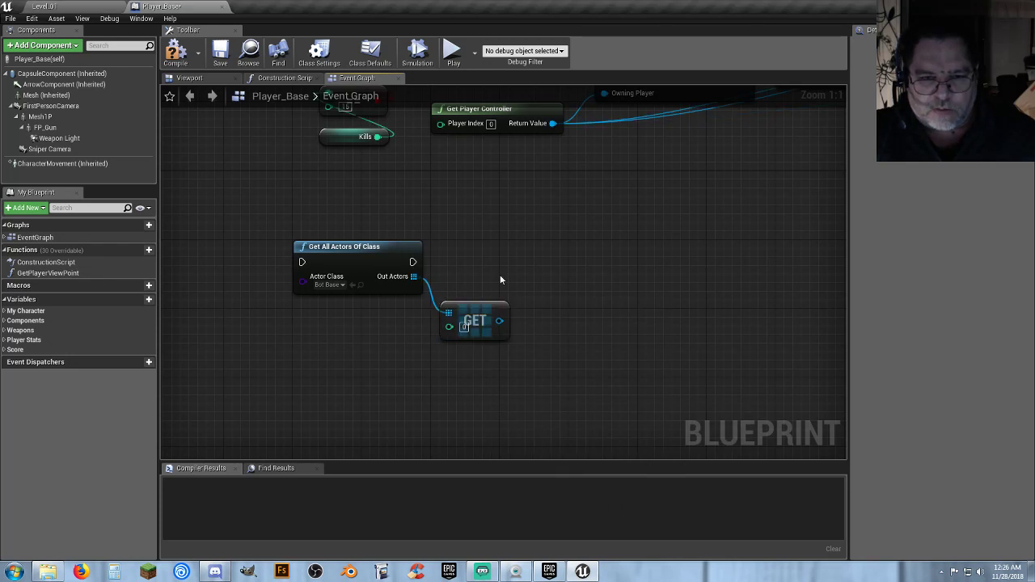
drag(539, 379, 474, 305)
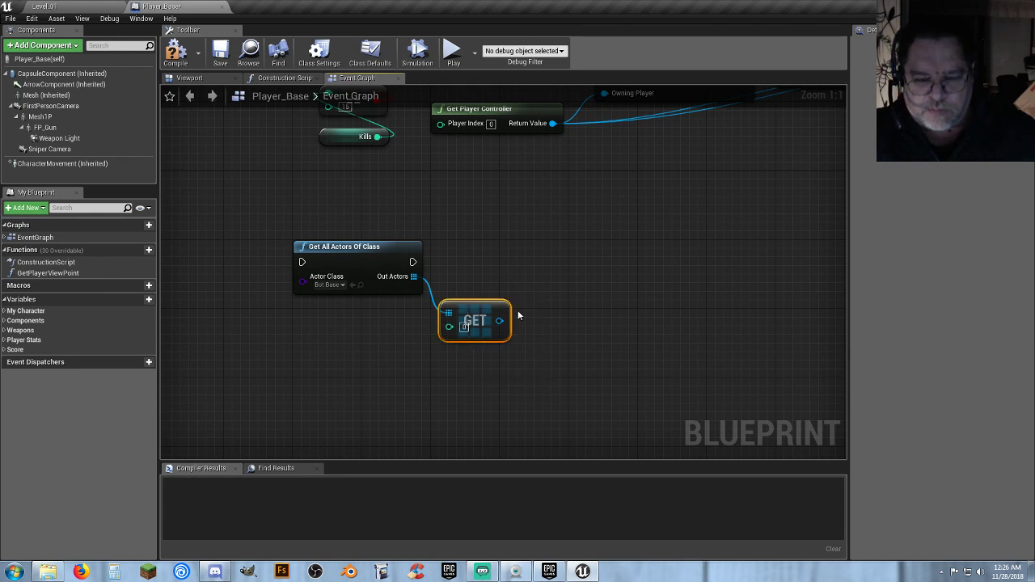
key(Delete)
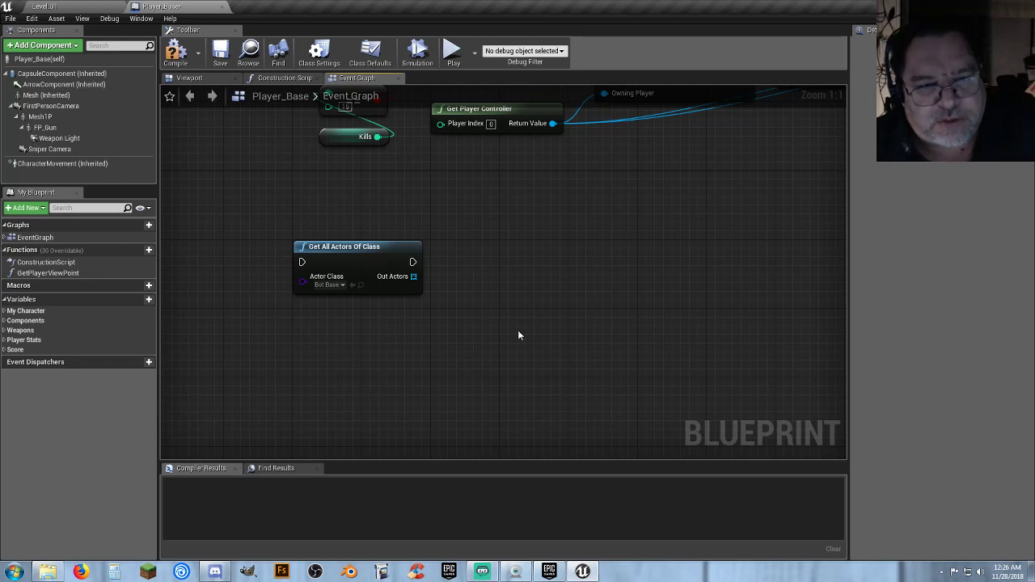
drag(504, 330, 377, 250)
right_drag(448, 188, 458, 337)
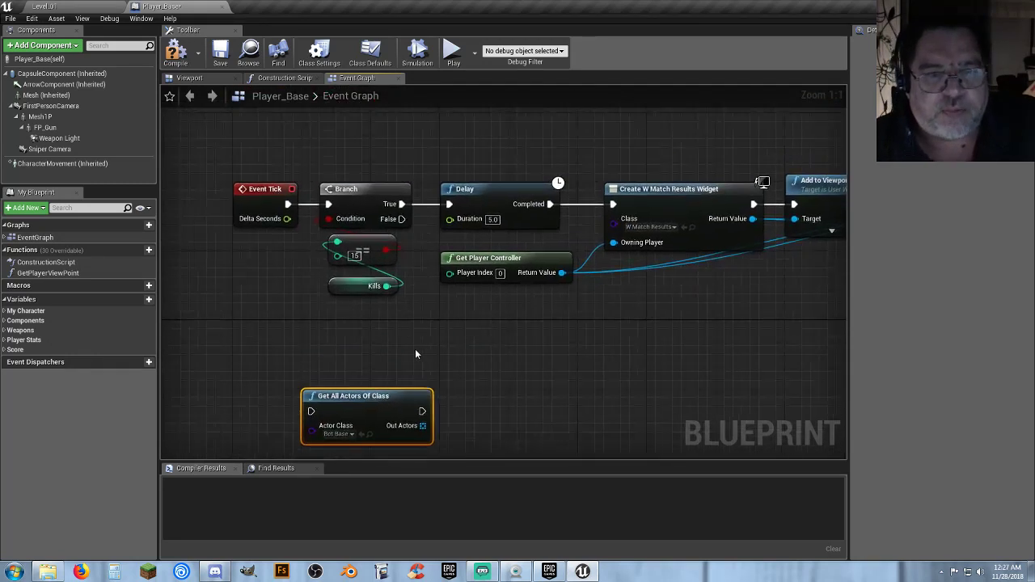
drag(411, 342, 359, 253)
click(459, 321)
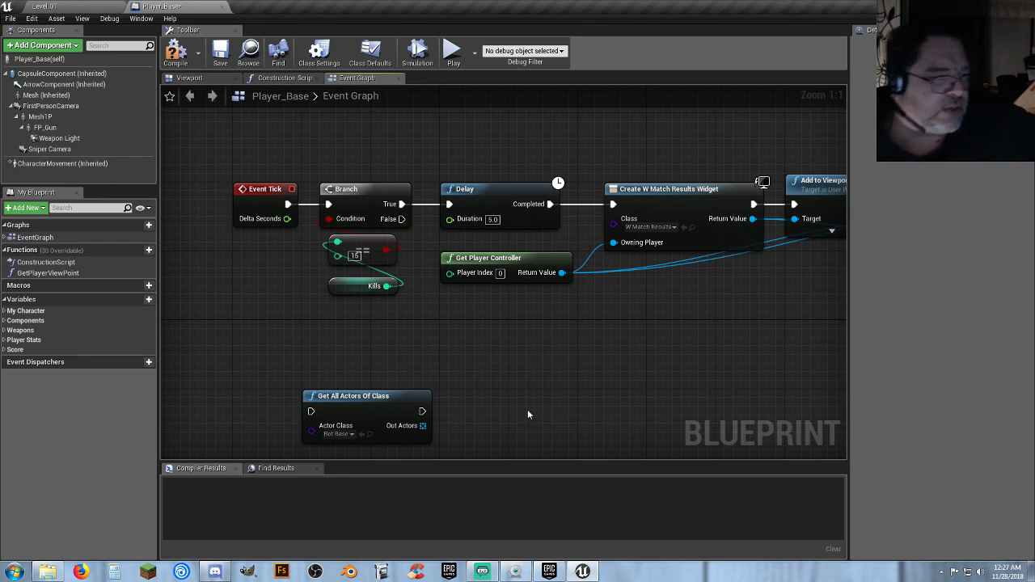
right_drag(514, 414, 511, 318)
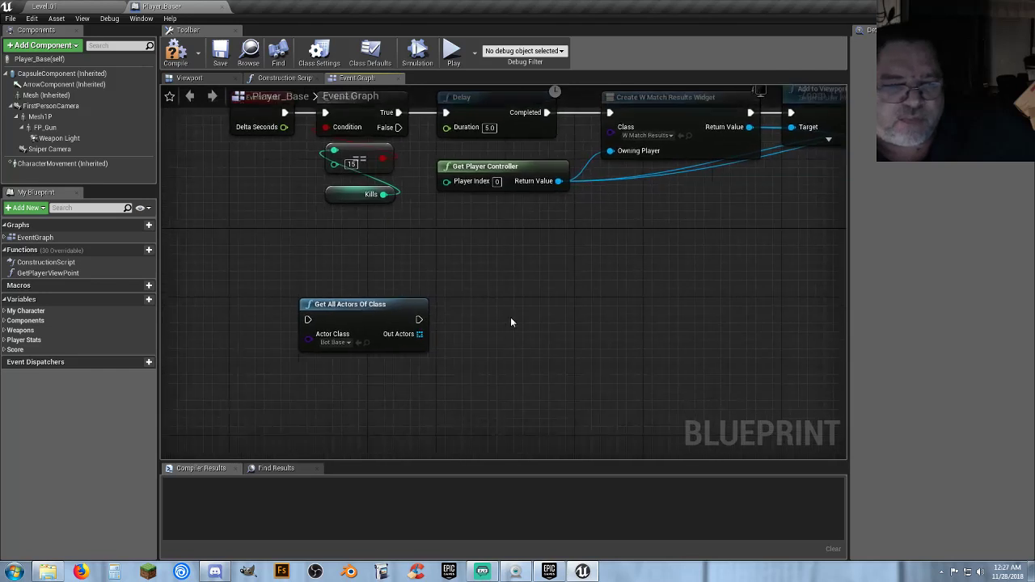
drag(467, 373, 259, 271)
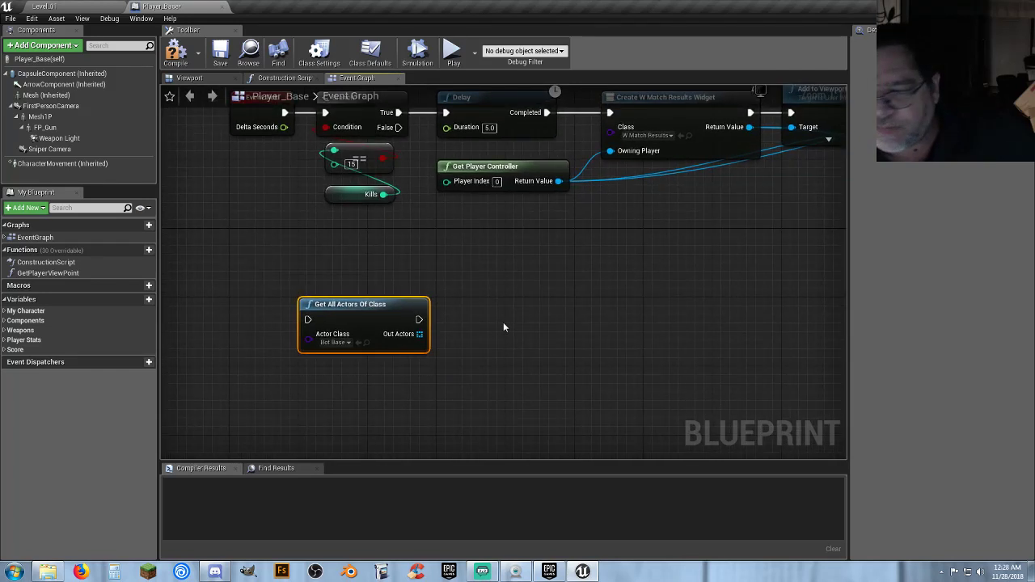